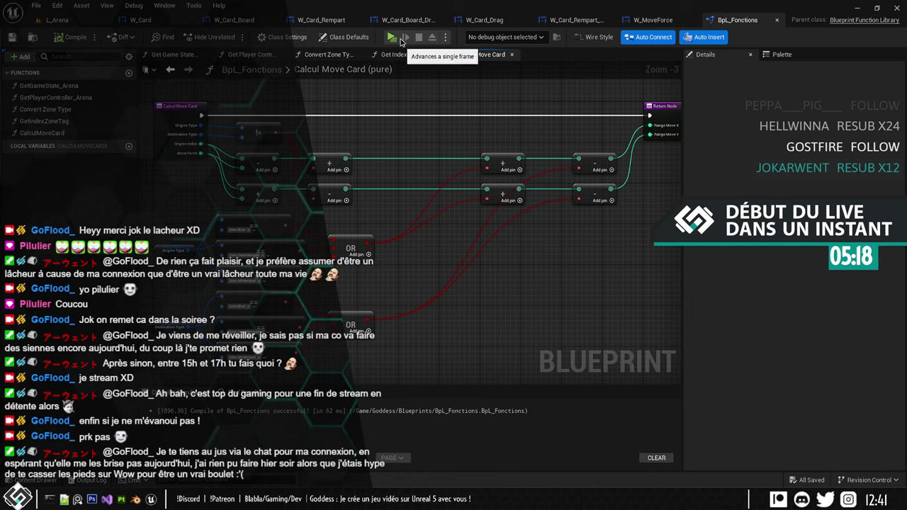
Start a game preview, validate the bid, and place one hand card on the board's fifth slot and another on the fifth rampart slot.
left_click(392, 38)
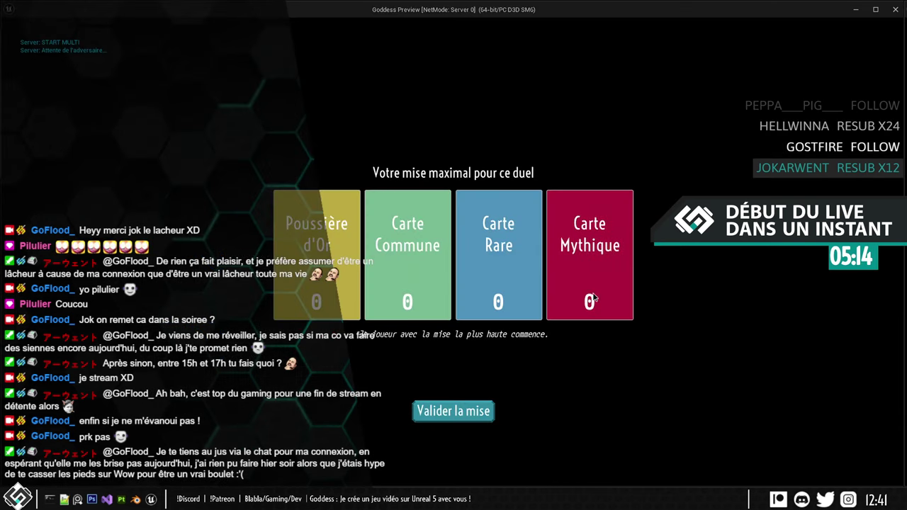
left_click(470, 414)
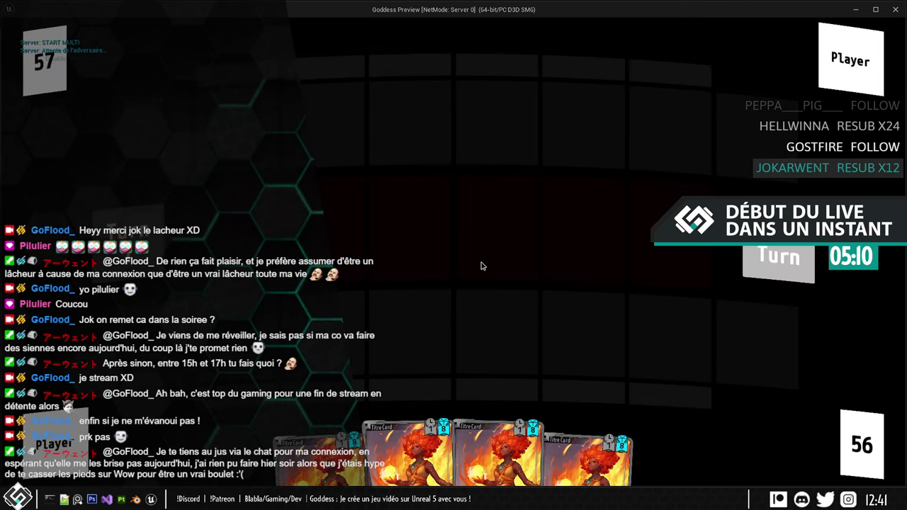
left_click_drag(429, 401, 519, 321)
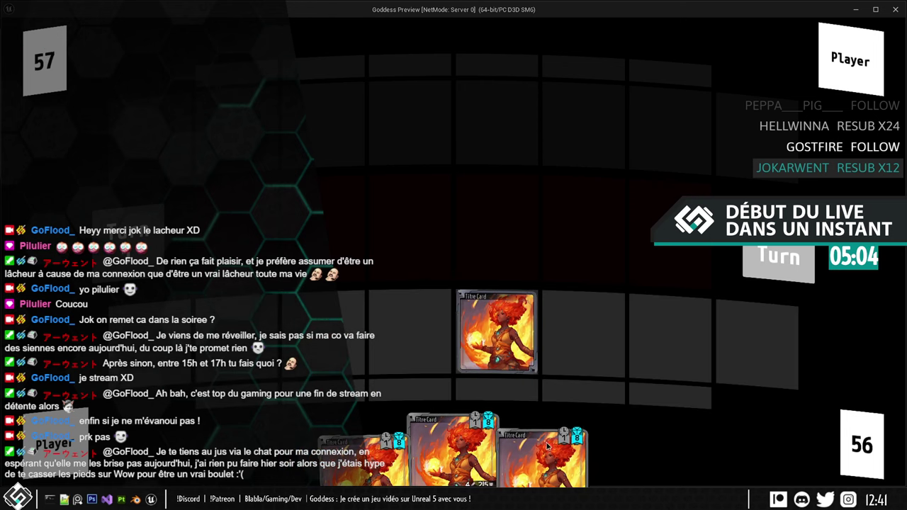
left_click_drag(547, 445, 687, 386)
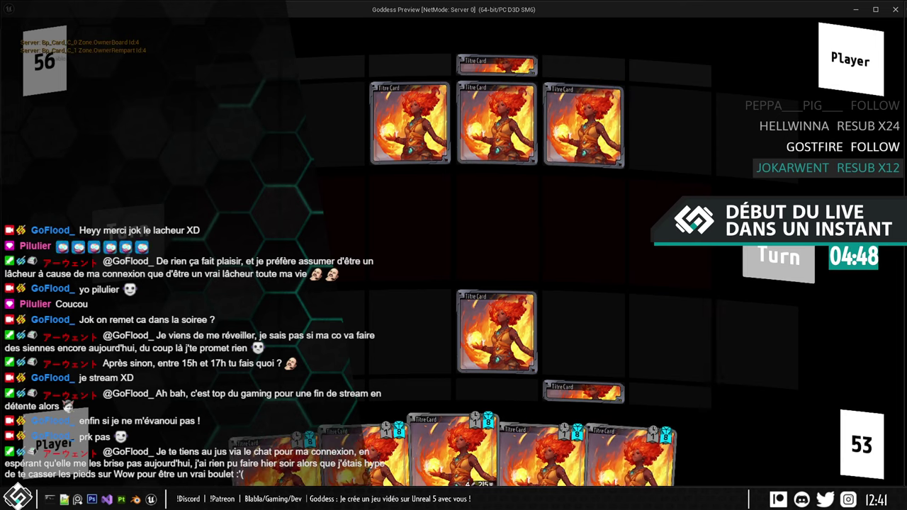
Add a second card beside the first on the board, carry another hand card over the middle row, and end the preview.
left_click_drag(497, 318, 580, 318)
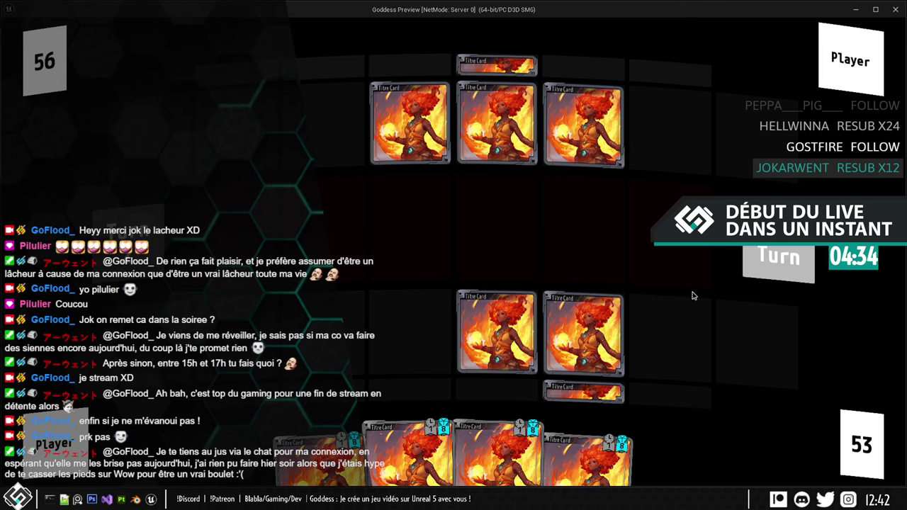
left_click_drag(500, 424, 527, 227)
key("Escape")
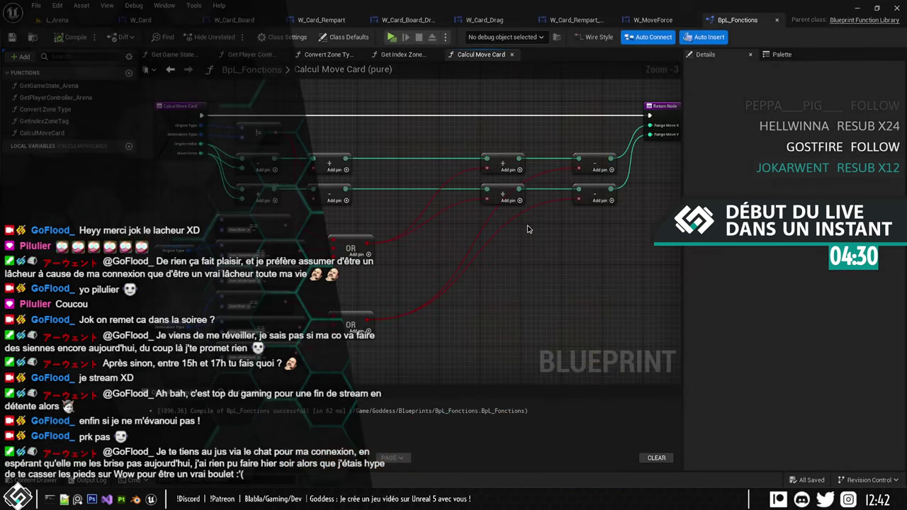
Open the W_Card widget in its Designer view and examine the card's frame, stat icons and text layout.
left_click(136, 21)
left_click(824, 37)
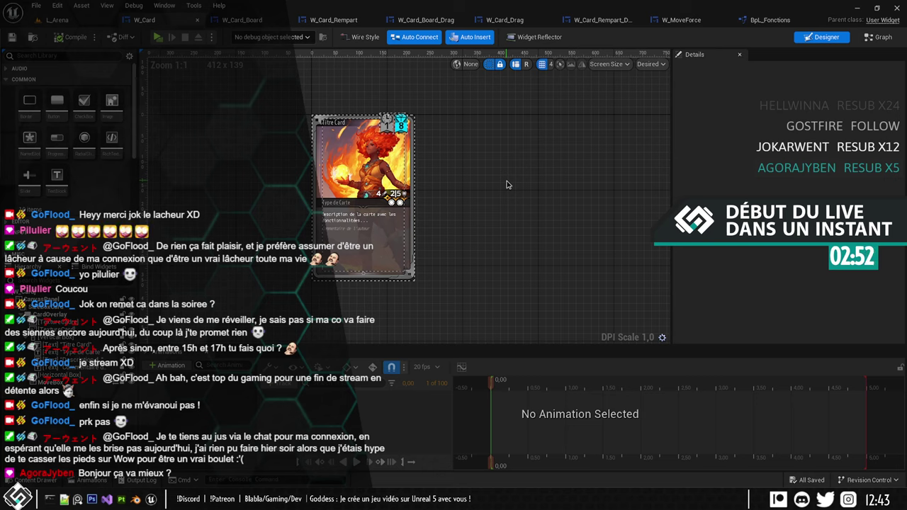
right_click_drag(486, 170, 554, 190)
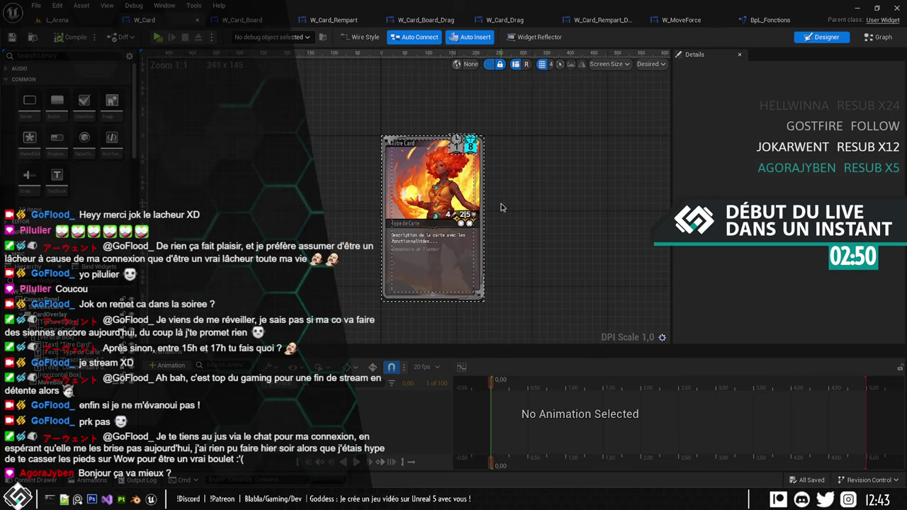
scroll(501, 207, "up", 2)
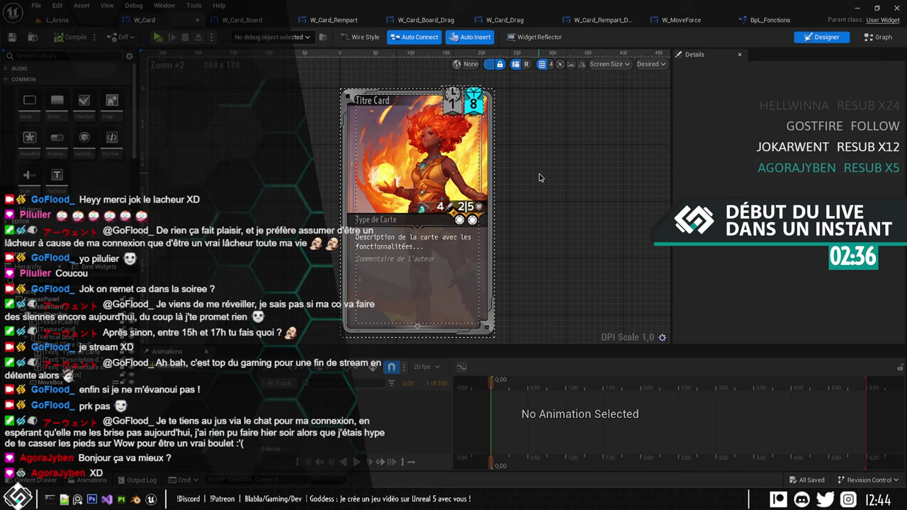
right_click_drag(548, 179, 510, 177)
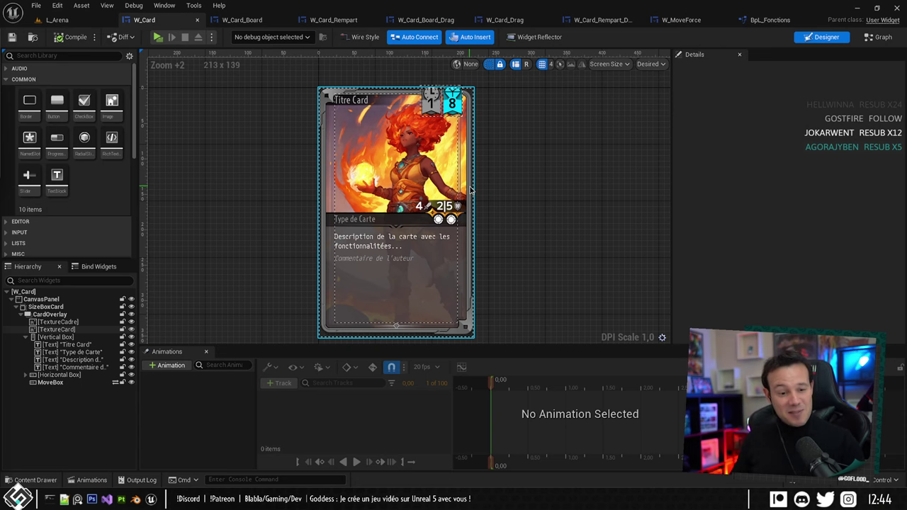
right_click_drag(591, 157, 576, 145)
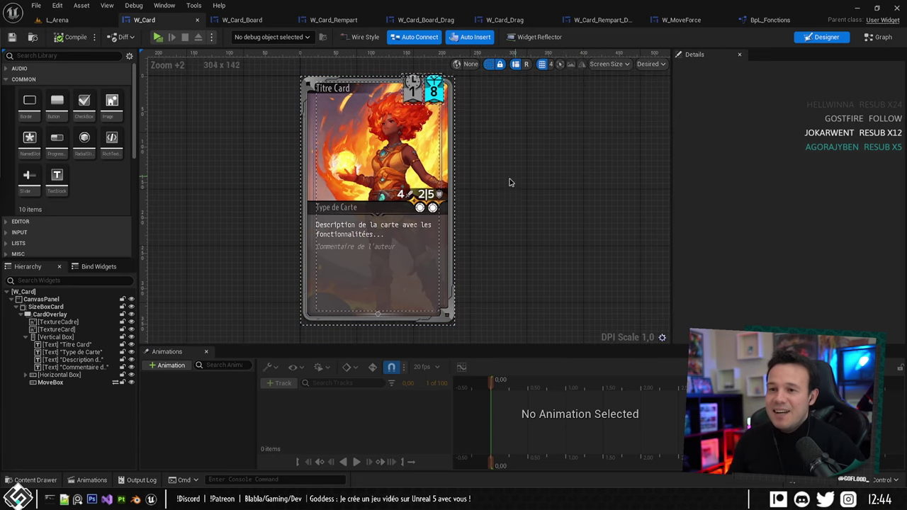
right_click_drag(496, 164, 506, 148)
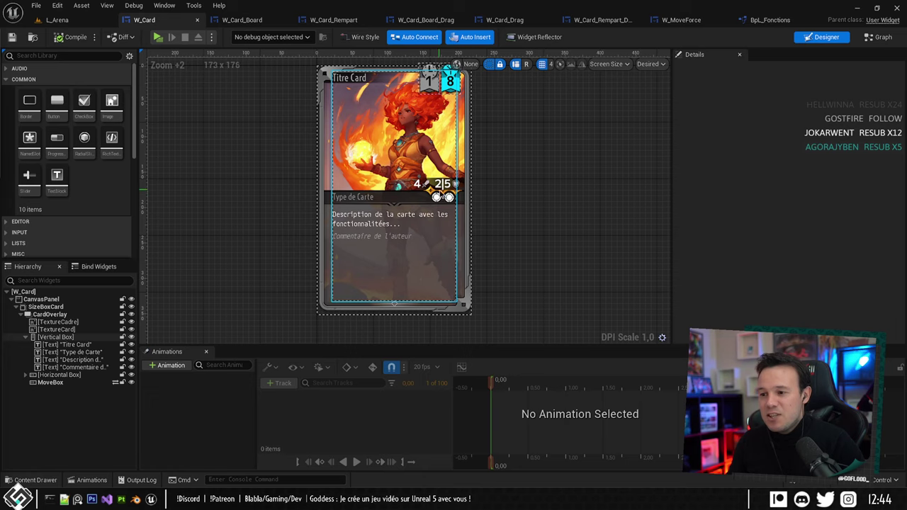
scroll(417, 186, "up", 7)
scroll(418, 185, "down", 6)
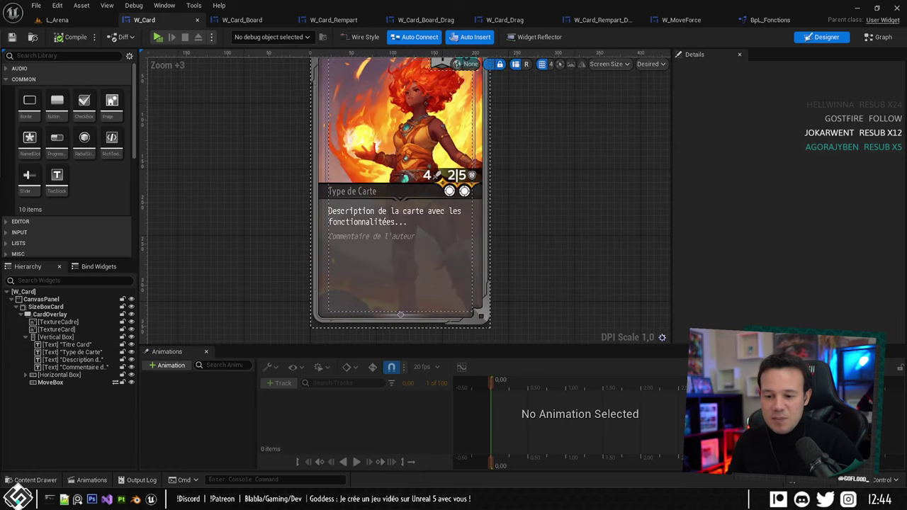
Compare the stats and card-type band of SkillCard.psd in Photoshop with the W_Card widget in Unreal Editor.
key("alt+Tab")
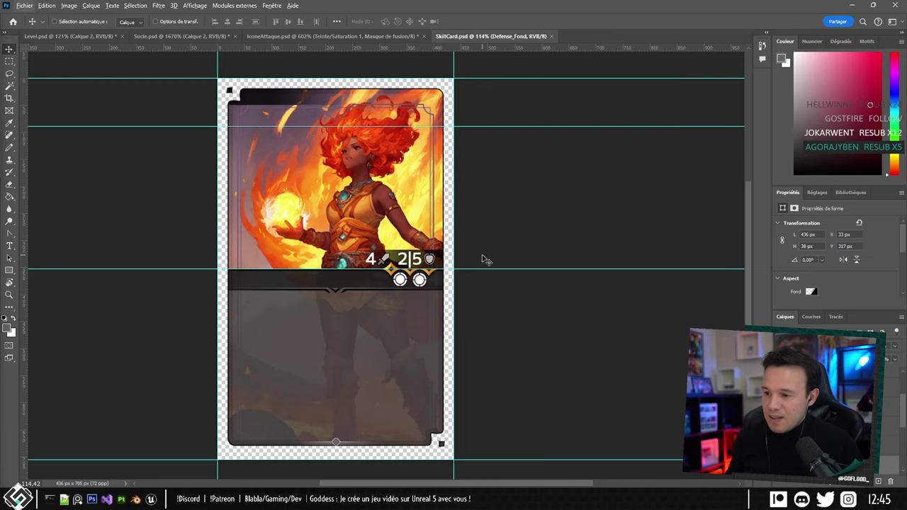
scroll(383, 260, "up", 2, "alt")
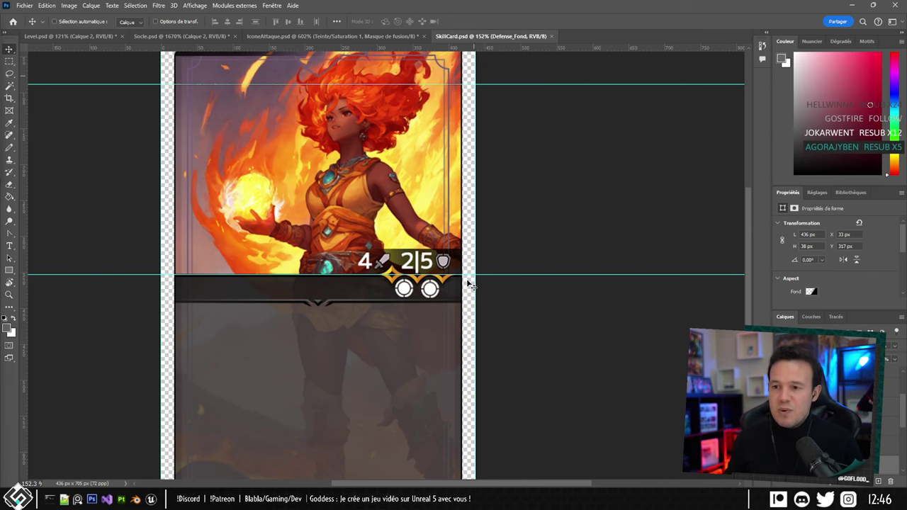
key("alt+Tab")
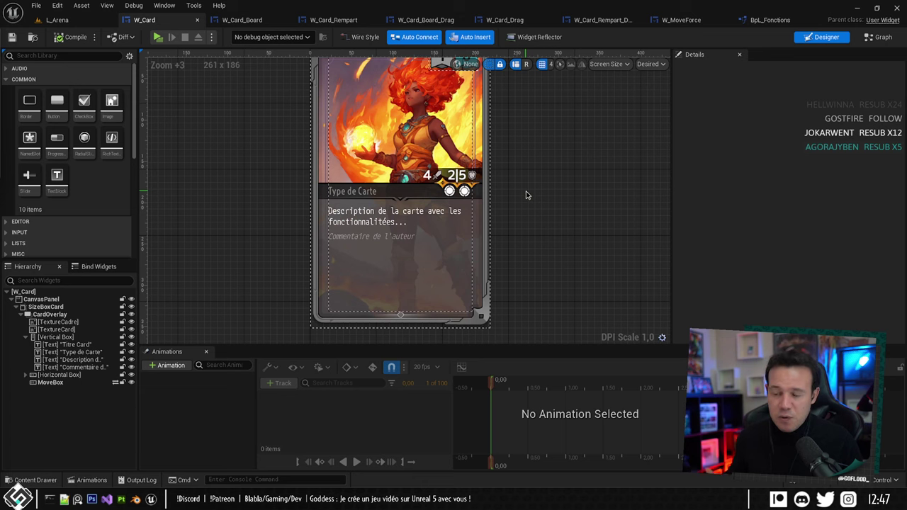
scroll(471, 200, "up", 4)
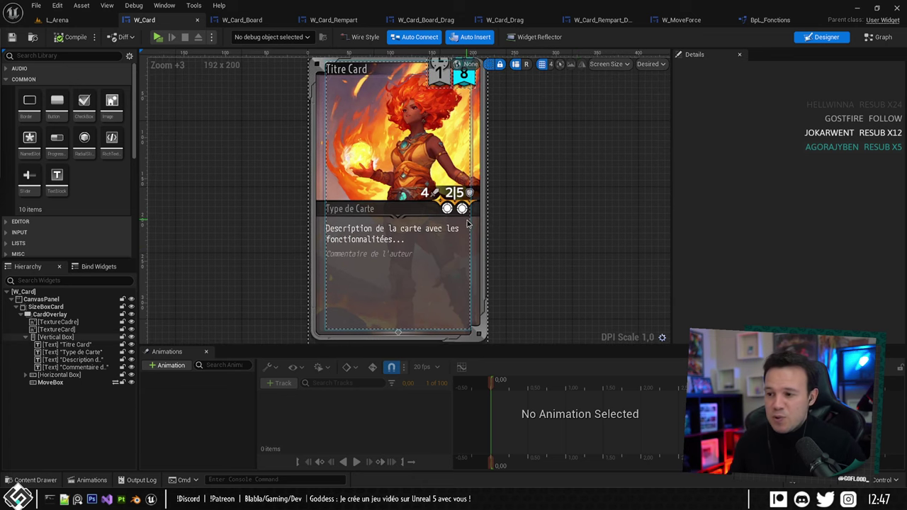
right_click_drag(560, 193, 576, 192)
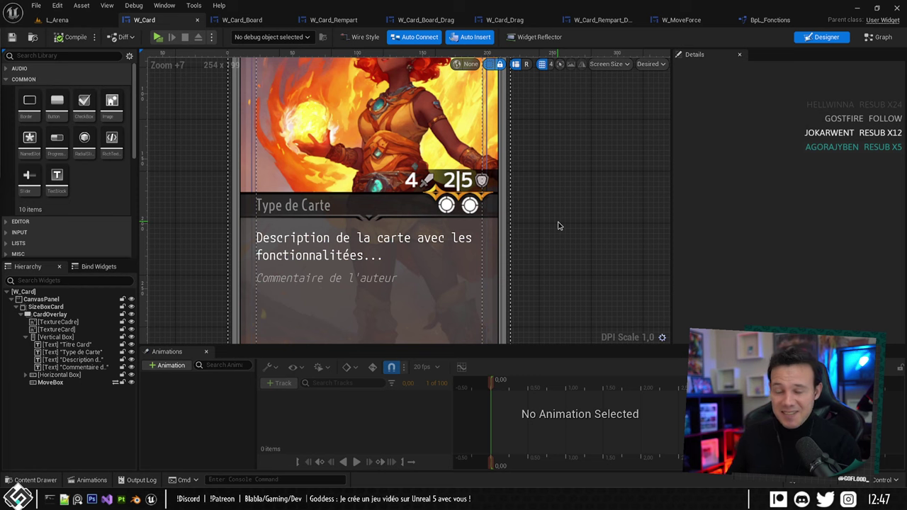
right_click_drag(553, 209, 544, 227)
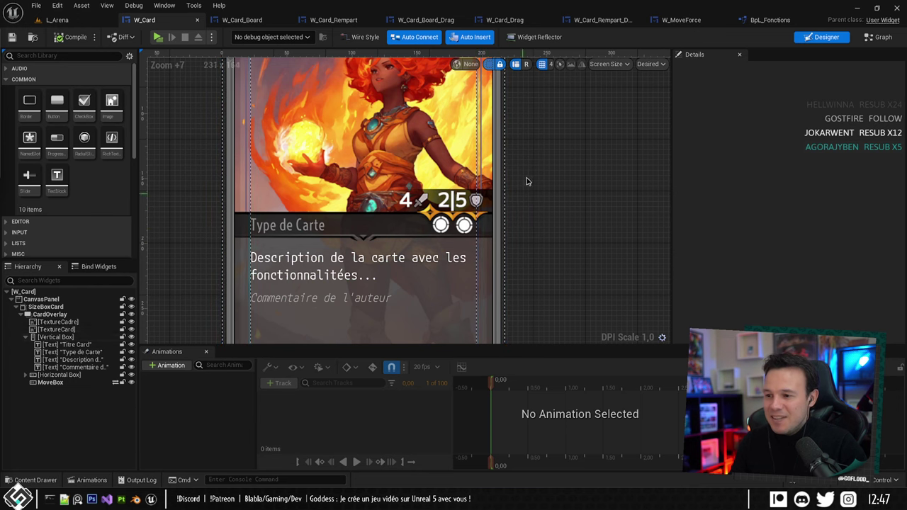
right_click_drag(544, 203, 567, 206)
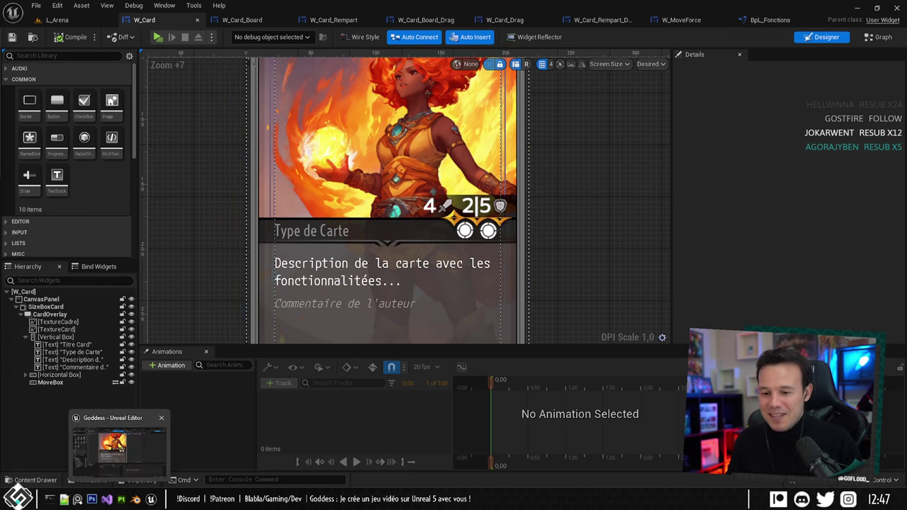
Switch to Photoshop and review the lower half and then the whole card design in SkillCard.psd.
mouse_move(78, 499)
left_click(74, 455)
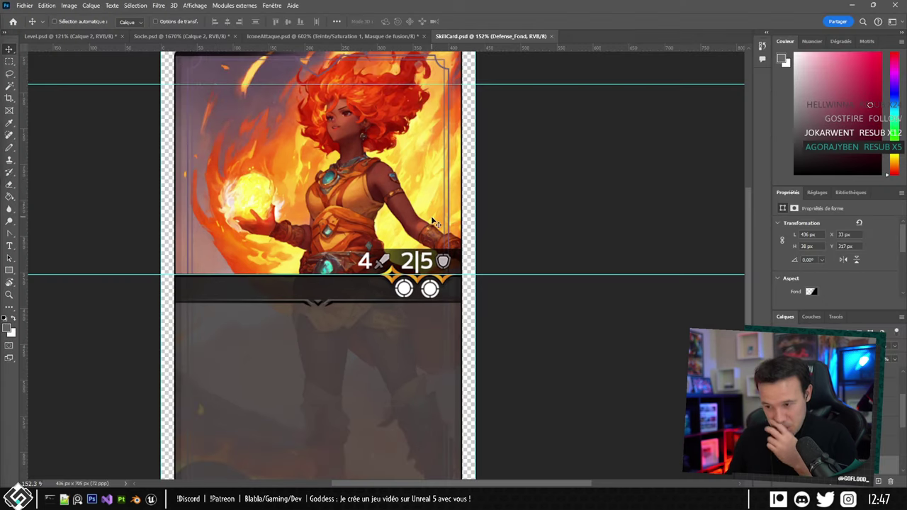
scroll(494, 277, "down", 1)
scroll(287, 468, "down", 2)
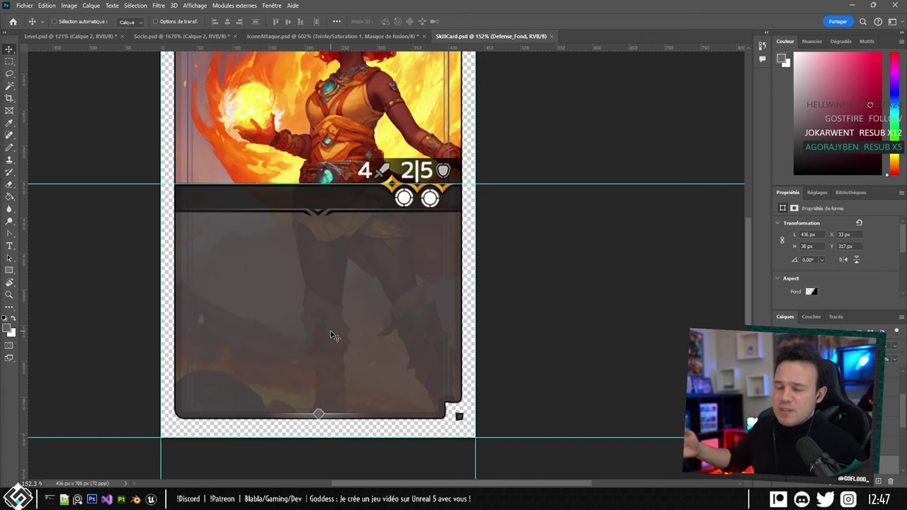
scroll(344, 323, "down", 3, "alt")
left_click_drag(466, 184, 483, 250)
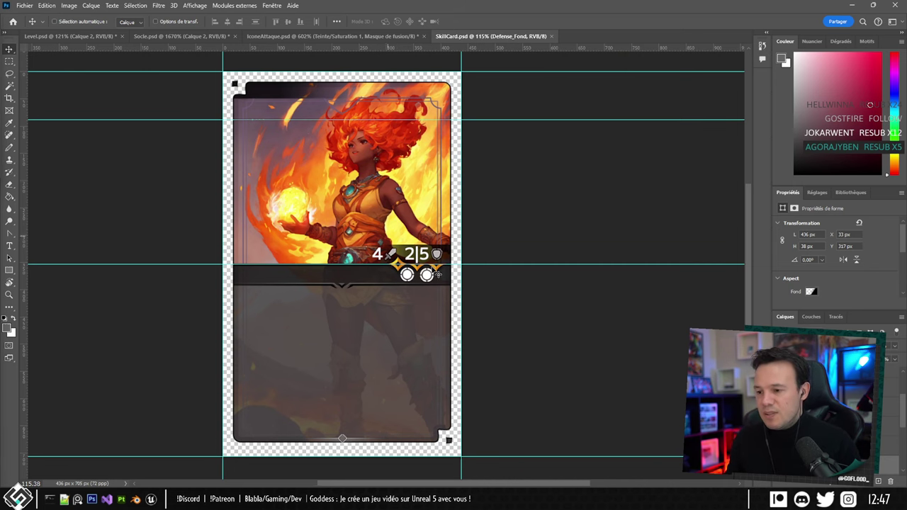
Switch to Unreal Editor, start a game preview from the L_Arena level, and validate a bid of 1 Carte Mythique.
left_click(151, 498)
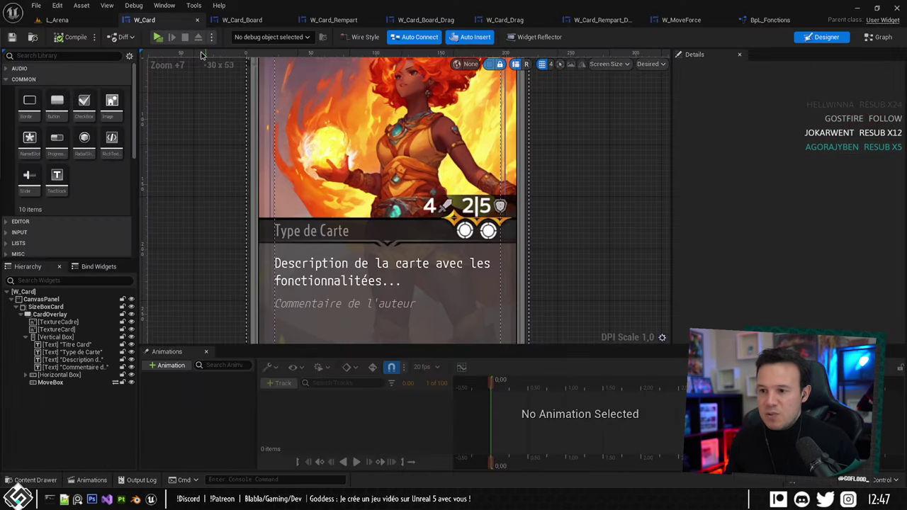
left_click(77, 19)
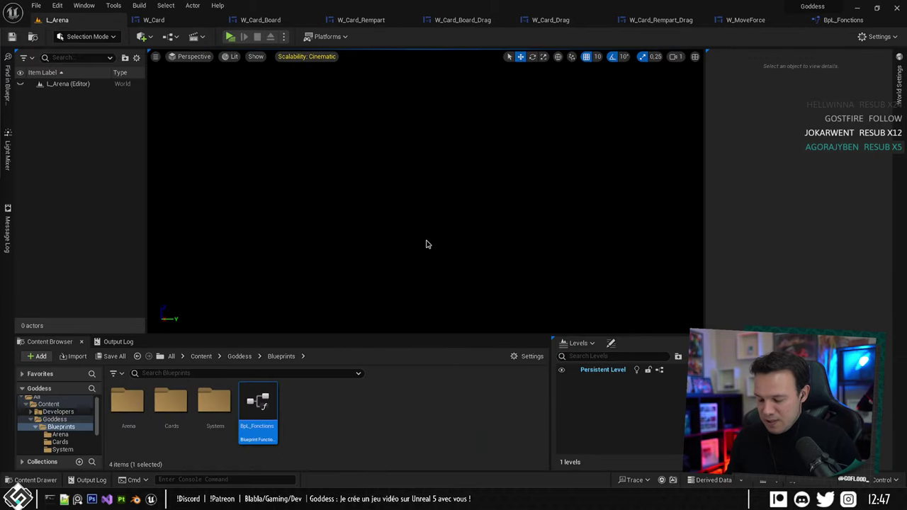
key("alt+p")
left_click(617, 262)
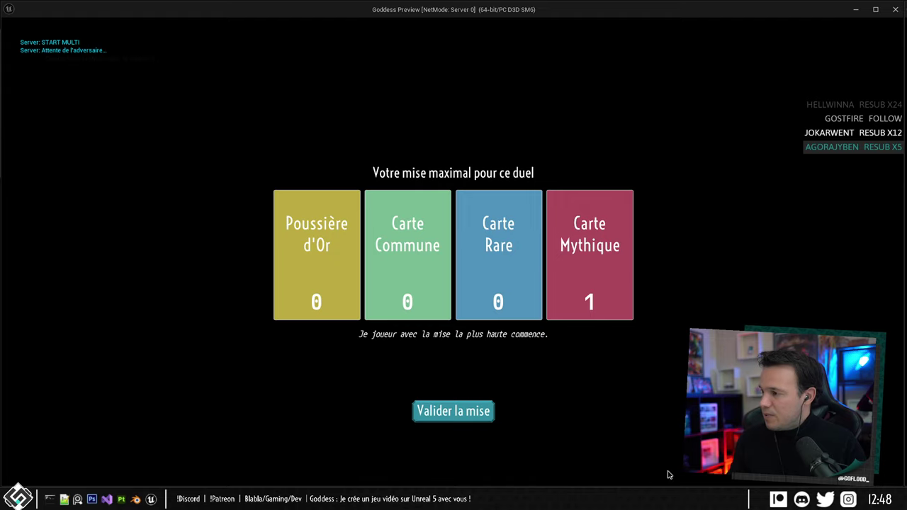
left_click(490, 414)
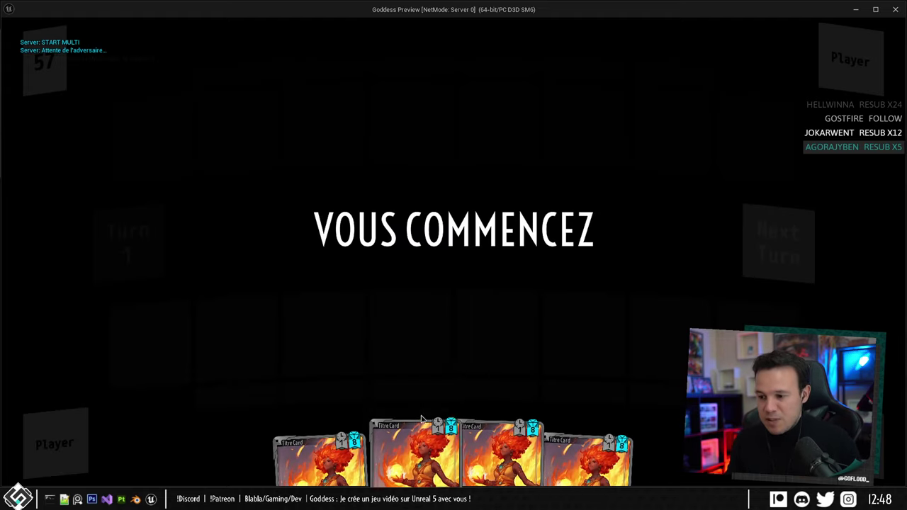
Hold a hand card over the middle row to inspect its full in-game design, release it, and end the preview.
left_click_drag(418, 437, 453, 185)
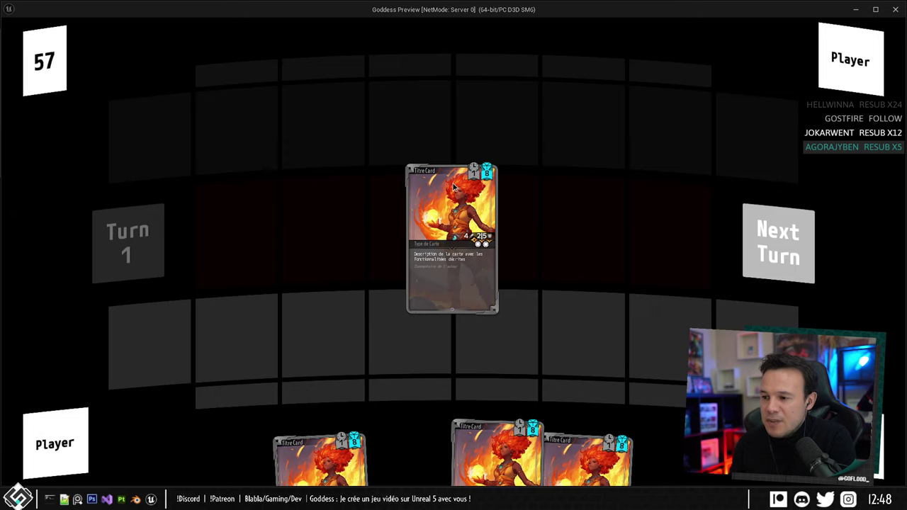
left_click_drag(453, 186, 448, 189)
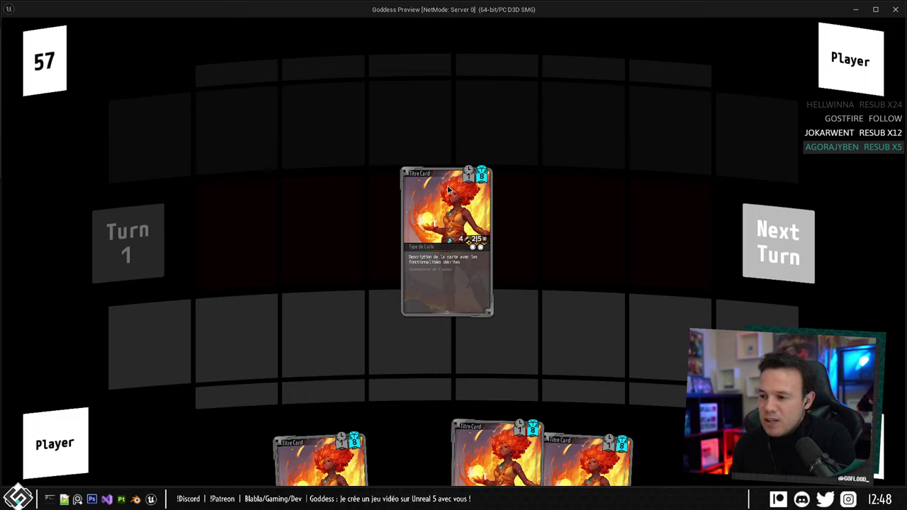
mouse_move(448, 185)
left_mouse_down()
mouse_move(474, 186)
mouse_move(445, 190)
left_mouse_up()
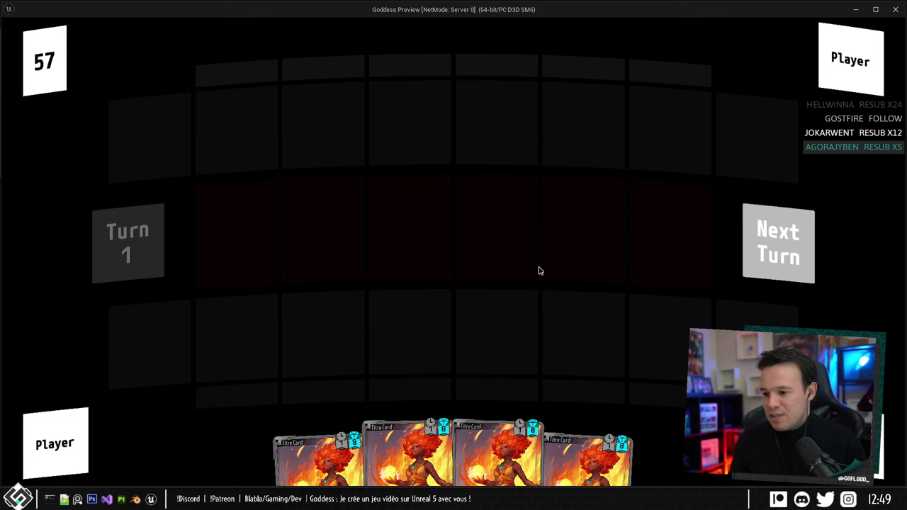
key("Escape")
Start another game preview, validate a bid of 1 Carte Mythique, and place a hand card on the board's fourth slot.
left_click(389, 412)
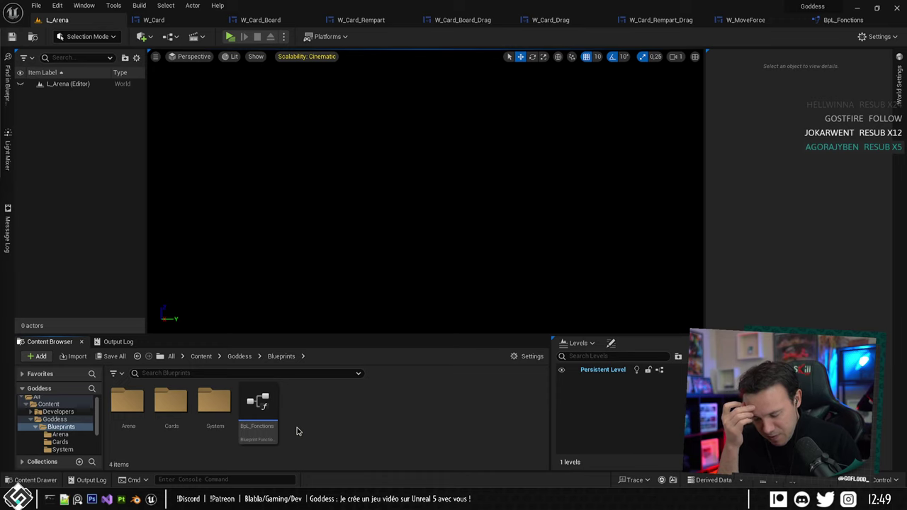
key("alt+p")
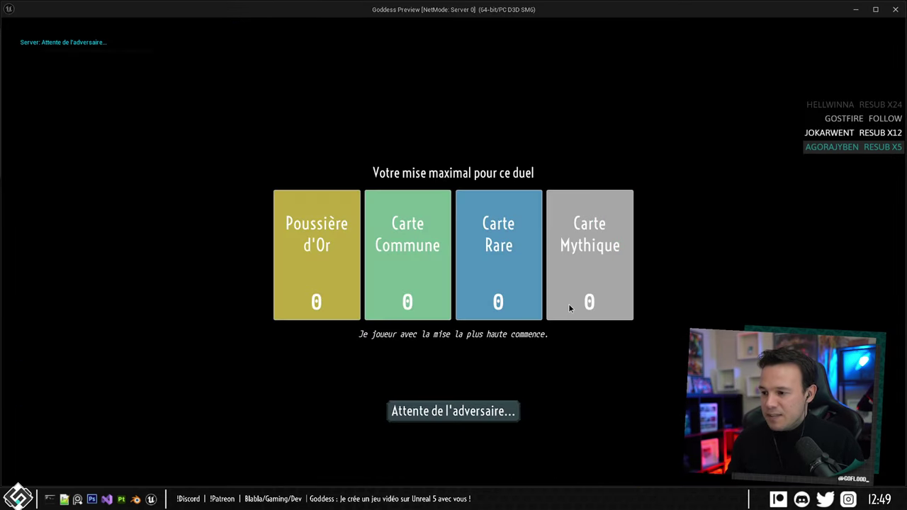
left_click(568, 306)
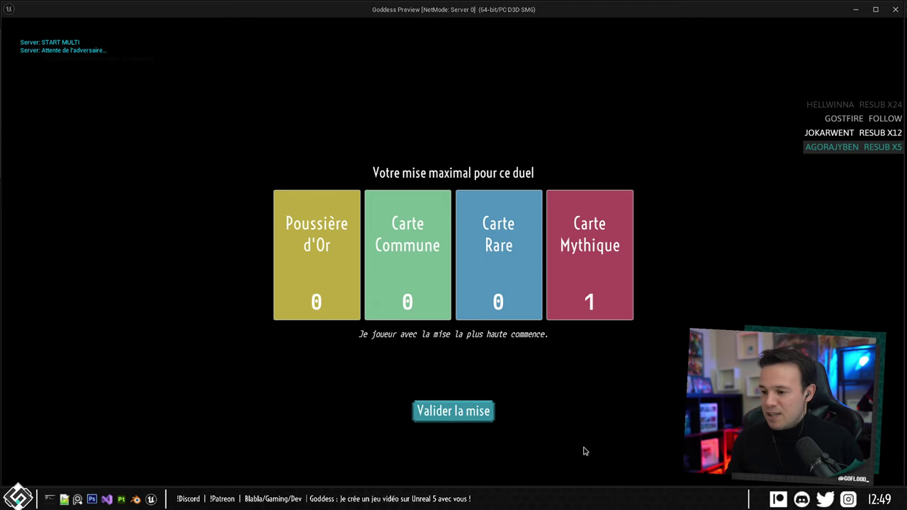
left_click(453, 412)
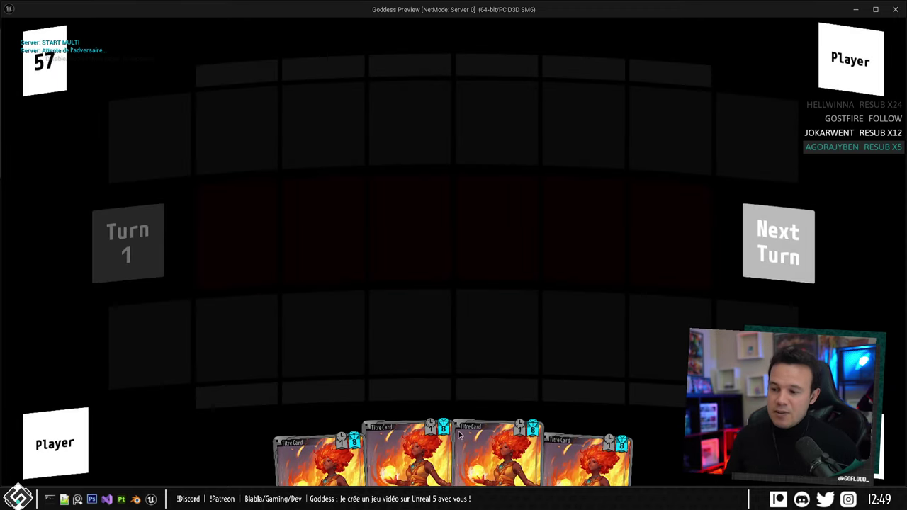
left_click_drag(445, 433, 440, 333)
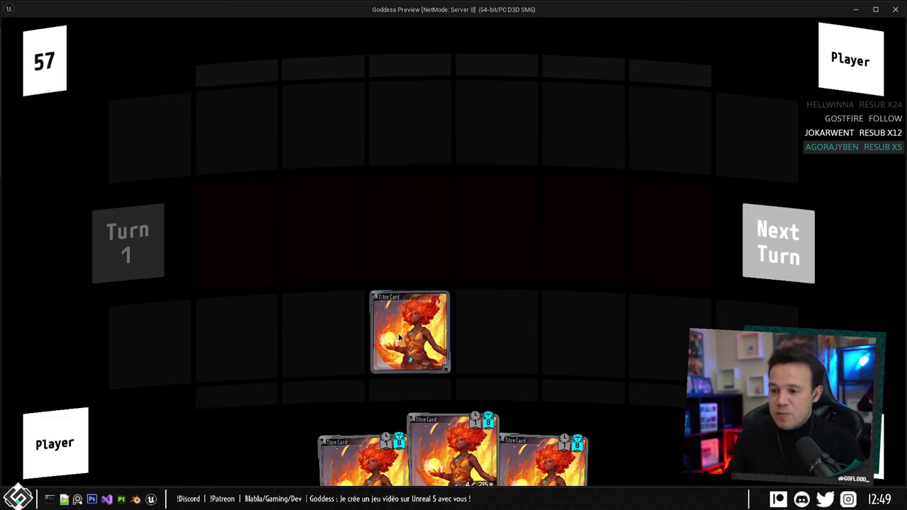
End turn 1, try to move the card on the board's fourth slot, and end turn 2.
left_click(808, 241)
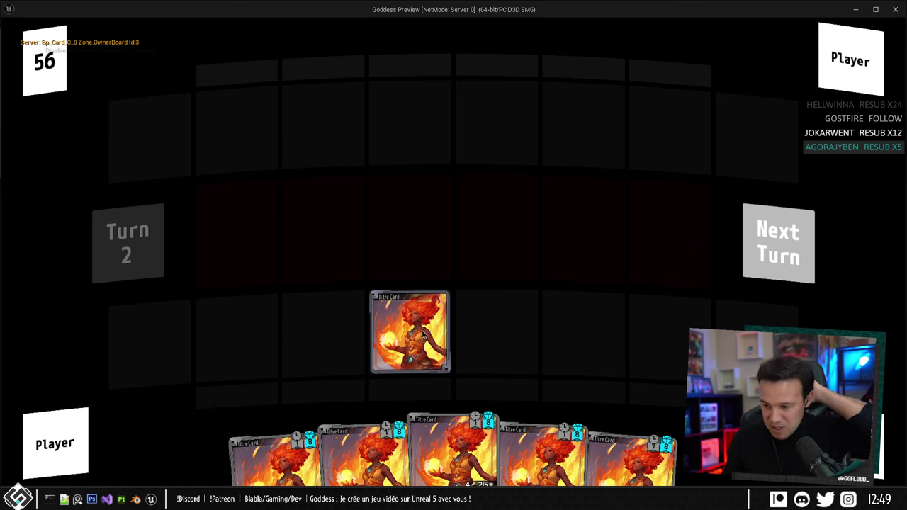
left_click(425, 339)
left_click_drag(423, 338, 435, 322)
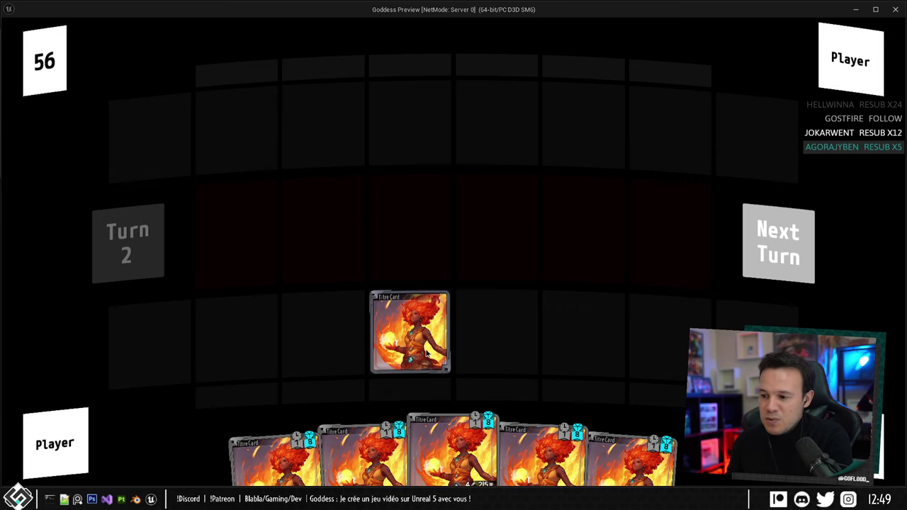
left_click(779, 254)
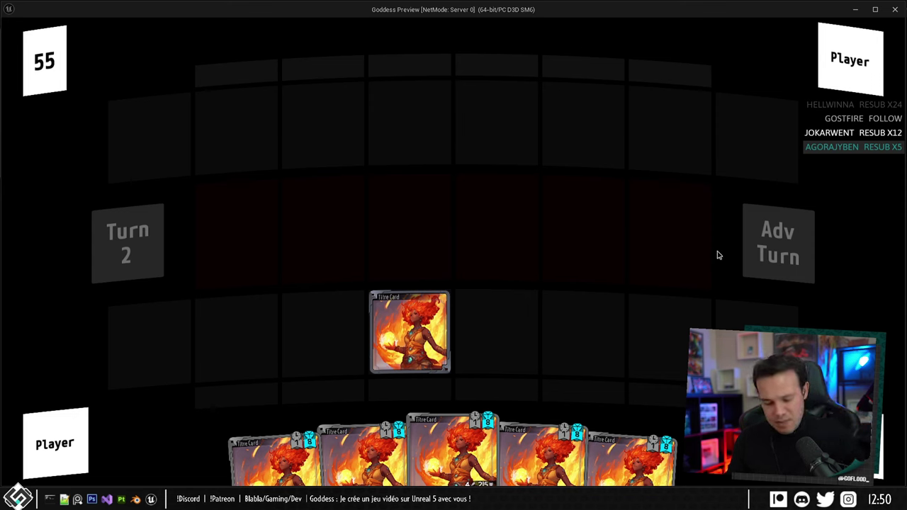
key("super")
key("super")
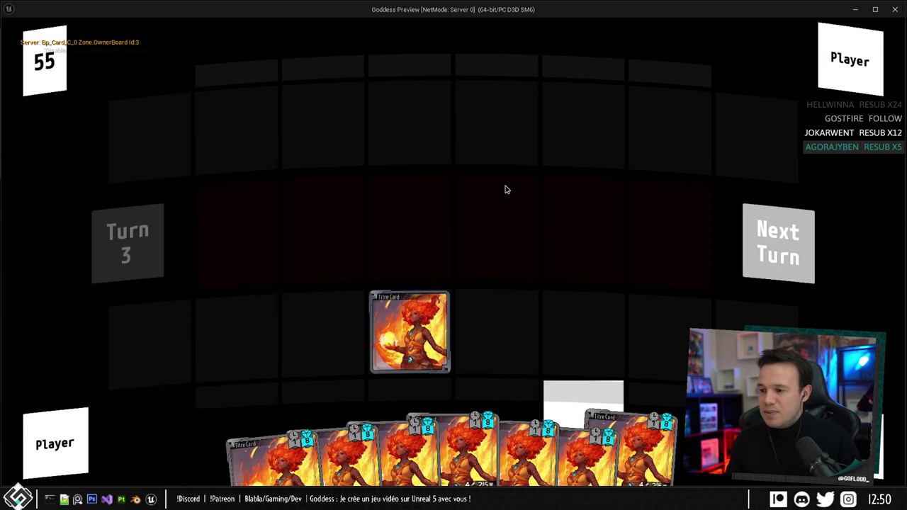
Move the fourth-slot board card to the narrow rempart slot directly beneath it, and try to drag it from there.
left_click_drag(409, 314, 413, 333)
left_click_drag(414, 343, 409, 317)
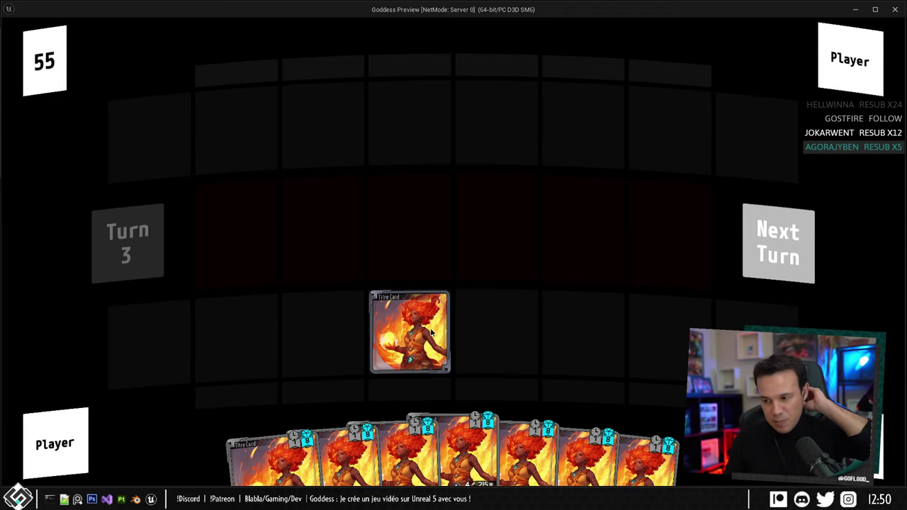
left_click_drag(413, 333, 415, 392)
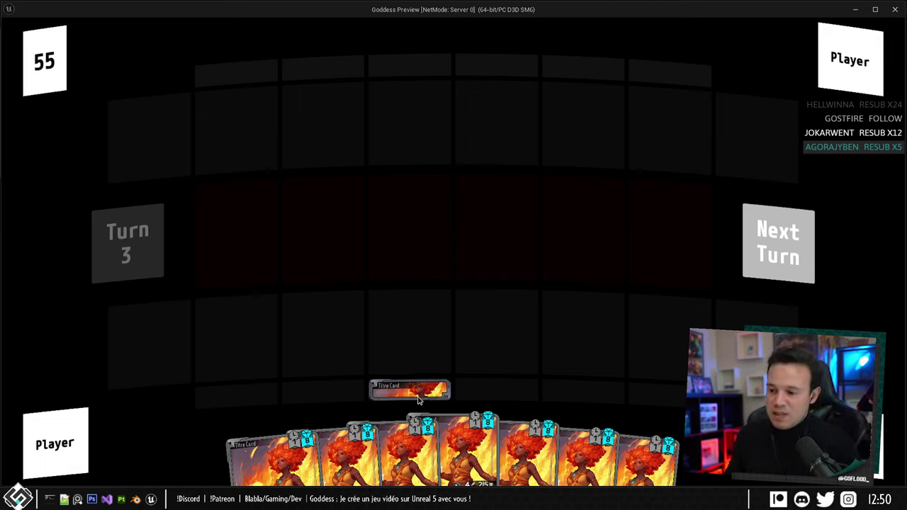
left_click_drag(417, 396, 447, 404)
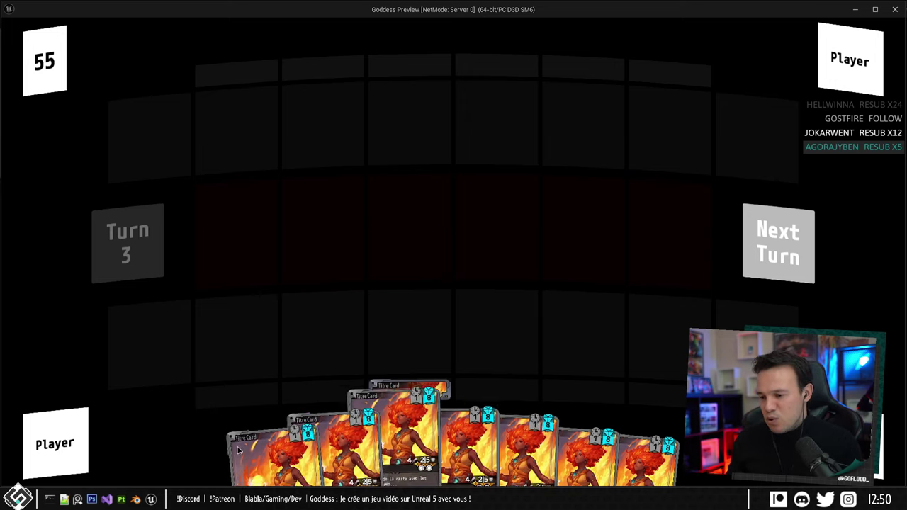
Place four hand cards on the board's sixth, fifth, fourth and third slots, and end the preview.
left_click_drag(628, 418, 603, 342)
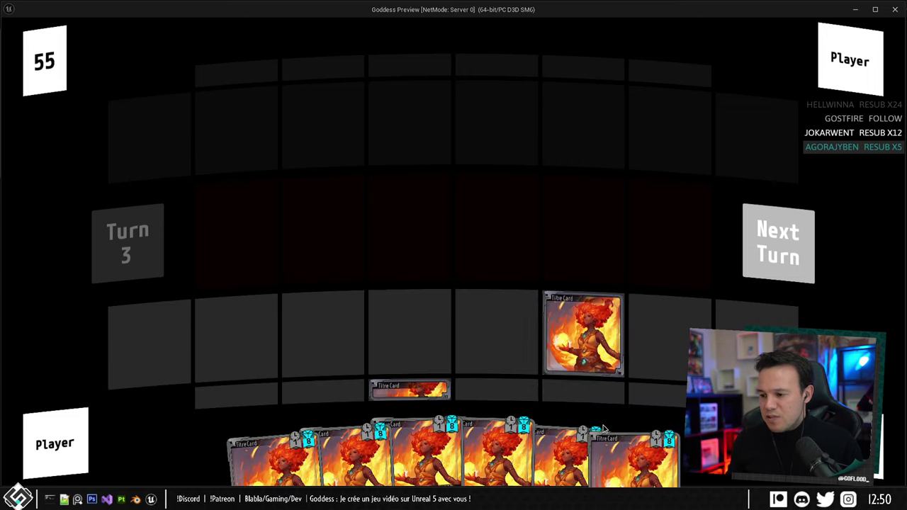
left_click_drag(604, 429, 500, 336)
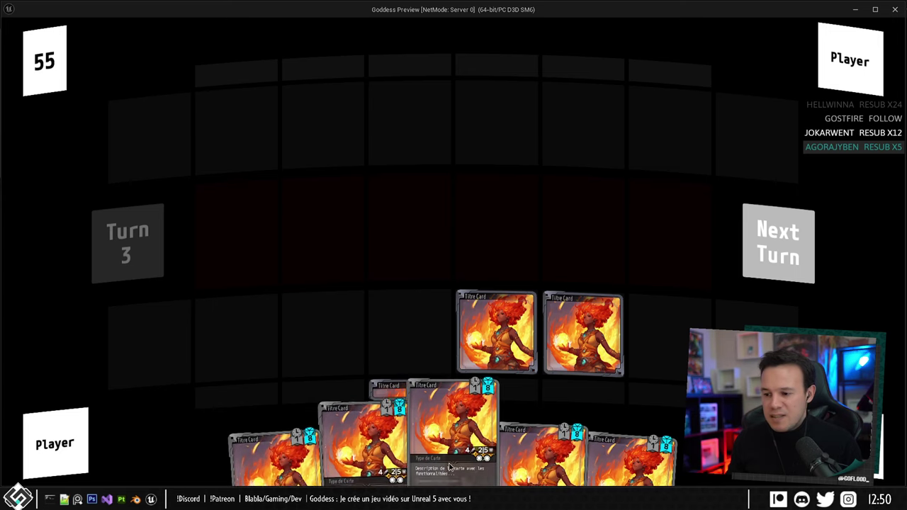
left_click_drag(449, 466, 408, 333)
left_click_drag(403, 454, 344, 347)
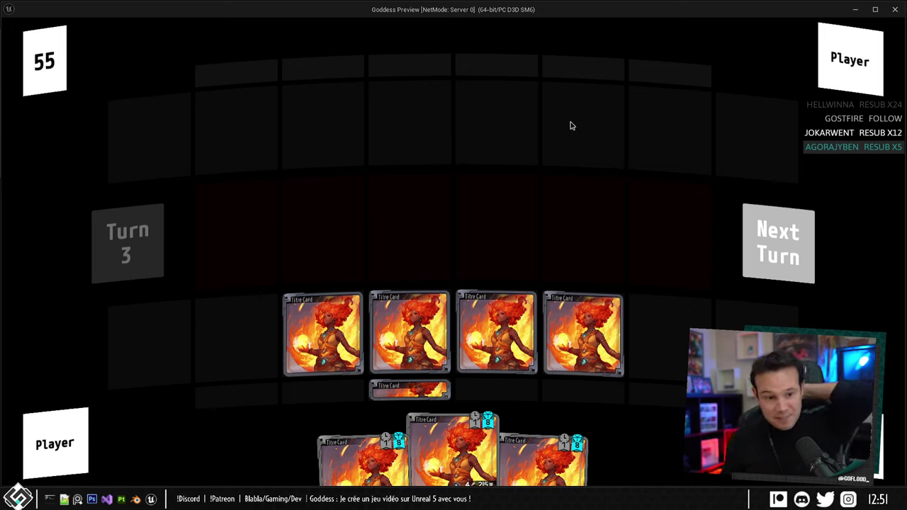
key("Escape")
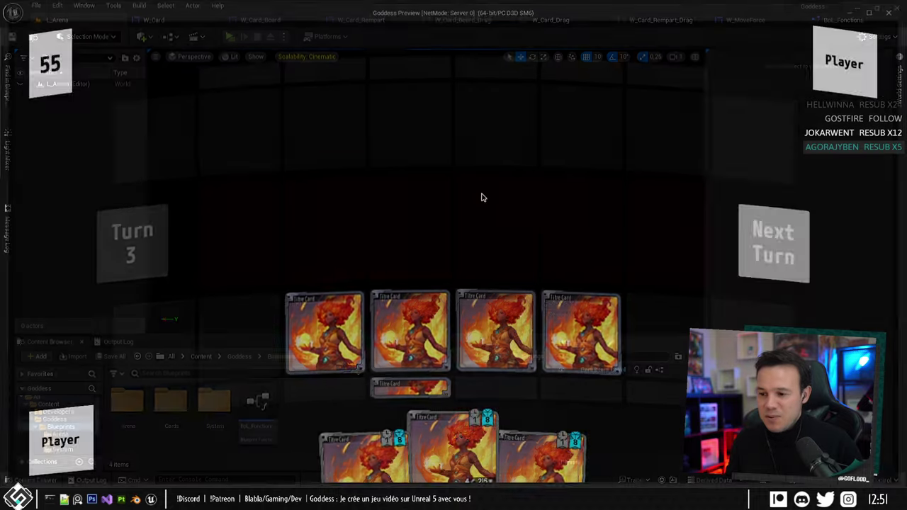
Compare the card layouts in the W_Card, W_Card_Board and W_Card_Rempart widgets, finishing on W_Card.
left_click(171, 22)
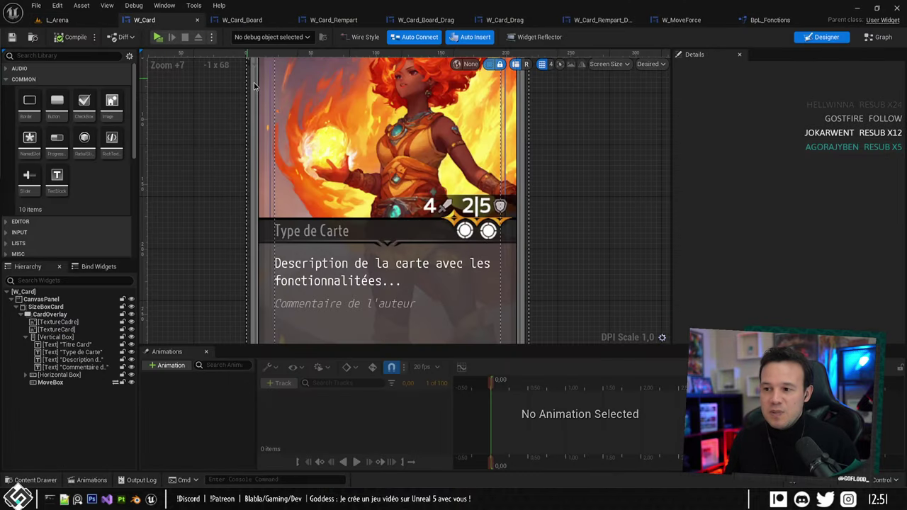
scroll(294, 105, "down", 5)
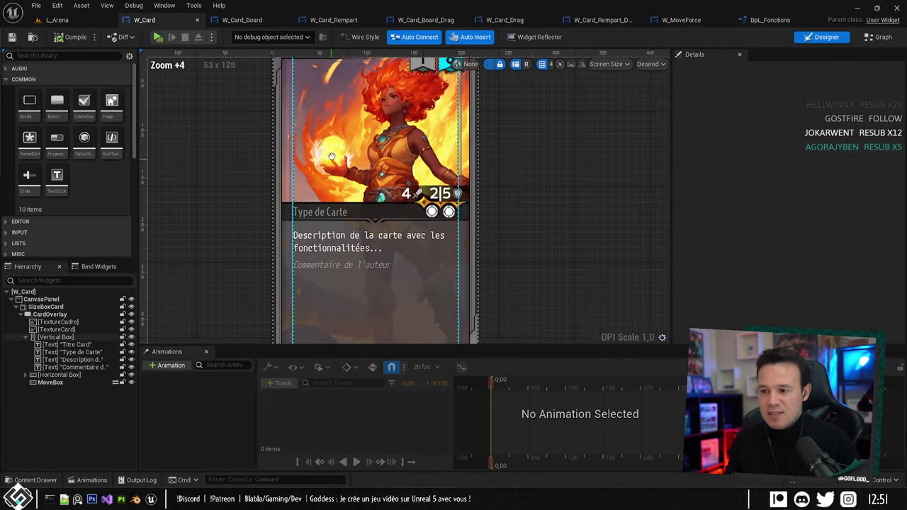
left_click(244, 20)
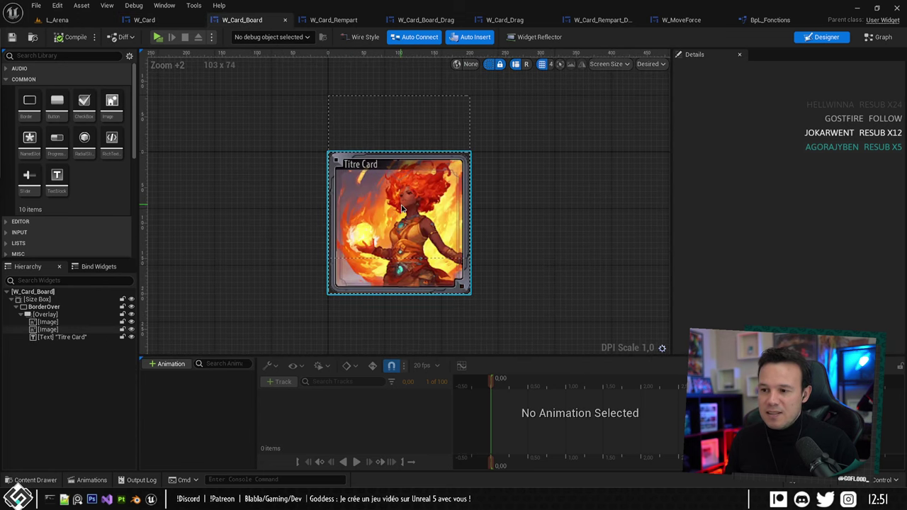
left_click(333, 19)
scroll(426, 156, "up", 5)
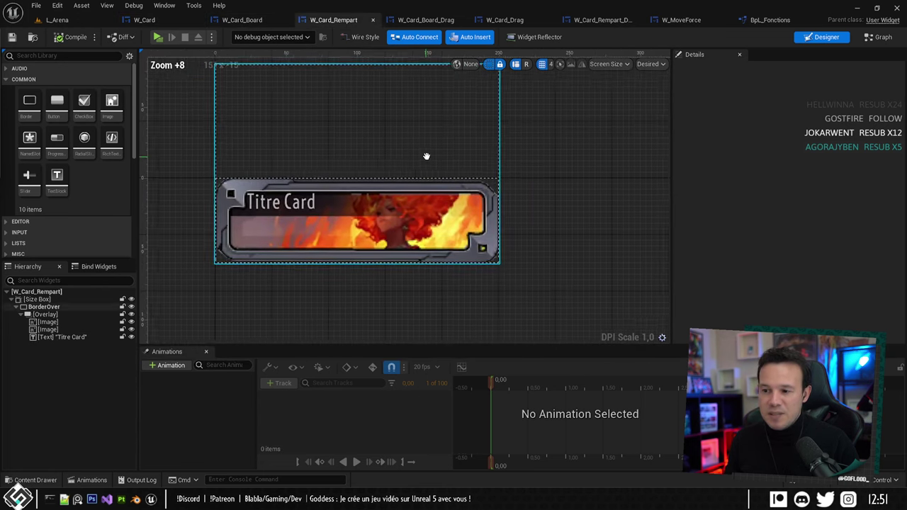
scroll(426, 155, "down", 4)
right_click_drag(465, 163, 432, 187)
scroll(494, 208, "down", 2)
right_click_drag(521, 198, 543, 197)
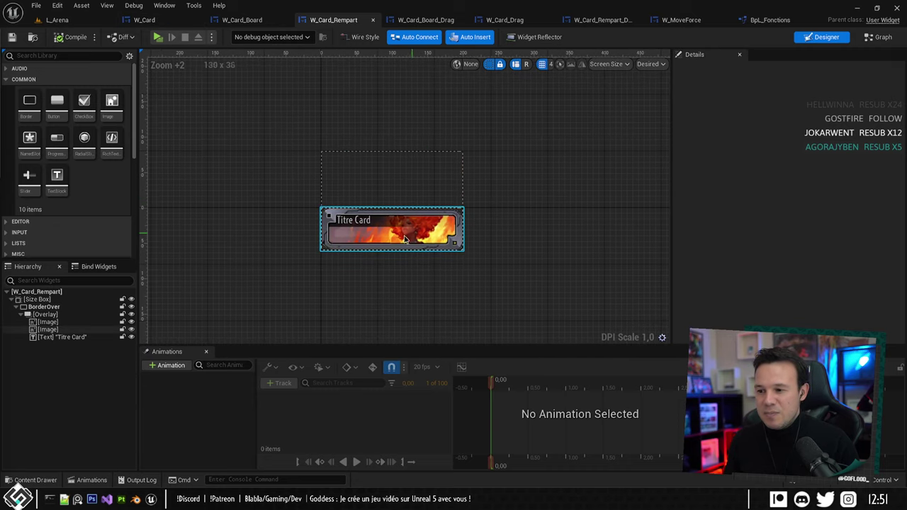
left_click(144, 20)
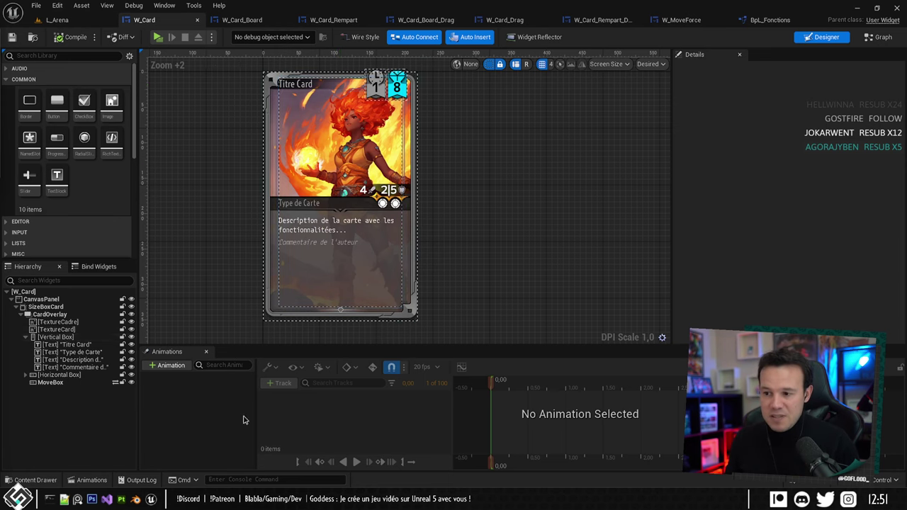
Switch to Photoshop, pull Level.psd and IconeAttaque.psd out of the document group, and bring up SkillCard.psd.
key("alt+Tab")
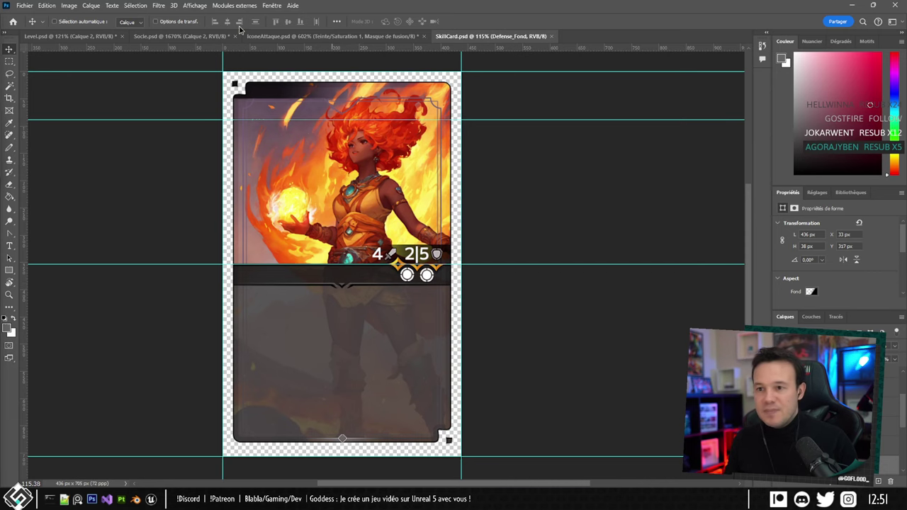
scroll(158, 45, "up", 3)
scroll(240, 233, "down", 3)
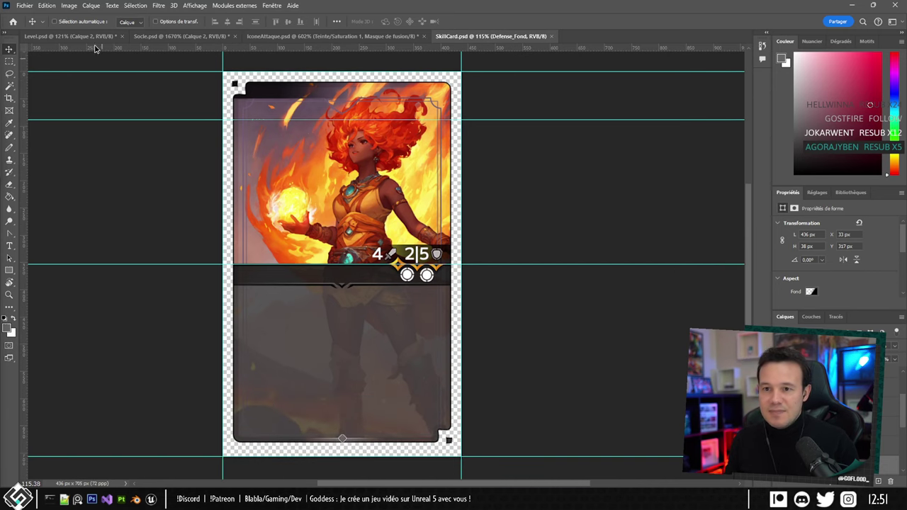
left_click(71, 35)
left_click(175, 36)
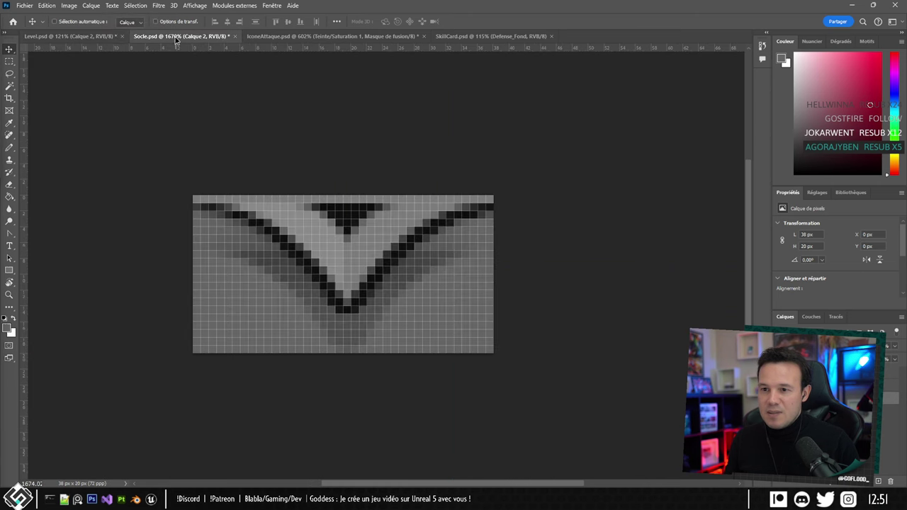
left_click_drag(66, 36, 906, 114)
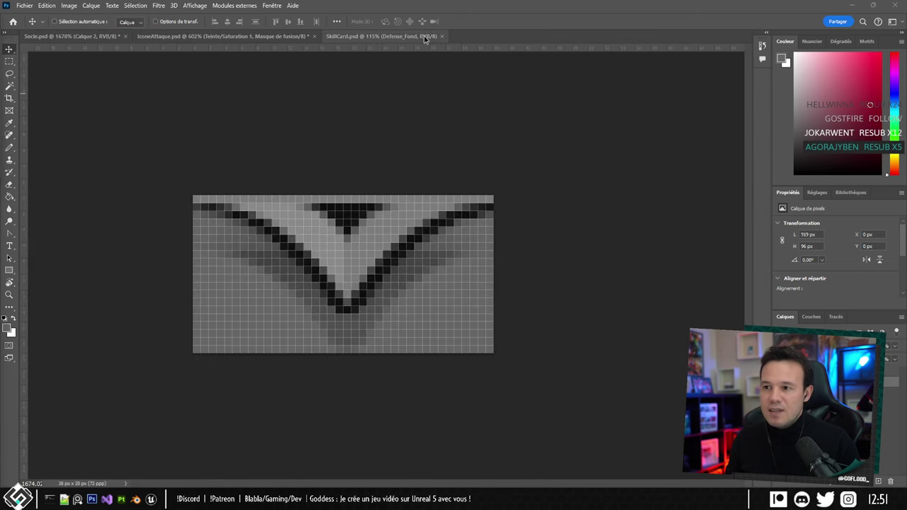
left_click_drag(202, 40, 906, 185)
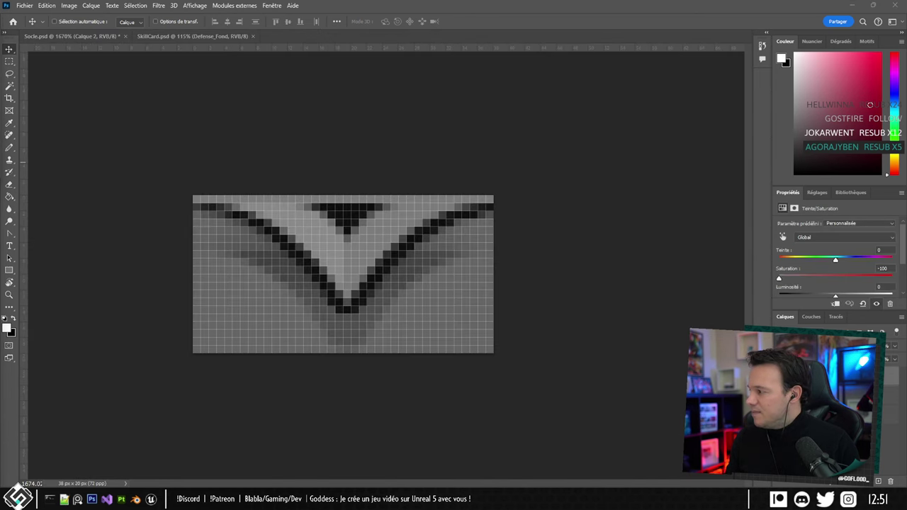
left_click(173, 37)
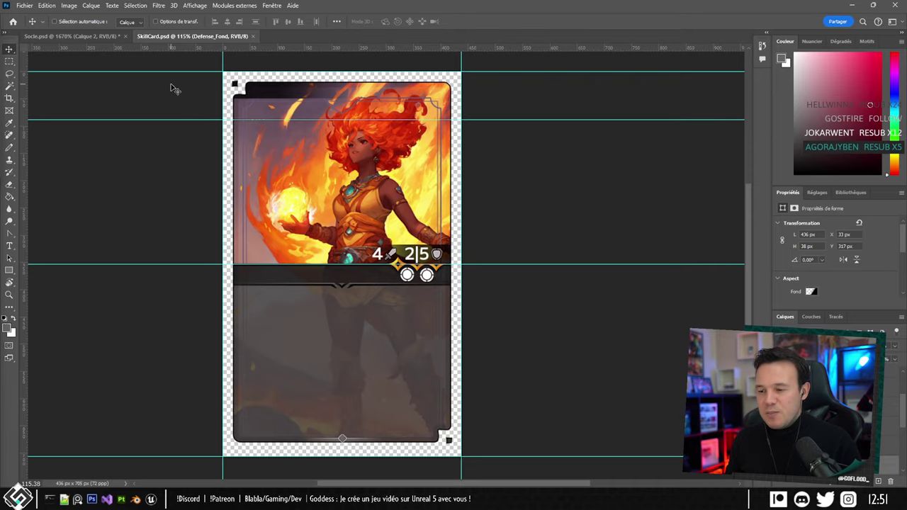
Examine the attack and defence stats, gold level ornaments and round movement icons in SkillCard.psd, checking Socle.psd briefly.
scroll(419, 291, "up", 10, "alt")
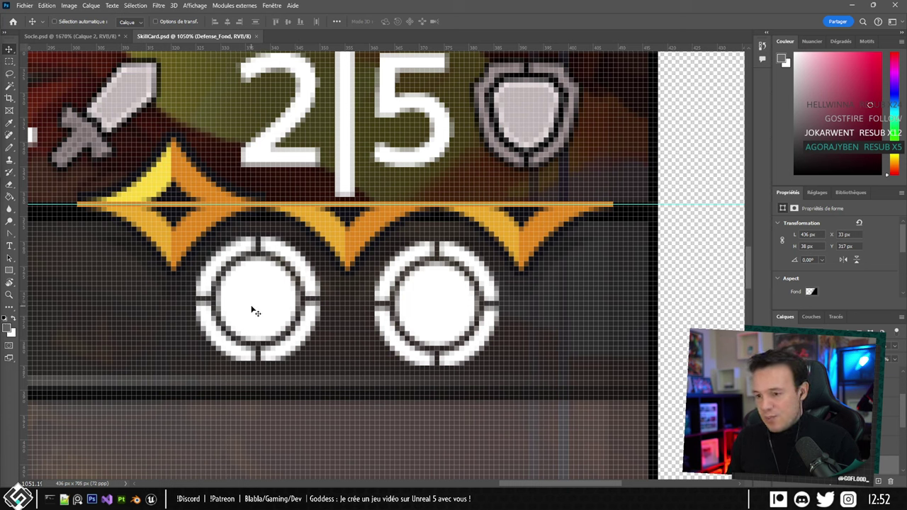
left_click_drag(282, 288, 380, 313)
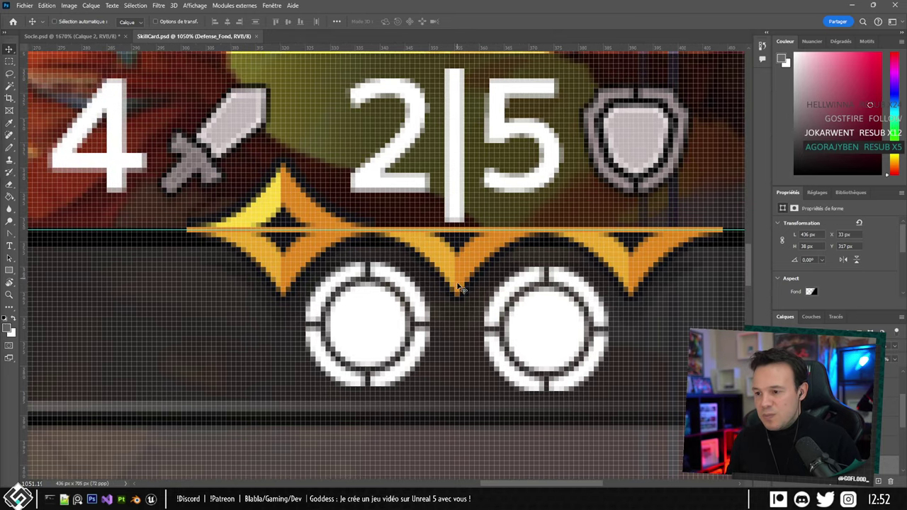
scroll(424, 366, "down", 5, "alt")
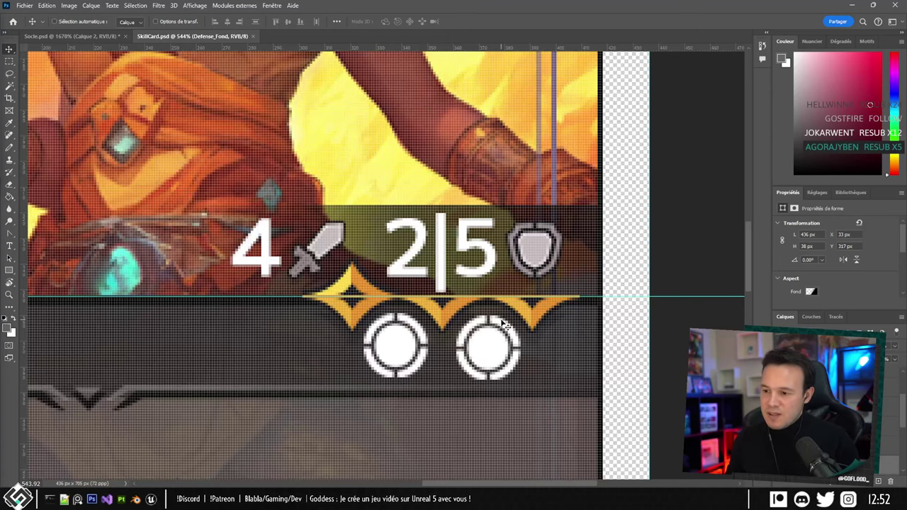
scroll(457, 345, "down", 3, "alt")
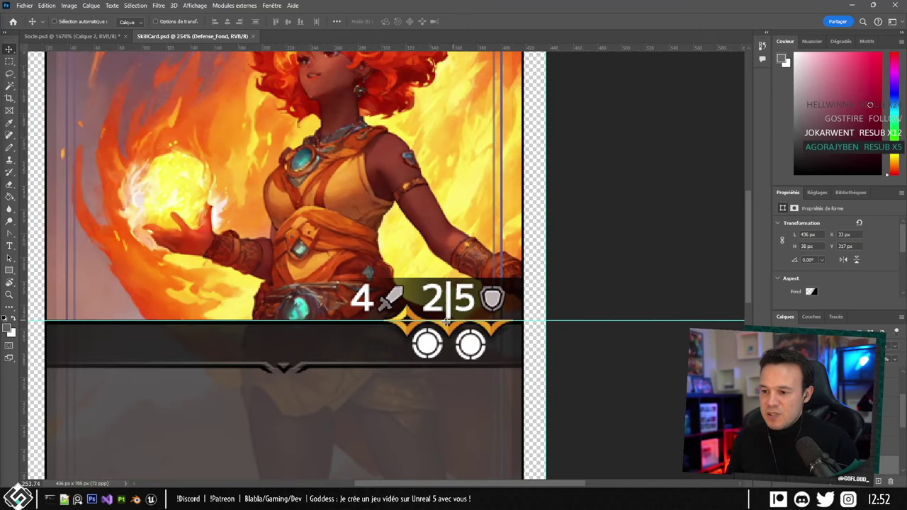
scroll(434, 345, "up", 3, "alt")
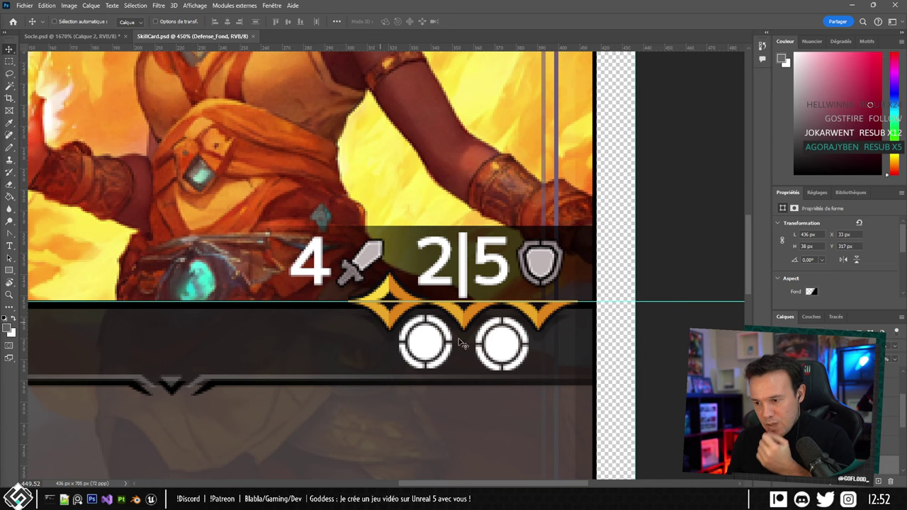
left_click(89, 36)
left_click(202, 36)
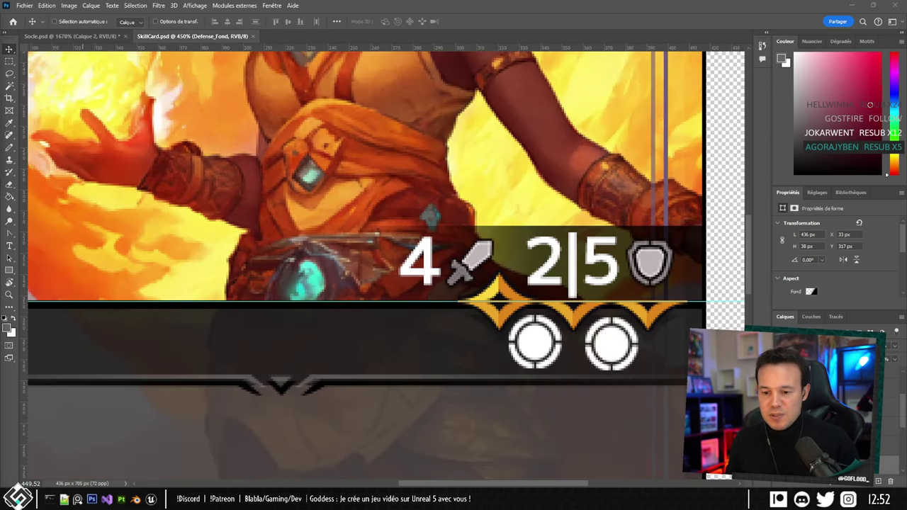
Switch to File Explorer, open the Cards folder inside Textures, and move its window clear of the Photoshop document tabs.
key("alt+Tab")
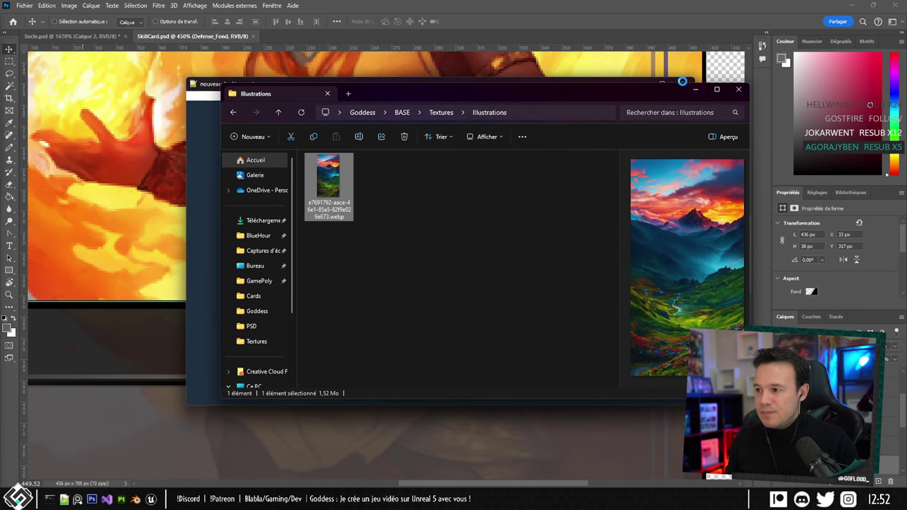
left_click(441, 112)
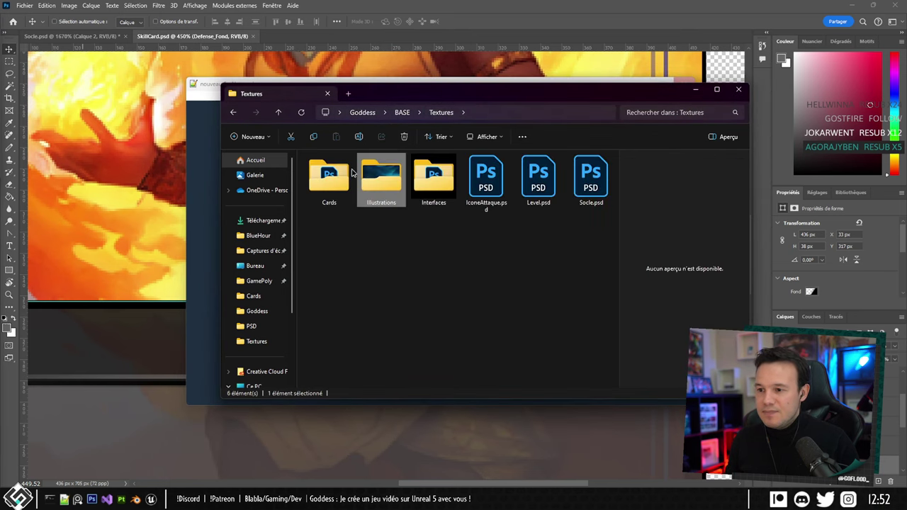
double_click(329, 176)
left_click_drag(445, 95, 474, 193)
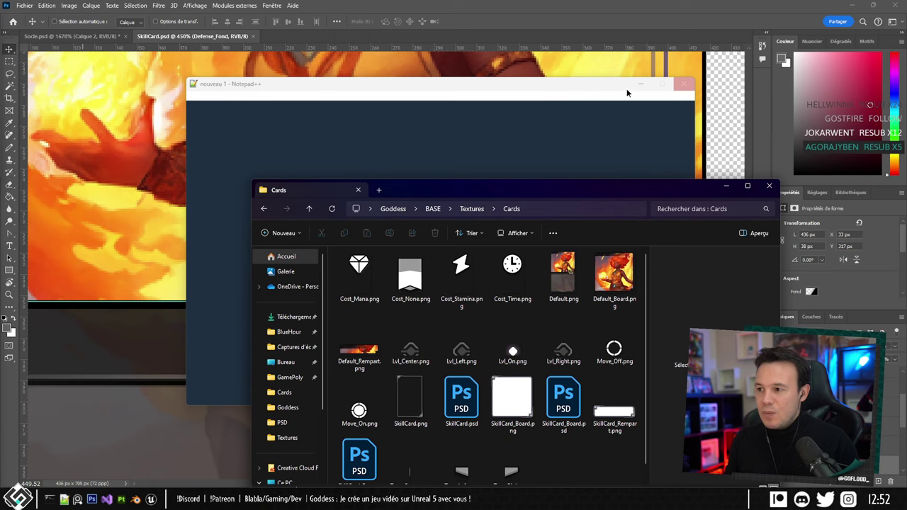
Select Move_Off.png and look through the image and PSD files in the Cards folder.
left_click(610, 349)
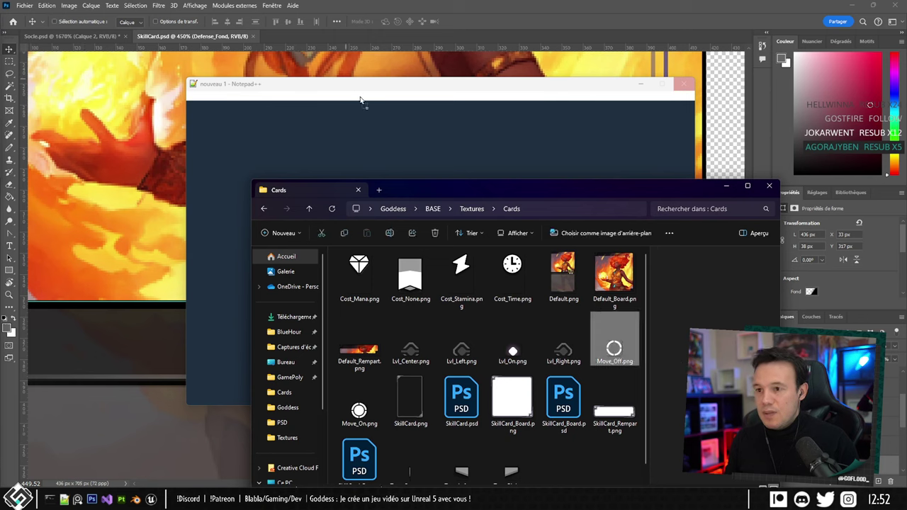
left_click_drag(360, 100, 652, 372)
scroll(559, 403, "down", 1)
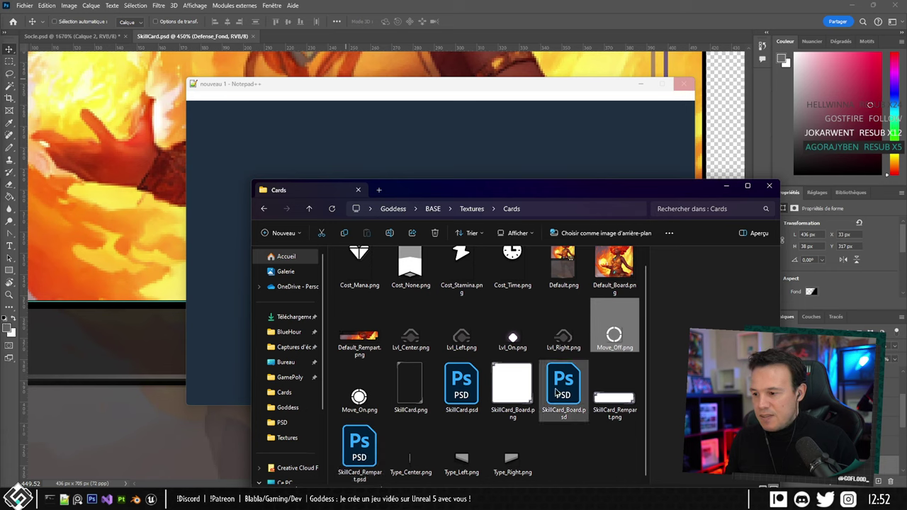
scroll(556, 392, "up", 1)
scroll(556, 391, "down", 1)
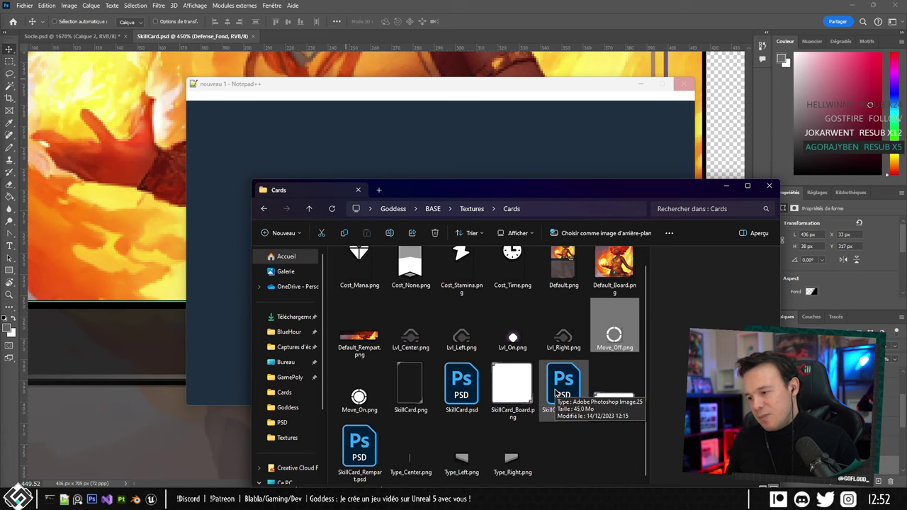
Open Move_On.png from the Cards folder in Photoshop and place Move_Off.png over it as a new layer.
left_click(612, 345)
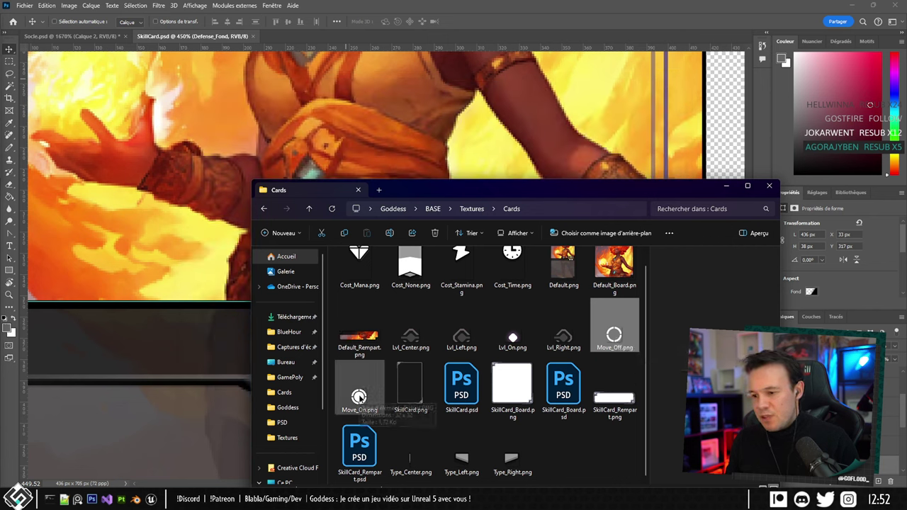
left_click_drag(358, 397, 340, 36)
scroll(380, 267, "up", 10, "alt")
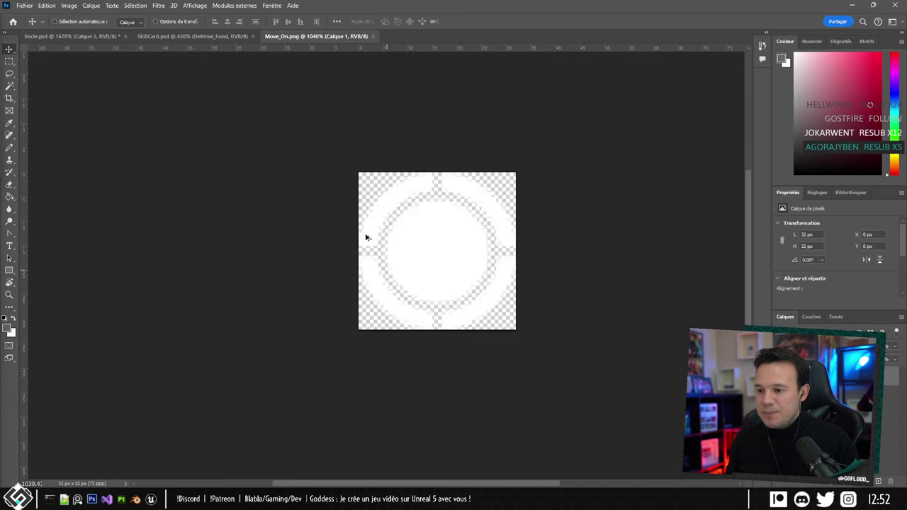
key("alt+Tab")
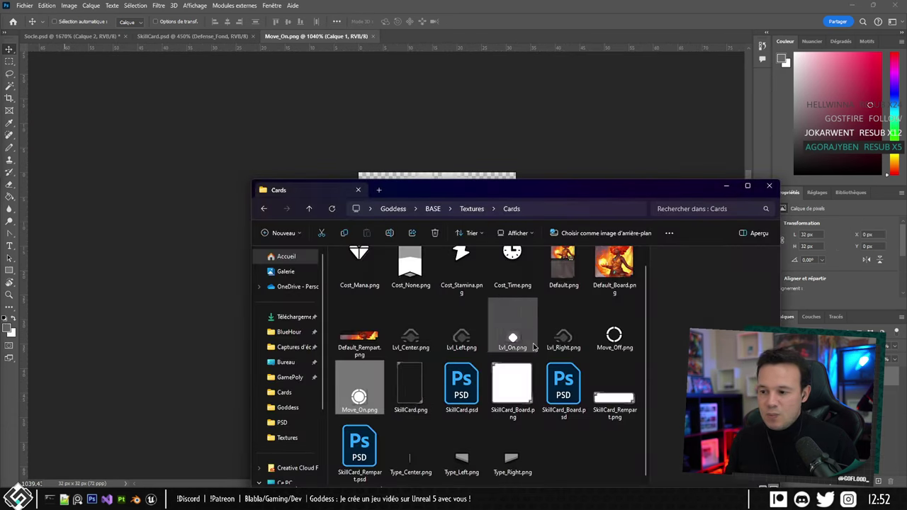
left_click_drag(611, 327, 427, 156)
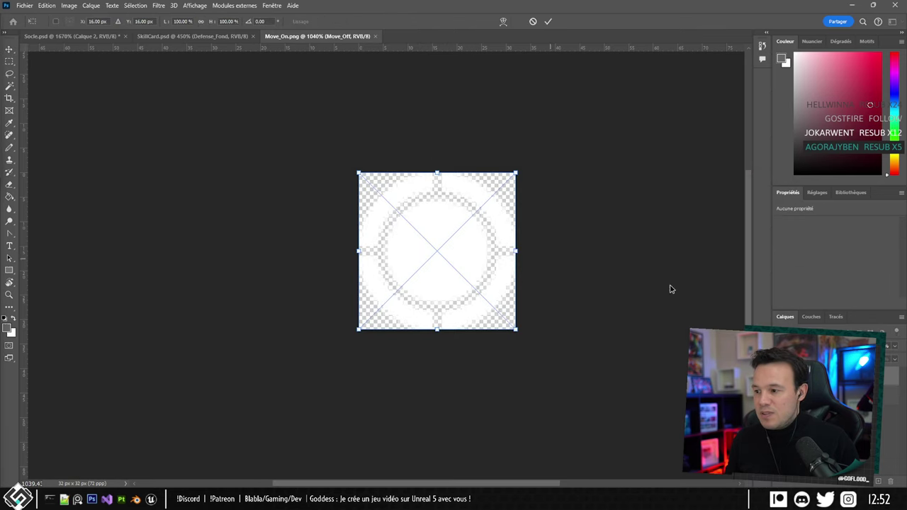
key("Return")
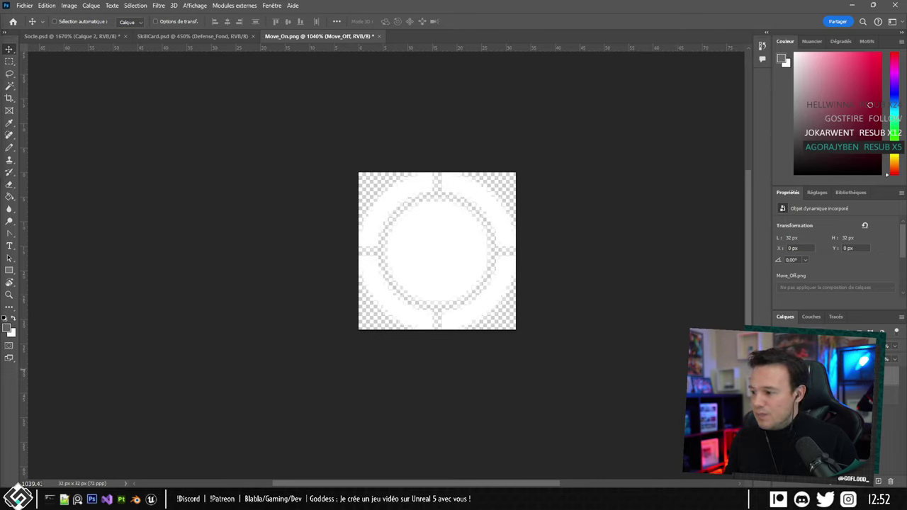
Rename the original icon layer, Calque 1, as Move_On.
left_click(850, 396, "ctrl")
left_click(850, 396)
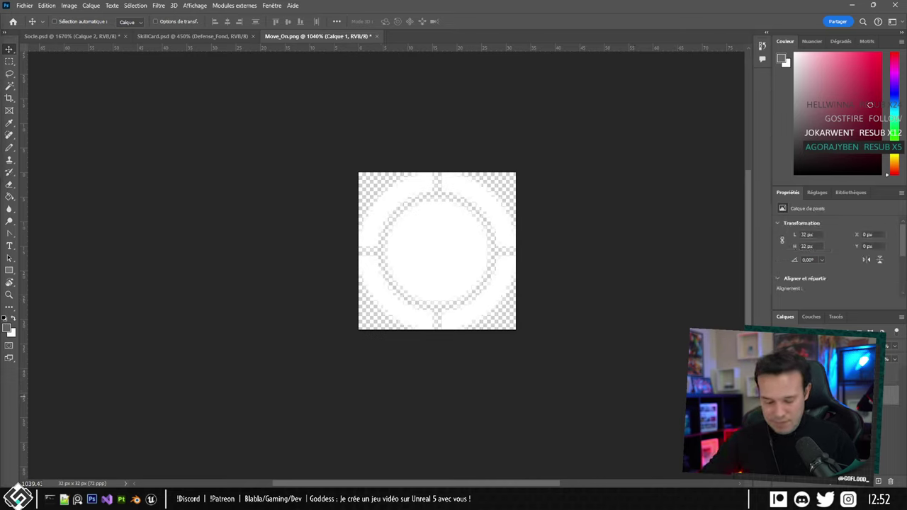
key("Return")
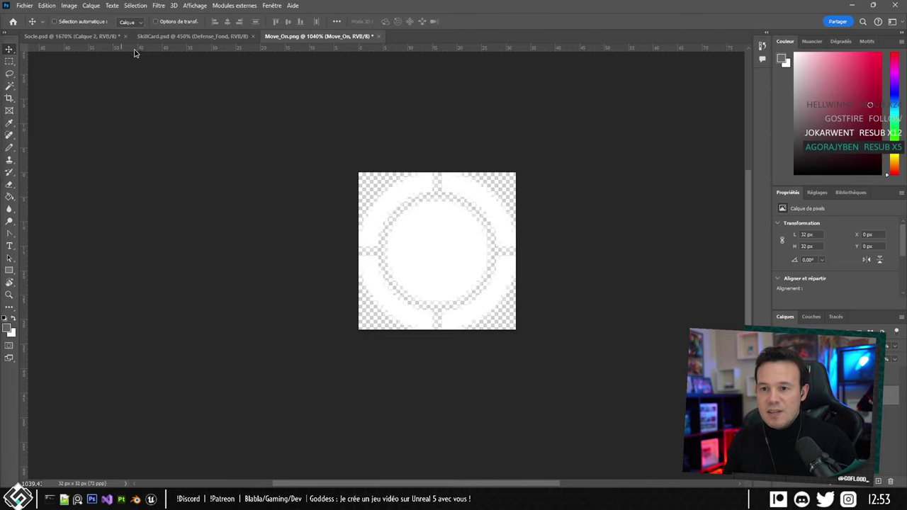
Place two horizontal and two vertical guides along the four edges of the 32 px icon canvas.
left_click_drag(135, 51, 195, 173)
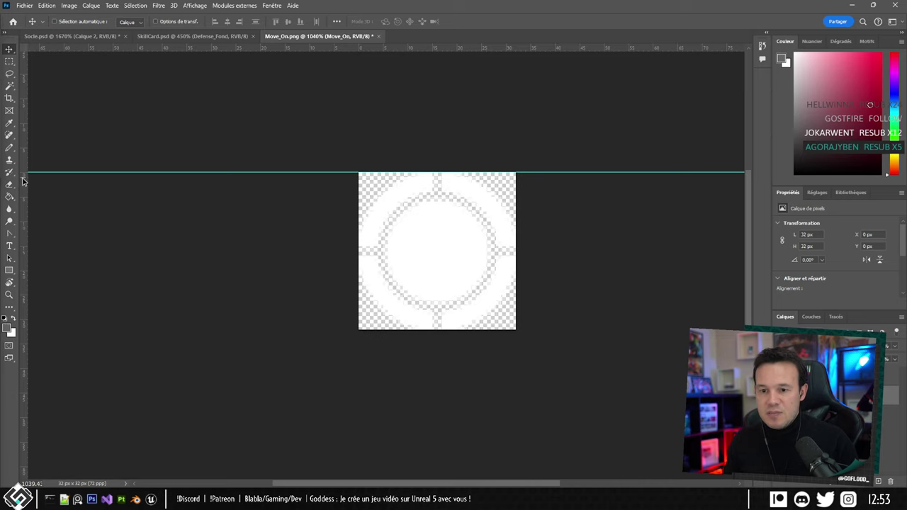
left_click_drag(22, 181, 358, 138)
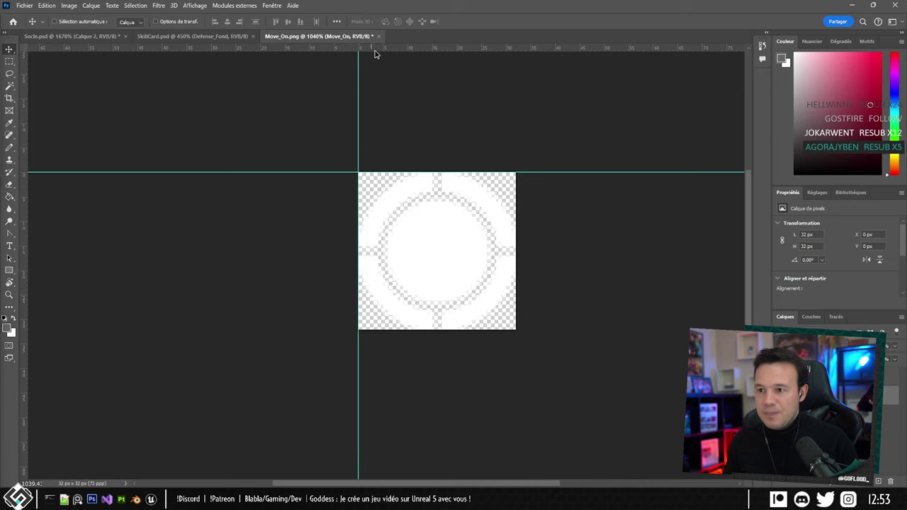
left_click_drag(375, 54, 409, 324)
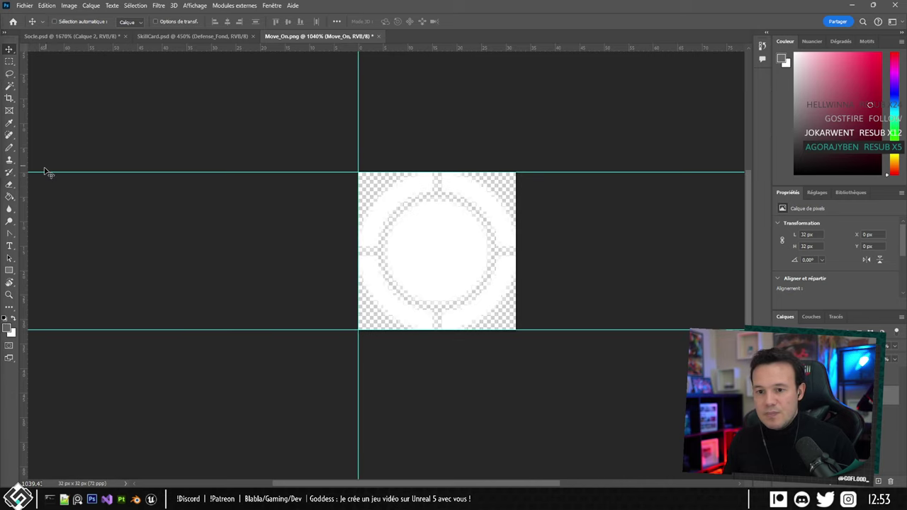
left_click_drag(21, 158, 516, 167)
Save the layered Move_On document as Move.psd in the Cards folder.
left_click(71, 36)
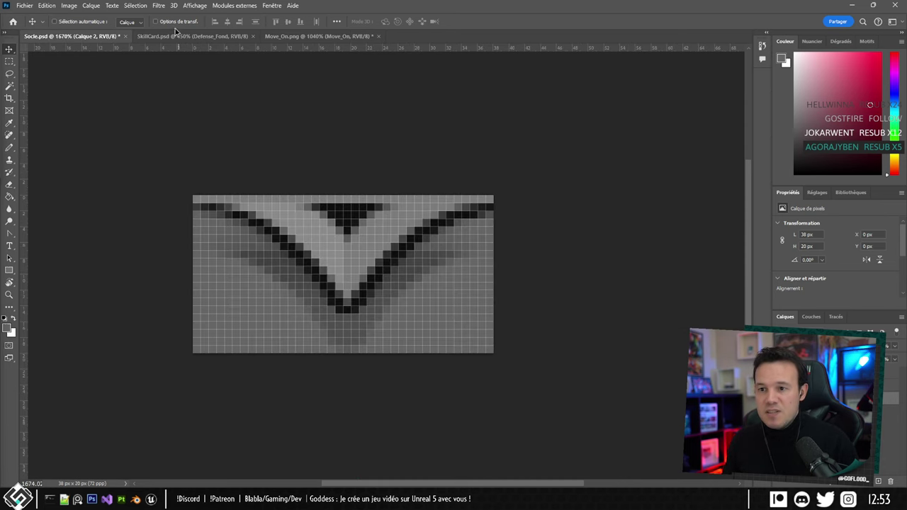
left_click(194, 38)
scroll(343, 163, "down", 5, "alt")
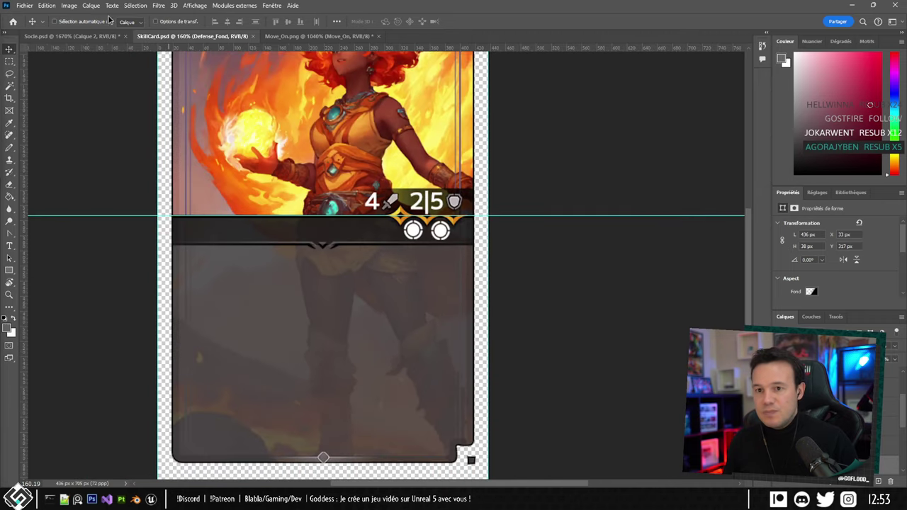
left_click(319, 36)
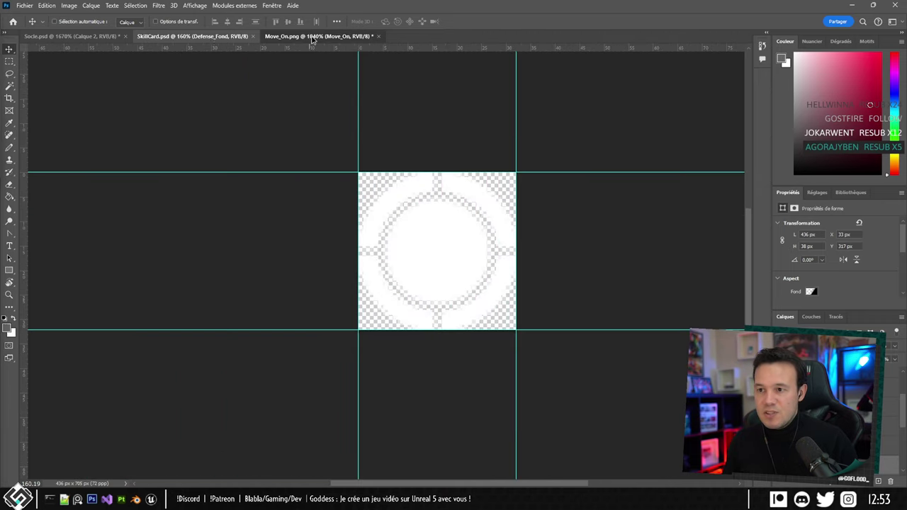
key("ctrl+shift+s")
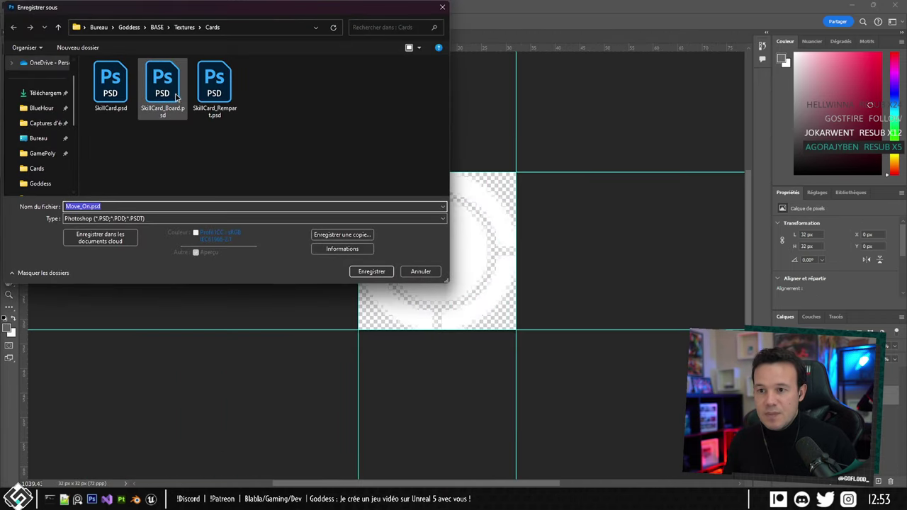
left_click(86, 207)
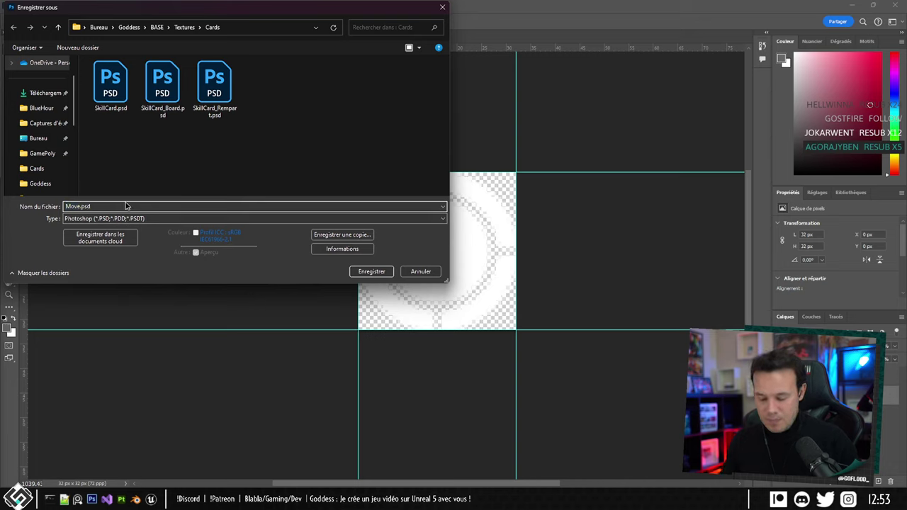
key("Return")
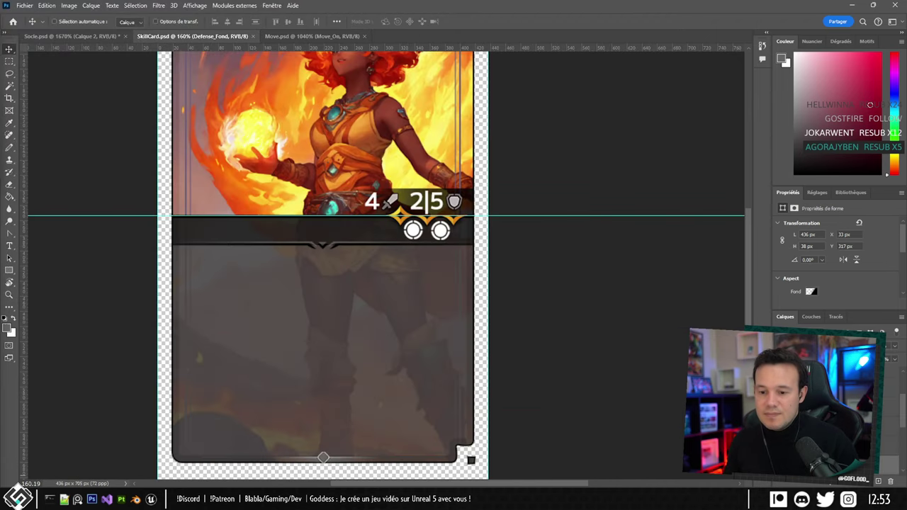
Place Move.psd from the Cards folder into SkillCard.psd over the second round movement icon, centred at X 371 px, Y 368 px.
key("alt+Tab")
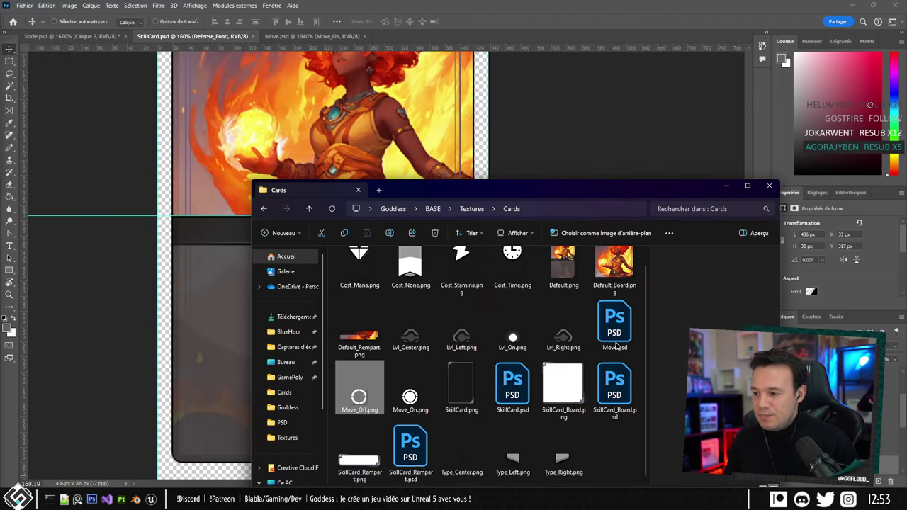
left_click_drag(615, 327, 323, 264)
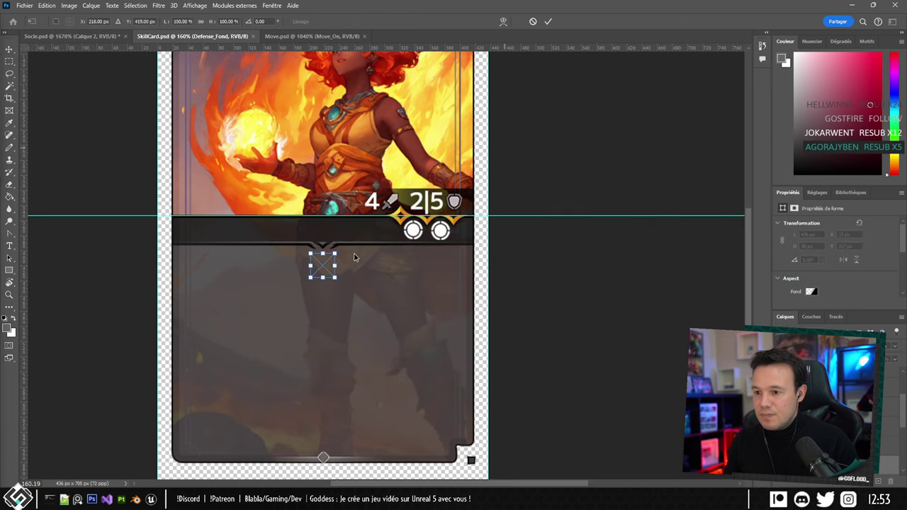
left_click_drag(404, 228, 439, 232)
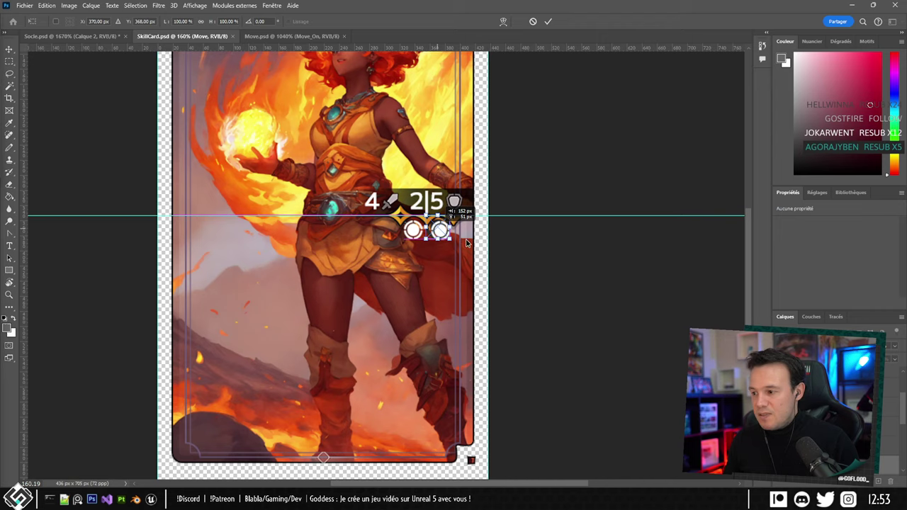
scroll(466, 243, "up", 2, "alt")
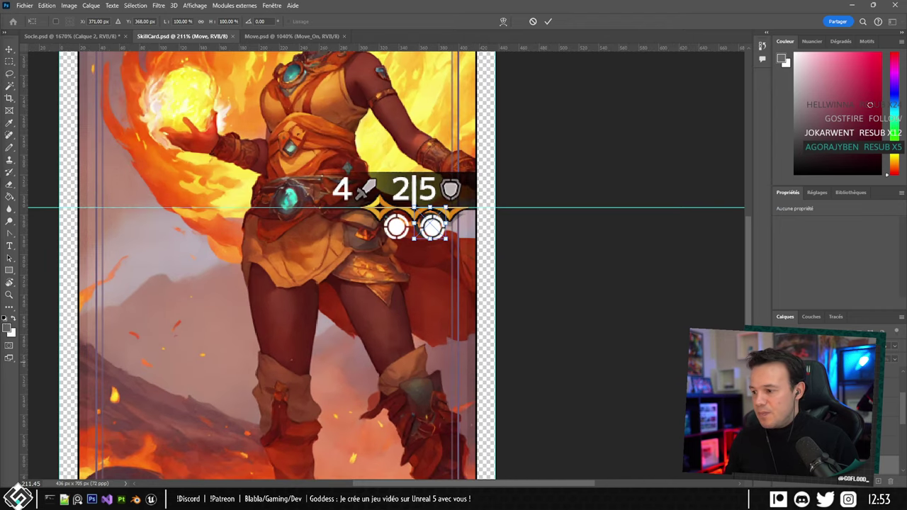
key("Return")
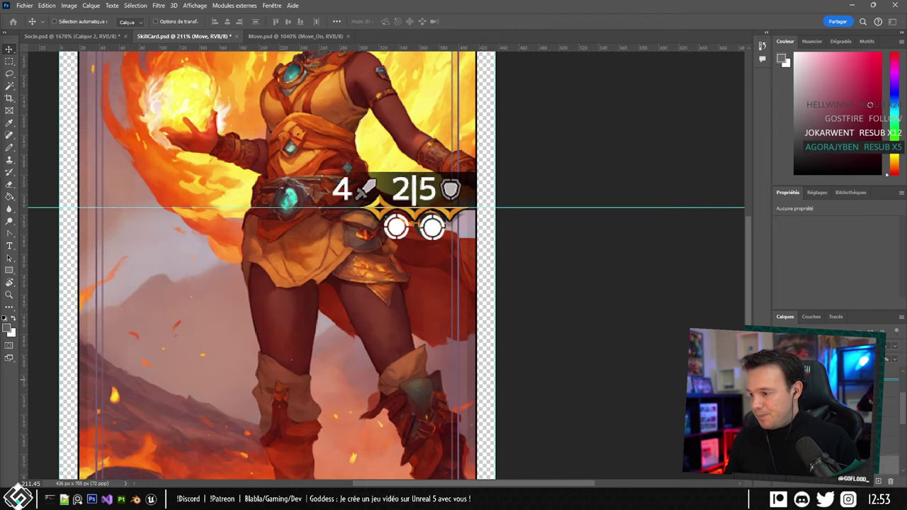
Raise the placed Move layer above the card's dark panel and reposition it over the second round icon at X 357 px, Y 355 px.
left_click_drag(890, 380, 890, 382)
scroll(890, 439, "up", 2)
left_click_drag(890, 449, 890, 368)
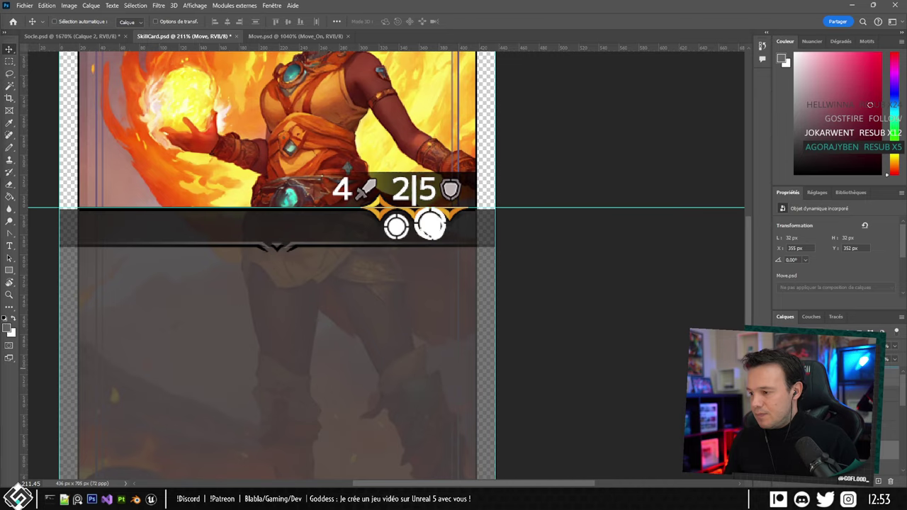
scroll(414, 184, "up", 5, "alt")
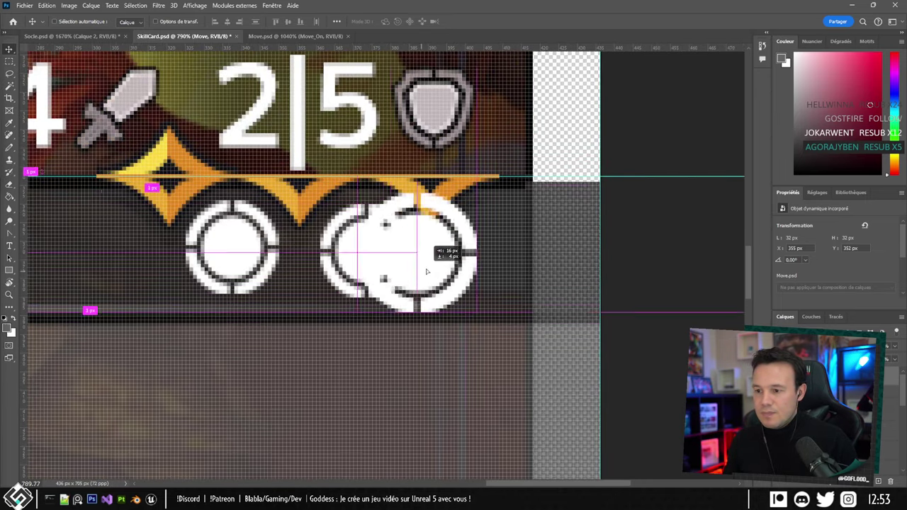
left_click_drag(427, 271, 397, 264)
key("Left")
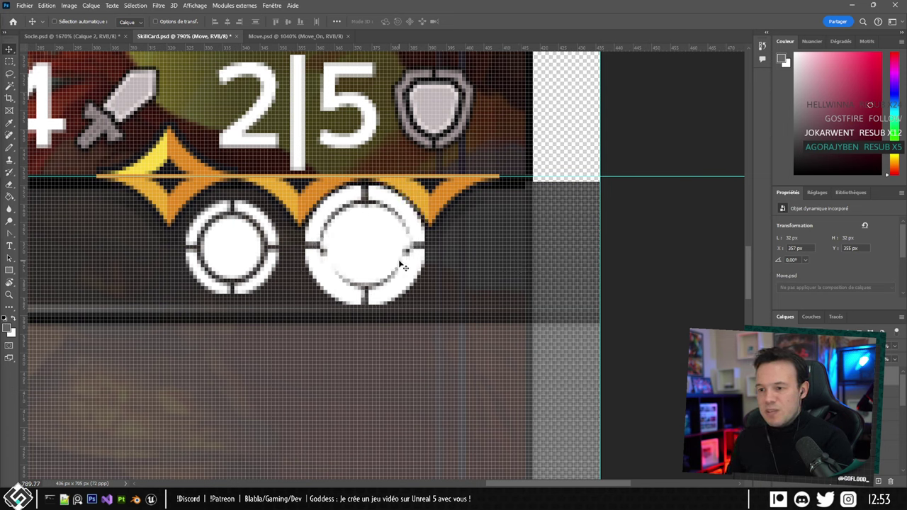
Copy the V-shaped ornament layers with their Teinte/Saturation adjustment from Socle.psd into Move.psd.
left_click(72, 36)
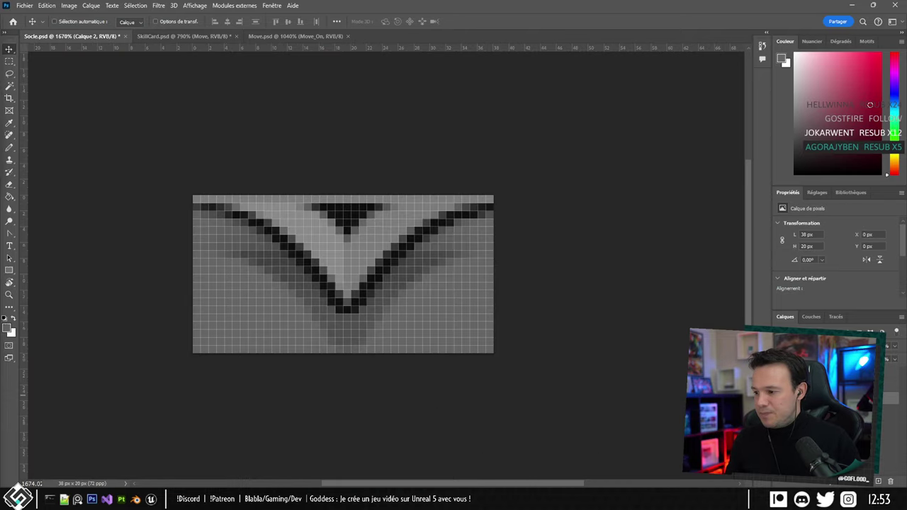
left_click(836, 385)
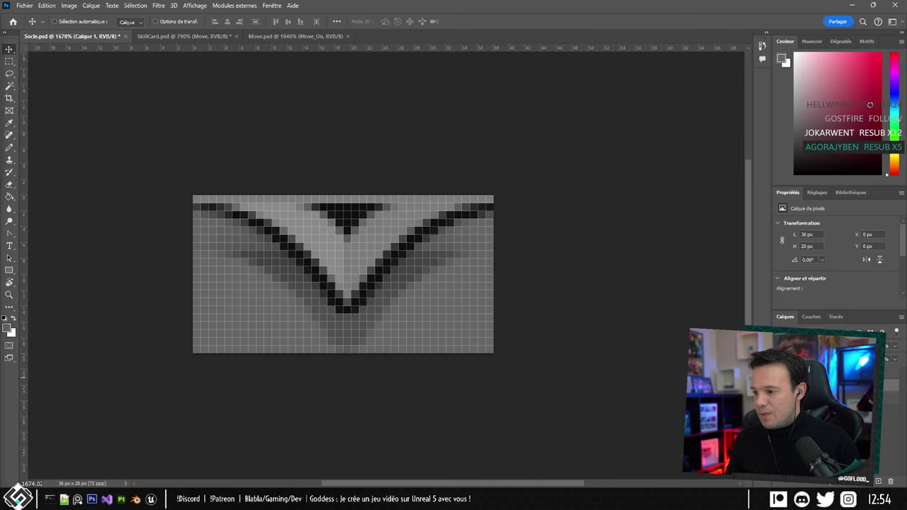
left_click(836, 372, "shift")
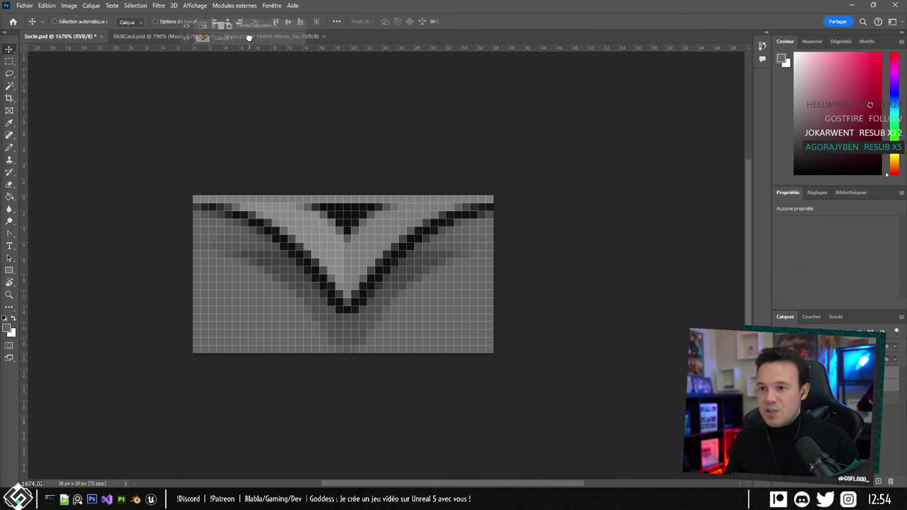
left_click(271, 36)
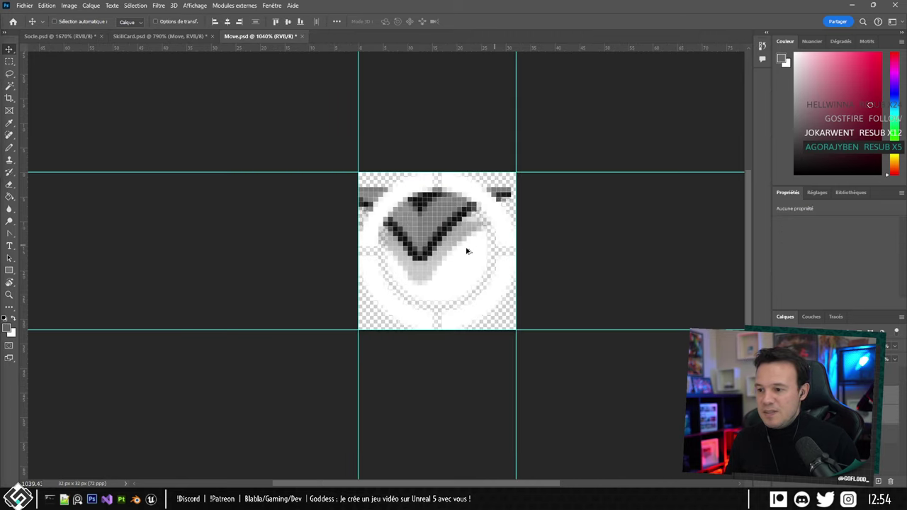
Enlarge the Move.psd canvas on all four sides to 165 x 88 px with the Crop tool.
scroll(448, 253, "down", 3, "alt")
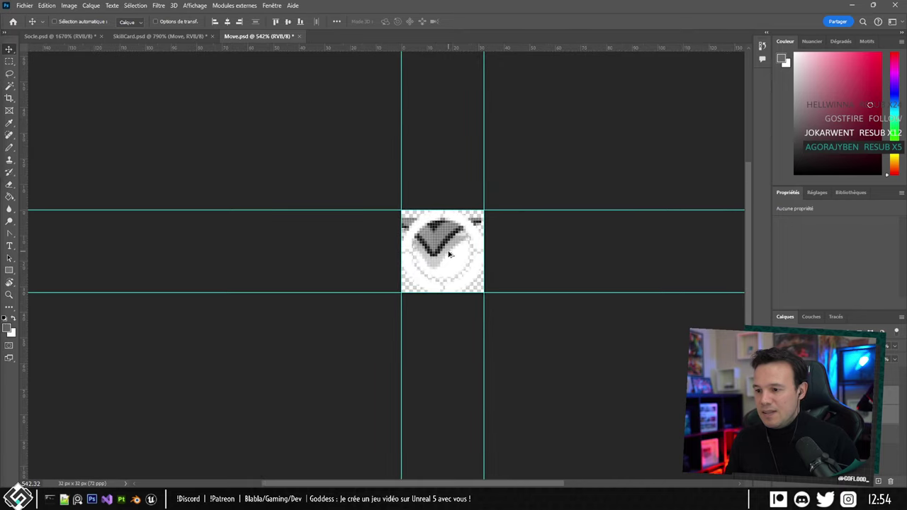
left_click(10, 97)
left_click_drag(440, 209, 431, 189)
left_click_drag(400, 247, 320, 247)
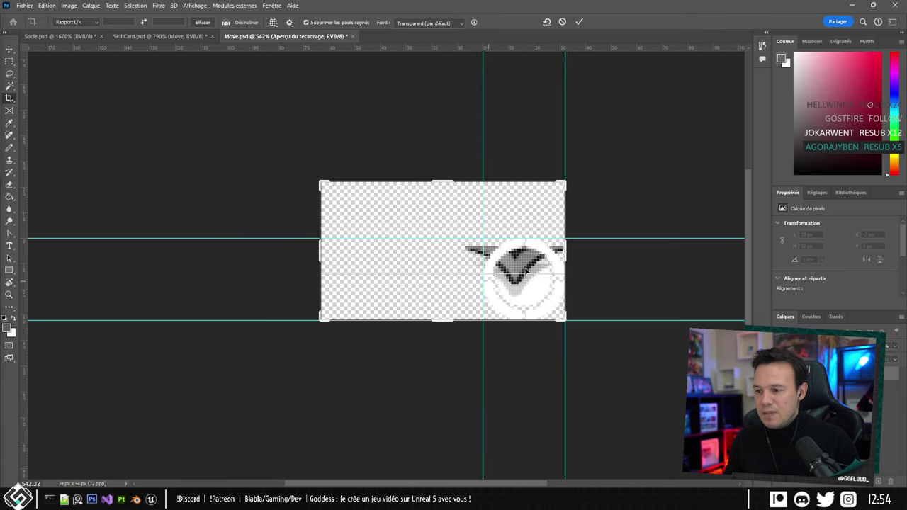
left_click_drag(562, 249, 638, 260)
left_click_drag(442, 323, 444, 368)
scroll(413, 174, "up", 5, "alt")
left_click(9, 49)
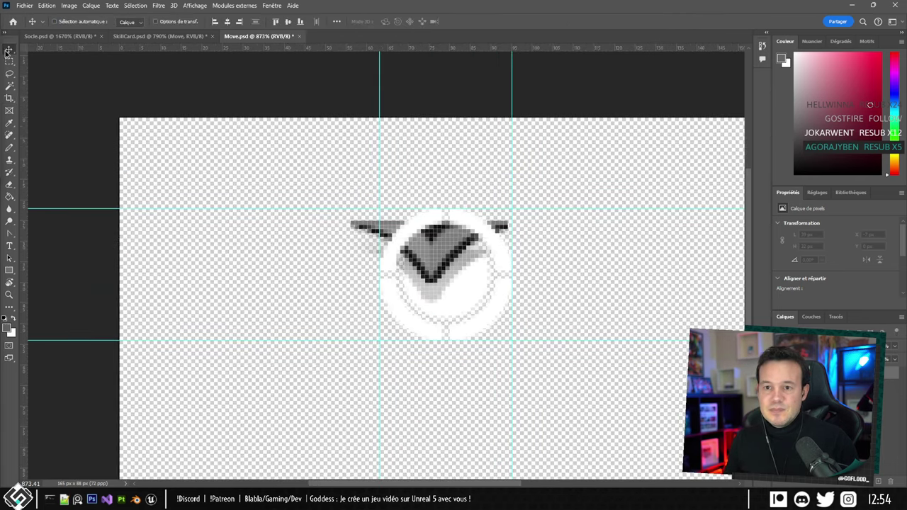
Bring the V-shaped ornament in front of the round icon and move it to X 41 px, Y 18 px, ending with the Move_On layer selected.
key("ctrl+]")
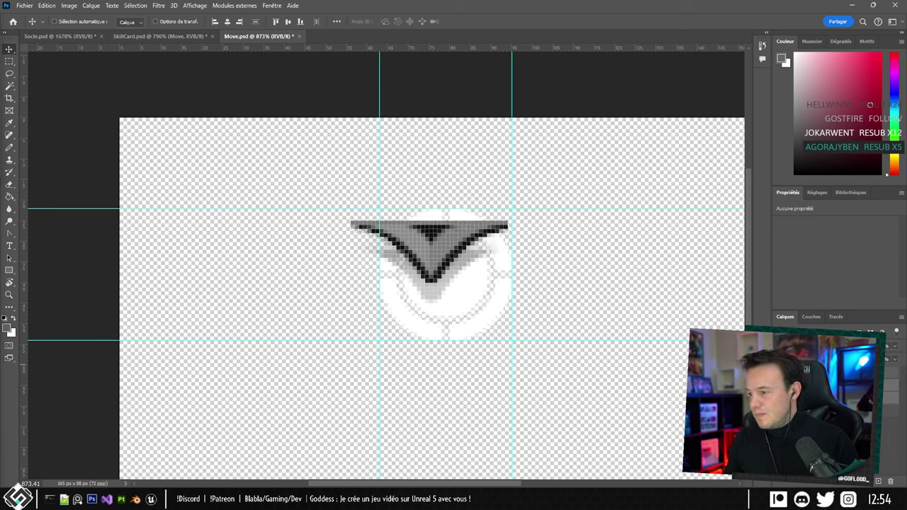
left_click(889, 385)
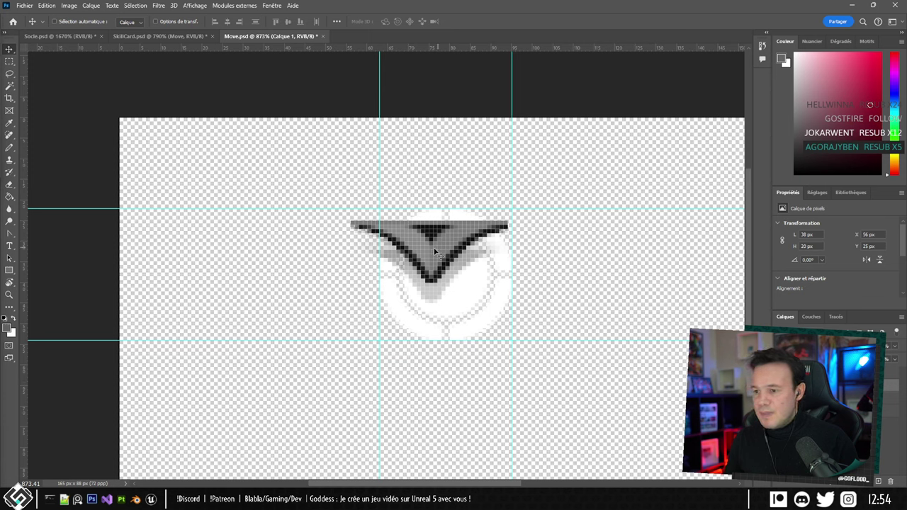
left_click_drag(437, 253, 369, 221)
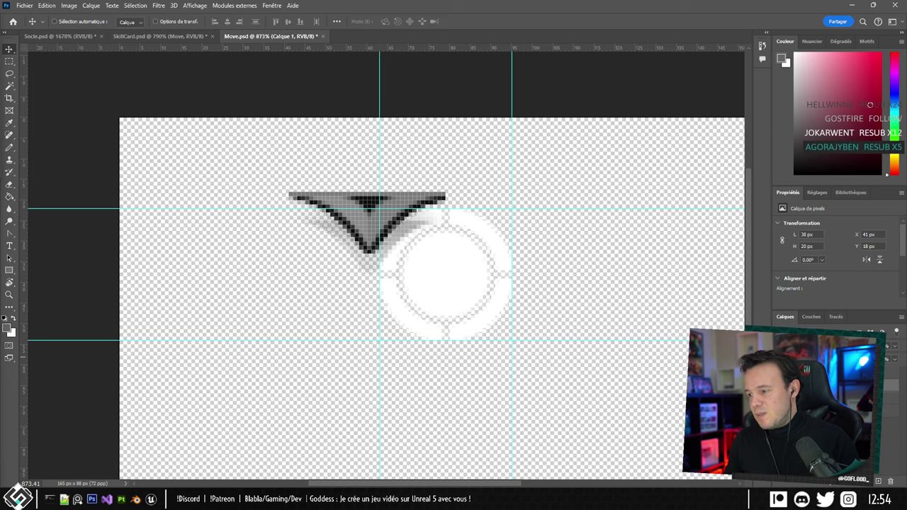
left_click(835, 398)
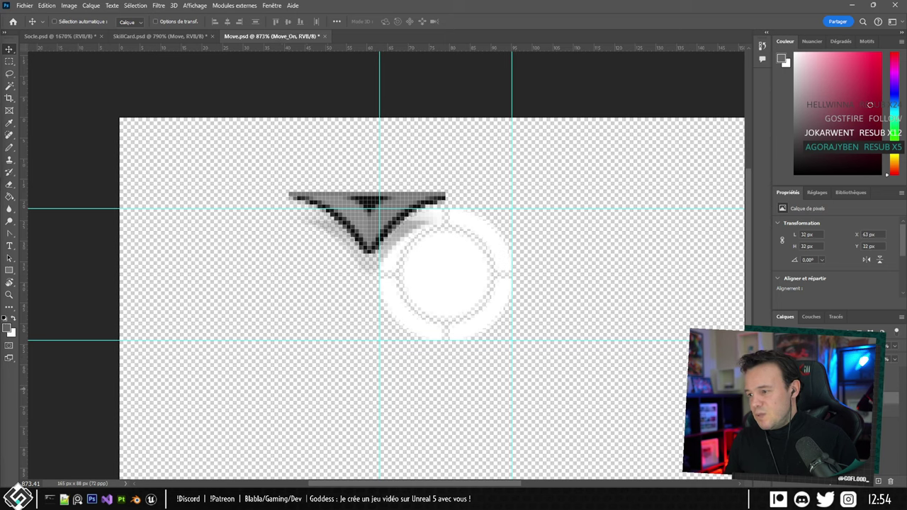
Duplicate the V-shaped ornament on Calque 1 and align the copy beside the original at X 78 px, Y 18 px.
left_click_drag(834, 388, 835, 407)
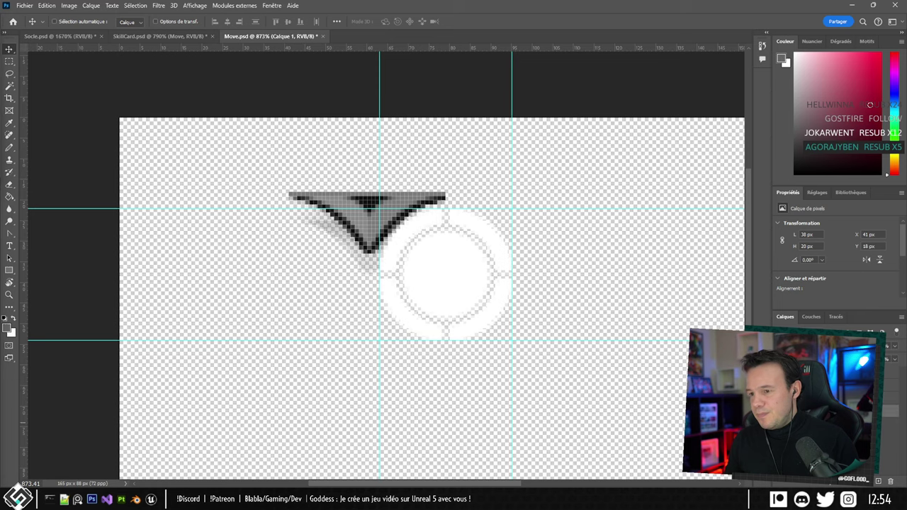
scroll(358, 242, "up", 3, "alt")
left_click_drag(351, 214, 521, 213, "alt")
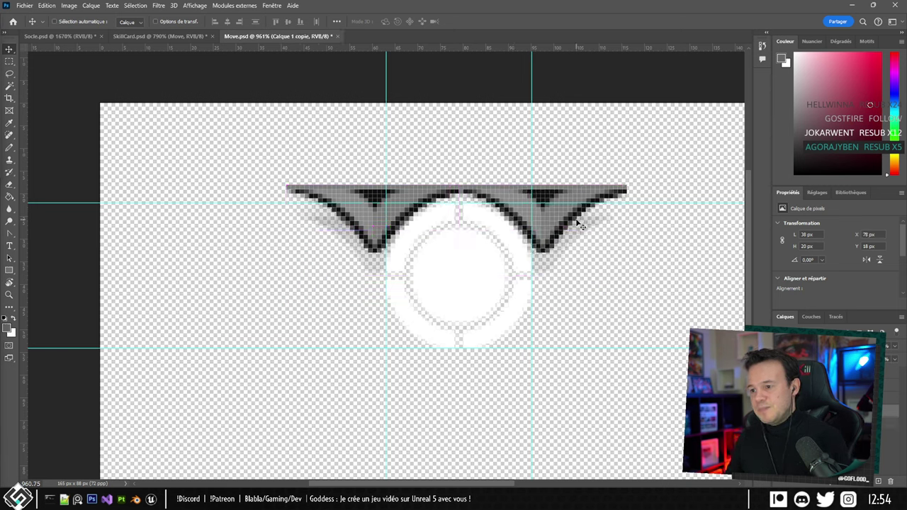
key("Left")
key("Right")
Add a new layer behind the icon and ornaments and fill it with the dark panel colour sampled from SkillCard.psd.
left_click(850, 454)
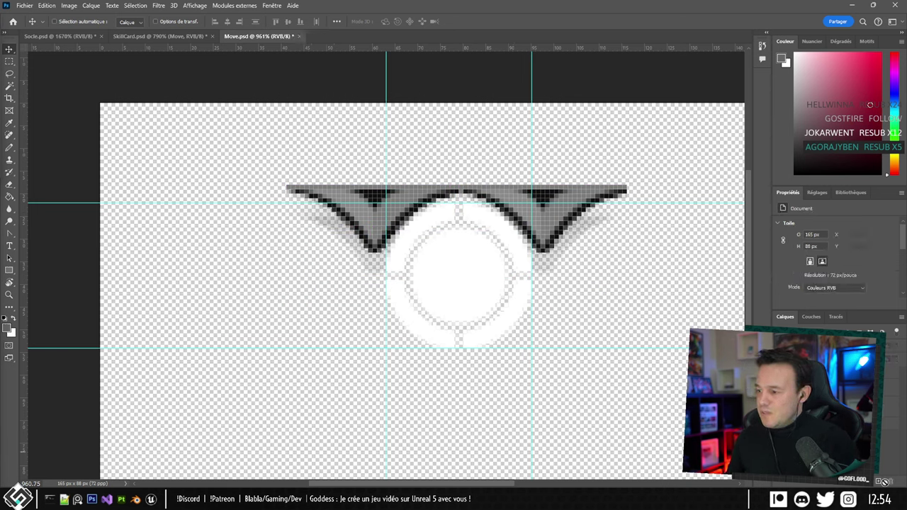
left_click(878, 481)
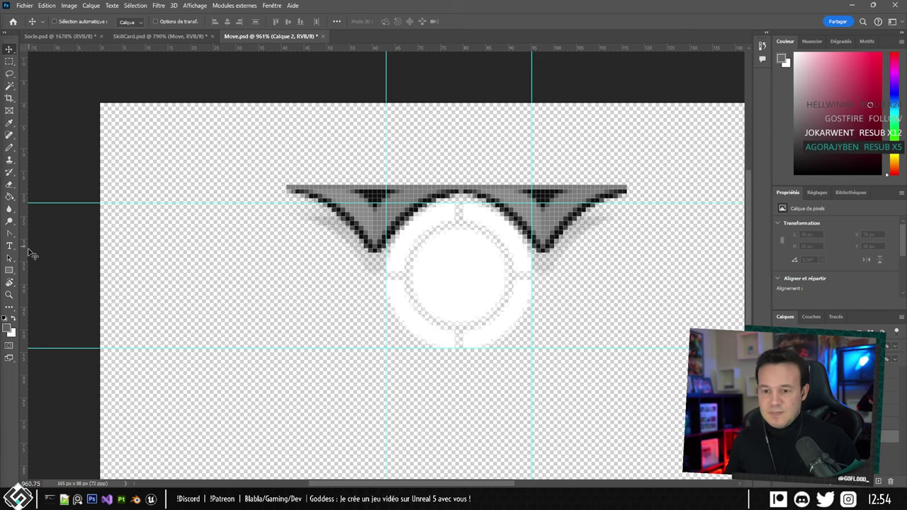
left_click(9, 197)
left_click(356, 305)
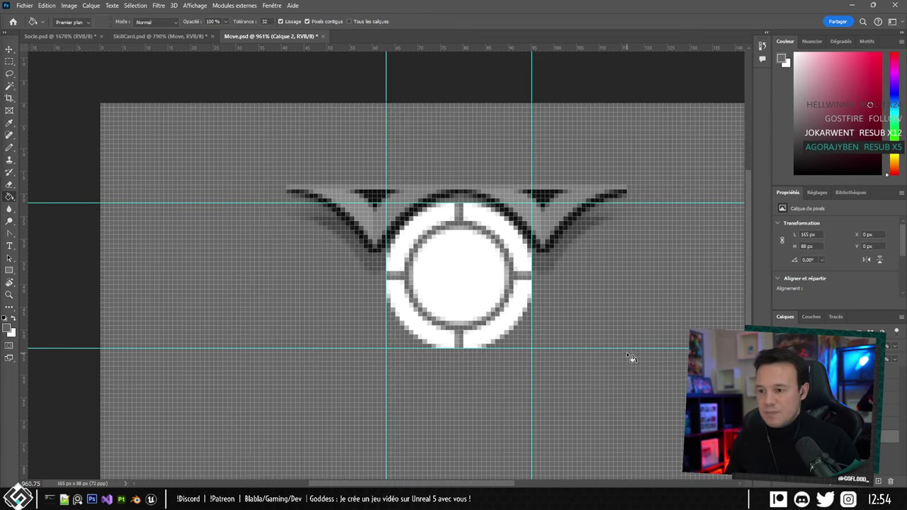
left_click(143, 36)
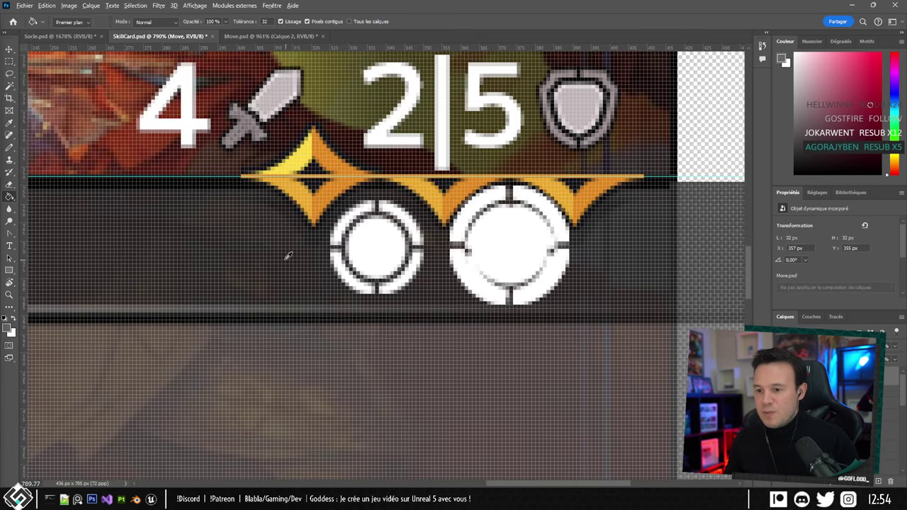
left_click(271, 36)
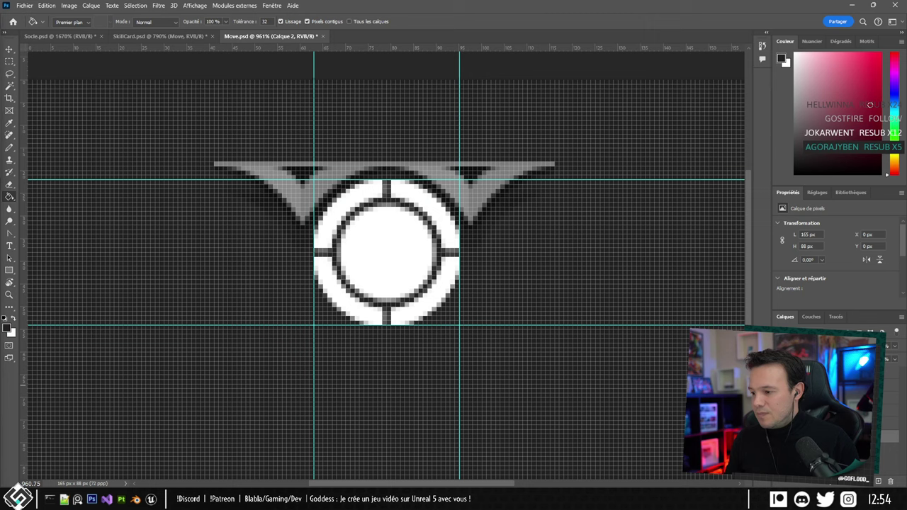
right_click(801, 437)
left_click(814, 383)
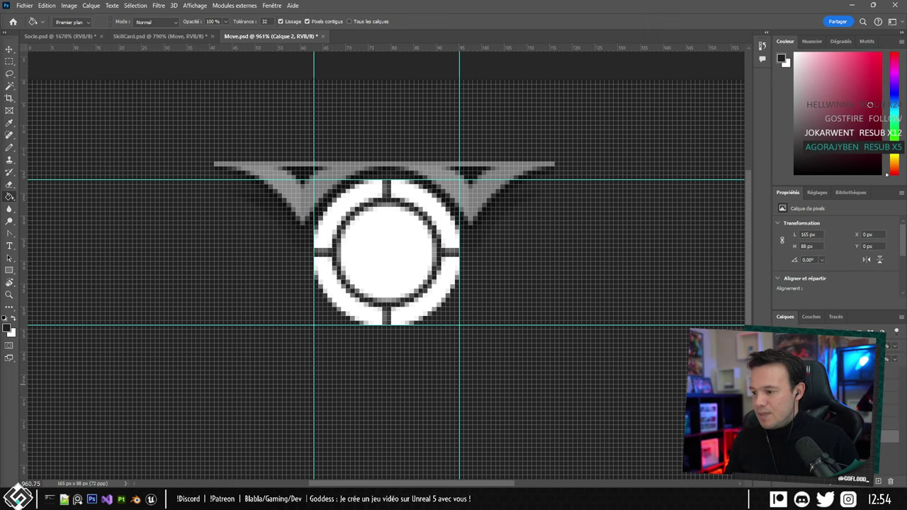
Shrink the Move.psd crop frame vertically to the ornaments' upper edge and the round icon's lower edge.
scroll(379, 243, "down", 5, "alt")
scroll(379, 243, "up", 5, "alt")
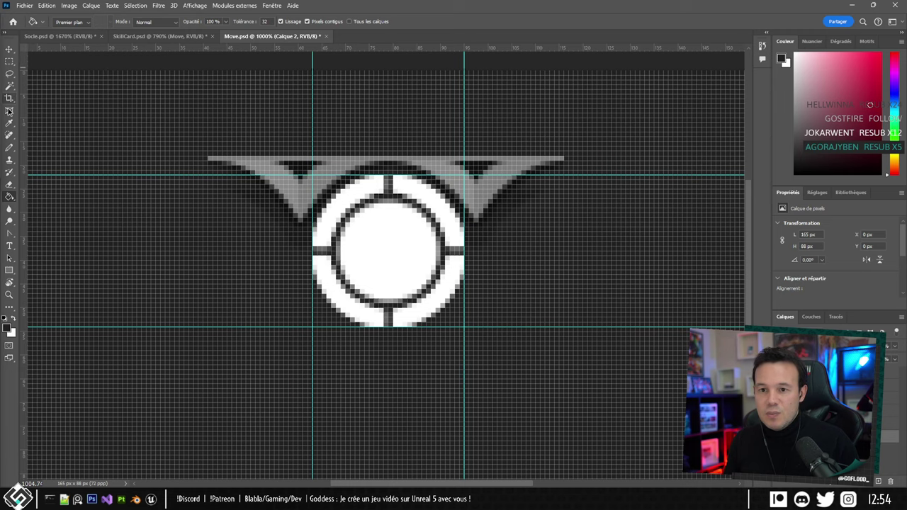
left_click(7, 99)
scroll(283, 112, "down", 4, "alt")
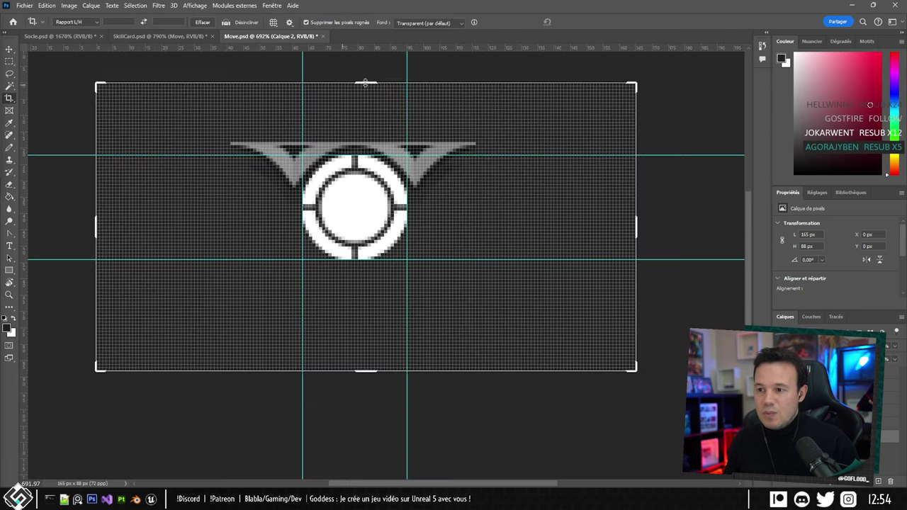
scroll(366, 82, "up", 3, "alt")
scroll(367, 73, "down", 1, "alt")
left_click_drag(364, 62, 395, 103)
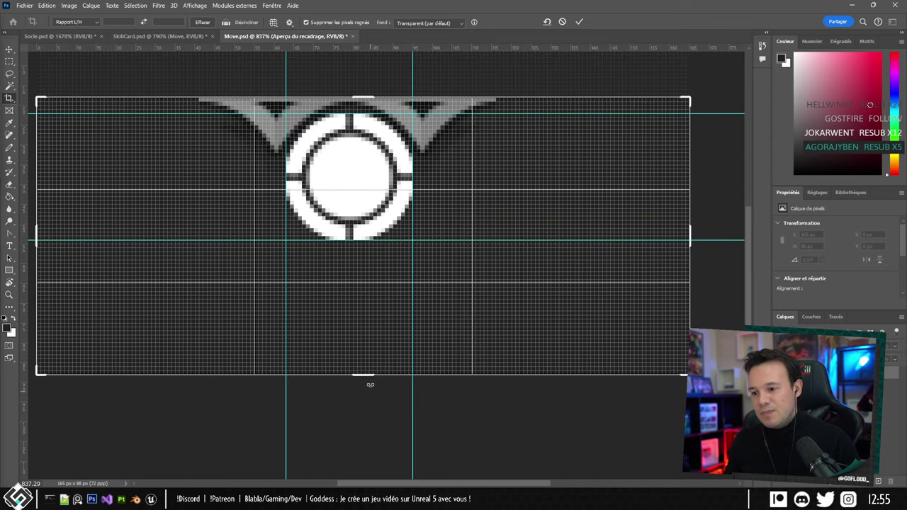
left_click_drag(369, 372, 388, 307)
scroll(298, 258, "up", 1, "alt")
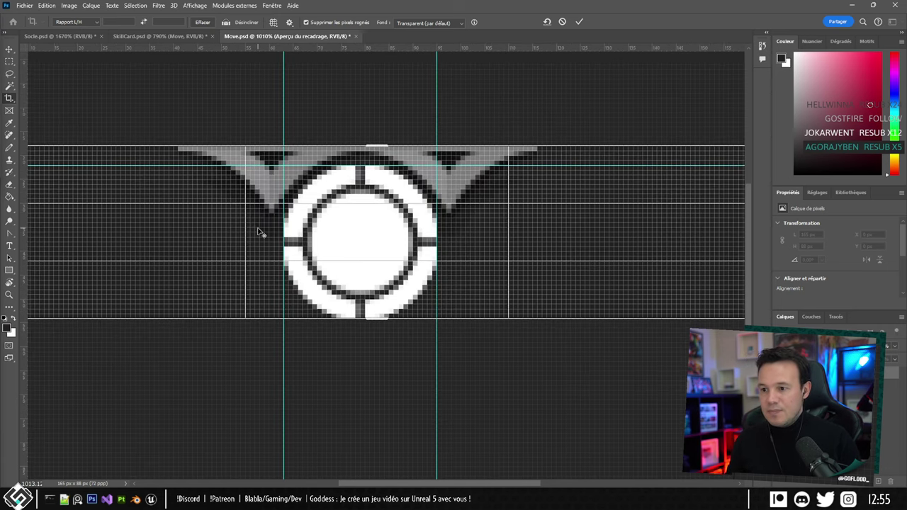
Narrow the crop frame to just outside both sides of the round icon and apply the crop at 37 x 36 px.
scroll(259, 232, "down", 1, "alt")
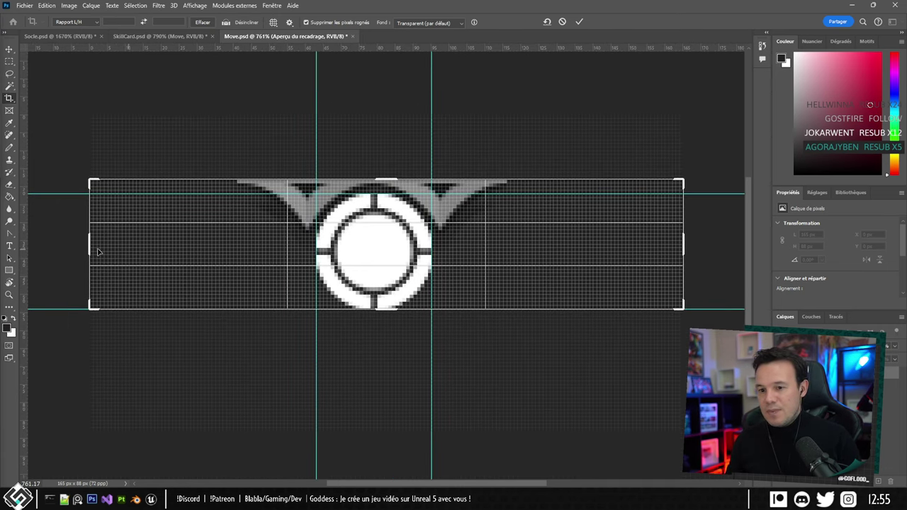
left_click_drag(90, 243, 197, 255)
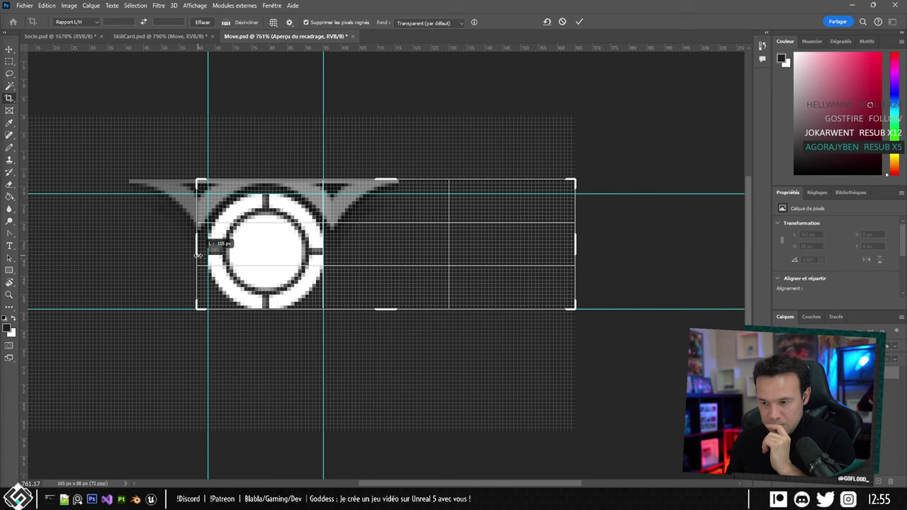
left_click_drag(575, 242, 456, 251)
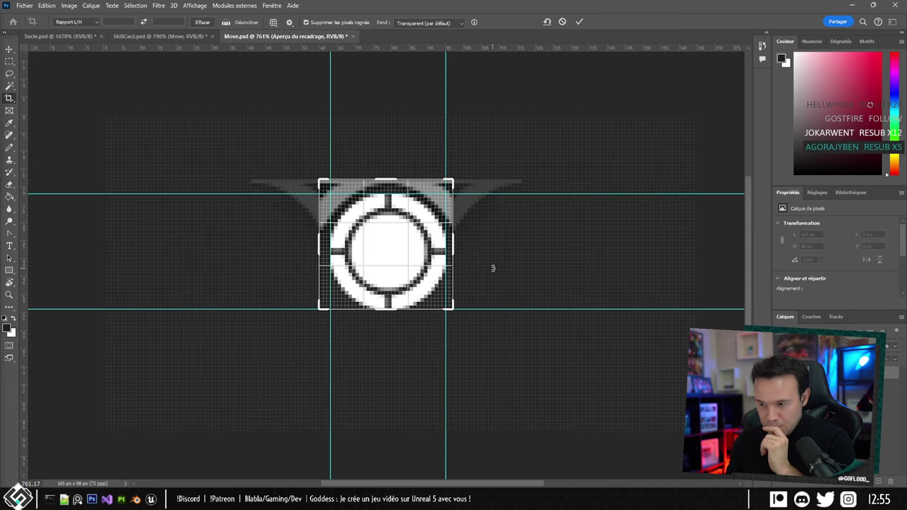
left_click(579, 21)
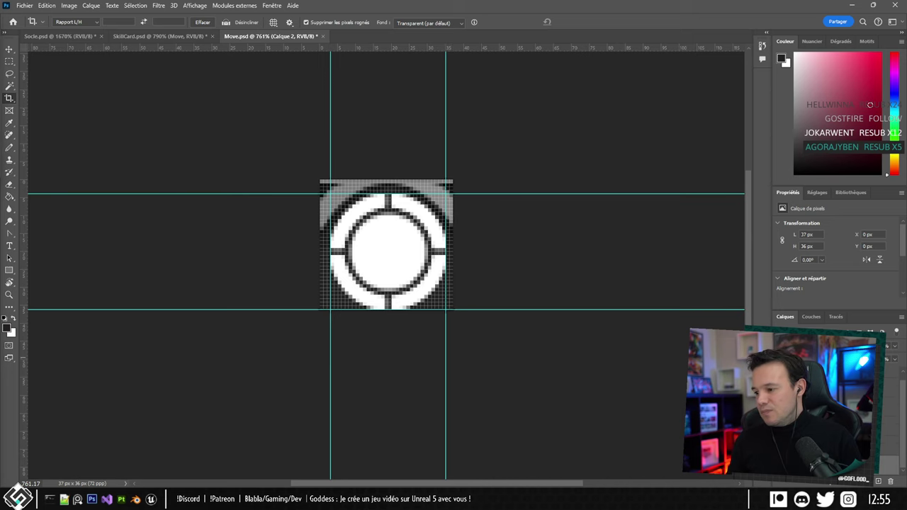
key("ctrl+comma")
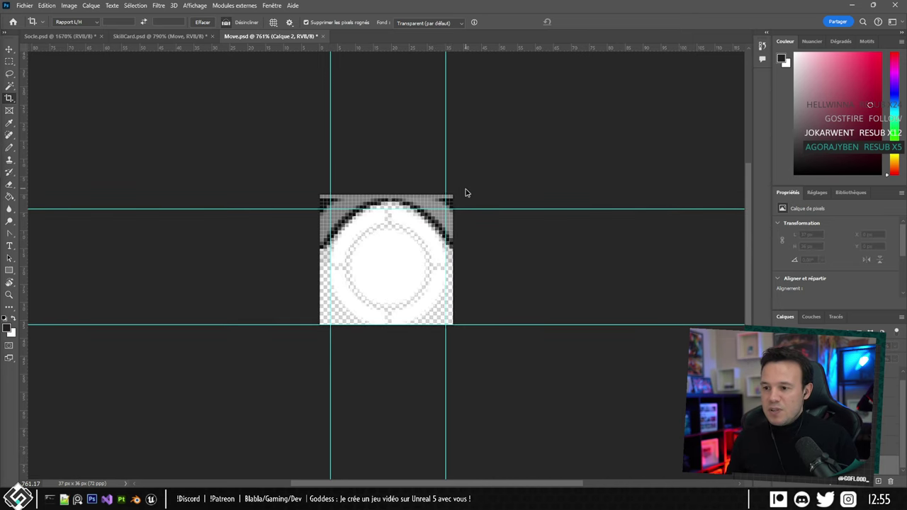
key("ctrl+alt+shift+s")
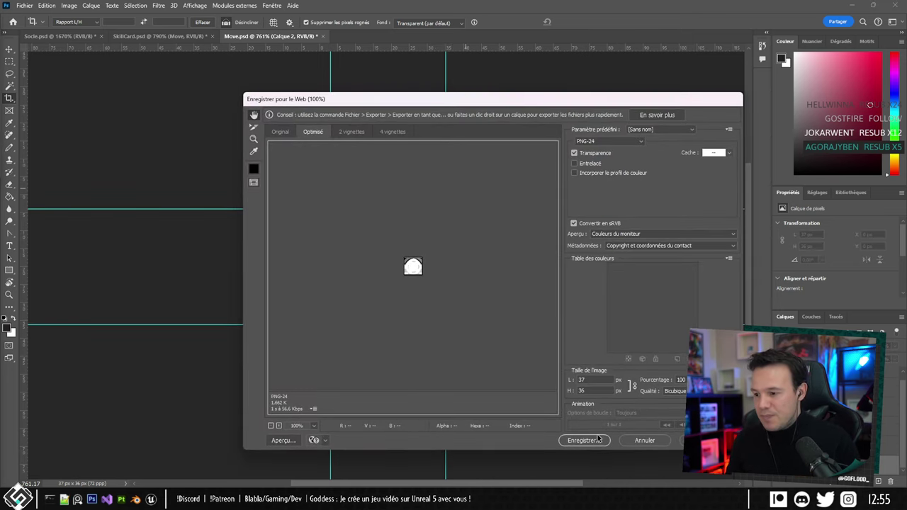
left_click(644, 440)
key("ctrl+comma")
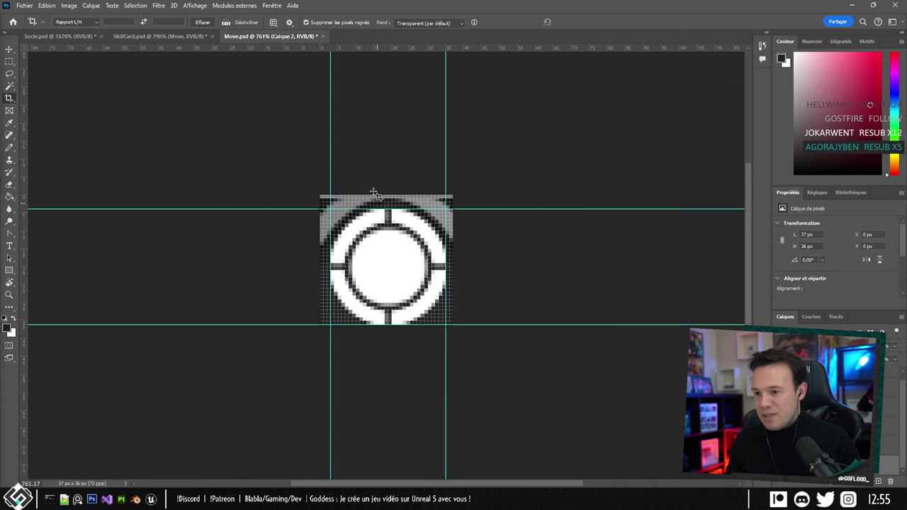
Set the Pencil tool to a 1 px size with 100 % hardness and restore the default black and white colours.
scroll(375, 196, "up", 3, "alt")
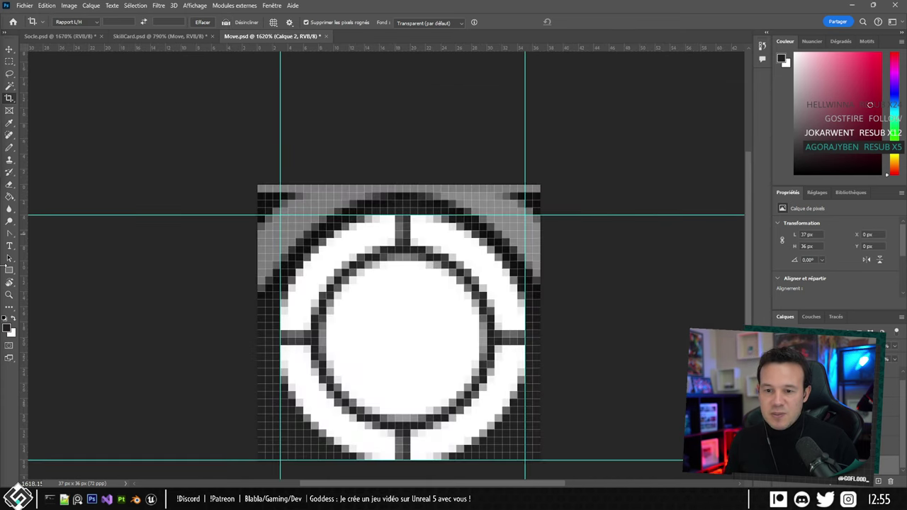
left_click(9, 148)
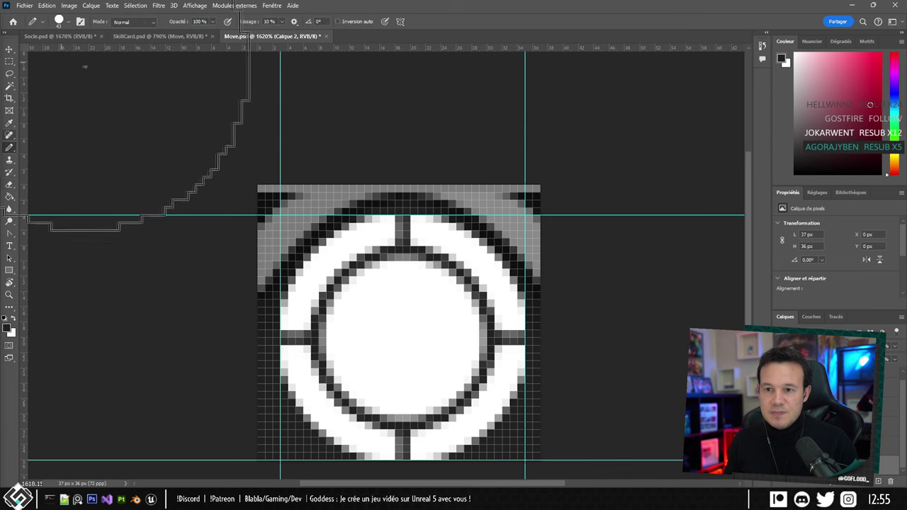
right_click(351, 214)
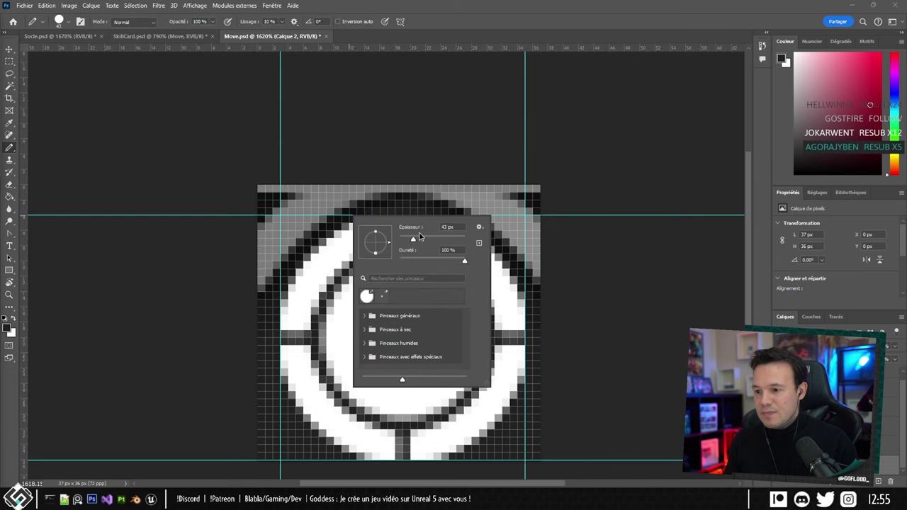
left_click_drag(419, 236, 336, 229)
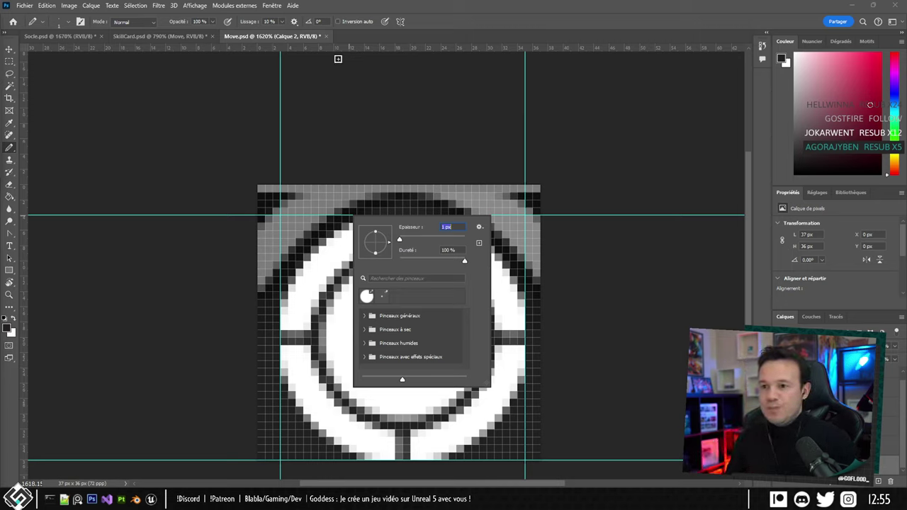
left_click(3, 319)
left_click(5, 319)
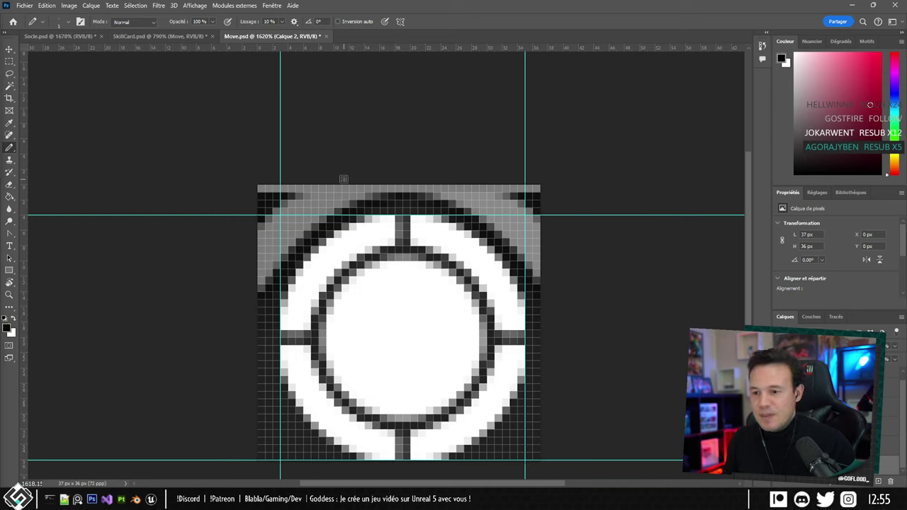
Create a new layer above Move_On and draw a 1 px black line across the full upper edge of the canvas.
left_click(889, 395)
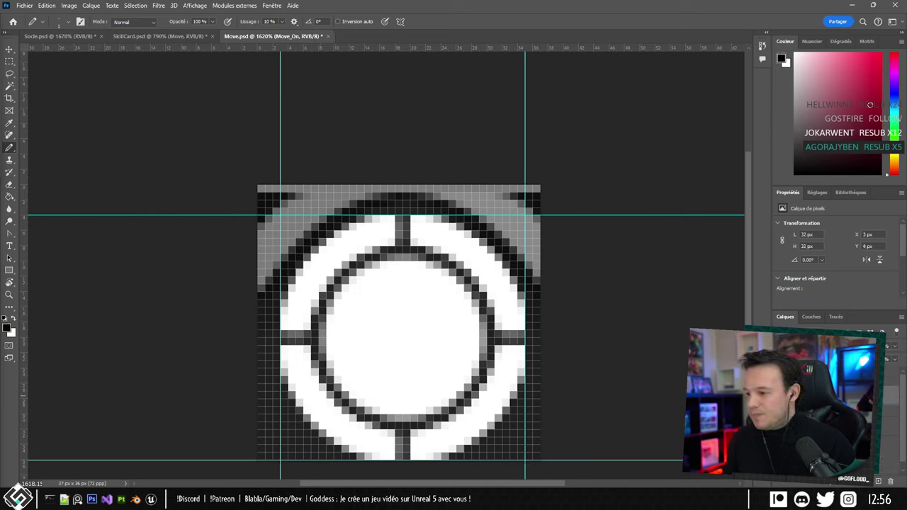
left_click(878, 481)
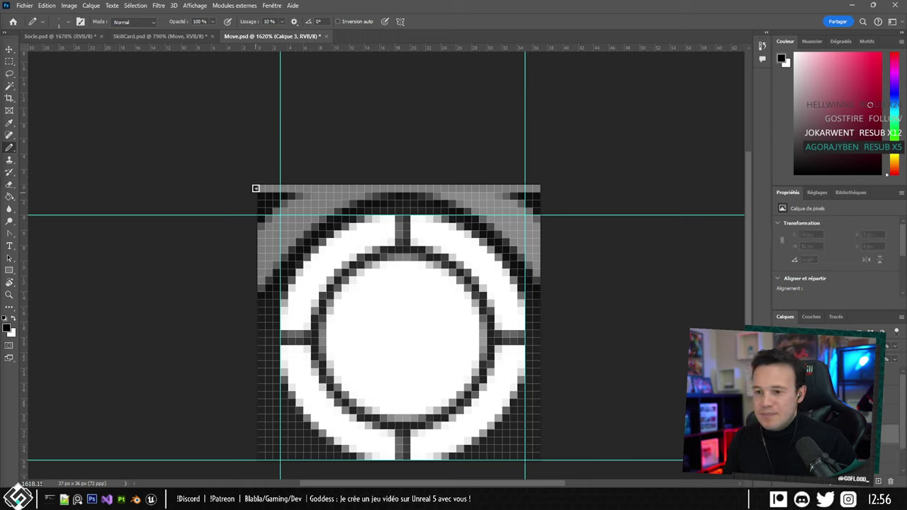
left_click_drag(255, 189, 290, 189)
left_click_drag(474, 189, 542, 188)
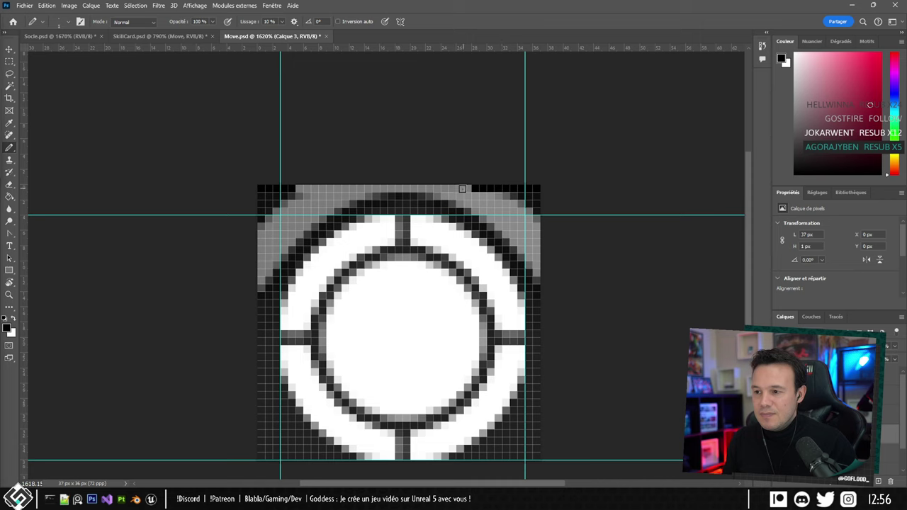
left_click_drag(462, 189, 186, 188)
key("ctrl+minus")
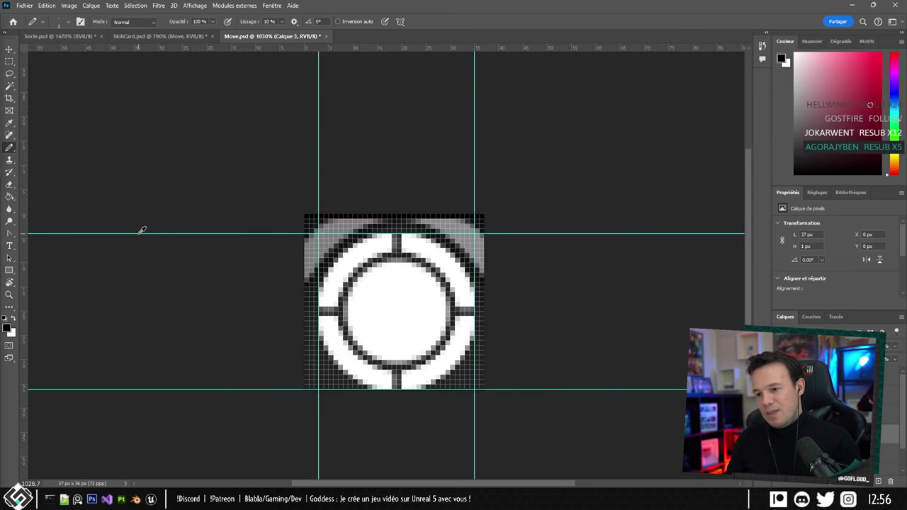
Hide the dark background layer and export the icon for the web as PNG-24, overwriting Move_On.png in the Cards folder.
scroll(890, 421, "down", 1)
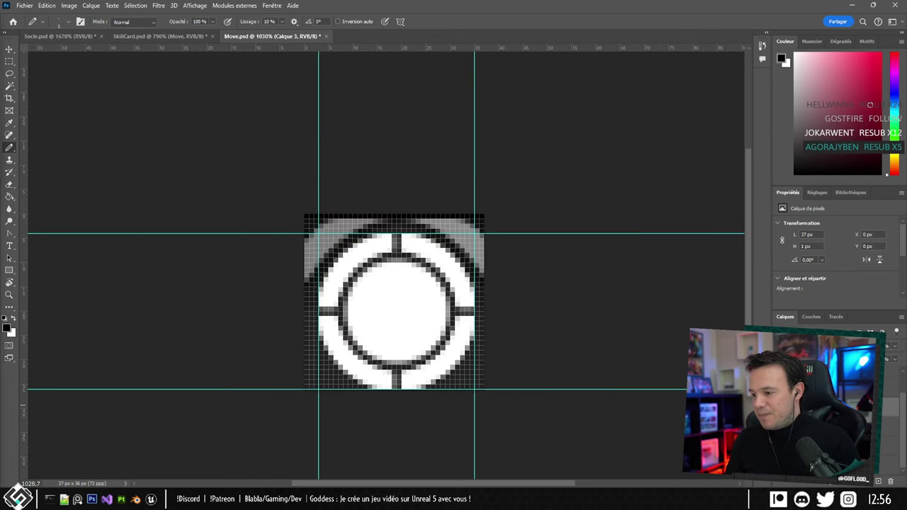
left_click(779, 434)
key("ctrl+alt+shift+s")
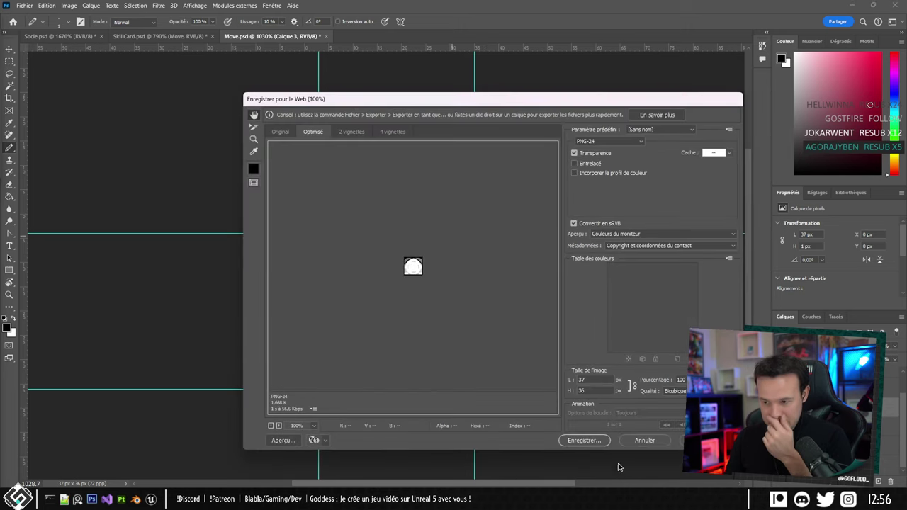
left_click(583, 440)
left_click_drag(500, 194, 505, 248)
double_click(319, 245)
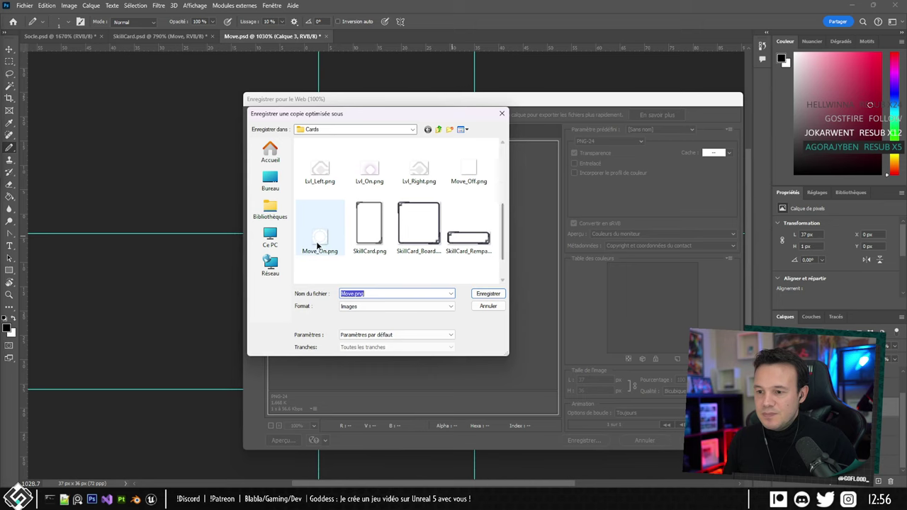
left_click(515, 242)
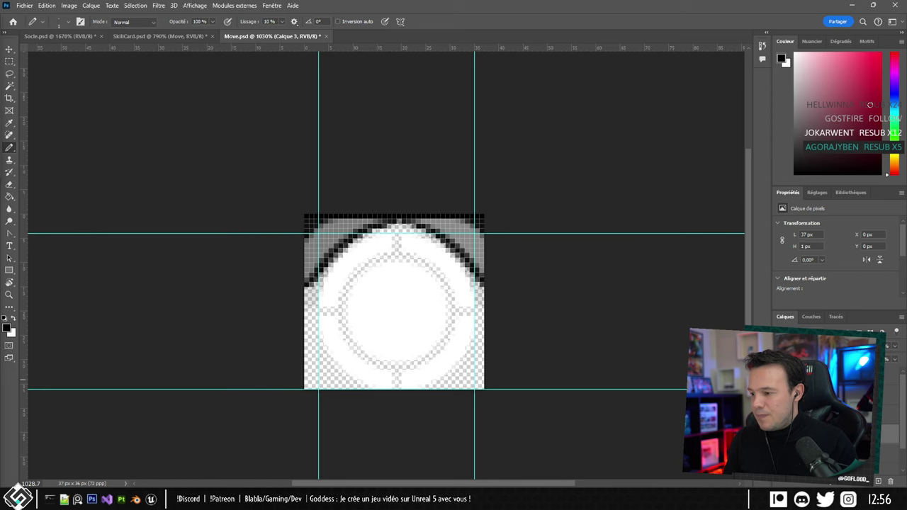
Hide the icon's filled white centre and export it for the web as PNG-24, overwriting Move_Off.png in the Cards folder.
left_click(778, 390)
key("ctrl+alt+shift+s")
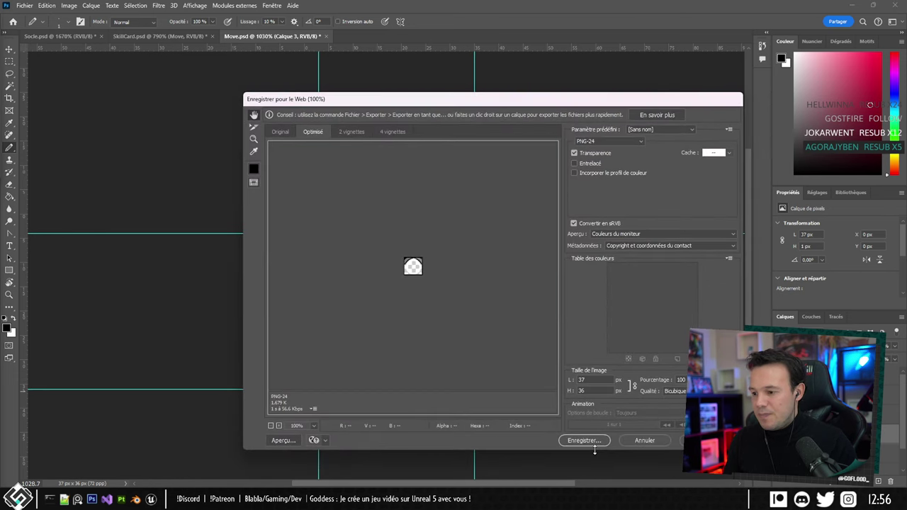
left_click(592, 442)
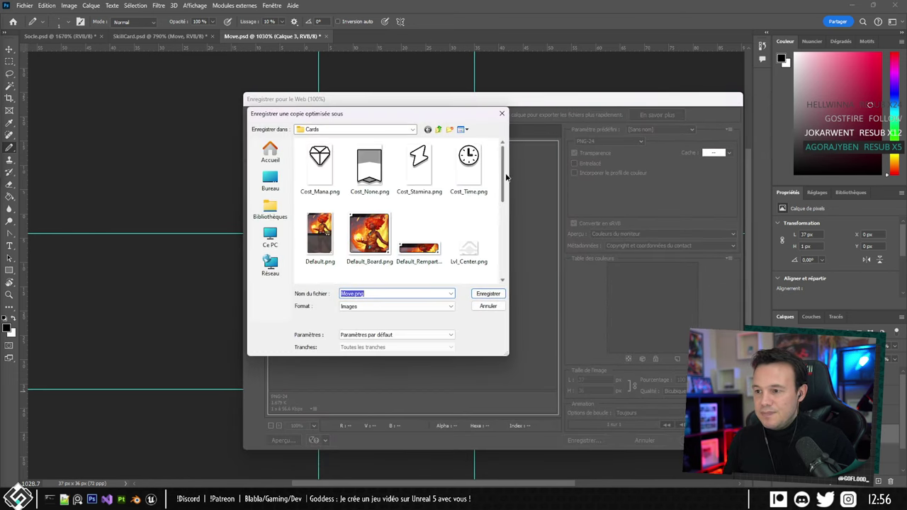
left_click_drag(506, 177, 502, 238)
double_click(455, 186)
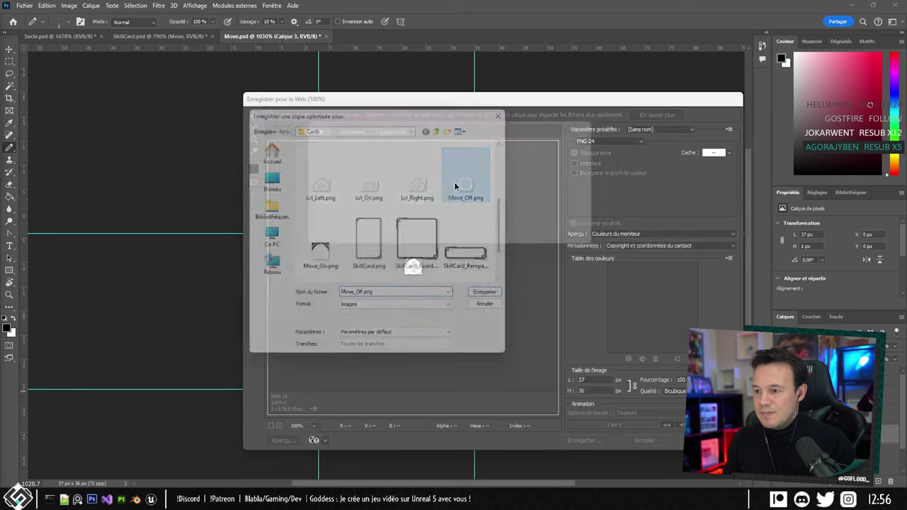
left_click(520, 241)
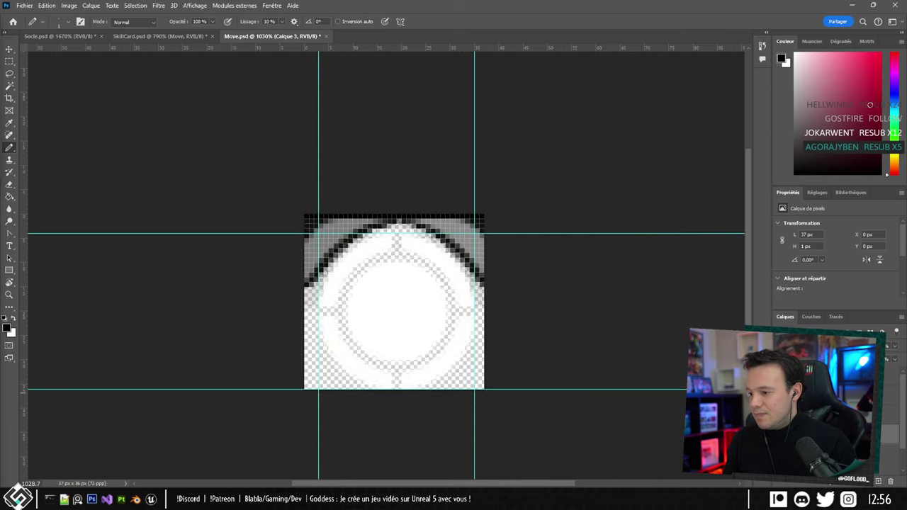
Export the icon with its white centre visible for the web as PNG-24, overwriting Move_On.png in the Cards folder.
key("ctrl+alt+shift+s")
key("Return")
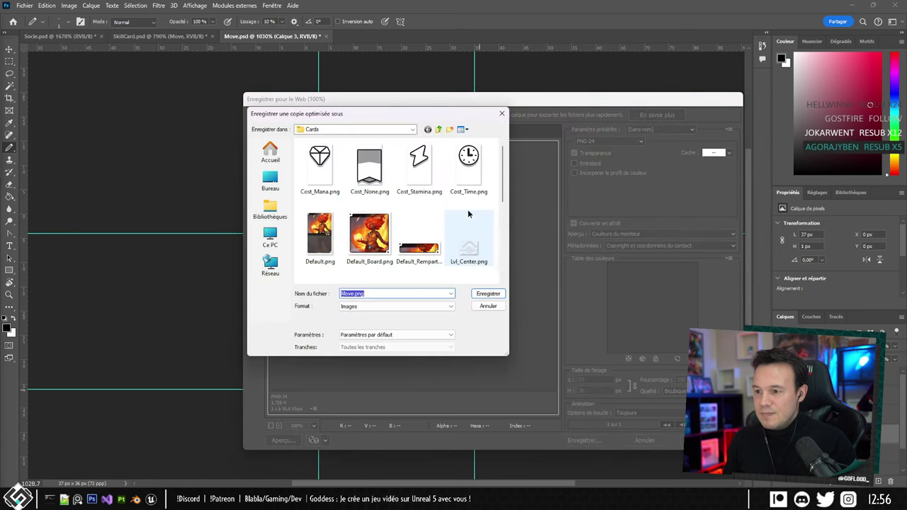
scroll(310, 265, "down", 5)
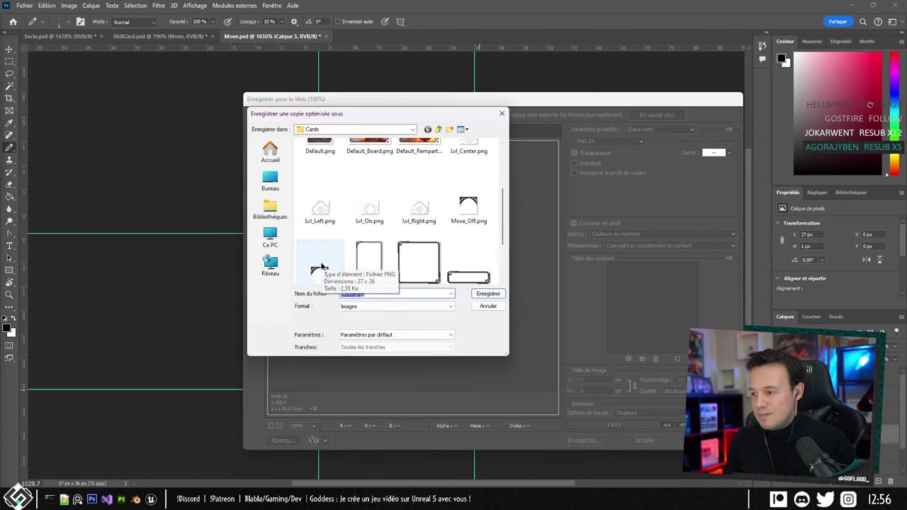
double_click(318, 268)
left_click(498, 241)
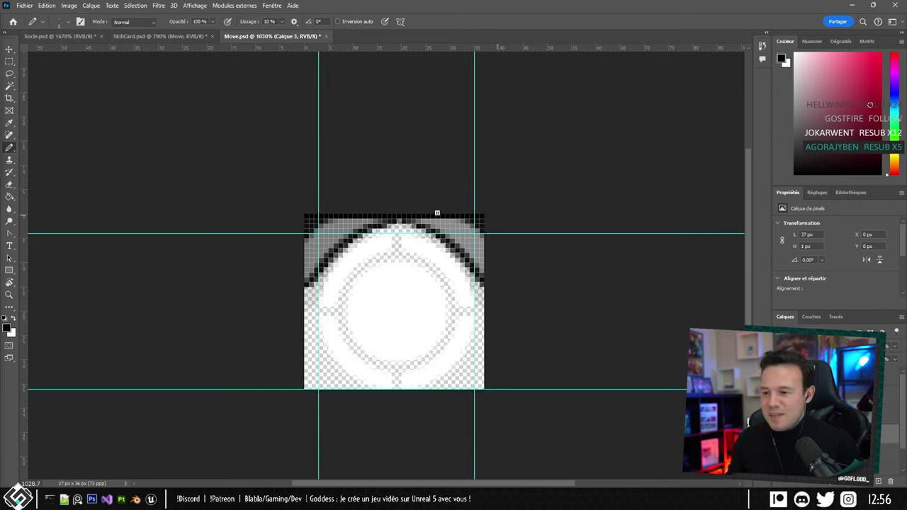
Save the changes to Move.psd under its existing name.
key("ctrl+shift+s")
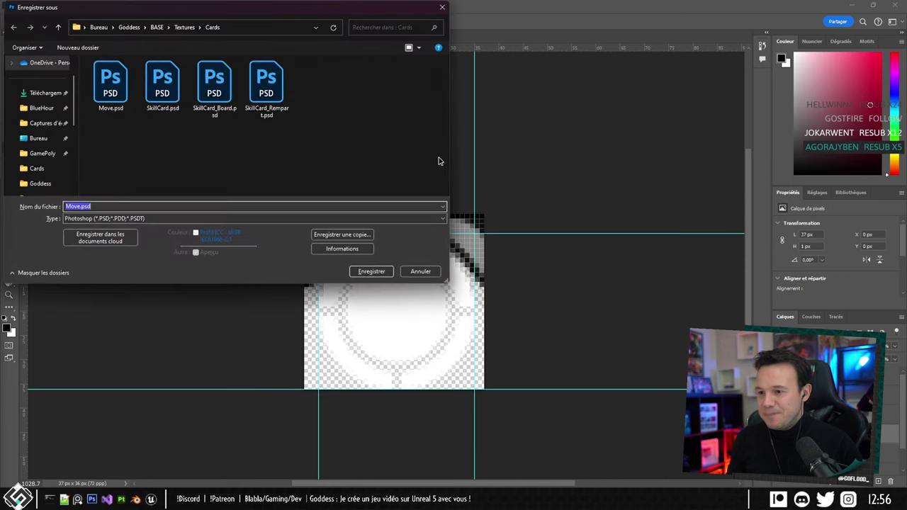
left_click(414, 275)
key("ctrl+s")
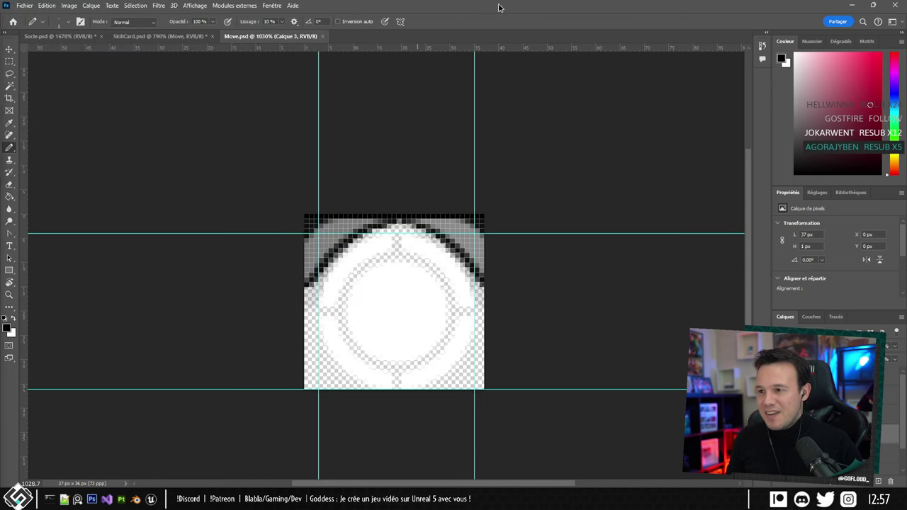
double_click(499, 6)
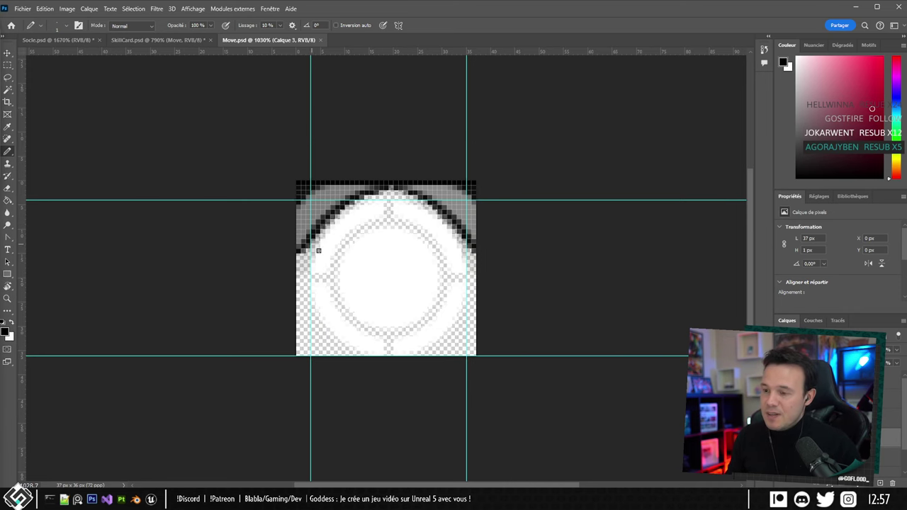
Switch to Unreal Editor and examine the movement icons on the W_Card widget's card preview.
key("alt+Tab")
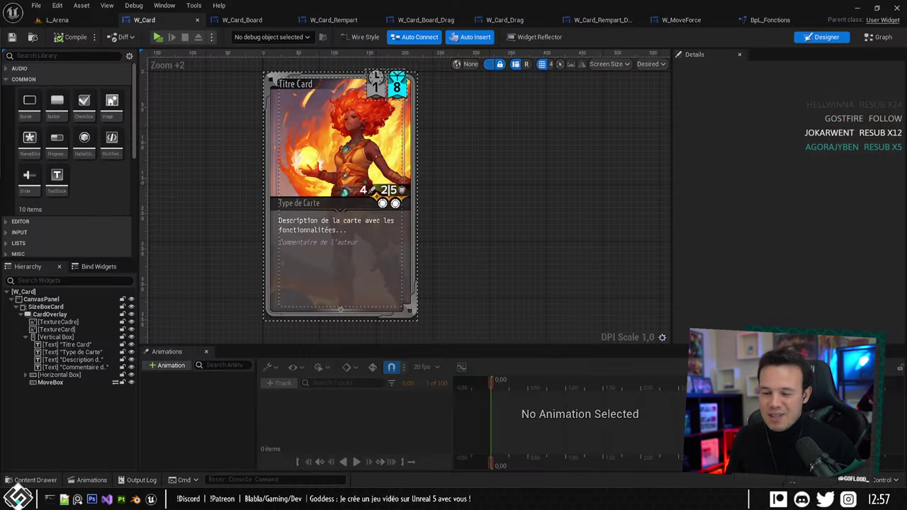
scroll(394, 204, "up", 5)
scroll(394, 204, "down", 2)
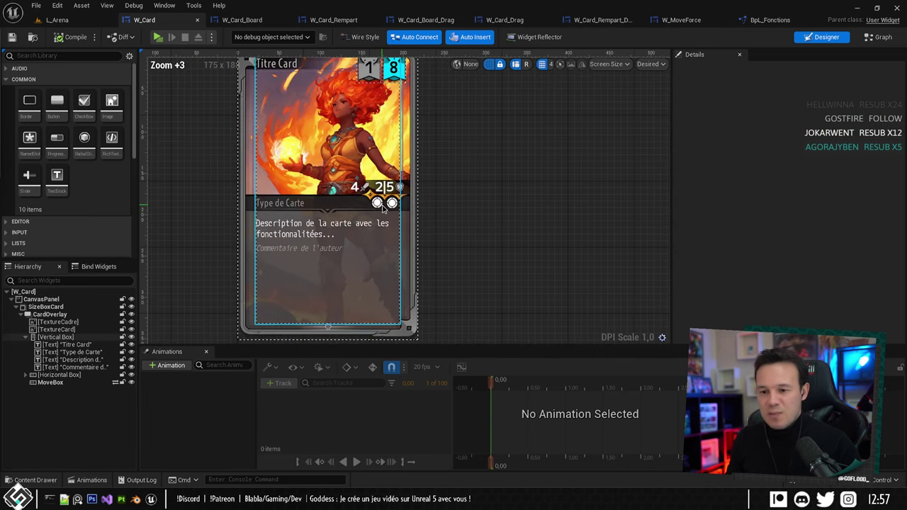
Switch to Photoshop and delete the larger Move smart object over the movement icons in SkillCard.psd.
left_click(91, 499)
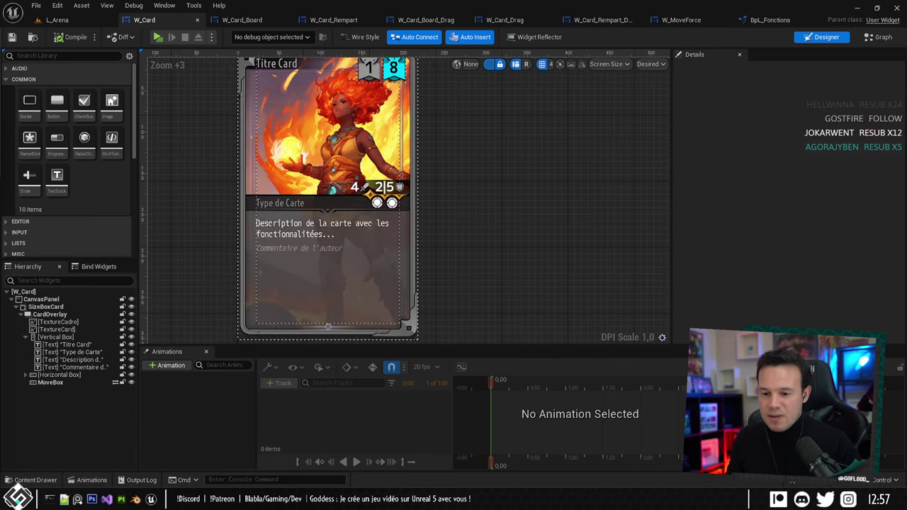
left_click(160, 39)
scroll(323, 215, "down", 5, "alt")
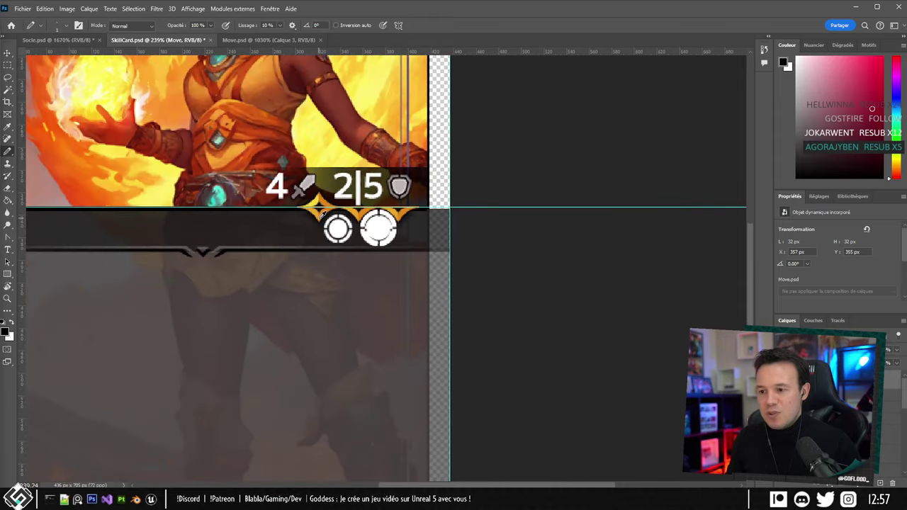
scroll(321, 213, "down", 2, "alt")
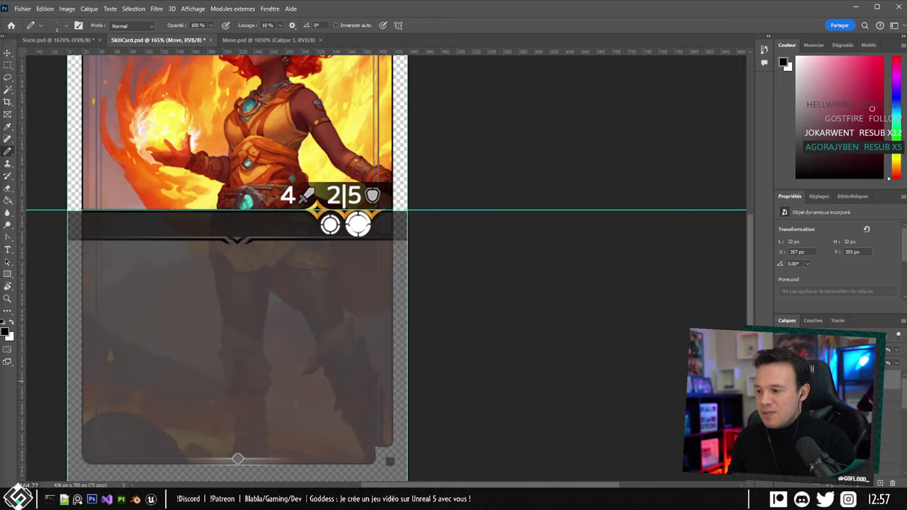
key("Delete")
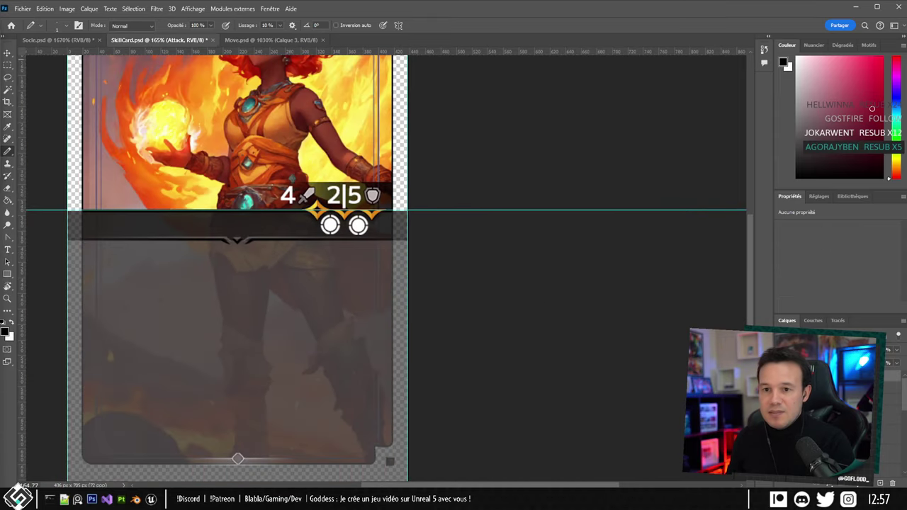
Hide the layers of the remaining round movement icons and their gold ornaments on the card.
left_click(8, 53)
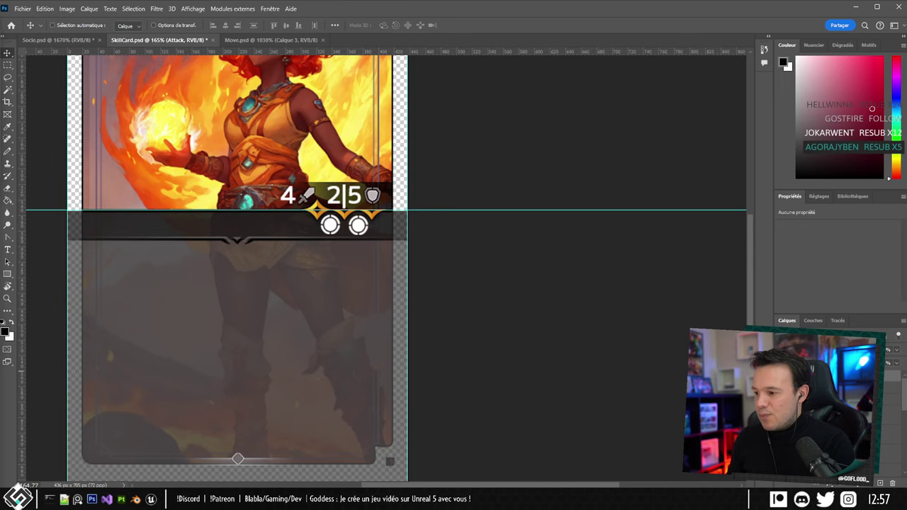
left_click(781, 376)
left_click(781, 375)
left_click(781, 397)
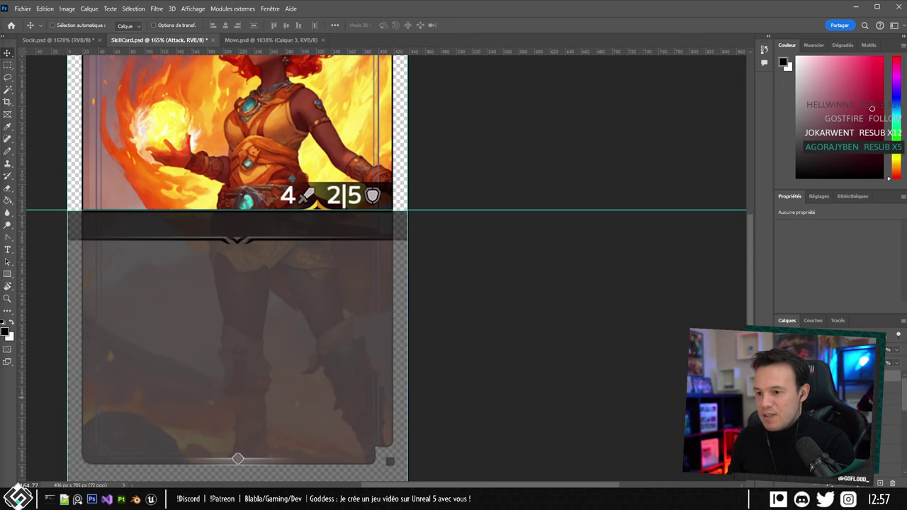
Export the card without movement icons for the web as PNG-24, overwriting Default.png.
scroll(317, 312, "down", 3, "alt")
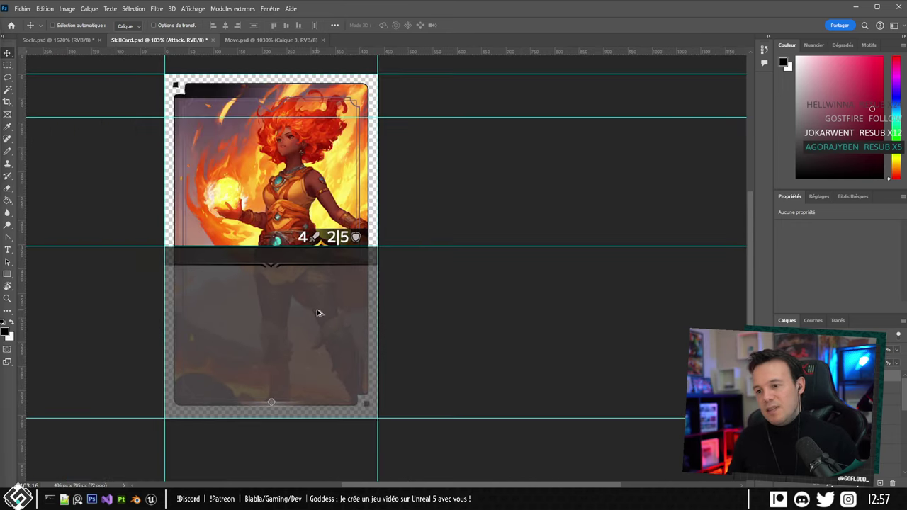
key("ctrl+alt+shift+s")
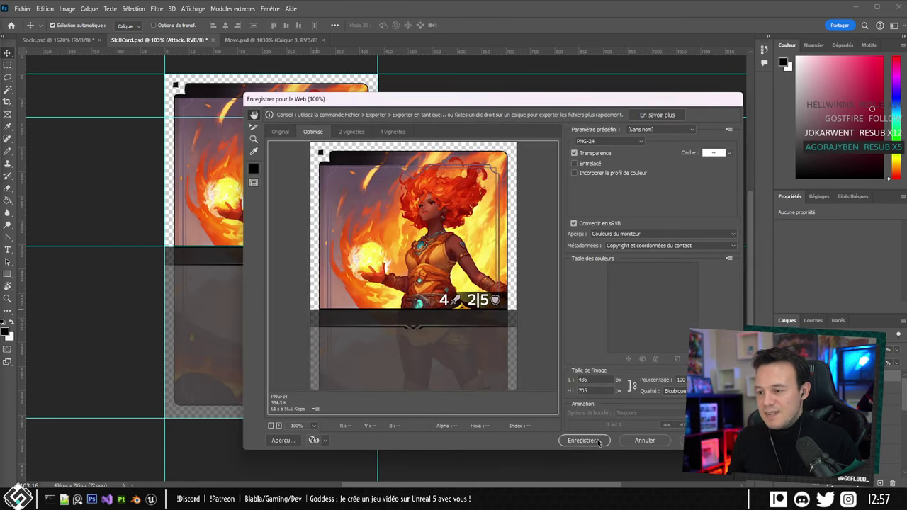
key("Return")
key("Return")
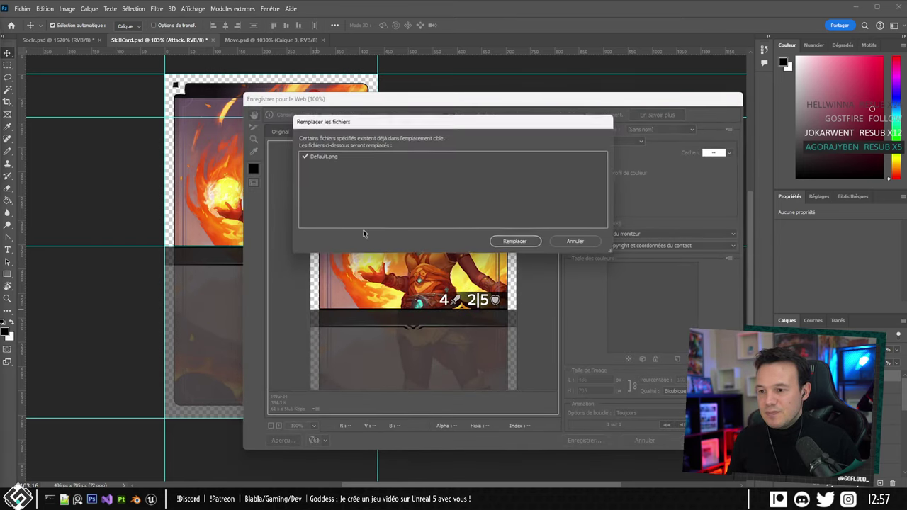
left_click(522, 241)
Switch to Unreal Editor and reimport the Default card texture in the Textures/Cards folder.
left_click(151, 499)
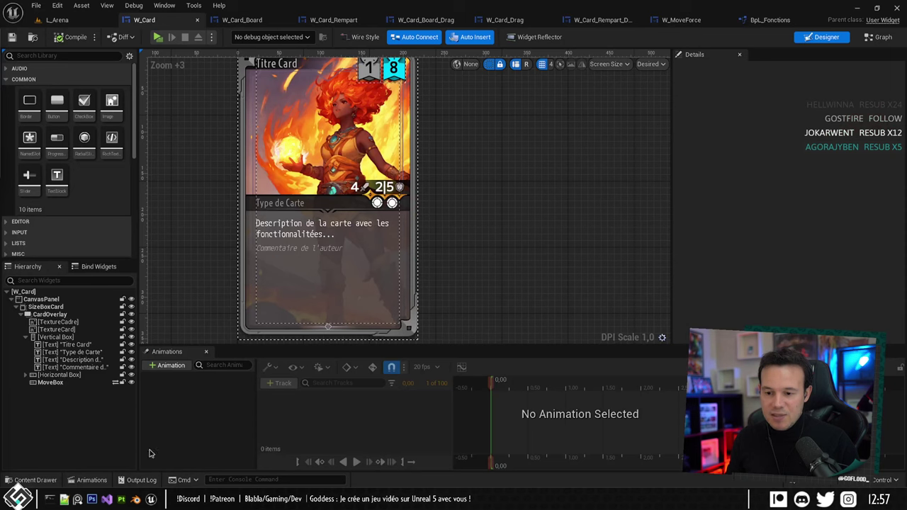
left_click(73, 19)
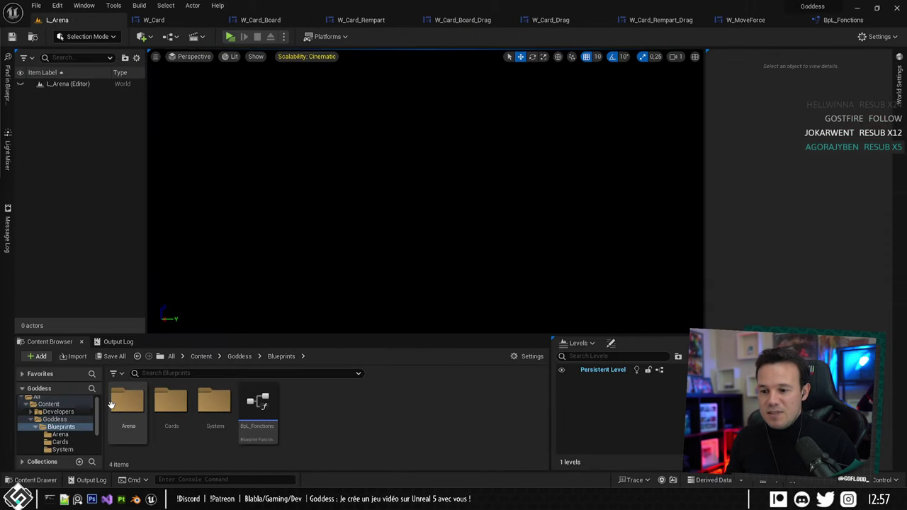
scroll(60, 425, "down", 3)
left_click(60, 427)
double_click(127, 404)
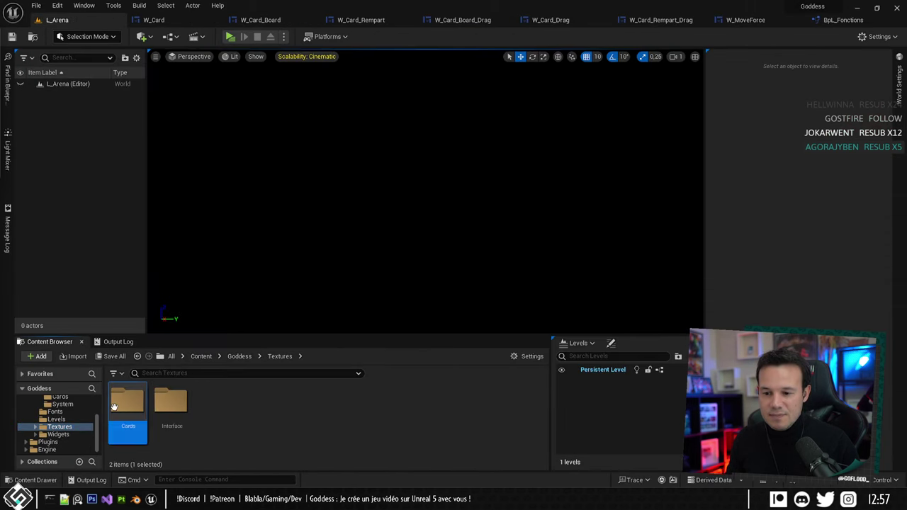
right_click(171, 405)
left_click(201, 158)
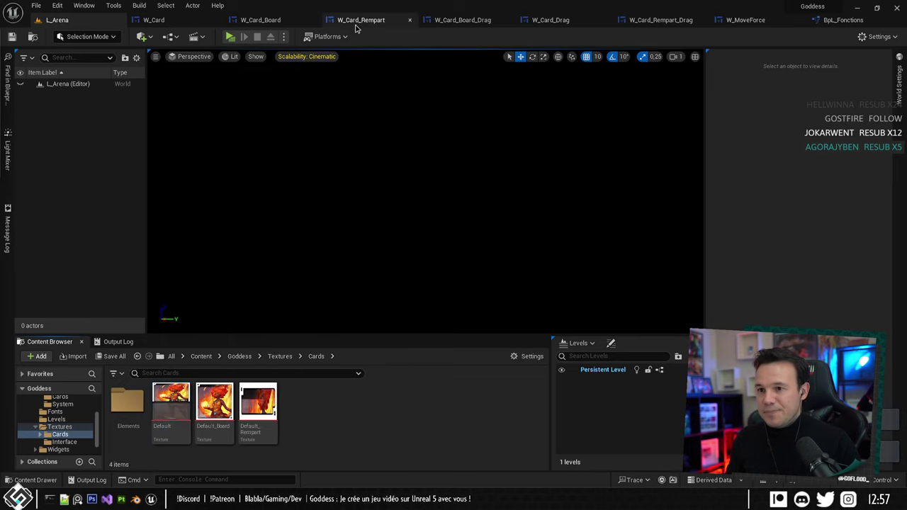
Review the W_MoveForce widget and the updated W_Card preview, and select MoveBox to examine its slot settings.
left_click(759, 20)
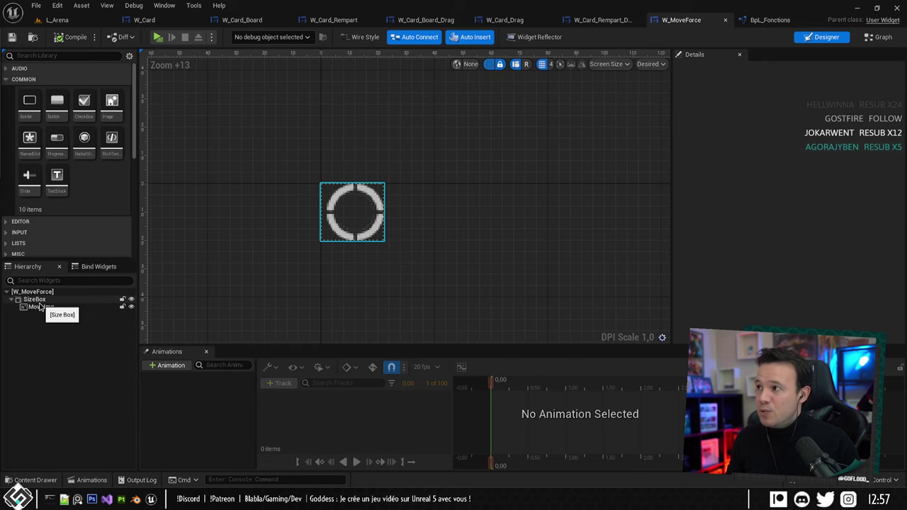
left_click(145, 20)
scroll(373, 177, "up", 3)
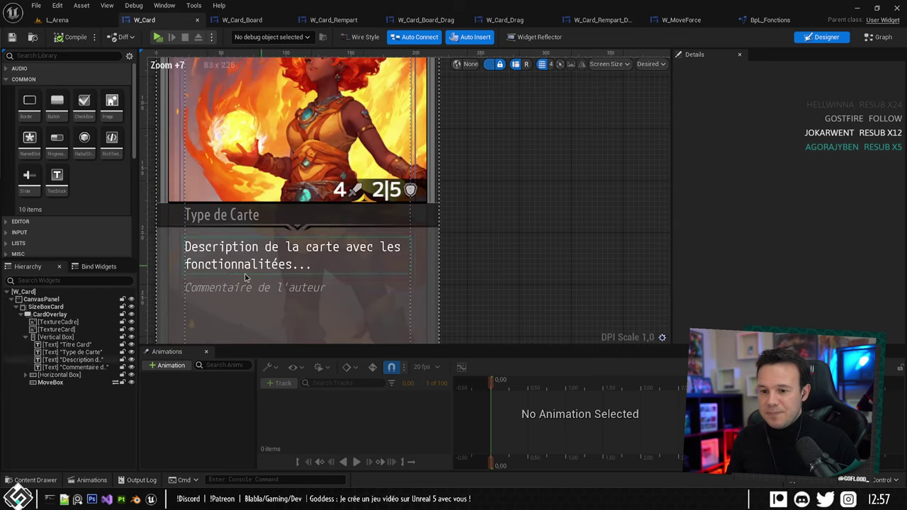
left_click(71, 382)
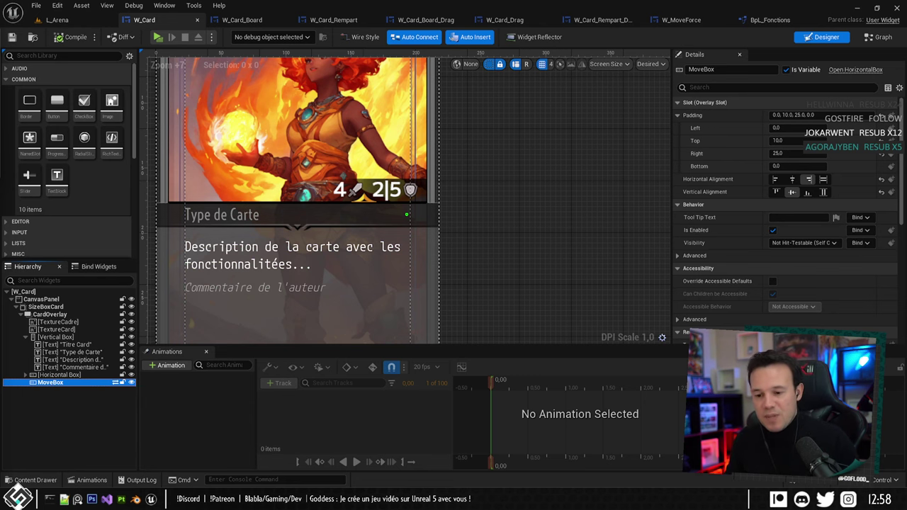
Switch to Photoshop and move the Move.psd guides to the canvas edges: both vertical guides to the sides and the upper horizontal guide to the top.
key("alt+Tab")
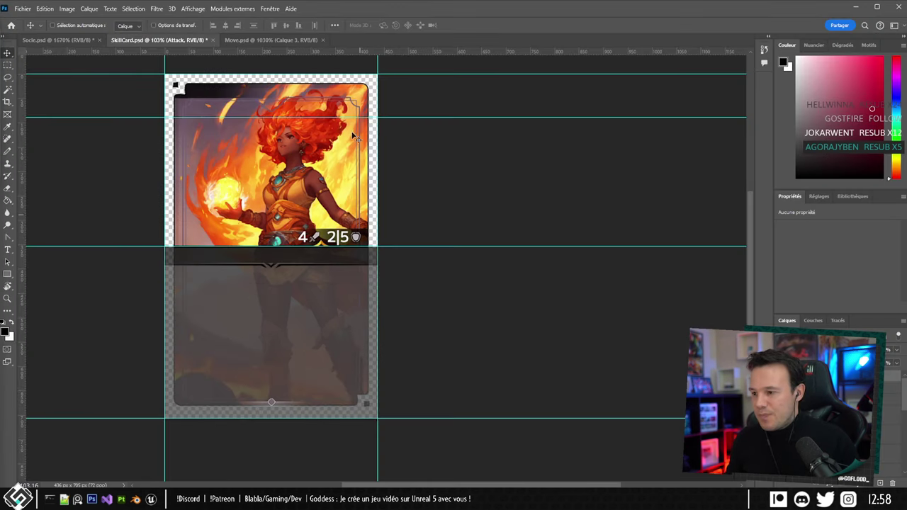
left_click(271, 39)
scroll(361, 227, "down", 3, "alt")
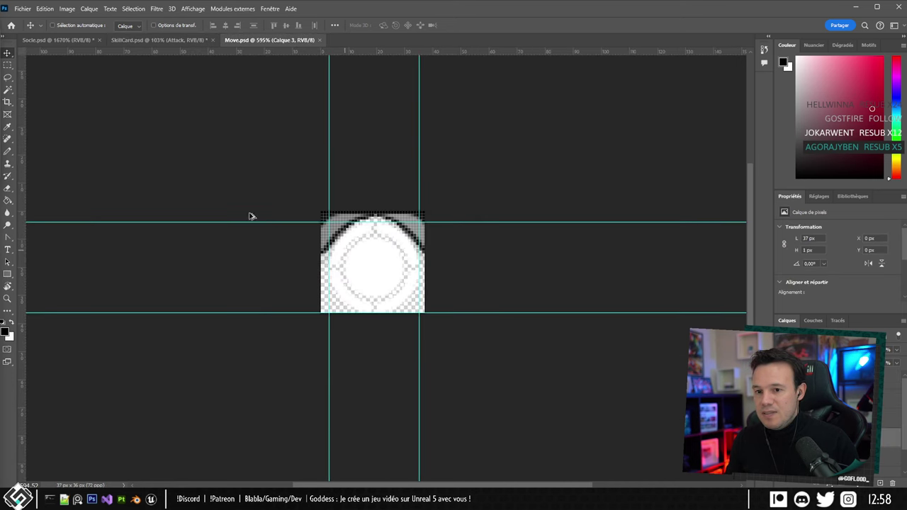
left_click(7, 103)
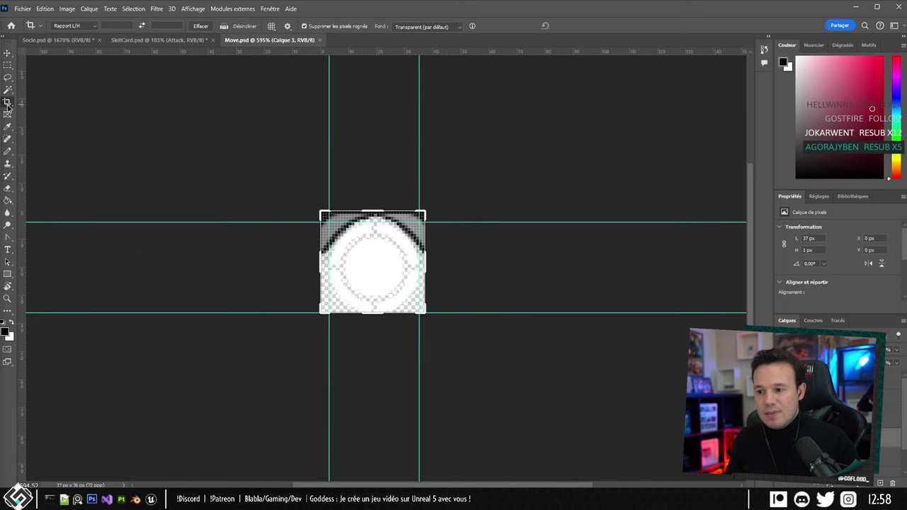
scroll(412, 250, "up", 2, "alt")
left_click(7, 54)
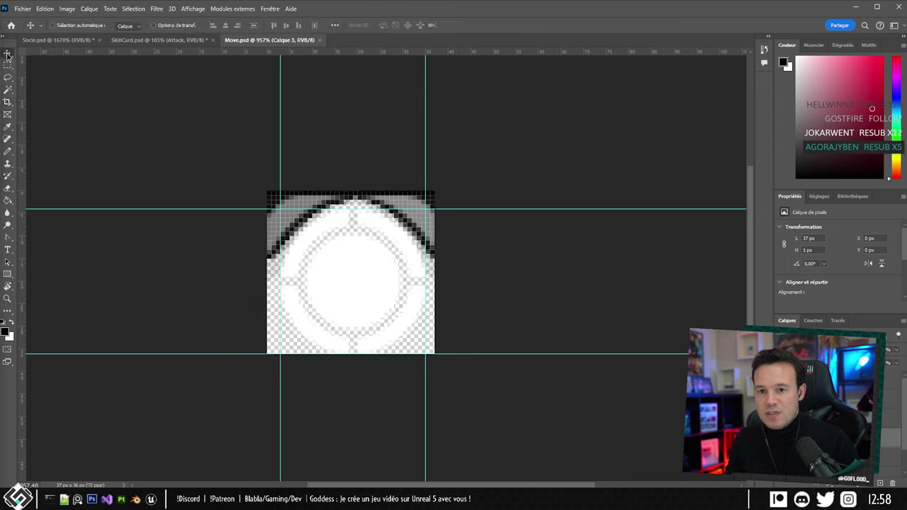
left_click_drag(424, 124, 435, 122)
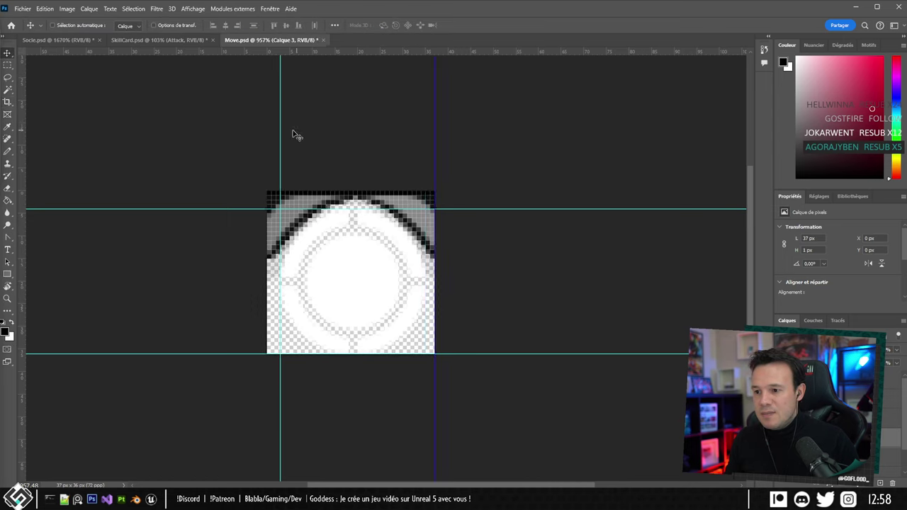
left_click_drag(281, 135, 267, 127)
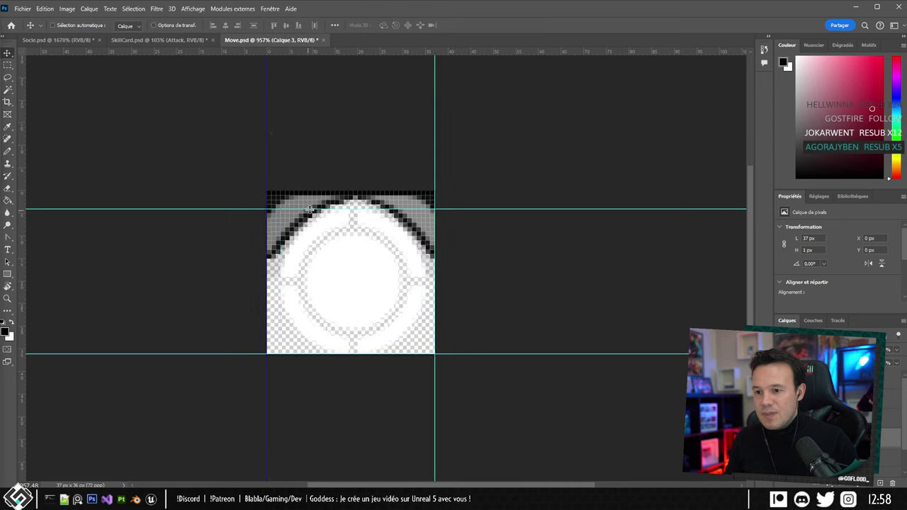
left_click_drag(315, 51, 313, 191)
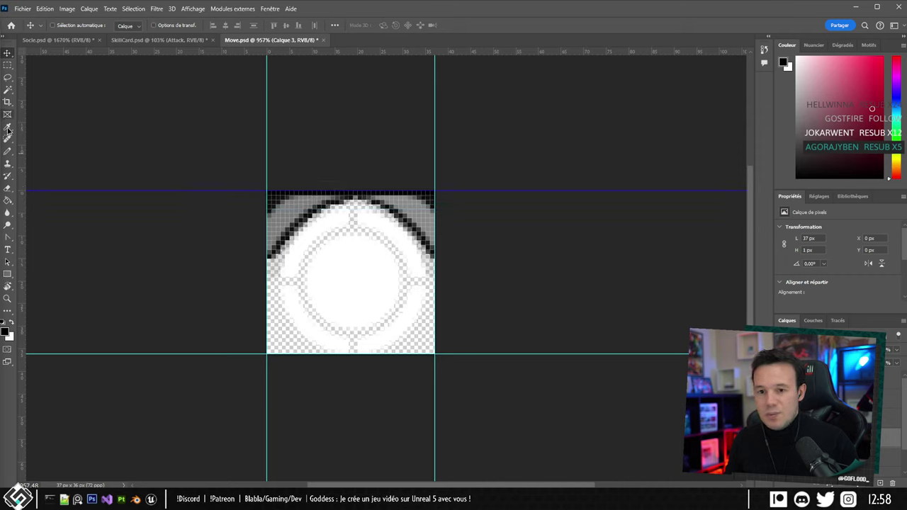
Extend the Move.psd canvas on its left side with the Crop tool to a total width of 52 px.
left_click(8, 102)
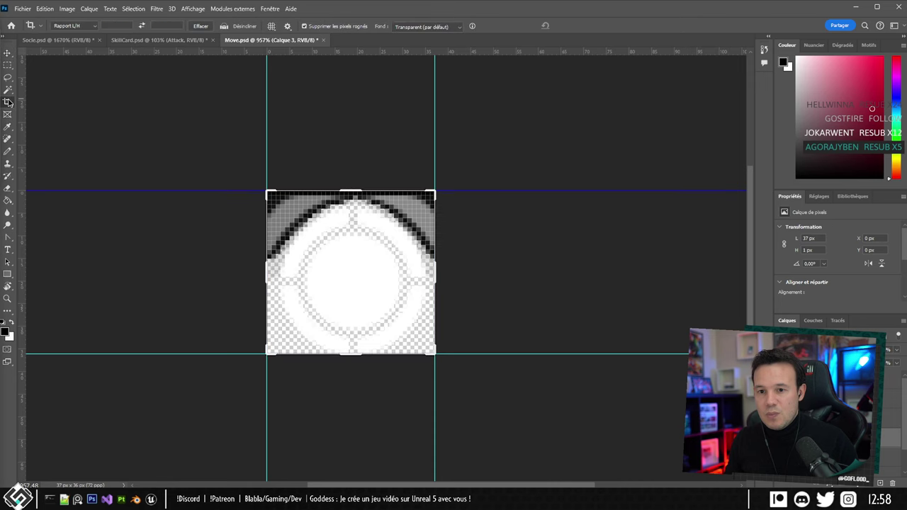
left_click_drag(267, 273, 233, 274)
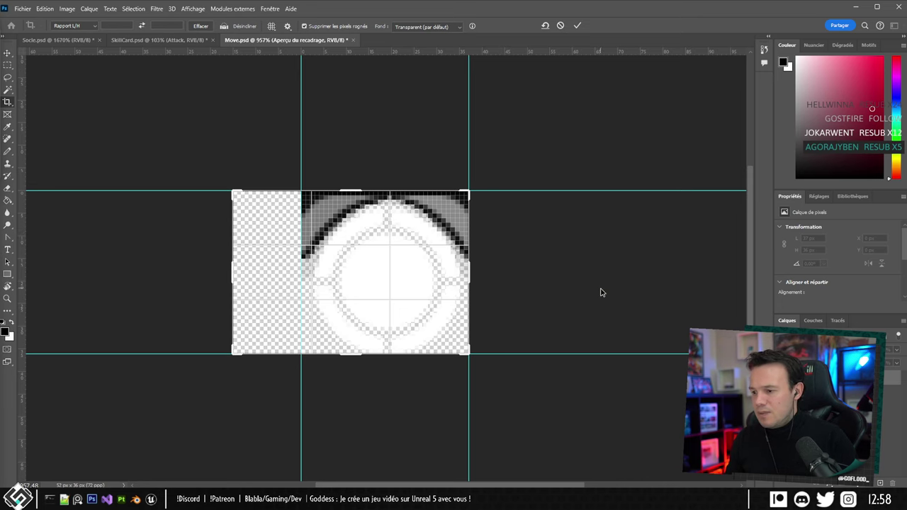
key("Return")
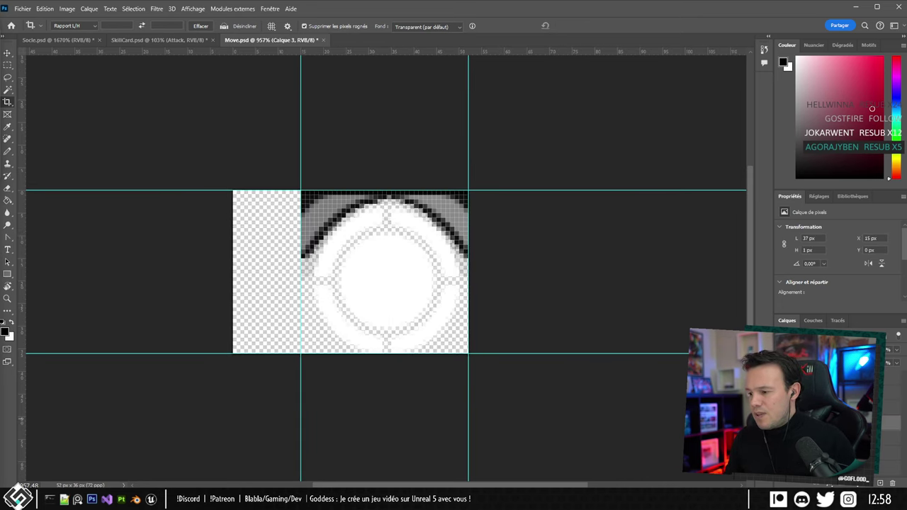
left_click(836, 438)
left_click(836, 453)
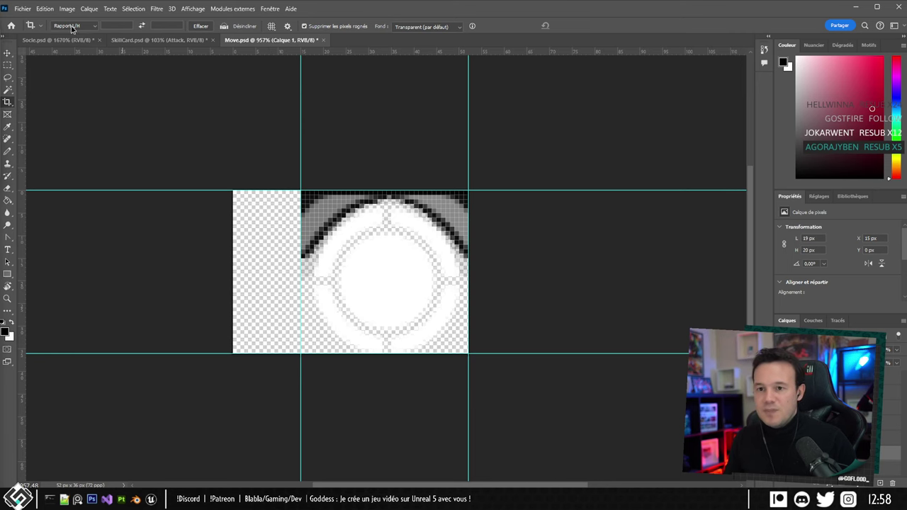
Copy the V-shaped ornament layer Calque 1 from Socle.psd into Move.psd.
left_click(59, 39)
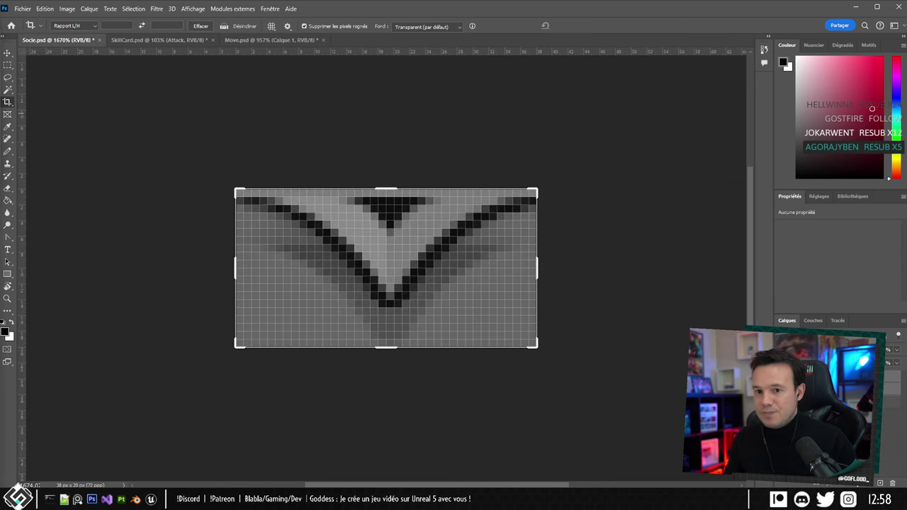
left_click(8, 51)
left_click(836, 388)
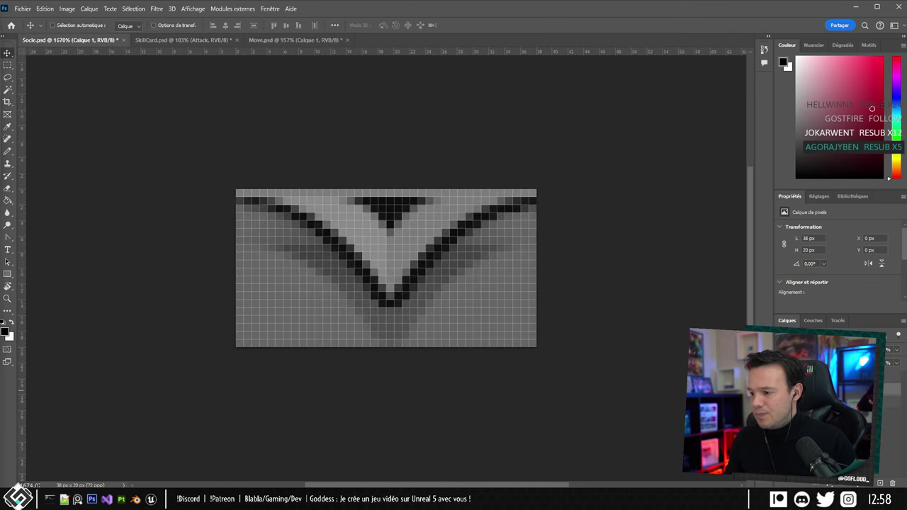
left_click_drag(836, 389, 270, 267)
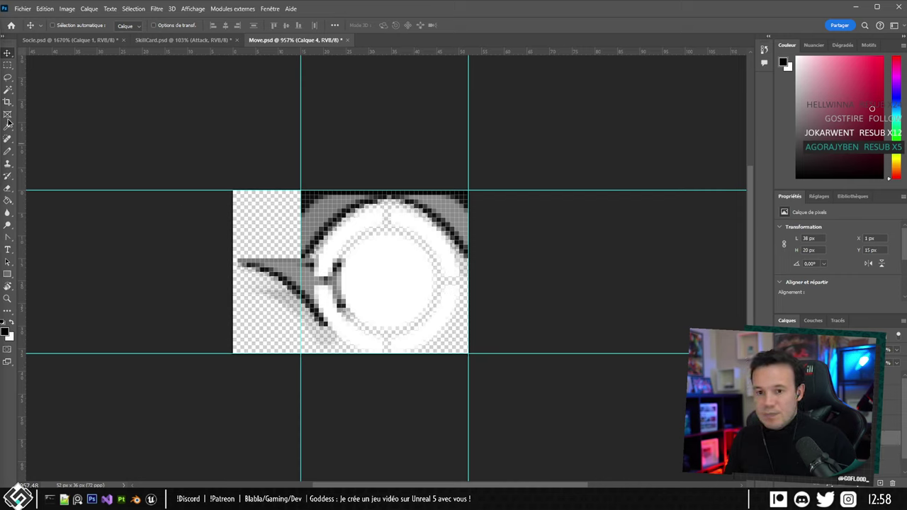
Widen the Move.psd canvas on both sides with the Crop tool to 143 px.
left_click(8, 102)
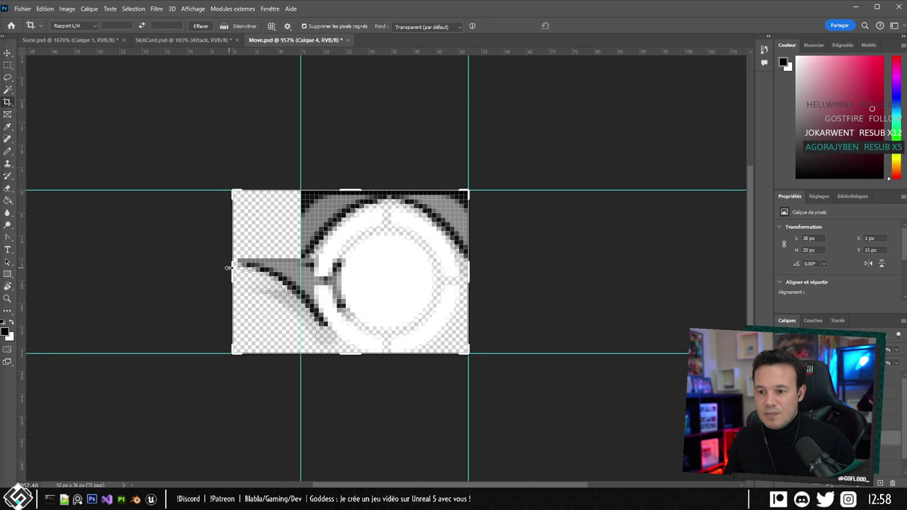
left_click_drag(227, 268, 99, 266)
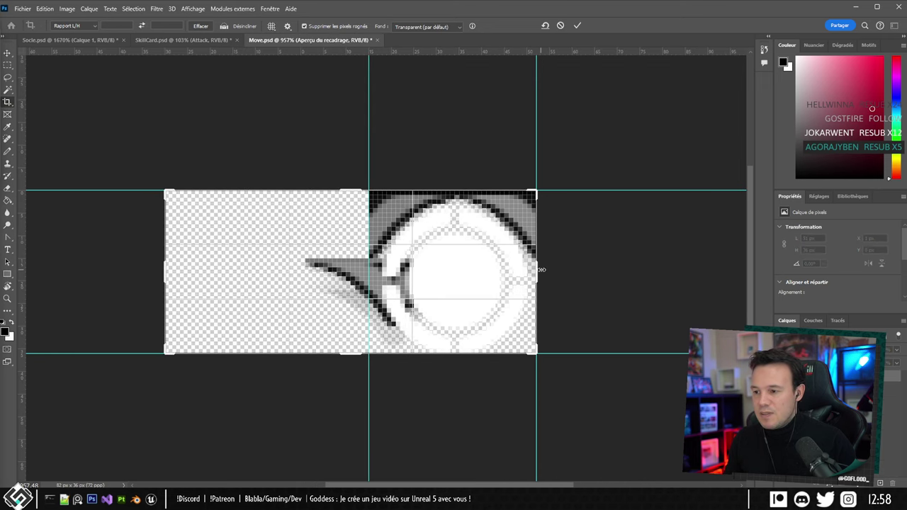
left_click_drag(540, 269, 674, 269)
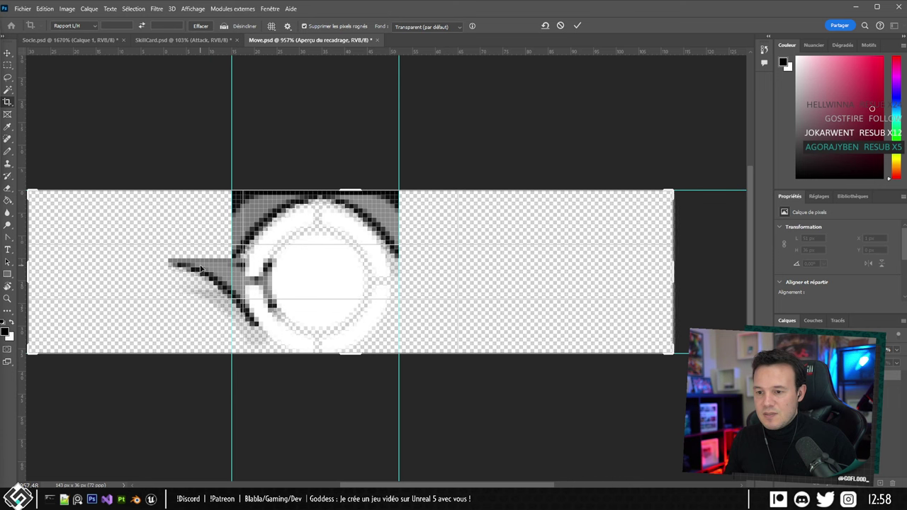
key("Return")
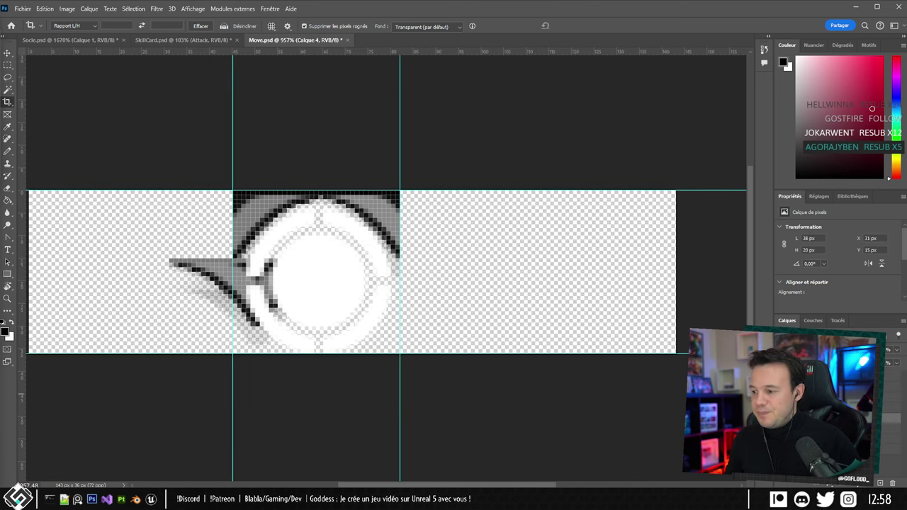
left_click(836, 428)
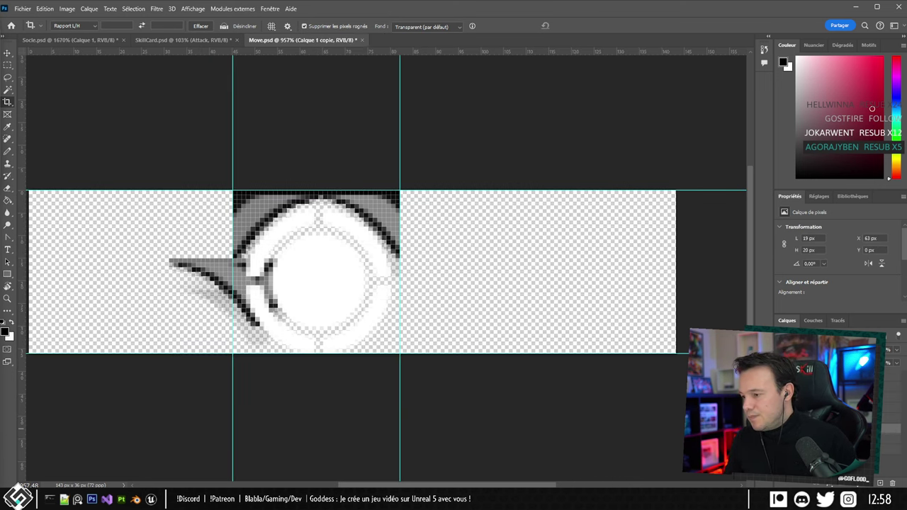
left_click(836, 418, "shift")
key("Delete")
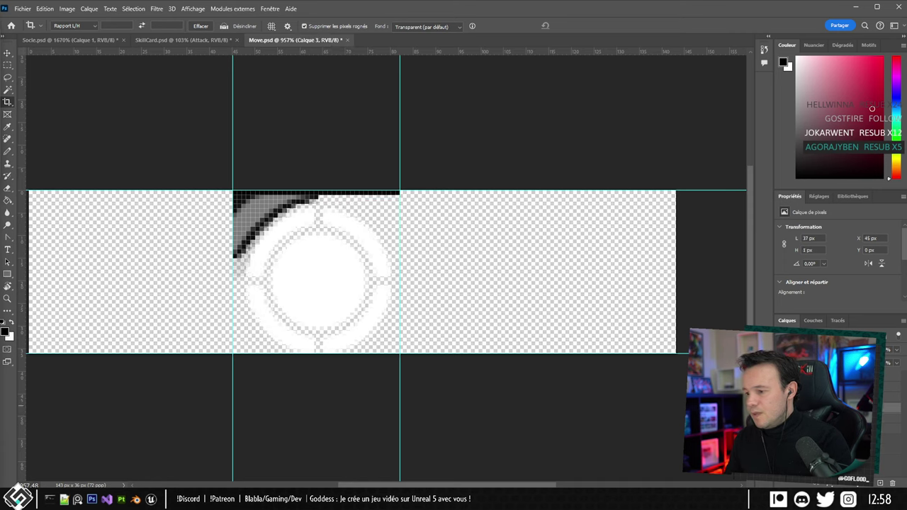
key("ctrl+z")
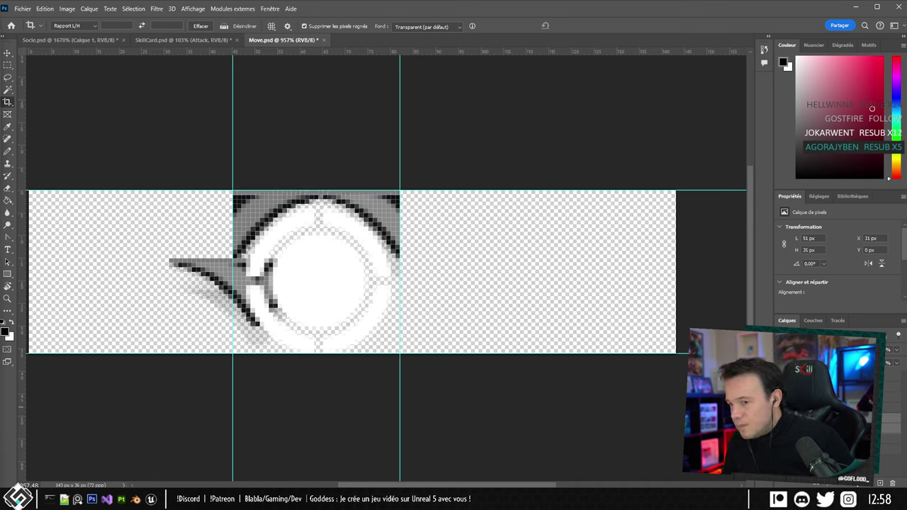
Delete the two old corner ornament layers above the circle, keeping the black line and the pasted V-shaped ornament.
left_click(781, 419)
left_click(781, 419)
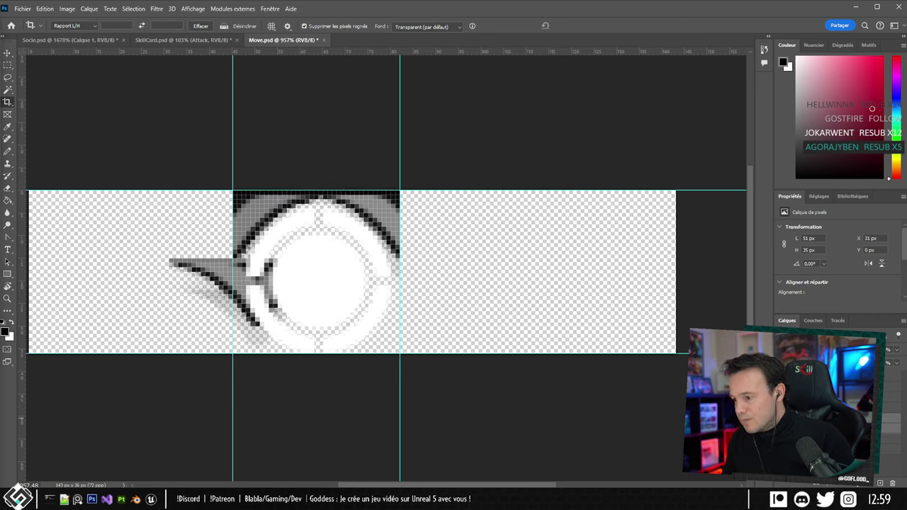
left_click(836, 418)
left_click(836, 429)
left_click(836, 439, "shift")
key("Delete")
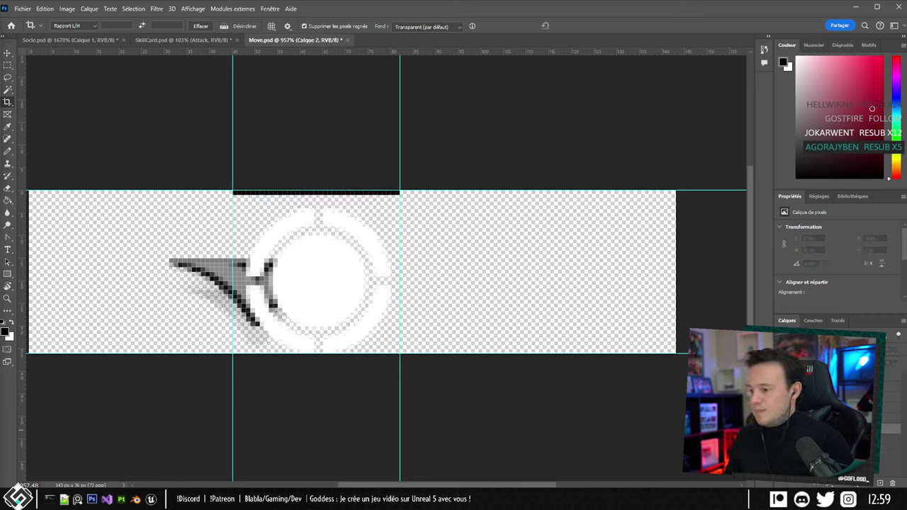
Move the V-shaped ornament to the canvas top at the left vertical guide and place a duplicate centred on the right guide.
left_click(7, 54)
left_click_drag(198, 275, 179, 203)
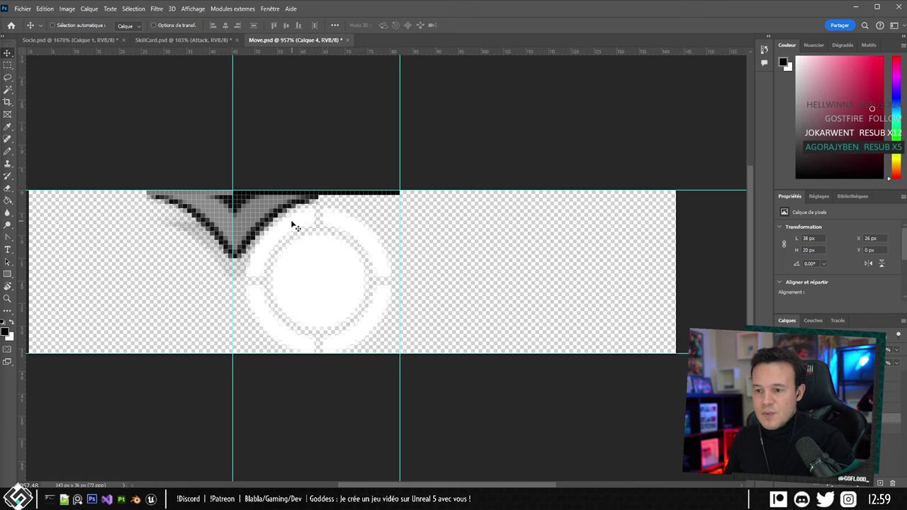
left_click_drag(267, 212, 434, 213, "alt")
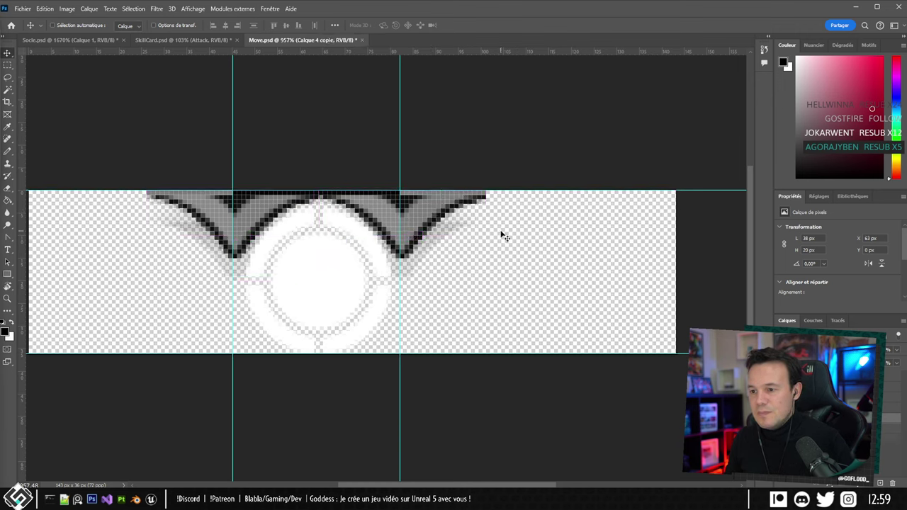
key("Left")
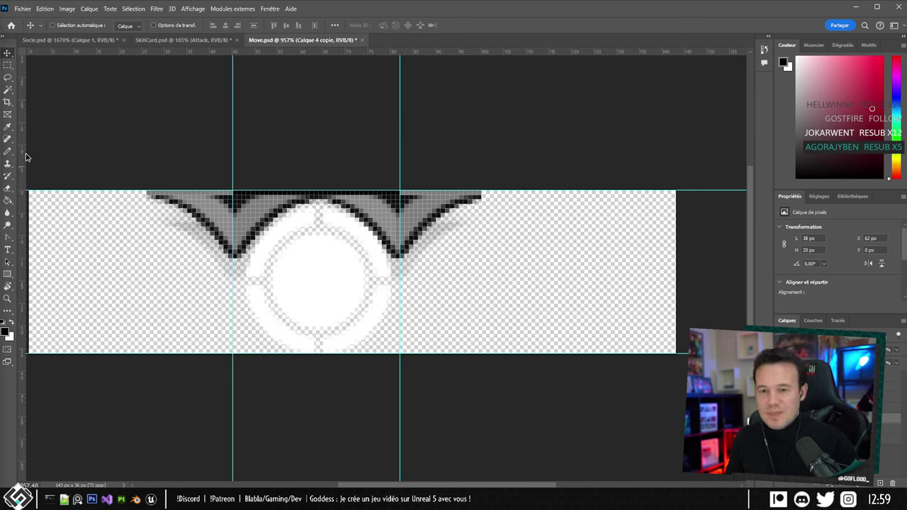
Crop the canvas to the outer ends of the two ornaments, 74 px wide, and save Move.psd.
scroll(134, 182, "left", 3)
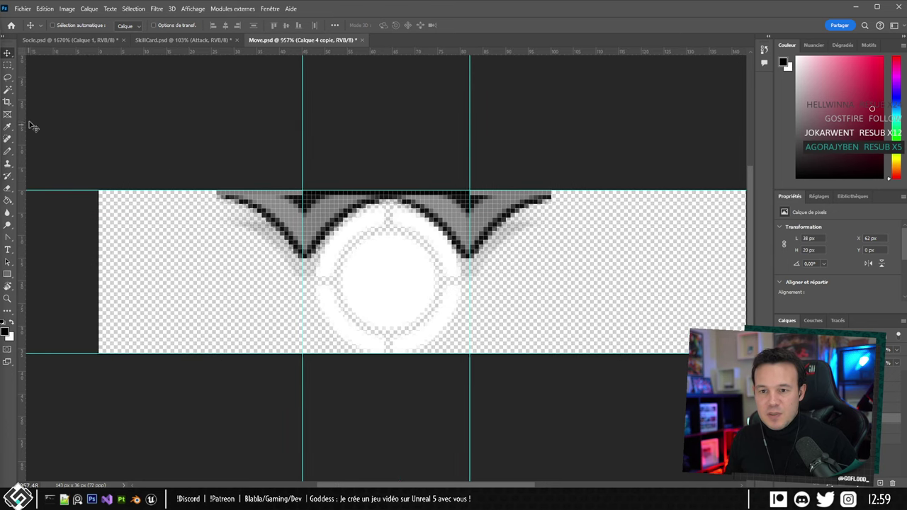
left_click(7, 102)
mouse_move(92, 260)
left_mouse_down()
mouse_move(170, 269)
mouse_move(156, 261)
left_mouse_up()
mouse_move(686, 266)
left_mouse_down()
mouse_move(584, 269)
mouse_move(594, 266)
left_mouse_up()
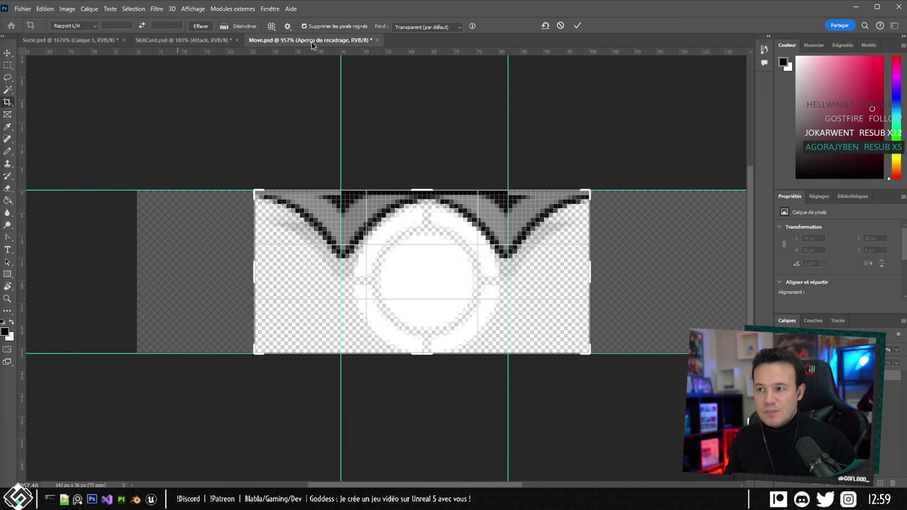
left_click(578, 25)
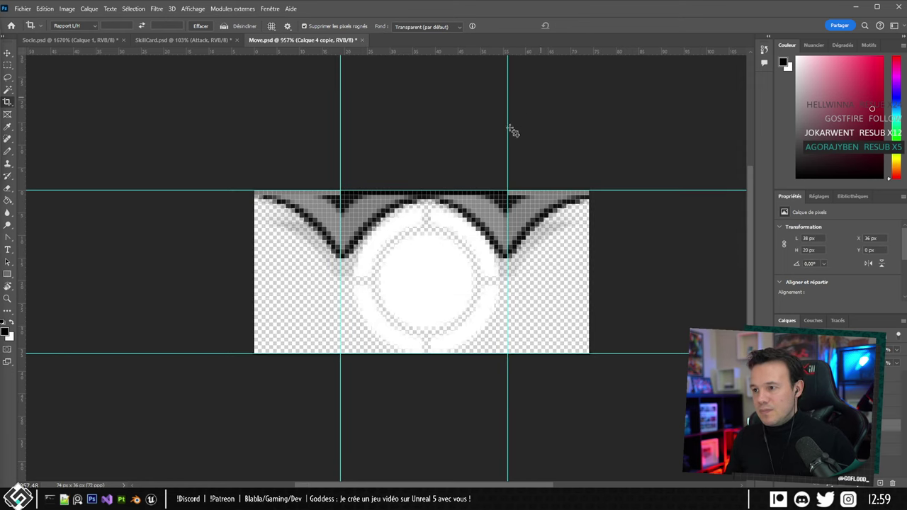
key("ctrl+s")
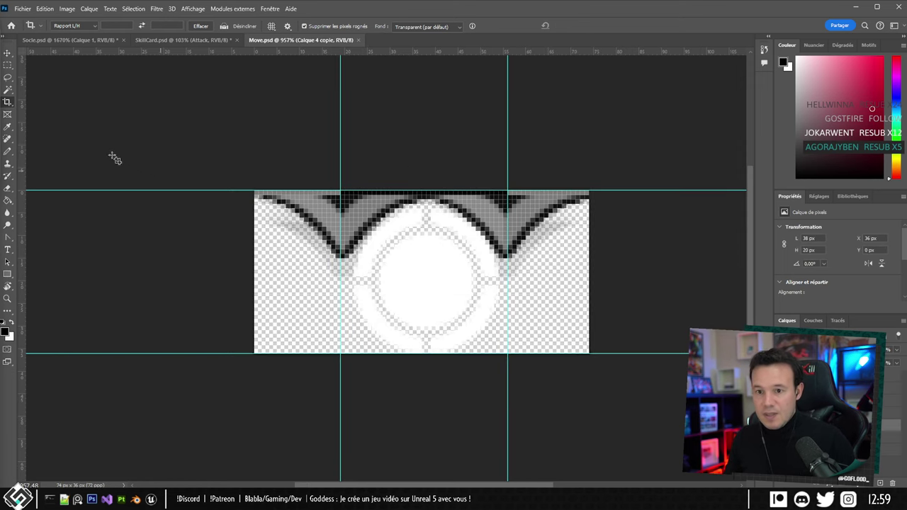
Divide the full-canvas slice into three evenly spaced side-by-side slices.
right_click(7, 103)
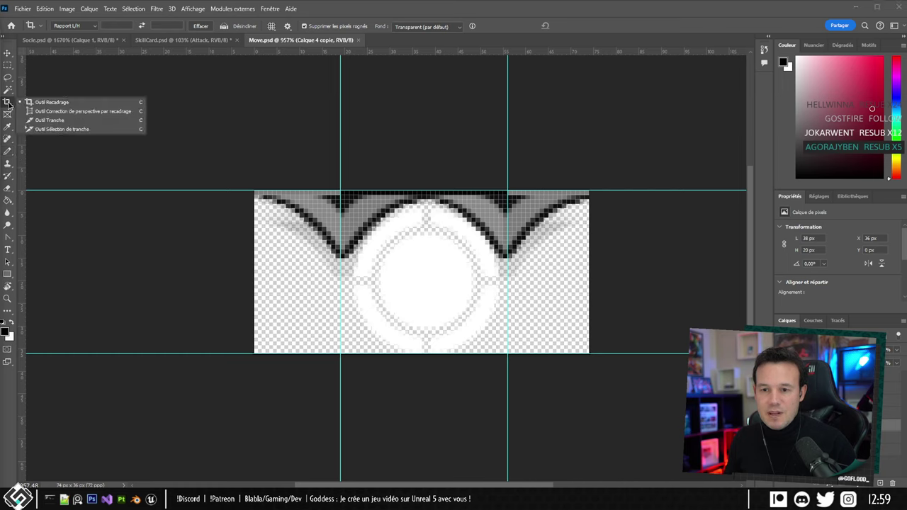
left_click(55, 129)
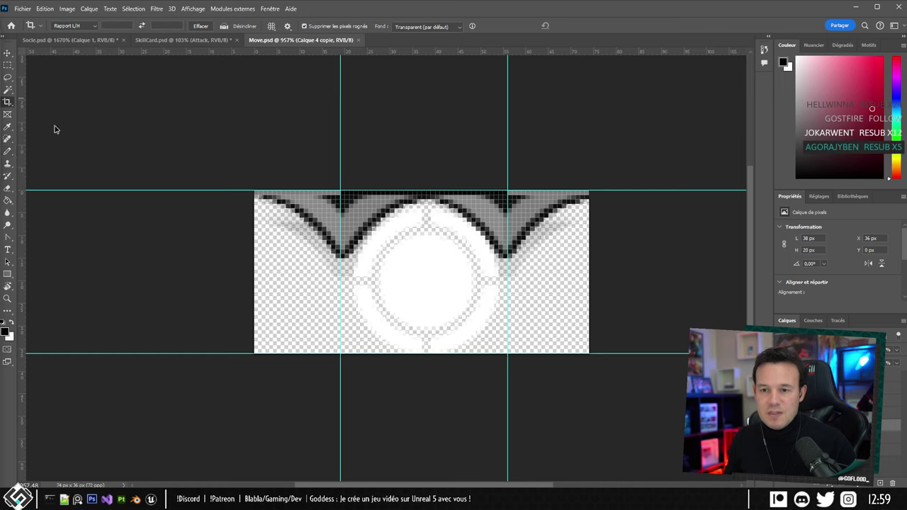
right_click(323, 266)
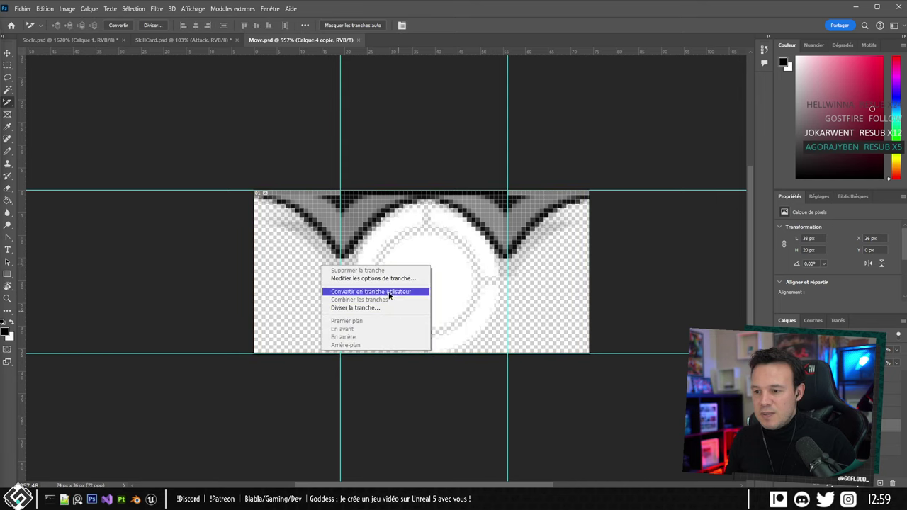
left_click(372, 309)
left_click(350, 136)
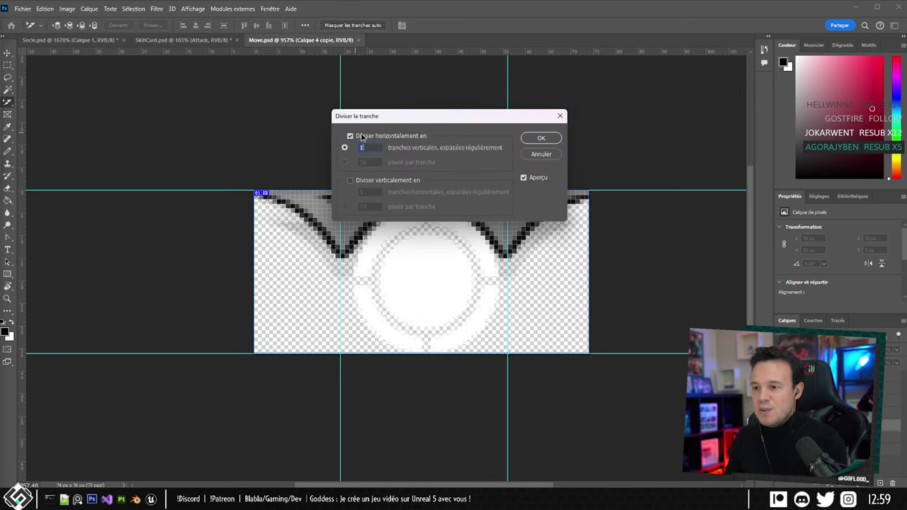
type("2")
left_click(361, 135)
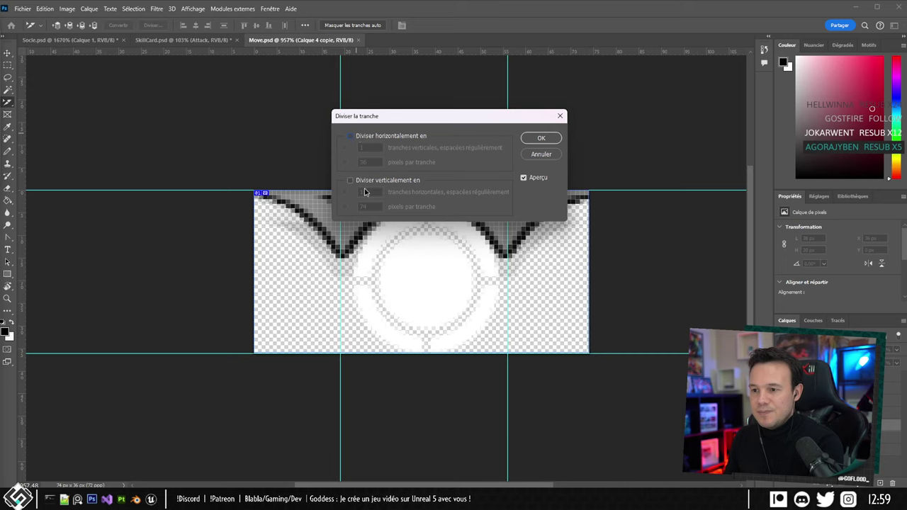
left_click(365, 181)
type("3")
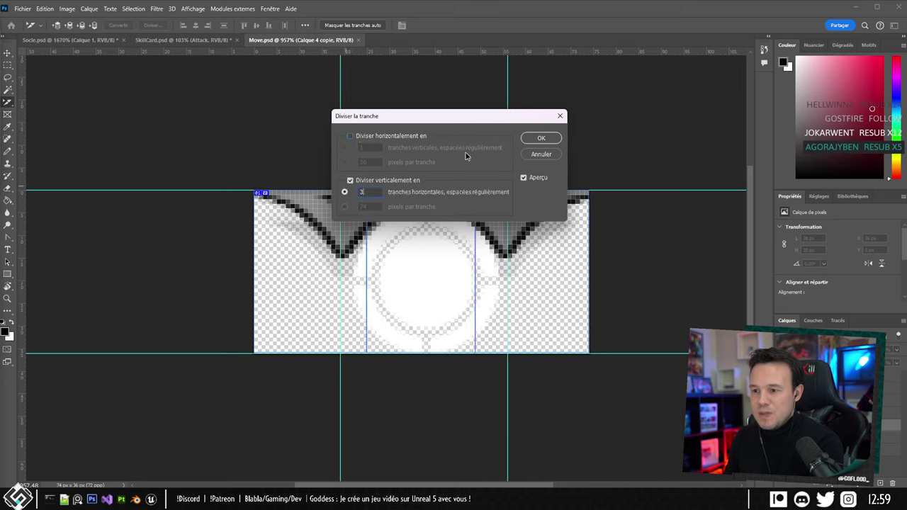
left_click(542, 138)
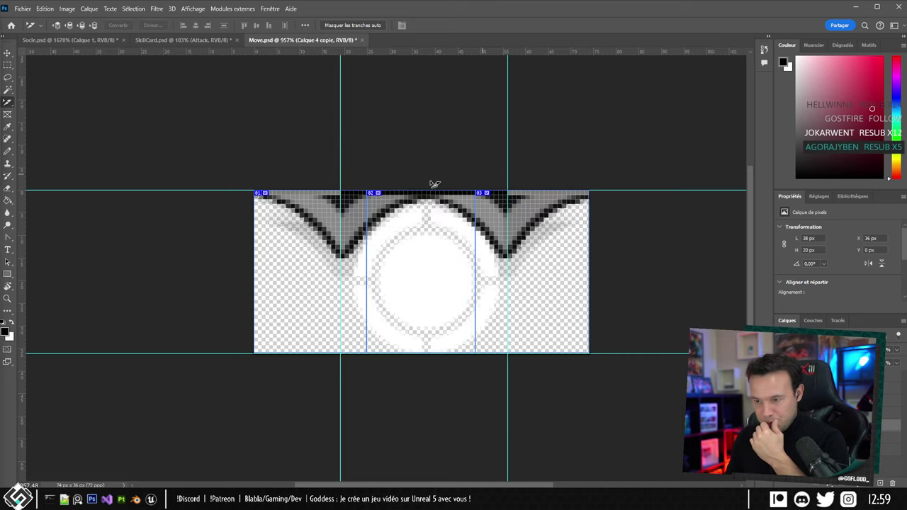
Move the two inner slice boundaries onto the vertical guides so the middle slice spans exactly between them.
left_click(357, 227)
left_click_drag(367, 242, 340, 240)
scroll(369, 244, "up", 2, "alt")
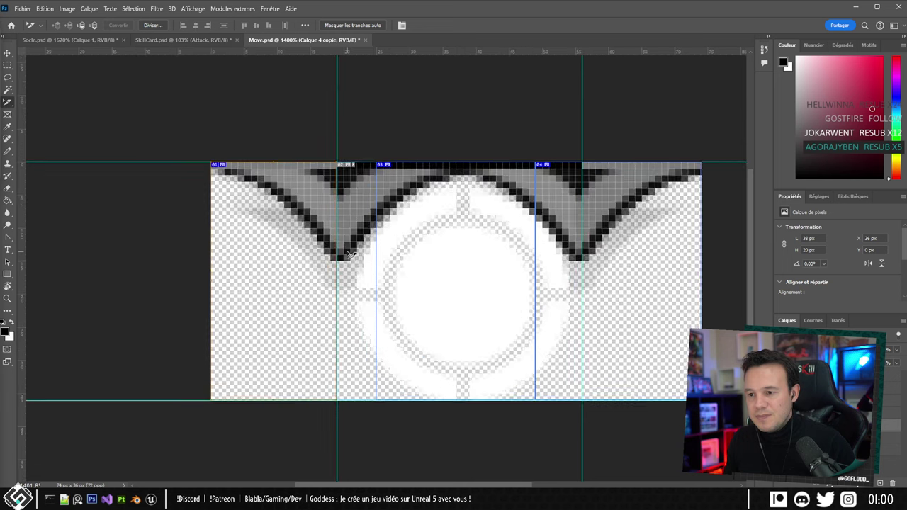
left_click_drag(376, 211, 341, 214)
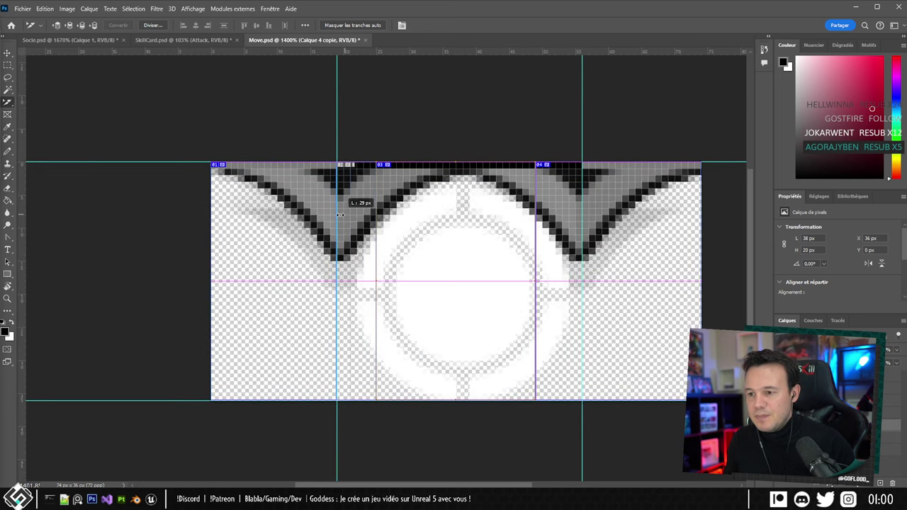
left_click(535, 215)
left_click_drag(536, 218, 582, 219)
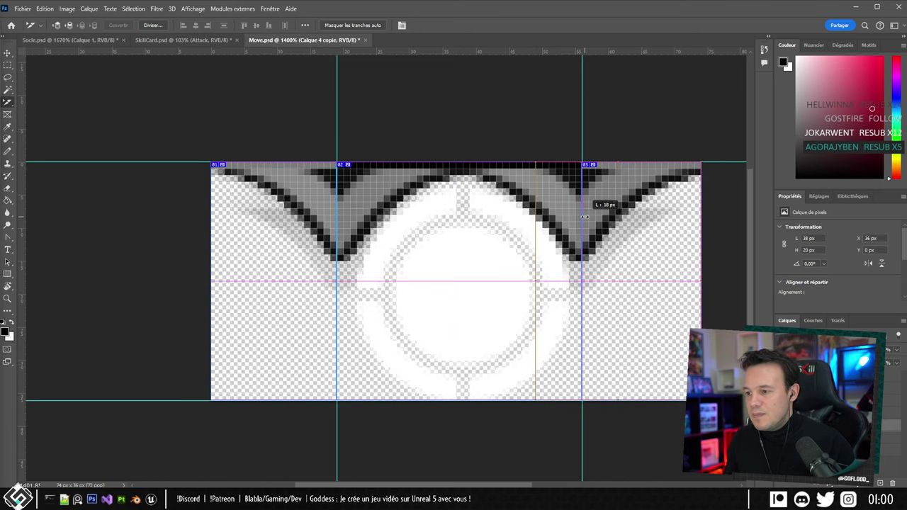
scroll(482, 236, "down", 4, "alt")
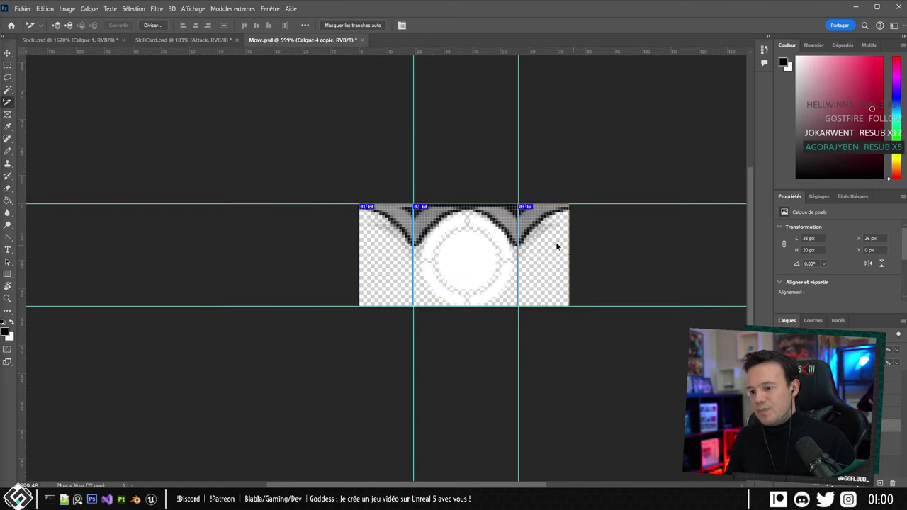
Export all slices as transparent PNG-24 images into the Cards folder using the base file name Move.png.
key("ctrl+alt+shift+s")
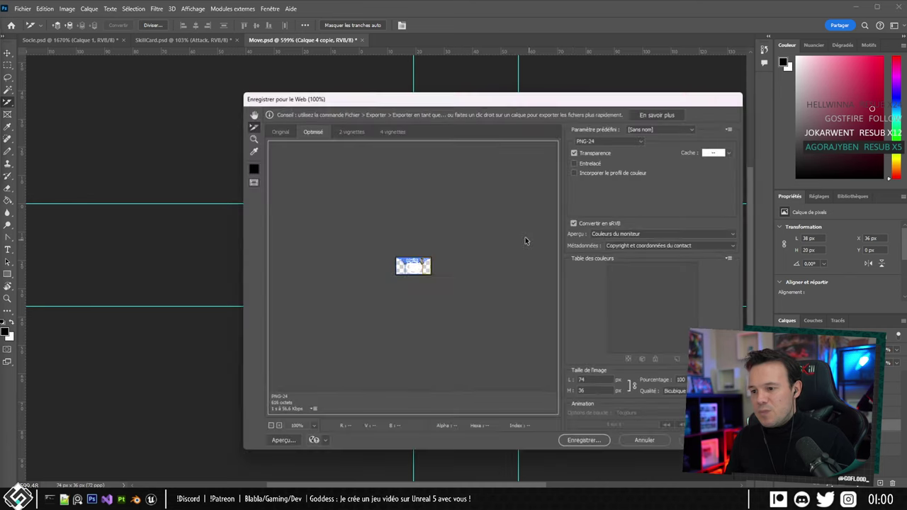
left_click(584, 441)
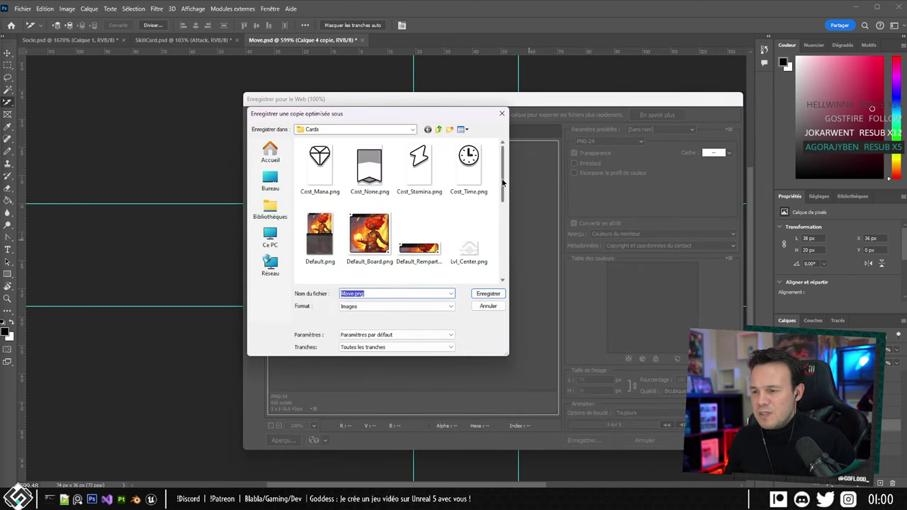
left_click_drag(502, 180, 509, 162)
left_click(486, 294)
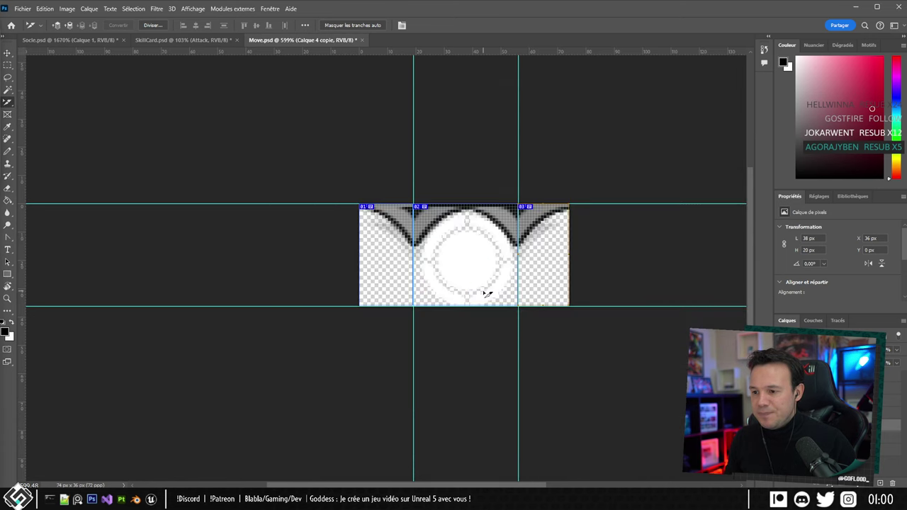
Switch to File Explorer, open the exported images folder inside Cards and delete Move_02.png.
key("alt+Tab")
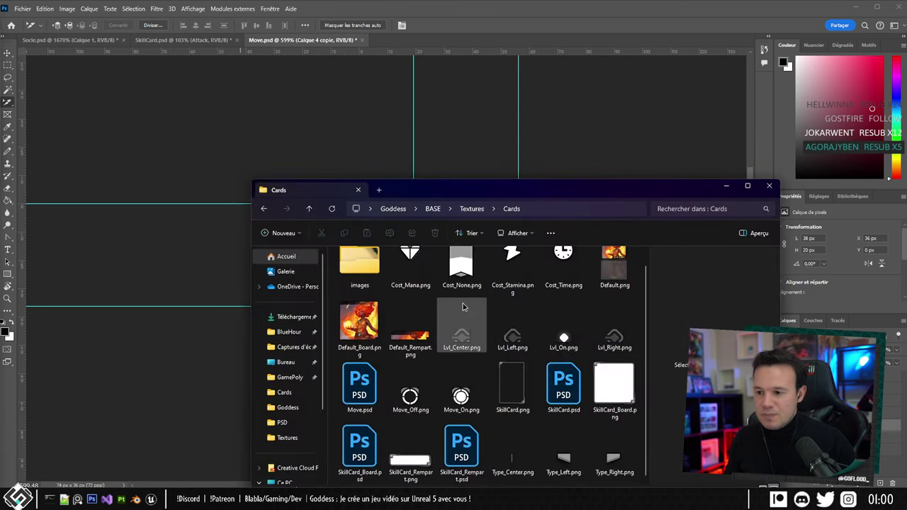
scroll(463, 309, "up", 1)
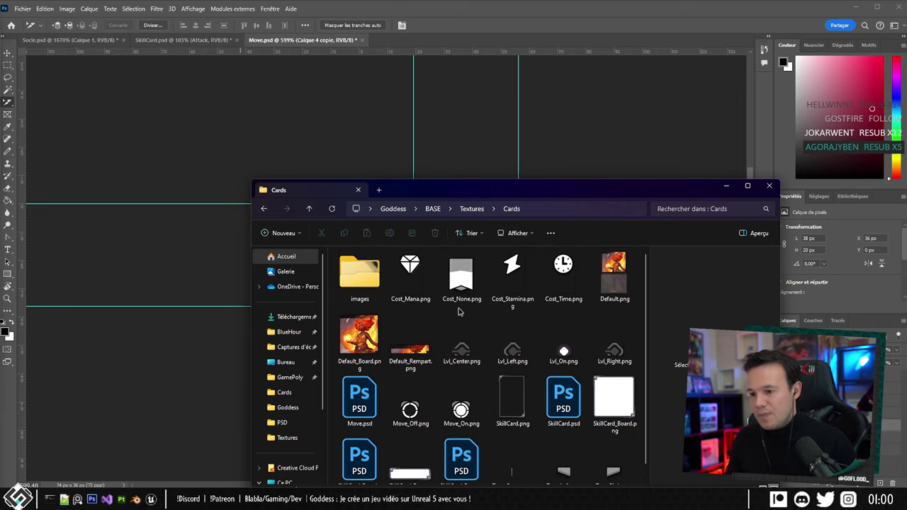
double_click(359, 276)
left_click(412, 282)
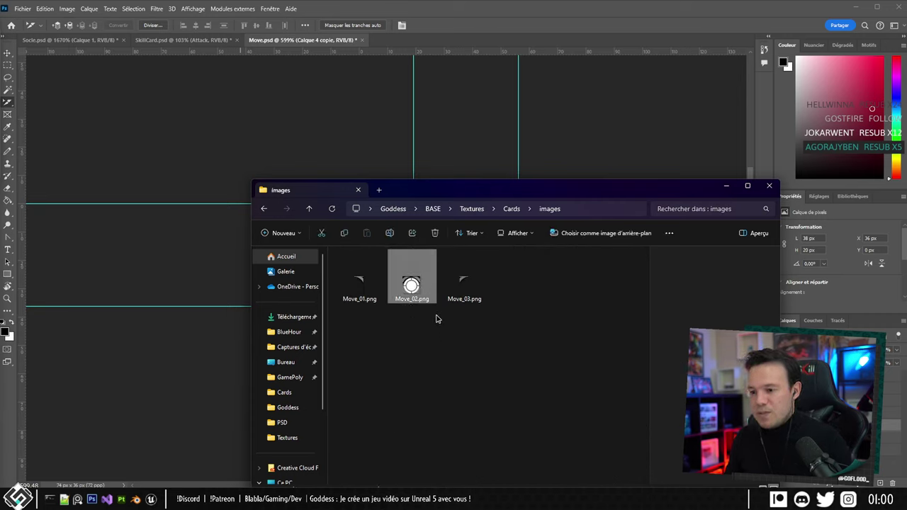
key("Delete")
Move Move_01.png and Move_03.png from the images folder up into the parent Cards folder.
left_click(413, 260)
left_click(379, 267, "ctrl")
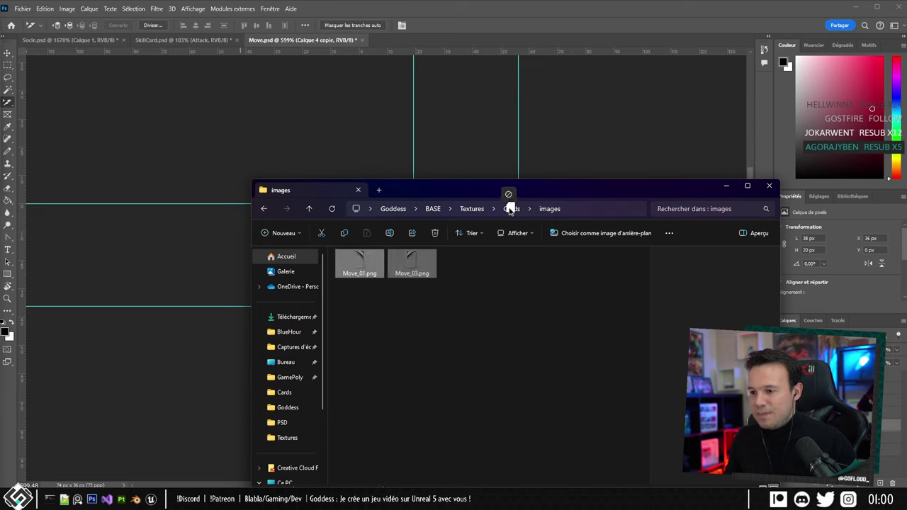
left_click_drag(523, 218, 429, 256)
right_click(415, 264)
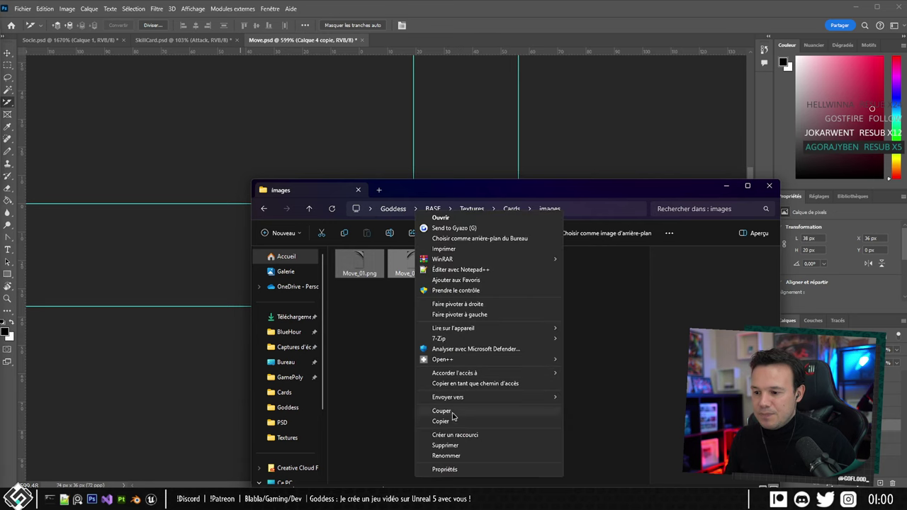
left_click(441, 420)
left_click(511, 208)
key("ctrl+v")
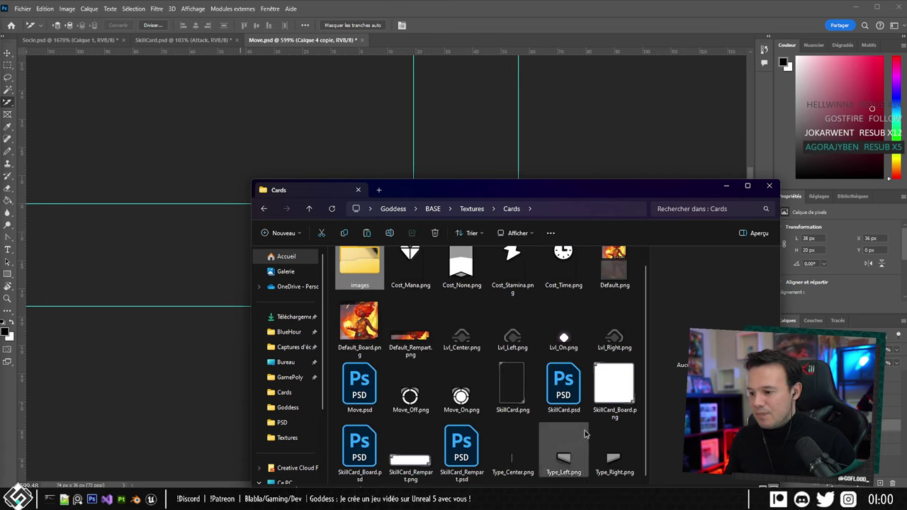
Delete the leftover images subfolder from the Cards folder.
scroll(397, 308, "down", 1)
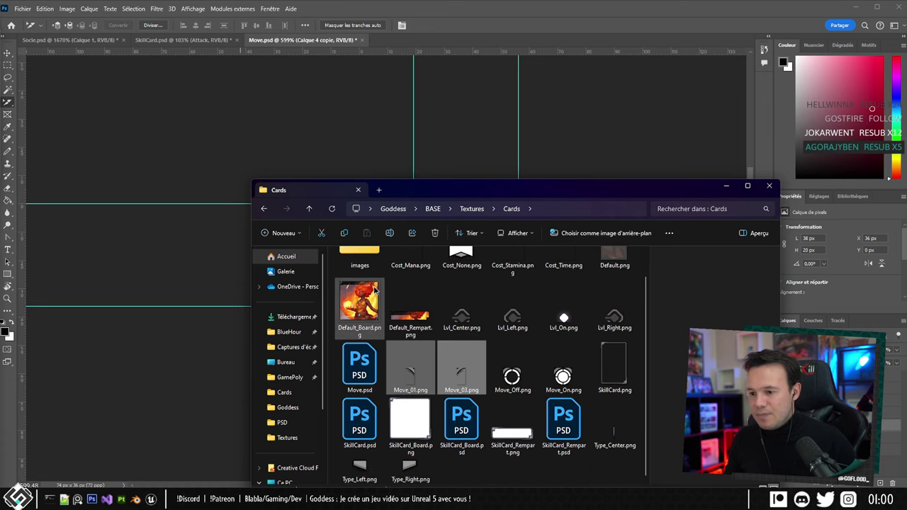
scroll(376, 291, "up", 1)
left_click(361, 282)
key("Delete")
Import Move_01.png and Move_03.png from the Cards folder into Unreal Editor's Textures/Cards/Elements content folder.
scroll(505, 359, "down", 1)
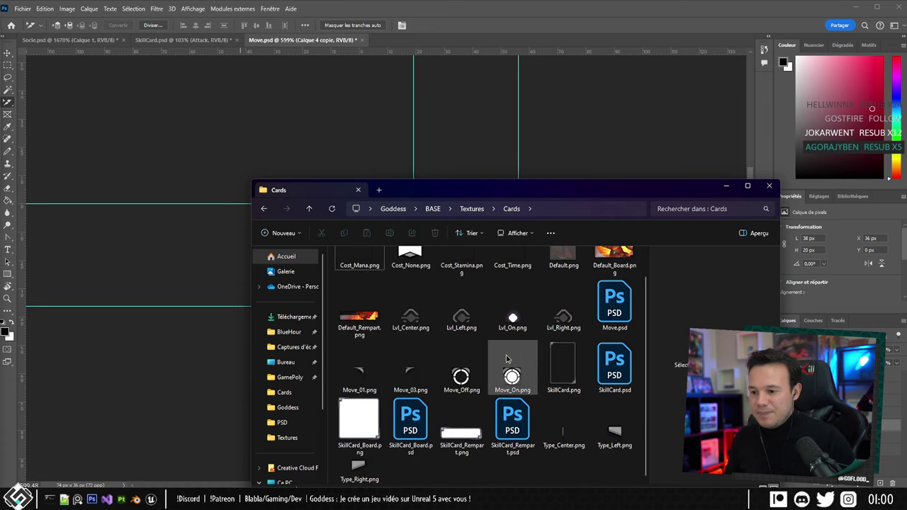
left_click(411, 368)
left_click(358, 381)
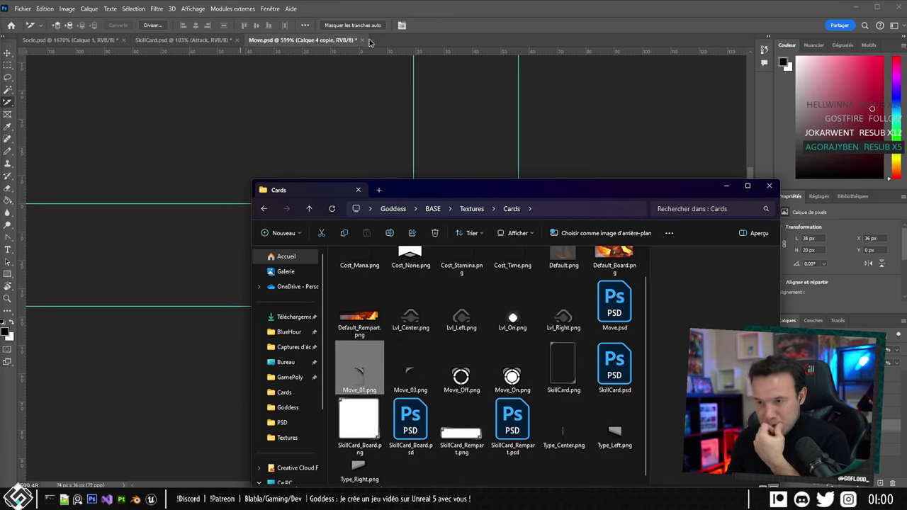
left_click(411, 374, "ctrl")
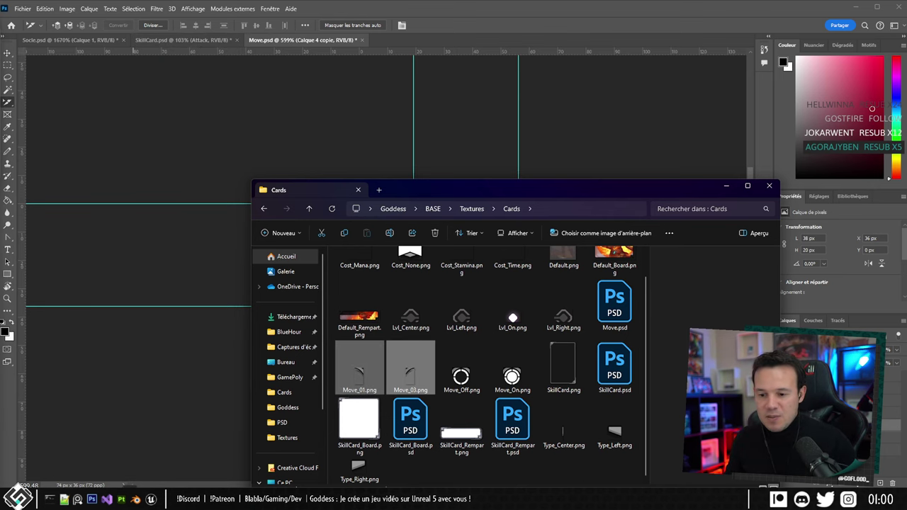
left_click(151, 499)
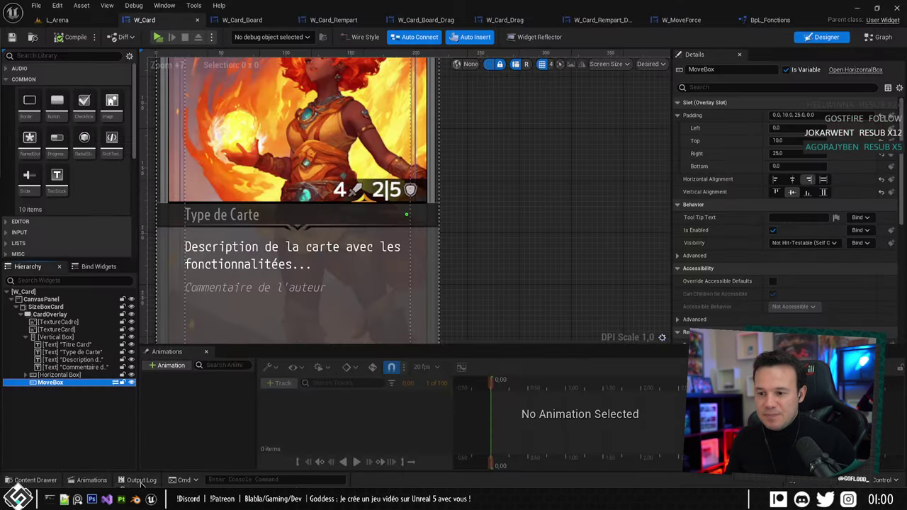
left_click(57, 20)
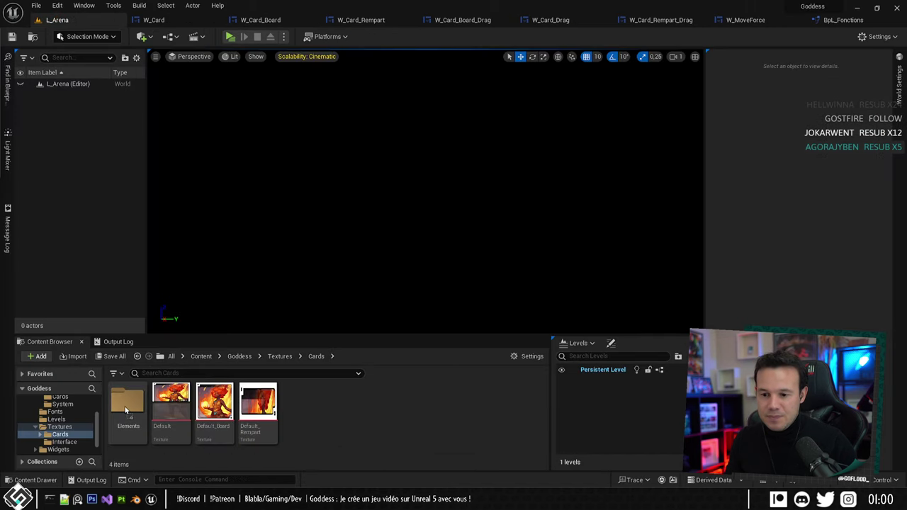
double_click(125, 409)
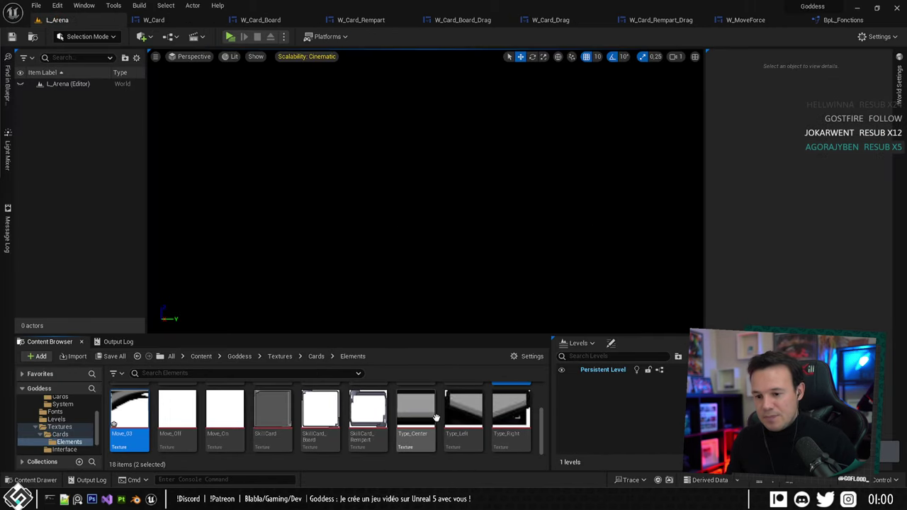
Reimport the existing Move_Off and Move_On textures from their source files.
scroll(502, 418, "up", 3)
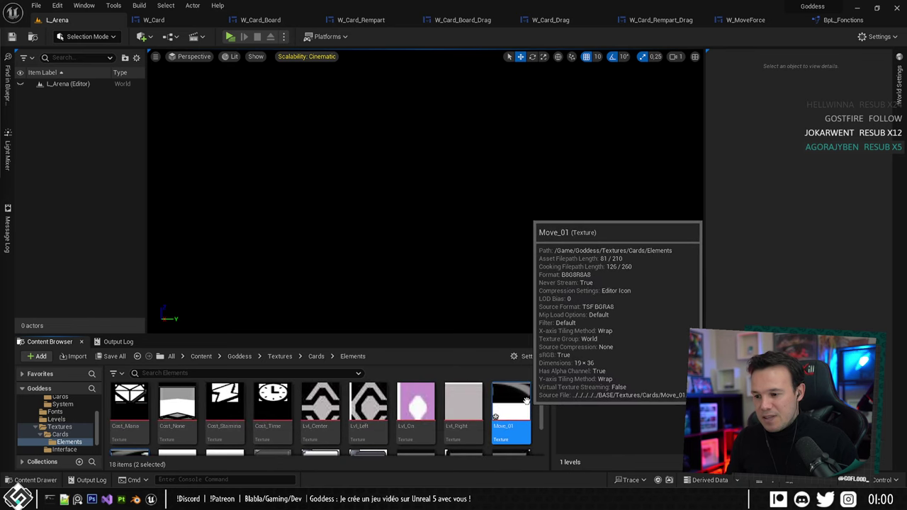
scroll(516, 405, "down", 3)
scroll(516, 404, "up", 2)
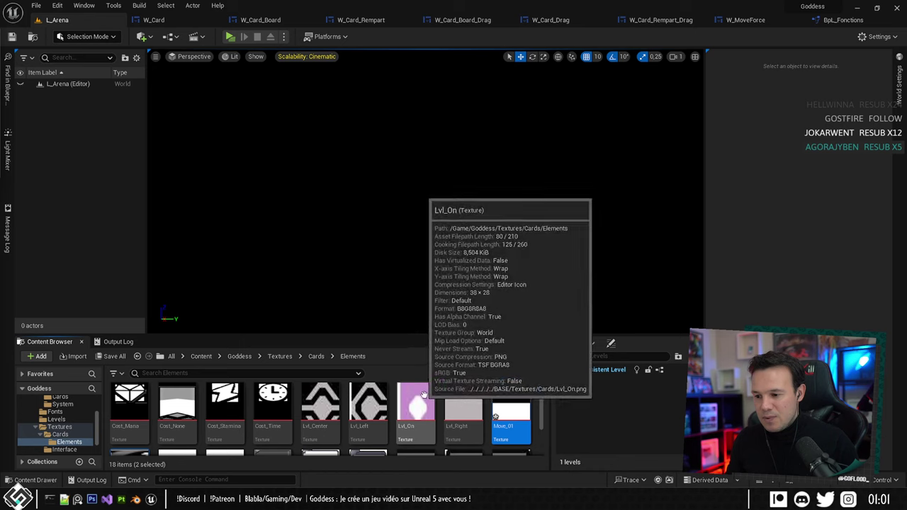
scroll(469, 397, "down", 2)
scroll(469, 401, "down", 1)
left_click(177, 412)
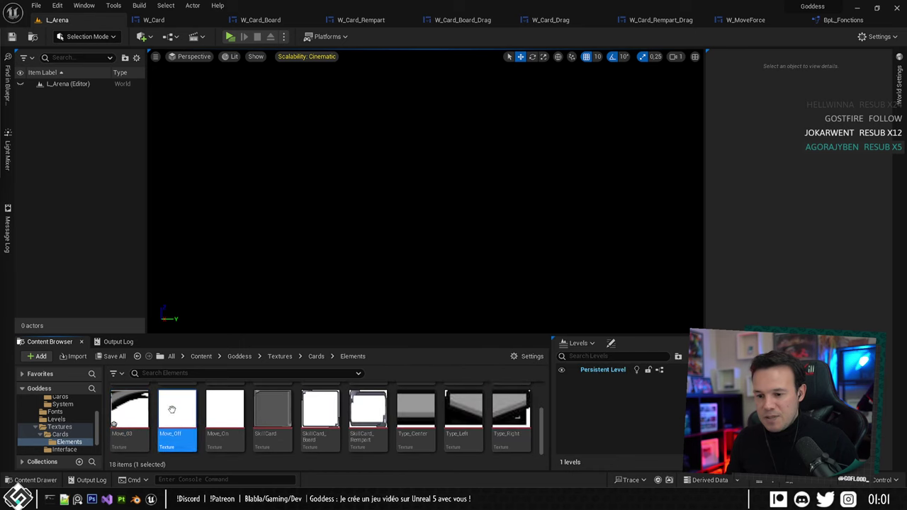
left_click(225, 412, "ctrl")
right_click(225, 413)
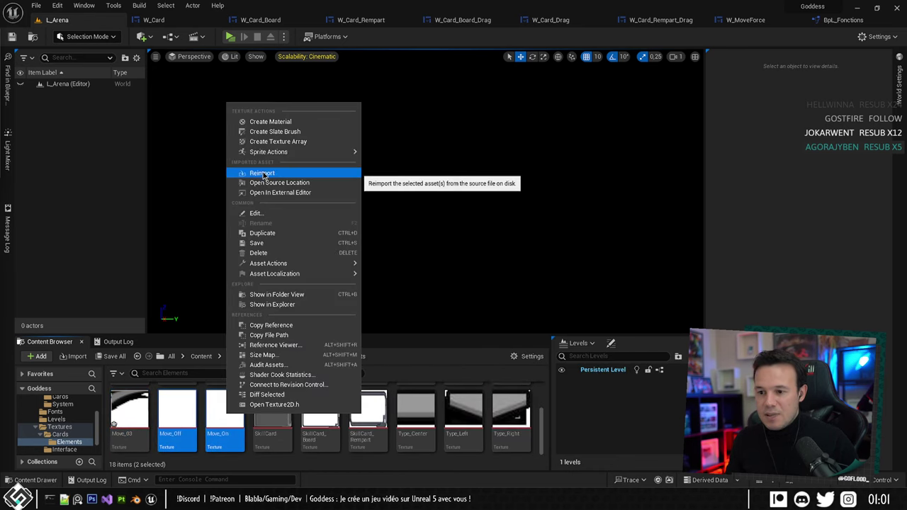
left_click(260, 174)
left_click(310, 445)
Rename the imported Move_01 texture as Move_Left.
scroll(425, 418, "up", 1)
left_click(511, 409)
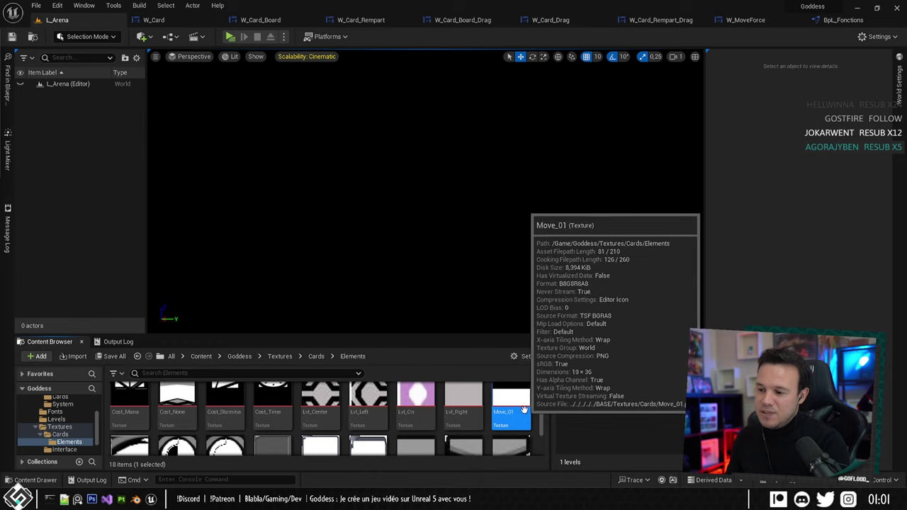
left_click(510, 413)
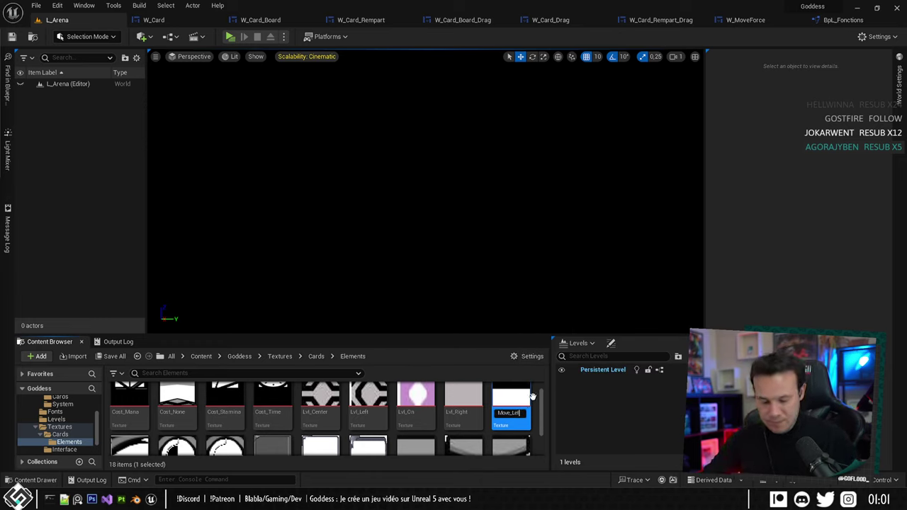
key("Return")
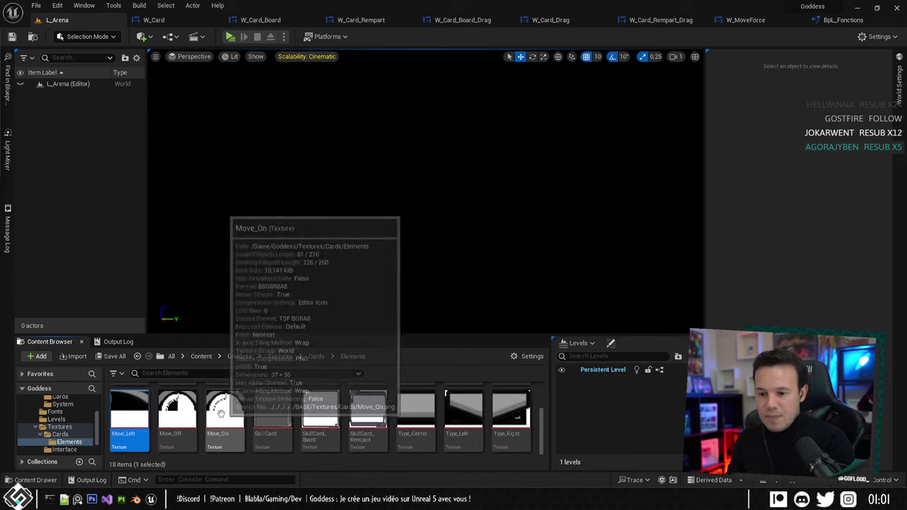
Rename the imported Move_03 texture as Move_Right.
scroll(462, 418, "up", 2)
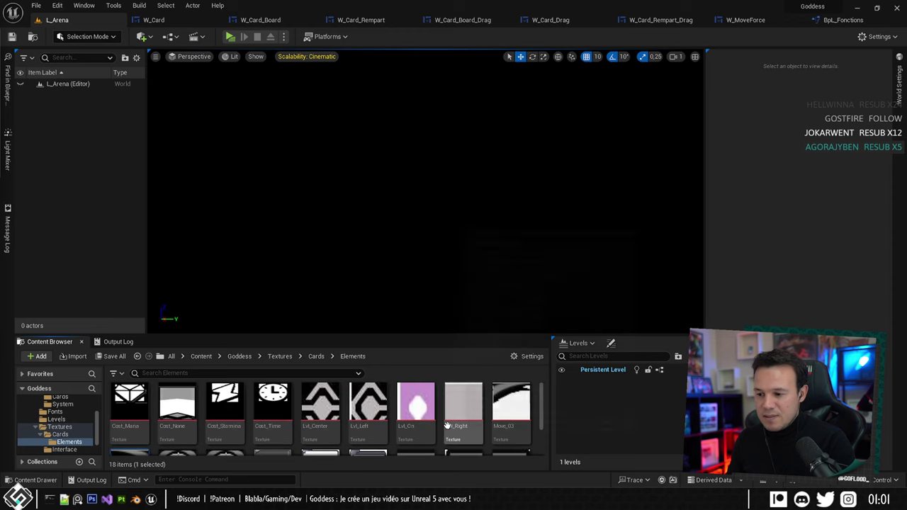
left_click(510, 418)
left_click(512, 425)
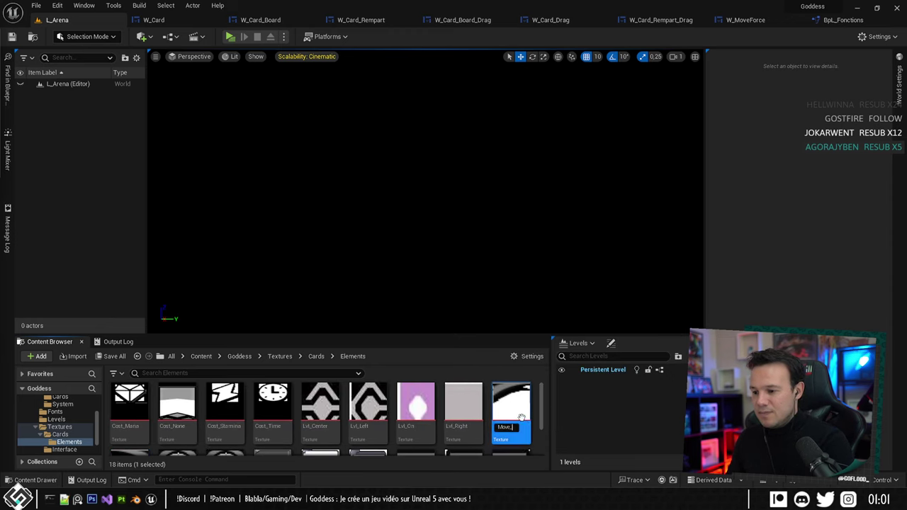
type("Right")
key("Return")
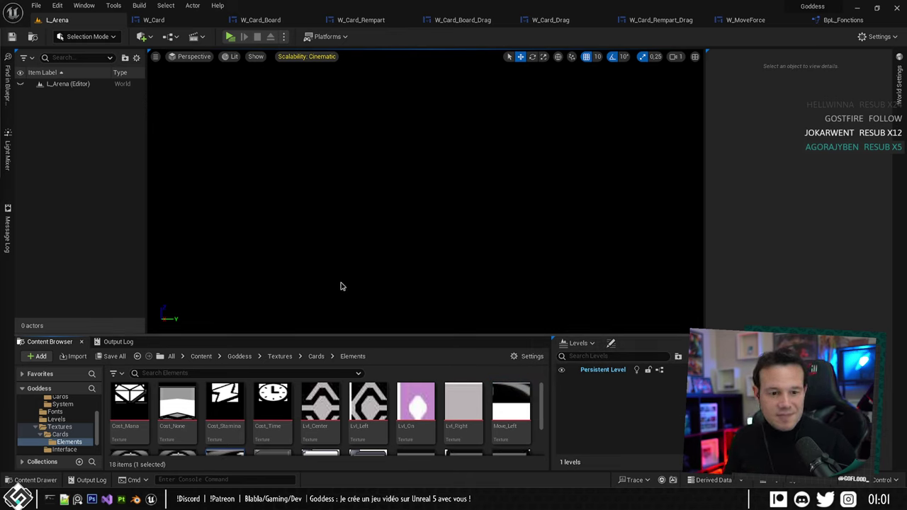
scroll(417, 403, "down", 2)
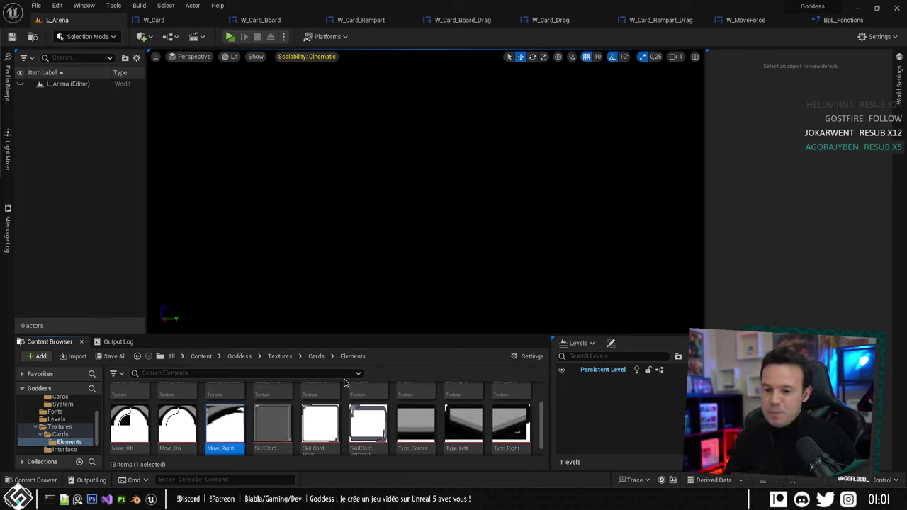
left_click(464, 425)
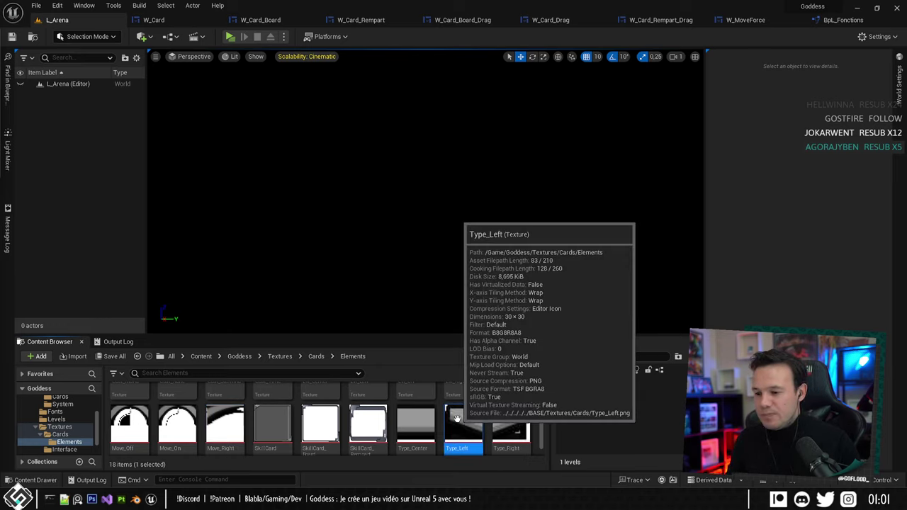
scroll(271, 419, "down", 1)
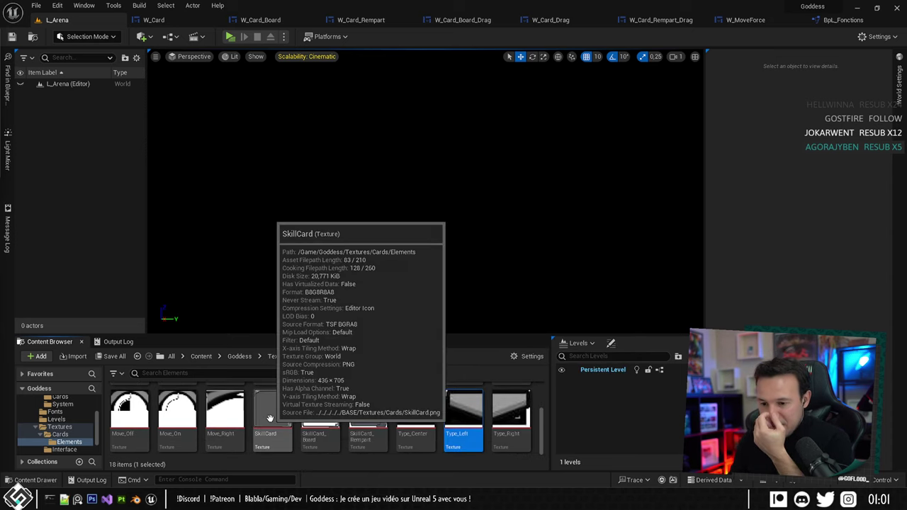
Add an Image widget inside MoveBox in W_Card and assign the Move_Left texture to its brush.
scroll(397, 425, "up", 1)
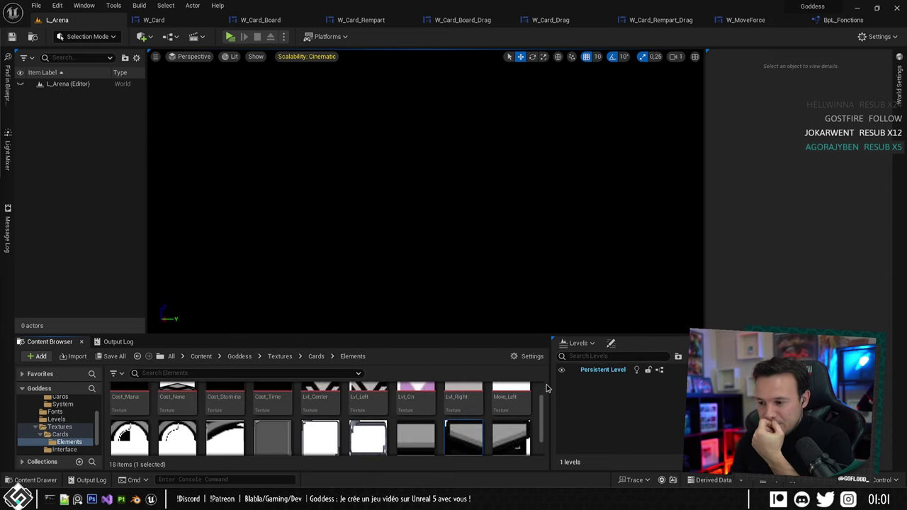
left_click(511, 400)
left_click(154, 20)
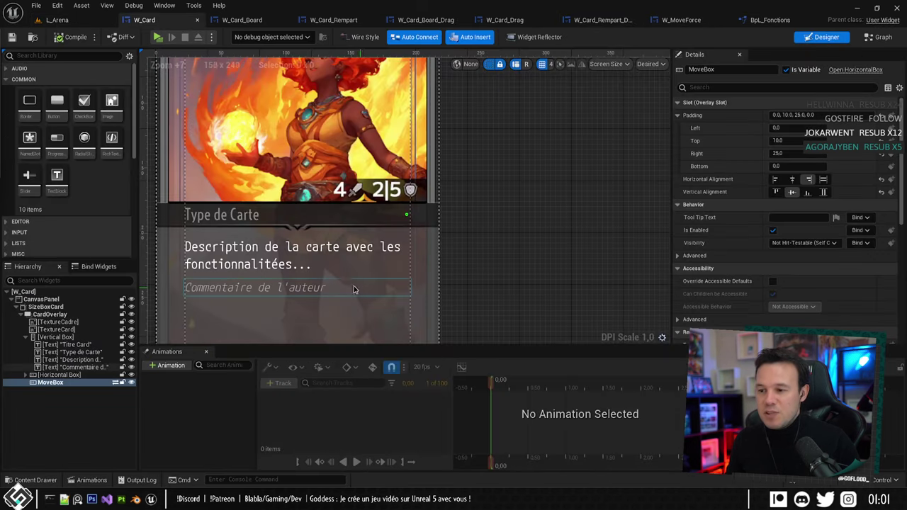
left_click(64, 382)
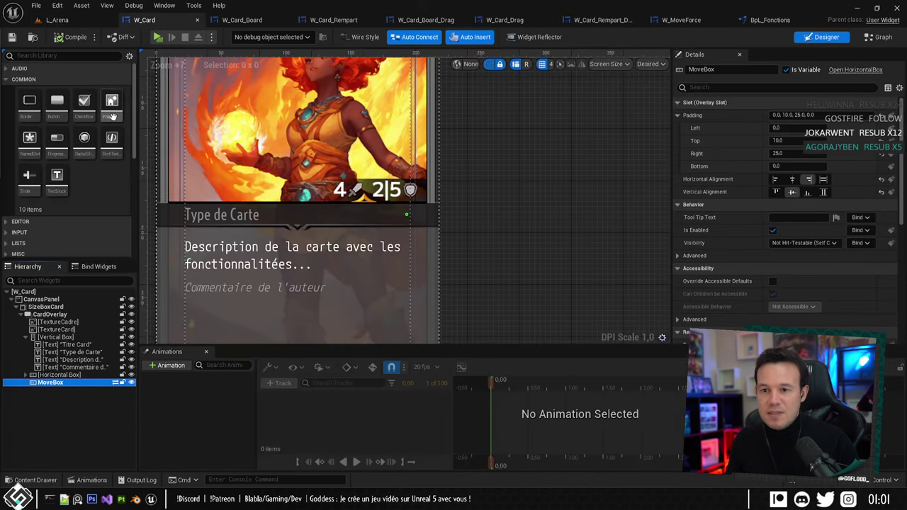
left_click_drag(112, 100, 72, 385)
left_click(802, 204)
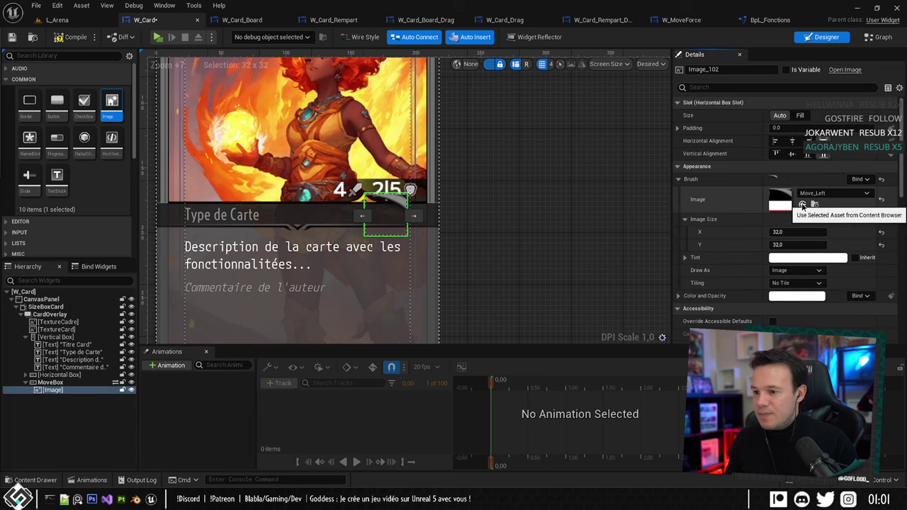
left_click(54, 20)
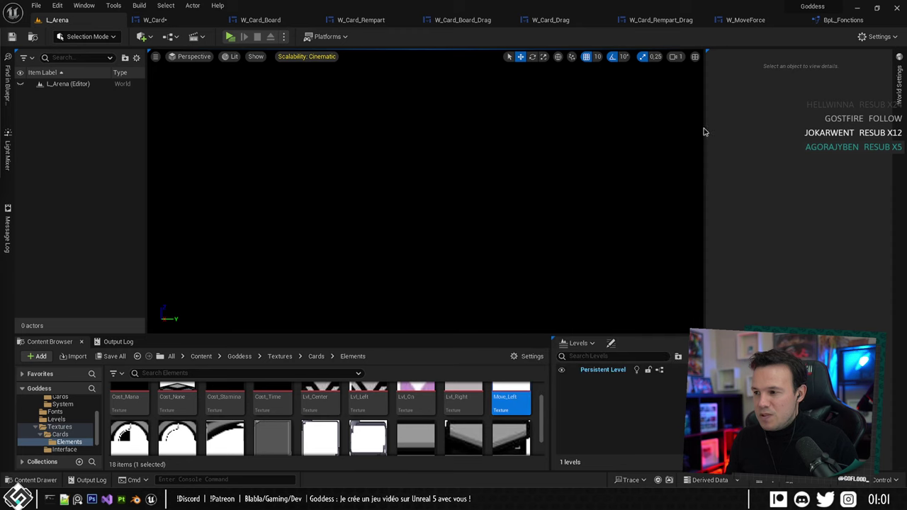
left_click(825, 20)
left_click(141, 20)
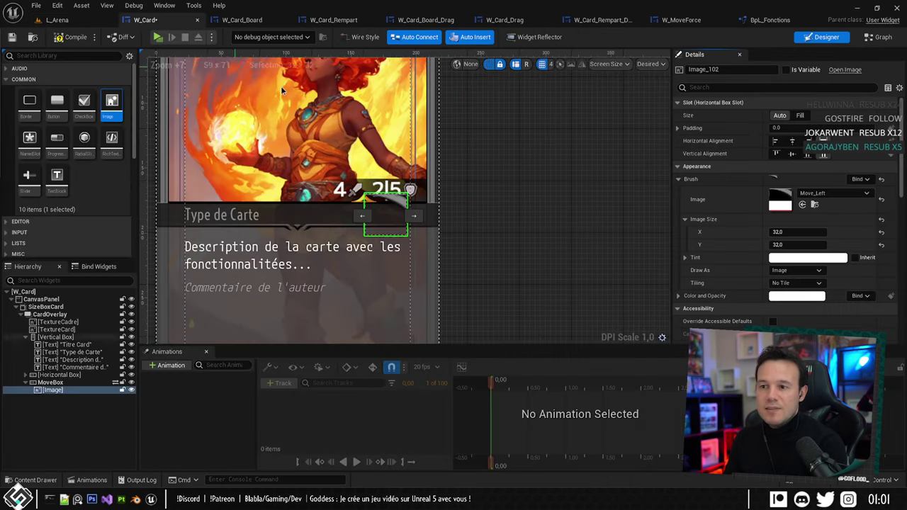
Try image sizes of 19 by 36 and then 36 by 19 on the Move_Left image in MoveBox.
left_click(791, 231)
type("19")
key("Return")
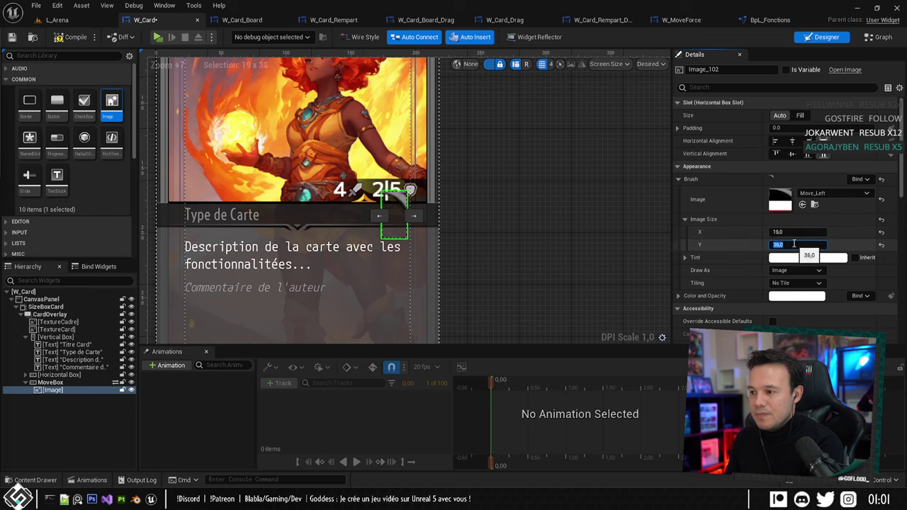
left_click(789, 231)
left_click(791, 231)
type("36")
key("Return")
left_click(794, 243)
type("1")
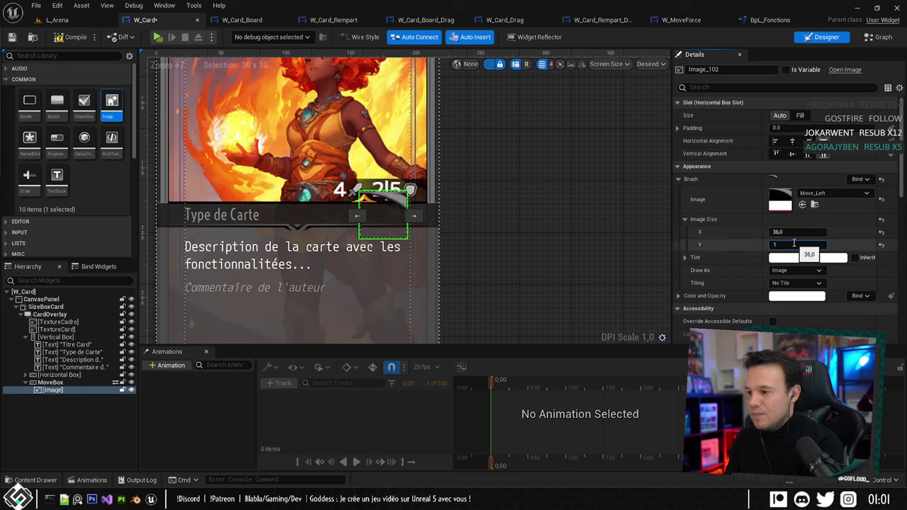
type("9")
key("Return")
Set the Move_Left image's size to half of 19 by 36, giving 9.5 by 18.
left_click(793, 231)
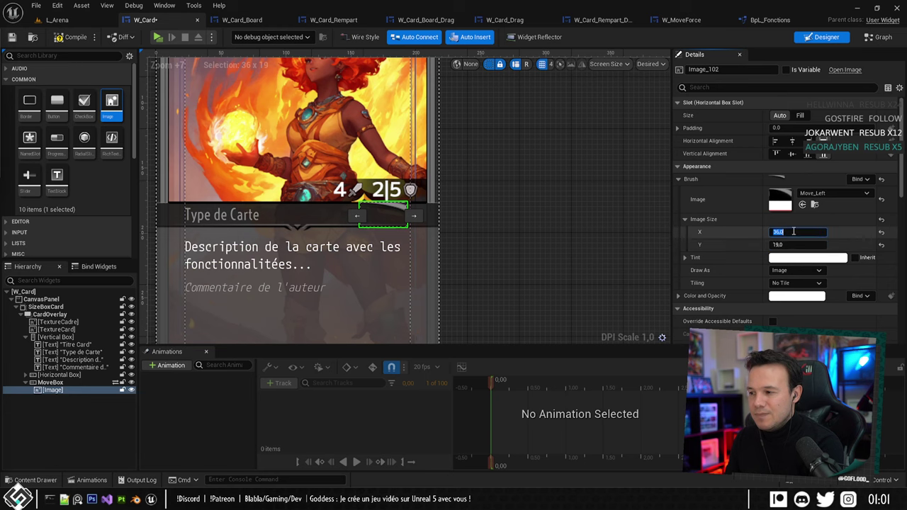
type("19")
left_click(794, 245)
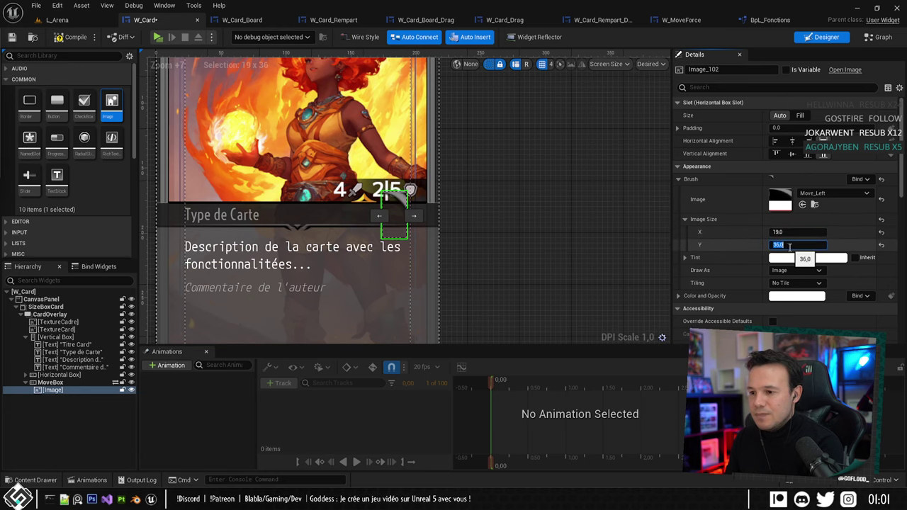
scroll(386, 252, "up", 7)
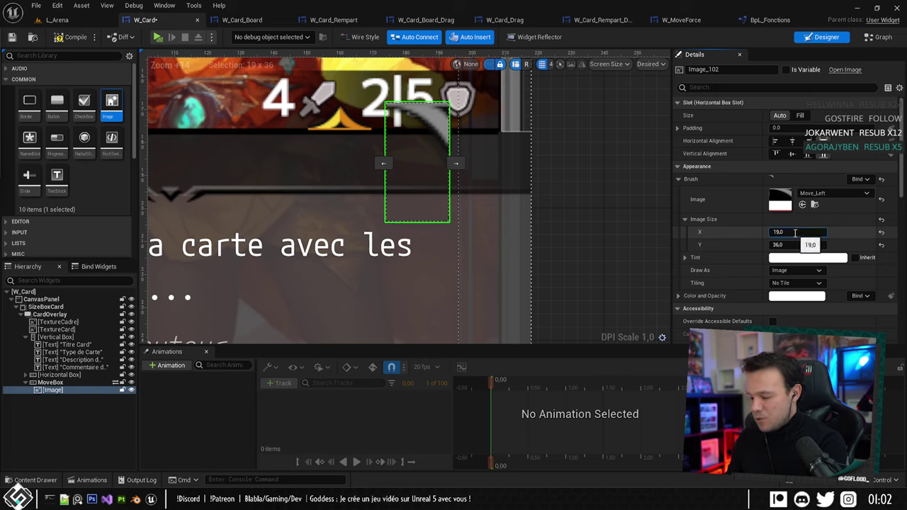
type("2")
key("Return")
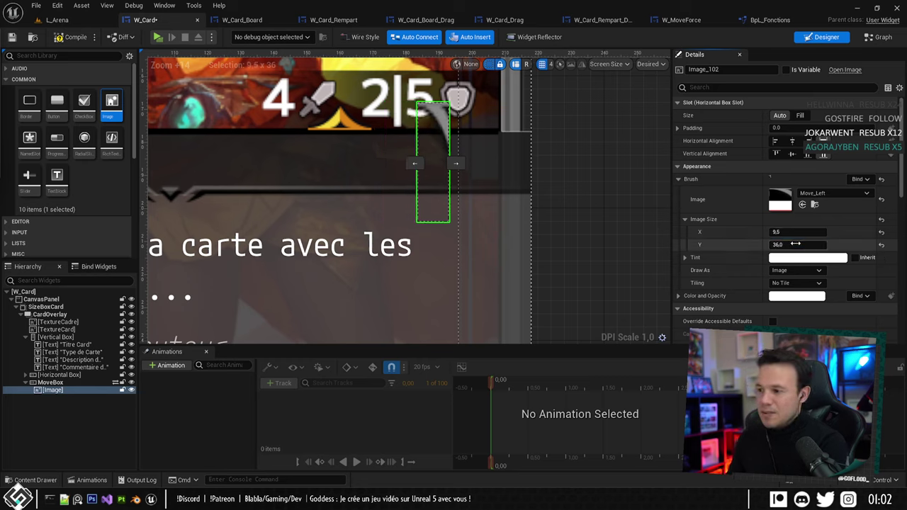
key("Return")
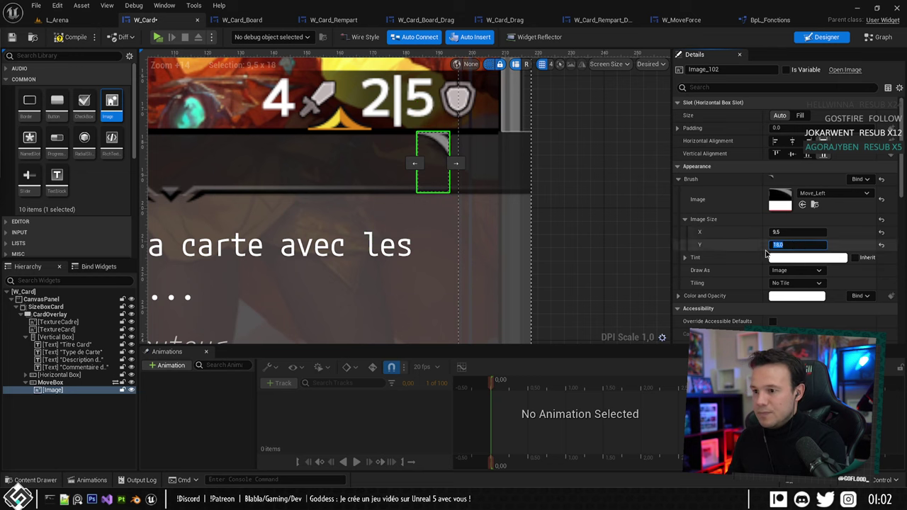
scroll(452, 124, "up", 6)
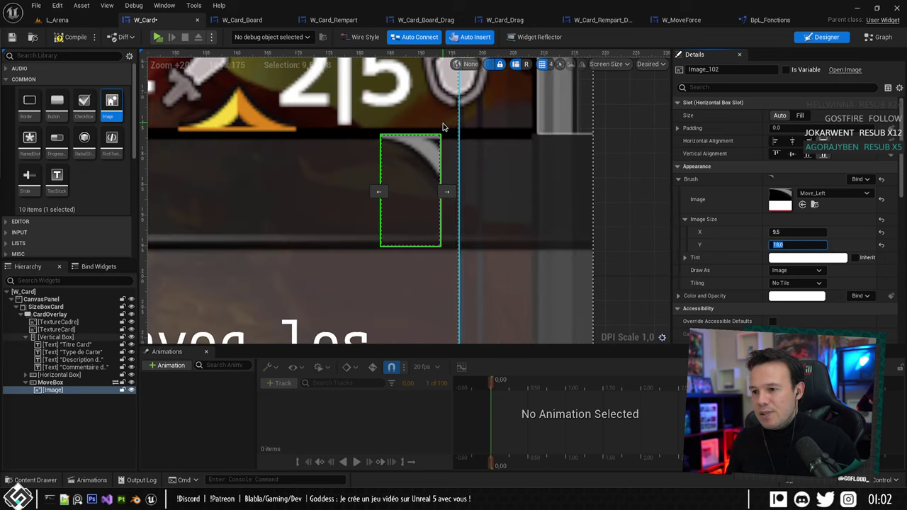
left_click(517, 172)
left_click(427, 184)
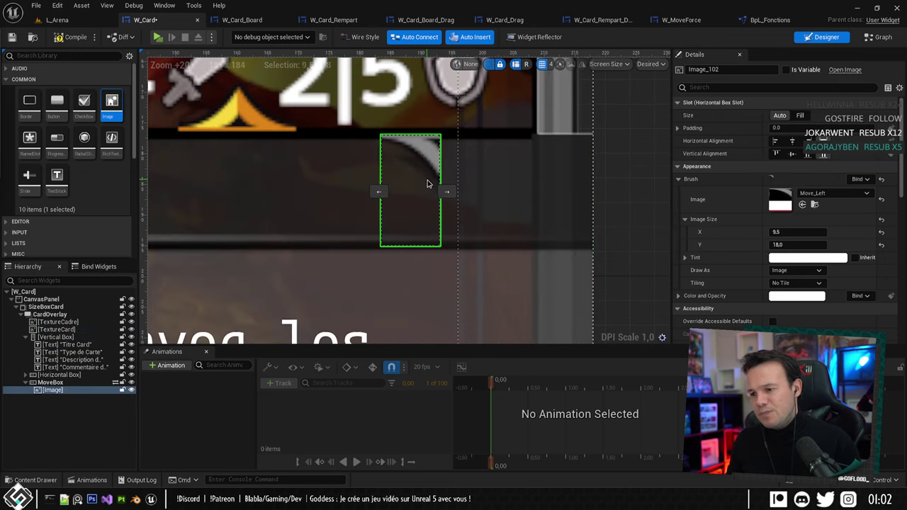
Add the Move_Off texture from the Elements folder as a second image inside MoveBox in W_Card.
left_click(82, 6)
left_click(54, 20)
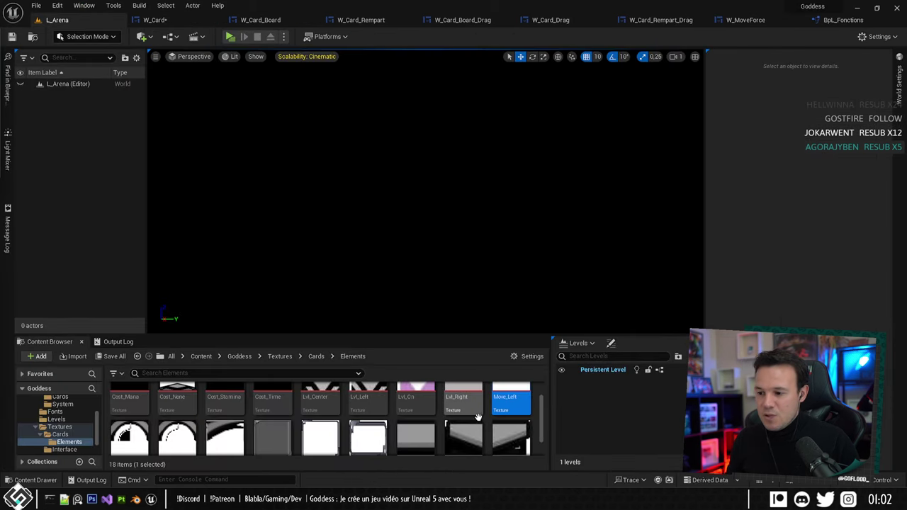
scroll(478, 418, "down", 1)
left_click(142, 409)
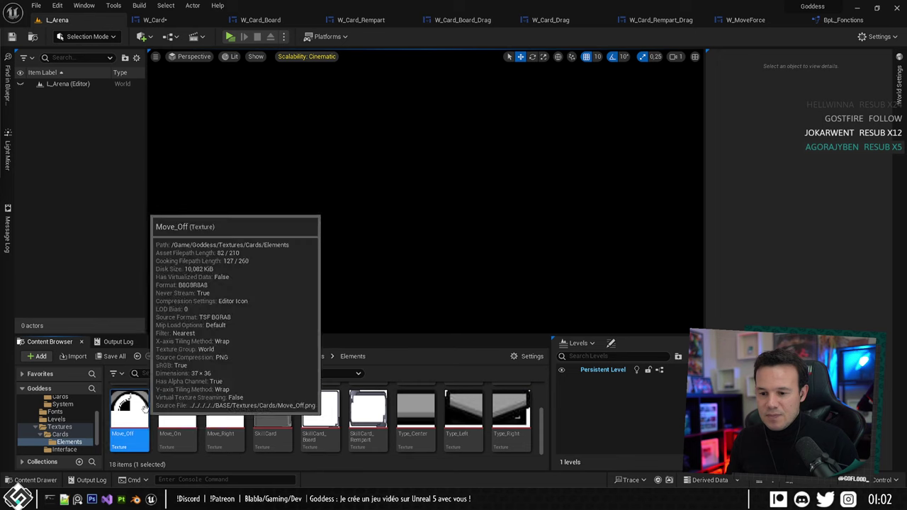
left_click_drag(143, 410, 60, 401)
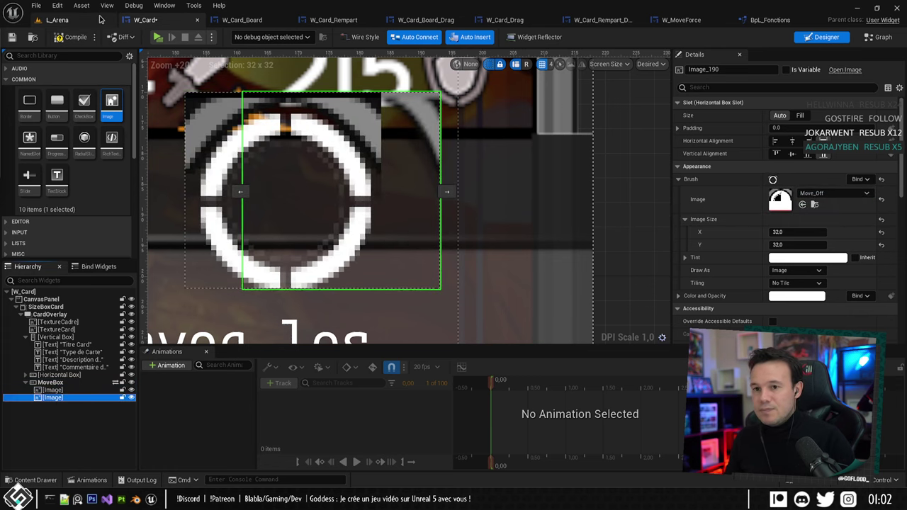
Set the Move_Off image's size to half of 37 by 36, giving 18.5 by 18.
left_click(73, 18)
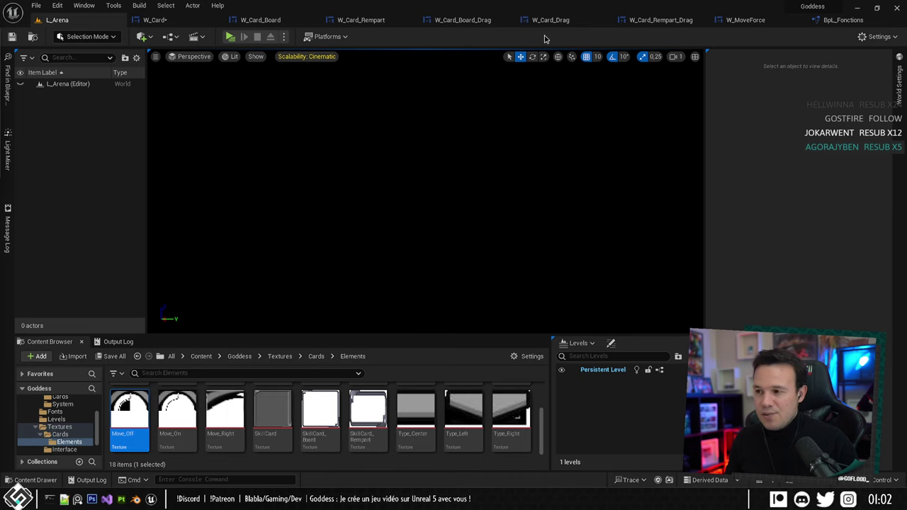
left_click(181, 20)
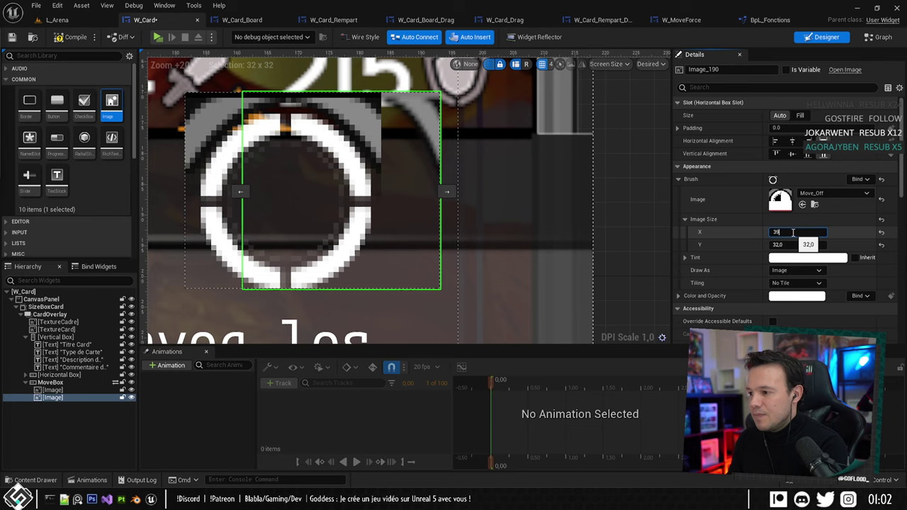
left_click(793, 234)
type("39")
key("BackSpace")
type("7/2")
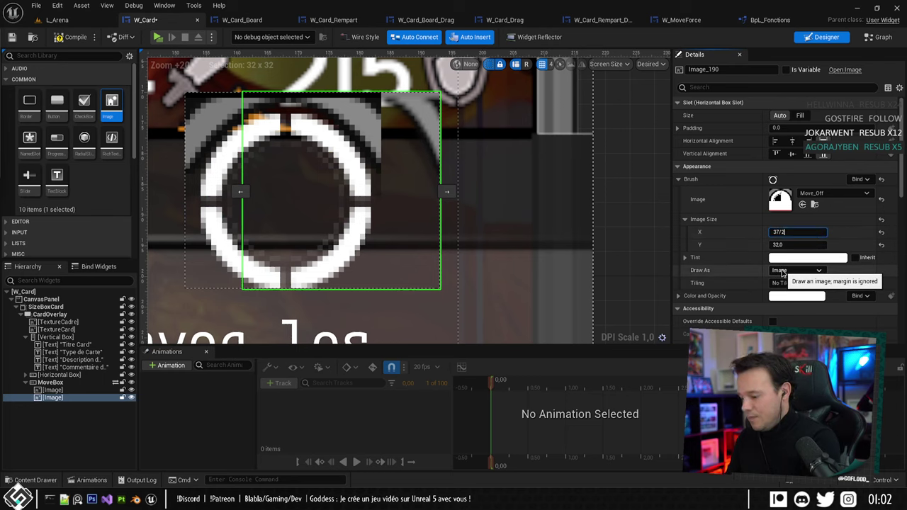
key("Return")
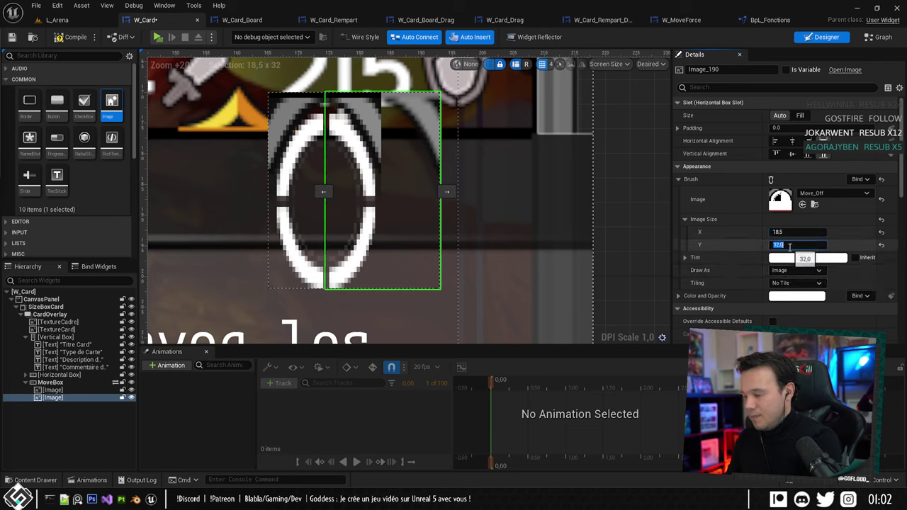
left_click(790, 246)
type("36/2")
key("Return")
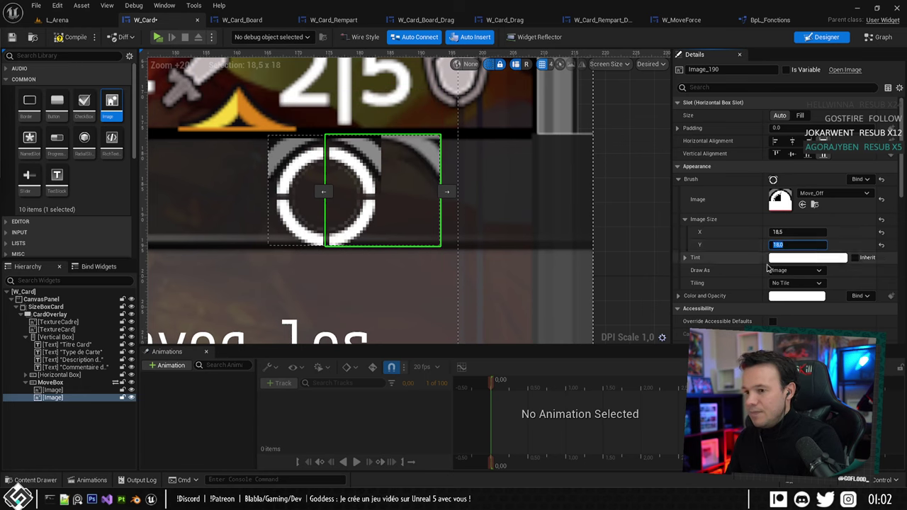
Compare the placement of the Move_Left and Move_Off images within MoveBox.
left_click(76, 398)
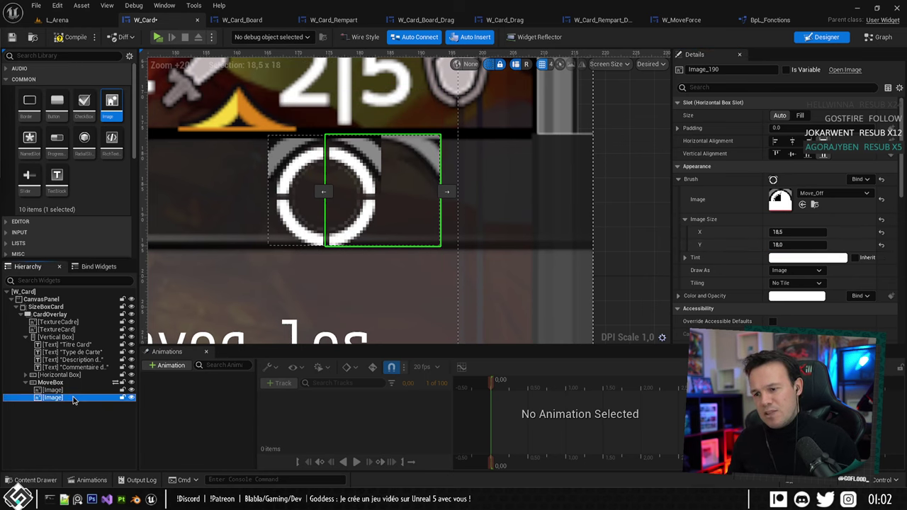
left_click(81, 390)
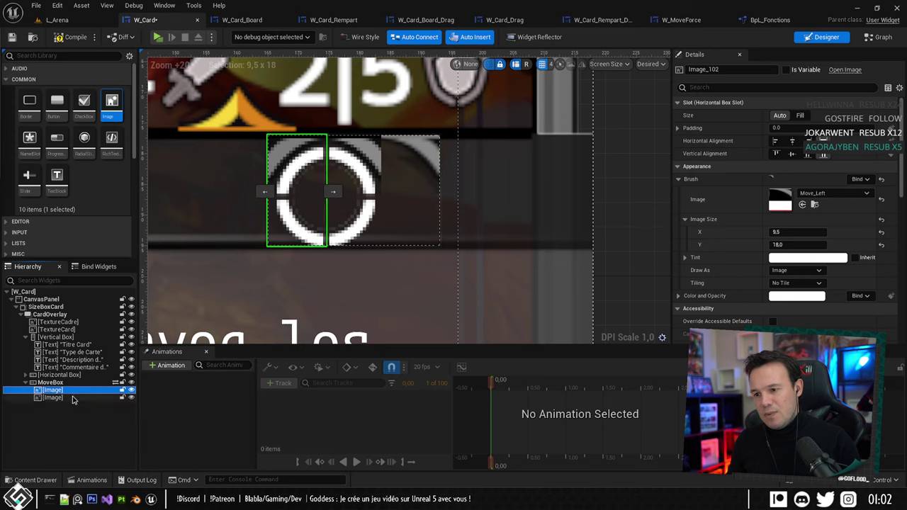
left_click(73, 398)
left_click(103, 425)
scroll(290, 261, "down", 6)
scroll(290, 261, "up", 5)
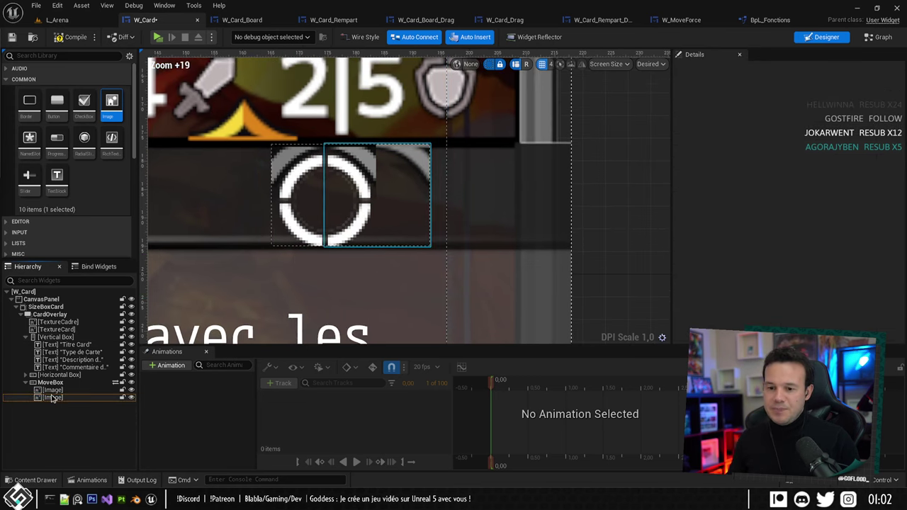
left_click(54, 391)
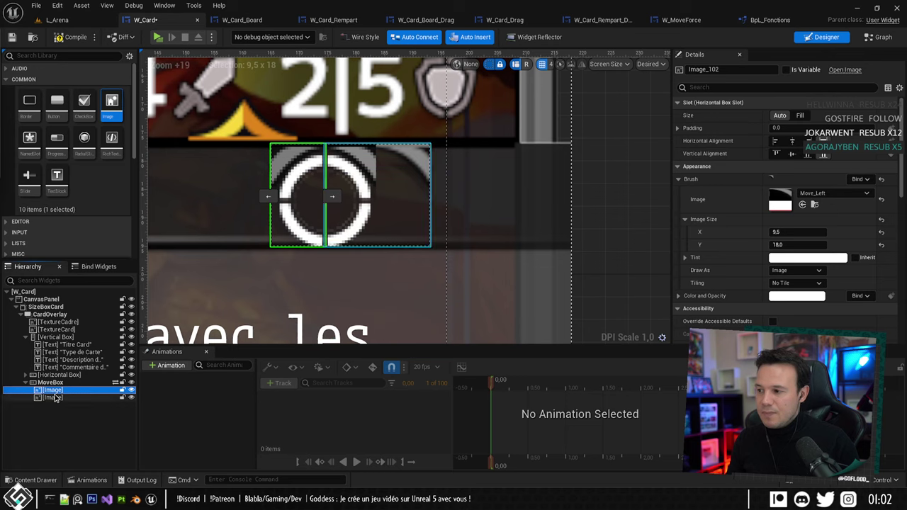
left_click(55, 399)
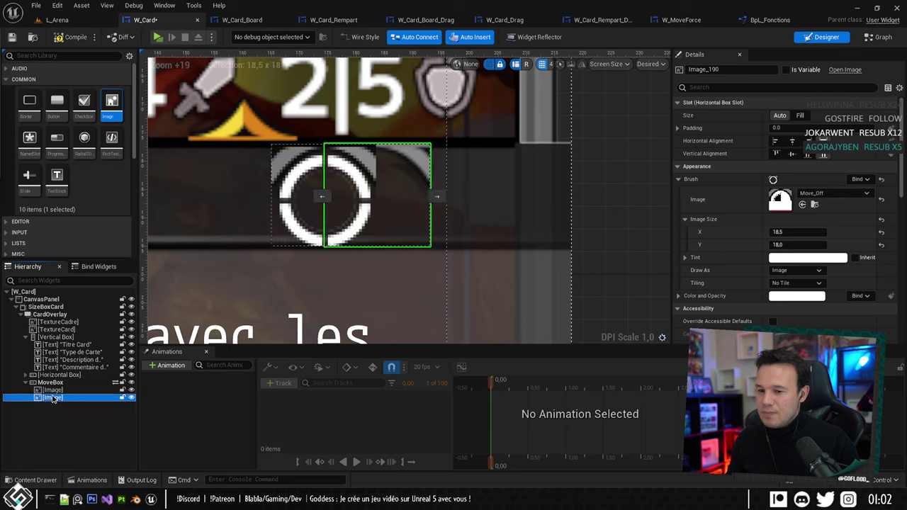
Reorder the MoveBox images so that Move_Off comes before Move_Left.
left_click_drag(63, 389, 63, 392)
key("ctrl+z")
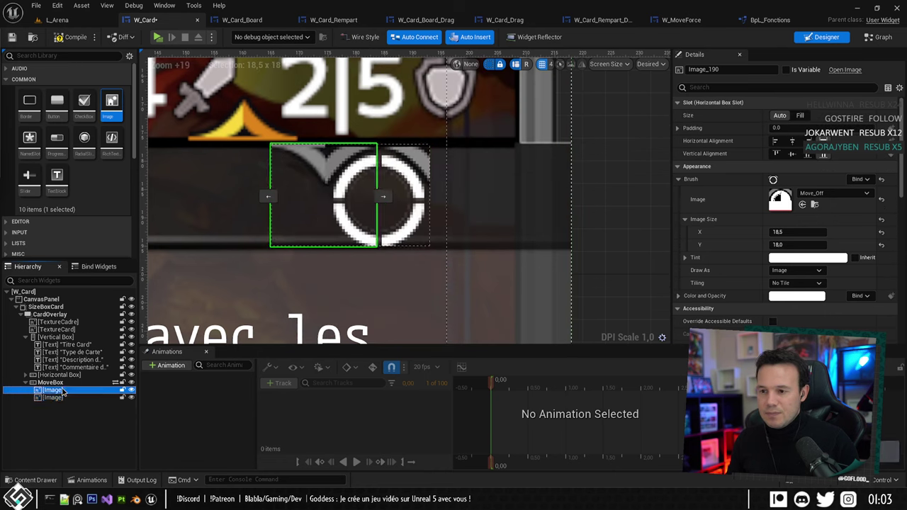
left_click(48, 443)
scroll(305, 202, "down", 1)
scroll(321, 170, "up", 2)
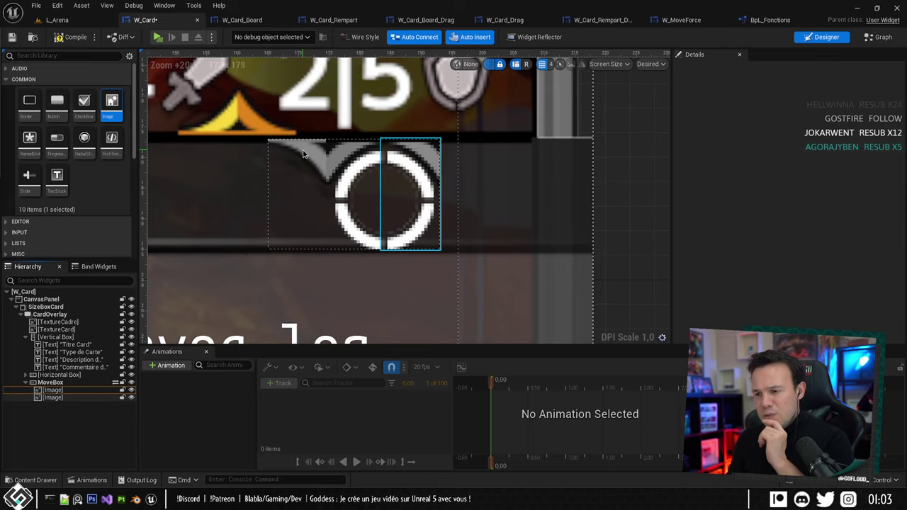
left_click(567, 302)
left_click(631, 258)
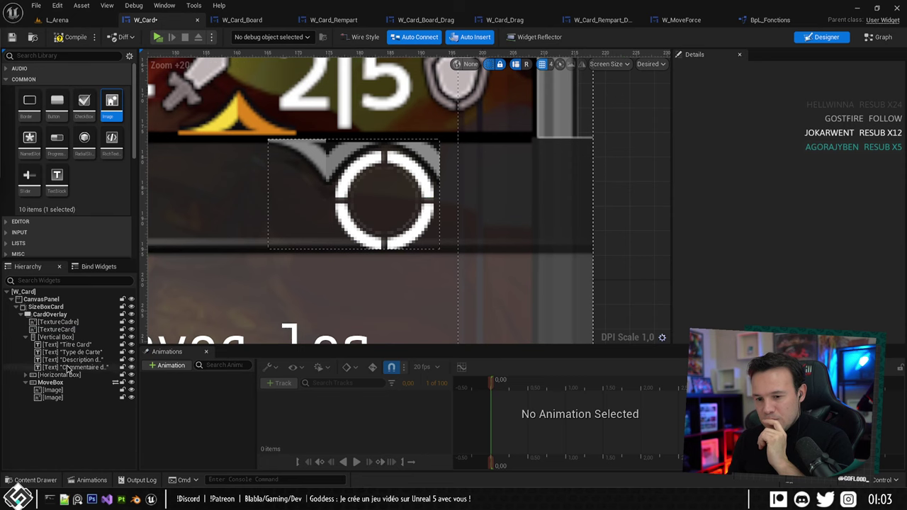
Open the Move_Right texture, set its Filter to Nearest, and close it.
left_click(58, 20)
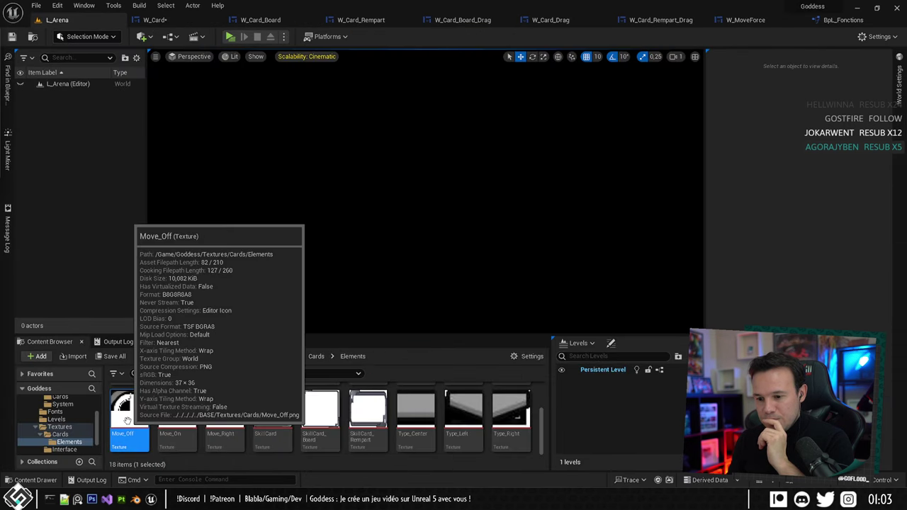
scroll(283, 425, "up", 2)
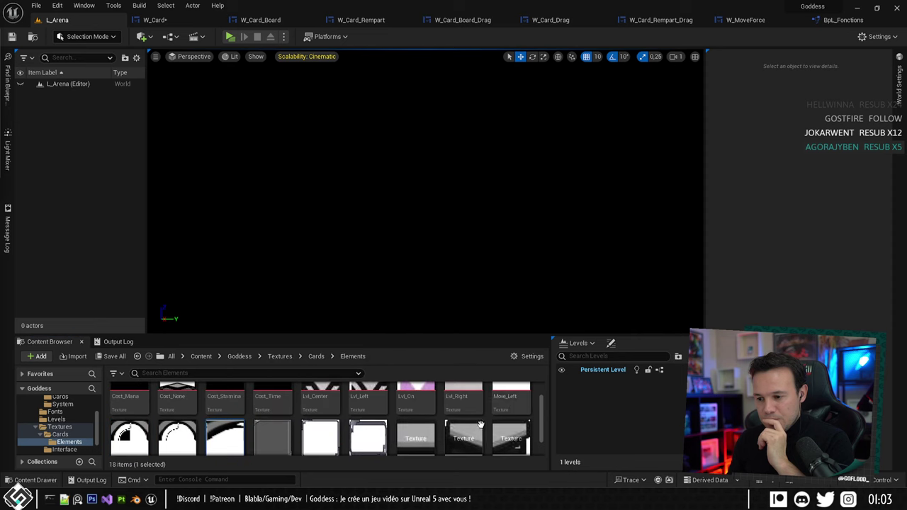
double_click(225, 437)
left_click_drag(461, 113, 448, 98)
double_click(448, 98)
scroll(793, 300, "down", 10)
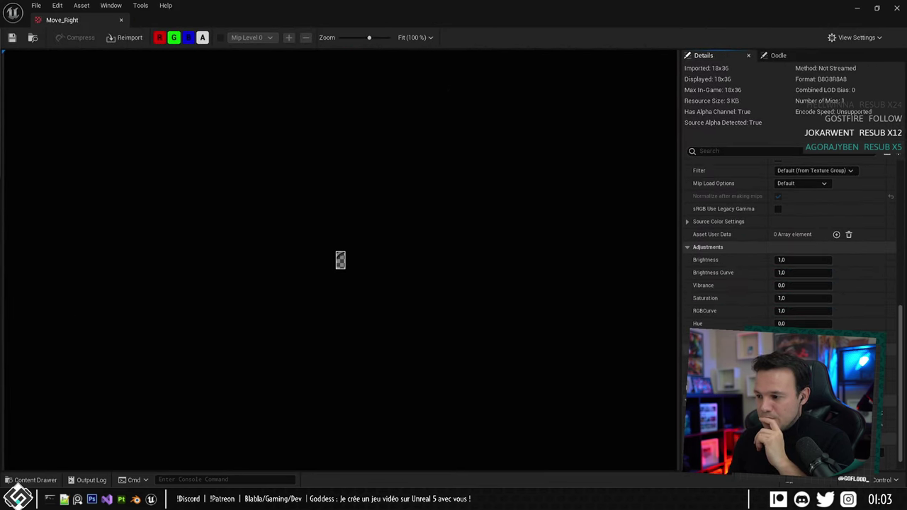
scroll(836, 294, "up", 5)
left_click(808, 261)
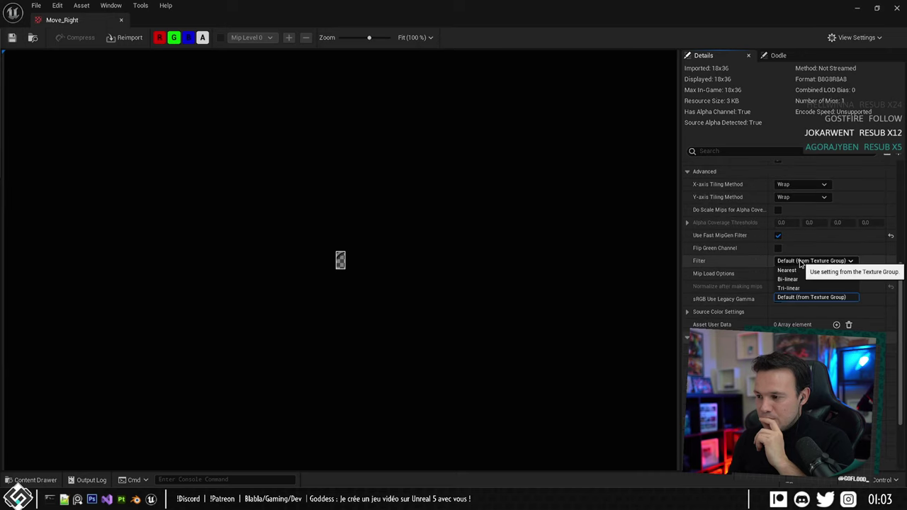
left_click(810, 273)
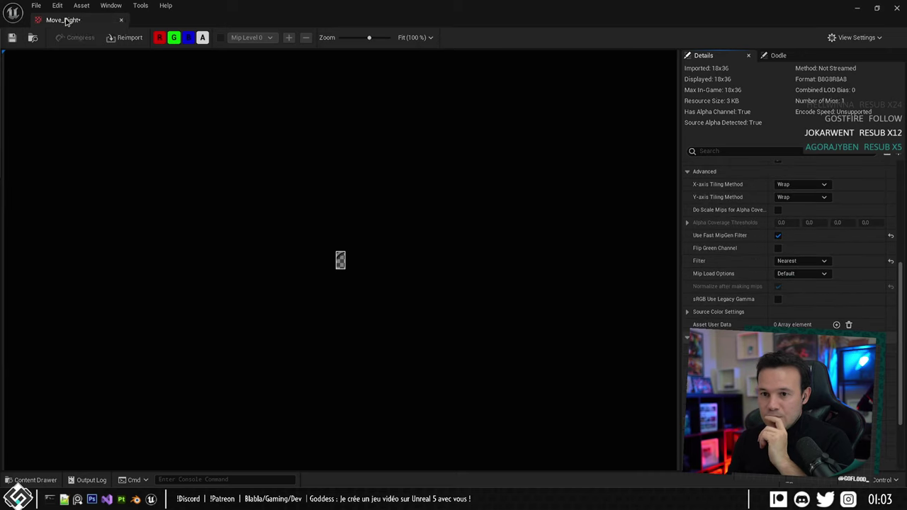
left_click(121, 20)
Open the Move_Left texture, set its Filter to Nearest, and close it.
double_click(511, 401)
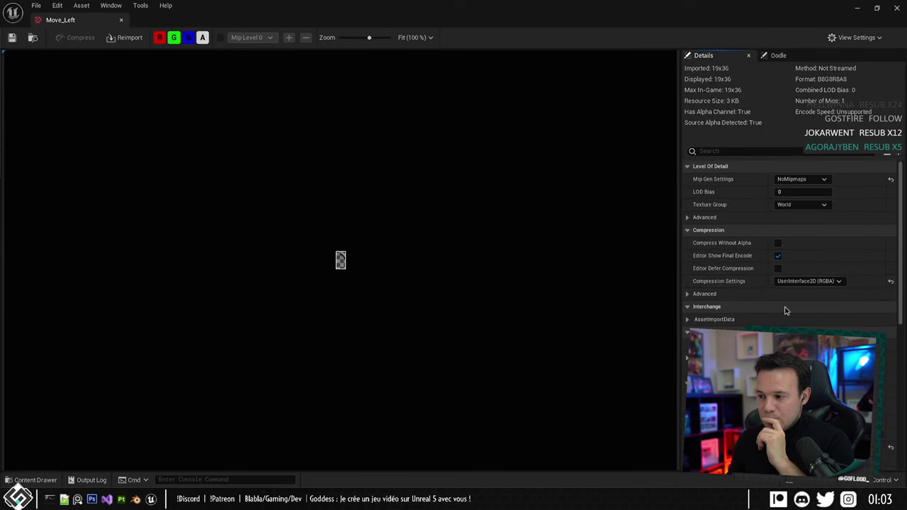
scroll(785, 310, "down", 4)
scroll(836, 284, "down", 5)
scroll(850, 279, "up", 2)
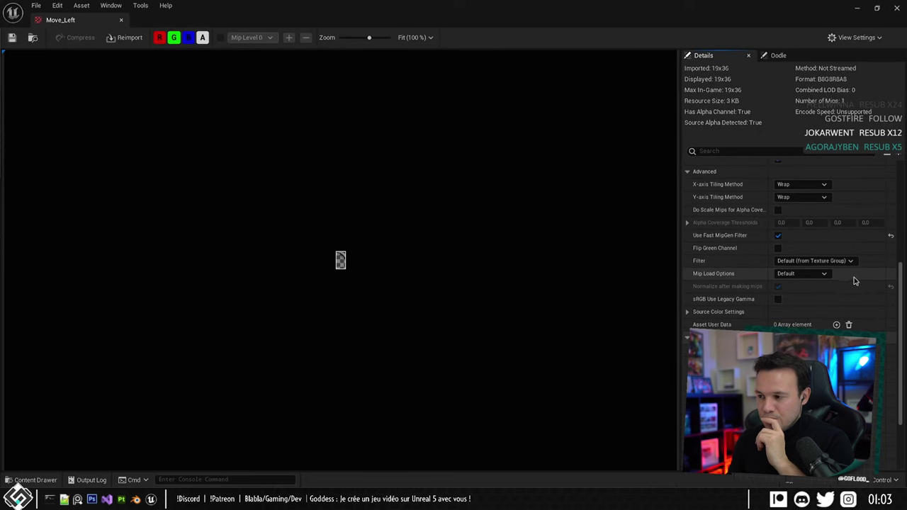
left_click(815, 261)
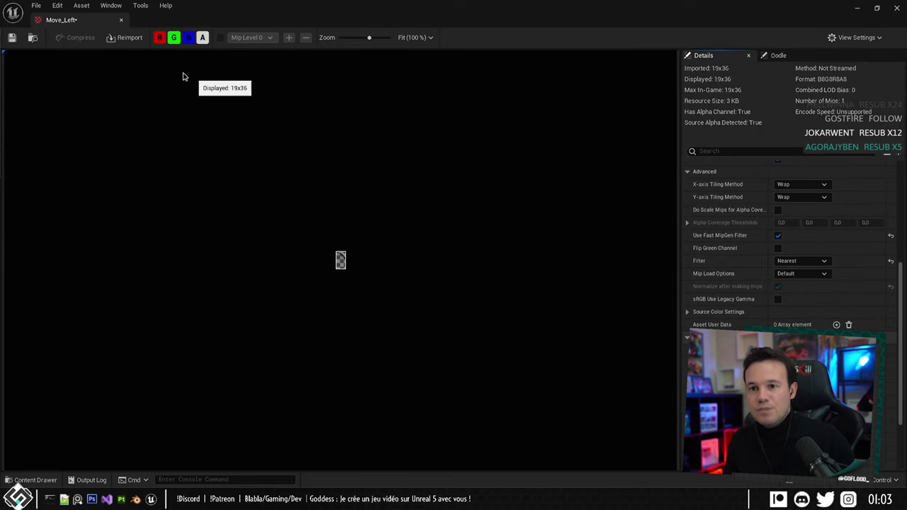
middle_click(58, 21)
Switch to Photoshop, examine the Move.psd slices around the circle and ornaments, and return to the W_Card widget in Unreal Editor.
left_click(153, 20)
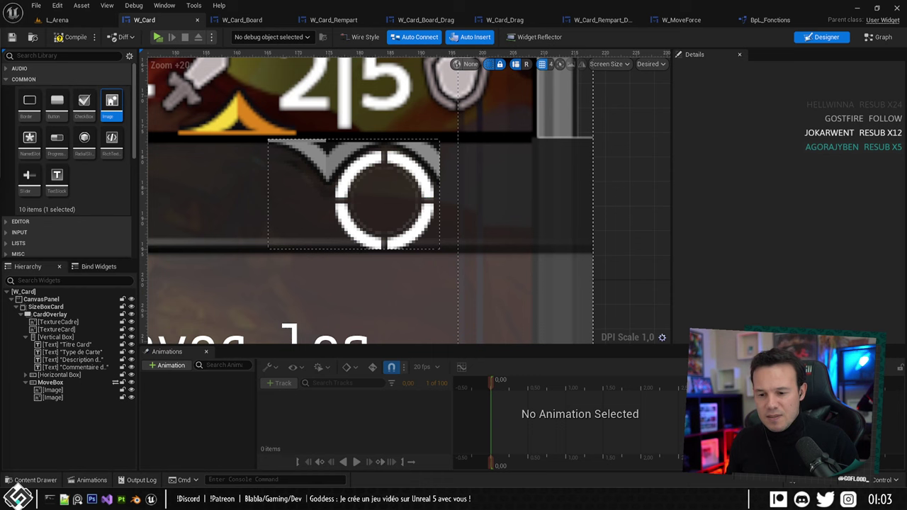
left_click(91, 498)
scroll(428, 234, "up", 5, "alt")
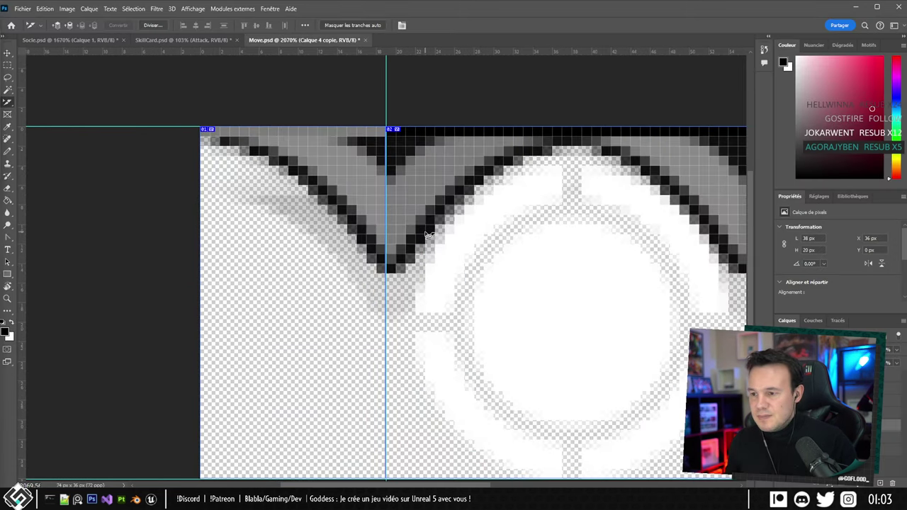
scroll(427, 234, "down", 5, "alt")
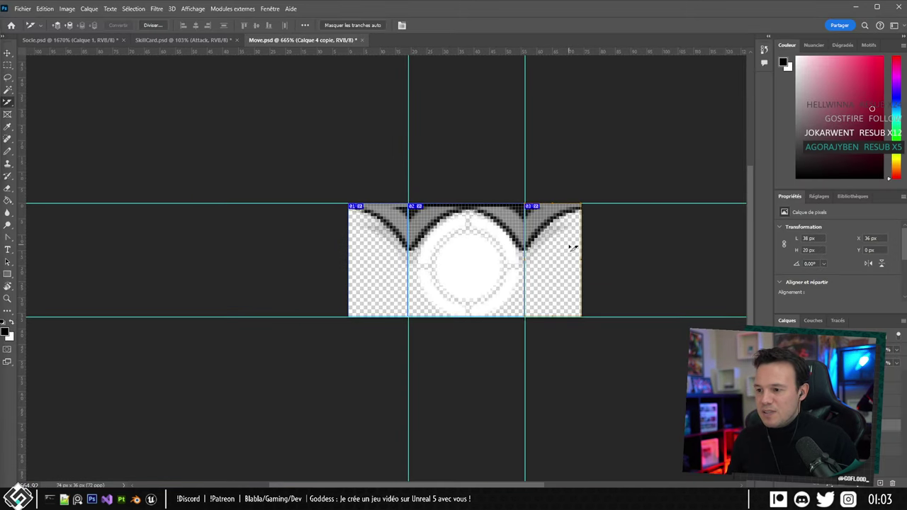
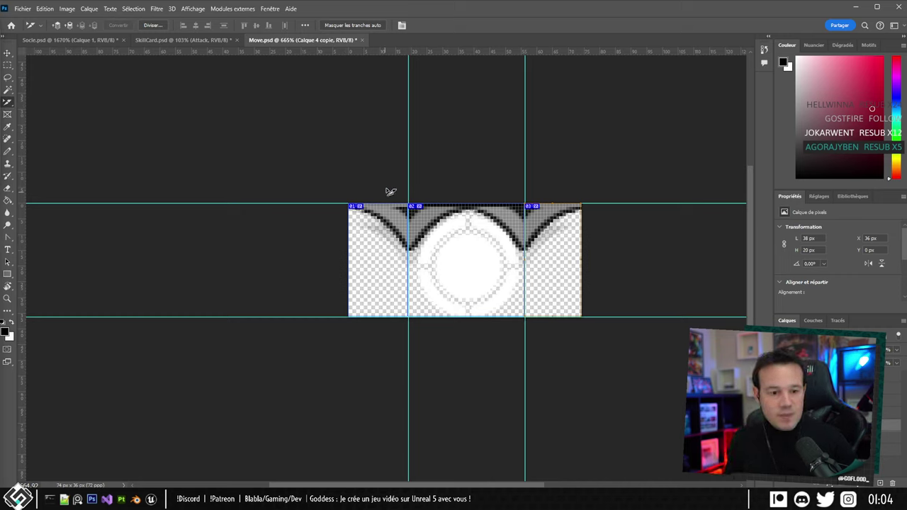
scroll(454, 240, "up", 1, "alt")
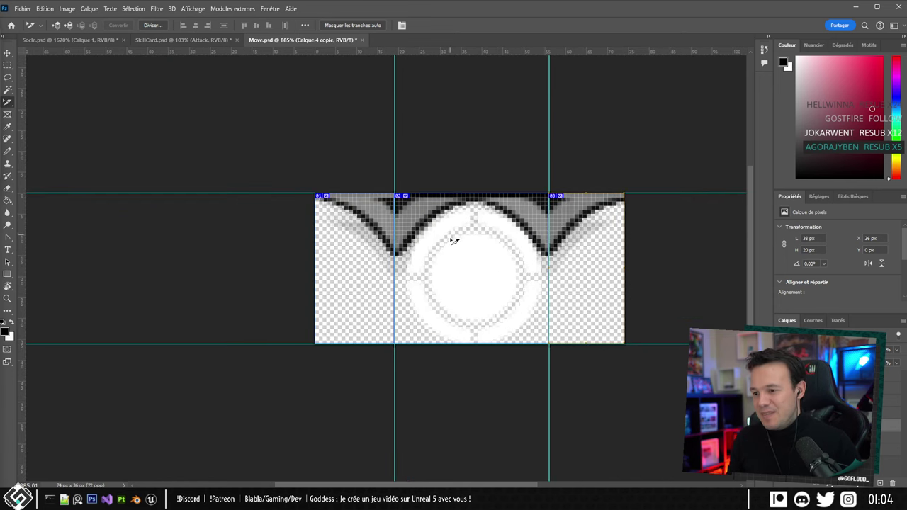
left_click(151, 498)
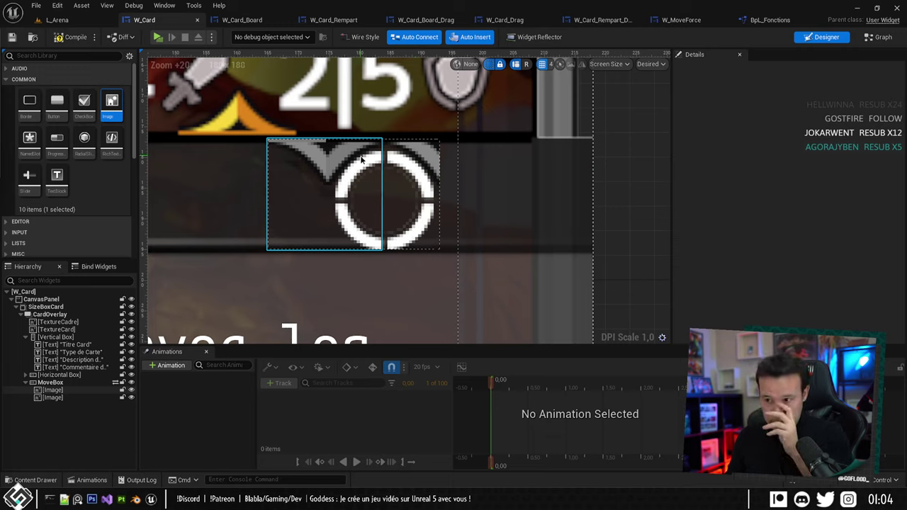
Review the MoveBox settings in W_Card and inspect how its images sit on the whole card.
left_click(52, 390)
left_click(41, 382)
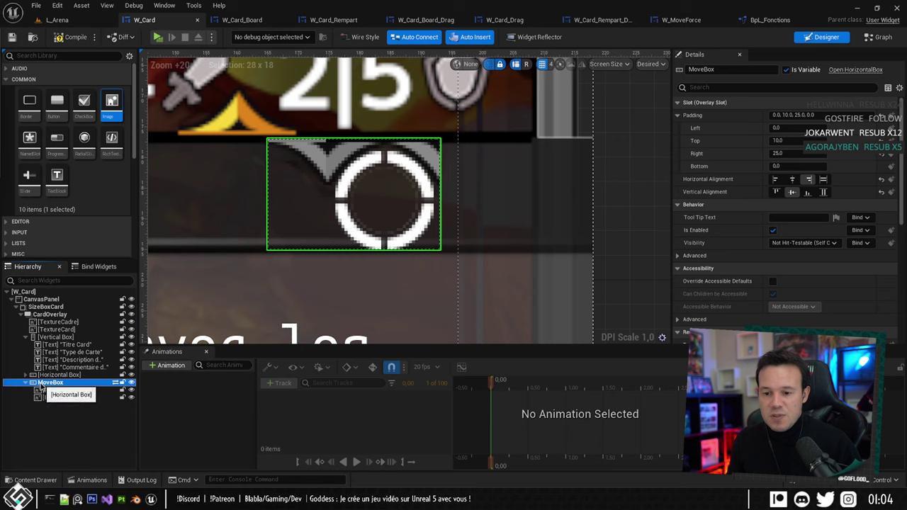
scroll(815, 284, "down", 10)
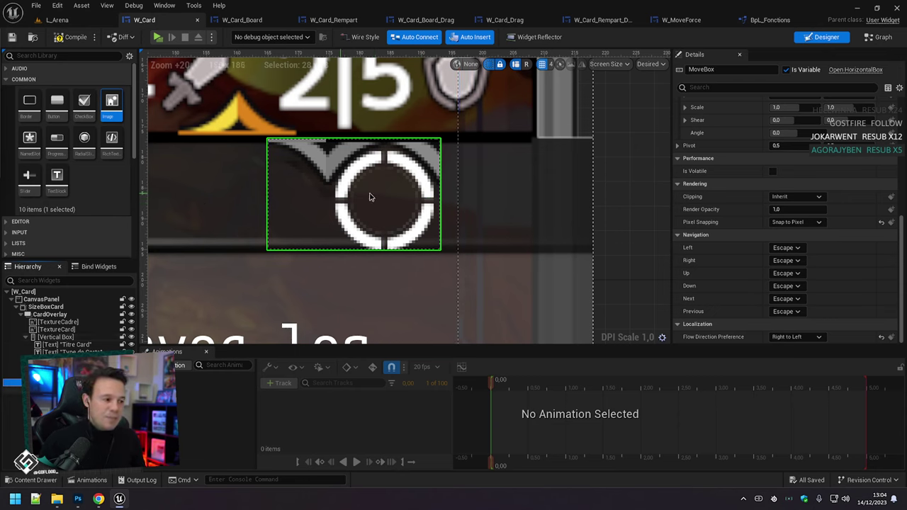
scroll(335, 204, "down", 13)
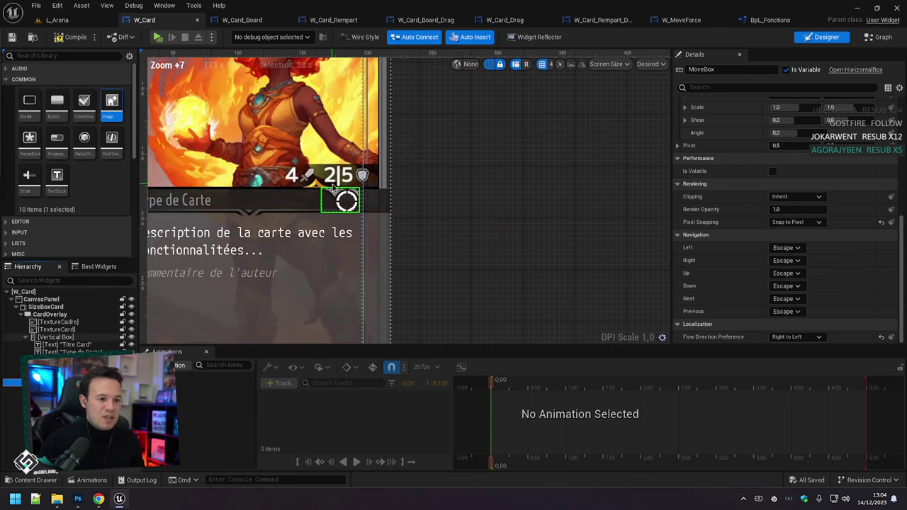
right_click_drag(339, 196, 498, 214)
scroll(499, 213, "down", 3)
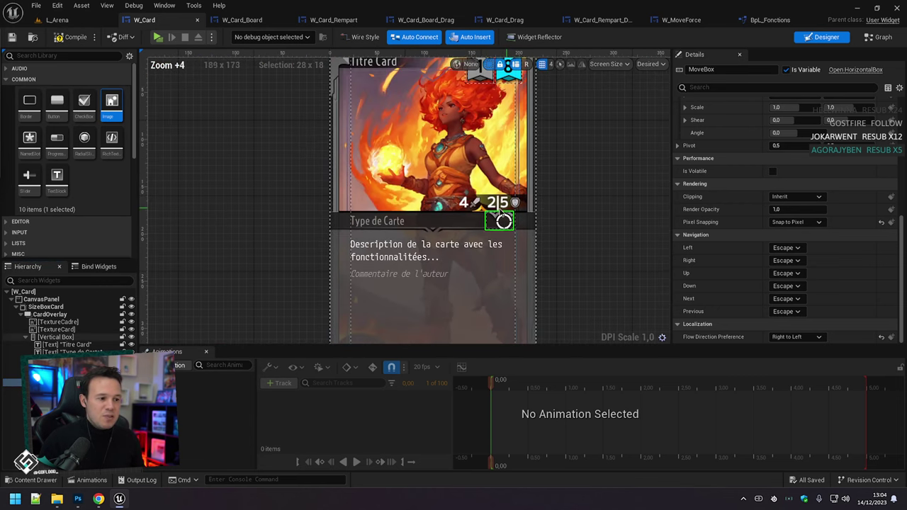
left_click(616, 215)
scroll(527, 221, "down", 4)
scroll(527, 221, "up", 9)
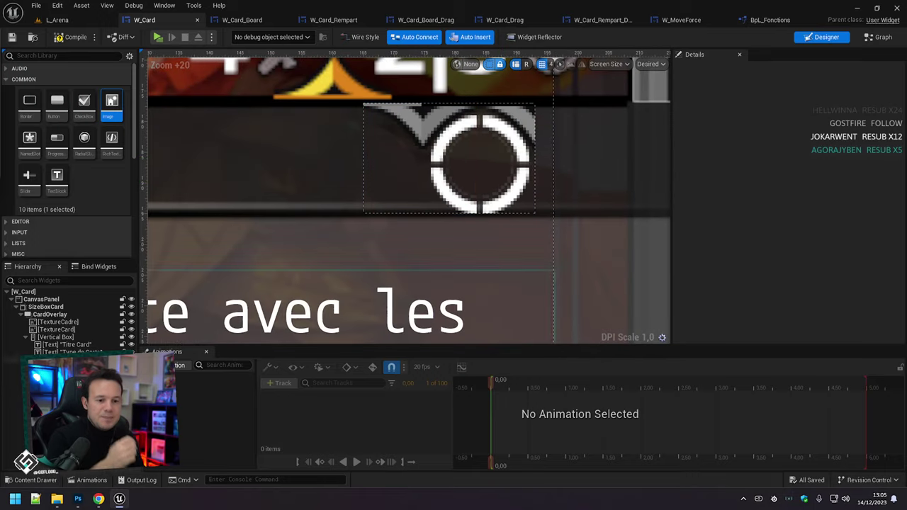
Set the Move_Off image's size in MoveBox to 15 by 15.
left_click(496, 163)
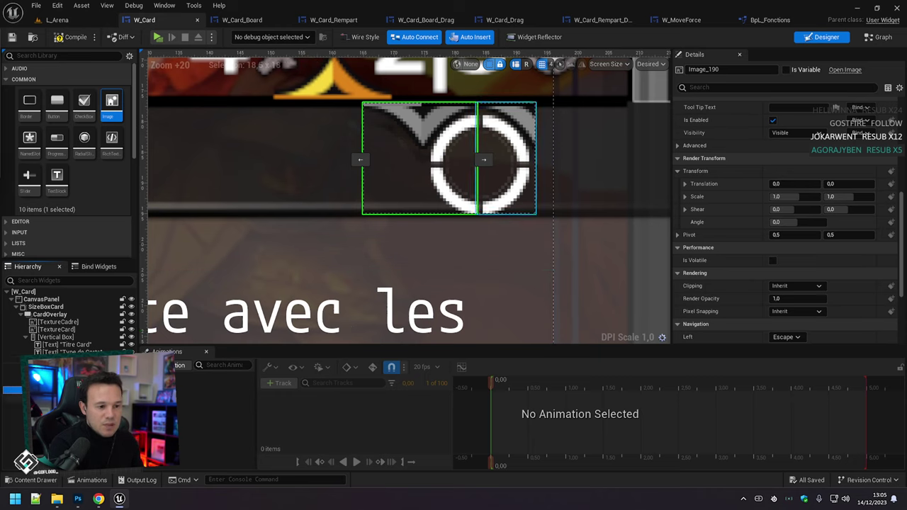
left_click(506, 170)
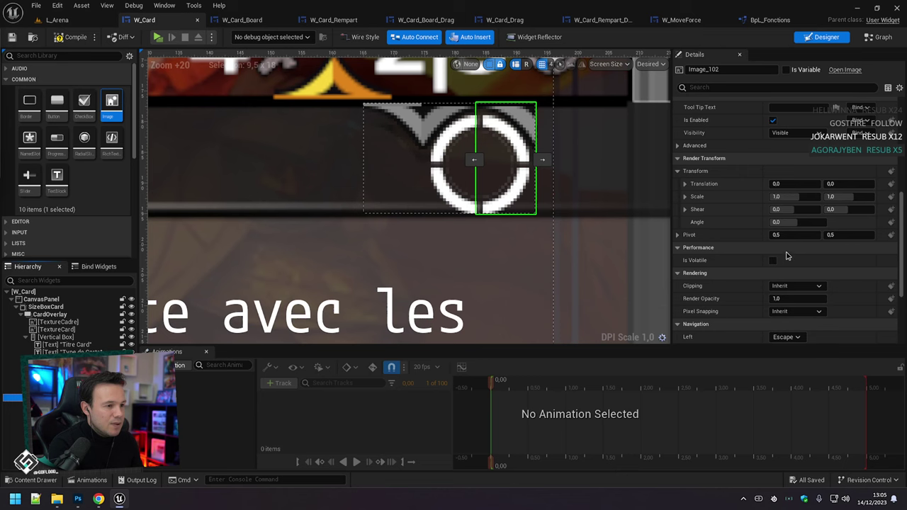
left_click(18, 389)
scroll(769, 259, "down", 3)
scroll(765, 248, "up", 5)
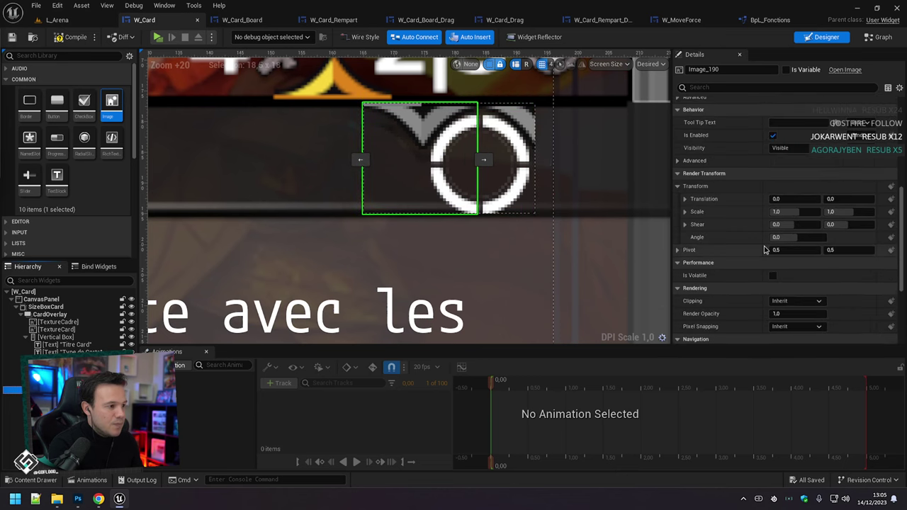
scroll(762, 243, "up", 4)
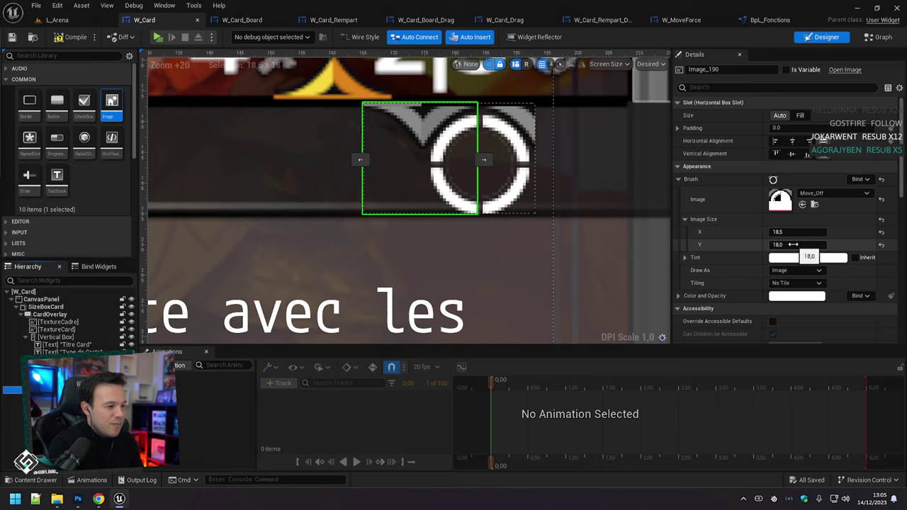
left_click(793, 245)
type("15")
key("Return")
left_click(792, 232)
type("15")
key("Return")
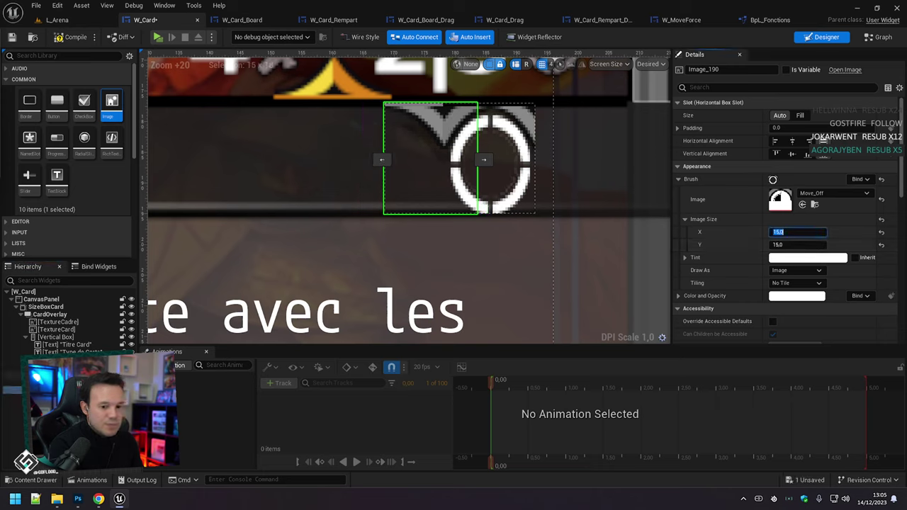
Set the Move_Left image's height to 15 and try widths of 15, 10 and 8.
left_click(14, 397)
left_click(787, 232)
key("Tab")
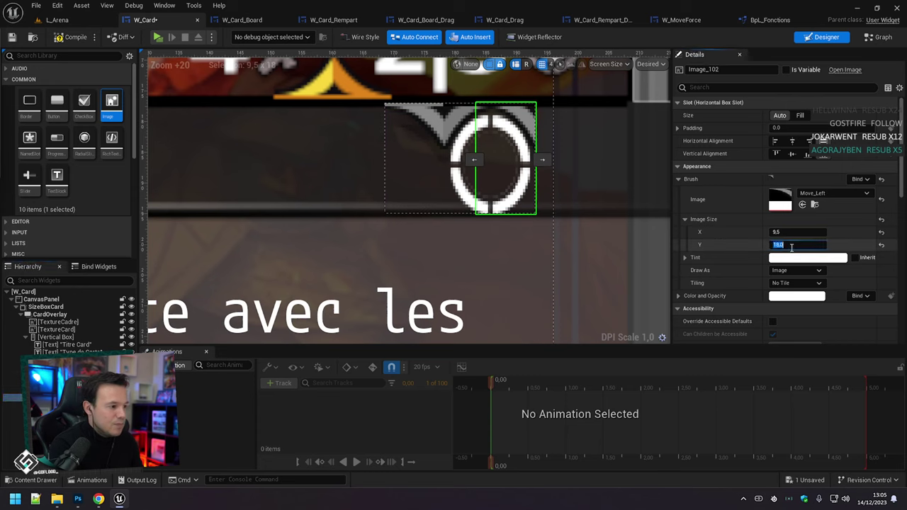
type("15")
key("Return")
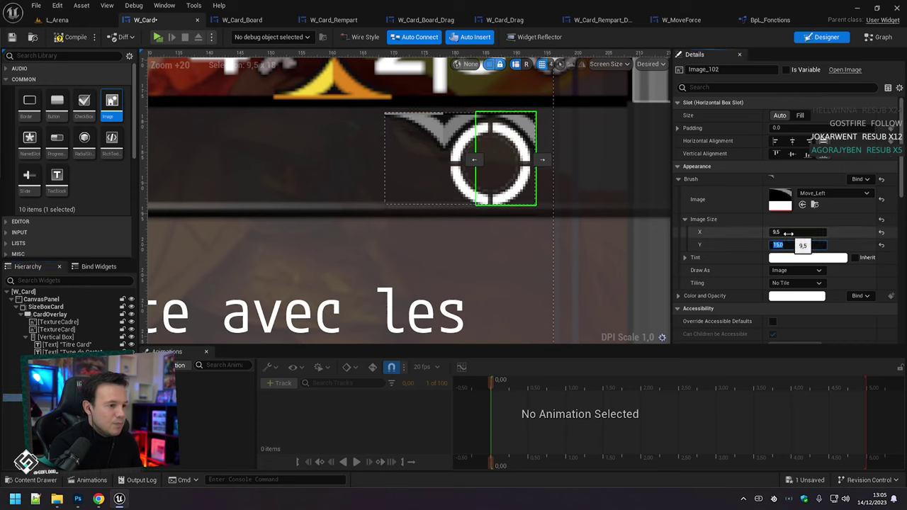
left_click(788, 231)
type("15")
key("Return")
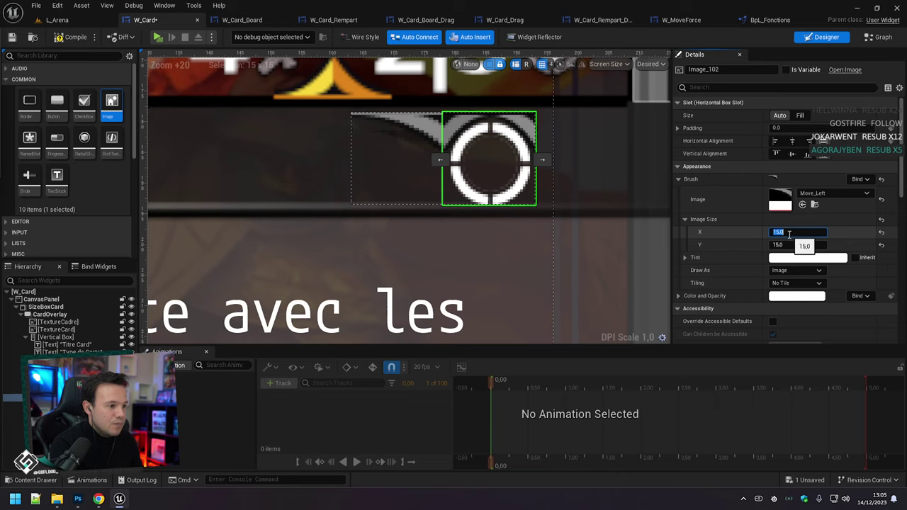
type("10")
key("Return")
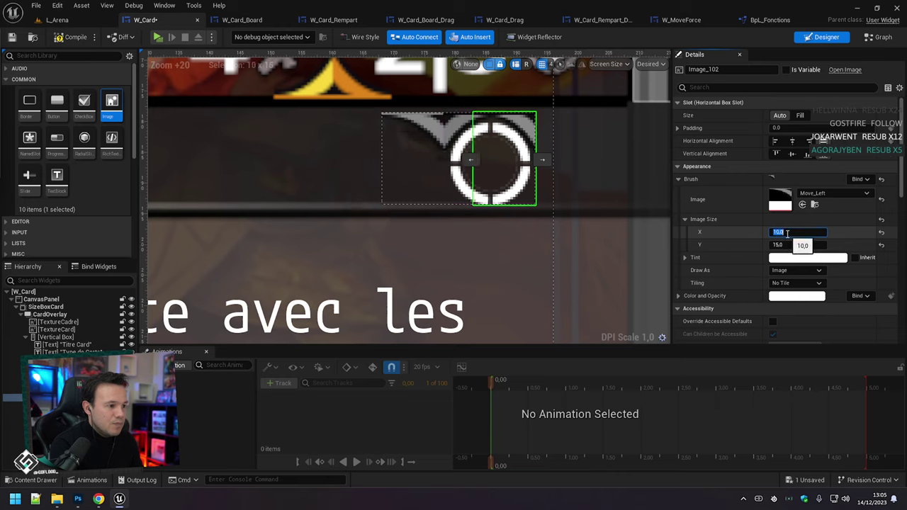
type("8")
key("Return")
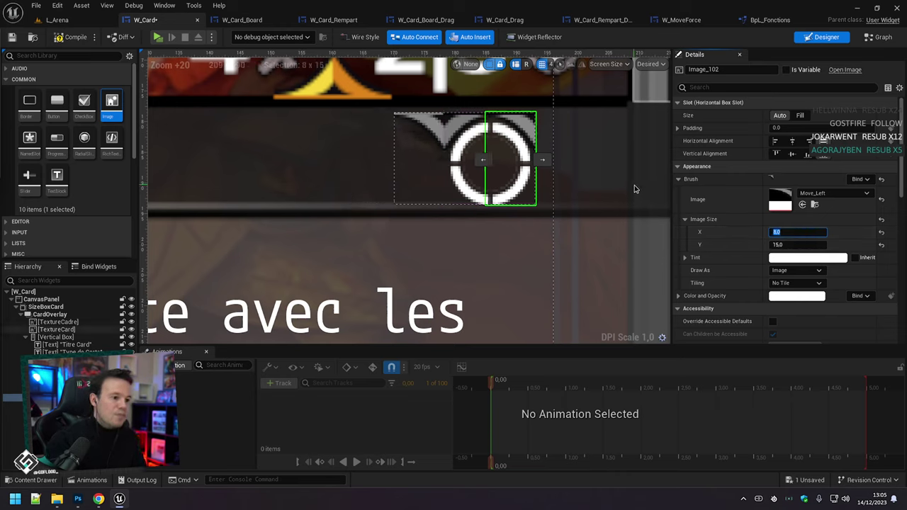
Set the MoveBox's top padding to 8.
left_click(597, 203)
right_click_drag(598, 203, 533, 210)
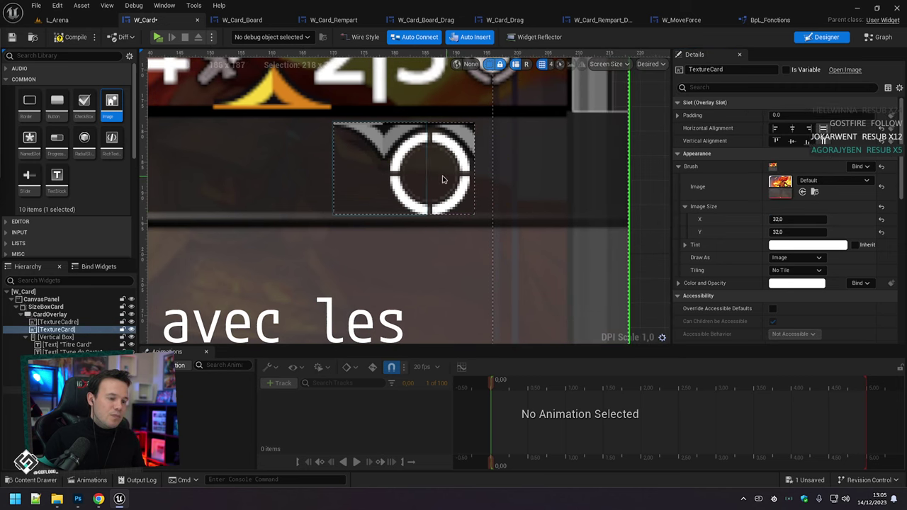
left_click(71, 382)
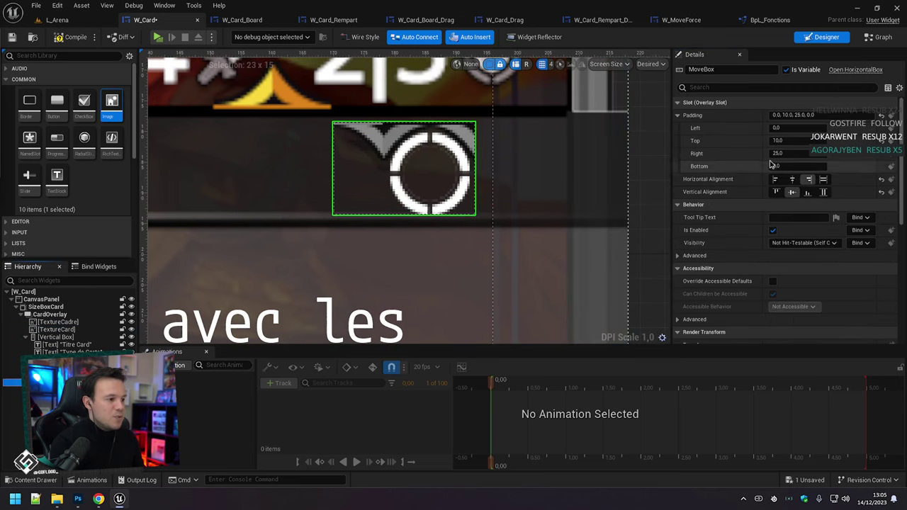
left_click(785, 141)
type("8")
key("Return")
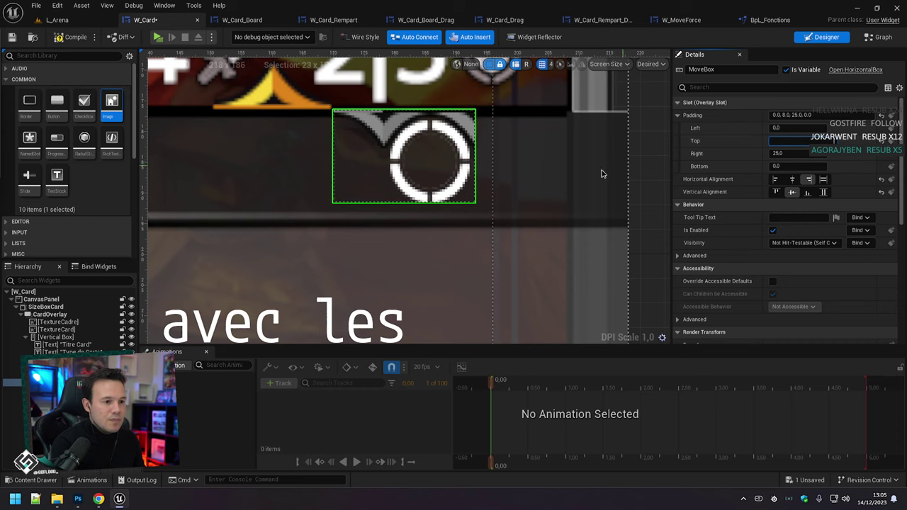
Set the Move_Off image's size in MoveBox to 16 by 16.
left_click(567, 186)
scroll(530, 196, "down", 3)
right_click_drag(516, 192, 467, 248)
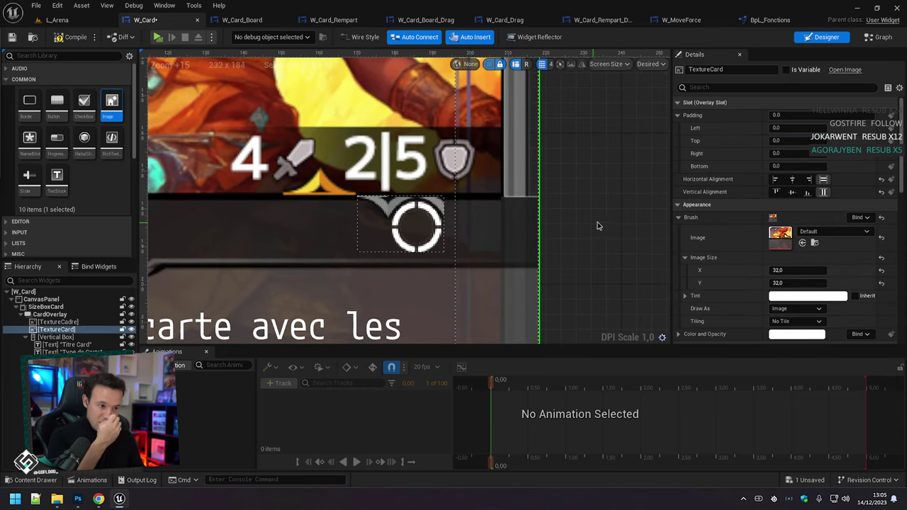
left_click(425, 227)
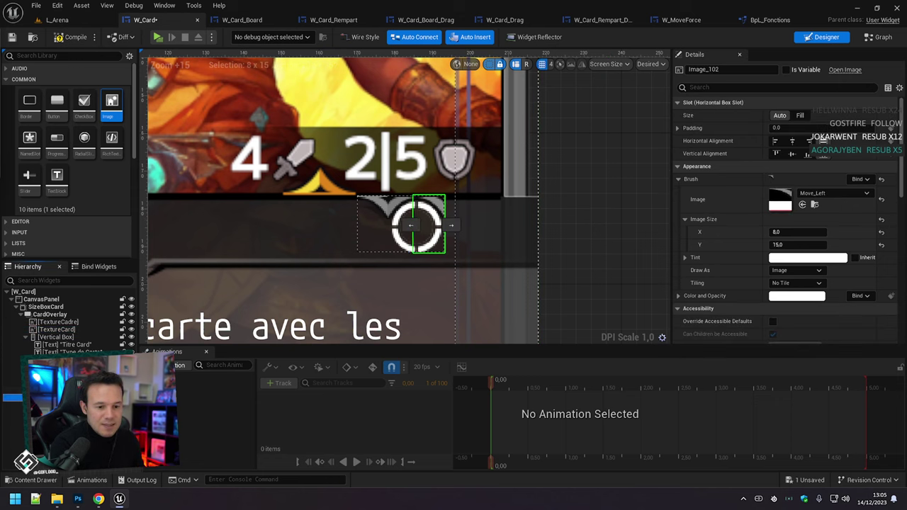
left_click(792, 244)
type("16")
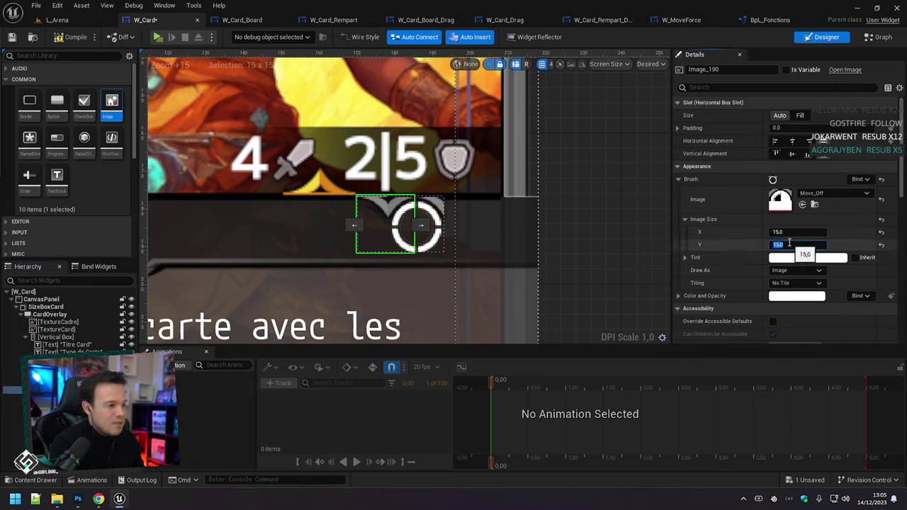
key("Return")
left_click(777, 231)
type("1")
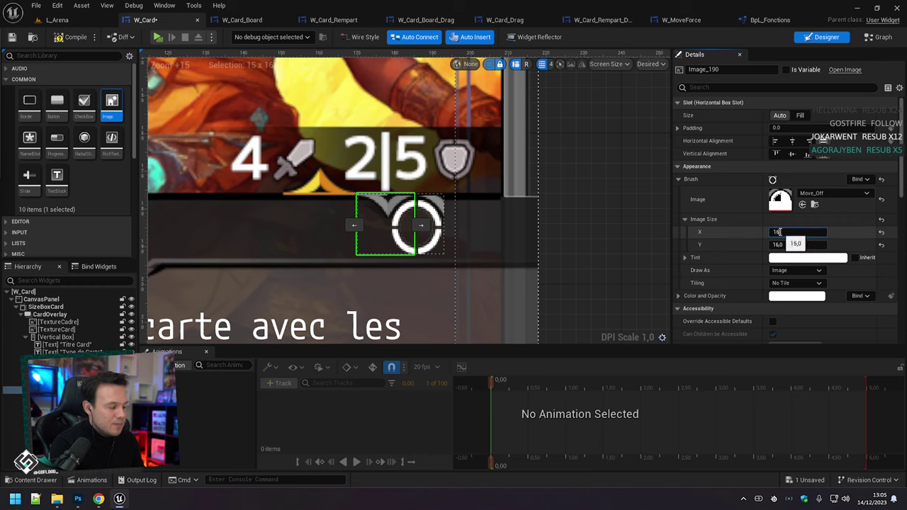
type("6")
key("Return")
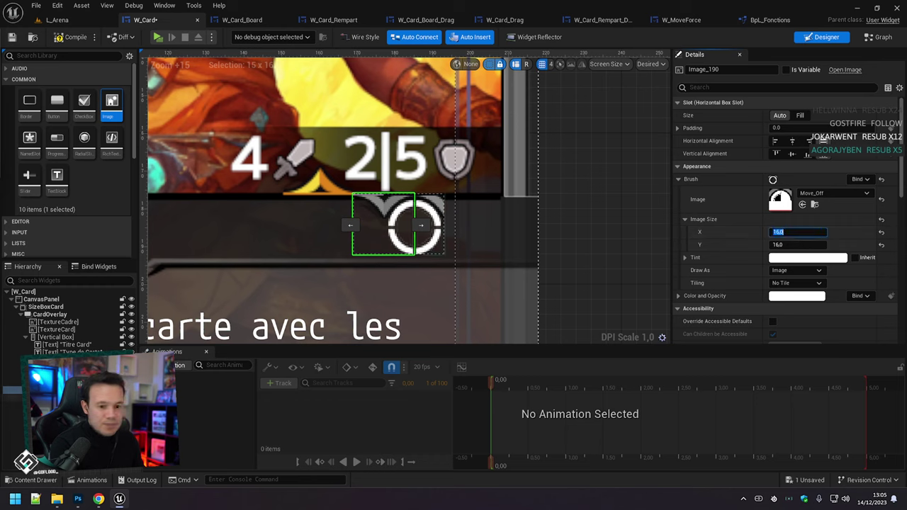
Set the Move_Left image's size in MoveBox to 9 wide by 16 high.
left_click(428, 238)
left_click(788, 244)
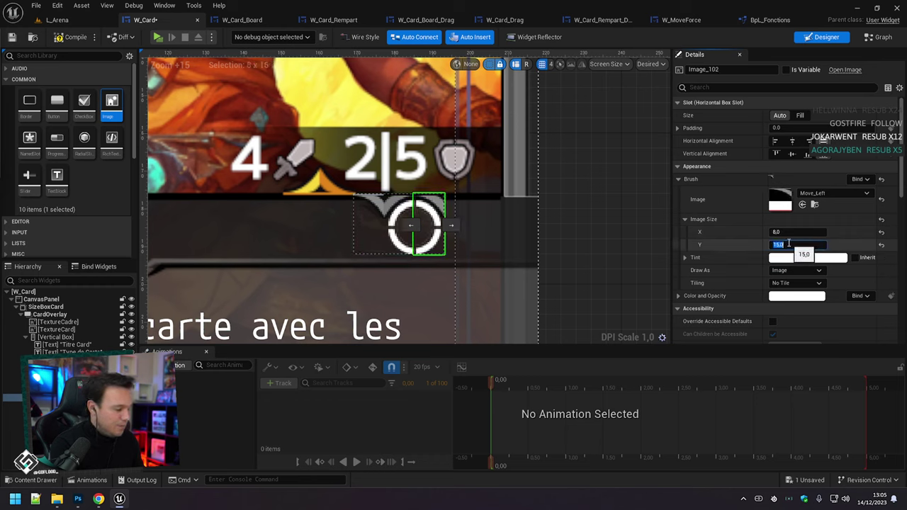
type("16")
key("Return")
left_click(786, 232)
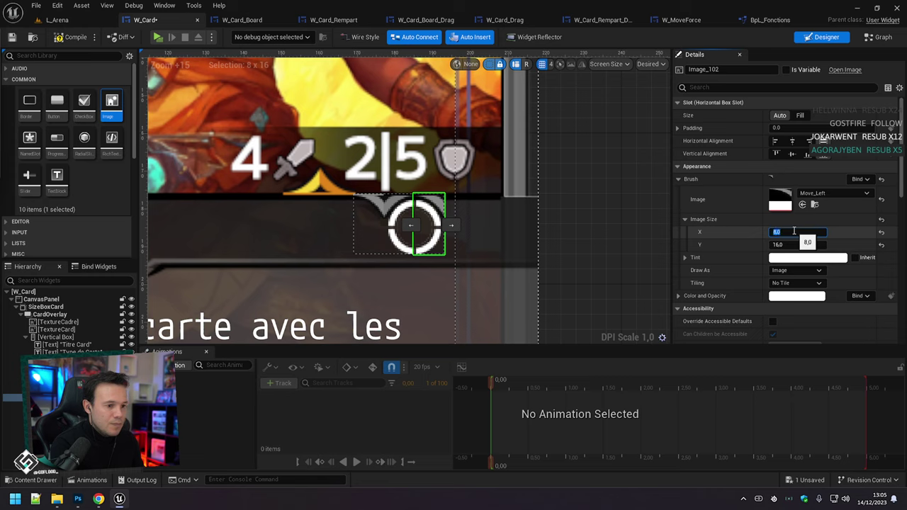
type("9")
key("Return")
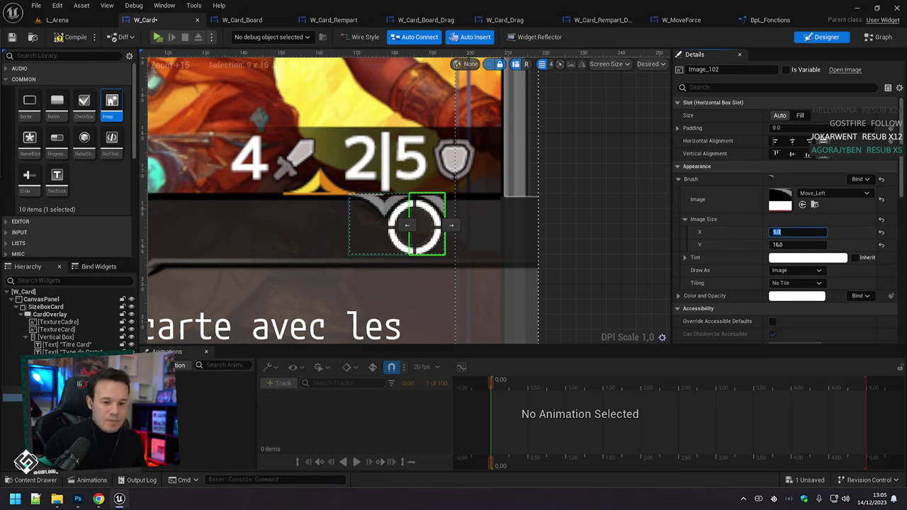
Set the MoveBox's top padding to 9 and check its placement on the card.
left_click(77, 383)
left_click(779, 140)
type("9")
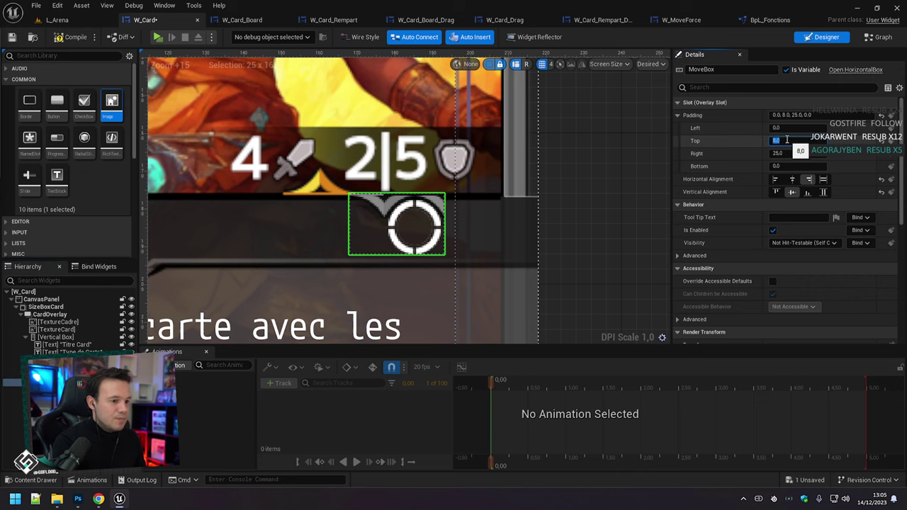
key("Return")
left_click(588, 209)
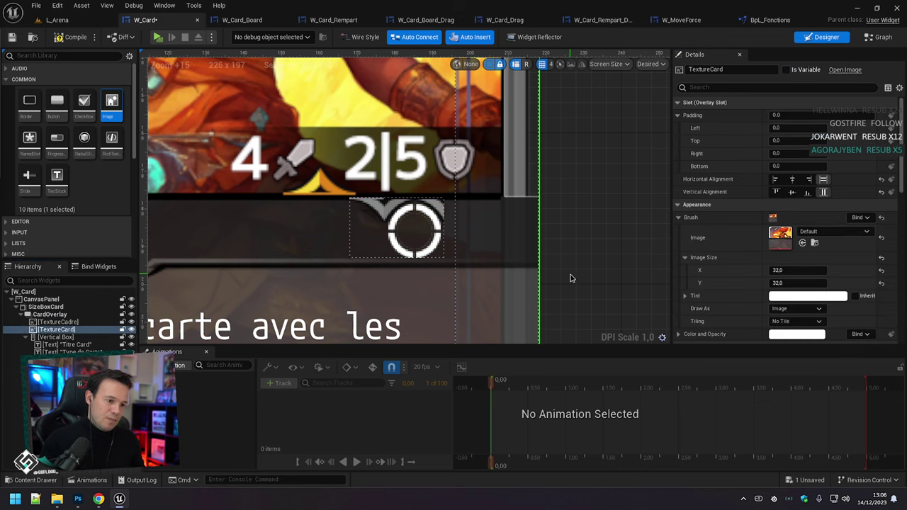
scroll(571, 278, "down", 7)
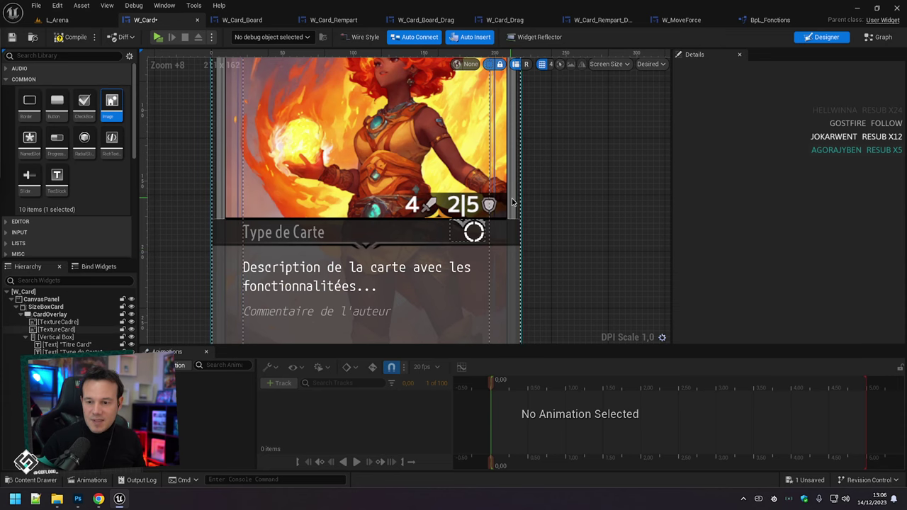
Inspect the movement icon on the card, save the W_Card widget, and close the Bpl_Fonctions editor.
scroll(495, 224, "up", 6)
key("ctrl+s")
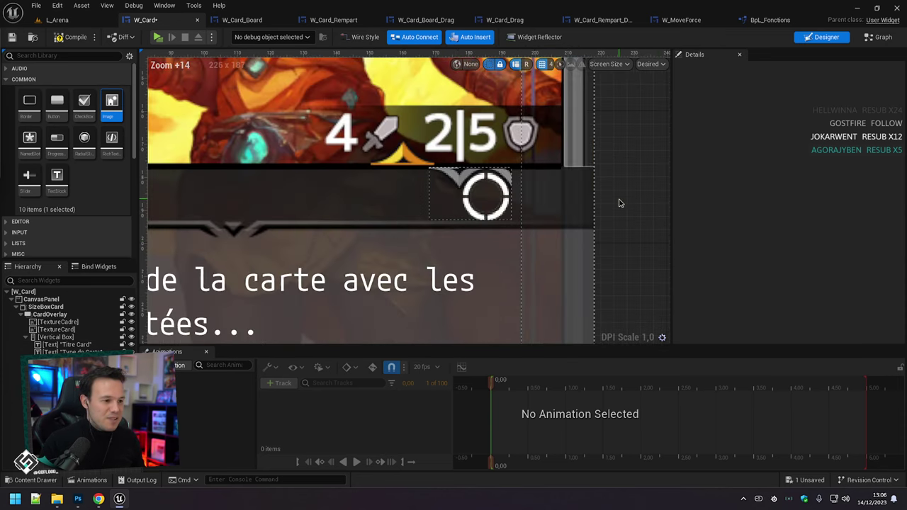
scroll(530, 219, "down", 4)
scroll(616, 218, "up", 4)
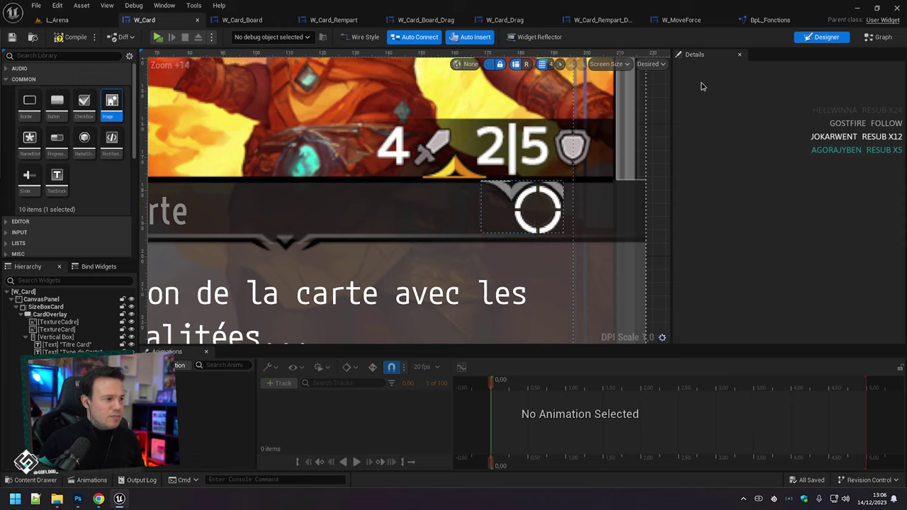
middle_click(756, 21)
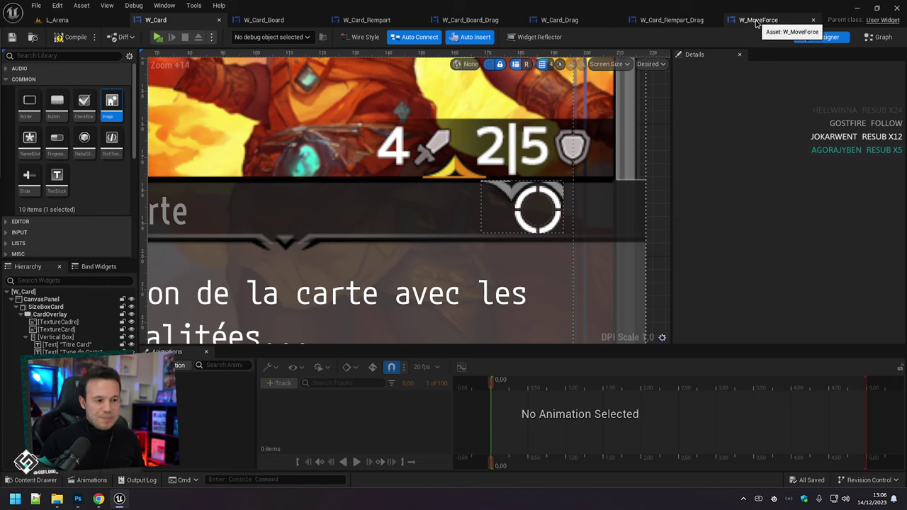
Replace MoveImg in the W_MoveForce widget's SizeBox with a copy of the Move_Off image from W_Card.
left_click(522, 207)
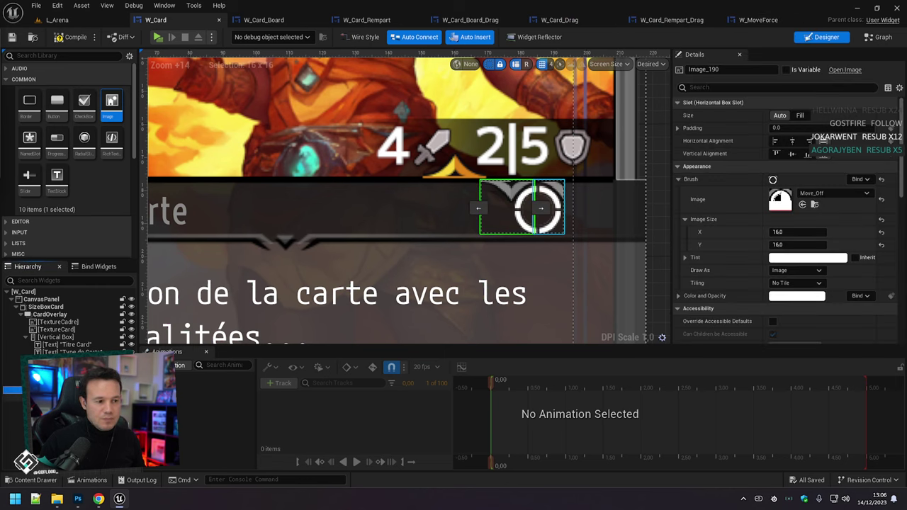
left_click(553, 207)
left_click(508, 207)
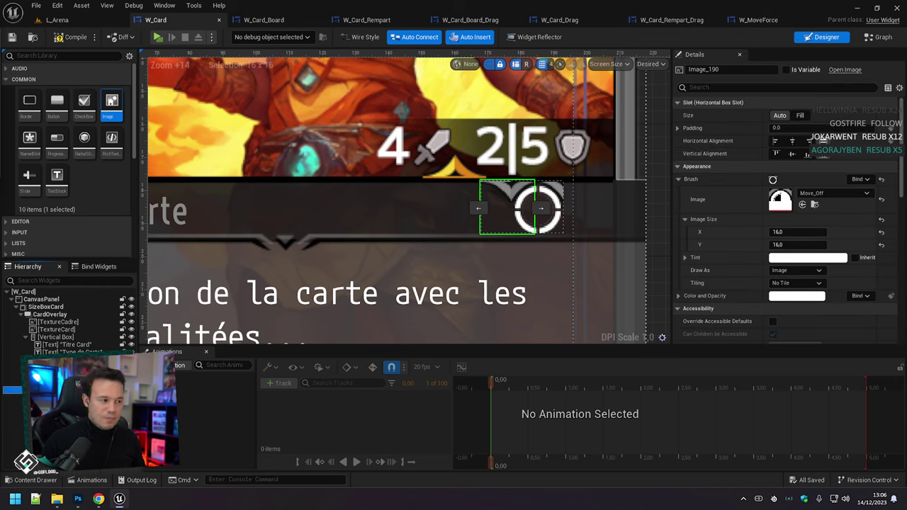
left_click(757, 20)
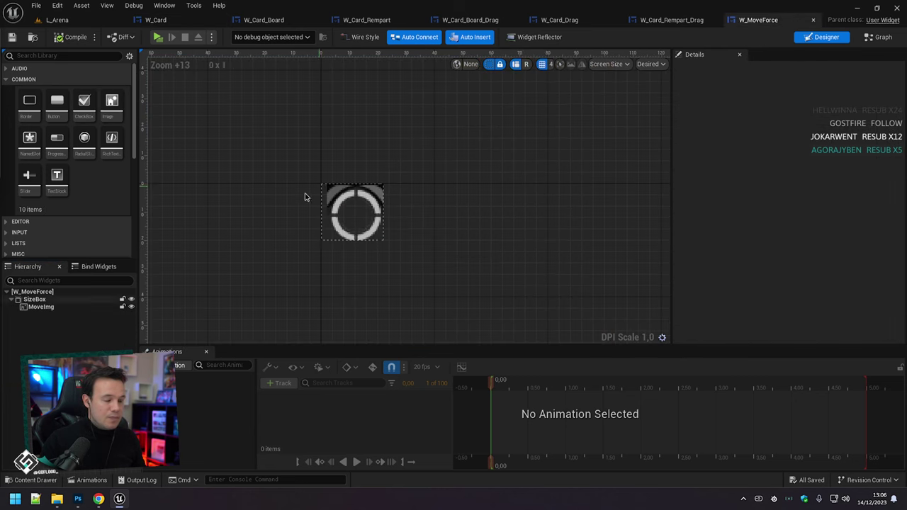
left_click(43, 307)
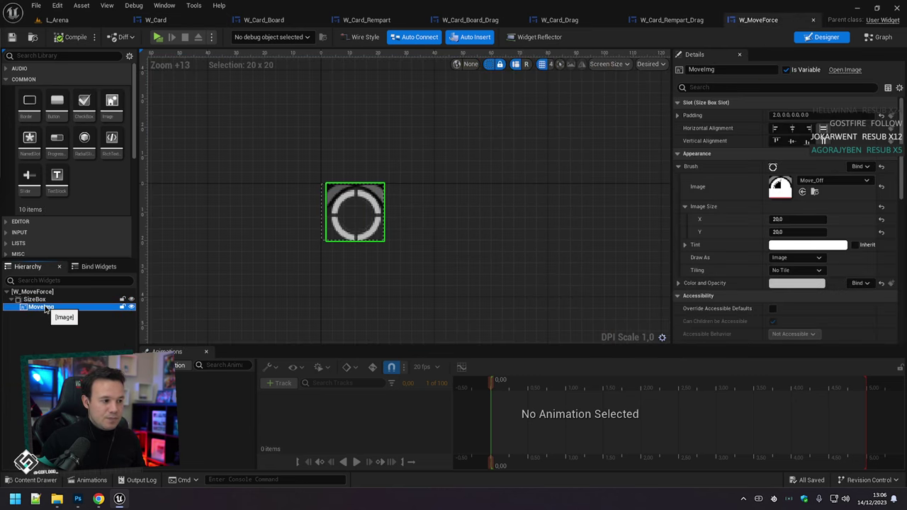
key("ctrl+z")
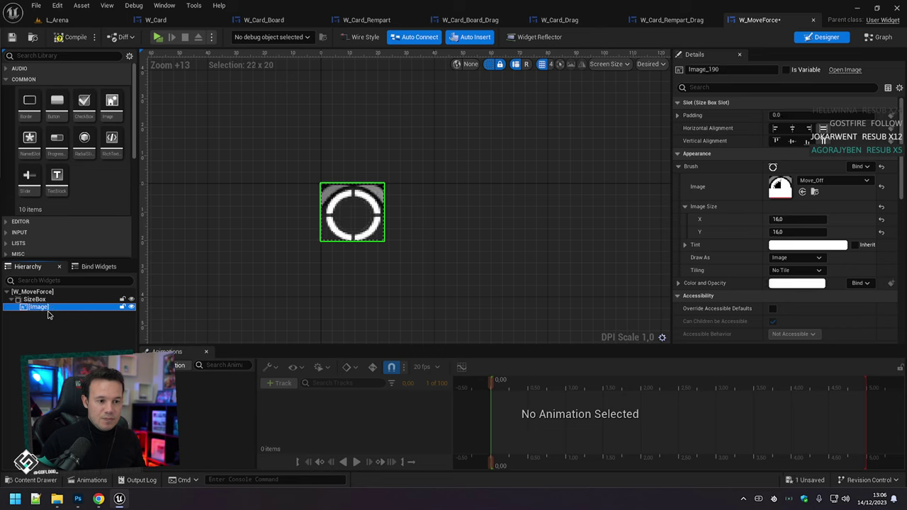
Rename the copied image in the W_MoveForce hierarchy to MoveImg and compile the widget.
left_click(74, 36)
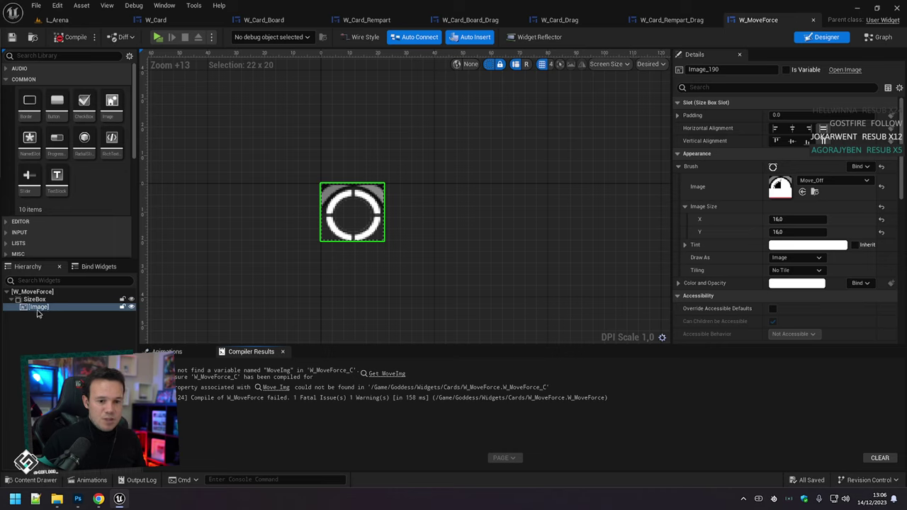
left_click(42, 308)
left_click(110, 309)
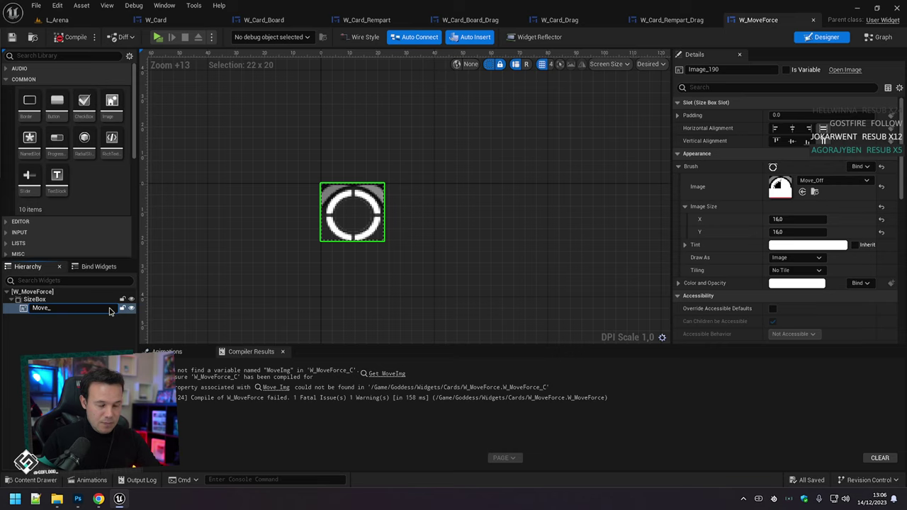
type("MoveImg")
key("Return")
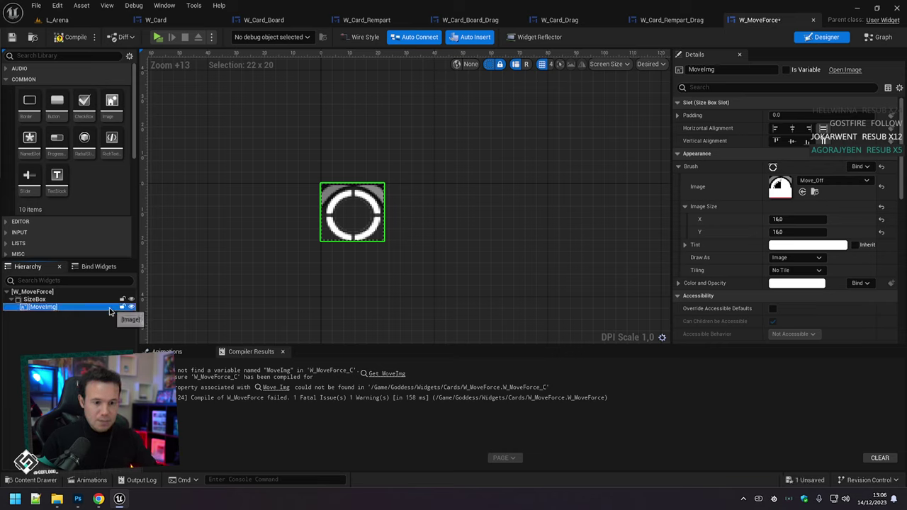
left_click(74, 37)
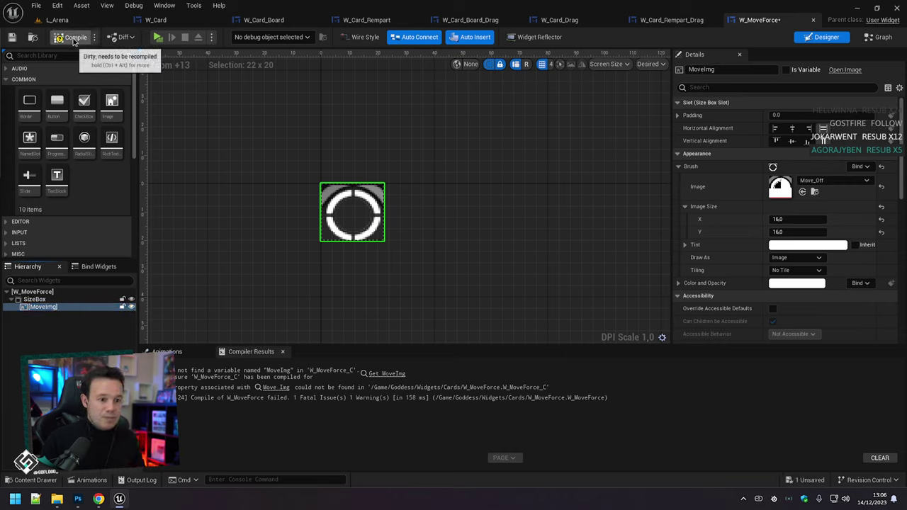
Make MoveImg a variable and use it as the target of the Set Brush from Texture node, compiling and saving W_MoveForce.
left_click(878, 37)
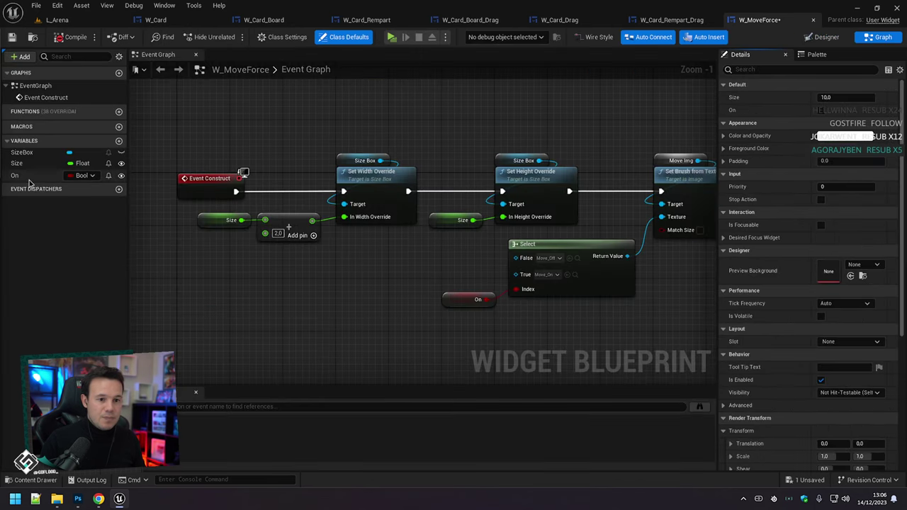
left_click(827, 37)
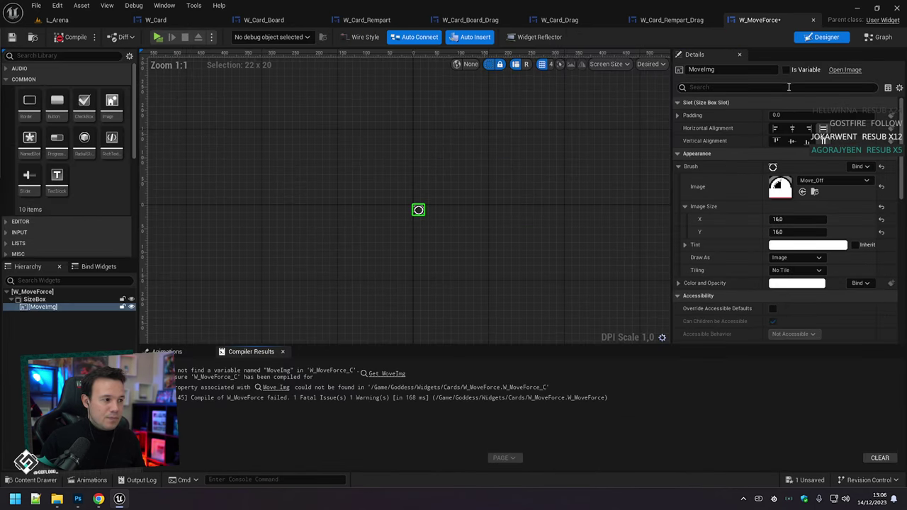
left_click(882, 36)
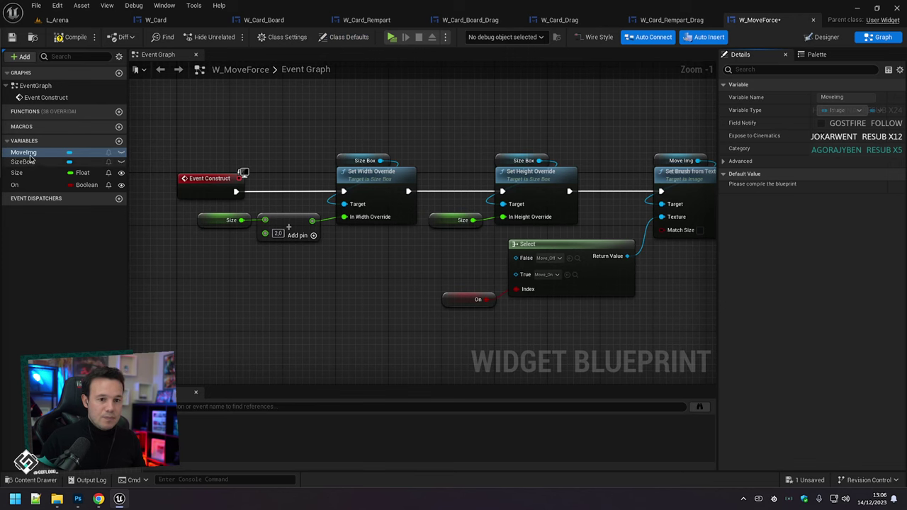
left_click_drag(28, 153, 657, 153)
right_click_drag(636, 106, 424, 111)
left_click(61, 42)
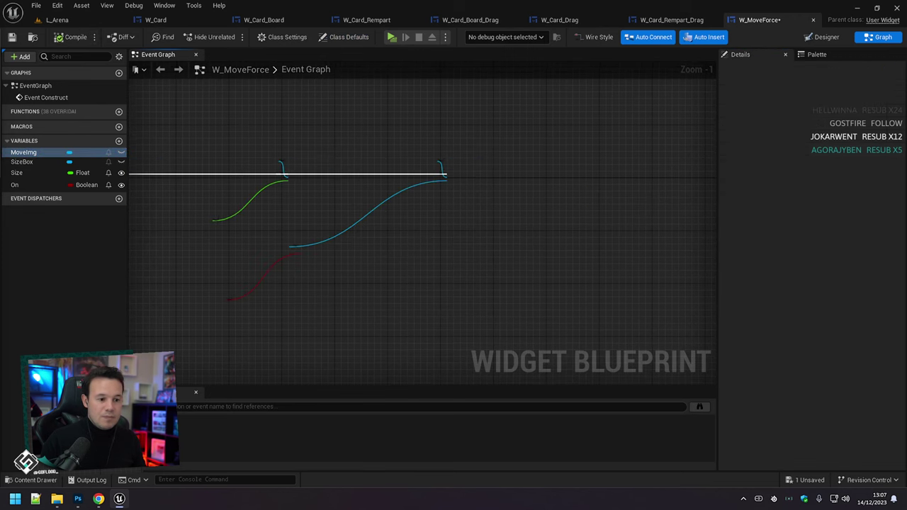
key("ctrl+s")
Review the W_MoveForce event graph and the layout settings of its SizeBox and MoveImg.
right_click_drag(272, 128, 397, 145)
scroll(276, 130, "down", 1)
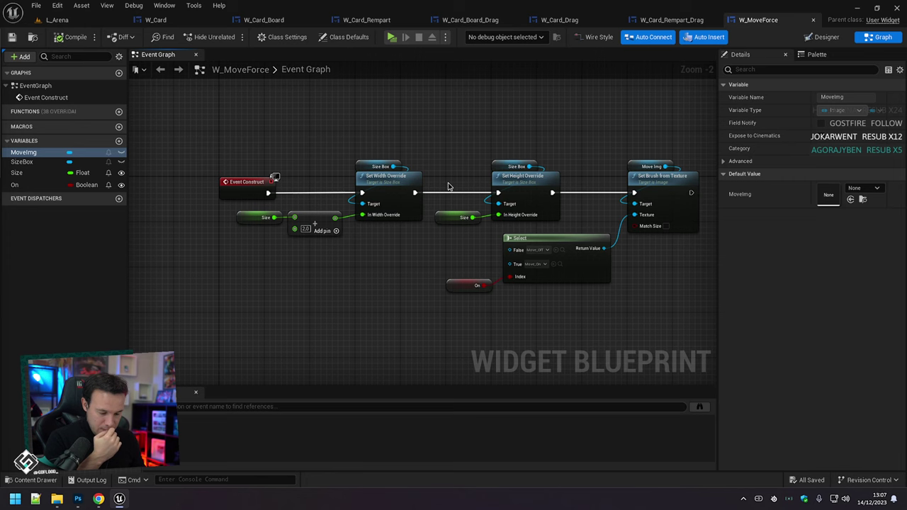
right_click_drag(557, 129, 518, 143)
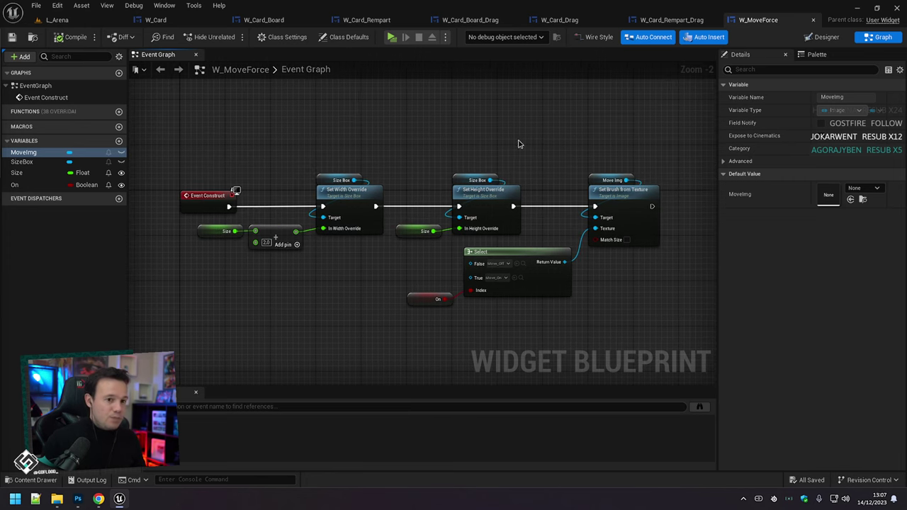
left_click(68, 35)
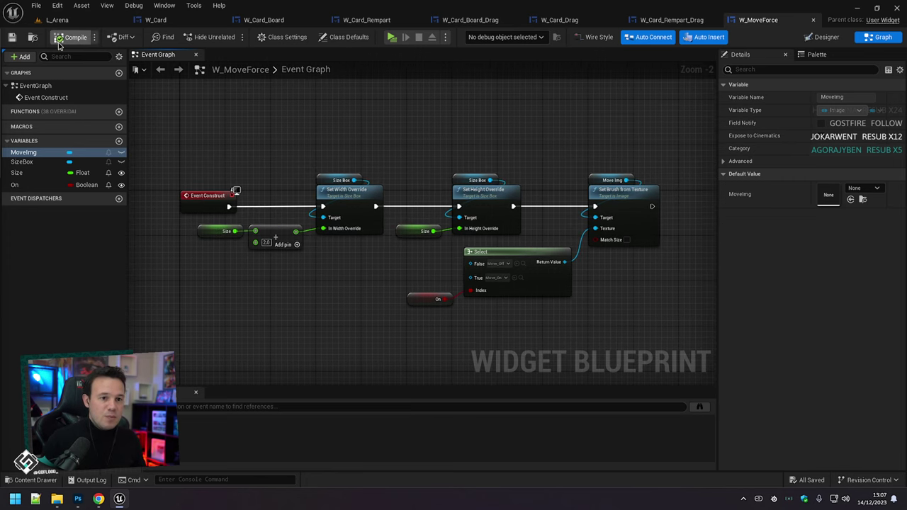
left_click(813, 39)
left_click(879, 38)
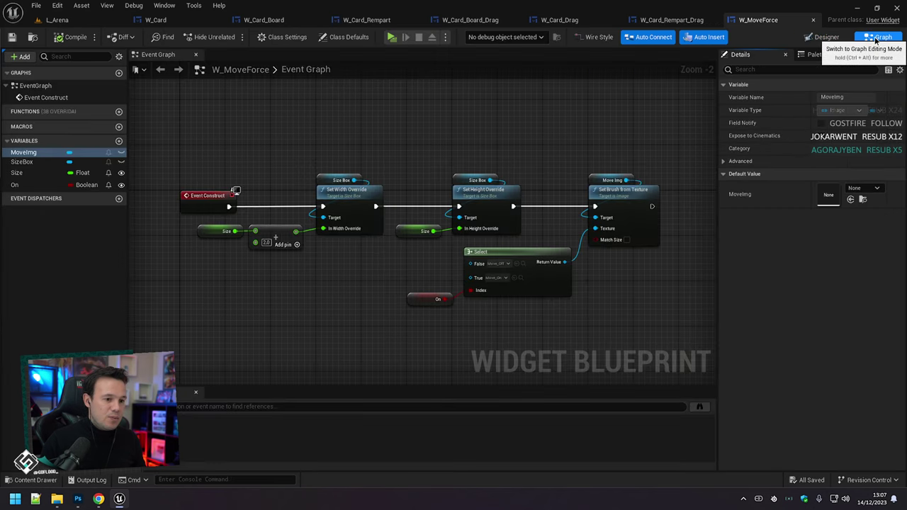
left_click(822, 37)
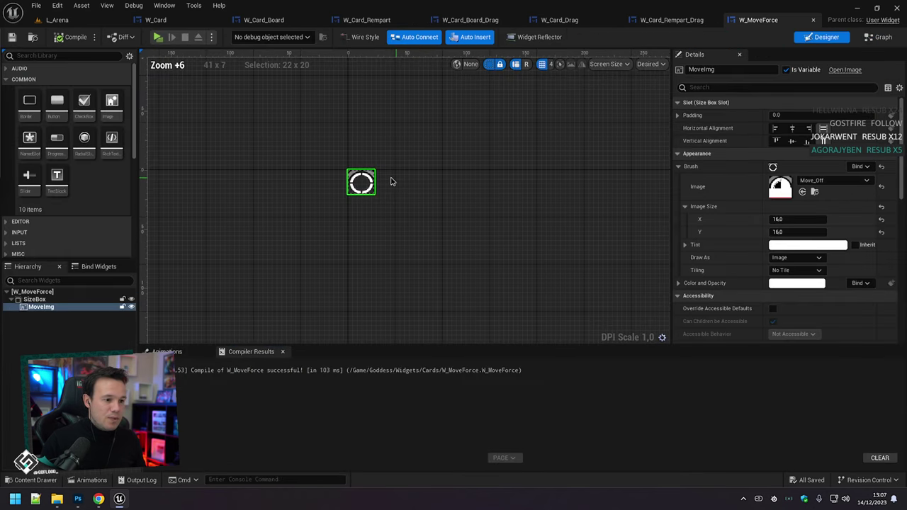
scroll(390, 182, "up", 5)
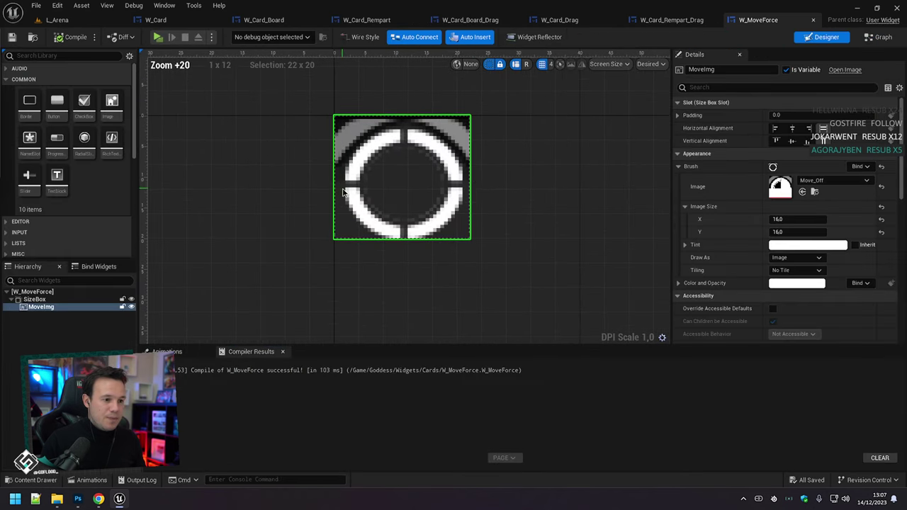
left_click(31, 300)
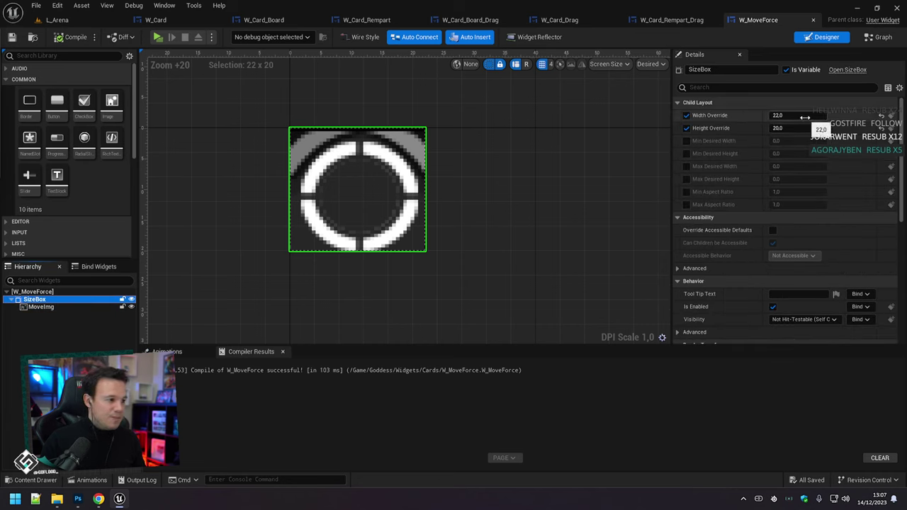
left_click(39, 306)
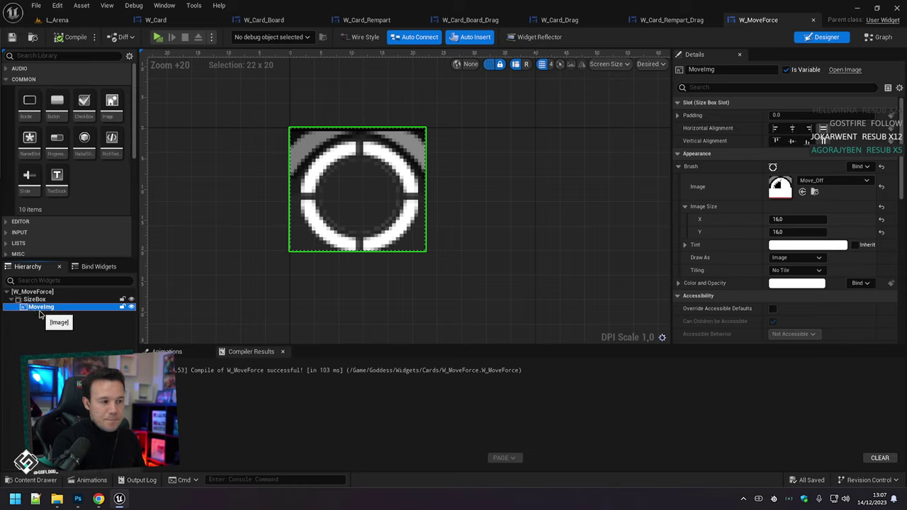
Set the W_MoveForce SizeBox's width and height overrides to 16.
left_click(33, 300)
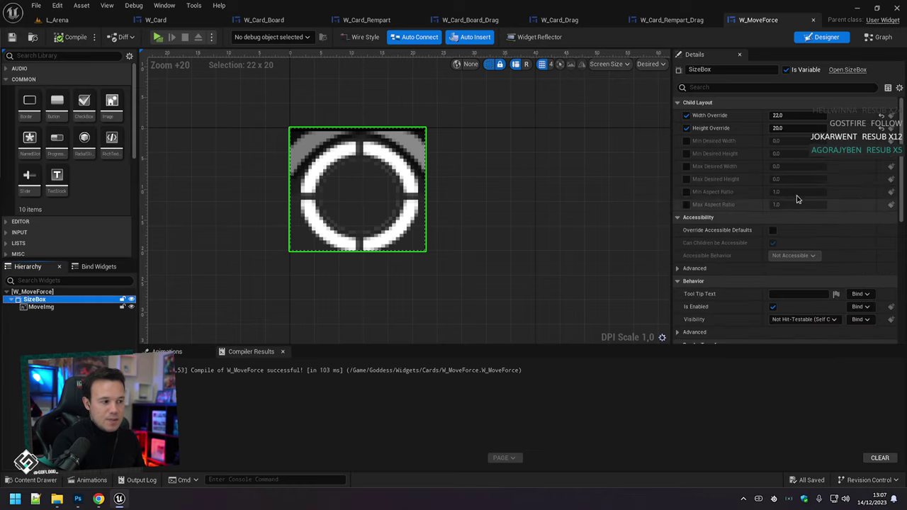
left_click(795, 129)
type("16")
key("Return")
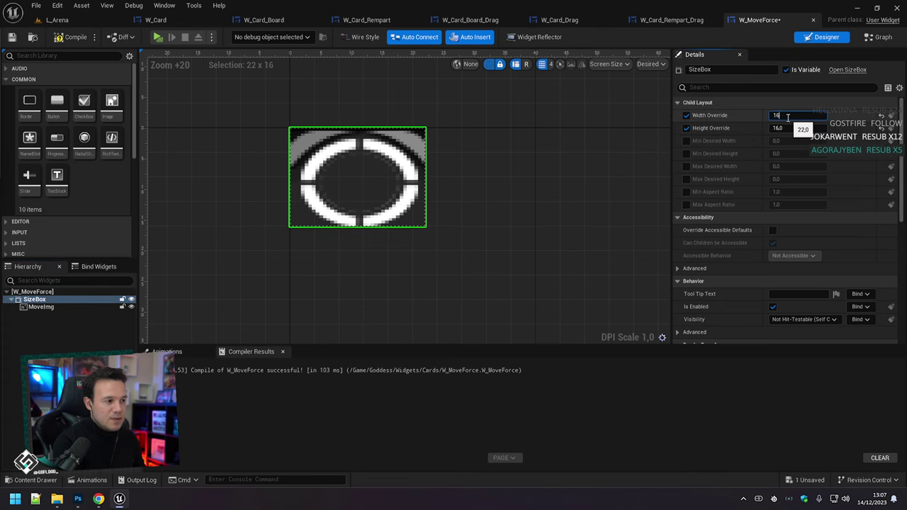
left_click(788, 118)
type("16")
key("Return")
Set the default value of the Size variable in the W_MoveForce graph to 16.
left_click(879, 37)
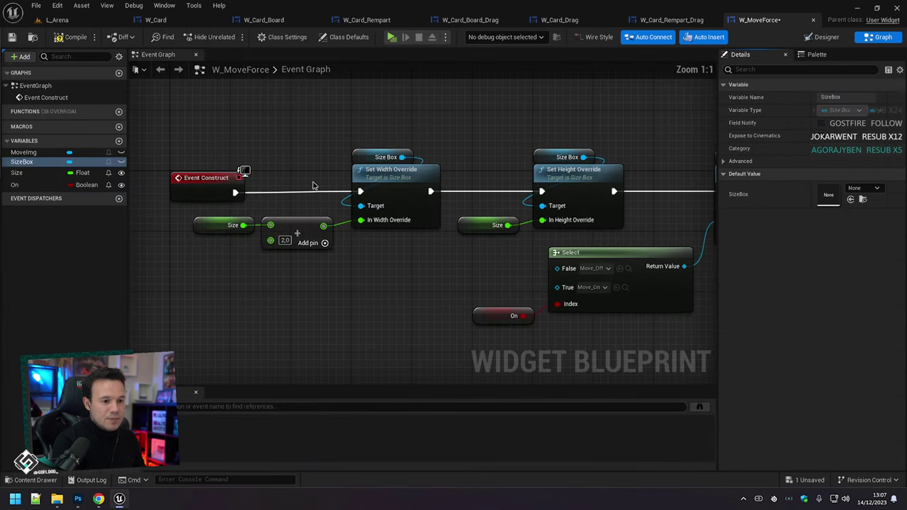
left_click(213, 225)
left_click(838, 452)
type("16.0")
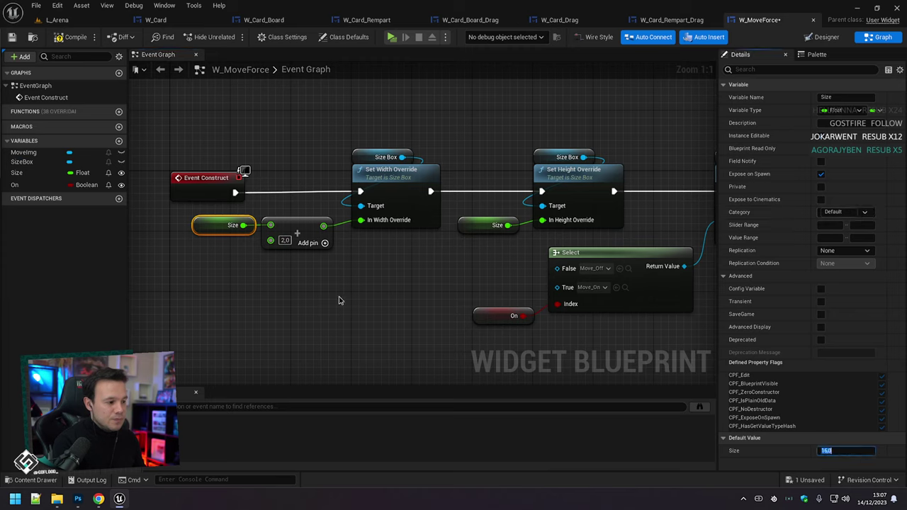
Connect Size directly to the Set Width Override node, delete the addition node between them, and save the blueprint.
left_click(333, 294)
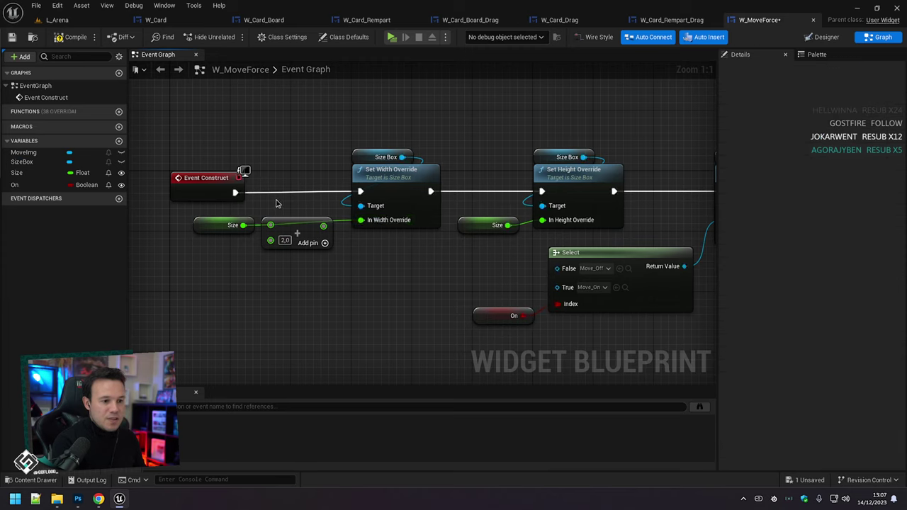
left_click_drag(278, 203, 293, 258)
key("Delete")
left_click_drag(200, 230, 282, 236)
scroll(282, 234, "down", 1)
right_click_drag(281, 235, 204, 202)
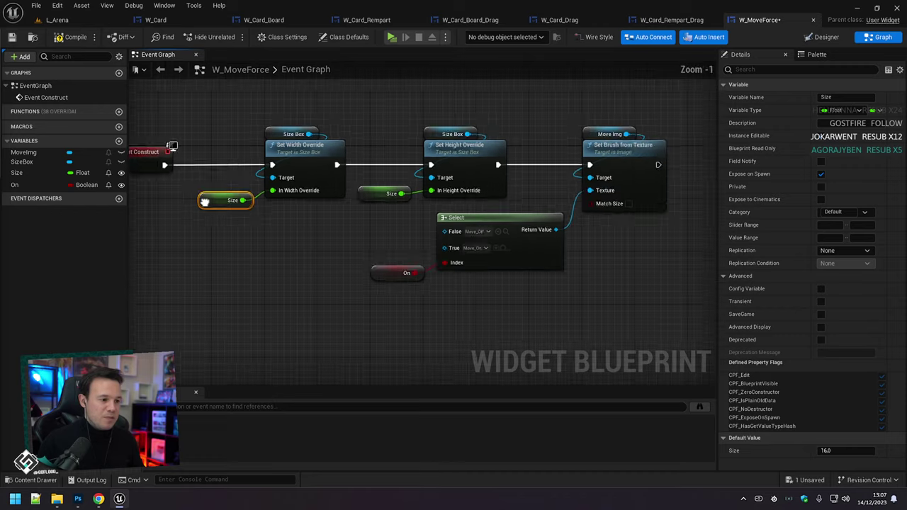
scroll(204, 202, "down", 5)
scroll(319, 184, "up", 1)
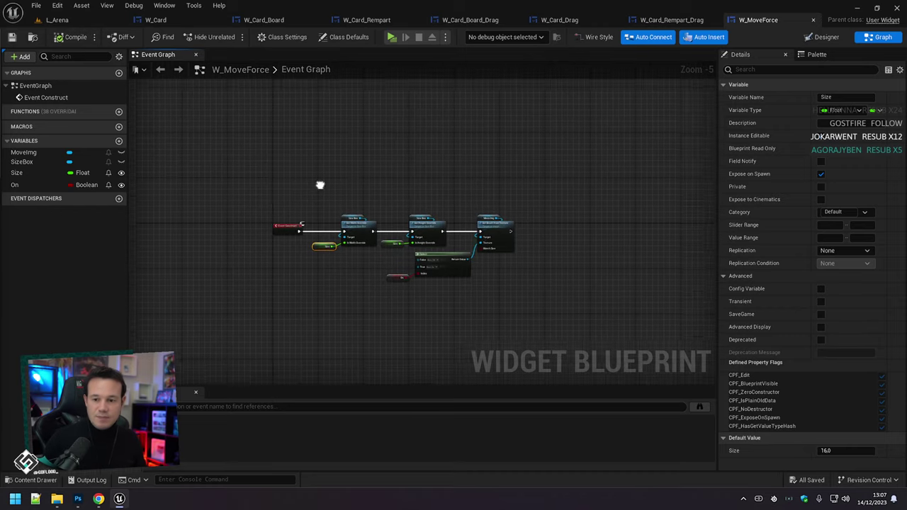
right_click_drag(320, 185, 324, 188)
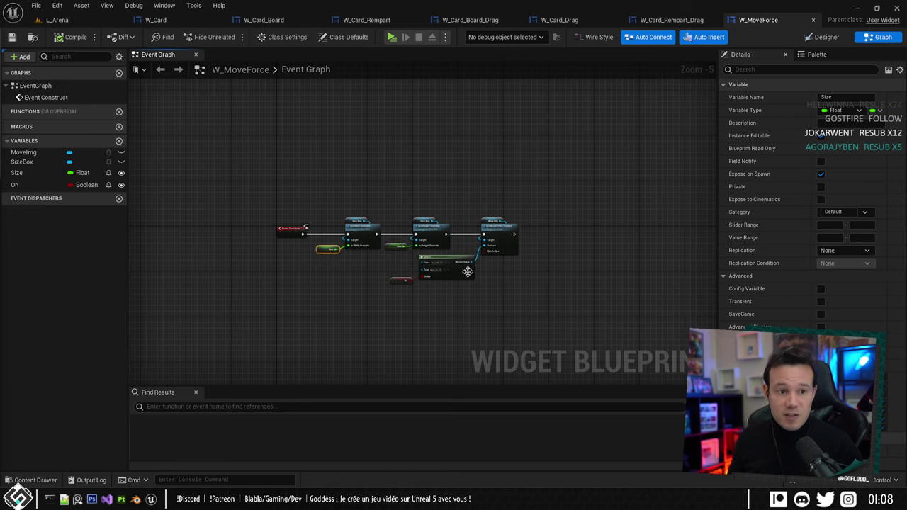
scroll(259, 276, "up", 5)
scroll(318, 269, "down", 3)
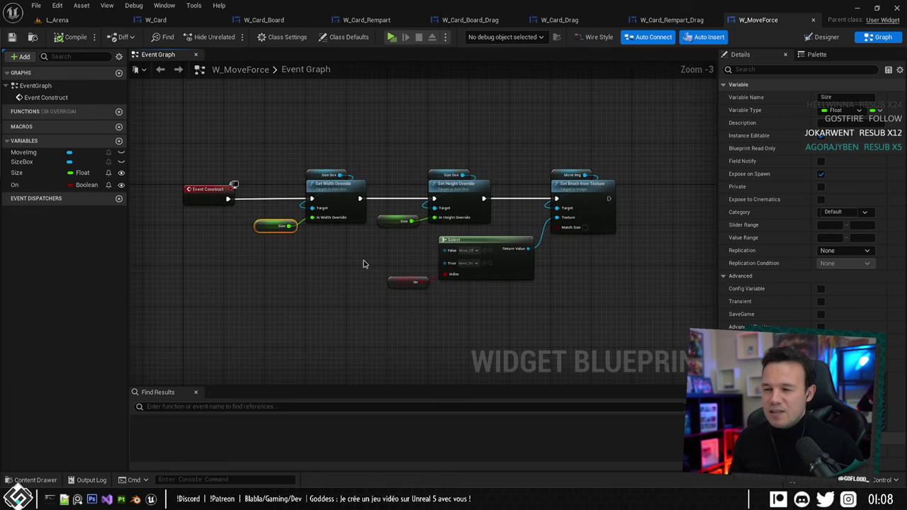
right_click_drag(363, 264, 349, 255)
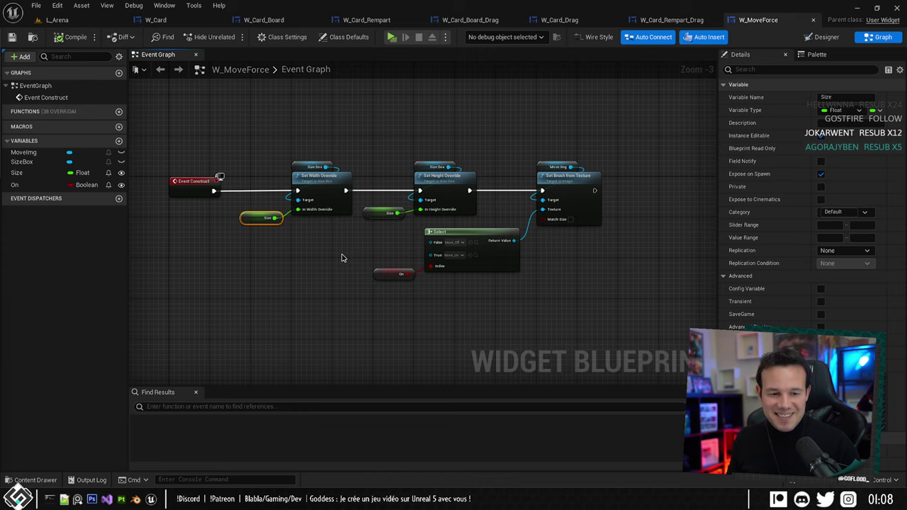
right_click_drag(347, 250, 344, 256)
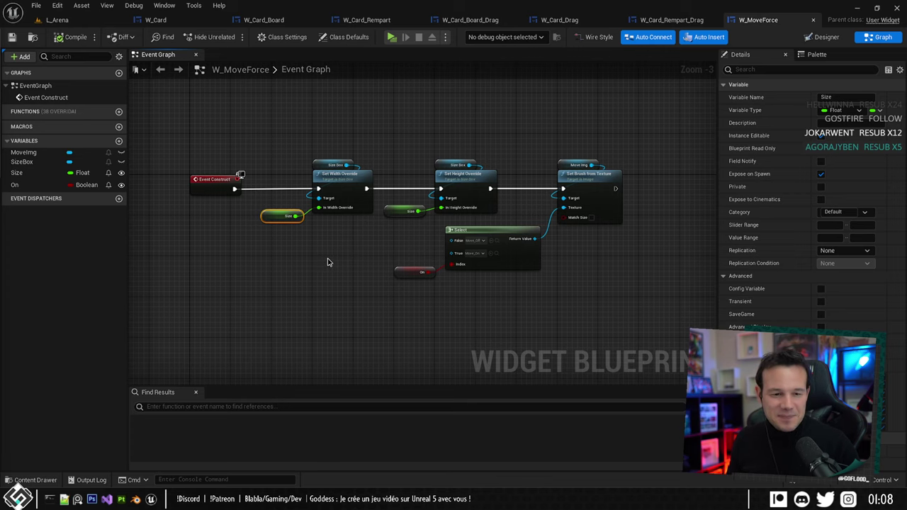
Delete both images from MoveBox in the W_Card widget and compile the widget.
right_click_drag(333, 258, 311, 272)
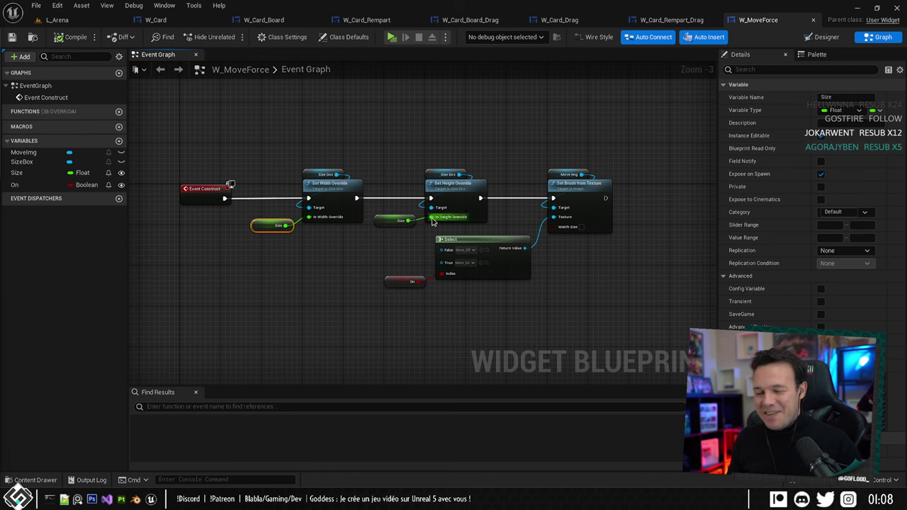
left_click(189, 20)
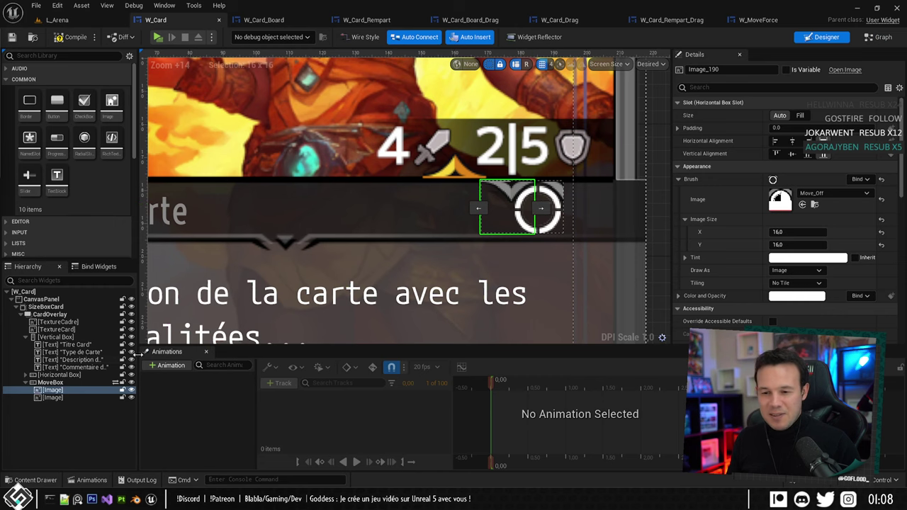
left_click(60, 398)
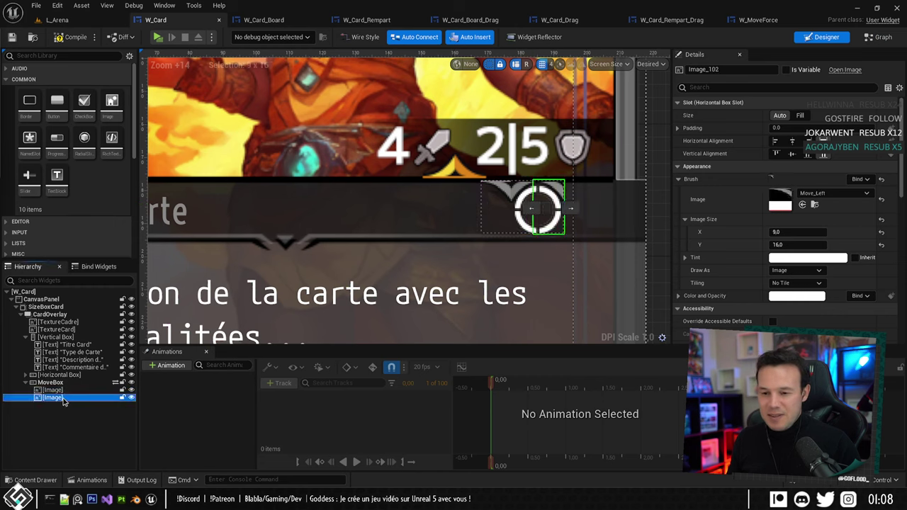
left_click(62, 390)
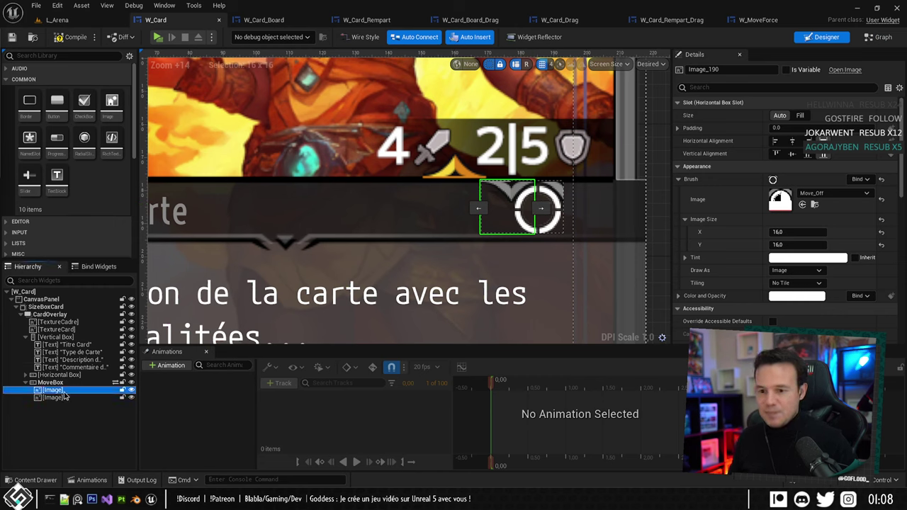
key("Delete")
left_click(62, 383)
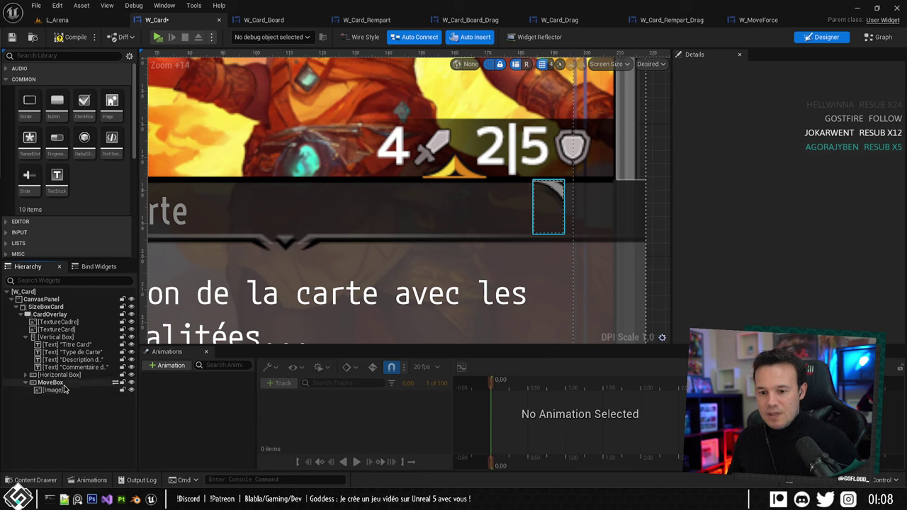
left_click(57, 38)
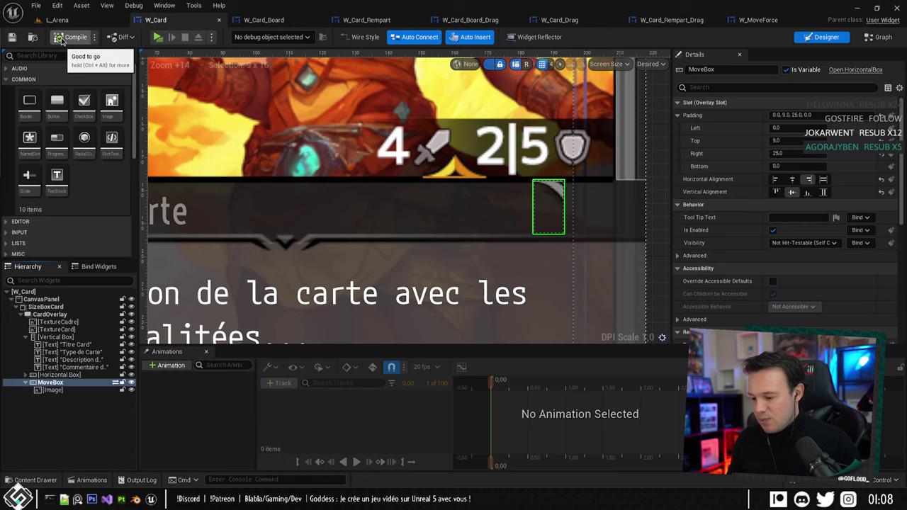
left_click(51, 391)
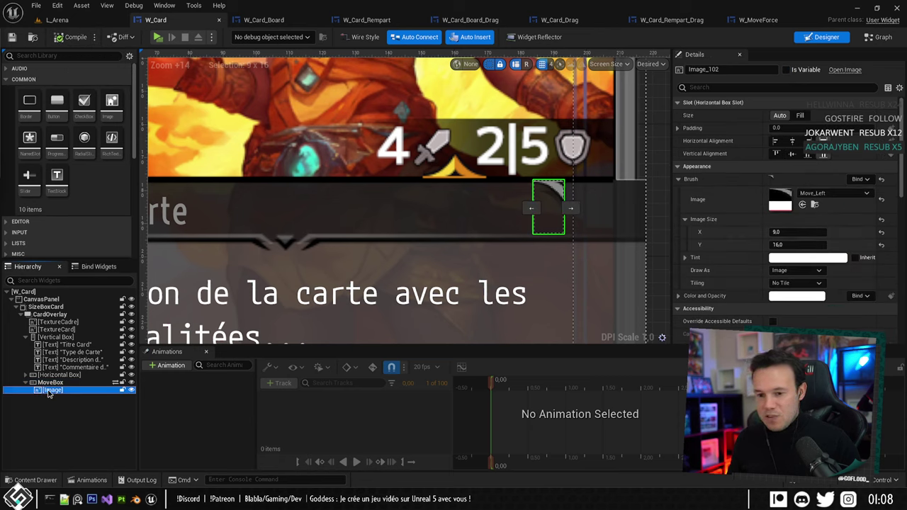
key("Delete")
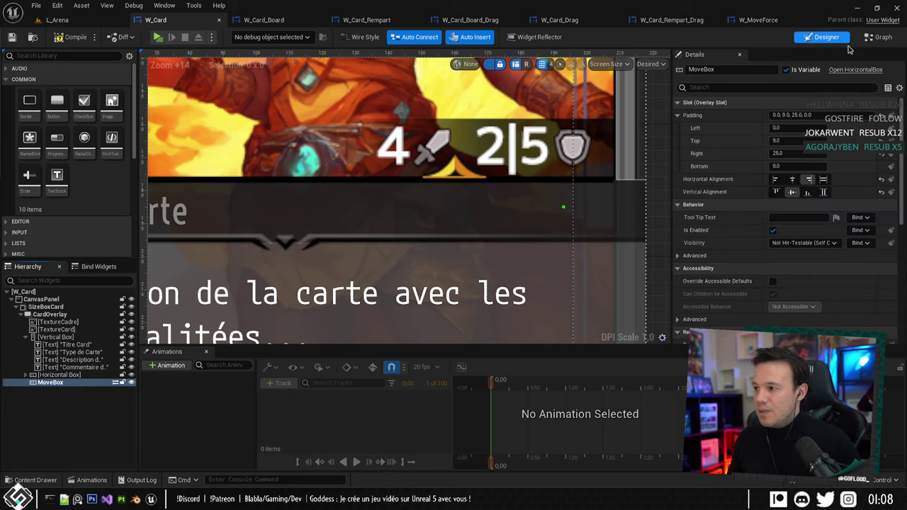
Find the references to MoveBox in the W_Card graph and examine the loop that creates the W_MoveForce widgets.
left_click(881, 37)
right_click(32, 208)
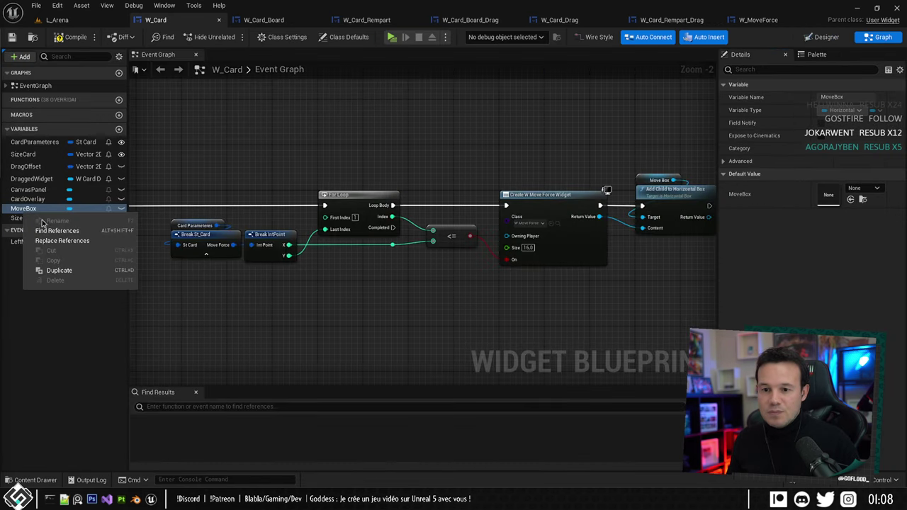
left_click(56, 231)
left_click(170, 431)
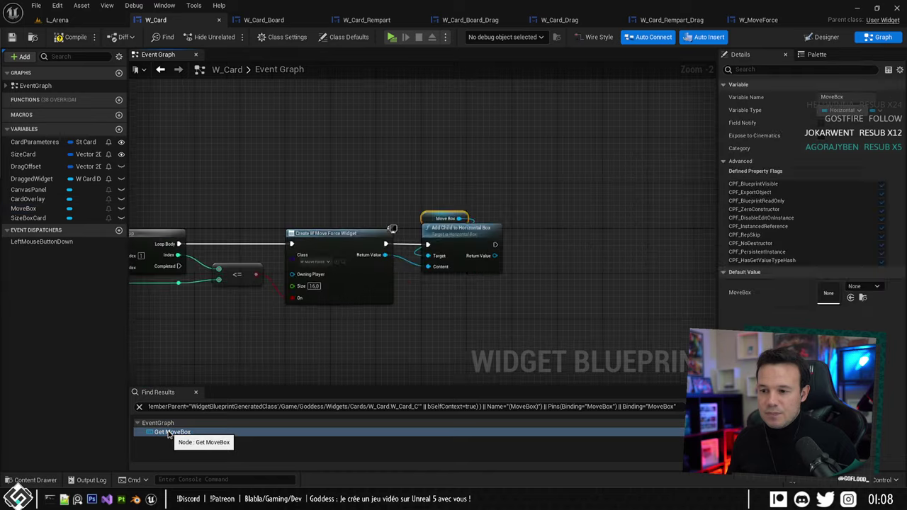
scroll(252, 365, "down", 5)
right_click_drag(256, 360, 472, 243)
scroll(353, 237, "up", 3)
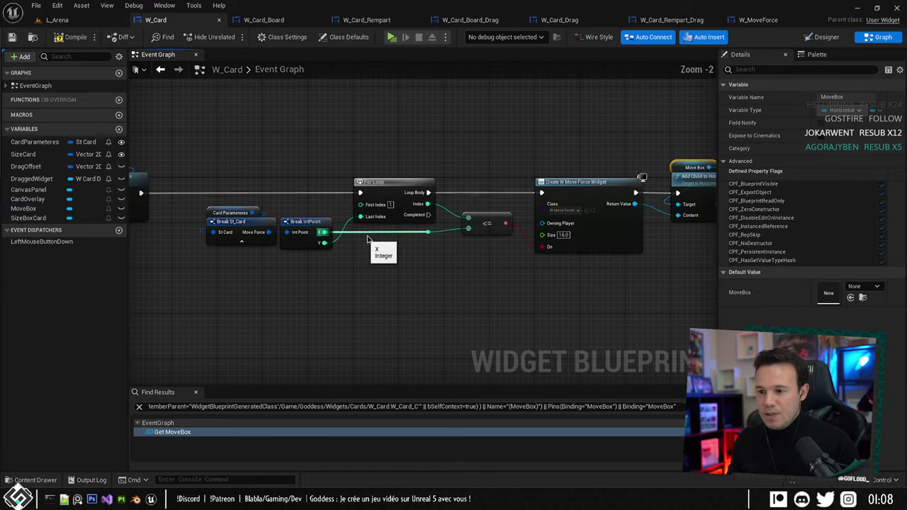
Move the node group from For Loop to Add Child to Horizontal Box farther away from the Set Width Override node.
scroll(333, 177, "down", 2)
left_click_drag(257, 165, 617, 309)
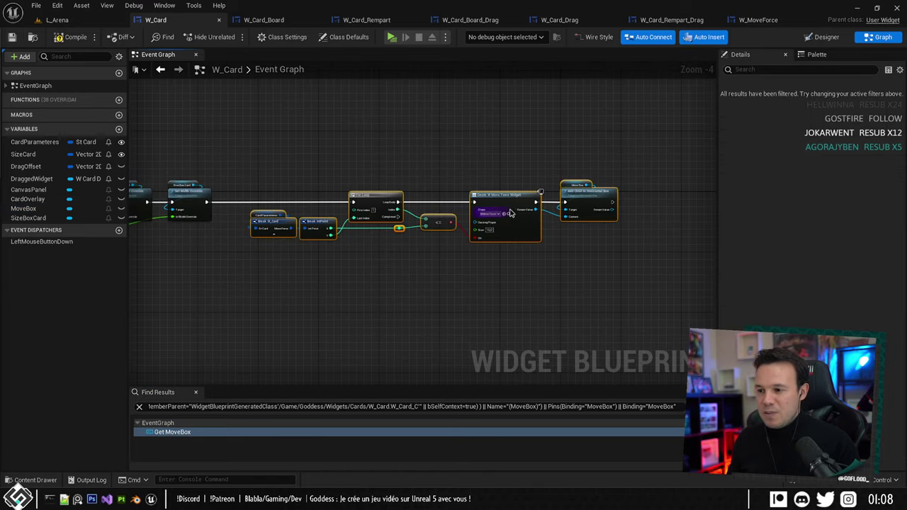
left_click_drag(501, 201, 654, 204)
right_click_drag(397, 181, 579, 187)
scroll(402, 216, "up", 4)
scroll(446, 275, "down", 3)
right_click_drag(446, 275, 265, 247)
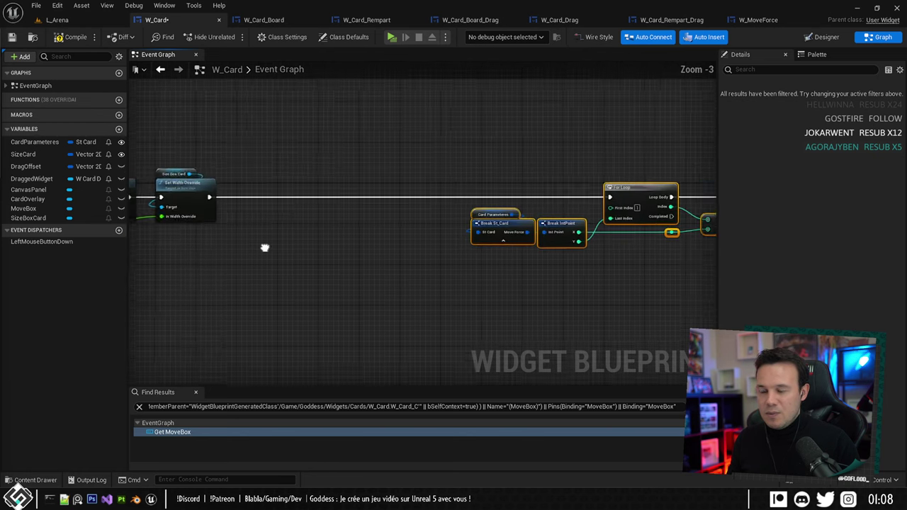
right_click_drag(473, 261, 307, 283)
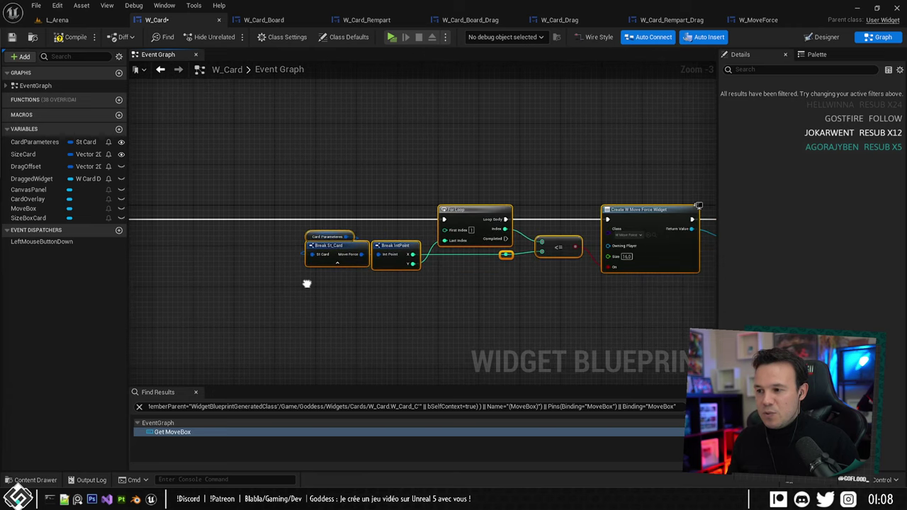
Add the Move_Right texture from the card elements folder as an image inside W_Card's MoveBox.
left_click(826, 37)
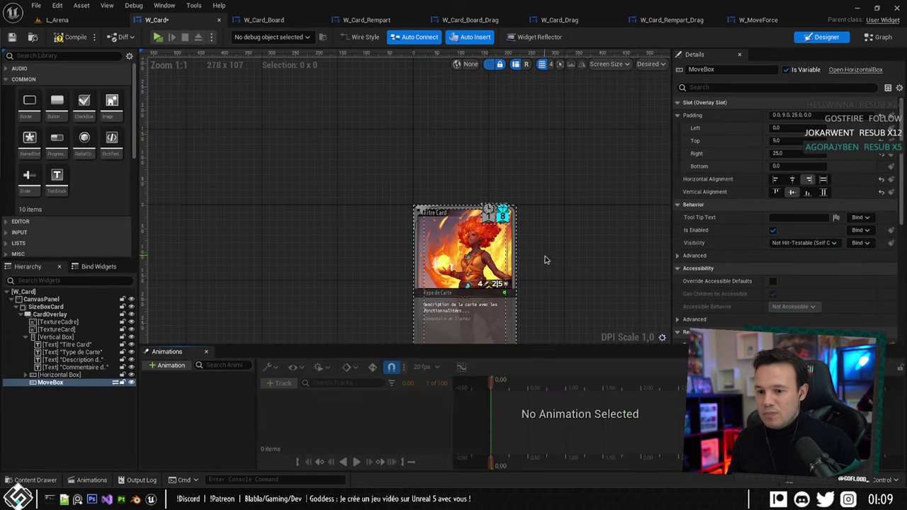
left_click(58, 19)
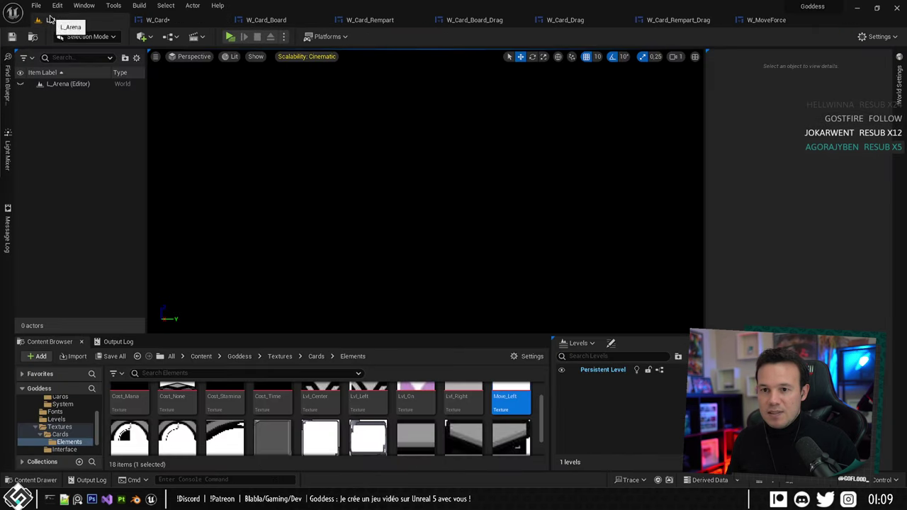
scroll(418, 417, "down", 2)
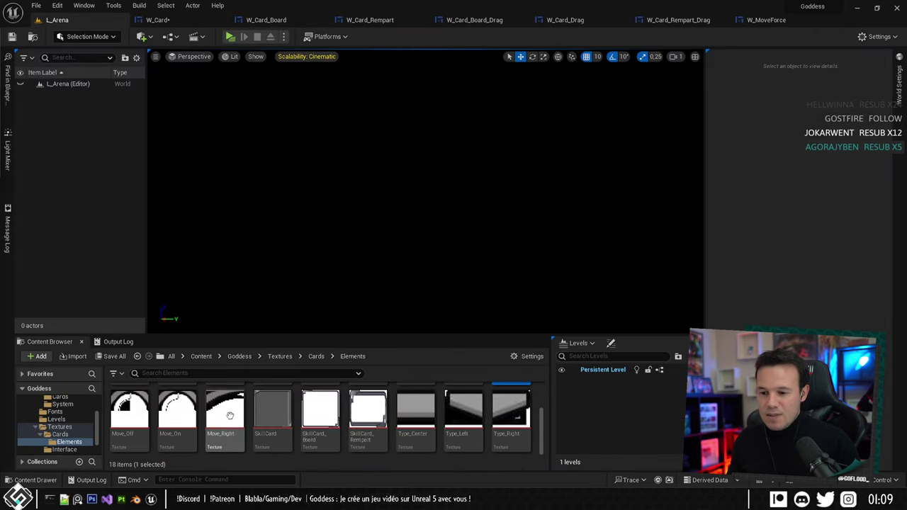
left_click_drag(224, 415, 46, 393)
left_click(50, 390)
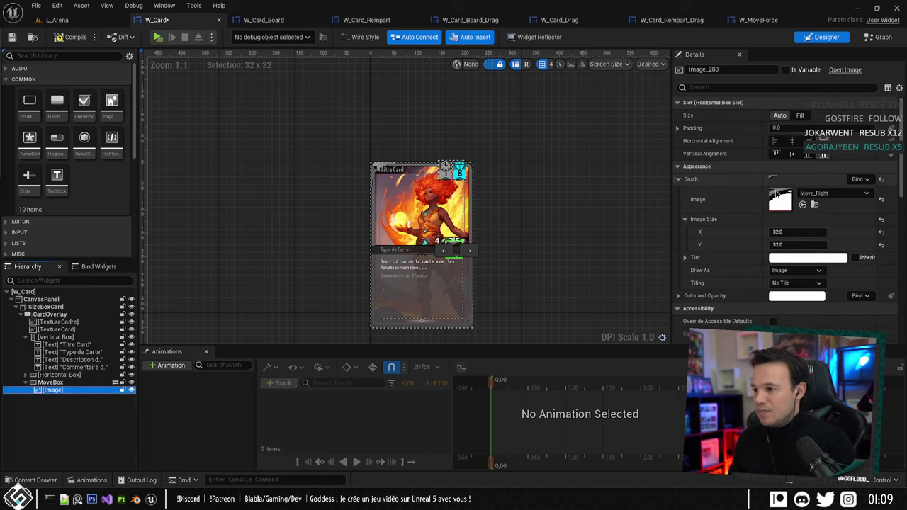
Set the Move_Right image's size to X 9 and Y 16, and compile W_Card.
left_click(788, 245)
type("16")
key("Return")
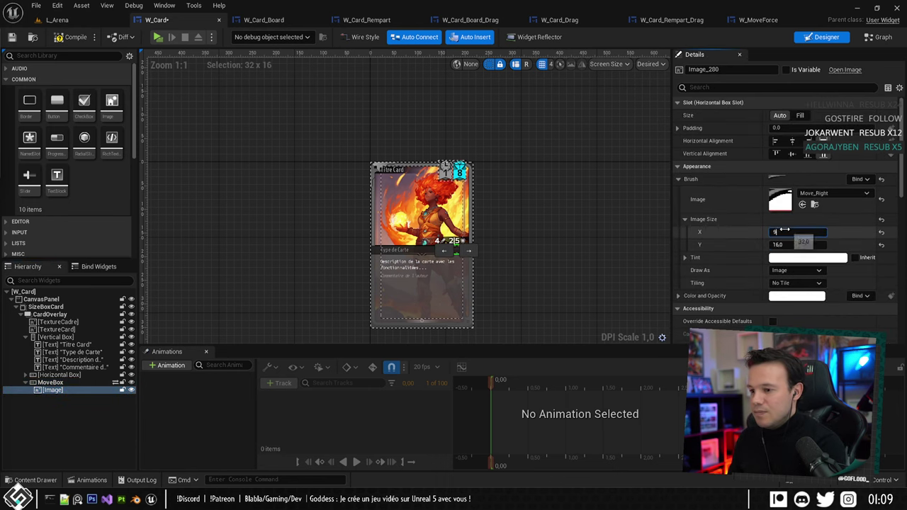
key("Return")
scroll(457, 281, "up", 7)
scroll(524, 188, "up", 7)
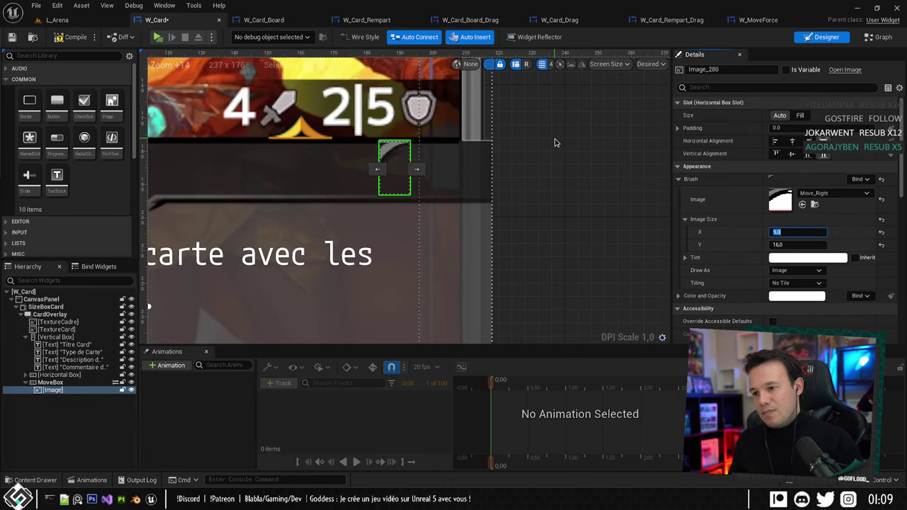
left_click(555, 142)
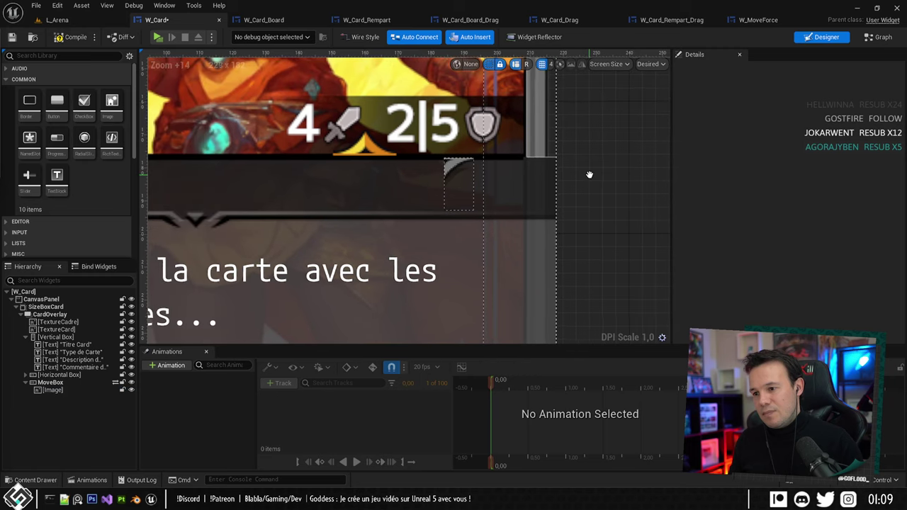
left_click(67, 42)
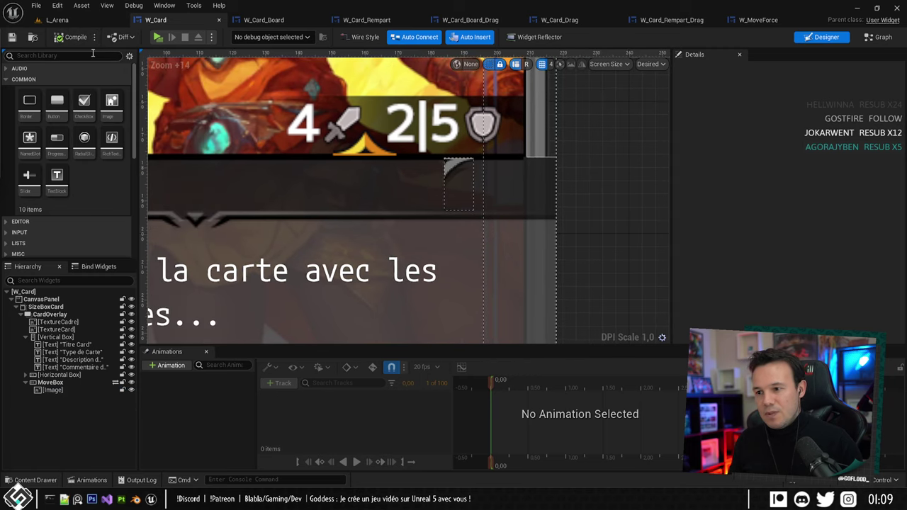
Move the For Loop node group in the W_Card graph back toward the Set Width Override node.
left_click(49, 382)
double_click(50, 383)
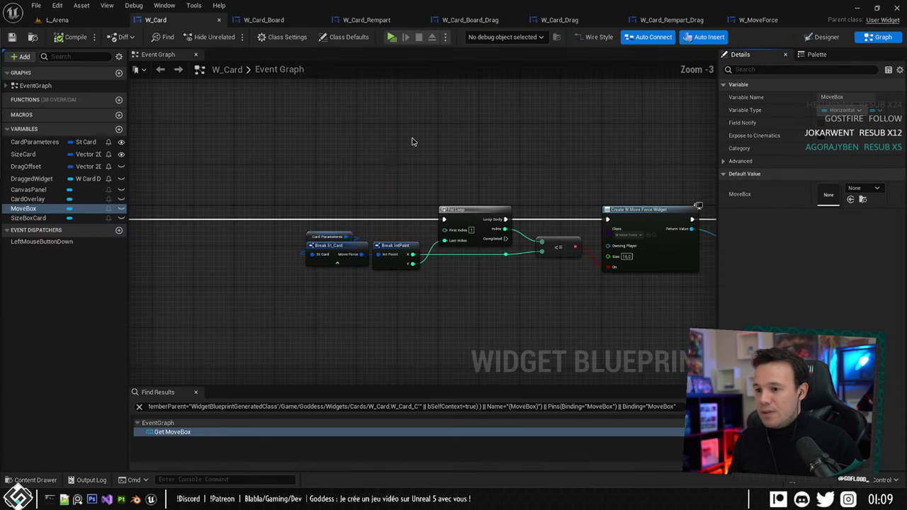
scroll(358, 175, "up", 5)
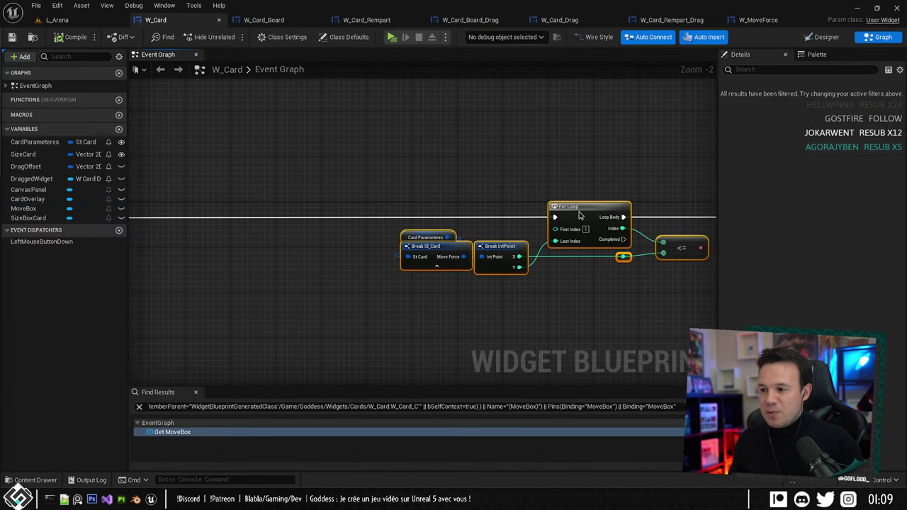
left_click_drag(579, 216, 350, 209)
right_click_drag(350, 207, 341, 178)
Try to add an image node from the For Loop's Completed output by searching the executable actions for "add im".
left_click_drag(386, 210, 452, 318)
type("add im")
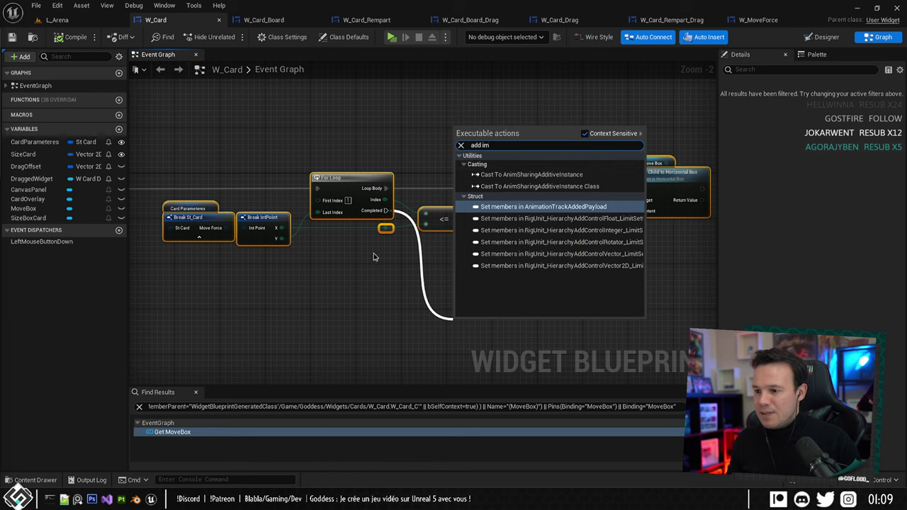
right_click_drag(377, 251, 404, 224)
right_click_drag(281, 117, 203, 133)
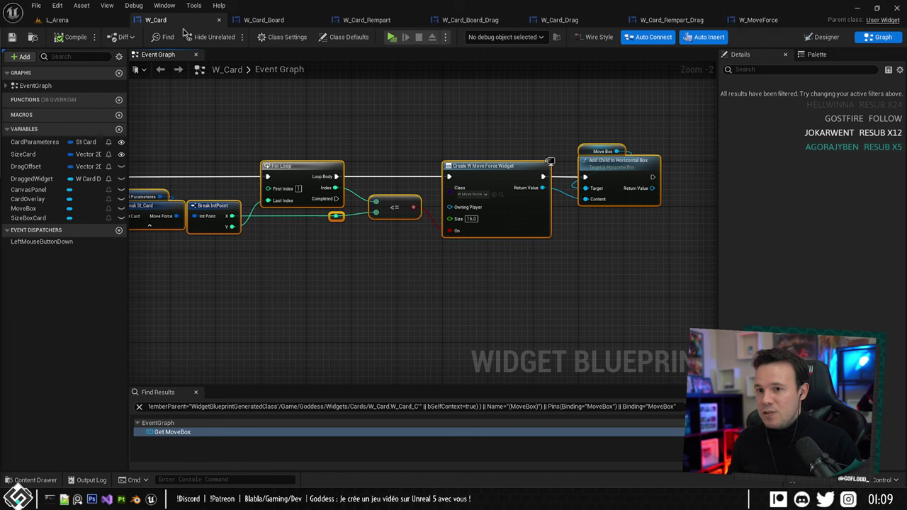
Add a Horizontal Box inside W_Card's MoveBox, after the Move_Right image.
left_click(56, 20)
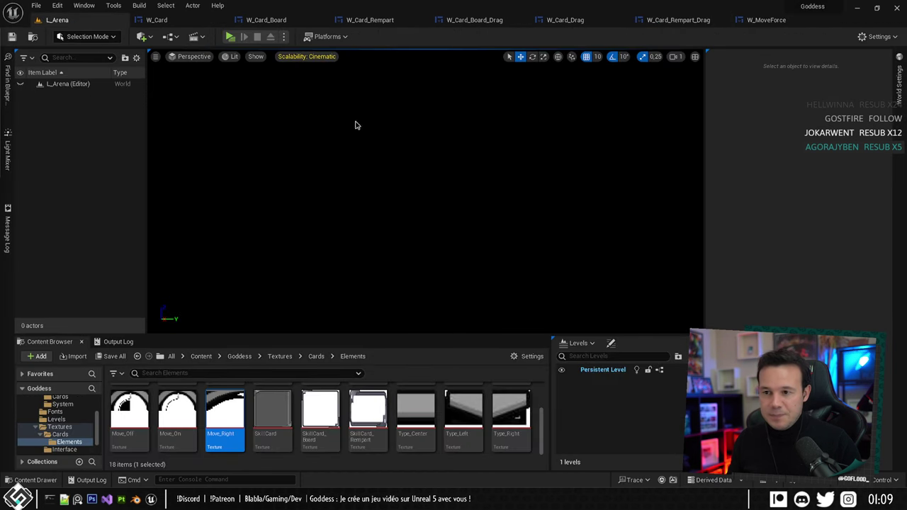
left_click(171, 20)
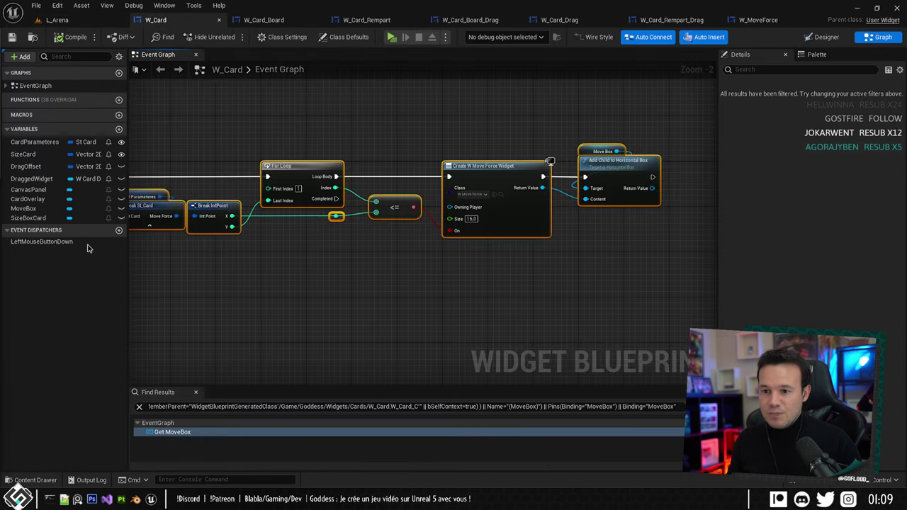
left_click(825, 36)
scroll(513, 220, "up", 19)
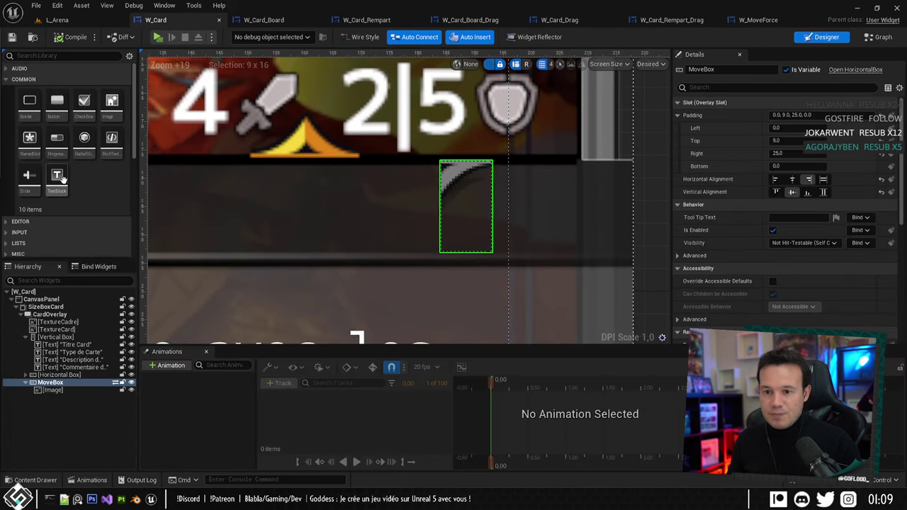
scroll(60, 177, "down", 5)
left_click_drag(81, 98, 69, 382)
left_click(52, 391)
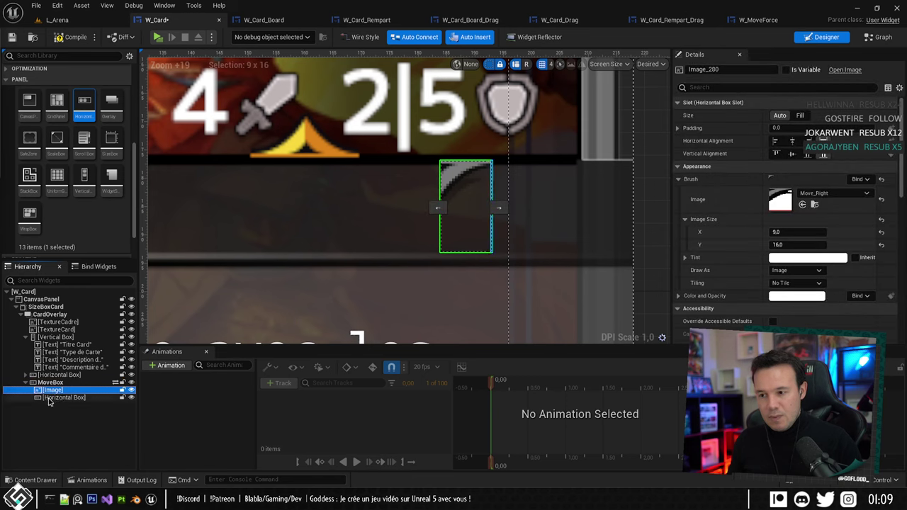
left_click(49, 398)
Duplicate the Move_Right image after the nested Horizontal Box, and set that box's slot size to Auto.
left_click(53, 392)
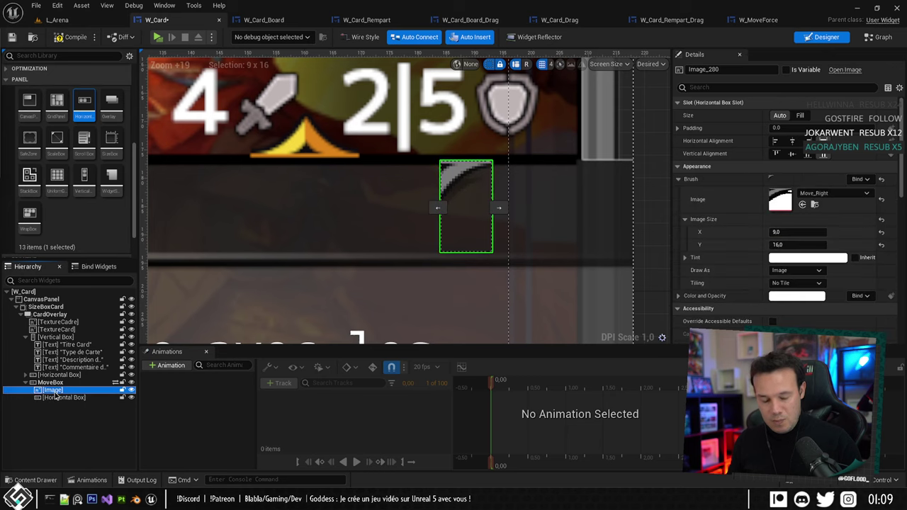
key("ctrl+d")
left_click_drag(55, 406, 62, 400)
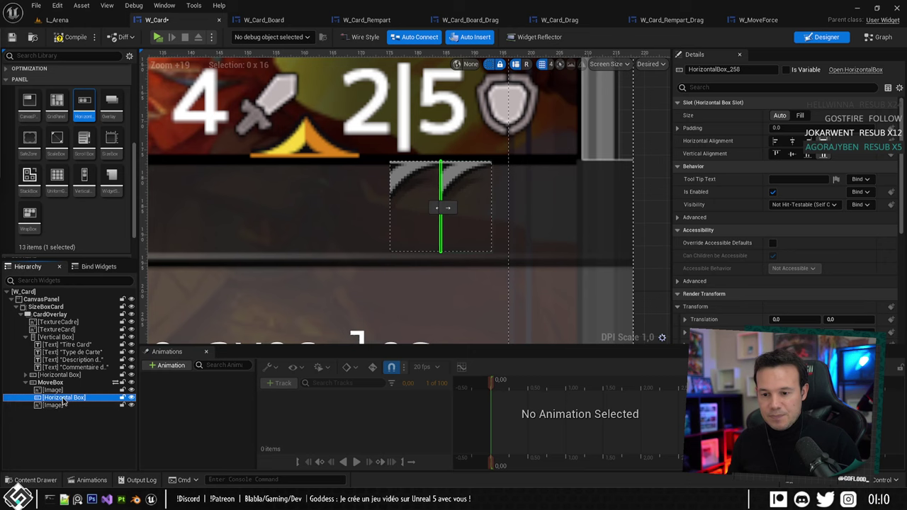
left_click(800, 116)
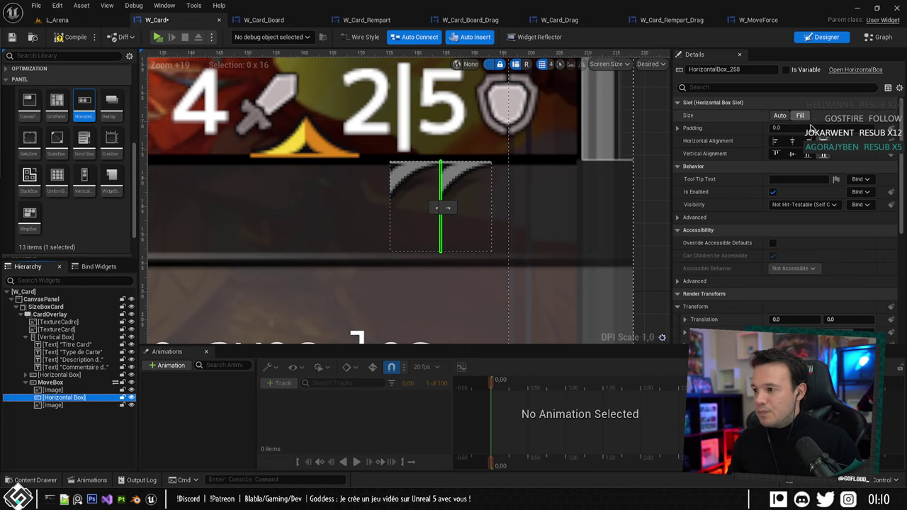
left_click(779, 115)
Assign the Move_Left texture to the last image in W_Card's MoveBox and compile the widget.
left_click(57, 20)
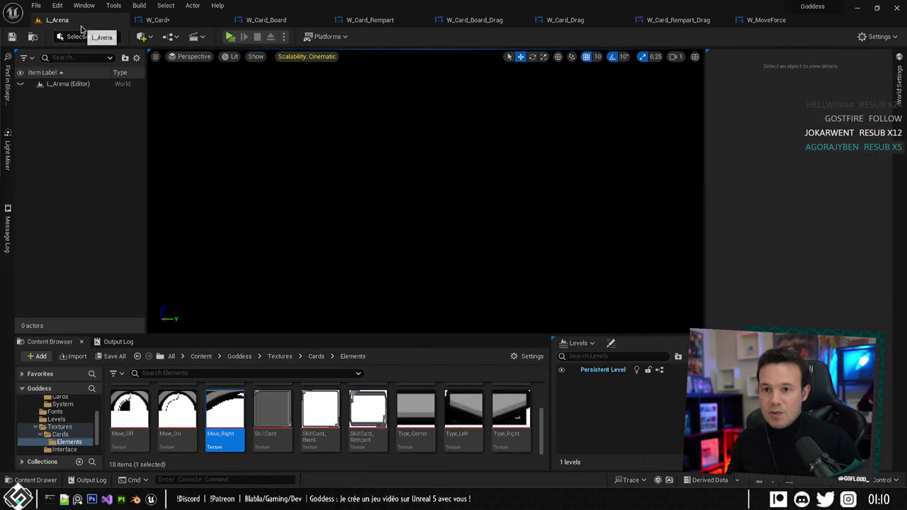
scroll(439, 418, "down", 2)
left_click(511, 405)
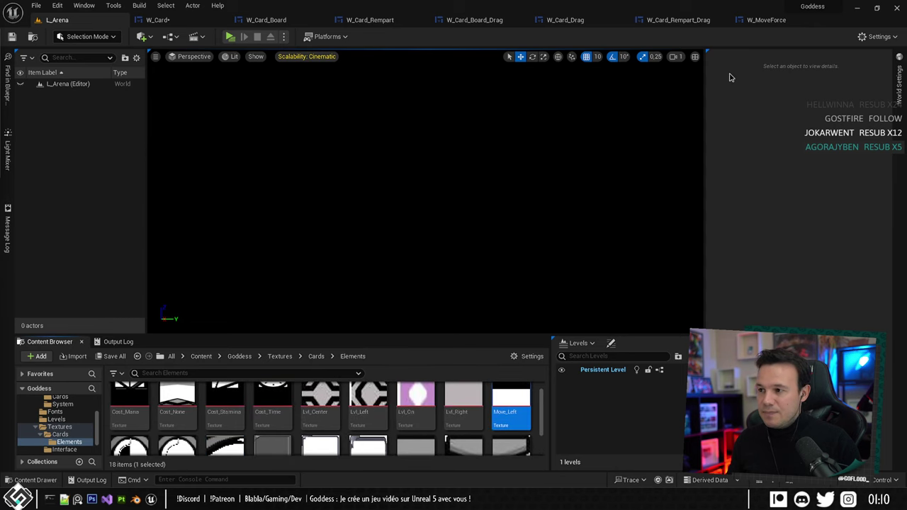
left_click(157, 19)
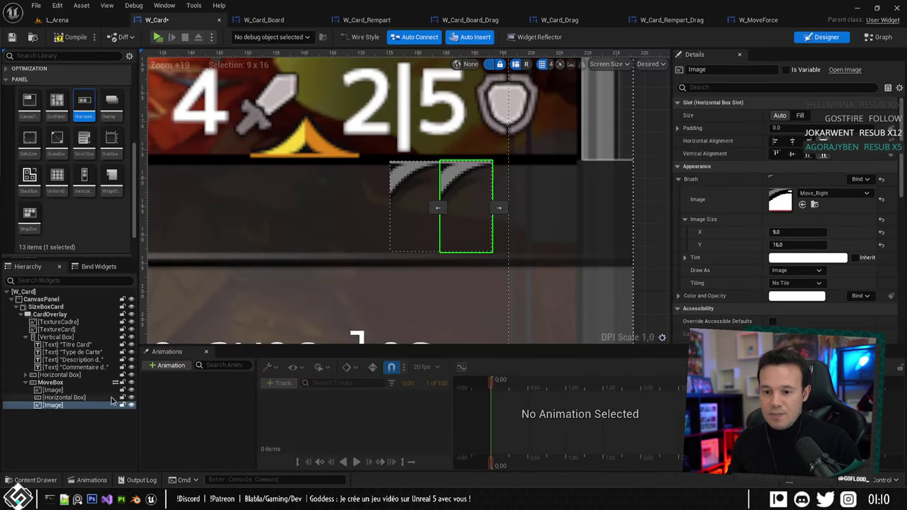
left_click(802, 204)
right_click_drag(514, 180, 529, 165)
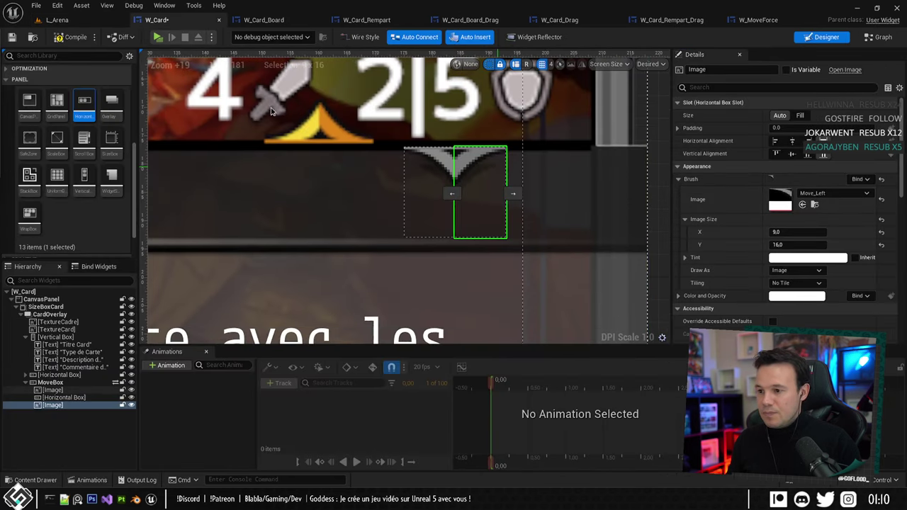
left_click(70, 37)
Examine how the joined Move_Right and Move_Left ornaments sit beneath the card's attack and defense stats.
scroll(375, 228, "down", 5)
right_click_drag(375, 228, 416, 273)
scroll(489, 279, "up", 1)
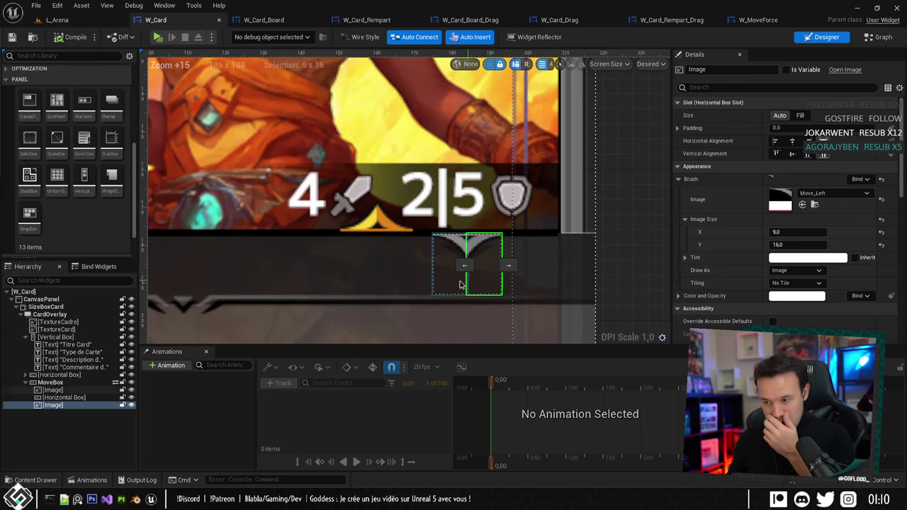
right_click_drag(524, 249, 540, 225)
left_click(608, 187)
scroll(613, 183, "down", 3)
right_click_drag(614, 183, 536, 212)
scroll(622, 190, "down", 1)
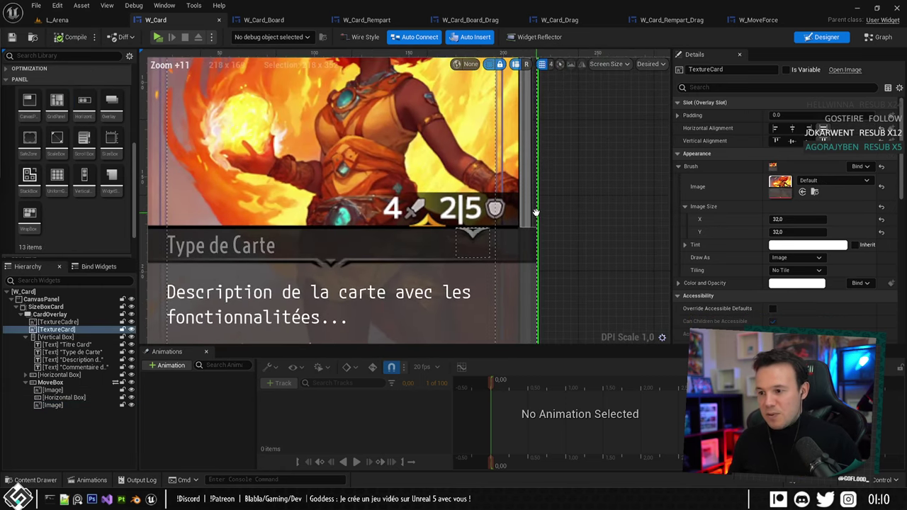
scroll(545, 241, "up", 2)
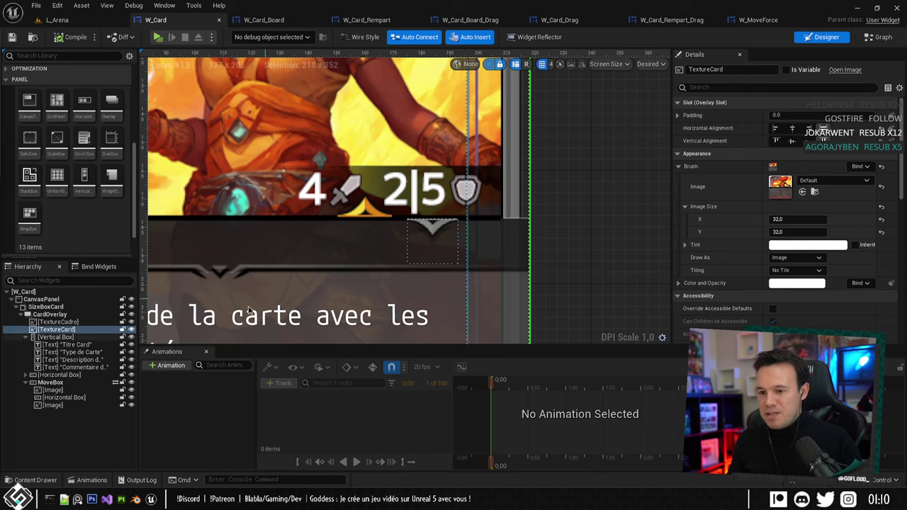
Set the MoveBox's right padding to 10 and check its placement on the card.
left_click(87, 383)
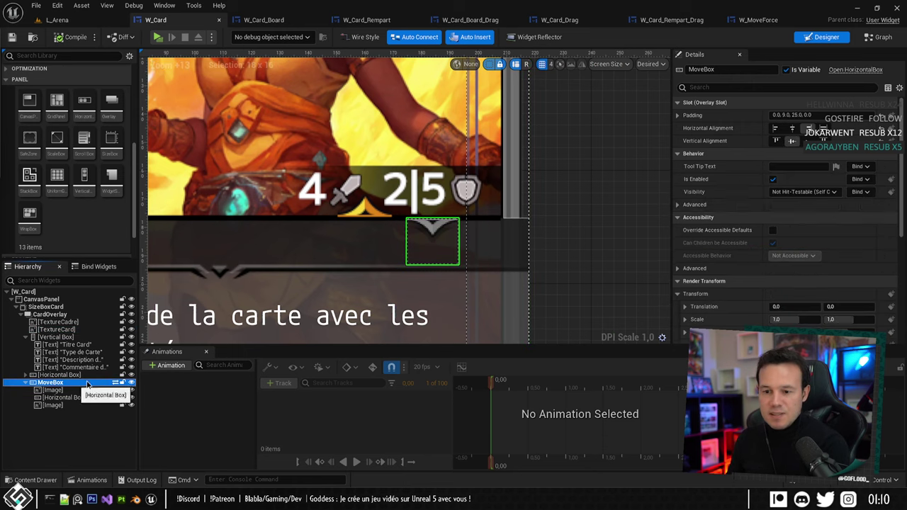
left_click(678, 115)
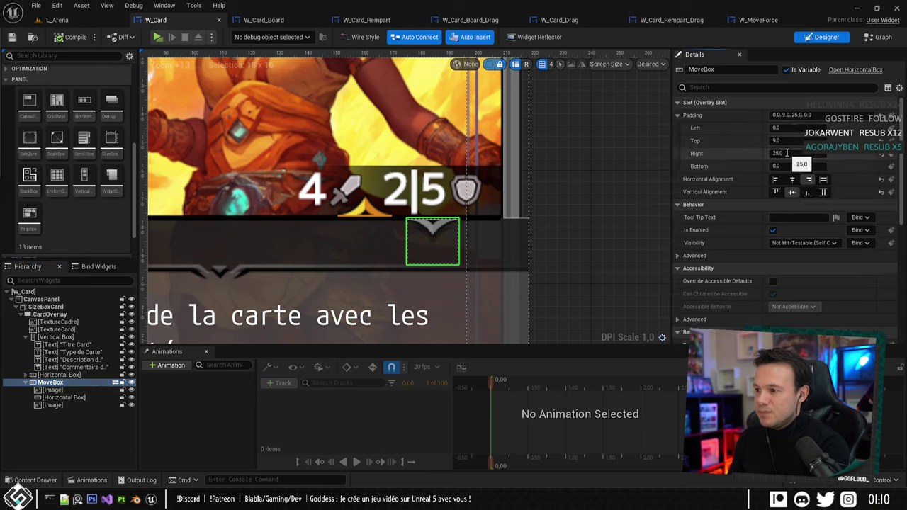
key("Return")
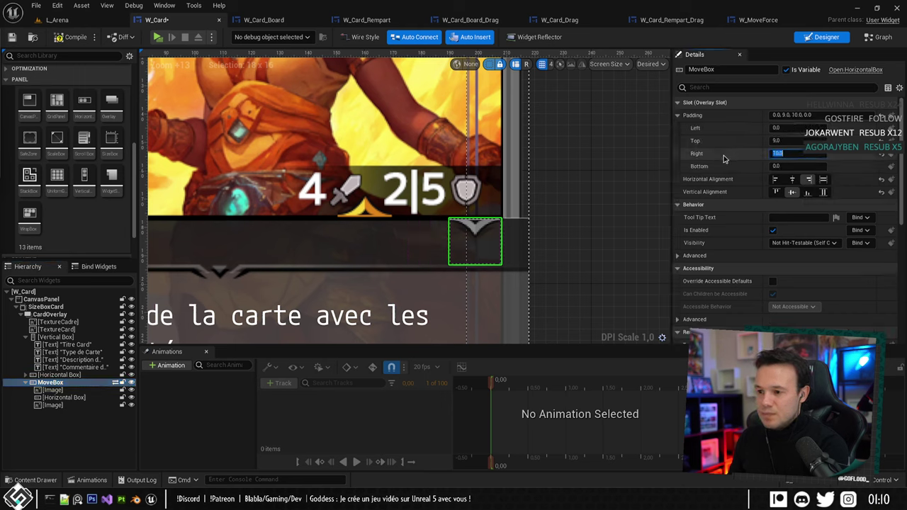
left_click(591, 219)
scroll(545, 238, "down", 4)
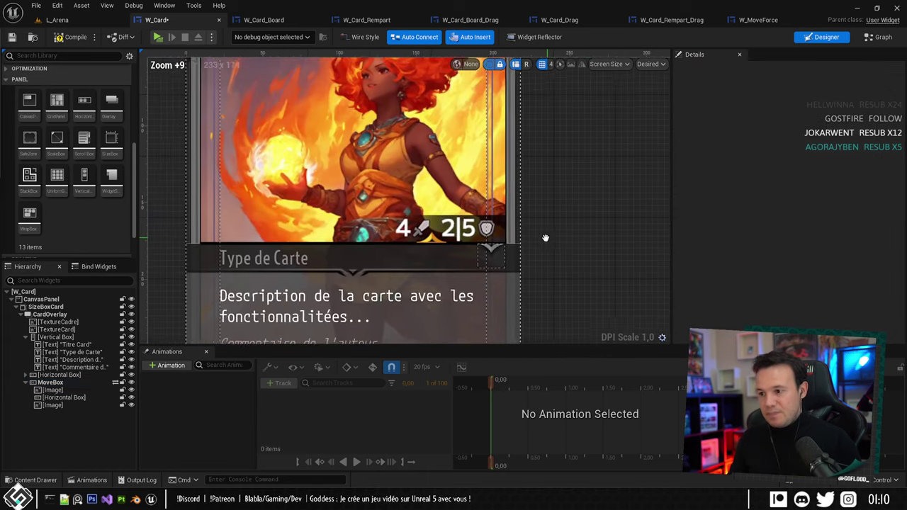
right_click_drag(545, 238, 540, 243)
scroll(541, 243, "up", 5)
scroll(541, 243, "down", 3)
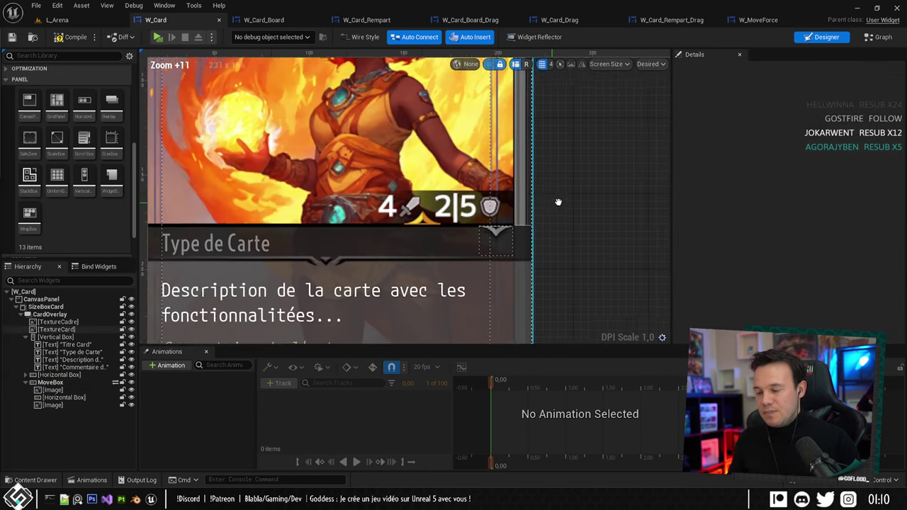
In the W_Card event graph, start a new node from the Y output of Break IntPoint.
left_click(880, 37)
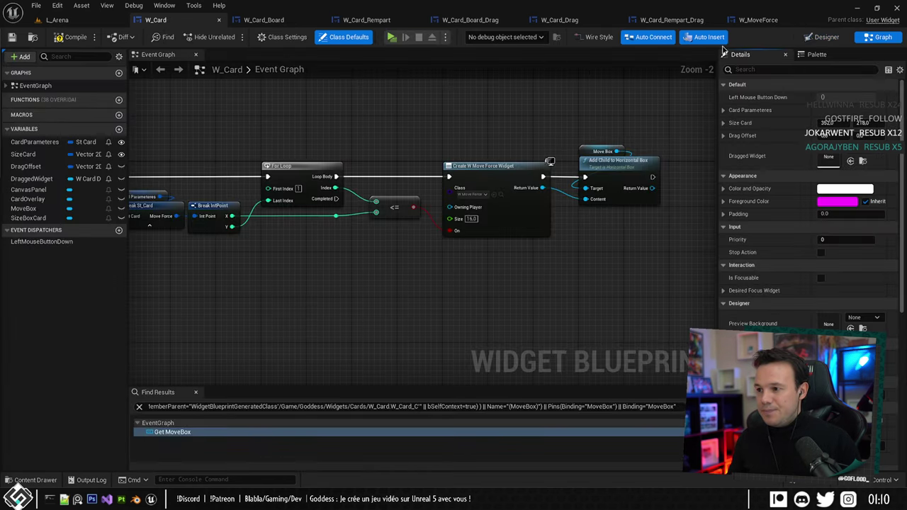
scroll(406, 155, "up", 3)
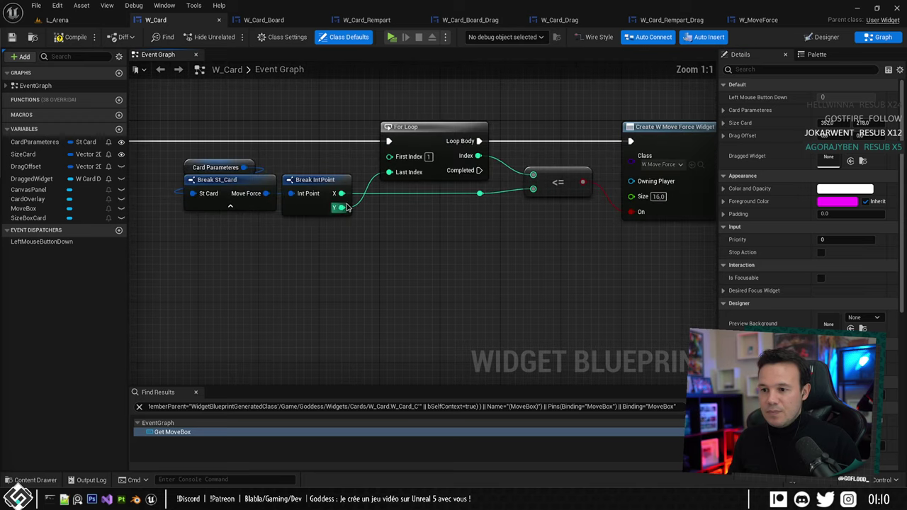
left_click_drag(341, 207, 430, 271)
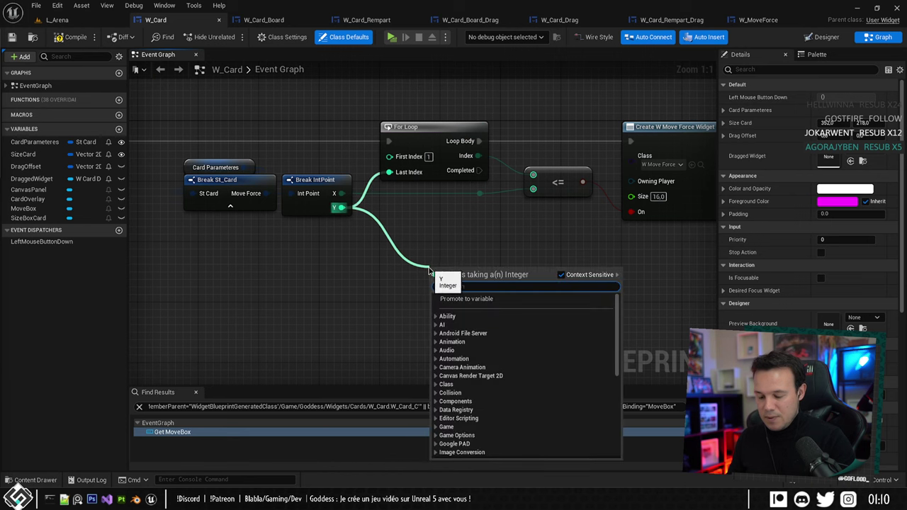
Add an integer Greater (>) node from Break IntPoint's Y output, shift the For Loop and its following nodes right to make room, and save.
type(">")
left_click(459, 320)
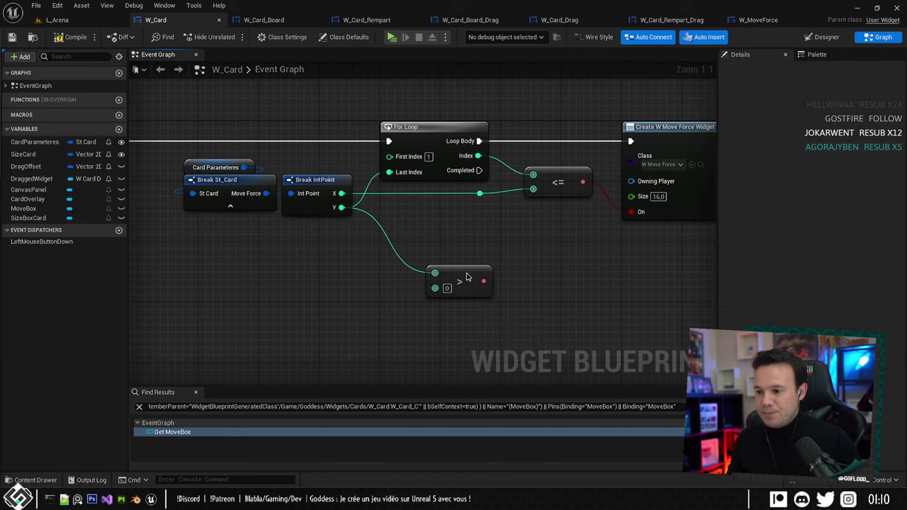
left_click_drag(466, 276, 424, 244)
scroll(258, 195, "down", 4)
left_click_drag(336, 129, 603, 203)
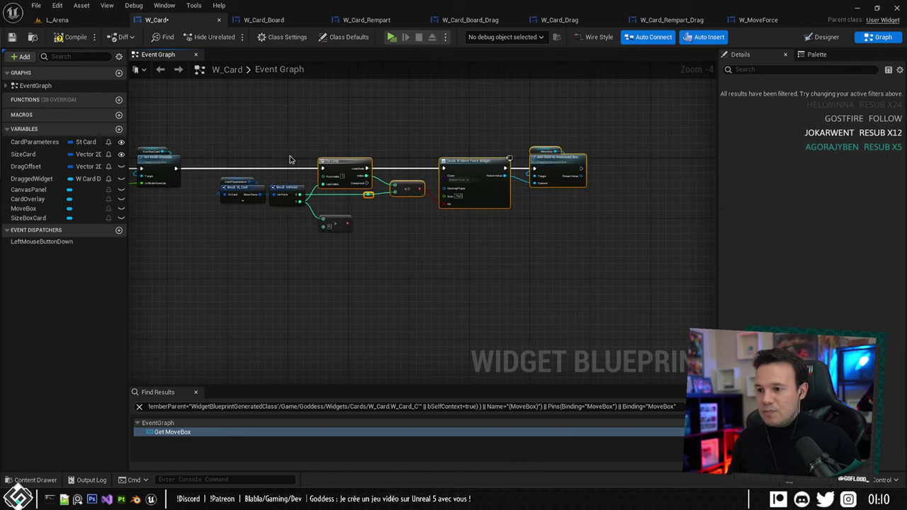
scroll(290, 160, "up", 4)
left_click_drag(379, 169, 566, 170)
key("ctrl+s")
right_click_drag(474, 177, 540, 160)
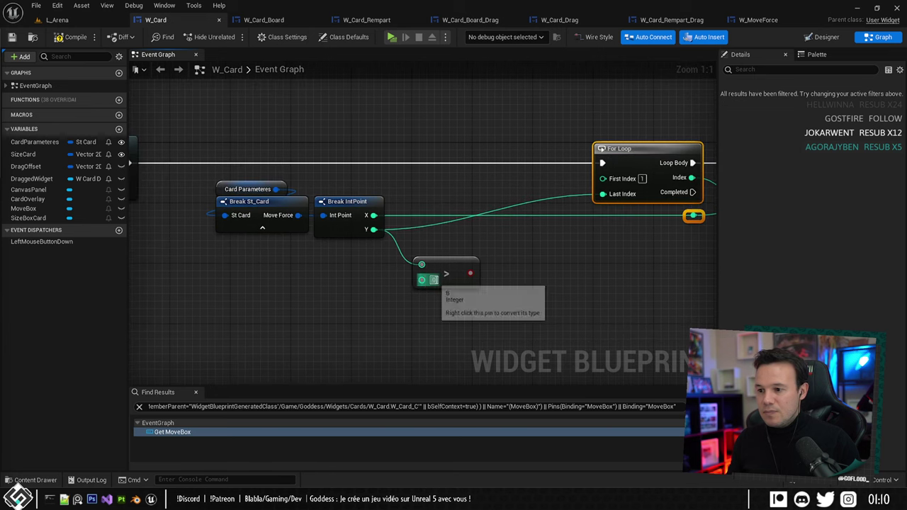
Add a Branch driven by the Greater node's result, inserted in the execution flow ahead of the For Loop.
left_click_drag(470, 273, 506, 156)
type("br")
left_click(541, 386)
right_click_drag(476, 237, 589, 198)
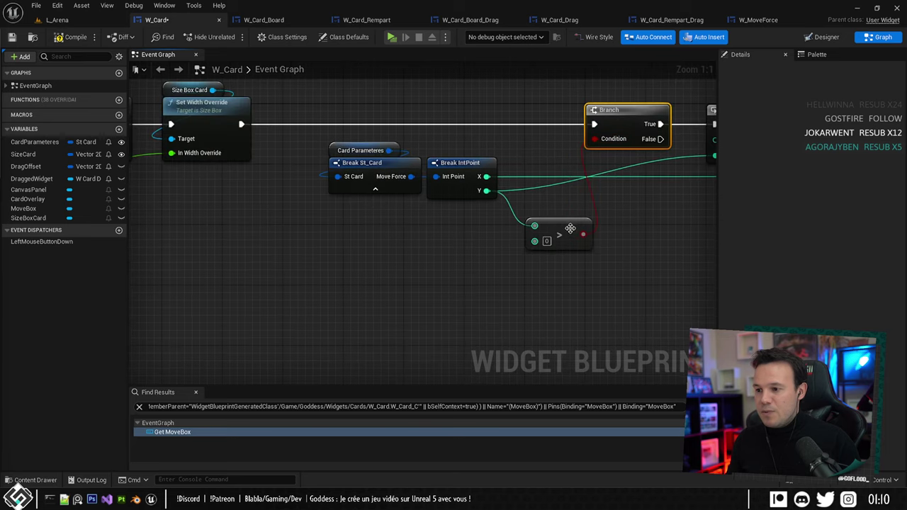
Place the Greater node beside the Branch, shift the Card Parameteres and Break nodes left, and save.
left_click_drag(570, 228, 551, 147)
right_click_drag(551, 146, 511, 145)
left_click_drag(295, 117, 444, 203)
left_click_drag(426, 163, 403, 162)
right_click_drag(496, 190, 323, 215)
key("ctrl+s")
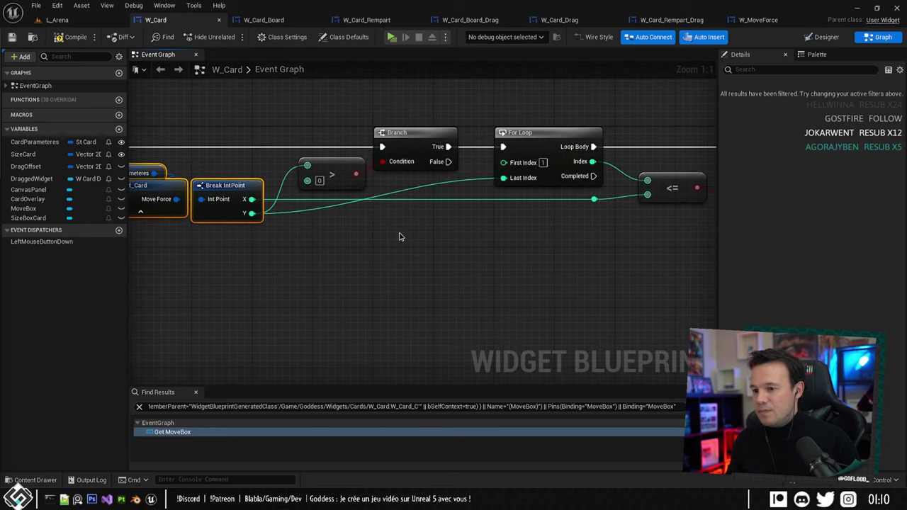
Add a reroute point on the Y-to-Last Index wire, place it below the Branch, and save.
double_click(277, 206)
left_click_drag(278, 206, 450, 218)
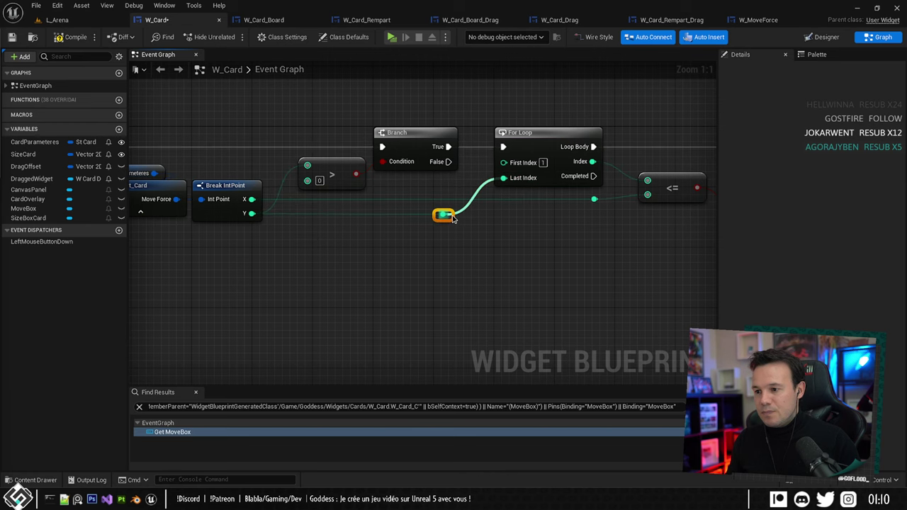
left_click(524, 237)
mouse_move(479, 246)
right_mouse_down()
mouse_move(415, 245)
mouse_move(484, 239)
right_mouse_up()
key("ctrl+s")
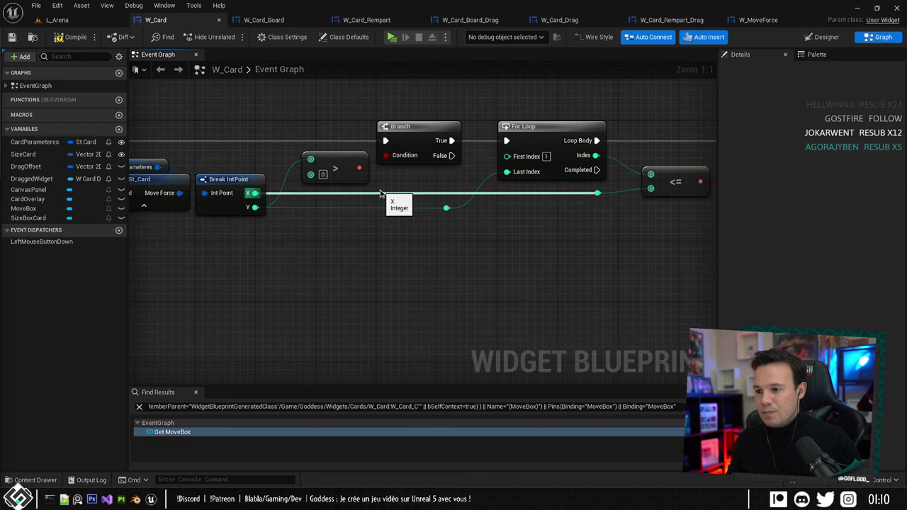
Add a second reroute point on the Y wire and one on the X wire near Break IntPoint, align them horizontally, and save.
double_click(296, 204)
mouse_move(301, 204)
left_mouse_down()
mouse_move(318, 210)
mouse_move(310, 202)
left_mouse_up()
left_click_drag(446, 208, 476, 205)
left_click(476, 211)
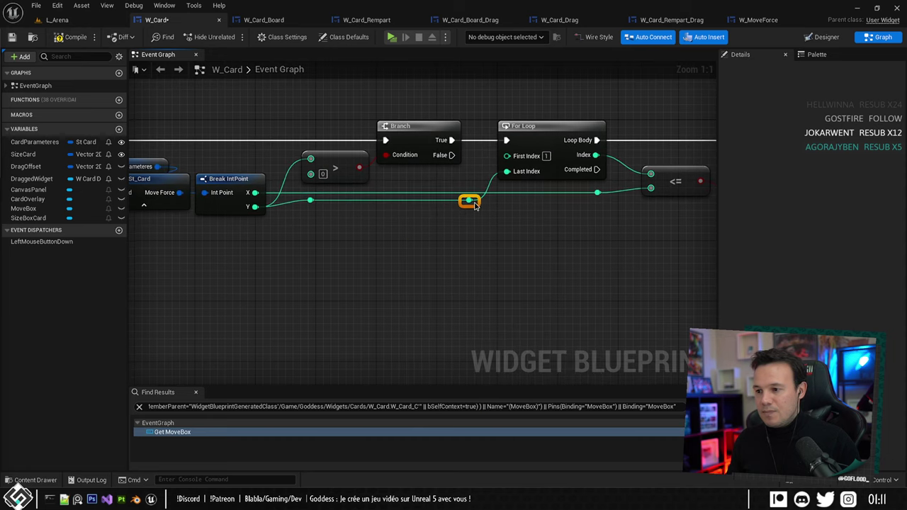
double_click(312, 193)
left_click(428, 259)
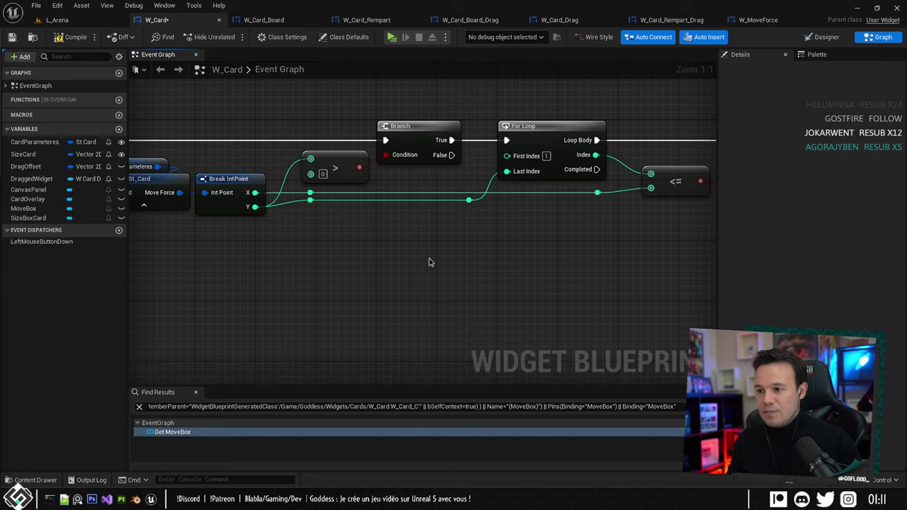
right_click_drag(428, 260, 435, 255)
right_click_drag(543, 246, 462, 253)
key("ctrl+s")
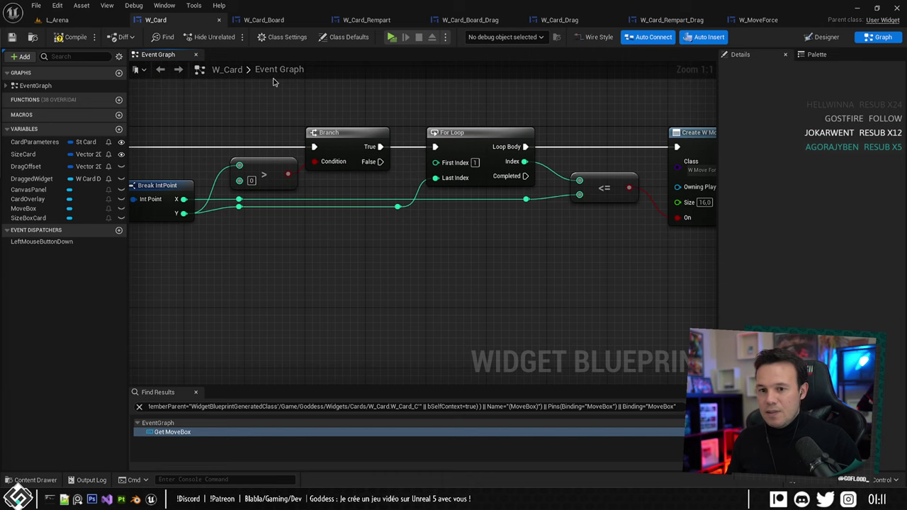
In the Designer, rename the horizontal box nested in MoveBox as MoveForceBox and make it a variable.
left_click(826, 37)
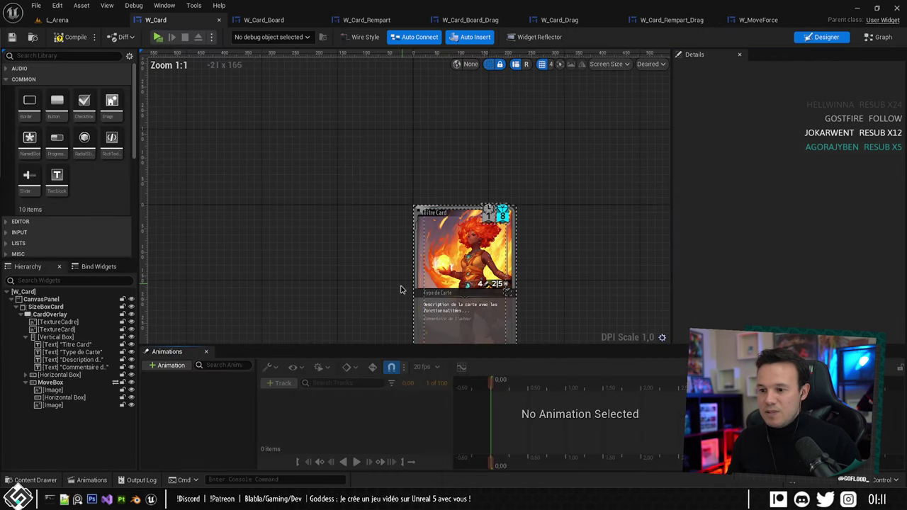
left_click(54, 383)
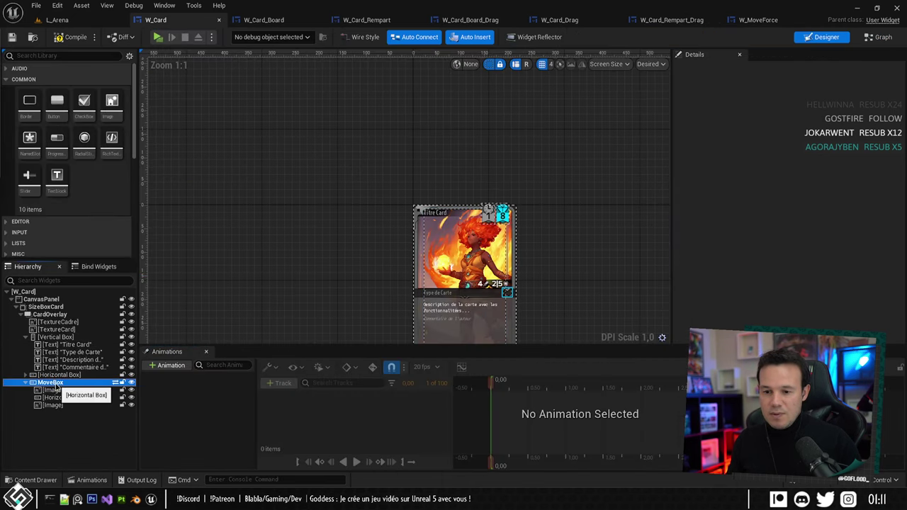
left_click(894, 37)
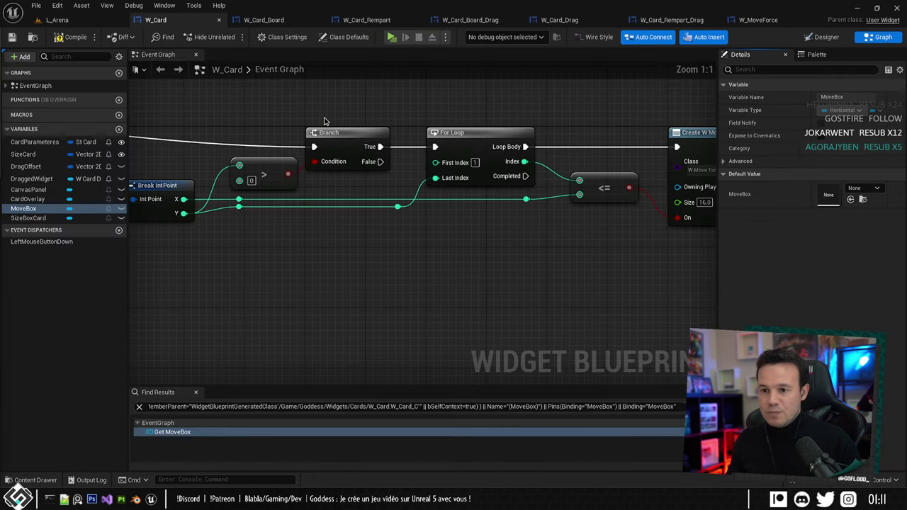
left_click(822, 36)
left_click(51, 383)
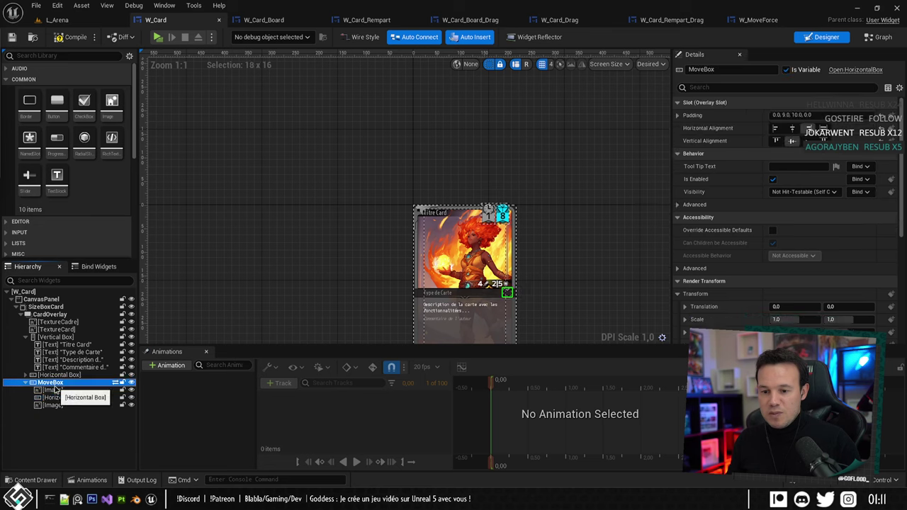
left_click(57, 397)
key("F2")
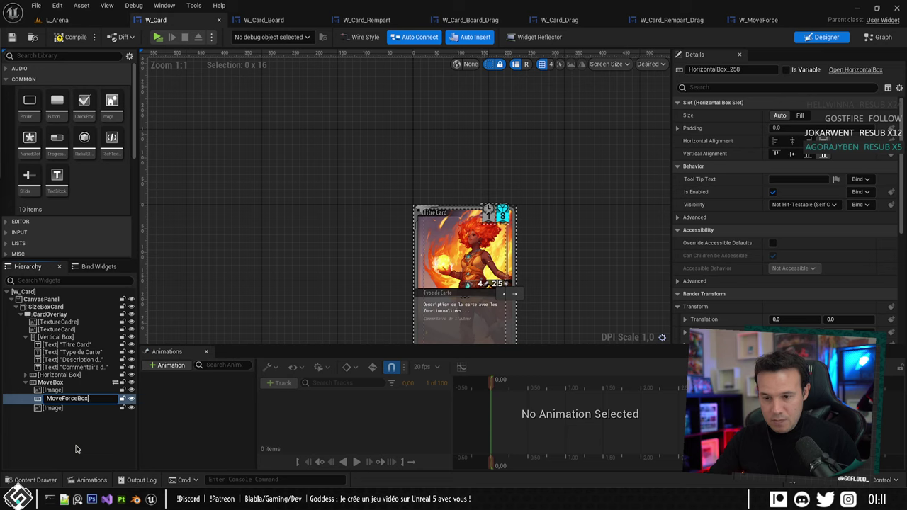
key("Return")
left_click(806, 69)
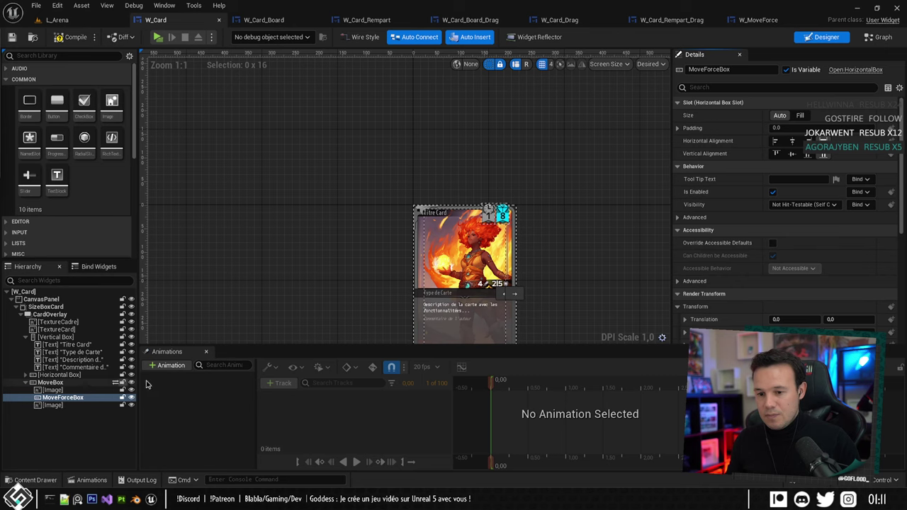
In the event graph, replace Move Box with a MoveForceBox getter as the target of Add Child to Horizontal Box.
left_click(875, 38)
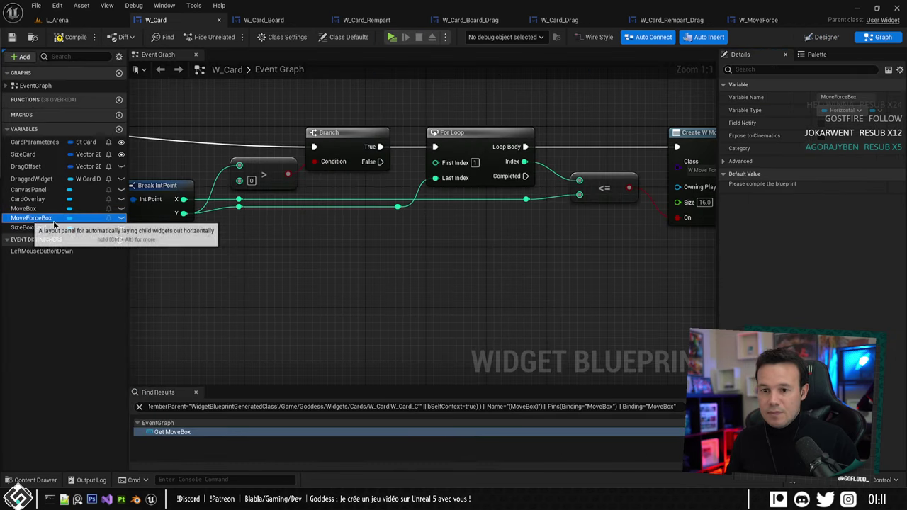
left_click_drag(31, 217, 496, 269)
left_click(471, 270)
right_click_drag(539, 239, 291, 274)
left_click_drag(219, 292, 586, 131)
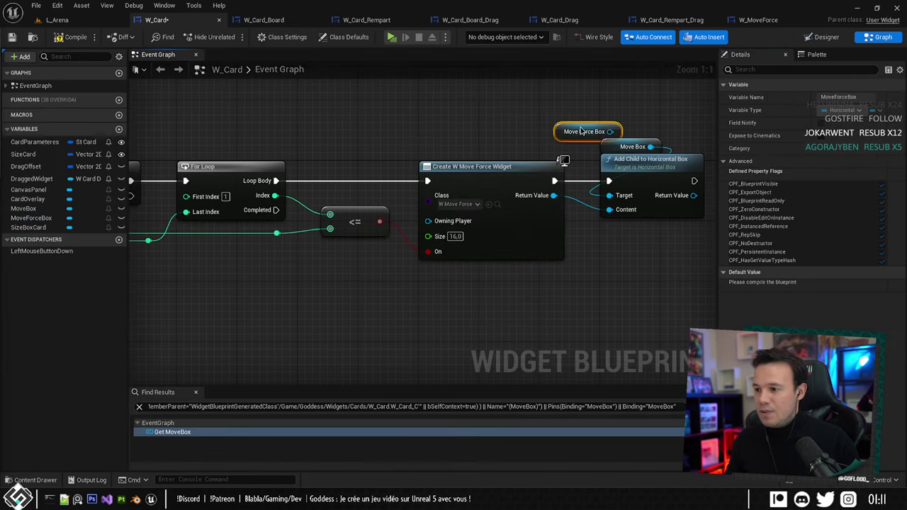
right_click_drag(585, 131, 434, 131)
left_click_drag(480, 146, 223, 271)
left_click_drag(432, 99, 469, 160)
right_click_drag(444, 240, 491, 248)
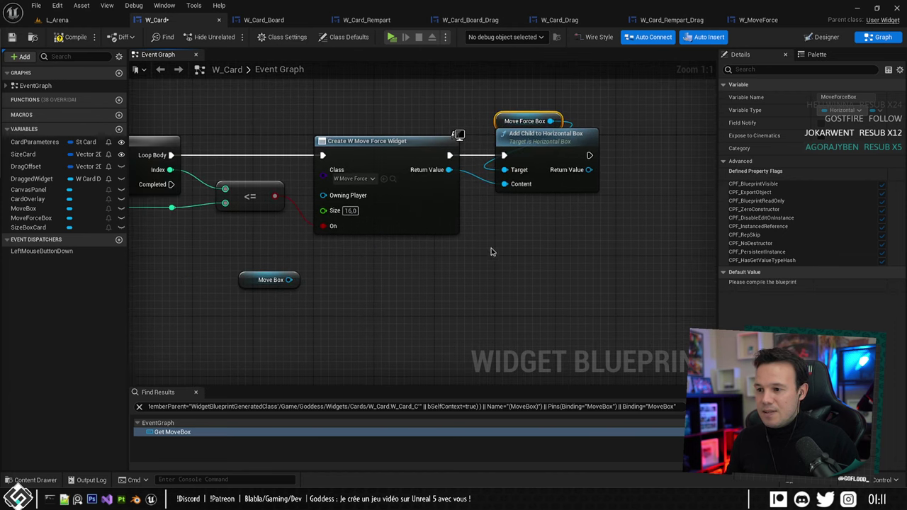
Review the MoveForceBox's details and the card layout in the Designer, and return to the event graph.
left_click(91, 22)
left_click(154, 20)
left_click(823, 38)
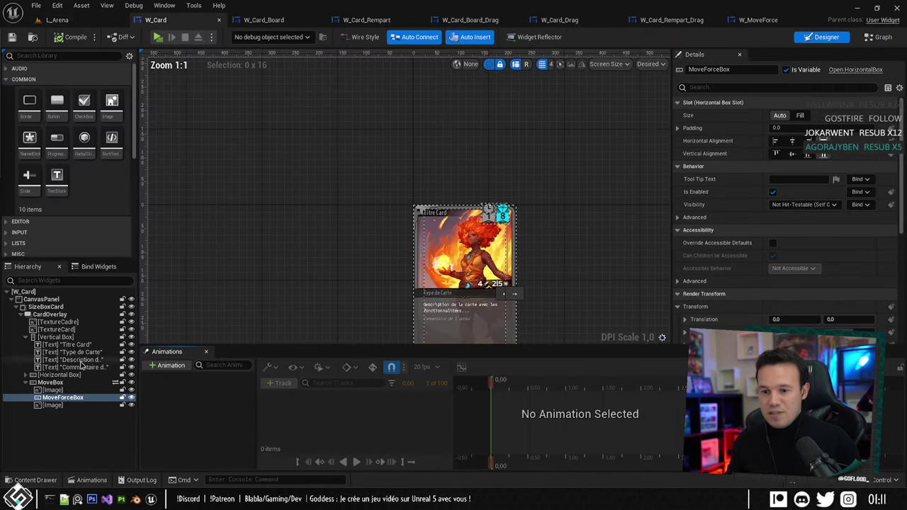
scroll(836, 229, "down", 6)
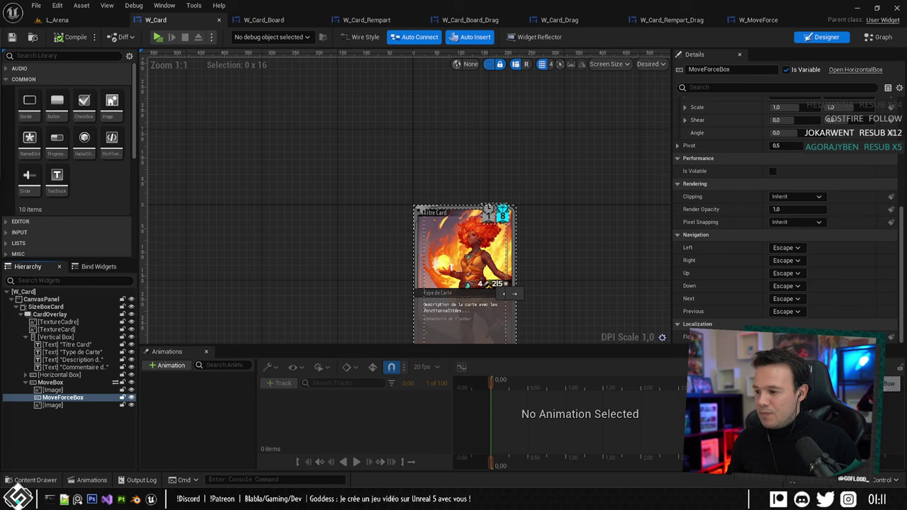
right_click_drag(550, 178, 568, 160)
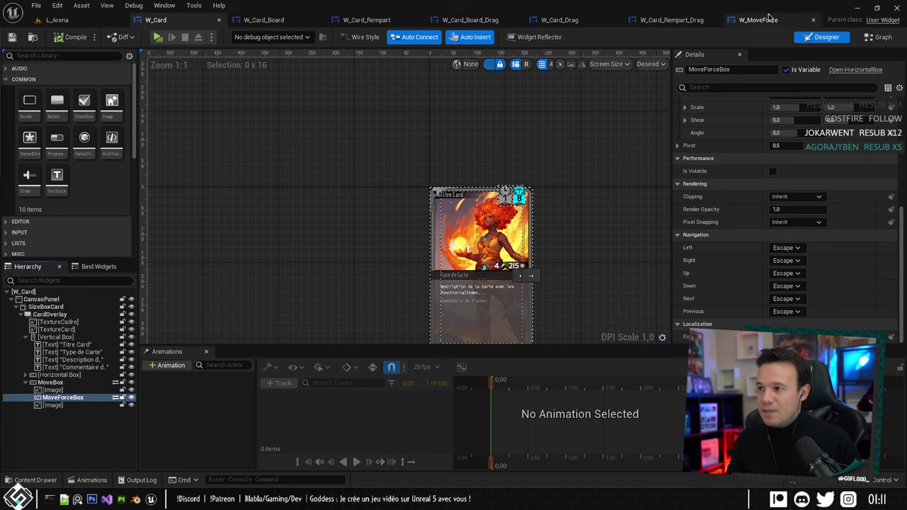
left_click(879, 36)
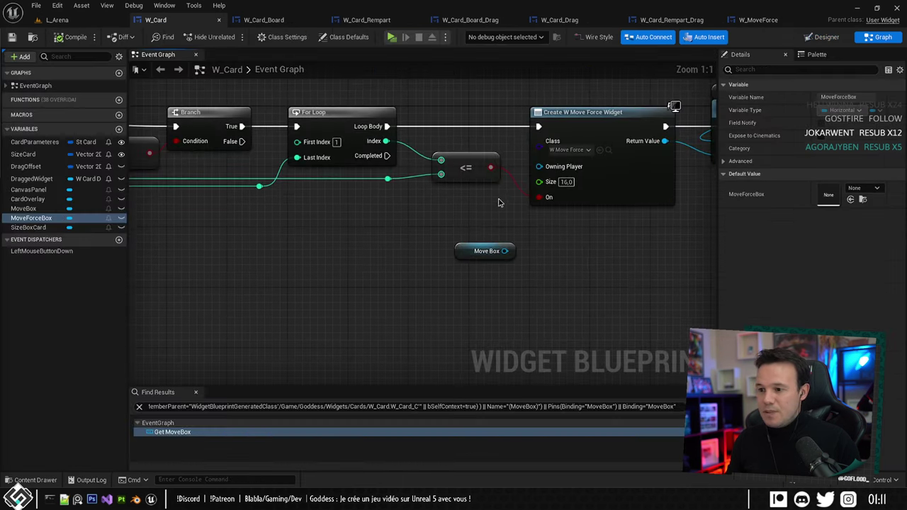
Add a Clear Children node from the detached Move Box getter and place the getter directly above it.
left_click_drag(508, 251, 530, 261)
type("remove")
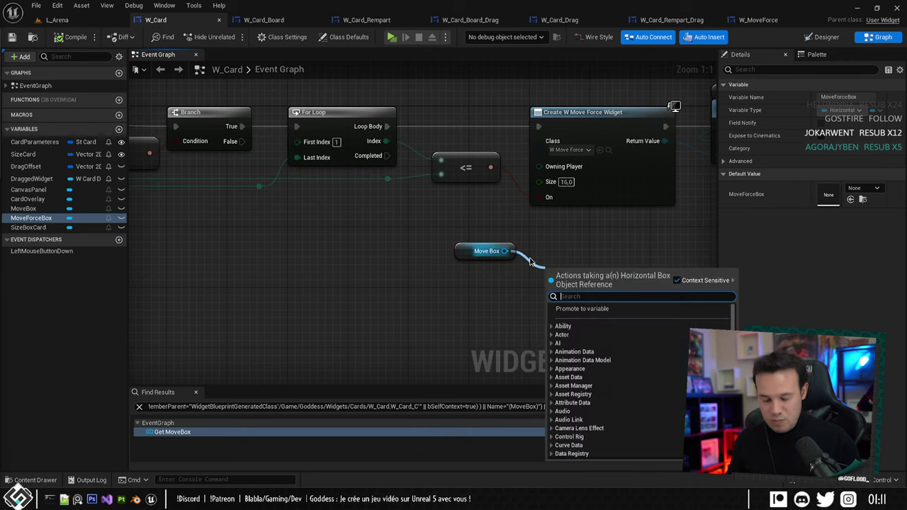
type("clear")
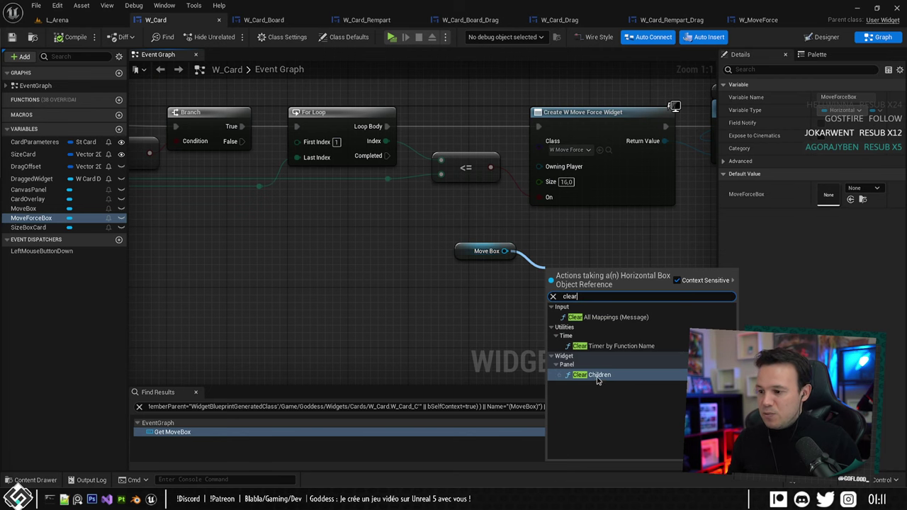
left_click(597, 376)
left_click_drag(467, 253, 555, 261)
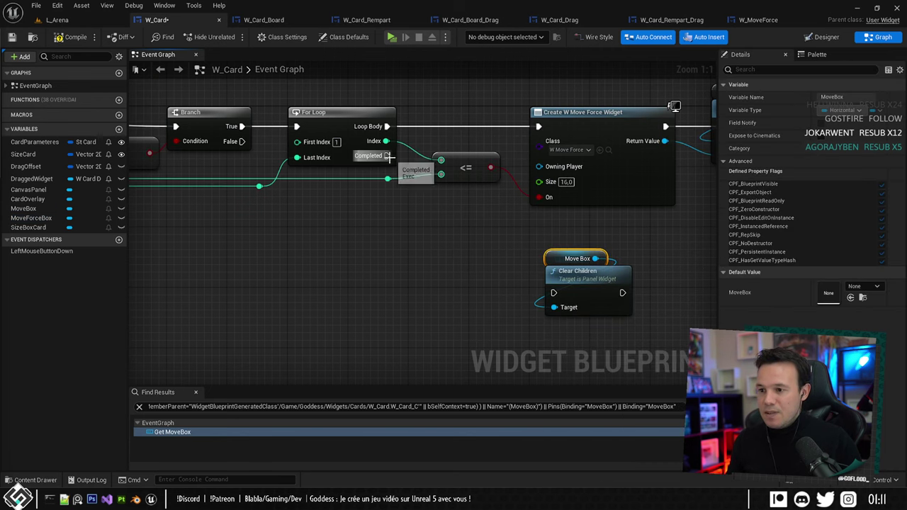
Feed Clear Children from the Branch's False output instead of the For Loop's Completed output, and place it with Move Box beneath the loop.
left_click_drag(387, 156, 557, 292)
left_click_drag(524, 230, 578, 277)
left_click_drag(577, 277, 564, 243)
right_click_drag(369, 215, 578, 238)
left_click_drag(451, 166, 594, 275)
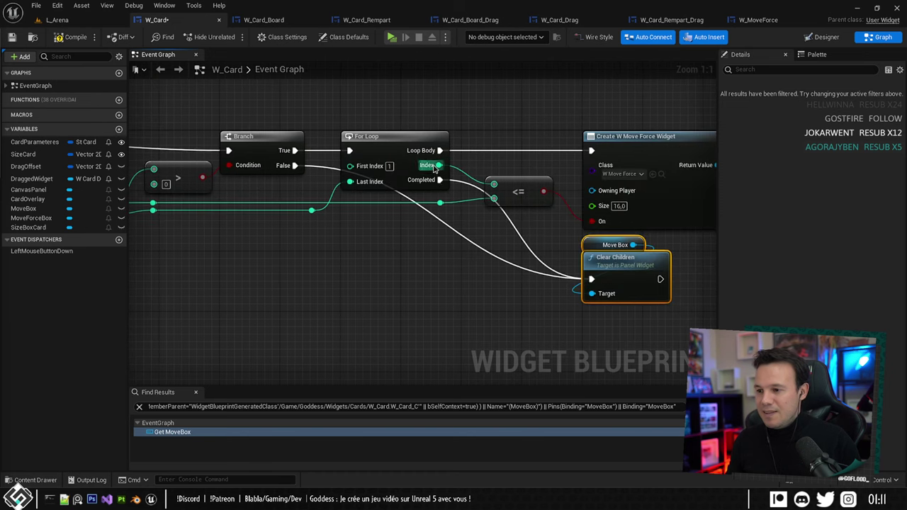
left_click(439, 180, "alt")
left_click_drag(565, 237, 613, 274)
left_click_drag(614, 273, 432, 274)
right_click_drag(428, 263, 478, 279)
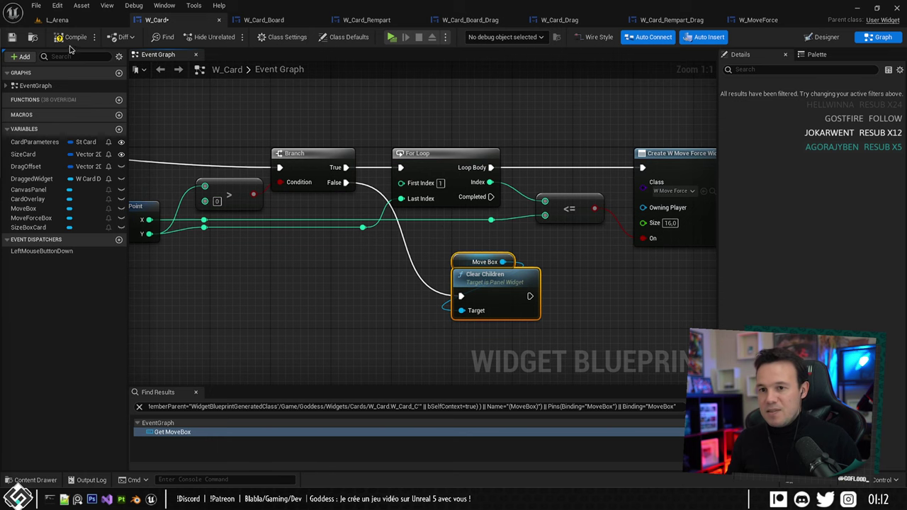
right_click_drag(368, 121, 417, 107)
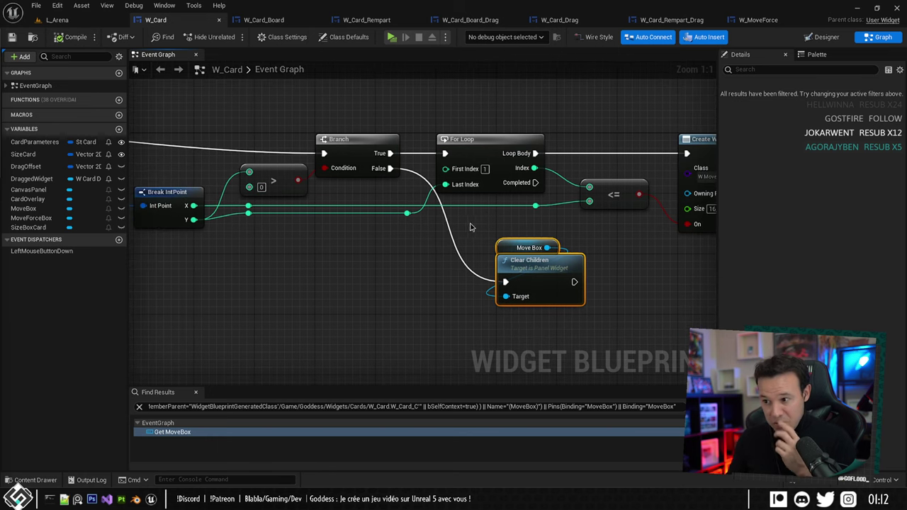
Examine how the W_MoveForce event graph uses Size and On, compile it, and return to W_Card.
scroll(454, 297, "down", 5)
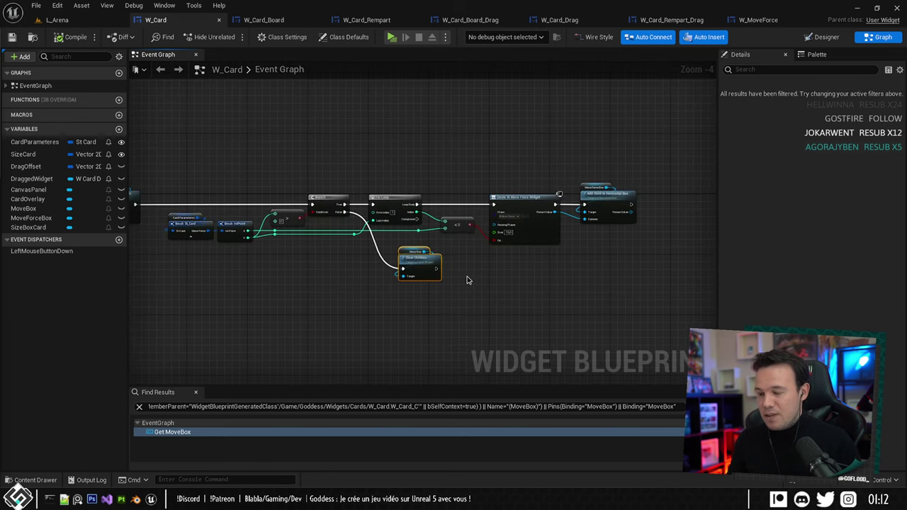
scroll(480, 248, "up", 4)
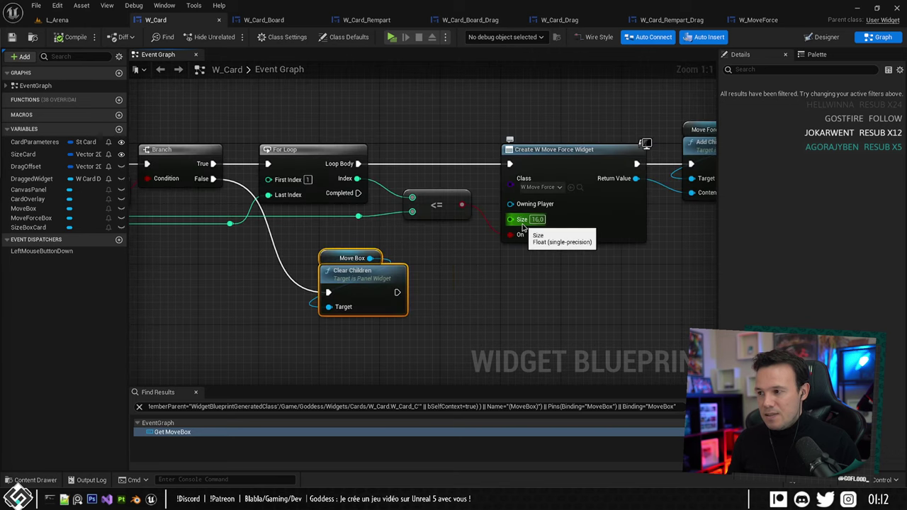
left_click(756, 17)
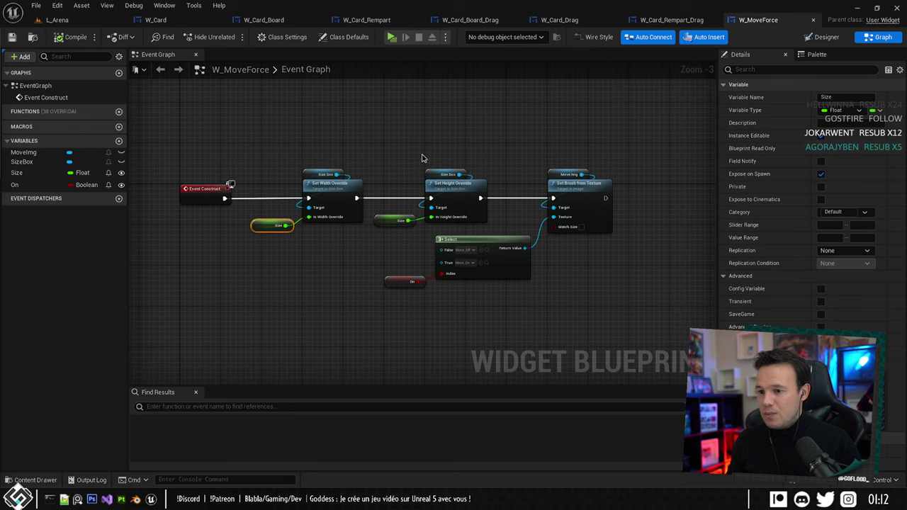
left_click(71, 36)
right_click_drag(300, 122, 329, 134)
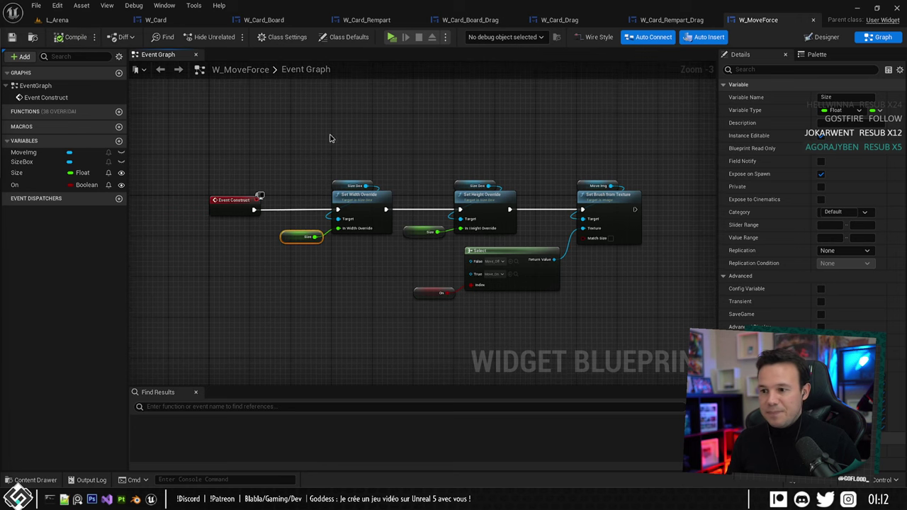
right_click_drag(486, 149, 455, 145)
right_click_drag(268, 148, 253, 160)
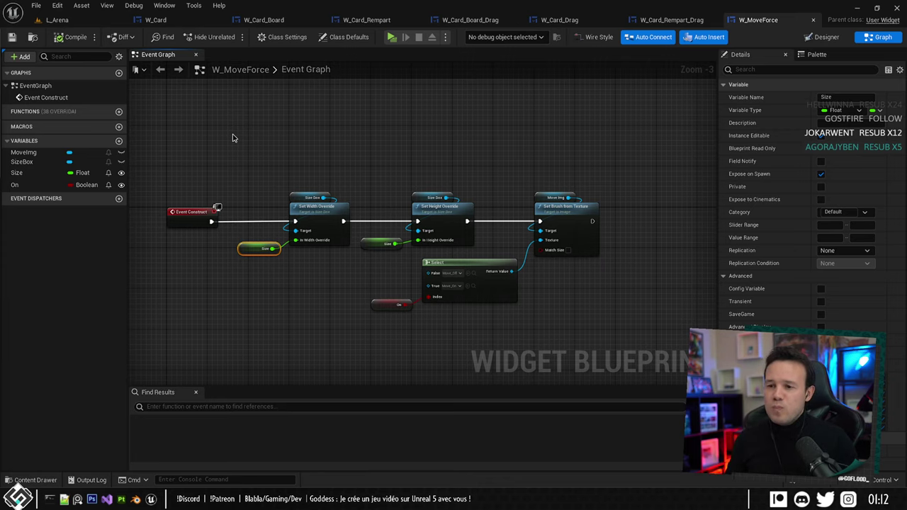
left_click(155, 19)
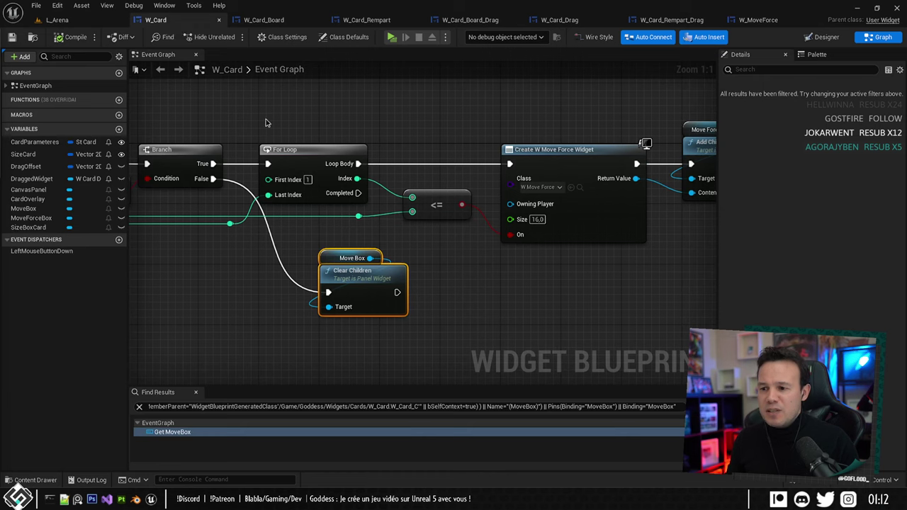
Examine the W_Card layout in the Designer, including the stats area where the move icons belong, and return to the event graph.
left_click(822, 37)
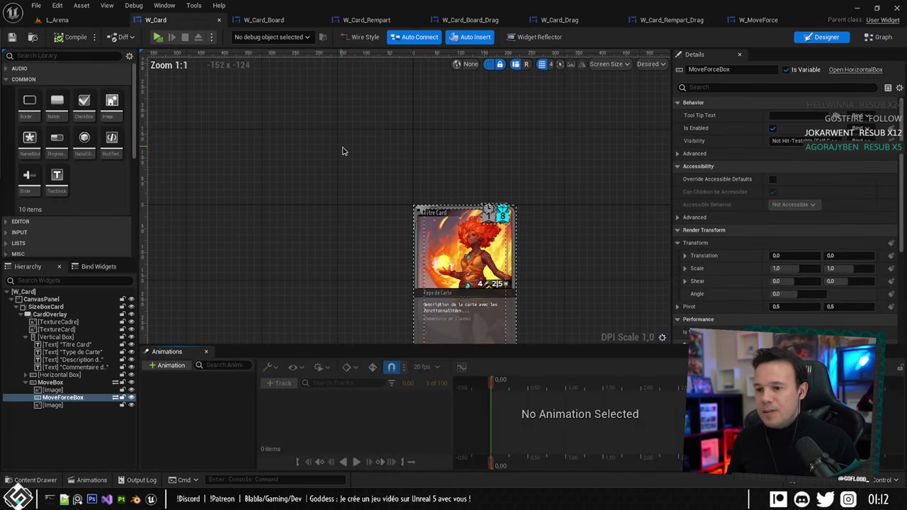
scroll(422, 165, "up", 13)
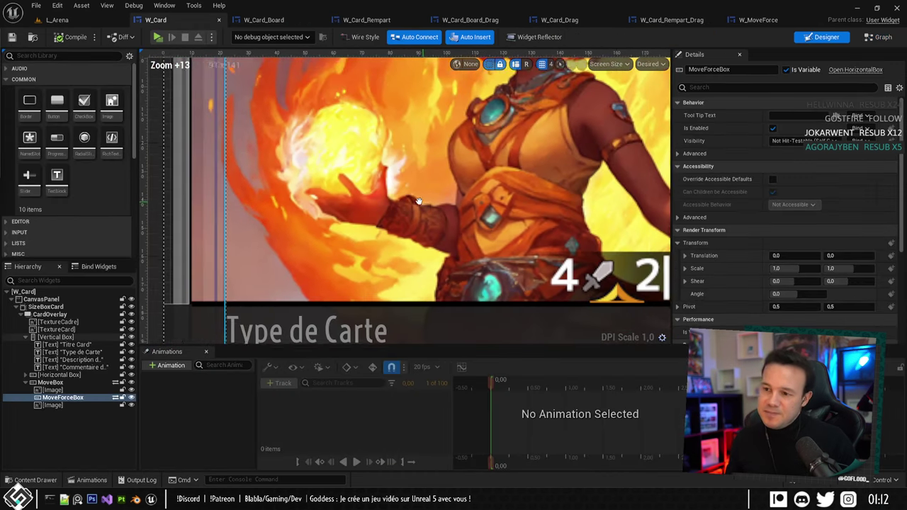
scroll(340, 212, "down", 3)
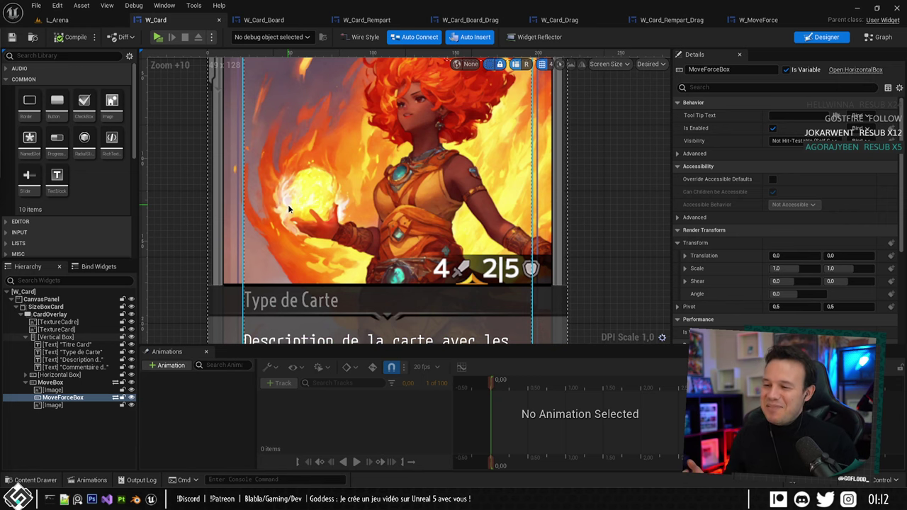
scroll(363, 204, "down", 5)
scroll(363, 204, "down", 4)
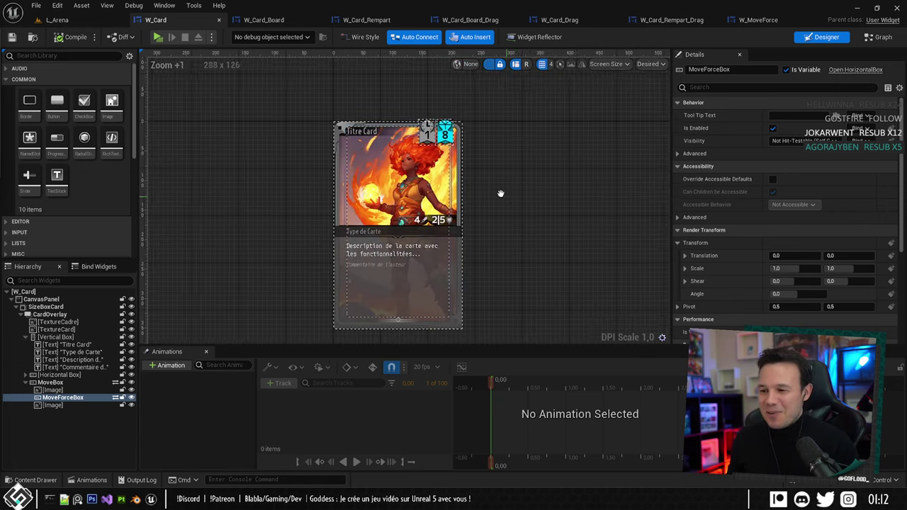
scroll(366, 140, "up", 8)
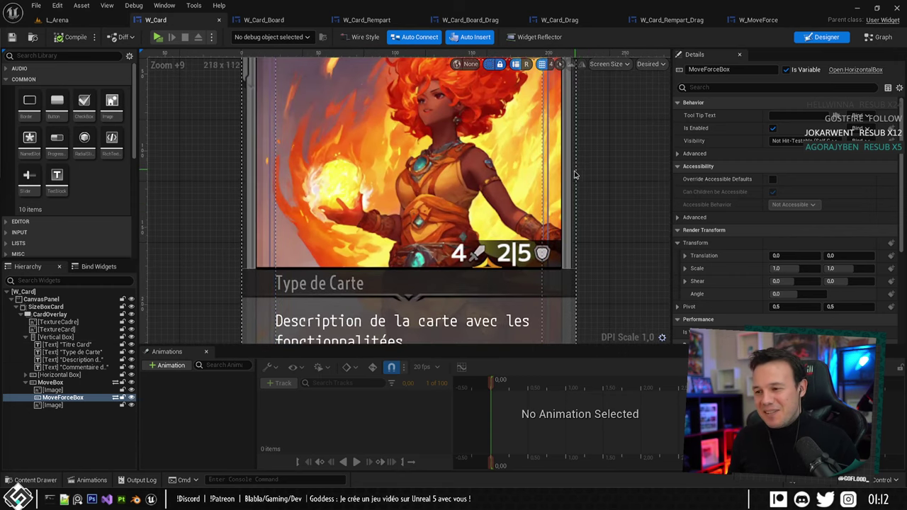
scroll(362, 187, "down", 5)
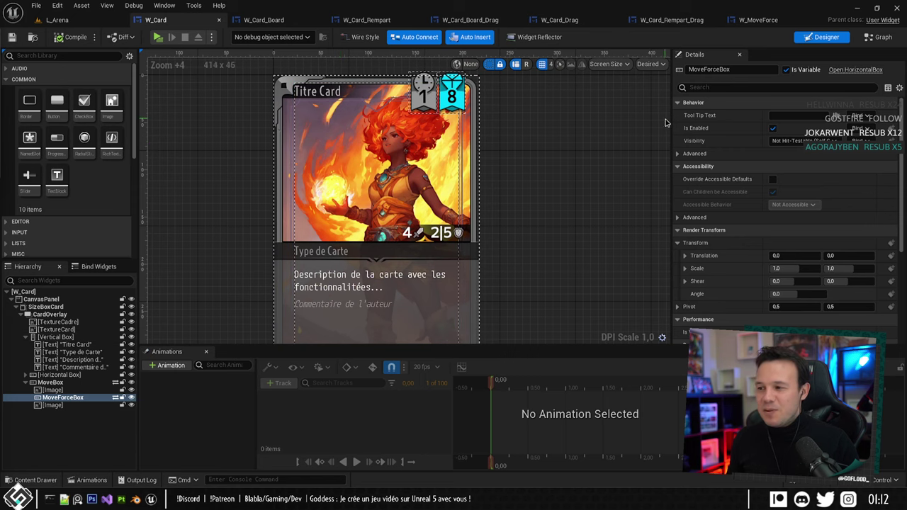
right_click_drag(666, 121, 673, 125)
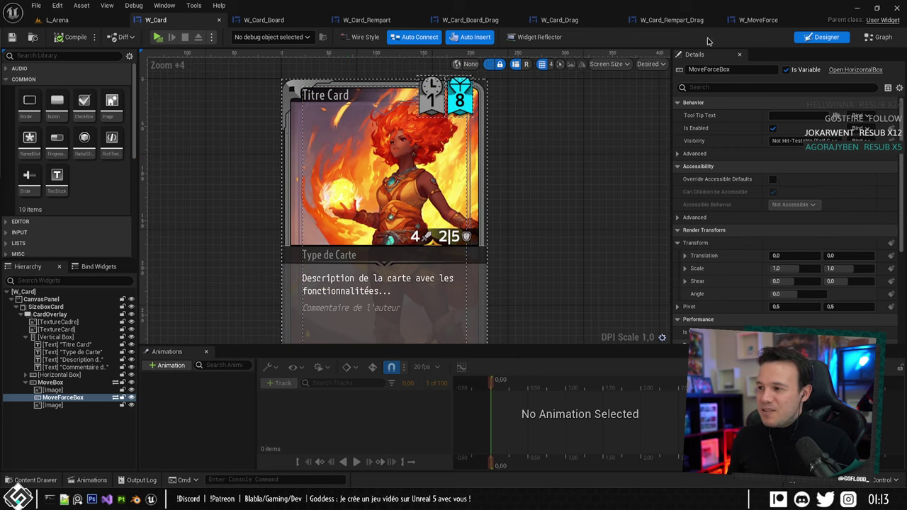
left_click(881, 37)
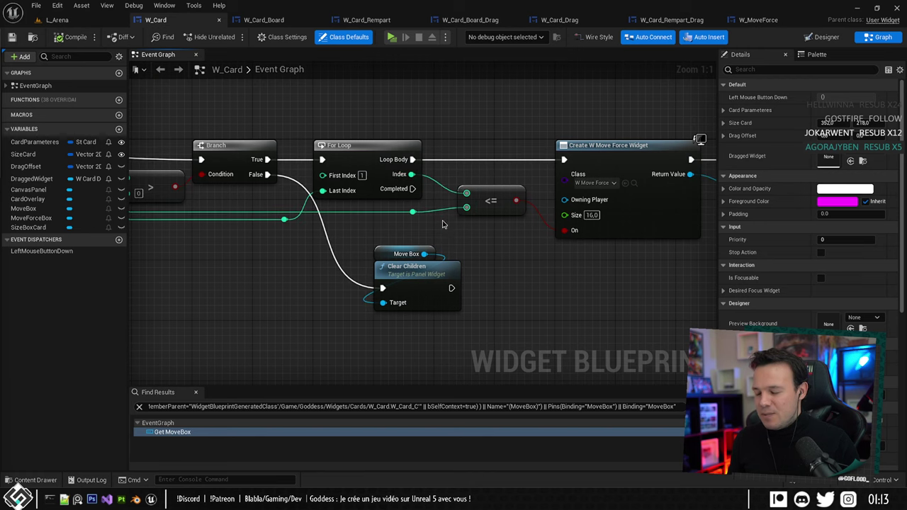
Inspect W_MoveForce's Designer layout and the Move_On texture's details in the Elements folder, and return to the W_Card graph.
left_click(778, 17)
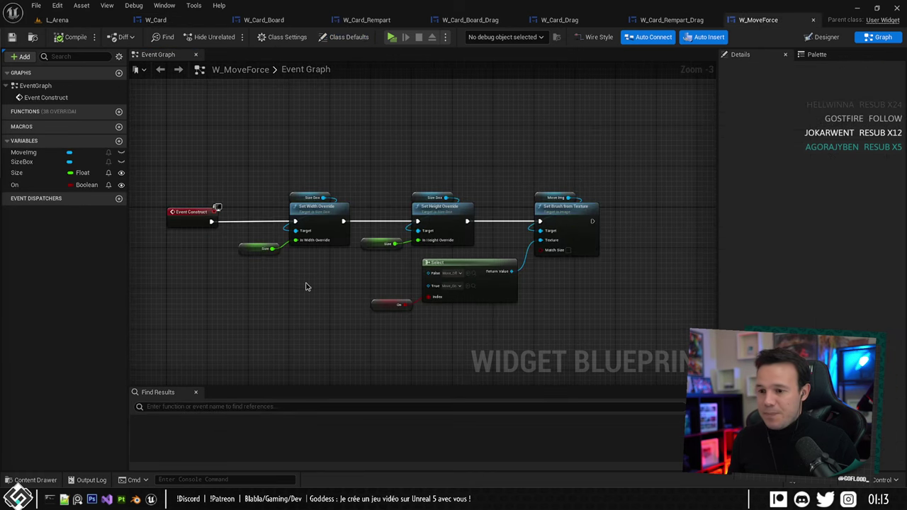
left_click(822, 37)
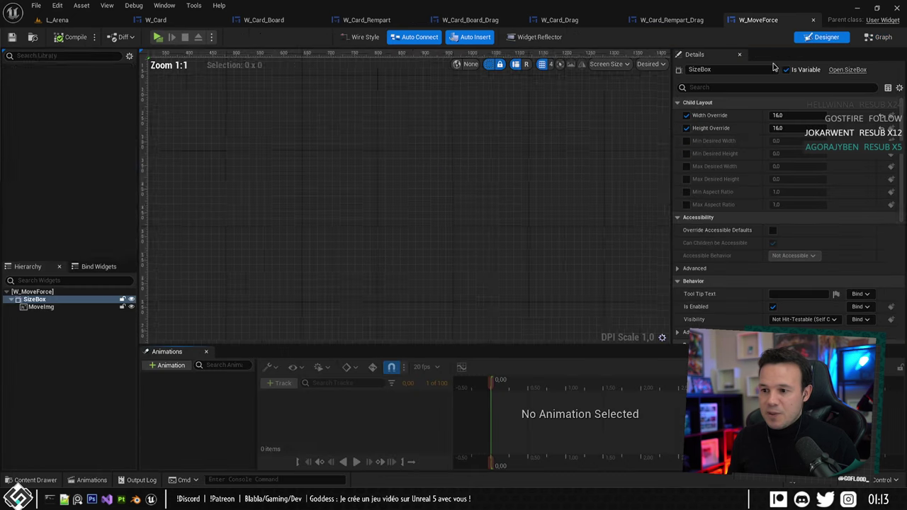
scroll(394, 223, "up", 13)
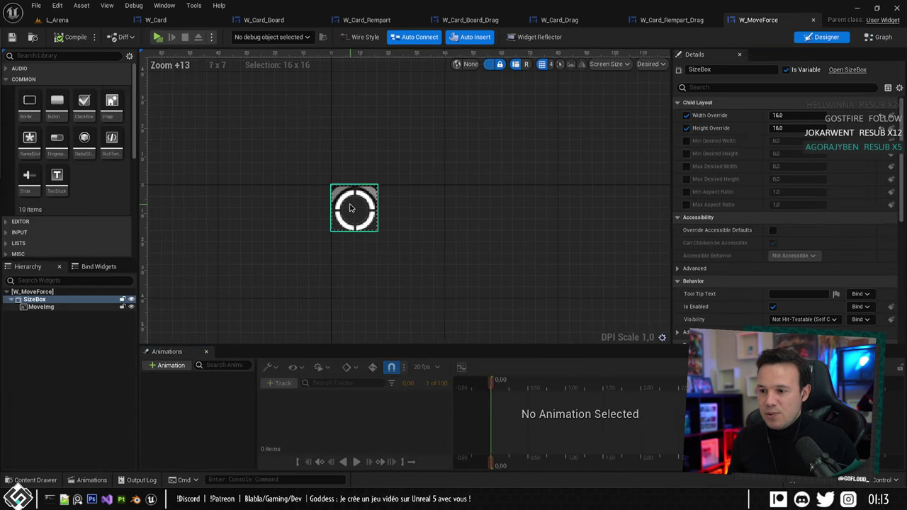
left_click(56, 20)
scroll(196, 422, "down", 1)
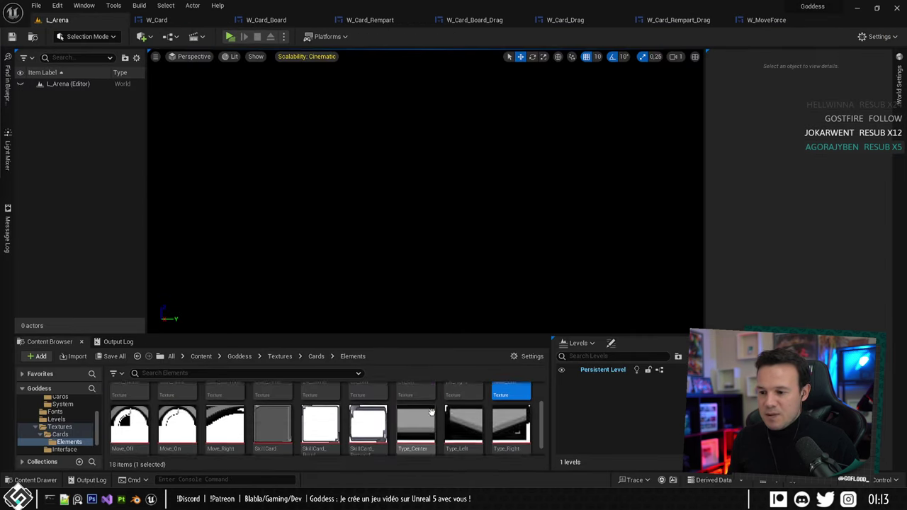
mouse_move(176, 418)
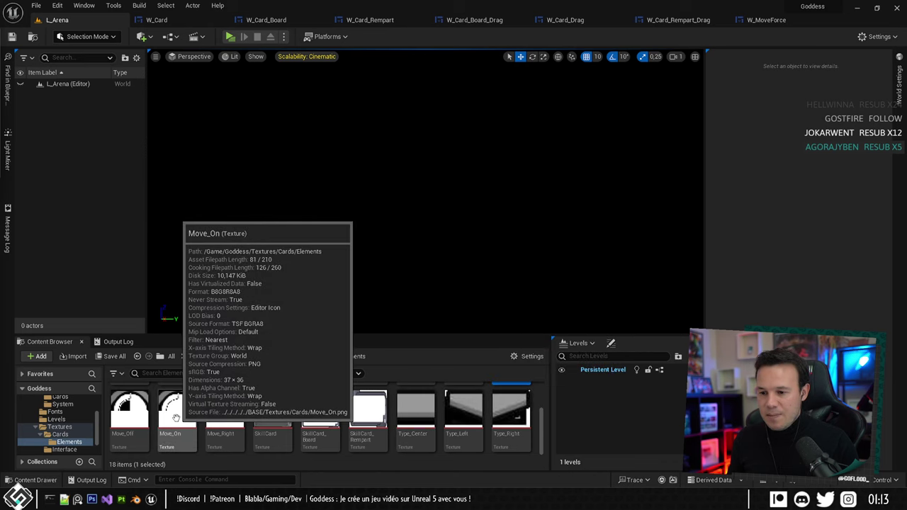
left_click(767, 20)
left_click(159, 20)
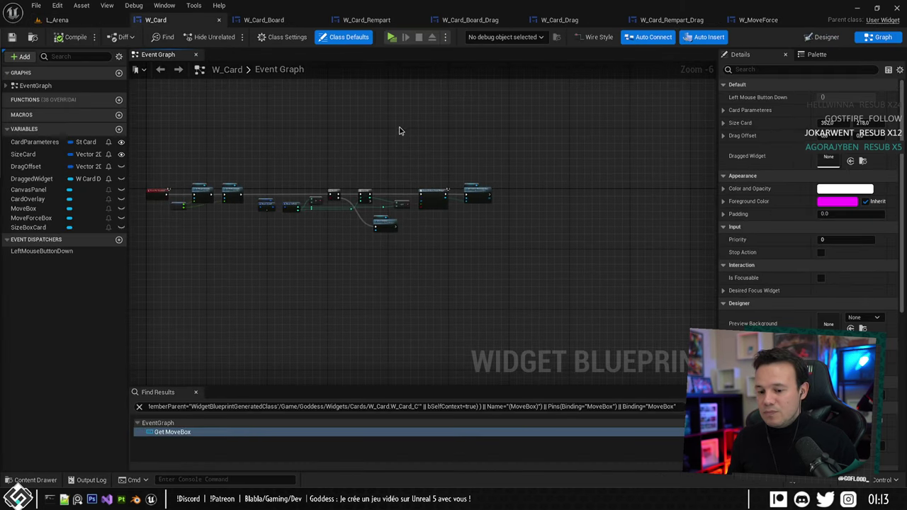
Test the card icons in the game preview by betting one Carte Mythique and placing a hand card on the board, and end the preview.
key("alt+Tab")
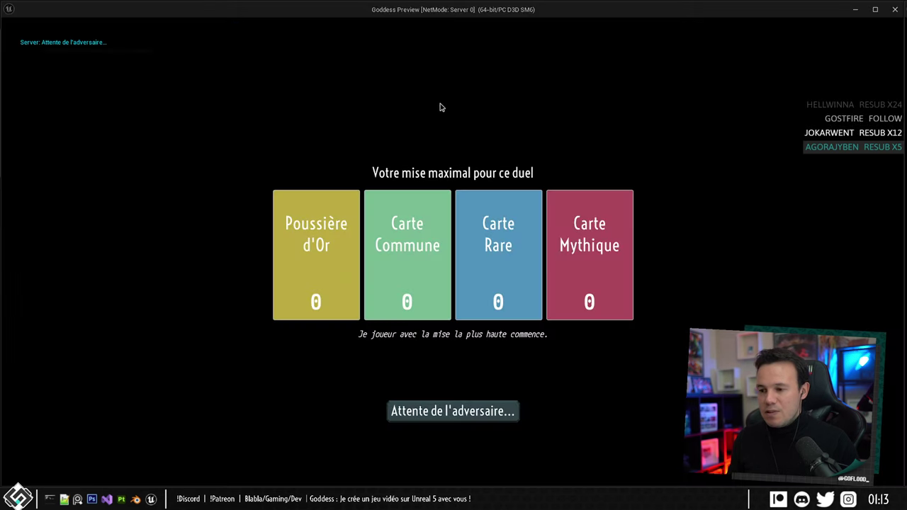
left_click(622, 257)
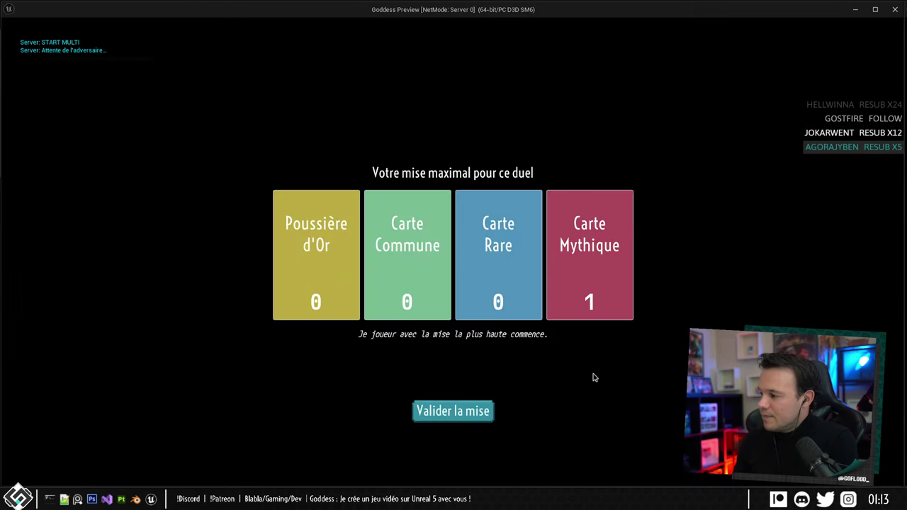
left_click(446, 412)
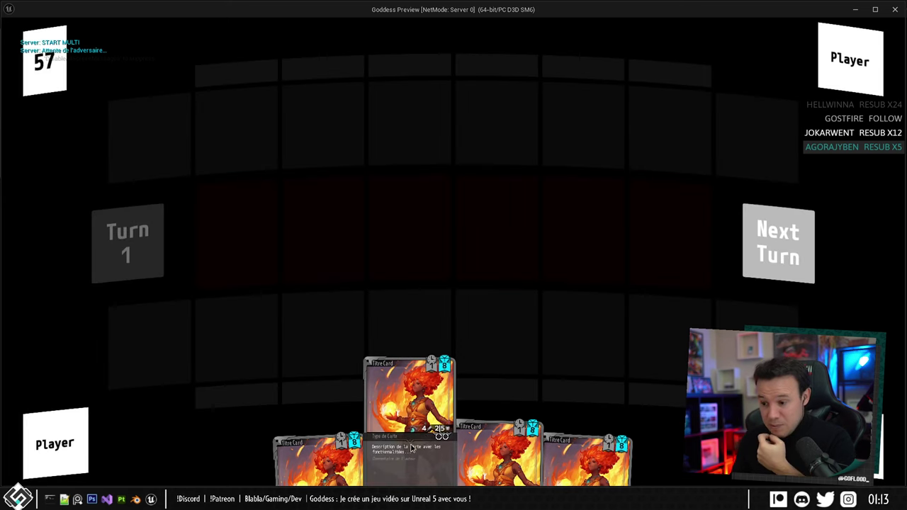
left_click_drag(411, 448, 410, 331)
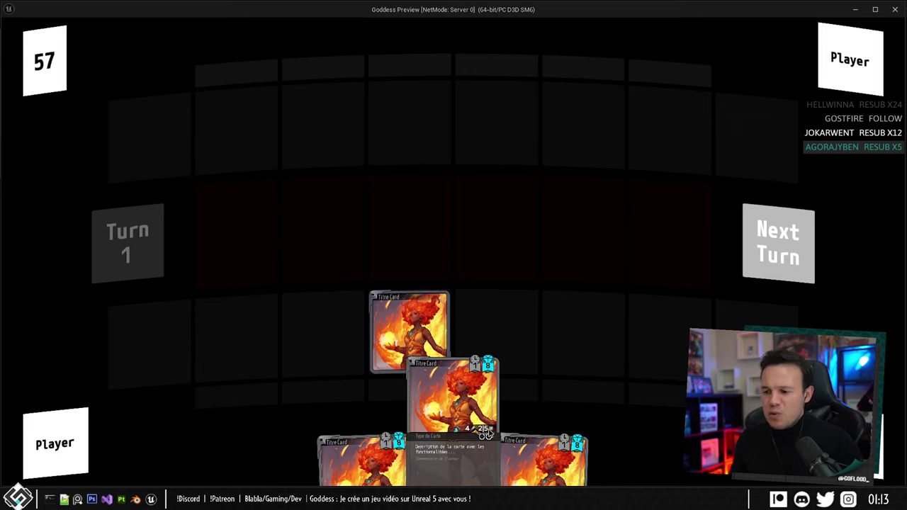
key("Escape")
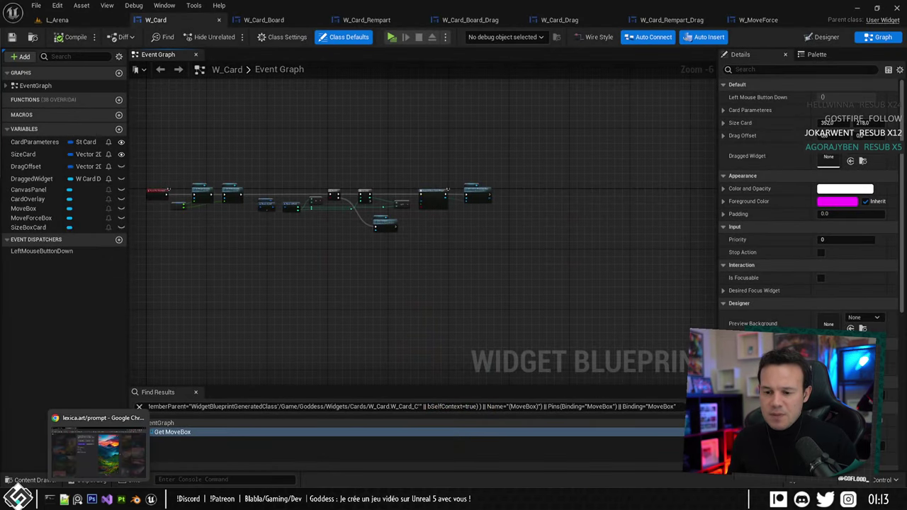
Switch to Move.psd in Photoshop and stretch the Calque 2 backdrop symmetrically to about 88 px wide so it covers the full canvas.
left_click(91, 499)
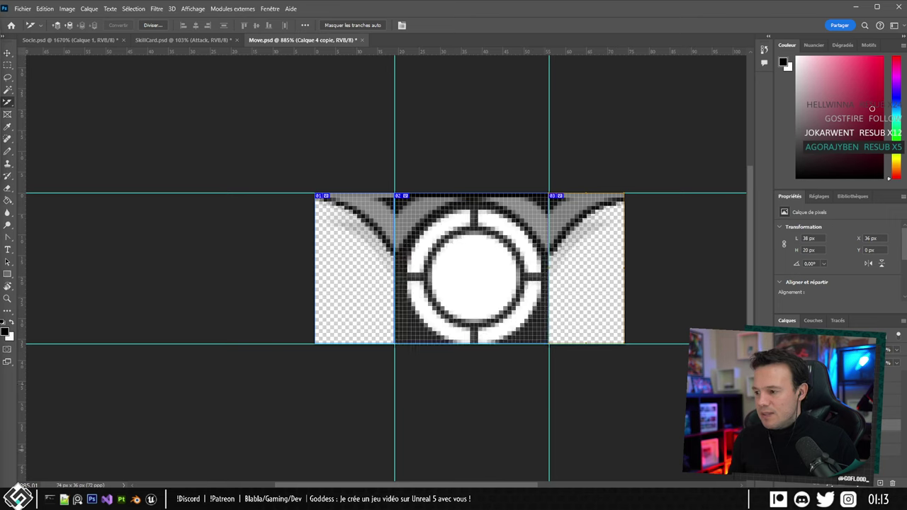
left_click(814, 468)
left_click(815, 449)
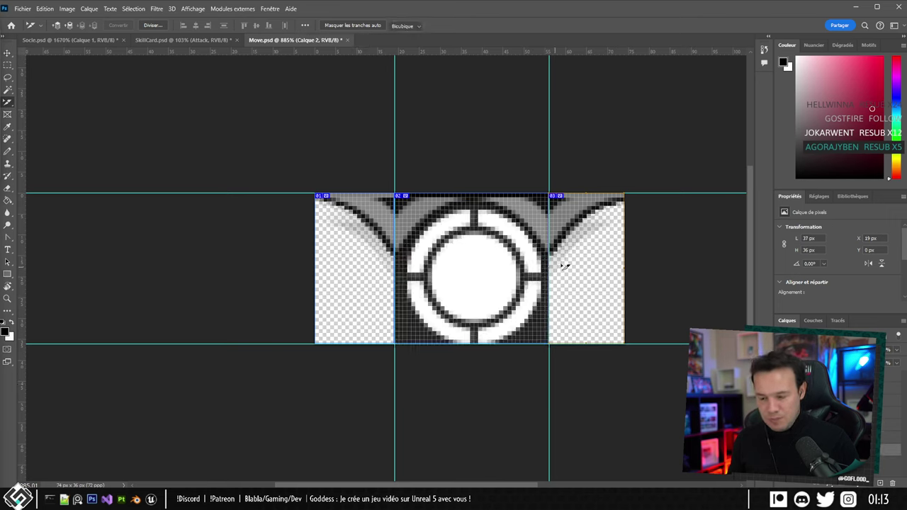
key("ctrl+t")
left_click_drag(551, 278, 657, 270, "alt")
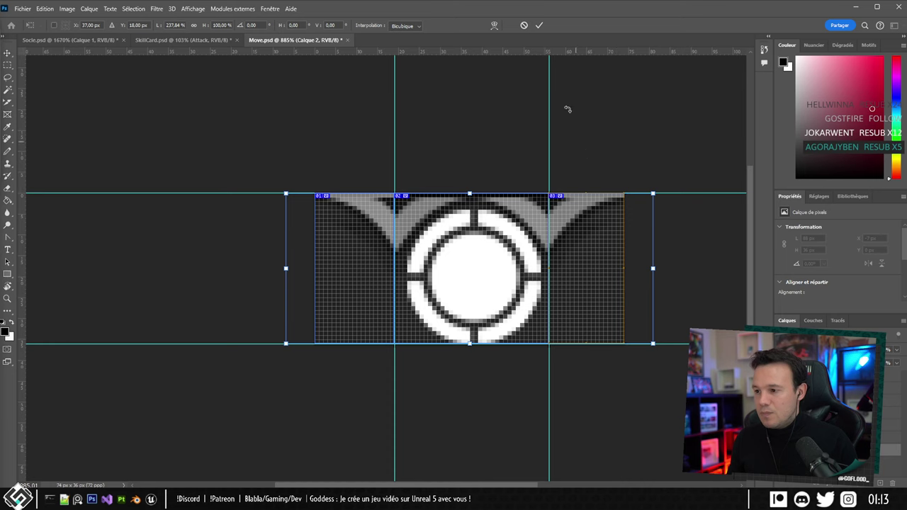
left_click(539, 25)
scroll(588, 347, "down", 2, "alt")
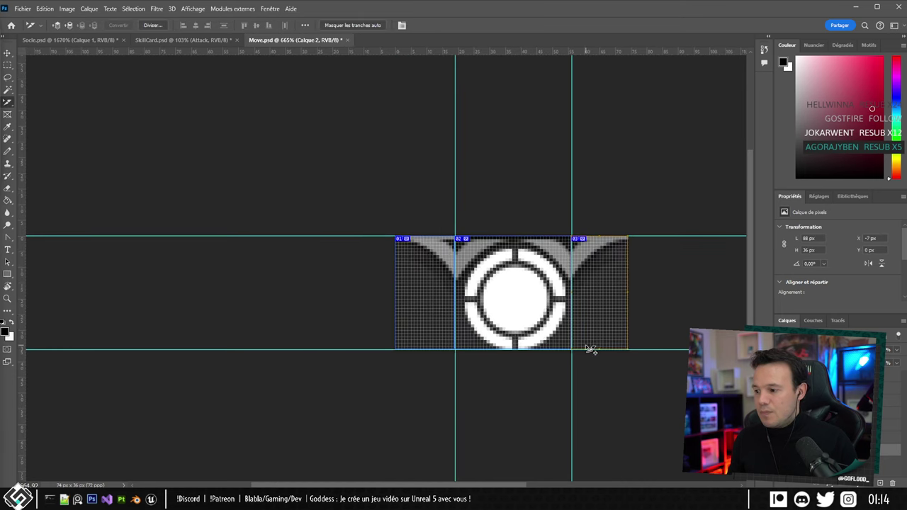
left_click_drag(654, 326, 524, 318)
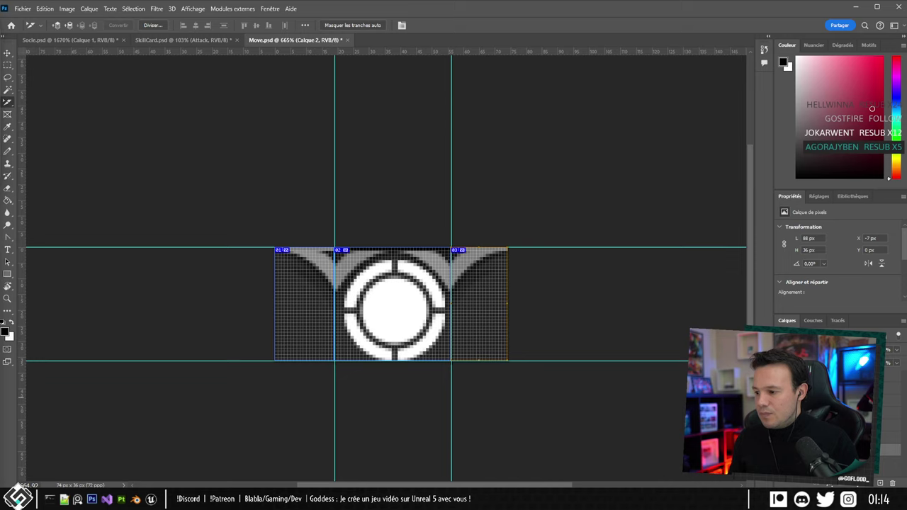
Show the hollow ring icon instead of the filled one and select the Move_Off layer.
left_click(784, 389)
left_click(784, 401)
left_click(836, 402)
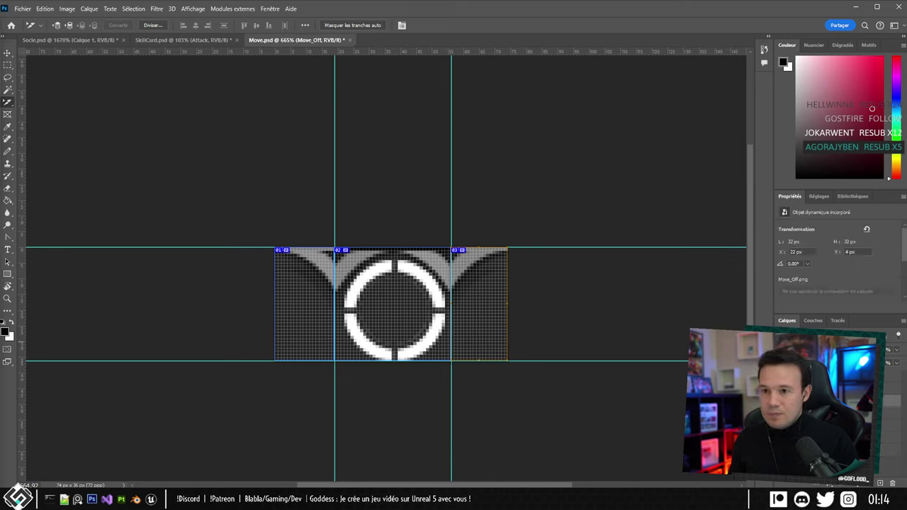
Give the Move_Off layer a Normal colour overlay in light grey a6a6a6 at 100% opacity.
double_click(836, 402)
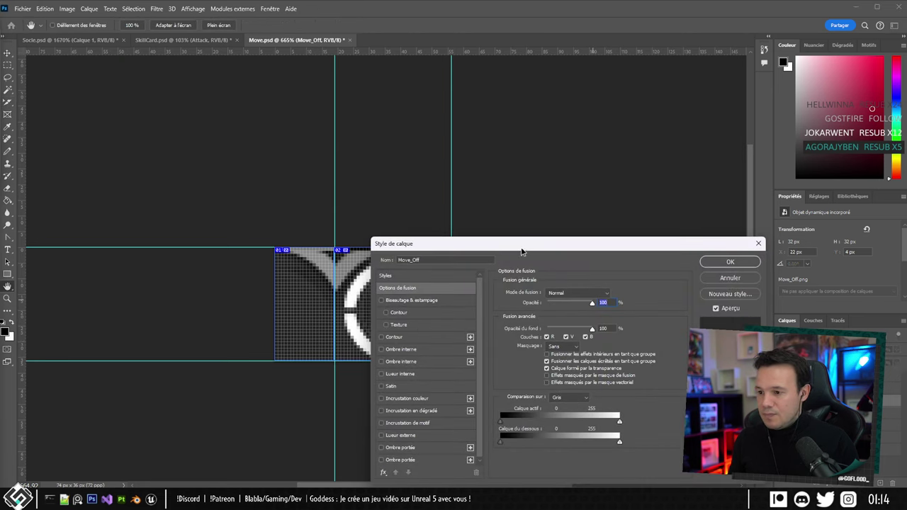
left_click_drag(521, 248, 639, 184)
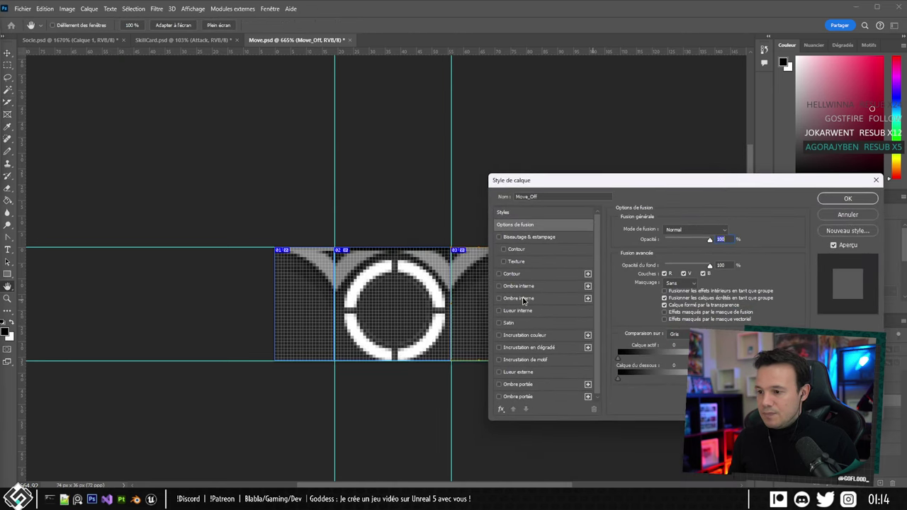
left_click(529, 335)
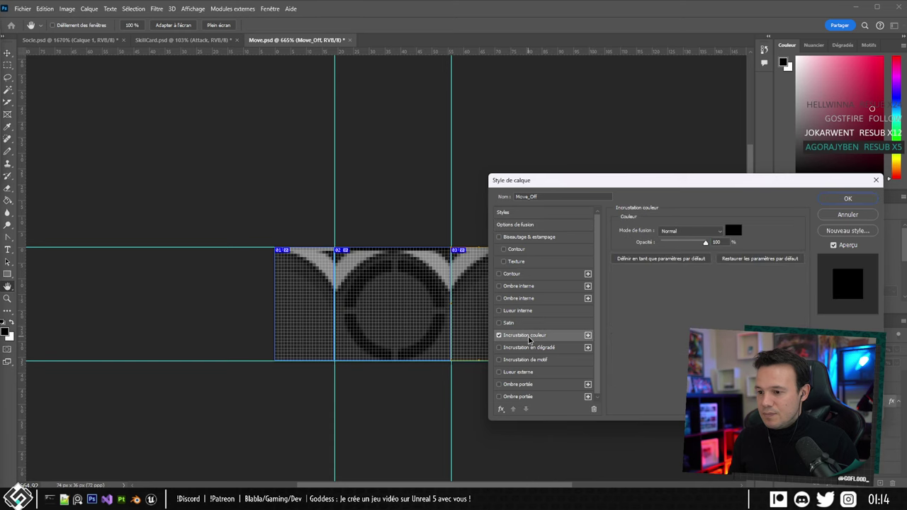
left_click(733, 230)
left_click(350, 262)
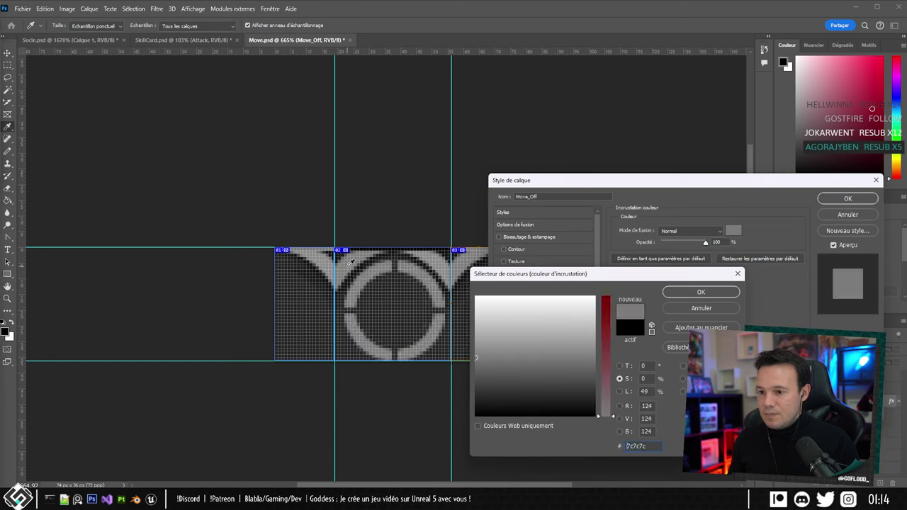
left_click_drag(475, 357, 474, 340)
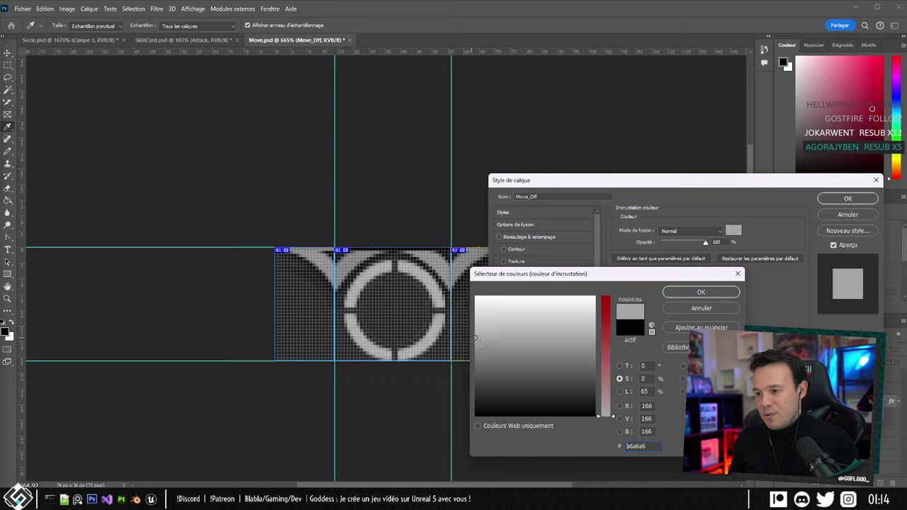
left_click(693, 298)
left_click(848, 198)
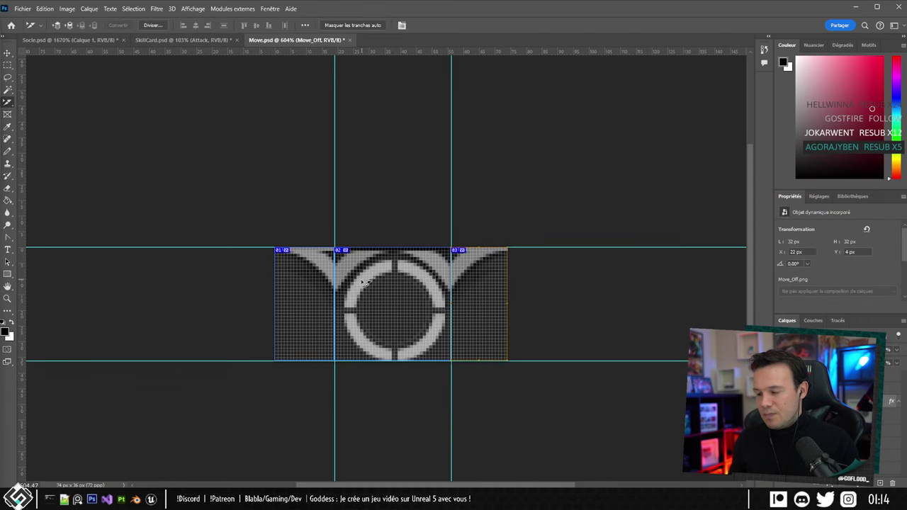
Export the artwork for the web as a transparent PNG-24, choosing the existing Move_Off.png in the Cards folder as the target.
scroll(363, 282, "down", 1, "alt")
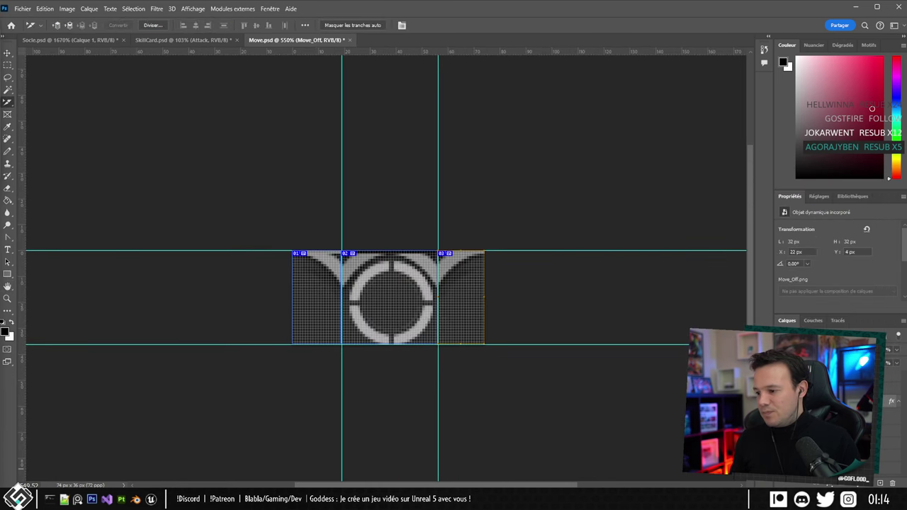
key("ctrl+alt+shift+s")
left_click(583, 439)
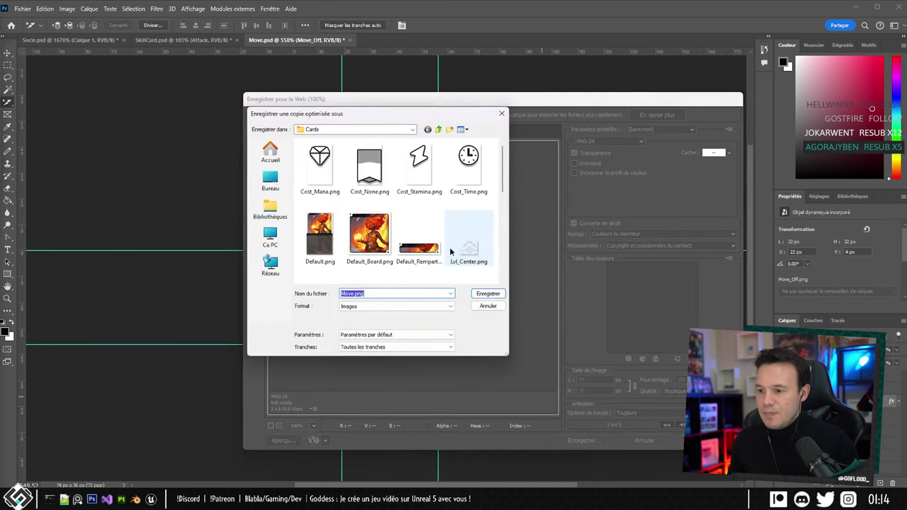
left_click_drag(502, 178, 507, 241)
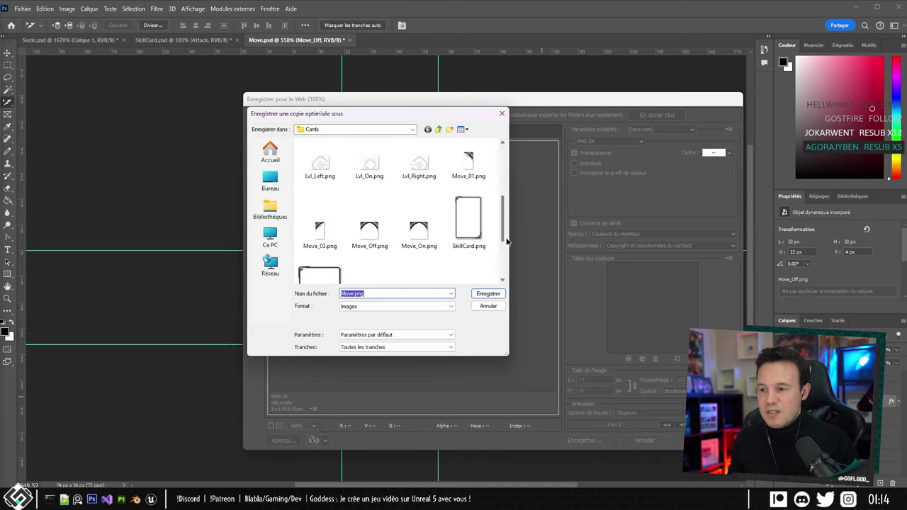
left_click(377, 232)
double_click(368, 233)
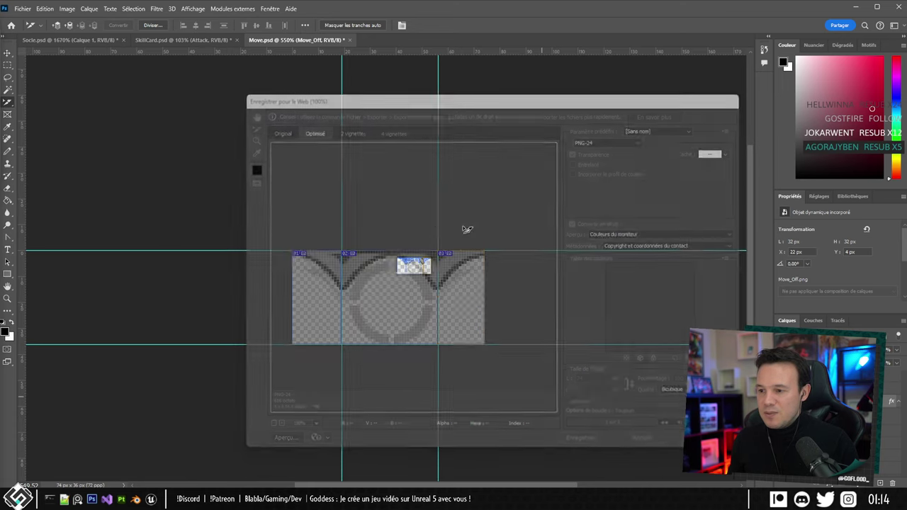
Copy the Move_Off layer style onto the Move_On layer and show the filled Move_On icon.
right_click(895, 401)
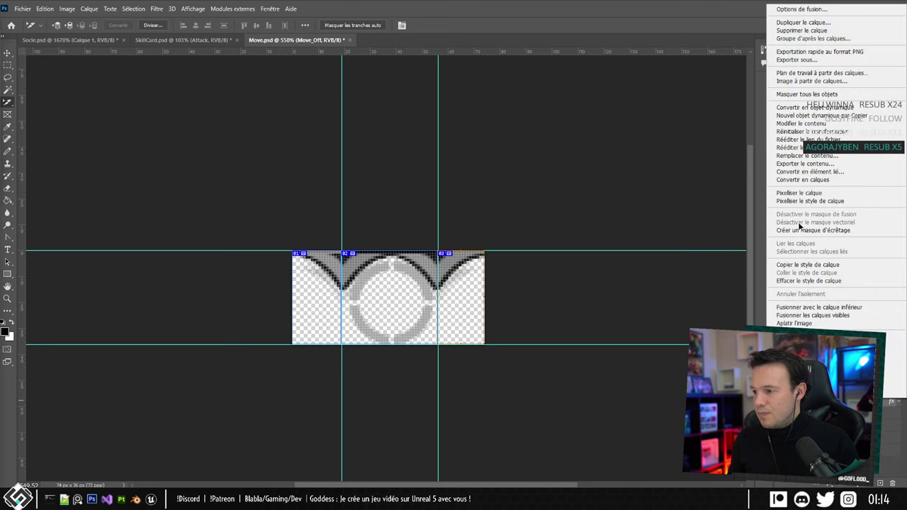
left_click(807, 264)
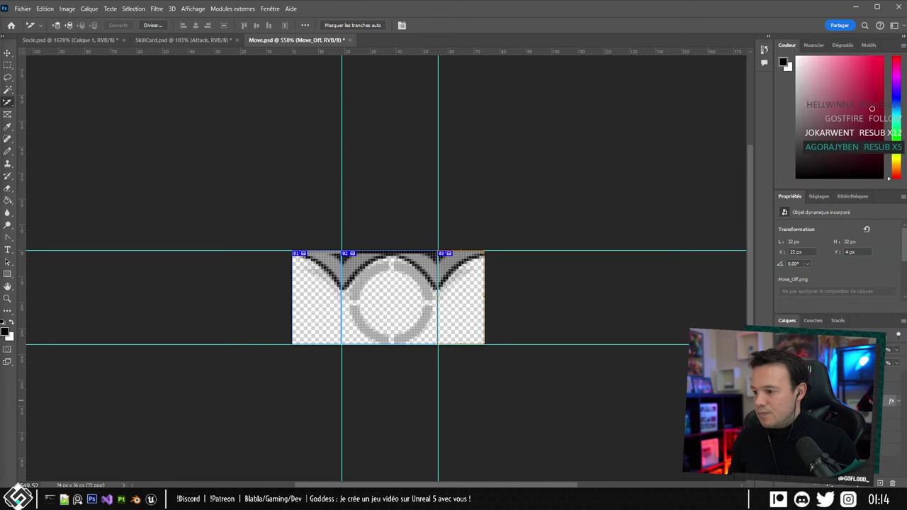
key("Escape")
right_click(850, 389)
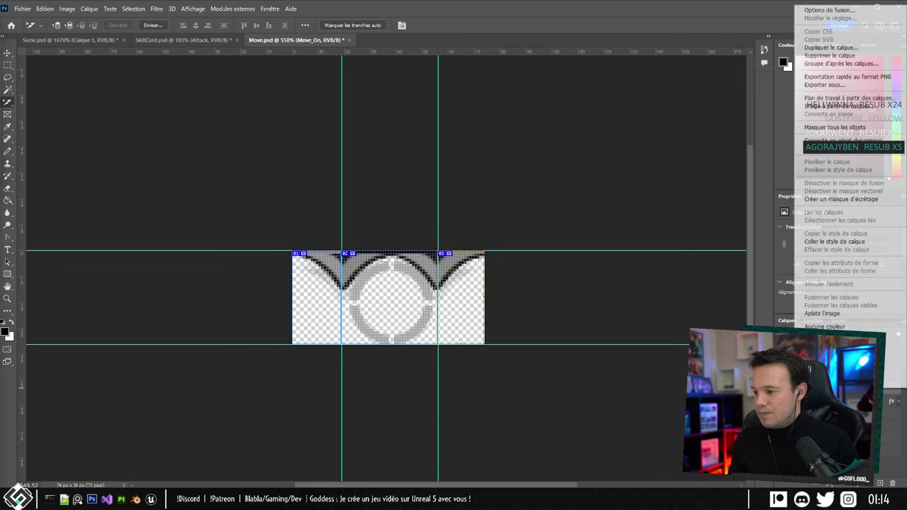
left_click(828, 242)
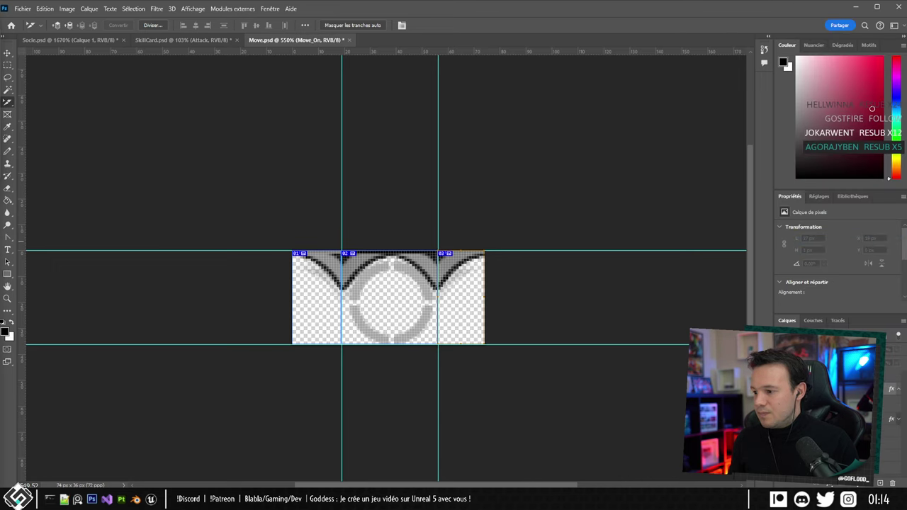
left_click(897, 389)
left_click(780, 389)
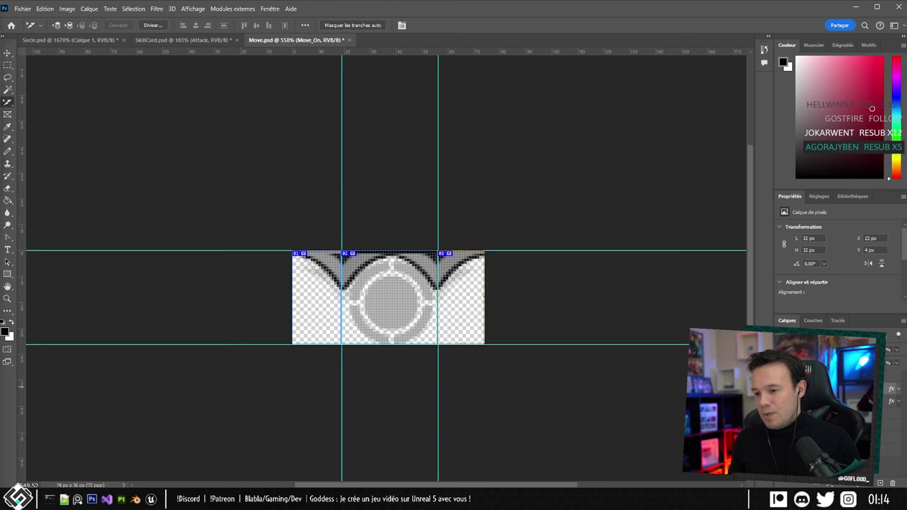
Activate the Elliptical Marquee tool for selecting part of the Move_On icon.
scroll(402, 299, "up", 3, "alt")
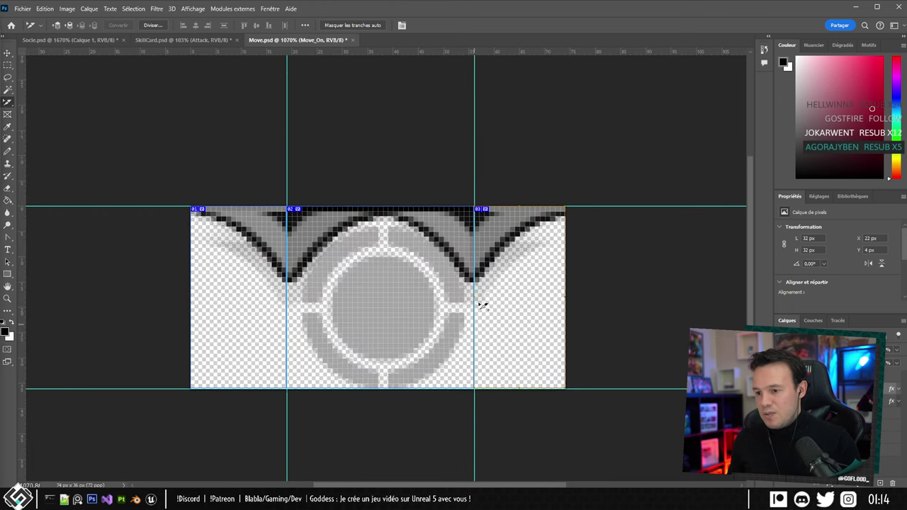
scroll(375, 264, "down", 3, "alt")
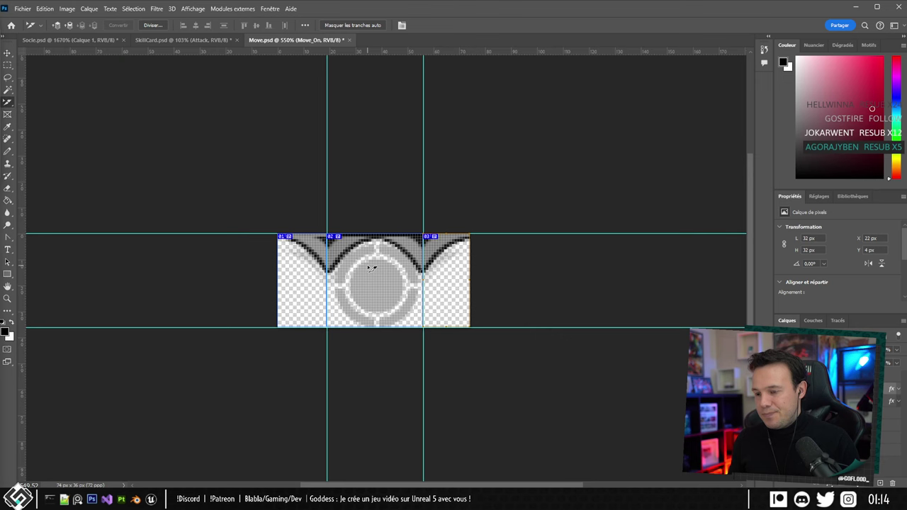
scroll(383, 301, "up", 3, "alt")
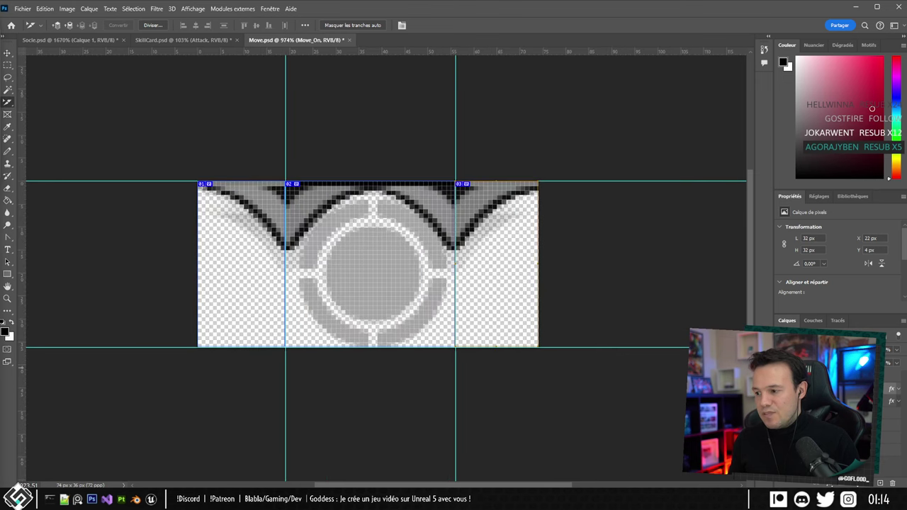
left_click(7, 53)
left_click(8, 64)
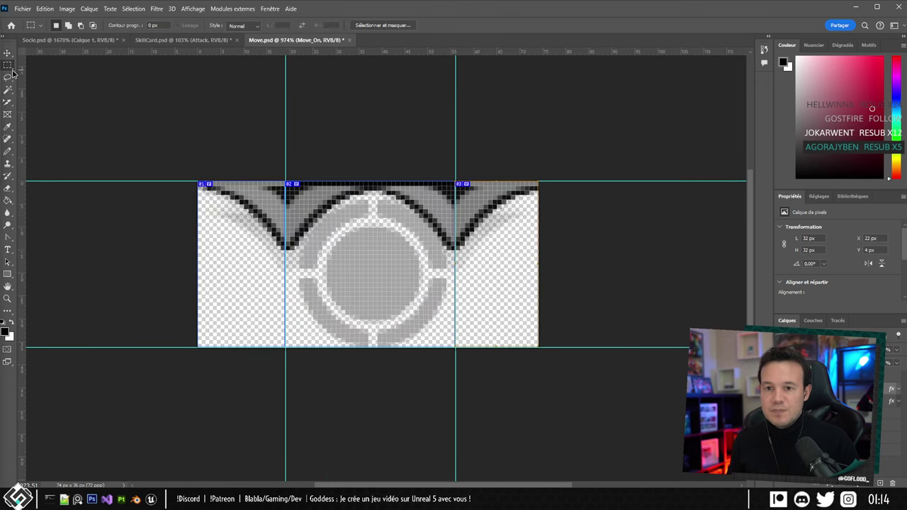
left_click(42, 74)
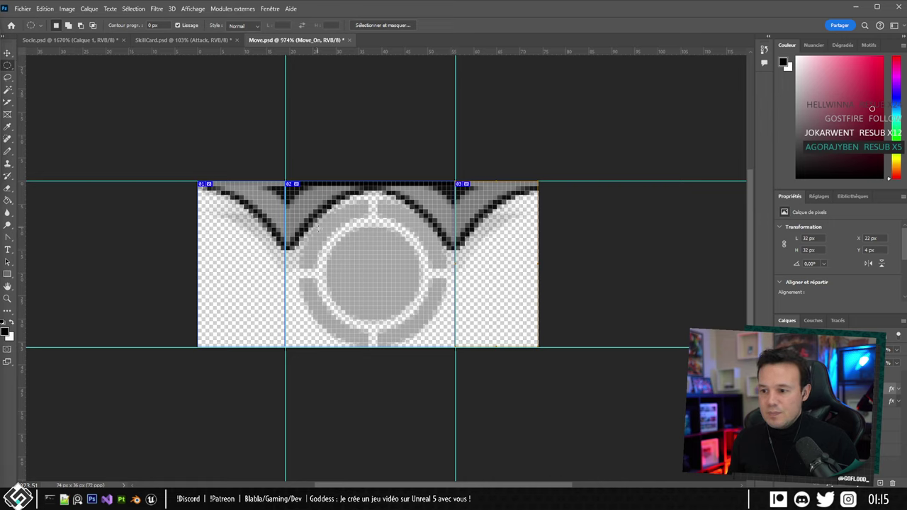
left_click_drag(323, 212, 420, 312)
key("Down")
key("Down")
key("Down")
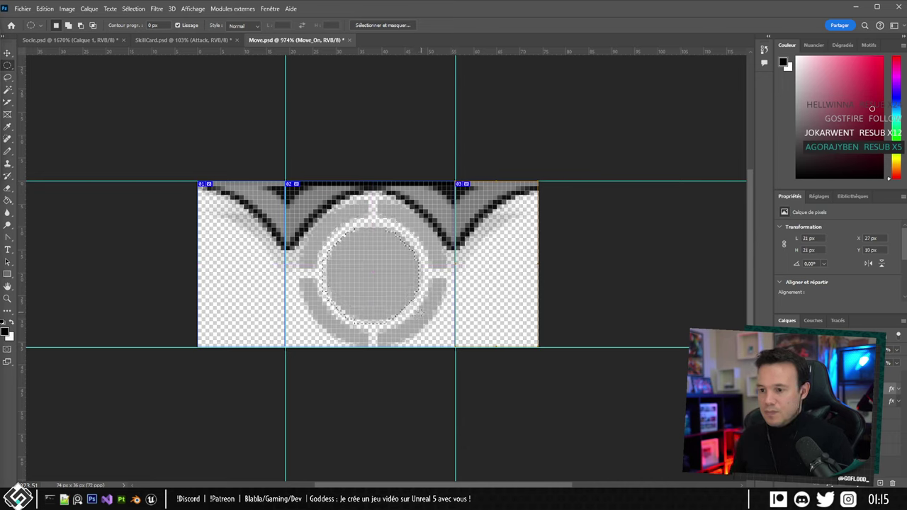
key("Right")
key("Up")
key("ctrl+d")
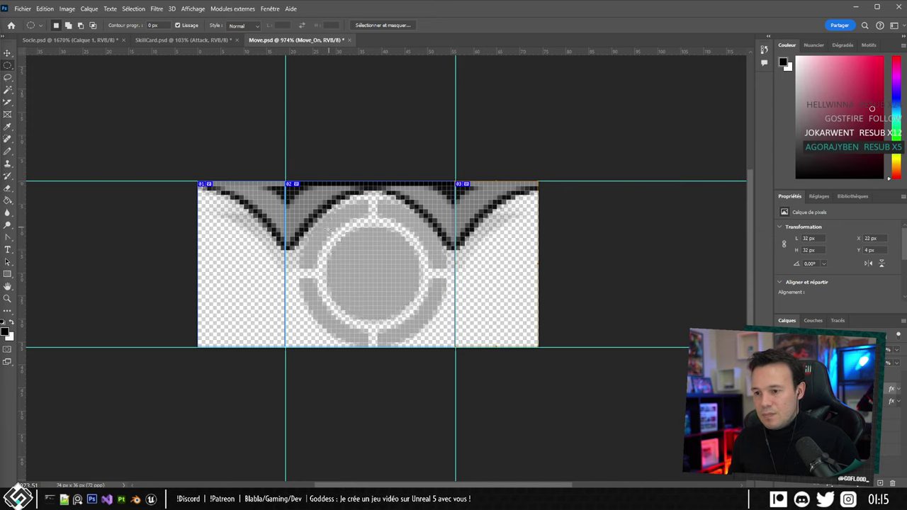
Select the Move_On icon's central disc with a circle about 20 px wide and copy it onto a new layer.
left_click_drag(327, 228, 416, 320)
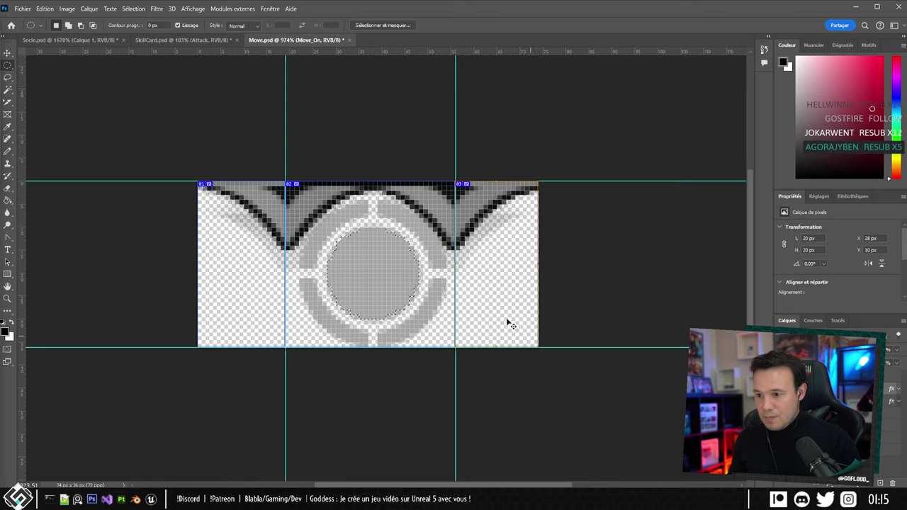
key("ctrl+v")
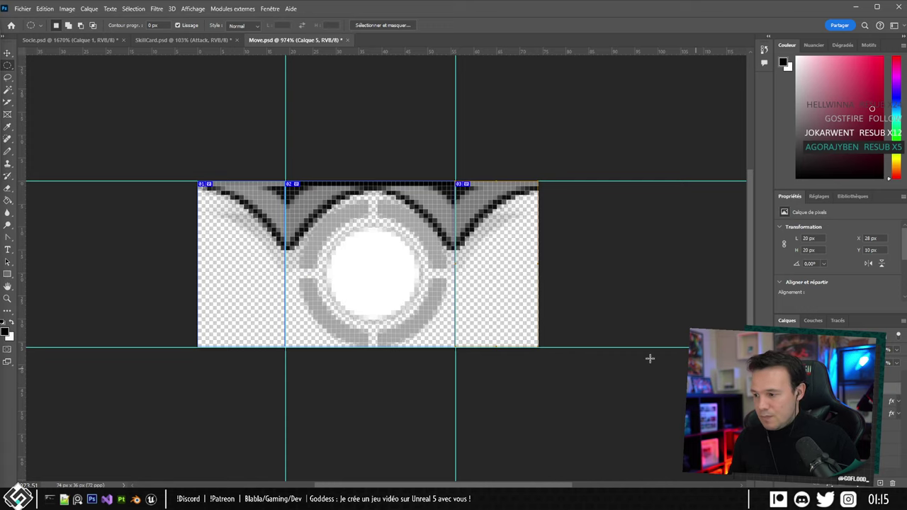
scroll(367, 326, "down", 5, "alt")
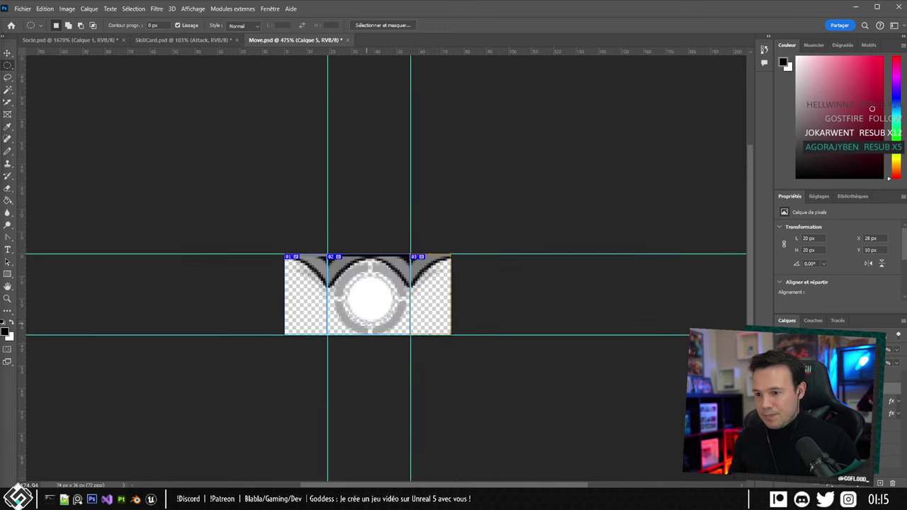
scroll(365, 324, "up", 4, "alt")
key("ctrl+t")
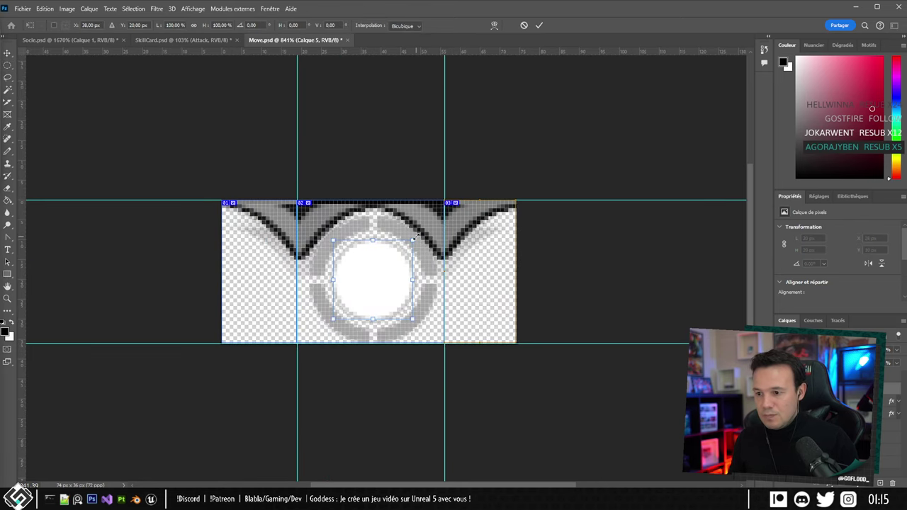
left_click_drag(419, 236, 423, 232)
key("Left")
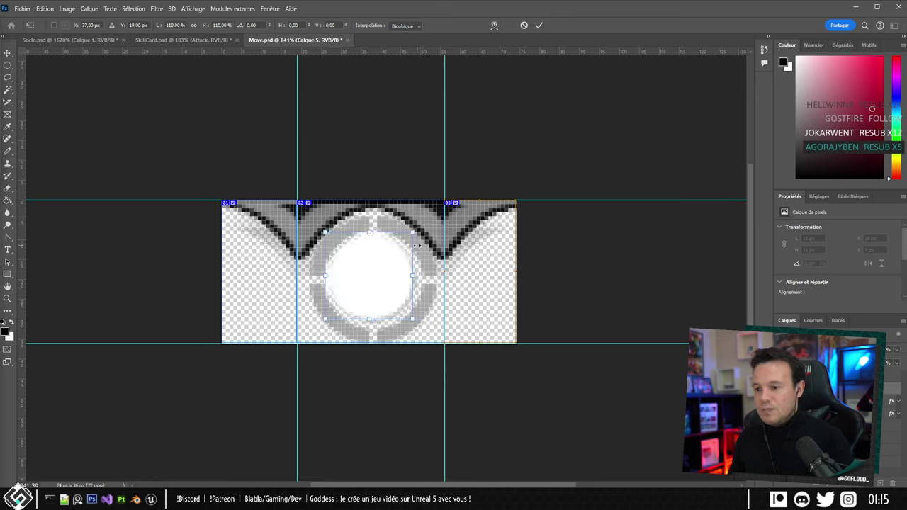
key("Right")
key("Down")
left_click_drag(385, 284, 383, 280)
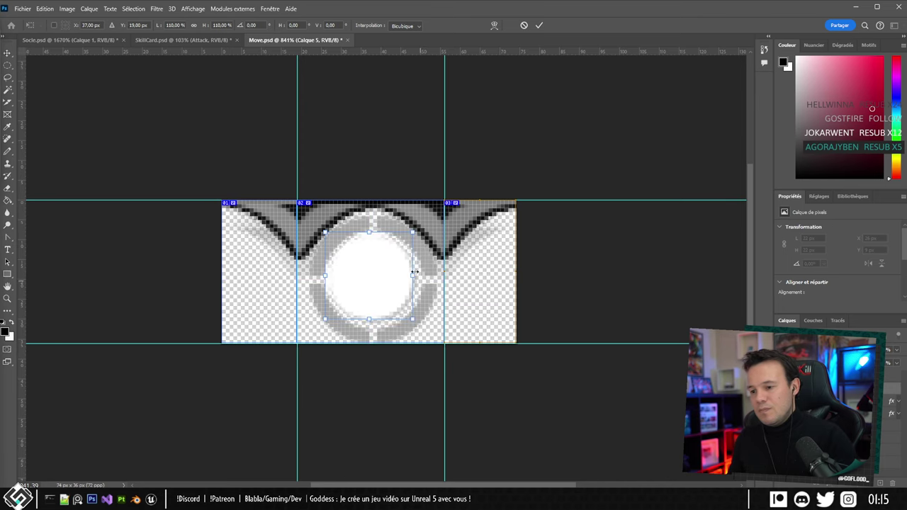
key("Return")
Export the artwork for the web as a transparent PNG-24, overwriting the existing Move_On image in the Cards folder.
key("ctrl+alt+shift+s")
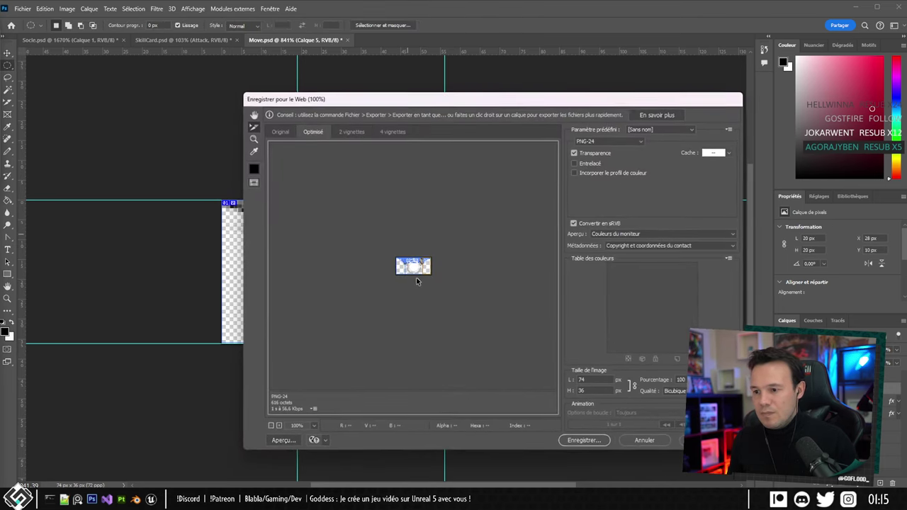
left_click(581, 439)
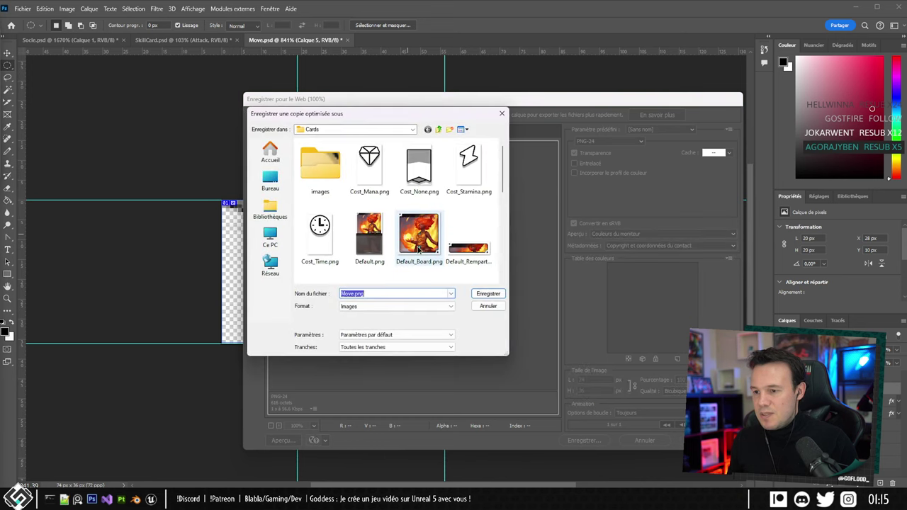
scroll(460, 213, "down", 5)
scroll(455, 225, "up", 5)
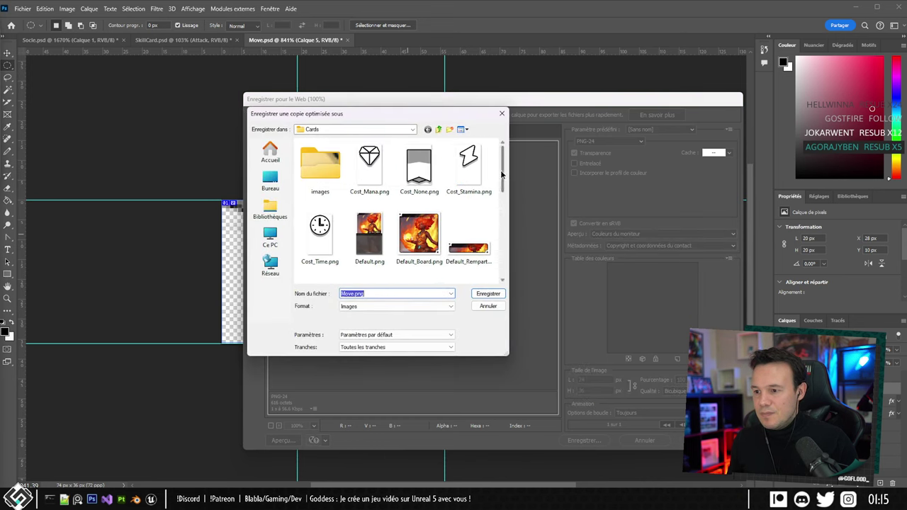
left_click_drag(503, 168, 505, 243)
double_click(478, 173)
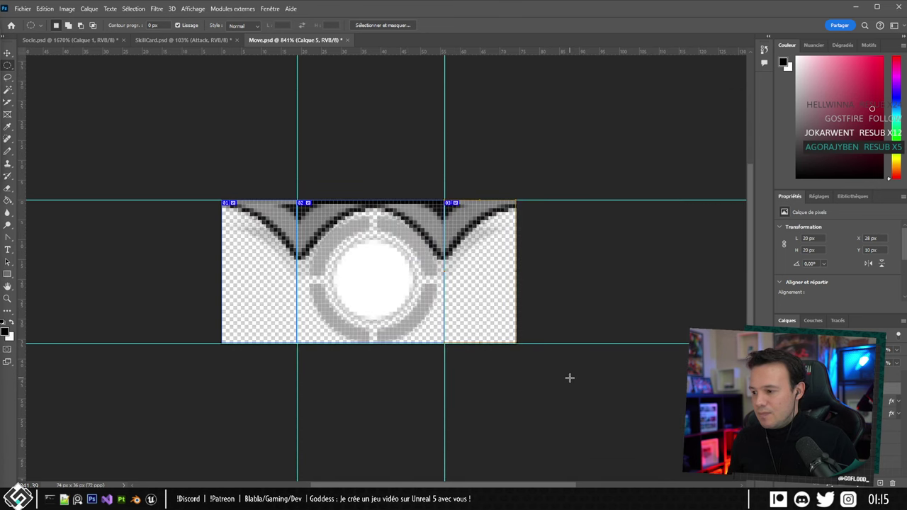
Switch to Unreal Editor and reimport the Move_On and Move_Off textures from the Elements folder of the L_Arena project.
left_click(306, 499)
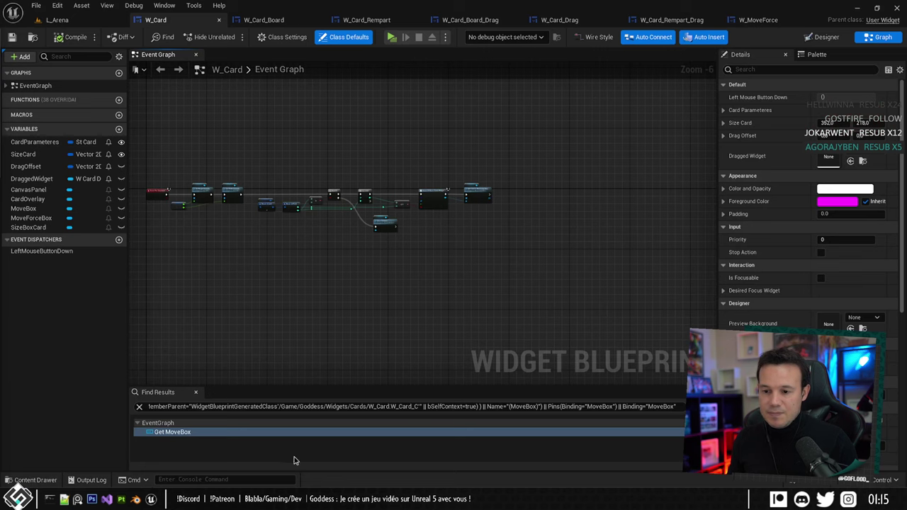
left_click(53, 20)
left_click(177, 411)
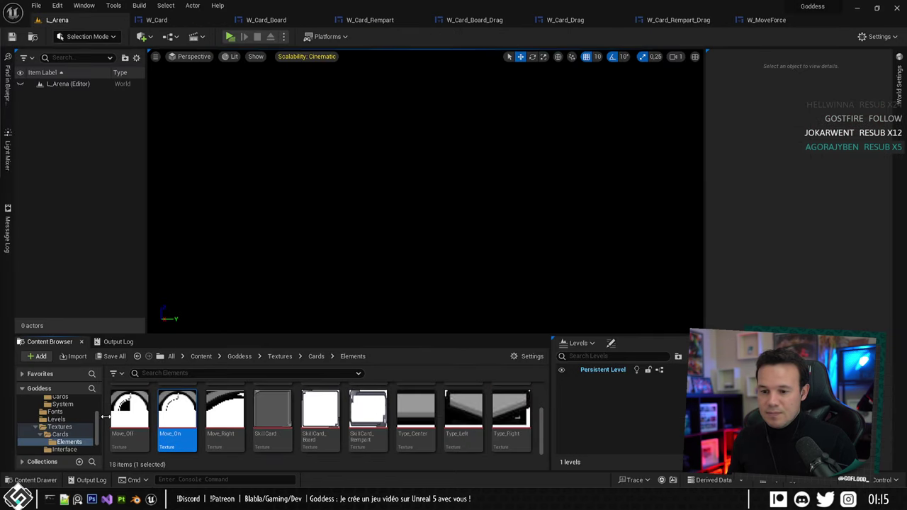
left_click(129, 414, "ctrl")
right_click(129, 414)
left_click(168, 172)
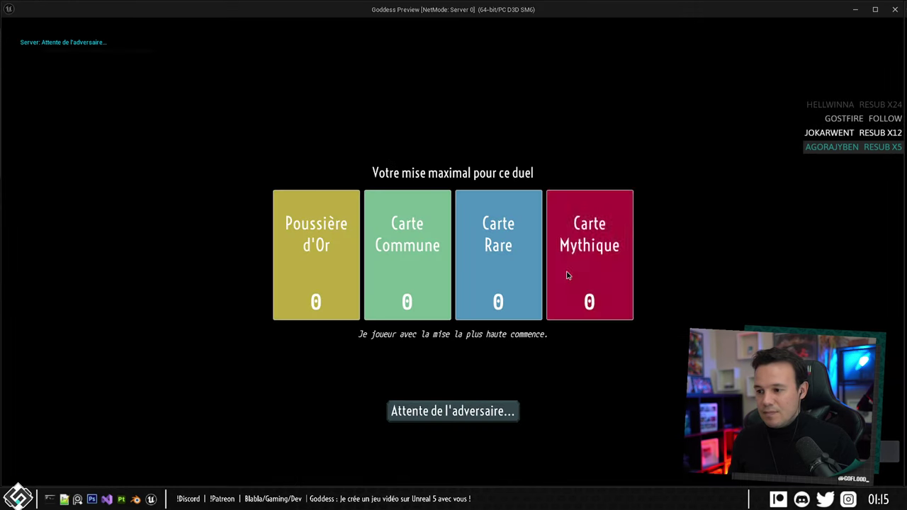
Run the game preview, validate the bid and inspect the move icons on the cards in hand.
left_click(567, 273)
left_click(471, 418)
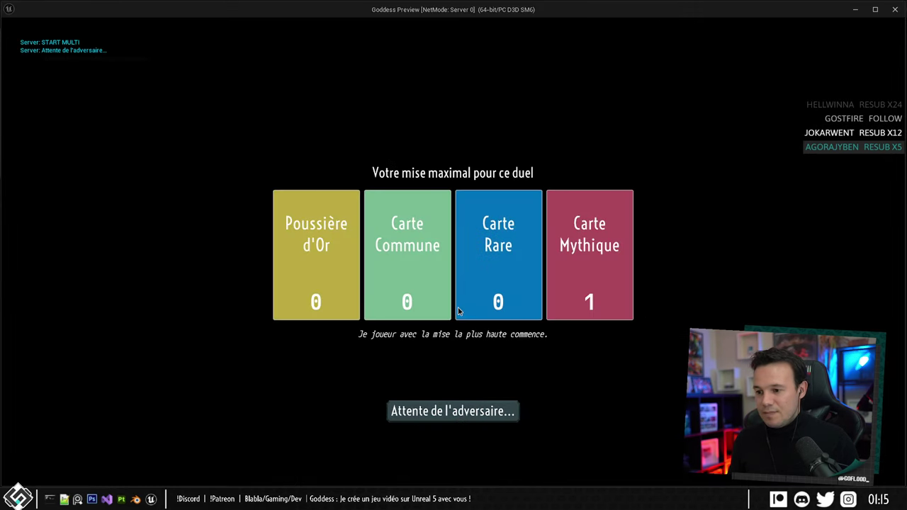
key("Escape")
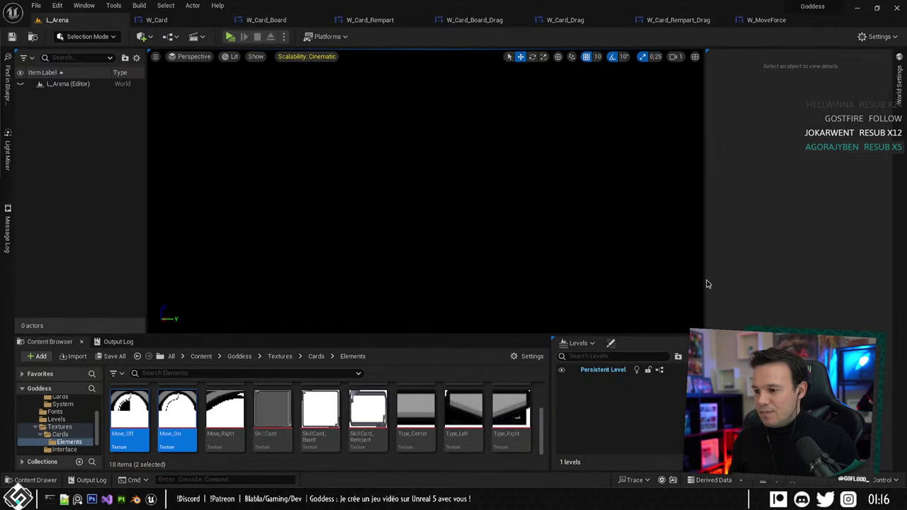
key("alt+p")
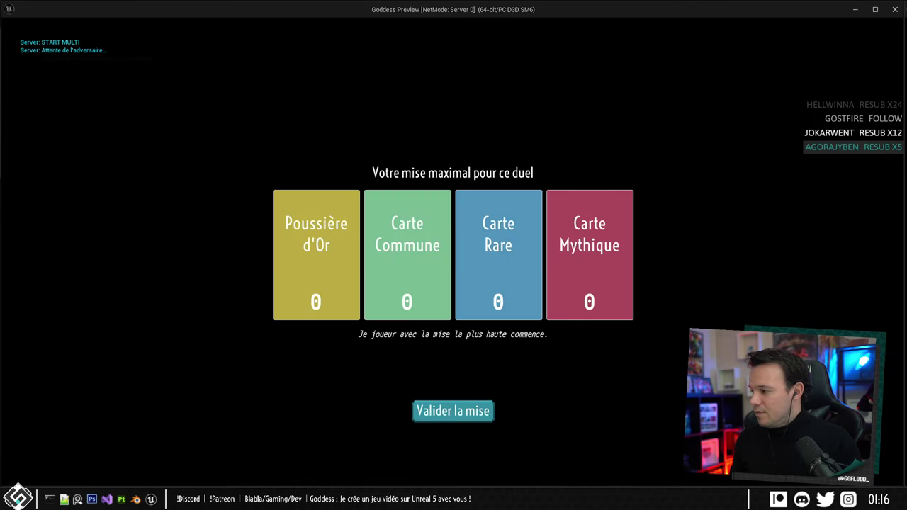
left_click(471, 411)
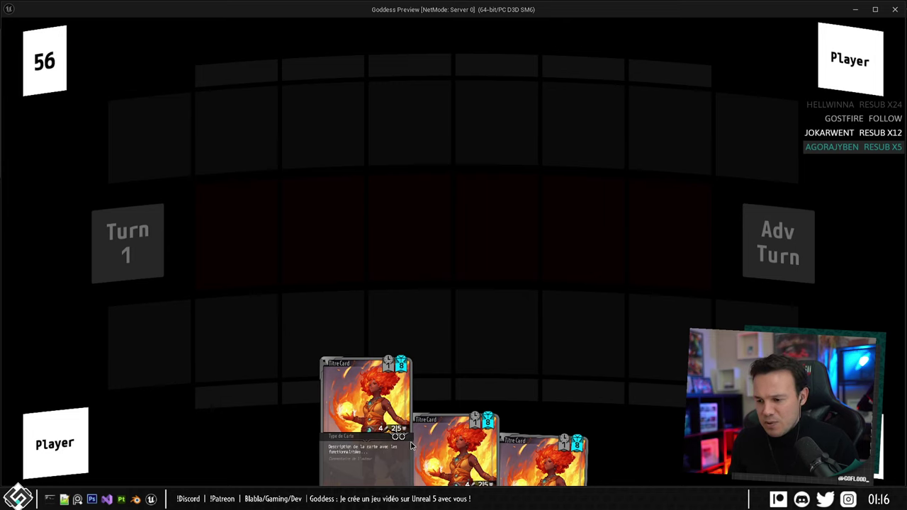
key("Escape")
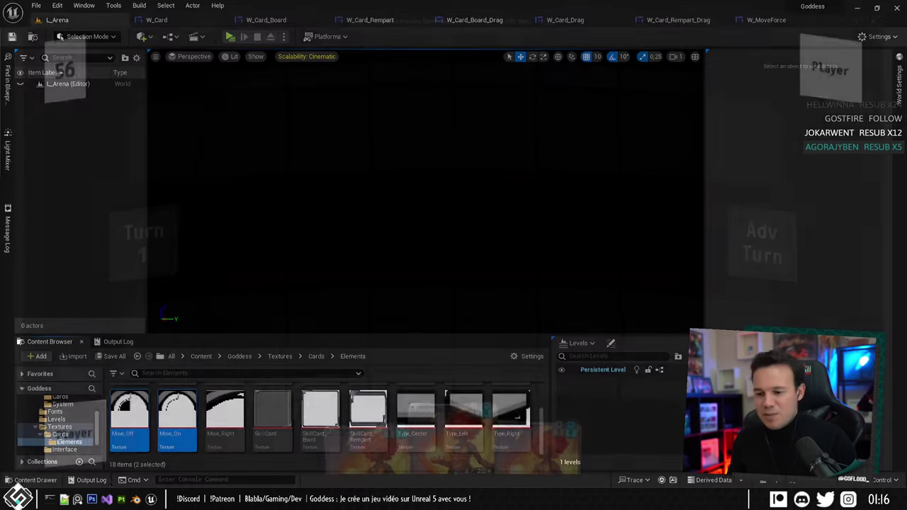
Switch to Photoshop, bring up SkillCard.psd and clip the Rectangle 1 layer over the card's lower half to the card shape.
key("alt+Tab")
key("alt+Tab")
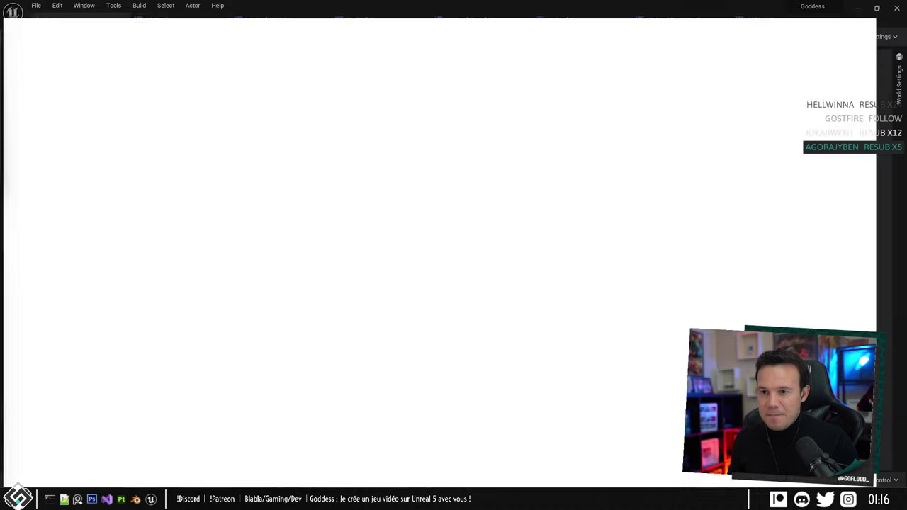
key("alt+Tab")
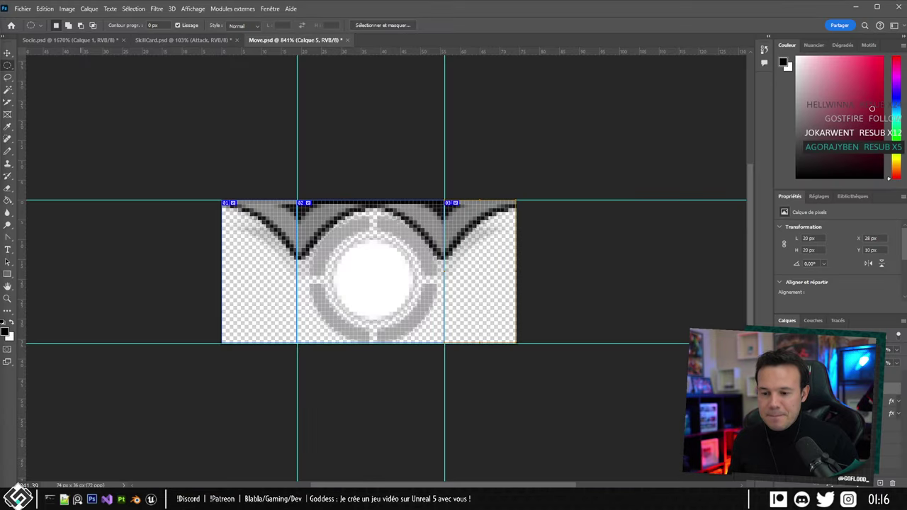
left_click(94, 41)
left_click(158, 41)
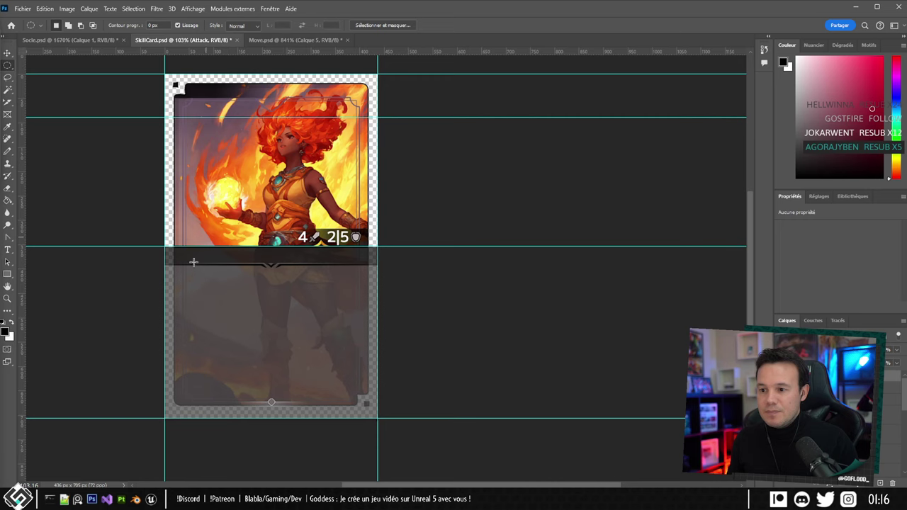
scroll(192, 260, "up", 1, "alt")
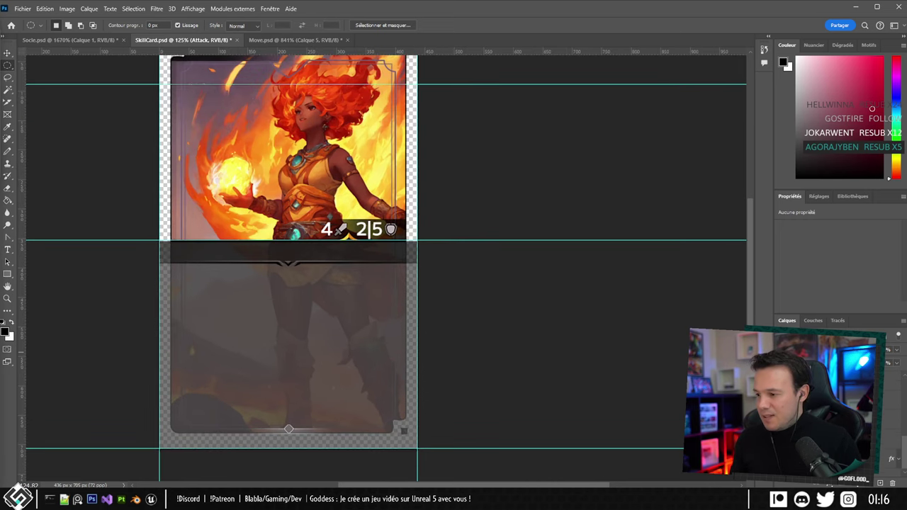
left_click(808, 394)
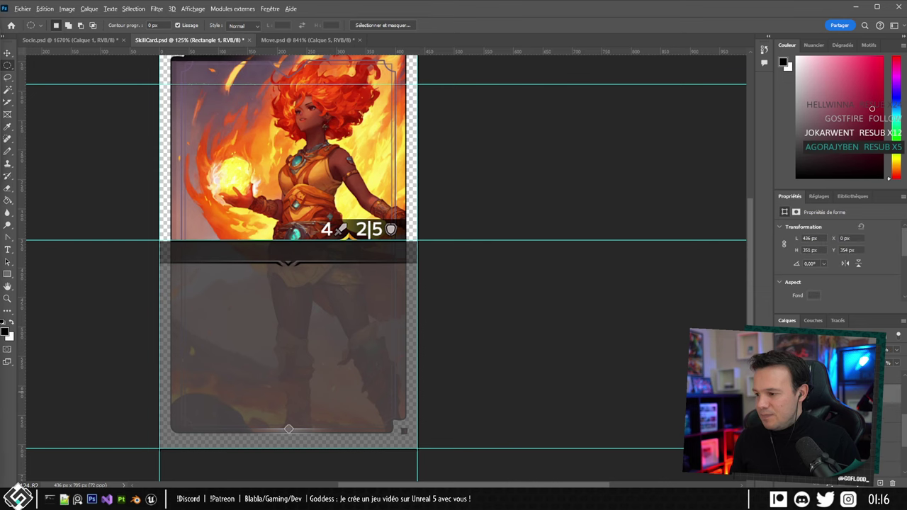
left_click(807, 393, "alt")
left_click(808, 404, "alt")
scroll(808, 404, "up", 1)
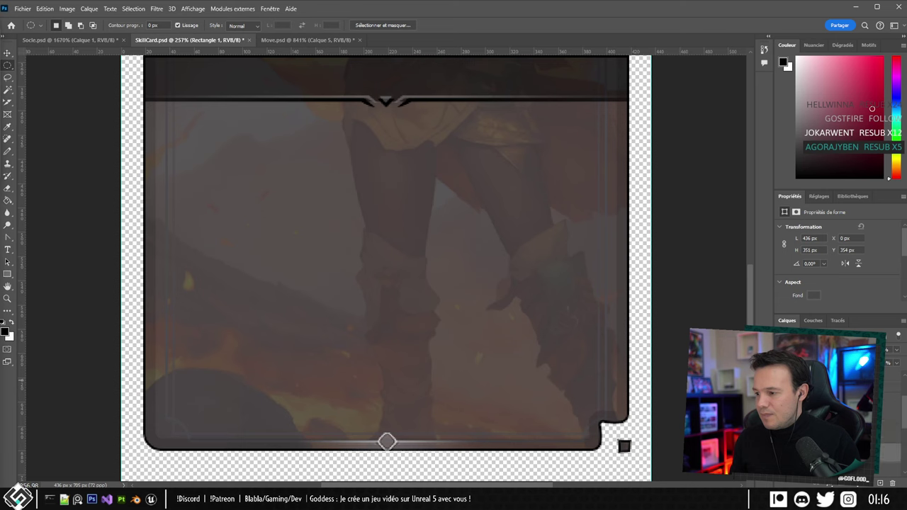
Export the skill card artwork for the web as a transparent PNG-24, overwriting Default.png in the Cards folder.
scroll(594, 299, "down", 5, "alt")
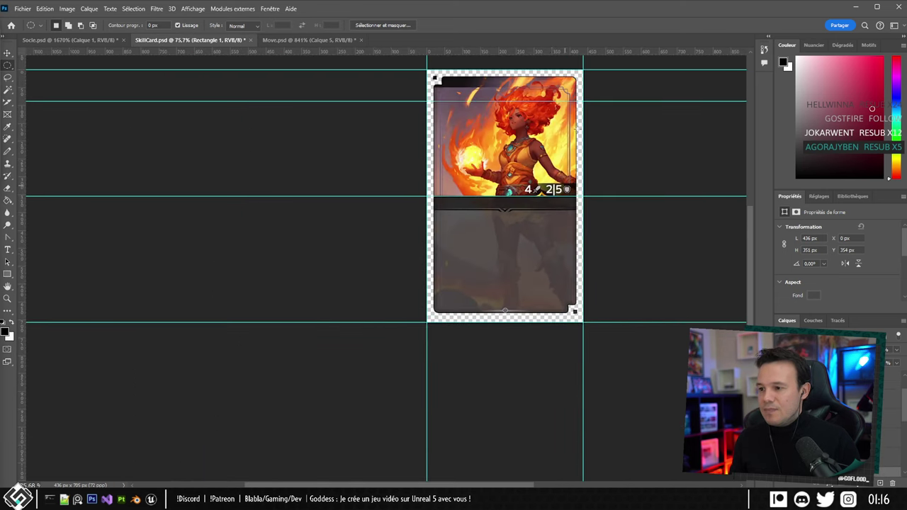
scroll(559, 270, "up", 2, "alt")
scroll(566, 173, "down", 1, "alt")
left_click_drag(578, 204, 510, 227)
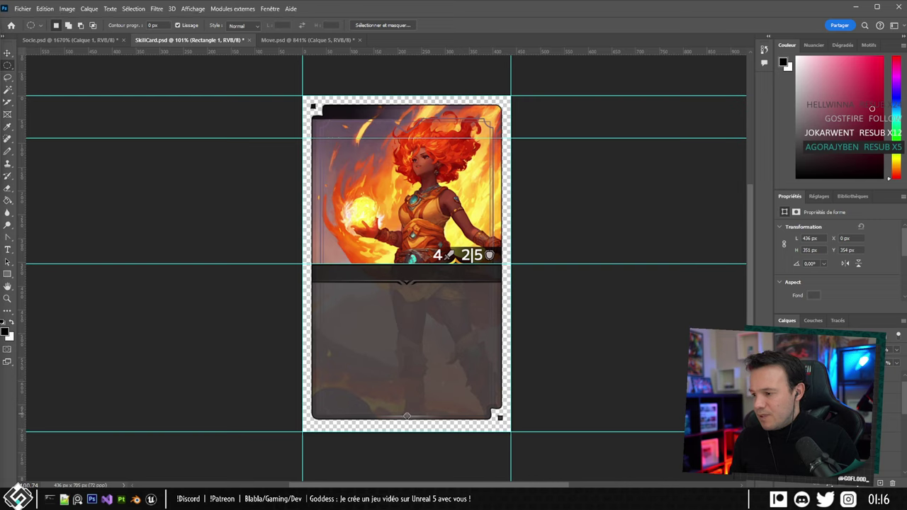
left_click(836, 405)
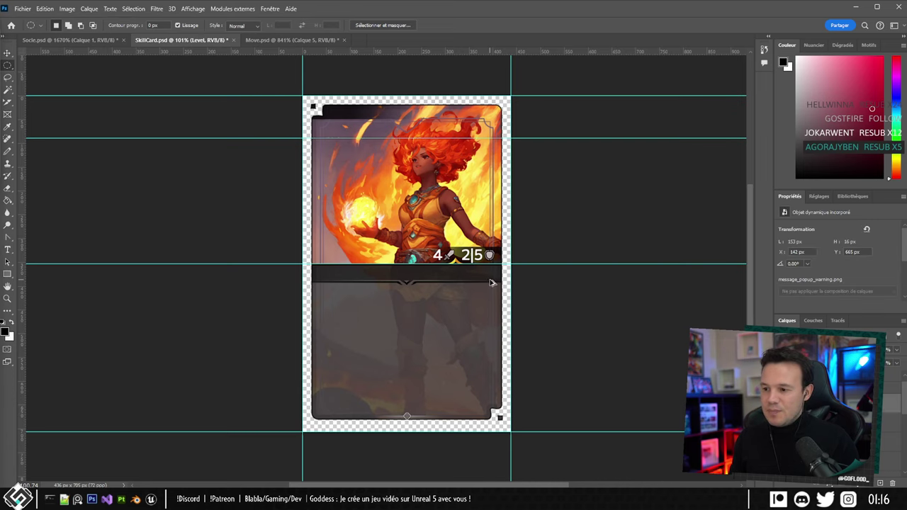
key("ctrl+alt+shift+s")
left_click(581, 440)
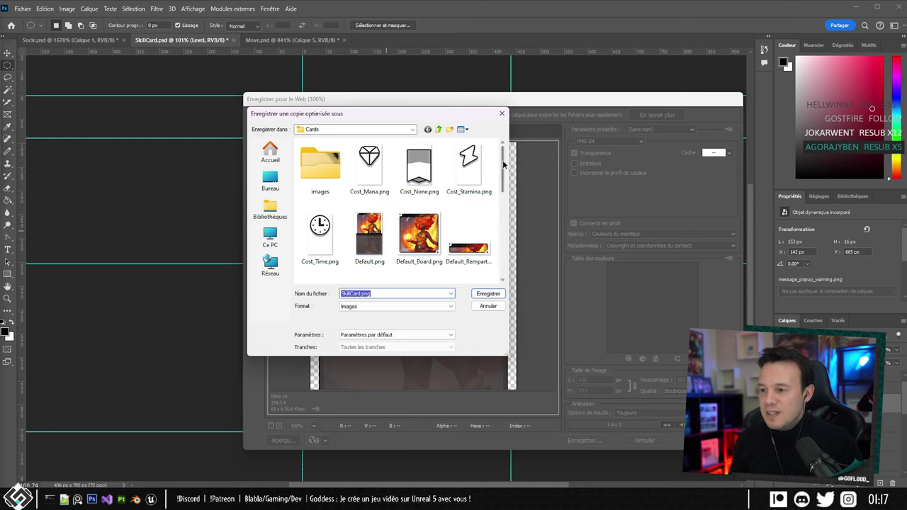
mouse_move(503, 163)
left_mouse_down()
mouse_move(504, 221)
mouse_move(495, 234)
mouse_move(491, 160)
left_mouse_up()
double_click(369, 233)
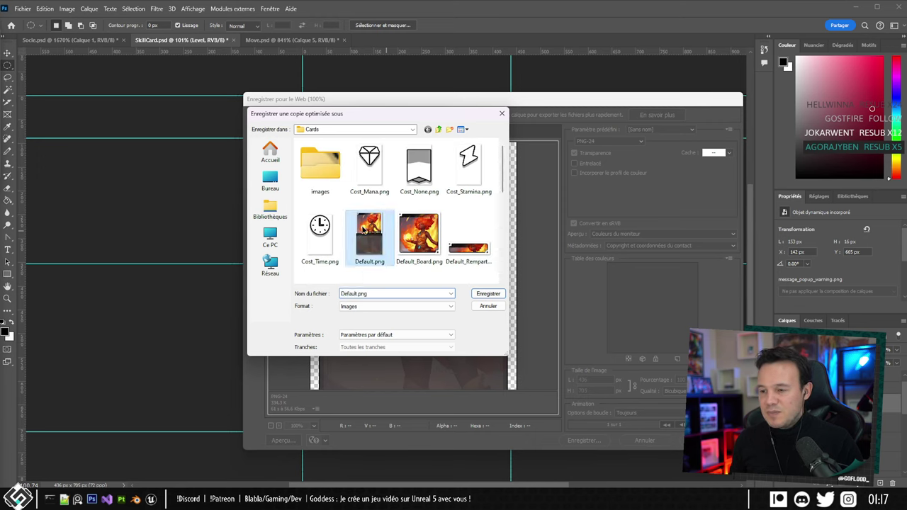
key("Return")
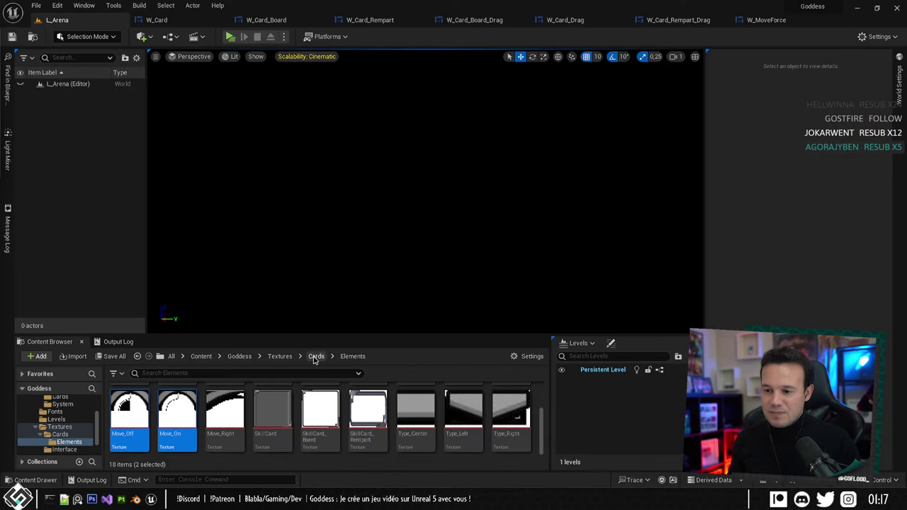
Switch to Unreal Editor and reimport the Default texture from the Textures/Cards folder.
left_click(316, 356)
right_click(181, 398)
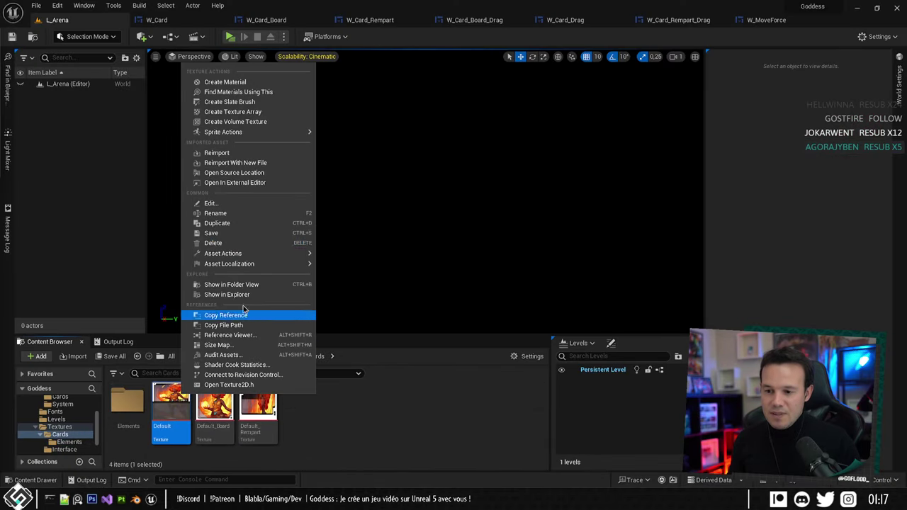
left_click(217, 153)
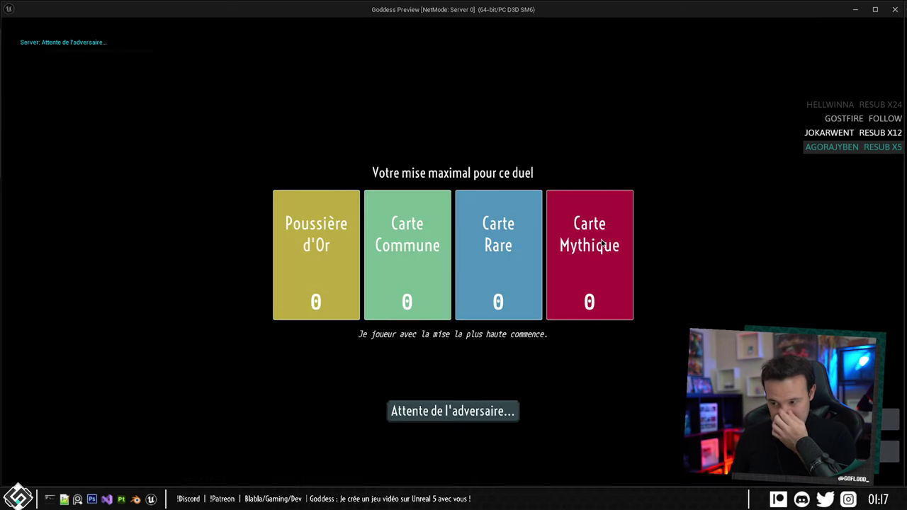
Run the game preview, validate the bid and place a hand card on the board to check its artwork while dragging.
left_click(600, 247)
left_click(452, 411)
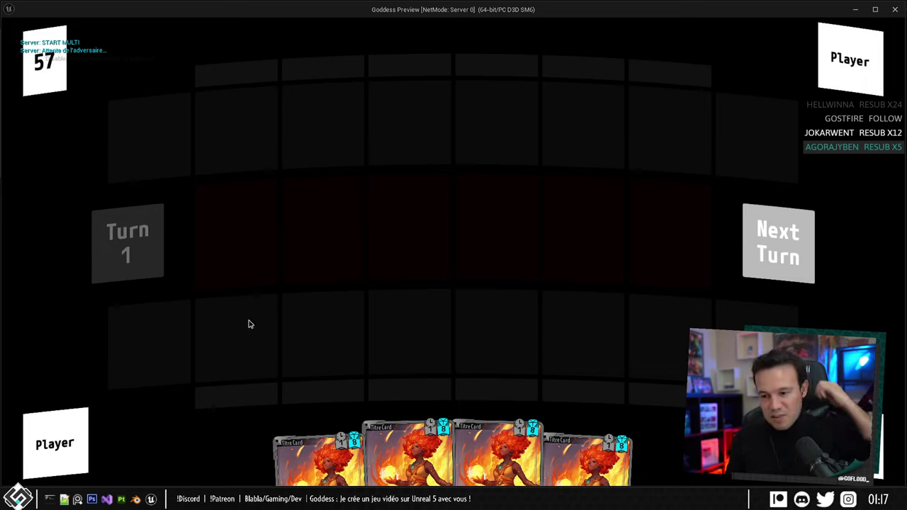
mouse_move(415, 461)
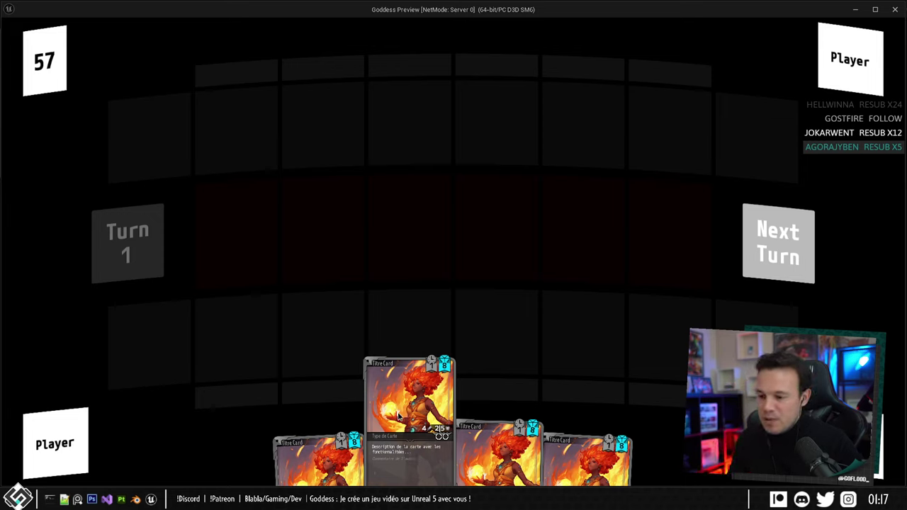
left_click_drag(398, 417, 423, 341)
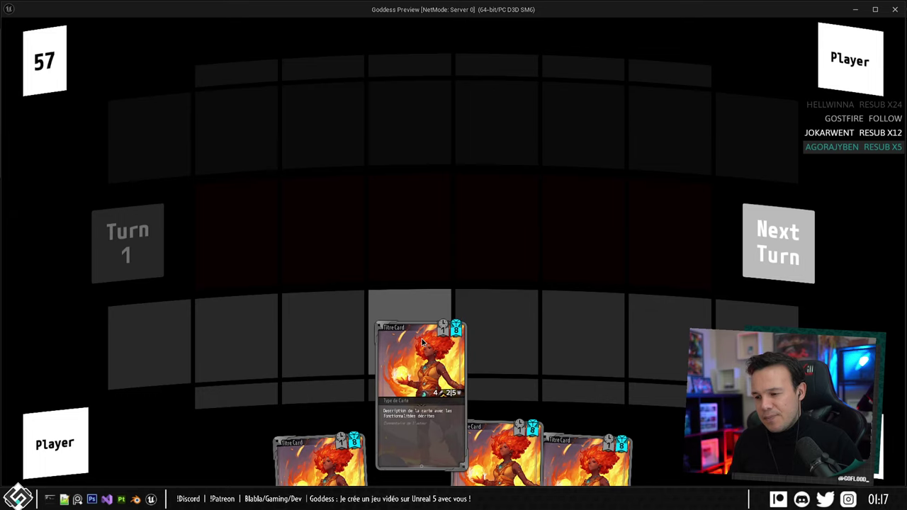
mouse_move(423, 342)
left_mouse_down()
mouse_move(417, 453)
mouse_move(380, 396)
mouse_move(421, 364)
mouse_move(418, 340)
left_mouse_up()
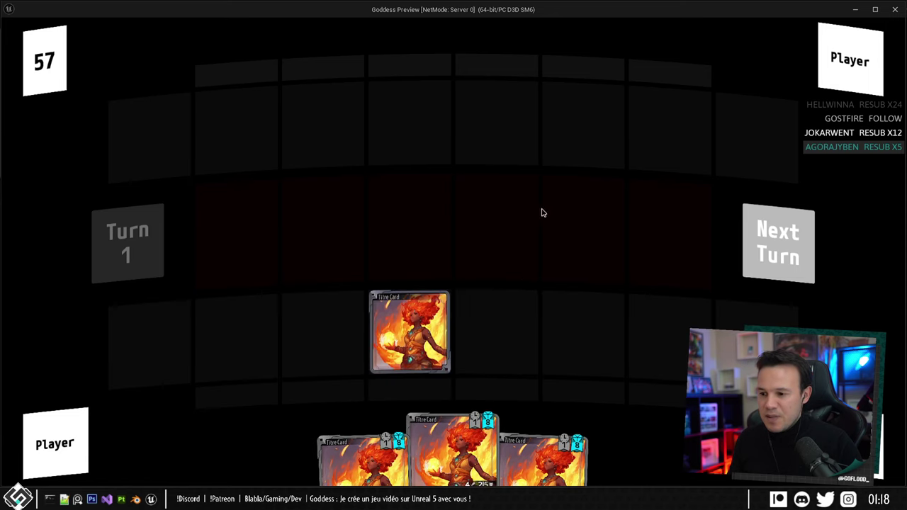
key("Escape")
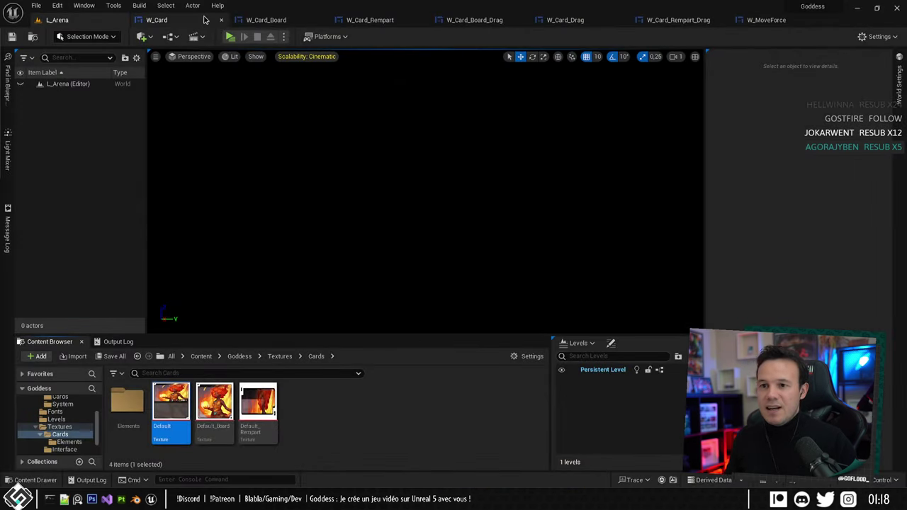
Open W_Card in the designer and copy MoveBox with its contents from the hierarchy.
left_click(156, 20)
left_click(824, 36)
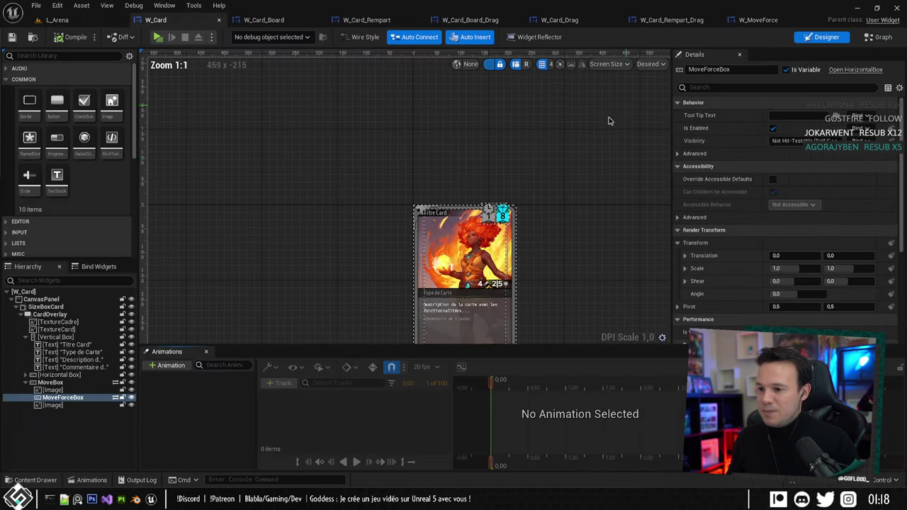
scroll(482, 213, "up", 8)
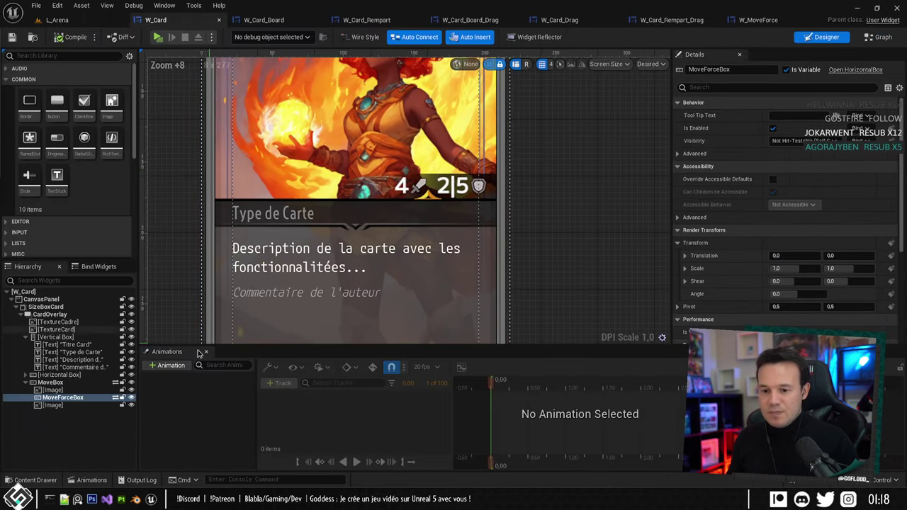
left_click(50, 382)
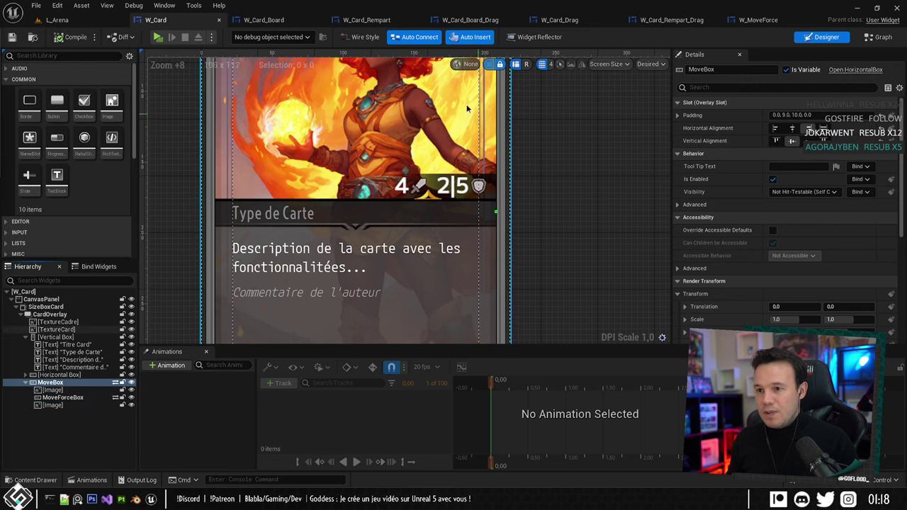
Reorder the open editors so that W_Card_Drag sits directly beside W_Card.
left_click(265, 21)
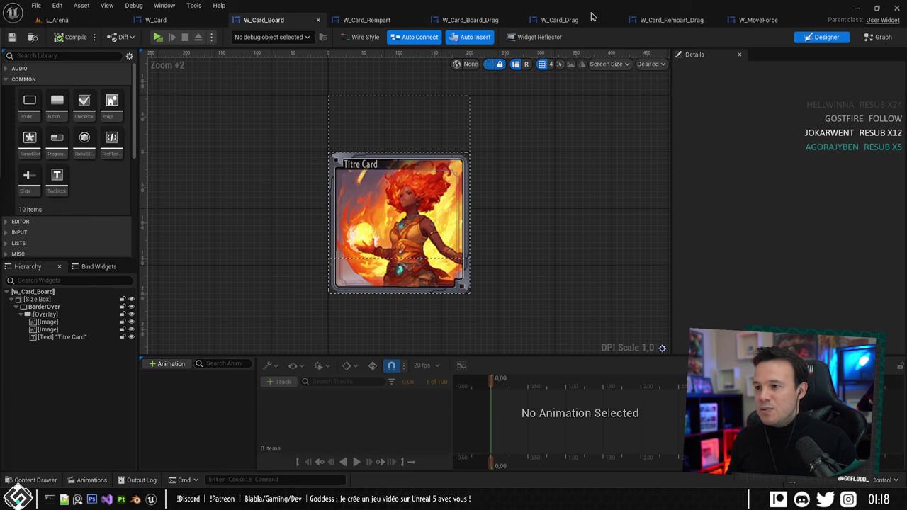
left_click_drag(559, 20, 276, 26)
right_click_drag(456, 303, 397, 195)
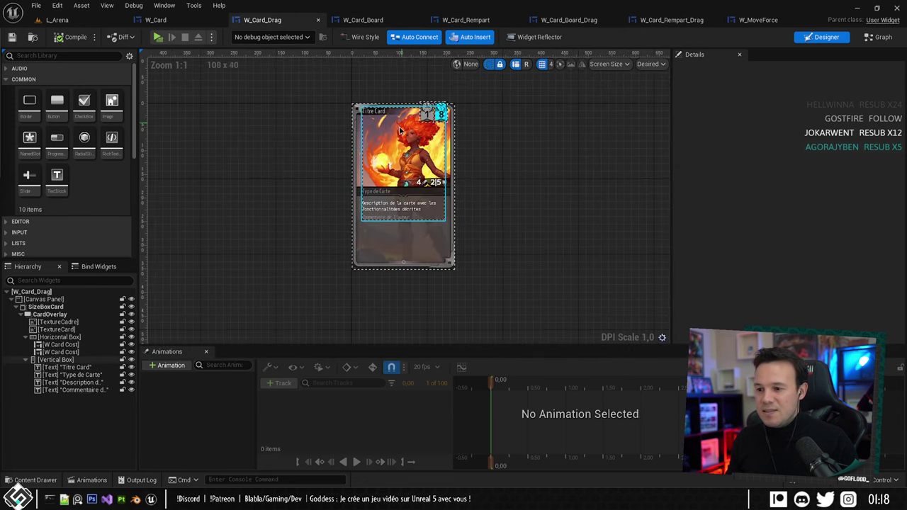
scroll(396, 184, "up", 3)
Collapse the Vertical Box and Horizontal Box in W_Card_Drag, paste MoveBox into CardOverlay and save the widget.
left_click(83, 375)
left_click(73, 361)
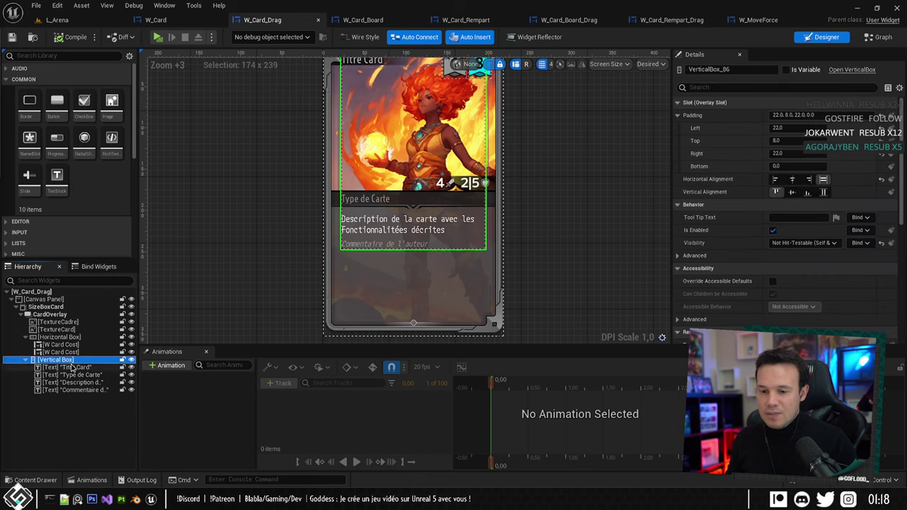
left_click(26, 360)
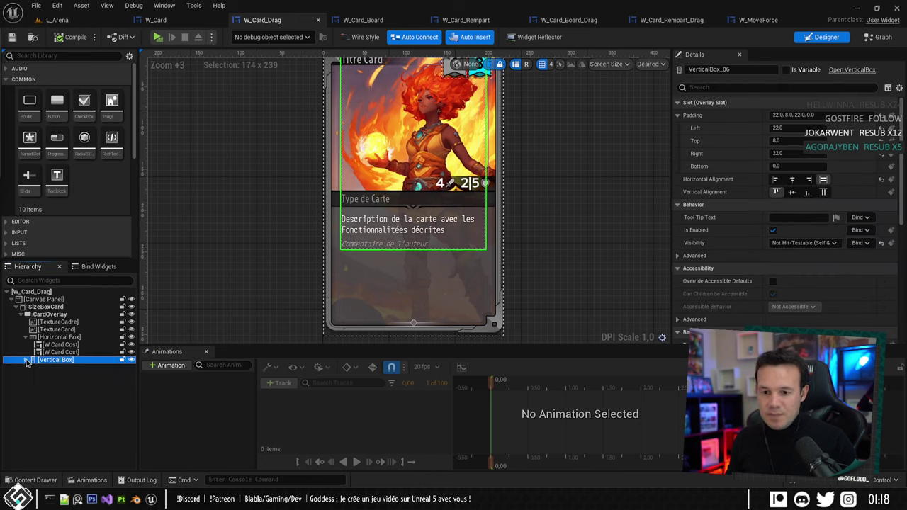
left_click(27, 338)
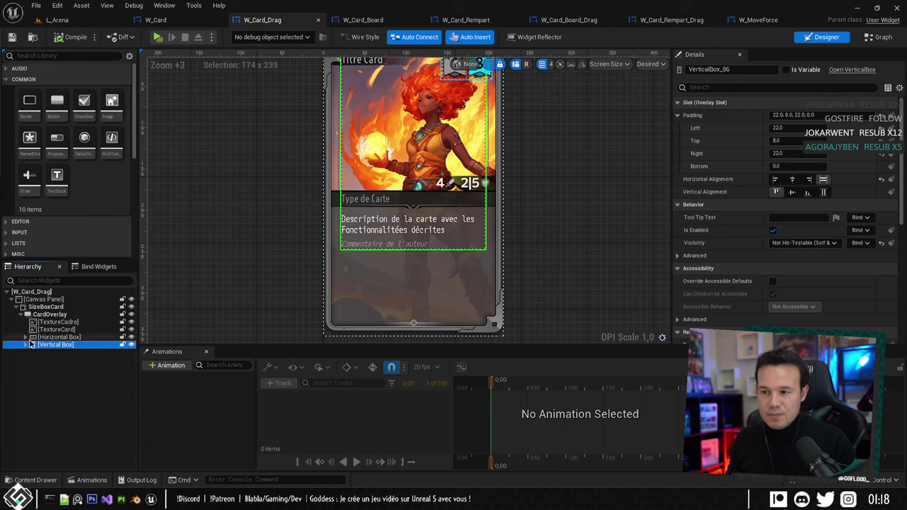
left_click(25, 337)
left_click(50, 344)
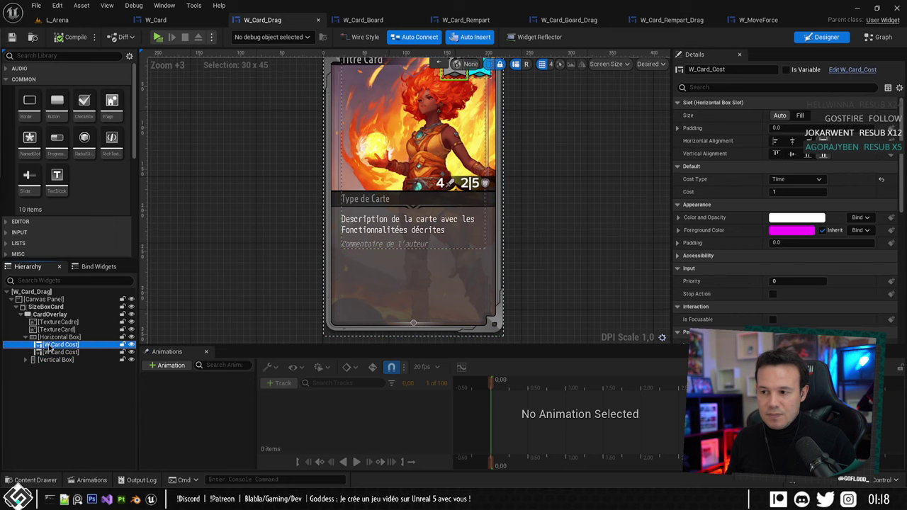
left_click(51, 353)
left_click(59, 321)
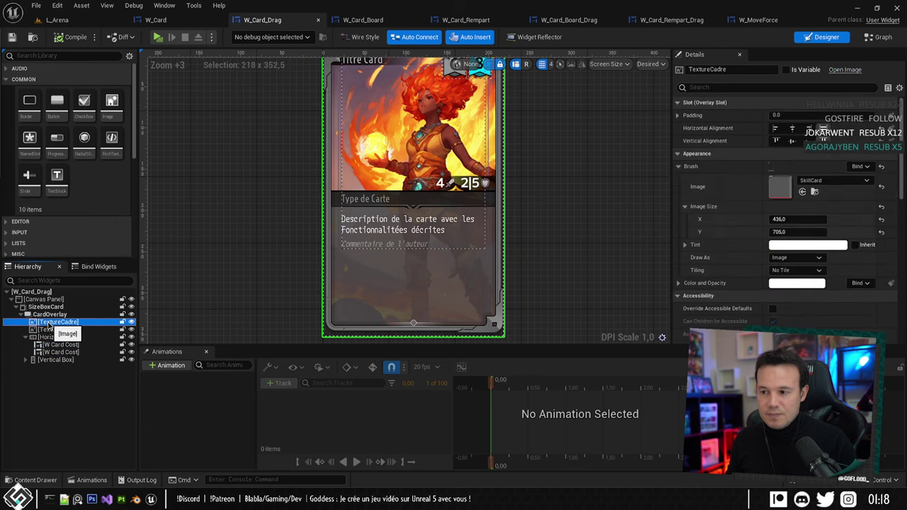
left_click(25, 337)
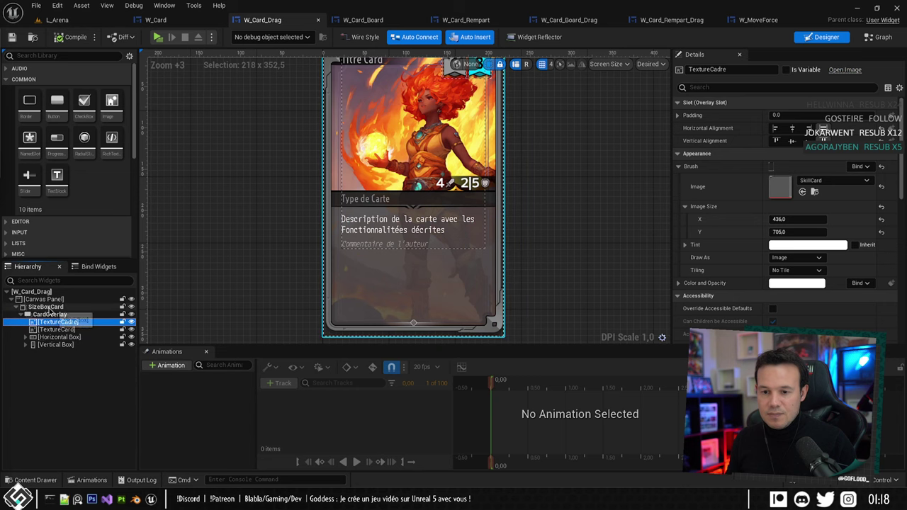
left_click(85, 314)
key("ctrl+v")
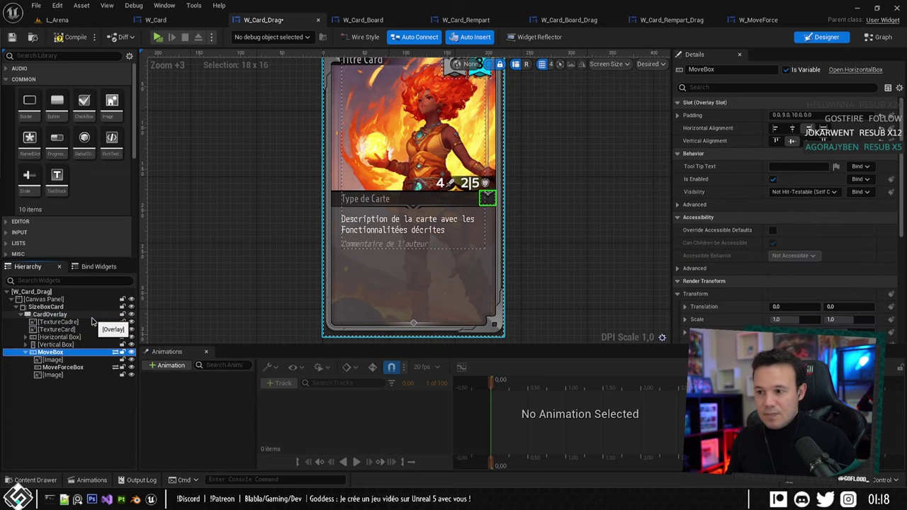
key("ctrl+s")
scroll(513, 167, "up", 7)
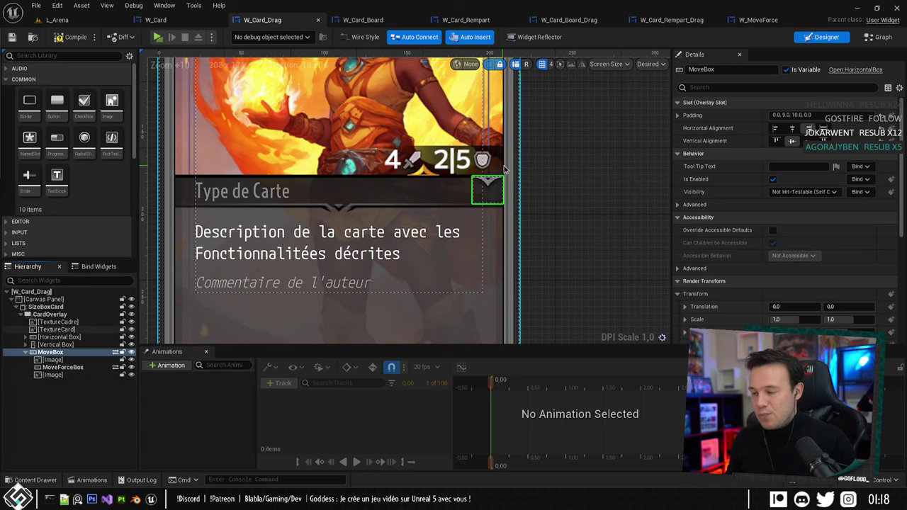
Copy the move-force node chain in W_Card's Event Graph, from Break St_Card through Add Child to Horizontal Box, including Clear Children.
left_click(882, 38)
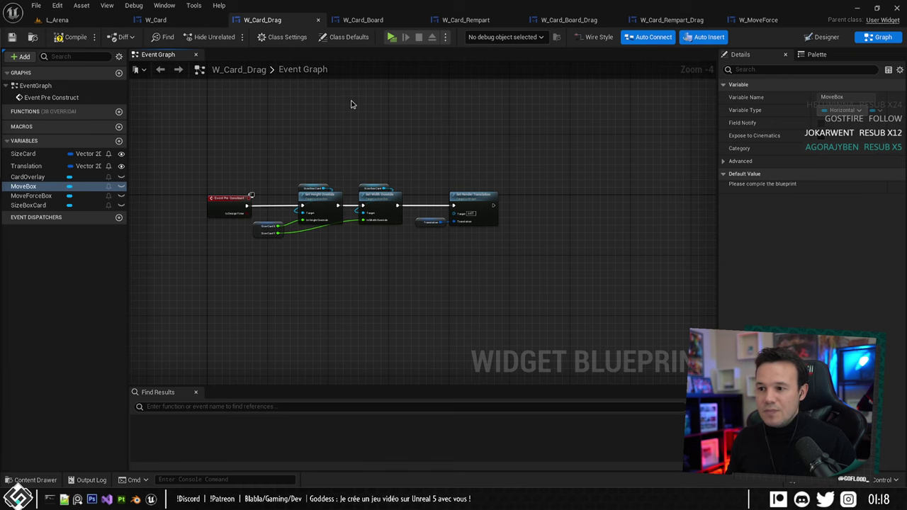
left_click(156, 20)
left_click(882, 38)
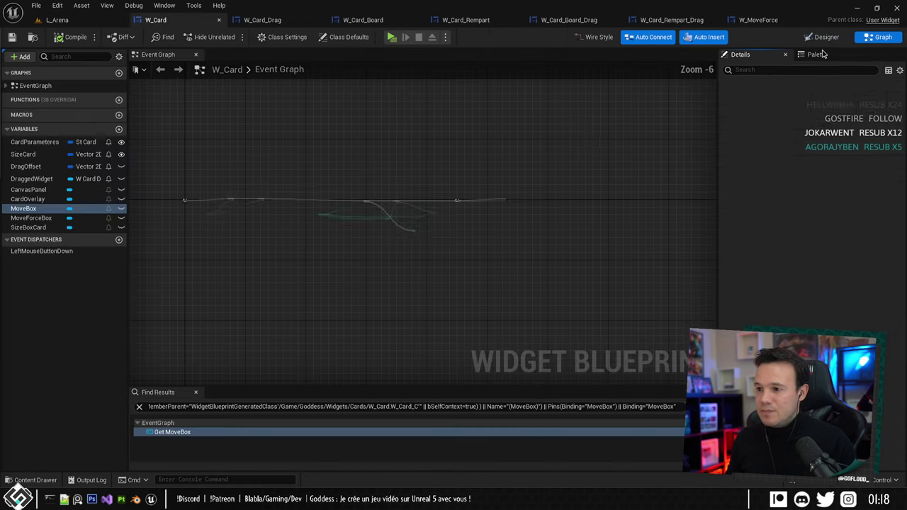
scroll(268, 236, "up", 2)
right_click_drag(267, 236, 244, 208)
scroll(305, 208, "down", 1)
left_click_drag(169, 153, 628, 280)
Paste the move-force nodes into W_Card_Drag's Event Graph and connect Set Render Translation's execution output to the Branch.
left_click(262, 20)
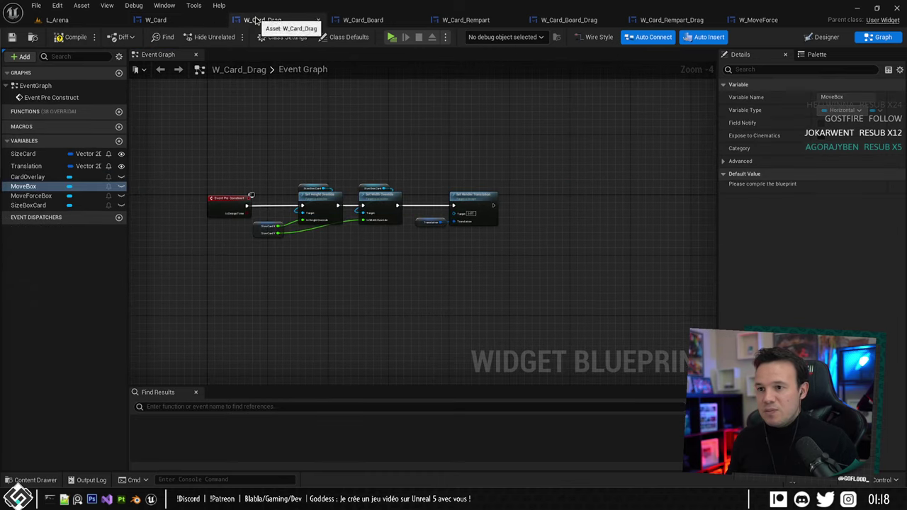
scroll(347, 229, "down", 3)
scroll(346, 229, "up", 4)
key("ctrl+v")
scroll(346, 229, "up", 3)
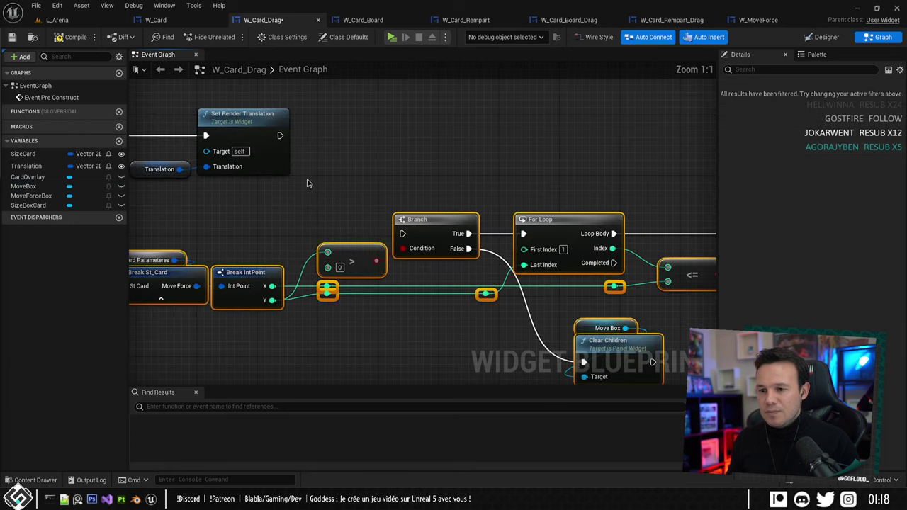
left_click_drag(283, 141, 668, 133)
right_click_drag(668, 132, 562, 149)
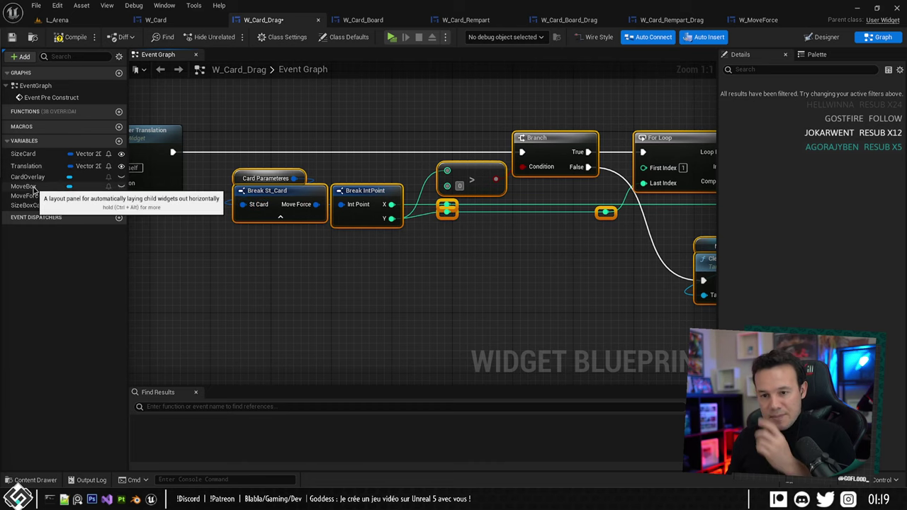
Create the CardParameteres variable in W_Card_Drag from the pasted getter, enable Expose on Spawn and compile the widget.
right_click_drag(198, 283, 360, 263)
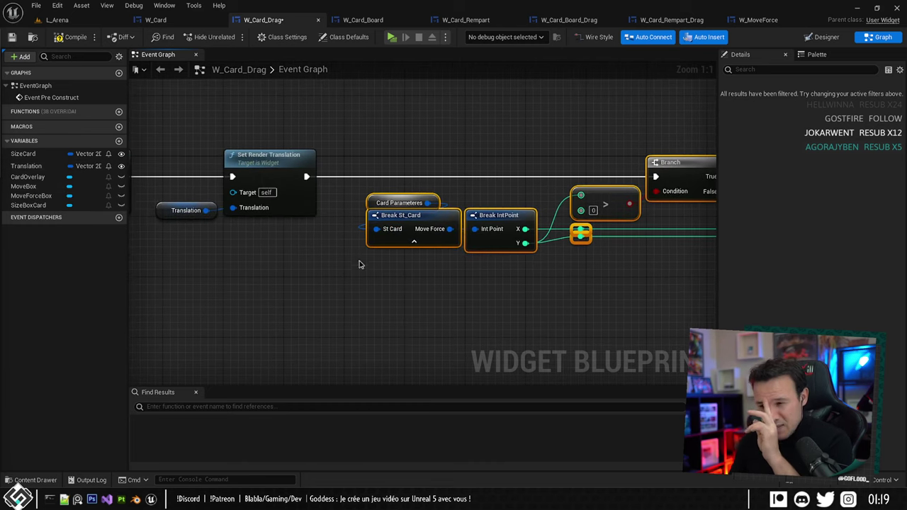
right_click(376, 202)
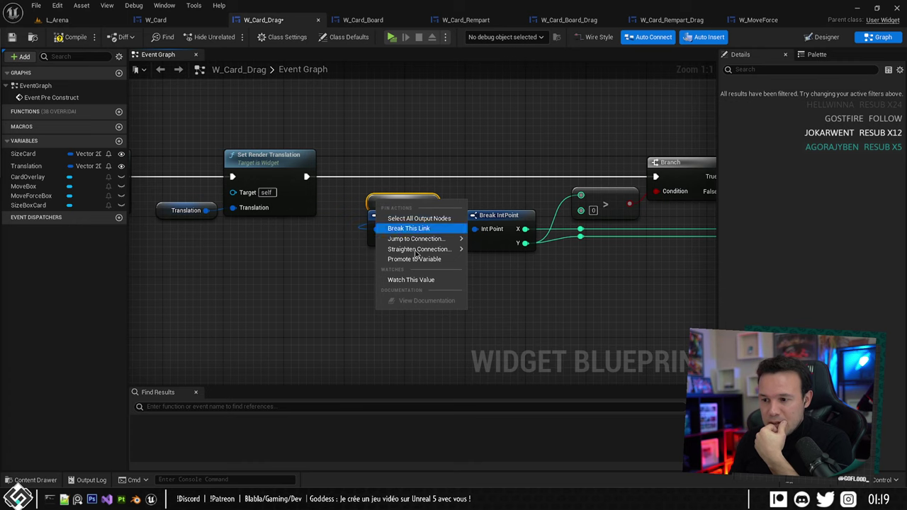
left_click(361, 181)
right_click(374, 204)
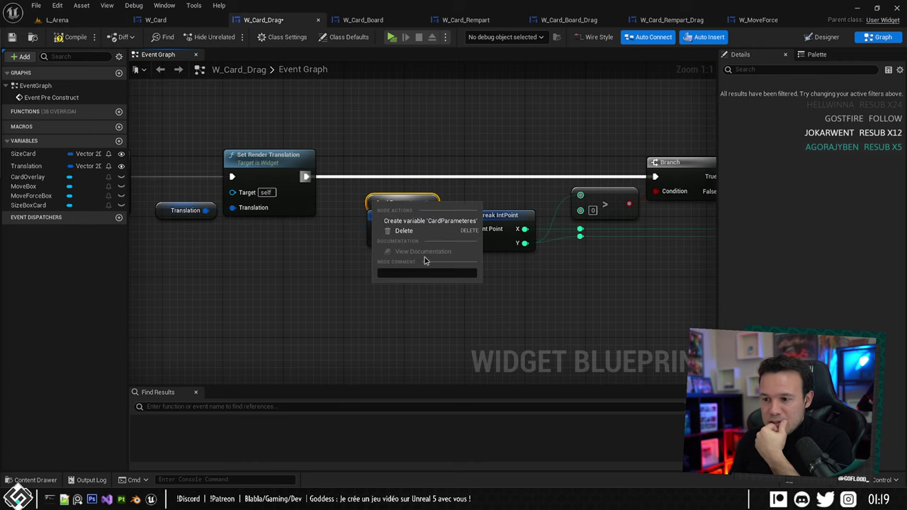
left_click(419, 219)
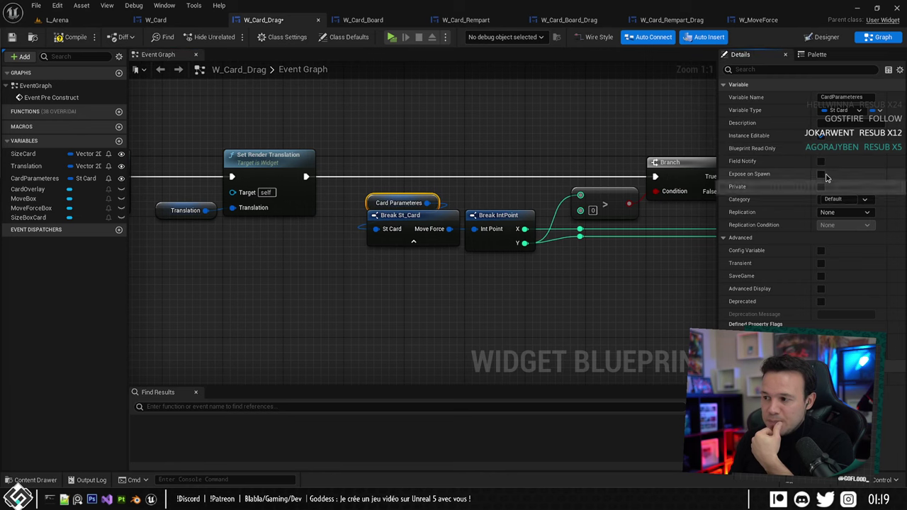
left_click(820, 174)
left_click(71, 36)
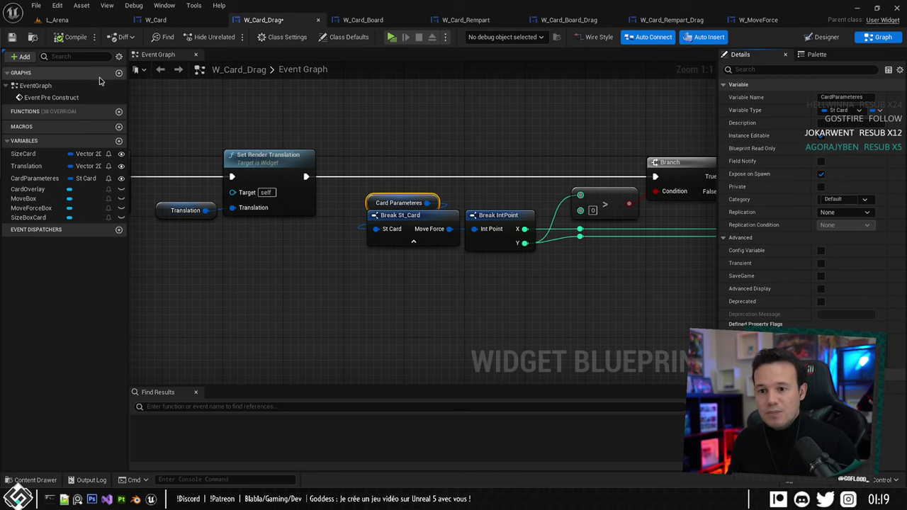
Check the pasted chain from Branch through Add Child to Horizontal Box and recompile W_Card_Drag.
right_click_drag(484, 150, 192, 169)
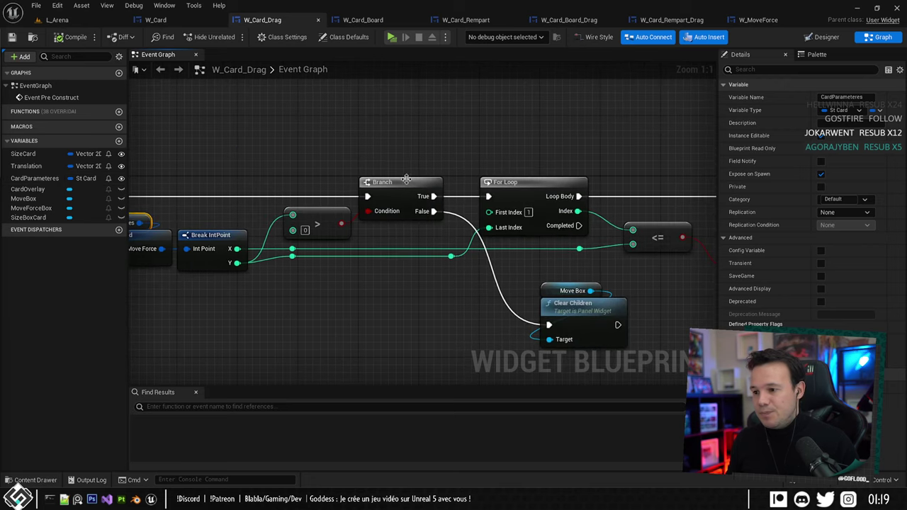
right_click_drag(454, 178, 142, 150)
scroll(141, 150, "down", 1)
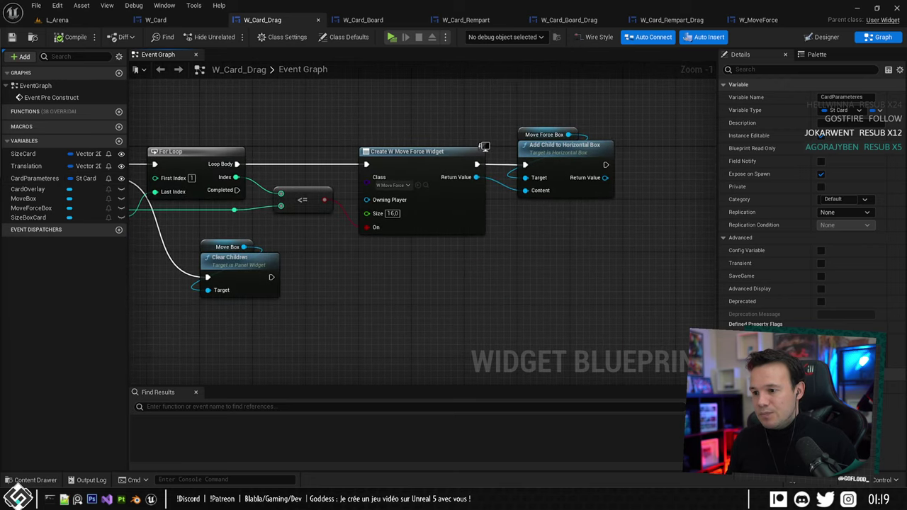
right_click_drag(142, 150, 451, 165)
left_click(68, 36)
right_click_drag(260, 113, 475, 109)
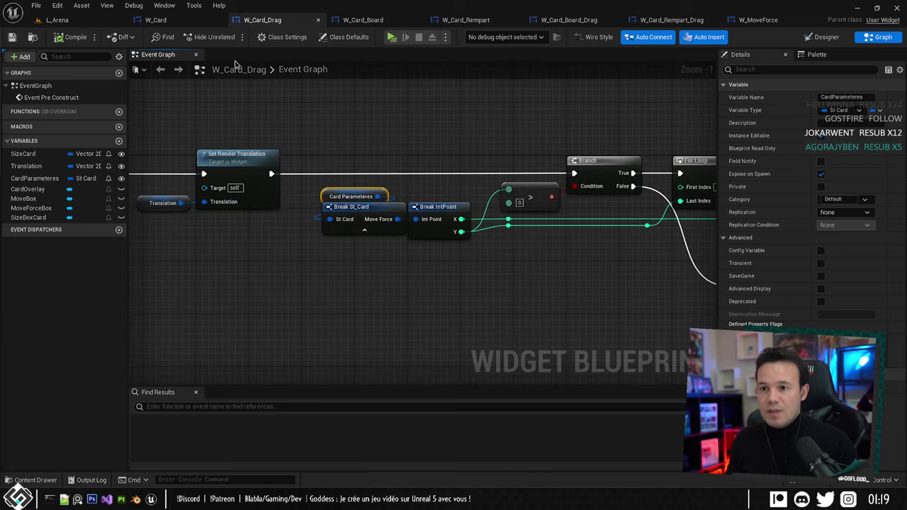
Return to L_Arena, browse to the Widgets/Cards folder and open the W_Card_HandEmpty widget.
left_click(162, 20)
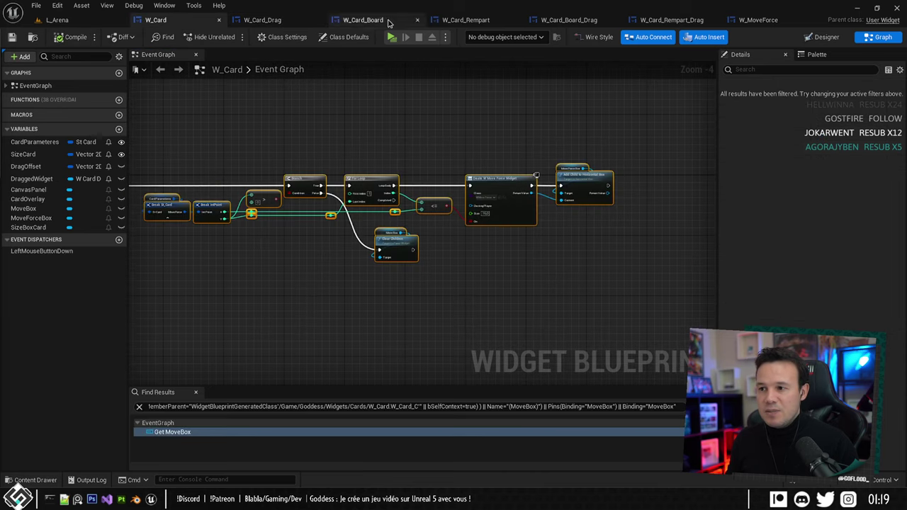
left_click(61, 20)
scroll(56, 429, "down", 3)
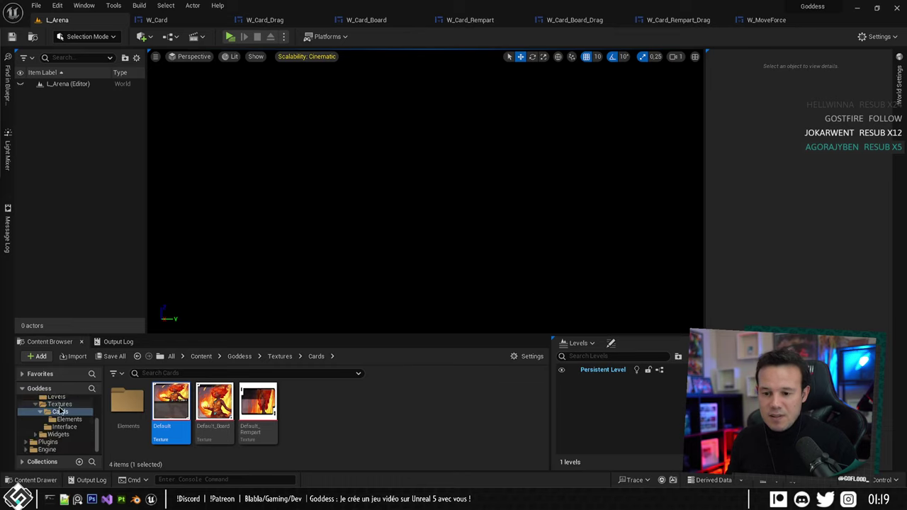
scroll(56, 418, "up", 4)
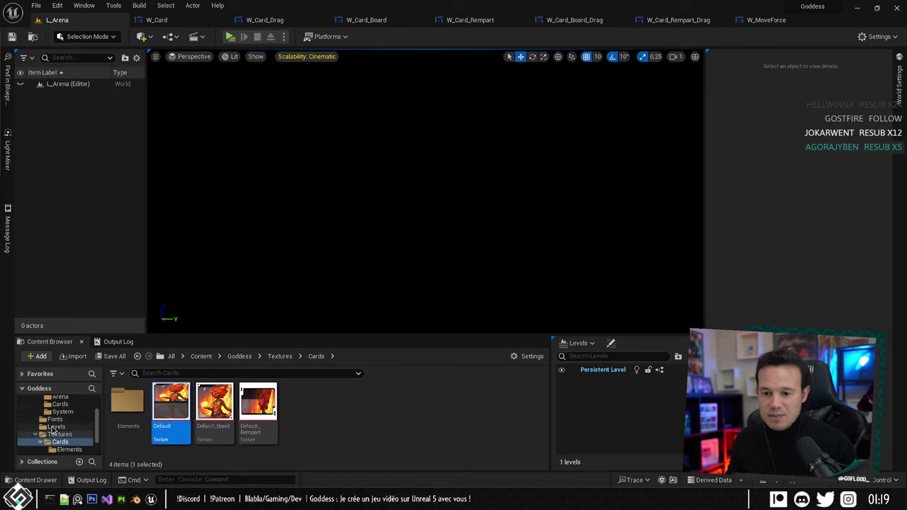
scroll(56, 432, "down", 4)
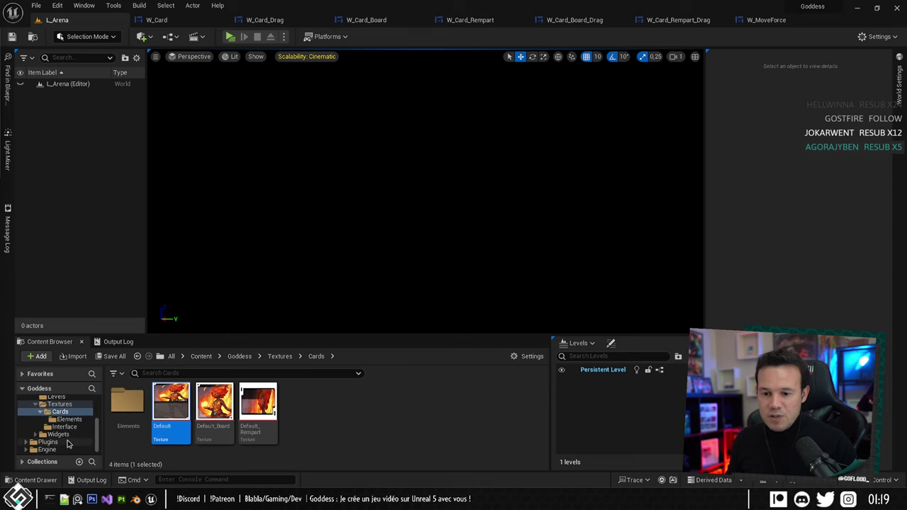
left_click(58, 435)
double_click(170, 407)
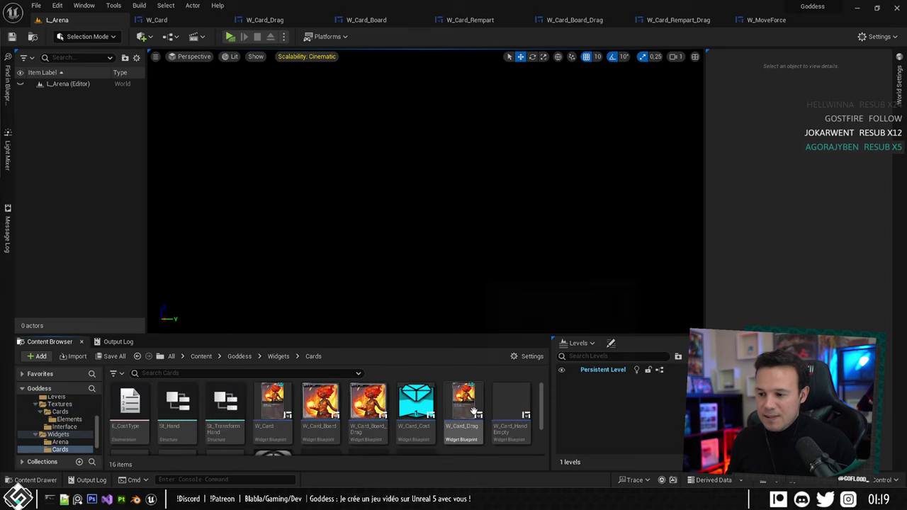
double_click(511, 409)
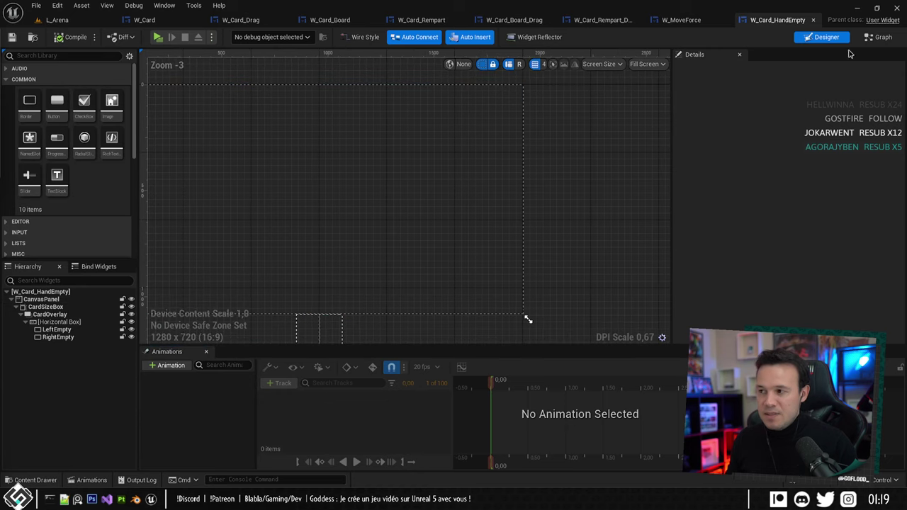
Open the OnDragDetected function in W_Card_HandEmpty's graph and locate the Create W Card Drag Widget node.
left_click(879, 37)
left_click(28, 120)
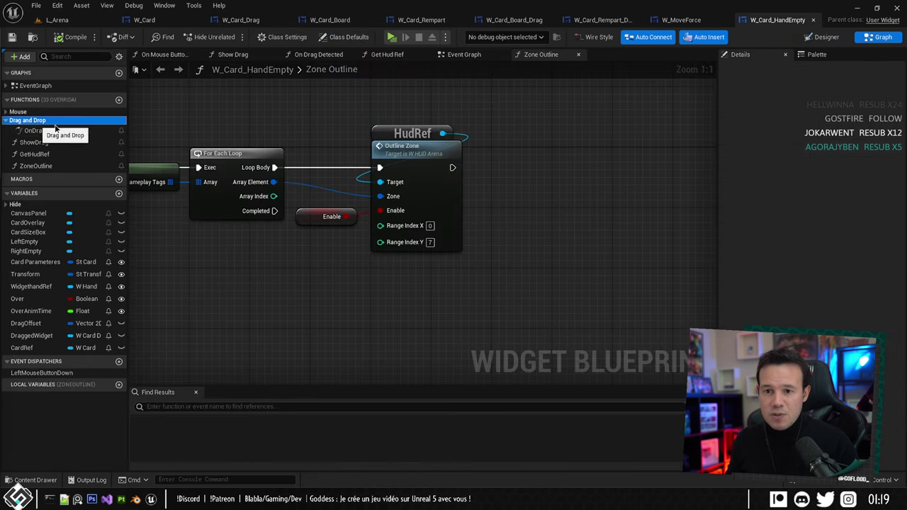
double_click(46, 130)
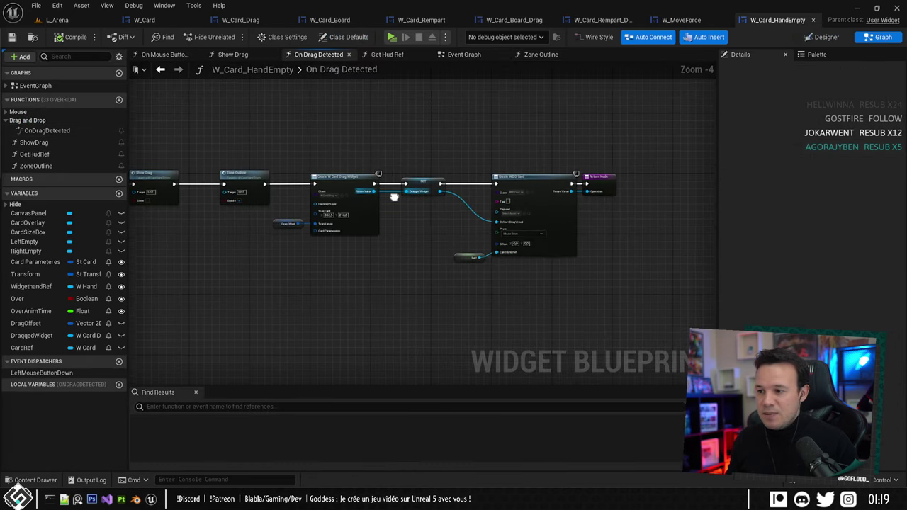
scroll(289, 241, "up", 4)
left_click(425, 195)
right_click_drag(290, 249, 406, 249)
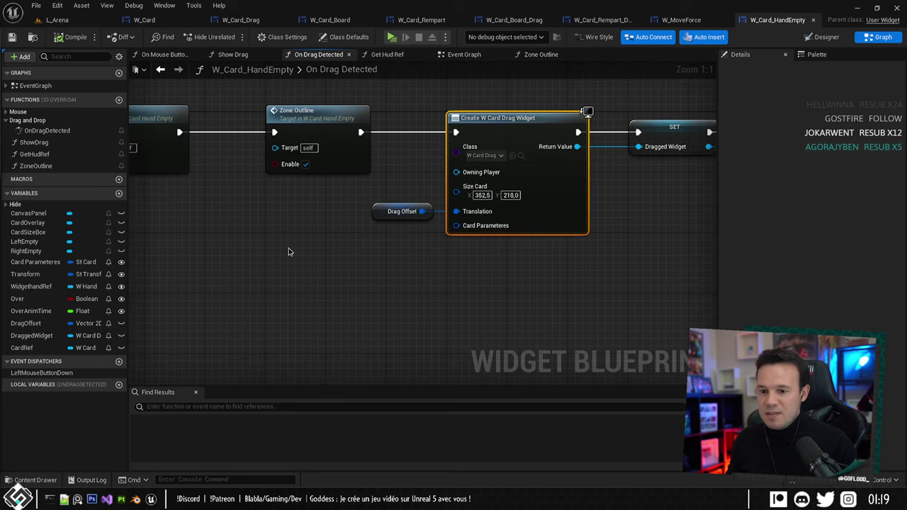
Add a Card Parameteres getter under Drag Offset, connect it to the Card Parameteres input of Create W Card Drag Widget and compile.
left_click_drag(39, 262, 330, 231)
left_click(365, 245)
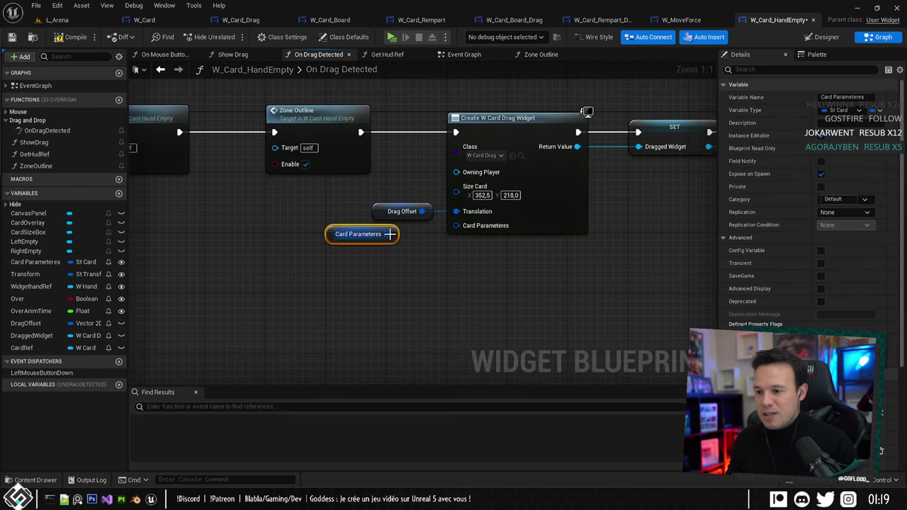
left_click_drag(386, 234, 457, 226)
left_click_drag(332, 242, 362, 242)
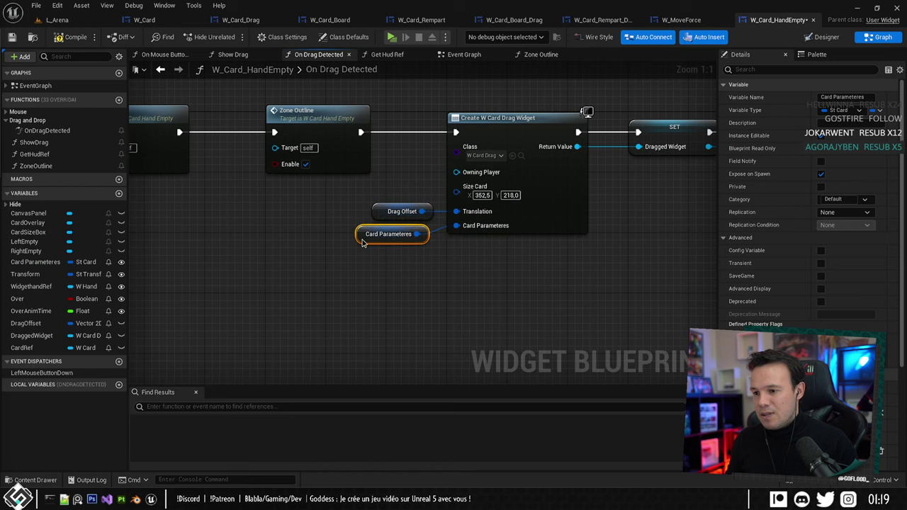
right_click_drag(445, 285, 353, 312)
left_click(73, 35)
scroll(404, 169, "down", 2)
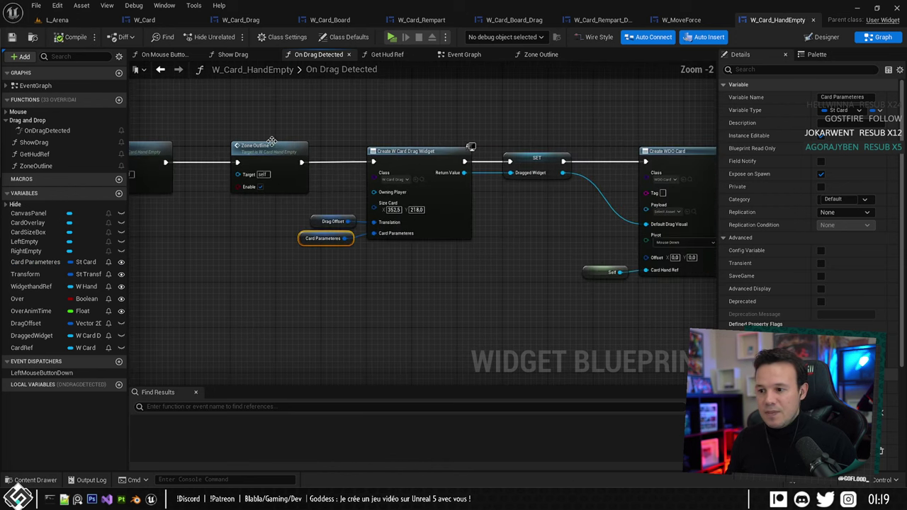
Run the game preview, bid 1 Carte Mythique, drag a hand card over the board to check its move-force icons, and end the preview.
right_click_drag(515, 256, 508, 243)
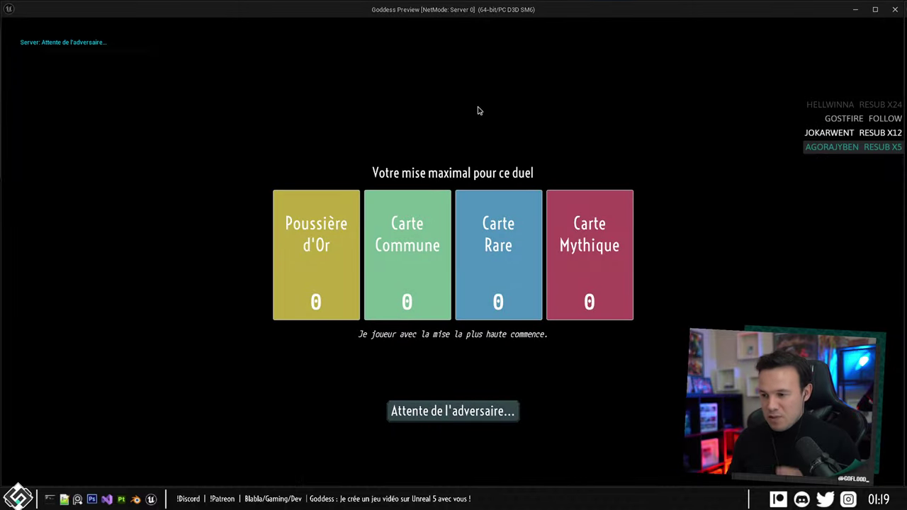
left_click(590, 255)
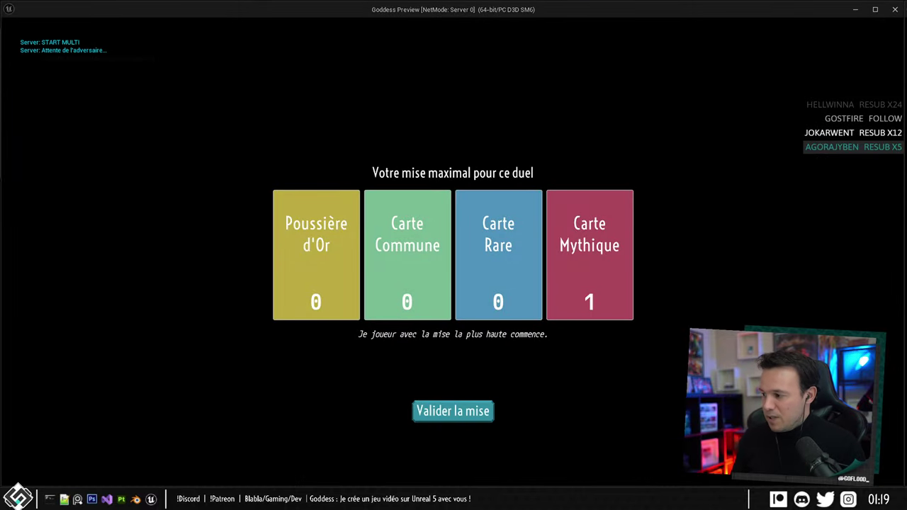
left_click(473, 412)
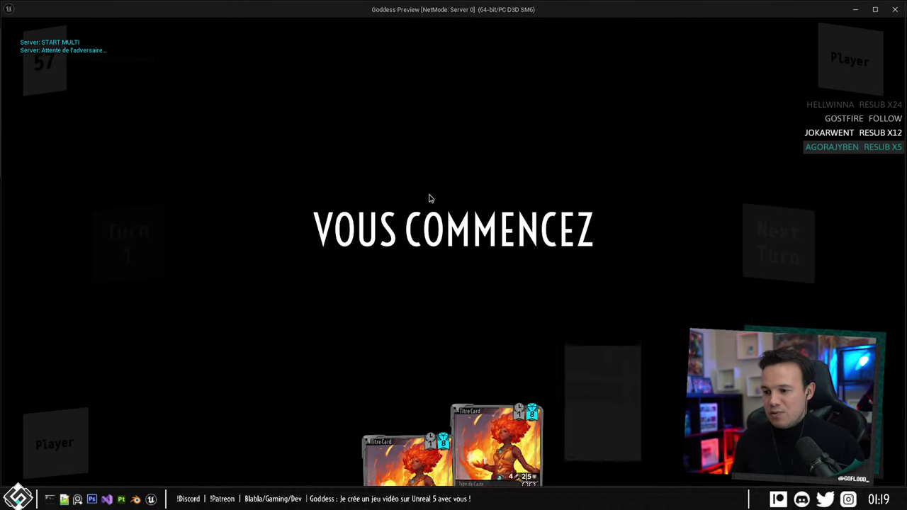
left_click_drag(419, 401, 415, 194)
left_click_drag(417, 179, 401, 166)
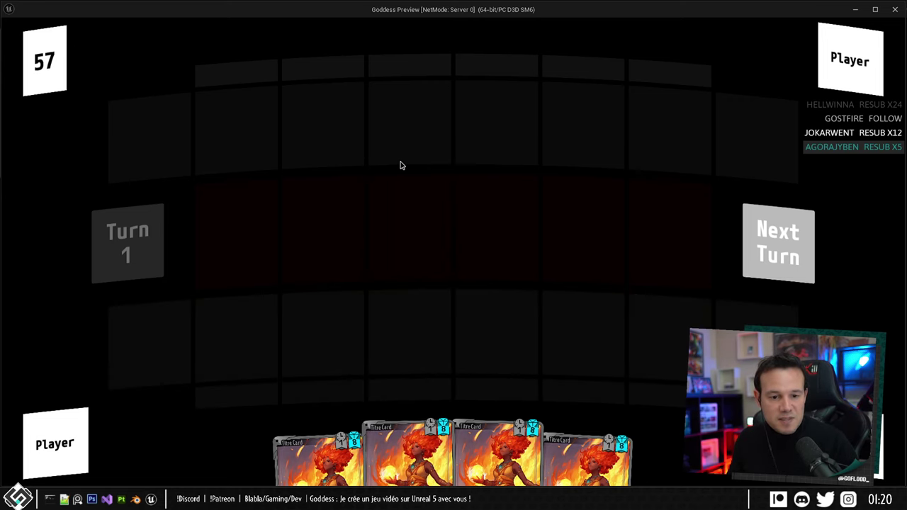
key("Escape")
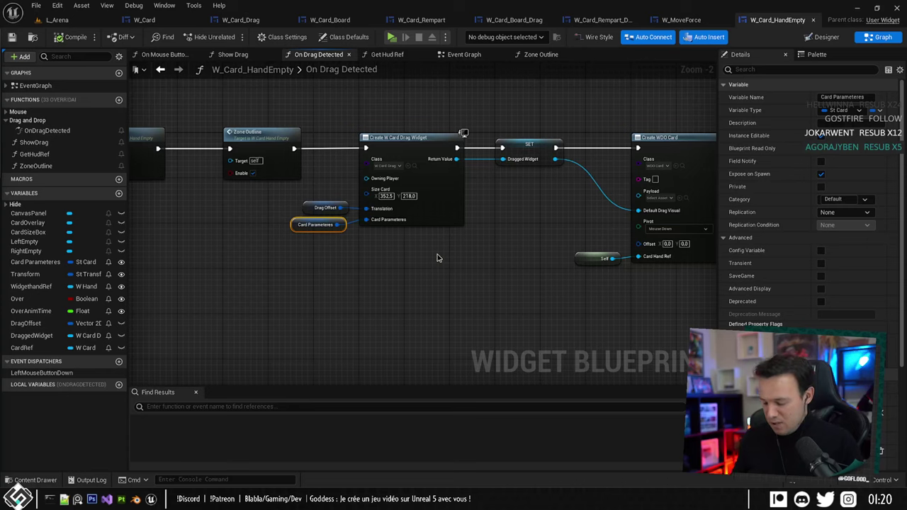
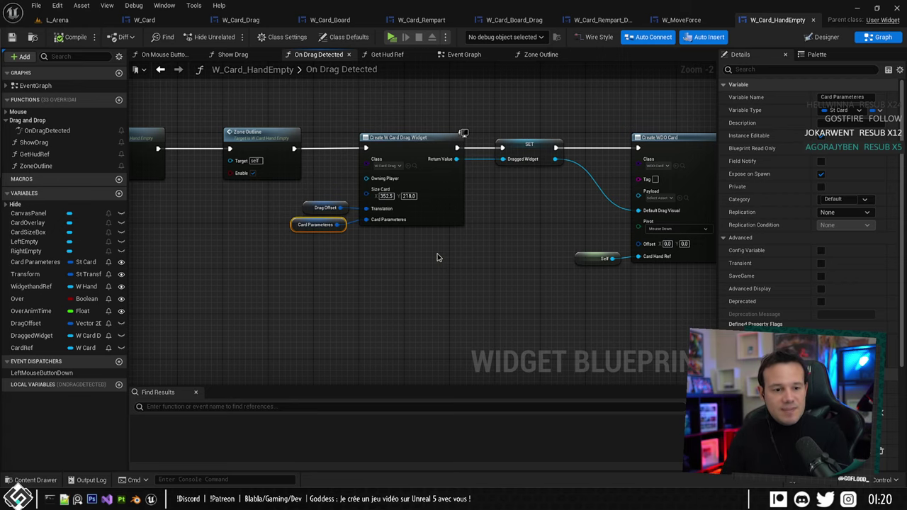
Review the drag-widget creation in W_Card_HandEmpty and compare the move-force node chains in W_Card and W_Card_Drag.
right_click_drag(466, 231, 414, 251)
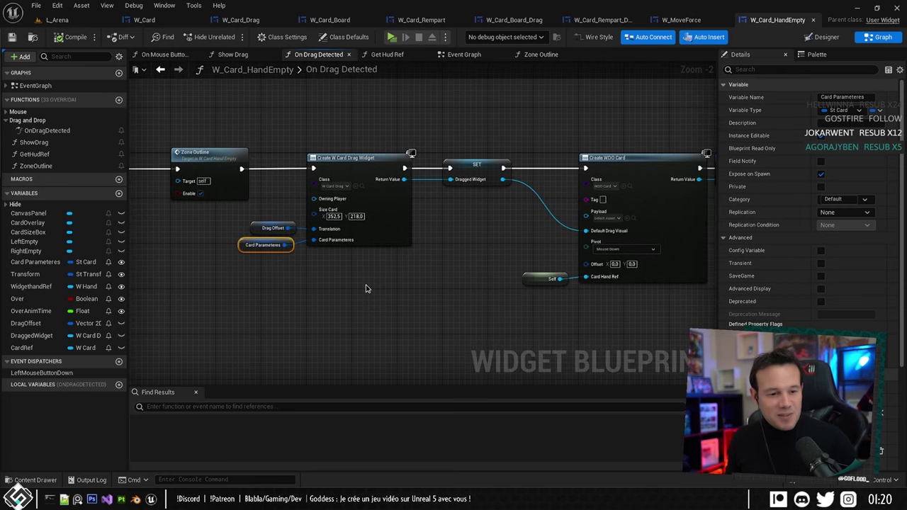
right_click_drag(341, 293, 384, 279)
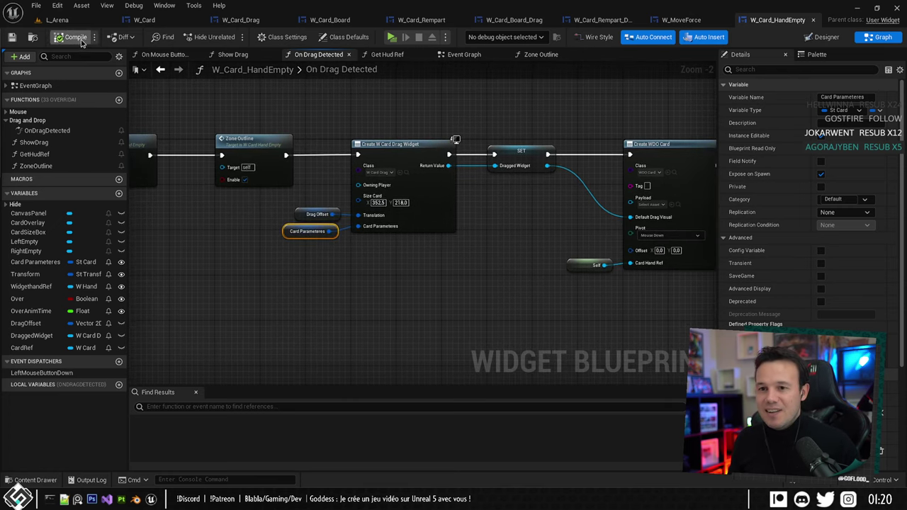
right_click_drag(333, 121, 288, 112)
right_click_drag(442, 107, 454, 133)
left_click(144, 20)
scroll(522, 224, "up", 3)
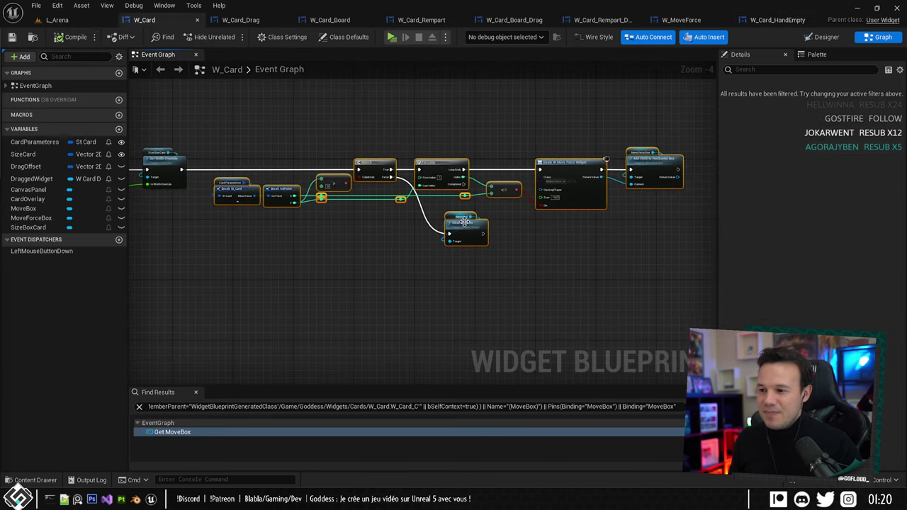
right_click_drag(522, 223, 576, 239)
scroll(472, 252, "down", 1)
left_click(241, 19)
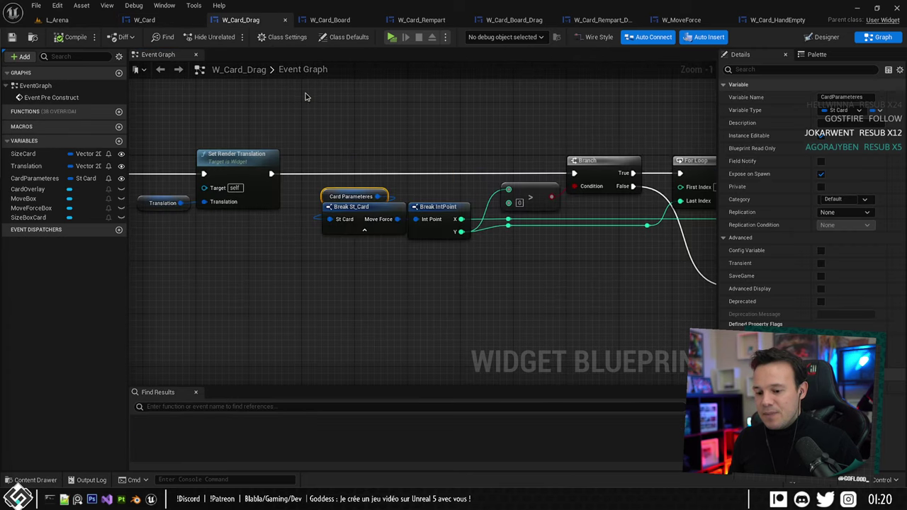
Examine the card layout of W_Card_Board in the designer.
left_click(330, 19)
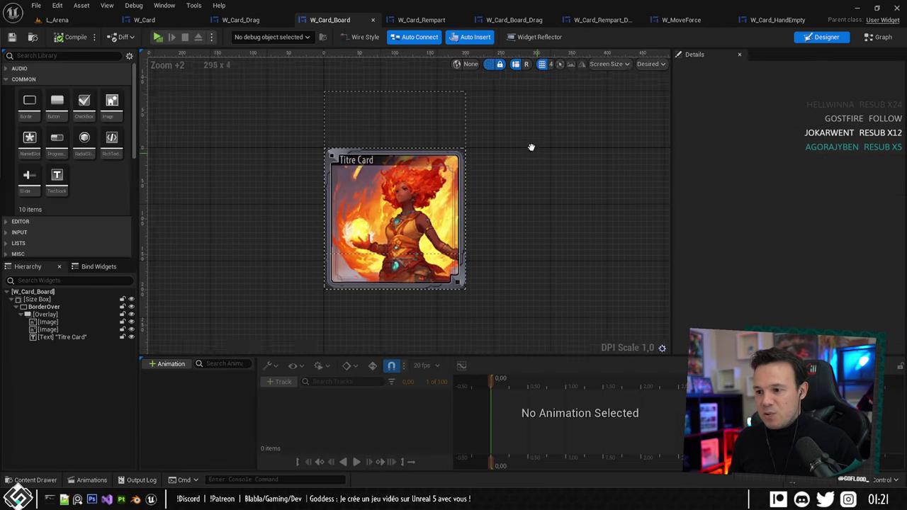
scroll(377, 183, "up", 3)
right_click_drag(428, 294, 448, 288)
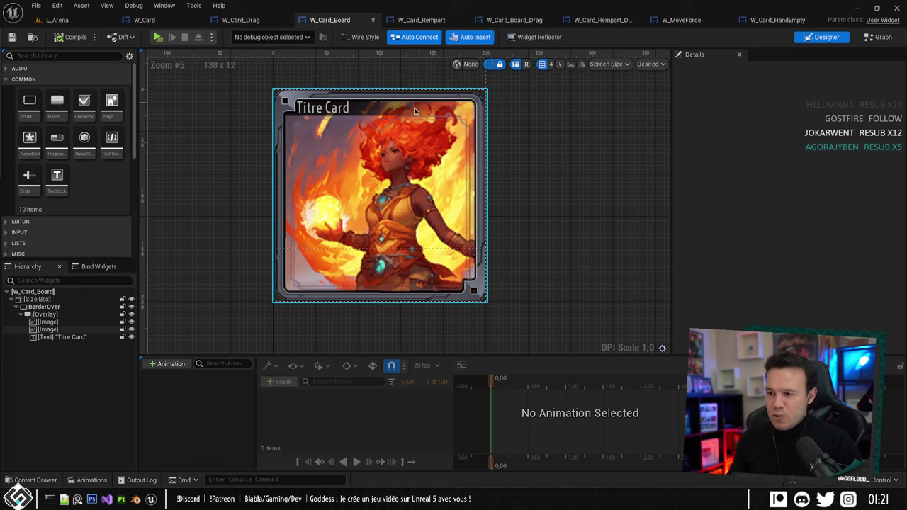
scroll(567, 178, "down", 2)
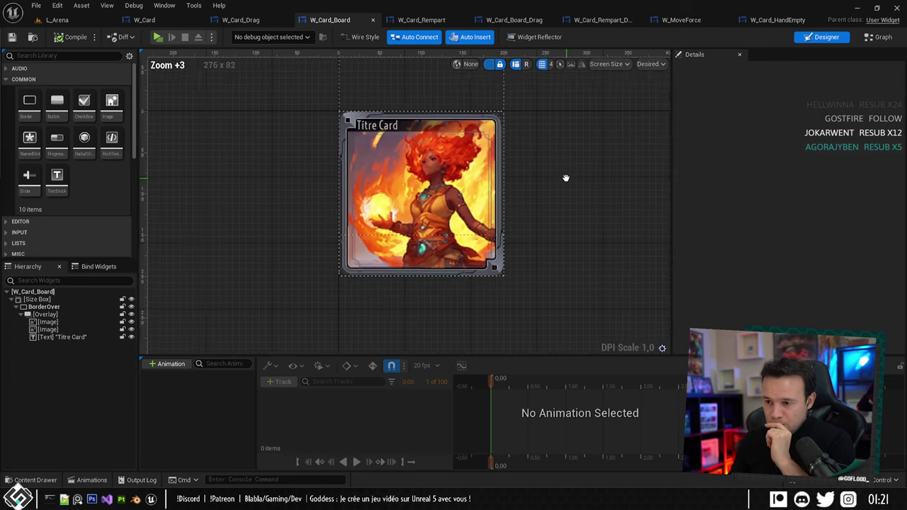
right_click_drag(567, 178, 534, 192)
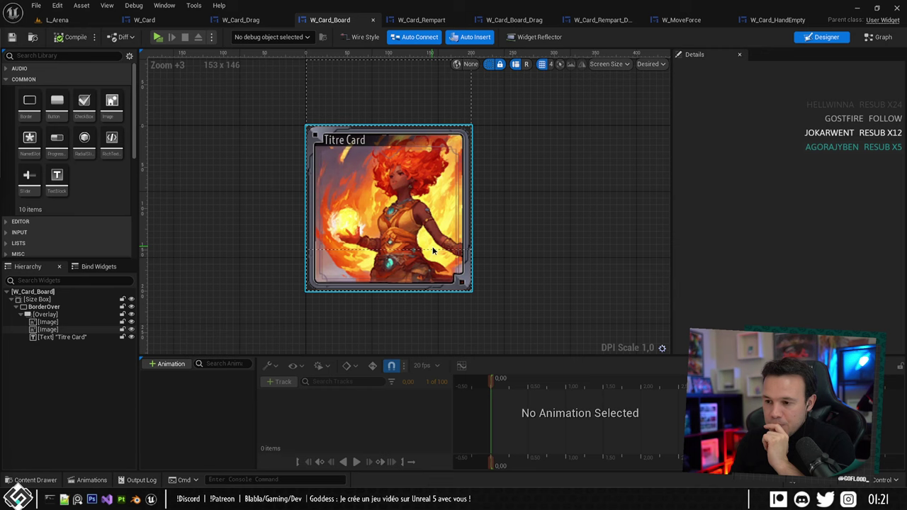
Switch to Photoshop, check the SkillCard.psd and Move.psd documents, and undock Socle.psd into its own window.
left_click(92, 498)
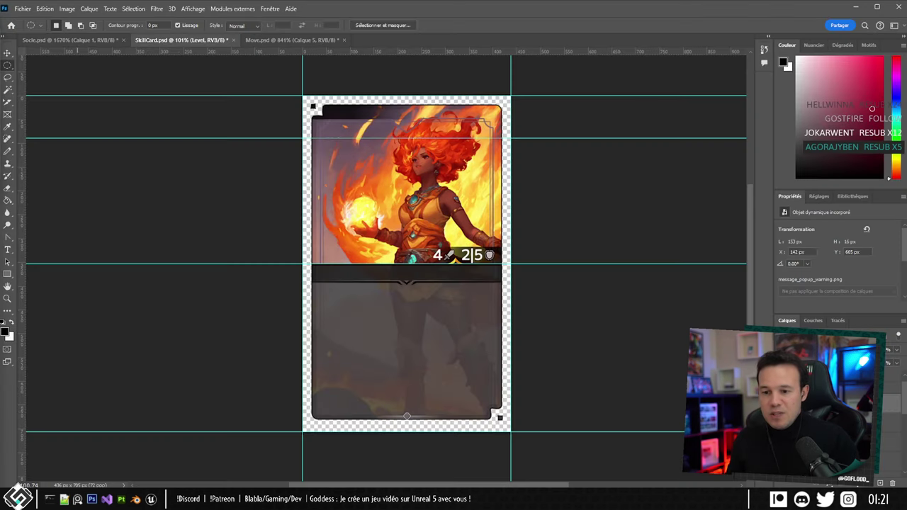
left_click(271, 40)
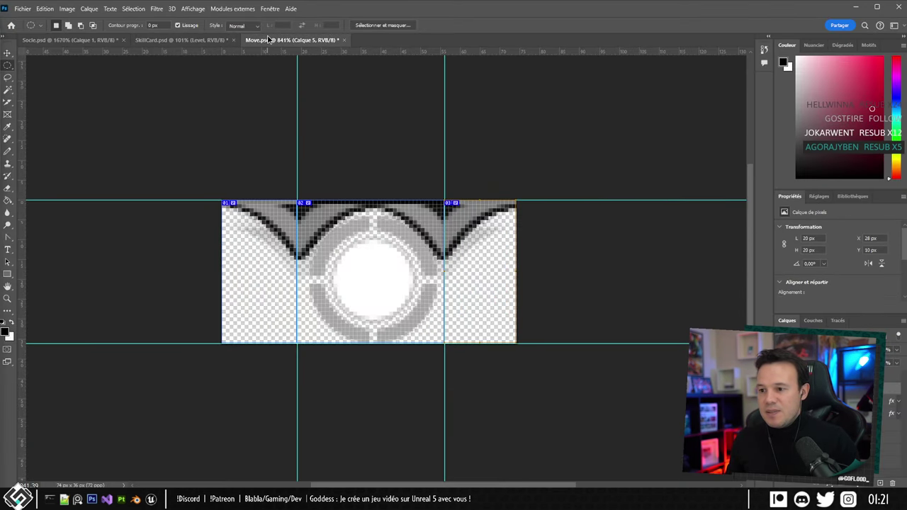
left_click(197, 40)
left_click(119, 41)
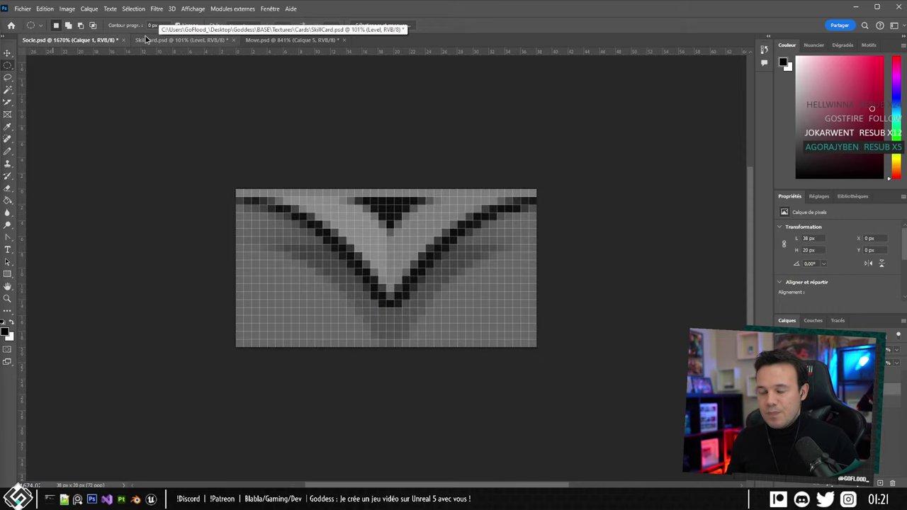
left_click_drag(80, 44, 0, 106)
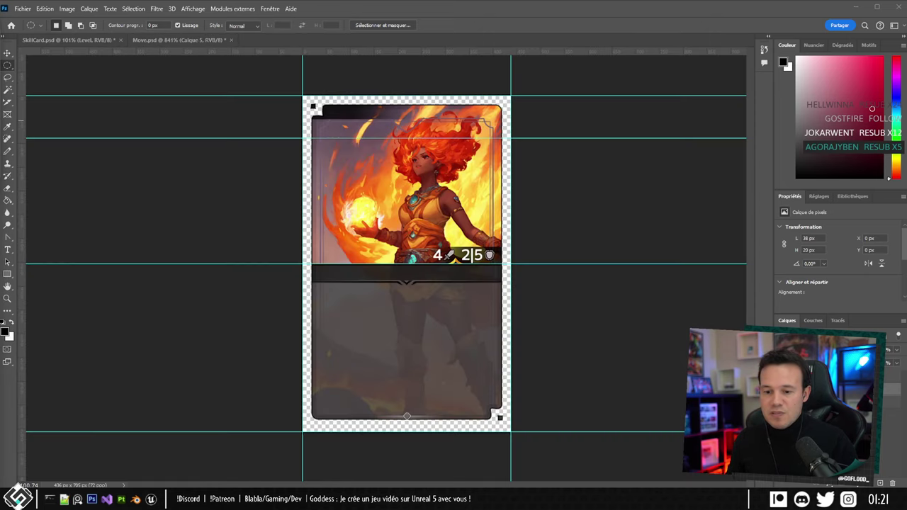
Open SkillCard_Board.psd from the Textures/Cards folder among the docked documents and show the grey frame around the card.
key("alt+Tab")
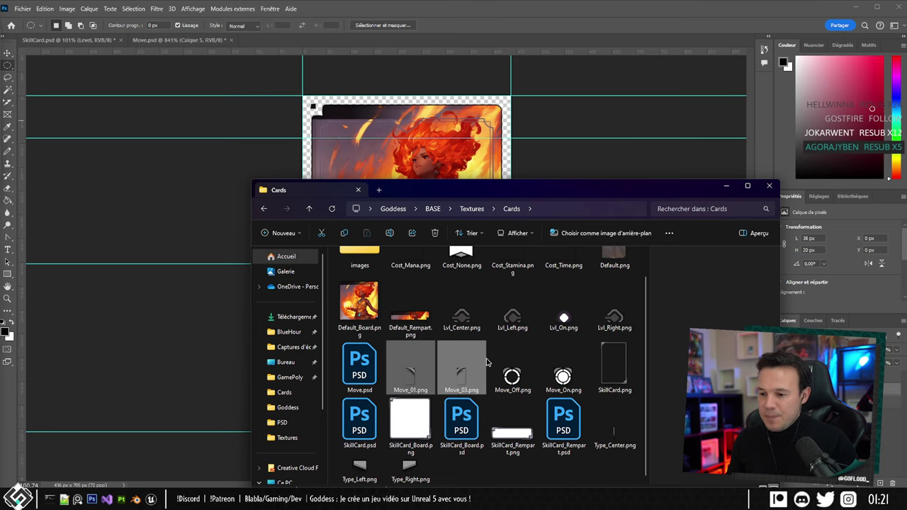
double_click(464, 423)
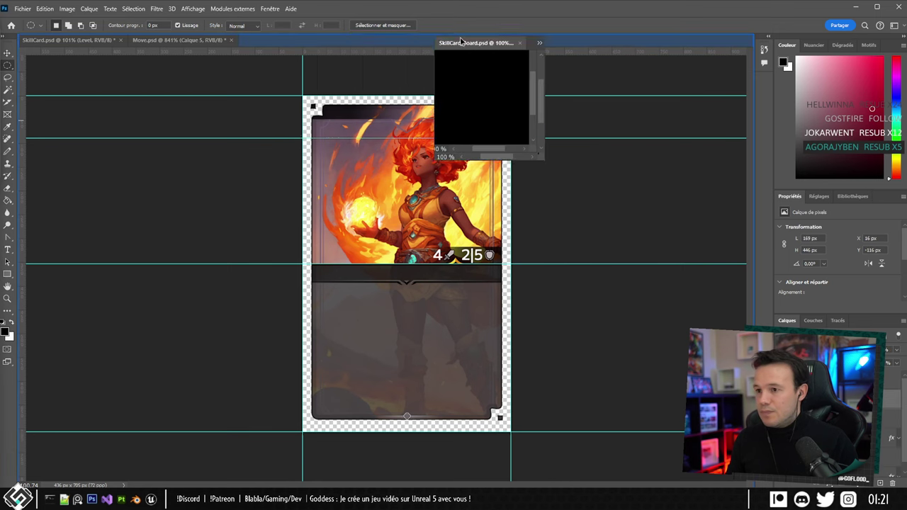
scroll(413, 280, "up", 8, "alt")
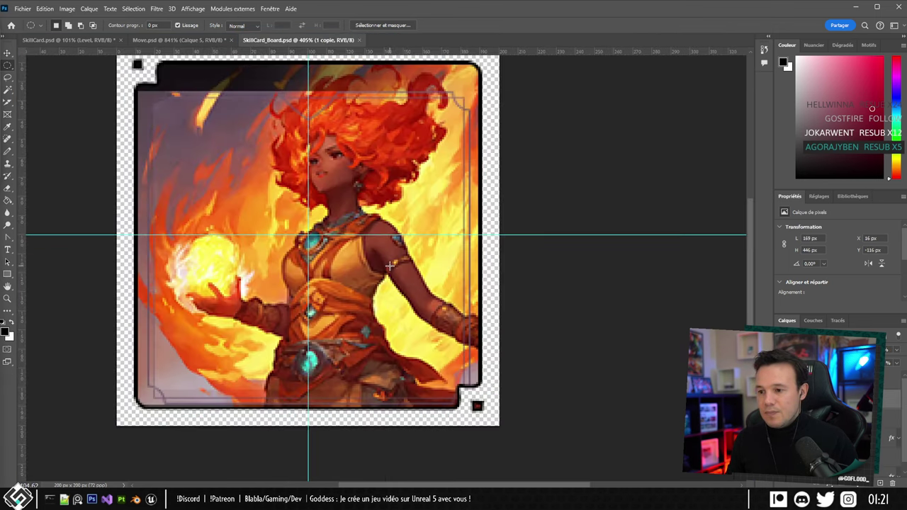
scroll(390, 265, "down", 2, "alt")
scroll(836, 387, "down", 1)
left_click(782, 386)
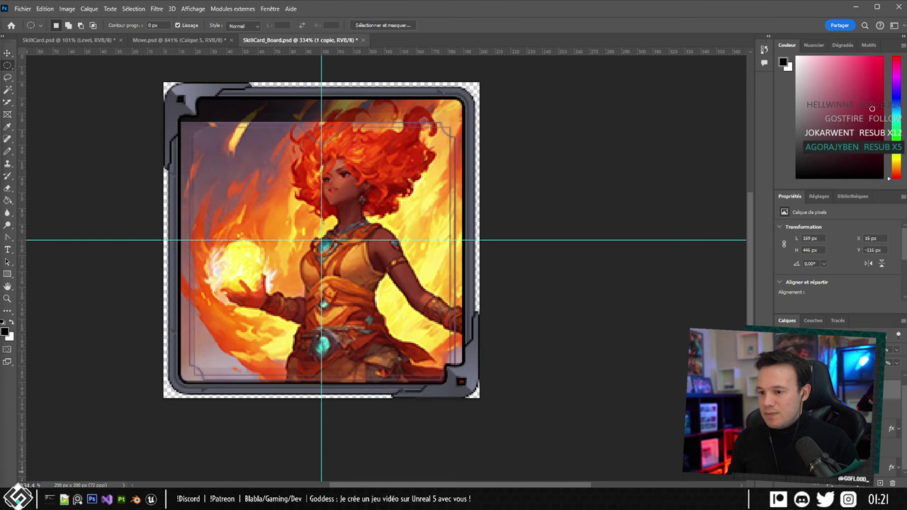
scroll(245, 187, "down", 2, "alt")
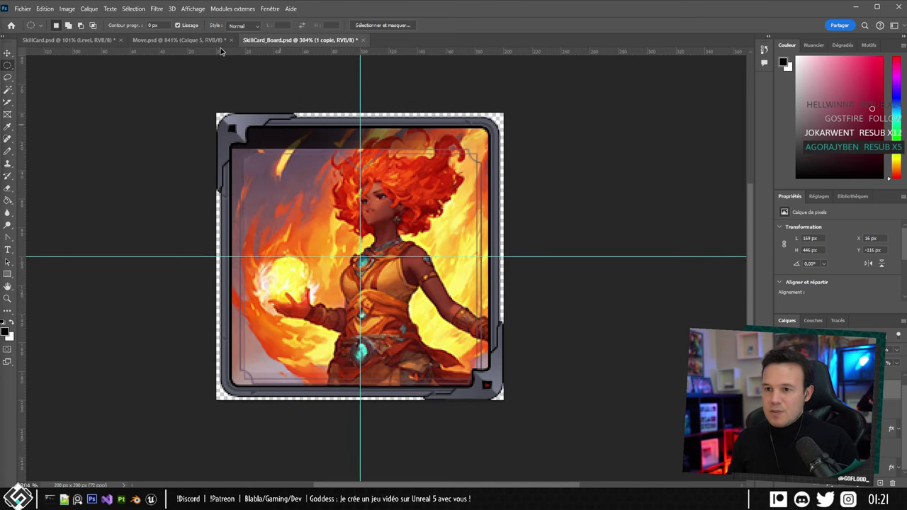
With the Move tool, copy the V-shaped base layer from Socle.psd into SkillCard_Board.psd above the BG_Titre layer.
left_click(181, 40)
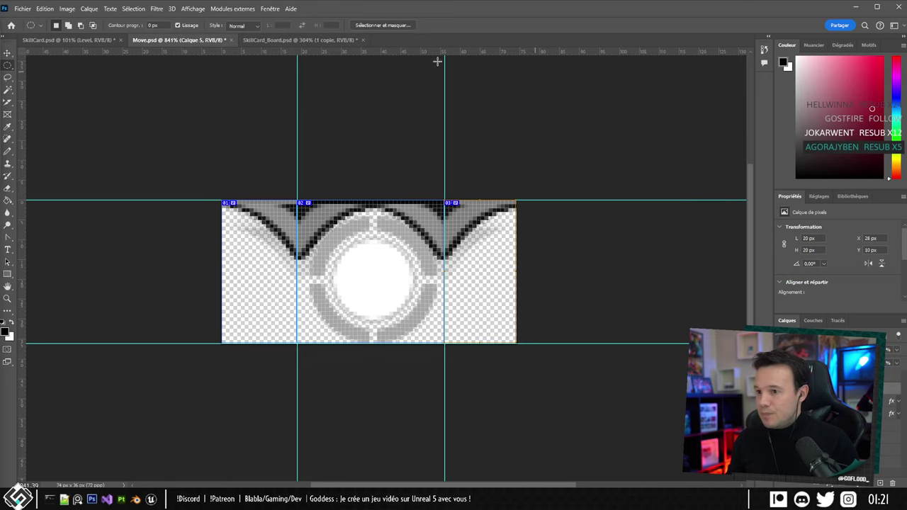
left_click(280, 39)
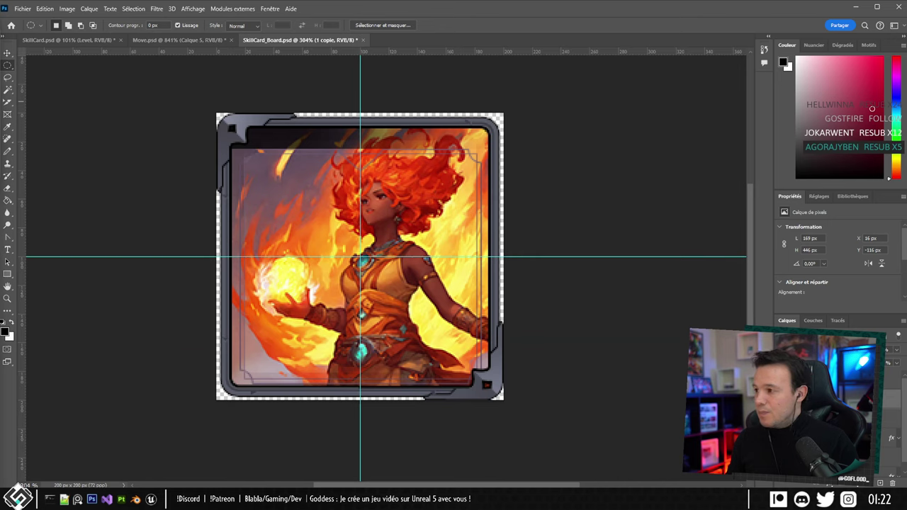
key("v")
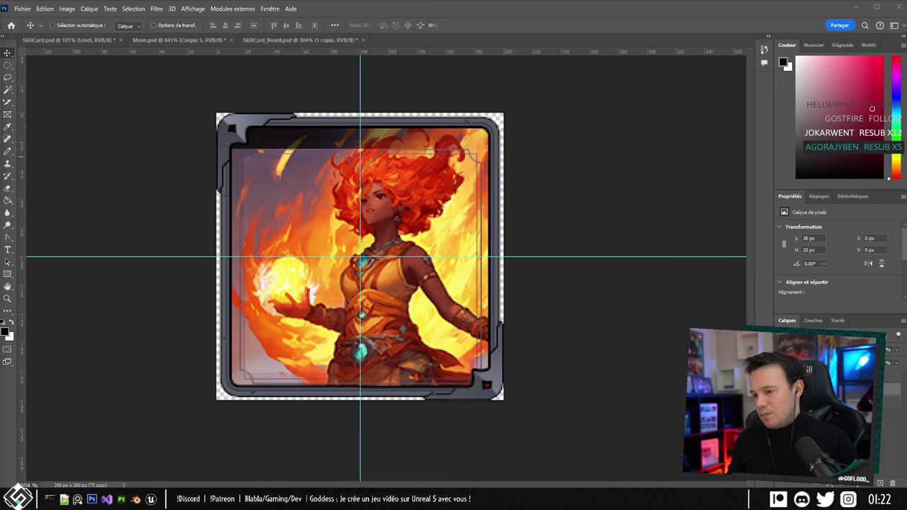
scroll(367, 253, "down", 3, "alt")
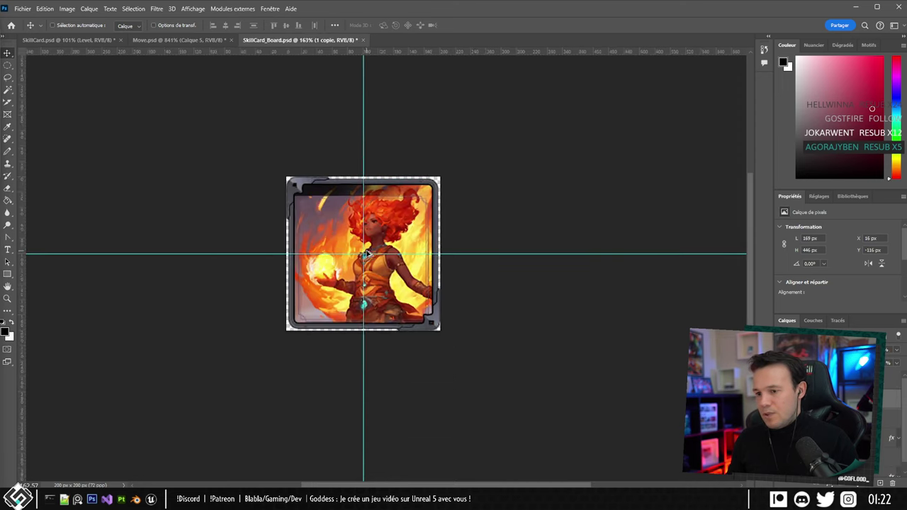
scroll(367, 254, "down", 4, "alt")
scroll(366, 283, "up", 4, "alt")
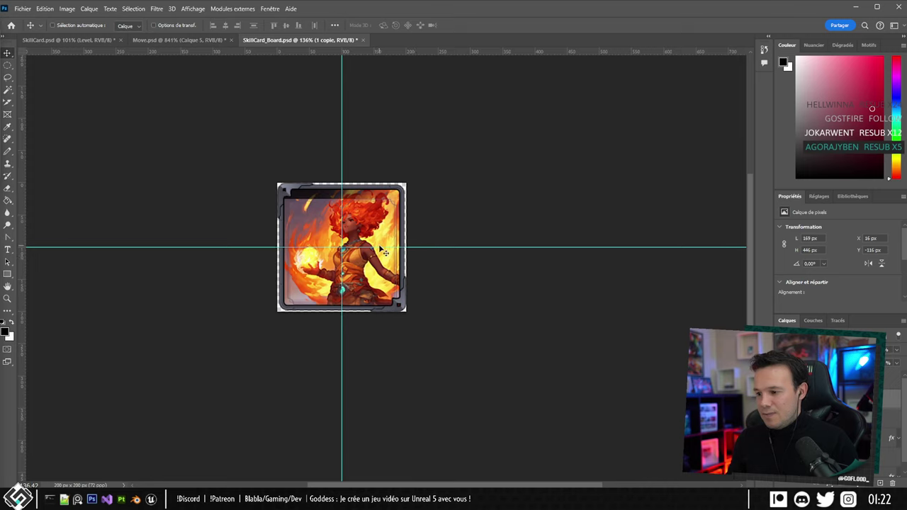
left_click(836, 379)
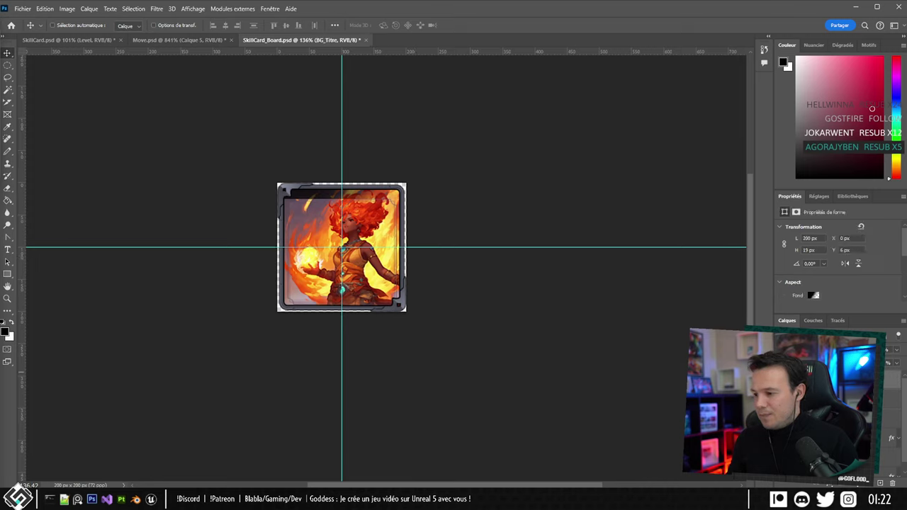
key("alt+bracketleft")
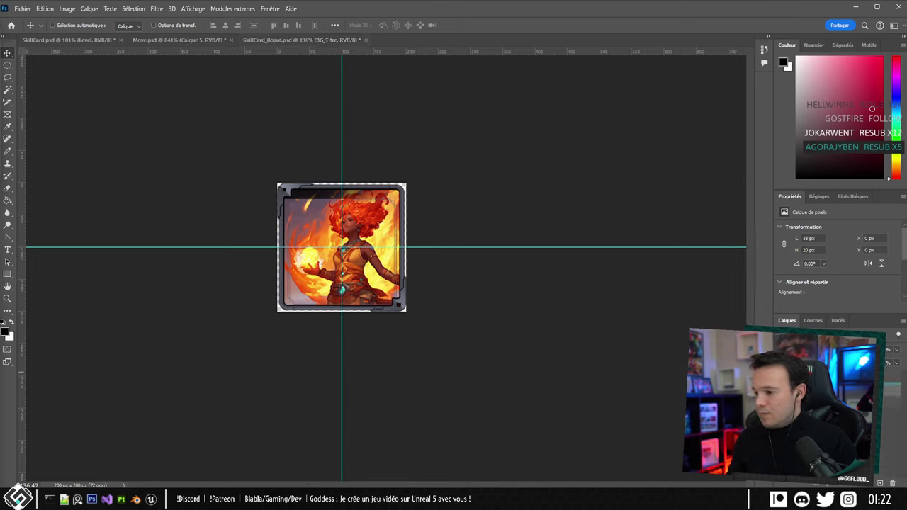
left_click_drag(835, 384, 357, 241)
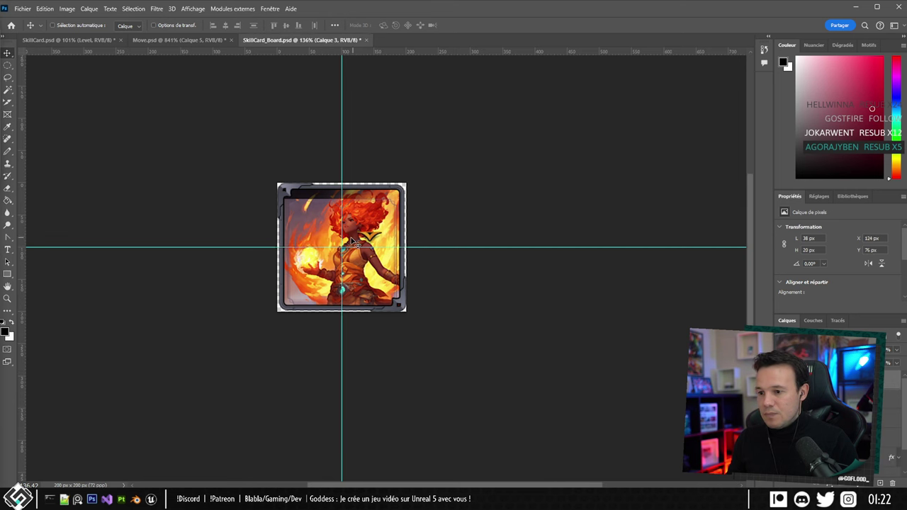
scroll(352, 241, "up", 3, "alt")
Flip the base shape to -100% width and height with Free Transform and place it on the card's lower edge at X 155, Y 180 px.
key("ctrl+t")
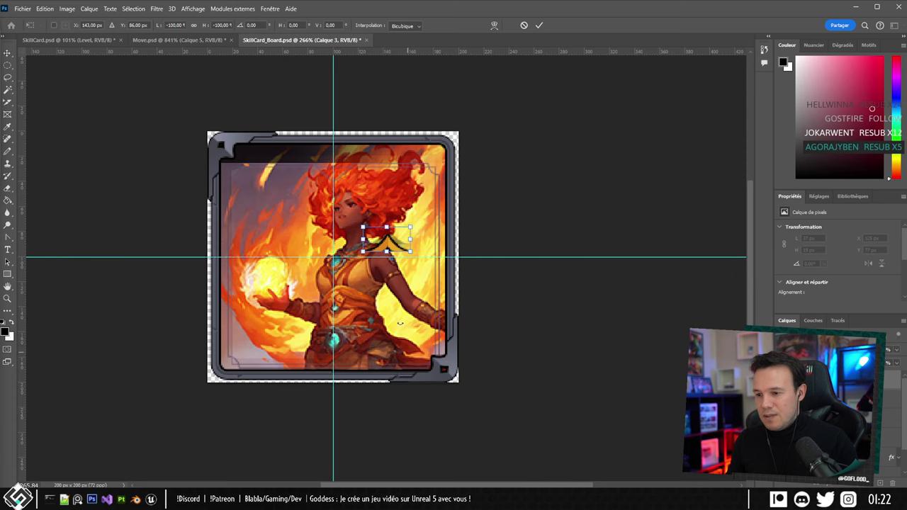
left_click_drag(392, 244, 409, 365)
scroll(398, 378, "up", 6, "alt")
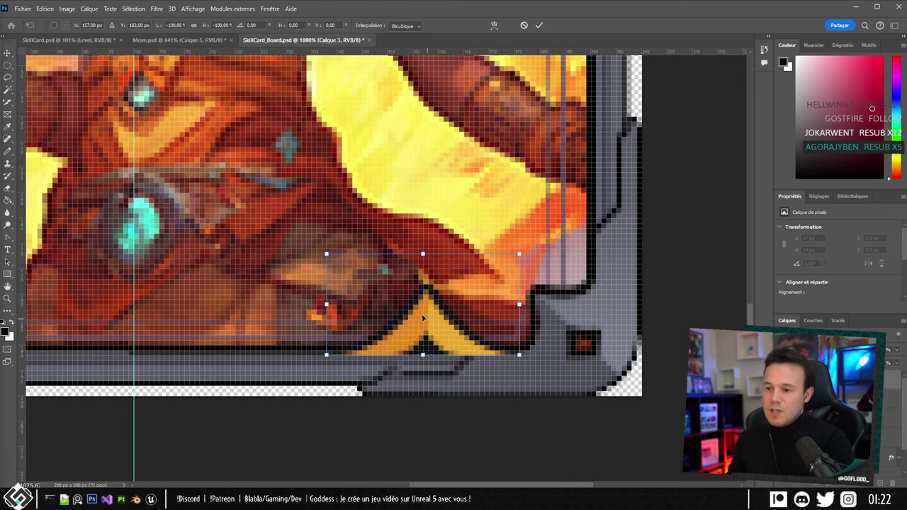
key("Left")
key("Up")
key("Left")
key("Up")
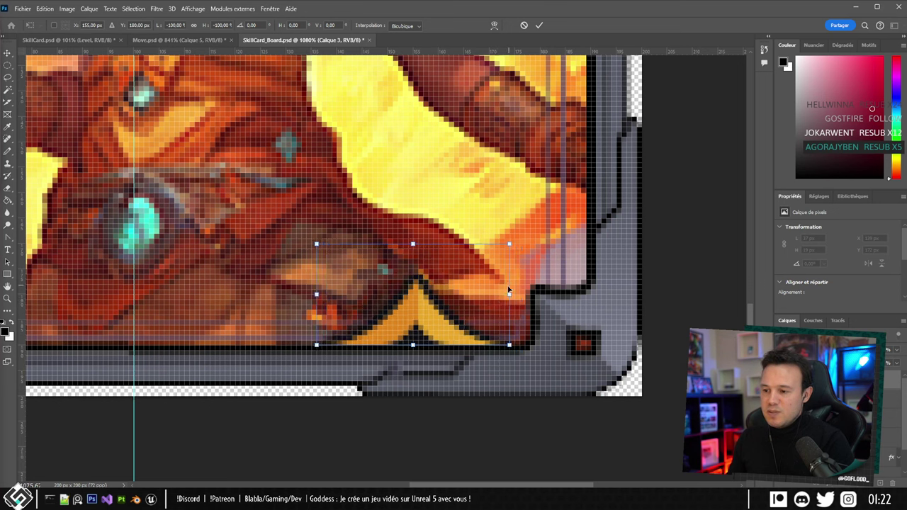
Shift the base shape toward the card's lower-right corner to X 177 px and apply the transform.
key("Right")
key("Right")
key("Right")
key("Right")
left_click_drag(504, 289, 561, 306)
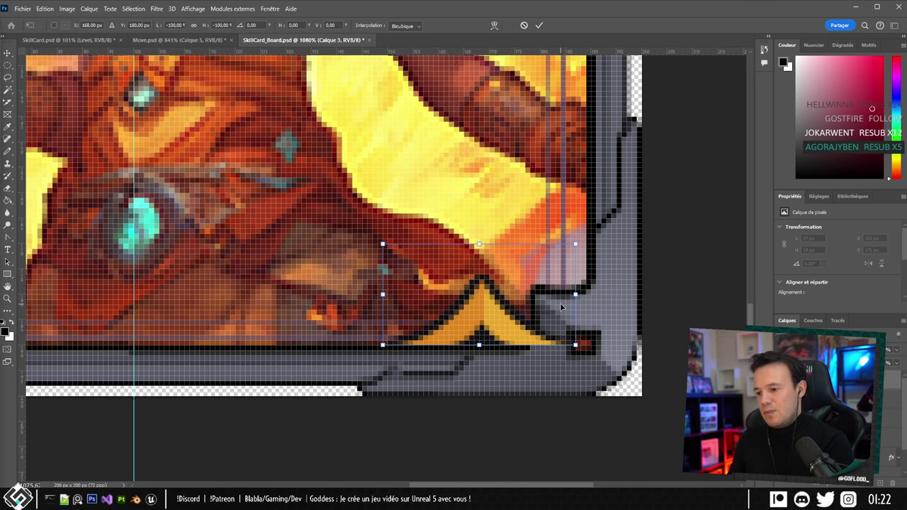
key("Right")
key("Right")
key("Right")
key("Right")
key("Right")
key("Right")
key("Right")
key("Right")
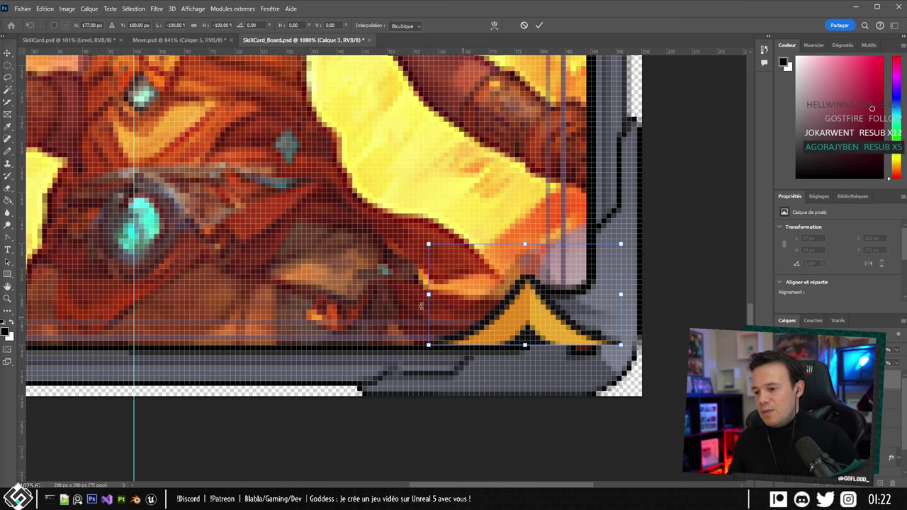
scroll(402, 289, "down", 7, "alt")
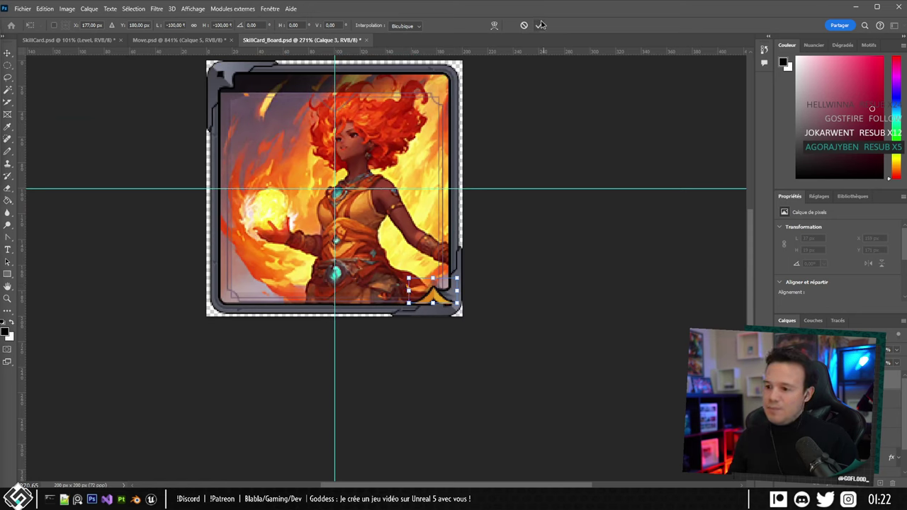
left_click(539, 24)
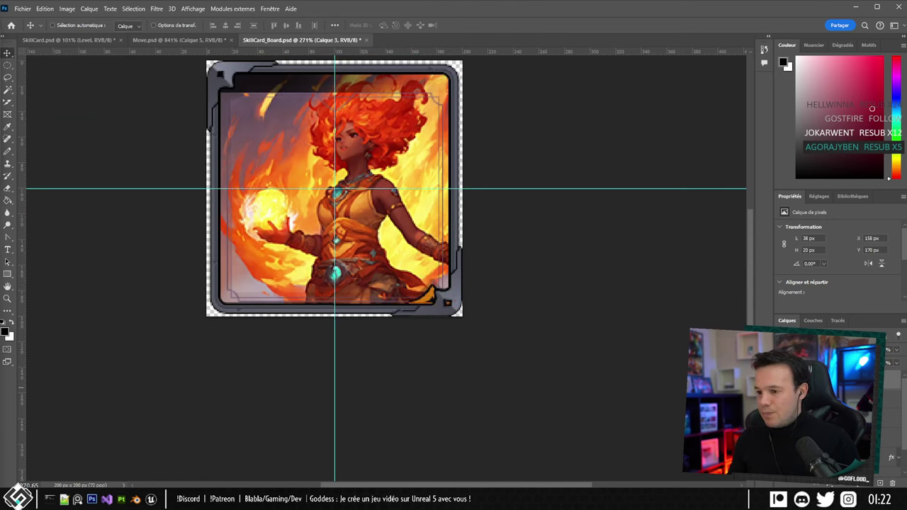
Nudge the base shape beside the frame's lower-right corner notch to layer position X 154, Y 171 px.
scroll(375, 303, "up", 2, "alt")
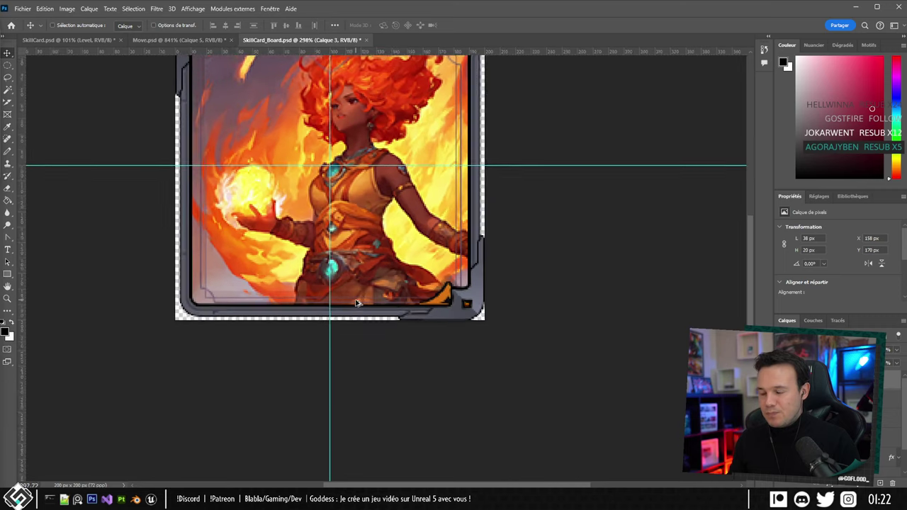
key("Left")
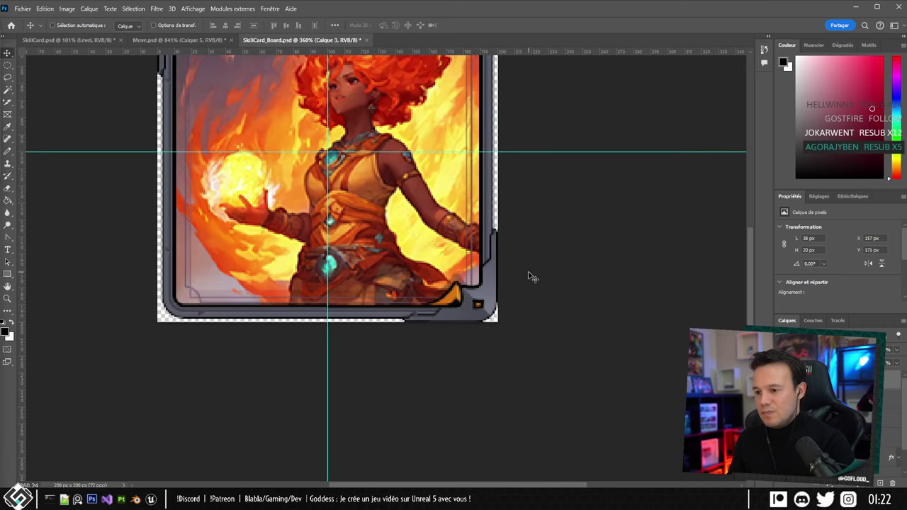
key("Left")
key("Left")
key("Down")
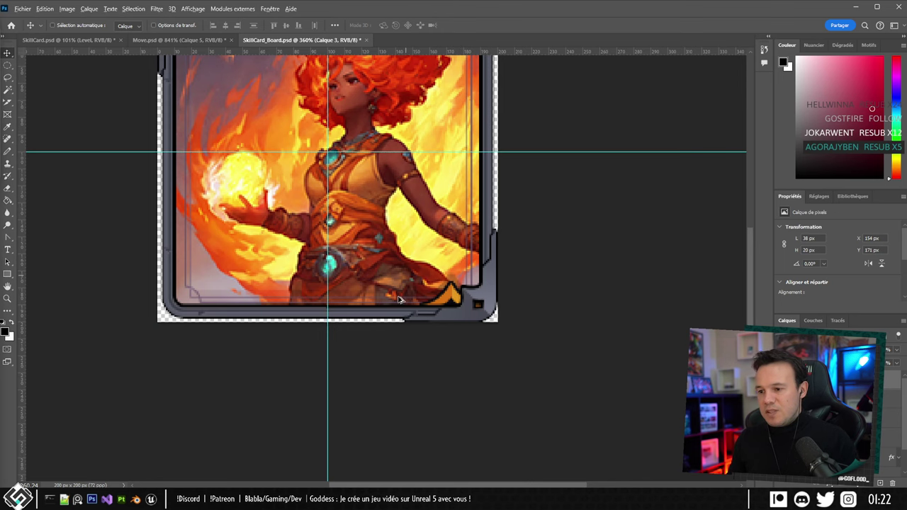
scroll(409, 278, "down", 2, "alt")
scroll(409, 284, "up", 2, "alt")
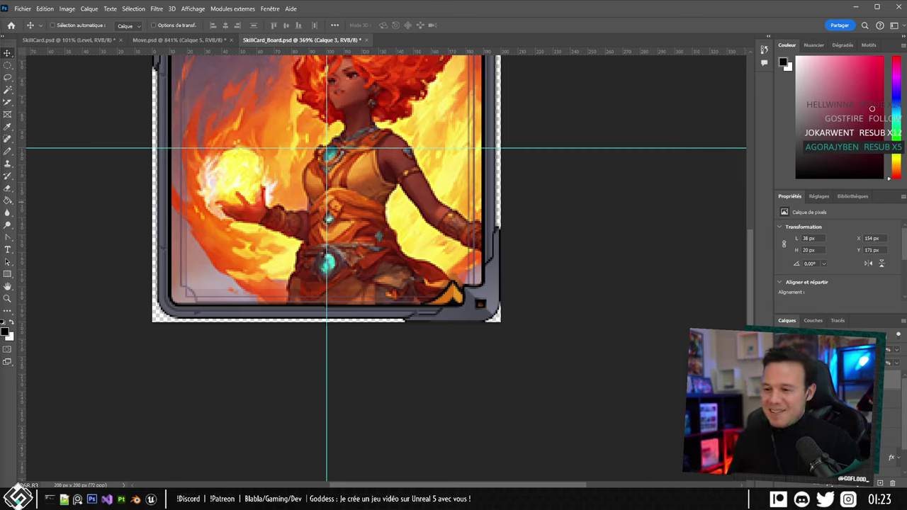
scroll(473, 307, "up", 5, "alt")
scroll(330, 266, "down", 4, "alt")
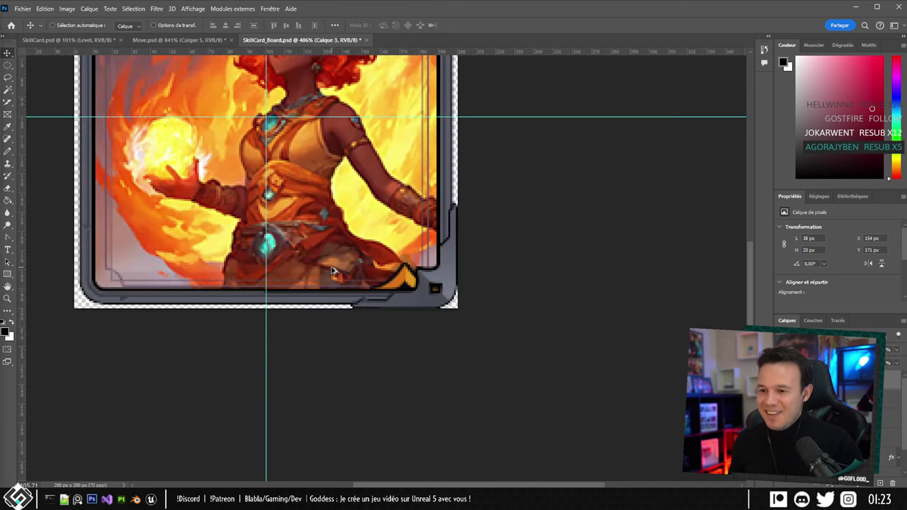
left_click_drag(332, 268, 392, 321)
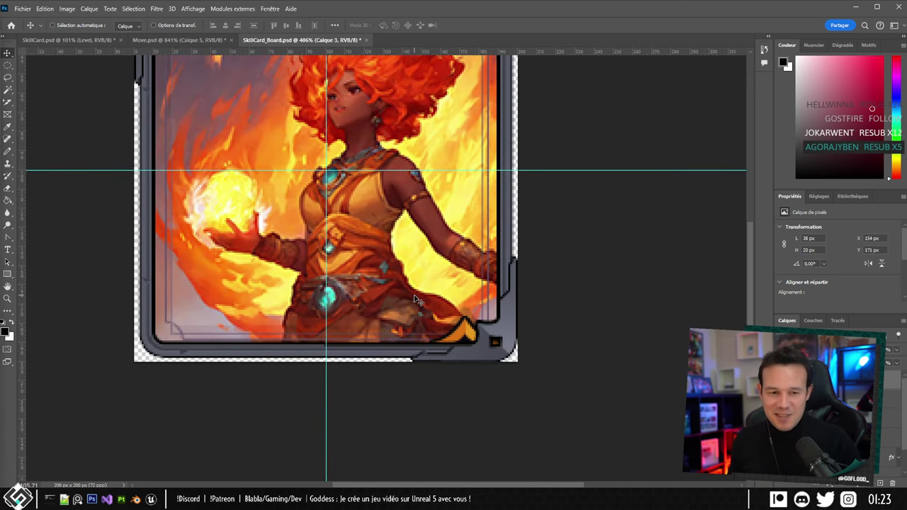
scroll(414, 244, "up", 1)
scroll(415, 245, "left", 1)
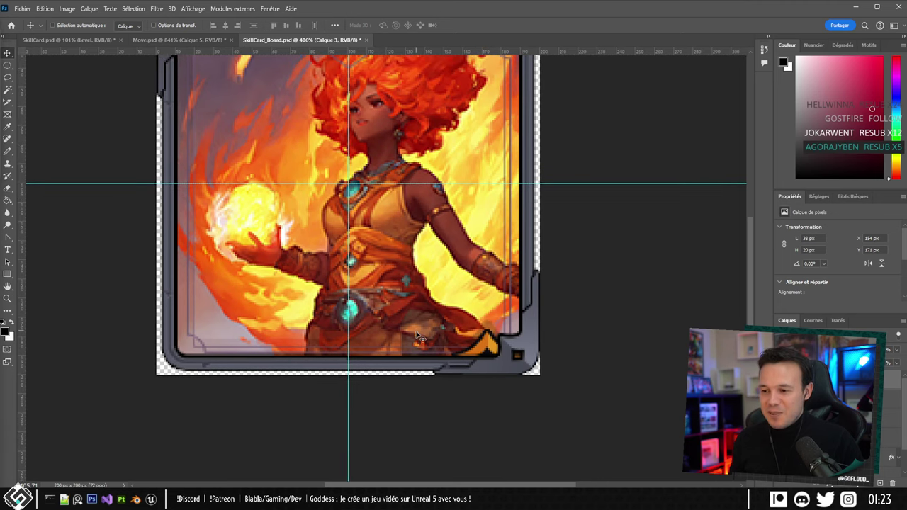
scroll(430, 356, "up", 1, "alt")
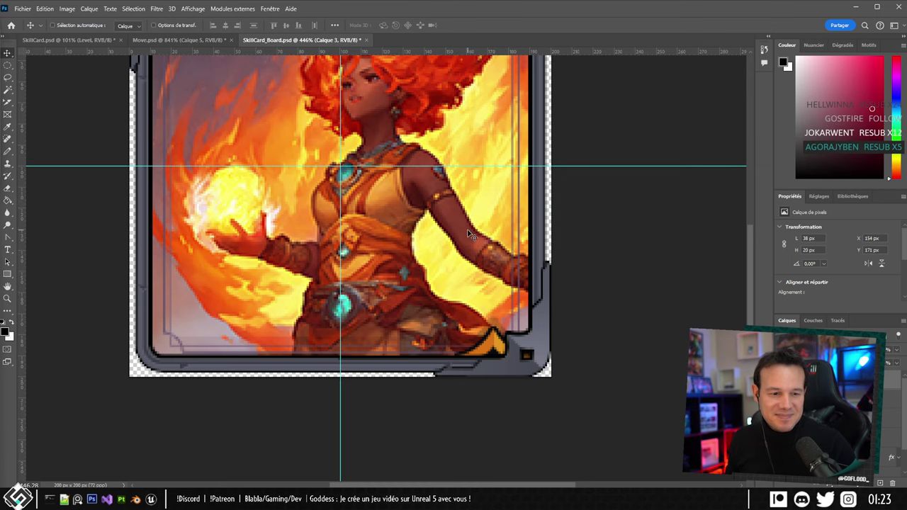
scroll(540, 334, "up", 3, "alt")
scroll(476, 358, "down", 4, "alt")
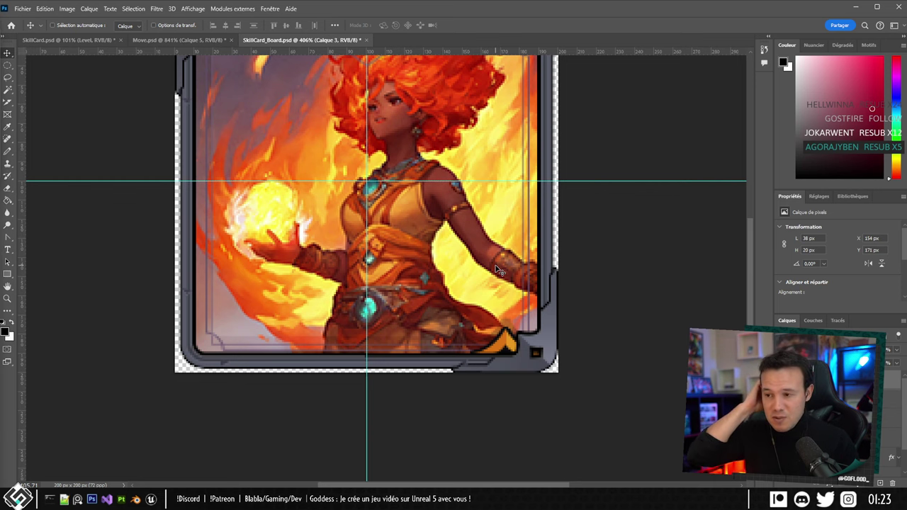
scroll(477, 382, "up", 3, "alt")
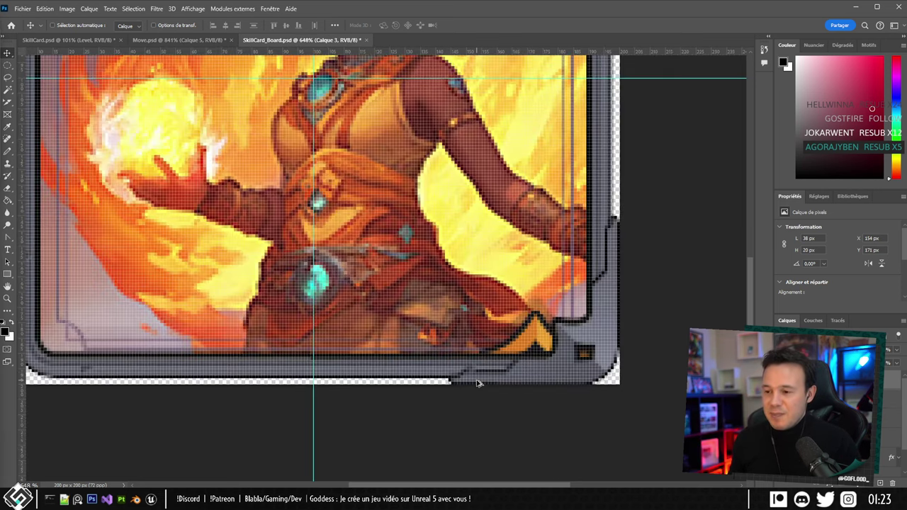
scroll(477, 382, "down", 2, "alt")
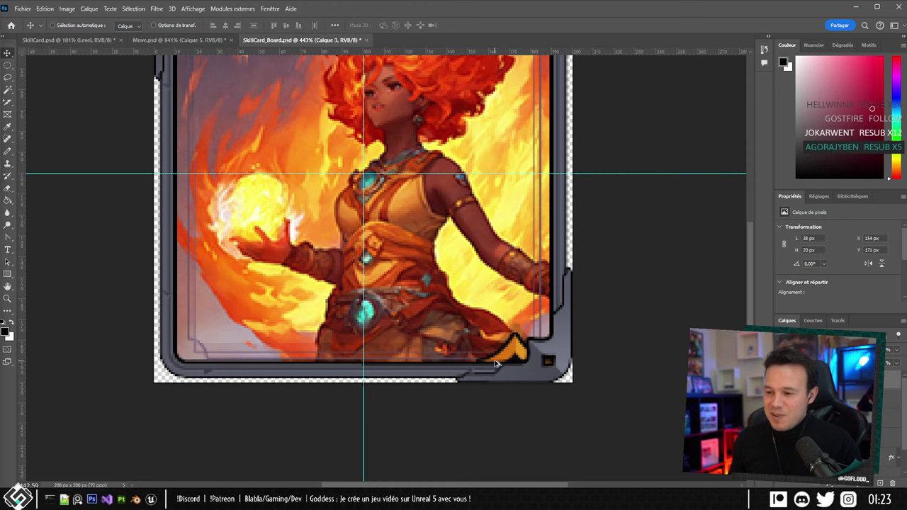
scroll(499, 356, "up", 1, "alt")
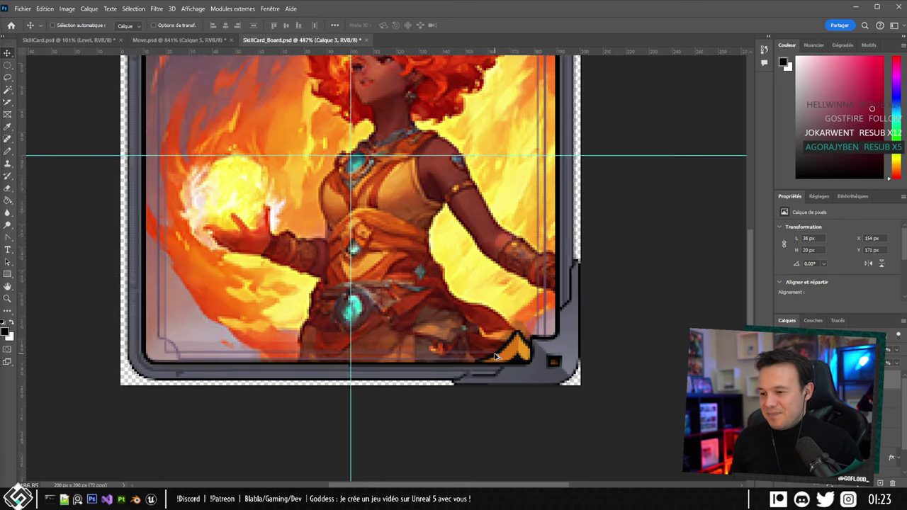
scroll(489, 356, "down", 1, "alt")
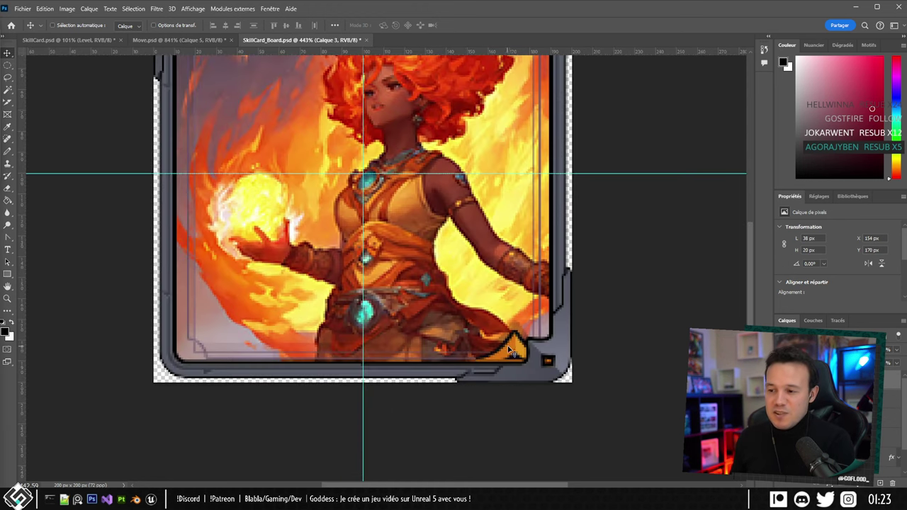
Nudge the V-shaped base layer vertically along the card's lower edge to Y 172 px.
key("Down")
key("Up")
key("Down")
key("Down")
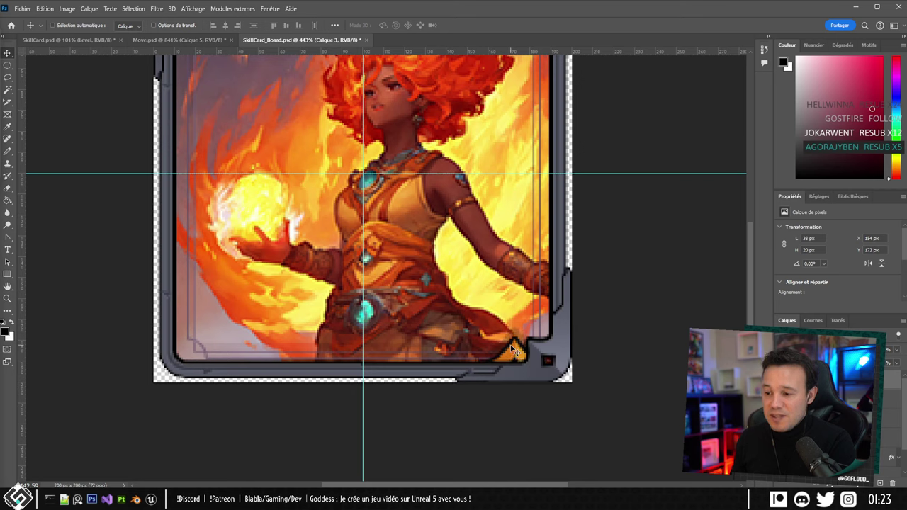
key("Up")
Compare one-pixel horizontal shifts of the base shape beside the corner notch and keep it at X 153 px.
key("Left")
key("Right")
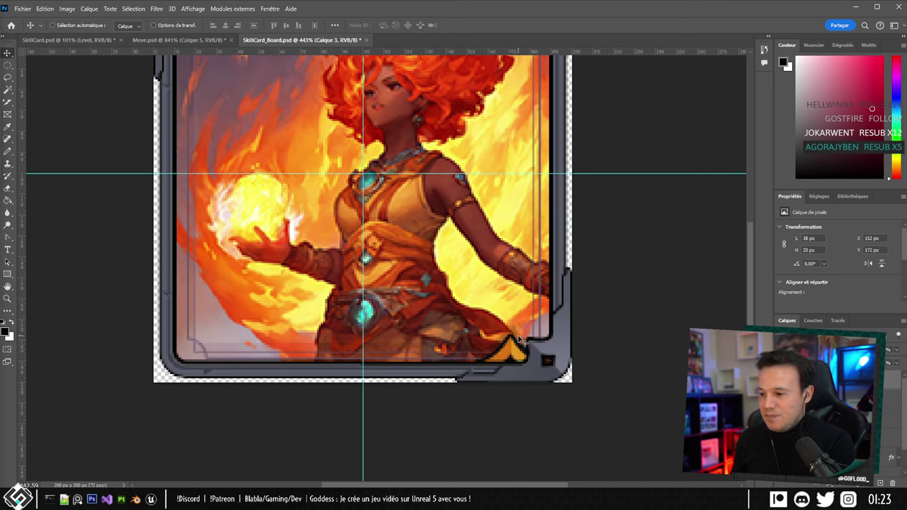
key("Left")
key("Right")
key("Left")
key("ctrl+z")
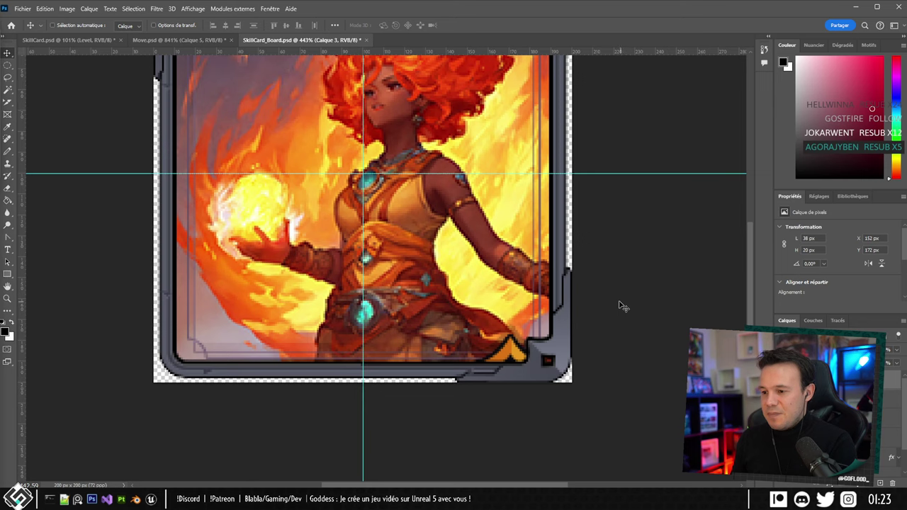
key("ctrl+shift+z")
key("ctrl+z")
key("ctrl+shift+z")
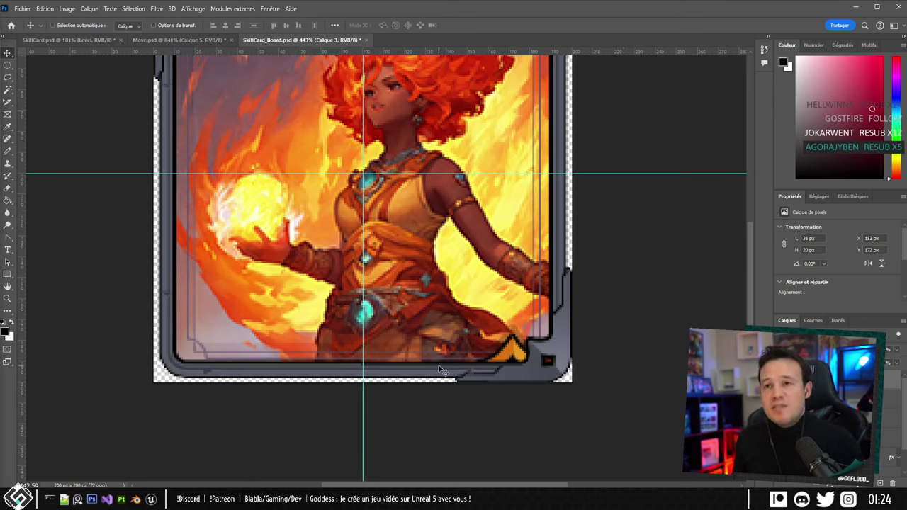
Duplicate the base shape to its left along the card's lower edge and position the copy at X 123, Y 172 px.
scroll(498, 375, "up", 1, "alt")
scroll(498, 374, "down", 1, "alt")
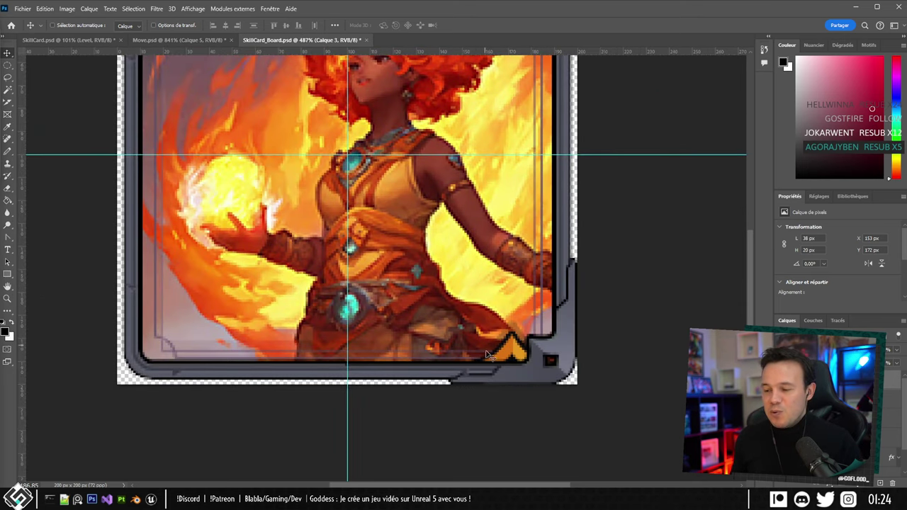
left_click_drag(515, 350, 401, 356)
key("Right")
key("Right")
key("Right")
key("Right")
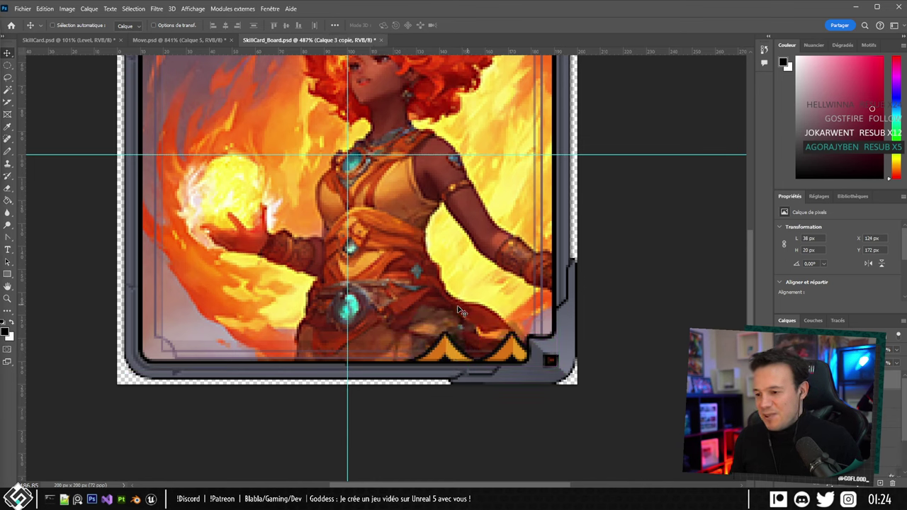
key("Left")
Copy the Move_On circle layer from Move.psd into SkillCard_Board.psd, placing it over the two base shapes at X 137, Y 156 px.
scroll(356, 356, "down", 3, "alt")
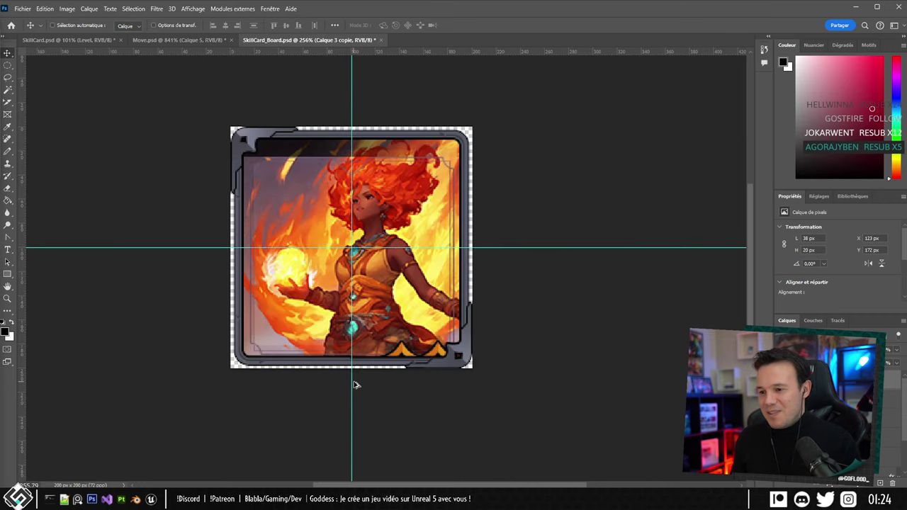
scroll(372, 374, "up", 2, "alt")
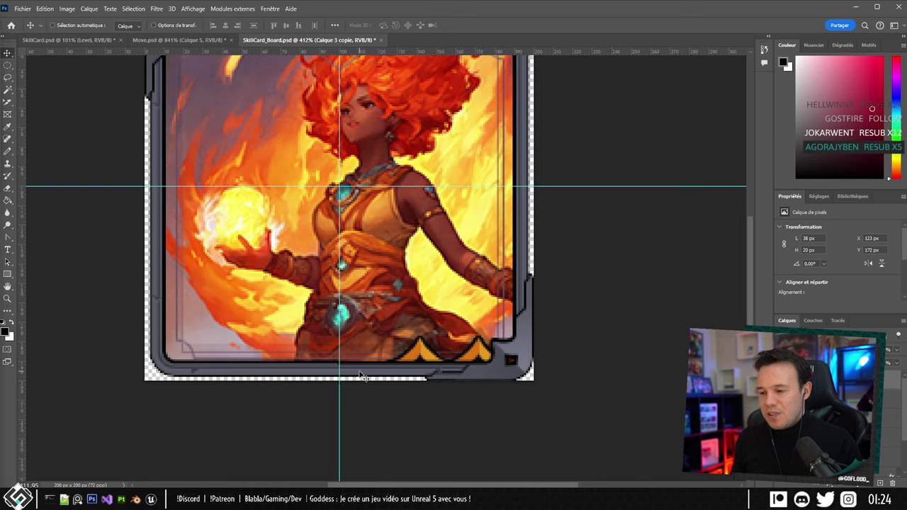
left_click(170, 41)
left_click(836, 401)
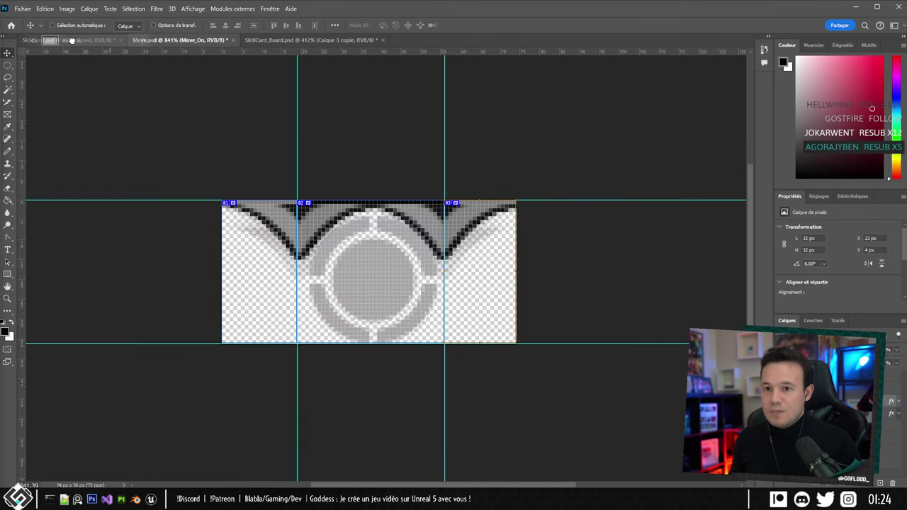
left_click(274, 39)
left_click_drag(275, 39, 446, 384)
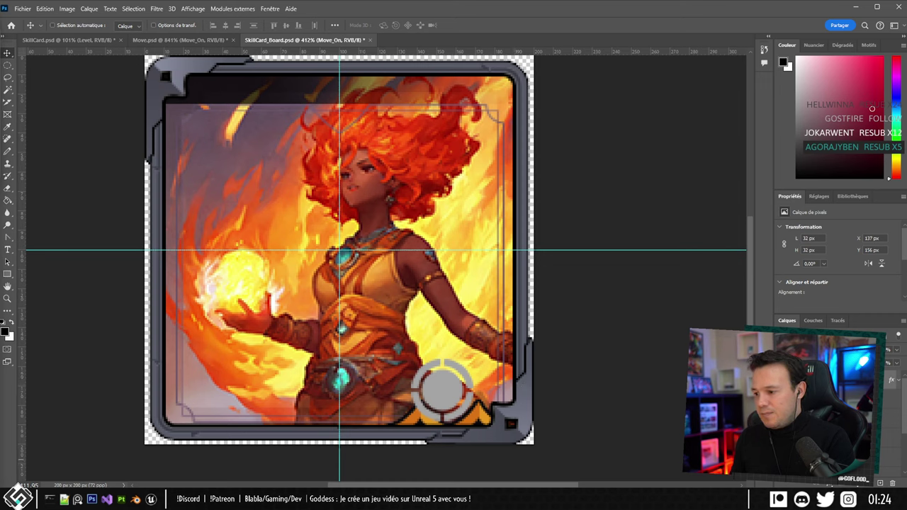
Select the duplicated base shape and nudge it left to X 115 px, widening the gap around the circle.
left_click(409, 413, "ctrl")
key("Left")
key("Left")
key("Left")
key("Left")
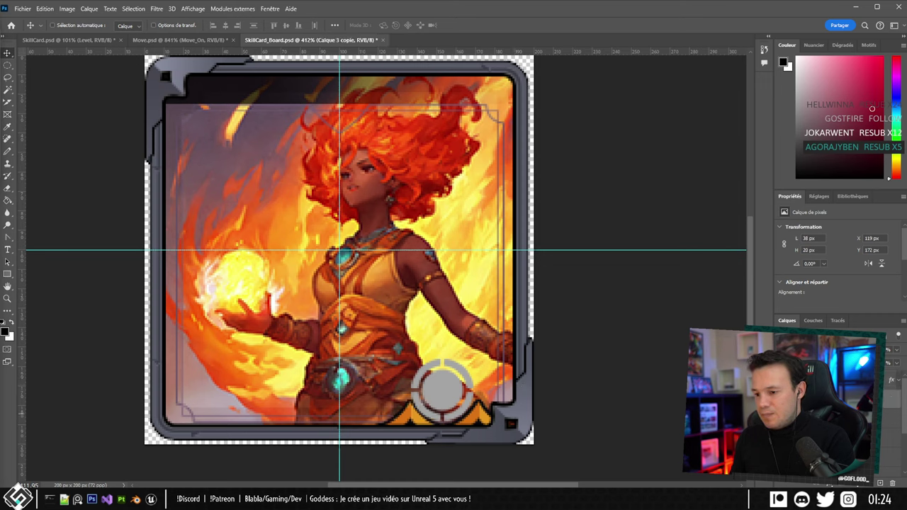
key("Left")
key("Left")
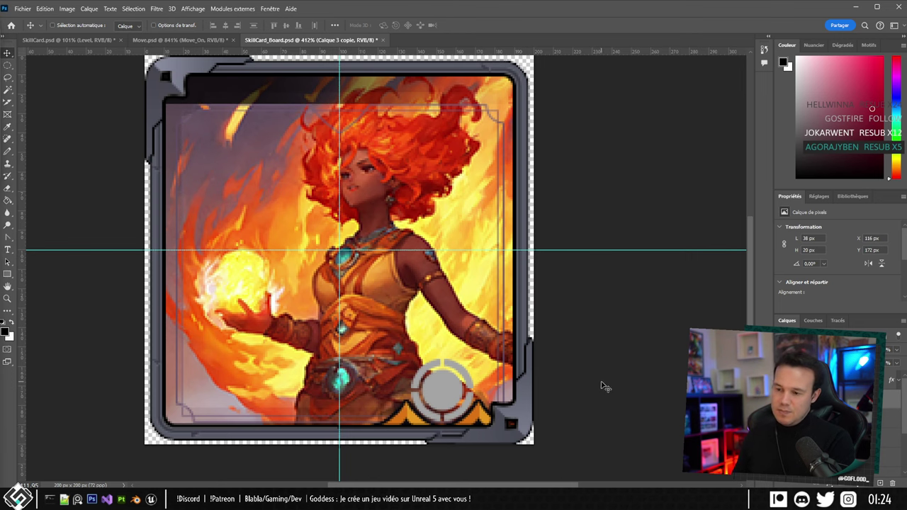
scroll(334, 298, "down", 3, "alt")
scroll(217, 273, "up", 3, "alt")
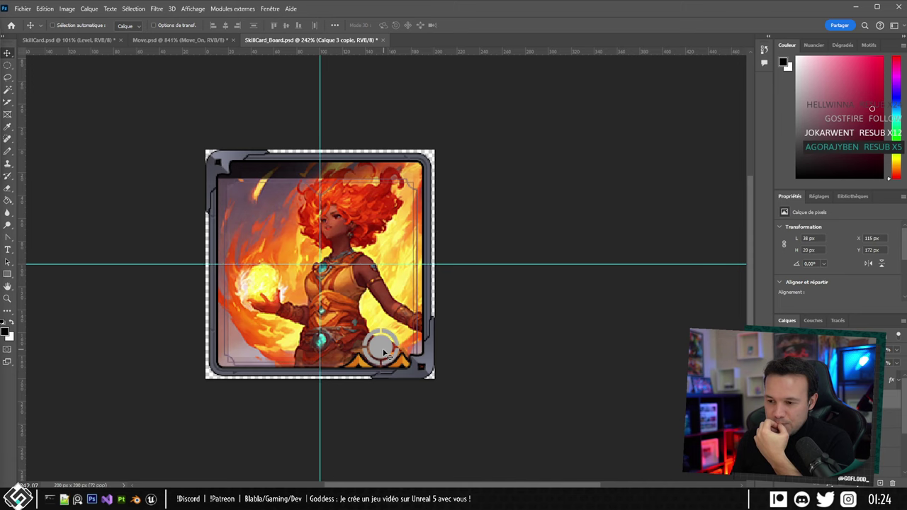
right_click(380, 351)
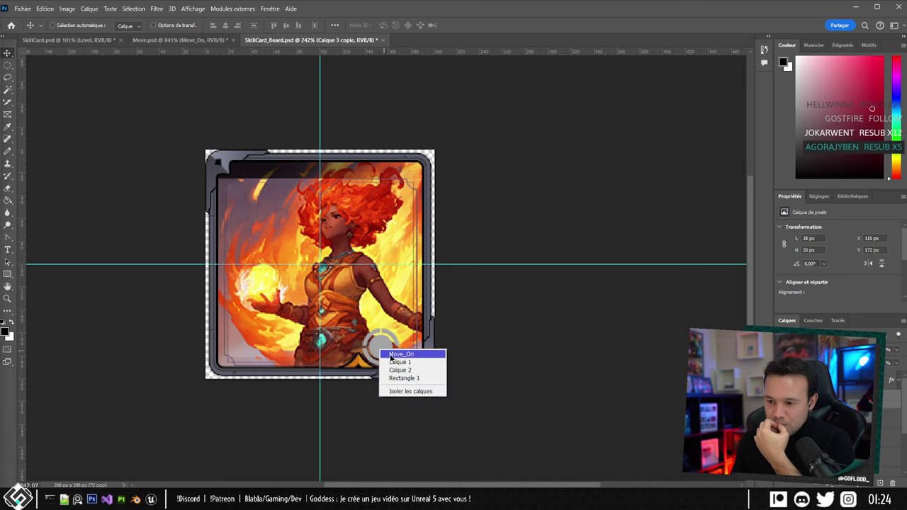
left_click(425, 363)
key("ctrl+t")
scroll(404, 425, "up", 2)
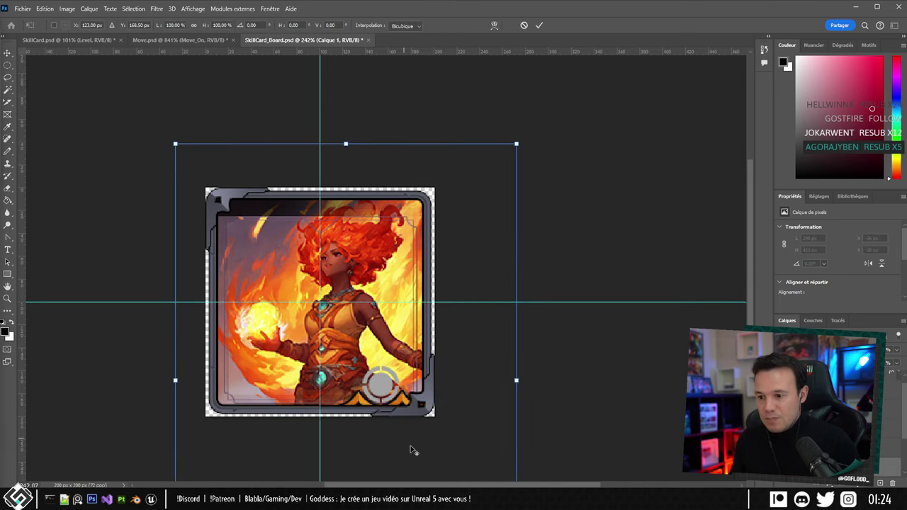
scroll(403, 426, "up", 2, "alt")
scroll(384, 437, "down", 1, "alt")
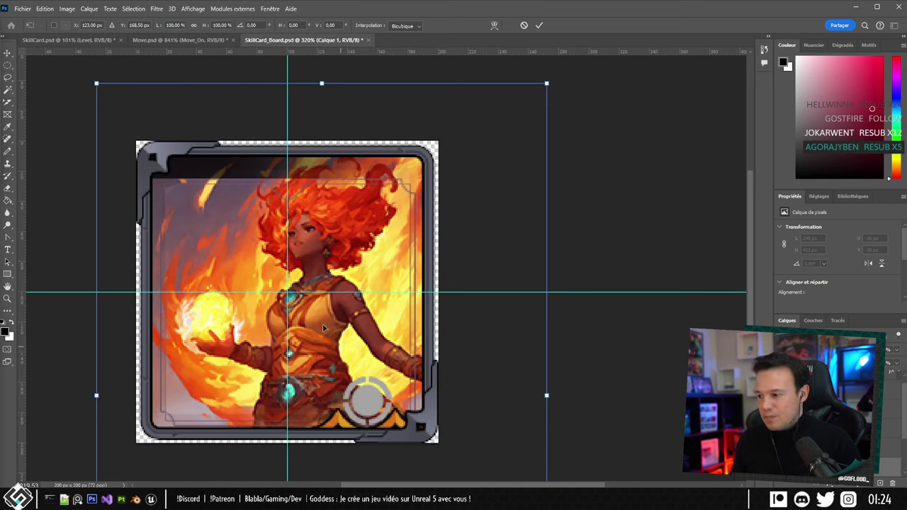
key("Escape")
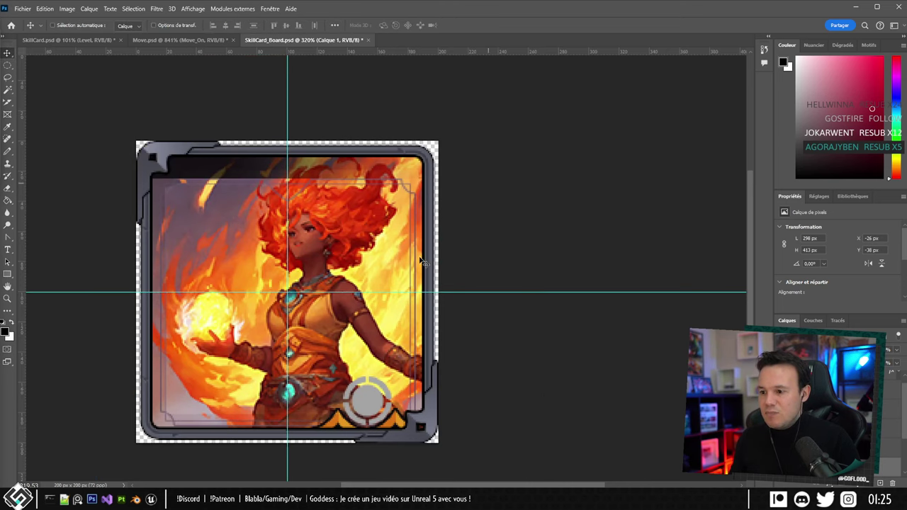
Select the Move_On circle layer and scale it proportionally to 63.81%, about 20 x 20 px, with Free Transform.
right_click(365, 399)
left_click(388, 404)
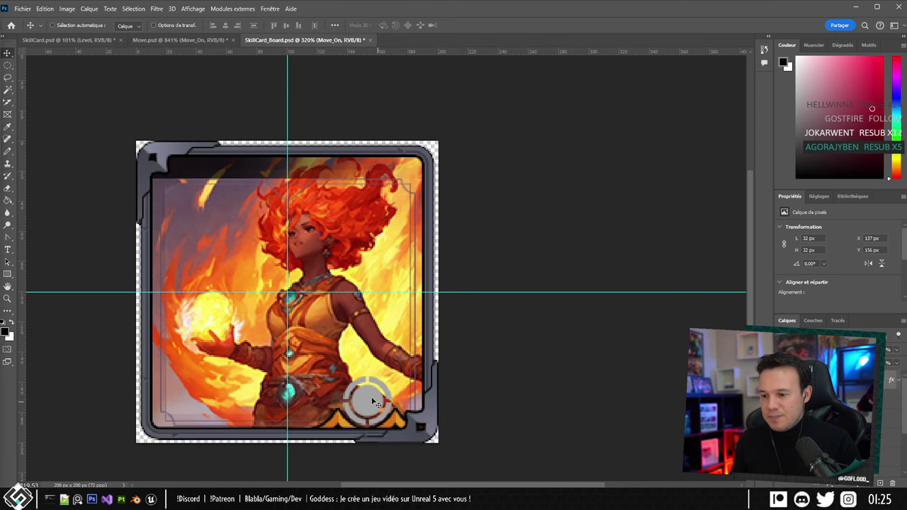
key("ctrl+t")
scroll(330, 402, "up", 2, "alt")
scroll(339, 435, "up", 2, "alt")
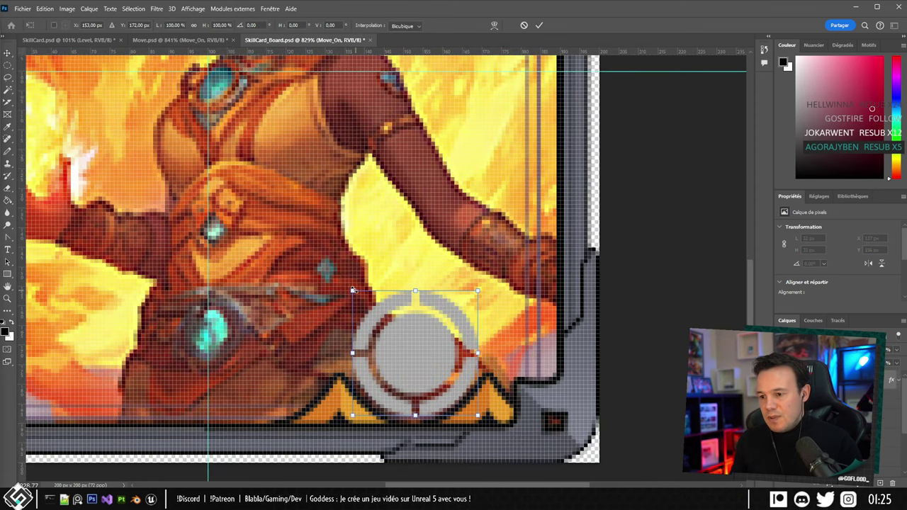
left_click_drag(353, 290, 381, 320)
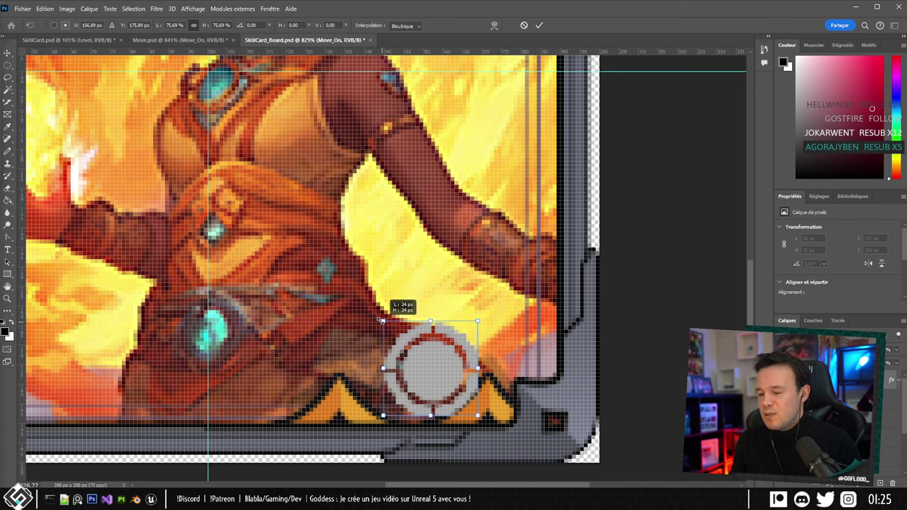
left_click_drag(380, 320, 397, 339)
scroll(397, 338, "down", 6, "alt")
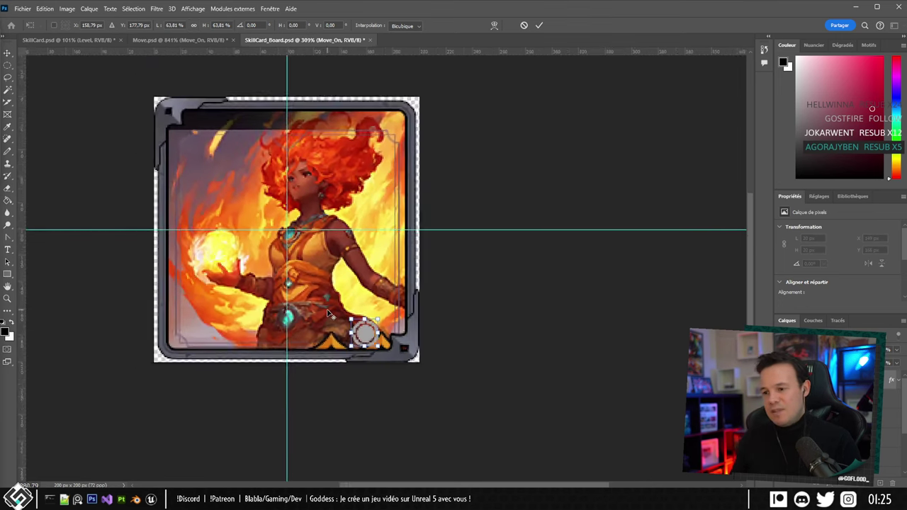
scroll(350, 325, "up", 7, "alt")
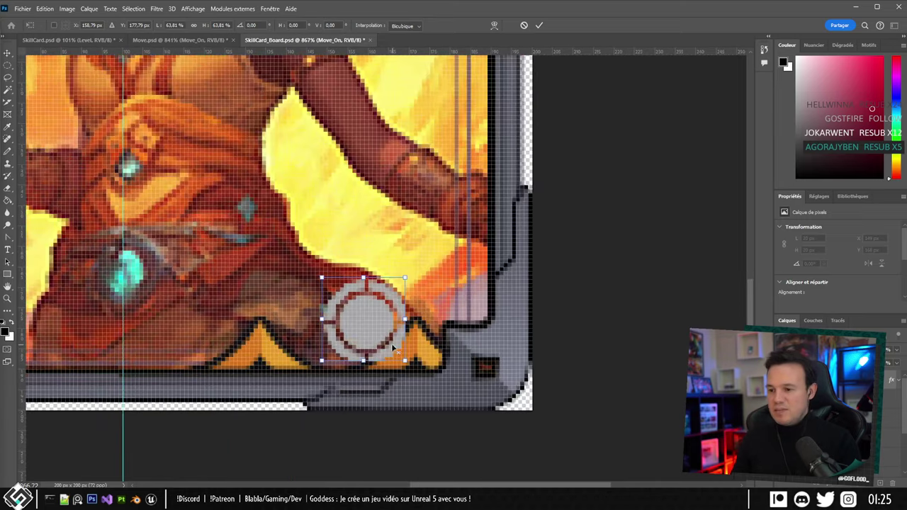
key("Return")
Nudge the reduced Move_On circle left, away from the base shape beside the corner notch.
key("Left")
key("Left")
key("Left")
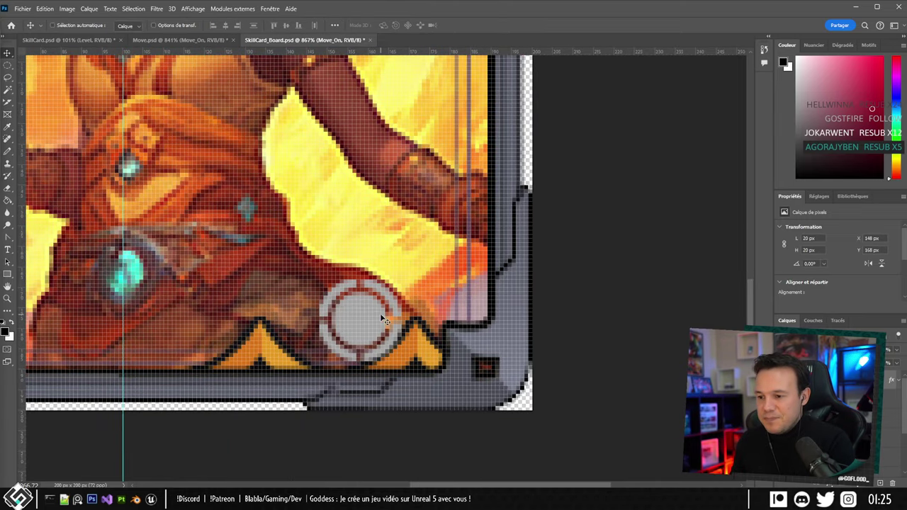
Select the Calque 3 base shape beside the corner notch and scale it down to 28 x 15 px with Free Transform.
right_click(417, 348)
left_click(439, 352)
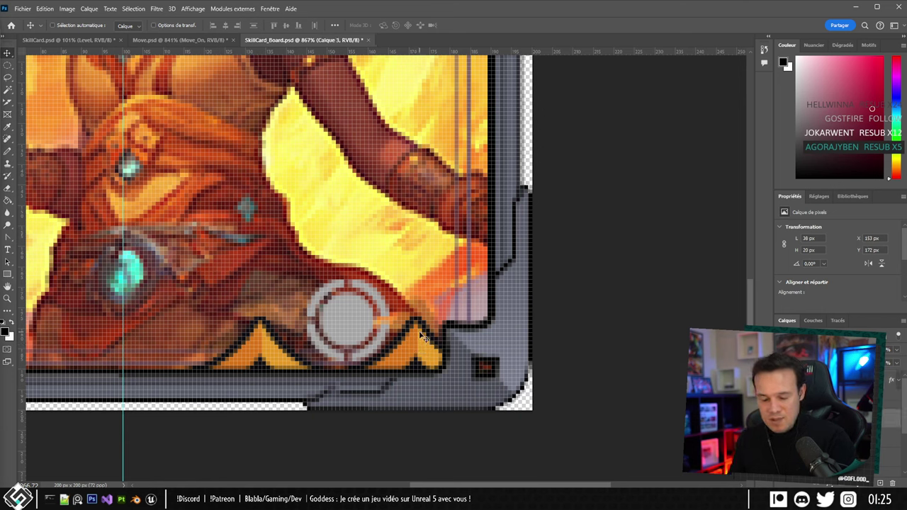
key("ctrl+t")
left_click_drag(340, 296, 379, 317)
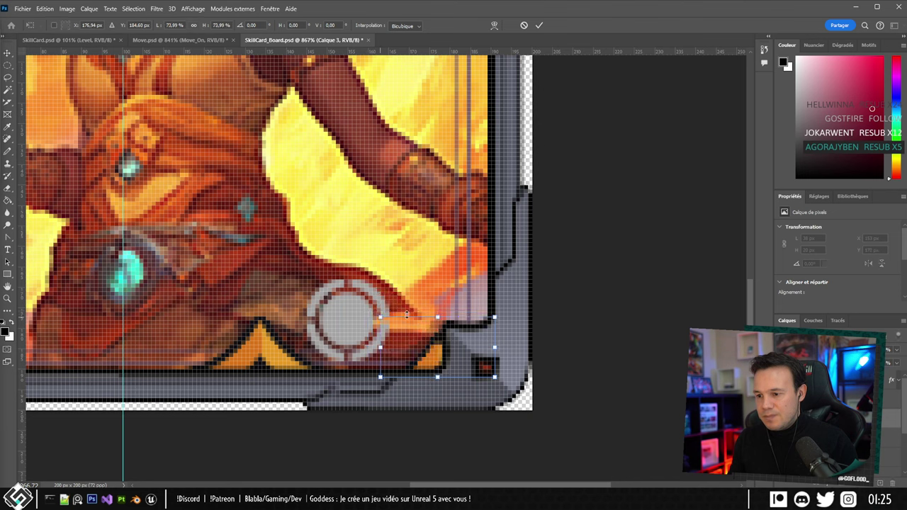
left_click(540, 25)
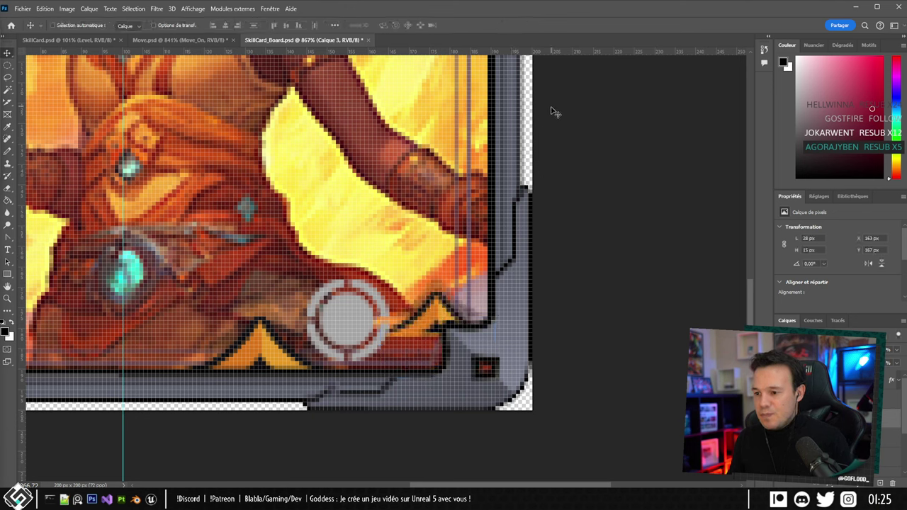
Nudge the reduced base shape left and down onto the card's lower edge at X 155, Y 176 px.
key("Left")
key("Left")
key("Left")
key("Left")
key("Left")
key("Left")
key("Down")
key("Down")
key("Down")
key("Down")
key("Down")
key("Down")
key("Down")
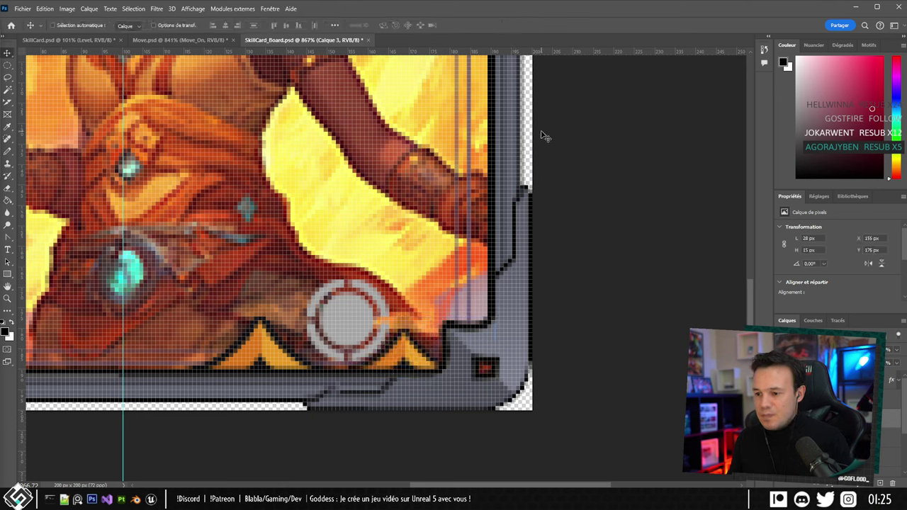
Nudge the reduced base shape right, against the frame's corner notch, to X 164 px.
key("Right")
key("Right")
key("Right")
key("Right")
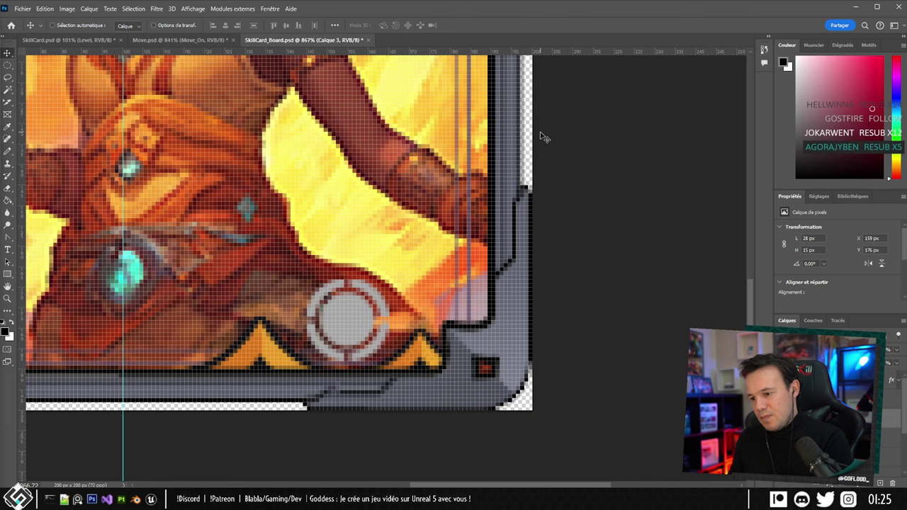
key("Right")
key("Right")
key("Right")
key("Right")
key("Right")
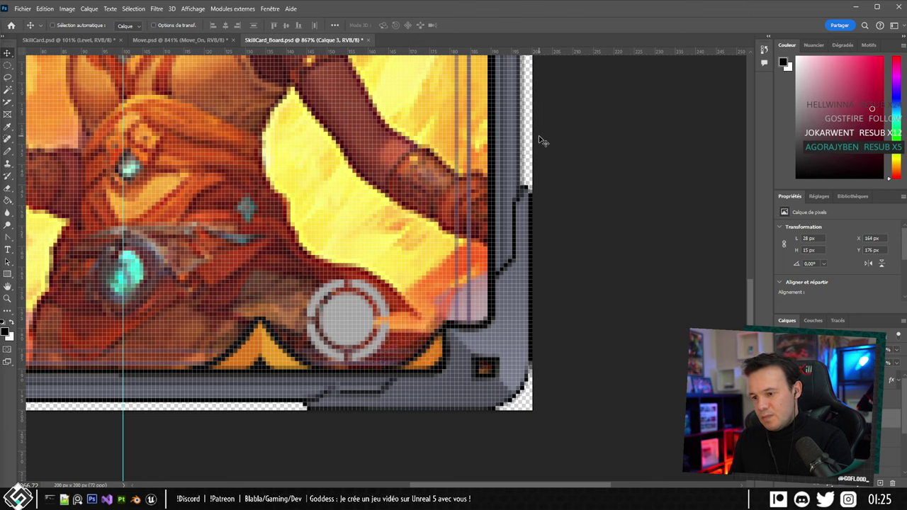
Delete the base shape on the far side of the circle and duplicate the Calque 3 base shape beside the corner notch.
scroll(249, 243, "down", 5, "alt")
scroll(251, 253, "up", 5, "alt")
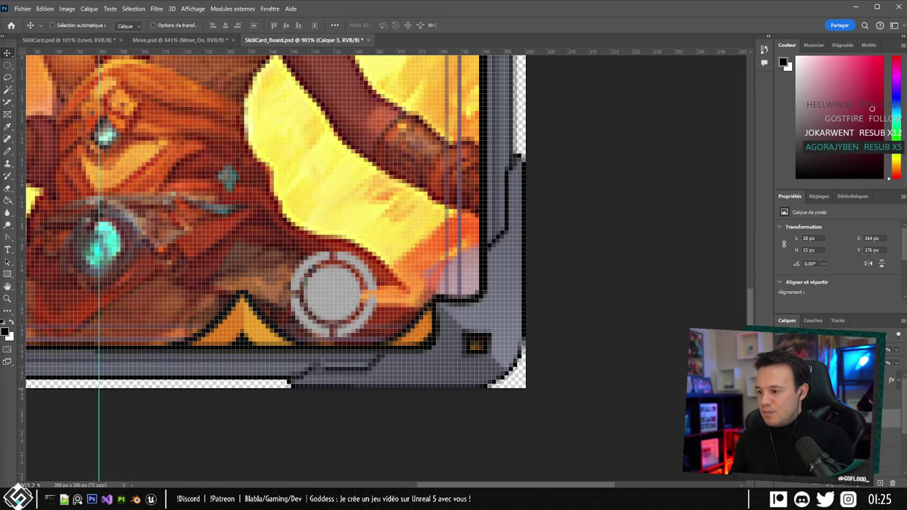
left_click(835, 398)
key("Delete")
key("ctrl+j")
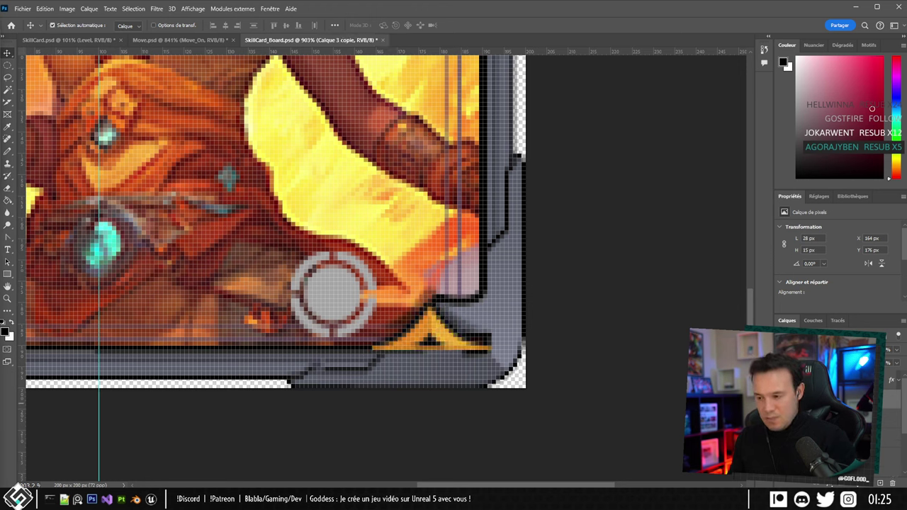
Move the duplicated base shape left beneath the circle to X 139 px.
key("shift+Left")
key("shift+Left")
key("shift+Left")
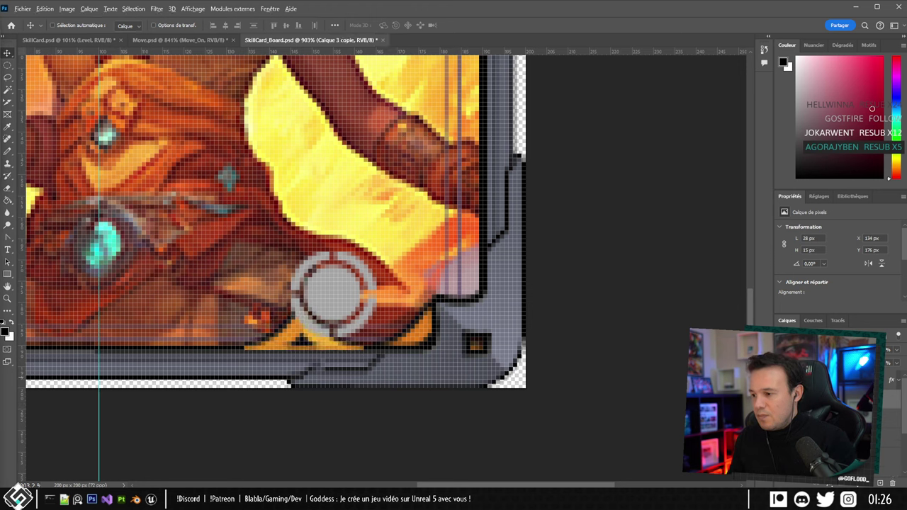
key("Right")
key("Right")
key("Right")
key("Right")
key("Right")
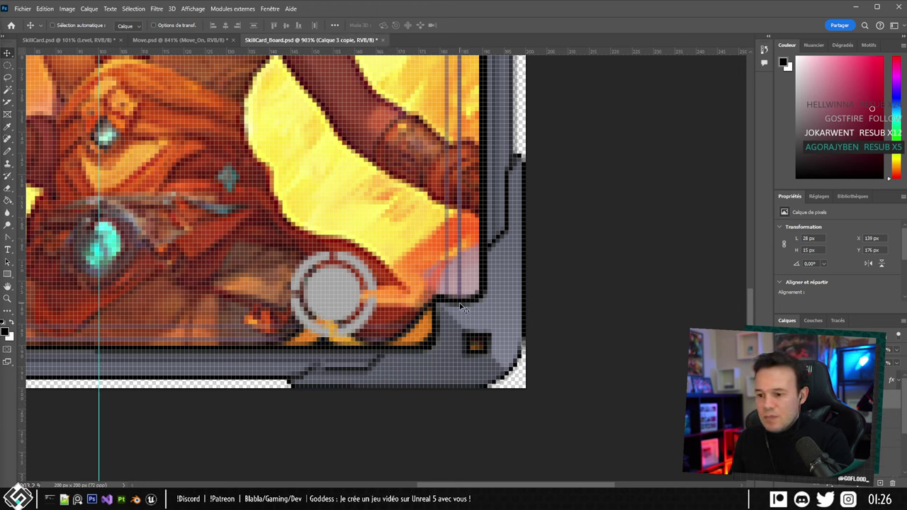
Select the Move_On circle and nudge it right to X 155 px, between the two base shapes.
left_click(815, 380)
key("Right")
key("Right")
key("Right")
key("Right")
key("Right")
key("Right")
key("Right")
key("Right")
key("Right")
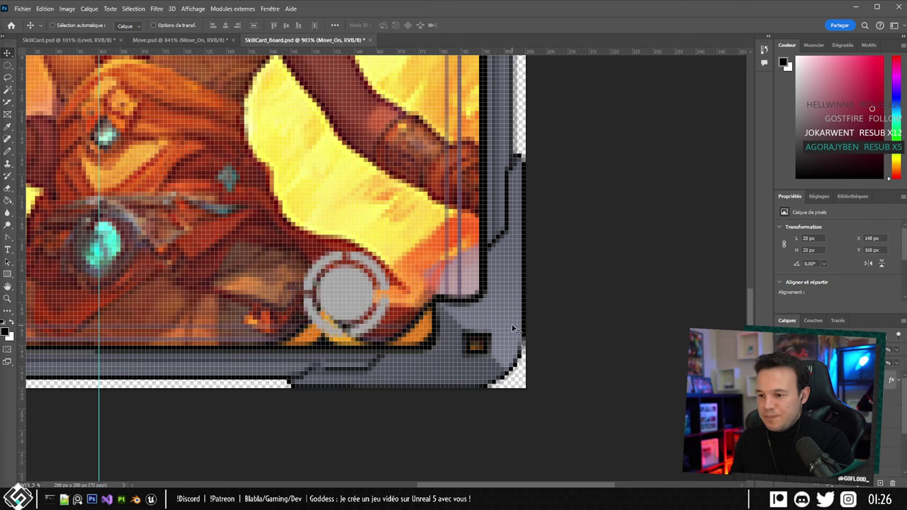
key("Right")
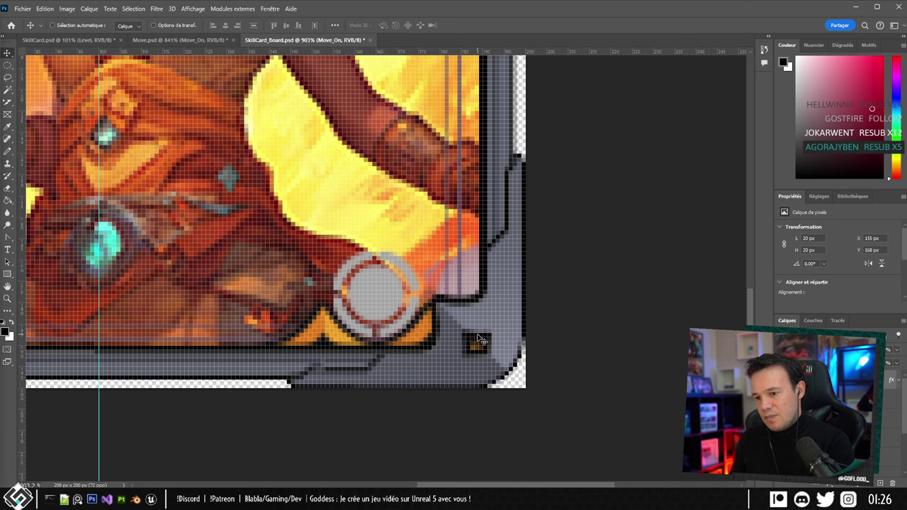
Duplicate the Move_On circle together with the base shape on its left and move the copies left to X 113 px.
scroll(188, 327, "down", 5, "alt")
scroll(188, 327, "up", 3, "alt")
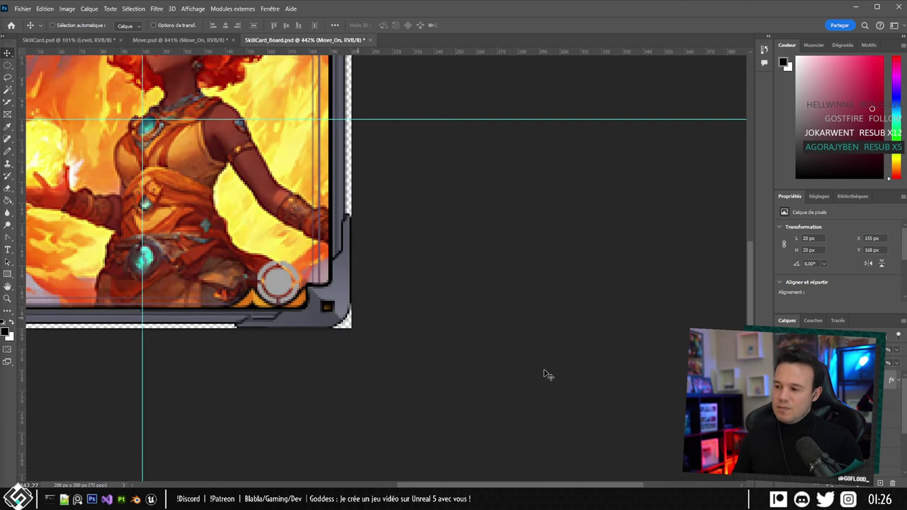
left_click(836, 399, "shift")
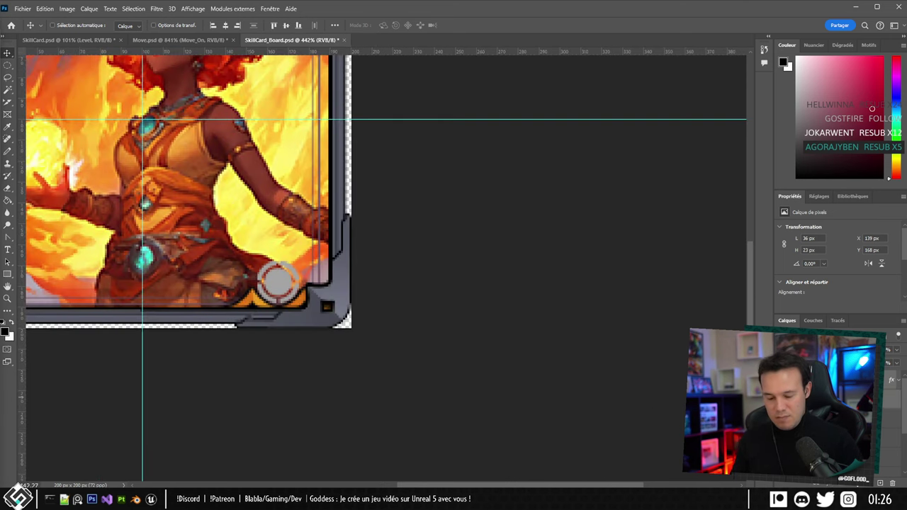
key("shift+Left")
key("shift+Left")
key("shift+Left")
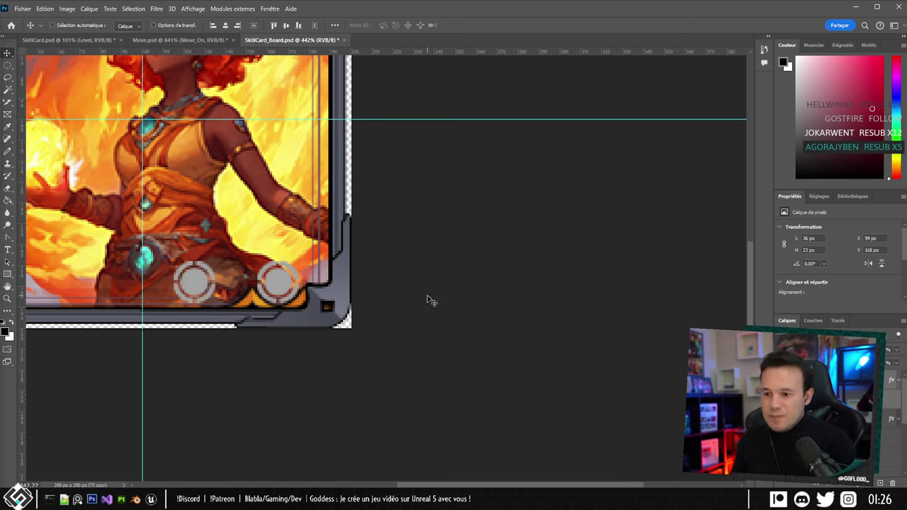
key("Right")
key("Right")
key("Right")
key("Right")
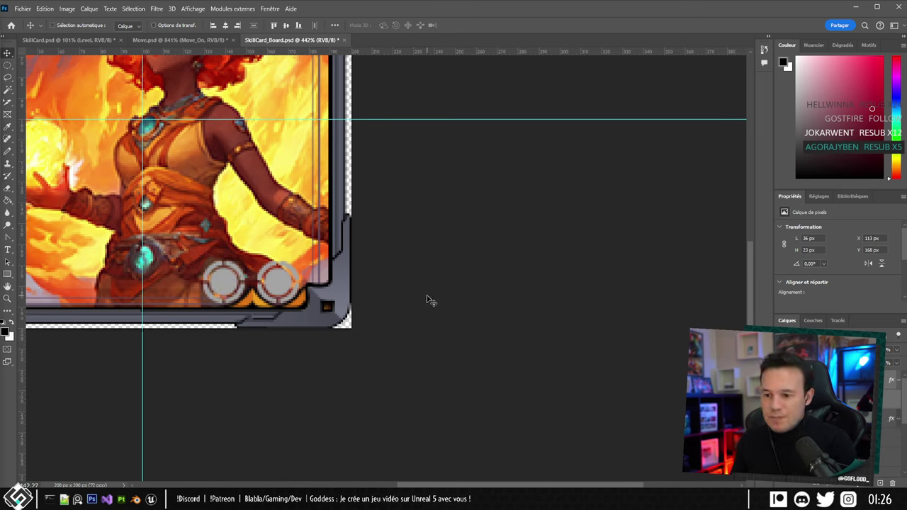
Delete the copied base shape of the second circle and make a fresh duplicate of the Calque 3 copie layer.
left_click(836, 399)
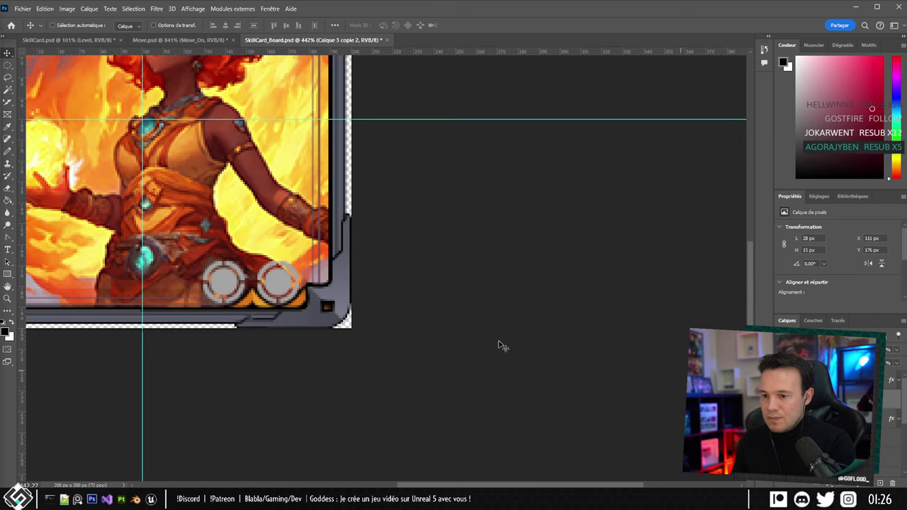
key("Up")
left_click(290, 292, "ctrl")
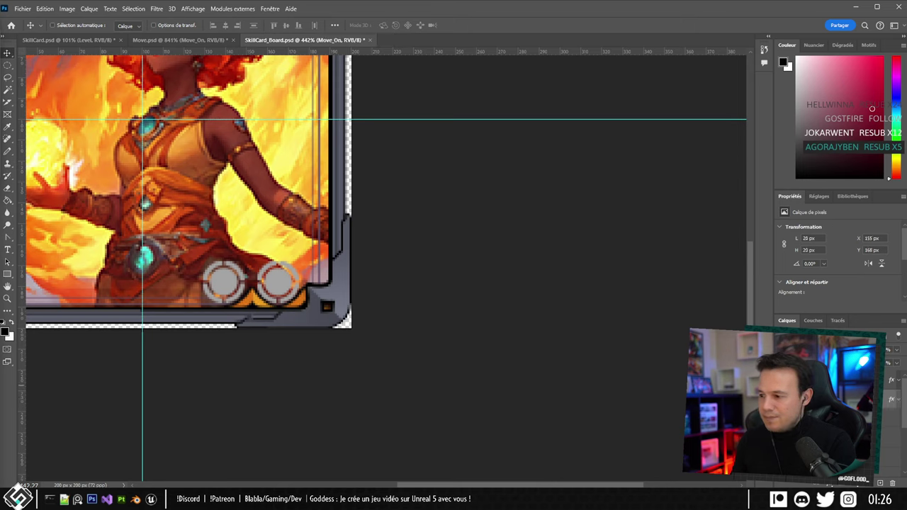
left_click(836, 419)
key("ctrl+j")
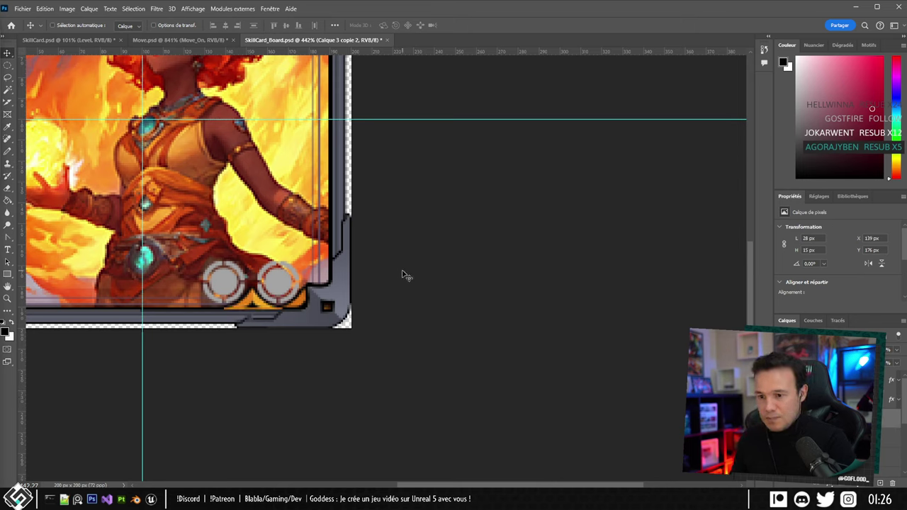
Move the new base shape left to X 114 px and nudge the Move_On copie circle right to X 130 px.
key("shift+Left")
key("shift+Left")
key("shift+Left")
key("Right")
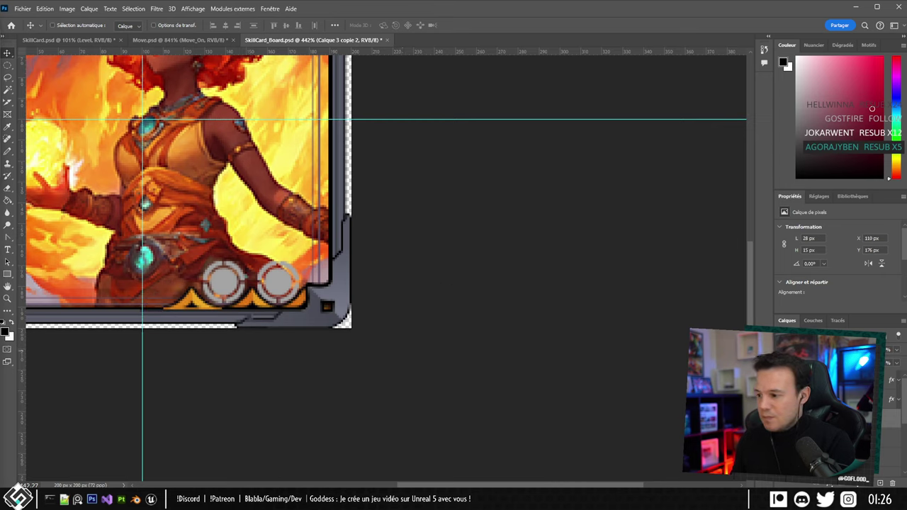
key("Right")
key("Right")
key("Right")
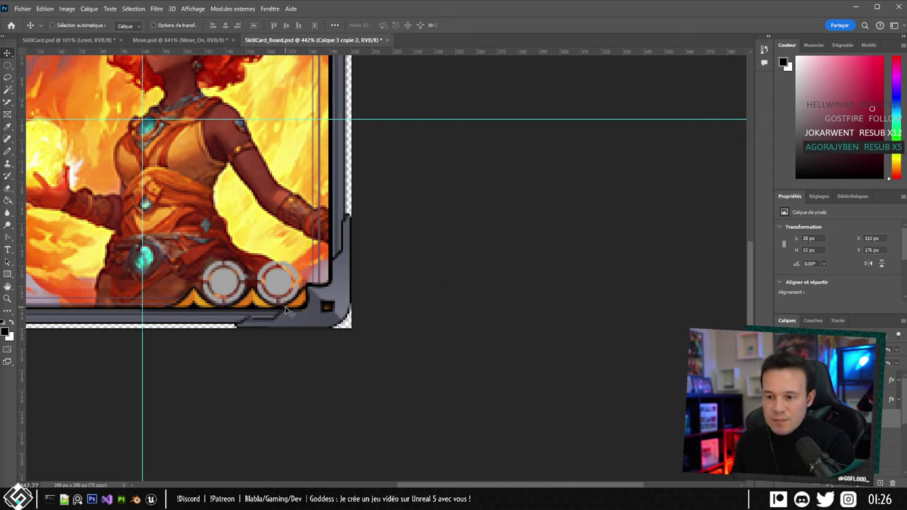
key("Right")
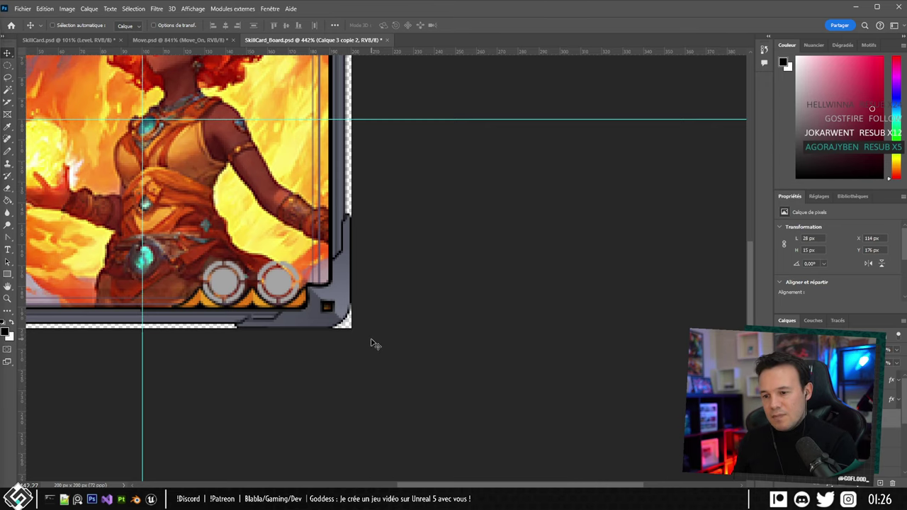
left_click(836, 382)
key("Right")
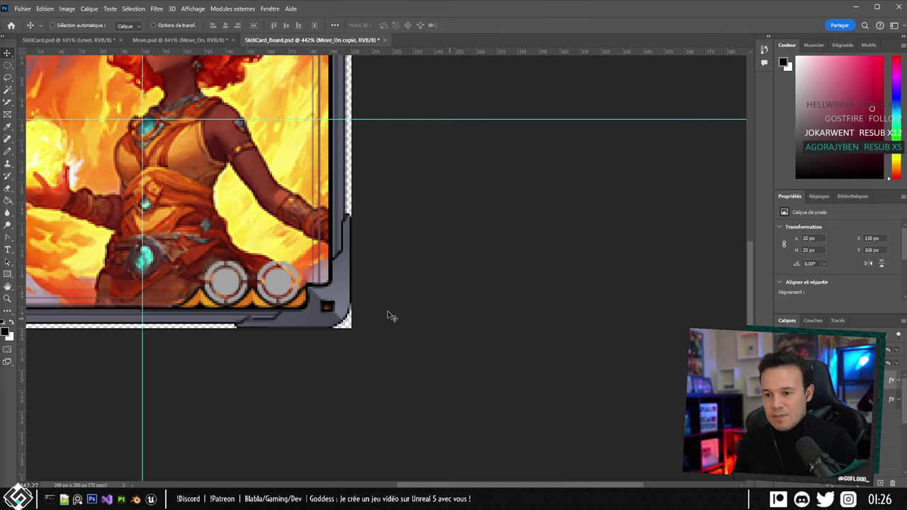
Examine the whole board card at different magnifications to judge the two circles and their base shapes.
scroll(193, 292, "down", 5, "alt")
left_click_drag(206, 305, 198, 311)
left_click_drag(139, 319, 248, 347)
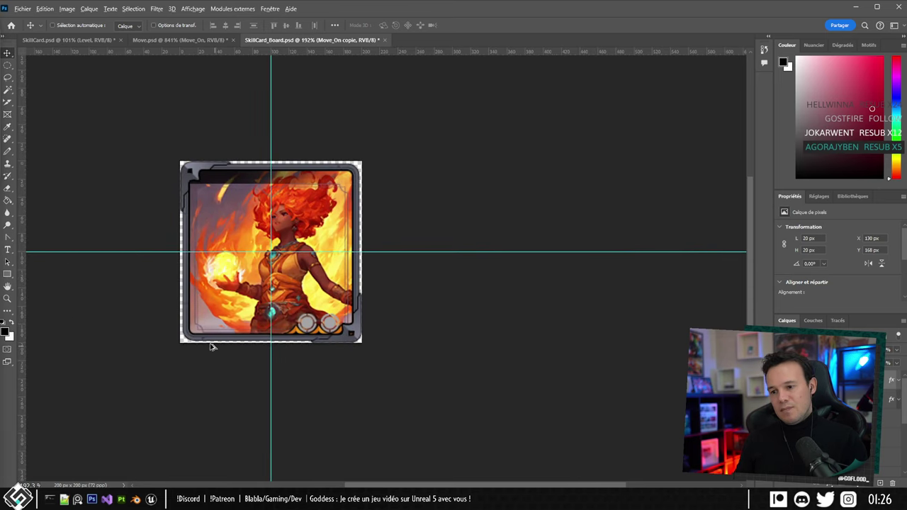
scroll(288, 304, "up", 1, "alt")
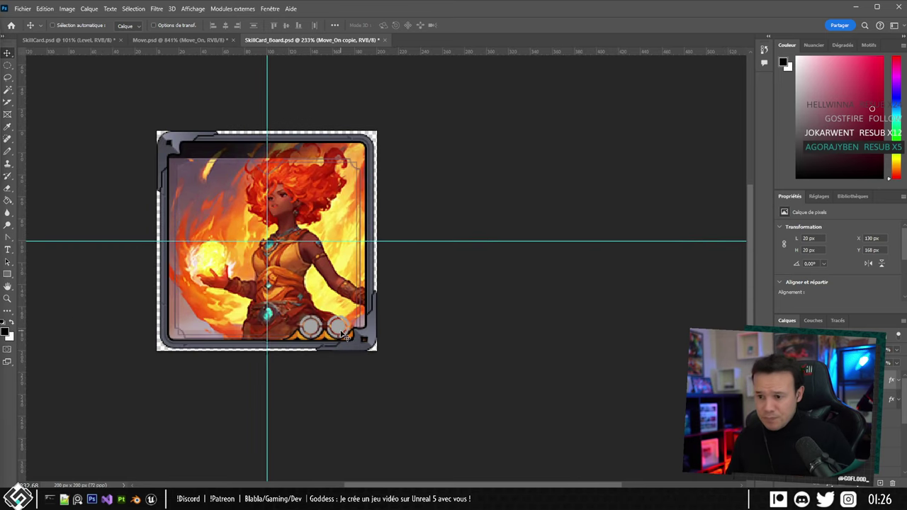
scroll(283, 342, "up", 1, "alt")
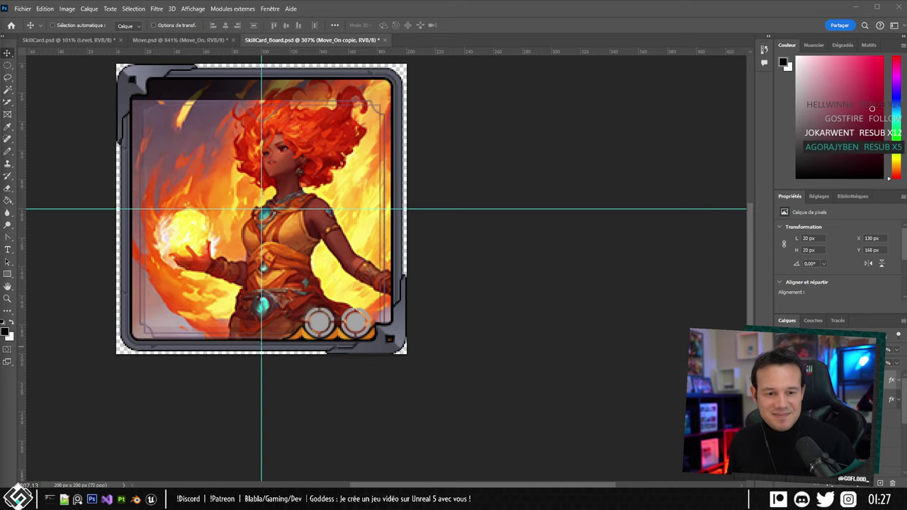
scroll(286, 340, "down", 3, "alt")
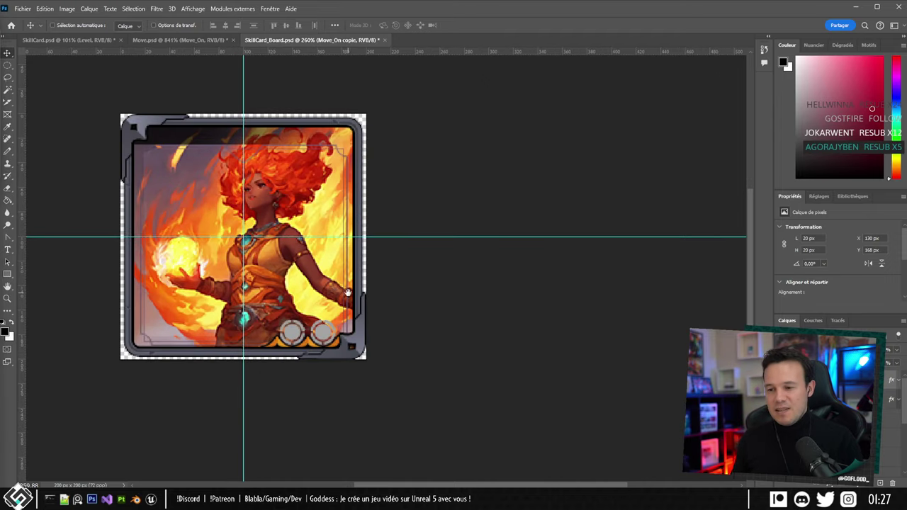
left_click_drag(331, 286, 422, 281)
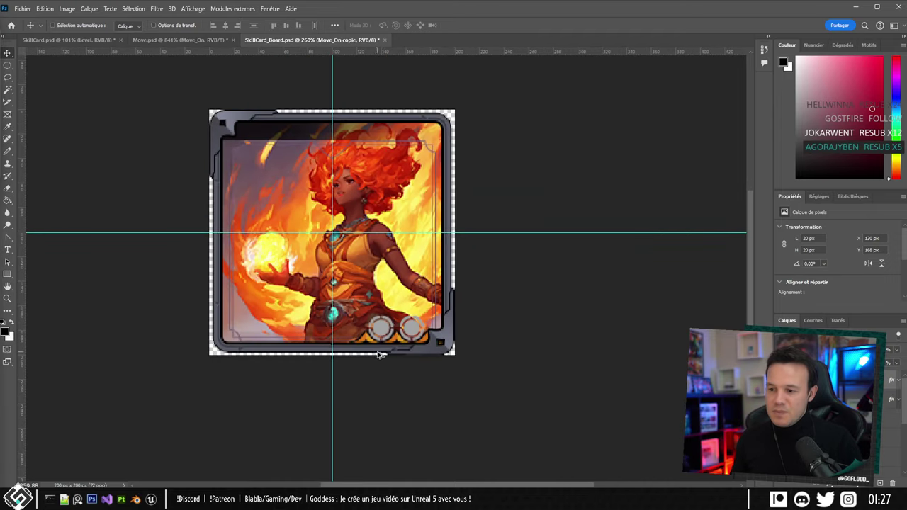
scroll(372, 351, "up", 5, "alt")
scroll(366, 330, "down", 5, "alt")
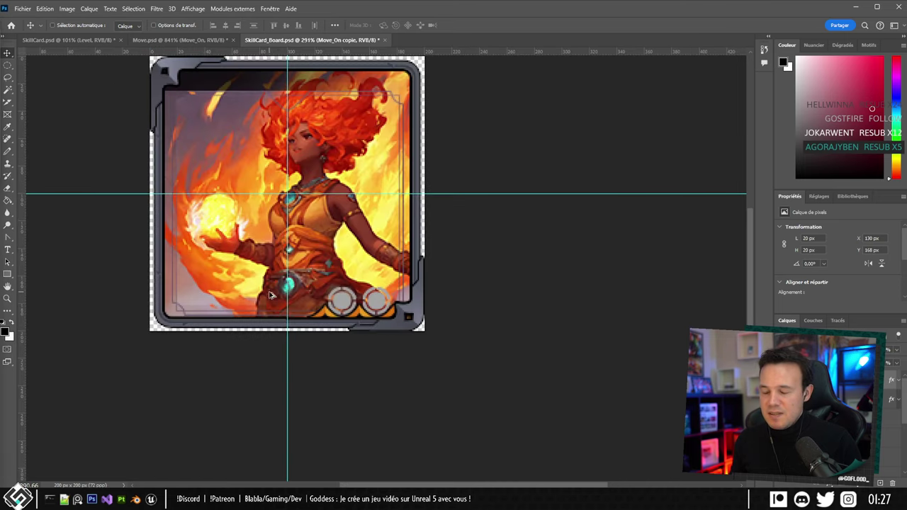
left_click_drag(261, 317, 304, 322)
scroll(274, 330, "up", 1, "alt")
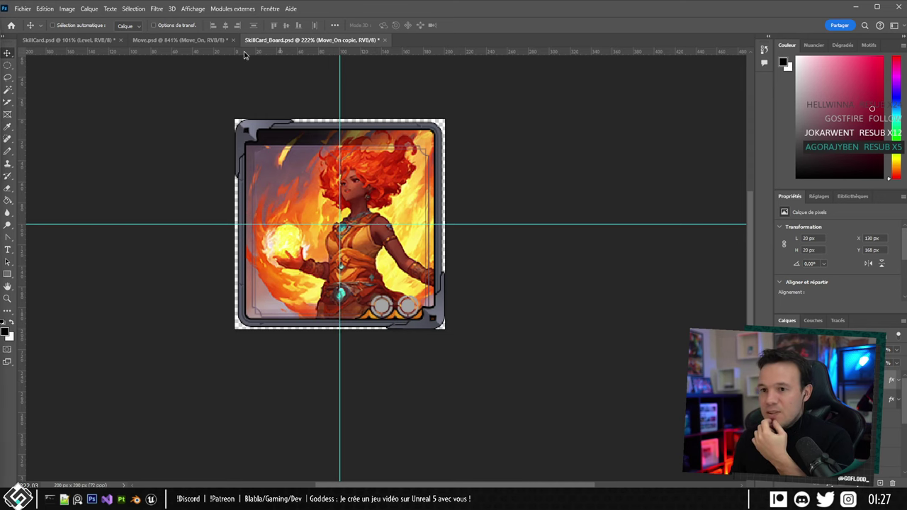
Check the layout in SkillCard.psd, then switch to Unreal Editor and look through the W_Card, W_Card_Drag and W_Card_Board widgets.
left_click(64, 40)
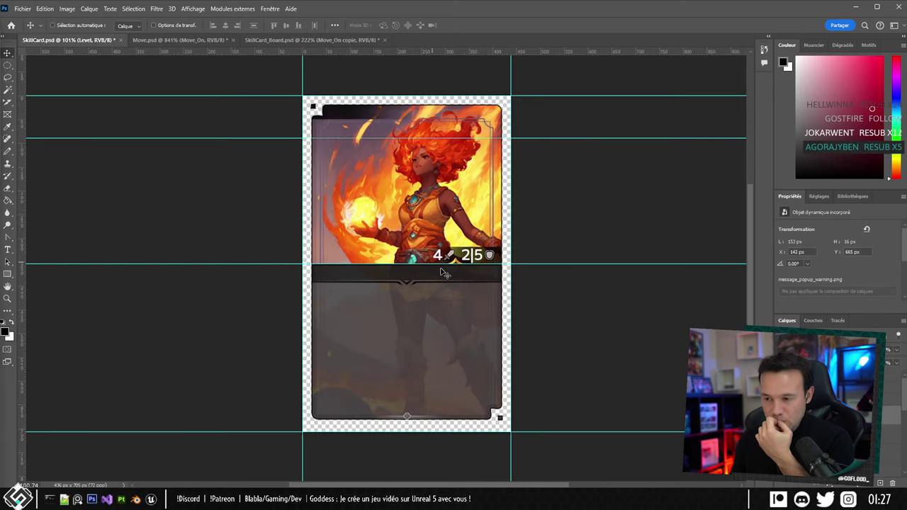
key("alt+Tab")
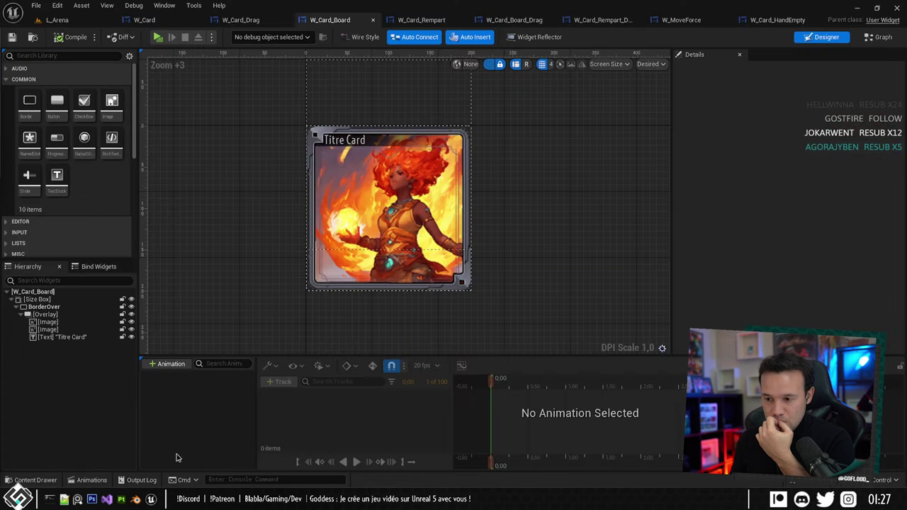
left_click(149, 20)
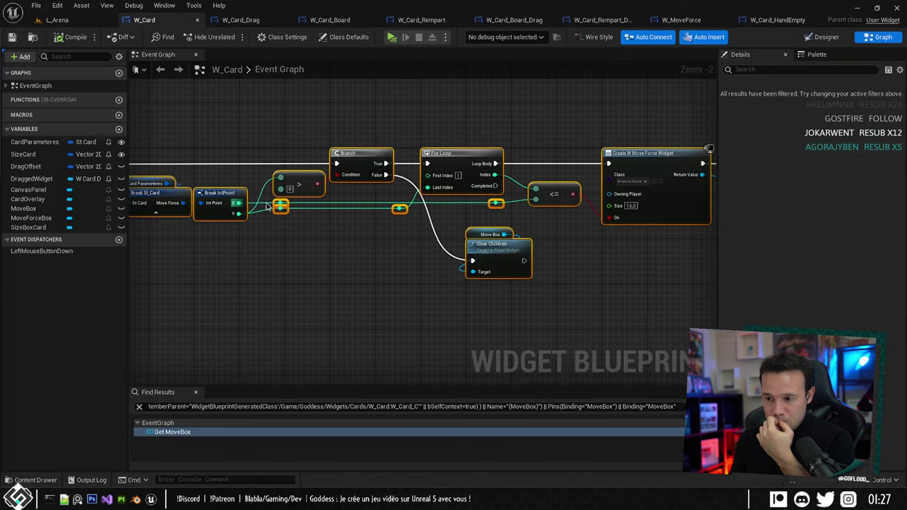
left_click(241, 20)
left_click(331, 20)
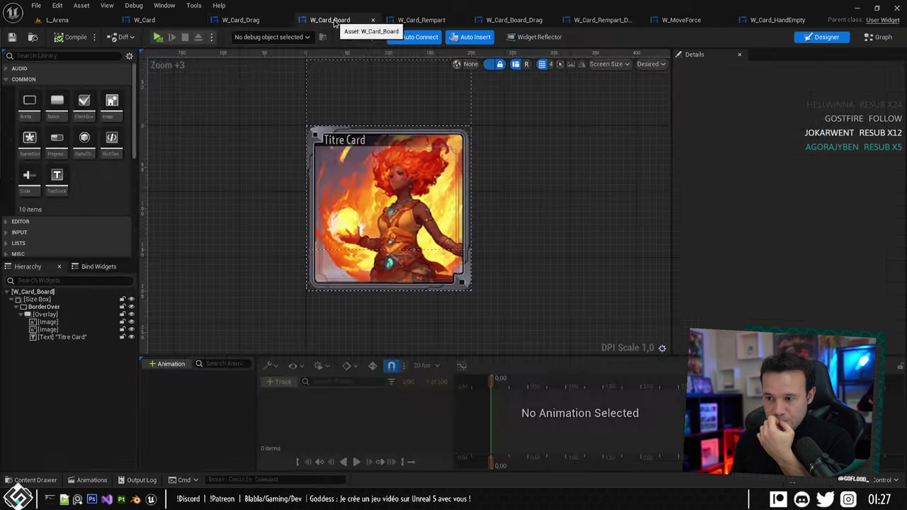
Launch the game preview, stake 1 Carte Mythique and validate the bet to start the duel.
key("alt+p")
left_click(593, 302)
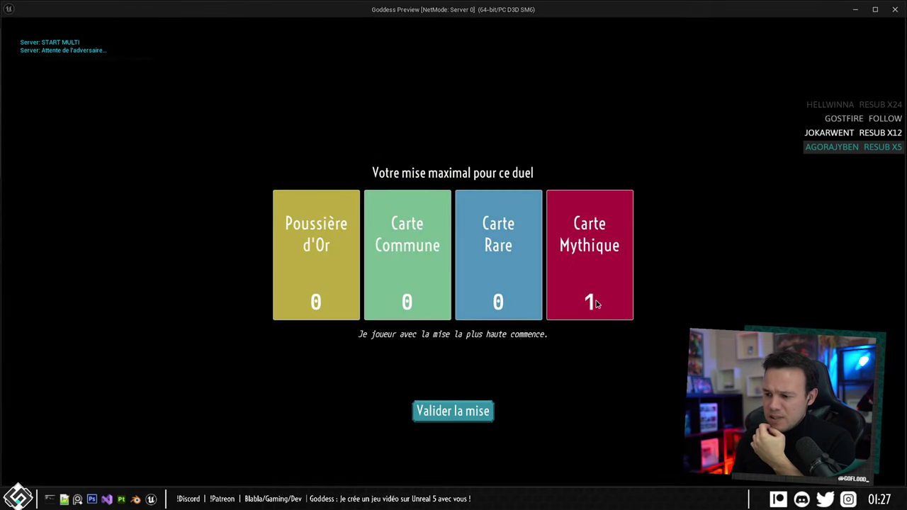
left_click(464, 417)
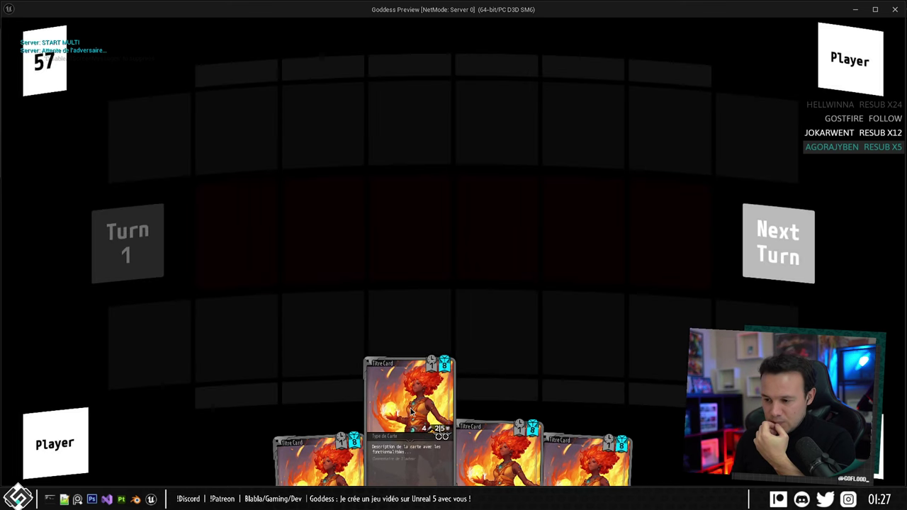
Hold a hand card over the board cells to examine its move-force icons, and end the game preview.
left_click_drag(411, 411, 295, 163)
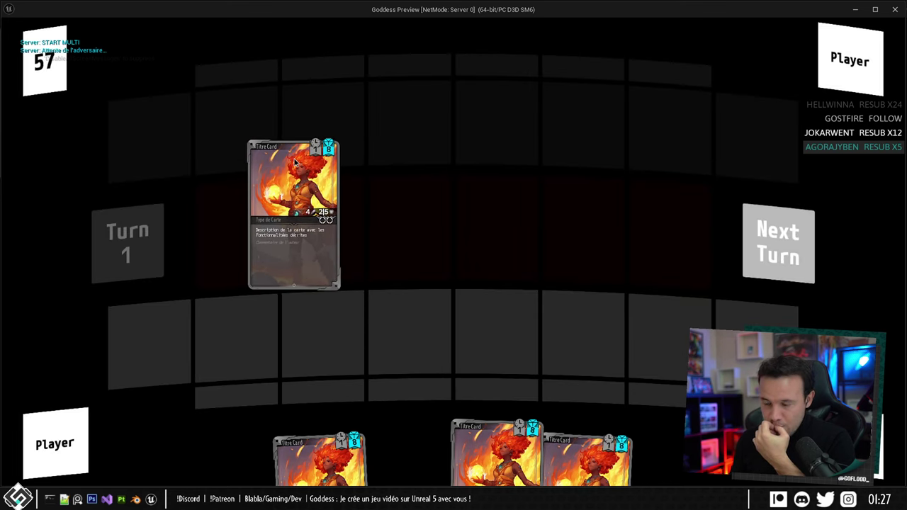
left_click_drag(296, 163, 339, 158)
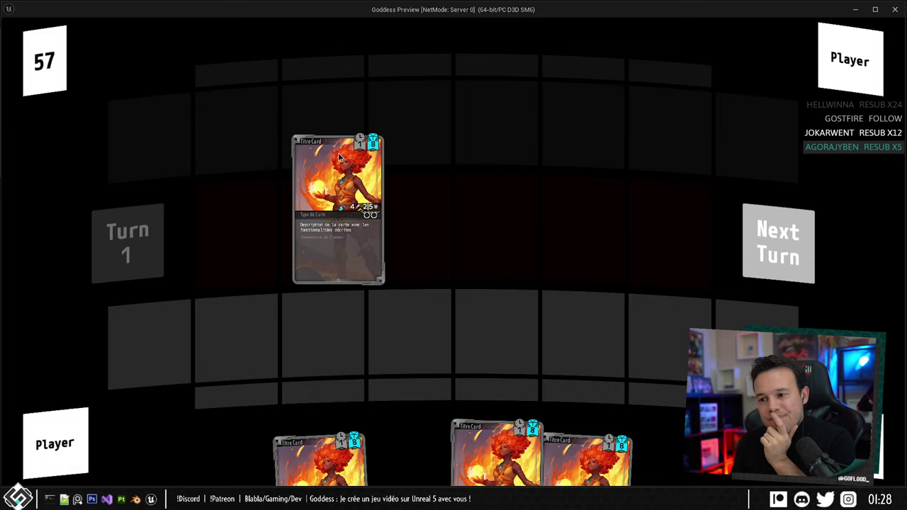
left_click_drag(339, 157, 338, 156)
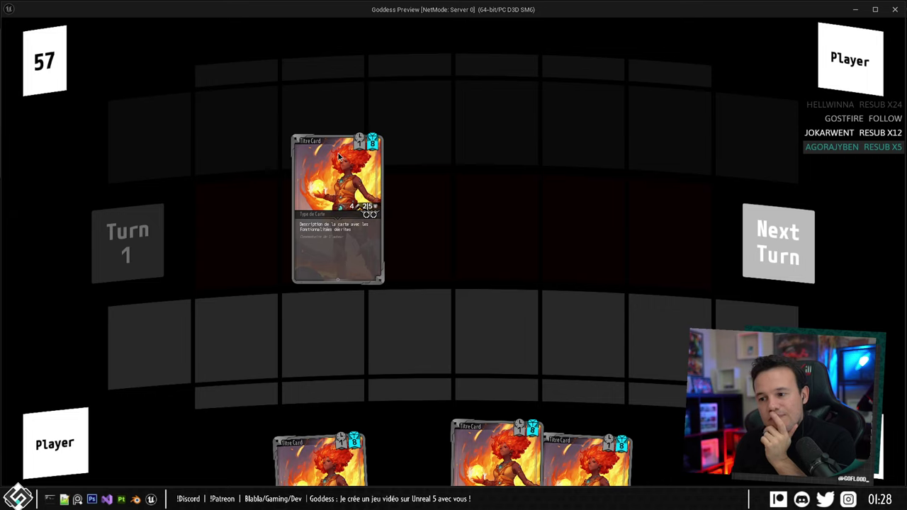
left_click_drag(338, 157, 337, 154)
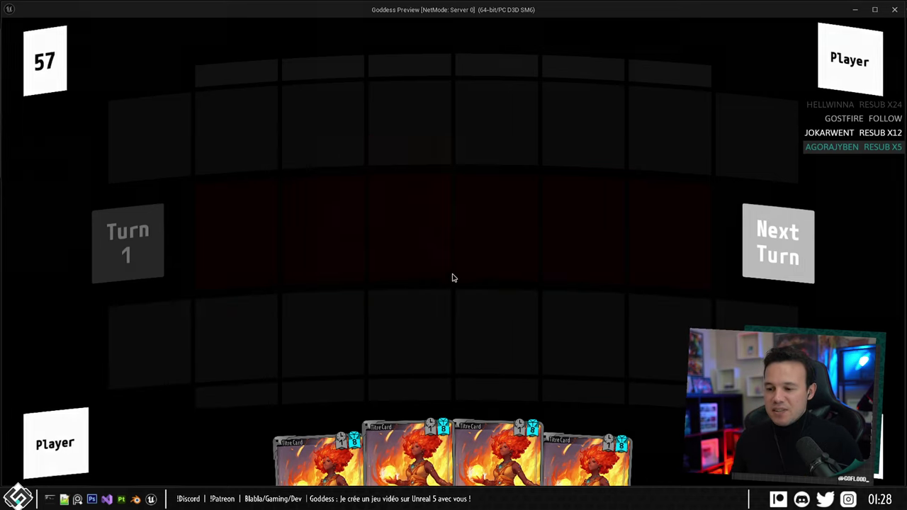
key("Escape")
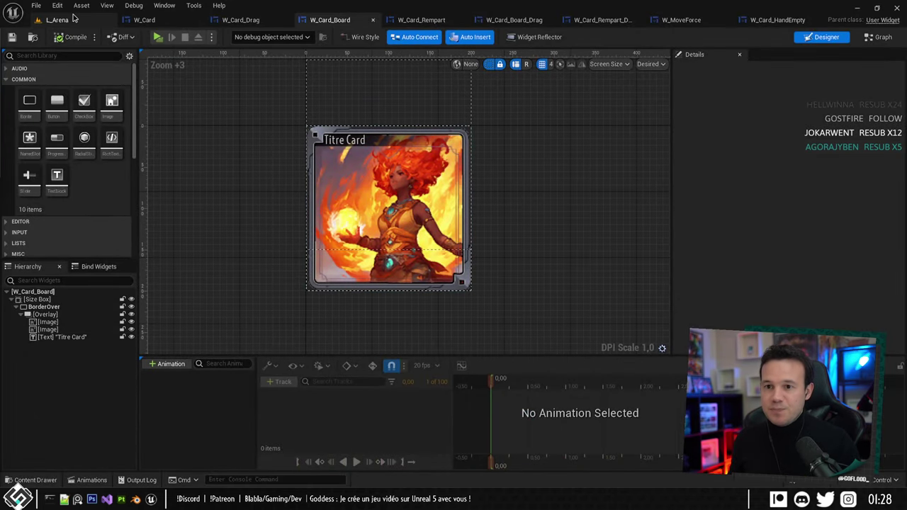
Switch from Unreal Editor to Photoshop and bring up SkillCard_Board.psd with the whole board card in view.
left_click(304, 331)
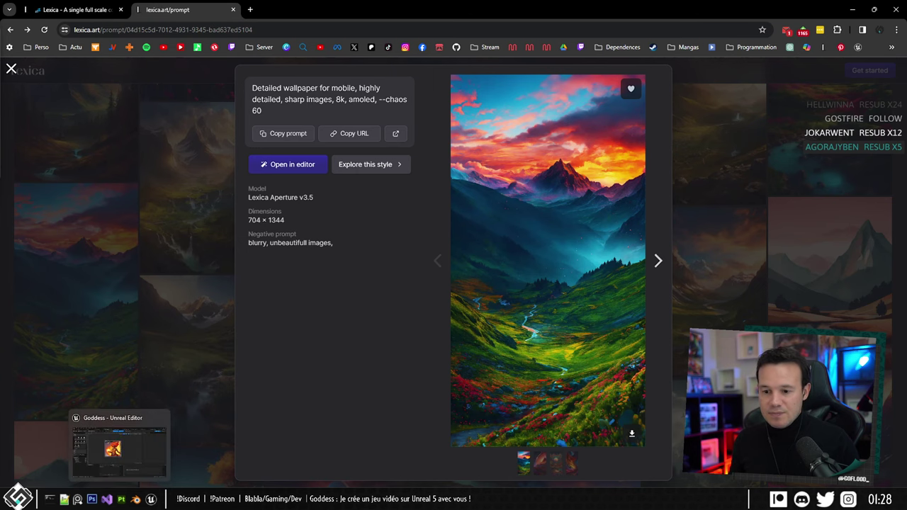
left_click(121, 499)
left_click(142, 498)
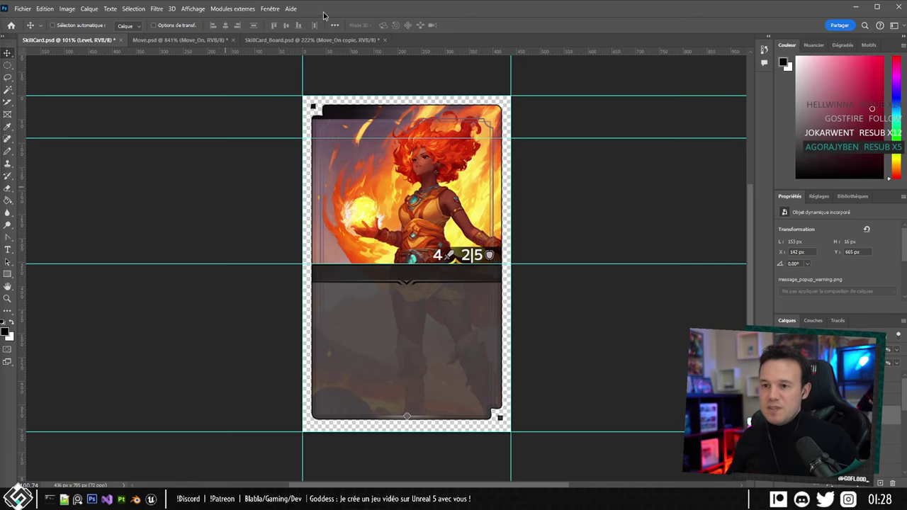
left_click(313, 40)
scroll(167, 303, "down", 5, "alt")
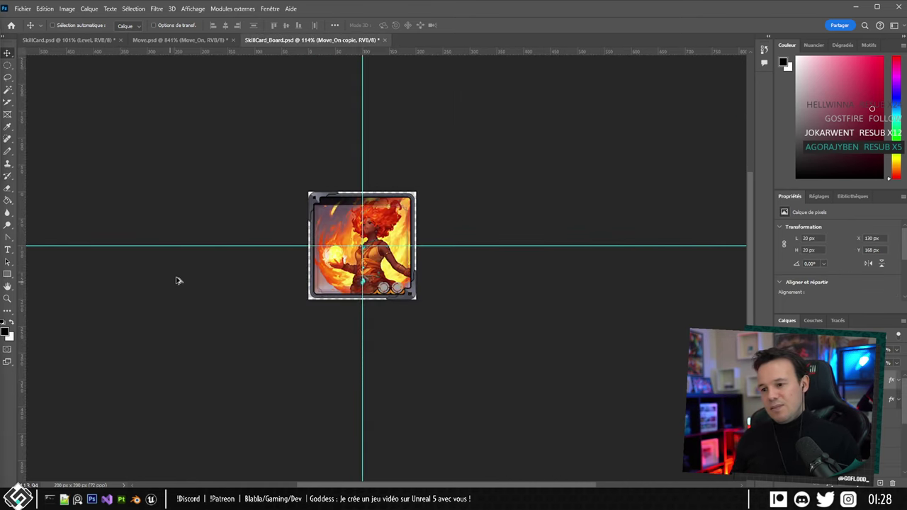
key("ctrl+plus")
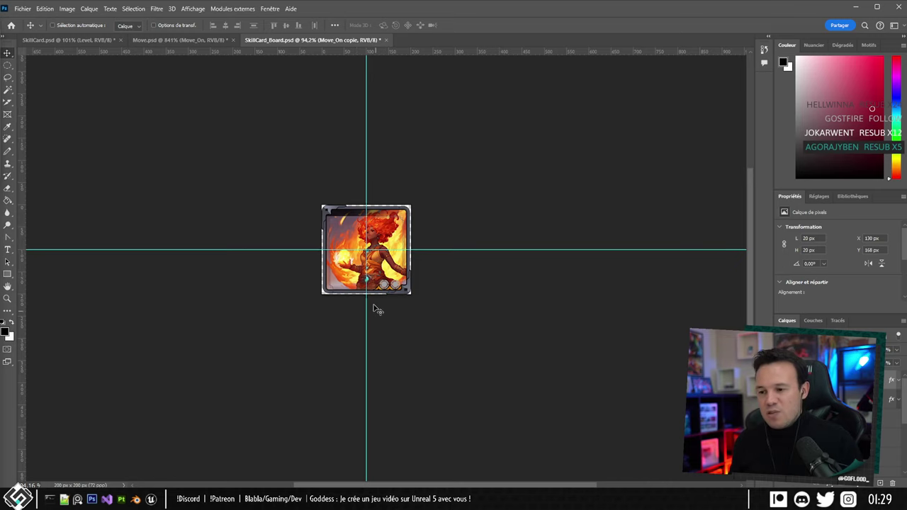
Examine the two grey circles and their orange base on the board card at several magnifications.
scroll(374, 305, "up", 10, "alt")
scroll(377, 293, "down", 2, "alt")
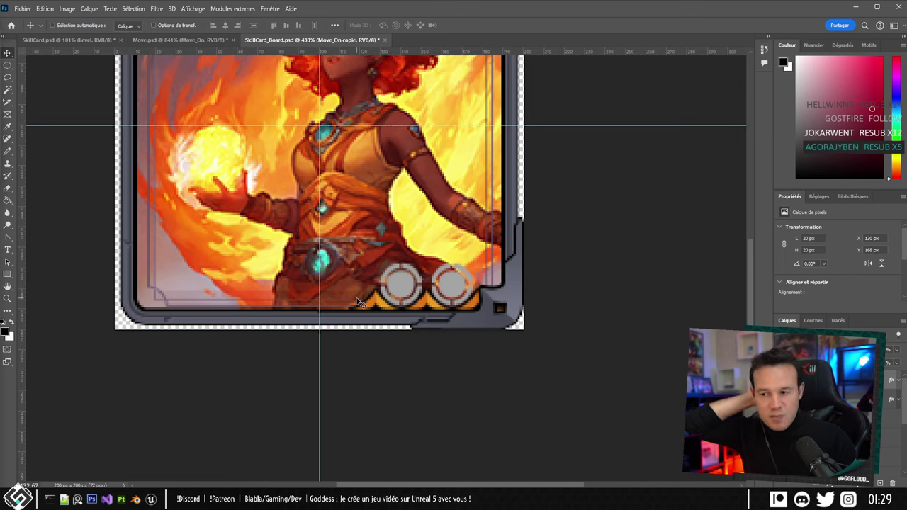
scroll(377, 303, "down", 3, "alt")
scroll(377, 303, "up", 2, "alt")
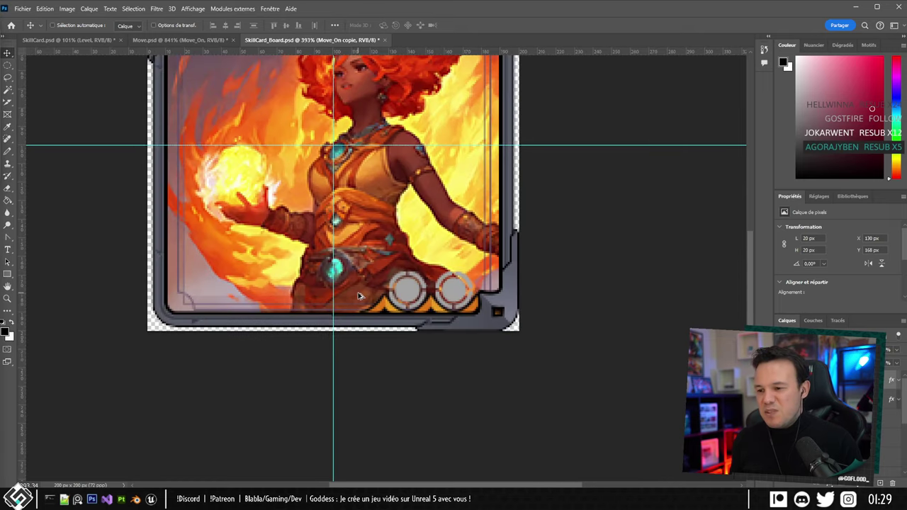
scroll(379, 303, "down", 2, "alt")
scroll(384, 303, "up", 1, "alt")
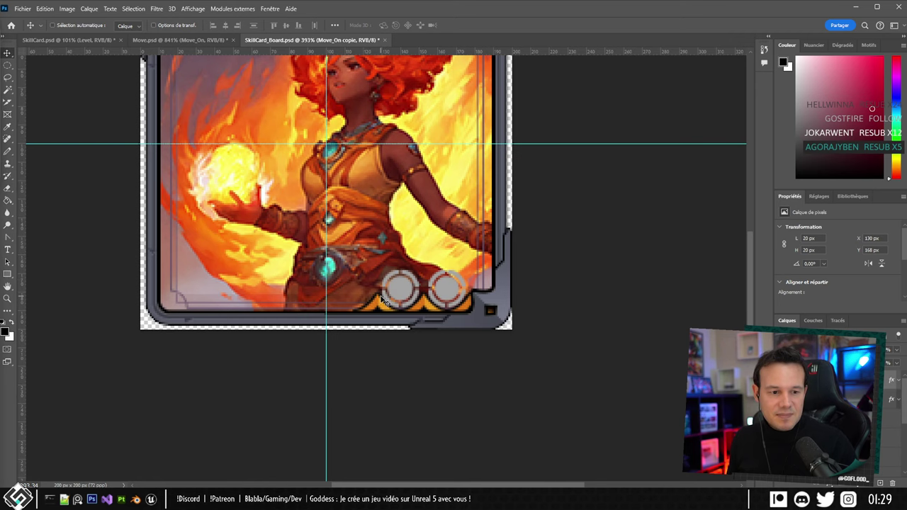
scroll(382, 300, "down", 5, "alt")
scroll(337, 289, "up", 6, "alt")
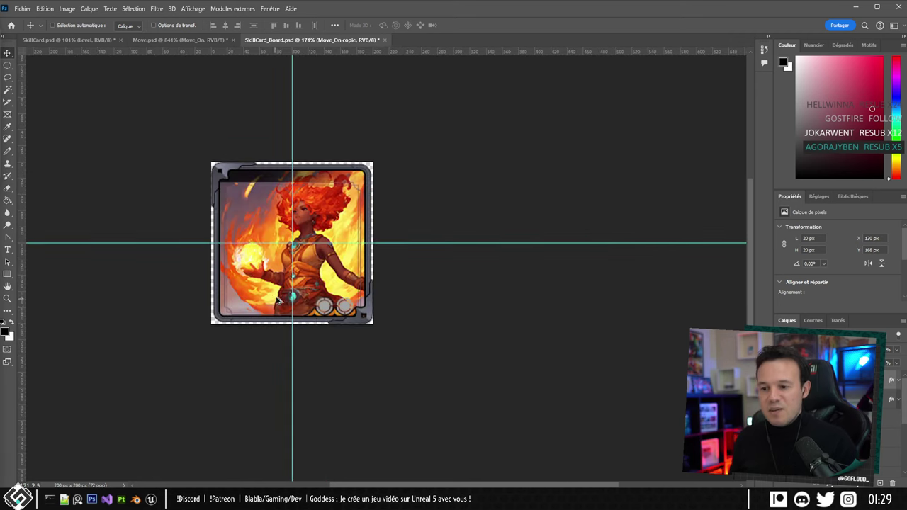
Pick the first circle's layer, Move_On copie, and disable its Incrustation couleur effect.
scroll(337, 289, "up", 4, "alt")
right_click(320, 289)
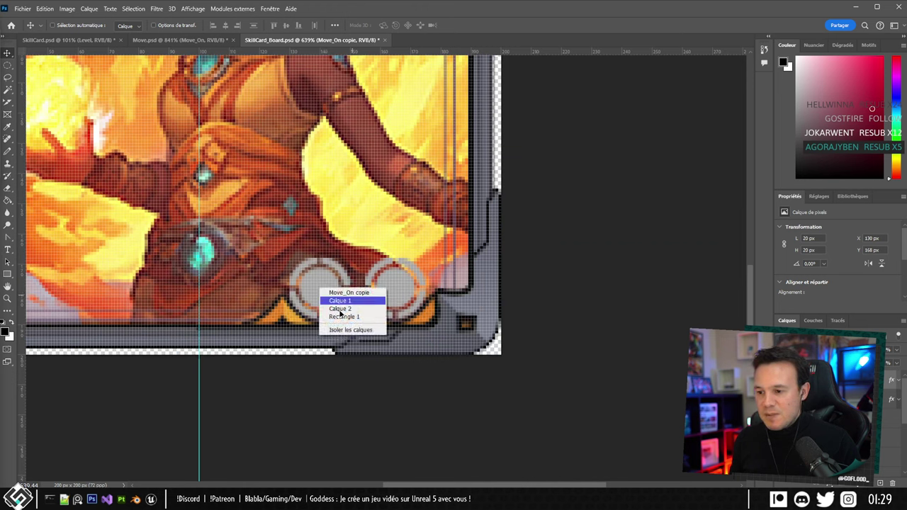
left_click(358, 292)
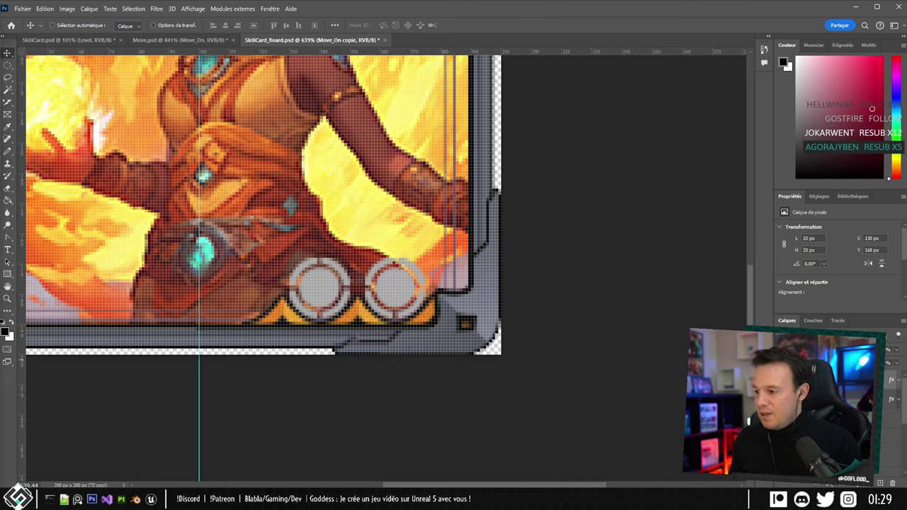
double_click(889, 380)
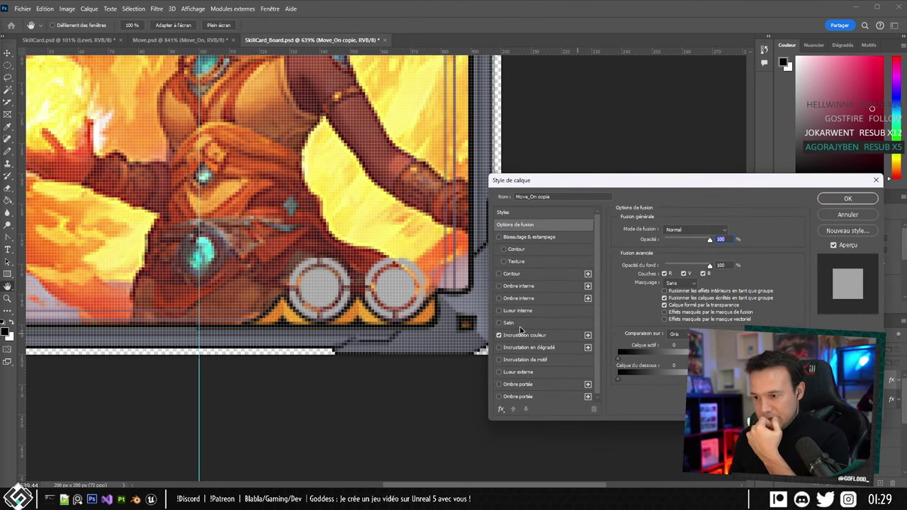
left_click(499, 335)
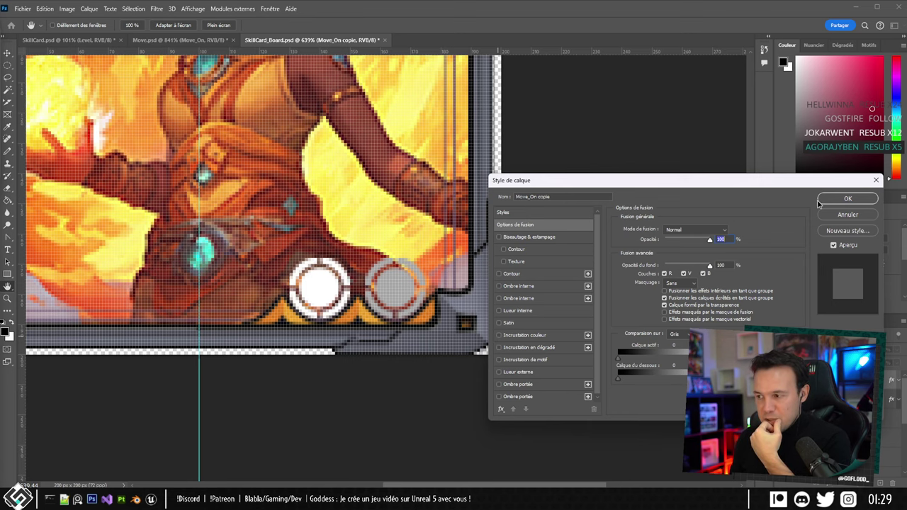
key("Return")
Lower the opacity of the Move_On copie layer to about 55%.
scroll(326, 283, "down", 5, "alt")
scroll(340, 283, "up", 5, "alt")
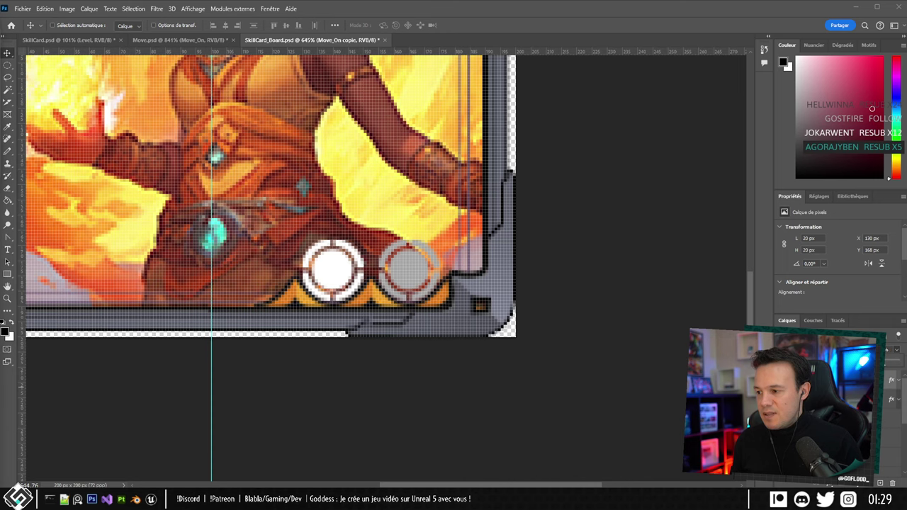
key("5")
key("5")
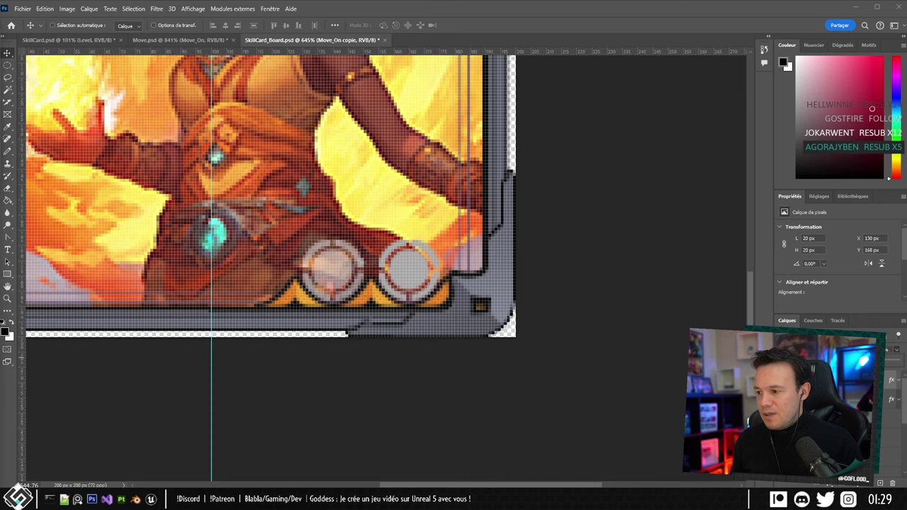
Fine-tune the opacity of the Move_On copie circle while comparing both circles at different magnifications.
scroll(366, 350, "down", 10, "alt")
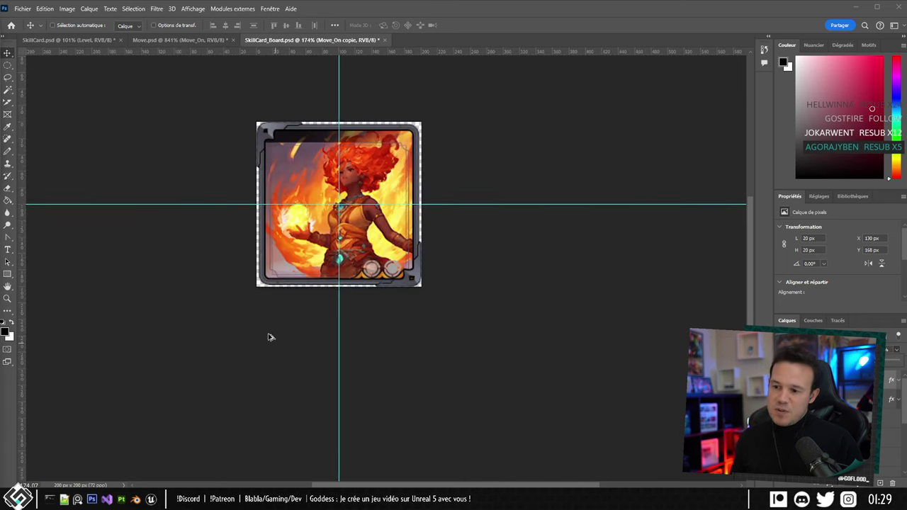
scroll(269, 336, "up", 10, "alt")
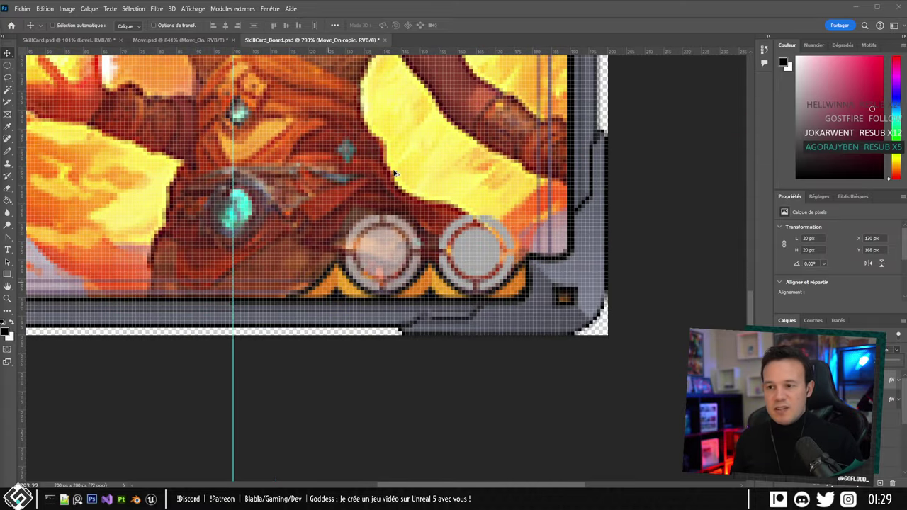
scroll(389, 134, "down", 8, "alt")
scroll(282, 265, "up", 3, "alt")
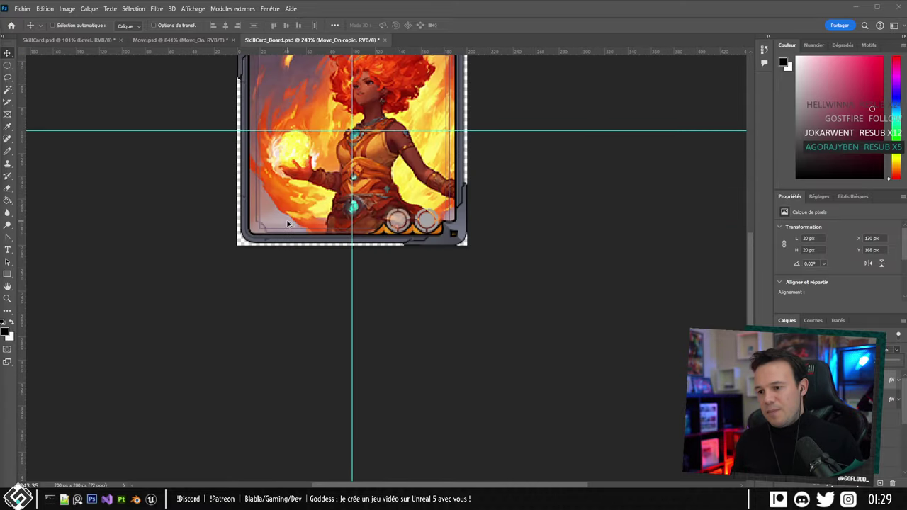
scroll(391, 191, "up", 3, "alt")
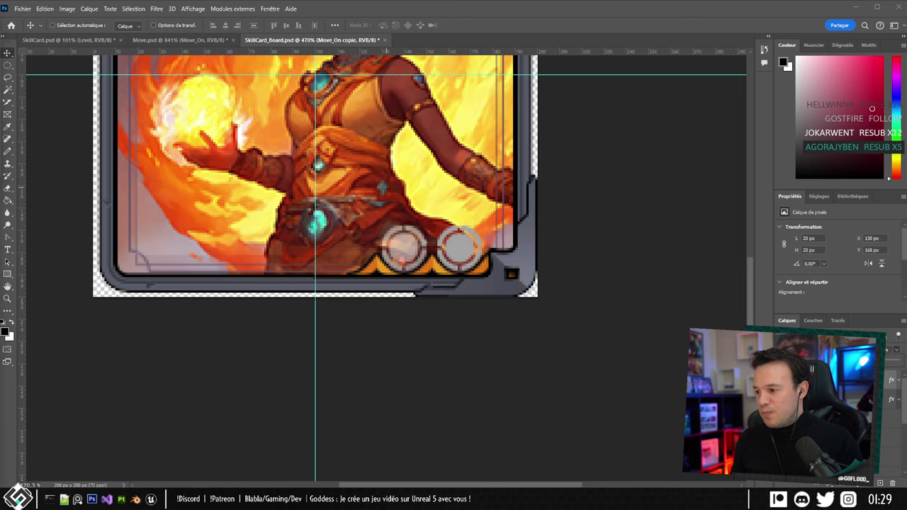
mouse_move(874, 359)
left_mouse_down()
mouse_move(856, 360)
mouse_move(865, 360)
left_mouse_up()
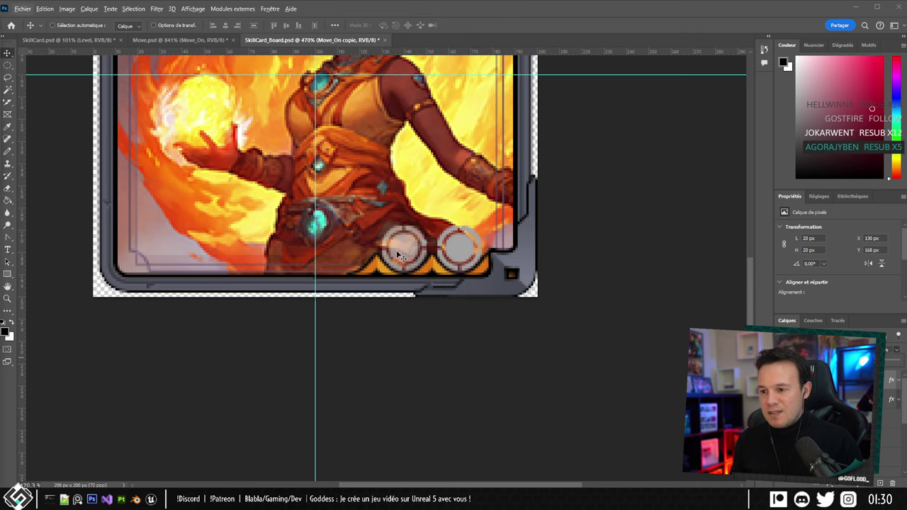
scroll(345, 311, "down", 5, "alt")
scroll(386, 268, "up", 10, "alt")
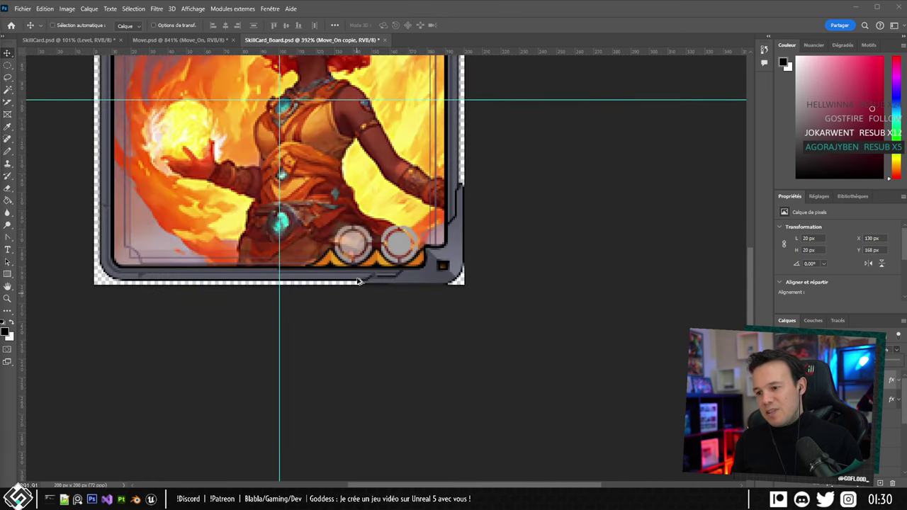
scroll(355, 278, "down", 2, "alt")
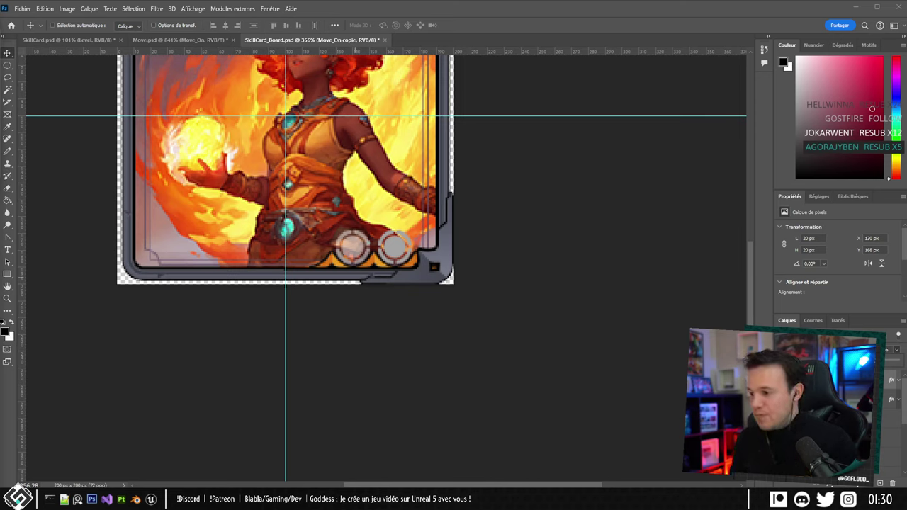
Copy the layer style of Move_On copie and paste it onto the second circle's layer, Move_On.
right_click(850, 379)
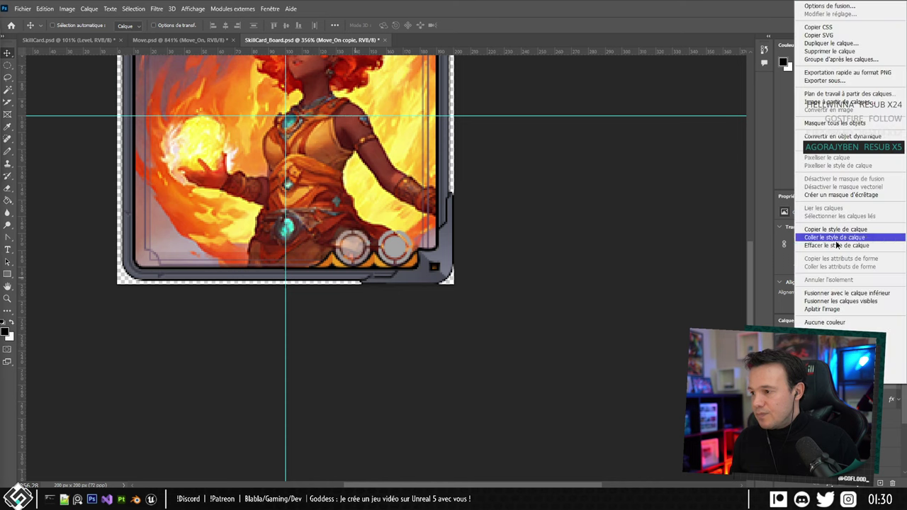
left_click(838, 234)
right_click(850, 394)
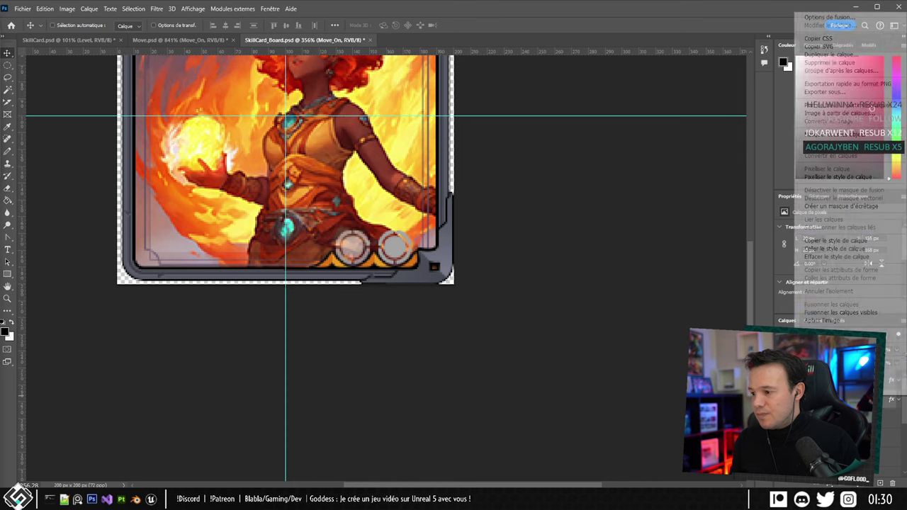
left_click(827, 248)
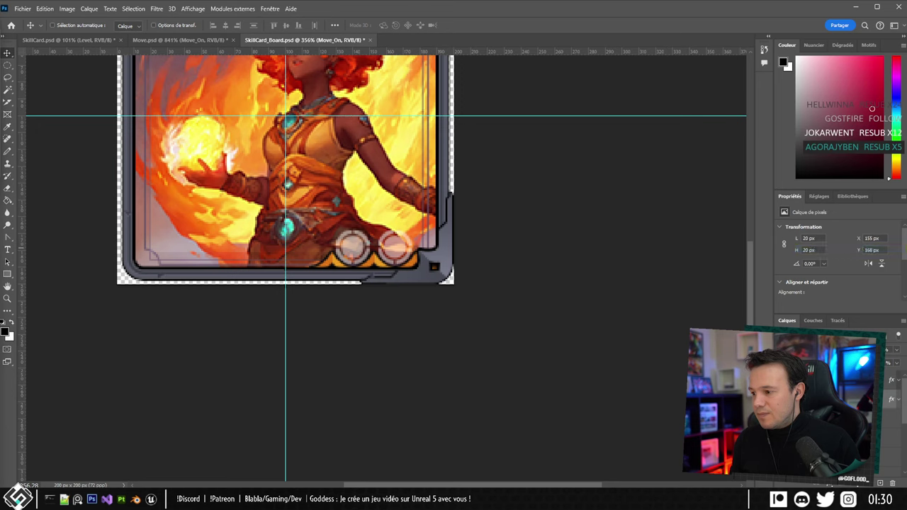
scroll(245, 265, "down", 5, "alt")
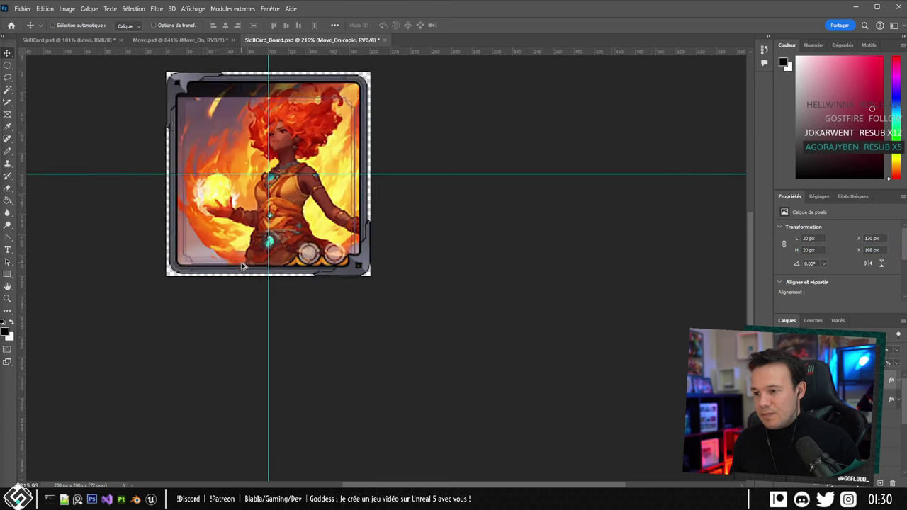
scroll(166, 282, "up", 3, "alt")
scroll(70, 212, "up", 5, "alt")
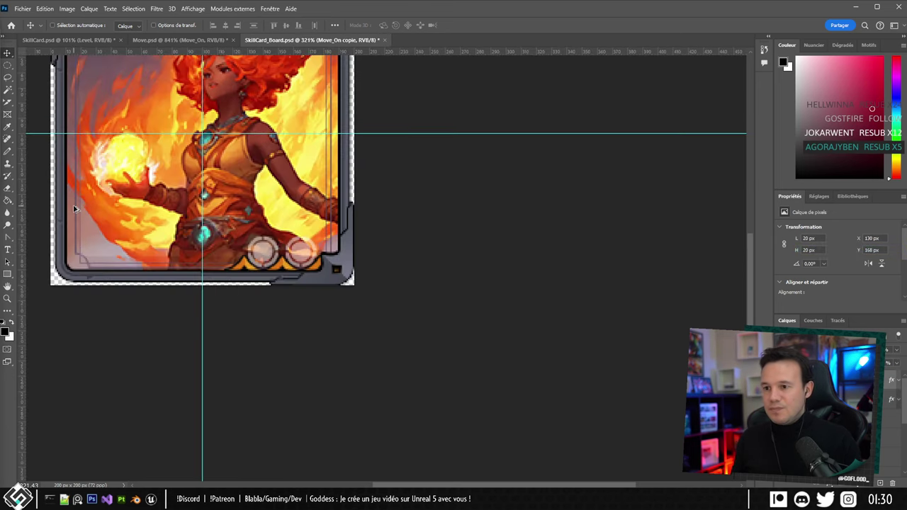
Erase the part of Calque 3 that overlaps the card's lower-right frame corner, using a rectangular selection of about 19 × 35 px.
left_click_drag(496, 314, 573, 344)
scroll(281, 305, "up", 3, "alt")
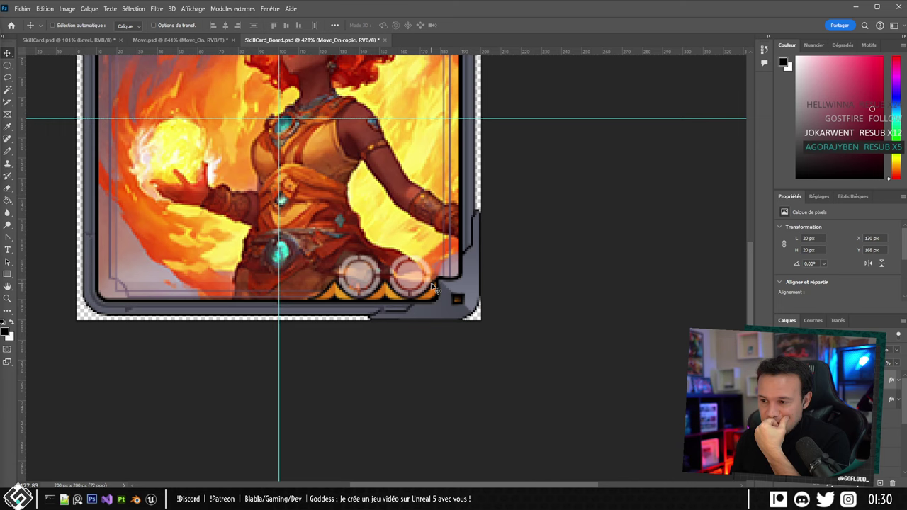
scroll(434, 287, "up", 1)
scroll(479, 361, "up", 3, "alt")
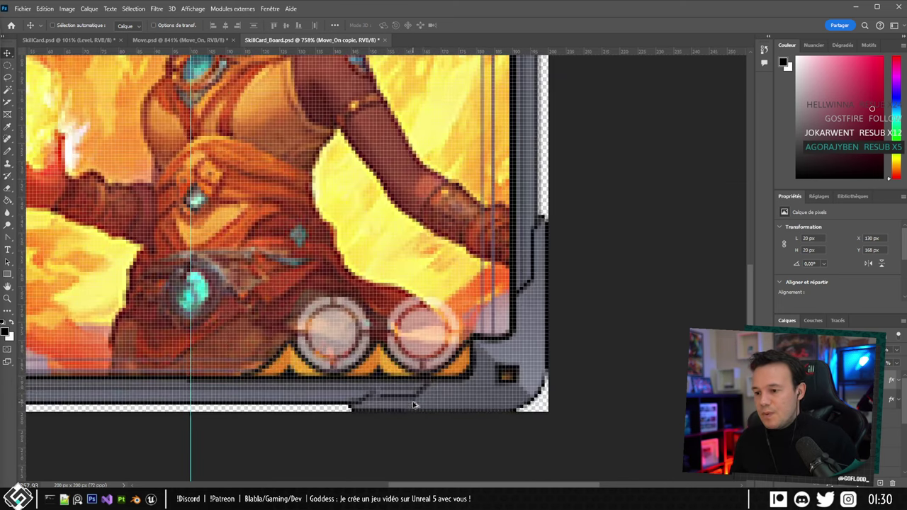
right_click(465, 348)
left_click(472, 352)
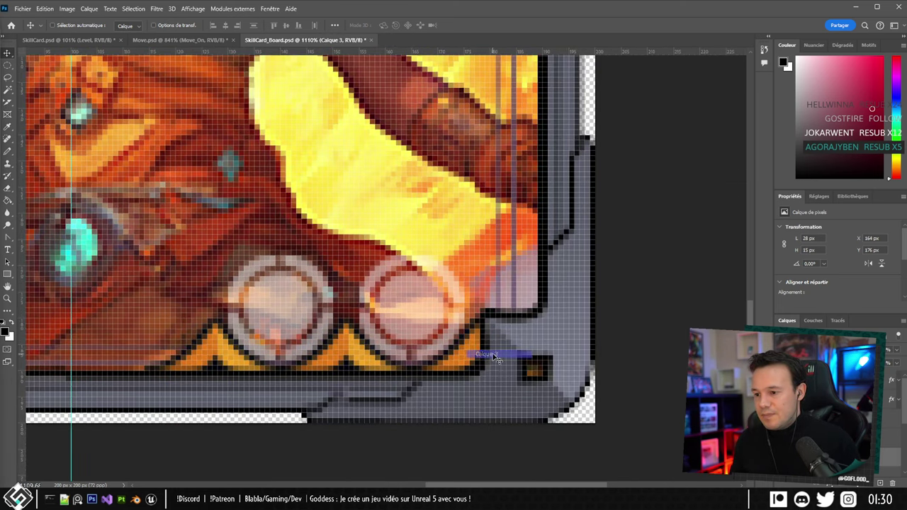
key("shift+Down")
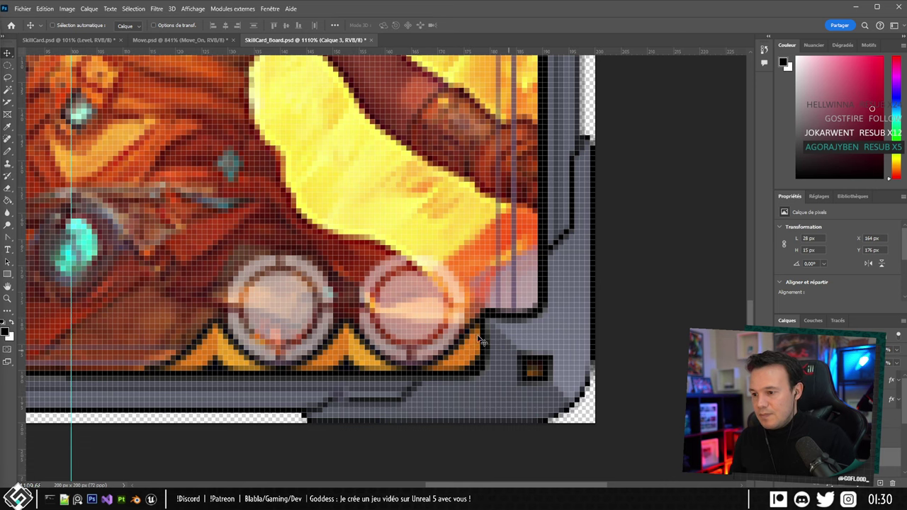
left_click(7, 64)
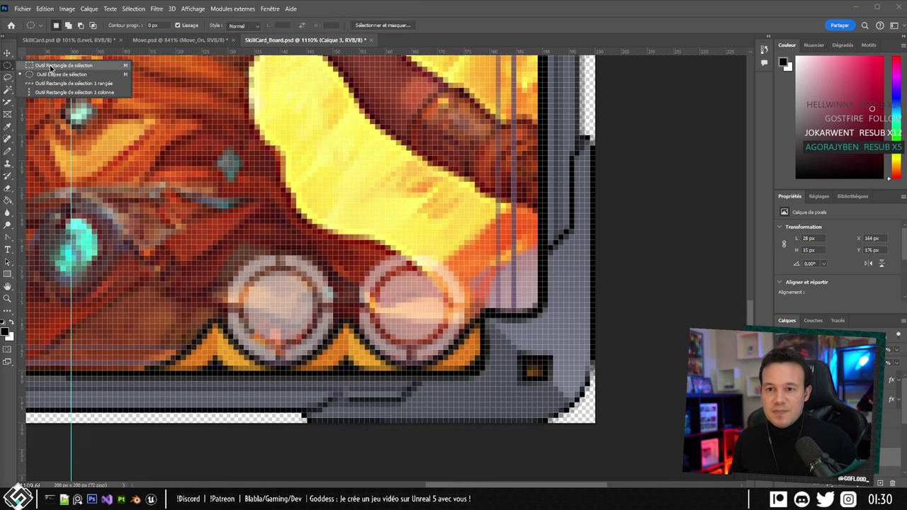
left_click(51, 66)
left_click_drag(609, 239, 498, 468)
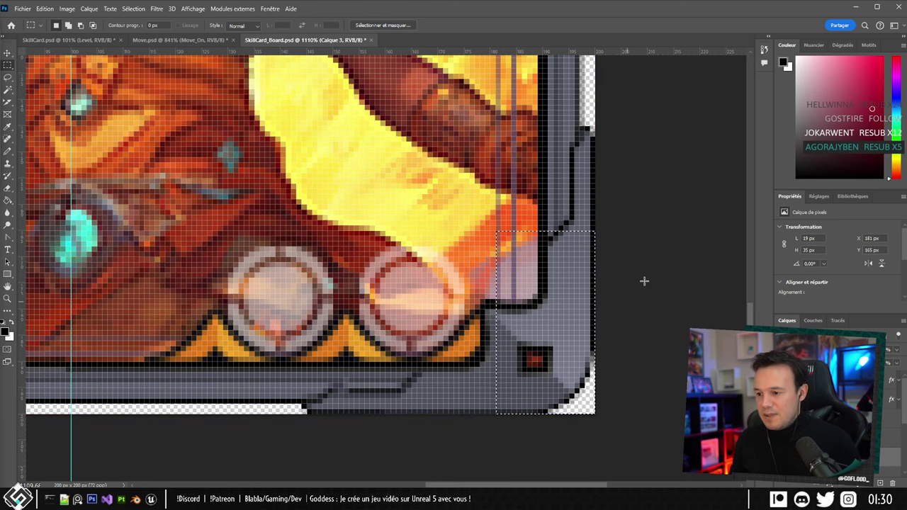
Check the whole board card and save SkillCard_Board.psd.
scroll(311, 283, "down", 3, "alt")
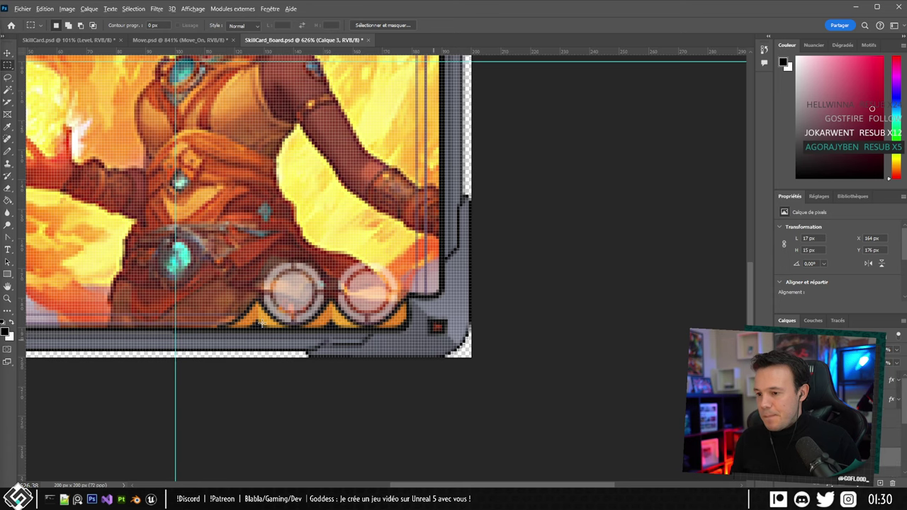
scroll(261, 324, "down", 5, "alt")
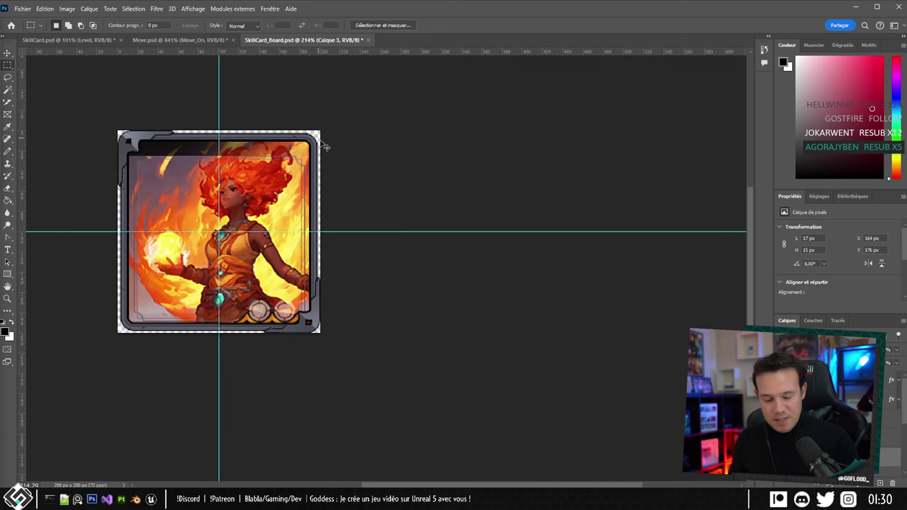
key("ctrl+s")
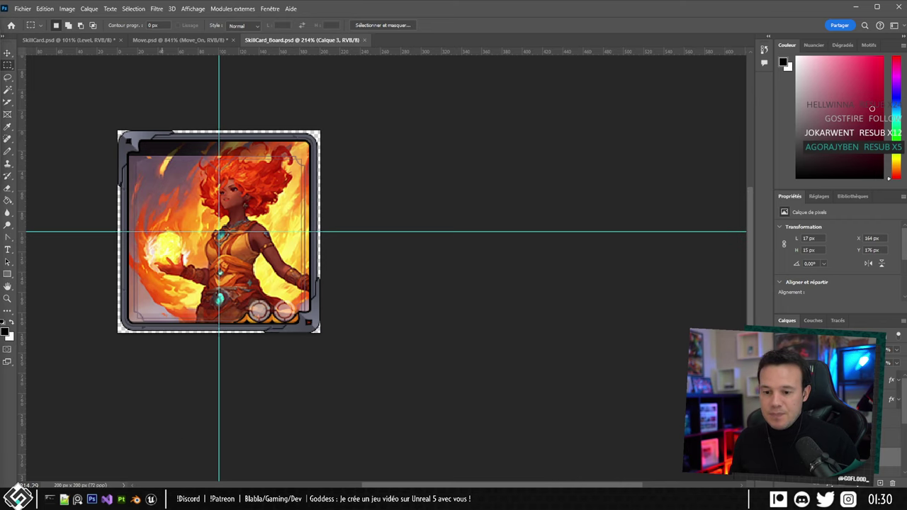
Switch to the Cards folder in File Explorer and duplicate SkillCard_Board.psd there.
key("alt+Tab")
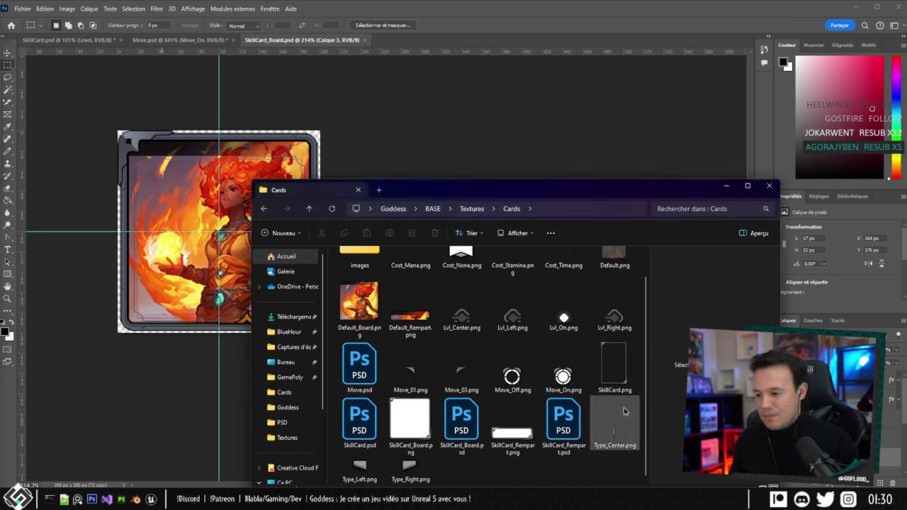
left_click(469, 426)
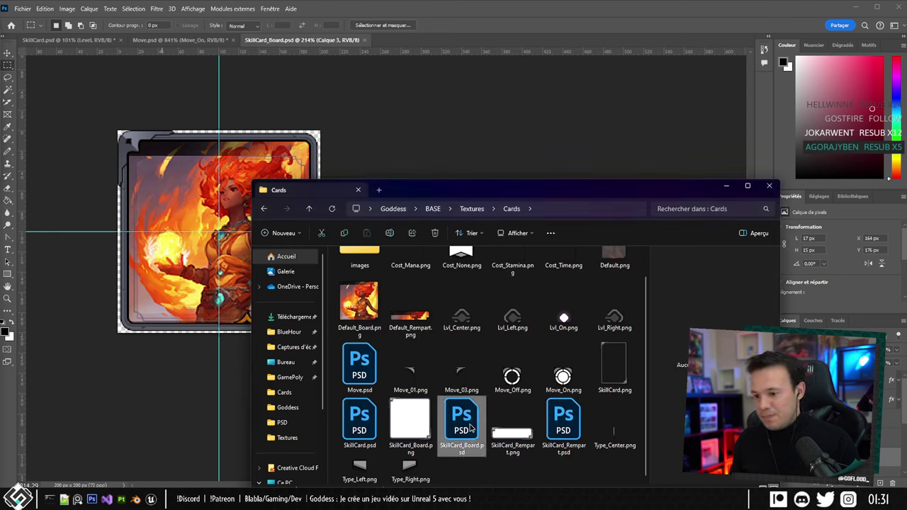
right_click(469, 425)
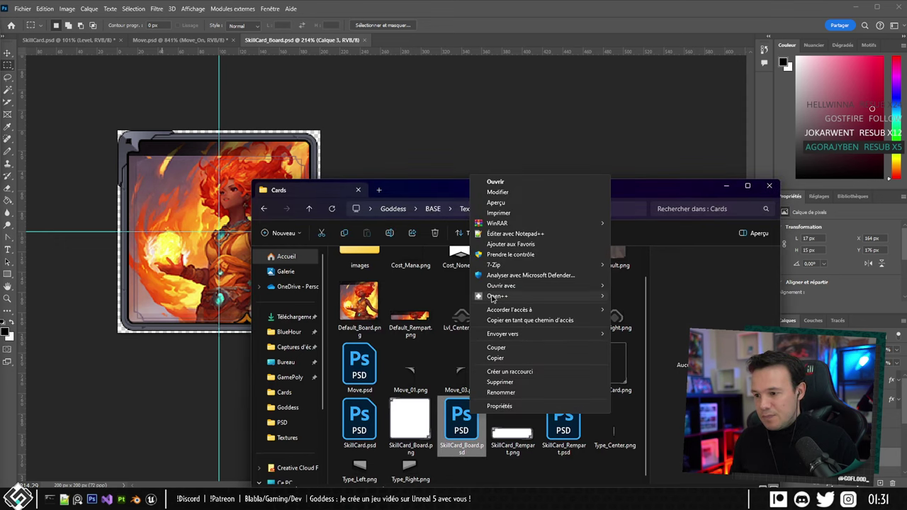
left_click(495, 358)
key("ctrl+v")
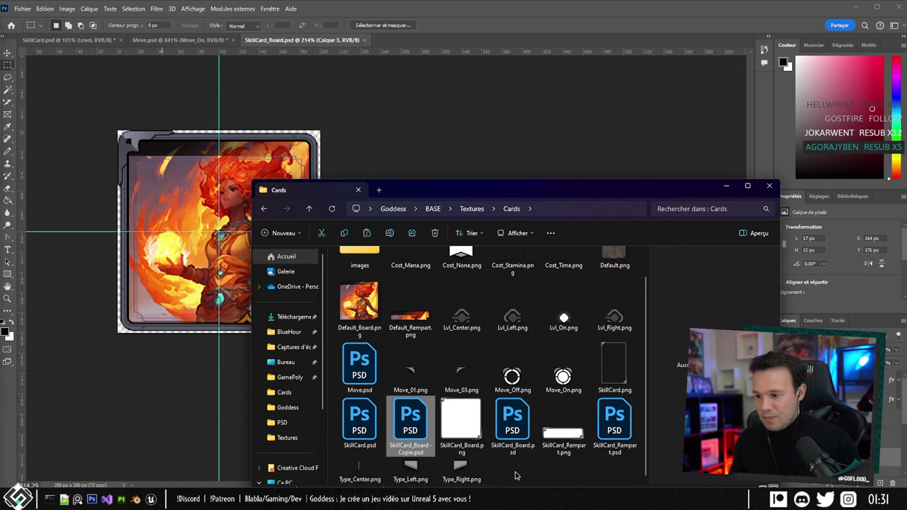
Rename the duplicated file as Move_Board.psd and open it in Photoshop.
left_click(411, 447)
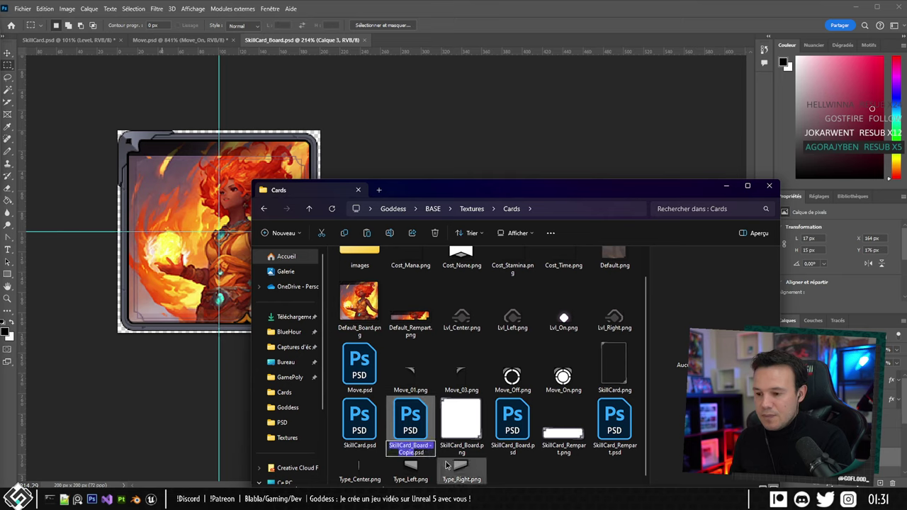
key("Home")
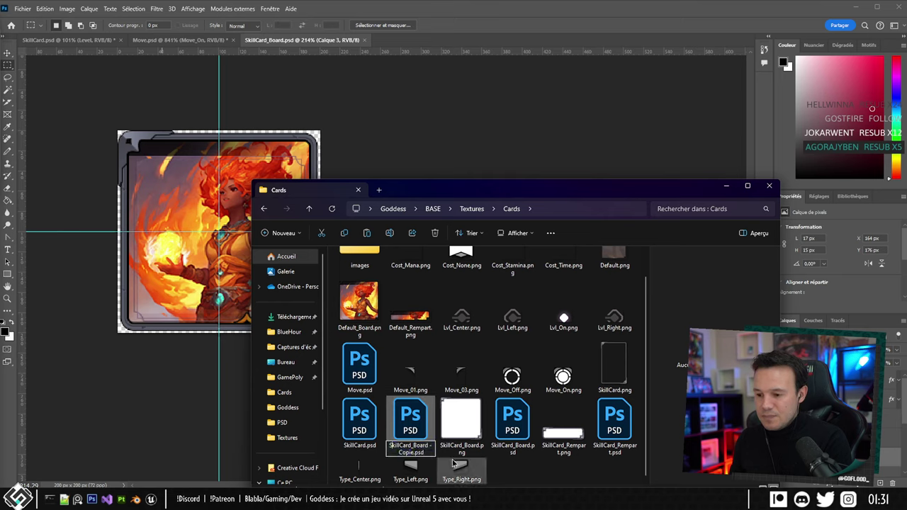
key("BackSpace")
key("BackSpace")
key("BackSpace")
key("BackSpace")
key("BackSpace")
key("BackSpace")
key("BackSpace")
key("BackSpace")
key("BackSpace")
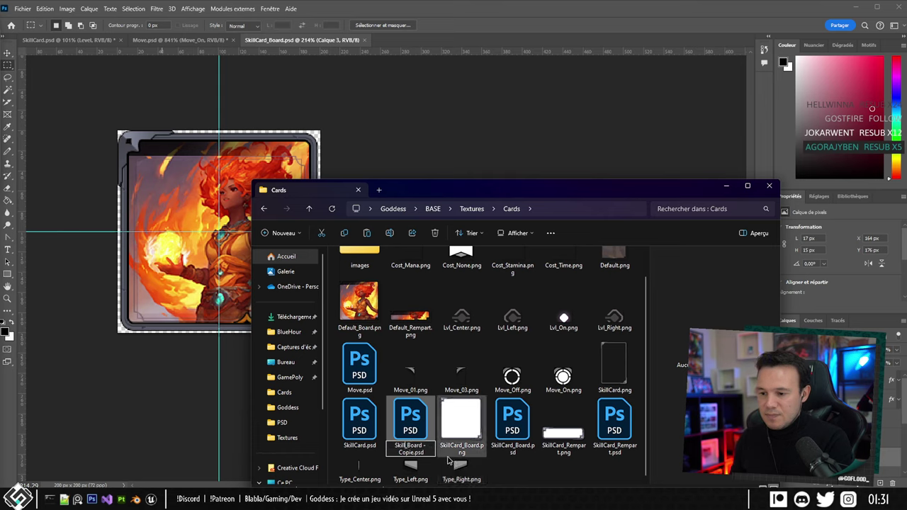
type("Move")
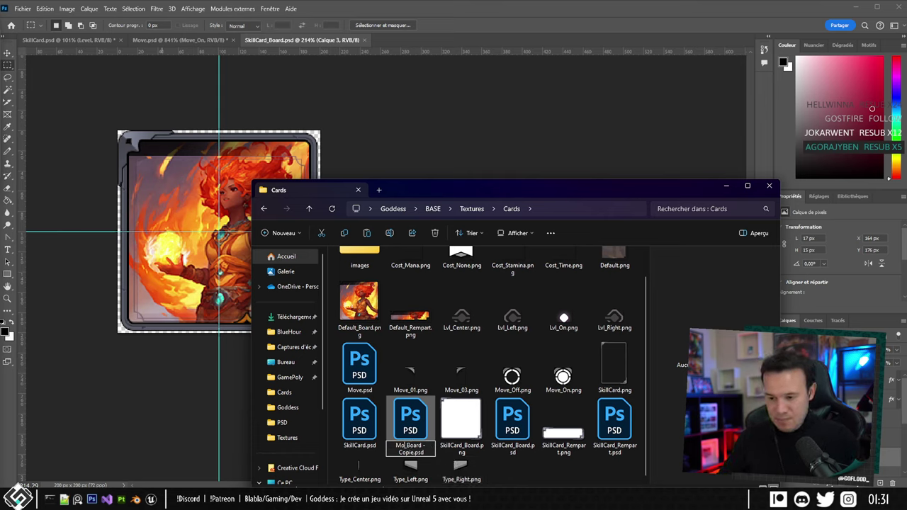
key("Delete")
key("Delete")
key("Delete")
key("Delete")
key("Delete")
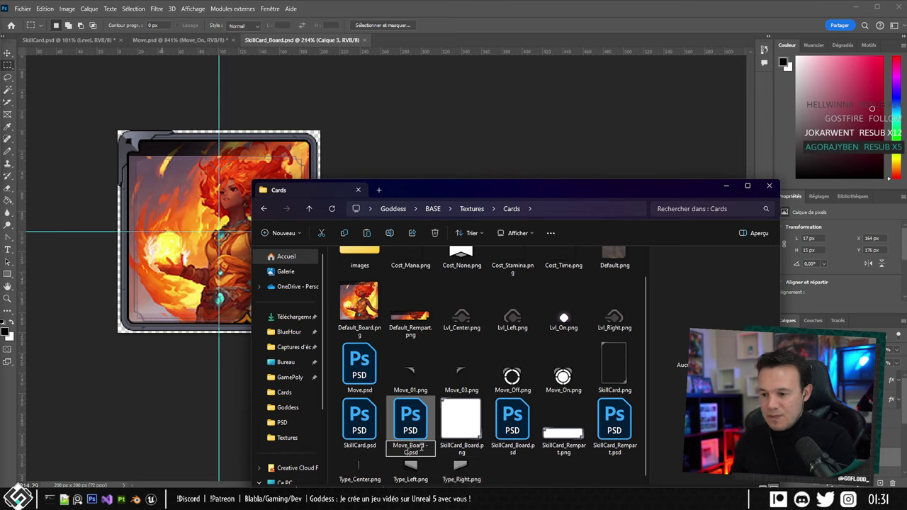
key("BackSpace")
key("BackSpace")
key("BackSpace")
key("BackSpace")
key("BackSpace")
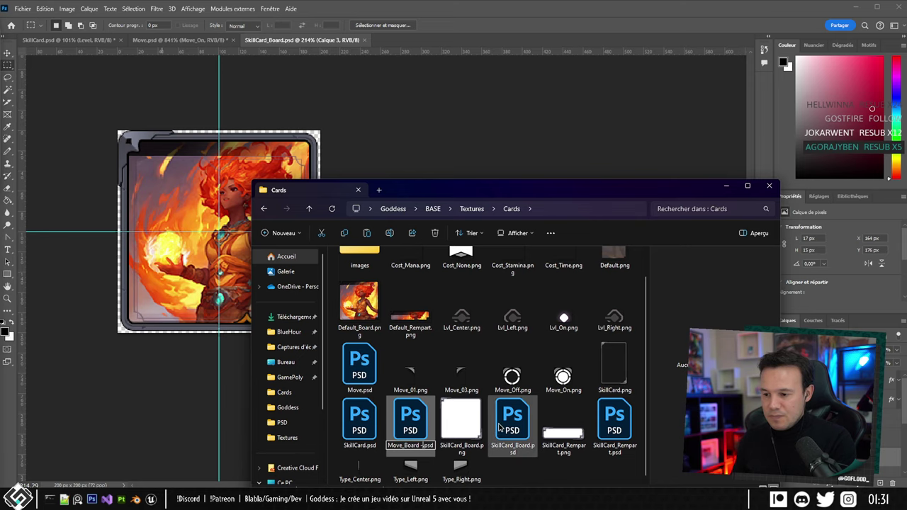
type(".psd")
key("Return")
double_click(515, 375)
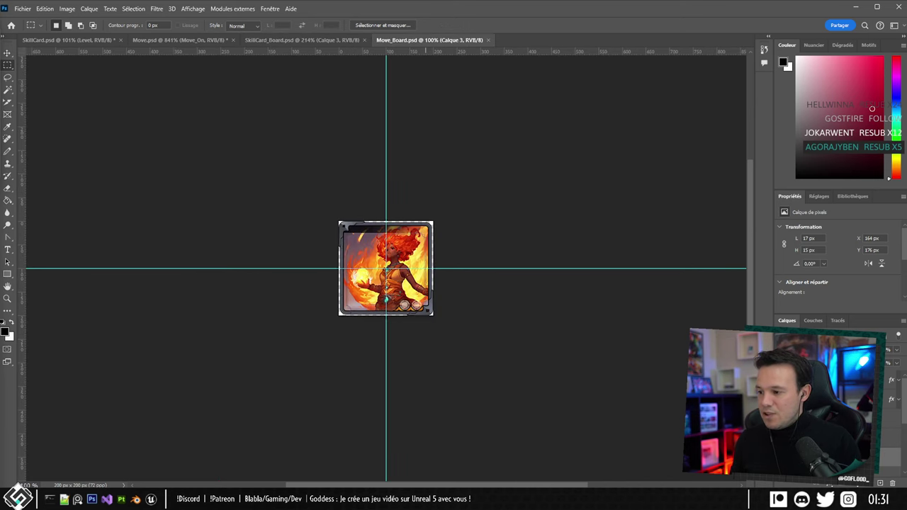
Delete the range of title background and character artwork layers, starting from BG_Titre, in Move_Board.psd.
scroll(836, 418, "down", 3)
left_click(836, 380)
scroll(836, 418, "up", 2)
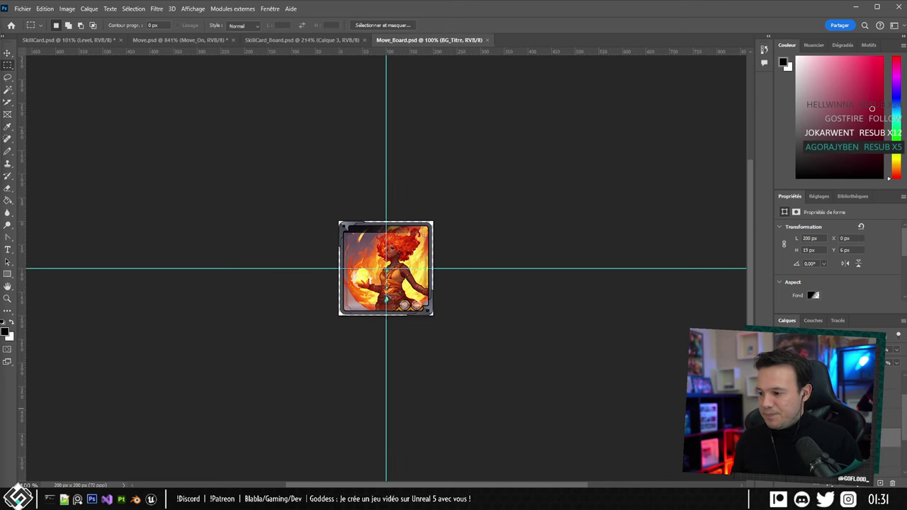
scroll(836, 418, "down", 2)
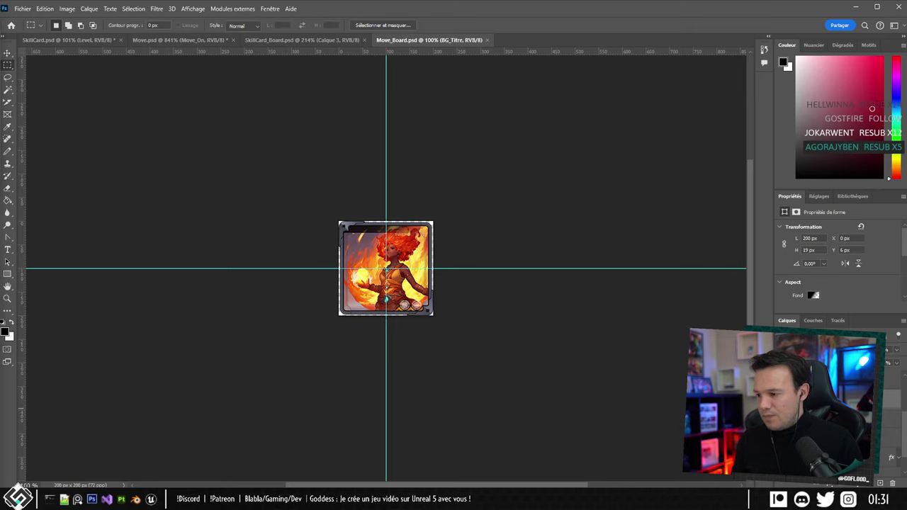
left_click(836, 438, "shift")
key("Delete")
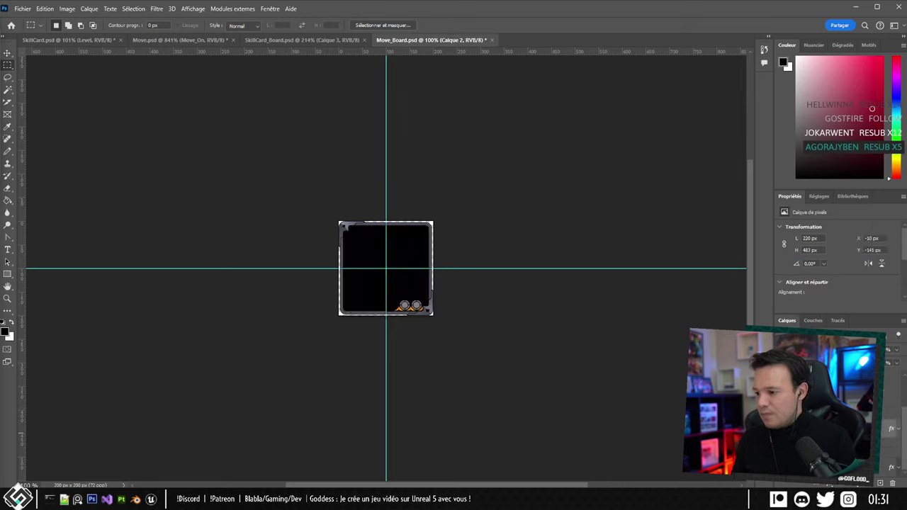
Delete the card frame layers BG_Titre copie 3 and Rectangle 1.
left_click(836, 447)
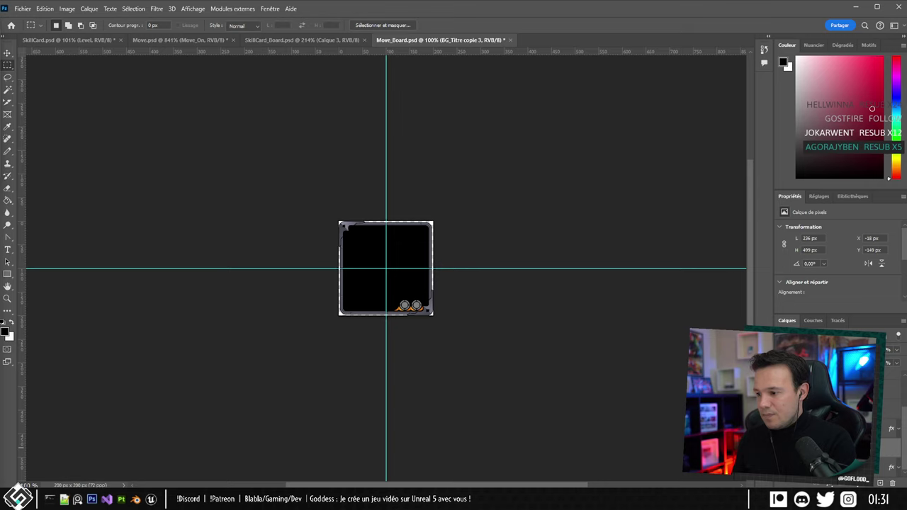
key("Delete")
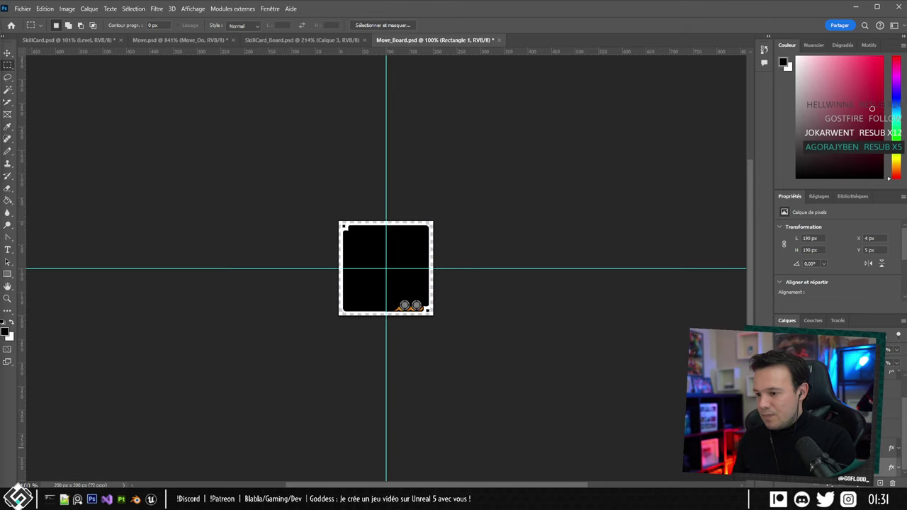
key("Delete")
Start a crop with the Crop tool and fit its upper and lower edges tightly around the two circles and the orange base.
scroll(409, 310, "up", 5, "alt")
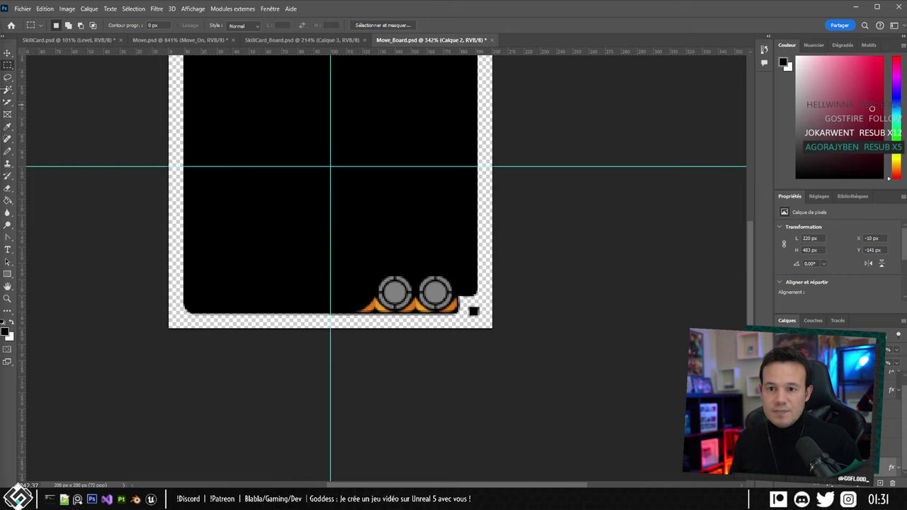
left_click(7, 102)
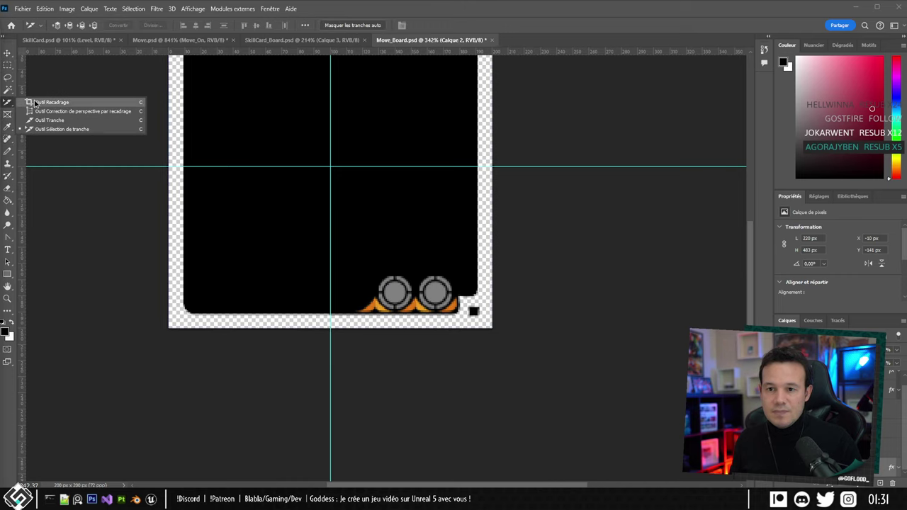
left_click(42, 103)
left_click_drag(239, 122, 269, 199)
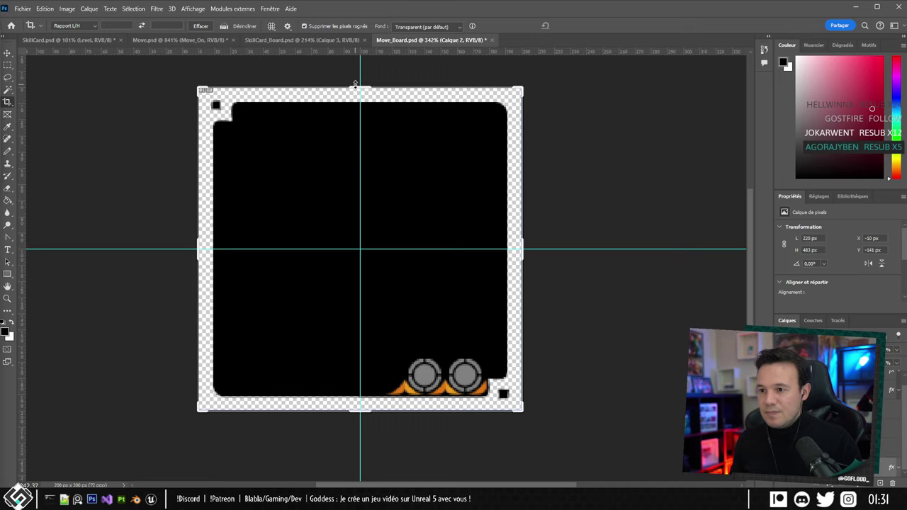
left_click_drag(355, 84, 354, 225)
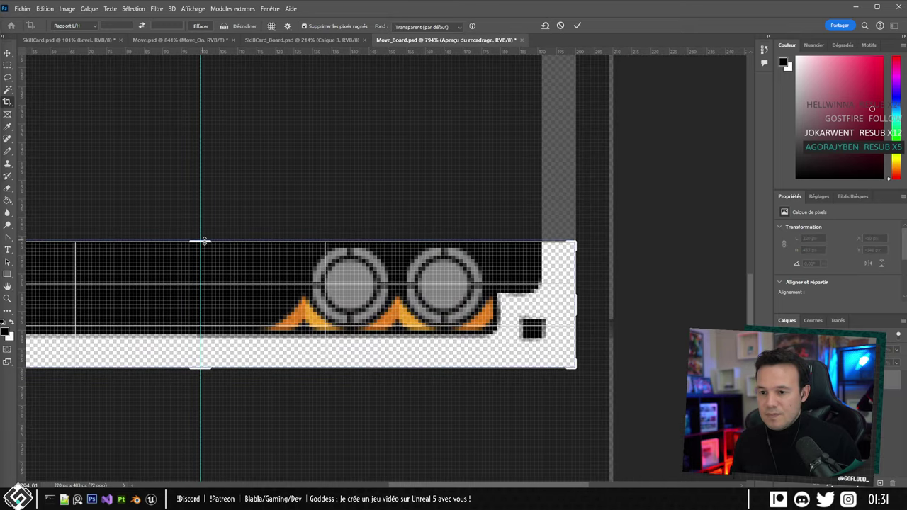
left_click_drag(204, 242, 208, 244)
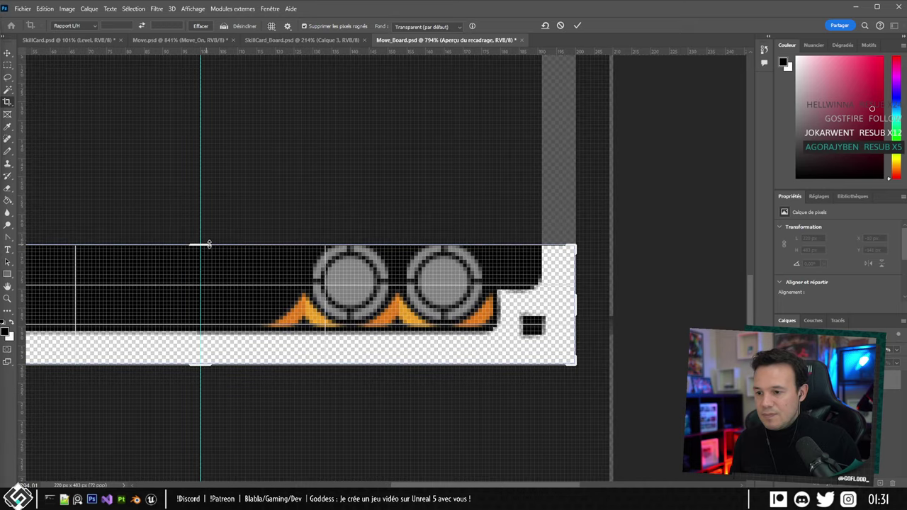
scroll(237, 224, "down", 5, "alt")
scroll(279, 300, "up", 6, "alt")
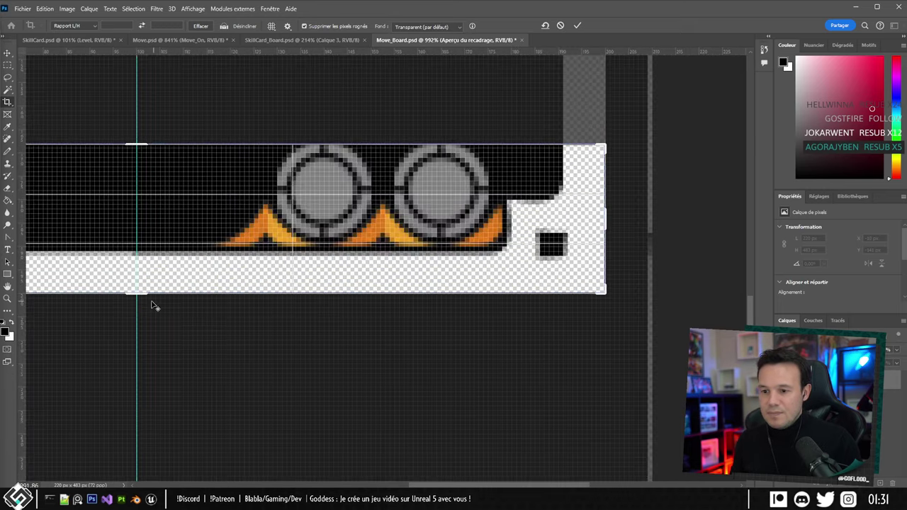
left_click_drag(140, 294, 151, 270)
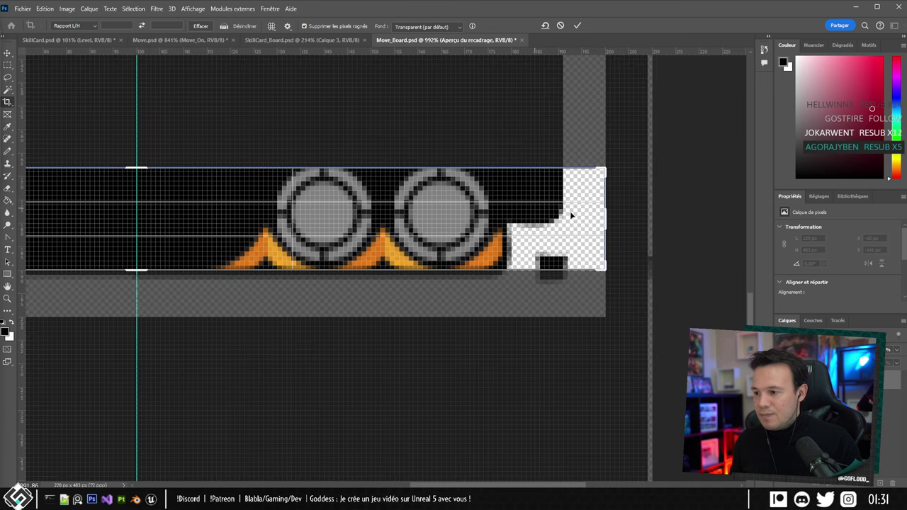
Narrow the crop frame from both sides around the circles and orange base, to a width of 64 px.
left_click_drag(604, 169, 554, 173)
scroll(168, 218, "down", 6, "alt")
left_click_drag(154, 218, 346, 243)
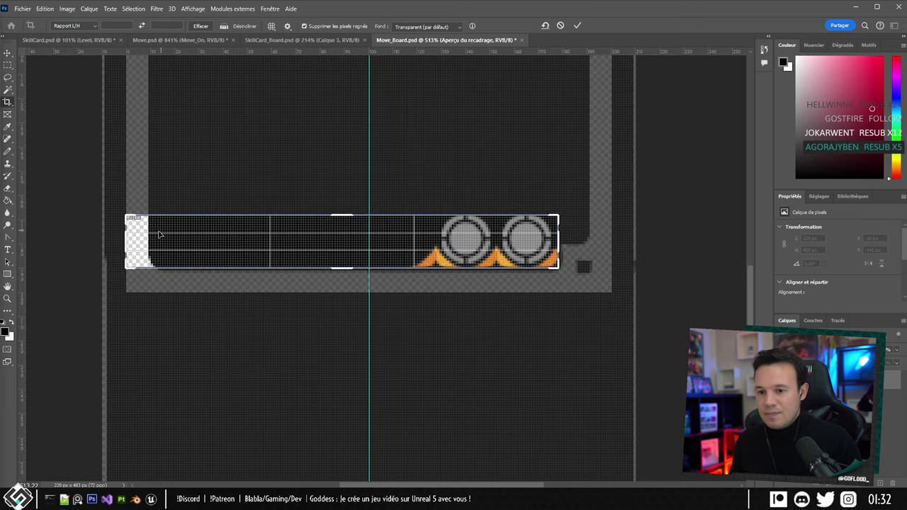
left_click_drag(126, 241, 252, 242)
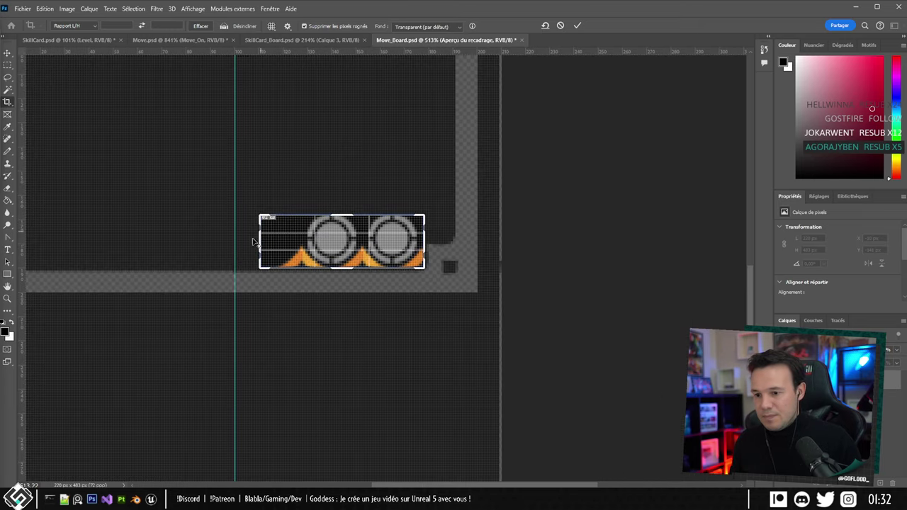
scroll(253, 241, "up", 8)
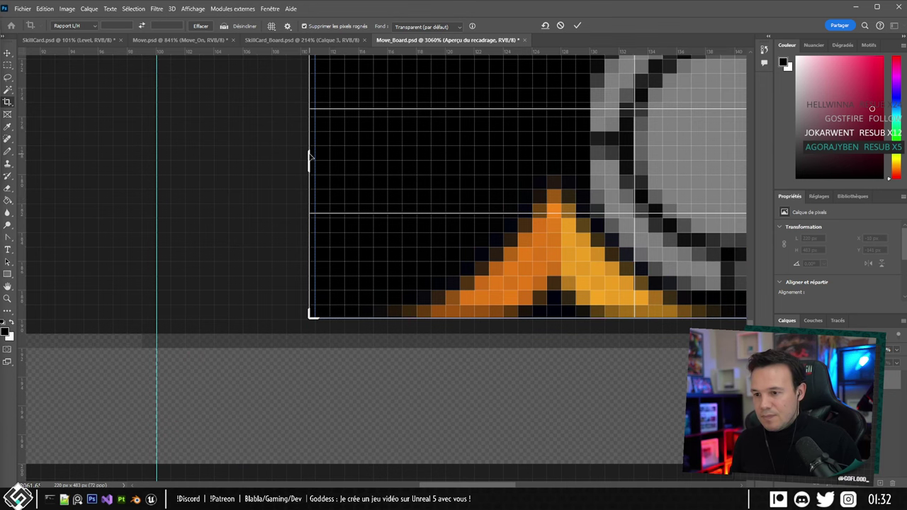
left_click_drag(309, 157, 331, 169)
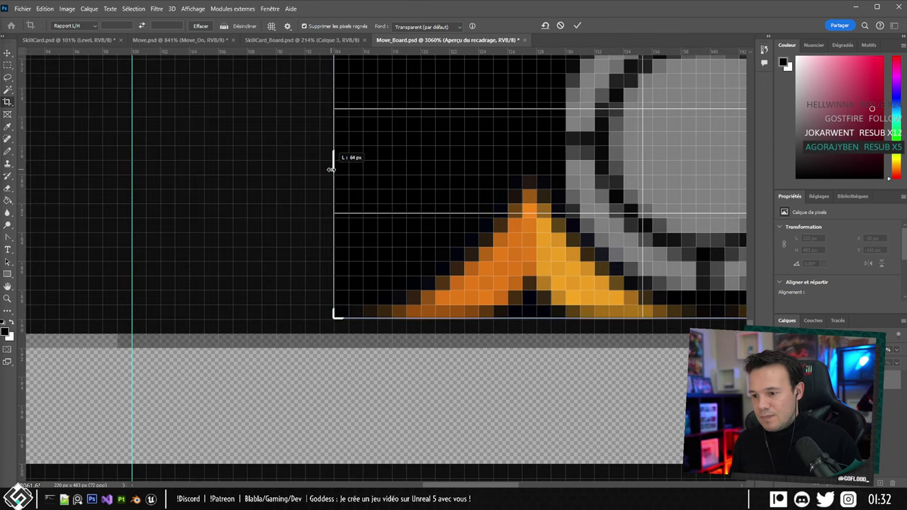
scroll(331, 168, "down", 8)
Check the crop frame around the two circles up close and apply the 64 × 22 px crop.
key("alt+space")
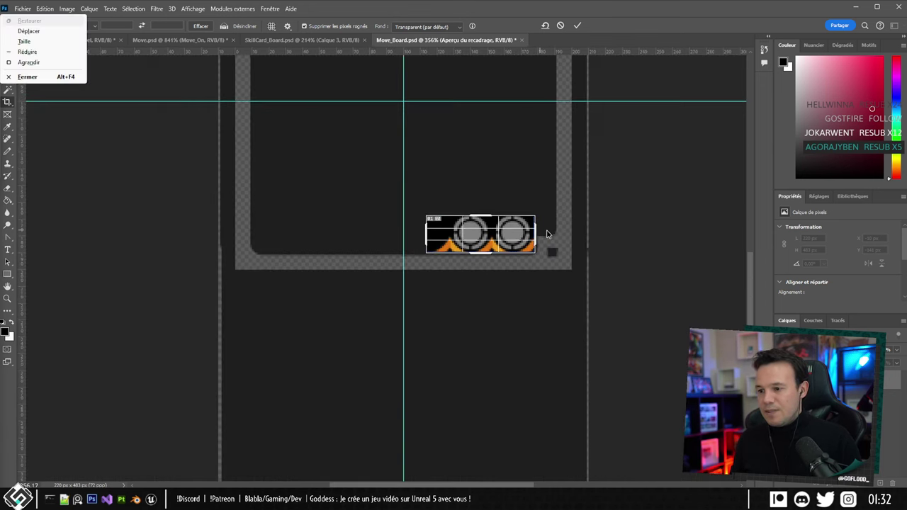
key("Escape")
scroll(453, 244, "up", 4)
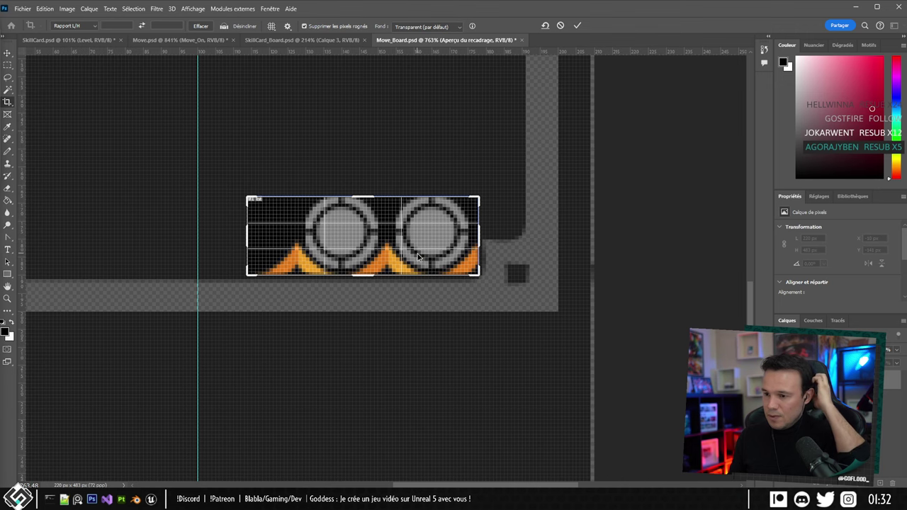
scroll(445, 228, "up", 3)
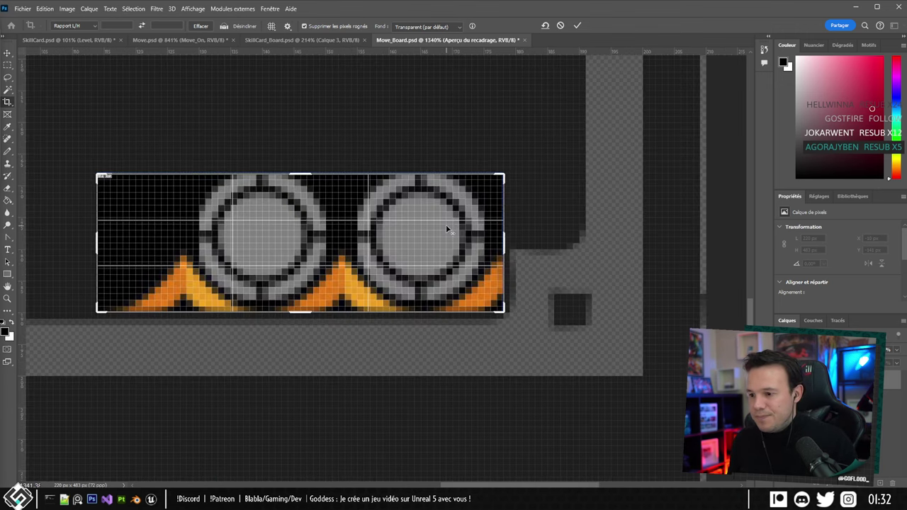
scroll(438, 231, "down", 2)
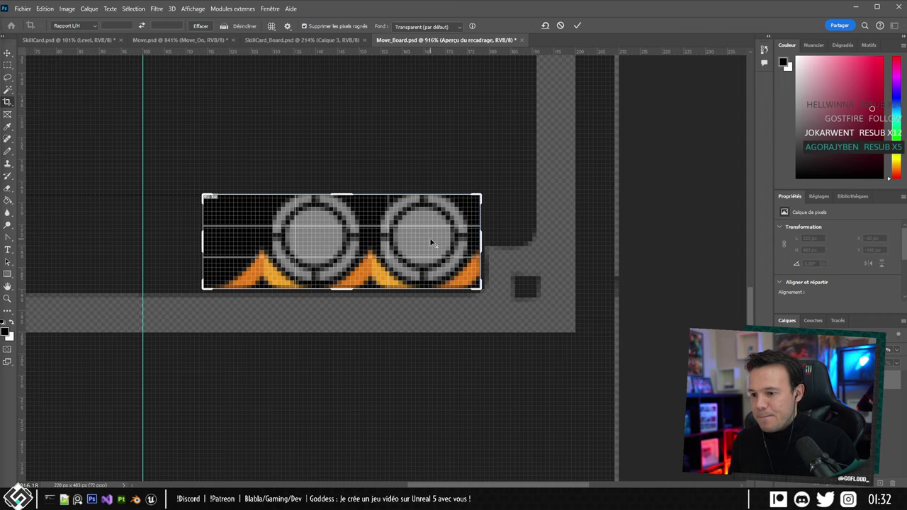
left_click(577, 26)
scroll(372, 238, "up", 2)
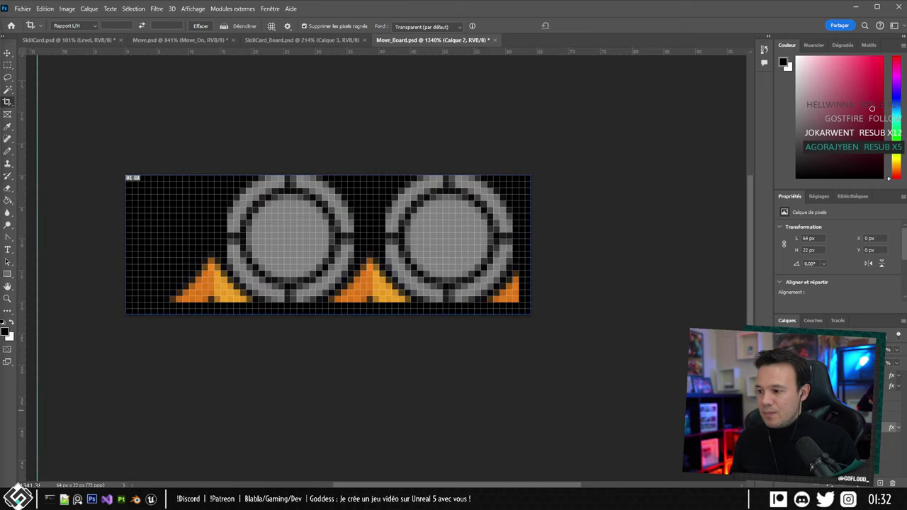
Compare the icon with the background layer Calque 2 hidden and shown to check what that layer contributes.
key("ctrl+comma")
key("ctrl+comma")
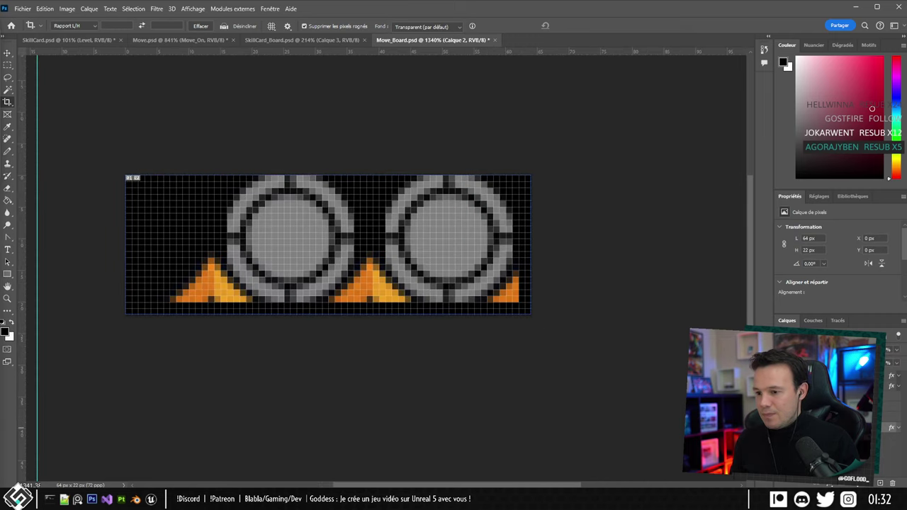
left_click(874, 461)
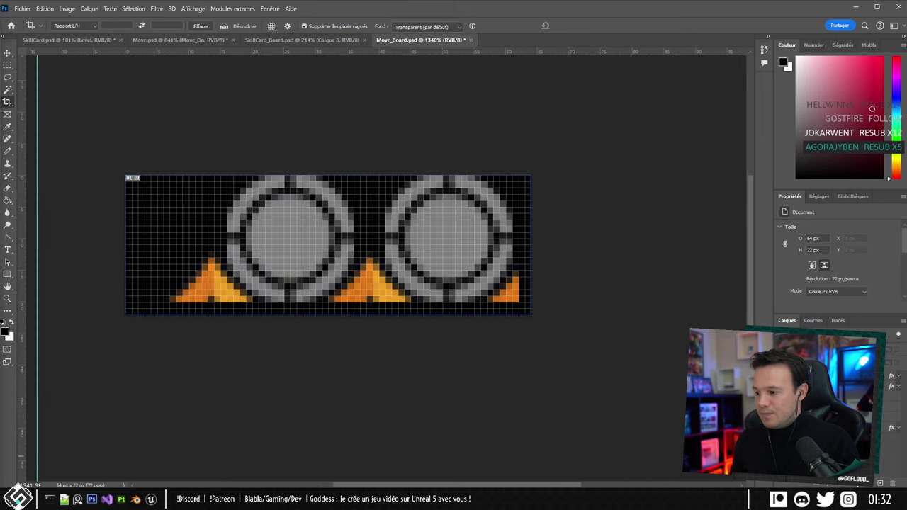
left_click(850, 427)
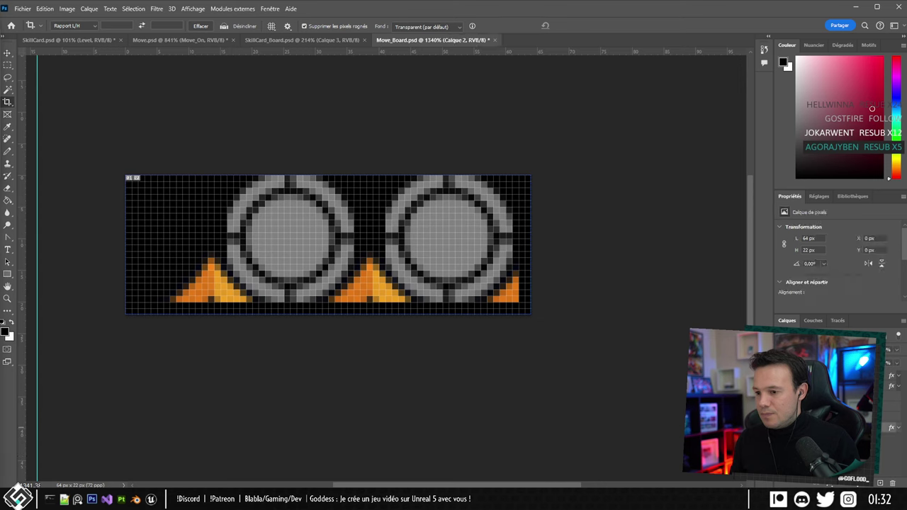
key("ctrl+comma")
key("ctrl+comma")
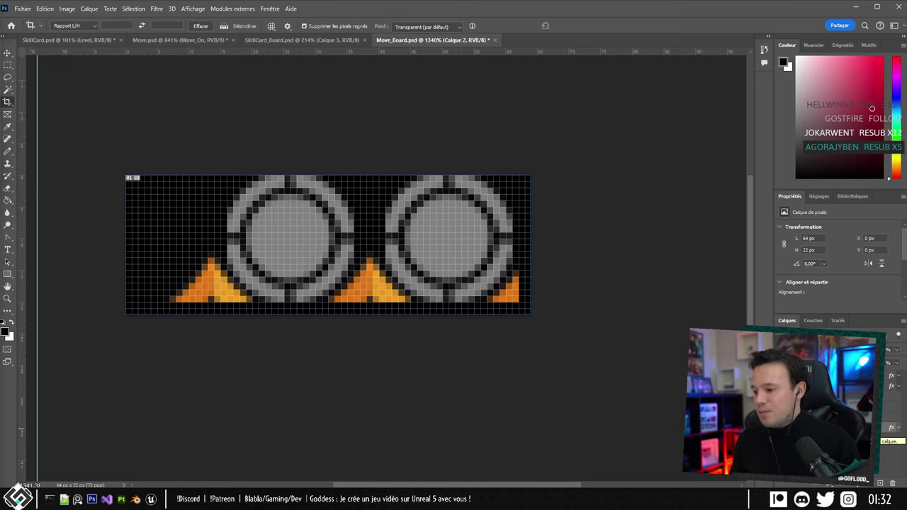
Set both the fill and the stroke of the Rectangle tool to none.
left_click(7, 274)
left_click(109, 25)
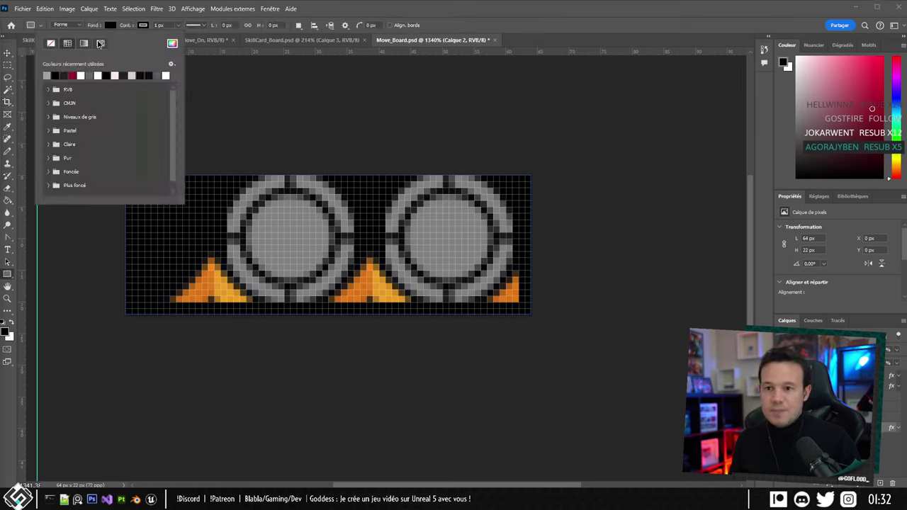
left_click(51, 44)
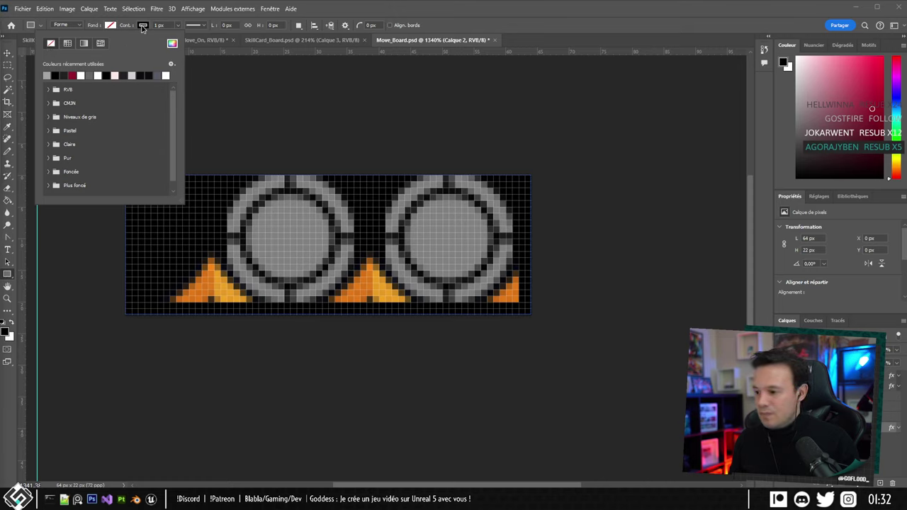
left_click(143, 27)
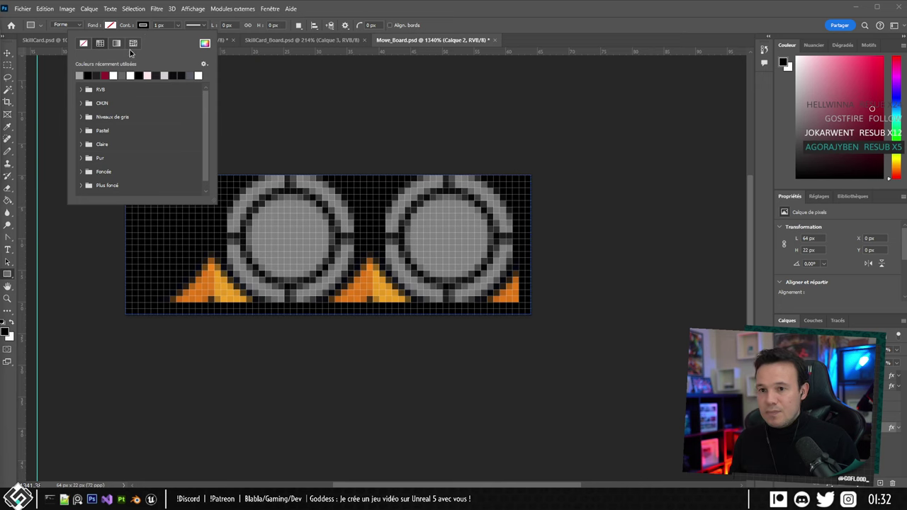
left_click(83, 43)
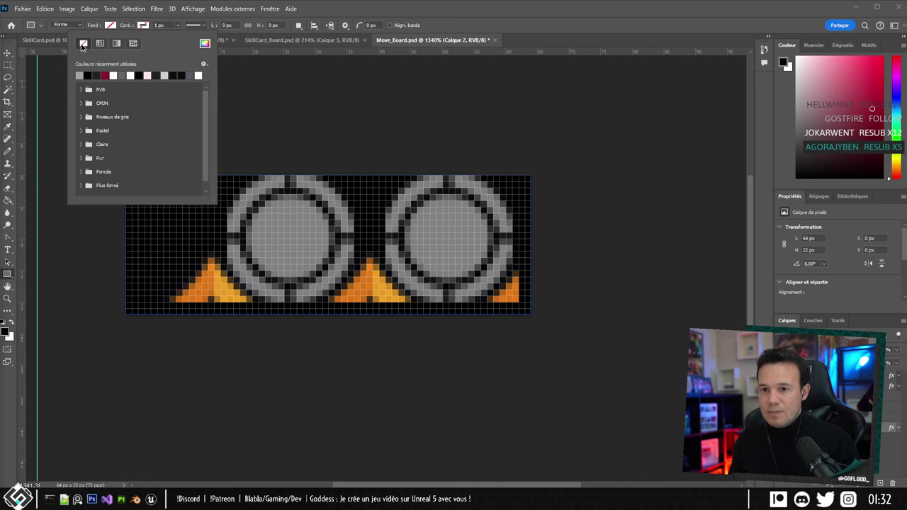
Turn off the inner glow in the layer style of Calque 2, checking the artwork with and without its stroke, and keep the stroke on.
double_click(539, 3)
double_click(850, 428)
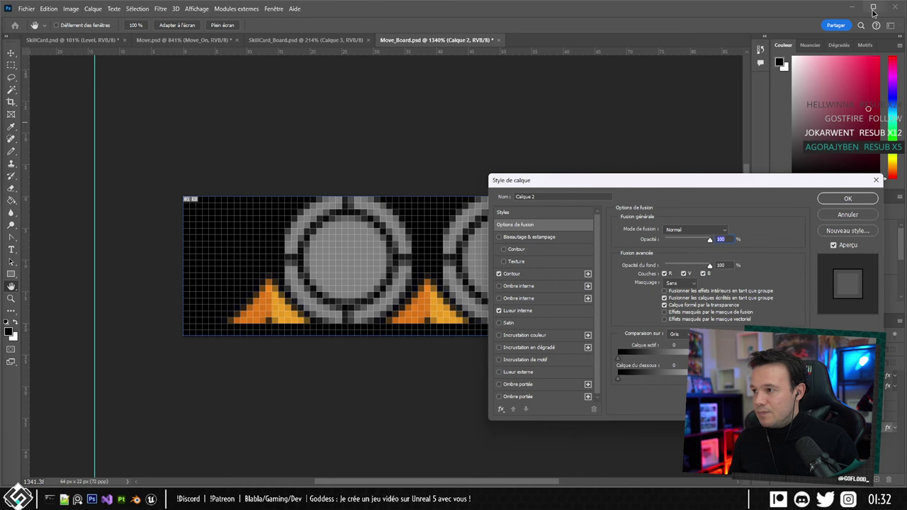
left_click(499, 312)
left_click(498, 312)
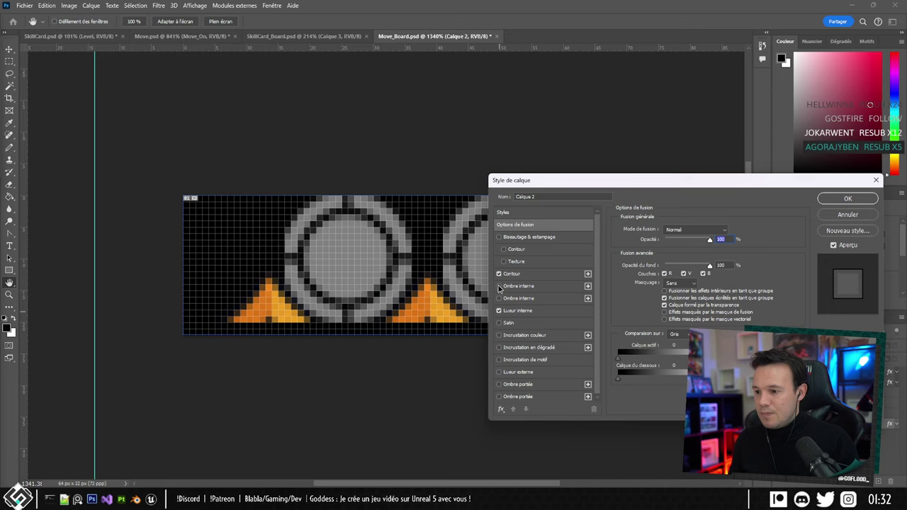
left_click(499, 274)
left_click(513, 313)
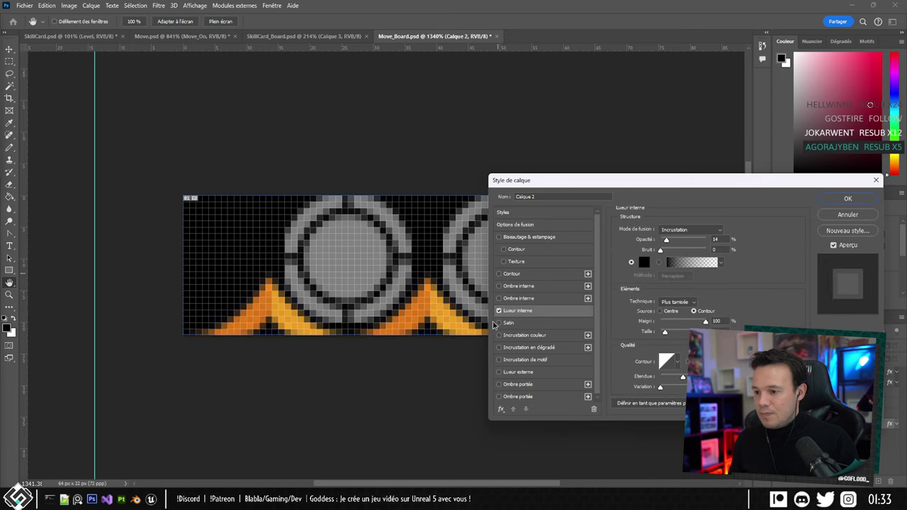
left_click(499, 312)
left_click(499, 274)
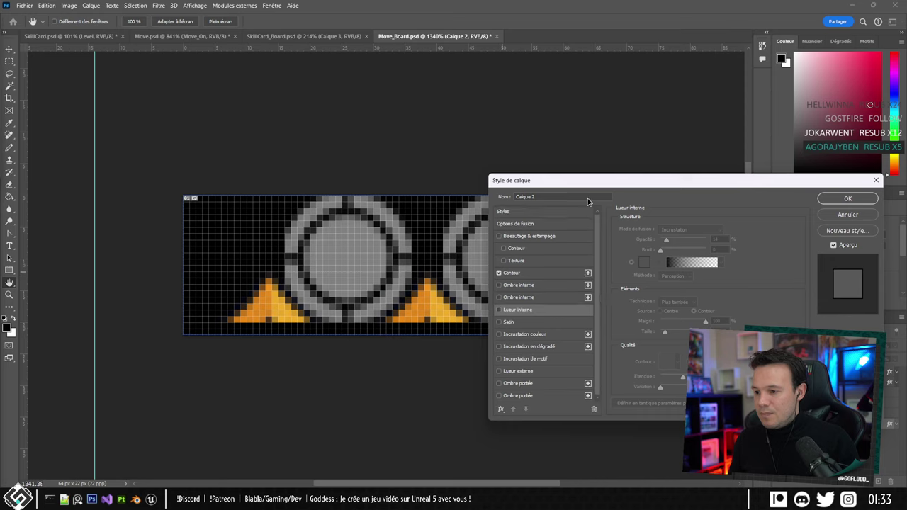
left_click(826, 201)
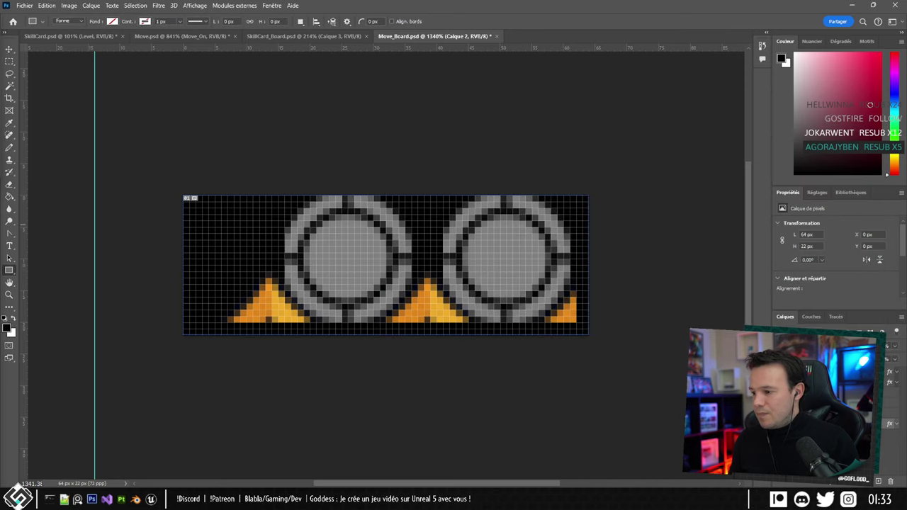
Check the two circles against transparency by hiding and showing Calque 2, and compare the artwork before and after the last edits.
key("ctrl+comma")
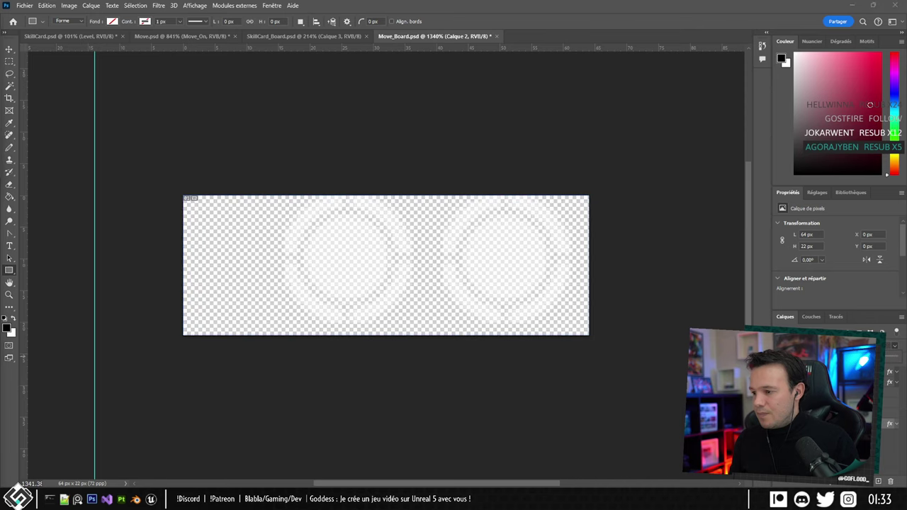
left_click(813, 427)
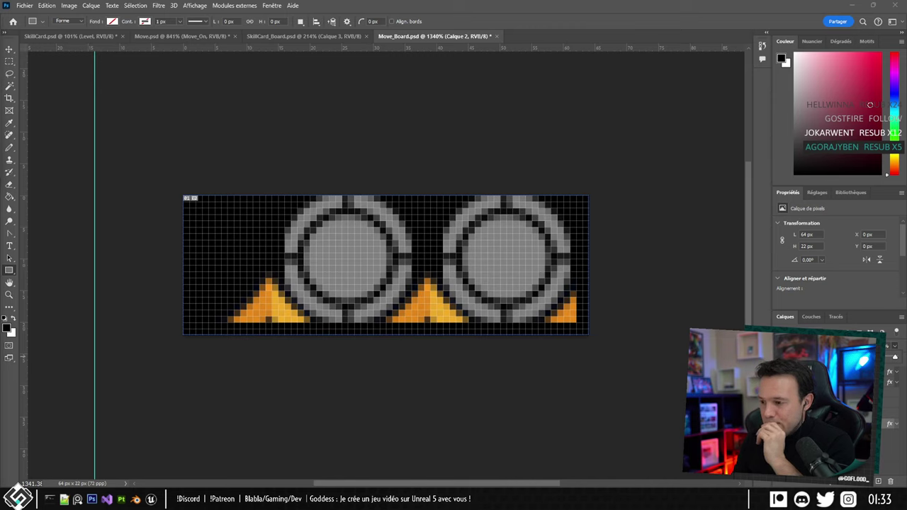
key("ctrl+z")
key("ctrl+shift+z")
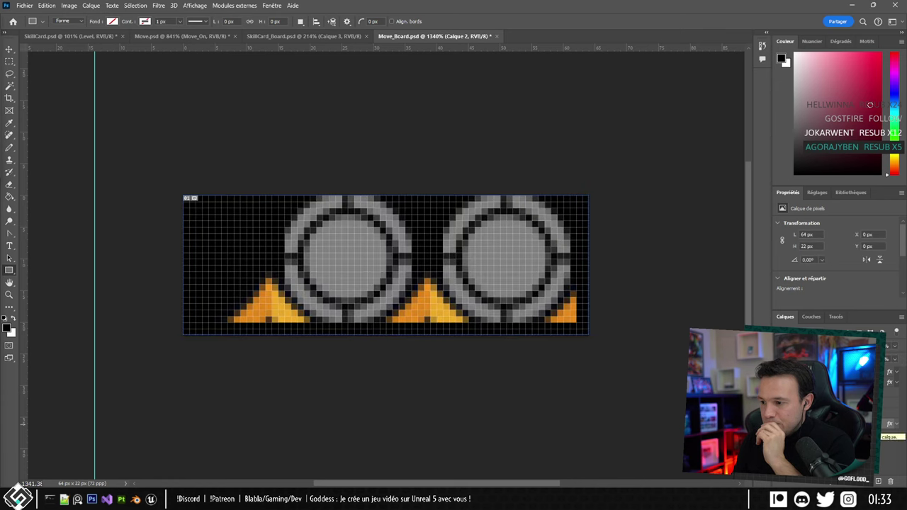
key("ctrl+comma")
key("ctrl+comma")
key("ctrl+comma")
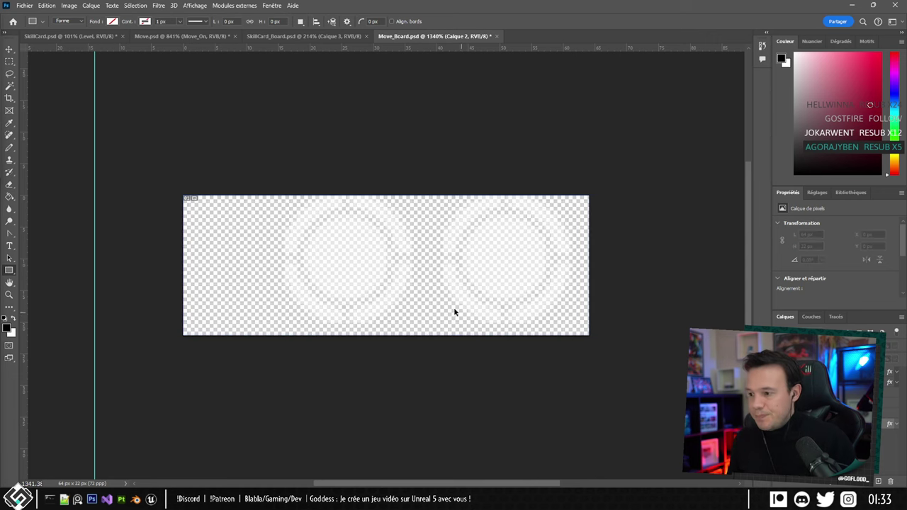
key("ctrl+shift+z")
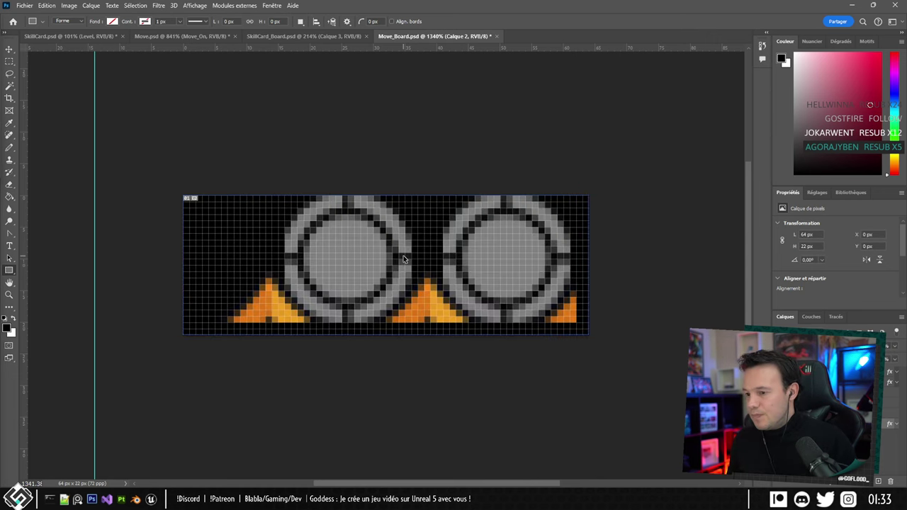
Undo the recent edits back past the 64 × 22 px crop and the deletion of the Rectangle 1 layer.
key("ctrl+z")
key("ctrl+z")
key("ctrl+z")
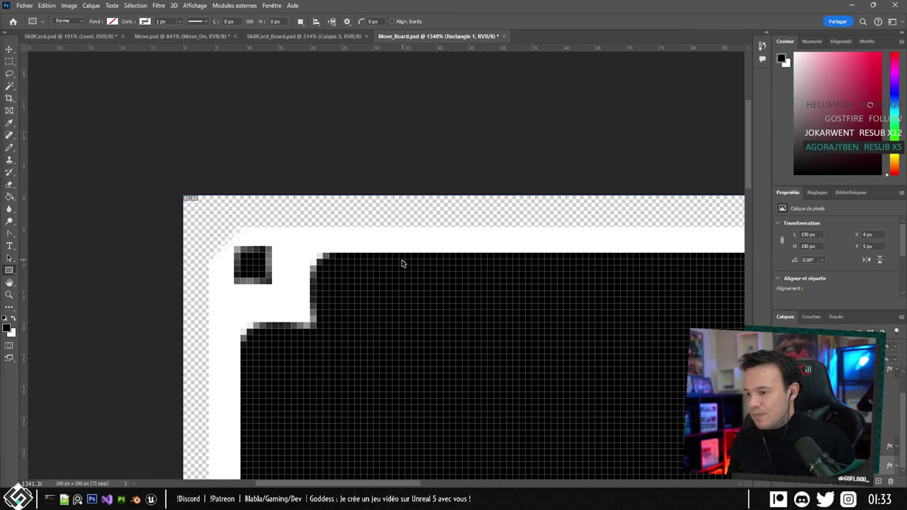
scroll(404, 284, "down", 10, "alt")
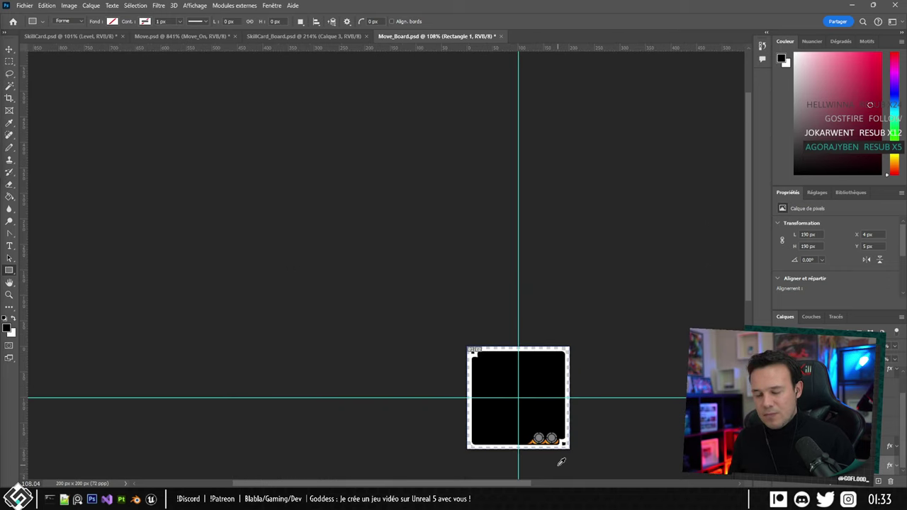
key("ctrl+z")
key("ctrl+shift+z")
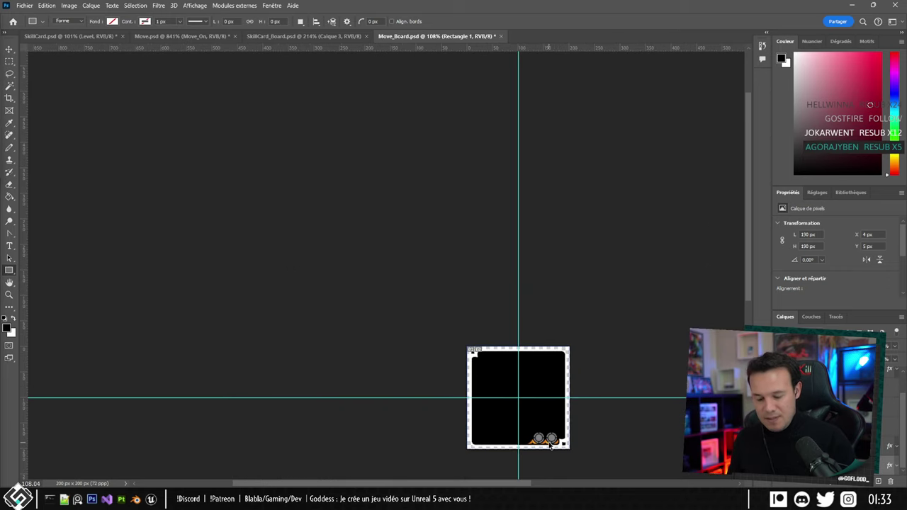
Redo the layer deletion and the crop to restore the 64 × 22 px document with Calque 2 visible.
key("ctrl+y")
key("ctrl+y")
key("ctrl+y")
key("ctrl+y")
key("ctrl+y")
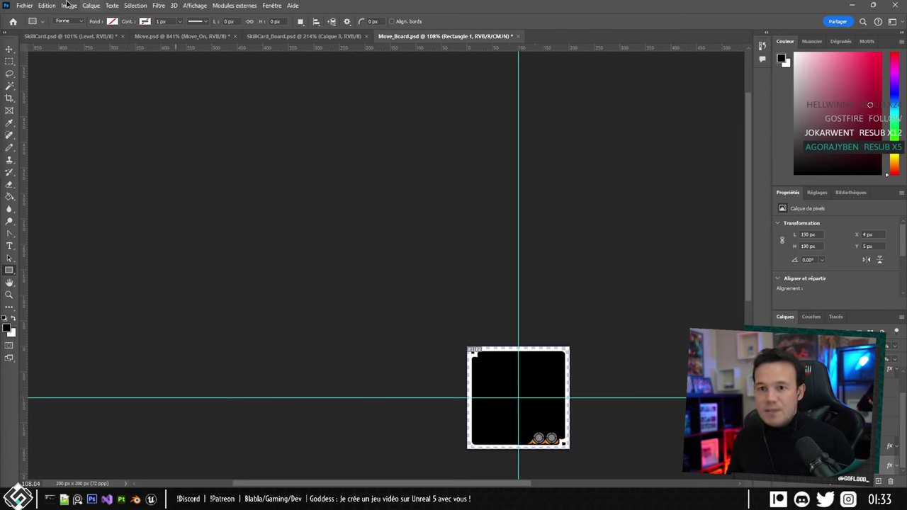
left_click(67, 5)
mouse_move(48, 4)
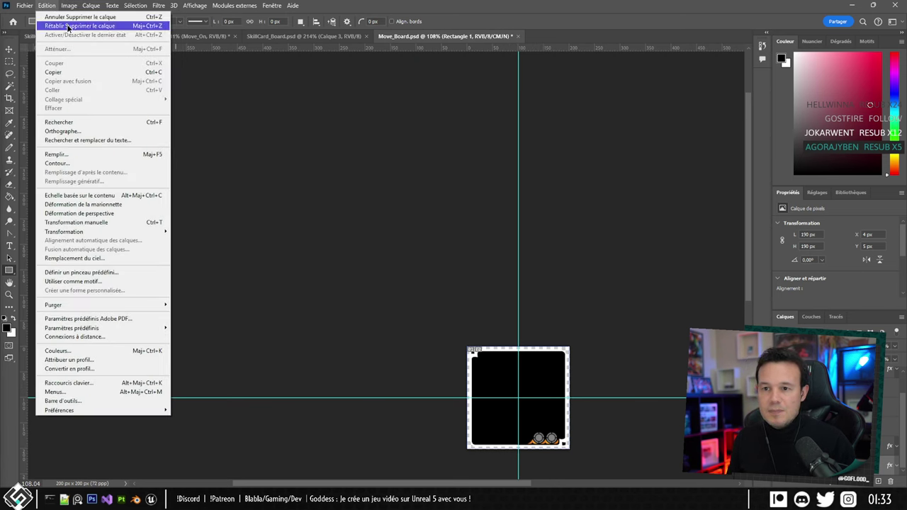
left_click(68, 27)
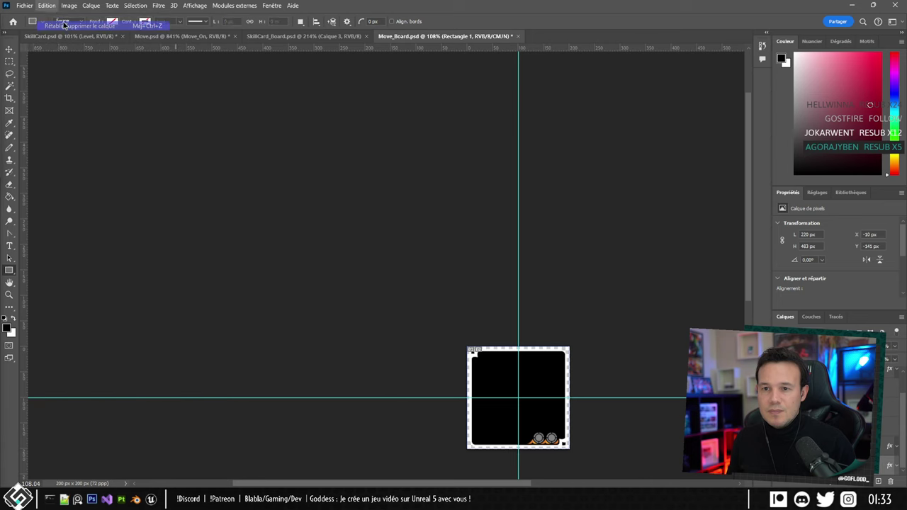
left_click(46, 5)
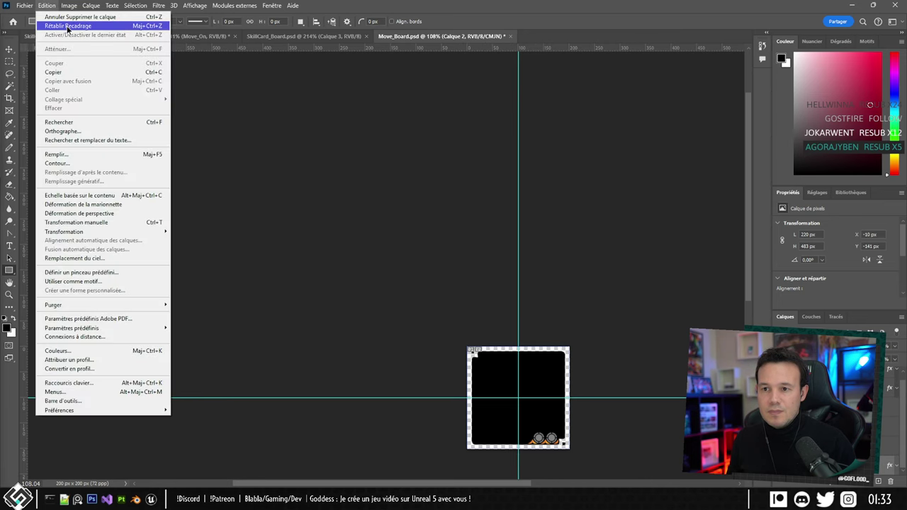
left_click(68, 27)
key("Delete")
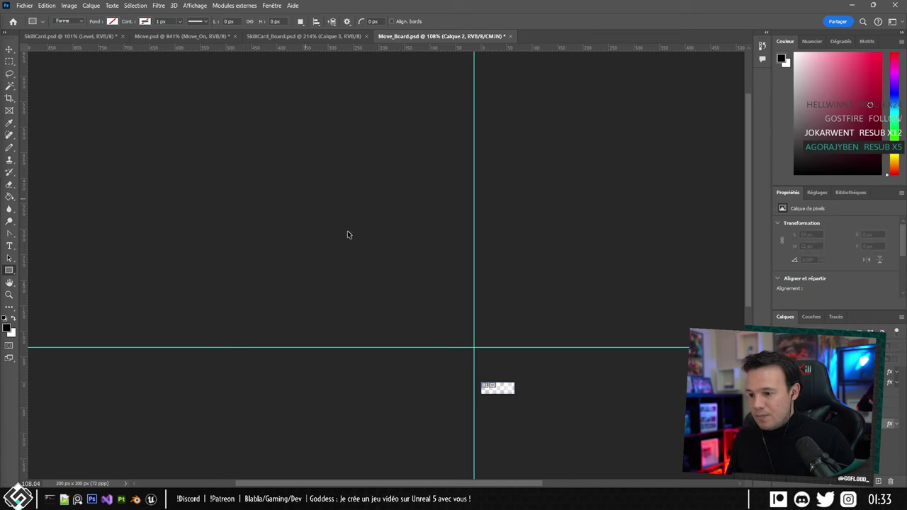
key("ctrl+z")
Crop one pixel row off the lower edge of the canvas, giving a 64 × 21 px document.
scroll(535, 414, "up", 10, "alt")
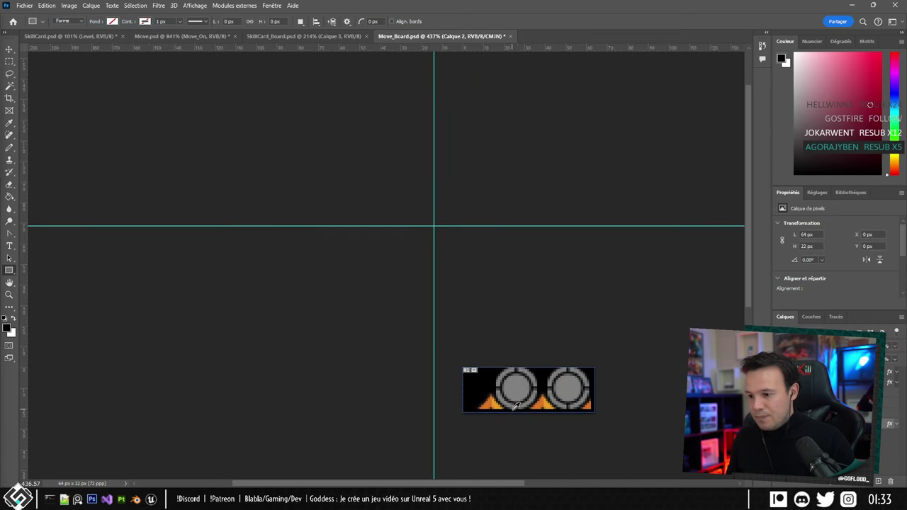
left_click_drag(345, 172, 289, 158)
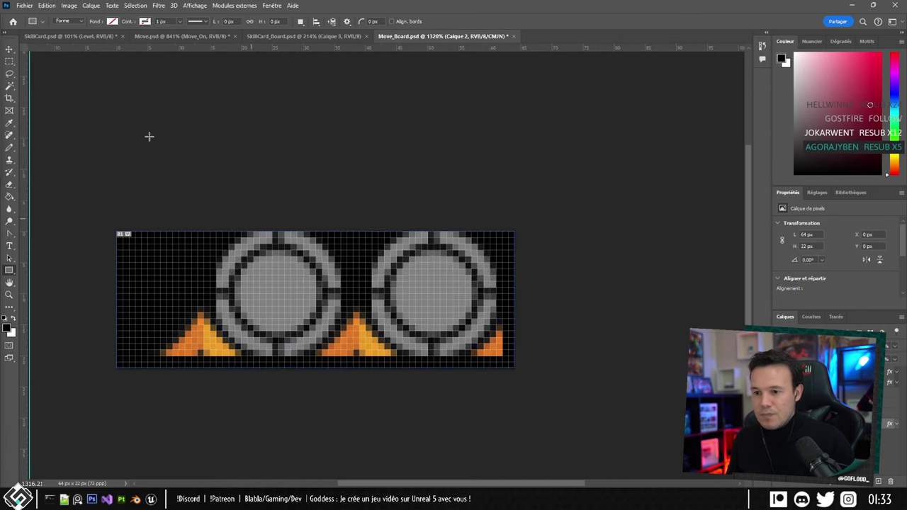
left_click(9, 97)
scroll(319, 383, "up", 2, "alt")
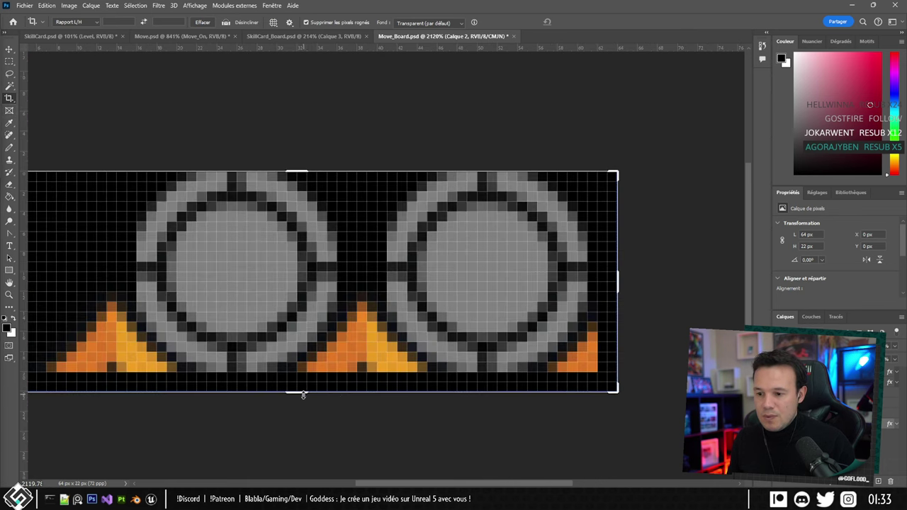
left_click_drag(303, 394, 306, 393)
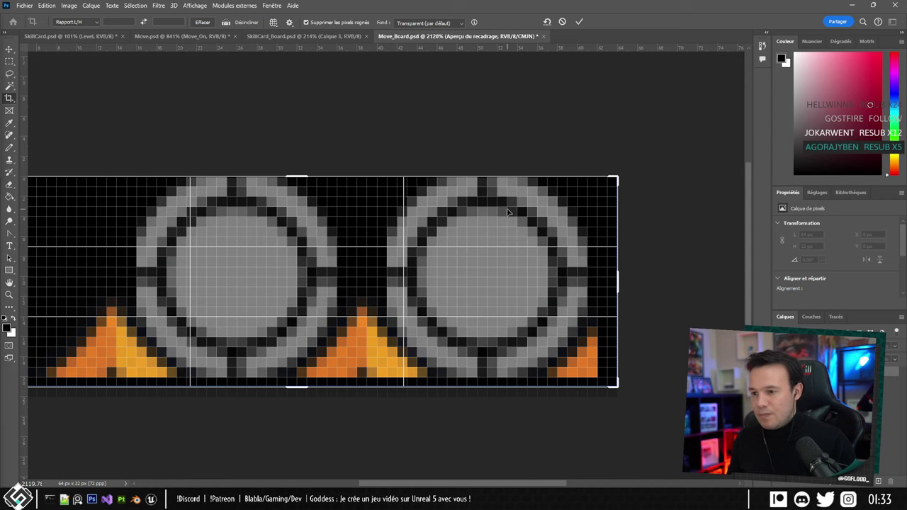
key("Return")
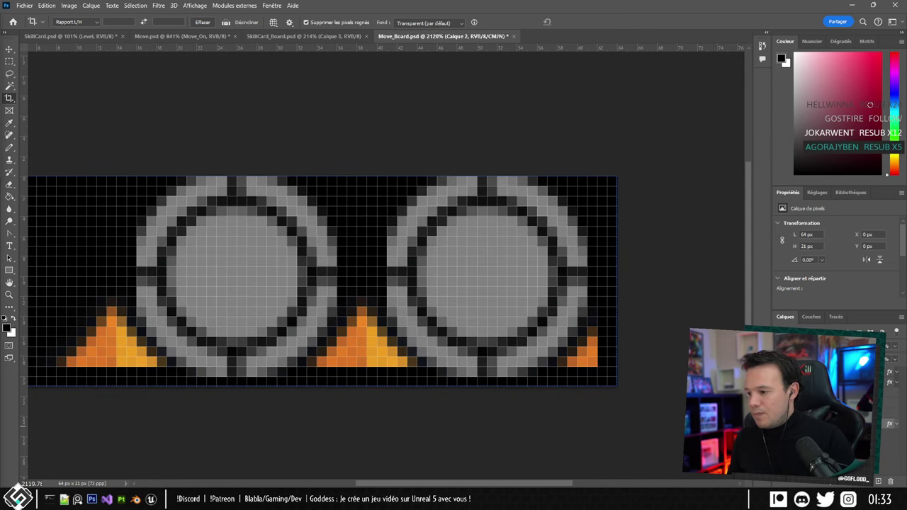
Turn off the outline effect of the background layer Calque 2 so the orange shapes reach the canvas's lower edge.
left_click(779, 417)
left_click(779, 412)
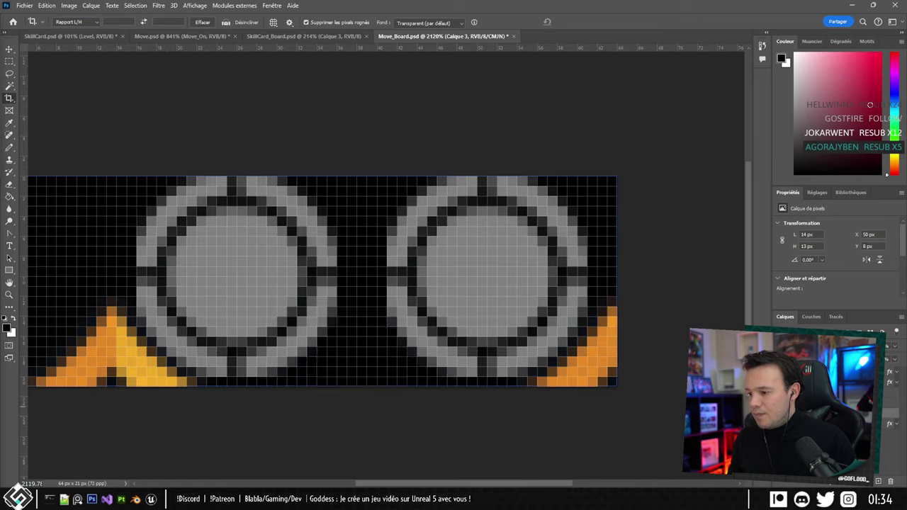
key("alt+bracketleft")
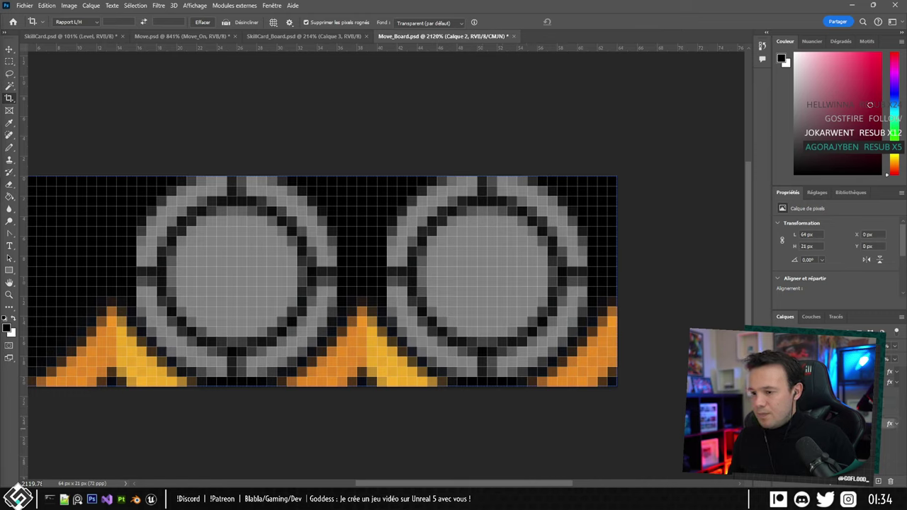
right_click(793, 423)
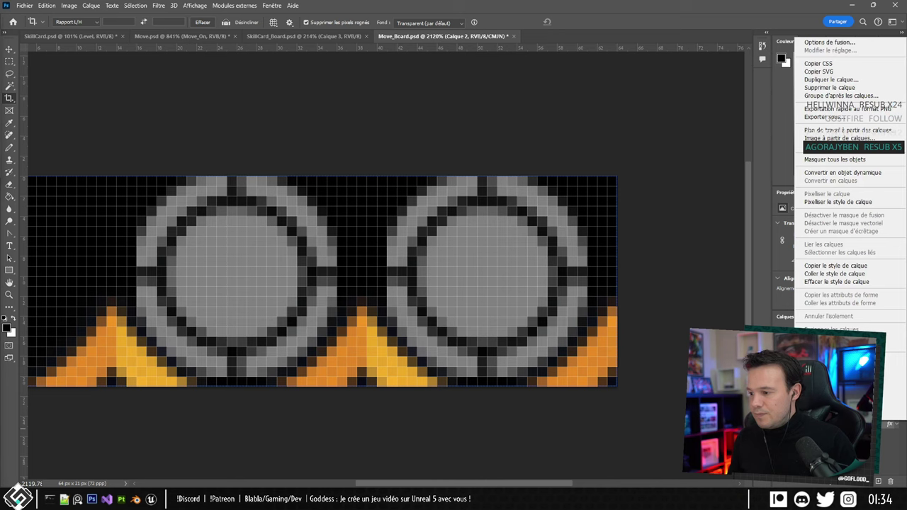
left_click(614, 425)
scroll(320, 298, "down", 4, "alt")
scroll(187, 286, "up", 1, "alt")
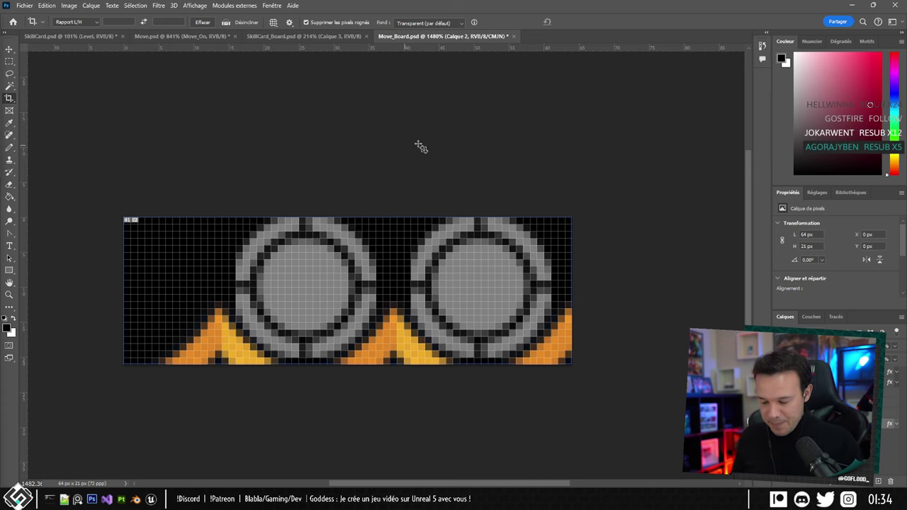
Place vertical guides through the centres of the left and middle orange peaks.
scroll(269, 329, "down", 4, "alt")
scroll(272, 325, "up", 4, "alt")
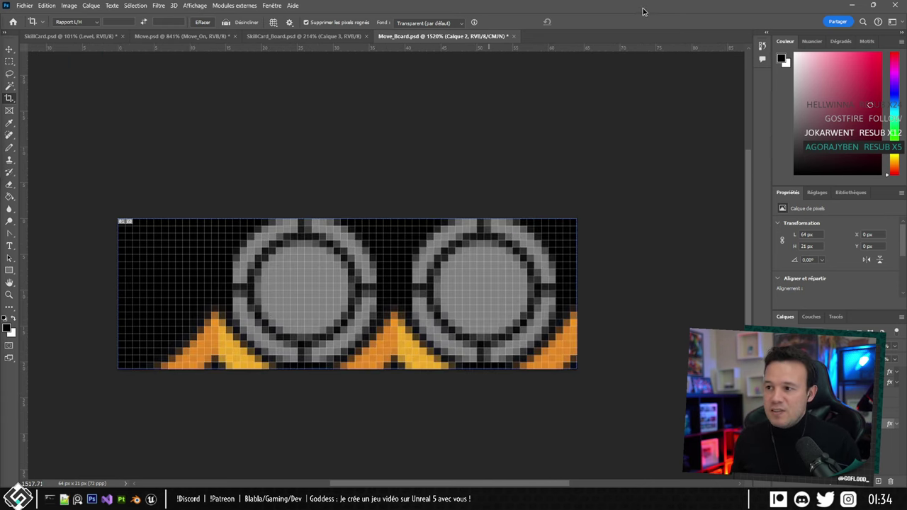
mouse_move(643, 9)
left_mouse_down()
mouse_move(587, 63)
mouse_move(626, 14)
left_mouse_up()
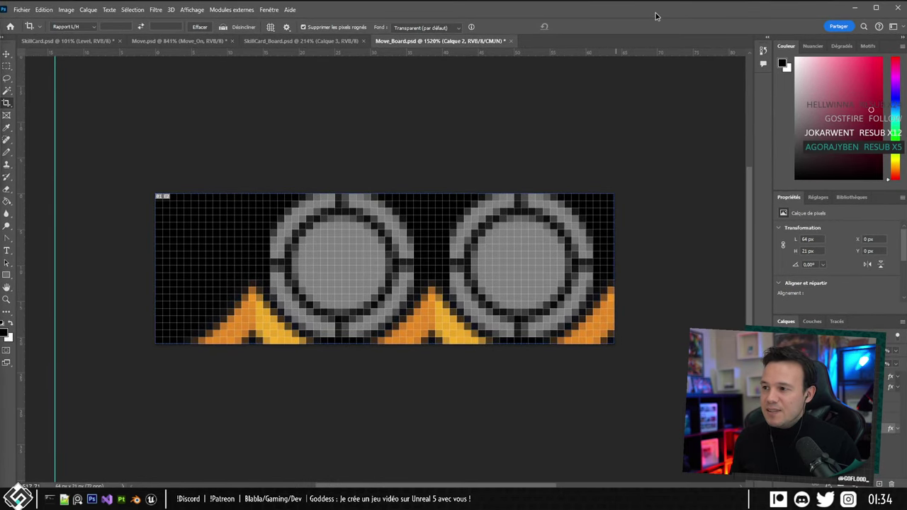
scroll(339, 339, "up", 3, "alt")
scroll(458, 313, "down", 2, "alt")
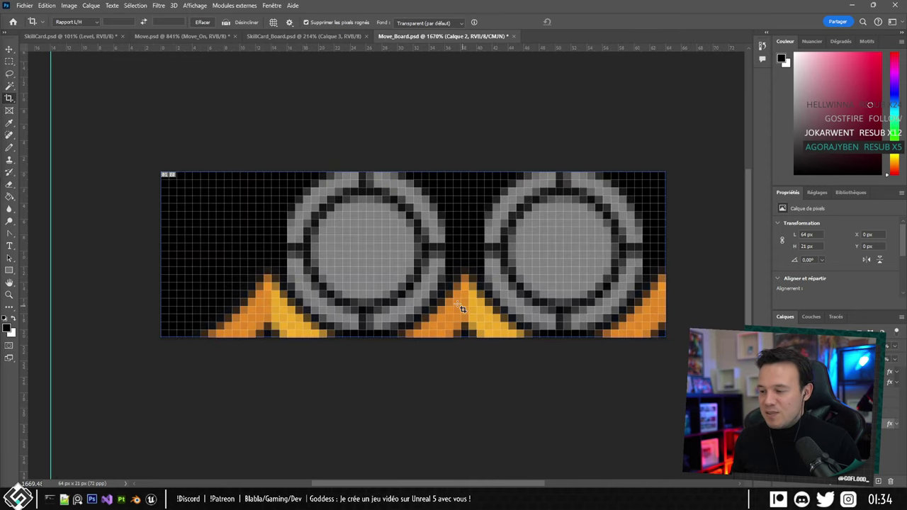
left_click_drag(494, 245, 389, 247)
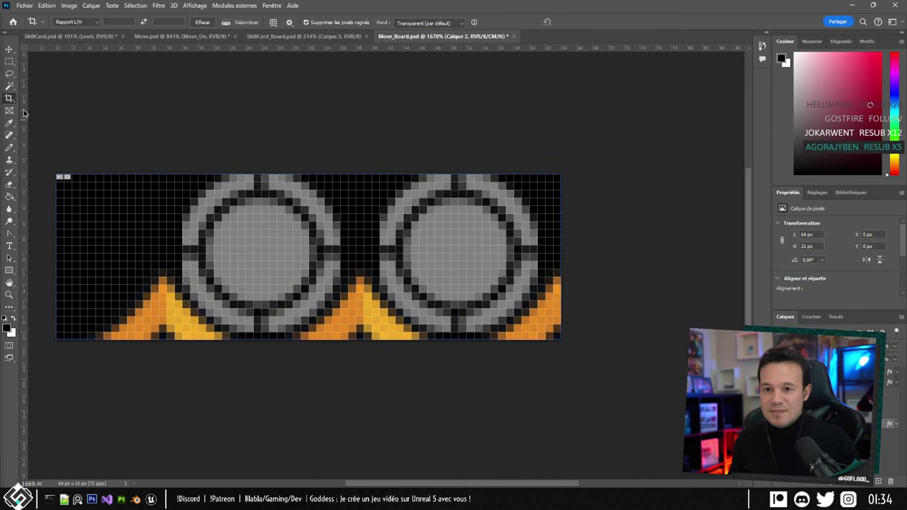
left_click_drag(23, 113, 364, 89)
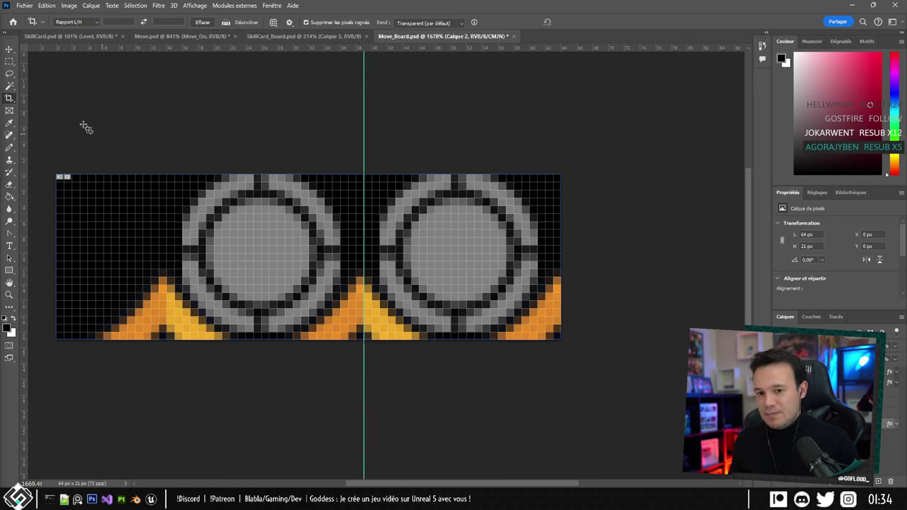
left_click_drag(26, 89, 167, 77)
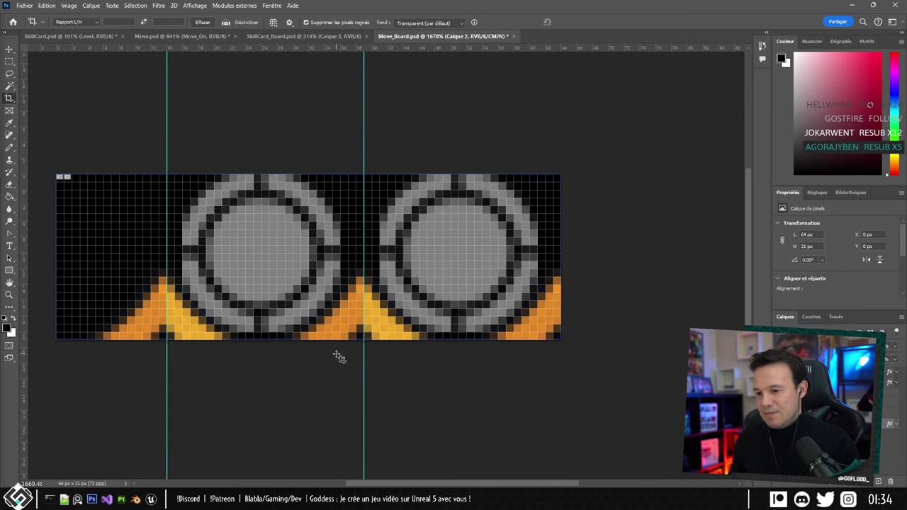
Remove the leftmost orange peak and the left circle from view, keeping the right circle with its orange base.
scroll(330, 355, "down", 3, "alt")
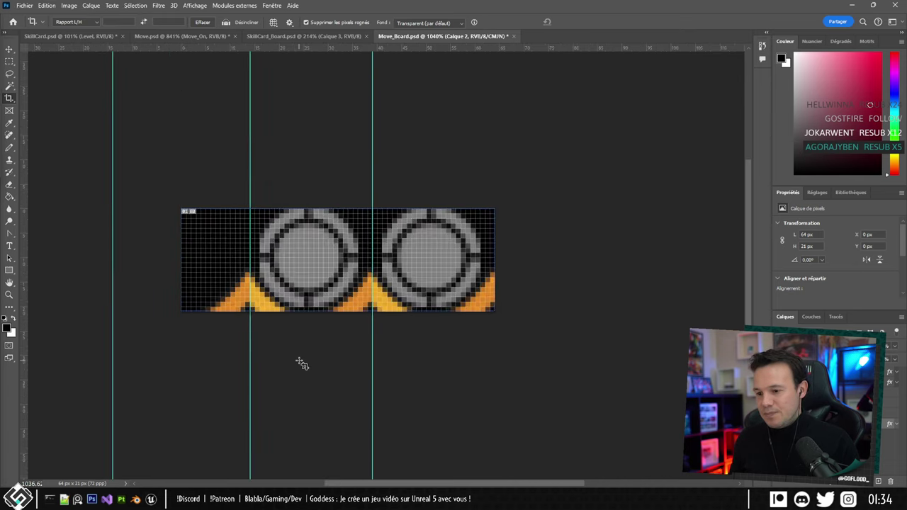
scroll(300, 362, "up", 1, "alt")
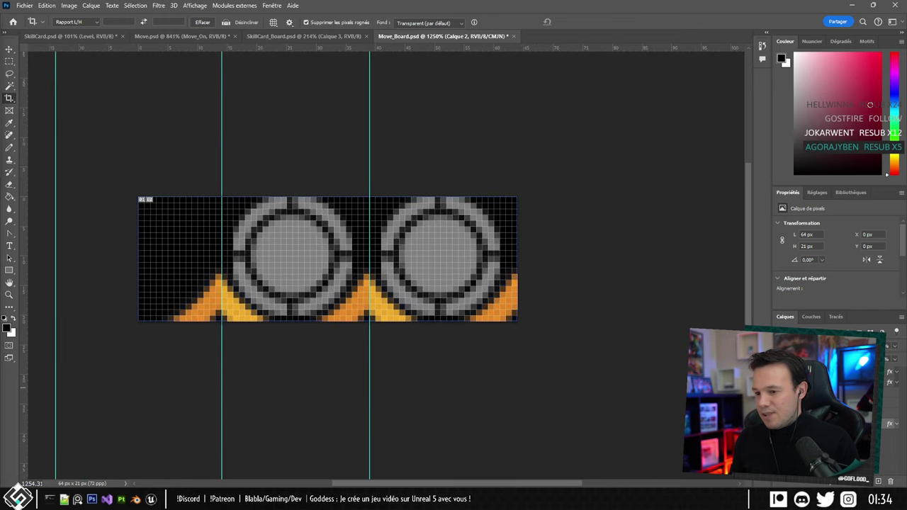
key("ctrl+z")
key("ctrl+shift+z")
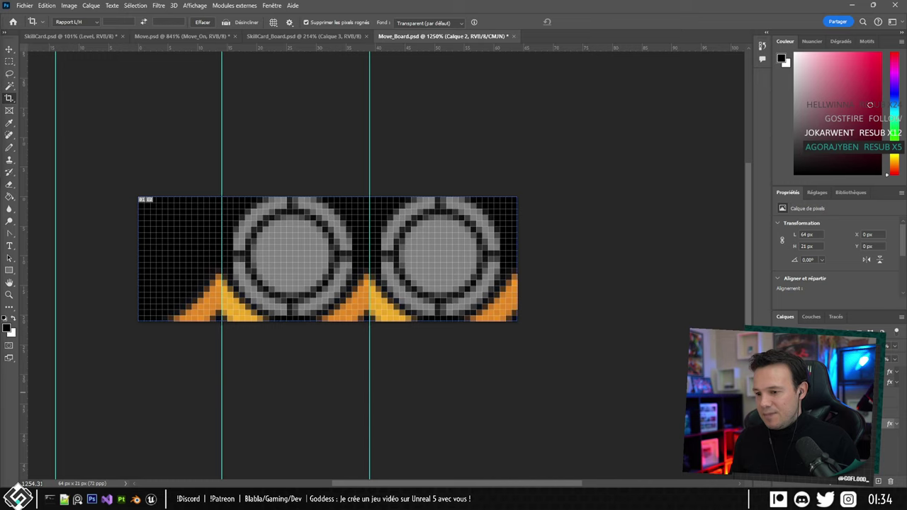
key("ctrl+z")
key("ctrl+z")
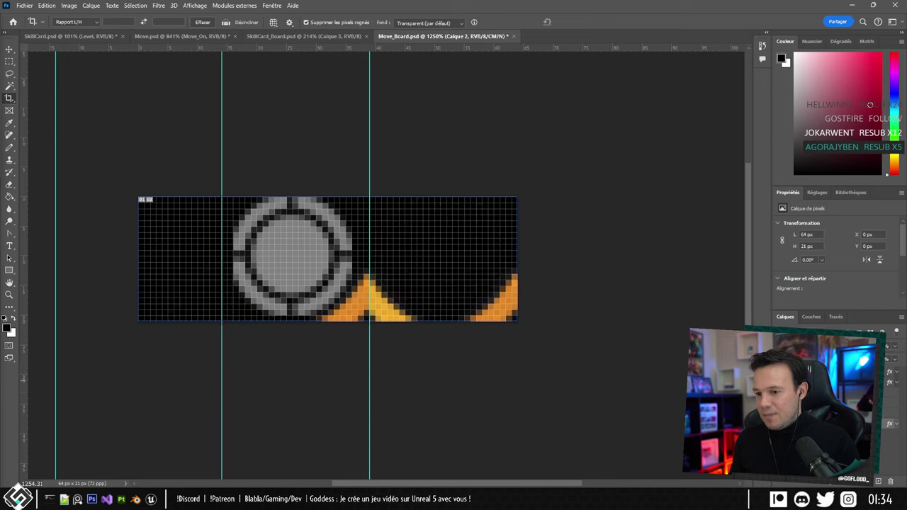
key("ctrl+shift+z")
key("ctrl+z")
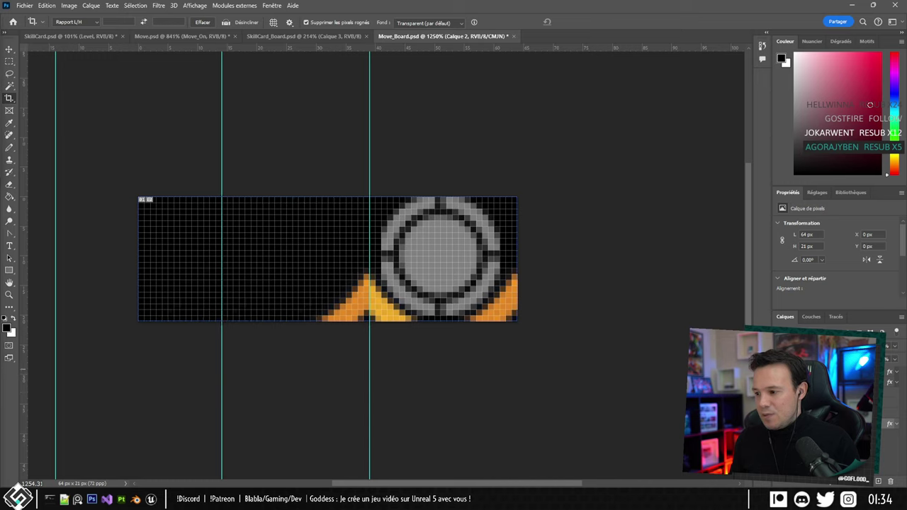
Delete the left circle's surplus layer, checking the deletion with an undo and redo.
left_click(850, 371)
key("Delete")
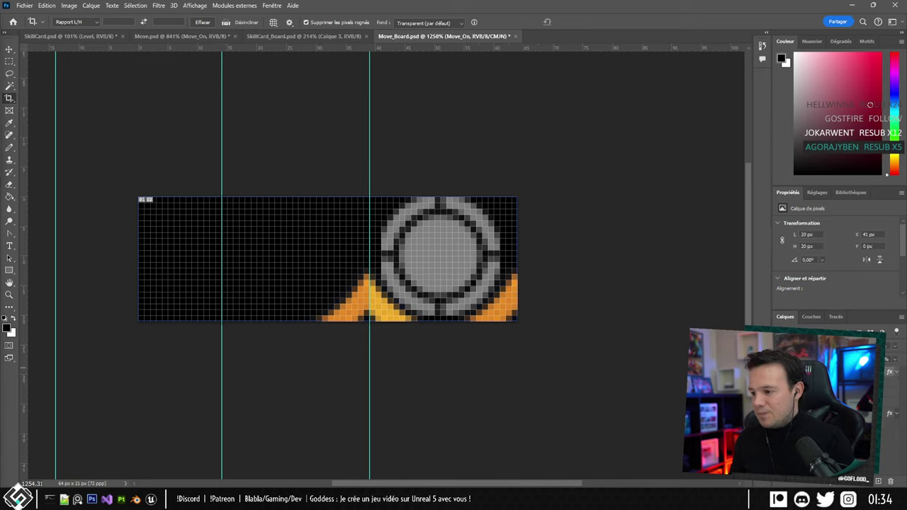
key("ctrl+z")
key("ctrl+shift+z")
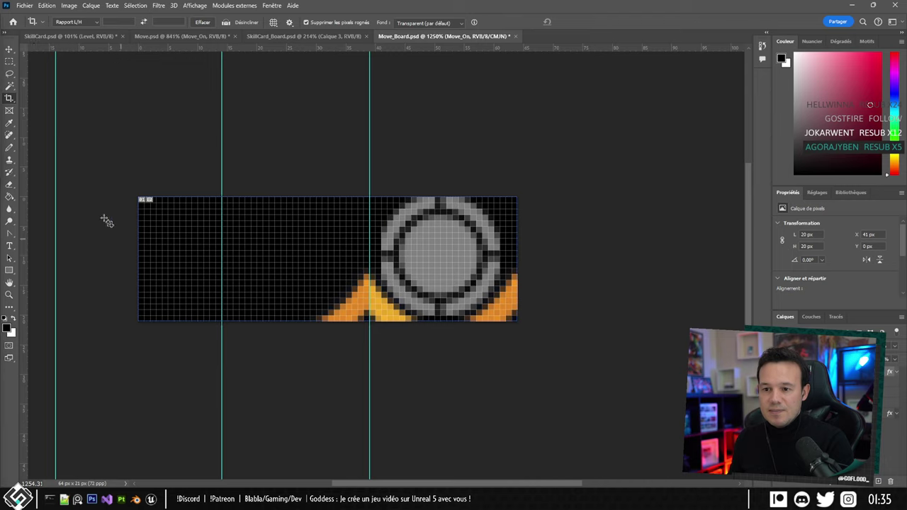
Remove the vertical guides left of the remaining orange peak and set a horizontal guide along the canvas's upper edge.
left_click(10, 50)
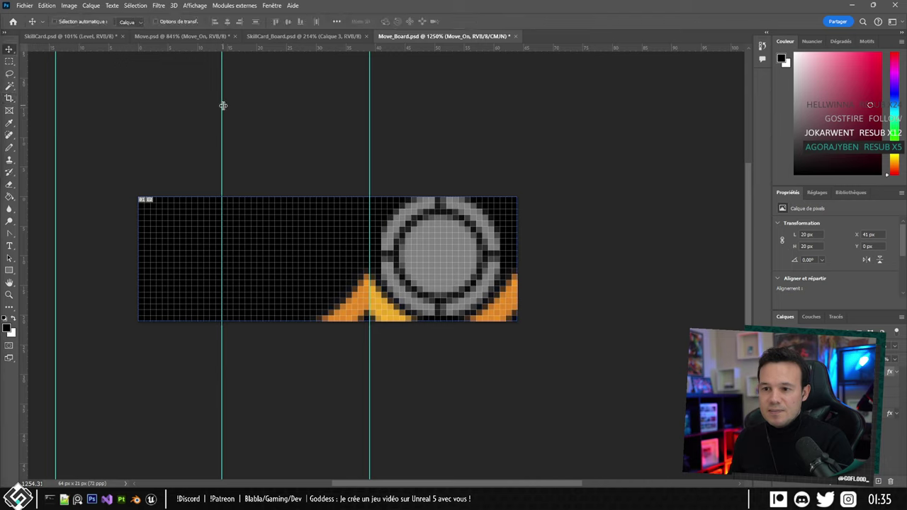
left_click_drag(222, 106, 86, 44)
scroll(93, 191, "down", 8, "alt")
scroll(278, 197, "up", 2, "alt")
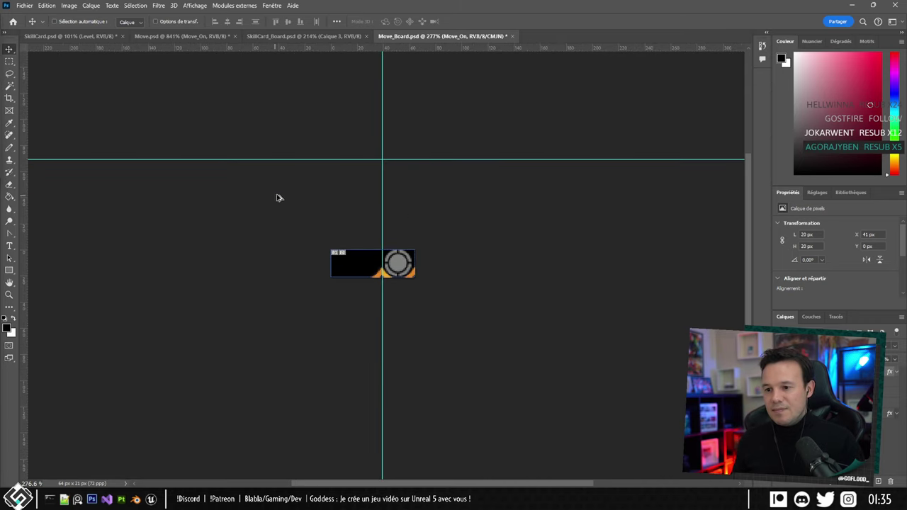
left_click_drag(294, 161, 296, 260)
Place a vertical guide just outside the left foot of the remaining middle orange peak.
scroll(327, 341, "down", 4, "alt")
scroll(312, 265, "up", 10, "alt")
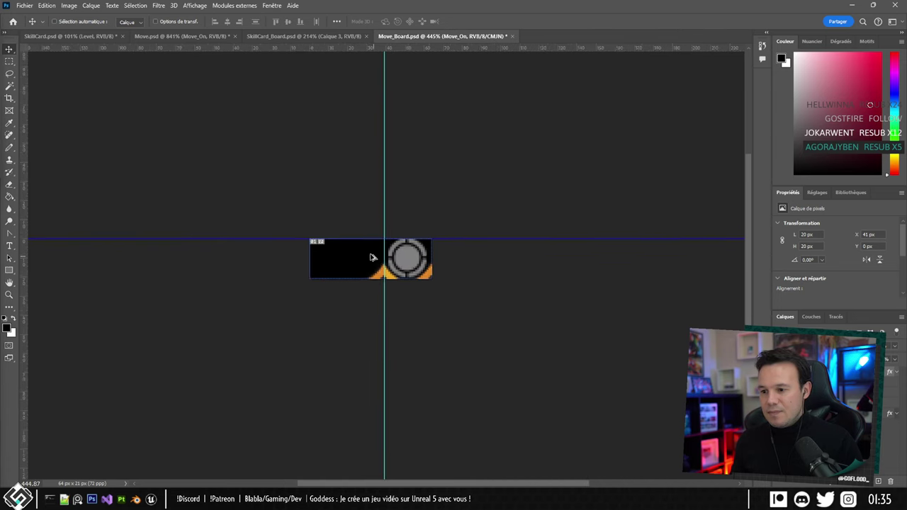
left_click_drag(22, 233, 401, 188)
left_click_drag(565, 173, 419, 195)
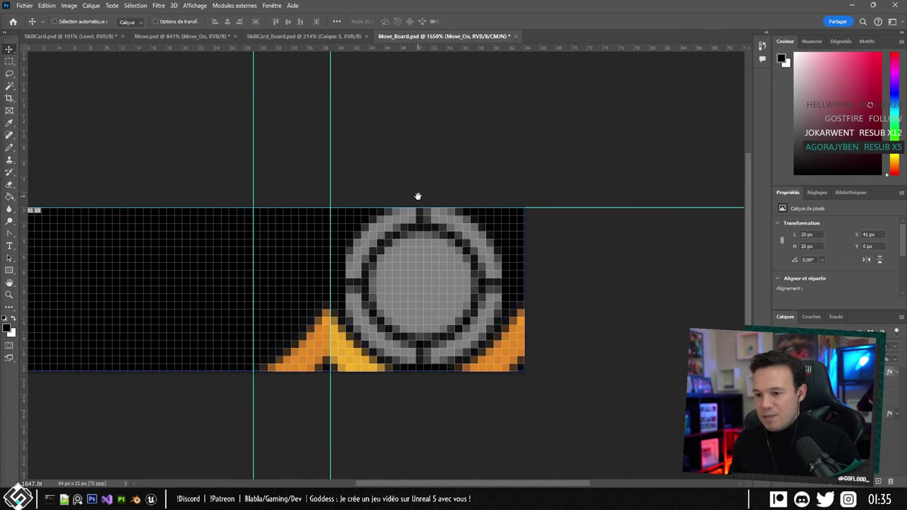
left_click_drag(253, 208, 253, 185)
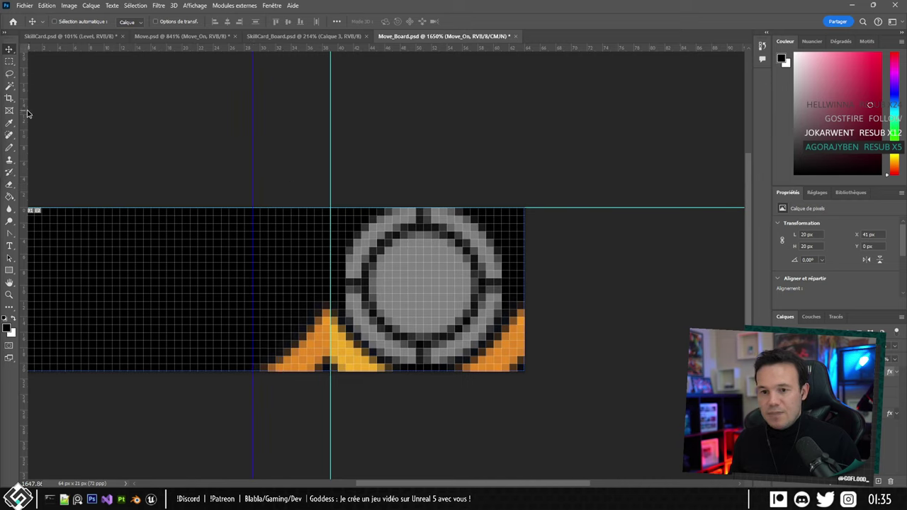
Add a vertical guide on the canvas's right edge at X 64 px and a horizontal guide on its lower edge.
left_click_drag(26, 111, 522, 128)
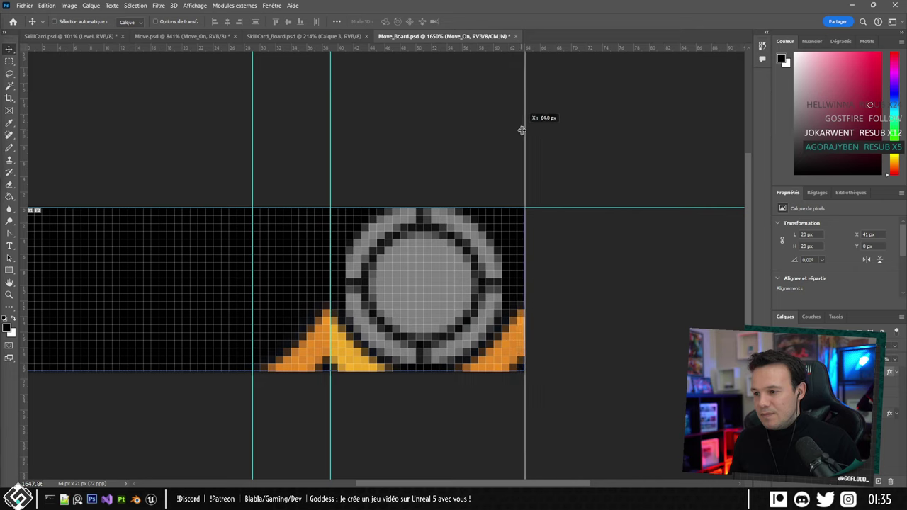
left_click_drag(421, 46, 479, 371)
scroll(286, 290, "down", 2, "alt")
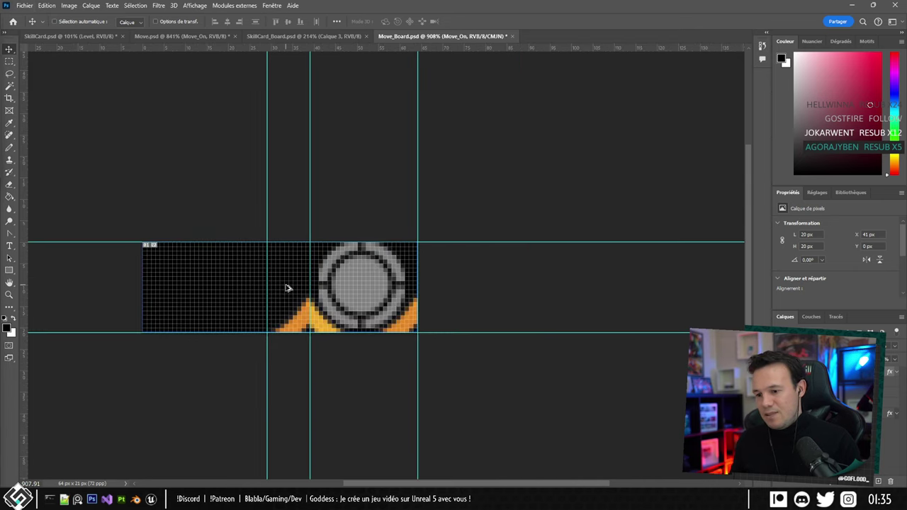
Crop the empty left part of the canvas up to the first vertical guide, leaving 35 × 21 px.
left_click(9, 100)
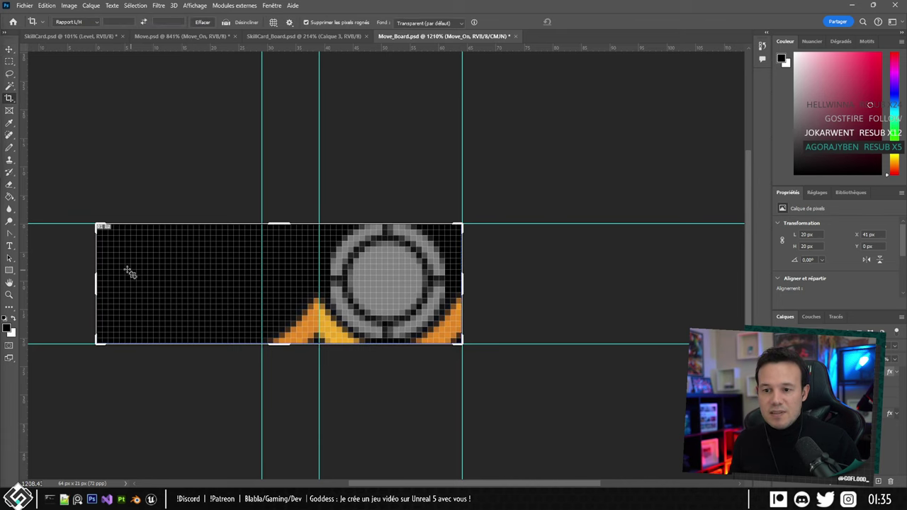
left_click_drag(96, 284, 179, 284)
left_click(8, 52)
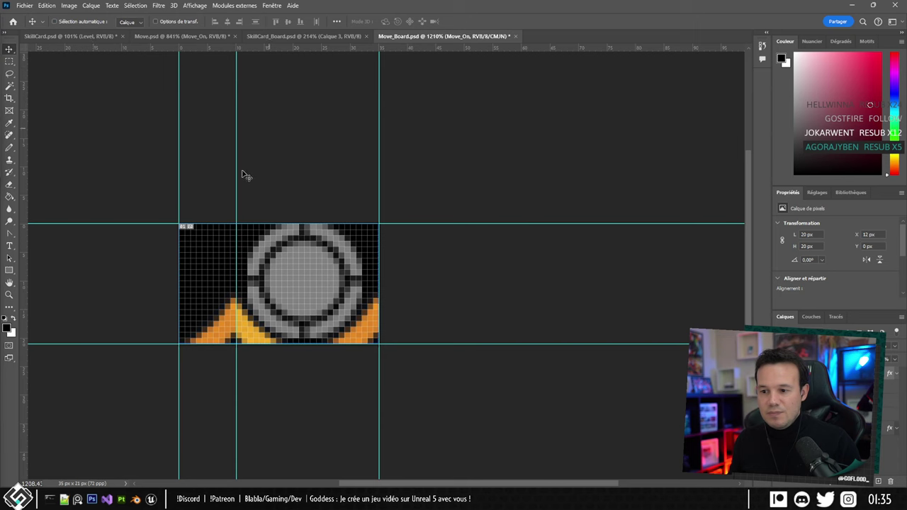
Try to draw two slices along the guides, one on each side of the middle vertical guide.
scroll(185, 285, "up", 3, "alt")
left_click_drag(270, 285, 378, 273)
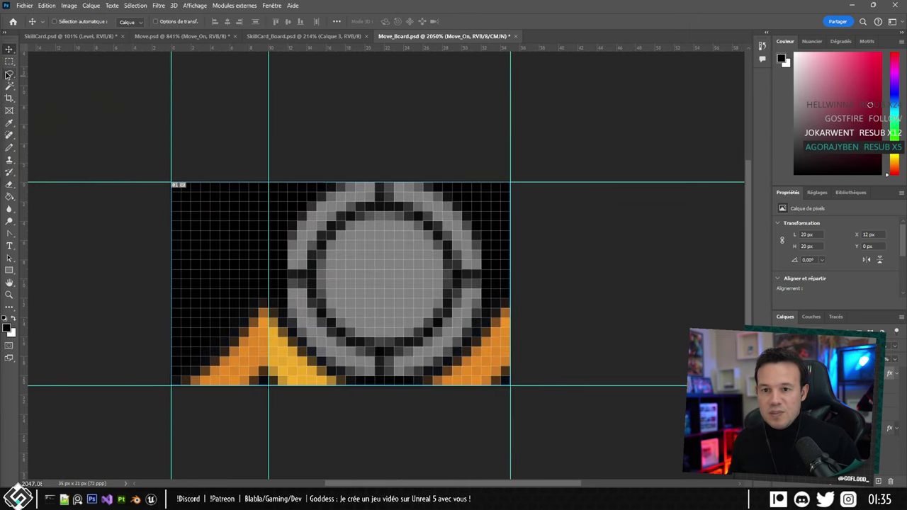
left_click(9, 99)
left_click_drag(41, 114, 53, 126)
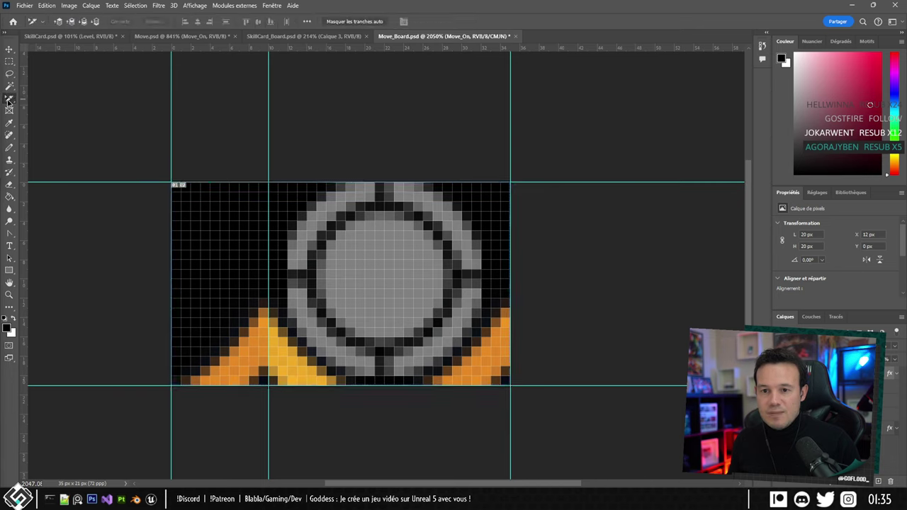
left_click_drag(9, 99, 42, 110)
mouse_move(173, 182)
left_mouse_down()
mouse_move(203, 205)
mouse_move(283, 368)
mouse_move(299, 373)
left_mouse_up()
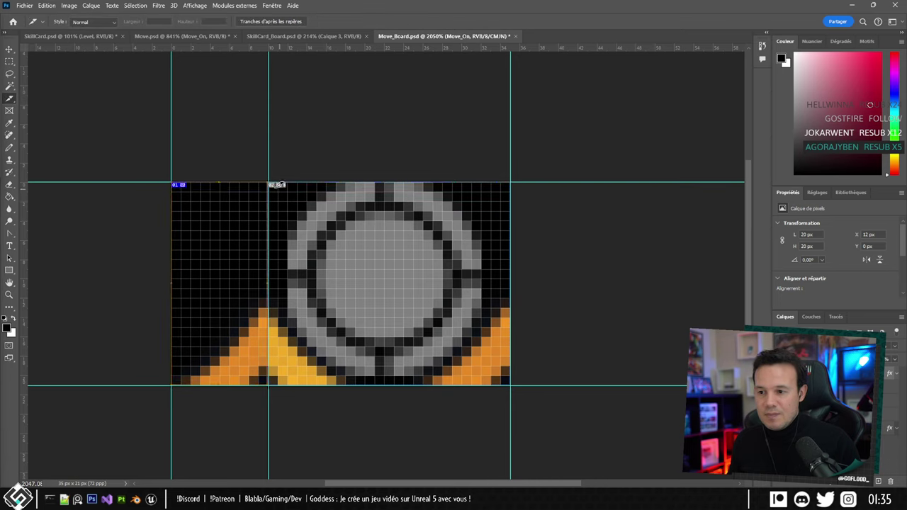
left_click_drag(269, 183, 511, 386)
scroll(231, 373, "up", 3, "alt")
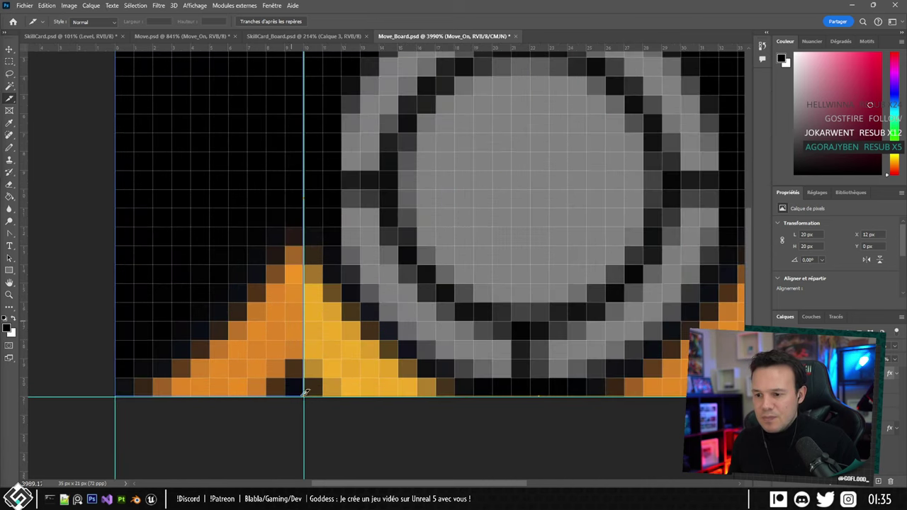
scroll(305, 392, "up", 2, "alt")
scroll(249, 218, "down", 3, "alt")
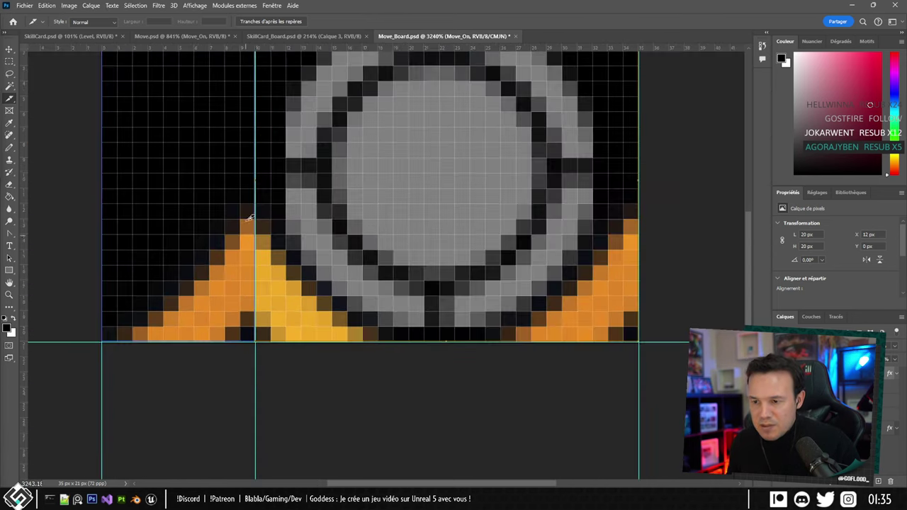
scroll(248, 92, "down", 3, "alt")
scroll(247, 88, "up", 1, "alt")
scroll(245, 88, "down", 1, "alt")
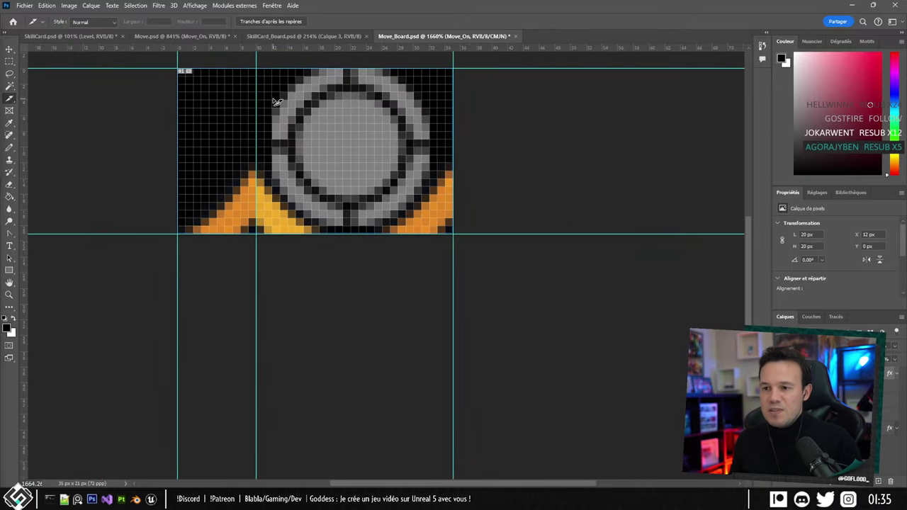
key("ctrl+z")
key("ctrl+shift+z")
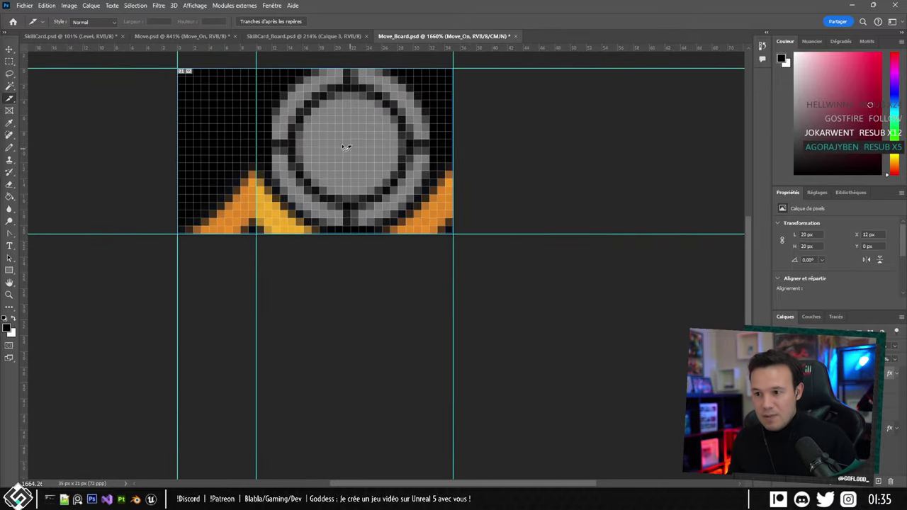
Divide the canvas slice vertically into 2 evenly spaced slices.
right_click(10, 108)
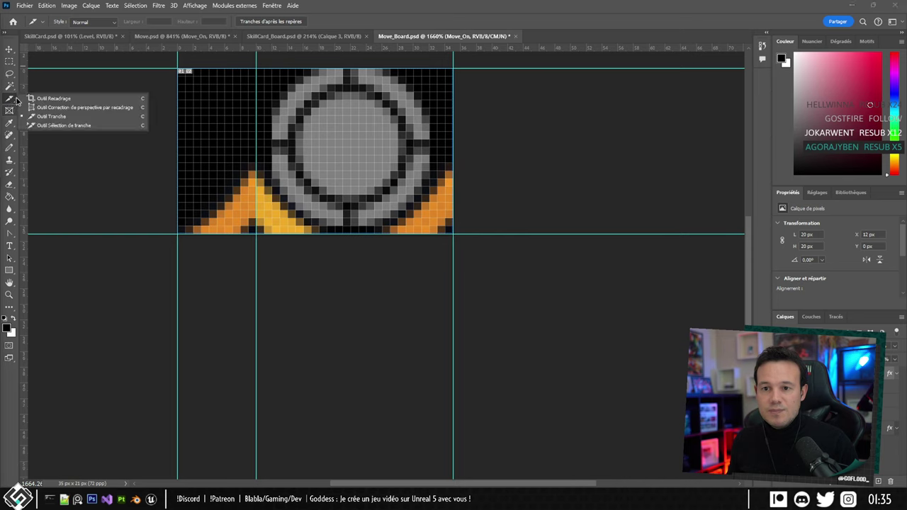
left_click(41, 124)
right_click(325, 173)
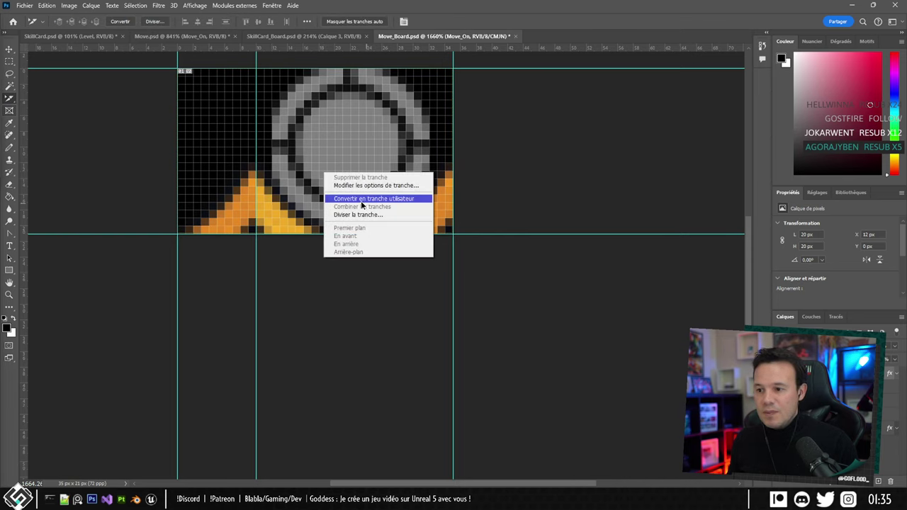
left_click(358, 214)
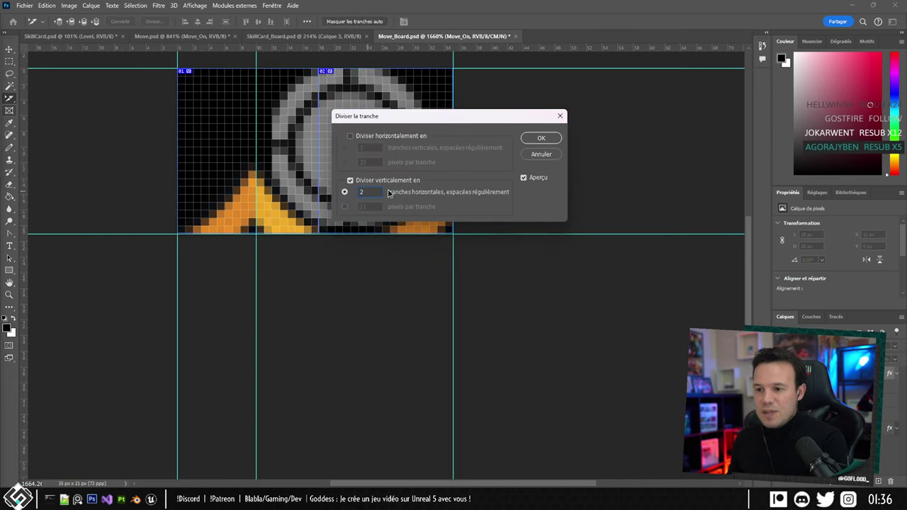
left_click(537, 140)
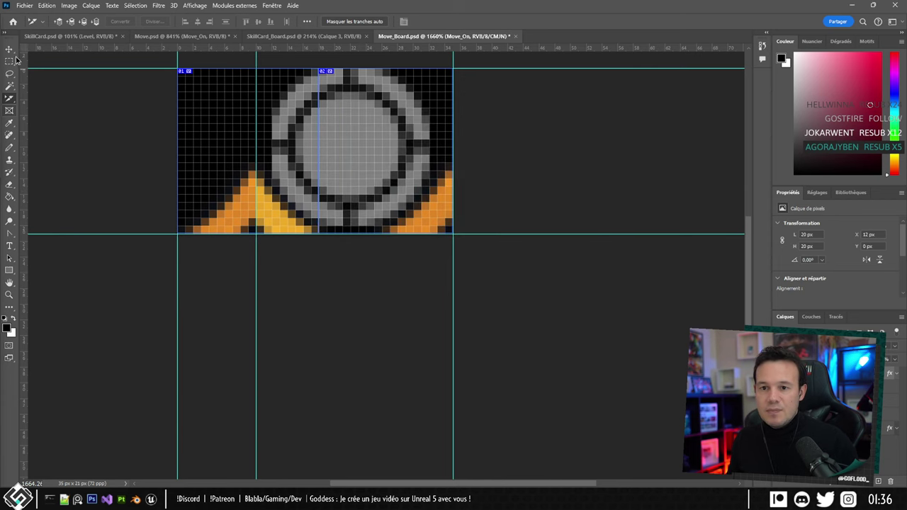
Extend the second slice's left edge to the middle vertical guide so the two slices meet there.
scroll(217, 69, "up", 5, "alt")
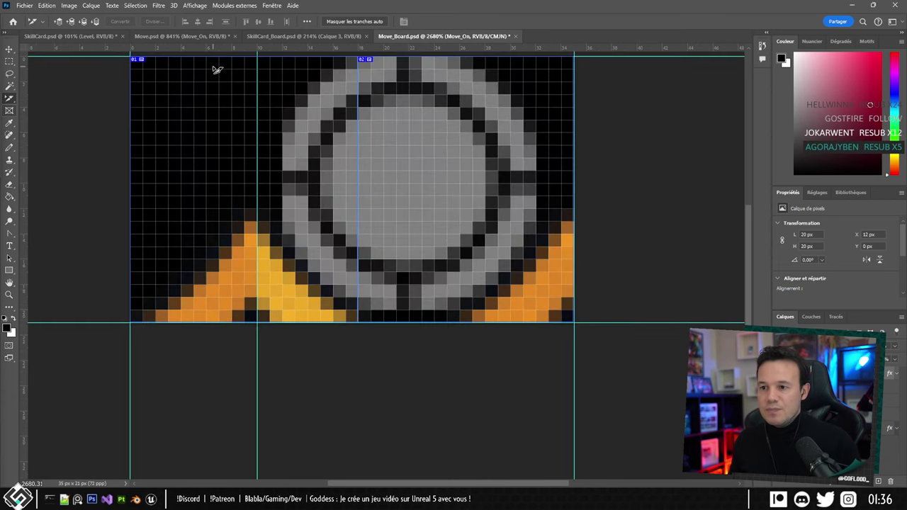
left_click_drag(282, 180, 319, 233)
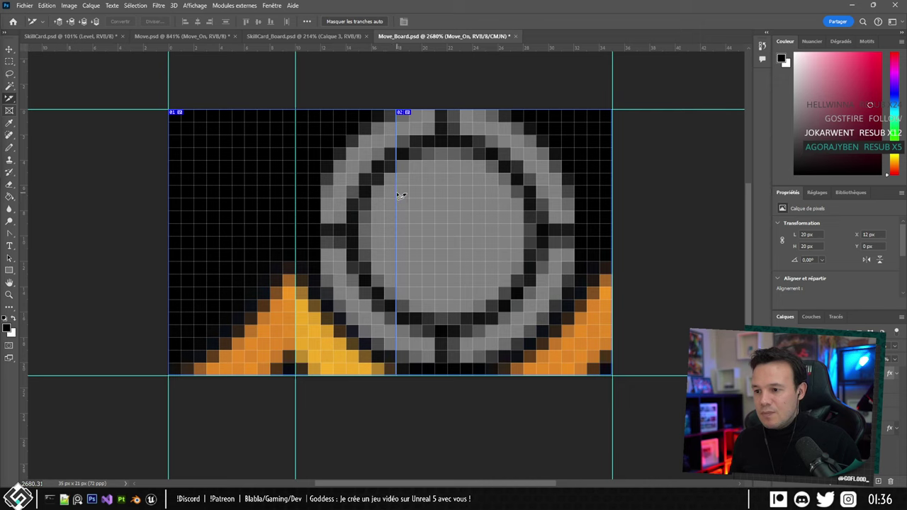
left_click(397, 193)
left_click_drag(396, 198, 297, 196)
left_click(401, 178)
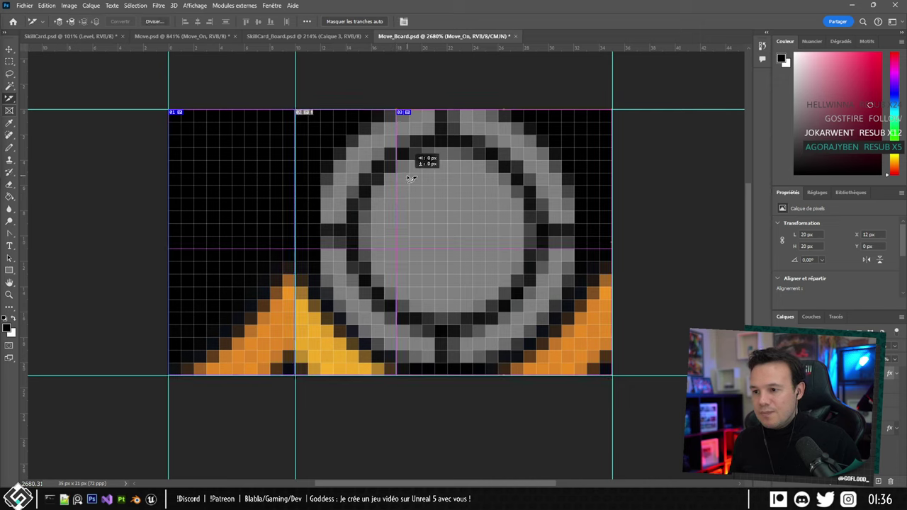
left_click_drag(396, 183, 293, 180)
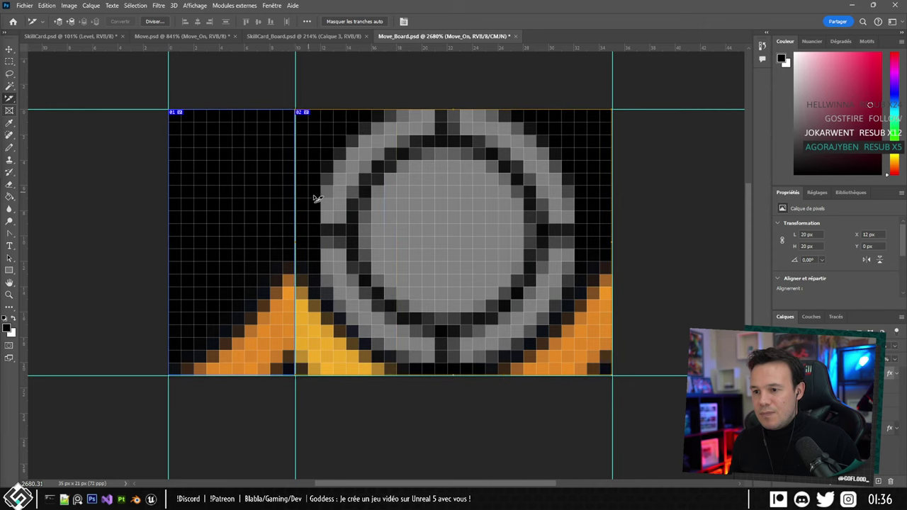
scroll(286, 240, "down", 5, "alt")
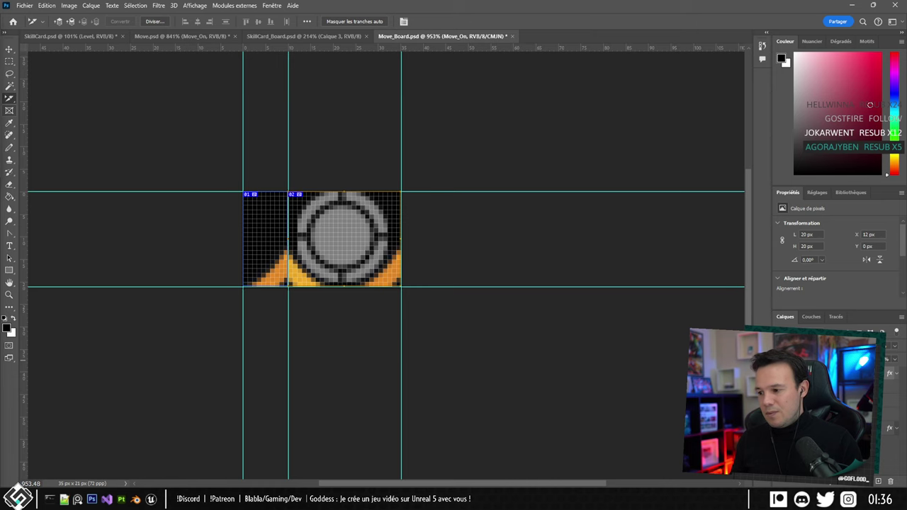
Switch to Move.psd and toggle the visibility of the circle button's layers to check what each contains.
left_click(177, 37)
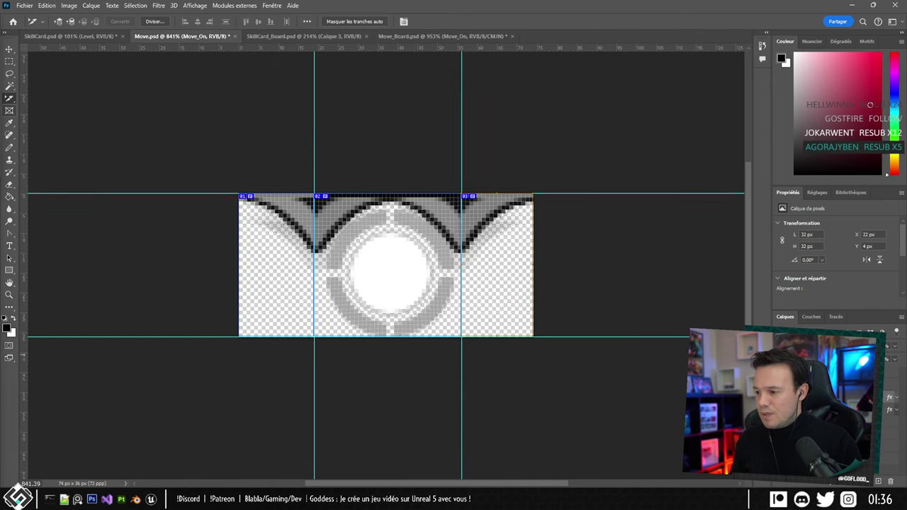
left_click(836, 384)
left_click(836, 411, "shift")
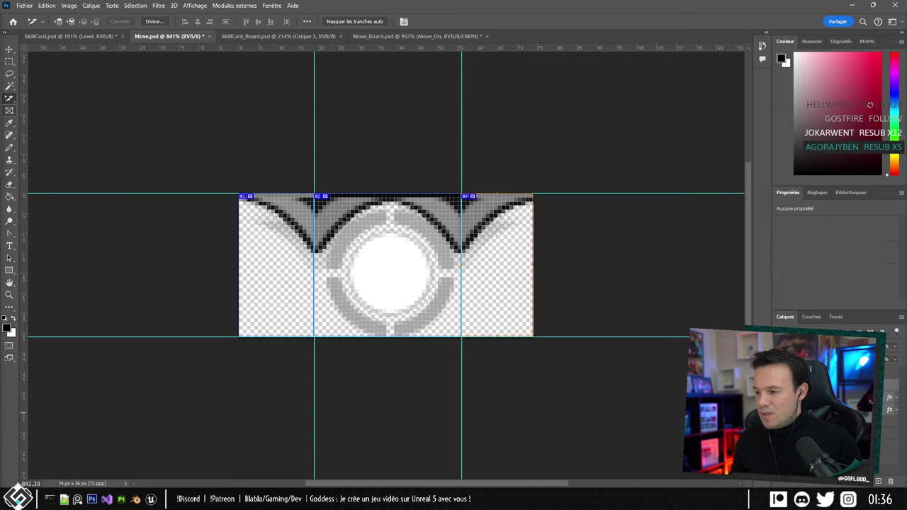
left_click(779, 386)
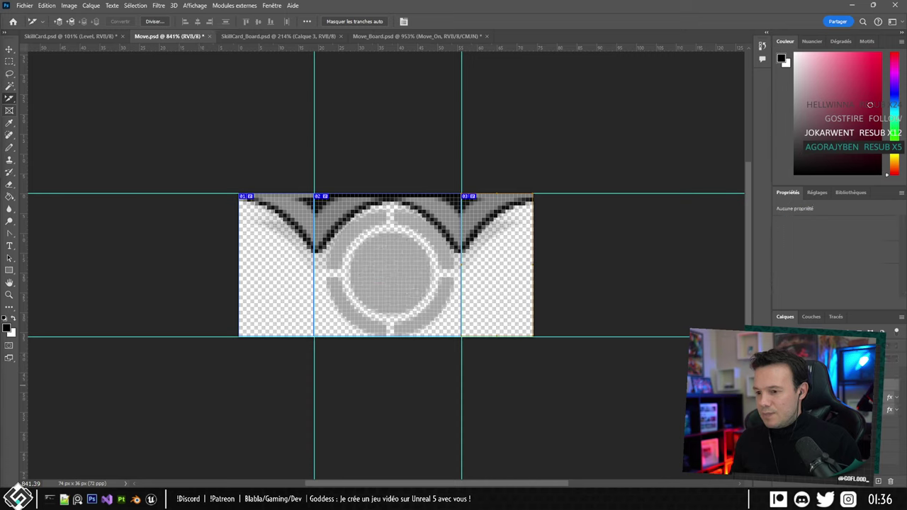
key("ctrl+comma")
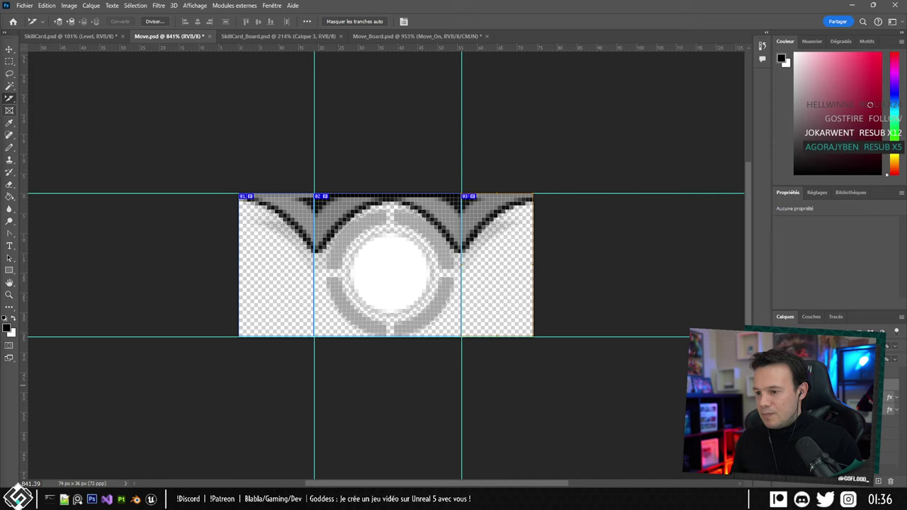
left_click(780, 396)
left_click(779, 396)
left_click(779, 397)
left_click(780, 396)
left_click(782, 414)
left_click(781, 414)
left_click(779, 386)
left_click(780, 386)
Select Calque 5 and the two layers below it, and copy all three into Move_Board.psd.
left_click(829, 386)
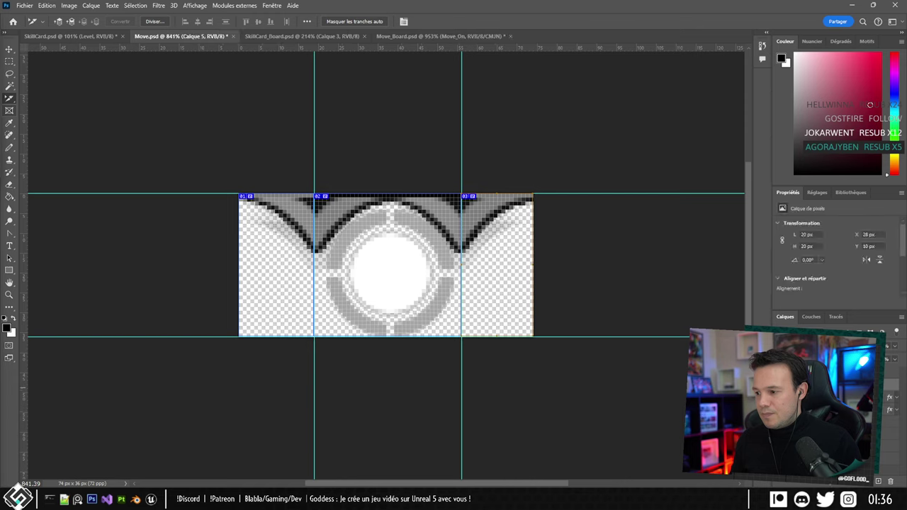
left_click(829, 411, "shift")
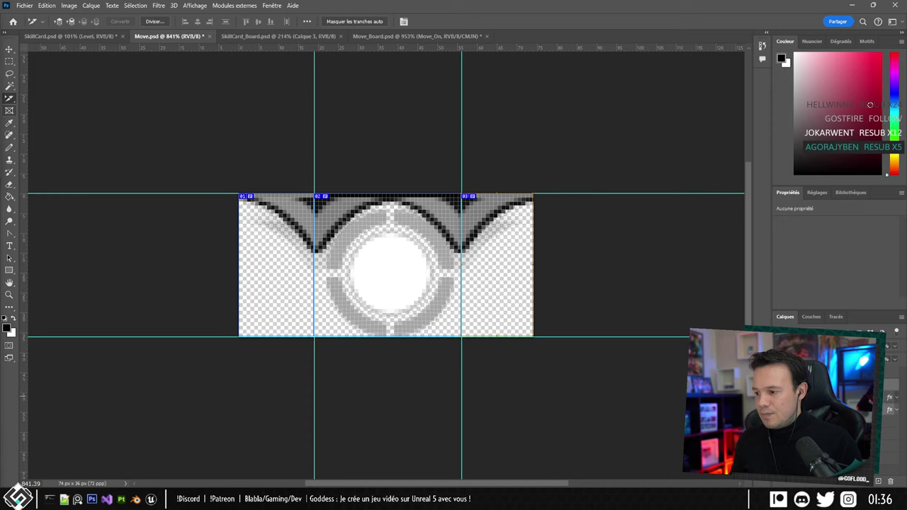
left_click_drag(815, 411, 388, 240)
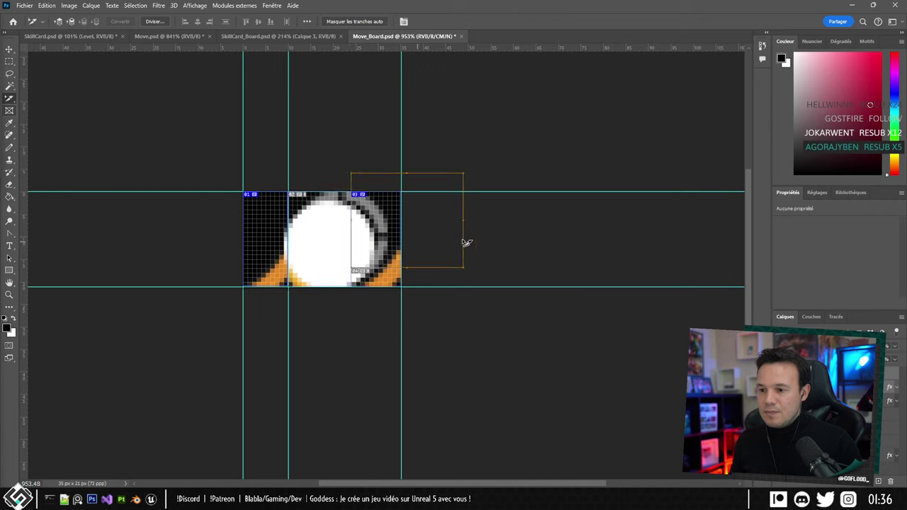
Undo the accidental slice move, show the copied outer ring layer and reposition the copied layers near the existing circle.
key("ctrl+z")
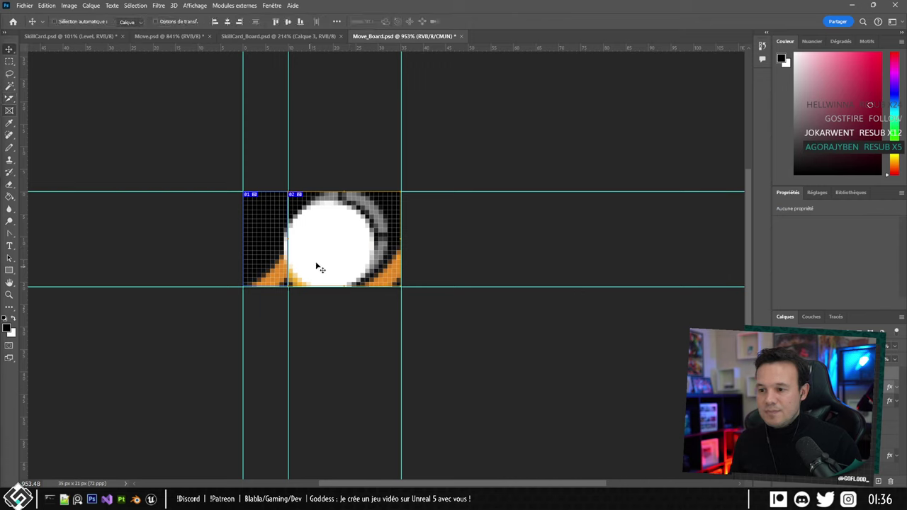
mouse_move(319, 268)
left_mouse_down()
mouse_move(446, 249)
mouse_move(363, 266)
mouse_move(327, 253)
mouse_move(323, 273)
left_mouse_up()
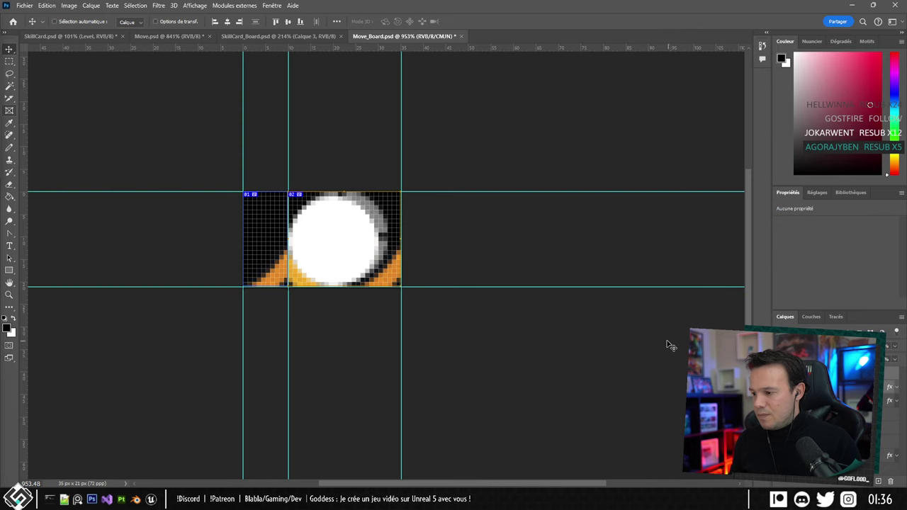
left_click(779, 401)
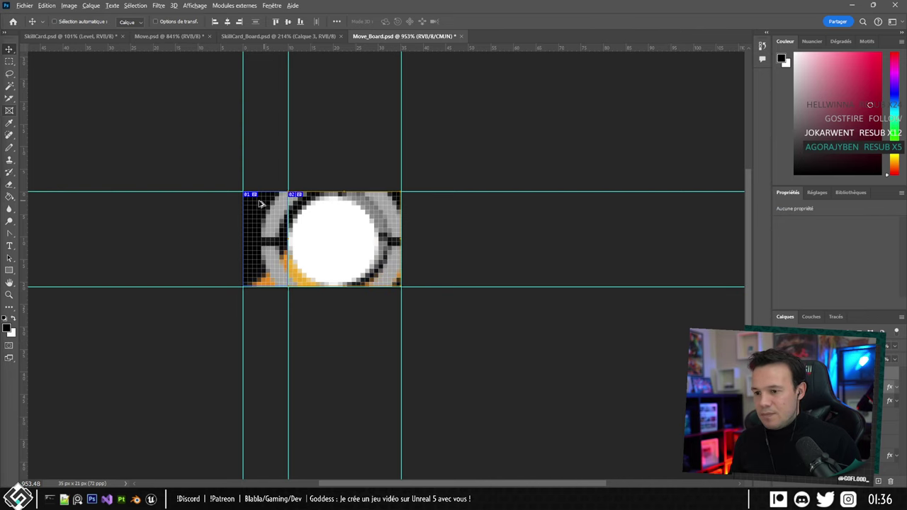
scroll(259, 201, "up", 6, "alt")
left_click_drag(403, 271, 389, 229)
Scale the copied button layers to 62.5 % and align them over the existing grey circle.
key("ctrl+t")
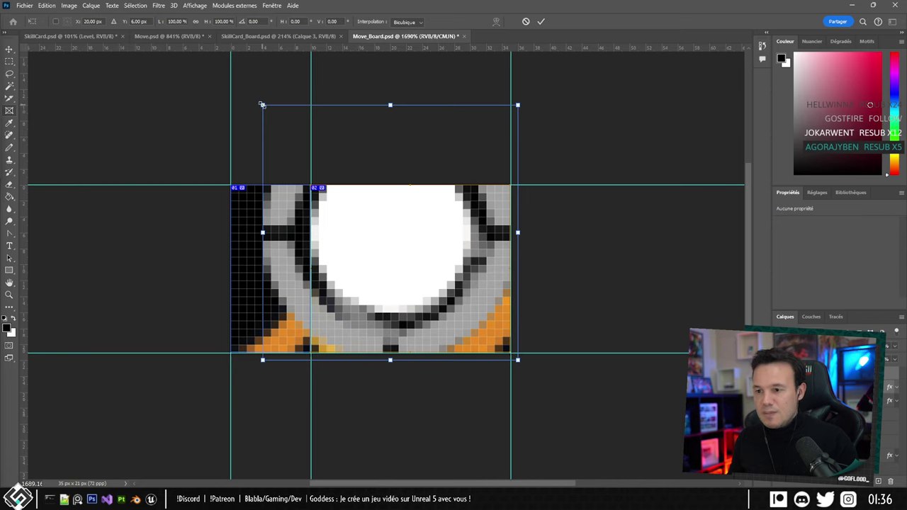
left_click_drag(261, 105, 326, 148)
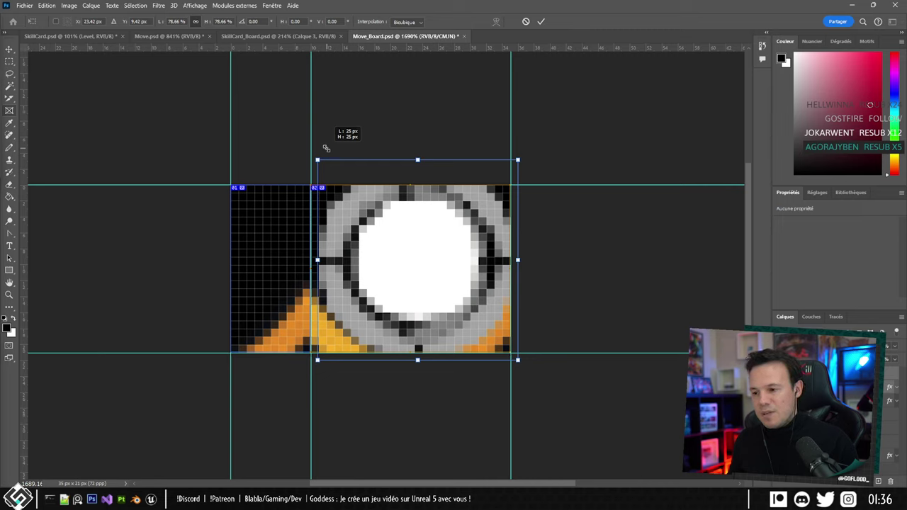
left_click_drag(326, 149, 380, 179)
left_click_drag(414, 228, 384, 215)
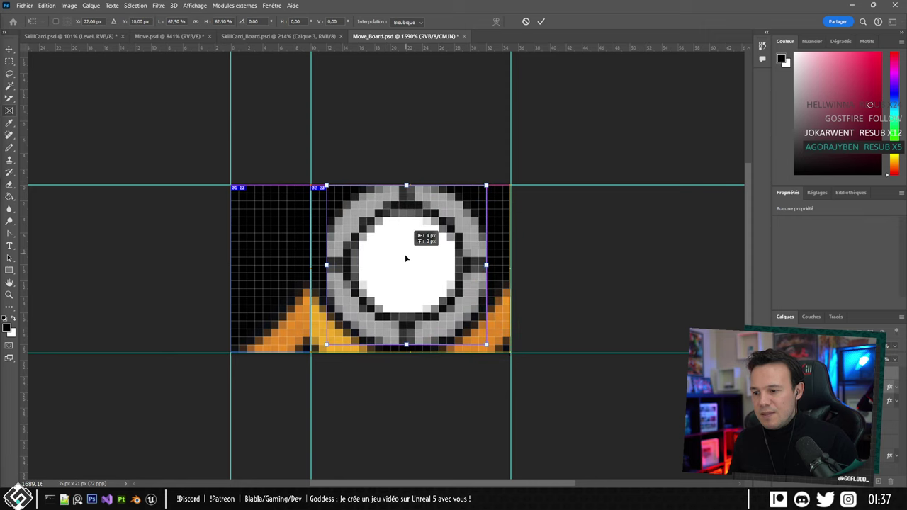
left_click(540, 21)
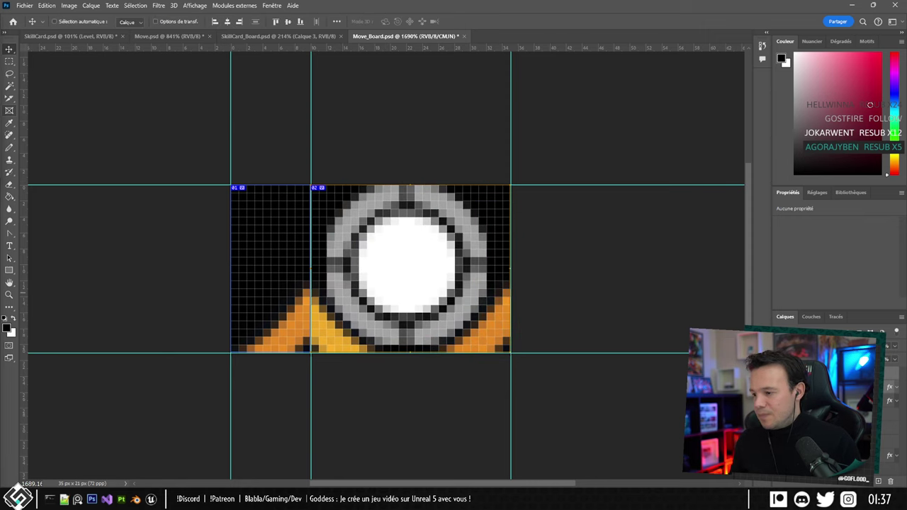
Try to copy the Move_On layer's style onto the Move_Off layer, and undo the paste.
right_click(827, 399)
left_click(836, 243)
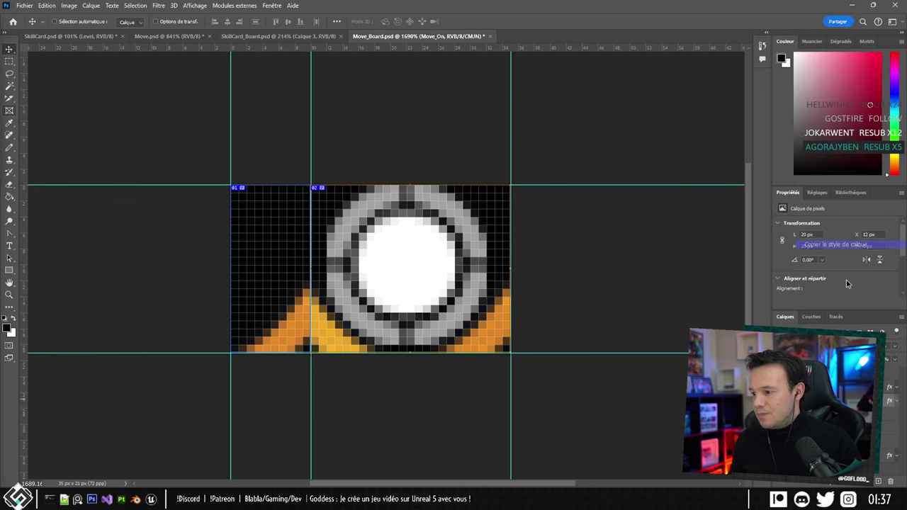
right_click(830, 387)
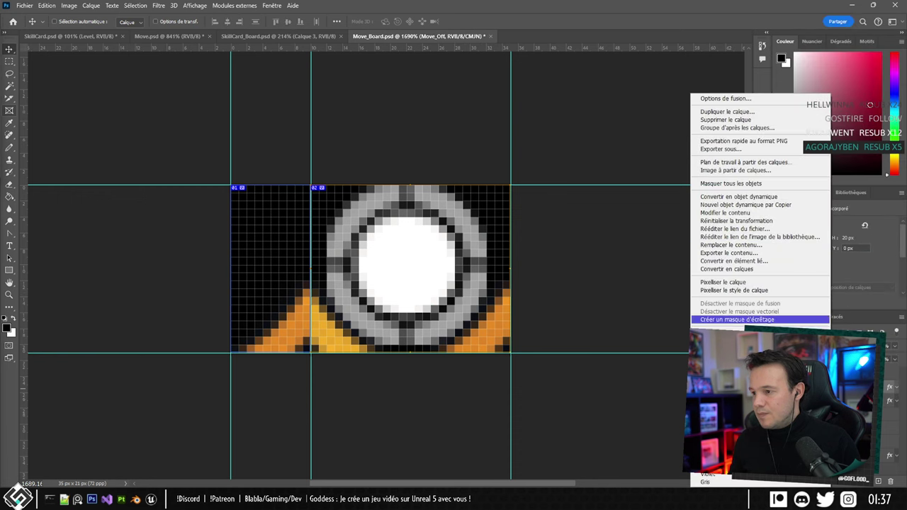
left_click(735, 362)
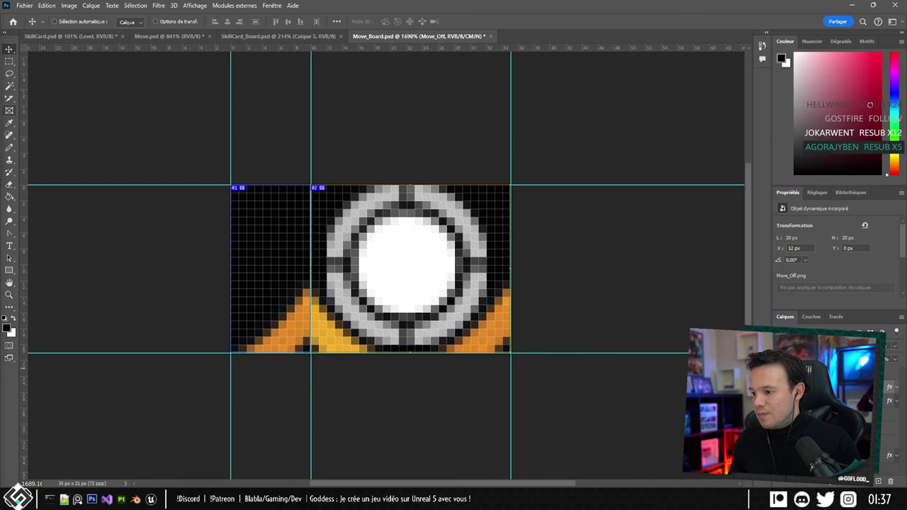
key("ctrl+z")
key("ctrl+z")
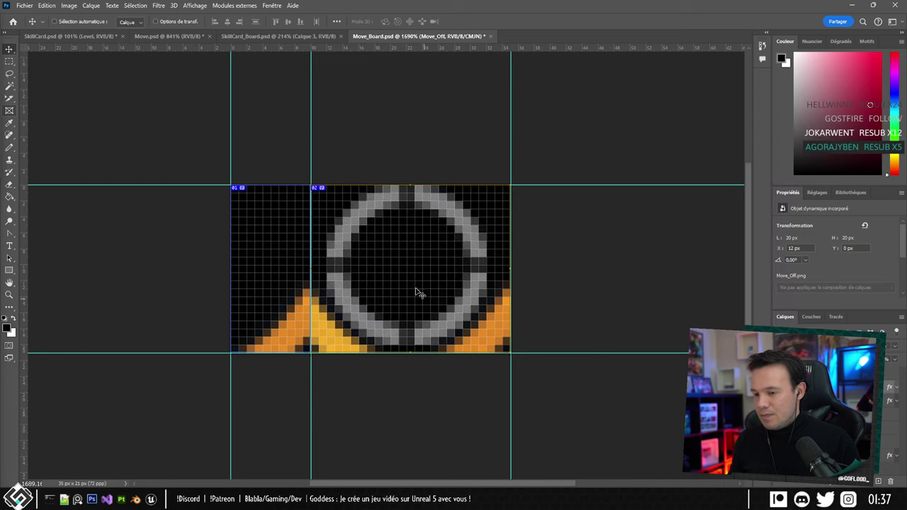
Hide the black background and export the Off state's slices for the web as PNG-24, named Move_Board.png in the Cards folder.
scroll(318, 246, "down", 6, "alt")
scroll(298, 264, "up", 3, "alt")
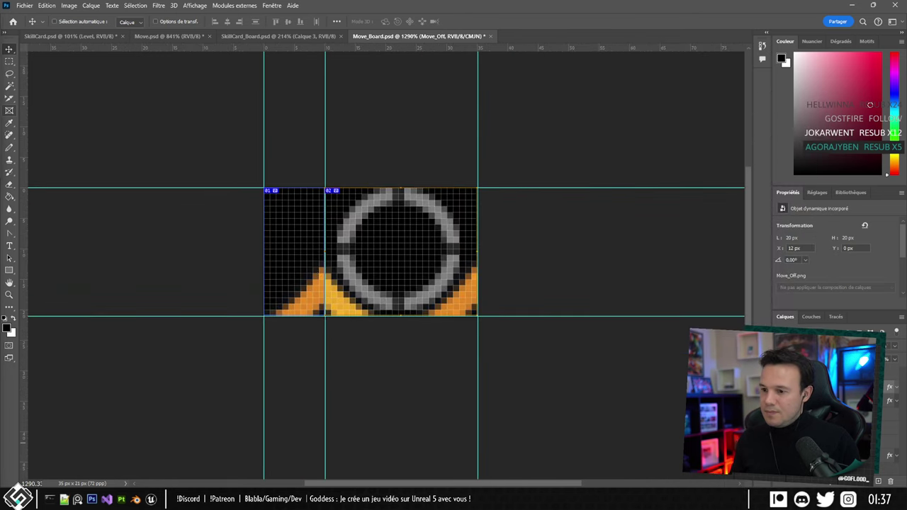
left_click(778, 468)
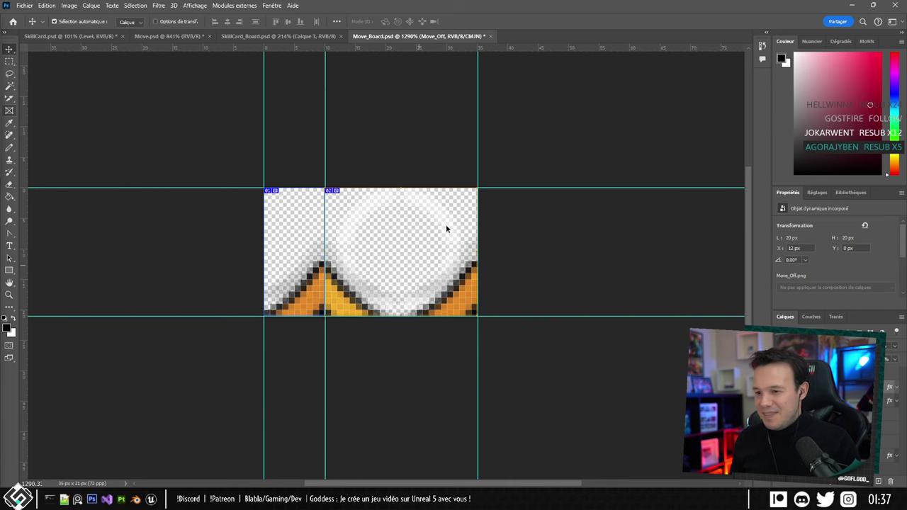
key("ctrl+alt+shift+s")
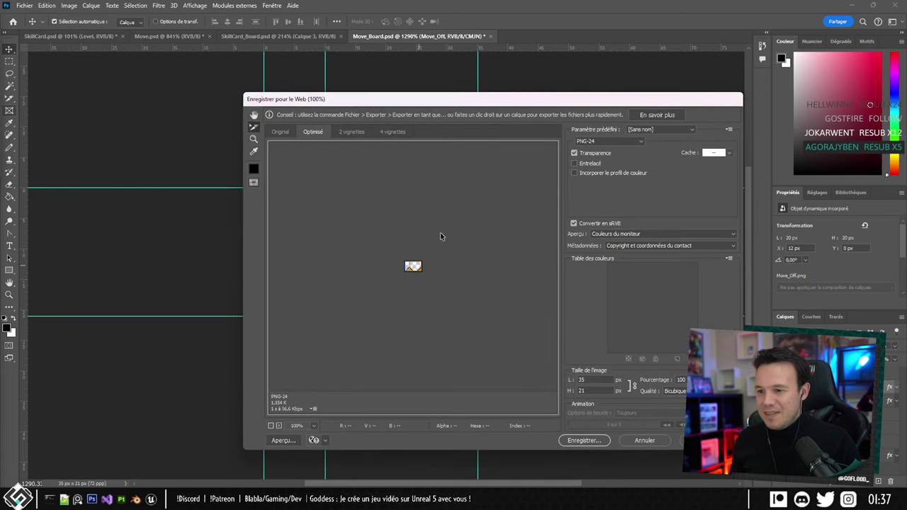
left_click(586, 440)
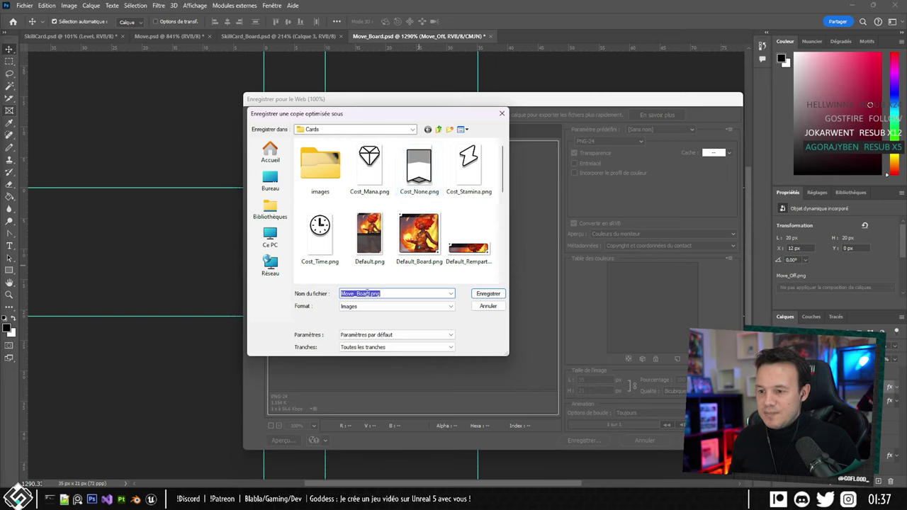
left_click(487, 293)
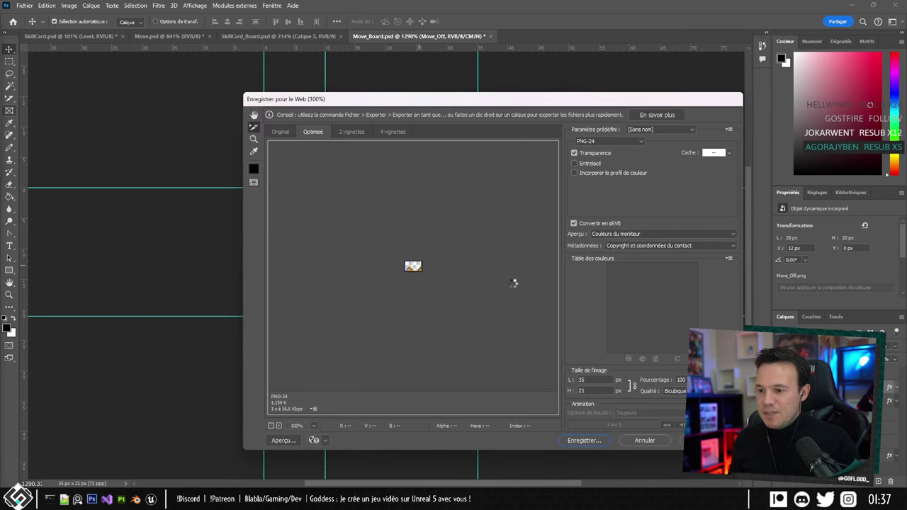
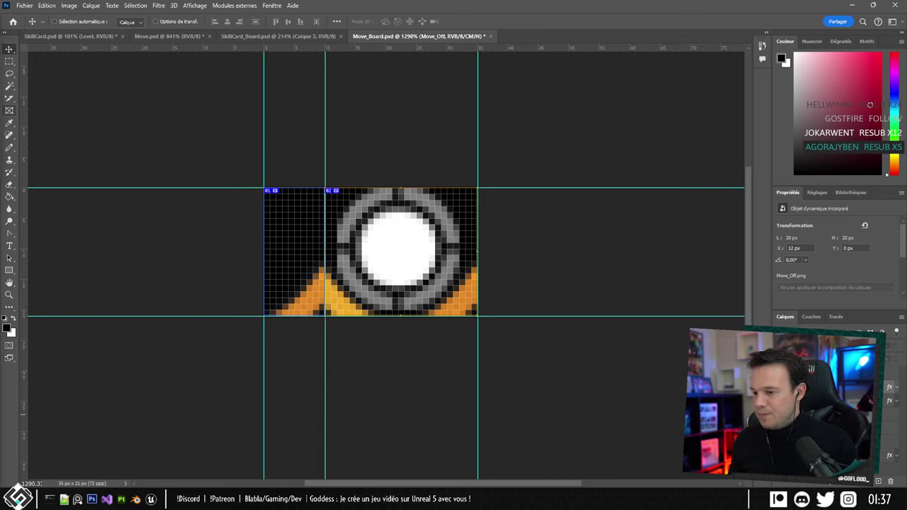
Bring the On state's PNG-24 web export to its save dialog and switch to the Cards folder in File Explorer.
key("ctrl+alt+shift+s")
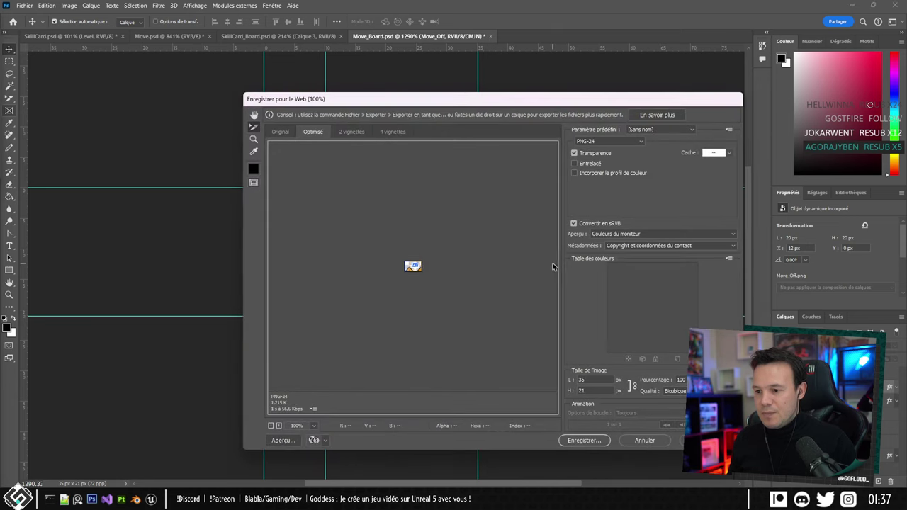
left_click(593, 440)
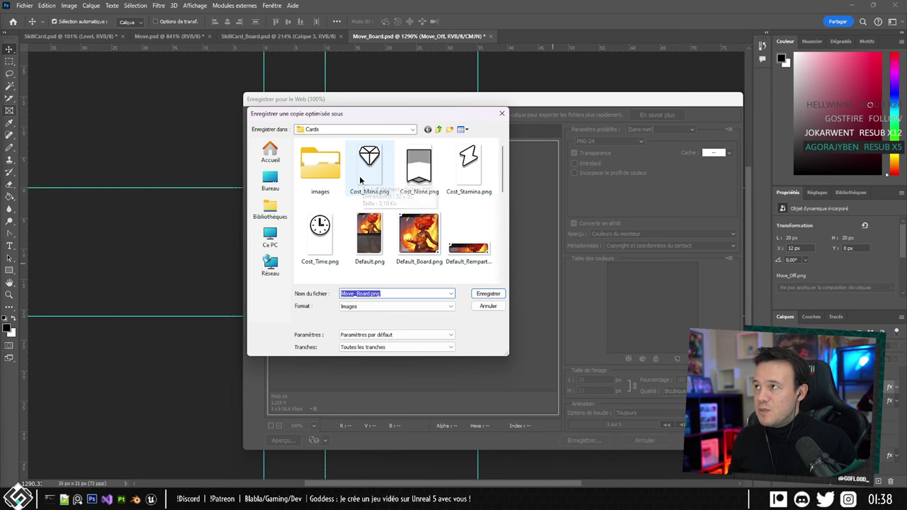
key("alt+Tab")
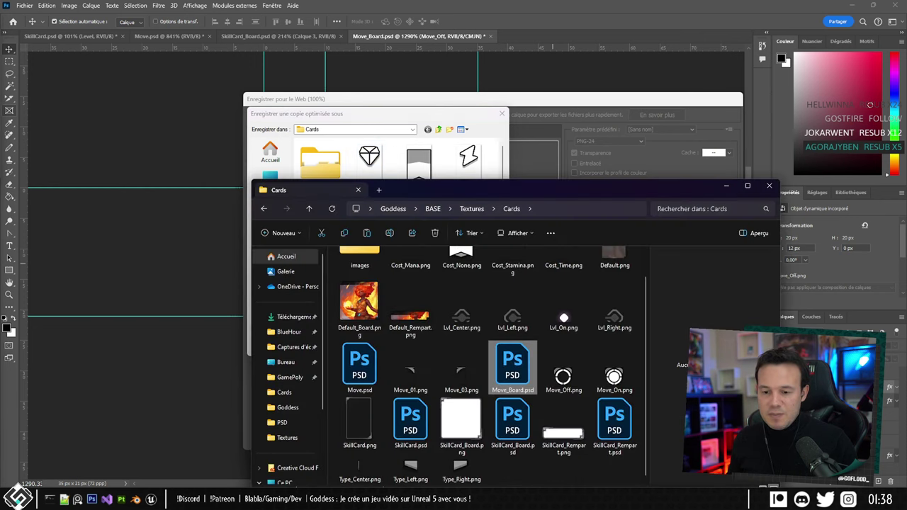
Move Move_Board_01.png and Move_Board_02.png from the images subfolder into the Cards folder.
left_click(365, 257)
double_click(361, 258)
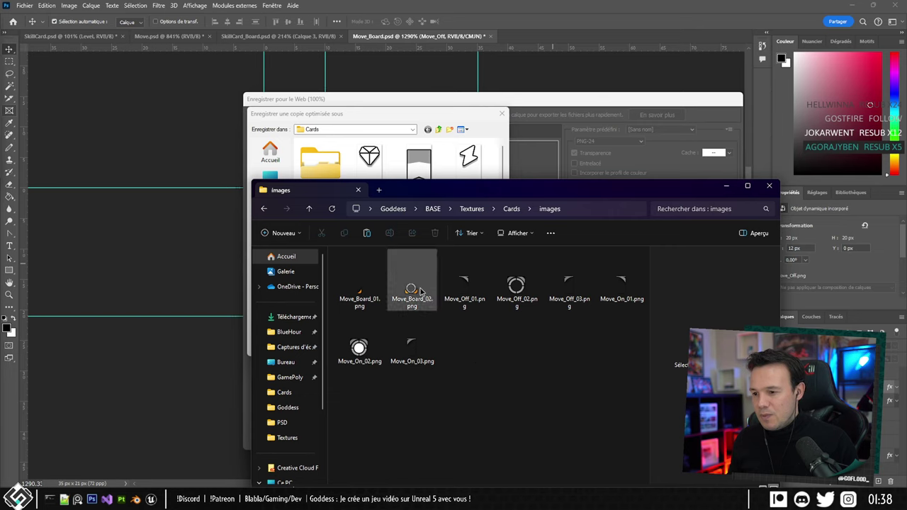
left_click(359, 287)
left_click(413, 291)
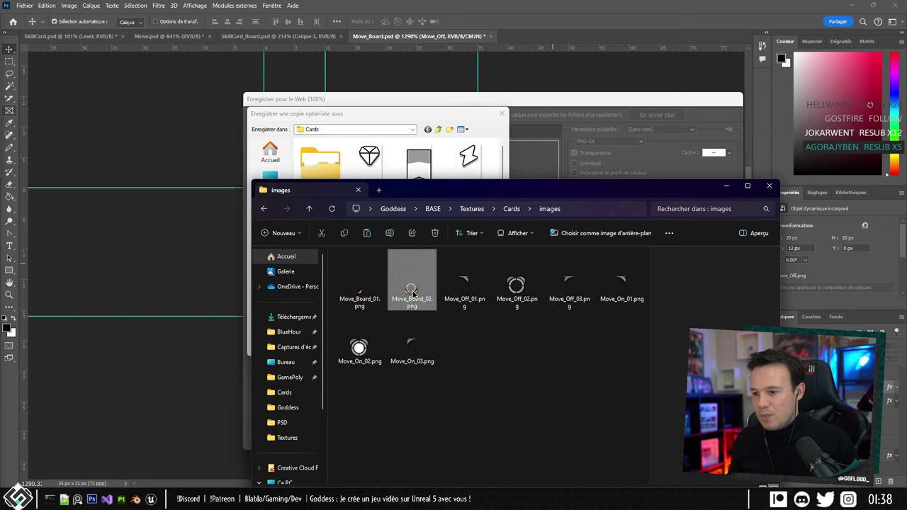
left_click(359, 294, "ctrl")
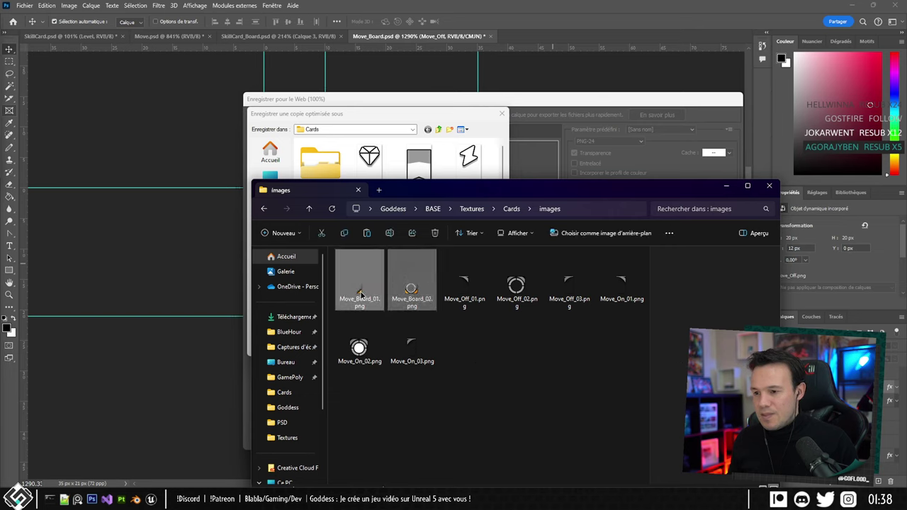
left_click_drag(415, 276, 409, 289)
right_click(413, 294)
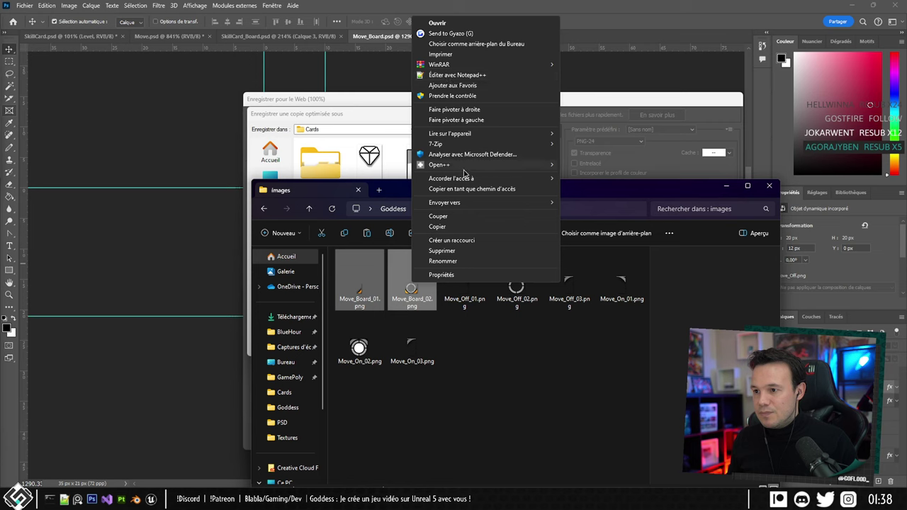
left_click(442, 217)
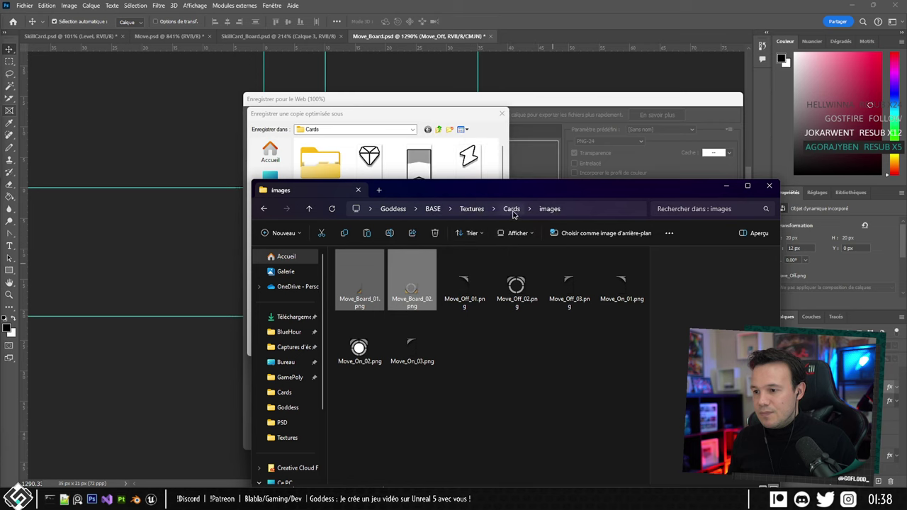
left_click(511, 209)
scroll(576, 367, "down", 1)
right_click(543, 468)
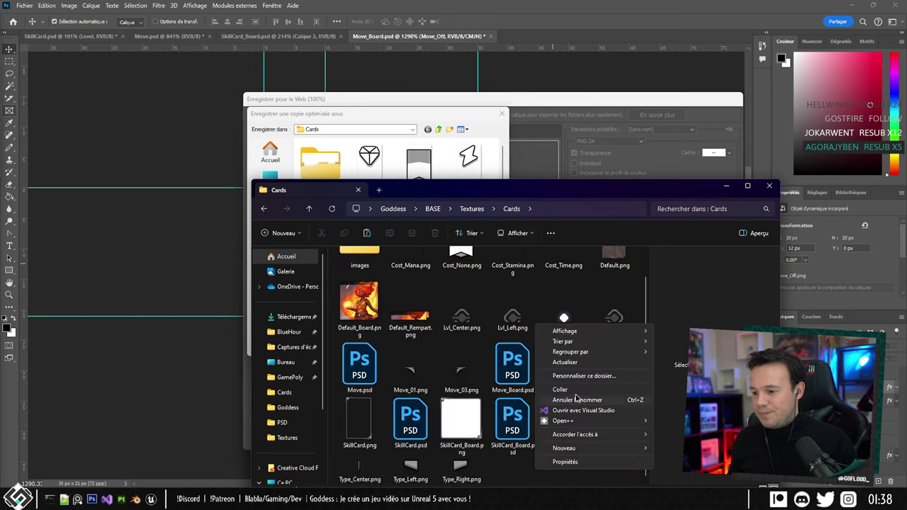
left_click(569, 394)
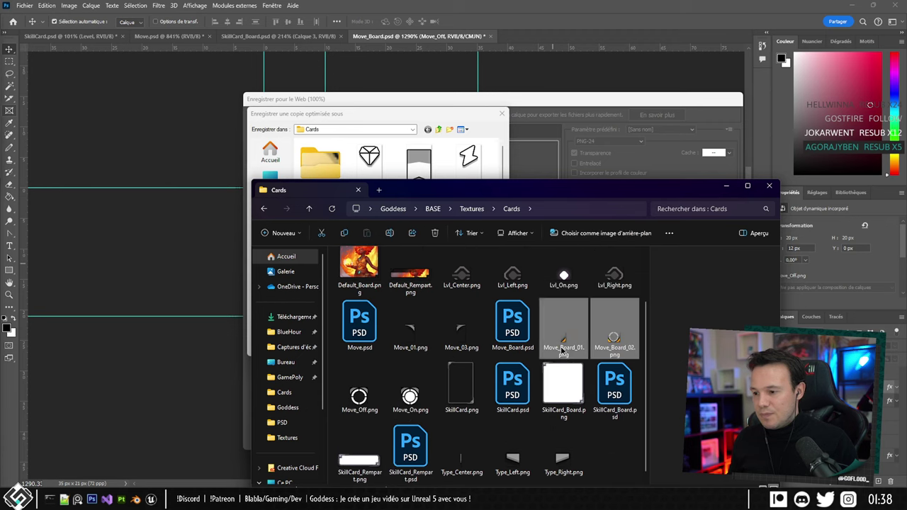
Rename Move_Board_01.png as Move_Board_Left.png.
left_click(566, 352)
left_click(579, 348)
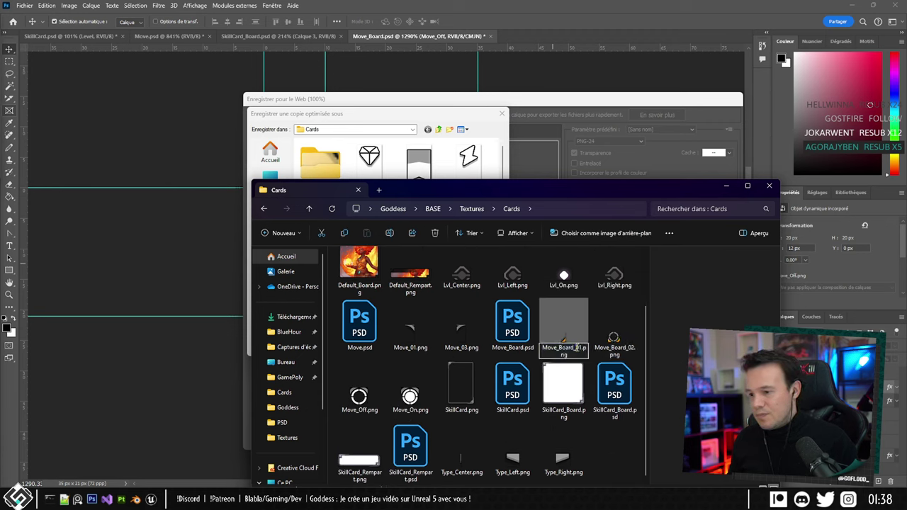
key("BackSpace")
key("BackSpace")
type("Left")
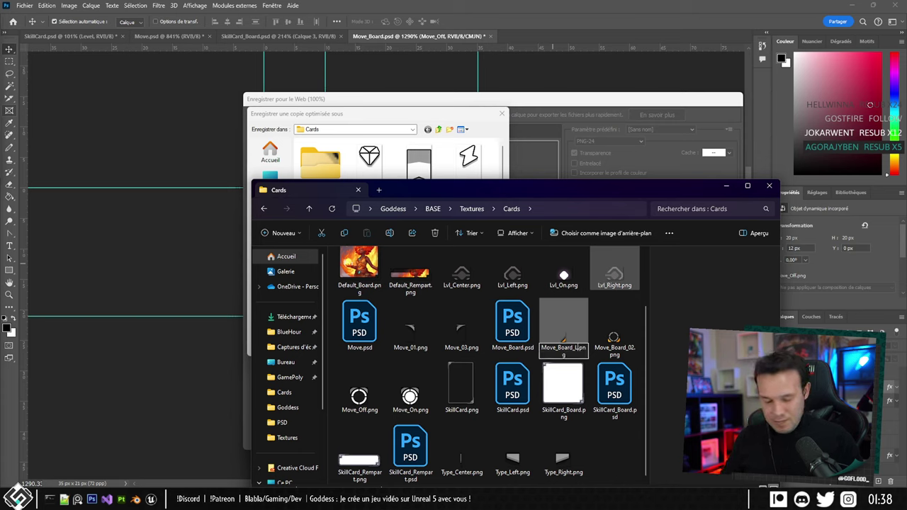
key("Return")
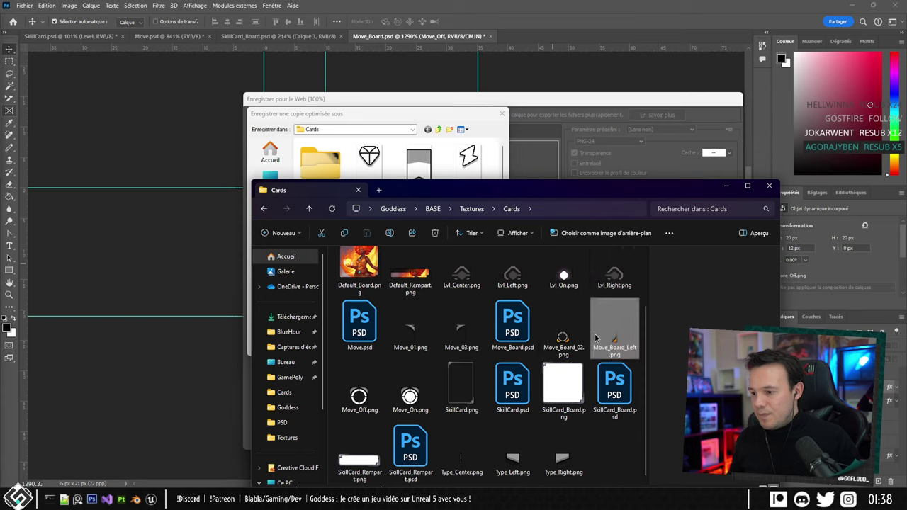
Rename Move_Board_02.png in the Cards folder as Move_Board_Off.png.
left_click(564, 352)
left_click(577, 349)
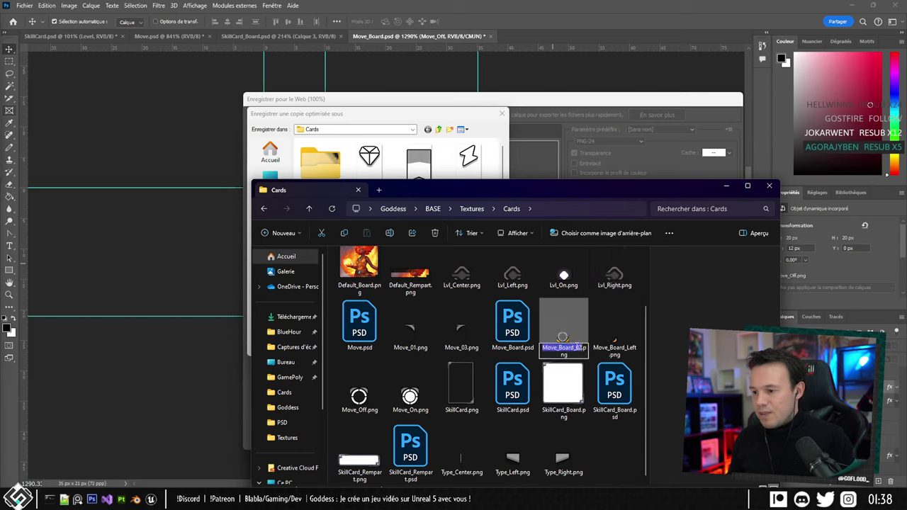
key("Right")
key("BackSpace")
key("BackSpace")
type("Off")
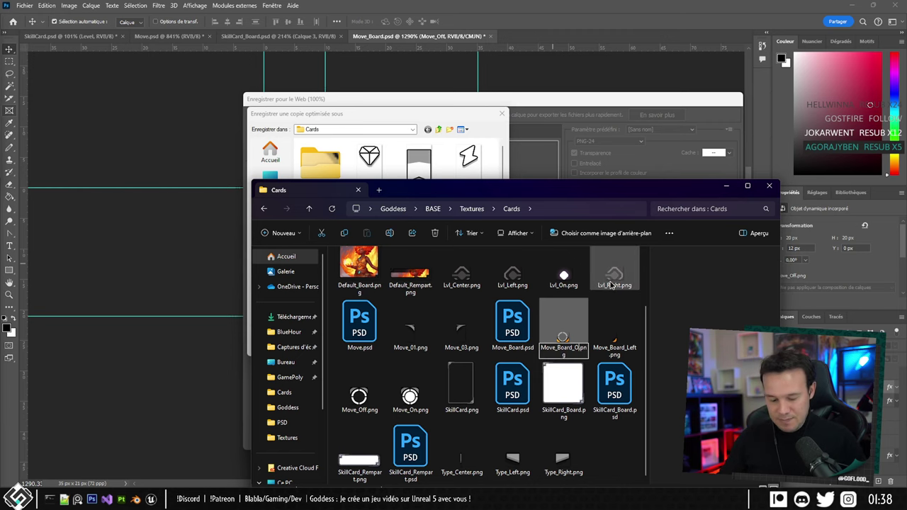
key("Return")
Save the On state's slices from the pending Photoshop export as Move_Board.png in Cards, and return to File Explorer.
left_click(402, 110)
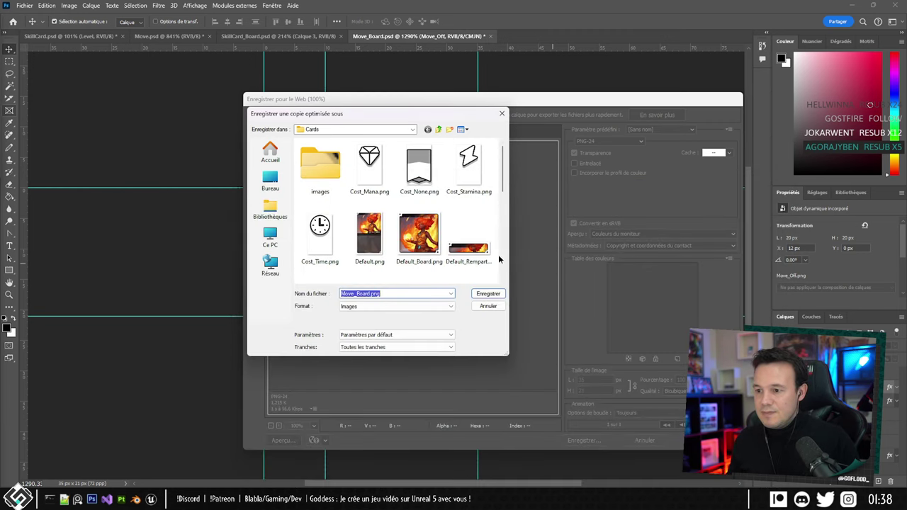
left_click(489, 294)
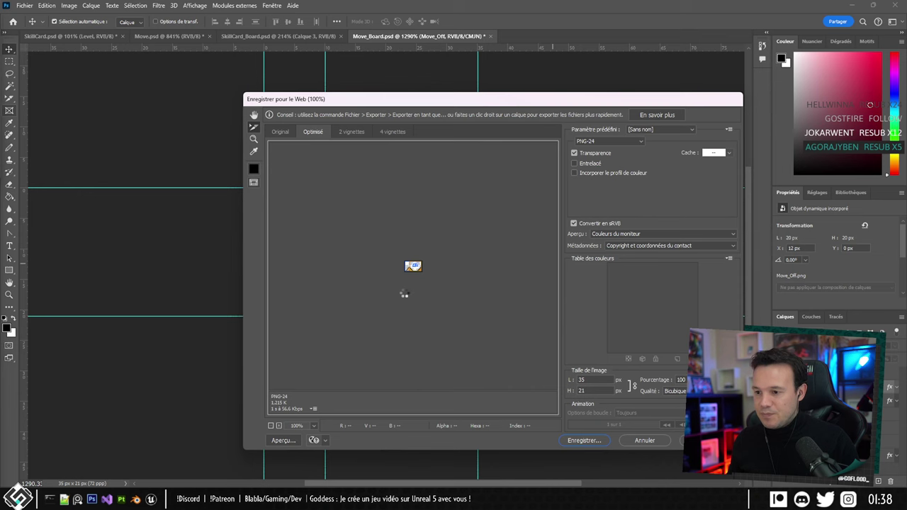
key("alt+Tab")
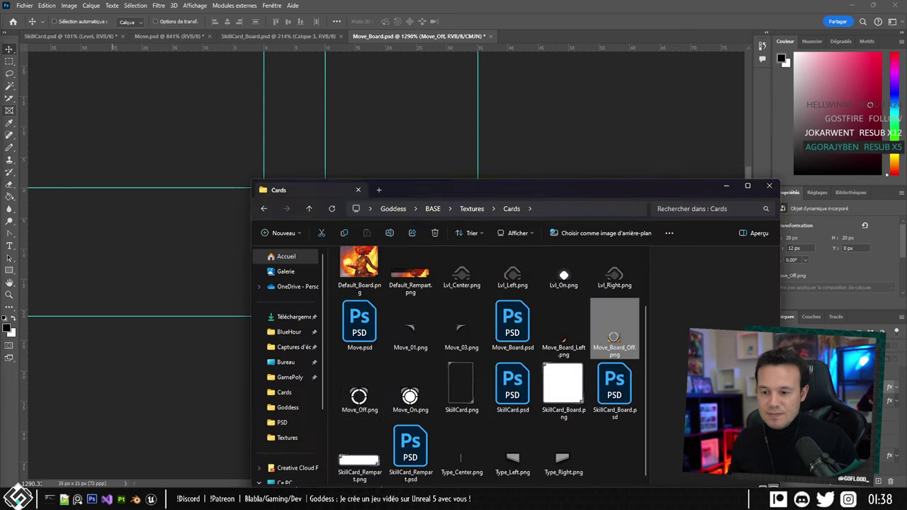
Move the newly exported On-state Move_Board_02.png from the images subfolder into the Cards folder.
scroll(376, 299, "up", 3)
double_click(373, 269)
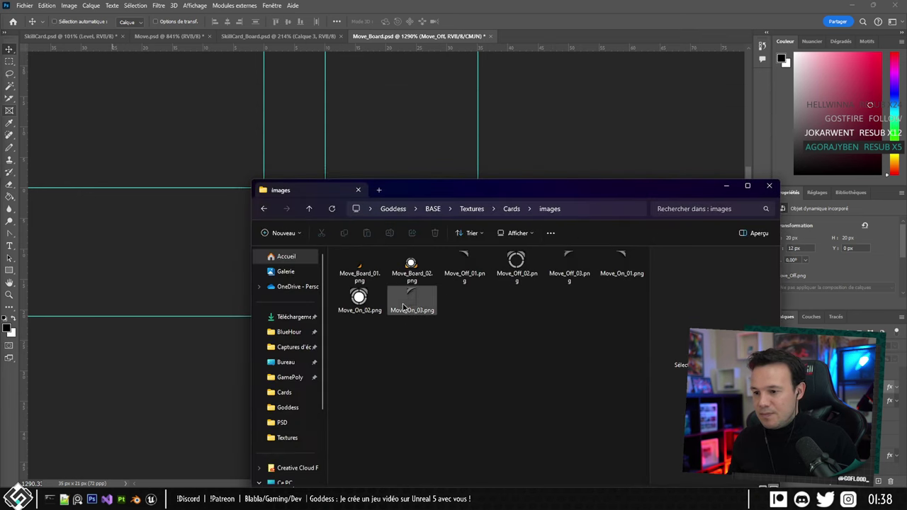
left_click(414, 277)
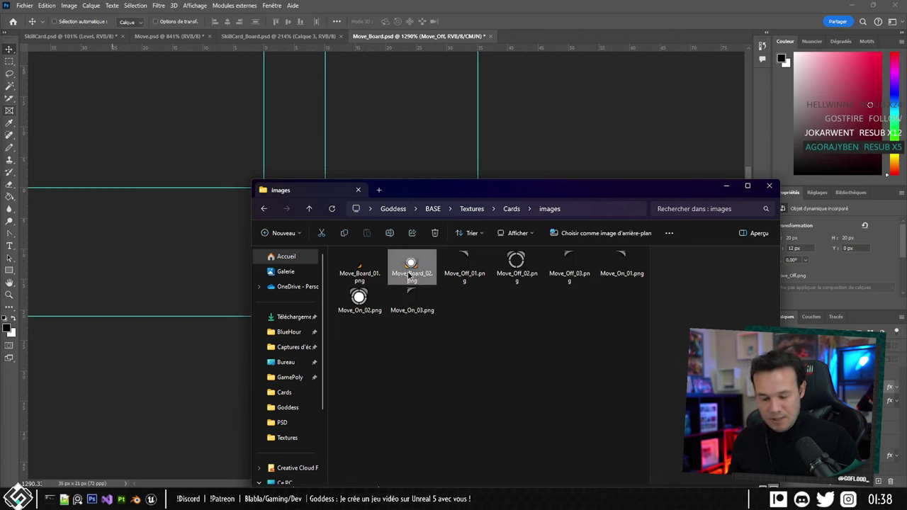
left_click(511, 209)
left_click(560, 405)
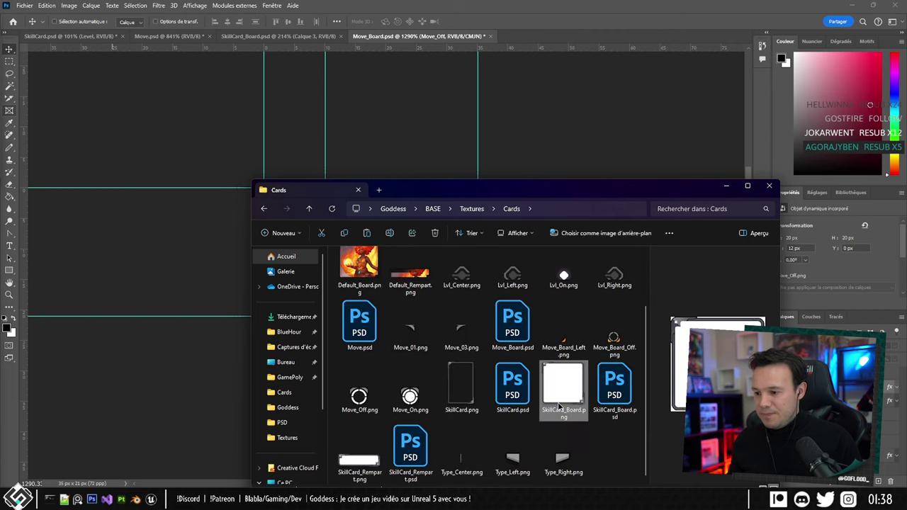
key("ctrl+v")
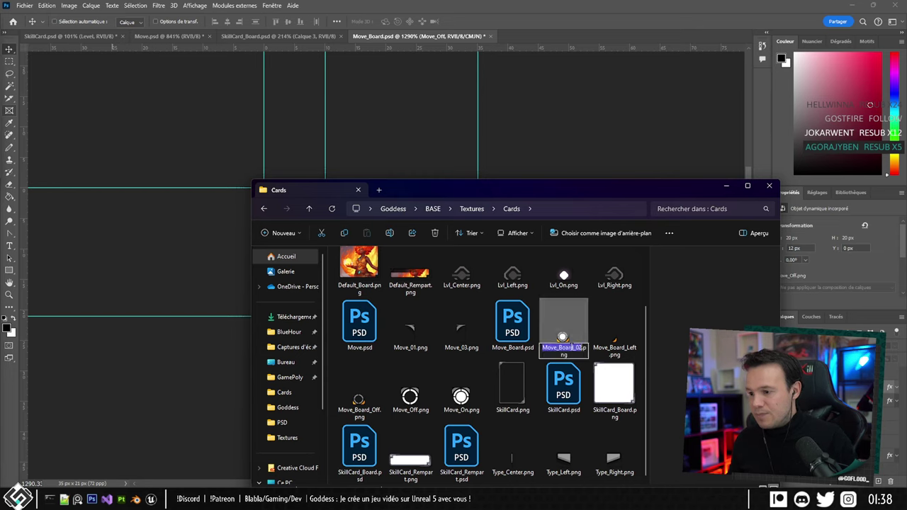
Rename the moved Move_Board_02.png as Move_Board_On.png and switch back to Photoshop.
key("BackSpace")
key("BackSpace")
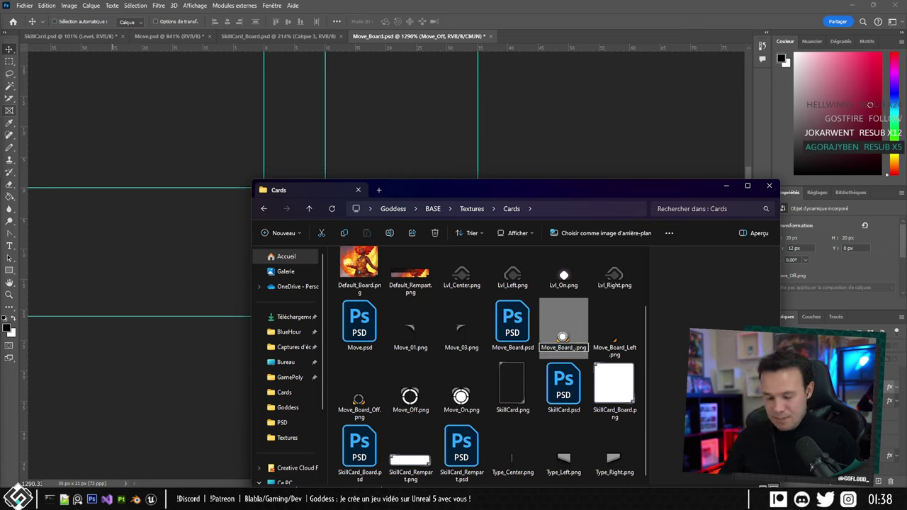
type("On")
key("Return")
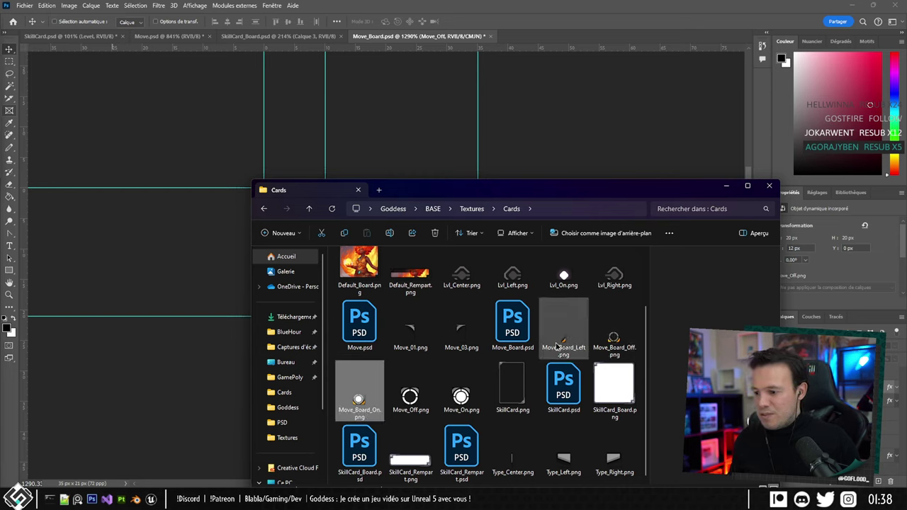
left_click(354, 4)
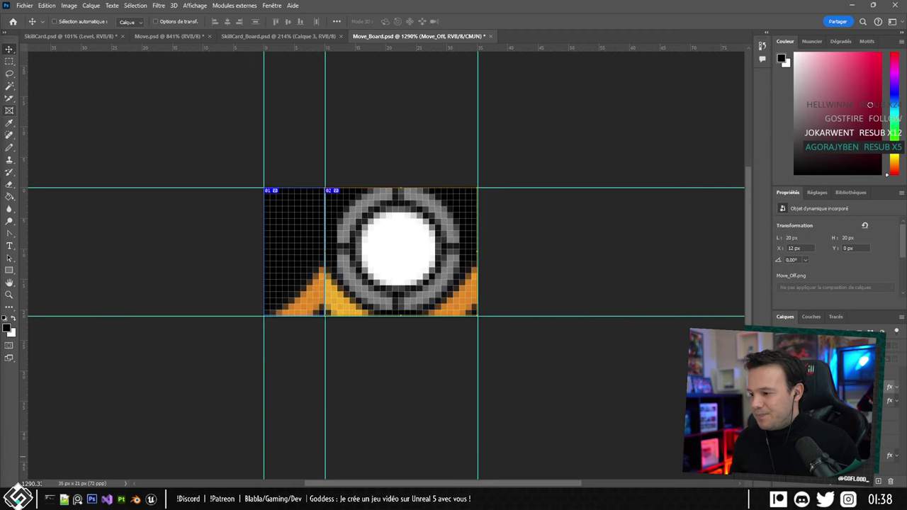
left_click(836, 372)
left_click(864, 481)
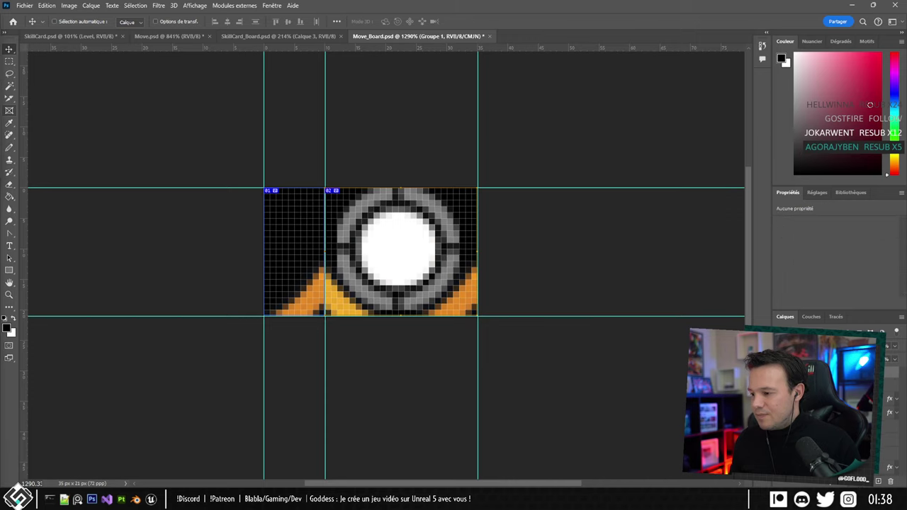
key("ctrl+z")
left_click(849, 482)
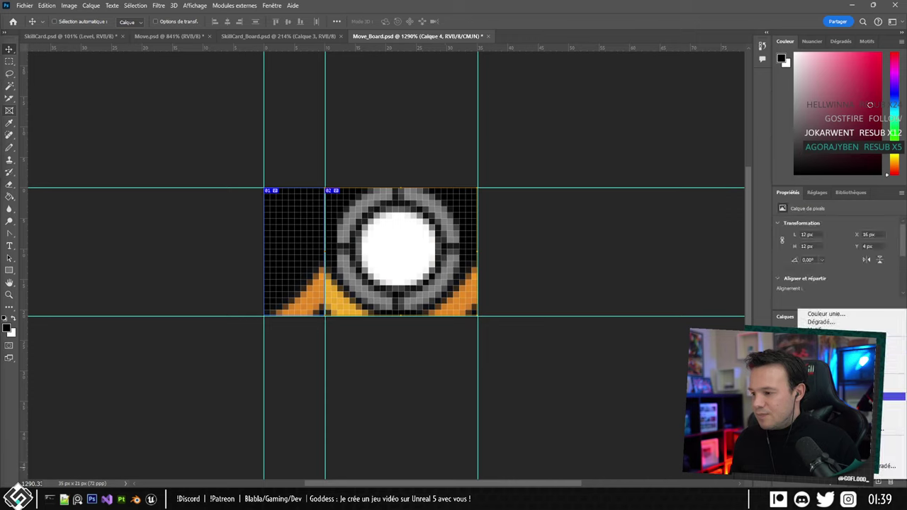
left_click(836, 397)
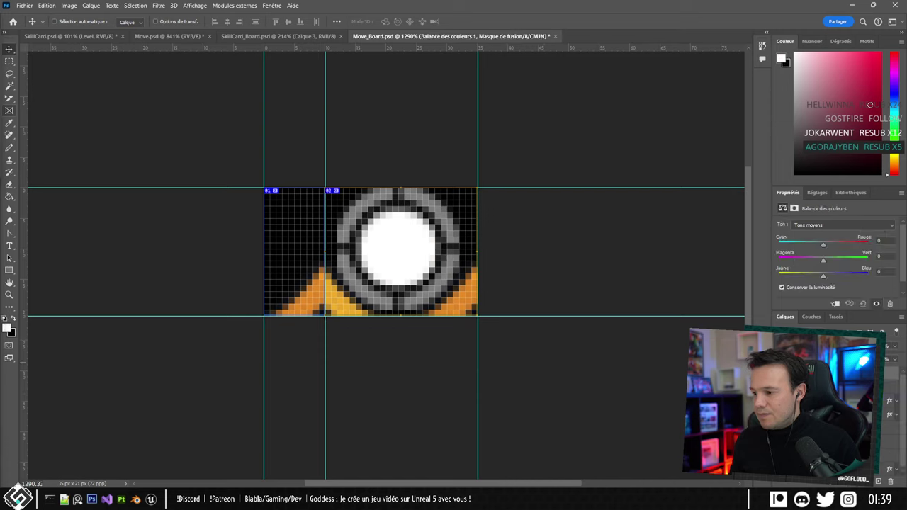
key("ctrl+z")
Add a Hue/Saturation adjustment layer above the Move_Off layer and set its saturation to -100.
left_click(850, 481)
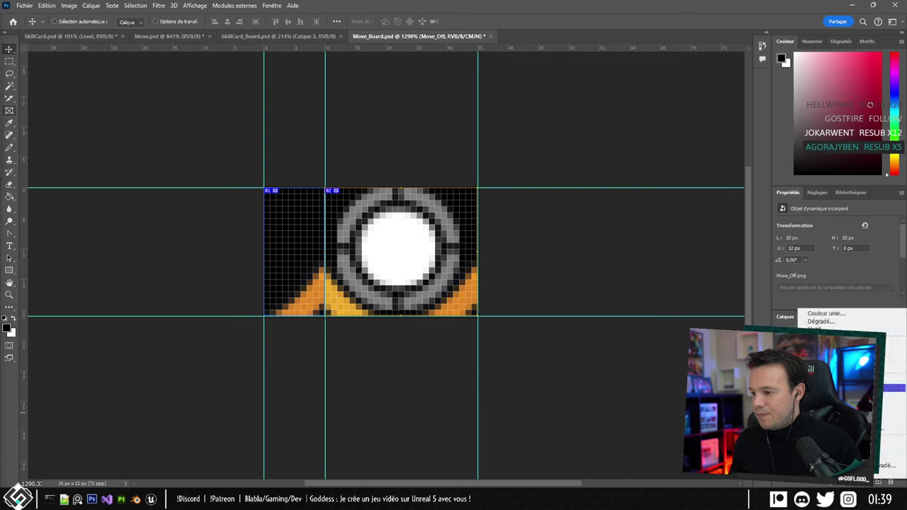
left_click(836, 388)
left_click_drag(834, 279, 750, 276)
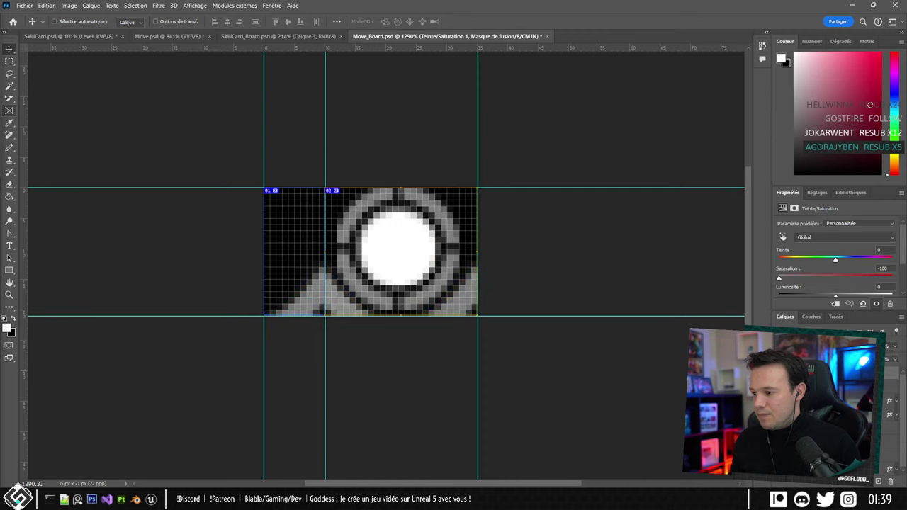
Hide the black background and export all slices as PNG-24 to Cards under Move_Board.png, replacing the existing slice file.
scroll(473, 288, "down", 3, "alt")
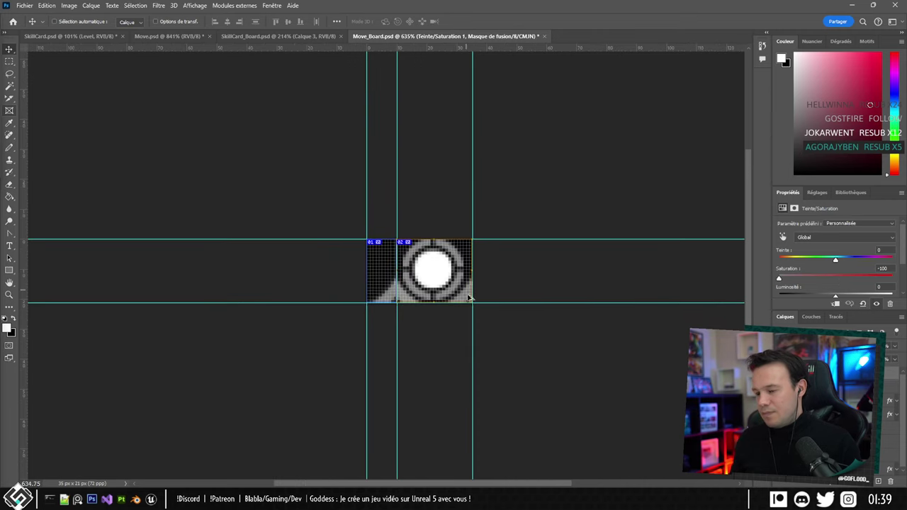
scroll(479, 309, "up", 2, "alt")
key("ctrl+comma")
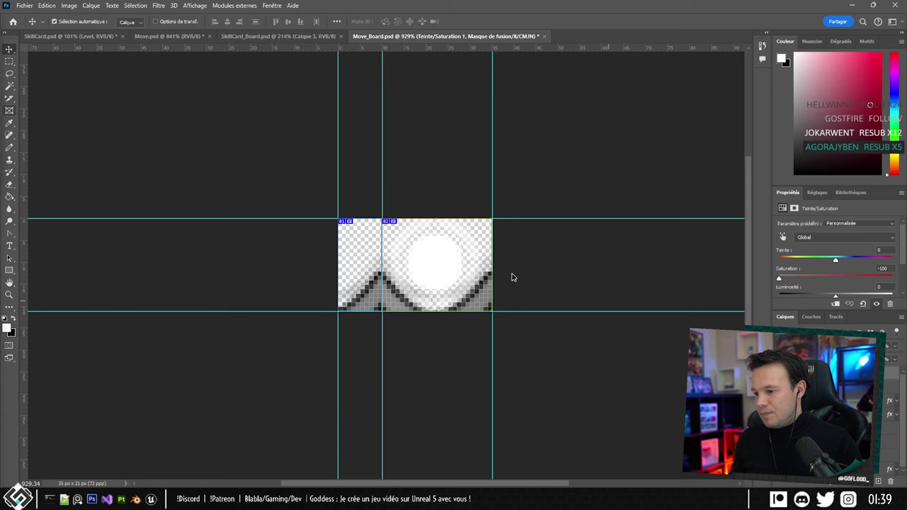
key("ctrl+alt+shift+s")
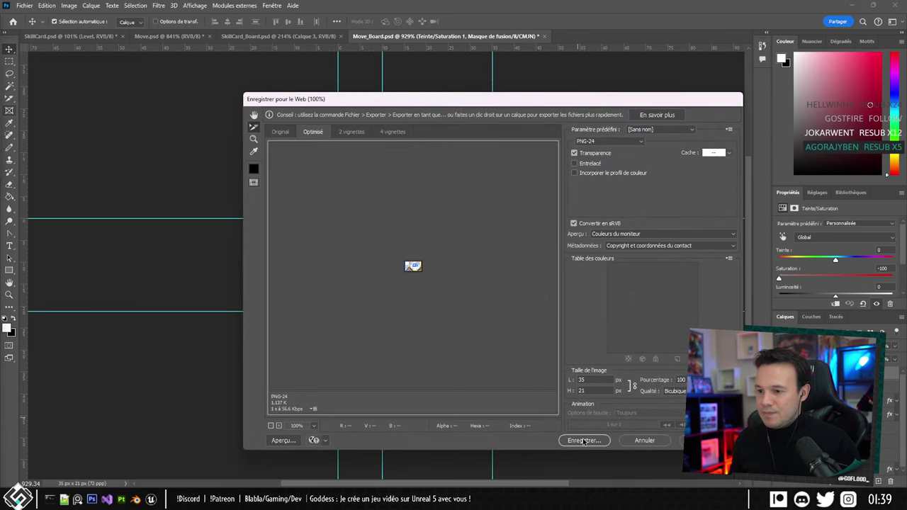
left_click(584, 440)
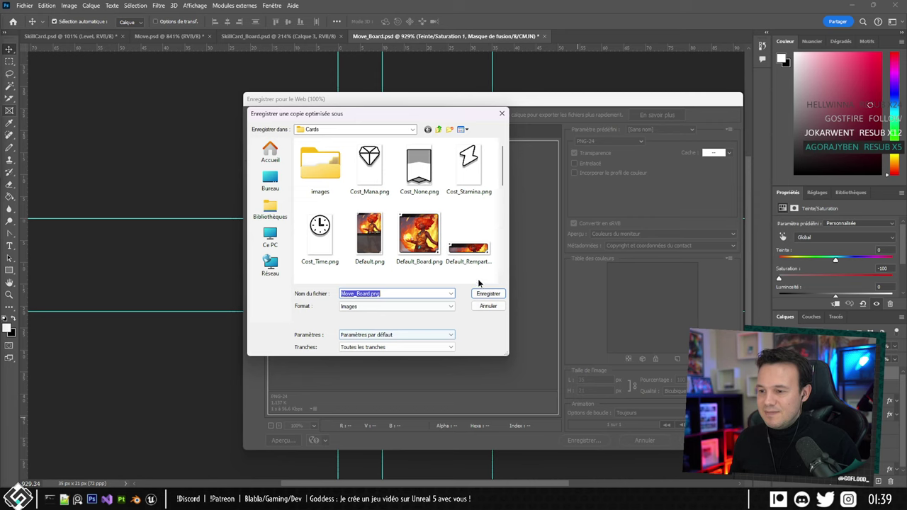
left_click(488, 294)
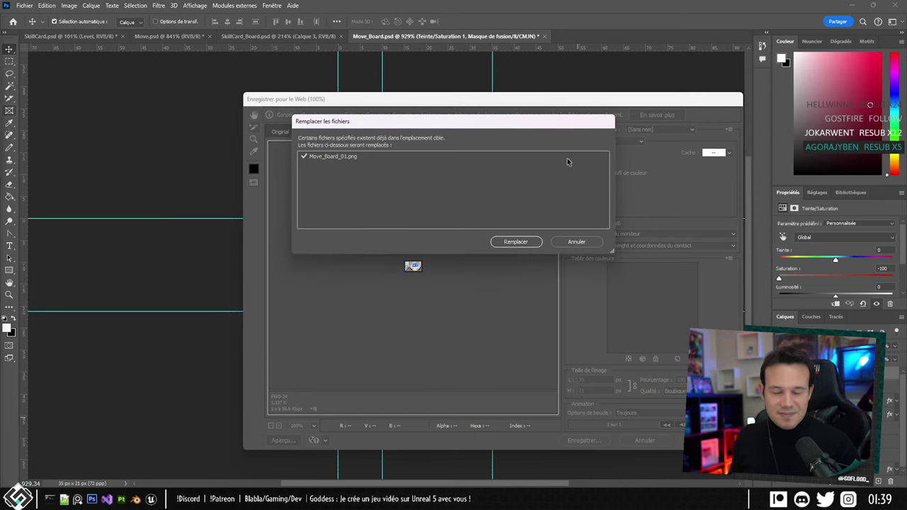
left_click(515, 241)
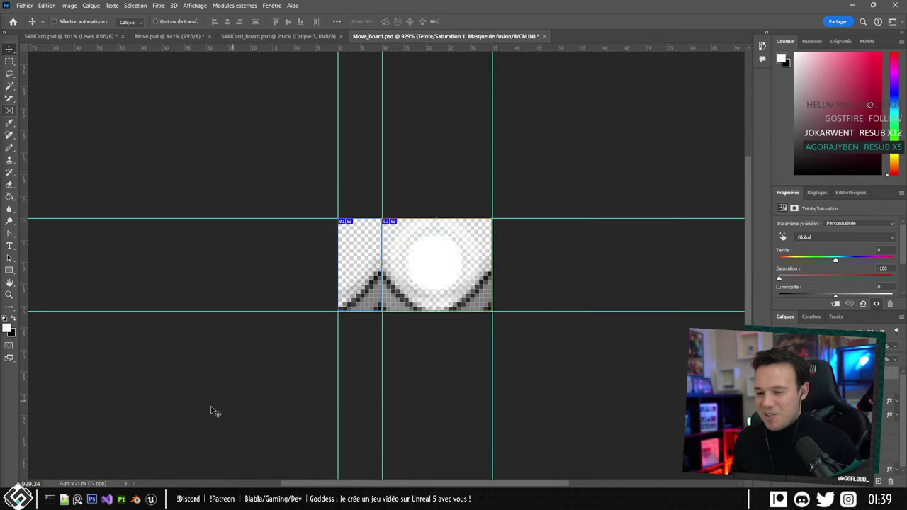
Switch to File Explorer and move Move_Board_01.png and Move_Board_02.png from the images subfolder into the Cards folder.
key("alt+Tab")
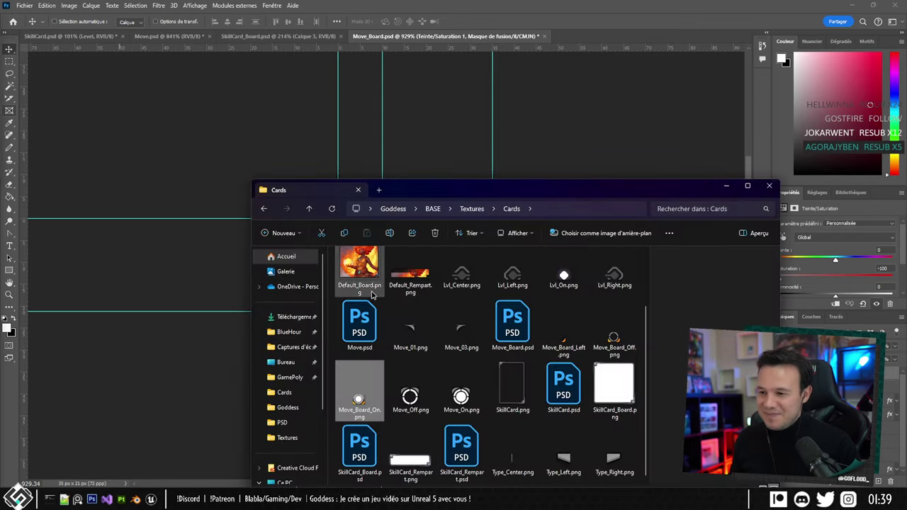
scroll(425, 315, "up", 1)
double_click(359, 272)
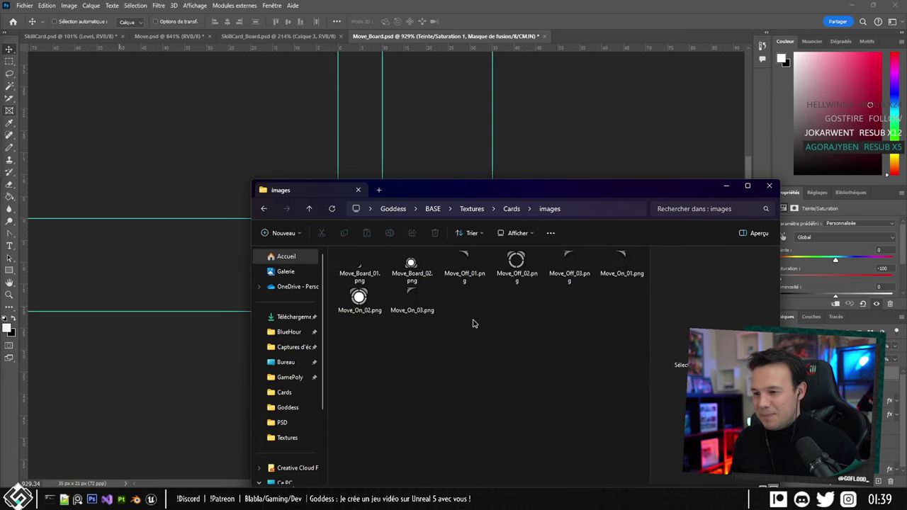
left_click(411, 268)
left_click(354, 272, "ctrl")
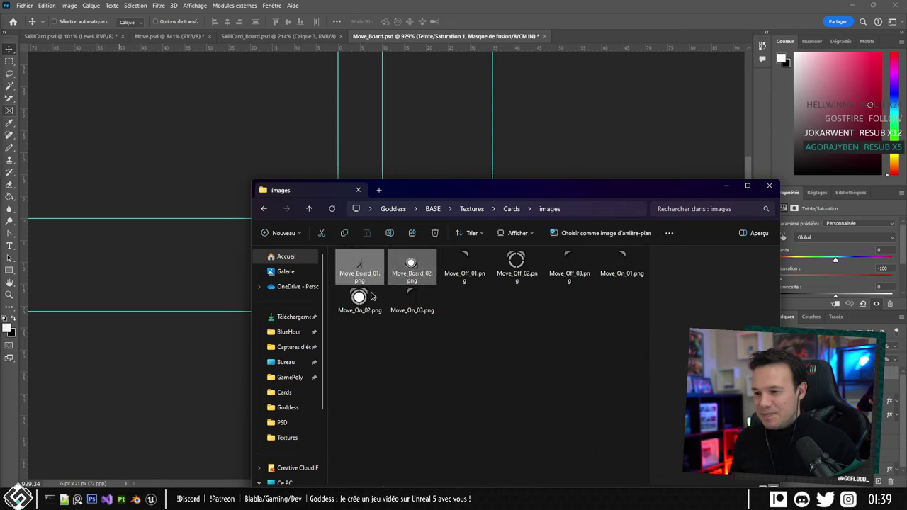
key("ctrl+x")
left_click(511, 209)
scroll(553, 354, "down", 2)
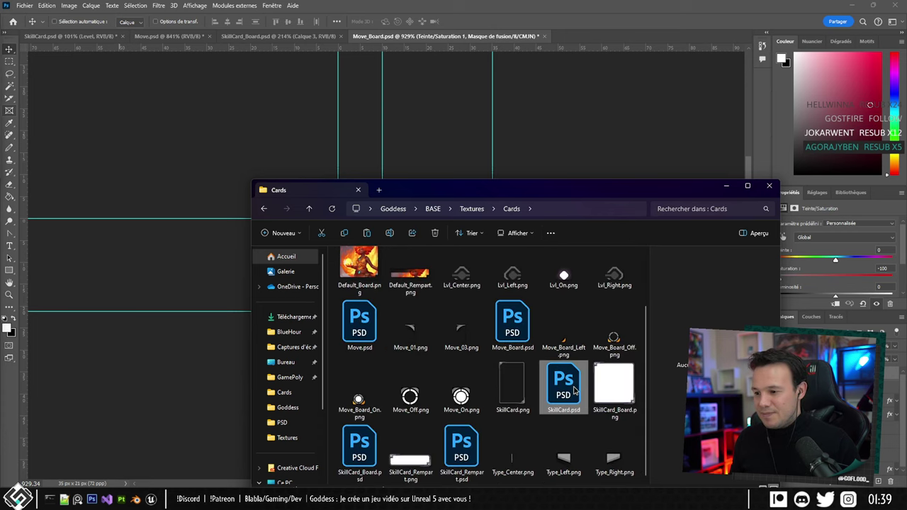
key("ctrl+v")
Delete the old coloured Move_Board_Left.png, Move_Board_Off.png and Move_Board_On.png from the Cards folder.
scroll(544, 341, "up", 1)
scroll(543, 342, "down", 2)
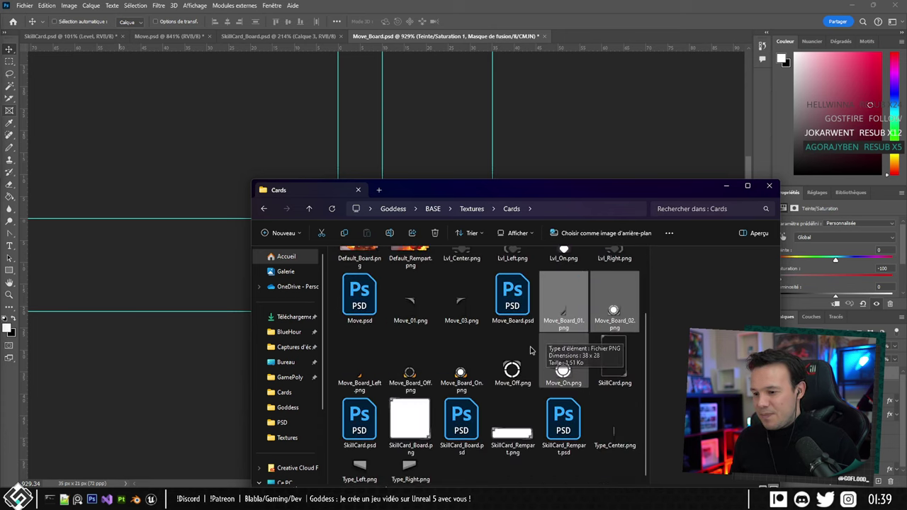
left_click(358, 384)
left_click(409, 372, "ctrl")
key("Delete")
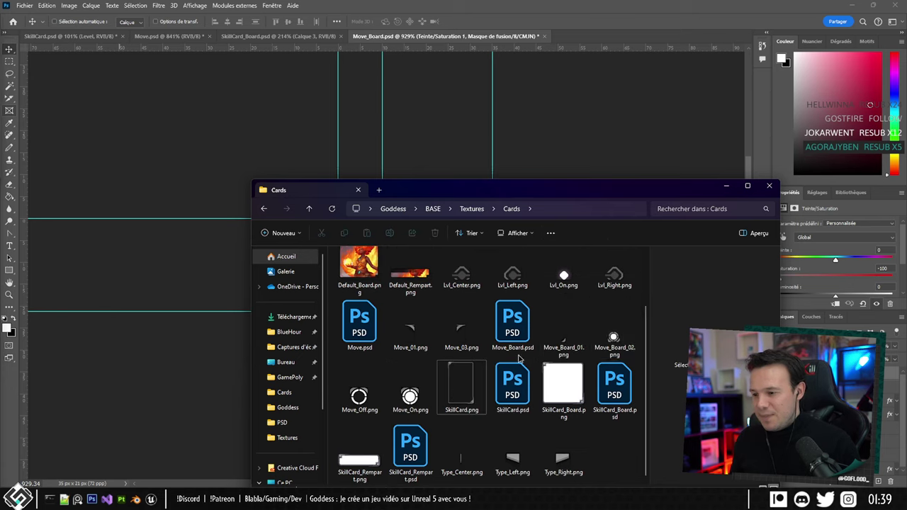
Rename Move_Board_01.png in the Cards folder as Move_Board_Left.png.
left_click(564, 347)
left_click(576, 346)
left_click(581, 347)
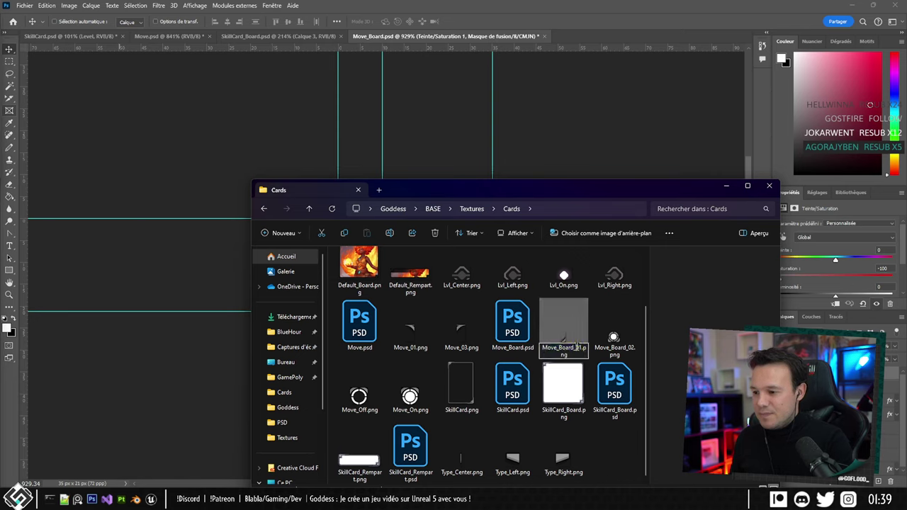
key("BackSpace")
key("BackSpace")
type("Left")
key("Return")
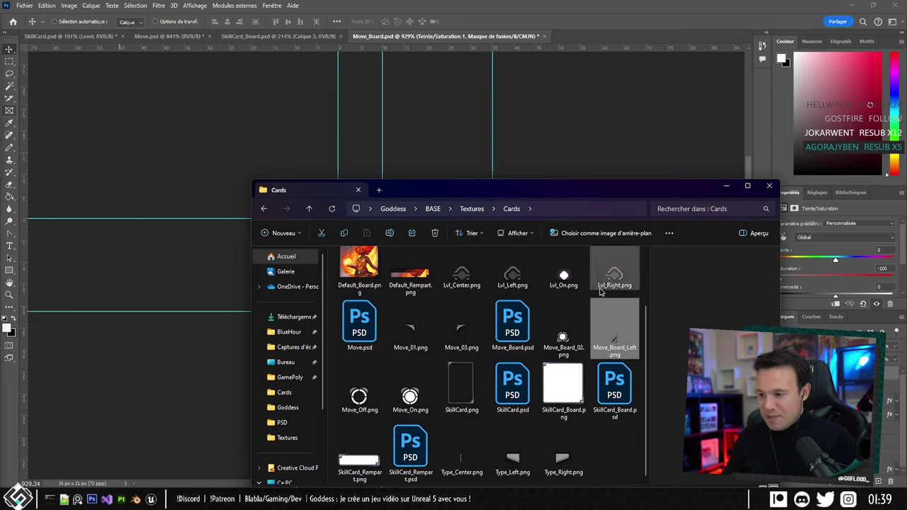
Rename Move_Board_02.png in the Cards folder as Move_Board_On.png and return to Photoshop.
left_click(569, 350)
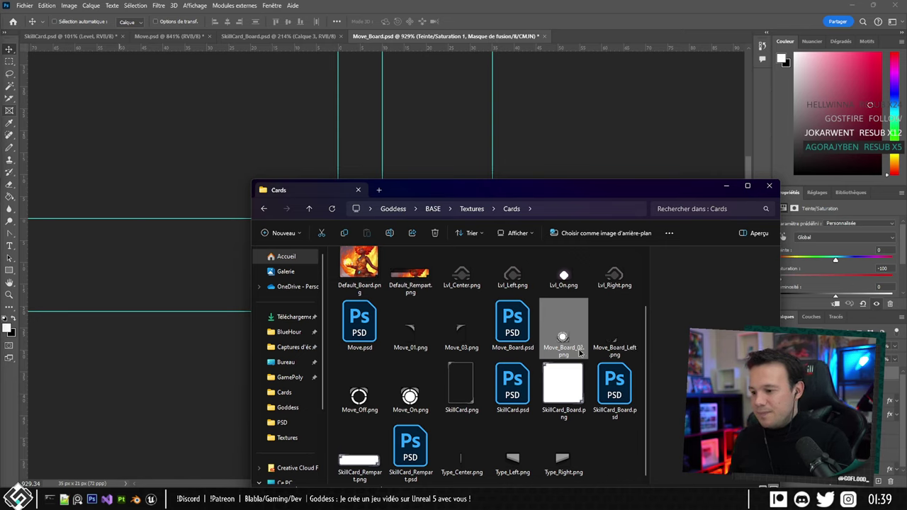
left_click(577, 347)
key("Right")
key("BackSpace")
key("BackSpace")
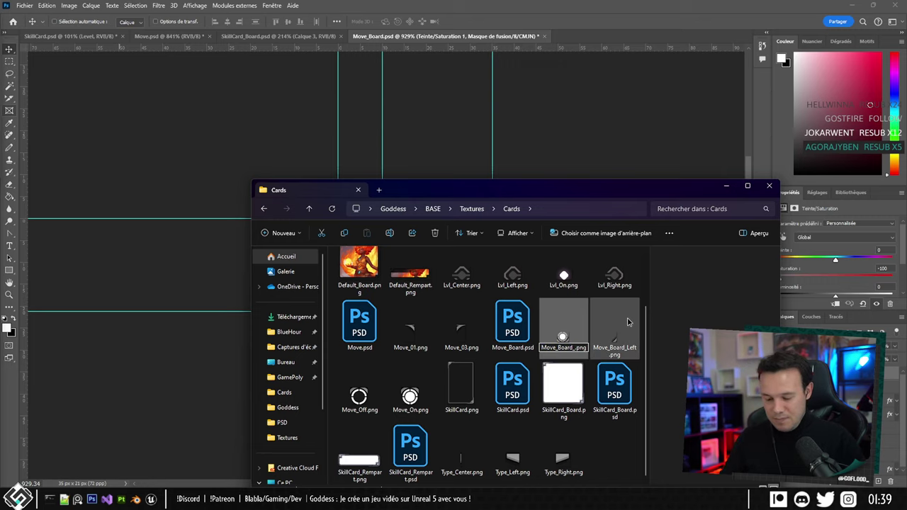
type("On")
key("Return")
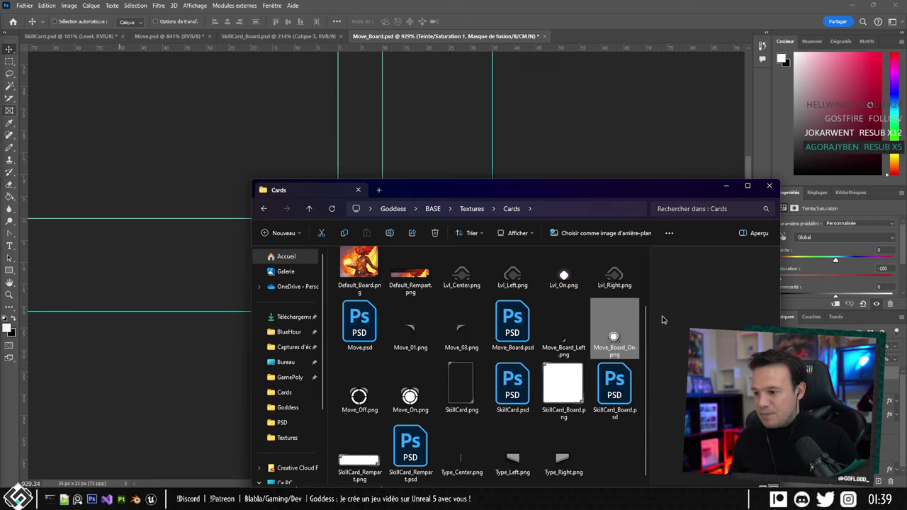
left_click(539, 98)
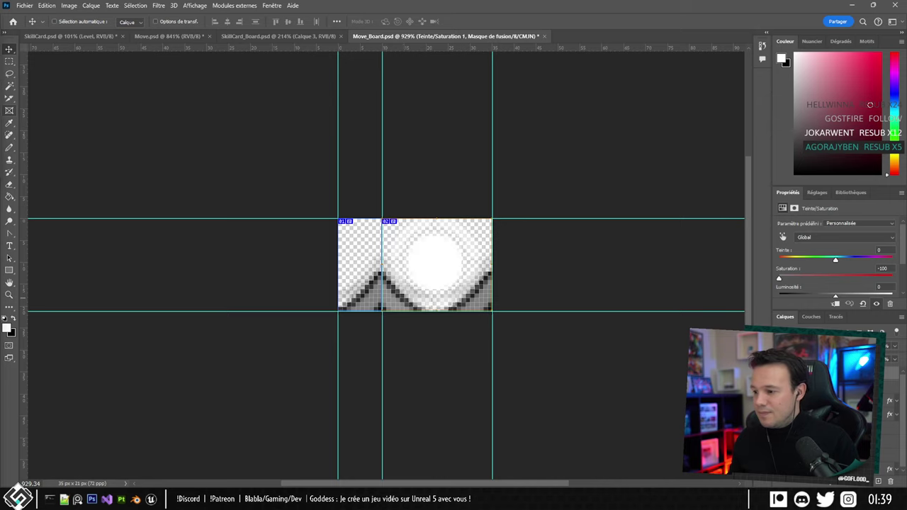
Turn off the desaturation and the white circle, export all slices to Cards as Move_Board.png, and show the black background again.
key("ctrl+z")
key("ctrl+z")
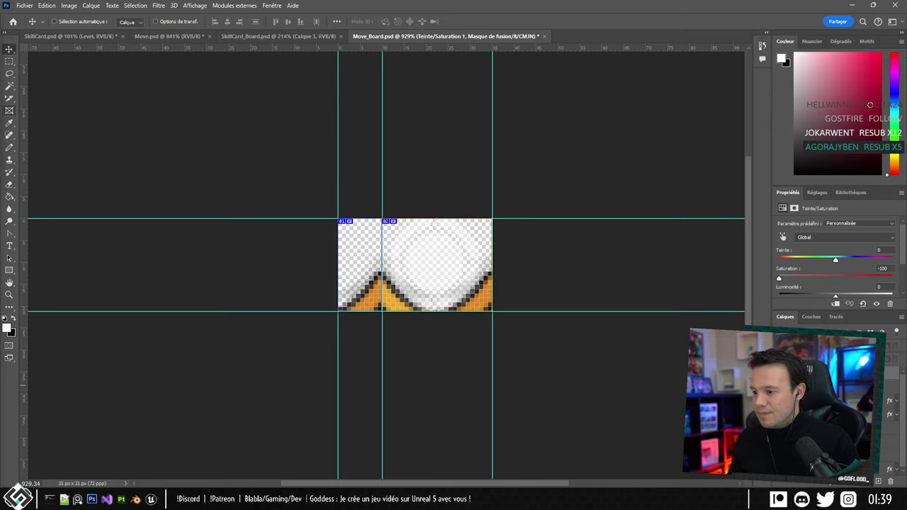
key("ctrl+alt+shift+s")
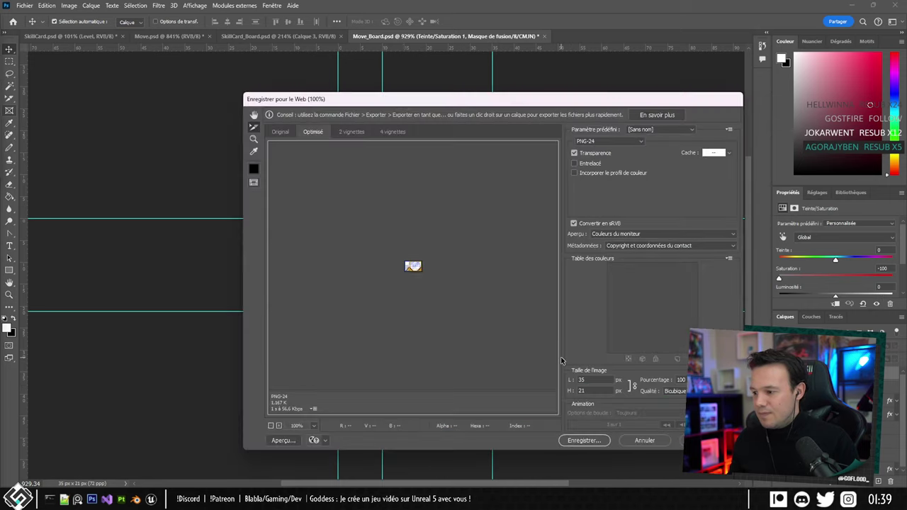
left_click(594, 440)
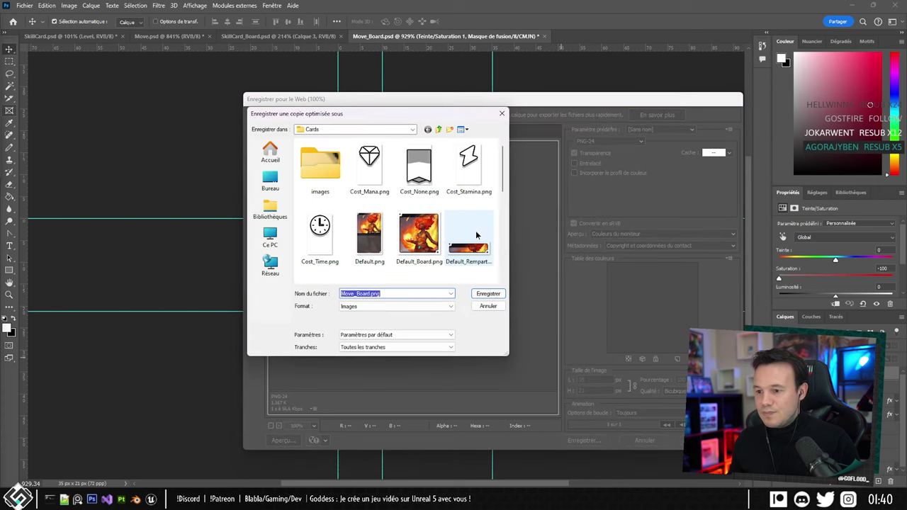
left_click(488, 293)
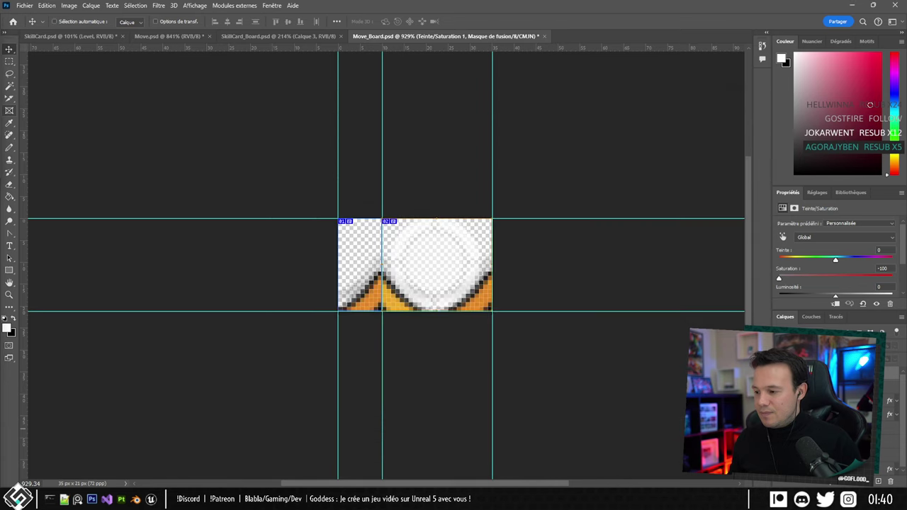
left_click(889, 428)
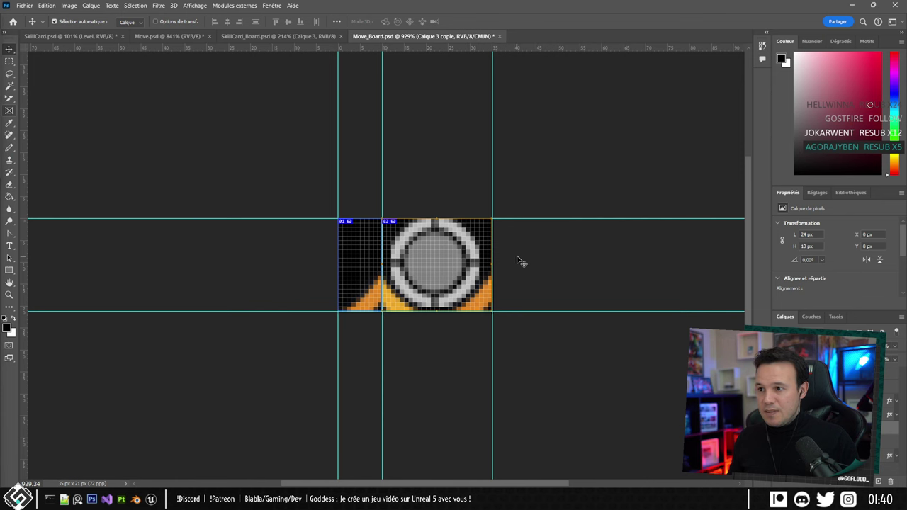
Check the exported Move_Board_02.png in the images subfolder of Cards in File Explorer, and return to Photoshop.
key("alt+Tab")
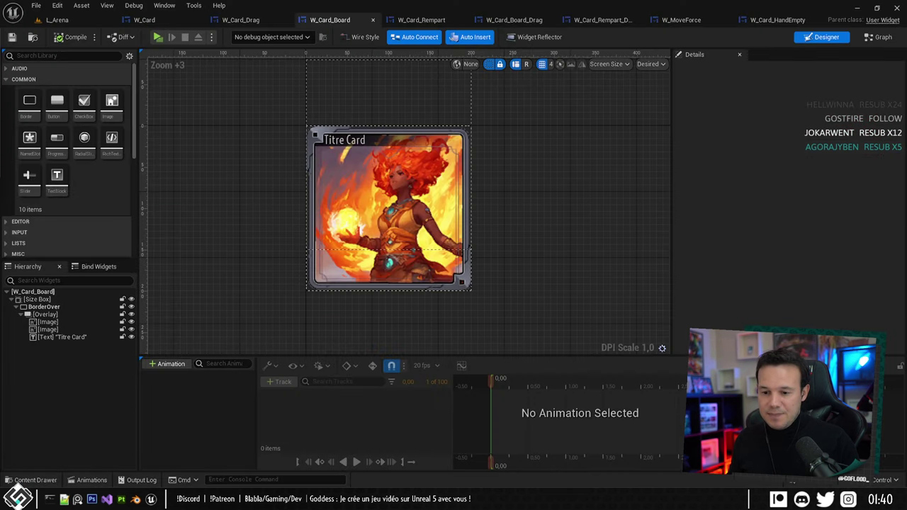
key("alt+Tab")
scroll(419, 324, "up", 1)
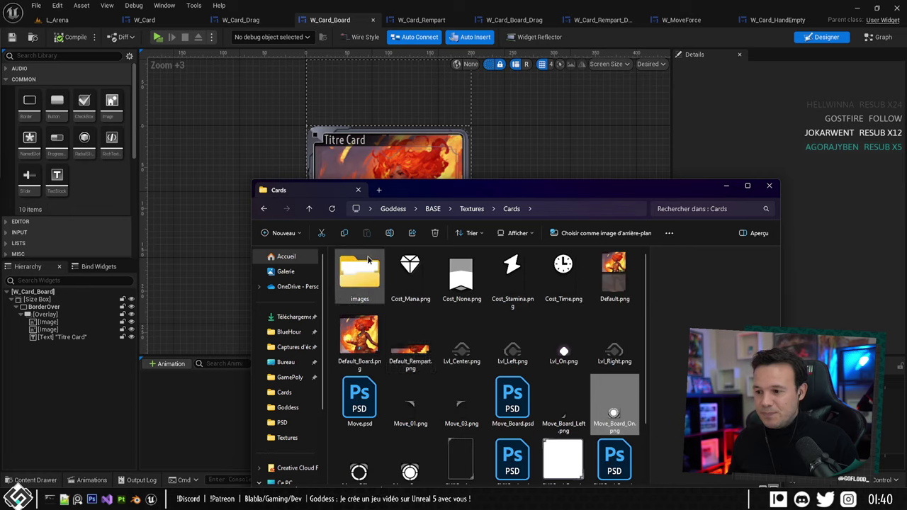
double_click(366, 266)
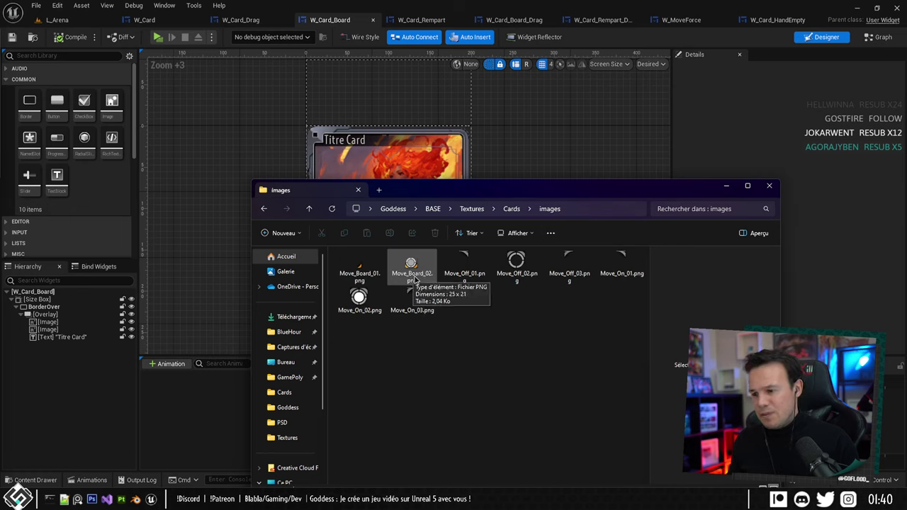
left_click(409, 278)
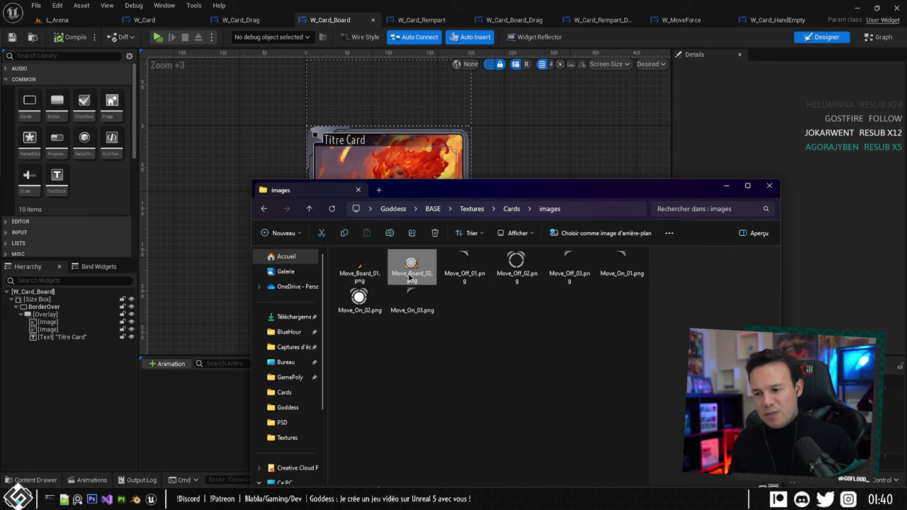
key("alt+Tab")
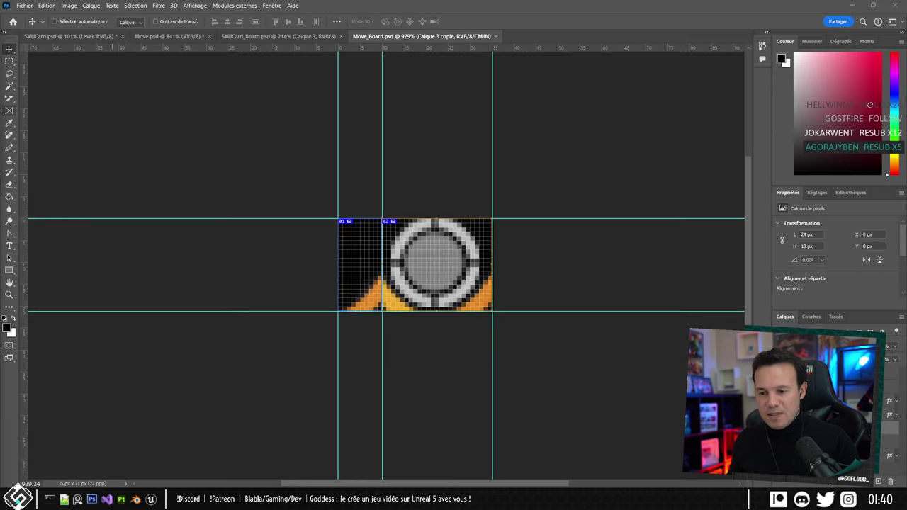
Hide the filled circle so only the empty ring remains, turn on the desaturation and hide the black background.
scroll(414, 283, "up", 1)
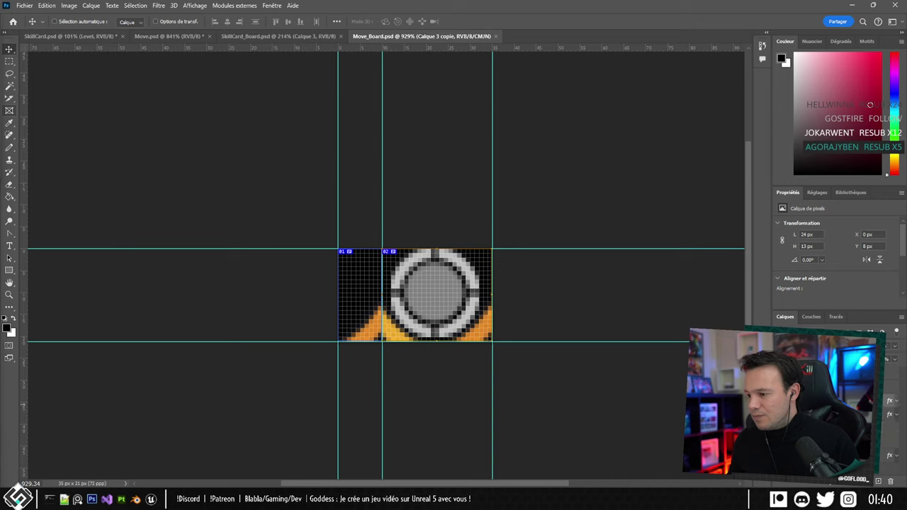
left_click(829, 406)
left_click(779, 414)
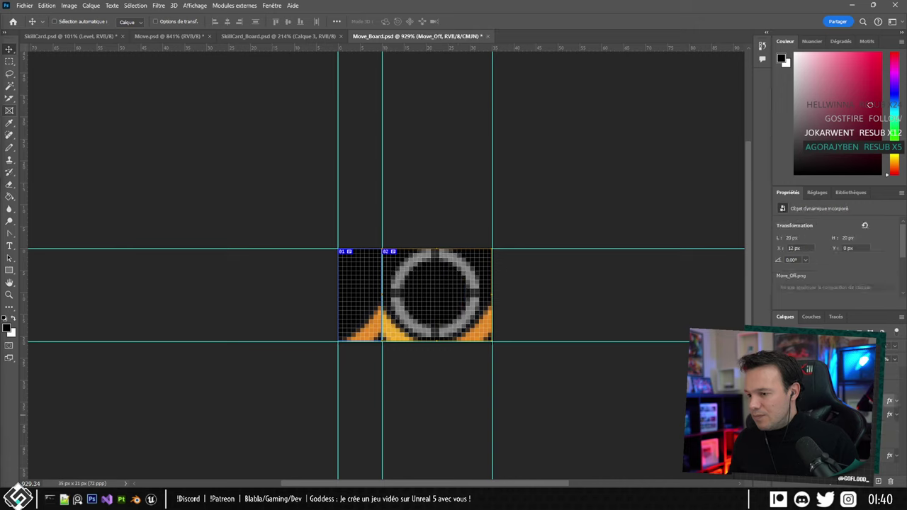
key("alt+[")
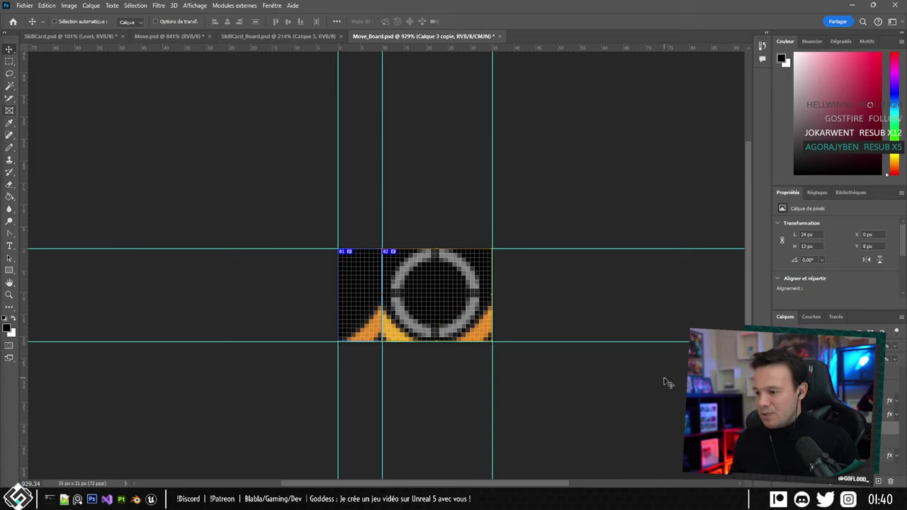
left_click(779, 373)
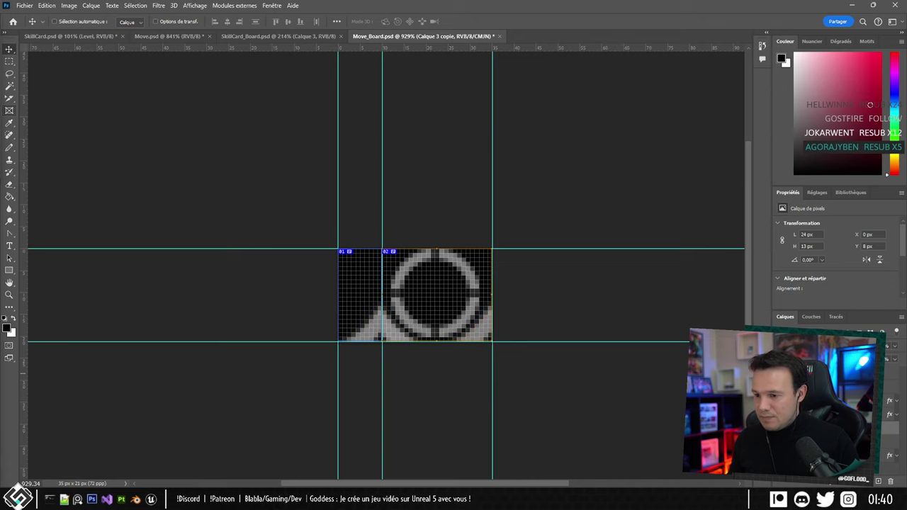
scroll(387, 294, "up", 3)
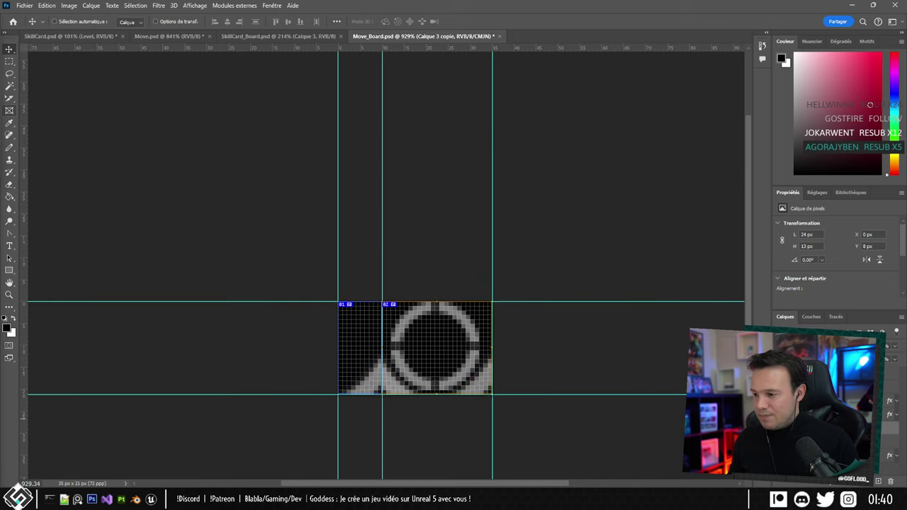
right_click(797, 372)
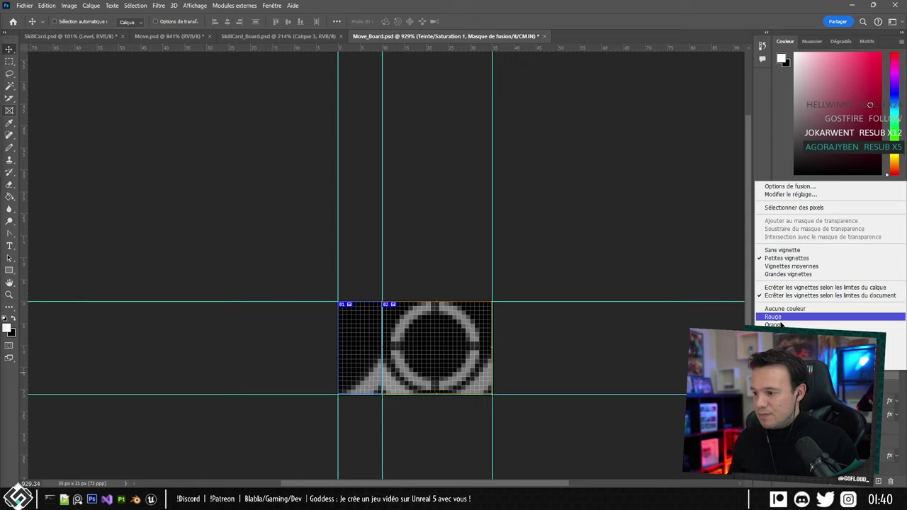
left_click(781, 348)
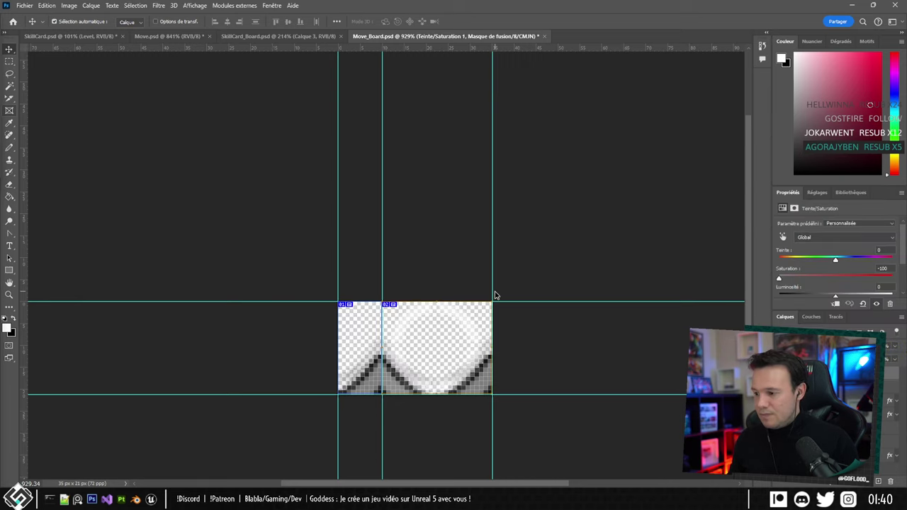
Export all slices for the web as Move_Board.png in the Cards folder, replacing the existing files.
key("ctrl+alt+shift+s")
left_click(594, 440)
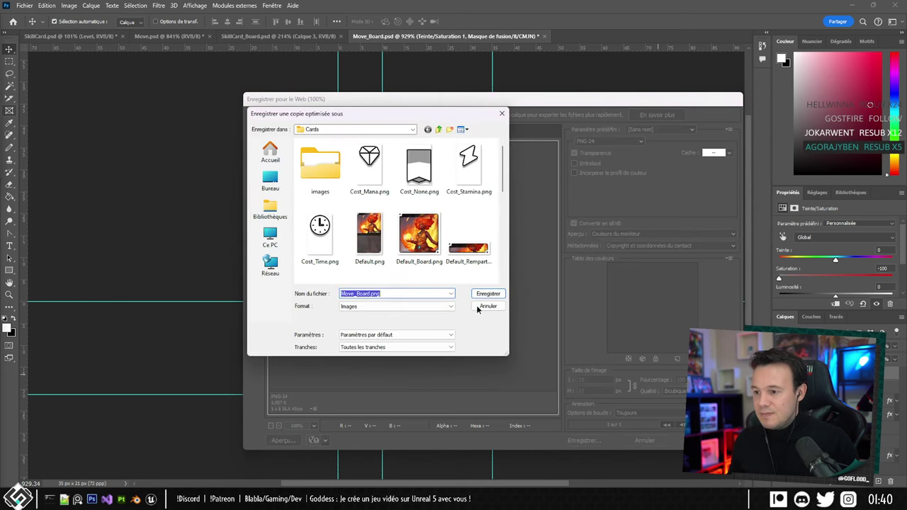
left_click(483, 296)
left_click(518, 242)
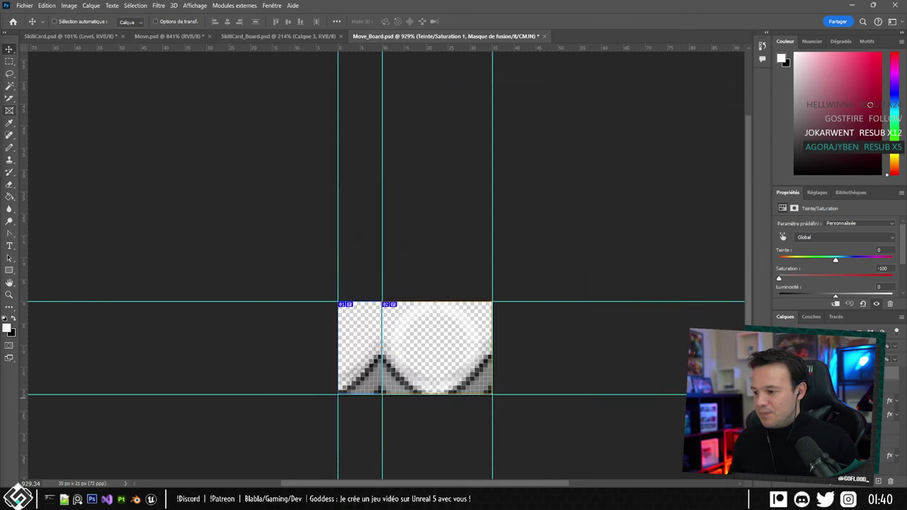
Switch to File Explorer and move Move_Board_02.png from the images subfolder into the Cards folder.
key("alt+Tab")
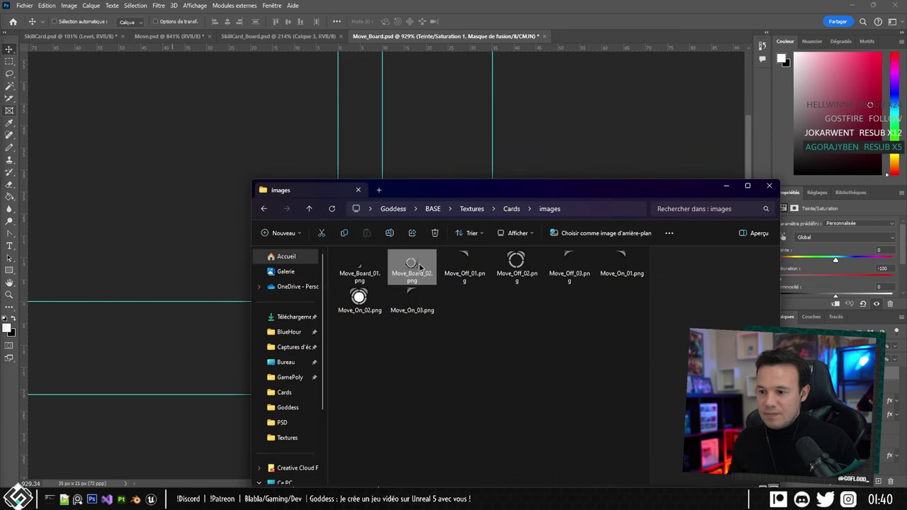
left_click(511, 209)
scroll(559, 383, "down", 2)
left_click(566, 404)
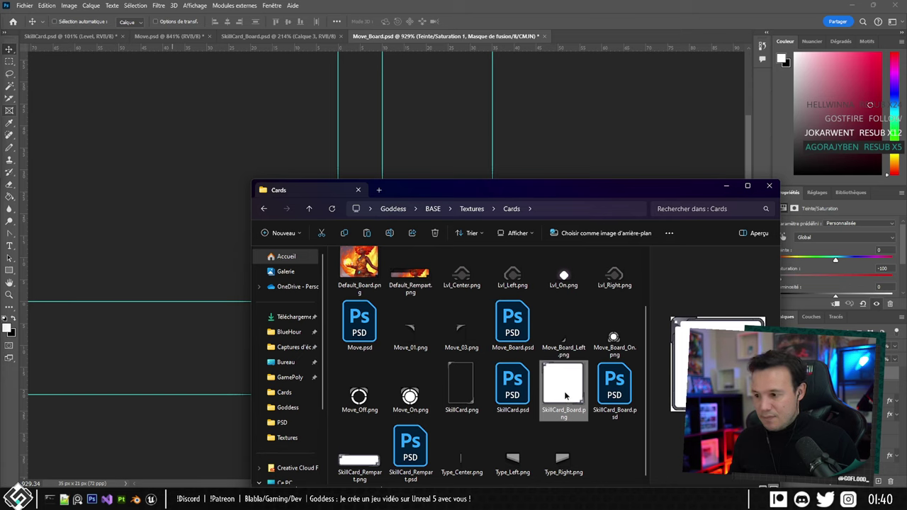
key("ctrl+v")
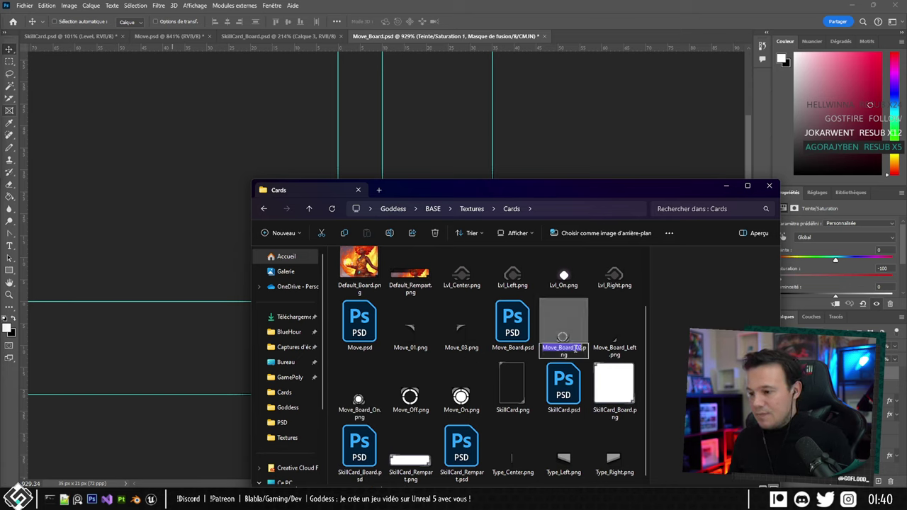
Rename the moved file as Move_Board_Off.png and delete the images subfolder from Cards.
left_click(573, 349)
key("Right")
key("BackSpace")
key("BackSpace")
type("O")
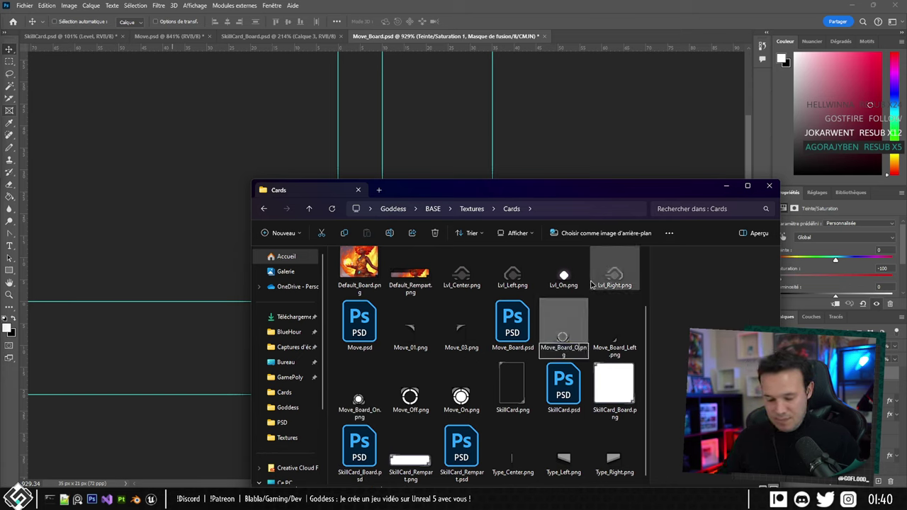
type("ff")
key("Return")
scroll(592, 283, "up", 2)
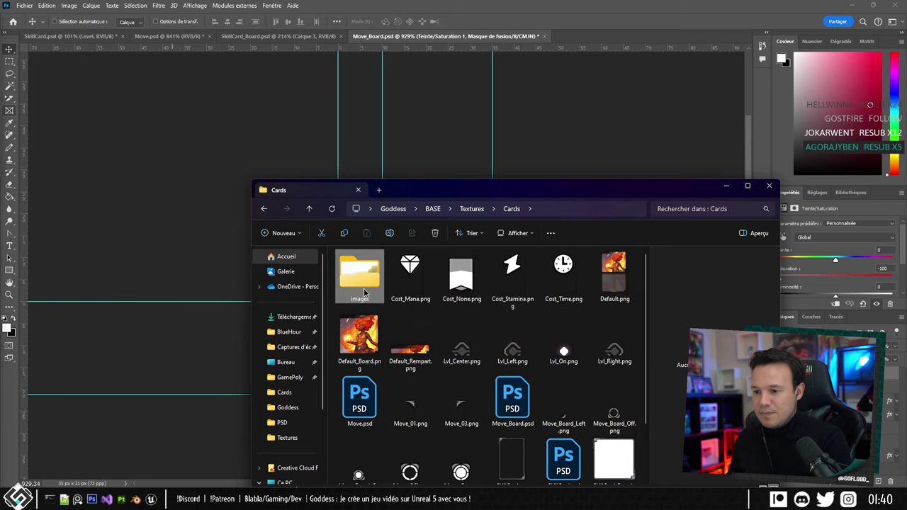
key("Delete")
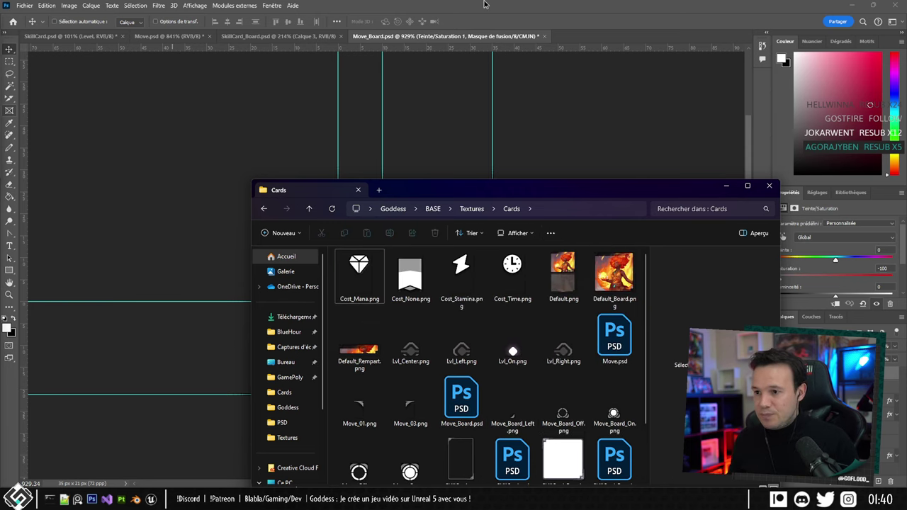
Switch to Unreal Editor and open the Textures/Cards/Elements folder in the L_Arena Content Browser.
key("alt+Tab")
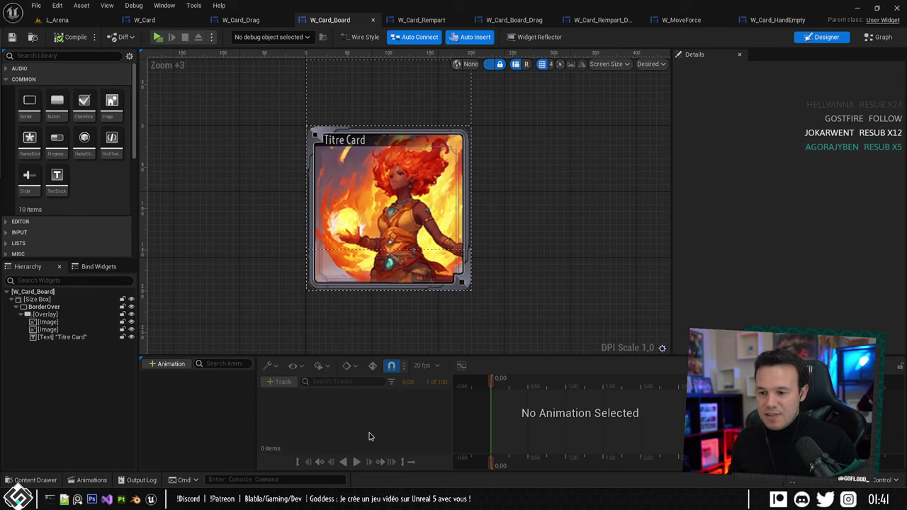
left_click(57, 20)
scroll(350, 409, "down", 2)
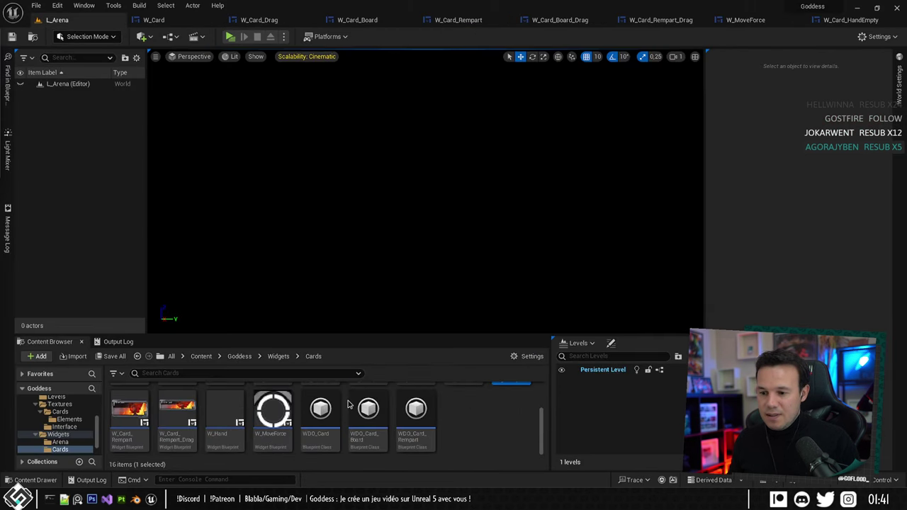
scroll(67, 428, "down", 1)
scroll(68, 431, "up", 1)
left_click(69, 419)
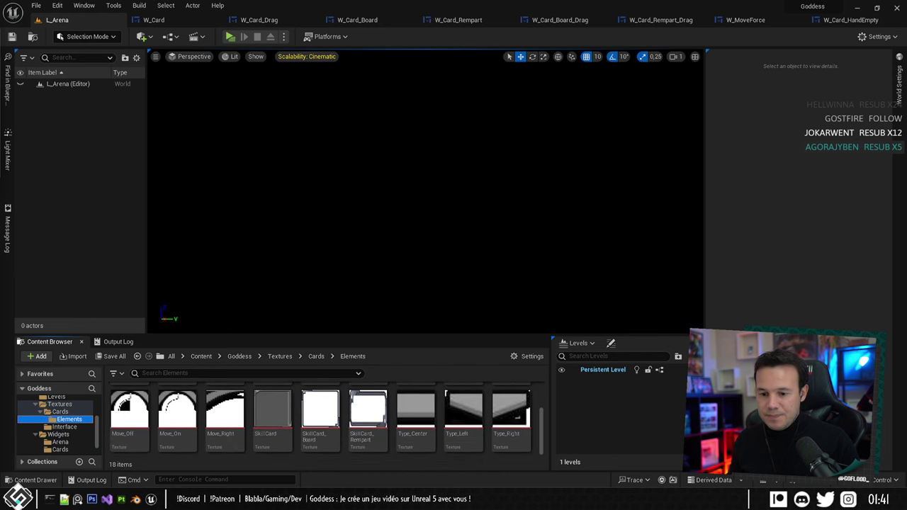
Import Move_Board_Left.png, Move_Board_Off.png and Move_Board_On.png from File Explorer's Cards folder into the Elements folder.
key("alt+Tab")
scroll(560, 340, "down", 3)
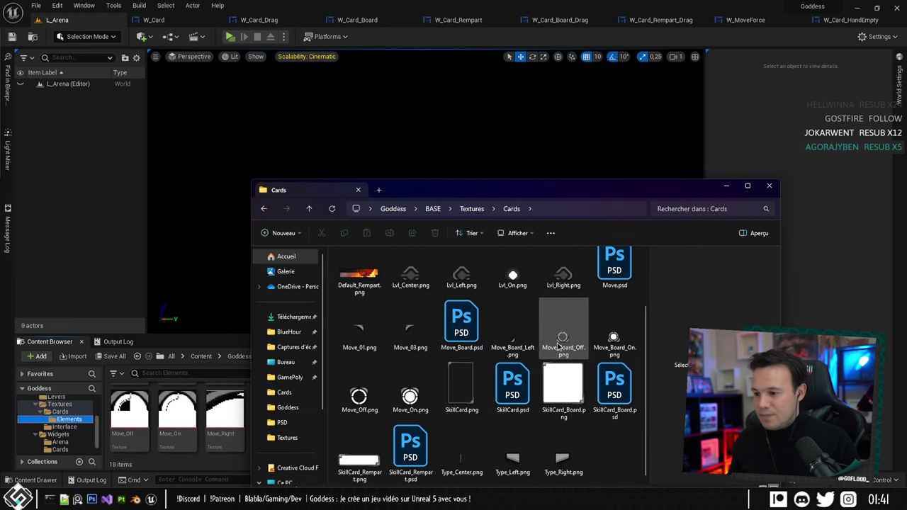
left_click(511, 339)
left_click(614, 337, "shift")
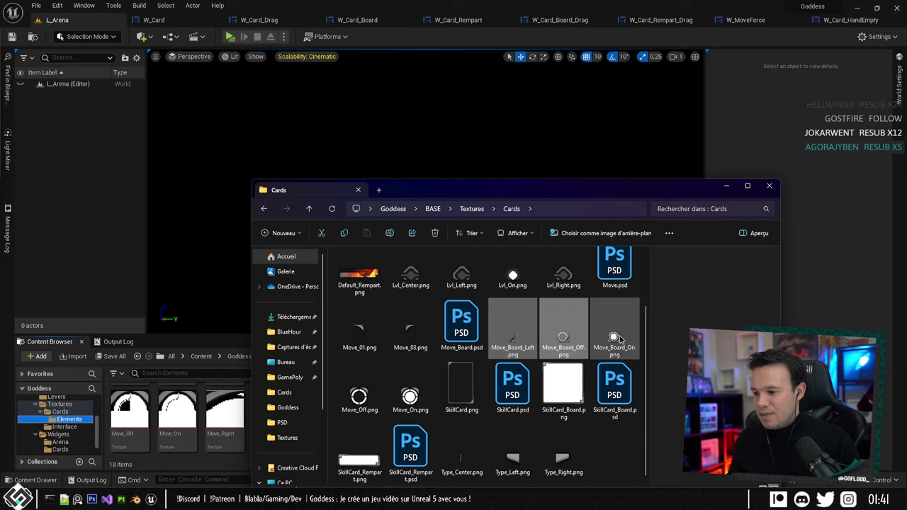
left_click_drag(199, 465, 205, 436)
Open the three imported Move_Board textures and set the Move_Board_Left texture's filter to Nearest.
left_click(215, 412)
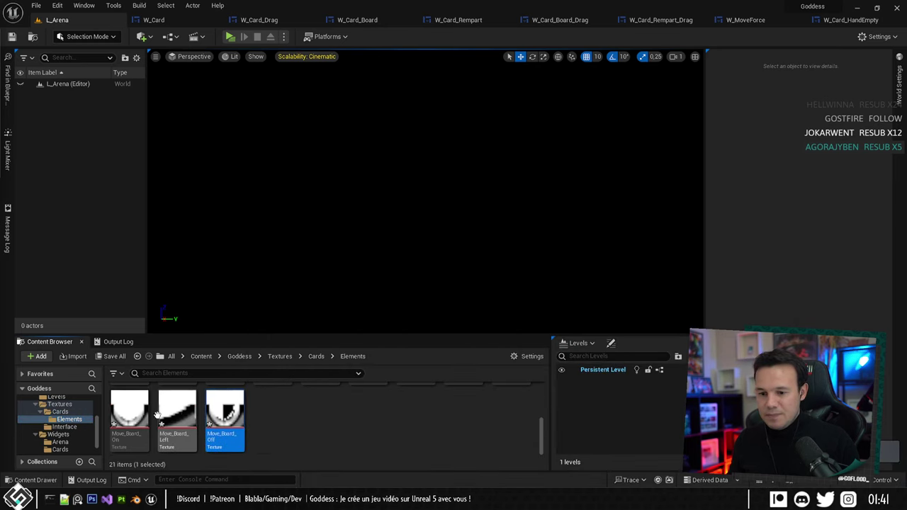
left_click(132, 415, "shift")
key("Return")
scroll(824, 323, "down", 3)
scroll(821, 319, "down", 6)
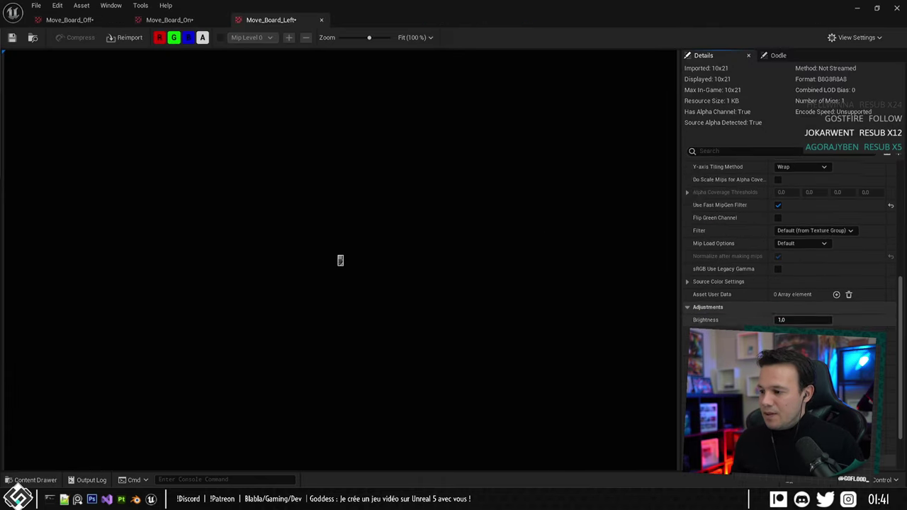
scroll(804, 269, "up", 3)
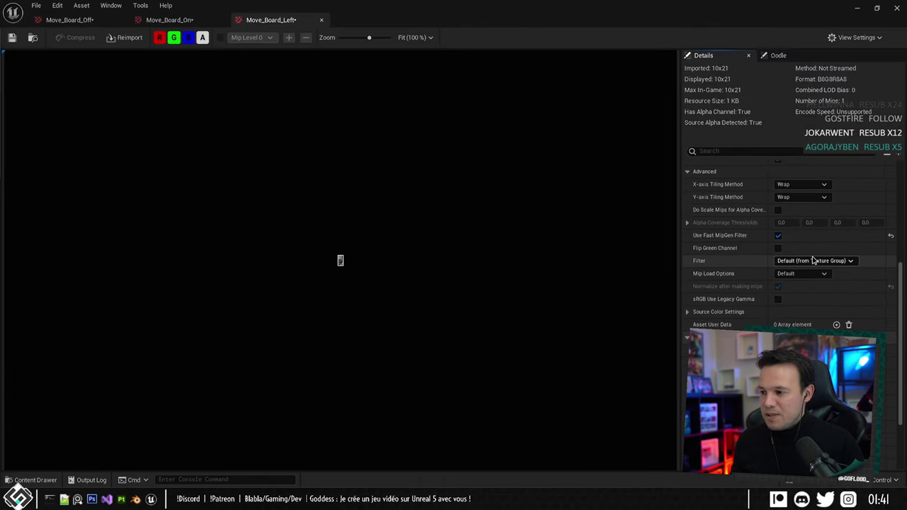
left_click(804, 262)
left_click(788, 277)
Set the Move_Board_On texture's filter to Nearest.
left_click(197, 21)
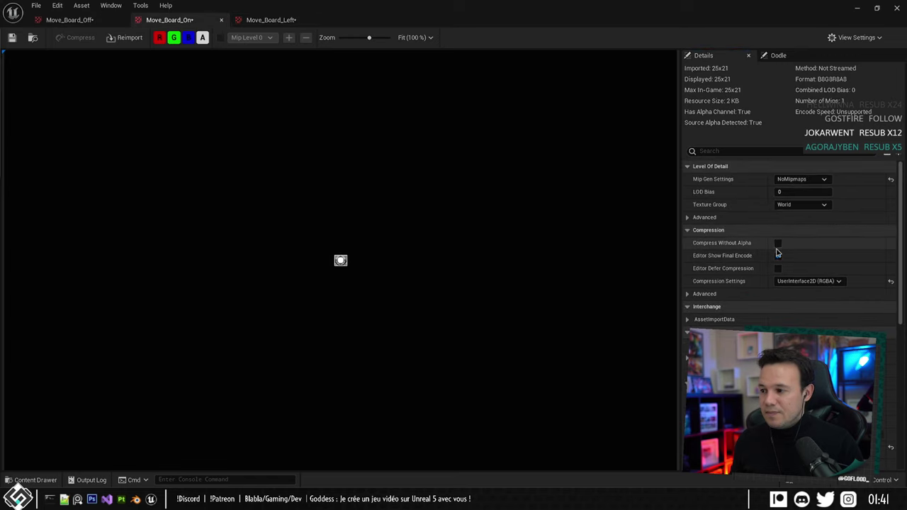
scroll(775, 249, "down", 6)
scroll(812, 282, "down", 2)
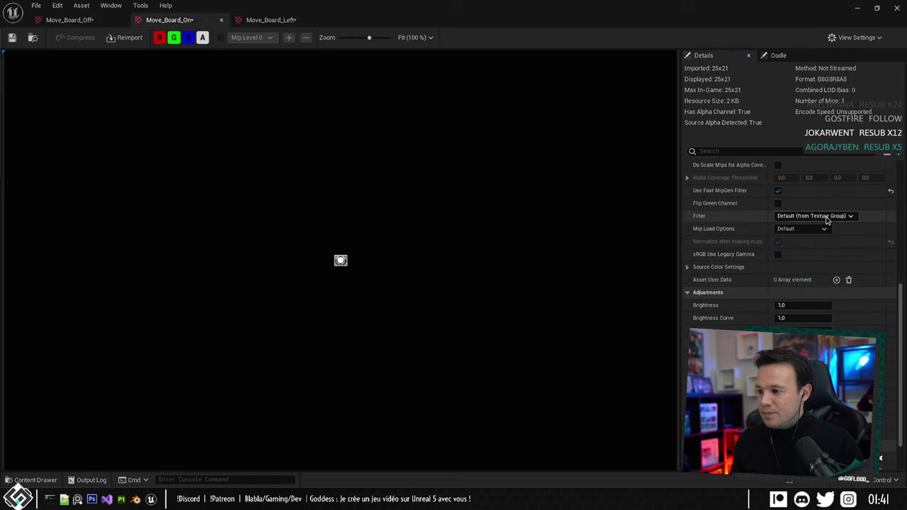
left_click(808, 215)
left_click(793, 225)
Set the Move_Board_Off texture's filter to Nearest, save the textures and close their editor window.
left_click(70, 22)
scroll(779, 255, "down", 8)
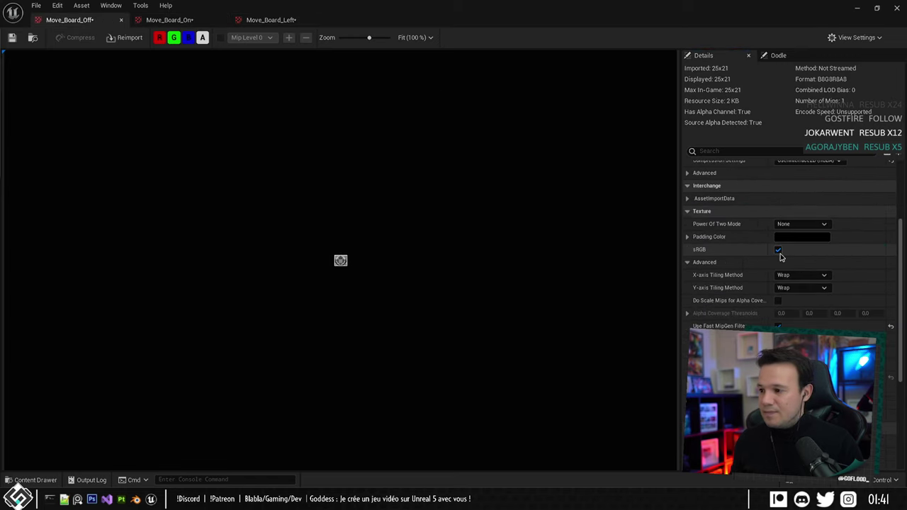
left_click(807, 171)
left_click(792, 180)
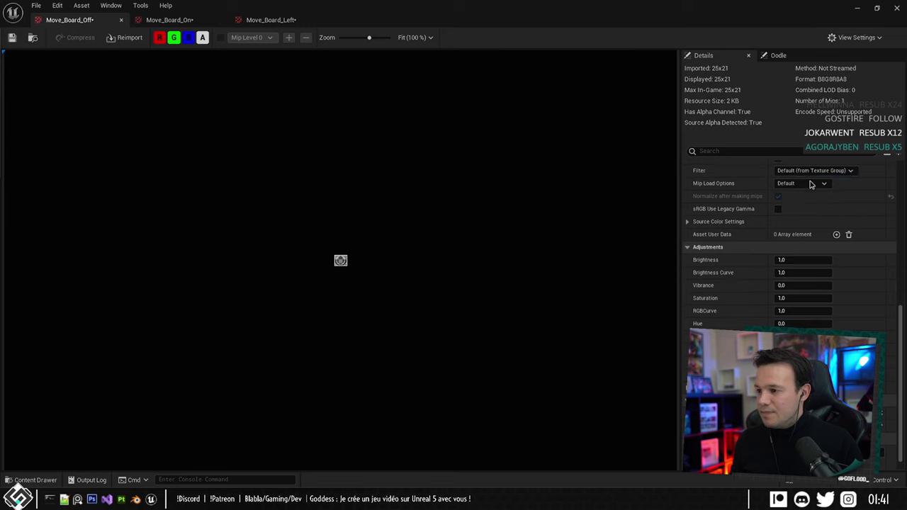
key("ctrl+s")
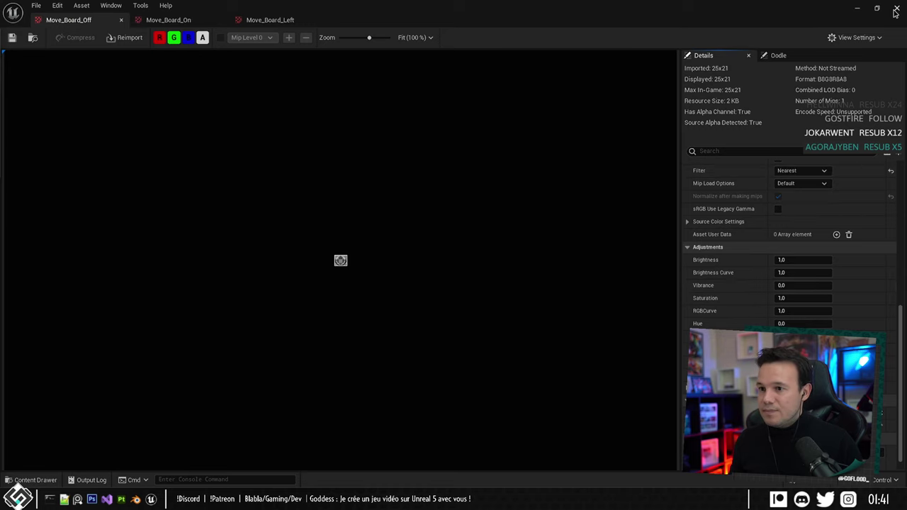
left_click(898, 9)
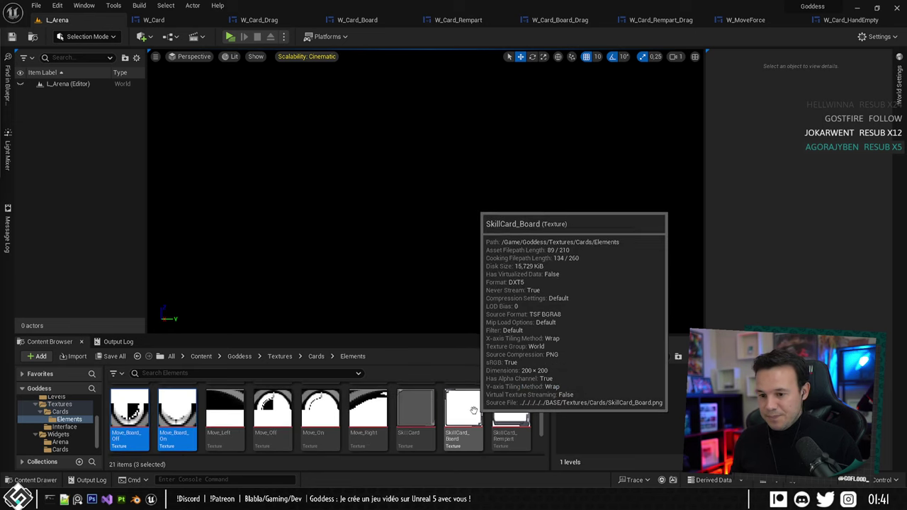
Review the W_Card and W_Card_Drag layouts in the Designer, and bring up the W_Card_Board layout.
scroll(533, 395, "down", 1)
mouse_move(512, 396)
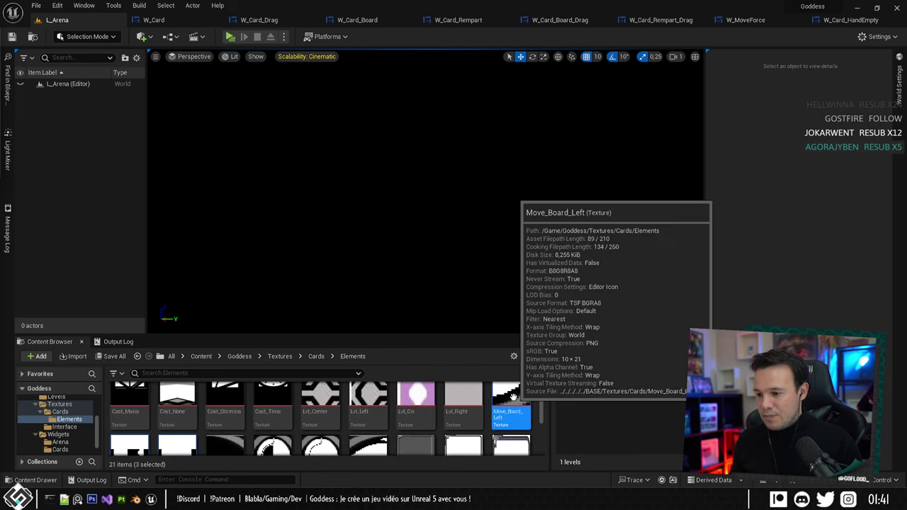
left_click(154, 20)
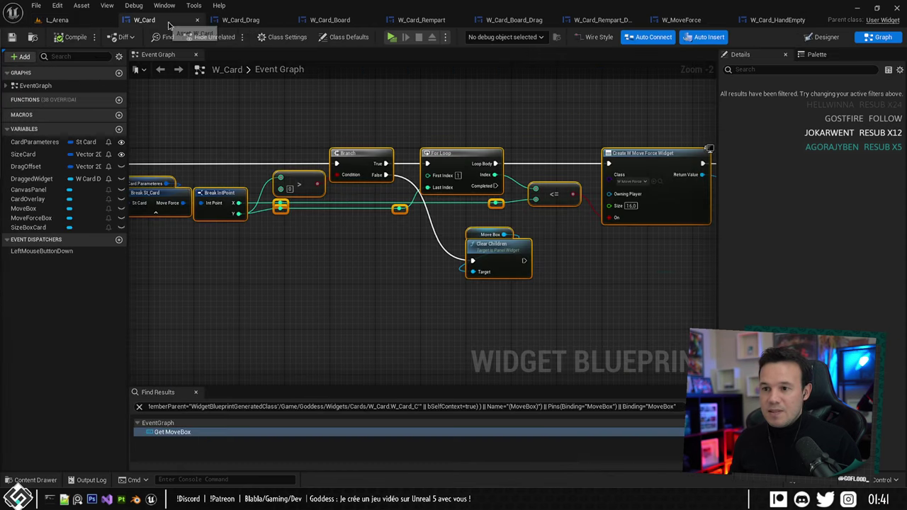
left_click(825, 36)
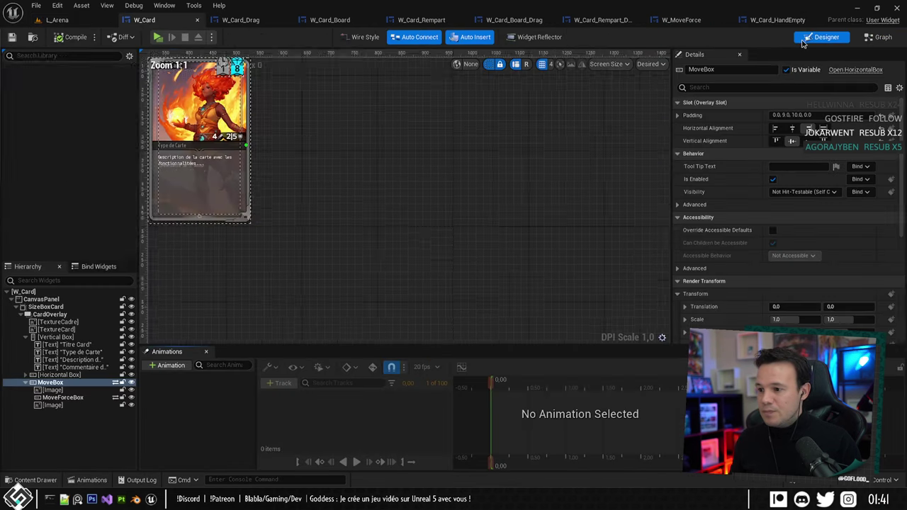
left_click(234, 20)
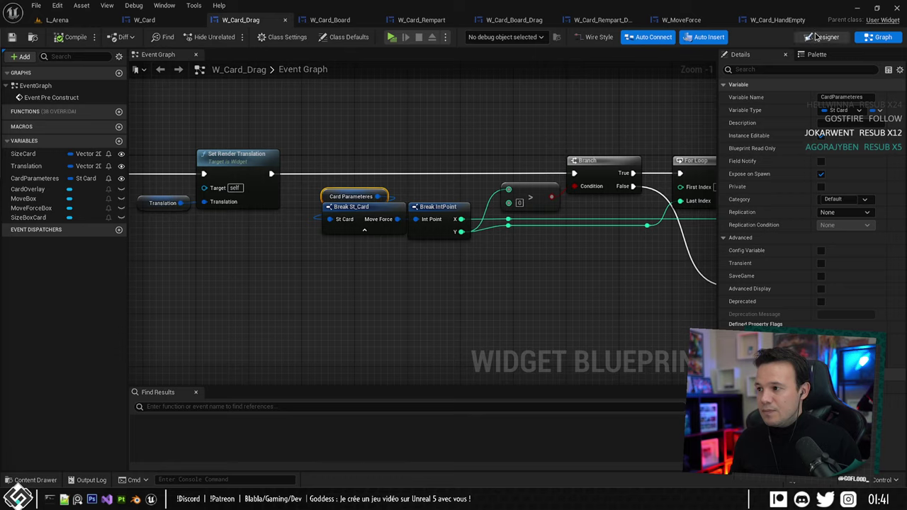
left_click(822, 37)
scroll(492, 312, "up", 4)
scroll(493, 311, "down", 2)
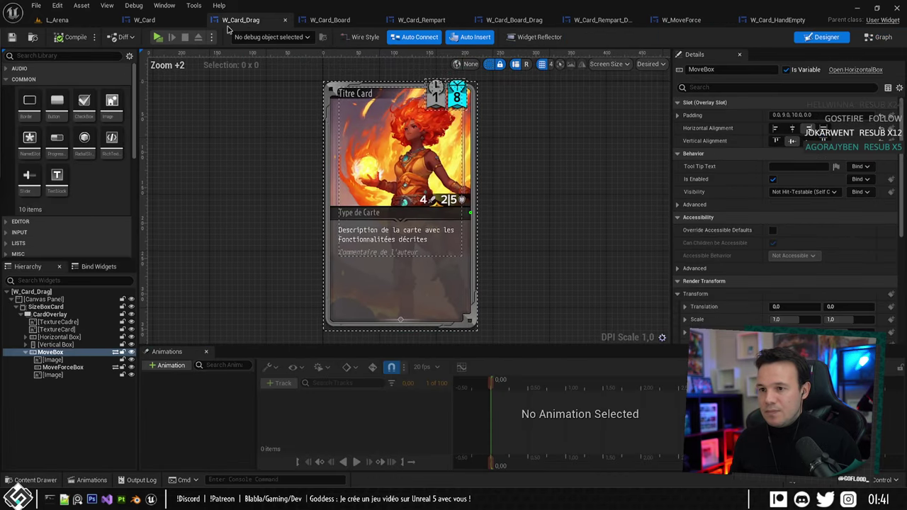
left_click(329, 20)
scroll(368, 232, "up", 5)
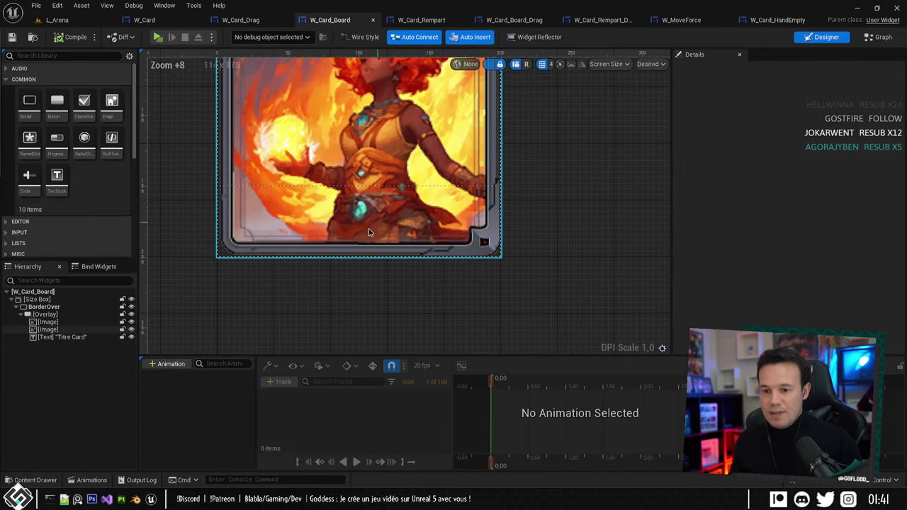
Add a Horizontal Box nested inside a Vertical Box to the card's Overlay.
left_click(44, 314)
scroll(91, 137, "down", 5)
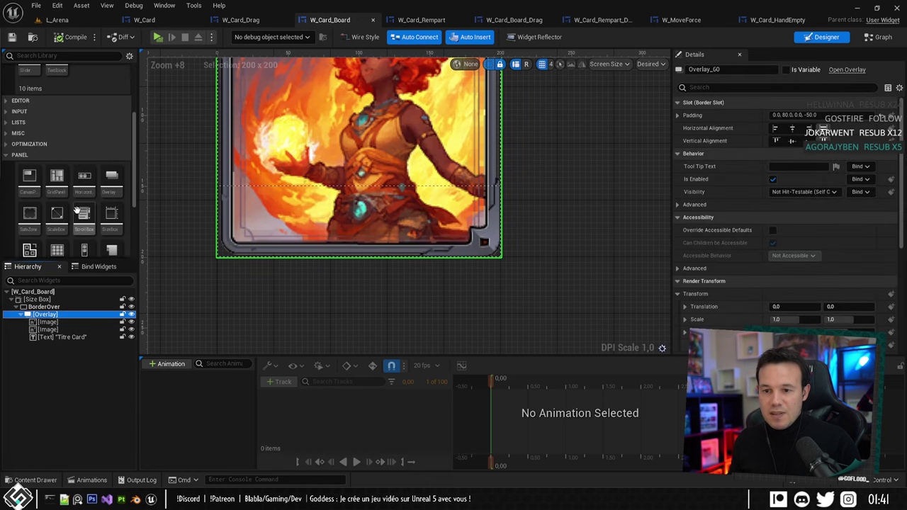
left_click_drag(84, 90, 68, 346)
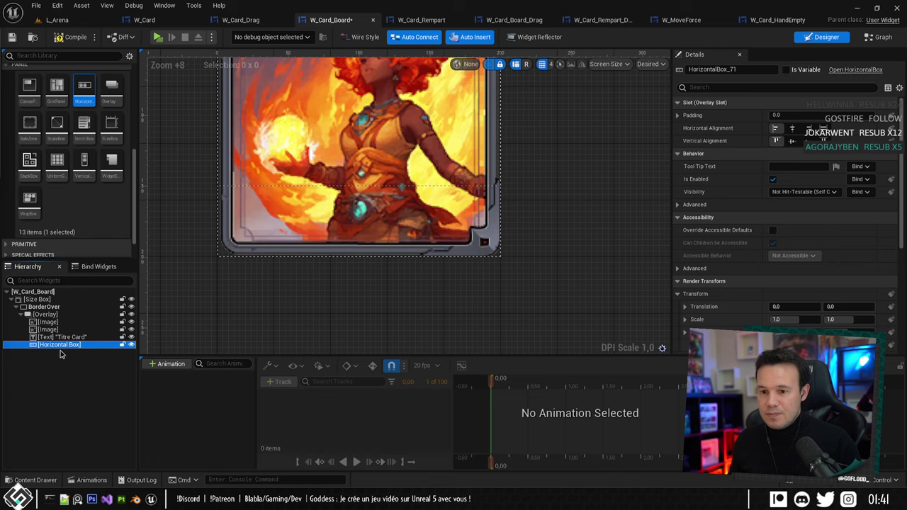
left_click_drag(85, 161, 56, 345)
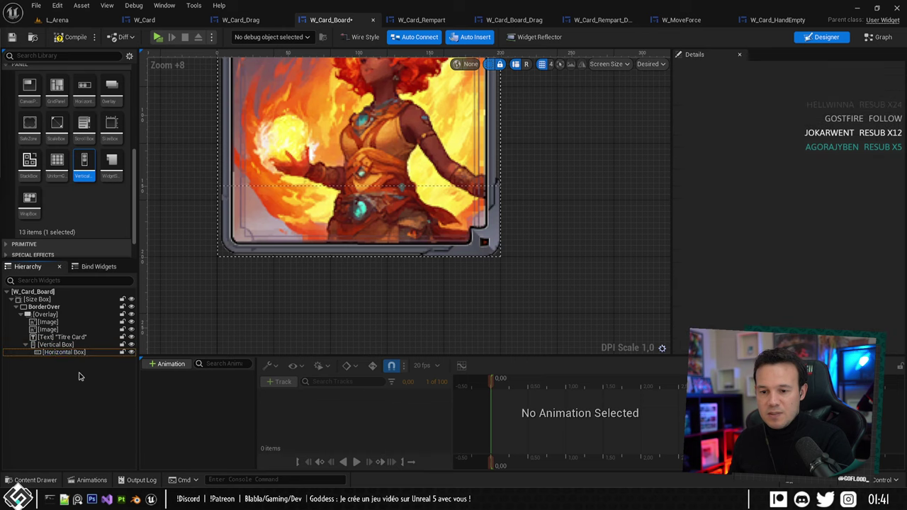
Align the new Vertical Box horizontally to the right and vertically to the bottom of the Overlay.
left_click(51, 352)
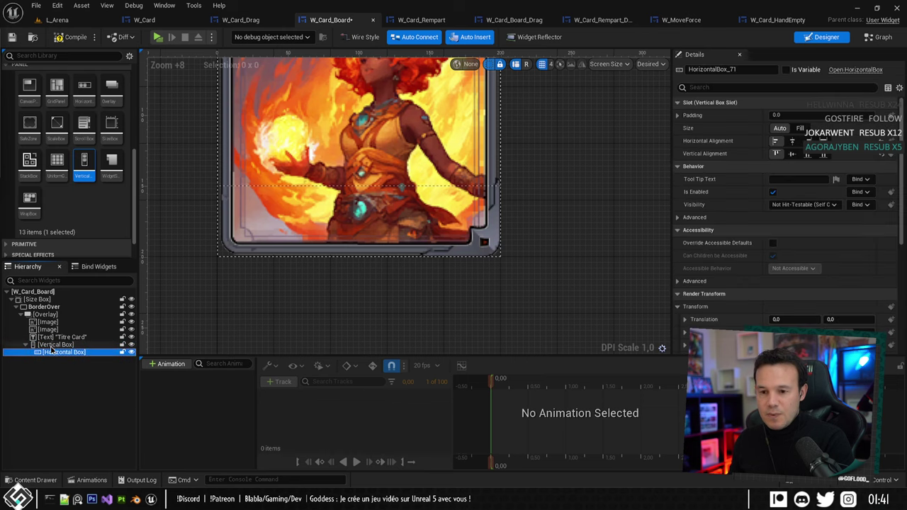
left_click(53, 344)
left_click(808, 179)
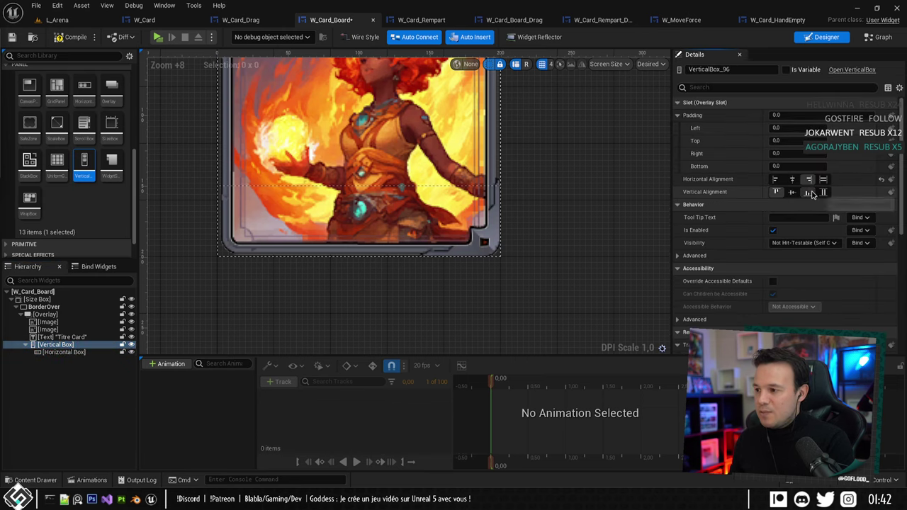
left_click(809, 192)
Add an Image widget inside the Horizontal Box.
left_click(50, 352)
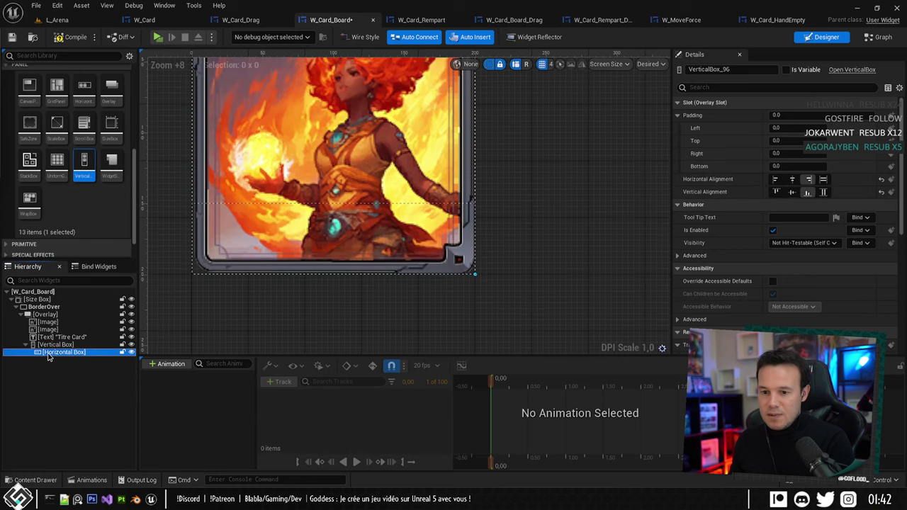
scroll(85, 128, "up", 5)
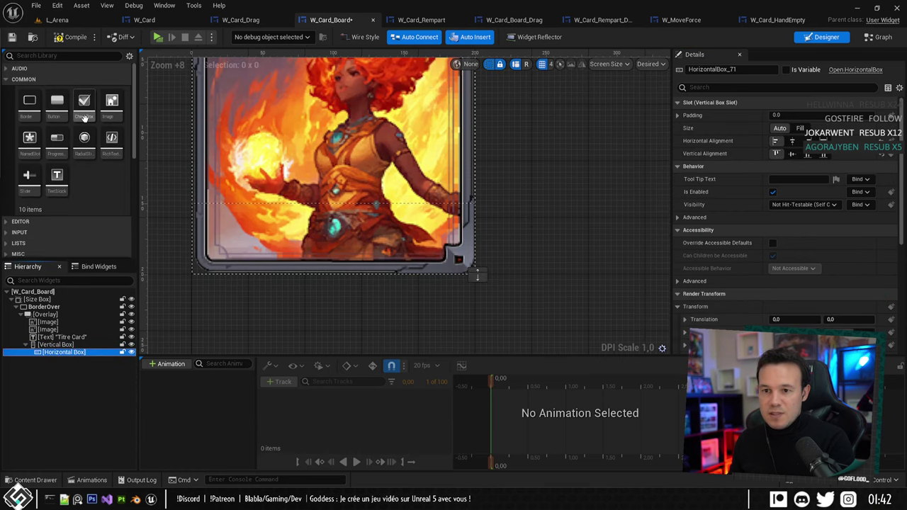
left_click_drag(112, 102, 74, 362)
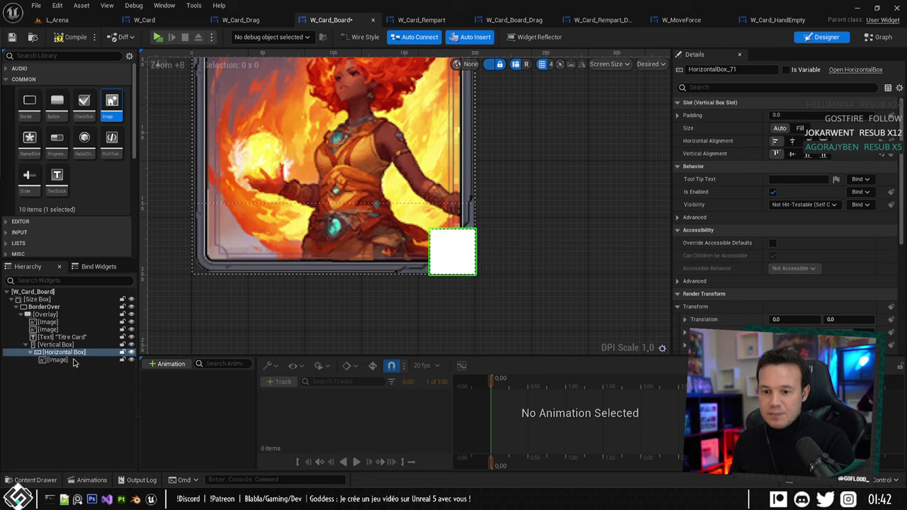
left_click(68, 361)
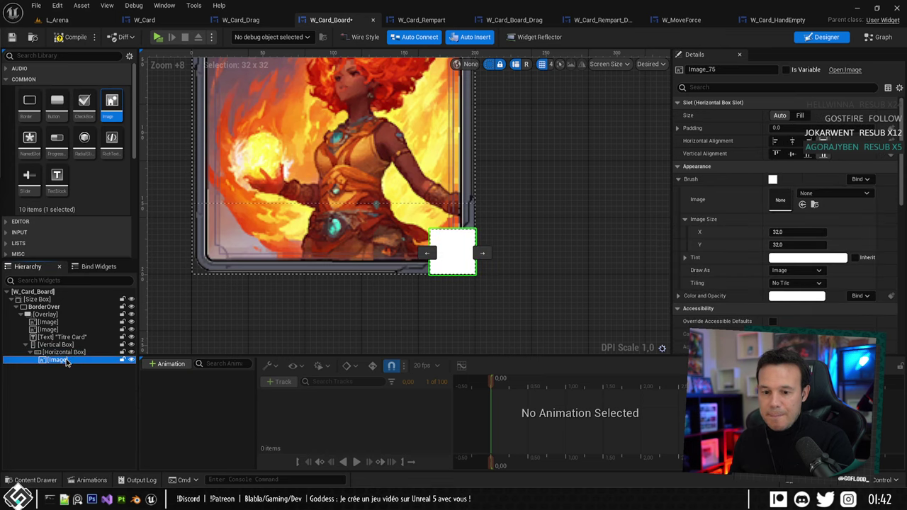
Add a second Horizontal Box inside the existing one, placed before the new Image.
left_click(64, 352)
scroll(800, 284, "down", 5)
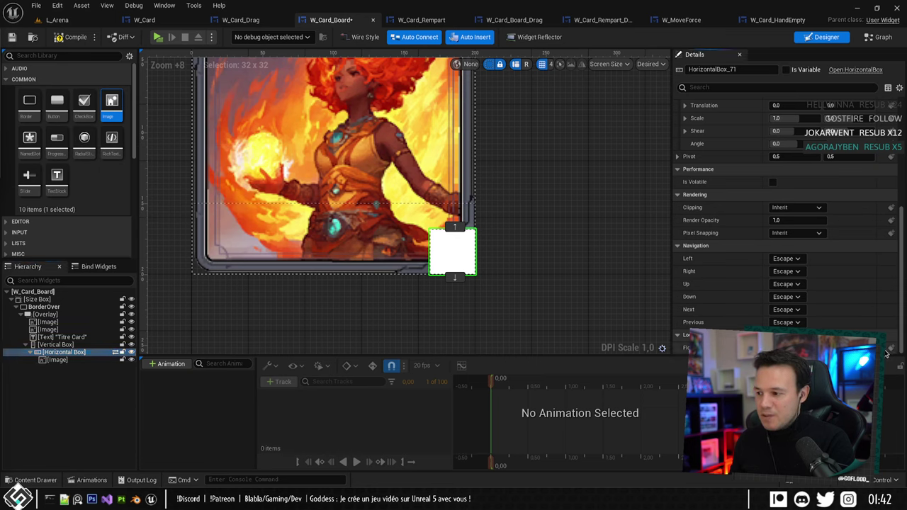
scroll(78, 213, "down", 4)
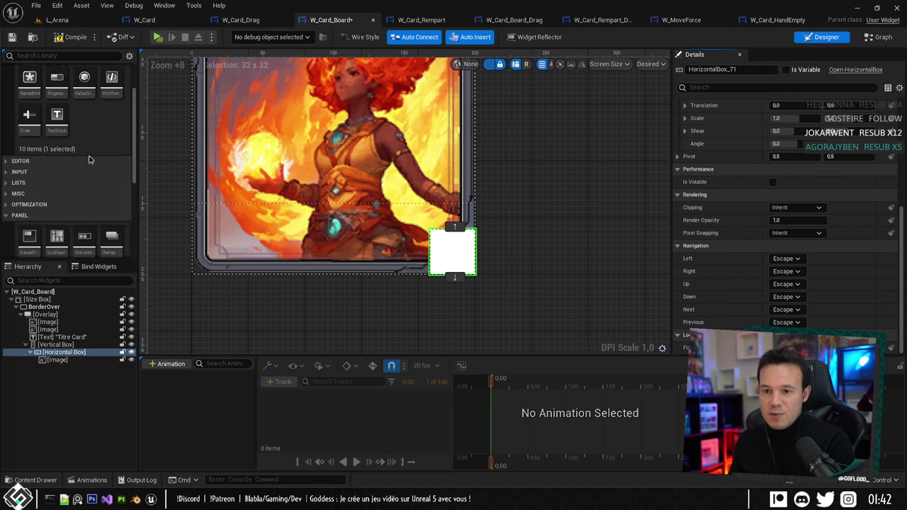
scroll(89, 165, "down", 3)
left_click_drag(84, 89, 58, 360)
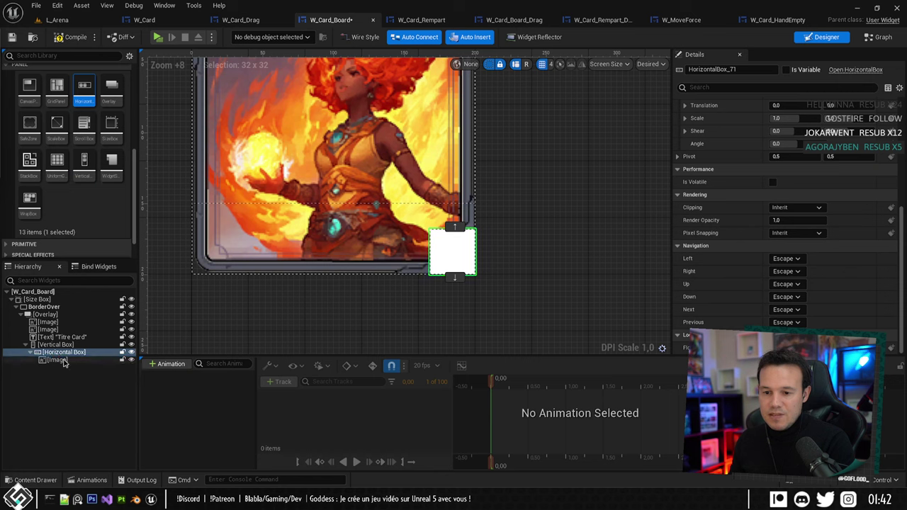
left_click_drag(84, 88, 60, 360)
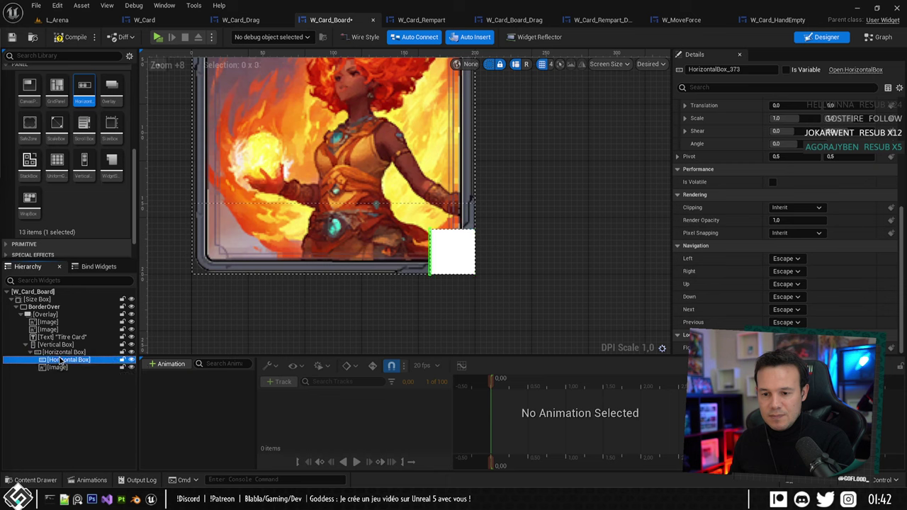
Assign the Move_Board_Left texture to the new Image's brush and save the widget.
left_click(58, 367)
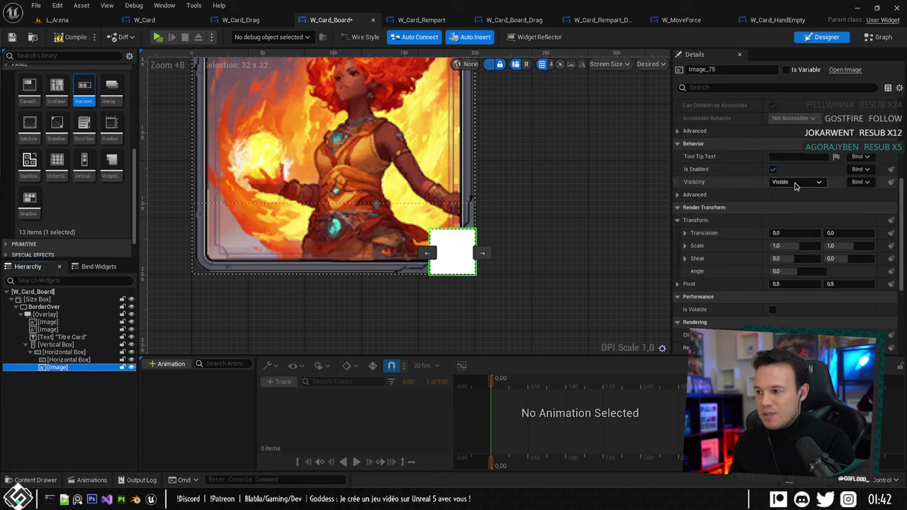
left_click(802, 207)
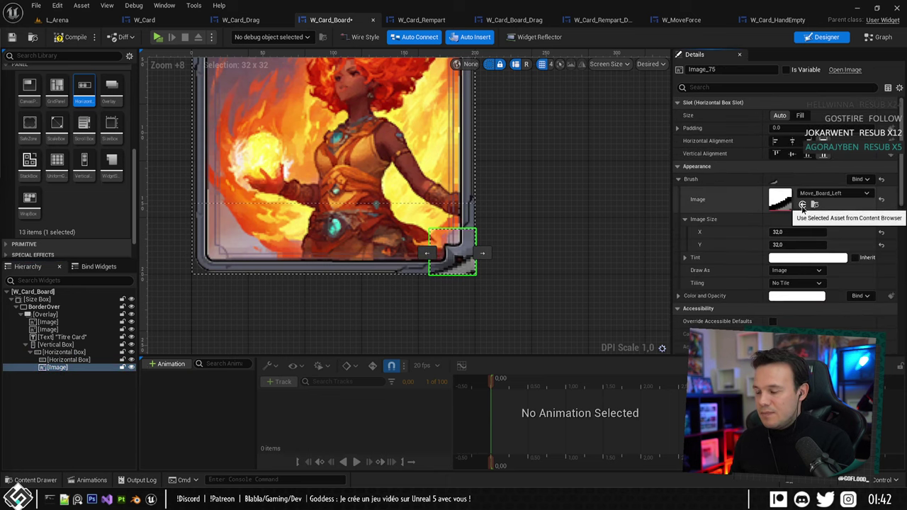
right_click_drag(584, 168, 574, 181)
key("ctrl+s")
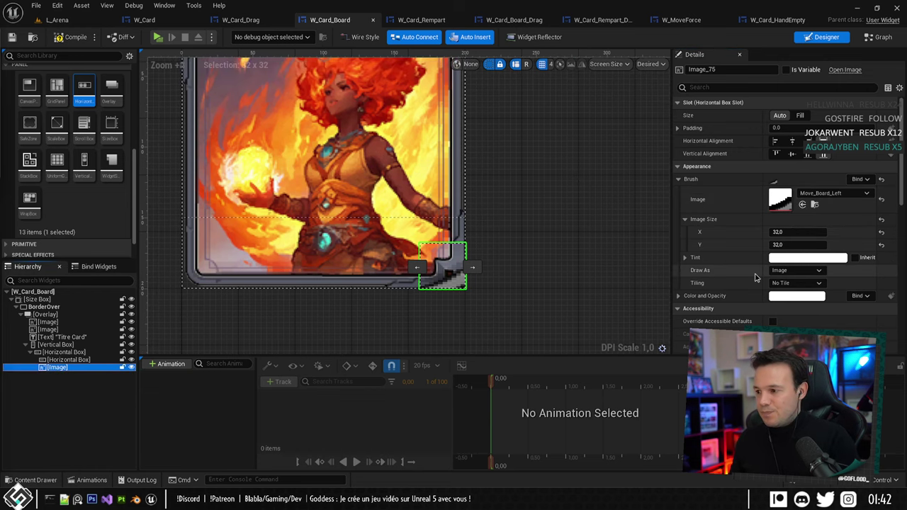
Set the Move_Board_Left image's size to 10 by 10.
left_click(794, 233)
type("10")
left_click(794, 244)
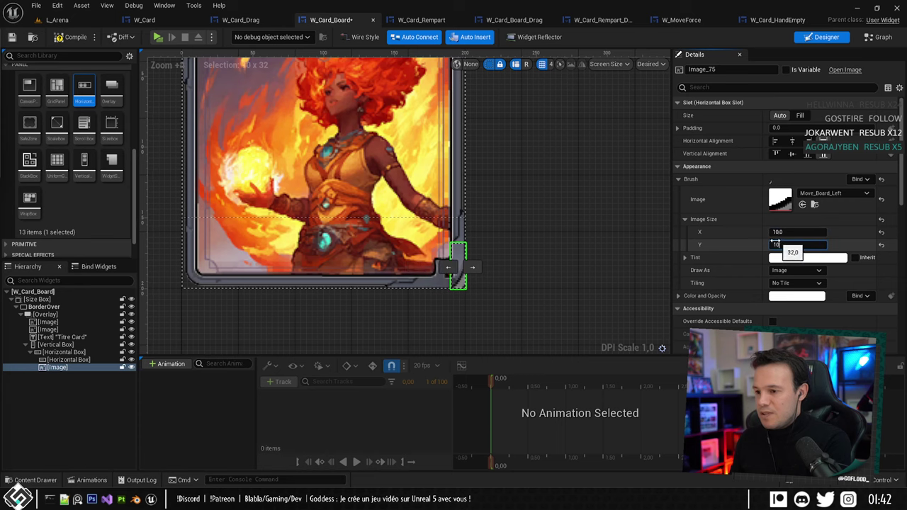
type("10")
key("Return")
left_click(64, 352)
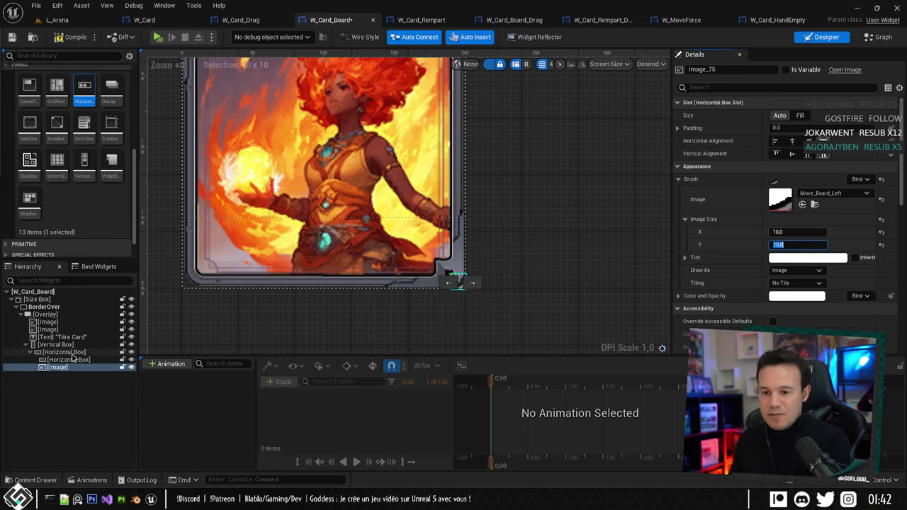
Duplicate the Move_Board_Left image and assign the Move_Board_On texture to the copy.
left_click(62, 21)
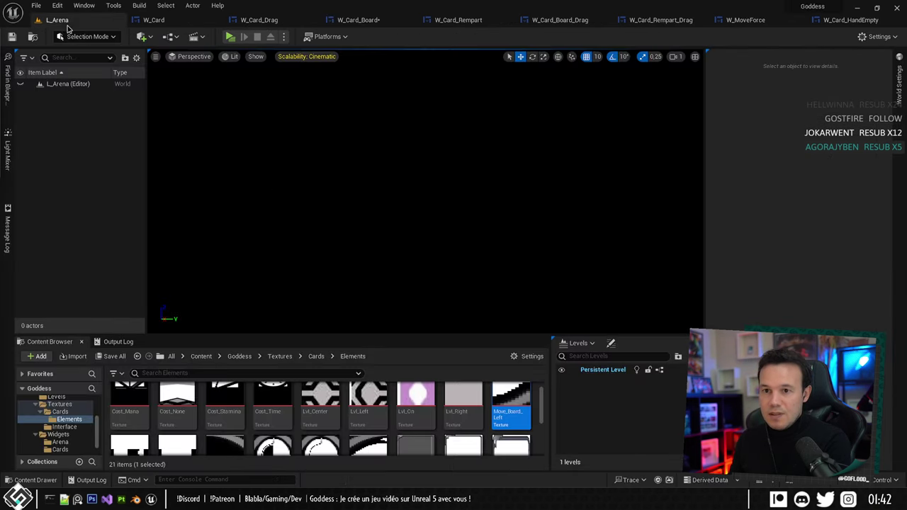
left_click(129, 415)
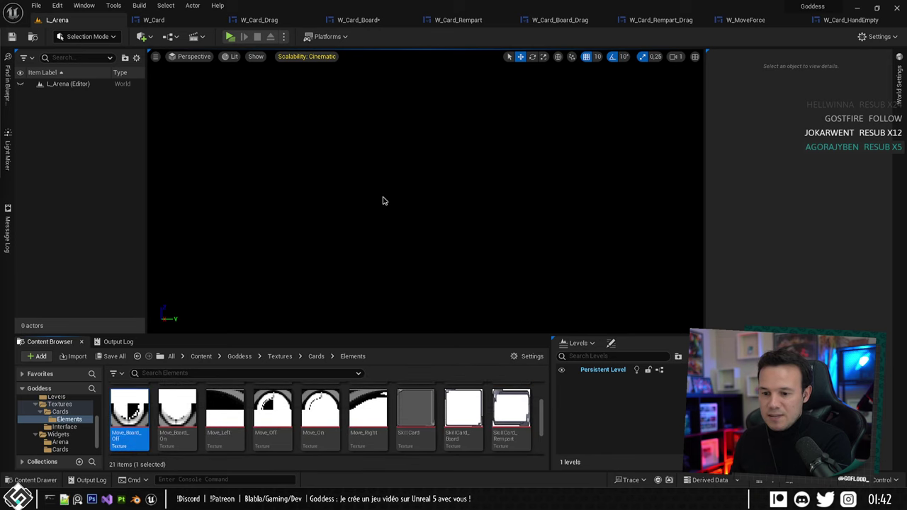
left_click(177, 411)
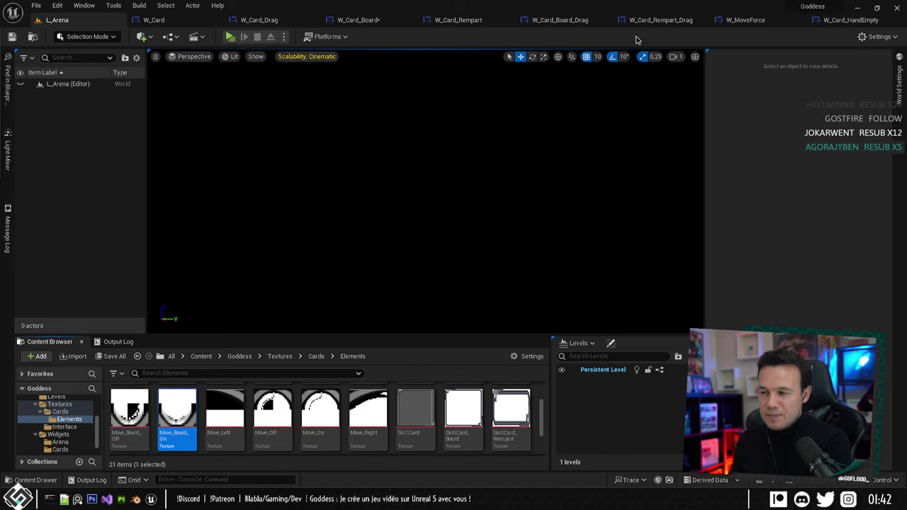
left_click(362, 19)
left_click(61, 367)
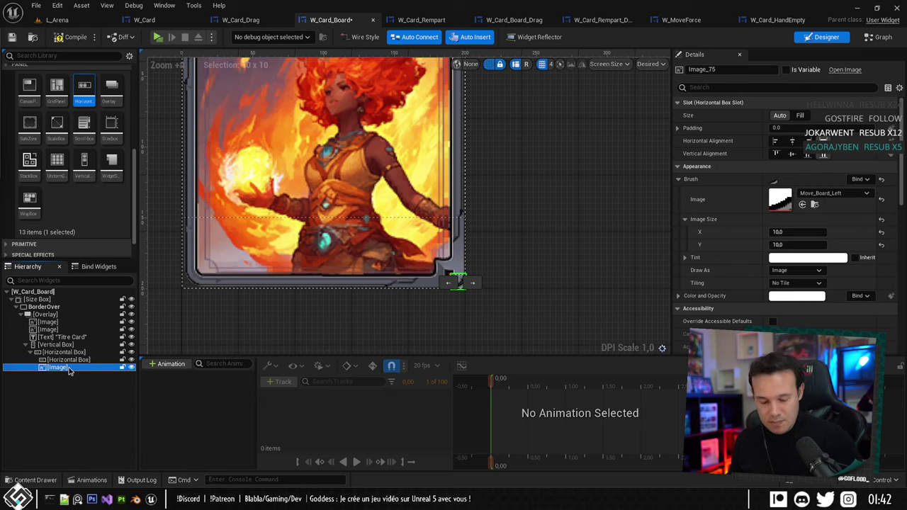
key("ctrl+d")
left_click(800, 204)
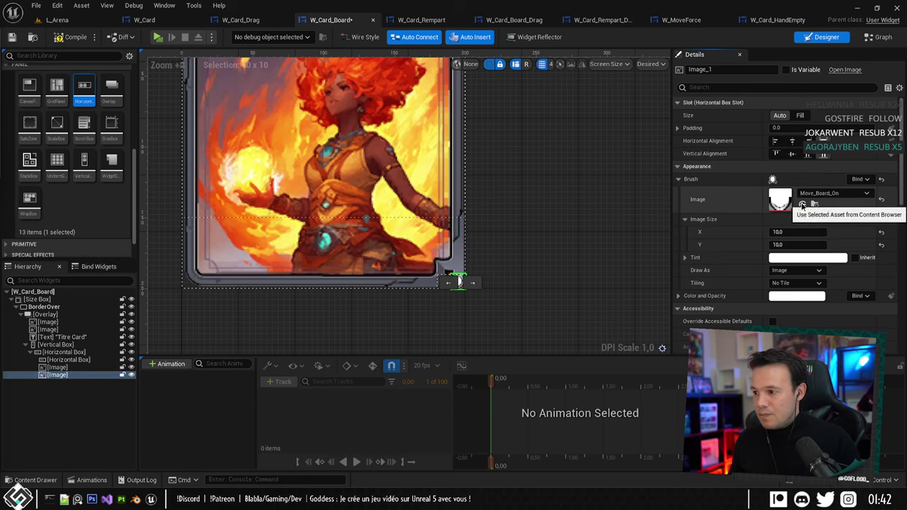
Set the Move_Board_On image's size to 12 in X and 10 in Y.
scroll(496, 266, "up", 4)
scroll(489, 273, "up", 3)
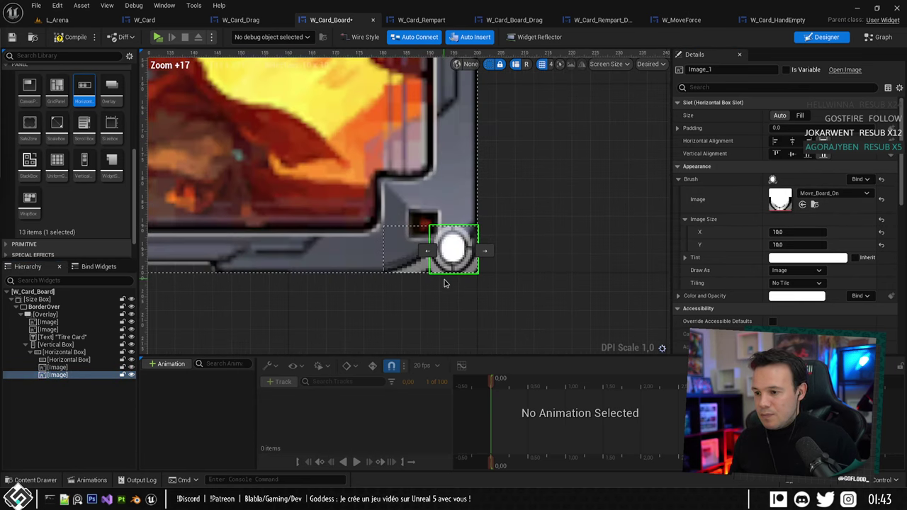
left_click(787, 245)
type("12")
key("Return")
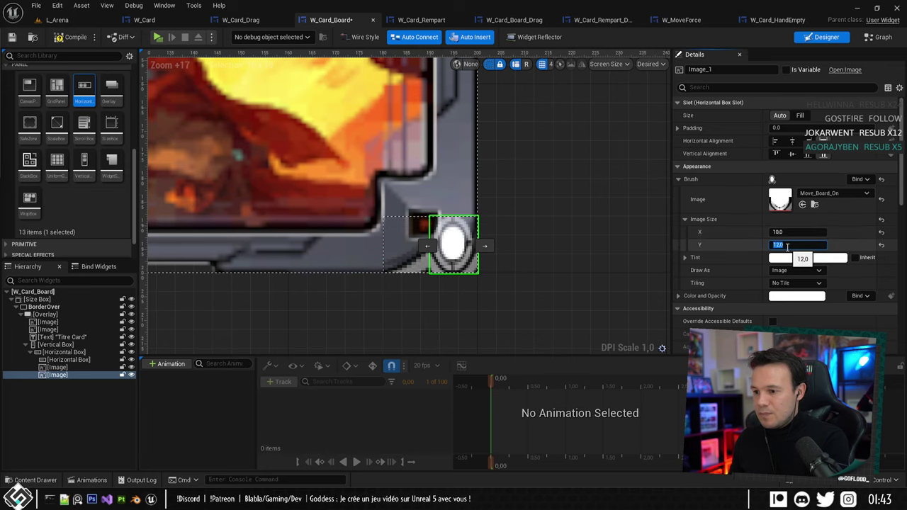
type("10")
left_click(784, 232)
type("12")
key("Return")
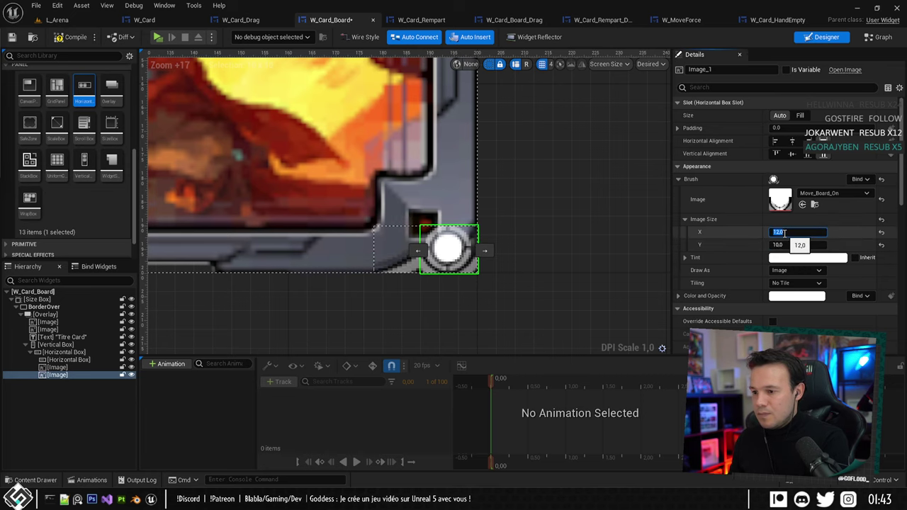
Try an X size of 12 on the Move_Board_Left image and set it back to 10.
scroll(567, 256, "down", 4)
right_click_drag(537, 239, 557, 248)
left_click(532, 305)
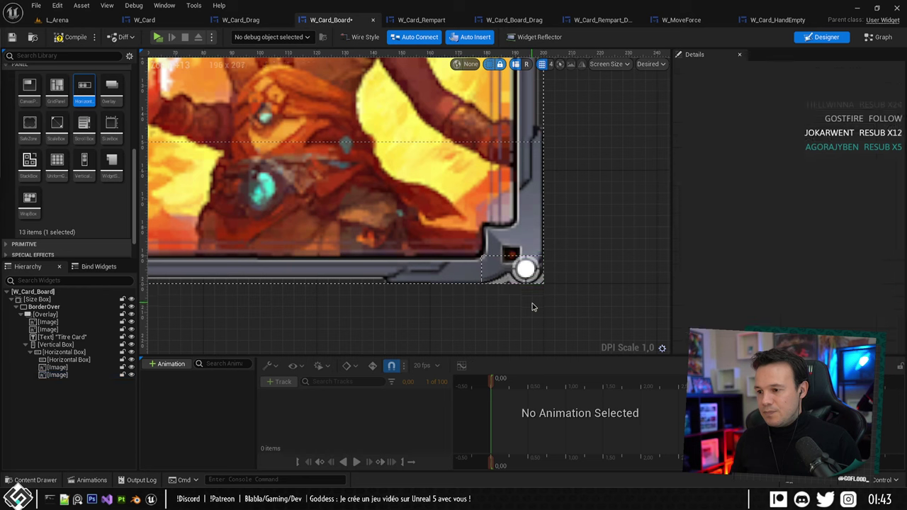
left_click(496, 269)
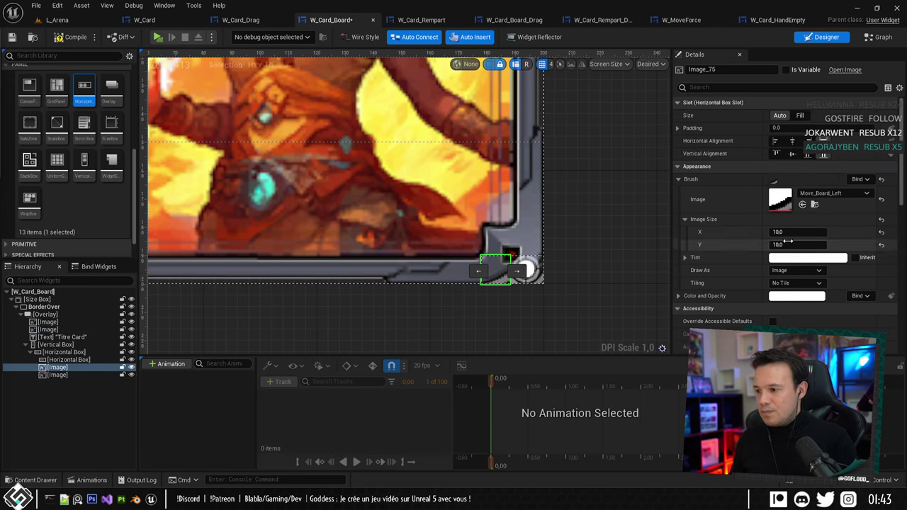
left_click(794, 232)
type("12")
key("Return")
type("10")
key("Return")
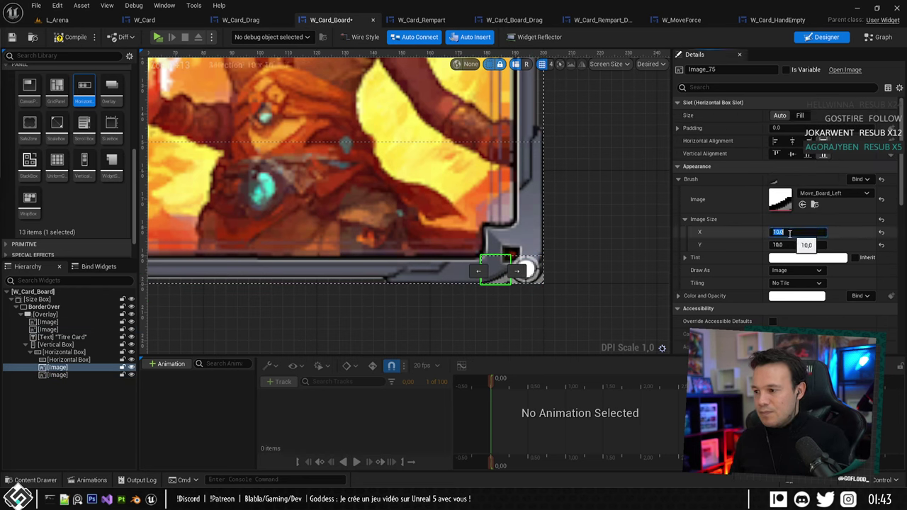
Check the Move_Board textures against the images in the card's lower corner and save W_Card_Board.
left_click(537, 264)
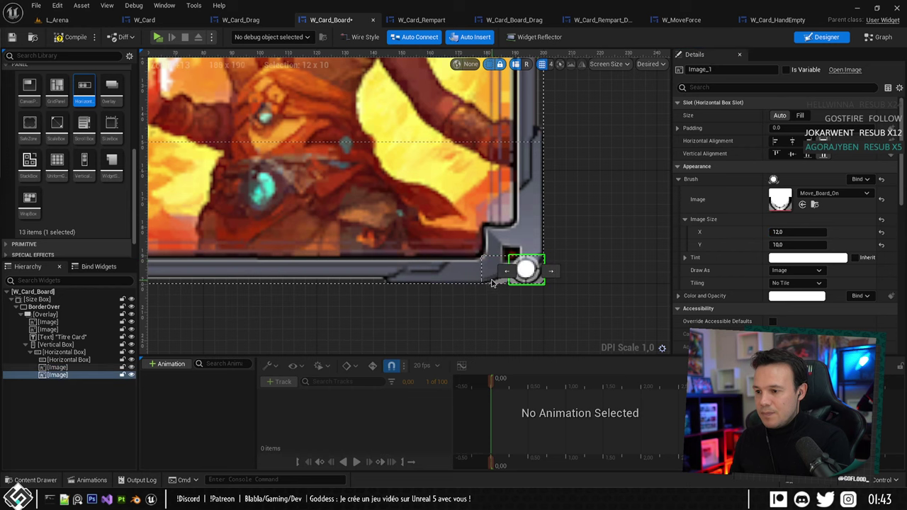
left_click(56, 20)
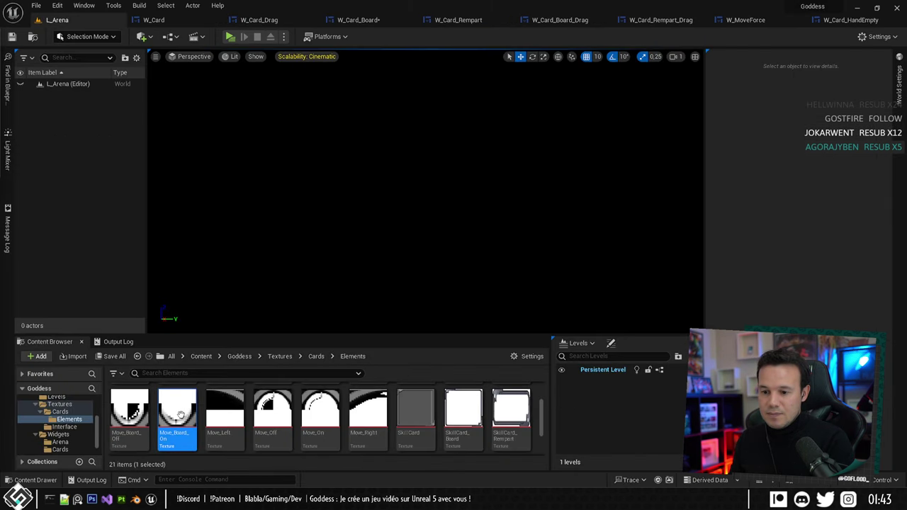
mouse_move(181, 416)
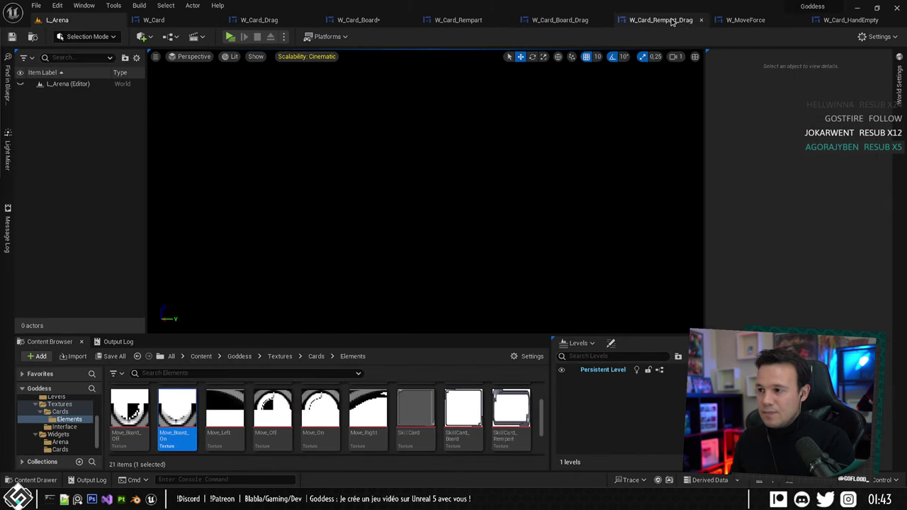
left_click(358, 19)
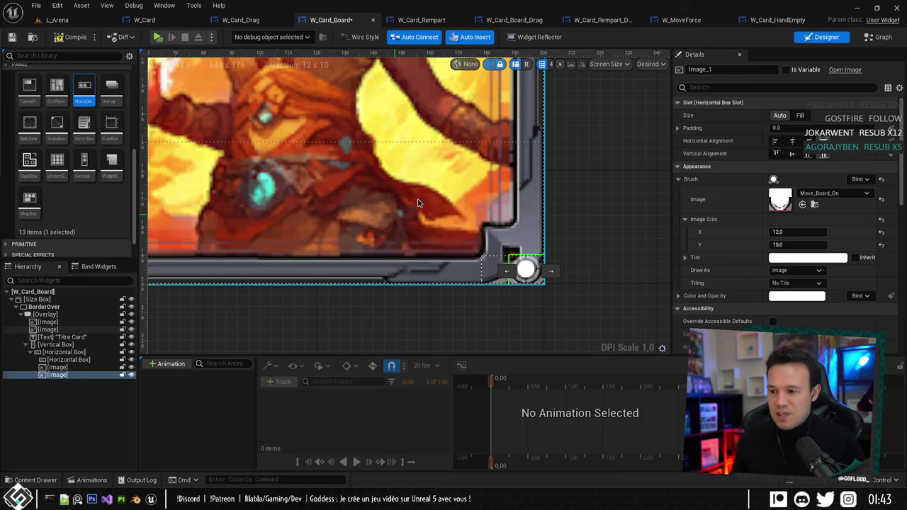
scroll(418, 203, "down", 5)
scroll(383, 262, "up", 4)
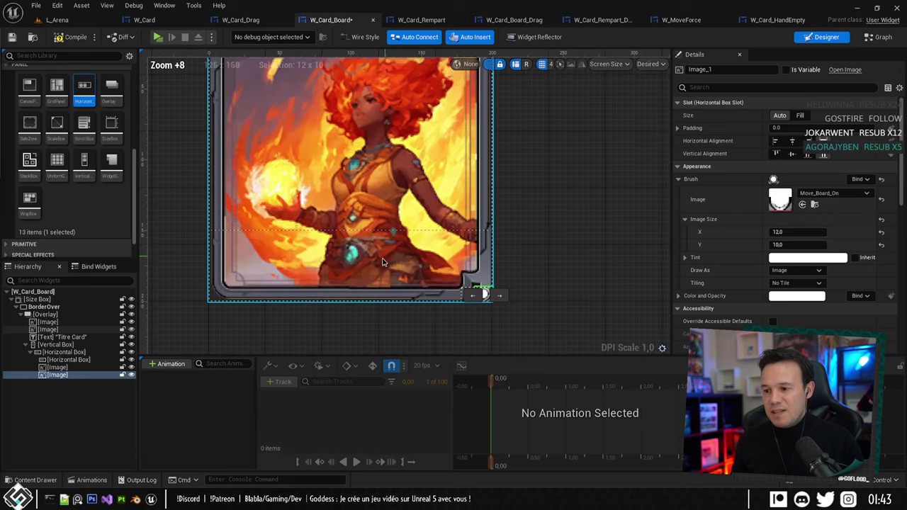
scroll(432, 255, "up", 5)
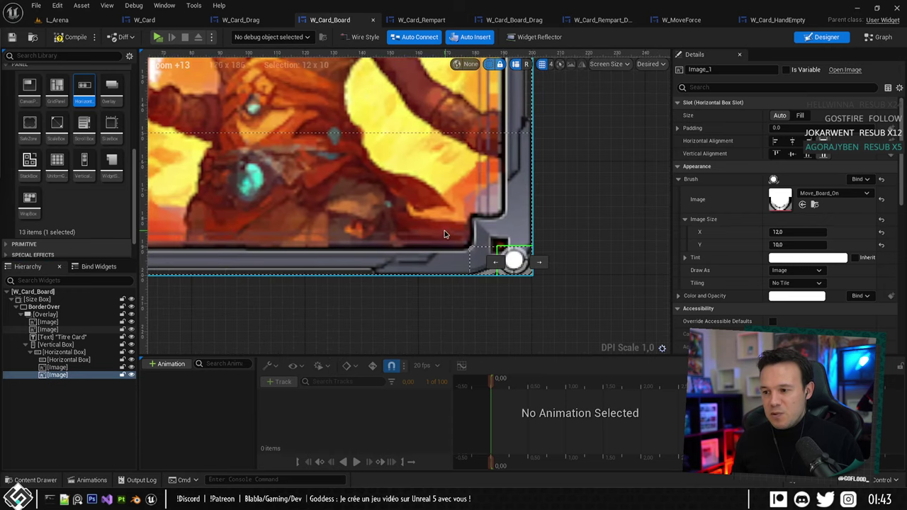
Compare the W_Card_Board layout with the SkillCard_Board.psd design in Photoshop and return to Unreal.
scroll(445, 234, "down", 1)
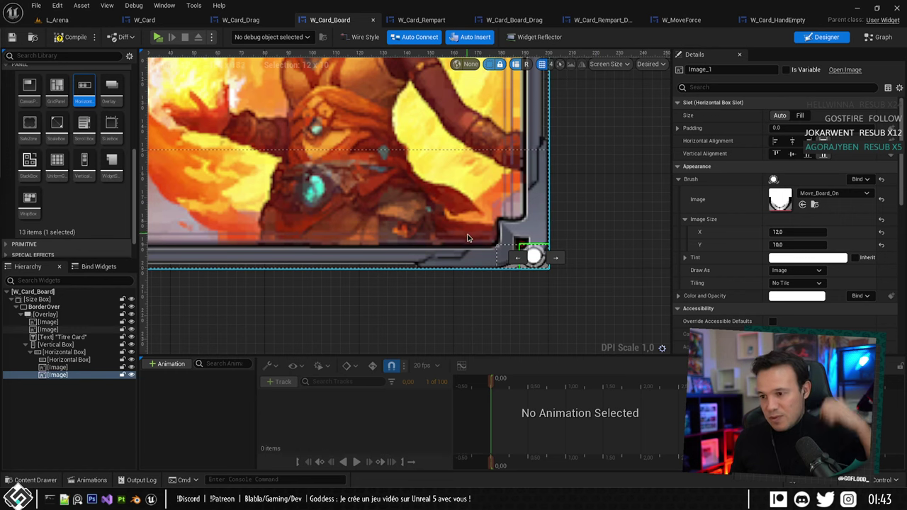
scroll(496, 263, "down", 3)
scroll(528, 261, "down", 3)
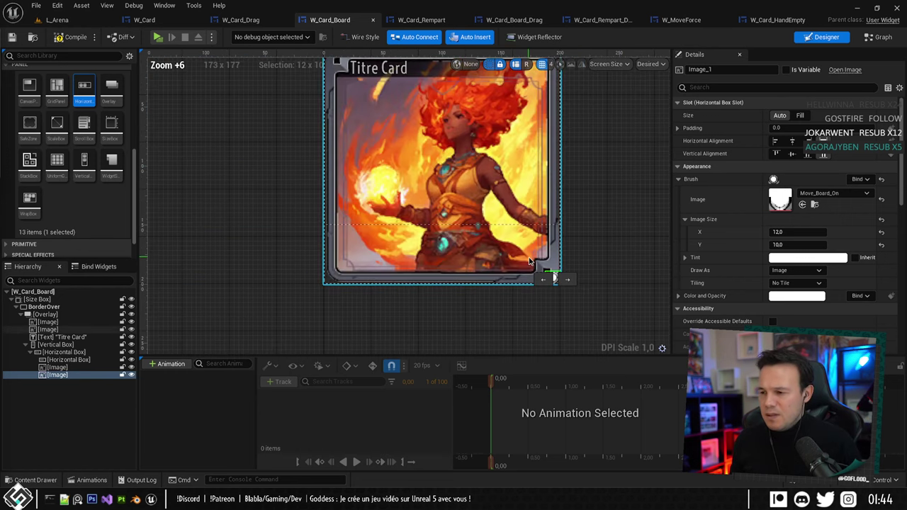
scroll(529, 261, "down", 6)
left_click(527, 259)
scroll(561, 317, "up", 2)
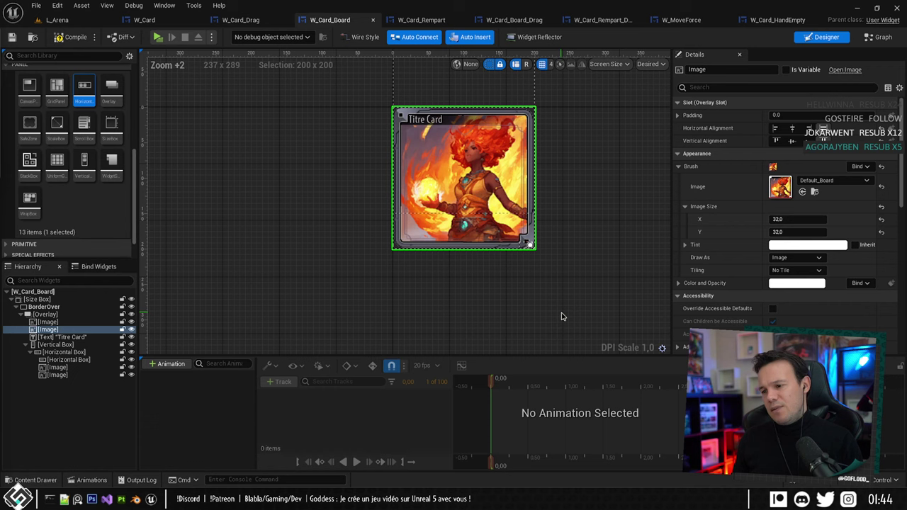
left_click(92, 498)
scroll(317, 225, "down", 3, "alt")
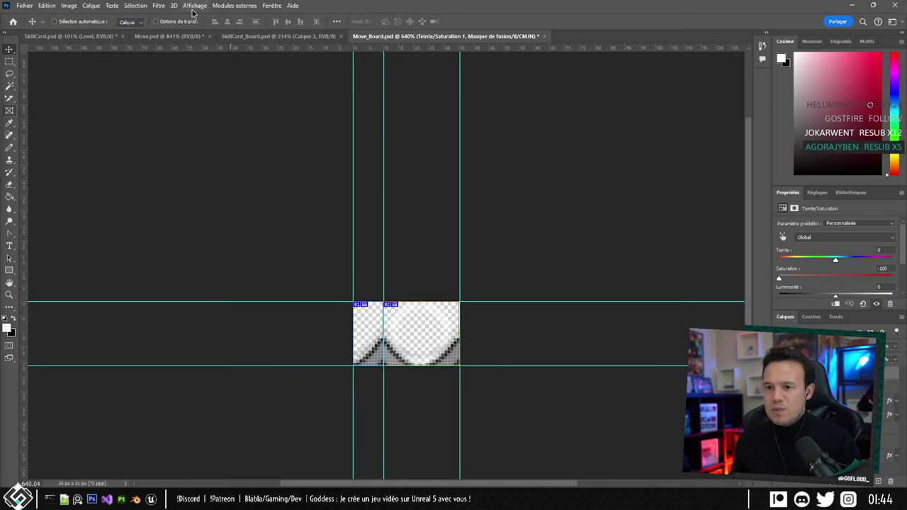
left_click(265, 37)
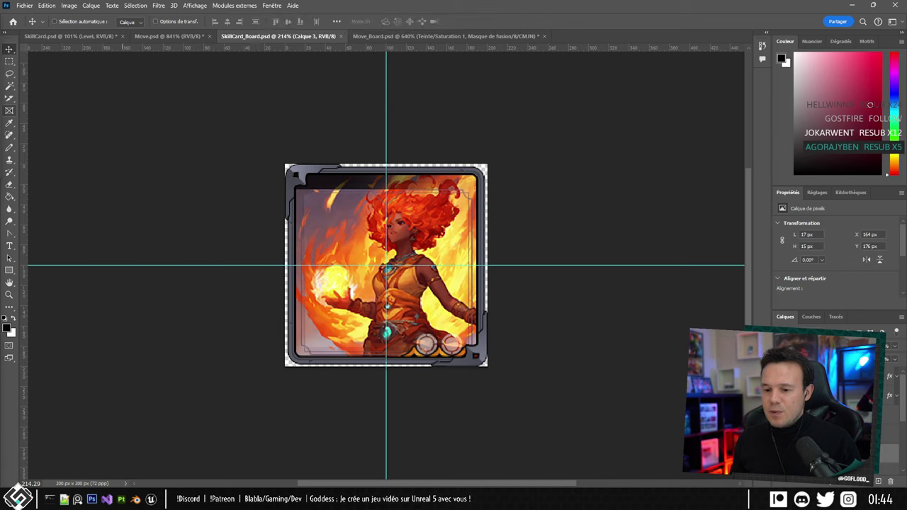
mouse_move(151, 498)
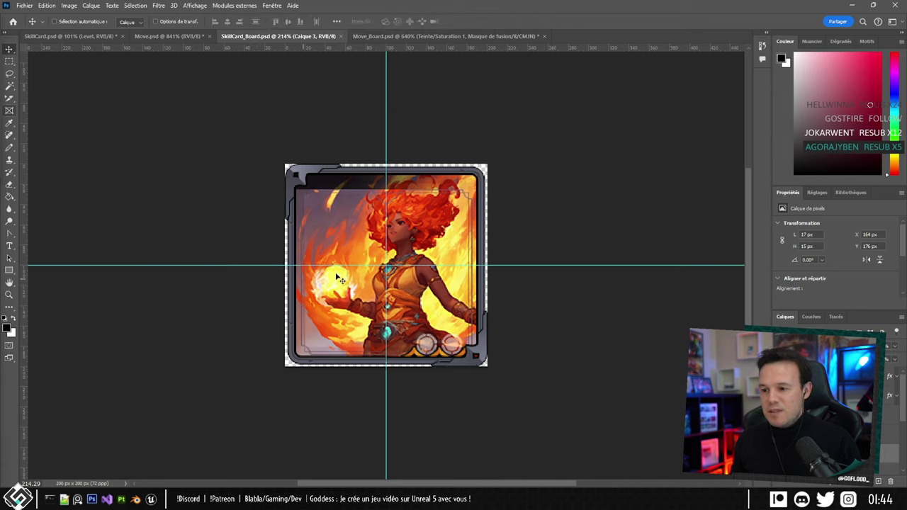
key("alt+Tab")
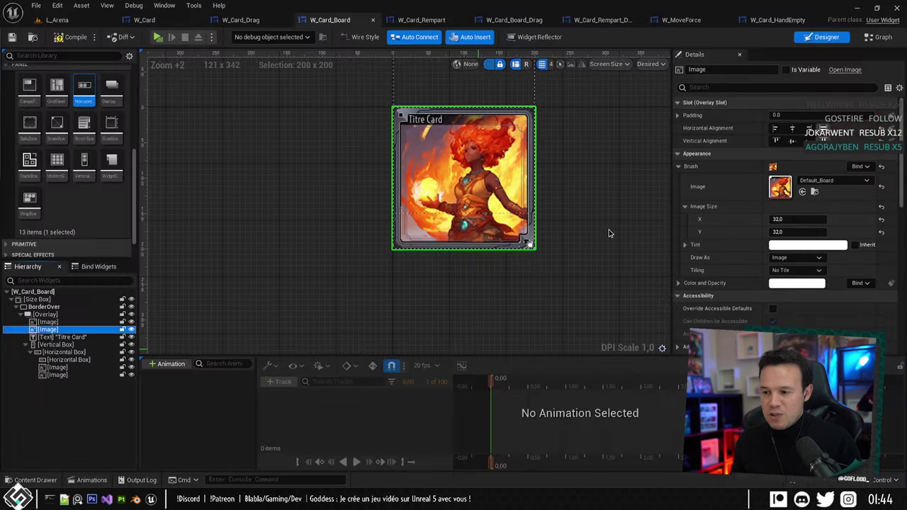
Try a size of 20 in X and 20 in Y on the Move_Board_Left image.
scroll(573, 199, "up", 3)
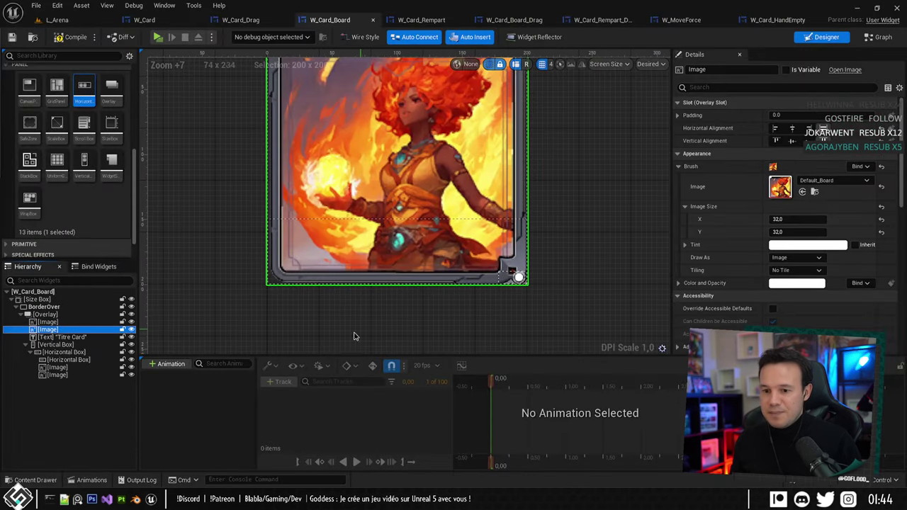
left_click(70, 368)
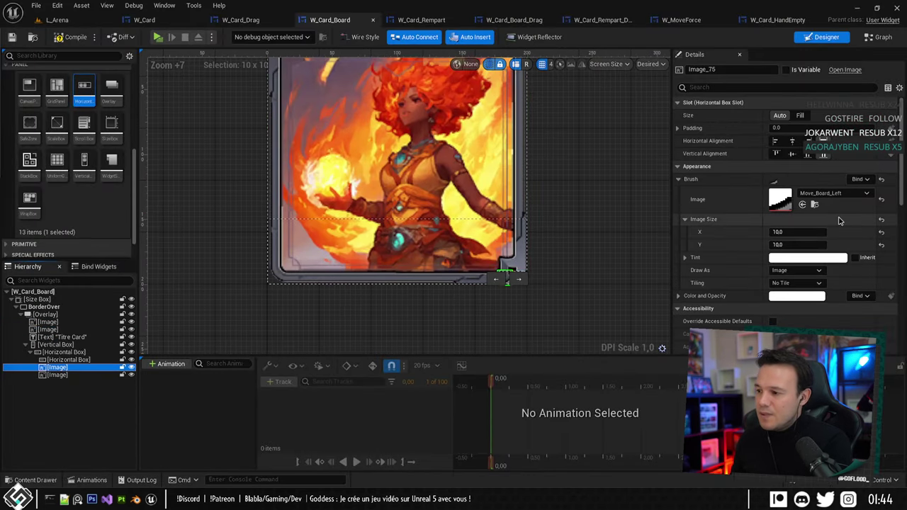
left_click(787, 233)
type("20")
key("Tab")
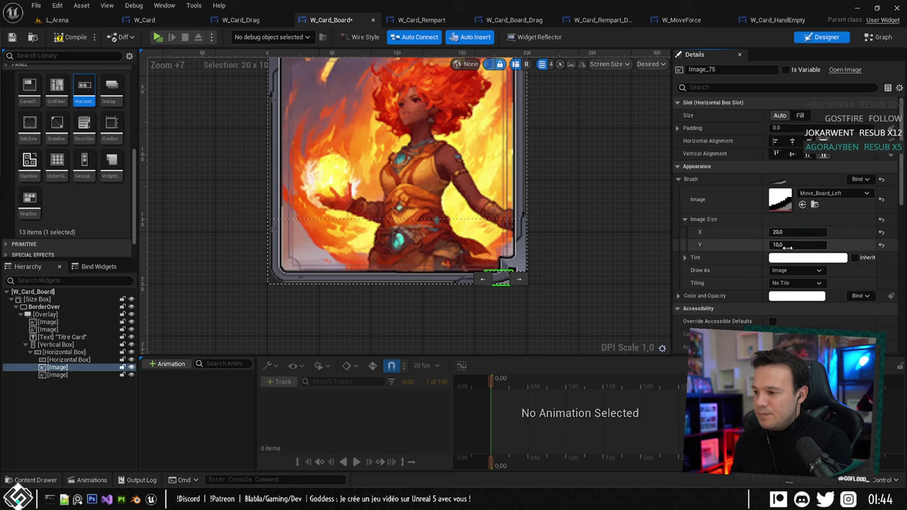
type("20")
key("Return")
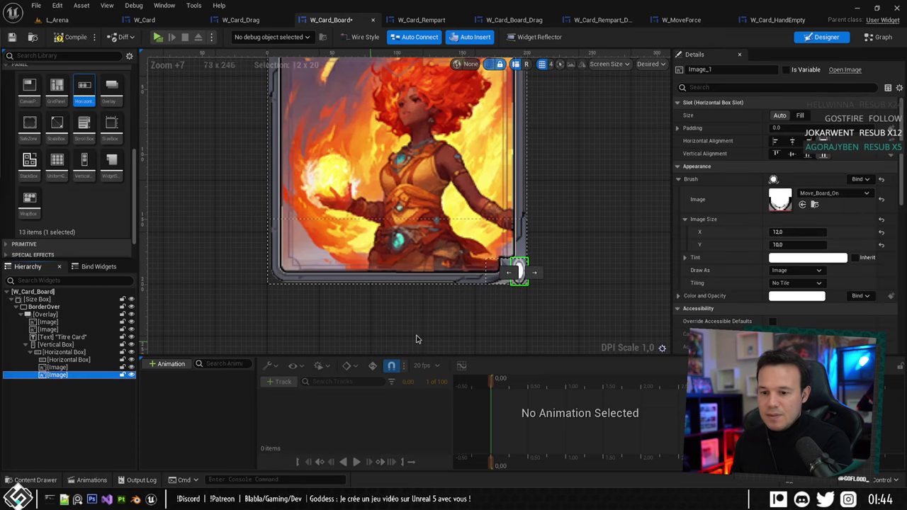
Look up the Move_Board_On texture's dimensions and set the Move_Board_On image's size to 25 in X and 21 in Y.
left_click(57, 20)
mouse_move(174, 424)
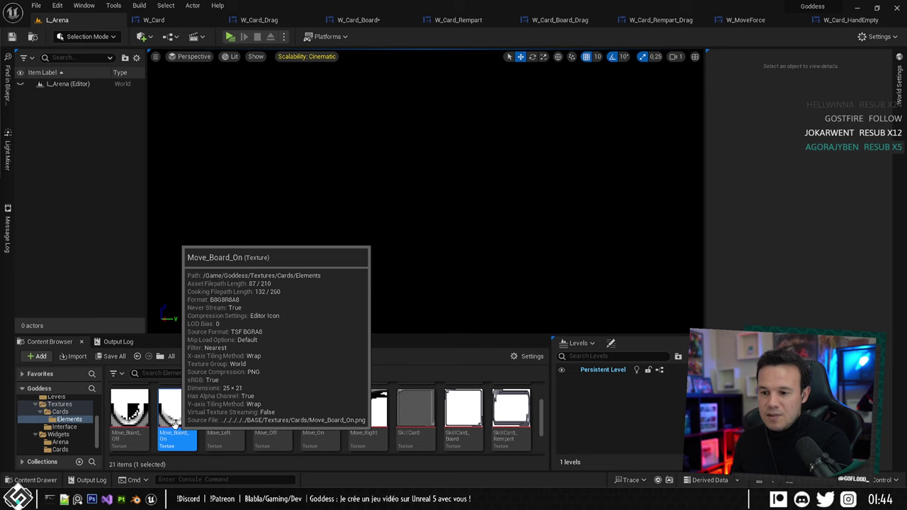
left_click(351, 19)
left_click(792, 233)
type("25")
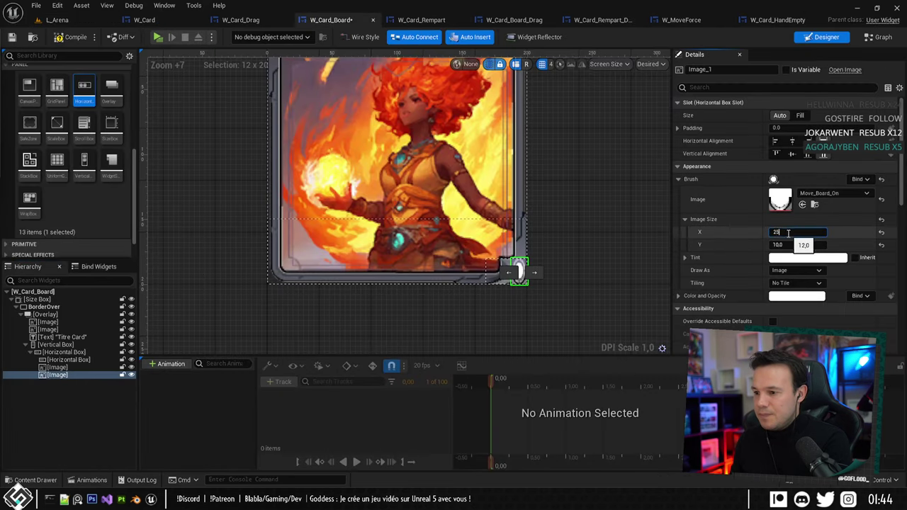
key("Return")
left_click(793, 244)
type("21")
key("Return")
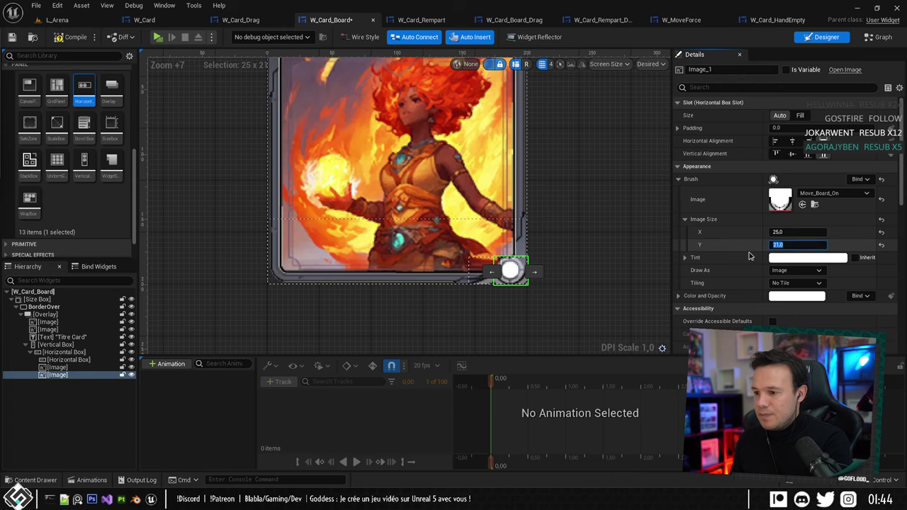
Look up the Move_Board_Left texture's dimensions and select the Move_Board_Left image in W_Card_Board.
left_click(57, 20)
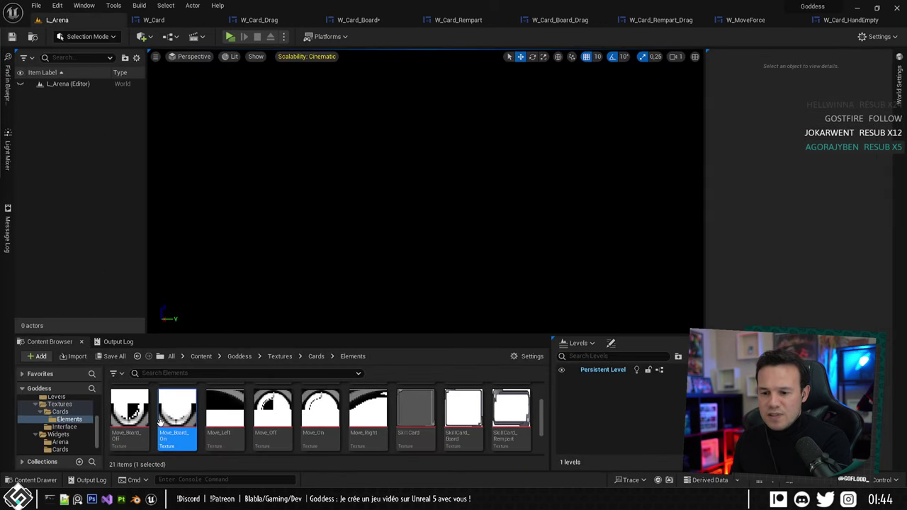
scroll(525, 404, "up", 1)
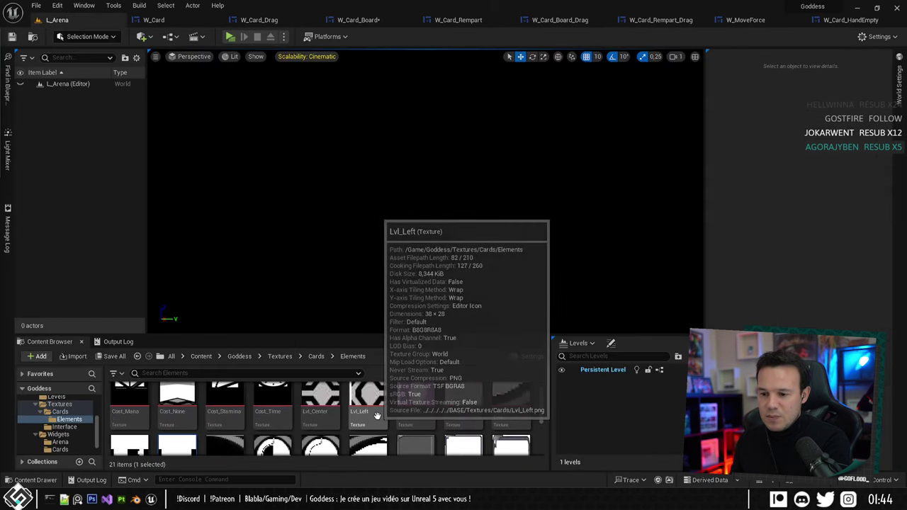
mouse_move(527, 391)
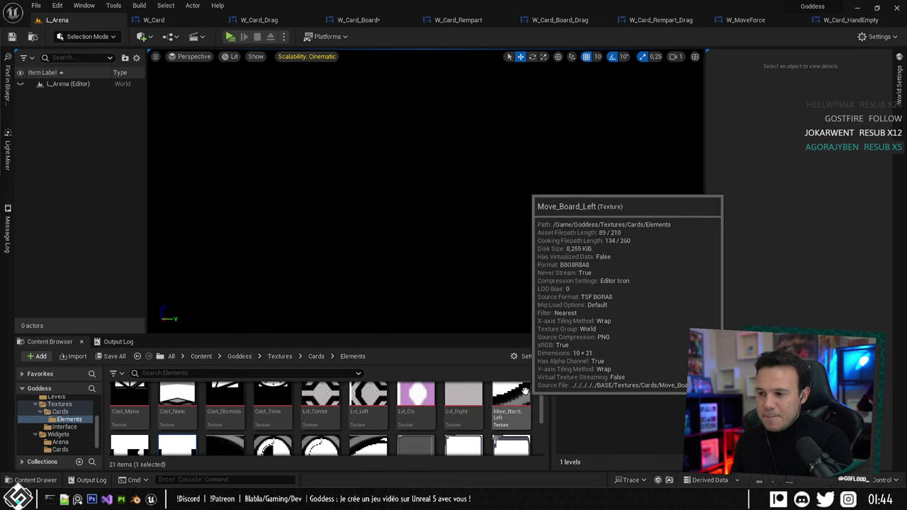
left_click(525, 392)
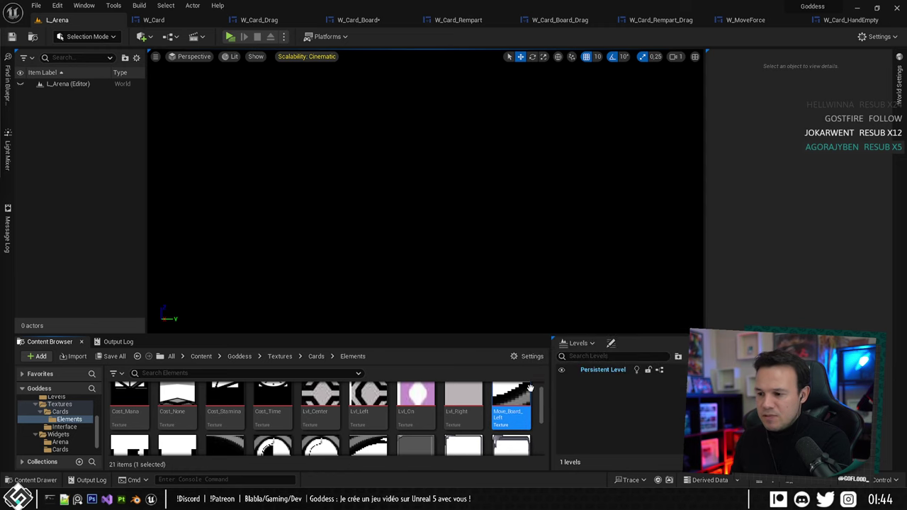
left_click(362, 20)
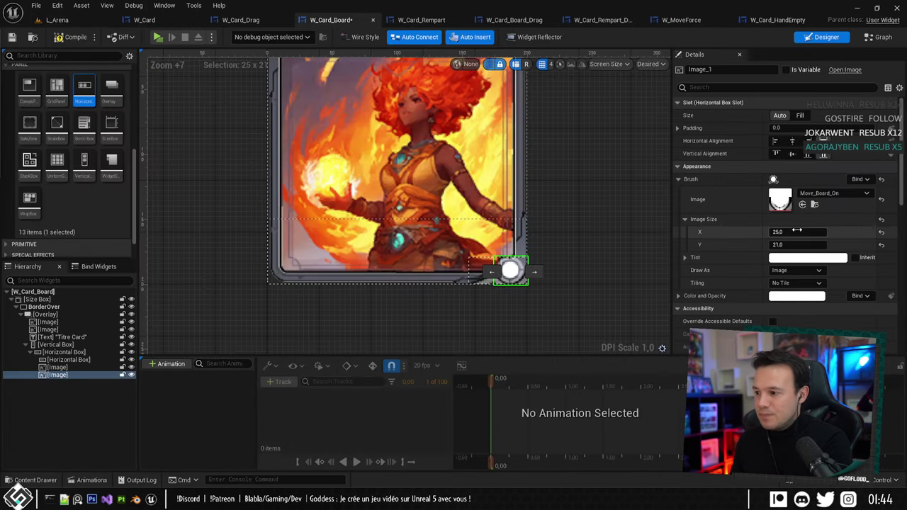
left_click(482, 270)
left_click(803, 204)
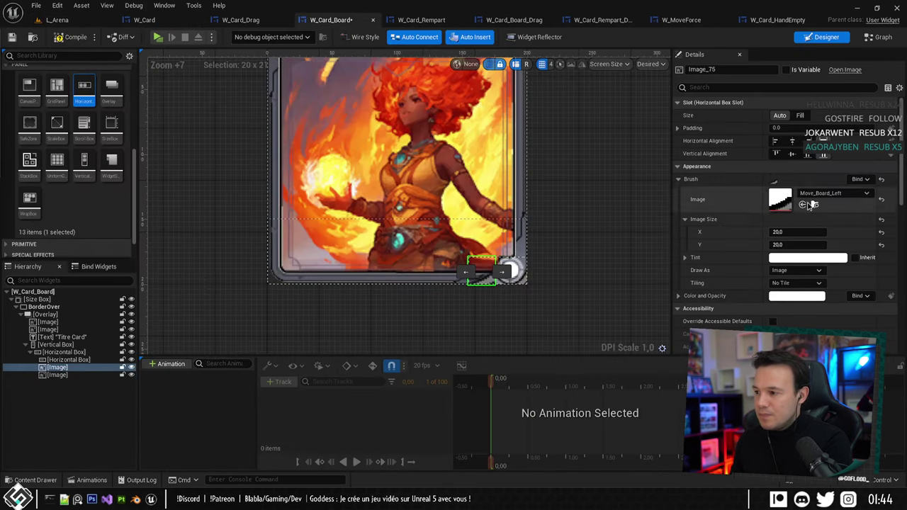
Try an X size of 21 on the Move_Board_Left image and set it back to 20.
left_click(786, 233)
type("21")
key("Return")
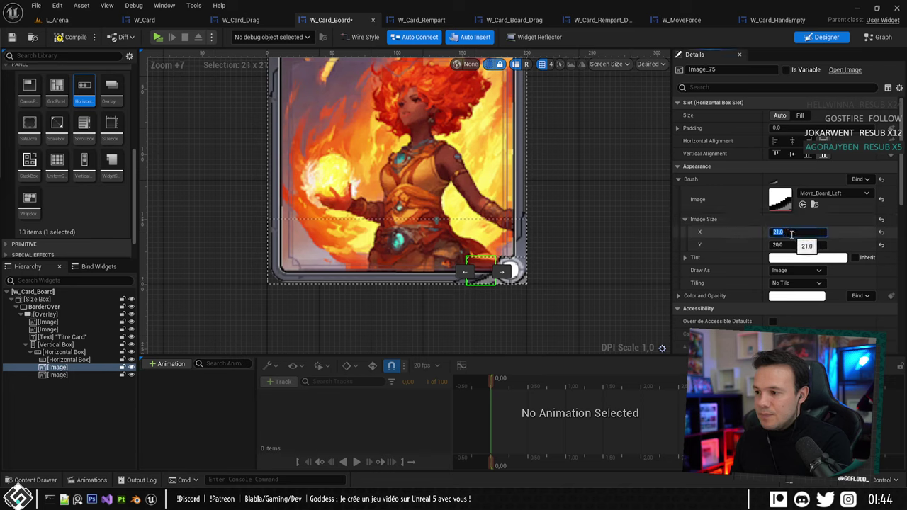
type("1")
type("20")
Set the Move_Board_Left image's size to 10 in X and 21 in Y.
left_click(795, 245)
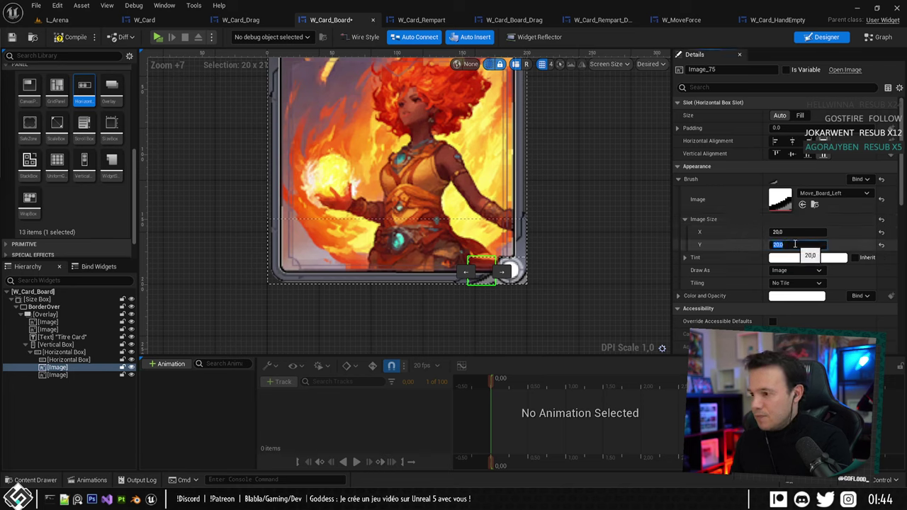
type("21")
left_click(786, 231)
type("10")
key("Return")
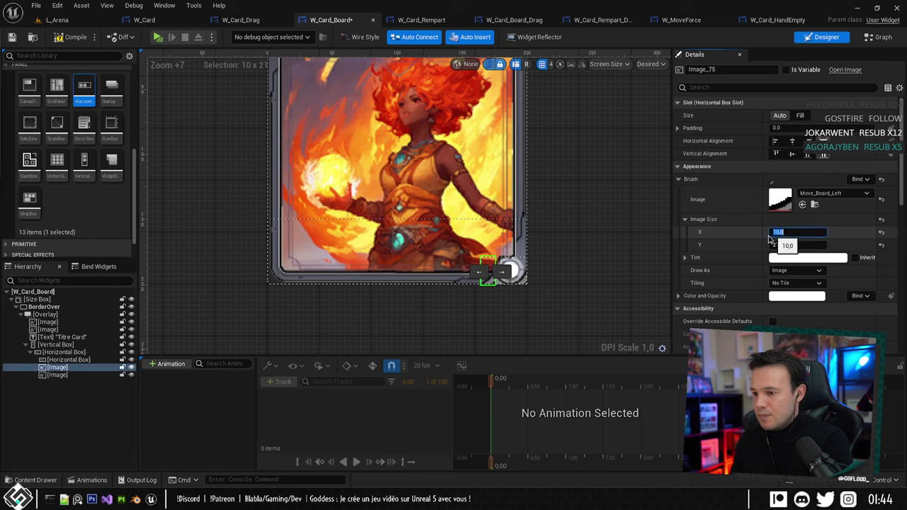
Try a bottom padding of 10 on the Vertical Box holding the move indicator, and set it to 9.
scroll(542, 285, "up", 1)
scroll(542, 285, "up", 3)
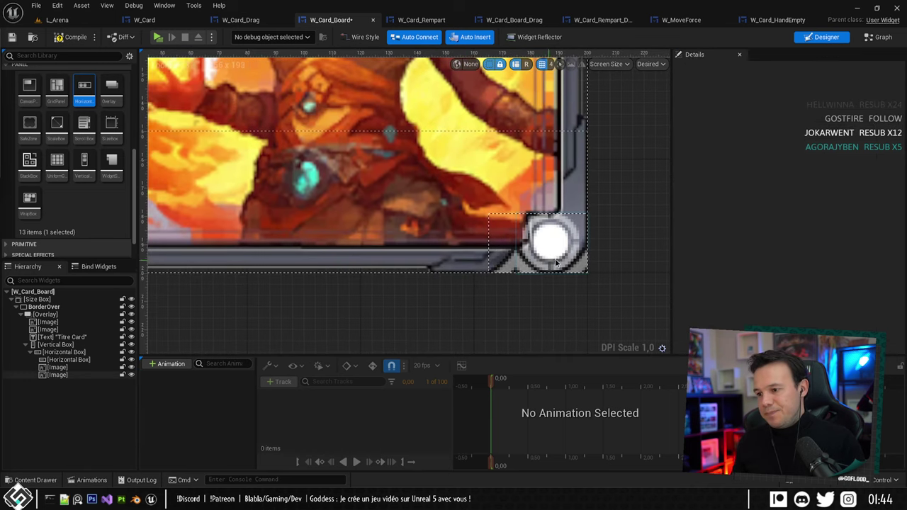
left_click(54, 345)
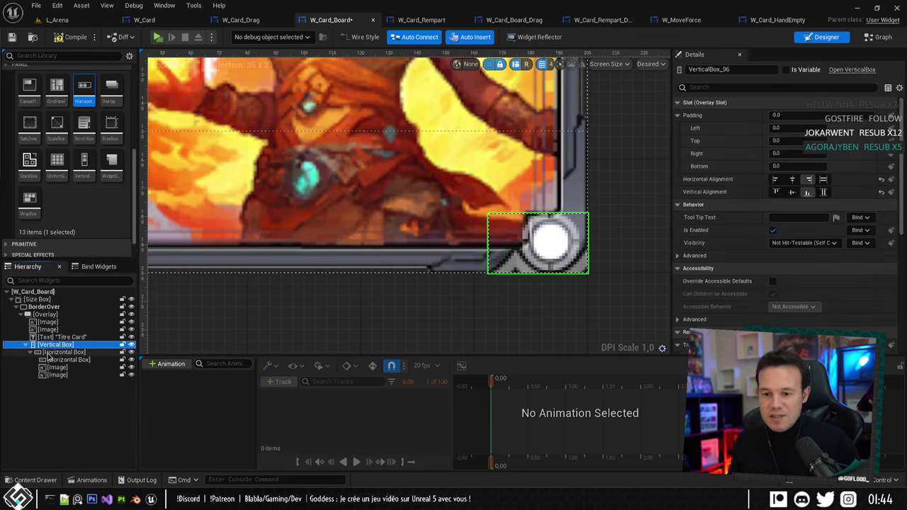
scroll(482, 220, "down", 3)
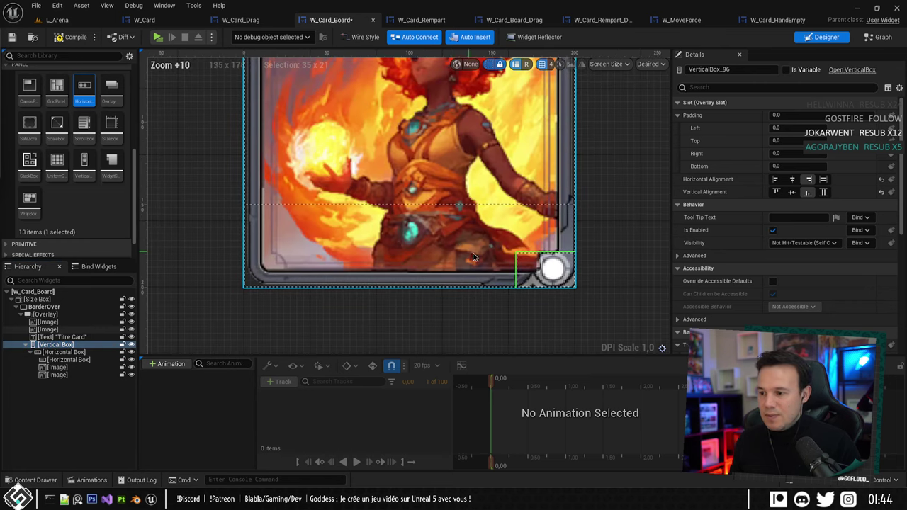
scroll(483, 220, "up", 2)
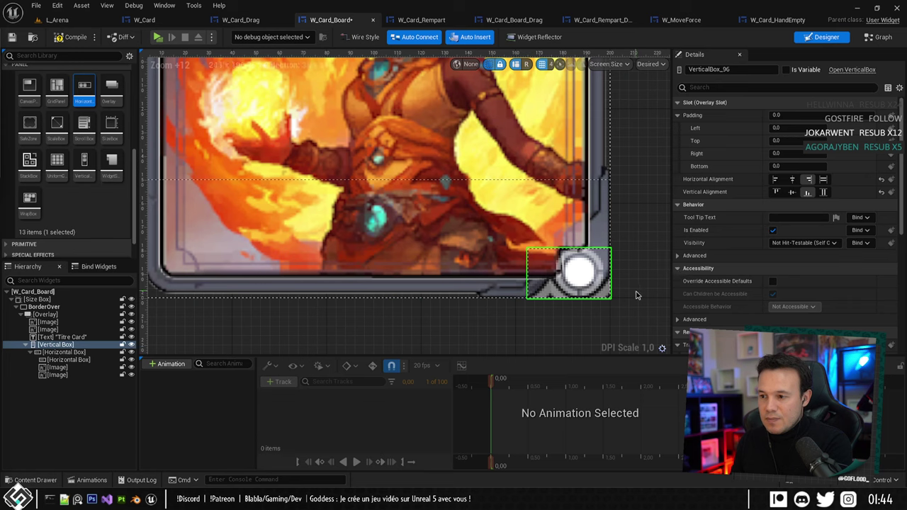
left_click(790, 165)
type("10")
key("Return")
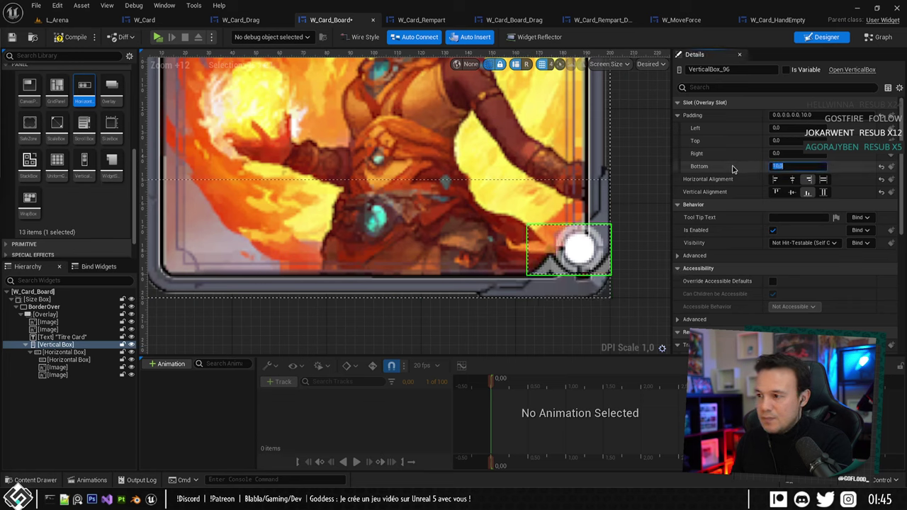
type("9")
key("Return")
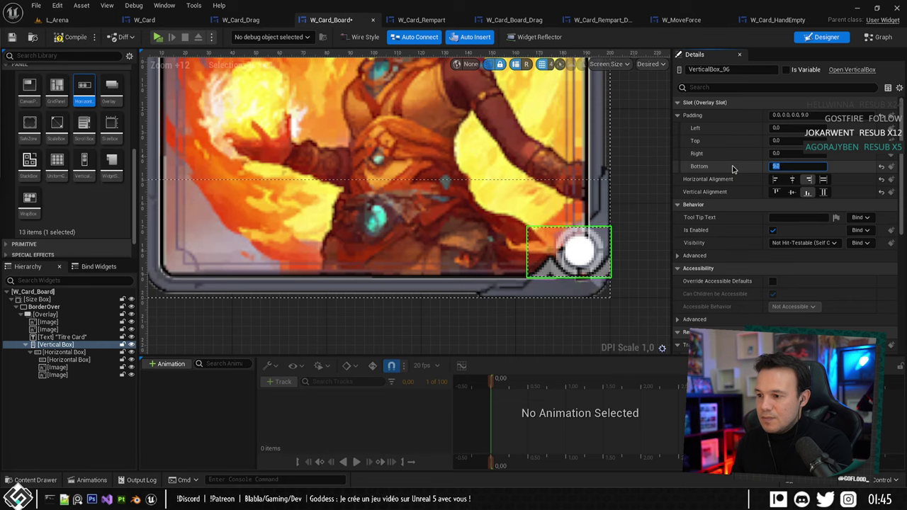
Try right padding values of 10 and 15 on the Vertical Box.
left_click(792, 153)
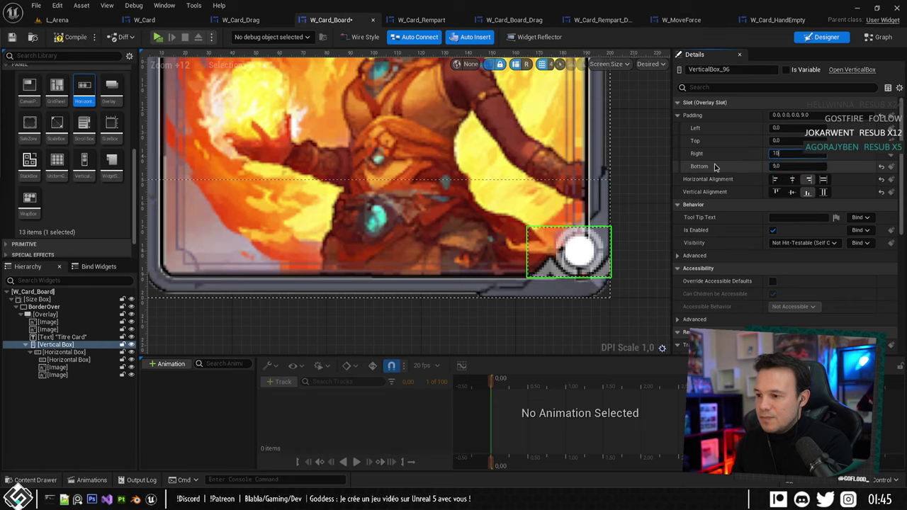
type("10")
key("Return")
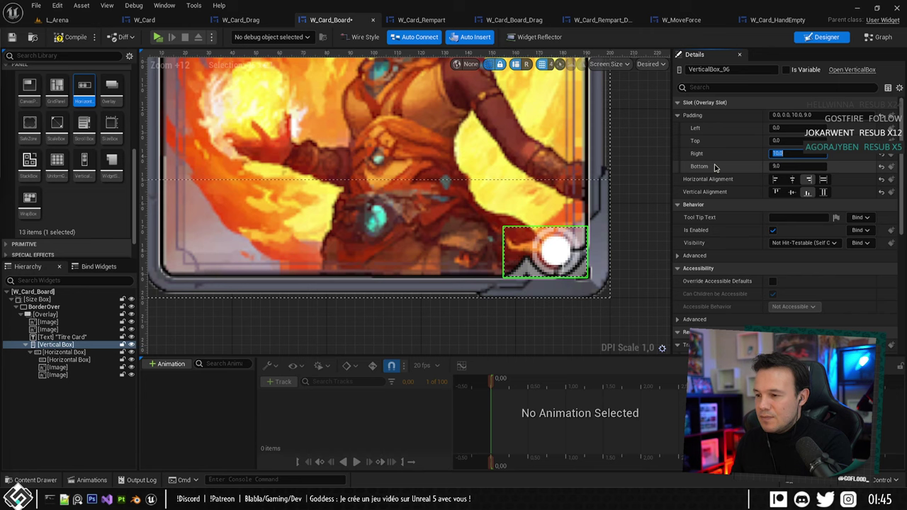
type("15")
key("Return")
Try a right padding of 19 on the Vertical Box, and set it to 20 against the card's frame.
scroll(616, 271, "up", 5)
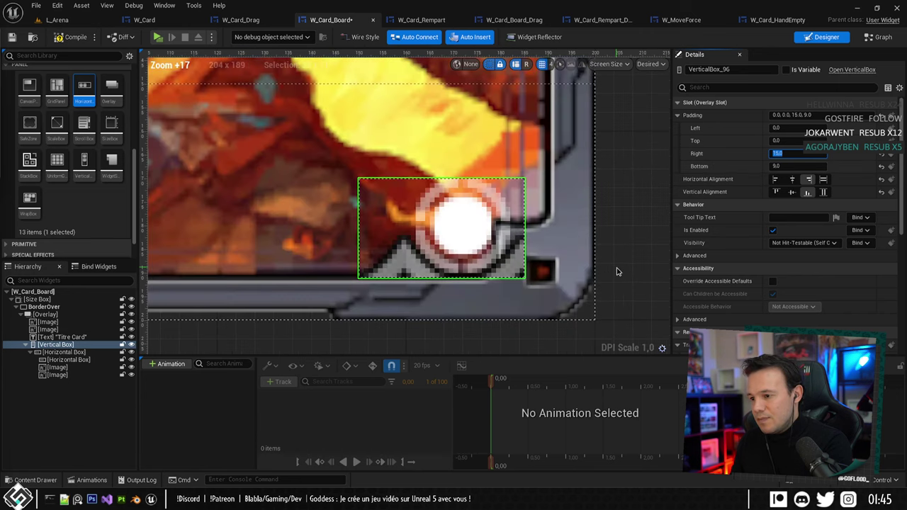
scroll(617, 271, "up", 1)
left_click(791, 154)
left_click_drag(802, 156, 696, 156)
type("1")
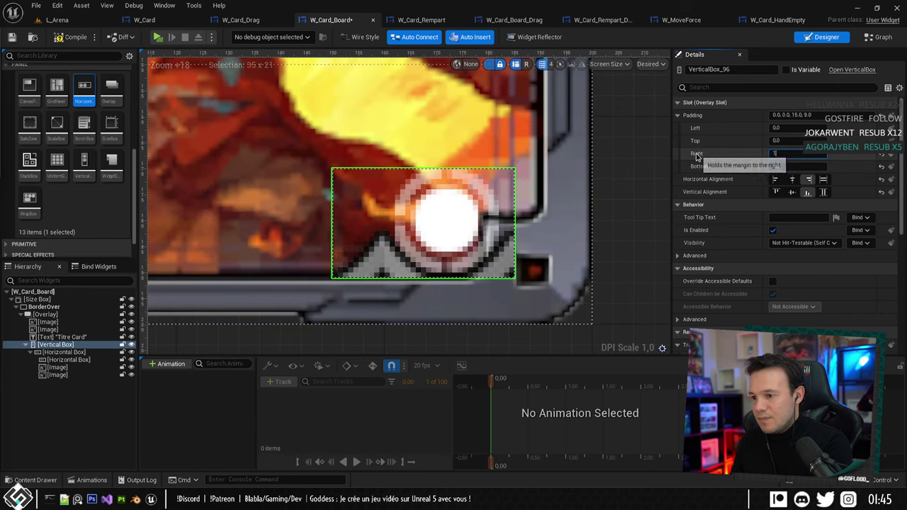
type("9")
key("Return")
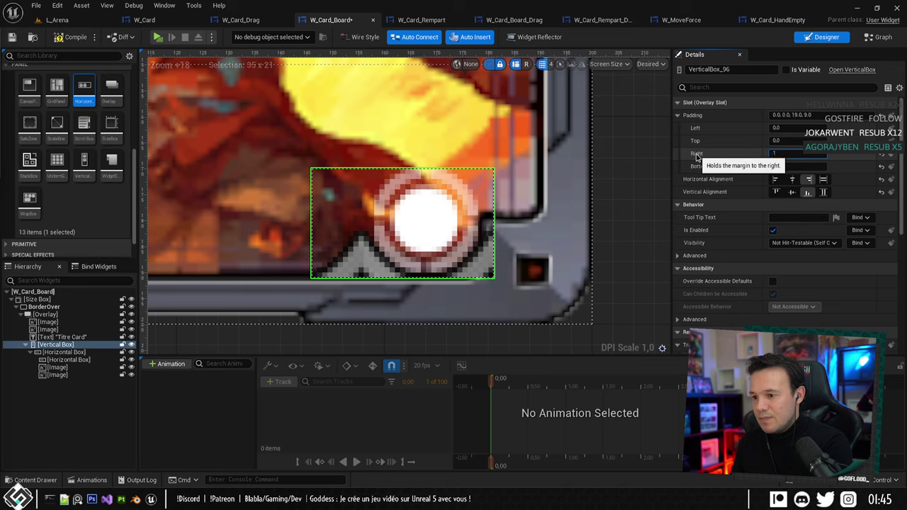
type("20")
key("Return")
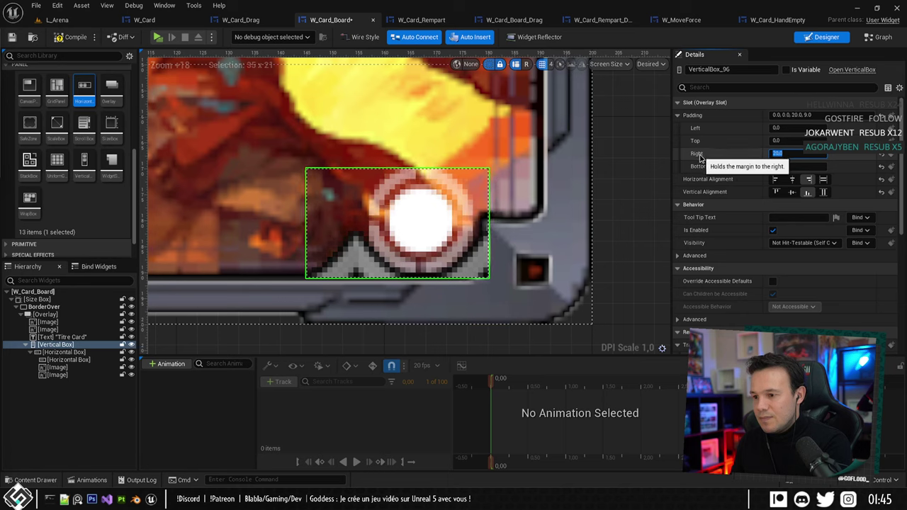
Set the right padding of the Vertical Box holding the move indicator to 21 and check its alignment with the frame.
key("Return")
left_click(626, 291)
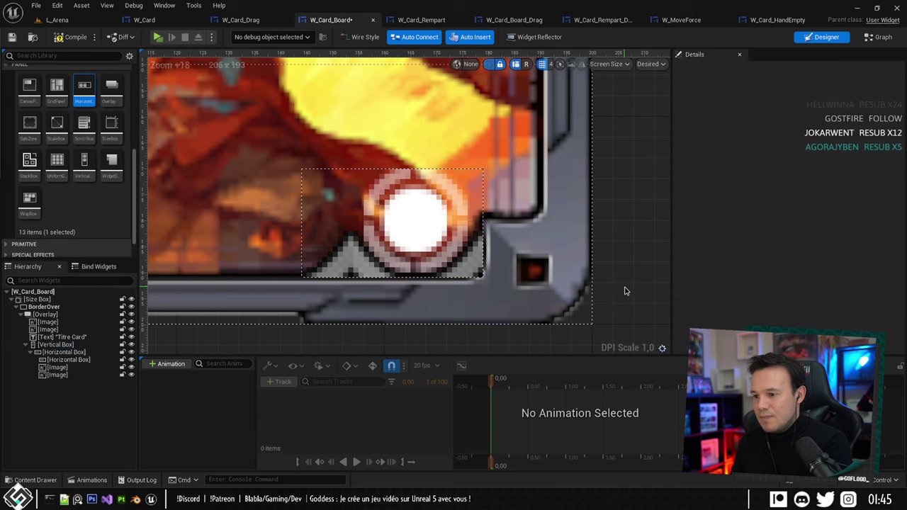
left_click(626, 277)
left_click(625, 277)
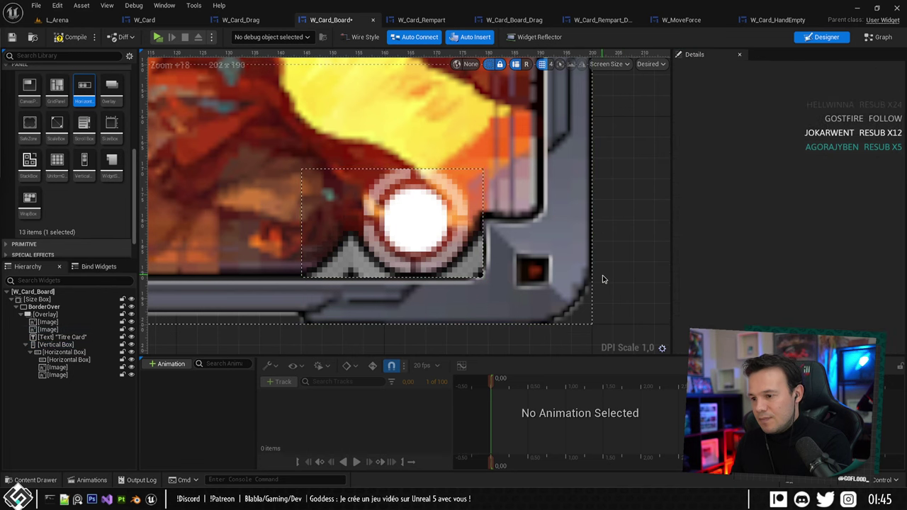
left_click(462, 303)
scroll(493, 300, "down", 10)
left_click(471, 277)
right_click_drag(550, 279, 508, 286)
scroll(533, 303, "down", 4)
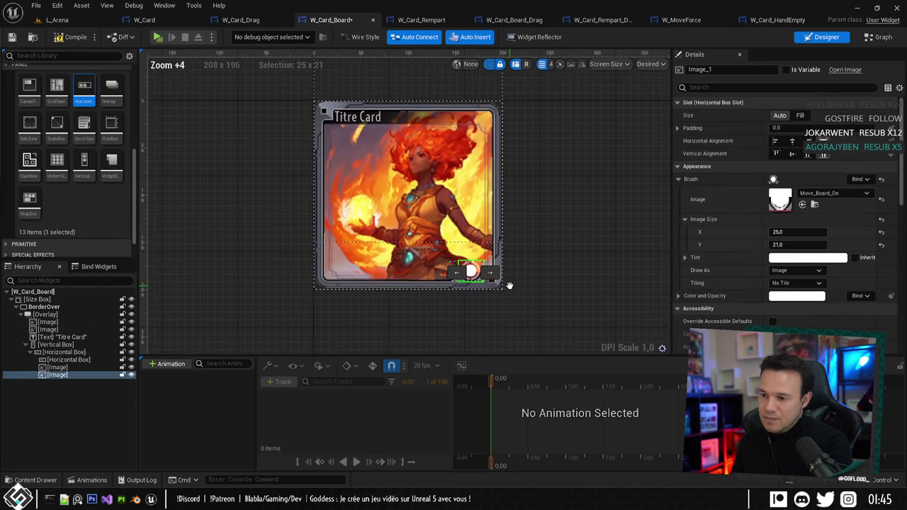
left_click(510, 273)
Hide the dashed widget outlines in the designer to preview the card without them.
scroll(509, 279, "up", 2)
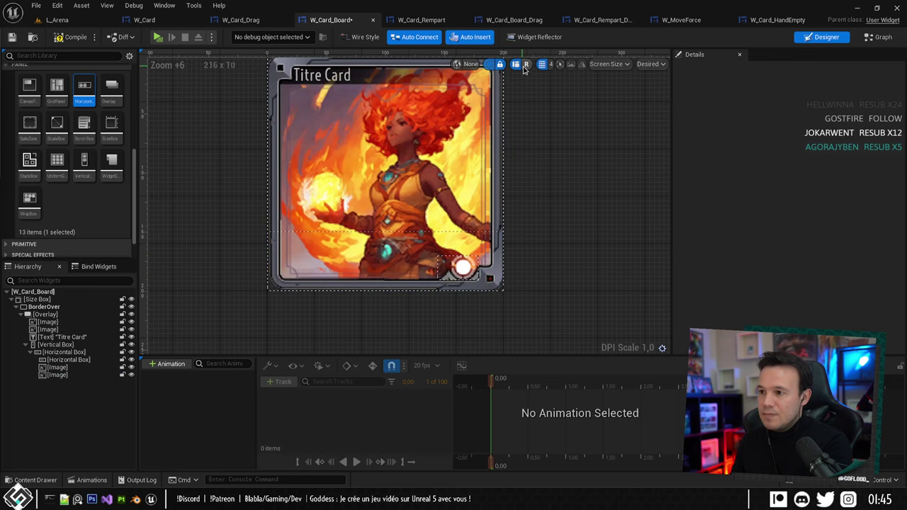
left_click(490, 64)
scroll(466, 310, "down", 2)
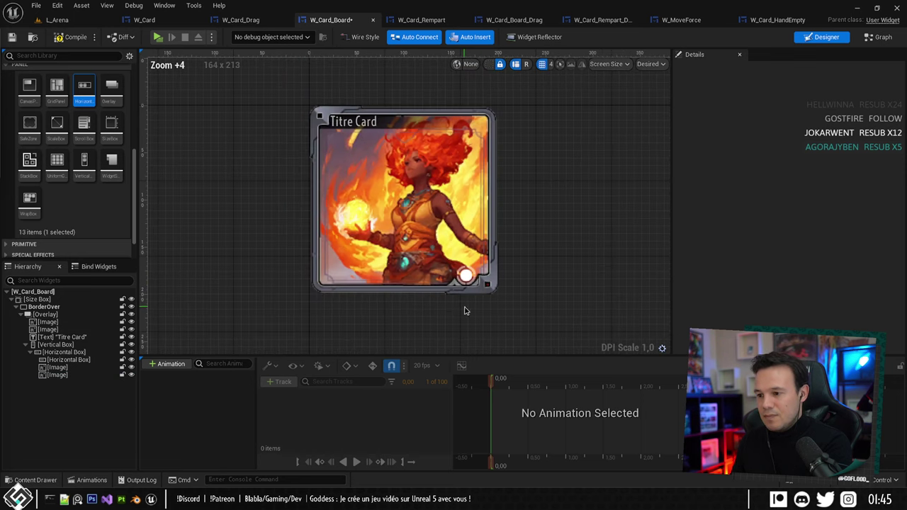
scroll(501, 303, "up", 2)
scroll(501, 303, "up", 3)
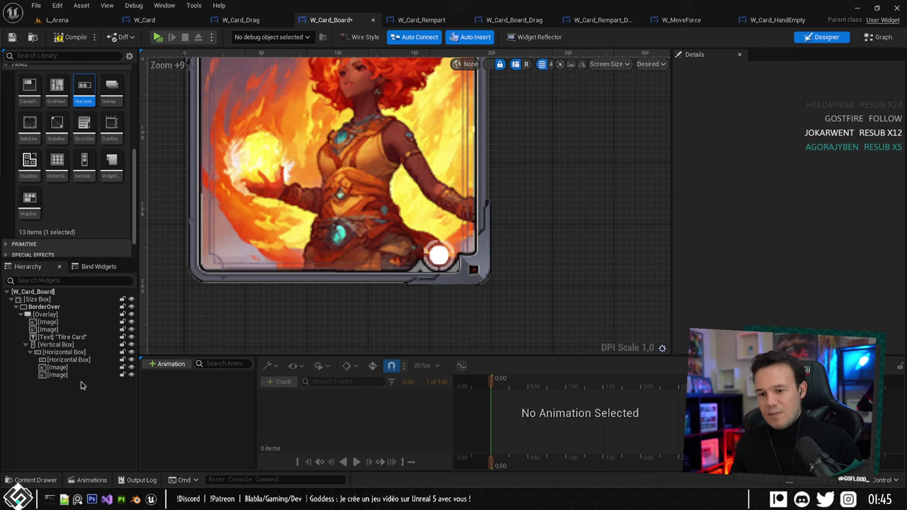
Try a right padding of 22 on the Vertical Box and compare the indicator with the card's frame.
left_click(63, 345)
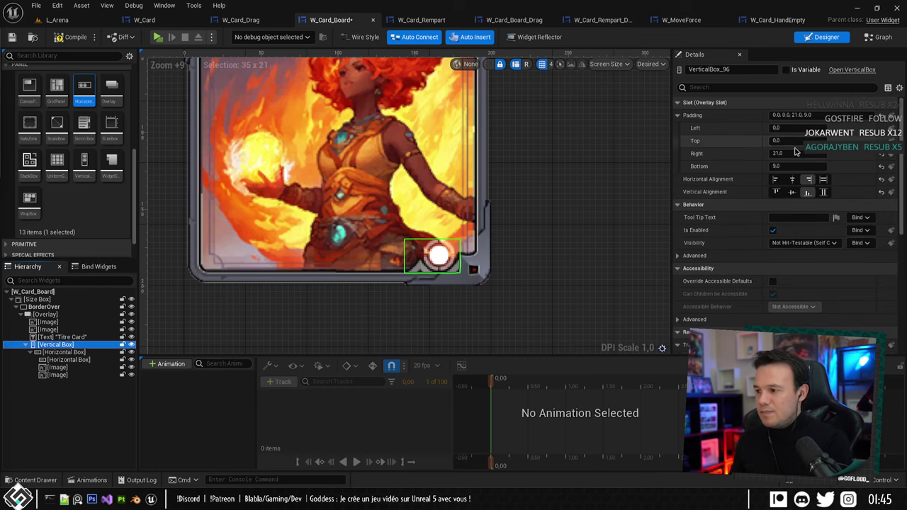
left_click(791, 153)
key("Return")
left_click(524, 245)
scroll(514, 251, "down", 4)
right_click_drag(513, 251, 494, 278)
scroll(493, 279, "up", 3)
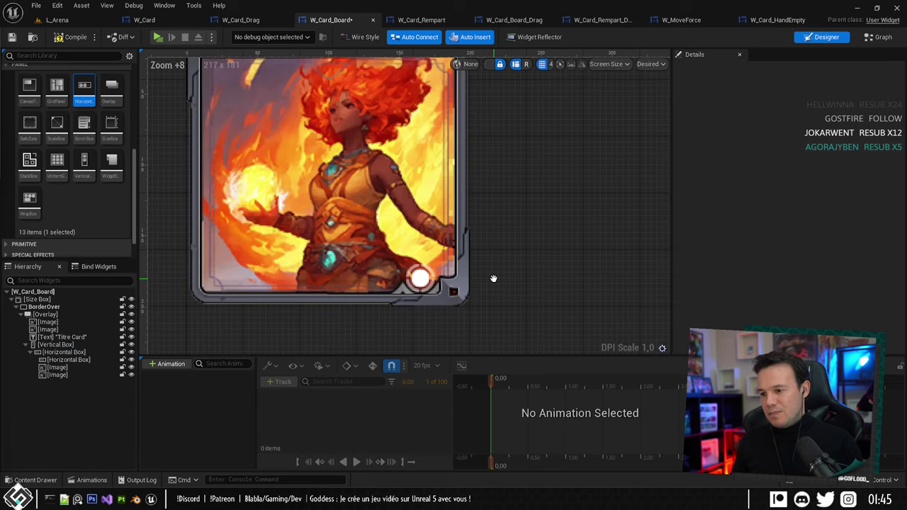
scroll(494, 280, "up", 6)
scroll(493, 281, "down", 7)
scroll(493, 281, "up", 4)
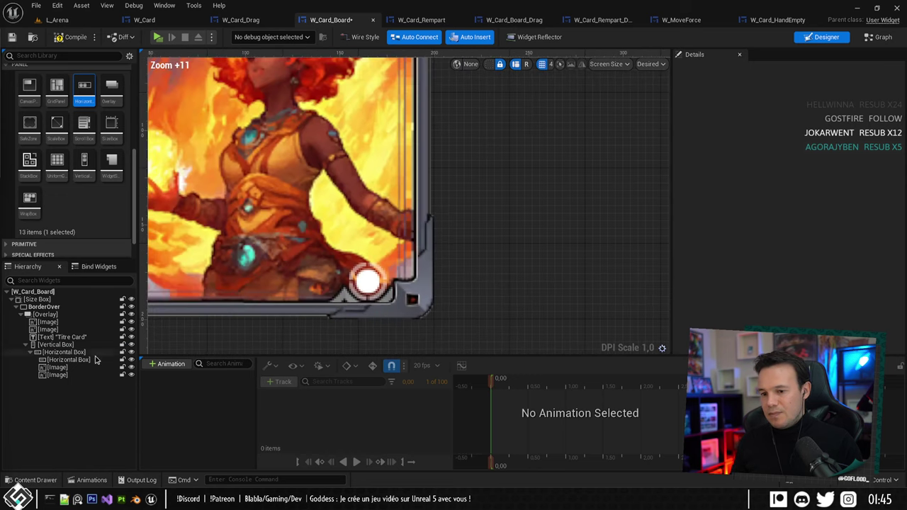
Set the Vertical Box's right padding back to 21.
left_click(60, 344)
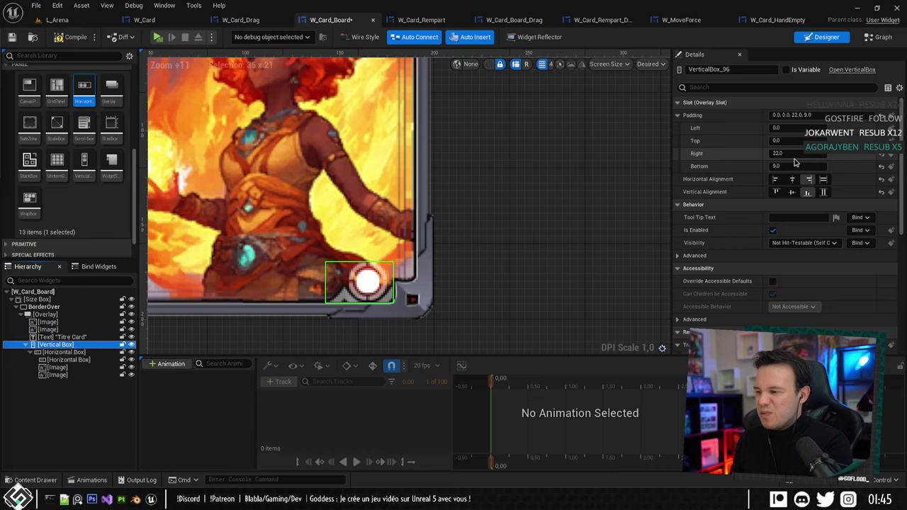
left_click(471, 200)
scroll(588, 262, "down", 11)
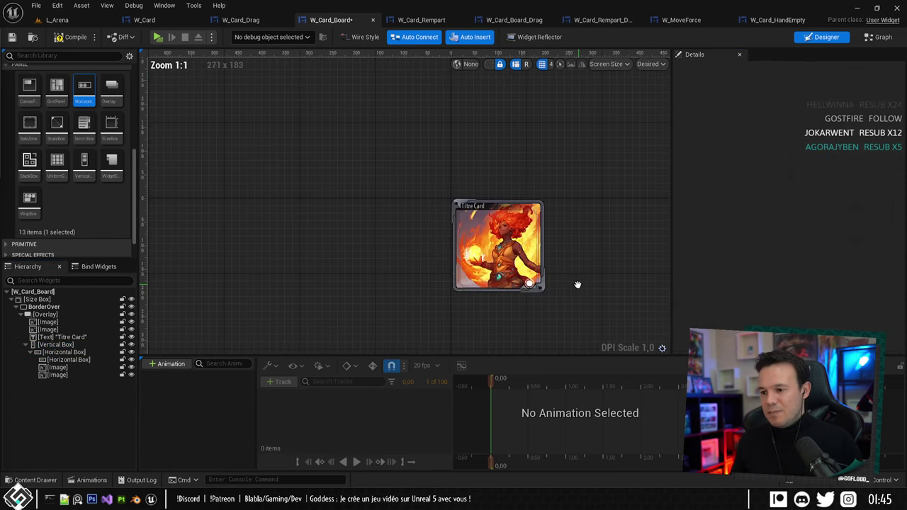
right_click_drag(577, 285, 474, 271)
scroll(517, 258, "up", 2)
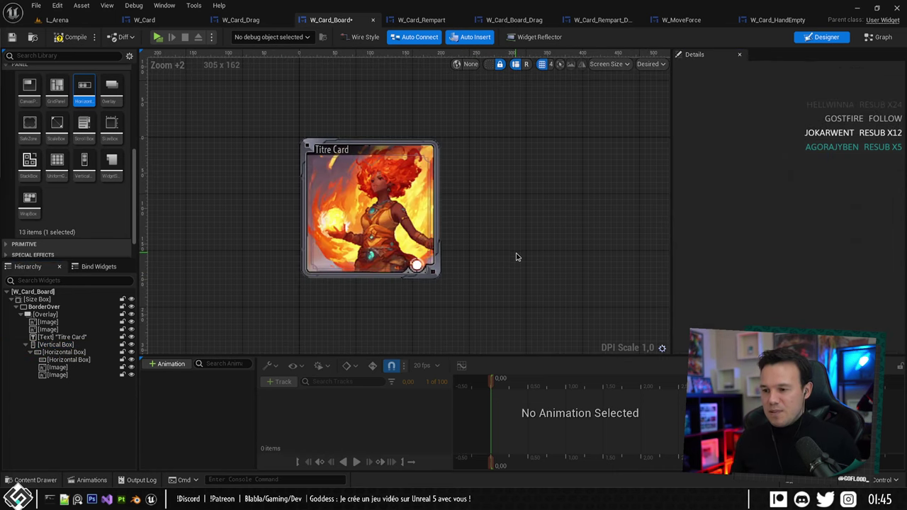
Examine how the move indicator reads on the card from a distance and up close.
scroll(536, 221, "down", 5)
scroll(541, 217, "up", 1)
mouse_move(541, 217)
right_mouse_down()
mouse_move(472, 205)
mouse_move(539, 214)
right_mouse_up()
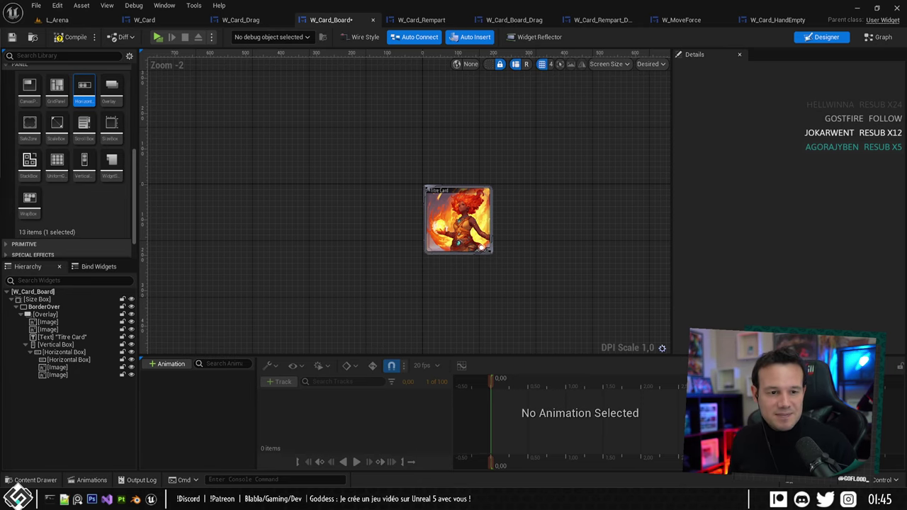
right_click_drag(595, 253, 558, 267)
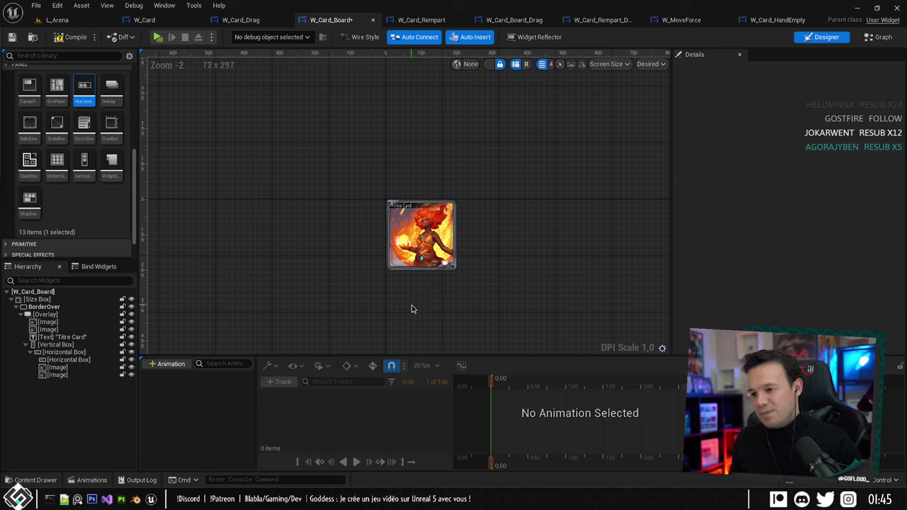
scroll(418, 301, "up", 5)
scroll(425, 292, "down", 5)
scroll(428, 282, "up", 9)
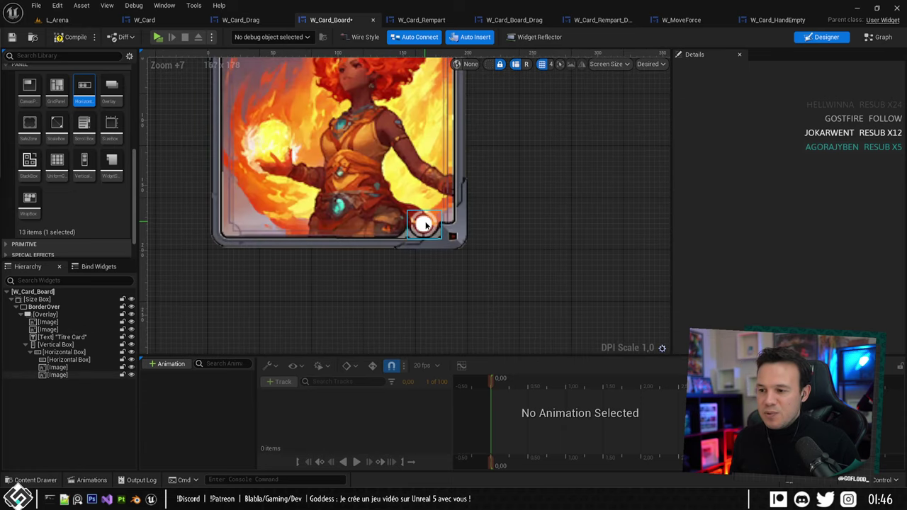
scroll(432, 255, "down", 9)
scroll(482, 268, "up", 2)
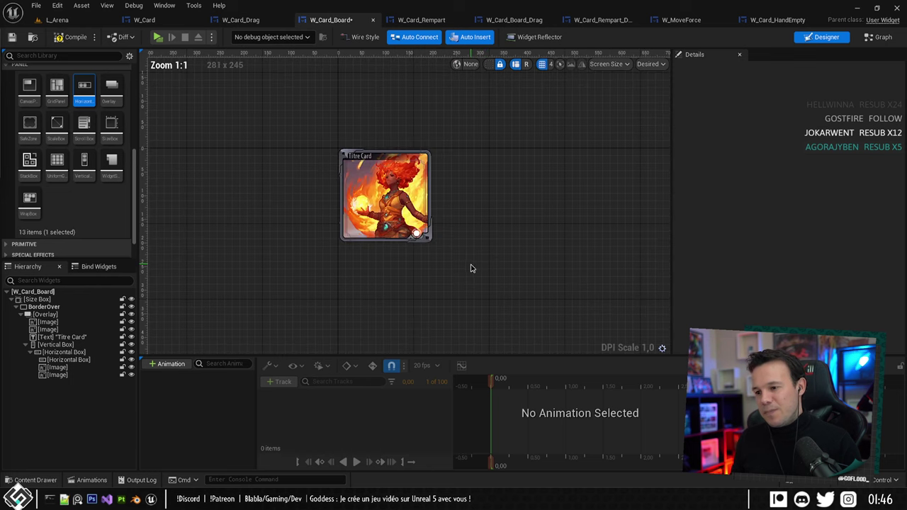
scroll(459, 246, "up", 6)
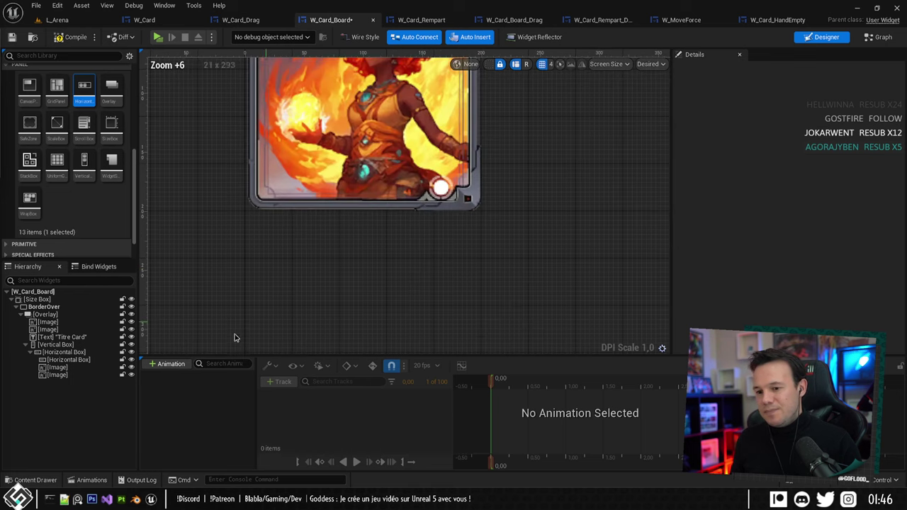
Duplicate the Move_Board_On image twice inside the Horizontal Box to show three move indicators.
left_click(58, 367)
left_click(58, 375)
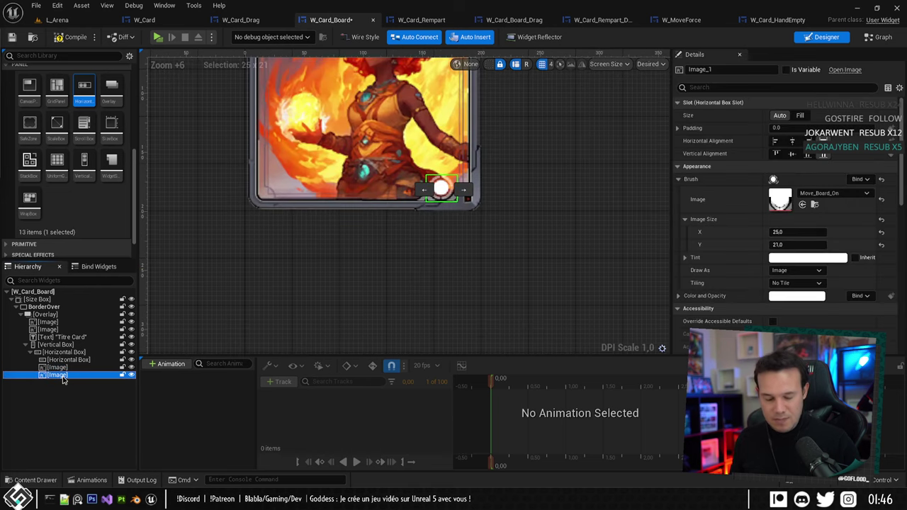
key("ctrl+d")
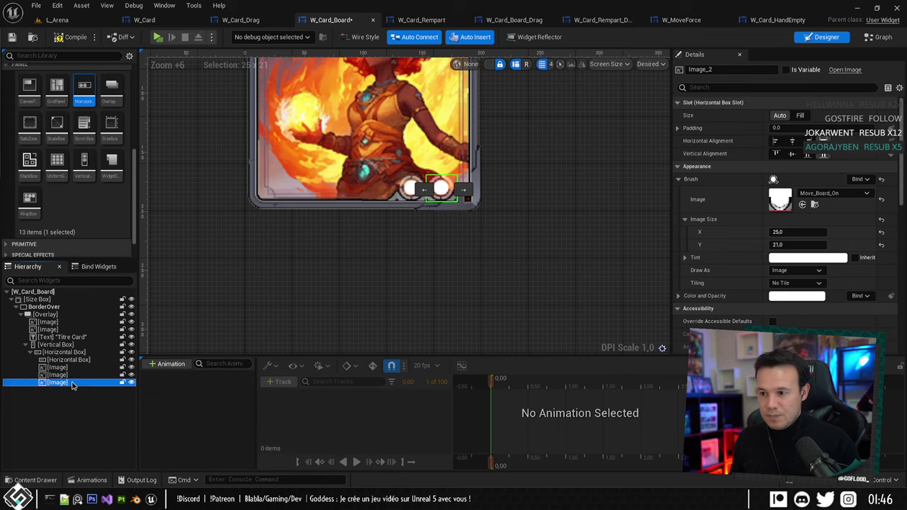
key("ctrl+d")
left_click(449, 277)
scroll(463, 316, "down", 8)
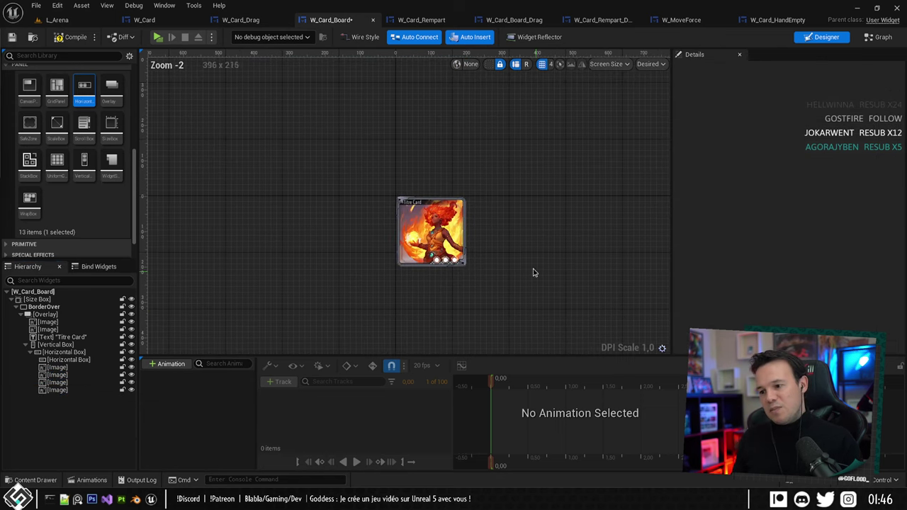
right_click_drag(508, 257, 482, 274)
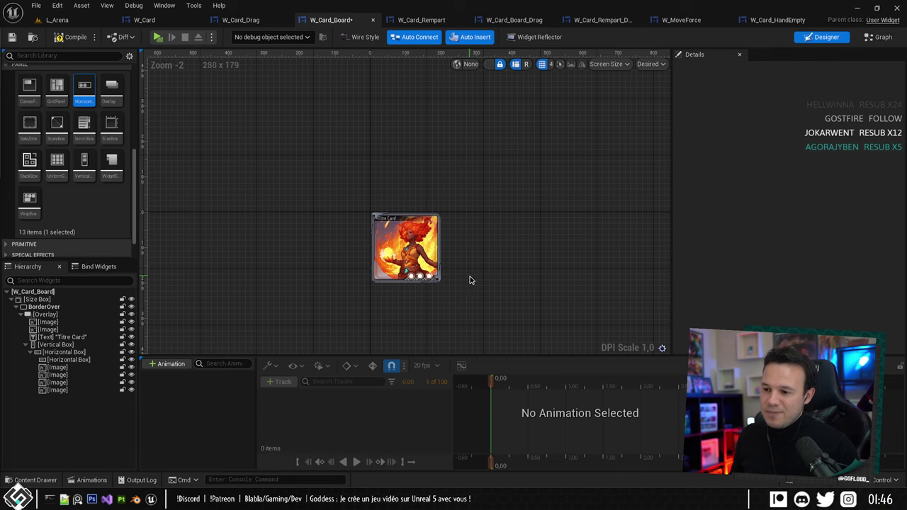
Delete the middle Move_Board_On image from the Horizontal Box.
left_click(404, 249)
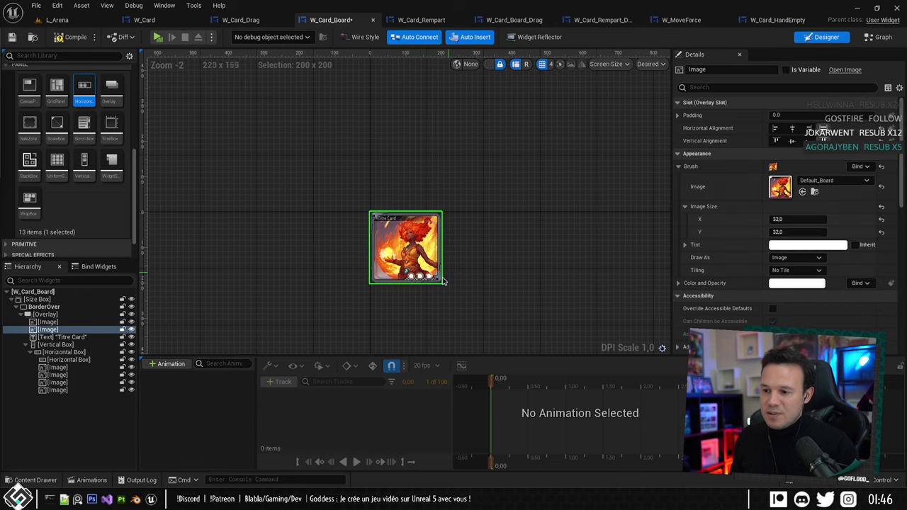
scroll(442, 280, "up", 6)
scroll(418, 287, "down", 1)
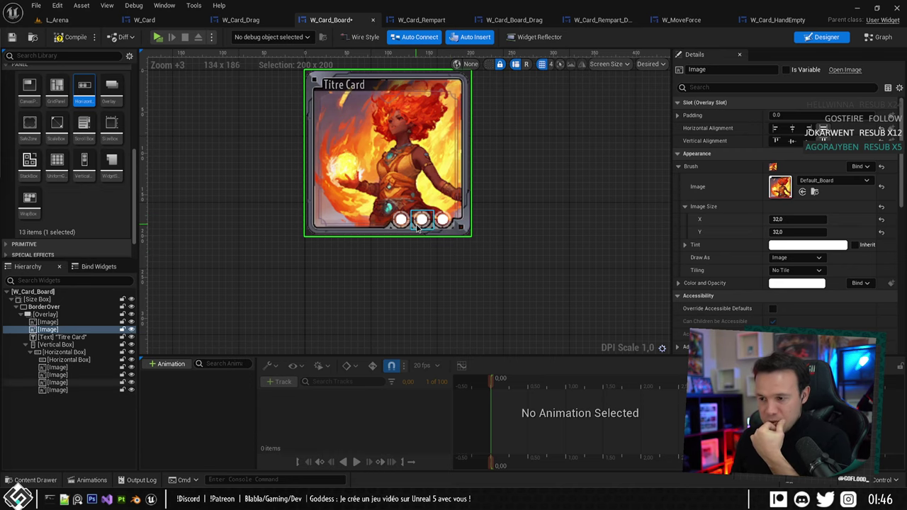
left_click(54, 383)
key("Delete")
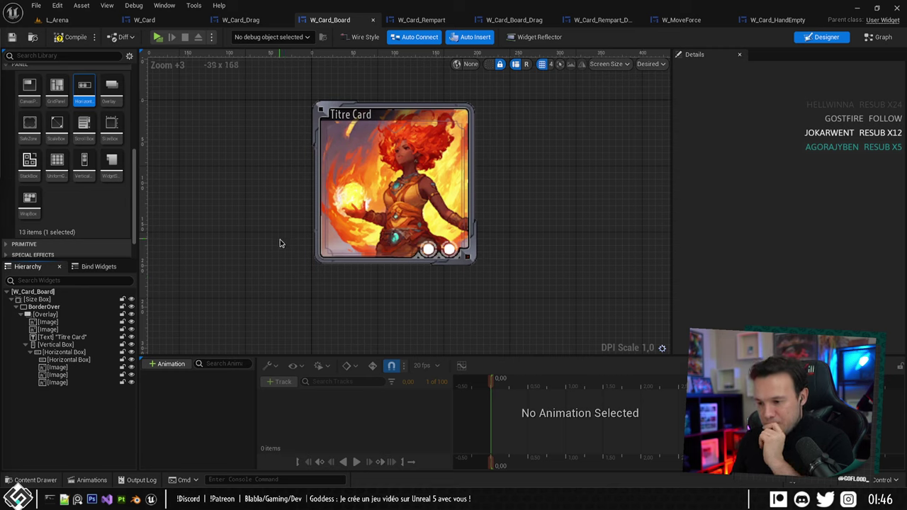
Examine the slot settings of the Horizontal Box and the Vertical Box that hold the move indicators.
left_click(70, 353)
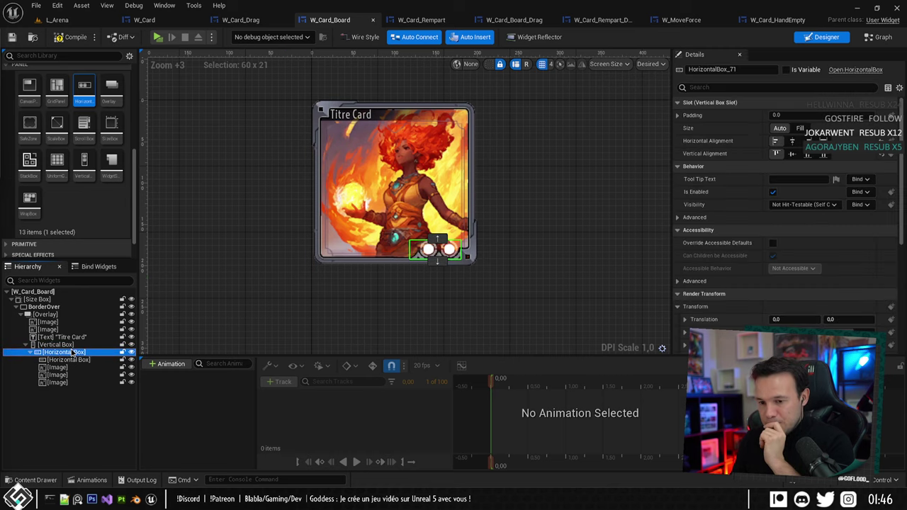
left_click(66, 346)
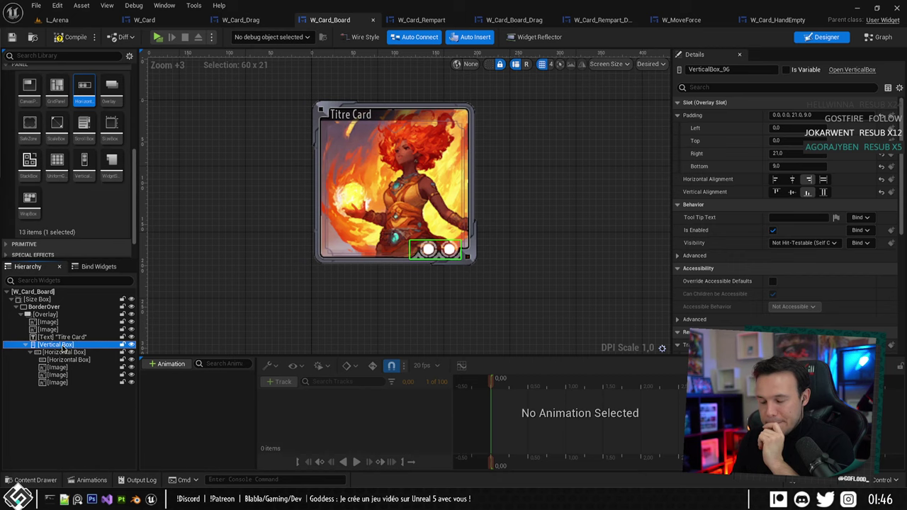
right_click_drag(251, 231, 252, 226)
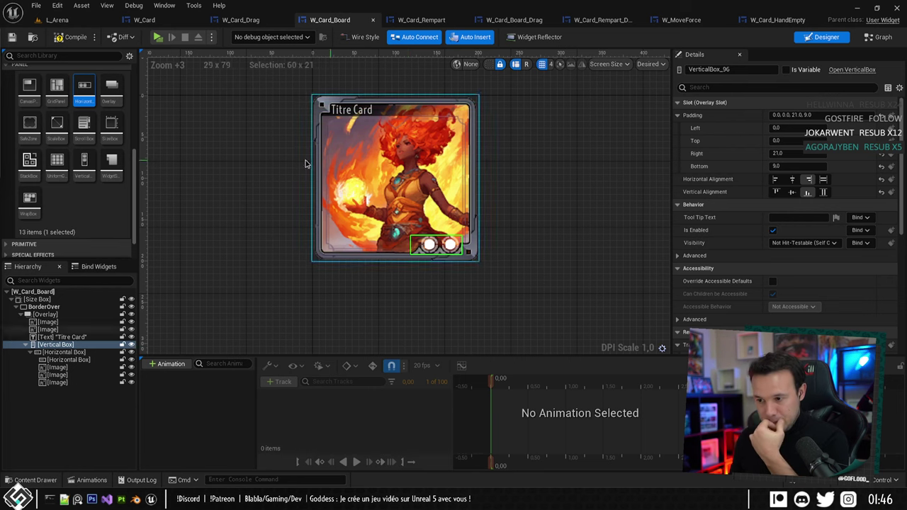
mouse_move(97, 499)
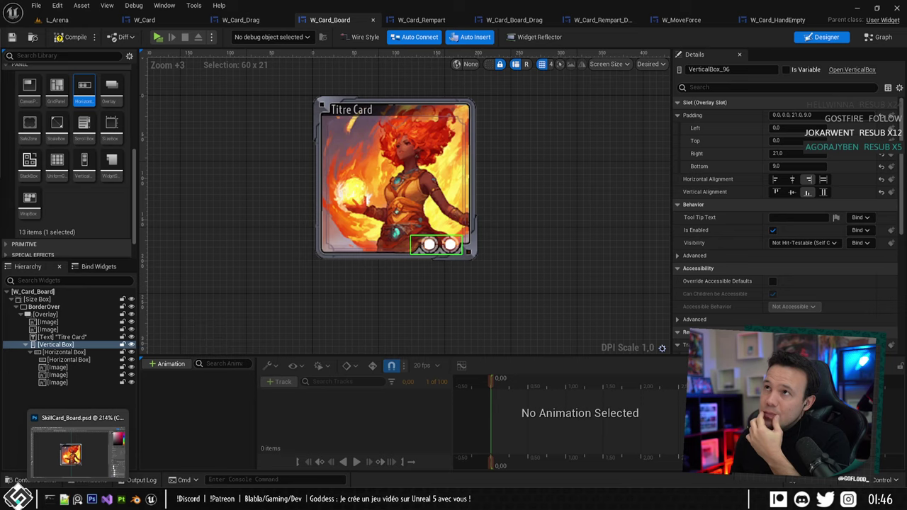
left_click(360, 303)
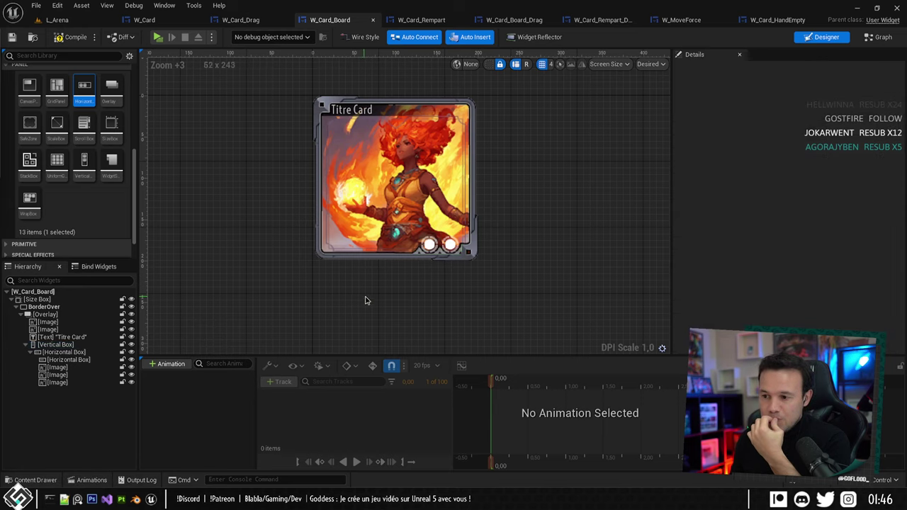
right_click_drag(342, 301, 318, 306)
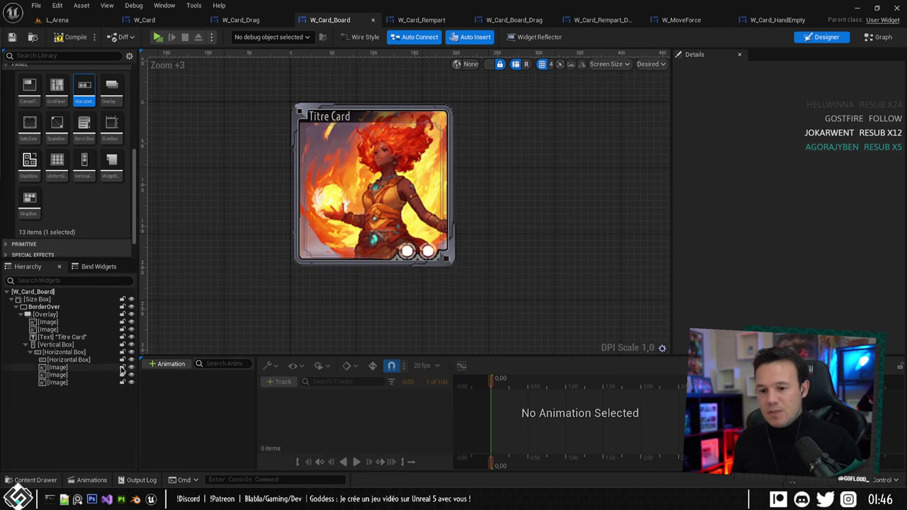
Delete the empty Horizontal Box nested beside the move indicator images.
left_click(77, 363)
left_click(58, 368)
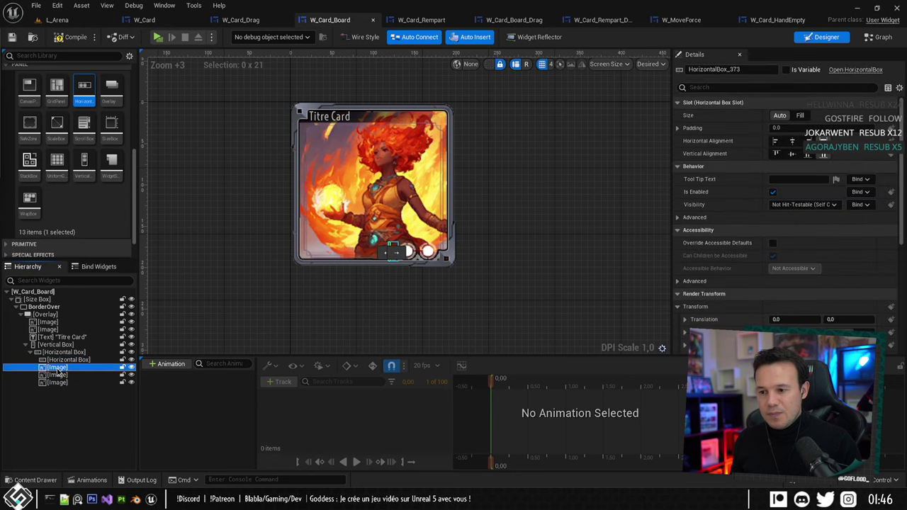
left_click(57, 382)
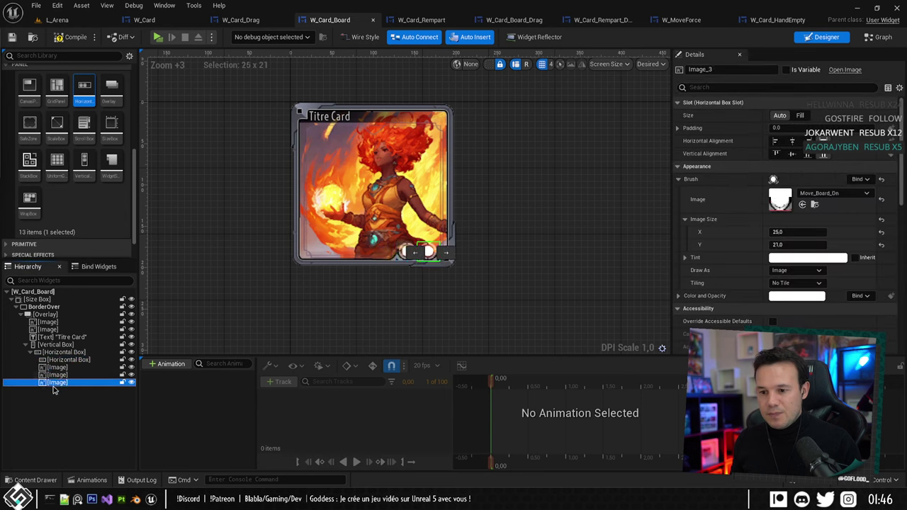
left_click(61, 369)
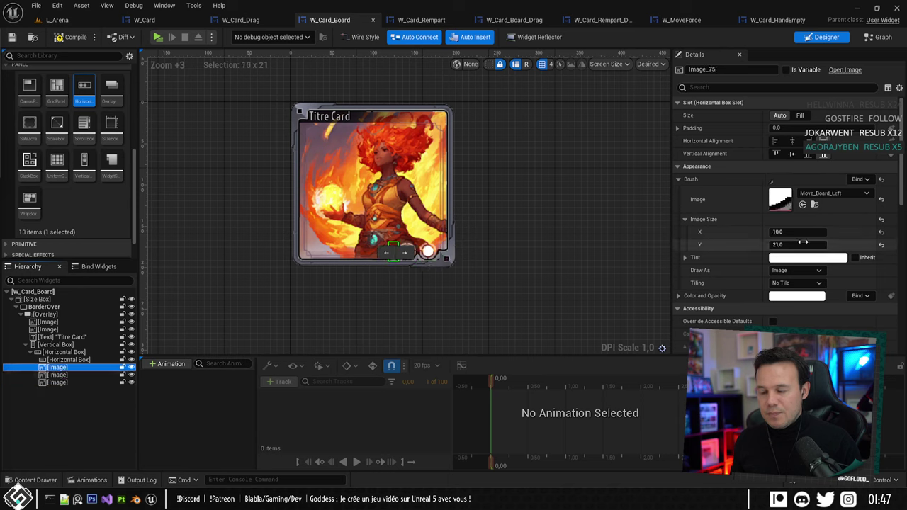
scroll(751, 259, "down", 10)
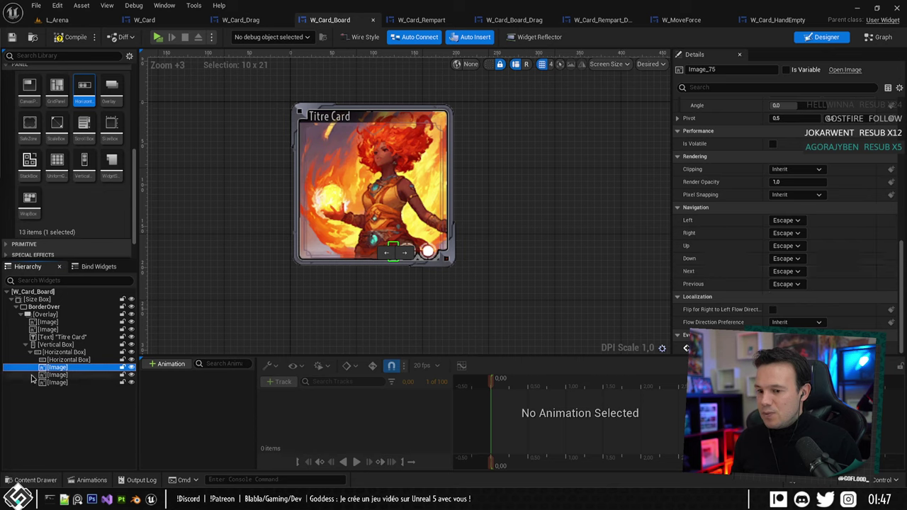
left_click_drag(63, 362, 65, 360)
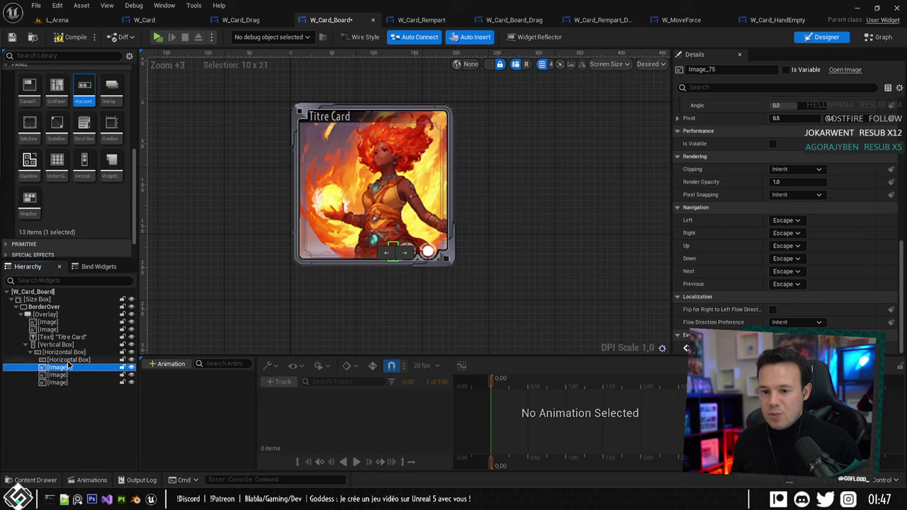
left_click(69, 360)
key("Delete")
Delete both Move_Board_On images from the remaining Horizontal Box, leaving only the Move_Board_Left image.
left_click(67, 360)
left_click(63, 368)
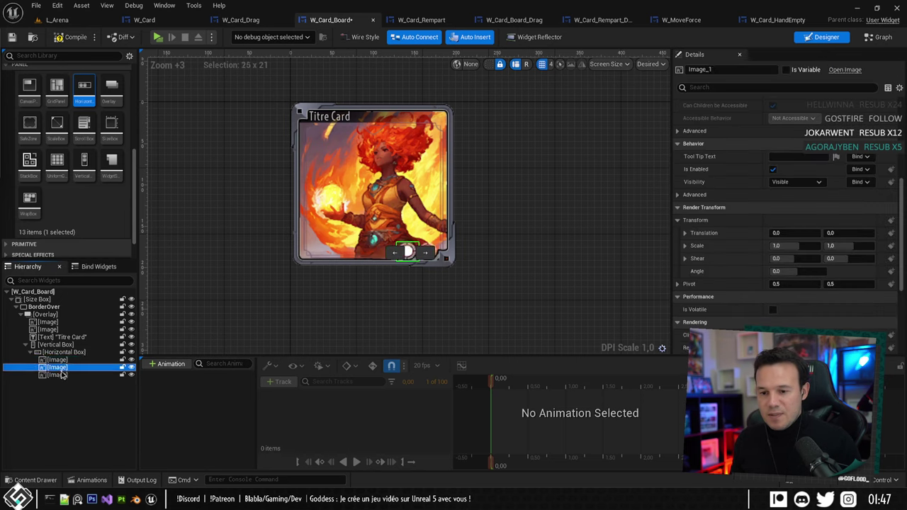
left_click(62, 374, "shift")
key("Delete")
Rename the Horizontal Box holding the Move_Board_Left image as MoveBox and expose it as a variable.
left_click(60, 352)
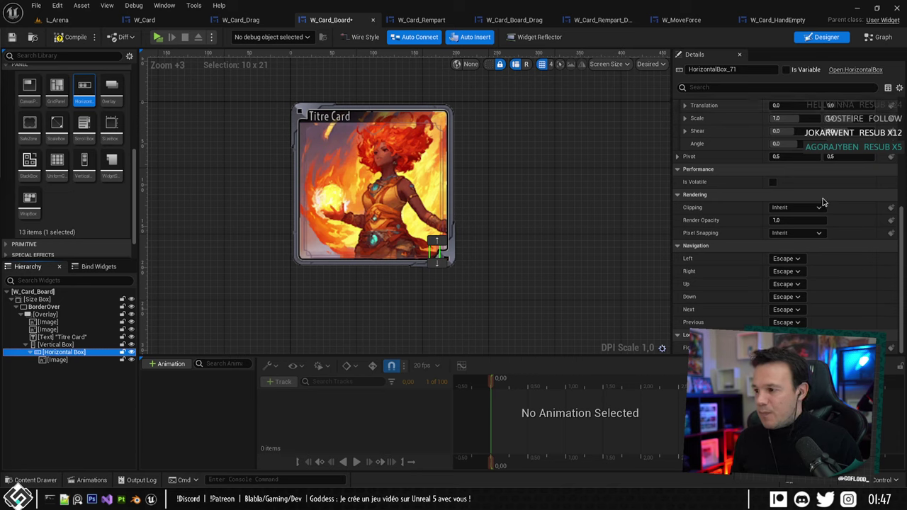
double_click(71, 354)
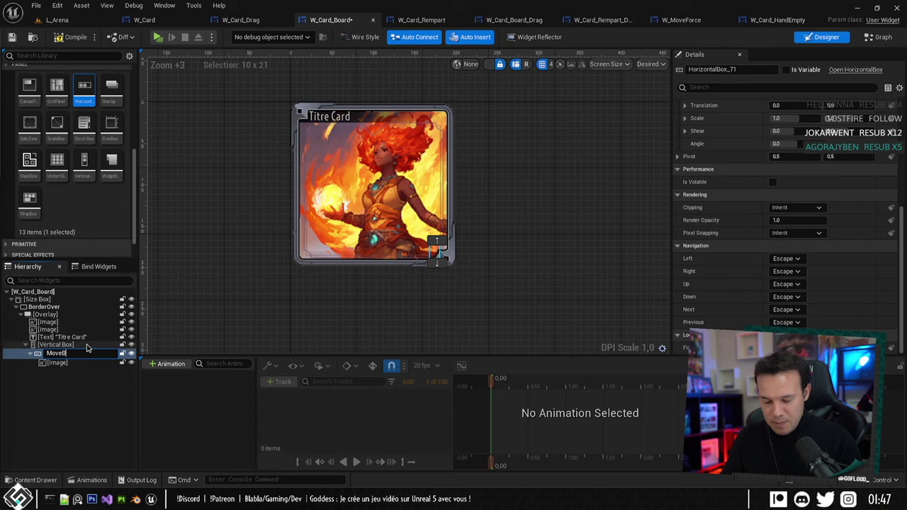
type("MoveBox")
key("Return")
left_click(806, 71)
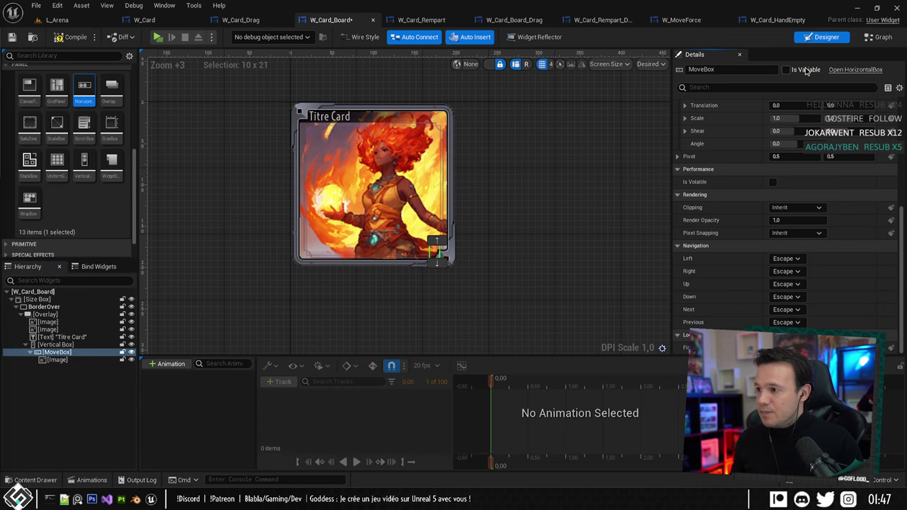
Add an Event Construct node to the W_Card_Board Event Graph.
left_click(881, 36)
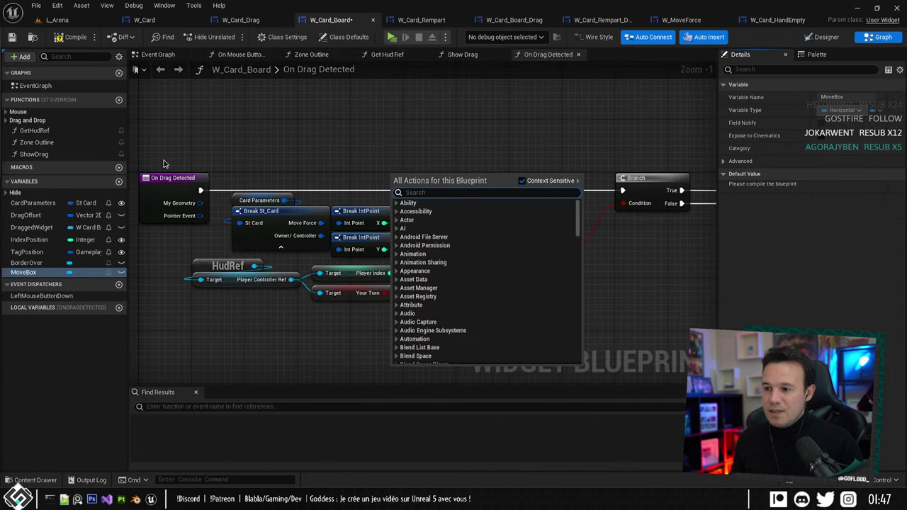
right_click_drag(492, 151, 263, 177)
right_click_drag(330, 209, 389, 230)
scroll(313, 217, "up", 1)
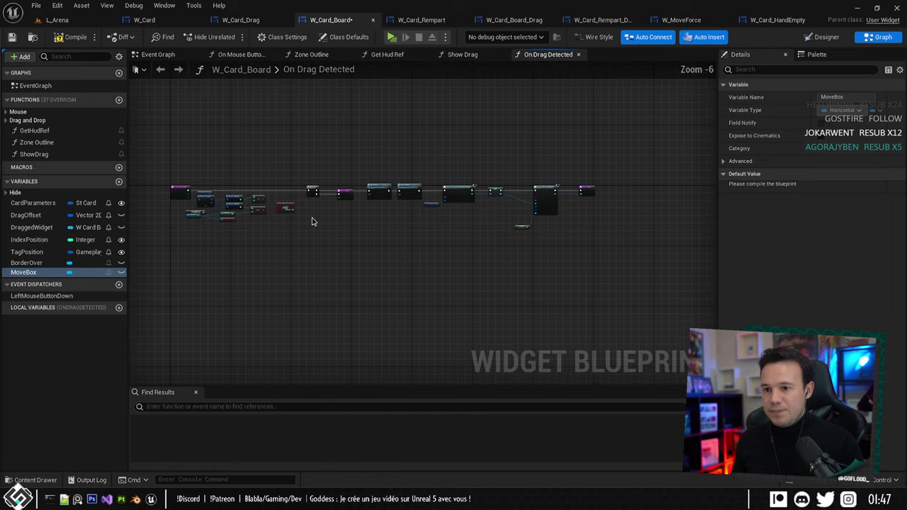
left_click(161, 55)
scroll(383, 227, "up", 6)
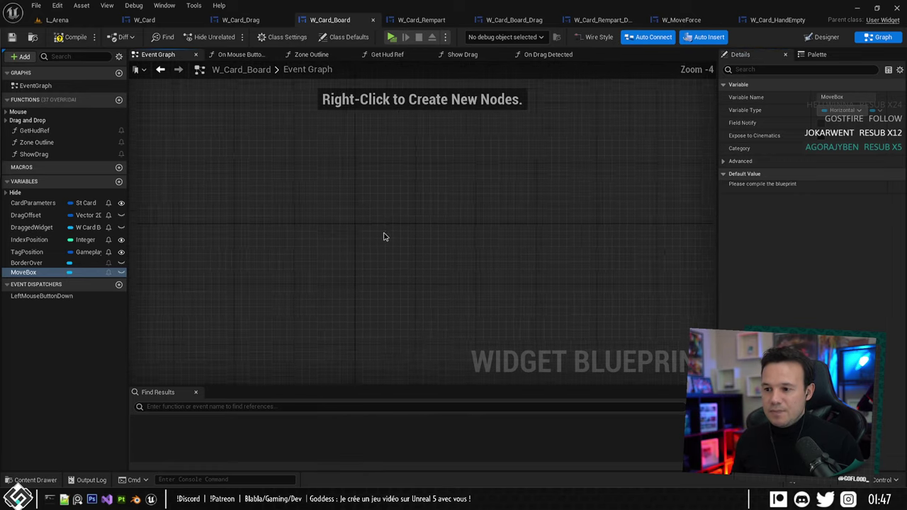
right_click(374, 212)
type("c")
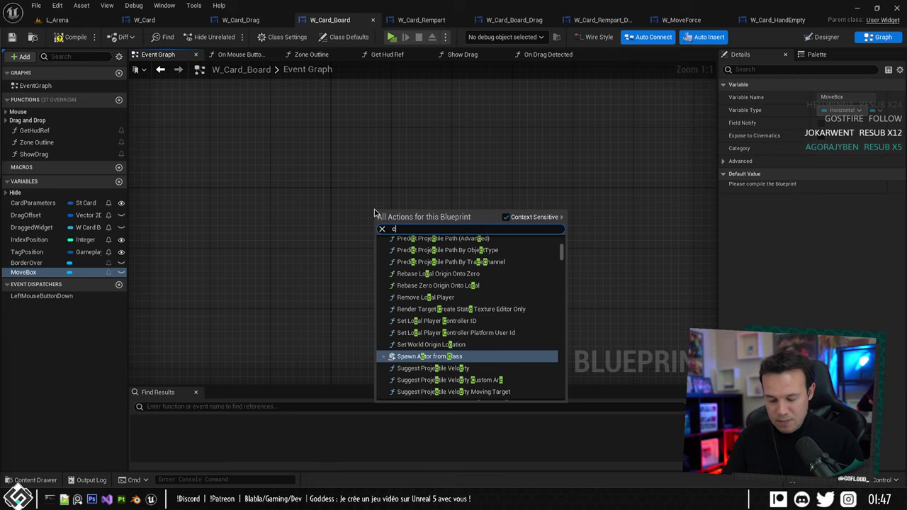
type("onstruc")
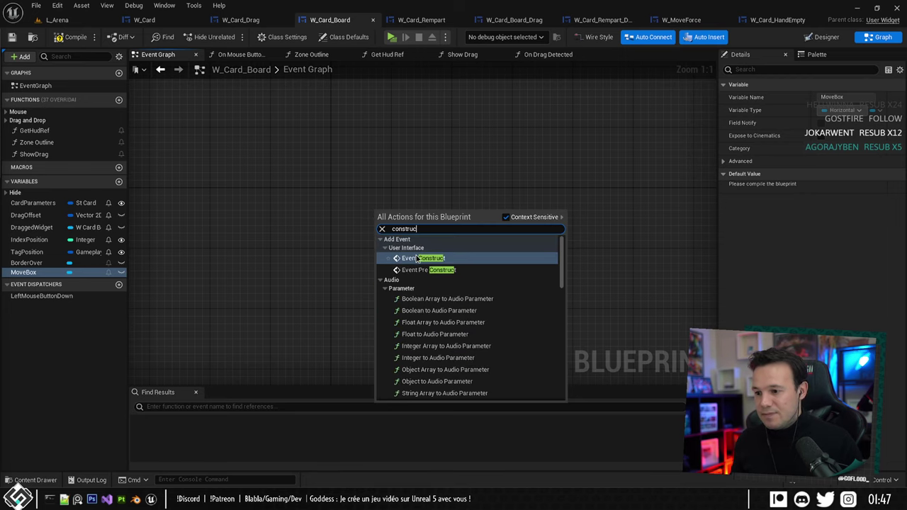
left_click(417, 259)
left_click_drag(393, 211, 361, 199)
right_click_drag(445, 173, 373, 152)
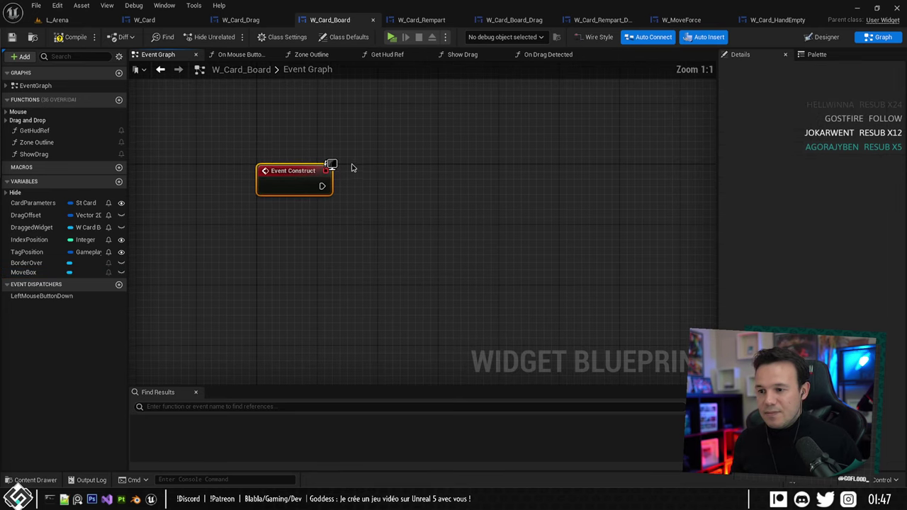
right_click_drag(370, 211, 335, 206)
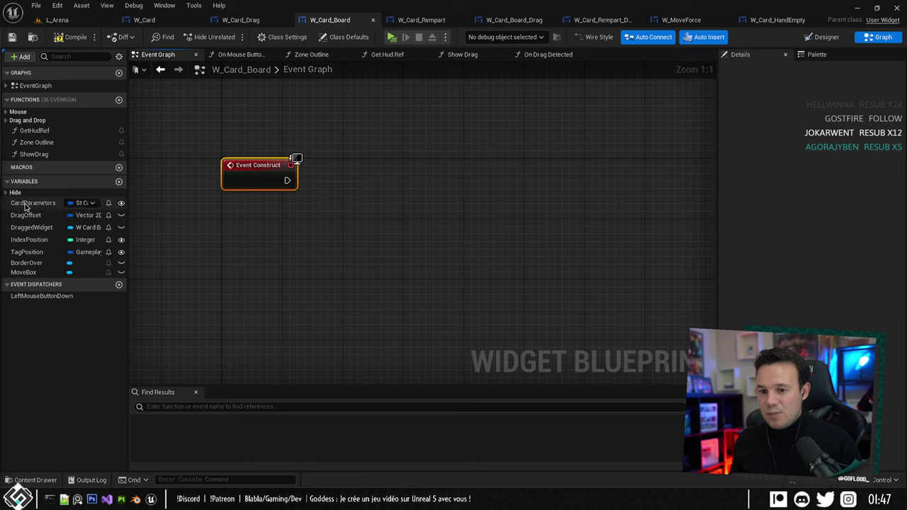
Place a CardParameters getter below Event Construct and split it with a Break St_Card node.
left_click_drag(32, 204, 231, 260)
left_click(239, 265)
left_click_drag(287, 257, 308, 259)
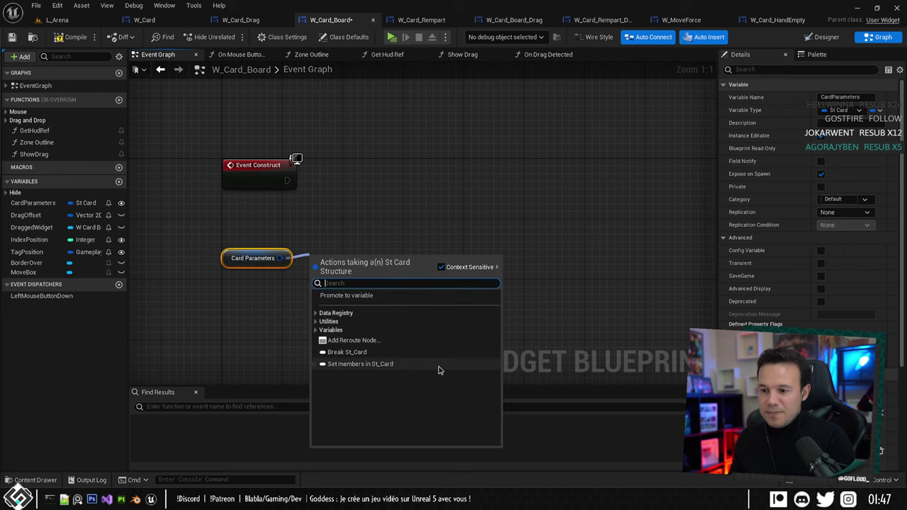
left_click(346, 352)
left_click(371, 296)
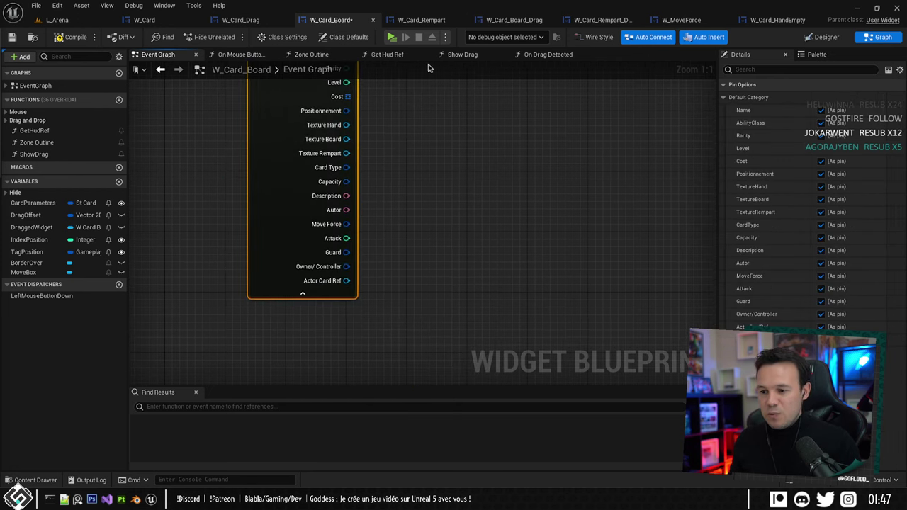
Break the Move Force output into an IntPoint, hide the unconnected Break St_Card pins, and place the two nodes side by side.
left_click_drag(339, 268, 416, 217)
left_click(453, 322)
left_click(267, 277)
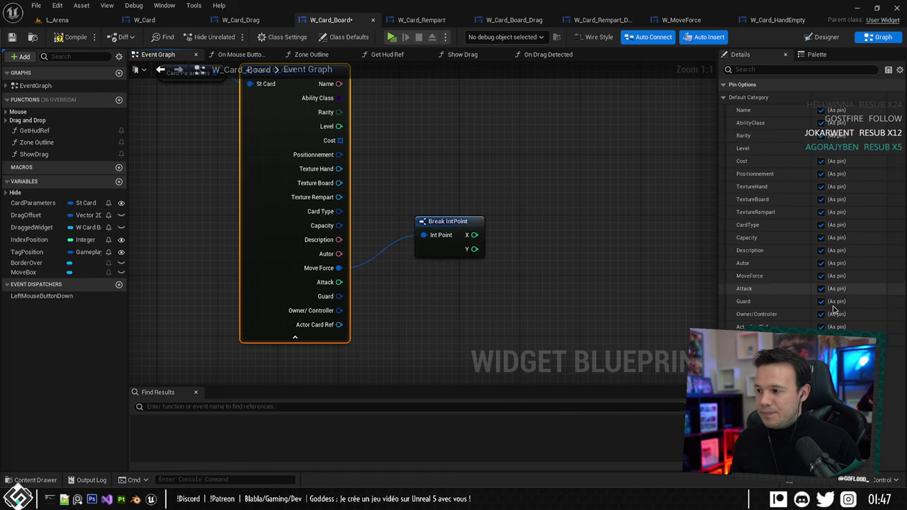
left_click(850, 339)
right_click_drag(468, 163, 515, 278)
left_click_drag(496, 333, 422, 182)
right_click_drag(448, 236, 375, 245)
Add a greater-than comparison that checks the IntPoint's Y value against 0.
left_click_drag(368, 219, 477, 205)
type(">")
key("Return")
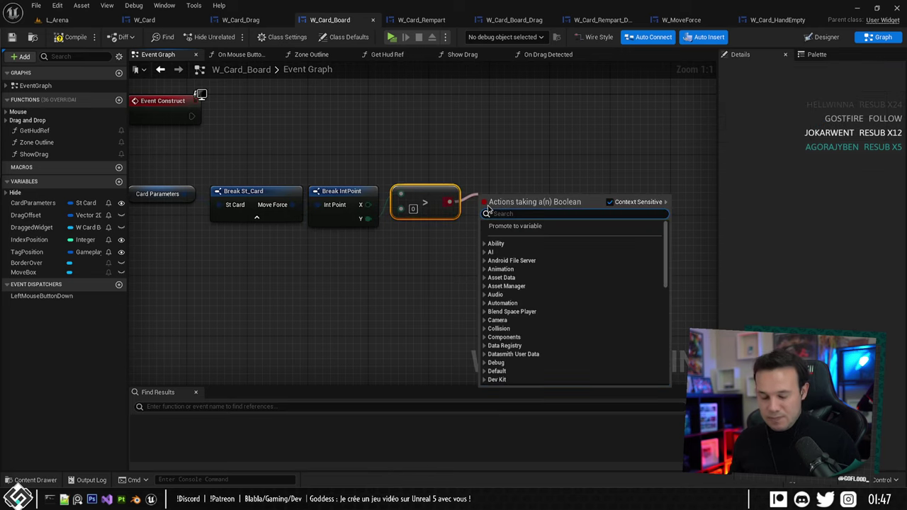
Add a Branch conditioned on the comparison, run it from Event Construct, and align it with the event.
type("br")
left_click(526, 305)
right_click_drag(457, 161, 411, 212)
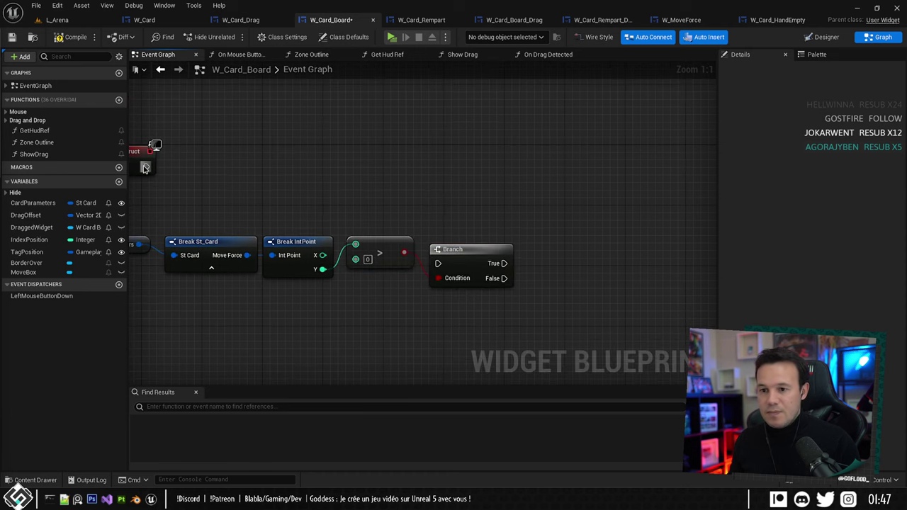
left_click_drag(144, 167, 437, 264)
left_click_drag(459, 251, 472, 153)
right_click_drag(167, 207, 244, 225)
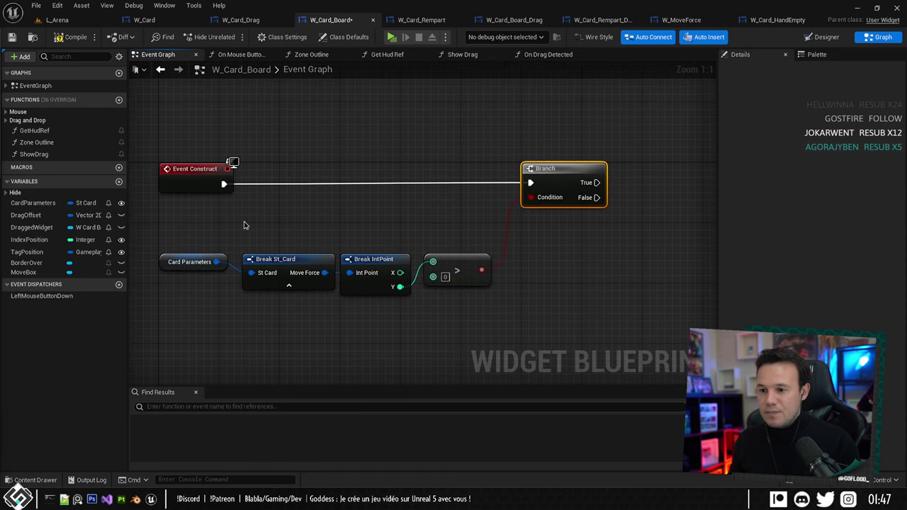
Arrange the Card Parameters, break and comparison nodes compactly below the execution line and save the widget.
left_click(170, 262)
left_click_drag(167, 263, 243, 249)
left_click_drag(256, 217, 476, 225)
right_click_drag(481, 221, 310, 229)
left_click(397, 249)
right_click_drag(397, 249, 429, 255)
key("ctrl+s")
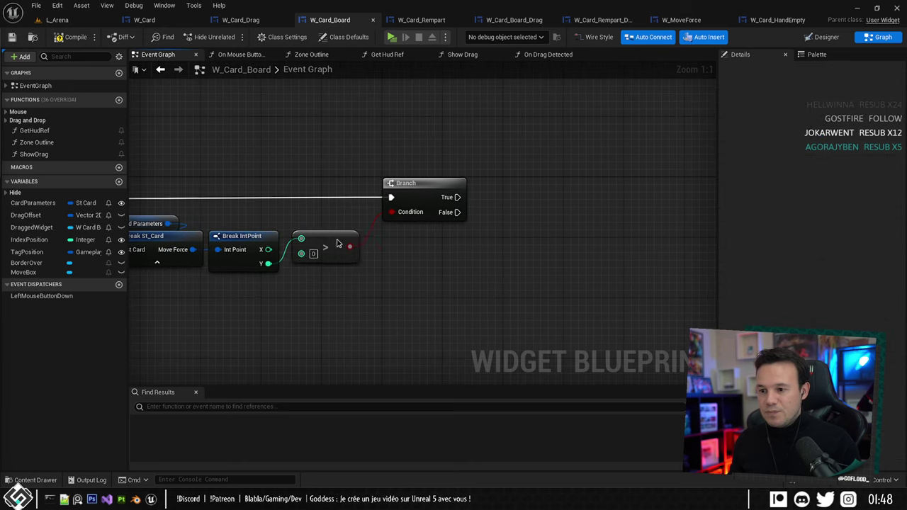
left_click_drag(337, 243, 343, 220)
right_click_drag(253, 277, 360, 282)
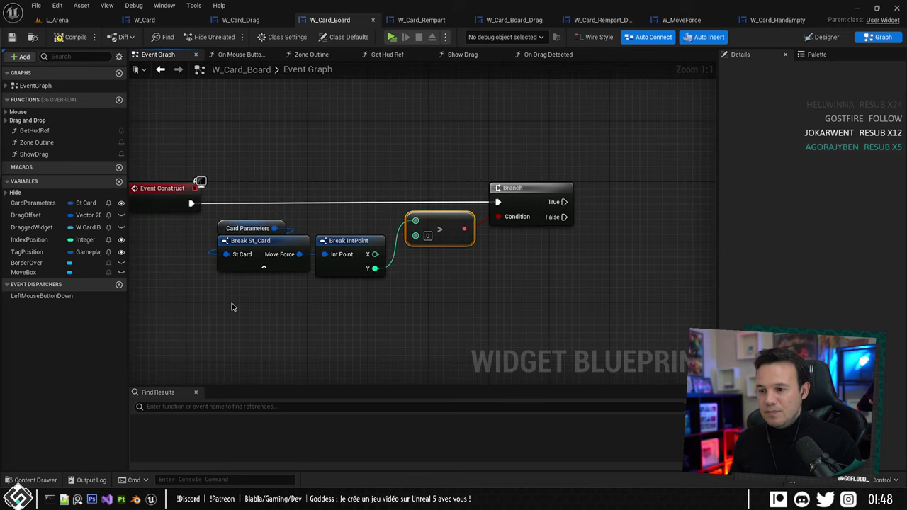
left_click_drag(232, 307, 340, 248)
right_click_drag(444, 264, 373, 274)
mouse_move(471, 234)
right_mouse_down()
mouse_move(397, 210)
mouse_move(477, 222)
right_mouse_up()
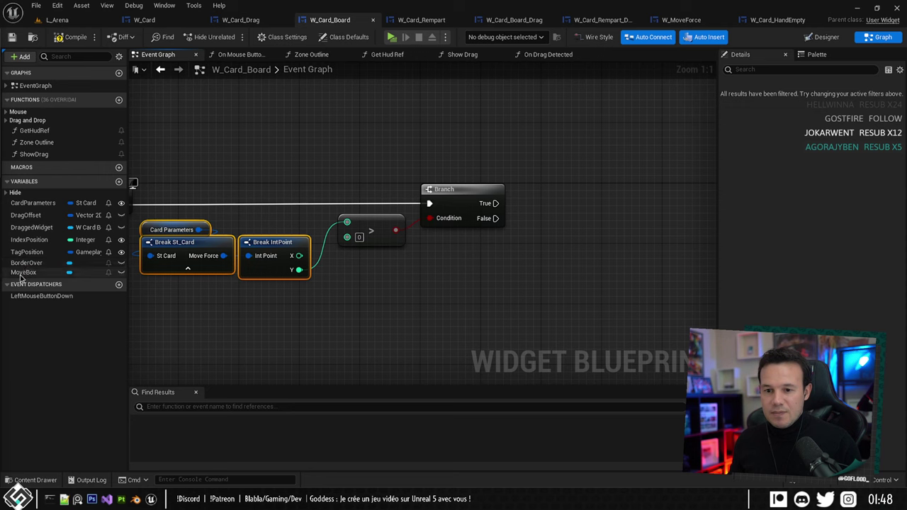
Add a Clear Children node targeting MoveBox and run it from the Branch's False output.
left_click_drag(21, 274, 460, 320)
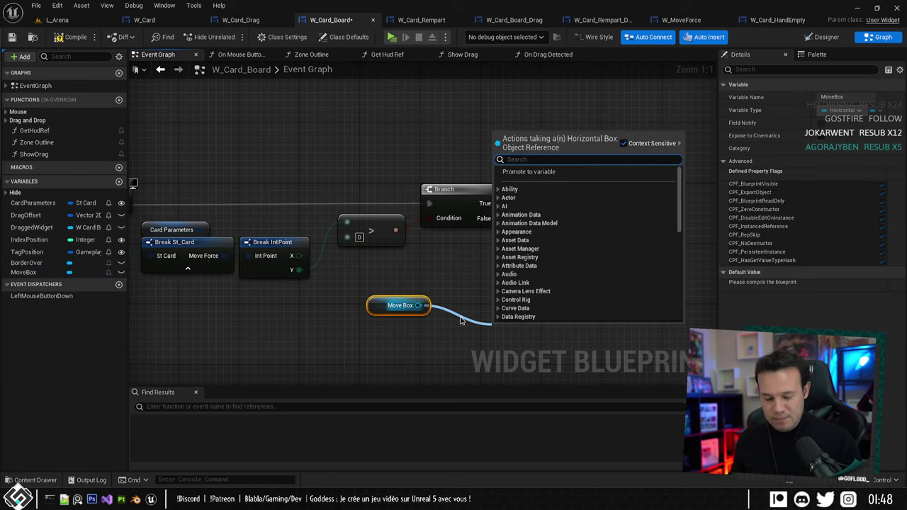
type("clear")
key("Return")
right_click_drag(515, 294, 439, 214)
left_click_drag(362, 245, 491, 252)
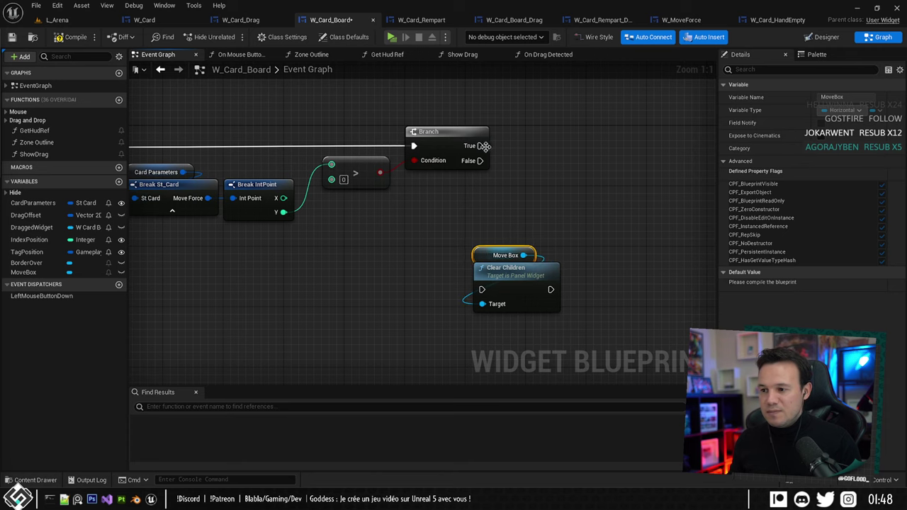
left_click_drag(480, 161, 487, 287)
Place the Move Box and Clear Children nodes together below and beyond the Branch, and save the widget.
left_click_drag(521, 282, 572, 156, "shift")
right_click_drag(574, 163, 541, 191)
right_click_drag(462, 267, 367, 263)
key("ctrl+s")
left_click_drag(440, 182, 501, 289)
right_click_drag(423, 197, 580, 200)
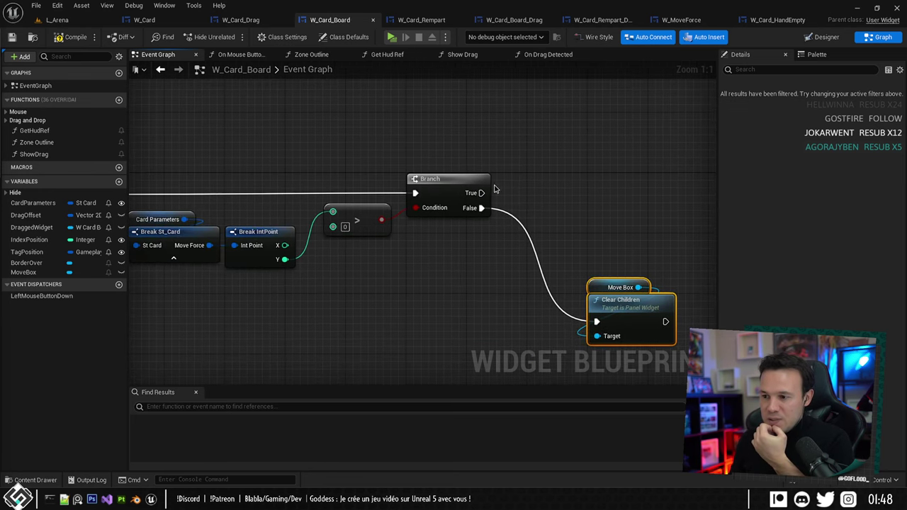
Add a Create Widget node to the Branch's True output and place it farther along the execution line.
left_click_drag(481, 192, 560, 204)
type("creat")
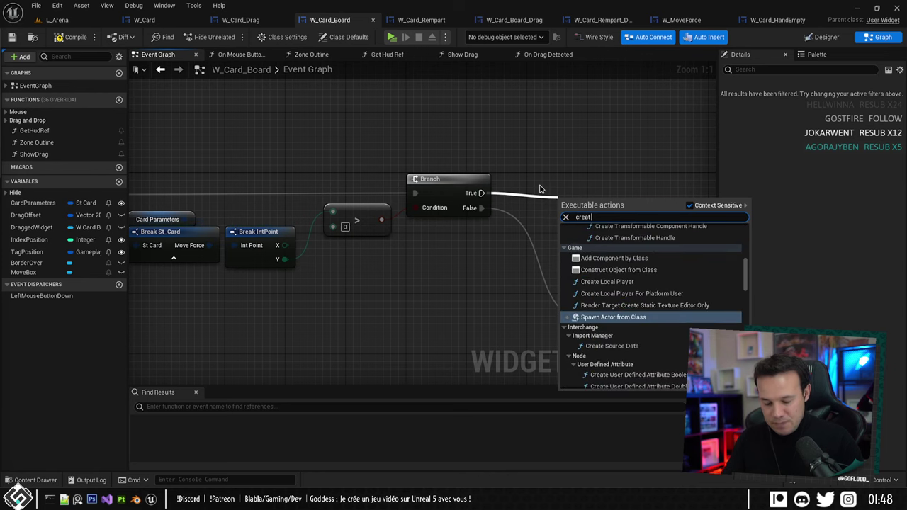
type(" widget")
left_click(612, 241)
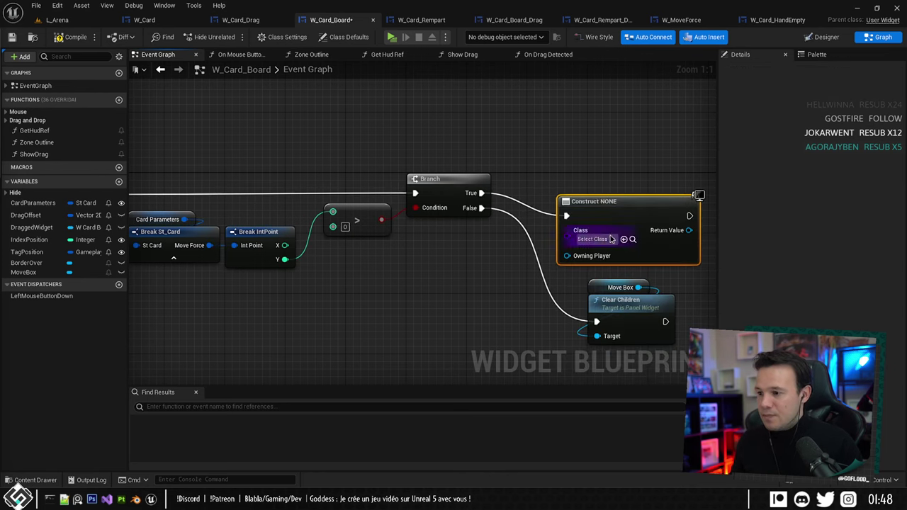
right_click_drag(548, 112, 524, 108)
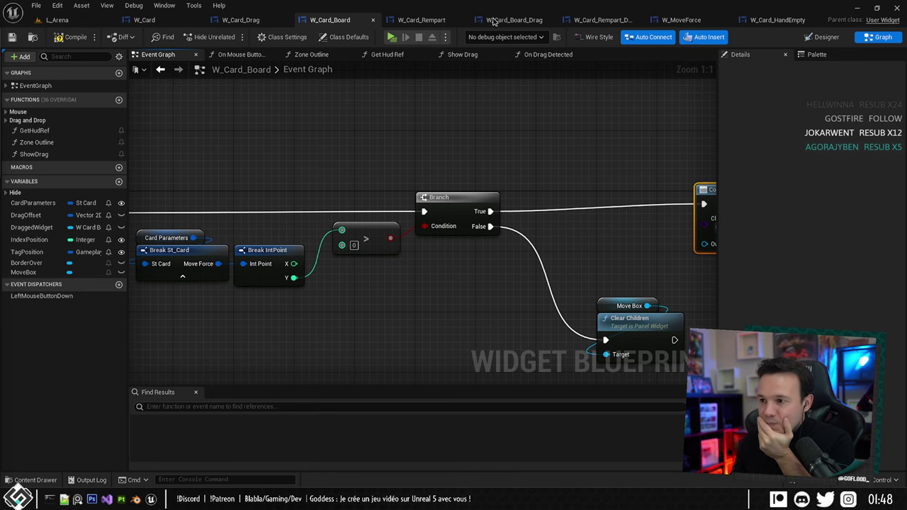
Copy the For Loop, comparison, reroute, Create W Move Force Widget and Add Child to Horizontal Box nodes from W_Card_Drag's event graph.
left_click(241, 19)
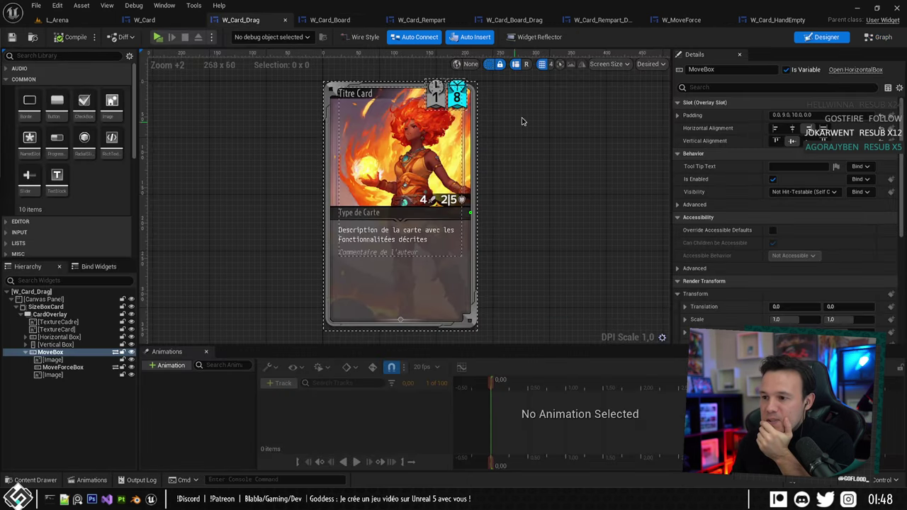
left_click(881, 37)
scroll(367, 153, "down", 2)
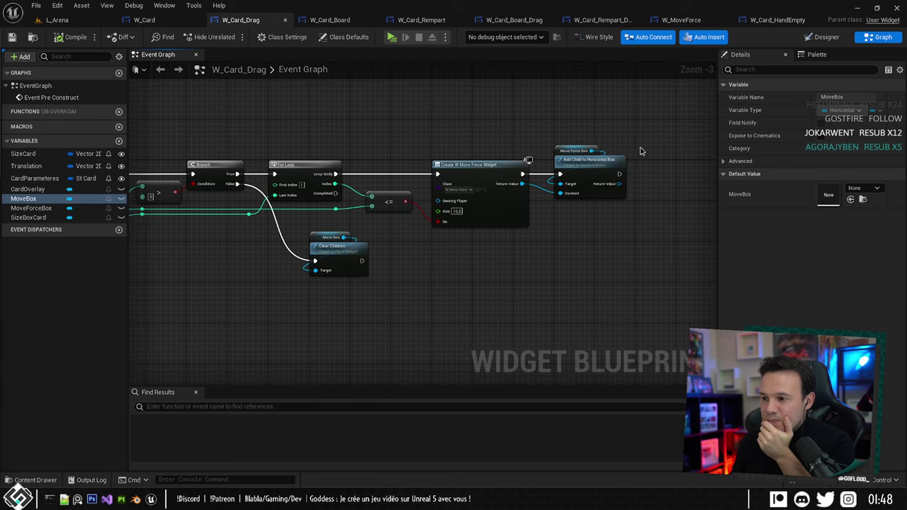
left_click(588, 159)
right_click_drag(382, 192, 454, 194)
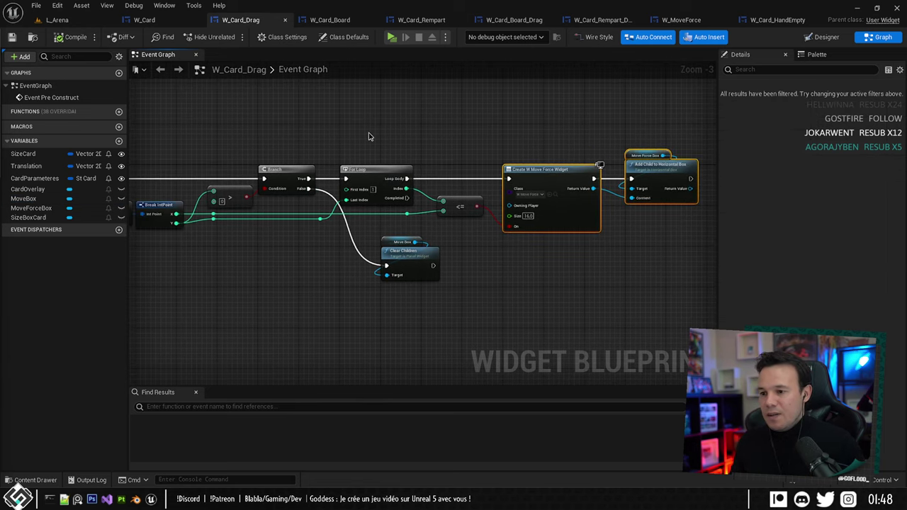
left_click_drag(368, 136, 459, 220, "shift")
right_click_drag(458, 224, 537, 235)
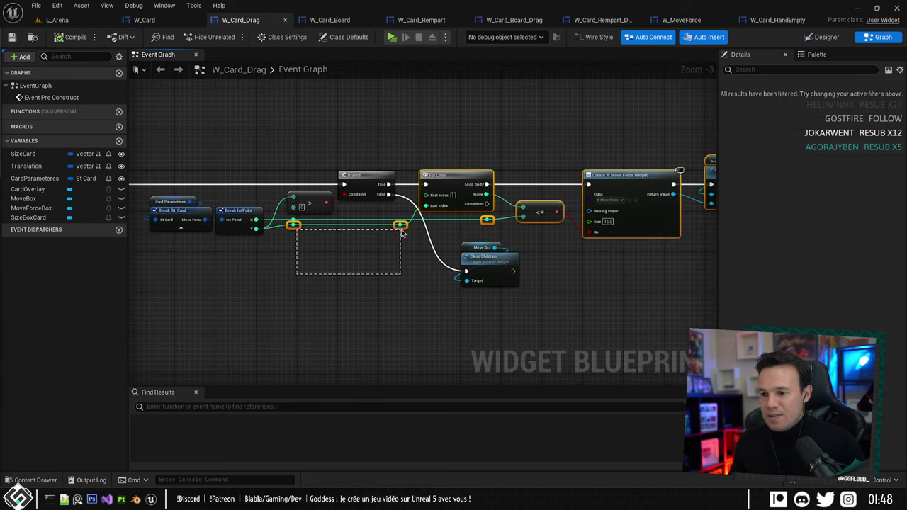
left_click_drag(402, 234, 401, 232, "shift")
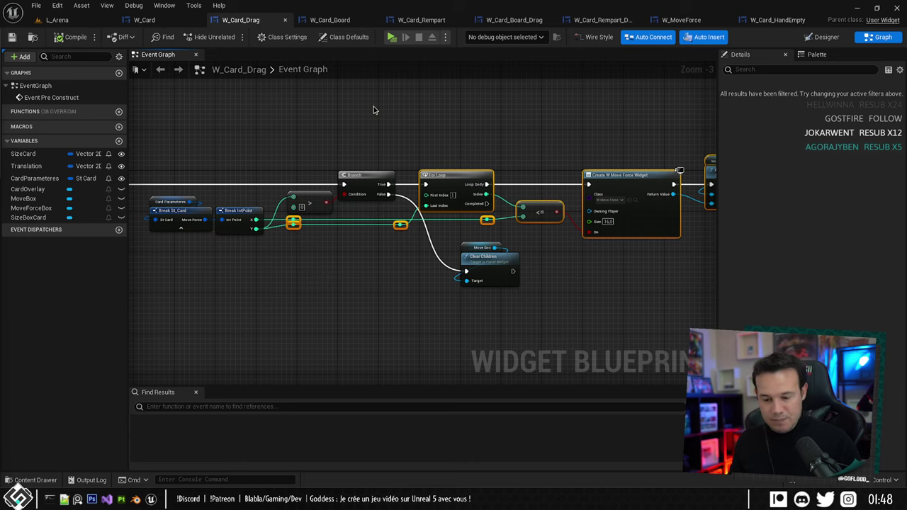
Replace W_Card_Board's Create Widget node with the copied nodes, wired to the Branch's True output and Break IntPoint's X and Y.
left_click(340, 17)
key("Delete")
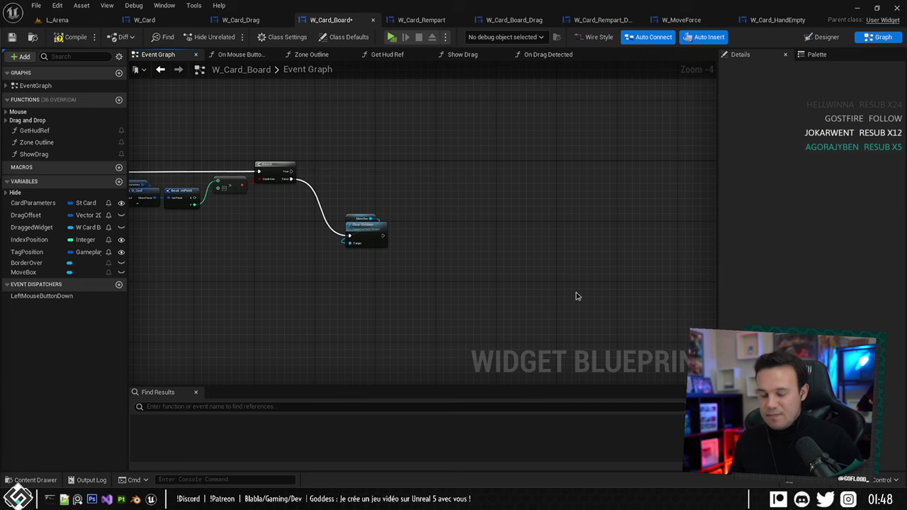
key("ctrl+v")
left_click_drag(508, 302, 386, 166)
scroll(278, 176, "up", 4)
left_click_drag(306, 167, 495, 154)
left_click(437, 190)
right_click_drag(398, 205, 610, 190)
left_click_drag(318, 206, 494, 215)
right_click_drag(556, 190, 338, 196)
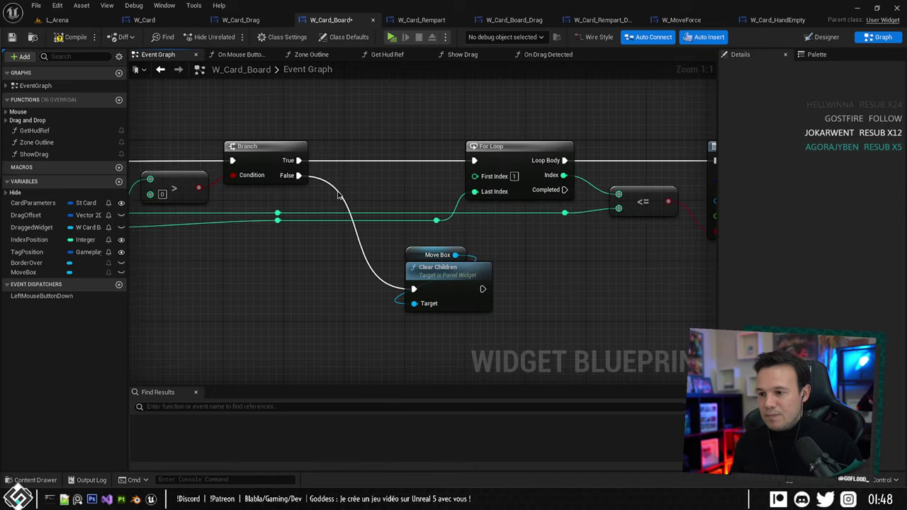
Select the reroutes and the whole pasted loop chain, and shift it closer to the Branch.
left_click_drag(267, 208, 316, 262)
right_click_drag(388, 183, 303, 177)
left_click_drag(330, 127, 759, 222, "shift")
right_click_drag(593, 201, 369, 200)
left_click_drag(395, 113, 598, 213, "shift")
right_click_drag(141, 170, 543, 187)
left_click_drag(579, 173, 455, 172)
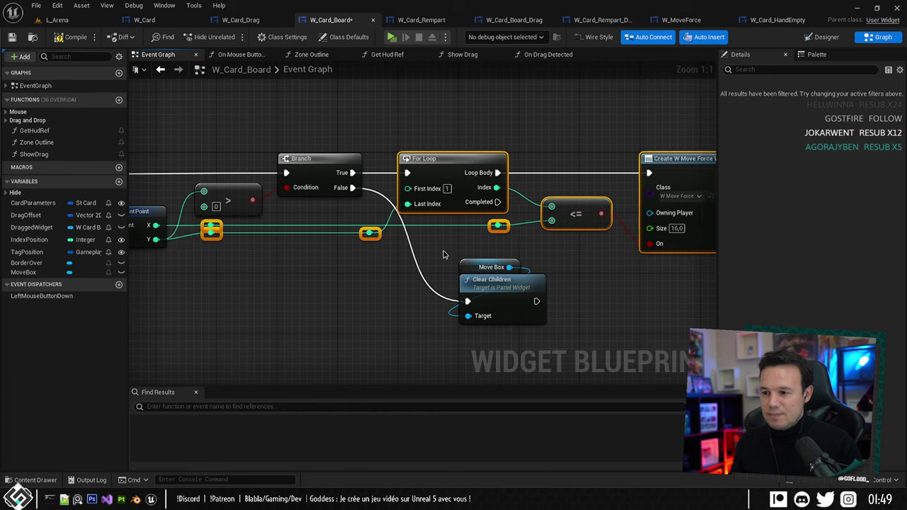
Move the For Loop chain slightly farther from the Branch to line up with Clear Children, and save the widget.
left_click_drag(438, 245, 522, 298)
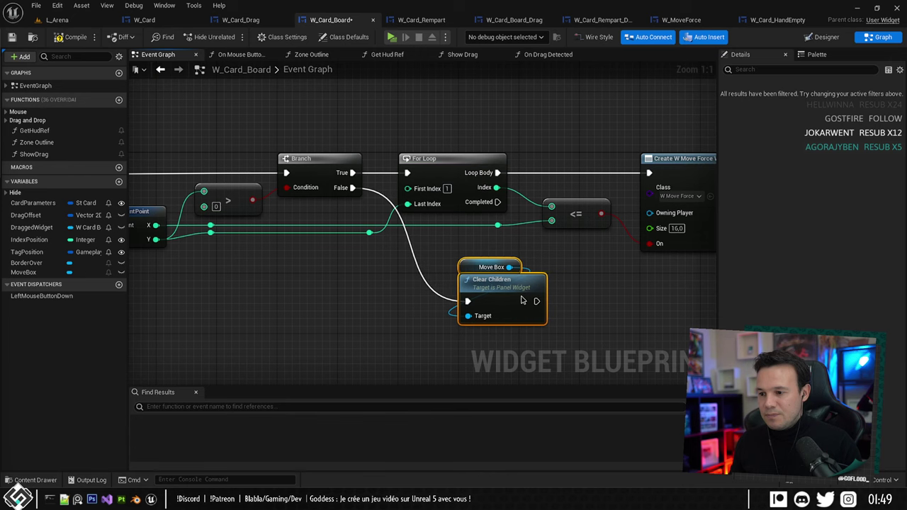
right_click_drag(533, 266, 454, 289)
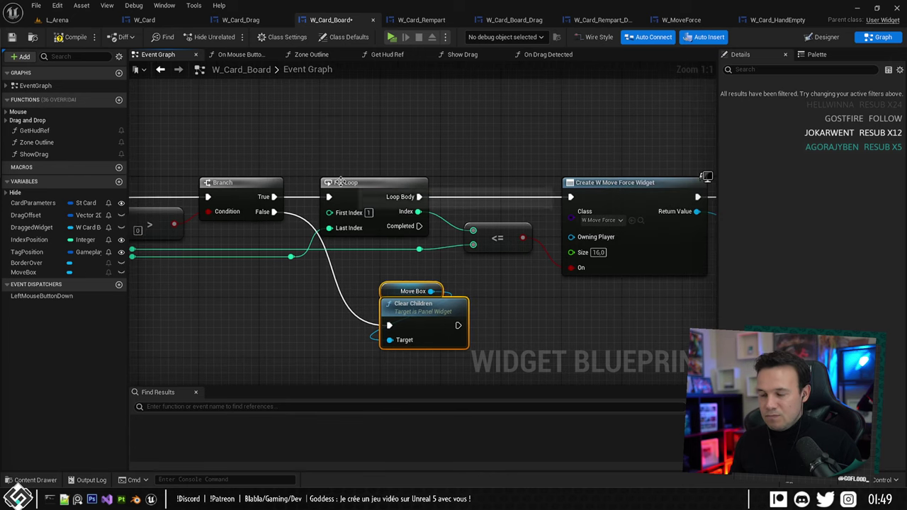
left_click(297, 169)
left_click_drag(289, 161, 606, 272)
right_click_drag(695, 158, 464, 166)
left_click_drag(463, 166, 538, 205, "shift")
right_click_drag(454, 183, 713, 200)
left_click_drag(379, 208, 443, 211)
right_click_drag(432, 166, 477, 172)
right_click_drag(435, 141, 414, 157)
key("ctrl+s")
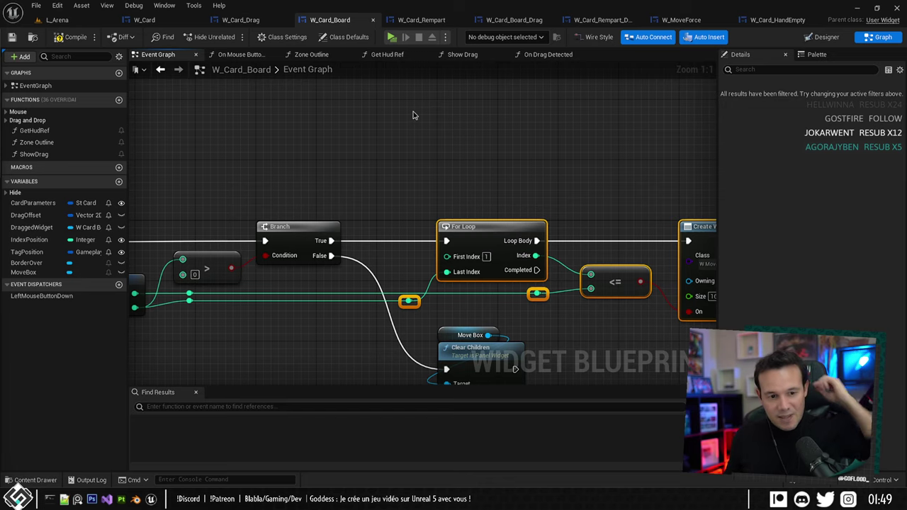
Replace the Move Force Box reference on Add Child to Horizontal Box with MoveBox and compile the widget.
right_click_drag(416, 115, 395, 120)
right_click_drag(374, 167, 456, 155)
scroll(507, 112, "down", 3)
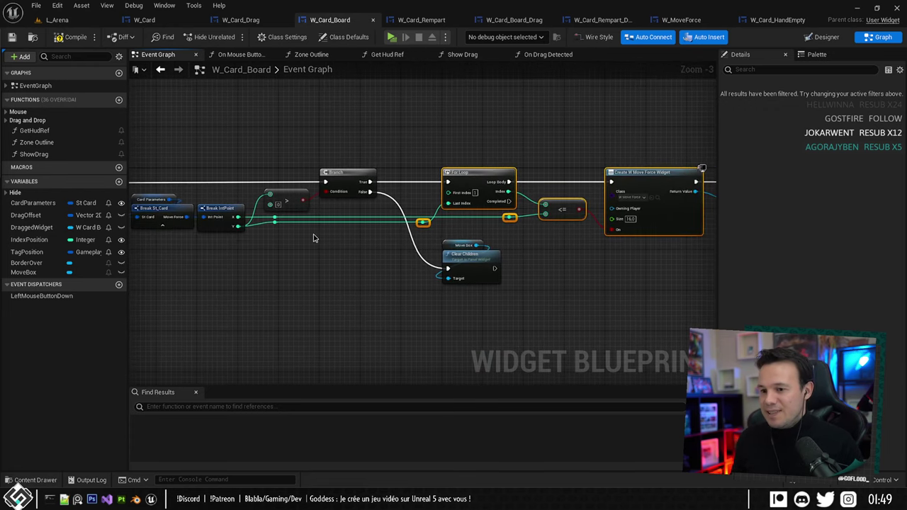
right_click_drag(533, 237, 407, 243)
right_click_drag(474, 274, 494, 263)
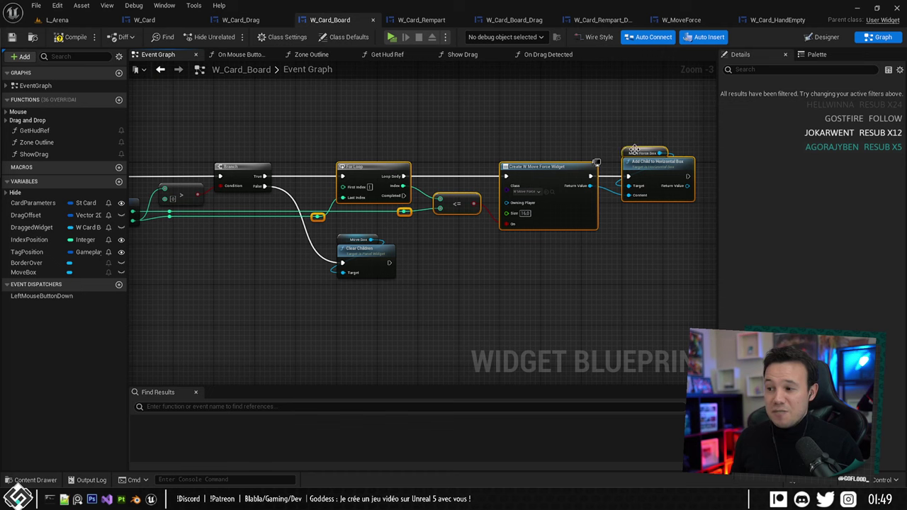
left_click(32, 203)
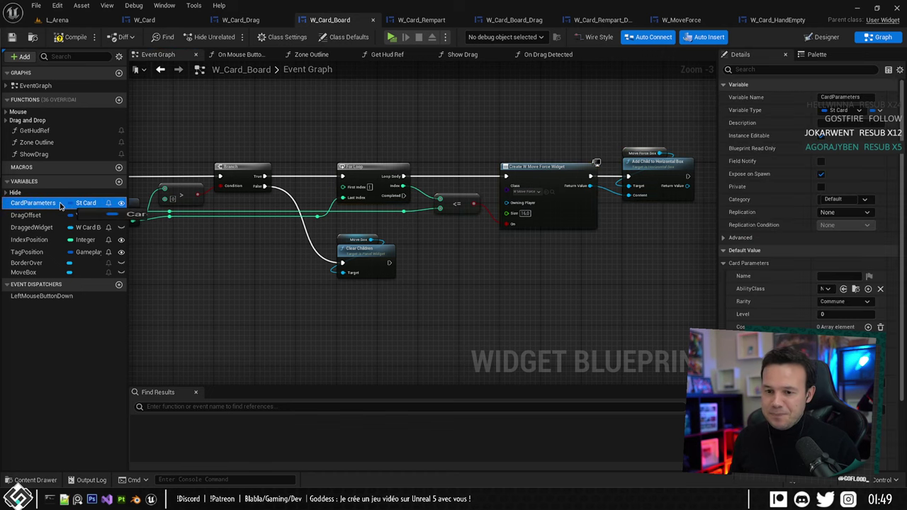
left_click_drag(26, 272, 628, 153)
right_click_drag(564, 123, 646, 144)
left_click(73, 41)
Review the loop nodes and locate the Create W Move Force Widget node's class asset in the project content.
scroll(399, 128, "down", 1)
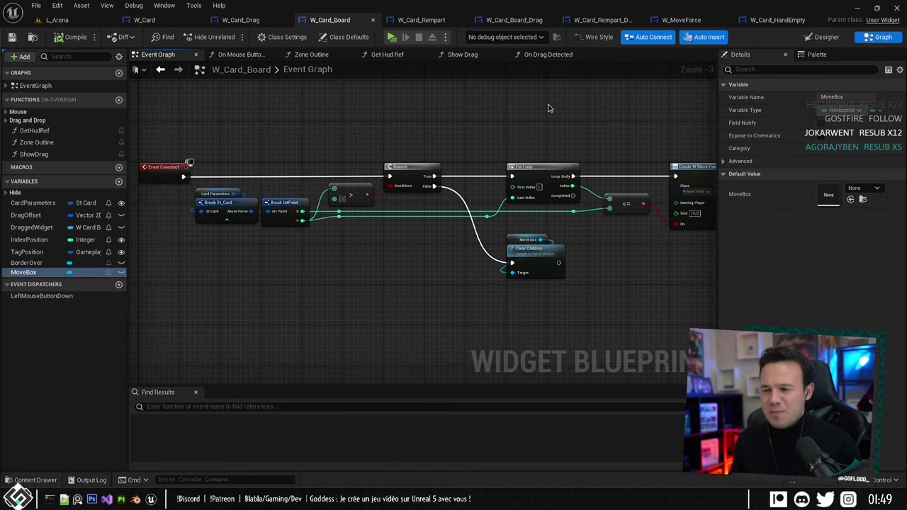
scroll(361, 251, "up", 4)
right_click_drag(459, 245, 420, 264)
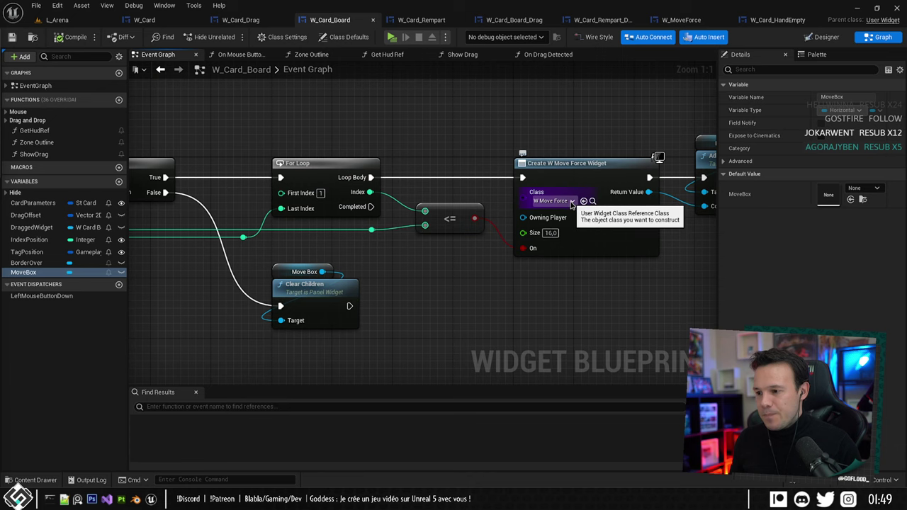
right_click_drag(435, 144, 537, 142)
left_click(57, 20)
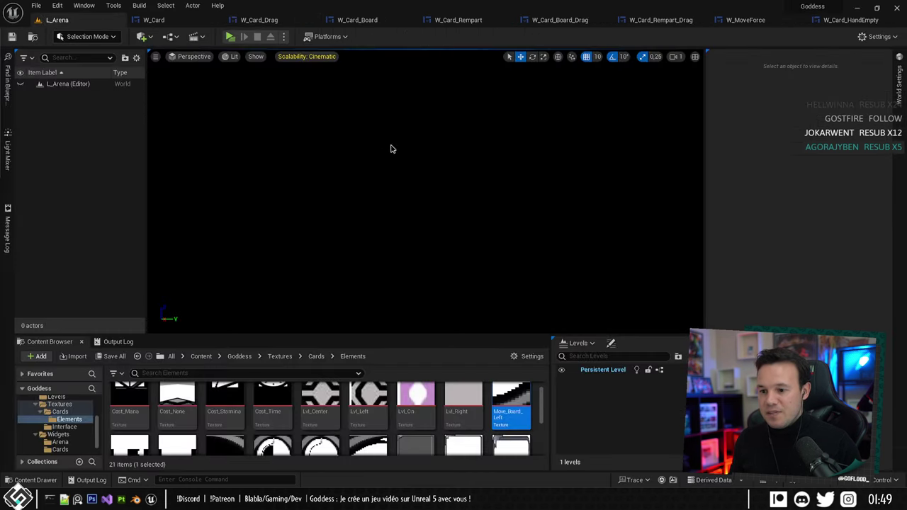
left_click(357, 20)
right_click_drag(536, 132, 327, 132)
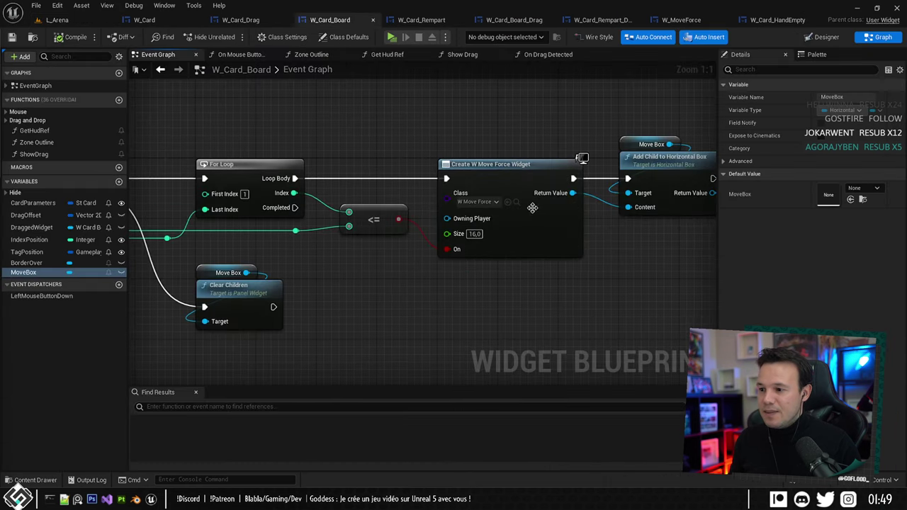
left_click(516, 205)
scroll(314, 443, "down", 1)
Duplicate the W_MoveForce widget and name the copy W_MoveForce_Board.
right_click(283, 418)
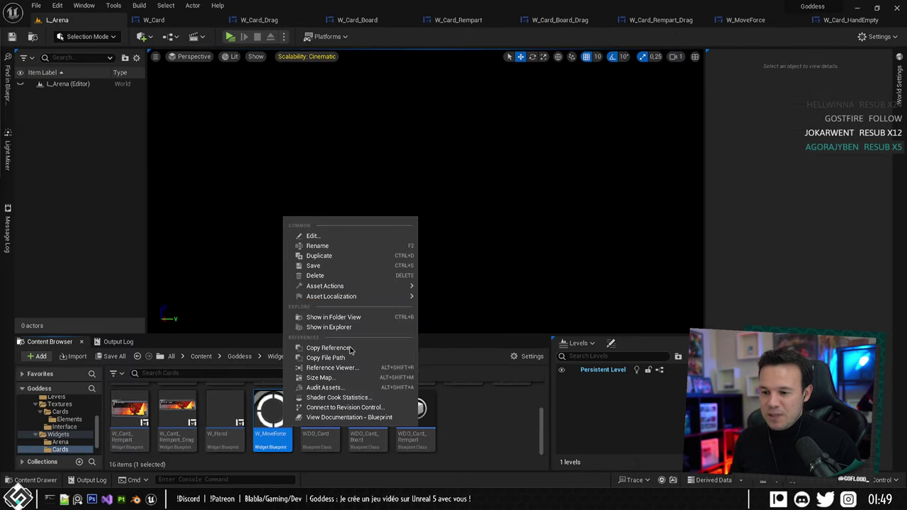
left_click(321, 255)
key("Right")
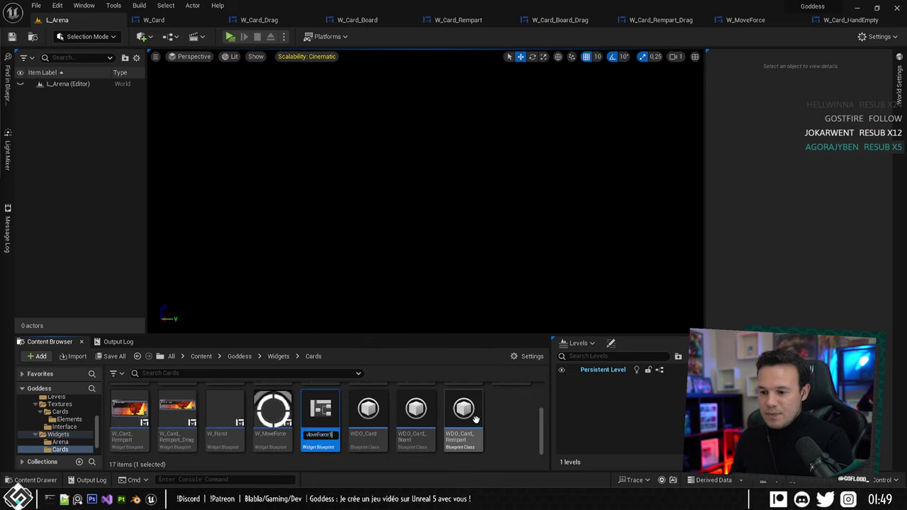
key("BackSpace")
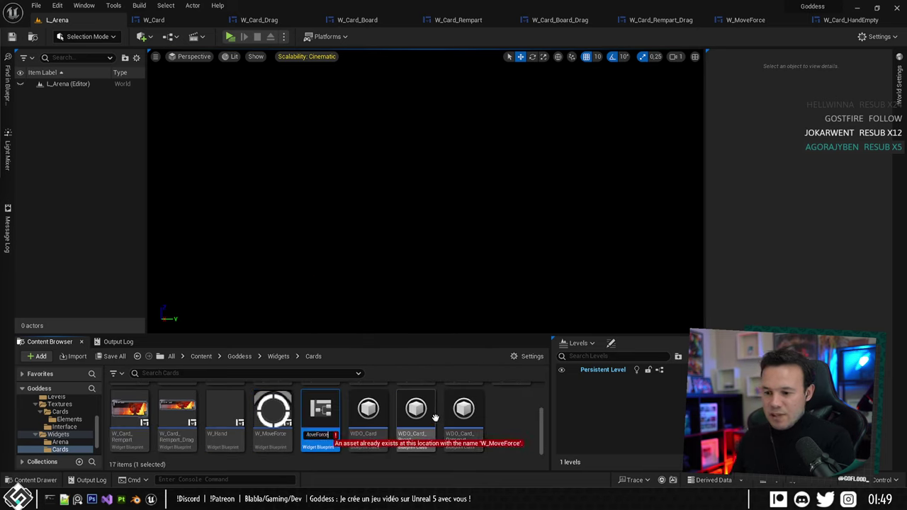
type("_Board")
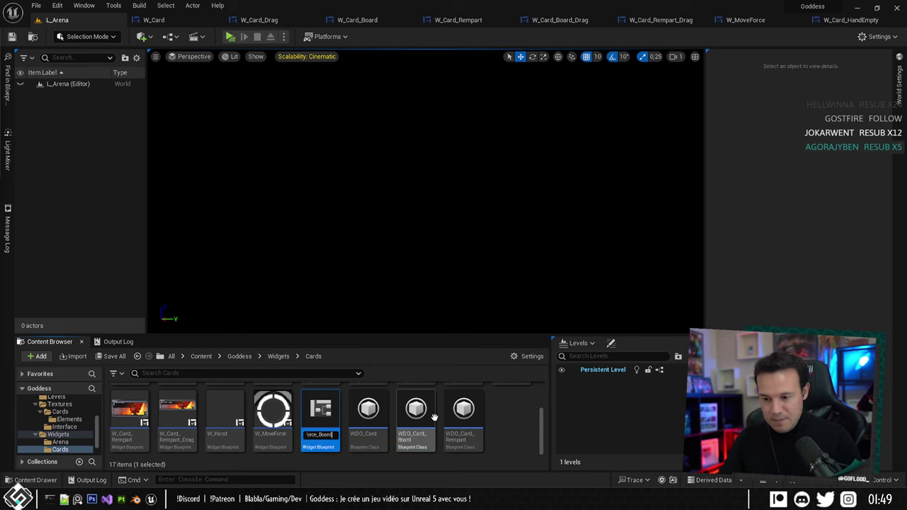
key("Return")
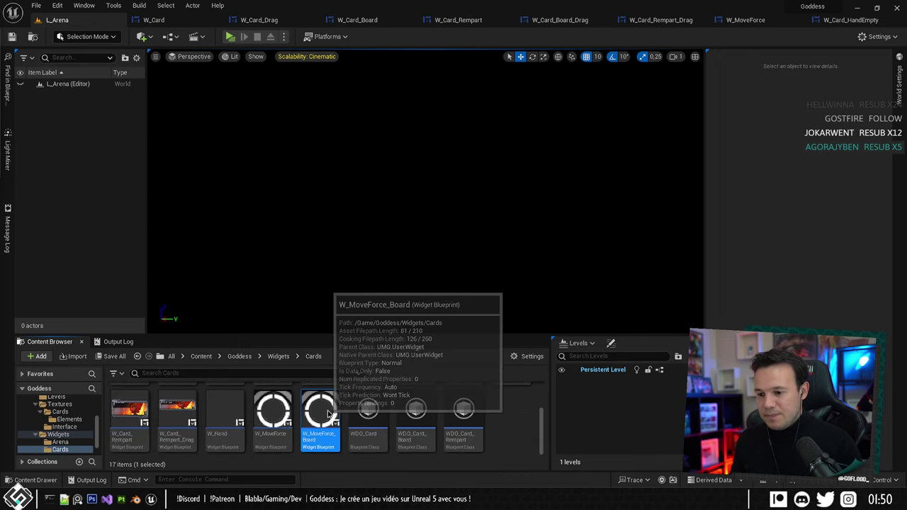
Open W_MoveForce_Board, select its MoveImg image and dock the editor after the other open assets.
double_click(328, 414)
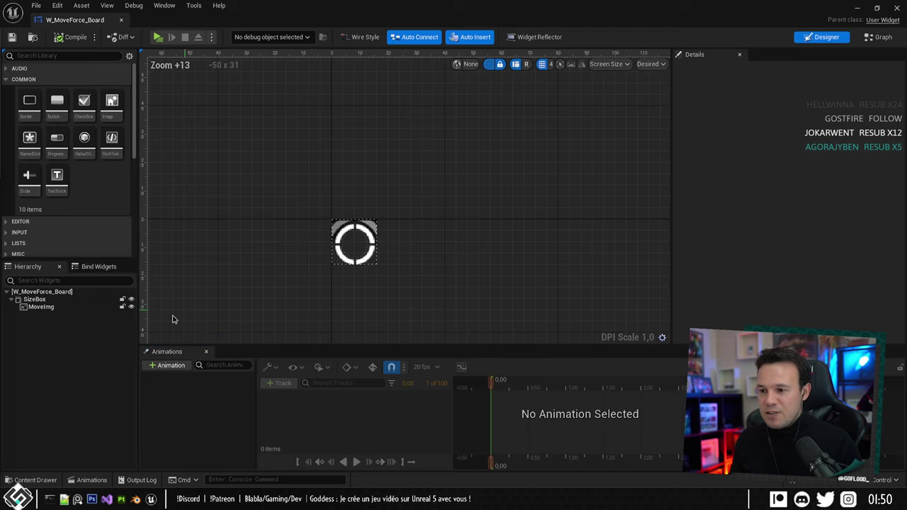
left_click(39, 307)
left_click_drag(54, 25, 784, 23)
Assign the Move_Board_Off texture from the Textures/Cards/Elements folder to MoveImg's brush in W_MoveForce_Board.
left_click(54, 24)
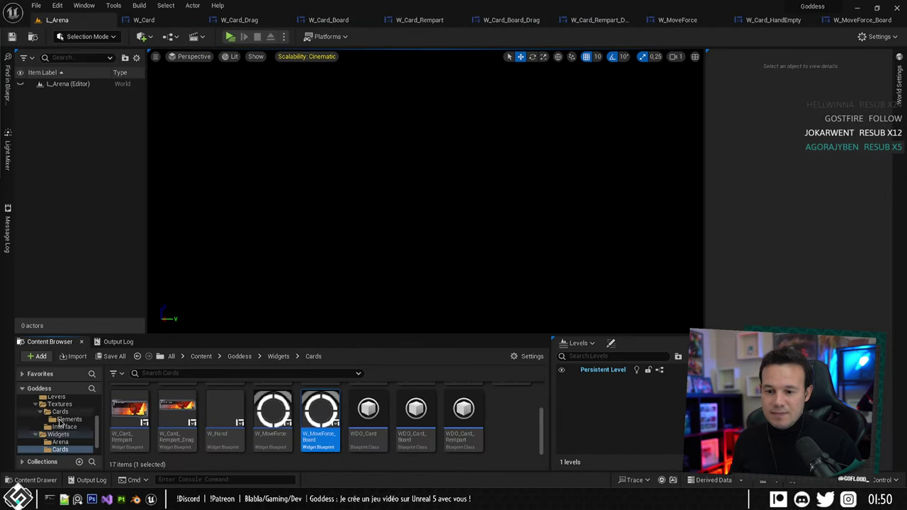
left_click(69, 419)
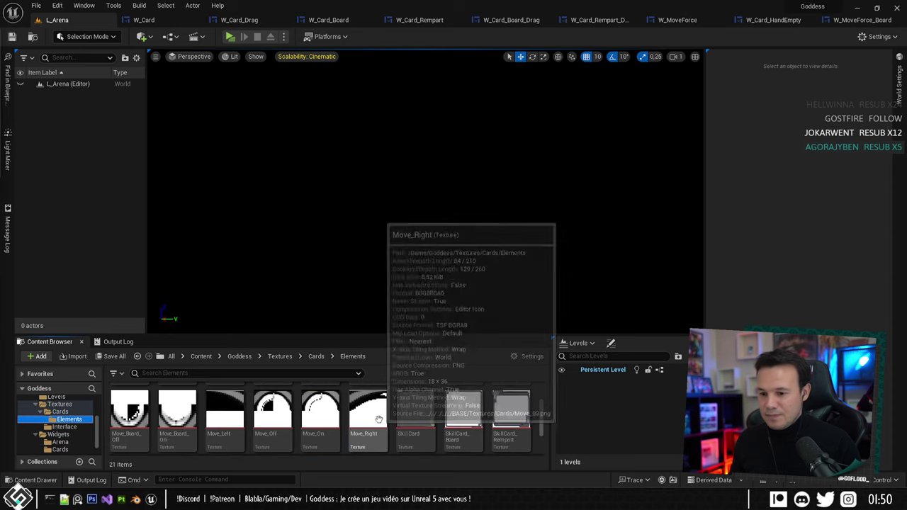
scroll(430, 426, "up", 1)
scroll(430, 426, "down", 2)
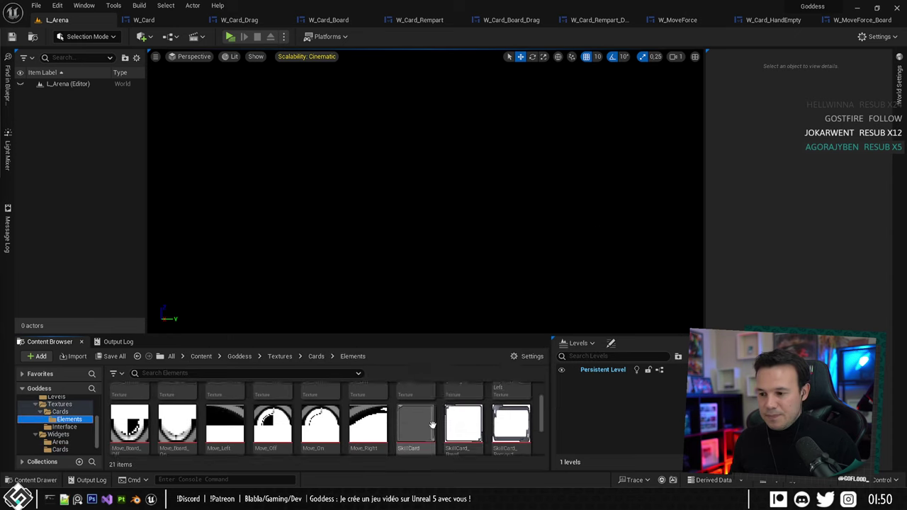
left_click(131, 413)
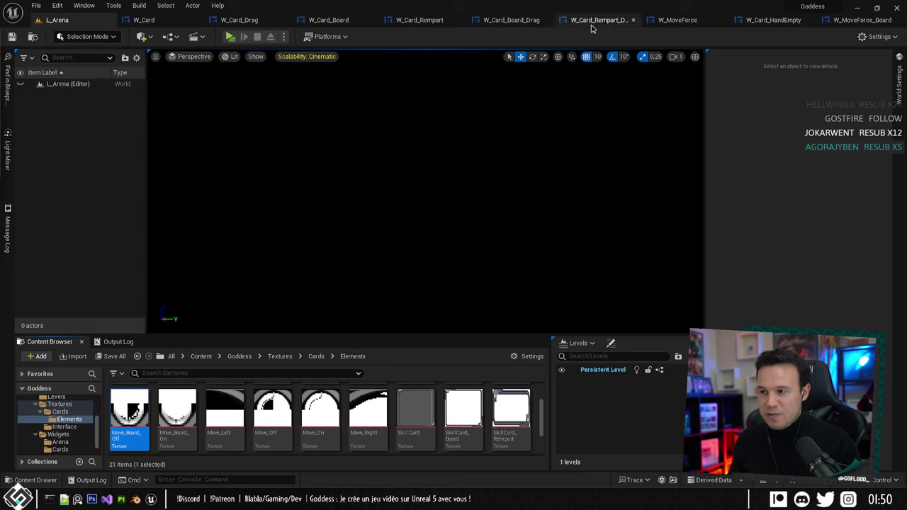
left_click(853, 19)
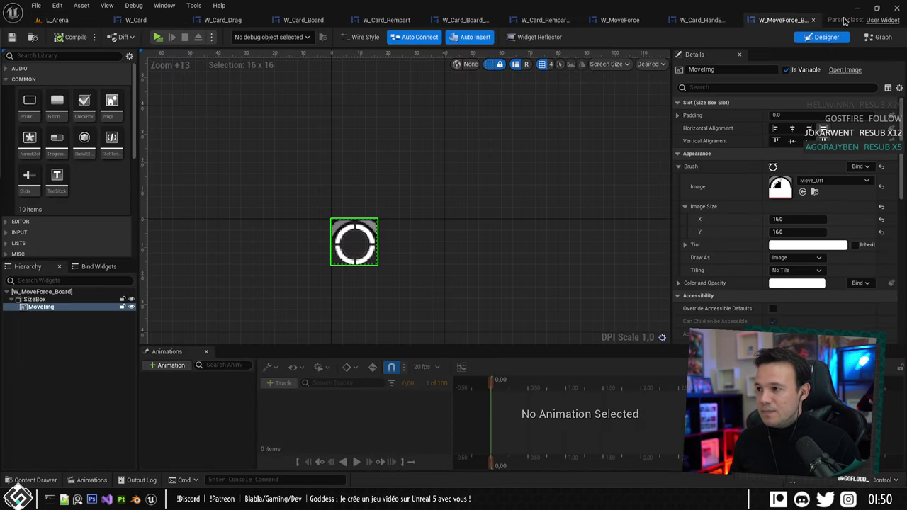
left_click(878, 37)
left_click(822, 38)
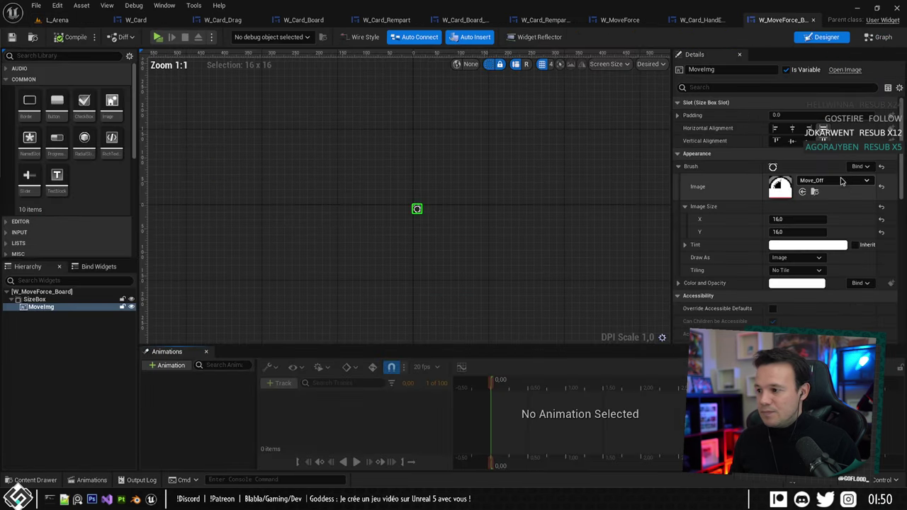
left_click(808, 191)
scroll(379, 222, "up", 14)
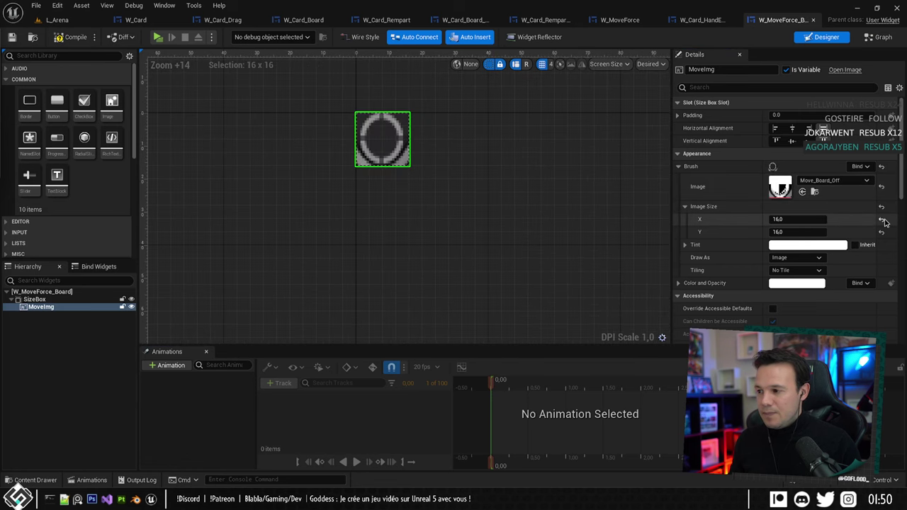
Set MoveImg's image size to 20 in X and 21 in Y.
left_click(800, 219)
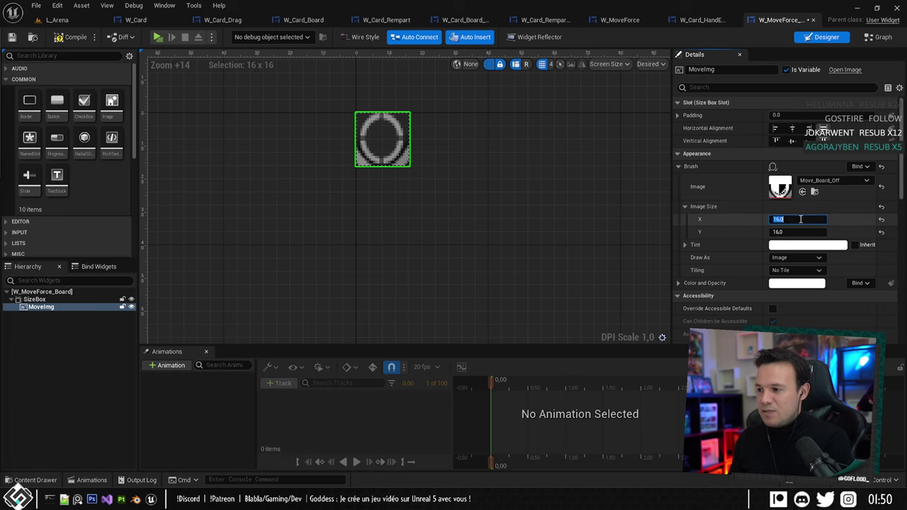
type("20")
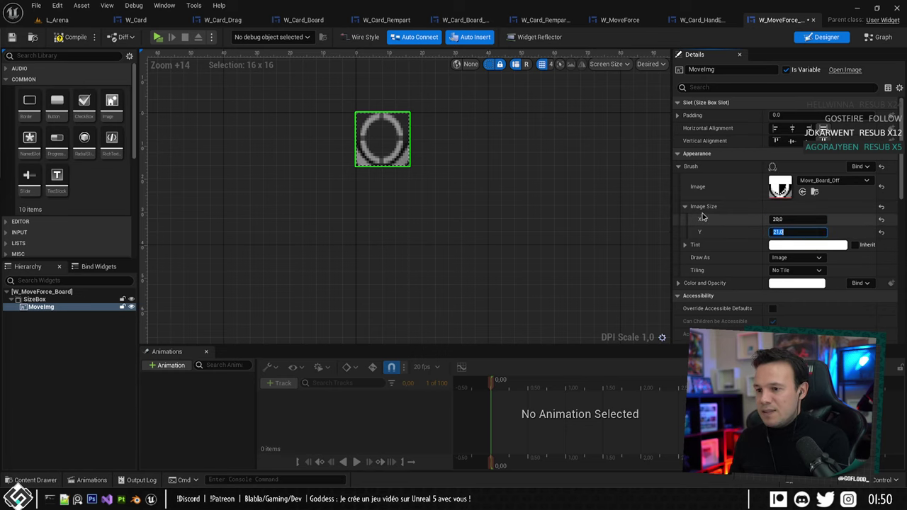
left_click(516, 177)
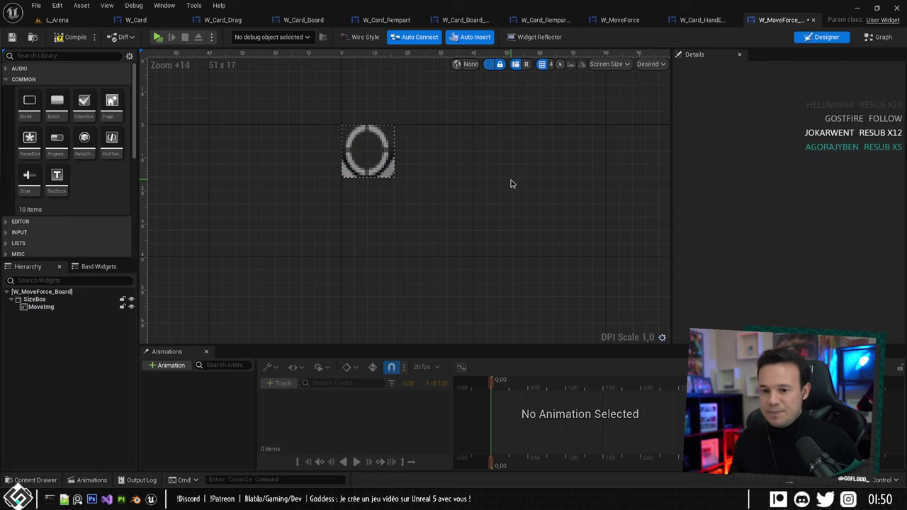
Set the Size variable's default value to 20 in W_MoveForce_Board's graph and try to add an addition node from the Size getter.
left_click(878, 37)
left_click(31, 156)
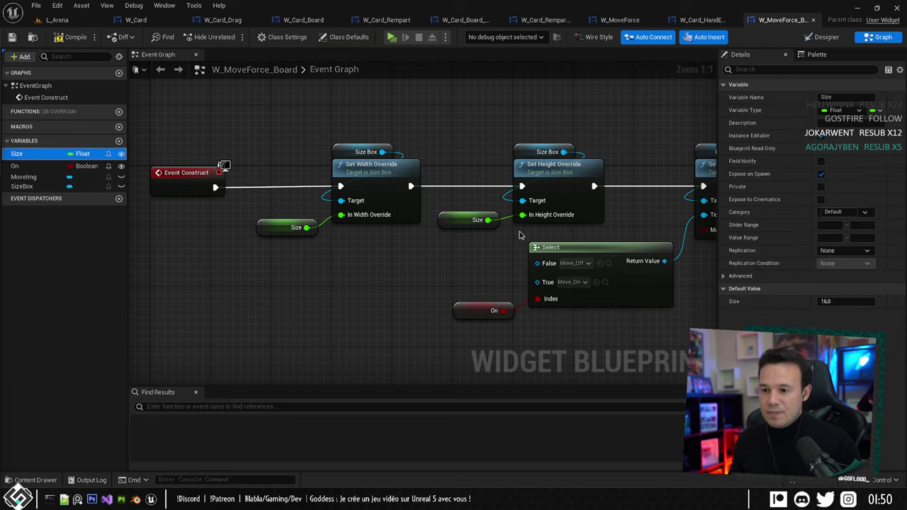
left_click(826, 301)
right_click_drag(380, 273, 418, 276)
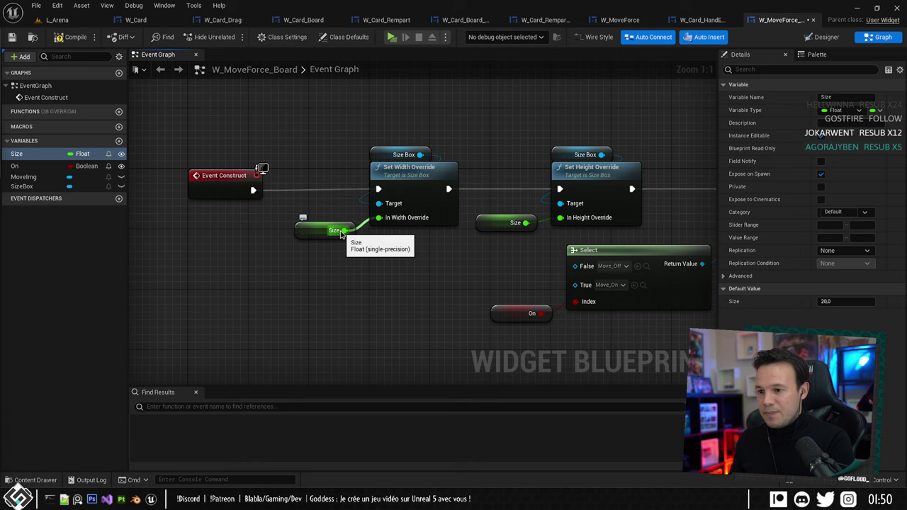
left_click_drag(342, 231, 358, 263)
type("+")
left_click(308, 280)
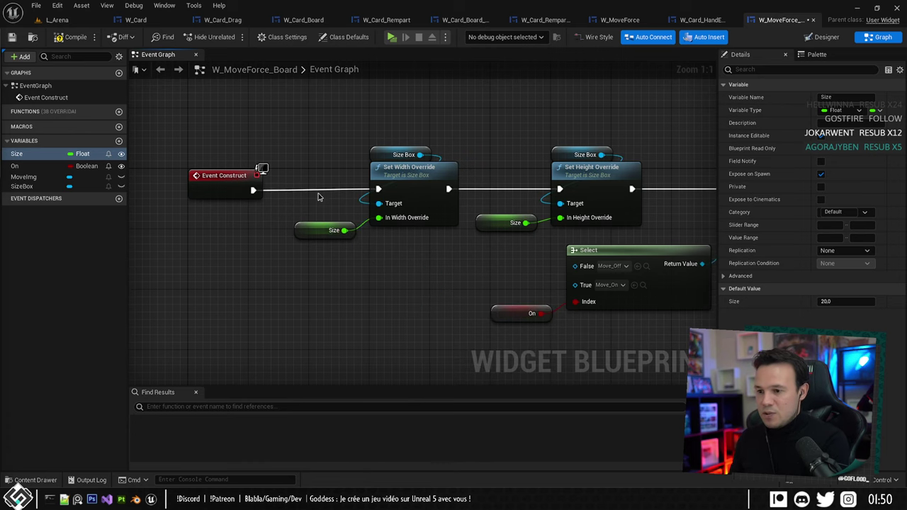
Delete the Set Width Override and Set Height Override nodes with their inputs, and remove the Size variable from W_MoveForce_Board.
left_click_drag(311, 122, 597, 226)
key("Delete")
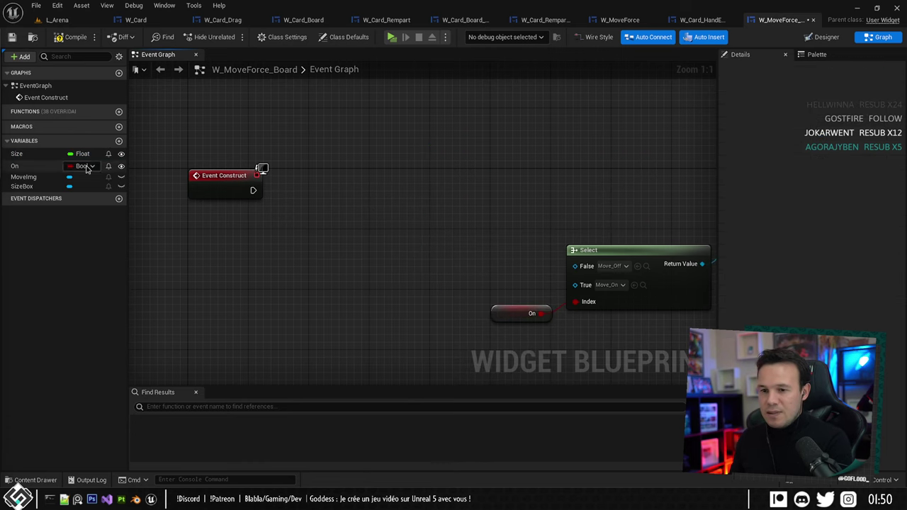
left_click(62, 154)
key("Delete")
Connect Event Construct to Set Brush from Texture and bring the brush, Select and On nodes closer together near the event.
right_click_drag(314, 148, 242, 173)
scroll(370, 158, "down", 1)
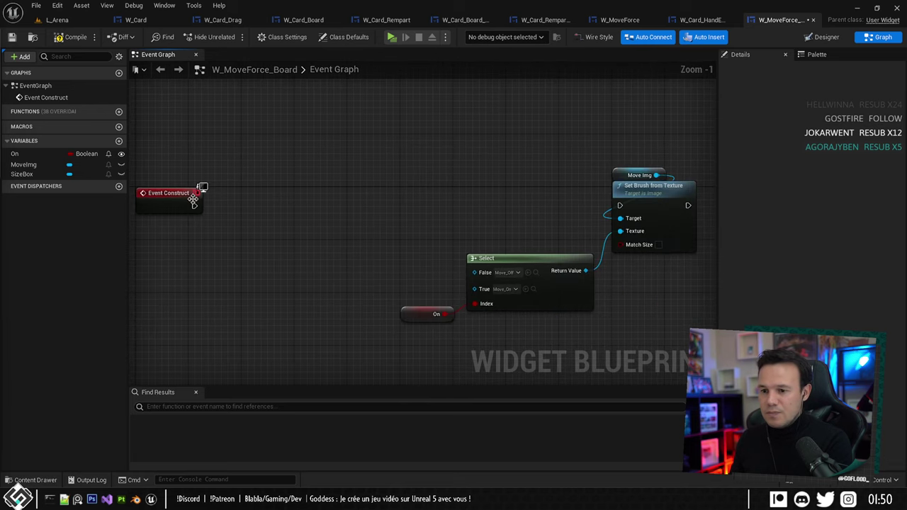
mouse_move(194, 205)
left_mouse_down()
mouse_move(593, 188)
mouse_move(620, 205)
left_mouse_up()
mouse_move(354, 141)
left_mouse_down()
mouse_move(374, 178)
mouse_move(702, 326)
left_mouse_up()
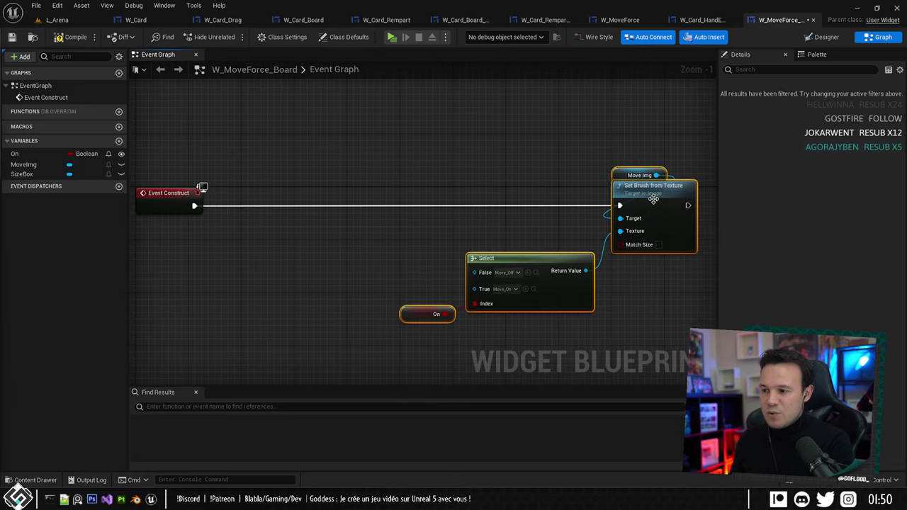
left_click_drag(653, 199, 394, 196)
right_click_drag(394, 196, 522, 161)
left_click(262, 240)
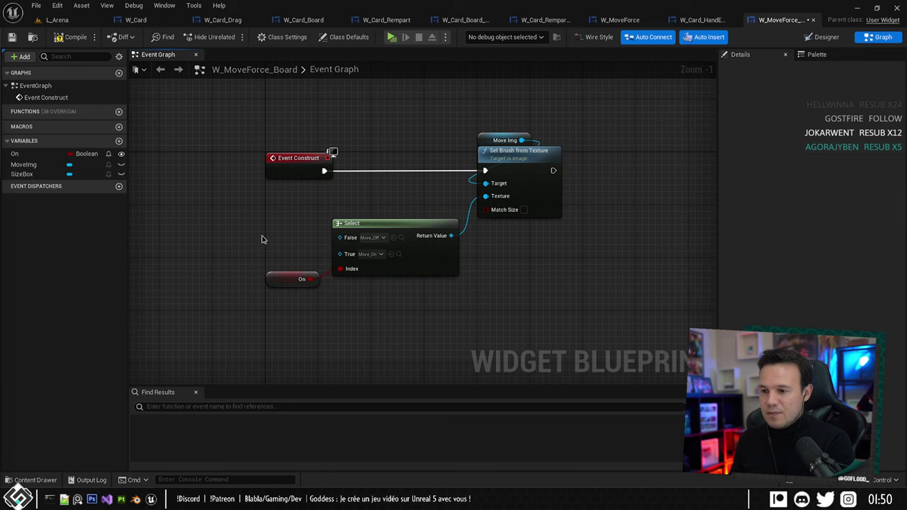
left_click_drag(262, 240, 418, 287)
left_click_drag(423, 265, 422, 231)
scroll(358, 191, "up", 1)
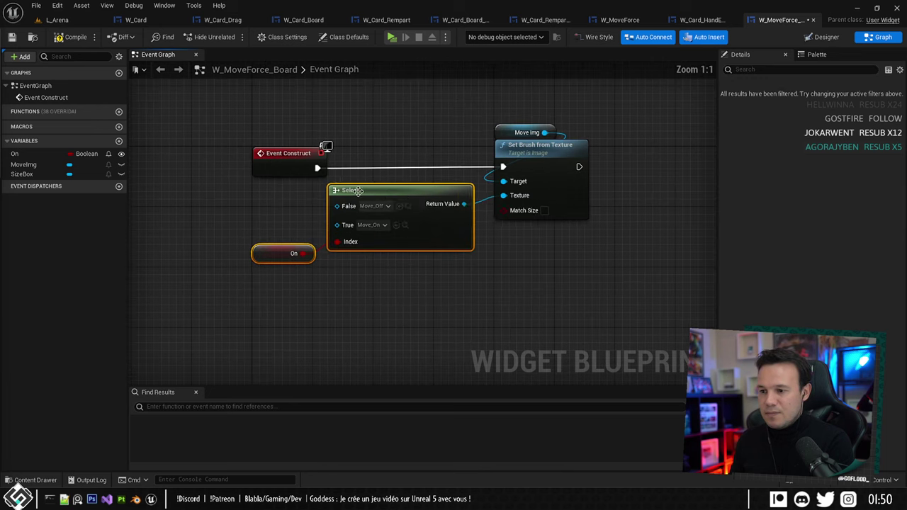
Set the Select node's False option to the Move_Board_Off texture and compile the widget.
left_click(400, 207)
right_click_drag(409, 137, 485, 165)
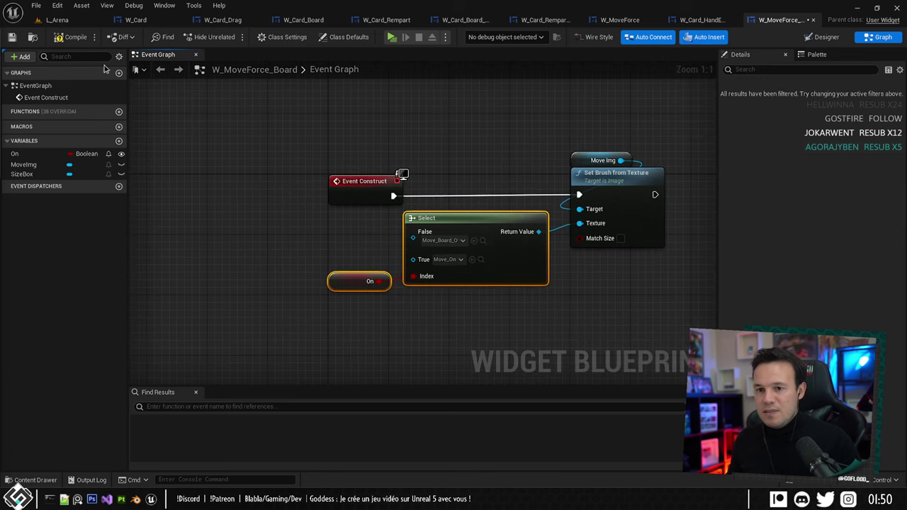
left_click(71, 36)
Pick the Move_Board_On texture in the Elements folder and assign it to the Select node's True option in W_MoveForce_Board.
left_click(57, 19)
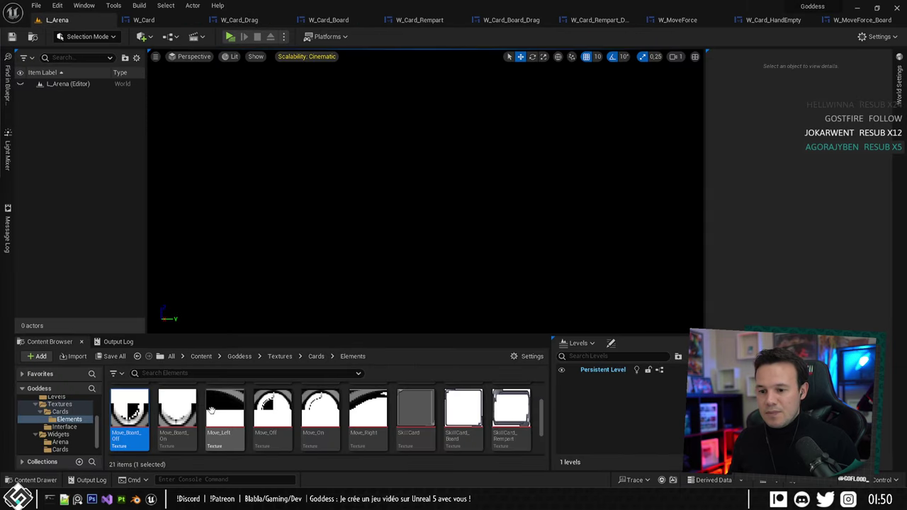
left_click(177, 409)
left_click(859, 20)
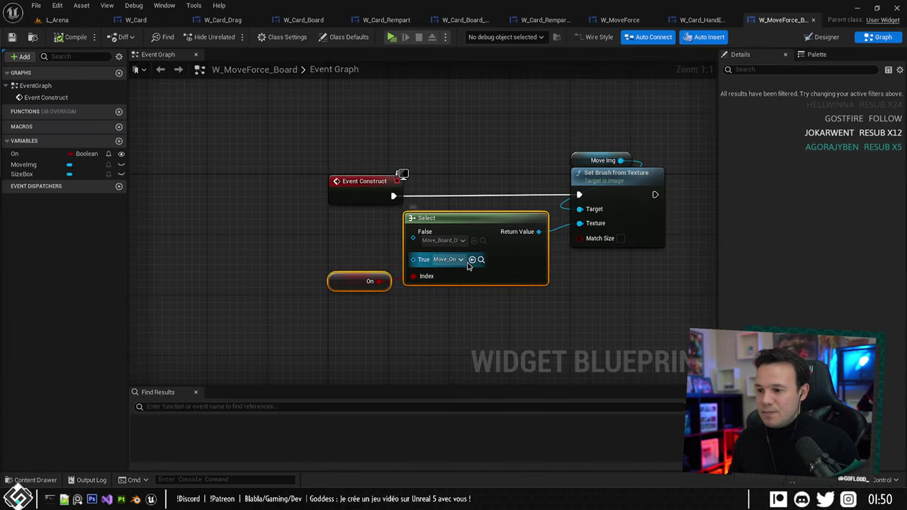
left_click_drag(413, 259, 389, 249)
scroll(389, 249, "down", 12)
right_click_drag(389, 248, 185, 228)
scroll(389, 287, "up", 12)
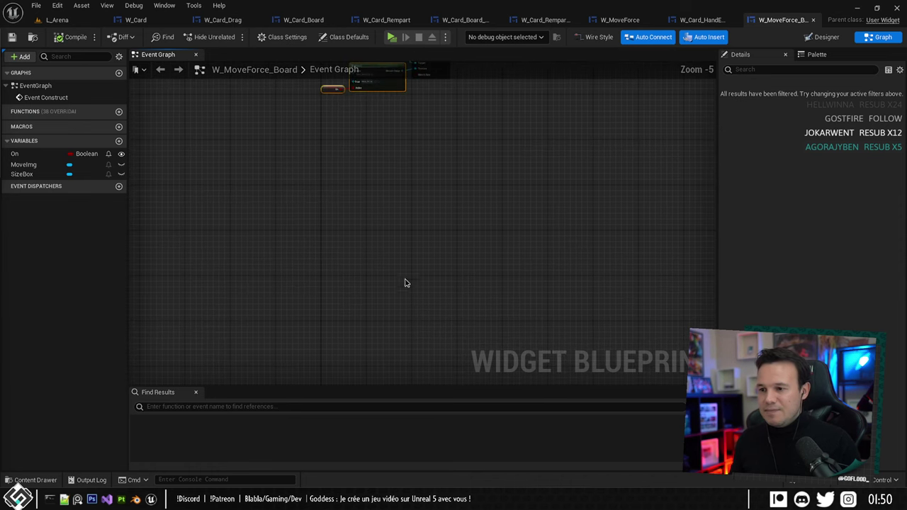
left_click(405, 209)
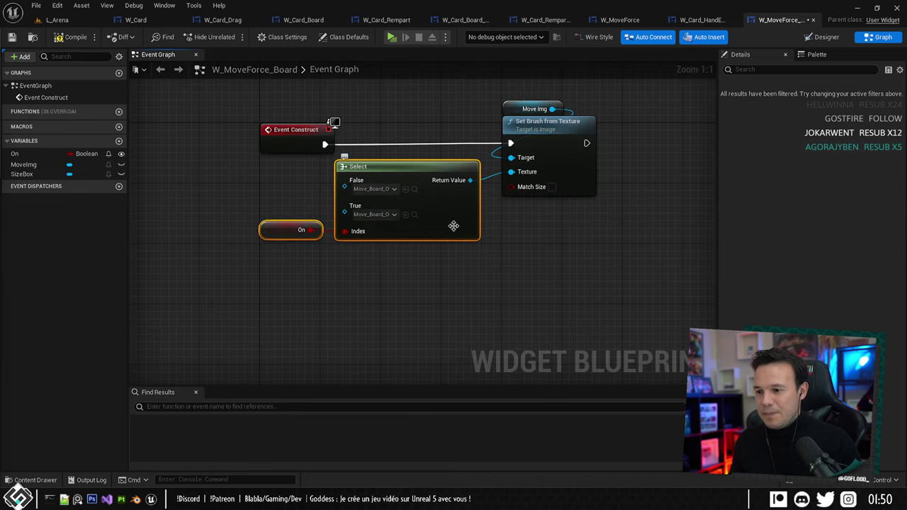
right_click_drag(521, 224, 513, 246)
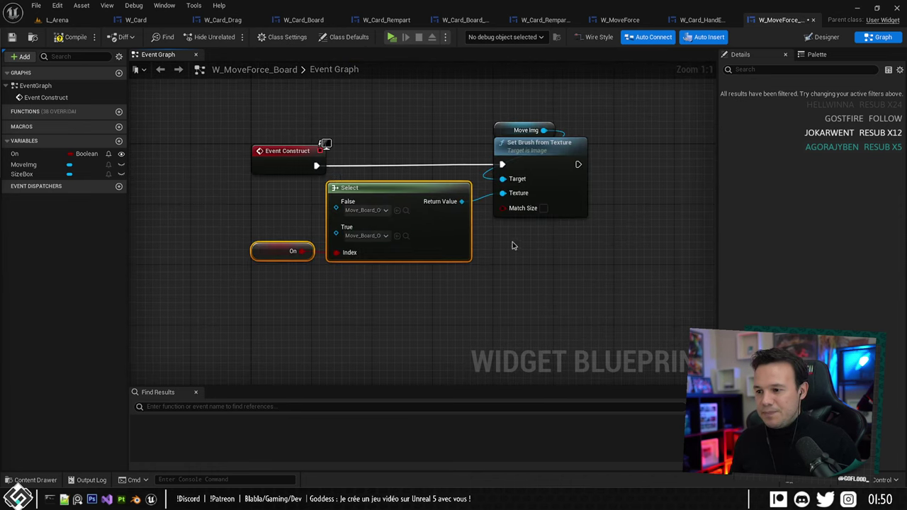
Set the SizeBox's width override to 220 and its height override to 21 in the W_MoveForce_Board designer.
left_click(823, 37)
scroll(482, 203, "up", 20)
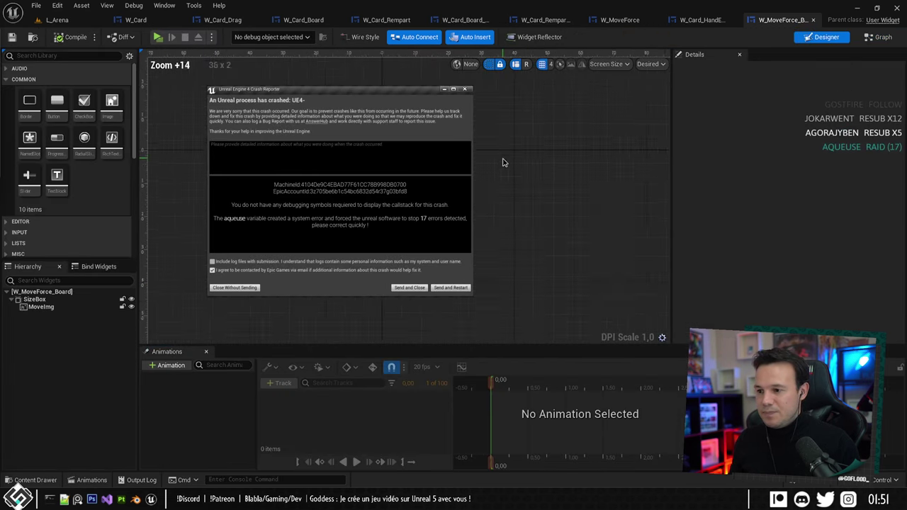
left_click(34, 299)
left_click(686, 115)
left_click(794, 115)
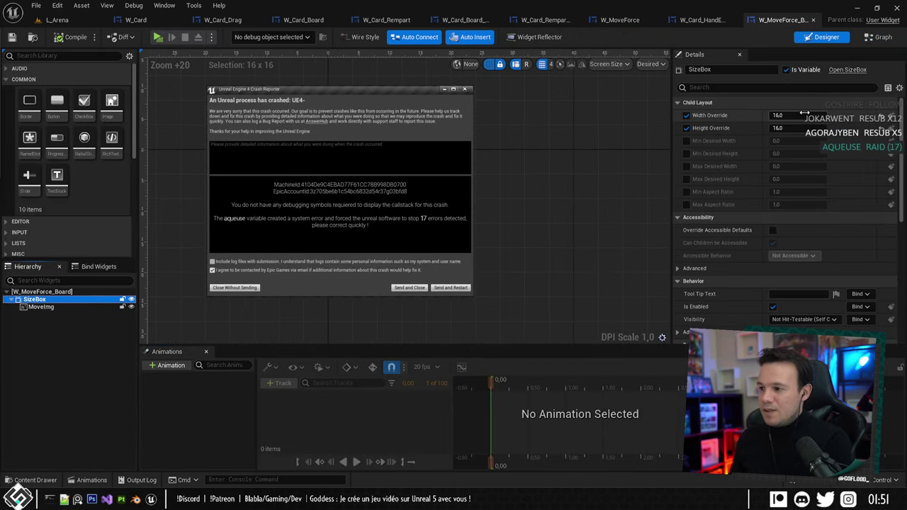
type("220")
left_click(686, 128)
left_click(793, 127)
type("21")
key("Return")
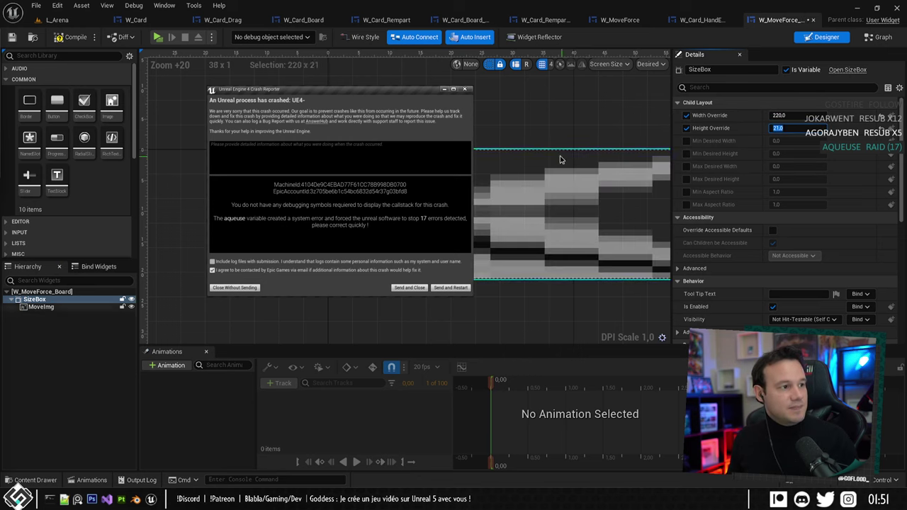
Correct the SizeBox's width override to 20.
right_click_drag(492, 128, 494, 146)
scroll(549, 148, "down", 2)
left_click(796, 114)
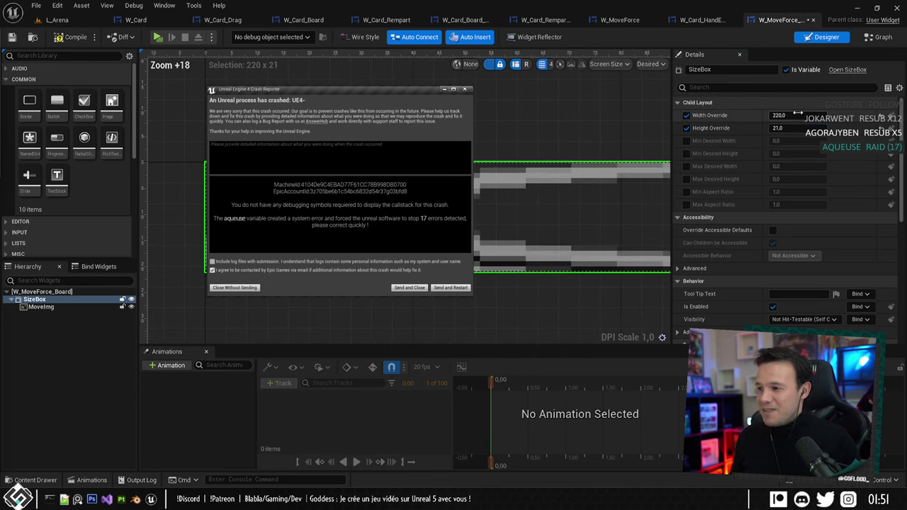
type("20")
key("Return")
scroll(433, 199, "down", 4)
scroll(488, 234, "up", 6)
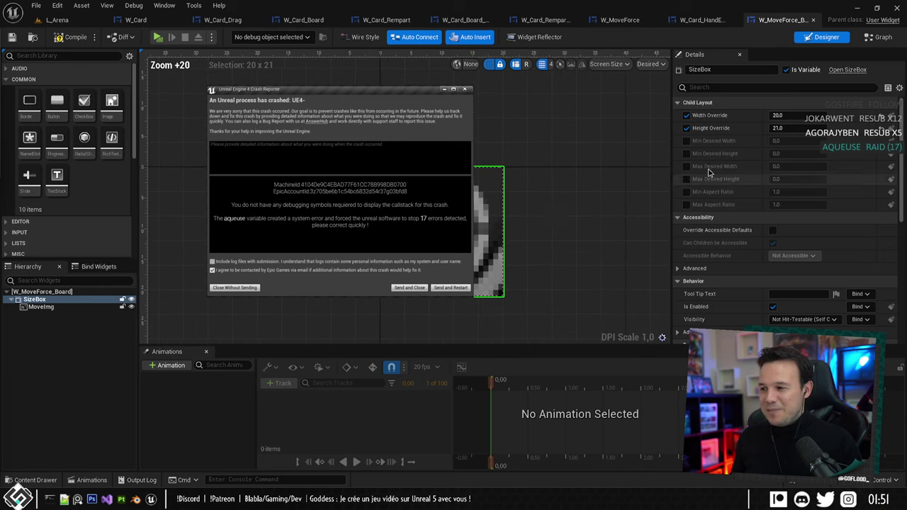
Set the SizeBox's width override to 21 and its height override to 20.
left_click(790, 115)
type("21")
key("Return")
left_click(785, 128)
type("20")
key("Return")
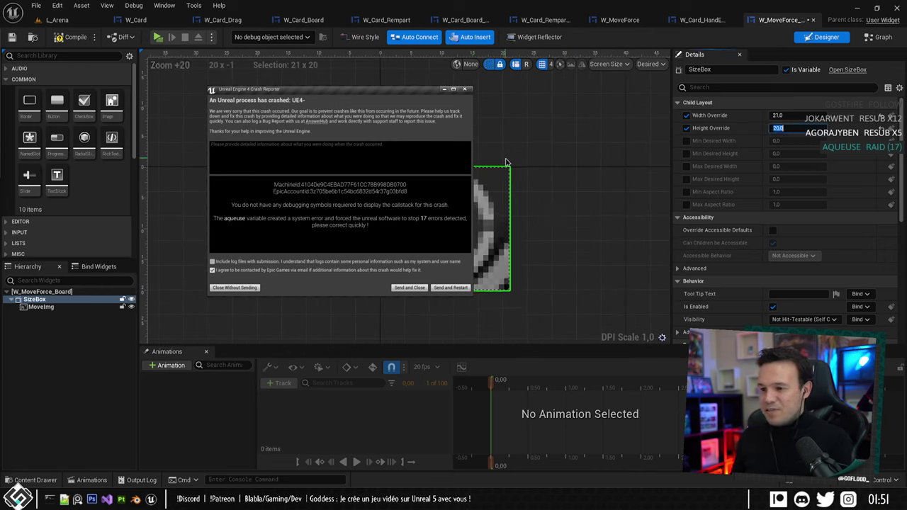
right_click_drag(539, 188, 489, 199)
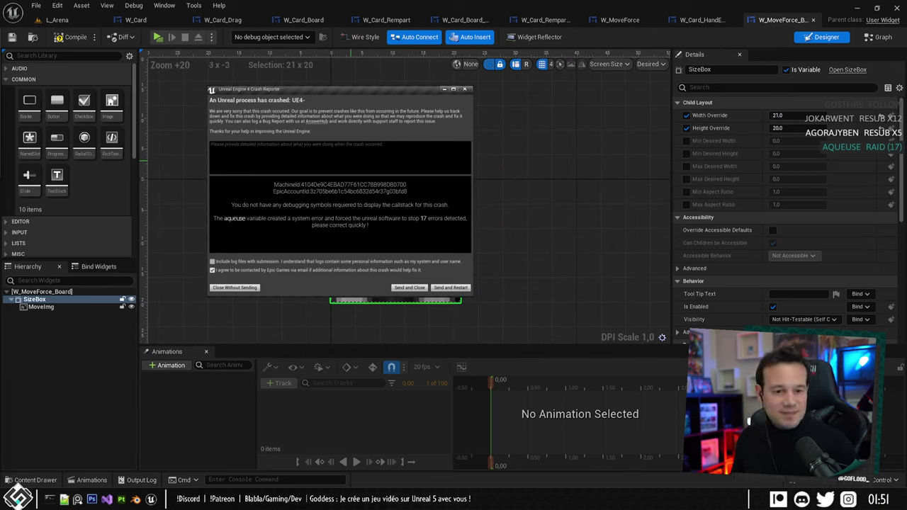
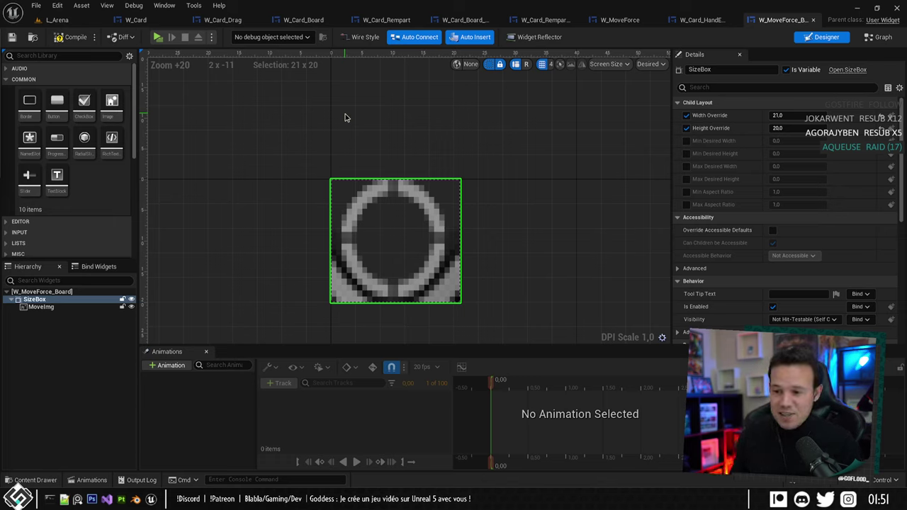
right_click_drag(367, 91, 326, 60)
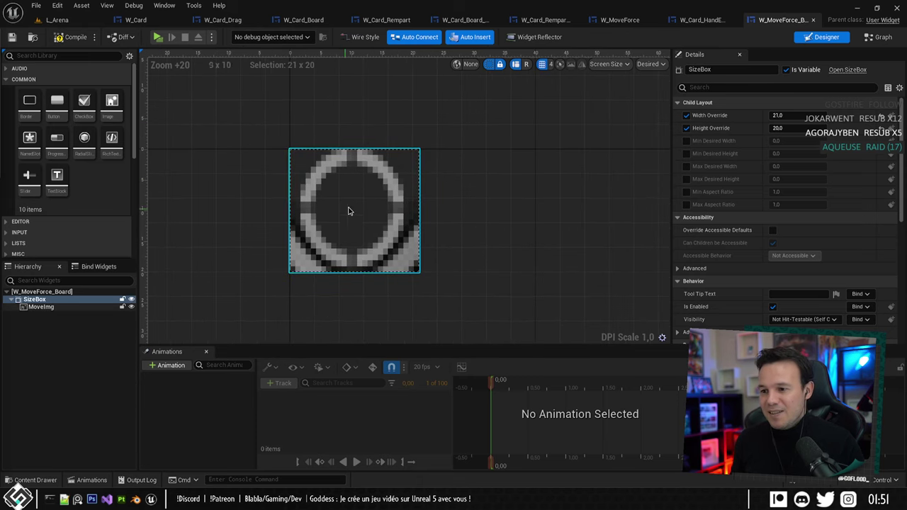
left_click(518, 150)
left_click(414, 207)
right_click_drag(430, 209, 462, 211)
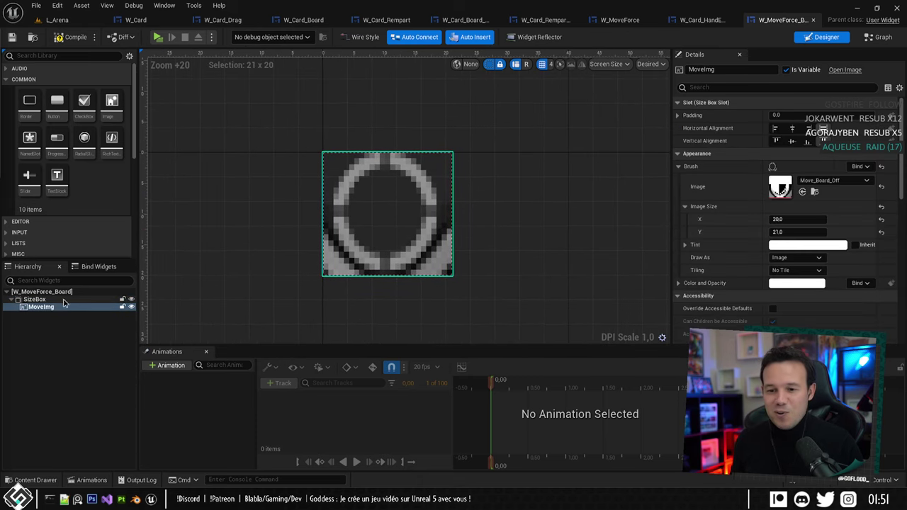
left_click(878, 37)
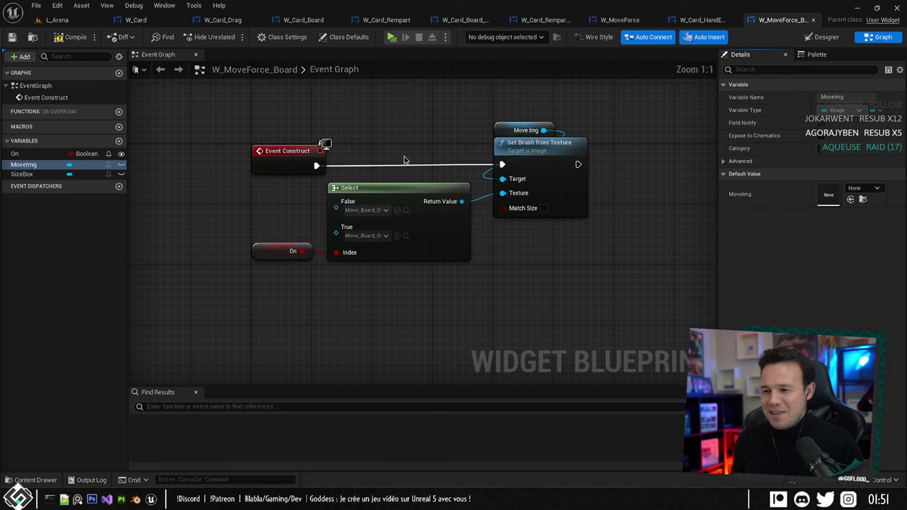
left_click(822, 36)
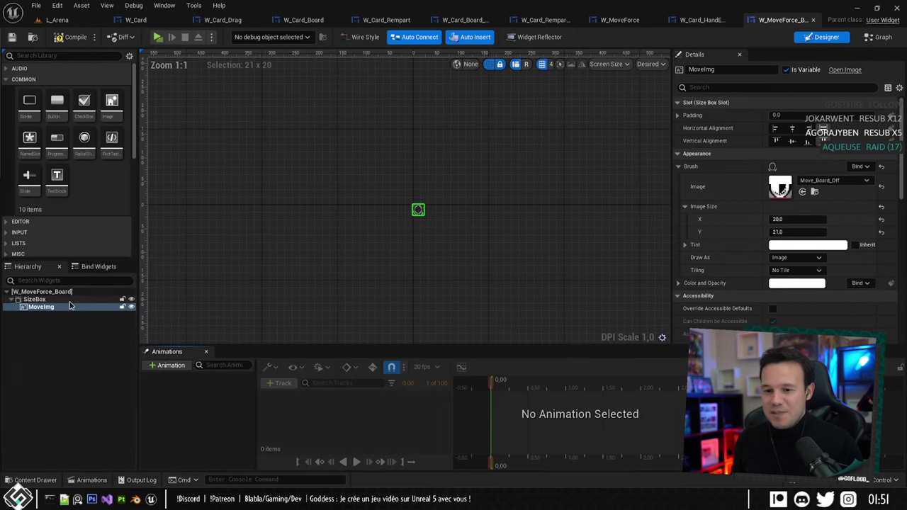
Set the MoveImg brush's image size to 21 in X and 20 in Y.
left_click(34, 299)
left_click(41, 307)
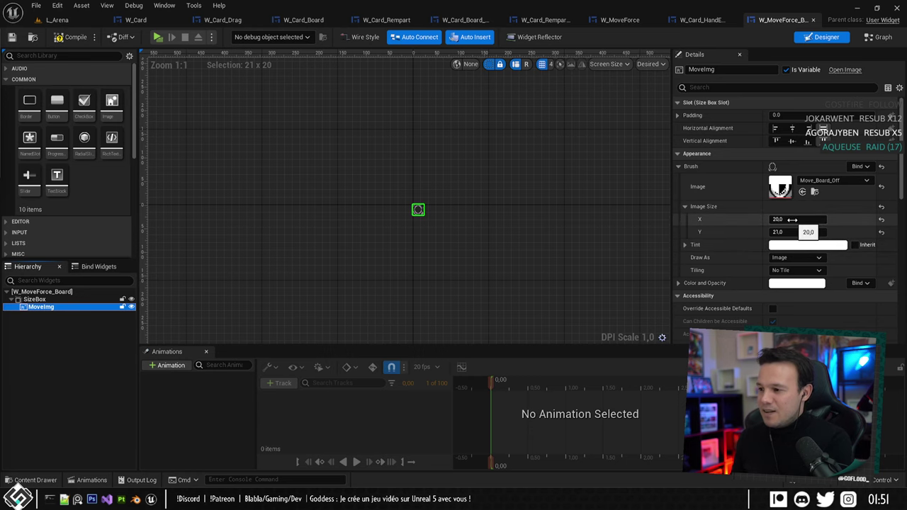
left_click(792, 220)
key("Return")
scroll(379, 194, "up", 14)
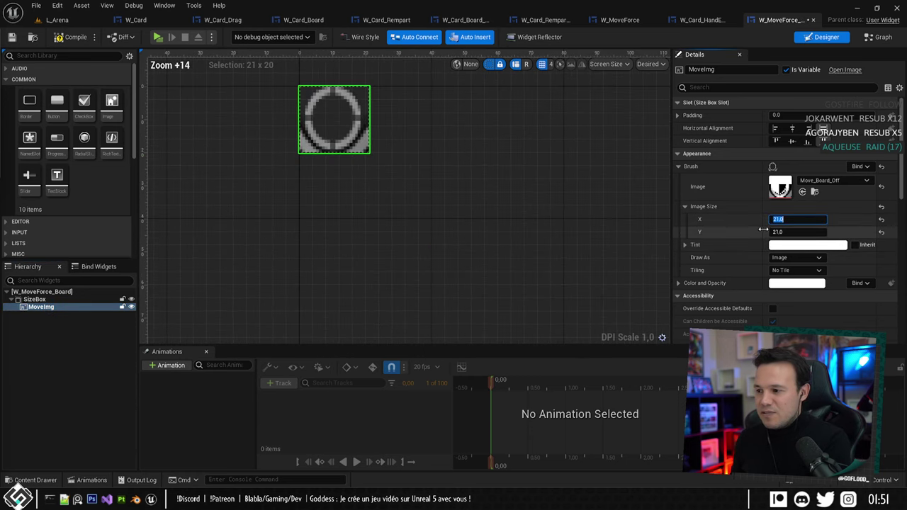
left_click(789, 232)
type("2")
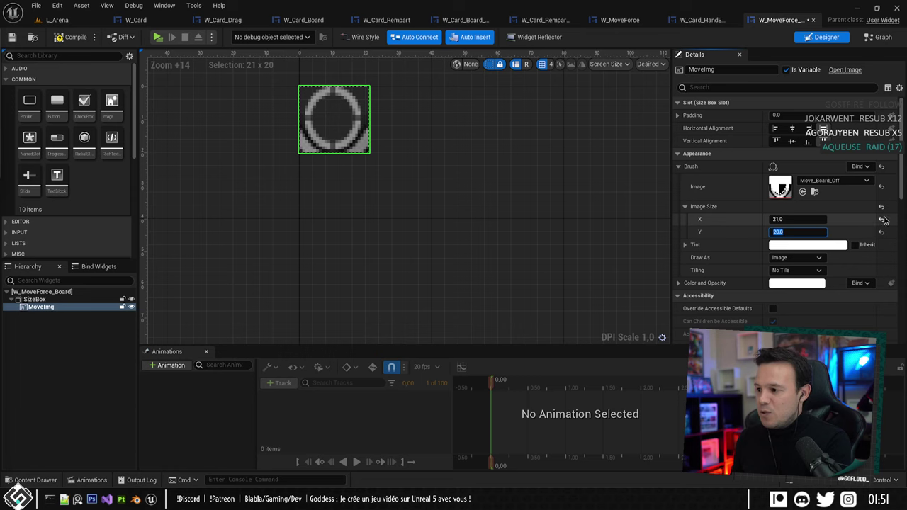
key("Return")
right_click_drag(391, 142, 419, 293)
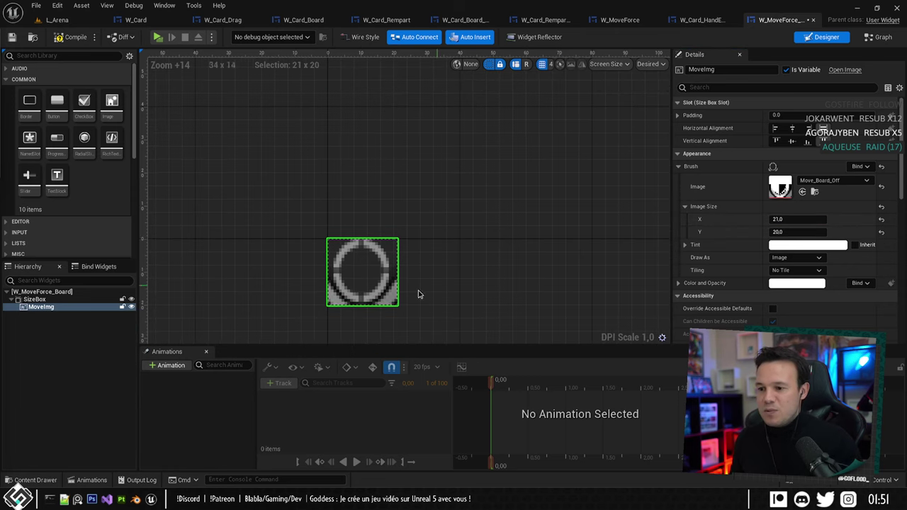
Examine the ring and corners of the MoveImg texture in the designer preview.
right_click_drag(427, 260, 506, 231)
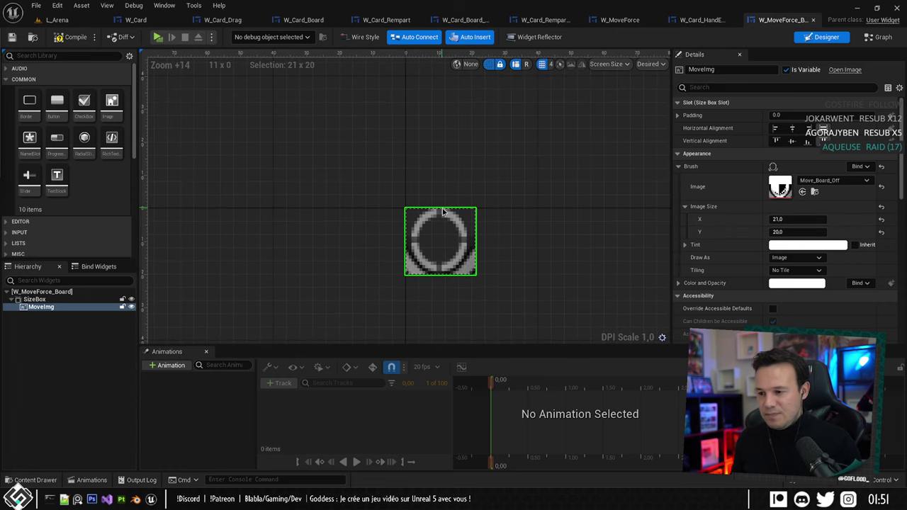
scroll(433, 247, "up", 6)
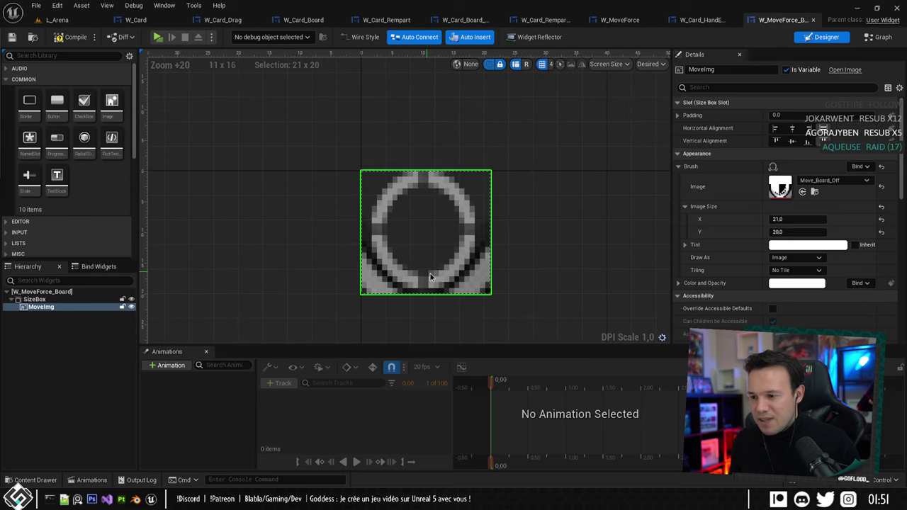
scroll(430, 248, "down", 5)
right_click_drag(431, 248, 343, 241)
scroll(370, 226, "down", 5)
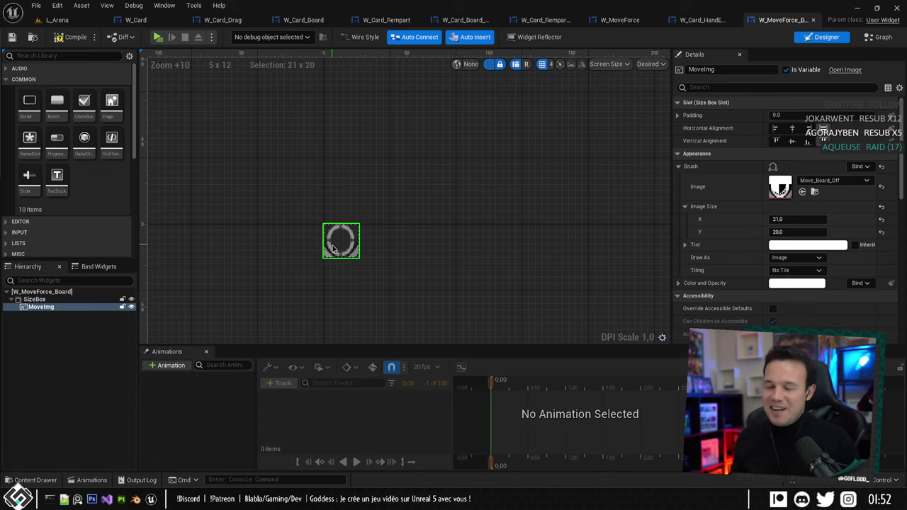
right_click_drag(323, 267, 408, 260)
scroll(407, 248, "up", 6)
scroll(366, 241, "down", 4)
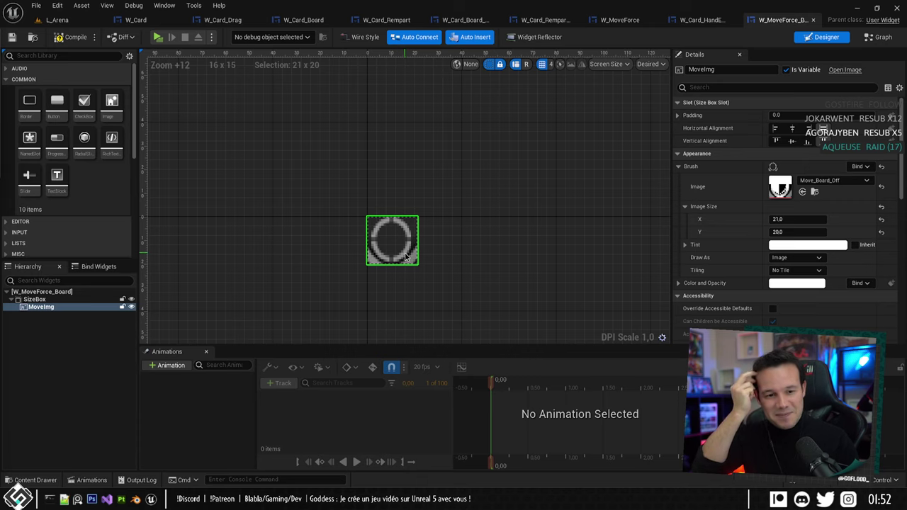
right_click_drag(409, 278, 472, 238)
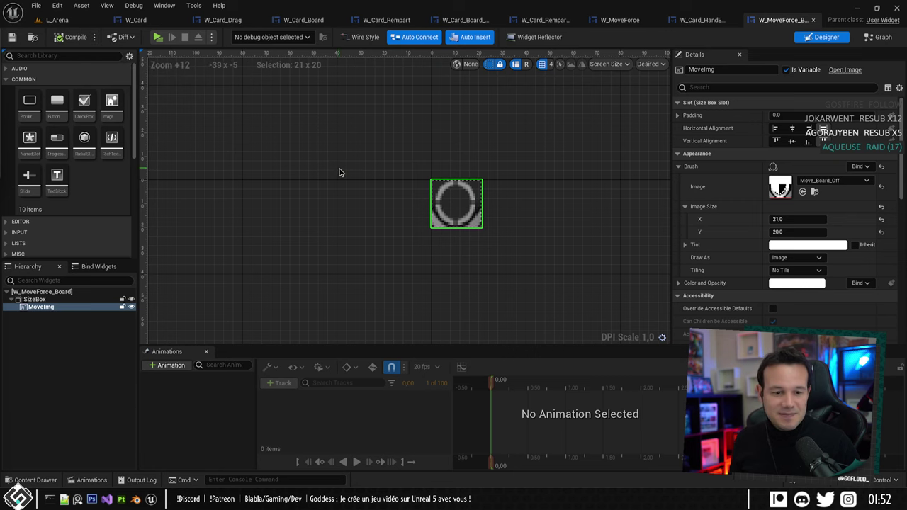
right_click_drag(387, 146, 365, 156)
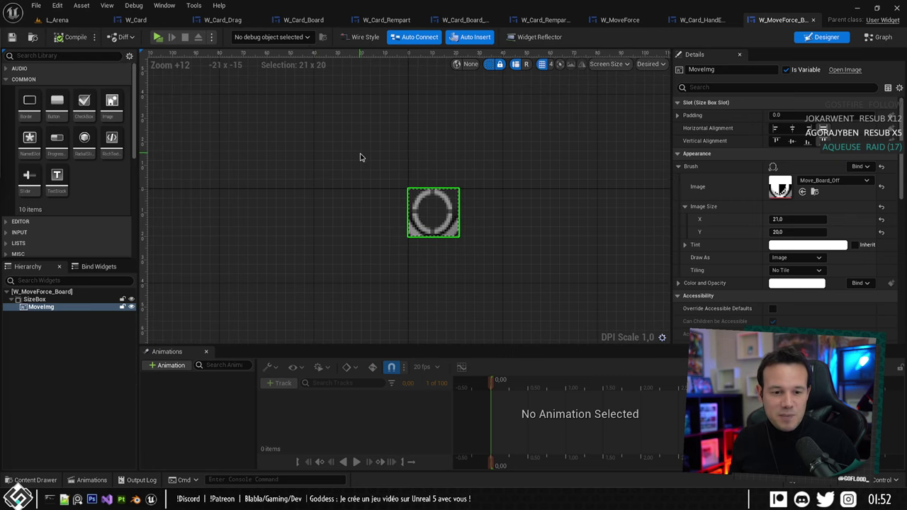
right_click_drag(537, 214, 542, 211)
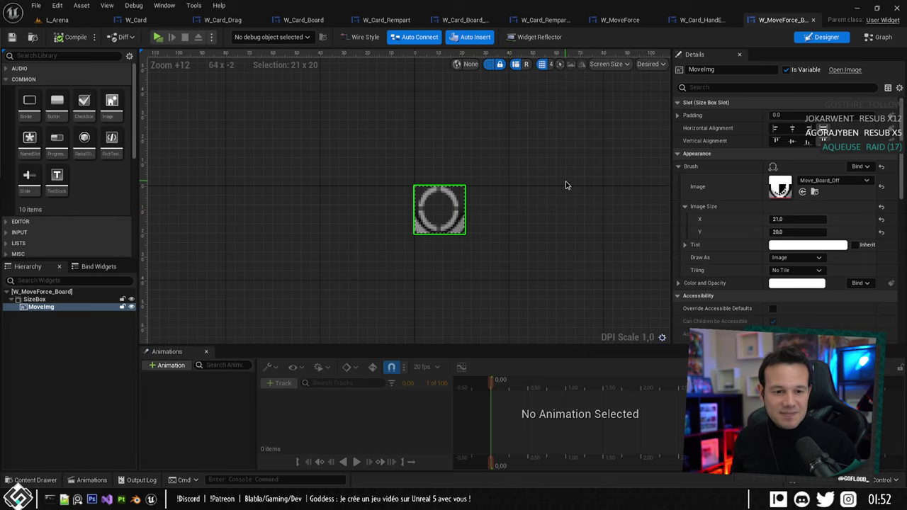
right_click_drag(552, 190, 554, 220)
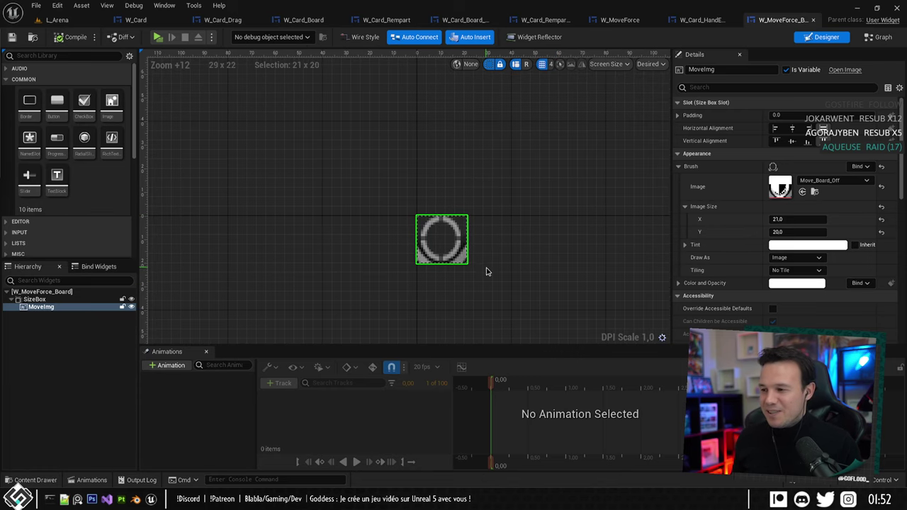
scroll(494, 271, "up", 1)
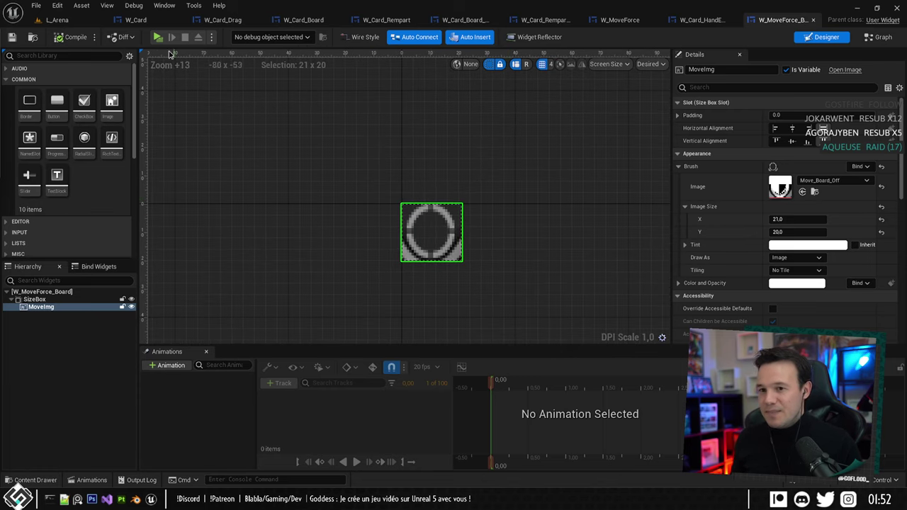
mouse_move(392, 132)
right_mouse_down()
mouse_move(373, 133)
mouse_move(402, 126)
right_mouse_up()
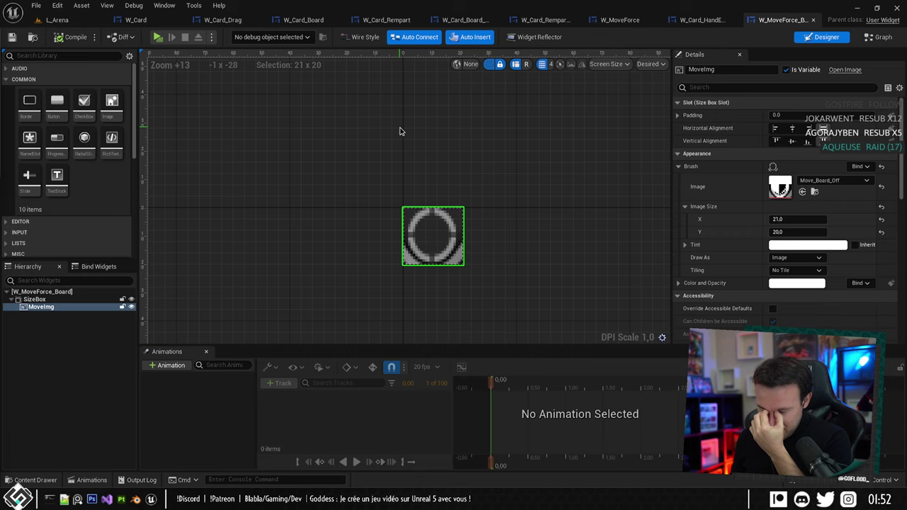
right_click_drag(469, 150, 399, 146)
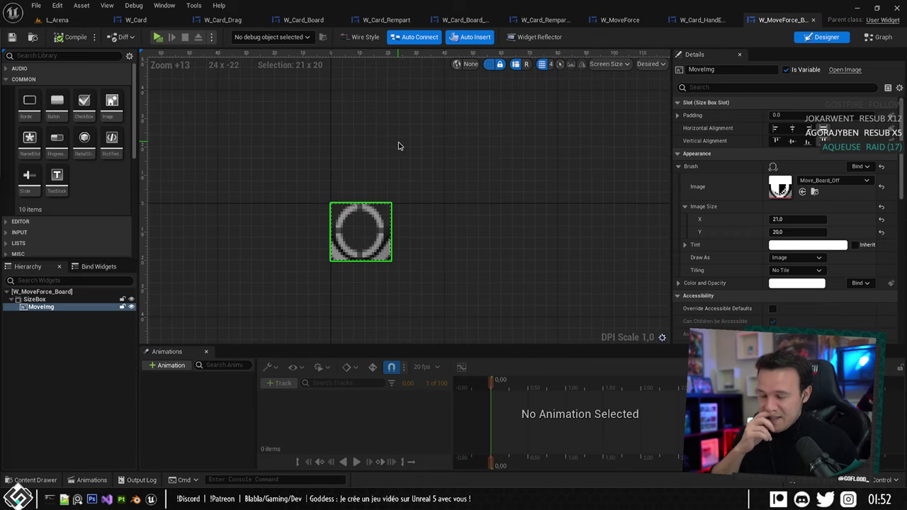
scroll(407, 148, "down", 3)
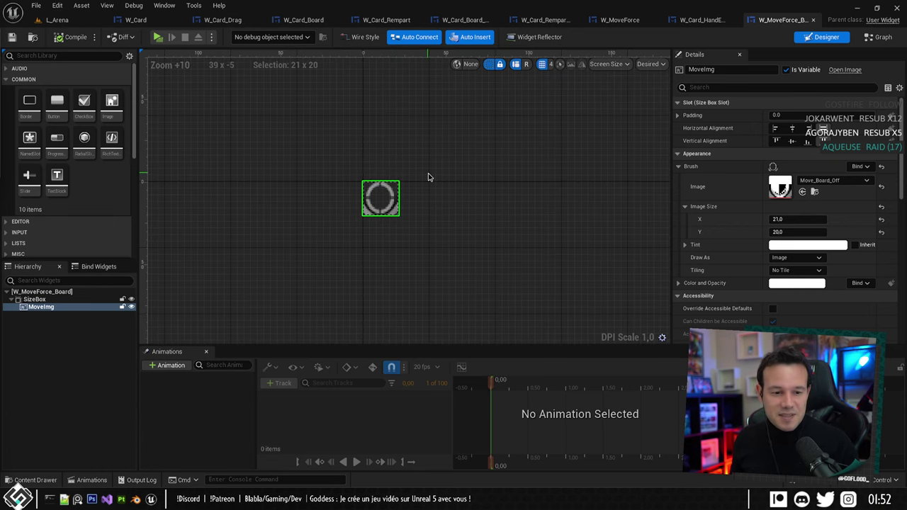
right_click_drag(418, 130, 429, 136)
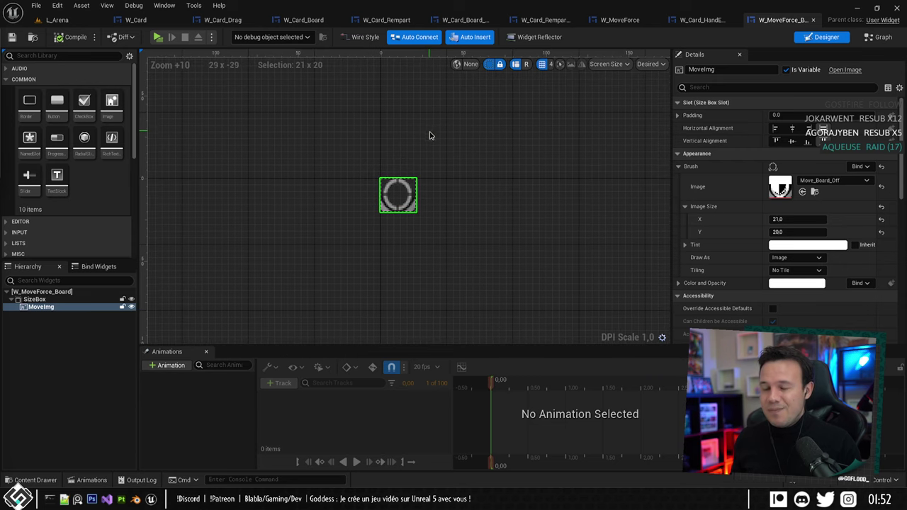
left_click(64, 299)
left_click(64, 307)
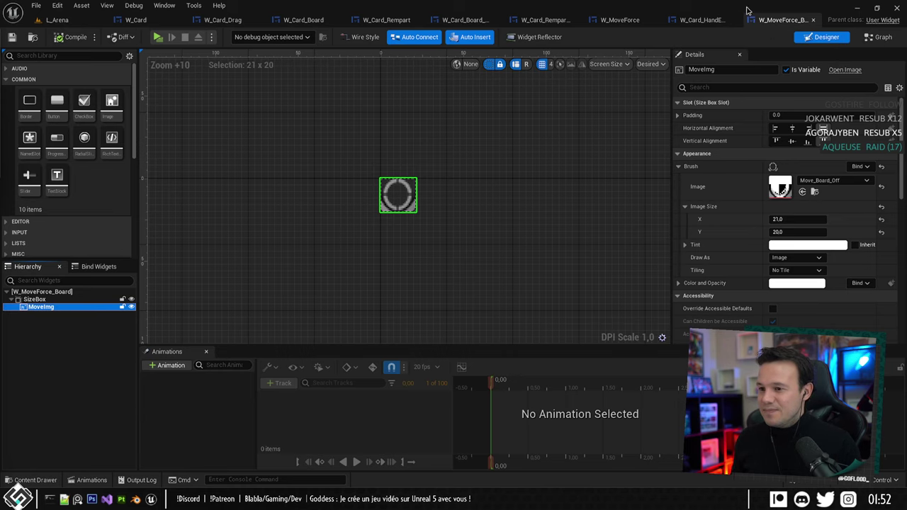
Assign W_MoveForce_Board as the class of the Create Widget node in W_Card_Board's Event Graph and compile the blueprint.
left_click(34, 37)
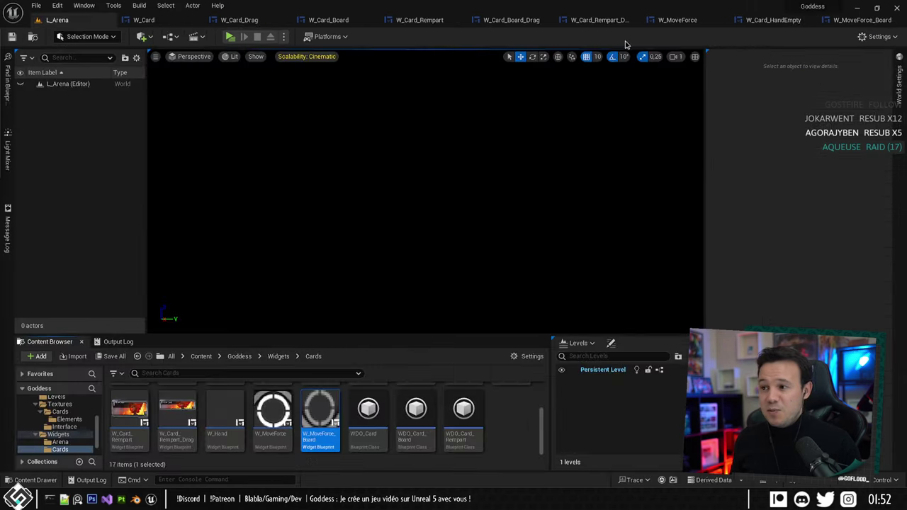
left_click(322, 19)
left_click(508, 203)
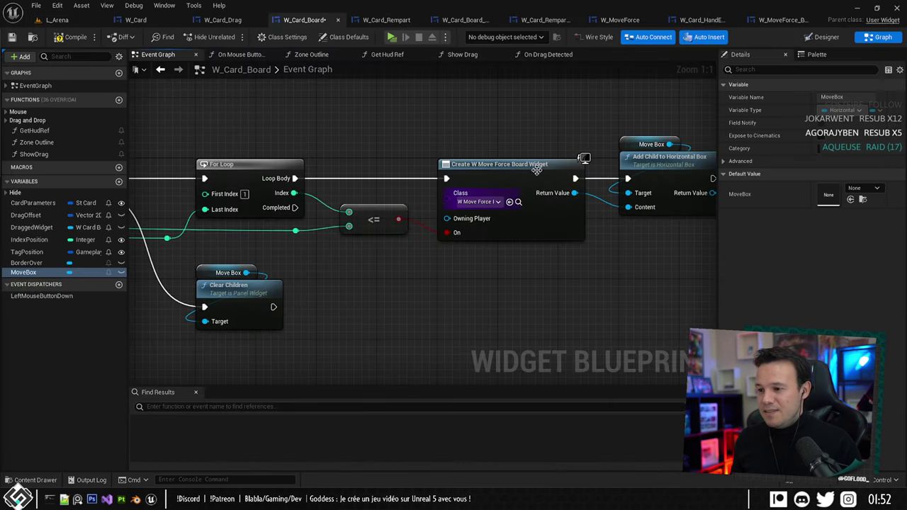
right_click_drag(536, 170, 470, 180)
left_click_drag(571, 101, 405, 163)
scroll(555, 154, "down", 3)
right_click_drag(364, 163, 492, 149)
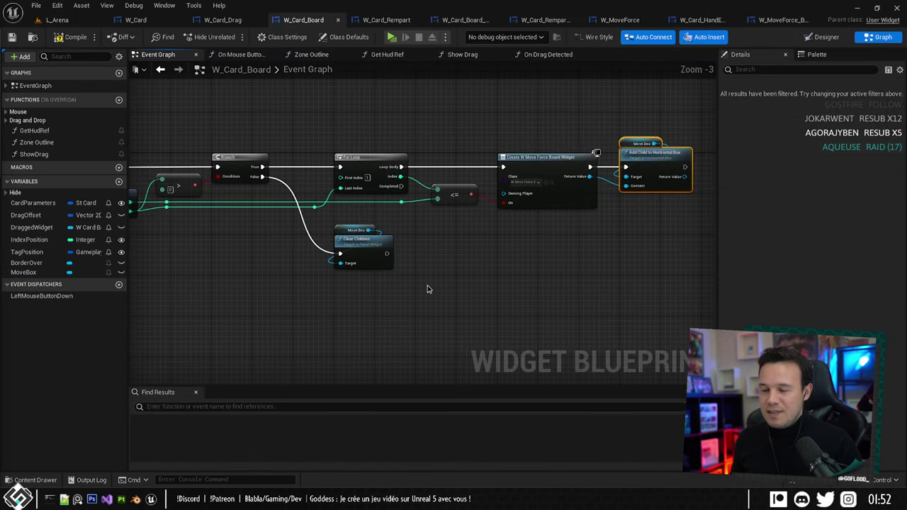
right_click_drag(429, 289, 599, 262)
left_click(74, 39)
right_click_drag(267, 108, 346, 101)
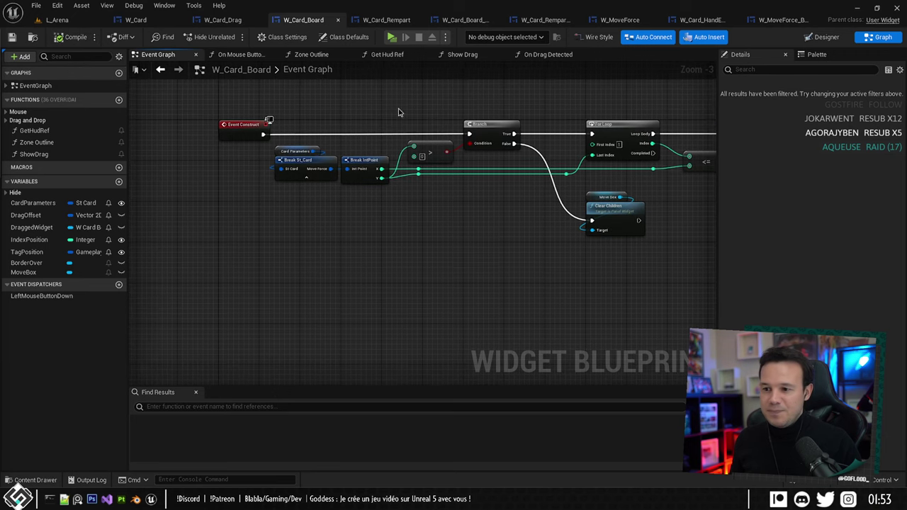
right_click_drag(464, 117, 362, 135)
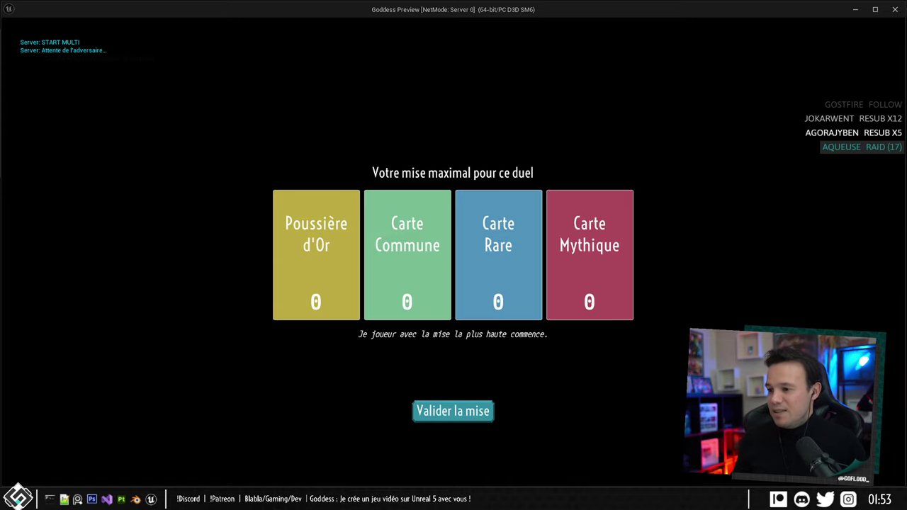
In the running game preview, stake on Carte Rare and validate the bet to start the duel.
left_click(491, 260)
left_click(491, 260)
left_click(491, 260)
left_click(432, 411)
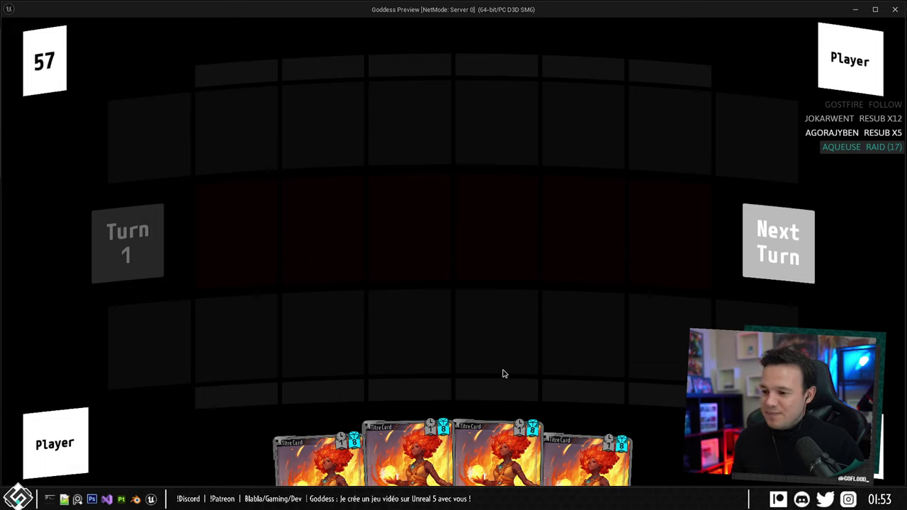
Play a hand card onto the player's front row and advance two turns to test its move indicators.
mouse_move(502, 423)
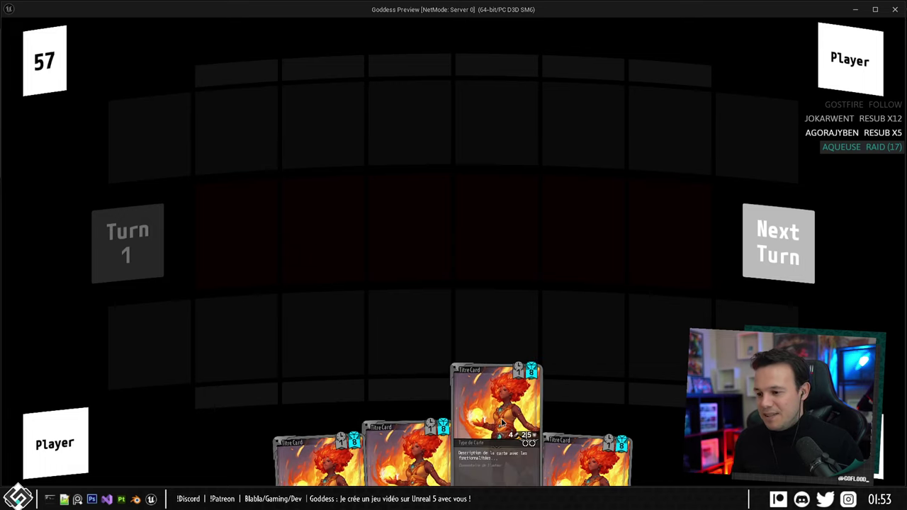
left_click_drag(502, 423, 496, 332)
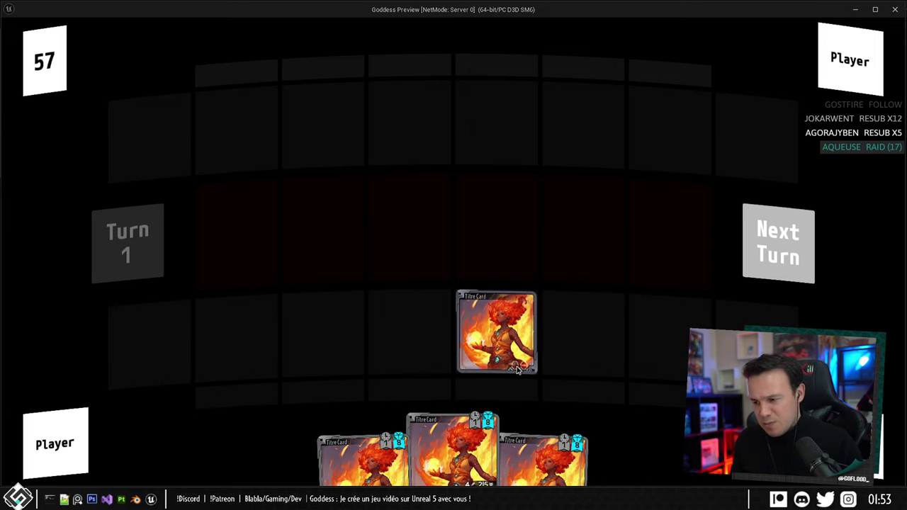
left_click(786, 246)
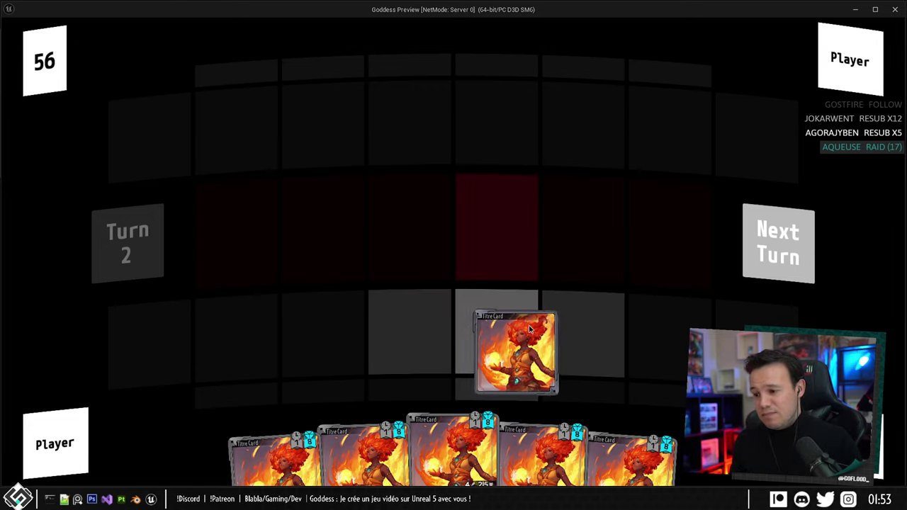
left_click(763, 256)
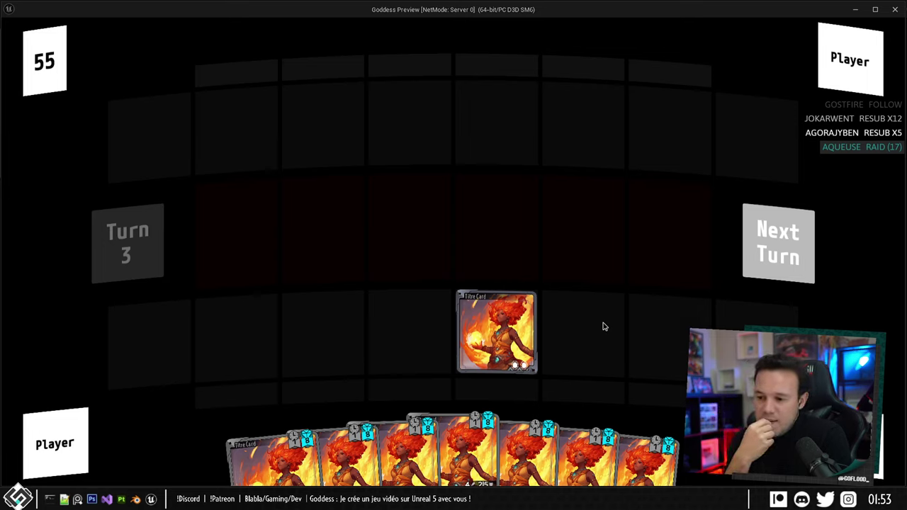
Pull a hand card over the board to compare its move indicators with the placed card's, and end the preview.
left_click_drag(501, 407, 377, 148)
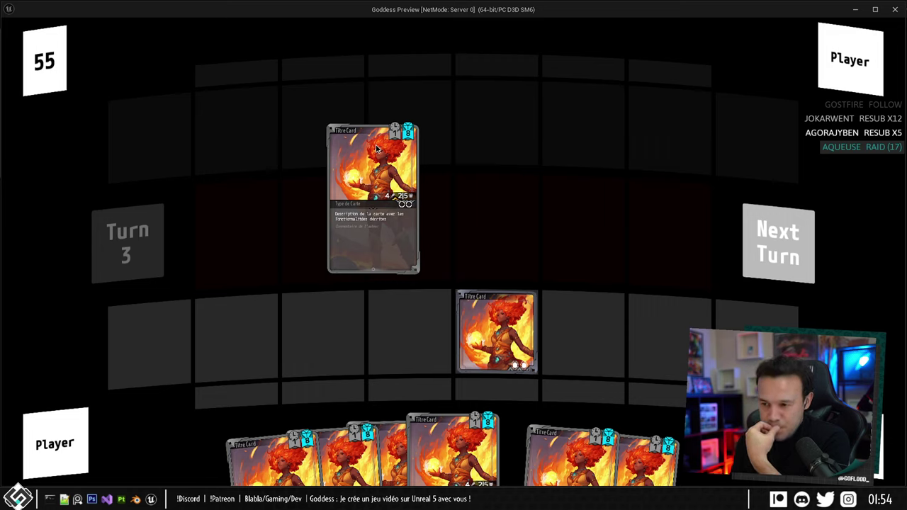
left_click_drag(377, 148, 378, 148)
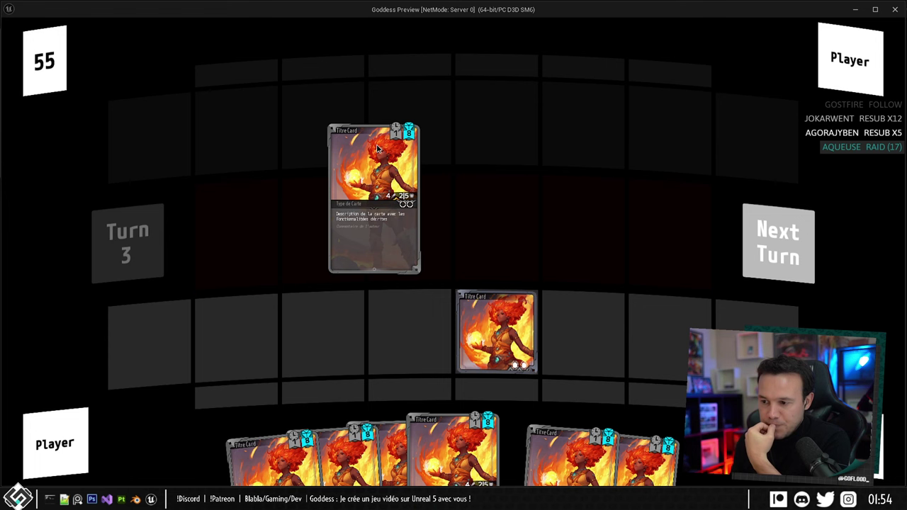
left_click_drag(377, 148, 383, 143)
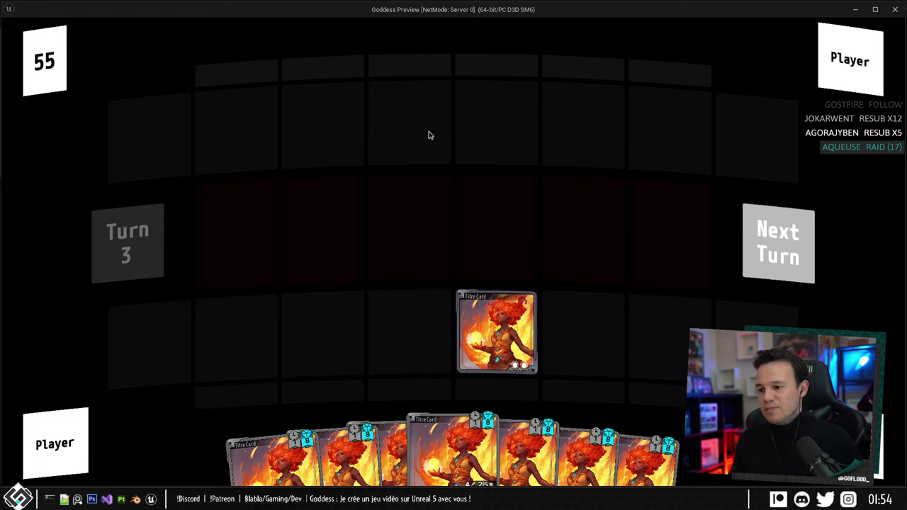
key("Escape")
right_click_drag(332, 273, 314, 278)
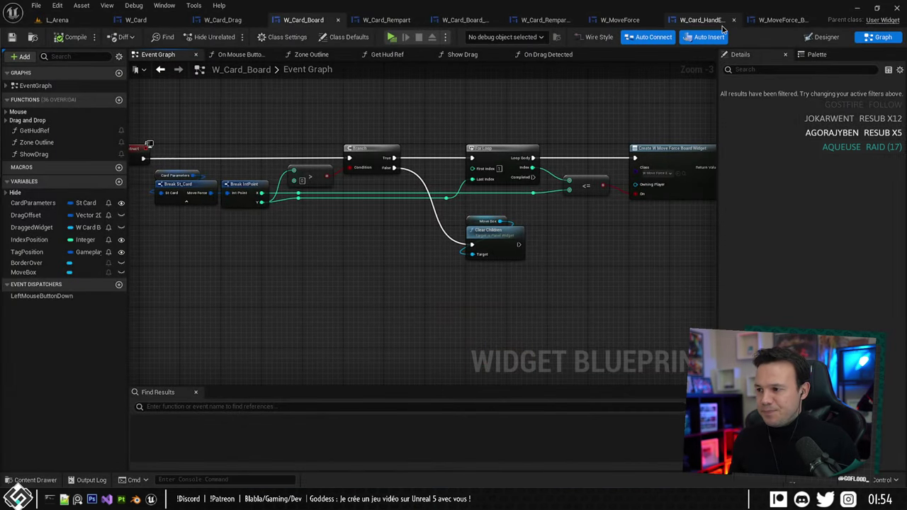
Check the dimensions of the Move_Board textures in the Elements folder against the SizeBox overrides of W_MoveForce_Board.
left_click(783, 20)
scroll(396, 188, "up", 5)
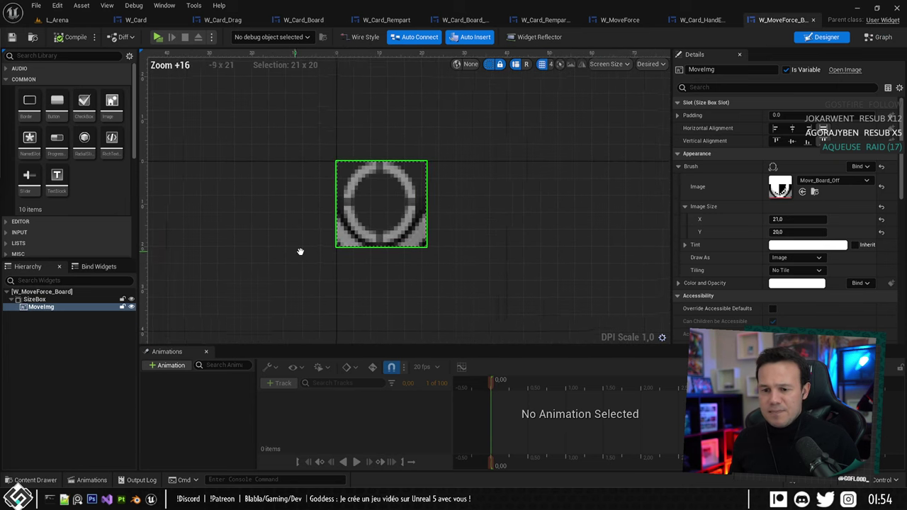
left_click(34, 300)
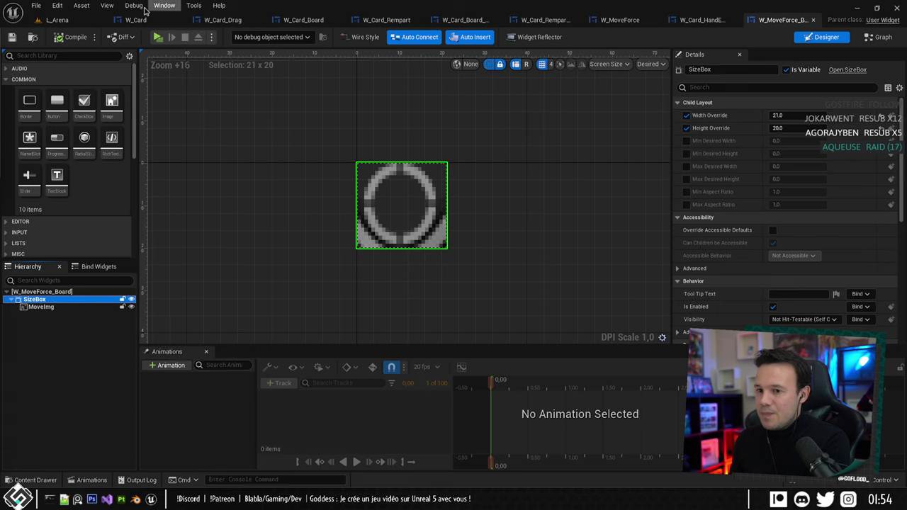
left_click(57, 20)
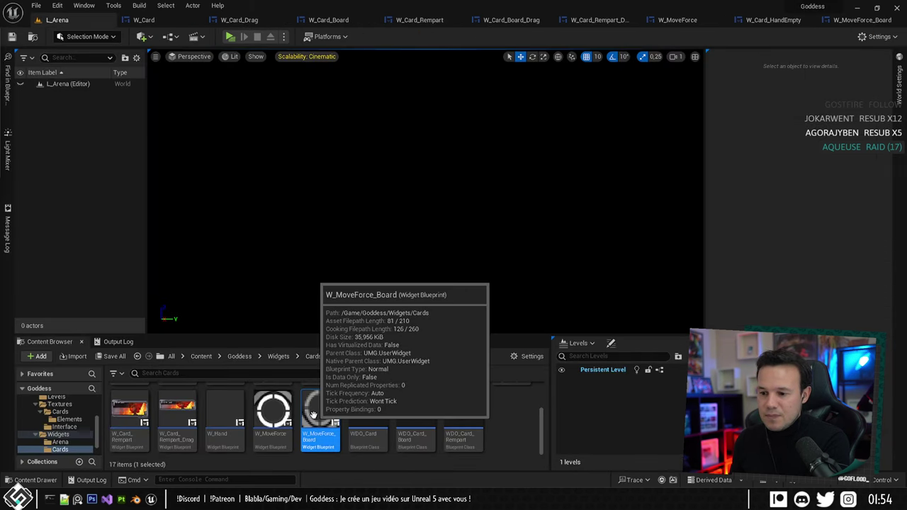
left_click(69, 419)
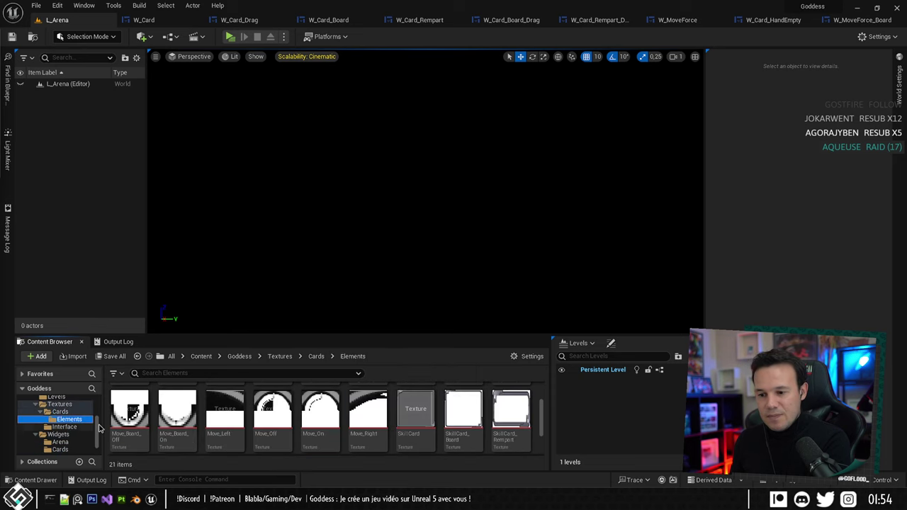
mouse_move(132, 412)
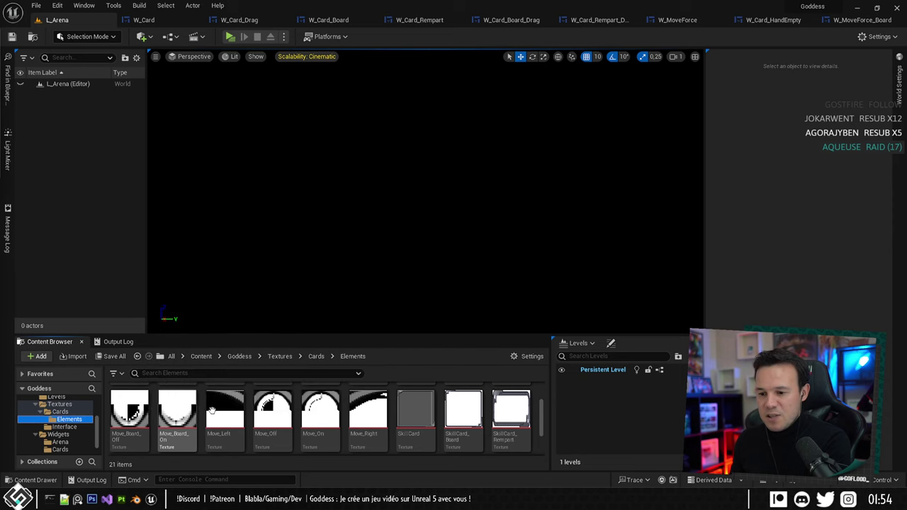
scroll(211, 410, "up", 1)
mouse_move(511, 394)
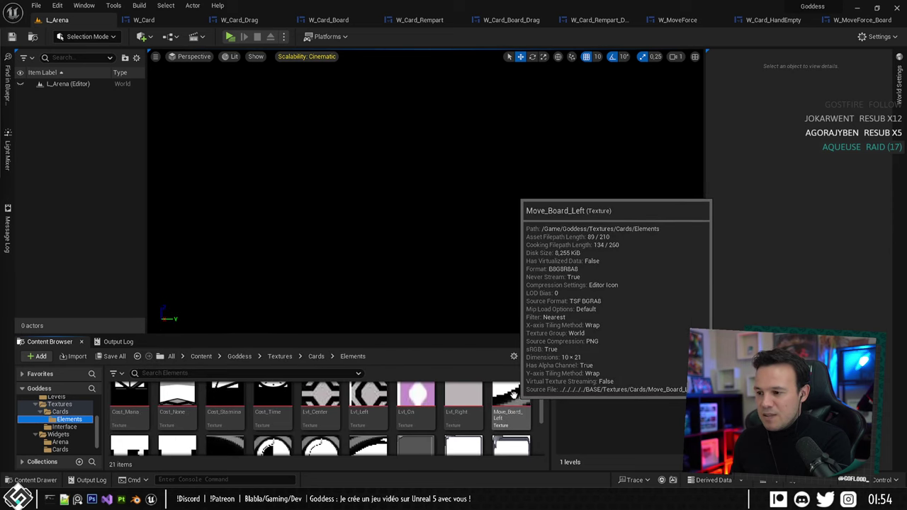
Set the W_MoveForce_Board SizeBox's width override to 25 and its height override to 21, and compile the widget.
left_click(849, 21)
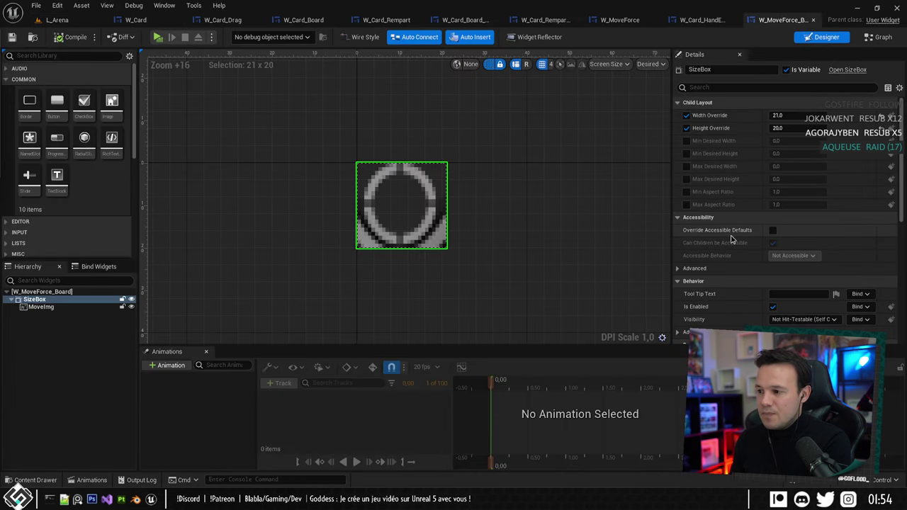
left_click(803, 114)
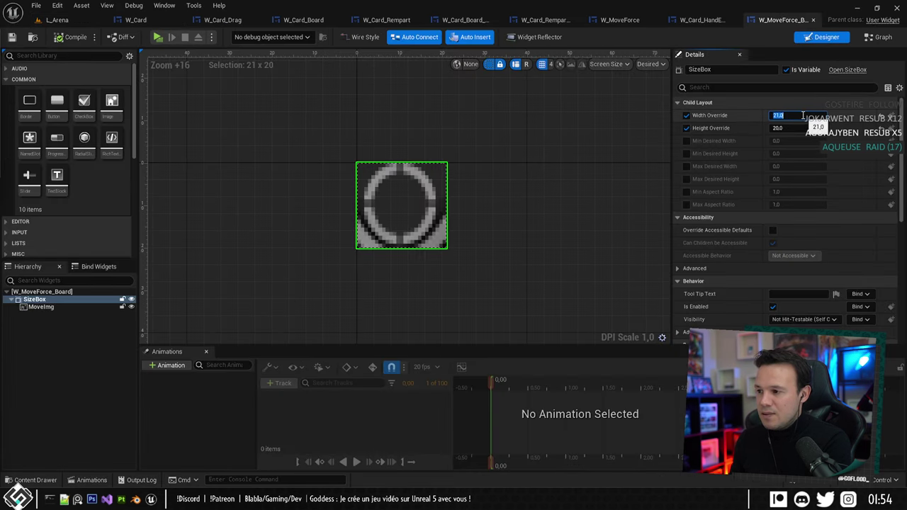
type("25")
key("Tab")
type("21")
key("Return")
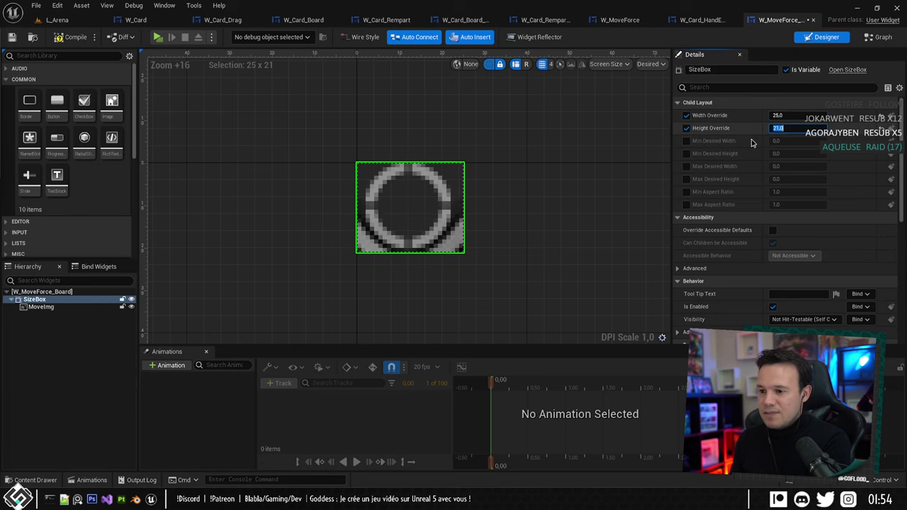
left_click(71, 37)
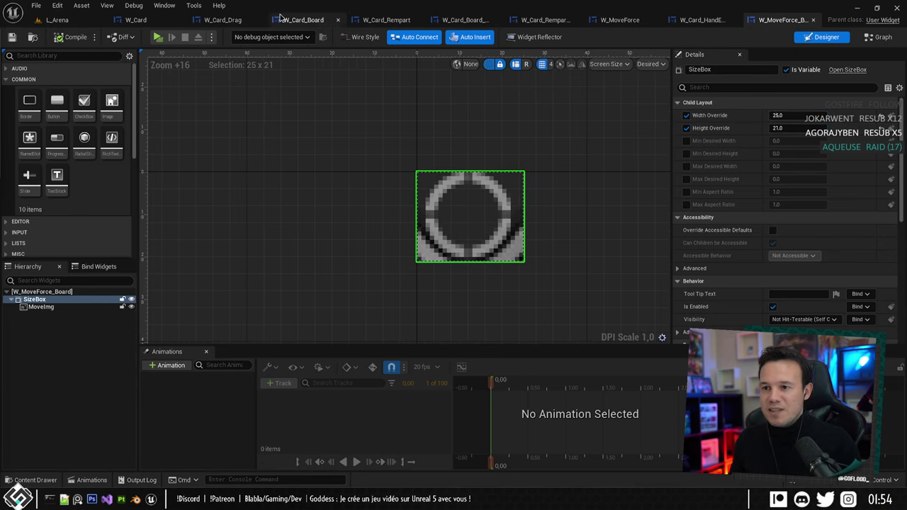
Switch to the W_Card_Board designer, start a game preview and validate a stake of one Carte Mythique.
left_click(303, 20)
left_click(822, 37)
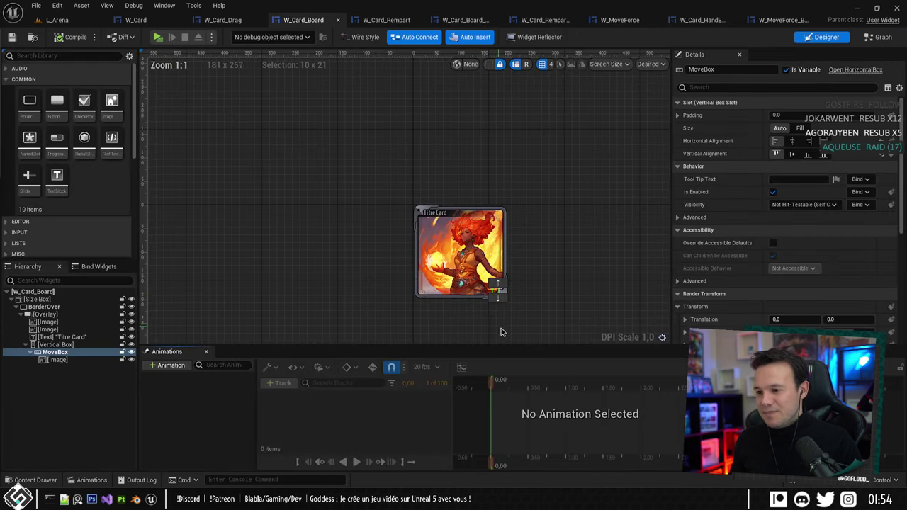
scroll(501, 330, "up", 8)
scroll(446, 196, "up", 7)
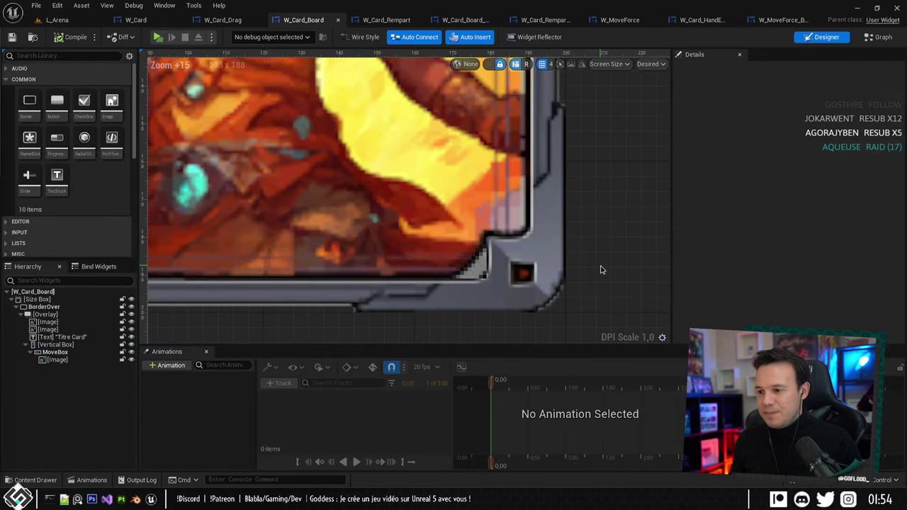
key("alt+p")
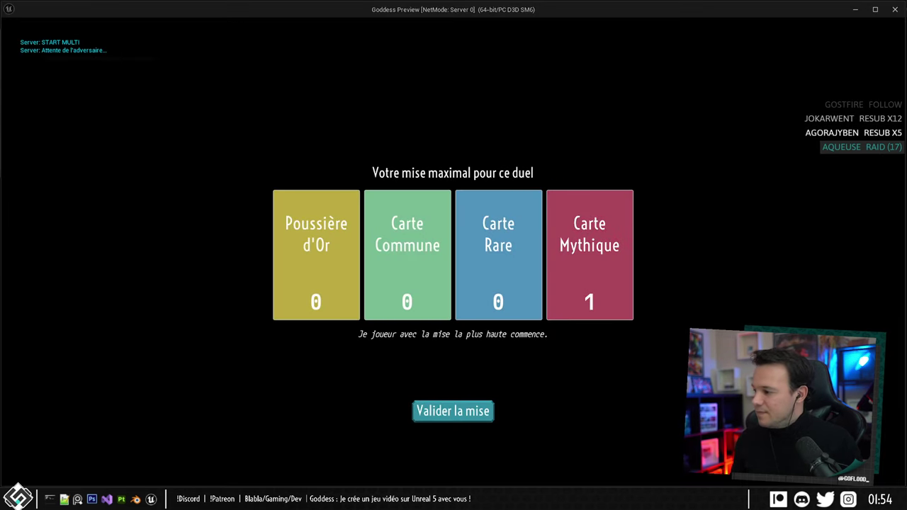
left_click(447, 412)
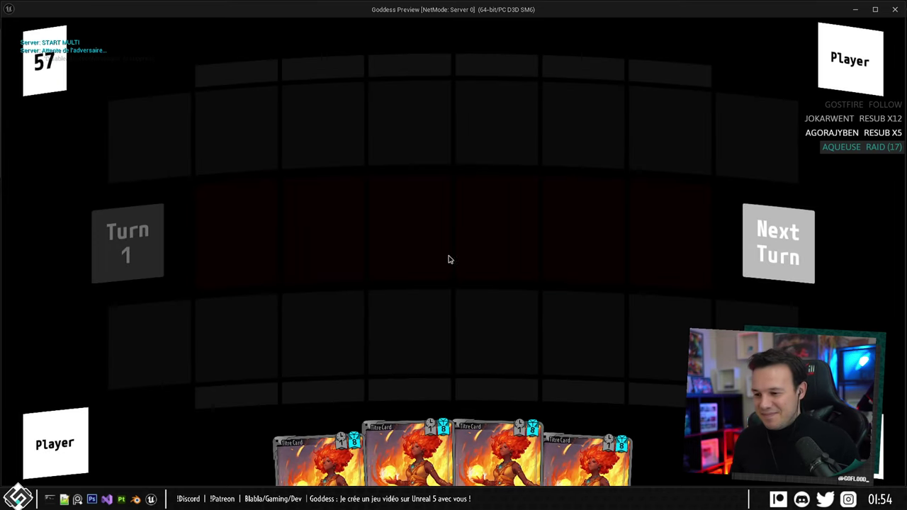
Play a hand card onto the player's front row, advance two turns to check its resized move indicators, and end the preview.
left_click_drag(496, 418, 496, 332)
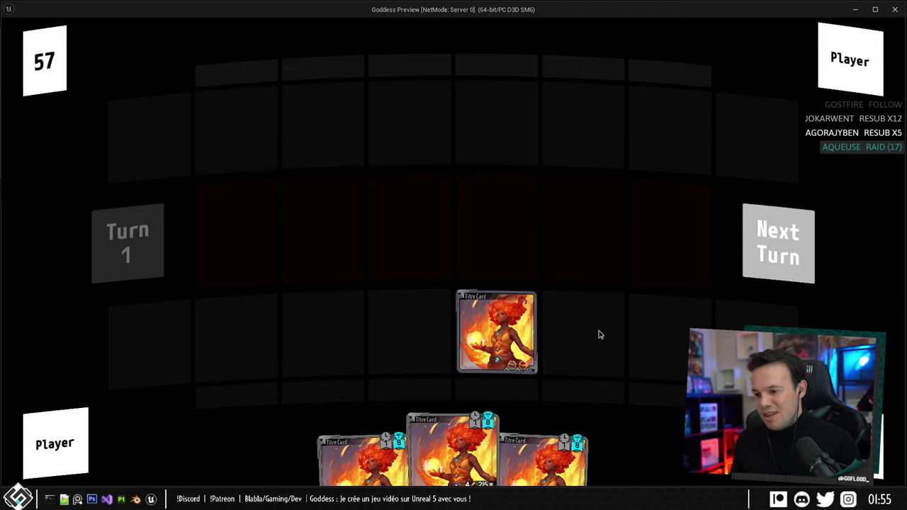
left_click(780, 219)
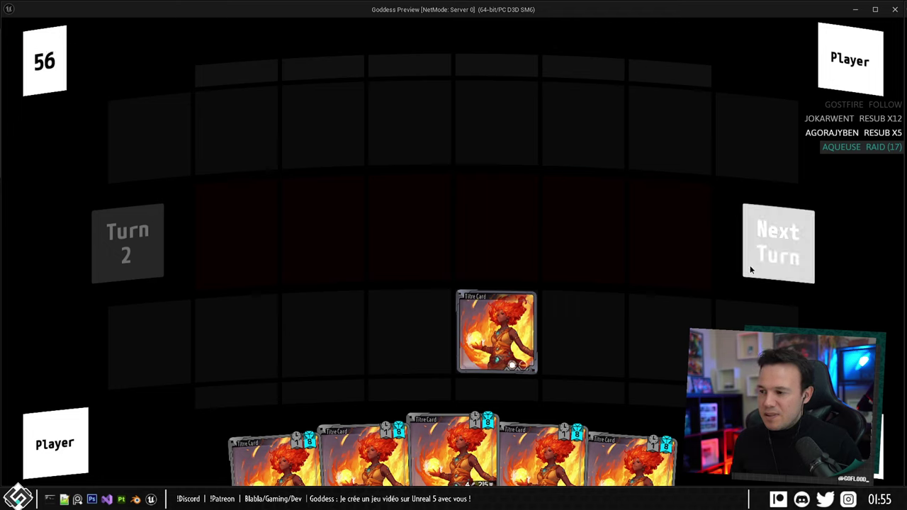
left_click(778, 259)
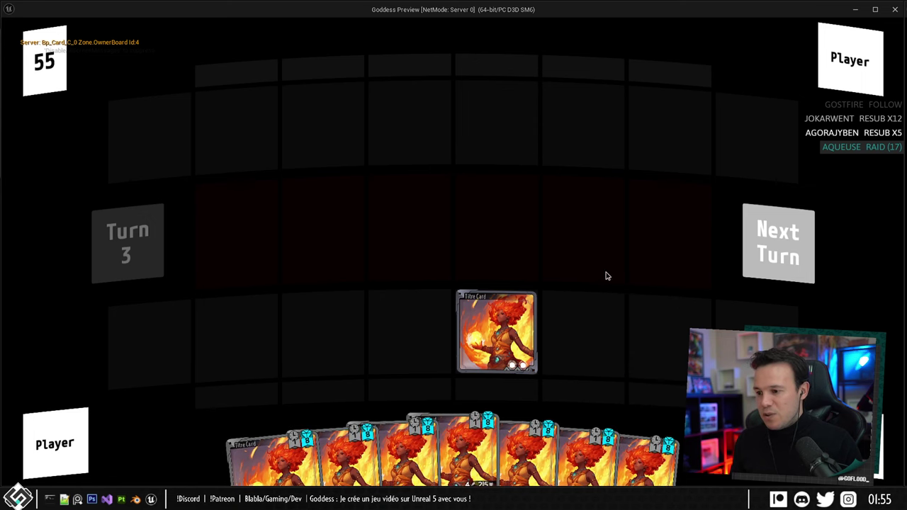
key("Escape")
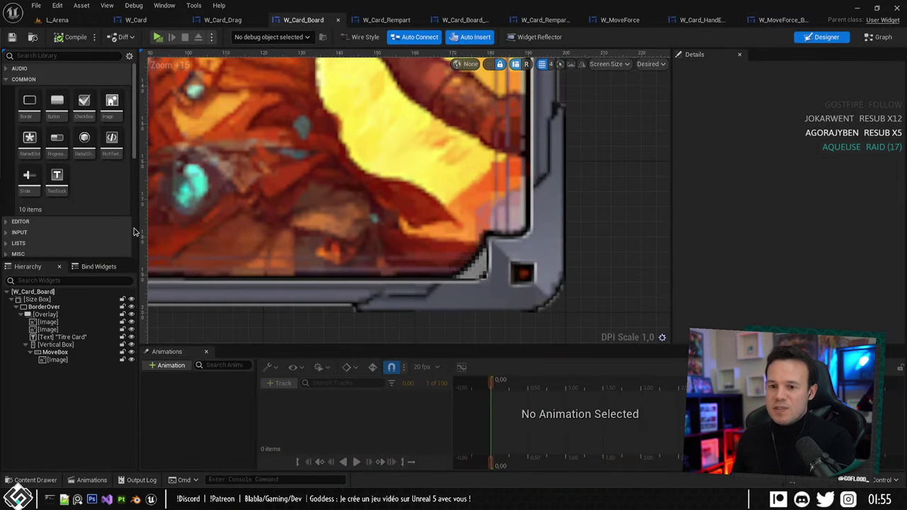
Reverse the flow direction preference of MoveBox in W_Card_Board so its move indicators fill from the right.
left_click(56, 352)
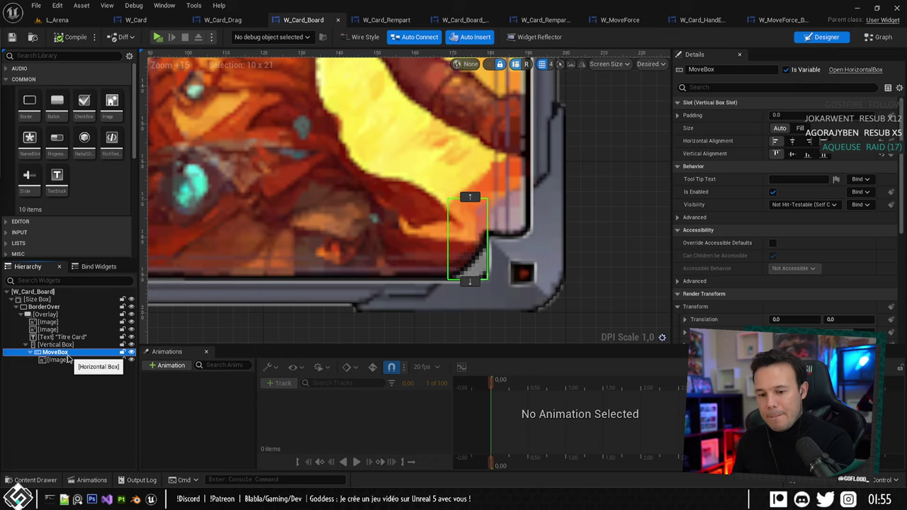
left_click_drag(899, 157, 900, 268)
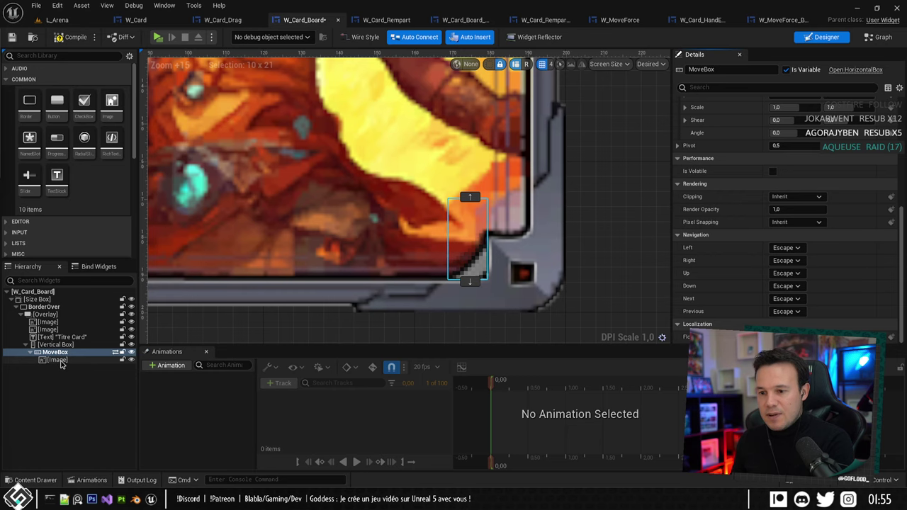
right_click_drag(272, 121, 361, 138)
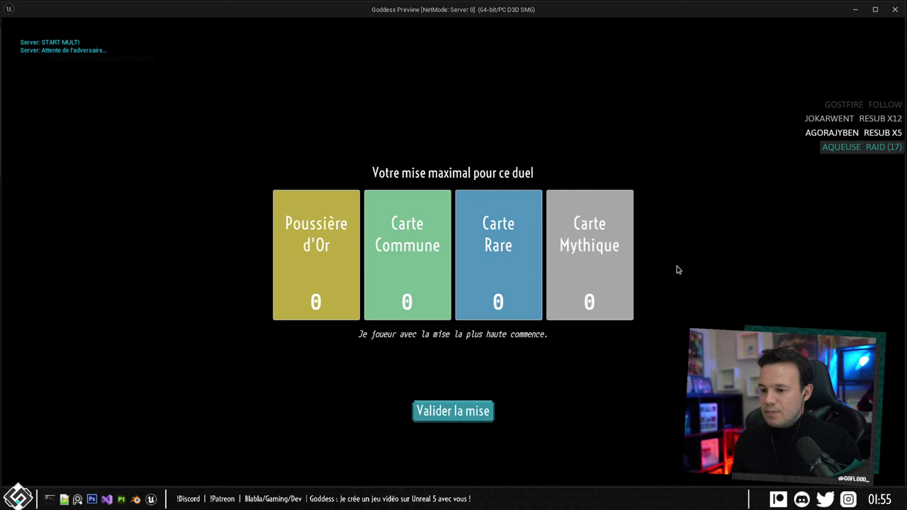
Stake one Carte Mythique, play a card onto the front row, advance one turn to check the indicator order, and end the preview.
left_click(601, 300)
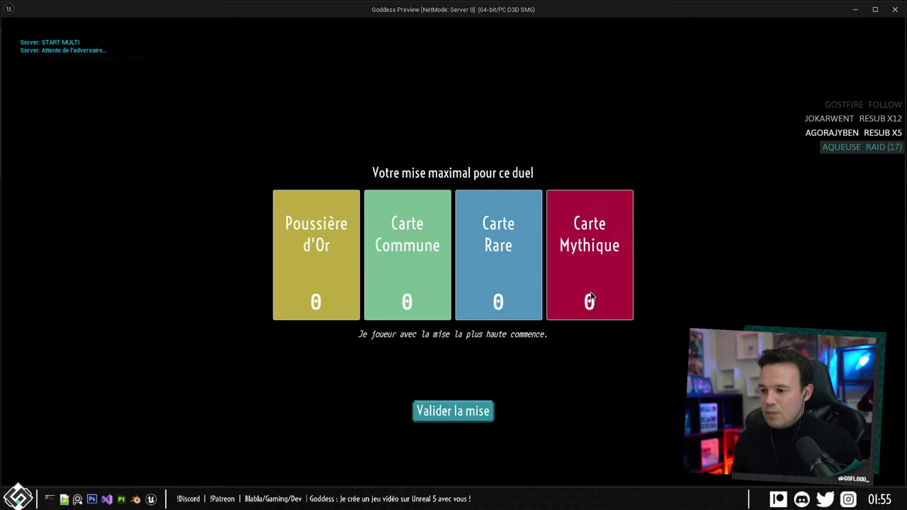
left_click(489, 411)
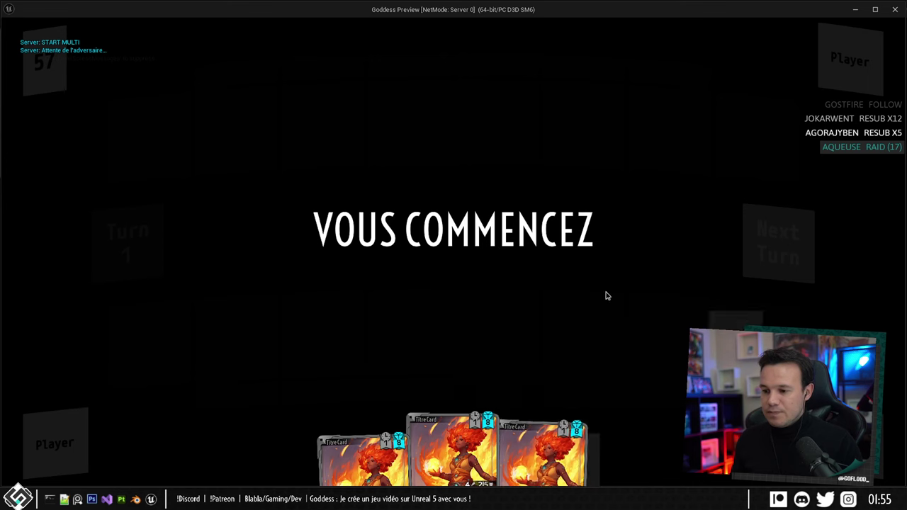
left_click_drag(424, 446, 504, 322)
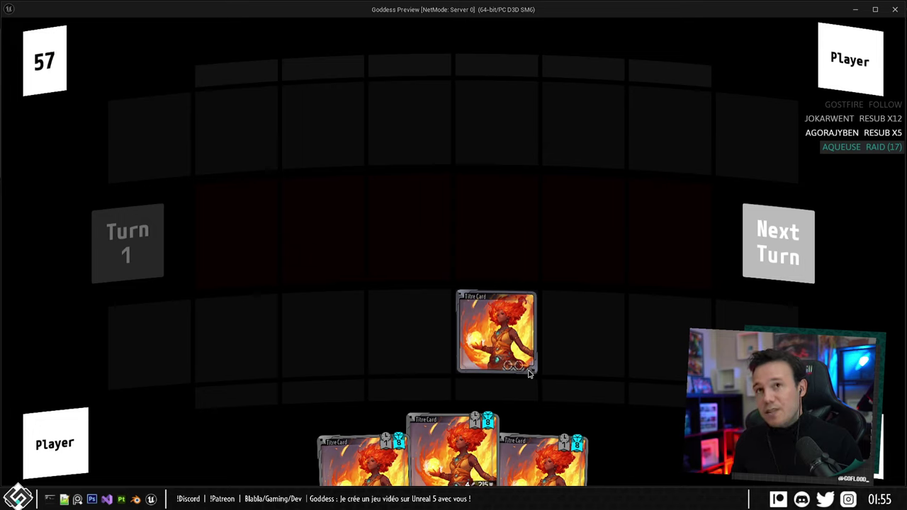
left_click(778, 243)
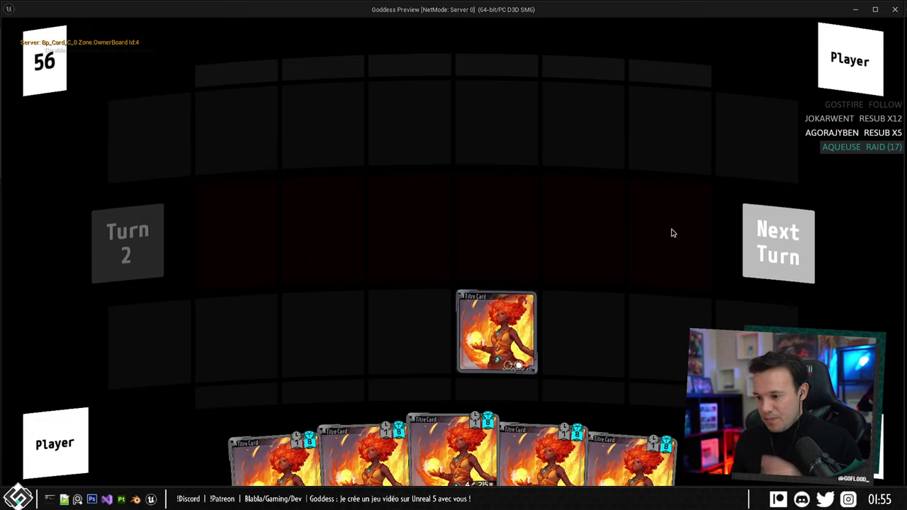
key("Escape")
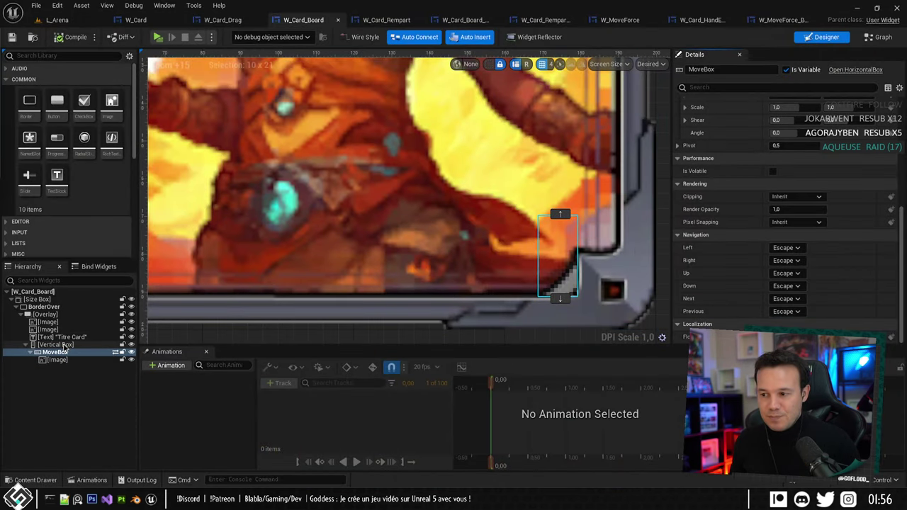
Add a Horizontal Box inside MoveBox and order it after the corner Image.
scroll(88, 177, "down", 5)
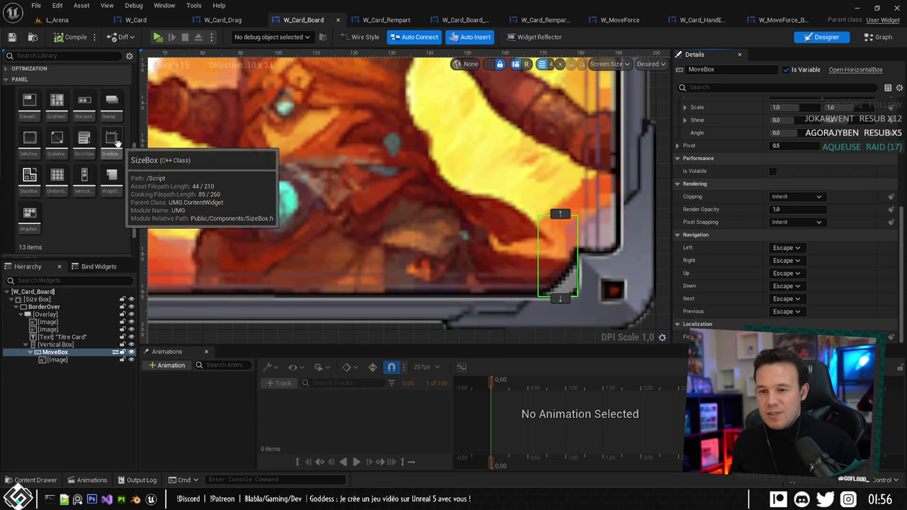
left_click_drag(84, 103, 69, 352)
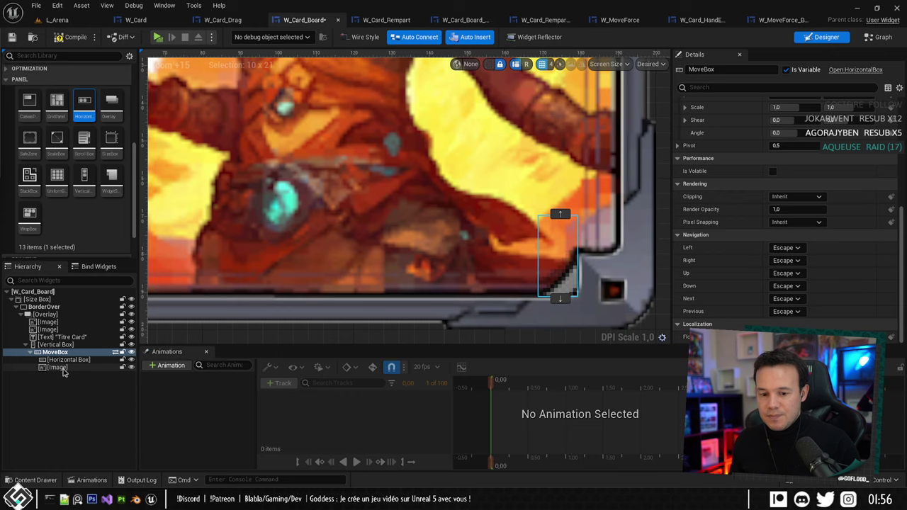
left_click(61, 367)
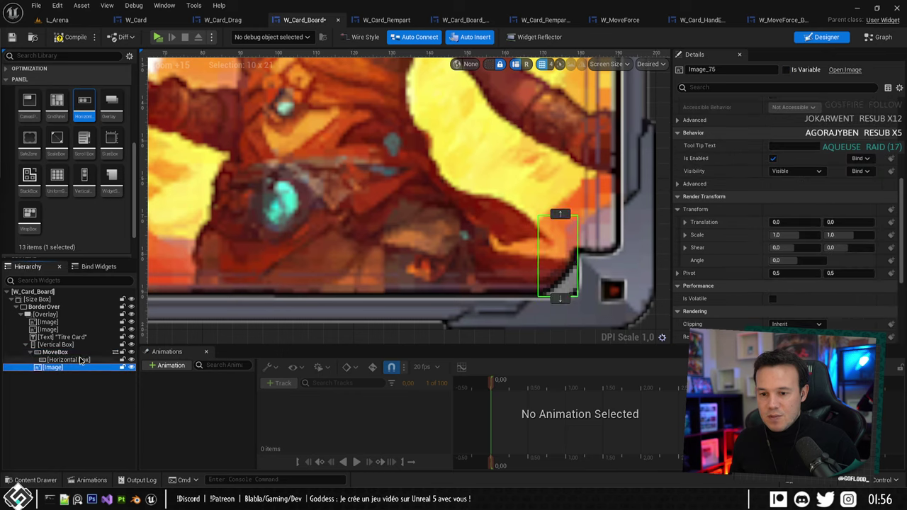
left_click_drag(68, 367, 62, 357)
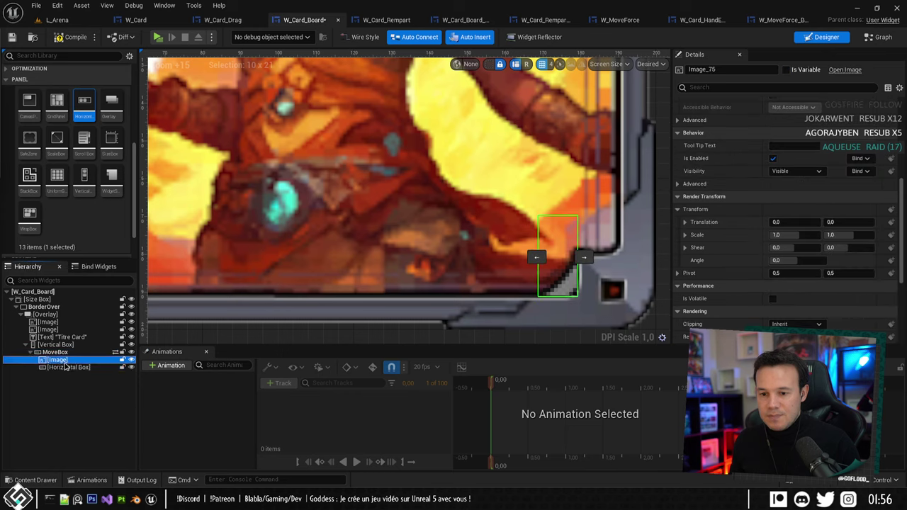
Reverse the flow direction preference of the Horizontal Box nested in MoveBox.
left_click(61, 368)
scroll(804, 215, "up", 5)
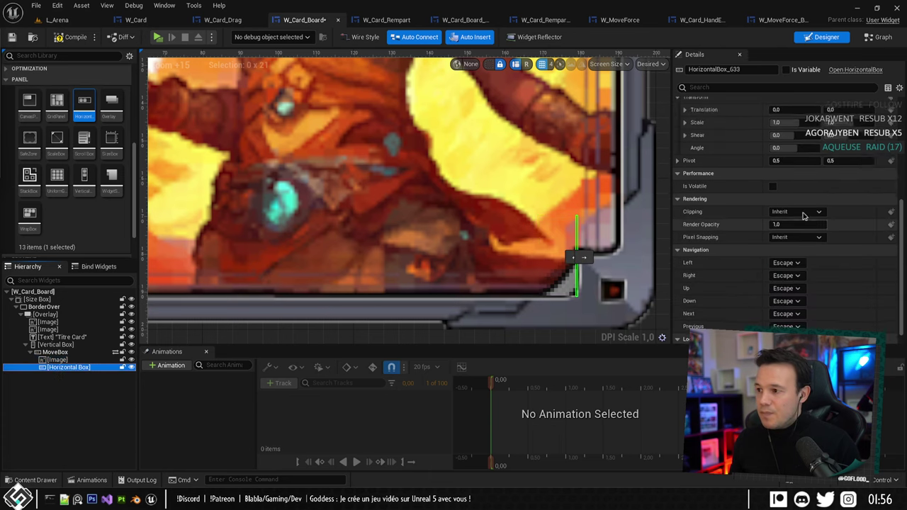
scroll(780, 213, "down", 5)
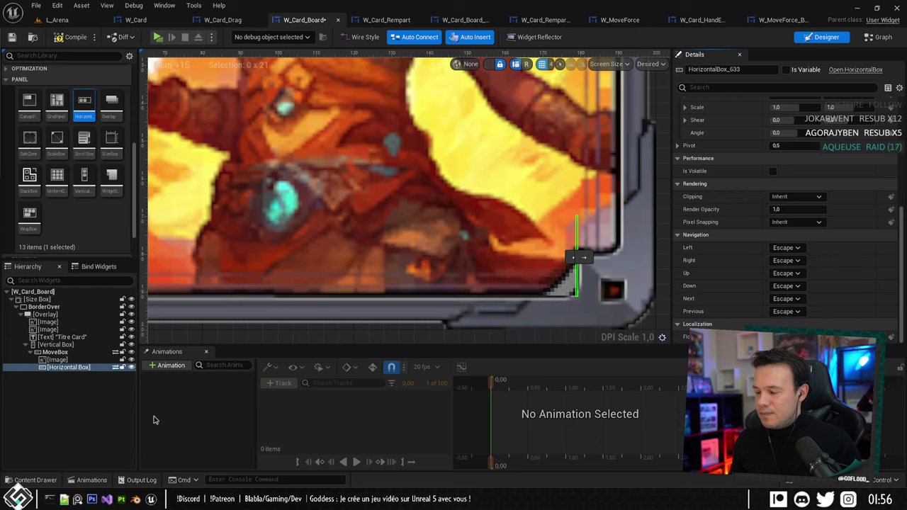
Rename the horizontal box nested inside MoveBox as MoveForceBox.
left_click(60, 352)
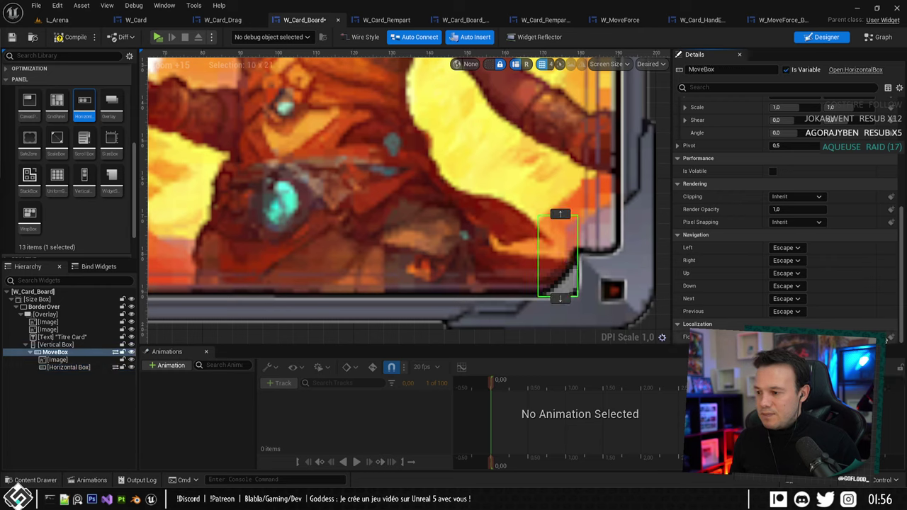
left_click(74, 370)
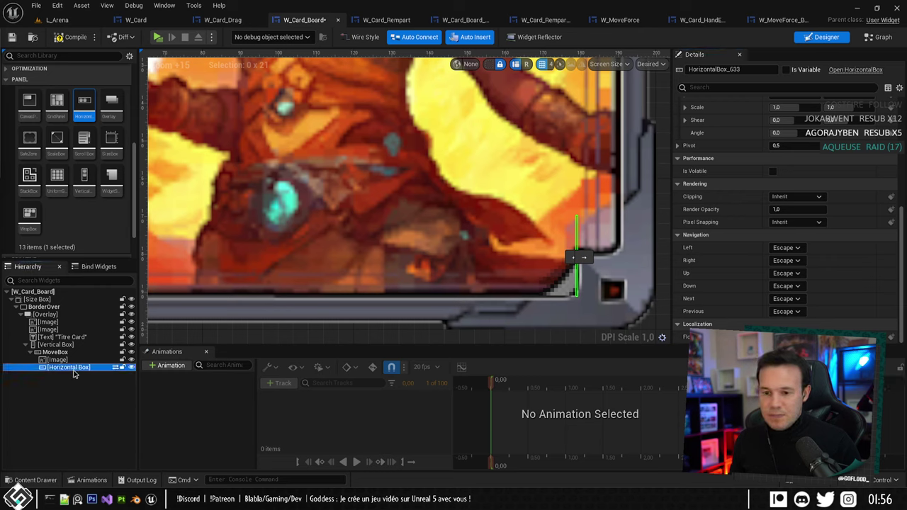
left_click(74, 369)
type("Move")
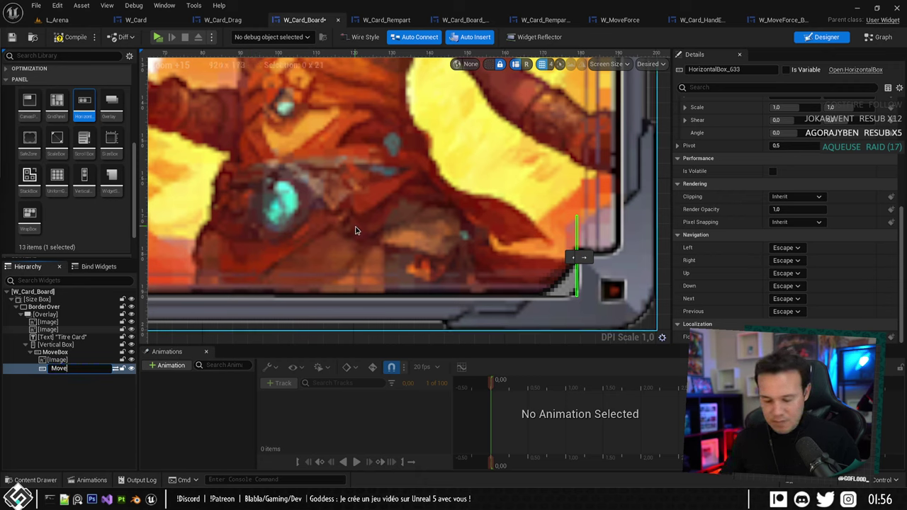
type("ForceBox")
key("Return")
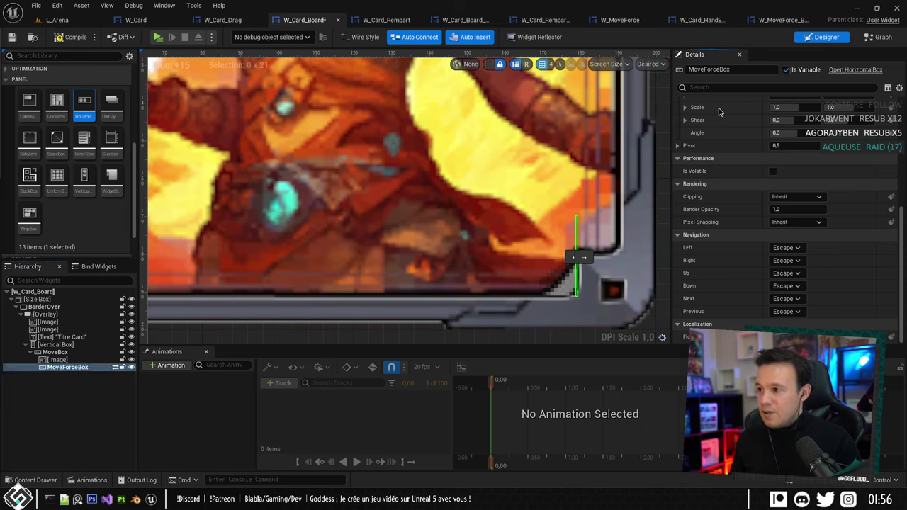
Turn off the Is Variable option for MoveBox.
left_click(55, 352)
left_click(786, 69)
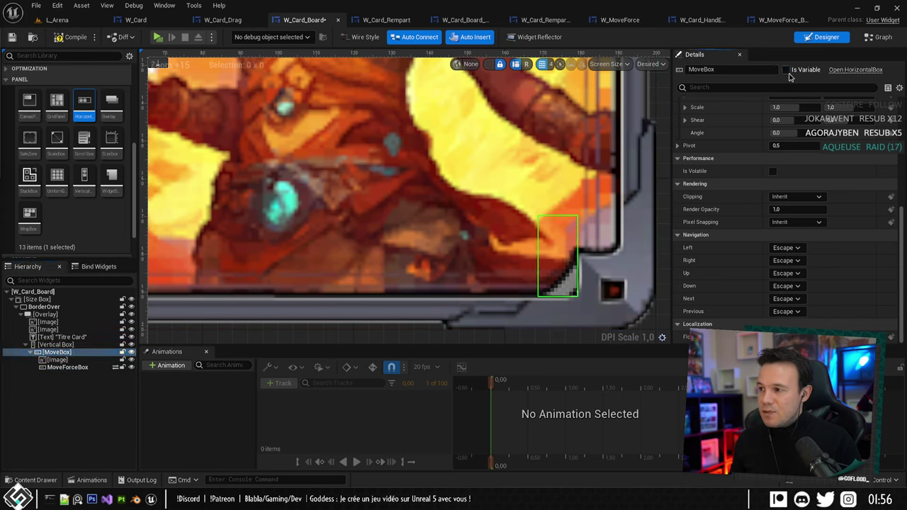
In the event graph, replace the Move Box getter on the Add Child to Horizontal Box node with MoveForceBox and compile.
left_click(869, 41)
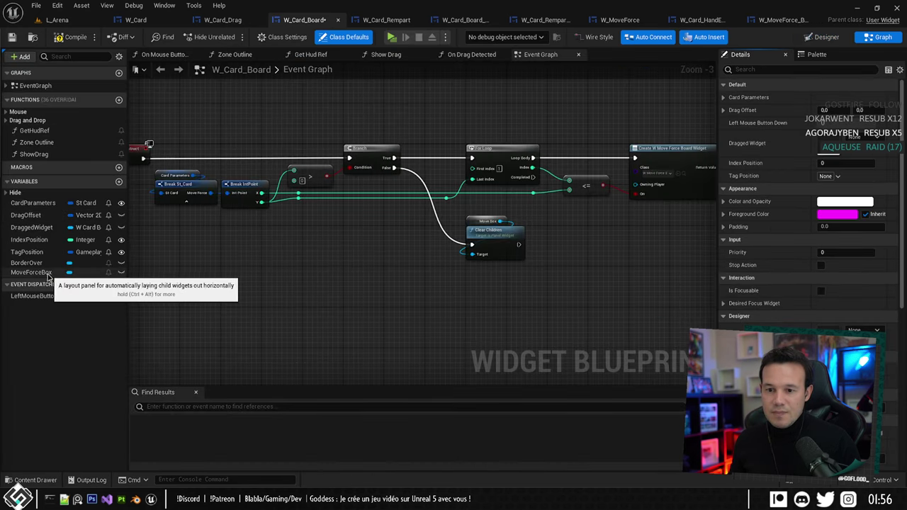
left_click_drag(49, 275, 603, 232)
left_click(633, 241)
right_click_drag(638, 234, 340, 249)
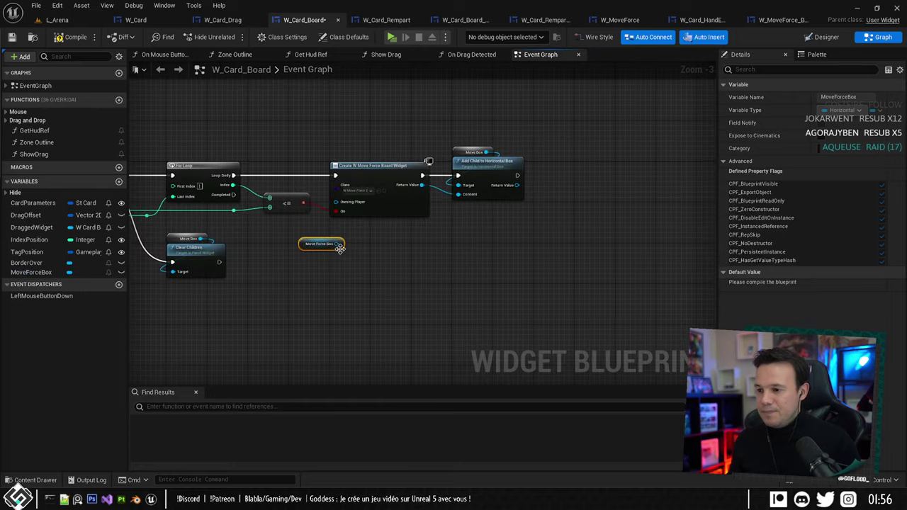
key("Delete")
left_click_drag(382, 216, 474, 153)
right_click_drag(420, 135, 607, 124)
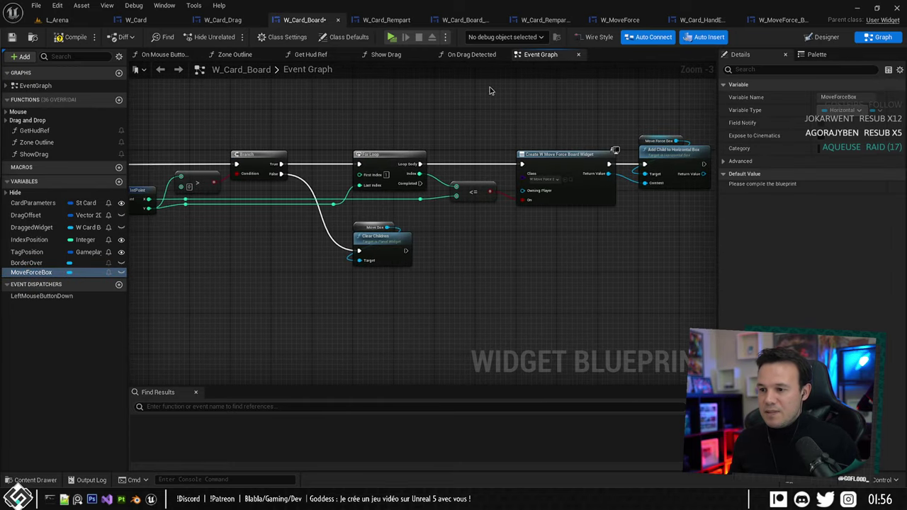
left_click(71, 36)
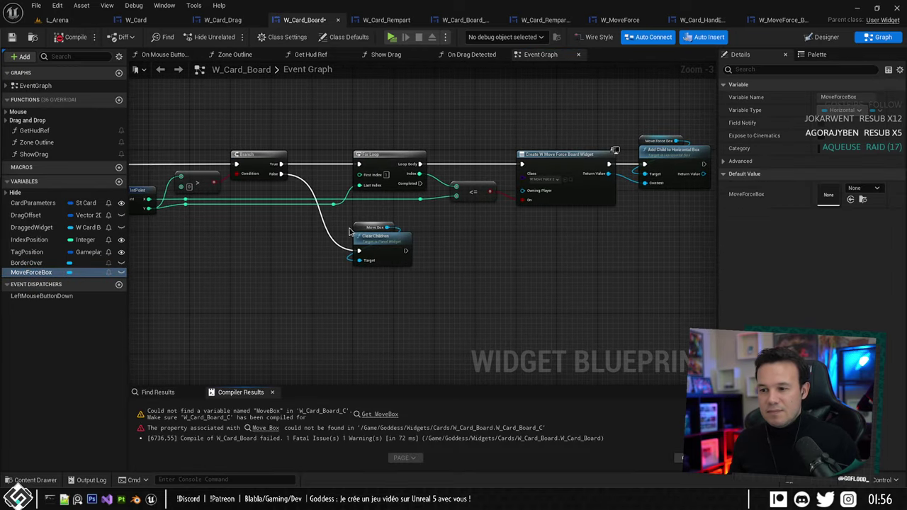
Make MoveBox a variable again so the Clear Children node can use it, and recompile the widget blueprint.
left_click(825, 37)
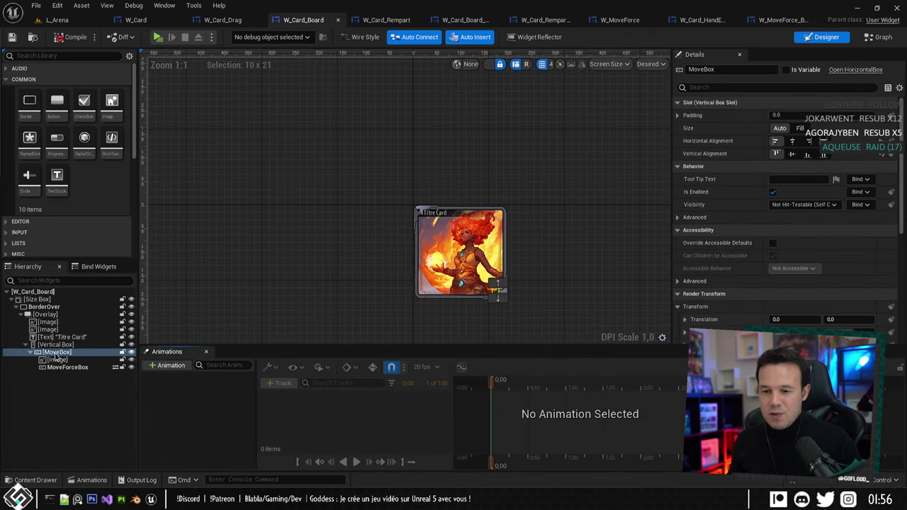
left_click(786, 70)
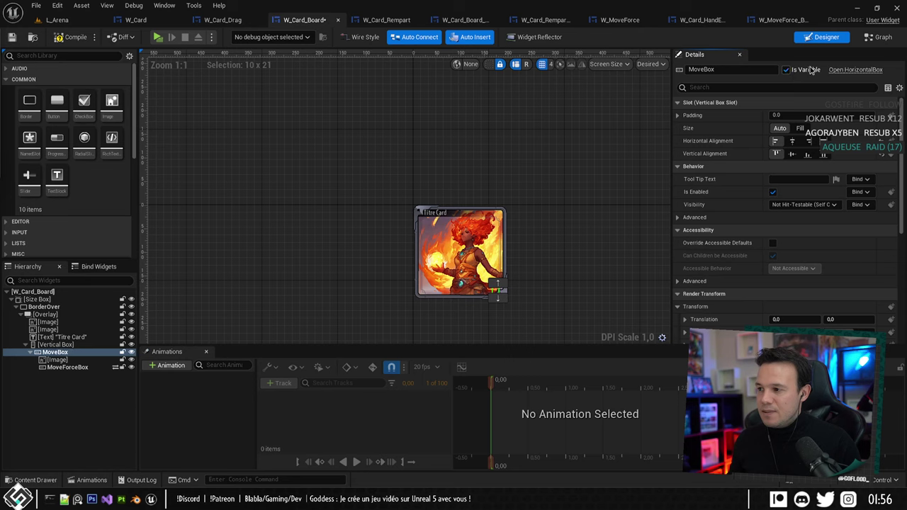
left_click(879, 37)
scroll(486, 145, "up", 2)
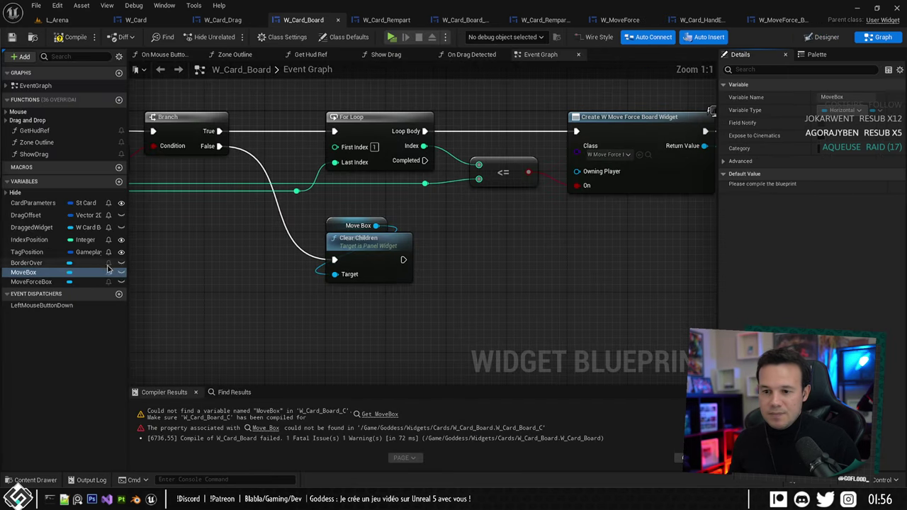
left_click_drag(366, 232, 341, 225)
left_click(74, 37)
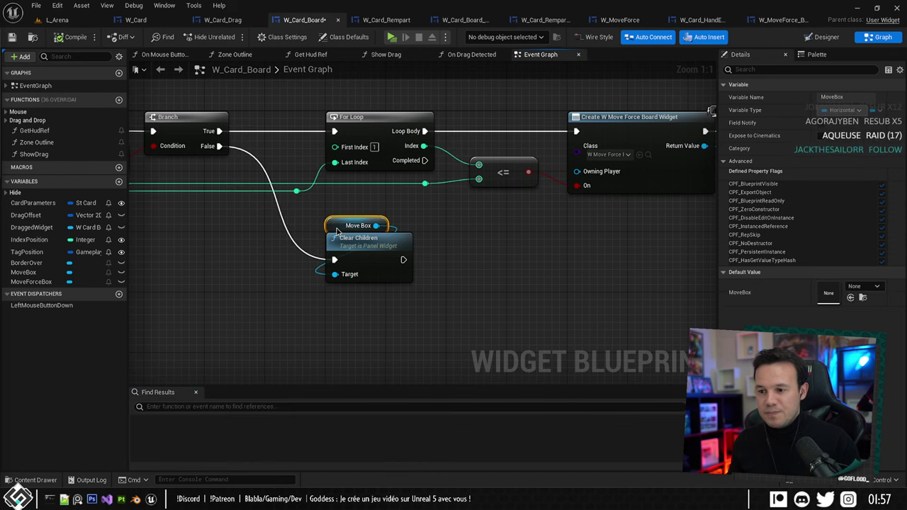
left_click(70, 37)
right_click_drag(274, 170, 263, 206)
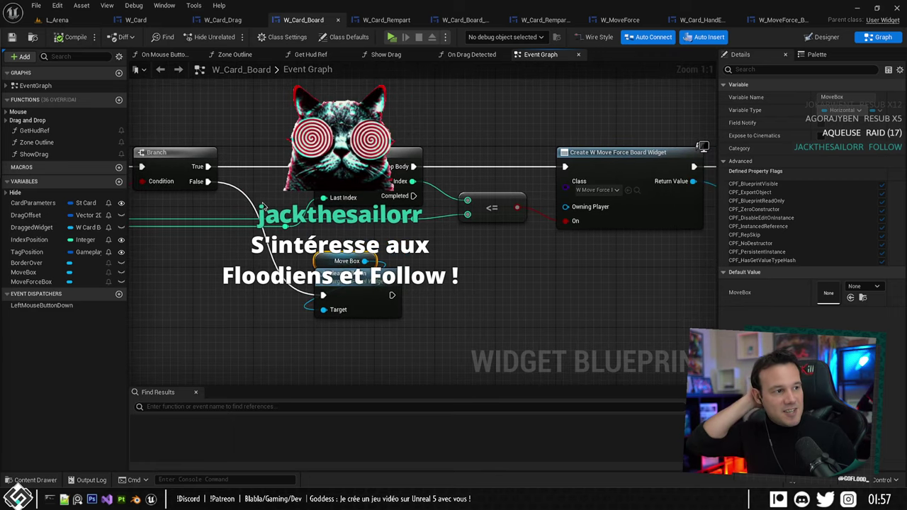
right_click_drag(263, 206, 285, 187)
right_click_drag(360, 257, 386, 233)
scroll(461, 273, "down", 2)
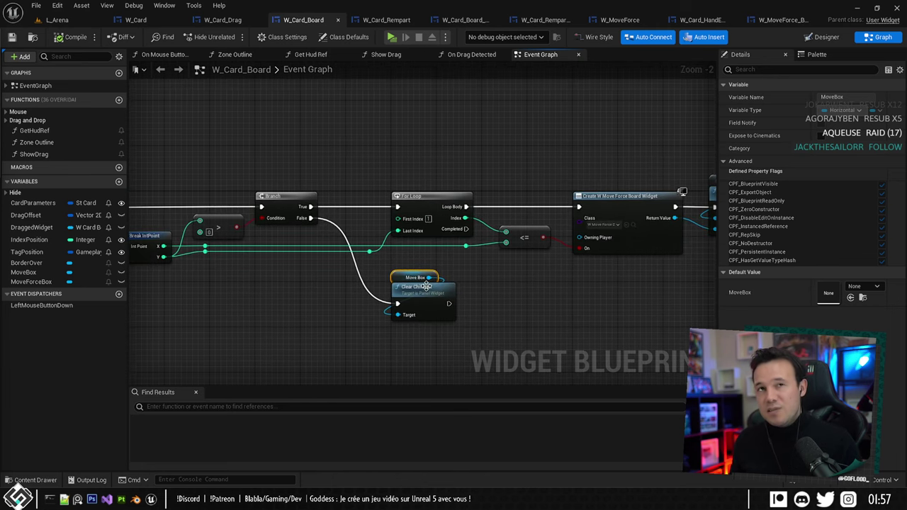
left_click(427, 174)
right_click_drag(427, 167, 358, 158)
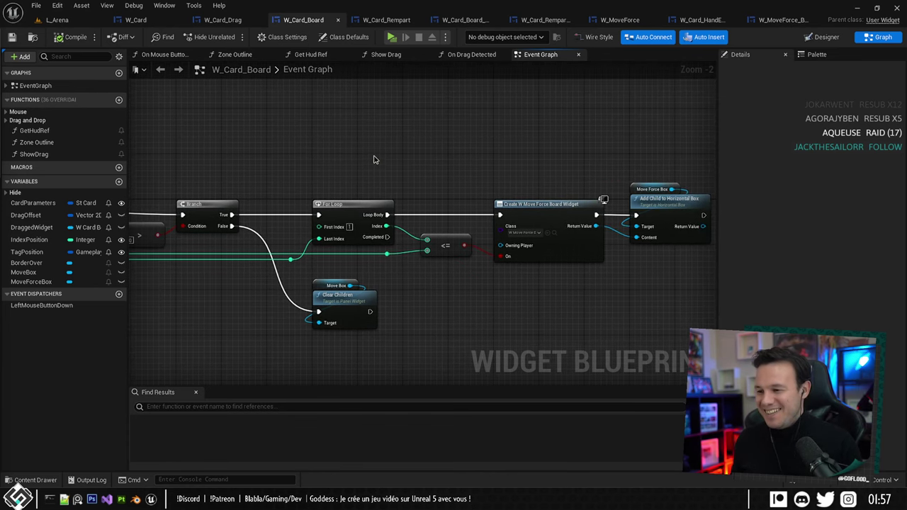
Start a play test, bet 1 Carte Mythique and validate the bet to start the duel.
key("alt+p")
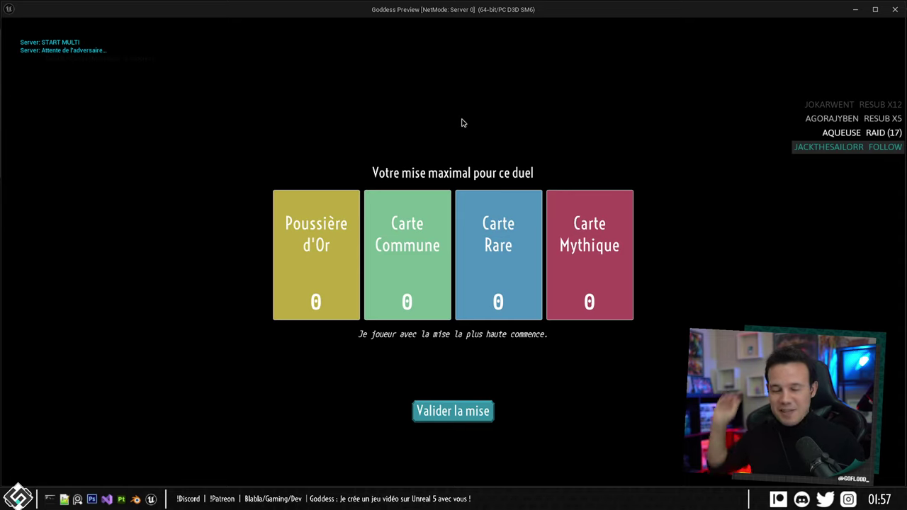
left_click(557, 231)
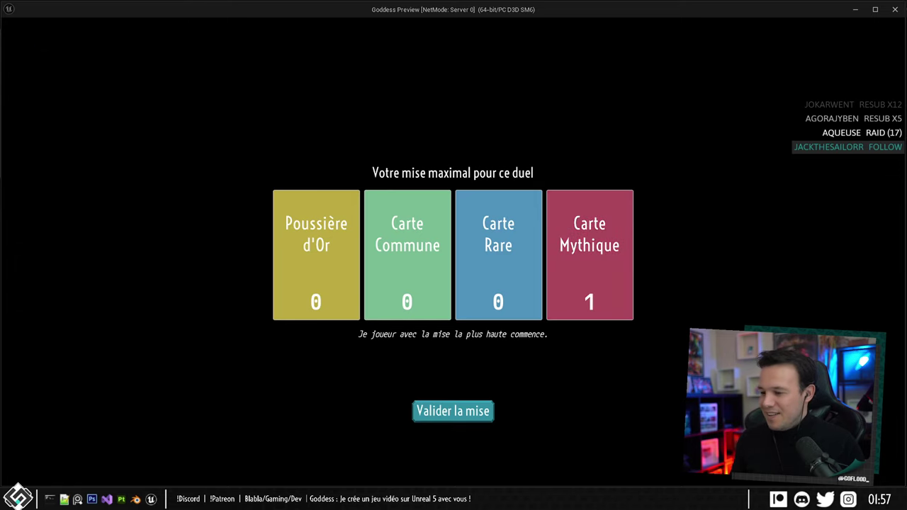
left_click(442, 412)
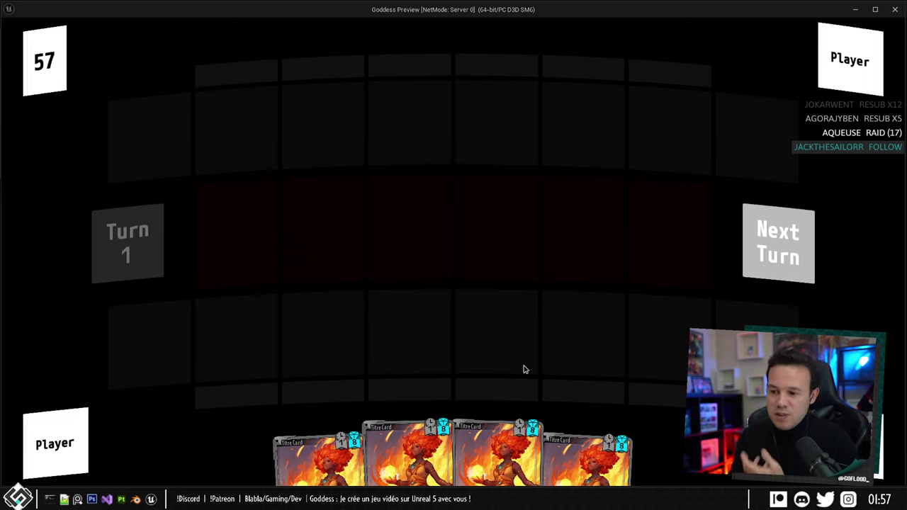
Play a hand card in the third slot of the near row, advance it to the middle row, and pass the turns.
left_click_drag(515, 405, 525, 338)
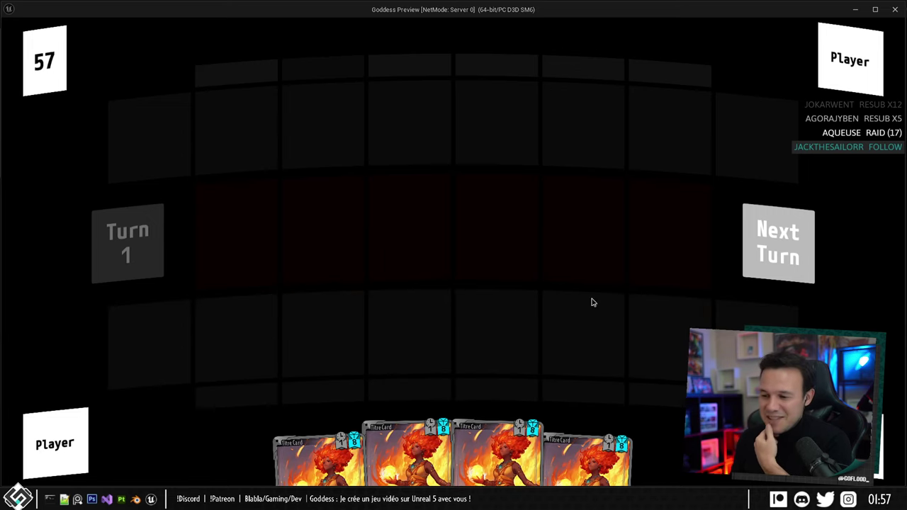
left_click_drag(506, 387, 324, 334)
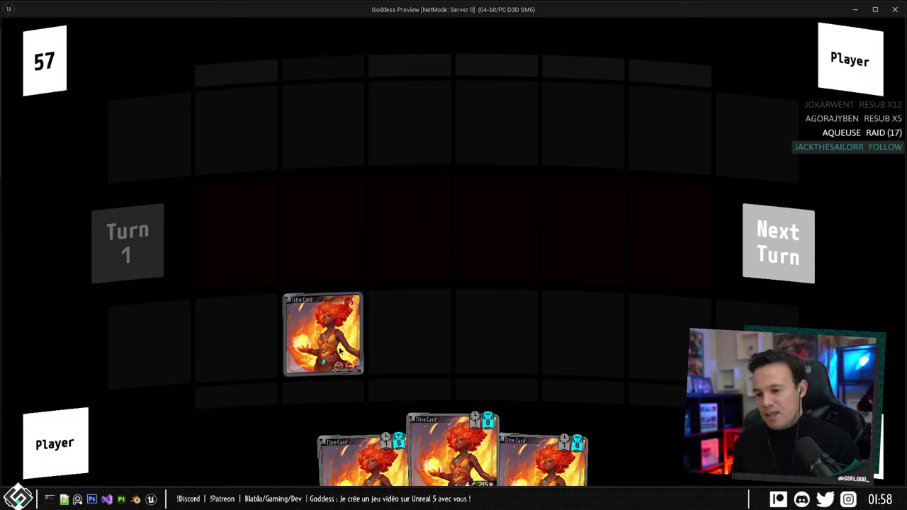
left_click(772, 248)
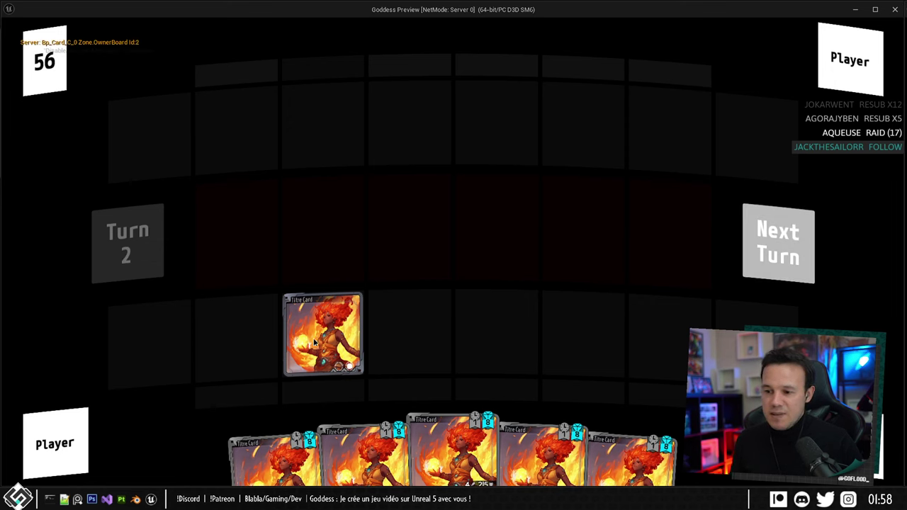
mouse_move(315, 342)
left_mouse_down()
mouse_move(364, 331)
mouse_move(332, 319)
mouse_move(328, 329)
mouse_move(445, 323)
mouse_move(322, 332)
mouse_move(322, 216)
mouse_move(325, 334)
mouse_move(336, 191)
mouse_move(312, 236)
mouse_move(323, 333)
left_mouse_up()
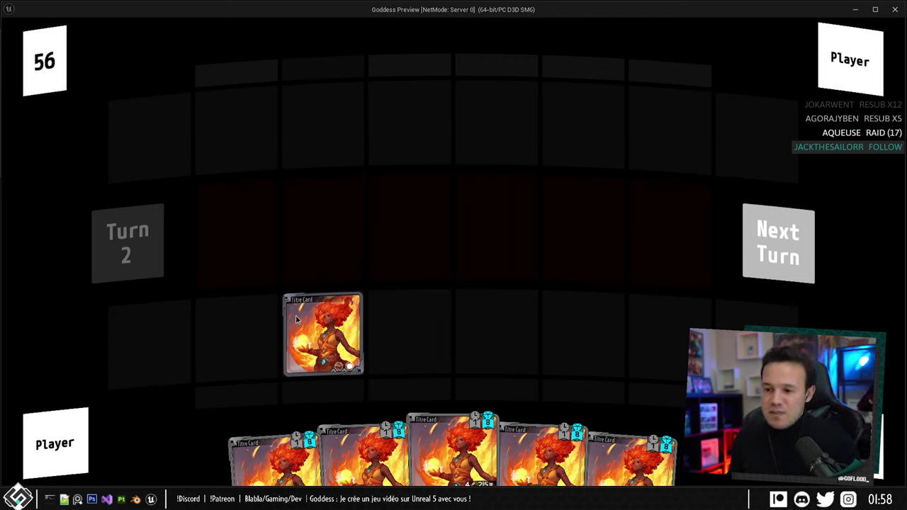
left_click_drag(296, 319, 319, 212)
left_click(775, 234)
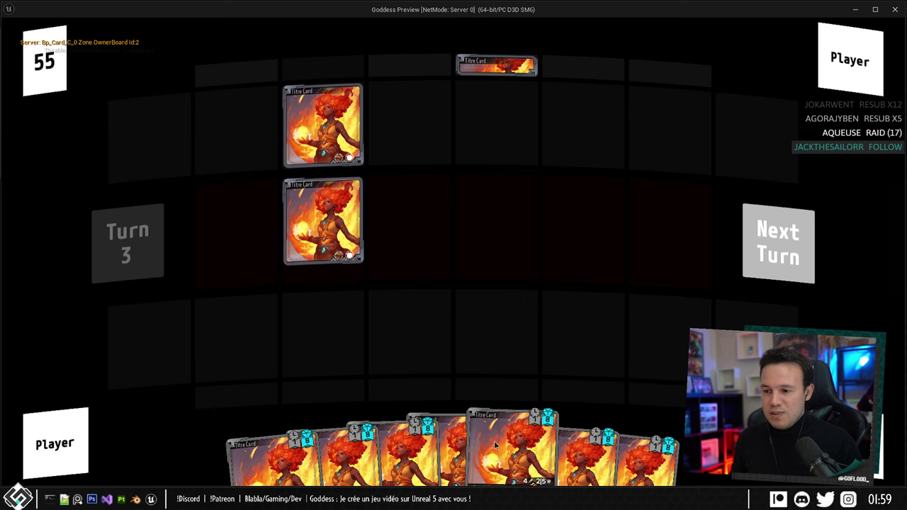
Place more hand cards on the near side and pull the middle-row card back to check its movement markers, then stop the play test.
left_click_drag(452, 433, 482, 393)
left_click_drag(333, 248, 331, 348)
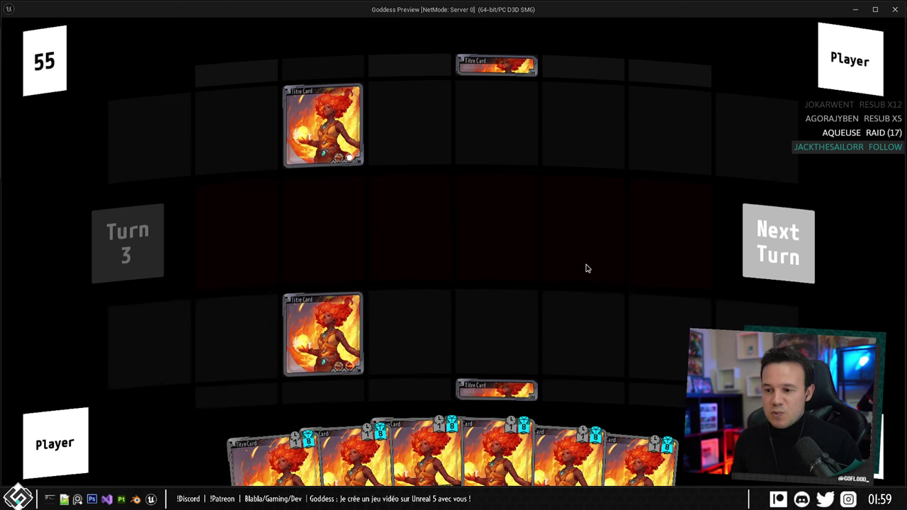
left_click_drag(419, 425, 496, 326)
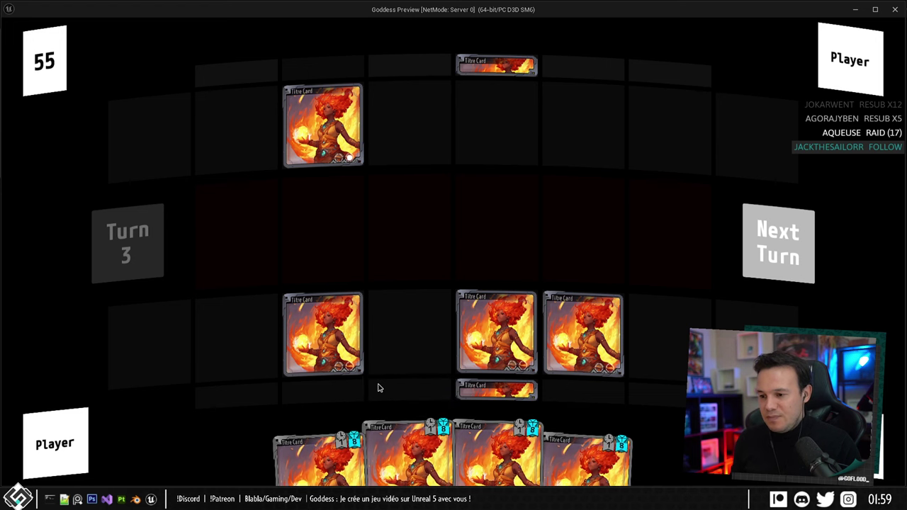
mouse_move(421, 399)
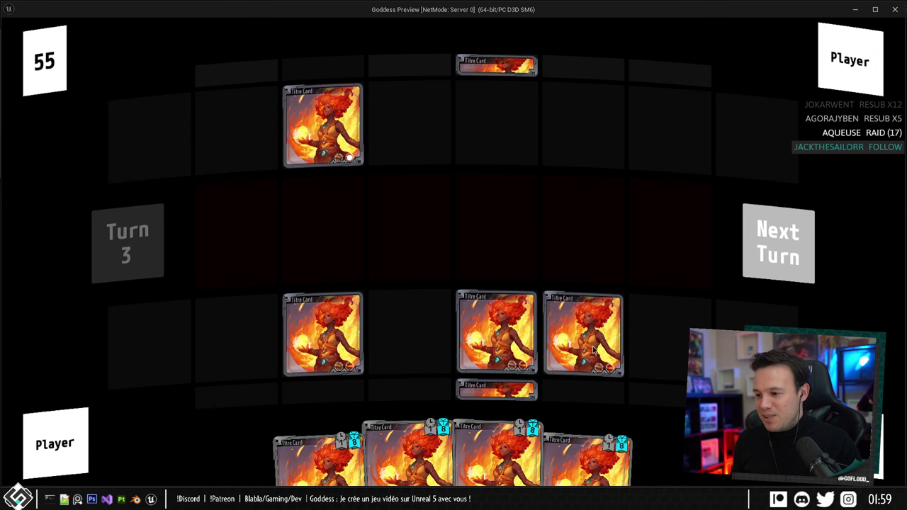
key("Escape")
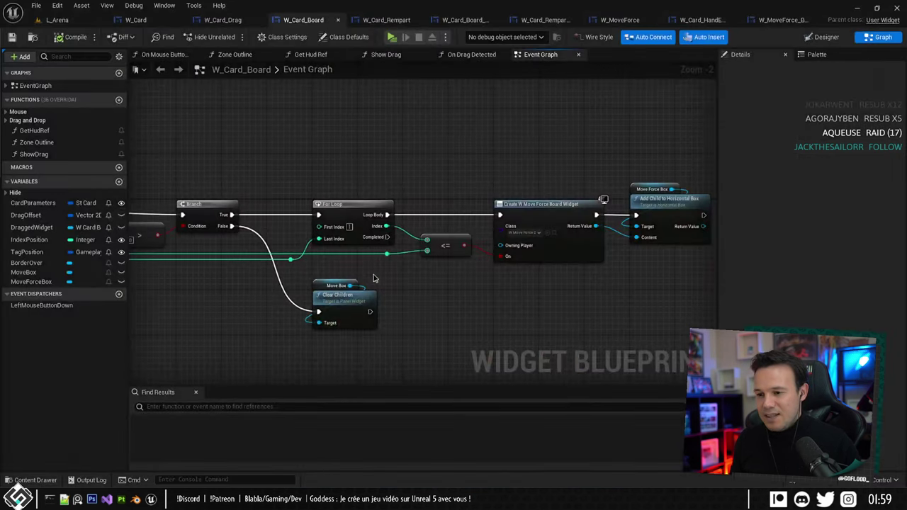
Open the Move_Board textures, from Move_Board_Left through Move_Board_On, in the Textures/Cards/Elements folder of the L_Arena level's content.
left_click(57, 20)
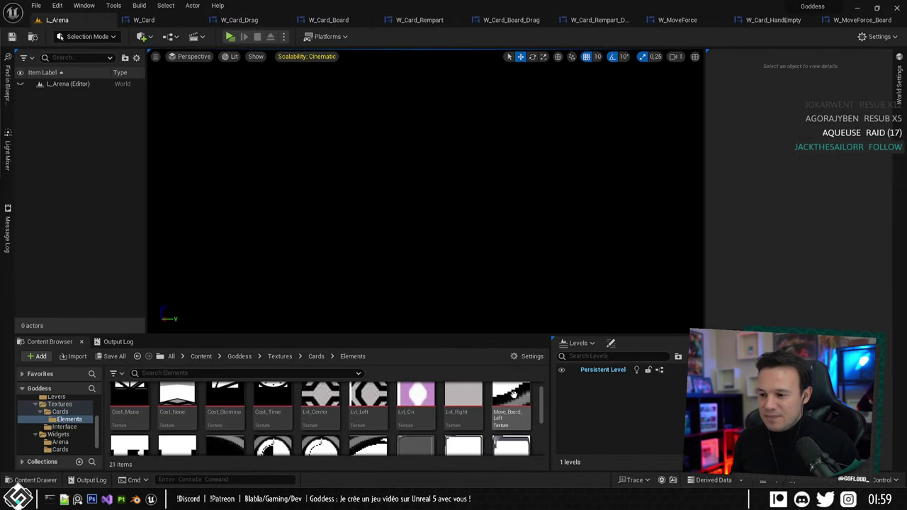
left_click(511, 397)
scroll(511, 397, "down", 1)
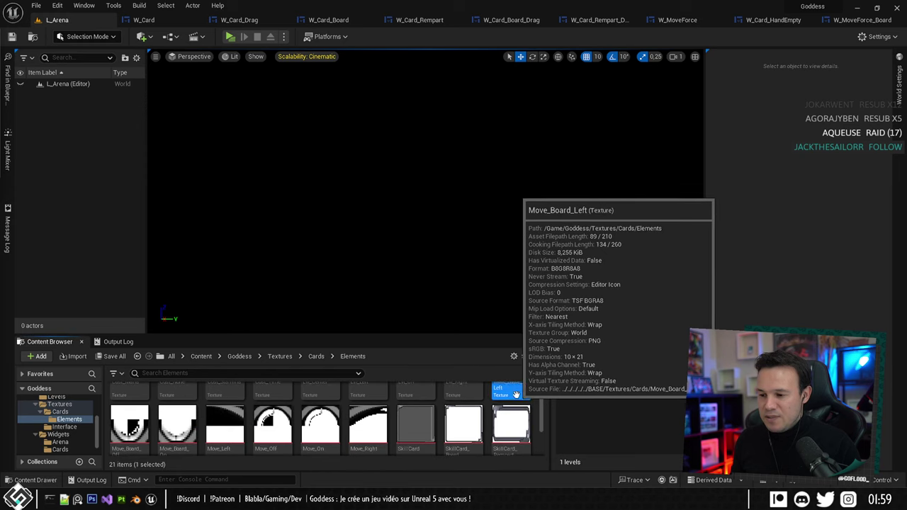
left_click(178, 425, "shift")
key("Return")
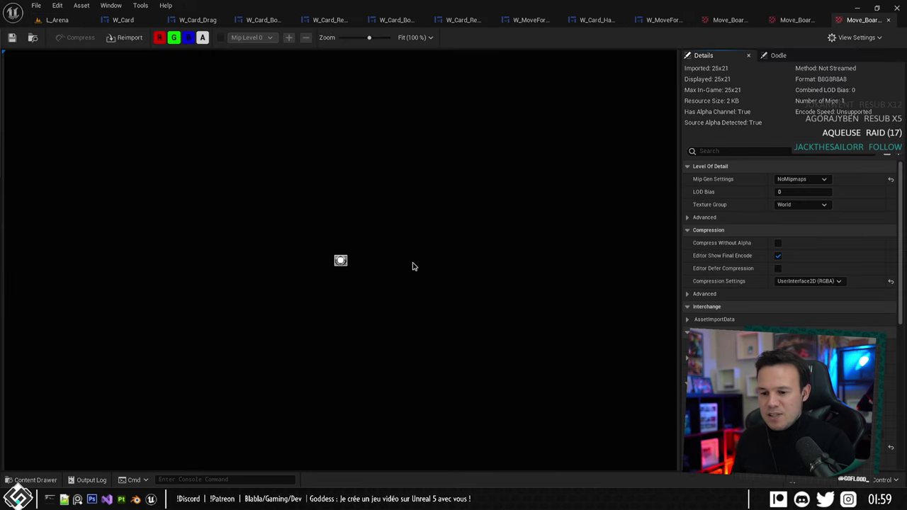
Examine the Filter and tiling settings of the Move_Board_On texture and its enlarged preview, then close it.
scroll(890, 333, "down", 3)
scroll(890, 333, "down", 3)
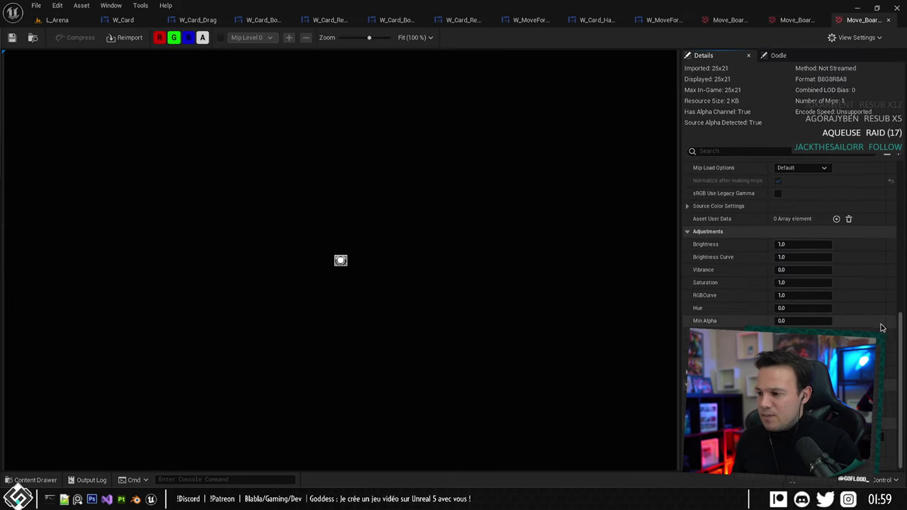
scroll(838, 290, "up", 3)
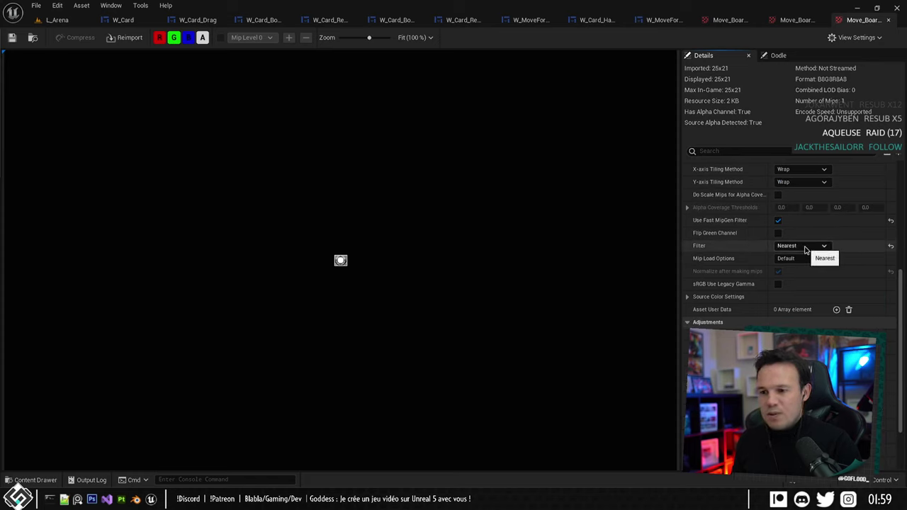
scroll(311, 266, "up", 6)
scroll(310, 257, "down", 3)
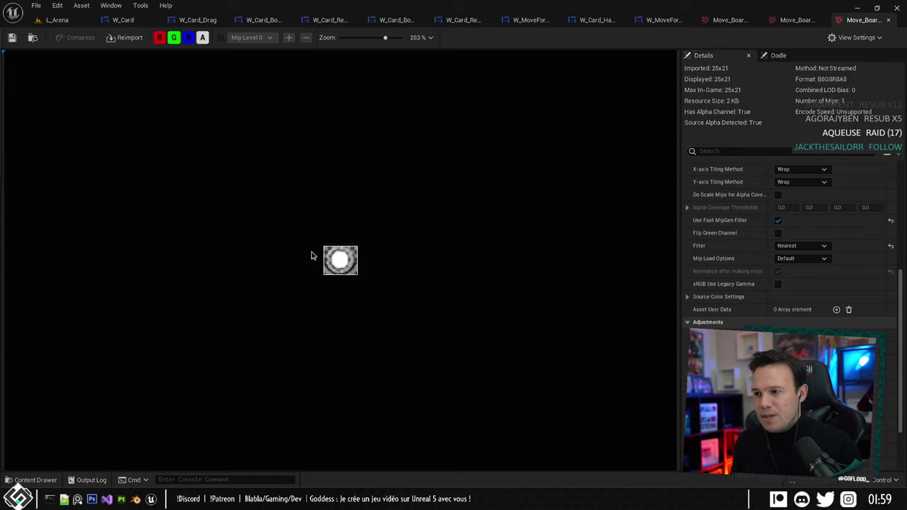
left_click(888, 20)
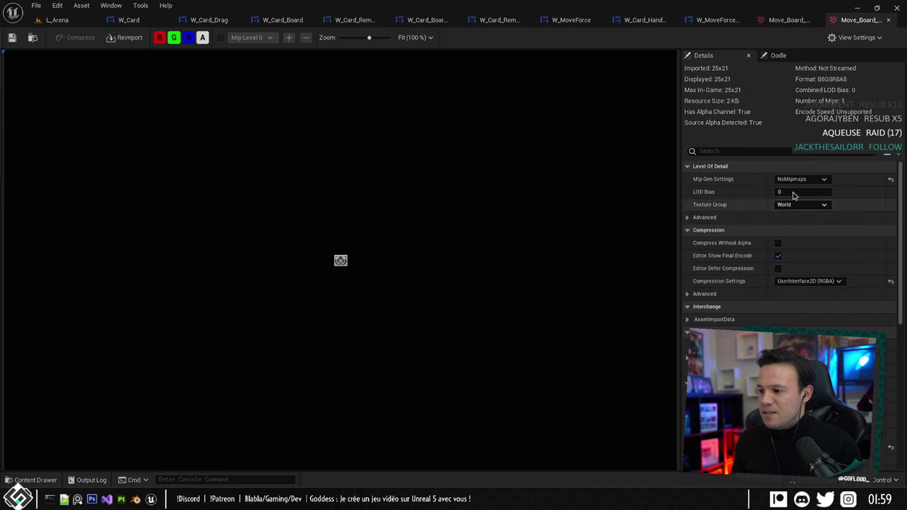
Close the remaining Move_Board texture editors and return to the W_MoveForce_Board widget.
left_click(887, 19)
left_click(888, 20)
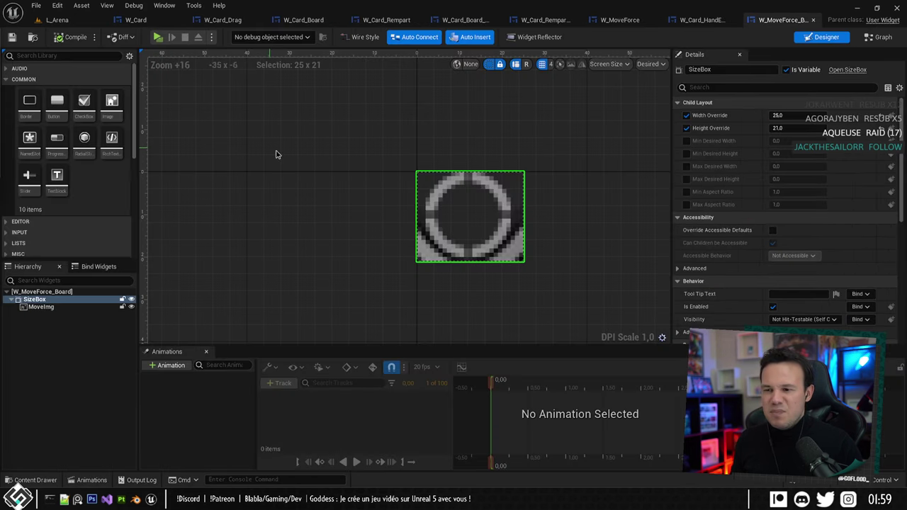
scroll(268, 160, "down", 5)
right_click_drag(300, 195, 348, 176)
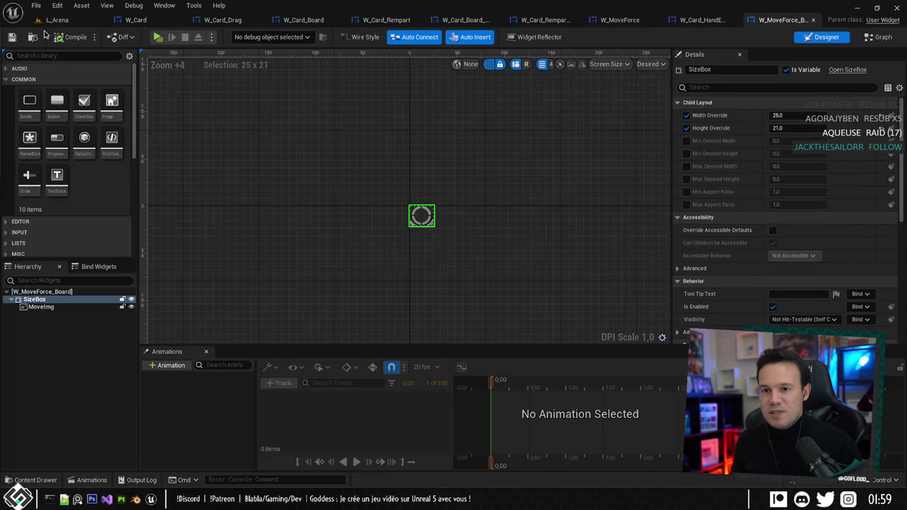
Set the Texture Group of the Move_Board_Left texture in the Elements folder to UI, then close it.
left_click(58, 19)
scroll(335, 173, "down", 2)
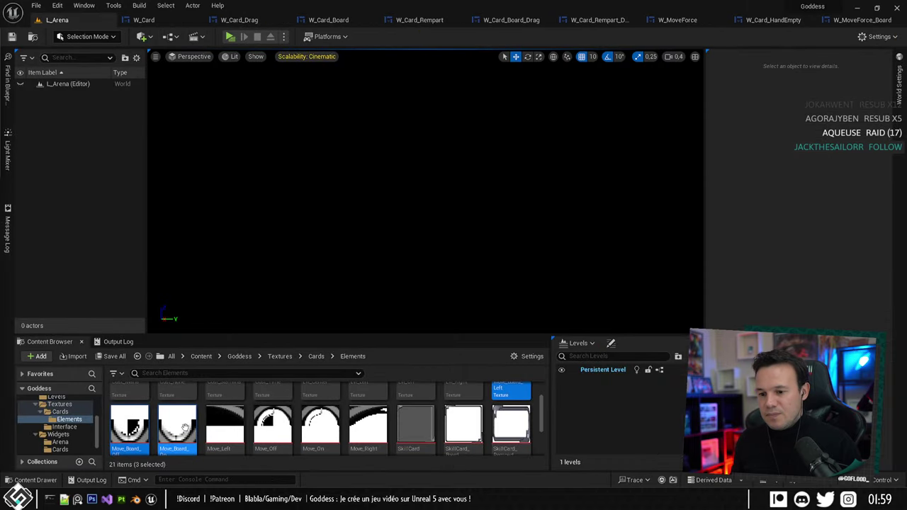
scroll(465, 416, "up", 2)
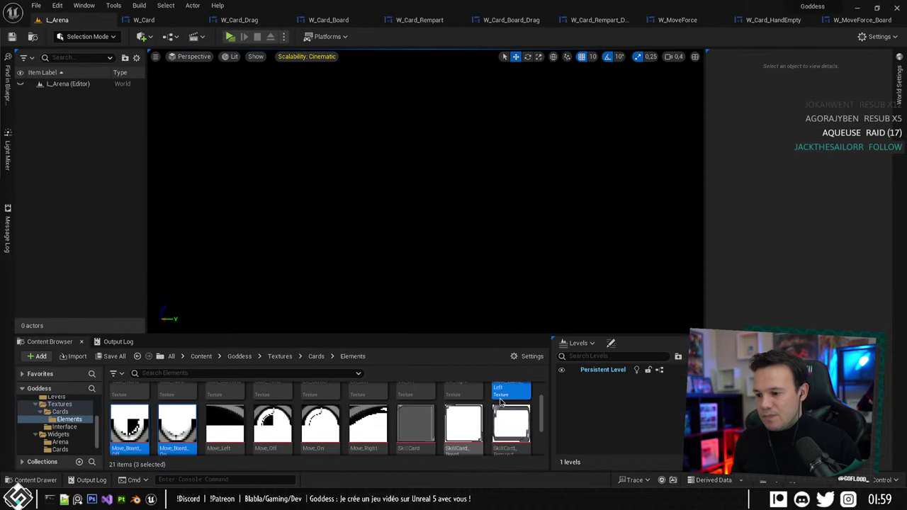
double_click(511, 409)
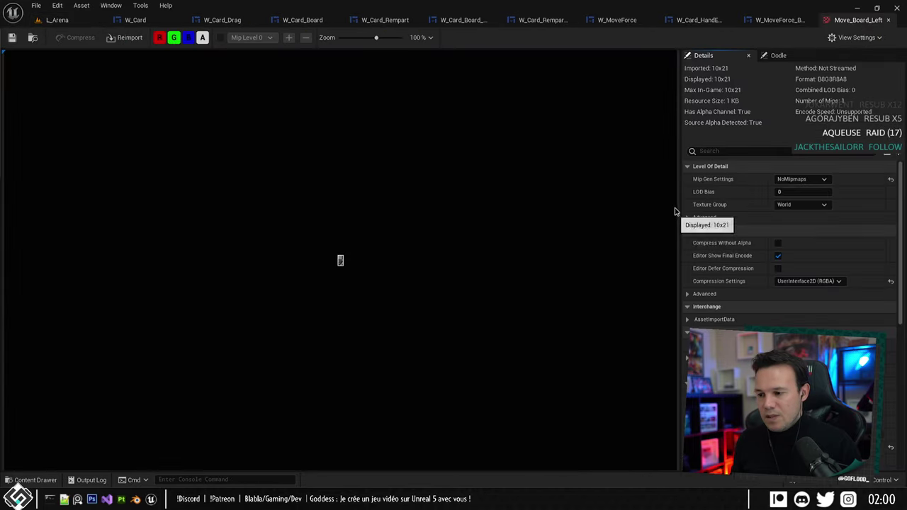
left_click(812, 204)
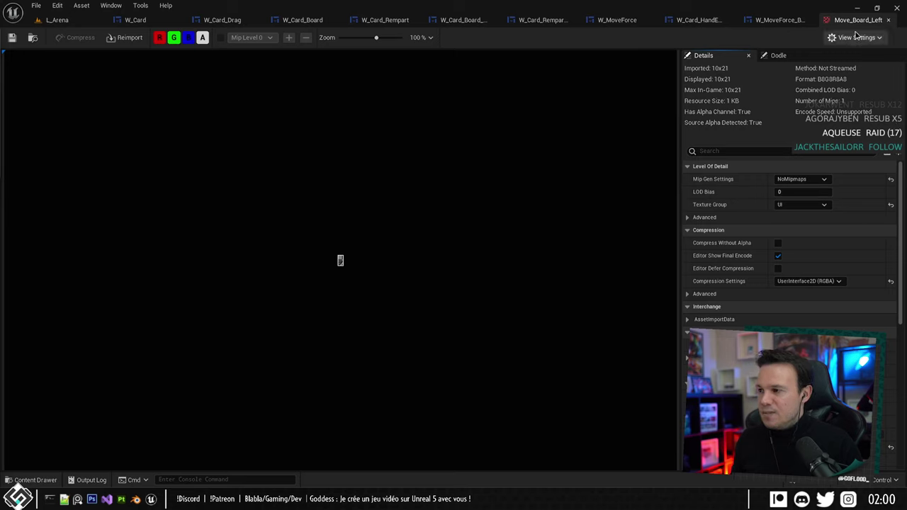
left_click(888, 20)
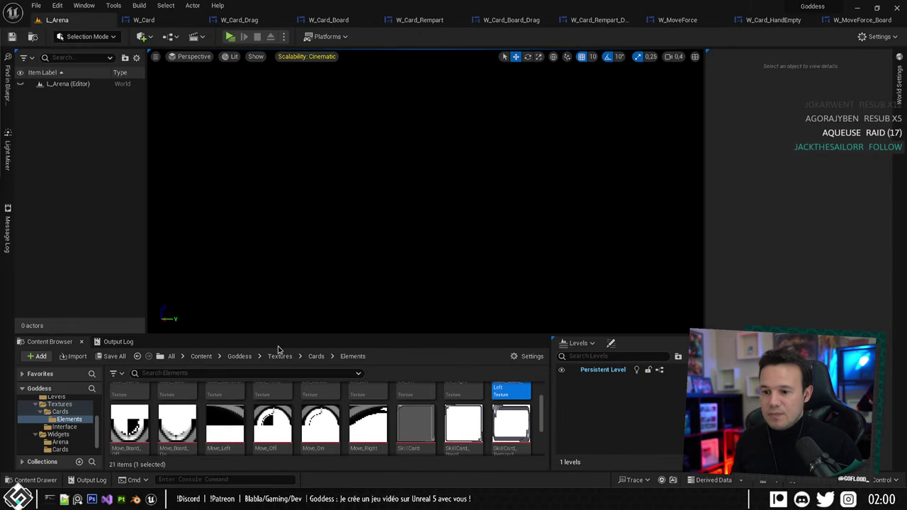
Open the Move_Board_Off and Move_Board_On textures together, set Move_Board_On's Texture Group to UI and close it.
scroll(161, 423, "up", 1)
scroll(160, 423, "down", 1)
left_click(130, 411)
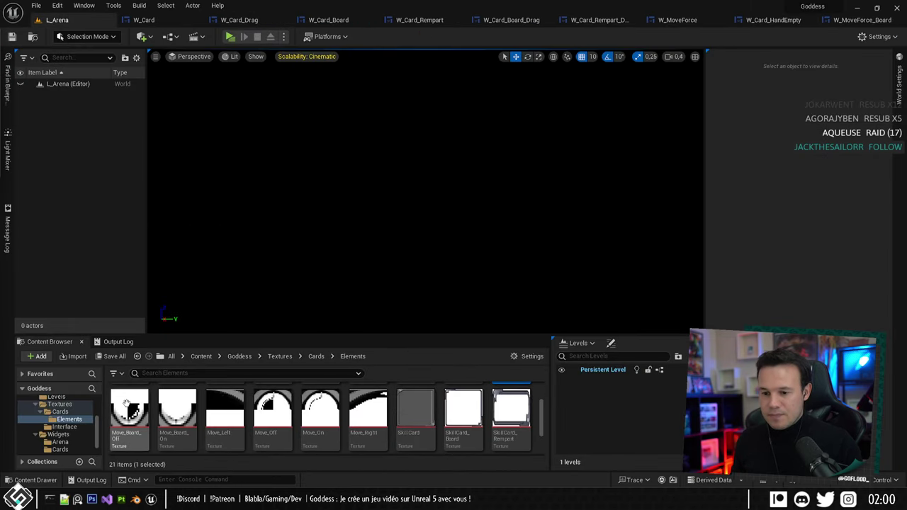
left_click(175, 417, "ctrl")
double_click(174, 418)
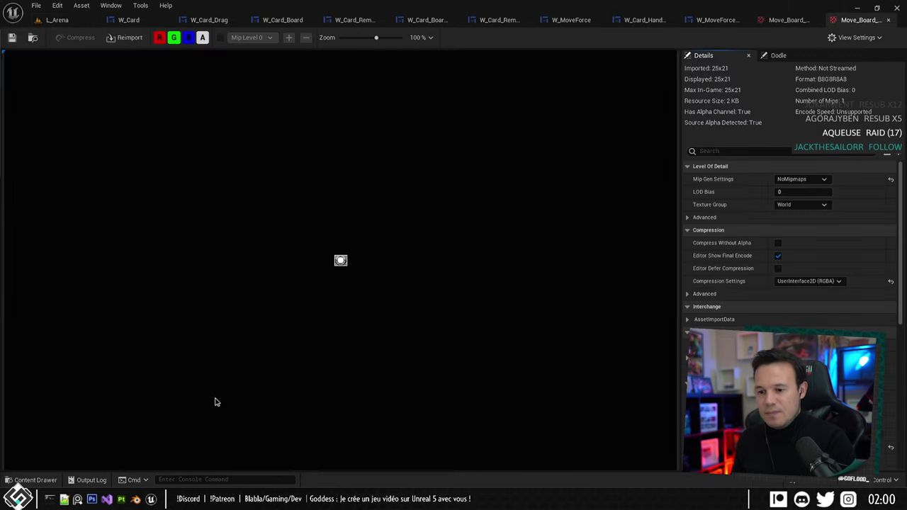
left_click(801, 204)
left_click(785, 367)
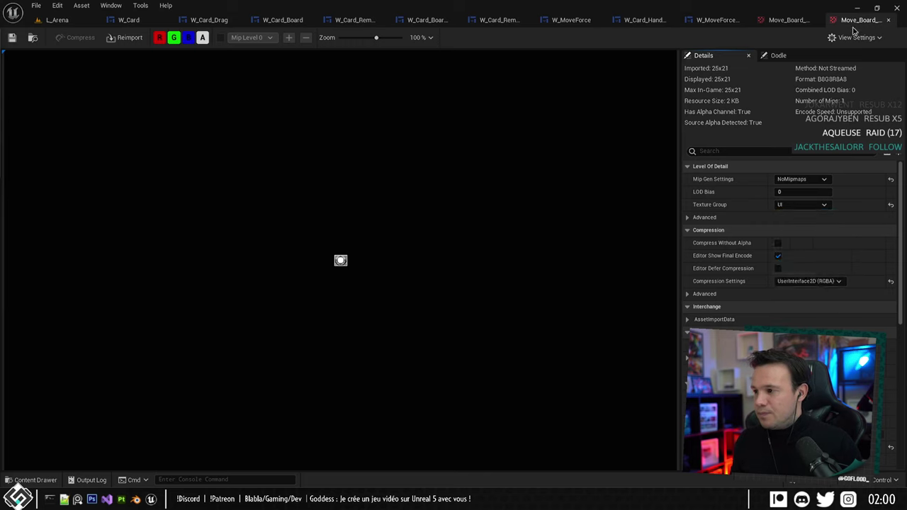
left_click(888, 20)
Set the Texture Group of the Move_Board_Off texture to UI and close it.
left_click(799, 205)
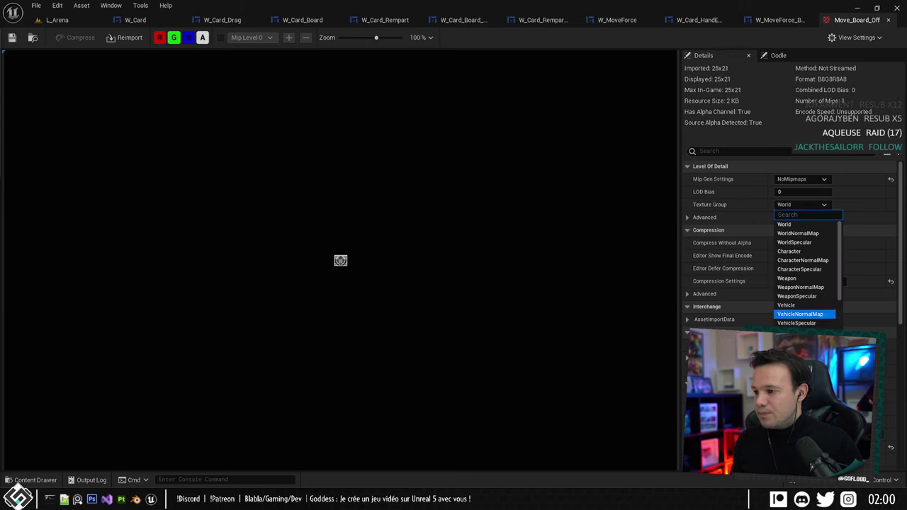
type("UI")
key("Return")
middle_click(844, 20)
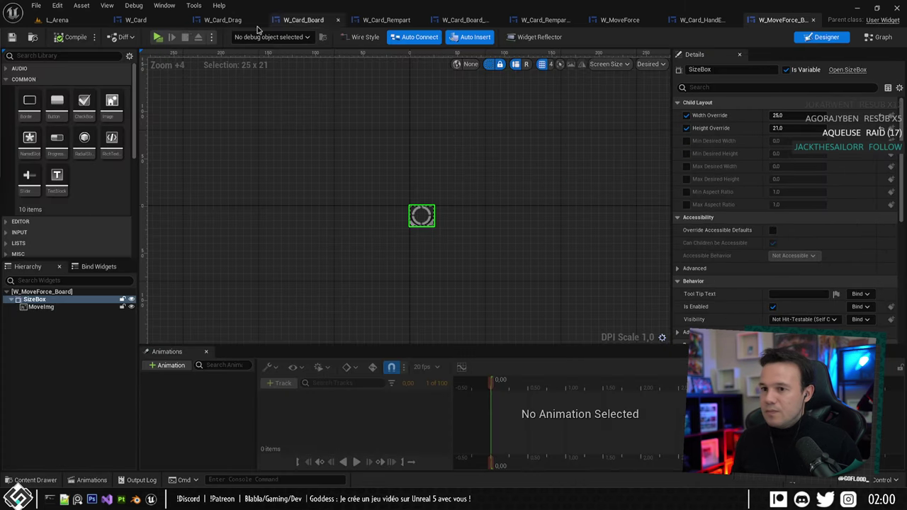
Select the other Elements textures in the L_Arena level's content: Move_Left through Type_Right plus Cost_Mana through Lvl_Right.
left_click(49, 24)
right_click_drag(150, 386, 152, 415)
scroll(152, 414, "down", 2)
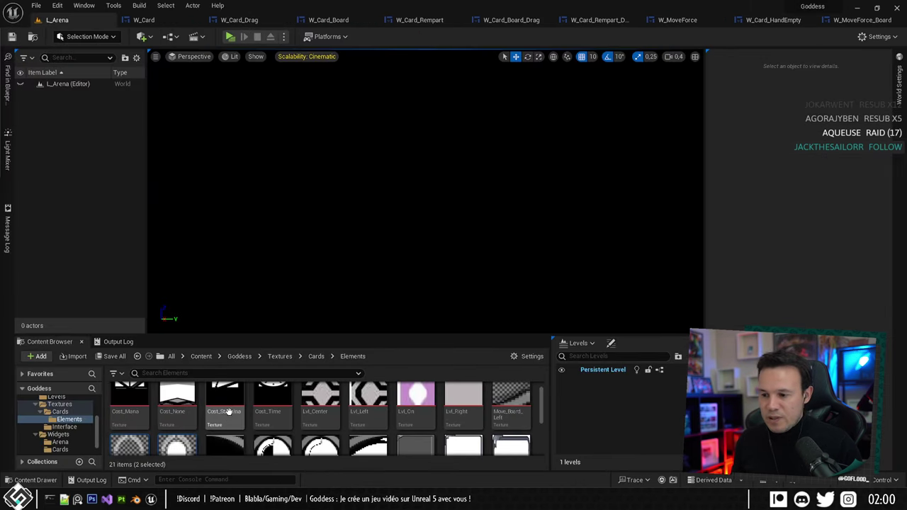
left_click(224, 418)
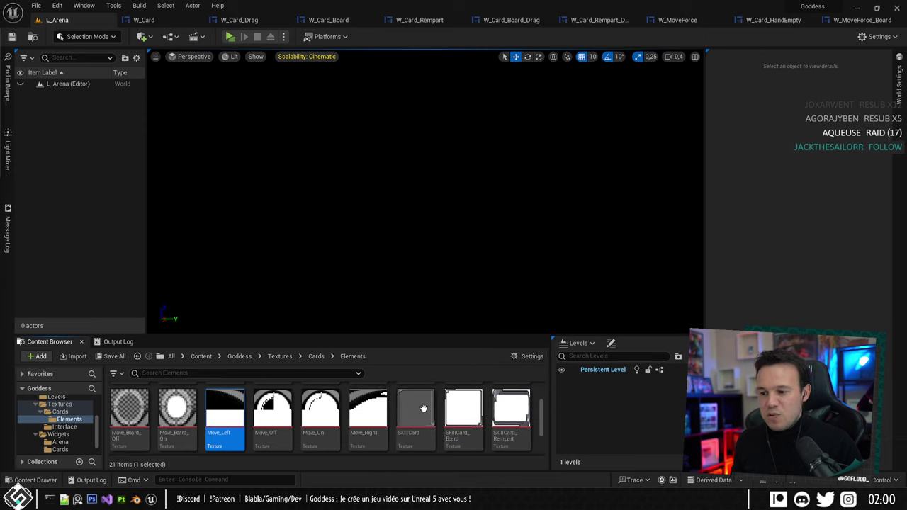
scroll(228, 417, "down", 1)
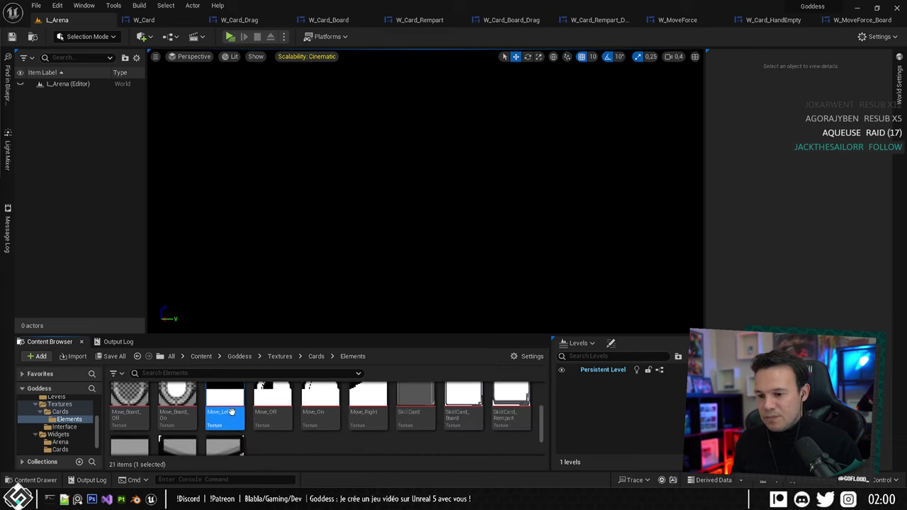
left_click(225, 446, "shift")
scroll(348, 422, "up", 3)
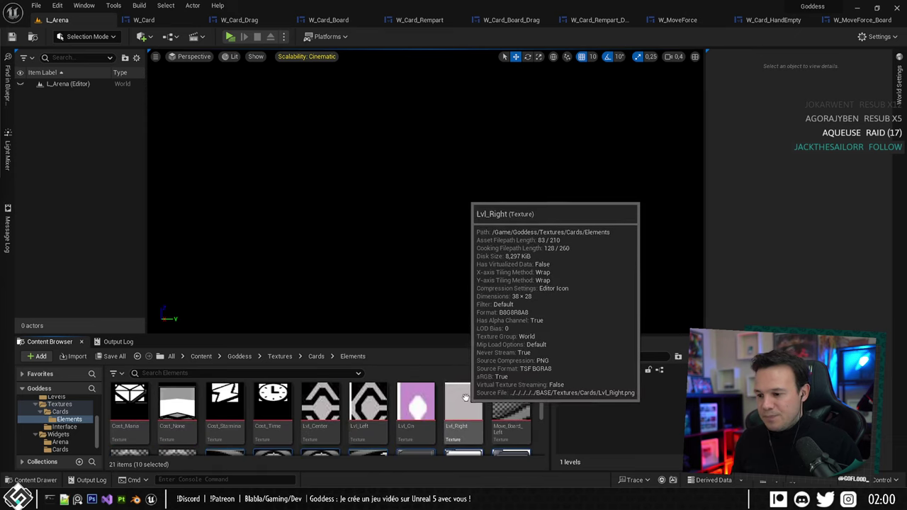
left_click(457, 423, "ctrl")
left_click(129, 403, "shift")
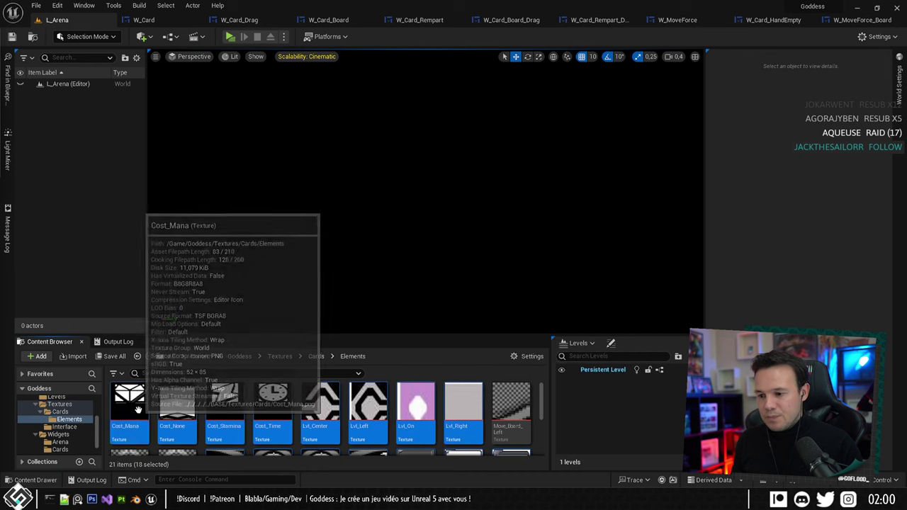
right_click(351, 415)
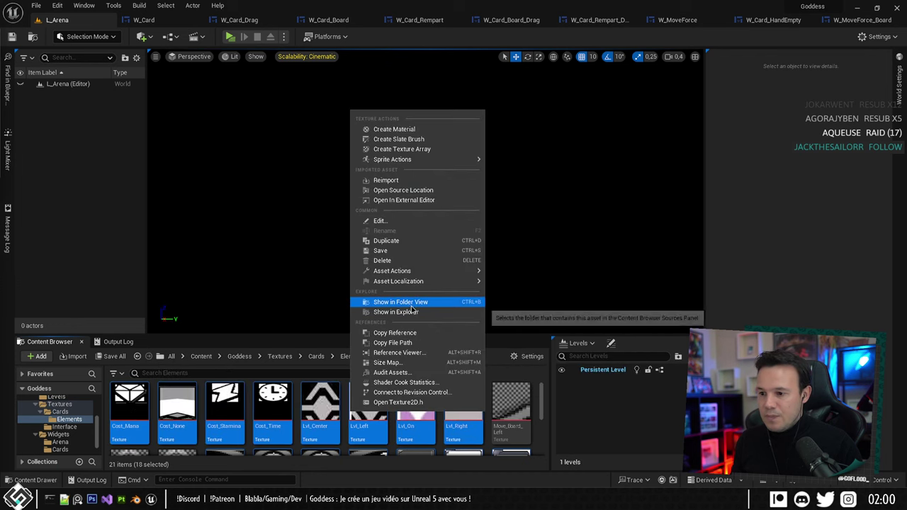
mouse_move(411, 283)
mouse_move(431, 270)
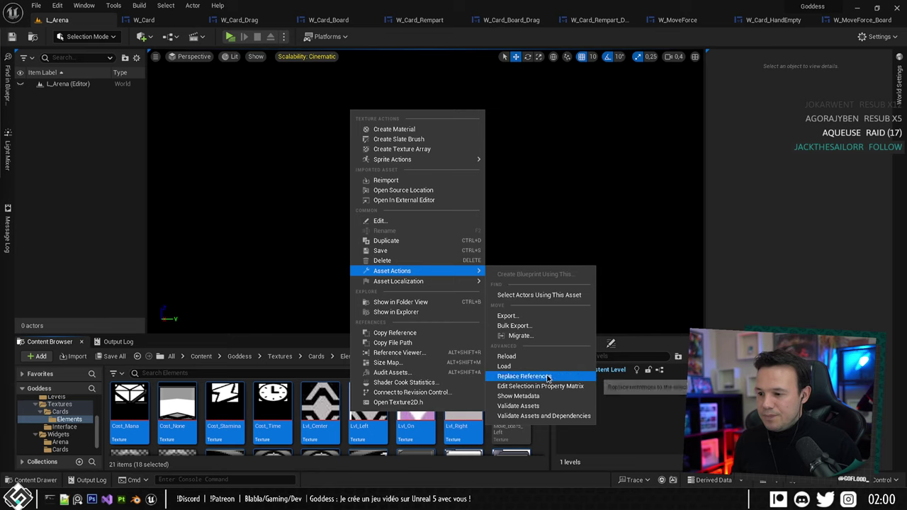
left_click(550, 295)
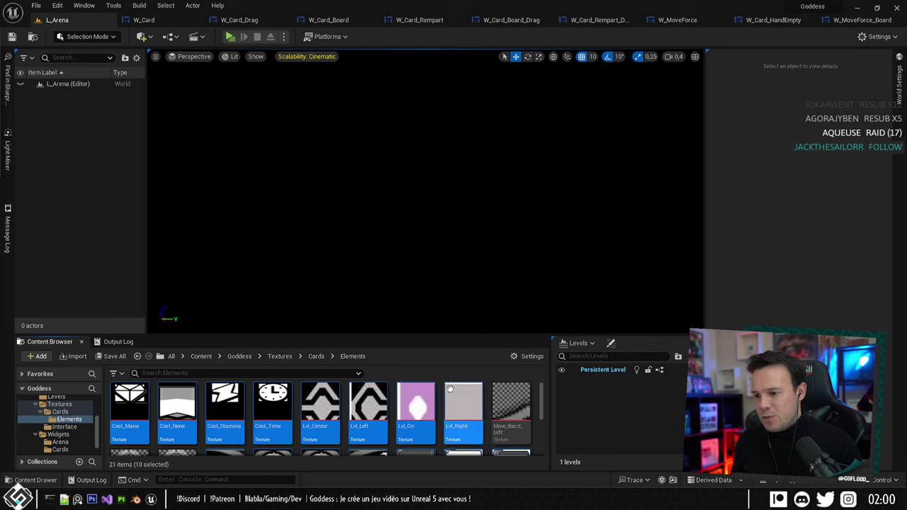
Open the selected textures in the Property Matrix and check the Filter choices among their Texture properties.
right_click(389, 402)
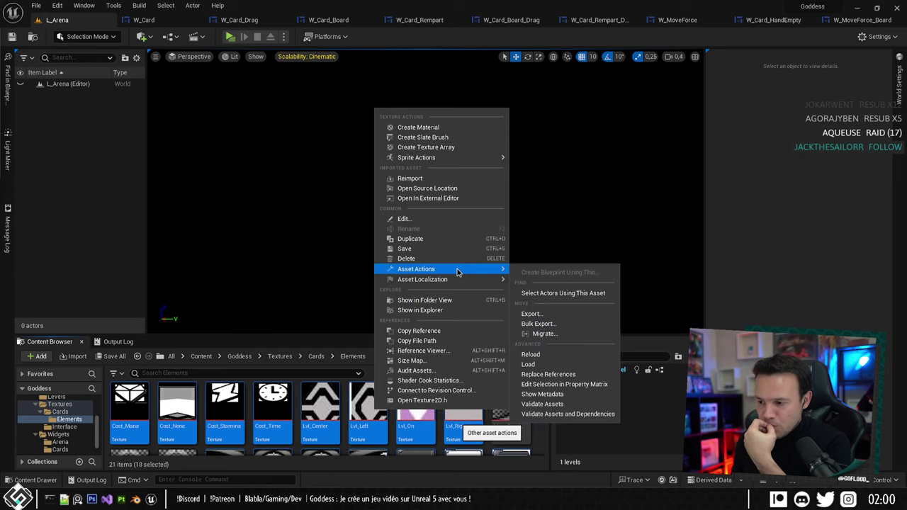
left_click(564, 384)
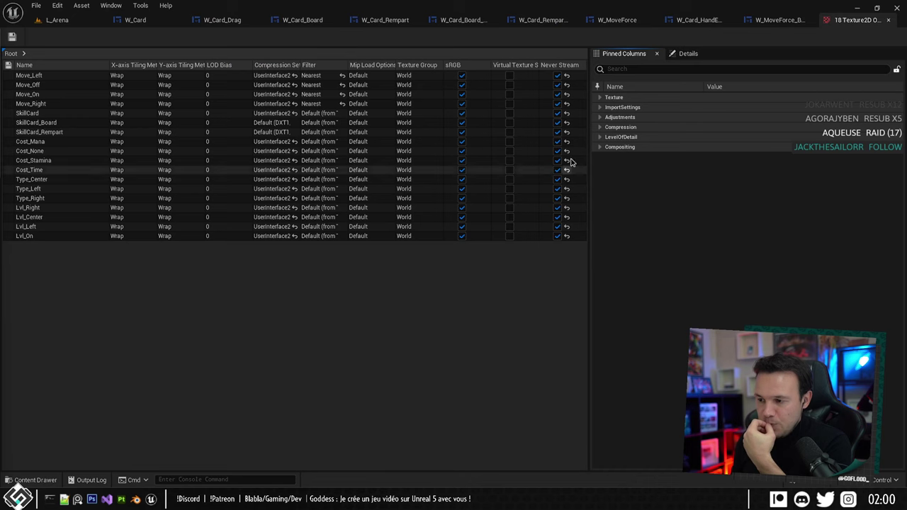
left_click(600, 97)
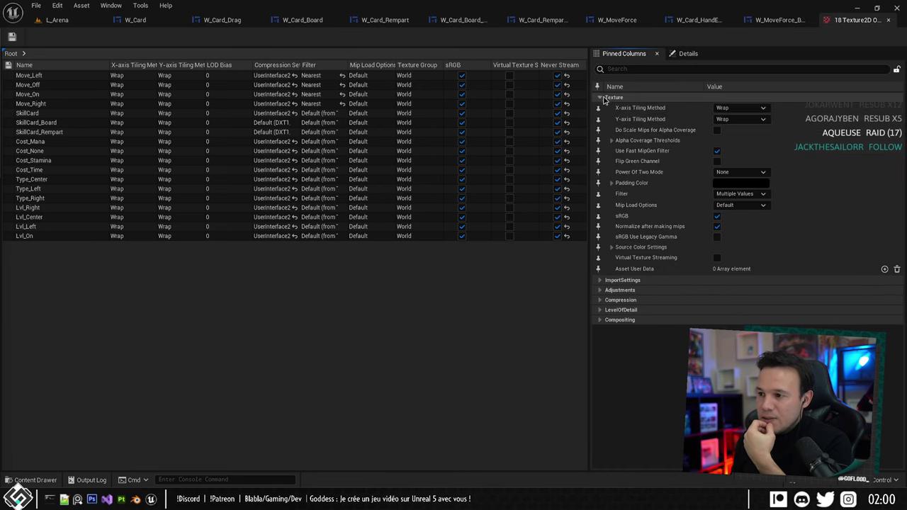
left_click(756, 197)
left_click(756, 197)
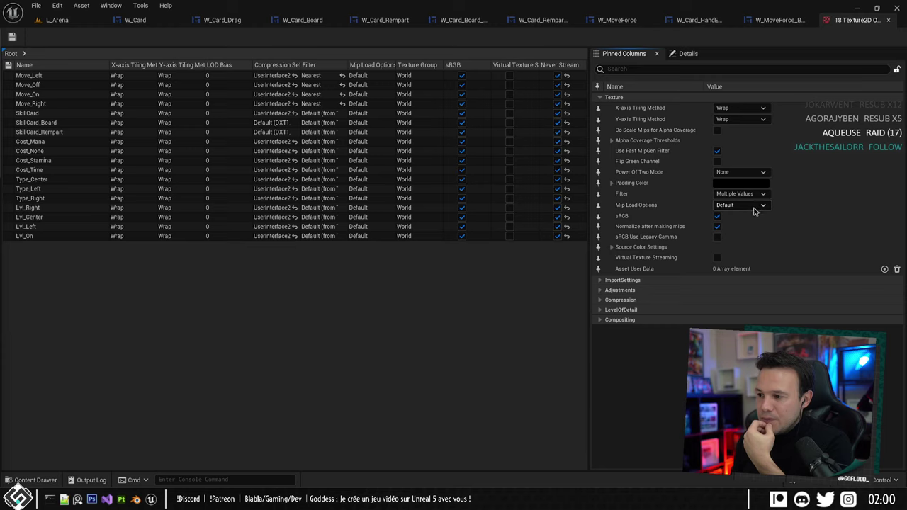
left_click(742, 197)
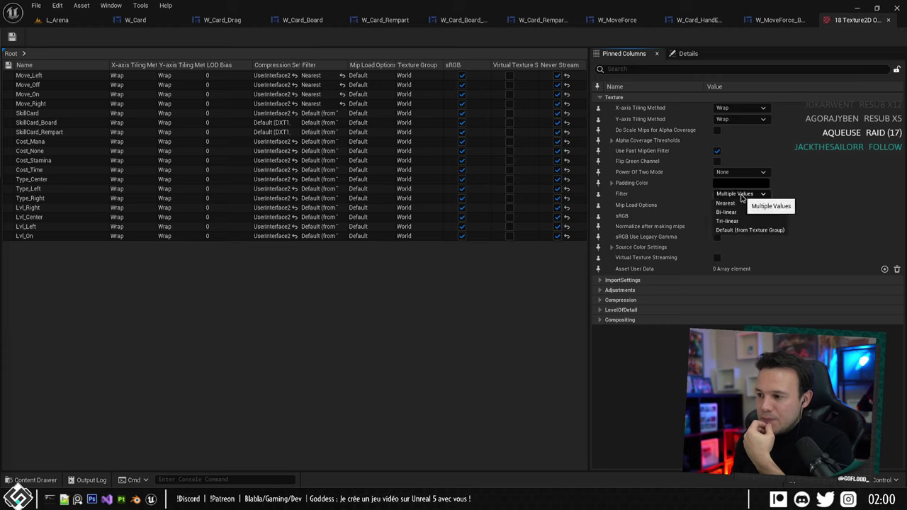
left_click(741, 195)
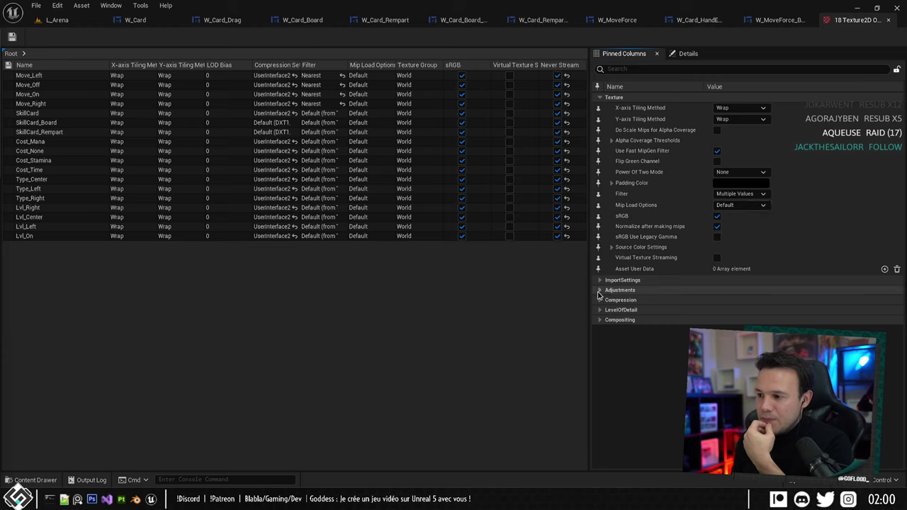
Set the LevelOfDetail Texture Group of all textures in the matrix to UI, then close it and return to L_Arena.
left_click(599, 290)
left_click(599, 290)
left_click(599, 320)
left_click(600, 310)
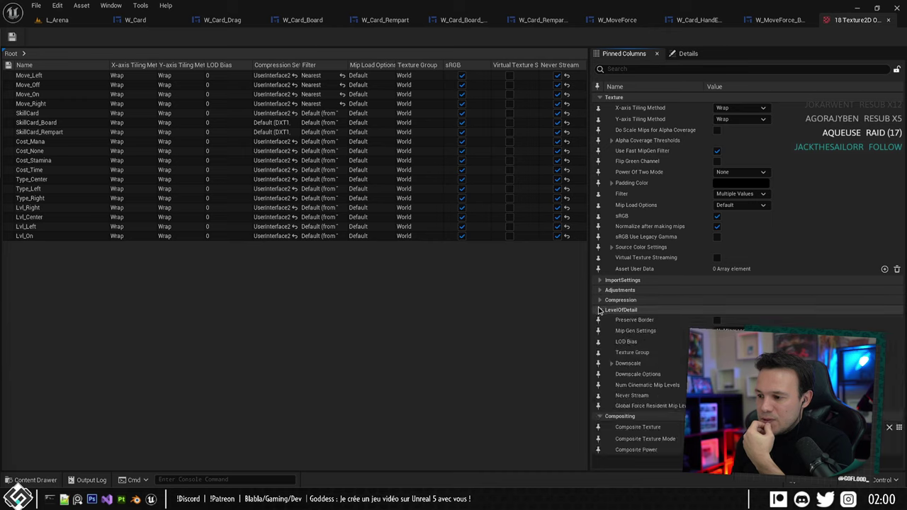
left_click(600, 310)
left_click(599, 310)
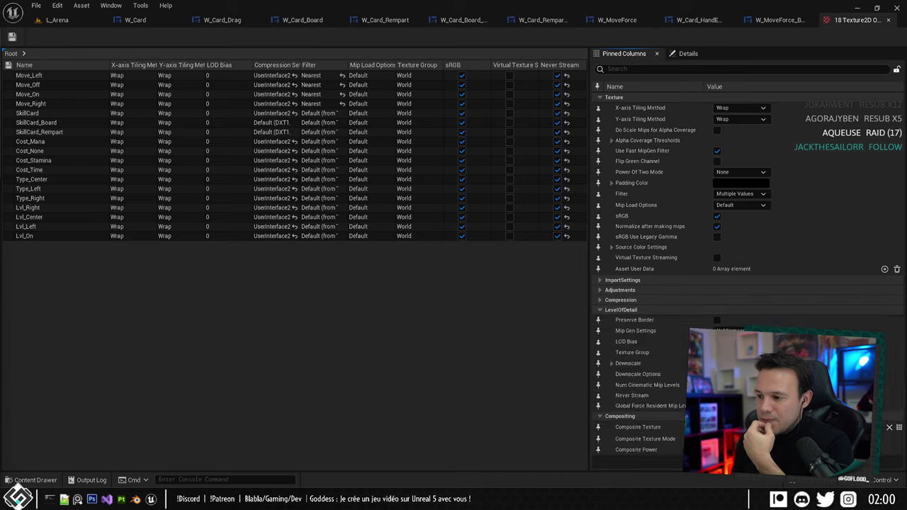
left_click(741, 331)
left_click(676, 364)
left_click(741, 352)
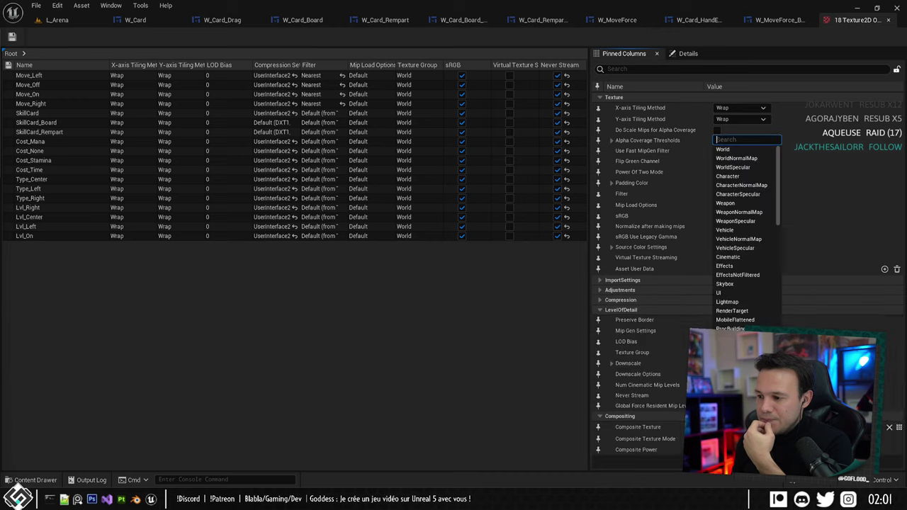
left_click(740, 293)
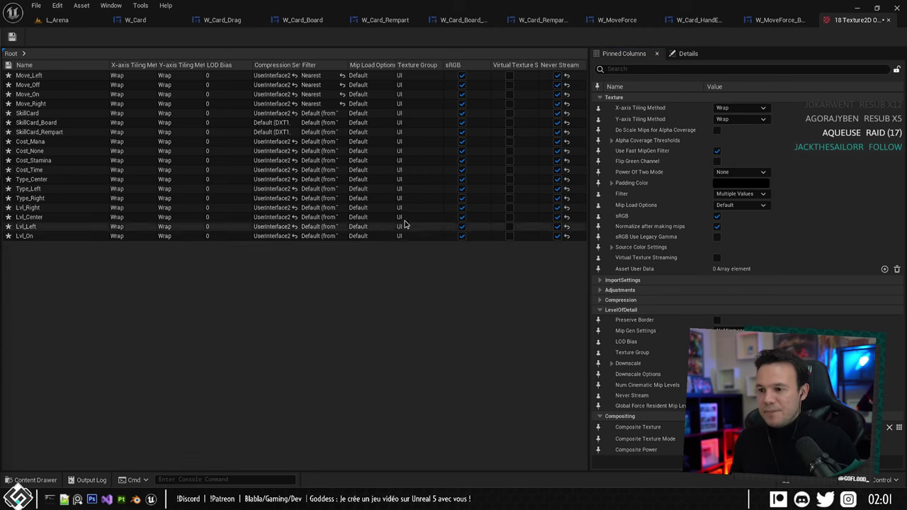
middle_click(845, 23)
left_click(72, 22)
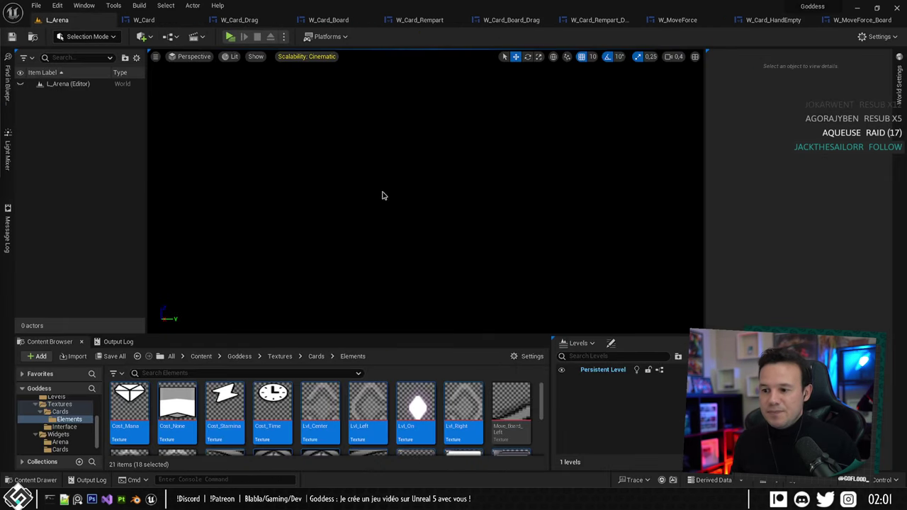
Examine the texture thumbnails in the Elements folder and select Lvl_Right.
left_click(439, 426)
scroll(499, 428, "down", 3)
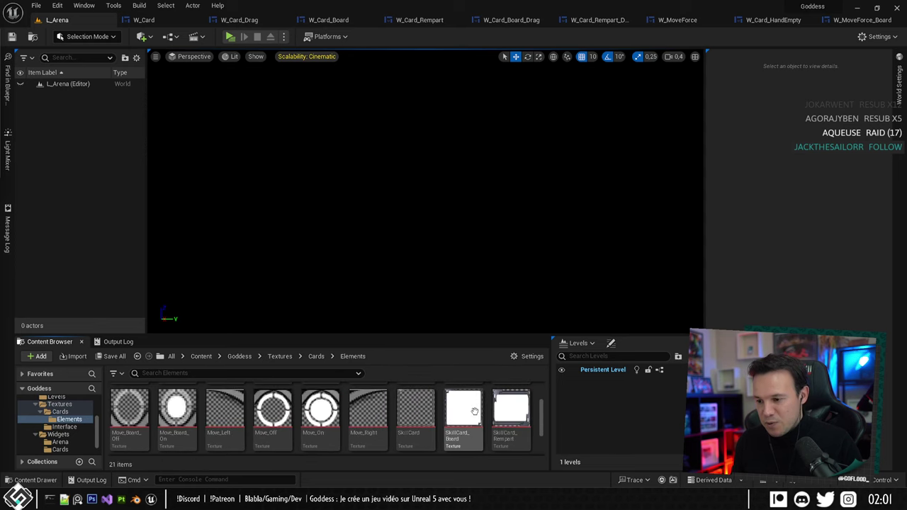
scroll(461, 425, "up", 3)
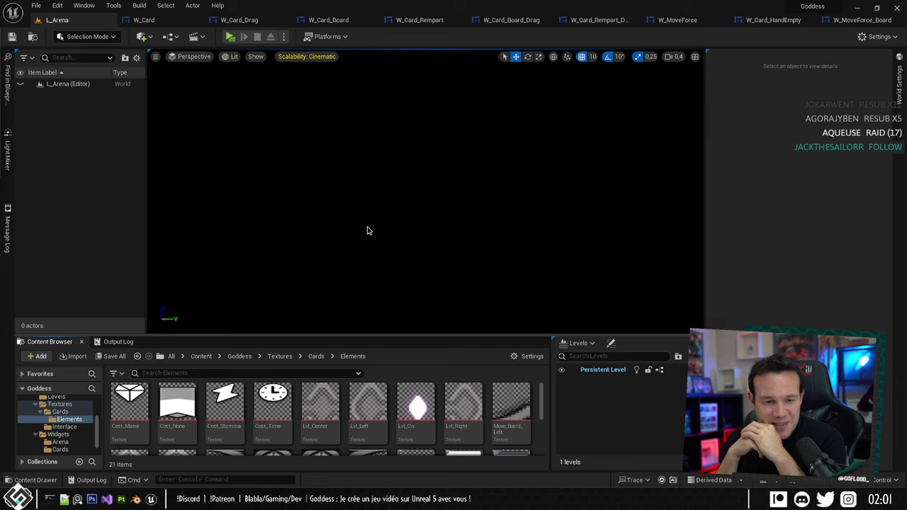
left_click(463, 405)
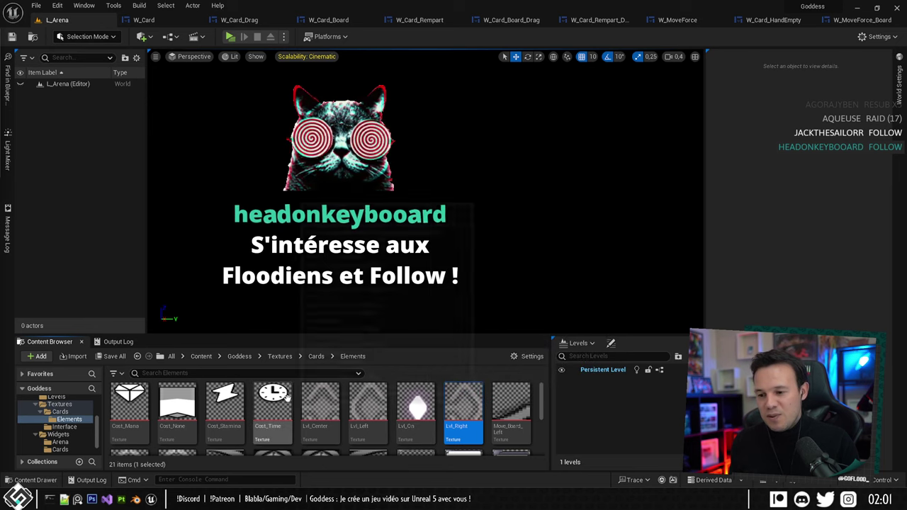
mouse_move(454, 409)
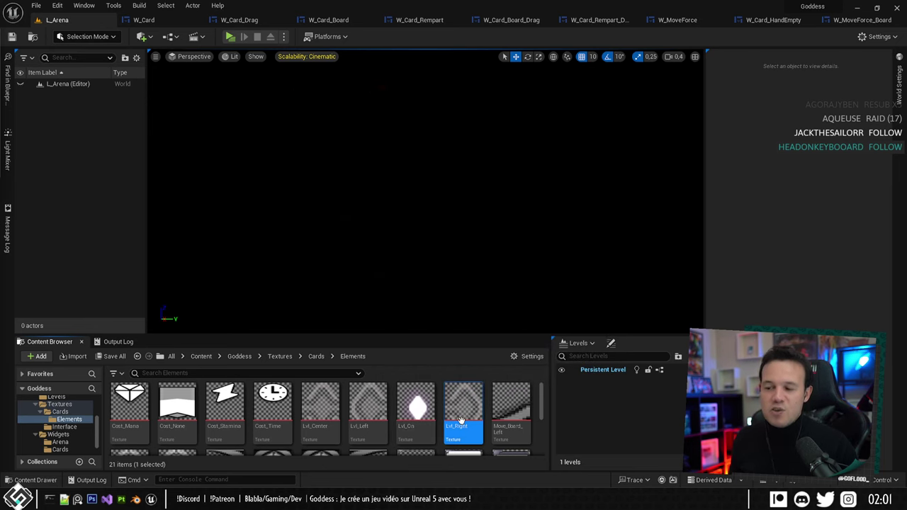
scroll(445, 423, "down", 2)
left_click(319, 418)
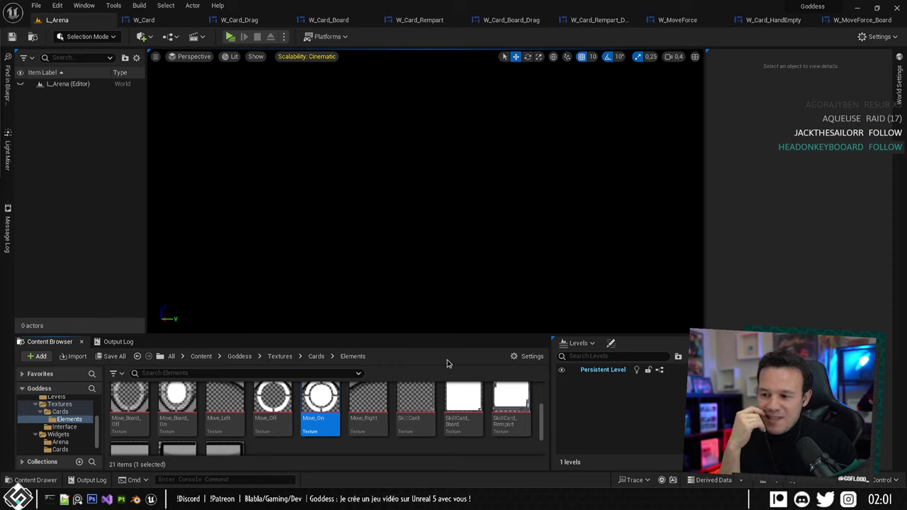
left_click(368, 410)
scroll(413, 418, "down", 2)
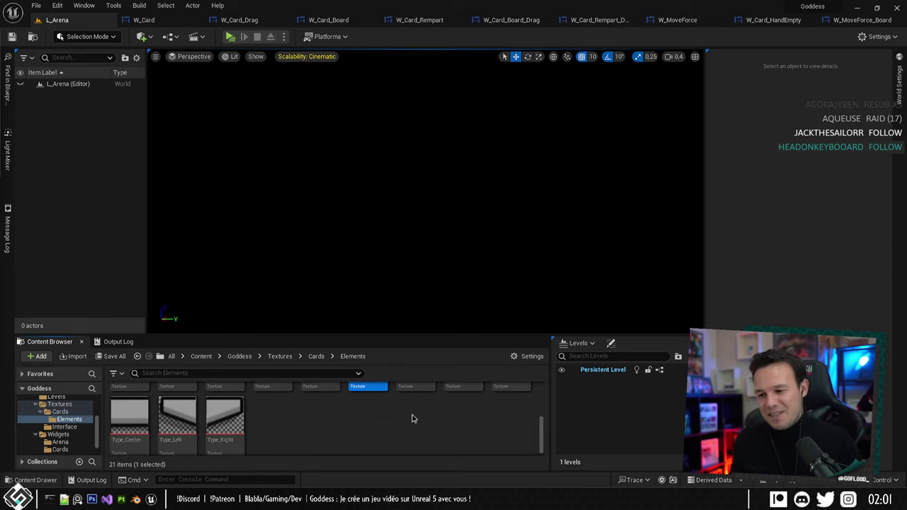
scroll(387, 427, "up", 2)
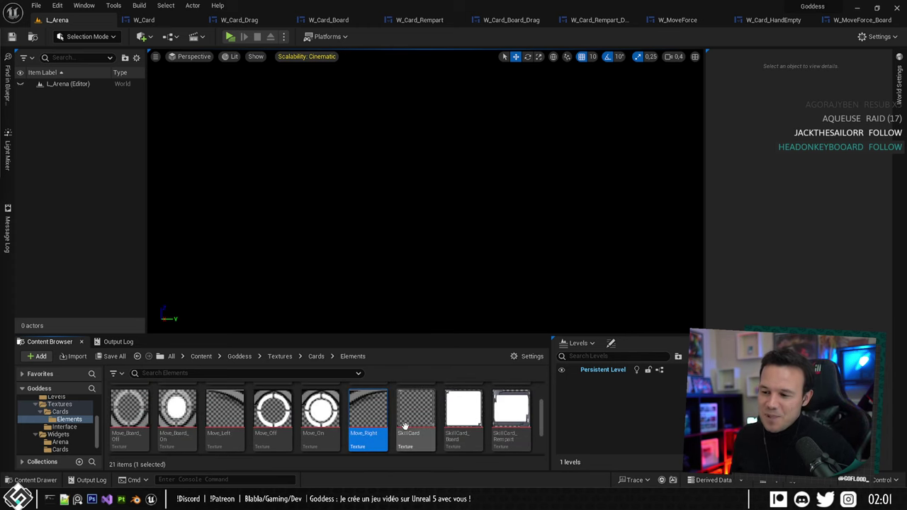
scroll(417, 438, "up", 2)
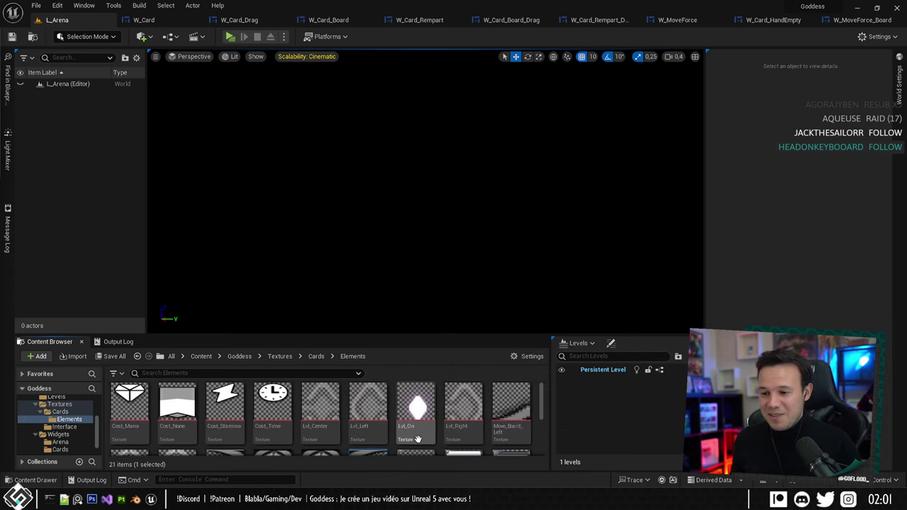
Switch to the browser's Unreal Marketplace new releases, open the Red books - Icon Pack page and view its preview image enlarged.
key("alt+Tab")
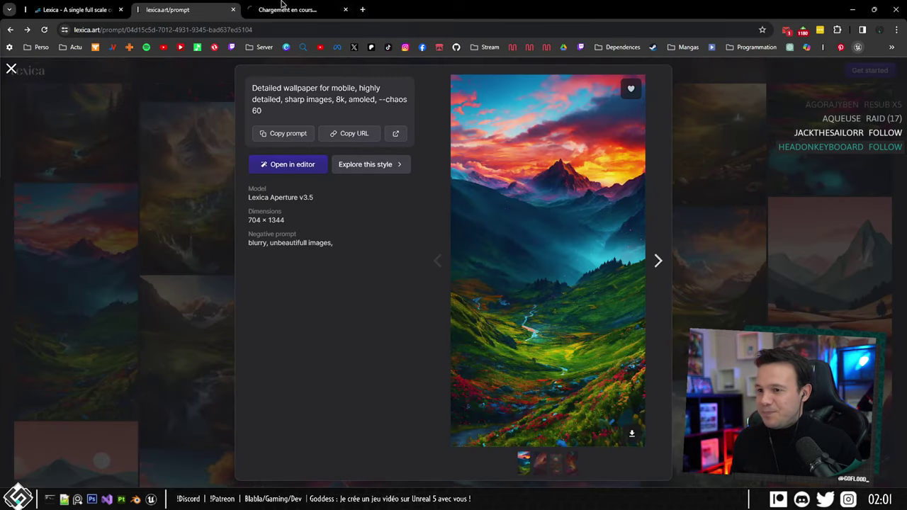
left_click(298, 8)
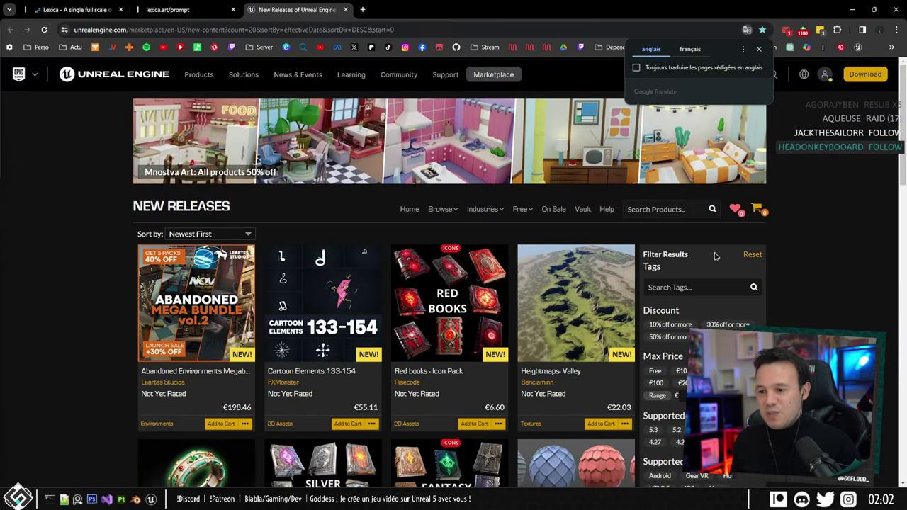
scroll(747, 293, "down", 2)
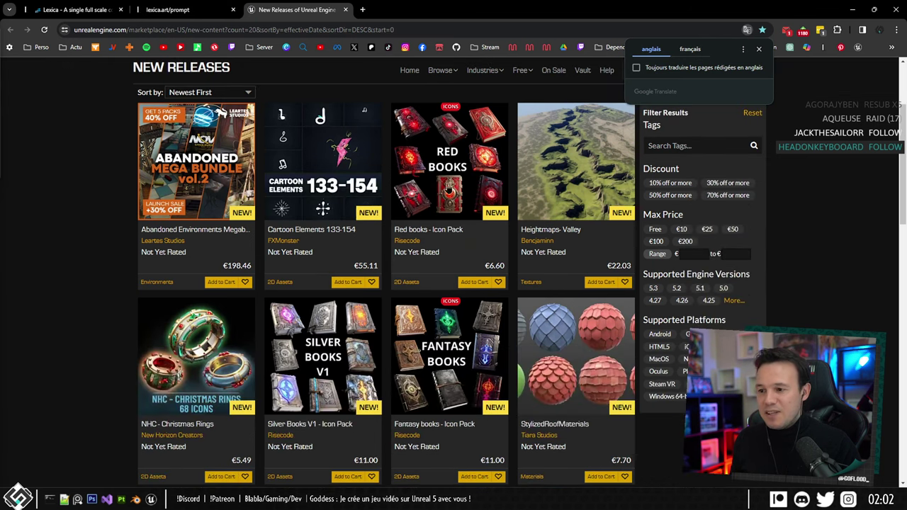
left_click(464, 169)
scroll(439, 263, "down", 1)
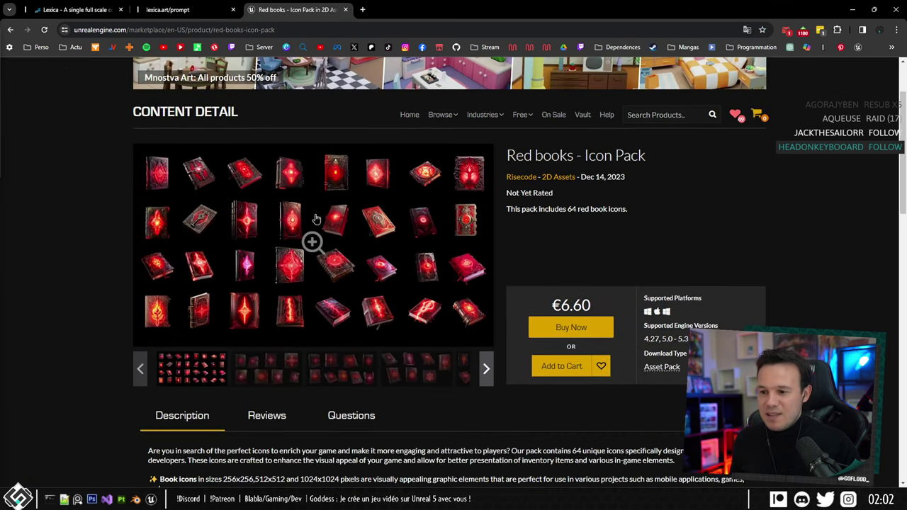
left_click(309, 241)
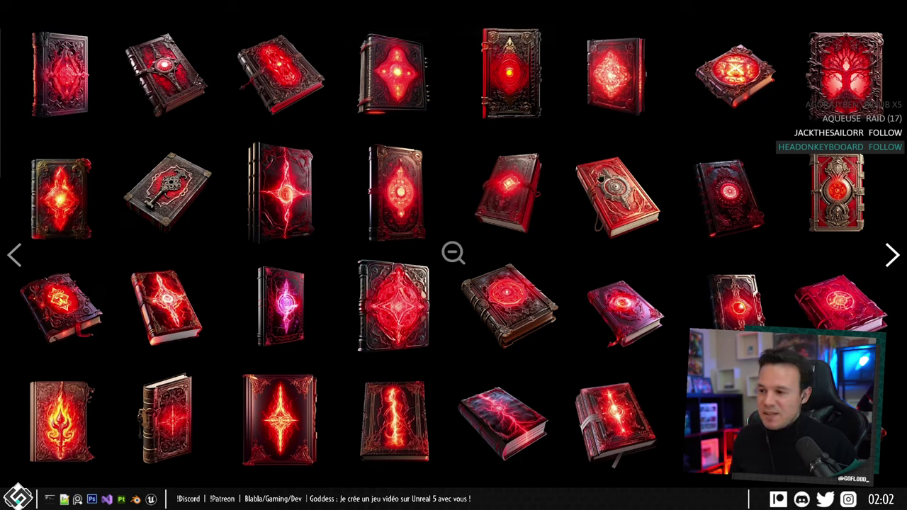
key("Escape")
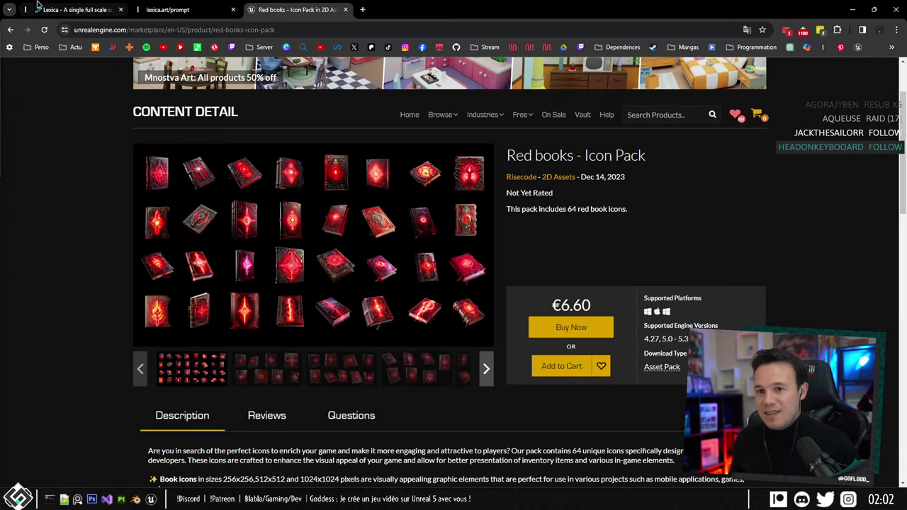
Return to the new releases, view the NHC - Christmas Rings overview image, close the Marketplace page and go back to the Unreal Editor.
left_click(11, 30)
scroll(324, 97, "down", 2)
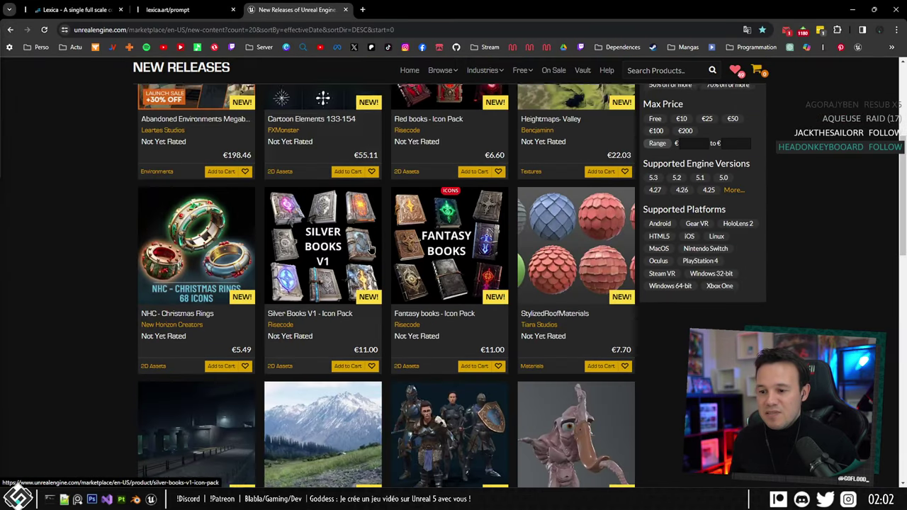
left_click(190, 213)
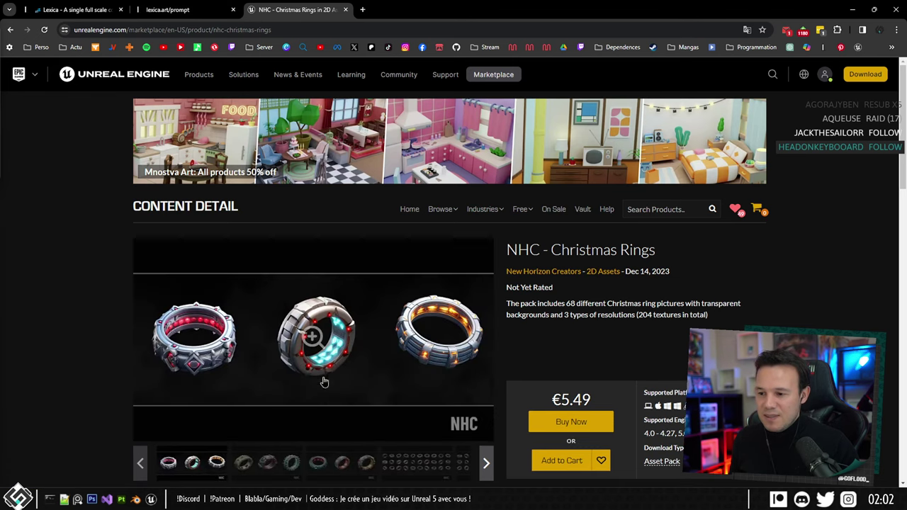
left_click(411, 464)
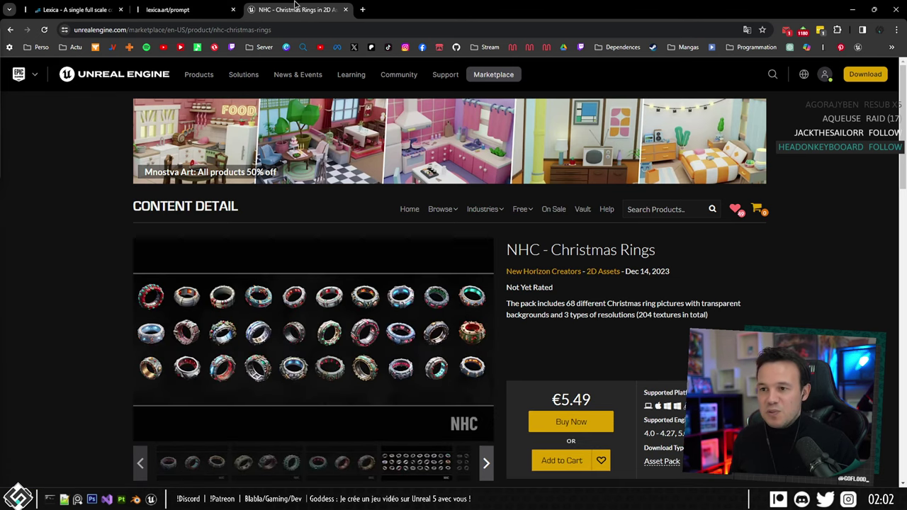
middle_click(296, 6)
left_click(854, 8)
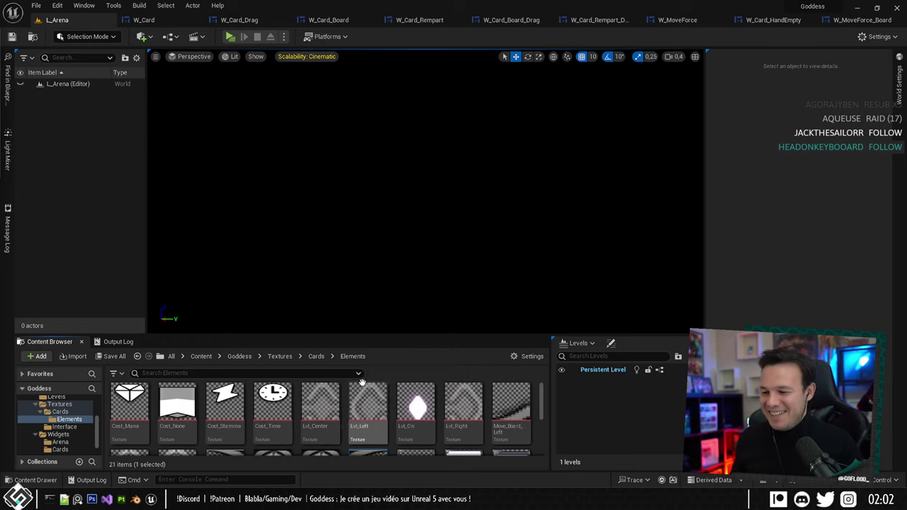
Run the Goddess game preview, stake one Carte Mythique and validate the stake.
left_click(481, 391)
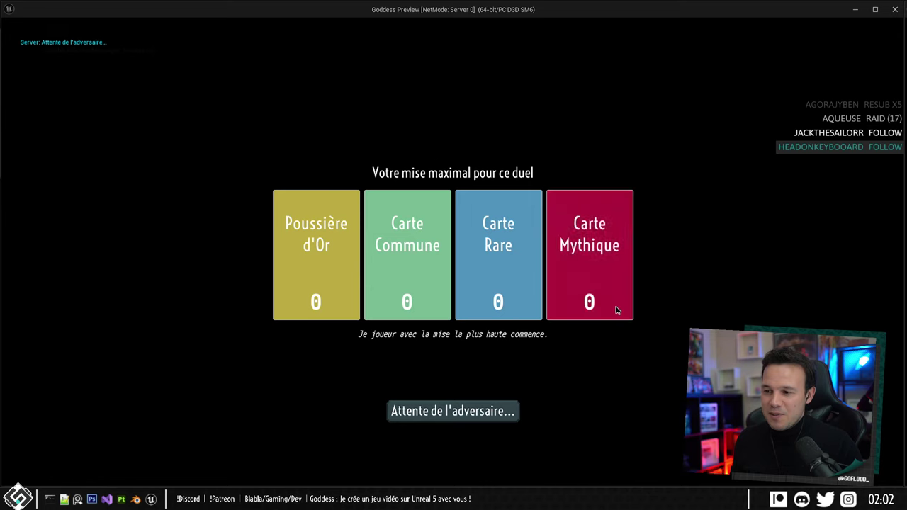
left_click(617, 310)
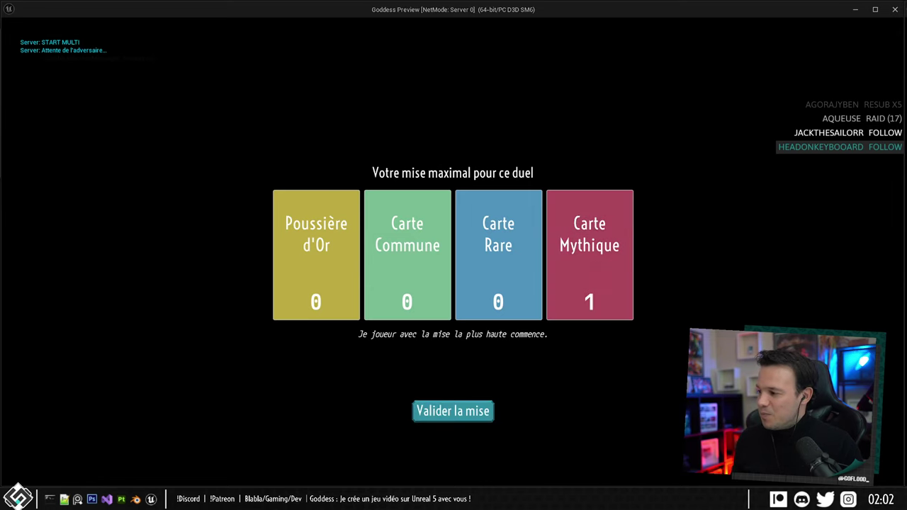
left_click(453, 411)
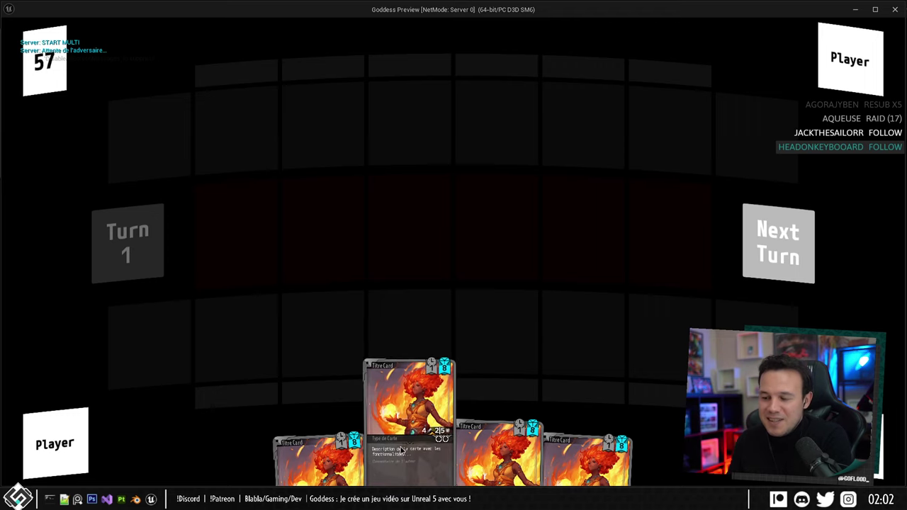
Play a card from the hand onto the rampart slot above it and end the turn.
mouse_move(411, 397)
left_mouse_down()
mouse_move(395, 334)
mouse_move(415, 390)
left_mouse_up()
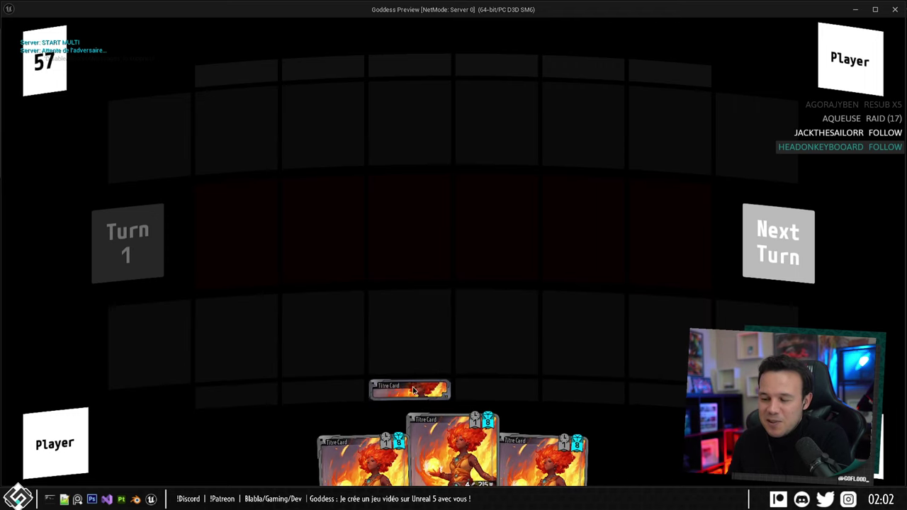
left_click(768, 255)
left_click(792, 259)
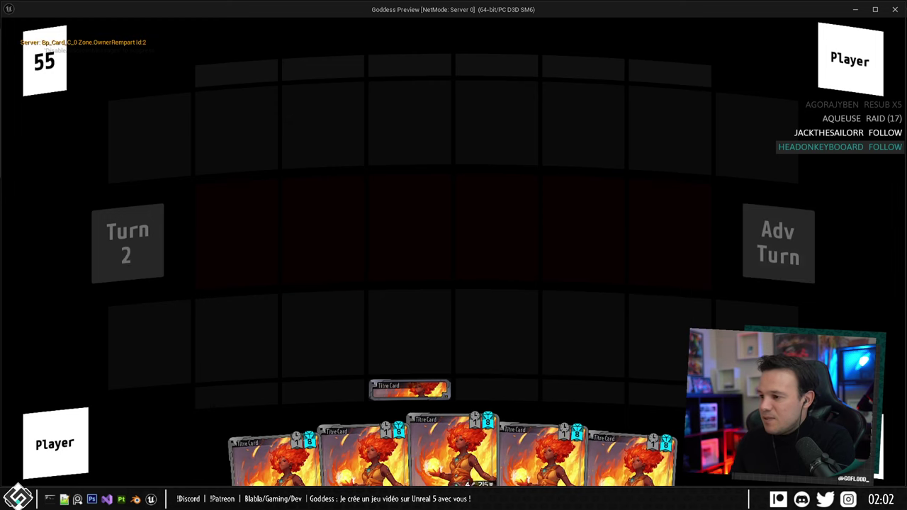
Test the movement markers by moving the card from the rampart to the board and, a turn later, one slot sideways; stop the preview.
left_click_drag(413, 388, 505, 331)
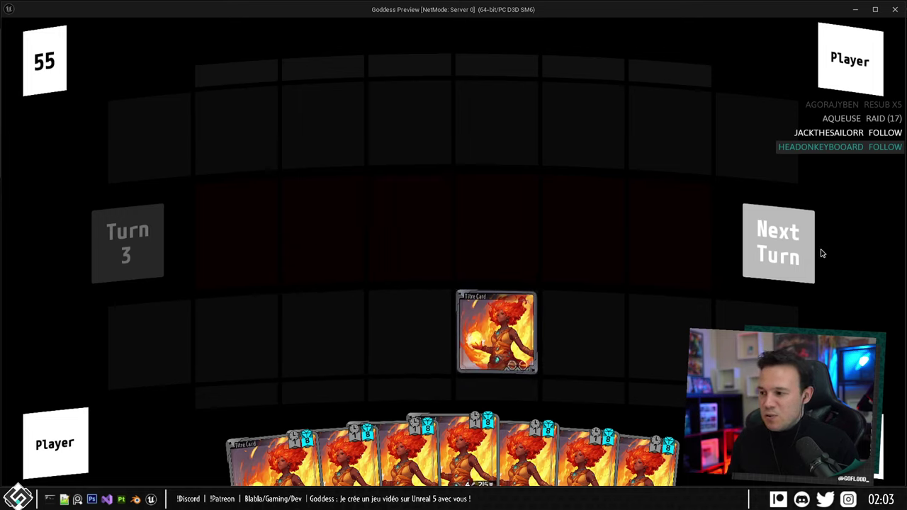
left_click(779, 244)
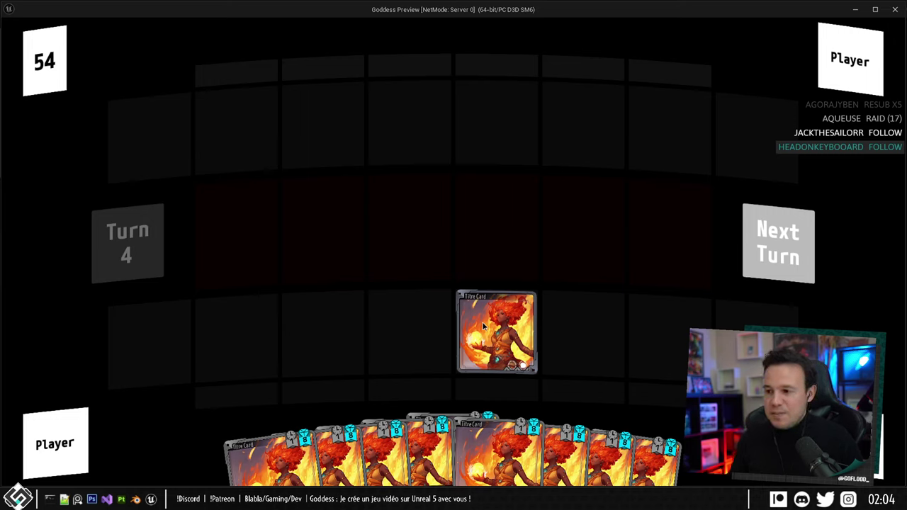
left_click_drag(507, 319, 418, 326)
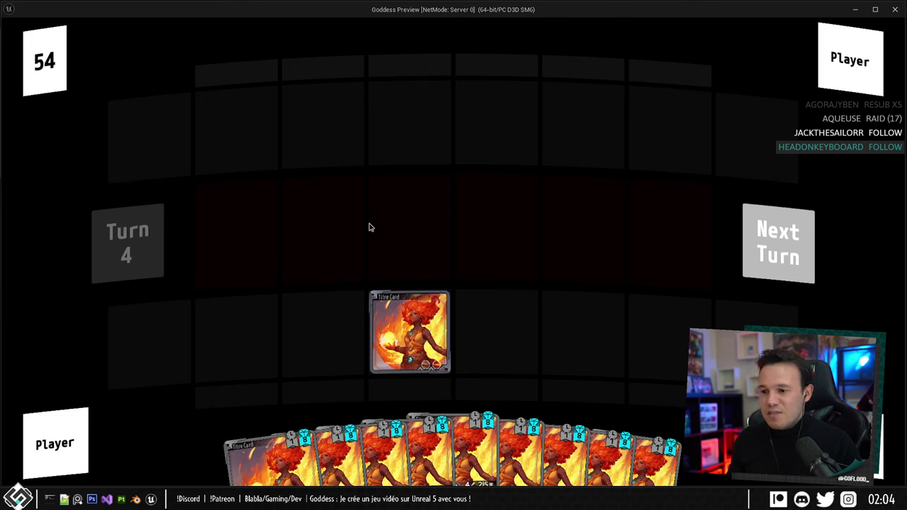
key("Escape")
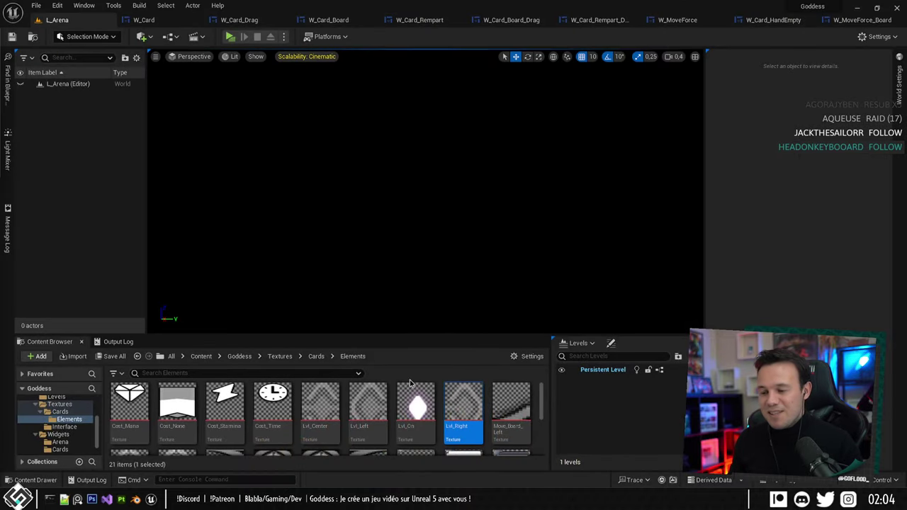
Compare the asset information of the Lvl_On and Lvl_Right textures in the Elements folder.
scroll(423, 385, "down", 2)
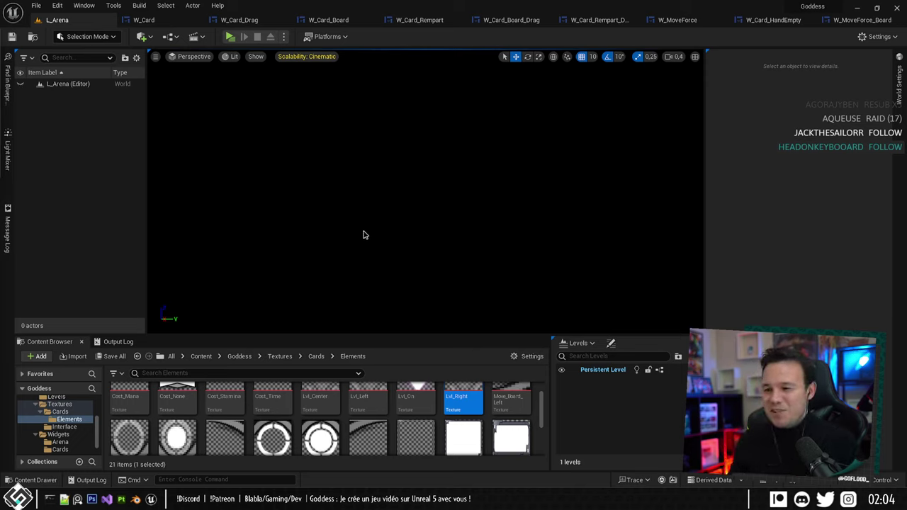
scroll(457, 411, "up", 1)
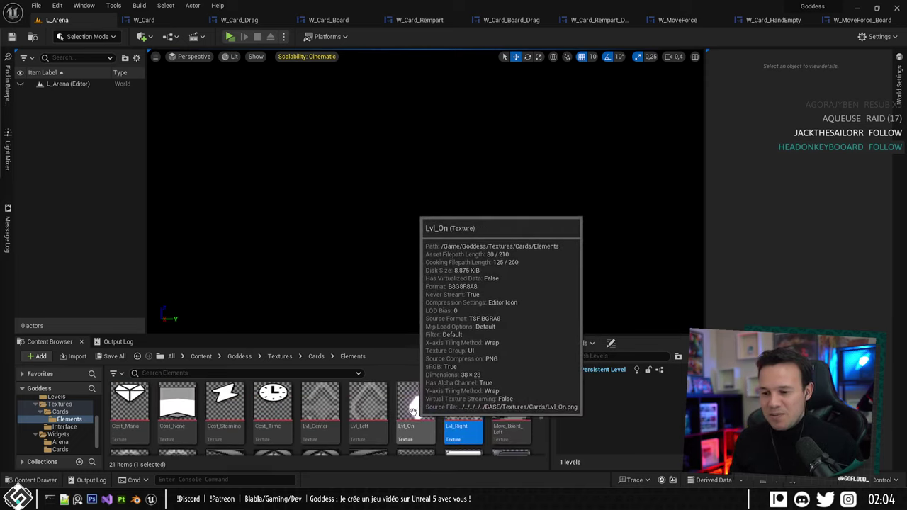
key("Left")
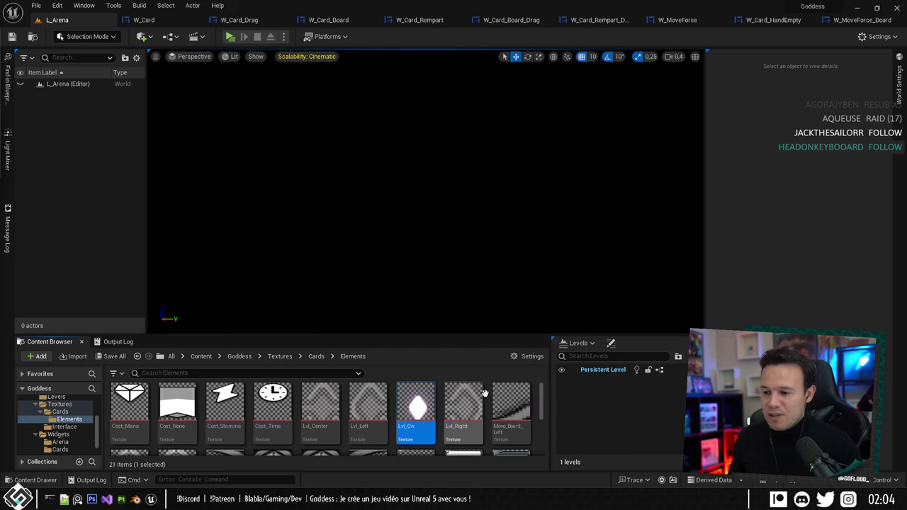
left_click(464, 400)
scroll(466, 404, "down", 1)
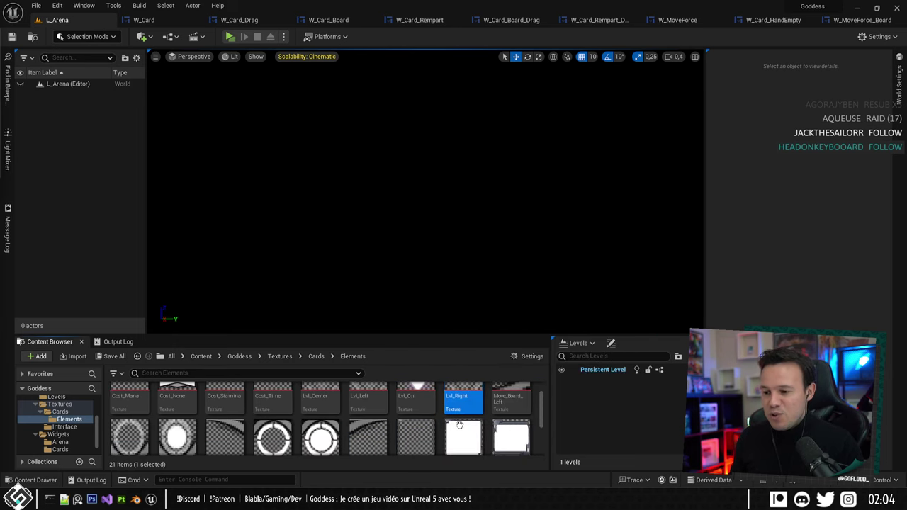
scroll(467, 411, "up", 1)
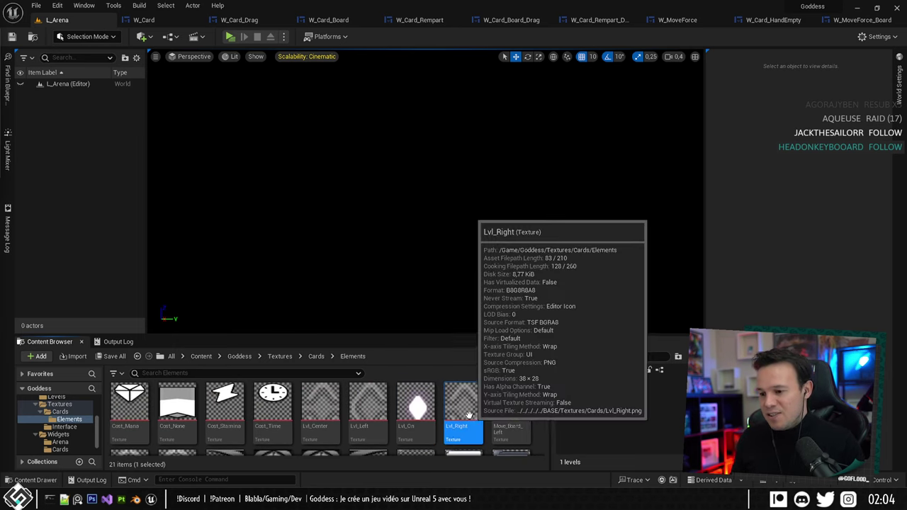
left_click(419, 404)
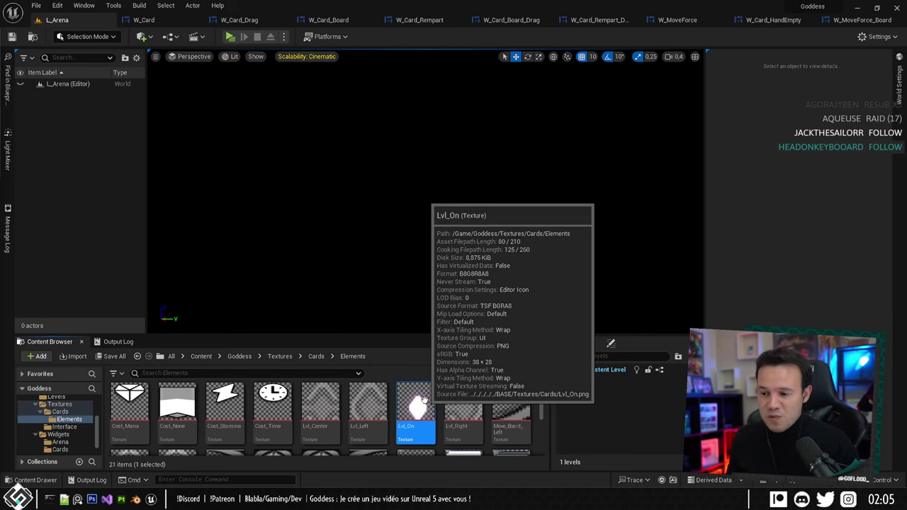
Look through the Move, SkillCard and Type textures in the Elements folder, select SkillCard_Board and clear the selection.
scroll(444, 425, "down", 2)
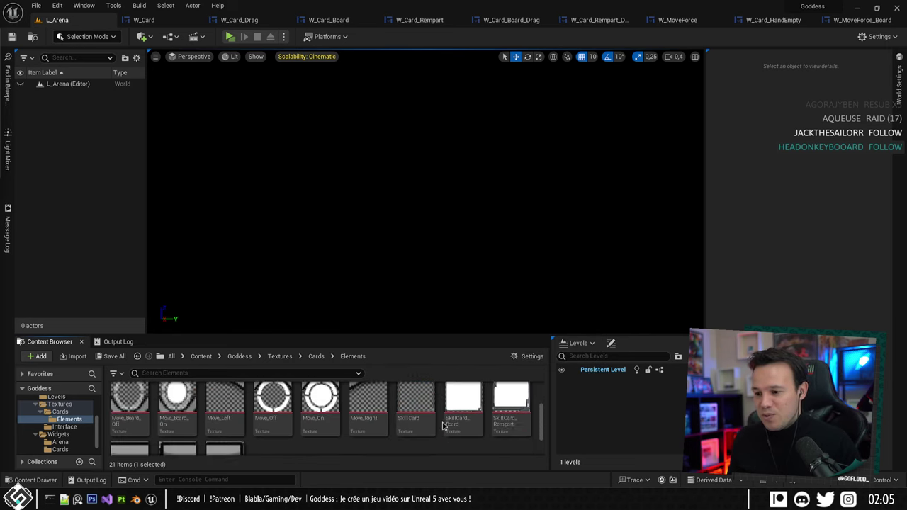
left_click(431, 422)
left_click(471, 408)
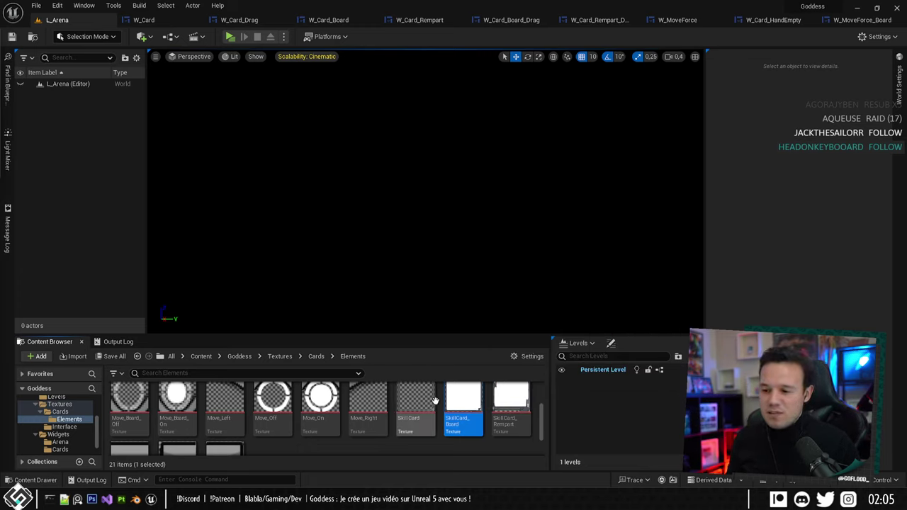
scroll(419, 425, "down", 2)
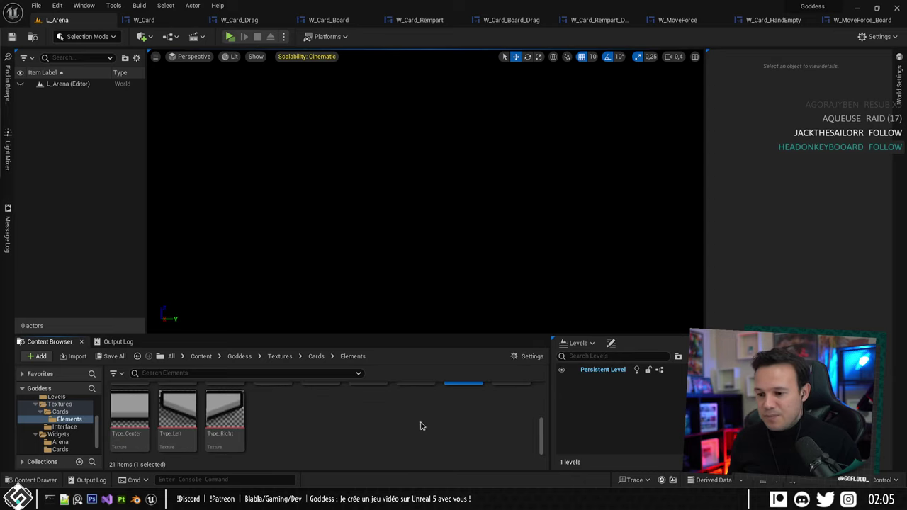
left_click(421, 419)
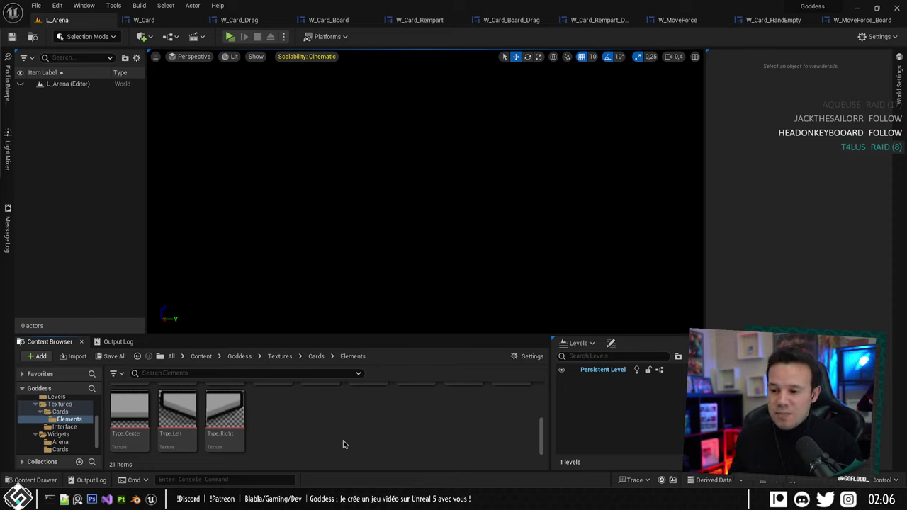
scroll(344, 442, "up", 2)
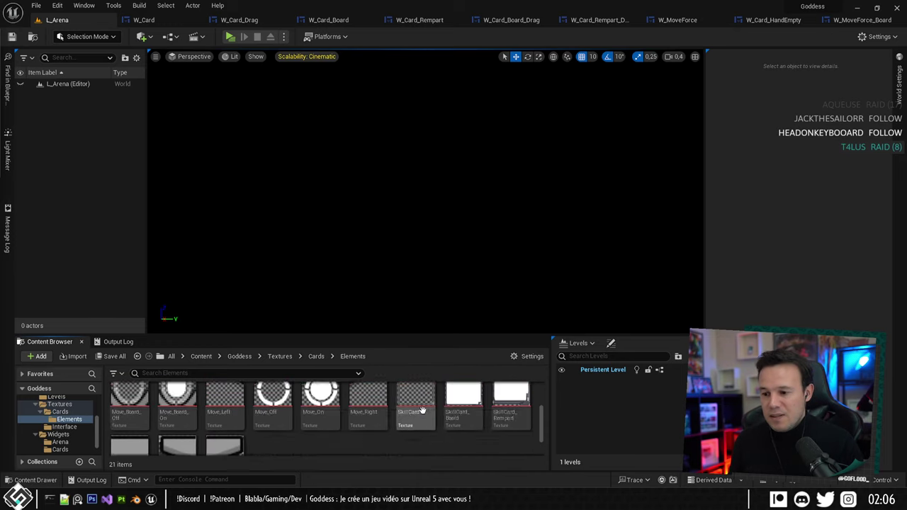
scroll(386, 409, "down", 2)
scroll(386, 432, "up", 3)
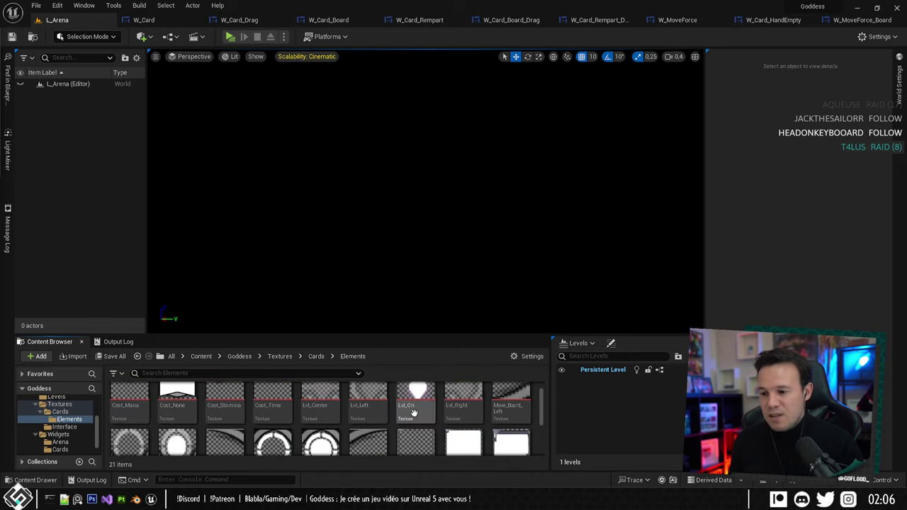
scroll(417, 414, "down", 3)
scroll(416, 418, "down", 1)
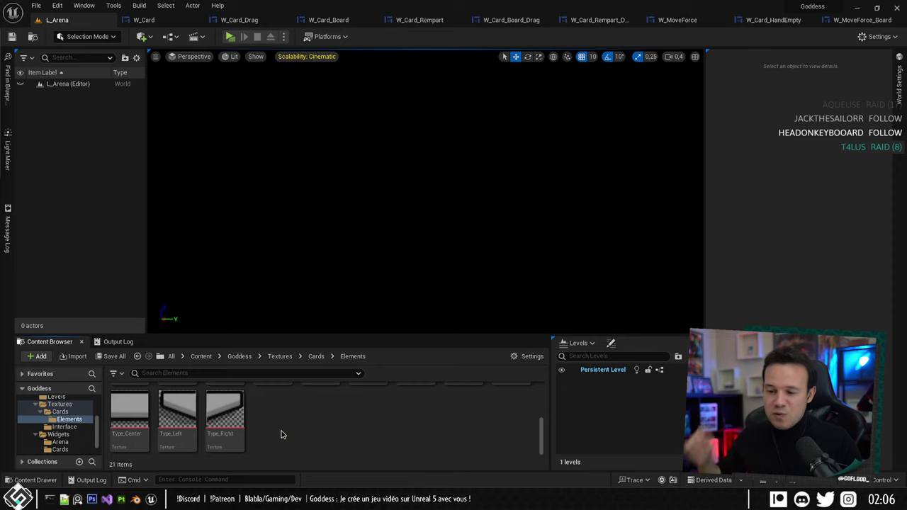
scroll(379, 429, "up", 2)
scroll(371, 414, "down", 2)
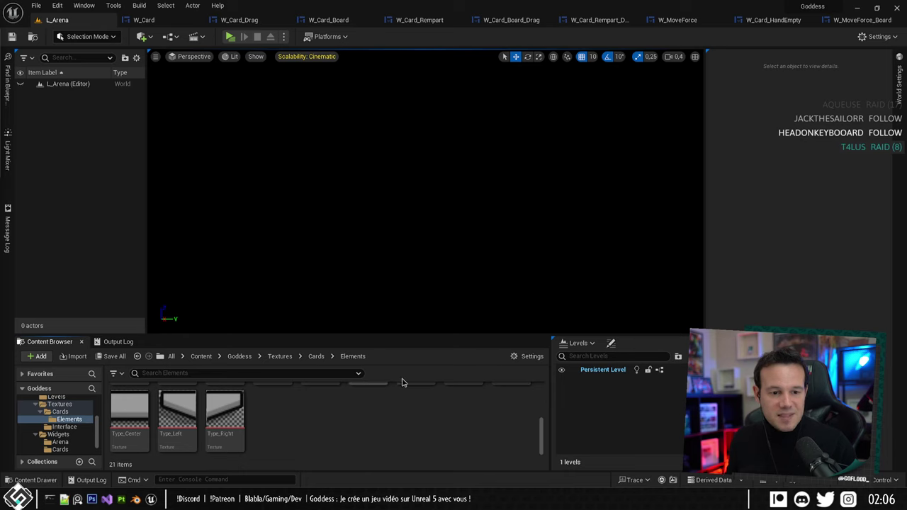
scroll(343, 418, "up", 2)
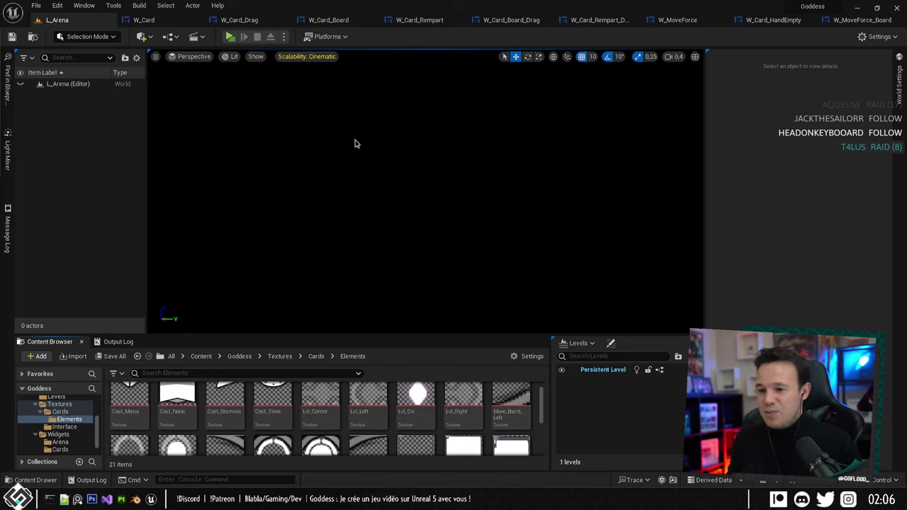
Start the game preview and validate a bet of one Carte Mythique.
key("alt+p")
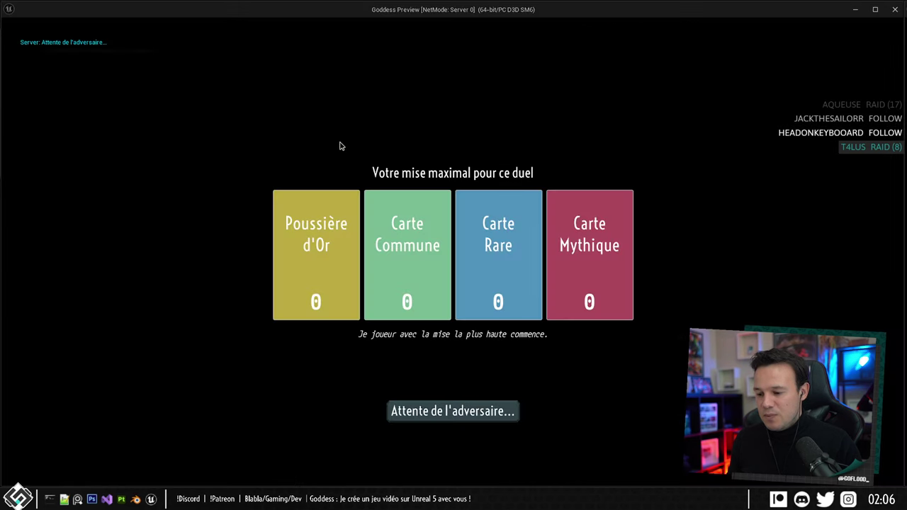
left_click(621, 262)
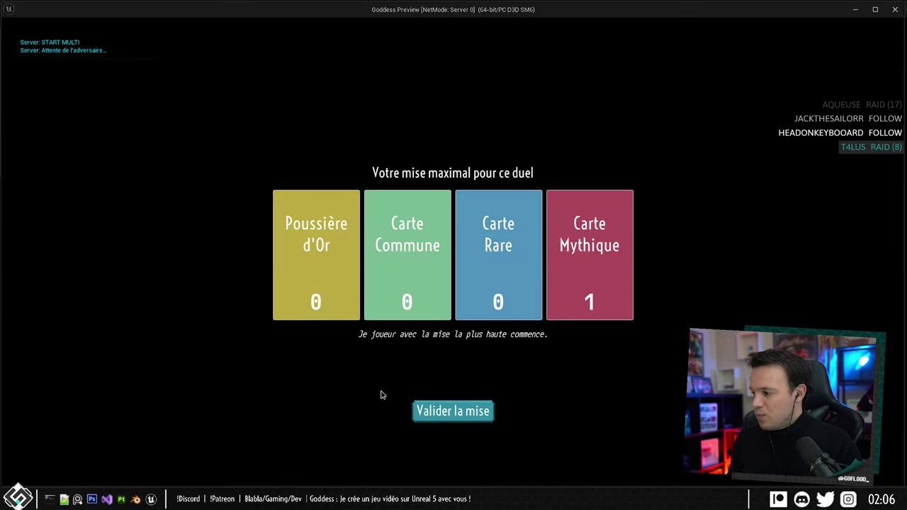
left_click(459, 409)
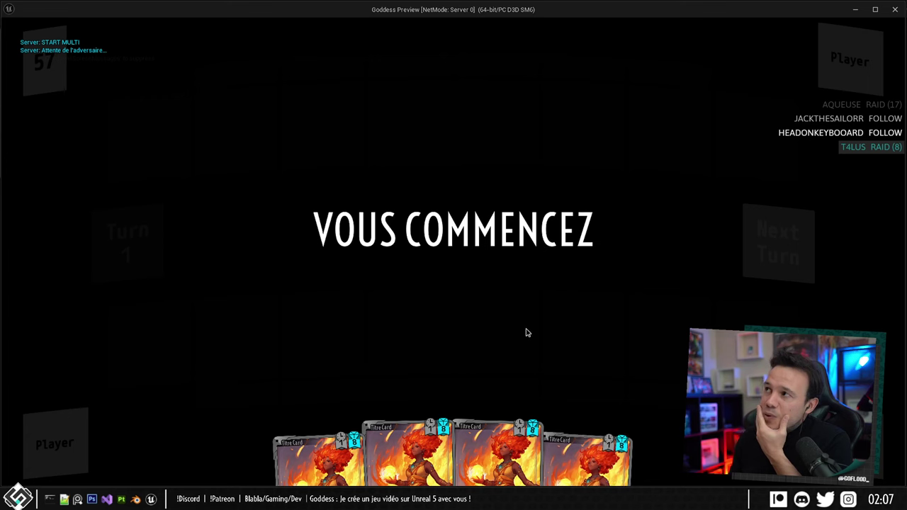
Test a hand card played onto the board by dragging it a turn later to the rampart slot below; stop the preview.
left_click_drag(408, 450, 423, 333)
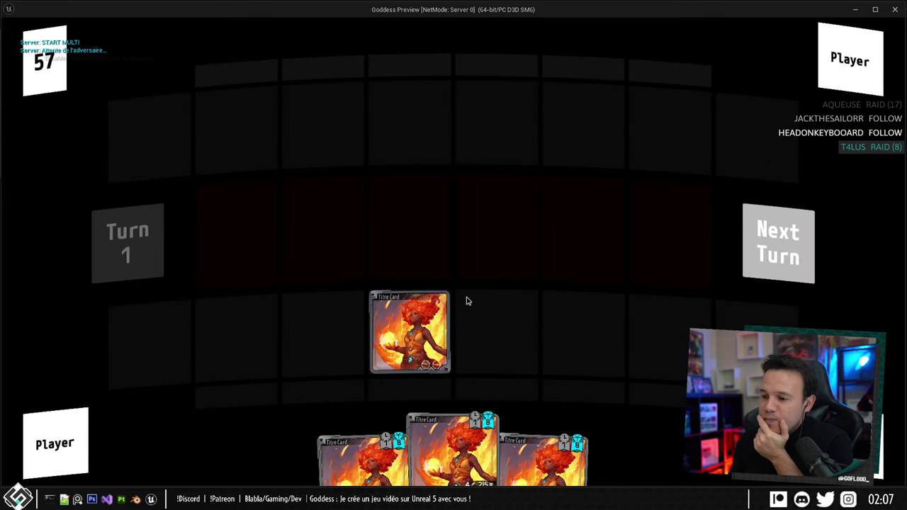
left_click(783, 233)
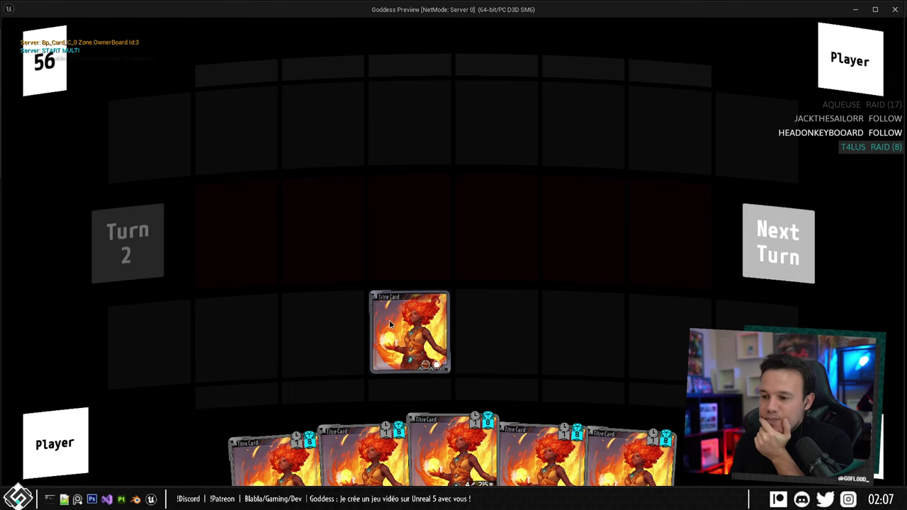
left_click_drag(418, 312, 434, 313)
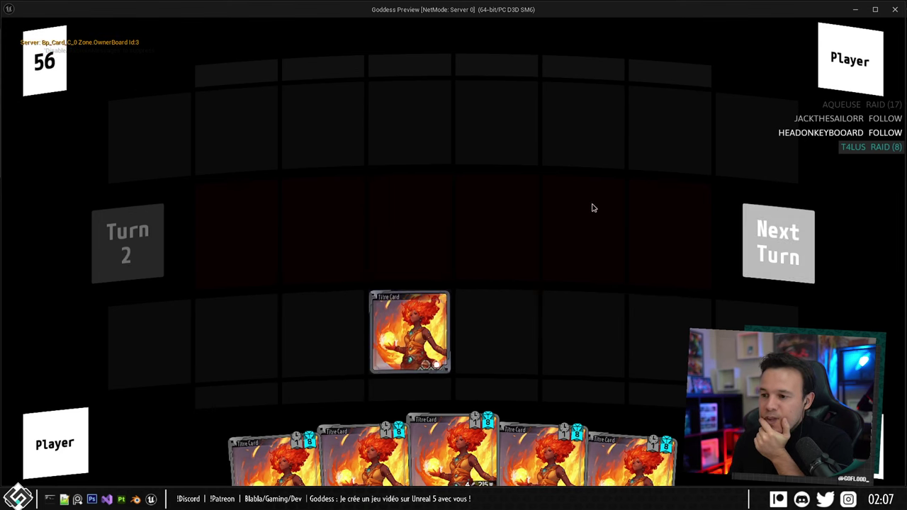
left_click_drag(395, 339, 418, 391)
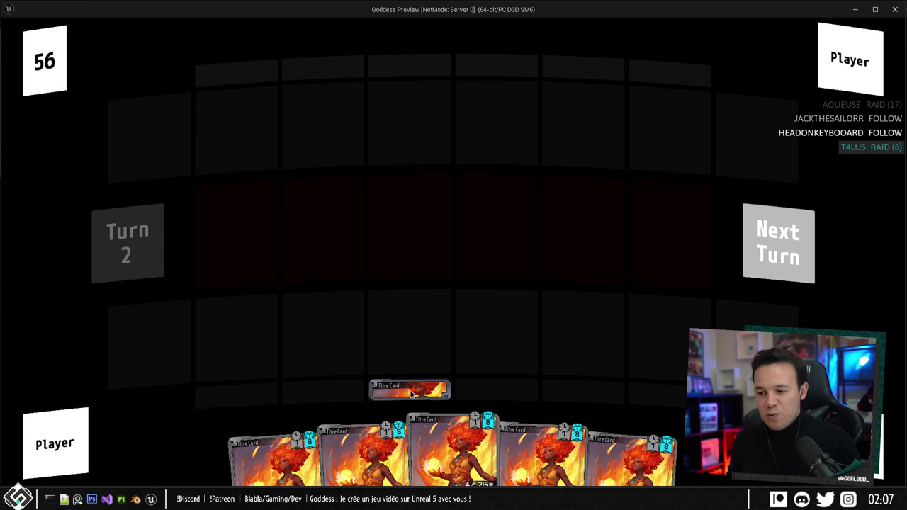
key("Escape")
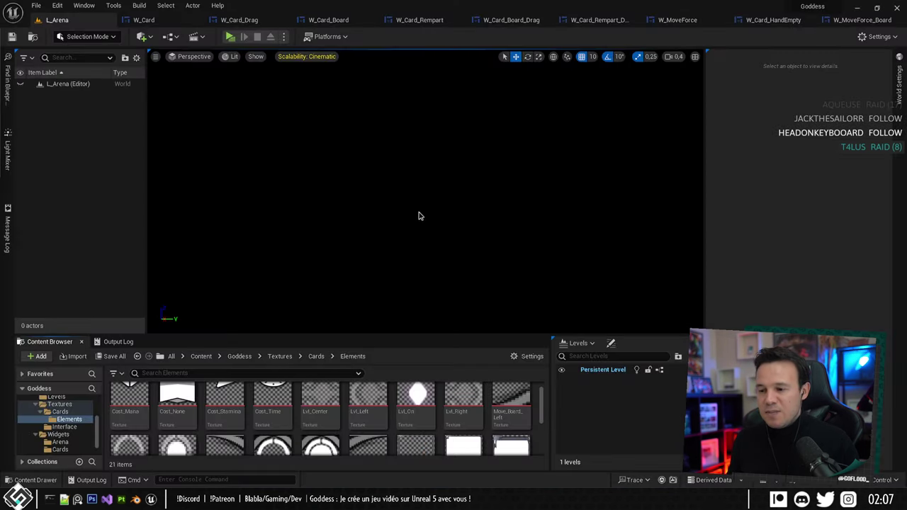
Copy the Vertical Box with its MoveBox, image and MoveForceBox from the W_Card_Board widget hierarchy.
mouse_move(99, 499)
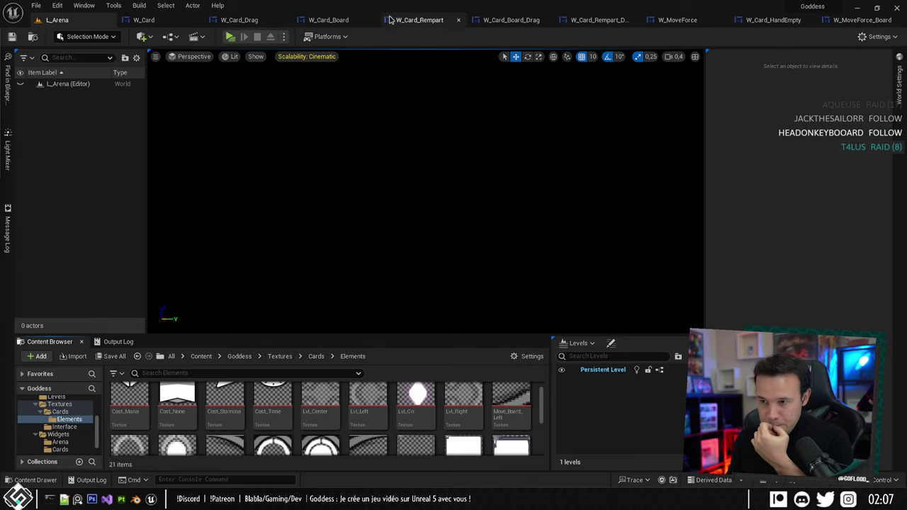
left_click(328, 20)
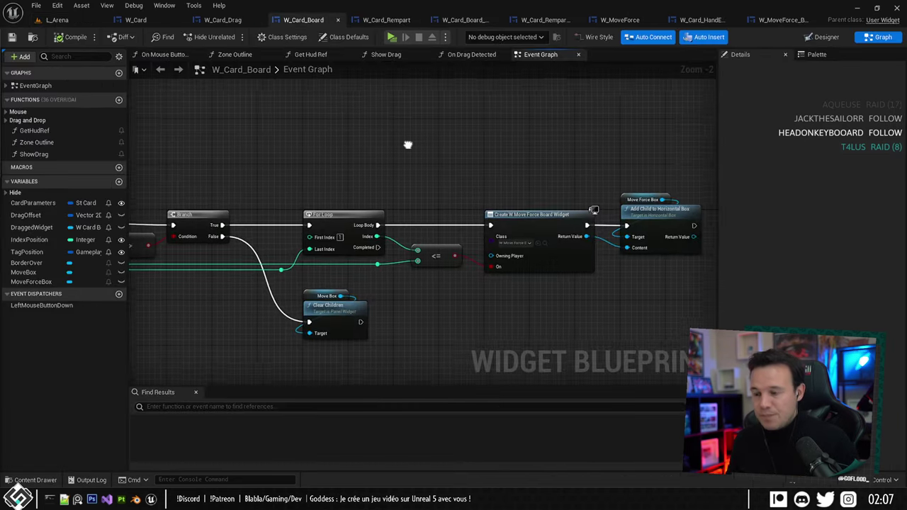
scroll(357, 158, "down", 3)
right_click_drag(357, 157, 436, 147)
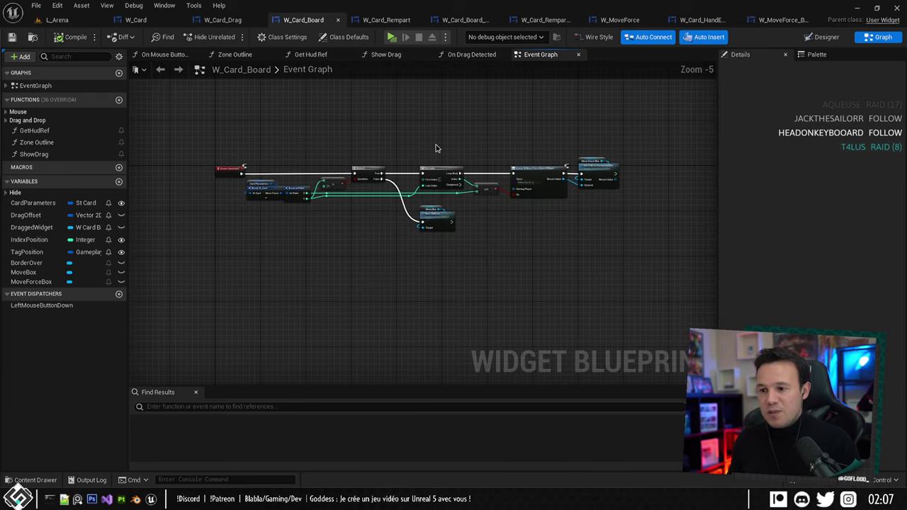
left_click(826, 37)
left_click(54, 352)
left_click(51, 345)
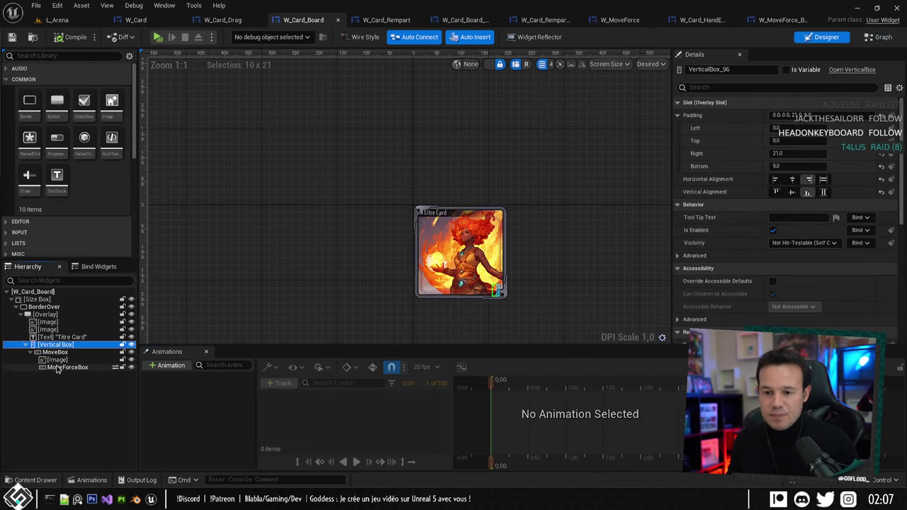
left_click(64, 366, "shift")
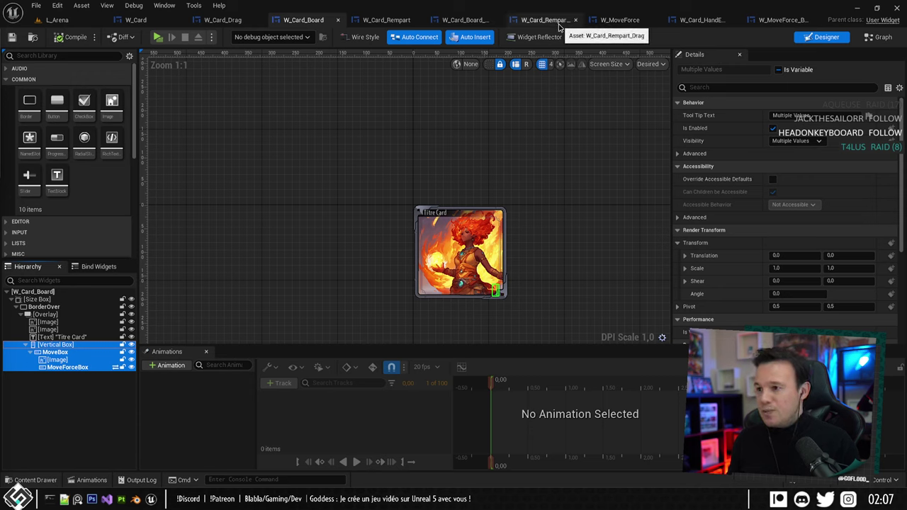
Paste the copied Vertical Box into CardOverlay of the W_Card_Board_Drag widget and save it.
left_click(459, 21)
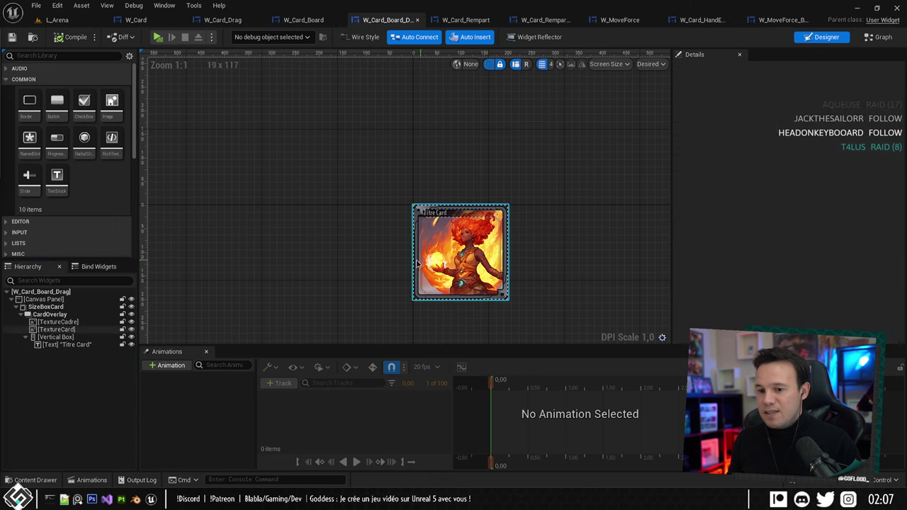
left_click(42, 315)
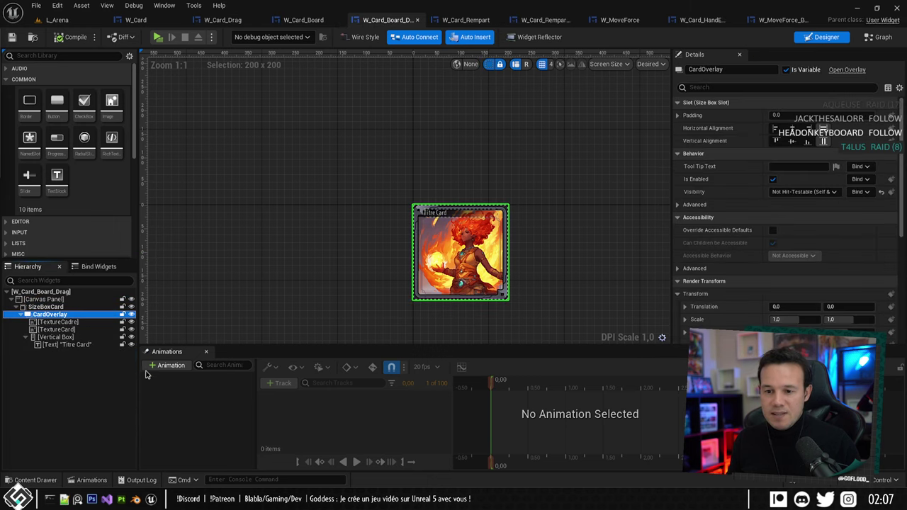
key("ctrl+v")
key("ctrl+s")
scroll(564, 302, "up", 6)
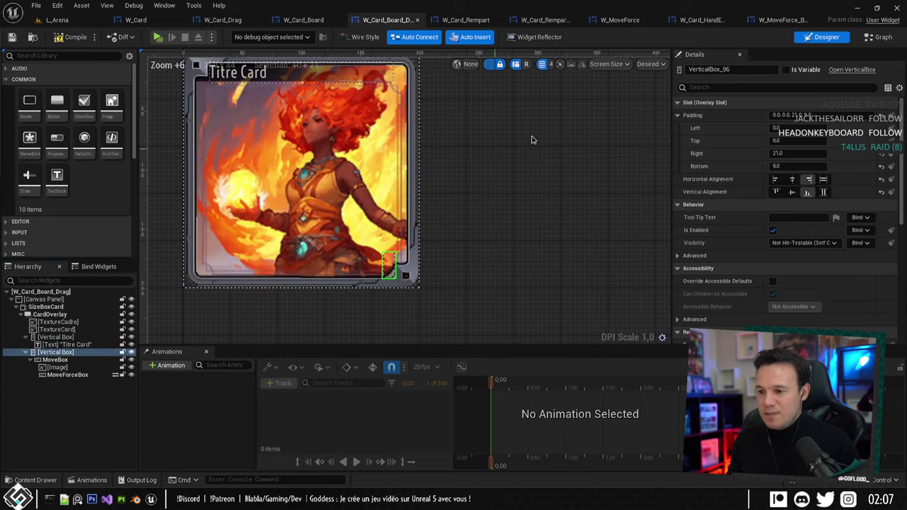
right_click_drag(501, 177, 547, 168)
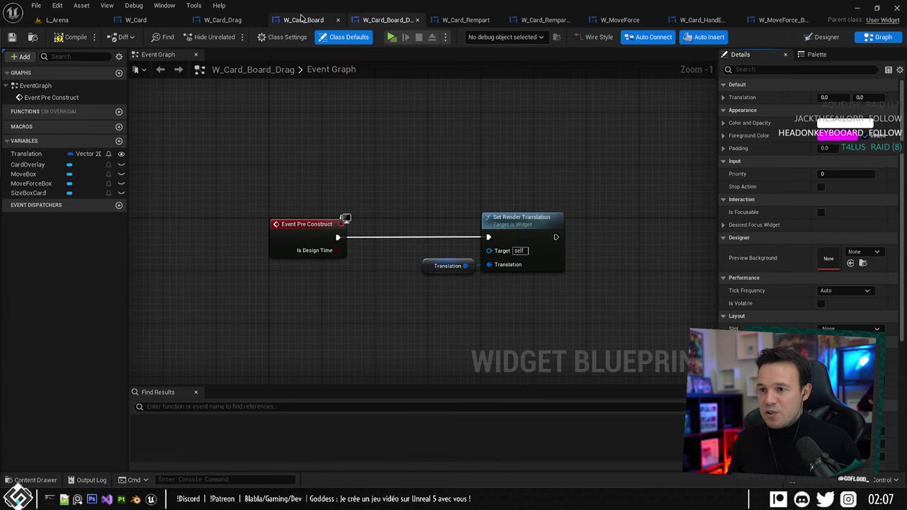
Copy all the move force nodes that follow the construct event in W_Card_Board's Event Graph.
left_click(300, 19)
scroll(418, 158, "down", 3)
right_click_drag(417, 158, 359, 158)
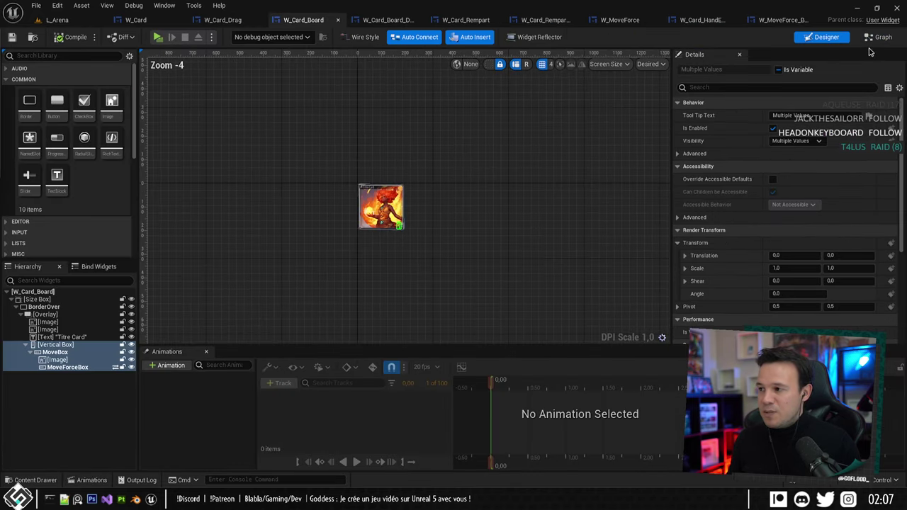
left_click(882, 35)
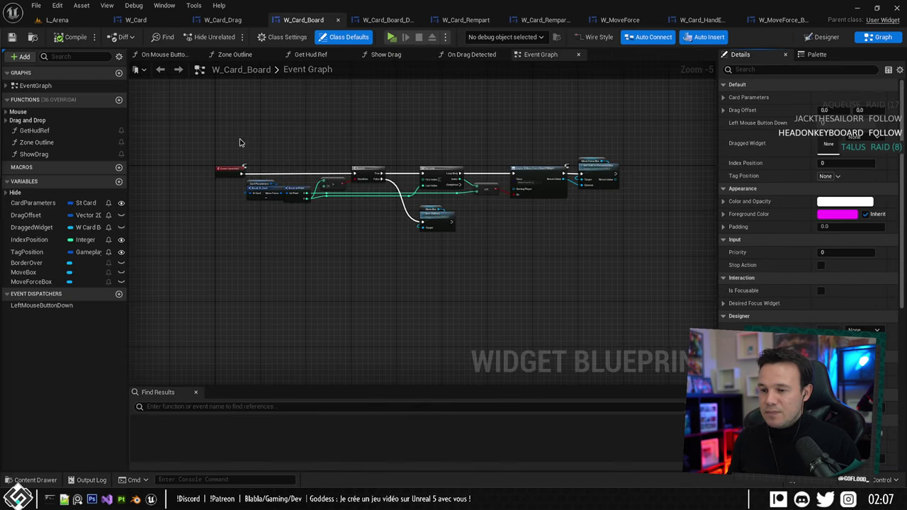
left_click_drag(250, 140, 598, 248)
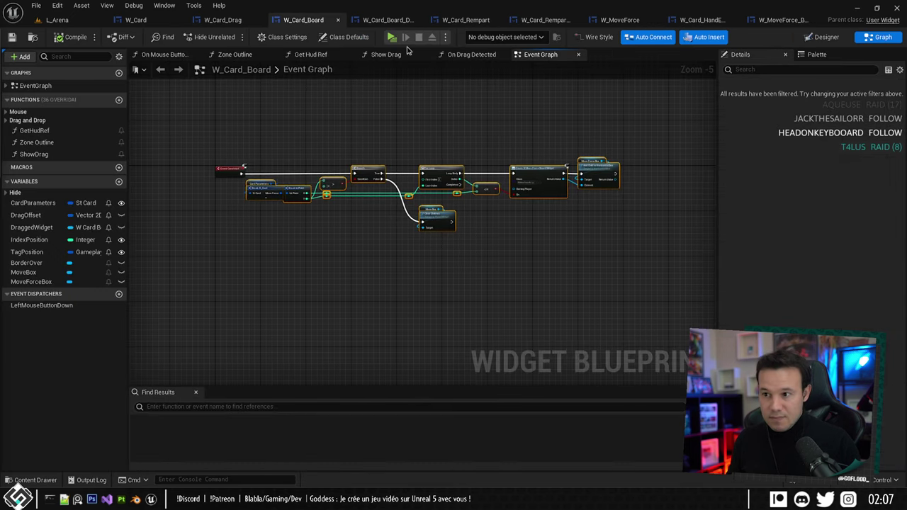
Paste the nodes into W_Card_Board_Drag's Event Graph, connect Set Render Translation to the Branch, and compile.
left_click(387, 20)
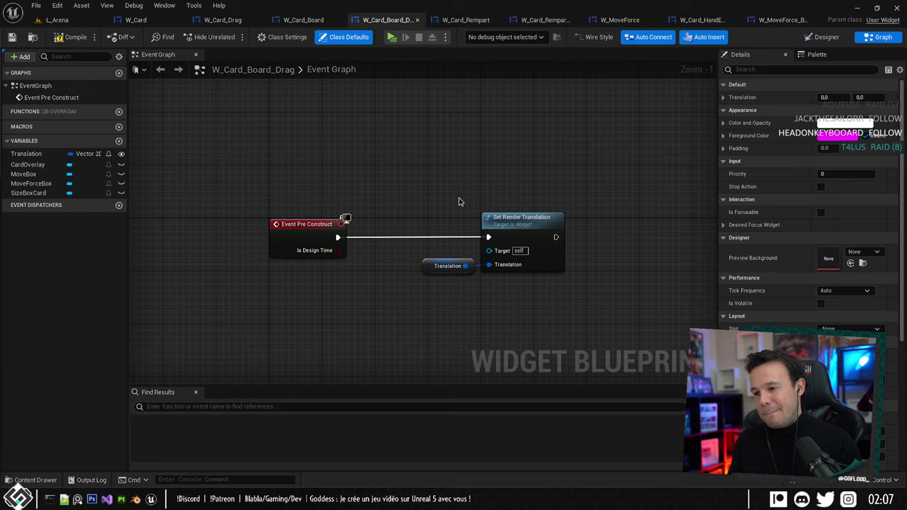
scroll(455, 205, "down", 3)
key("ctrl+v")
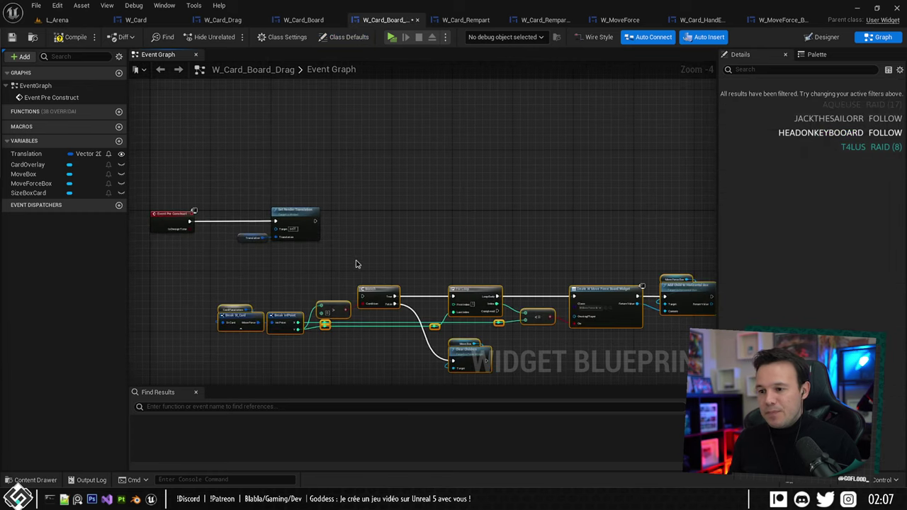
left_click_drag(316, 221, 541, 216)
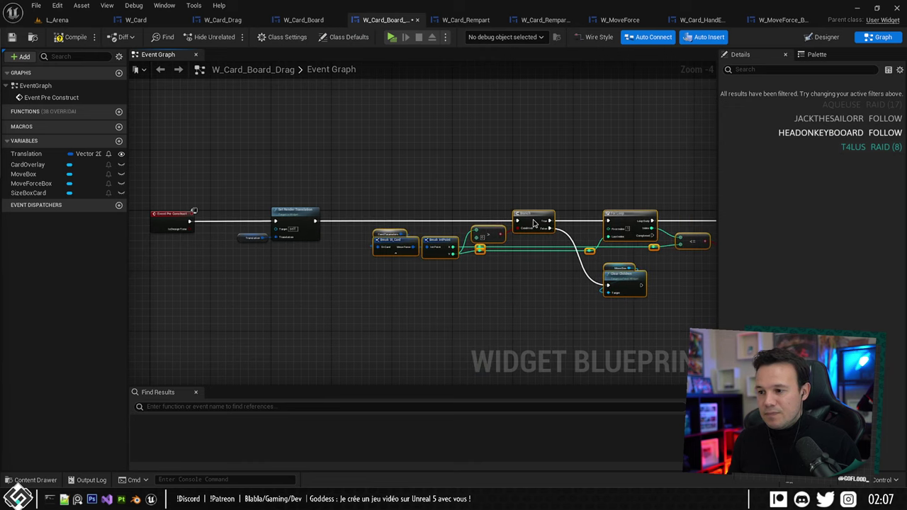
right_click_drag(548, 181, 362, 148)
left_click(72, 37)
Create the missing CardParameters variable in W_Card_Board_Drag from the pasted Card Parameters node.
scroll(272, 209, "up", 5)
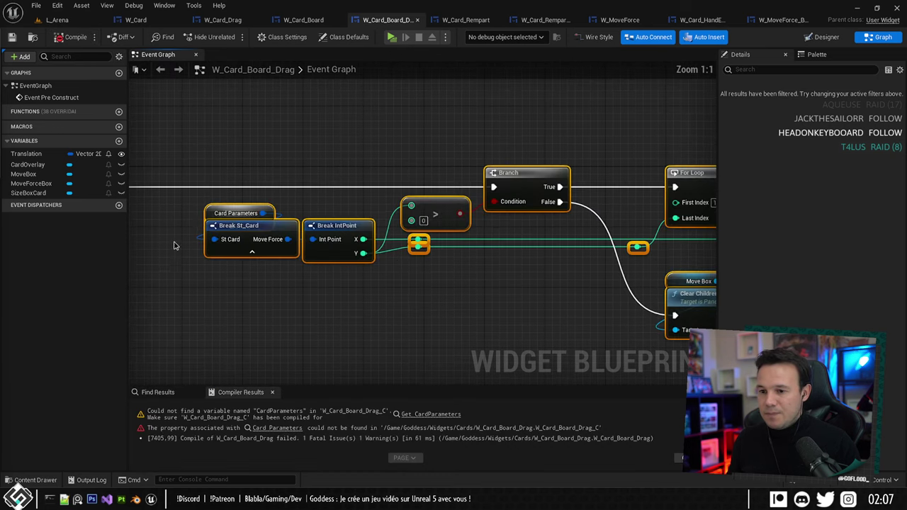
left_click(205, 210)
right_click_drag(205, 210, 274, 249)
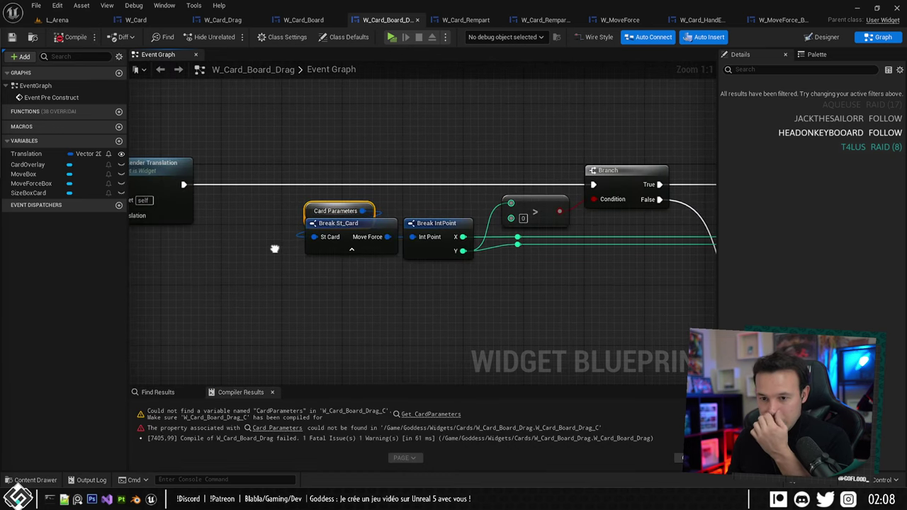
right_click(313, 211)
left_click(307, 206)
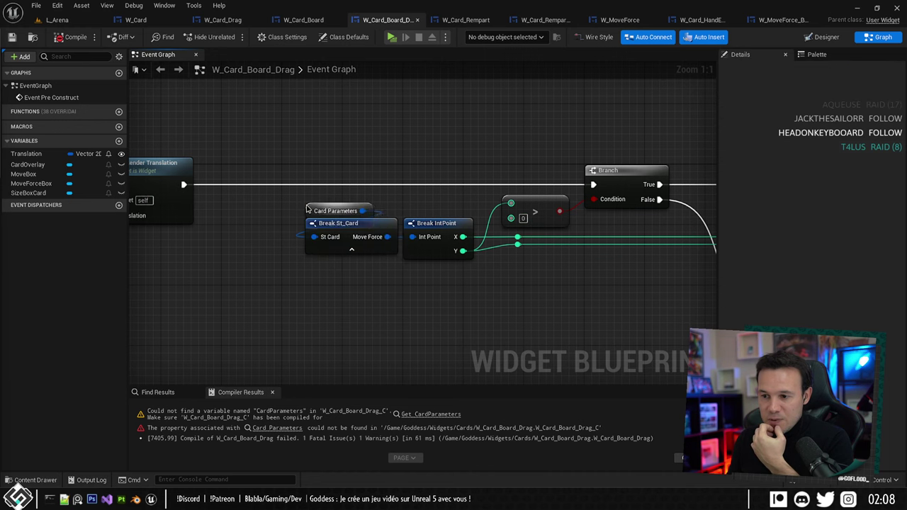
right_click(307, 210)
left_click(340, 226)
scroll(340, 225, "down", 2)
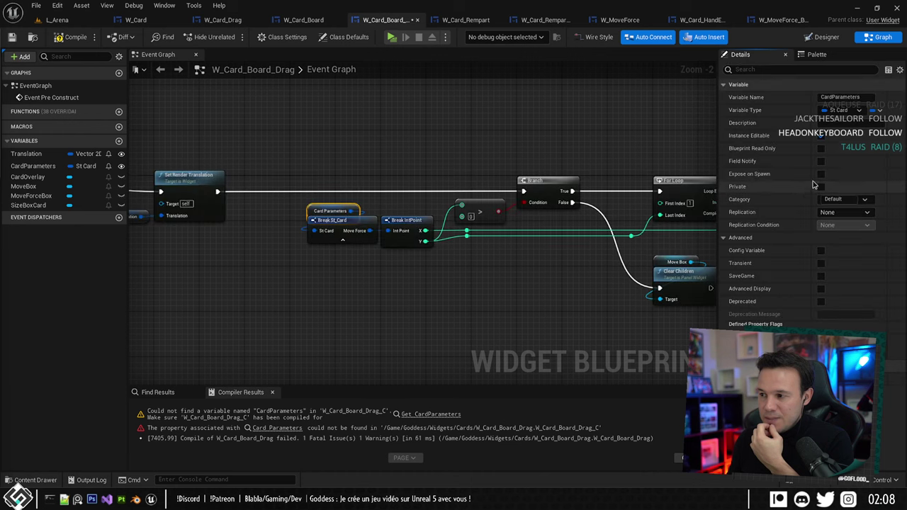
Enable Expose on Spawn for CardParameters, then compile and save W_Card_Board_Drag.
left_click(821, 173)
left_click(68, 39)
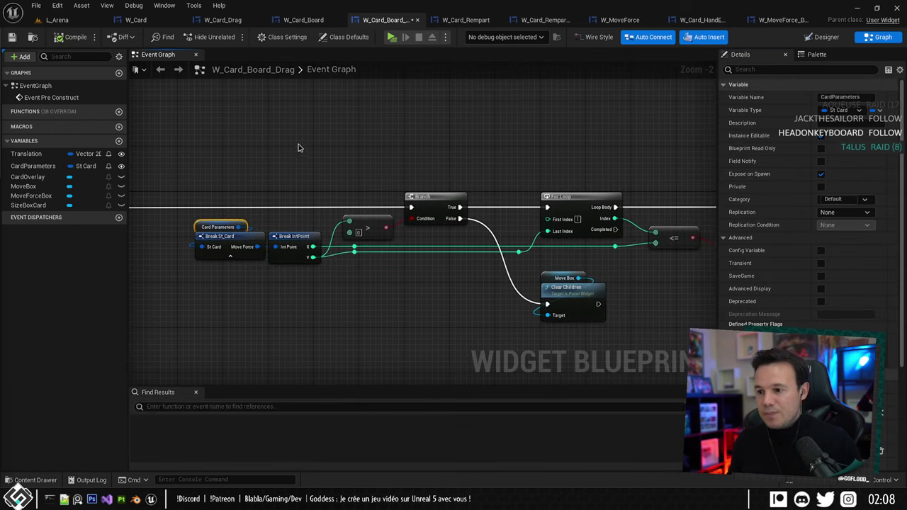
mouse_move(499, 169)
right_mouse_down()
mouse_move(332, 147)
mouse_move(474, 151)
right_mouse_up()
key("ctrl+s")
right_click_drag(268, 110, 380, 104)
In W_Card_Board's OnDragDetected function, connect CardParameters to the Create W Card Board Drag Widget node and compile.
left_click(303, 20)
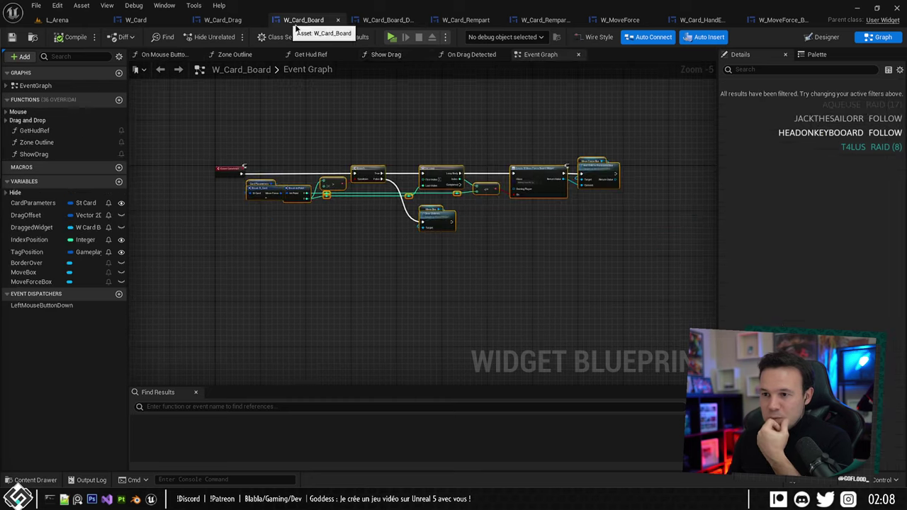
double_click(71, 120)
double_click(46, 131)
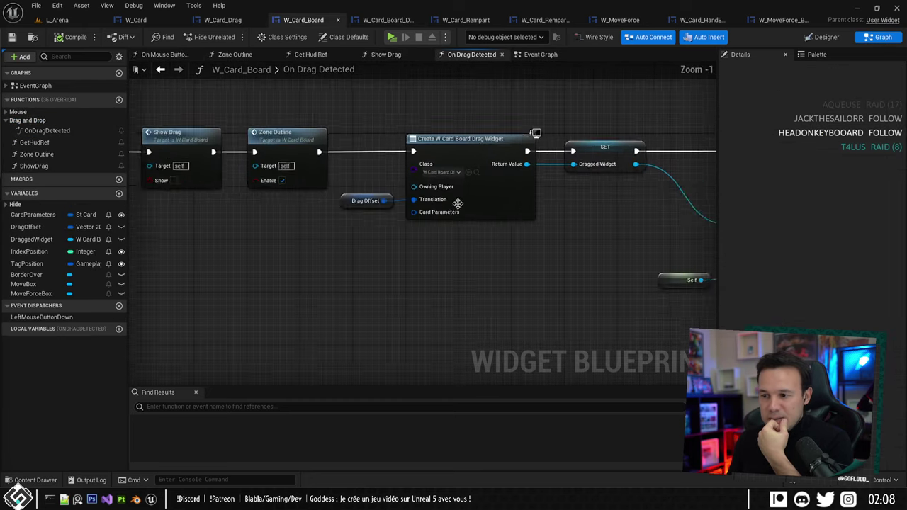
scroll(458, 203, "up", 1)
left_click_drag(32, 214, 397, 213)
mouse_move(314, 211)
left_mouse_down()
mouse_move(329, 216)
mouse_move(319, 221)
left_mouse_up()
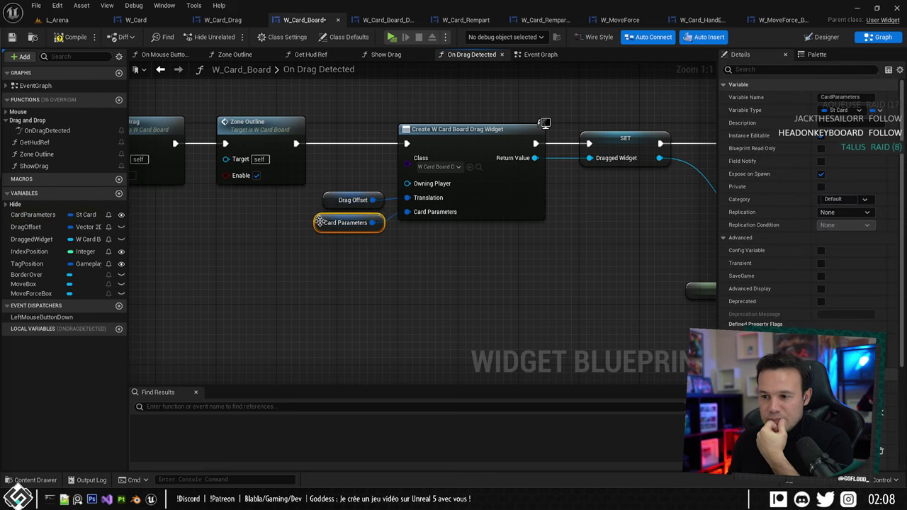
left_click(75, 37)
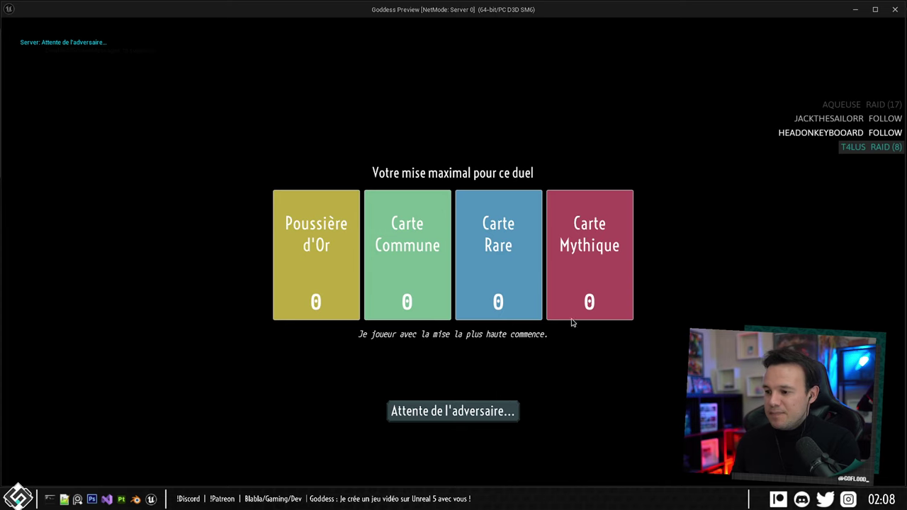
Start the duel in the game preview and place a card from the hand on the player's board.
left_click(572, 317)
left_click(465, 419)
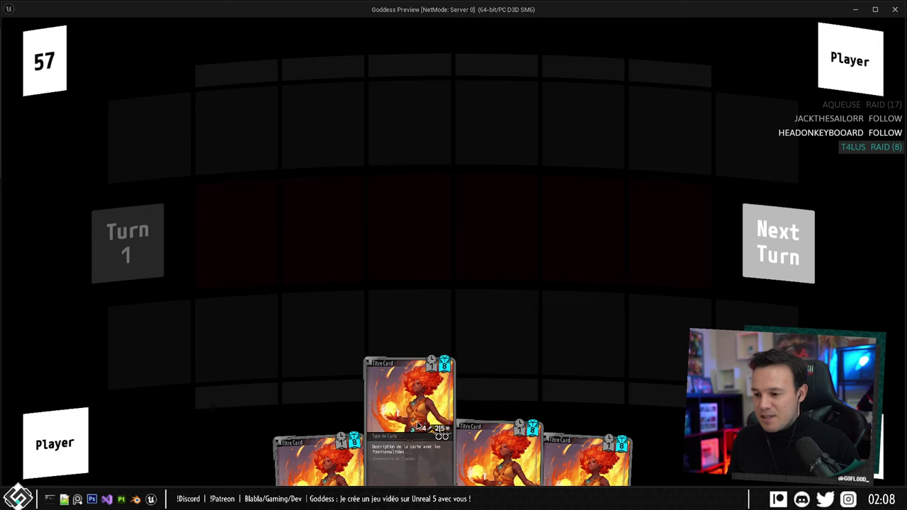
left_click_drag(447, 420, 395, 347)
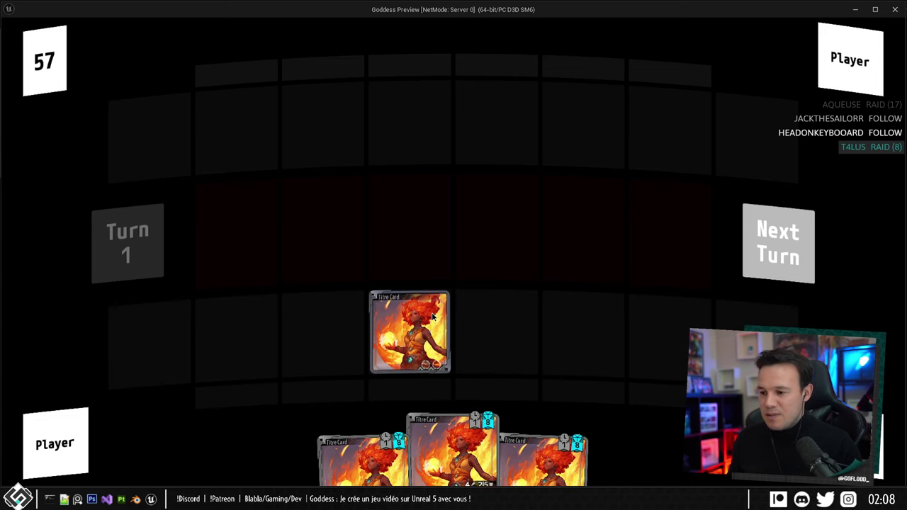
Advance the turns while testing the board card's movement to other cells, and end the preview.
left_click(778, 243)
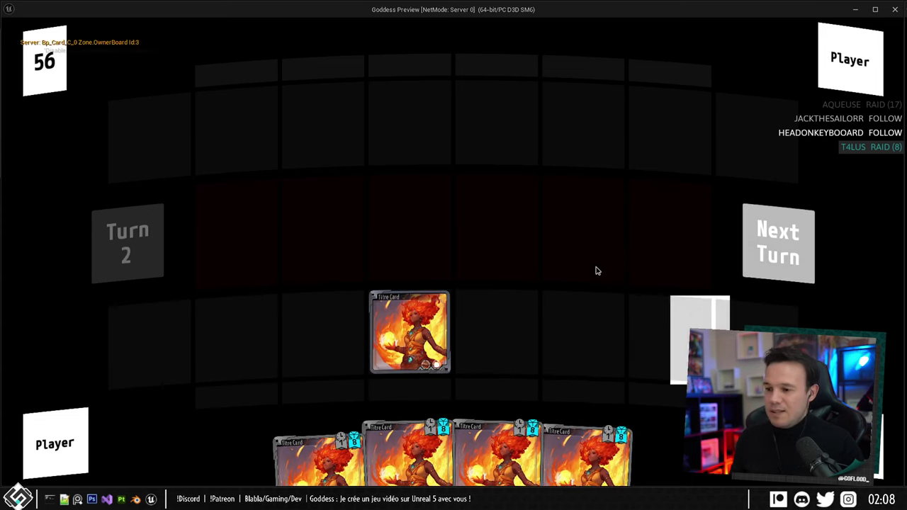
left_click_drag(406, 327, 514, 312)
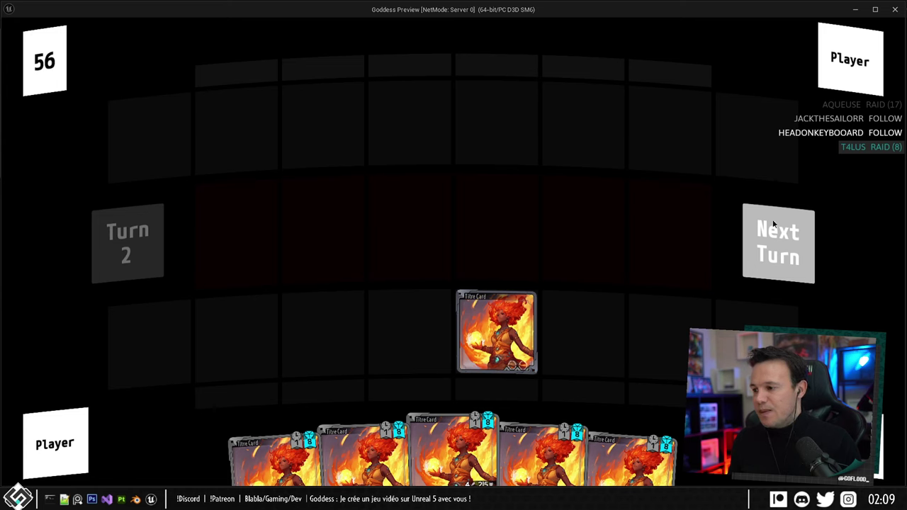
left_click(765, 255)
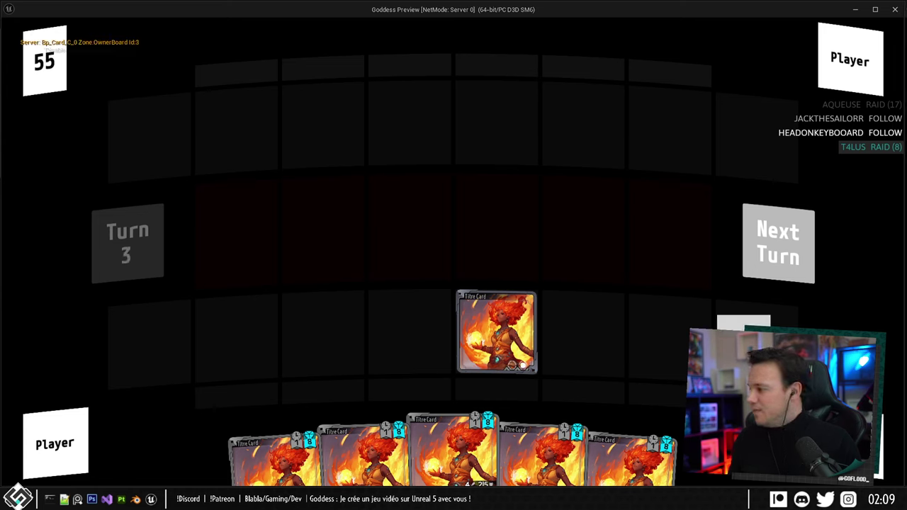
left_click(777, 266)
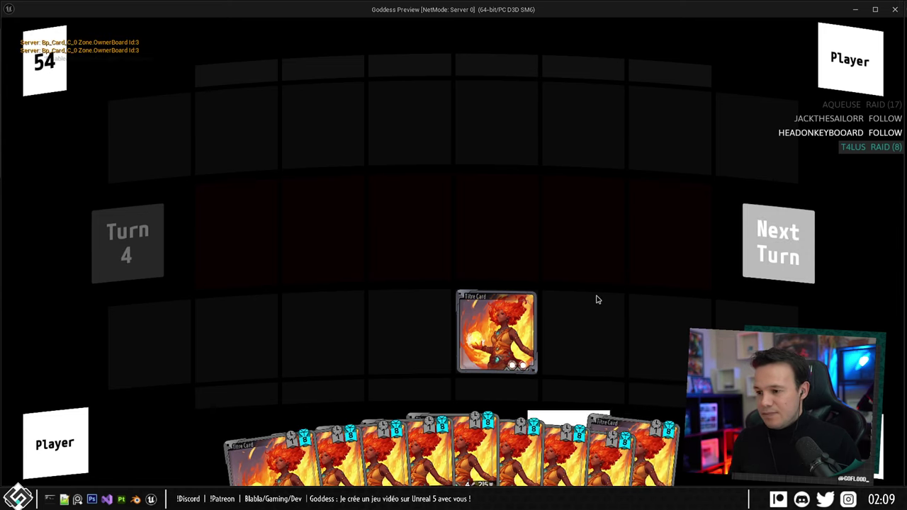
left_click_drag(521, 341, 613, 415)
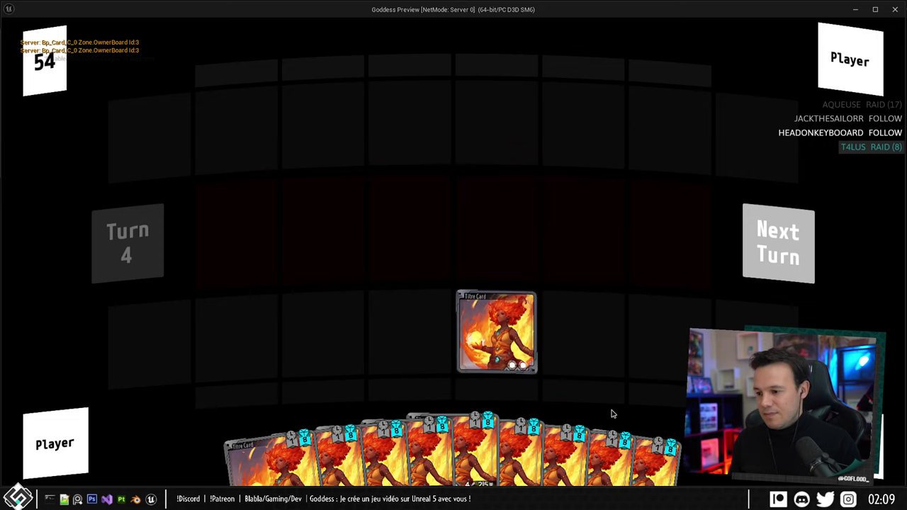
left_click_drag(474, 324, 335, 348)
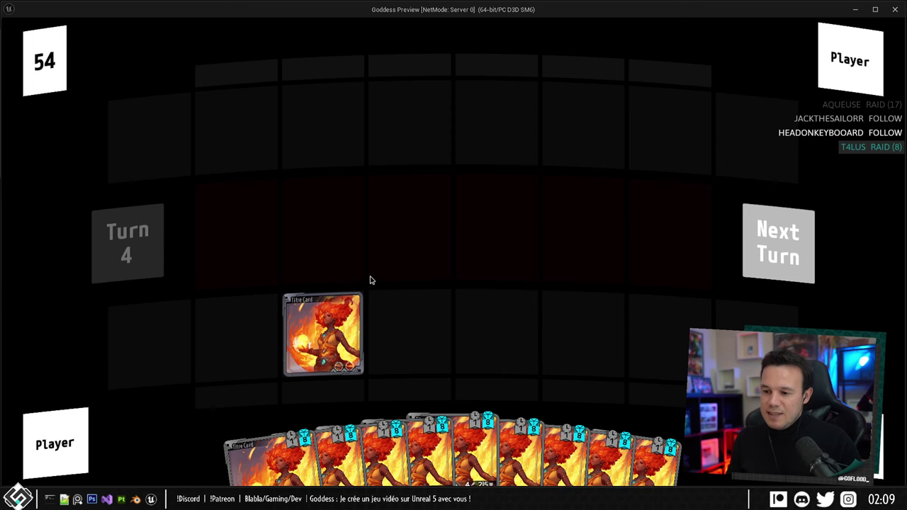
key("Escape")
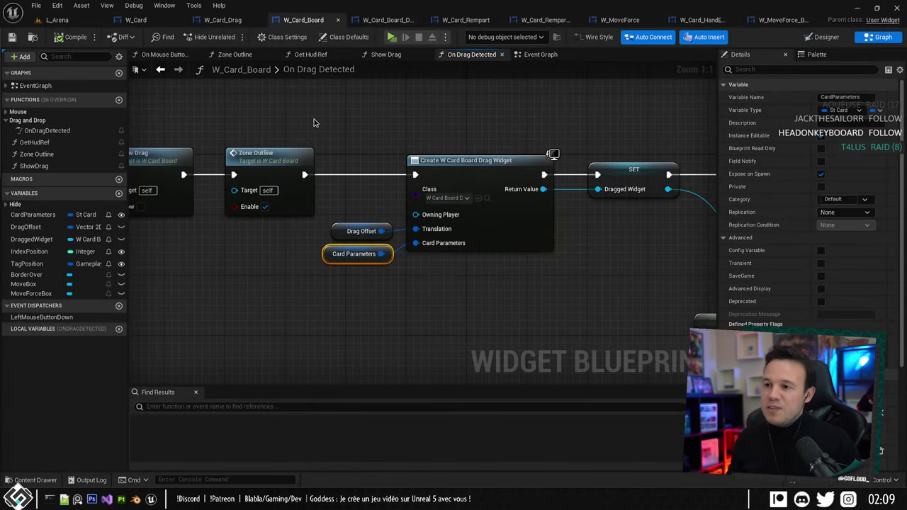
Switch to Photoshop to compare SkillCard_Board.psd with Move_Board.psd, and return to Unreal Editor.
left_click(376, 123)
key("alt+Tab")
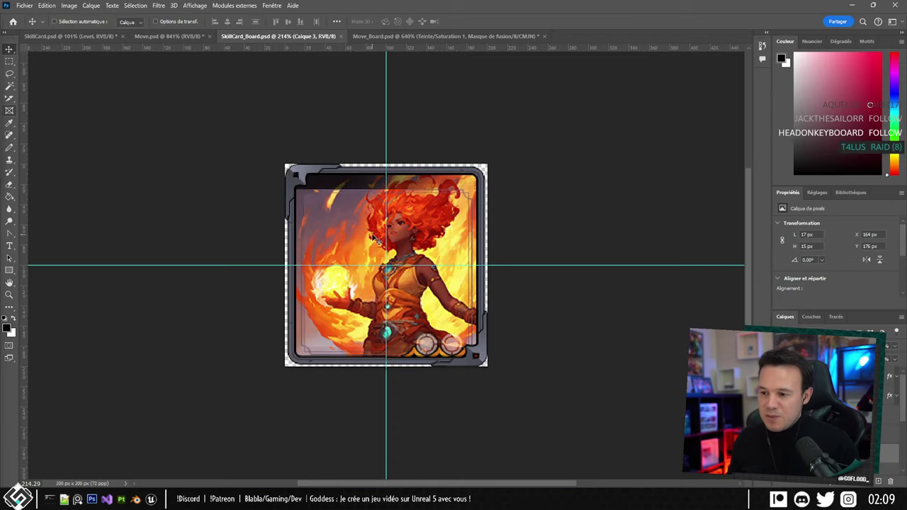
left_click(366, 36)
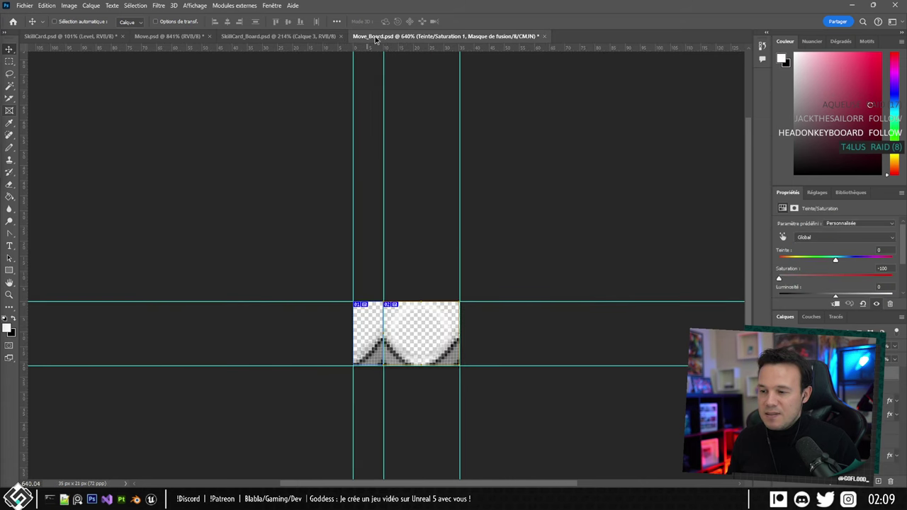
left_click(282, 36)
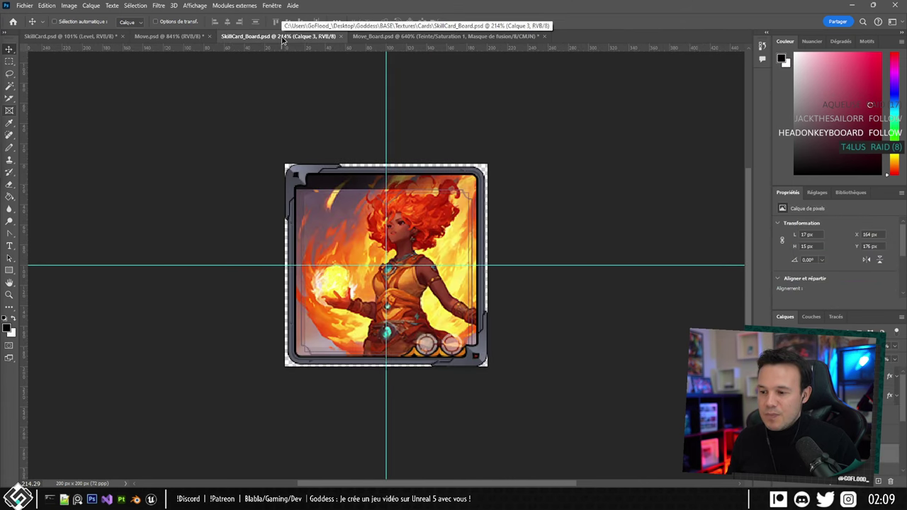
left_click(356, 36)
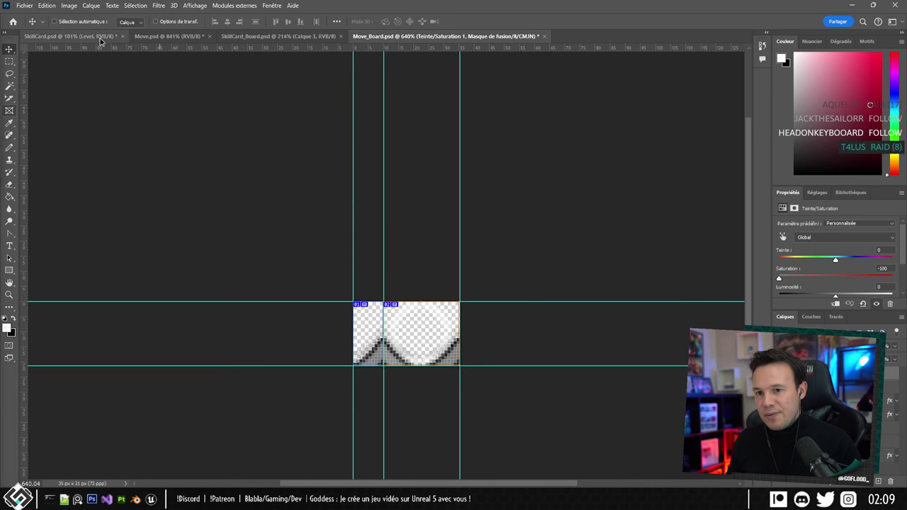
key("alt+Tab")
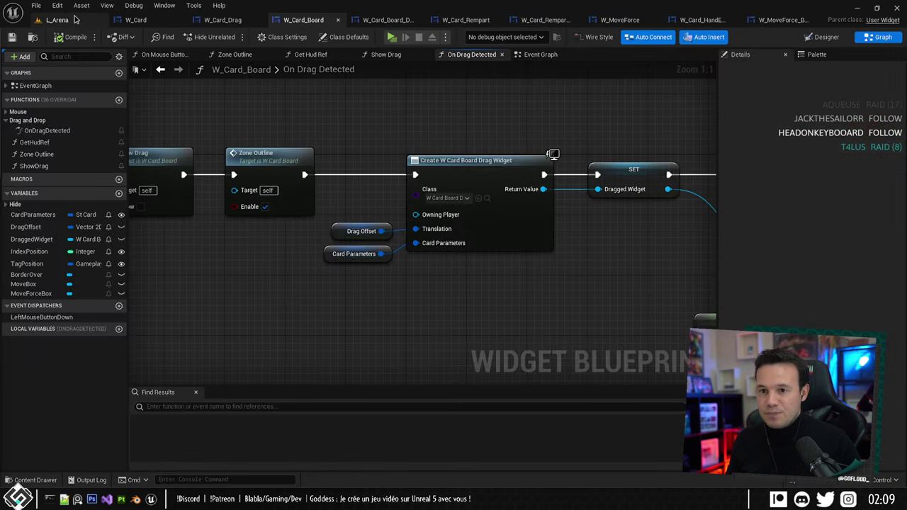
Examine the card layout of W_Card_Rempart in the Designer.
left_click(465, 20)
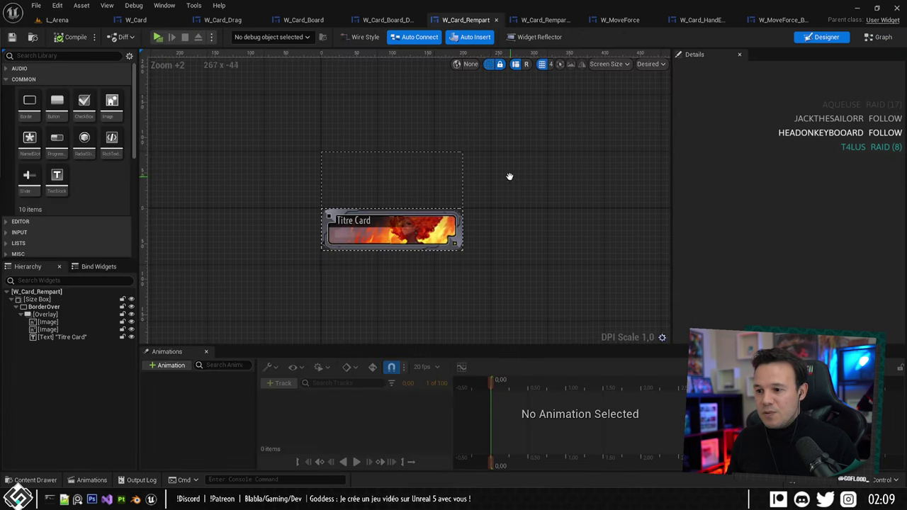
scroll(333, 211, "up", 3)
scroll(333, 210, "up", 3)
right_click_drag(333, 210, 399, 221)
scroll(399, 220, "down", 2)
right_click_drag(455, 231, 402, 221)
right_click_drag(313, 130, 362, 148)
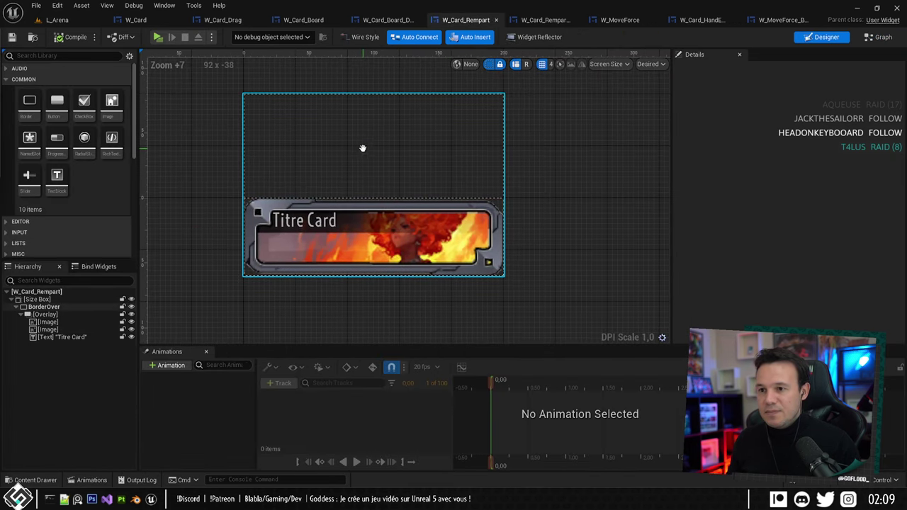
Copy the Vertical Box containing MoveBox and MoveForceBox from W_Card_Board into the Overlay of W_Card_Rempart.
left_click(303, 20)
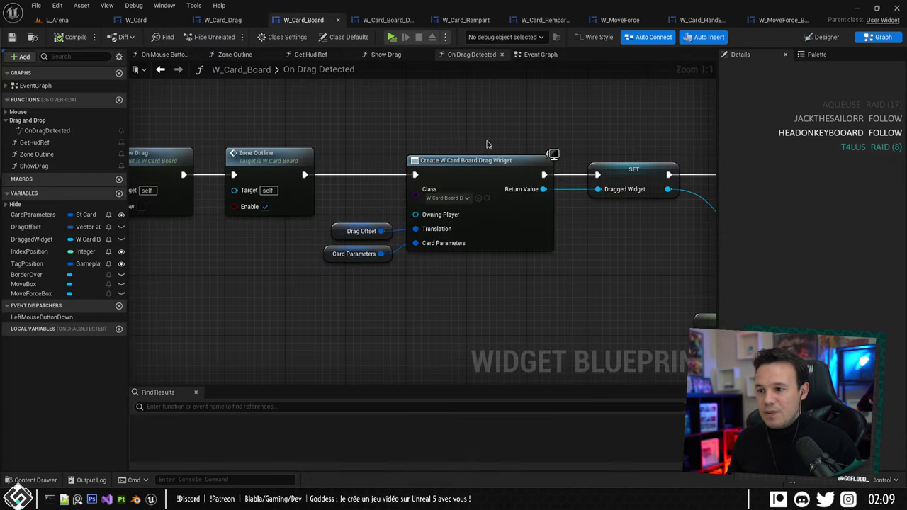
left_click(824, 37)
left_click(56, 345)
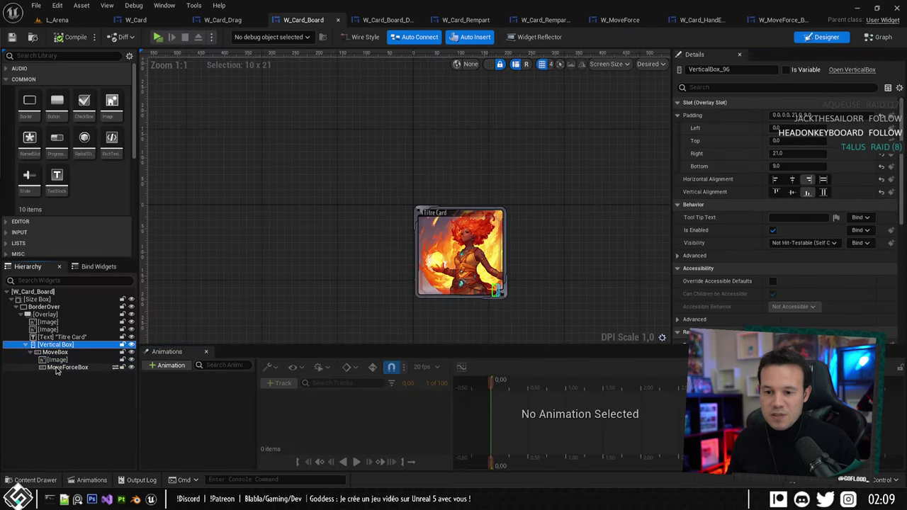
left_click(55, 368, "shift")
left_click(465, 19)
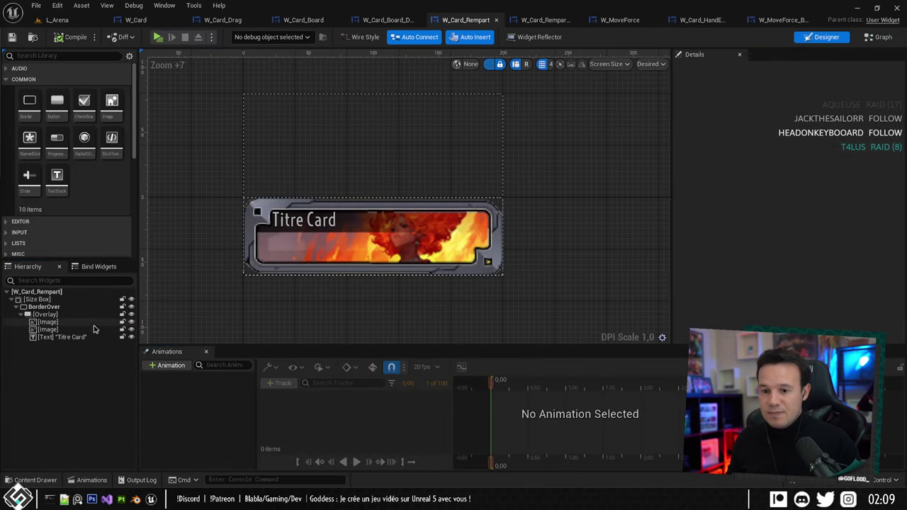
left_click(44, 306)
left_click(43, 314)
key("ctrl+v")
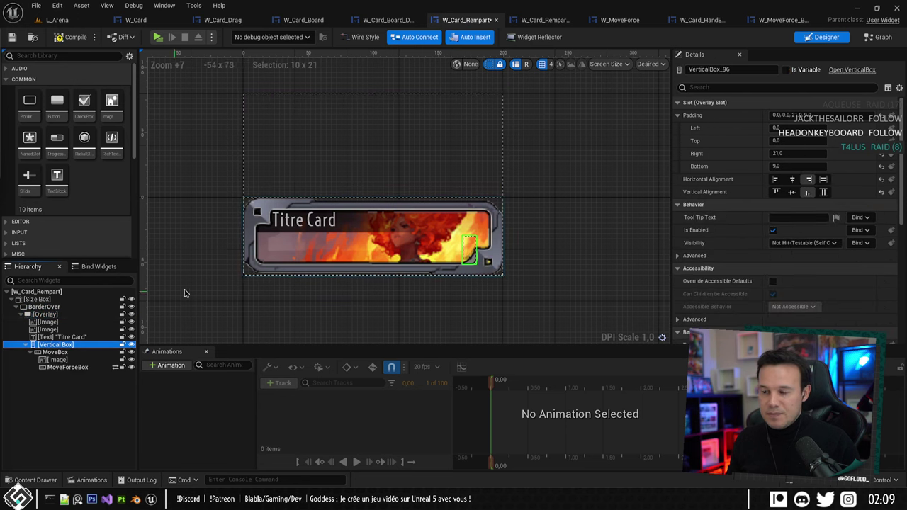
Inspect how the pasted movement marker lines up with the frame corner of W_Card_Rempart.
scroll(445, 250, "up", 9)
right_click_drag(444, 250, 401, 197)
scroll(382, 259, "up", 4)
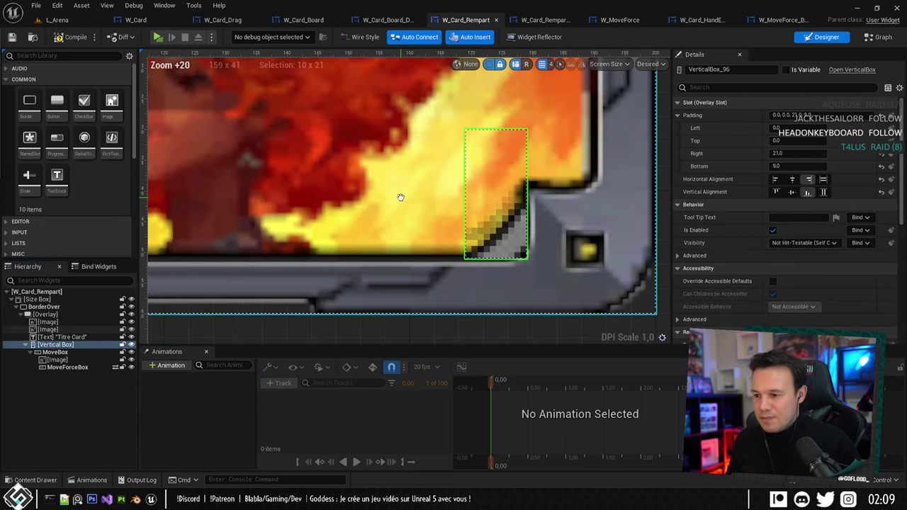
scroll(457, 222, "down", 10)
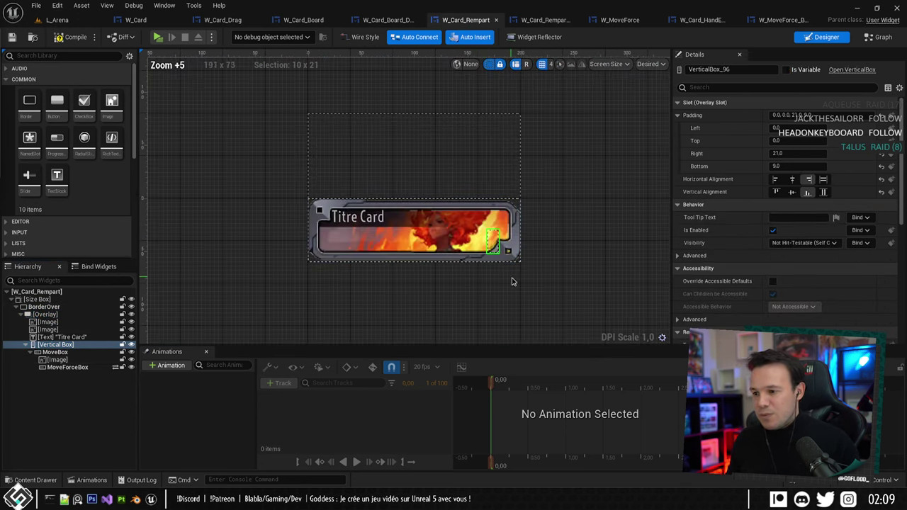
left_click(508, 275)
scroll(532, 255, "down", 3)
right_click_drag(532, 255, 512, 269)
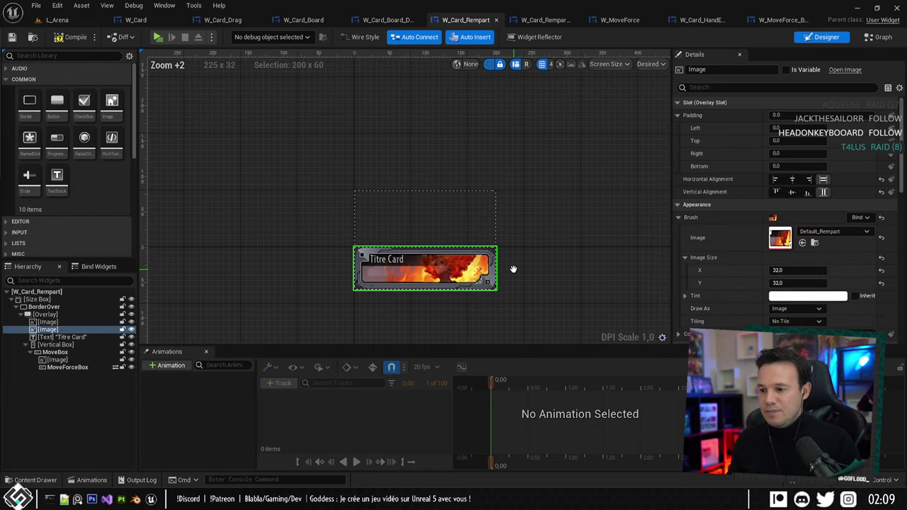
scroll(533, 260, "up", 2)
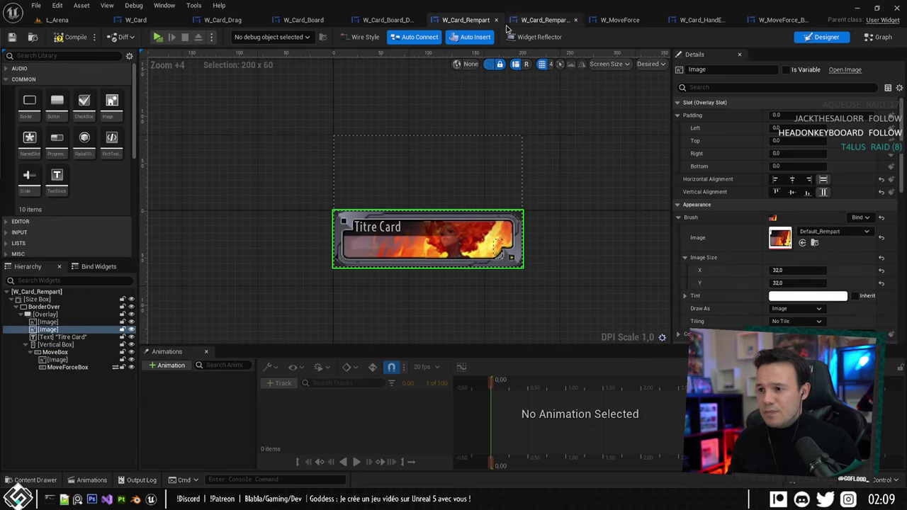
Paste the Vertical Box with MoveBox and MoveForceBox into CardOverlay of W_Card_Rempart_Drag.
left_click(546, 24)
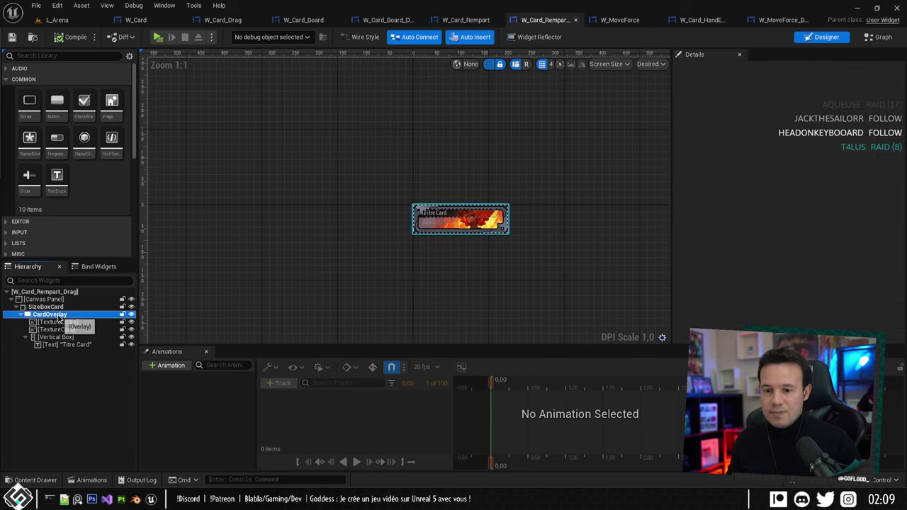
left_click(55, 352)
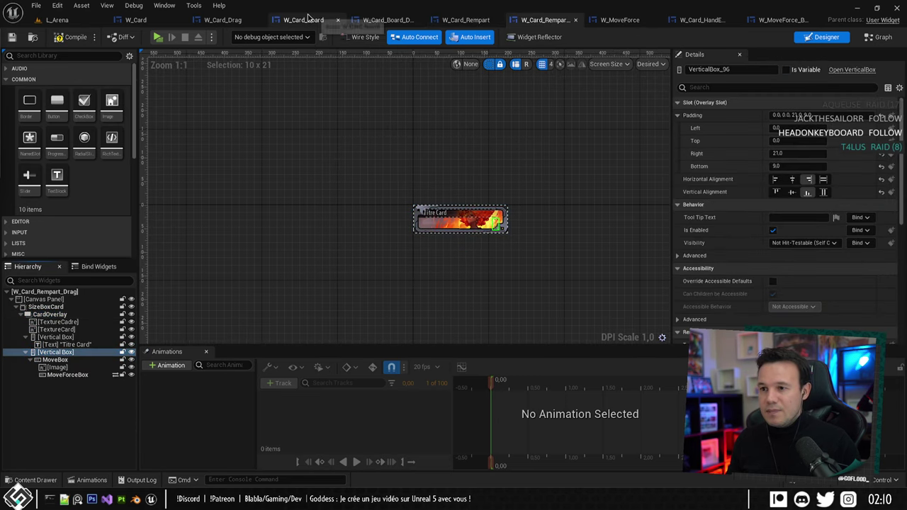
Select the movement force nodes, from Card Parameters to the For Loop, in W_Card_Board_Drag's Event Graph.
left_click(303, 20)
left_click(879, 37)
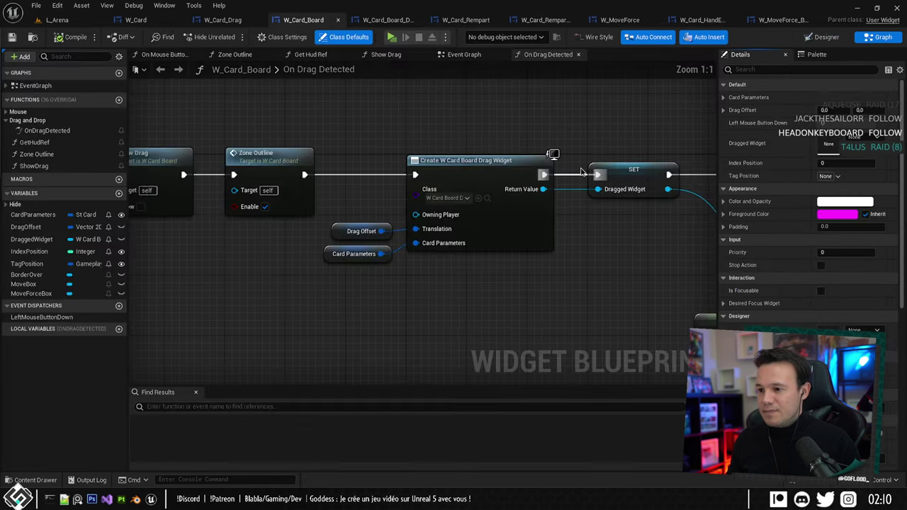
scroll(422, 145, "down", 6)
scroll(478, 162, "up", 3)
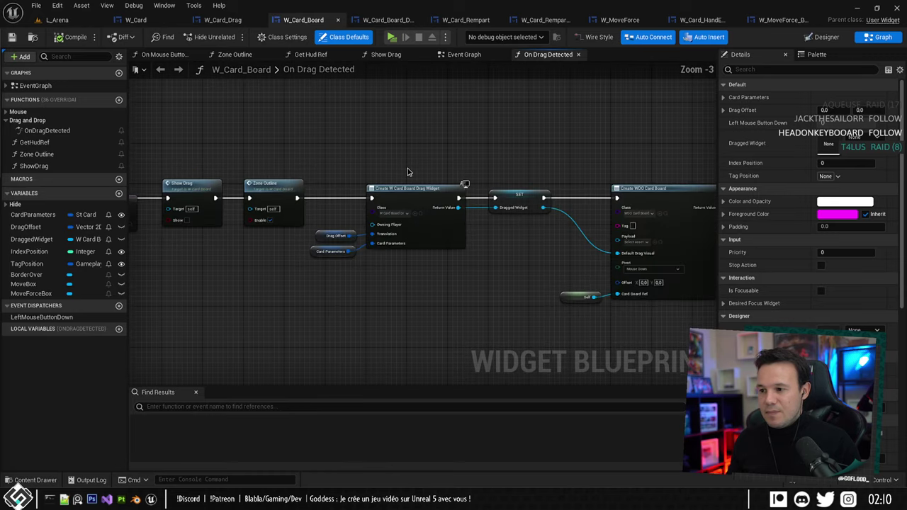
left_click(386, 20)
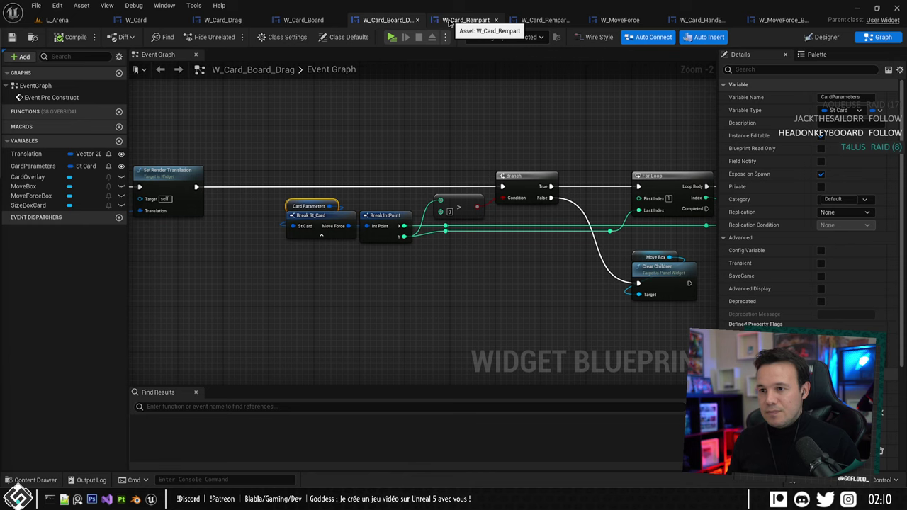
left_click_drag(268, 137, 636, 330)
Add a Construct event node to the Event Graph of W_Card_Rempart.
left_click(464, 20)
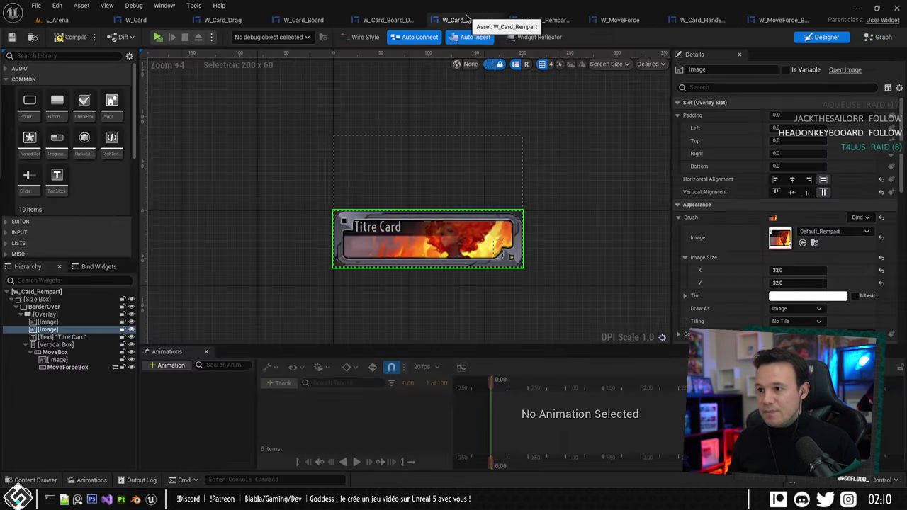
left_click(879, 37)
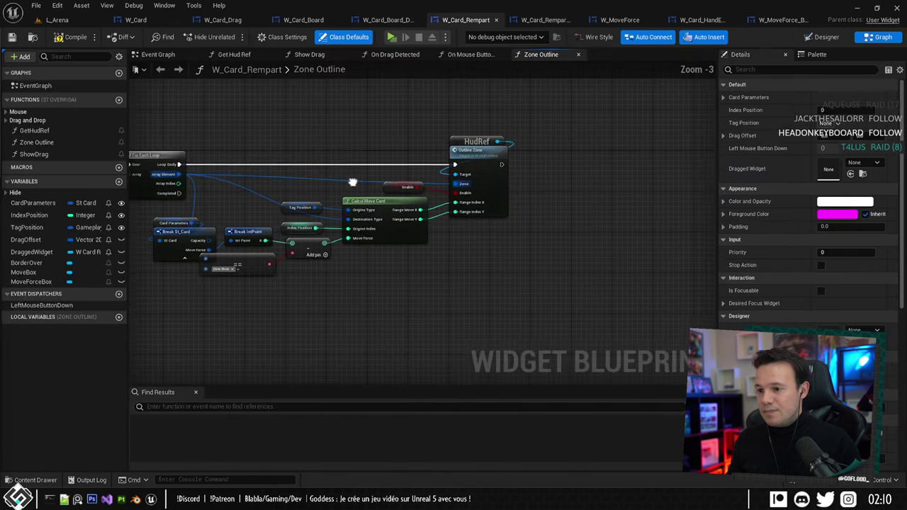
scroll(352, 183, "up", 2)
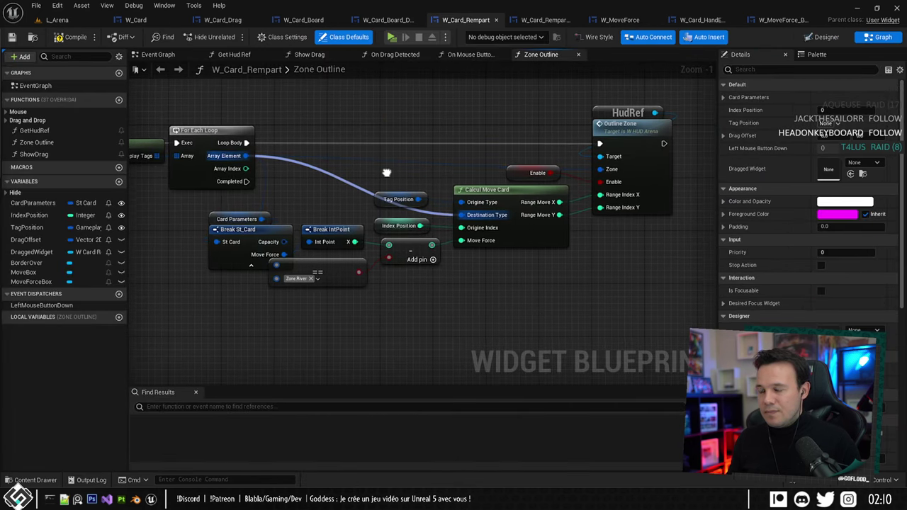
right_click_drag(386, 173, 399, 164)
mouse_move(336, 166)
right_mouse_down()
mouse_move(486, 208)
mouse_move(573, 177)
right_mouse_up()
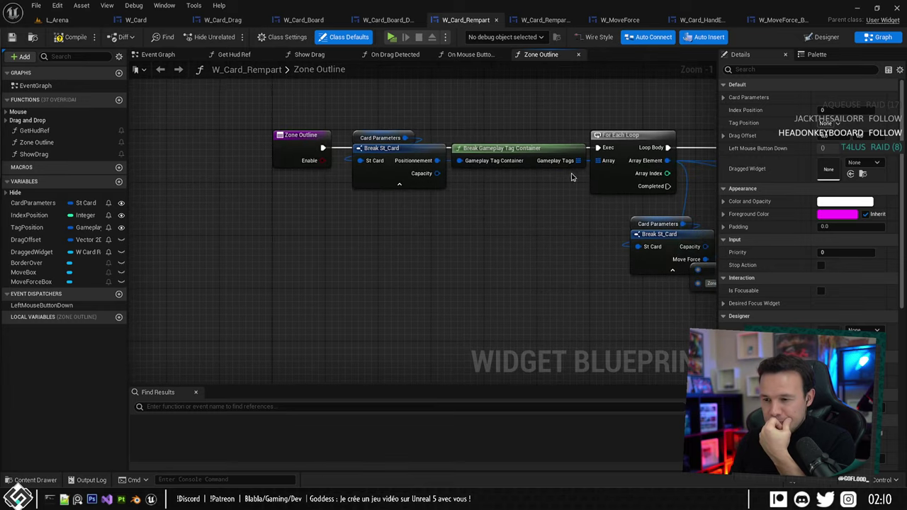
left_click(158, 55)
right_click(305, 288)
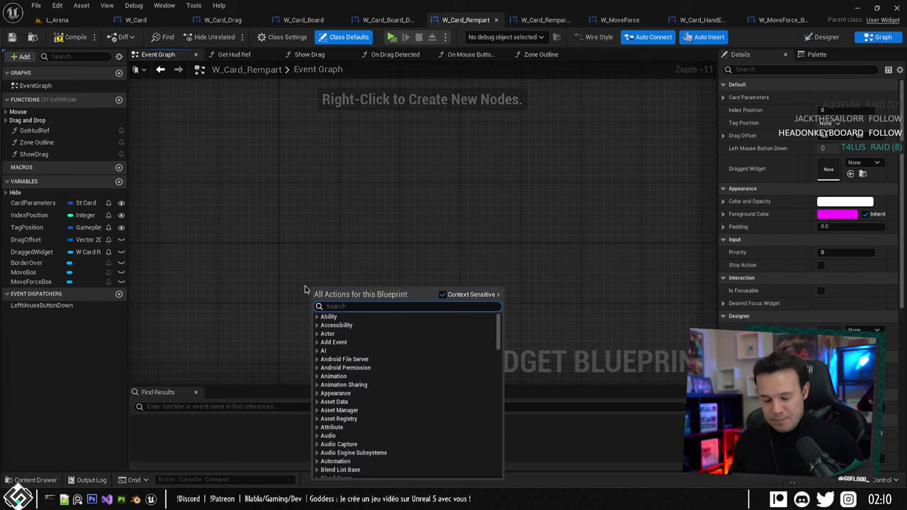
type("construct")
key("Return")
scroll(340, 256, "up", 5)
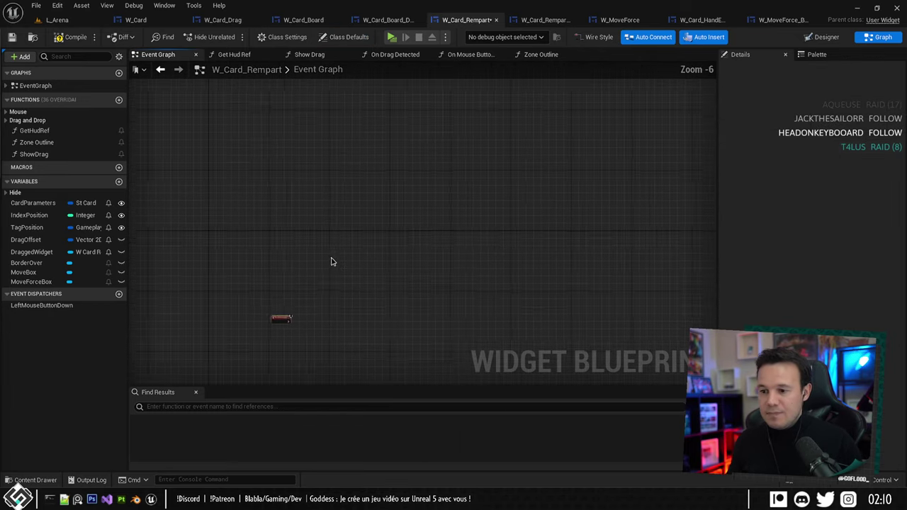
Reposition the Event Construct node on the grid in W_Card_Rempart's Event Graph, leaving room for the movement force nodes.
right_click_drag(280, 333, 446, 363)
left_click_drag(445, 347, 383, 263)
scroll(383, 263, "up", 6)
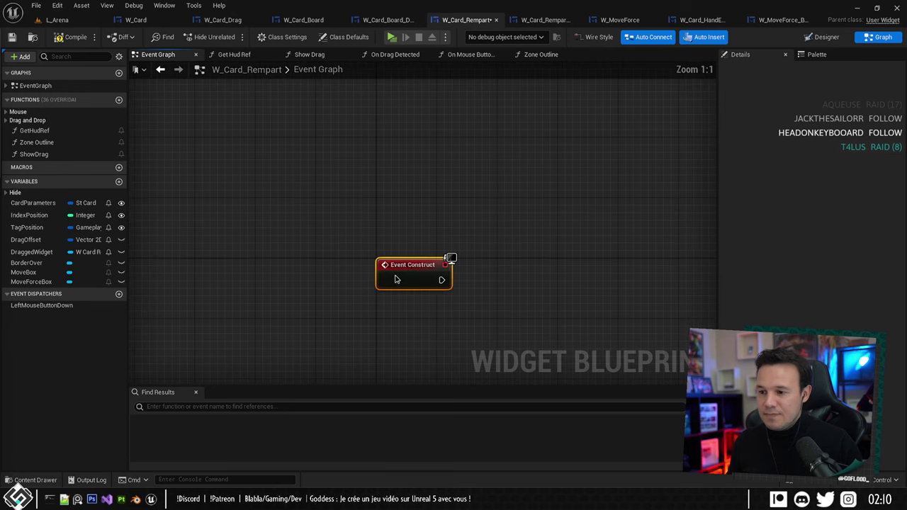
scroll(394, 277, "down", 5)
right_click_drag(428, 280, 385, 269)
scroll(340, 276, "up", 5)
left_click_drag(358, 251, 364, 263)
scroll(506, 293, "down", 5)
right_click_drag(506, 293, 255, 276)
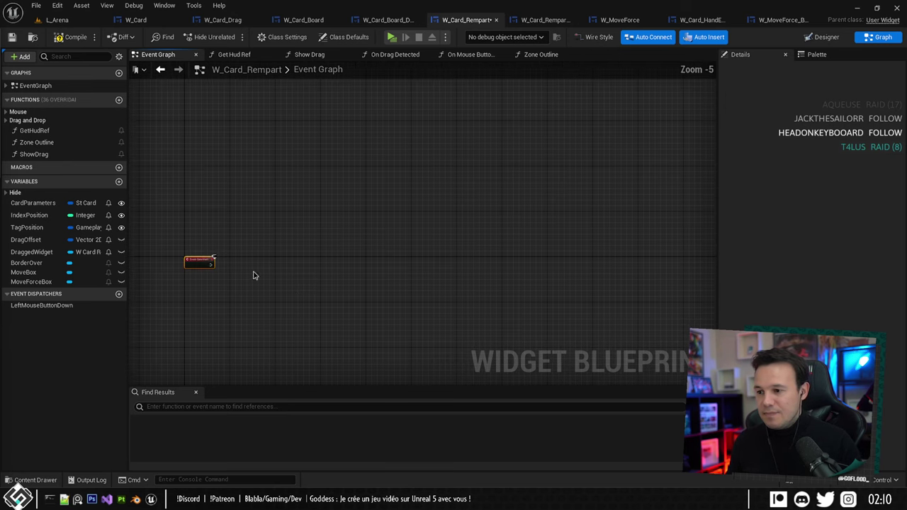
Paste the copied movement force nodes into W_Card_Rempart's Event Graph and place them beside Event Construct.
key("ctrl+v")
scroll(294, 292, "up", 5)
right_click_drag(226, 334, 393, 281)
left_click_drag(659, 284, 537, 181)
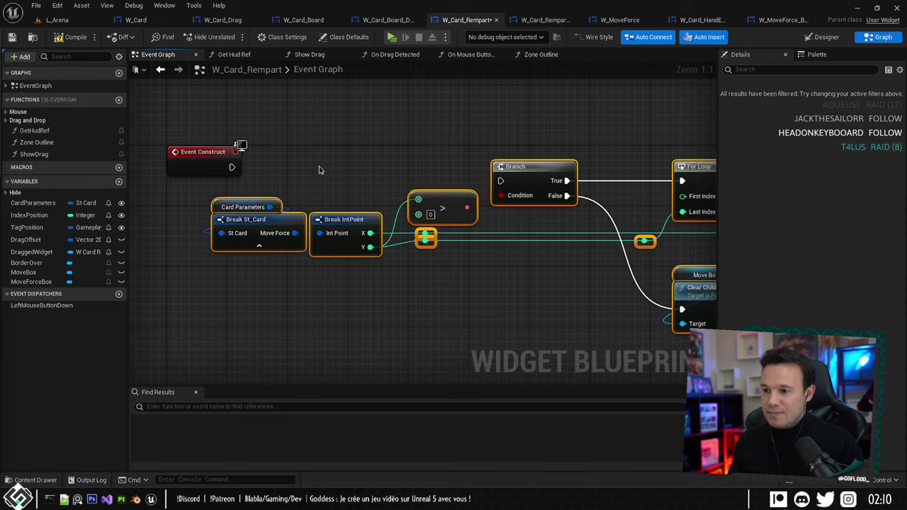
Connect Event Construct to the pasted Branch node in W_Card_Rempart and save the blueprint.
left_click_drag(230, 169, 552, 158)
scroll(557, 122, "down", 3)
right_click_drag(557, 121, 465, 155)
key("ctrl+s")
scroll(241, 212, "up", 3)
right_click_drag(486, 190, 310, 196)
right_click_drag(559, 236, 345, 243)
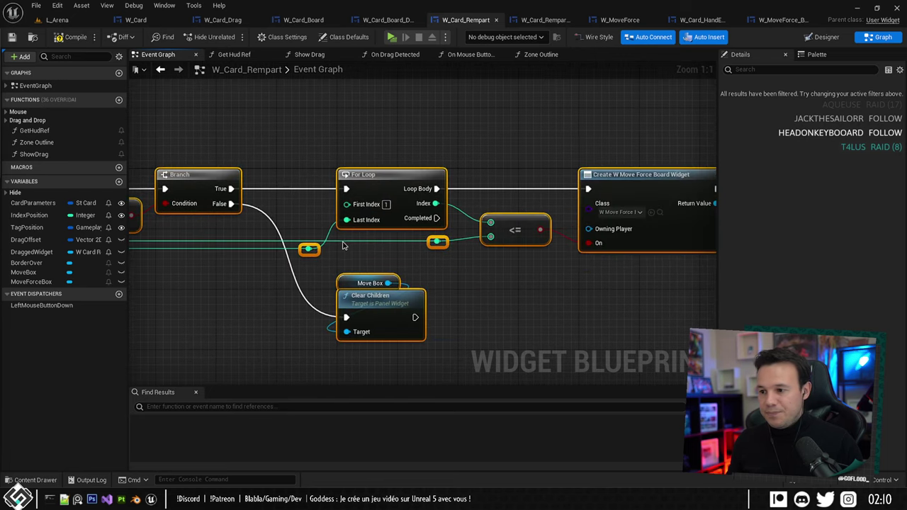
scroll(398, 165, "down", 3)
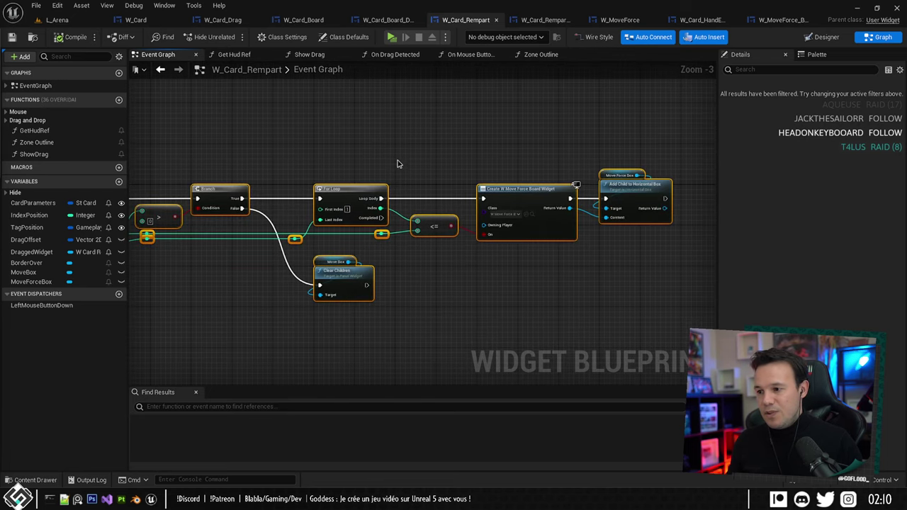
right_click_drag(397, 165, 513, 175)
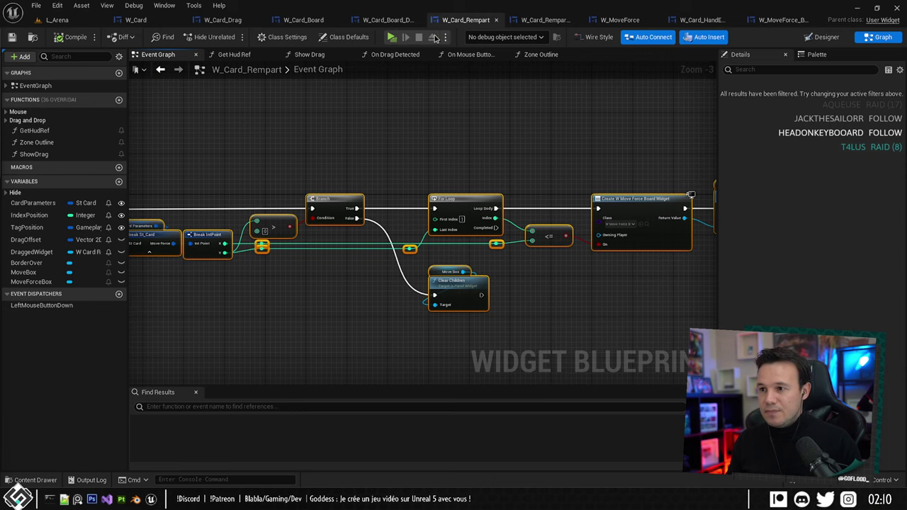
Paste the movement force nodes into W_Card_Rempart_Drag's Event Graph and connect Set Render Translation to the Branch.
left_click(533, 19)
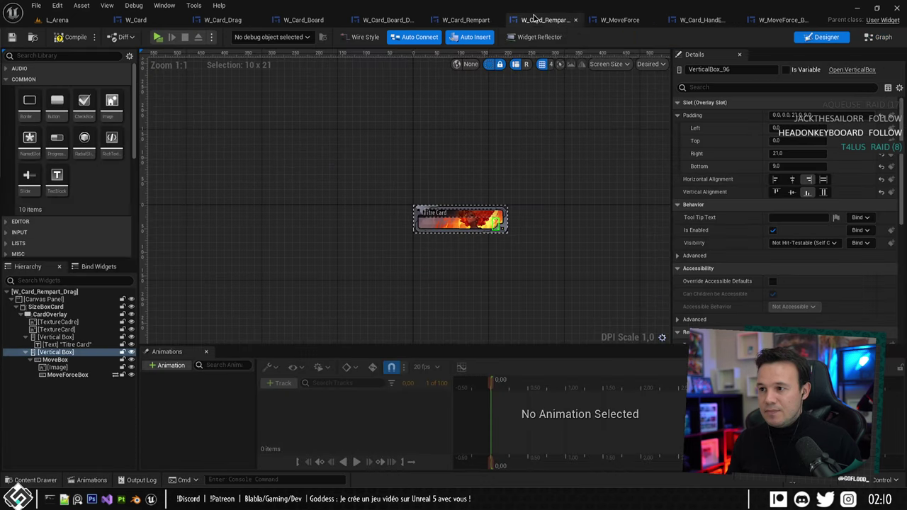
left_click(878, 37)
scroll(530, 170, "down", 3)
right_click_drag(678, 286, 372, 256)
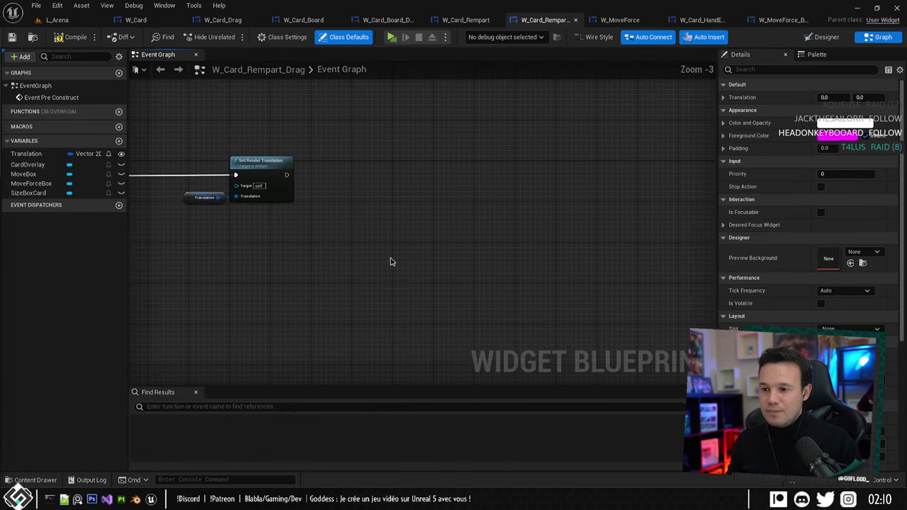
key("ctrl+v")
scroll(335, 200, "up", 1)
left_click_drag(284, 171, 611, 177)
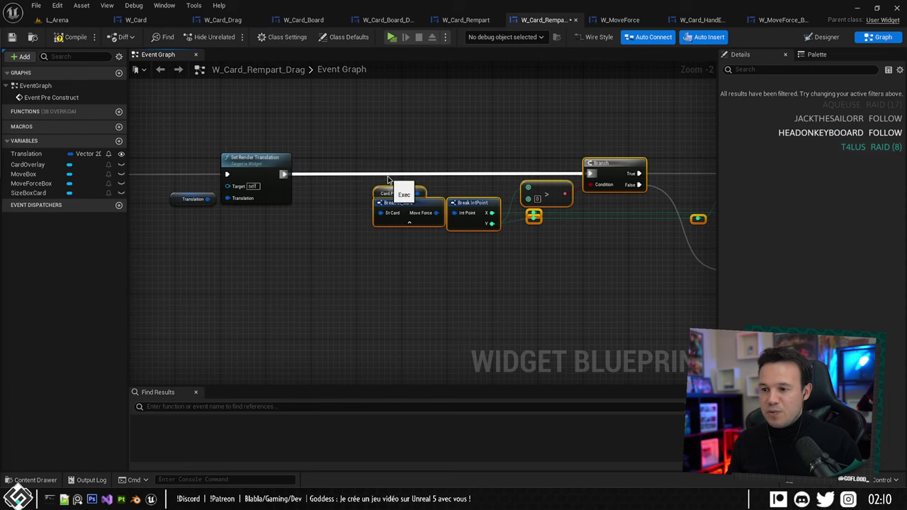
Create the missing CardParameters variable from its node in W_Card_Rempart_Drag and enable Expose on Spawn for it.
scroll(418, 116, "up", 2)
left_click(418, 116)
right_click(375, 205)
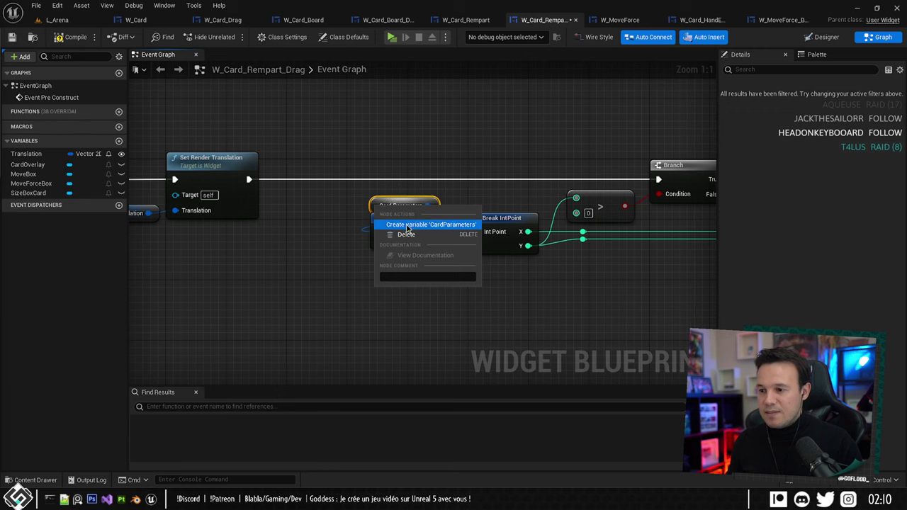
left_click(404, 226)
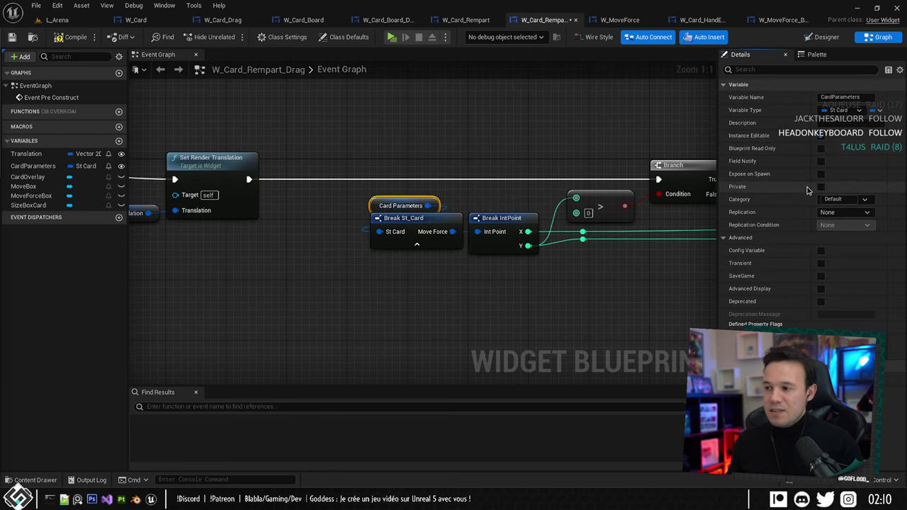
left_click(820, 175)
scroll(468, 141, "down", 2)
right_click_drag(461, 156, 455, 138)
Open the OnDragDetected function of W_Card_Rempart and hide the Capacity pin of the Break St_Card node.
left_click(466, 20)
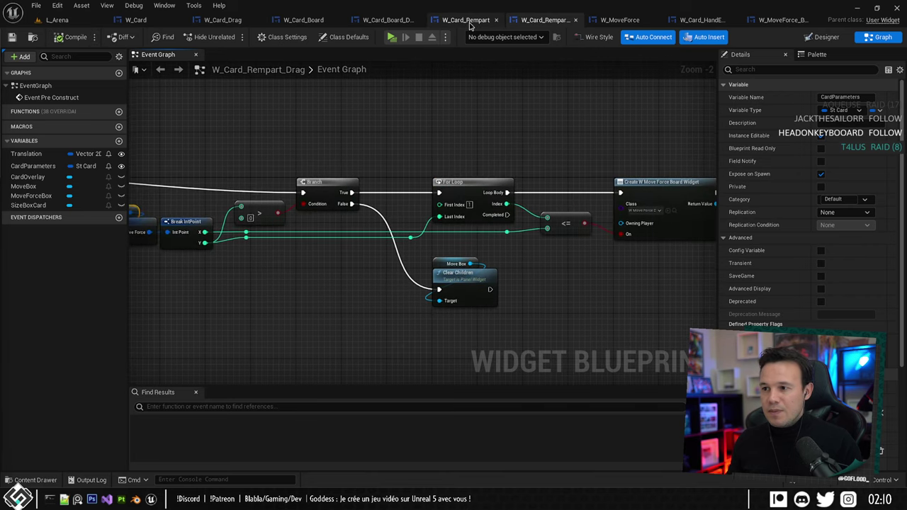
double_click(35, 121)
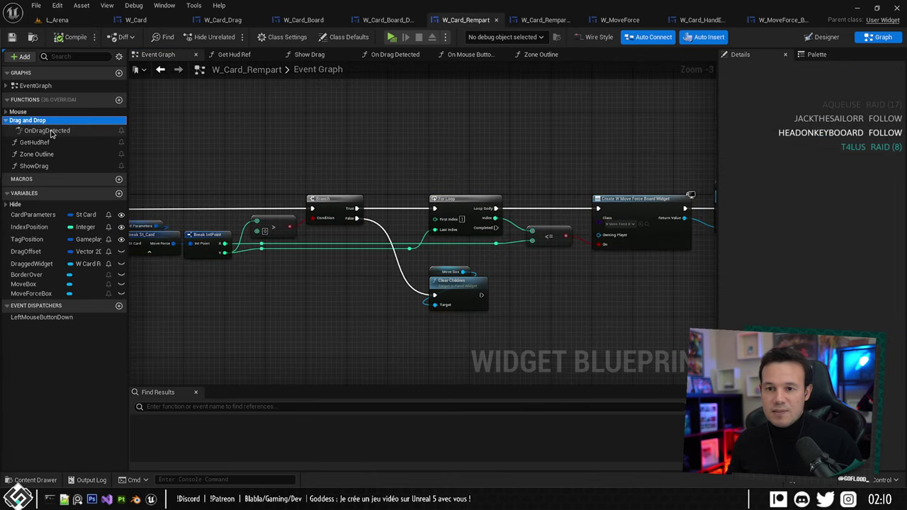
double_click(50, 131)
right_click_drag(234, 162, 358, 151)
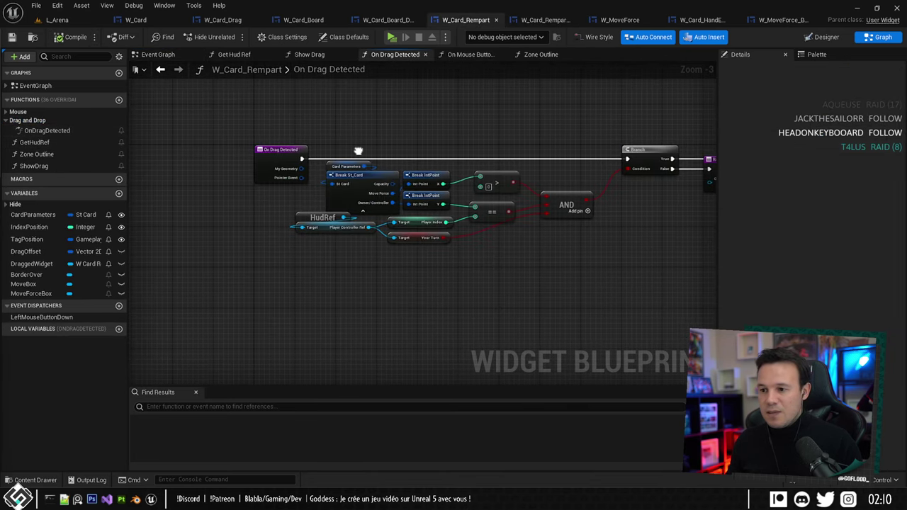
left_click(348, 192)
left_click(821, 237)
Refresh the Create W Card Rempart Drag Widget node and connect a CardParameters getter to its Card Parameters input.
right_click_drag(582, 239, 425, 233)
right_click_drag(666, 213, 539, 211)
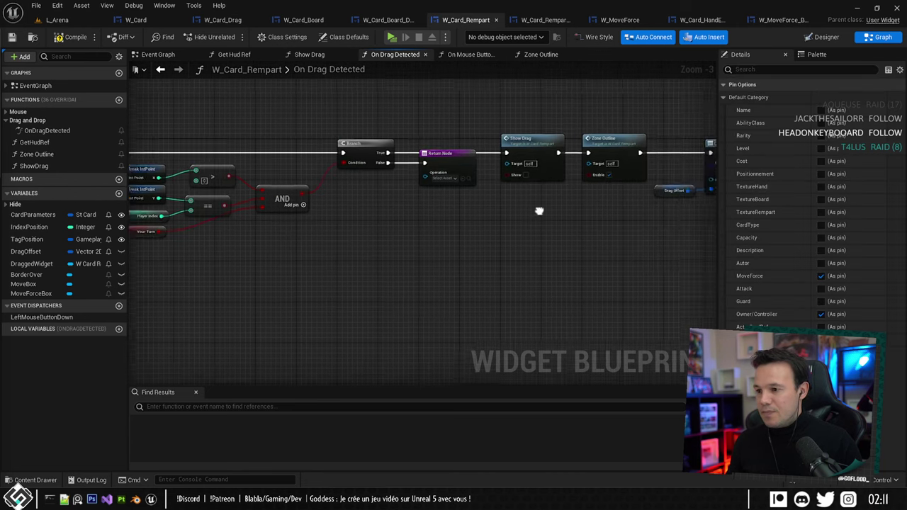
scroll(539, 210, "up", 3)
right_click(532, 195)
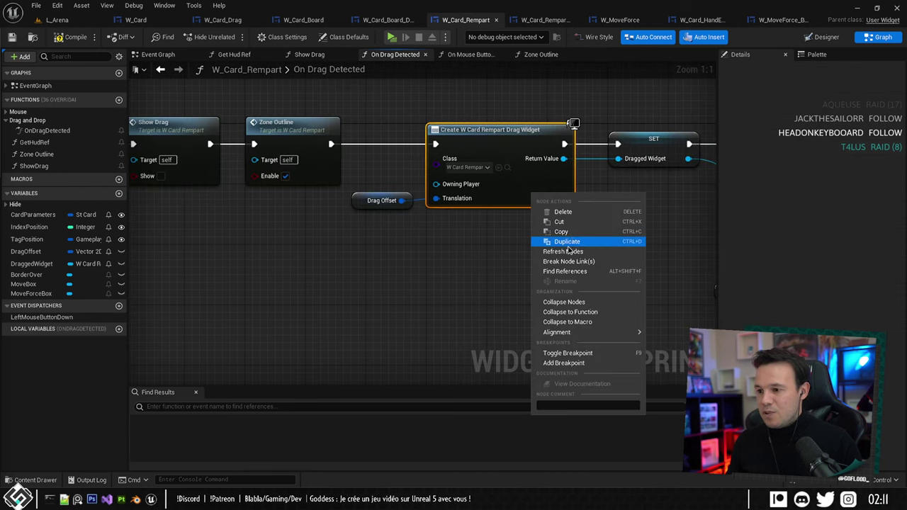
left_click(563, 252)
left_click(318, 232)
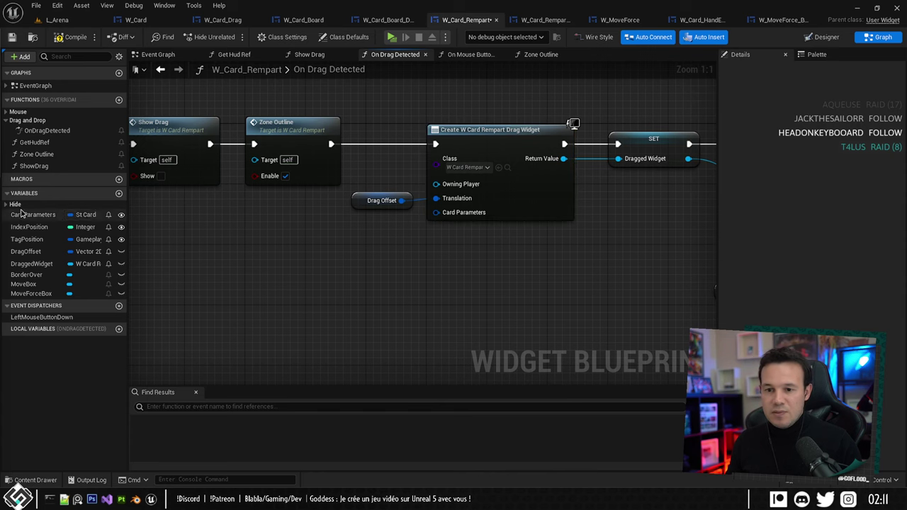
left_click_drag(21, 213, 352, 219)
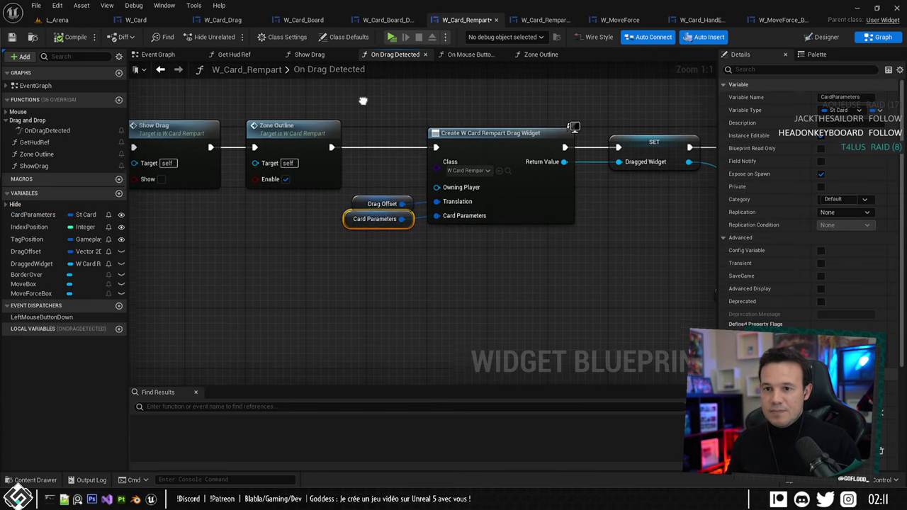
right_click_drag(357, 105, 344, 135)
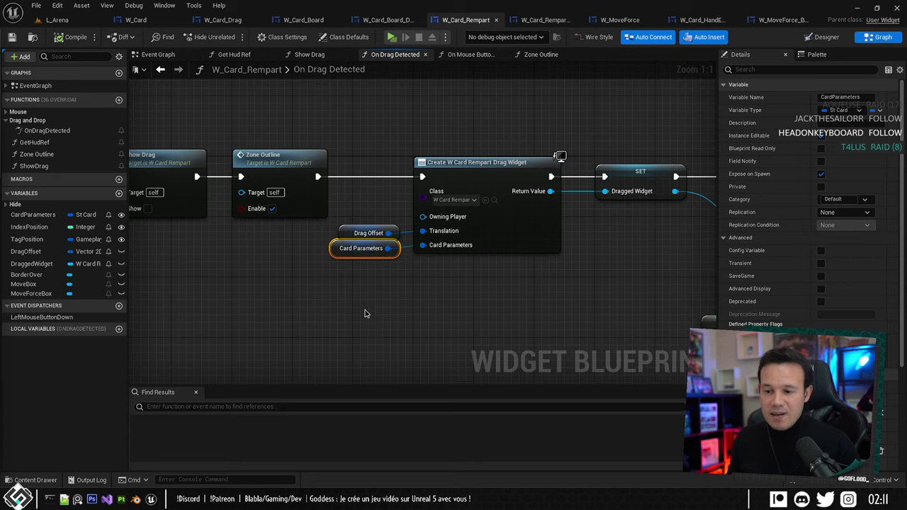
right_click_drag(341, 324, 374, 310)
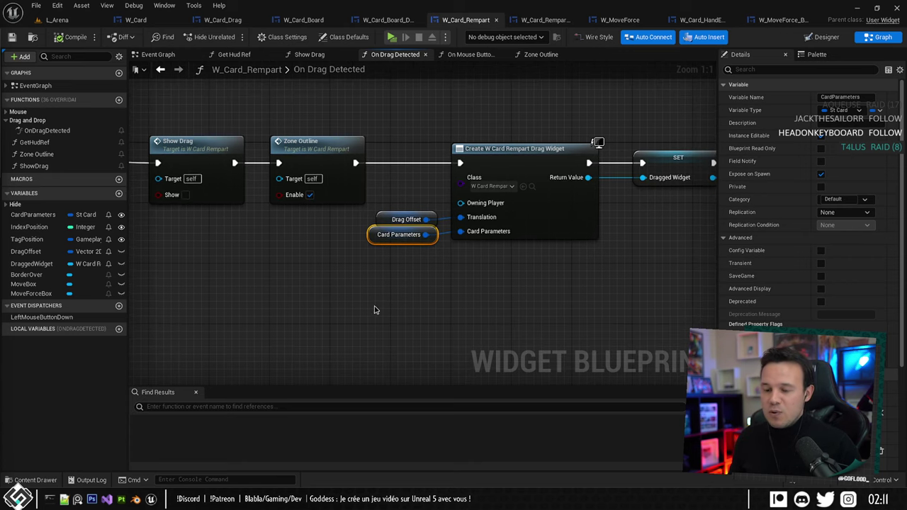
Review the drag widget creation in W_Card_Board's On Drag Detected function and the movement force nodes in W_Card_Board_Drag.
left_click(57, 19)
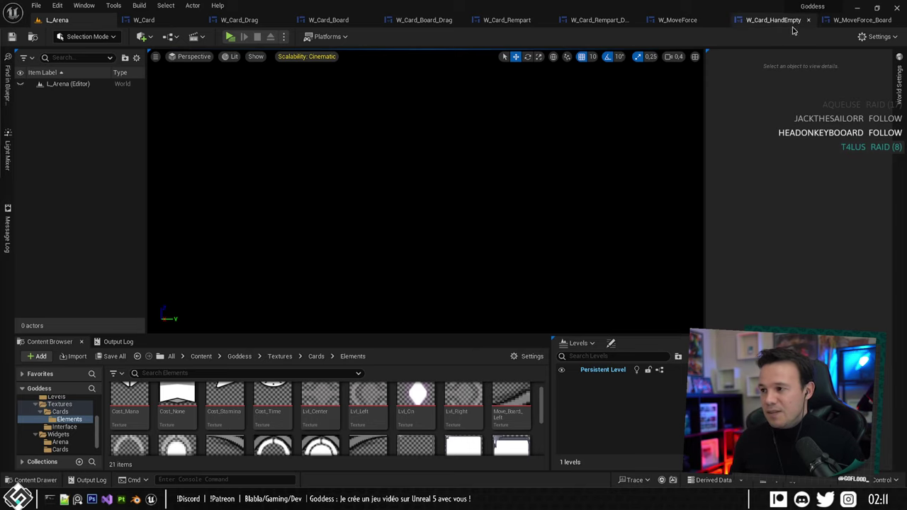
left_click(330, 19)
right_click_drag(439, 167, 277, 166)
right_click_drag(295, 251, 441, 222)
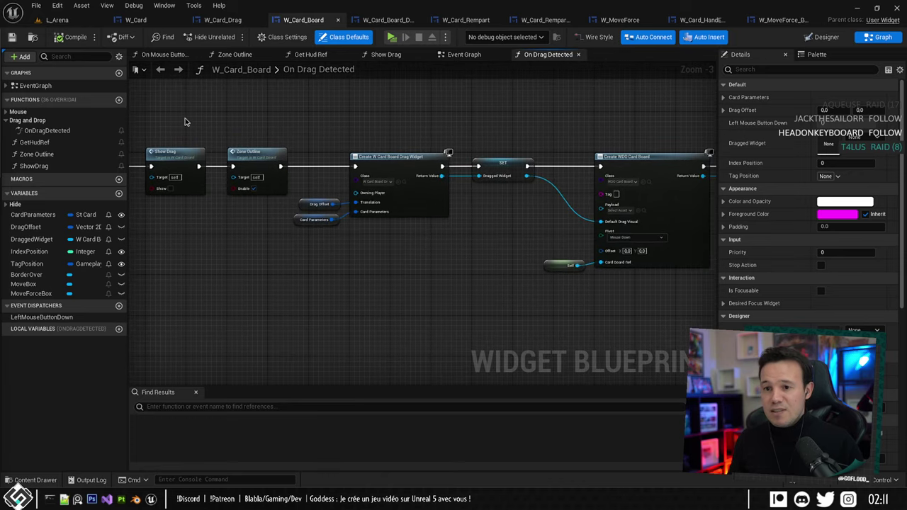
left_click(63, 20)
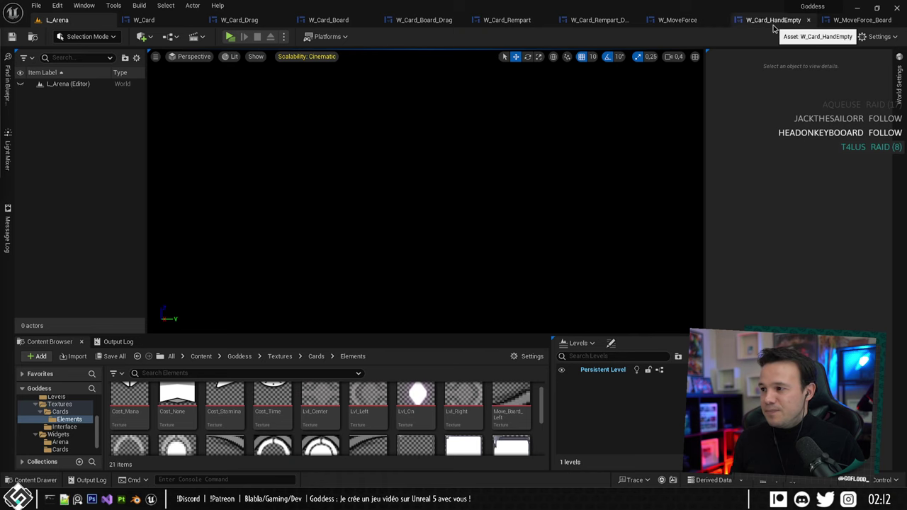
left_click(423, 20)
right_click_drag(435, 120, 610, 144)
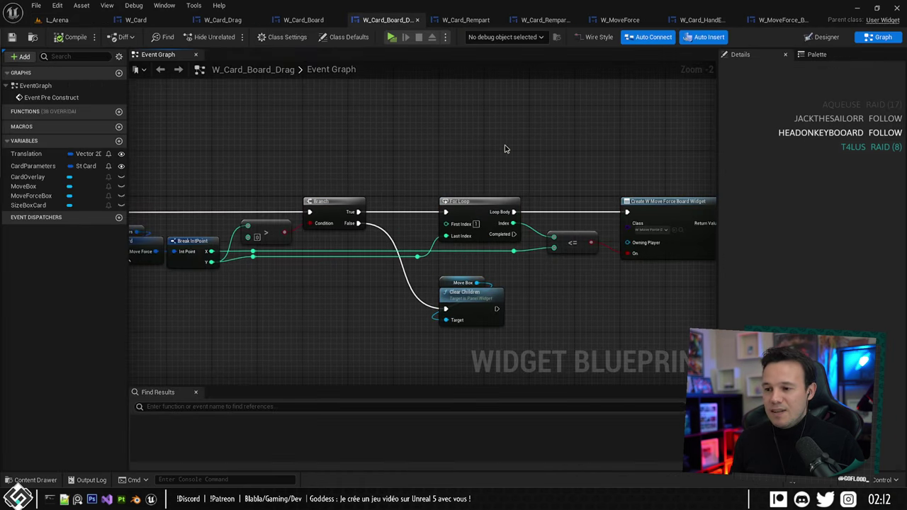
Start the game preview, bet one Carte Mythique and validate the bet.
left_click(391, 37)
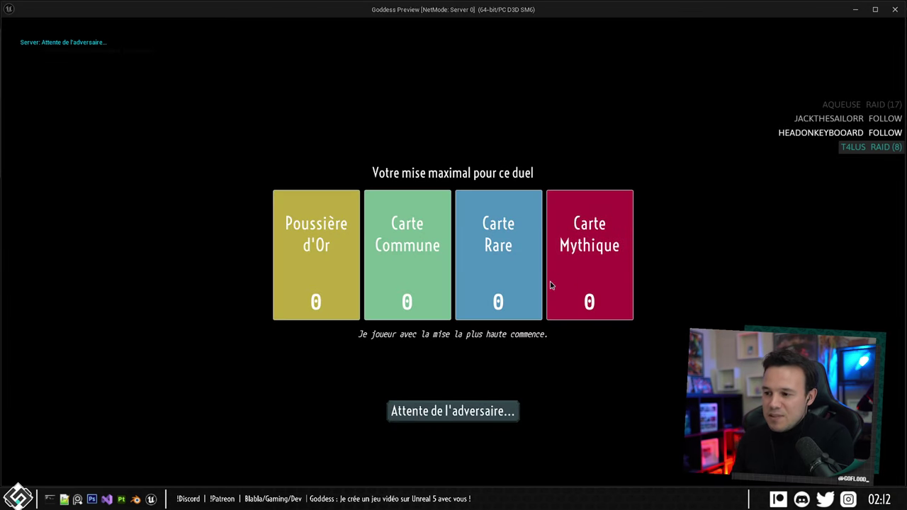
left_click(552, 281)
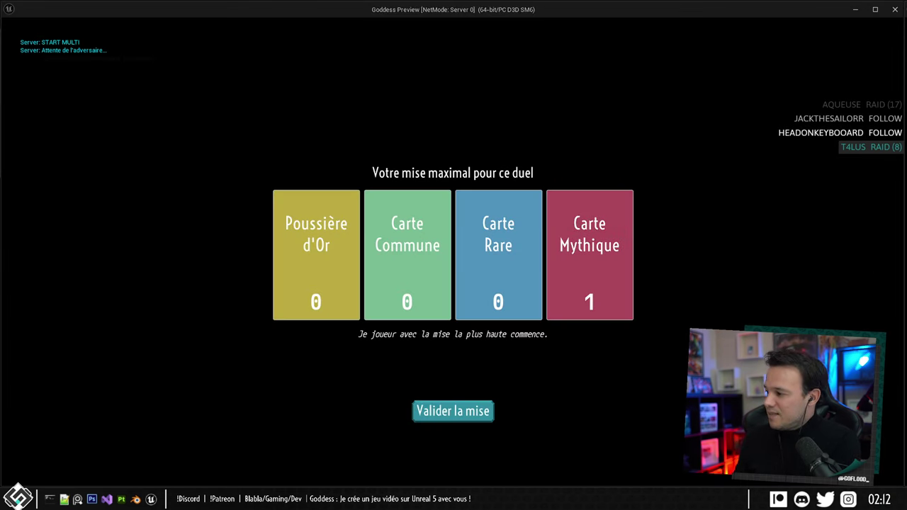
left_click(461, 411)
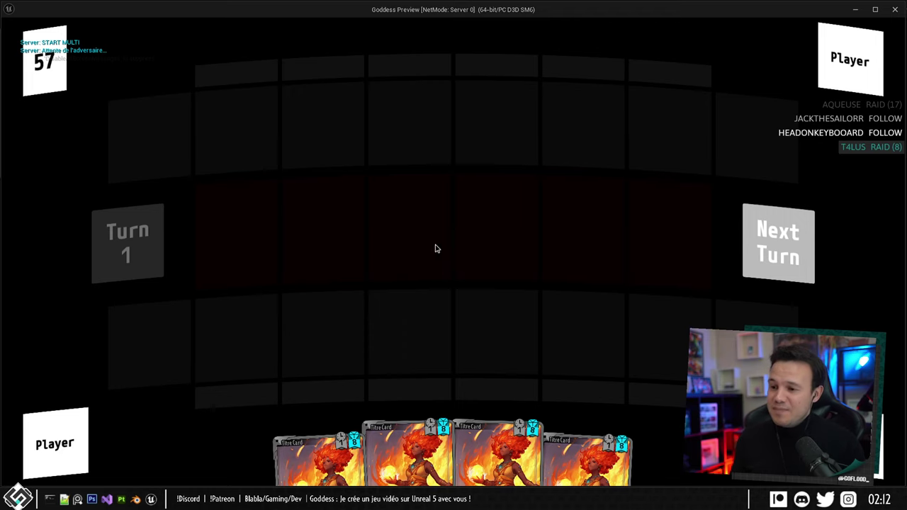
Place a hand card on the third rempart slot, test dragging it, and end turns 1 and 2.
mouse_move(423, 398)
left_mouse_down()
mouse_move(402, 350)
mouse_move(428, 337)
mouse_move(425, 355)
mouse_move(423, 315)
mouse_move(425, 393)
left_mouse_up()
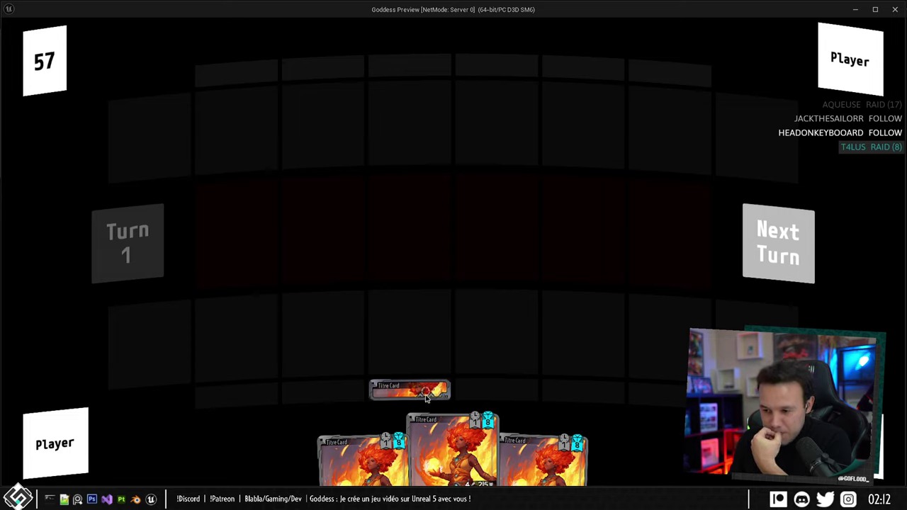
left_click(783, 253)
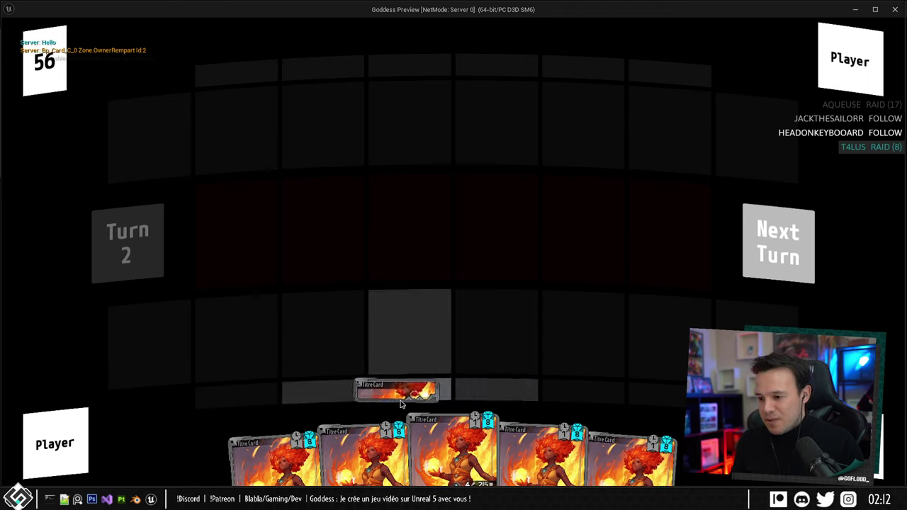
left_click(799, 235)
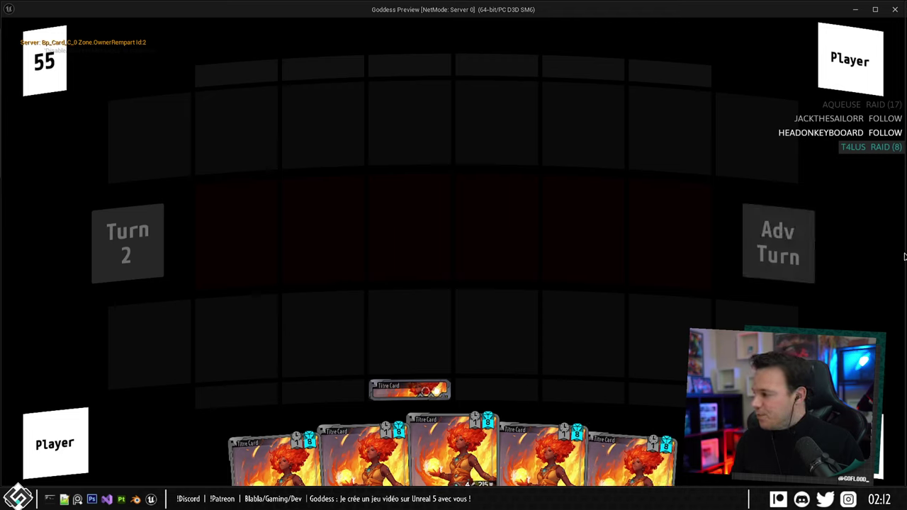
key("super")
key("super")
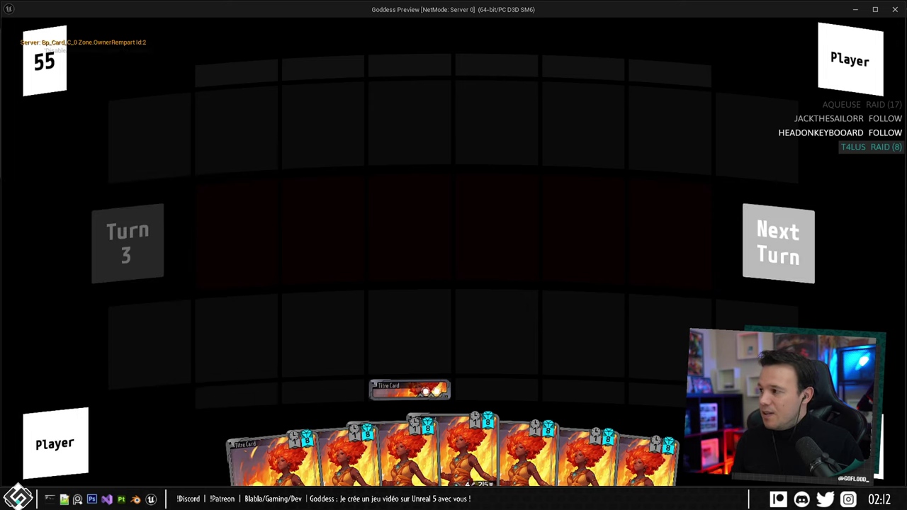
Play a second hand card onto the board and check both cards' movement markers in the Client 1 preview window.
left_click_drag(906, 45, 169, 56)
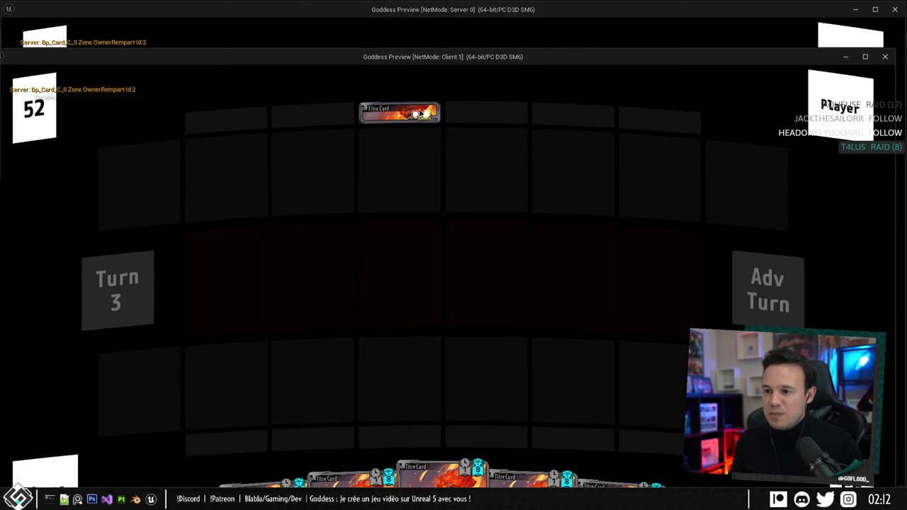
left_click_drag(416, 72, 906, 91)
left_click_drag(515, 432, 496, 330)
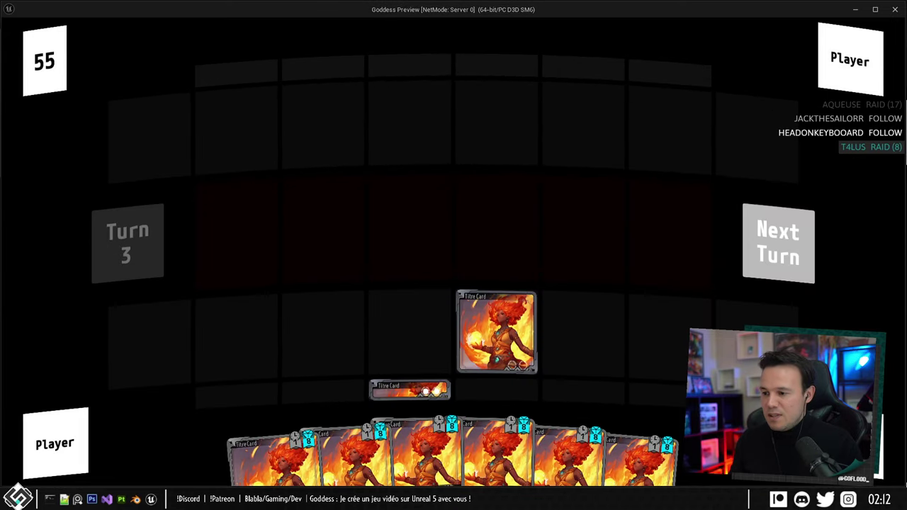
left_click_drag(906, 75, 219, 80)
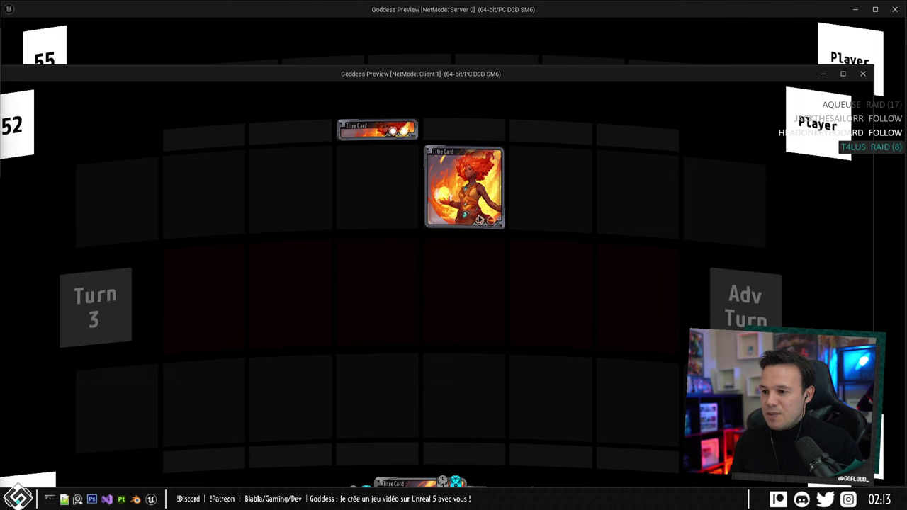
left_click_drag(518, 78, 906, 118)
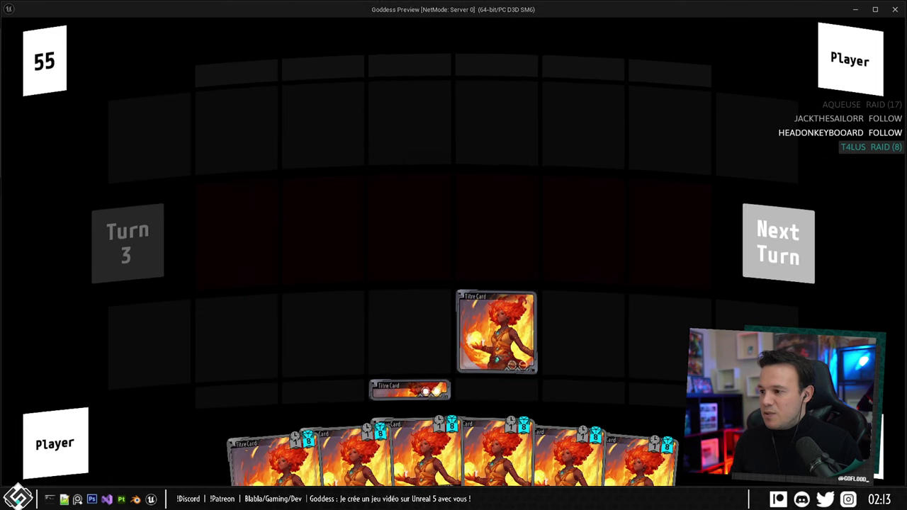
End turn 3 on the server and check the cards' movement markers in the Client 1 preview window.
left_click(773, 249)
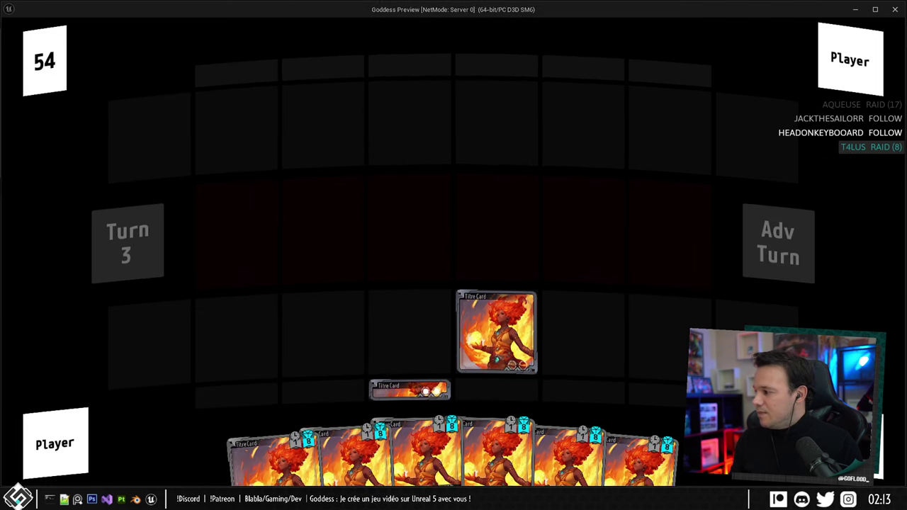
mouse_move(906, 99)
left_mouse_down()
mouse_move(630, 73)
mouse_move(472, 79)
left_mouse_up()
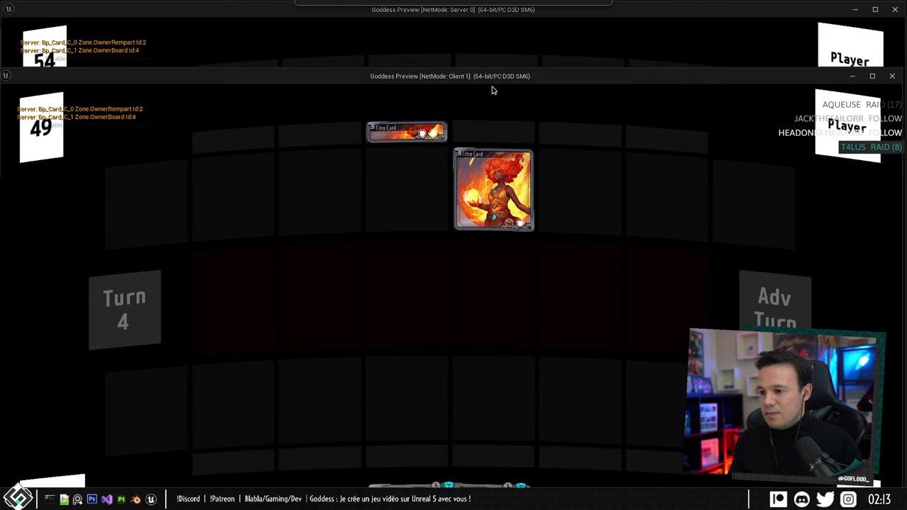
left_click(421, 135)
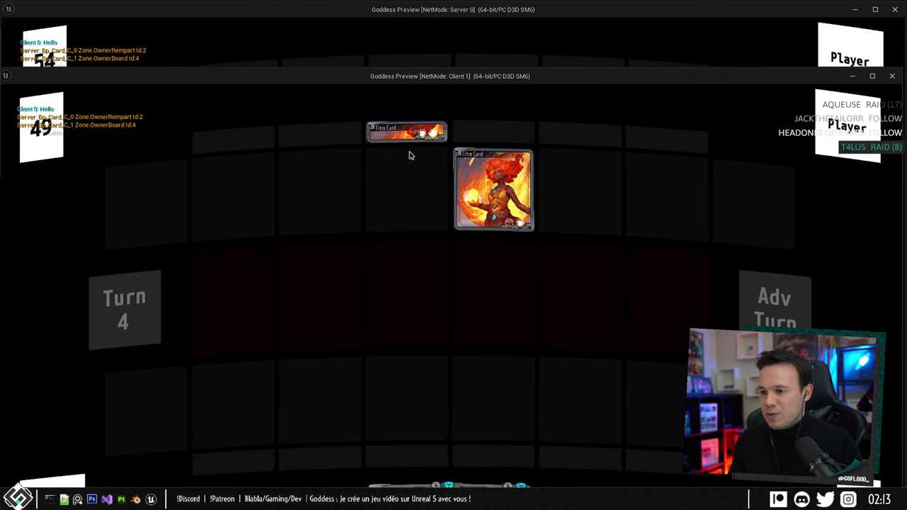
double_click(492, 75)
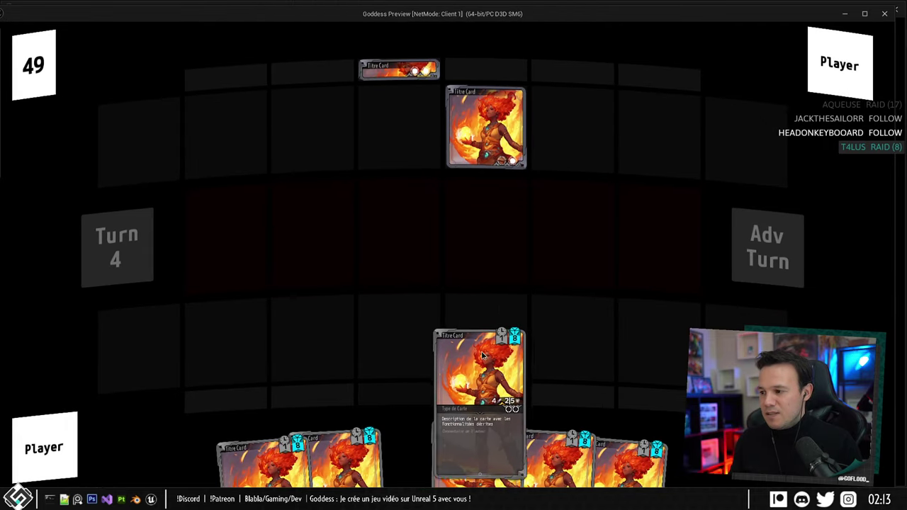
Arrange the Server and Client 1 preview windows side by side.
double_click(628, 17)
left_click_drag(666, 46, 740, 83)
left_click_drag(131, 89, 906, 171)
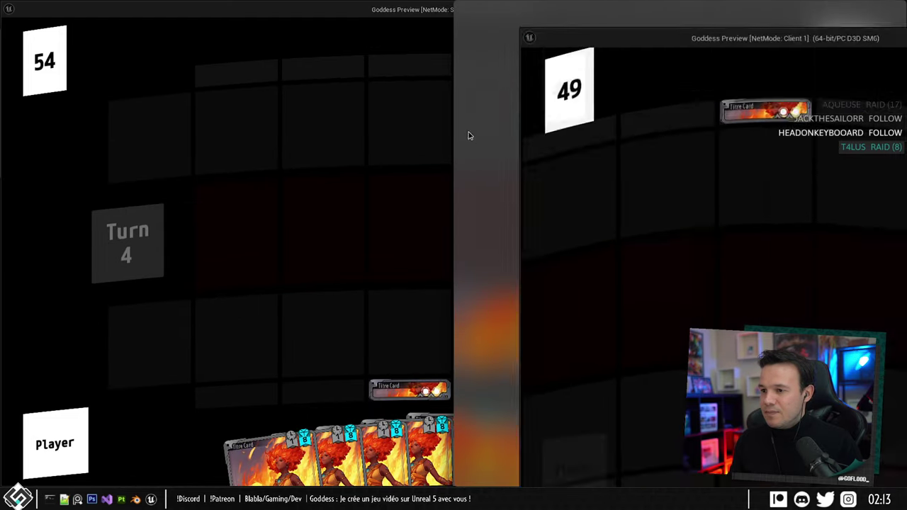
left_click(113, 95)
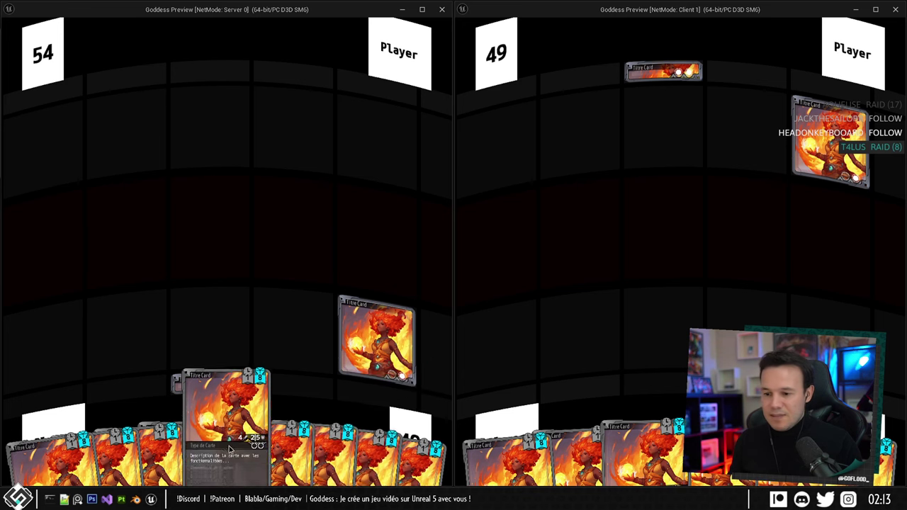
Place a hand card on the board directly in front of the rempart card, enlarge the server preview window and end turn 4 there.
left_click_drag(231, 376, 216, 328)
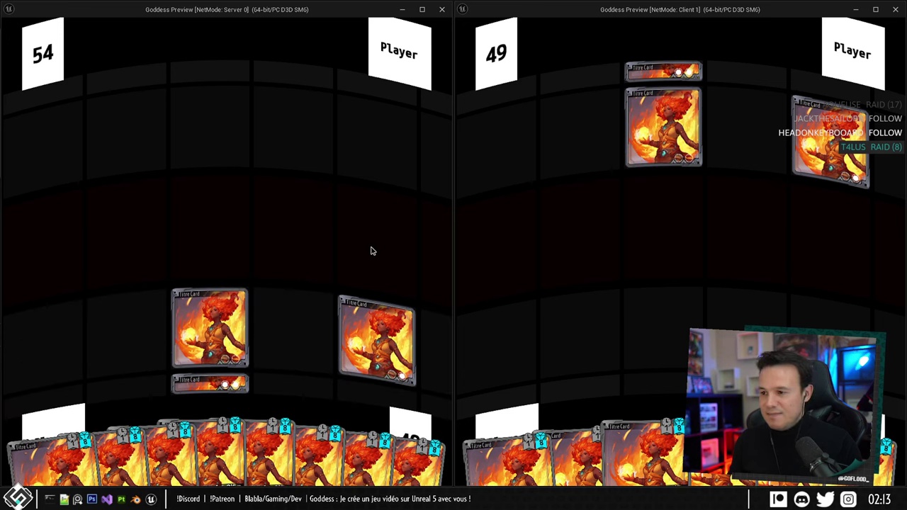
left_click(454, 170)
left_click_drag(454, 170, 558, 170)
left_click(894, 9)
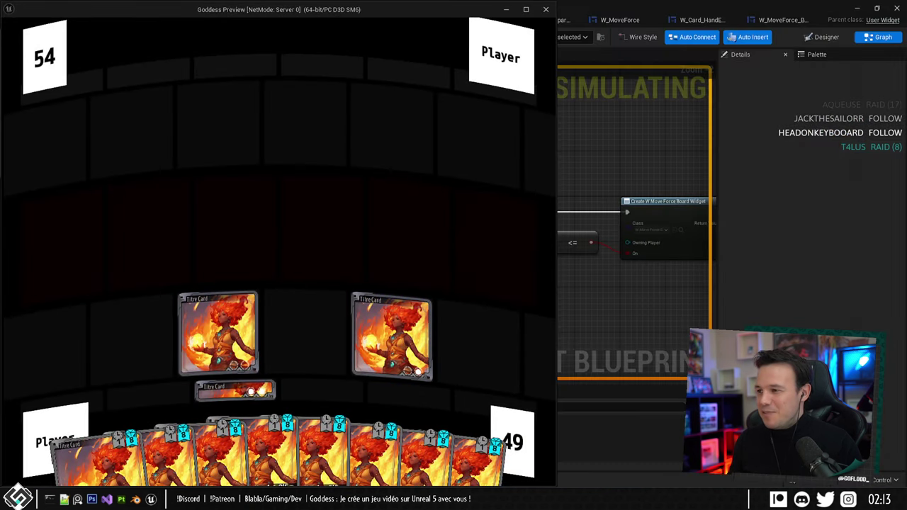
double_click(463, 12)
left_click(768, 249)
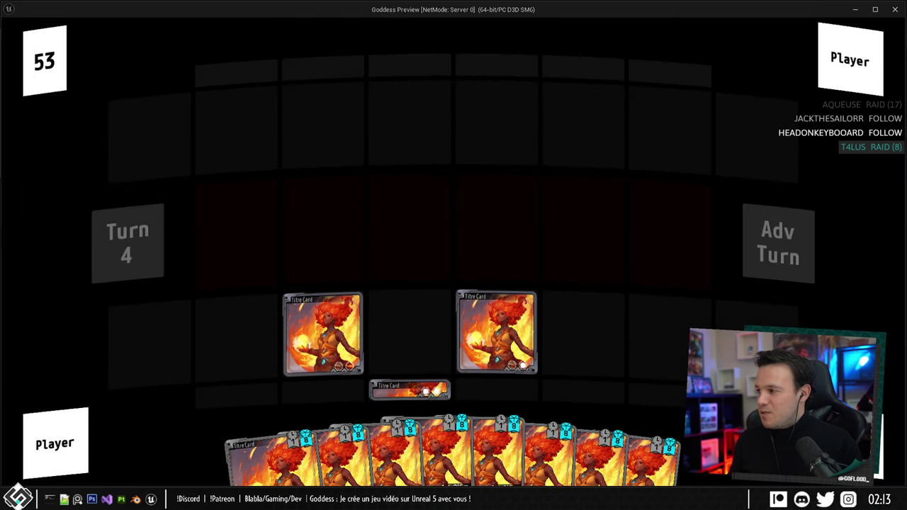
In the Client 1 preview, play two hand cards on the board and one on the rempart between them, and end turn 4.
left_click_drag(906, 100, 395, 100)
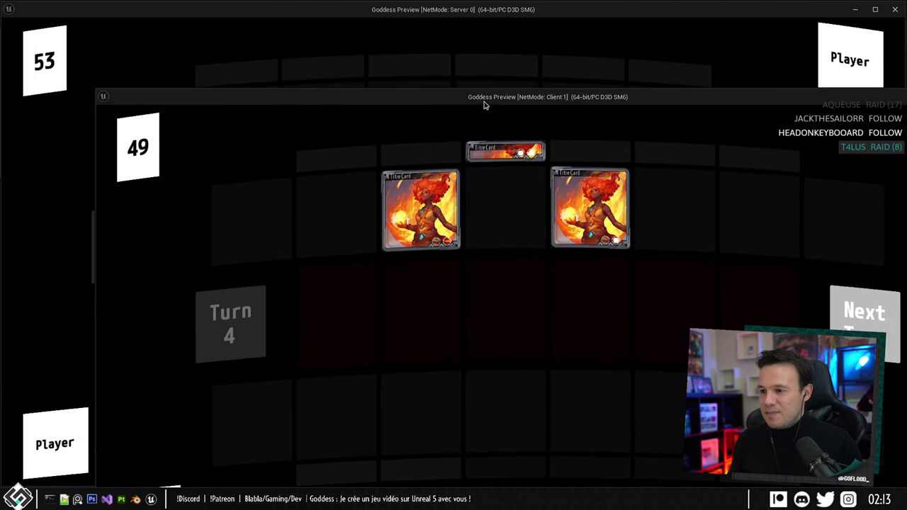
left_click_drag(484, 102, 412, 56)
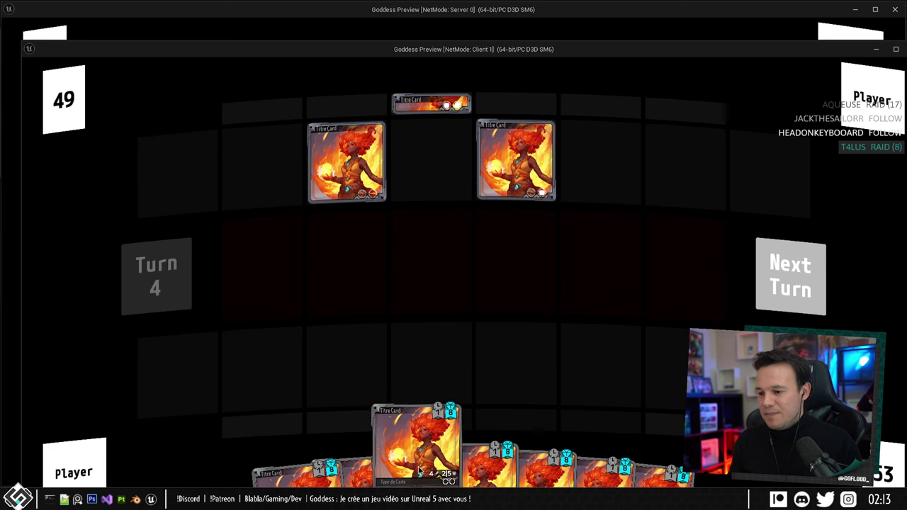
left_click_drag(418, 446, 442, 378)
left_click_drag(537, 469, 583, 409)
left_click_drag(475, 453, 519, 421)
left_click(779, 272)
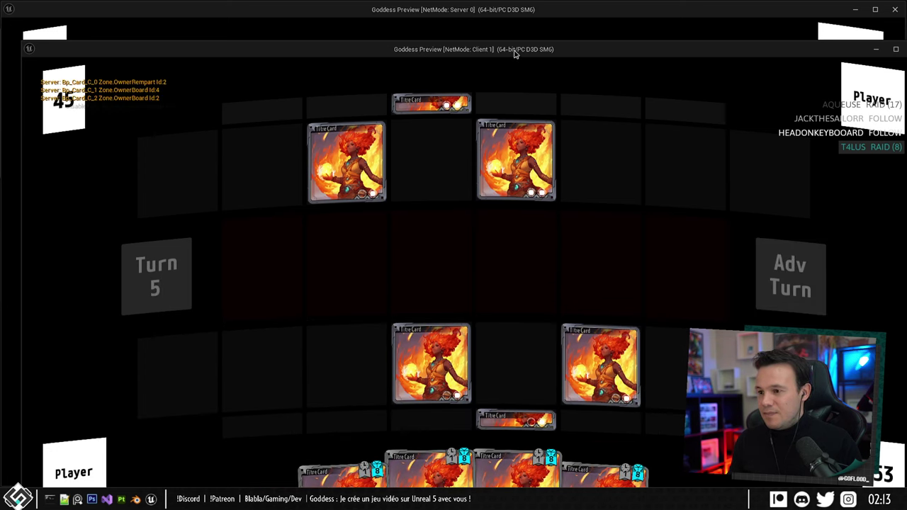
Place another hand card on the server's board beside the two existing board cards and stop the game preview.
left_click_drag(515, 55, 906, 116)
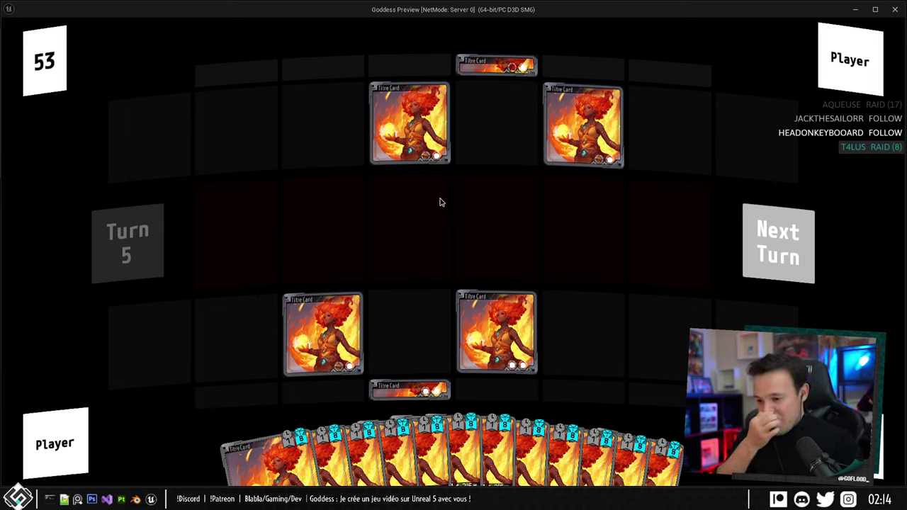
left_click_drag(481, 396, 650, 335)
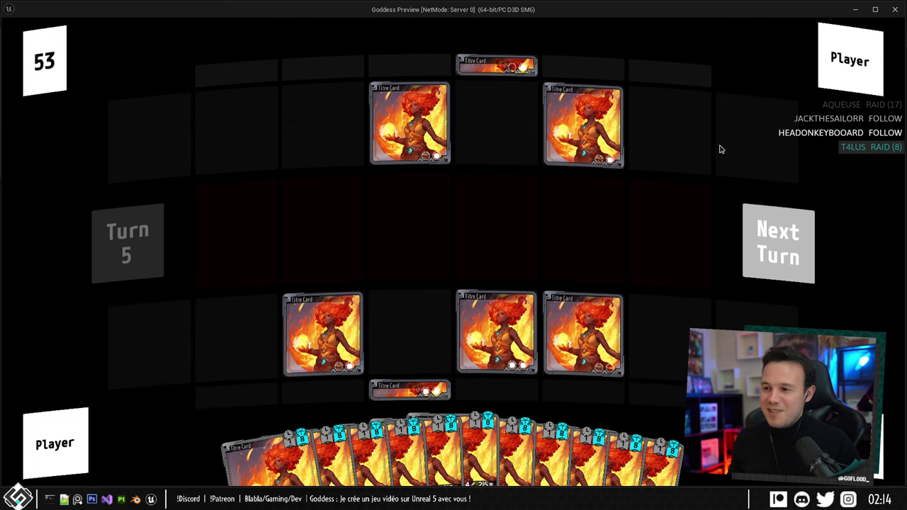
key("Escape")
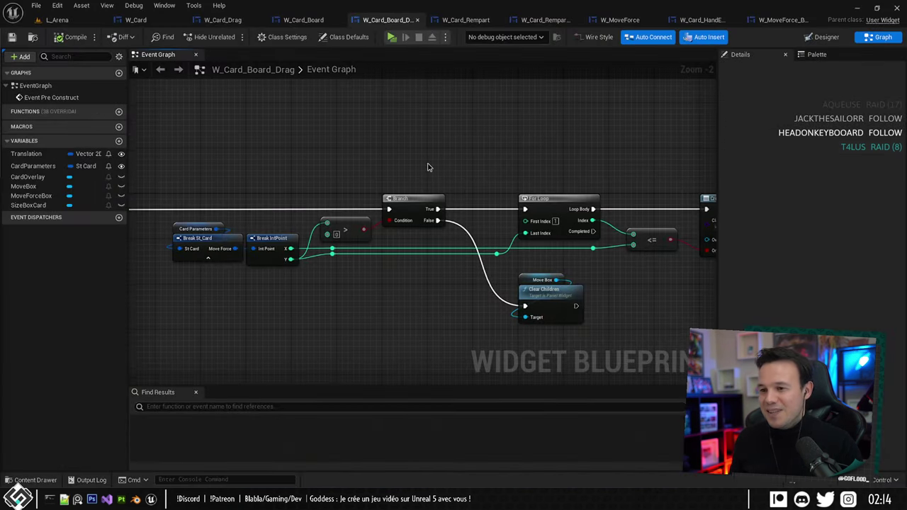
Examine the movement force node chain in the W_Card_Board_Drag event graph, from Event Pre Construct to the board widget creation.
scroll(427, 167, "down", 3)
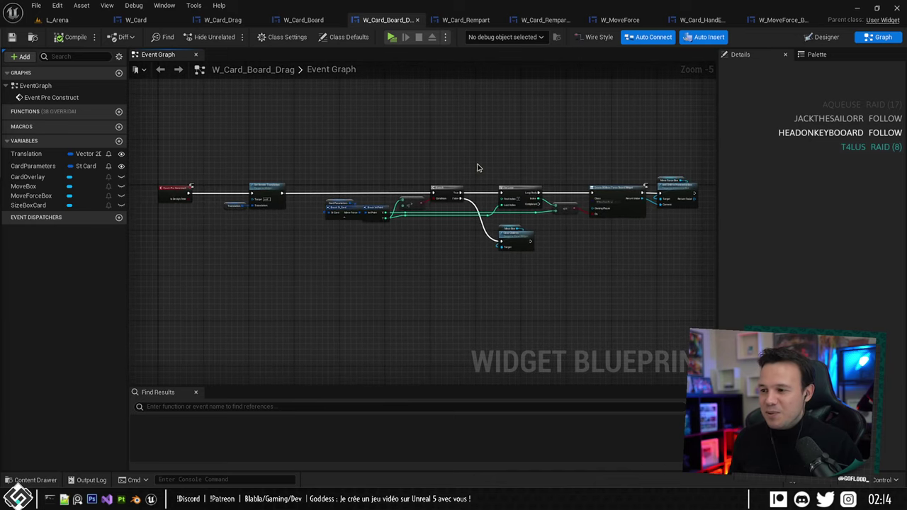
scroll(465, 232, "up", 2)
right_click_drag(447, 241, 350, 247)
right_click_drag(588, 227, 715, 238)
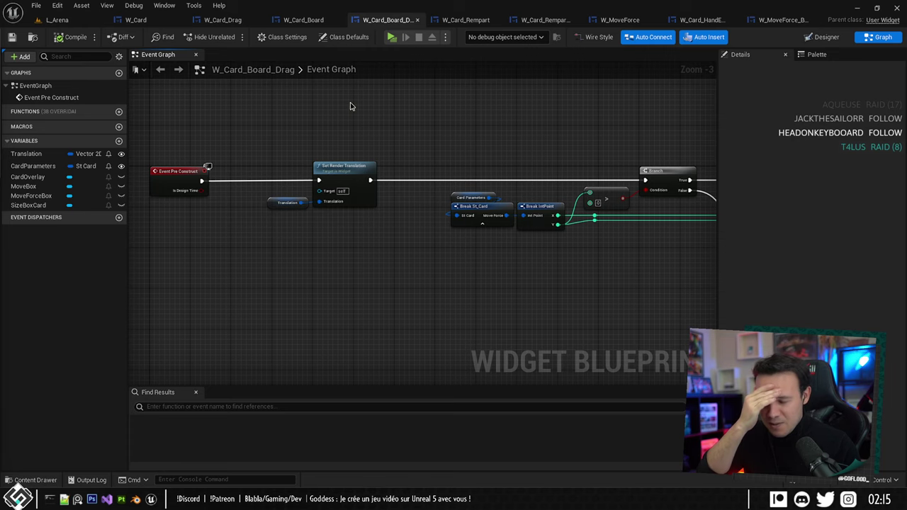
right_click_drag(350, 106, 297, 153)
scroll(279, 145, "down", 1)
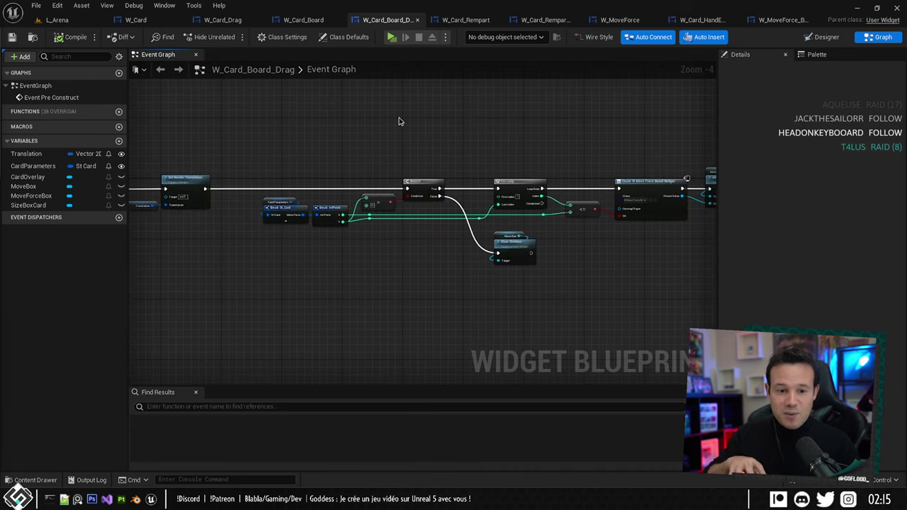
right_click_drag(461, 122, 434, 135)
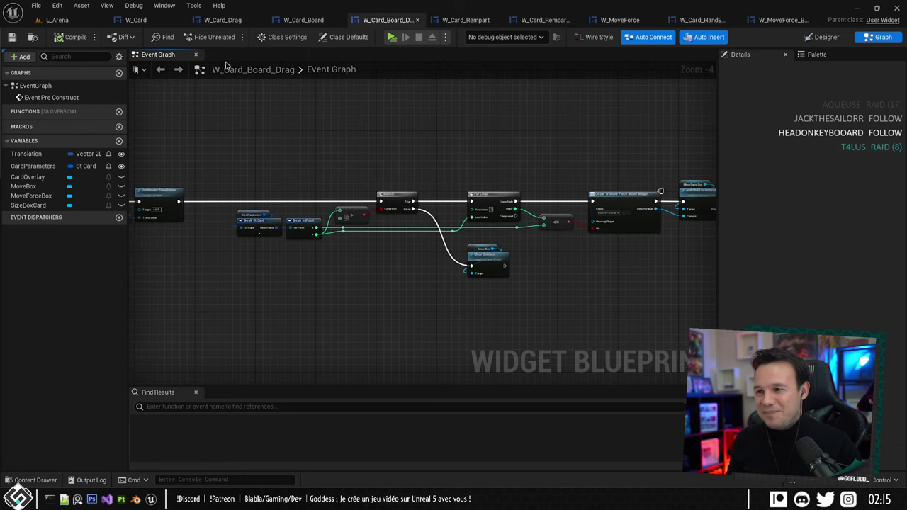
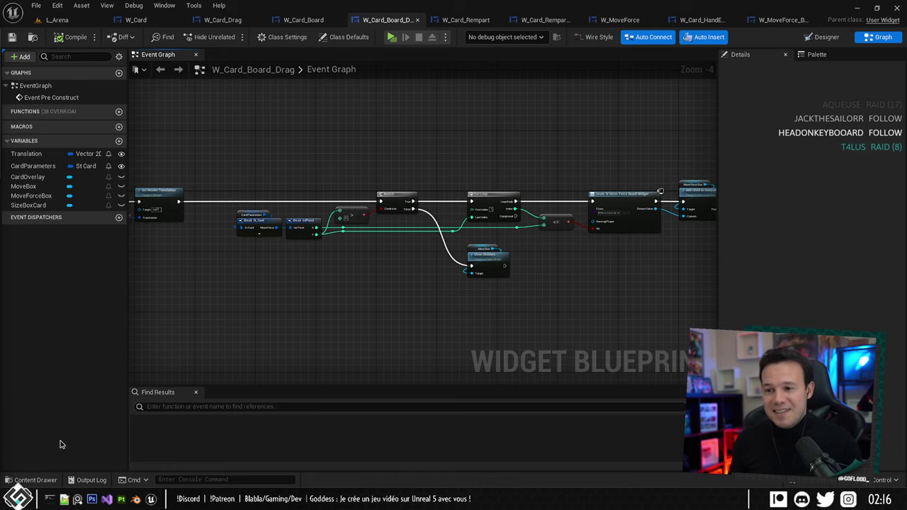
right_click_drag(563, 114, 494, 114)
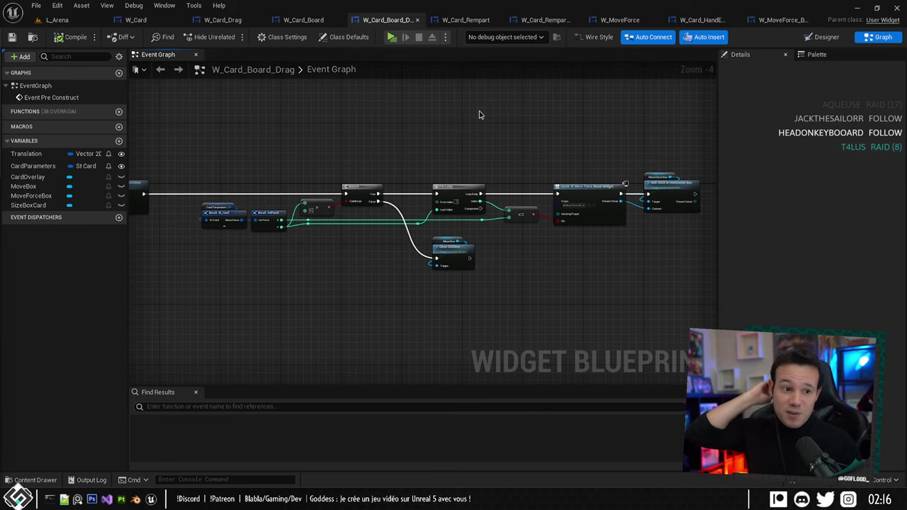
right_click_drag(368, 124, 436, 133)
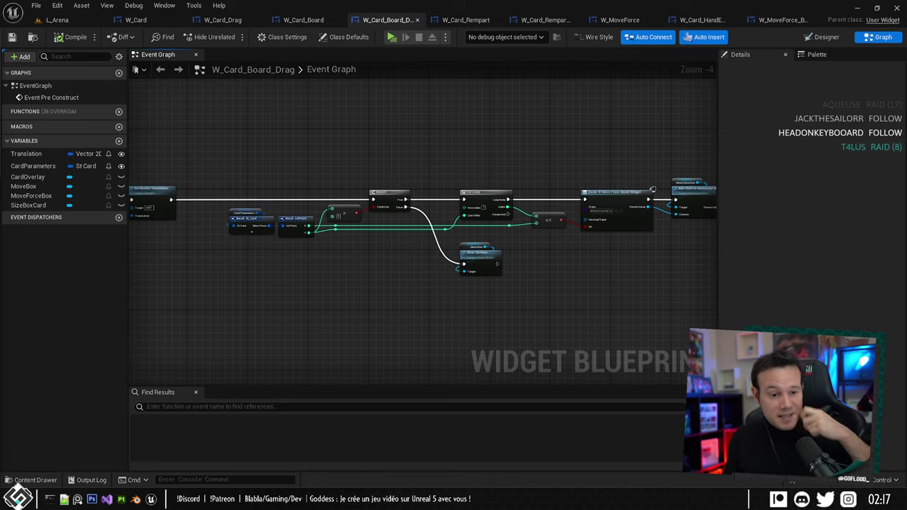
right_click_drag(403, 260, 350, 284)
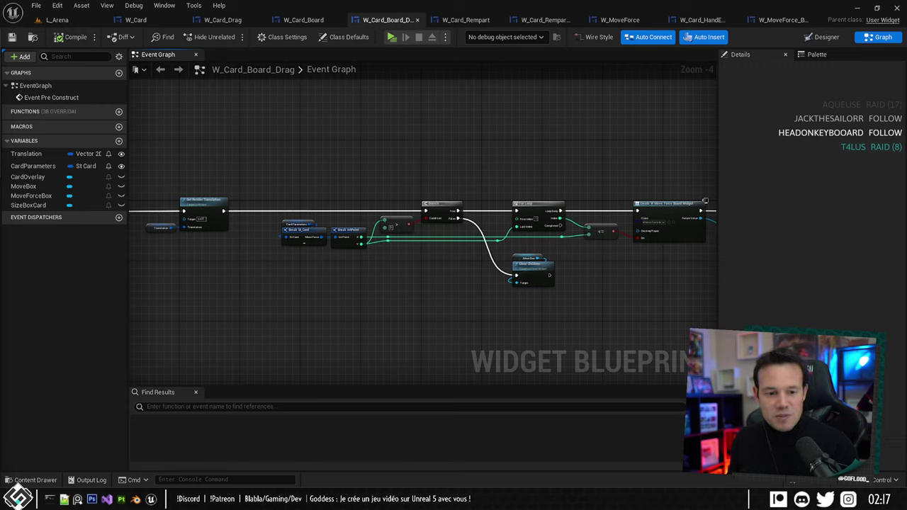
Switch to the Chrome browser, search the web for Neon White and open its Steam store page.
left_click(107, 496)
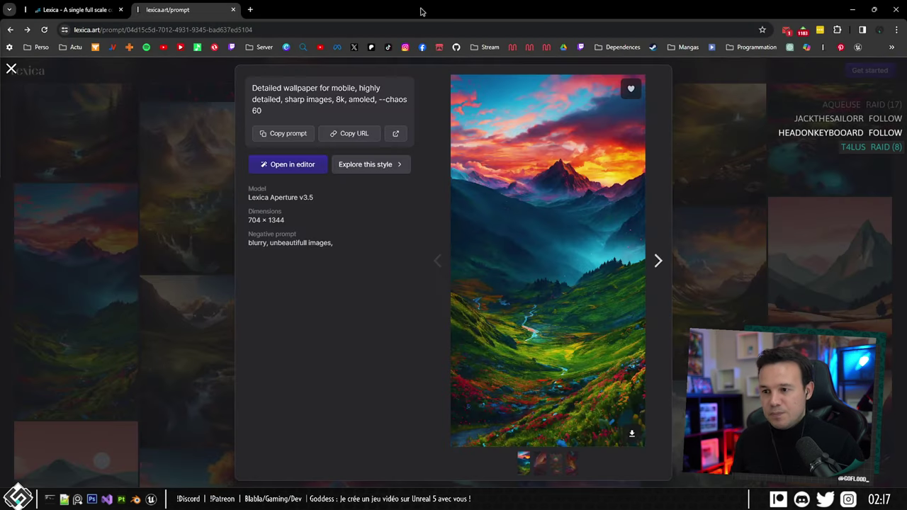
left_click(250, 9)
type("Neon White")
key("Return")
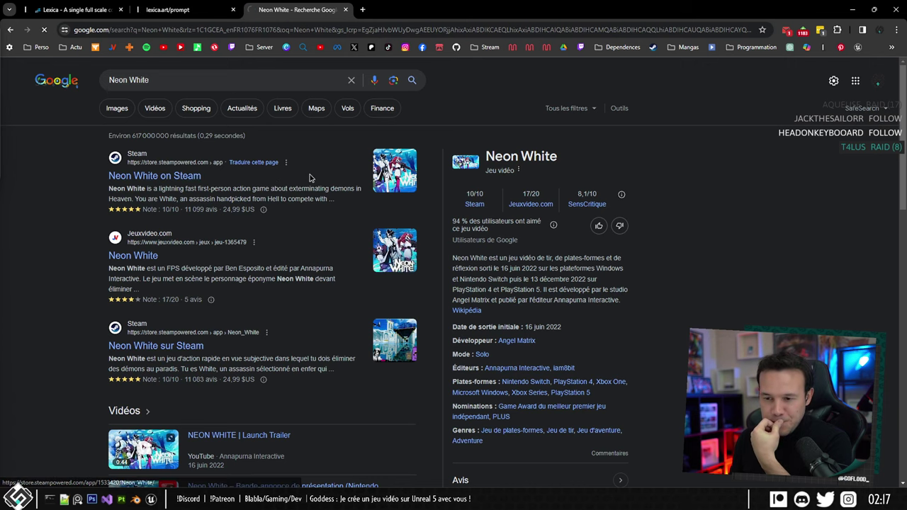
left_click(164, 176)
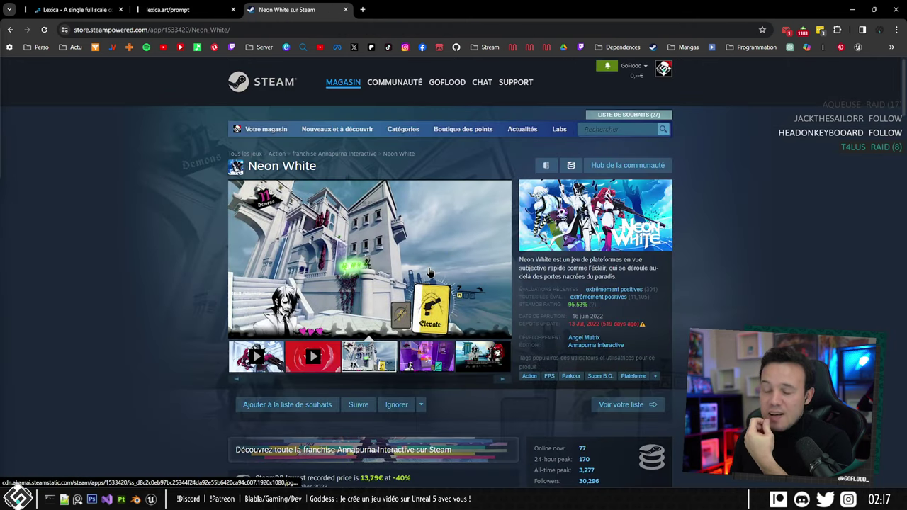
Browse the Neon White screenshots on Steam, looking at how the cards are displayed during gameplay.
left_click(424, 350)
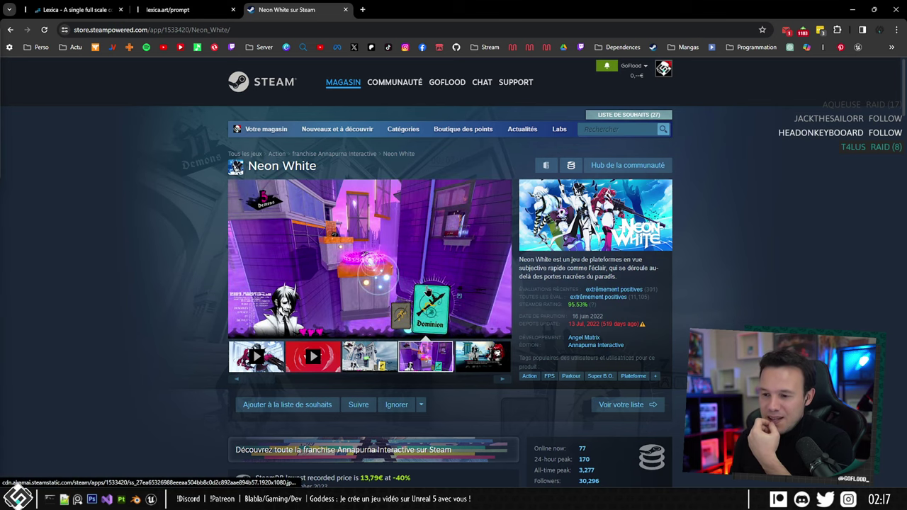
left_click(374, 365)
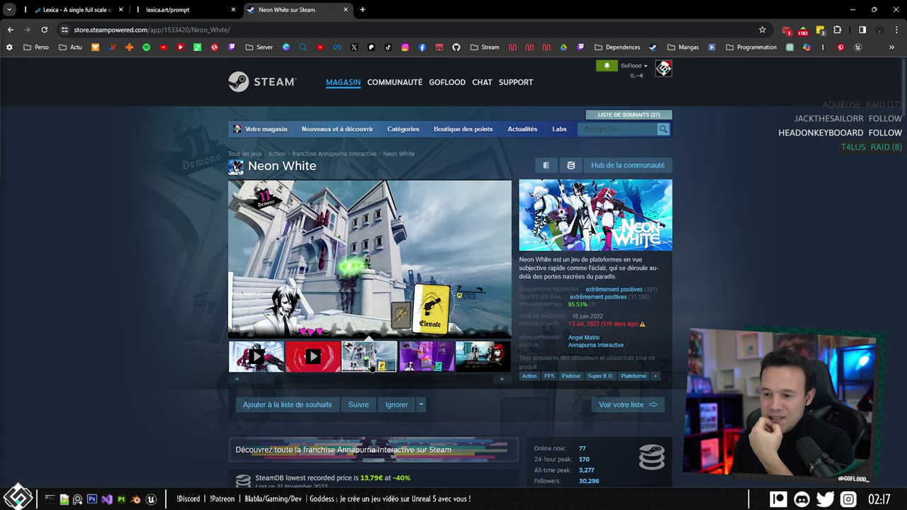
scroll(371, 366, "down", 2)
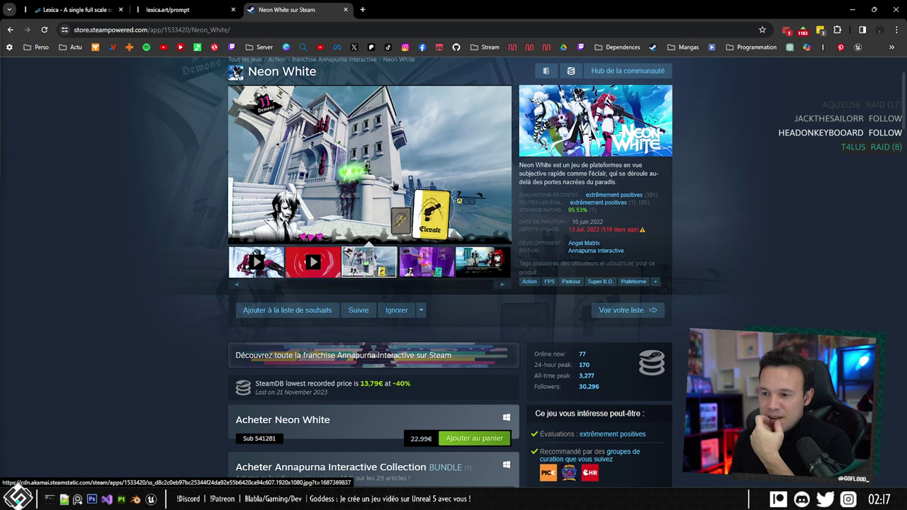
left_click(471, 273)
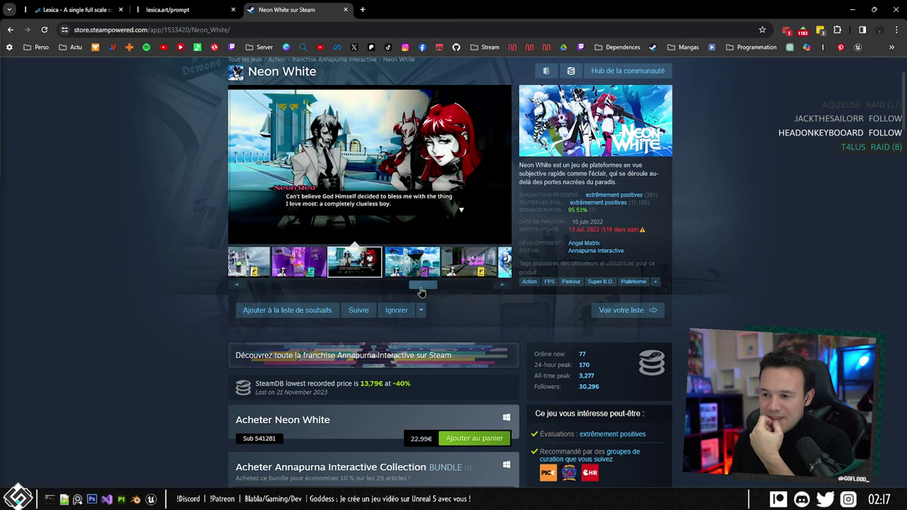
left_click(403, 273)
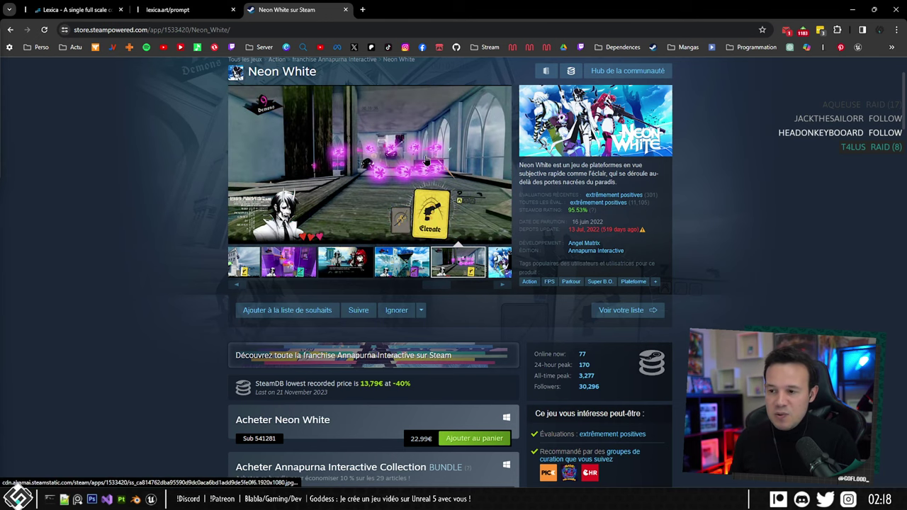
left_click(376, 155)
left_click(783, 154)
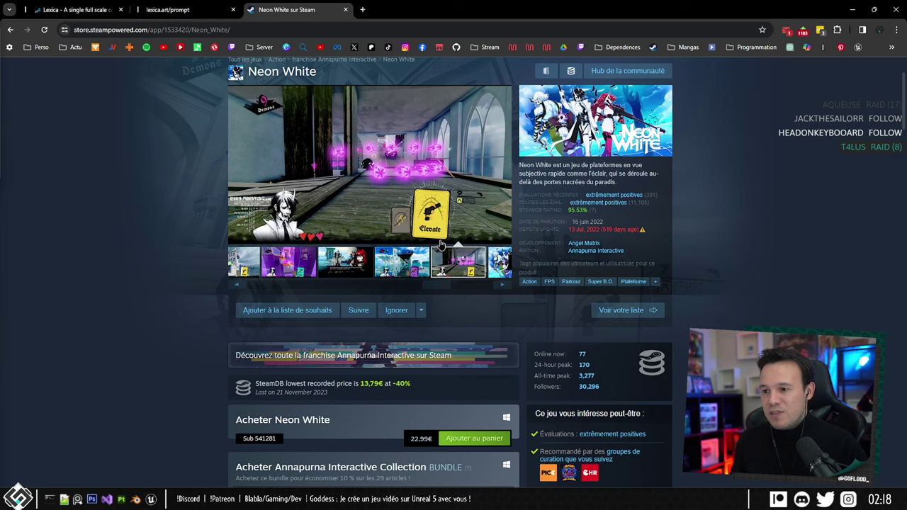
Close the Neon White page and return to the W_Card_Board_Drag event graph in Unreal Editor.
left_click(163, 9)
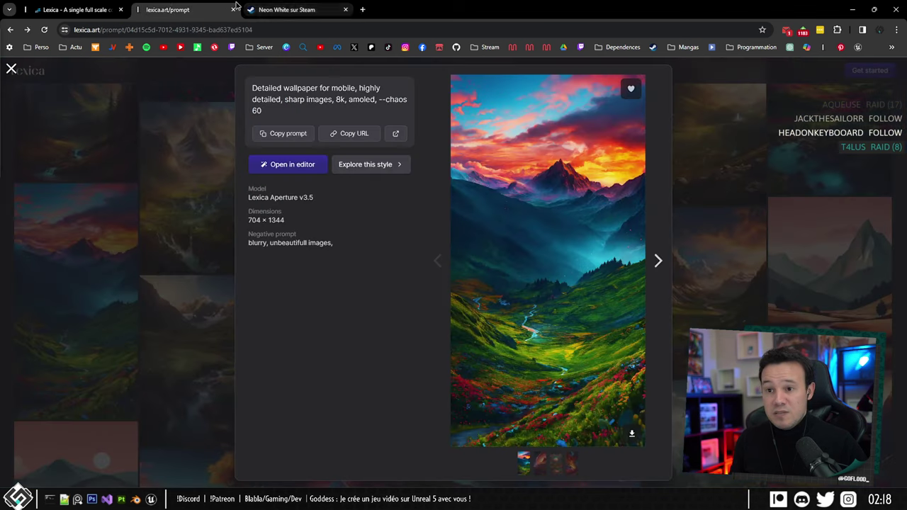
left_click(852, 9)
scroll(517, 173, "down", 2)
right_click_drag(406, 195, 372, 190)
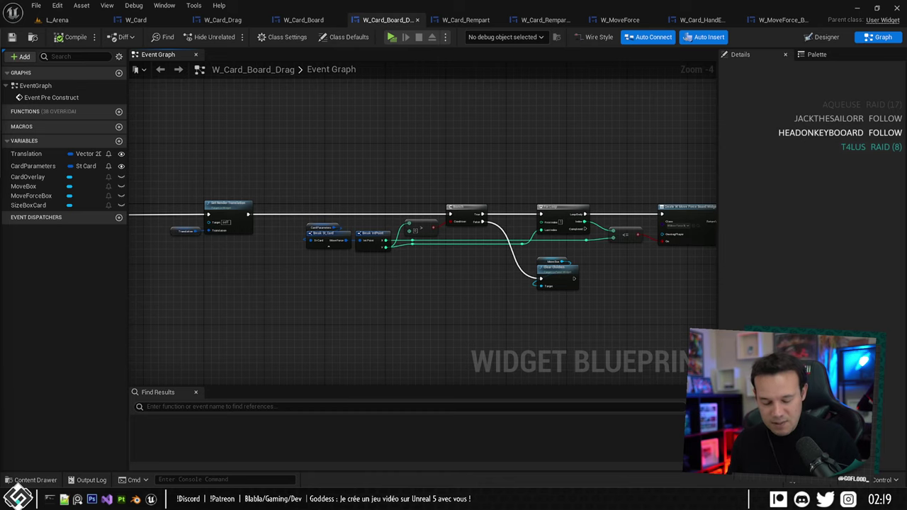
Switch to the Chrome browser, search the web for Kards and open the game's Steam store page.
left_click(64, 499)
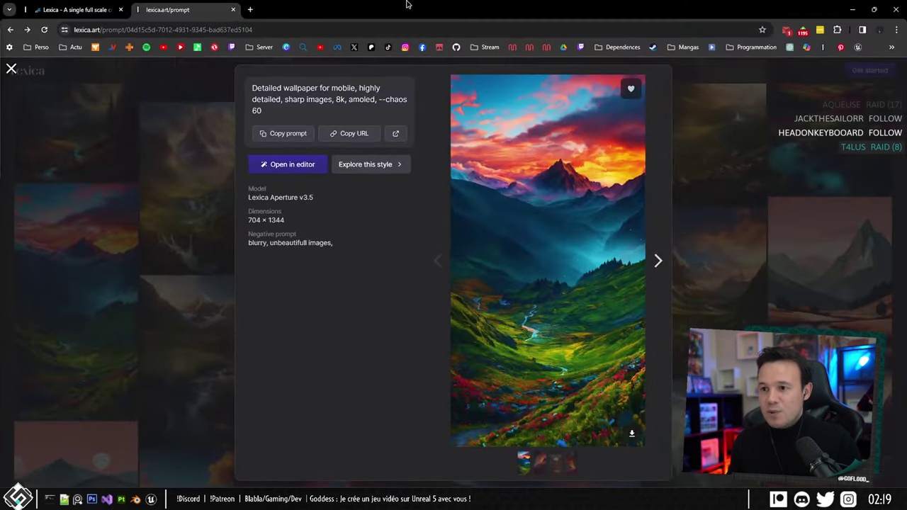
left_click(250, 9)
type("Kards")
key("Return")
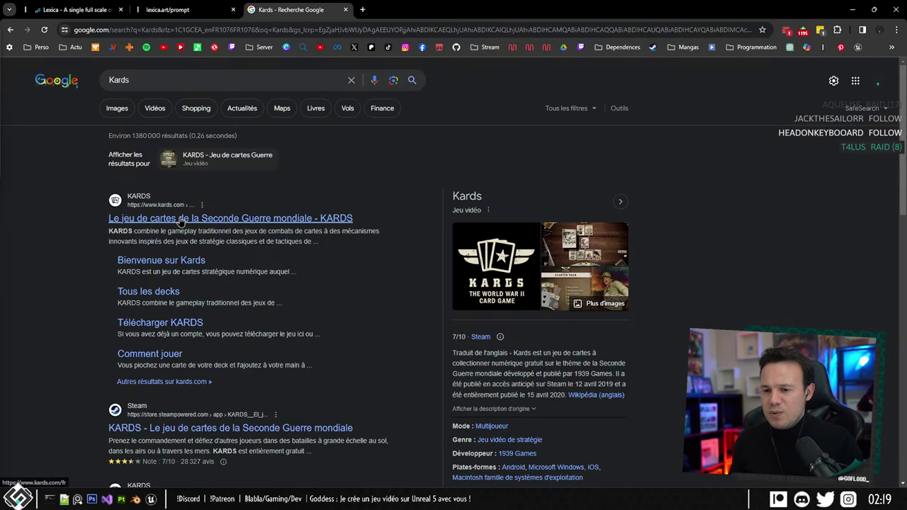
left_click(181, 430)
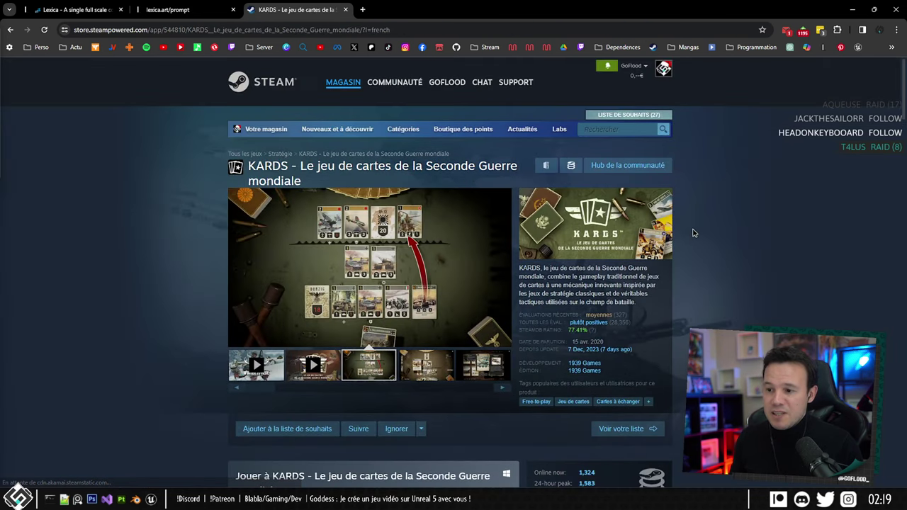
Browse the enlarged KARDS screenshots on Steam, looking at how the cards are laid out on the board.
left_click(371, 281)
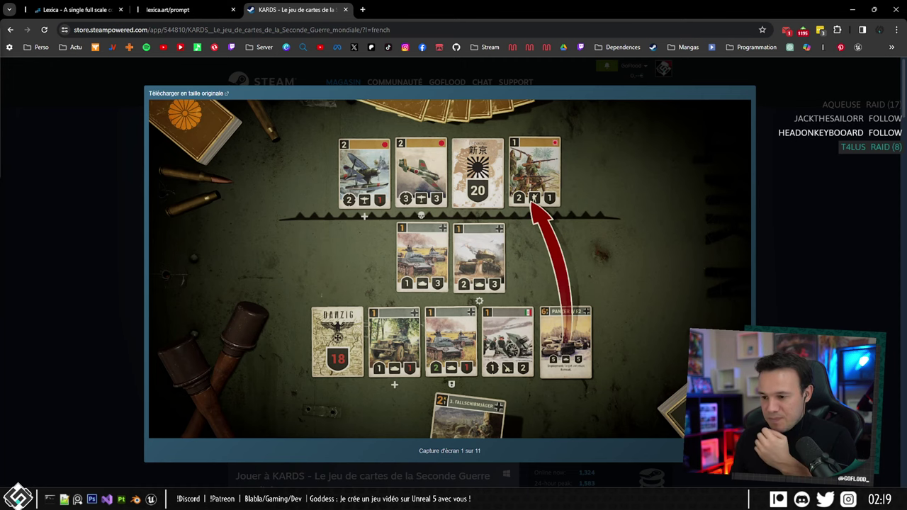
key("Right")
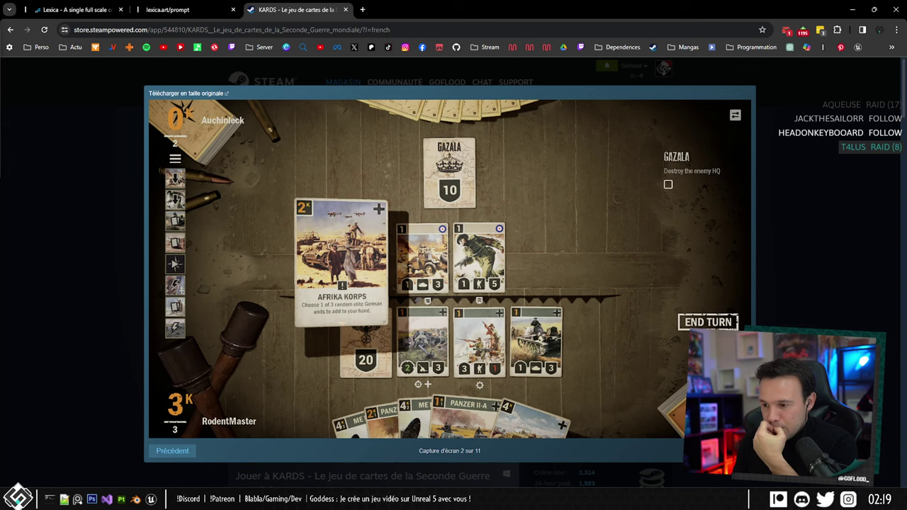
key("Right")
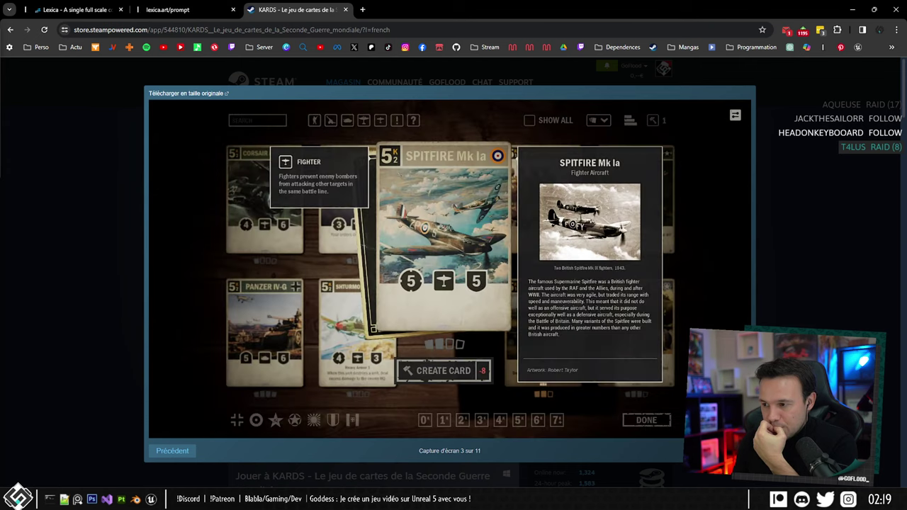
key("Right")
key("Right")
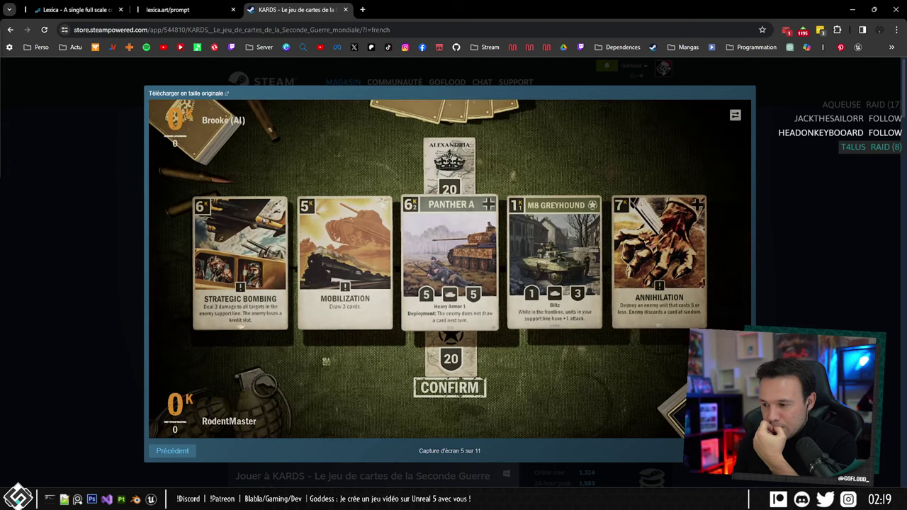
key("Escape")
scroll(340, 211, "down", 4)
scroll(340, 211, "up", 2)
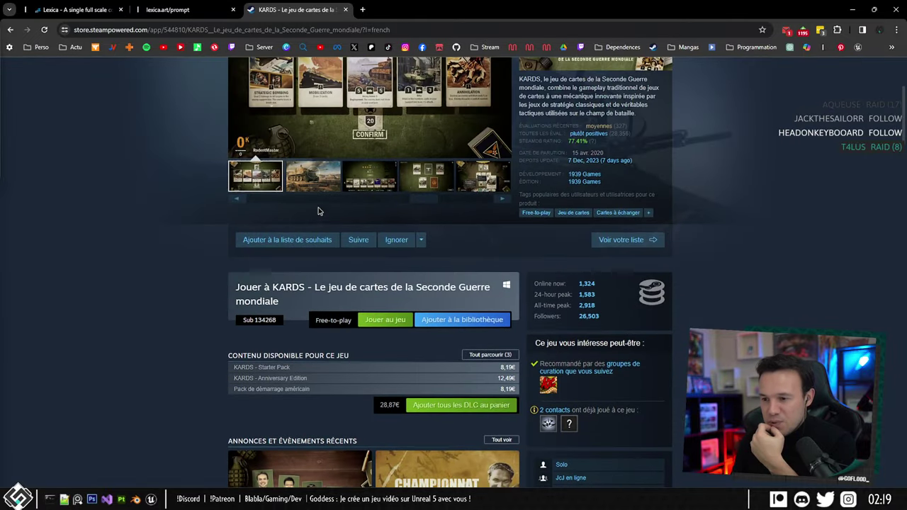
Watch the second KARDS trailer in full screen on the Steam page, then leave full screen.
left_click(293, 173)
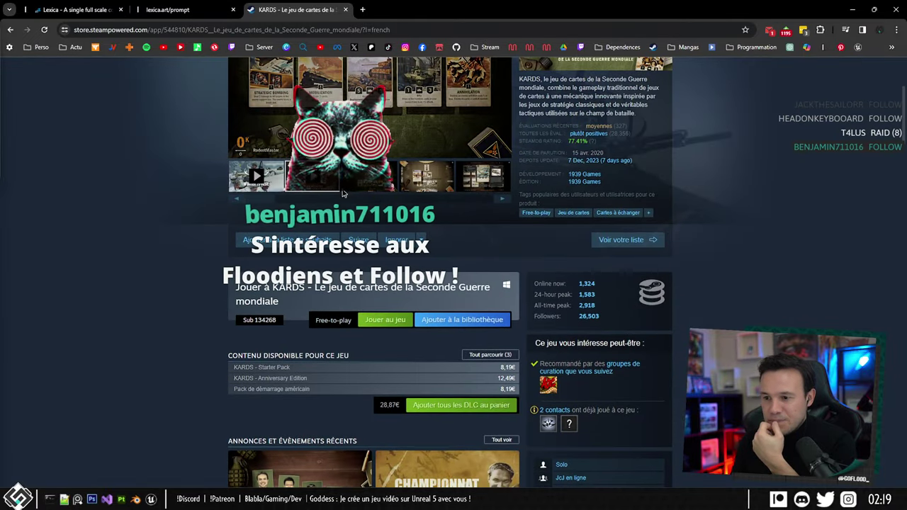
scroll(367, 289, "up", 4)
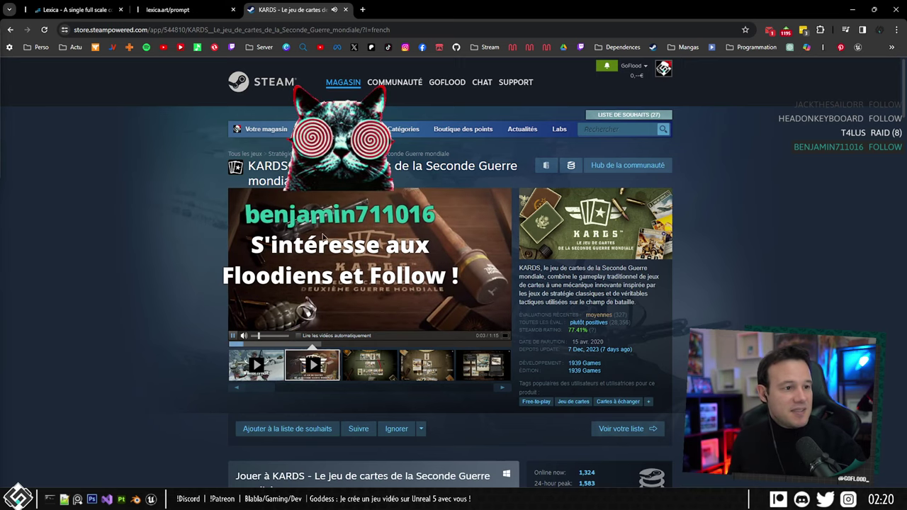
left_click(504, 335)
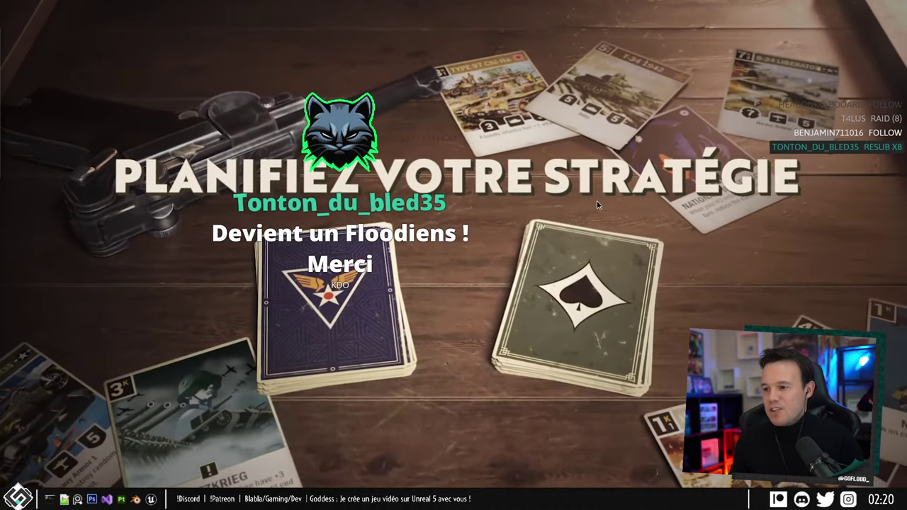
key("Escape")
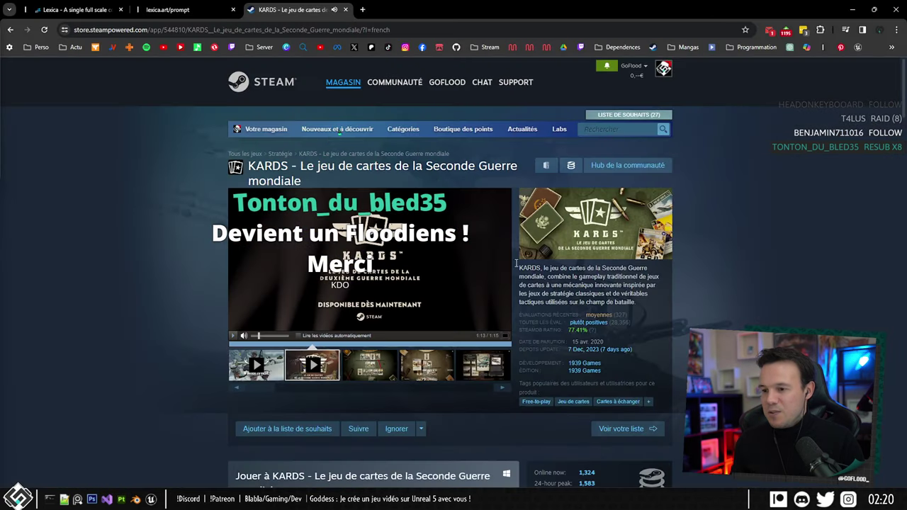
Move the KARDS tab out of the current browser window and return to the W_Card_Board_Drag graph in Unreal Editor.
left_click_drag(267, 4, 906, 186)
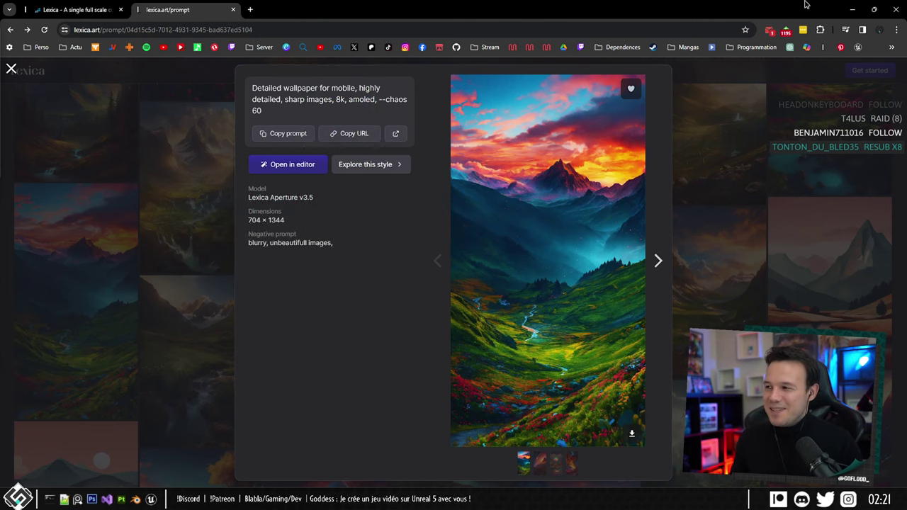
left_click(852, 9)
right_click_drag(514, 151, 435, 158)
right_click_drag(564, 153, 469, 152)
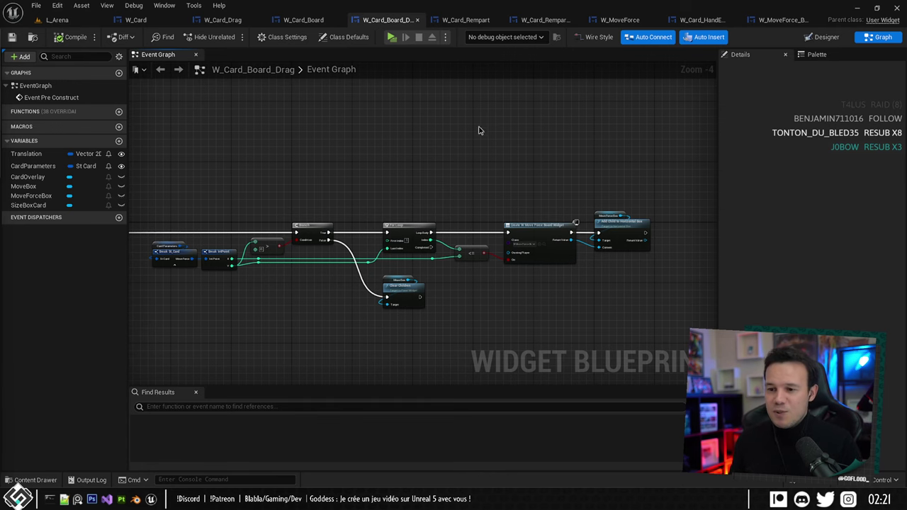
right_click_drag(427, 142, 401, 171)
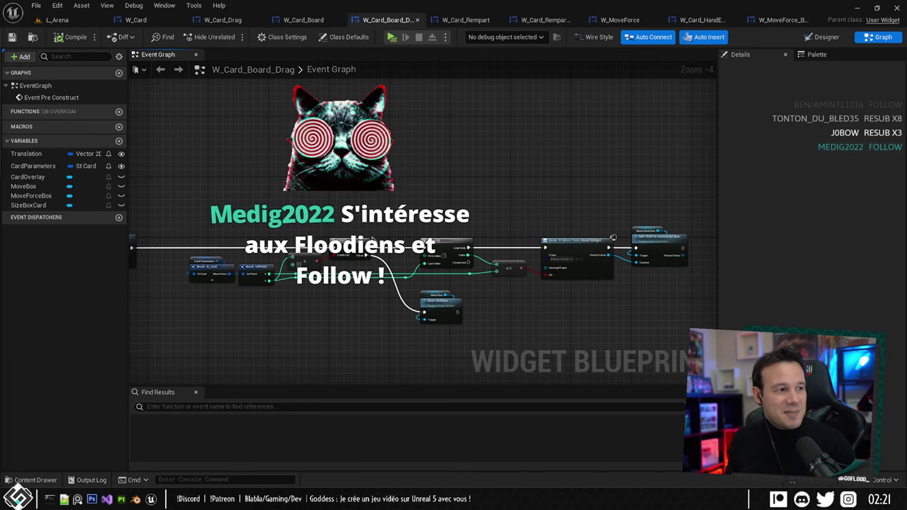
right_click_drag(418, 231, 389, 233)
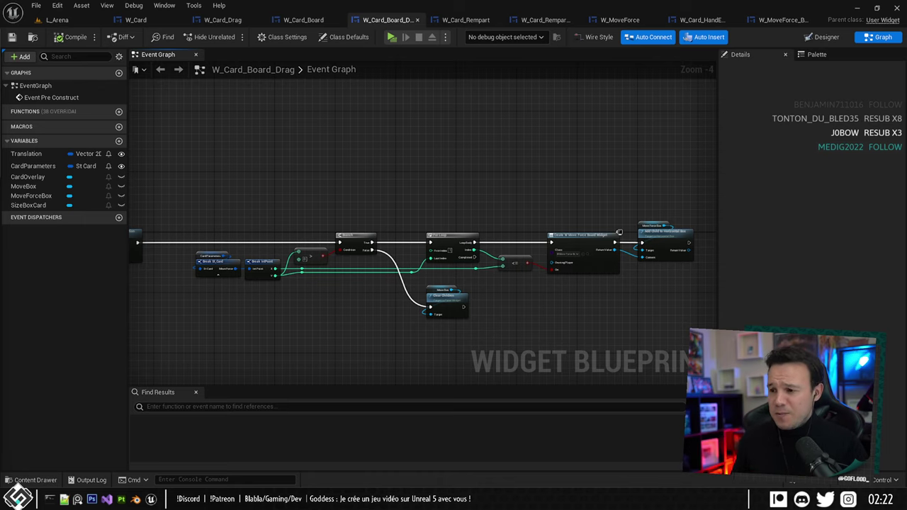
right_click_drag(544, 104, 405, 122)
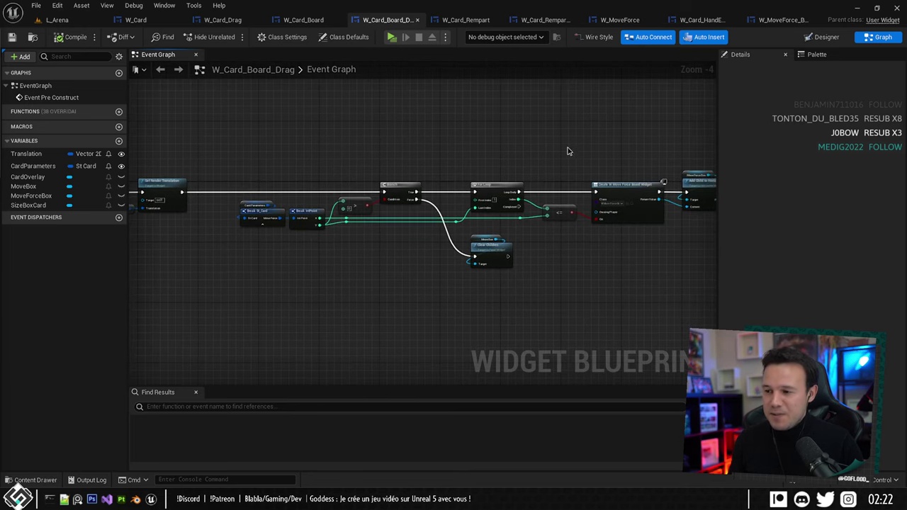
left_click(57, 20)
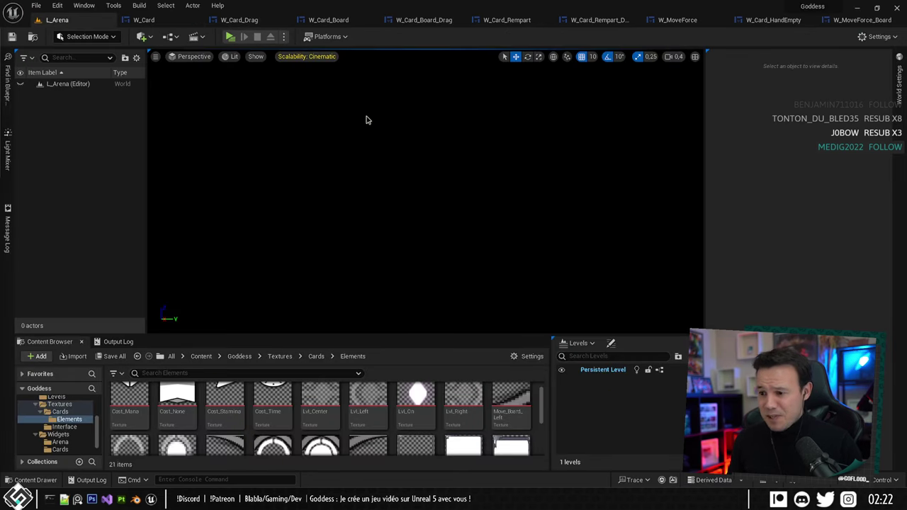
left_click(418, 20)
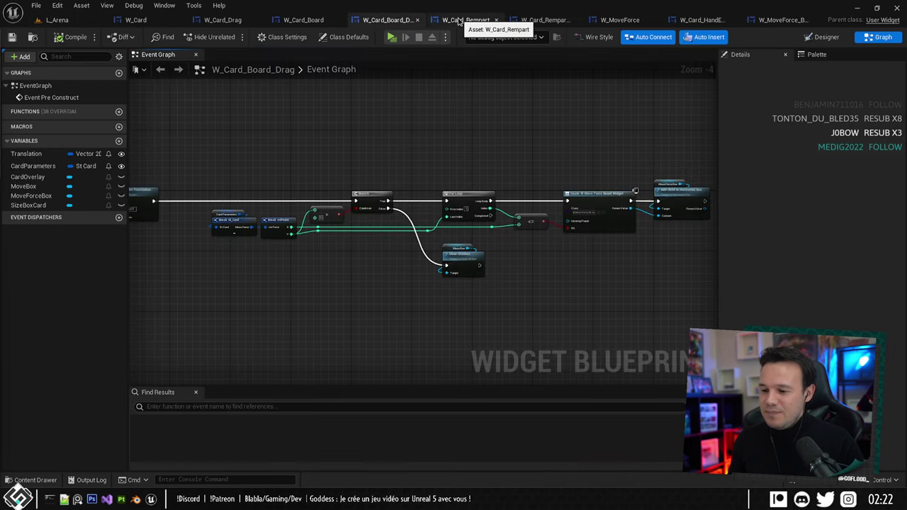
right_click_drag(431, 110, 440, 117)
Launch the Goddess game preview and validate a stake of 2 Carte Mythique to start the duel.
key("alt+p")
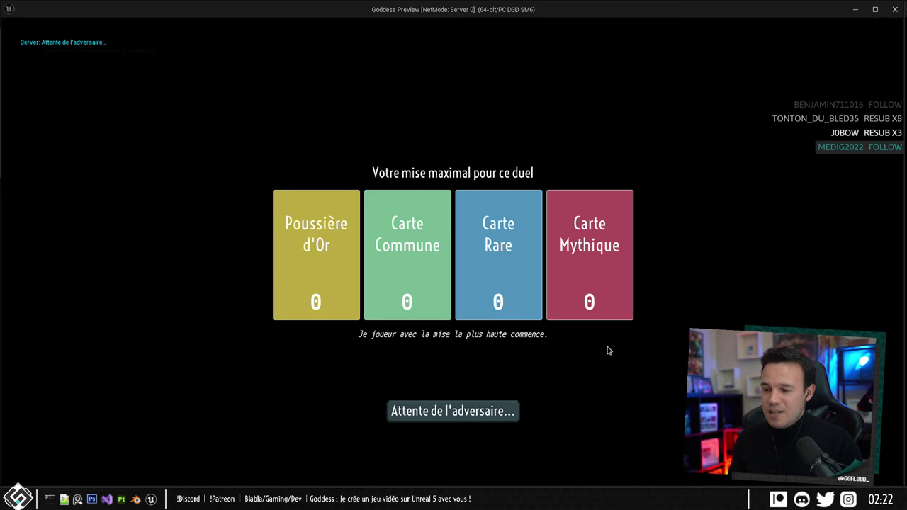
left_click(622, 248)
left_click(617, 262)
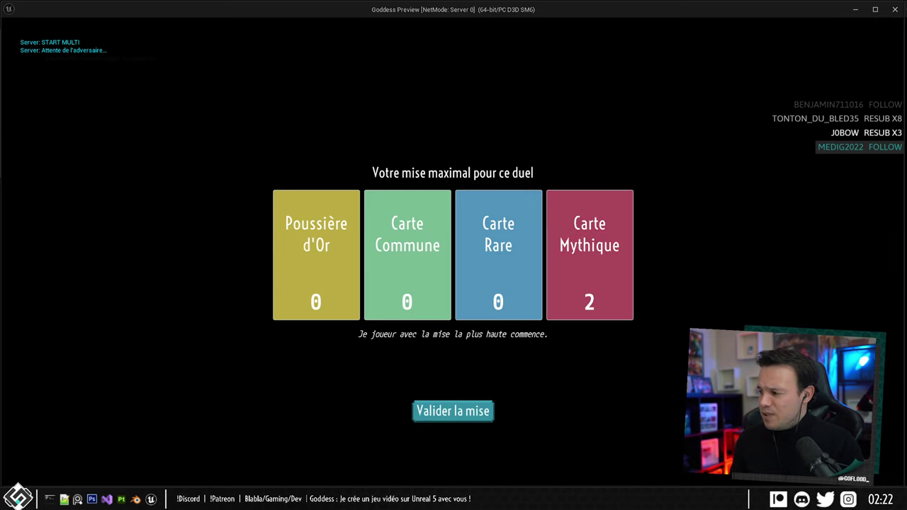
left_click(453, 409)
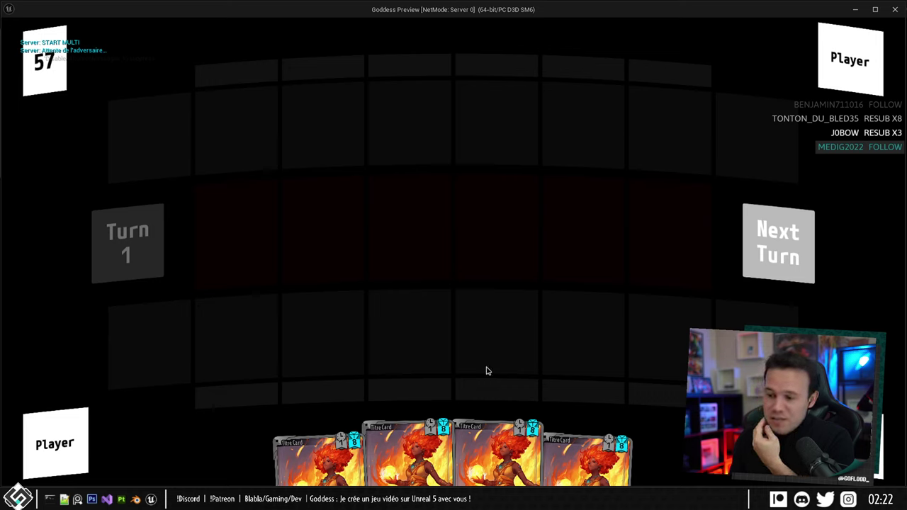
Play a hand card onto an empty slot of the player's board row to check its movement markers, and stop the preview.
mouse_move(431, 455)
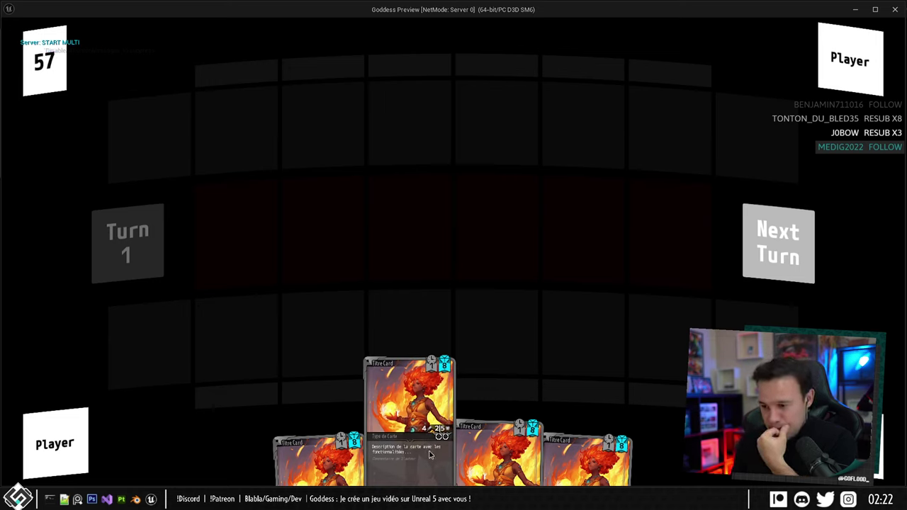
left_click_drag(429, 454, 411, 326)
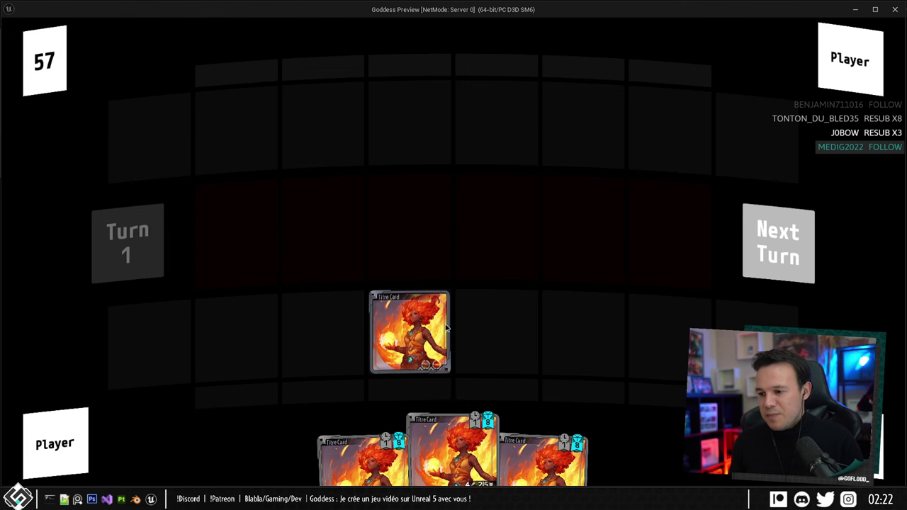
key("Escape")
Switch to Photoshop, select the Move_Off layer in Move_Board.psd and toggle layer visibility to compare the ring and disc.
key("alt+Tab")
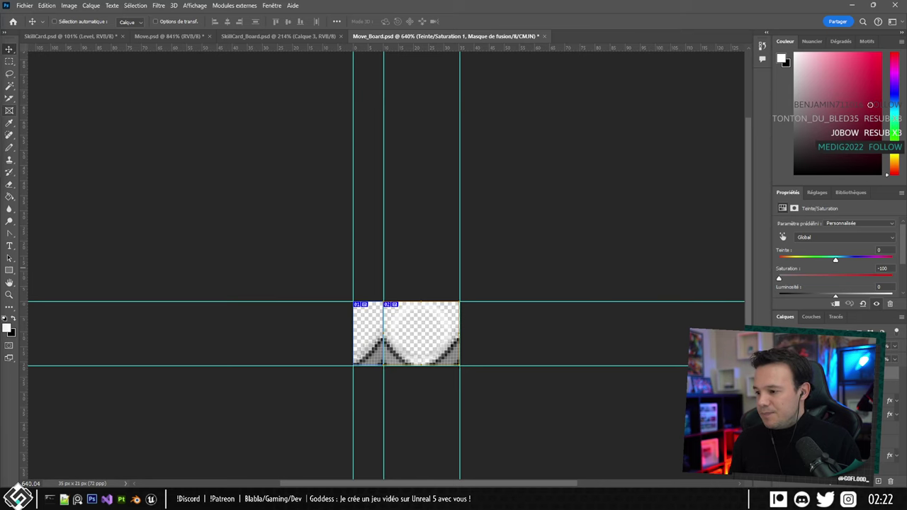
scroll(360, 350, "up", 7, "alt")
scroll(616, 324, "down", 3, "alt")
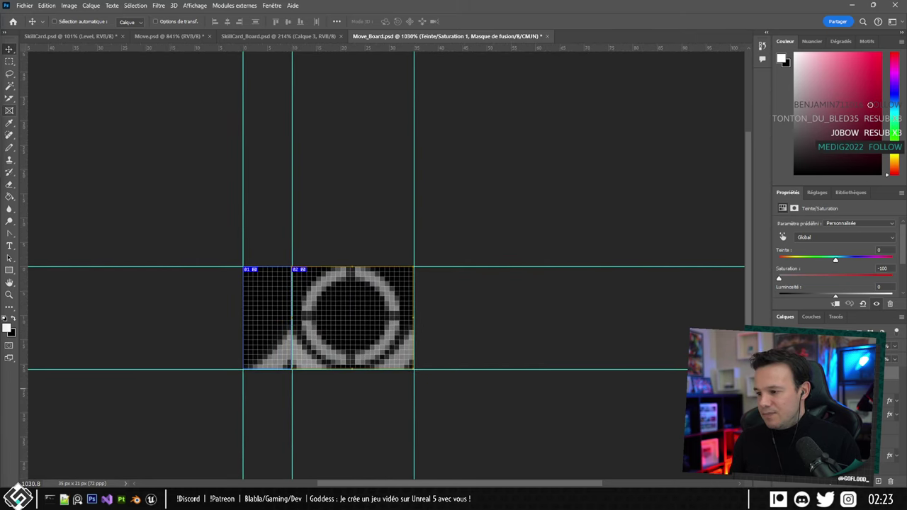
left_click(782, 388)
left_click(782, 387)
left_click(822, 396)
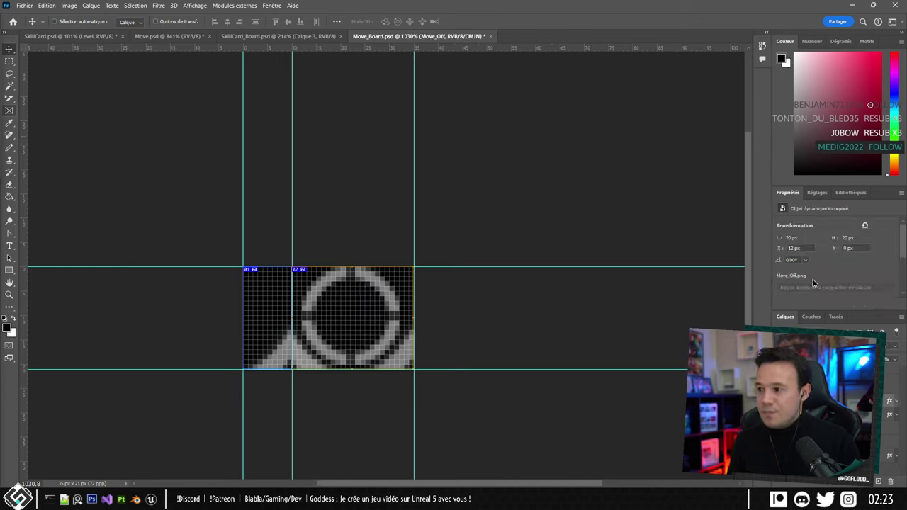
left_click(782, 388)
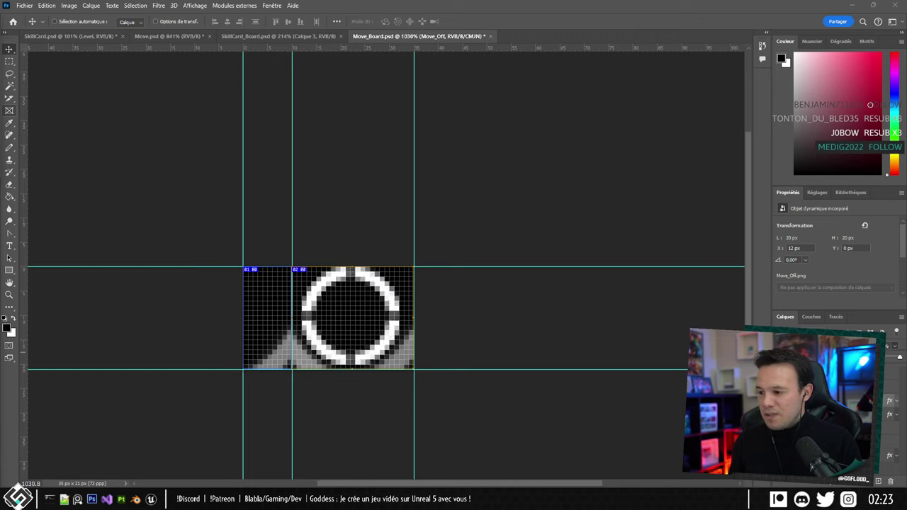
left_click(782, 415)
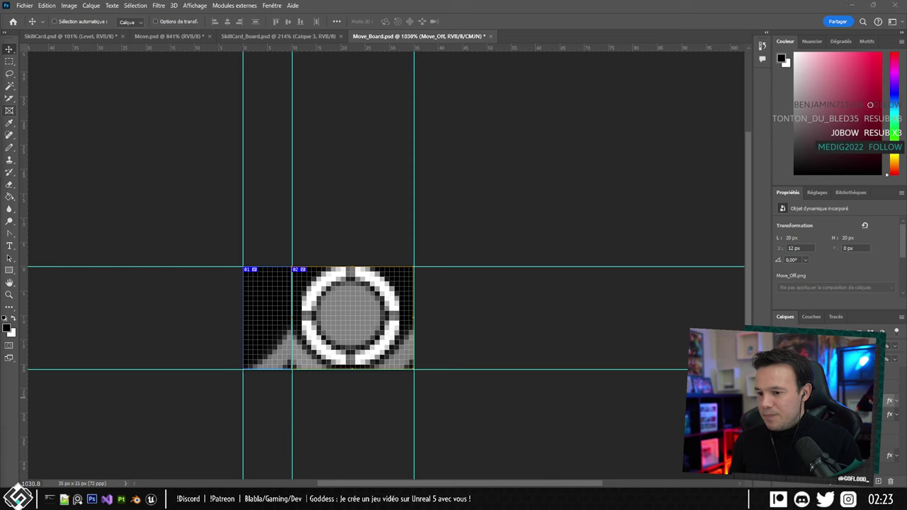
double_click(836, 387)
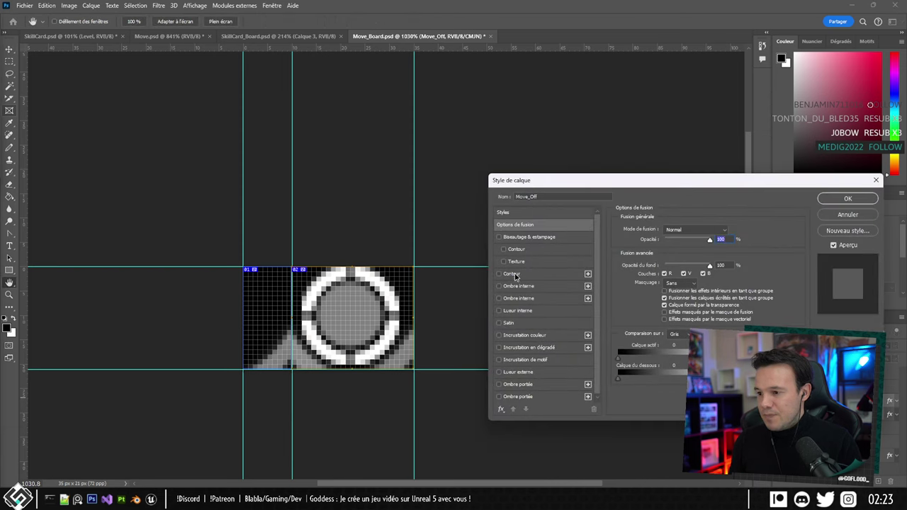
left_click(518, 336)
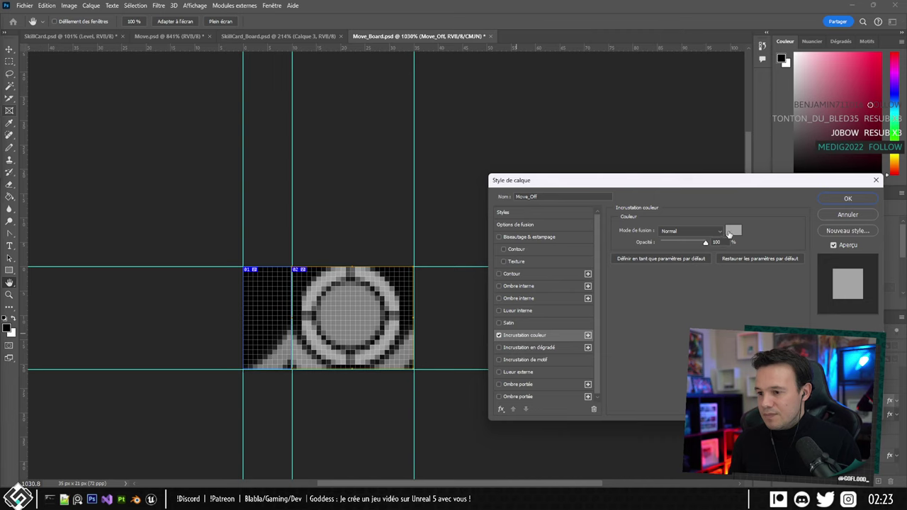
left_click(844, 213)
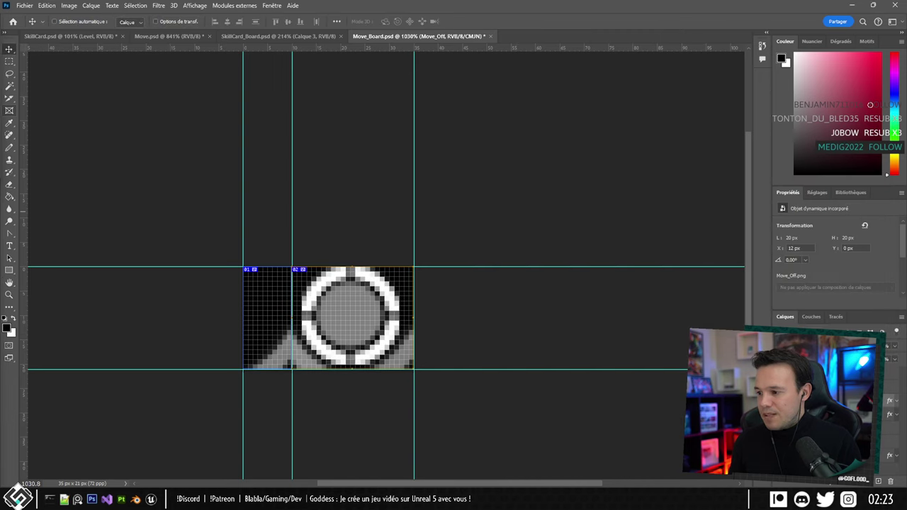
Enable a light grey Color Overlay on the Move_Off layer in its layer style.
double_click(836, 387)
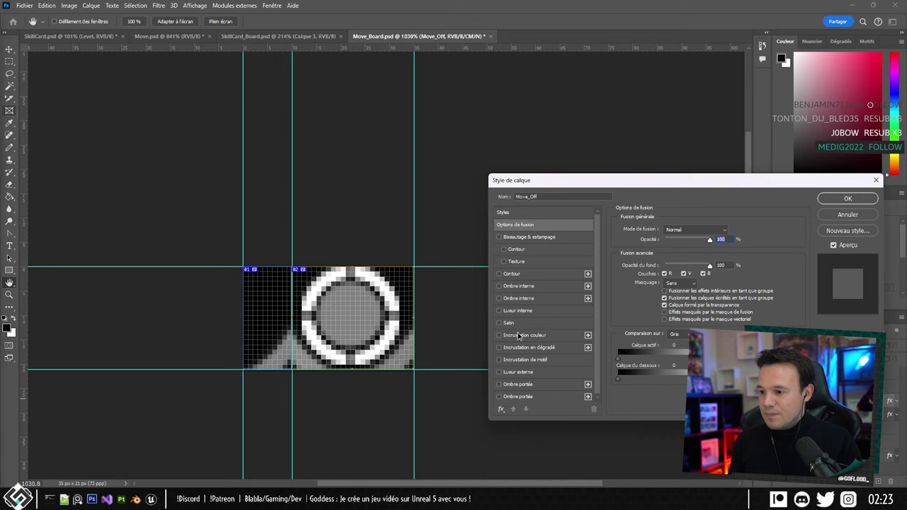
left_click(520, 335)
left_click(837, 201)
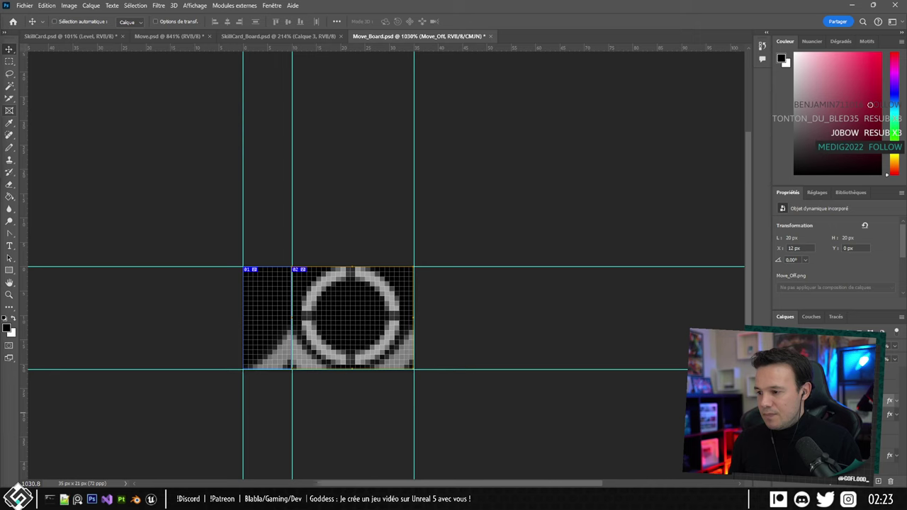
key("ctrl+alt+shift+s")
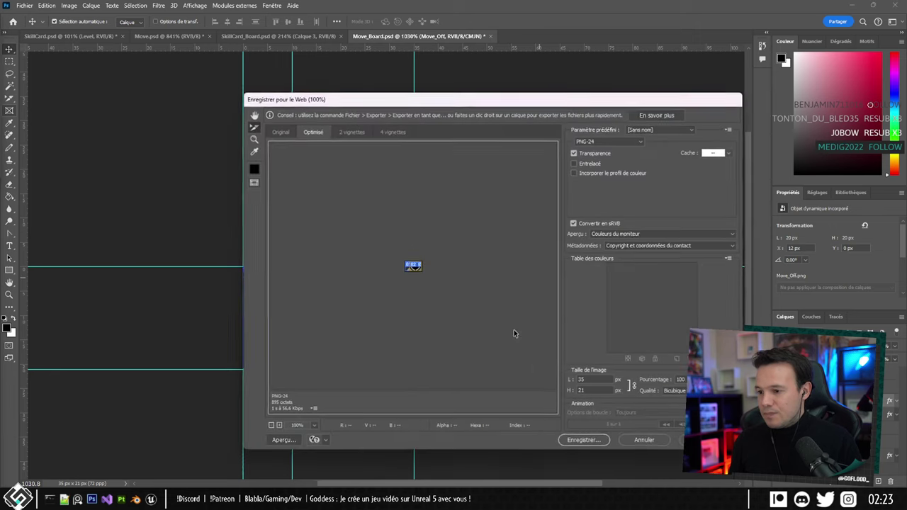
left_click(650, 441)
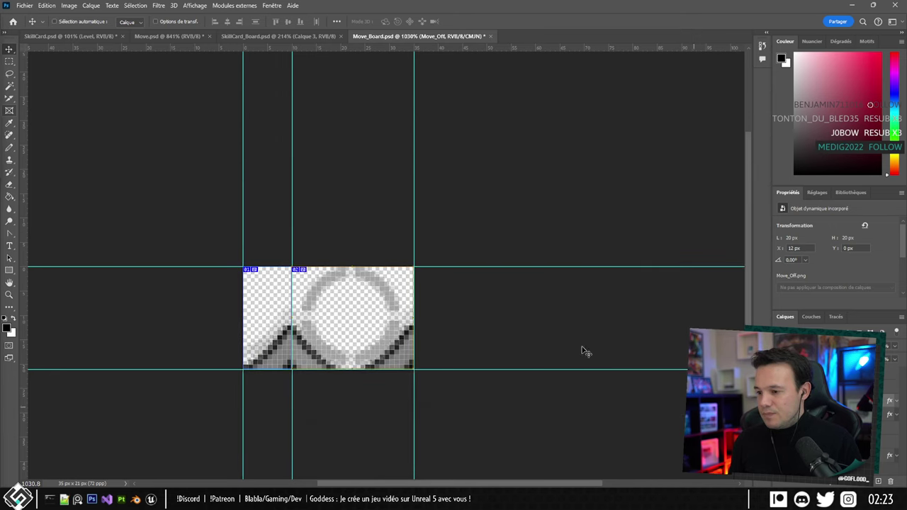
key("ctrl+alt+shift+s")
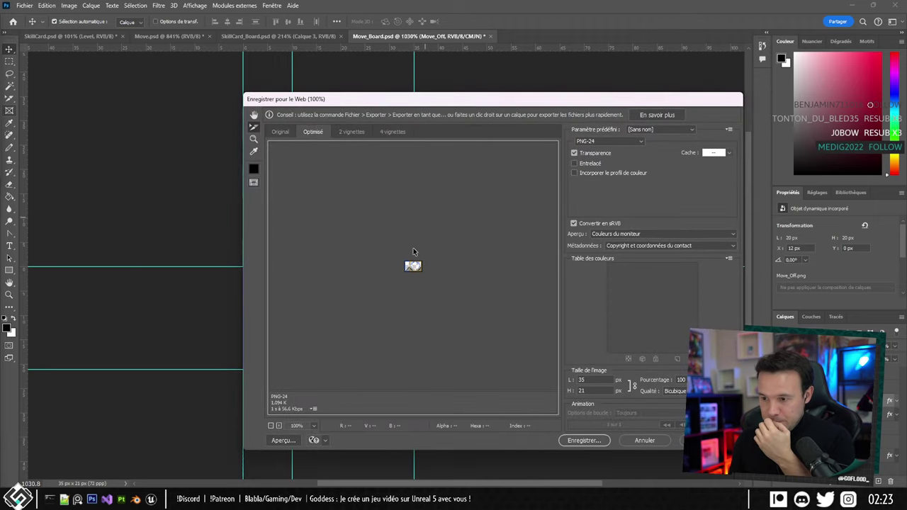
left_click(659, 440)
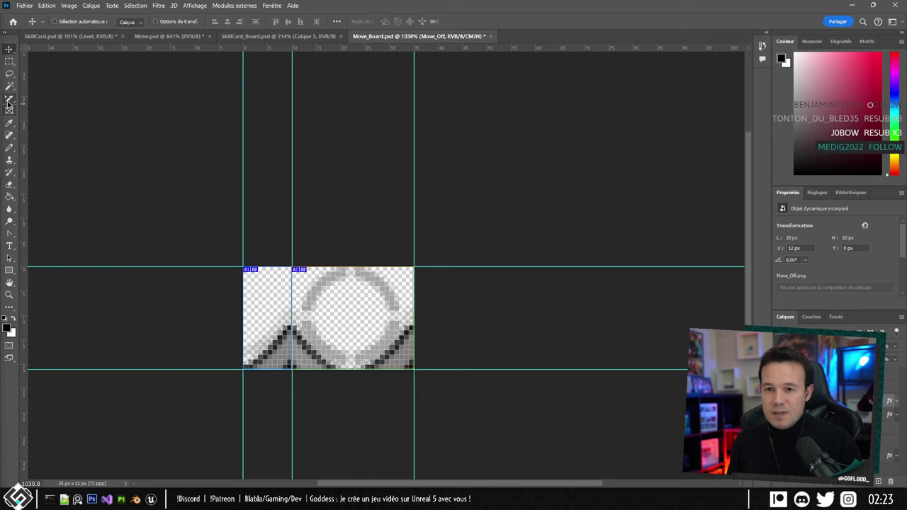
Choose the Slice Select tool, export the slices as PNG-24 over Move_Board_Off.png in the Cards folder, and check the file in Explorer.
left_click(10, 97)
right_click(10, 100)
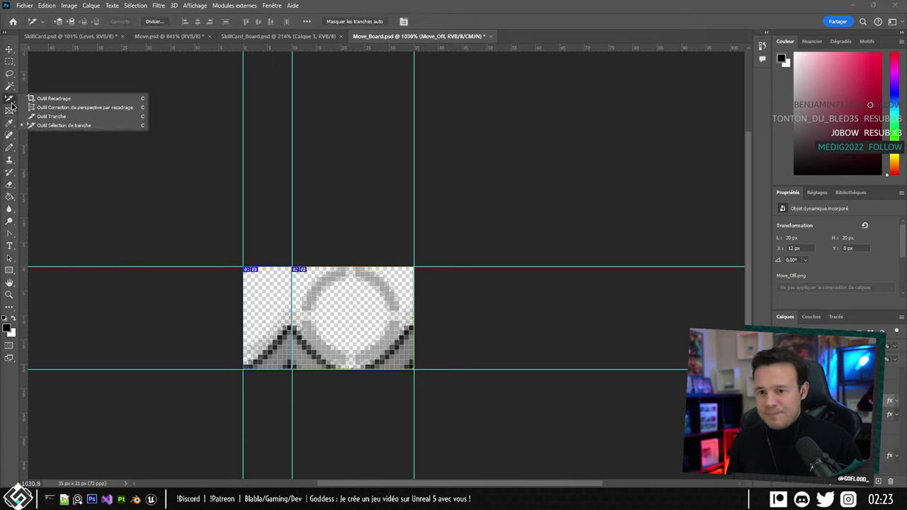
left_click(41, 126)
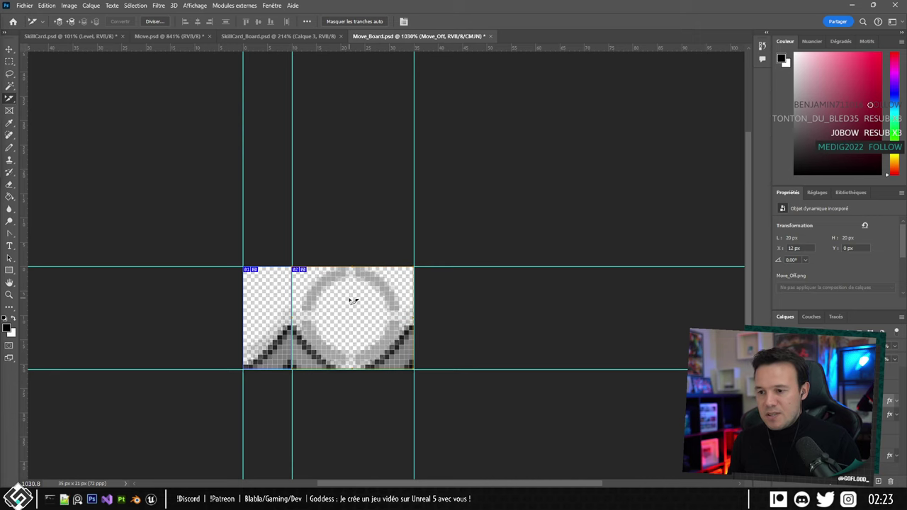
key("ctrl+alt+shift+s")
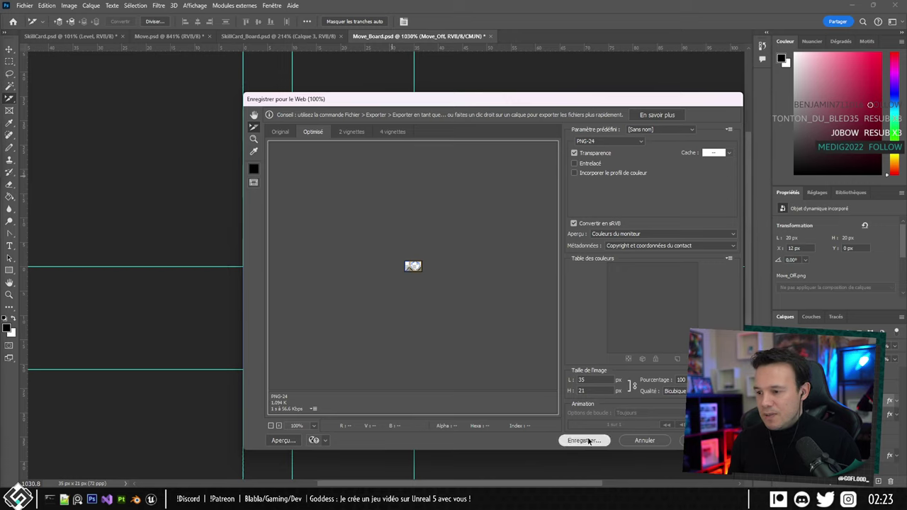
left_click(584, 440)
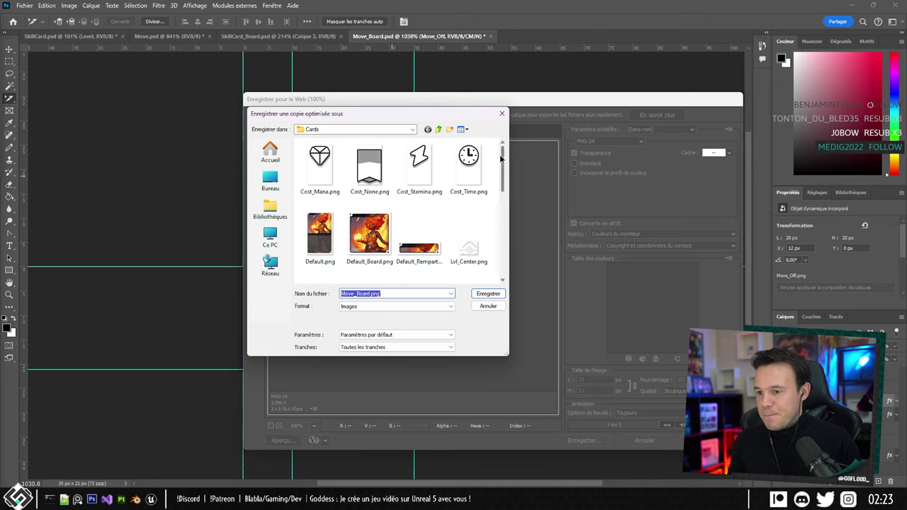
left_click_drag(500, 159, 496, 215)
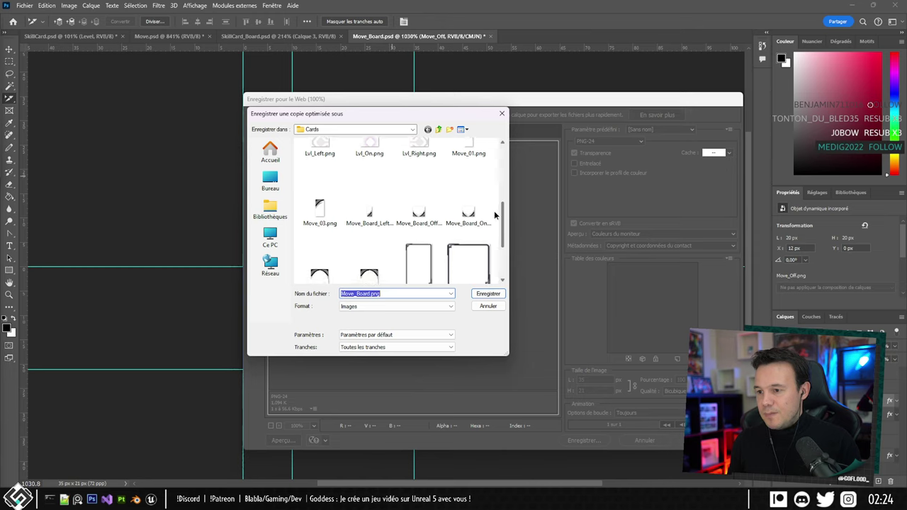
left_click(418, 216)
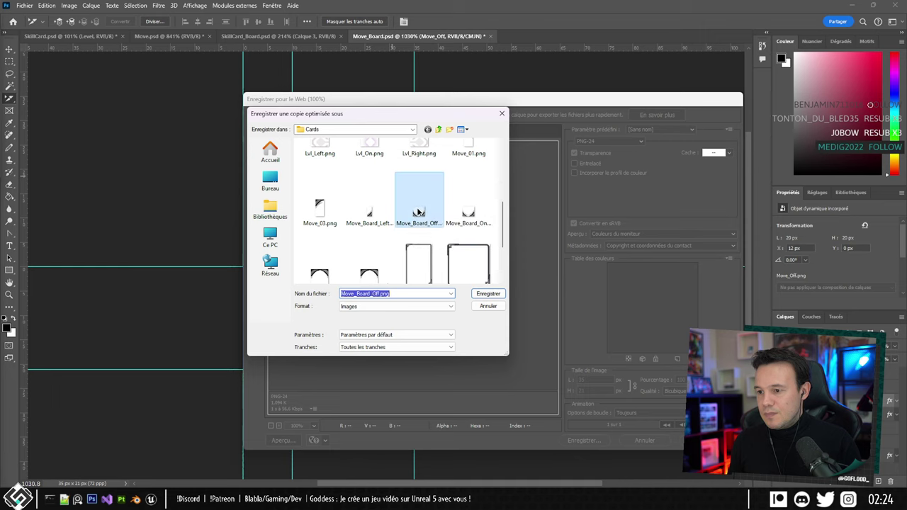
double_click(421, 215)
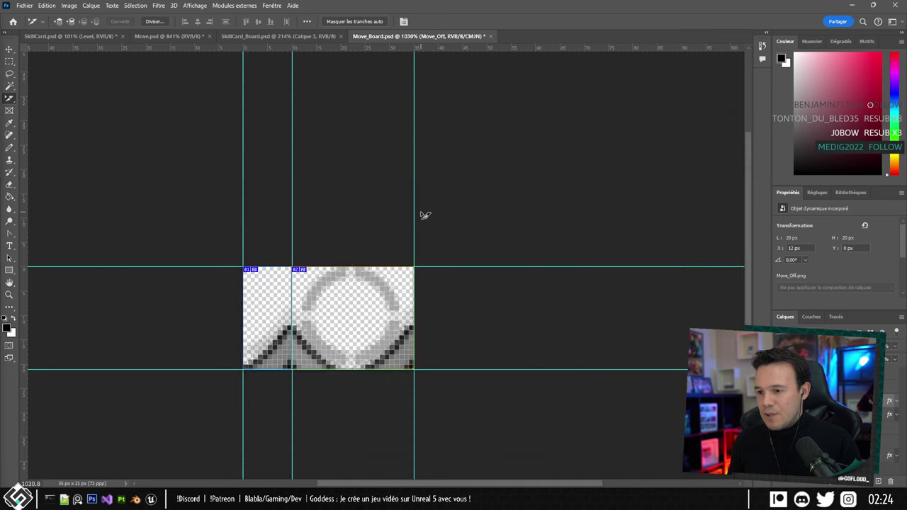
key("alt+Tab")
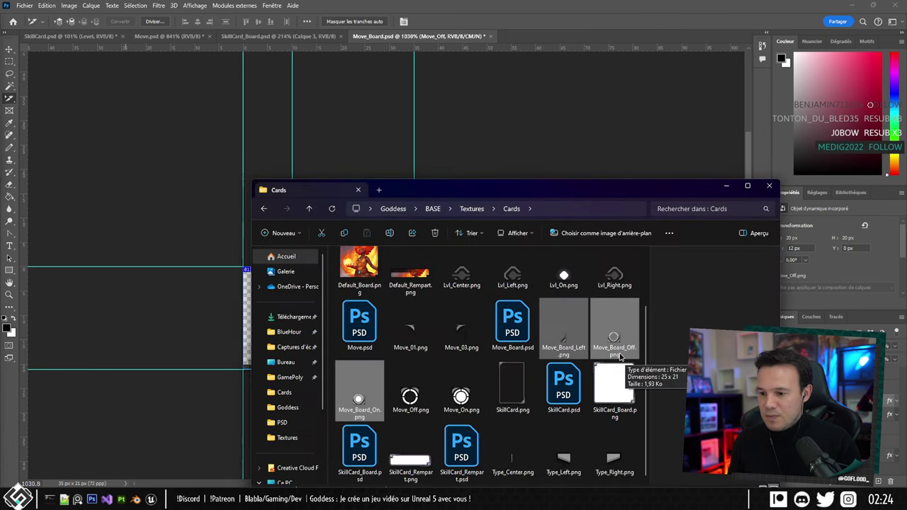
left_click(579, 4)
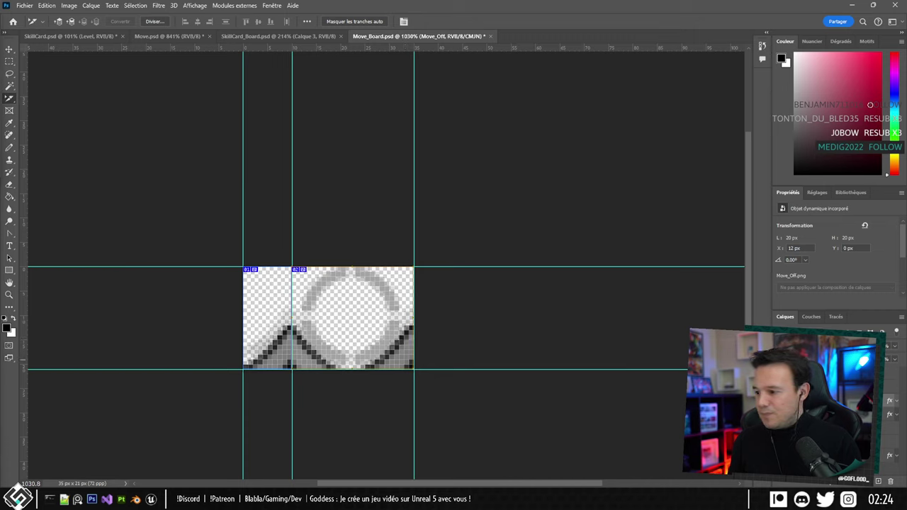
Hide the Move_Off ring, raise the Move_On layer to full opacity, and paste the Move_Off layer style onto it.
key("ctrl+comma")
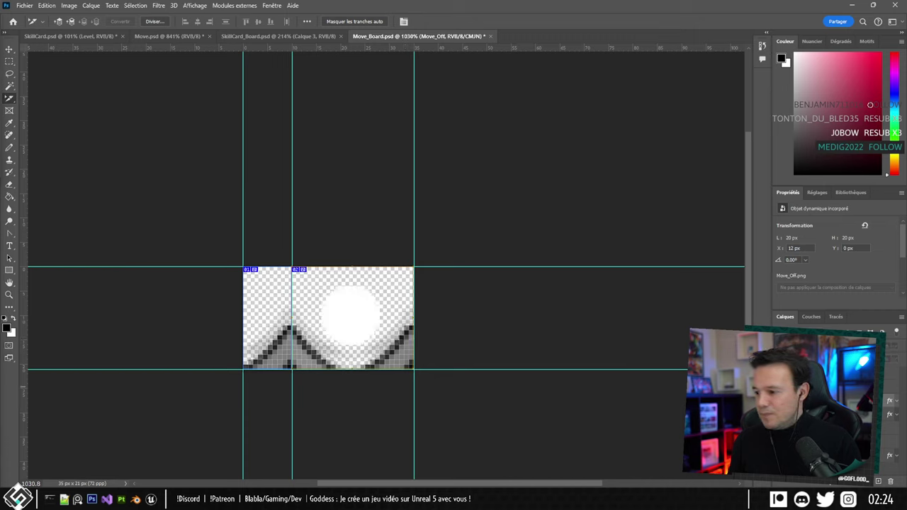
left_click(850, 414)
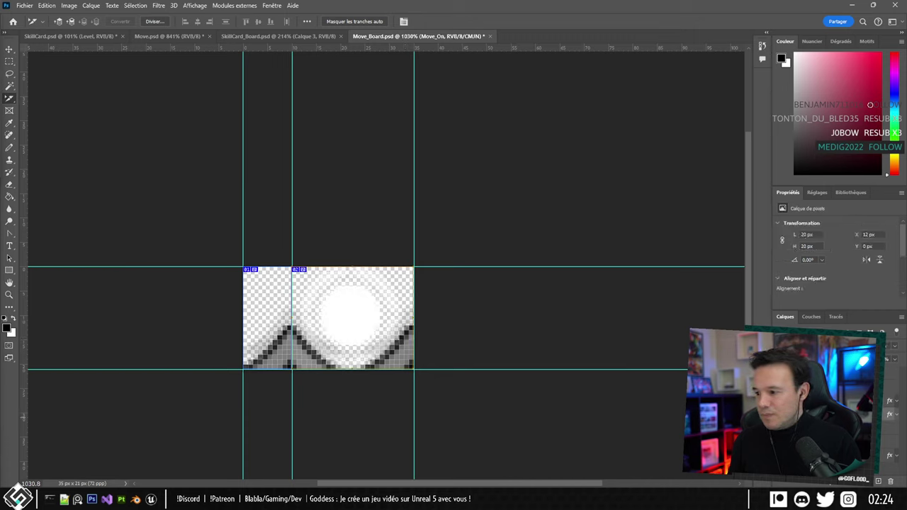
left_click(894, 346)
left_click_drag(876, 358, 902, 371)
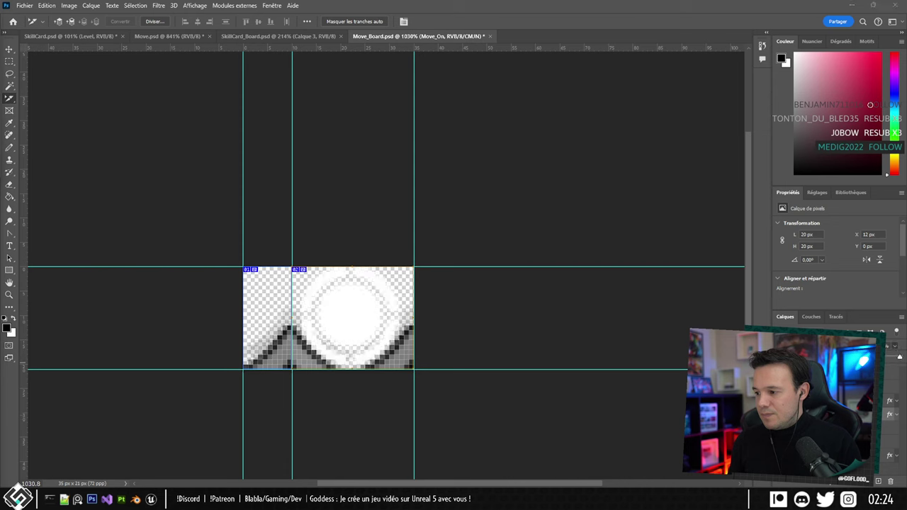
right_click(850, 401)
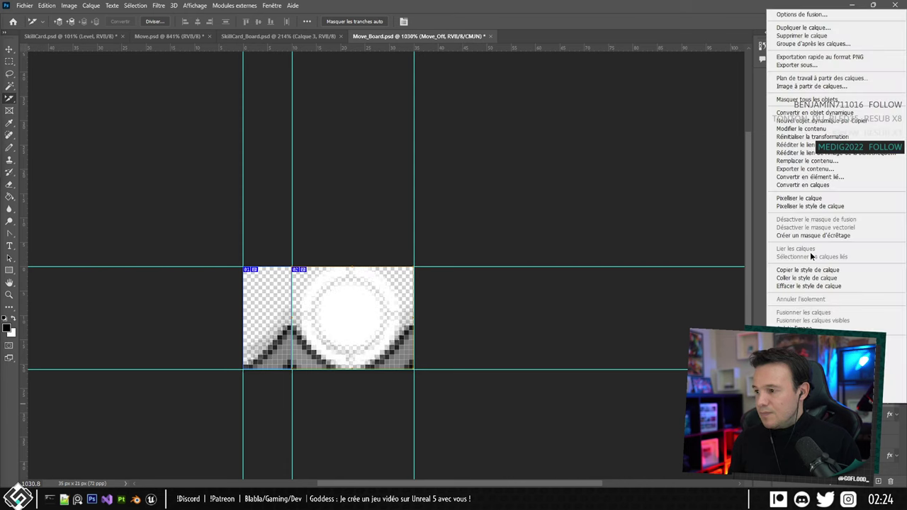
left_click(808, 270)
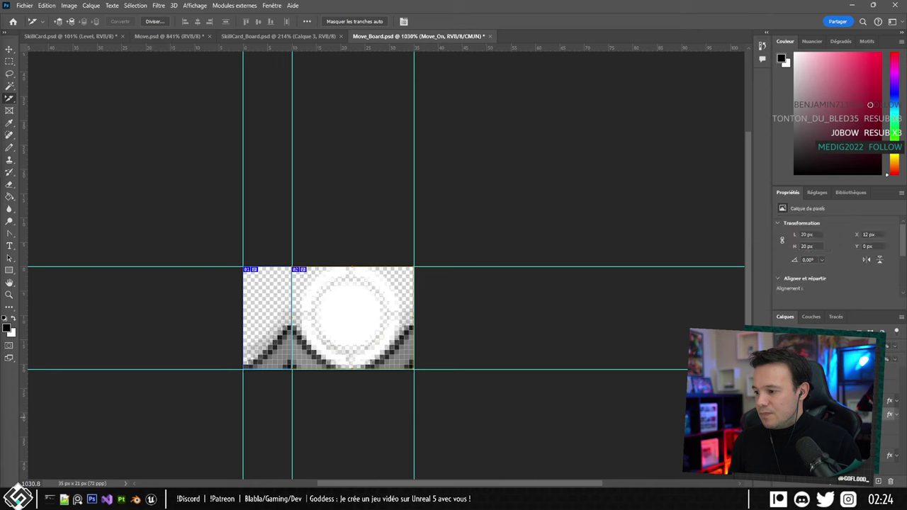
right_click(892, 354)
left_click(822, 272)
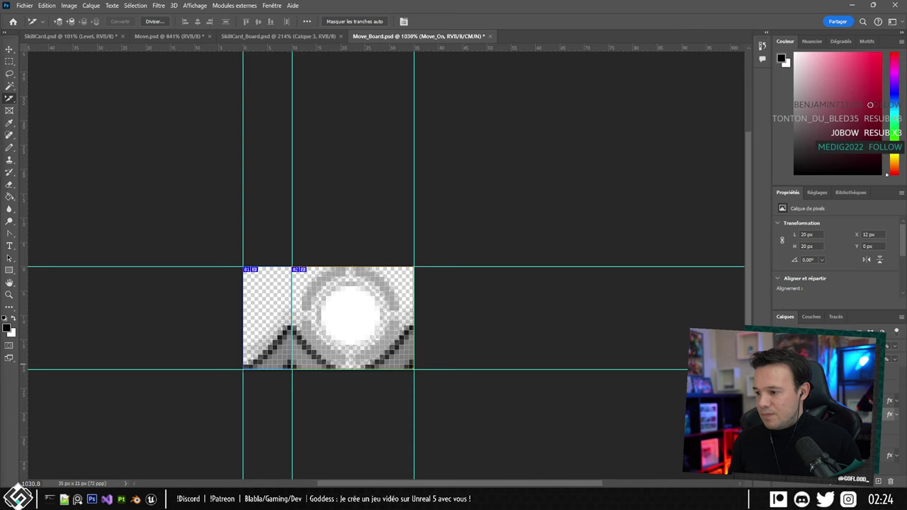
Export the Move_On version of the marker as PNG-24 over Move_Board_On.png in the Cards folder.
key("ctrl+alt+shift+s")
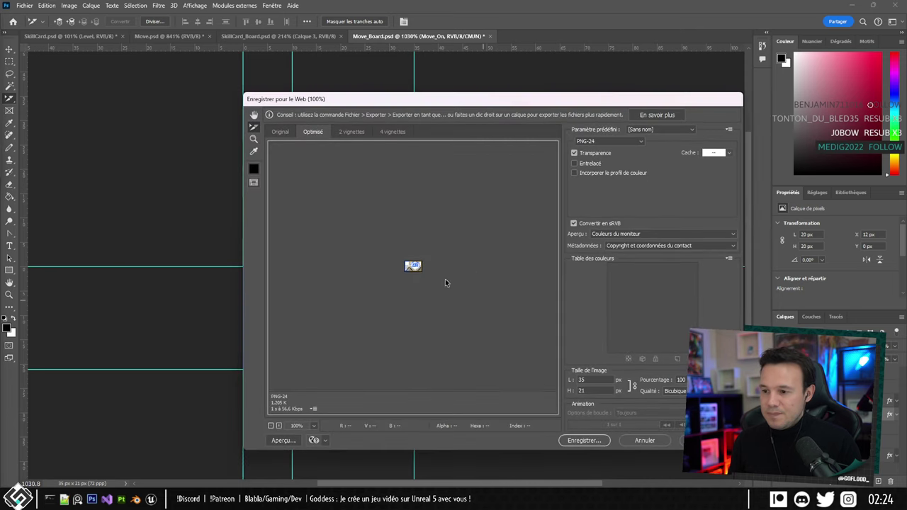
left_click(583, 440)
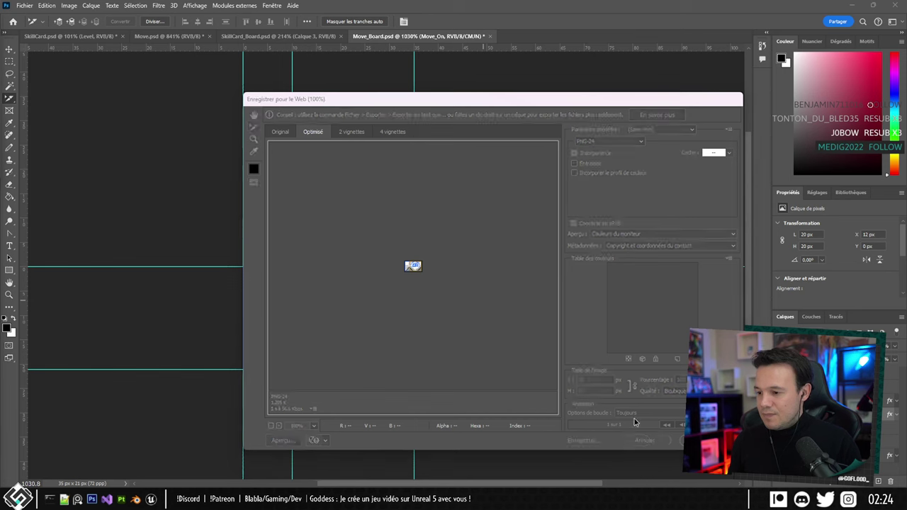
left_click_drag(503, 171, 505, 222)
double_click(320, 264)
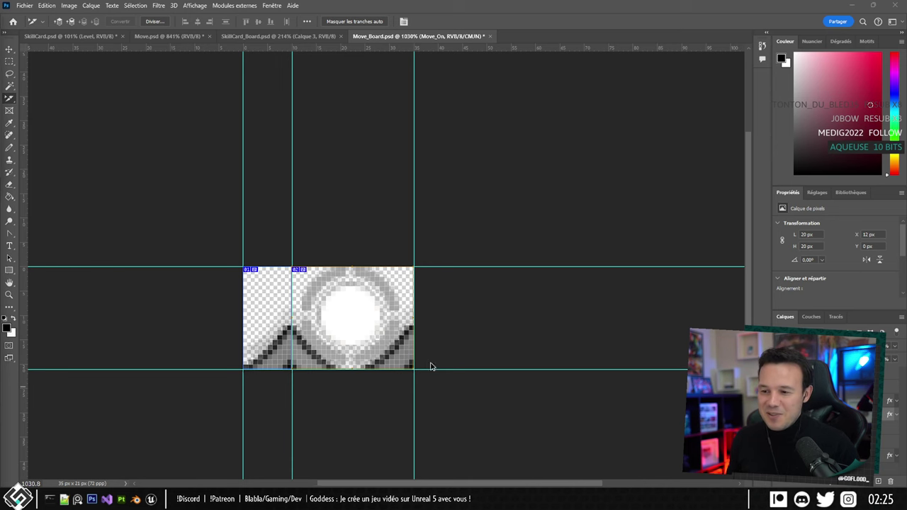
Switch to Unreal Editor and reimport the Move_Board_Off and Move_Board_On textures from the Elements folder.
left_click(151, 499)
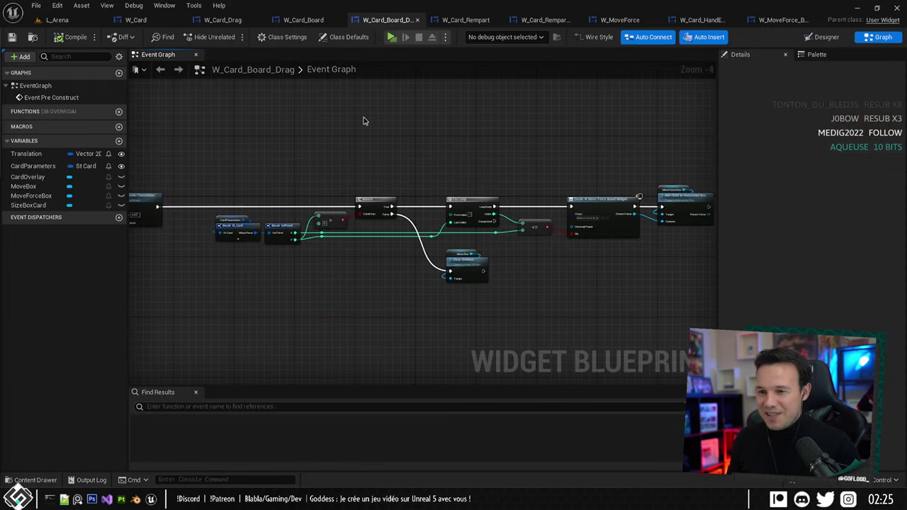
left_click(56, 20)
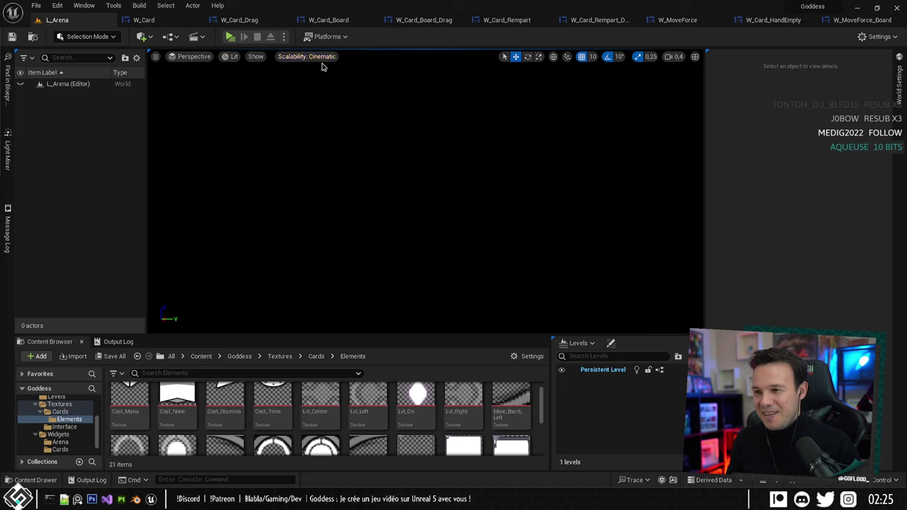
scroll(213, 418, "down", 2)
left_click(188, 432)
left_click(130, 415, "ctrl")
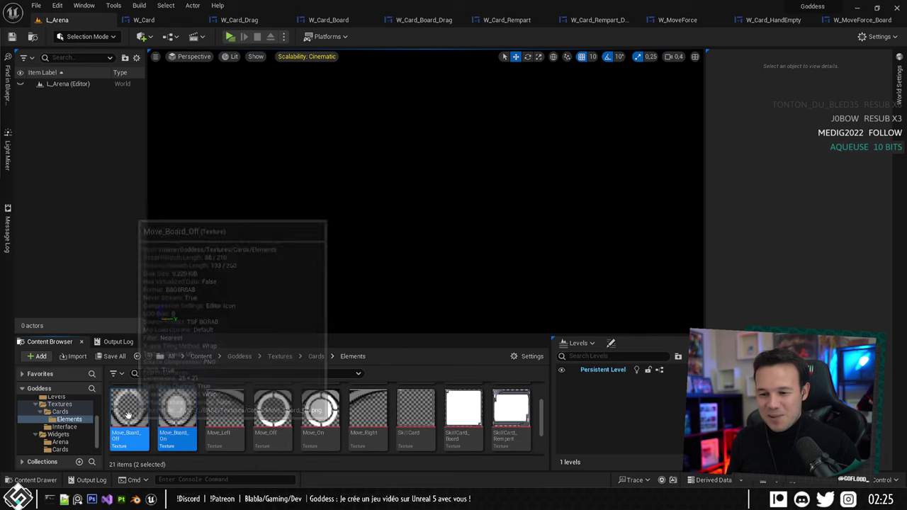
right_click(132, 416)
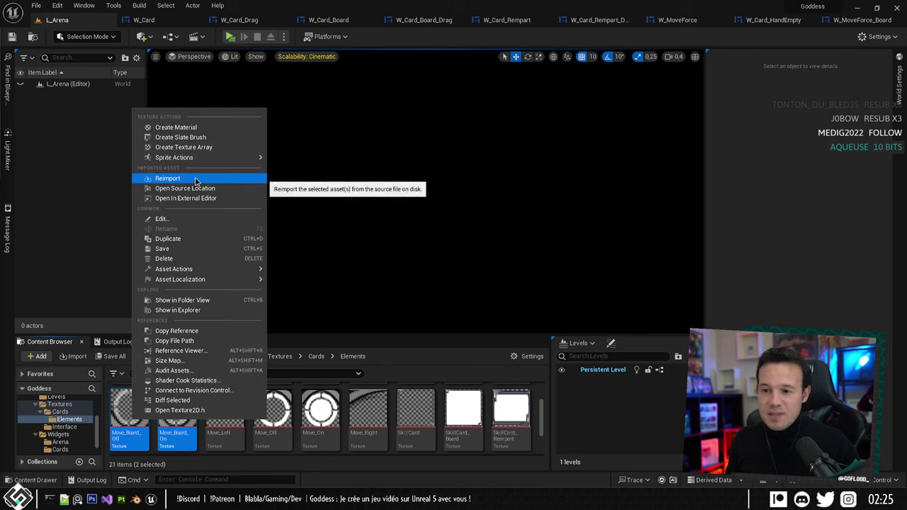
left_click(195, 180)
left_click(228, 415)
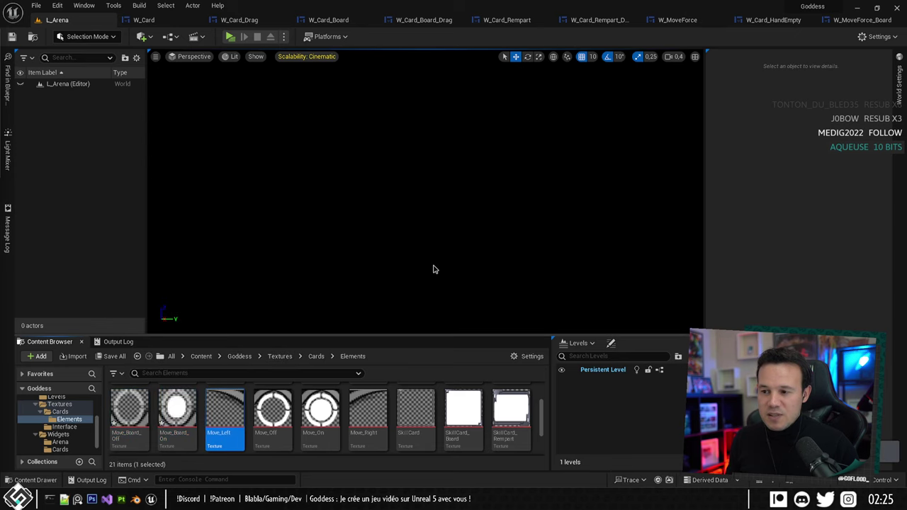
Launch the Goddess game preview and validate a stake of 1 Carte Mythique to start the duel.
key("alt+p")
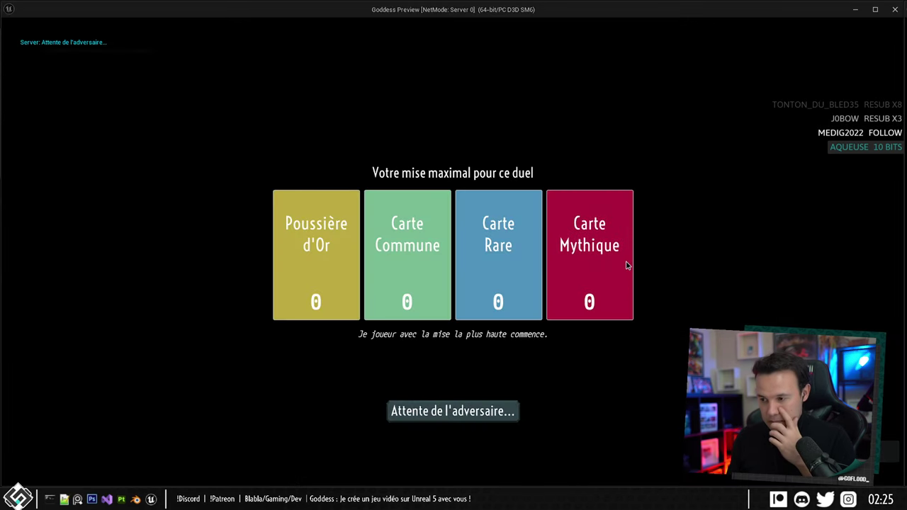
left_click(627, 265)
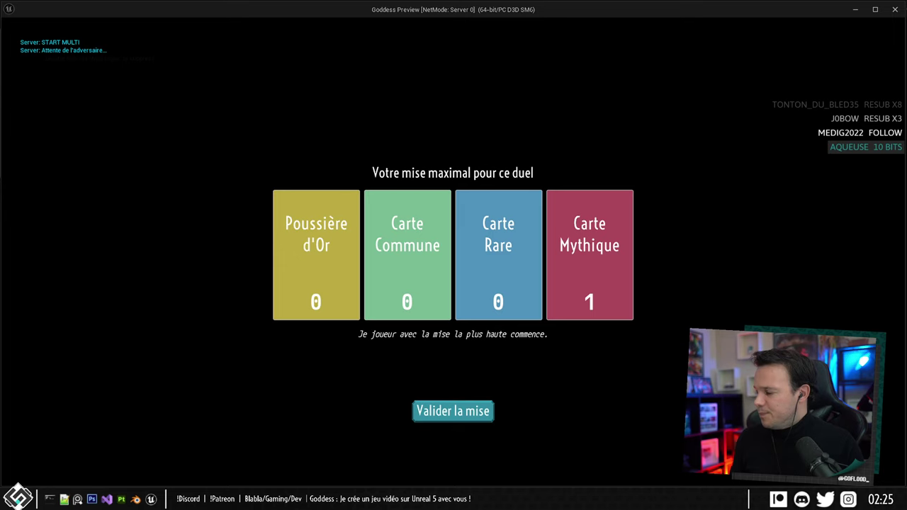
left_click(453, 411)
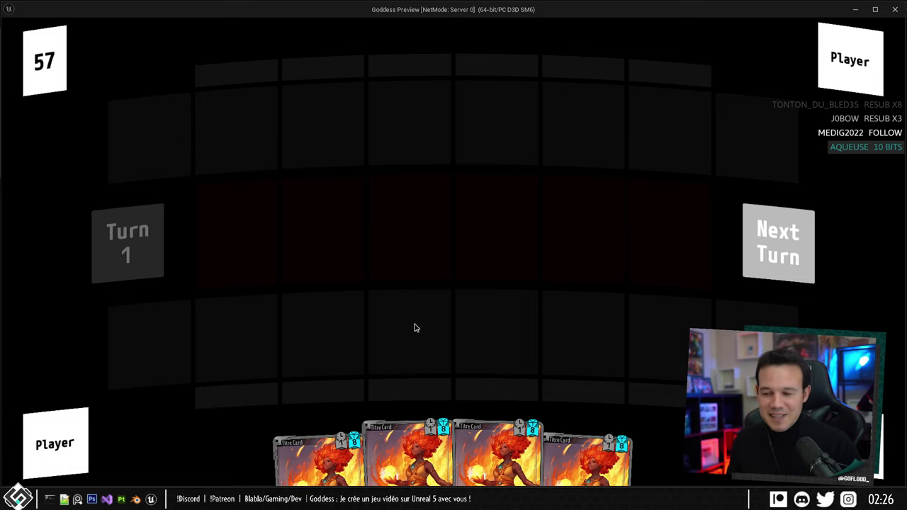
Play two hand cards onto adjacent middle slots of the player's board row and a third onto the rempart slot below them.
left_click_drag(407, 453, 410, 331)
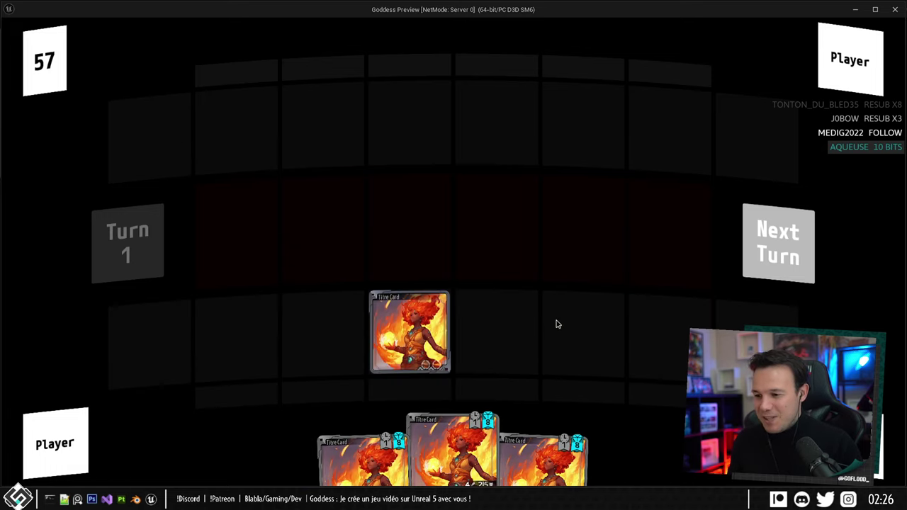
left_click_drag(454, 457, 496, 331)
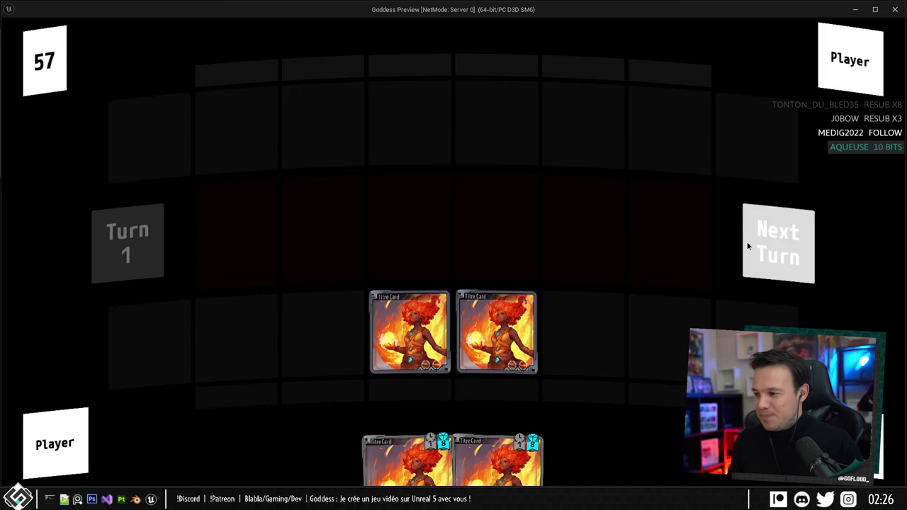
left_click_drag(496, 453, 496, 390)
Advance two turns to check the filled movement markers, and move the first board card toward the adjacent empty slot on its left.
left_click(787, 267)
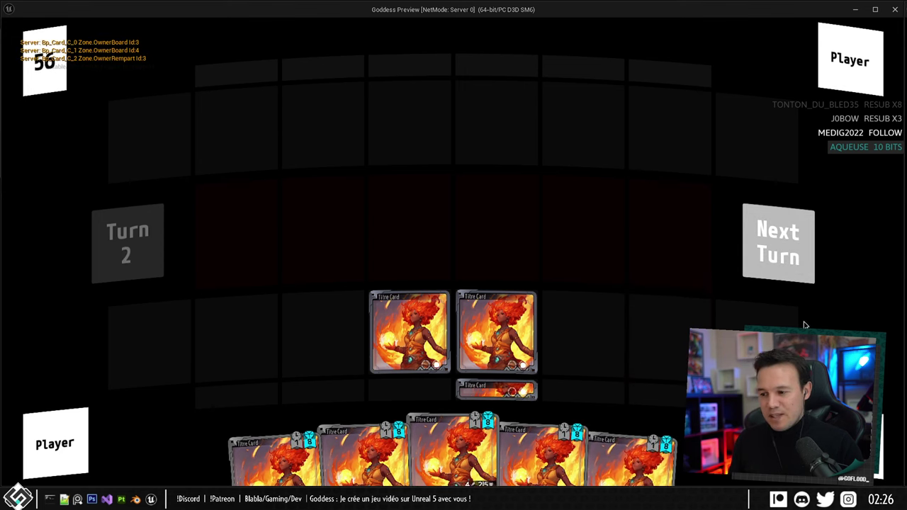
left_click(818, 258)
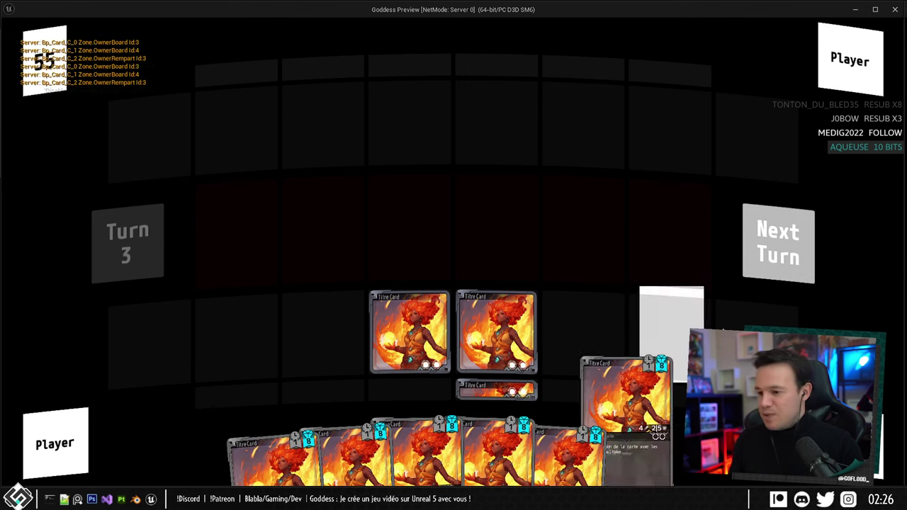
left_click_drag(400, 314, 319, 324)
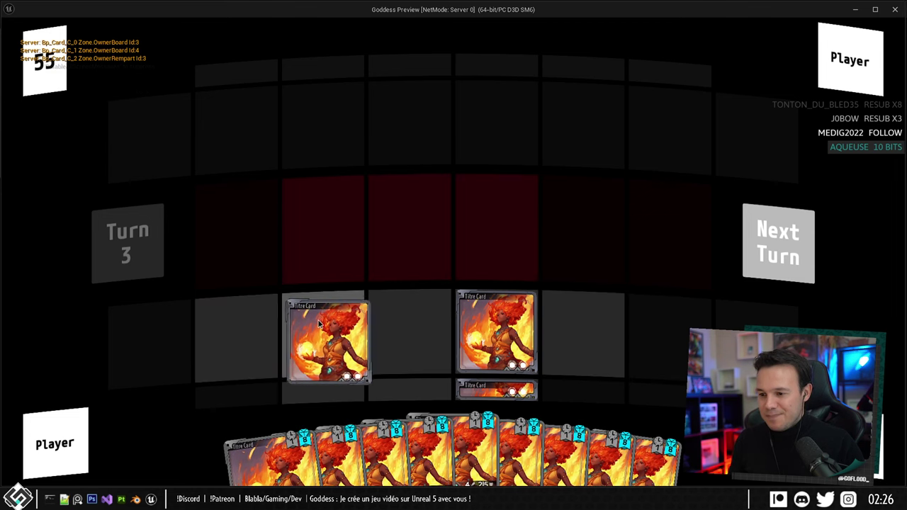
Move the rempart card to the adjacent slots on its left and end the game preview.
left_click_drag(496, 389, 414, 362)
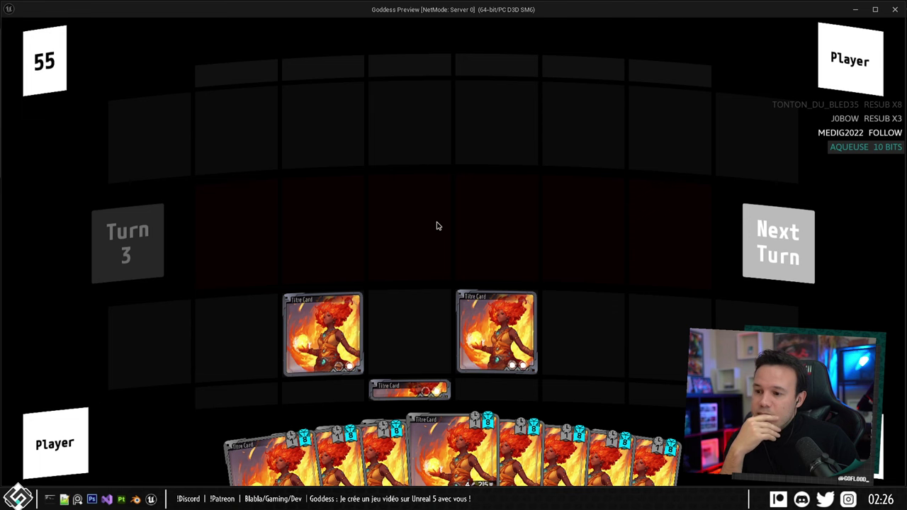
key("Escape")
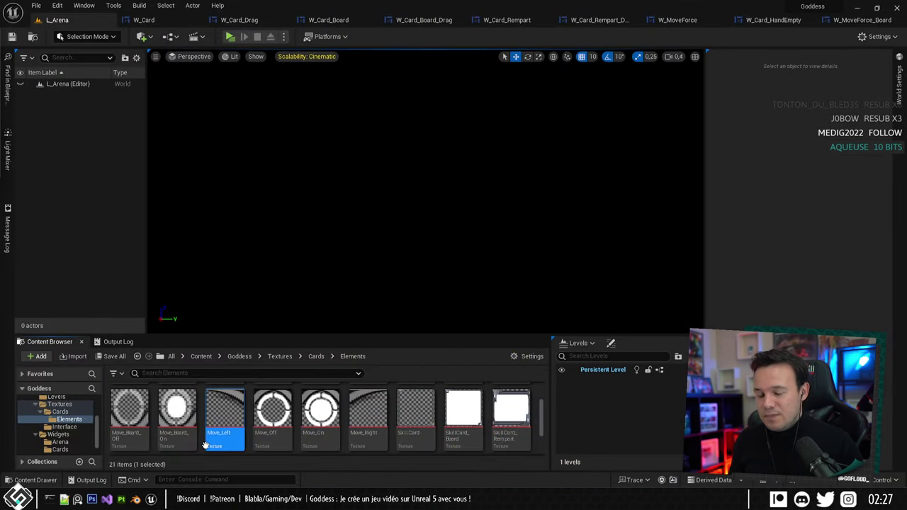
Open the St_Card structure from Blueprints/Cards, change the Level variable's type to Int Point and save it.
scroll(57, 425, "up", 3)
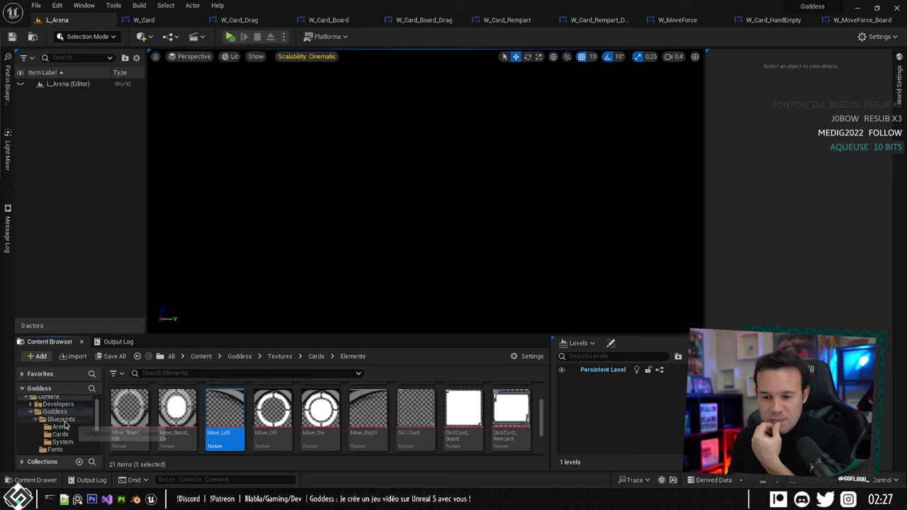
left_click(67, 434)
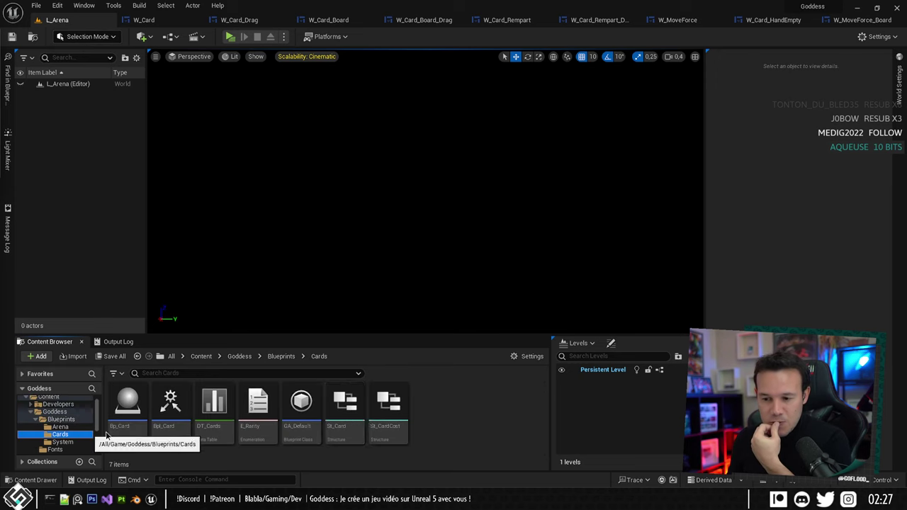
double_click(345, 408)
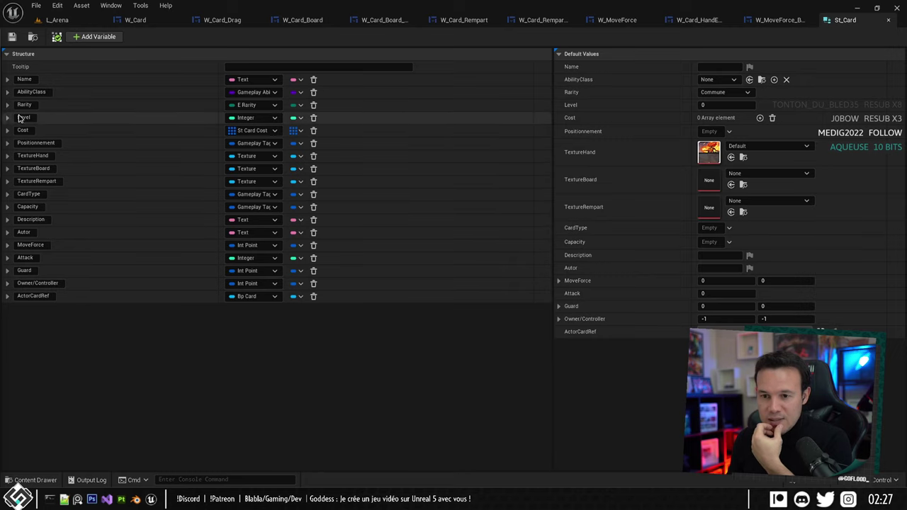
left_click(273, 118)
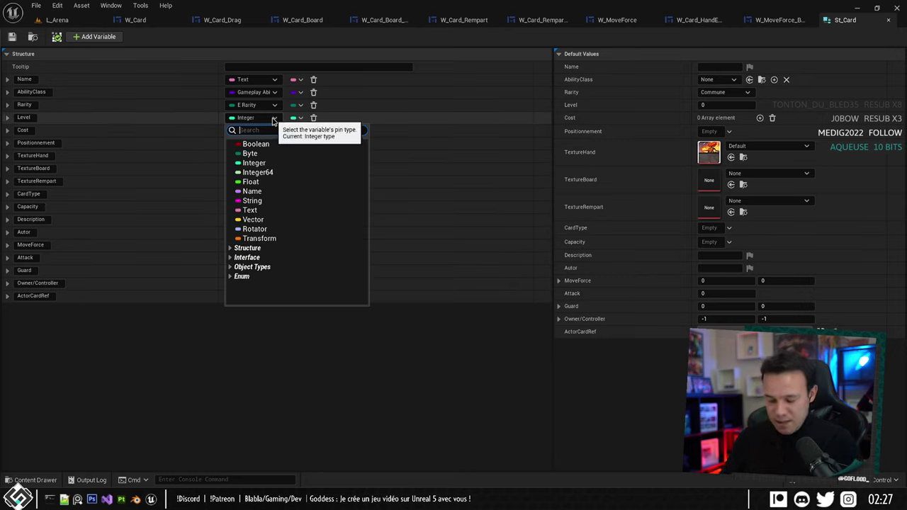
type("point")
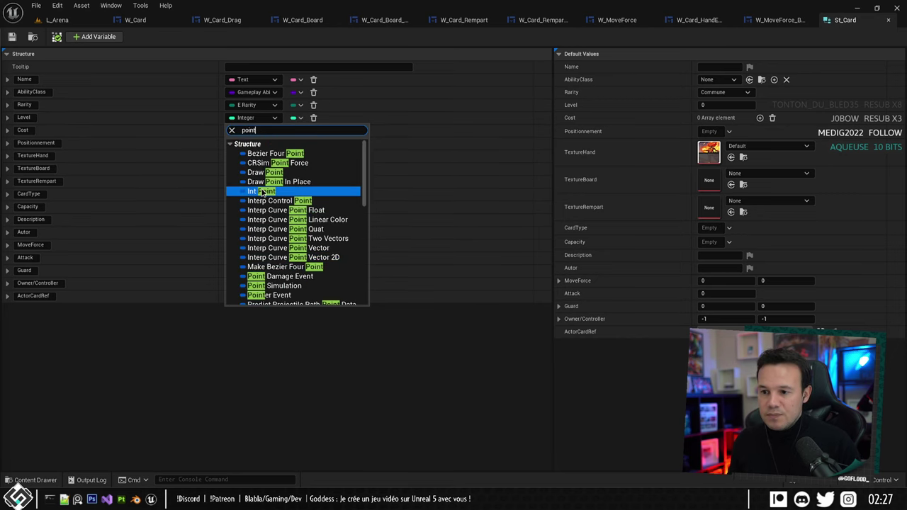
left_click(268, 192)
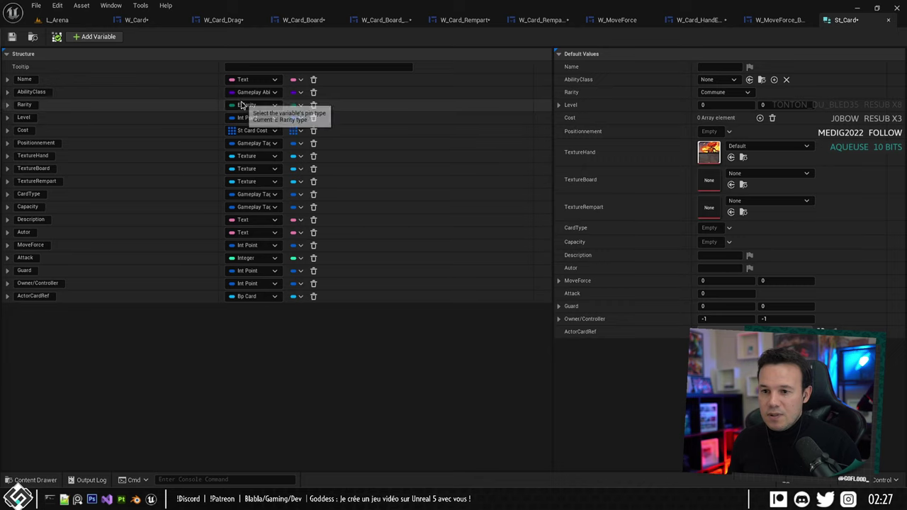
left_click(17, 39)
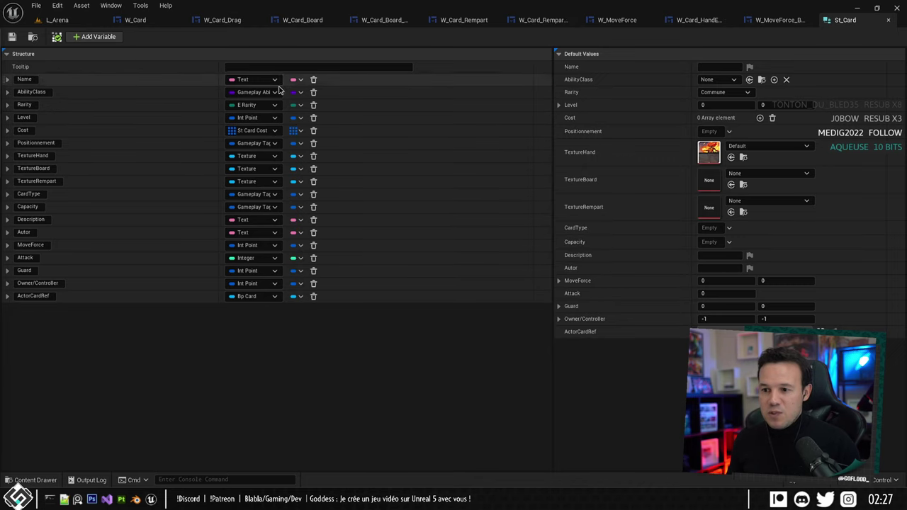
Close the St_Card structure and refresh all Blueprint nodes from the L_Arena level editor.
left_click(9, 118)
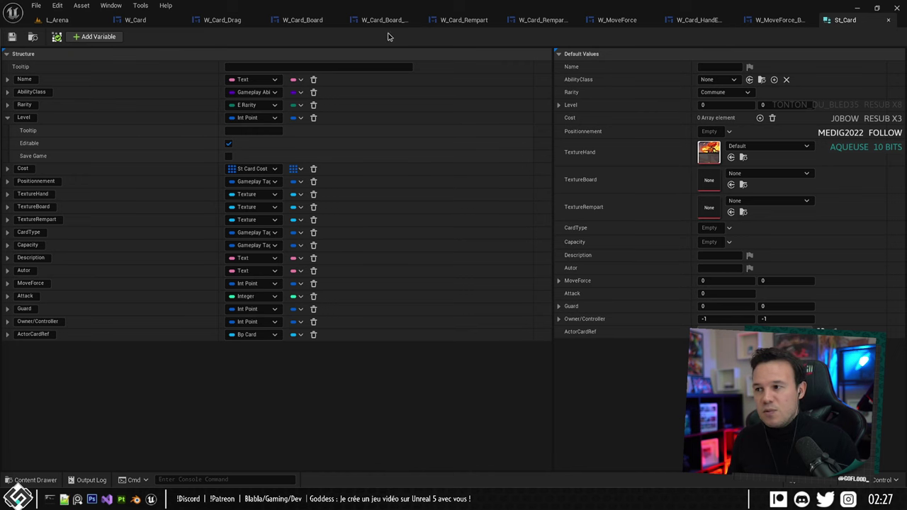
middle_click(843, 21)
left_click(43, 22)
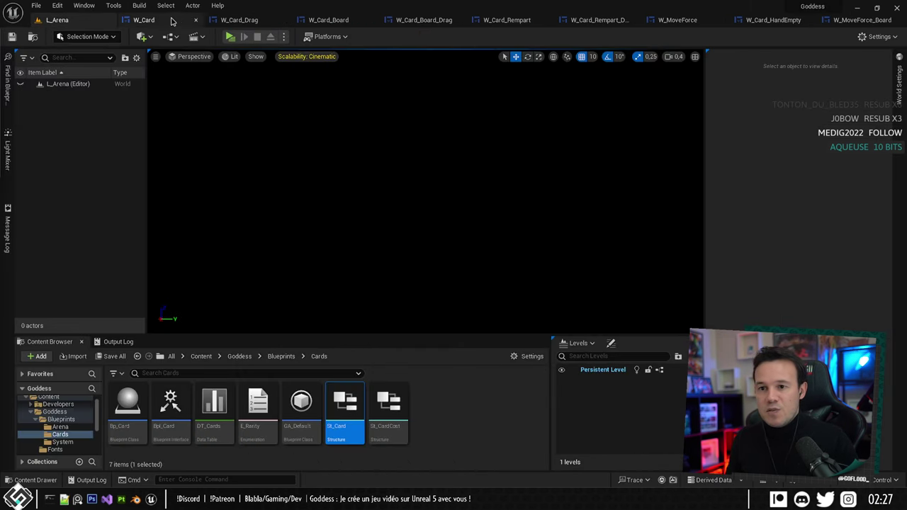
left_click(170, 36)
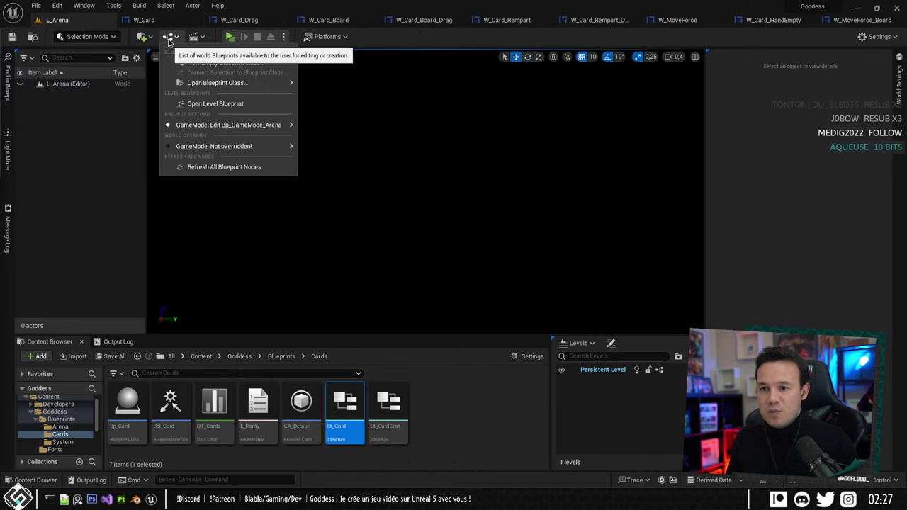
left_click(218, 168)
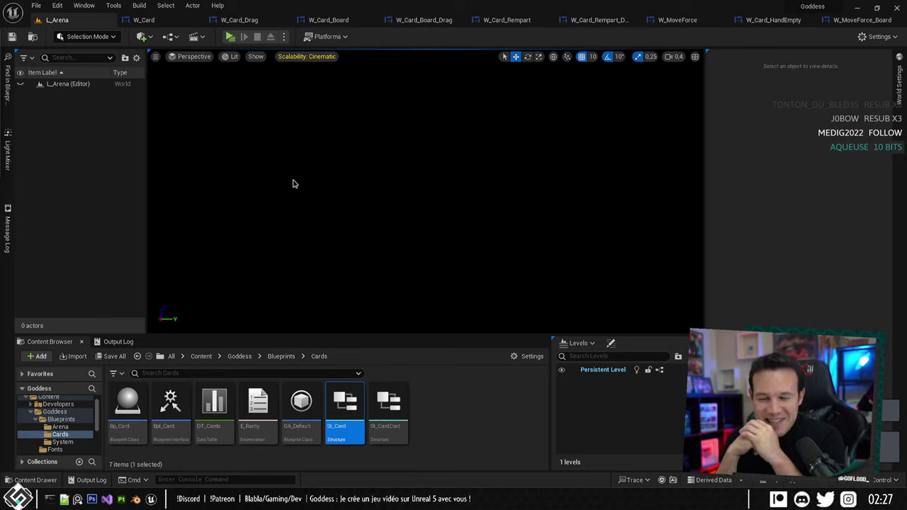
left_click(438, 446)
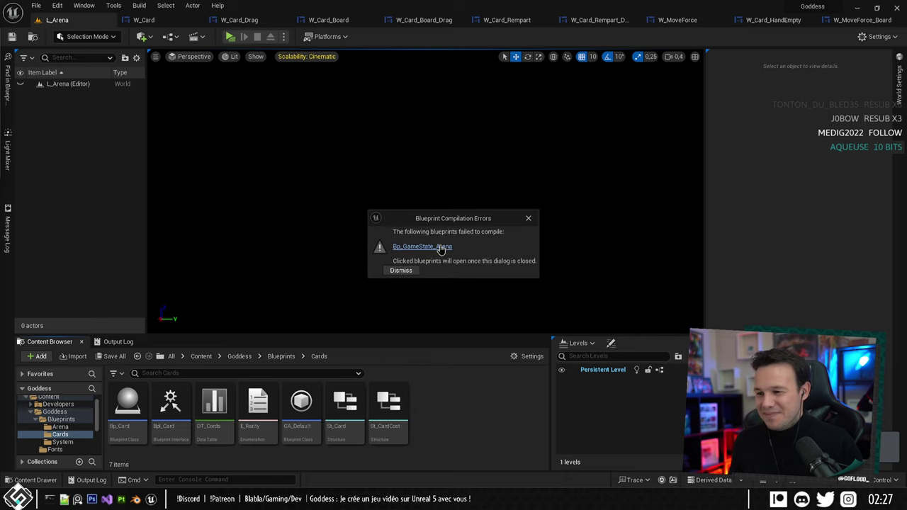
Open the failing Bp_GameState_Arena blueprint, recompile it and go to the Break St_Card node named in the compile error.
left_click(425, 248)
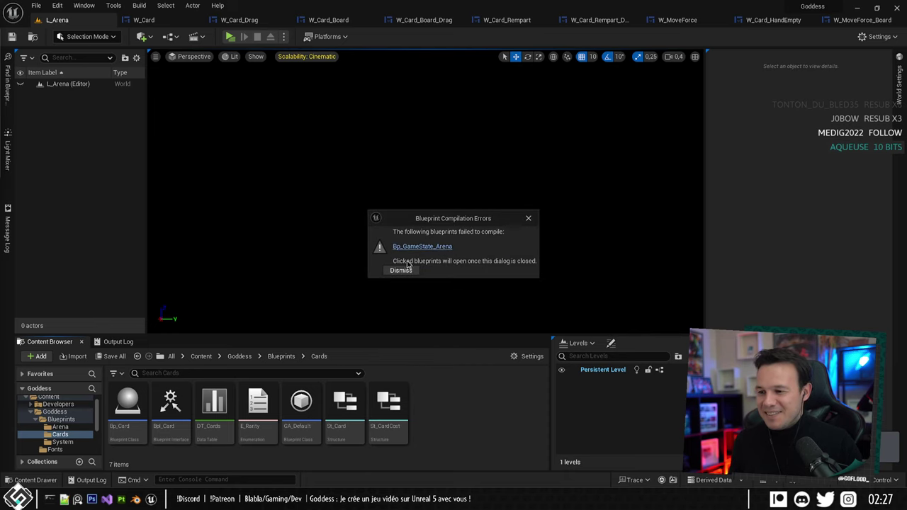
left_click(405, 269)
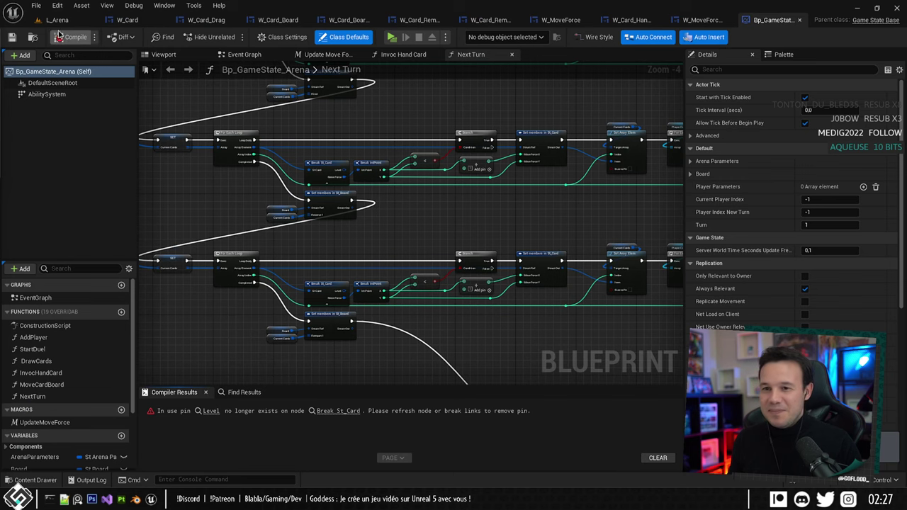
right_click_drag(203, 104, 258, 112)
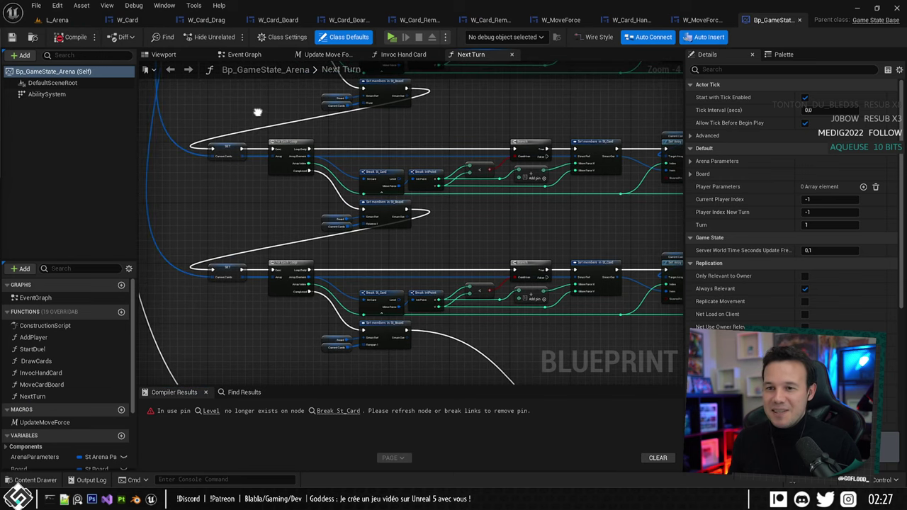
left_click(71, 37)
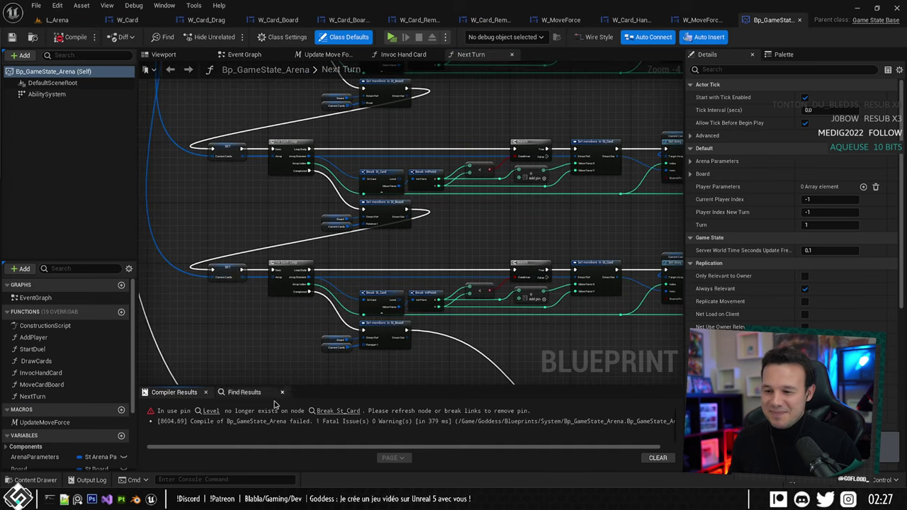
left_click(327, 410)
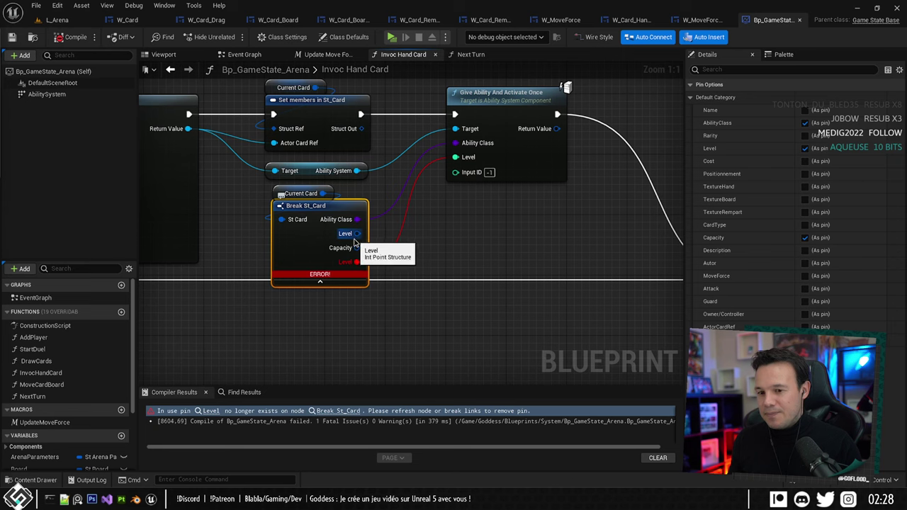
Break Break St_Card's new Level output into an IntPoint and connect its X to the Level input of Give Ability And Activate Once.
left_click_drag(356, 235, 425, 250)
left_click(459, 385)
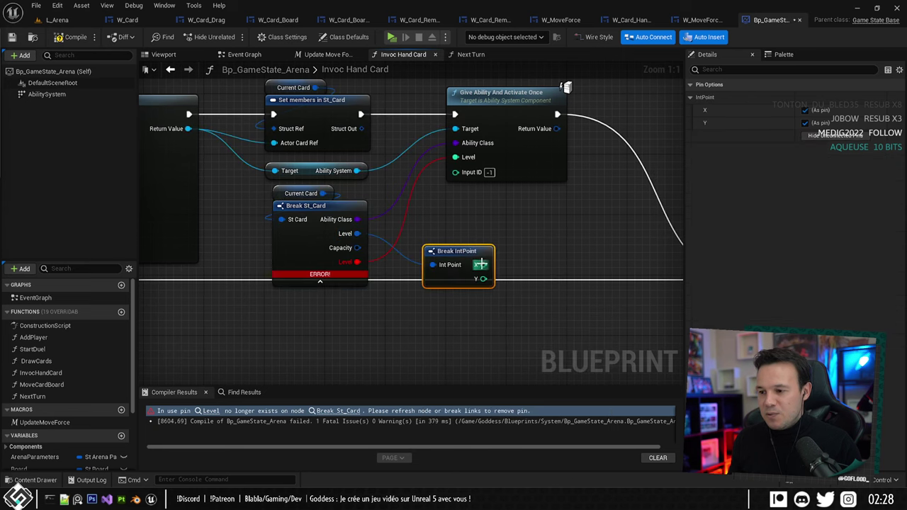
left_click_drag(483, 264, 455, 157)
left_click_drag(468, 258, 424, 228)
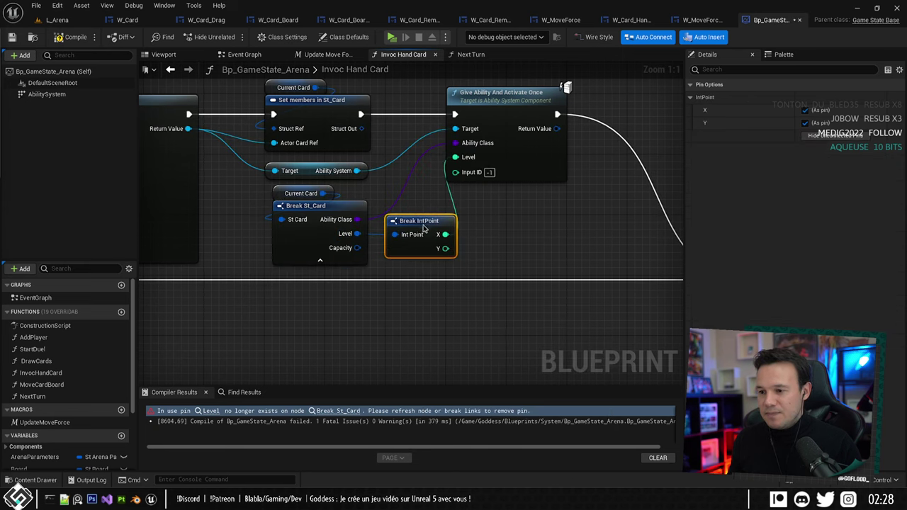
Hide the unused Capacity output on the Break St_Card node and reposition the Break IntPoint node beside it.
left_click(287, 259)
left_click(804, 237)
right_click_drag(475, 215, 485, 256)
left_click_drag(423, 268, 415, 253)
right_click_drag(493, 273, 442, 270)
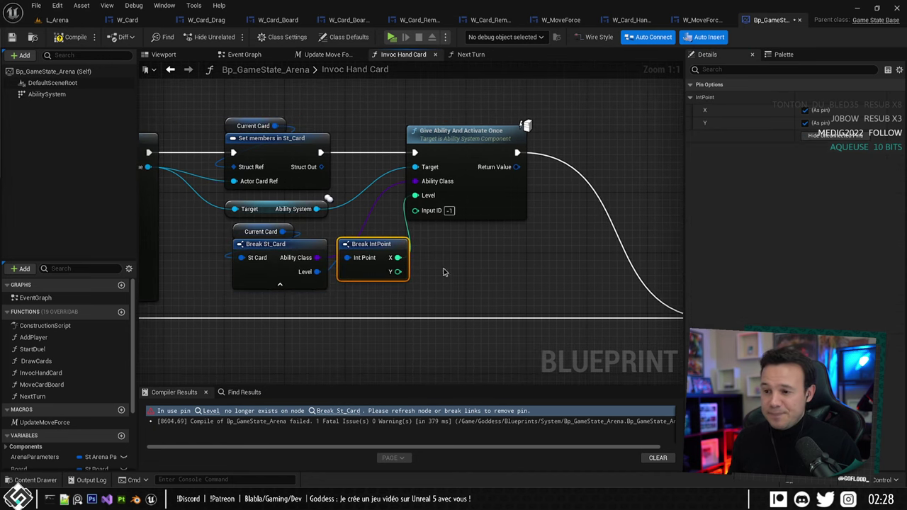
Hide the unused Y output on Break IntPoint and space it apart from the Break St_Card node.
left_click_drag(185, 235, 334, 266)
left_click(338, 286)
left_click(830, 134)
right_click_drag(342, 285, 424, 277)
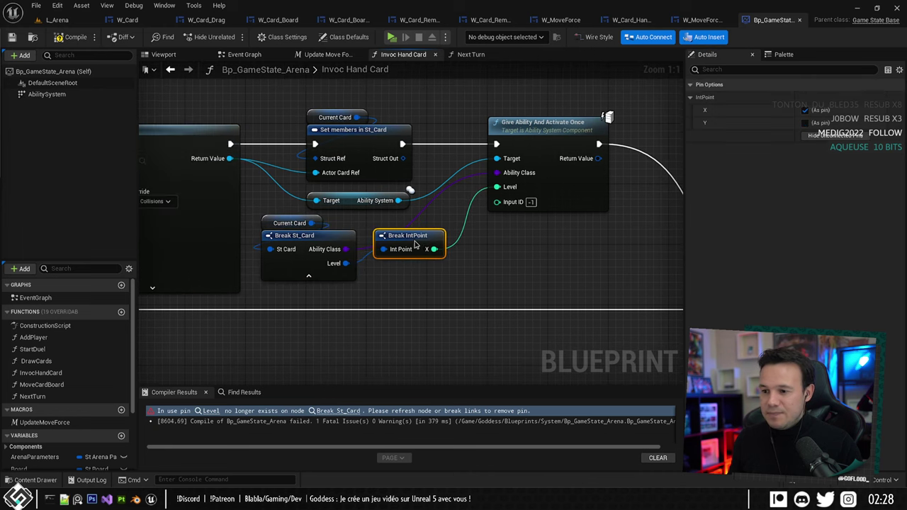
left_click_drag(415, 245, 409, 259)
mouse_move(535, 263)
right_mouse_down()
mouse_move(550, 265)
mouse_move(523, 263)
right_mouse_up()
Compile Bp_GameState_Arena, close it and return to the L_Arena level.
scroll(551, 265, "down", 3)
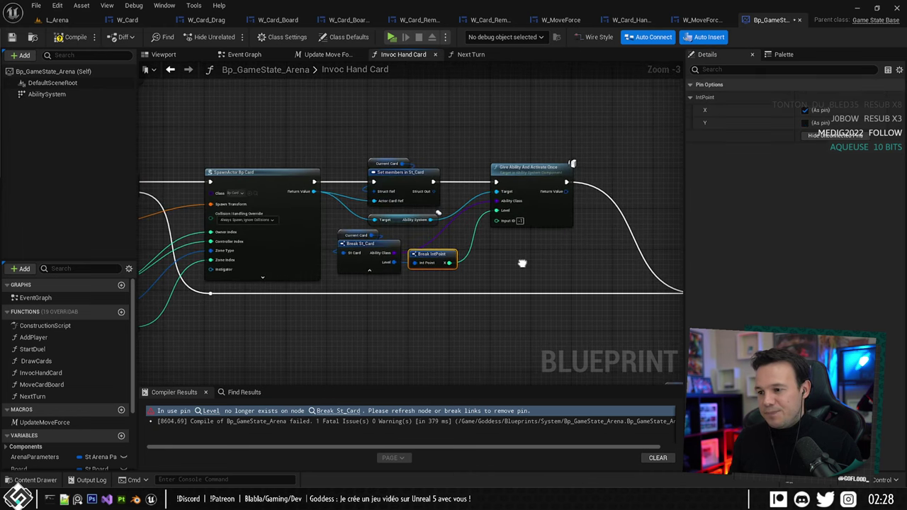
left_click(71, 37)
right_click_drag(304, 136, 408, 154)
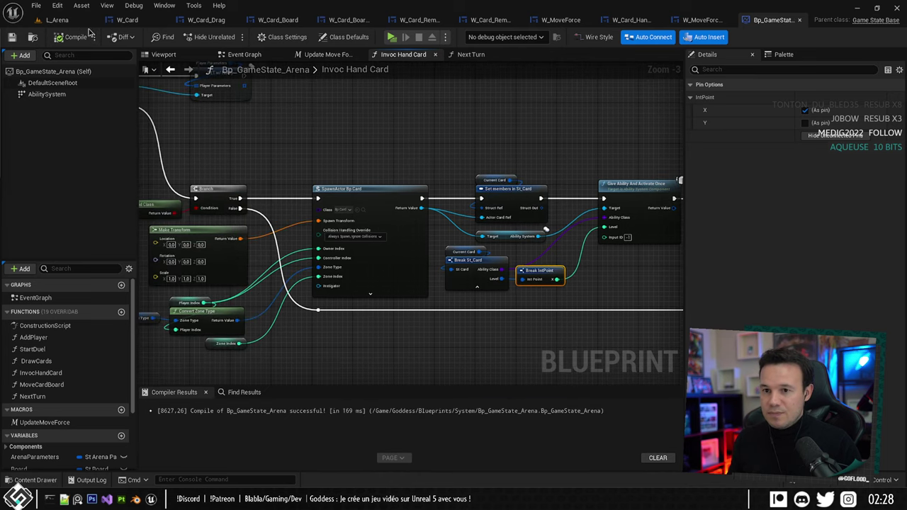
middle_click(760, 20)
left_click(62, 21)
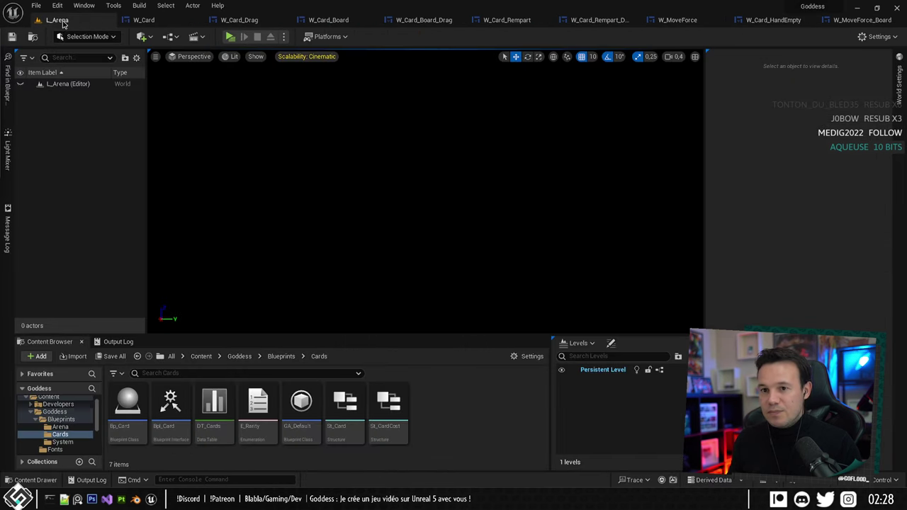
Close the W_MoveForce_Board, W_Card_HandEmpty and W_MoveForce widget blueprints and return to L_Arena.
left_click(850, 20)
middle_click(783, 21)
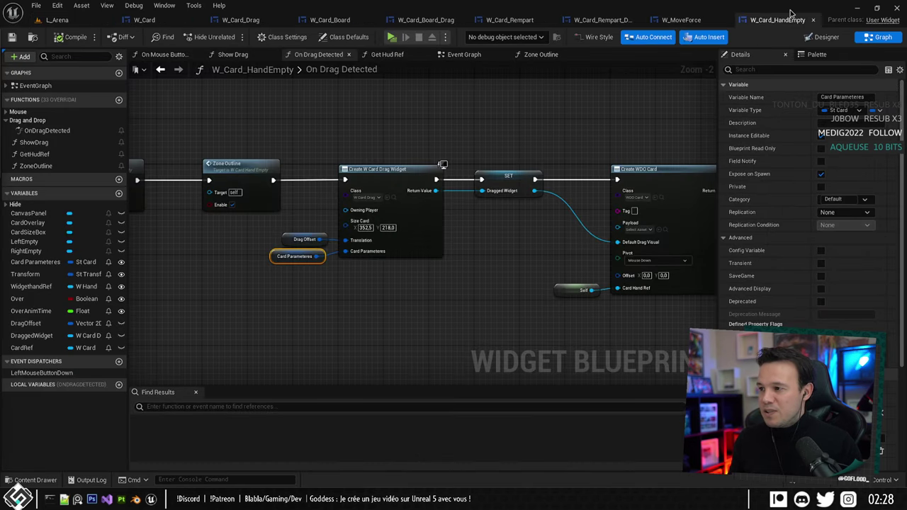
middle_click(780, 21)
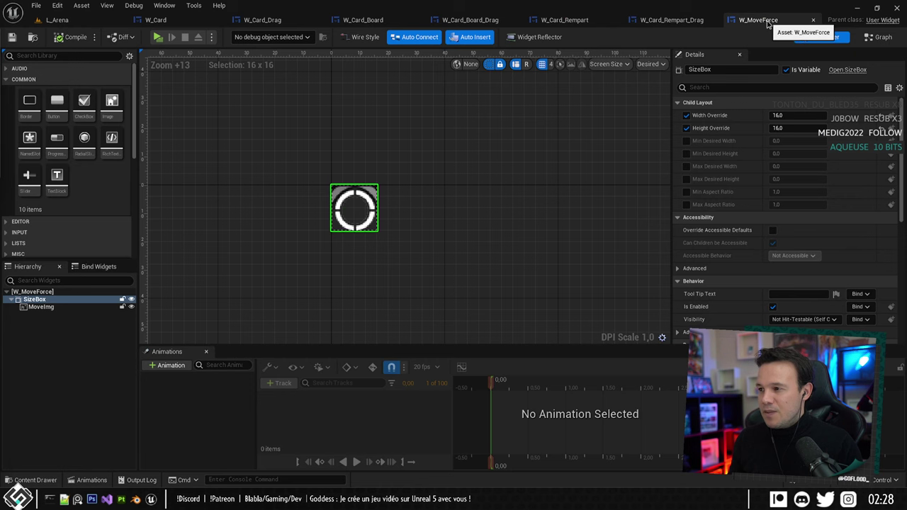
middle_click(769, 21)
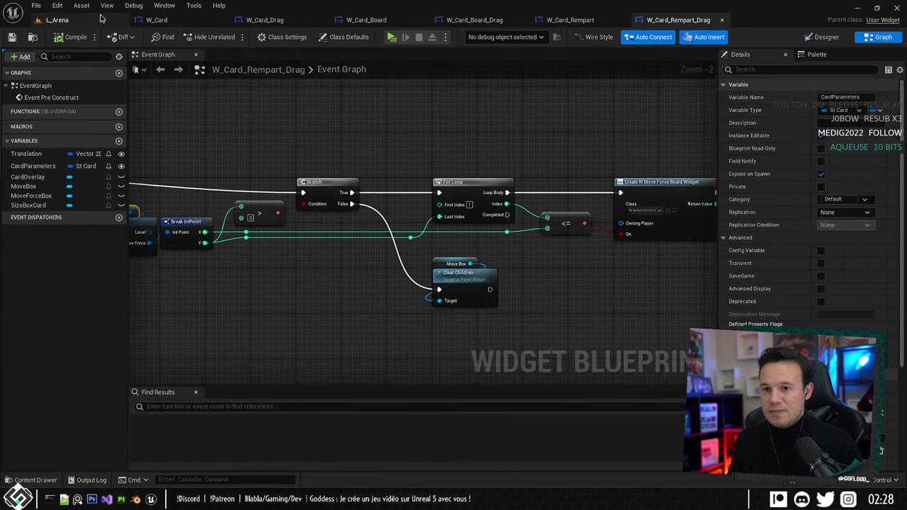
left_click(57, 20)
Switch to Photoshop and examine the SkillCard.psd card design around the attack and guard values.
key("alt+Tab")
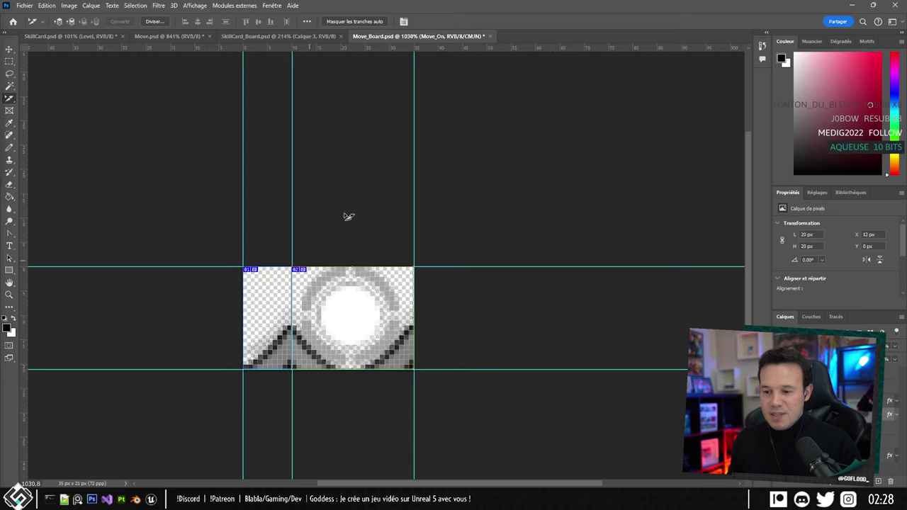
left_click(74, 37)
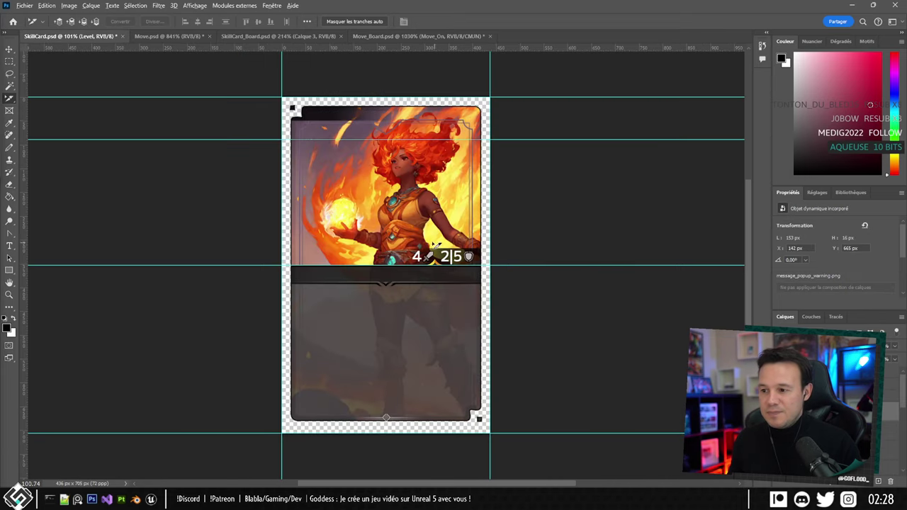
scroll(426, 247, "up", 5, "alt")
scroll(477, 263, "down", 3, "alt")
scroll(477, 264, "down", 4, "alt")
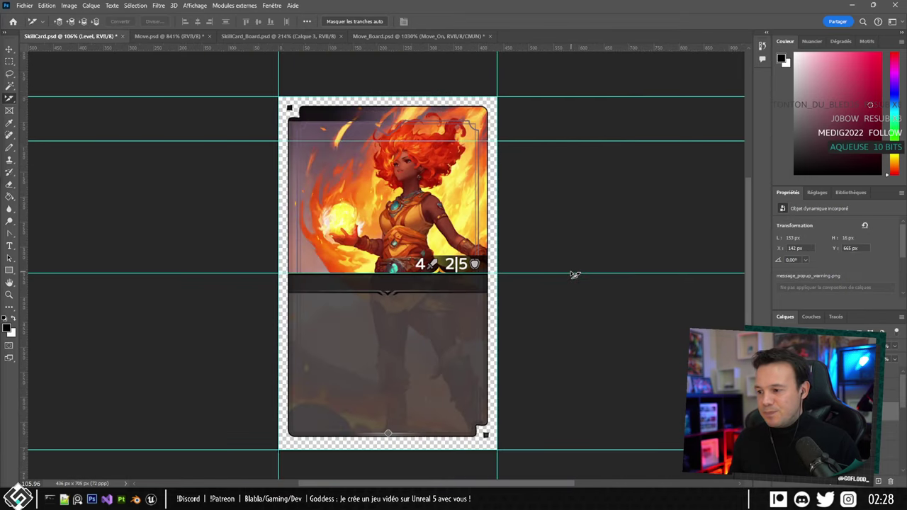
scroll(558, 271, "up", 5, "alt")
left_click_drag(476, 287, 426, 293)
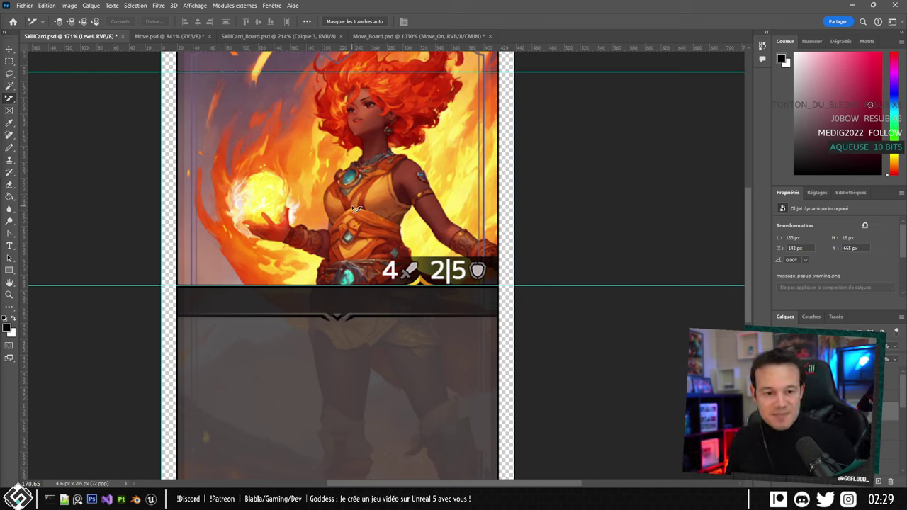
scroll(390, 289, "down", 2, "alt")
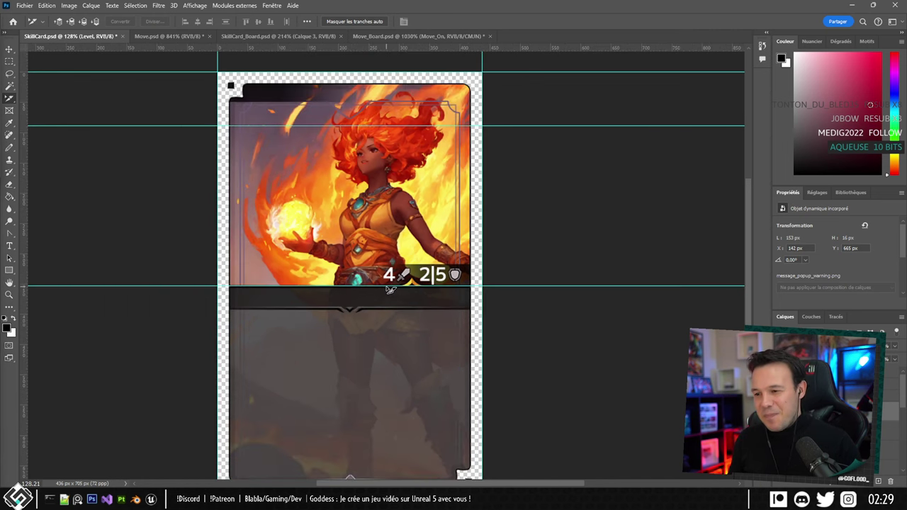
scroll(887, 397, "down", 5)
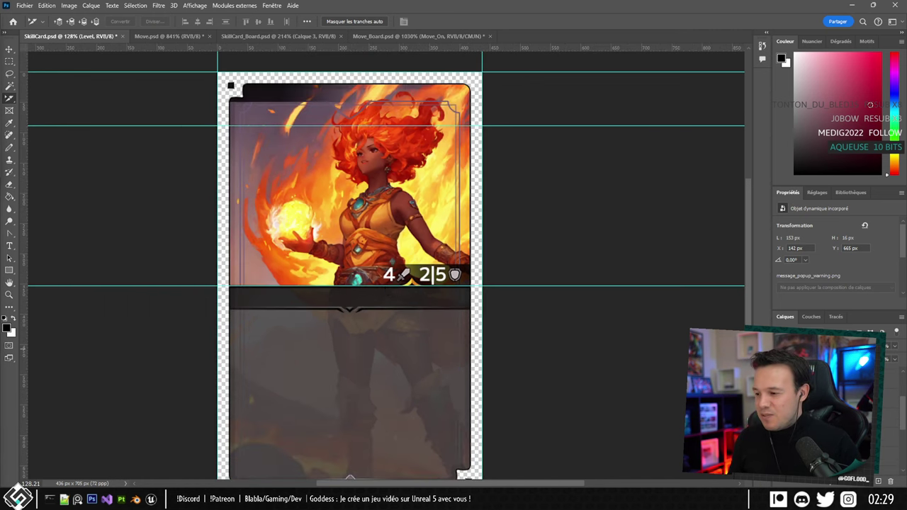
Show the hidden card frame layer around the illustration in SkillCard.psd.
scroll(836, 397, "down", 2)
left_click(779, 441)
scroll(780, 441, "up", 4)
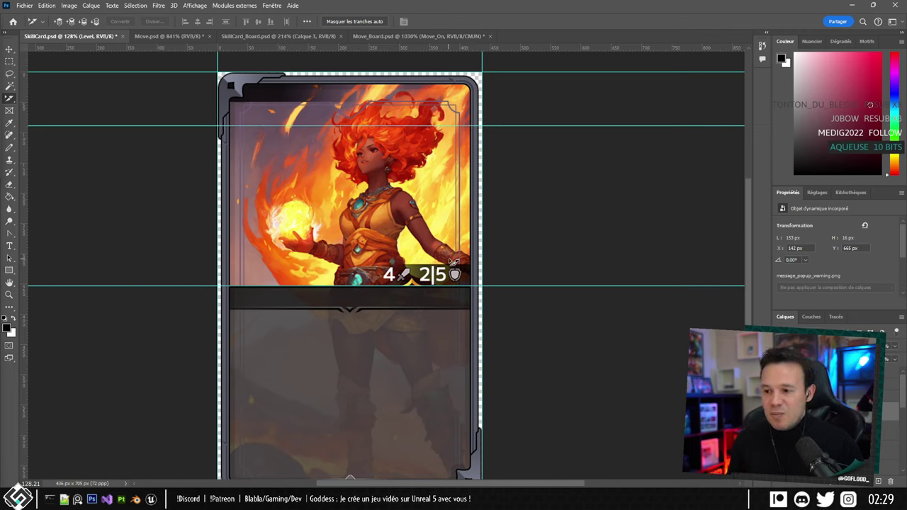
Measure the dark band behind the attack and guard values with a rectangular marquee selection.
scroll(434, 289, "up", 2, "alt")
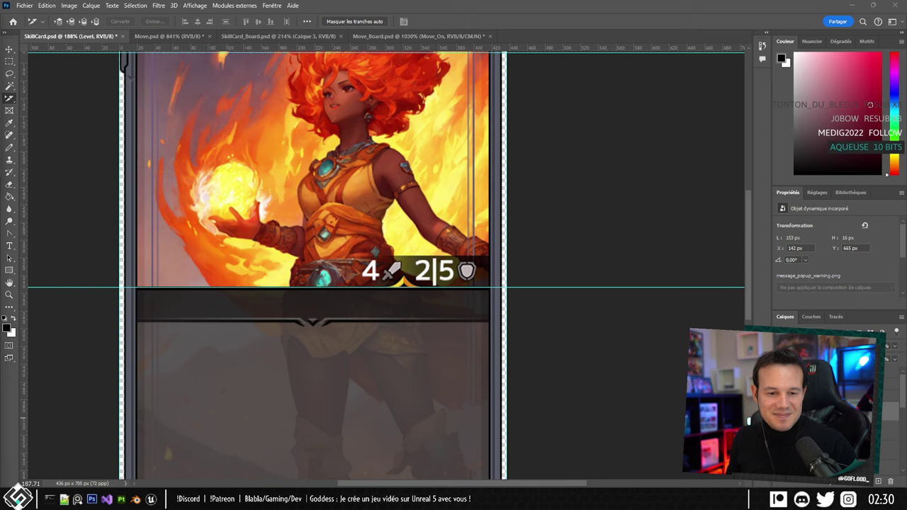
scroll(348, 261, "down", 3, "alt")
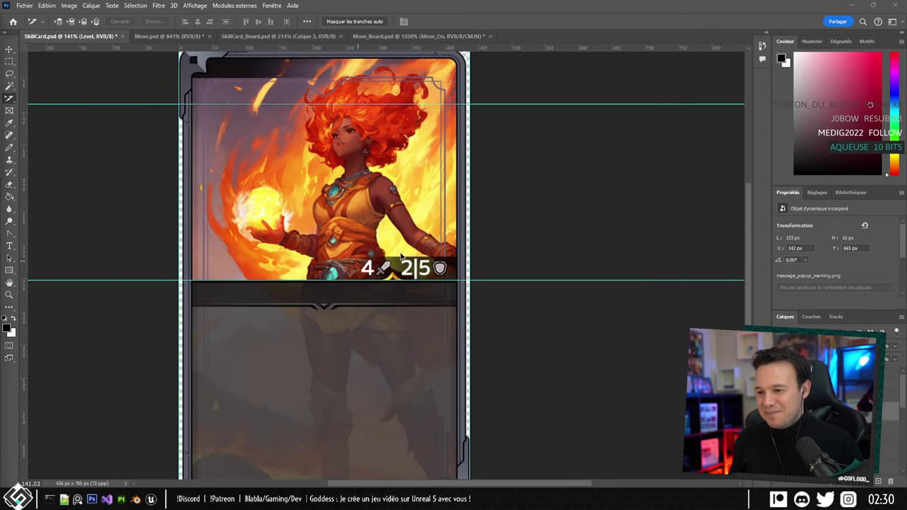
scroll(396, 253, "up", 6, "alt")
scroll(363, 299, "down", 3, "alt")
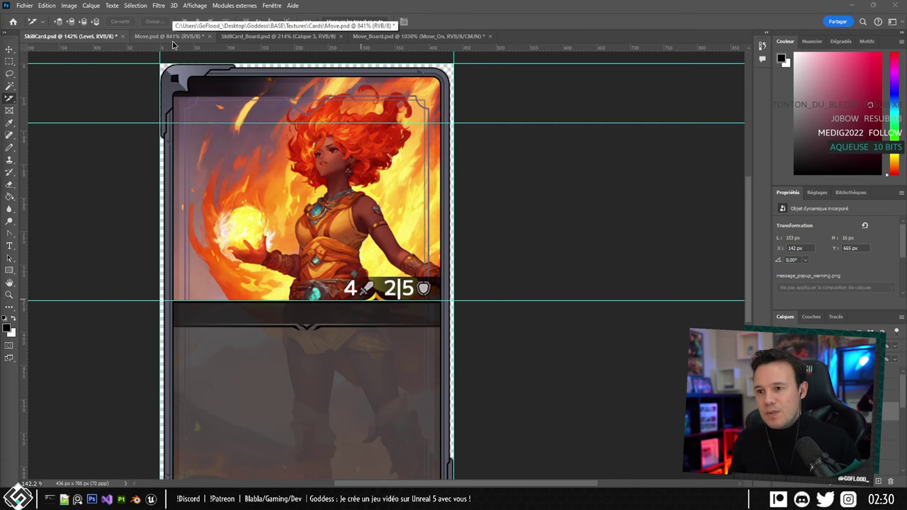
scroll(354, 333, "up", 3, "alt")
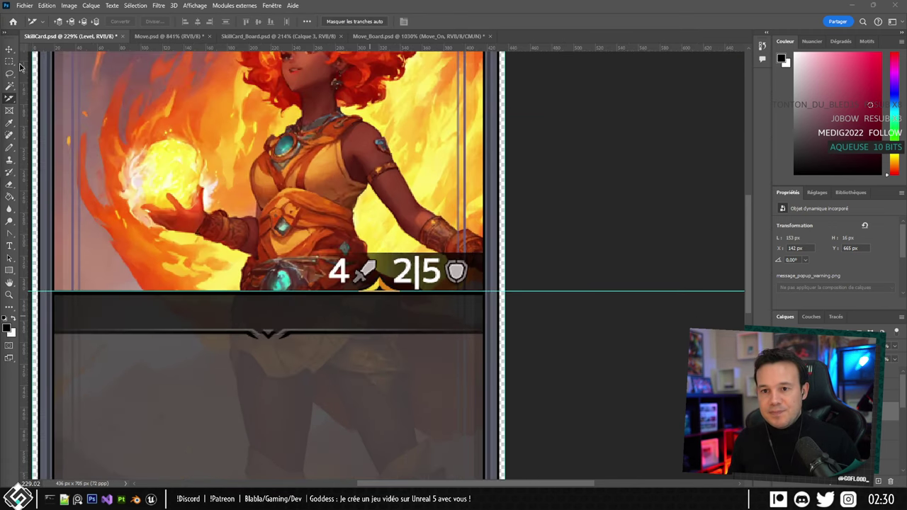
left_click(9, 62)
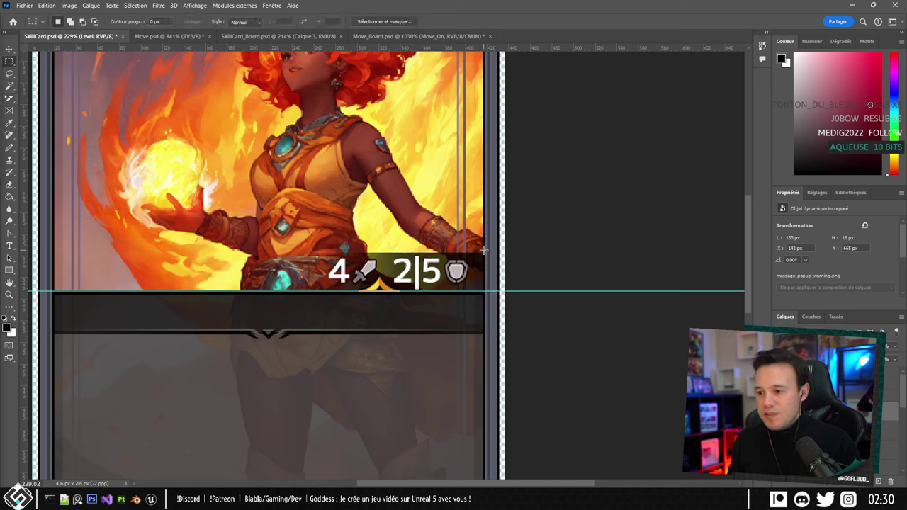
left_click_drag(482, 252, 349, 293)
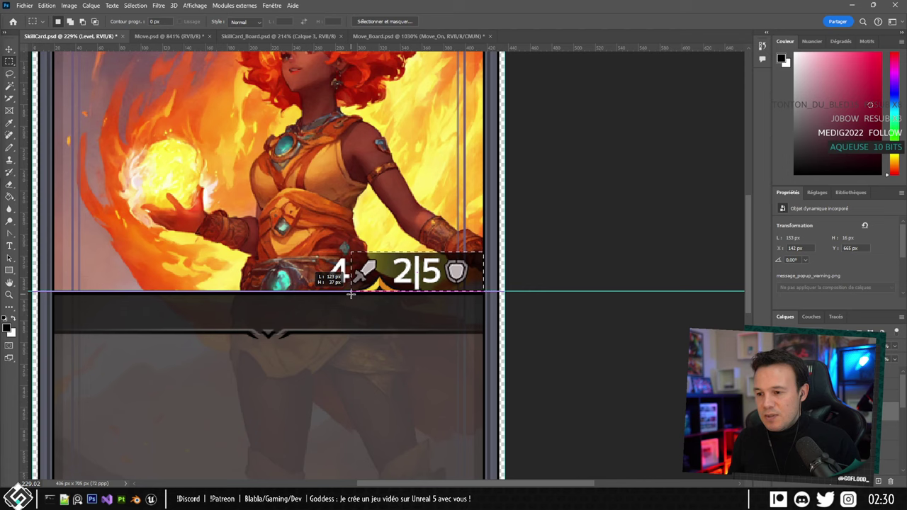
left_click_drag(381, 288, 291, 290)
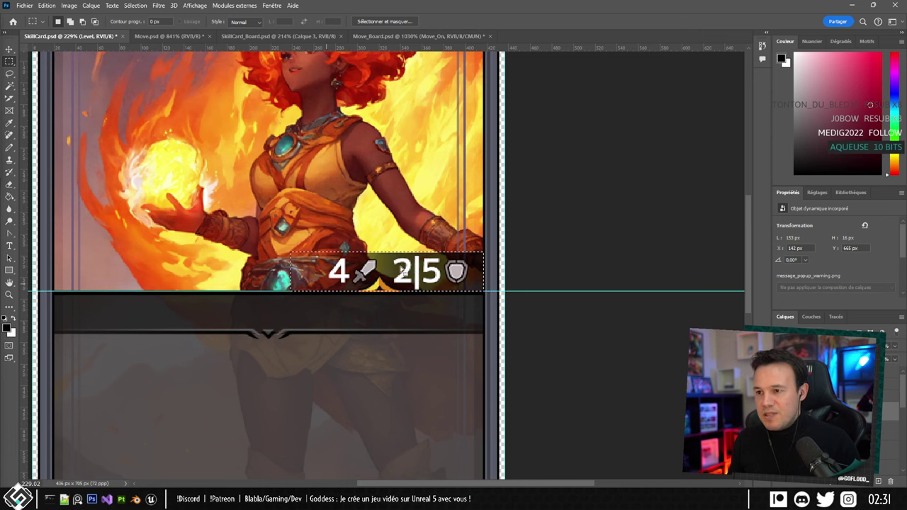
Create a new transparent RGB document 180 px wide and 38 px high at 72 pixels per inch.
key("ctrl+n")
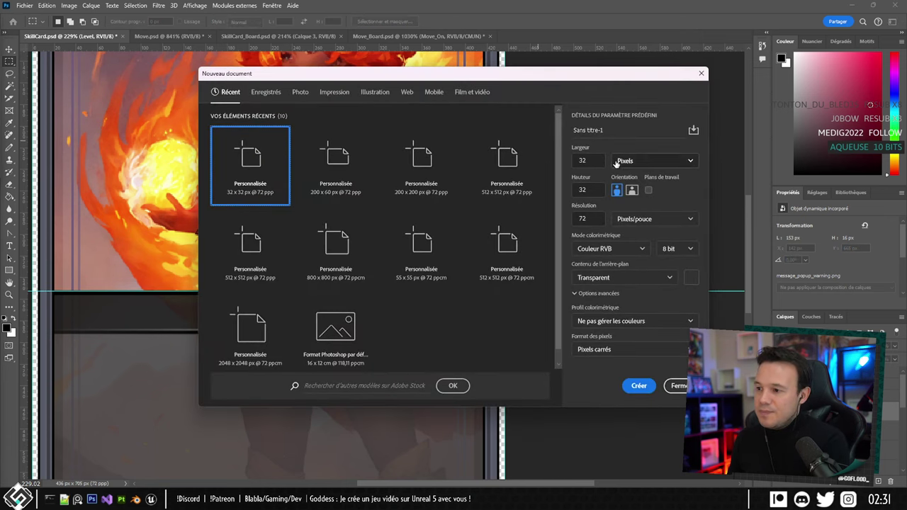
left_click(584, 159)
key("BackSpace")
key("BackSpace")
type("180")
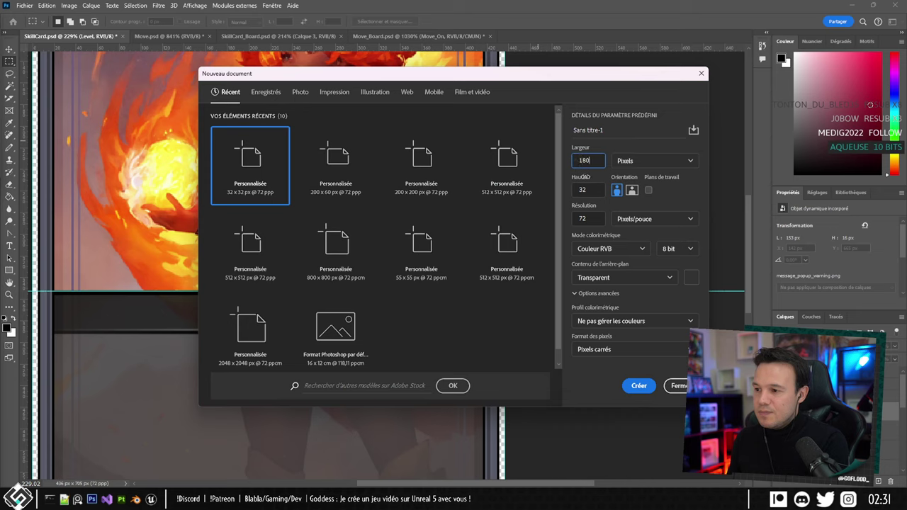
key("Tab")
type("3")
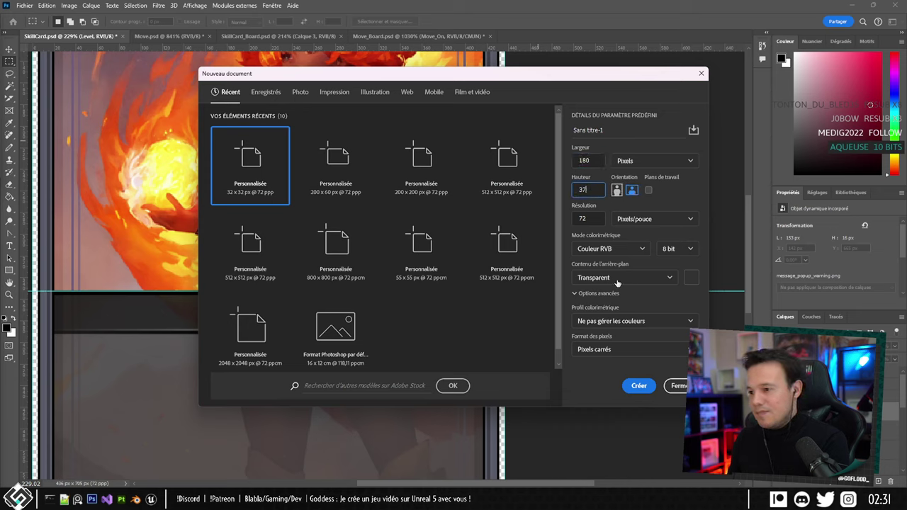
left_click(598, 377)
double_click(590, 190)
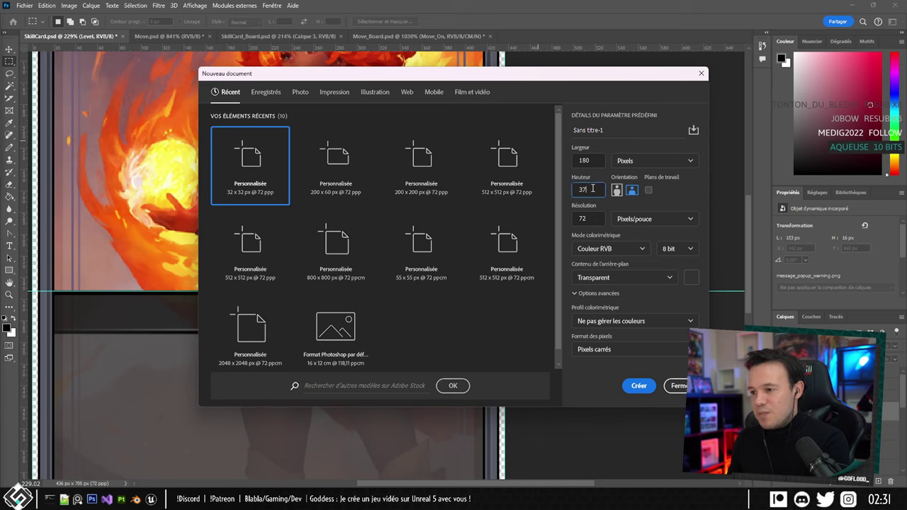
type("38")
key("Tab")
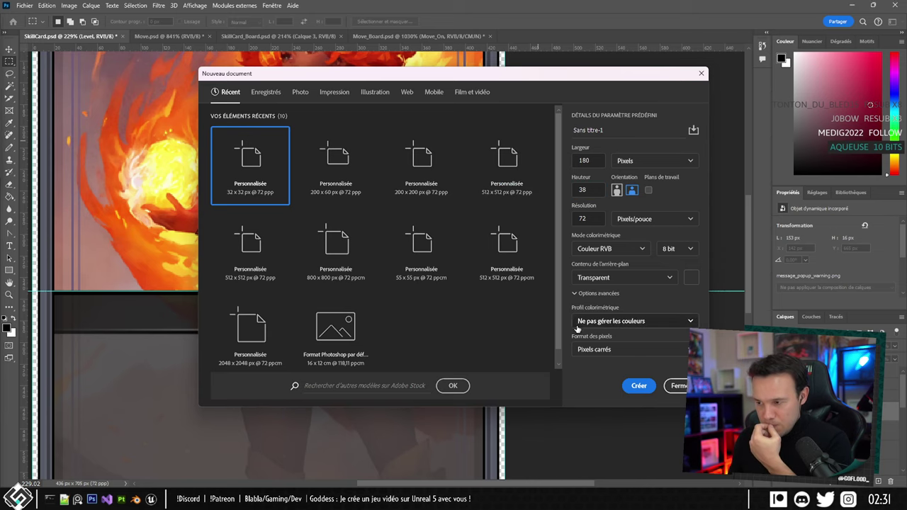
left_click(629, 387)
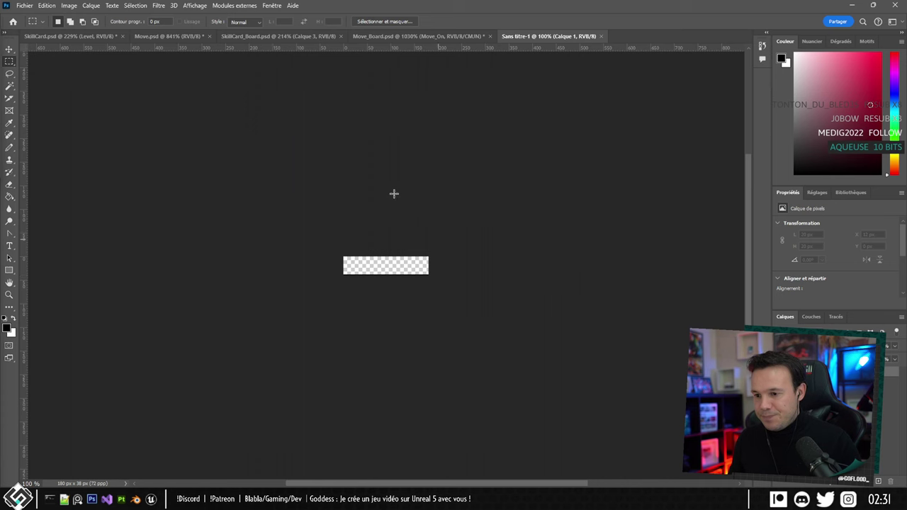
Copy the Defense_Fond layer from SkillCard.psd into the new blank document.
left_click(70, 36)
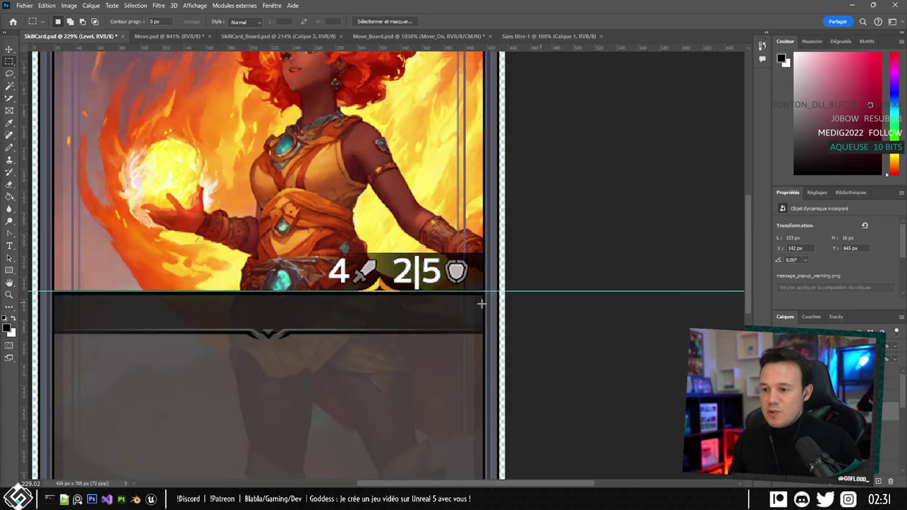
left_click(10, 48)
right_click(475, 274)
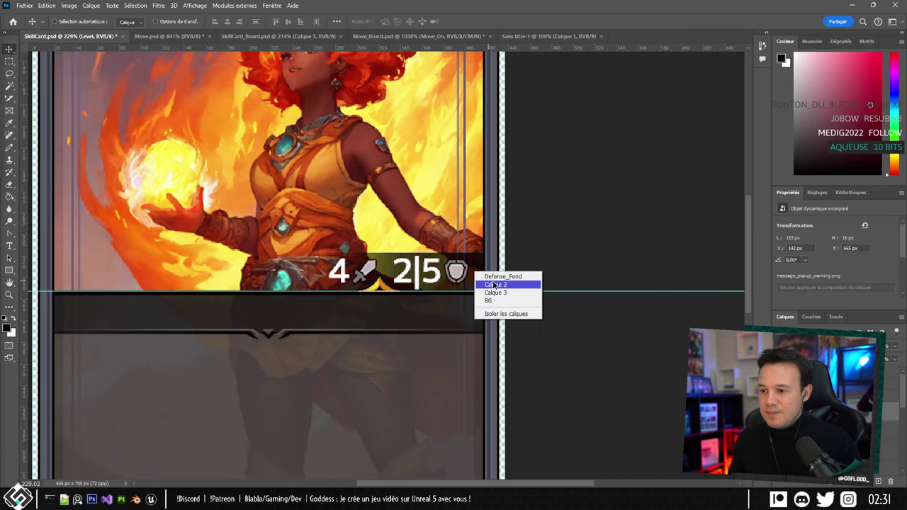
left_click(501, 277)
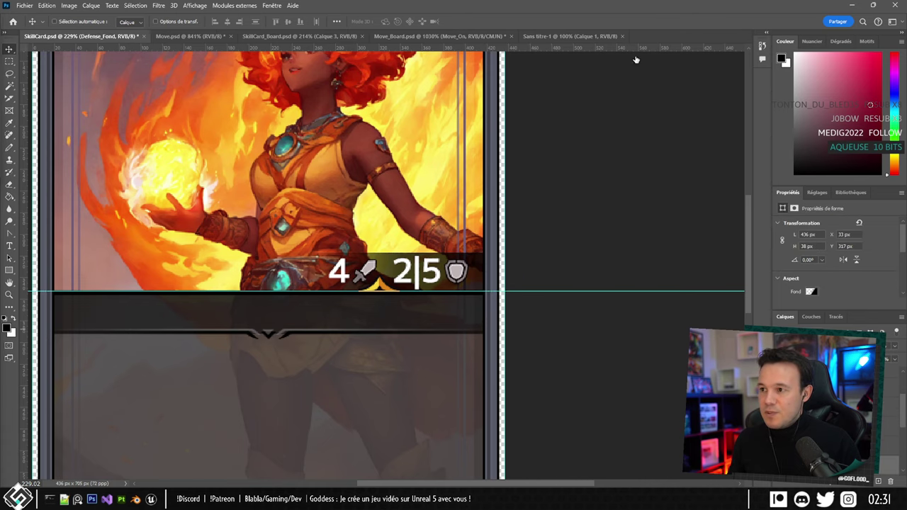
left_click(579, 36)
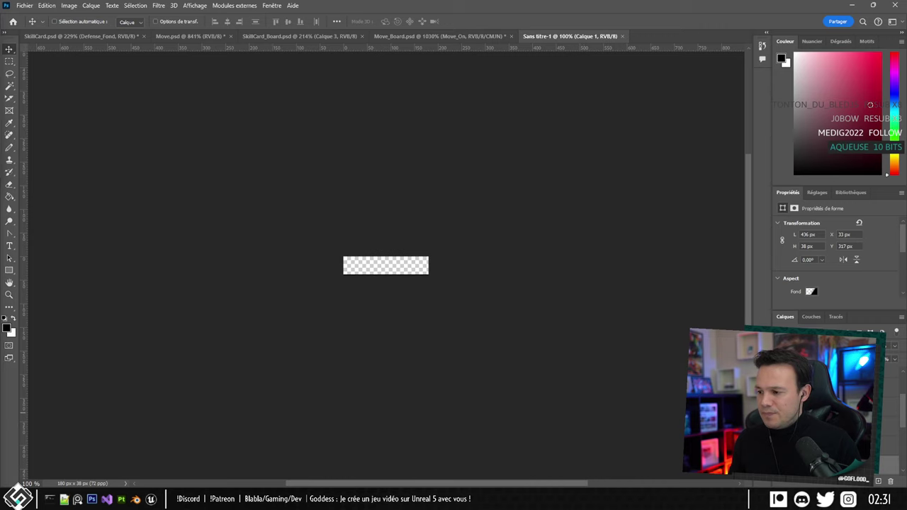
left_click_drag(367, 248, 377, 262)
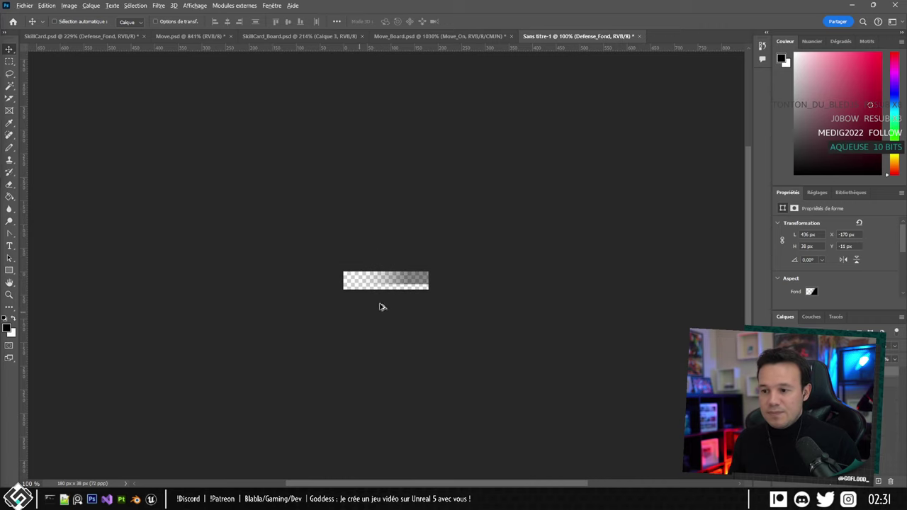
Align the Defense_Fond gradient to the canvas height and shift it to X -200 px, Y 0 px.
scroll(387, 279, "up", 5, "alt")
left_click_drag(450, 281, 449, 301)
scroll(387, 268, "down", 2, "alt")
scroll(395, 282, "up", 2, "alt")
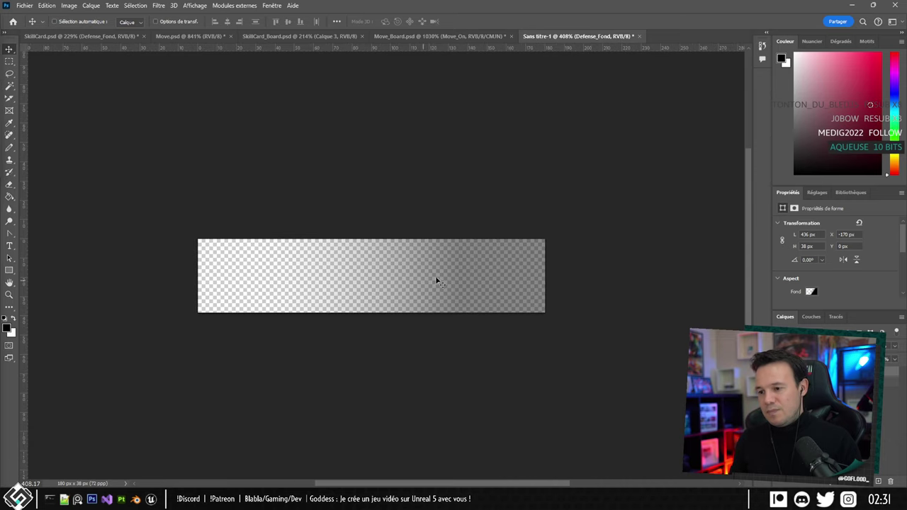
key("shift+Left")
key("shift+Left")
key("shift+Left")
key("shift+Left")
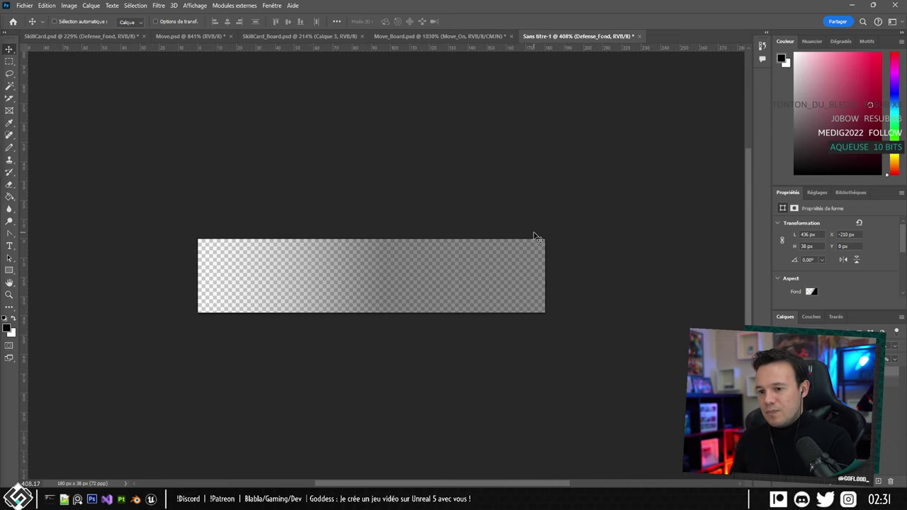
key("shift+Right")
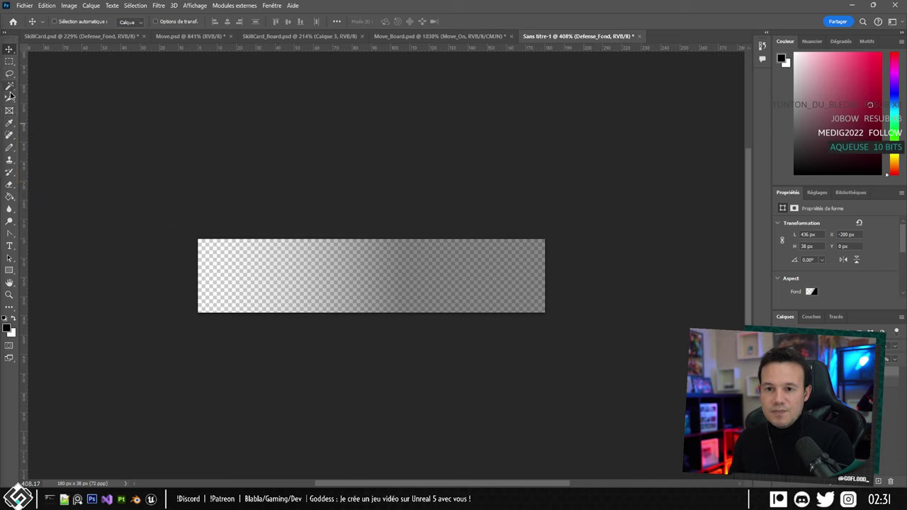
Extend the canvas on its left side to a width of 200 px with the Crop tool.
left_click_drag(10, 98, 36, 100)
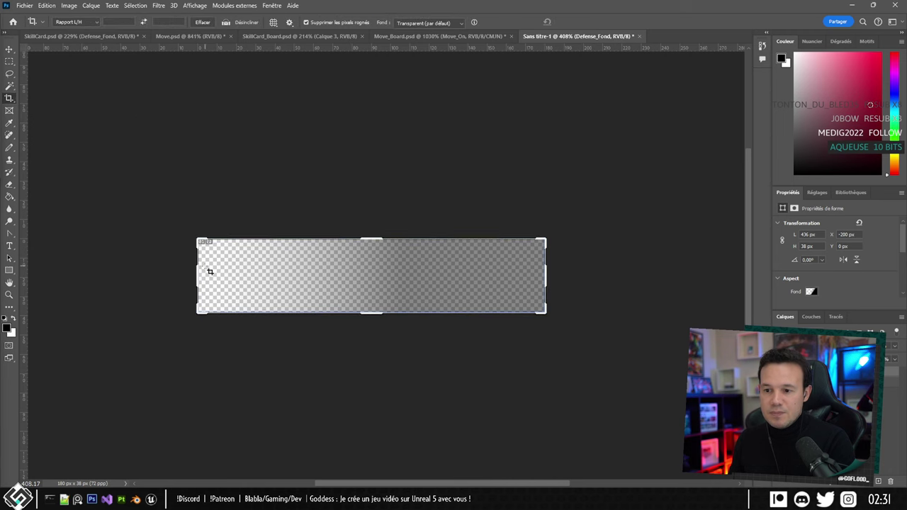
left_click_drag(195, 274, 177, 275)
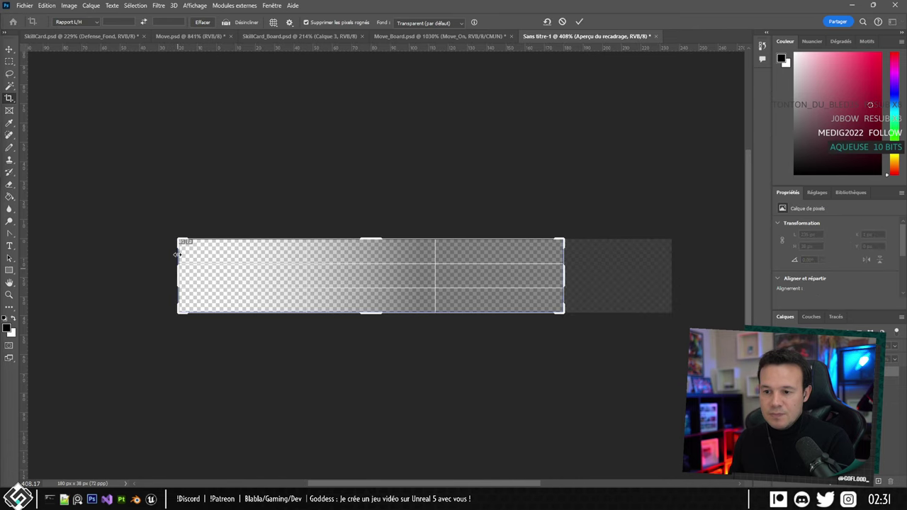
left_click(9, 49)
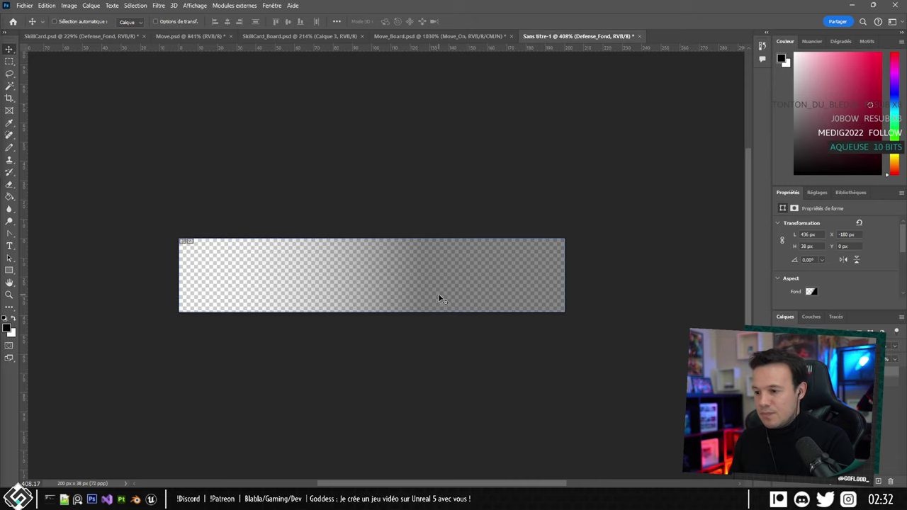
Set the foreground colour to bright green and fill the Calque 1 layer beneath the gradient with it.
left_click(829, 411)
left_click(829, 382)
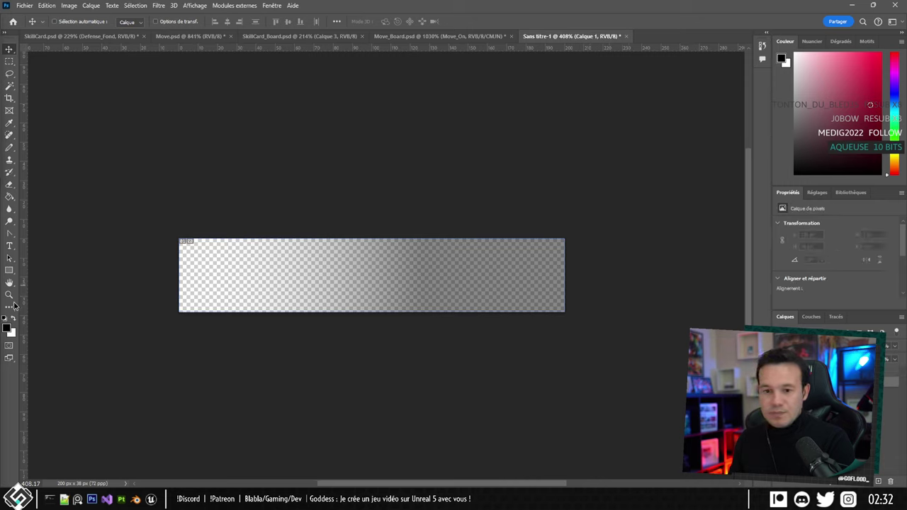
left_click(9, 328)
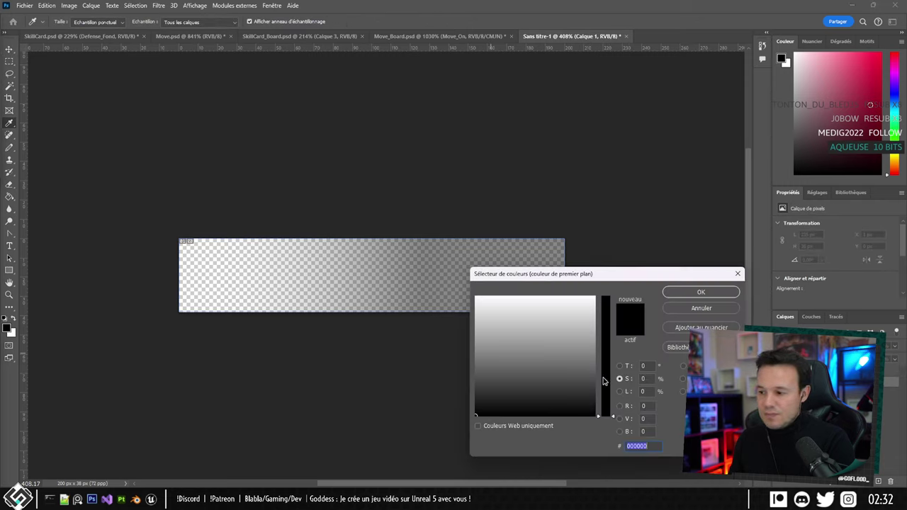
left_click_drag(604, 381, 455, 290)
left_click_drag(542, 297, 533, 288)
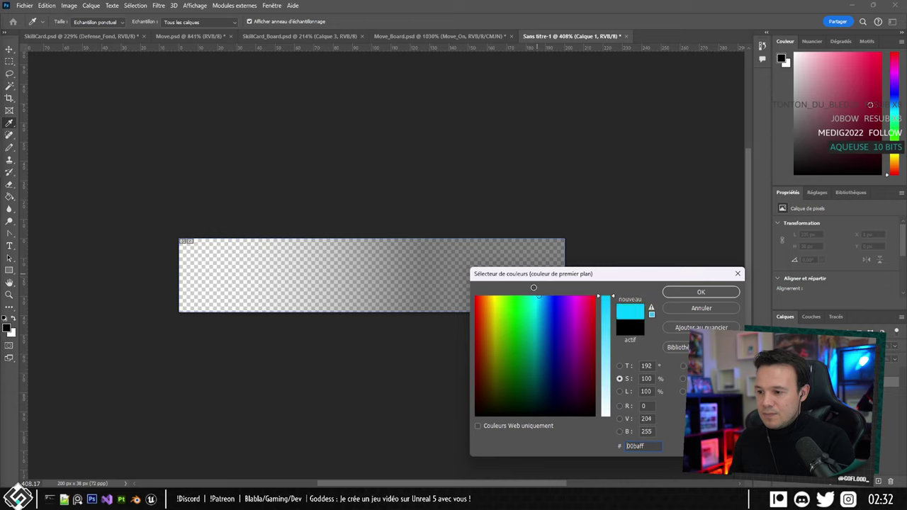
left_click(515, 298)
left_click(701, 292)
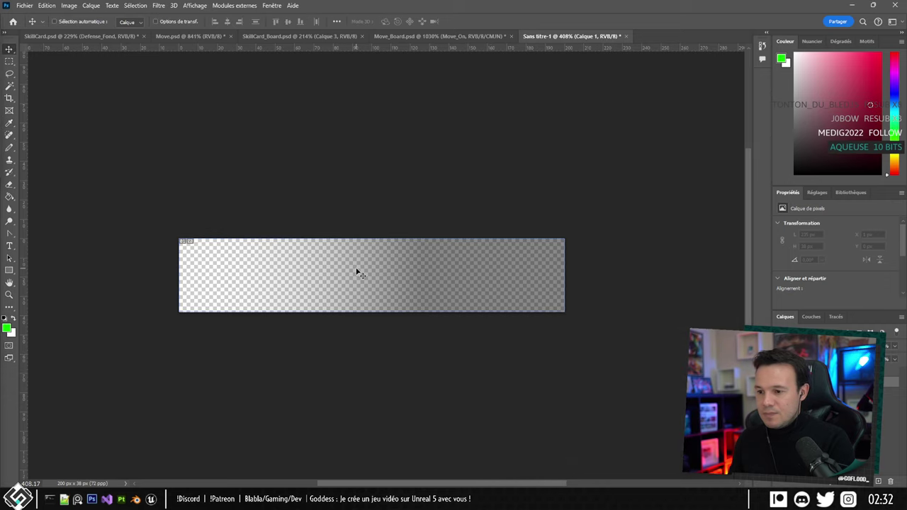
left_click(10, 197)
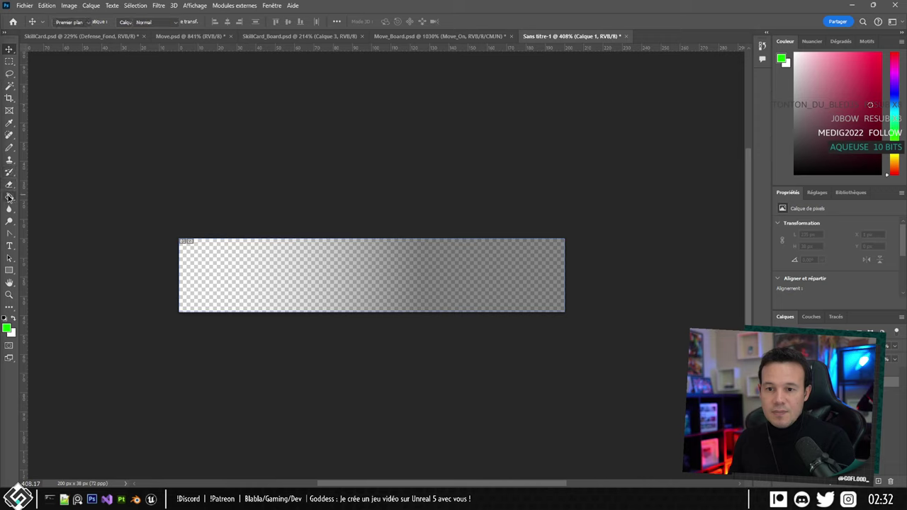
left_click(496, 276)
left_click(10, 49)
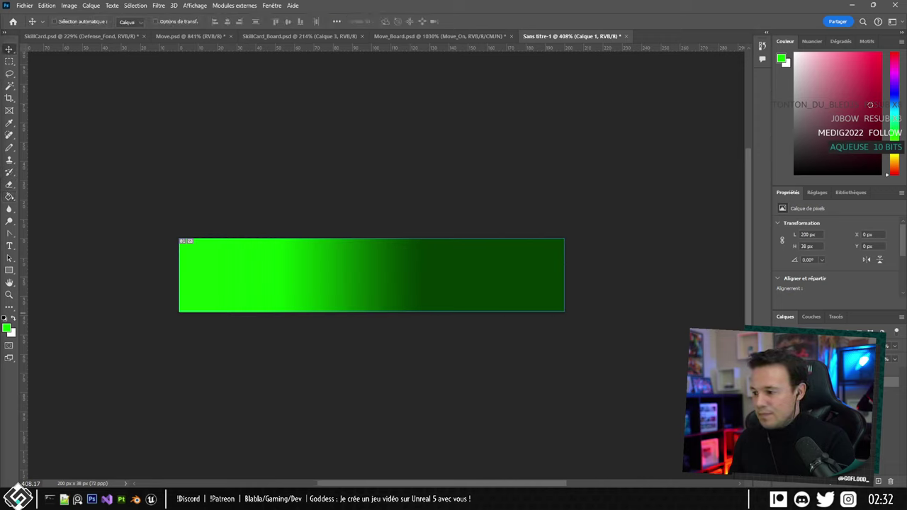
Shift the Defense_Fond gradient over the green fill to X -200 px and switch to the Move.psd document.
left_click(836, 370)
key("shift+Left")
key("shift+Left")
key("shift+Left")
key("shift+Left")
key("shift+Left")
key("shift+Right")
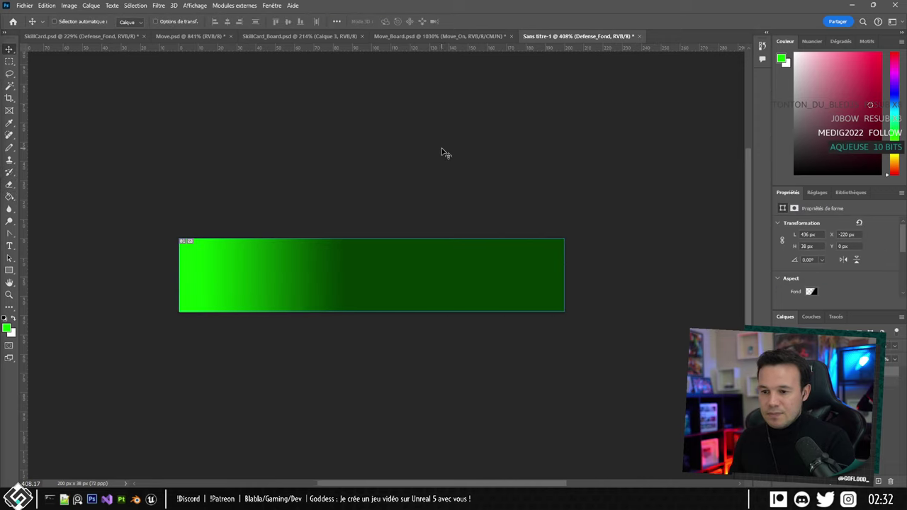
key("shift+Right")
key("shift+Right")
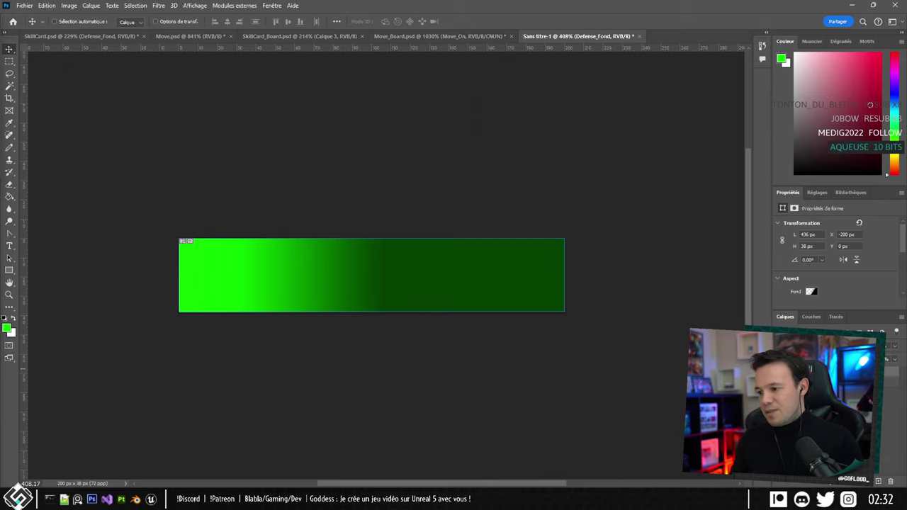
scroll(443, 297, "down", 1, "alt")
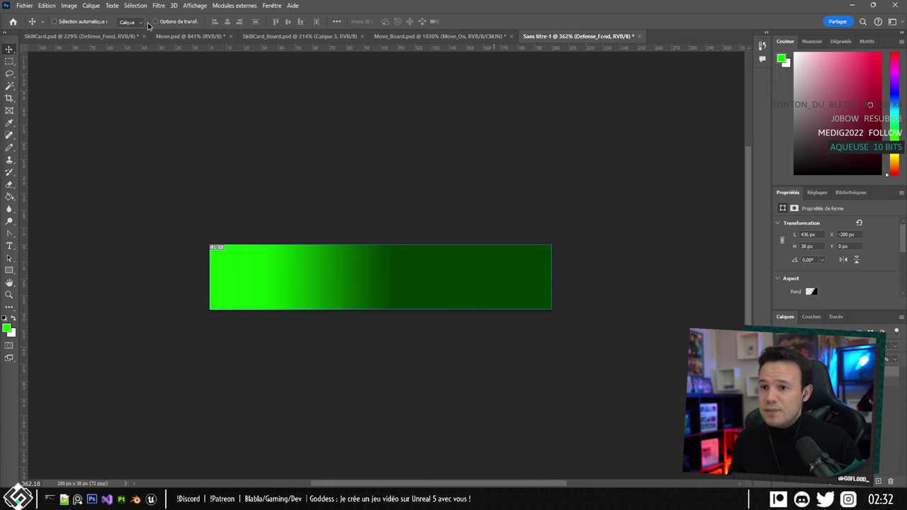
left_click(191, 36)
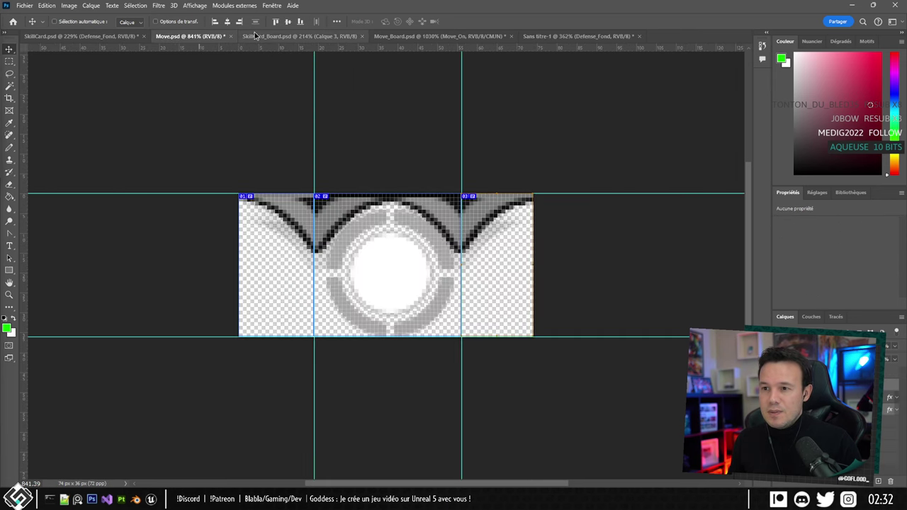
Look through the open card documents and place the floating IconeAttaque.psd window beside the artwork.
left_click(277, 36)
left_click(404, 37)
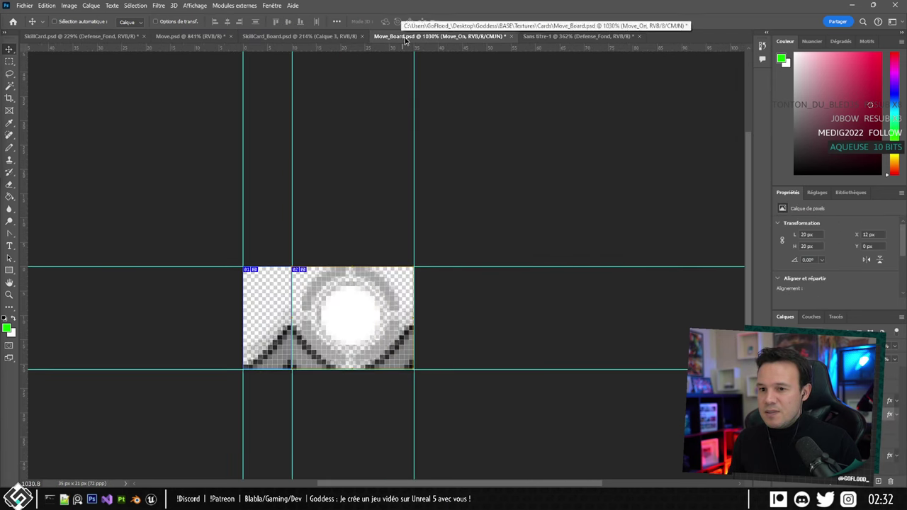
left_click(556, 37)
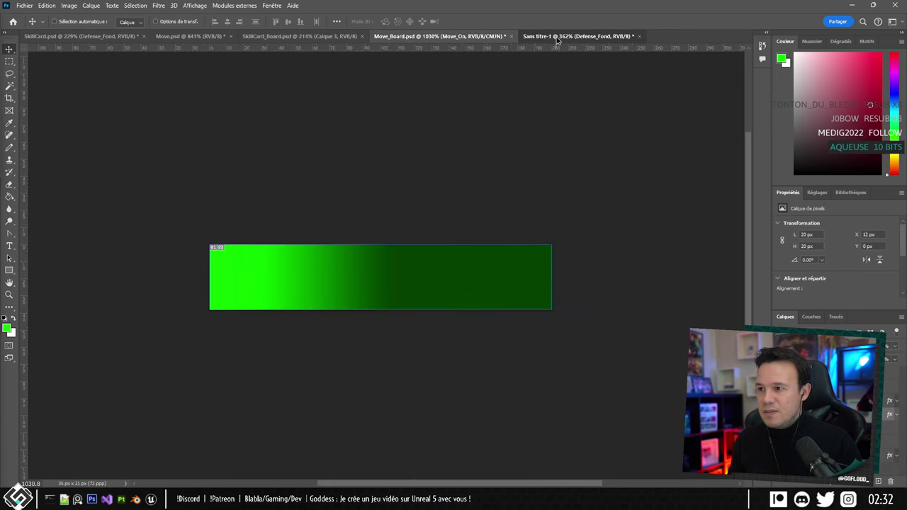
left_click(186, 36)
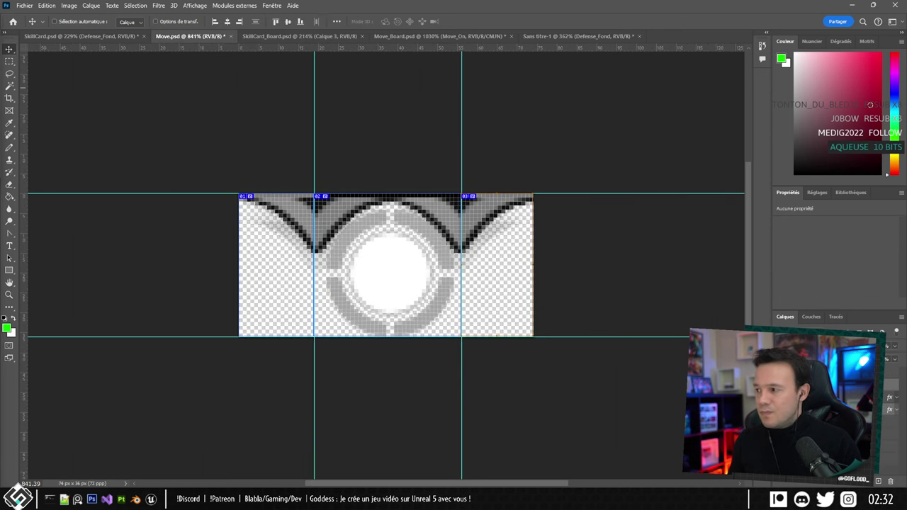
left_click_drag(319, 123, 153, 105)
Close the Move.psd and Move_Board.psd documents.
left_click(194, 37)
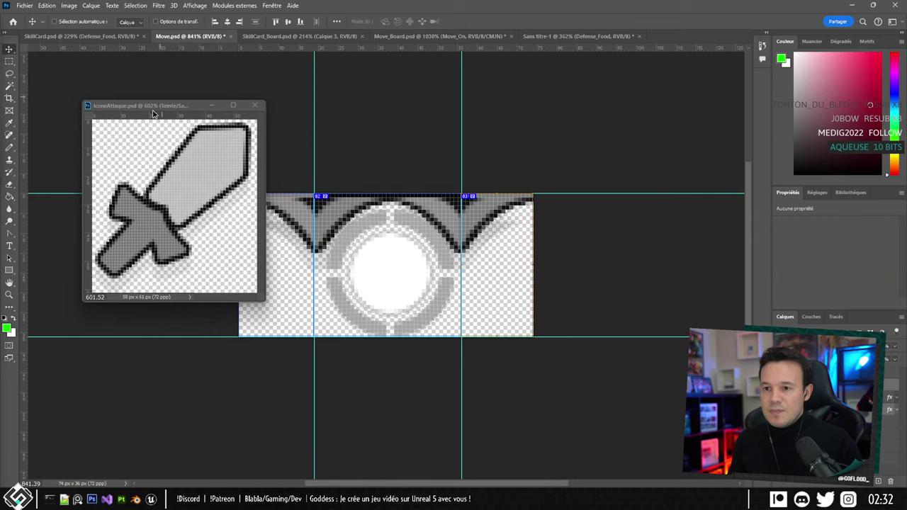
left_click(230, 36)
key("Return")
left_click(213, 36)
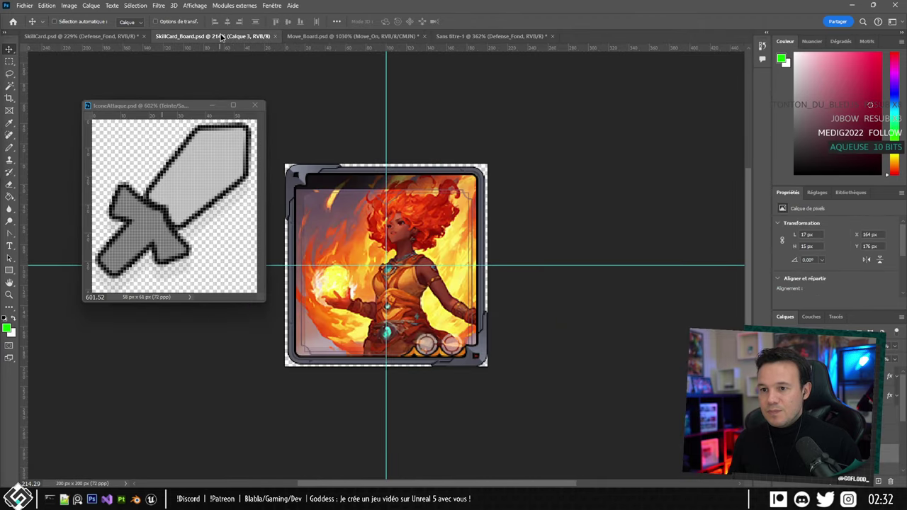
left_click(320, 36)
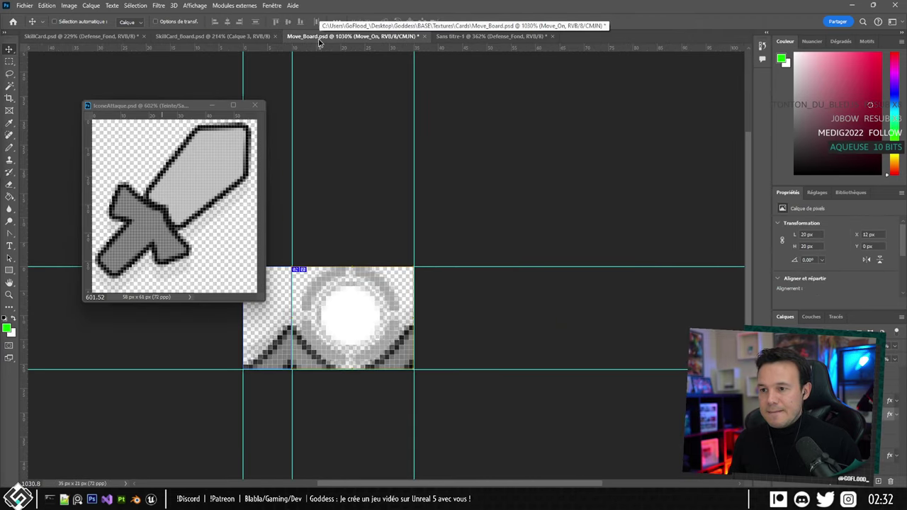
left_click(426, 36)
left_click(427, 185)
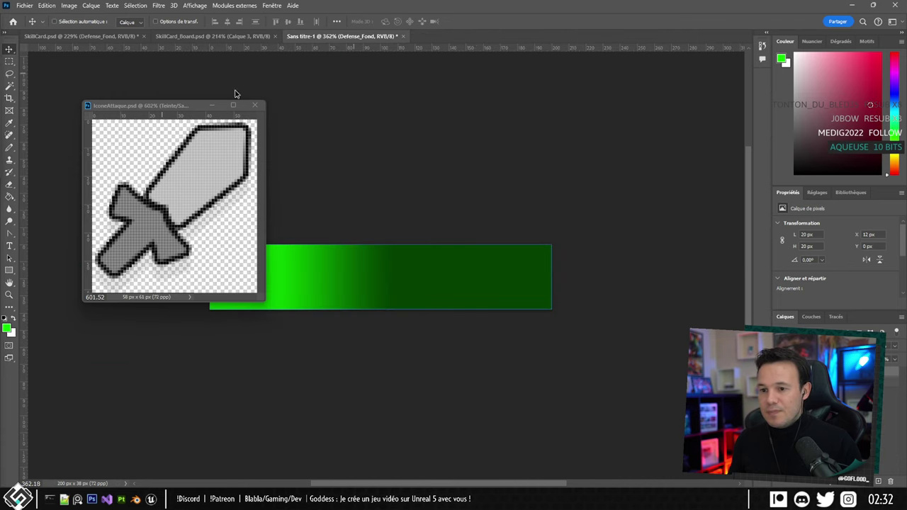
Copy the shield icon onto the dark end of the green gradient in Sans titre-1 and scale it to about 60%.
left_click(162, 111)
left_click_drag(174, 206, 496, 282)
key("ctrl+t")
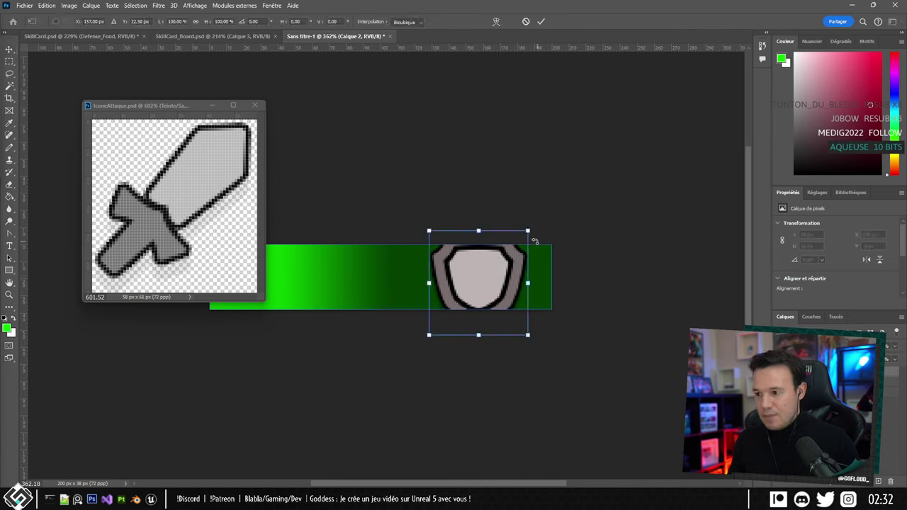
left_click_drag(530, 234, 505, 271)
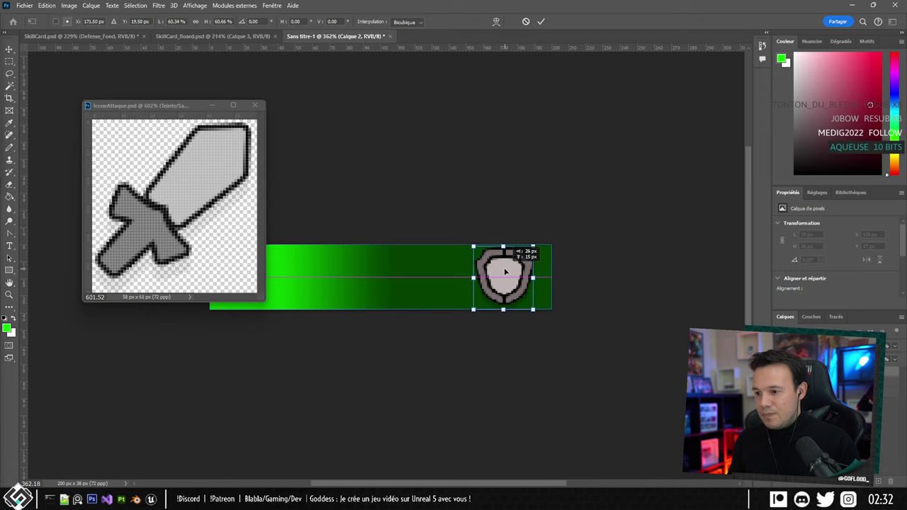
Shrink the shield icon on the green gradient bar to about 25 × 27 px.
left_click_drag(533, 245, 514, 261)
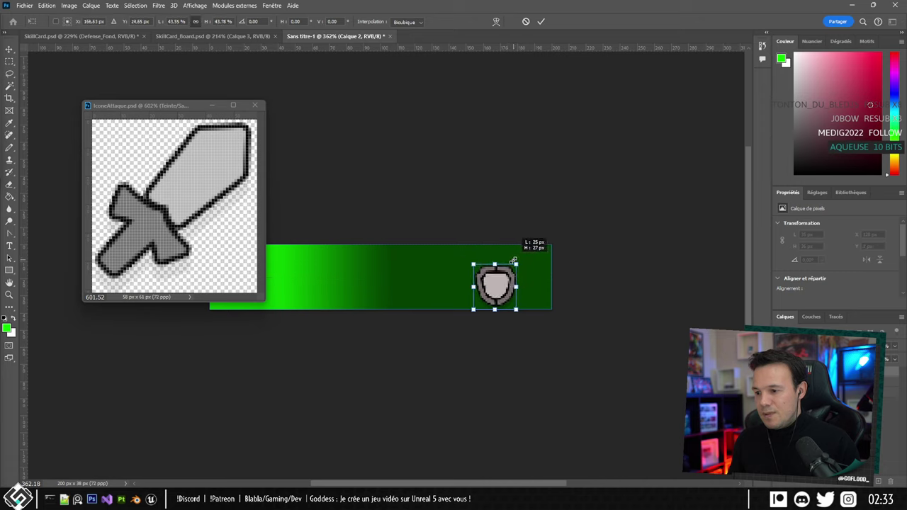
left_click(541, 22)
Find and select the shield icon's layer, tab_icon_1_normal, beside the 2|5 defense value in SkillCard.psd.
left_click(59, 38)
scroll(467, 261, "up", 4, "alt")
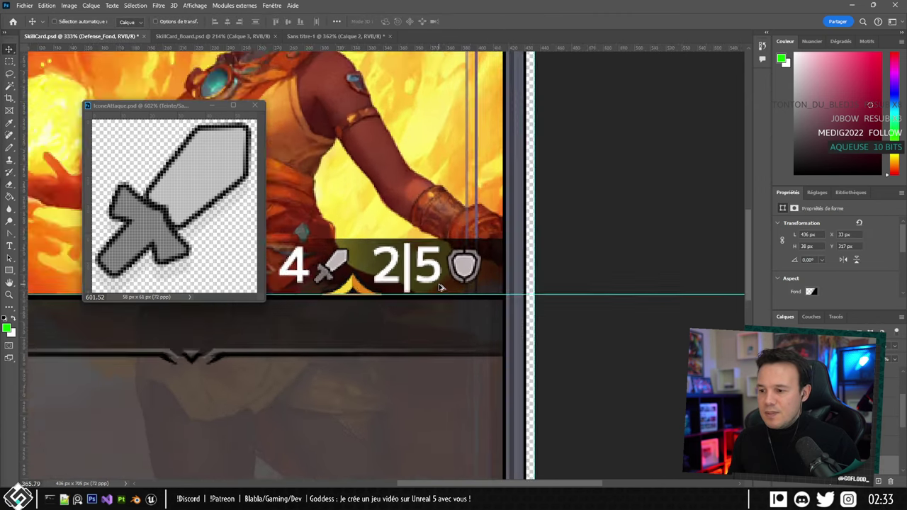
right_click(464, 270)
left_click(482, 273)
key("ctrl+t")
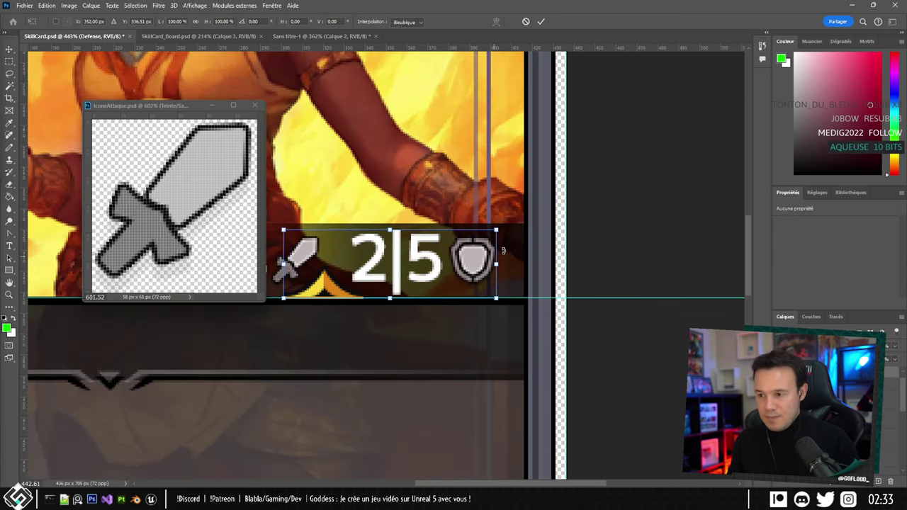
key("Escape")
right_click(487, 255)
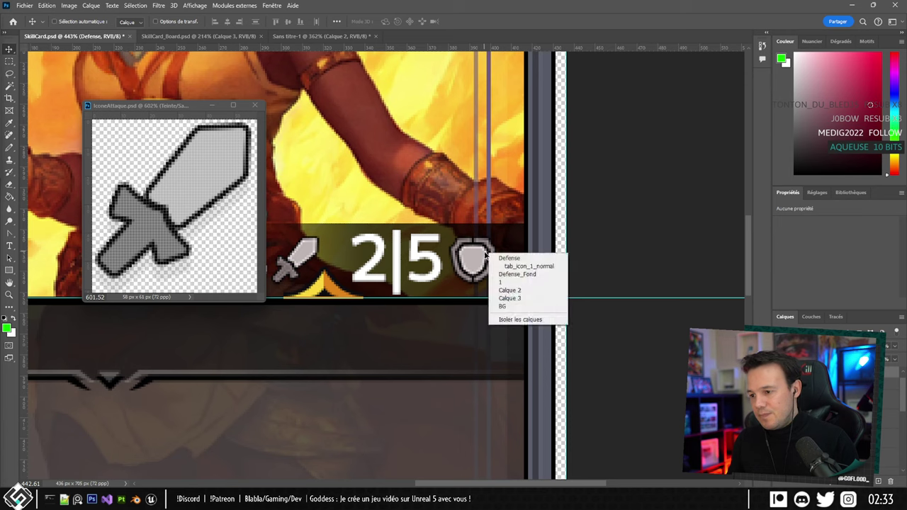
left_click(508, 266)
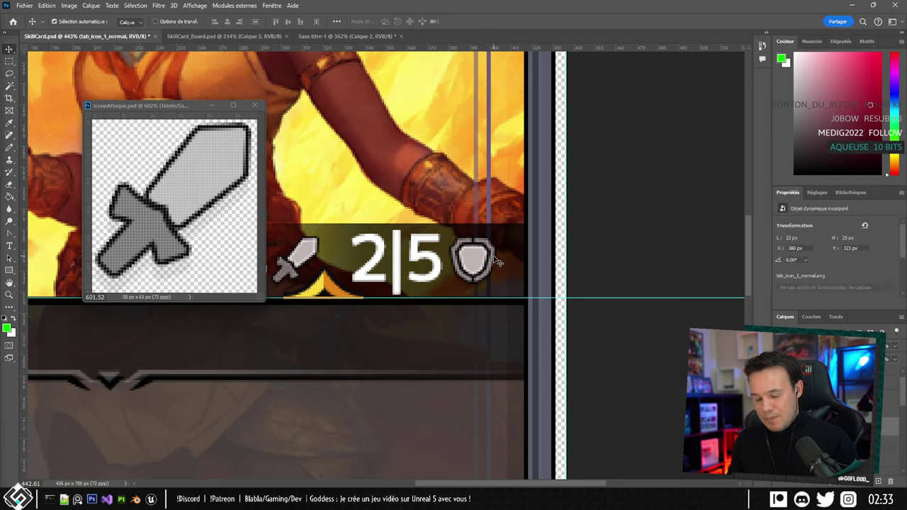
Check the dimensions of the card's shield icon using Free Transform.
key("ctrl+t")
left_click_drag(496, 238, 501, 241)
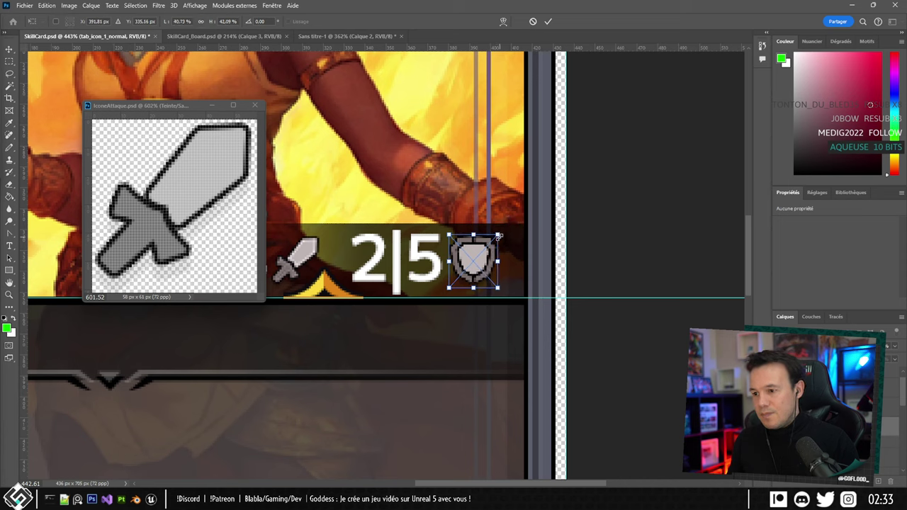
key("Return")
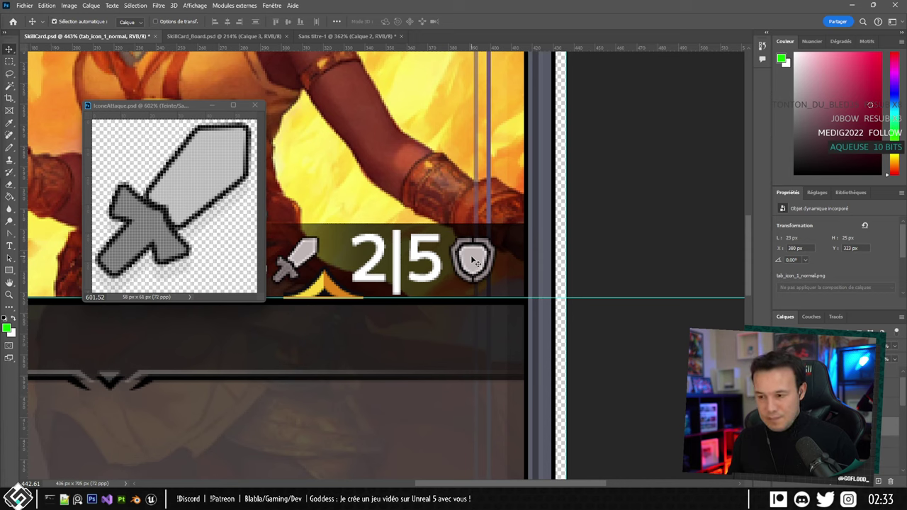
key("ctrl+t")
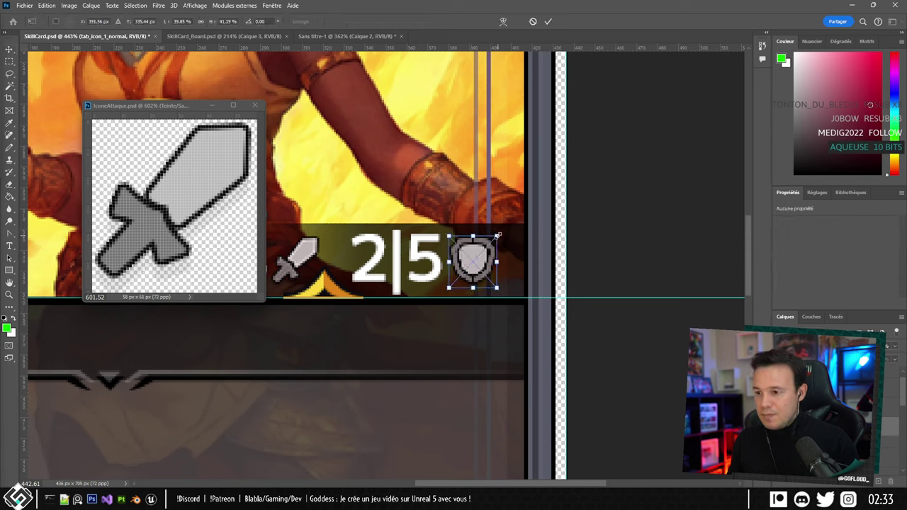
left_click_drag(498, 235, 499, 239)
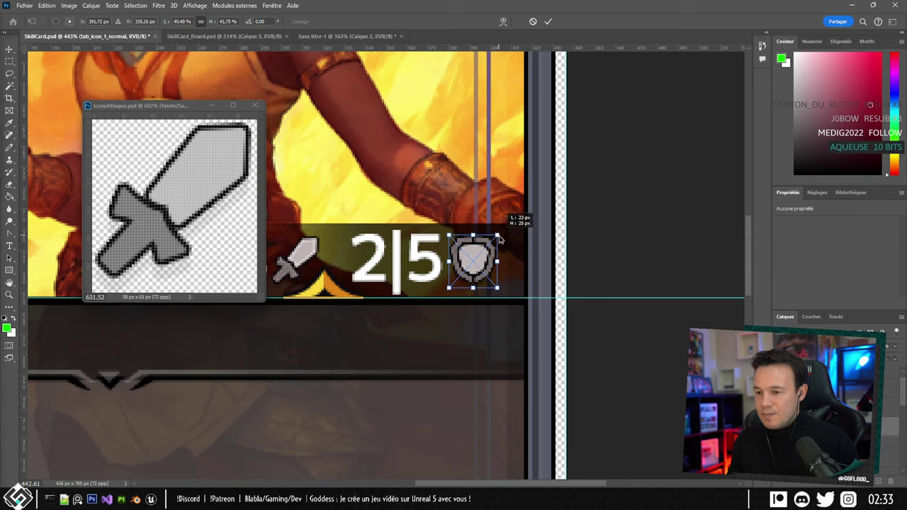
key("Return")
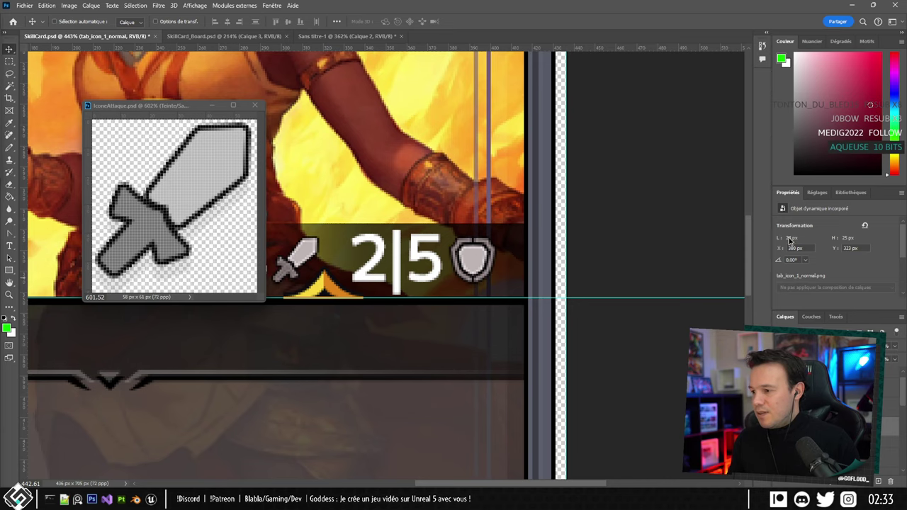
In the Sans titre-1 document, move the shield icon to X 157 px, Y 8 px and hide the green background.
left_click(328, 36)
left_click_drag(493, 286, 502, 280)
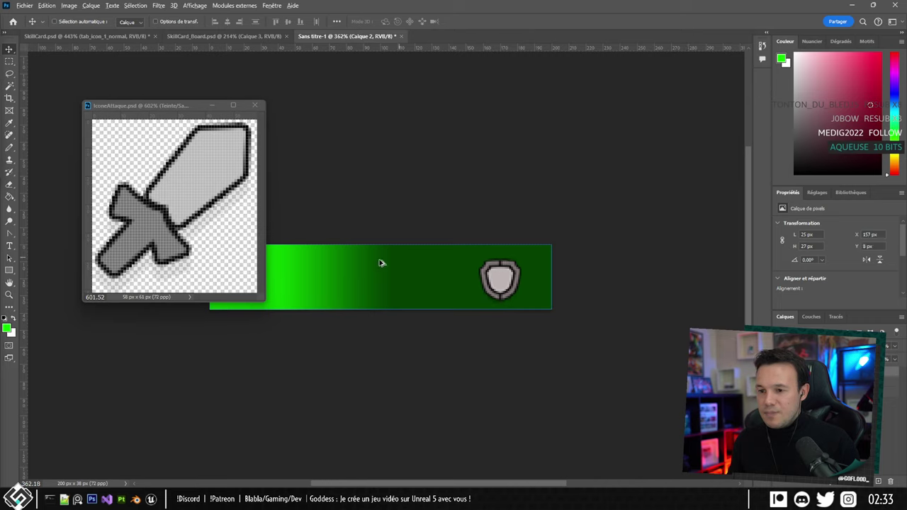
left_click(779, 401)
scroll(275, 245, "down", 2, "alt")
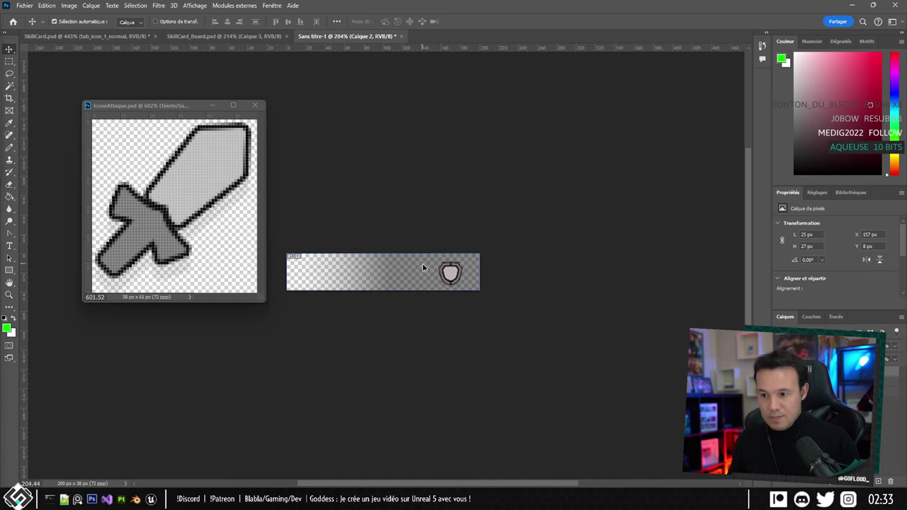
Add a Hue/Saturation adjustment layer and desaturate the shield icon to neutral grey.
key("ctrl+alt+shift+s")
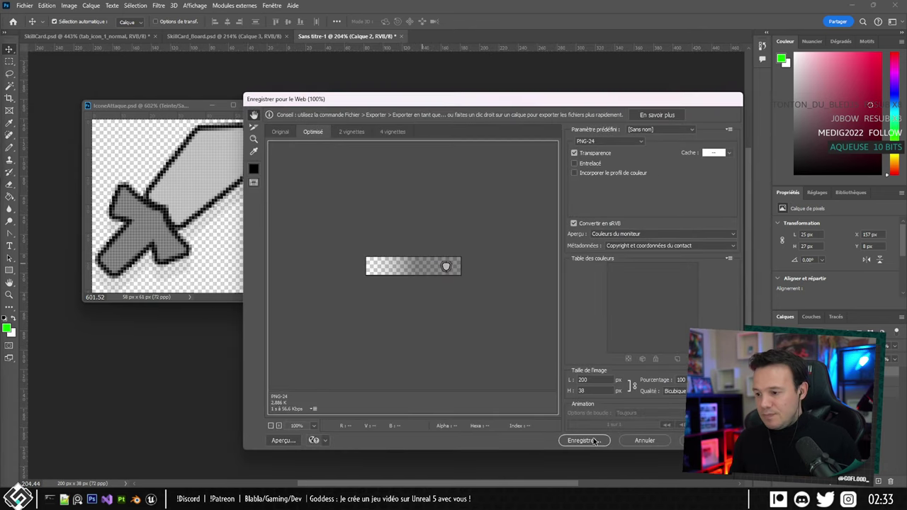
left_click(644, 440)
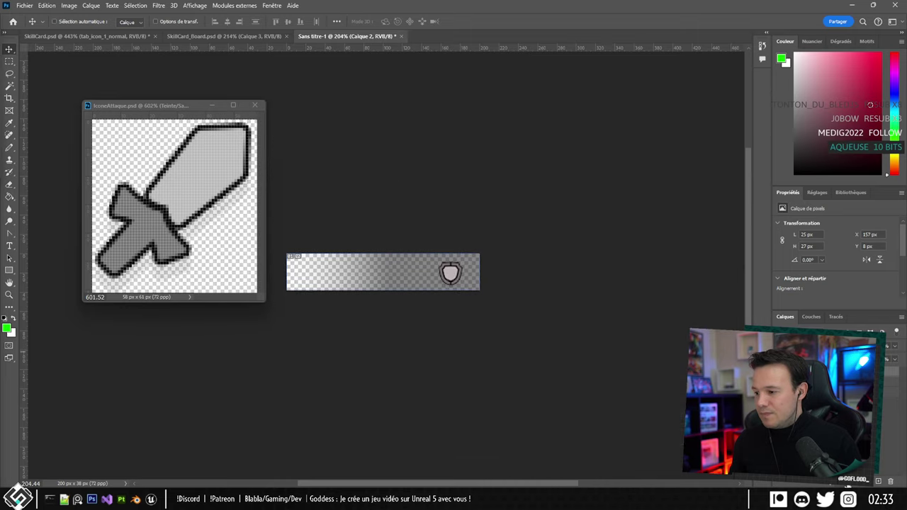
left_click(851, 483)
left_click(838, 389)
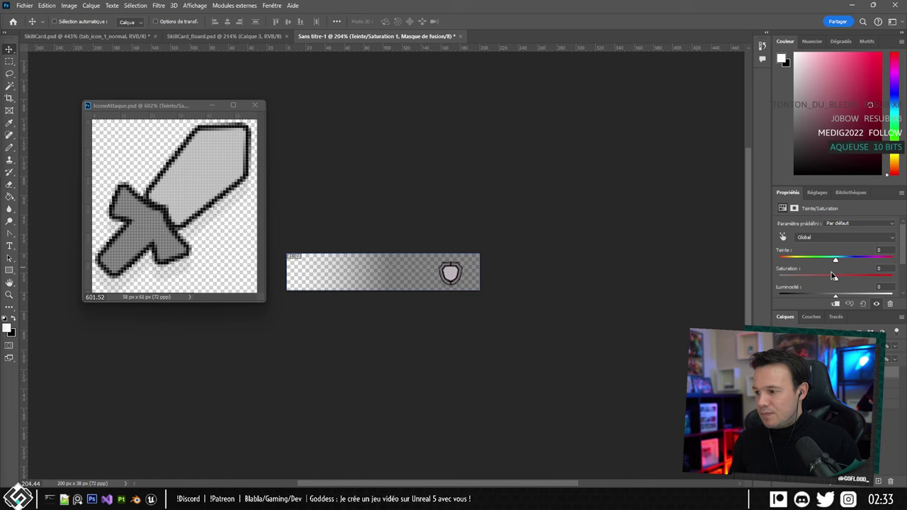
left_click(836, 424)
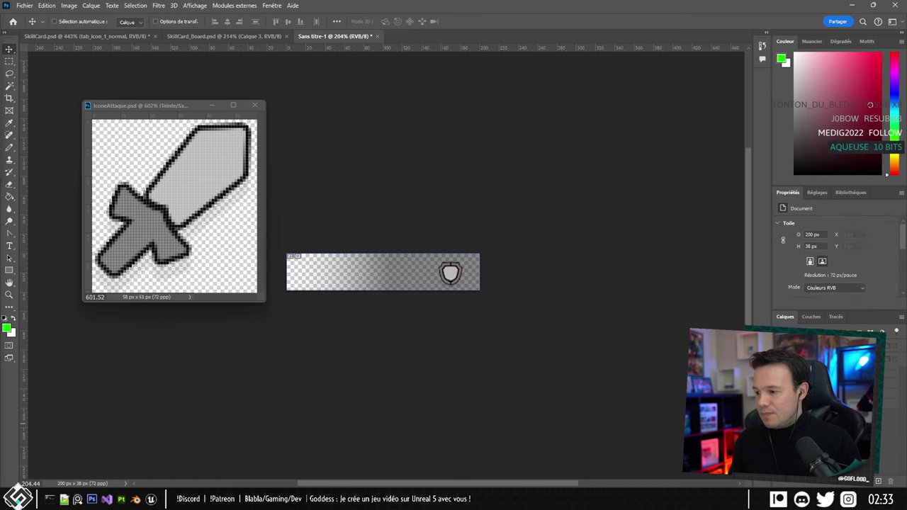
Export the image for the web as a transparent PNG-24 named Stats_Defense.png in the Cards folder.
key("ctrl+alt+shift+s")
left_click(581, 439)
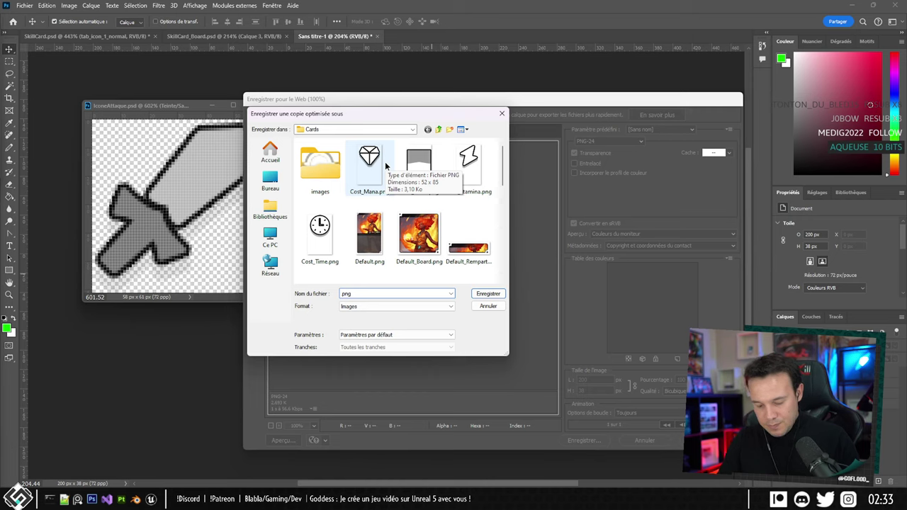
type("Stats_Defense")
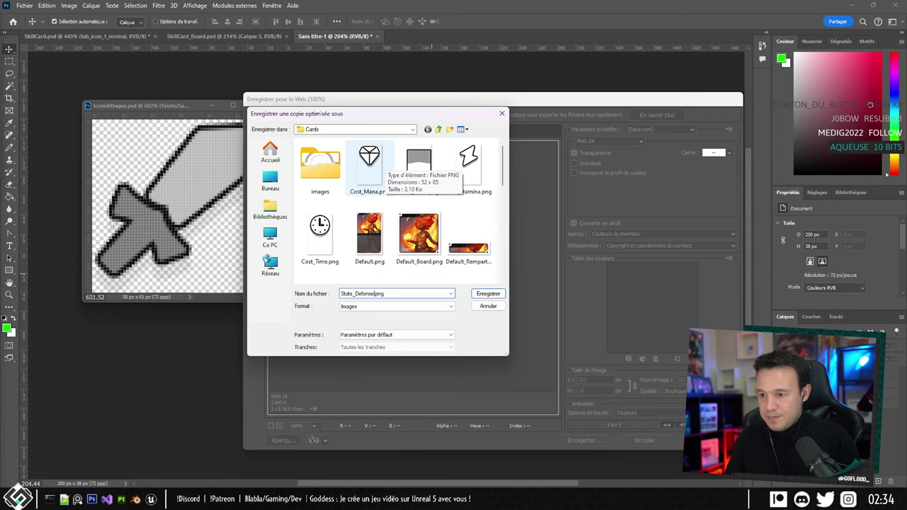
key("Return")
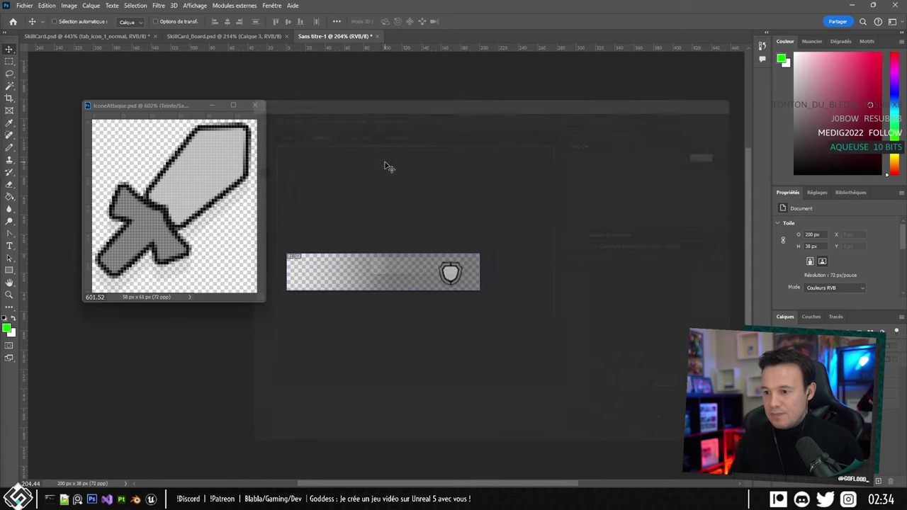
Switch to Unreal Editor and open the Textures/Cards/Elements folder in the project content.
key("alt+Tab")
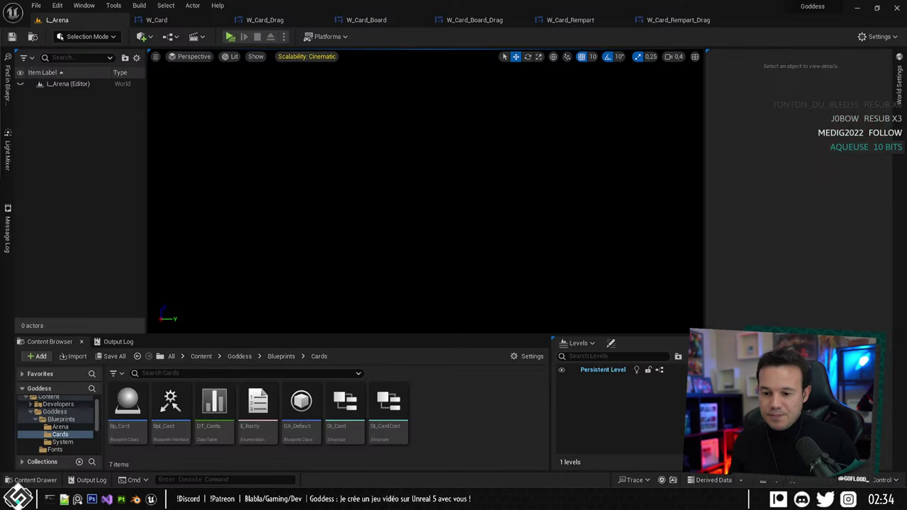
left_click(63, 441)
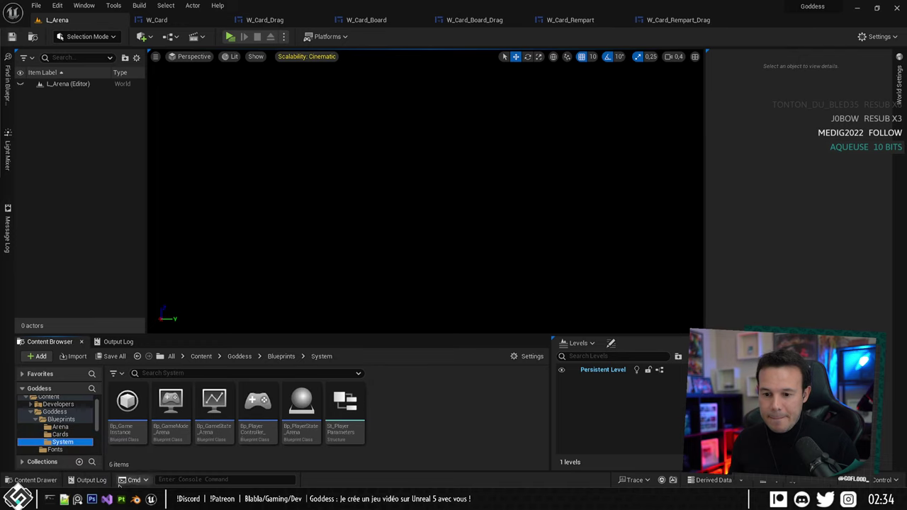
left_click(78, 500)
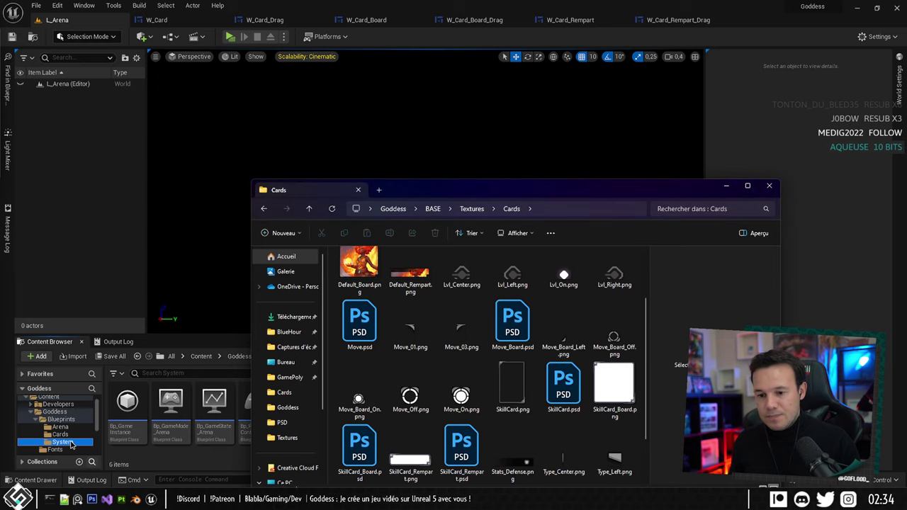
left_click_drag(71, 444, 54, 429)
left_click(57, 412)
scroll(64, 431, "down", 3)
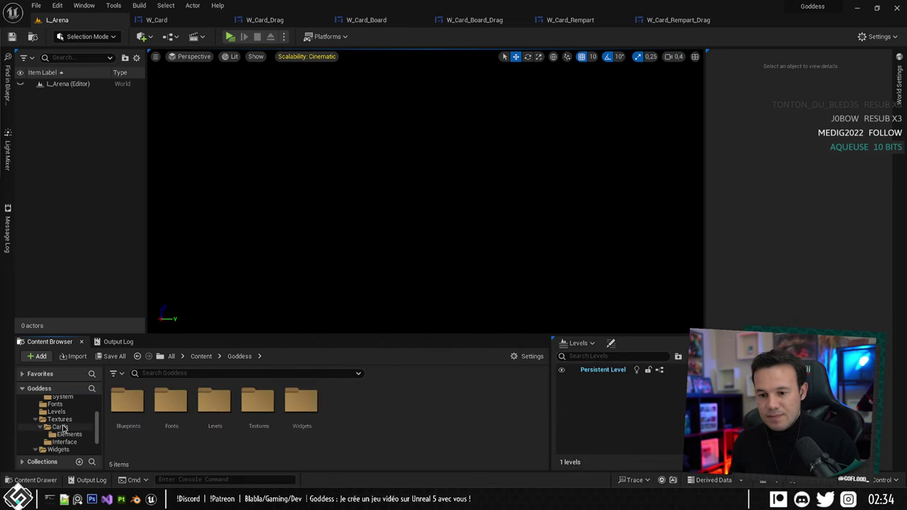
left_click(68, 434)
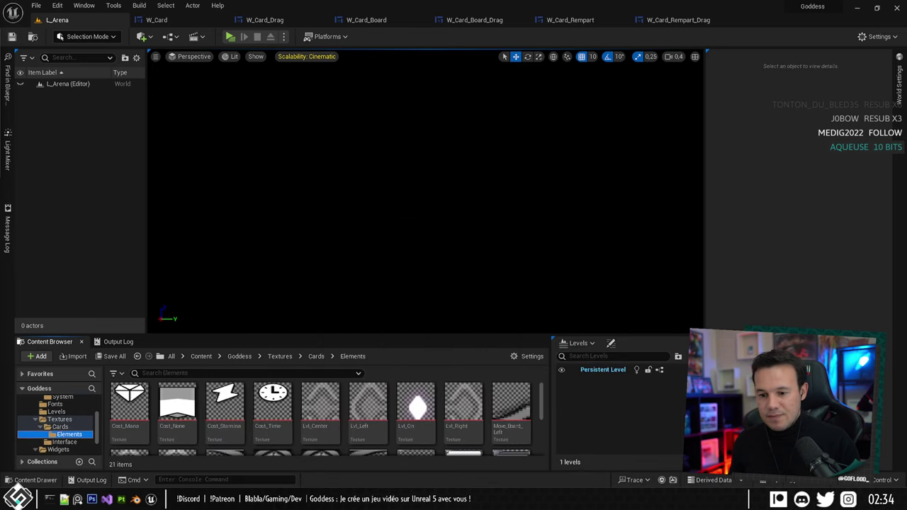
Import Stats_Defense.png from the Cards folder in File Explorer into the Elements texture folder.
key("alt+Tab")
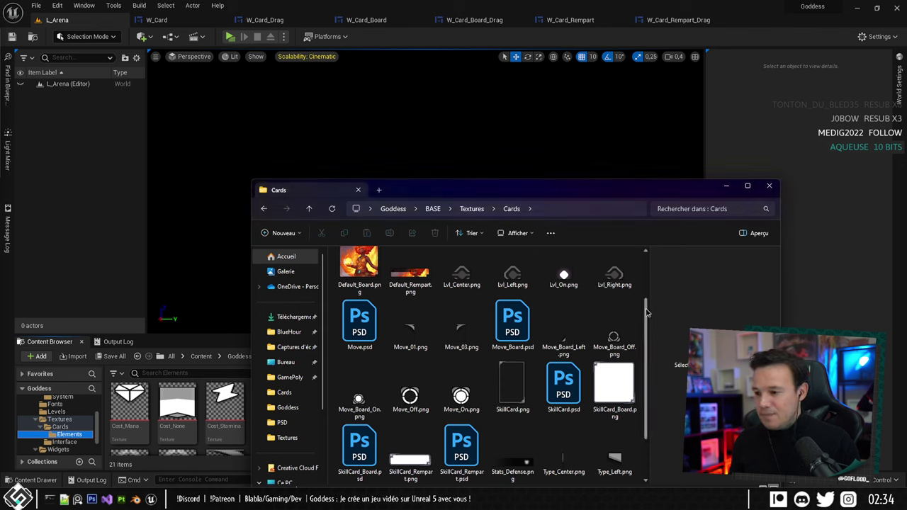
left_click_drag(645, 312, 638, 361)
mouse_move(524, 430)
left_mouse_down()
mouse_move(283, 462)
mouse_move(211, 438)
mouse_move(519, 444)
left_mouse_up()
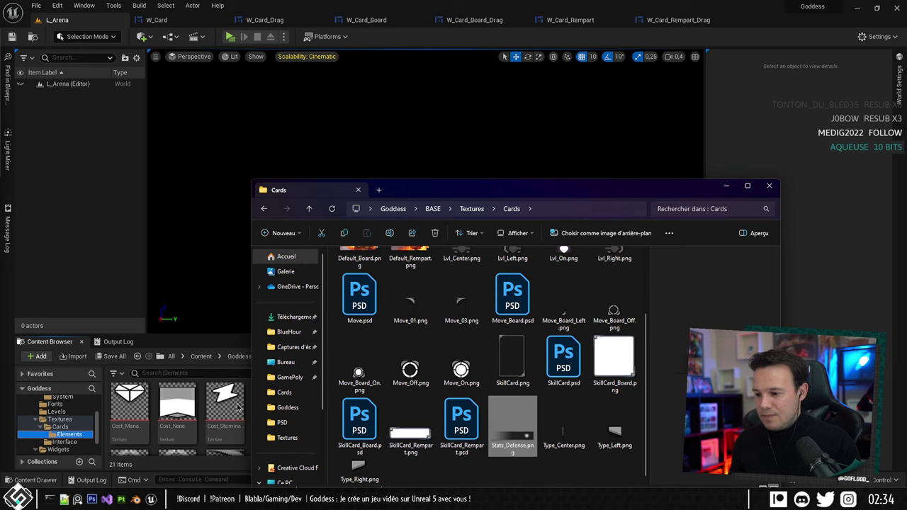
left_click_drag(202, 412, 196, 404)
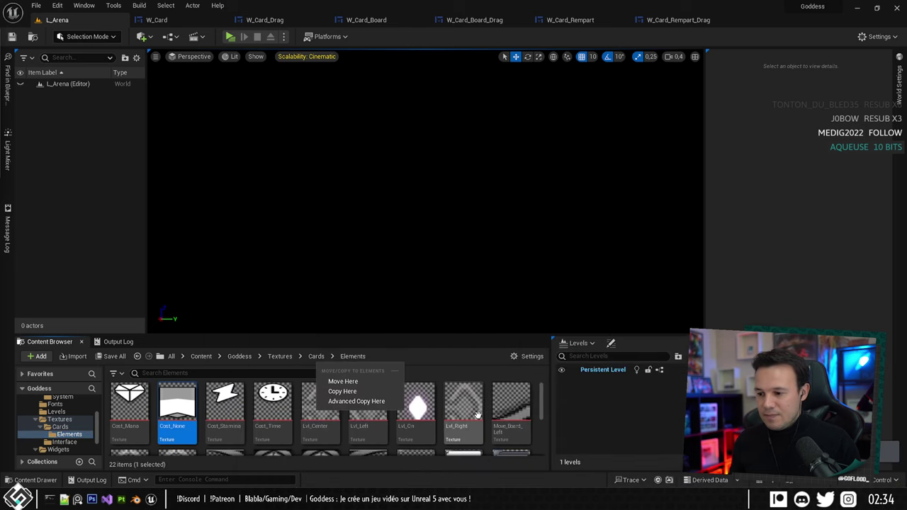
Set the Stats_Defense texture's Texture Group to UI and close its editor.
scroll(476, 418, "down", 3)
left_click(443, 427)
double_click(266, 431)
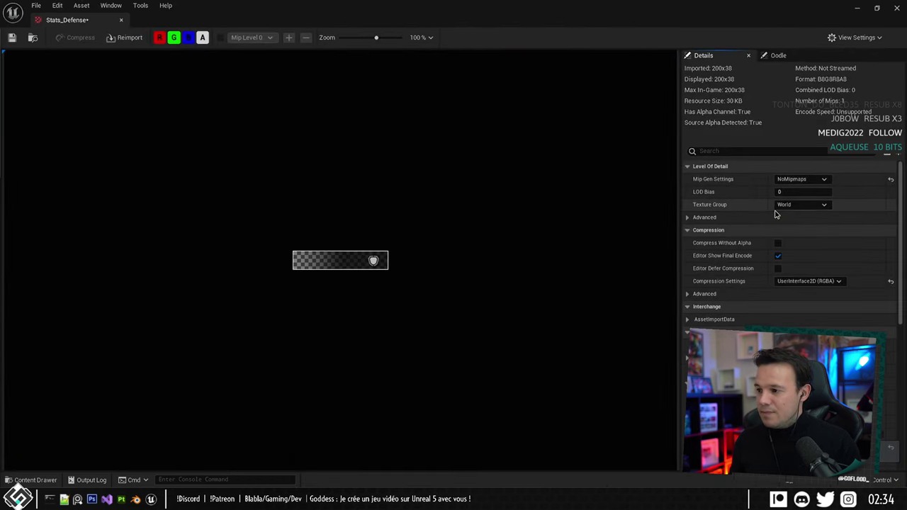
left_click(803, 205)
left_click(785, 367)
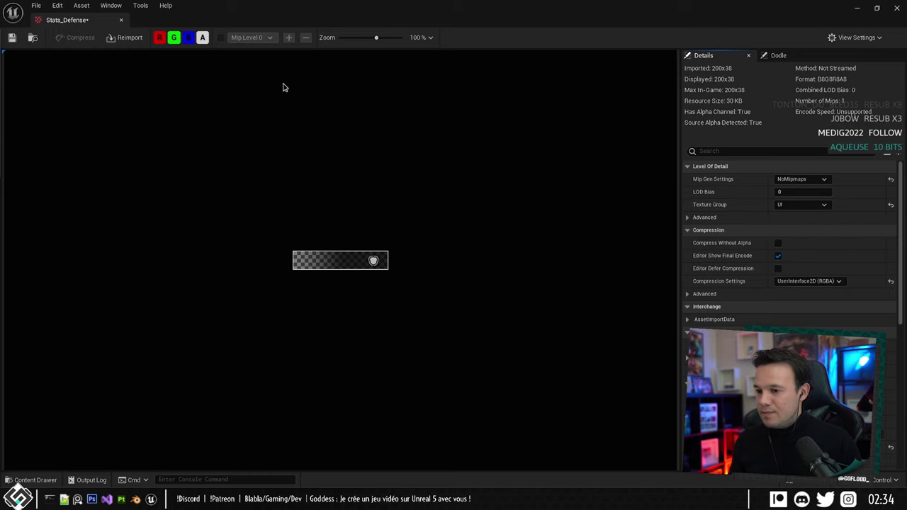
left_click(120, 21)
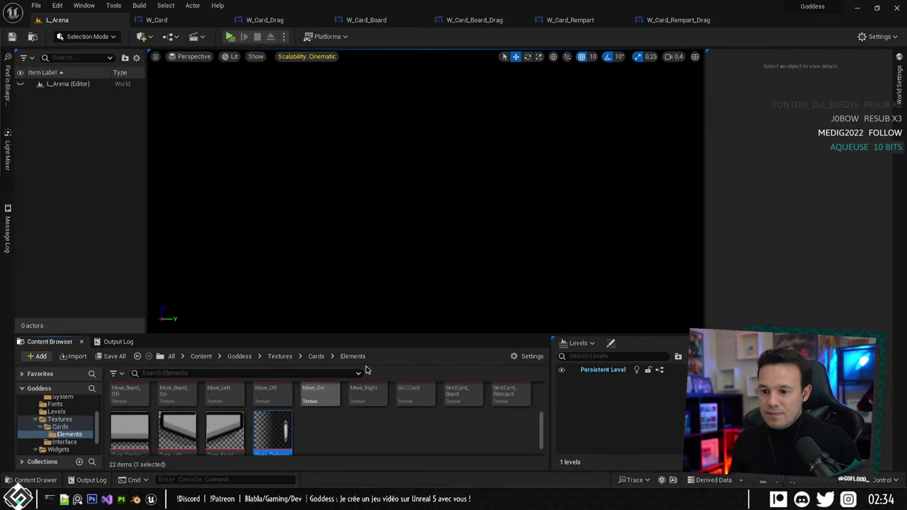
Open the W_Card widget in the designer, framing the card's attack and defense stats.
left_click(177, 20)
right_click_drag(326, 246, 223, 182)
scroll(404, 229, "up", 7)
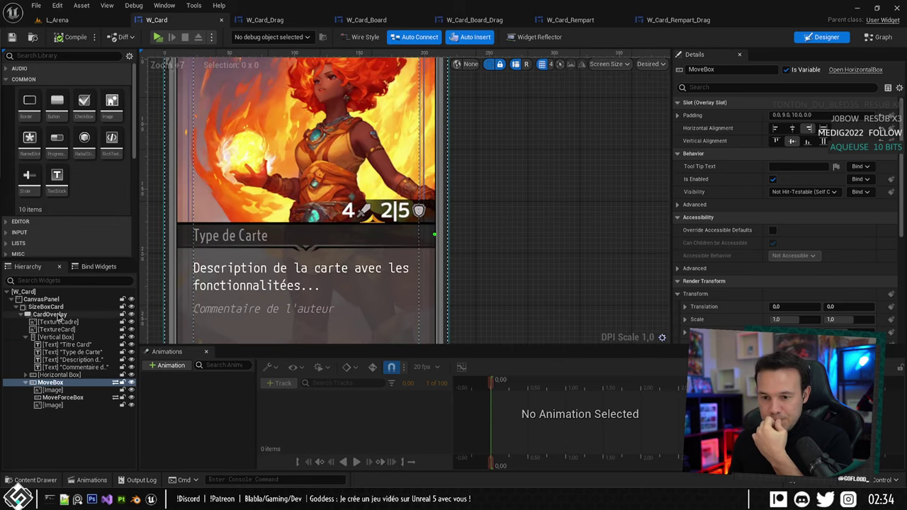
Collapse MoveBox in the W_Card hierarchy and add a Horizontal Box directly below it inside CardOverlay.
left_click(53, 397)
left_click(47, 383)
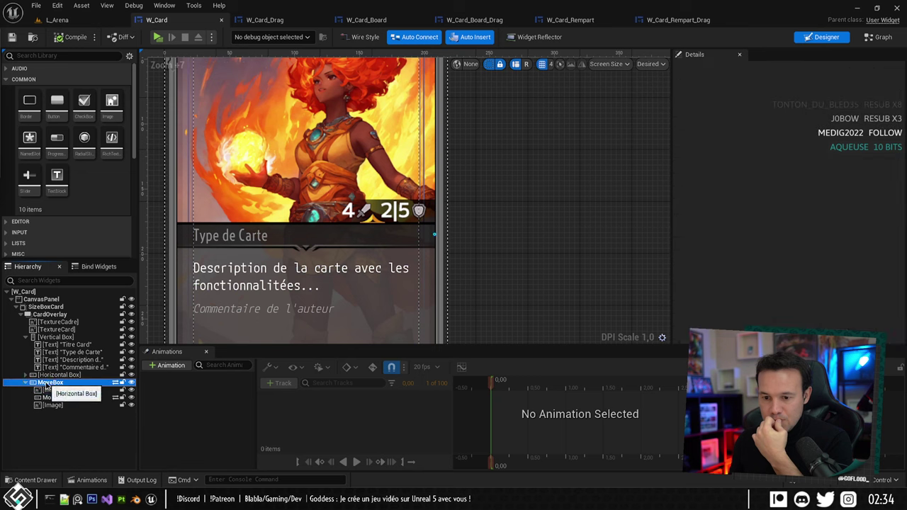
left_click(26, 383)
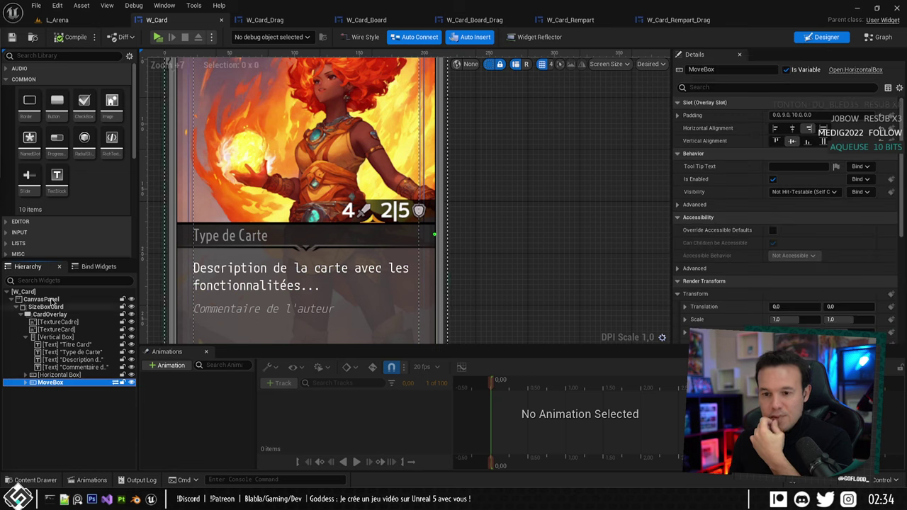
scroll(80, 184, "down", 5)
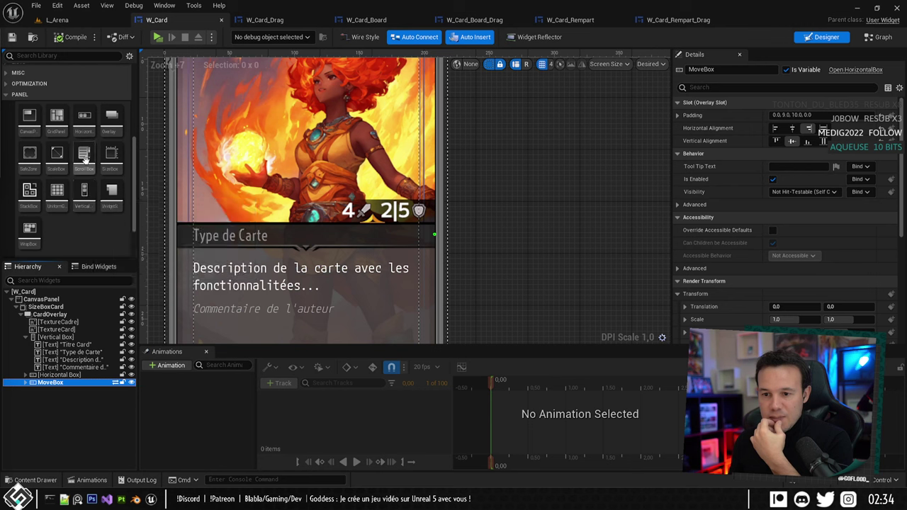
left_click_drag(83, 117, 60, 394)
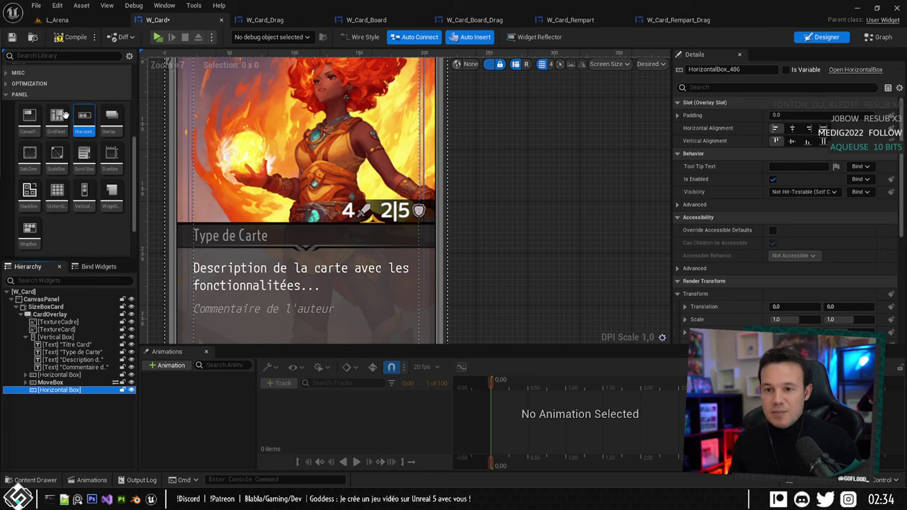
Add an Overlay below MoveBox in the W_Card hierarchy and nest the new Horizontal Box inside it.
scroll(78, 152, "up", 5)
left_click(113, 102)
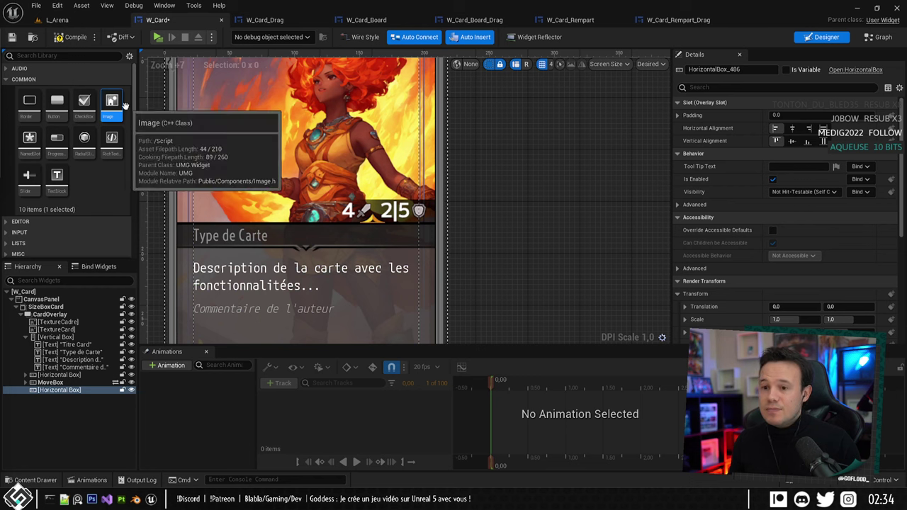
scroll(71, 127, "down", 5)
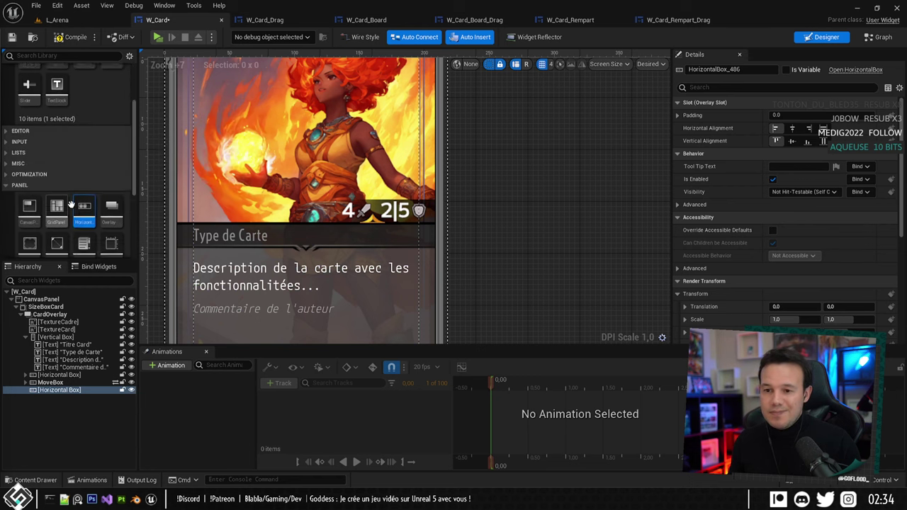
left_click_drag(111, 149, 71, 391)
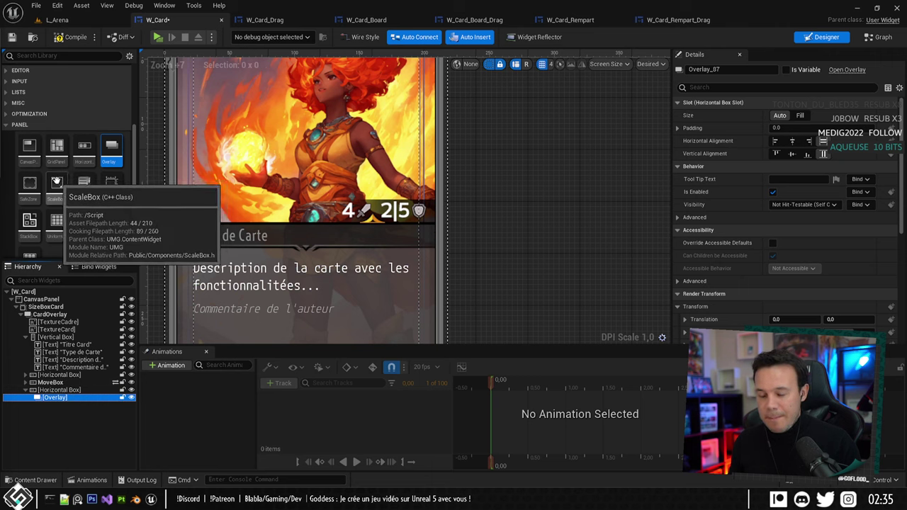
left_click_drag(64, 401, 50, 391)
left_click(49, 398)
left_click(49, 389)
Add an Image above the Horizontal Box inside the new Overlay and assign the Stats_Defense texture to it.
scroll(72, 107, "up", 5)
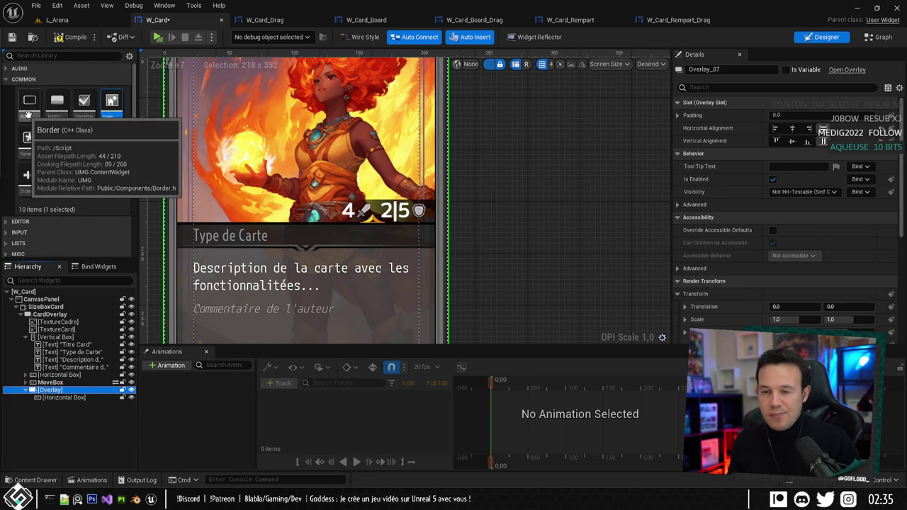
left_click_drag(112, 103, 47, 398)
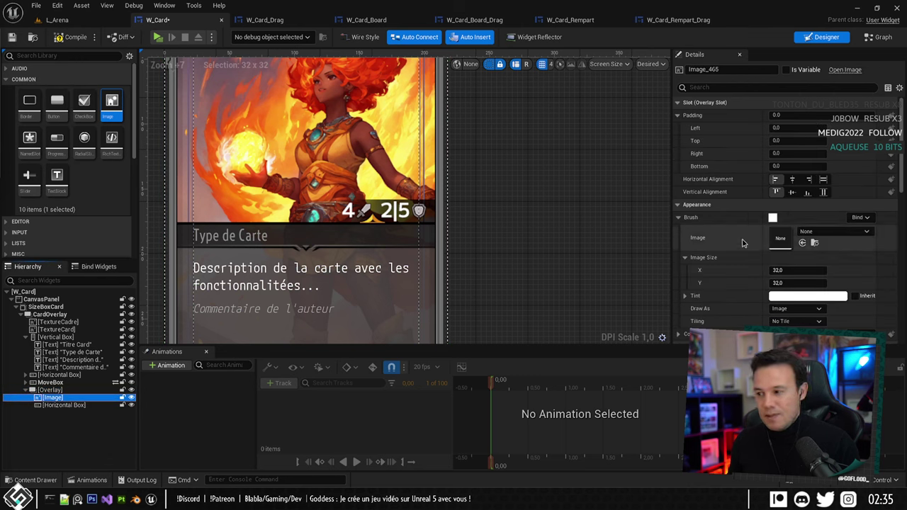
left_click(802, 243)
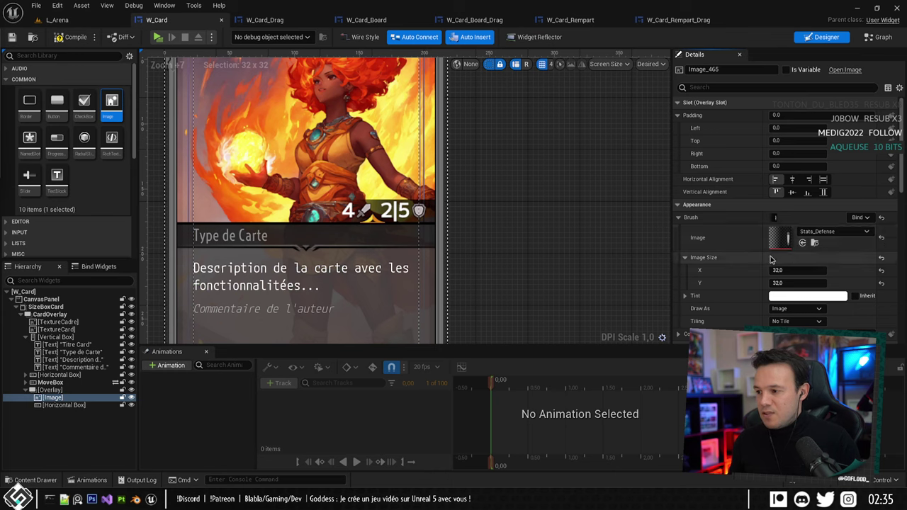
Align the Stats_Defense image horizontally to the right and vertically to the bottom of its Overlay slot.
left_click(792, 179)
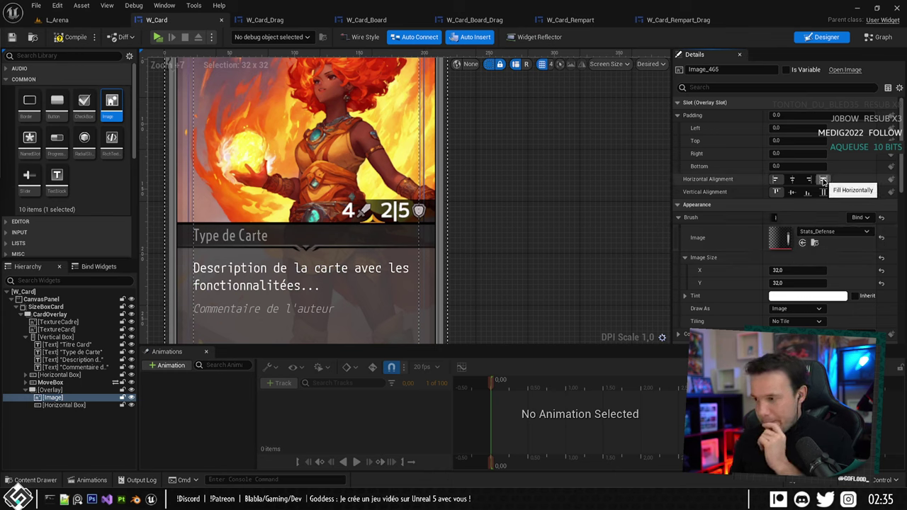
left_click(809, 179)
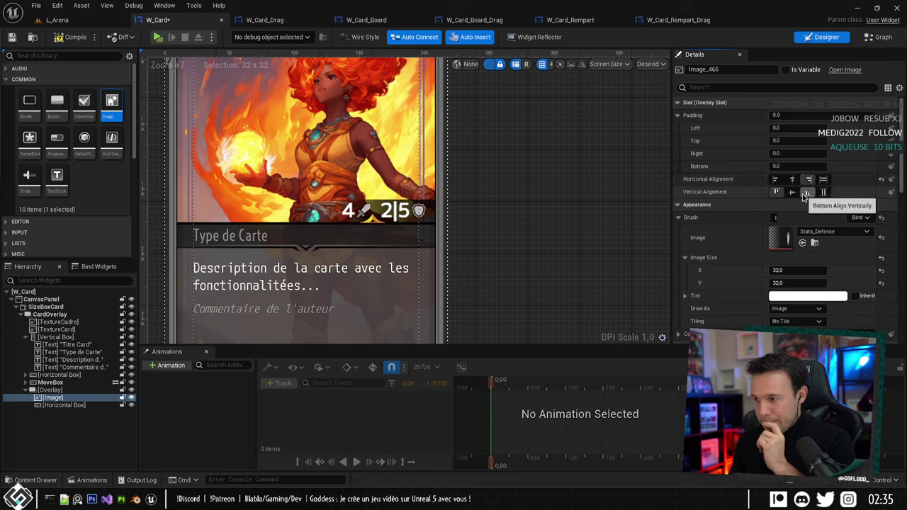
left_click(806, 193)
left_click(822, 204)
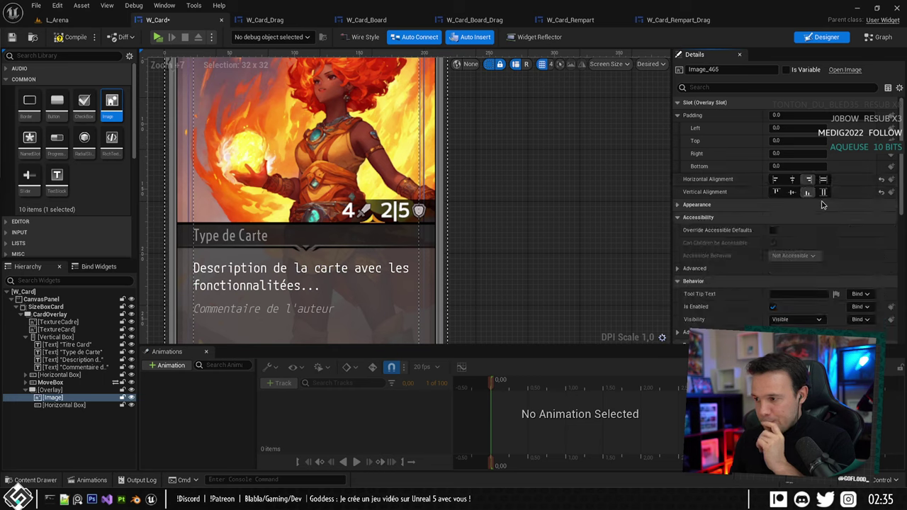
left_click(676, 205)
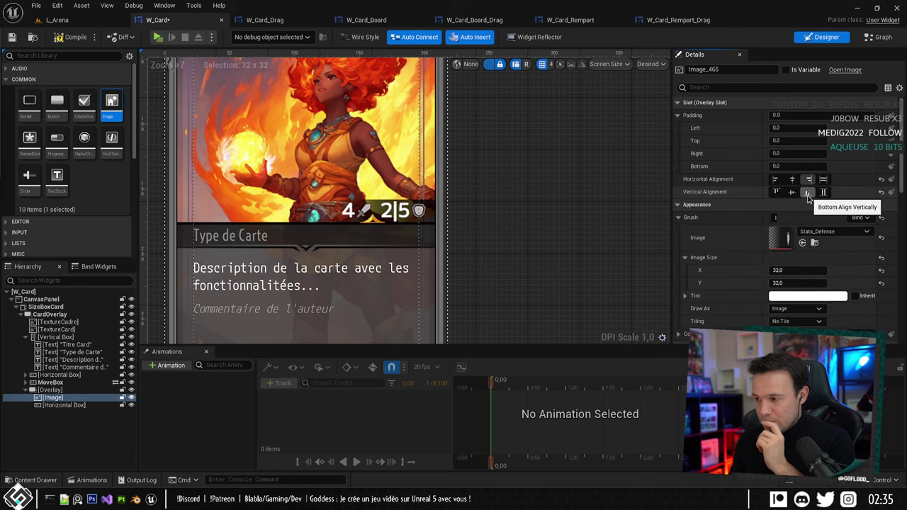
Check the Stats_Defense texture's dimensions in the Elements folder and set the W_Card image's size to 100 by 19.
left_click(57, 20)
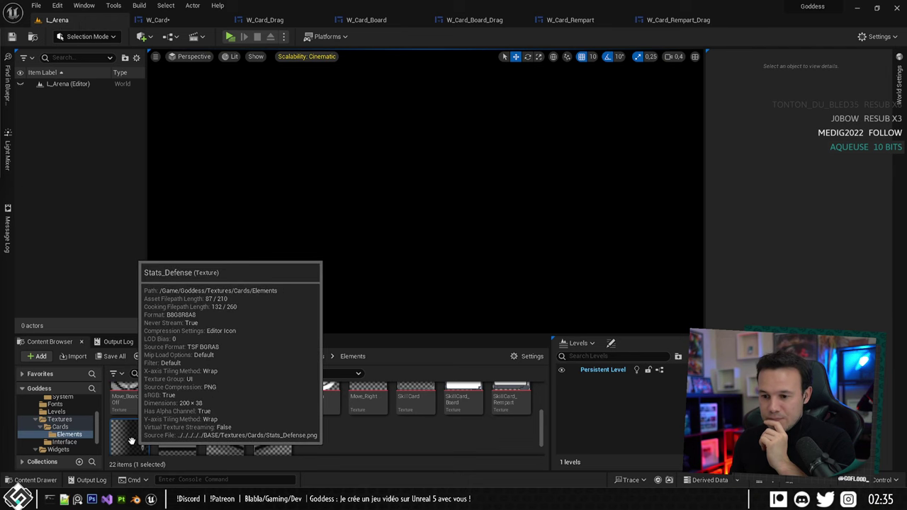
left_click(170, 20)
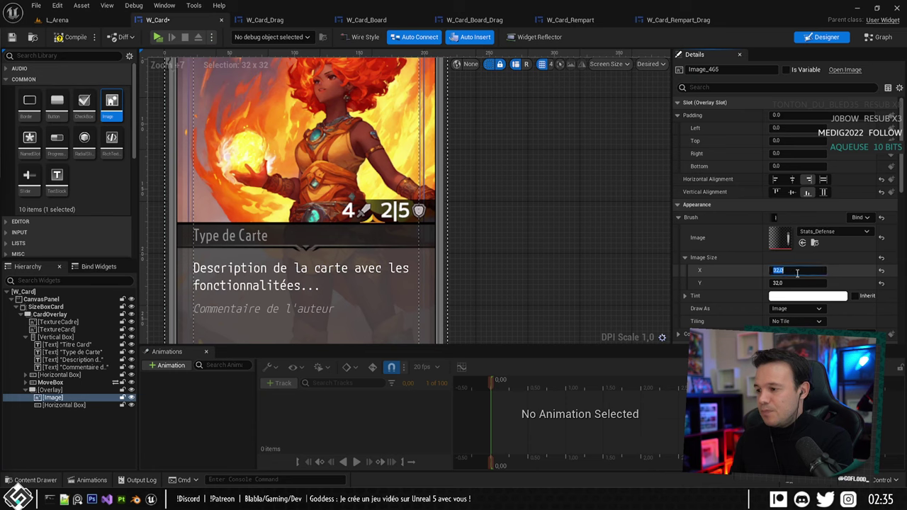
left_click(796, 273)
type("100")
key("Return")
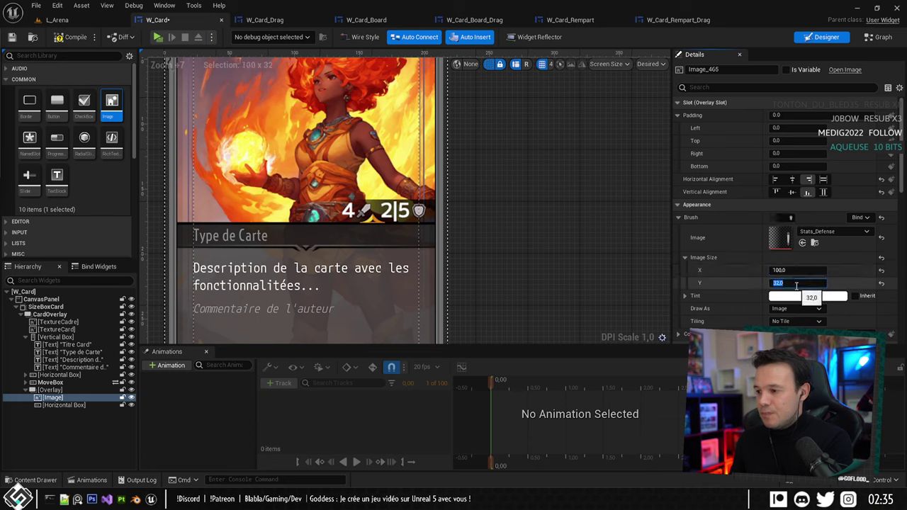
key("Return")
Examine the defense image at the card's lower edge and compare its position with the attack and defense stats.
right_click_drag(286, 68, 304, 106)
scroll(311, 128, "down", 1)
scroll(397, 239, "down", 4)
scroll(401, 239, "up", 5)
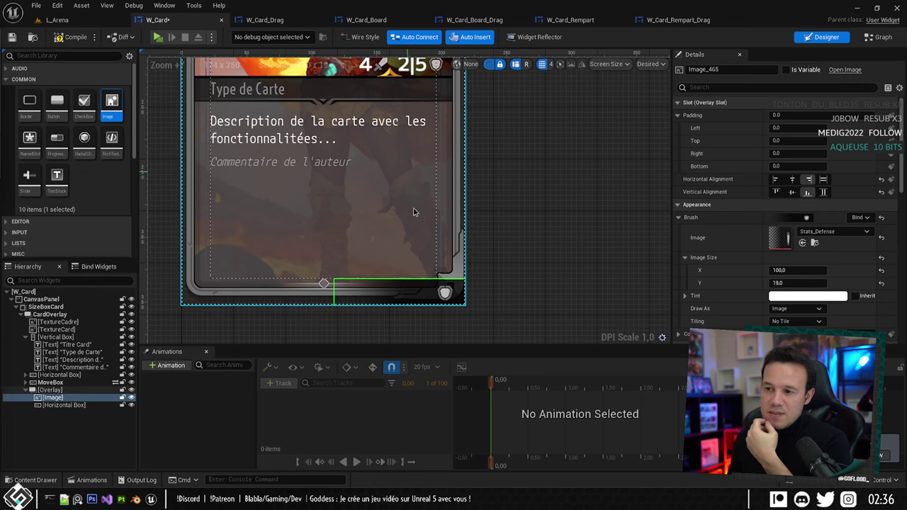
right_click_drag(415, 212, 407, 249)
right_click_drag(361, 145, 375, 186)
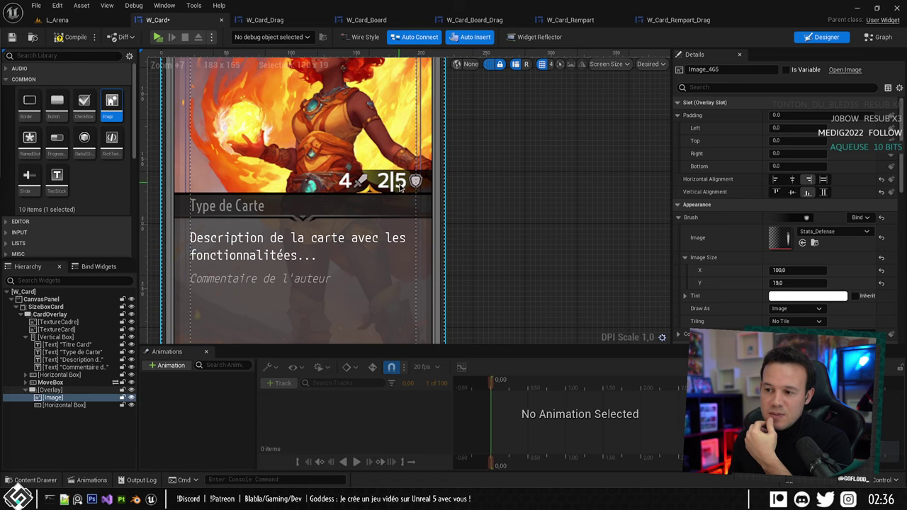
scroll(400, 185, "down", 5)
scroll(406, 259, "up", 3)
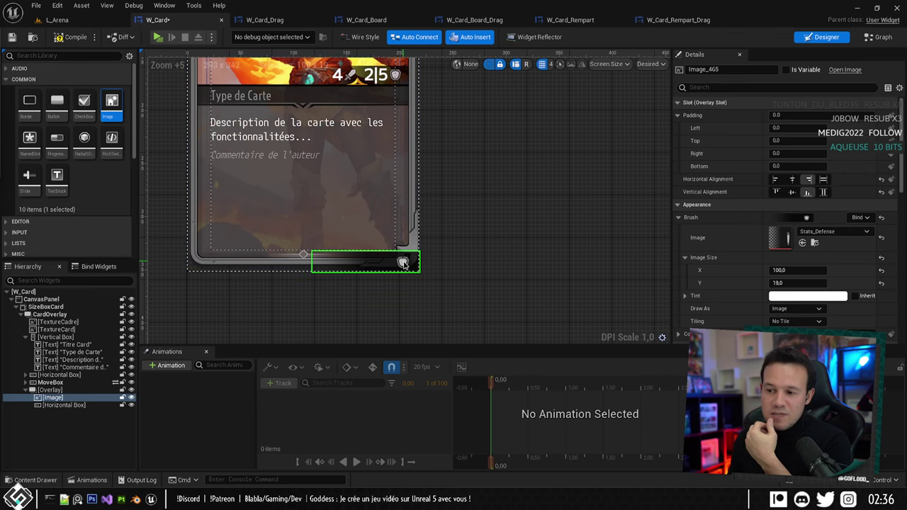
right_click_drag(382, 258, 386, 285)
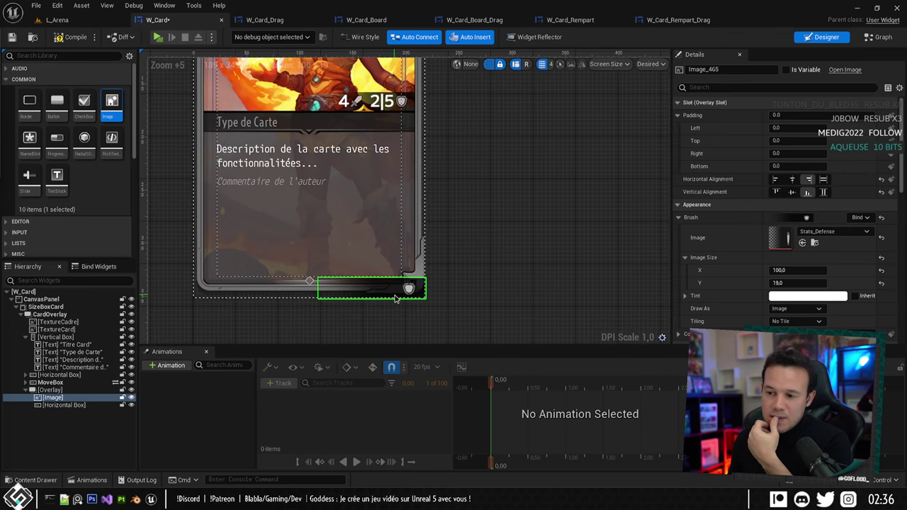
right_click_drag(425, 172, 463, 198)
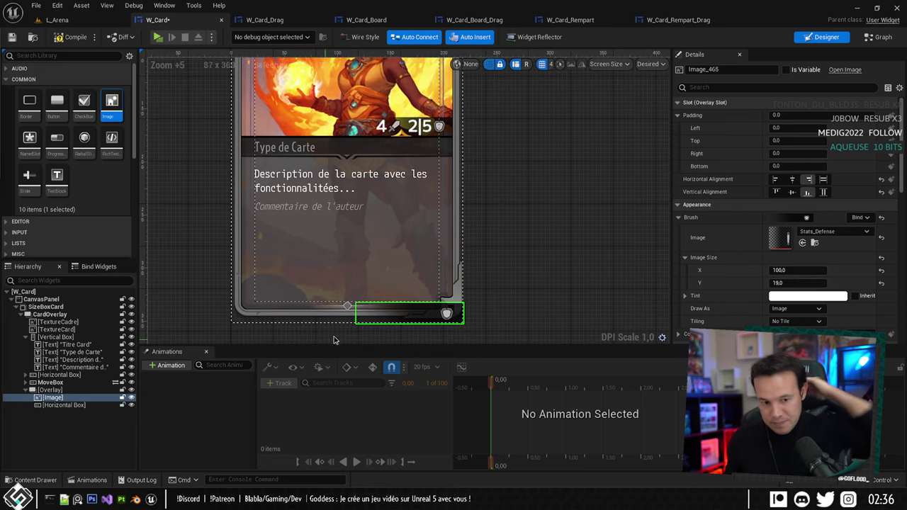
right_click_drag(386, 252, 413, 255)
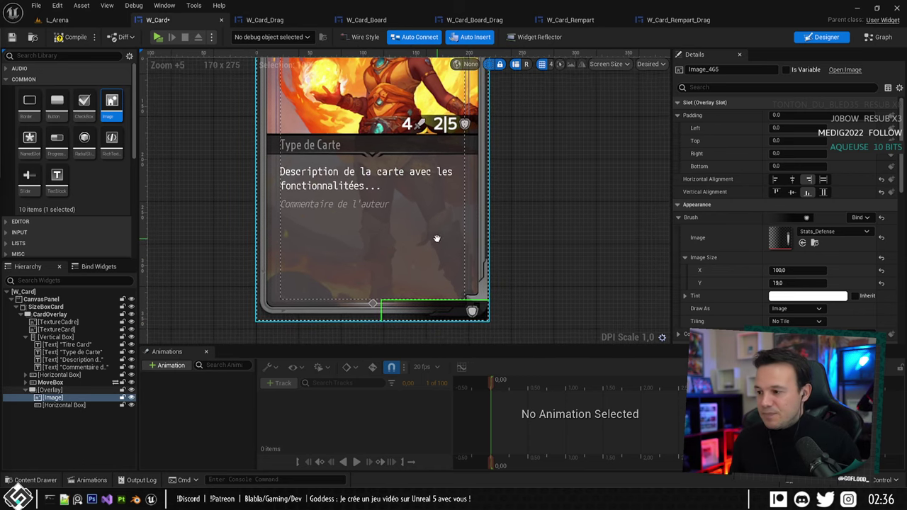
Align the Overlay holding the defense image vertically to the bottom and horizontally to the right.
left_click(362, 267)
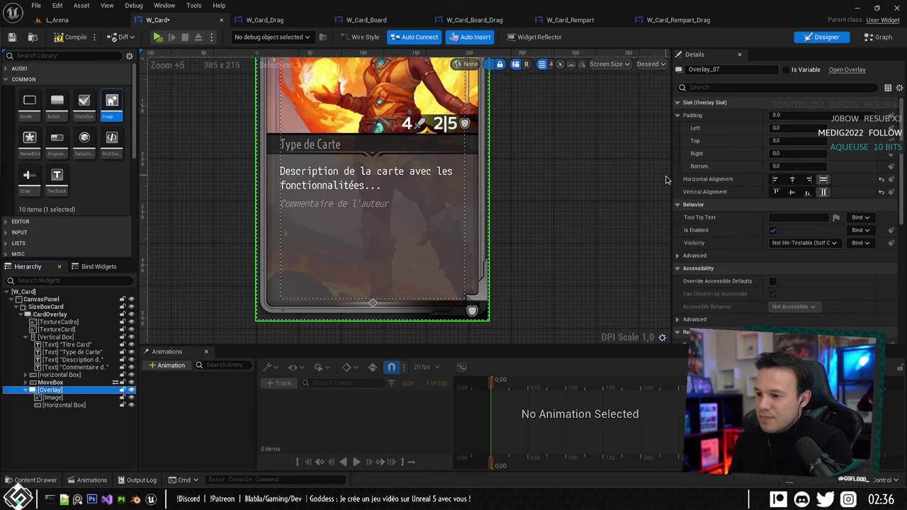
left_click(807, 192)
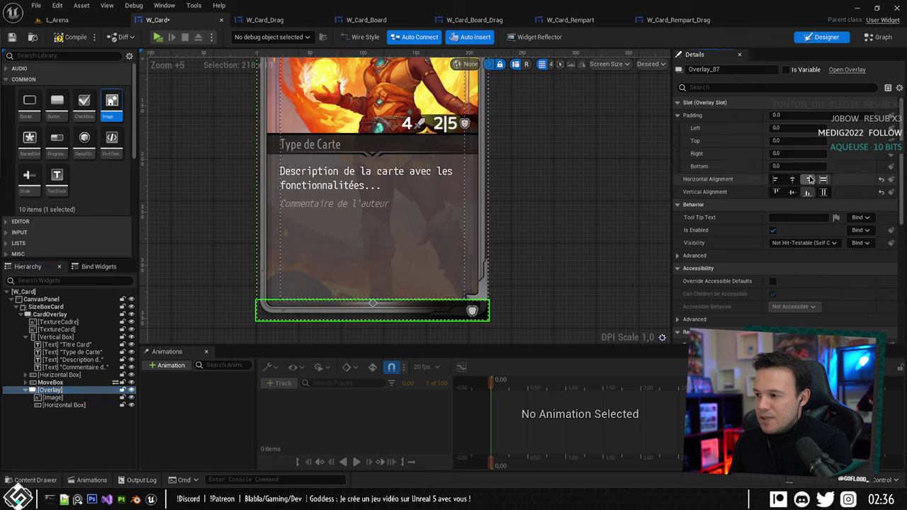
left_click(810, 183)
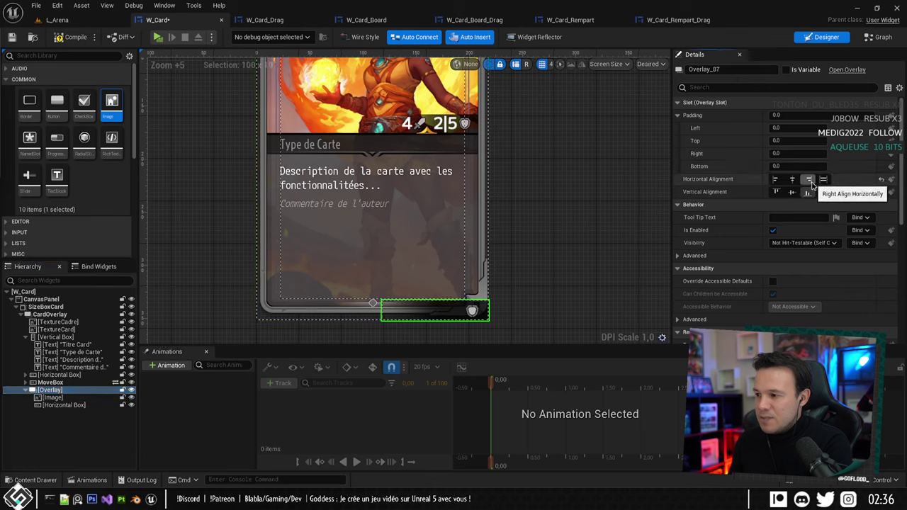
Try a bottom padding of 200 on the Overlay and compare its height with the card's stats.
left_click(789, 166)
type("5")
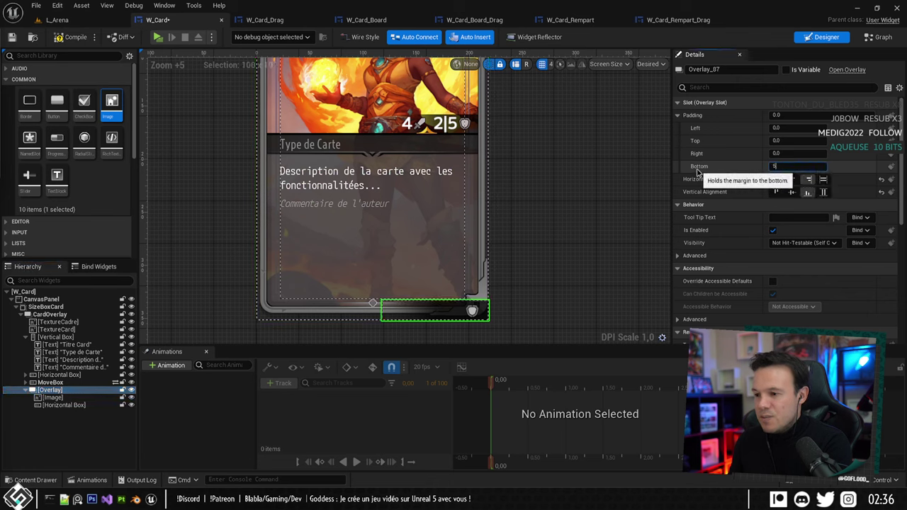
type("0")
key("Return")
key("Return")
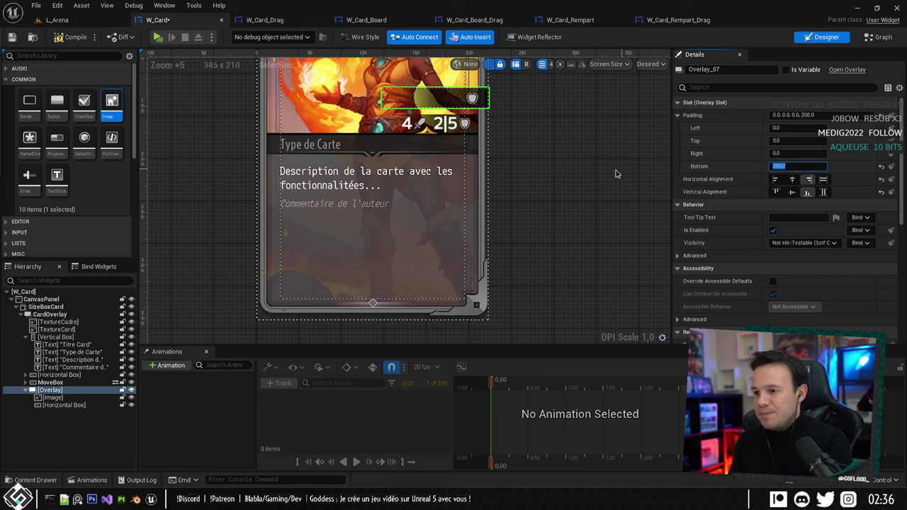
scroll(540, 192, "up", 8)
right_click_drag(575, 207, 579, 203)
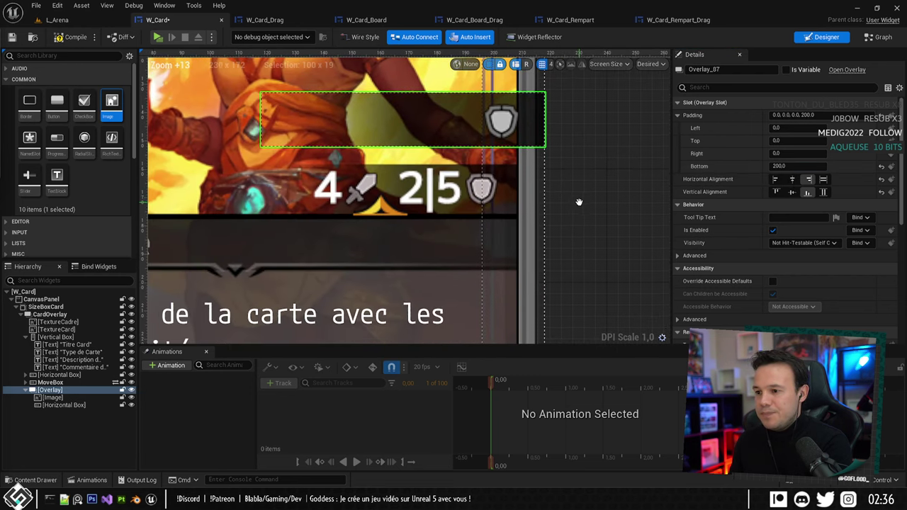
Set the Overlay's bottom padding to 175, lining it up with the attack and defense stats.
left_click(805, 179)
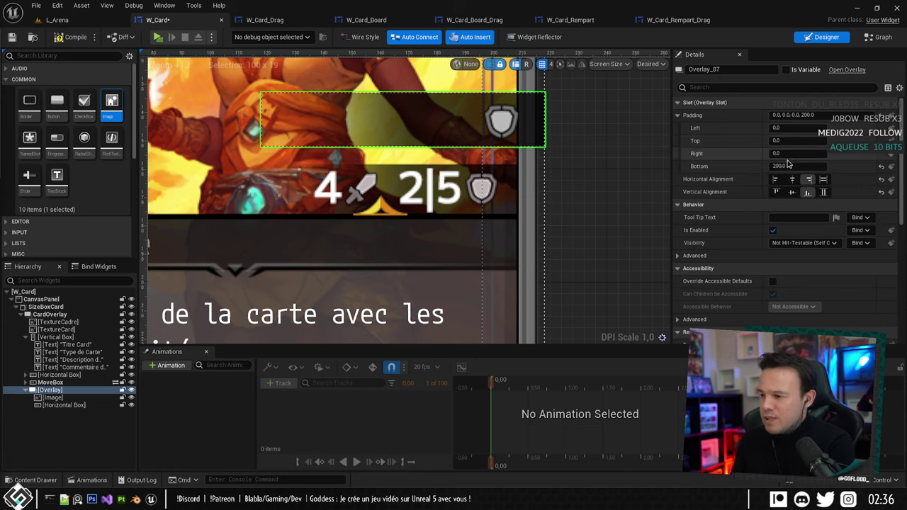
left_click(793, 166)
type("180")
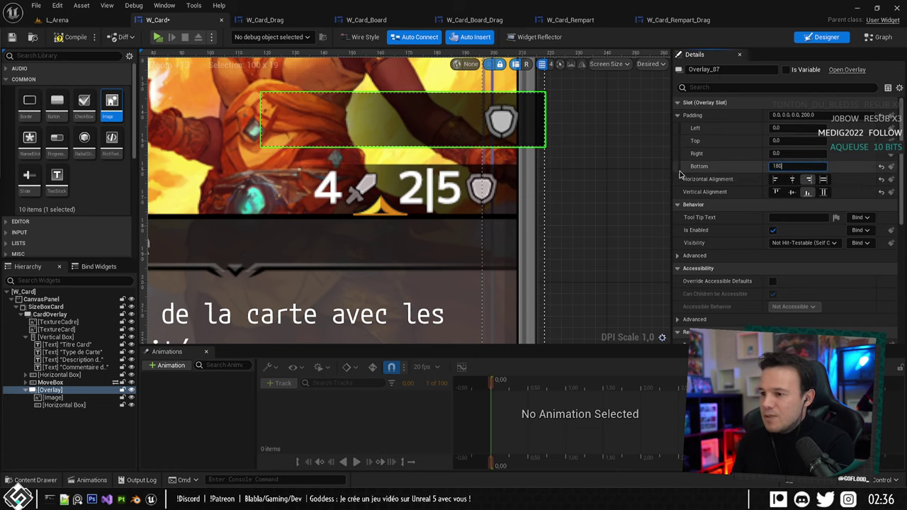
key("Return")
type("175")
key("Return")
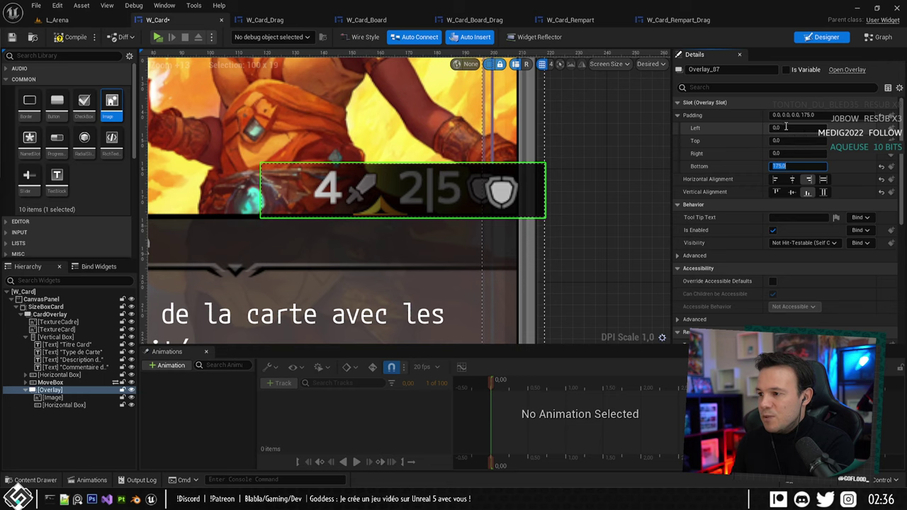
Set the Overlay's right padding to 10 so it ends at the inner edge of the card frame.
left_click(786, 154)
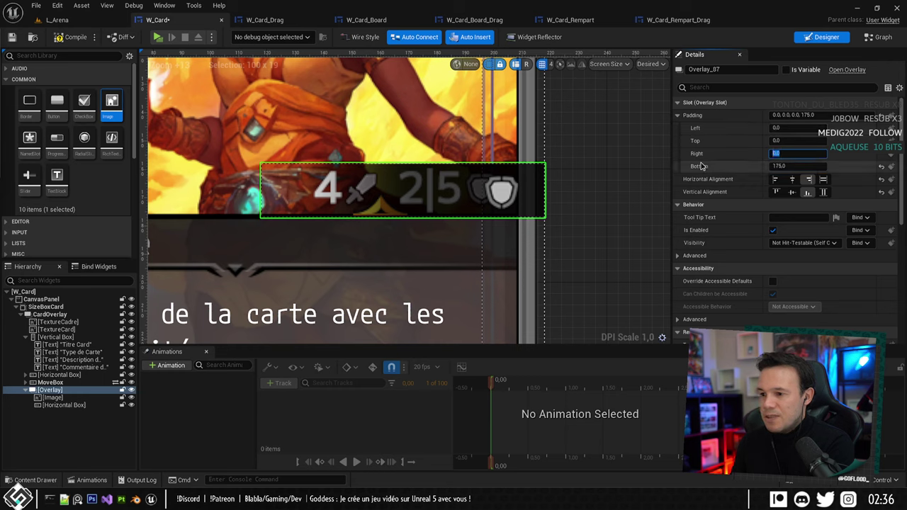
type("20")
key("Return")
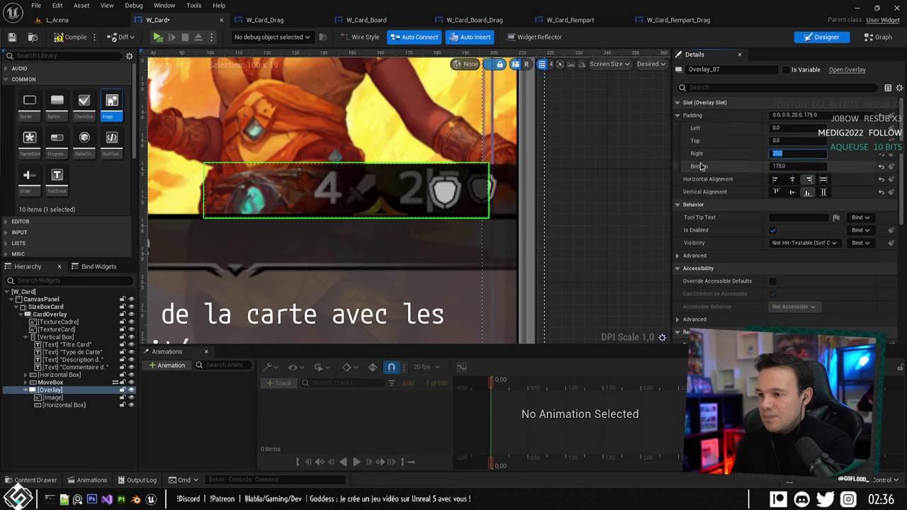
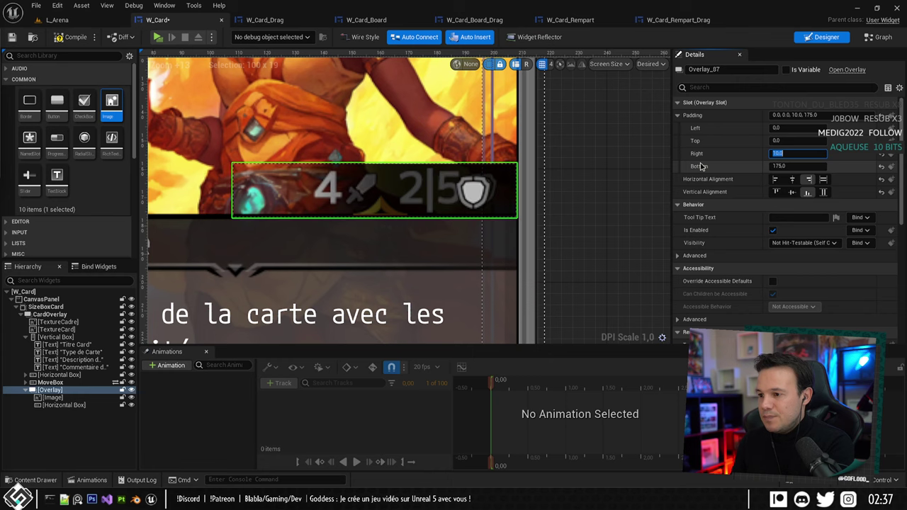
scroll(586, 209, "down", 6)
right_click_drag(587, 209, 549, 214)
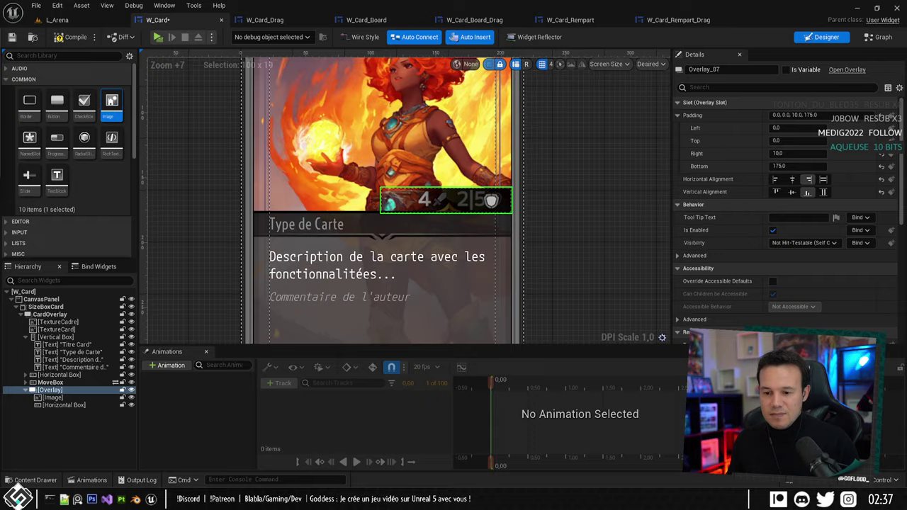
Switch to Photoshop, move the floating IconeAttaque.psd window off the SkillCard.psd canvas and frame the card's stats and lower half.
left_click(92, 499)
left_click(97, 34)
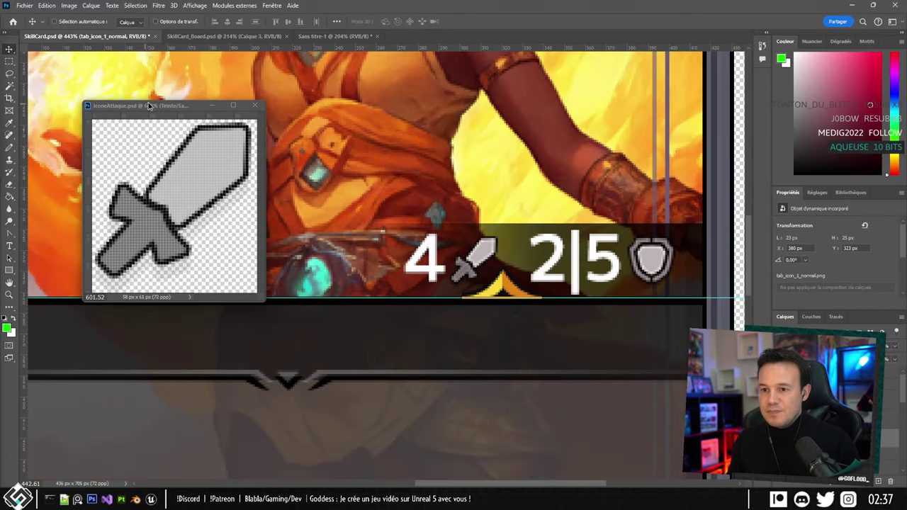
left_click_drag(149, 105, 906, 177)
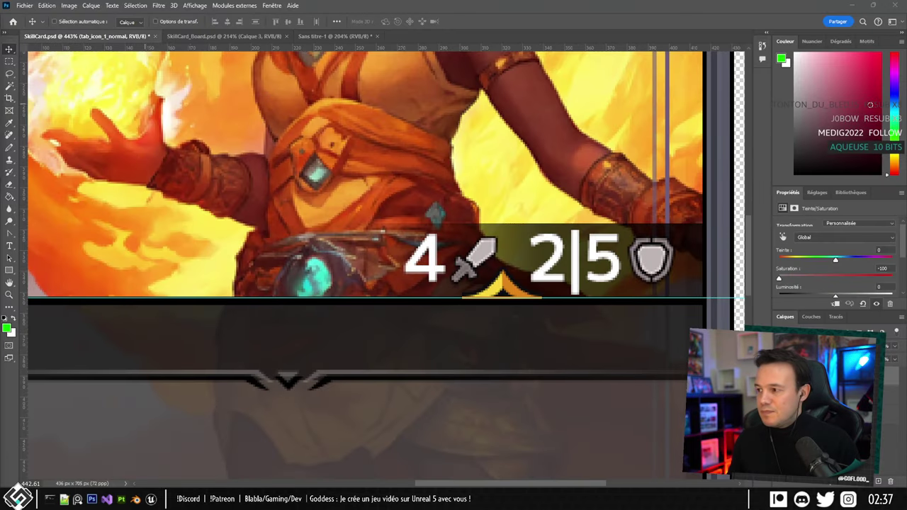
left_click(531, 192)
scroll(530, 192, "down", 8, "alt")
scroll(531, 237, "up", 3, "alt")
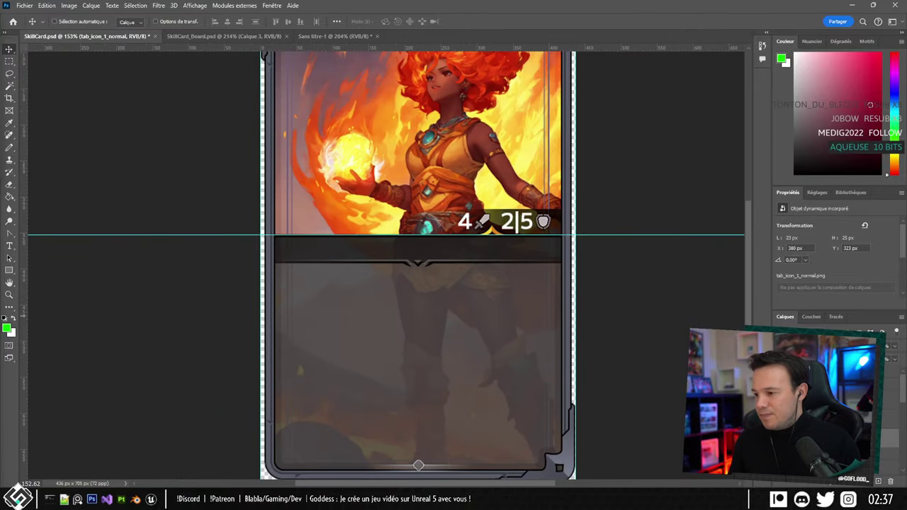
Hide the attack and defense stat numbers and icons on the SkillCard.psd card.
left_click(780, 373)
left_click(780, 385)
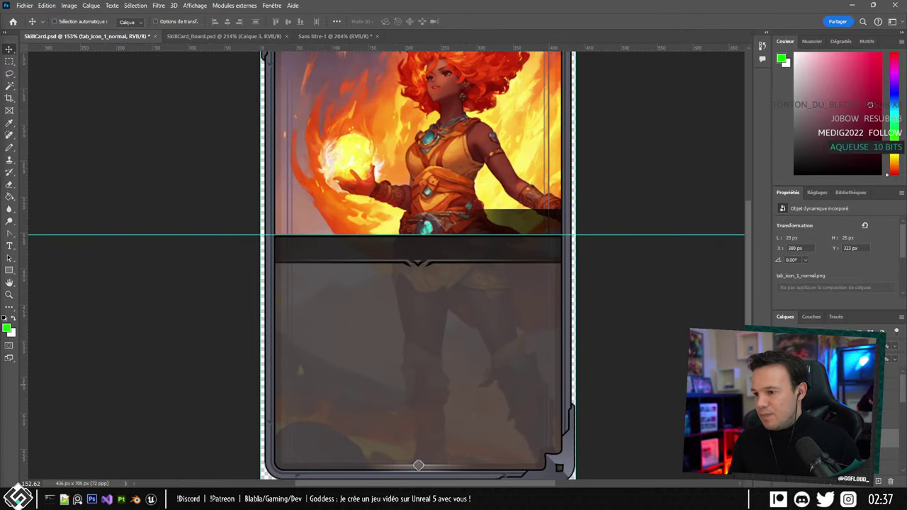
left_click(780, 385)
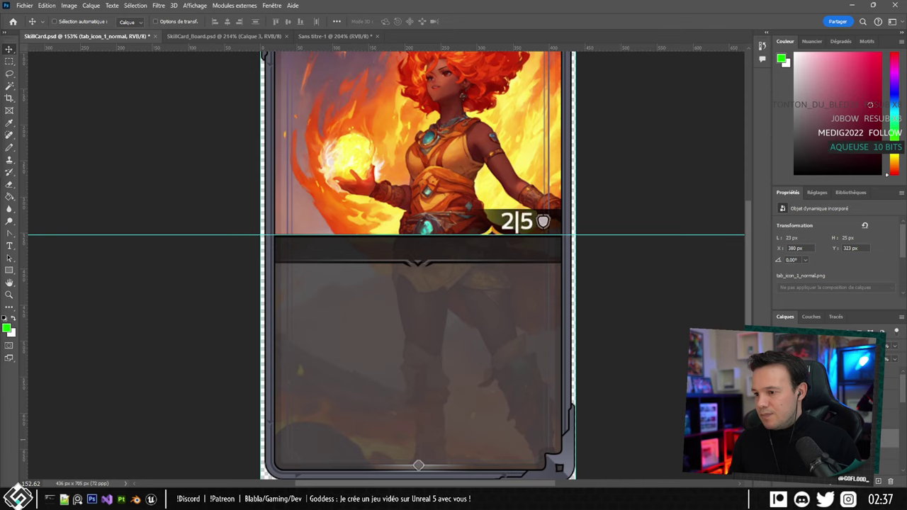
left_click(780, 438)
key("ctrl+comma")
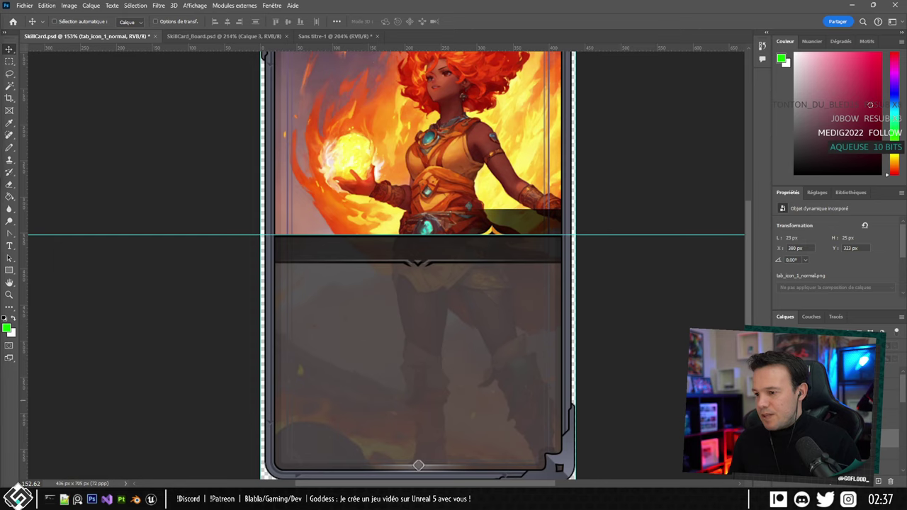
Locate the Defense_Fond background layer and hide it, along with the card's outer frame.
left_click(829, 399)
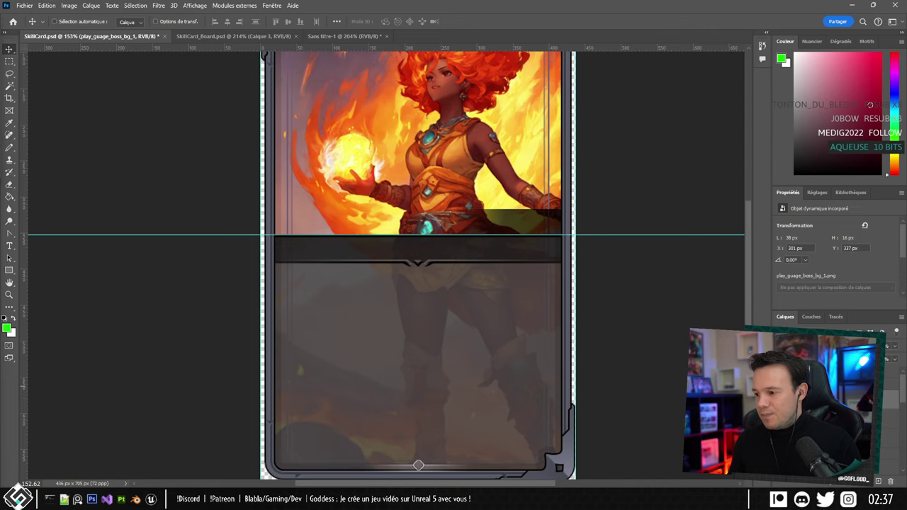
right_click(525, 215)
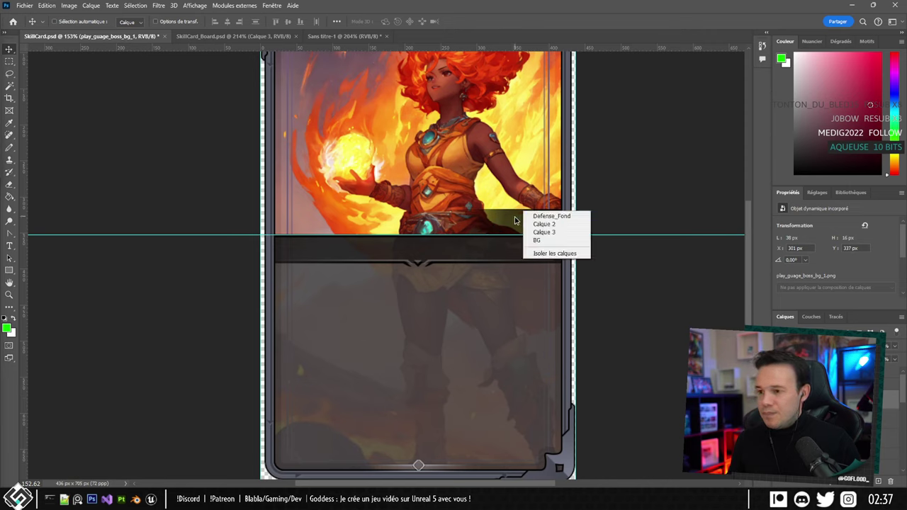
right_click(515, 220)
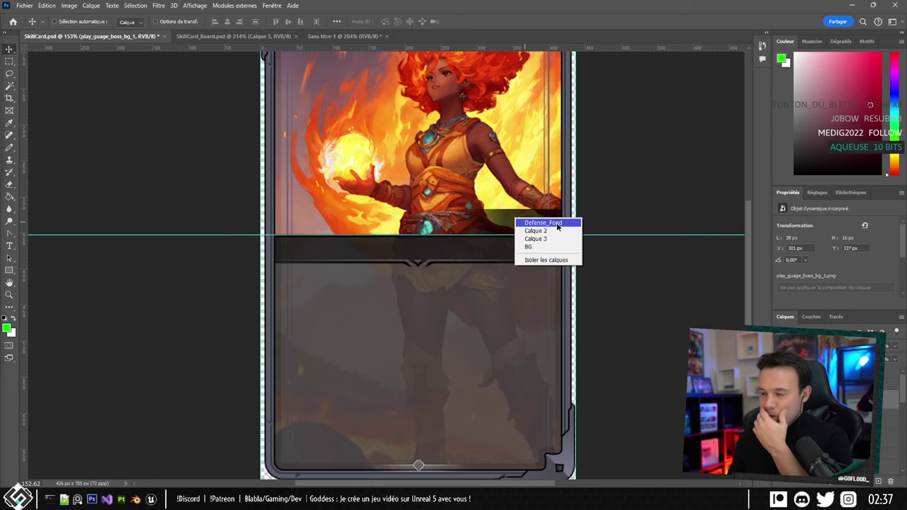
left_click(557, 223)
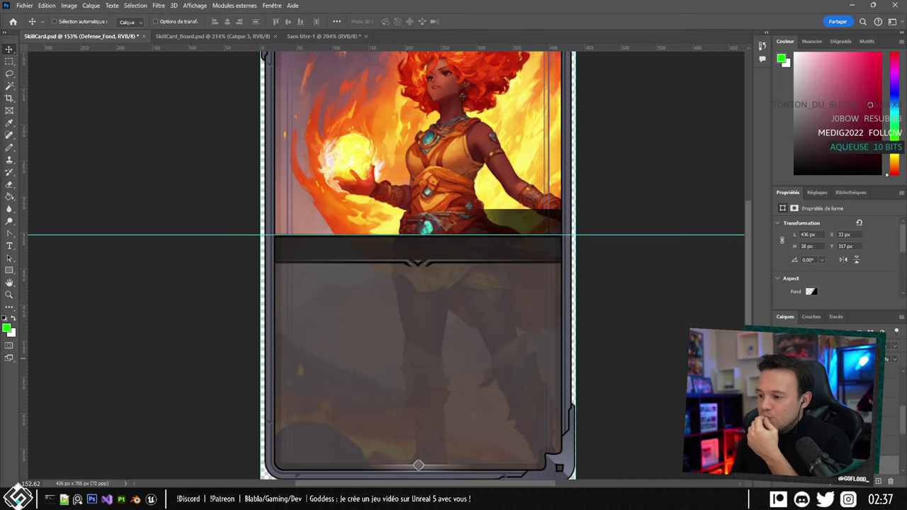
scroll(551, 245, "down", 4, "alt")
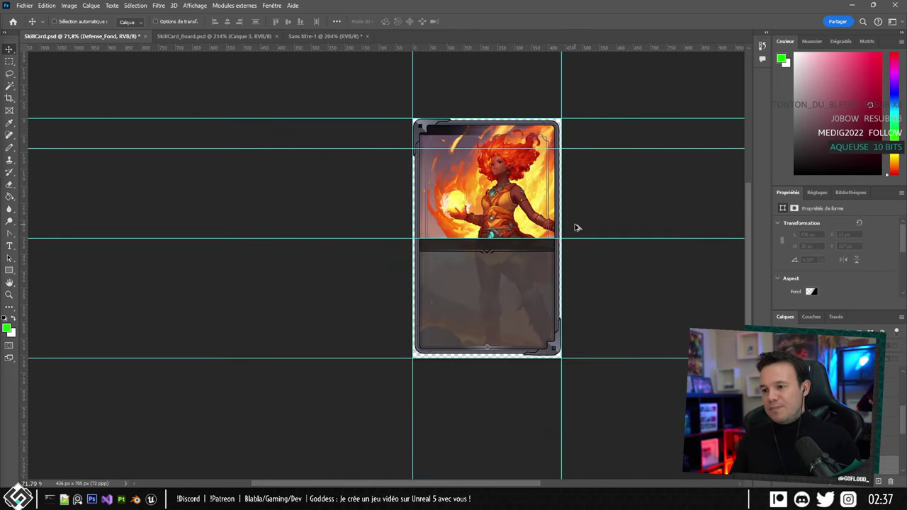
scroll(650, 246, "up", 1, "alt")
scroll(829, 416, "down", 3)
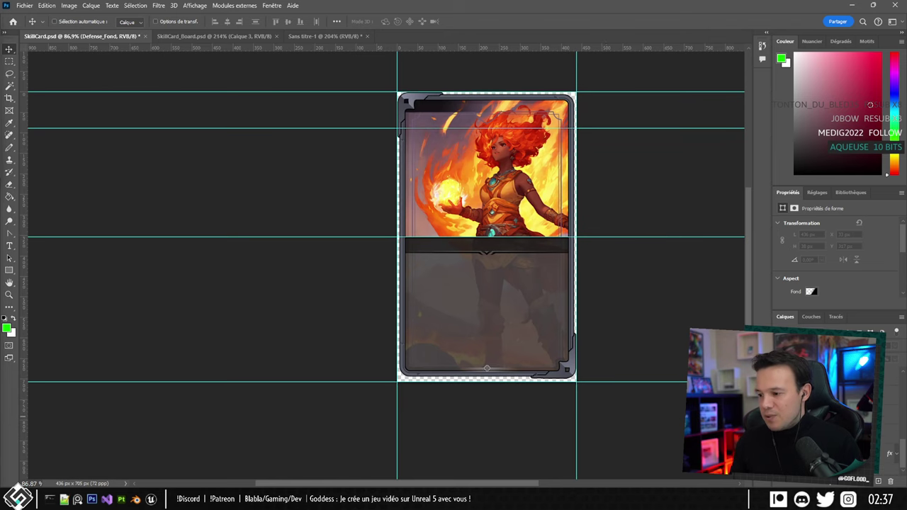
left_click(779, 468)
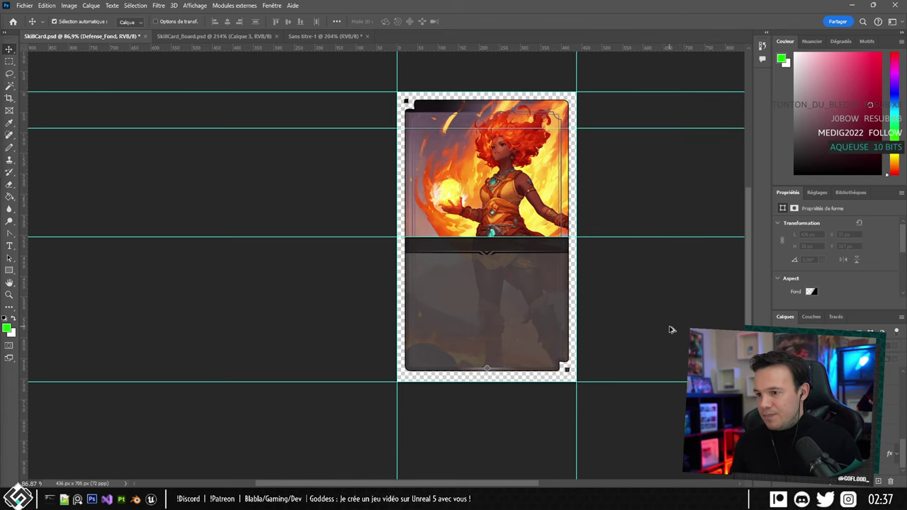
Export the card for the web as a transparent PNG-24, overwriting Default.png in the Cards folder.
key("ctrl+alt+shift+s")
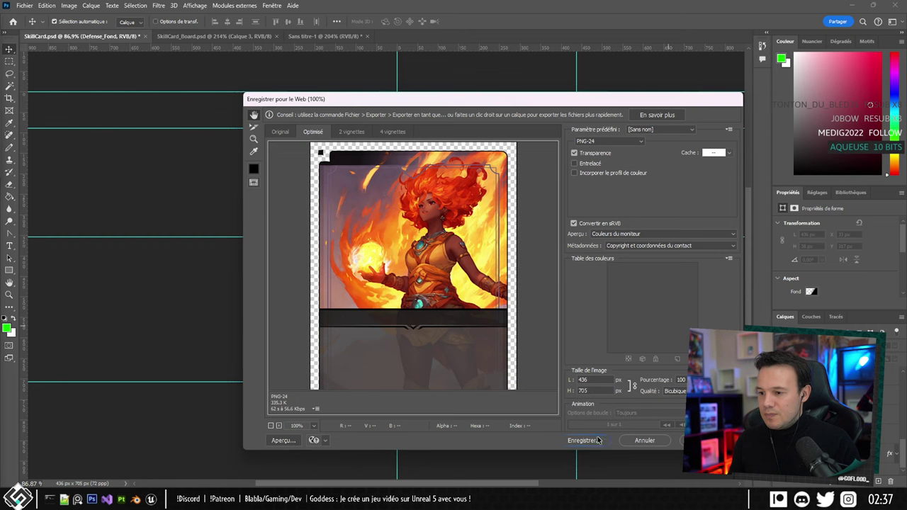
left_click(583, 440)
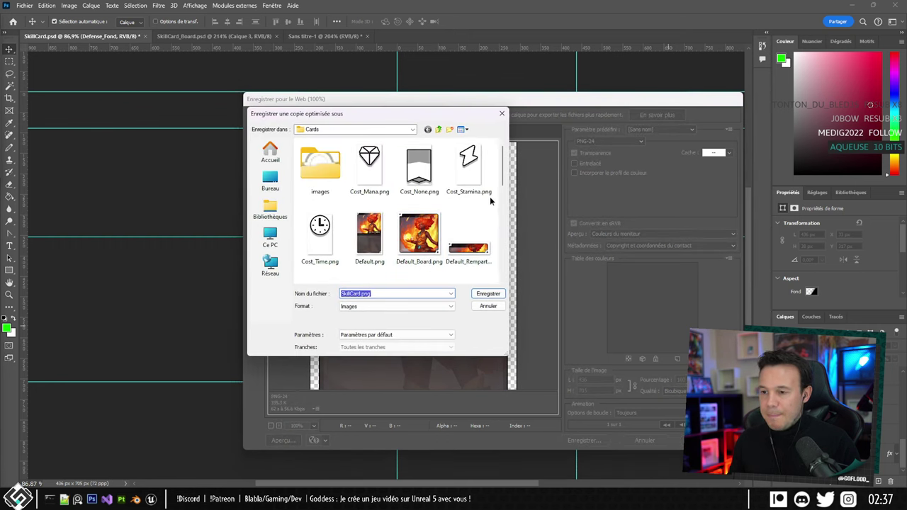
double_click(369, 241)
left_click(521, 243)
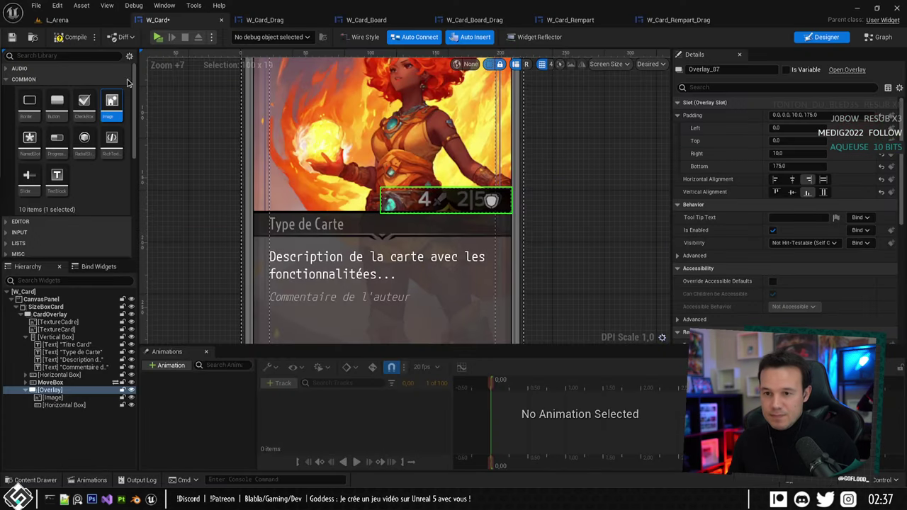
Switch to Unreal Engine, reimport the Default texture in the Textures/Cards folder and save it.
left_click(56, 20)
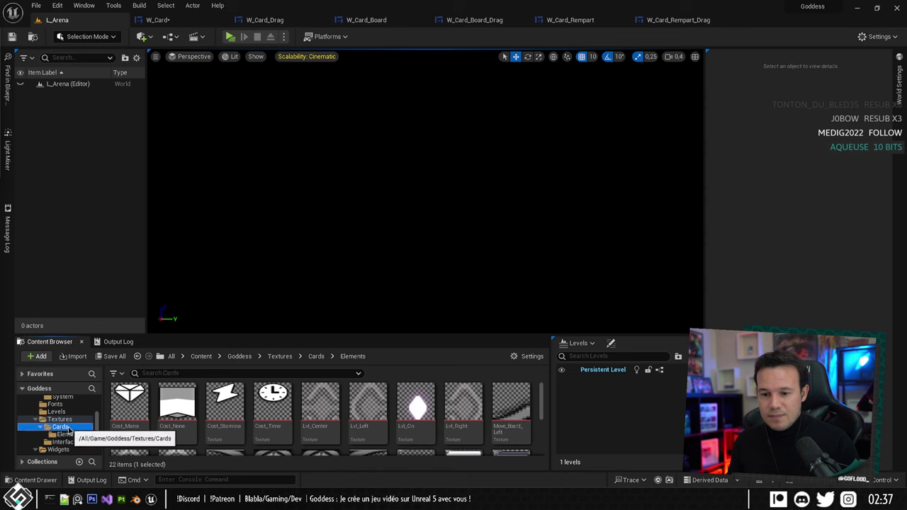
left_click(59, 426)
right_click(172, 407)
left_click(219, 163)
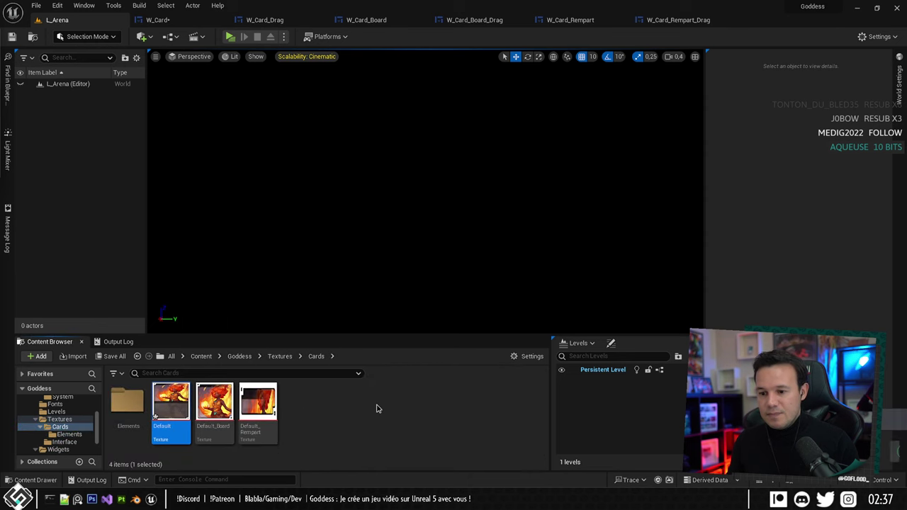
left_click(376, 409)
key("ctrl+s")
Return to the W_Card widget, turn off the dashed widget outlines and inspect the card's defense stat area.
left_click(156, 20)
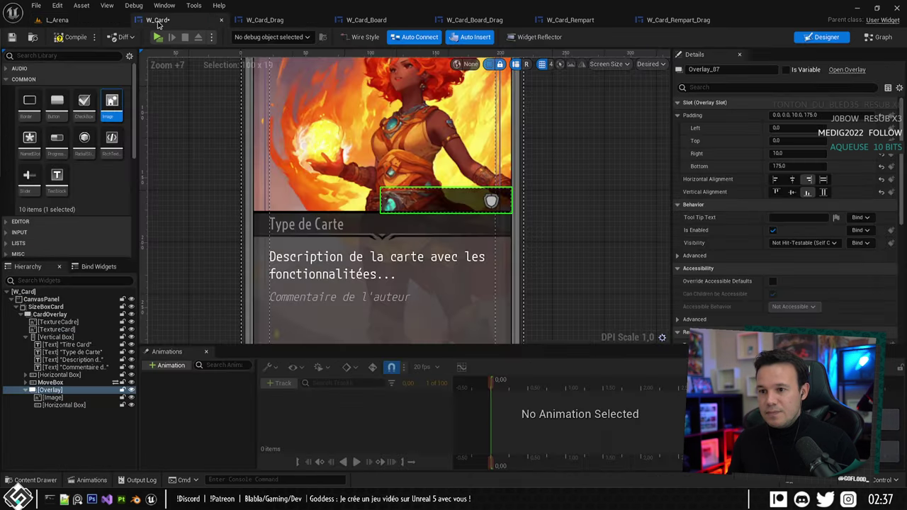
left_click(550, 252)
scroll(541, 218, "down", 4)
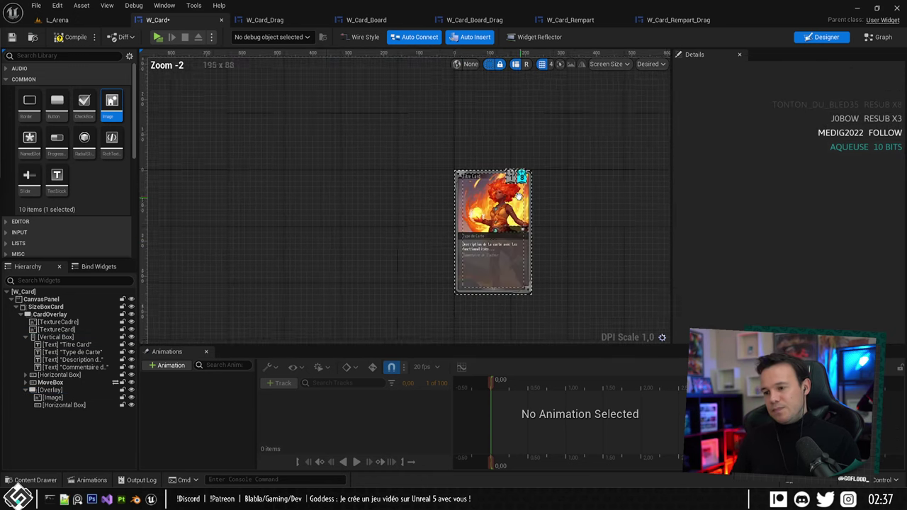
right_click_drag(533, 212, 447, 187)
scroll(446, 186, "up", 3)
left_click(488, 64)
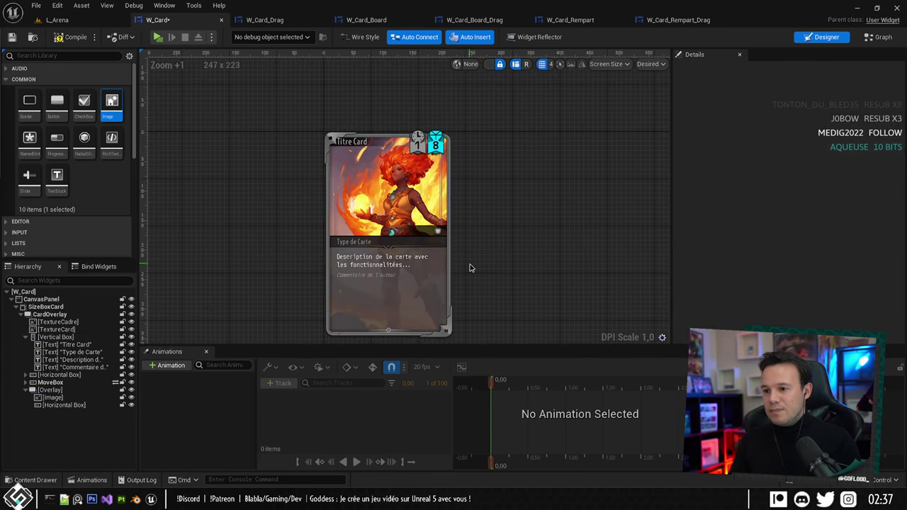
scroll(470, 265, "up", 3)
right_click_drag(475, 210, 539, 199)
scroll(512, 213, "down", 2)
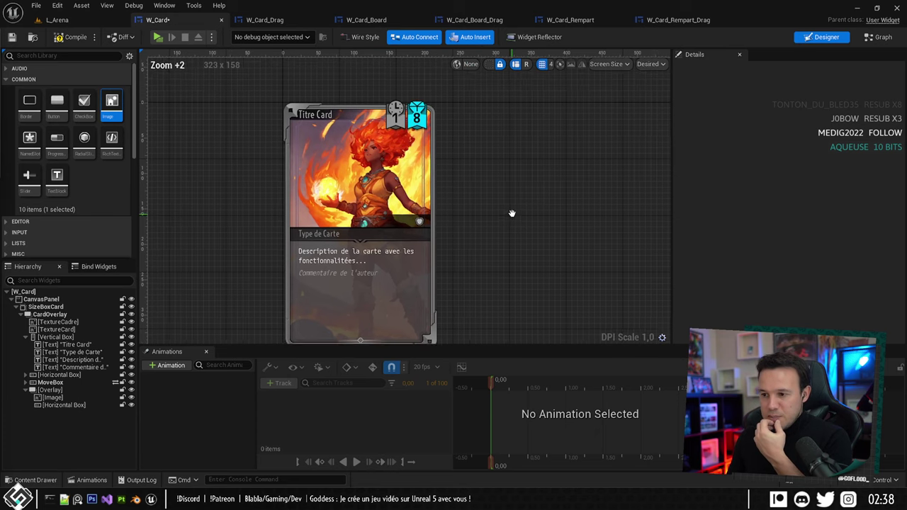
scroll(471, 212, "up", 9)
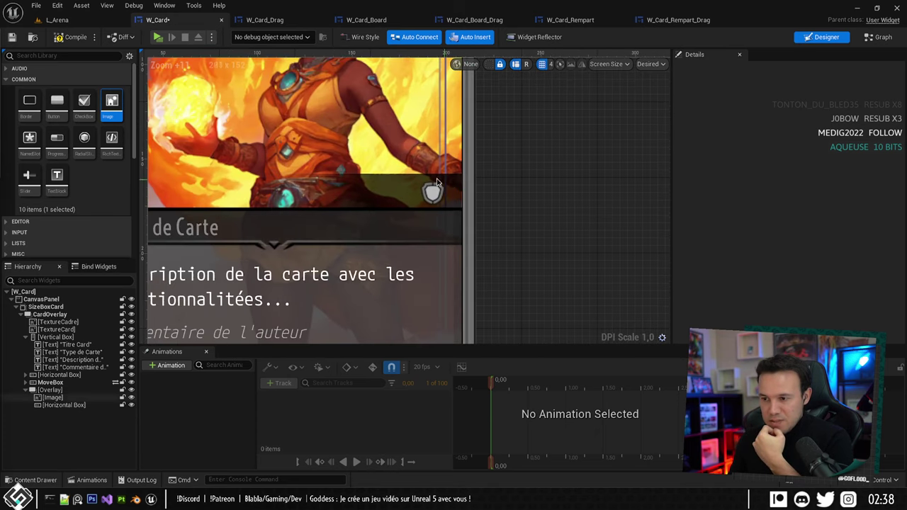
Add a Text Block inside the Overlay's Horizontal Box and save the widget.
left_click(62, 405)
scroll(86, 153, "down", 2)
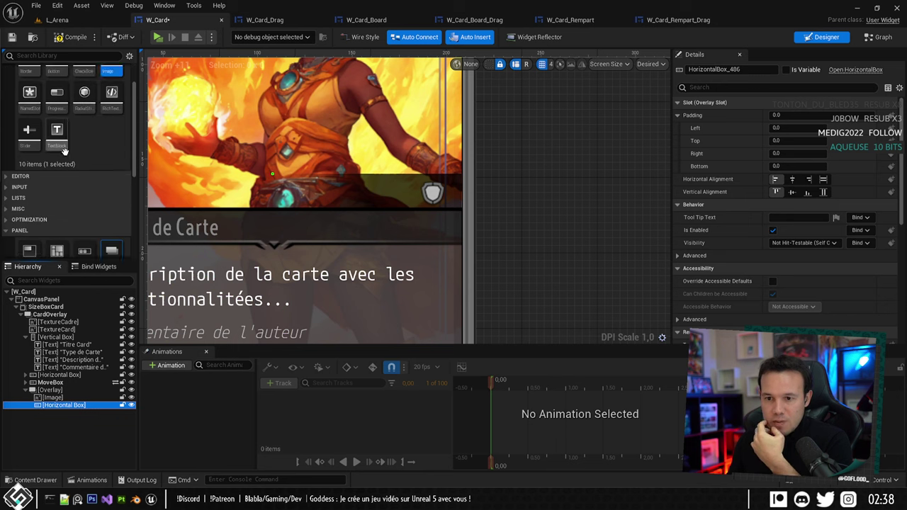
left_click_drag(56, 131, 70, 407)
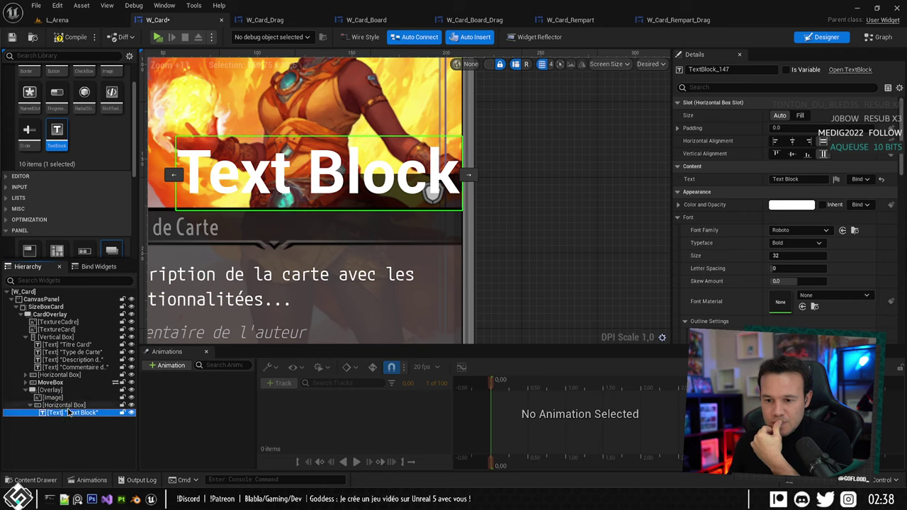
left_click(63, 404)
scroll(771, 288, "down", 8)
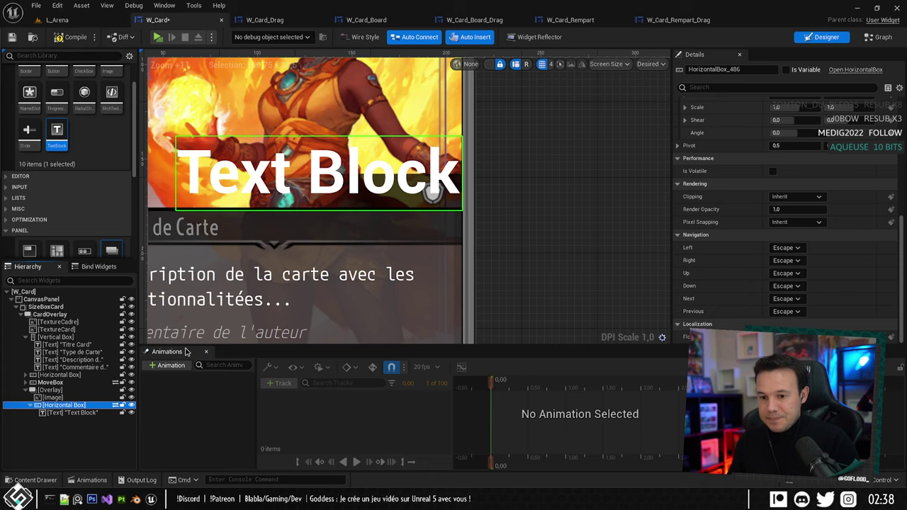
right_click_drag(532, 180, 586, 191)
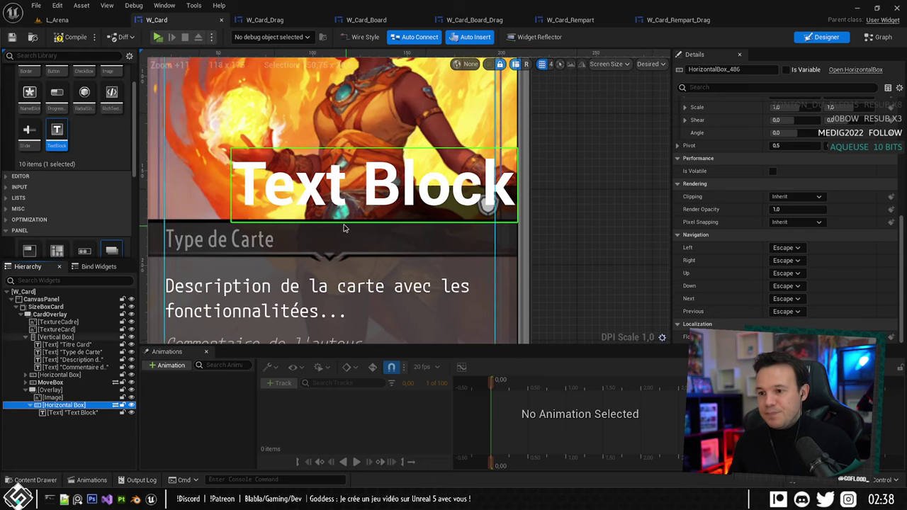
Set the new text block's font to MPlus1CodeFont with the Medium typeface at size 20.
left_click(68, 412)
scroll(702, 198, "up", 5)
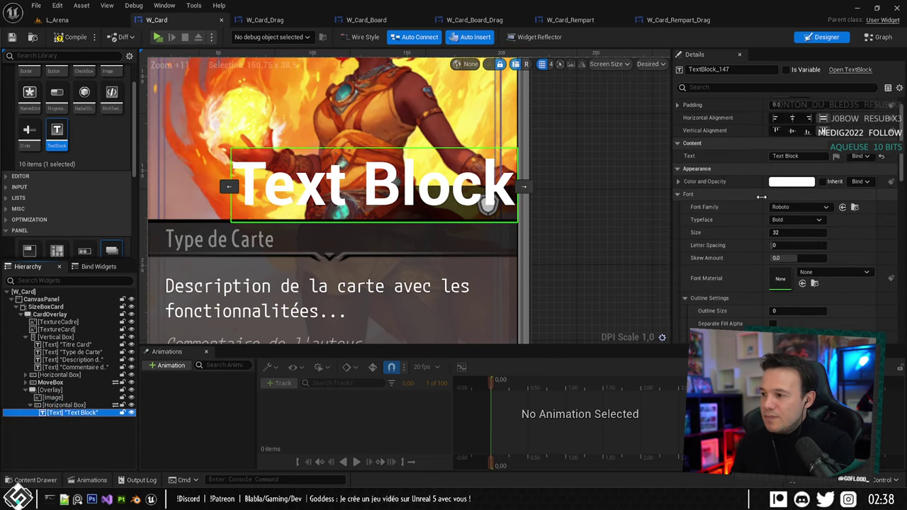
left_click(822, 230)
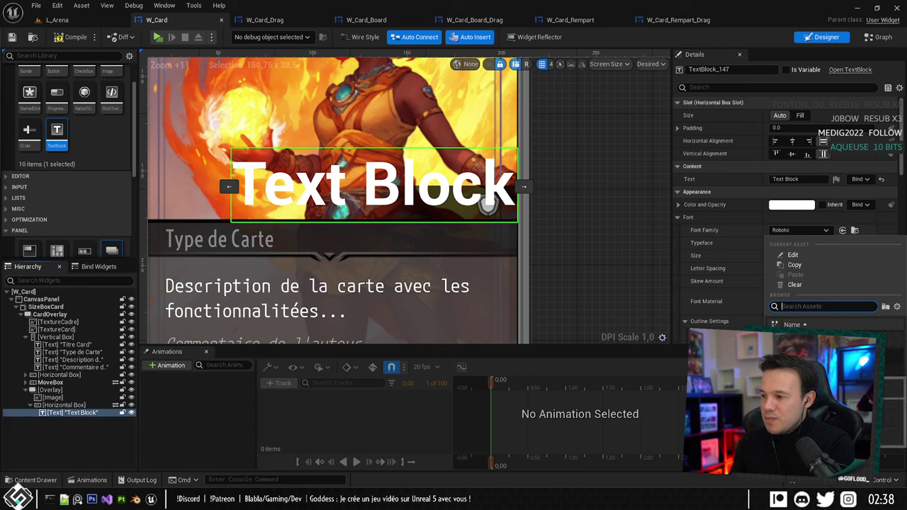
left_click(803, 355)
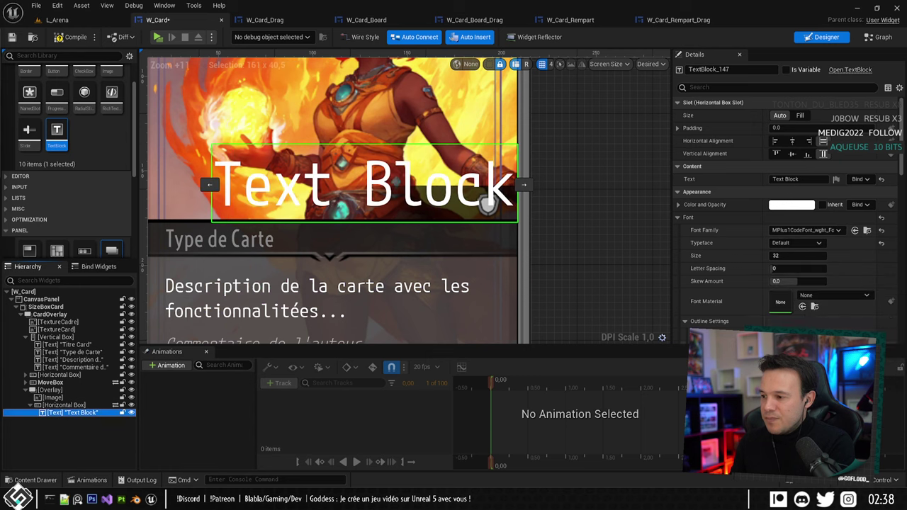
left_click(800, 245)
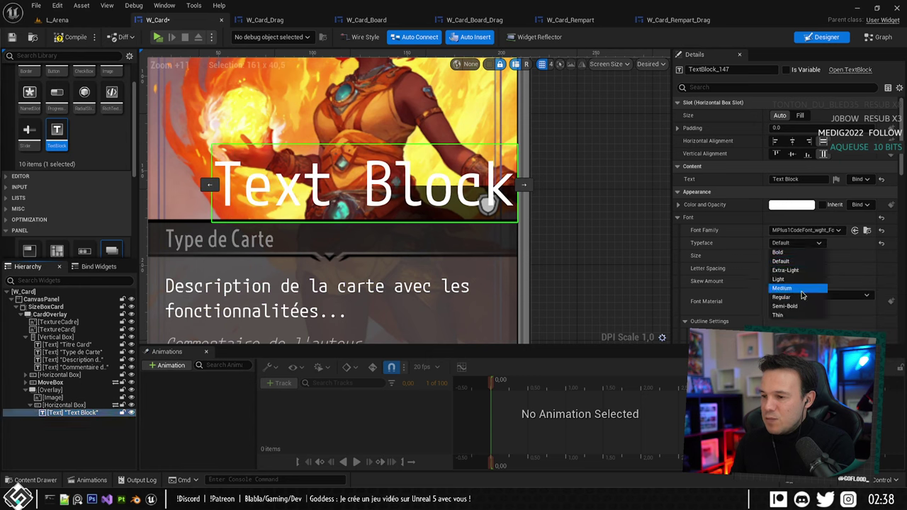
left_click(802, 288)
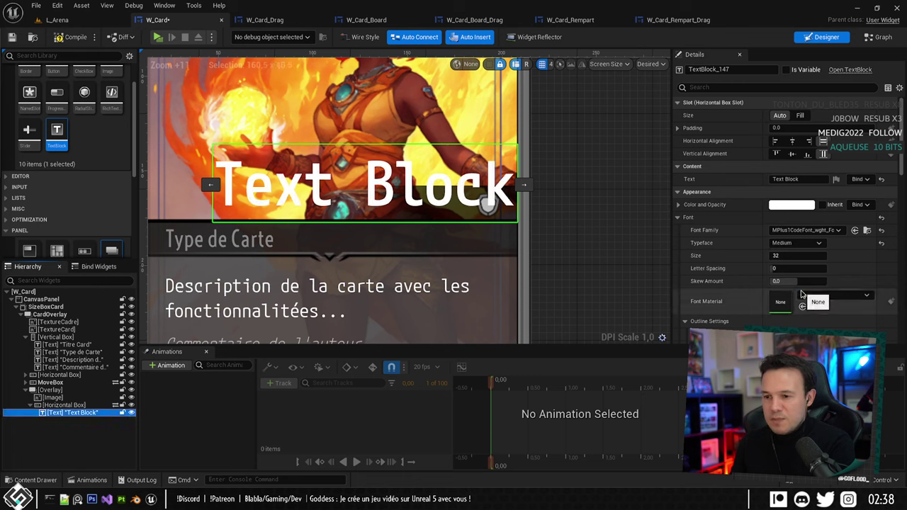
left_click(792, 243)
left_click(790, 247)
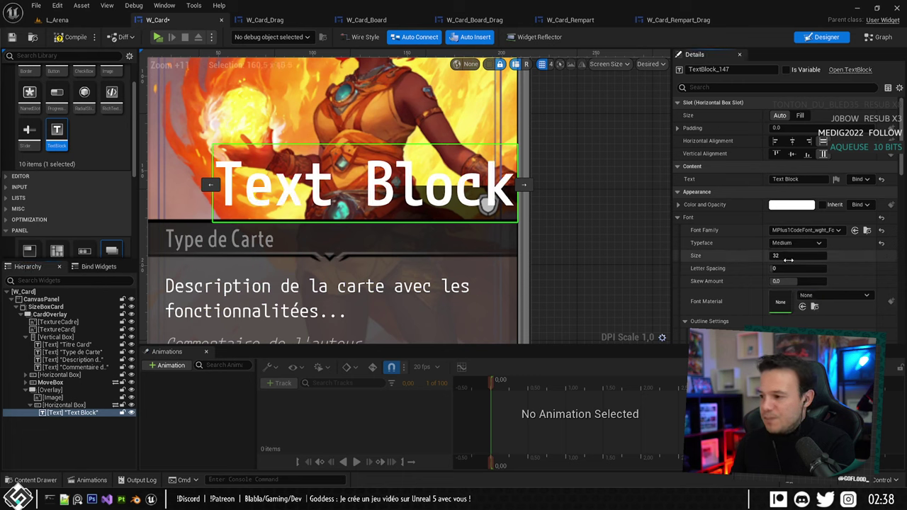
left_click(788, 259)
type("20")
key("Return")
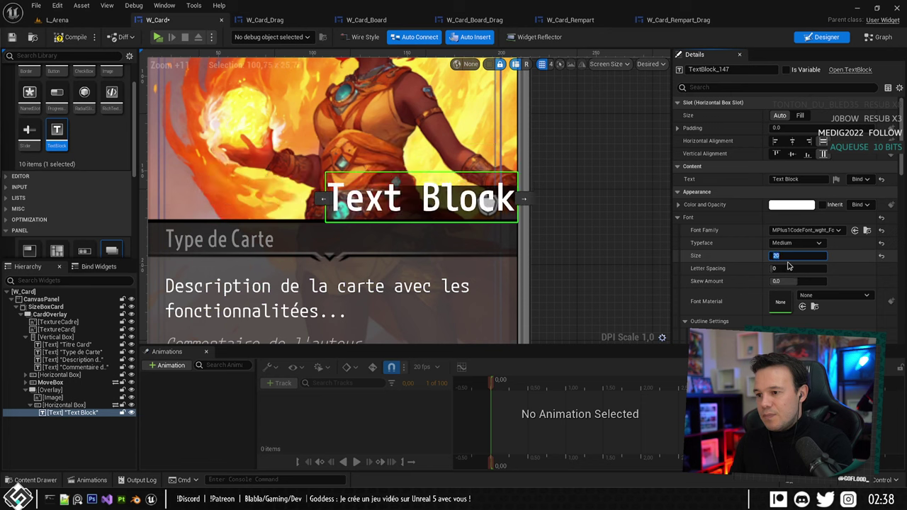
Set the text block's content to 1|5 and select its parent Horizontal Box.
left_click(794, 179)
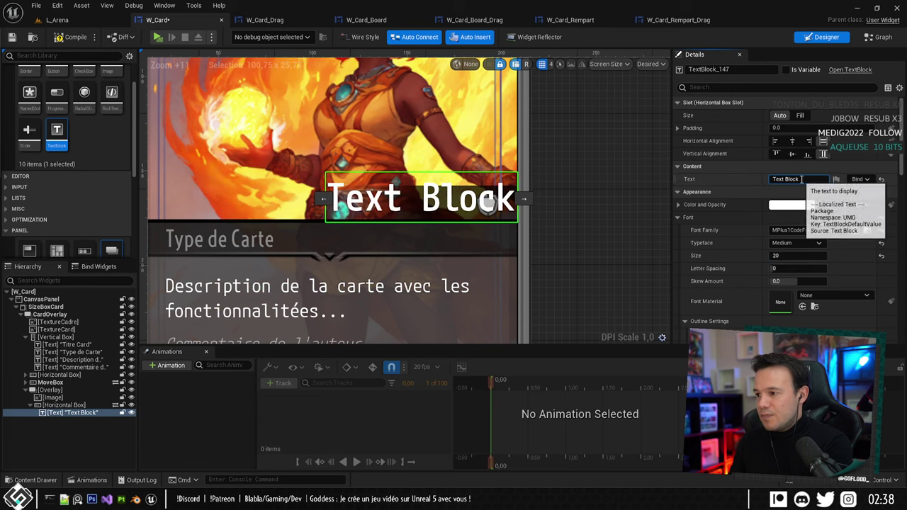
type("1")
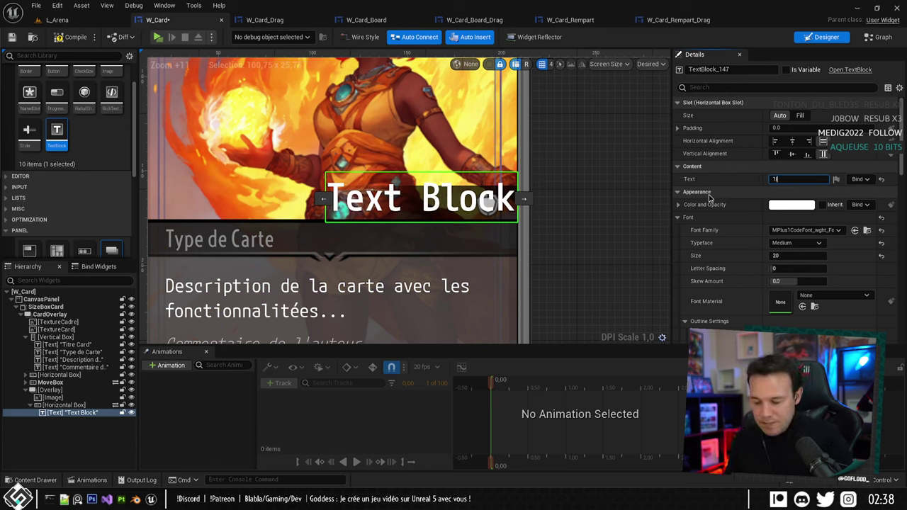
type("|5")
key("Return")
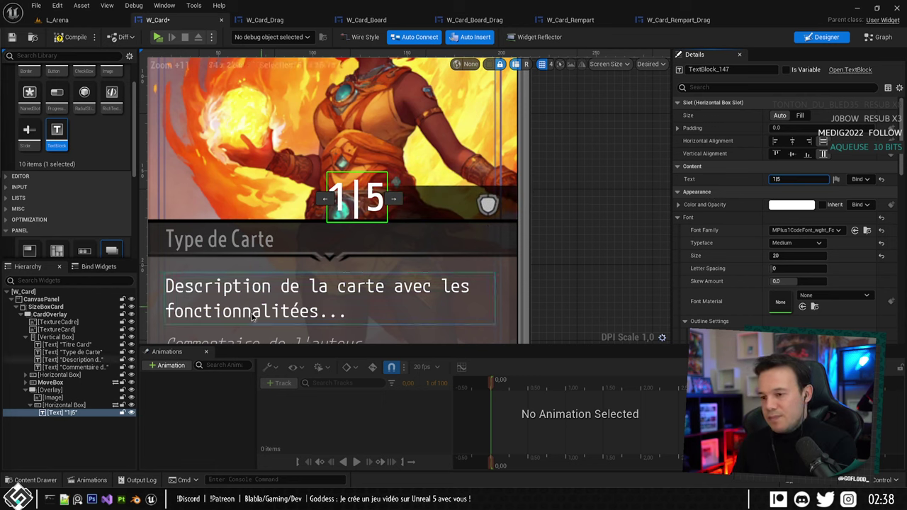
left_click(64, 405)
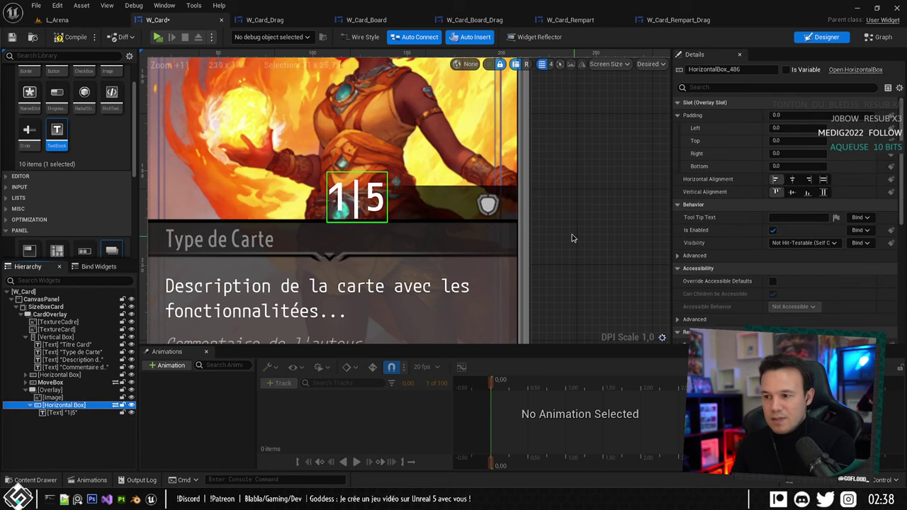
Align the Horizontal Box right and bottom in its overlay slot, and set its 1|5 text's font size to 13, trying 10 and 12 first.
left_click(809, 179)
left_click(792, 192)
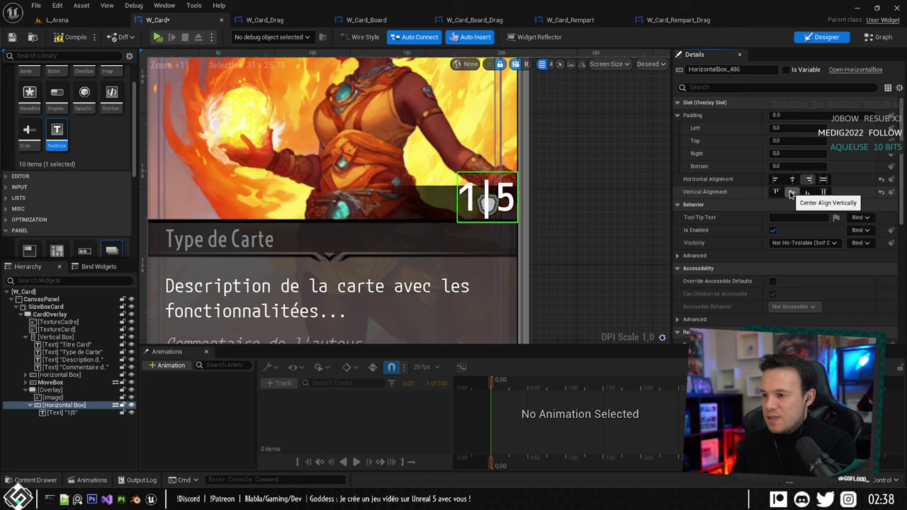
left_click(88, 412)
left_click(800, 255)
type("10")
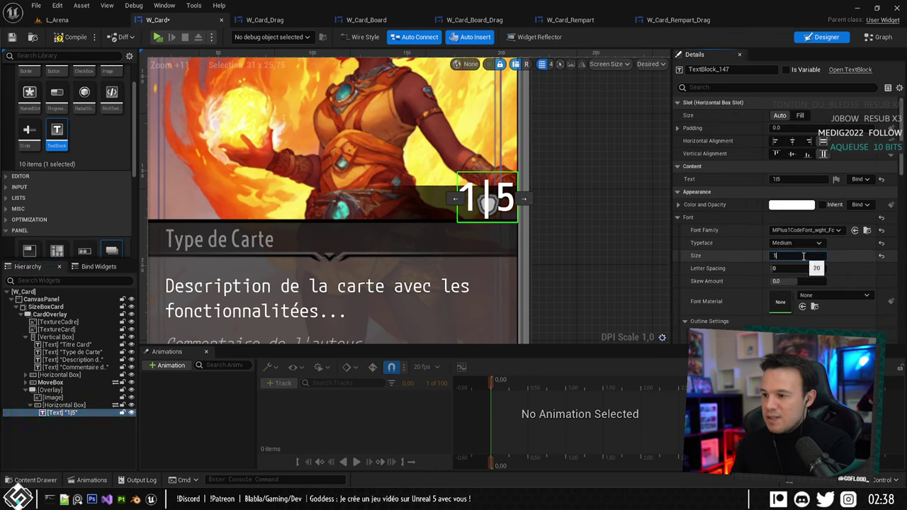
key("Return")
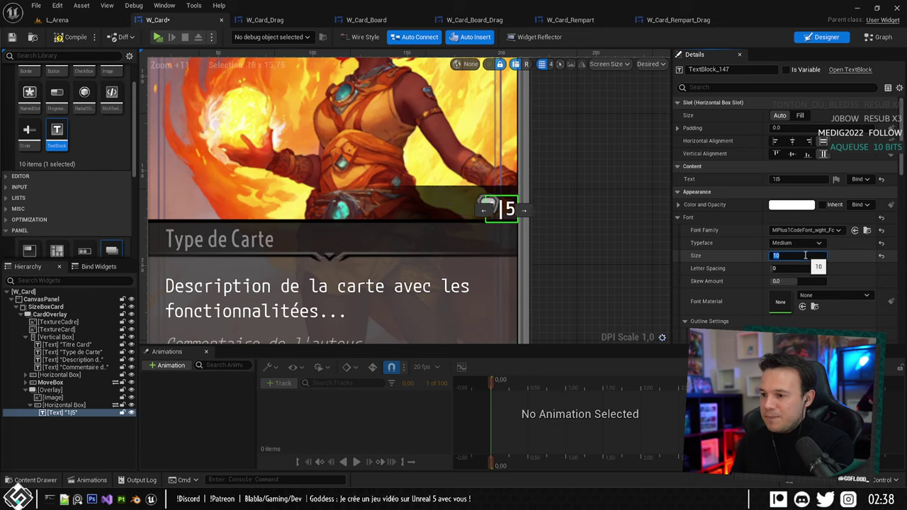
type("12")
key("Return")
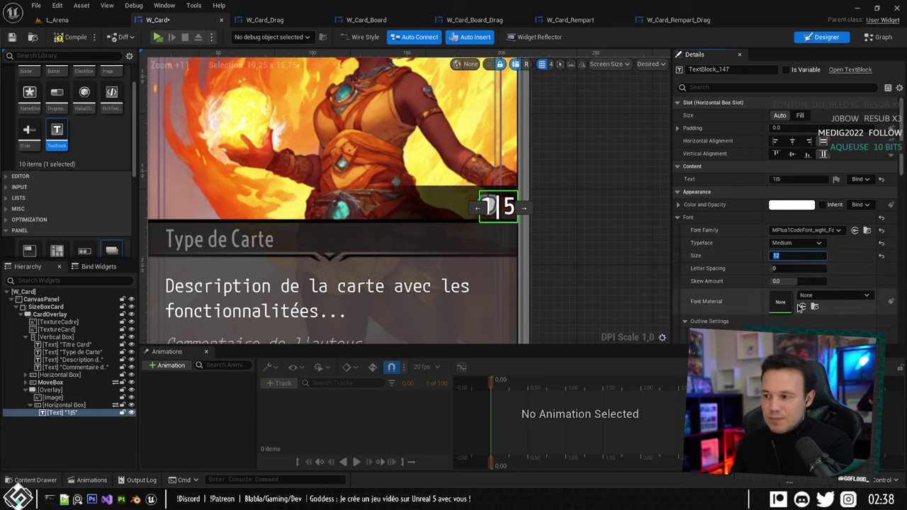
type("13")
key("Return")
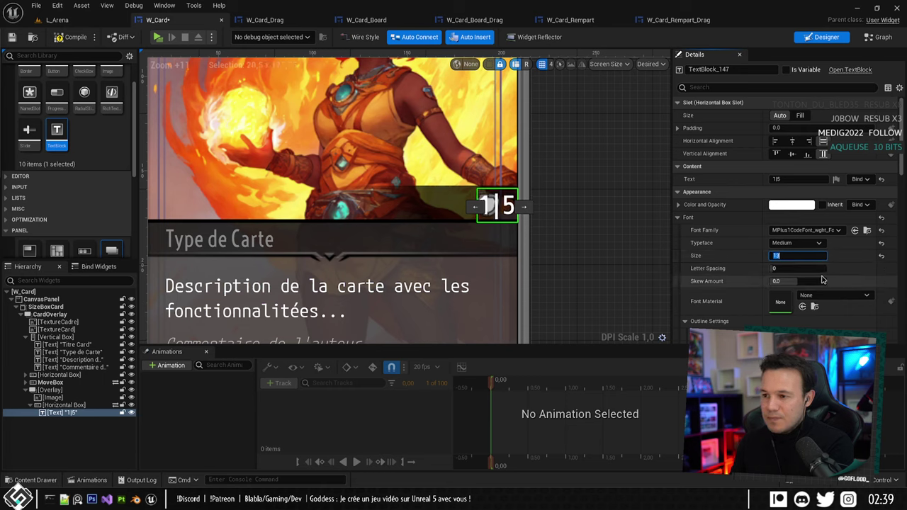
scroll(474, 321, "down", 5)
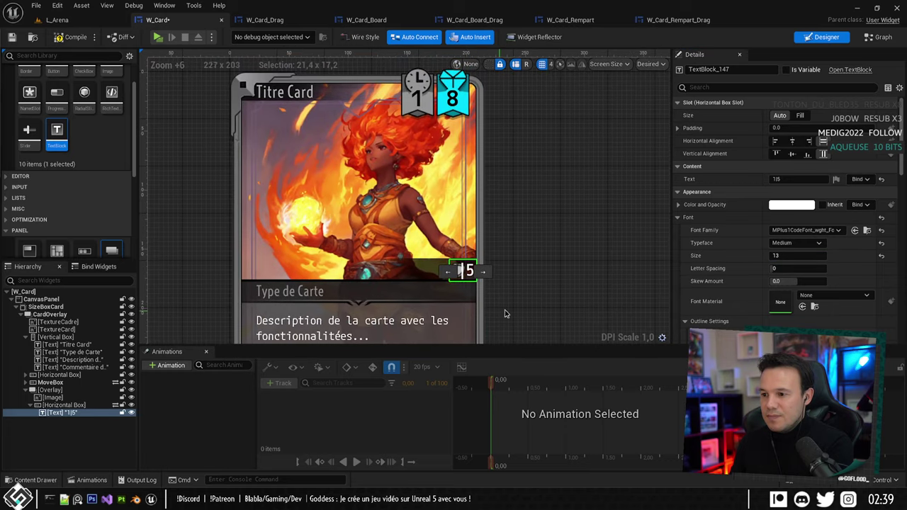
scroll(505, 313, "up", 4)
Increase the Horizontal Box's right padding in stages to 20 so the 1|5 value sits beside the shield icon.
left_click(497, 242)
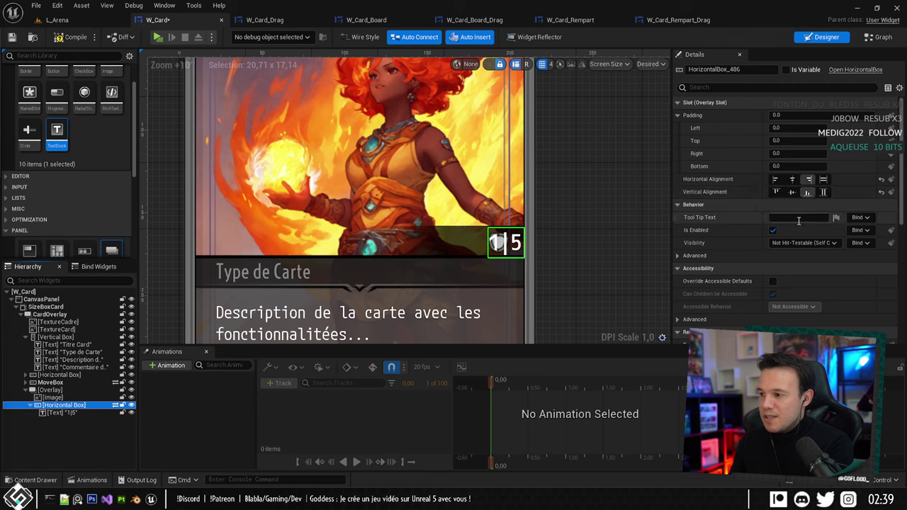
left_click(787, 153)
type("1")
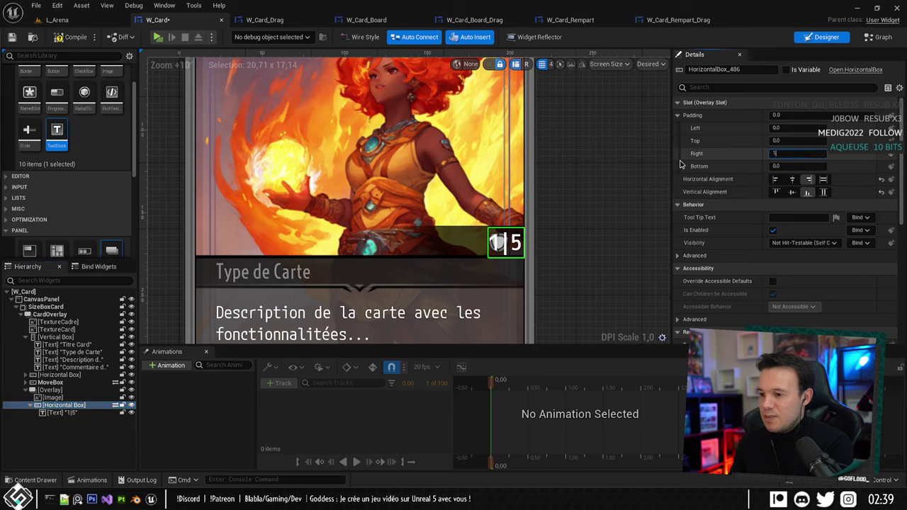
type("5")
key("Return")
type("16")
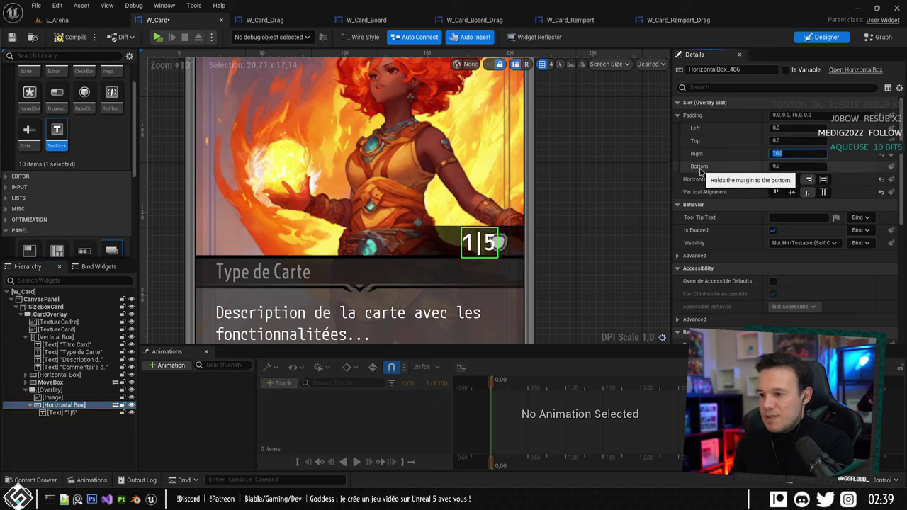
key("Return")
type("2")
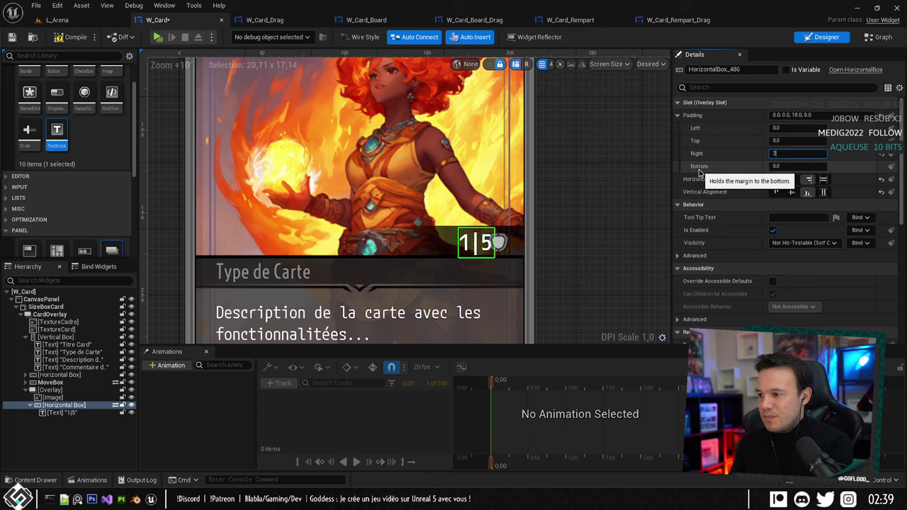
type("0")
key("Return")
Recheck the Horizontal Box's right padding and inspect the 1|5 value's placement on the whole card.
left_click(572, 270)
left_click(483, 244)
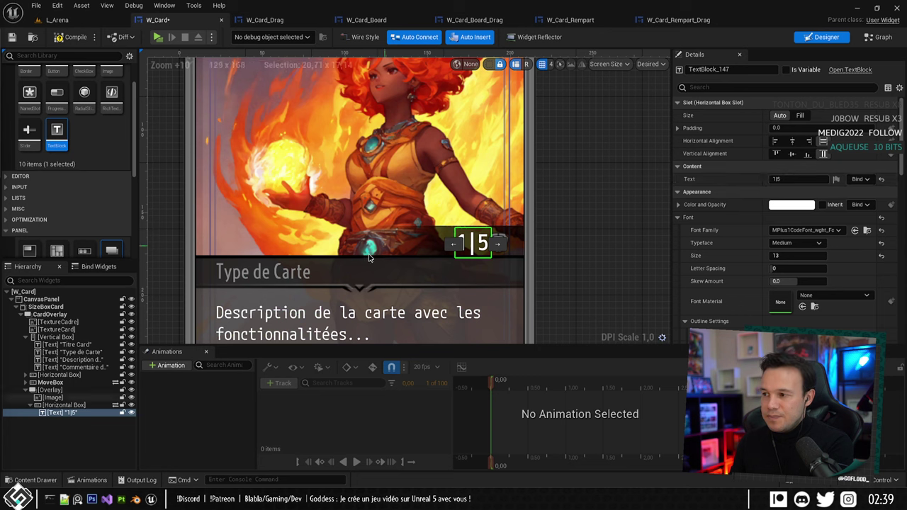
left_click(64, 405)
left_click_drag(800, 154, 696, 153)
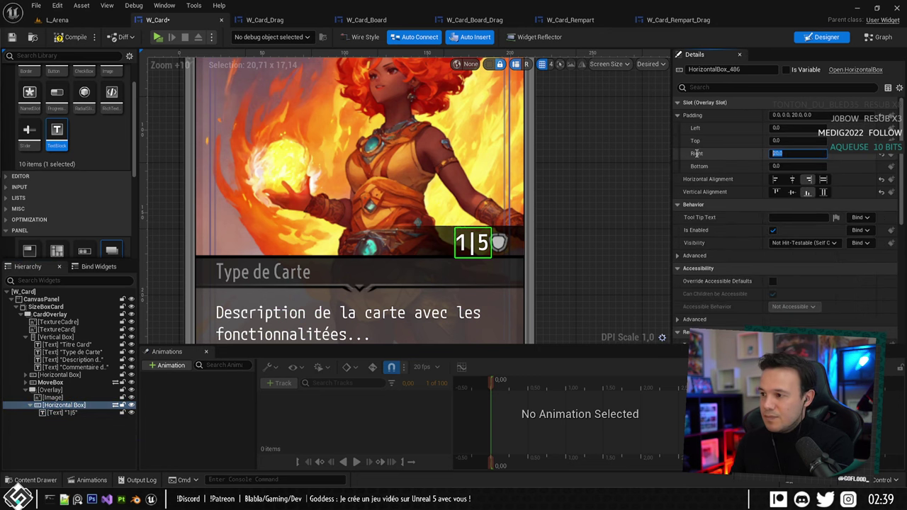
key("Return")
left_click(623, 230)
scroll(588, 235, "down", 3)
right_click_drag(557, 242, 480, 229)
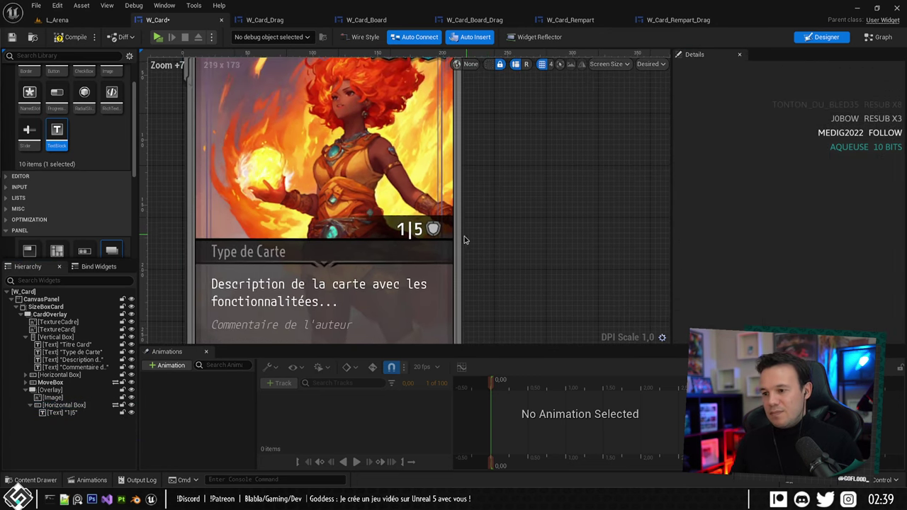
scroll(372, 264, "up", 1)
scroll(375, 246, "down", 4)
right_click_drag(374, 245, 472, 208)
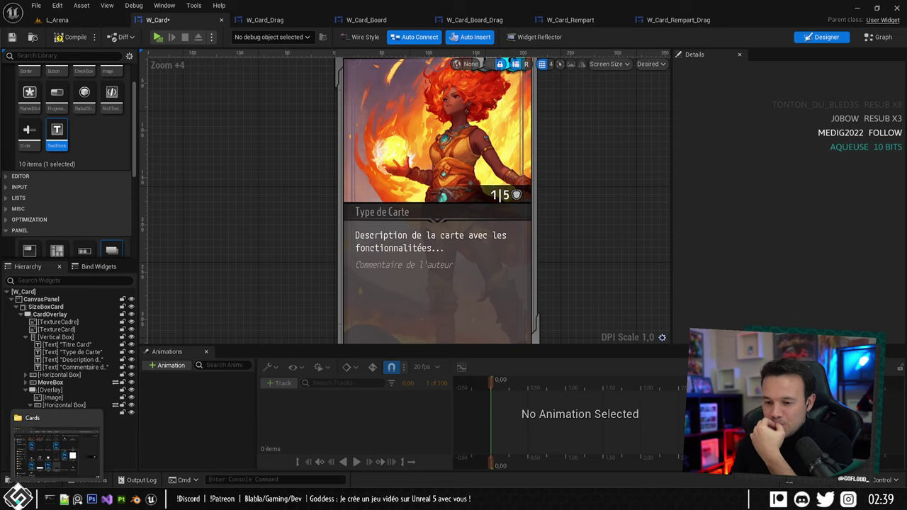
Switch to Photoshop and examine the attack and defense stats in the SkillCard.psd mockup.
left_click(92, 499)
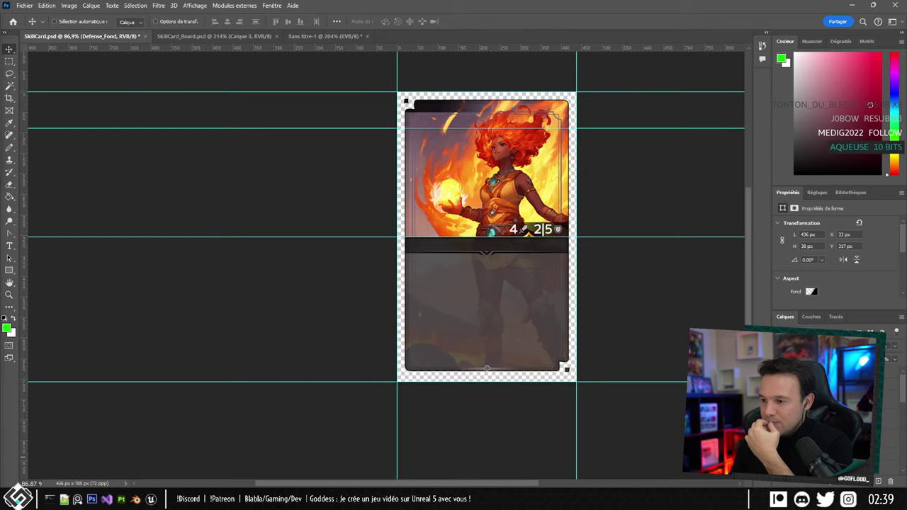
scroll(544, 282, "up", 3)
scroll(542, 278, "up", 10, "alt")
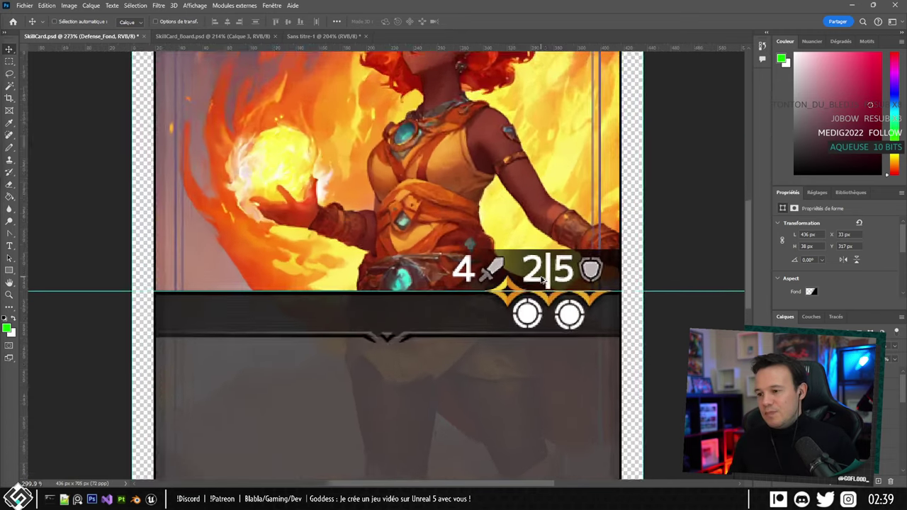
scroll(596, 301, "down", 1)
scroll(596, 301, "down", 7, "alt")
scroll(597, 303, "down", 3, "alt")
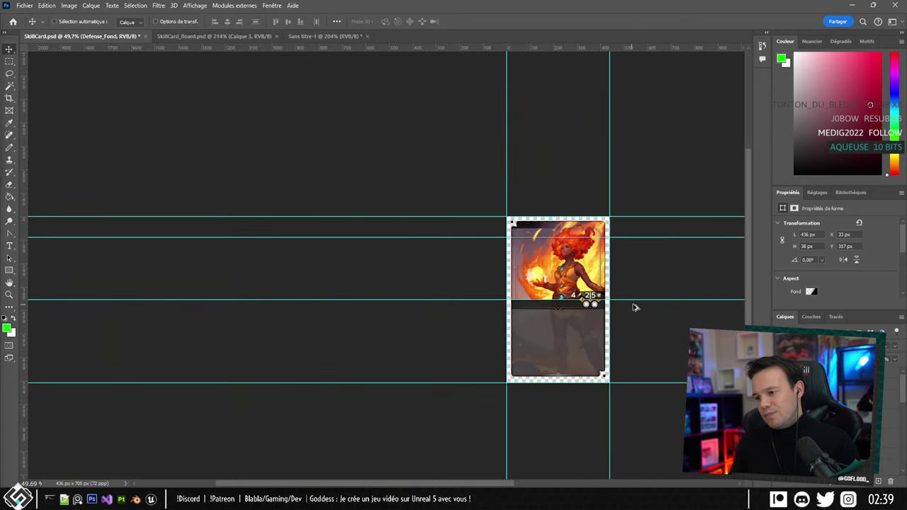
left_click_drag(646, 314, 468, 298)
scroll(425, 287, "up", 4, "alt")
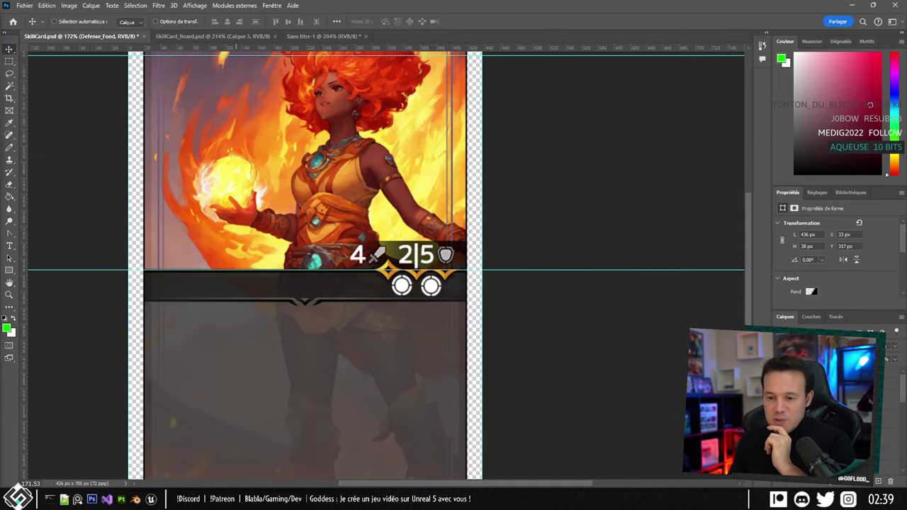
Return to Unreal Engine and compare the 1|5 text block's size and alignment with the shield icon on the card.
left_click(150, 499)
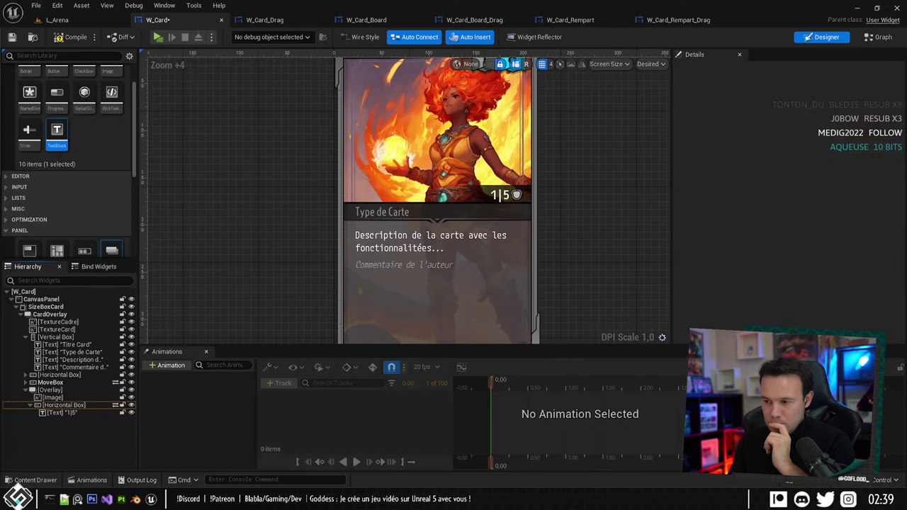
left_click(447, 248)
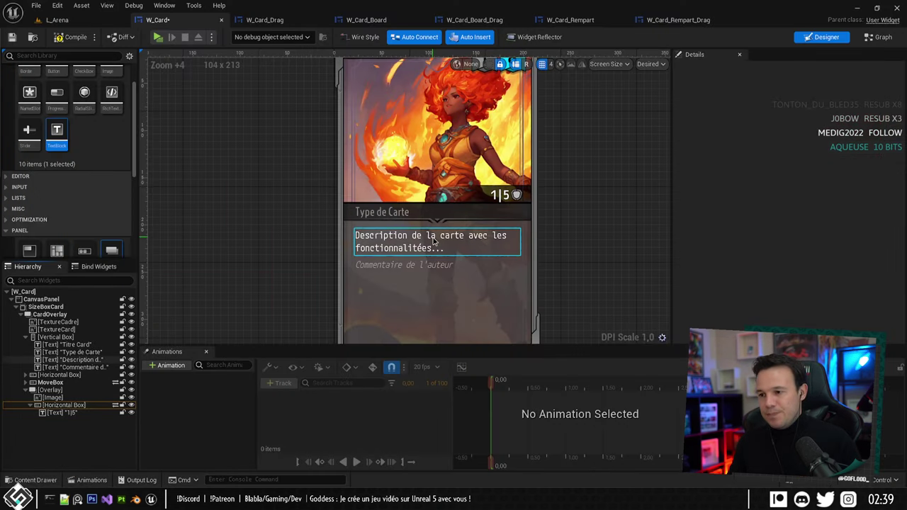
scroll(439, 245, "down", 2)
scroll(435, 243, "up", 7)
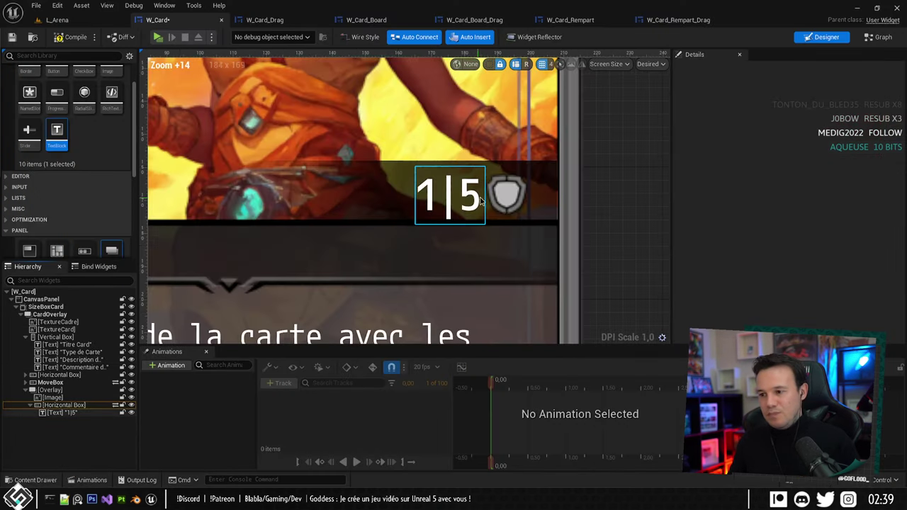
scroll(415, 247, "down", 2)
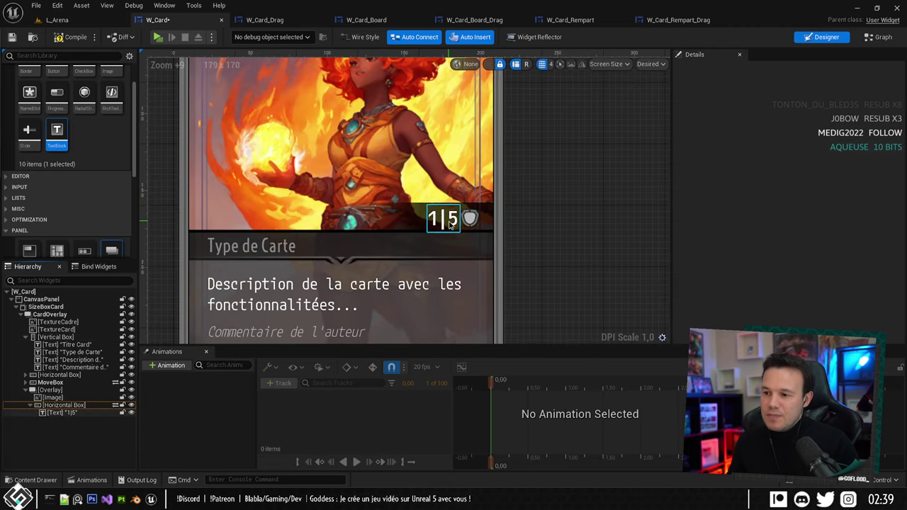
scroll(379, 243, "up", 6)
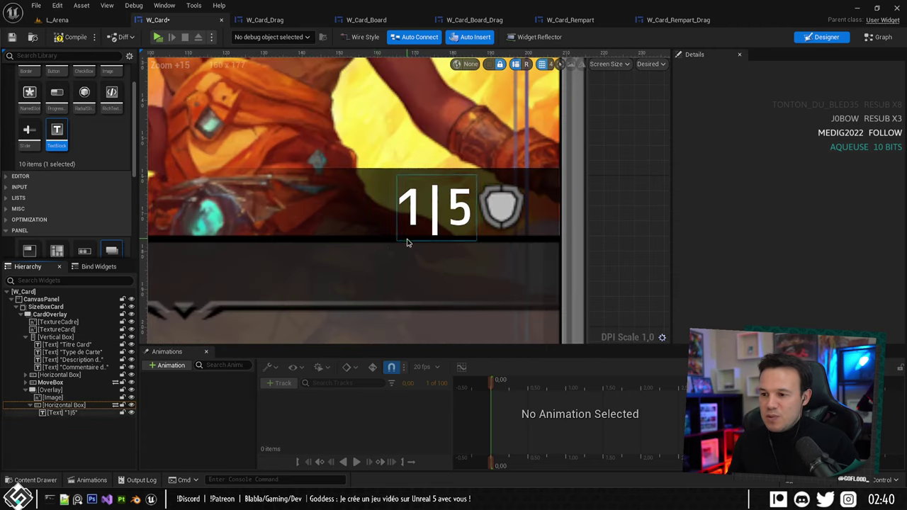
left_click(436, 213)
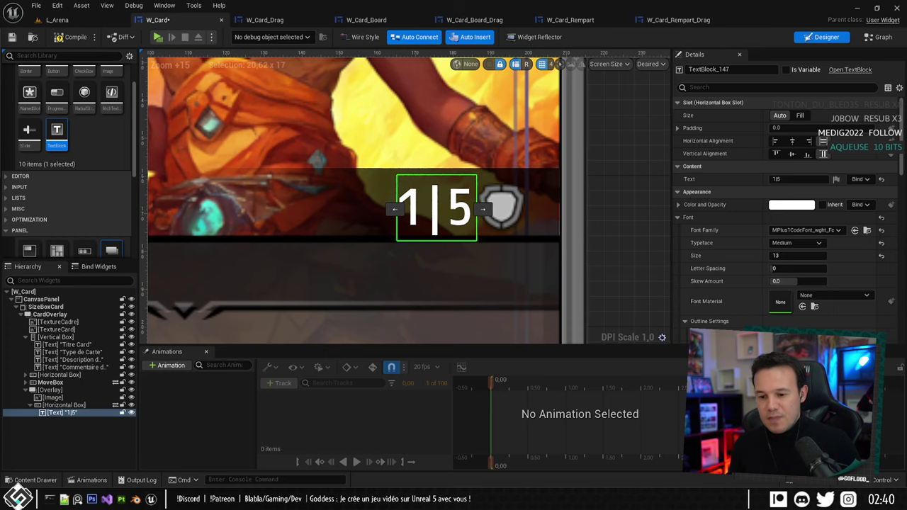
Switch back to Photoshop, look through the open documents and open Socle.psd from the SkillCard.psd design.
key("alt+Tab")
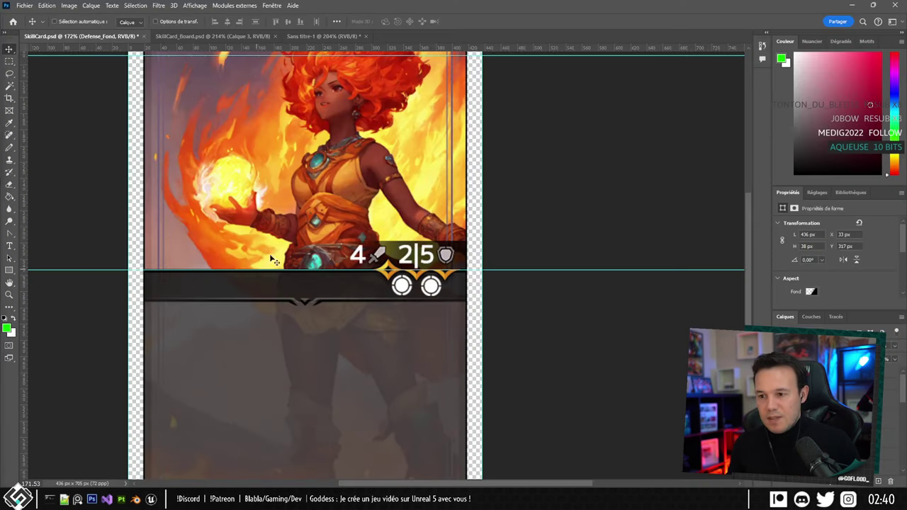
left_click(326, 36)
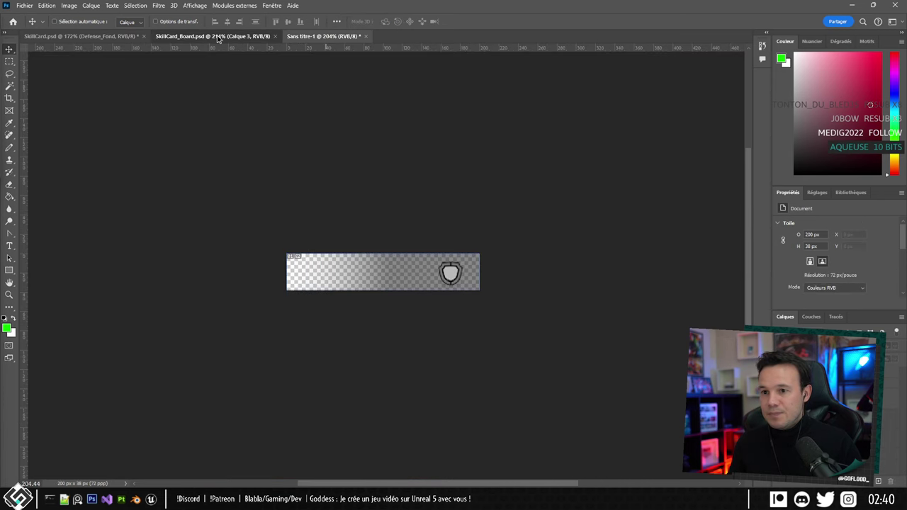
left_click(214, 36)
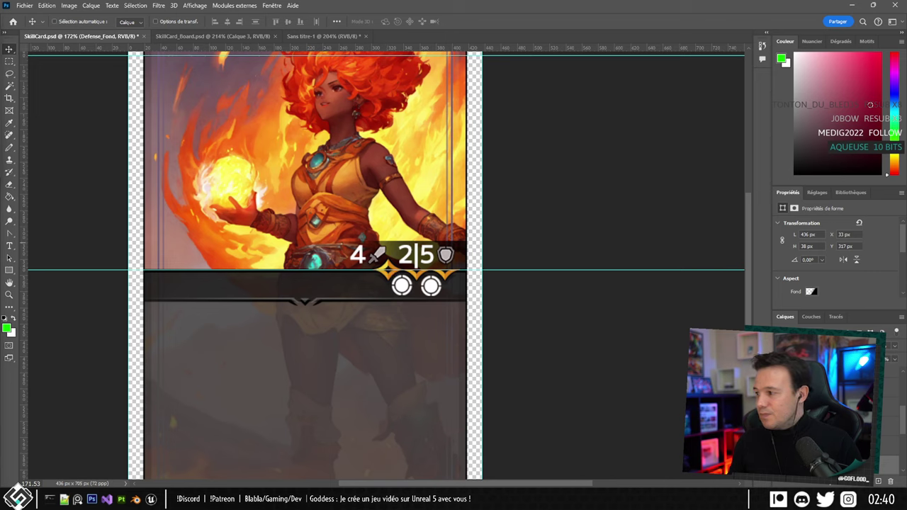
key("alt+bracketleft")
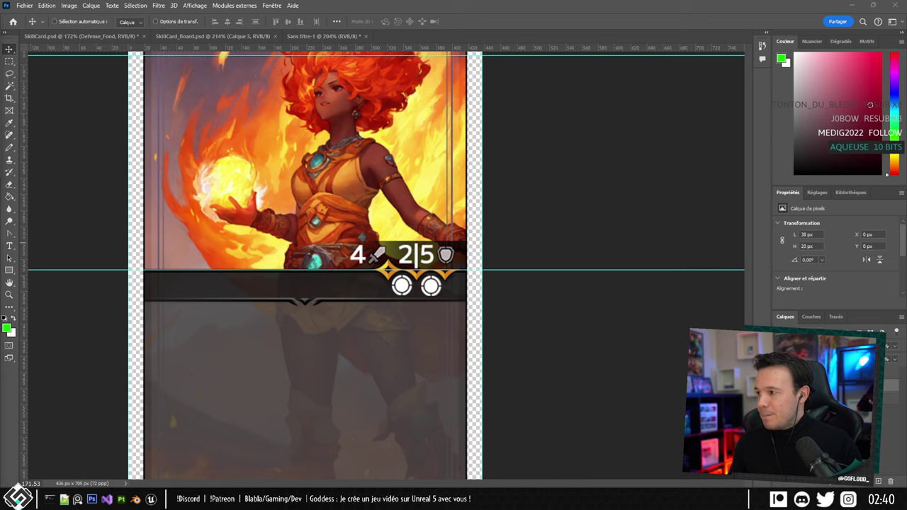
left_click_drag(906, 118, 359, 162)
scroll(342, 251, "up", 3, "alt")
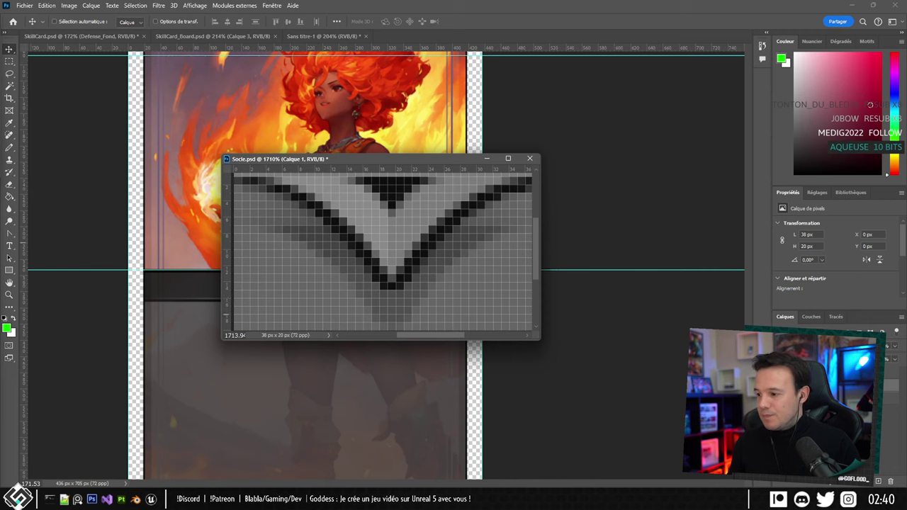
Dock the Socle.psd window with the other documents and flip its Calque 1 layer vertically.
left_click(836, 372)
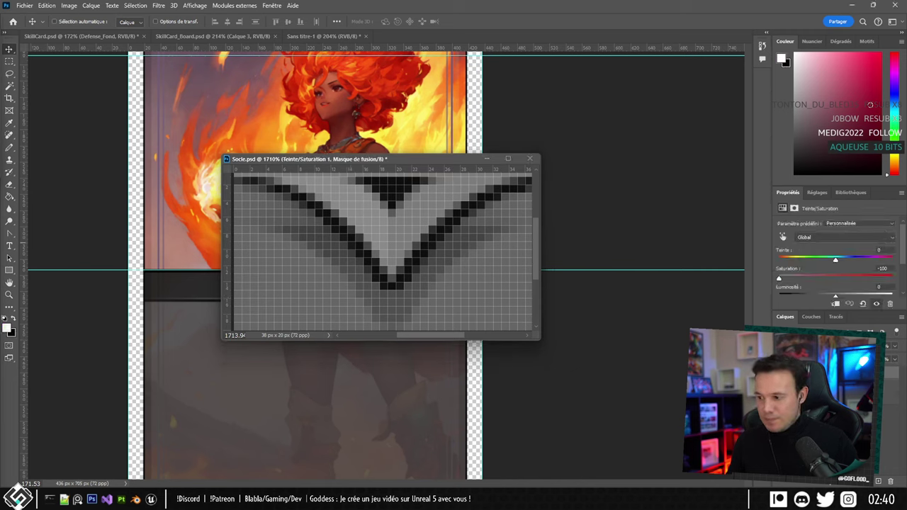
left_click(836, 385)
key("ctrl+t")
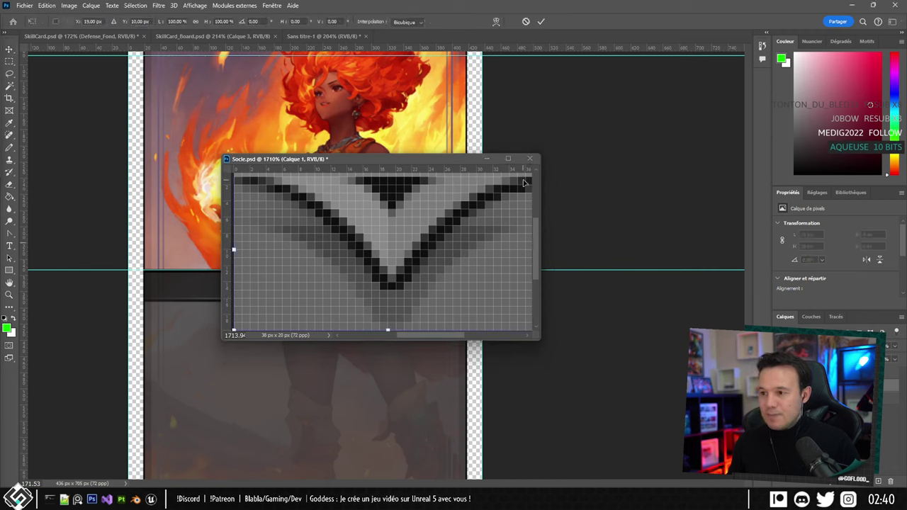
left_click_drag(268, 165, 489, 37)
key("ctrl+t")
left_click_drag(612, 199, 610, 389, "shift")
left_click_drag(578, 296, 145, 326)
scroll(409, 347, "up", 7, "alt")
key("Return")
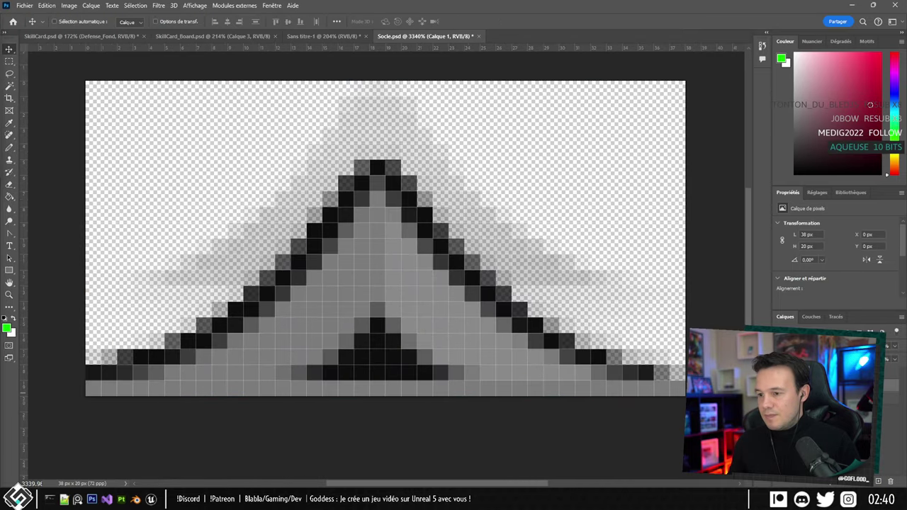
Check the flipped pixel artwork and add a new empty layer in Socle.psd.
scroll(515, 306, "down", 11, "alt")
scroll(565, 317, "up", 4, "alt")
left_click_drag(626, 265, 536, 239)
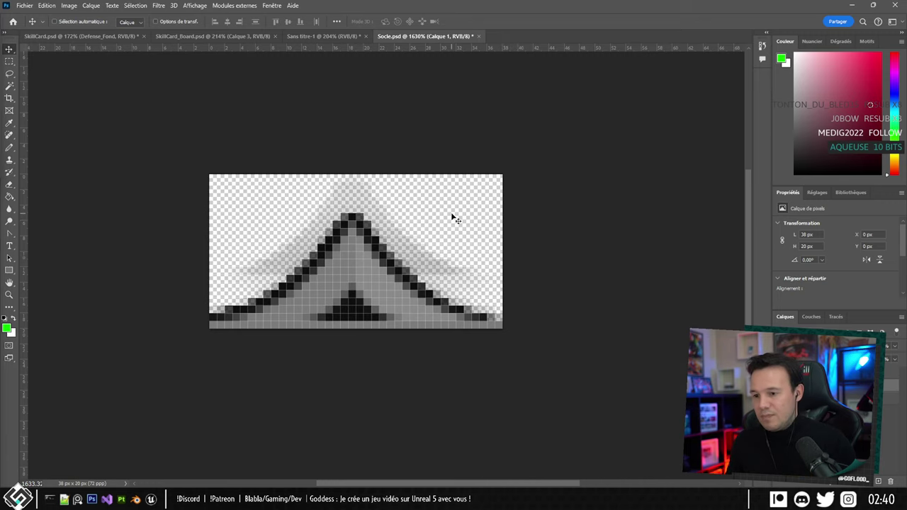
scroll(264, 359, "up", 3, "alt")
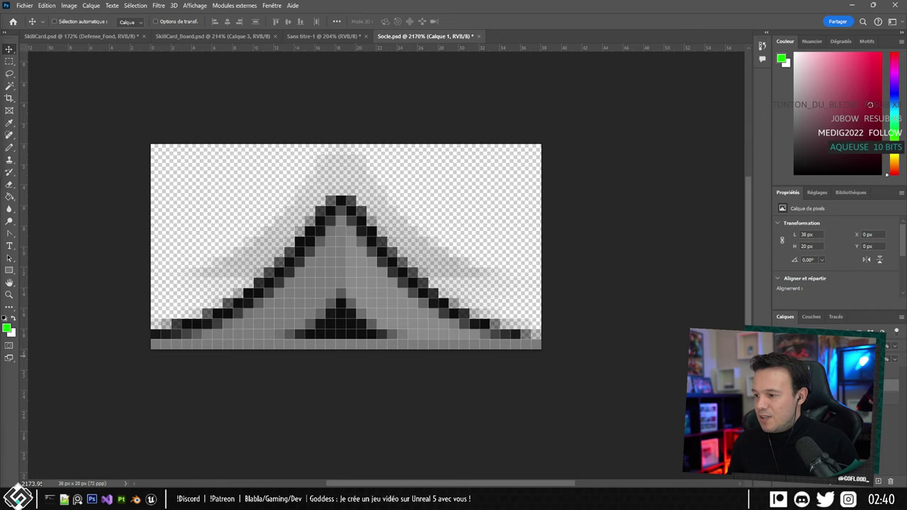
left_click(877, 482)
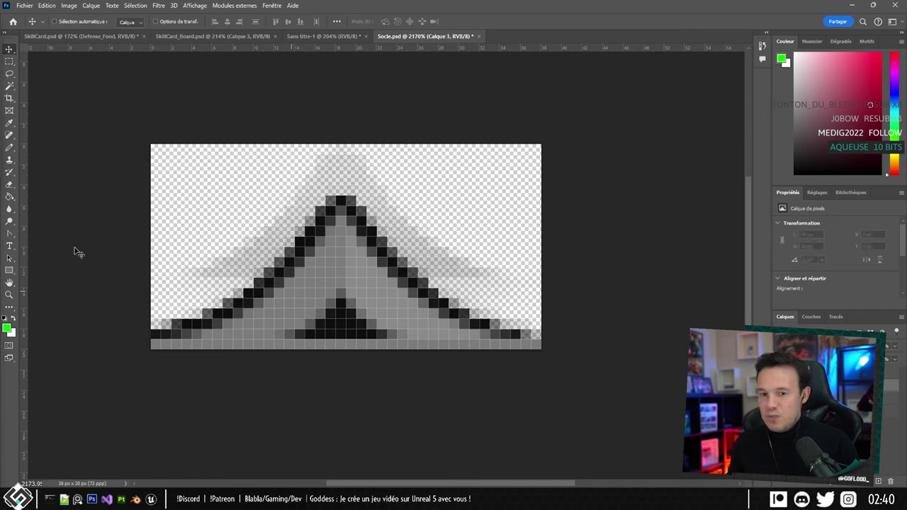
Draw a one-pixel-high black line with the Pencil tool along the whole base of the artwork on the new layer.
left_click(10, 147)
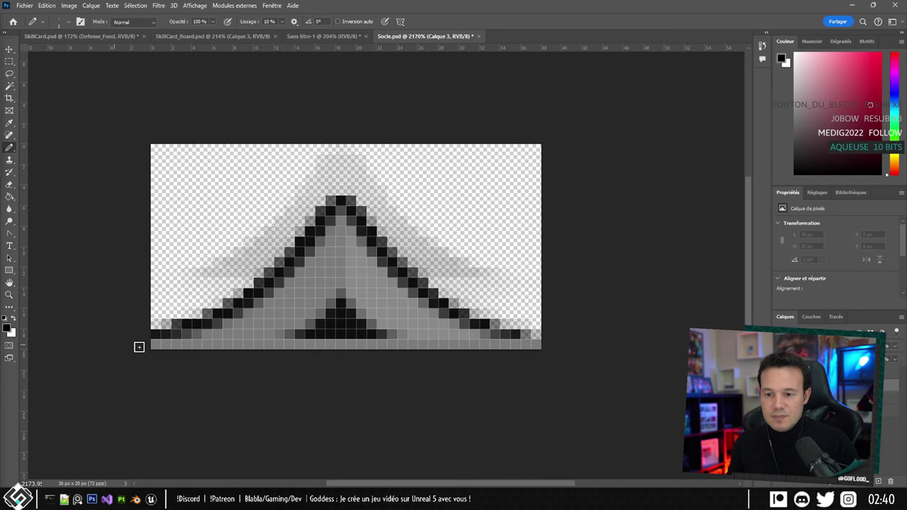
left_click_drag(167, 346, 661, 352)
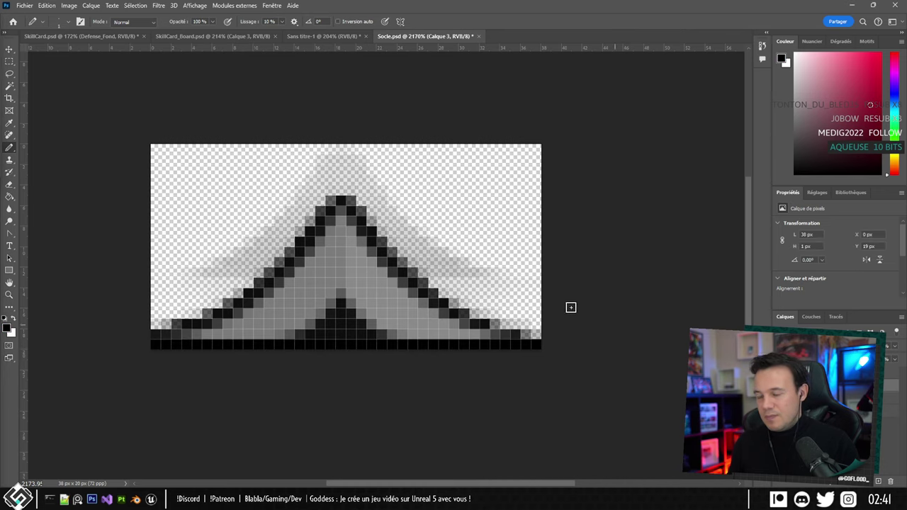
scroll(619, 325, "down", 4, "alt")
Export the artwork for the web as a transparent PNG-24 named Socle.png in the Cards folder, and save Socle.psd.
key("ctrl+alt+shift+s")
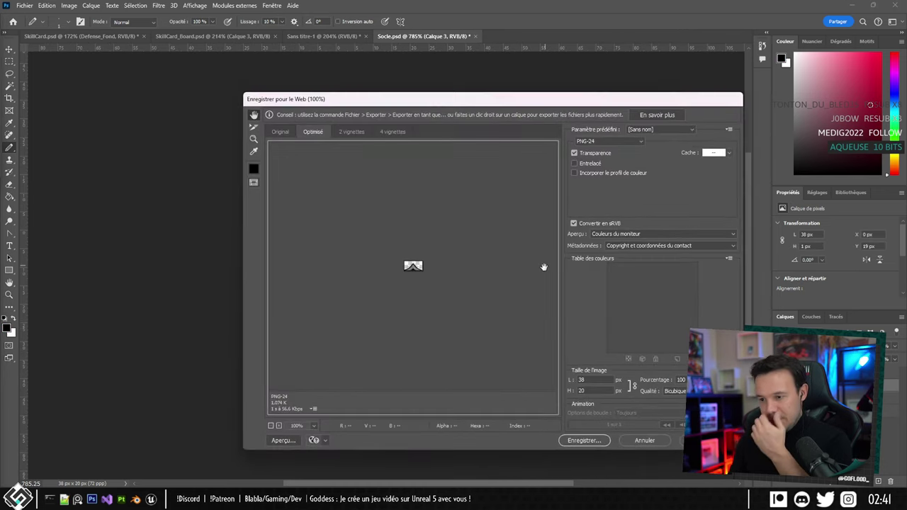
left_click(583, 441)
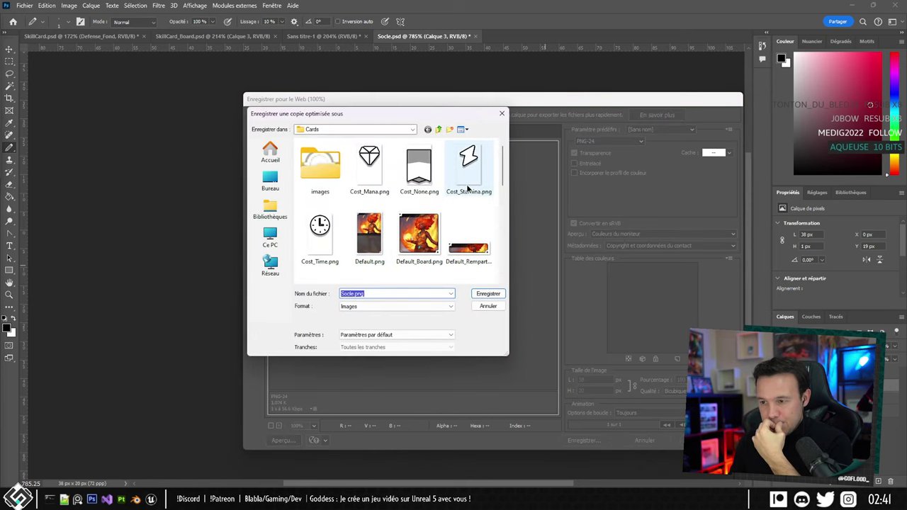
left_click(484, 294)
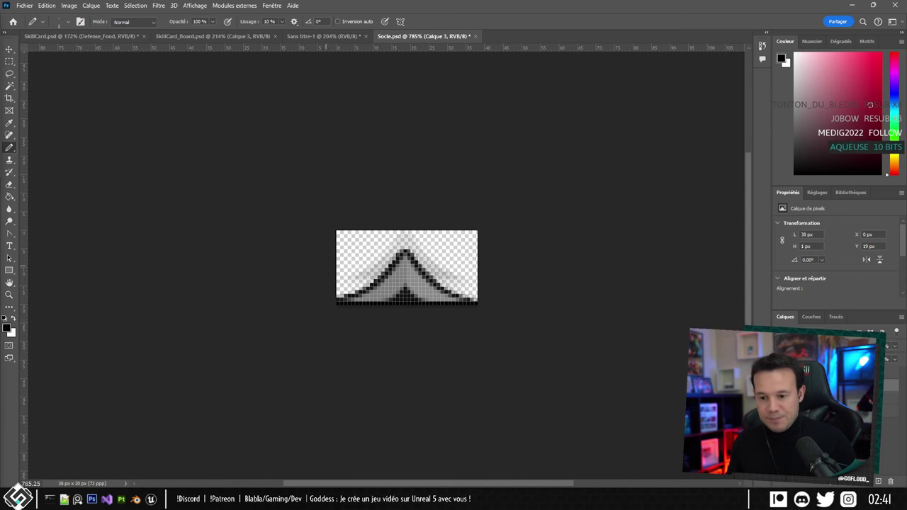
key("ctrl+s")
Switch to Unreal Engine and import Socle.png from the Cards folder on disk into Textures/Cards/Elements.
left_click(55, 498)
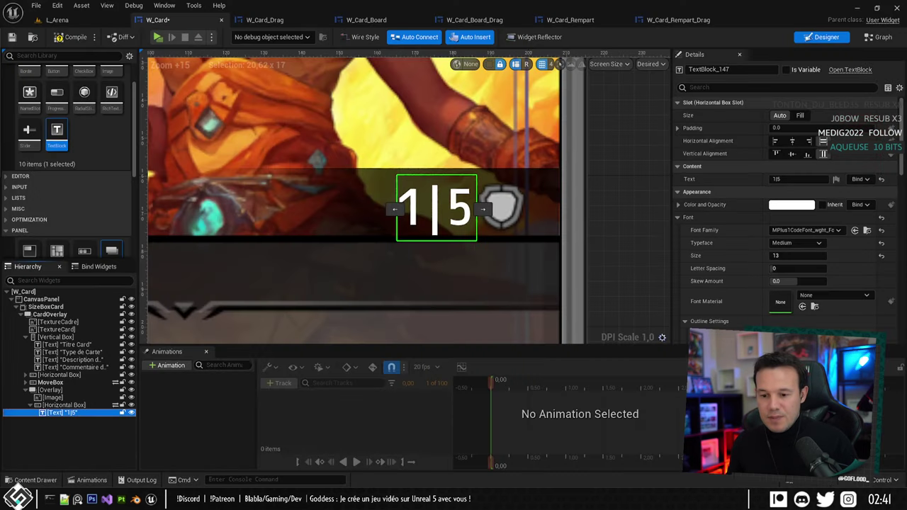
left_click(53, 20)
double_click(128, 401)
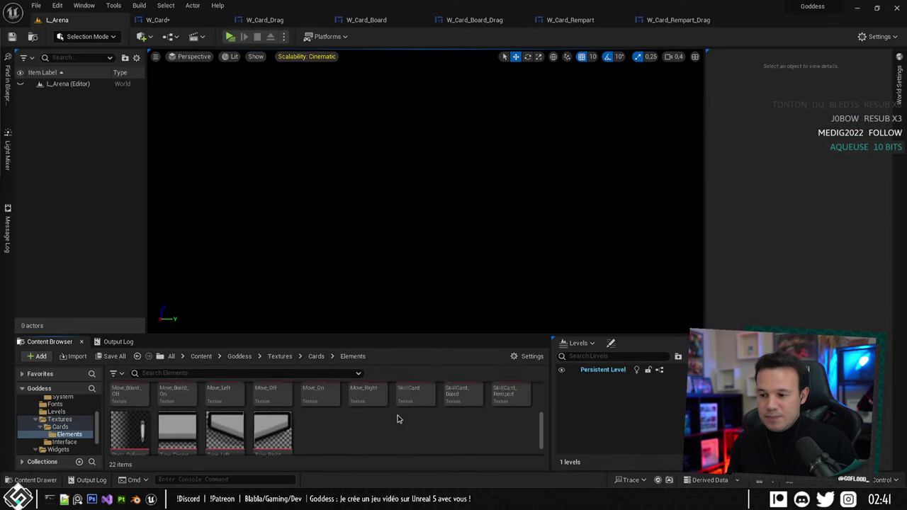
scroll(398, 420, "down", 1)
key("alt+Tab")
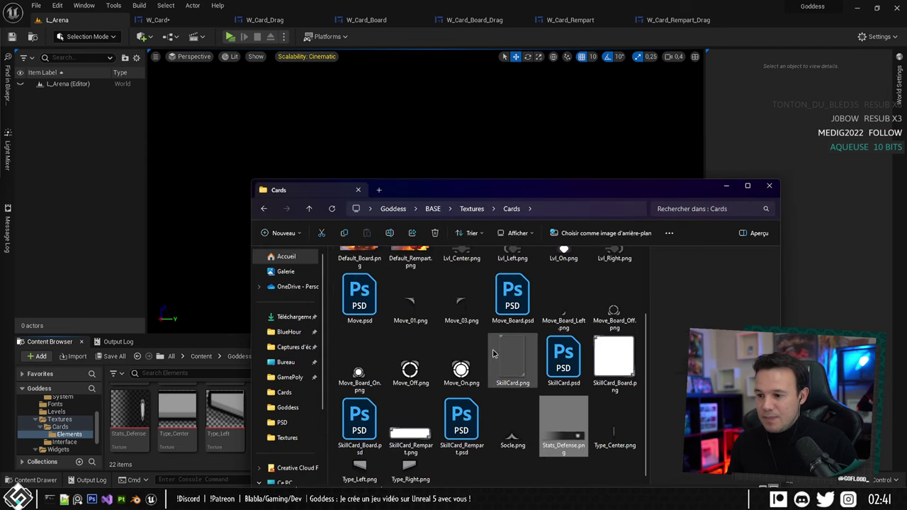
mouse_move(516, 435)
left_mouse_down()
mouse_move(328, 467)
mouse_move(505, 435)
left_mouse_up()
left_click_drag(523, 186, 595, 83)
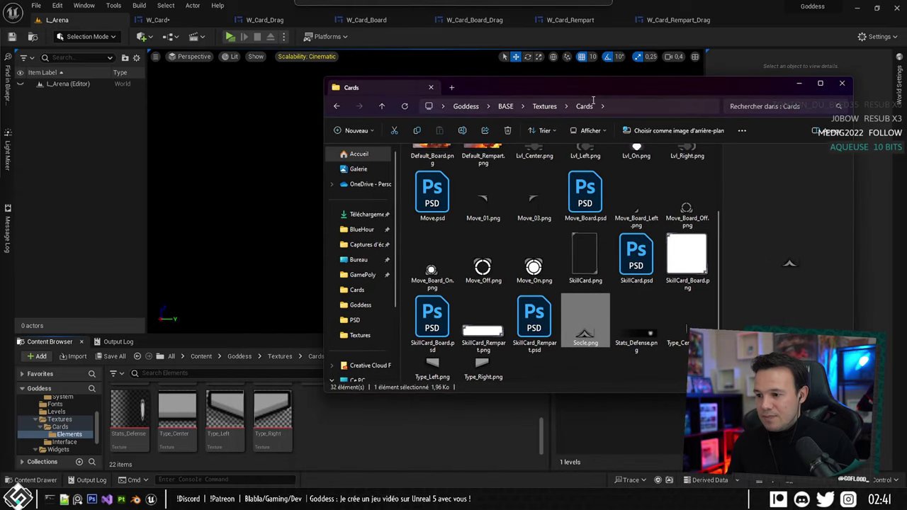
left_click_drag(585, 329, 333, 425)
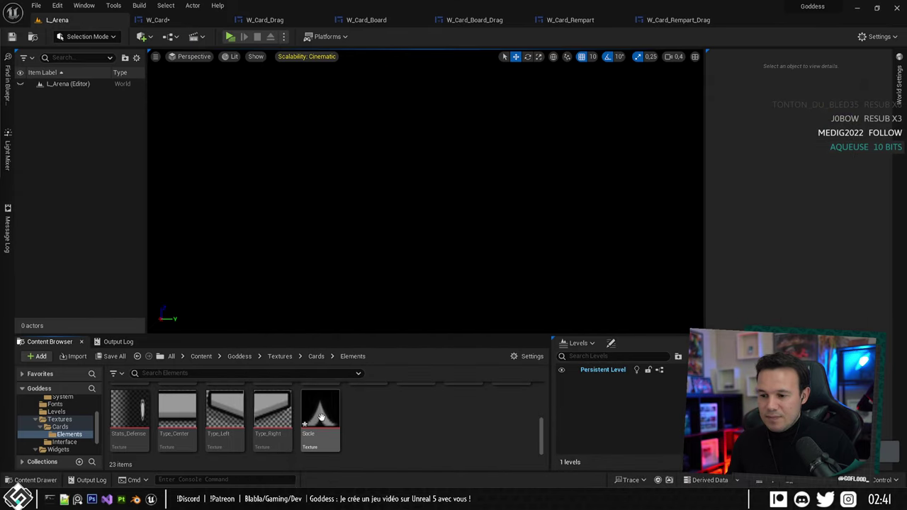
Set the Socle texture's Texture Group to UI and its Filter to Nearest, then save and close it.
double_click(322, 419)
left_click(801, 204)
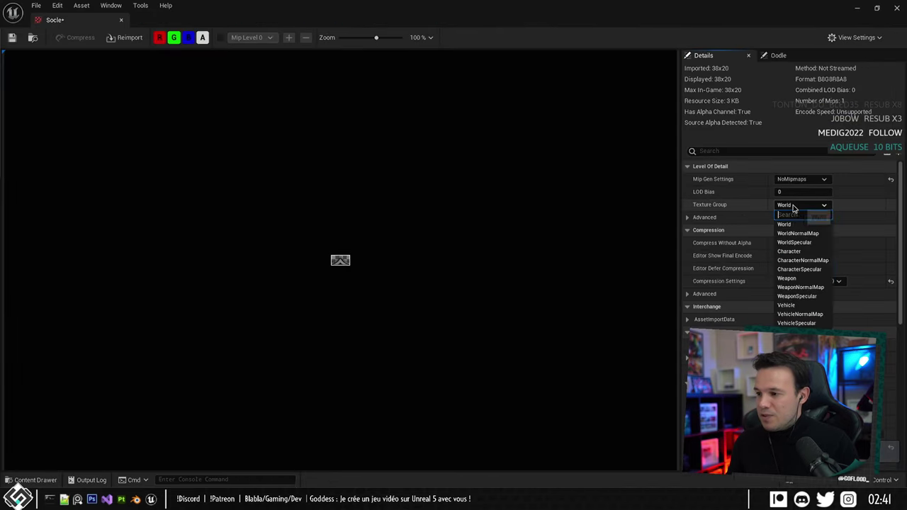
left_click(789, 309)
scroll(885, 354, "down", 5)
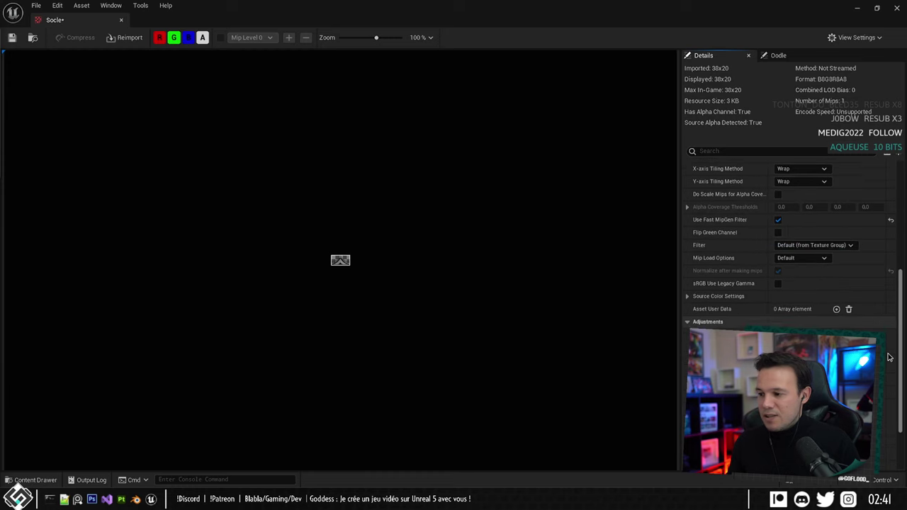
left_click(807, 237)
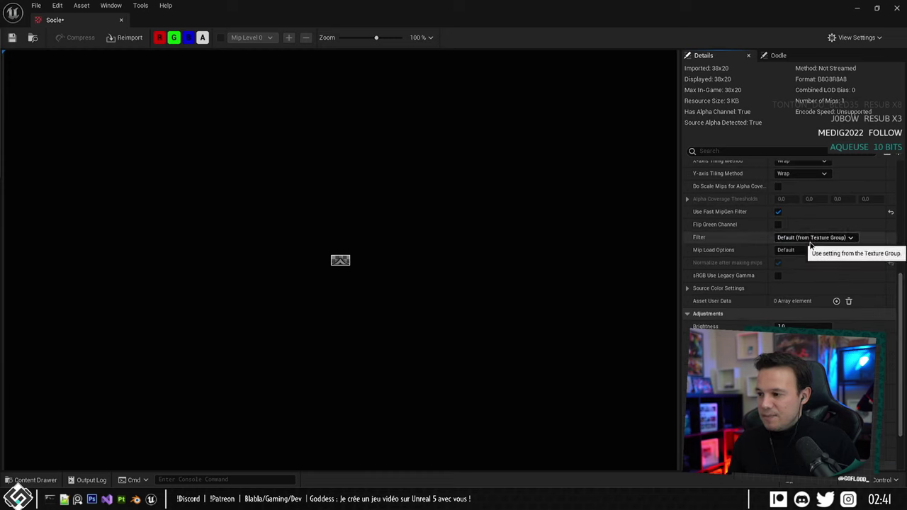
left_click(786, 246)
key("ctrl+s")
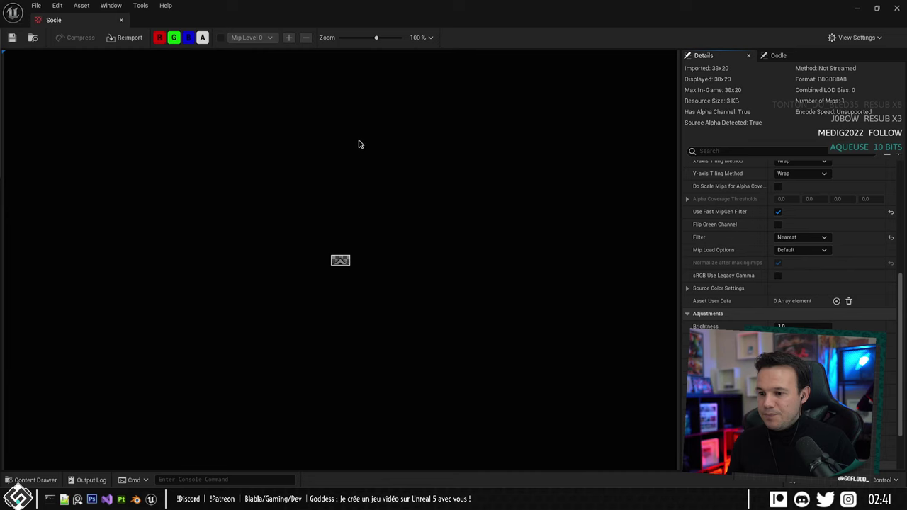
left_click(121, 20)
Select the Socle texture in the Elements folder and return to the W_Card widget.
scroll(382, 429, "down", 2)
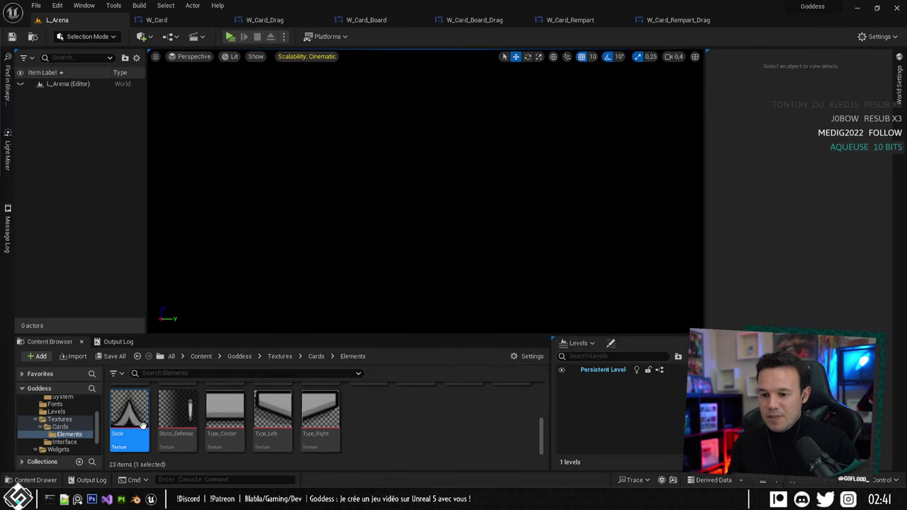
mouse_move(136, 406)
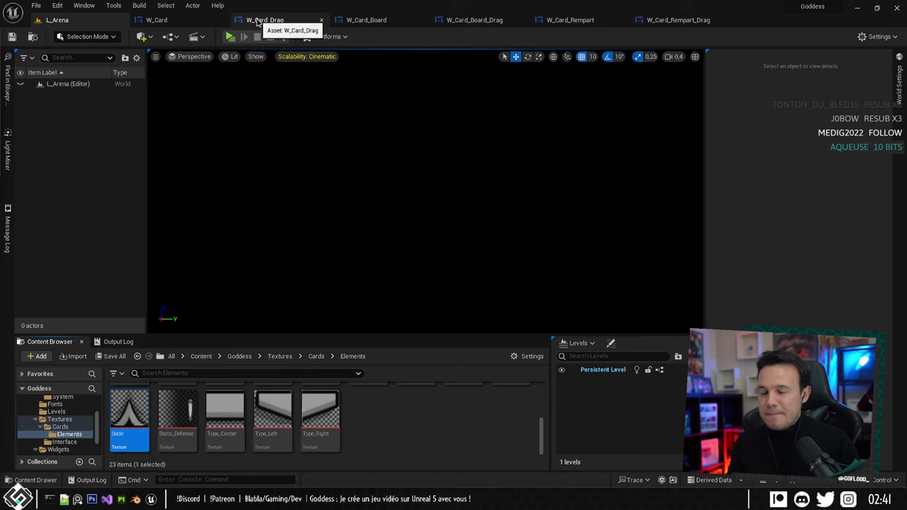
left_click(181, 19)
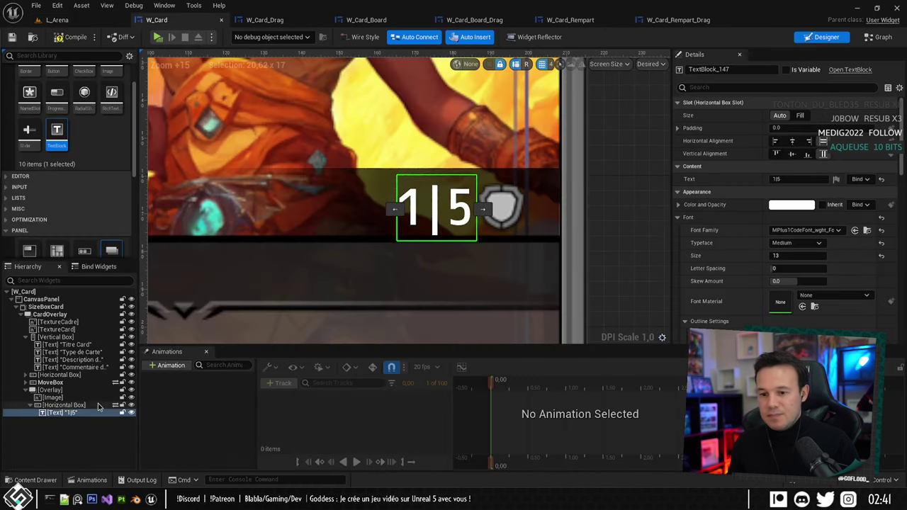
left_click(68, 405)
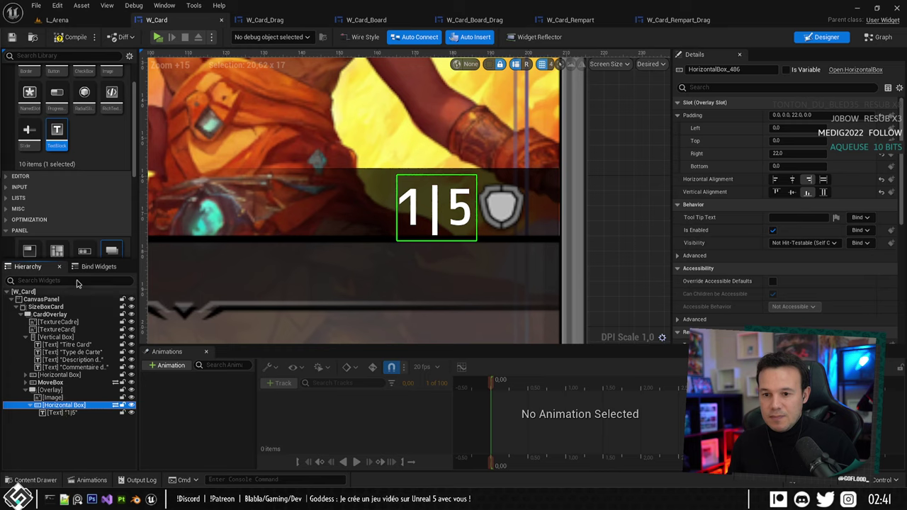
left_click_drag(57, 133, 55, 407)
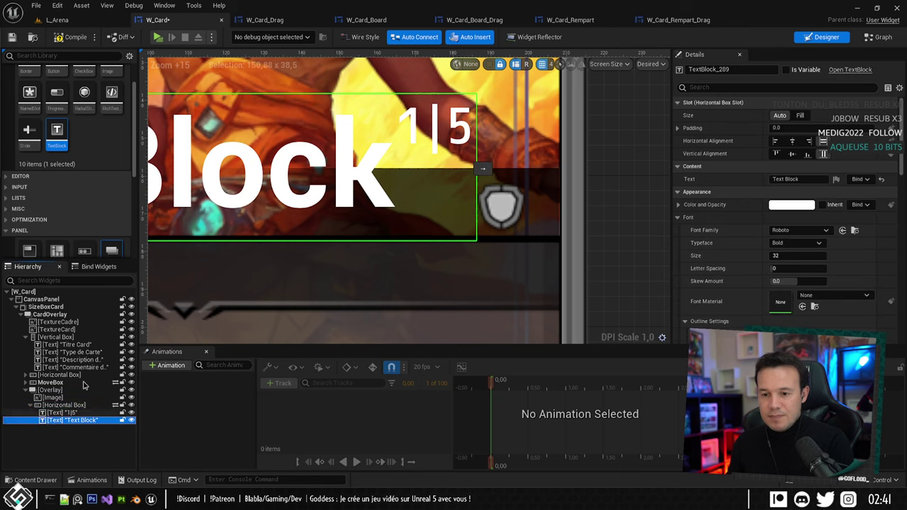
key("Delete")
Add an Image after the 1|5 text in its Horizontal Box, assign the Socle texture and set its size to 38 by 20.
scroll(71, 142, "up", 2)
left_click_drag(111, 103, 63, 411)
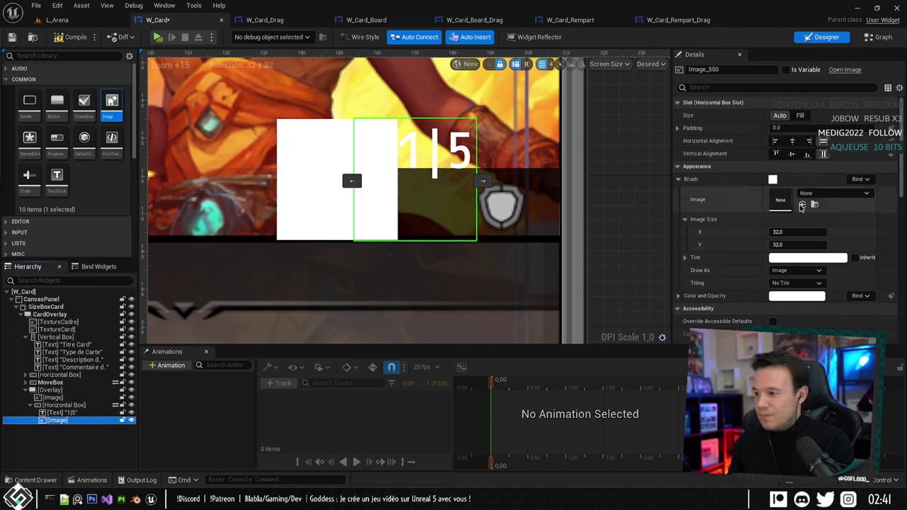
left_click(802, 204)
type("38")
key("Tab")
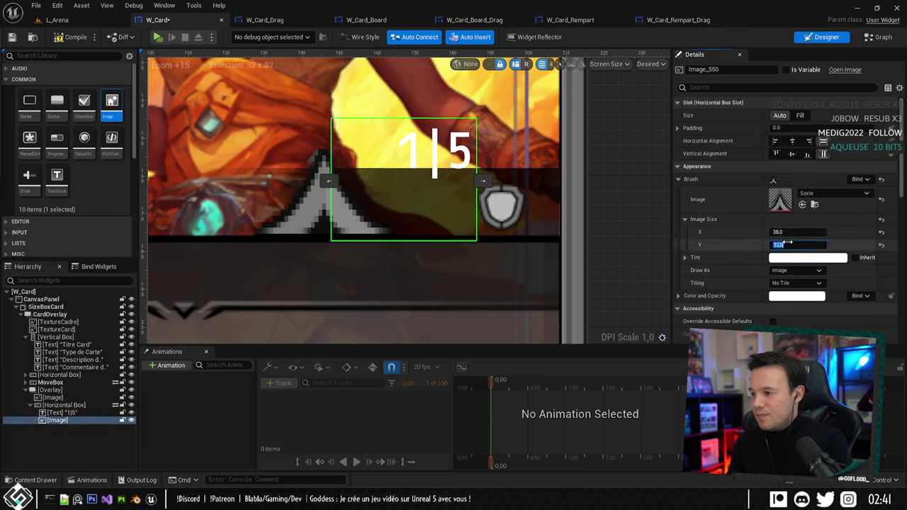
type("20")
key("Return")
Reduce the Socle image size to 19 wide by 10 high.
left_click(796, 232)
type("1")
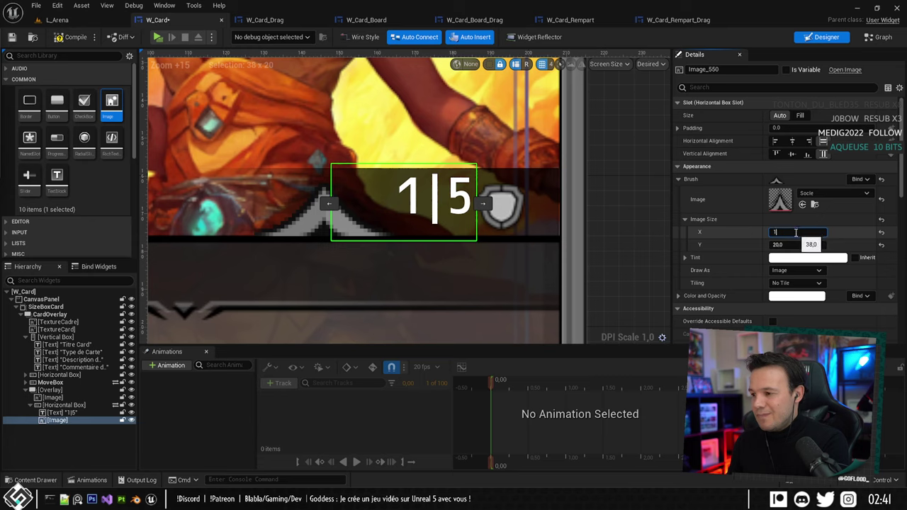
type("5")
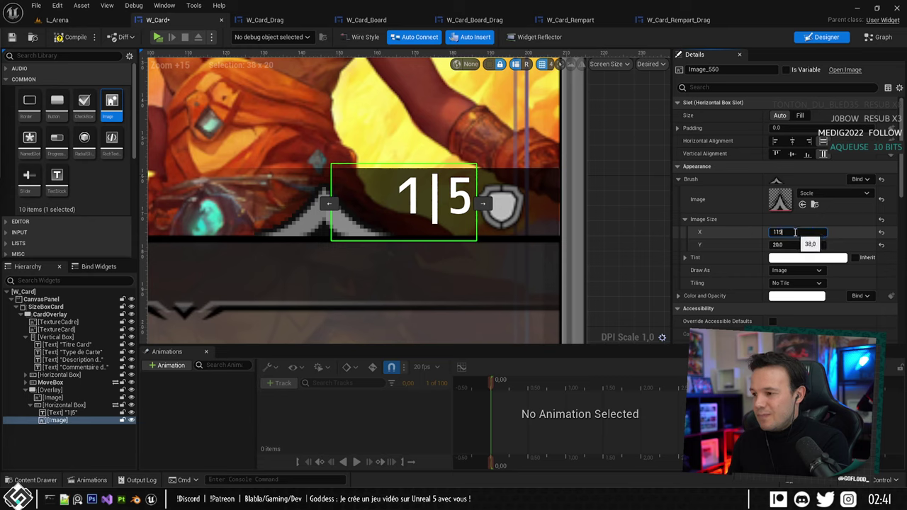
key("BackSpace")
key("Return")
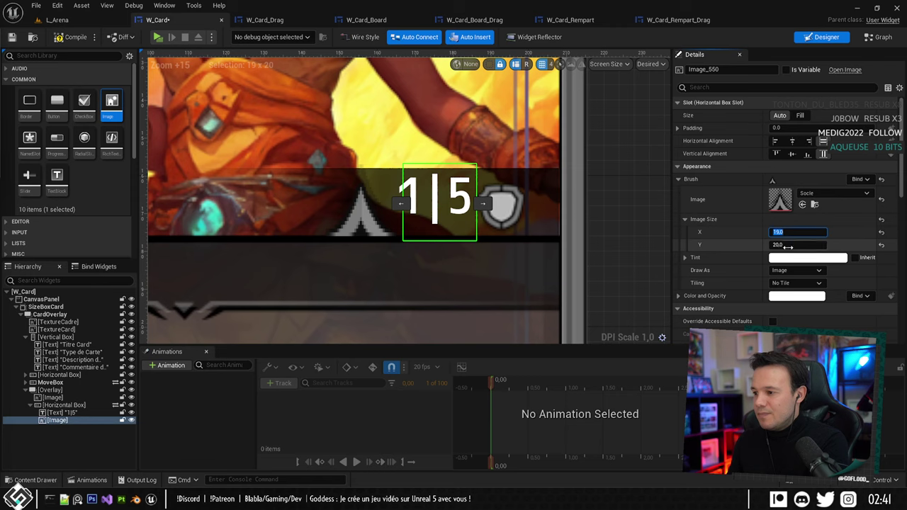
left_click(790, 245)
type("10")
key("Return")
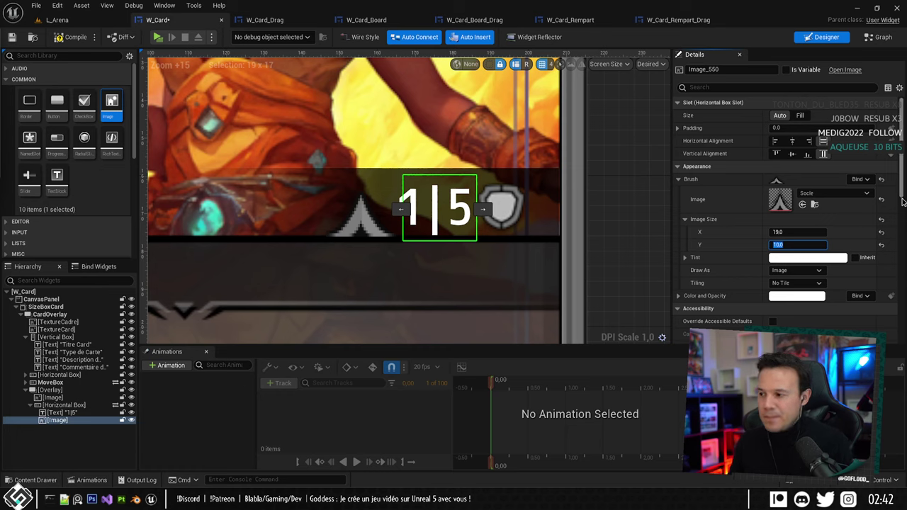
Try swapping the Socle image dimensions to 10 wide by 19 high.
left_click(792, 235)
type("10")
left_click(790, 245)
type("19")
key("Return")
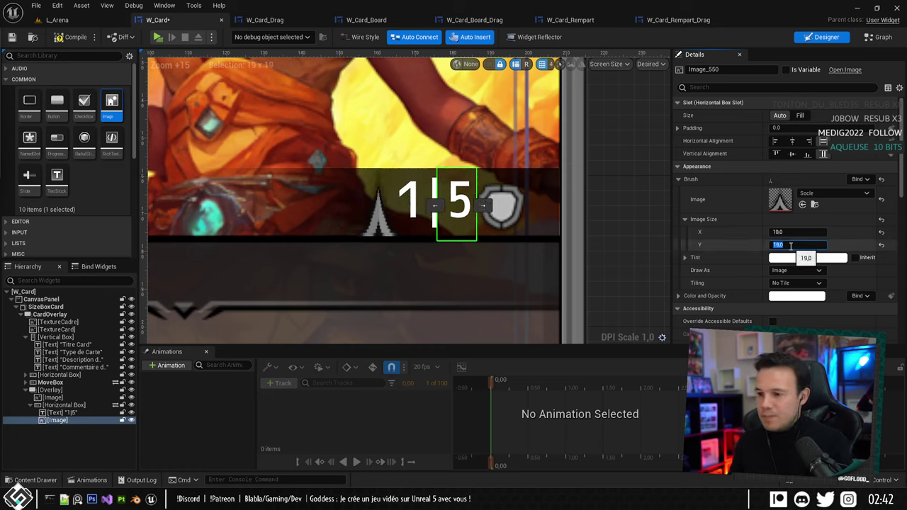
Return the Socle image dimensions to X 19 and Y 10.
left_click(786, 231)
type("19")
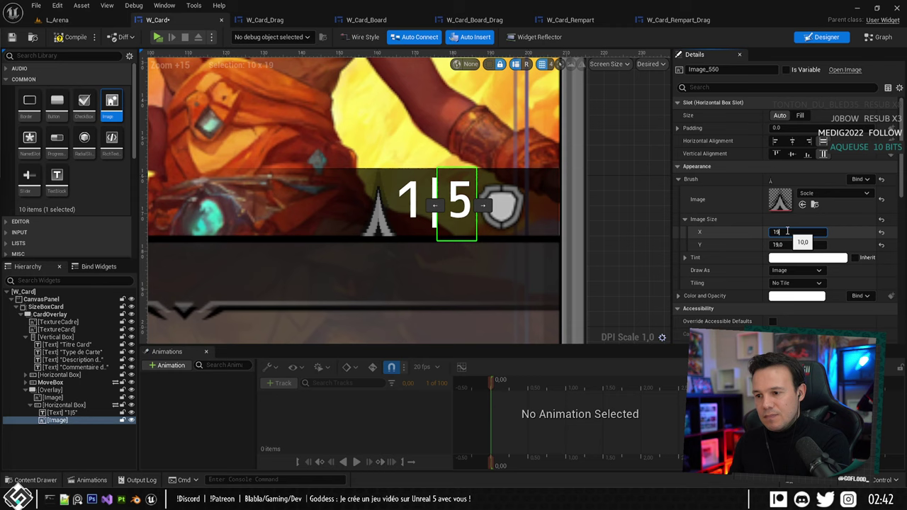
key("Return")
left_click(798, 244)
type("10")
key("Return")
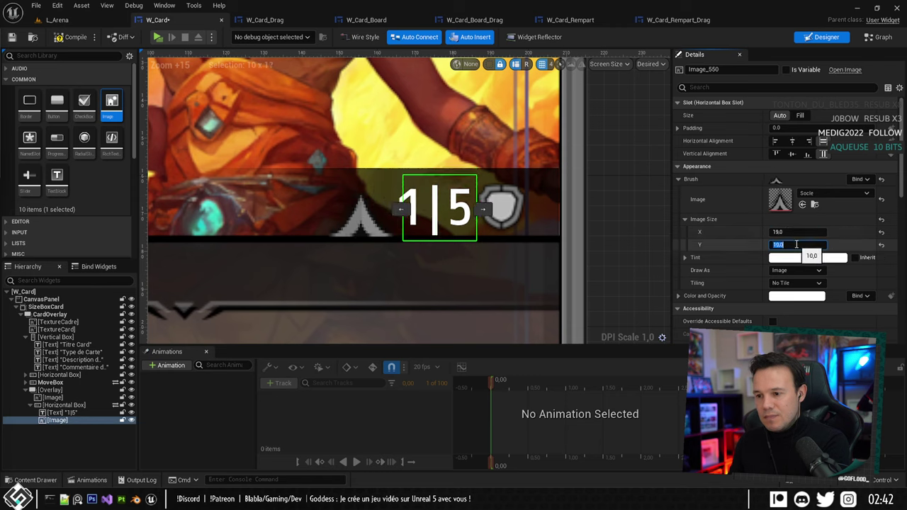
Compare the layout bounds of the 1|5 text and the Socle image, and inspect the Socle texture's pixels up close.
left_click(62, 413)
left_click(56, 421)
left_click(70, 413)
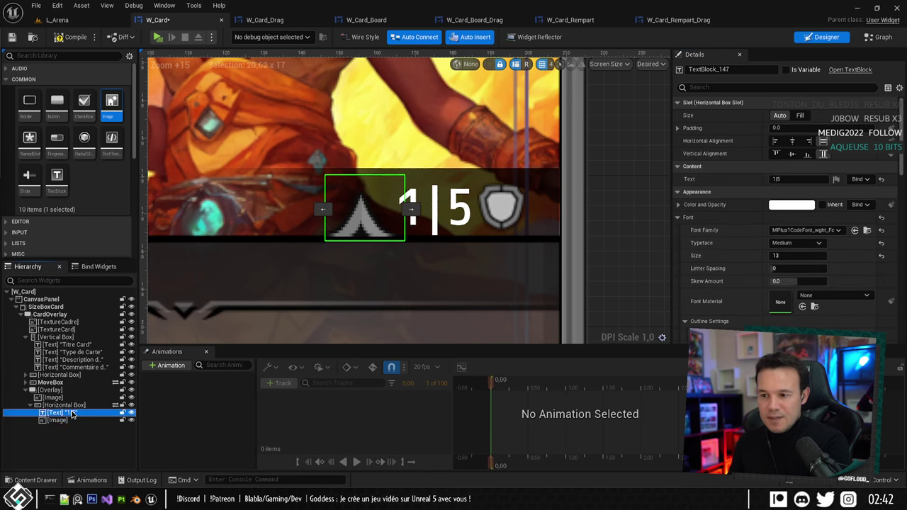
left_click(68, 422)
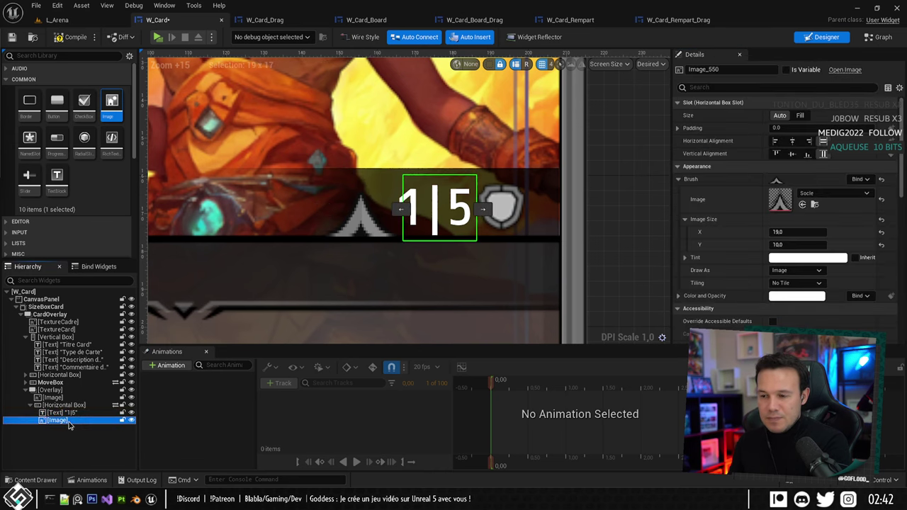
left_click(56, 20)
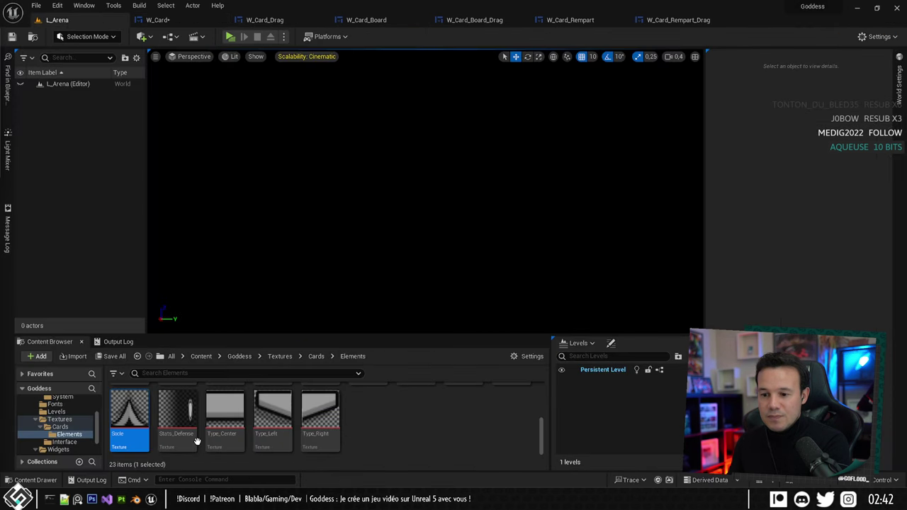
double_click(128, 414)
scroll(346, 264, "up", 10)
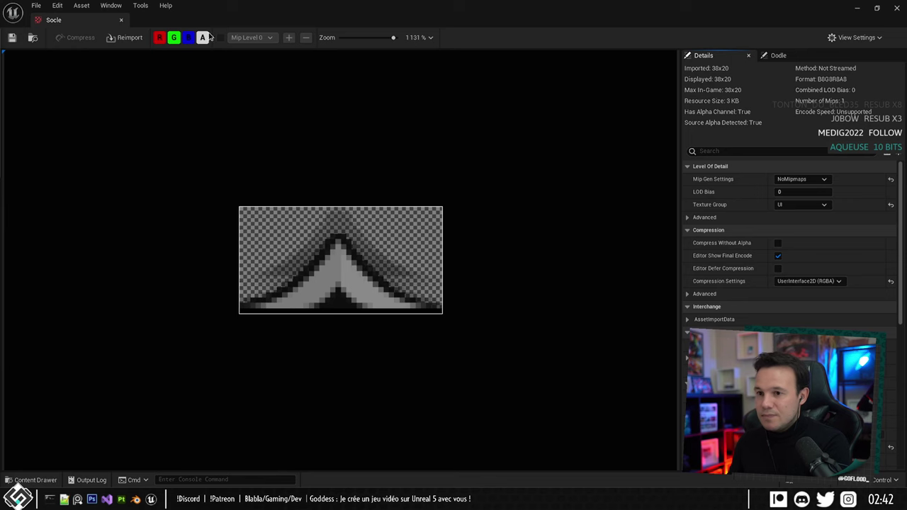
left_click(121, 20)
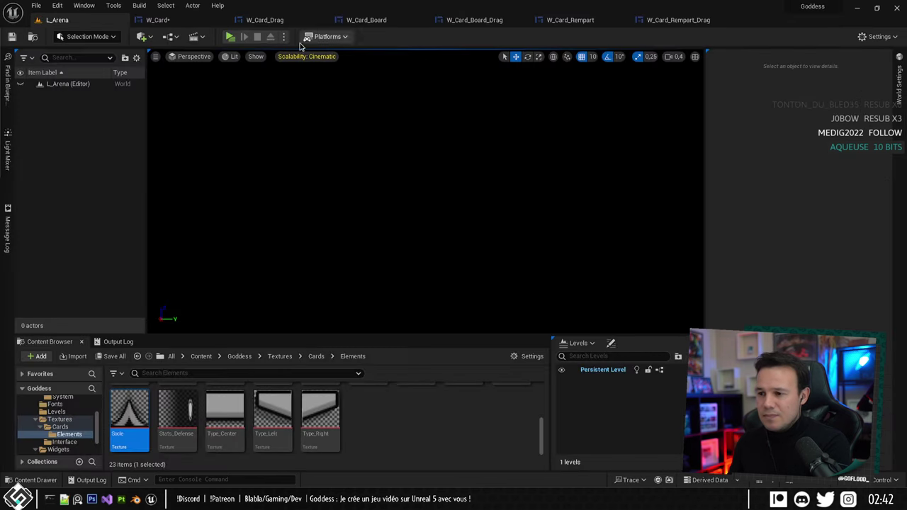
Try a height of 20 for the Socle image in W_Card, and set it back to 10.
left_click(159, 20)
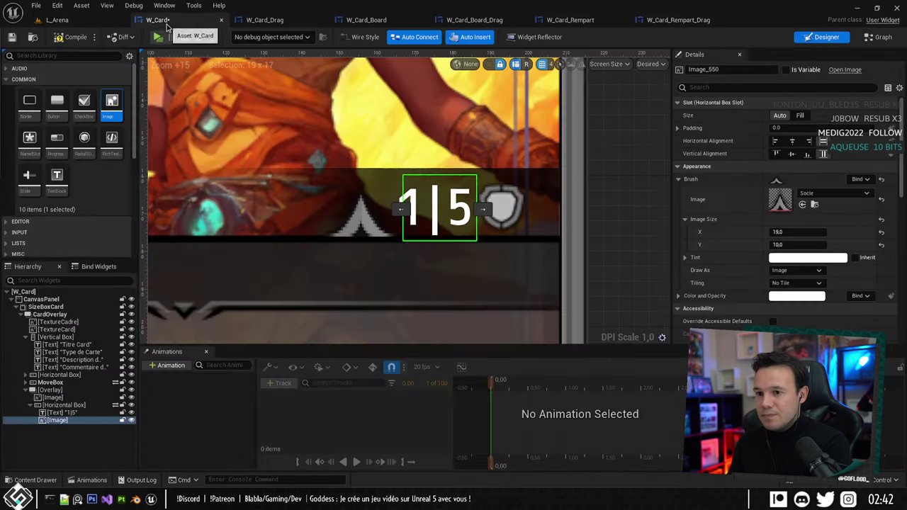
left_click(790, 244)
type("20")
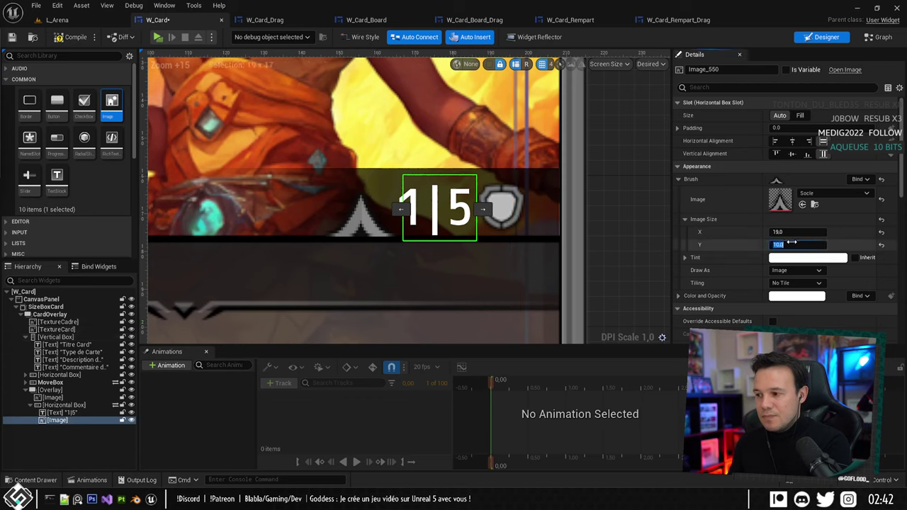
key("Return")
type("10")
key("Return")
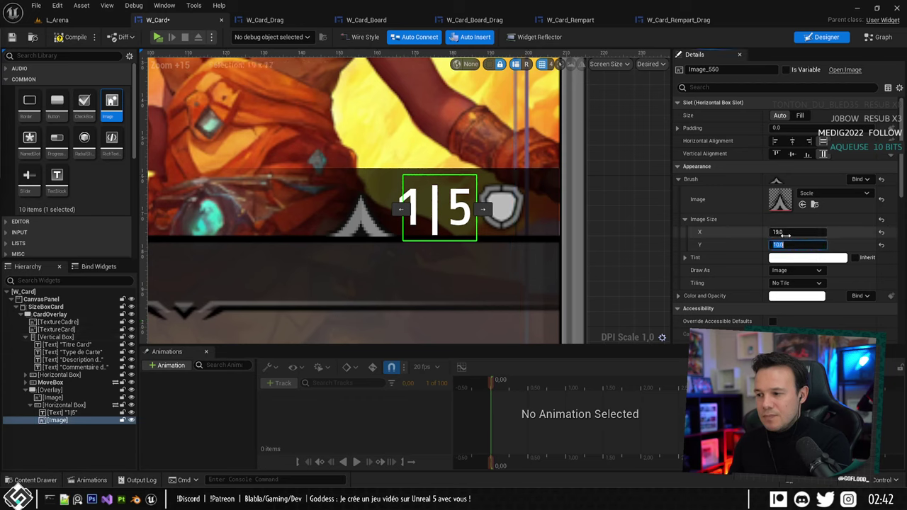
left_click(801, 232)
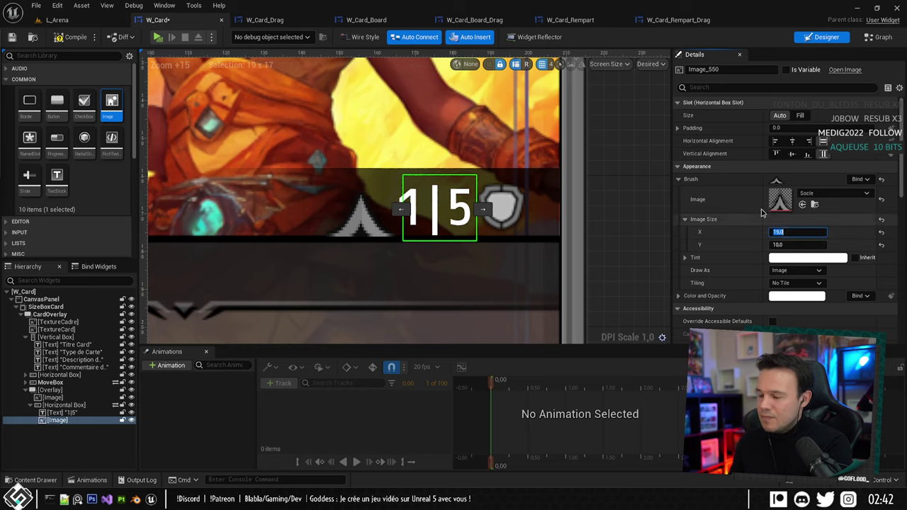
Save the W_Card widget and inspect the card in a game preview, starting a duel with a Carte Mythique stake.
right_click_drag(598, 187, 563, 209)
key("ctrl+s")
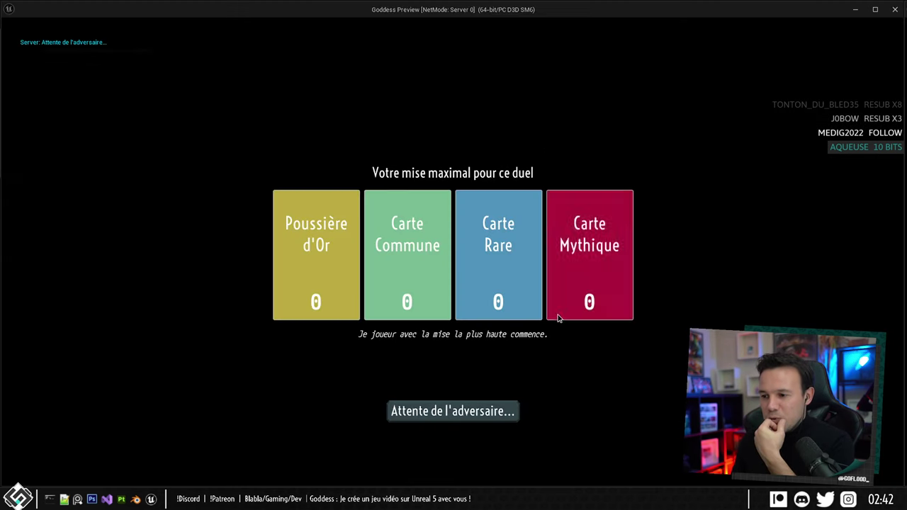
left_click(566, 312)
left_click(486, 411)
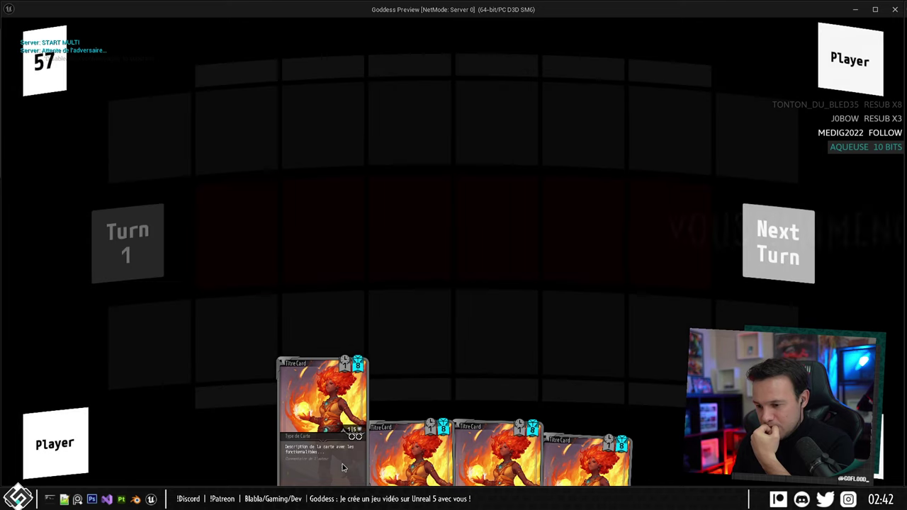
key("Escape")
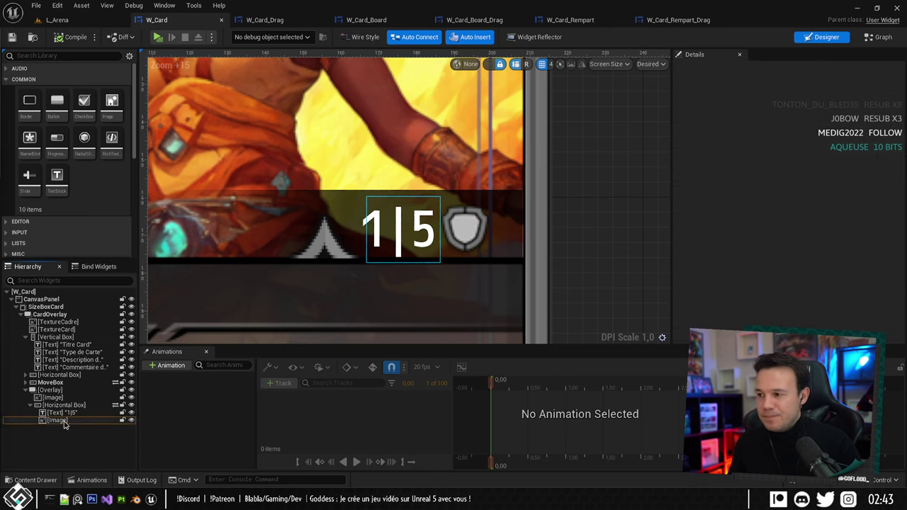
Align the Socle image vertically to the bottom of its horizontal box slot and compare it with the 1|5 text.
left_click(807, 153)
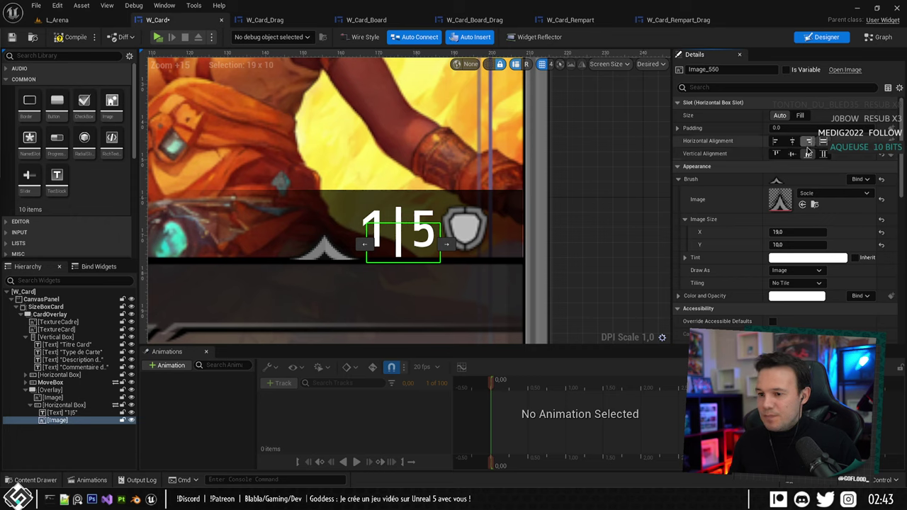
left_click(64, 421)
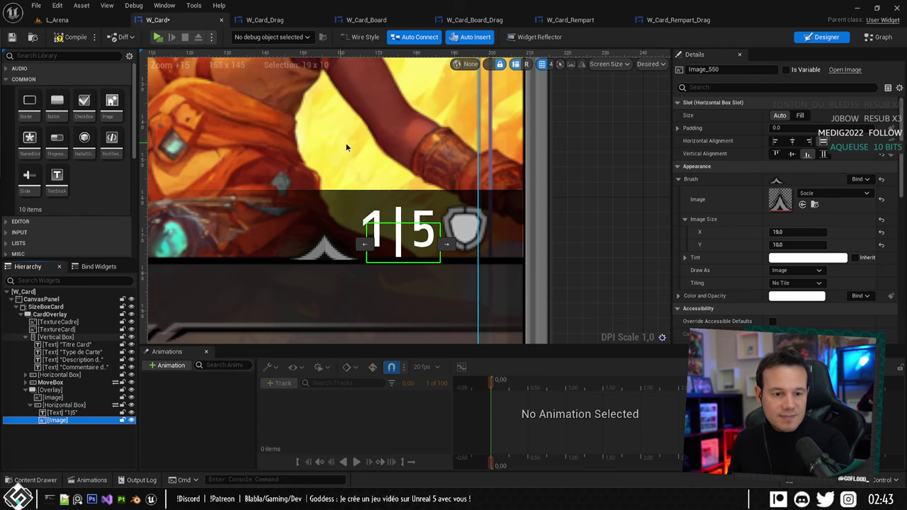
scroll(590, 194, "down", 10)
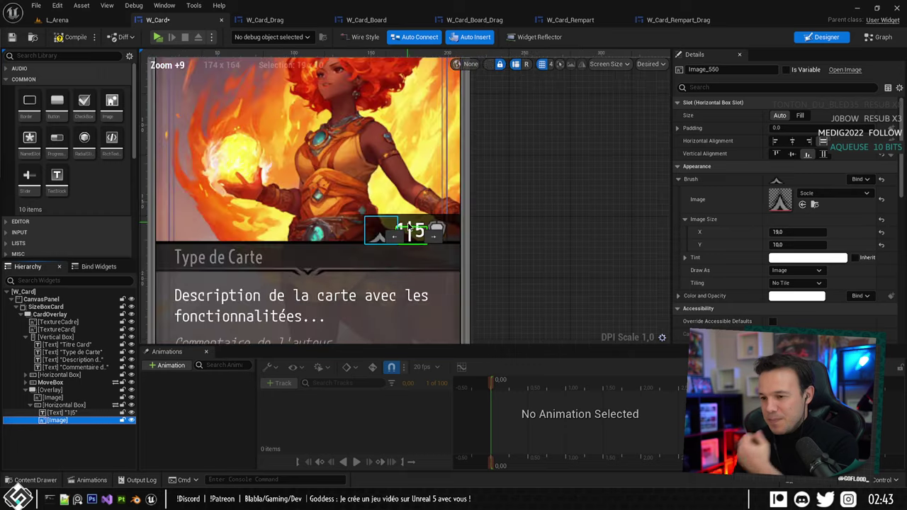
scroll(411, 254, "up", 10)
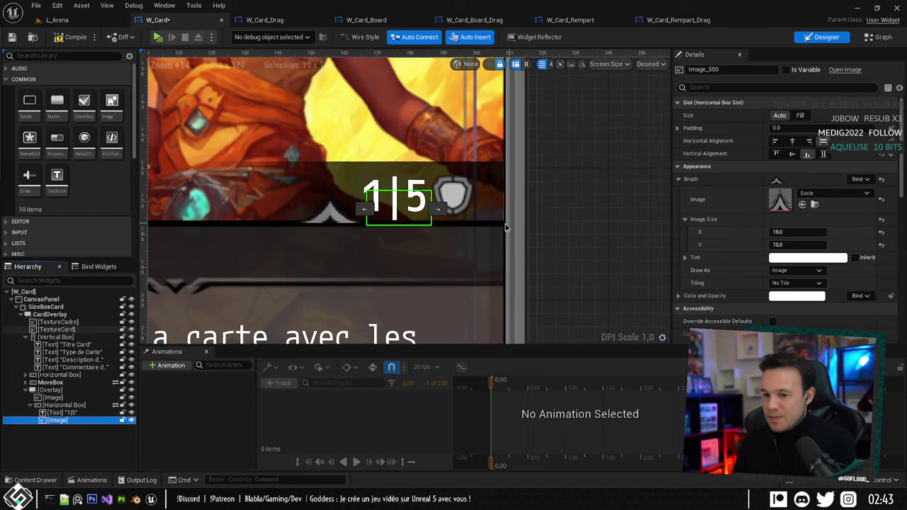
left_click(60, 413)
left_click(58, 420)
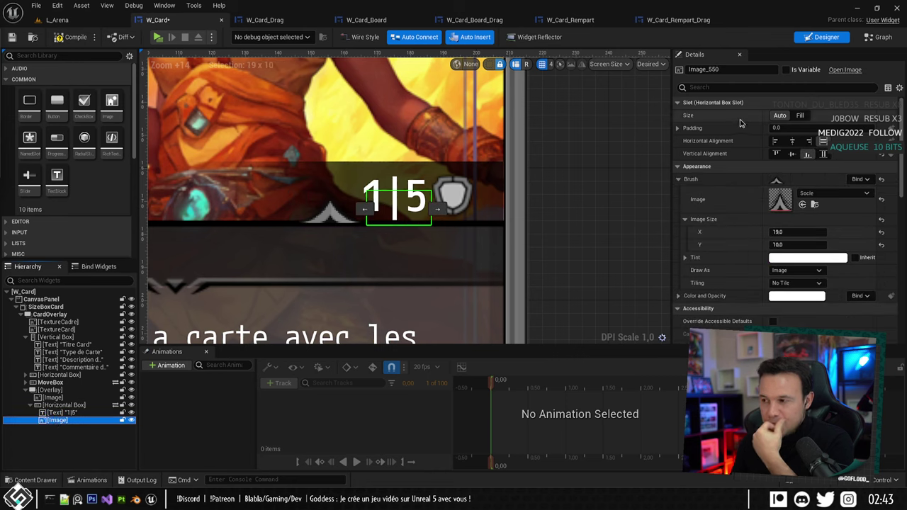
Try a right padding of -5 on the Socle image's slot.
left_click(678, 128)
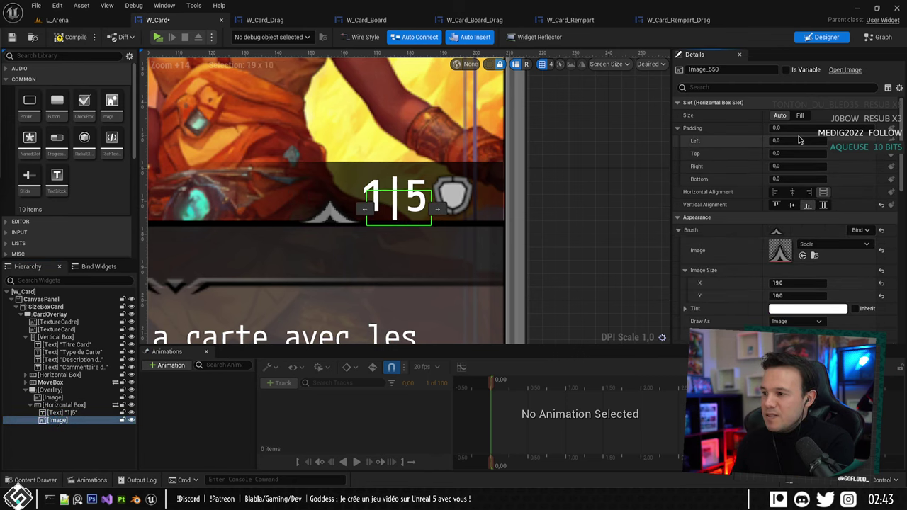
left_click(787, 166)
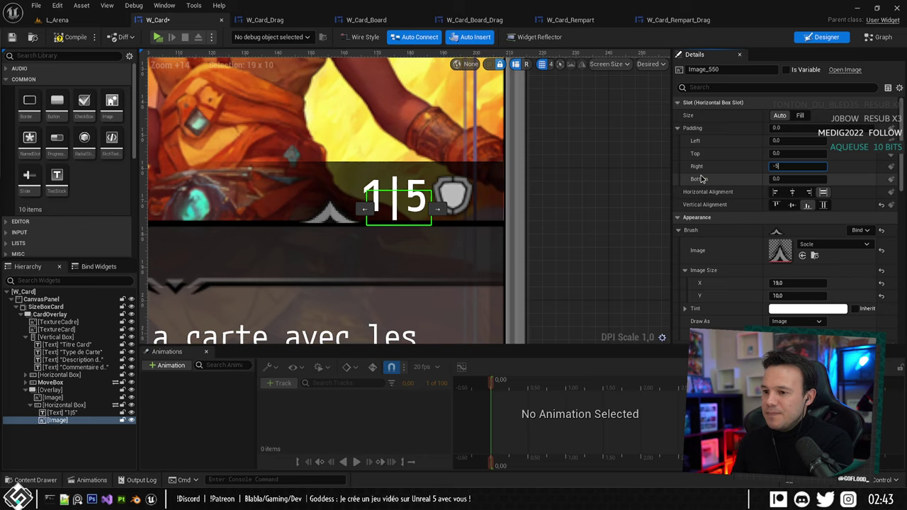
key("Return")
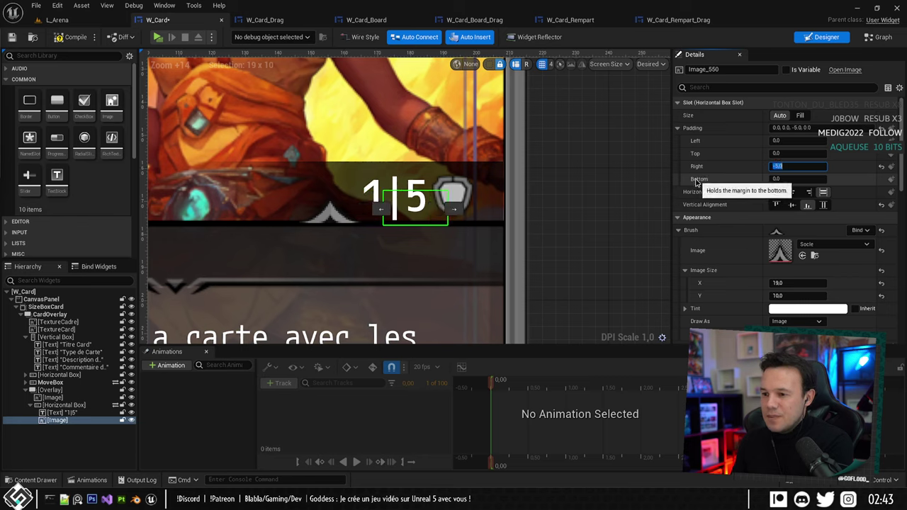
left_click(546, 199)
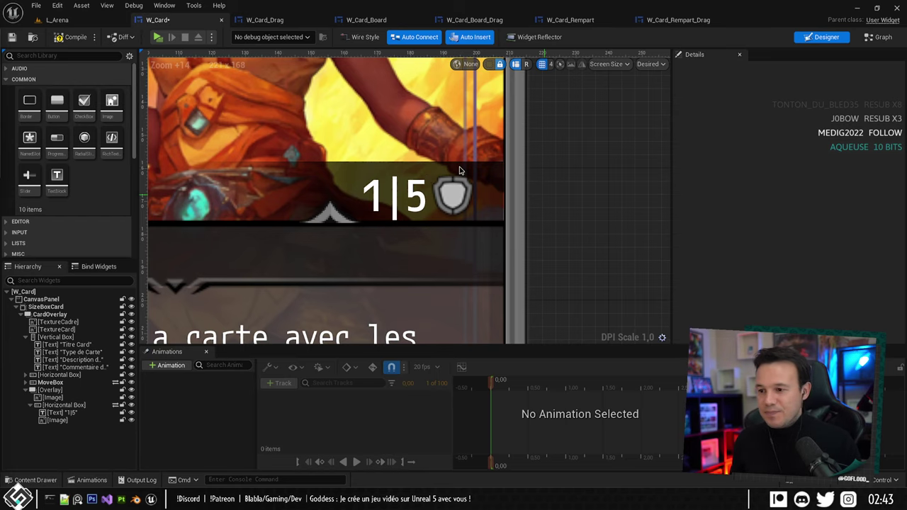
Run the game preview, validate the stake, and examine the stat display on a card in hand.
key("alt+p")
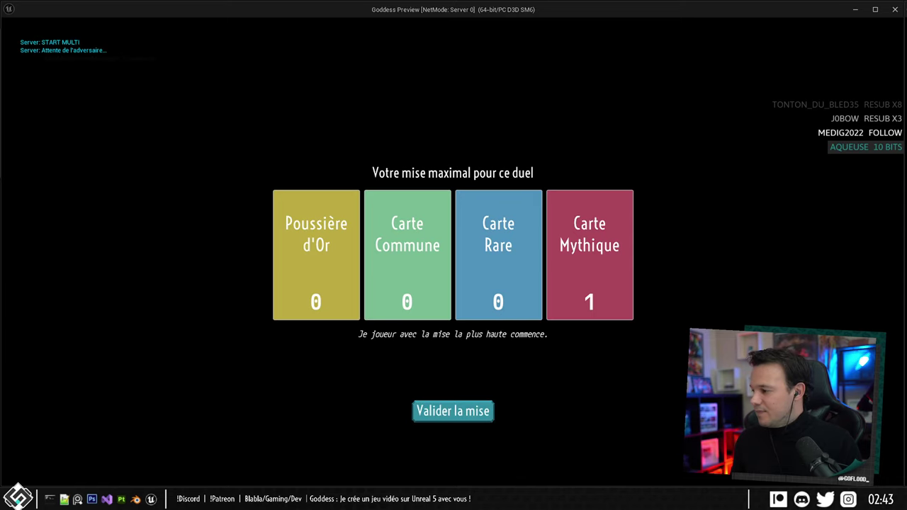
left_click(415, 420)
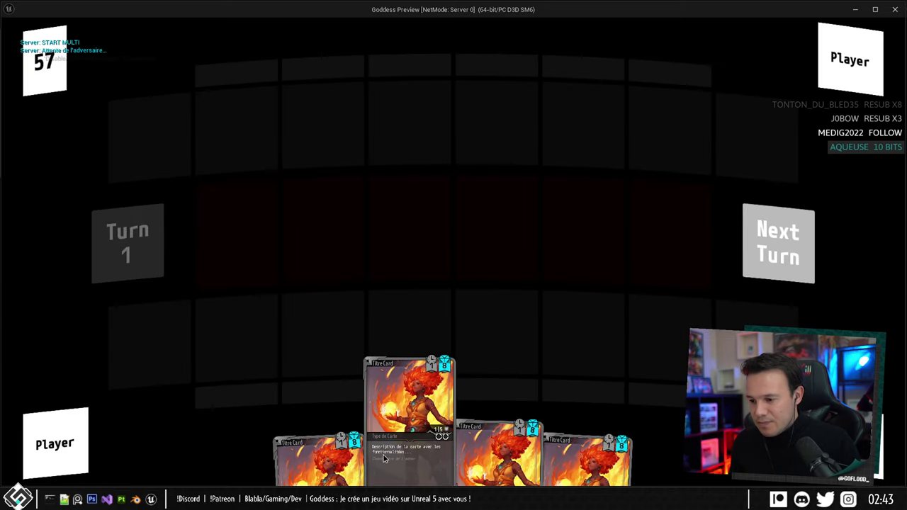
key("Escape")
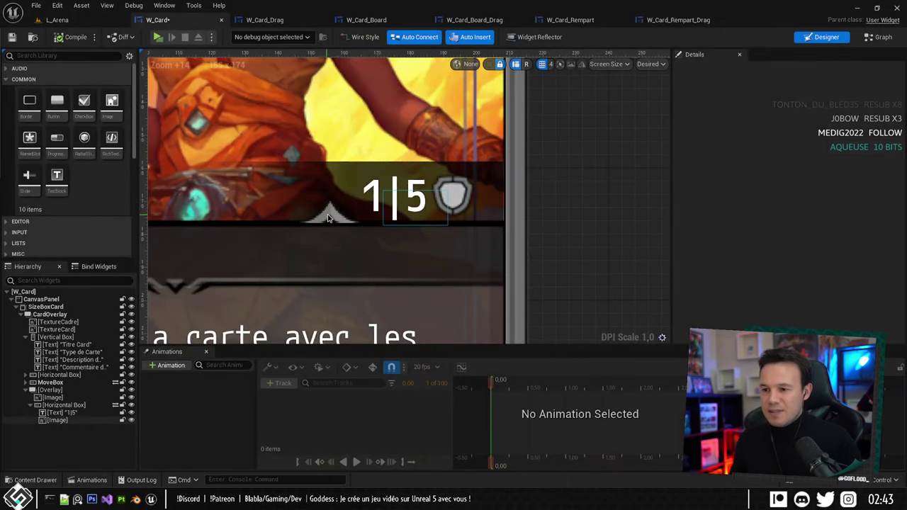
Set the Socle image's right padding to 5.
left_click(70, 420)
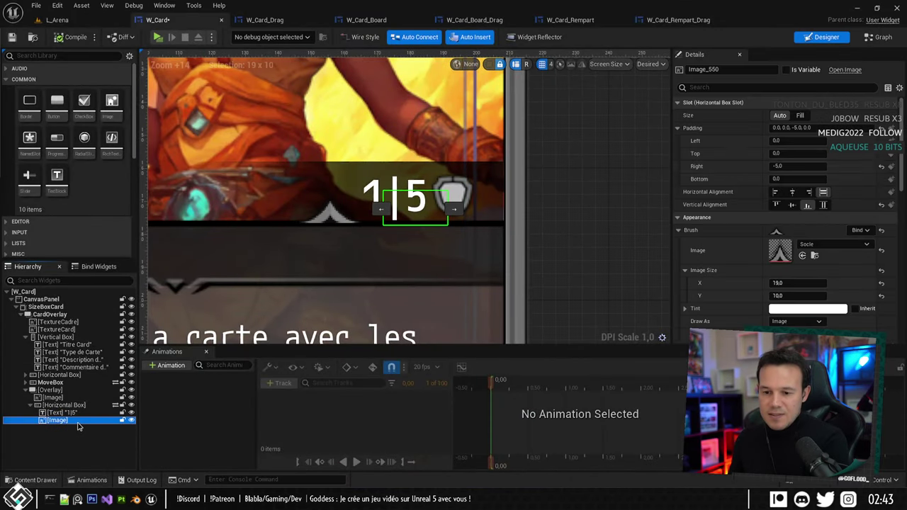
left_click(790, 165)
type("5")
key("Return")
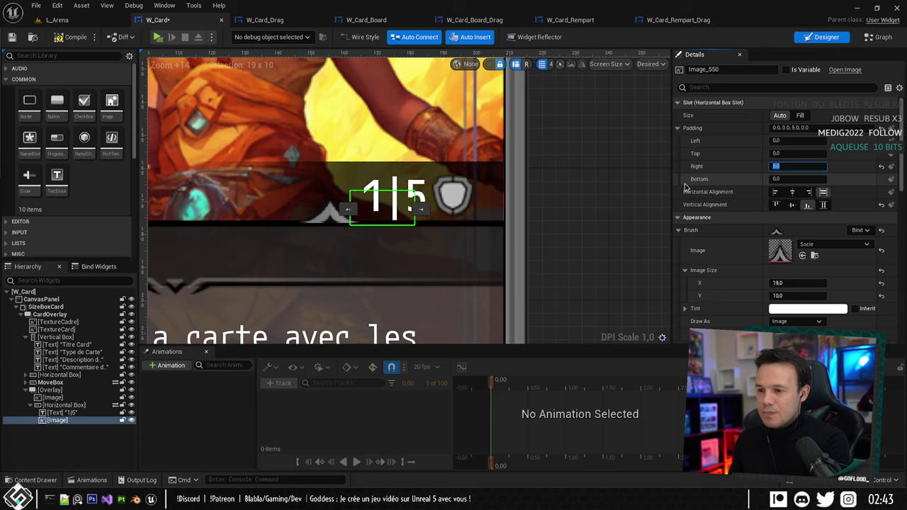
Try left paddings of -5 and -10 on the Socle image, and settle on -8.
left_click(783, 140)
type("-5")
key("Return")
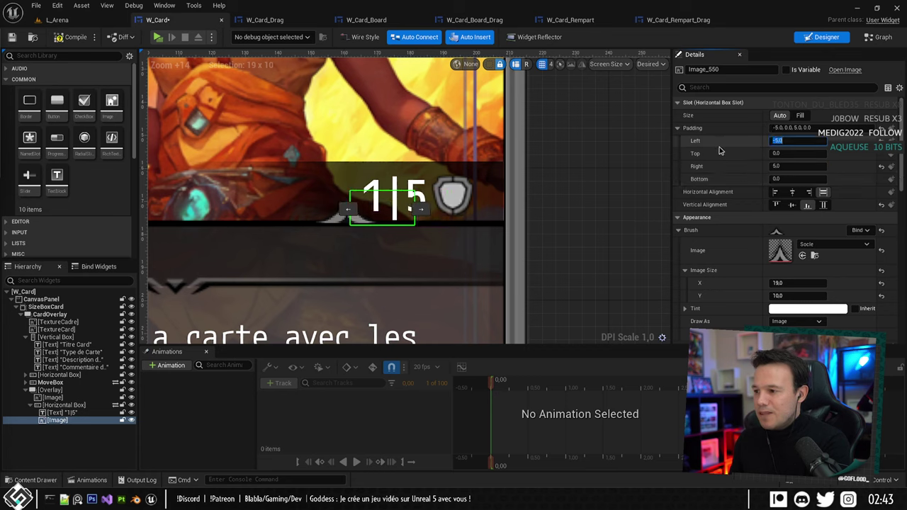
type("-10")
key("Return")
type("-")
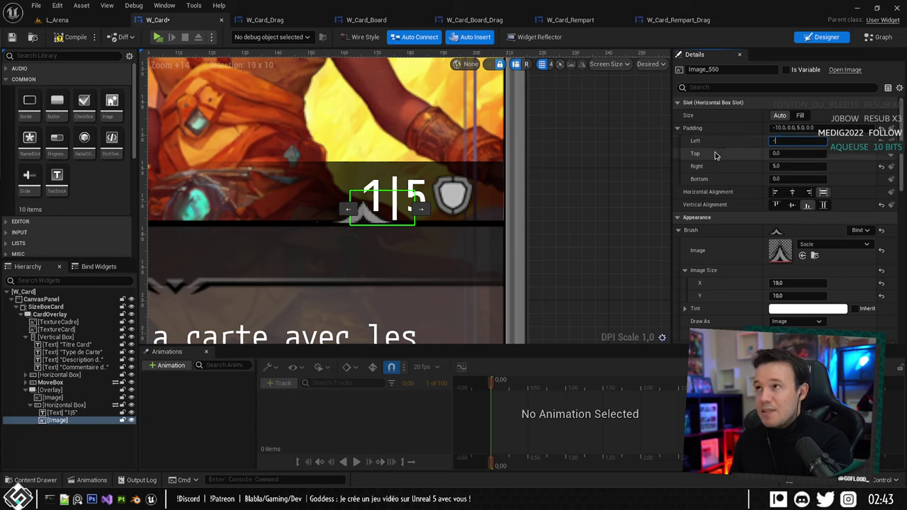
type("8")
key("Return")
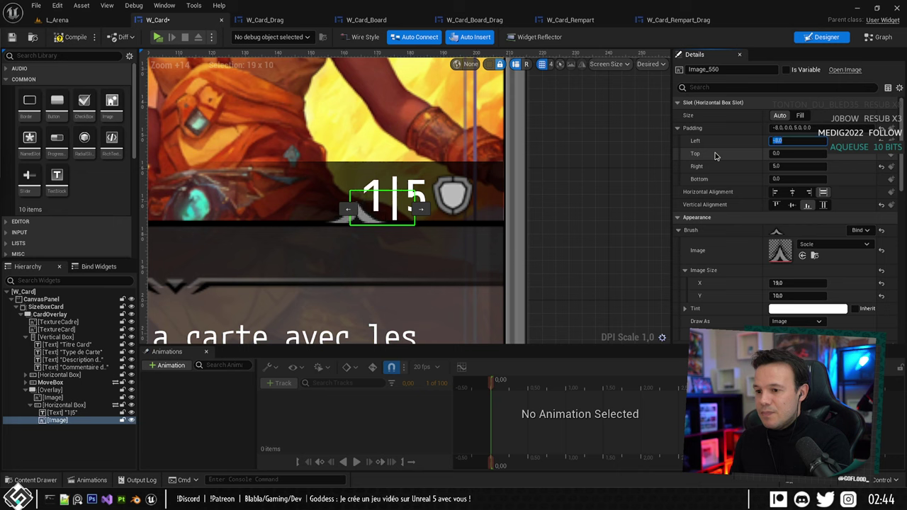
Test the stat layout with the longer text 1|56, and restore the text to 1|5.
left_click(58, 414)
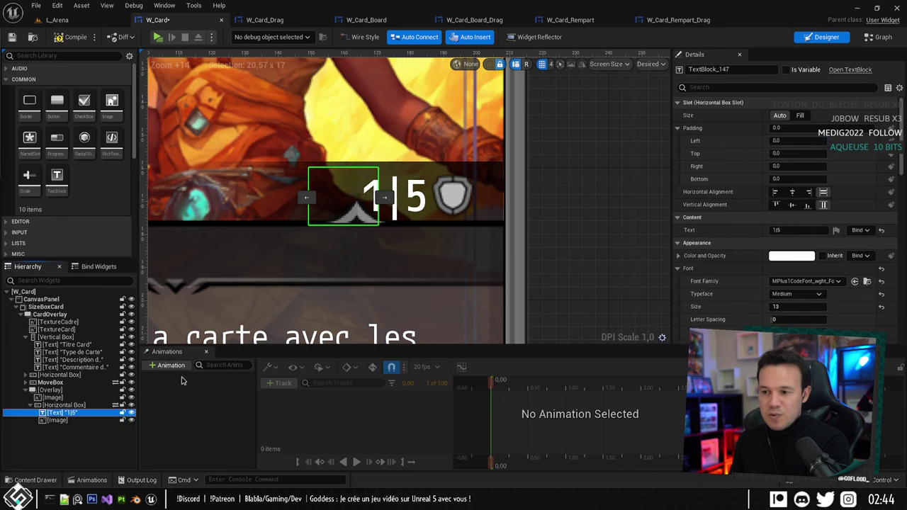
left_click(791, 231)
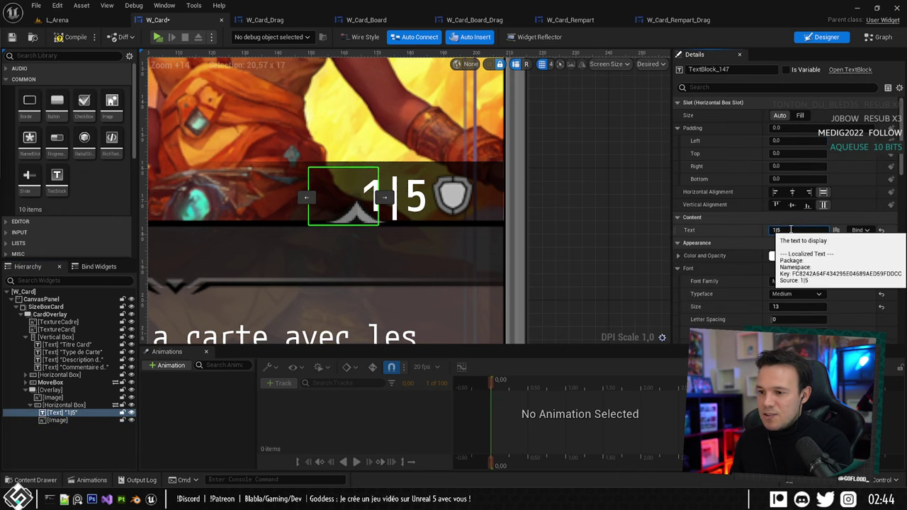
type("6")
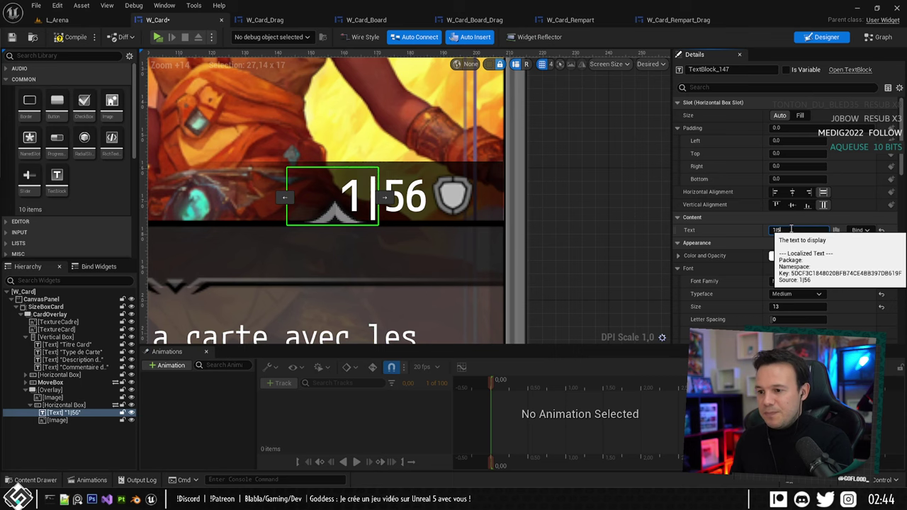
key("BackSpace")
left_click(556, 207)
scroll(555, 207, "down", 1)
scroll(555, 206, "down", 3)
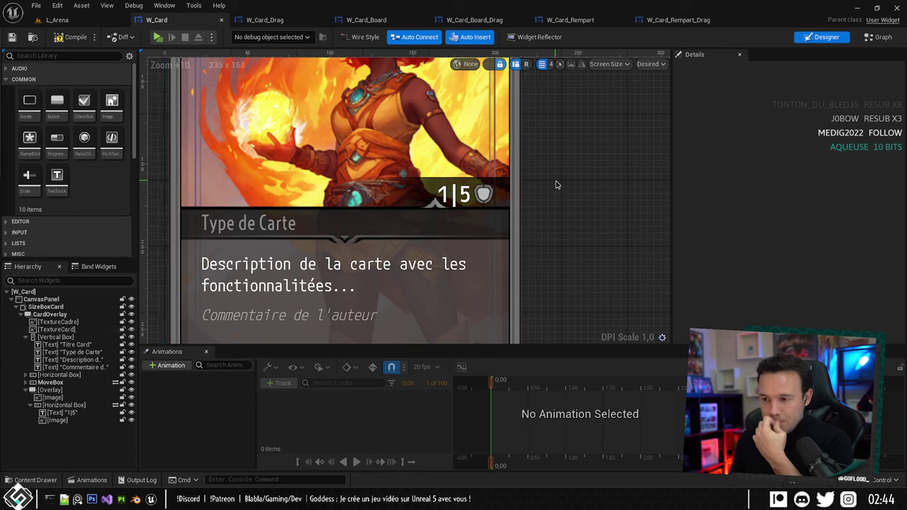
Turn the 1|5 text block into a variable.
left_click(60, 413)
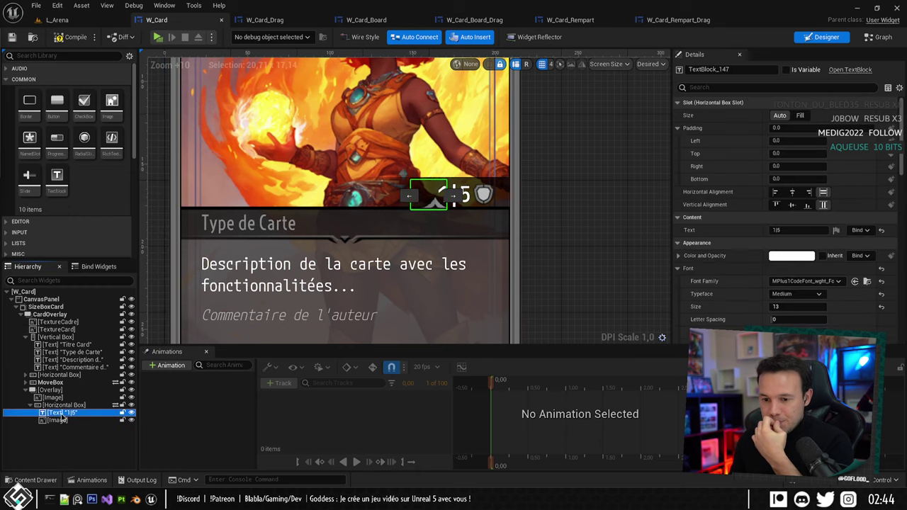
left_click(786, 70)
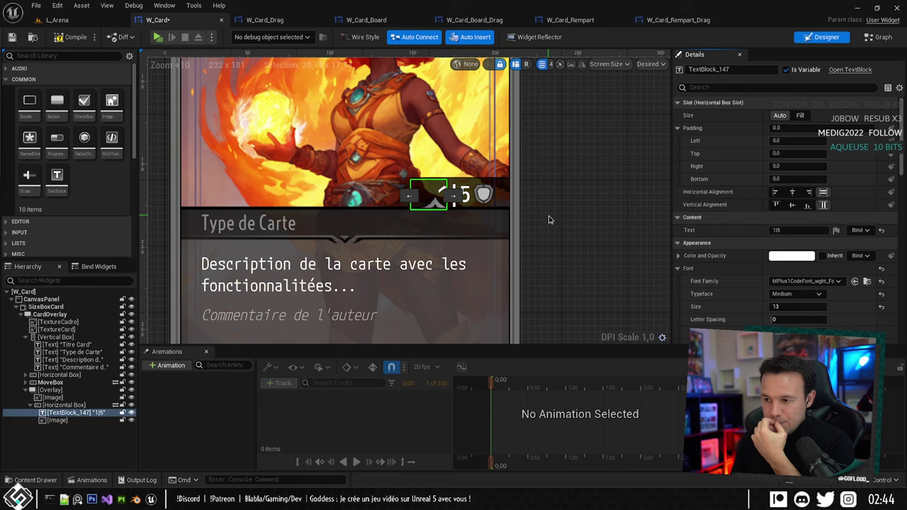
mouse_move(549, 220)
right_mouse_down()
mouse_move(577, 196)
mouse_move(557, 233)
mouse_move(542, 233)
mouse_move(540, 215)
right_mouse_up()
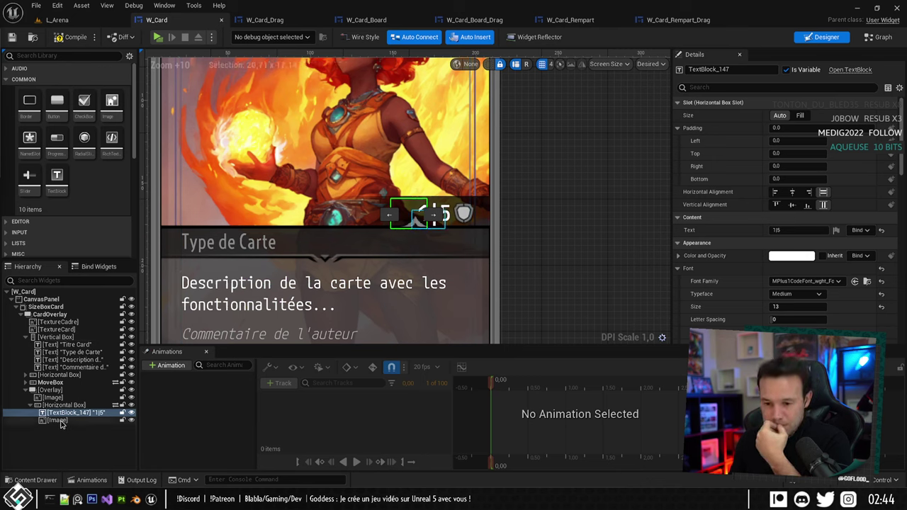
Duplicate the 1|5 text block, place the copy after the Socle image in the horizontal box, and duplicate the Socle image.
key("ctrl+d")
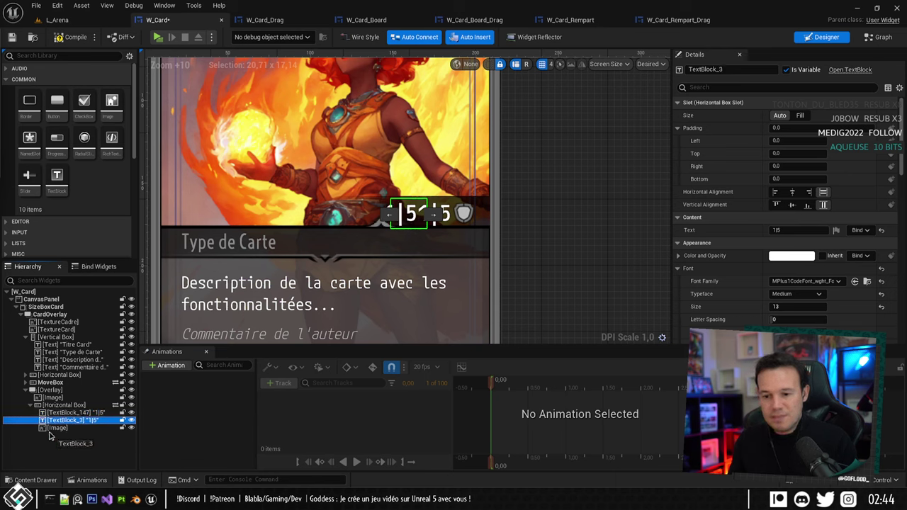
left_click_drag(49, 435, 56, 436)
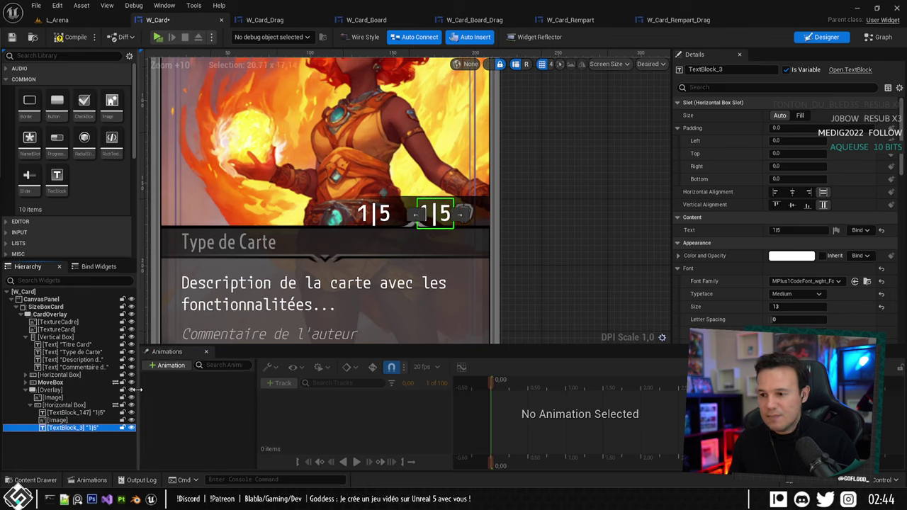
left_click(60, 422)
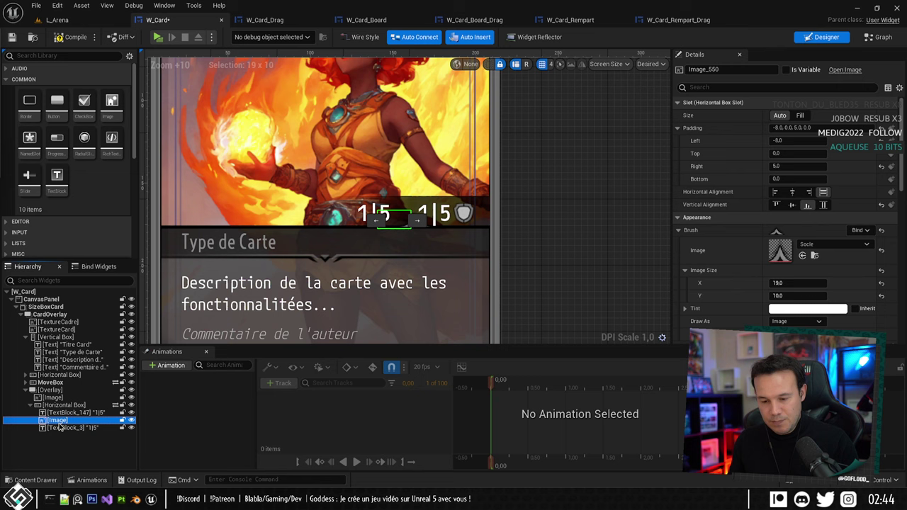
key("ctrl+d")
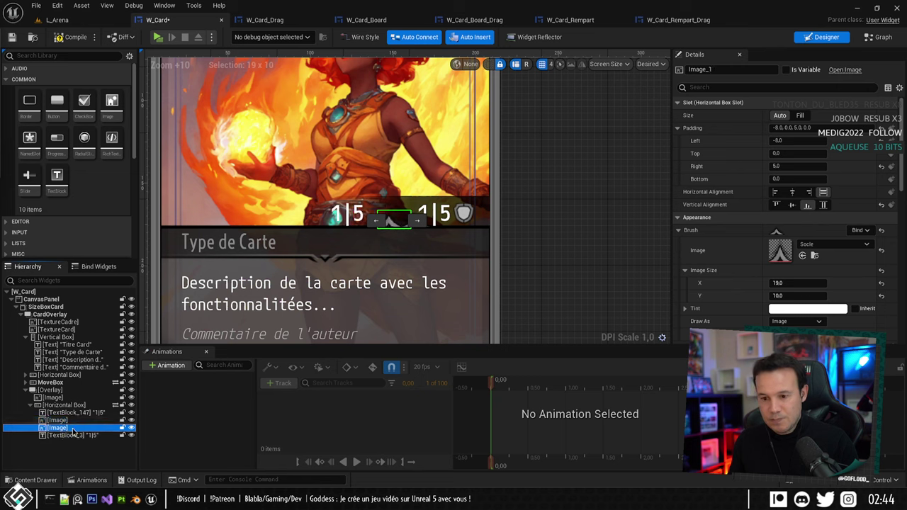
Set the padding of the duplicated Socle image to 0 on all sides.
left_click(815, 128)
type("0")
key("Return")
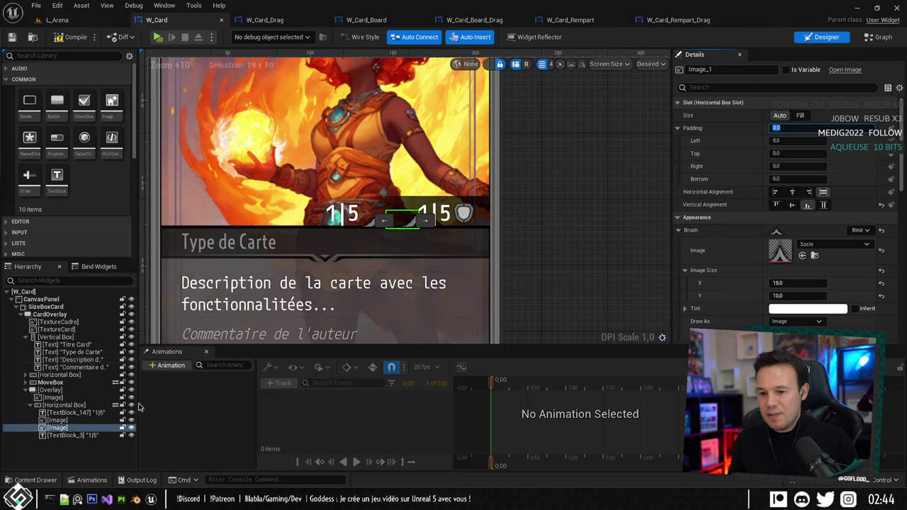
Change the text of the duplicated 1|5 text block to 4.
left_click(69, 435)
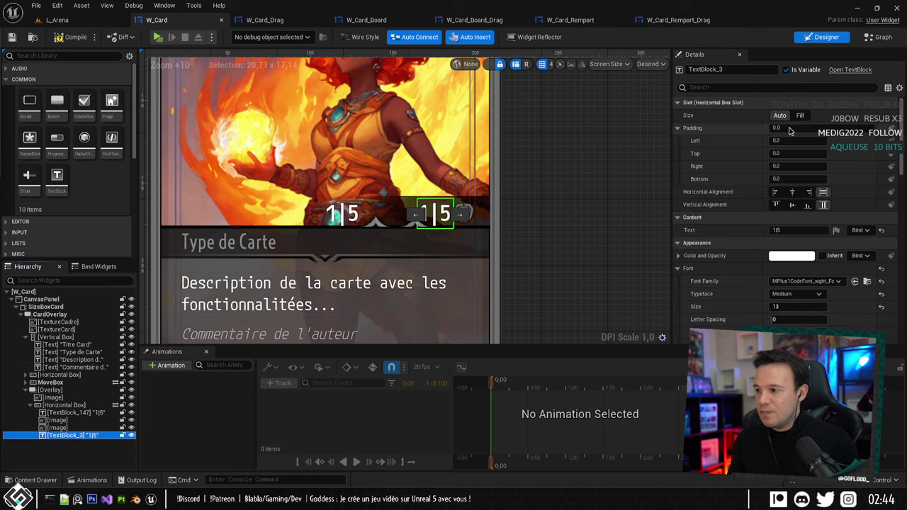
left_click(797, 230)
type("4")
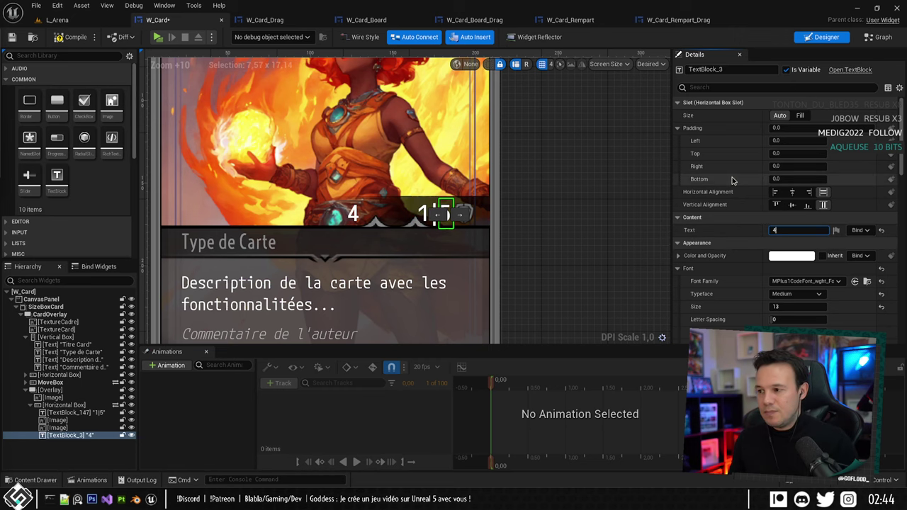
left_click(653, 192)
right_click_drag(570, 186, 520, 212)
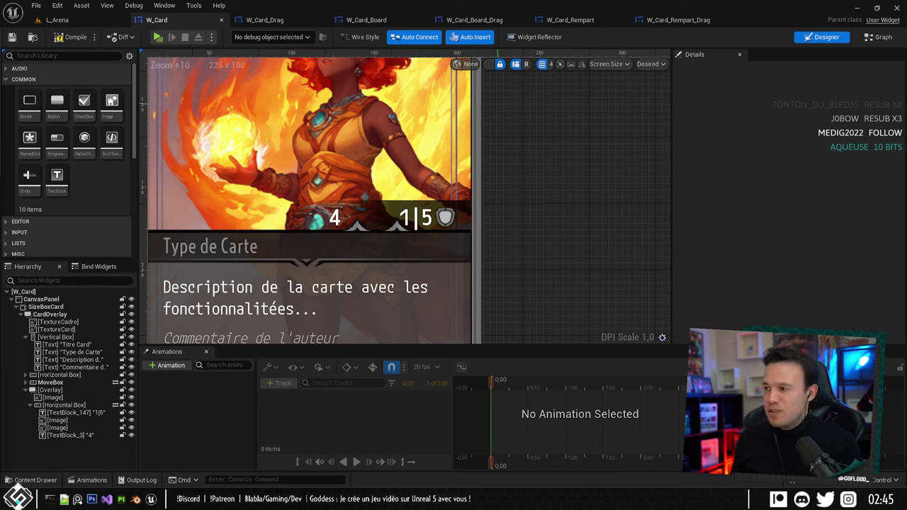
Switch to Discord and look through the goddess-update channel's history for the dungeon room screenshots.
left_click_drag(906, 62, 152, 51)
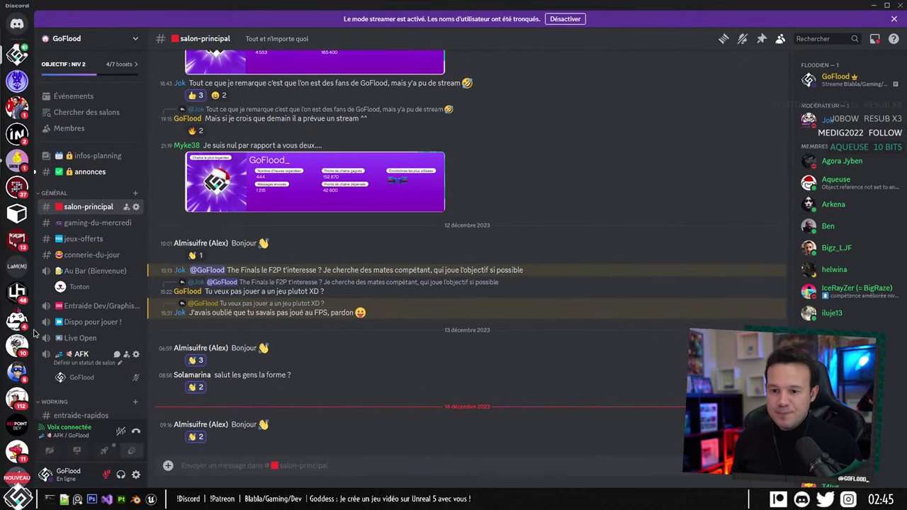
scroll(93, 340, "down", 8)
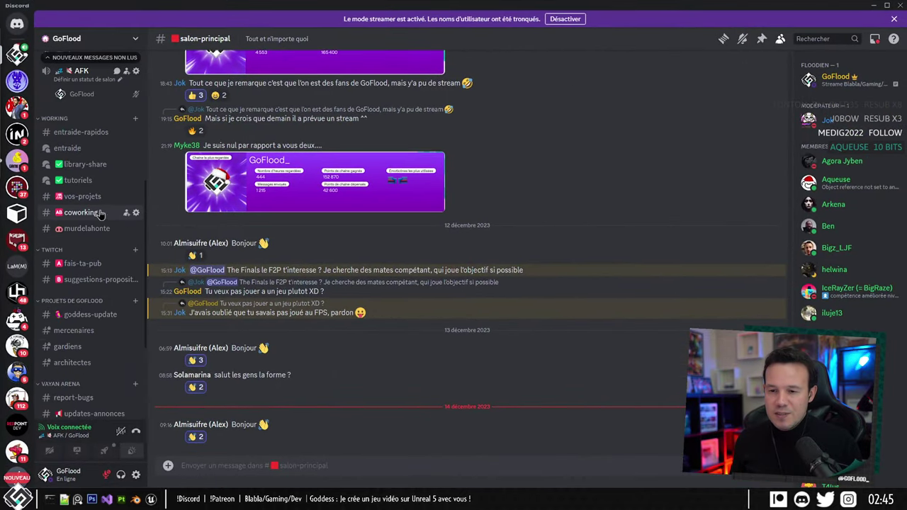
left_click(92, 315)
scroll(496, 287, "up", 15)
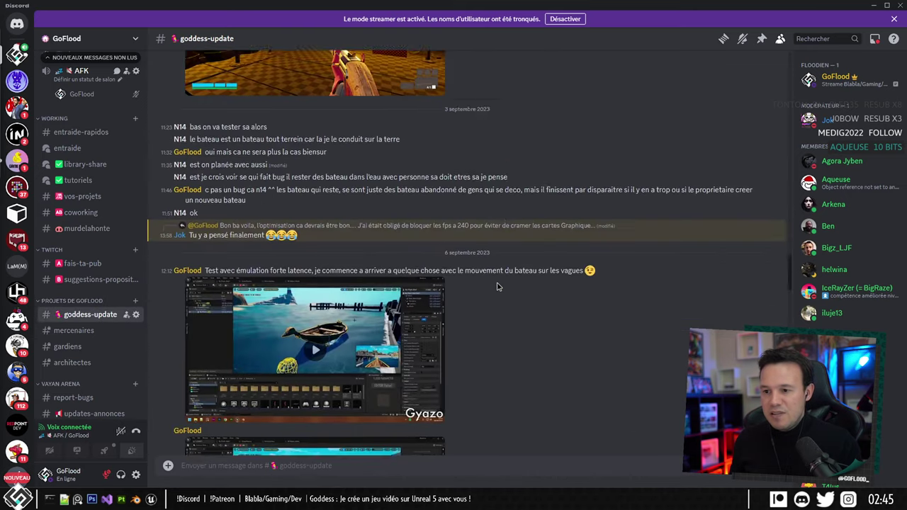
scroll(521, 294, "down", 20)
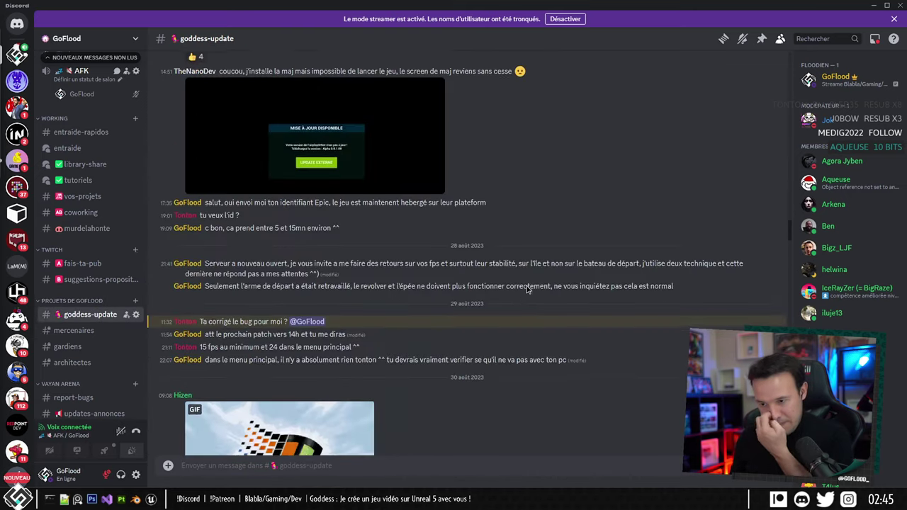
scroll(528, 284, "down", 20)
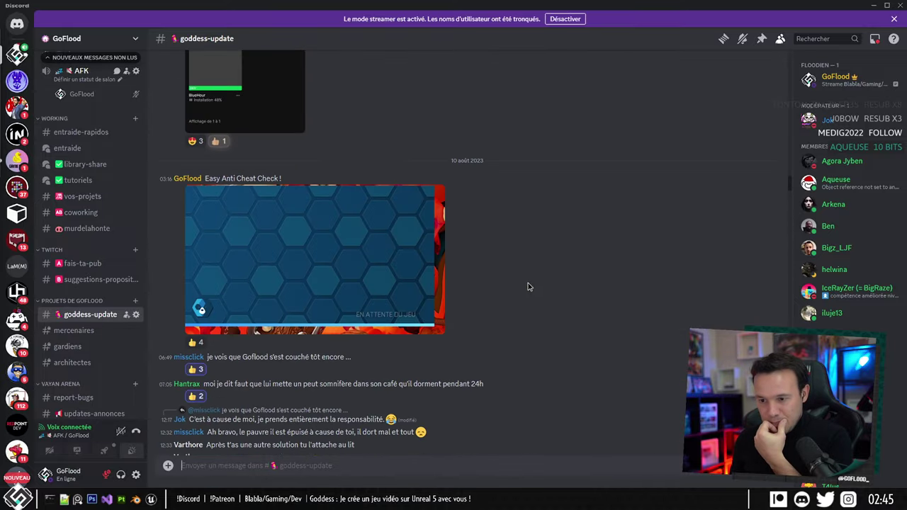
scroll(525, 293, "up", 15)
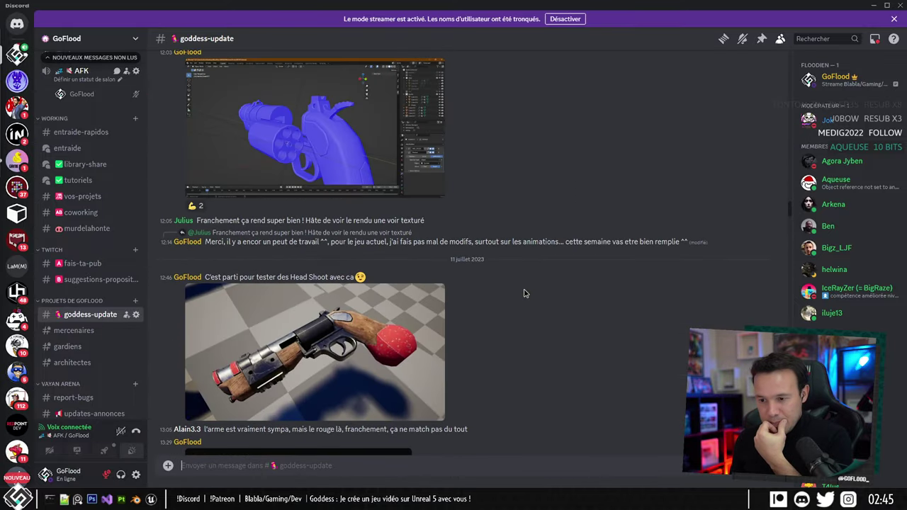
scroll(524, 293, "up", 20)
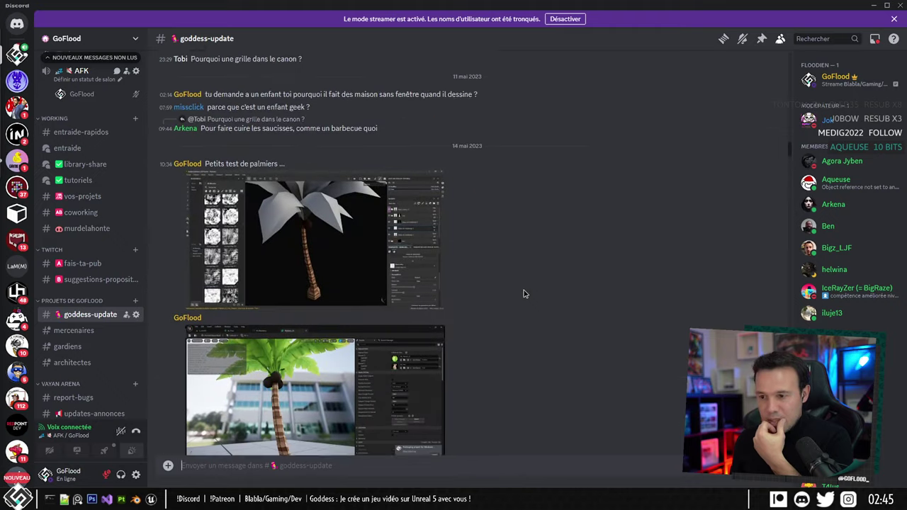
scroll(524, 293, "up", 20)
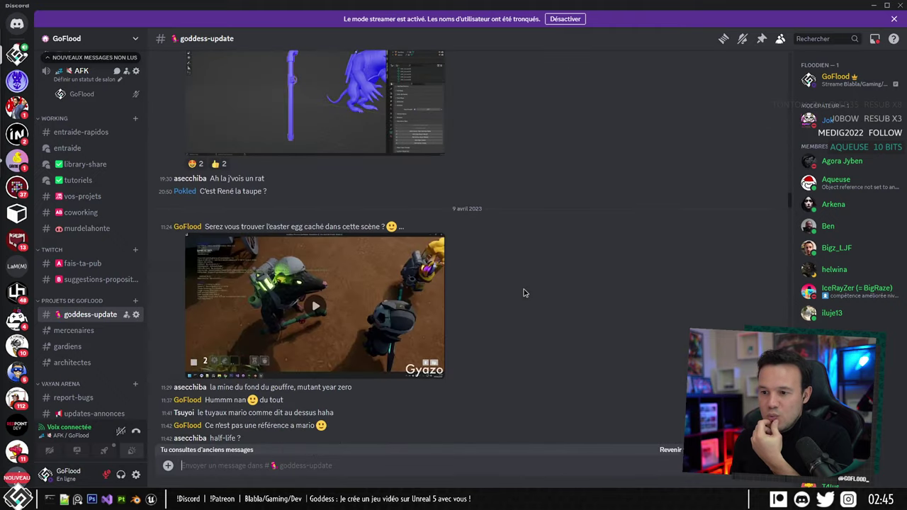
scroll(524, 293, "up", 20)
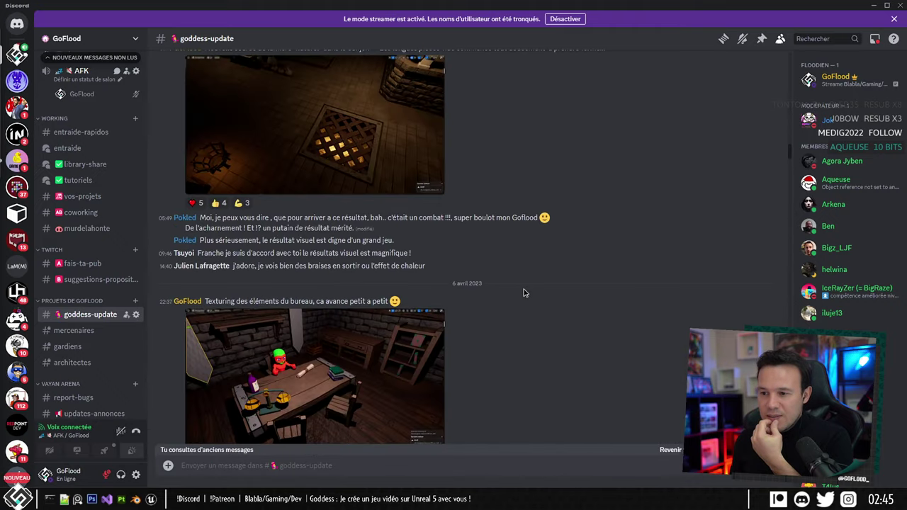
scroll(524, 298, "up", 5)
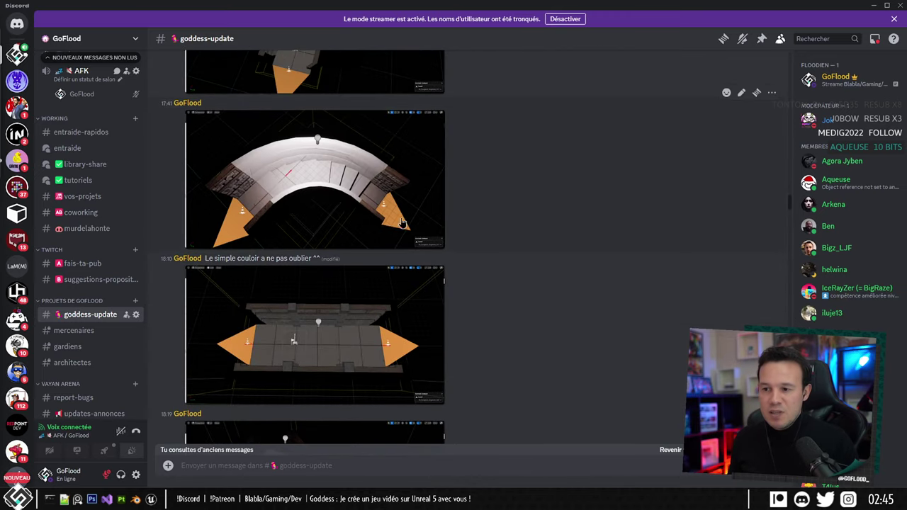
scroll(521, 220, "up", 4)
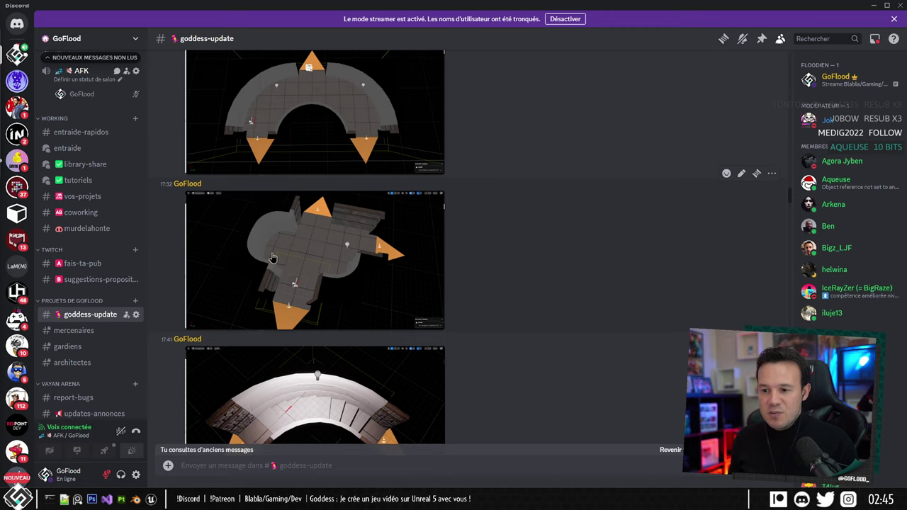
View the multi-exit room and large hall screenshots enlarged, browse the neighbouring dungeon rooms, and return to the W_Card widget in Unreal Editor.
left_click(273, 258)
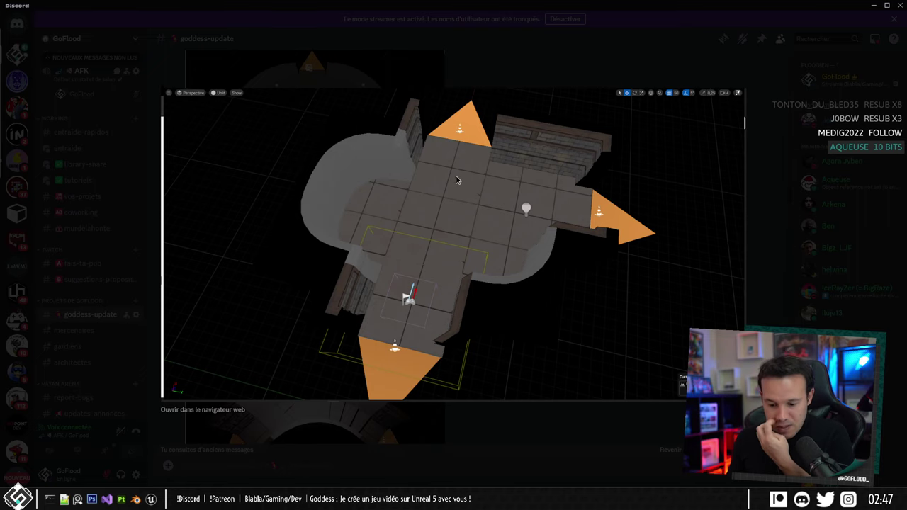
left_click(537, 60)
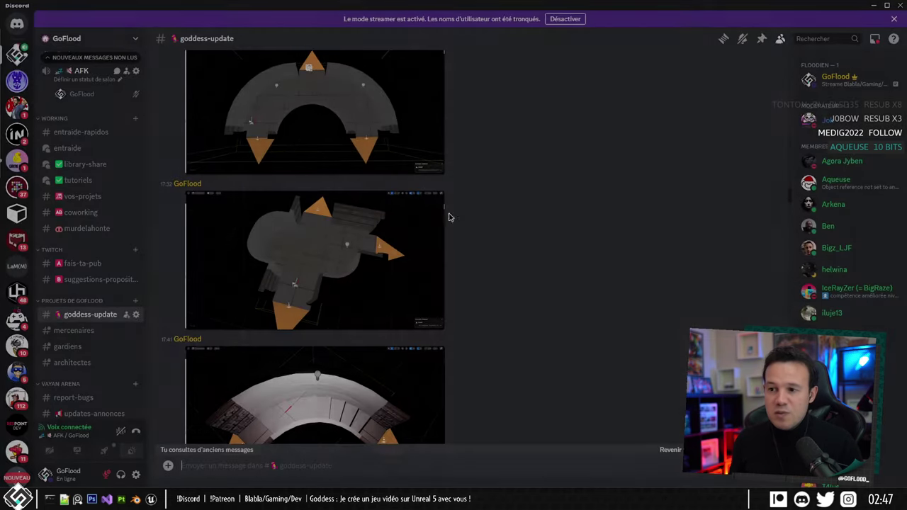
scroll(446, 227, "up", 5)
scroll(439, 245, "up", 4)
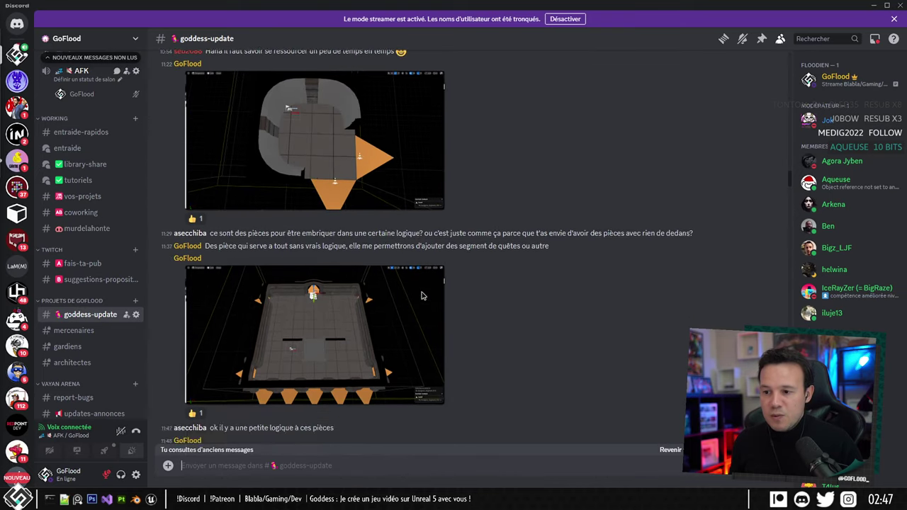
left_click(289, 251)
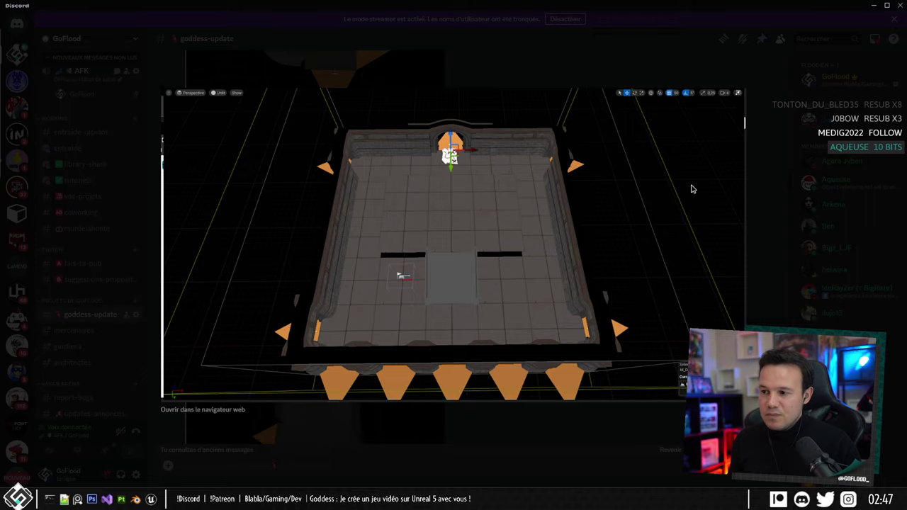
left_click(603, 71)
scroll(490, 223, "up", 5)
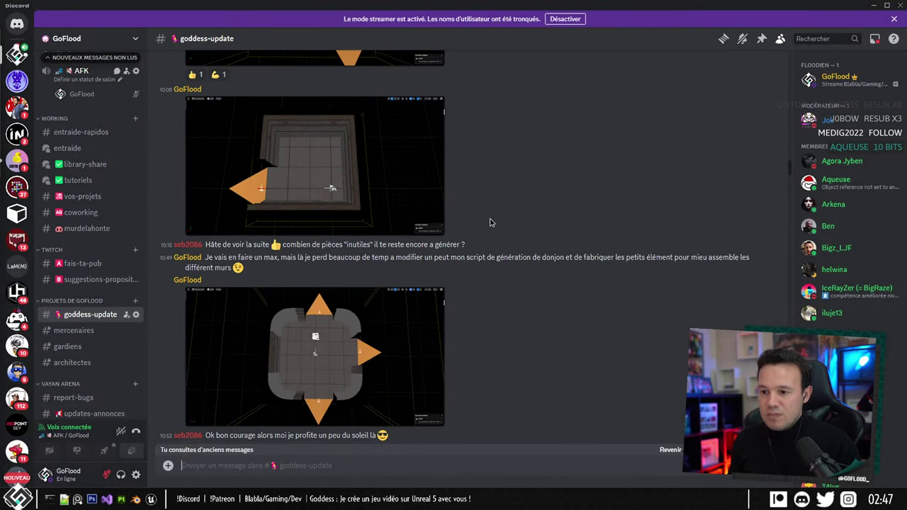
scroll(525, 231, "up", 5)
scroll(520, 239, "down", 10)
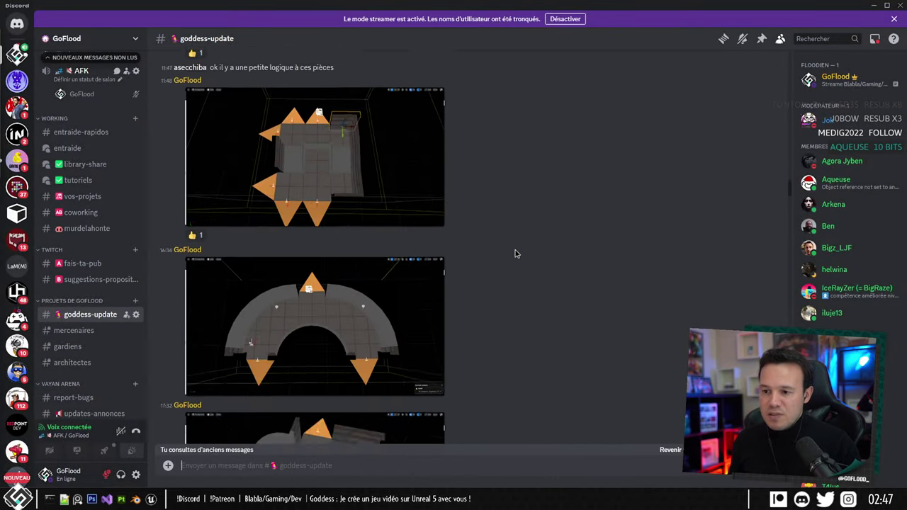
scroll(401, 177, "down", 5)
scroll(522, 174, "up", 4)
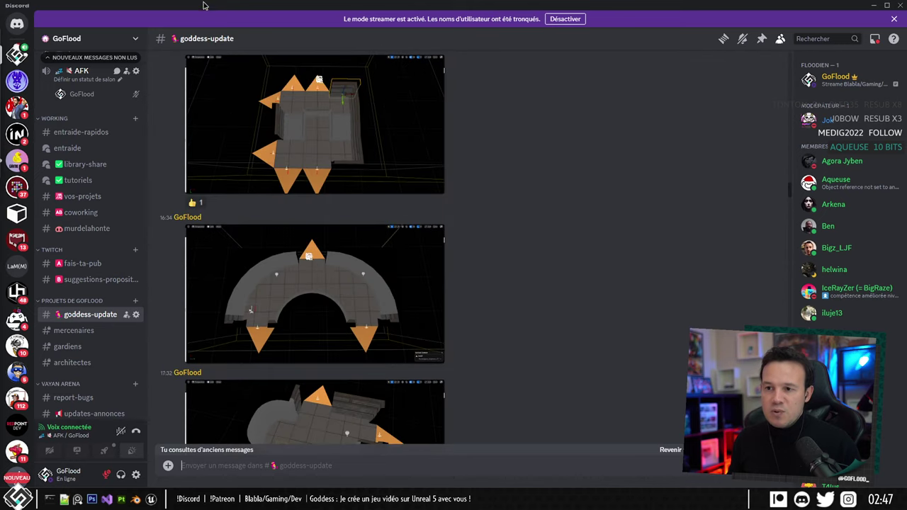
left_click_drag(203, 5, 906, 51)
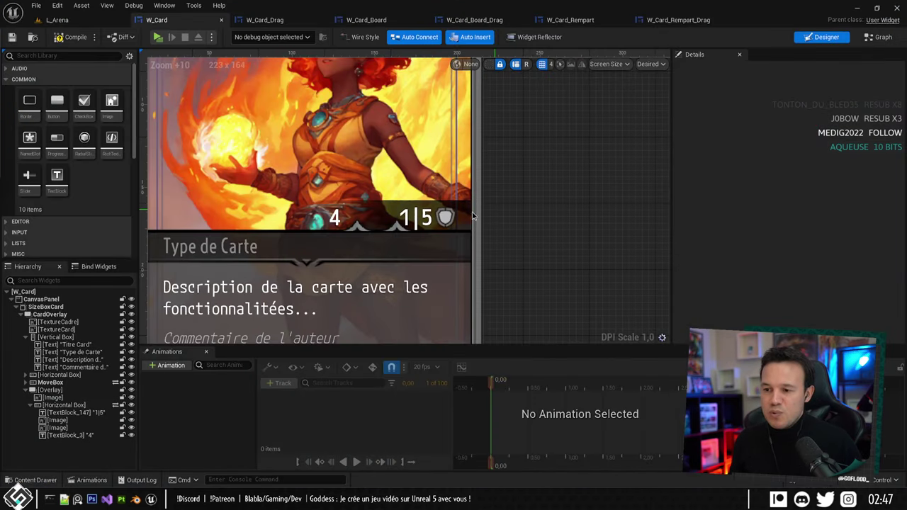
Examine the card's stat row with its Socle images in the full card layout and up close.
scroll(493, 205, "down", 4)
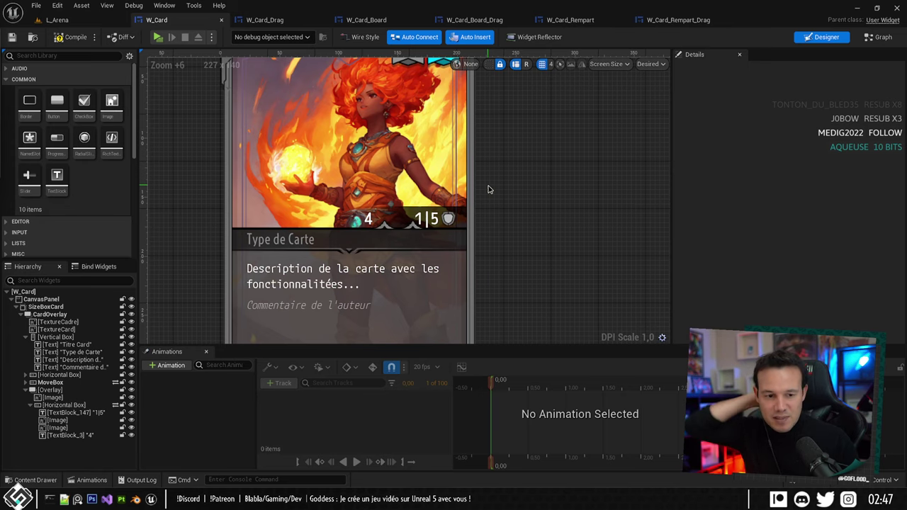
scroll(524, 184, "down", 6)
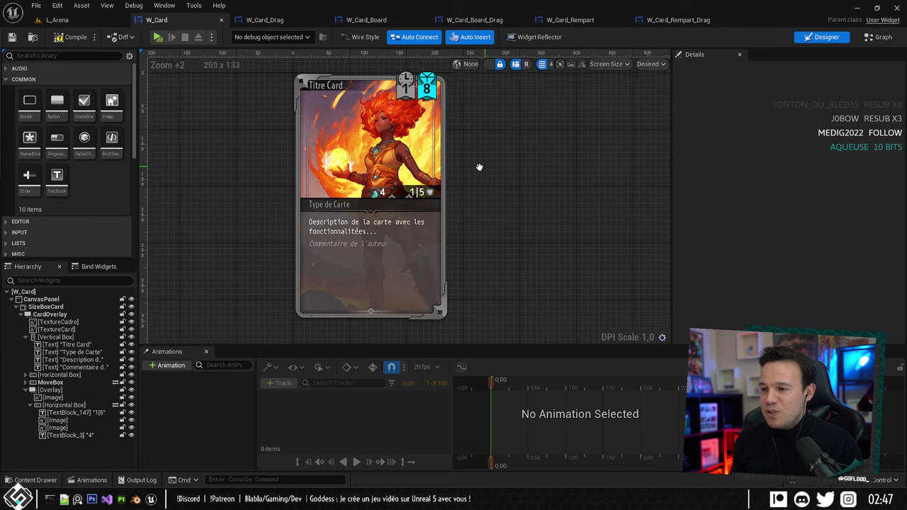
scroll(489, 207, "up", 5)
right_click_drag(507, 211, 476, 229)
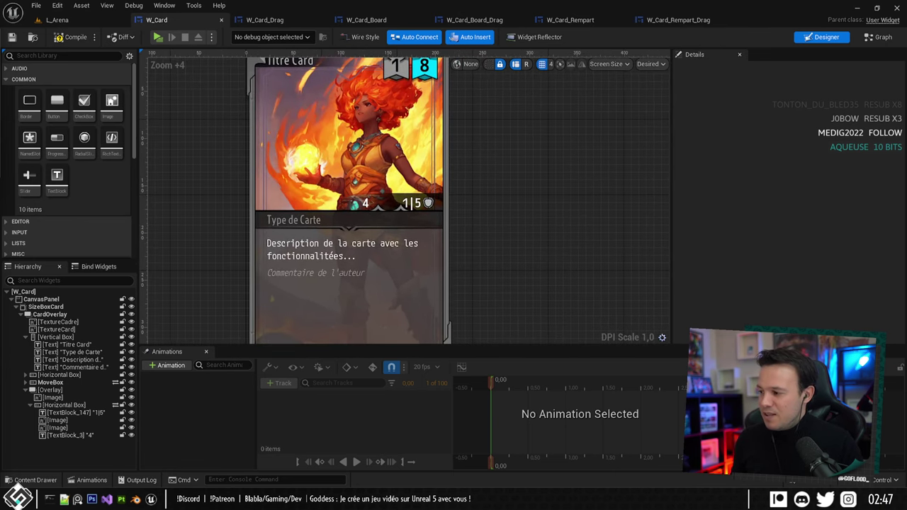
mouse_move(471, 206)
right_mouse_down()
mouse_move(517, 217)
mouse_move(464, 211)
right_mouse_up()
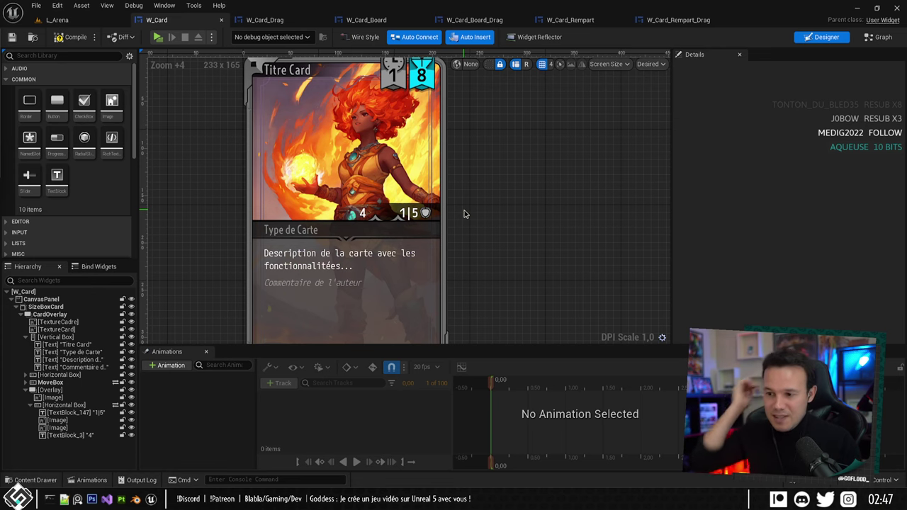
scroll(319, 207, "up", 3)
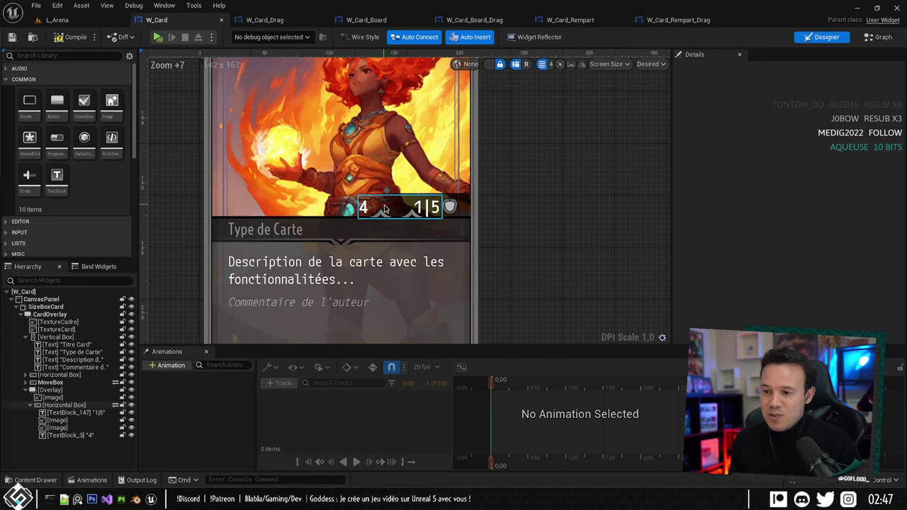
left_click(423, 211)
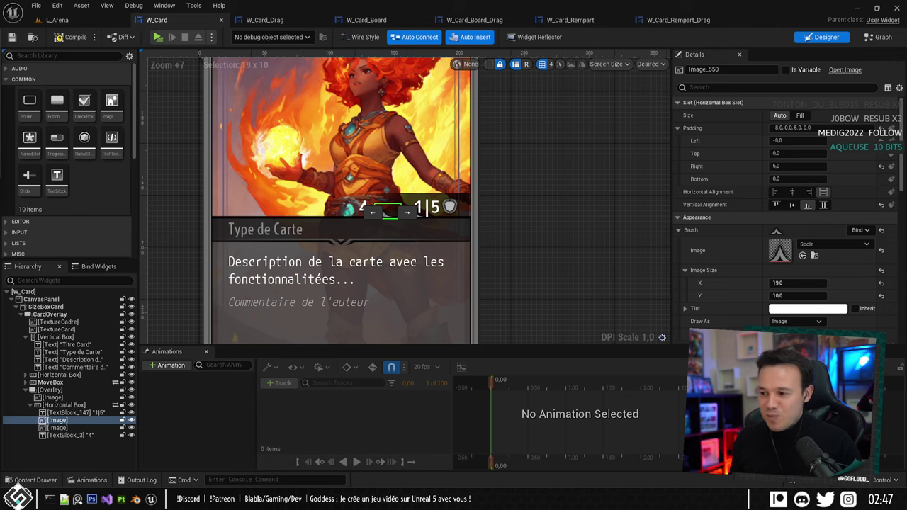
right_click_drag(485, 237, 516, 235)
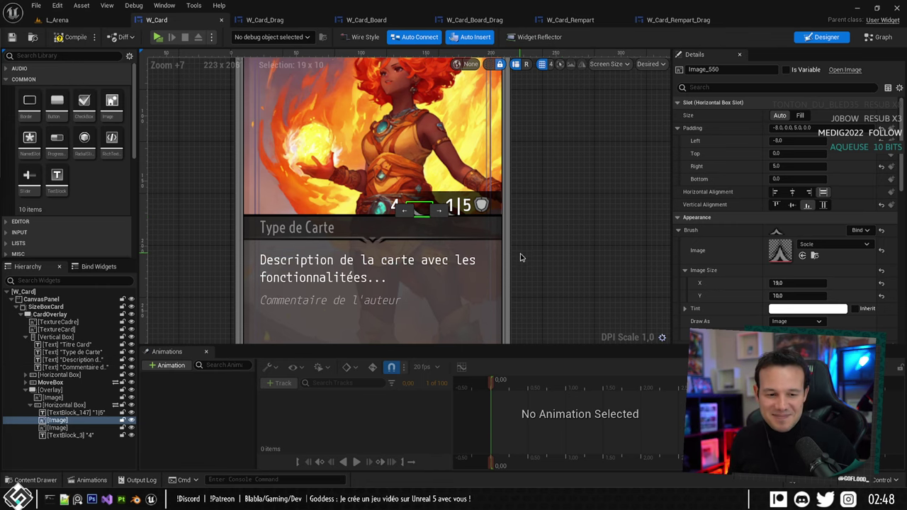
right_click_drag(541, 230, 521, 233)
scroll(459, 289, "up", 2)
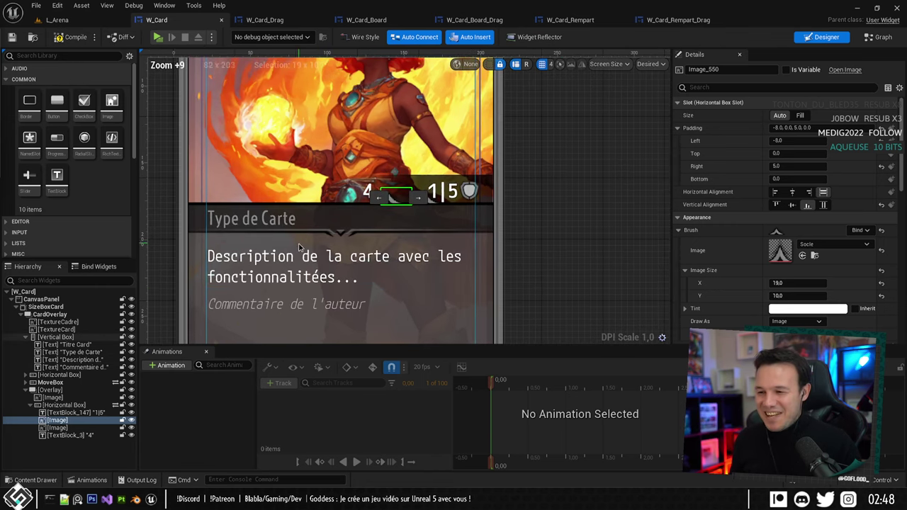
scroll(591, 201, "down", 1)
scroll(591, 201, "down", 2)
scroll(458, 202, "up", 4)
right_click_drag(583, 194, 511, 220)
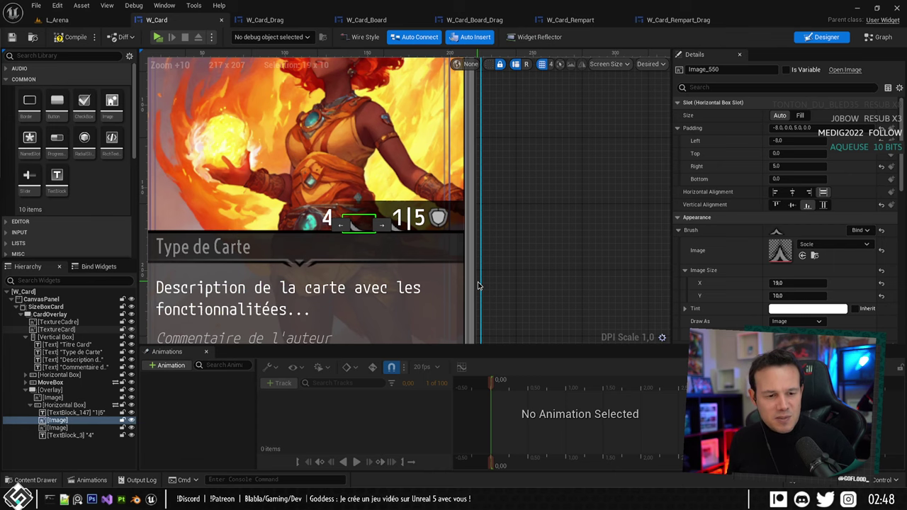
right_click_drag(474, 253, 489, 239)
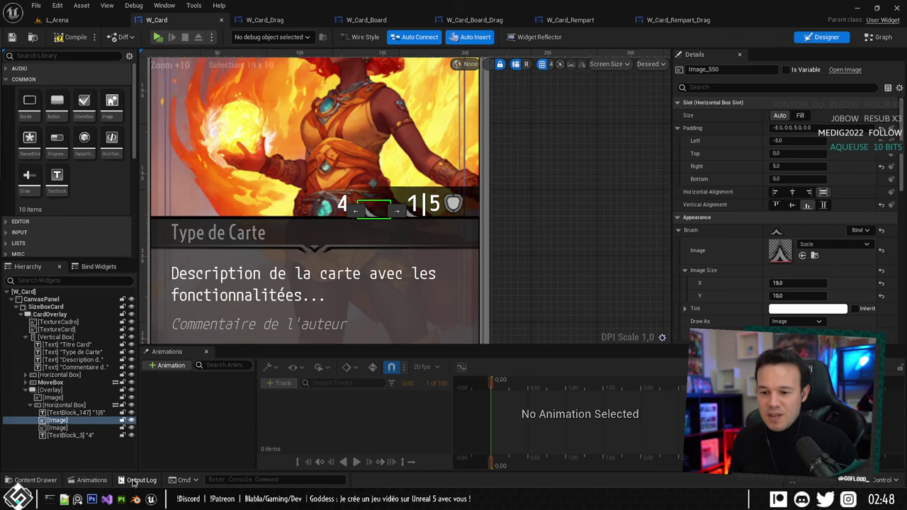
Inspect the 4 text, the 1|5 text and the Socle image in the card's stat row one after another.
mouse_move(98, 499)
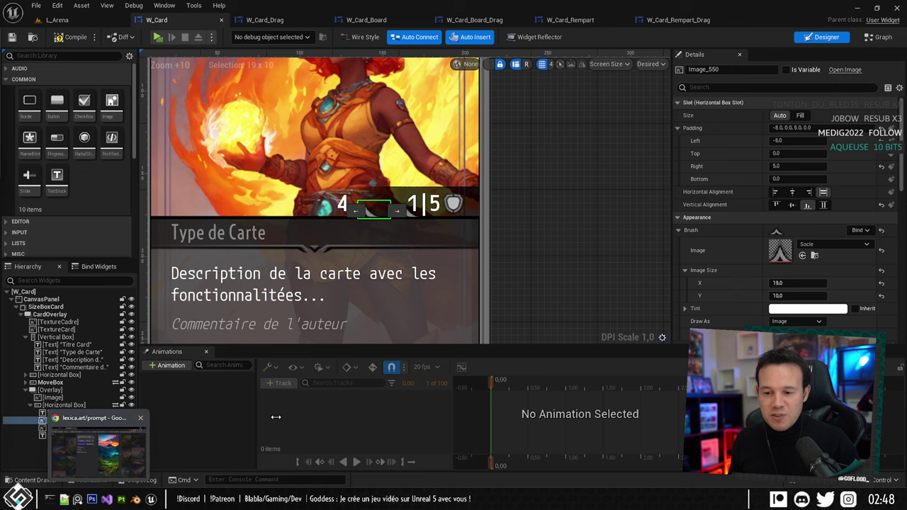
right_click_drag(530, 223, 556, 228)
left_click(369, 209)
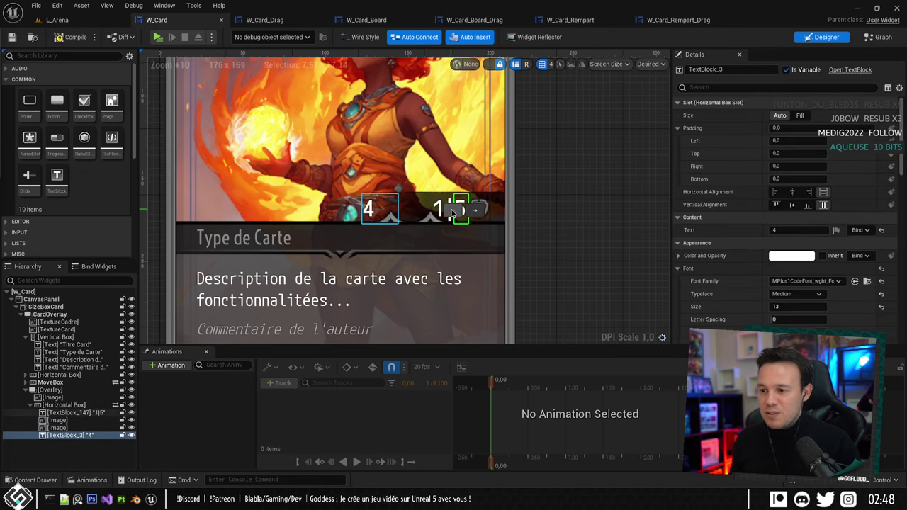
left_click(571, 192)
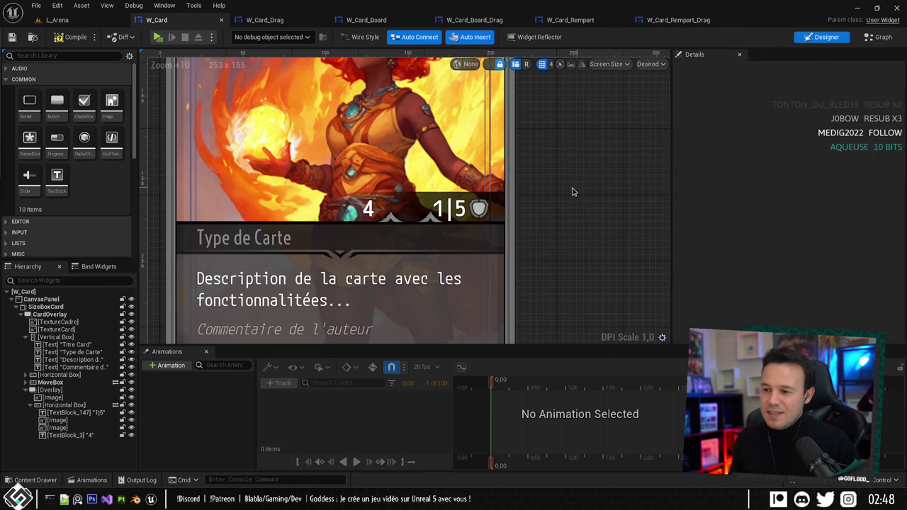
left_click(438, 208)
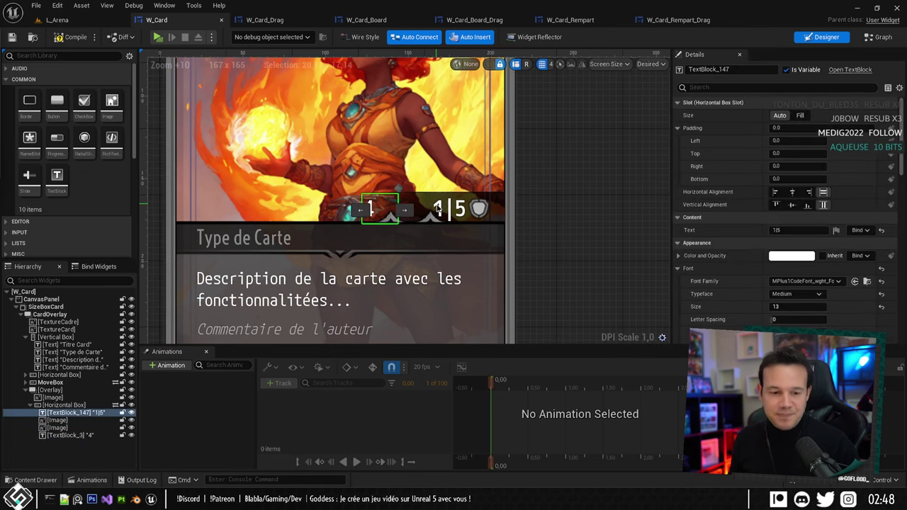
left_click(399, 213)
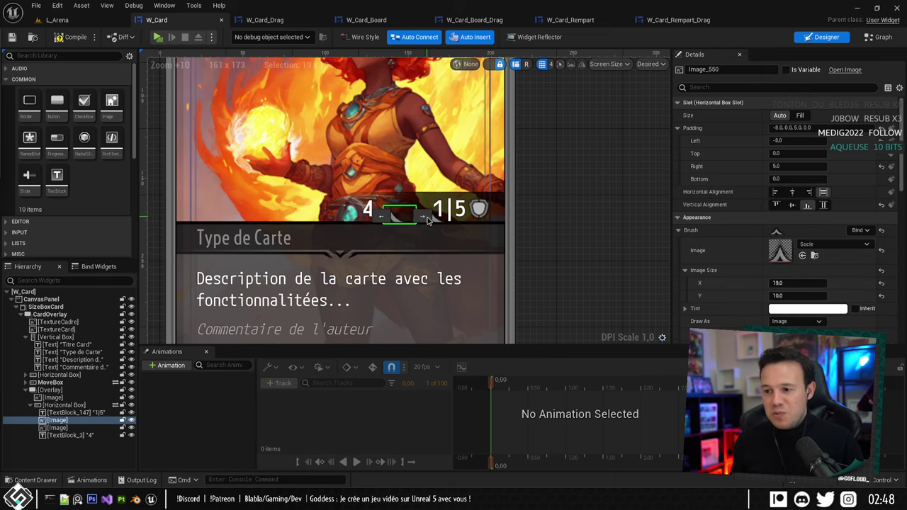
left_click(440, 208)
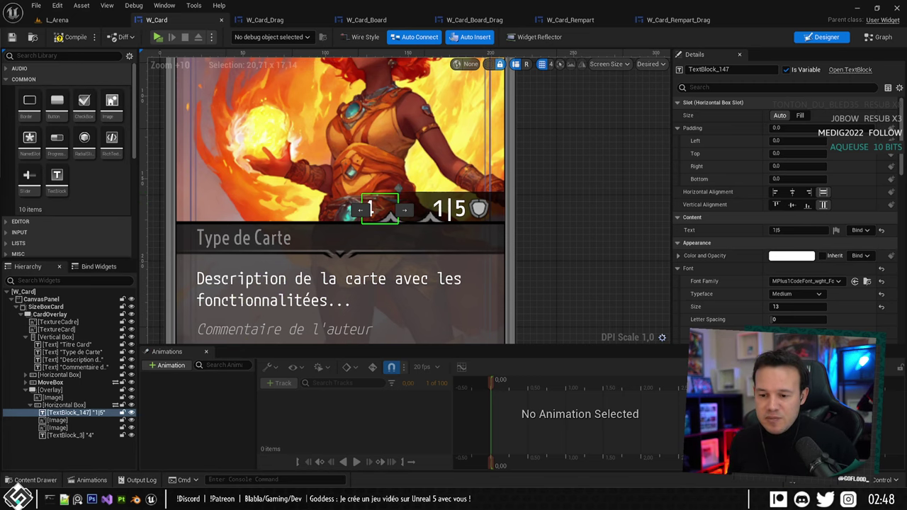
Switch to Photoshop, open IconeAttaque.psd in a separate window, and bring up Sans titre-1 with the Move tool active.
key("alt+Tab")
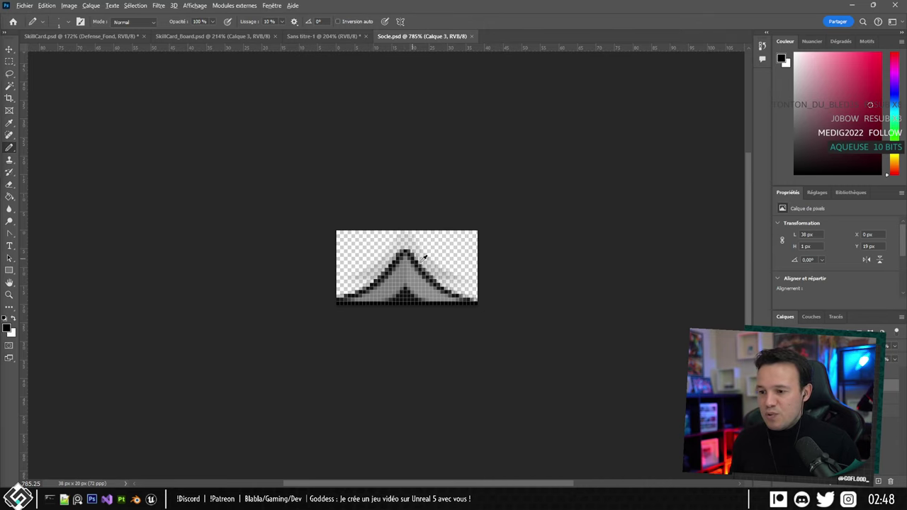
scroll(425, 258, "up", 1, "alt")
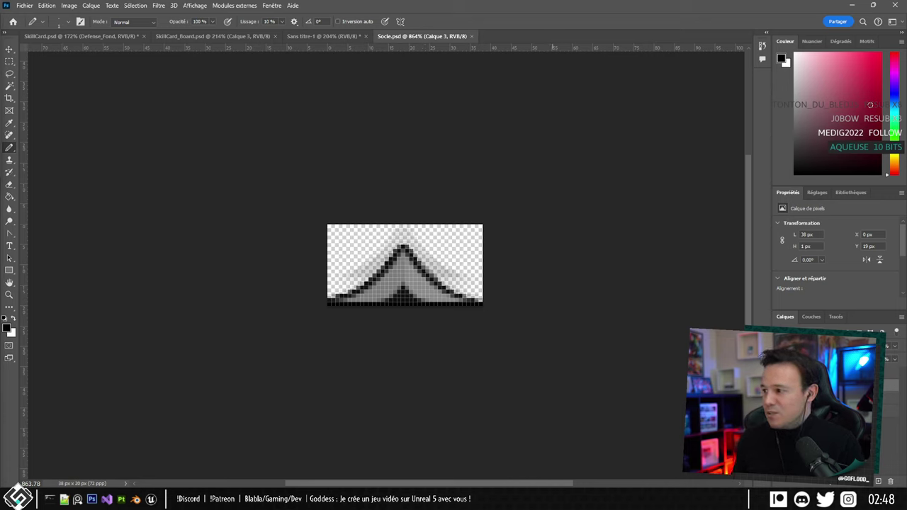
key("F2")
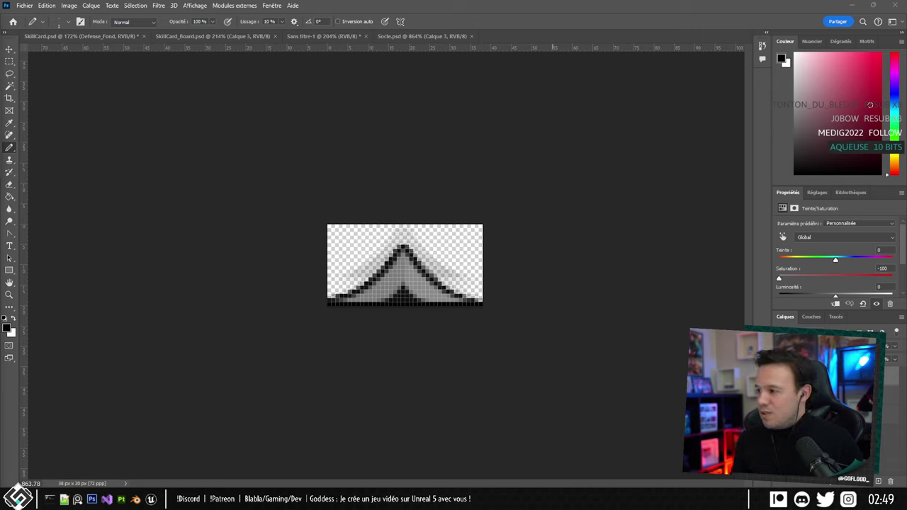
left_click_drag(906, 135, 126, 111)
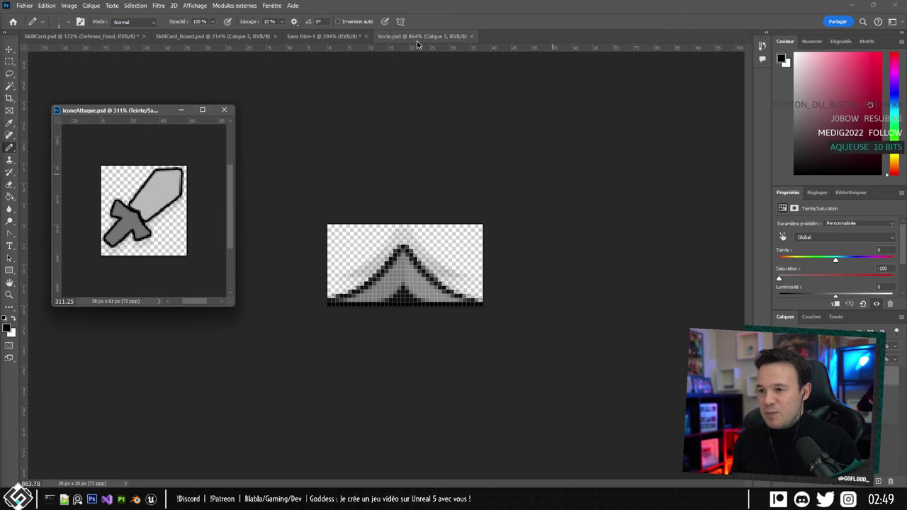
left_click_drag(109, 110, 906, 120)
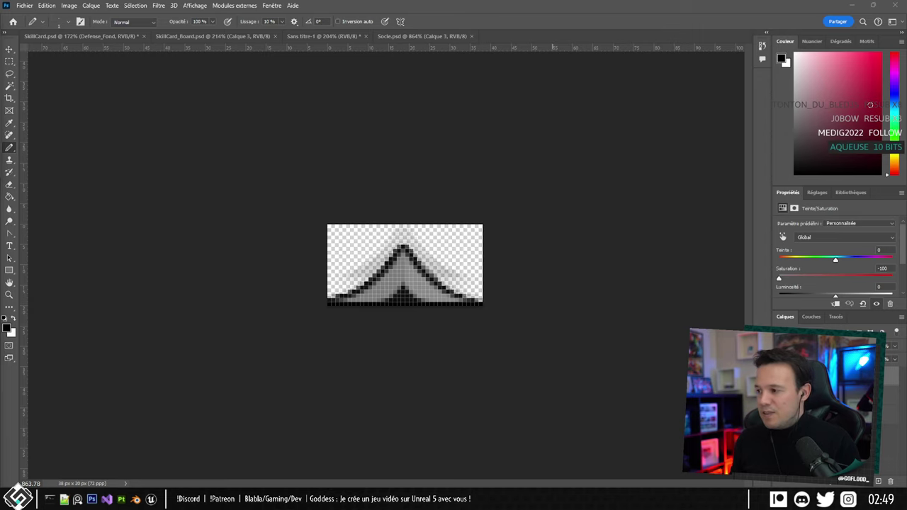
left_click(317, 38)
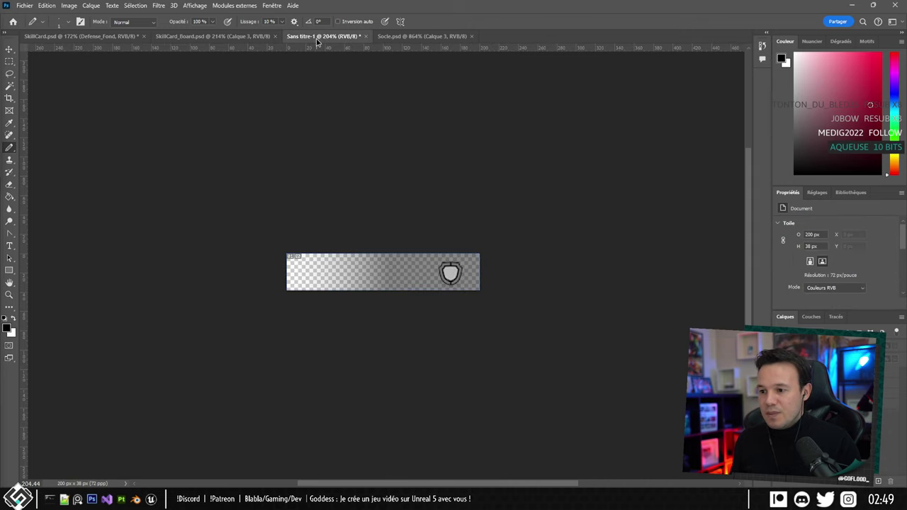
left_click(10, 50)
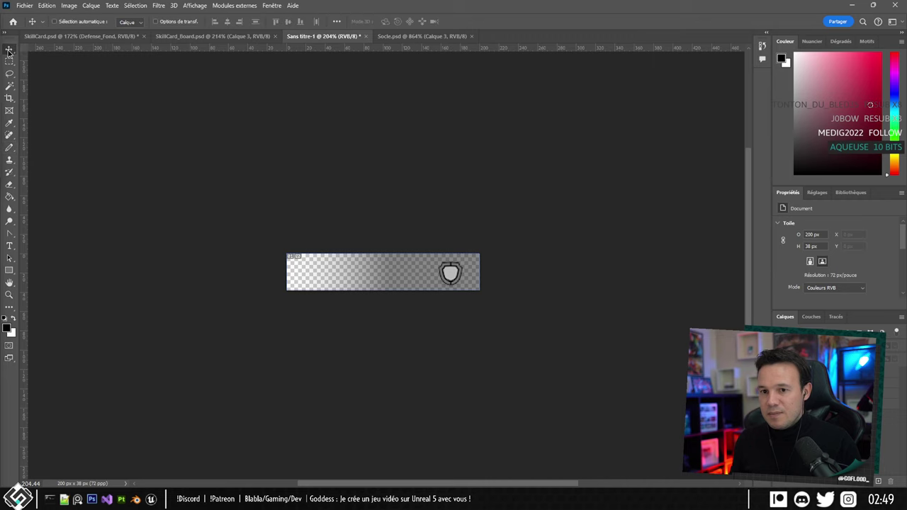
Try to copy the icon's Hue/Saturation layer into Sans titre-1 and transform it.
left_click_drag(832, 376, 431, 308)
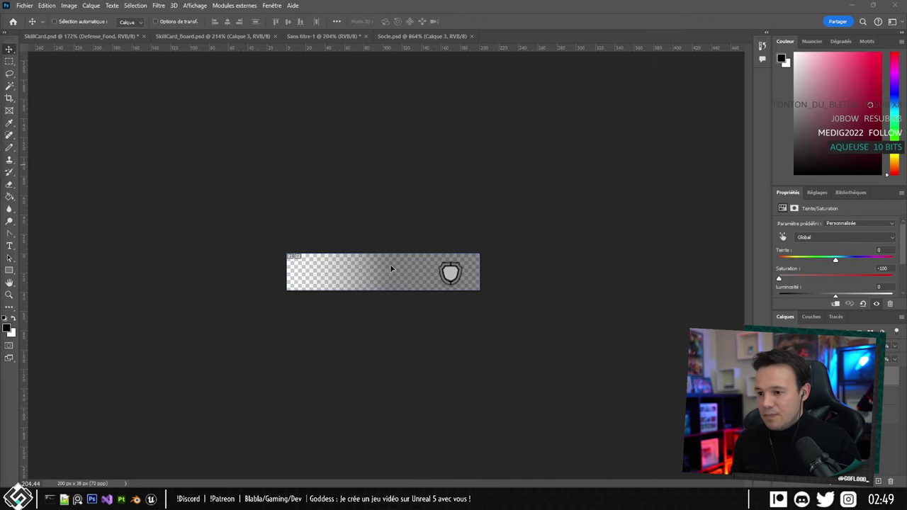
scroll(389, 273, "up", 2, "alt")
scroll(393, 277, "down", 10, "alt")
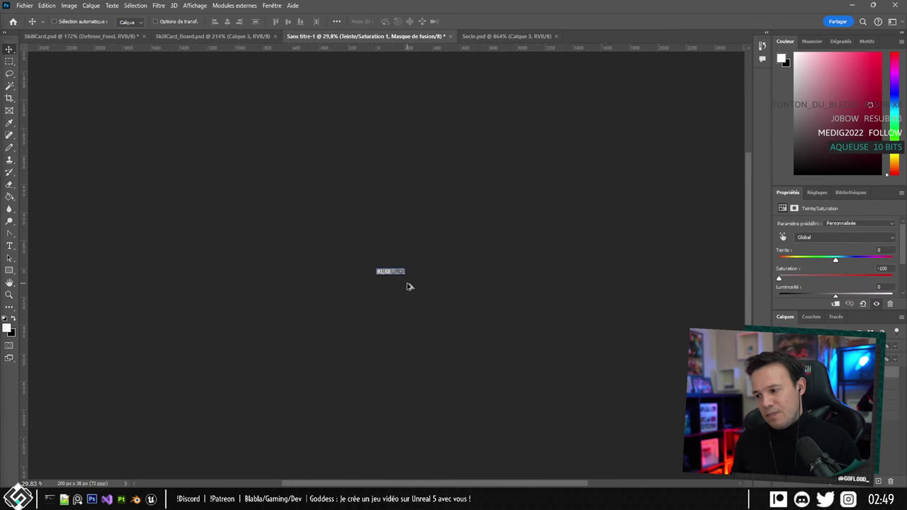
key("ctrl+t")
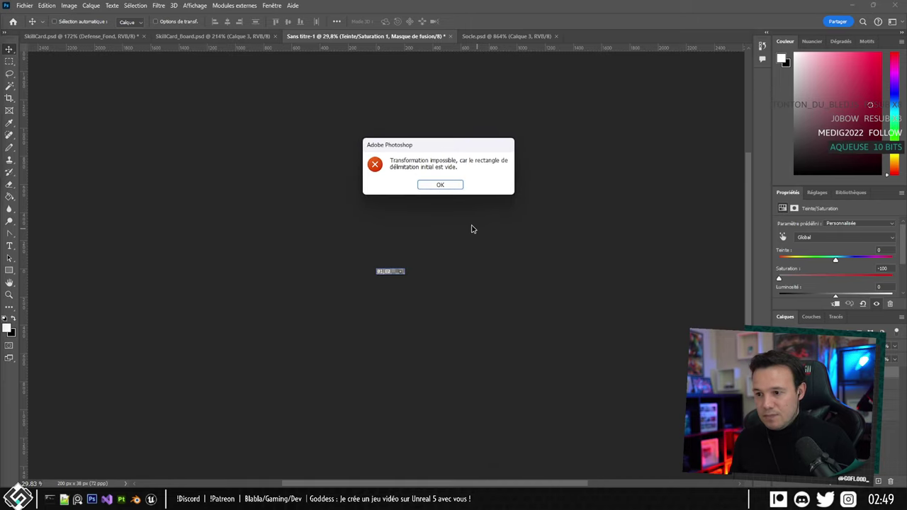
left_click(443, 184)
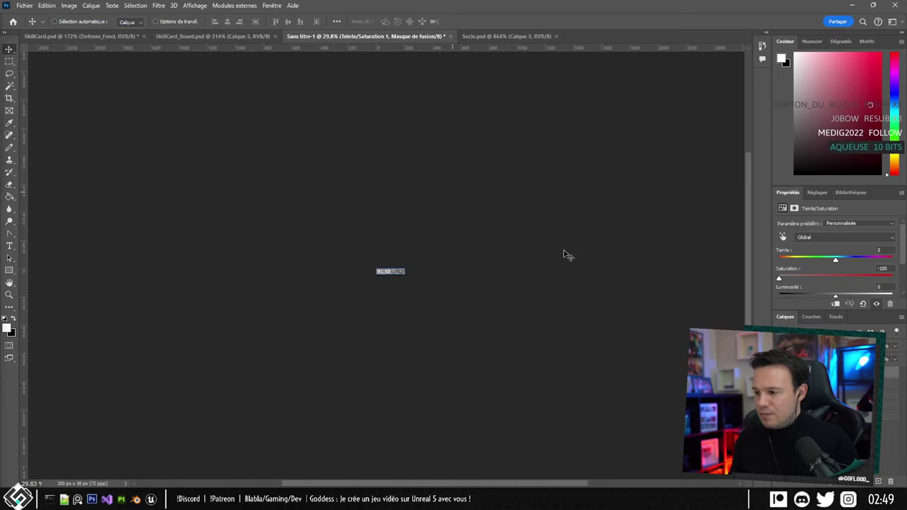
key("ctrl+s")
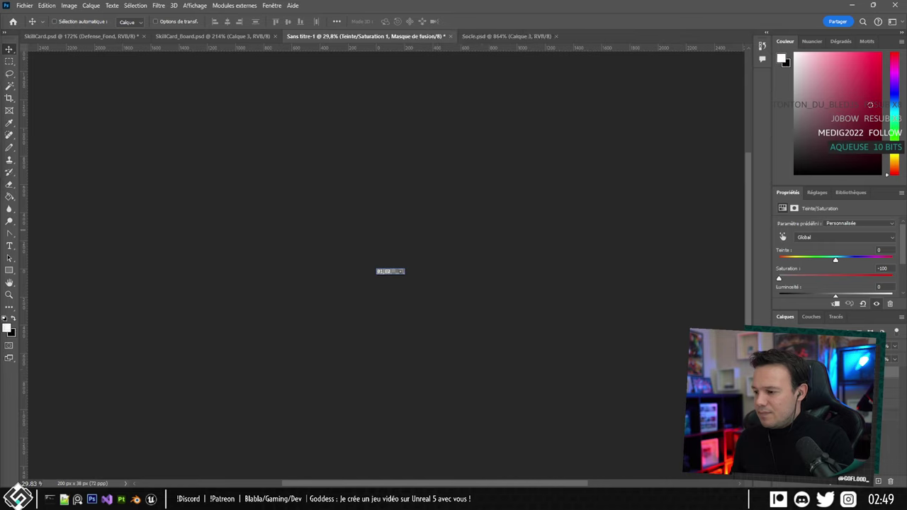
Copy the sword layer from IconeAttaque.psd into Sans titre-1, scale it to 23 × 25 px, and place it directly left of the shield.
left_click_drag(808, 395, 420, 275)
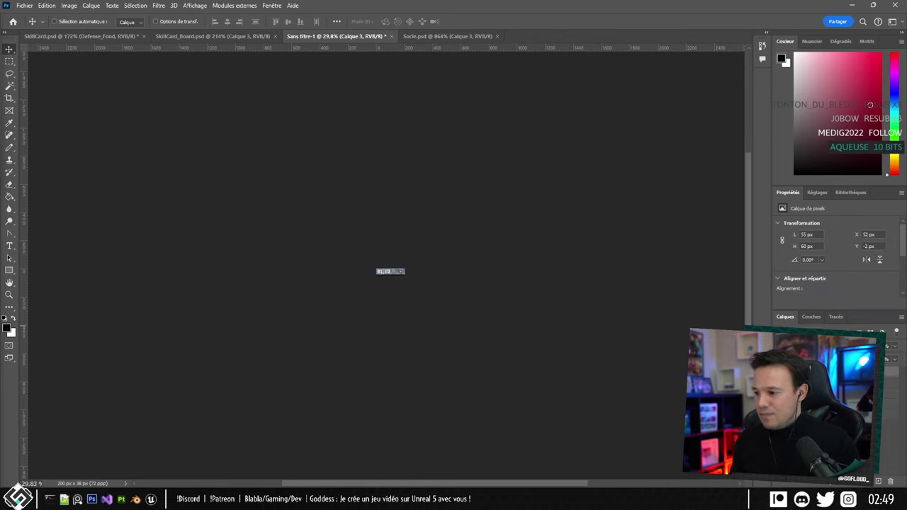
scroll(406, 284, "up", 10, "alt")
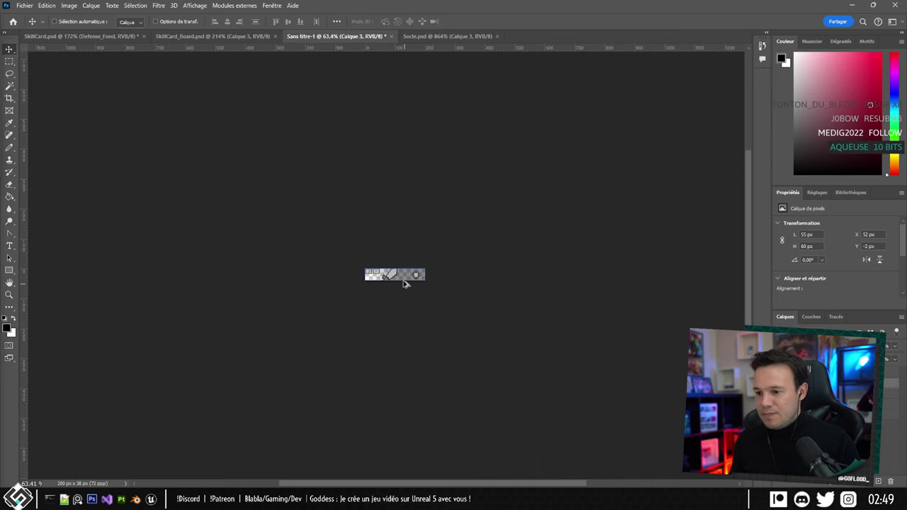
scroll(386, 272, "up", 2, "alt")
key("ctrl+t")
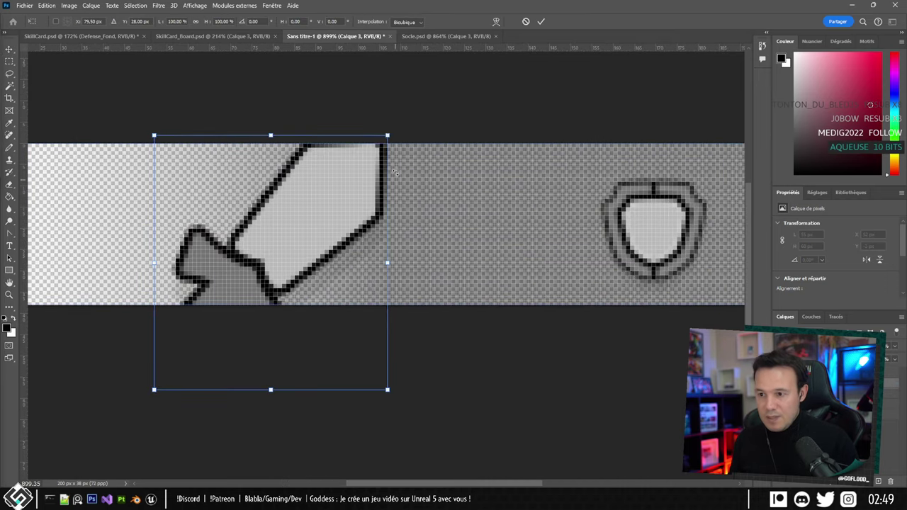
left_click_drag(388, 135, 251, 284)
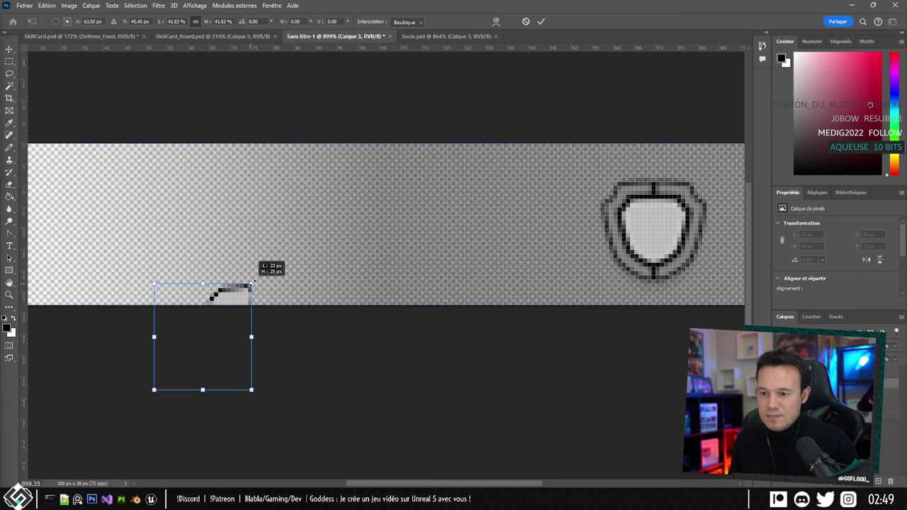
left_click_drag(217, 319, 569, 218)
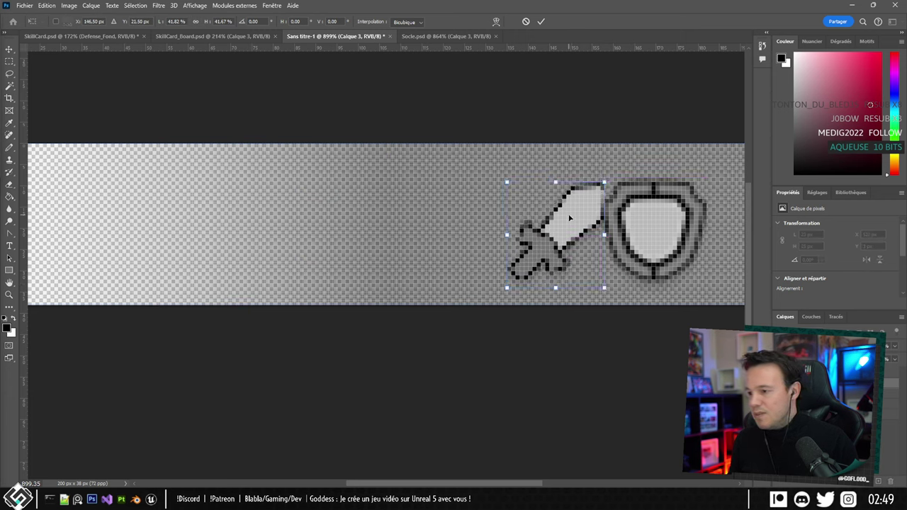
scroll(312, 204, "down", 5, "alt")
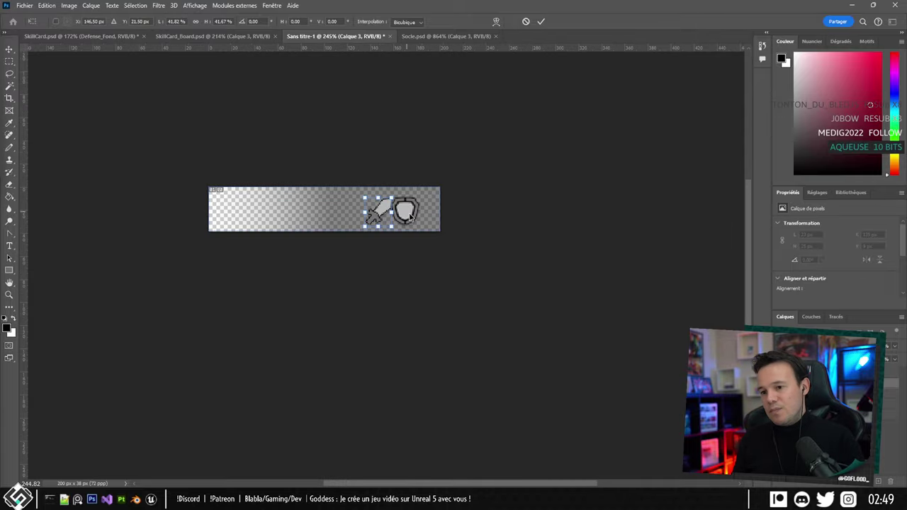
Shift the sword 90 px to the left, away from the shield, and apply the transformation.
key("shift+Left")
key("shift+Left")
key("shift+Left")
key("shift+Left")
key("shift+Left")
key("shift+Left")
key("shift+Left")
key("shift+Left")
key("shift+Left")
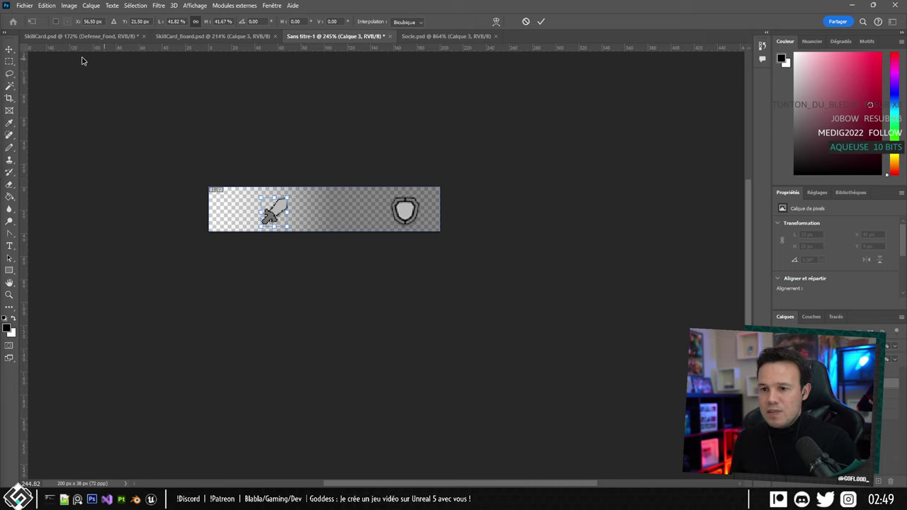
left_click(9, 49)
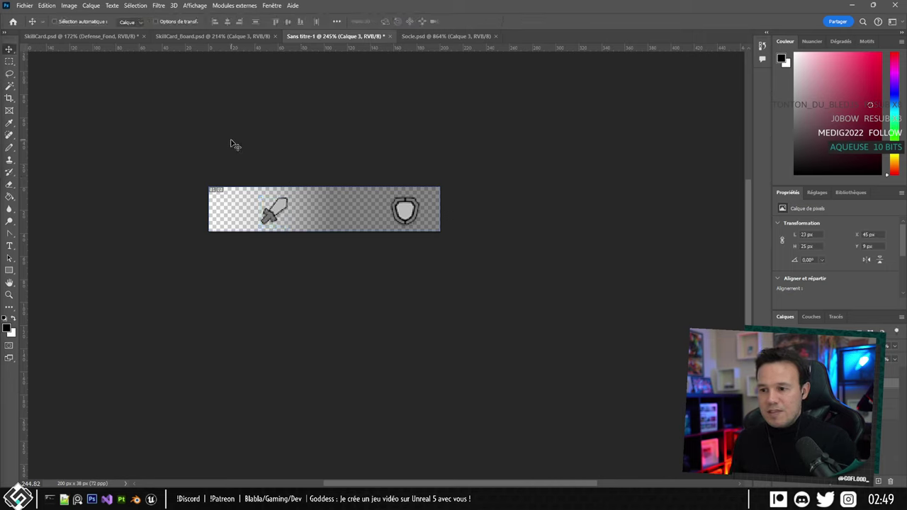
Save the document as Stats_Fond.psd in the Cards folder.
key("ctrl")
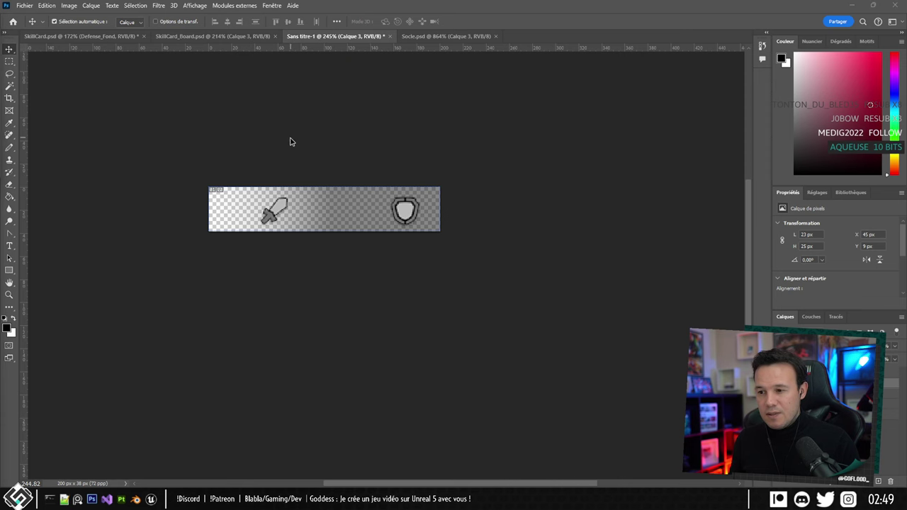
key("ctrl+s")
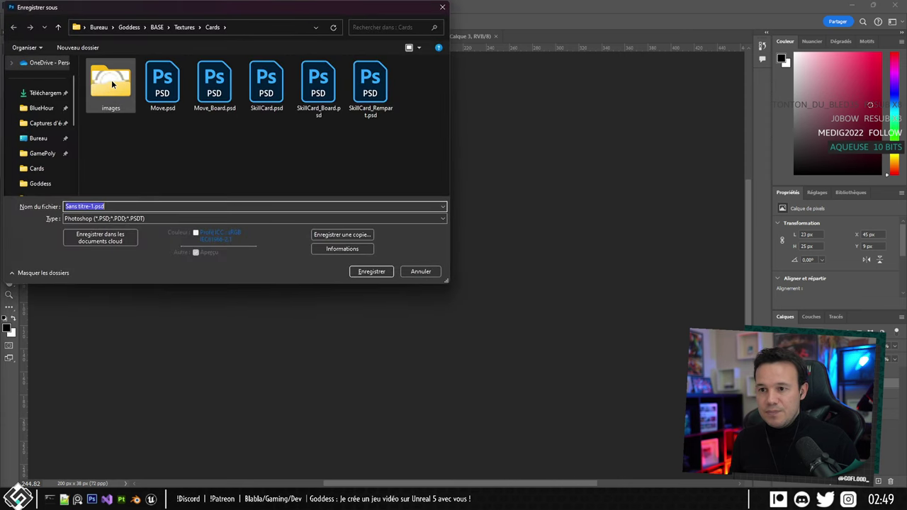
left_click_drag(95, 206, 44, 206)
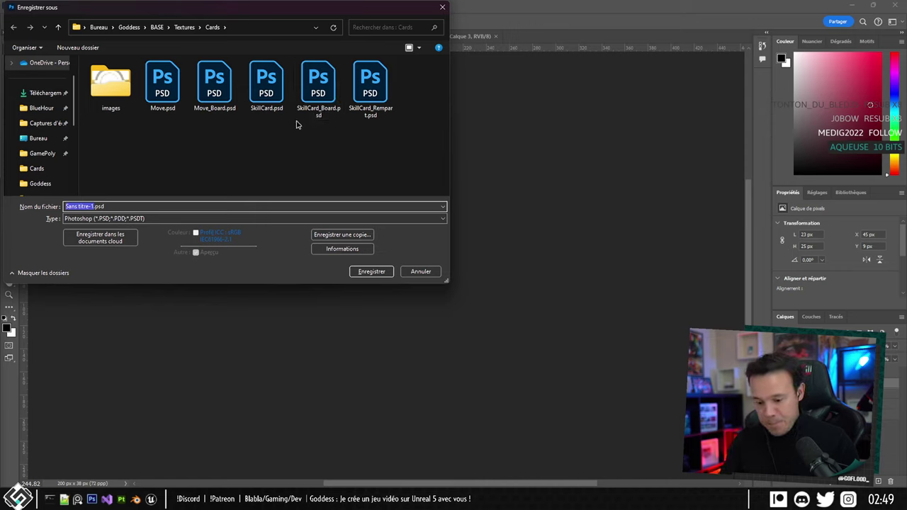
type("Stats_Fond")
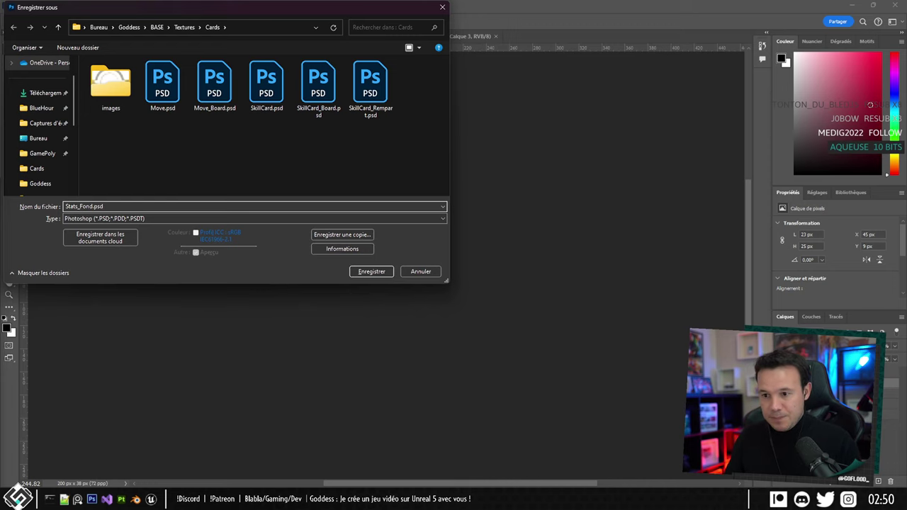
key("Return")
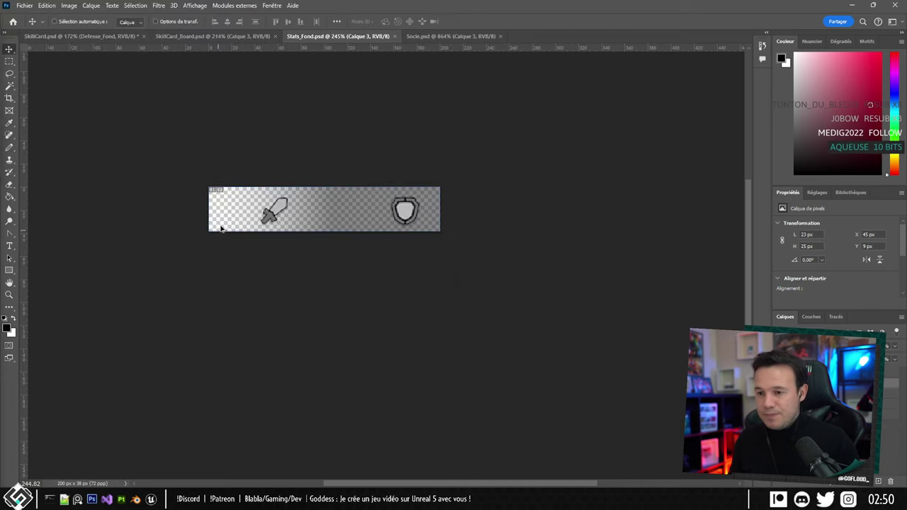
Crop the canvas tightly to the sword's width at full height, 23 × 38 px.
scroll(258, 183, "up", 5, "alt")
left_click(9, 98)
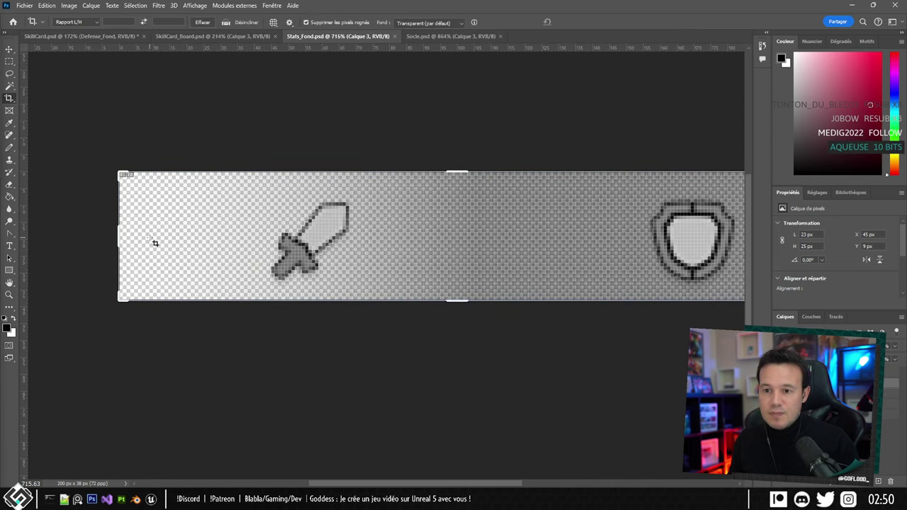
left_click_drag(113, 230, 198, 241)
mouse_move(719, 236)
left_mouse_down()
mouse_move(436, 234)
mouse_move(504, 237)
mouse_move(503, 249)
left_mouse_up()
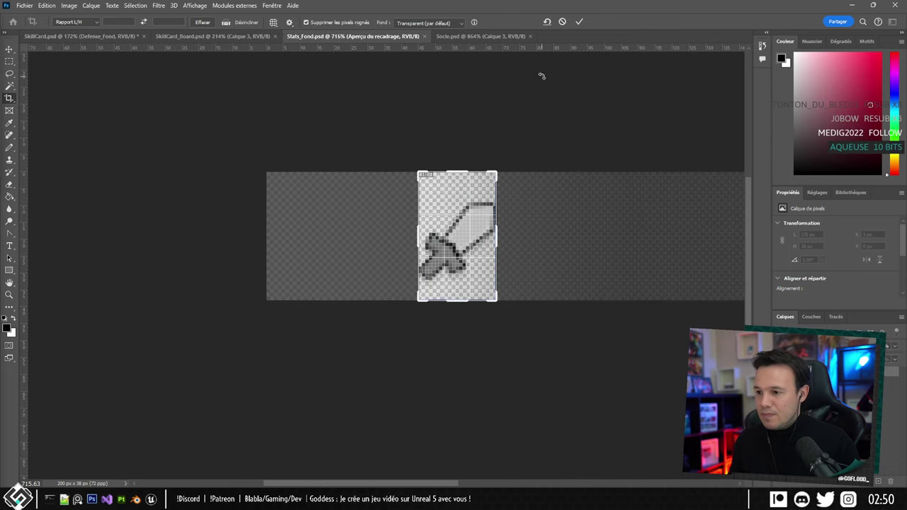
left_click(579, 22)
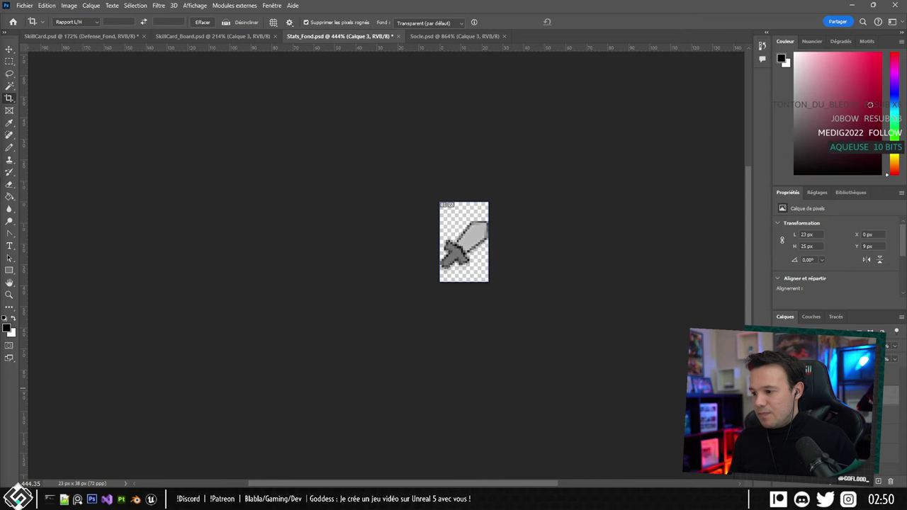
Export the cropped sword for the web as the PNG-24 file Stats_Fond_Sword.png in the Cards folder.
key("ctrl+alt+shift+s")
left_click(579, 432)
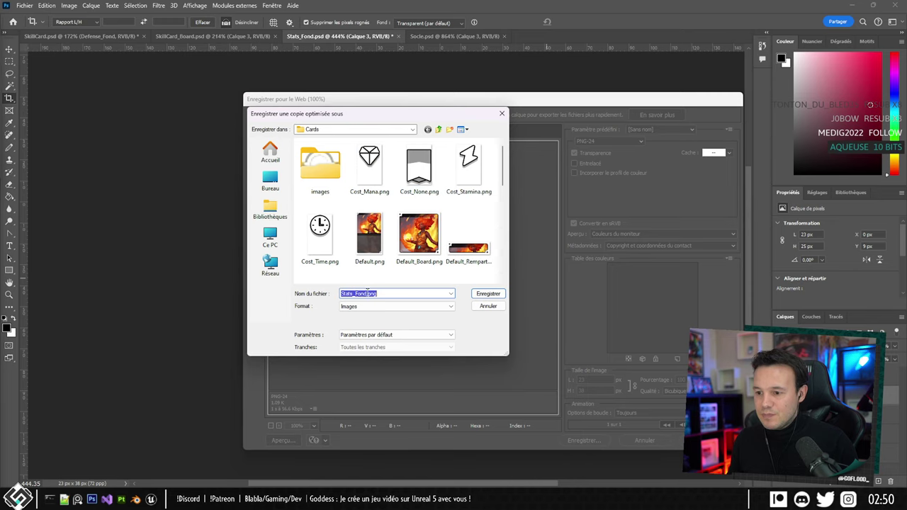
type("_Swo")
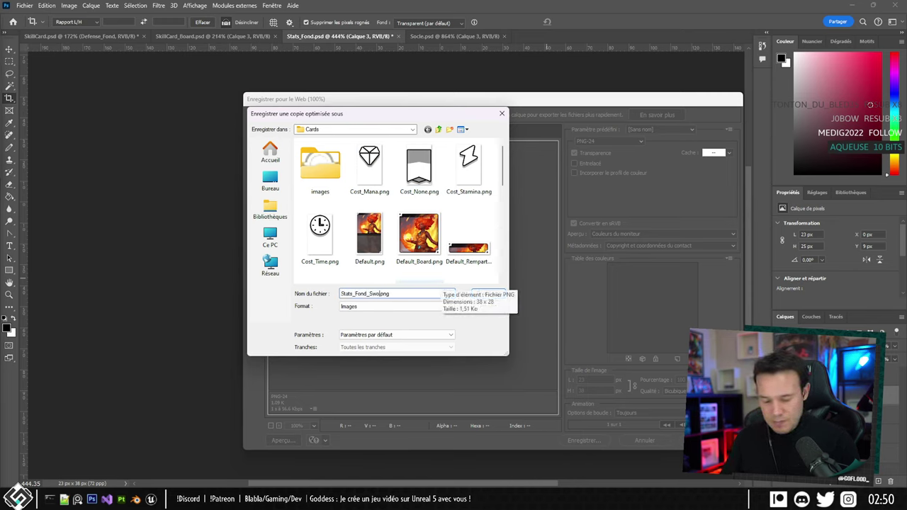
key("Return")
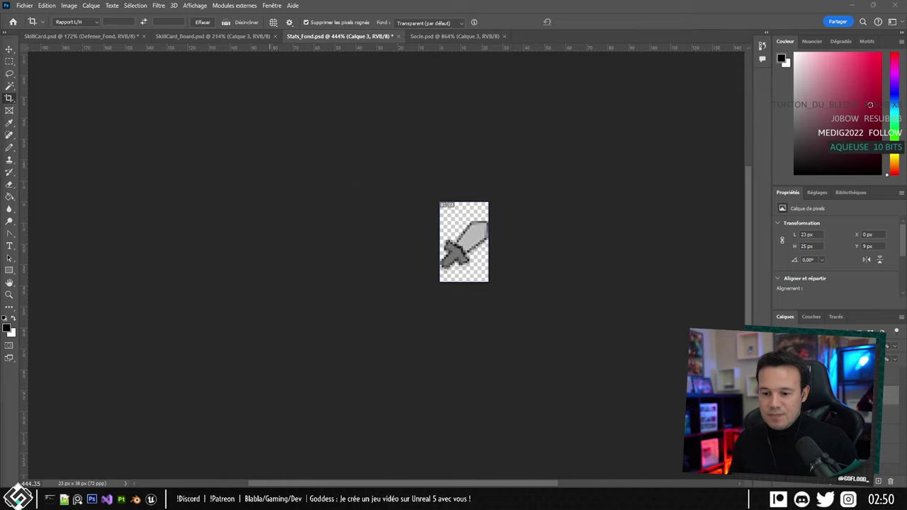
Switch to Unreal Engine and import Stats_Fond_Sword.png into the Textures/Cards/Elements folder.
left_click(151, 499)
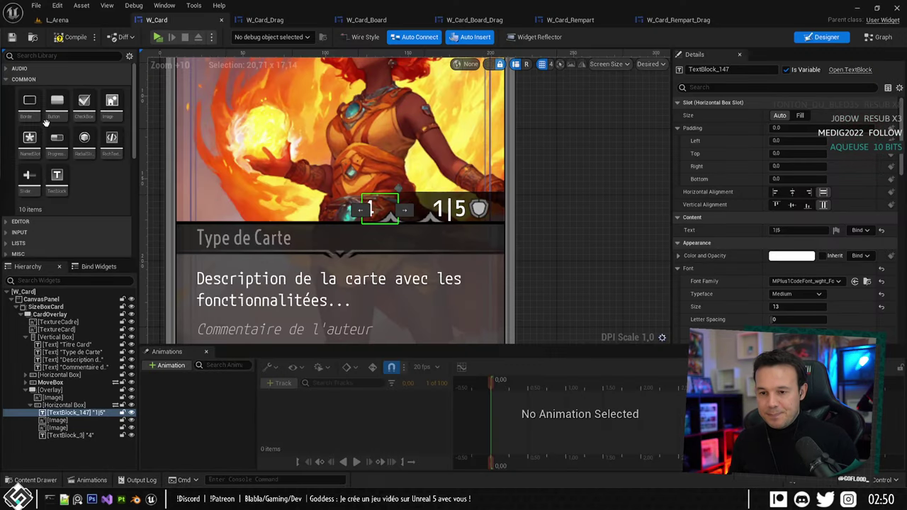
left_click(56, 20)
left_click(378, 457)
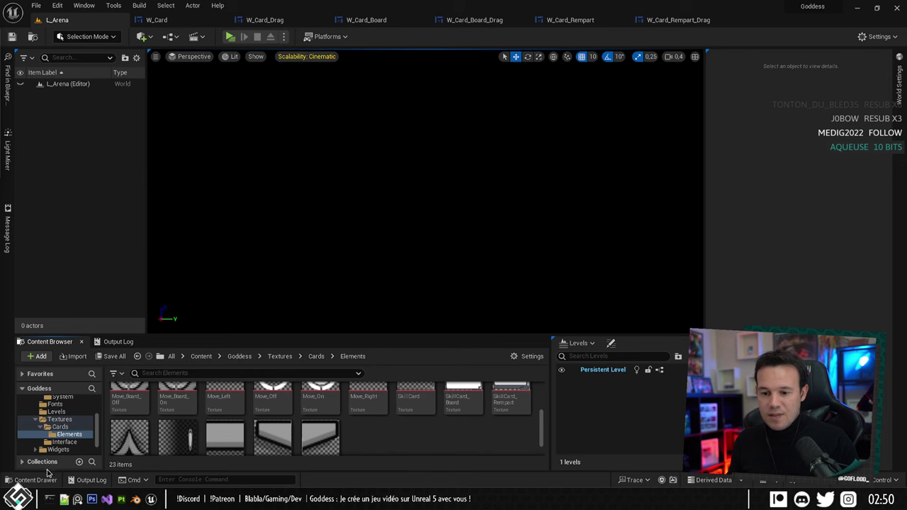
key("alt+Tab")
left_click_drag(432, 360, 421, 409)
left_click_drag(379, 456, 376, 444)
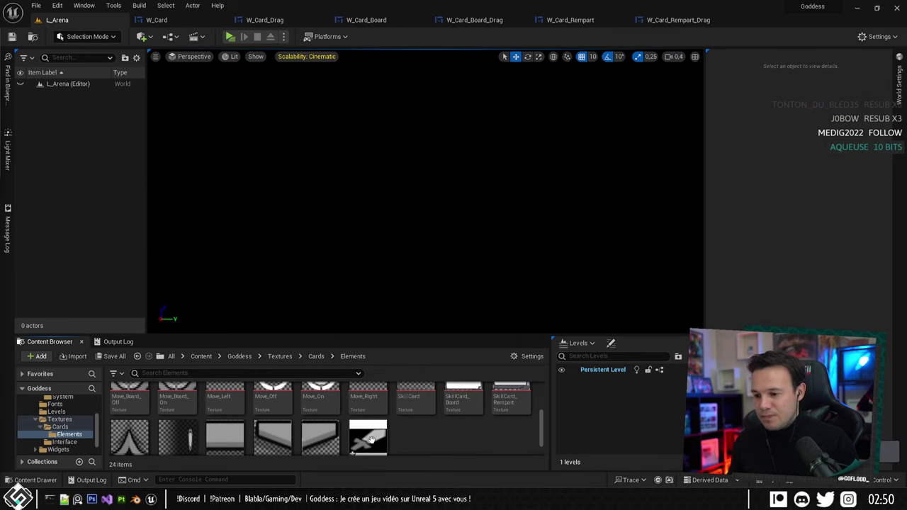
Set the Stats_Fond_Sword texture's group to UI and its filter to Nearest, and close the texture.
double_click(368, 439)
left_click(801, 204)
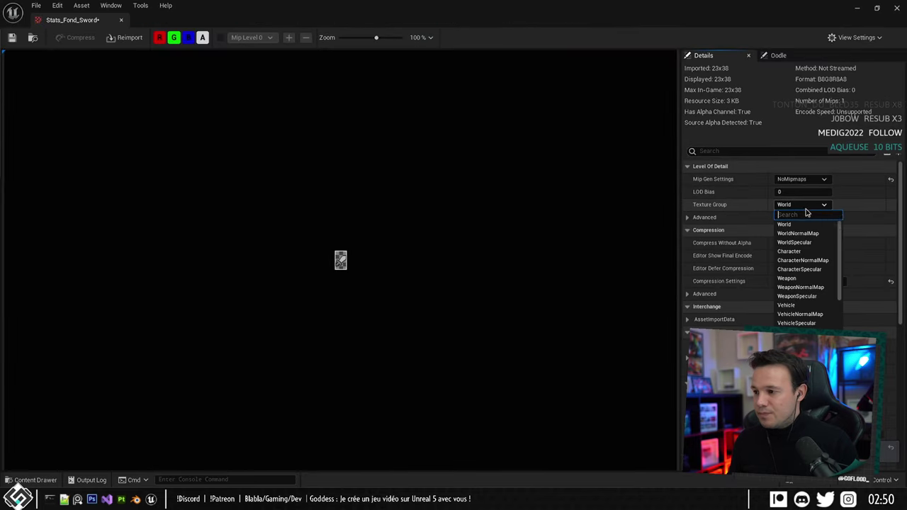
left_click(786, 367)
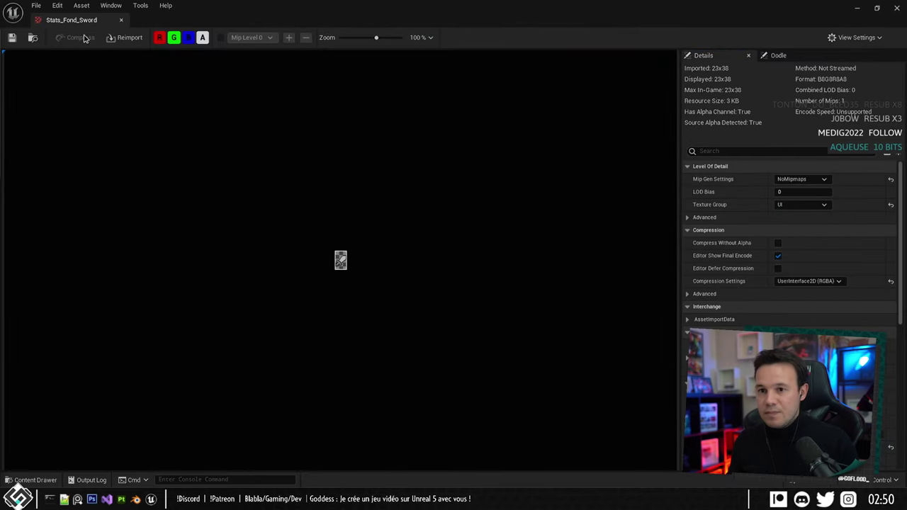
scroll(800, 255, "down", 5)
left_click(801, 258)
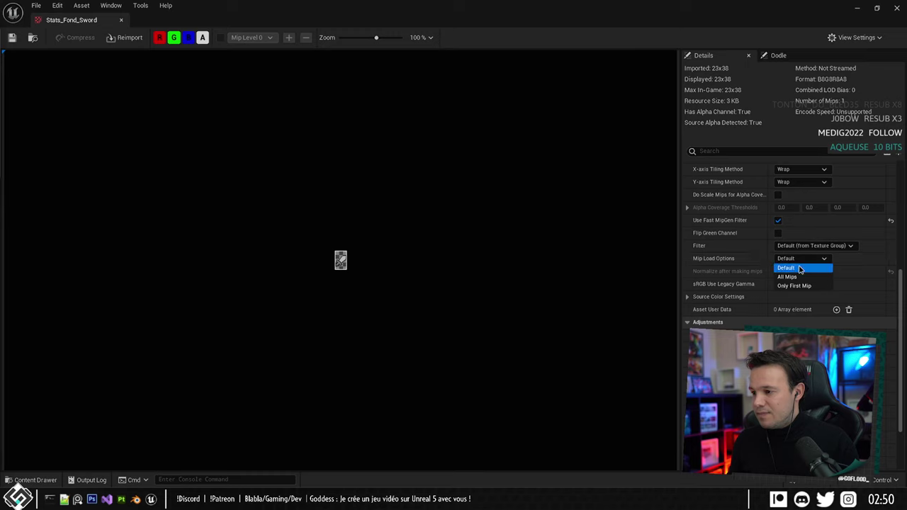
left_click(799, 269)
left_click(811, 245)
left_click(789, 263)
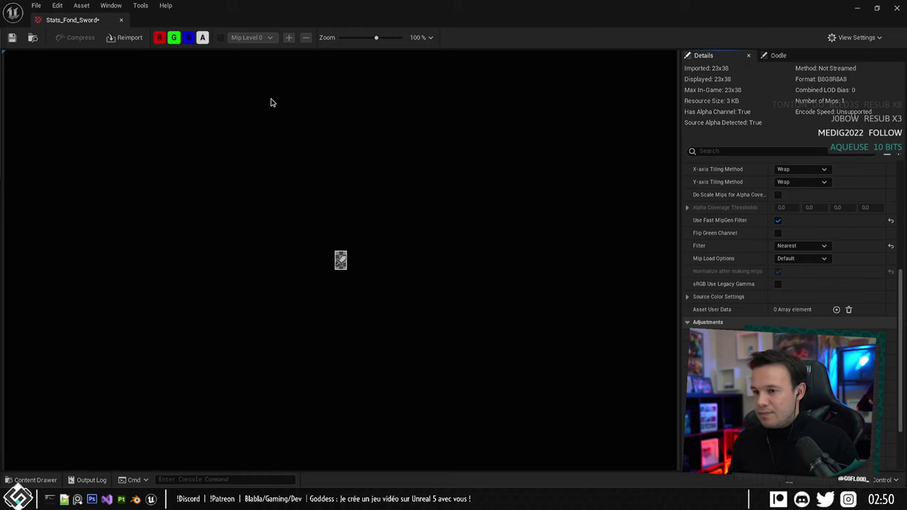
middle_click(59, 24)
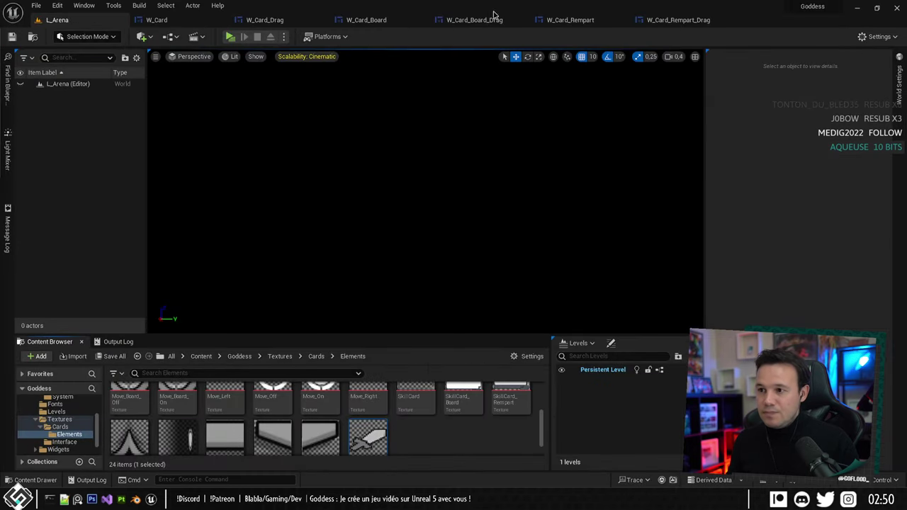
In W_Card, assign Stats_Fond_Sword to the second image in the stats Horizontal Box and set its vertical alignment to fill.
left_click(157, 20)
left_click(58, 428)
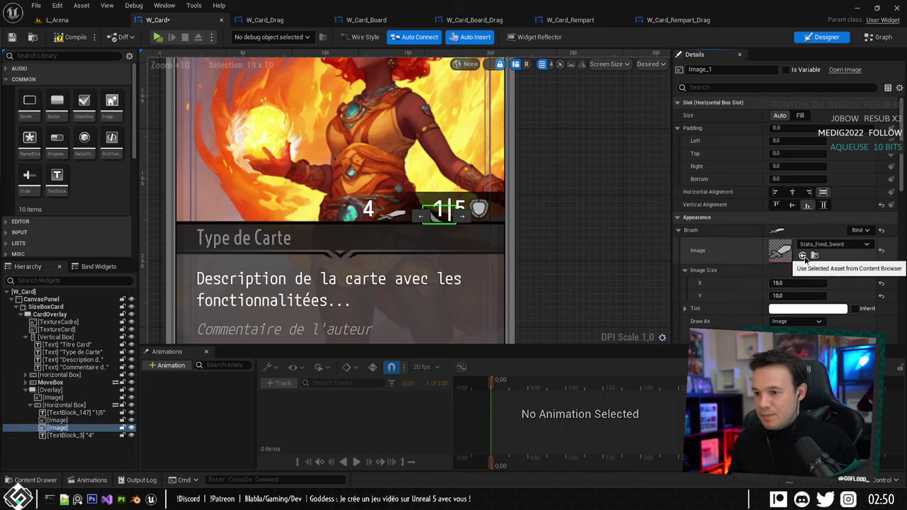
left_click(74, 19)
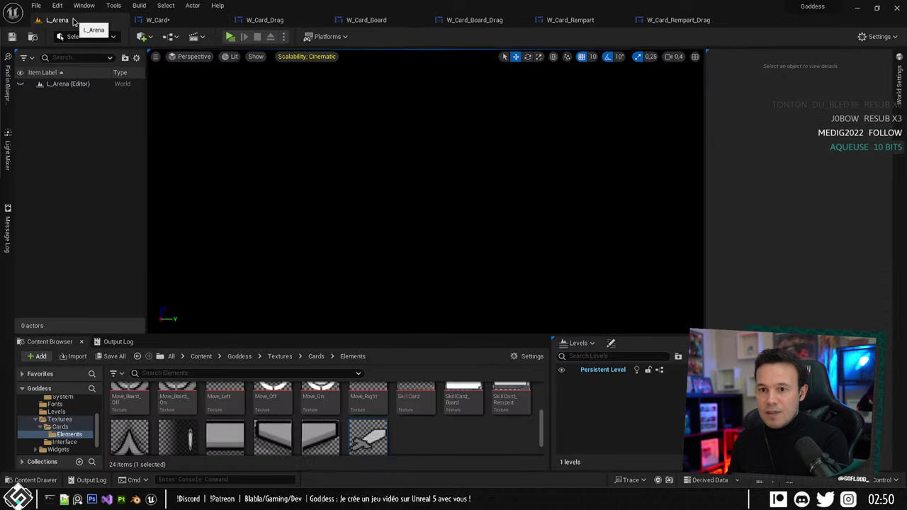
left_click(160, 20)
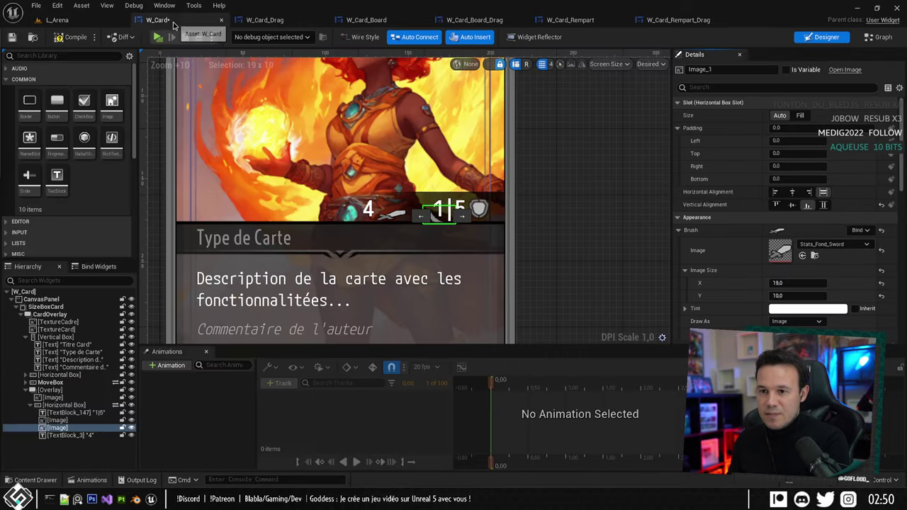
left_click(822, 205)
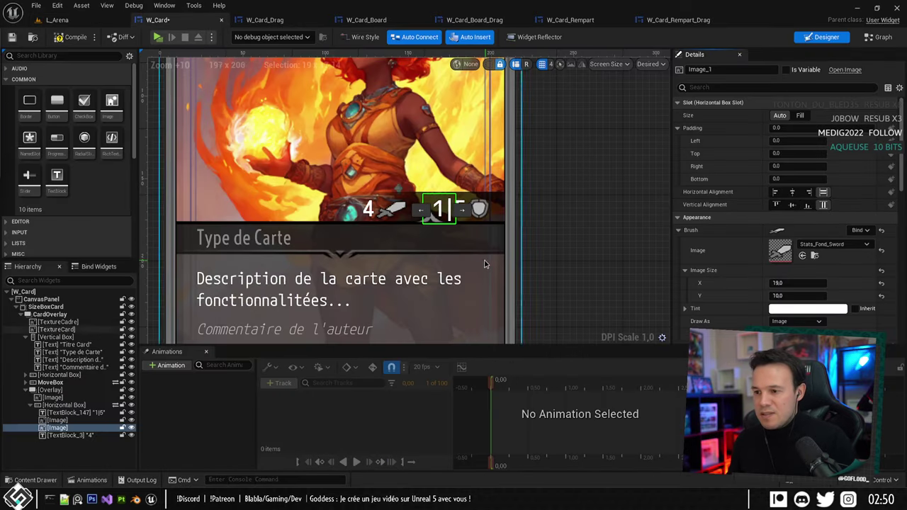
Check the sword texture's dimensions and set the sword image's size in W_Card to 23 × 38.
left_click(68, 21)
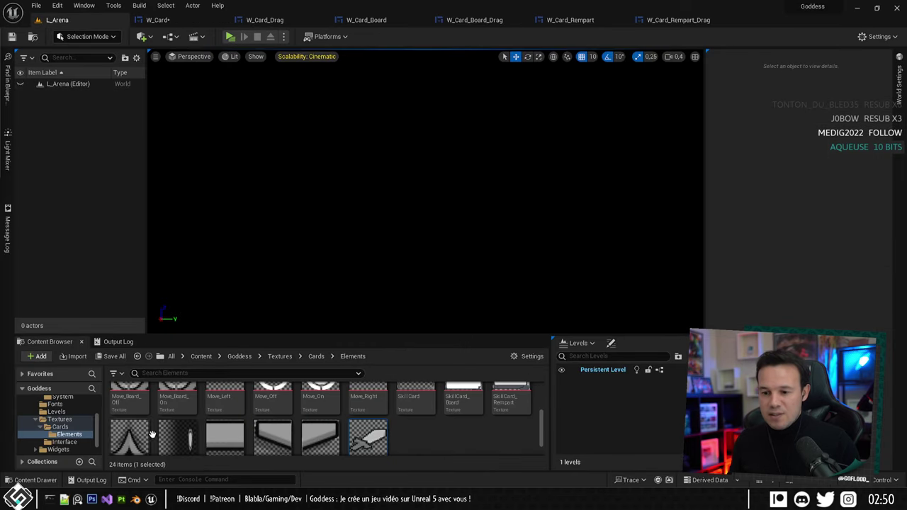
mouse_move(377, 435)
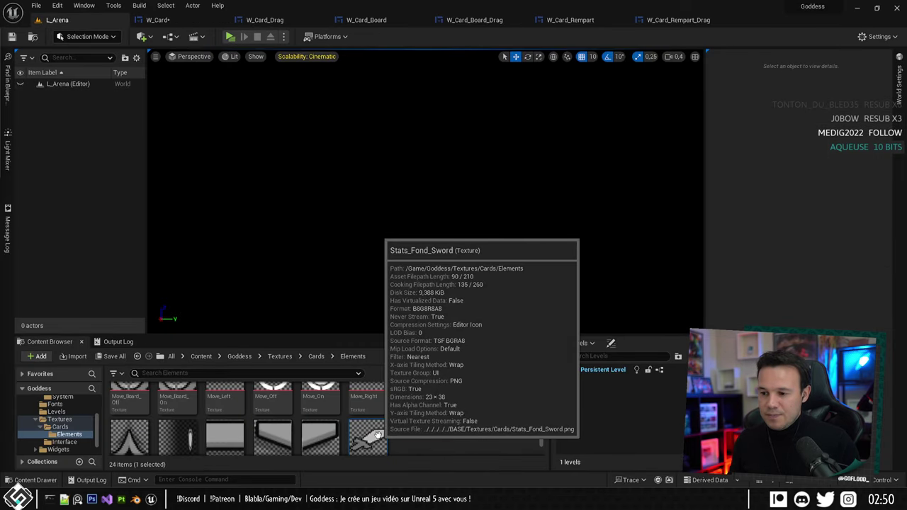
left_click(157, 20)
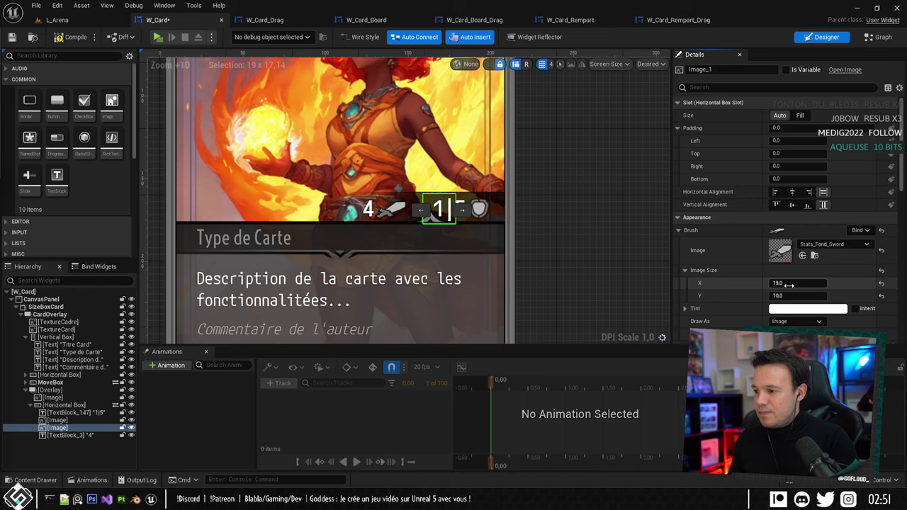
left_click(789, 283)
type("23")
key("Return")
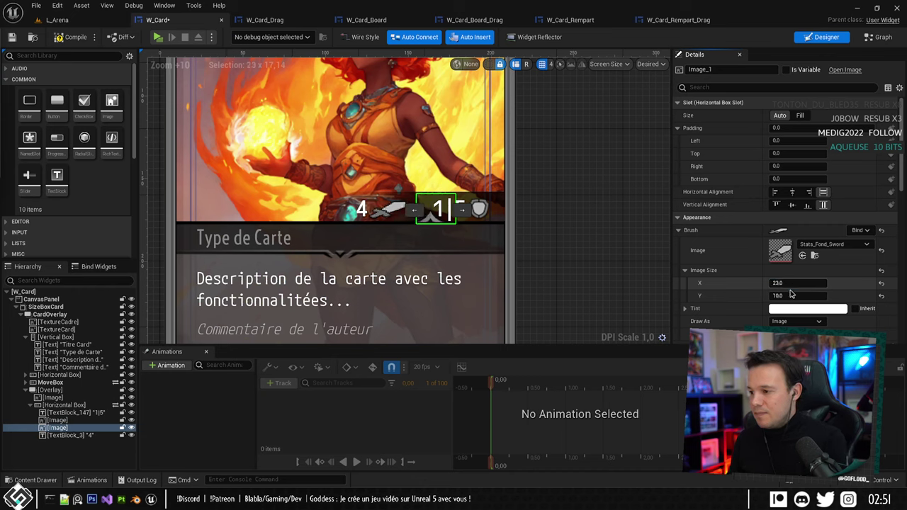
left_click(789, 295)
type("38")
key("Return")
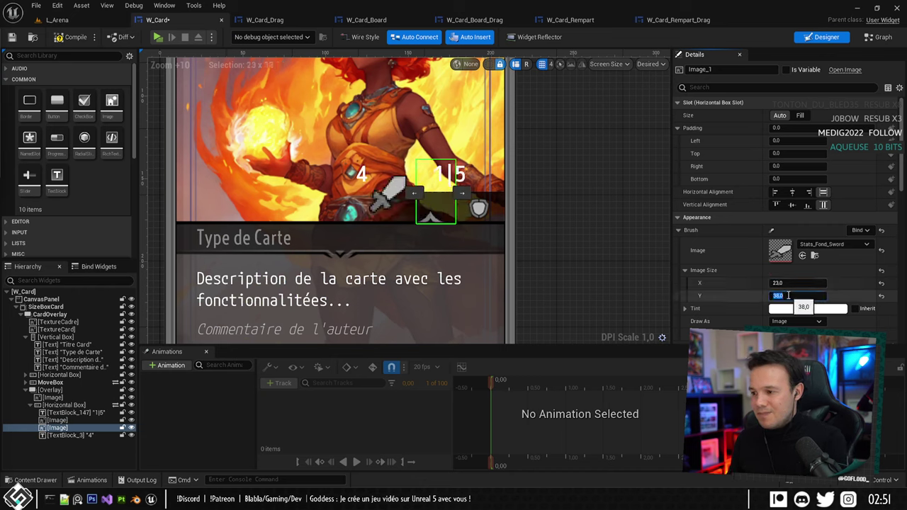
Halve the sword image's size to 11.5 × 19.
left_click(794, 296)
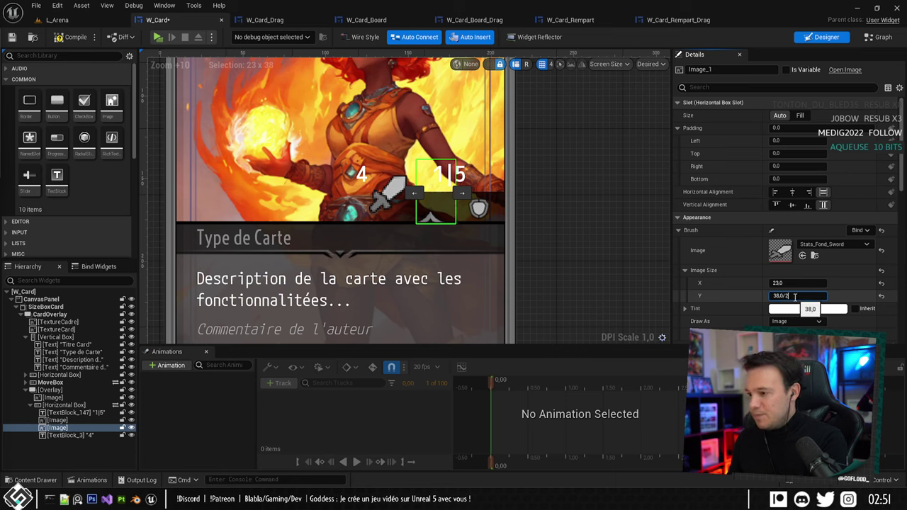
key("Return")
left_click(798, 284)
left_click(803, 283)
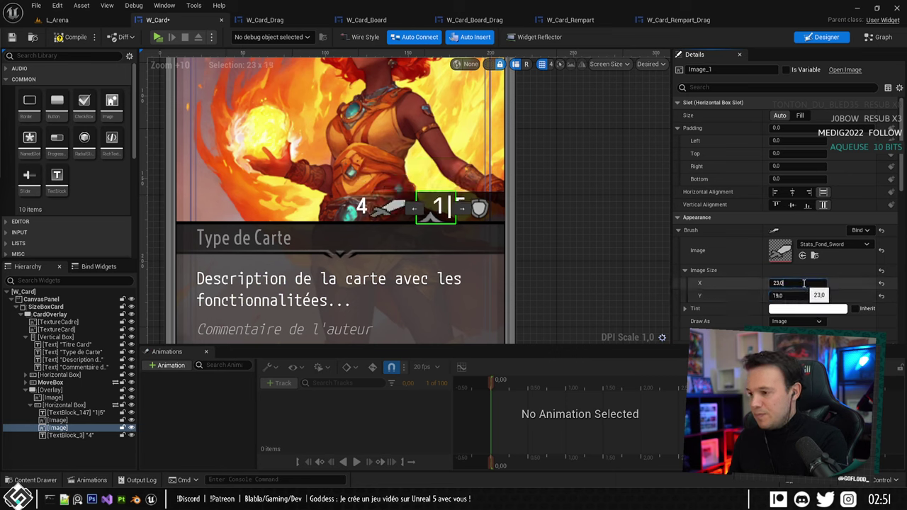
type("/2")
key("Return")
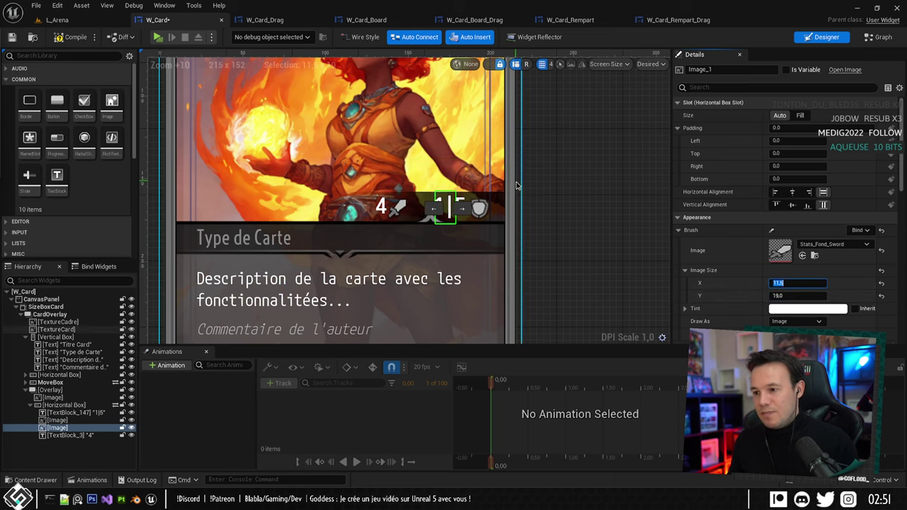
left_click(573, 213)
scroll(537, 215, "up", 2)
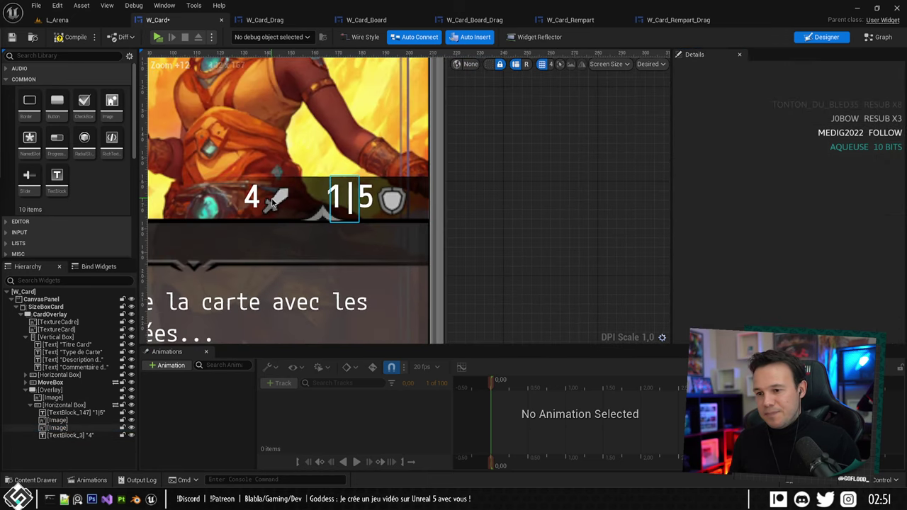
Set the left padding of the sword image to -10.
left_click(58, 421)
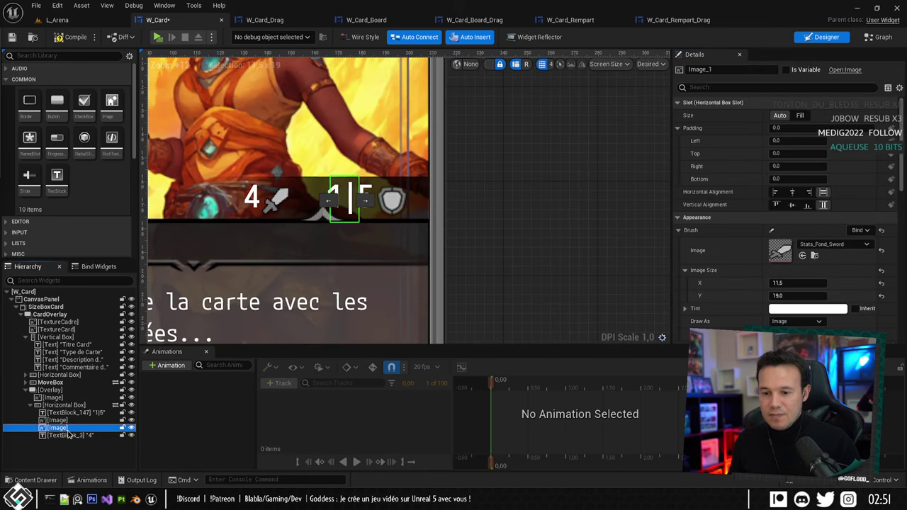
left_click(74, 423)
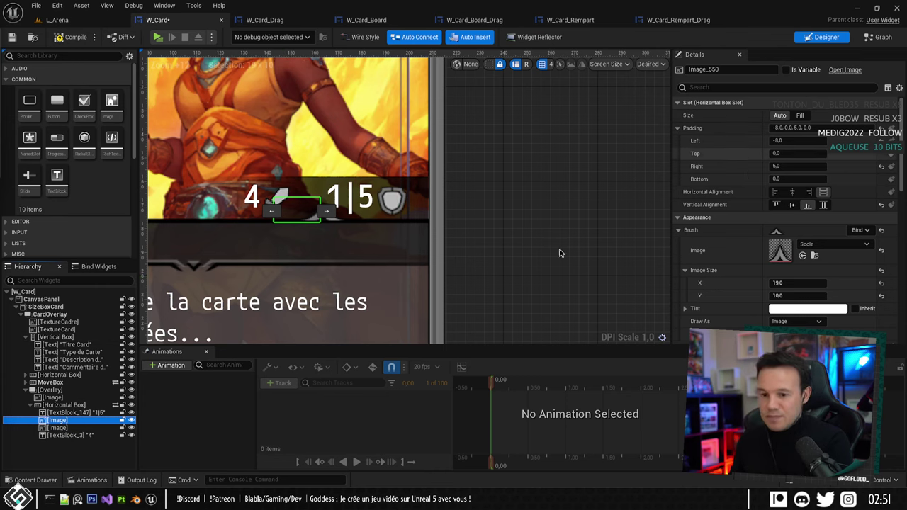
left_click(73, 429)
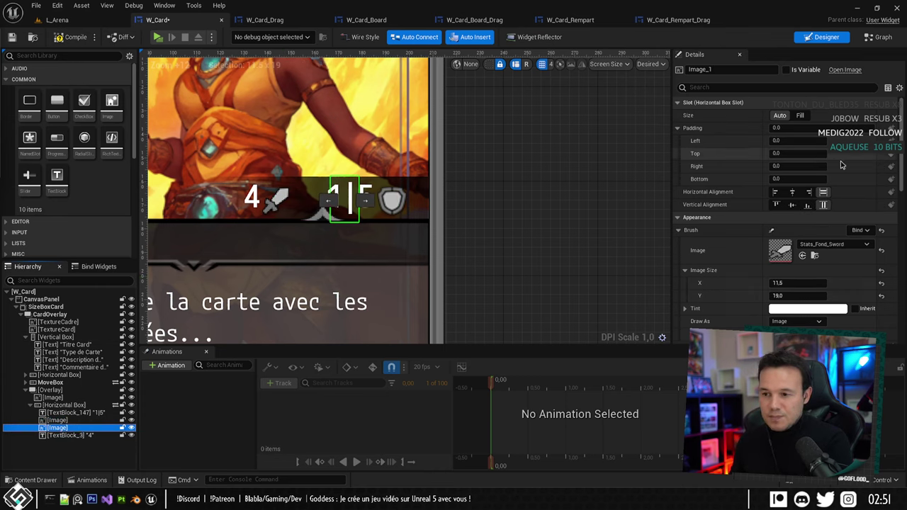
left_click(779, 140)
type("-")
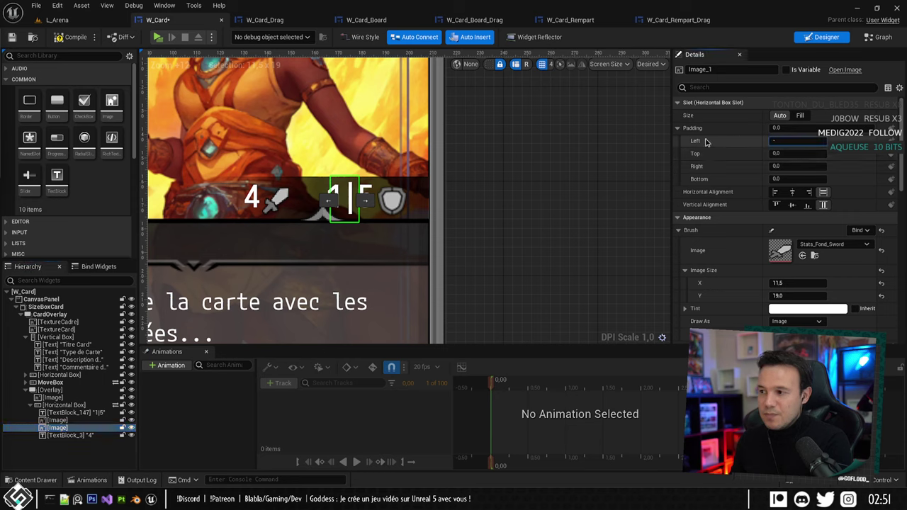
type("10")
key("Return")
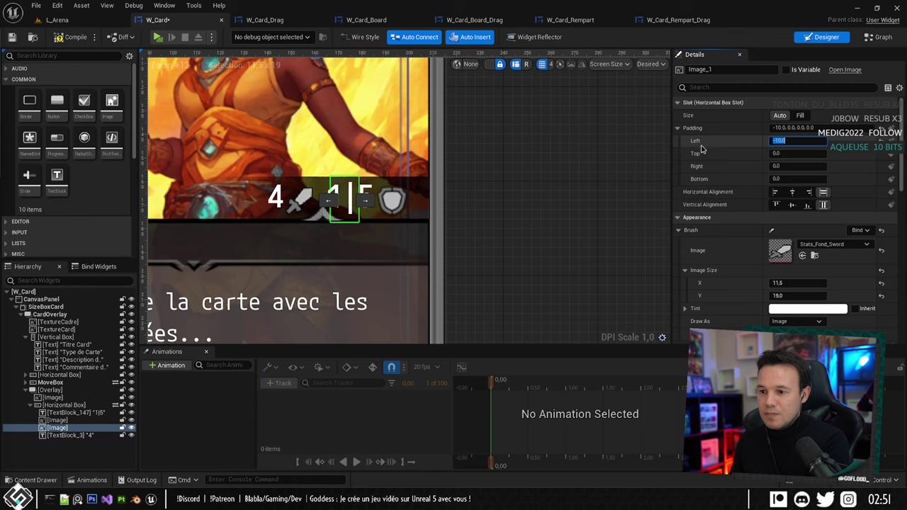
left_click(562, 217)
scroll(495, 213, "down", 3)
scroll(471, 213, "up", 4)
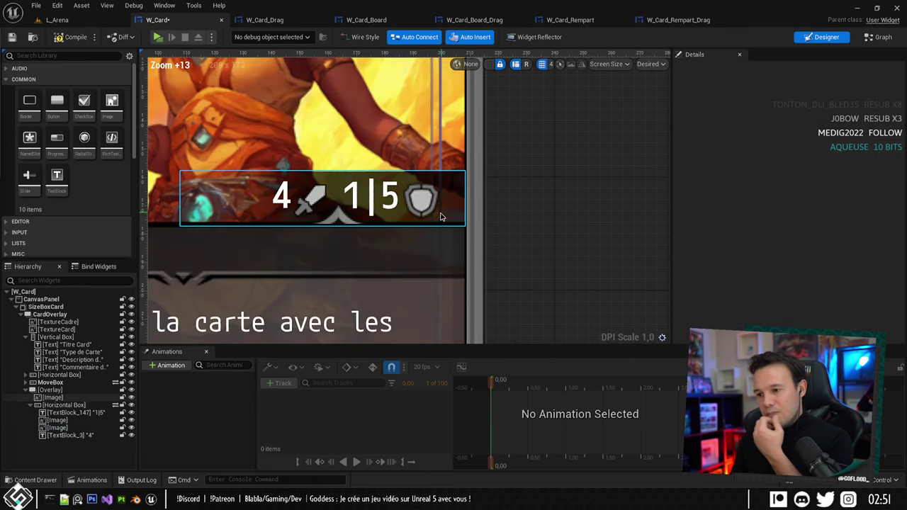
Set the filter of the Stats_Defense background texture to Nearest, save it, and return to W_Card to view the stats.
left_click(453, 206)
double_click(779, 190)
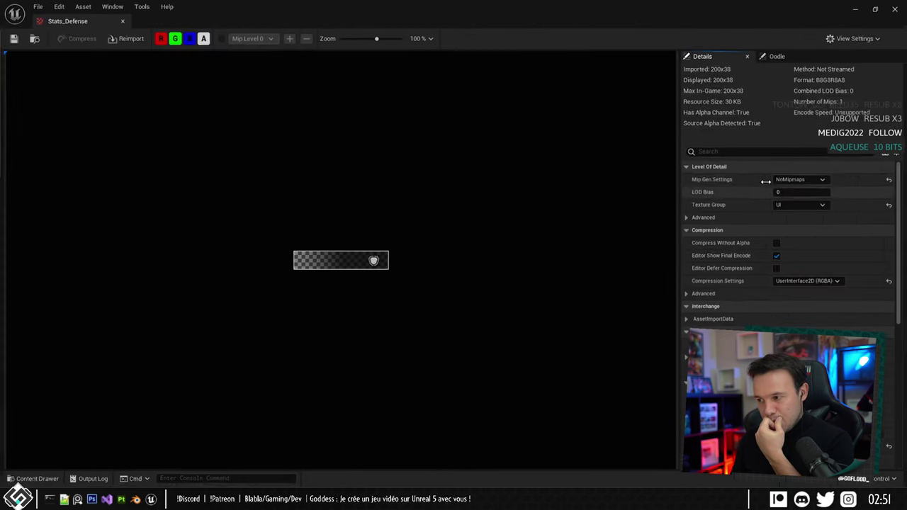
scroll(815, 304, "down", 5)
scroll(815, 304, "down", 3)
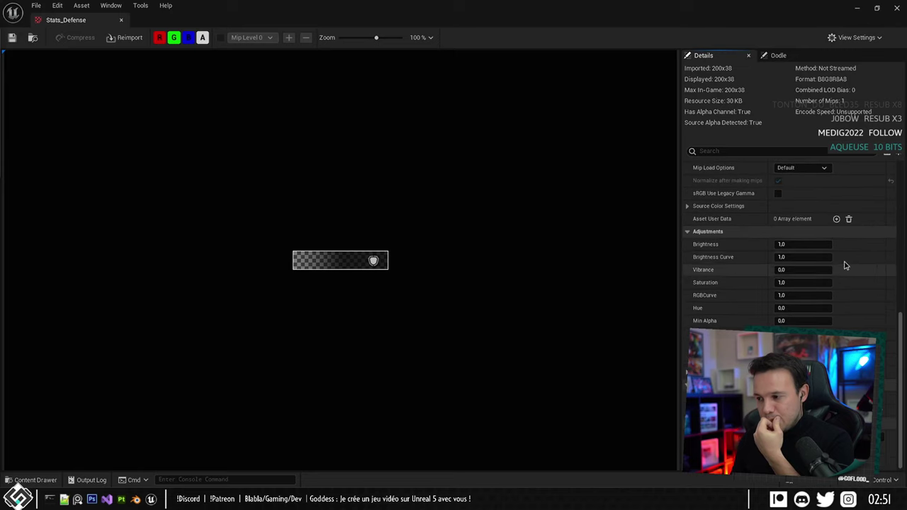
scroll(839, 297, "up", 2)
left_click(806, 246)
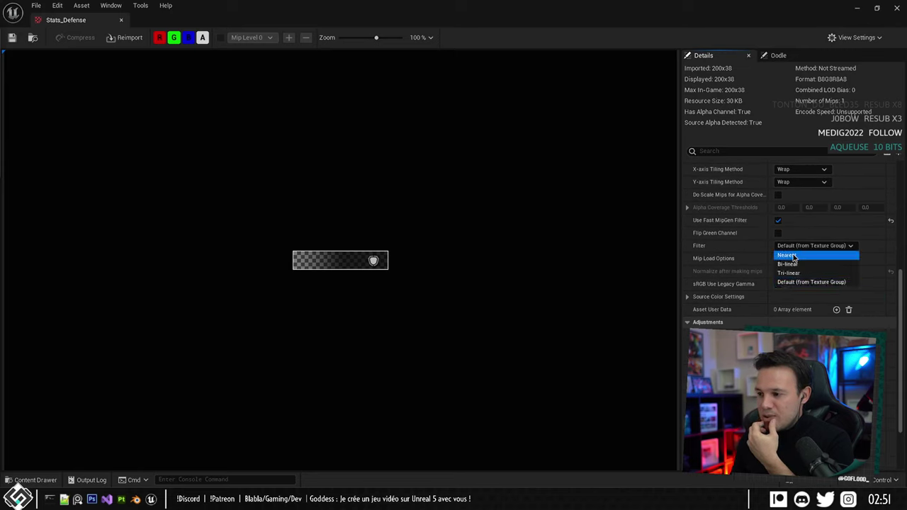
left_click(788, 265)
key("ctrl+s")
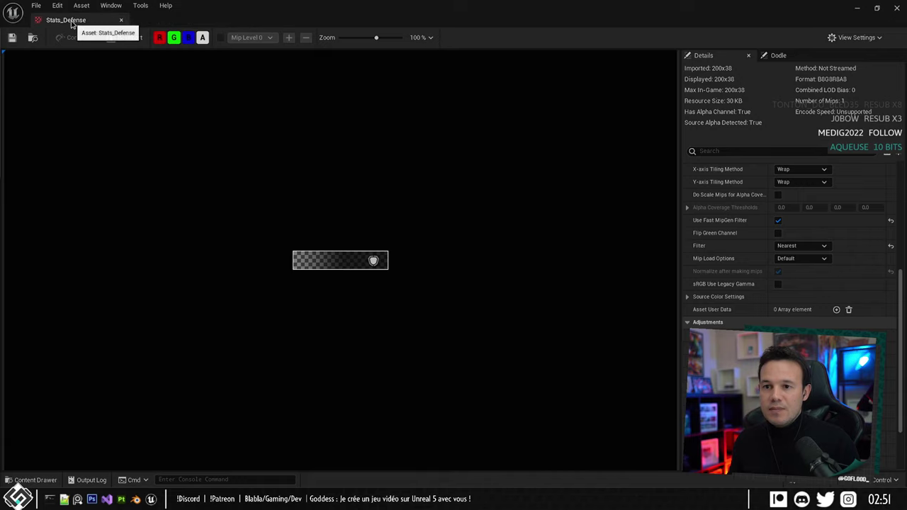
middle_click(72, 21)
scroll(570, 173, "down", 6)
scroll(559, 173, "up", 3)
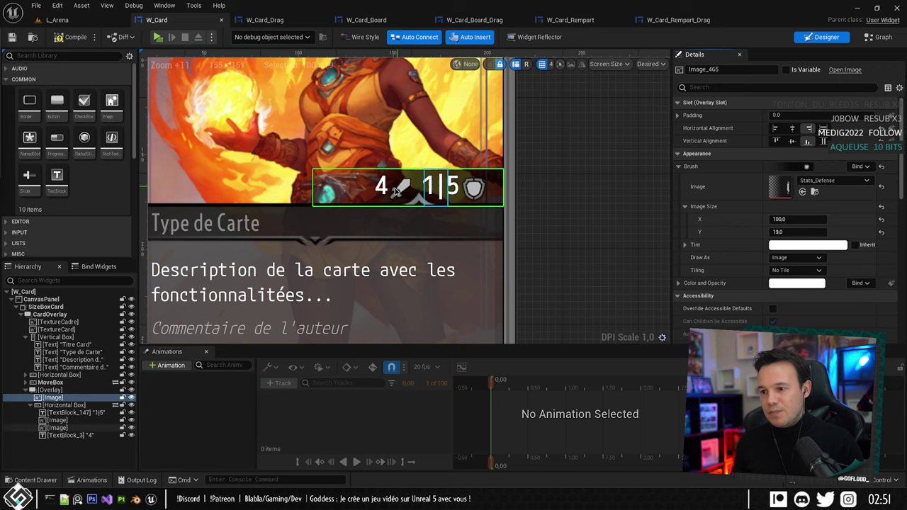
Examine how the attack and defense stats look on the whole card, including the chevron image between them.
scroll(560, 193, "down", 4)
left_click(556, 222)
right_click_drag(557, 222, 533, 235)
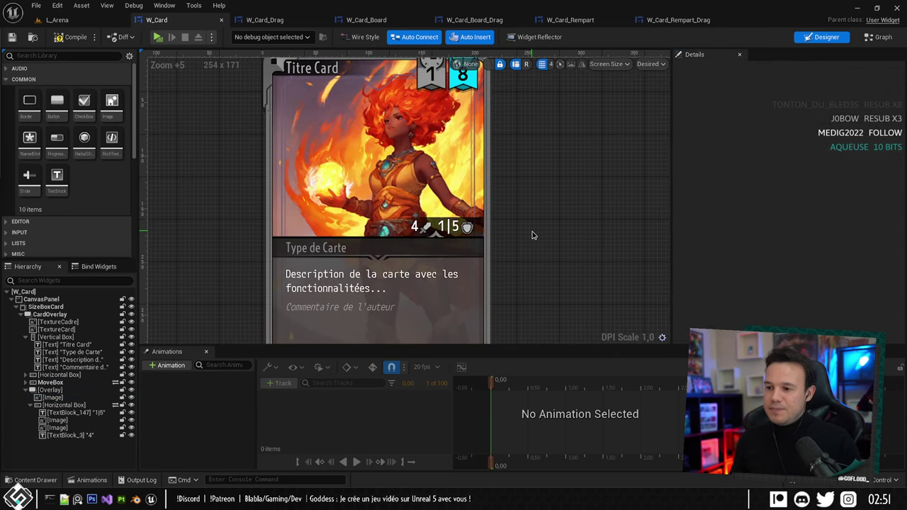
left_click(58, 420)
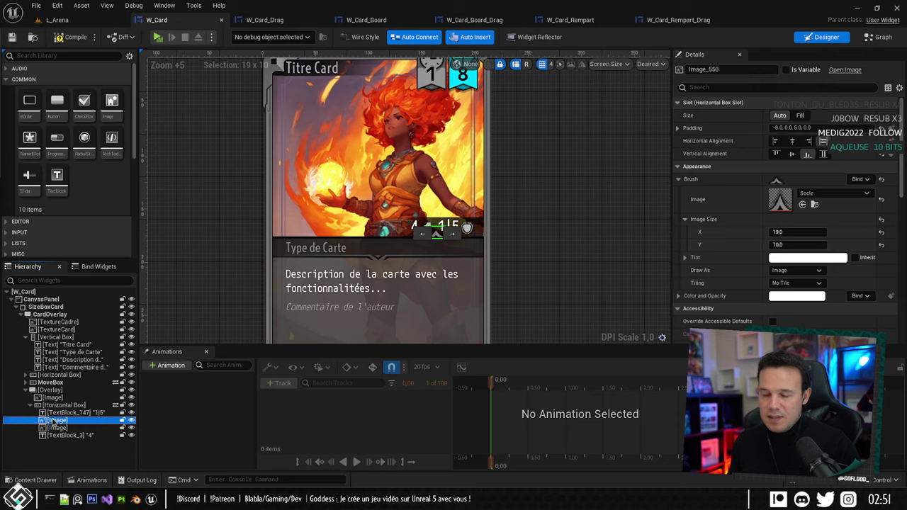
left_click(561, 230)
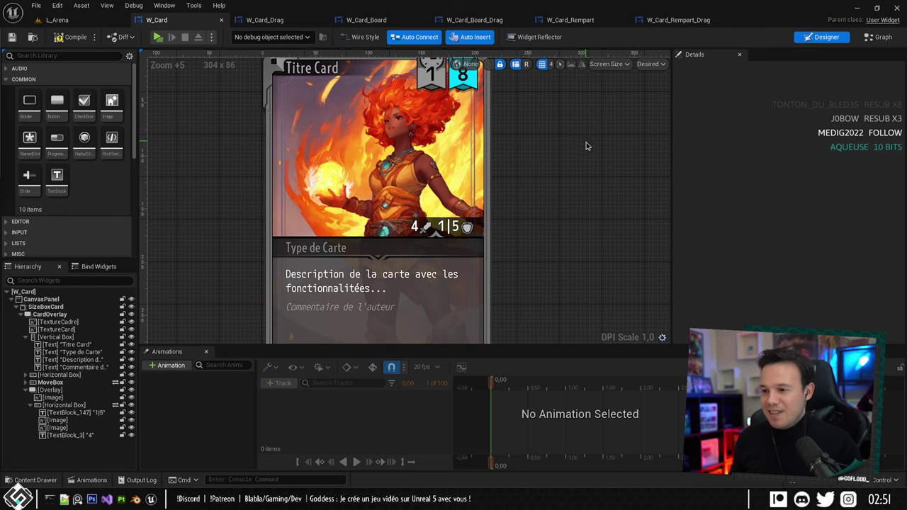
right_click_drag(525, 225, 561, 209)
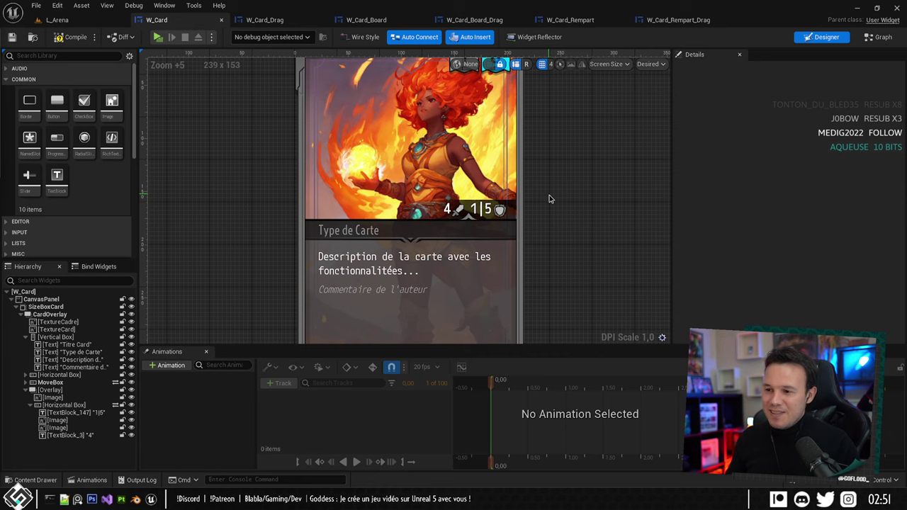
mouse_move(549, 198)
right_mouse_down()
mouse_move(501, 197)
mouse_move(470, 216)
mouse_move(551, 210)
right_mouse_up()
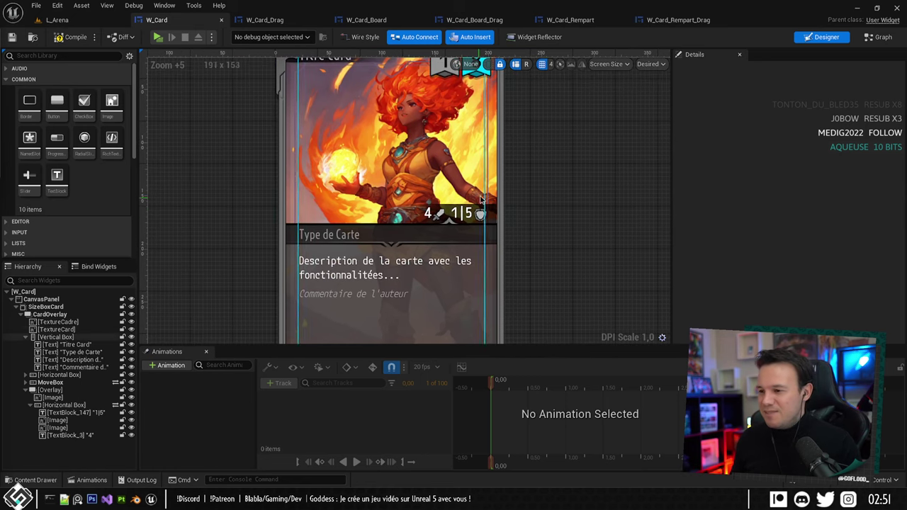
Set the right padding of the overlay that holds the stats to 9 and save the widget.
scroll(496, 227, "up", 5)
left_click(473, 139)
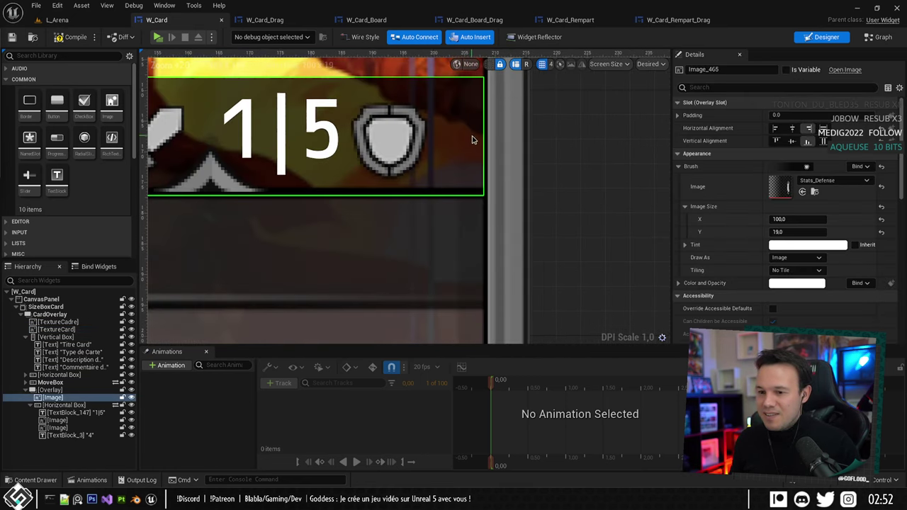
left_click(50, 390)
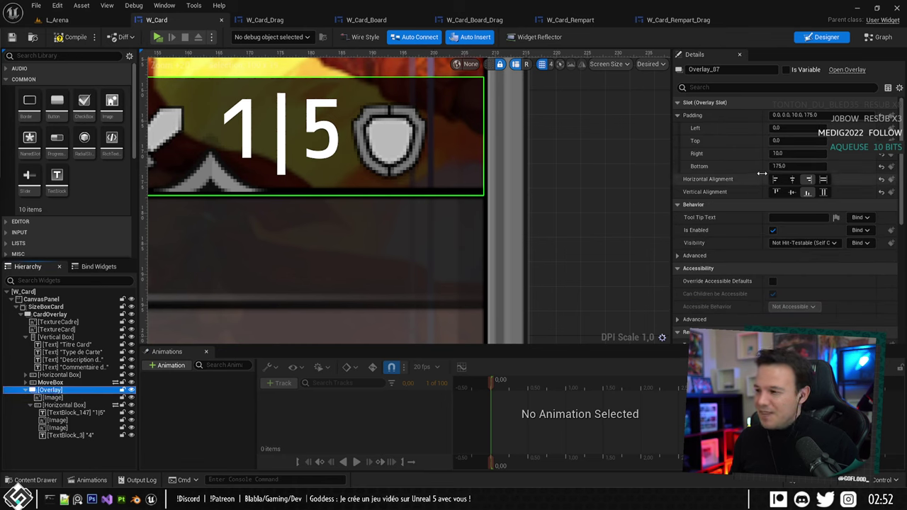
left_click(792, 155)
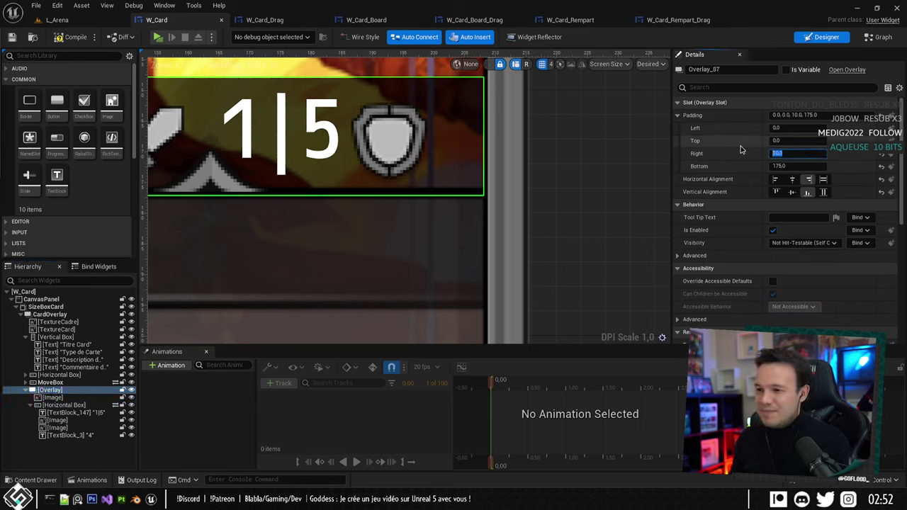
type("9")
key("Return")
left_click(589, 184)
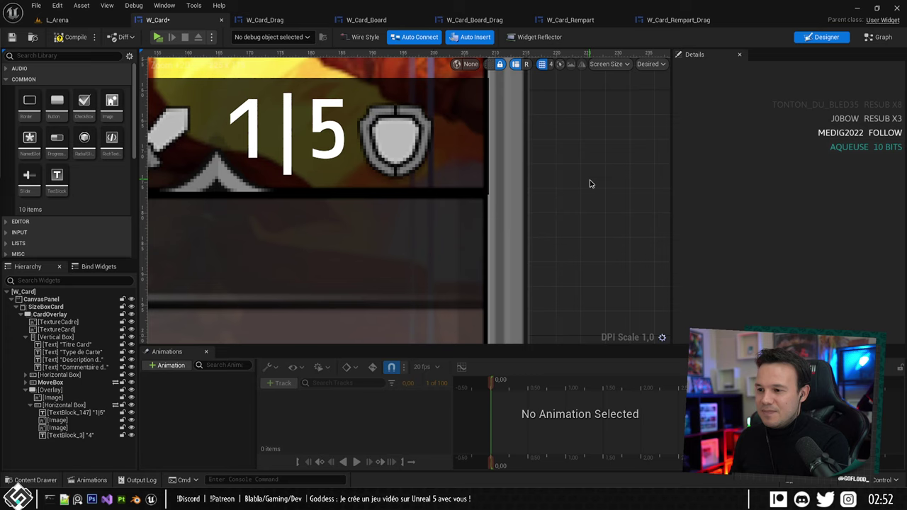
scroll(588, 185, "down", 4)
scroll(590, 192, "down", 5)
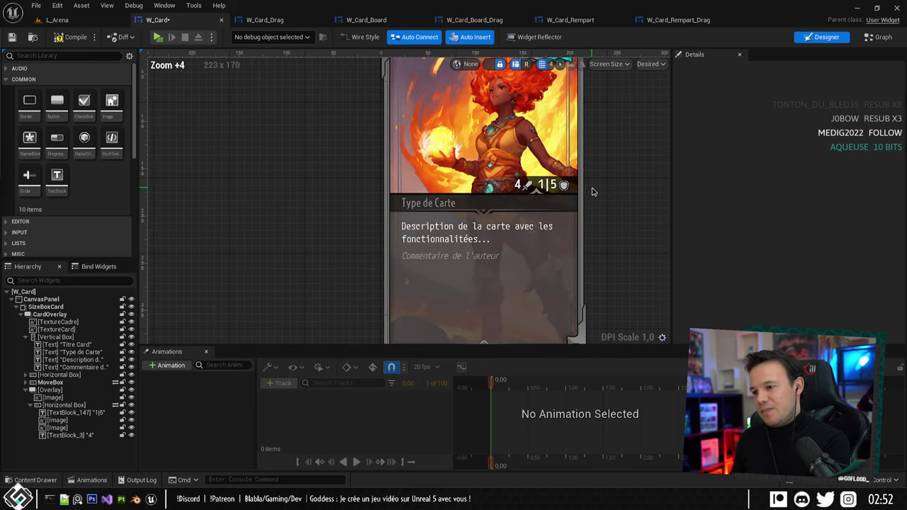
right_click_drag(591, 188, 502, 184)
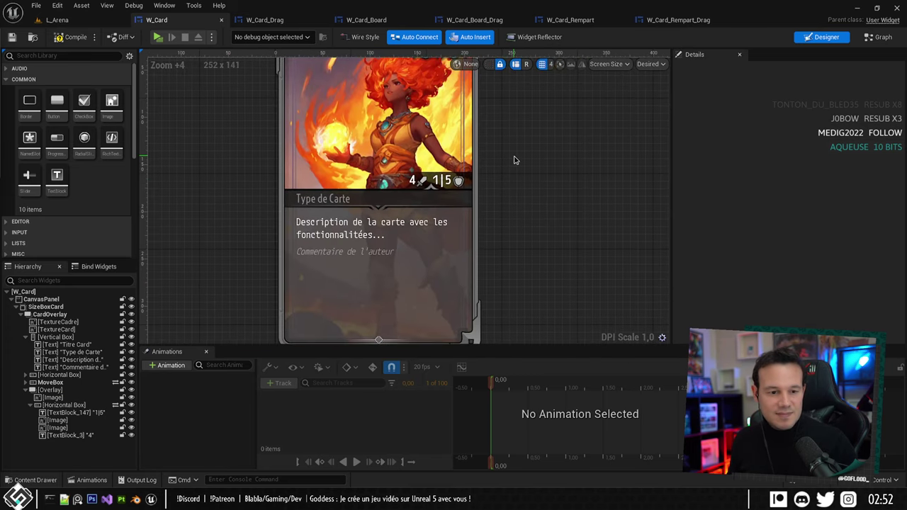
Examine the stat texts and the sword image up close to identify each one in the widget hierarchy.
scroll(513, 163, "down", 2)
scroll(495, 142, "up", 5)
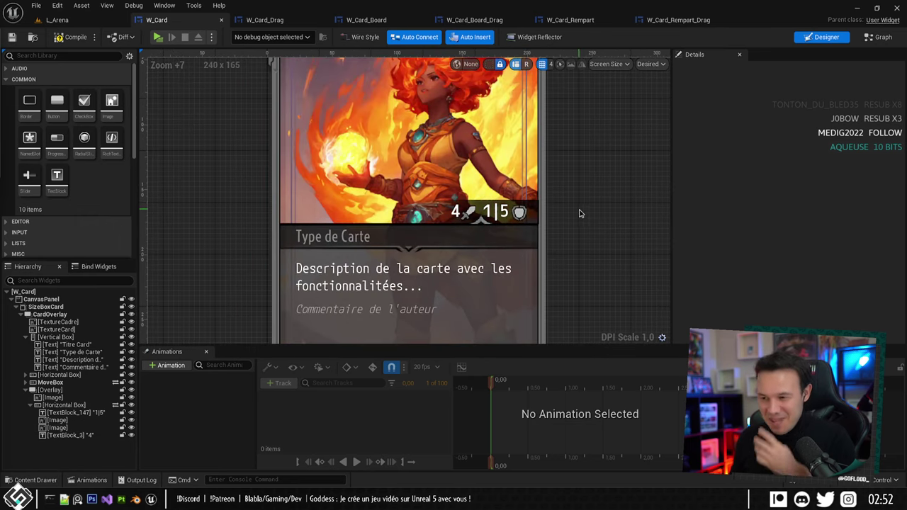
scroll(565, 210, "up", 3)
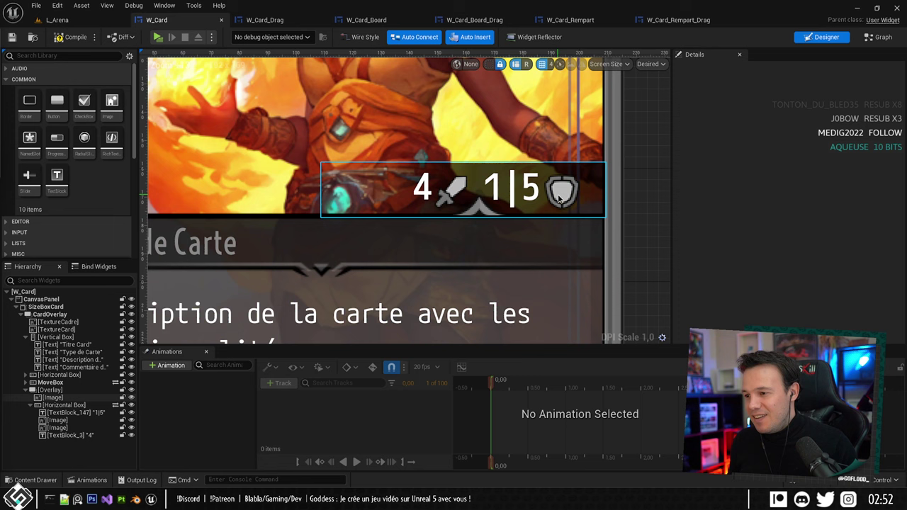
left_click(78, 435)
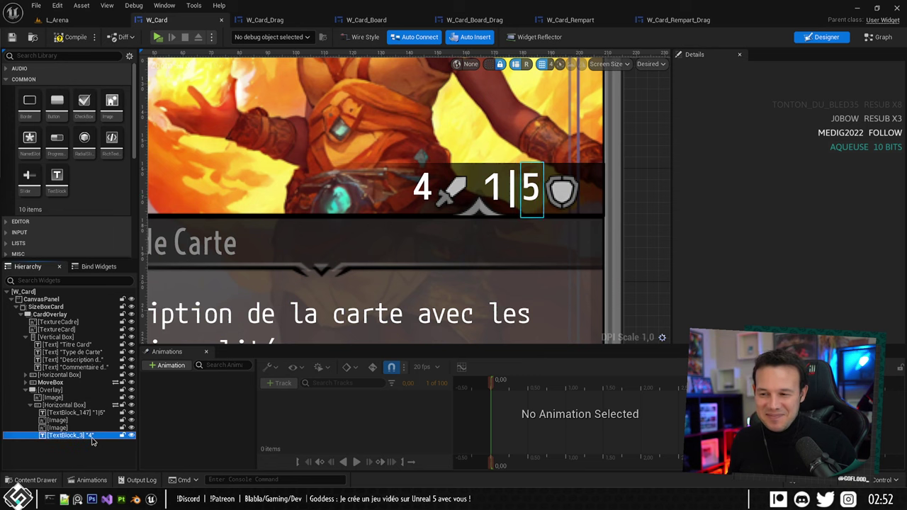
left_click(81, 413)
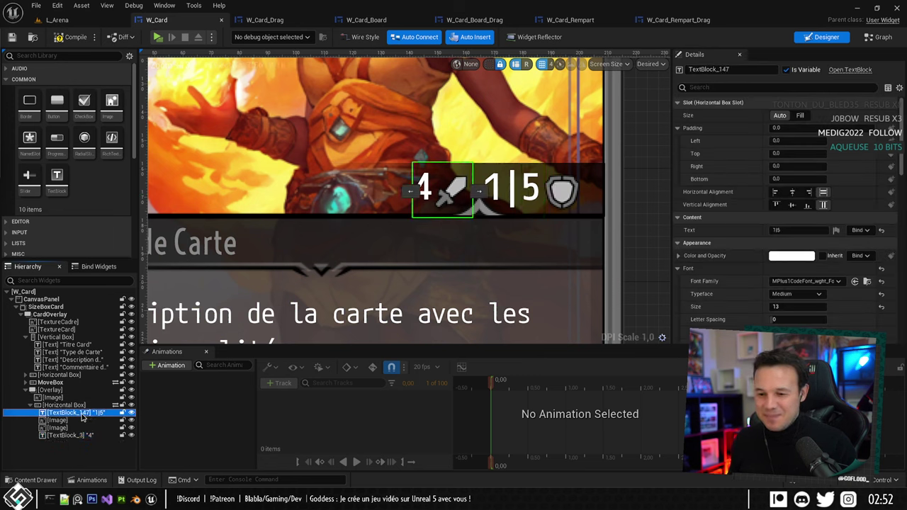
left_click(81, 413)
left_click(76, 437)
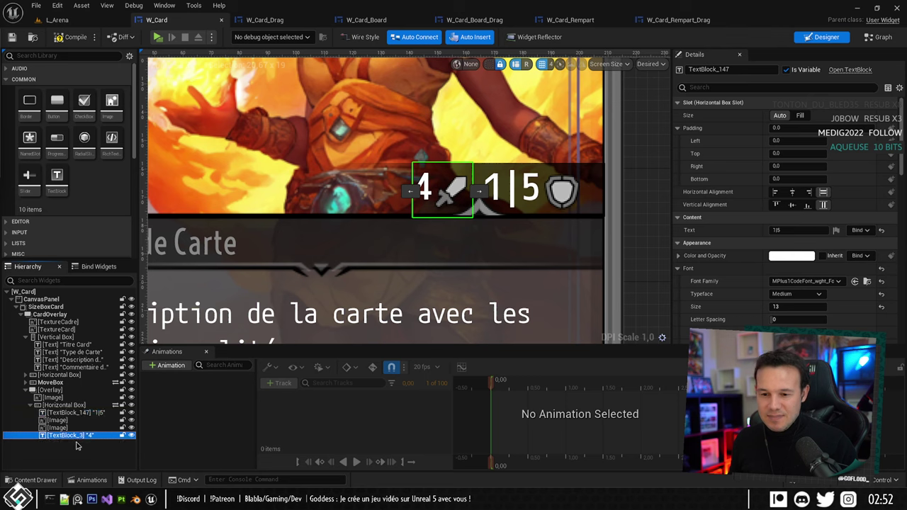
left_click(61, 429)
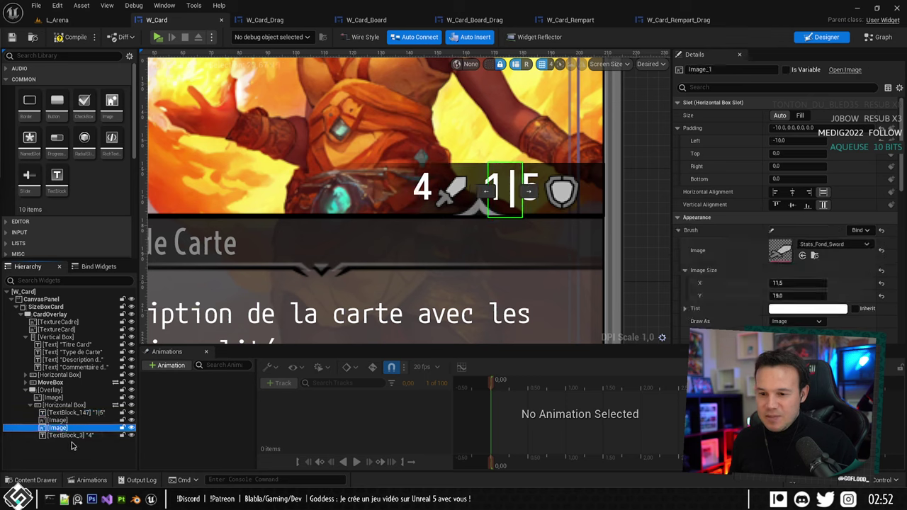
left_click(65, 436)
left_click(65, 430, "ctrl")
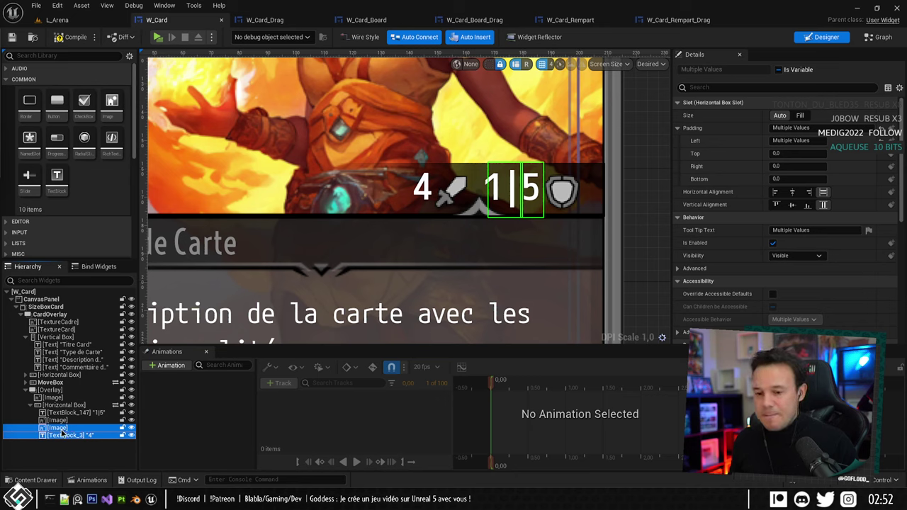
left_click_drag(29, 101, 58, 432)
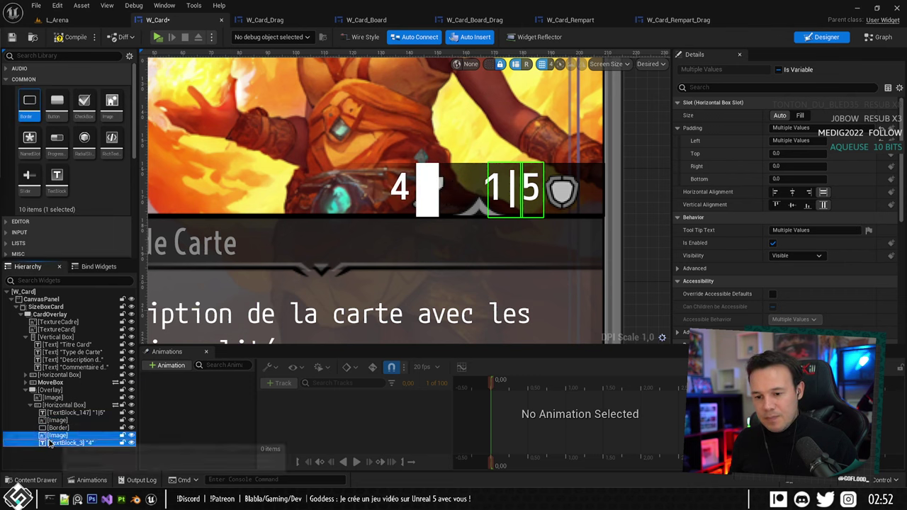
left_click(50, 436)
left_click(54, 428)
key("Delete")
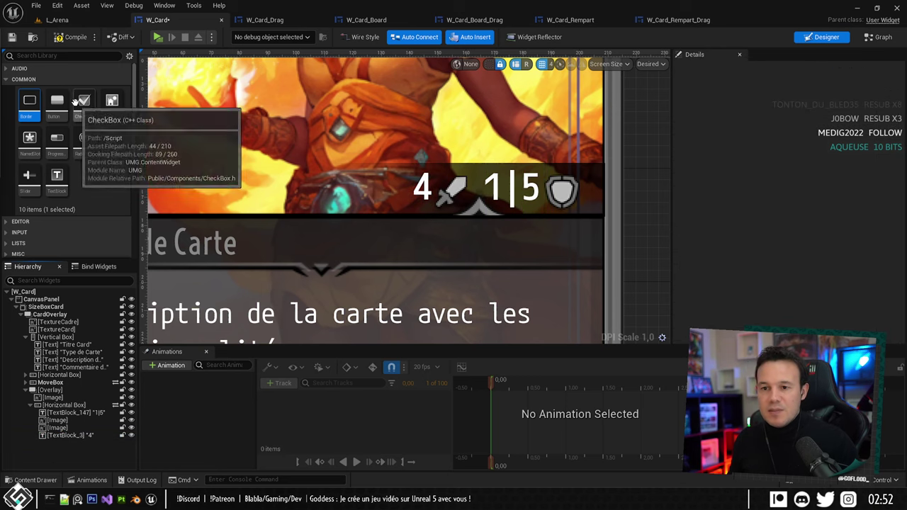
Add an Overlay to the stats Horizontal Box, directly before the sword image in the hierarchy.
scroll(85, 156, "down", 5)
left_click_drag(111, 165, 61, 424)
left_click(53, 437)
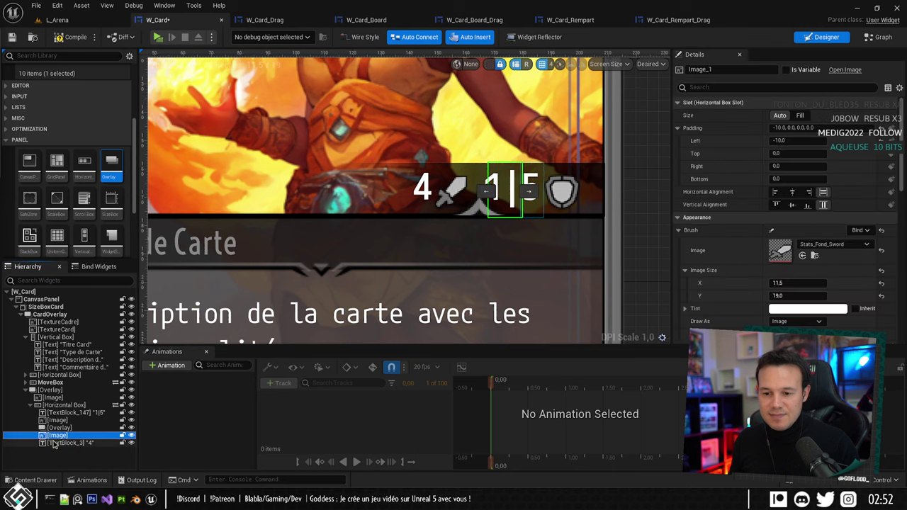
left_click(58, 443, "ctrl")
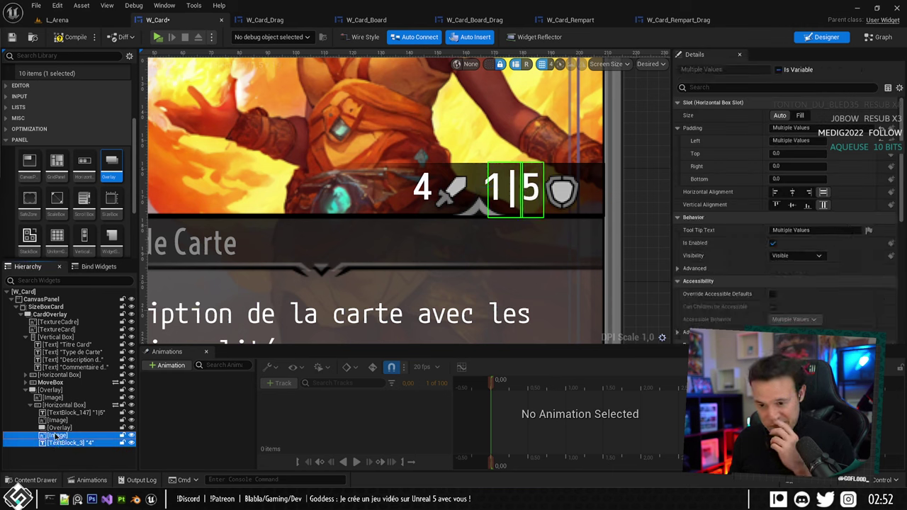
left_click(59, 428)
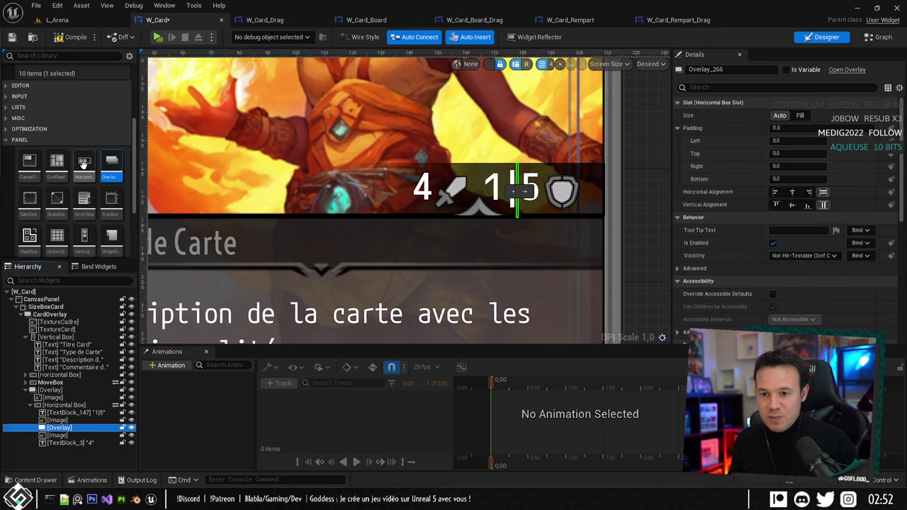
Add a Horizontal Box inside the new Overlay and move the sword image and the "4" text into it.
left_click_drag(84, 164, 65, 440)
left_click(57, 443)
left_click(54, 452, "ctrl")
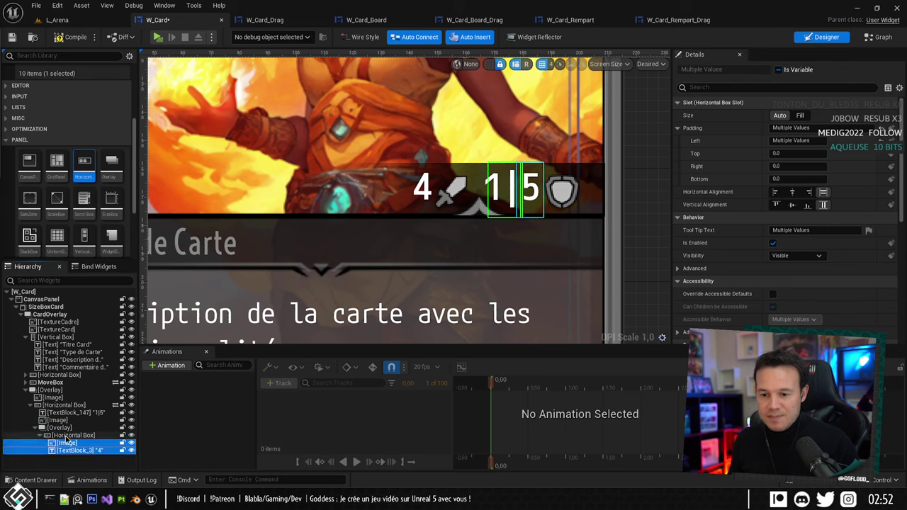
Reset all padding of the sword image to 0.
left_click(63, 442)
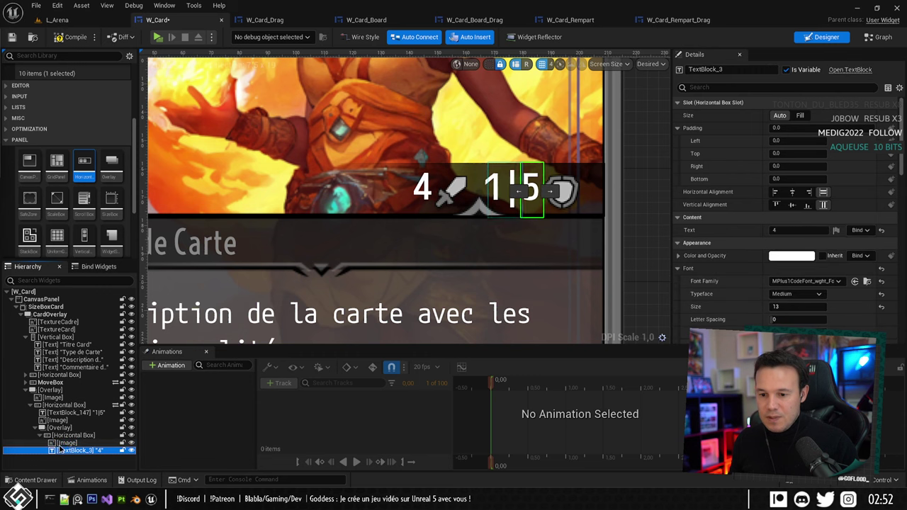
left_click(797, 127)
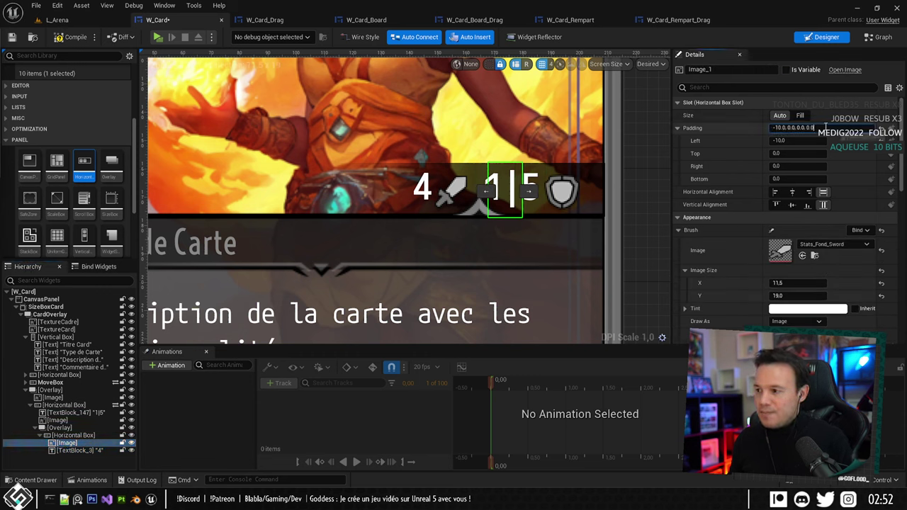
type("0")
key("Return")
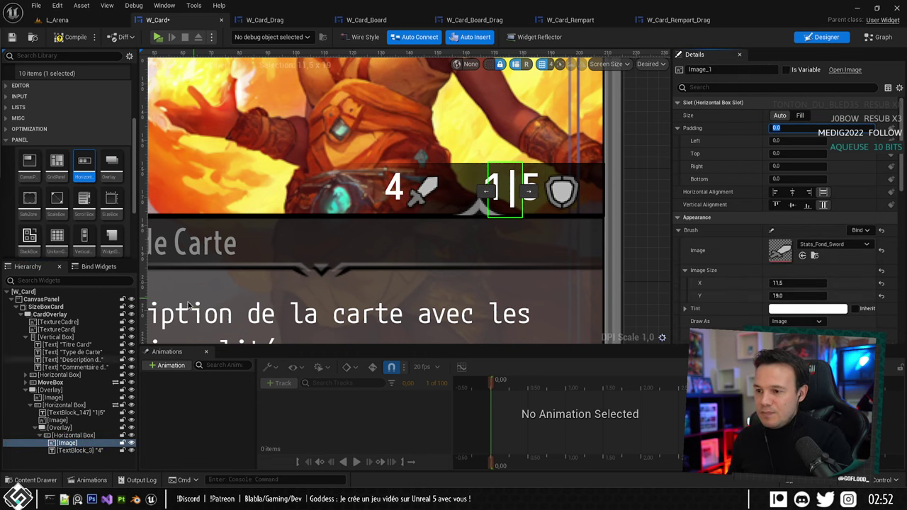
Set the left padding of the Overlay around the sword and attack text to -10.
left_click(65, 436)
left_click(59, 428)
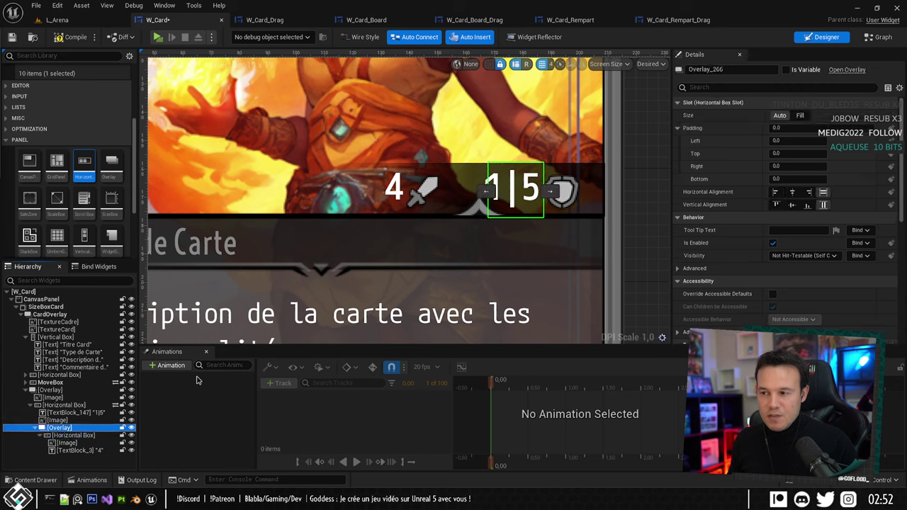
left_click(773, 141)
type("-")
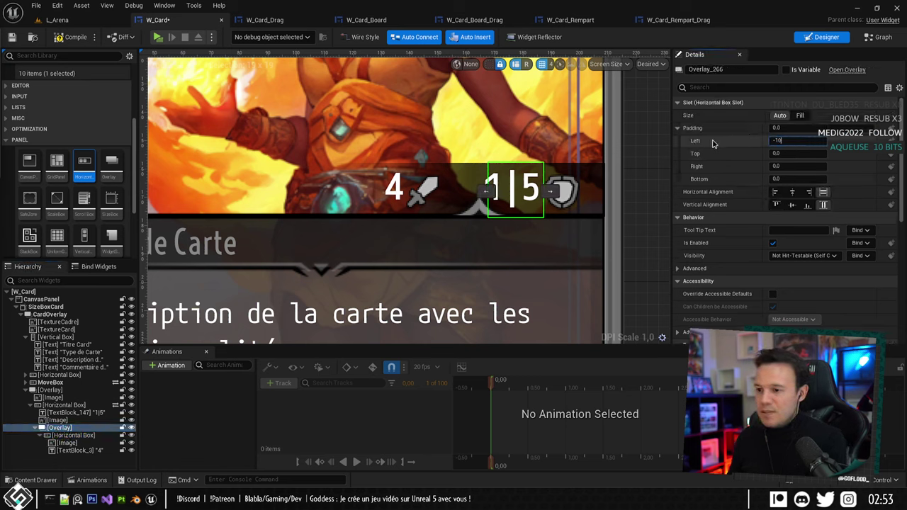
type("10")
key("Return")
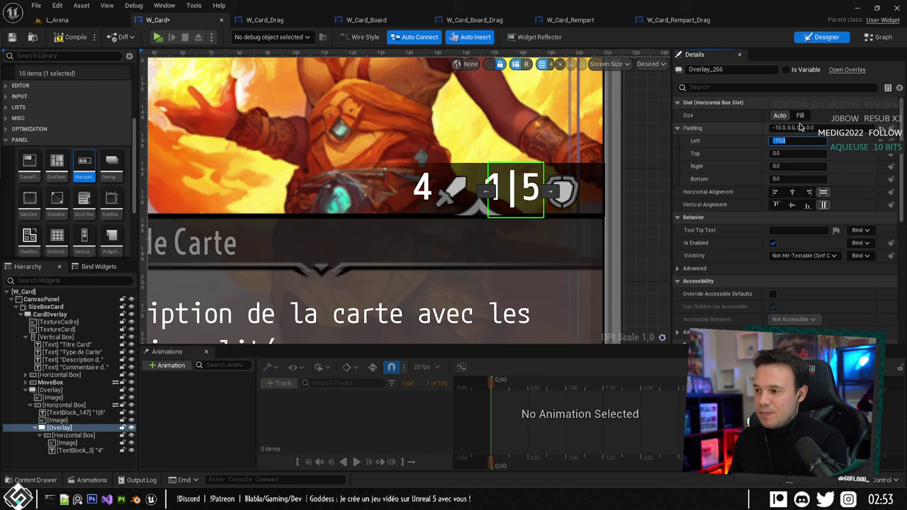
Set the nested Horizontal Box to fill its Overlay both horizontally and vertically.
left_click(76, 436)
left_click(824, 180)
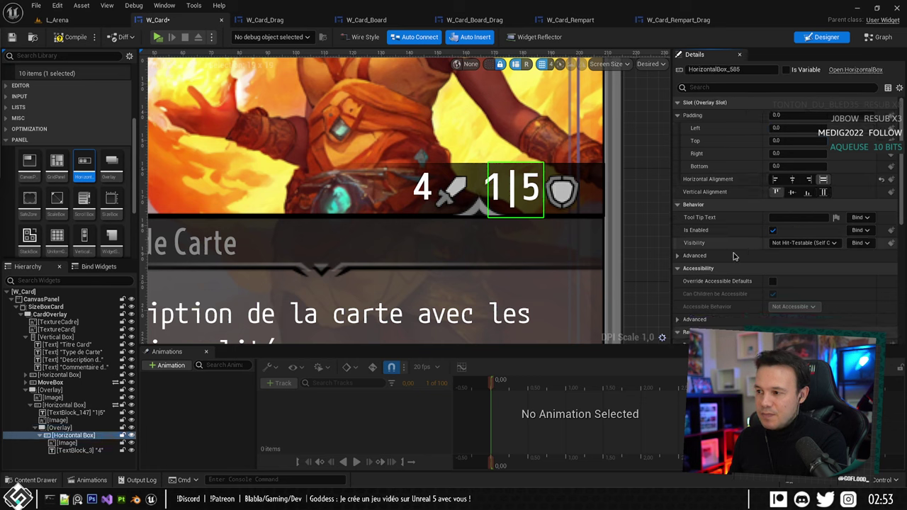
left_click(824, 192)
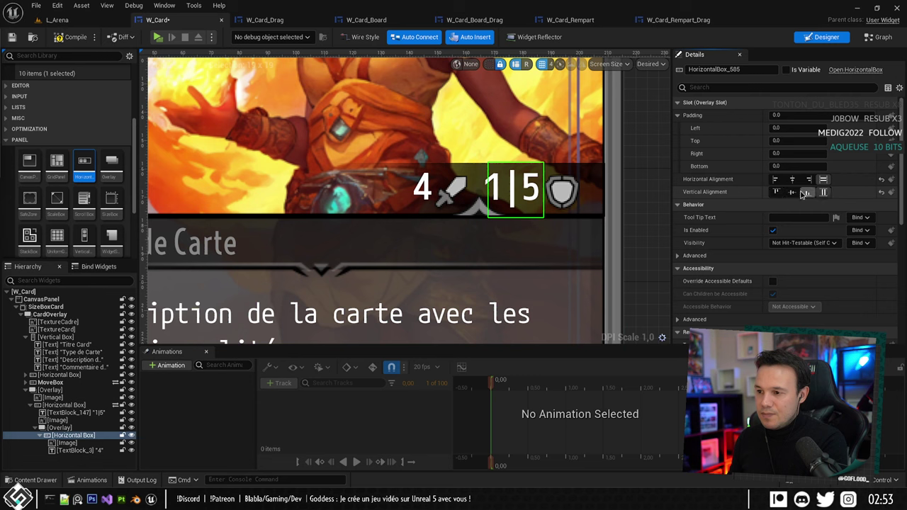
Rename the attack value text block "4" as StatAttackText.
left_click(68, 450)
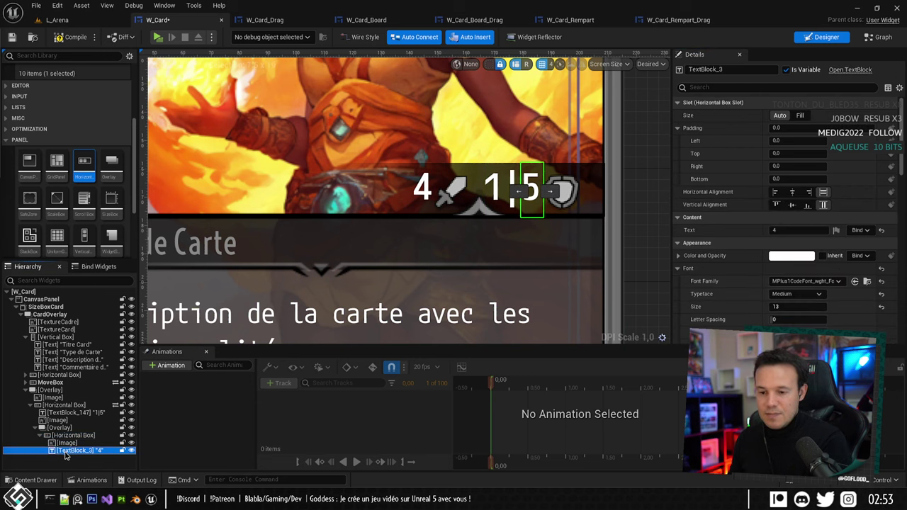
left_click(71, 451)
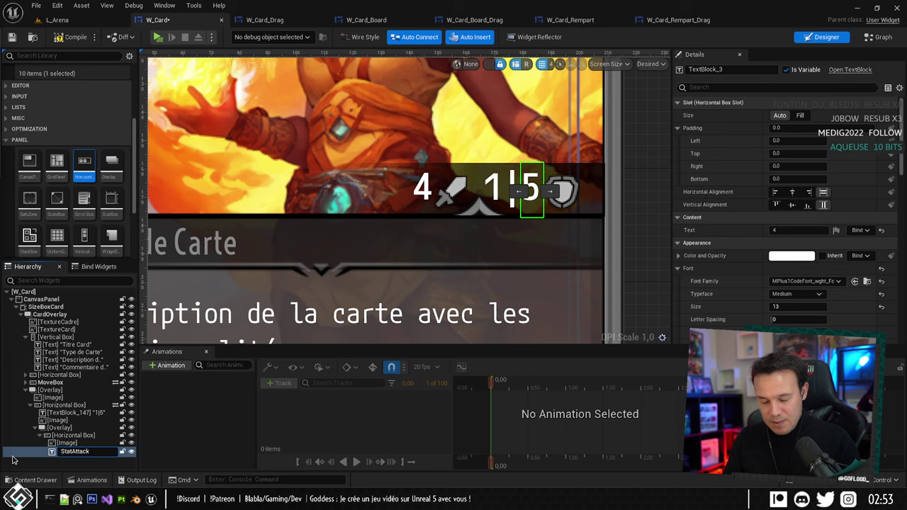
type("StatAttackText")
key("Return")
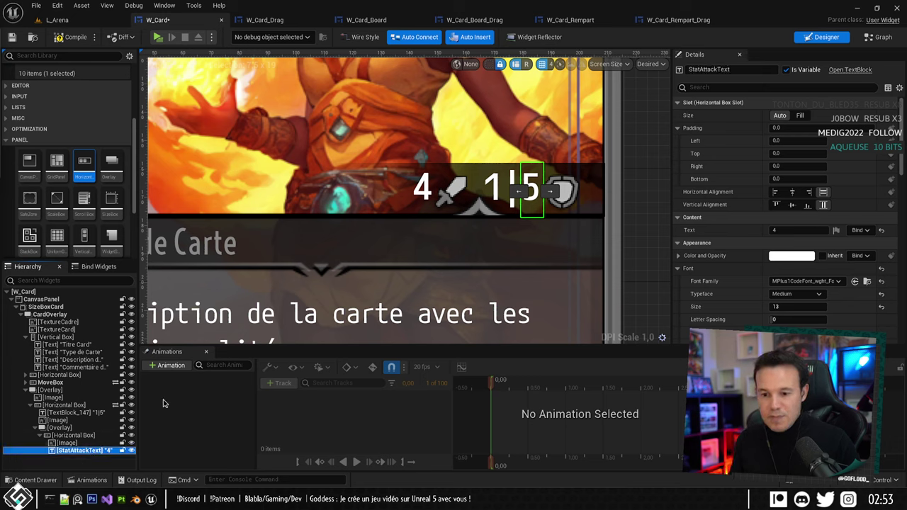
Rename the defense value text block "1|5" as StatDefenseText.
left_click(70, 413)
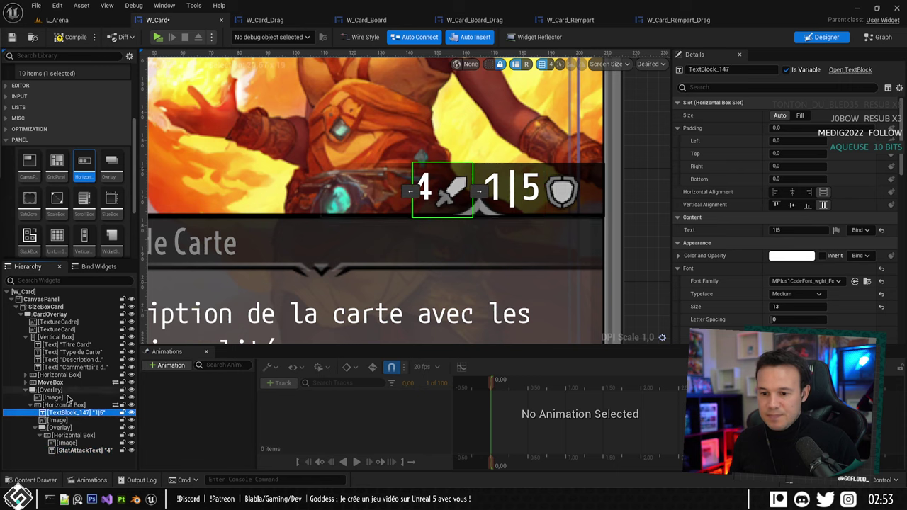
key("F2")
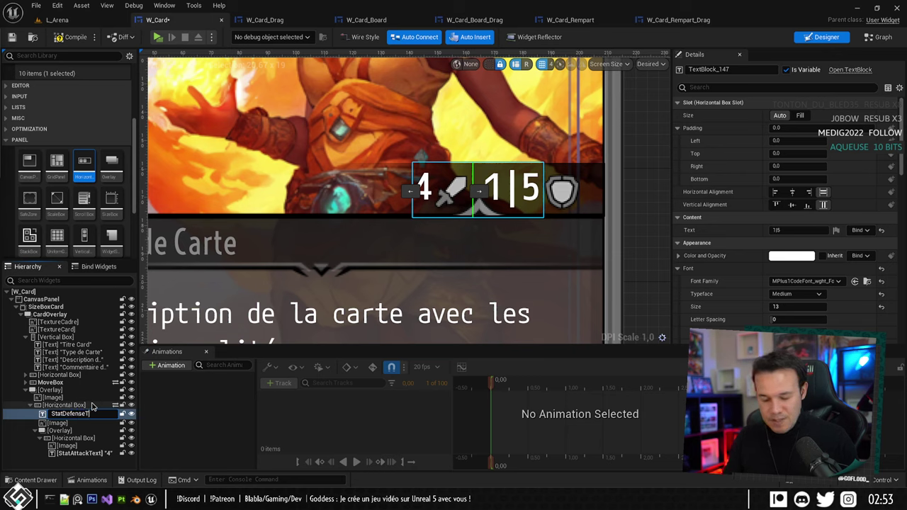
type("StatDefenseText")
key("Return")
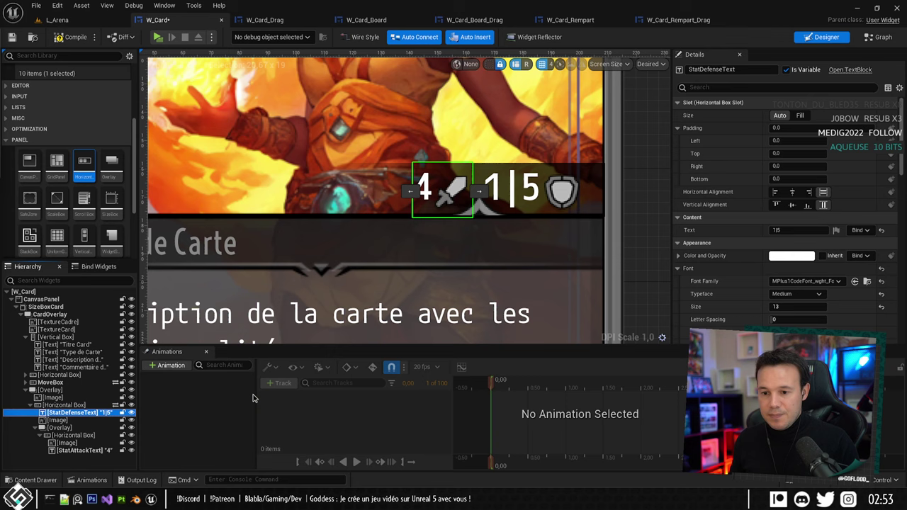
Expose the Overlay around the sword and attack text as a variable and rename it StatAttackOverlay.
left_click(76, 426)
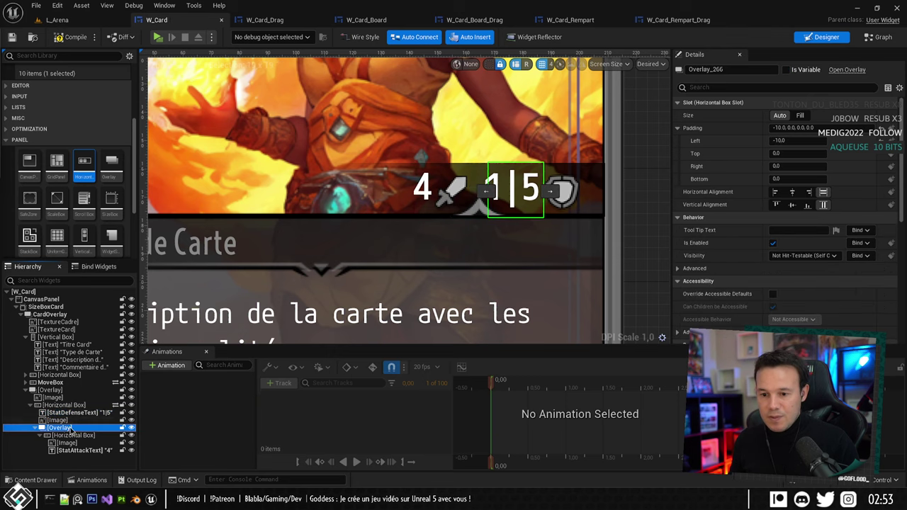
left_click(796, 71)
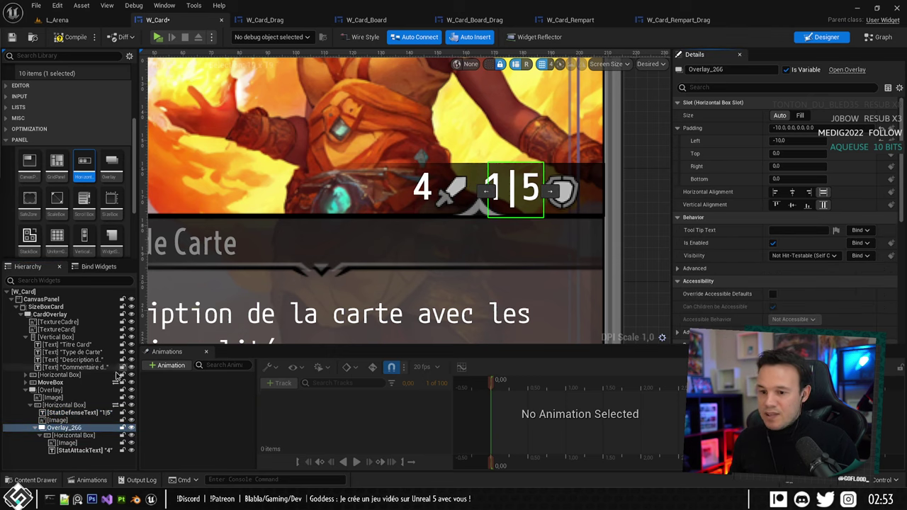
double_click(78, 428)
key("BackSpace")
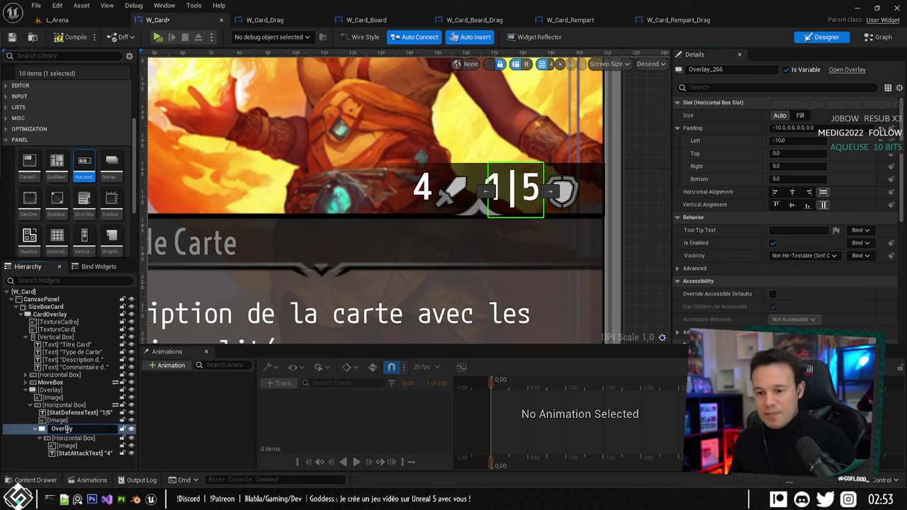
left_click(52, 429)
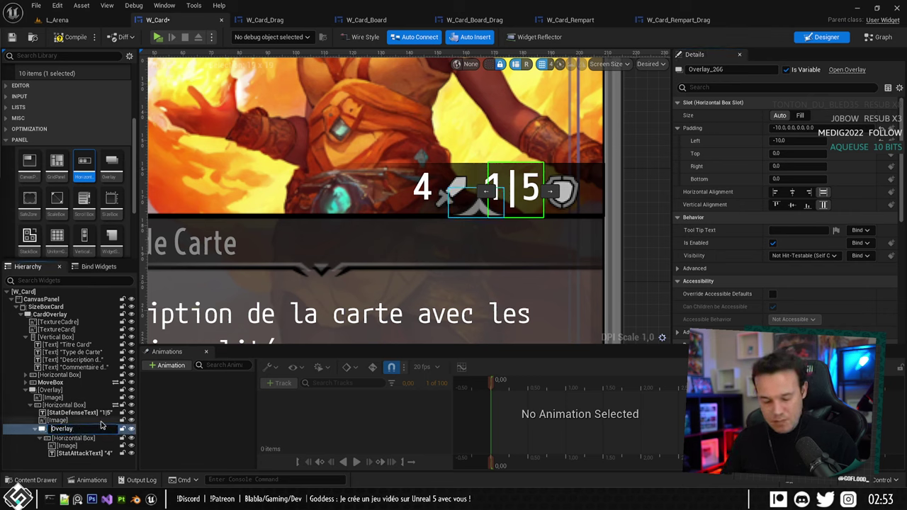
type("StatAtta")
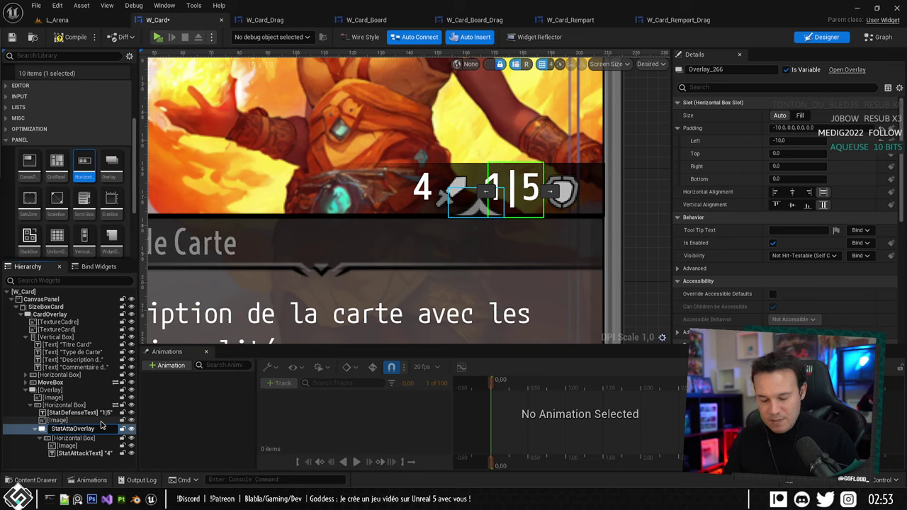
type("ck")
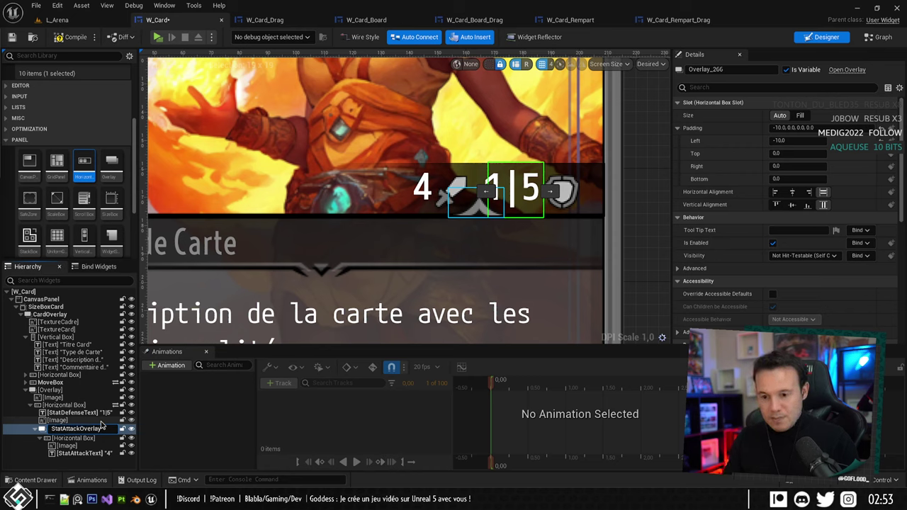
key("Return")
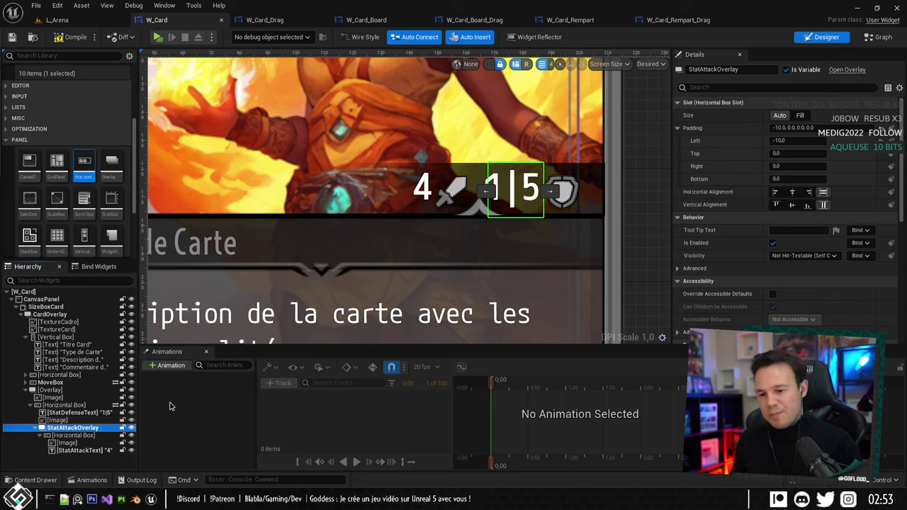
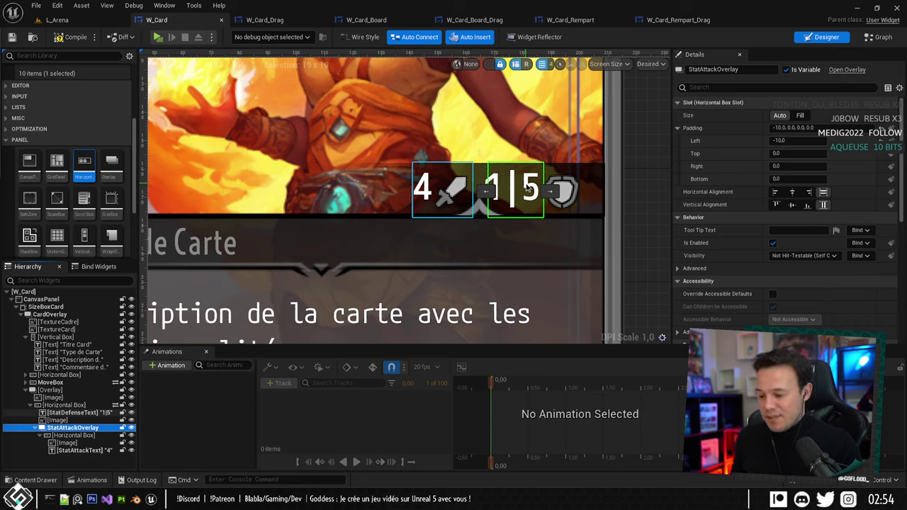
Examine the placement of StatDefenseText and StatAttackText in the card's stat area up close and on the full card.
left_click(528, 187)
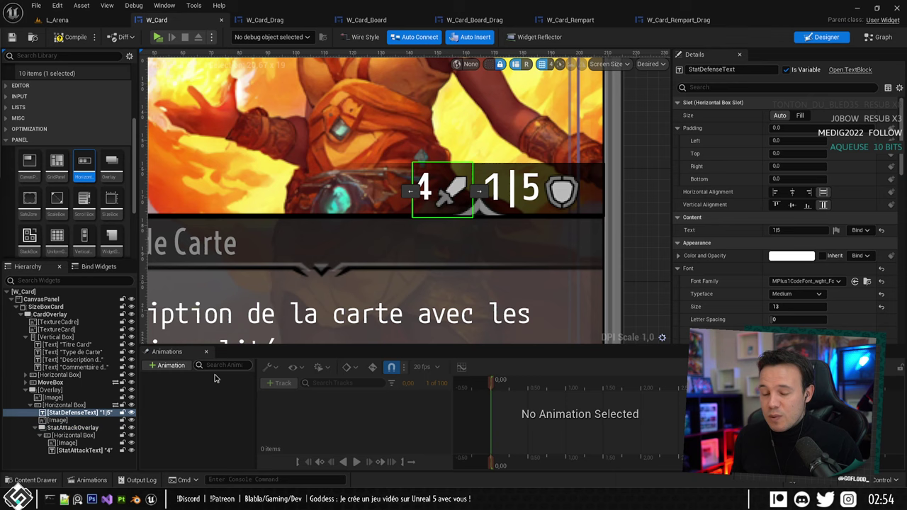
left_click(71, 451)
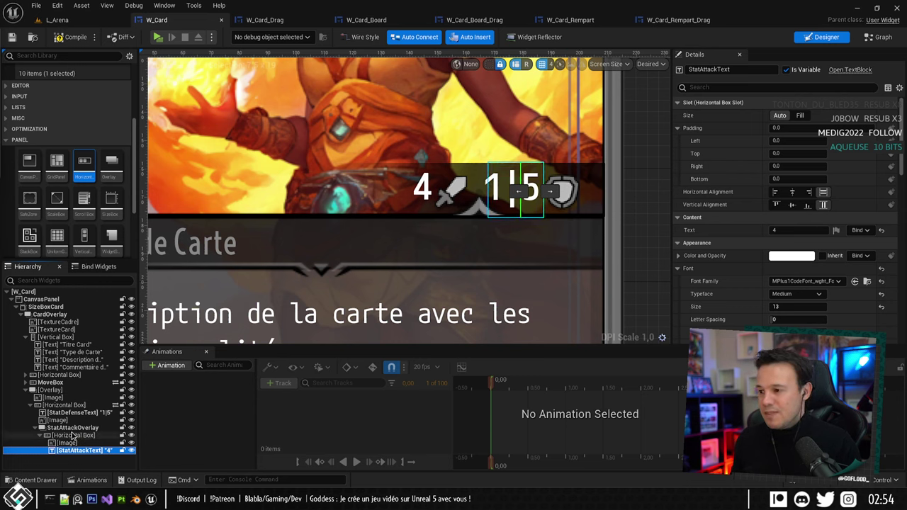
scroll(416, 181, "down", 8)
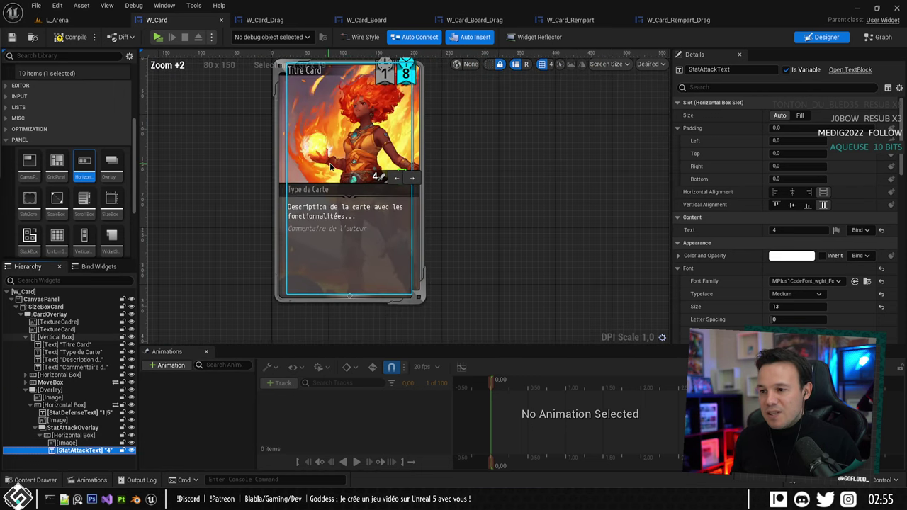
scroll(416, 181, "up", 5)
scroll(417, 181, "up", 2)
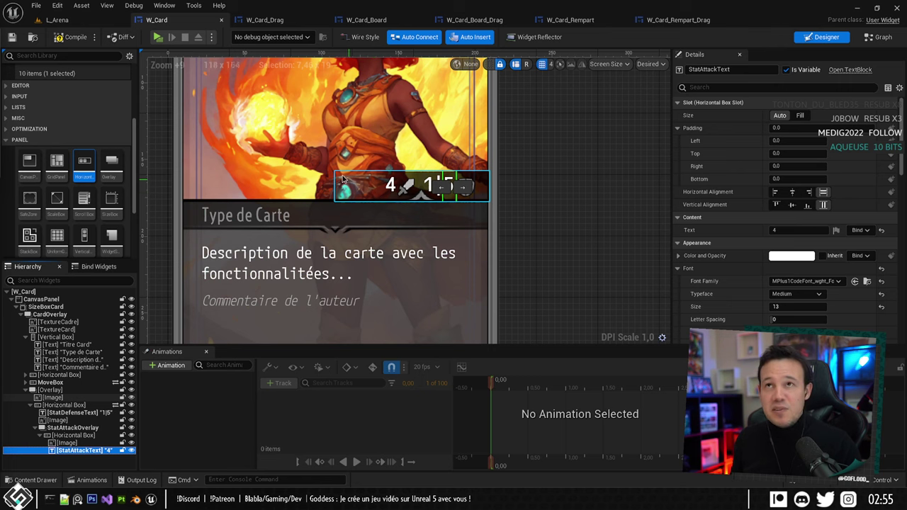
right_click_drag(376, 196, 400, 218)
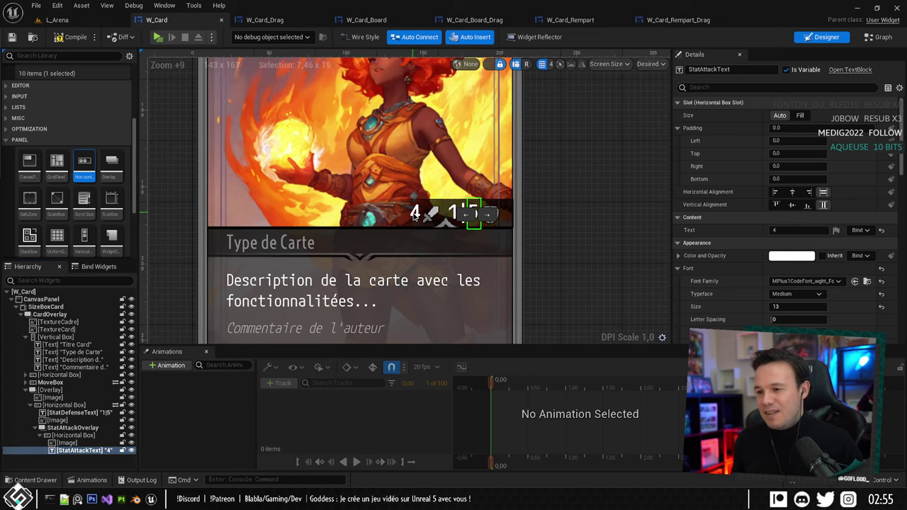
scroll(436, 130, "up", 2)
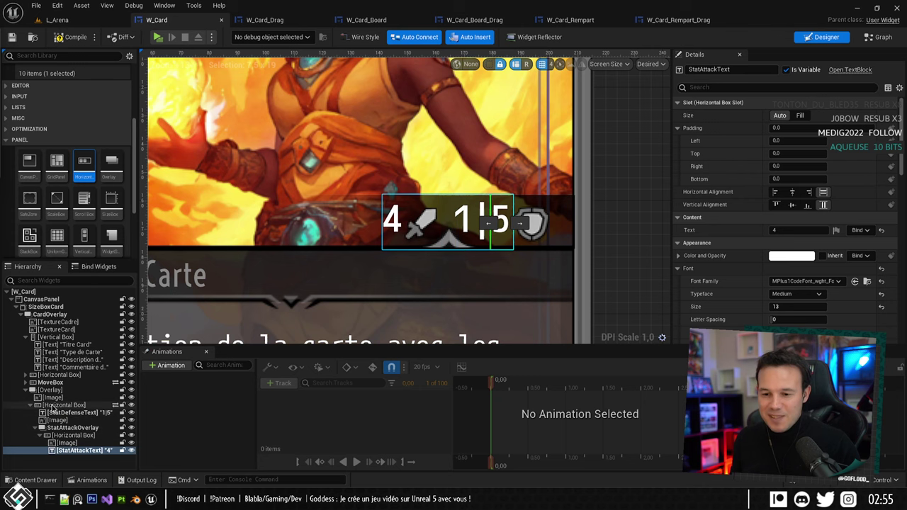
scroll(505, 201, "down", 3)
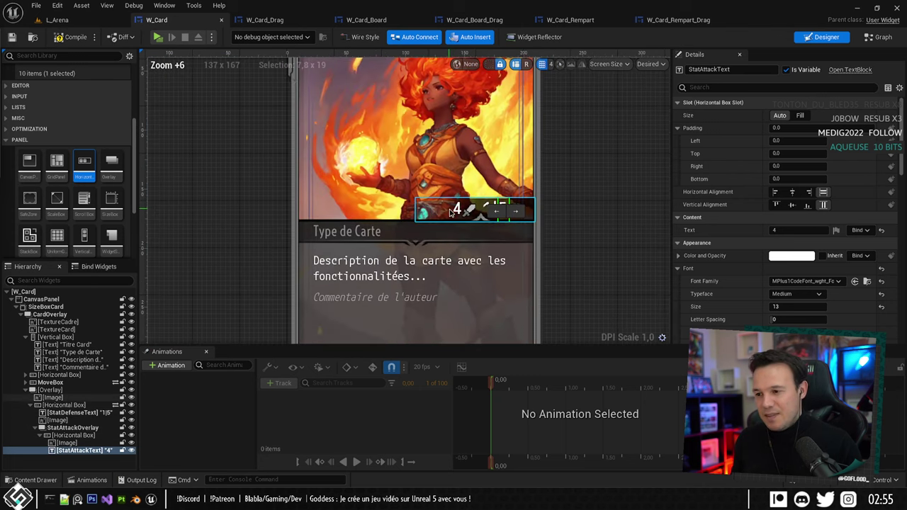
Run the game preview, bet one Carte Mythique, play a card onto the board, and inspect the stats on the remaining hand cards.
left_click(547, 186)
key("alt+p")
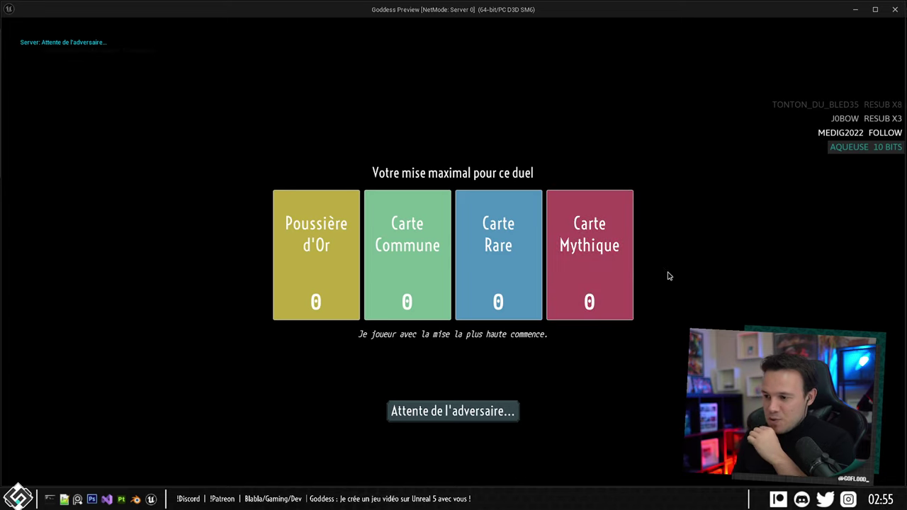
left_click(564, 269)
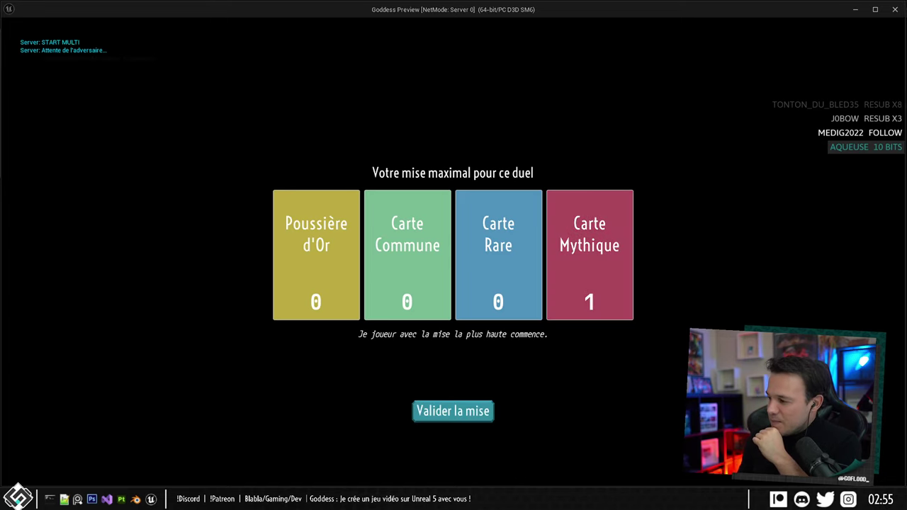
left_click(429, 413)
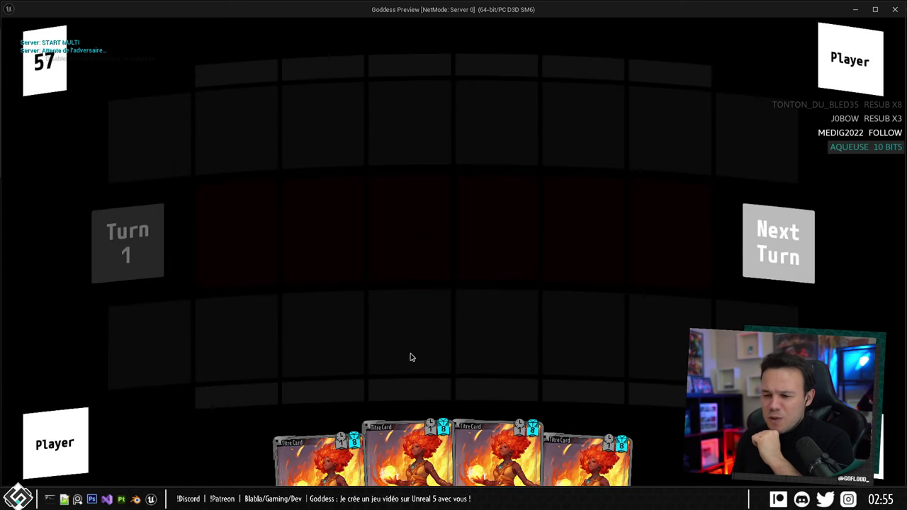
mouse_move(401, 408)
left_click_drag(401, 408, 338, 260)
mouse_move(449, 457)
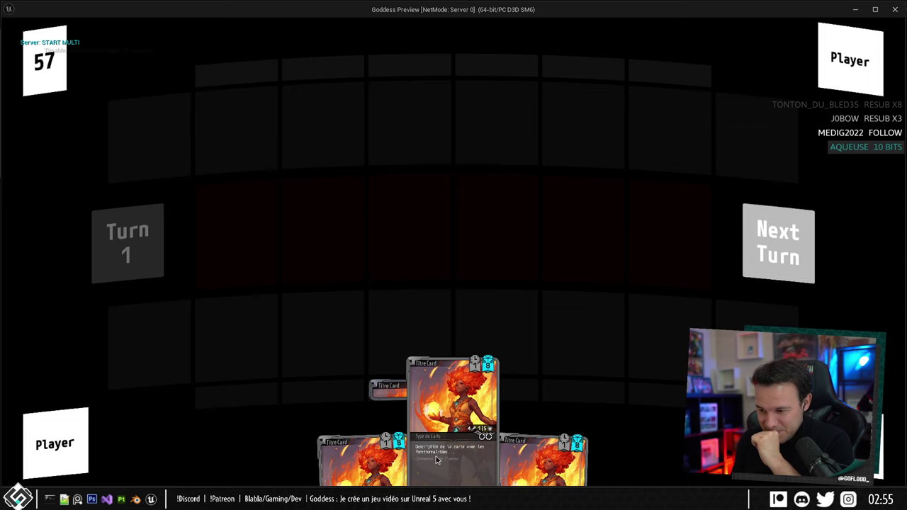
mouse_move(561, 460)
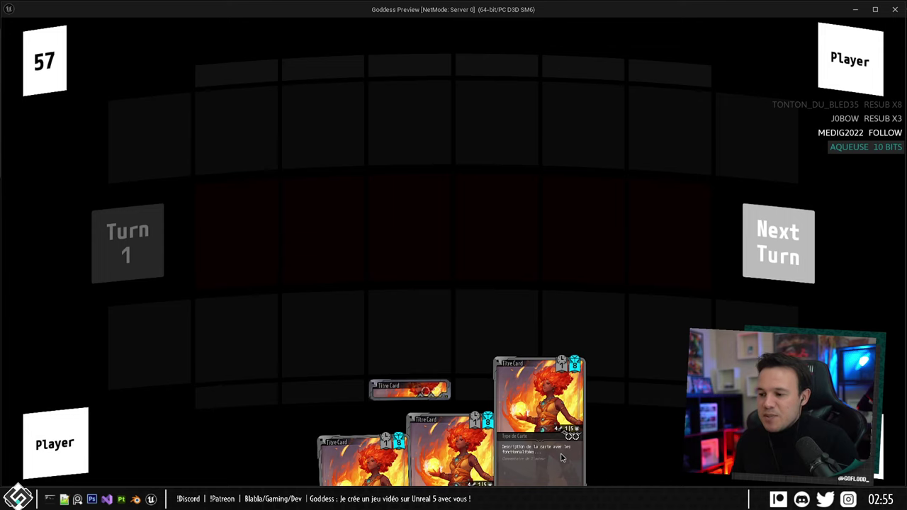
mouse_move(363, 452)
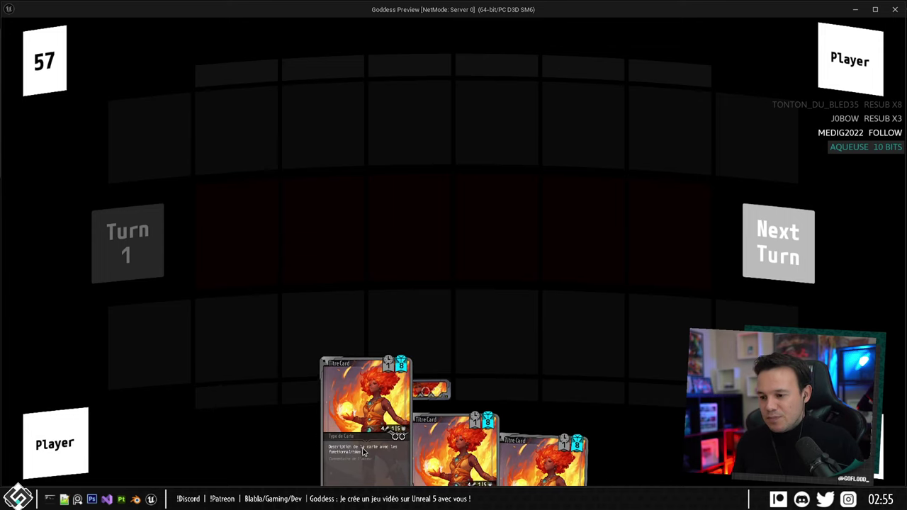
key("Escape")
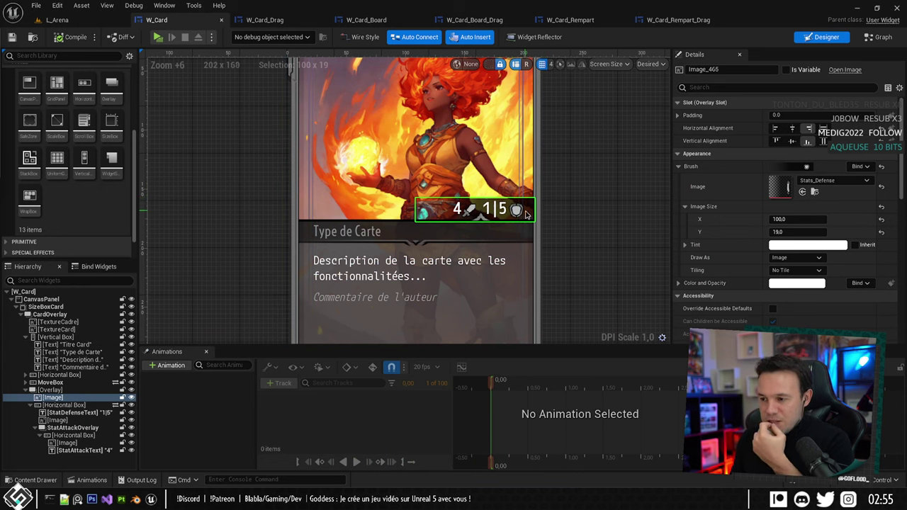
Set the right padding of the outer stats Overlay to 5 and compile the widget.
left_click(54, 391)
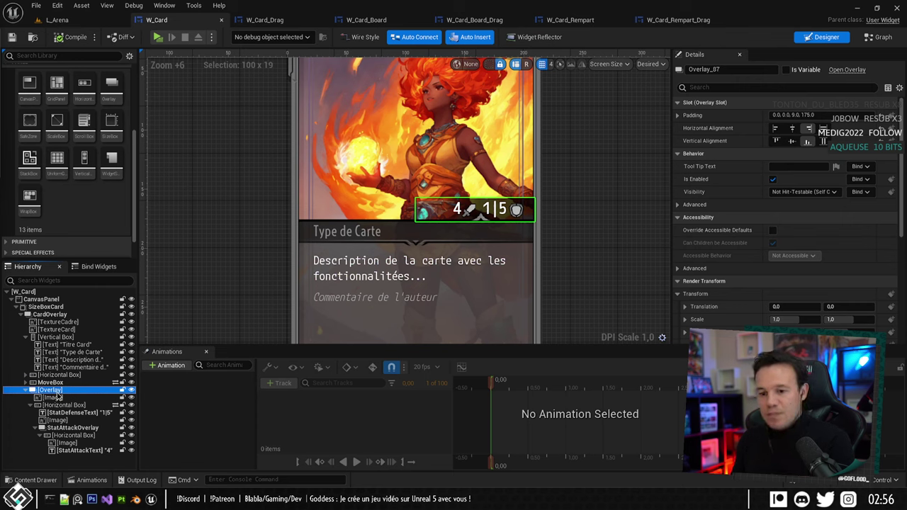
left_click(678, 116)
left_click_drag(782, 153, 704, 157)
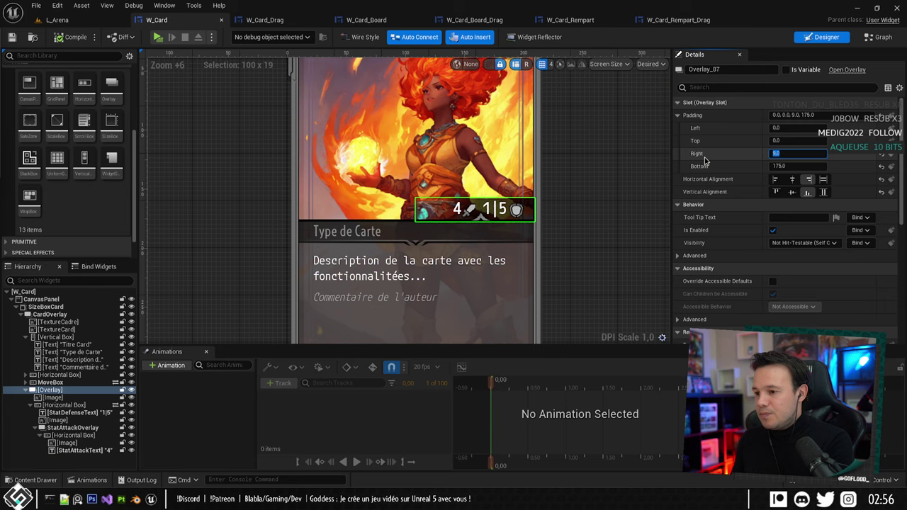
type("5")
key("Return")
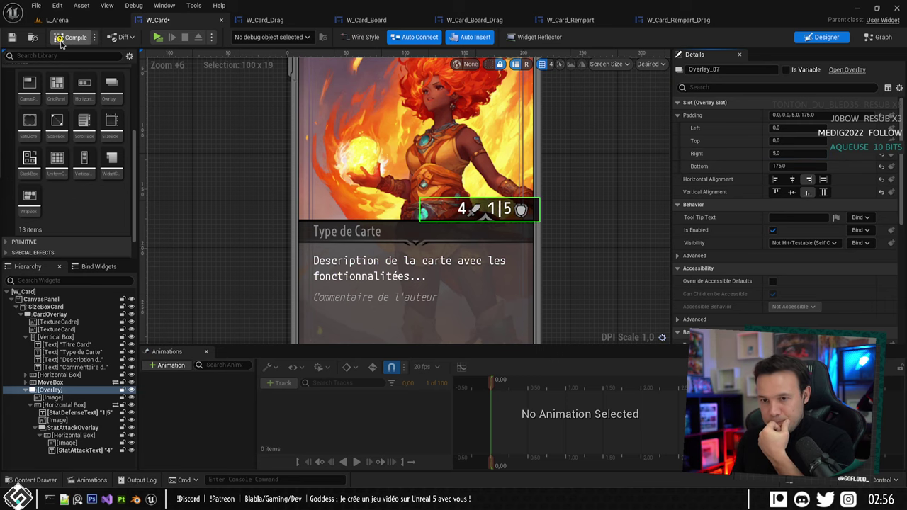
left_click(60, 41)
Run the preview again with a Carte Mythique bet and check the stat position on a hand card.
key("alt+p")
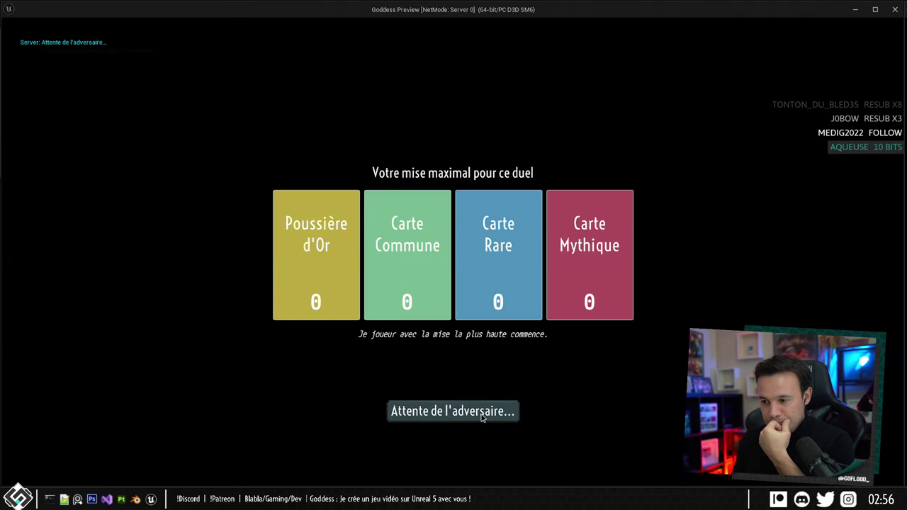
left_click(570, 303)
left_click(459, 412)
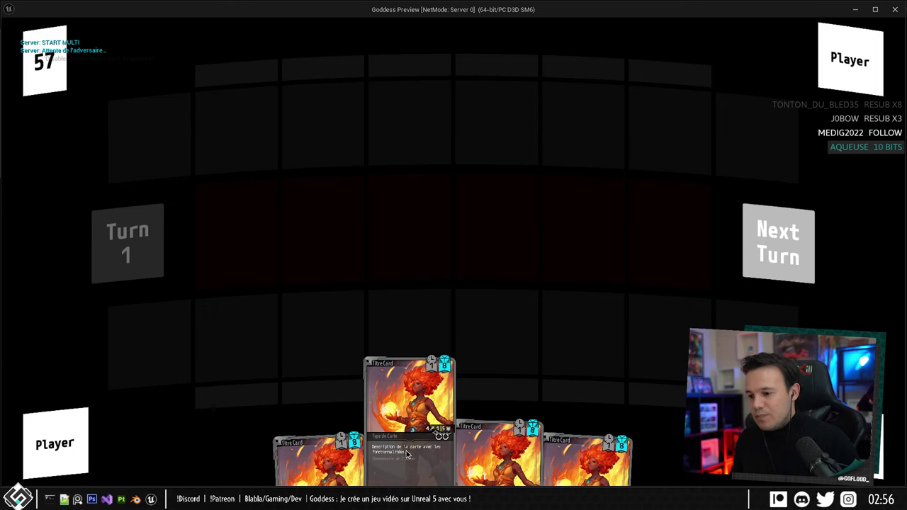
key("Escape")
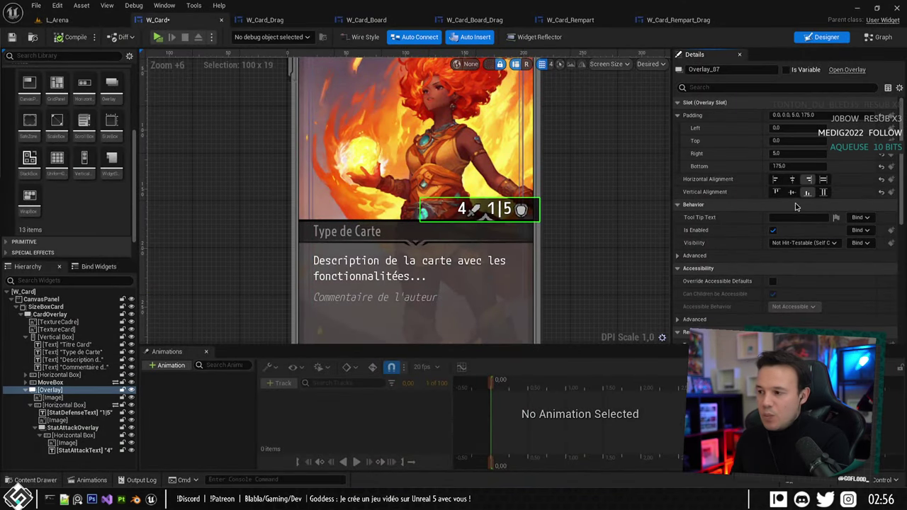
Set the right padding of the outer stats Overlay to 6 and inspect its background image's edge against the card frame.
left_click_drag(784, 161, 790, 162)
scroll(600, 172, "up", 3)
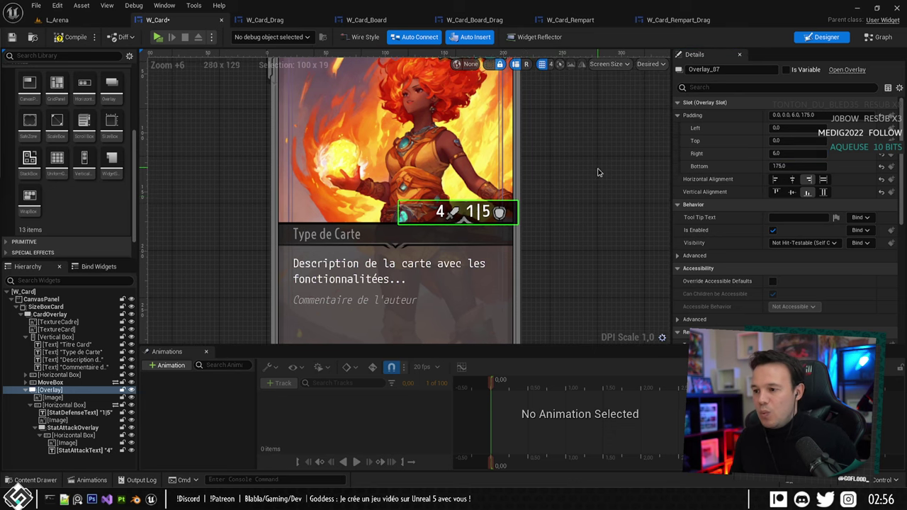
scroll(535, 233, "up", 5)
scroll(465, 207, "up", 3)
left_click(403, 175)
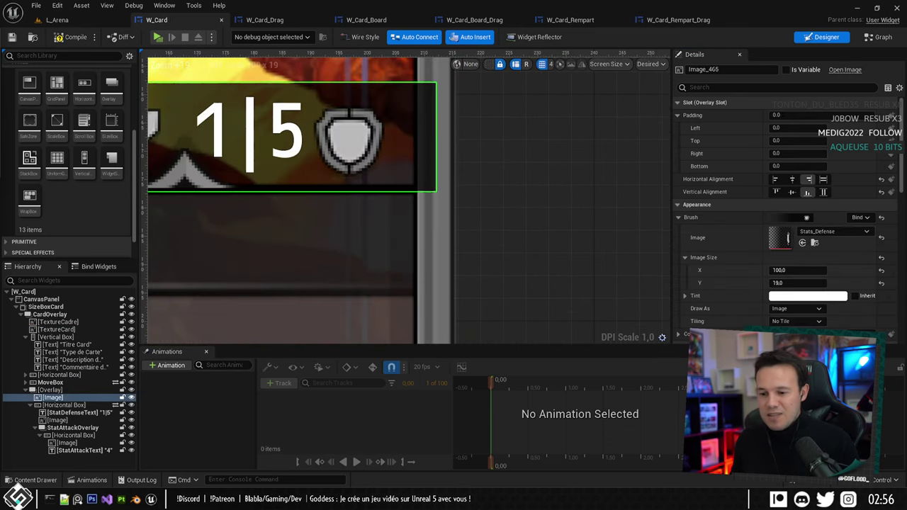
Switch to Photoshop and bring up the Stats_Fond.psd document from among the open card artwork files.
key("alt+Tab")
left_click(213, 36)
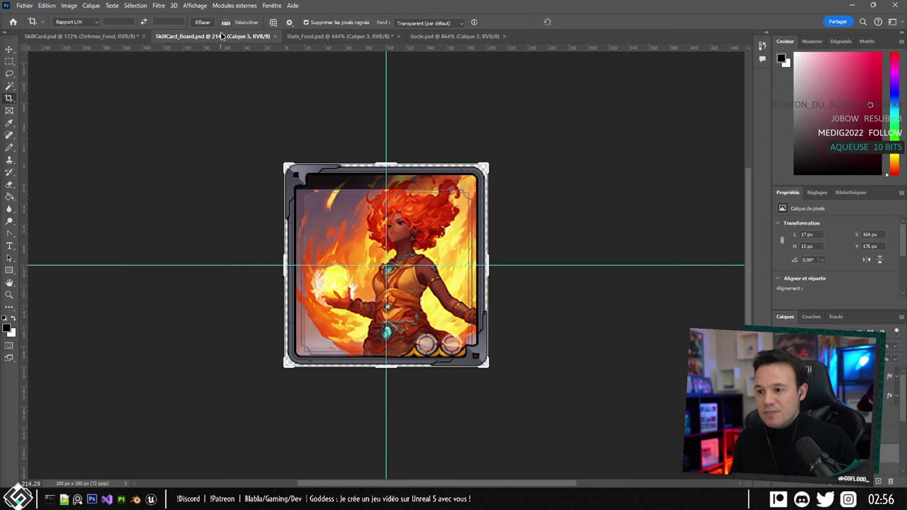
left_click(453, 36)
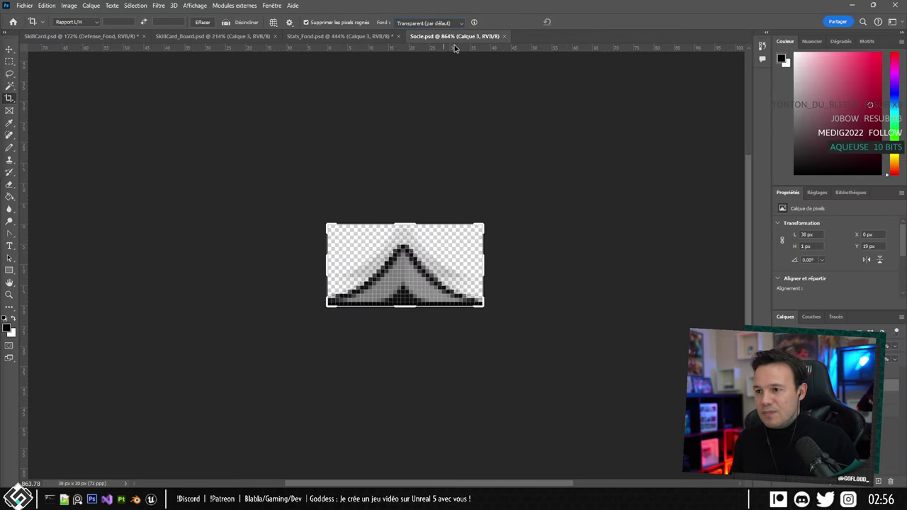
left_click(188, 39)
left_click(310, 37)
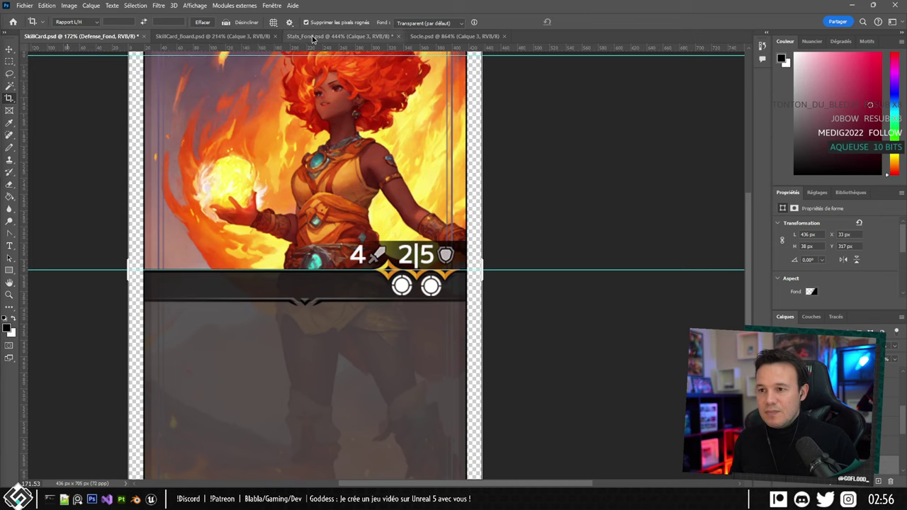
Undo the latest edits to the sword icon in Stats_Fond.psd, back to its larger size.
key("ctrl+z")
key("ctrl+z")
key("ctrl+z")
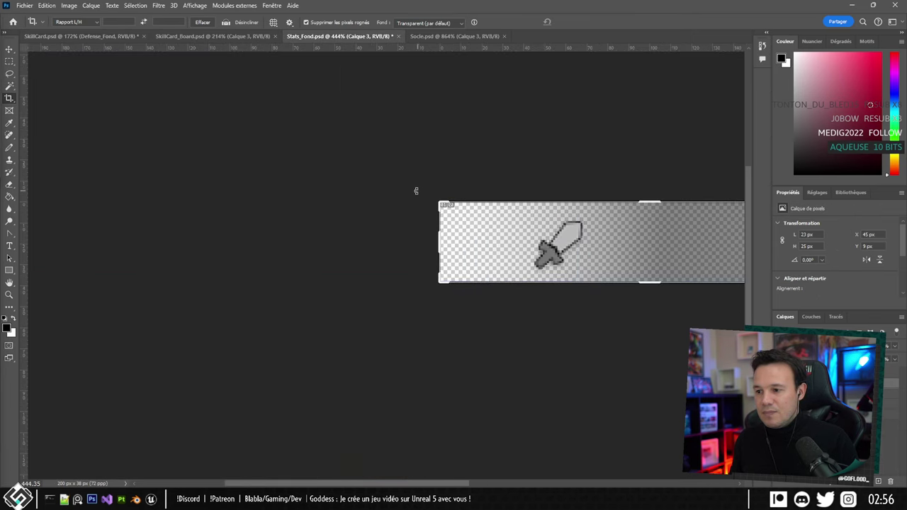
Make a rectangular selection about 10 px wide over the full height of the stats background's right edge.
scroll(492, 177, "down", 2)
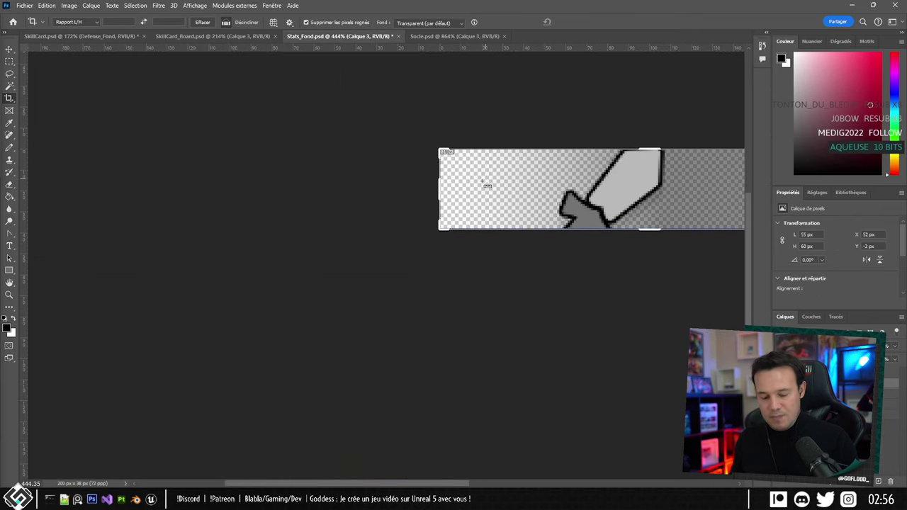
scroll(484, 186, "down", 4, "alt")
left_click_drag(653, 192, 496, 214)
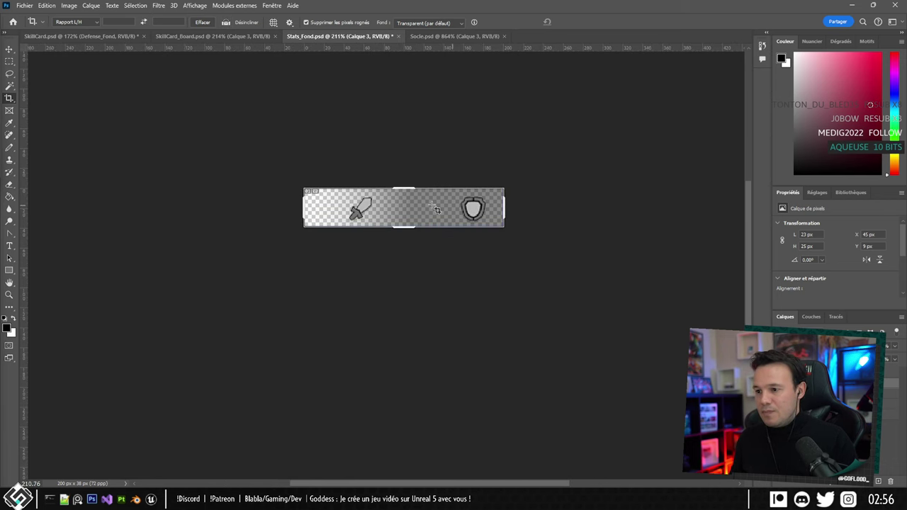
scroll(432, 206, "up", 4, "alt")
left_click(10, 49)
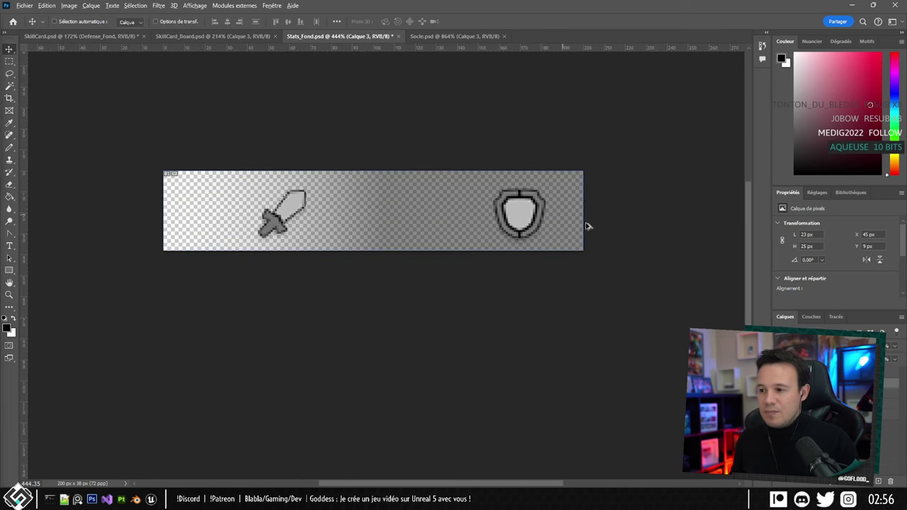
scroll(587, 227, "up", 2, "alt")
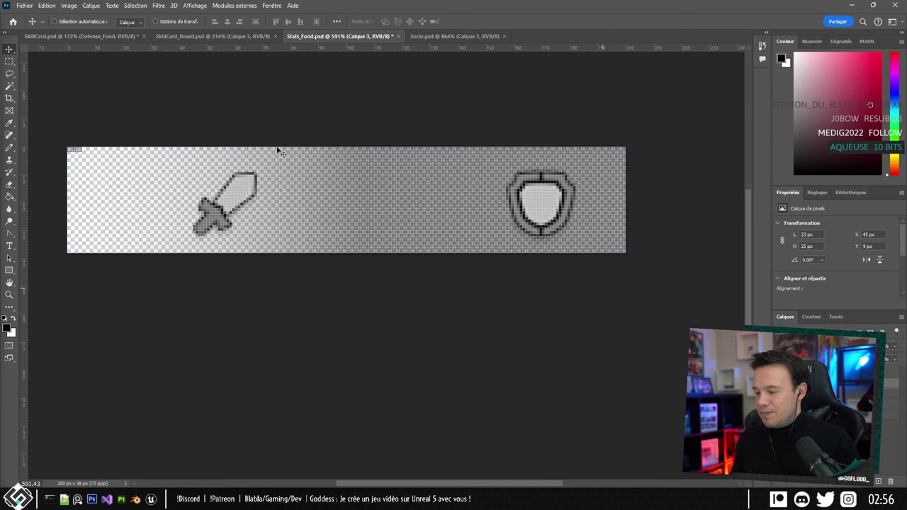
left_click(9, 61)
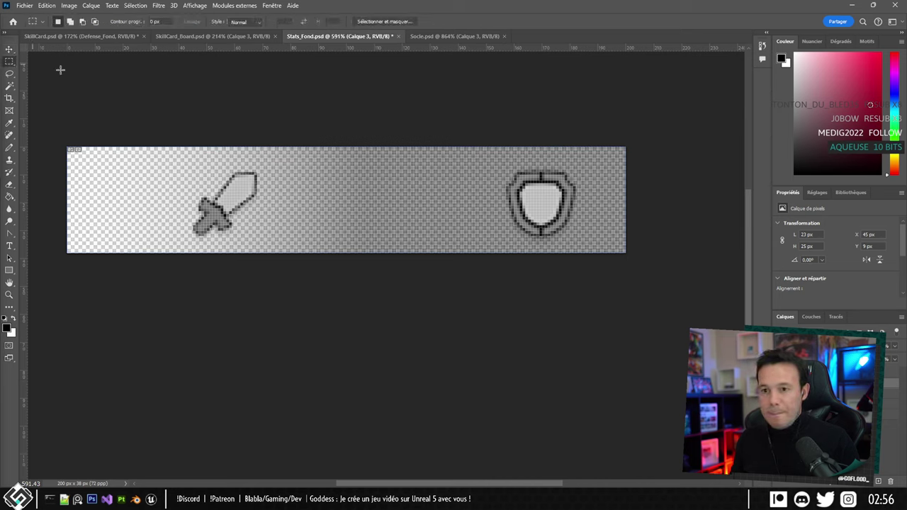
left_click_drag(668, 130, 599, 315)
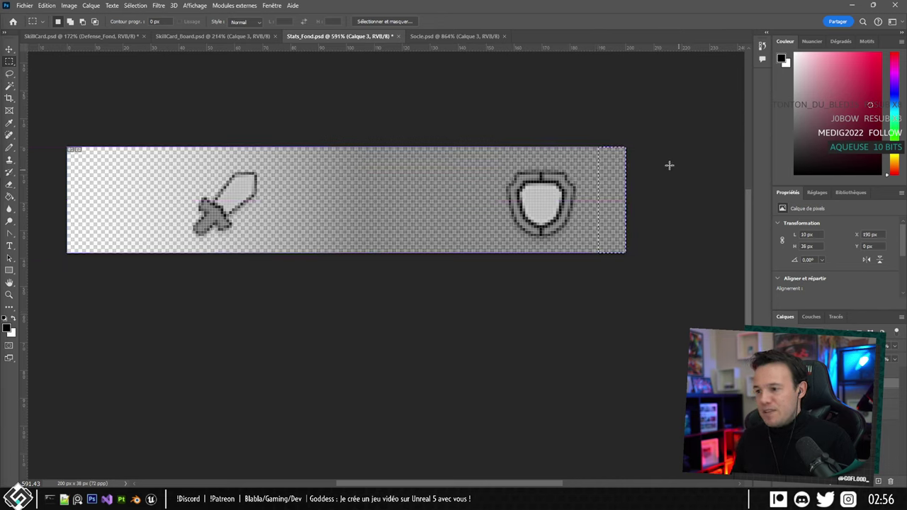
Try to delete the selected right-edge strip from the Defense_Fond layer.
left_click(836, 393)
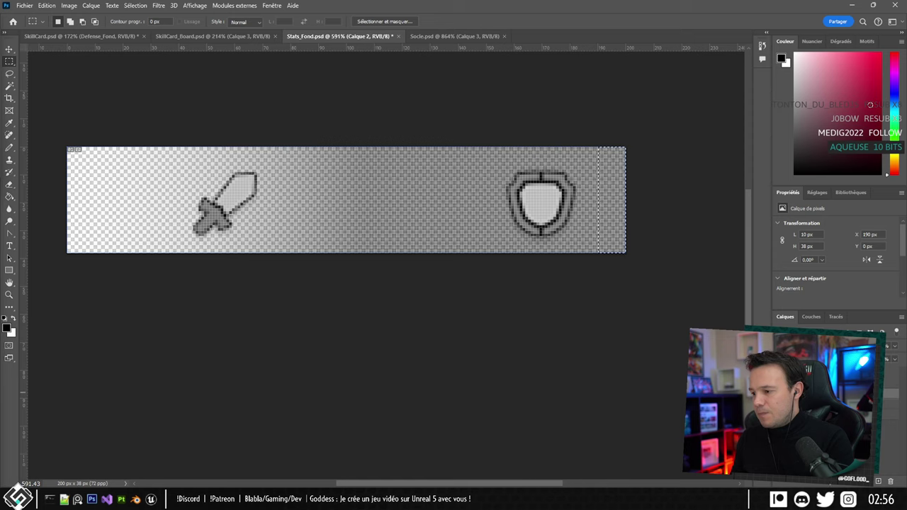
key("alt+bracketleft")
key("Delete")
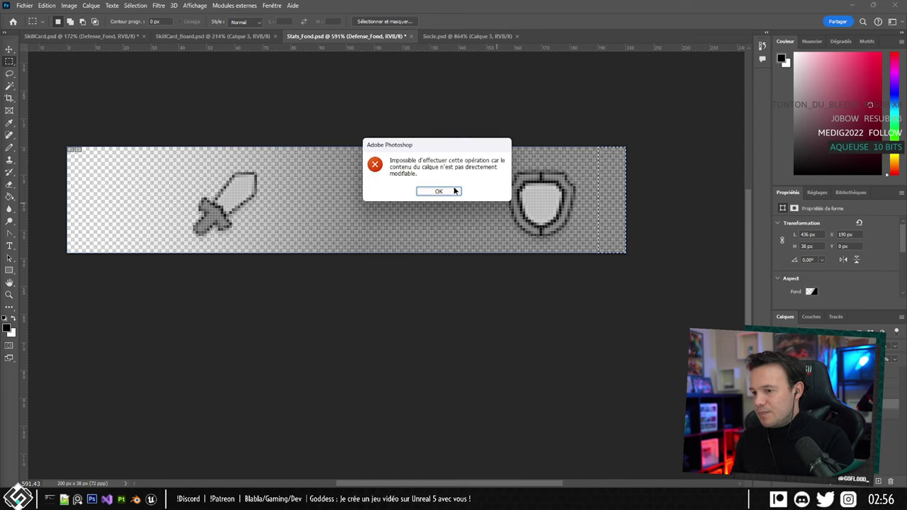
left_click(439, 192)
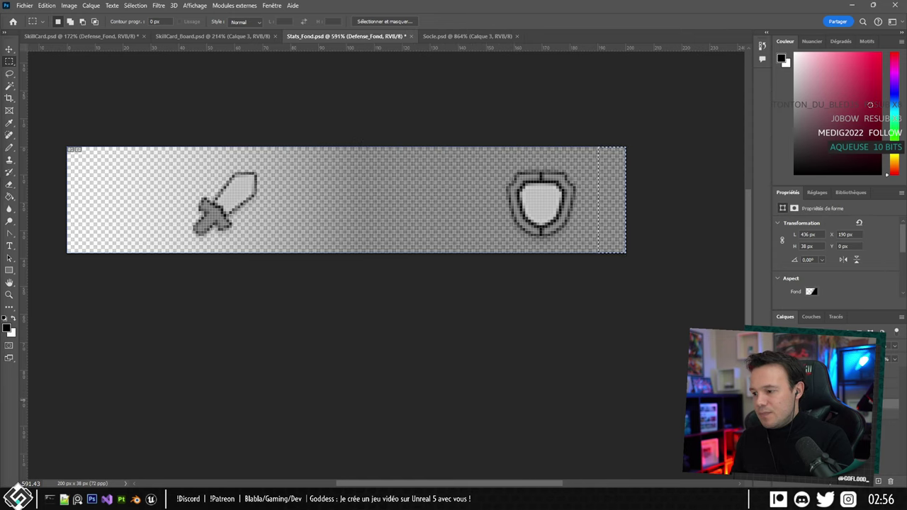
Rasterize the Defense_Fond shape layer and delete the selected 10 px wide strip at the banner's right end.
right_click(836, 405)
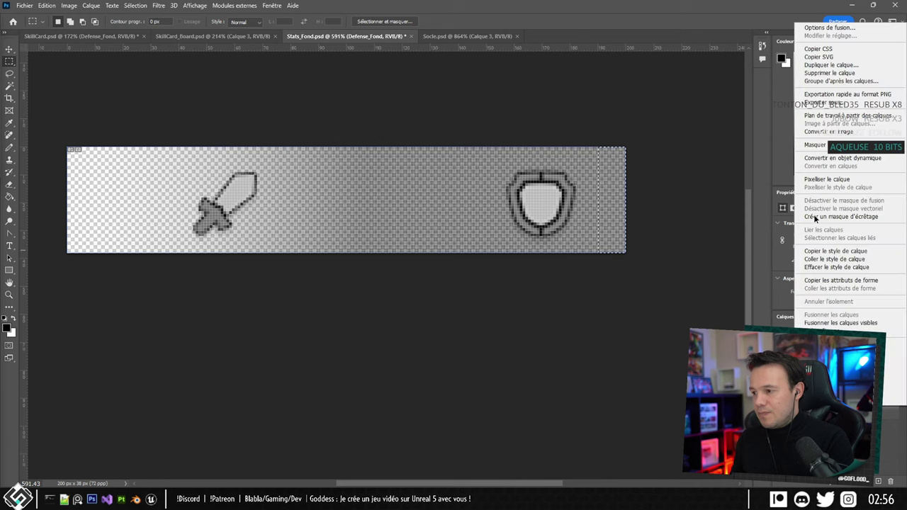
left_click(827, 180)
key("Delete")
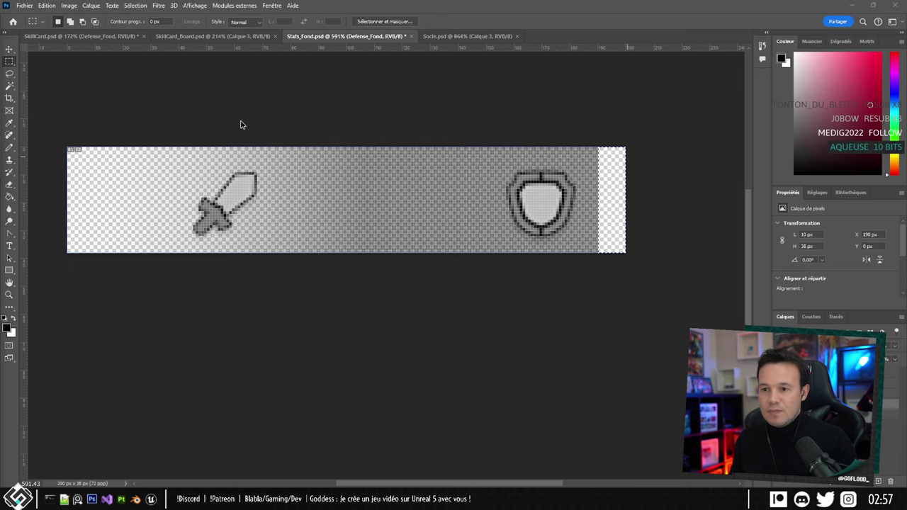
Export the banner for the web as a PNG-24 with transparency, overwriting Stats_Defense.png in the Cards folder.
key("ctrl+alt+shift+s")
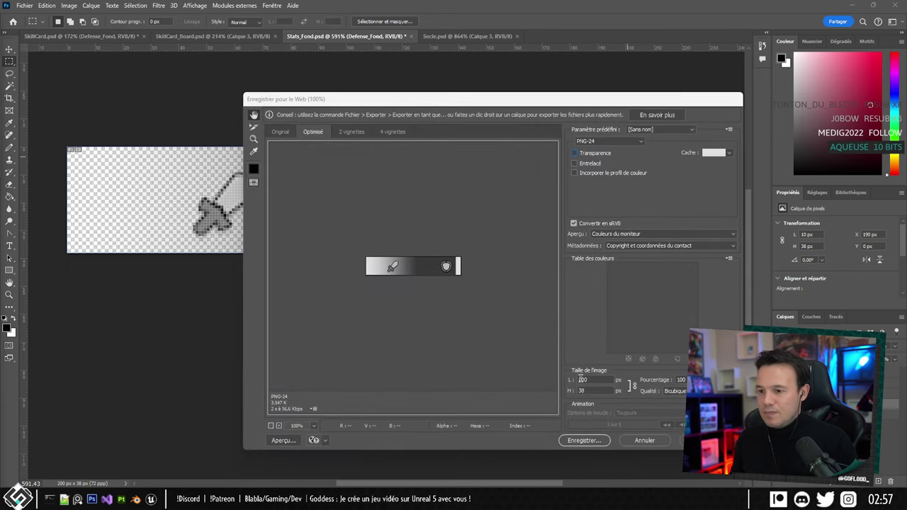
left_click(659, 440)
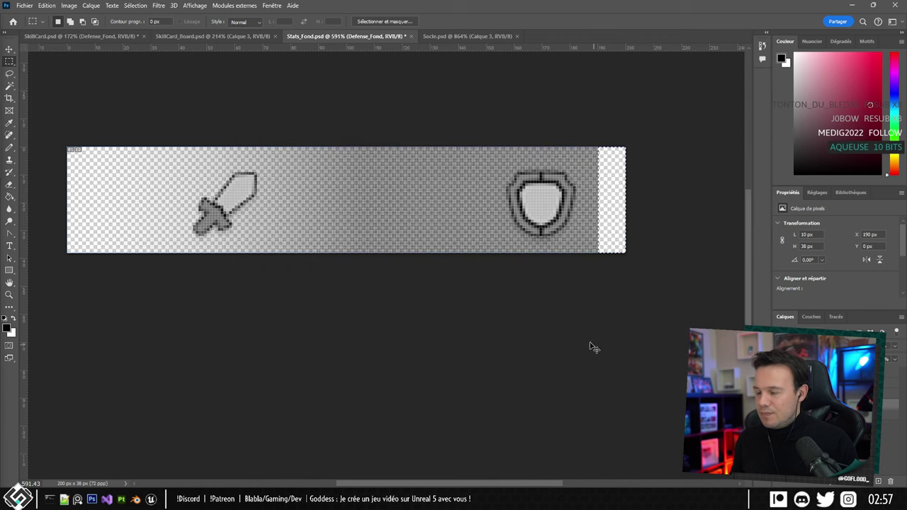
key("ctrl+alt+shift+s")
left_click(581, 440)
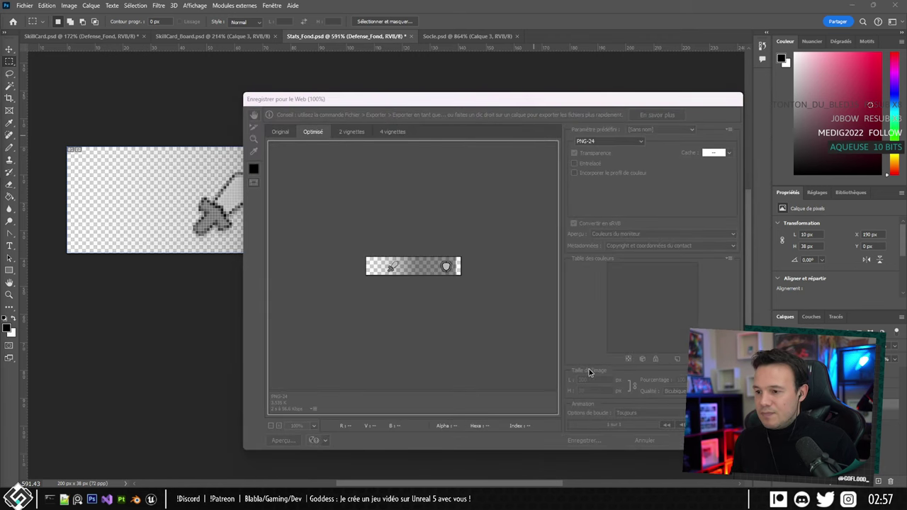
scroll(411, 198, "down", 5)
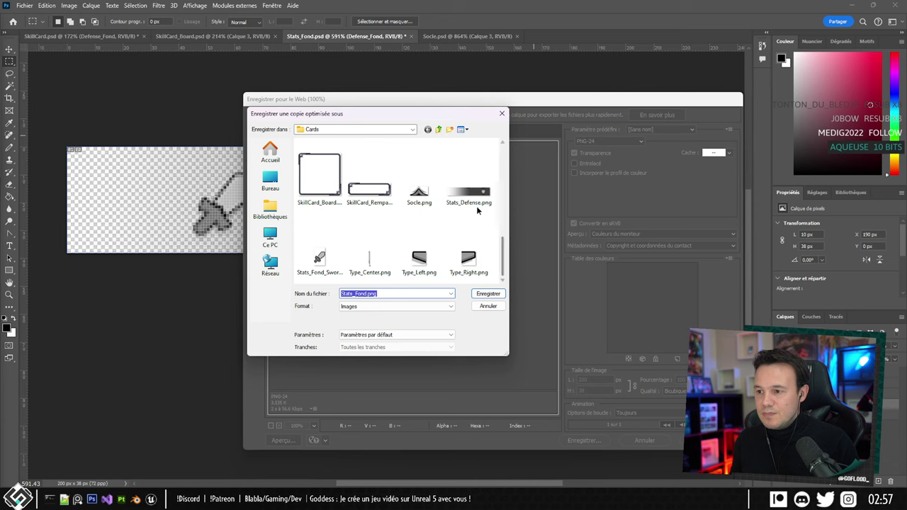
left_click(467, 191)
double_click(467, 192)
left_click(516, 240)
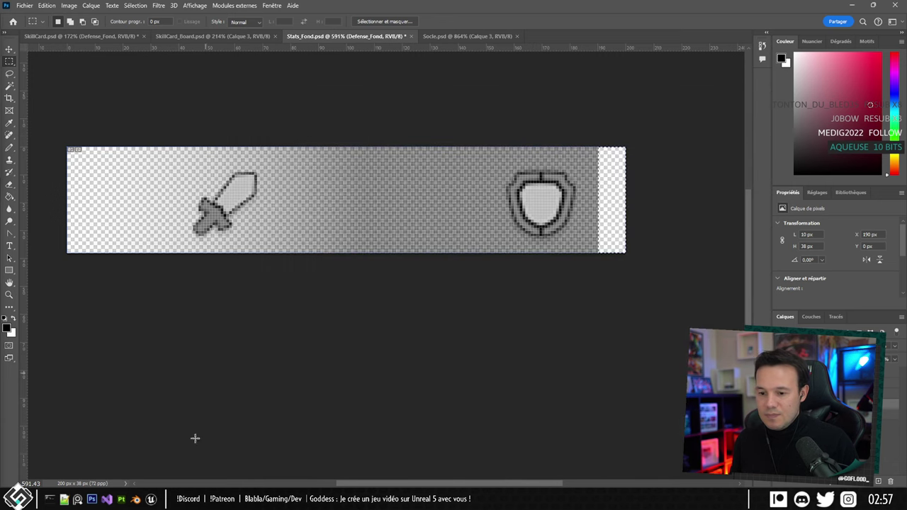
Switch to Unreal Editor, reimport the Stats_Defense texture and check the stat background's right edge in W_Card.
left_click(119, 499)
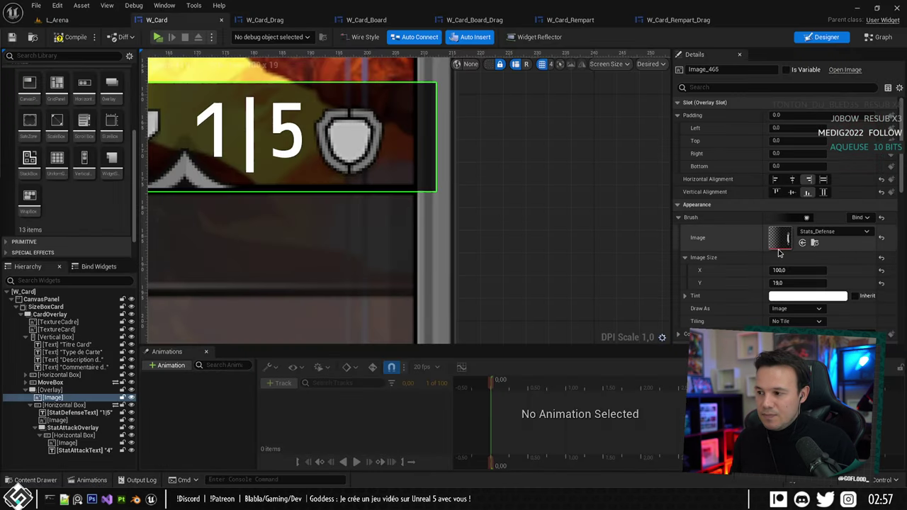
left_click(813, 243)
right_click(182, 436)
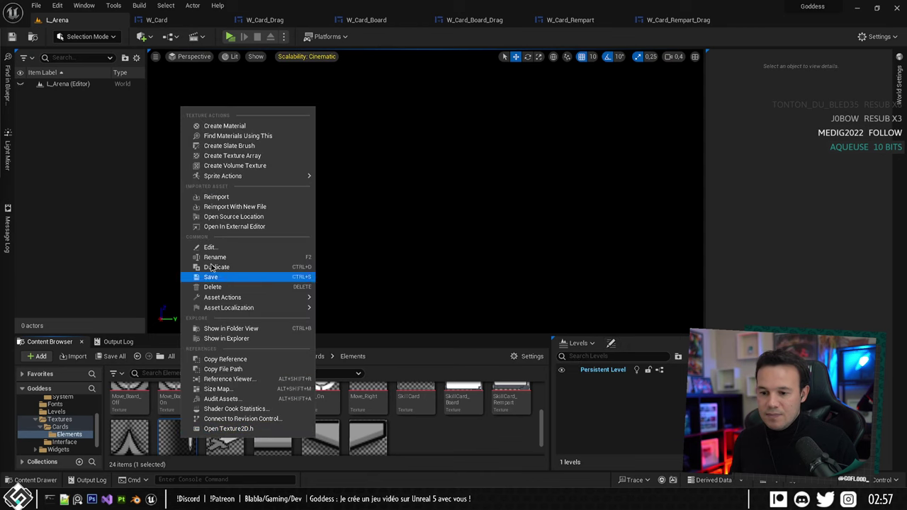
left_click(229, 200)
left_click(157, 20)
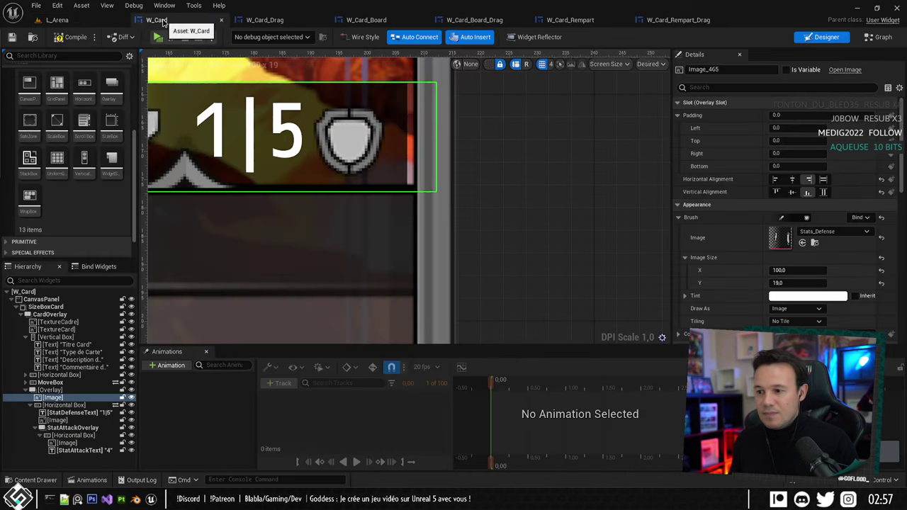
scroll(456, 197, "down", 5)
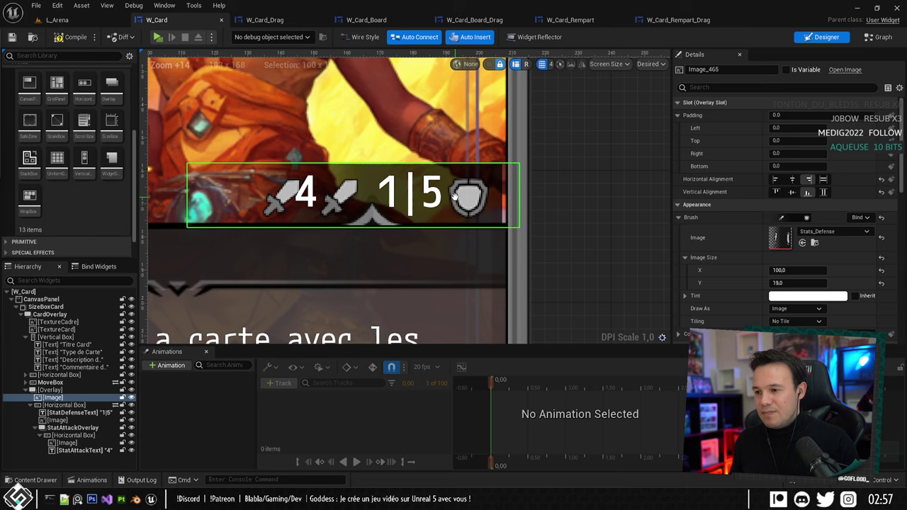
Back in Photoshop, undo the strip deletion, and clear only an 8 px wide strip from X 192 px.
left_click(91, 499)
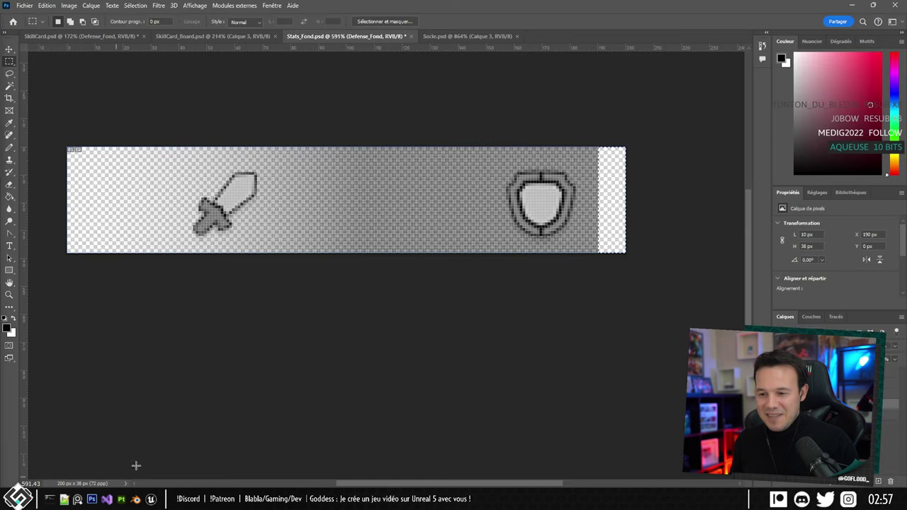
key("ctrl+z")
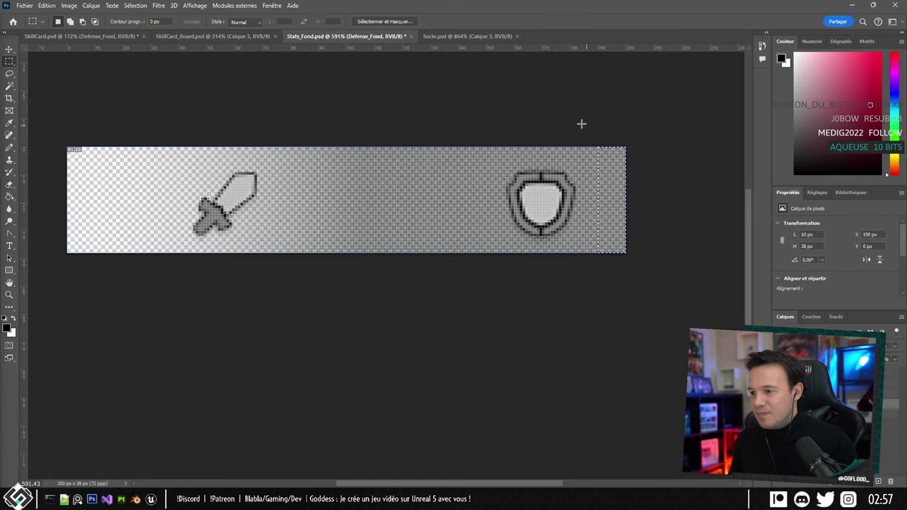
left_click_drag(573, 125, 603, 291, "alt")
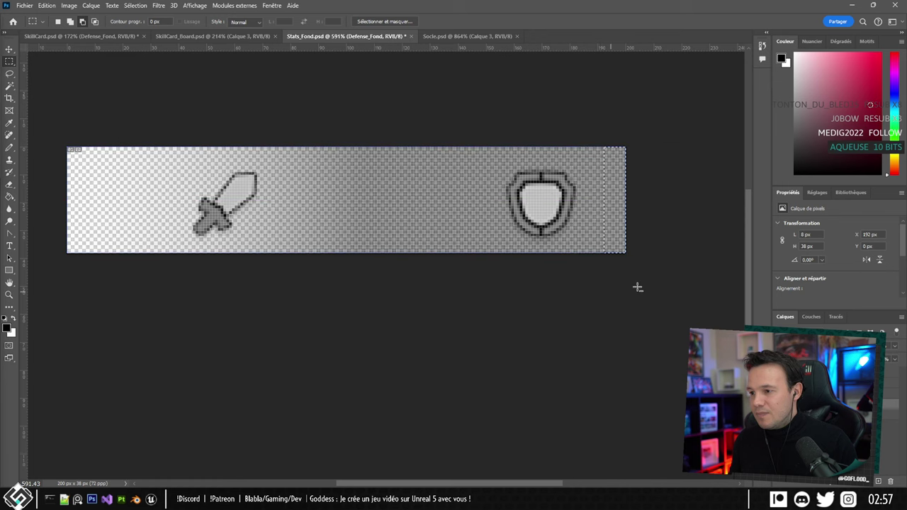
key("Delete")
Export the trimmed banner for the web as a transparent PNG-24, replacing Stats_Defense.png.
key("ctrl+alt+shift+s")
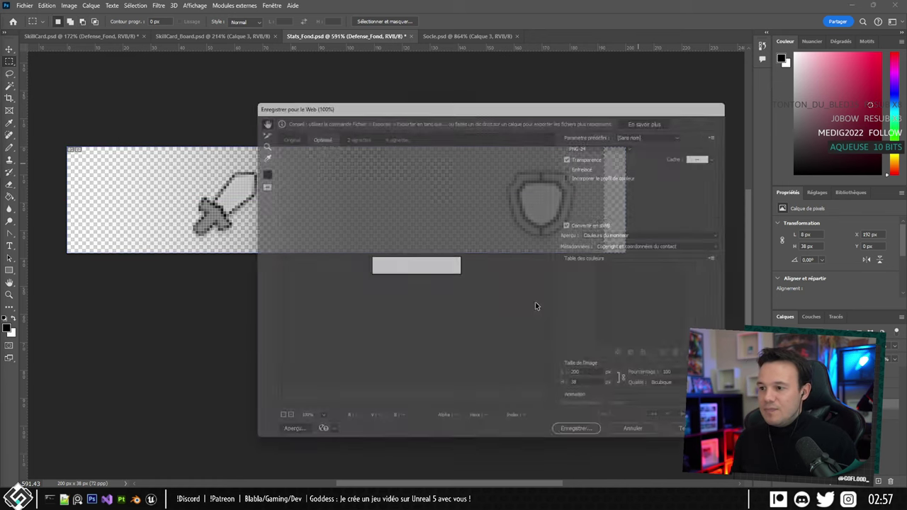
left_click(583, 440)
scroll(424, 249, "down", 5)
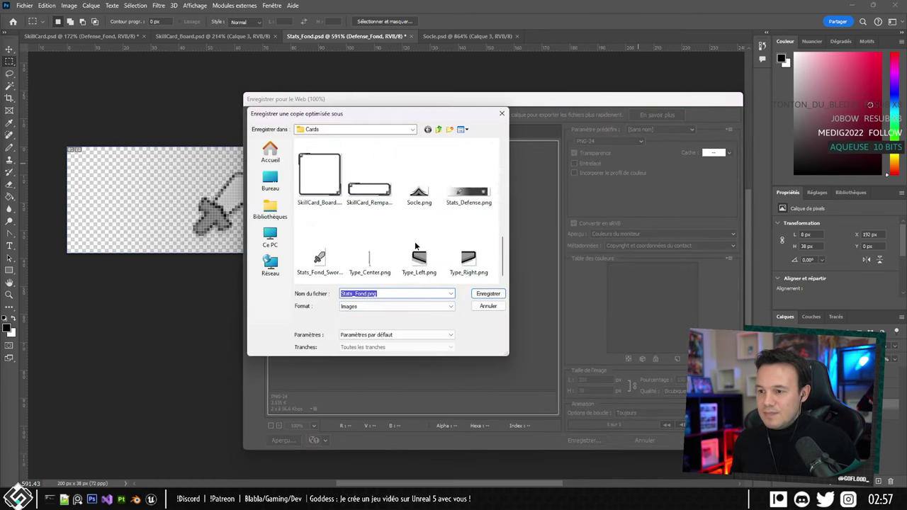
double_click(469, 181)
left_click(516, 242)
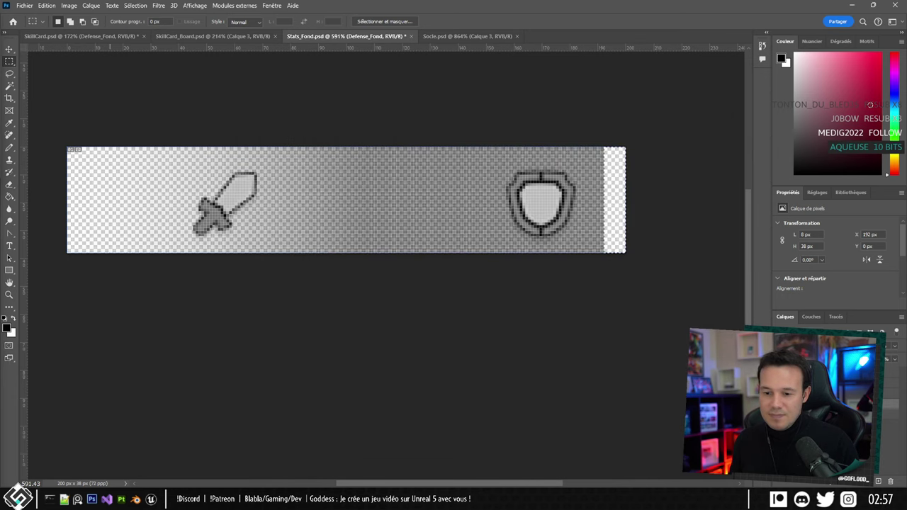
Switch to Unreal Editor, reimport the updated Stats_Defense texture and inspect its right edge beside the shield in W_Card.
key("alt+Tab")
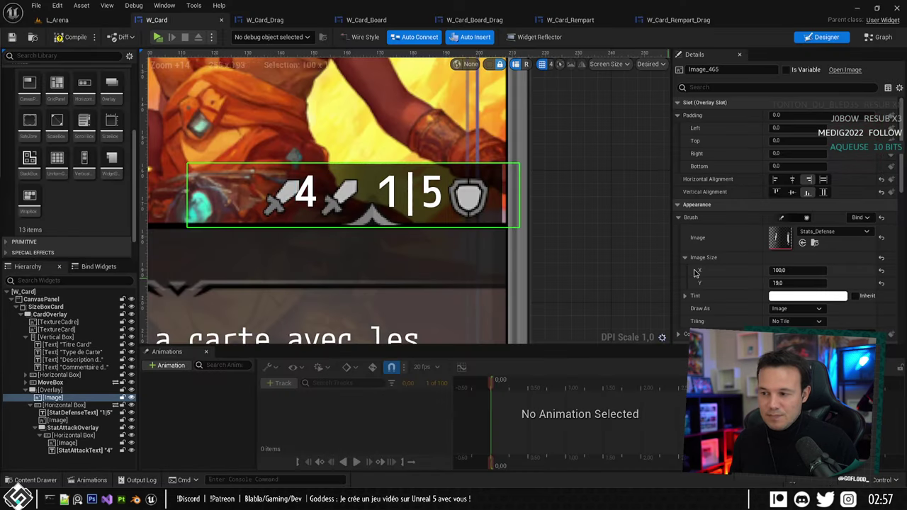
left_click(814, 243)
right_click(174, 440)
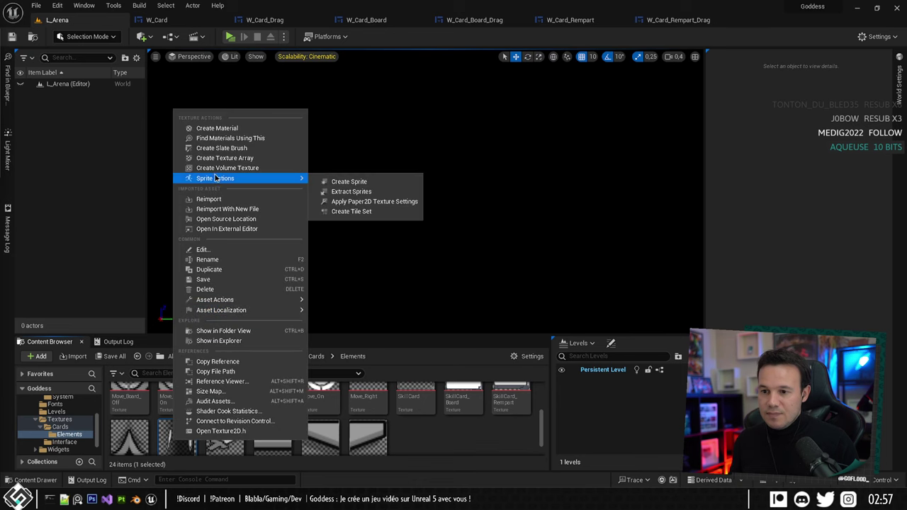
left_click(208, 199)
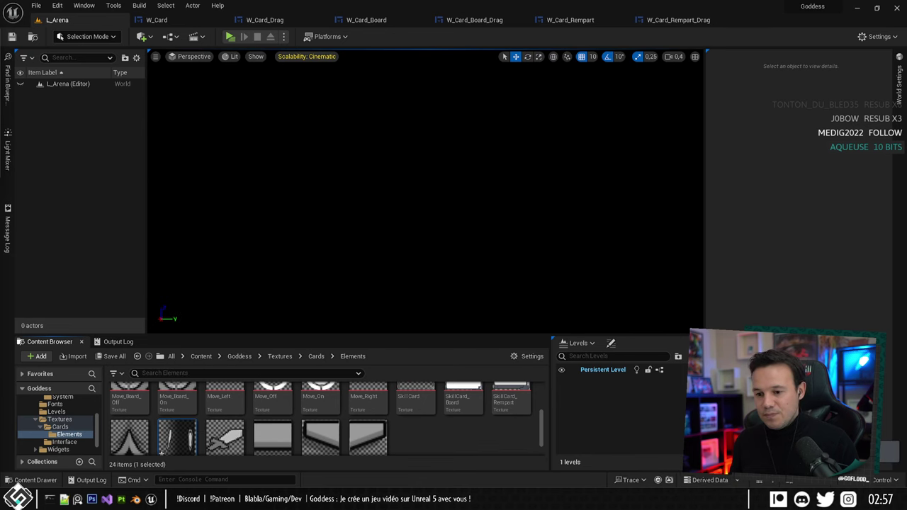
left_click(156, 20)
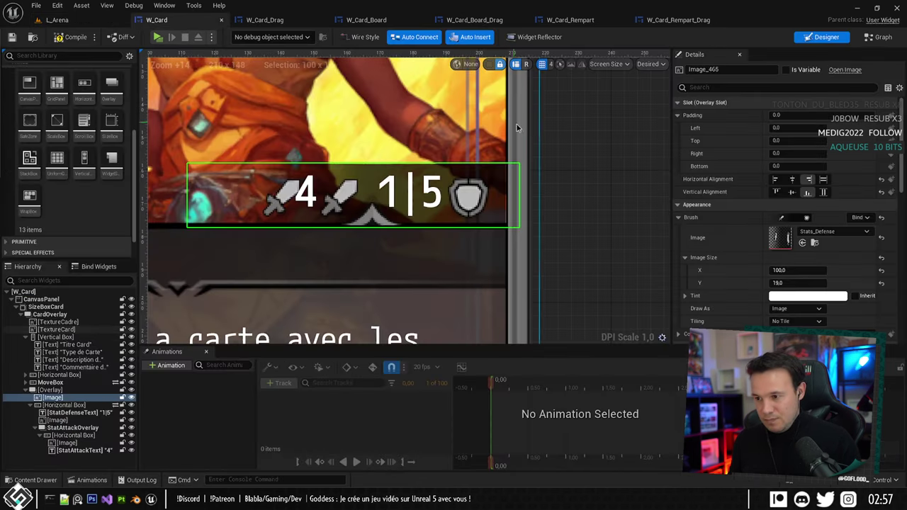
scroll(519, 170, "up", 2)
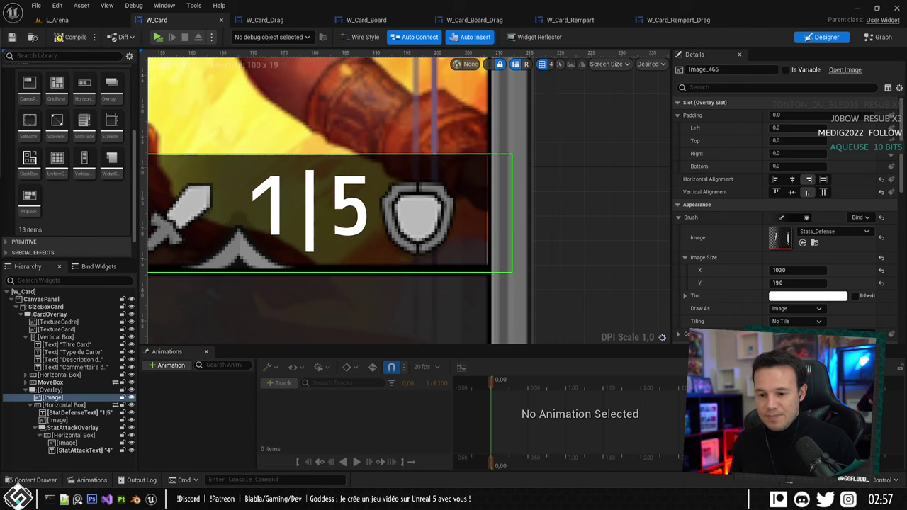
Return to Photoshop, restore the deleted strip, shift its selection 1 px right to X 193 px and delete that area.
key("alt+Tab")
scroll(614, 211, "up", 10, "alt")
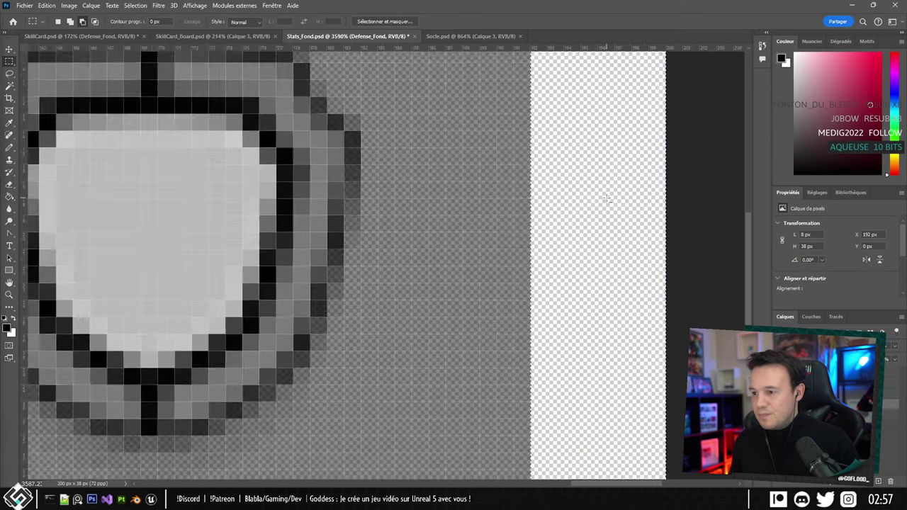
key("ctrl+d")
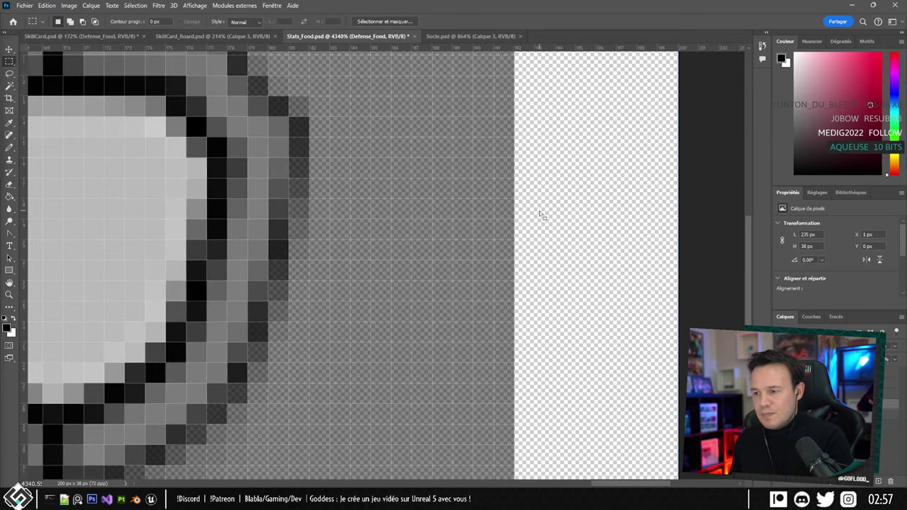
scroll(525, 210, "down", 5, "alt")
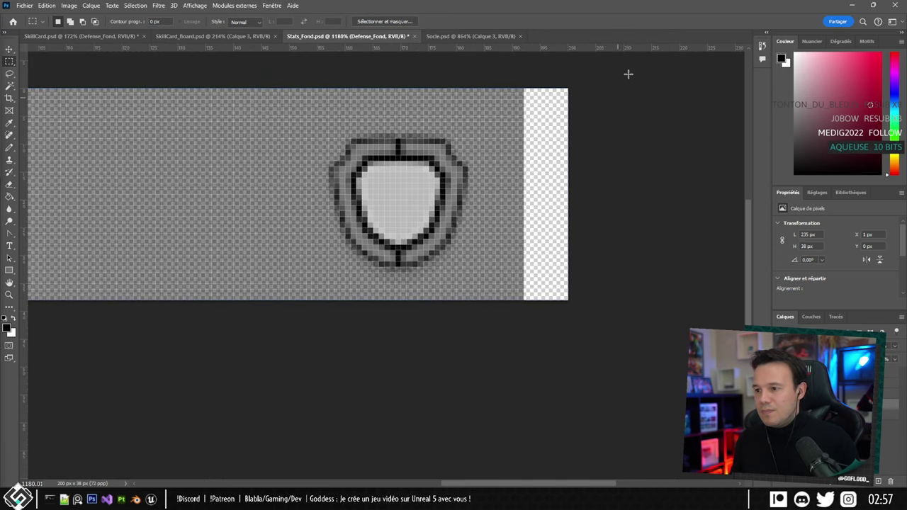
left_click_drag(534, 78, 523, 348)
key("Right")
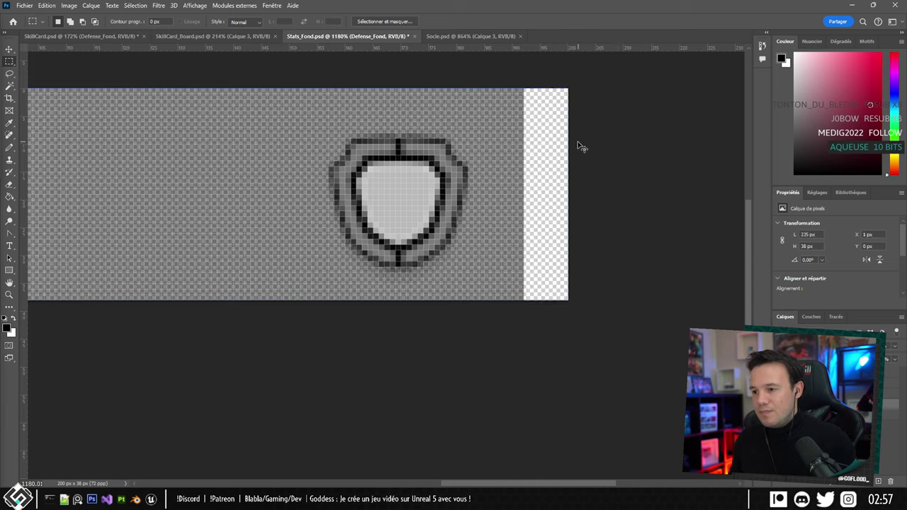
key("Left")
key("Right")
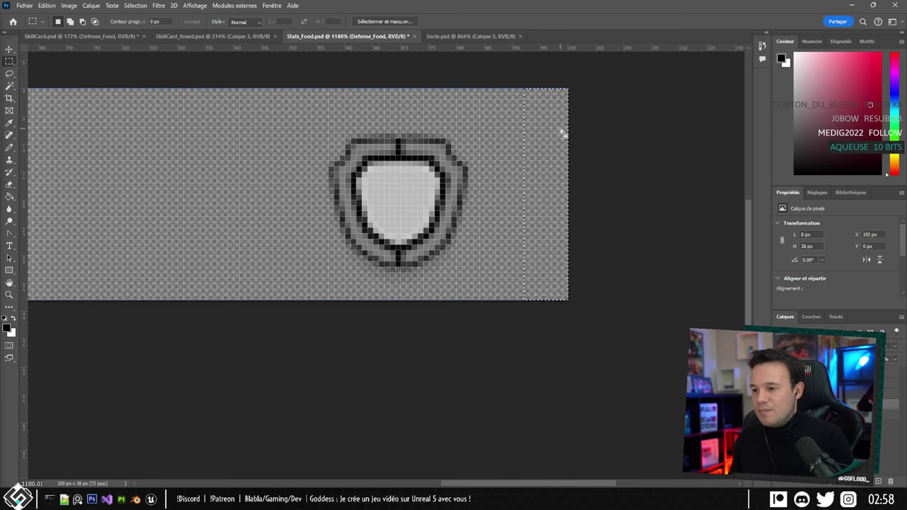
key("Delete")
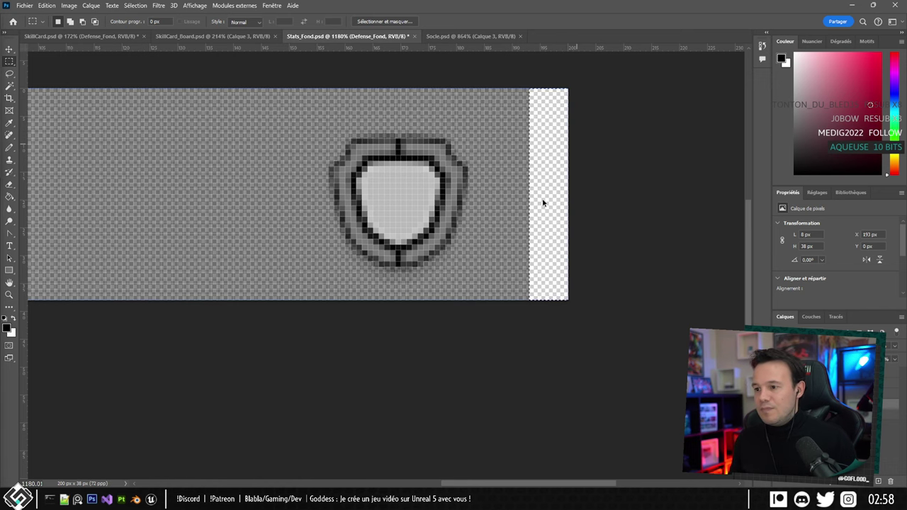
key("ctrl+alt+shift+s")
left_click(582, 440)
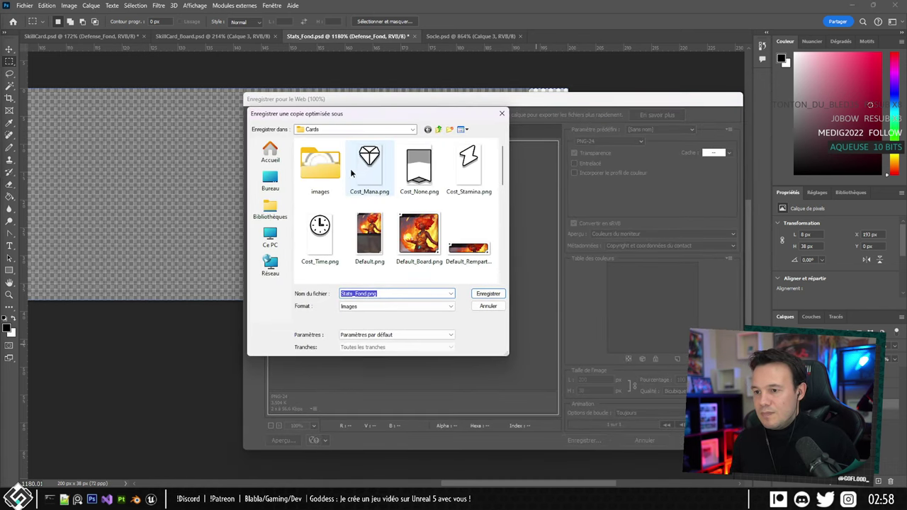
left_click(489, 305)
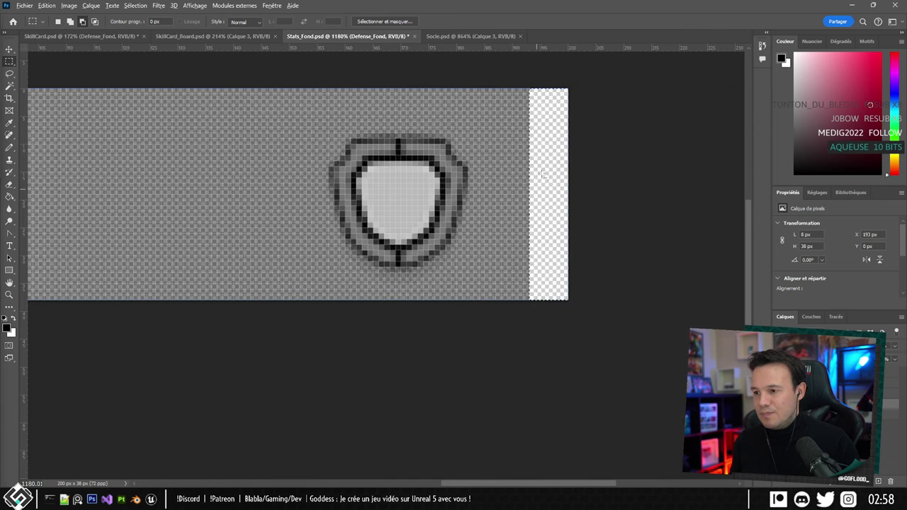
Undo the last strip deletion on Defense_Fond, bringing back the strip's pixels and its selection at X 193 px.
scroll(545, 167, "down", 3, "alt")
scroll(560, 152, "up", 1, "alt")
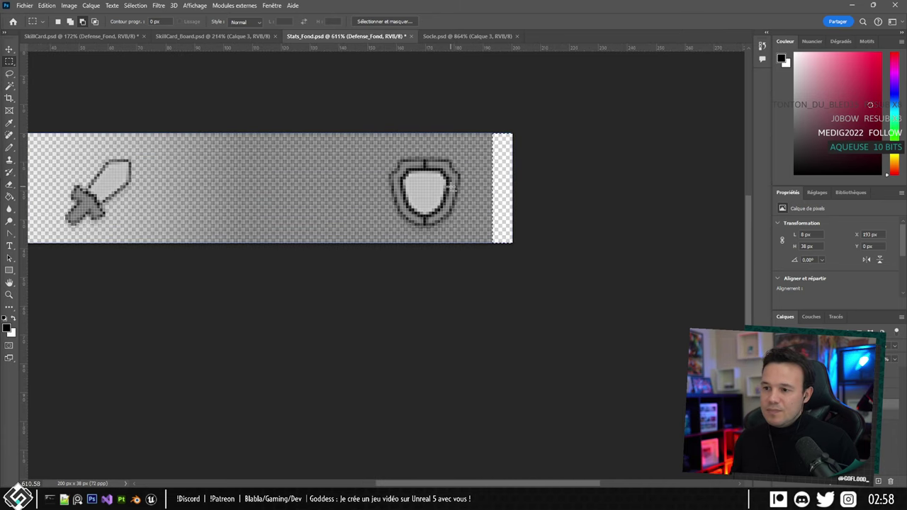
scroll(387, 168, "down", 2, "alt")
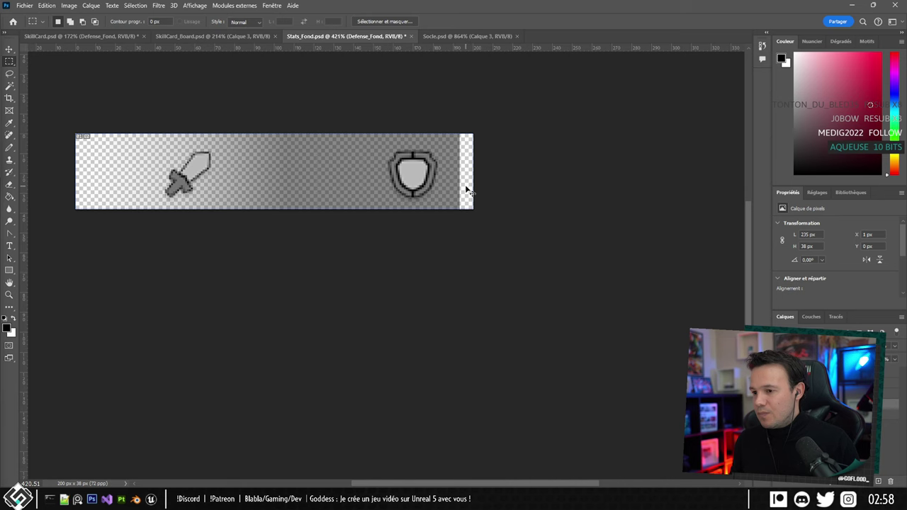
scroll(475, 124, "up", 5, "alt")
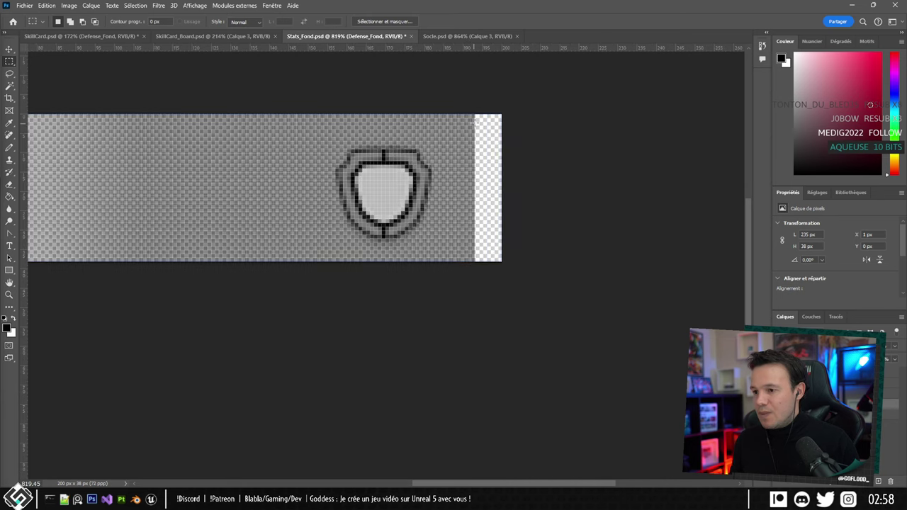
left_click_drag(574, 85, 479, 395)
scroll(329, 237, "down", 5, "alt")
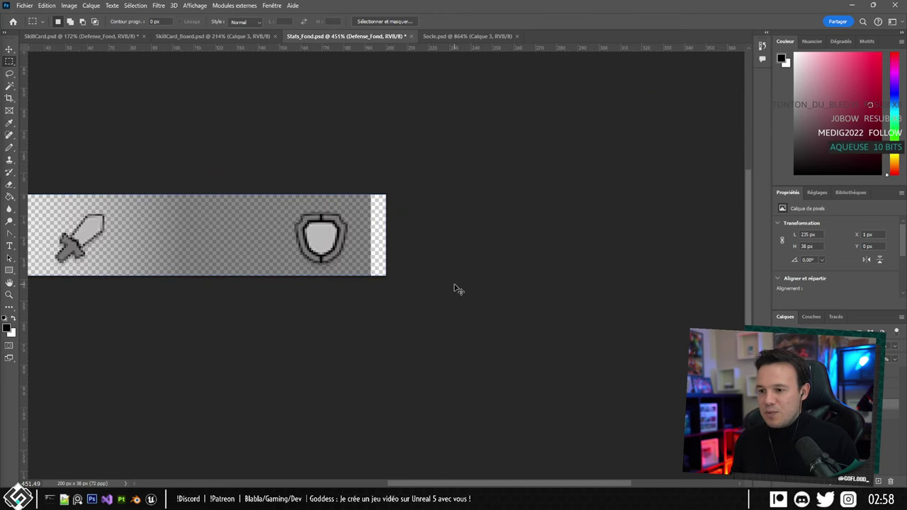
key("Delete")
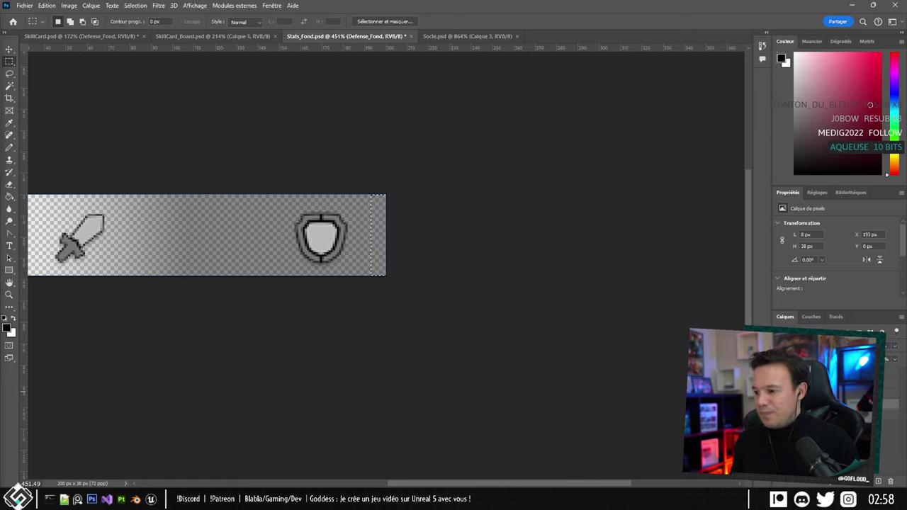
Select the sword and shield icon layers in Stats_Fond.psd and shift them together 7 px right to X 52 px.
left_click(836, 392)
left_click(836, 383)
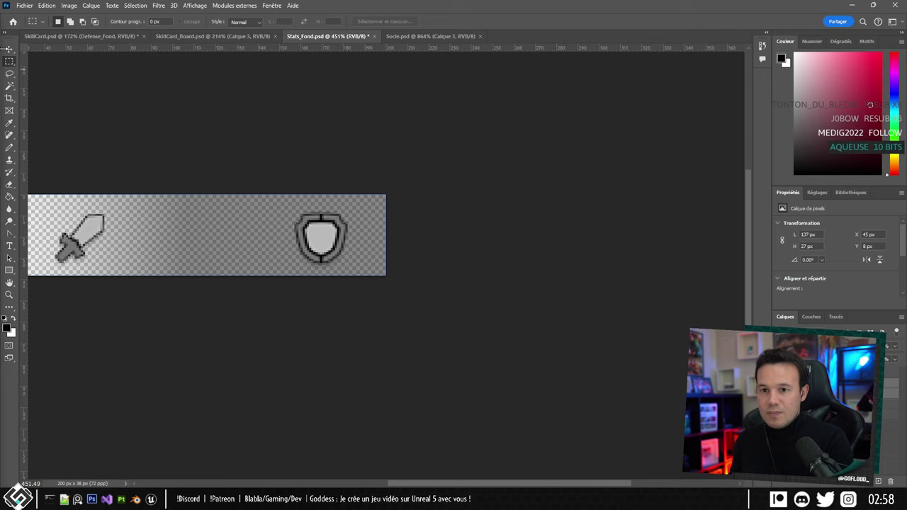
left_click(10, 48)
key("Right")
key("Right")
key("Right")
key("Right")
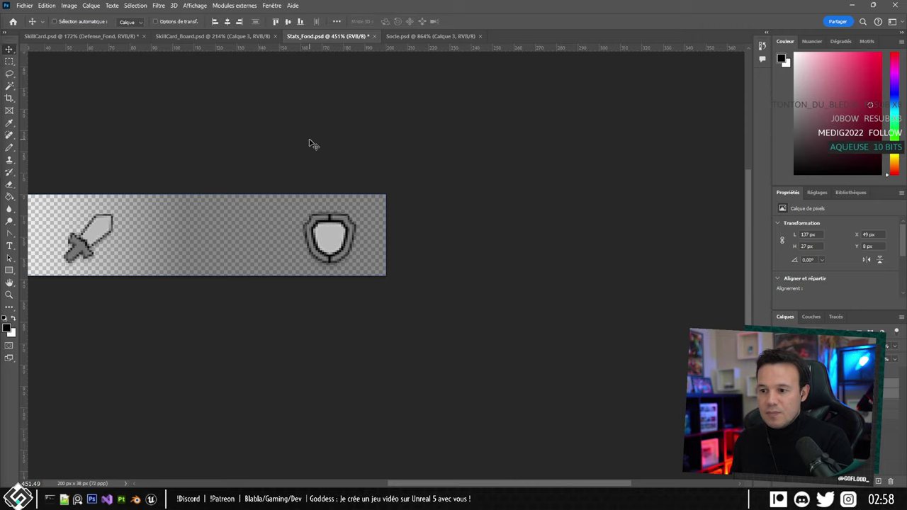
key("Right")
key("Right")
key("Right")
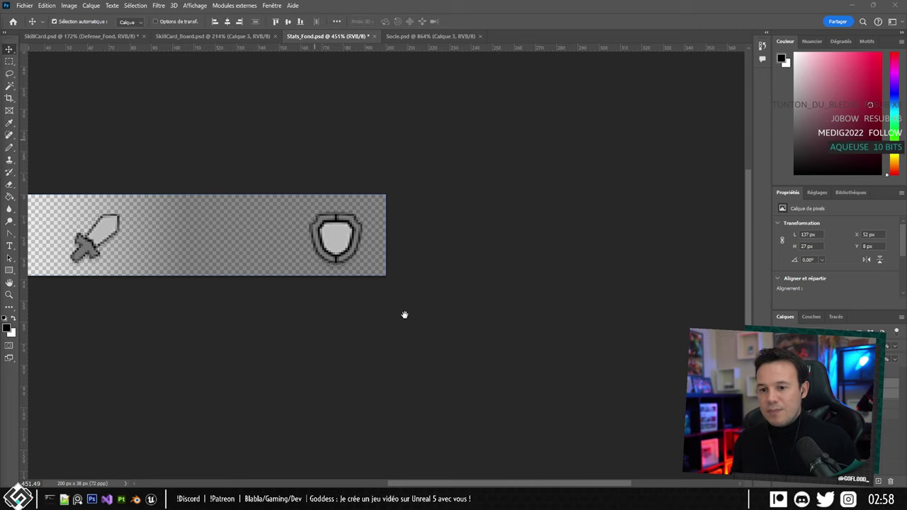
Export the banner with both shifted icons for the web as a transparent PNG-24, overwriting Stats_Defense.png in the Cards folder.
key("ctrl+alt+shift+s")
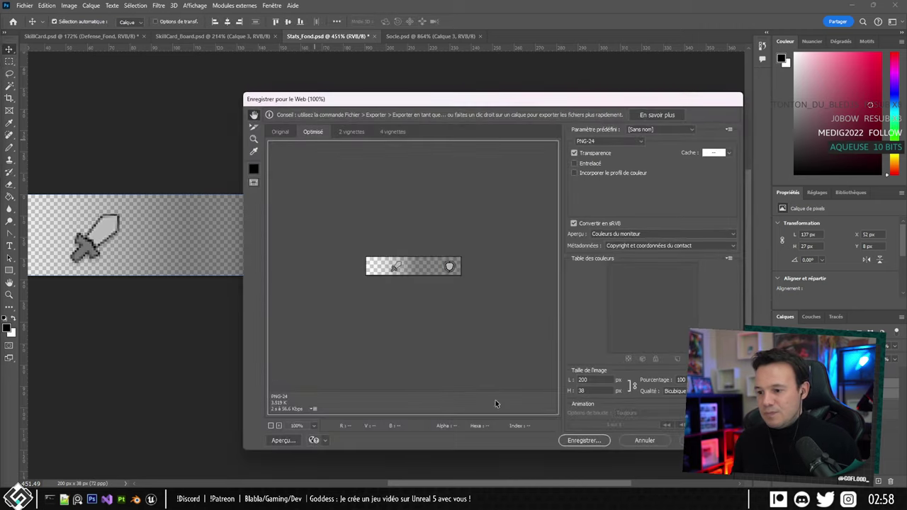
left_click(584, 440)
scroll(453, 195, "down", 3)
left_click(468, 177)
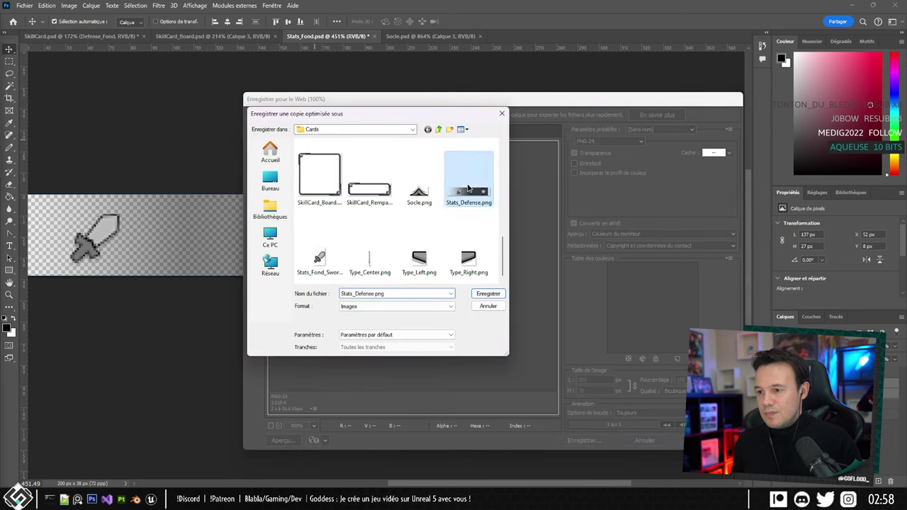
double_click(468, 188)
left_click(519, 241)
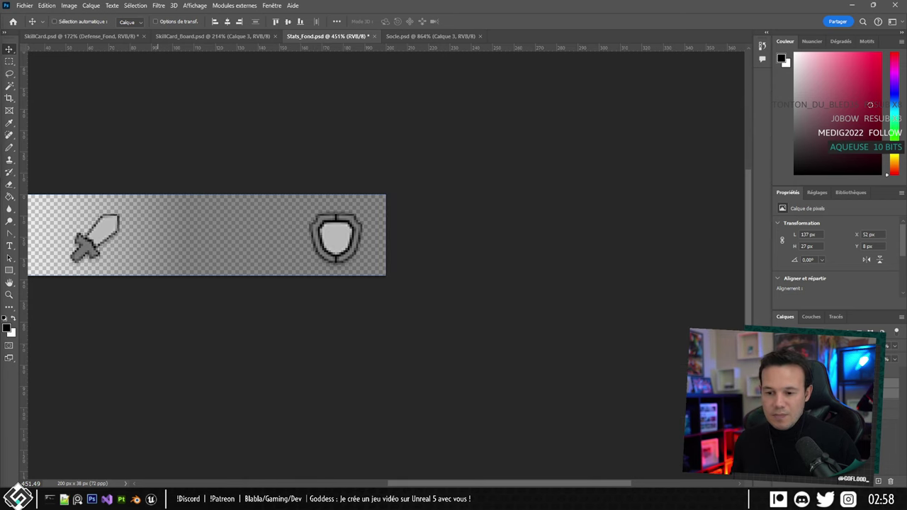
Switch to Unreal Editor, reimport the Stats_Defense texture and check the shifted icons on the card in W_Card.
mouse_move(150, 498)
left_click(120, 447)
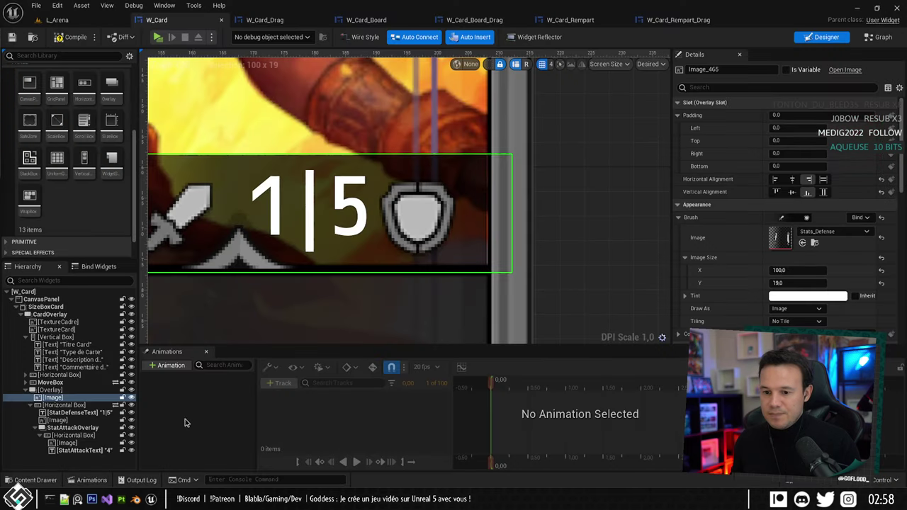
left_click(803, 242)
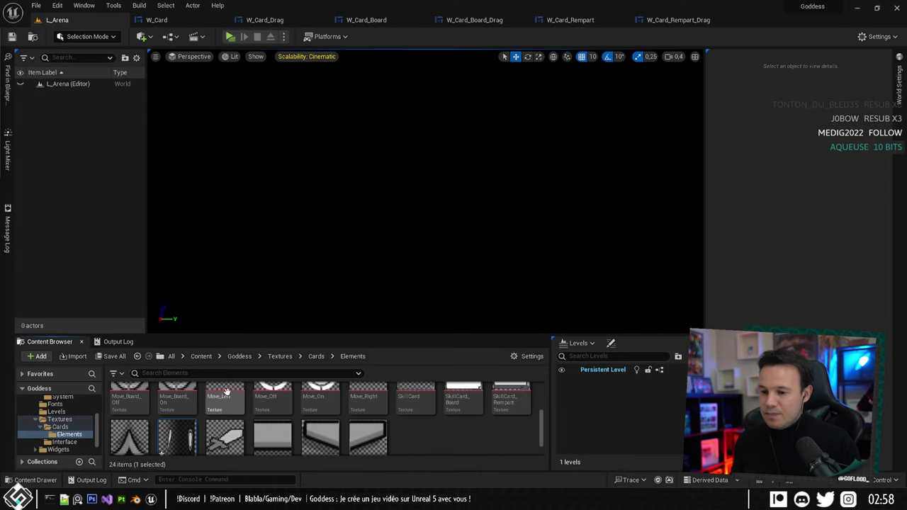
right_click(165, 440)
left_click(345, 135)
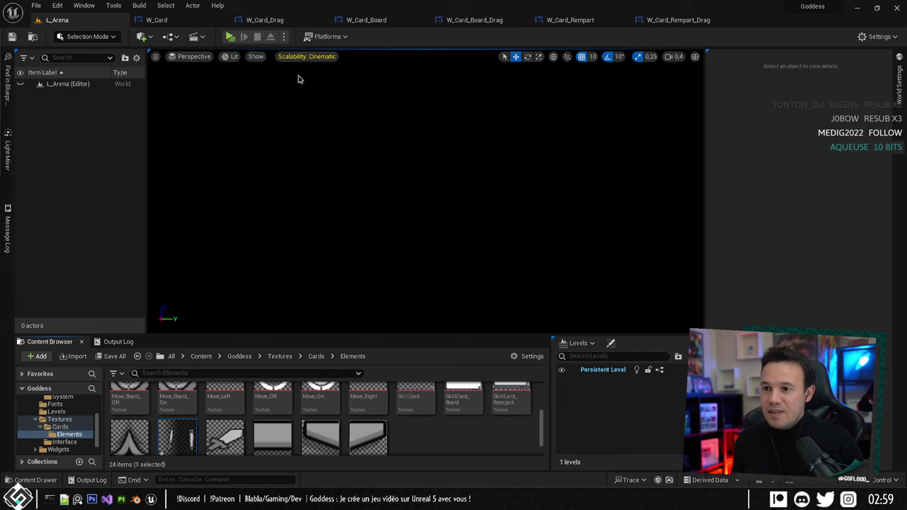
left_click(162, 20)
scroll(303, 137, "down", 3)
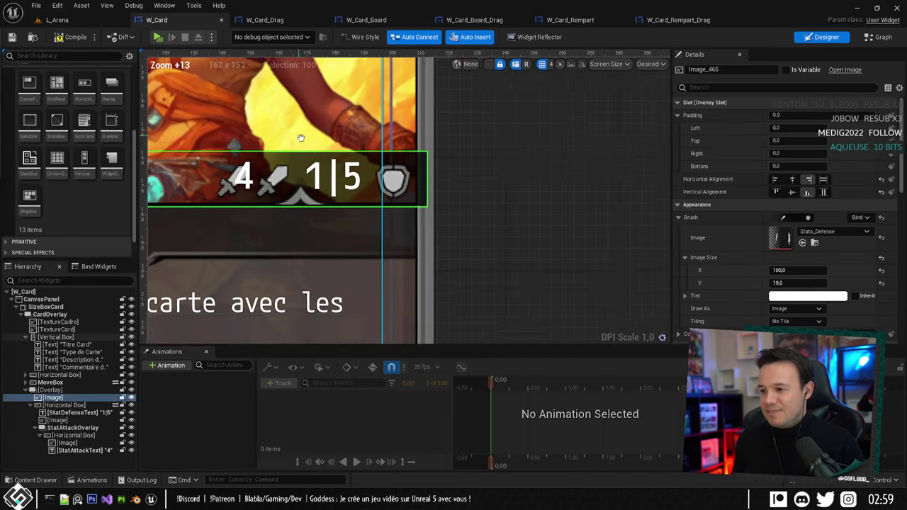
right_click_drag(425, 151, 285, 141)
scroll(430, 166, "down", 1)
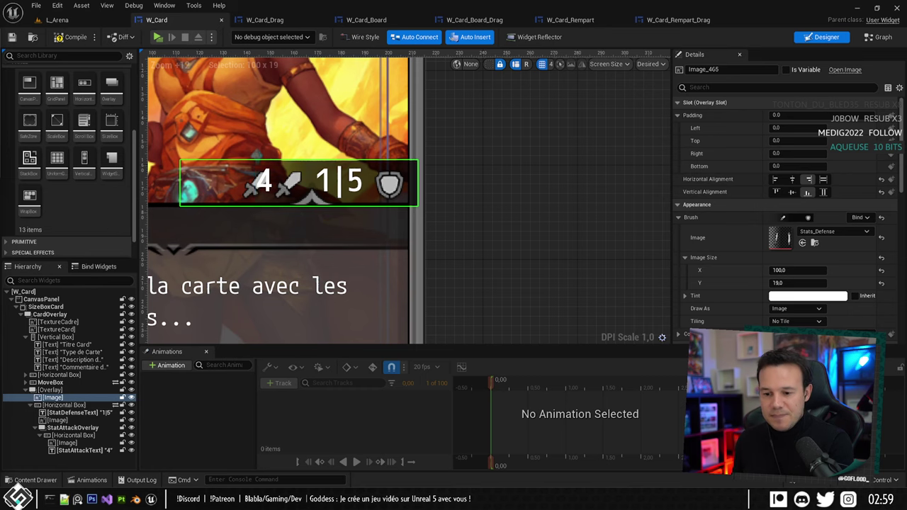
Return to Photoshop, hide the sword icon and export the shield-only banner as a transparent PNG-24 over Stats_Defense.png.
left_click(142, 499)
key("ctrl+")
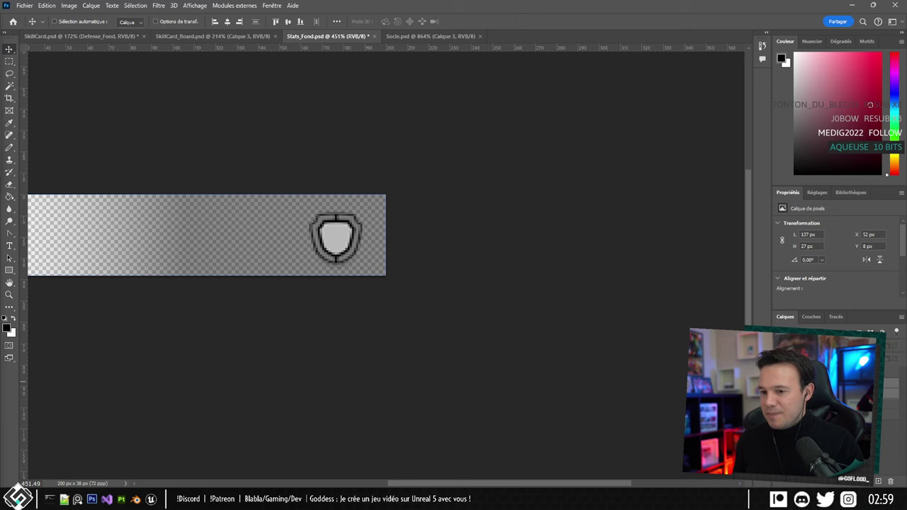
key("ctrl+alt+shift+s")
key("Return")
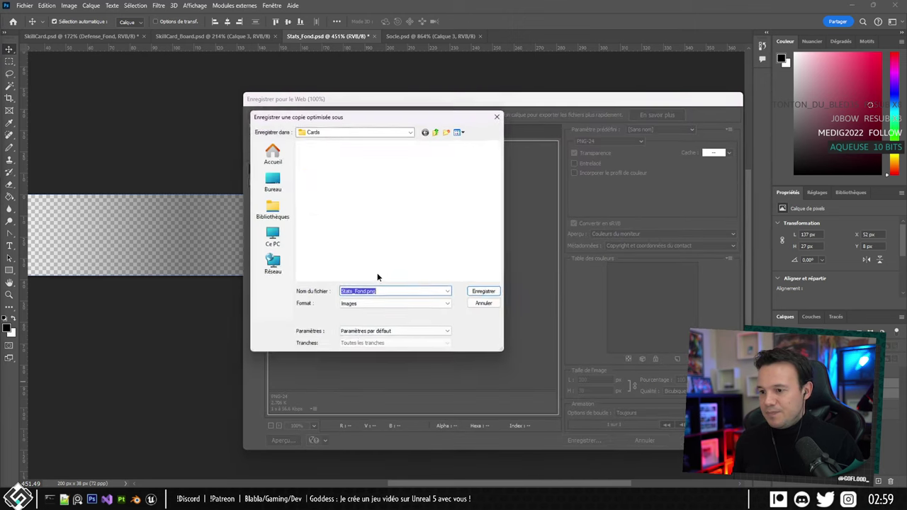
scroll(389, 255, "down", 1)
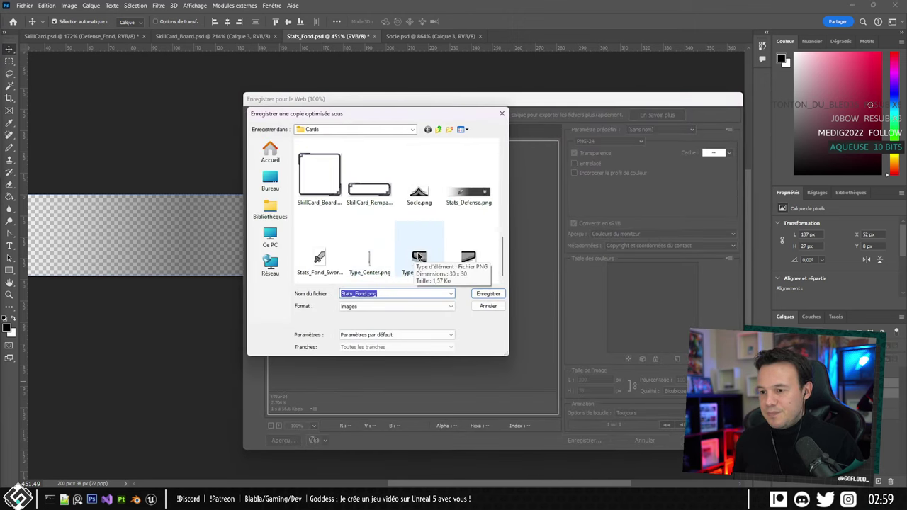
double_click(469, 192)
left_click(519, 246)
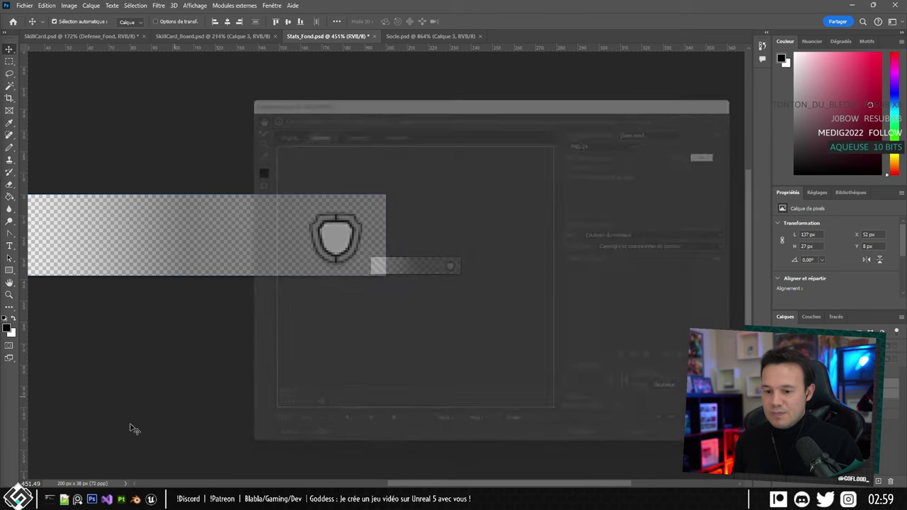
Switch to Unreal Editor, reimport the shield-only Stats_Defense texture and view it on the card in W_Card.
key("alt+Tab")
left_click(57, 19)
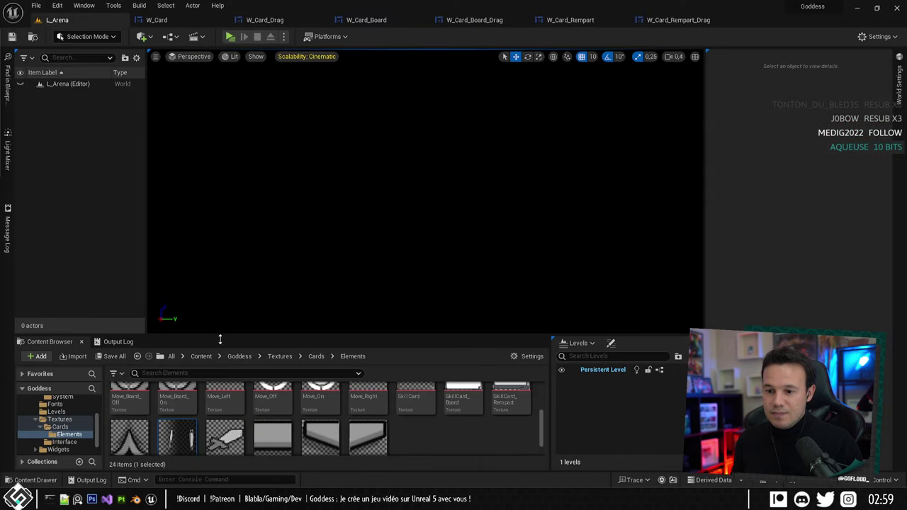
right_click(179, 426)
left_click(213, 188)
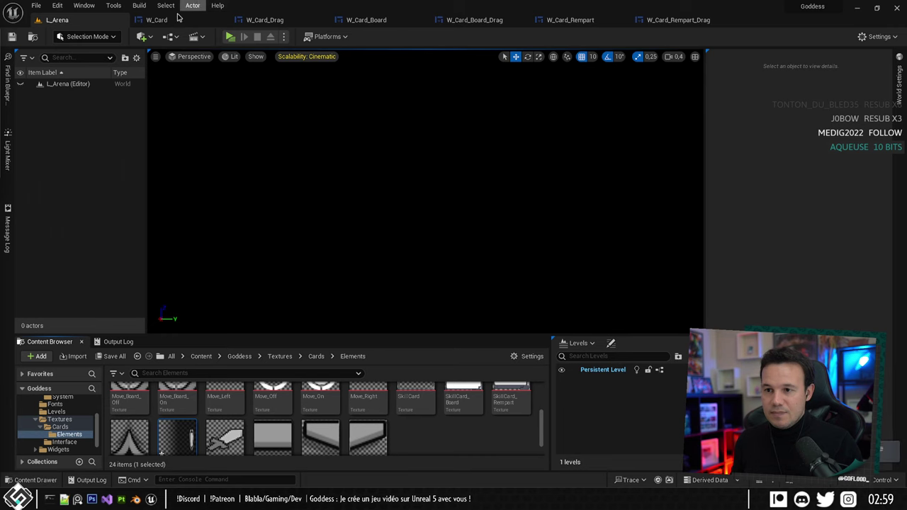
left_click(156, 20)
right_click_drag(216, 118, 295, 141)
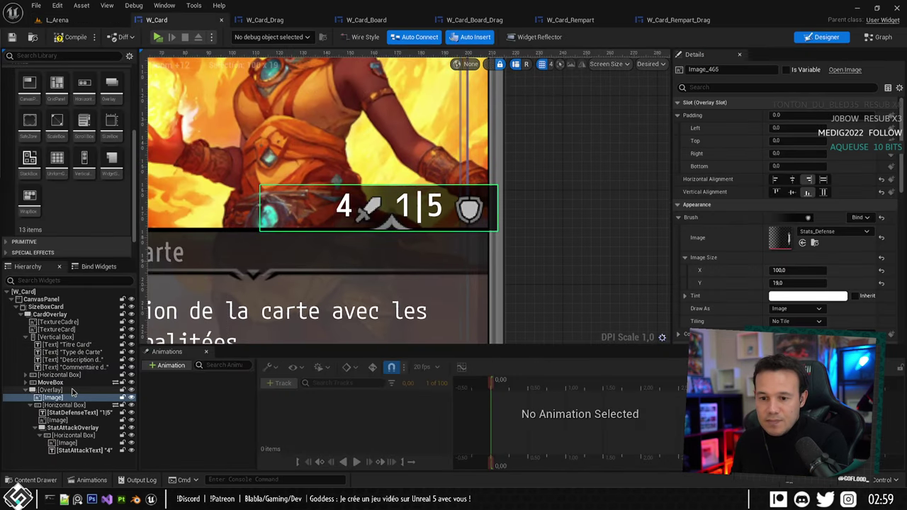
Set the right padding of the stats Overlay to 10 and check its alignment with the card frame.
left_click(49, 390)
left_click(790, 153)
type("10")
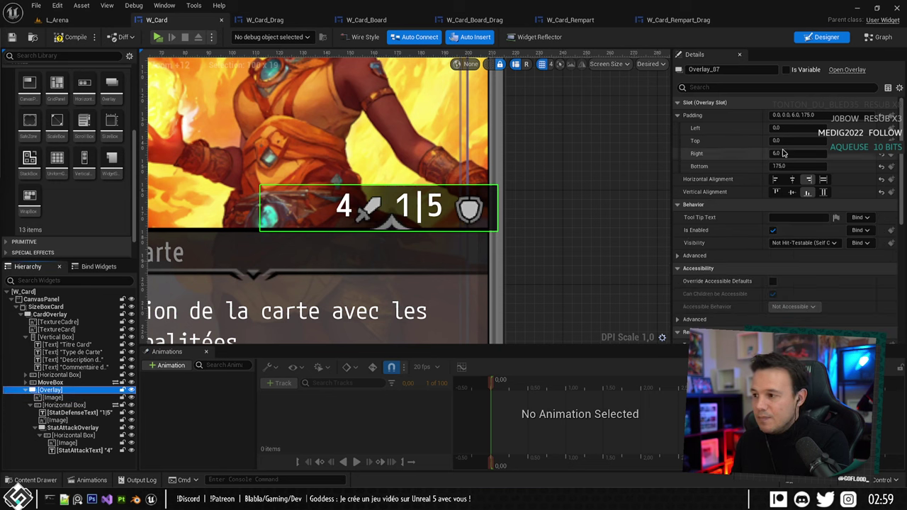
key("Return")
left_click(602, 164)
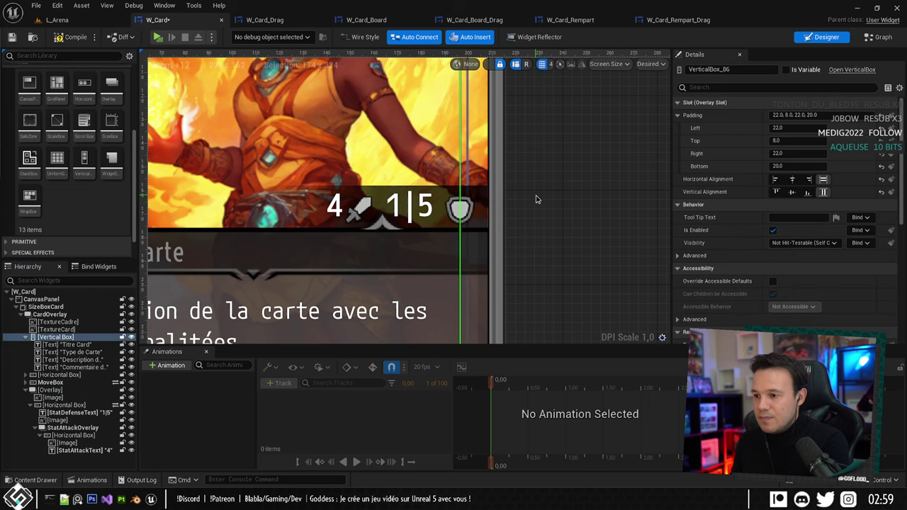
Set the right padding of the stats Overlay to 8, save W_Card and check the whole card.
left_click(51, 390)
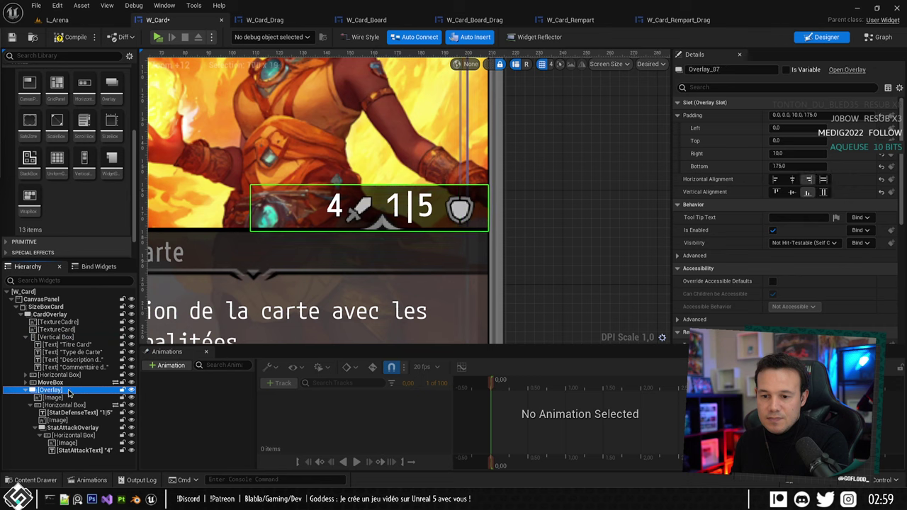
left_click(785, 154)
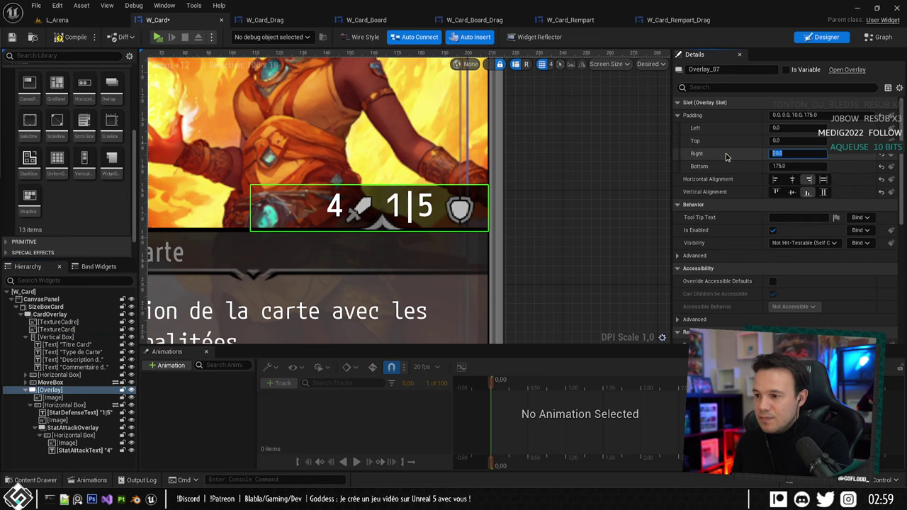
type("8")
key("Return")
left_click(566, 164)
key("ctrl+s")
scroll(524, 170, "down", 5)
right_click_drag(543, 208, 468, 222)
scroll(529, 244, "down", 4)
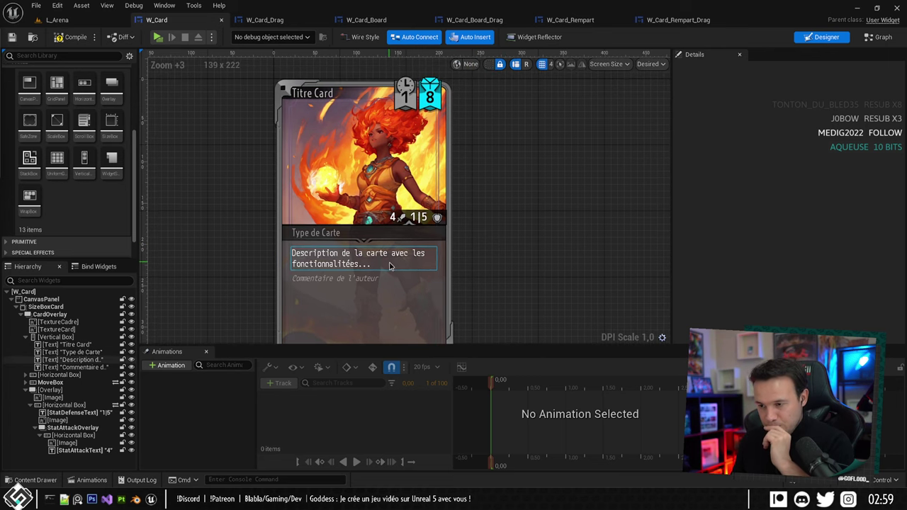
Inspect the individual stat widgets and try left padding values of -2 and -3 on StatDefenseText.
scroll(381, 259, "up", 4)
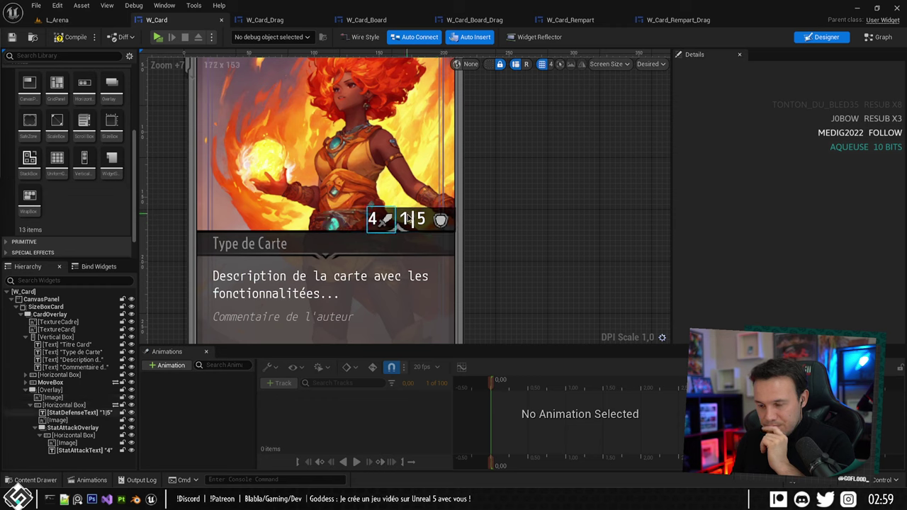
left_click(66, 451)
left_click(71, 442)
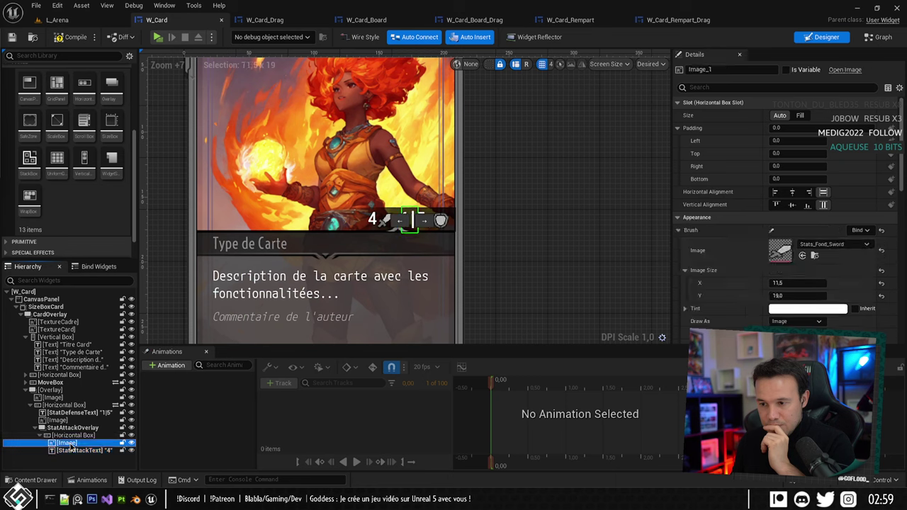
left_click(70, 451)
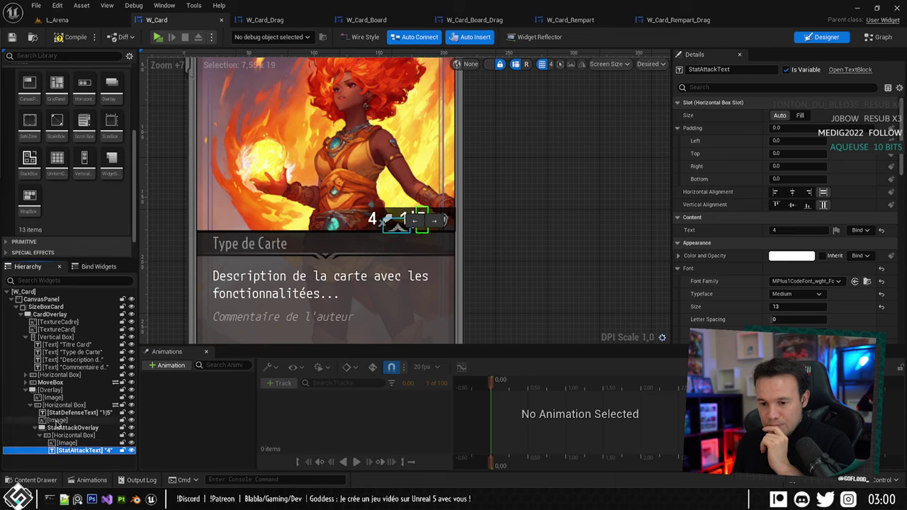
left_click(58, 421)
left_click(64, 413)
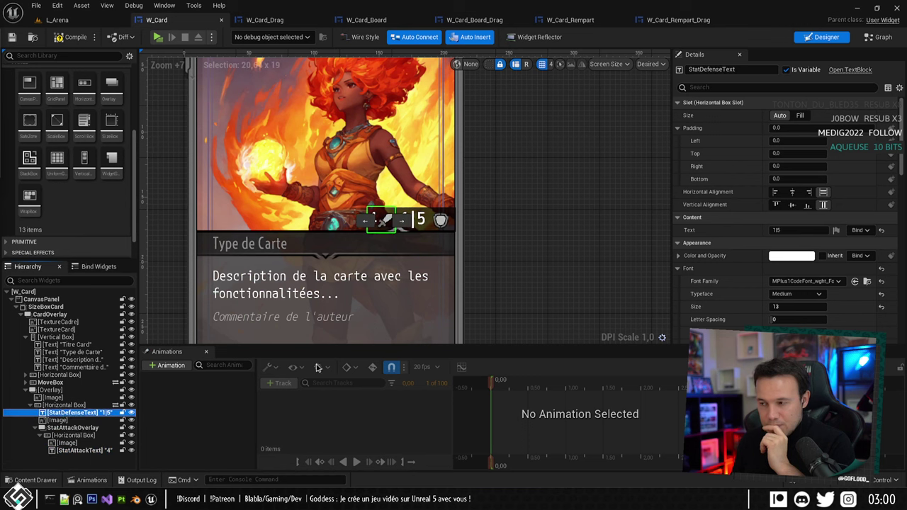
left_click(788, 142)
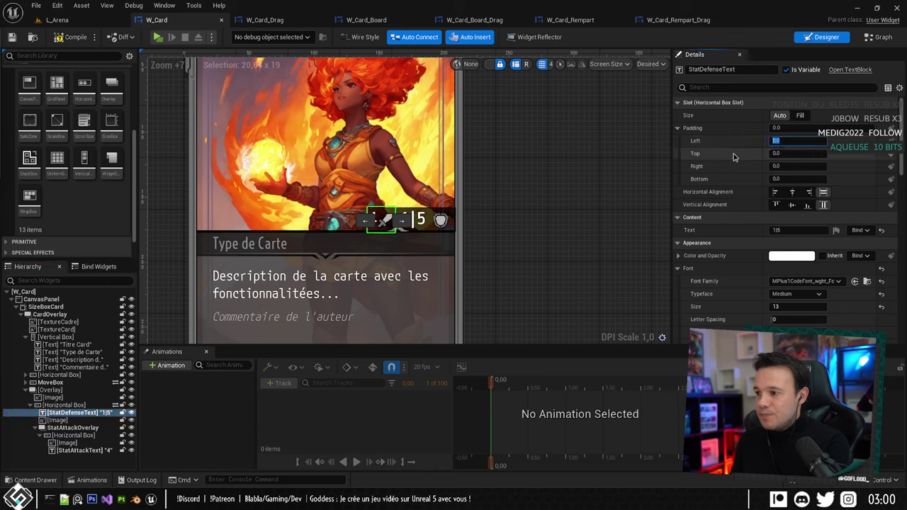
type("-2")
key("Return")
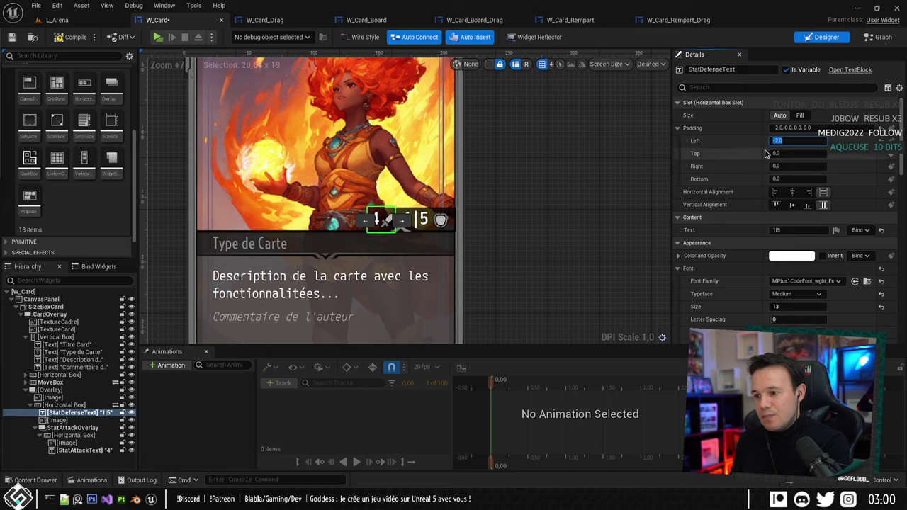
type("-1")
key("Return")
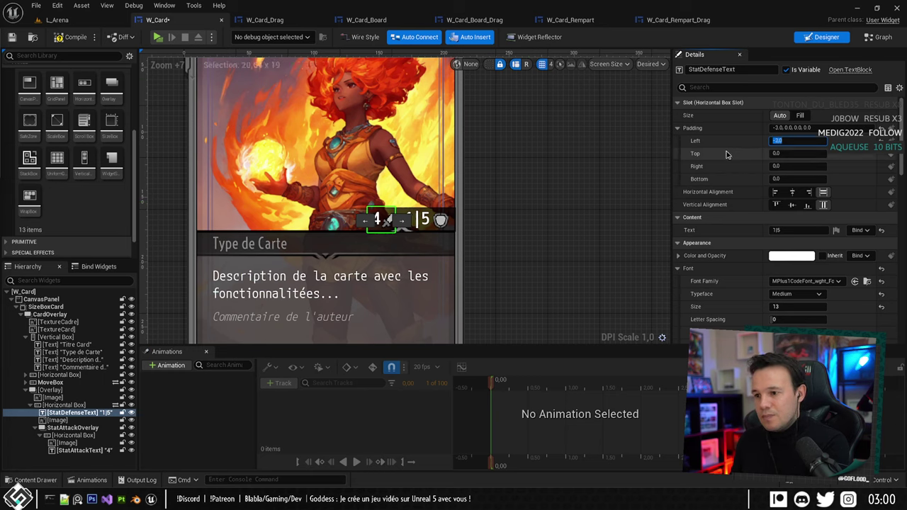
left_click(555, 206)
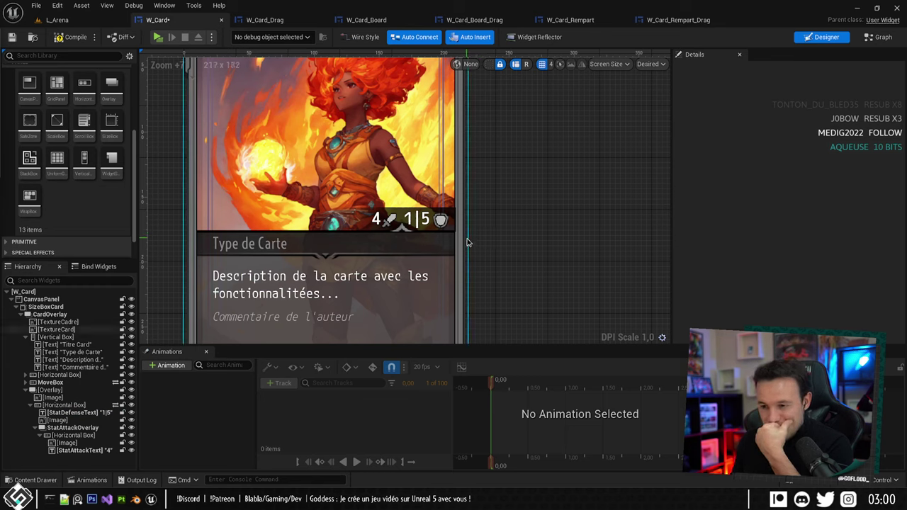
Set the left padding of StatDefenseText to -2.
left_click(76, 398)
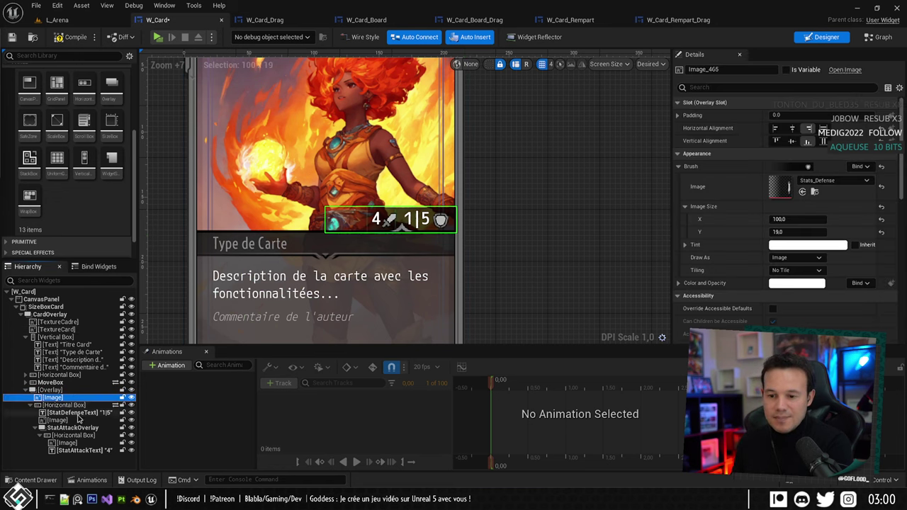
left_click(78, 412)
left_click(797, 140)
type("-")
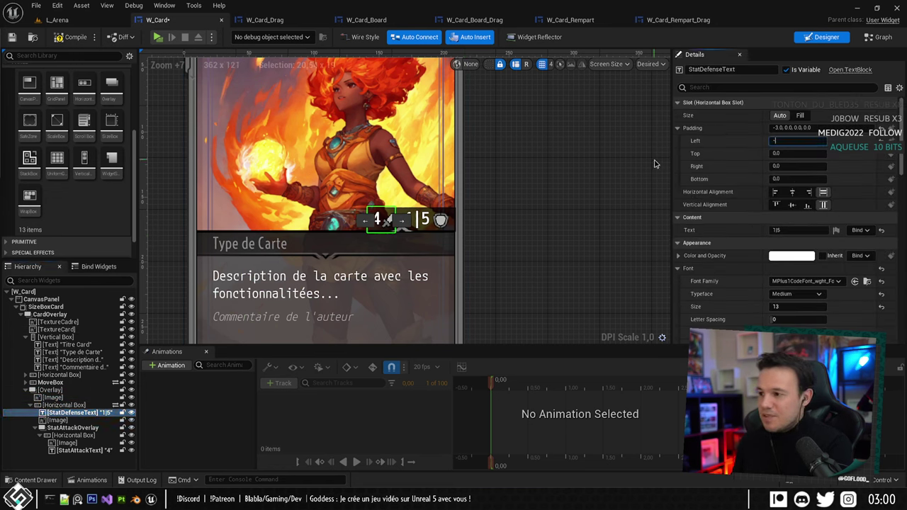
type("2")
key("Return")
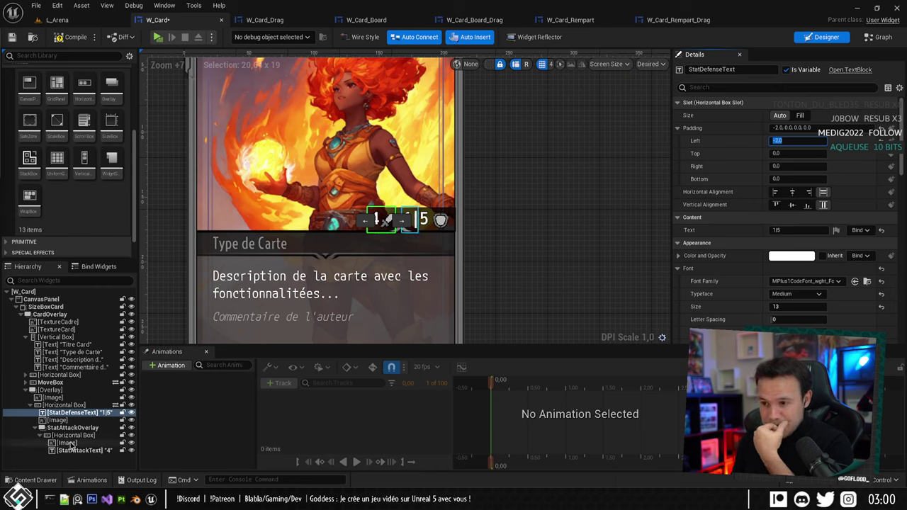
Try left padding values of -10 and -7 on StatAttackOverlay and settle on -9.
left_click(58, 420)
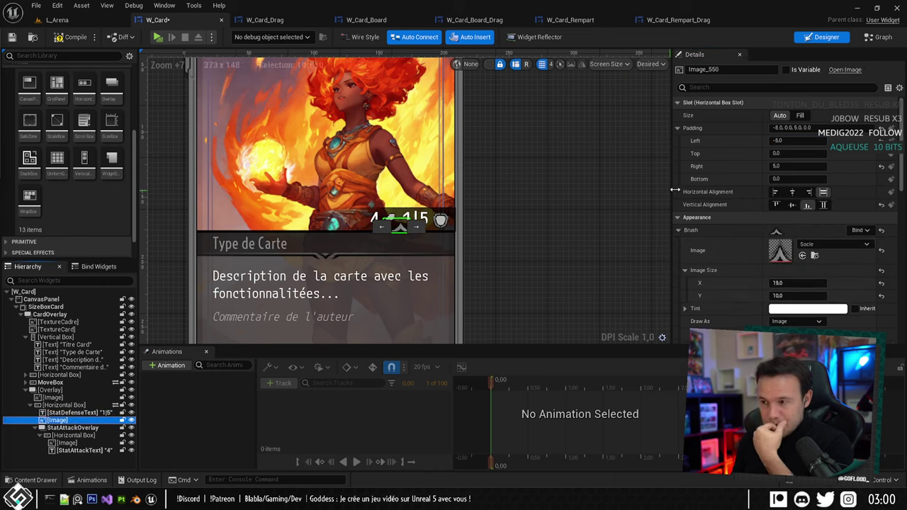
left_click(771, 140)
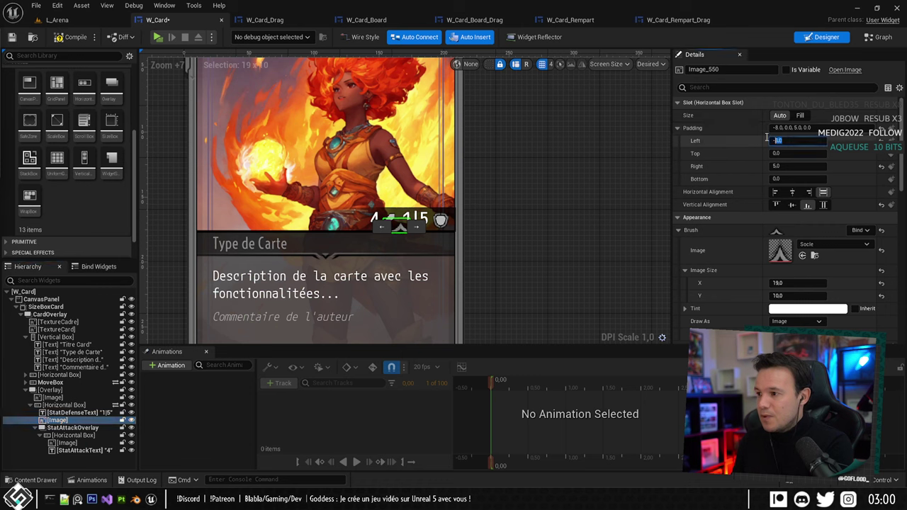
left_click(71, 427)
left_click(794, 140)
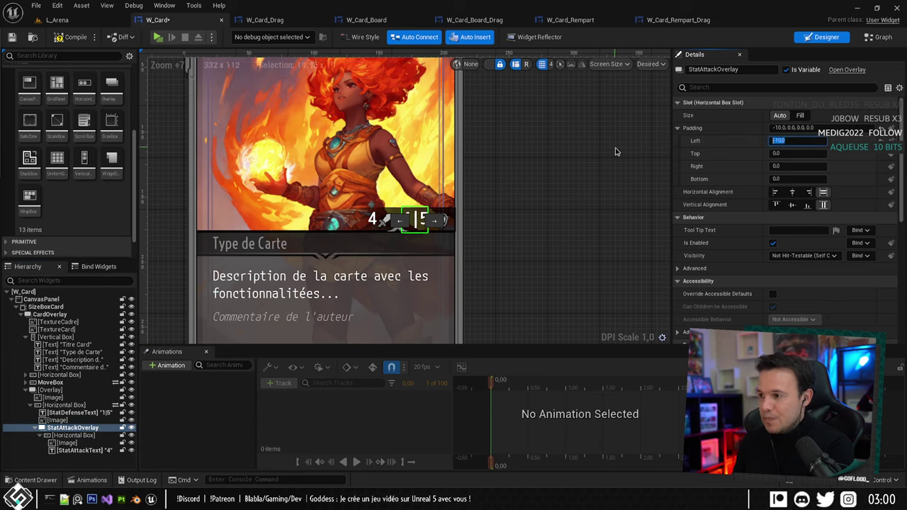
left_click(481, 243)
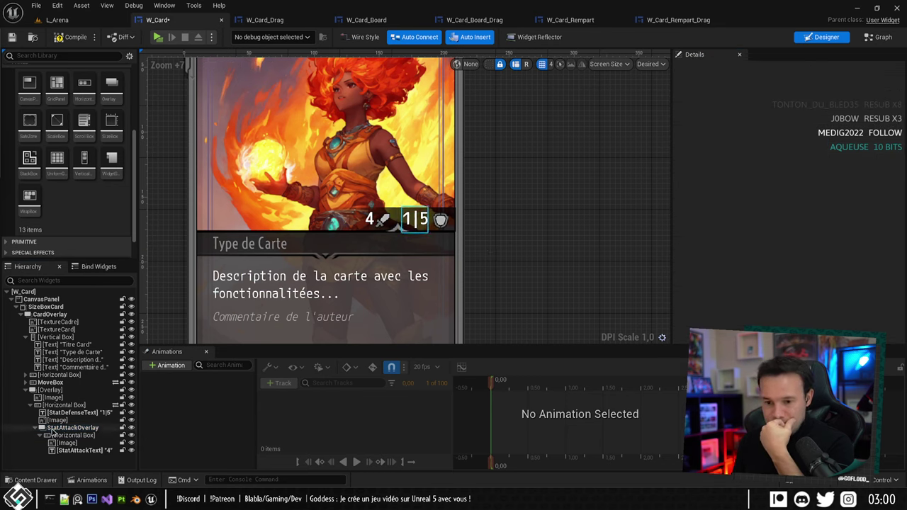
left_click(71, 427)
left_click(780, 140)
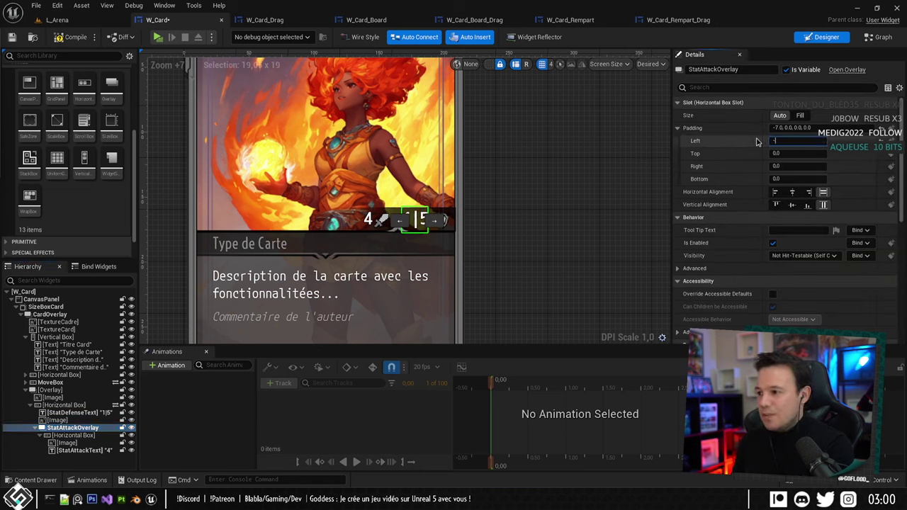
type("-5")
left_click(542, 253)
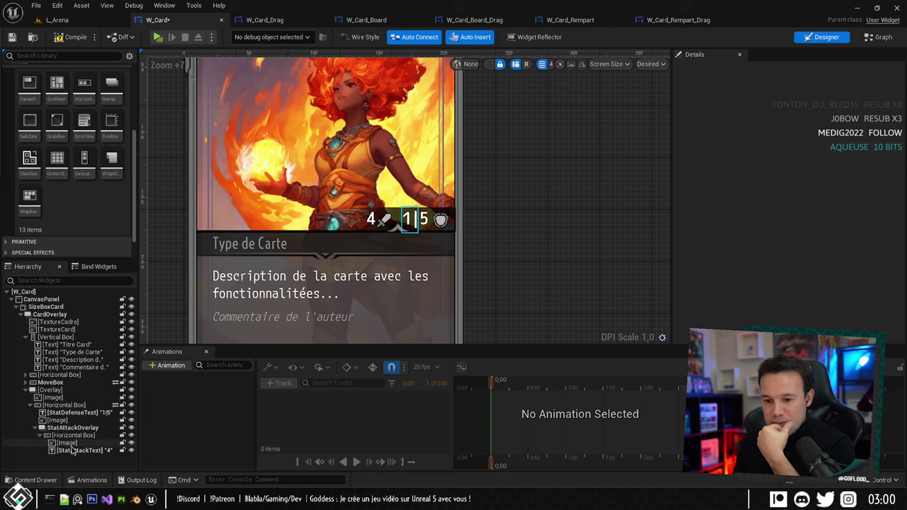
Set the left padding of StatAttackText to 2.
left_click(66, 443)
left_click(69, 450)
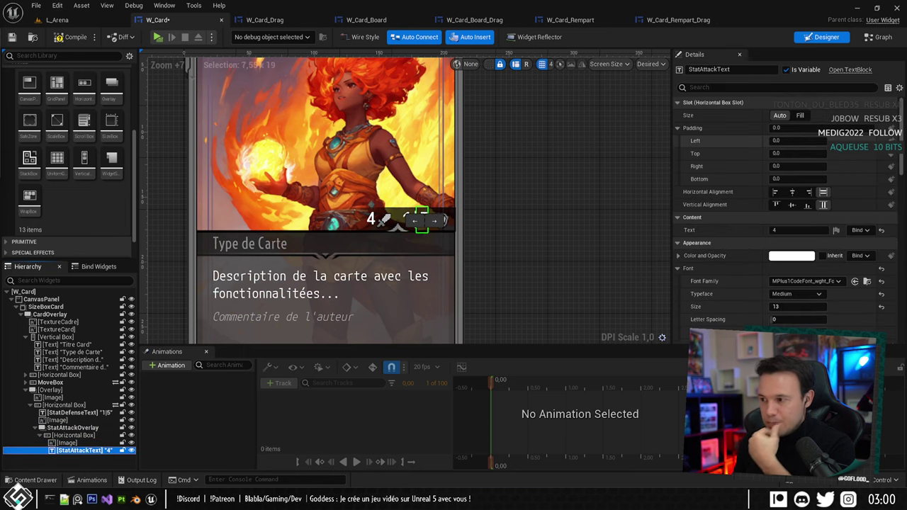
left_click(777, 141)
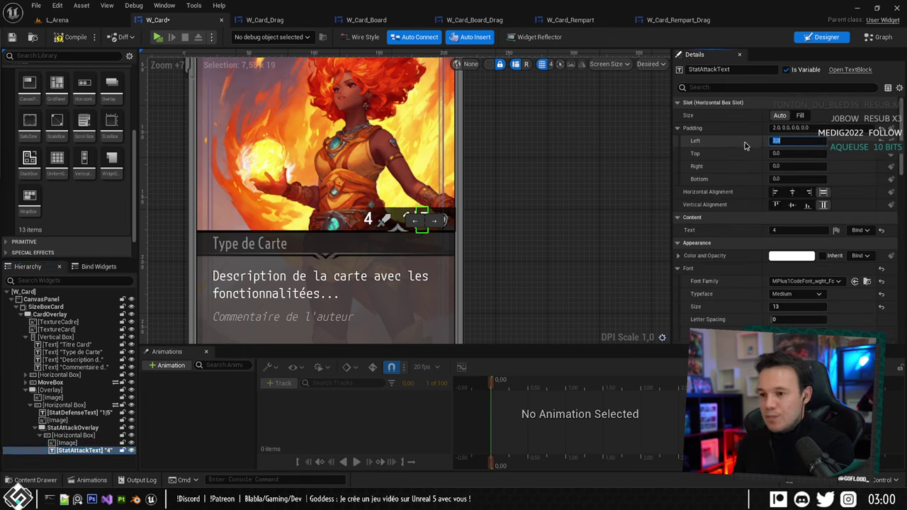
left_click(574, 196)
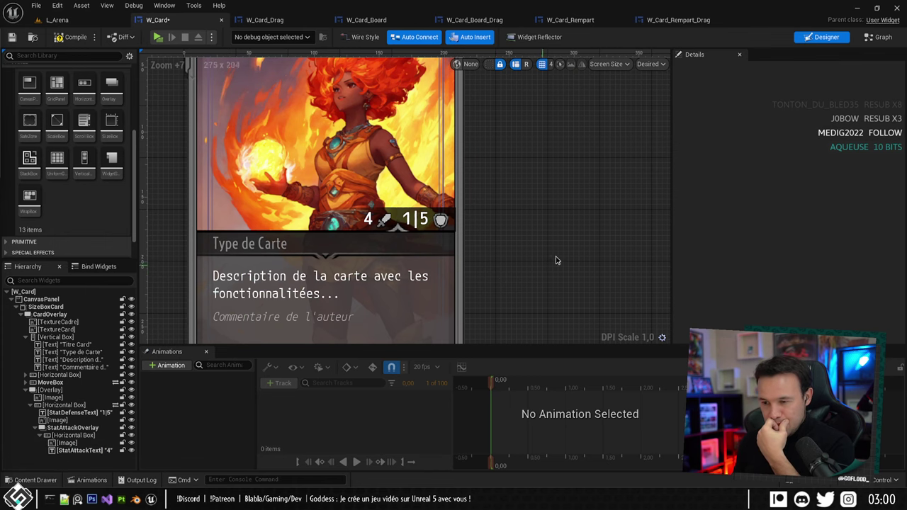
Play-test the game, bid one Carte Mythique, validate the bid and inspect the stats on a card in hand.
scroll(555, 260, "down", 4)
key("alt+p")
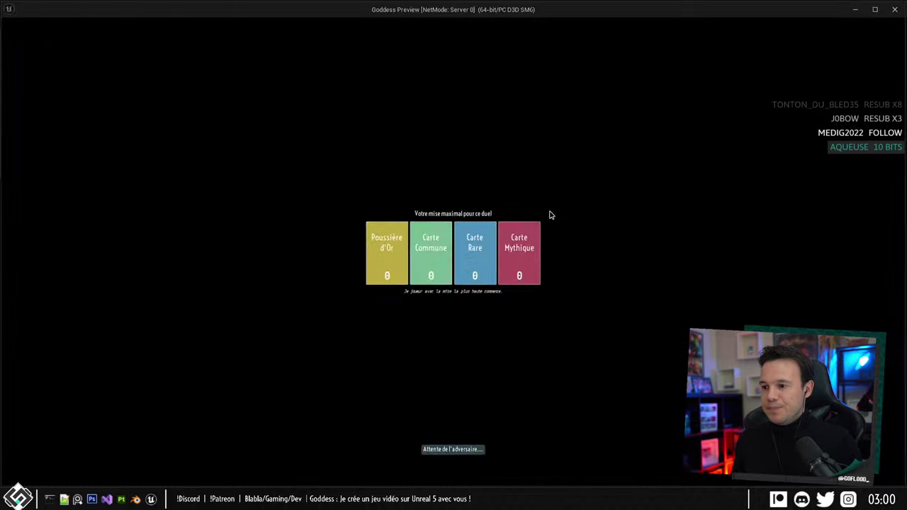
left_click(598, 279)
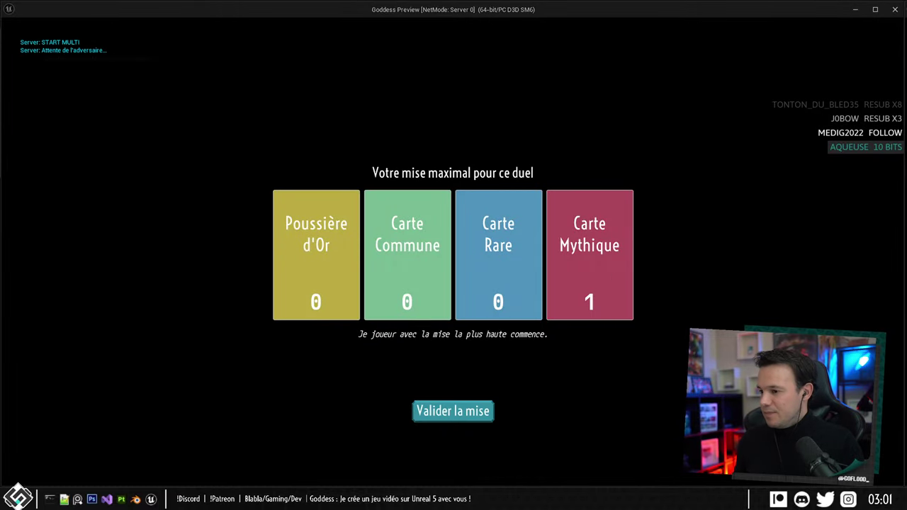
left_click(473, 408)
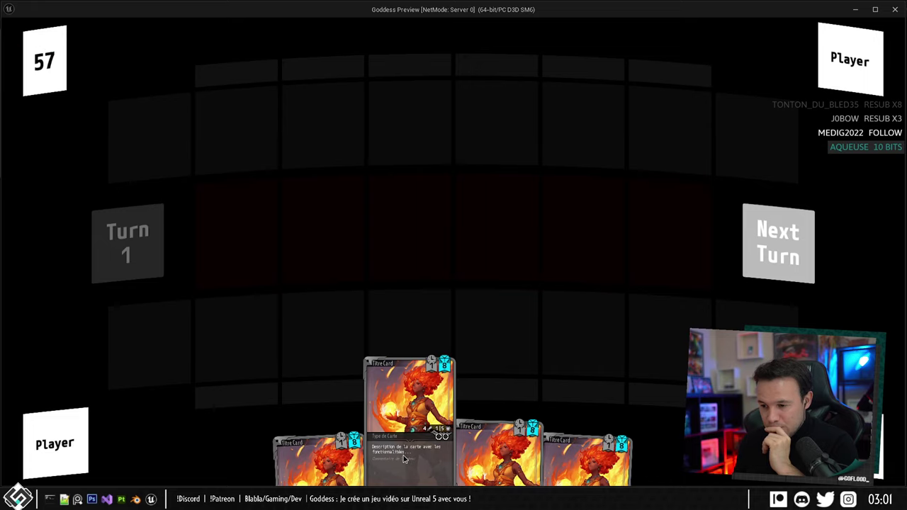
key("Escape")
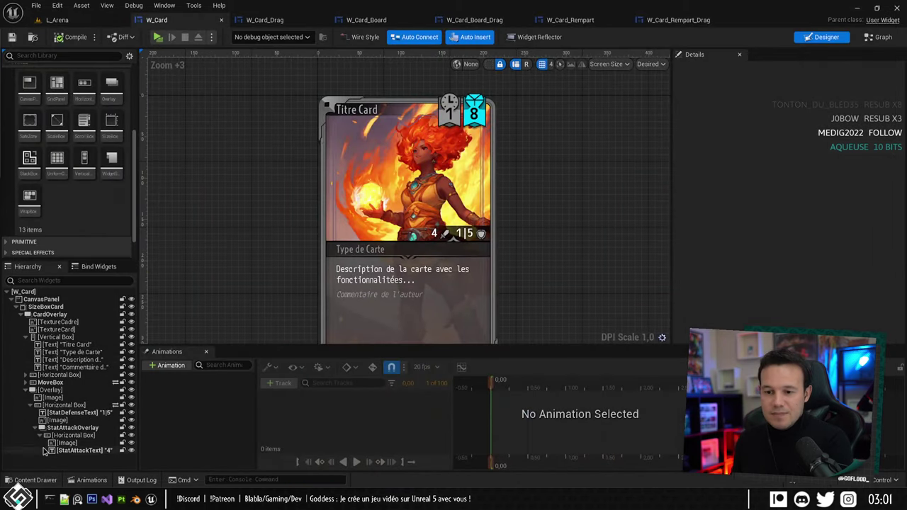
Try left padding values of -7 and -11 on StatAttackOverlay and settle on -12.
left_click(60, 413)
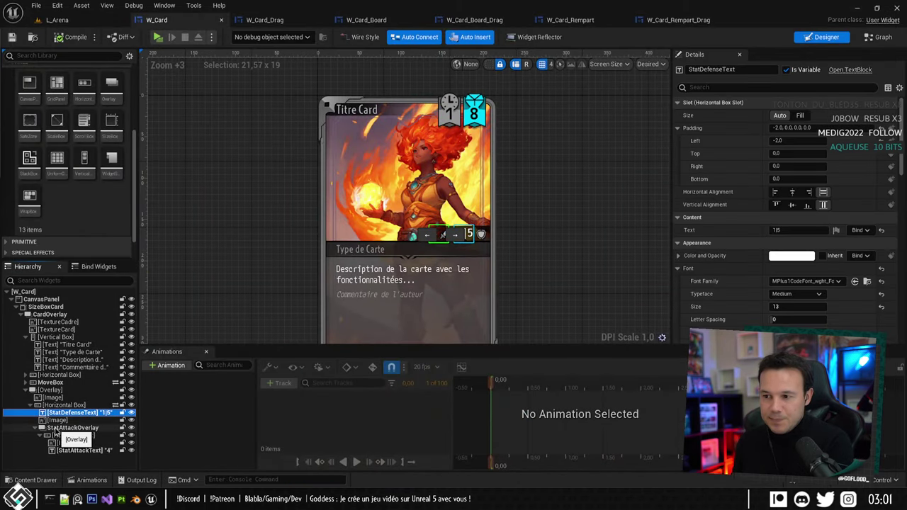
left_click(62, 428)
scroll(467, 207, "up", 11)
right_click_drag(468, 207, 347, 220)
left_click(789, 140)
left_click(789, 140)
type("-")
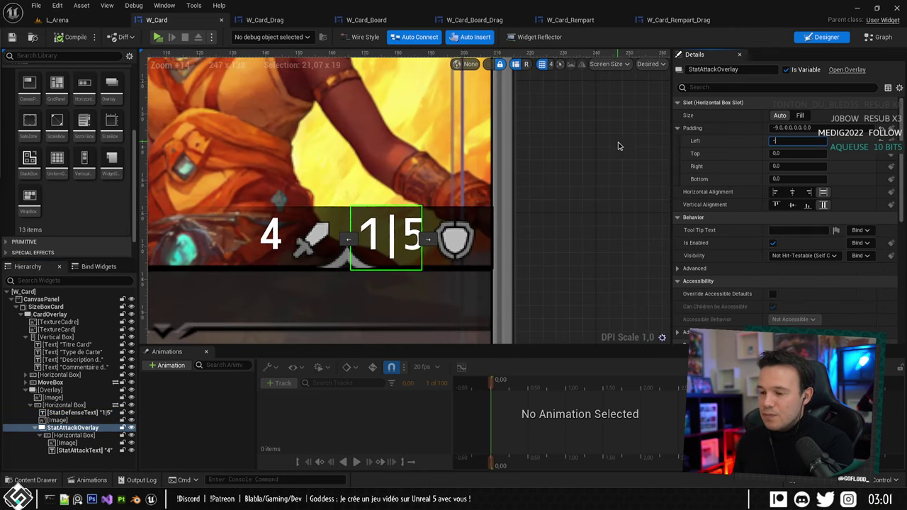
type("11")
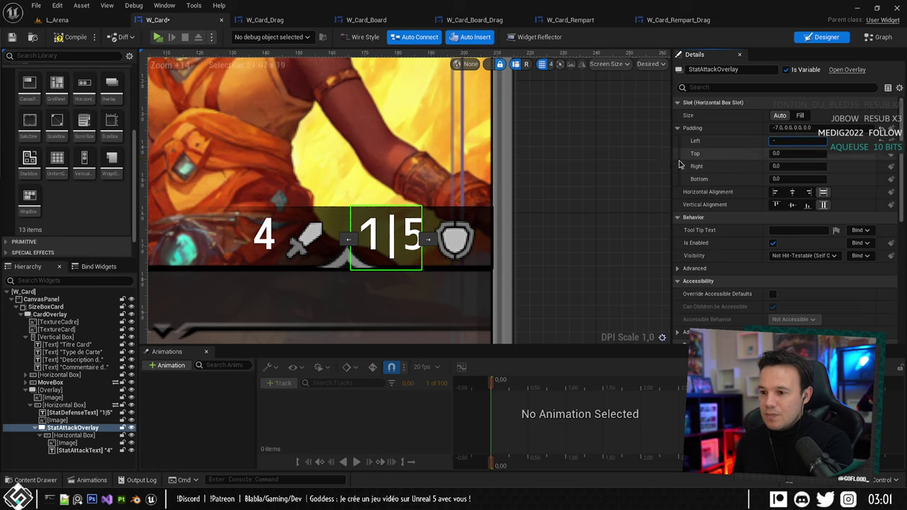
key("Return")
type("-12")
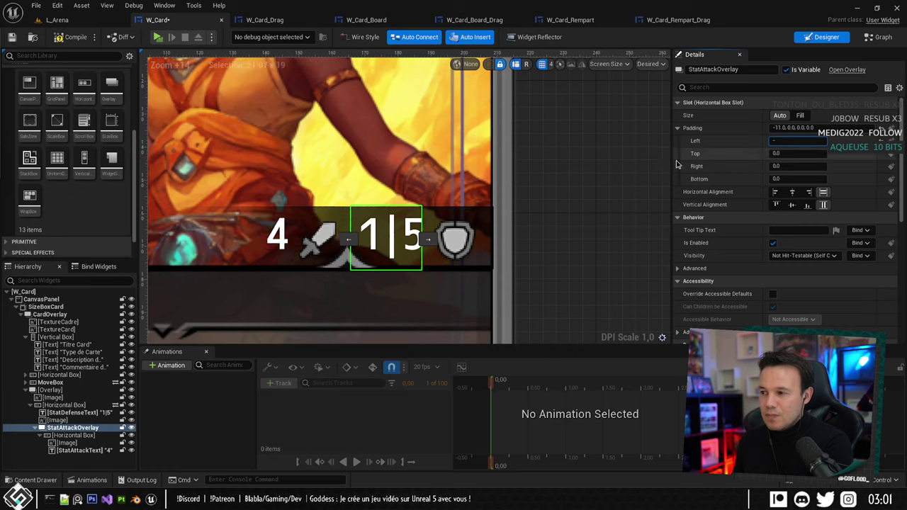
key("Return")
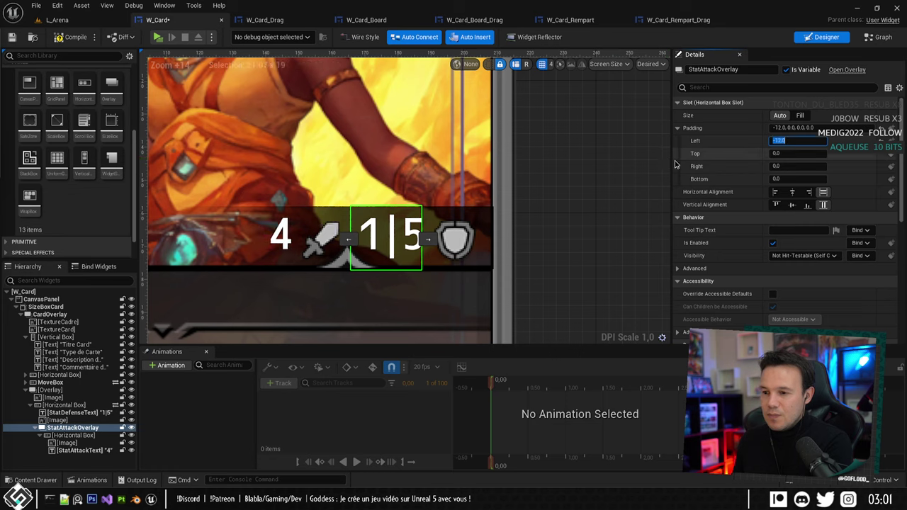
Set the left padding of the Socle image between the two stats to -8.
left_click(57, 421)
type("-")
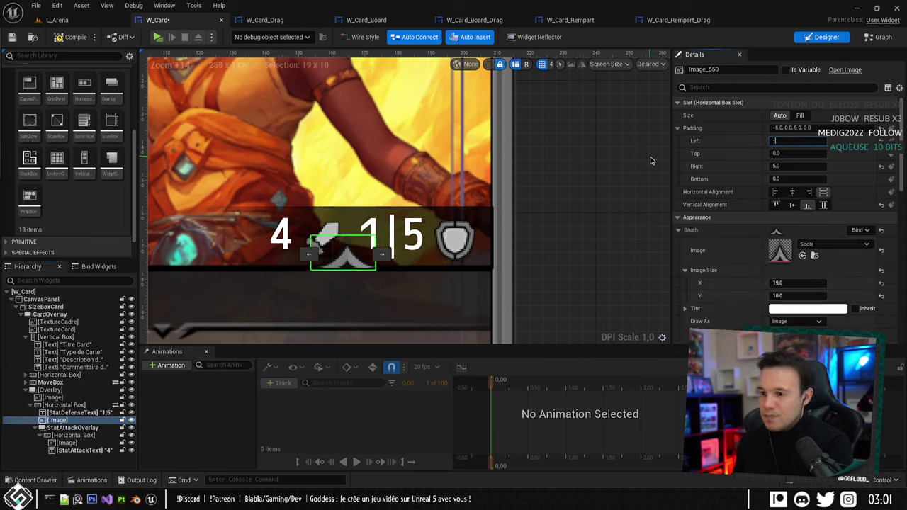
type("8")
key("Return")
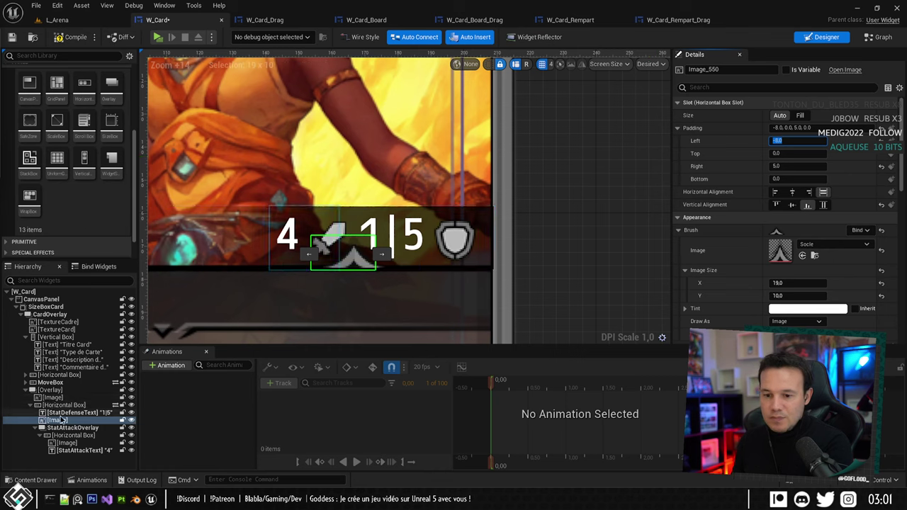
Try a left padding of -3 on StatDefenseText and set it to -4.
left_click(65, 414)
left_click(797, 141)
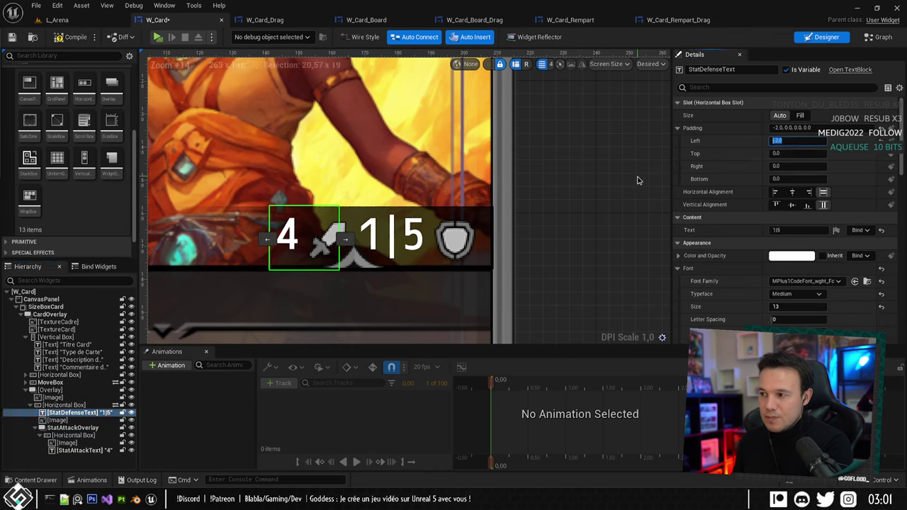
type("-3")
key("Return")
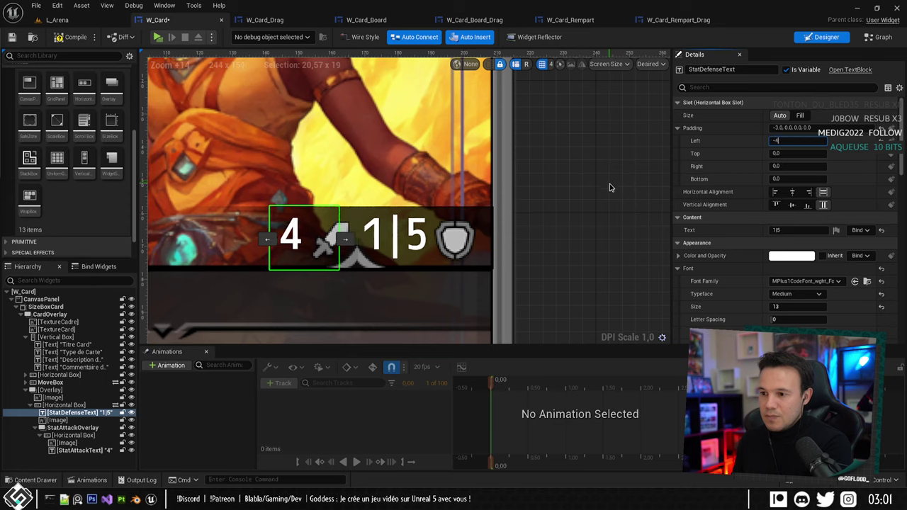
type("-4")
key("Return")
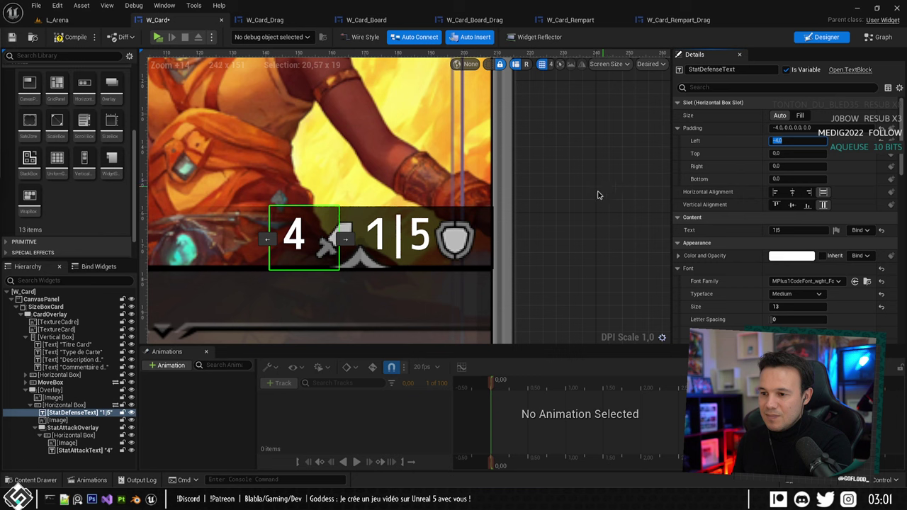
Set the left padding of StatAttackOverlay to -10.
left_click(89, 427)
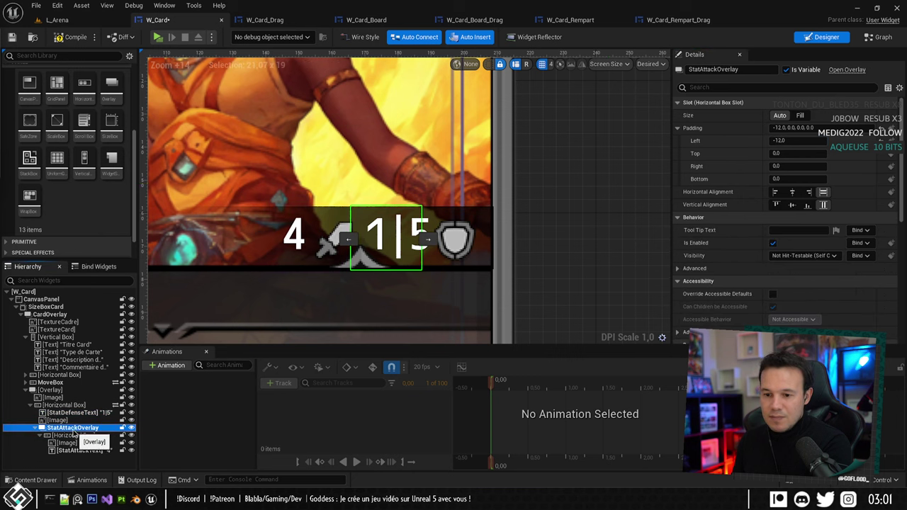
left_click(790, 140)
type("-10")
key("Return")
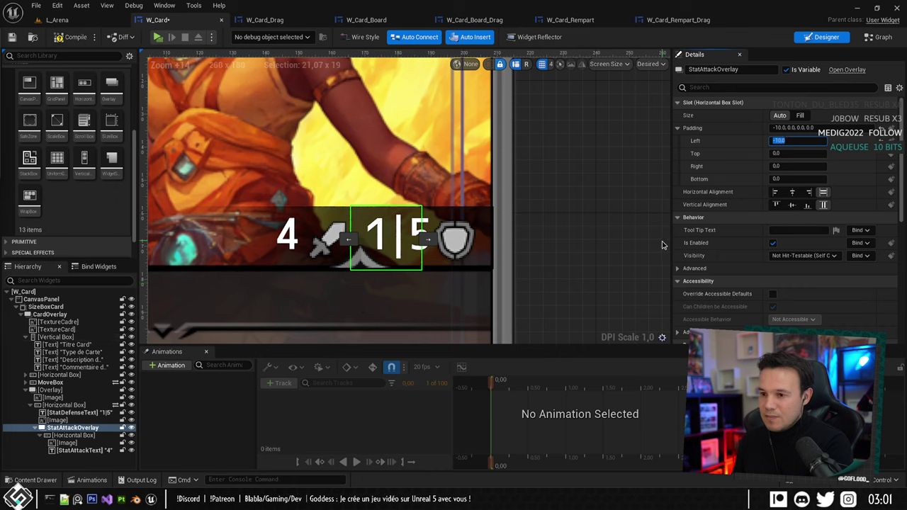
Reset the left padding of StatAttackText to 0 to bring the attack number closer to the sword.
left_click(67, 442)
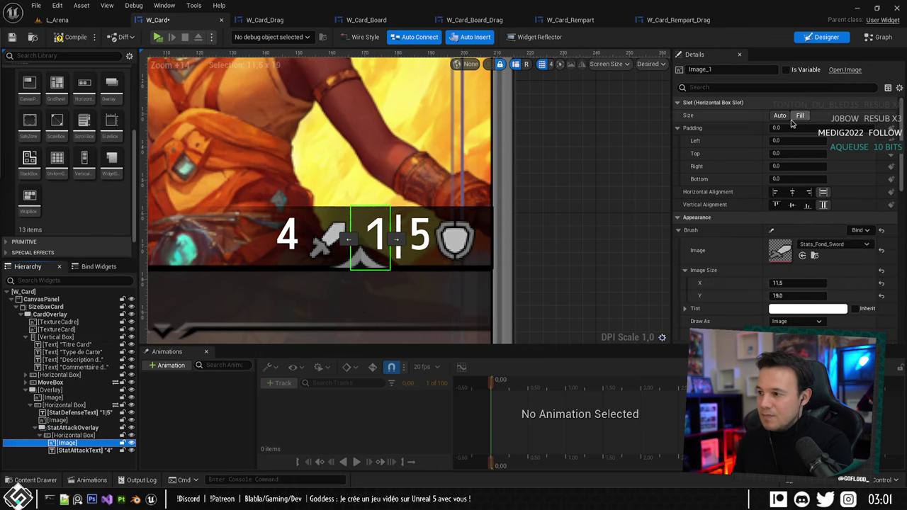
left_click(80, 449)
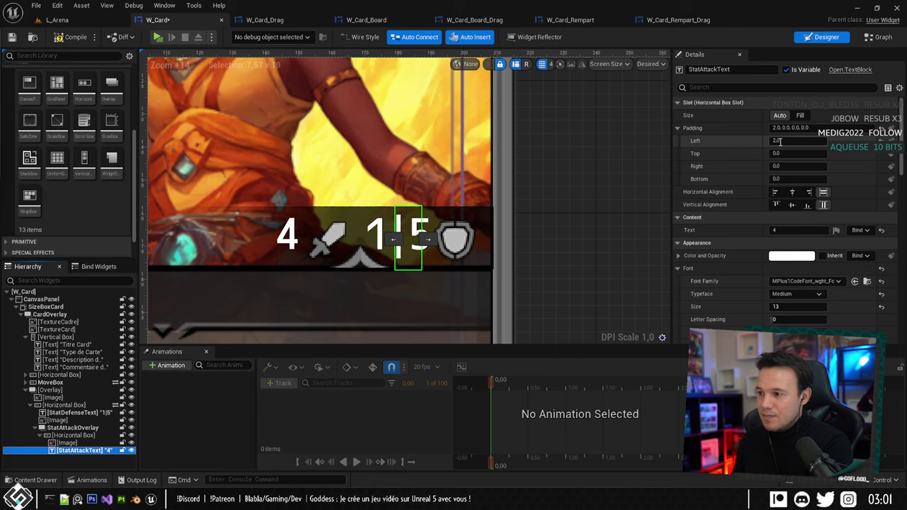
left_click(777, 141)
type("0")
key("Return")
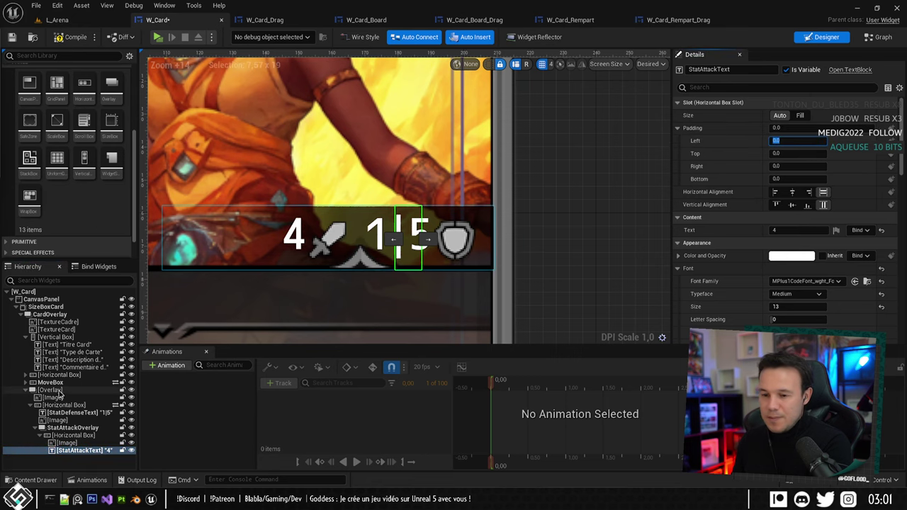
Set the left padding of the Socle image to -6 and check the card in hand in a play test.
left_click(57, 421)
left_click(779, 140)
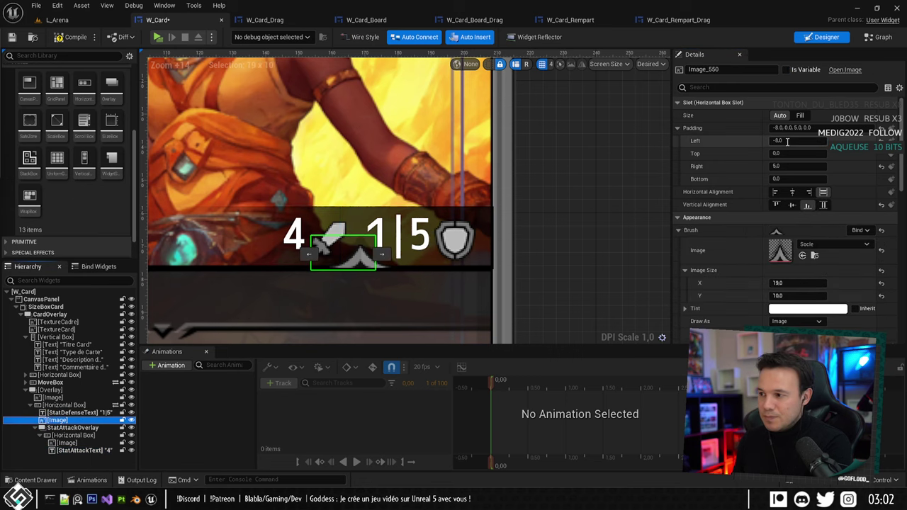
type("-6")
key("Return")
scroll(524, 209, "down", 5)
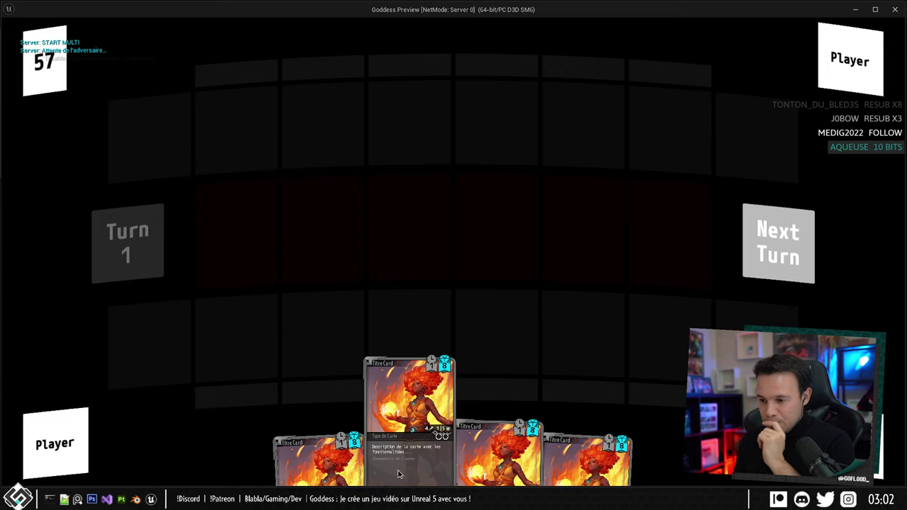
key("Escape")
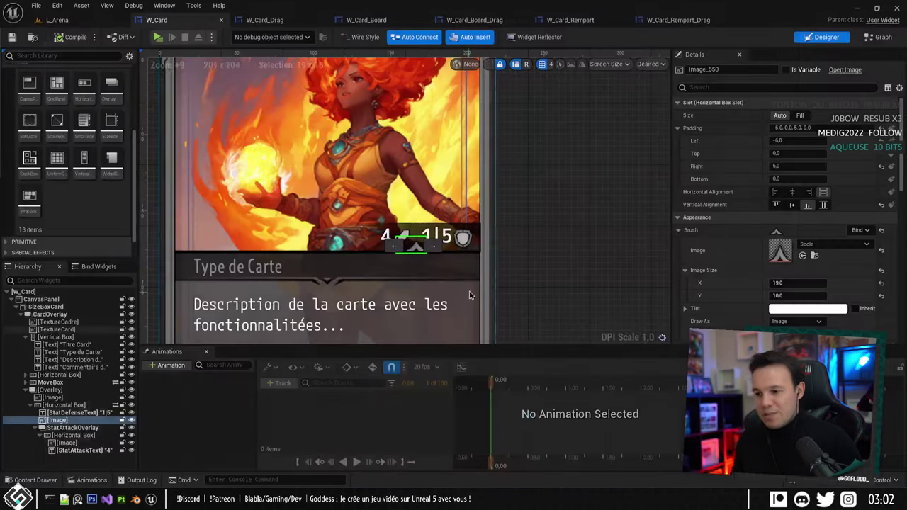
Set the left padding of StatDefenseText to -3 to move the defense value away from the shield.
scroll(391, 227, "up", 8)
scroll(391, 223, "up", 4)
right_click_drag(426, 300, 324, 271)
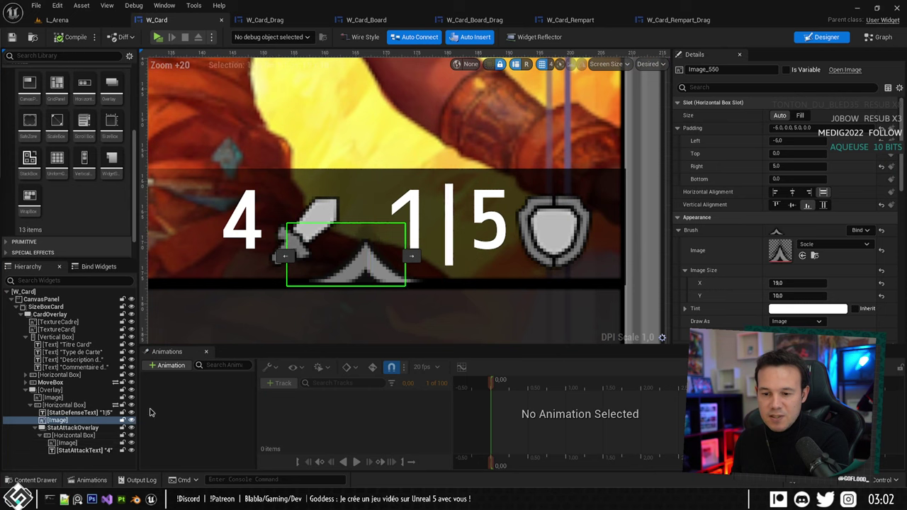
left_click(63, 412)
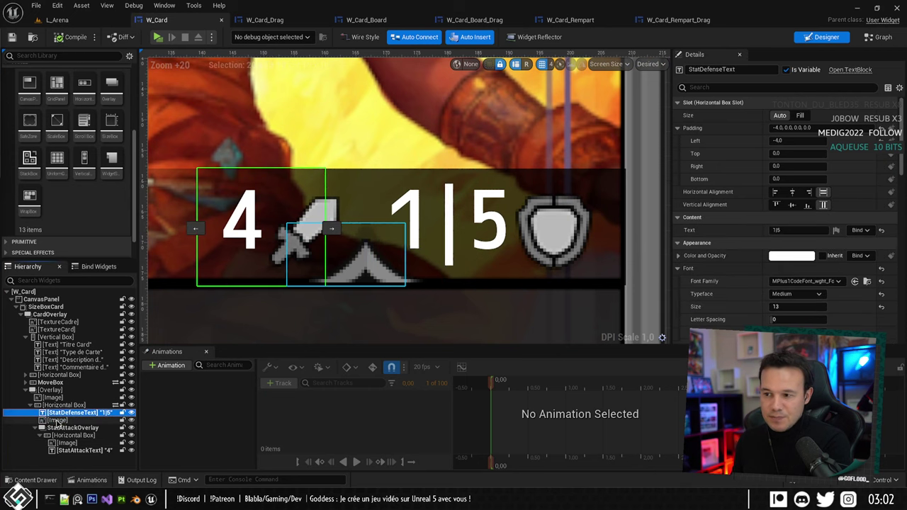
left_click(797, 141)
type("-3")
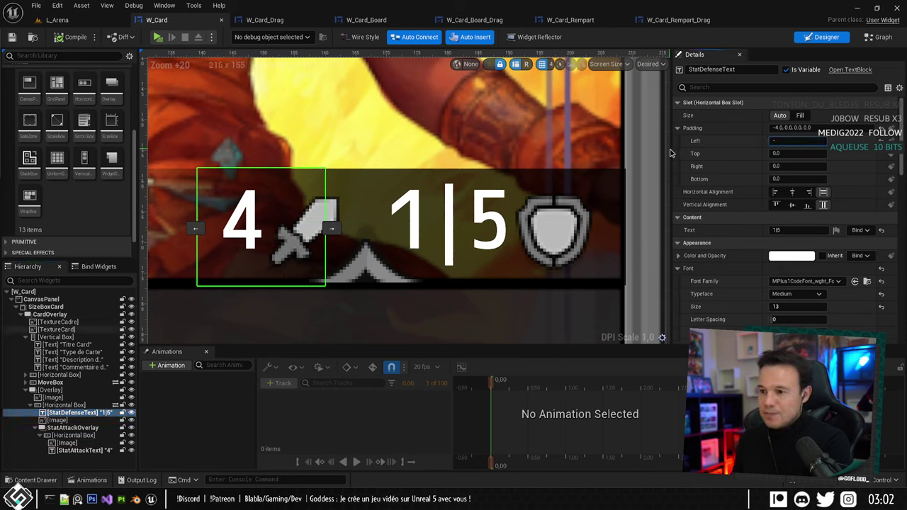
key("Return")
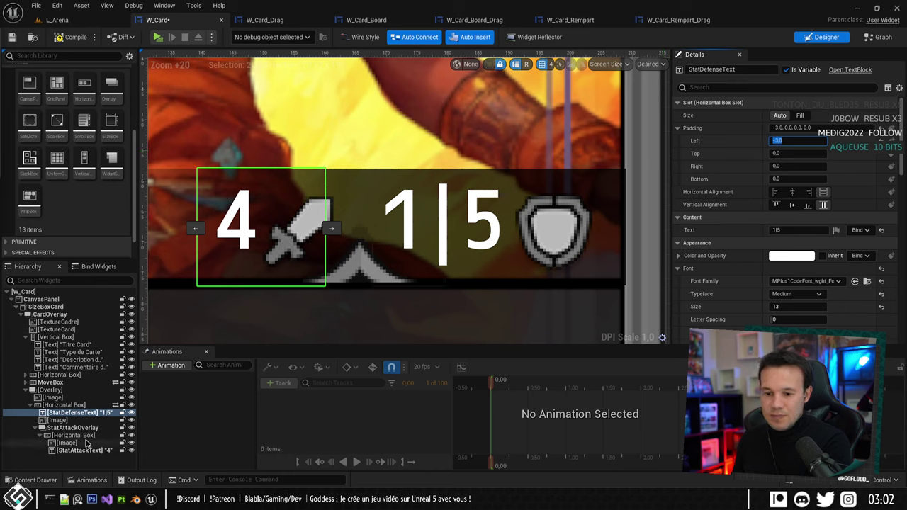
Set the left padding of StatAttackText to 1 and check the card in hand in a play test.
left_click(80, 442)
left_click(80, 450)
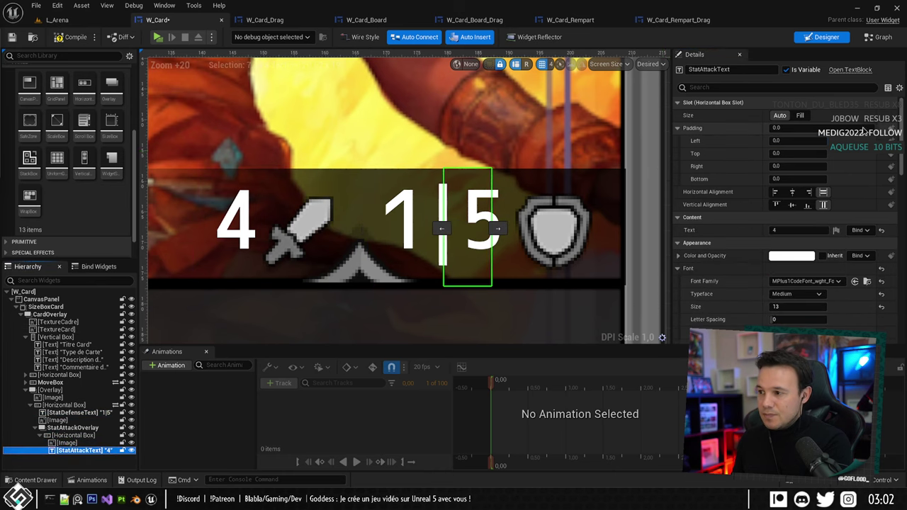
left_click(789, 140)
type("1")
key("Return")
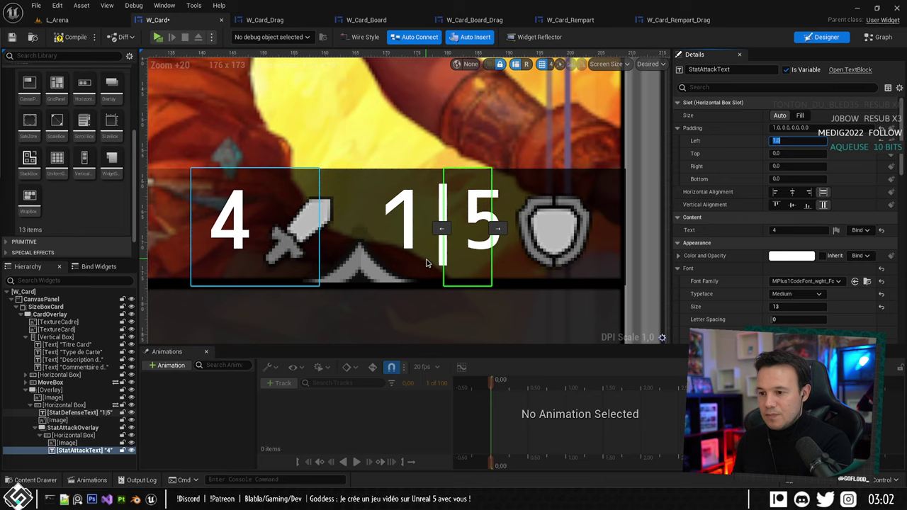
scroll(416, 264, "down", 7)
right_click_drag(417, 263, 404, 255)
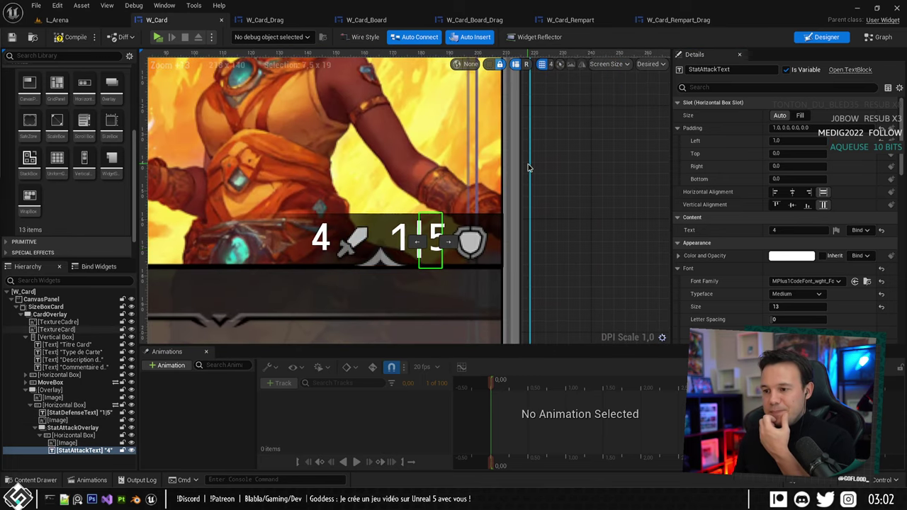
key("alt+p")
left_click(559, 312)
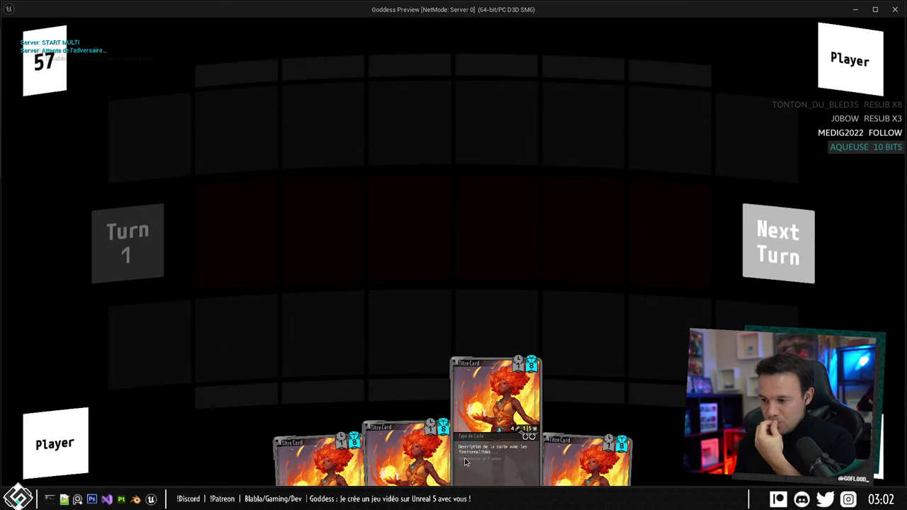
key("Escape")
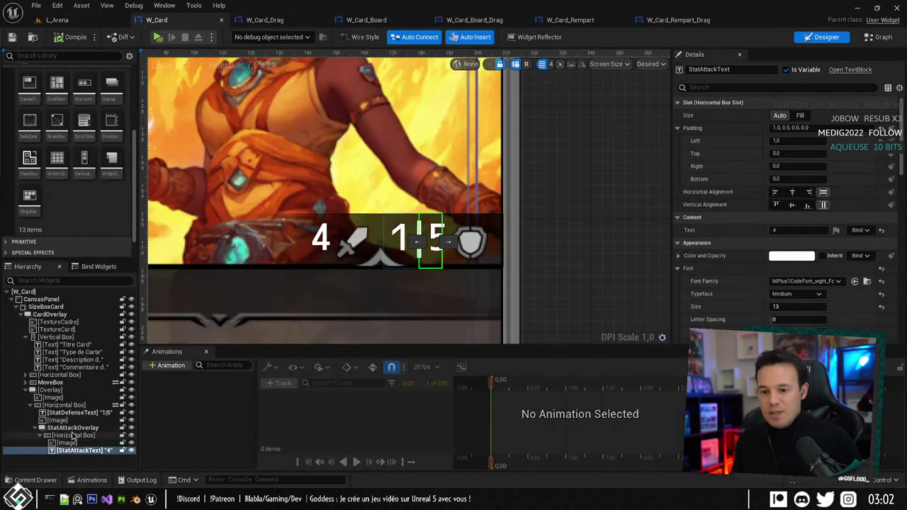
Try a left padding of -9 on StatAttackOverlay and return it to -10.
left_click(71, 427)
left_click(787, 140)
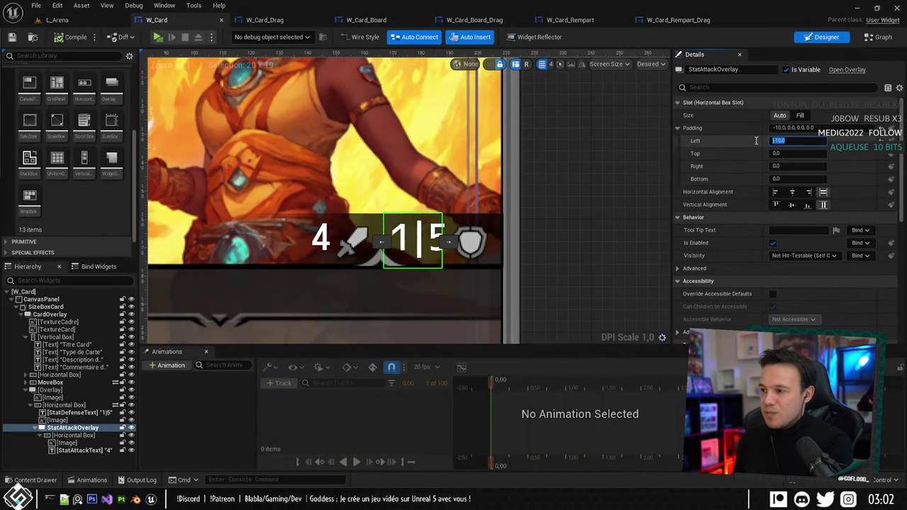
type("-9")
key("Return")
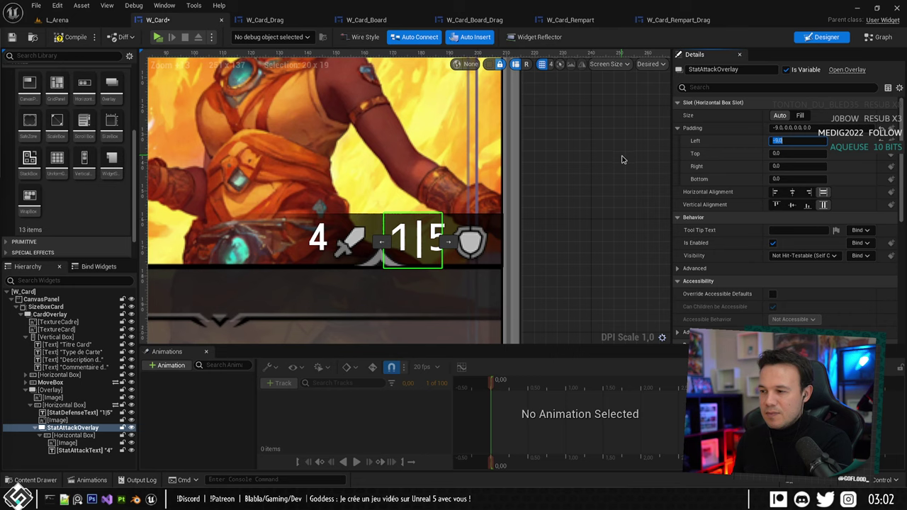
type("-10")
key("Return")
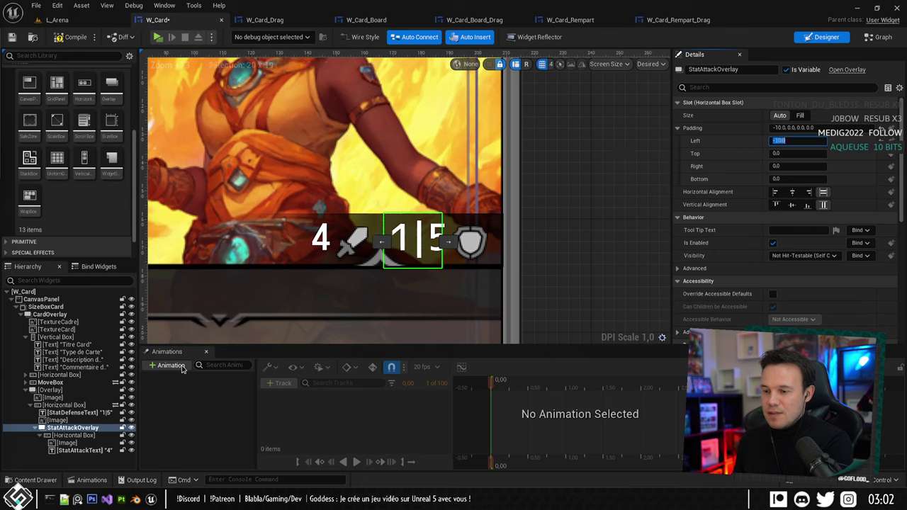
Try a left padding of -5 on the Socle image and settle on -7.
left_click(58, 420)
left_click(795, 140)
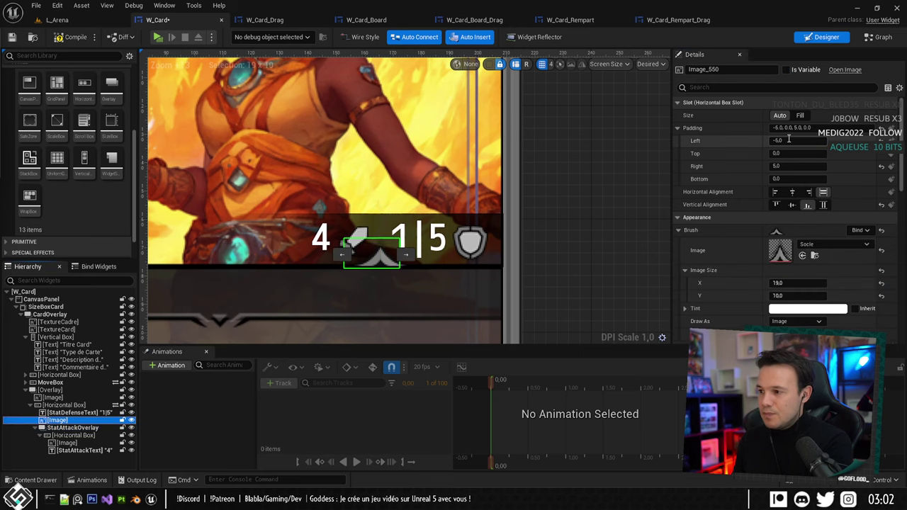
type("-5")
key("Return")
type("-7")
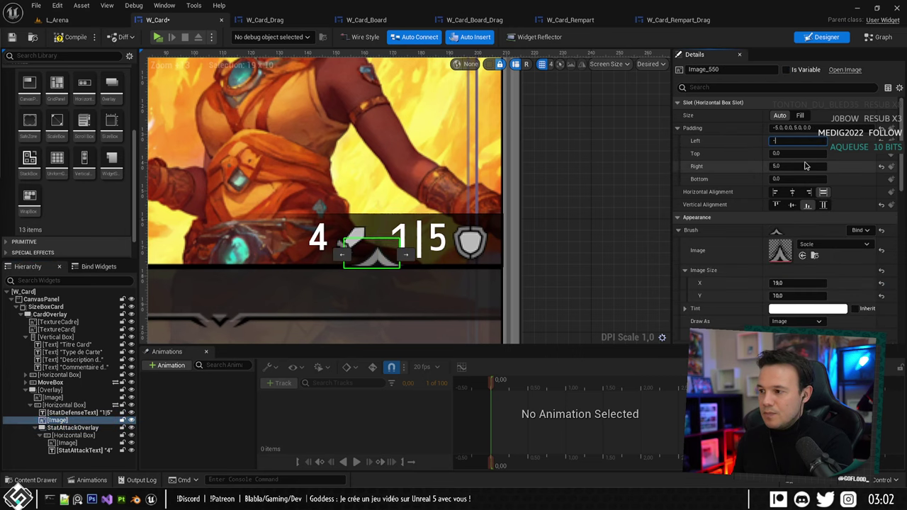
key("Return")
left_click(608, 187)
right_click_drag(550, 194, 495, 190)
scroll(477, 213, "down", 3)
scroll(372, 238, "up", 6)
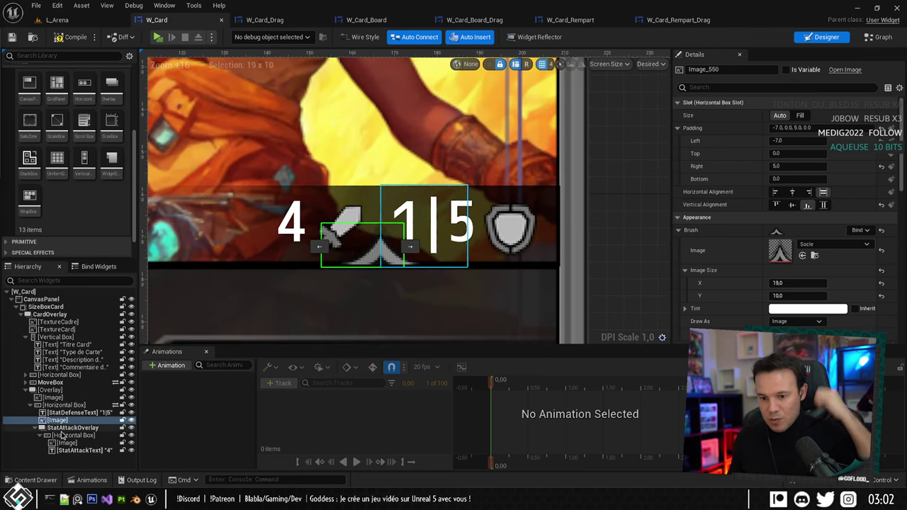
Set the left padding of StatAttackOverlay to -11 and save the widget.
left_click(72, 427)
left_click(797, 140)
type("-")
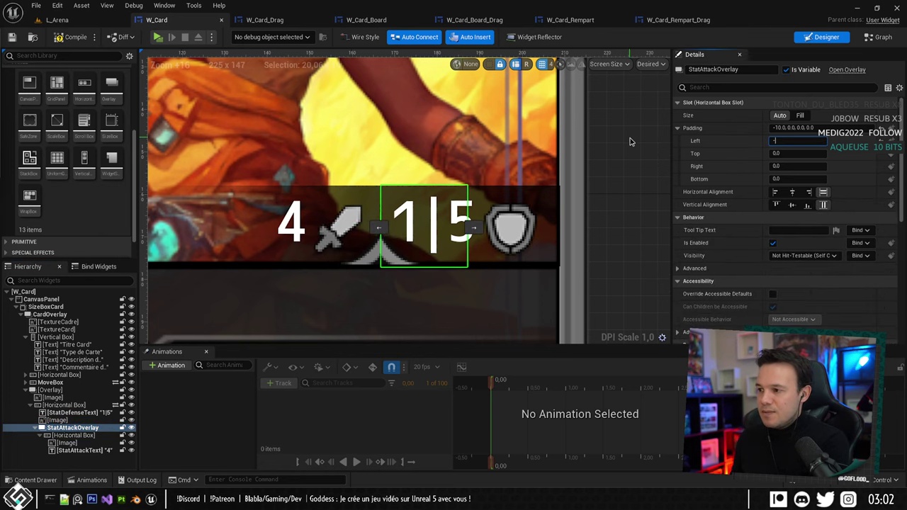
type("11")
key("Return")
scroll(487, 276, "down", 8)
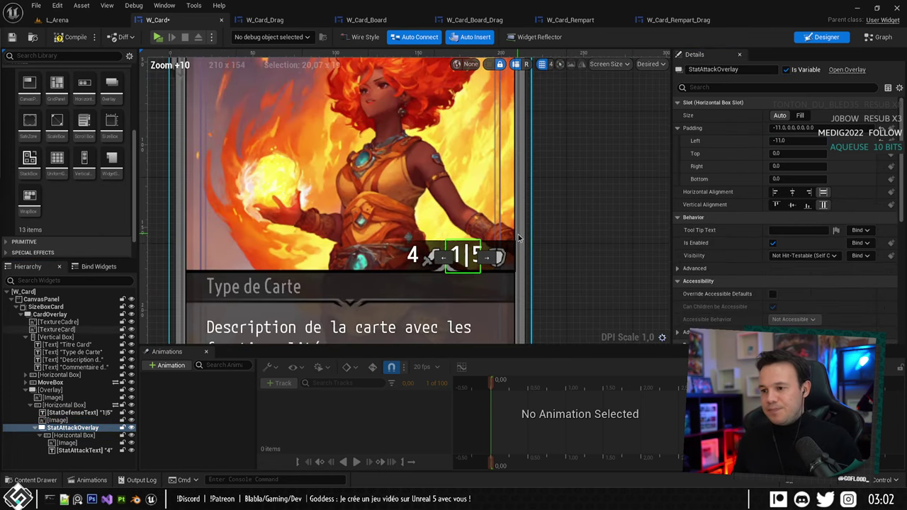
key("ctrl+s")
Inspect the whole card with nothing selected to judge the spacing of the stats banner.
left_click(564, 213)
scroll(569, 218, "down", 3)
right_click_drag(569, 219, 460, 195)
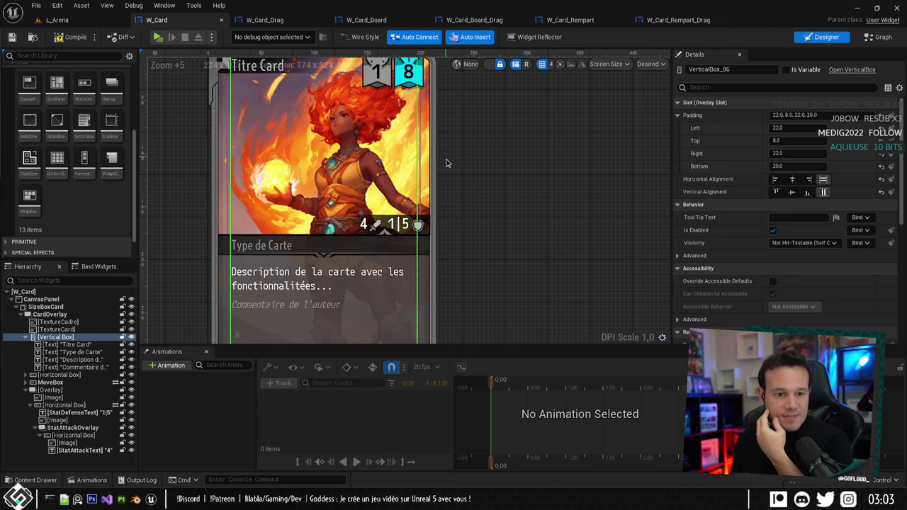
scroll(453, 167, "down", 3)
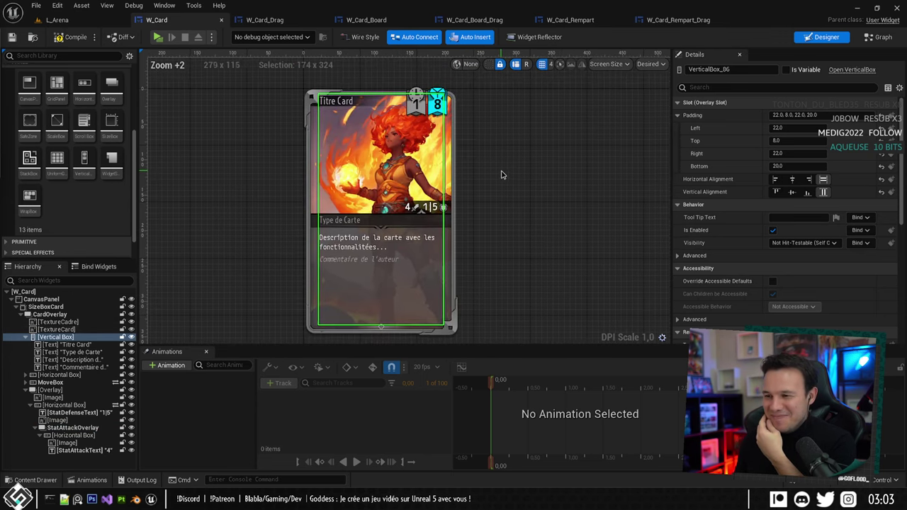
right_click_drag(505, 155, 488, 163)
left_click(488, 164)
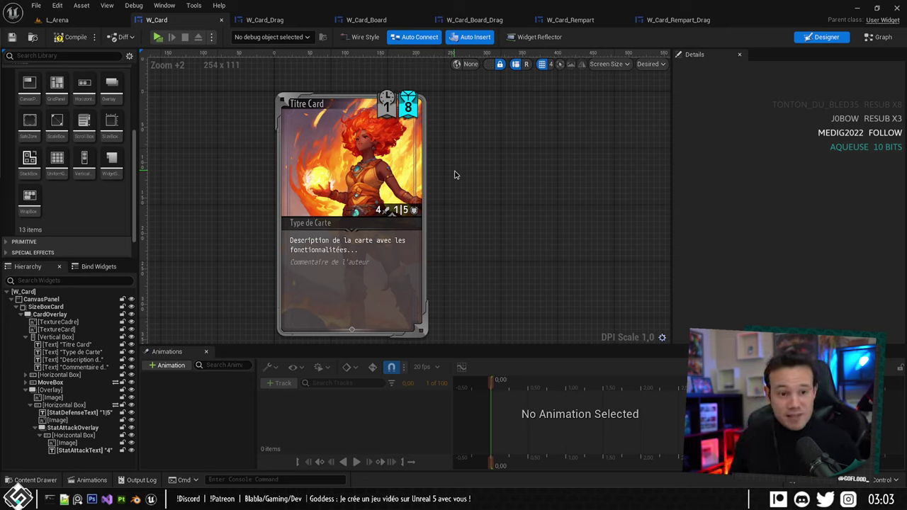
scroll(496, 189, "up", 3)
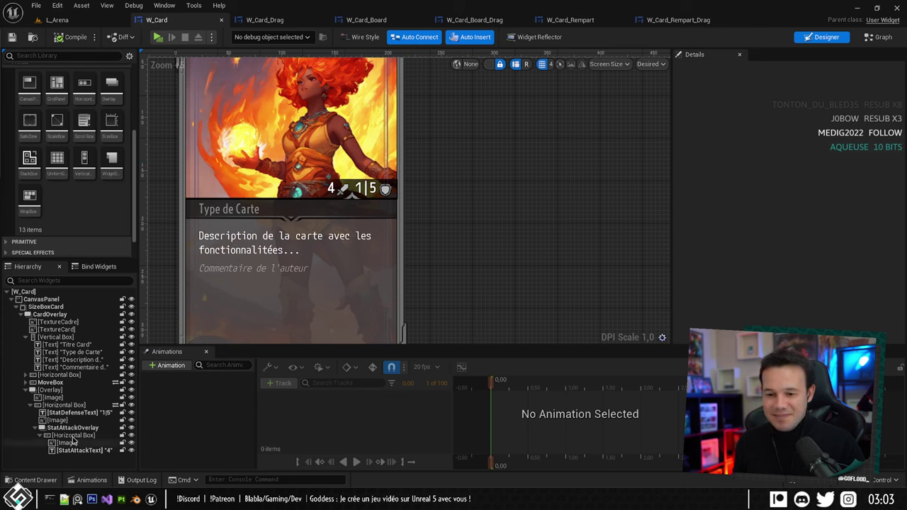
Examine the event graph logic that branches on MoveForce, clears MoveBox and creates the W Move Force widgets.
left_click(50, 391)
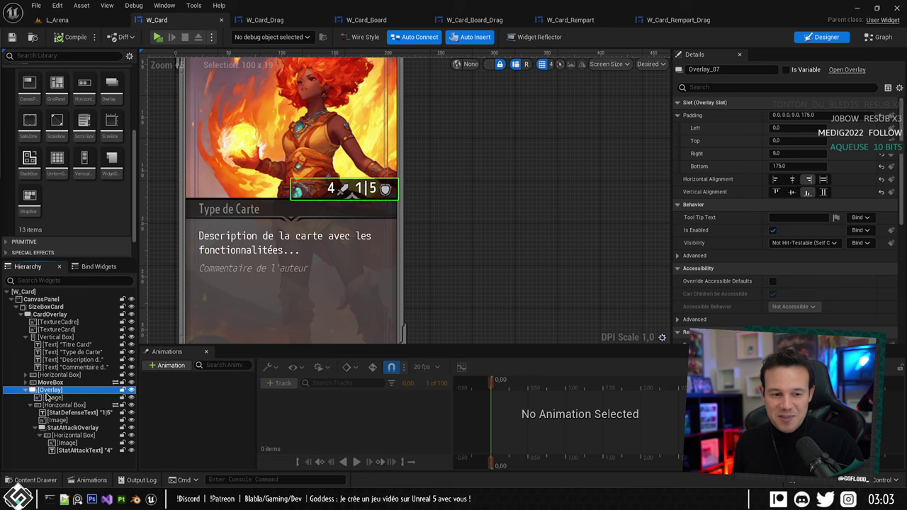
left_click(875, 37)
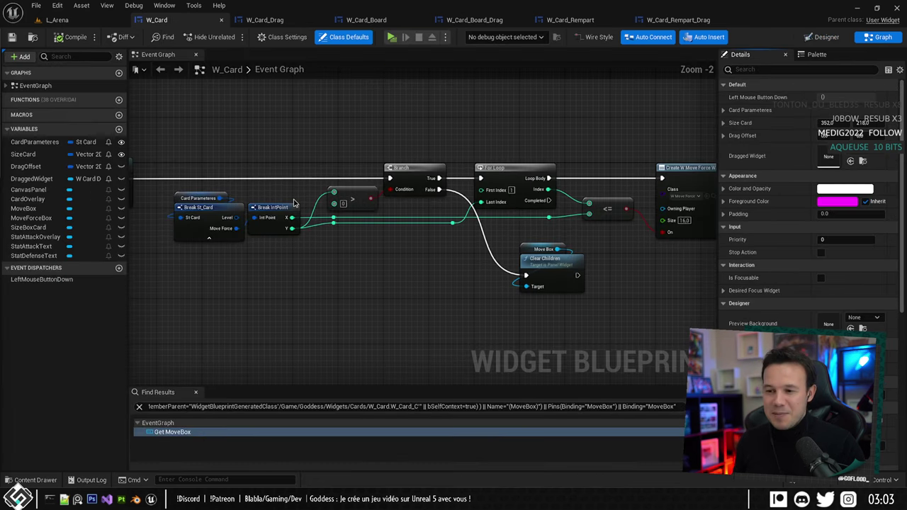
scroll(451, 281, "down", 2)
right_click_drag(451, 280, 560, 273)
scroll(375, 262, "up", 4)
left_click(438, 187)
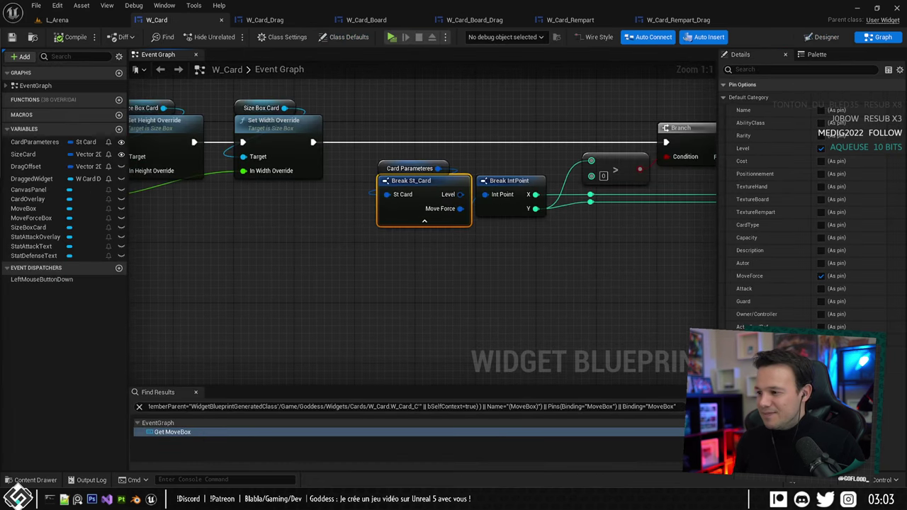
right_click_drag(510, 288, 304, 294)
scroll(307, 259, "down", 3)
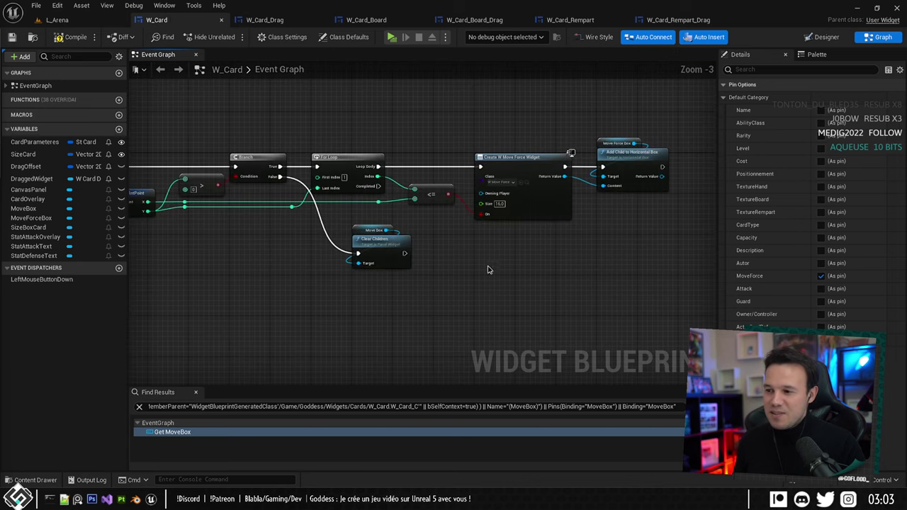
scroll(505, 206, "down", 3)
scroll(411, 196, "up", 4)
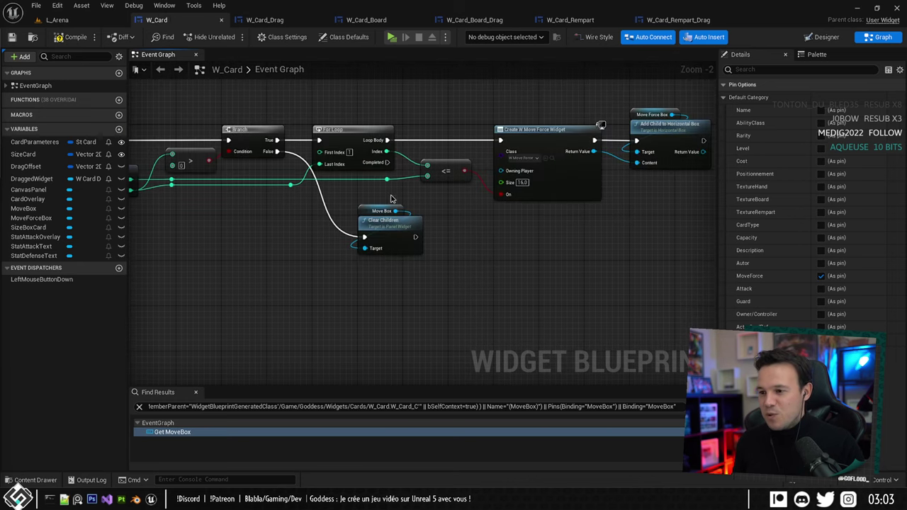
right_click_drag(473, 210, 566, 212)
right_click_drag(708, 211, 434, 187)
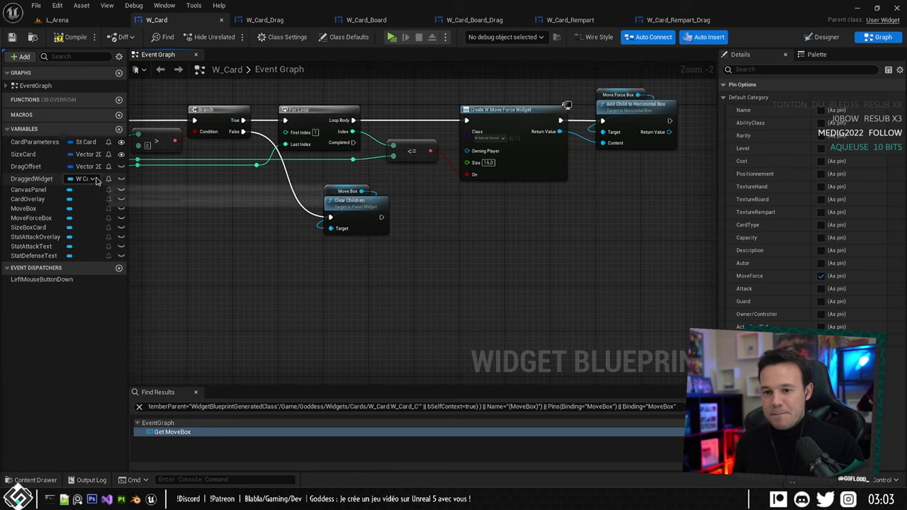
Expose the overlay containing the stats banner as a variable and rename it StatsOverlay.
left_click(826, 37)
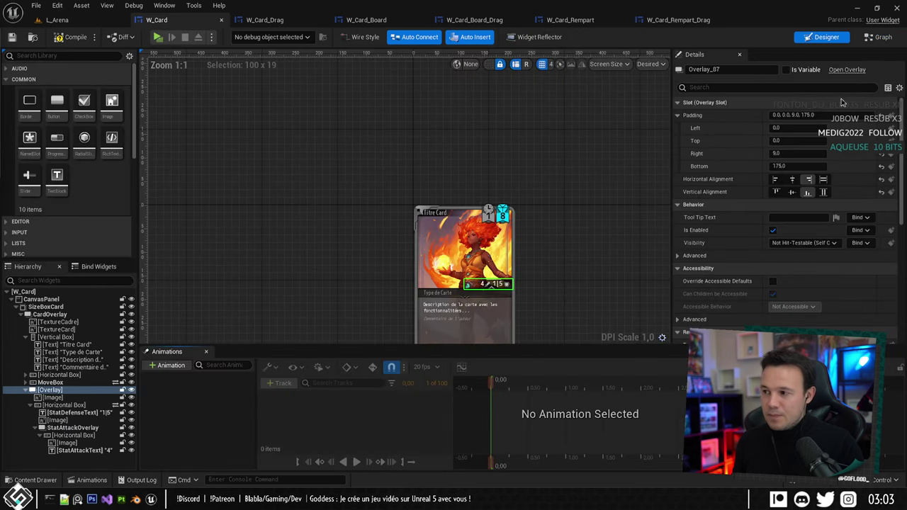
left_click(808, 71)
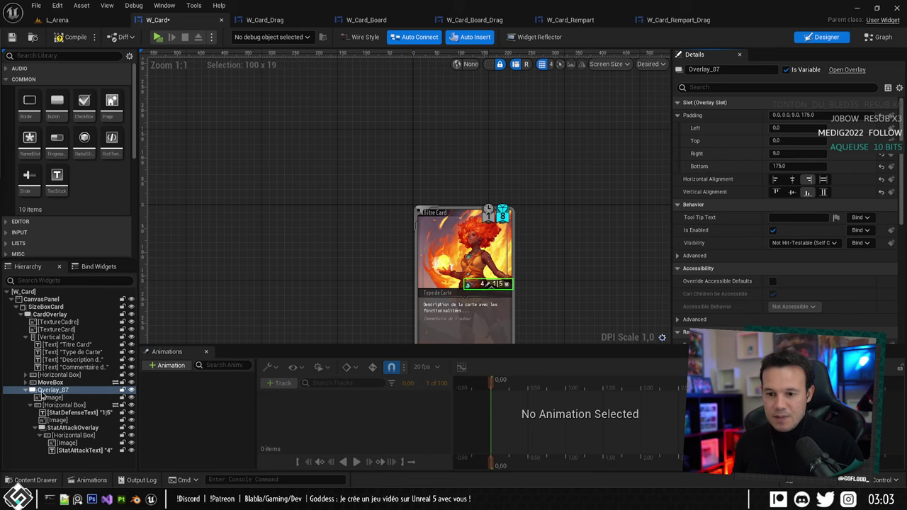
scroll(179, 283, "up", 5)
scroll(179, 283, "down", 5)
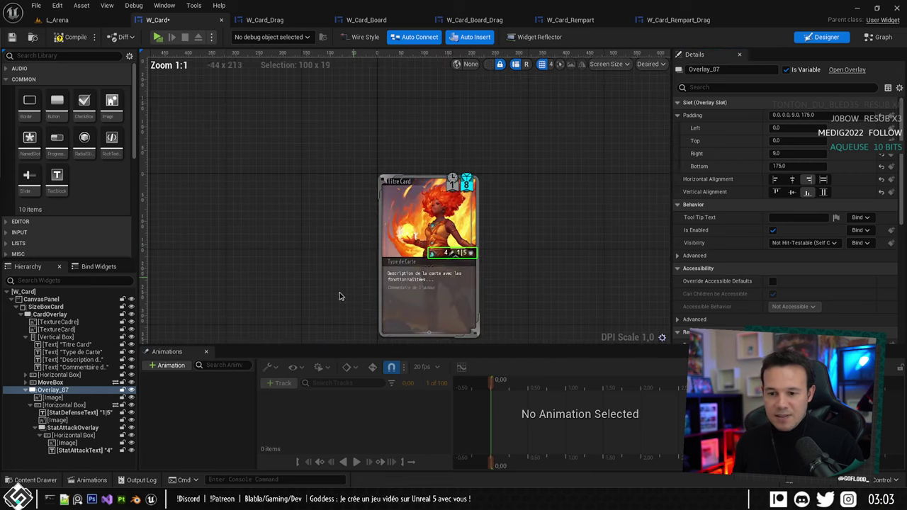
double_click(56, 392)
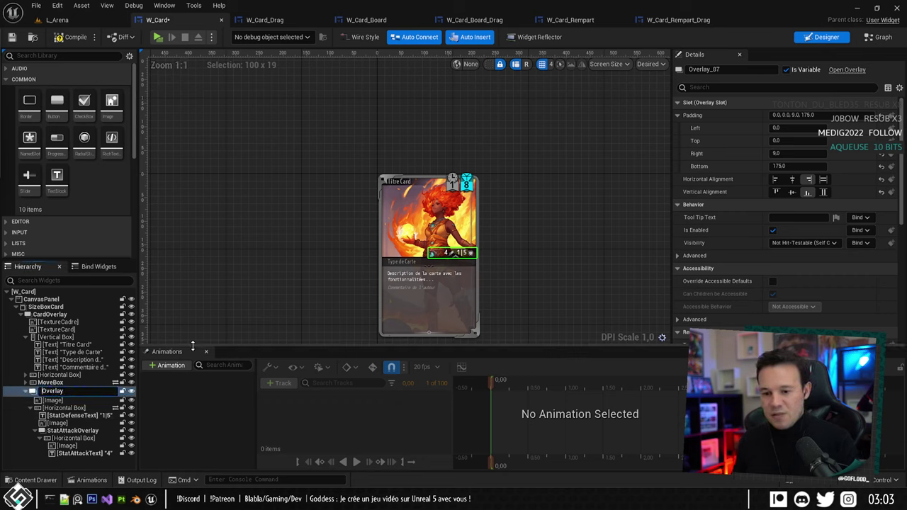
type("s")
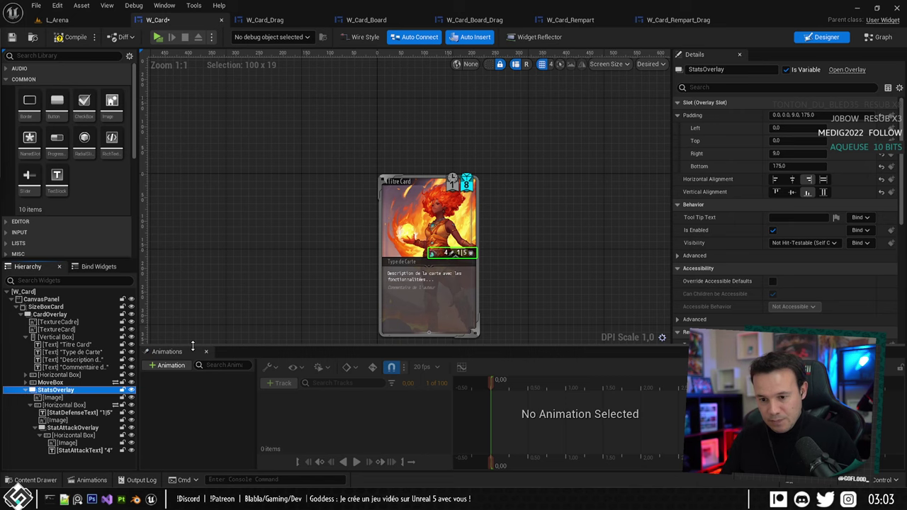
key("Return")
Add a getter for StatsOverlay to the event graph, in the empty area below the MoveBox Clear Children node.
left_click(877, 37)
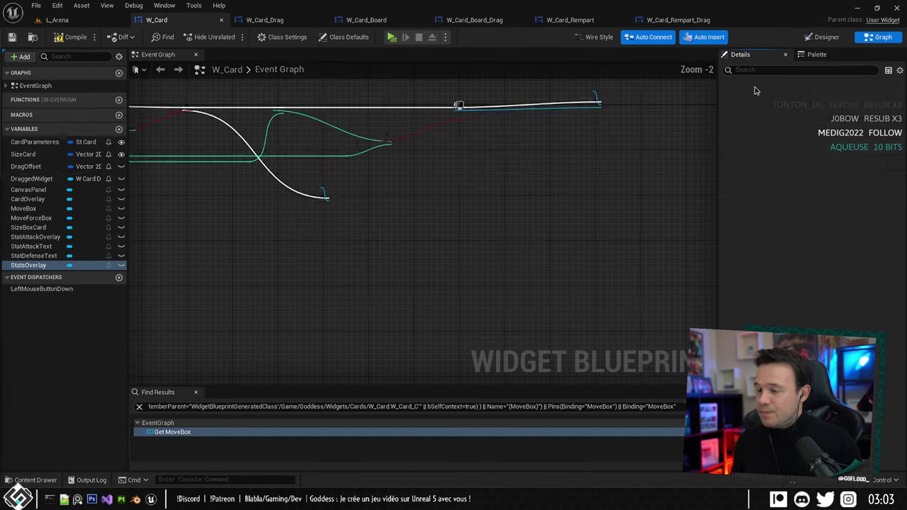
left_click_drag(29, 265, 294, 340)
left_click(294, 338)
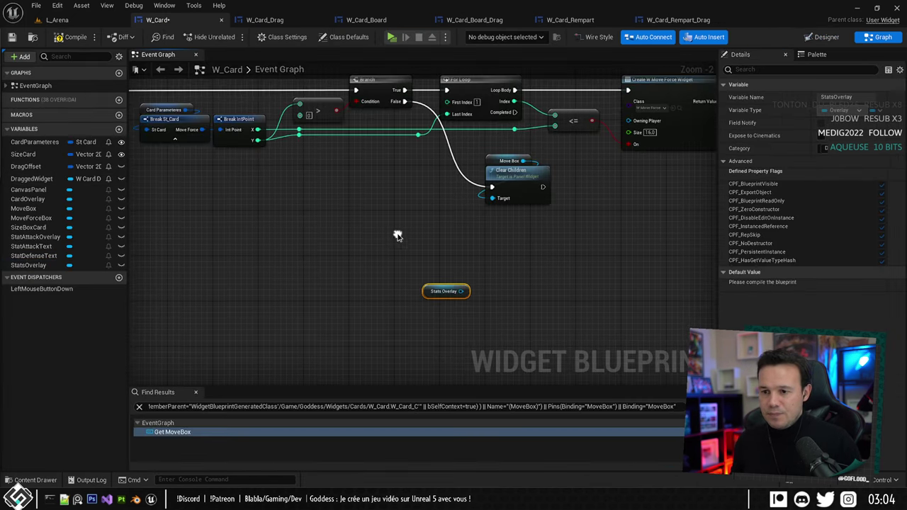
Place a copy of the Card Parameteres getter and its Break St_Card node beside the Stats Overlay getter.
left_click(205, 124)
key("ctrl+v")
right_click_drag(368, 272, 256, 165)
scroll(294, 212, "up", 2)
Expose the Attack and Guard pins instead of MoveForce on the copied Break St_Card node.
left_click(271, 186)
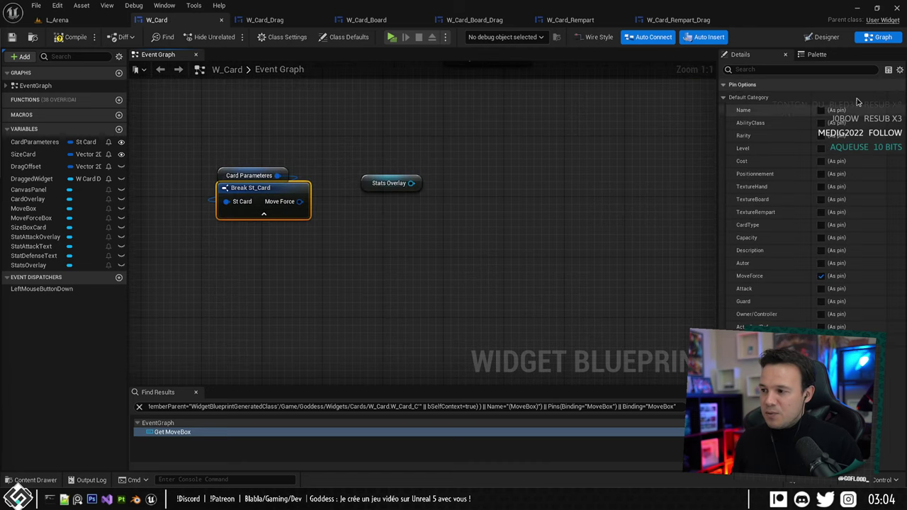
left_click(820, 277)
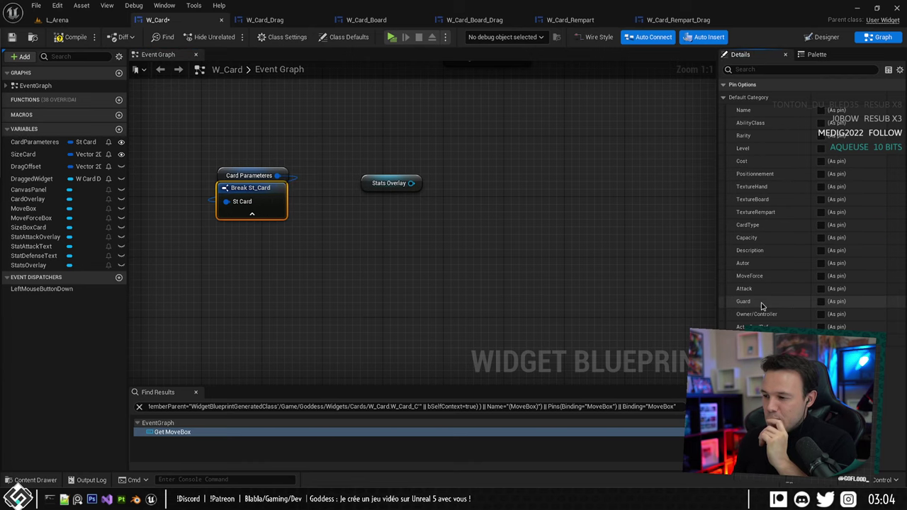
left_click(820, 301)
left_click(820, 288)
right_click_drag(467, 183, 442, 213)
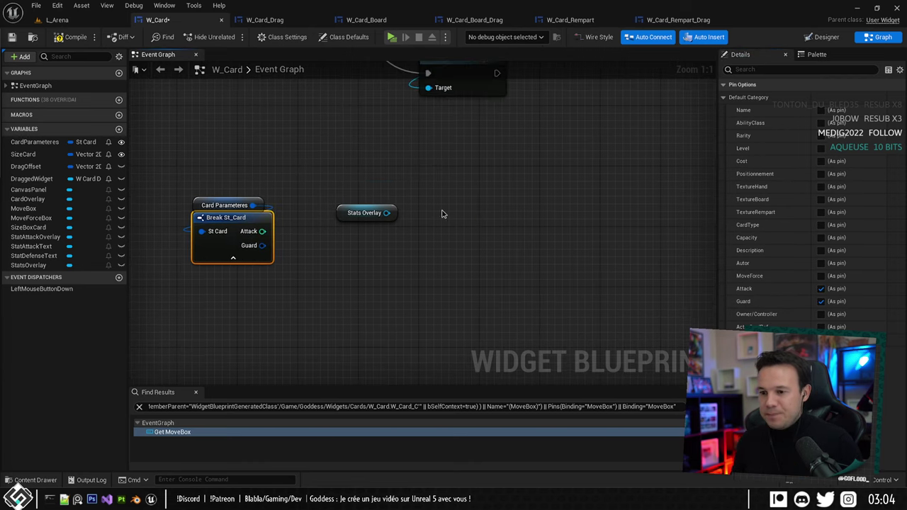
Connect a Break IntPoint node to the Guard pin and move the Stats Overlay getter aside to make room.
left_click_drag(262, 245, 314, 266)
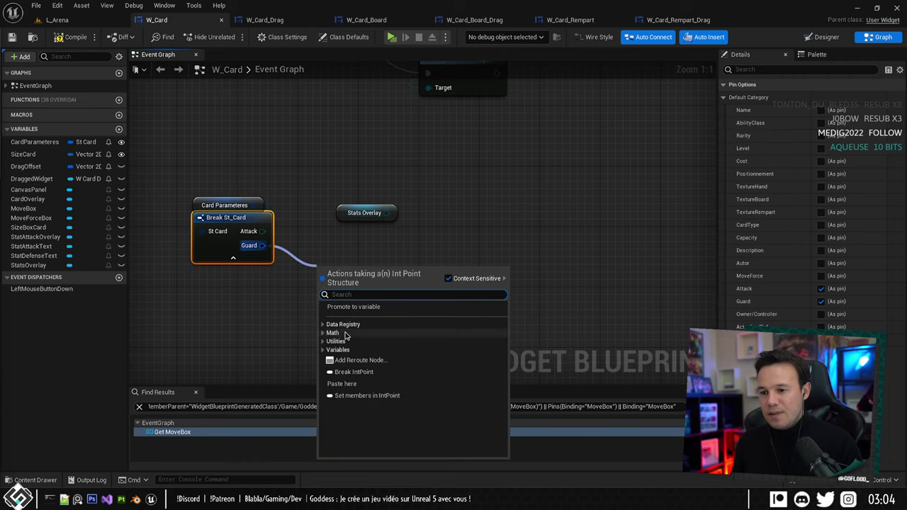
left_click(345, 374)
left_click_drag(354, 211, 414, 196)
left_click_drag(343, 274, 312, 245)
right_click_drag(310, 246, 388, 267)
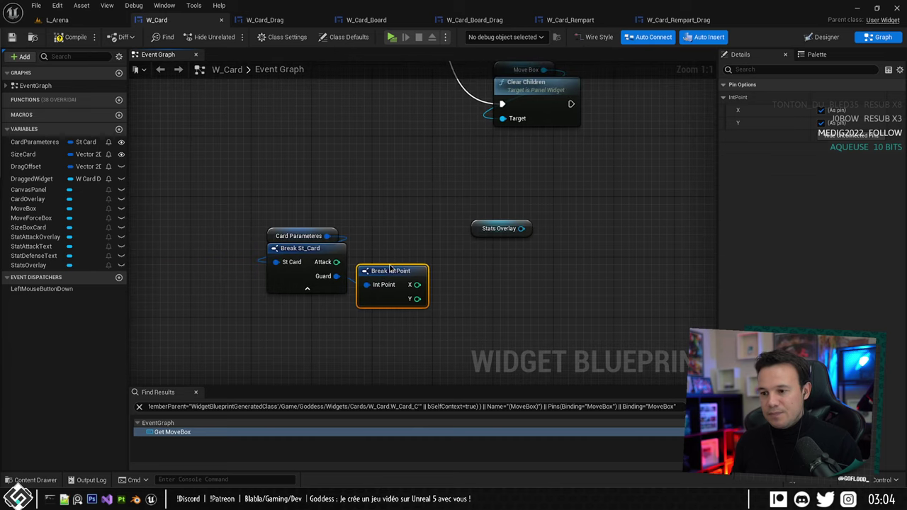
Add an integer greater-than comparison against 0 to the Y pin of the Guard Break IntPoint node.
left_click_drag(387, 267, 387, 282)
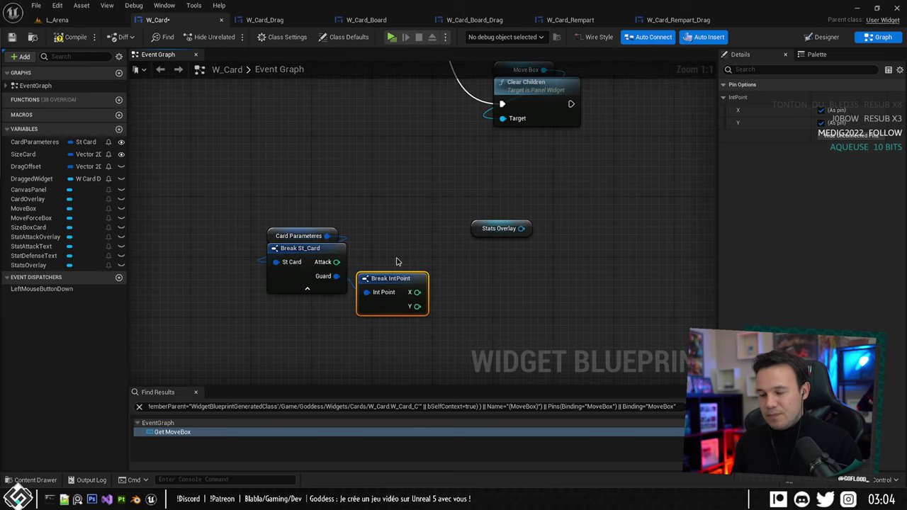
right_click_drag(397, 261, 348, 259)
left_click_drag(368, 304, 460, 298)
left_click_drag(367, 305, 426, 315)
type(">")
left_click(434, 341)
Add a Branch node driven by the comparison result and connect Clear Children's execution output to it.
right_click_drag(462, 259, 396, 280)
scroll(396, 281, "down", 3)
left_click_drag(389, 321, 409, 315)
type("br")
left_click(442, 223)
right_click_drag(445, 223, 466, 206)
left_click_drag(421, 205, 540, 287)
scroll(535, 234, "down", 2)
scroll(536, 234, "up", 2)
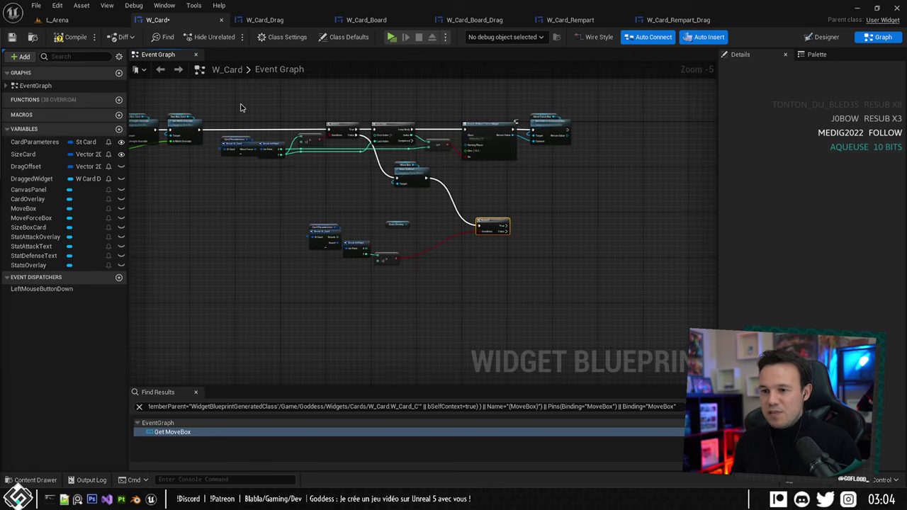
Shift the nodes following Set Width Override aside, insert a Sequence node after it and save the blueprint.
left_click_drag(231, 100, 651, 338)
scroll(384, 120, "up", 2)
right_click_drag(291, 149, 452, 150)
scroll(451, 149, "down", 3)
scroll(450, 150, "up", 4)
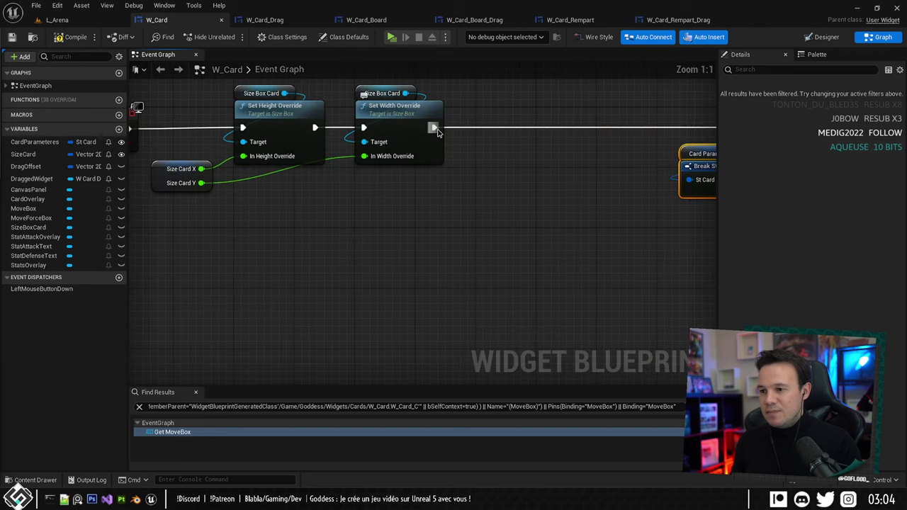
left_click_drag(434, 128, 486, 129)
type("seq")
left_click(513, 236)
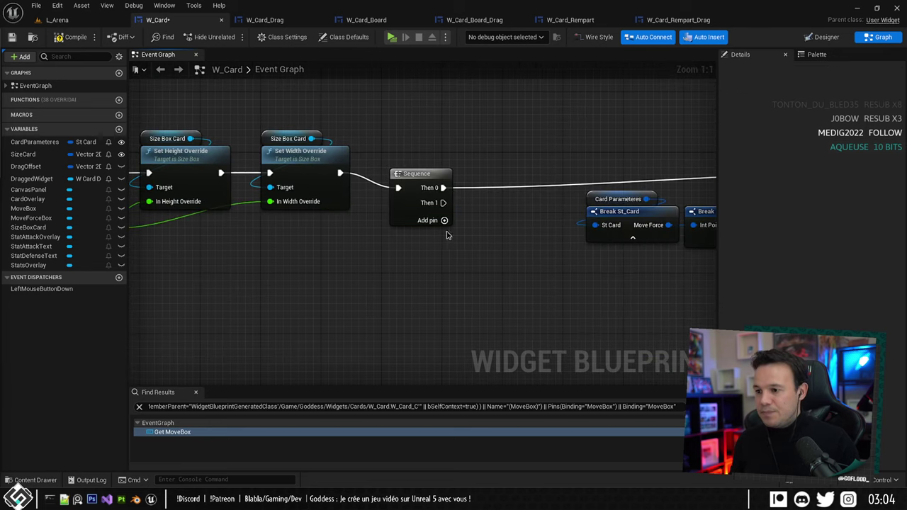
left_click_drag(400, 216, 460, 201)
key("ctrl+s")
Connect the Sequence node's Then 1 output to the Branch of the Guard comparison, replacing its Clear Children link.
scroll(458, 200, "down", 5)
right_click_drag(521, 239, 248, 186)
scroll(199, 145, "up", 3)
left_click_drag(199, 145, 589, 147)
scroll(565, 132, "down", 1)
right_click_drag(562, 129, 584, 275)
scroll(488, 211, "up", 1)
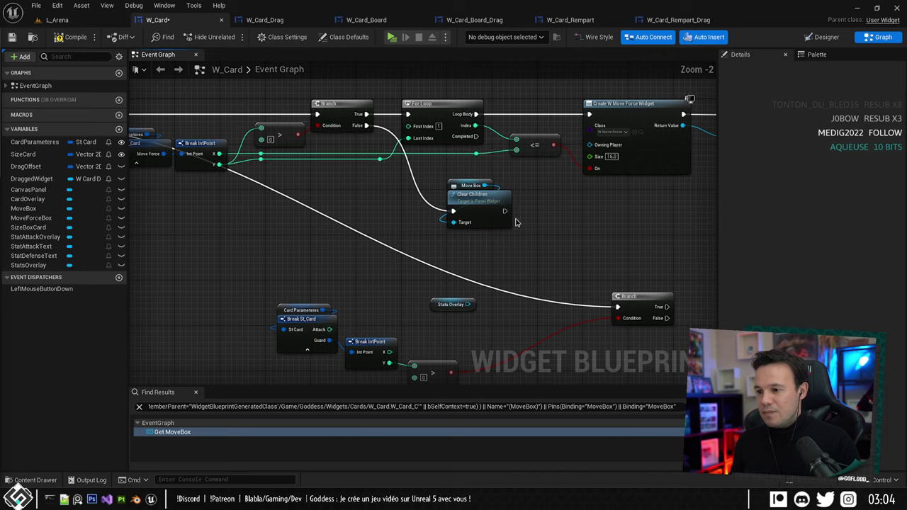
Move the Stats Overlay, Guard comparison and Branch nodes back beneath the MoveForce Break St_Card node, and save the blueprint.
scroll(515, 223, "down", 4)
left_click_drag(496, 186, 364, 262)
scroll(684, 277, "up", 4)
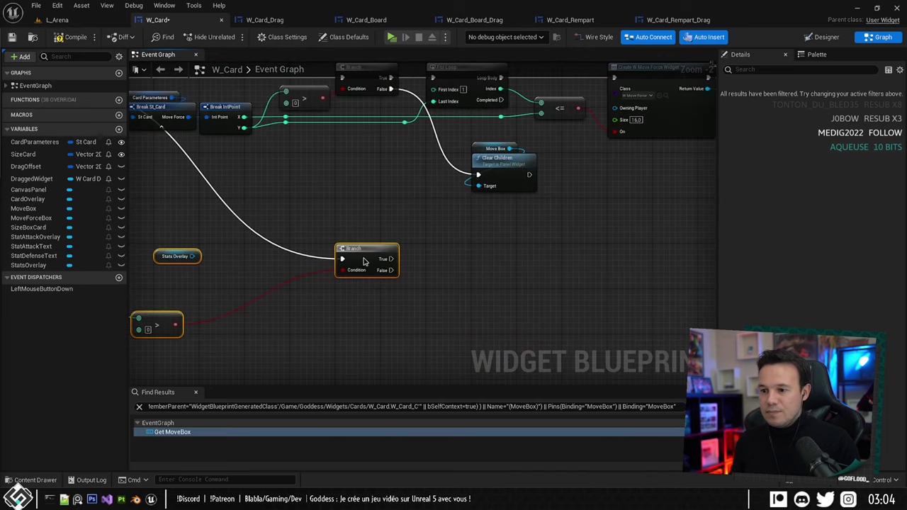
right_click_drag(357, 233, 427, 211)
left_click(388, 171)
mouse_move(388, 171)
right_mouse_down()
mouse_move(516, 177)
mouse_move(520, 186)
right_mouse_up()
key("ctrl+s")
right_click_drag(312, 233, 284, 201)
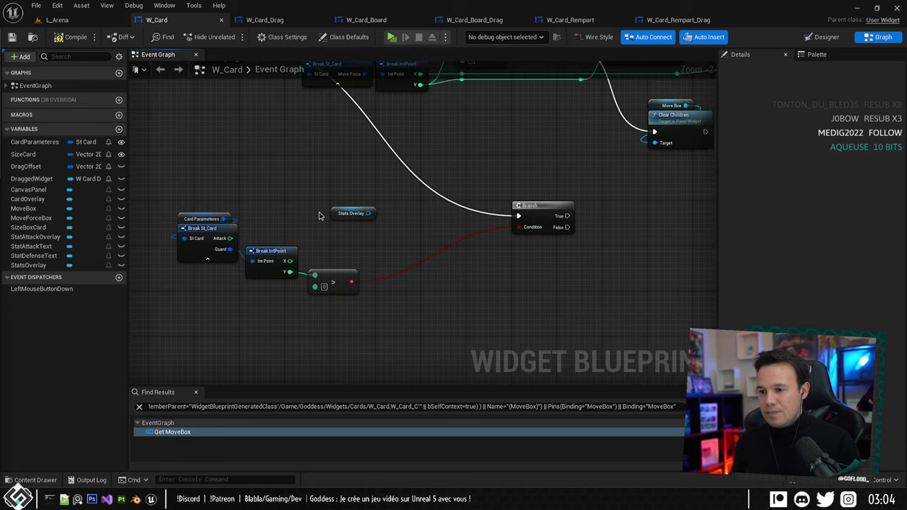
Try a Remove Child node on the Stats Overlay getter, and undo its creation.
scroll(340, 216, "up", 2)
scroll(352, 220, "down", 2)
right_click_drag(352, 219, 231, 220)
left_click_drag(250, 215, 292, 250)
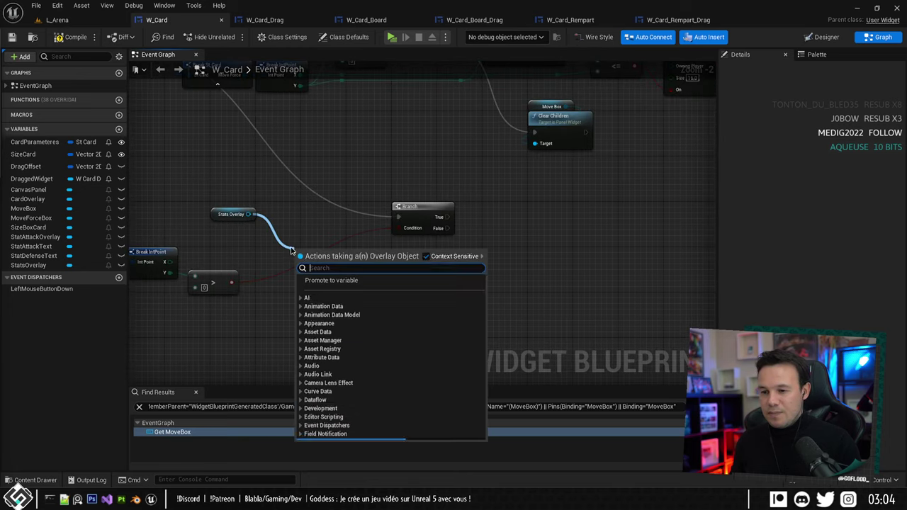
type("remov")
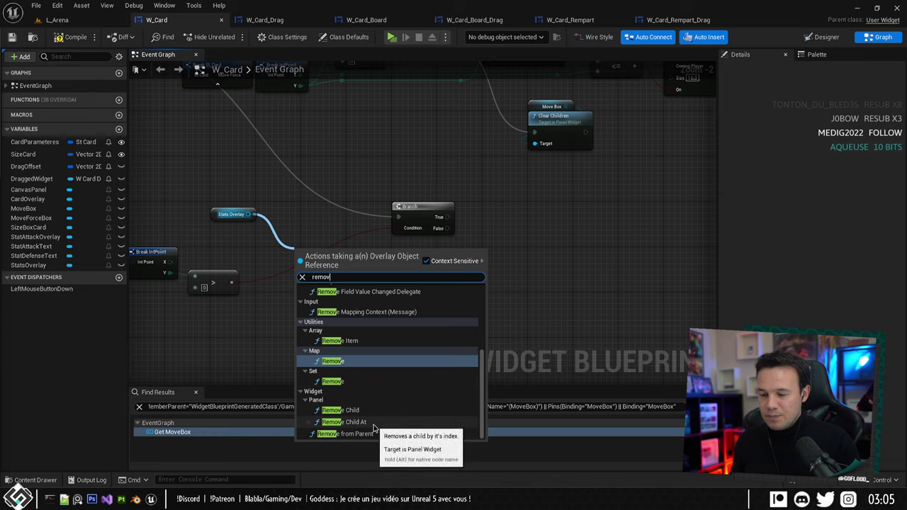
left_click(340, 410)
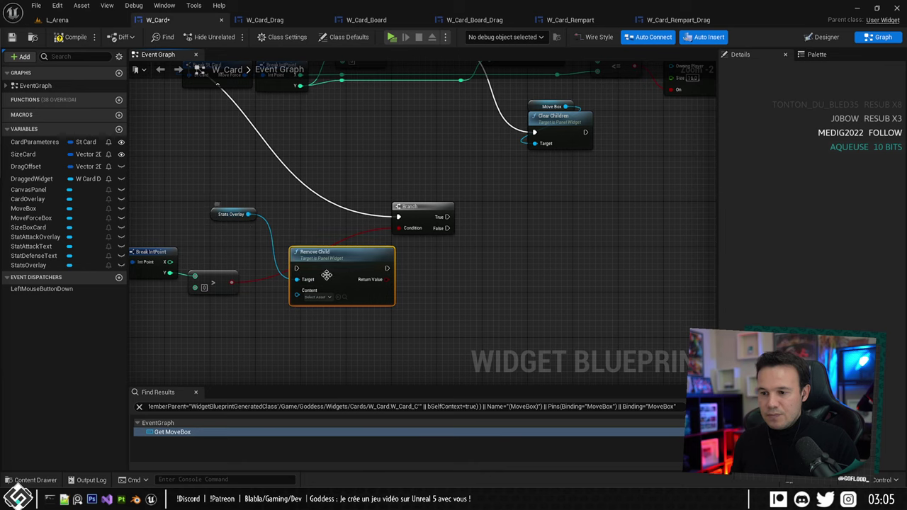
key("ctrl+z")
left_click_drag(250, 214, 282, 245)
type("remove")
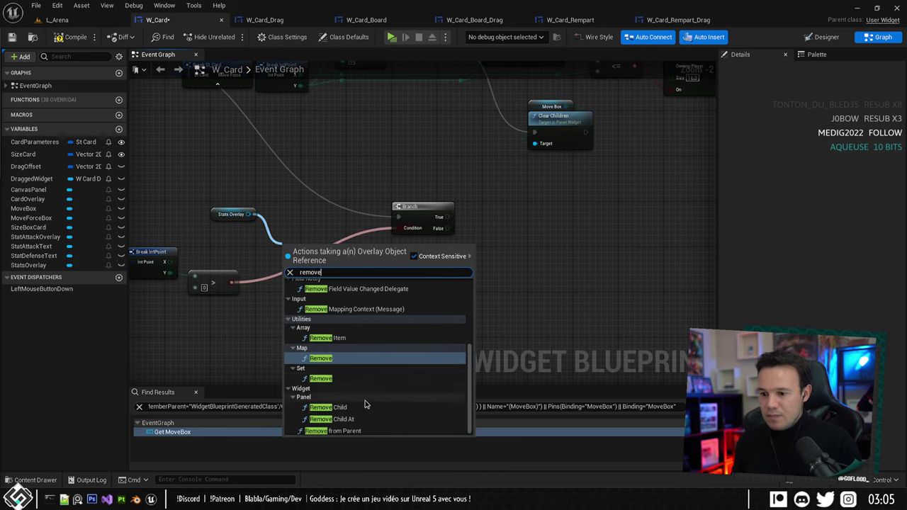
scroll(362, 346, "up", 3)
scroll(366, 332, "down", 3)
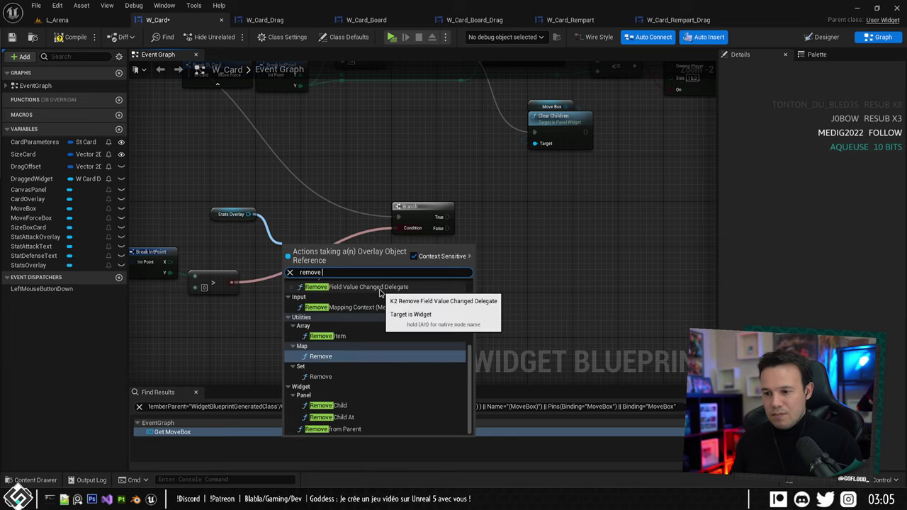
type("chil")
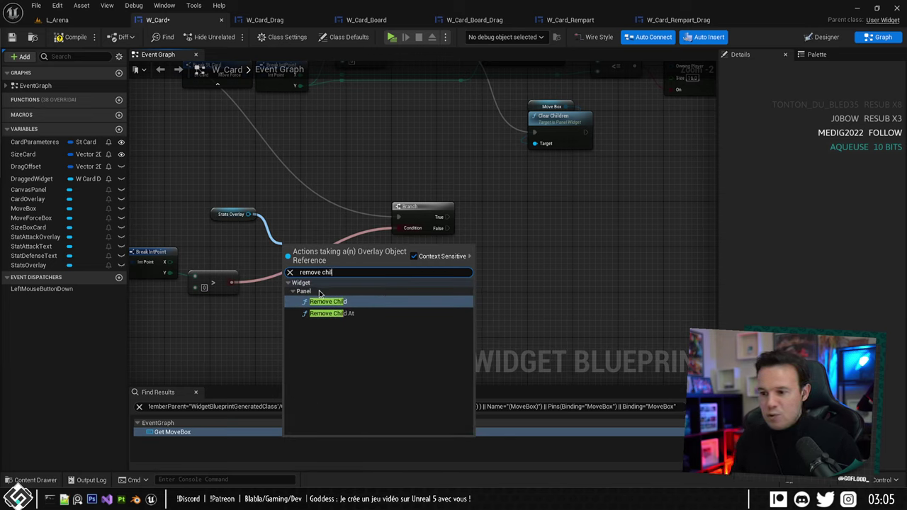
right_click_drag(322, 216, 378, 218)
key("ctrl+s")
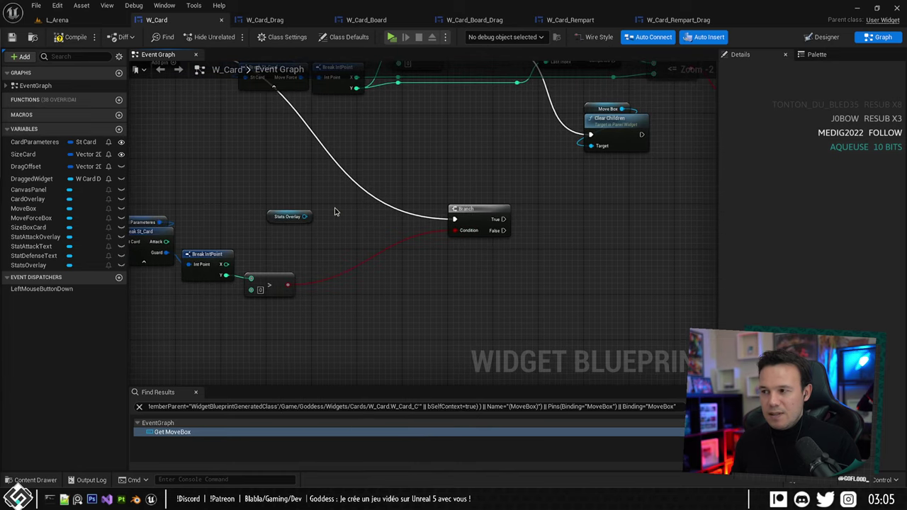
Copy StatsOverlay together with all its child widgets from the W_Card designer hierarchy.
left_click(836, 37)
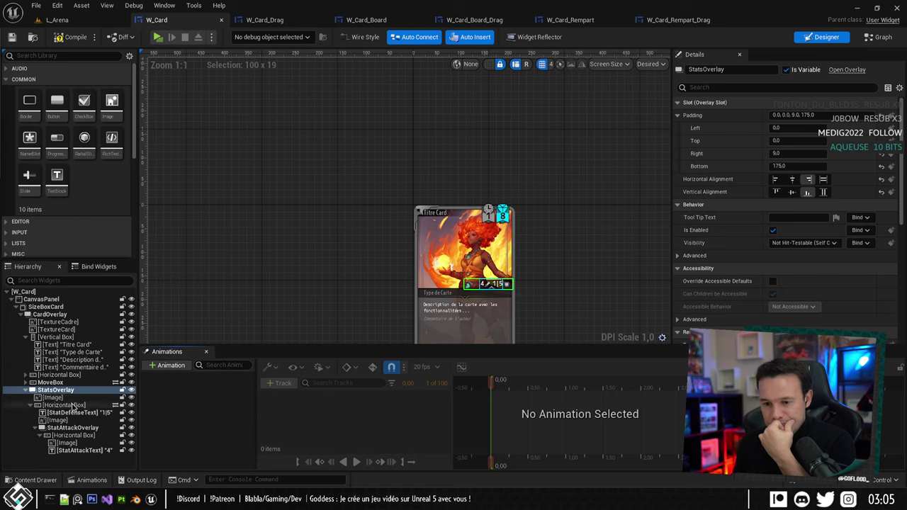
left_click(66, 399)
left_click(64, 391)
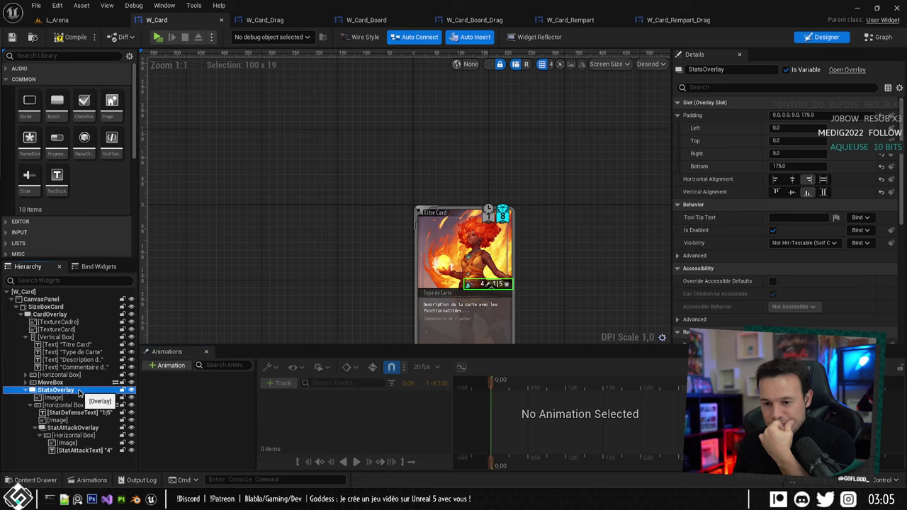
left_click(85, 451, "shift")
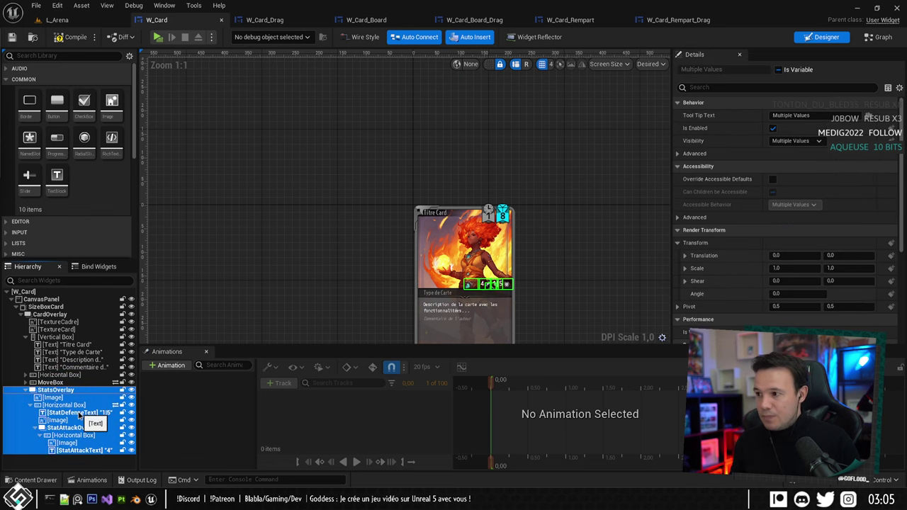
Create a Widget Blueprint based on User Widget in the Goddess/Widgets/Cards folder and name it W_Stats.
left_click(57, 19)
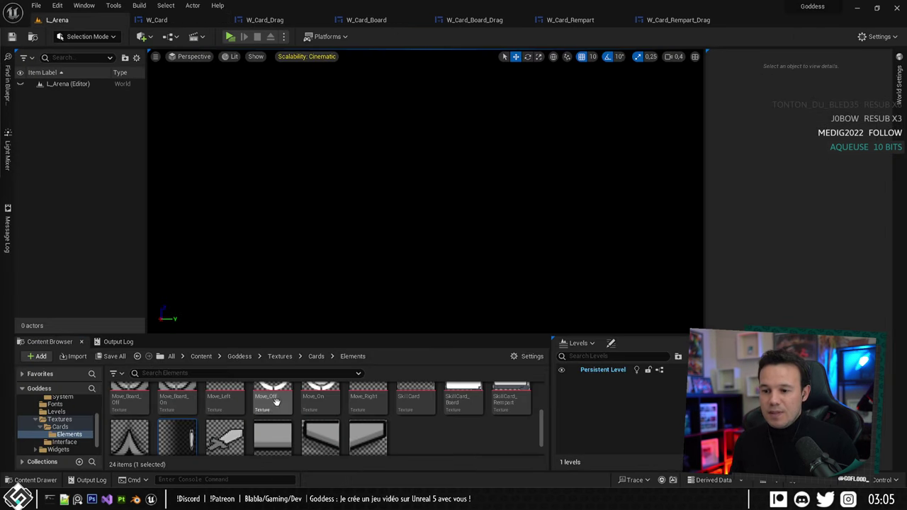
scroll(67, 421, "down", 1)
left_click(59, 434)
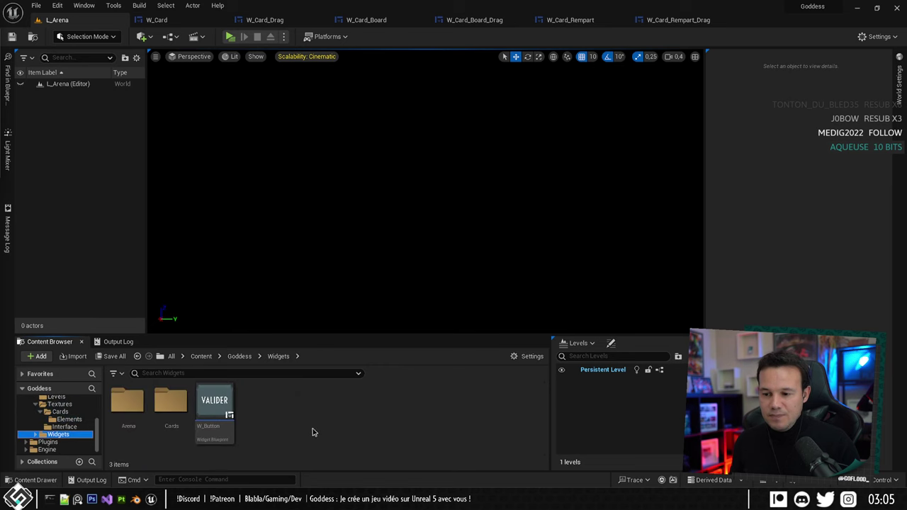
double_click(174, 411)
right_click(491, 425)
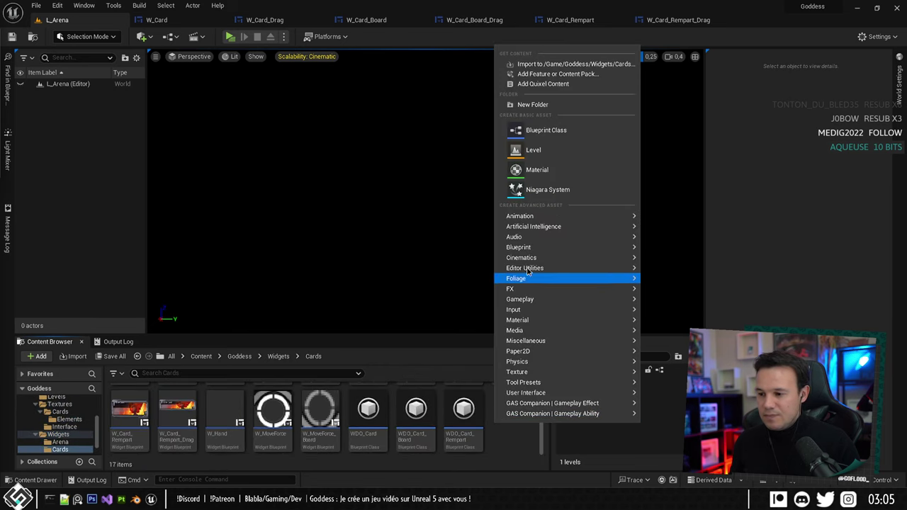
mouse_move(552, 394)
left_click(676, 473)
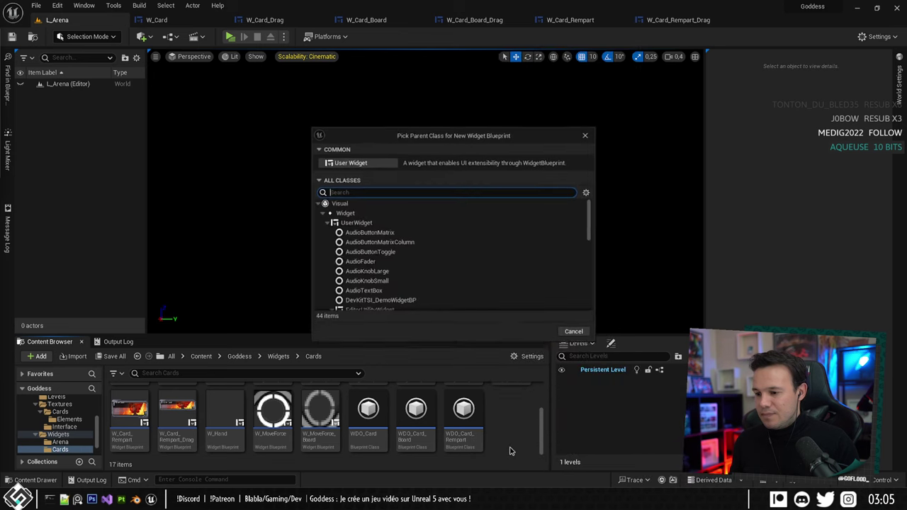
left_click(341, 151)
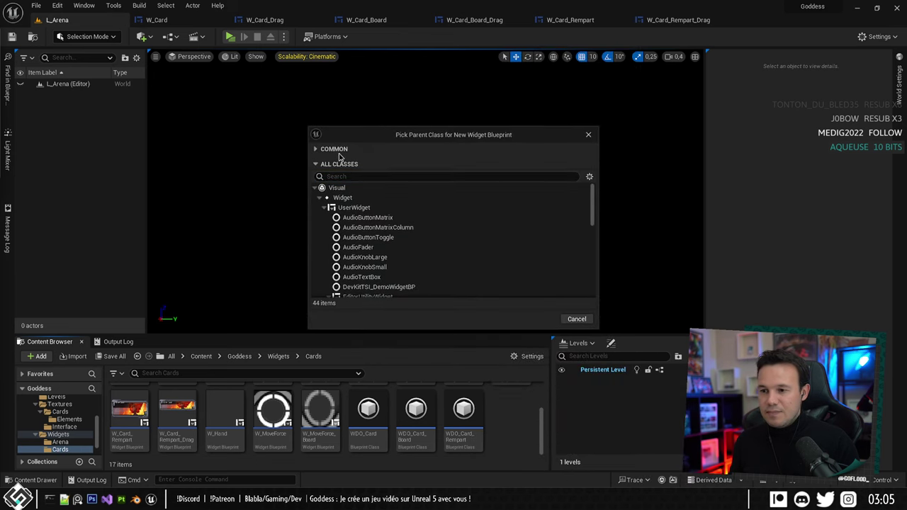
left_click(336, 150)
left_click(347, 177)
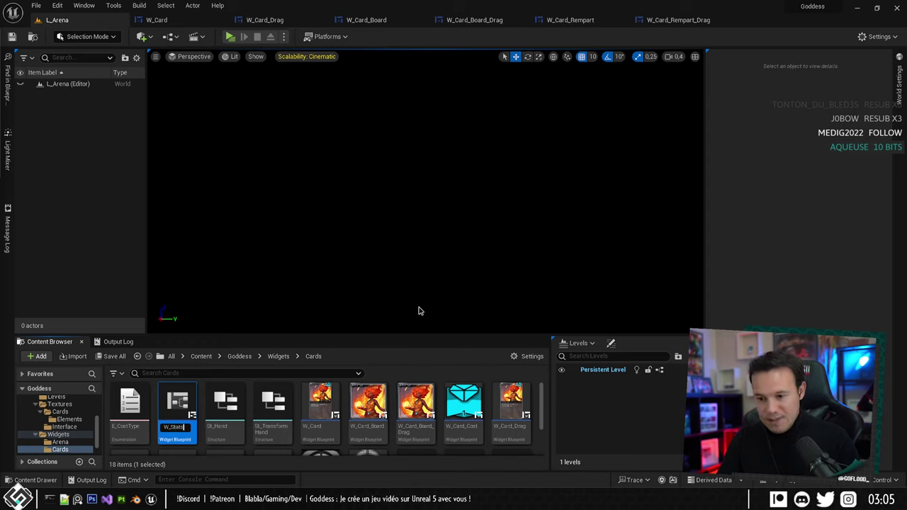
Rename the W_Stats widget blueprint as W_Stats_Card.
scroll(365, 425, "down", 2)
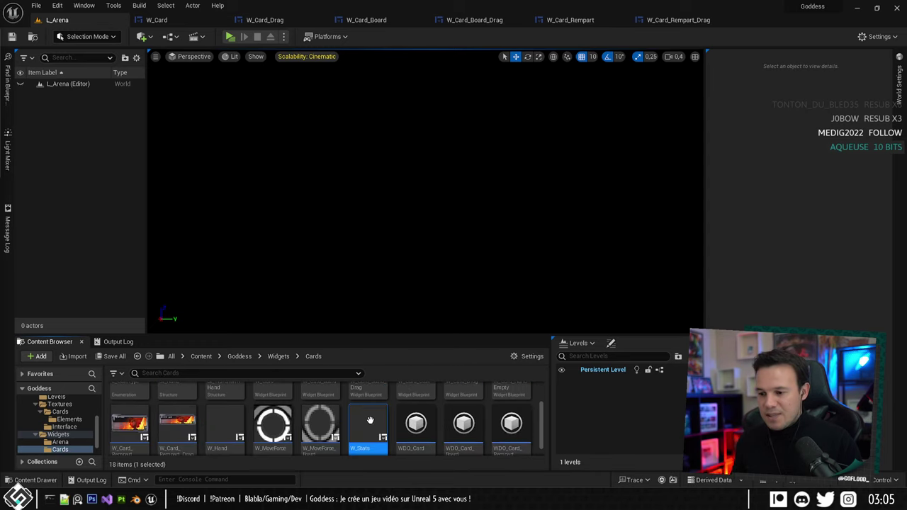
key("F2")
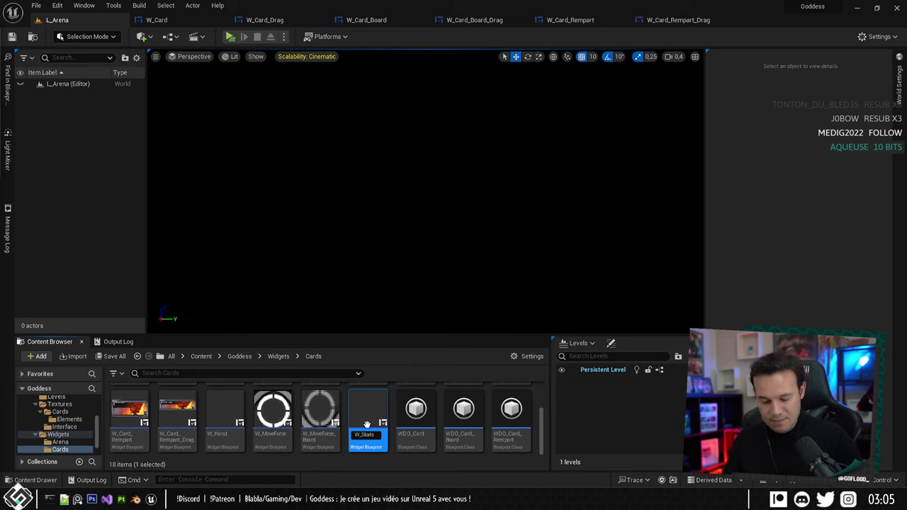
type("_Card")
key("Return")
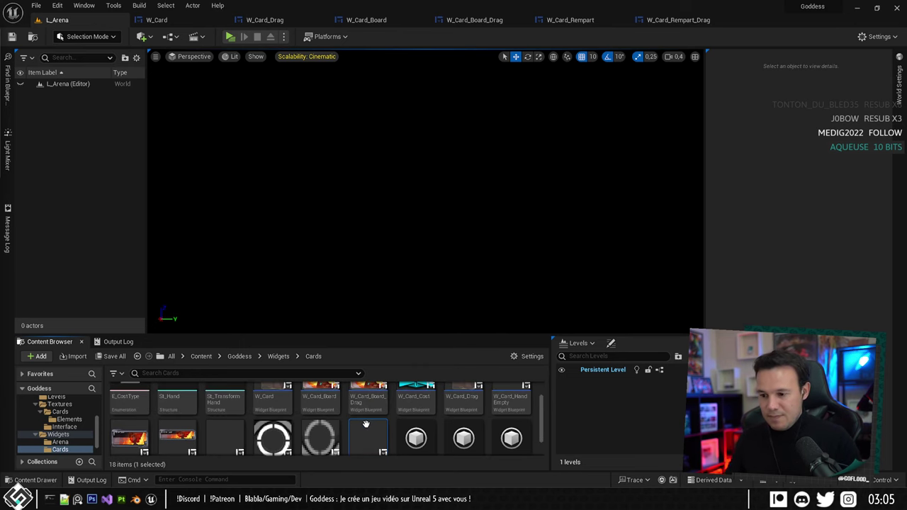
Open W_Stats_Card and paste the copied StatsOverlay hierarchy under its root.
double_click(366, 418)
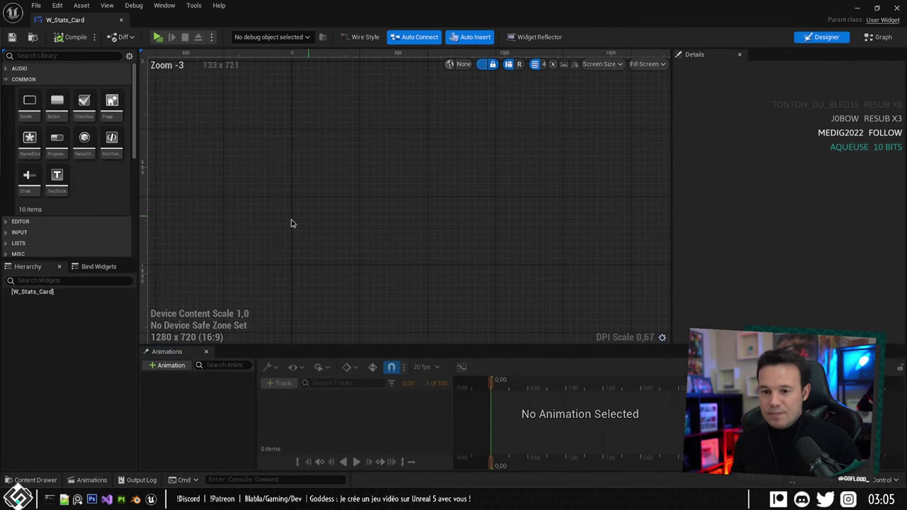
left_click(31, 293)
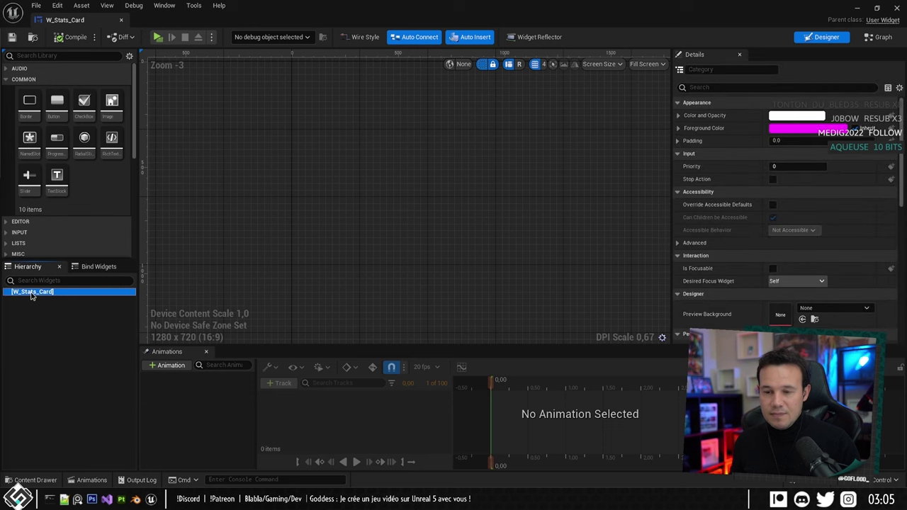
key("ctrl+v")
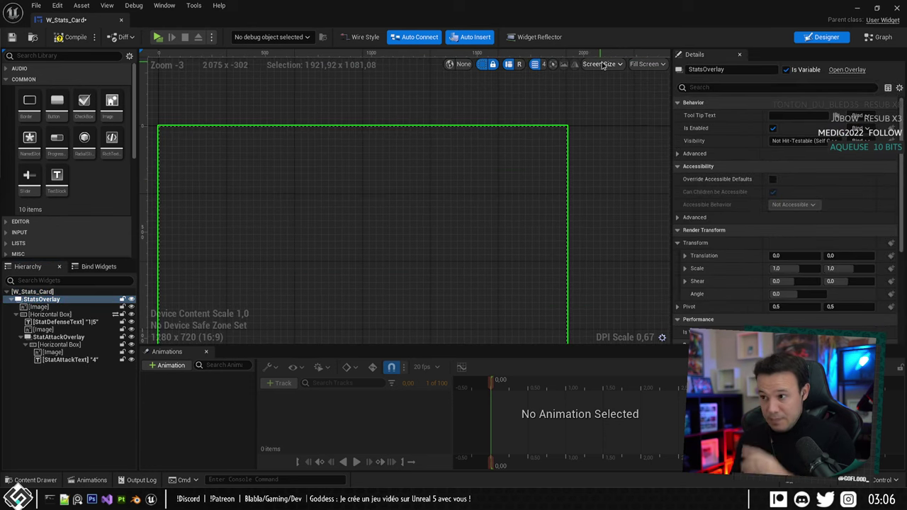
Set the W_Stats_Card designer preview size to Desired and inspect the stats banner up close.
left_click(644, 64)
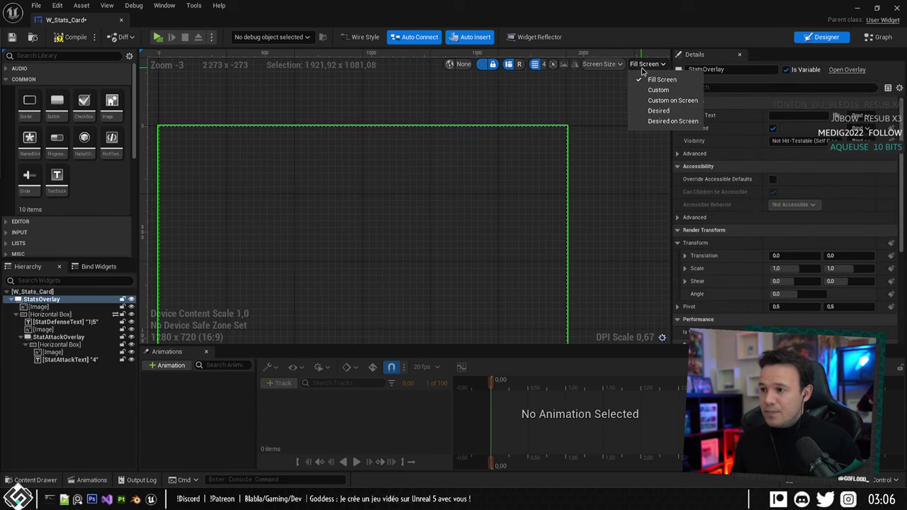
left_click(658, 111)
scroll(415, 175, "up", 9)
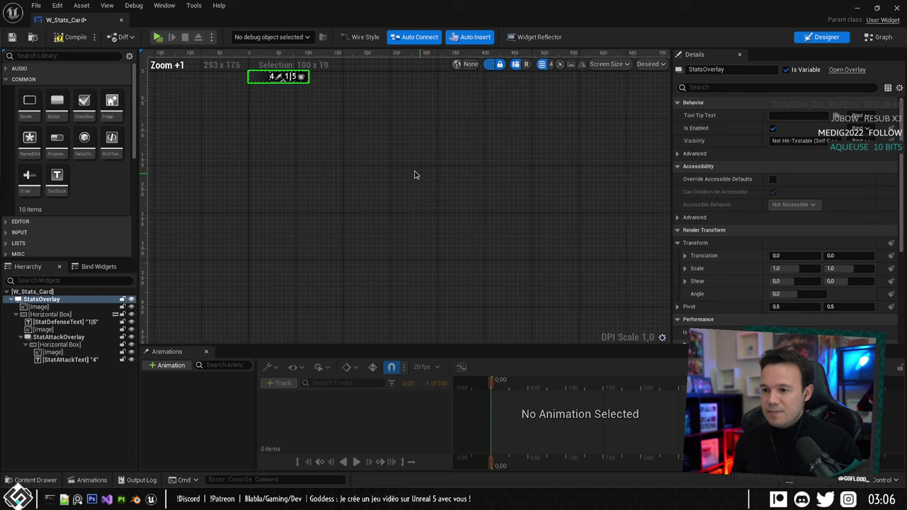
scroll(350, 227, "up", 5)
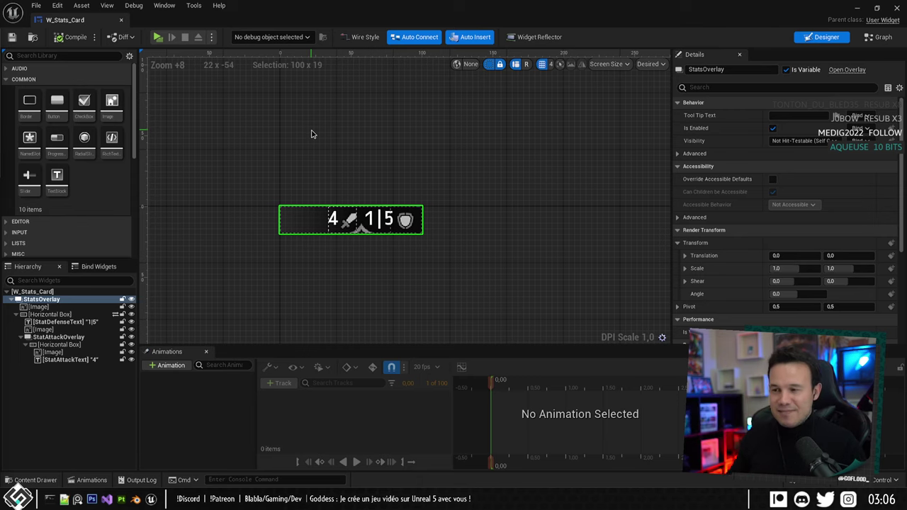
scroll(313, 125, "up", 4)
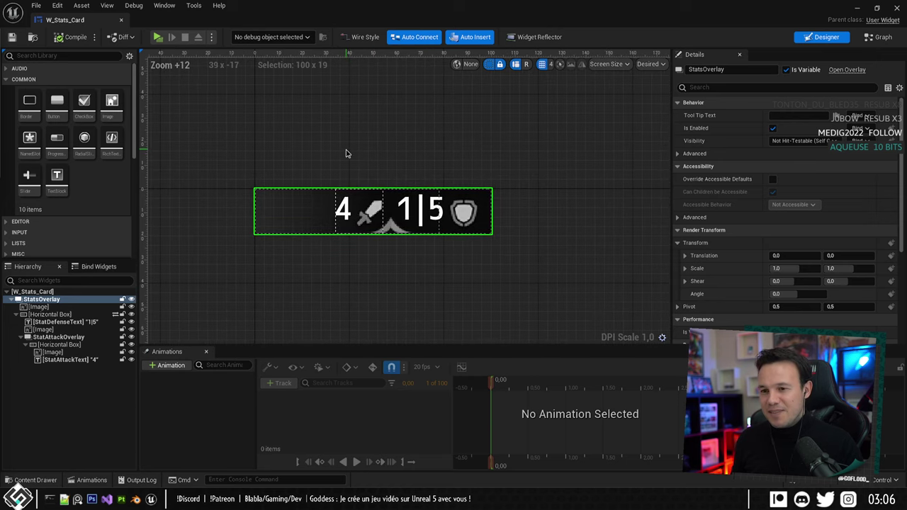
scroll(346, 154, "down", 2)
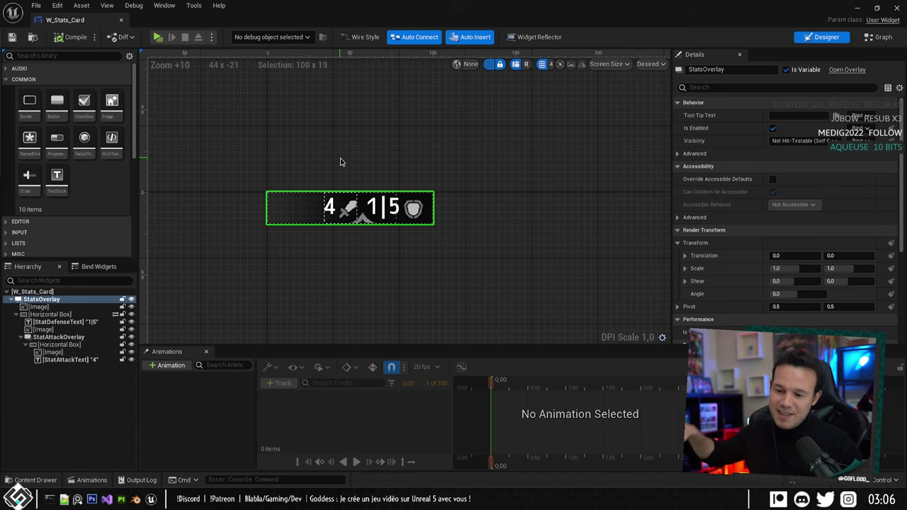
right_click_drag(340, 163, 395, 167)
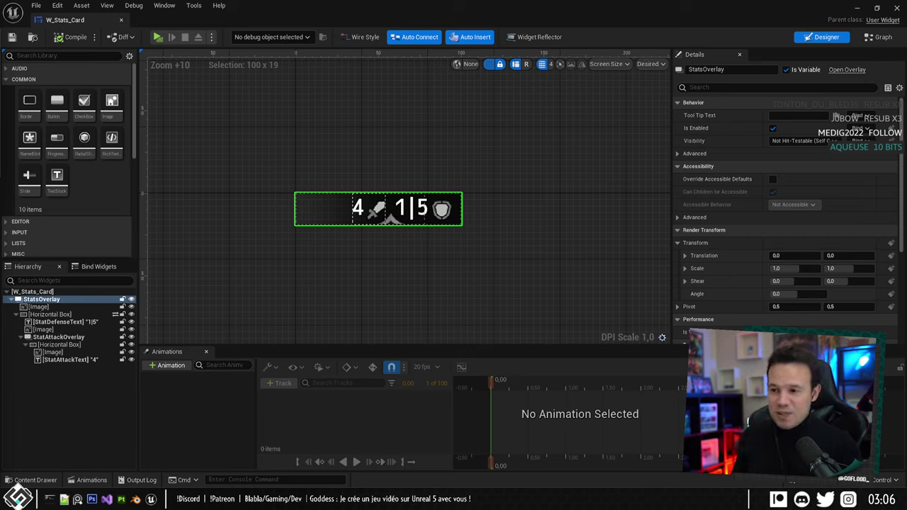
Turn off Is Variable for StatsOverlay in W_Stats_Card and save the widget.
right_click_drag(493, 153, 503, 135)
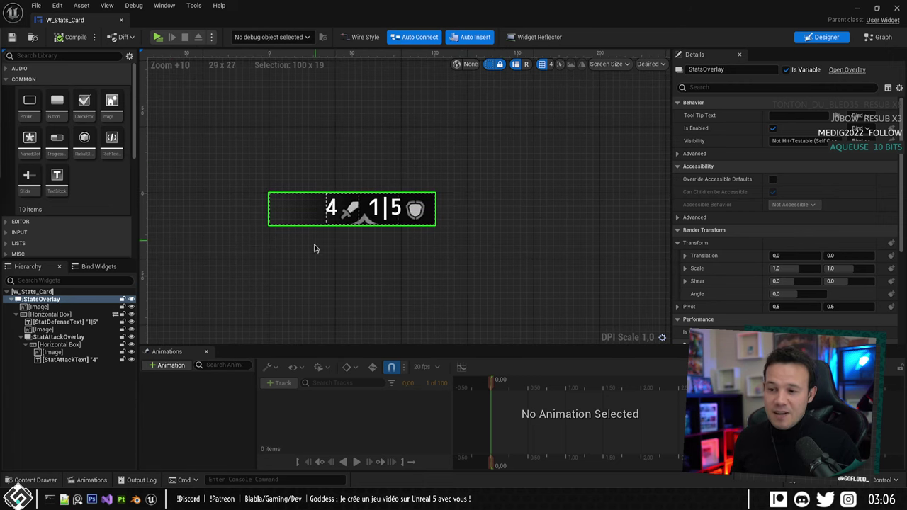
scroll(316, 248, "up", 3)
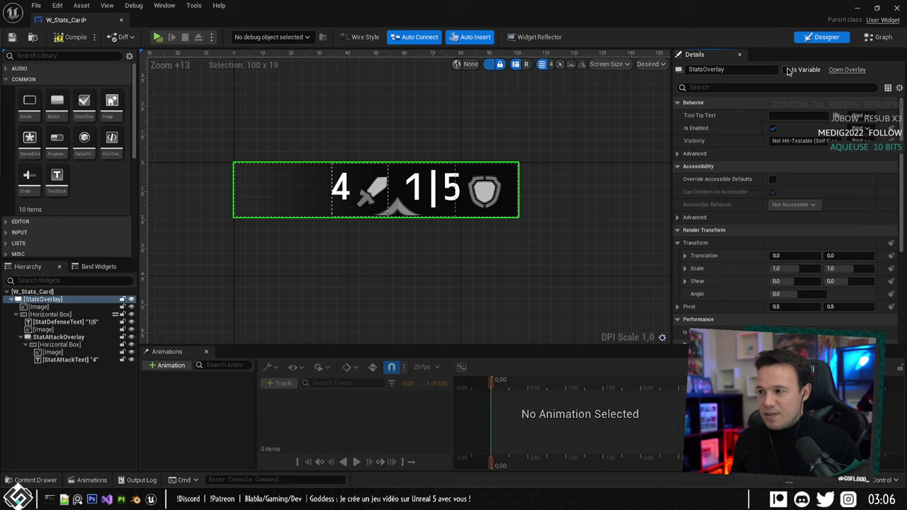
right_click_drag(405, 172, 393, 212)
key("ctrl+s")
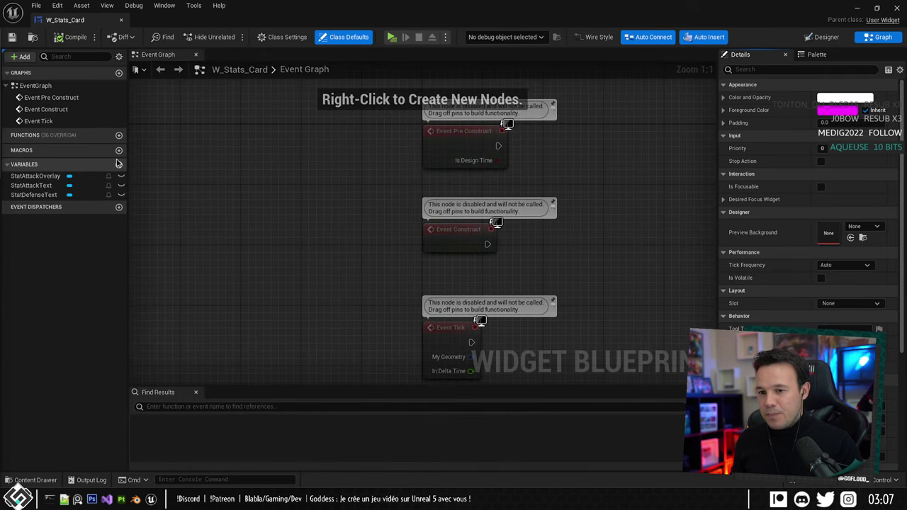
Add an Integer variable named Attack and an Int Point variable named Defense to W_Stats_Card, and compile it.
left_click(119, 164)
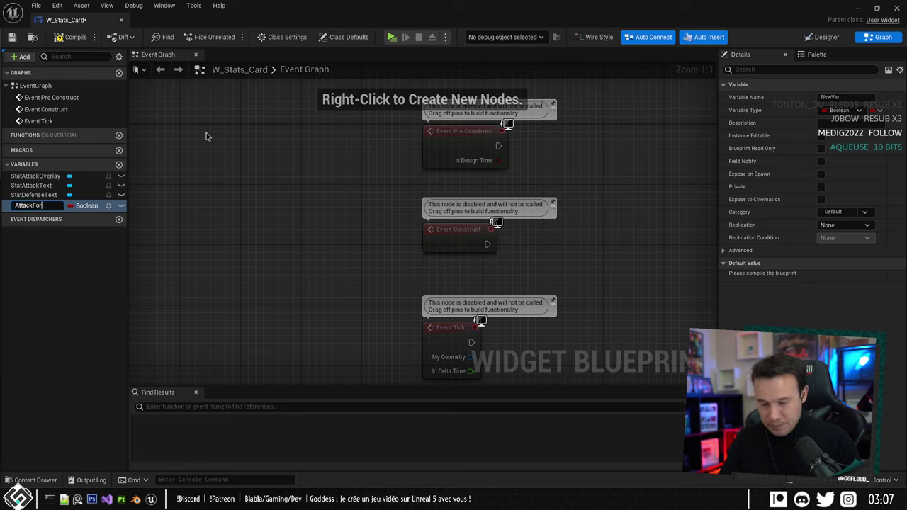
left_click(119, 164)
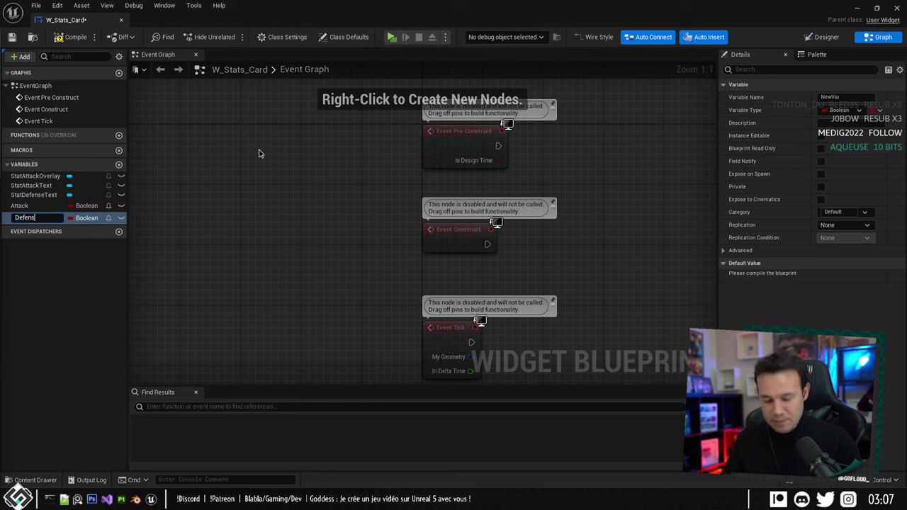
left_click(86, 217)
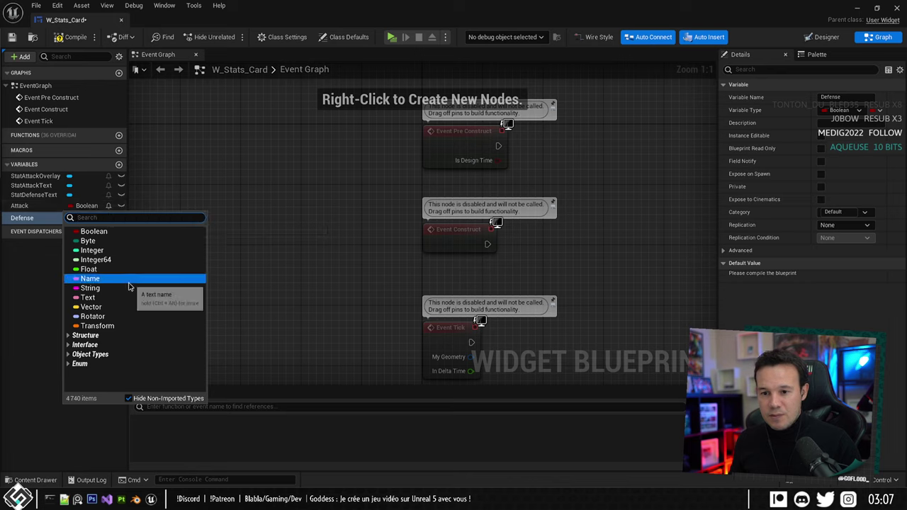
left_click(92, 251)
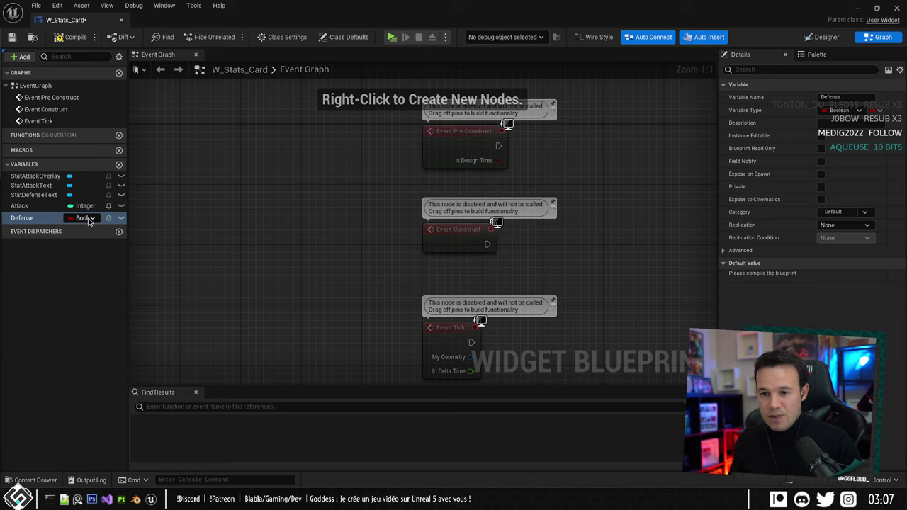
left_click(86, 219)
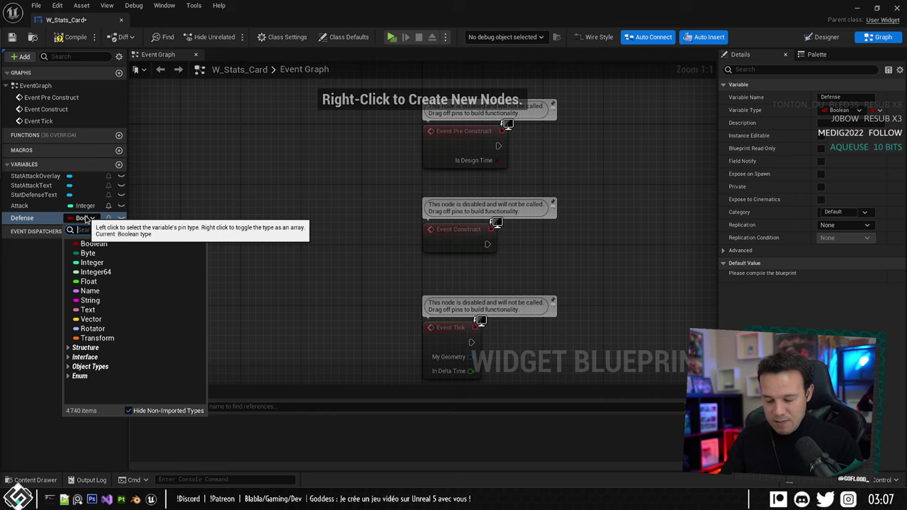
type("point")
left_click(145, 289)
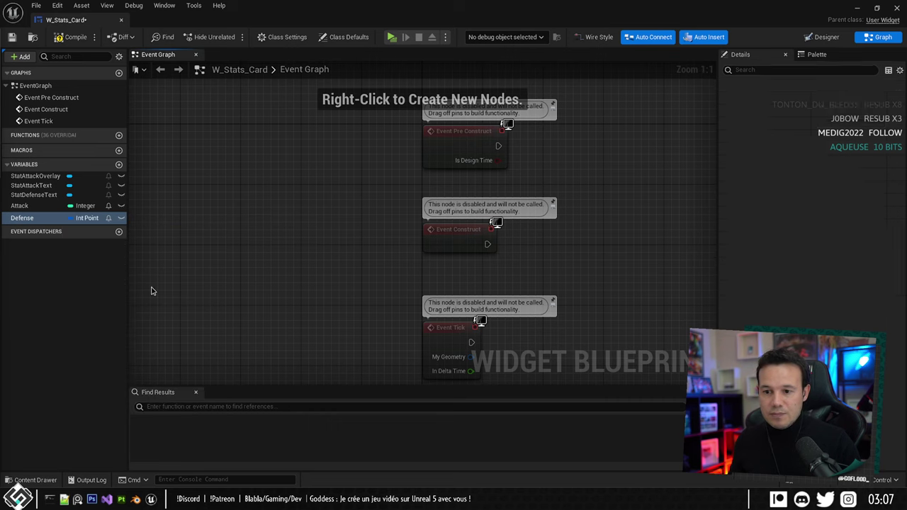
left_click(71, 37)
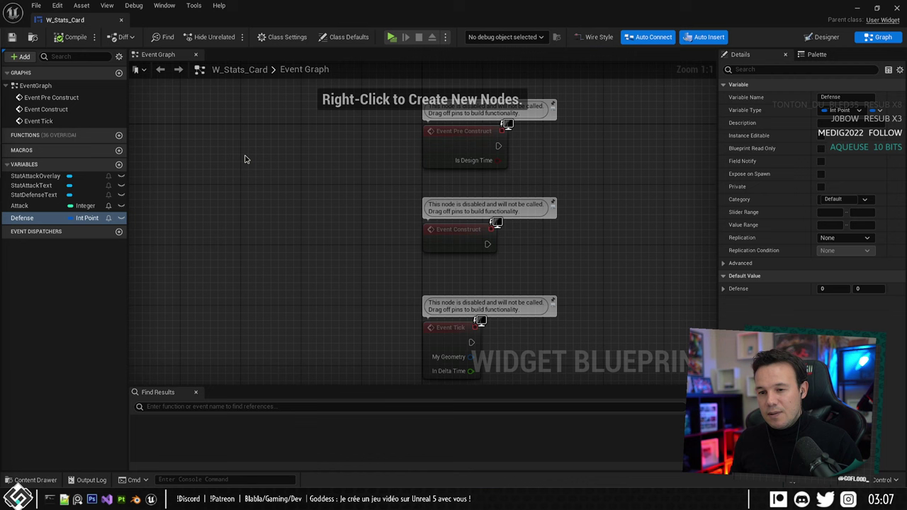
Make the Attack and Defense variables Instance Editable and enable Expose on Spawn for both.
scroll(415, 158, "down", 1)
left_click(20, 206)
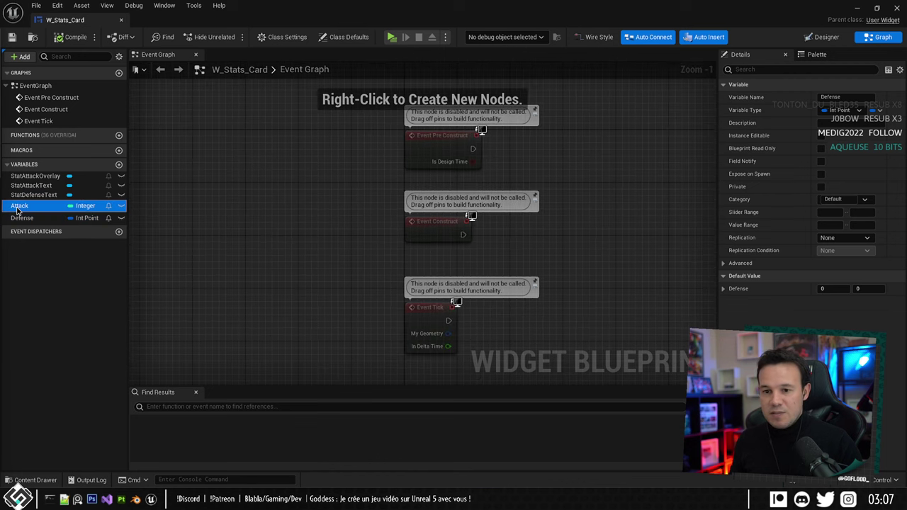
left_click(820, 135)
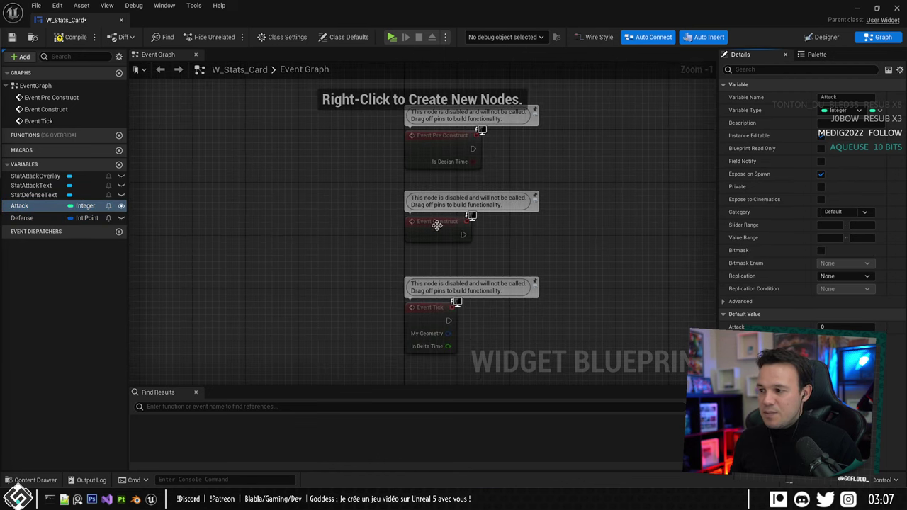
left_click(21, 218)
left_click(821, 136)
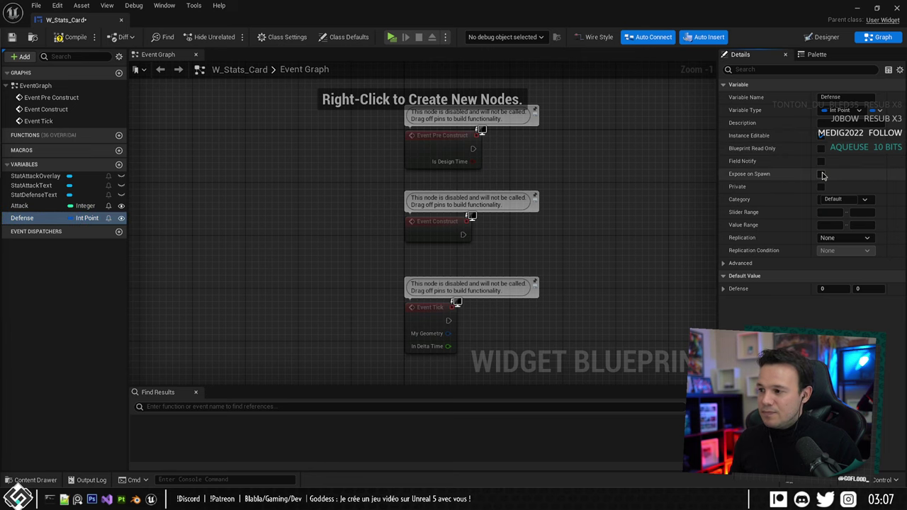
left_click(821, 173)
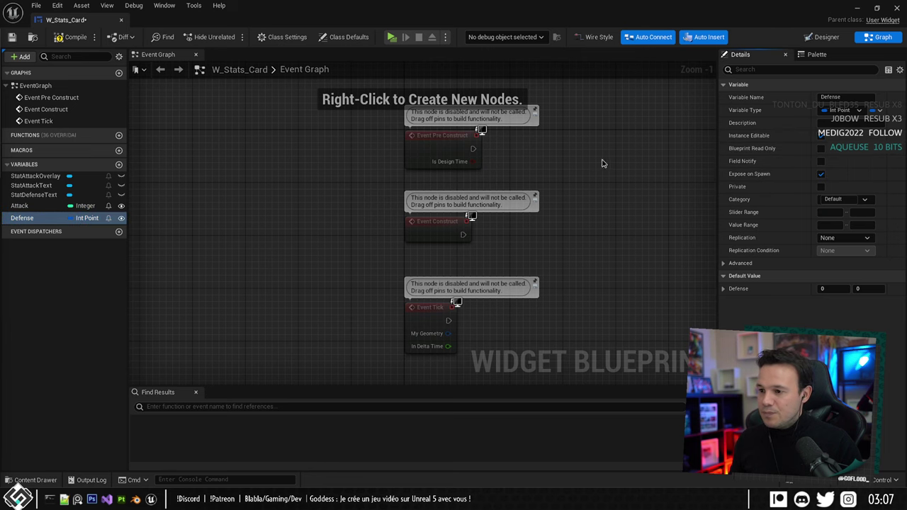
Delete the Event Pre Construct and Event Tick nodes, move Event Construct up, and compile W_Stats_Card.
right_click_drag(605, 163, 498, 159)
left_click_drag(239, 115, 375, 170)
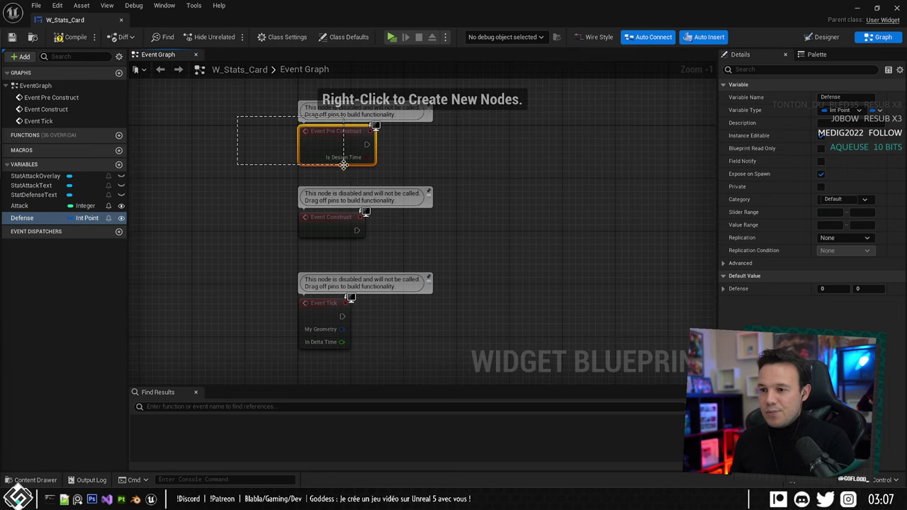
key("Delete")
left_click_drag(259, 265, 351, 350)
key("Delete")
left_click_drag(324, 202, 344, 161)
left_click(75, 37)
right_click_drag(226, 108, 239, 134)
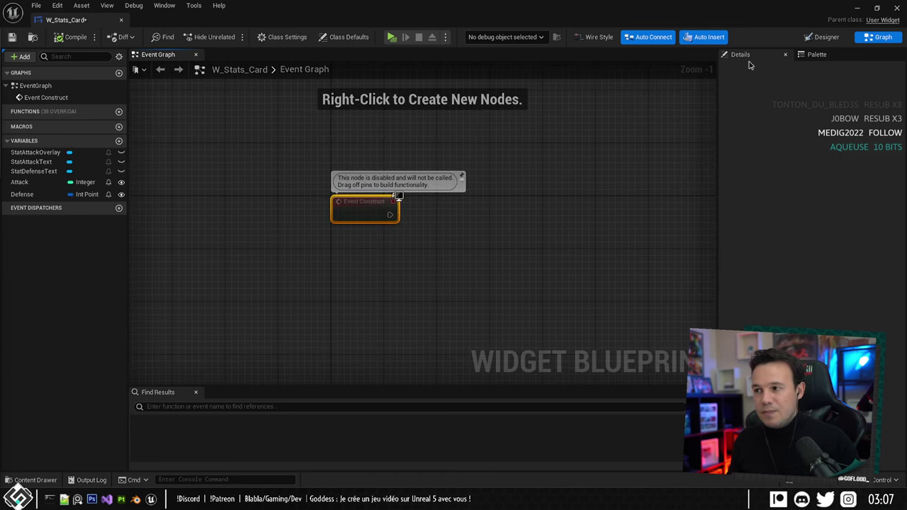
Delete StatsOverlay with all its children from W_Card's hierarchy.
left_click(823, 38)
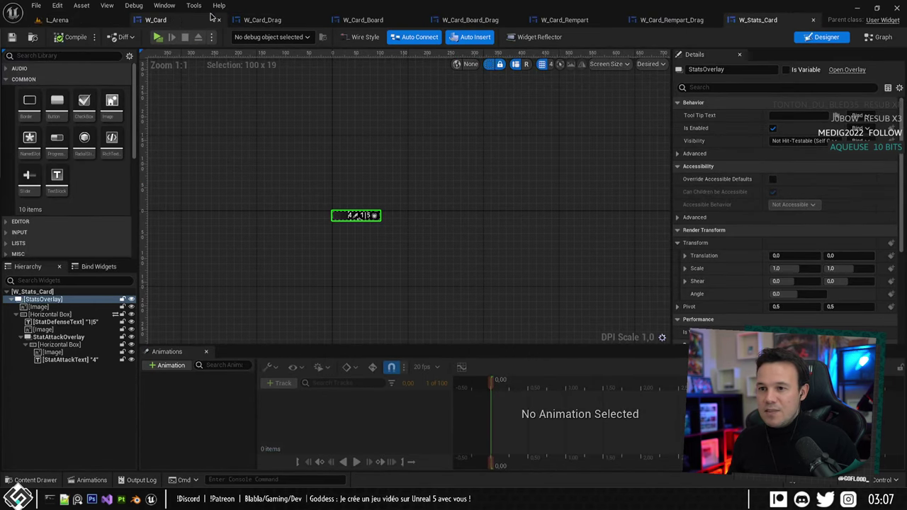
left_click(211, 17)
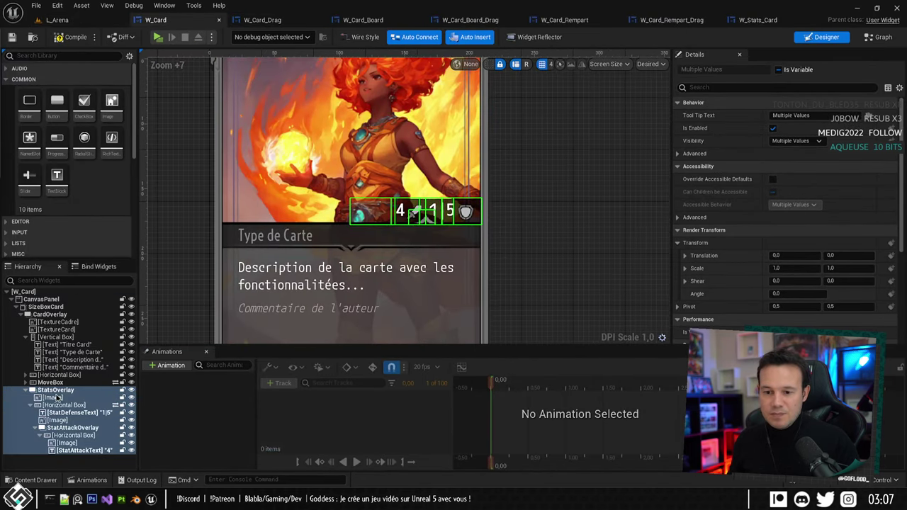
left_click(55, 391)
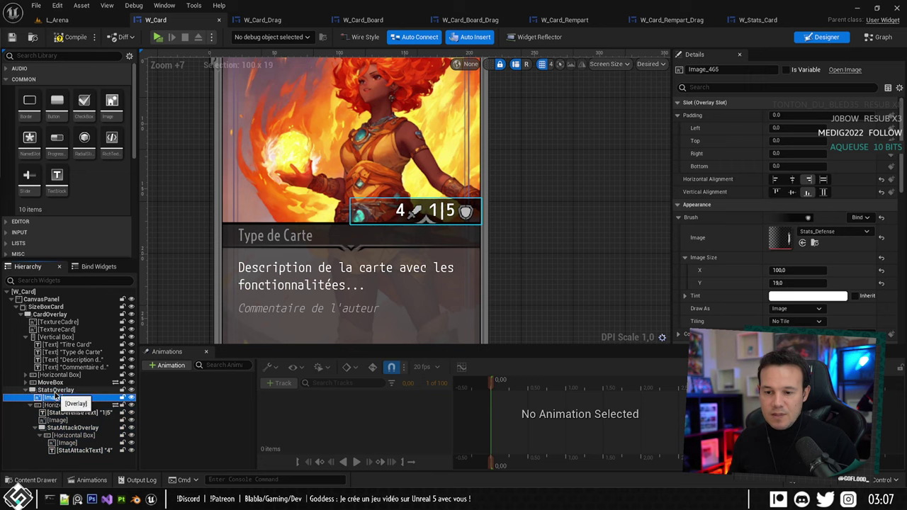
left_click(73, 452, "shift")
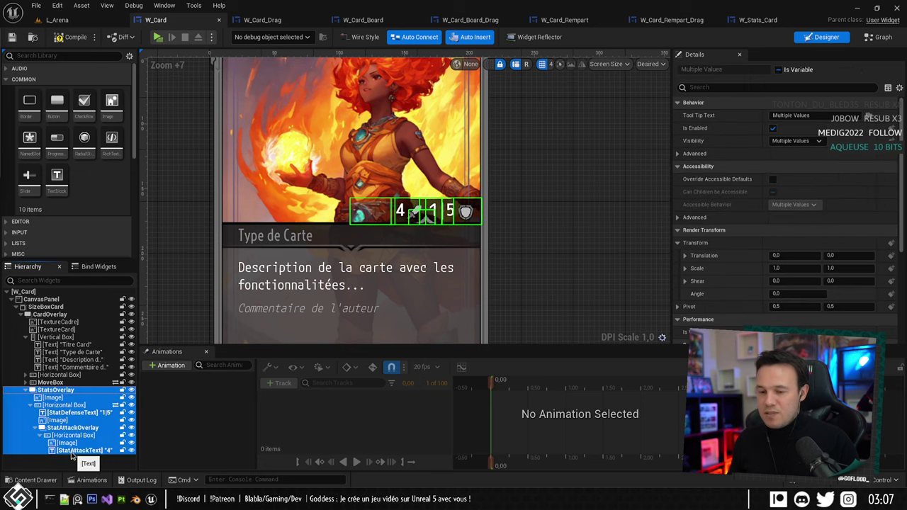
key("Delete")
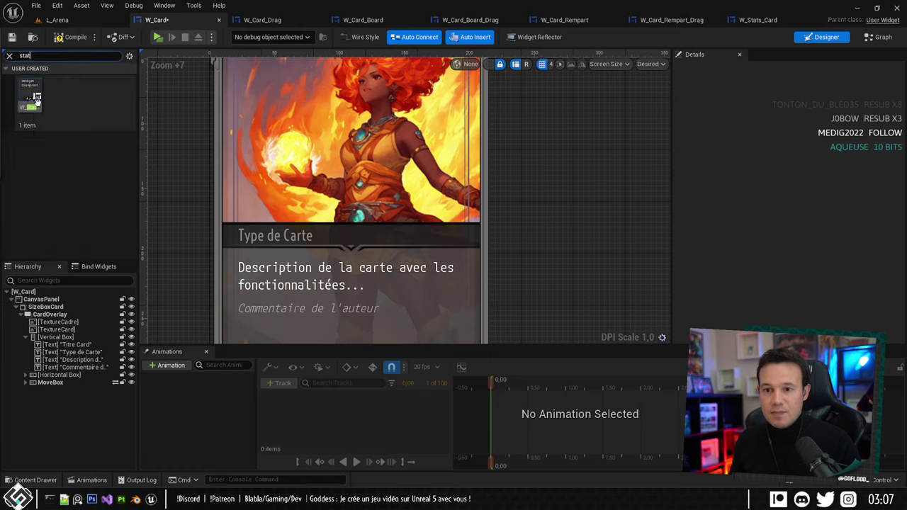
Add the W_Stats_Card widget to W_Card's CardOverlay with right padding 9 and bottom padding 175.
left_click_drag(35, 99, 87, 389)
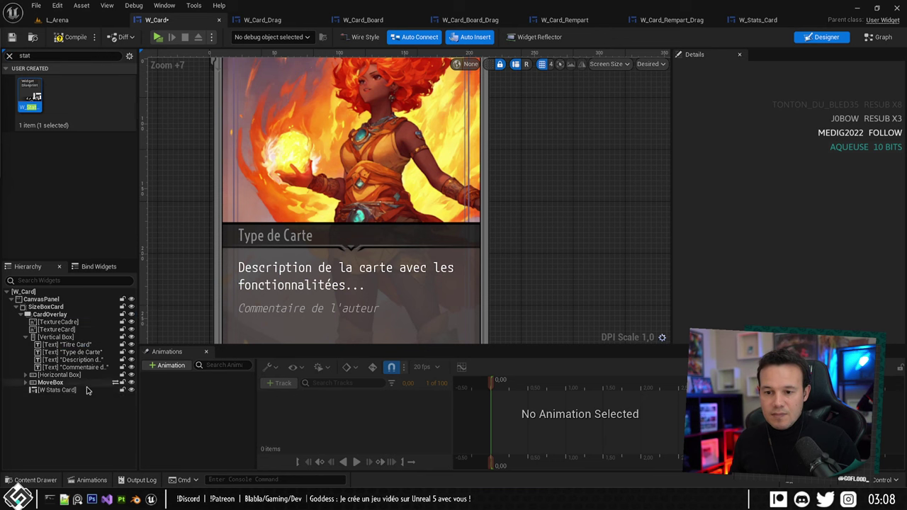
left_click(87, 389)
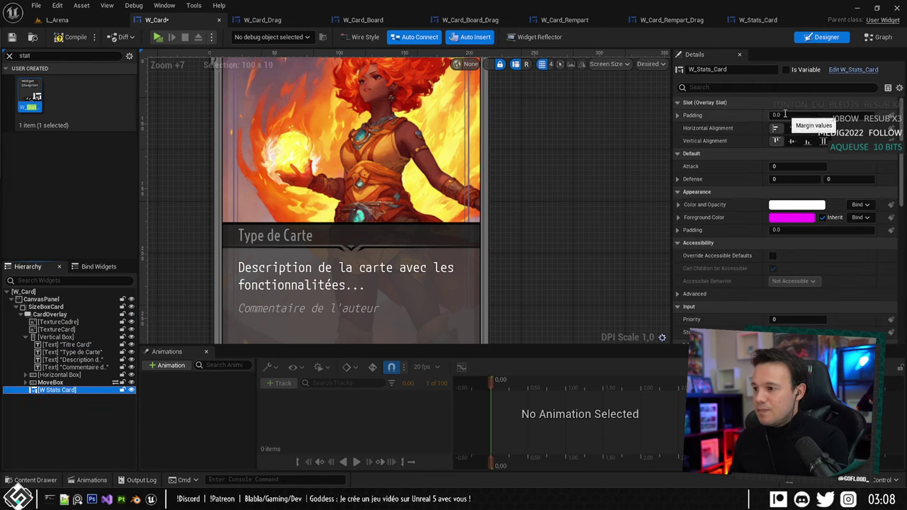
left_click(677, 115)
left_click(779, 153)
type("-9")
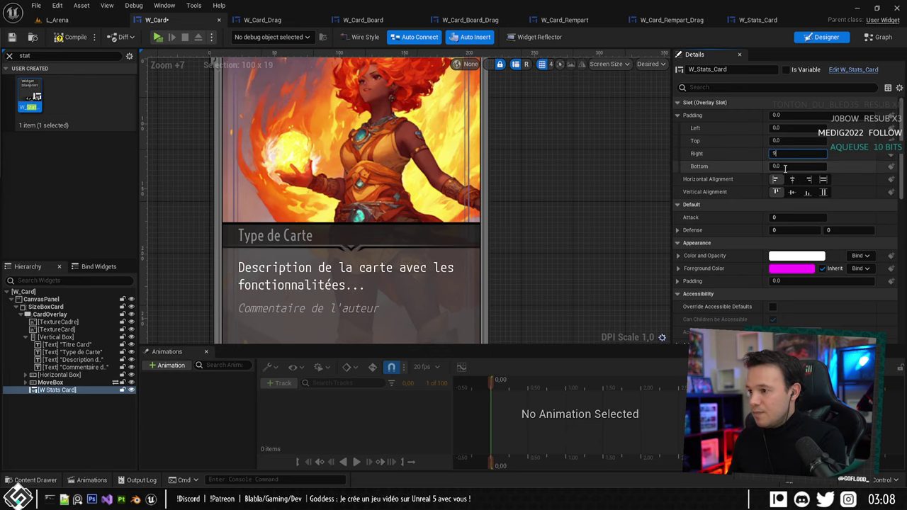
left_click(785, 166)
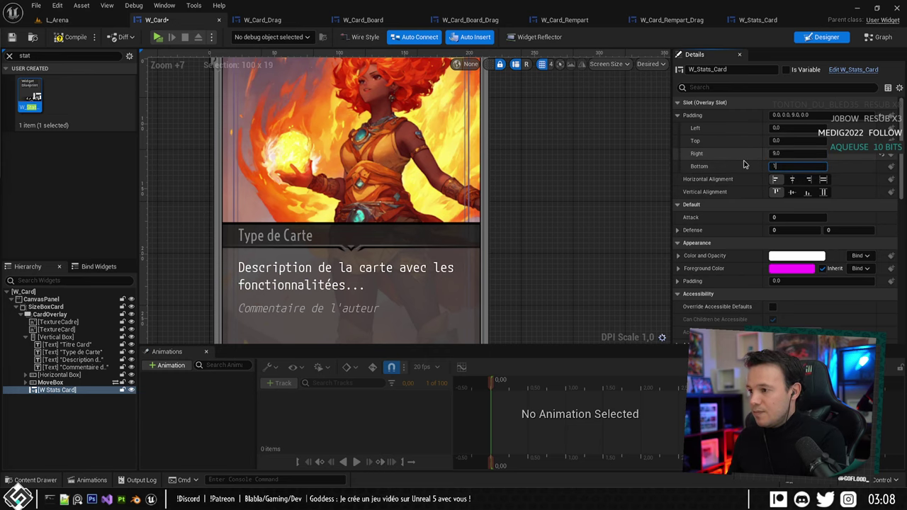
type("175")
Align W_Stats_Card to the right and bottom of its overlay slot and save W_Card.
left_click(809, 179)
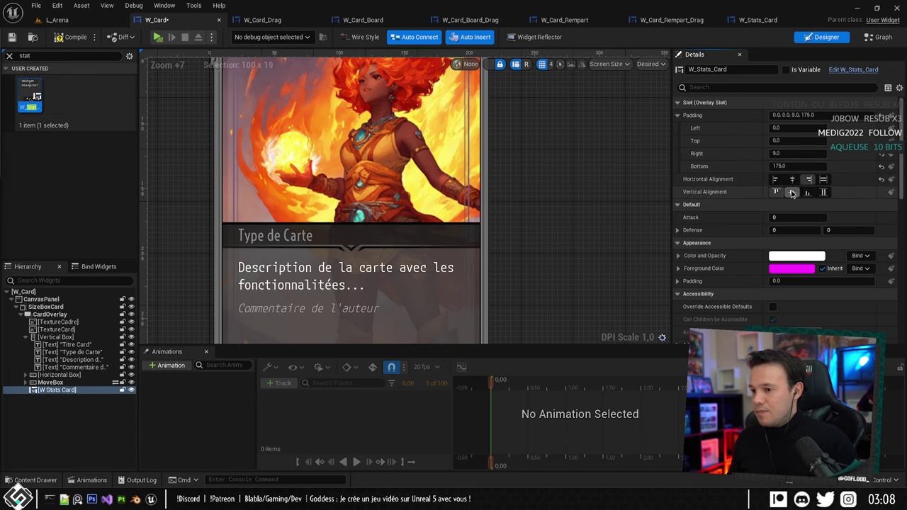
scroll(587, 229, "down", 5)
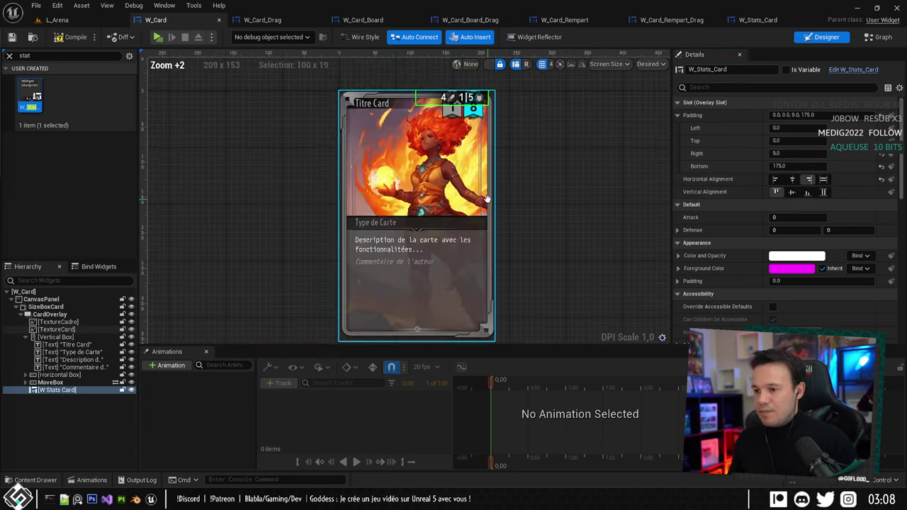
left_click(807, 192)
scroll(498, 219, "up", 6)
left_click(422, 198)
key("ctrl+s")
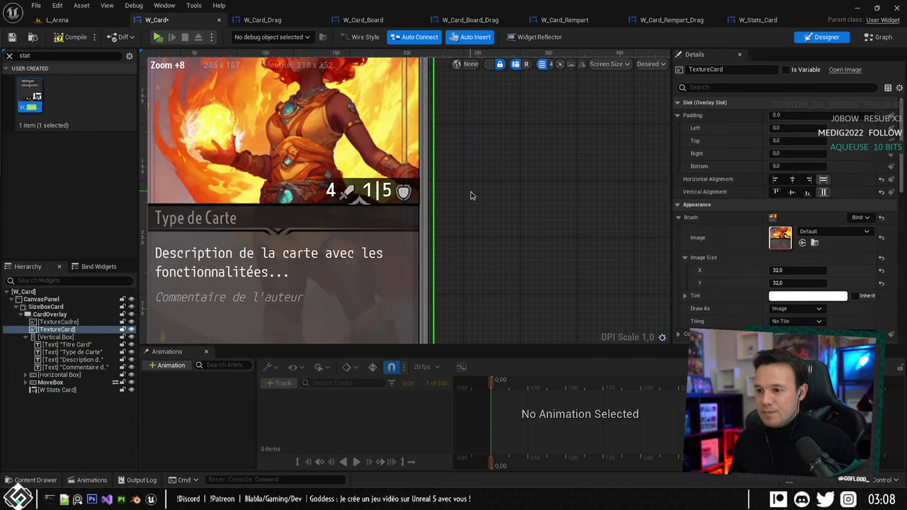
Check the banner's placement on the card up close and enable Is Variable for W_Stats_Card.
scroll(471, 194, "up", 3)
right_click_drag(472, 195, 566, 178)
scroll(514, 190, "up", 2)
scroll(399, 197, "down", 5)
left_click(57, 390)
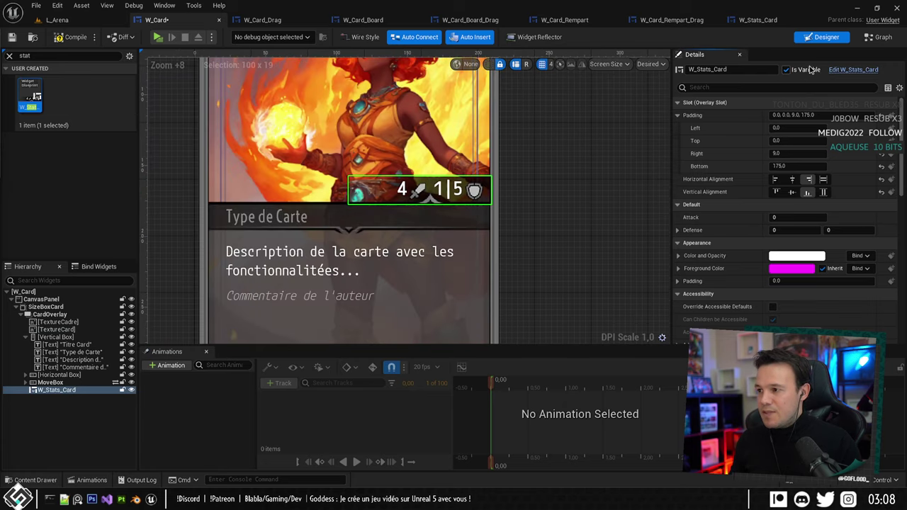
Delete the leftover node near the Guard comparison and Branch in W_Card's event graph.
left_click(879, 37)
left_click(415, 216)
key("Delete")
right_click_drag(497, 279, 436, 294)
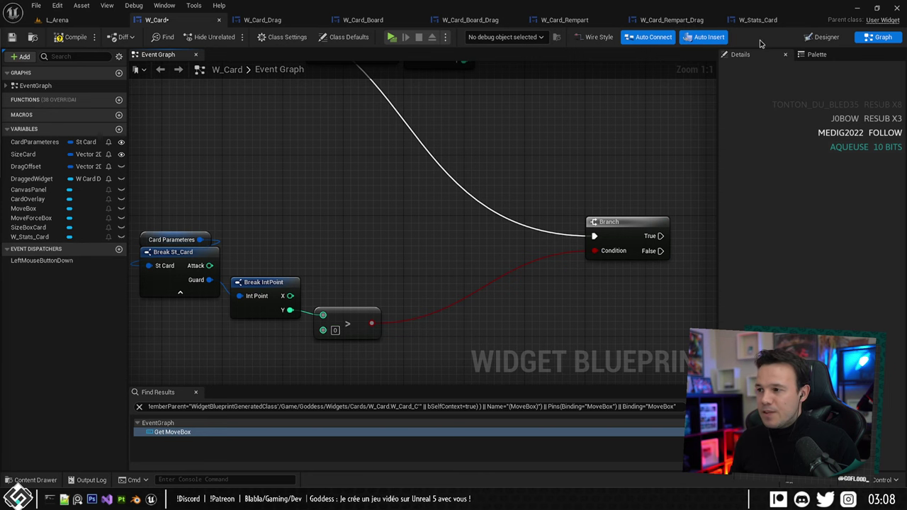
Reset the widget library's filter in W_Card's designer and add a Border to CardOverlay below W_Stats_Card.
left_click(801, 43)
scroll(514, 178, "up", 6)
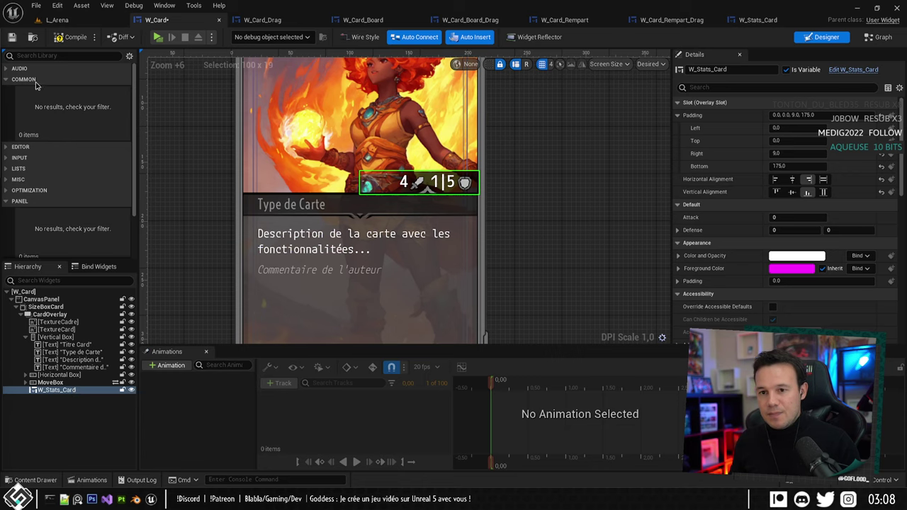
left_click(12, 82)
left_click(21, 144)
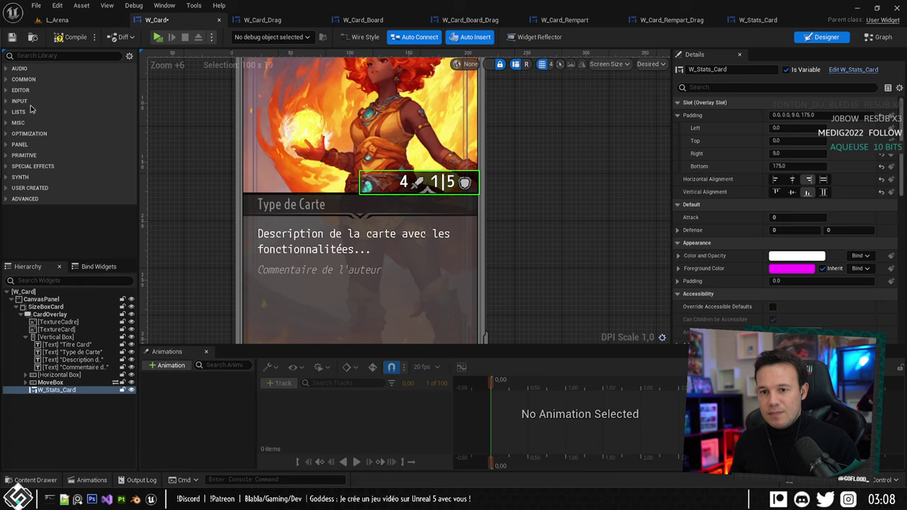
left_click(23, 79)
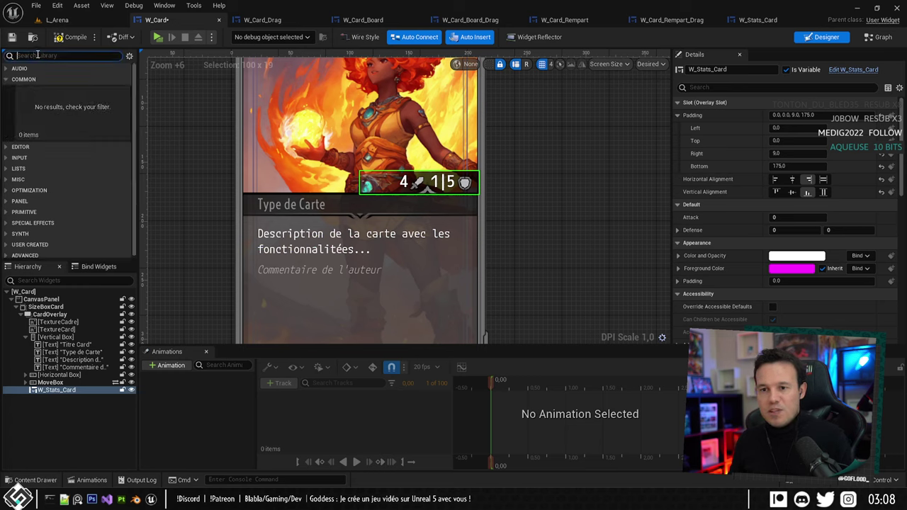
type("hgfj")
key("BackSpace")
key("BackSpace")
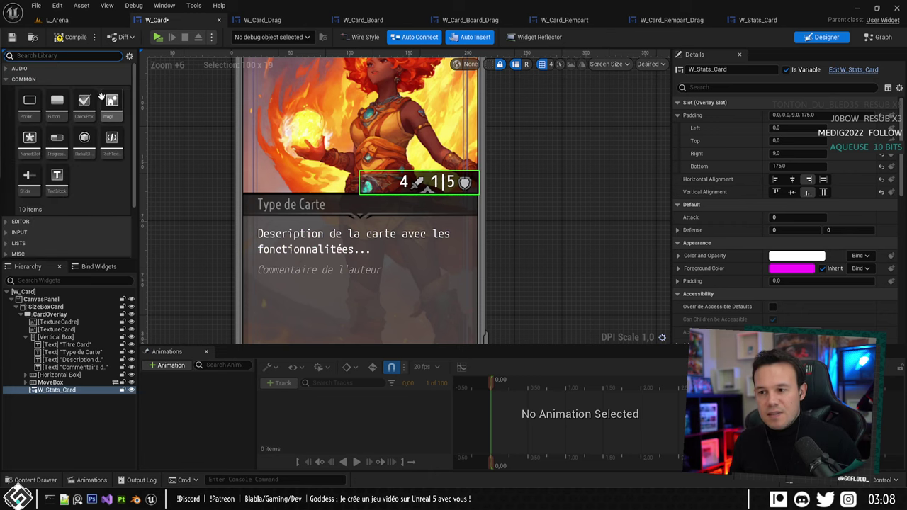
left_click_drag(30, 103, 57, 394)
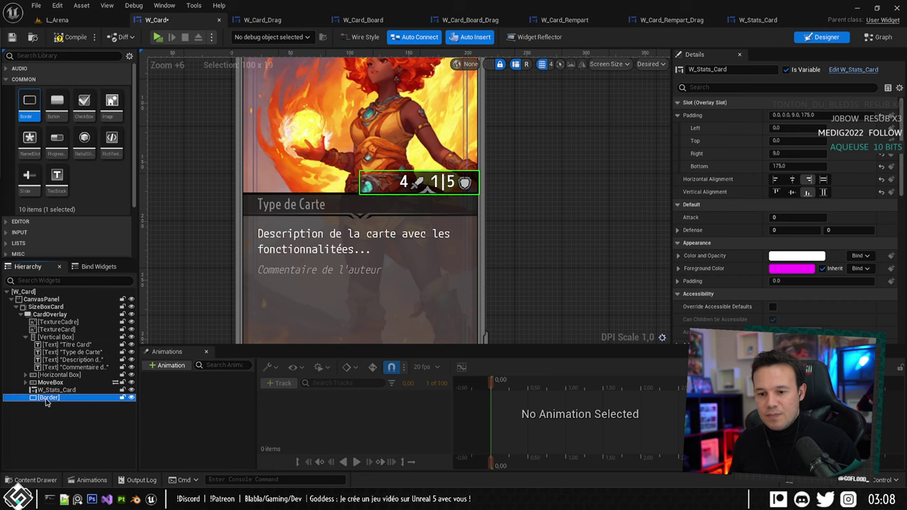
Set the new Border's slot padding to 9 right and 175 bottom, and align it right and bottom in the overlay.
left_click(776, 153)
type("9")
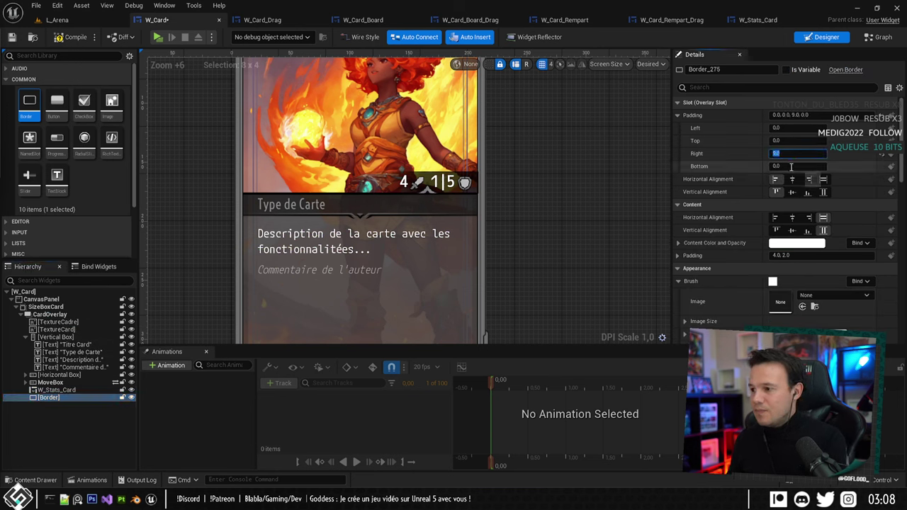
left_click(791, 165)
type("175")
key("Return")
left_click(809, 179)
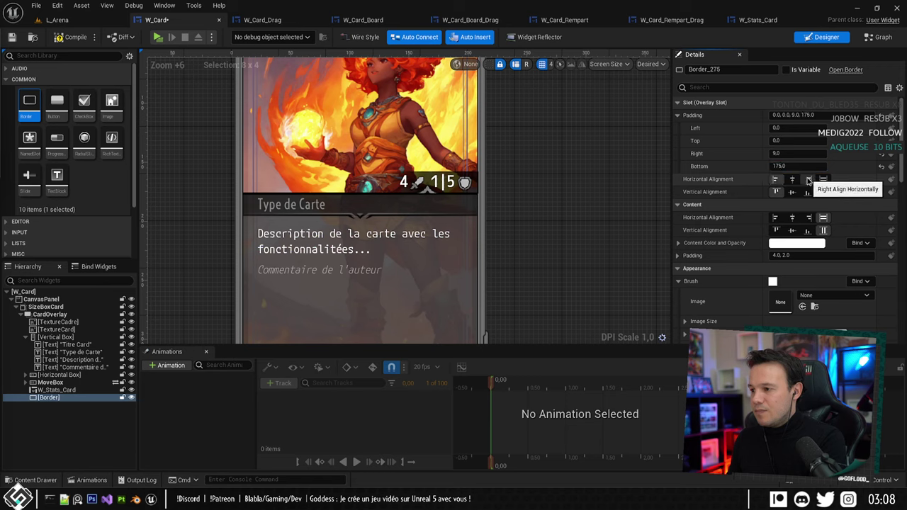
left_click(807, 192)
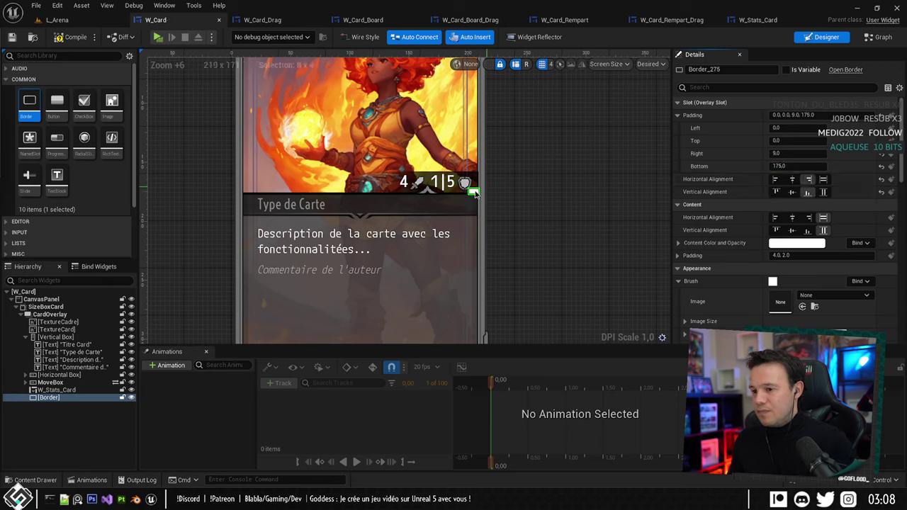
Set the Border's brush to Draw As None.
scroll(715, 312, "down", 3)
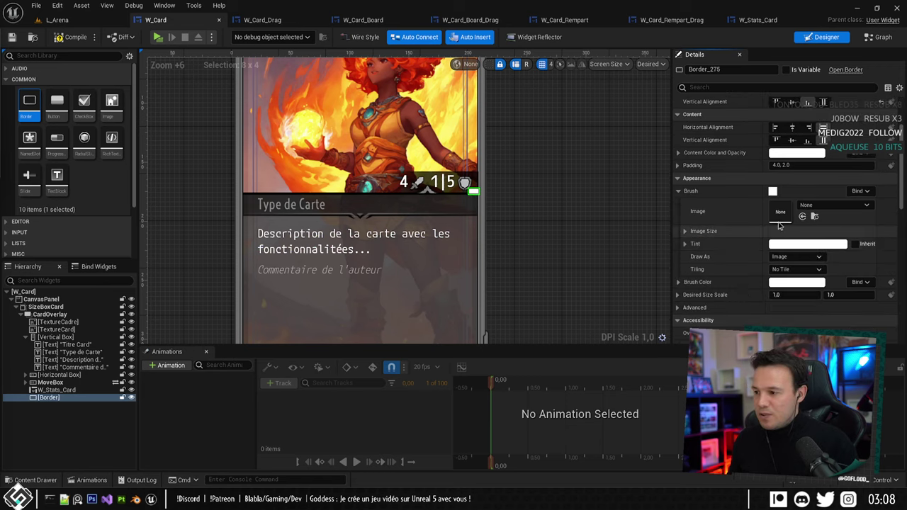
left_click(795, 257)
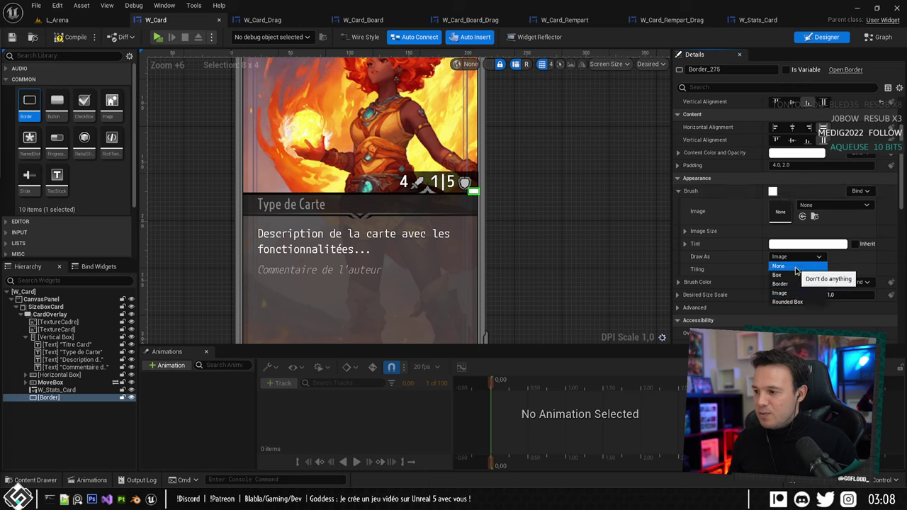
left_click(795, 267)
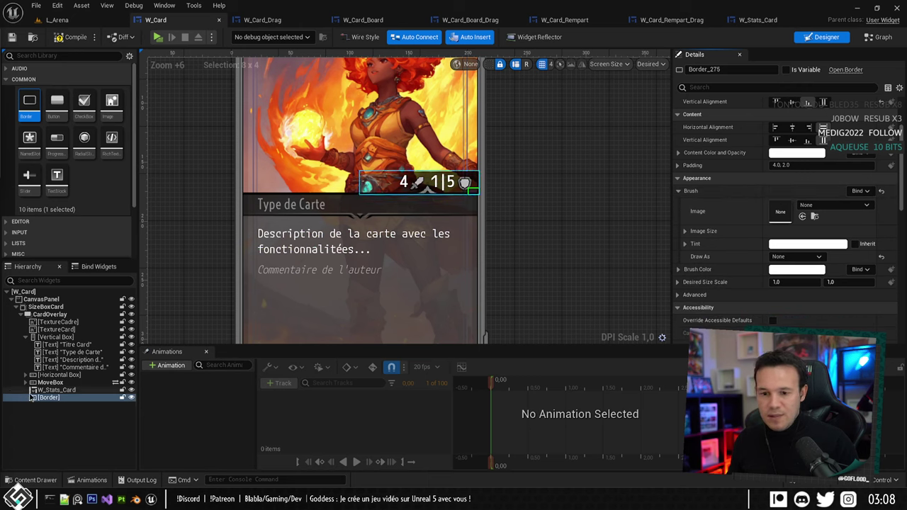
Nest W_Stats_Card inside the Border to pass on its padding, delete it, and enable Is Variable for the Border.
left_click_drag(58, 389, 69, 400)
key("Delete")
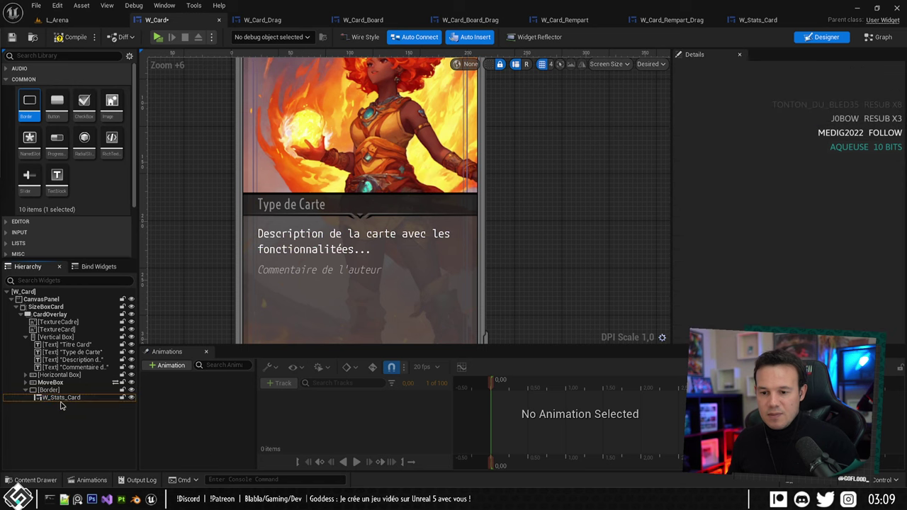
left_click(50, 389)
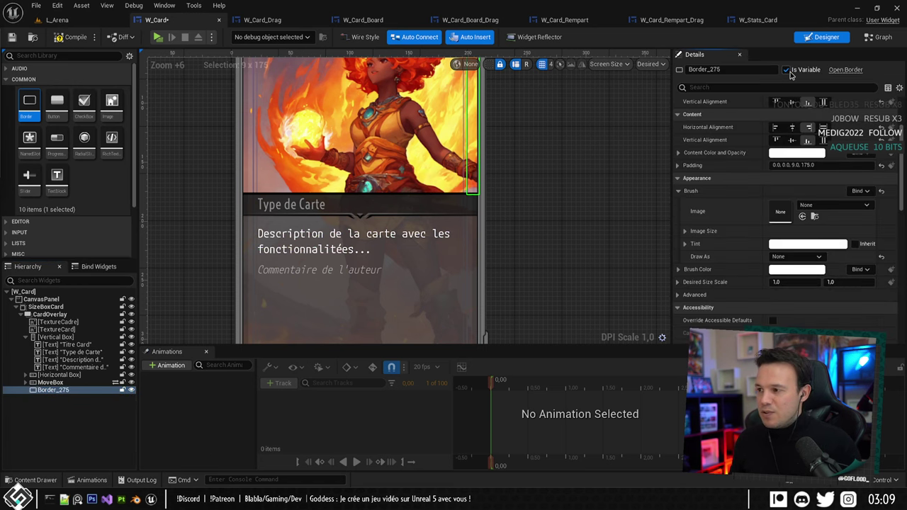
Rearrange the Guard break nodes and the greater-than comparison beside the lower Branch in W_Card's event graph and save.
left_click(878, 37)
right_click_drag(458, 217, 381, 227)
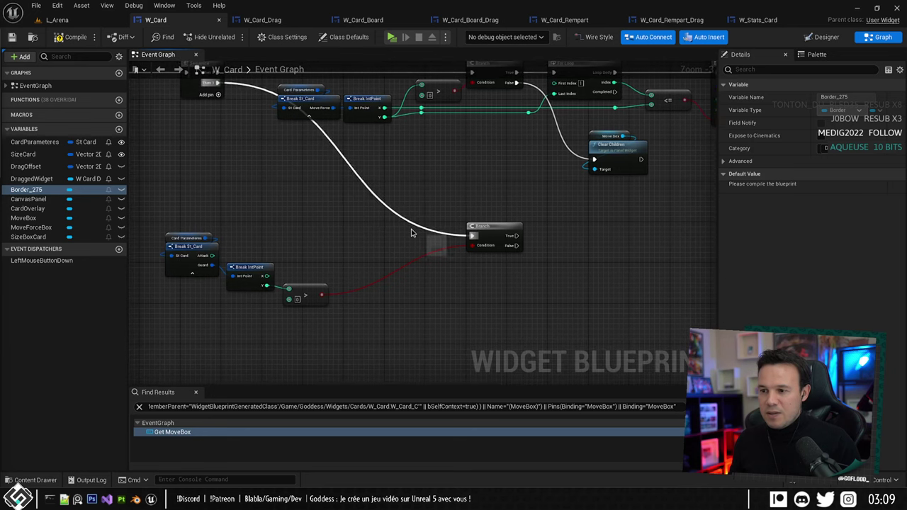
scroll(196, 234, "up", 3)
left_click_drag(151, 213, 338, 333)
mouse_move(335, 330)
left_mouse_down()
mouse_move(478, 314)
mouse_move(347, 326)
left_mouse_up()
right_click_drag(296, 235, 257, 219)
left_click_drag(324, 296, 513, 236)
left_click_drag(426, 207, 404, 289)
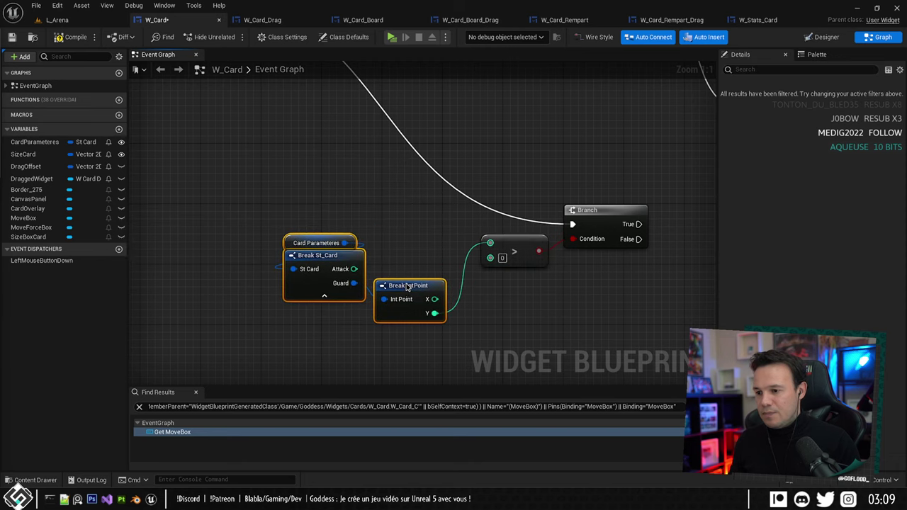
key("ctrl+s")
Add a Create Widget node to the True output of the Guard comparison's Branch.
right_click_drag(408, 287, 159, 318)
left_click_drag(388, 254, 455, 253)
type("c")
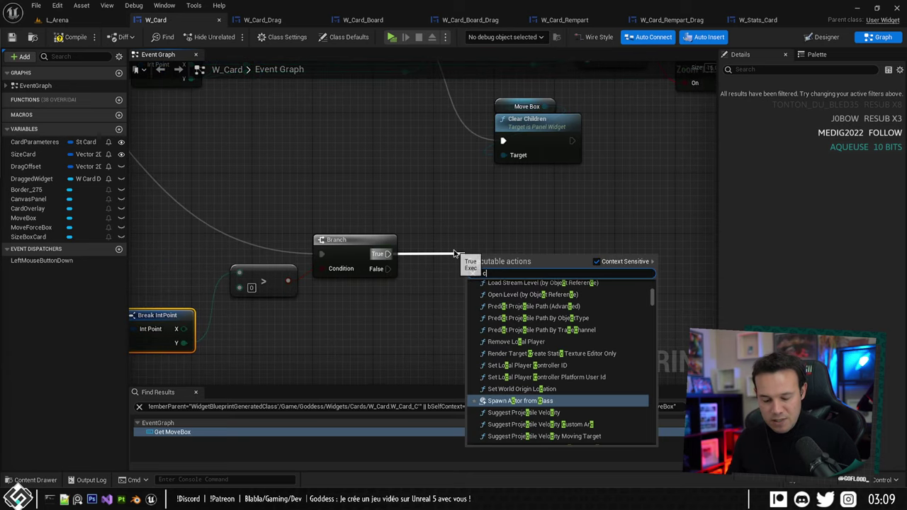
type("reat widget")
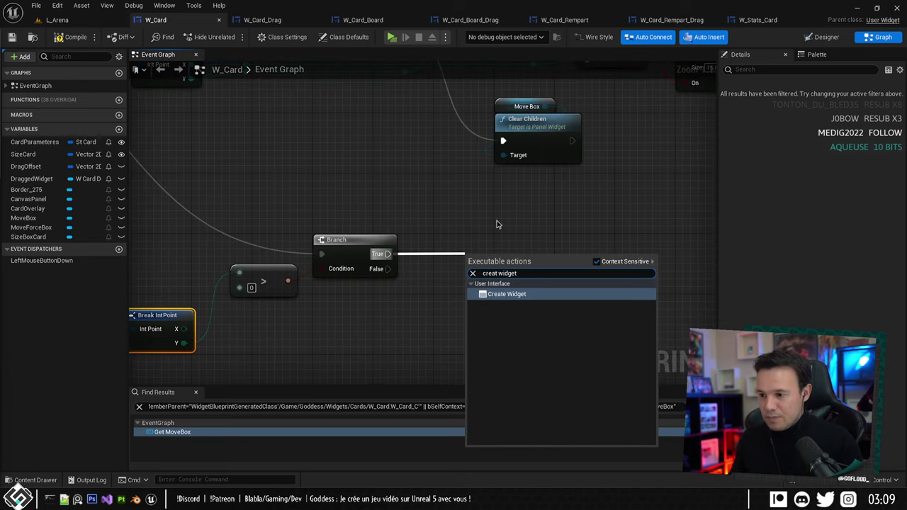
left_click(500, 295)
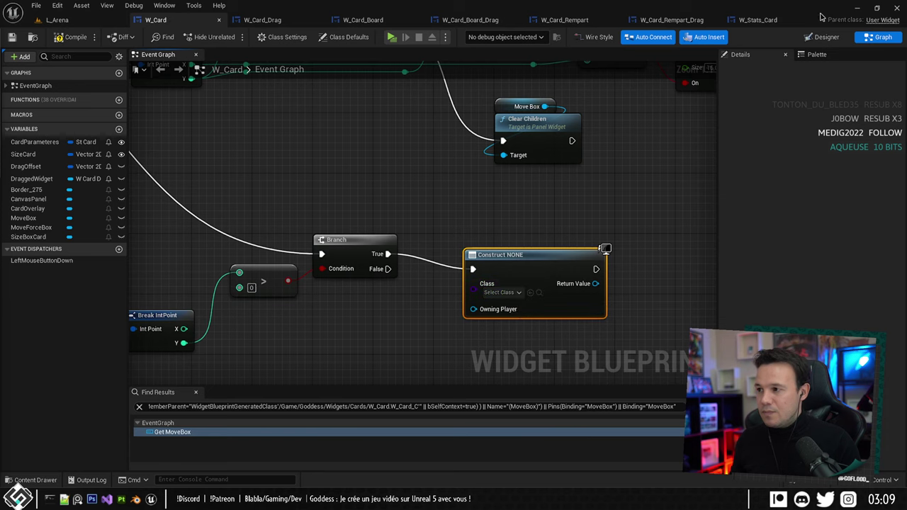
Rename the Border in W_Card's designer hierarchy as StatsBorder.
left_click(825, 37)
left_click(49, 390)
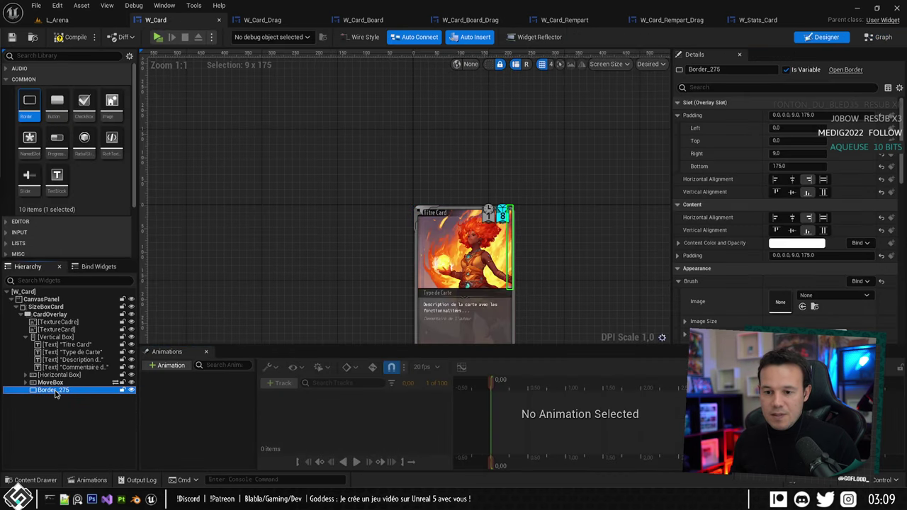
double_click(56, 391)
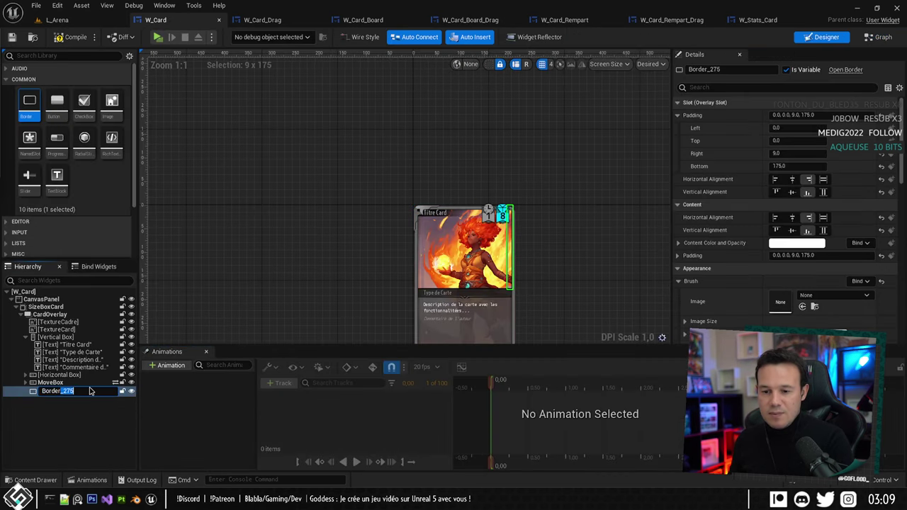
type("St")
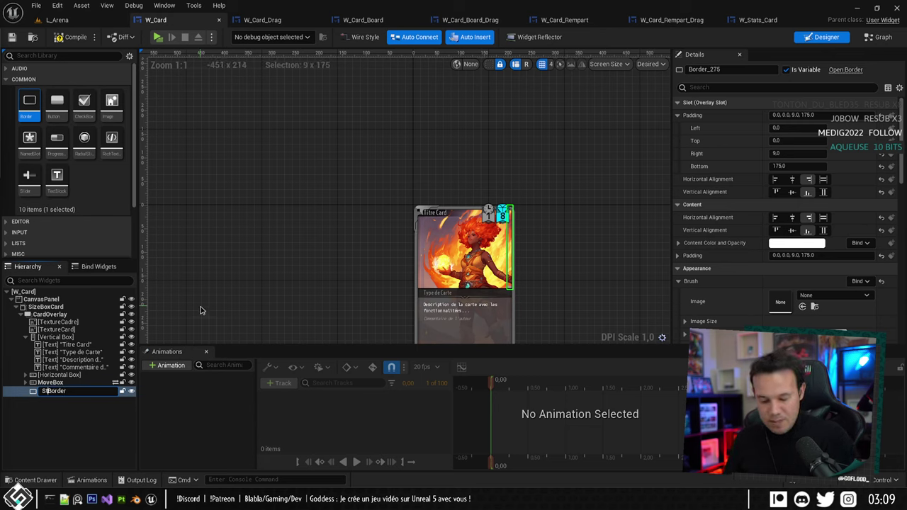
type("at")
key("Return")
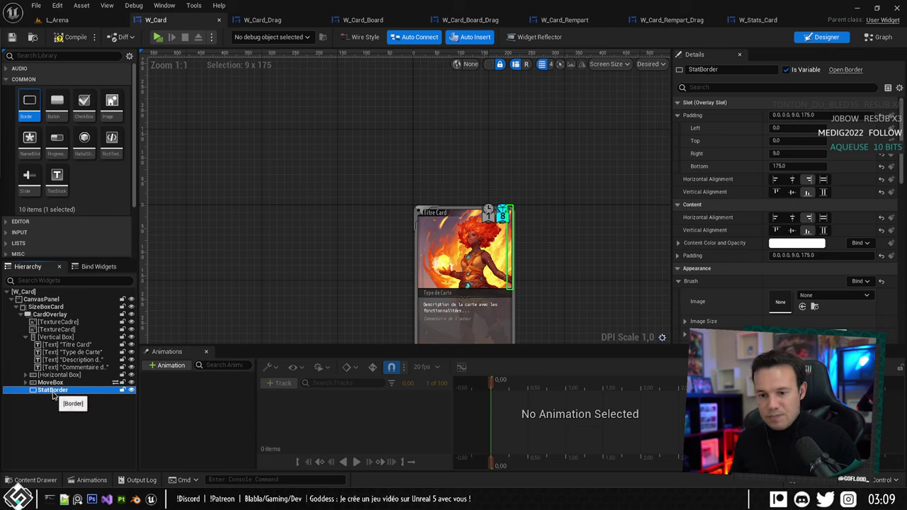
left_click(68, 413)
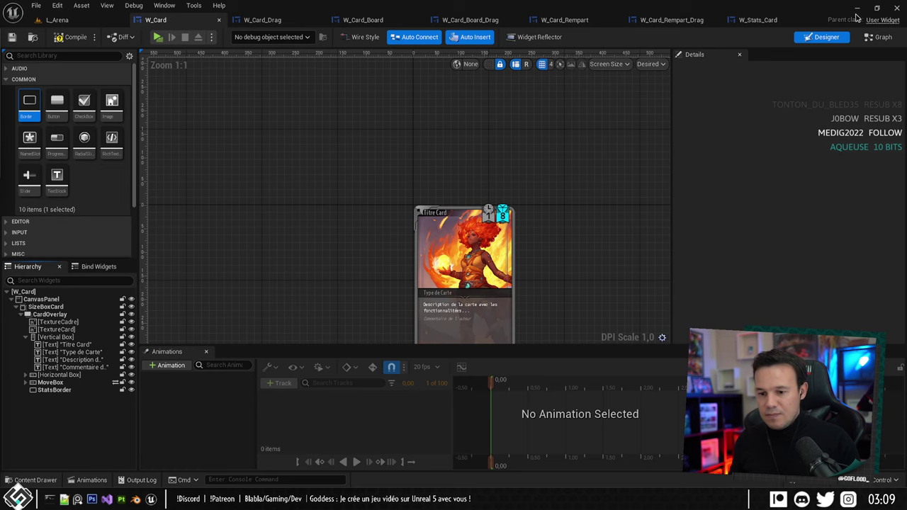
Add a StatsBorder reference to the event graph with an Add Child node targeting it.
left_click(878, 37)
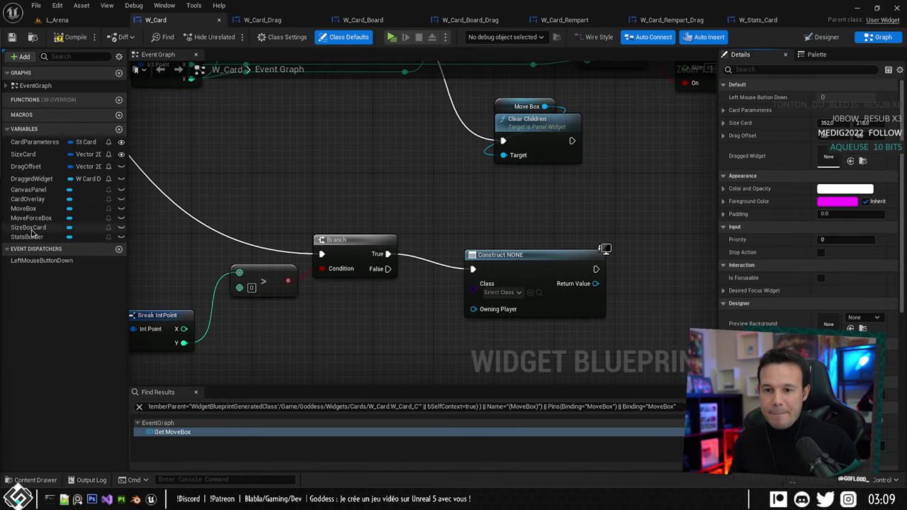
left_click_drag(31, 237, 347, 345)
right_click(315, 283)
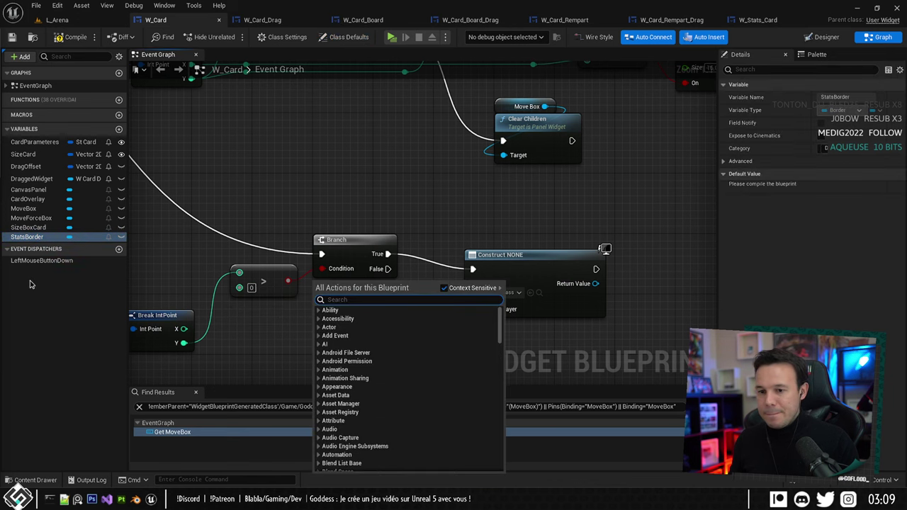
left_click_drag(26, 236, 368, 277)
left_click(384, 348)
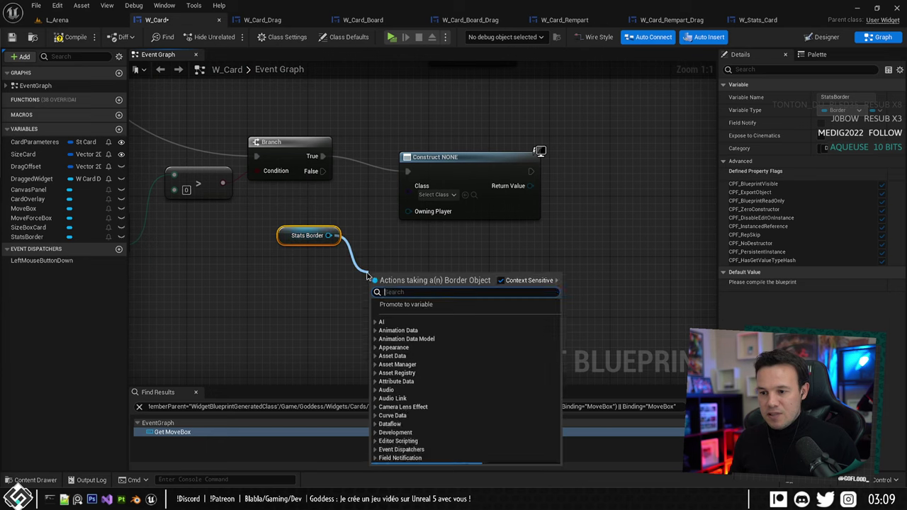
type("add")
scroll(434, 429, "down", 3)
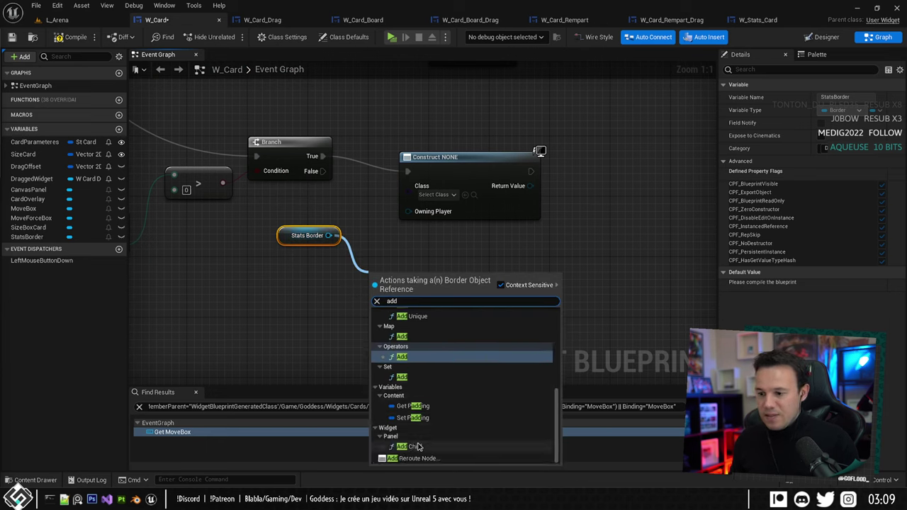
left_click(418, 446)
Chain Add Child after the Create Widget node with its return value as Content, align both with the Branch, and save.
left_click_drag(312, 236, 589, 171)
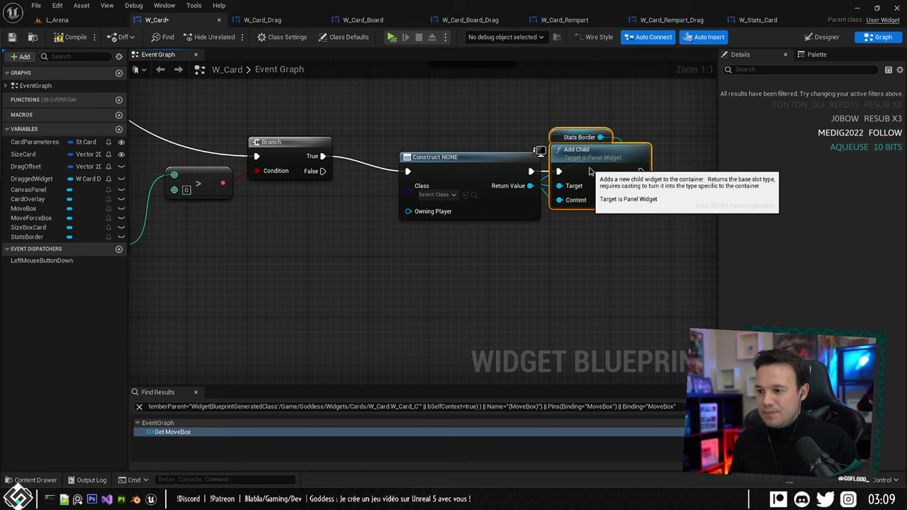
left_click_drag(441, 102, 581, 191)
left_click_drag(484, 162, 453, 147)
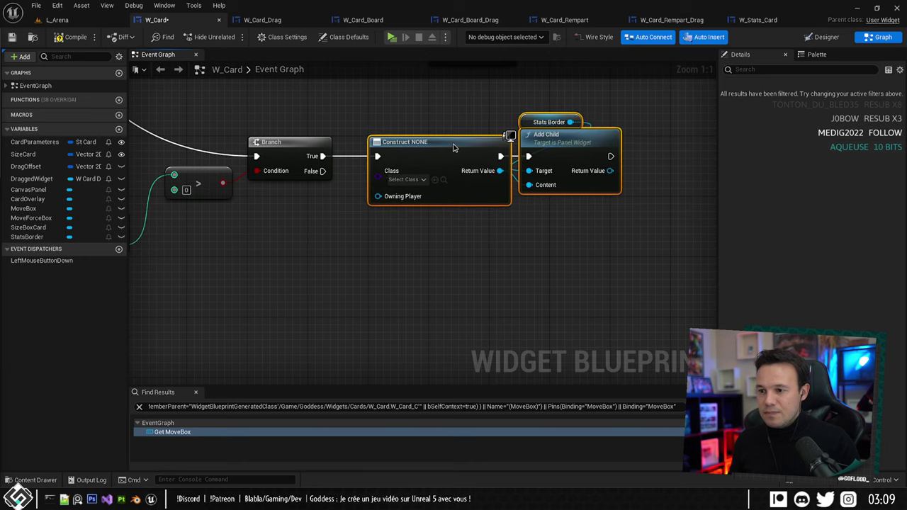
left_click(436, 89)
left_click_drag(528, 99, 570, 146)
left_click_drag(569, 142, 600, 142)
key("ctrl+s")
Set the Create Widget node's class to W_Stats_Card.
mouse_move(316, 273)
right_mouse_down()
mouse_move(346, 303)
mouse_move(462, 307)
right_mouse_up()
left_click(549, 214)
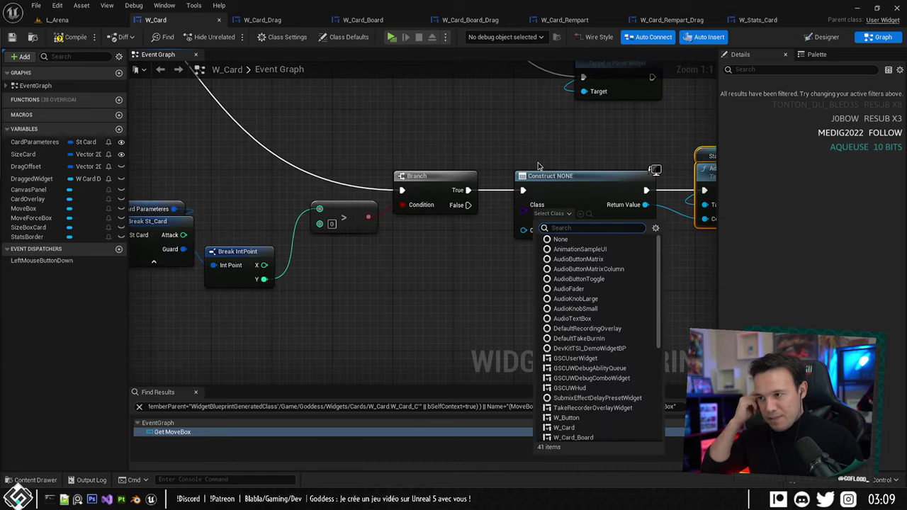
type("stats card")
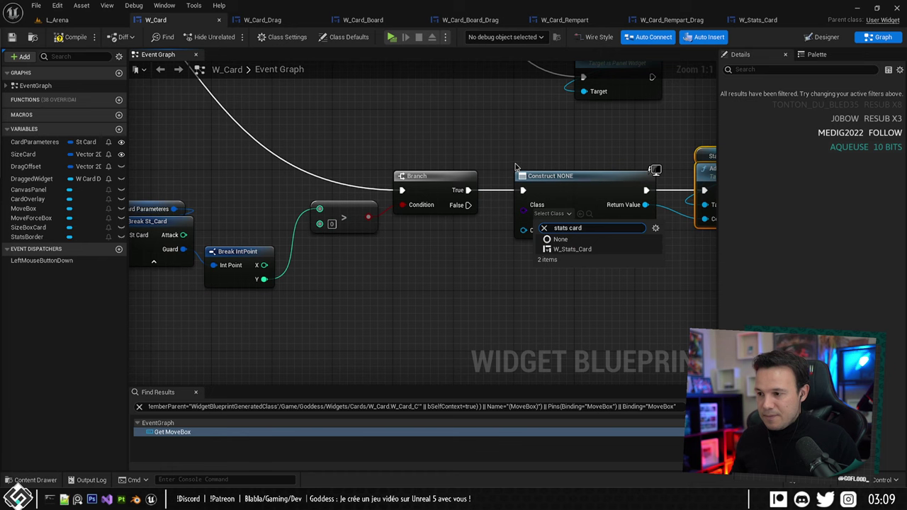
left_click(571, 248)
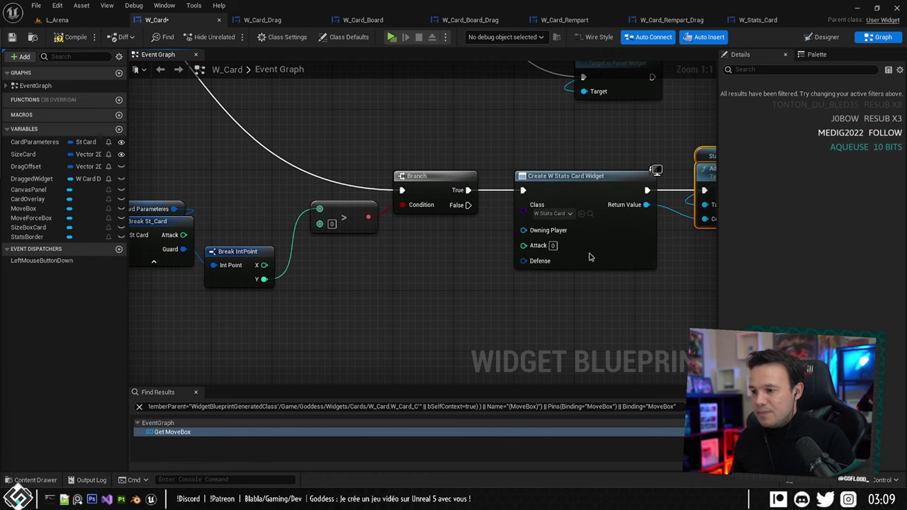
Connect Attack and Guard from Break St_Card to the Attack and Defense inputs of the Create Widget node.
right_click_drag(395, 266, 451, 252)
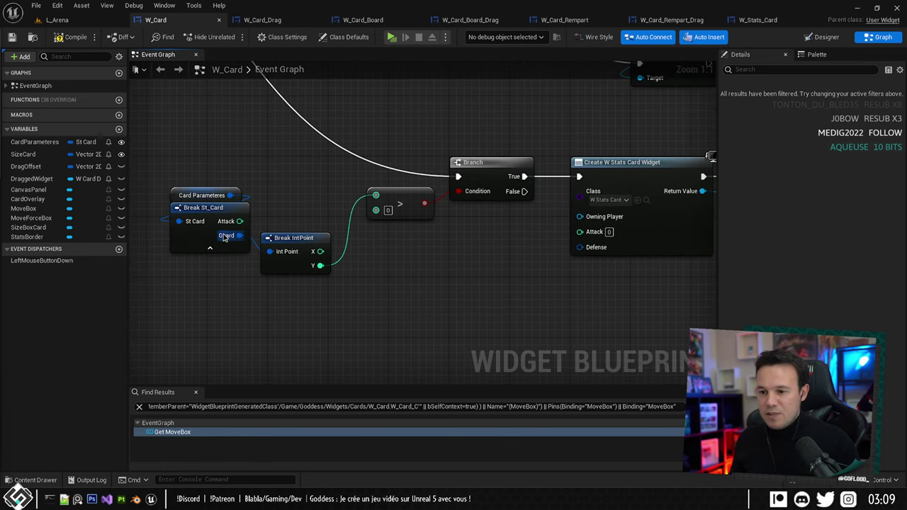
left_click_drag(239, 236, 583, 232)
right_click_drag(414, 282, 465, 256)
Hide the unused X pin on Guard's Break IntPoint, tidy the Card Parameteres nodes around it, and compile W_Card.
left_click(337, 234)
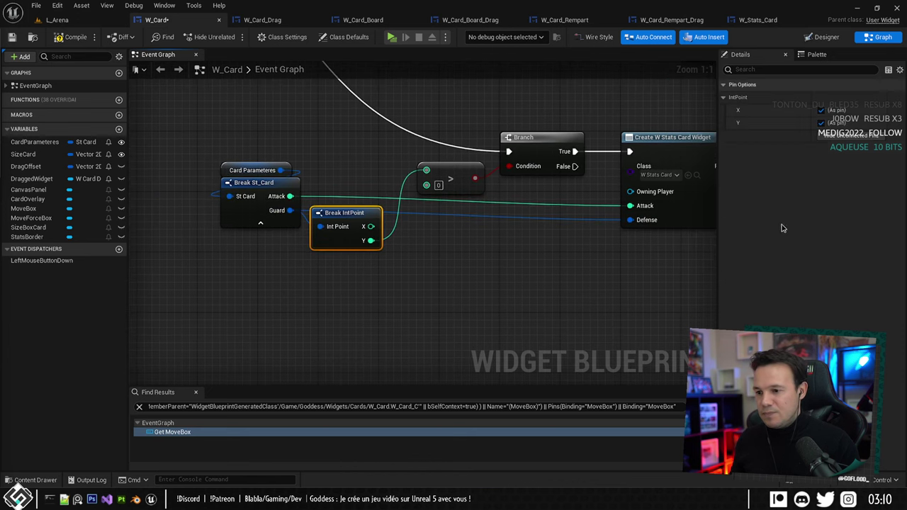
left_click(850, 135)
scroll(374, 225, "up", 1)
left_click_drag(360, 220, 392, 164)
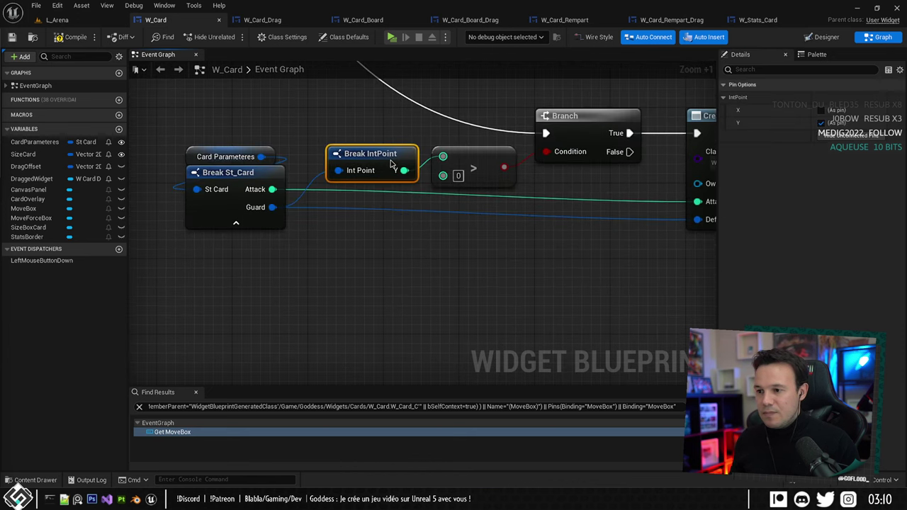
left_click_drag(239, 124, 242, 177)
left_click_drag(248, 157, 230, 194)
scroll(231, 190, "down", 4)
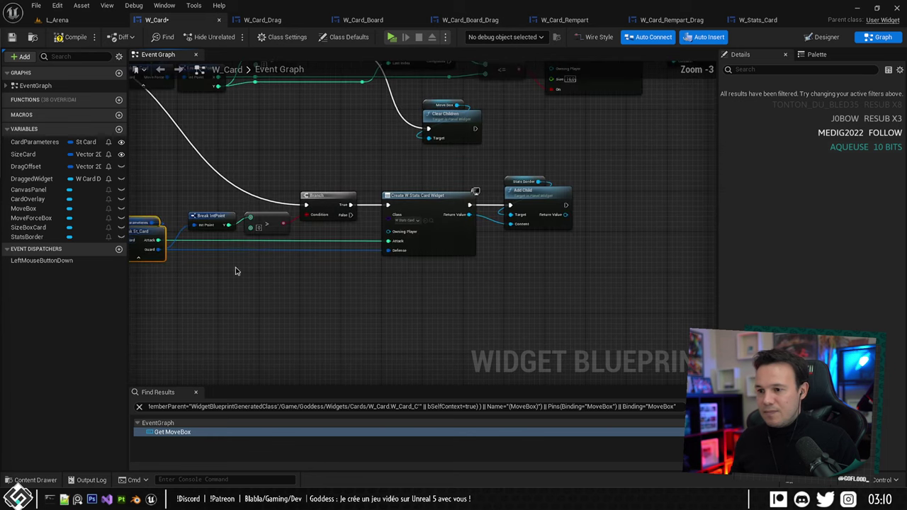
left_click(74, 37)
right_click_drag(279, 169, 300, 172)
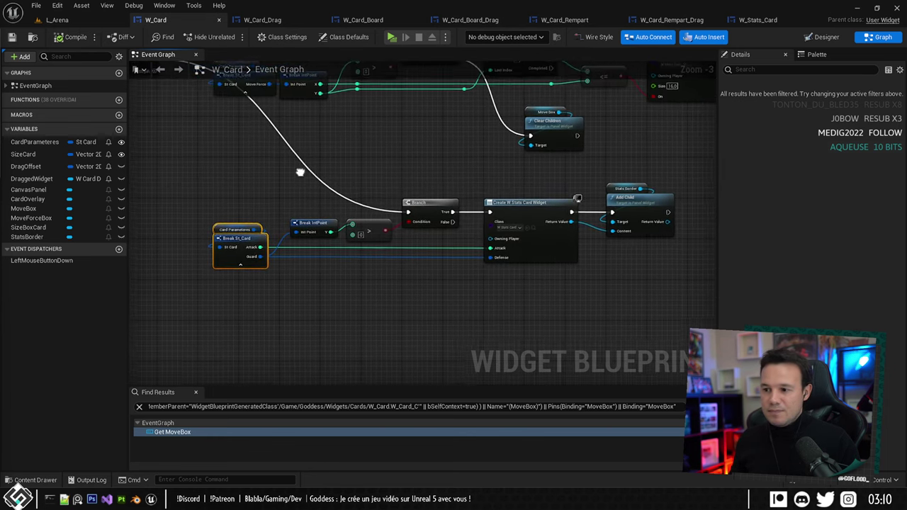
right_click_drag(430, 169, 346, 162)
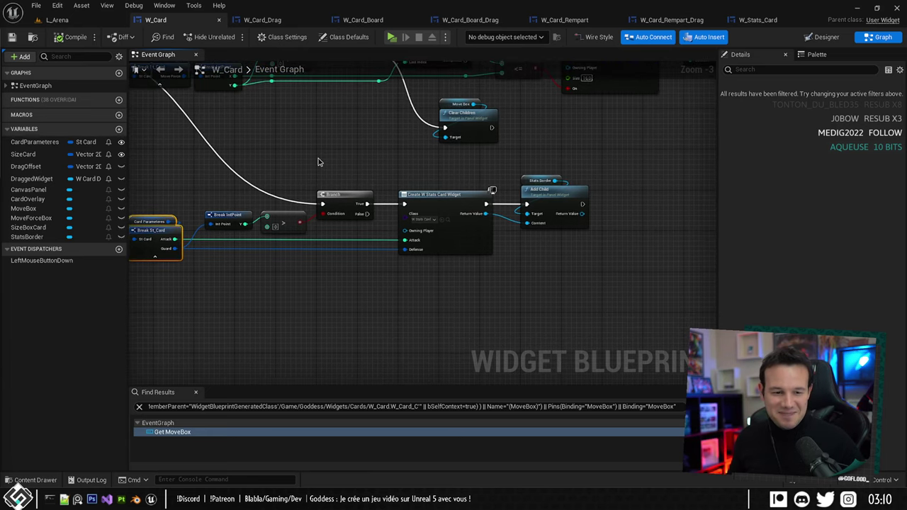
right_click_drag(370, 128, 382, 131)
right_click_drag(487, 175, 450, 167)
right_click_drag(393, 214, 406, 230)
right_click_drag(498, 241, 498, 277)
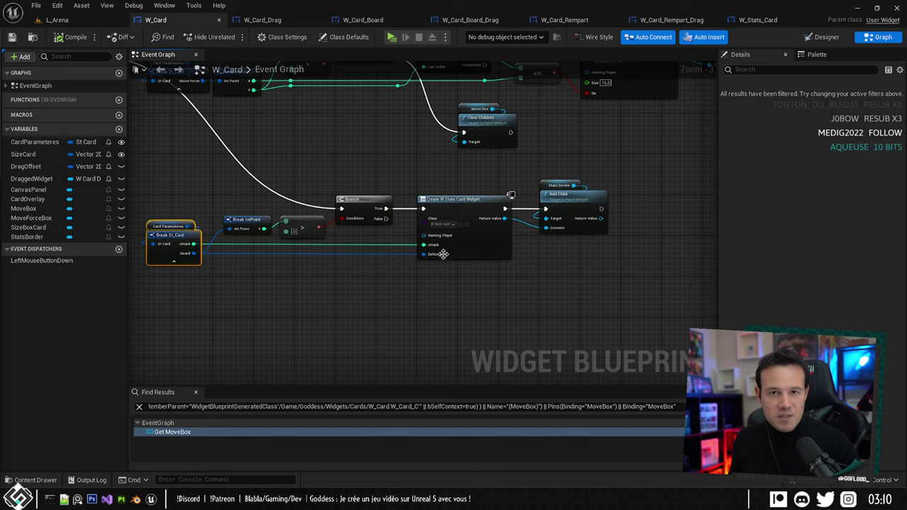
right_click_drag(443, 254, 474, 262)
right_click_drag(605, 283, 528, 277)
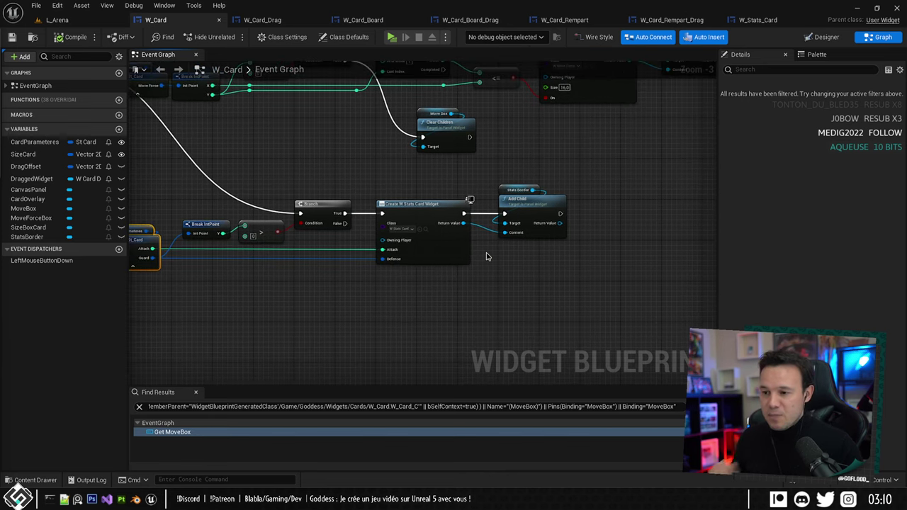
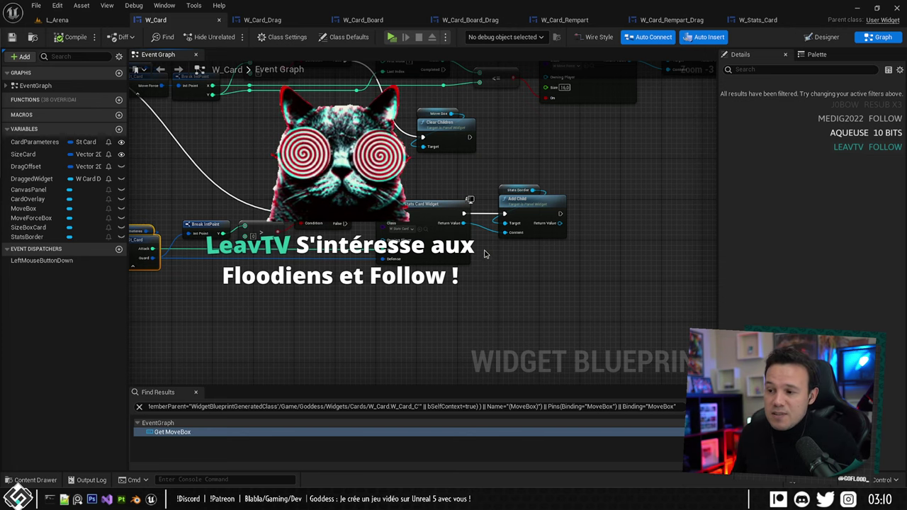
right_click_drag(417, 207, 457, 198)
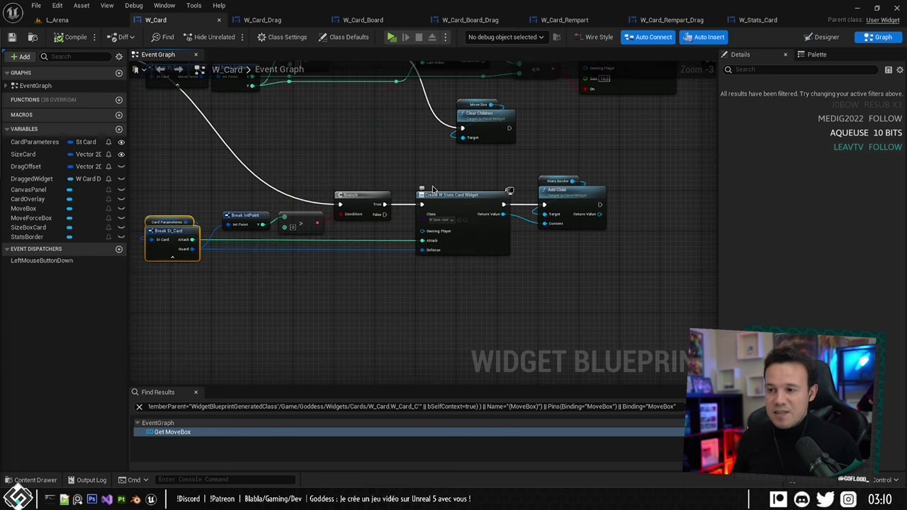
mouse_move(391, 150)
right_mouse_down()
mouse_move(408, 160)
mouse_move(381, 164)
right_mouse_up()
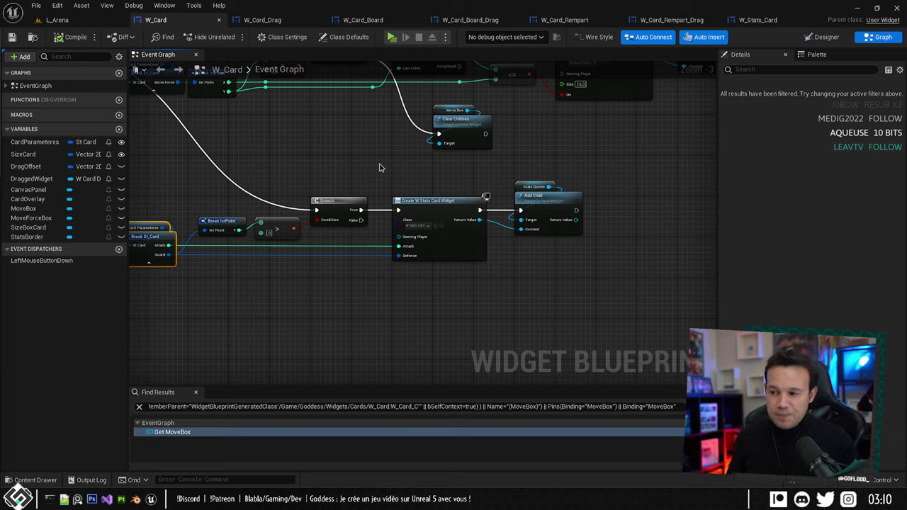
right_click_drag(379, 167, 471, 261)
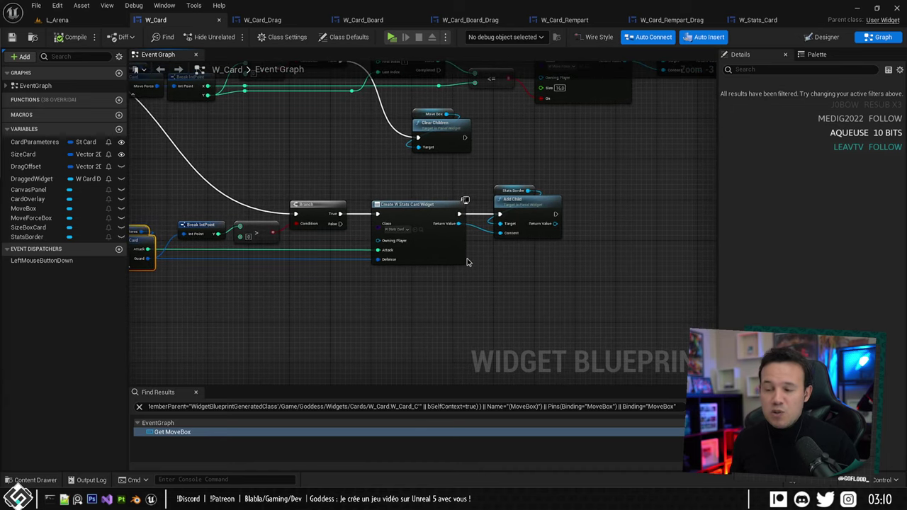
right_click_drag(305, 159, 340, 180)
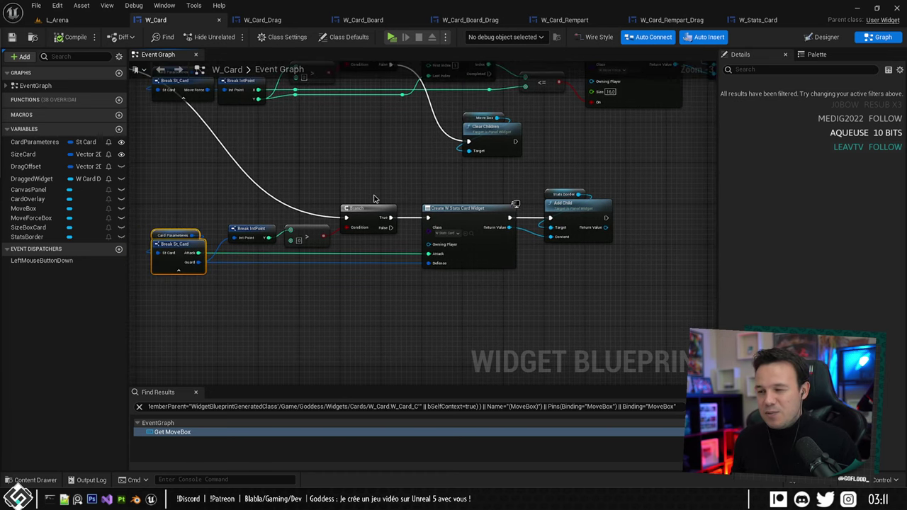
Open W_Stats_Card's event graph and add a SetText (Text) node targeting a StatDefenseText getter placed just above it.
double_click(515, 204)
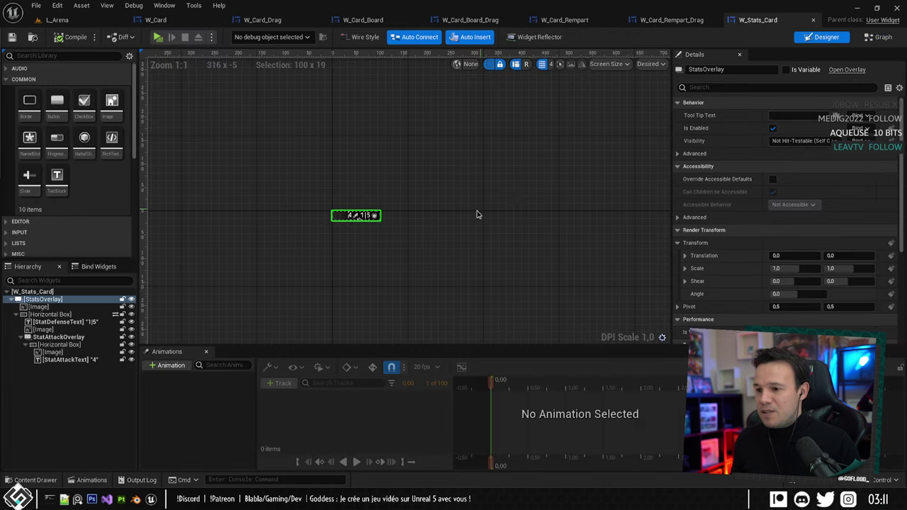
scroll(477, 214, "up", 5)
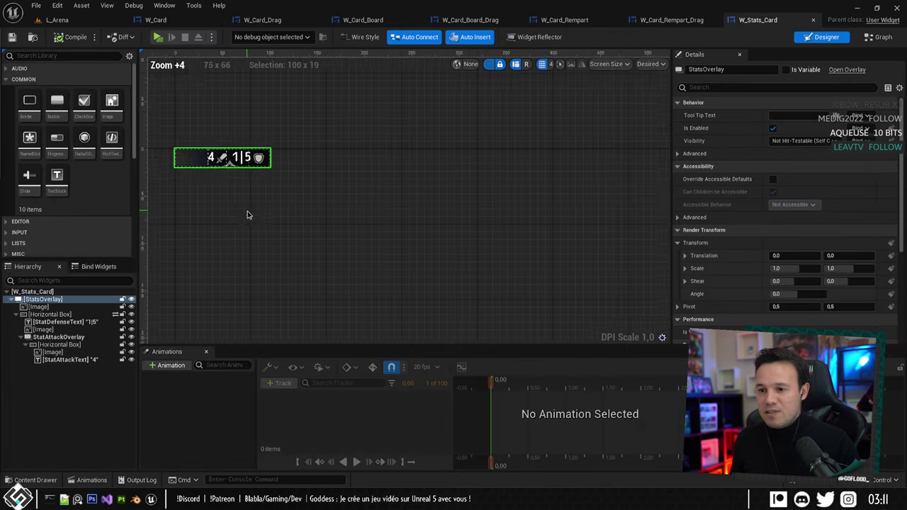
left_click(879, 38)
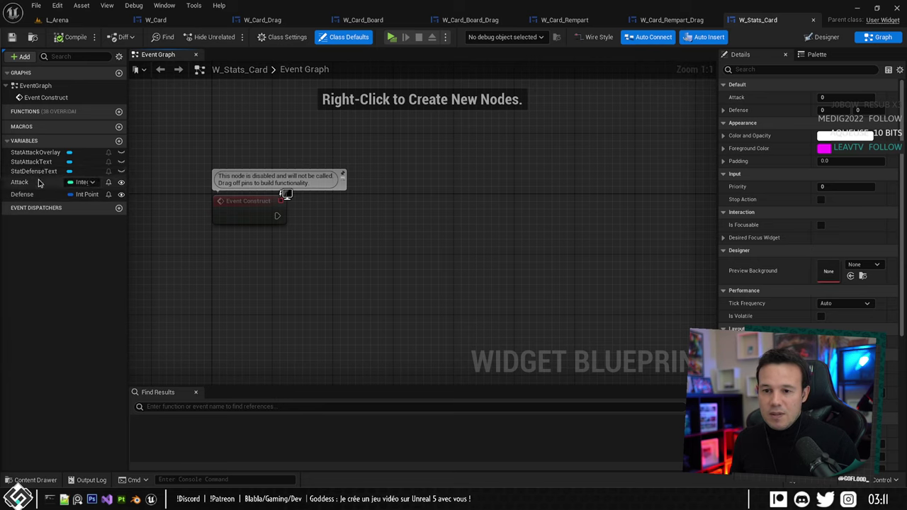
left_click_drag(34, 170, 389, 301)
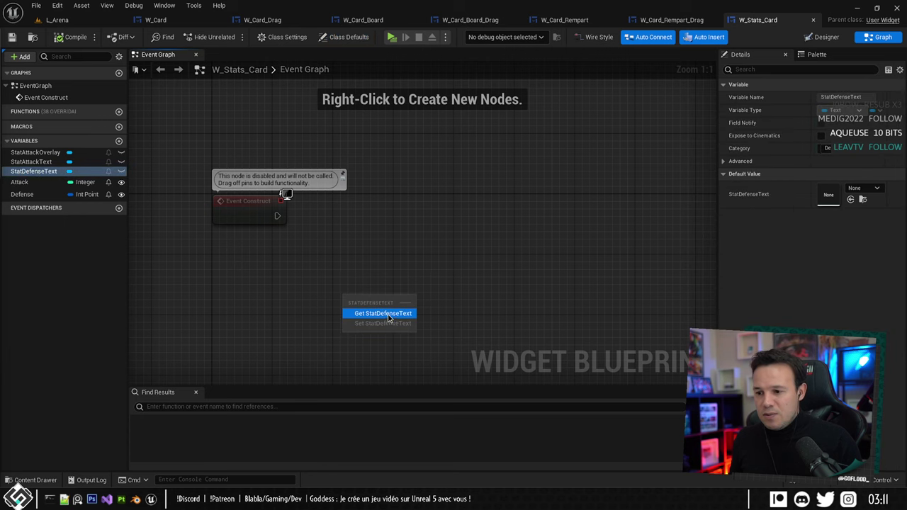
left_click(389, 318)
left_click_drag(425, 266, 455, 278)
type("set")
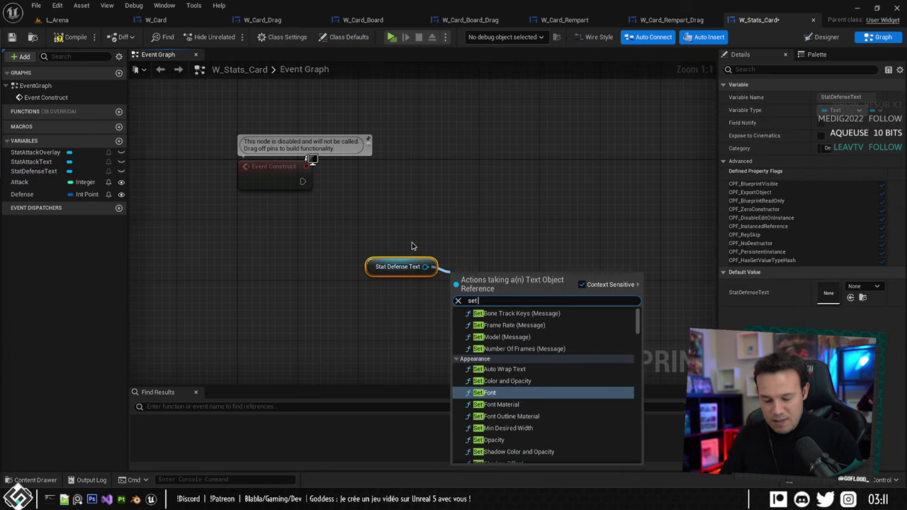
type(" text")
left_click(492, 457)
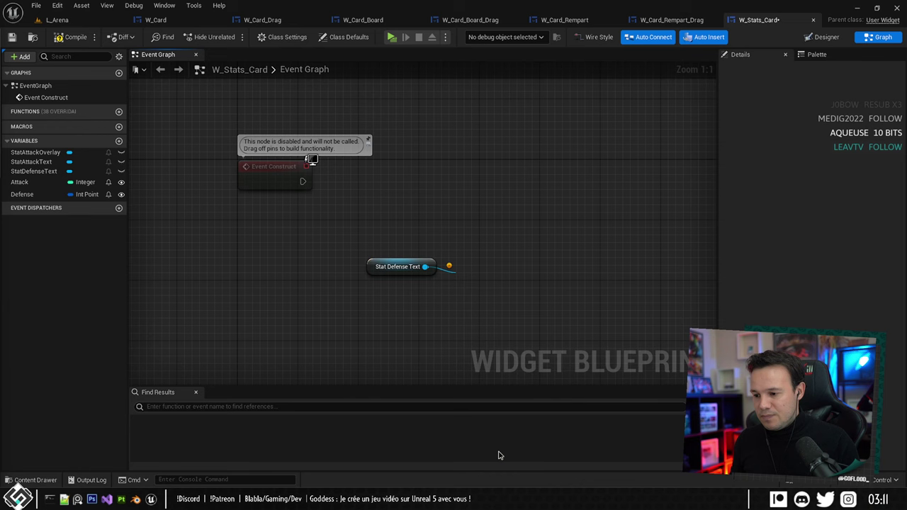
left_click_drag(390, 270, 478, 262)
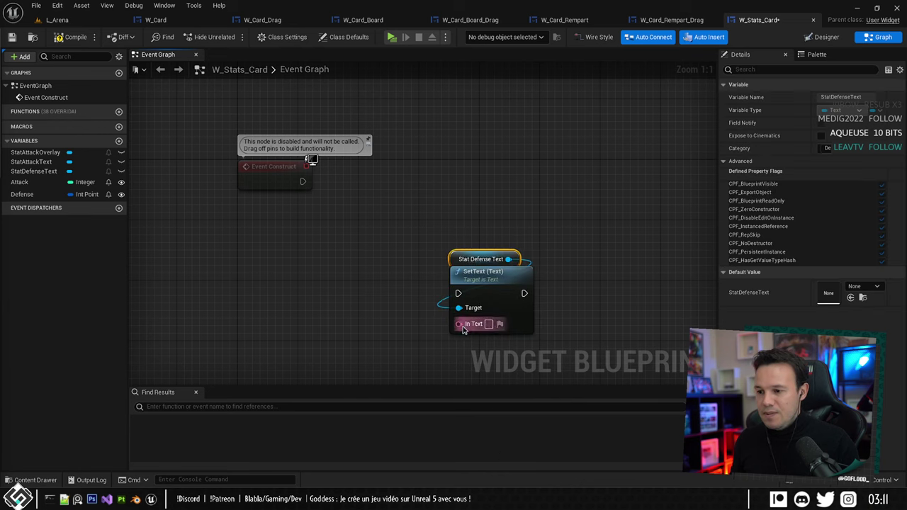
Feed SetText's In Text input from a new Format Text node.
left_click_drag(459, 323, 398, 326)
type("te")
left_click(486, 164)
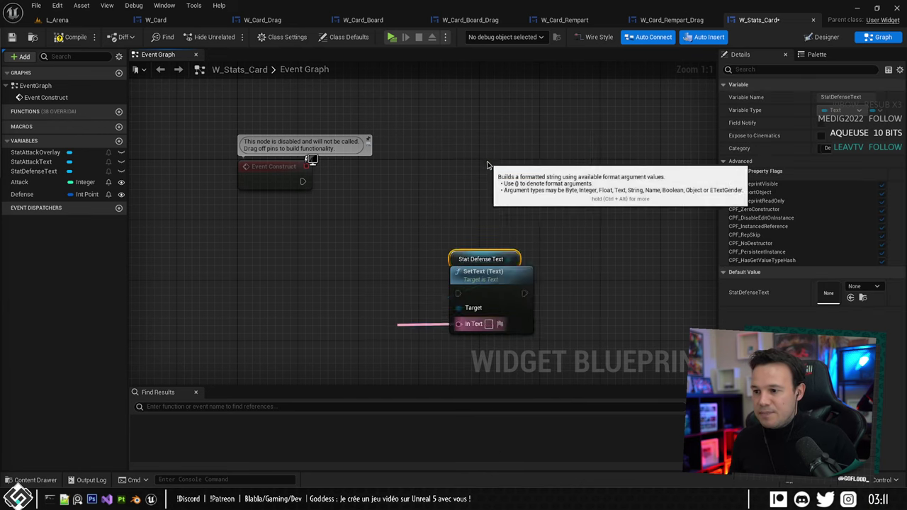
Wire Event Construct to SetText, line the StatDefenseText pair up with the event, and place Format Text beside it.
left_click_drag(435, 208, 471, 279)
left_click_drag(459, 276, 580, 164)
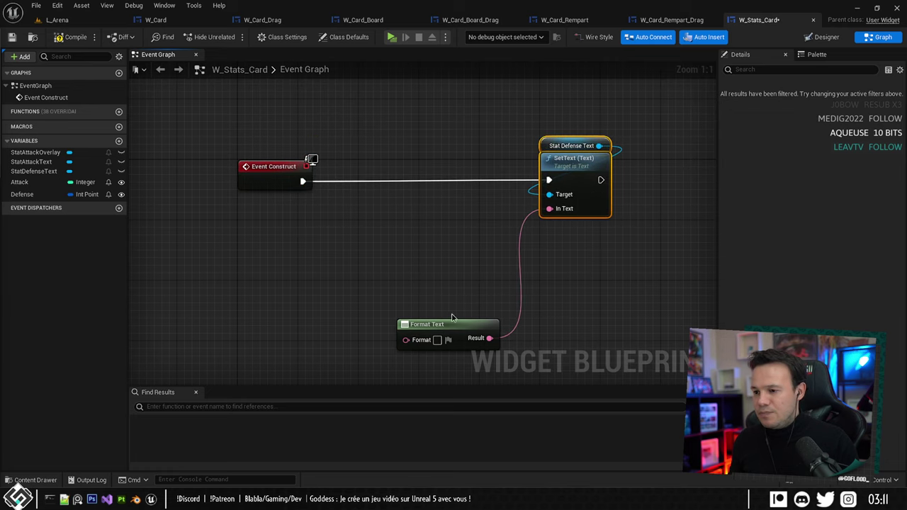
left_click_drag(455, 325, 461, 212)
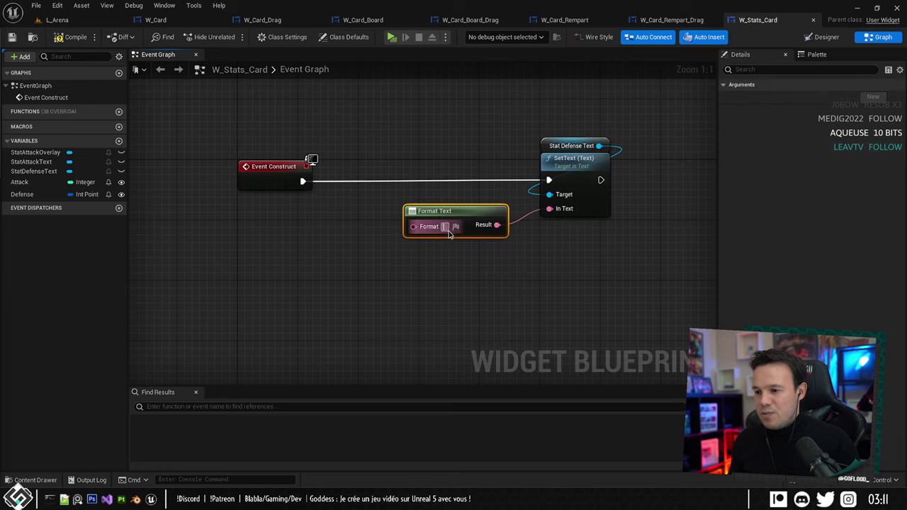
Move the Format Text node aside and delete it.
left_click_drag(463, 216, 396, 246)
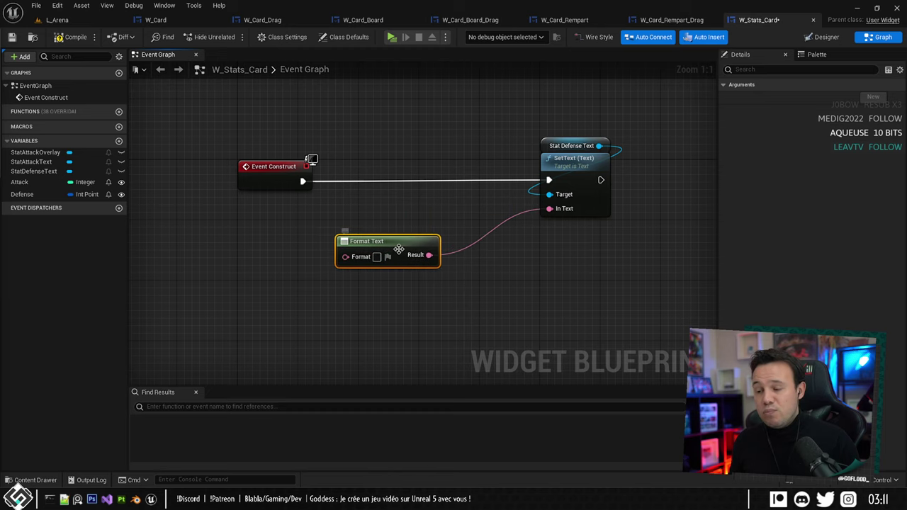
key("Delete")
right_click_drag(425, 196, 497, 181)
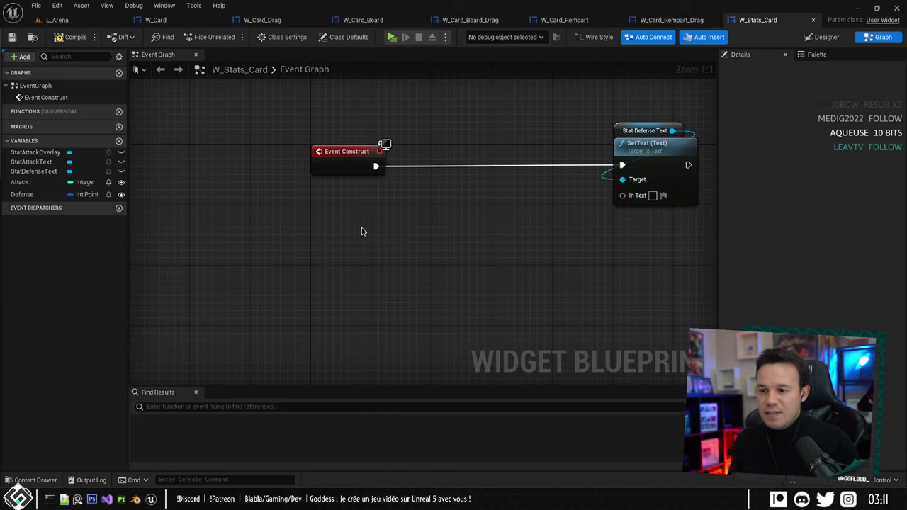
right_click_drag(381, 215, 288, 191)
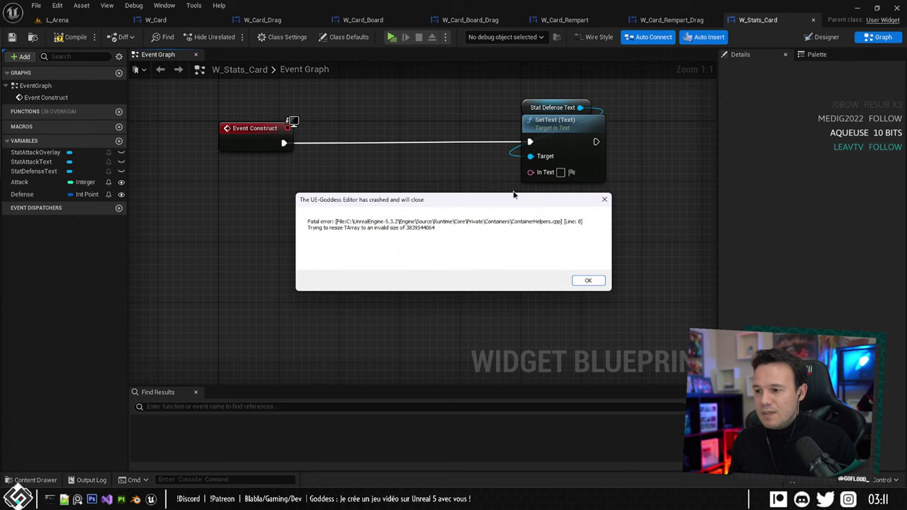
Dismiss the editor crash message and relaunch Goddess.uproject from the Goddess project folder.
left_click(587, 280)
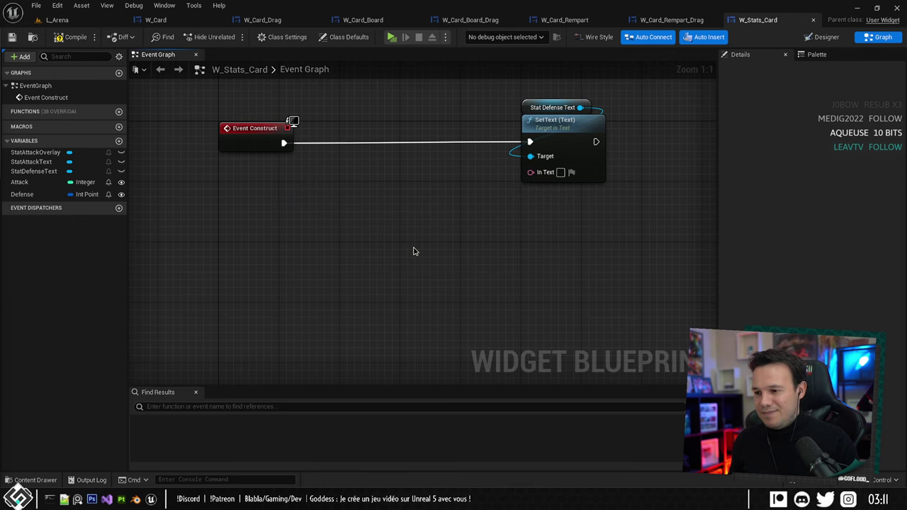
left_click(177, 499)
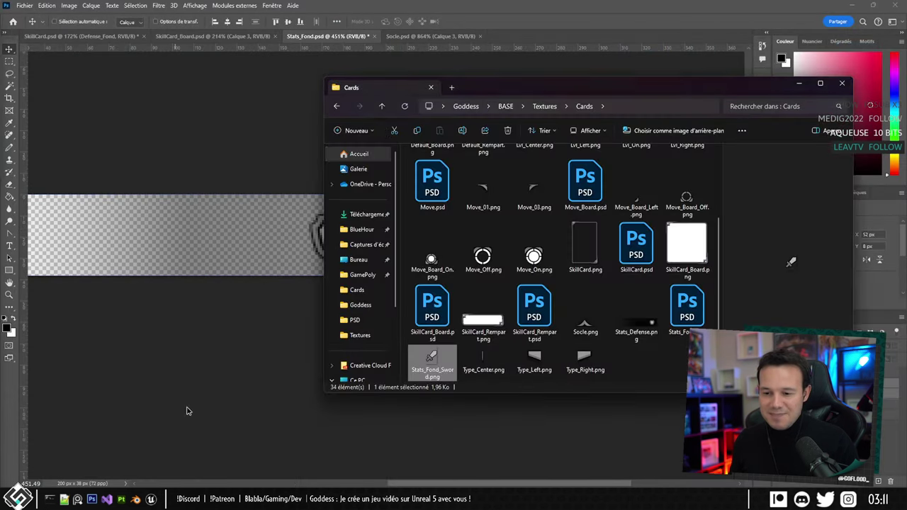
left_click(465, 106)
left_click(440, 360)
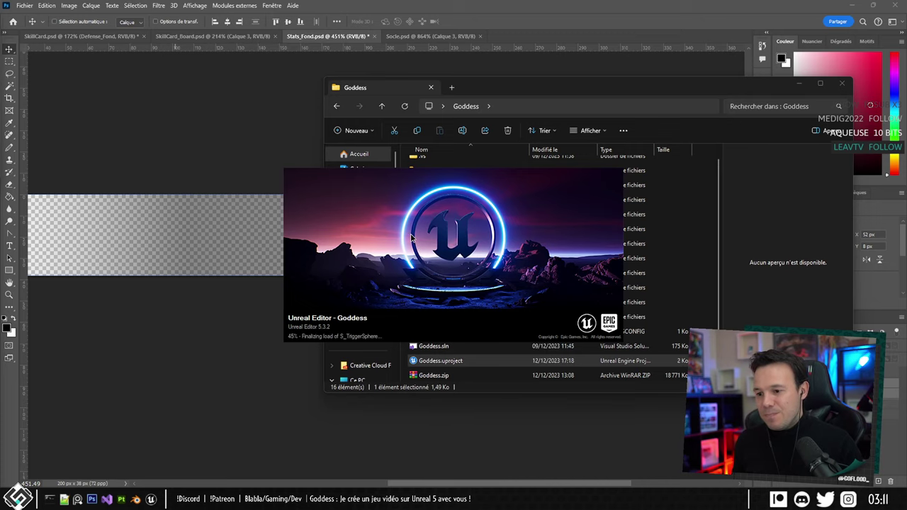
Switch to Photoshop, save Stats_Fond.psd, and bring up the Socle.psd document.
left_click(409, 5)
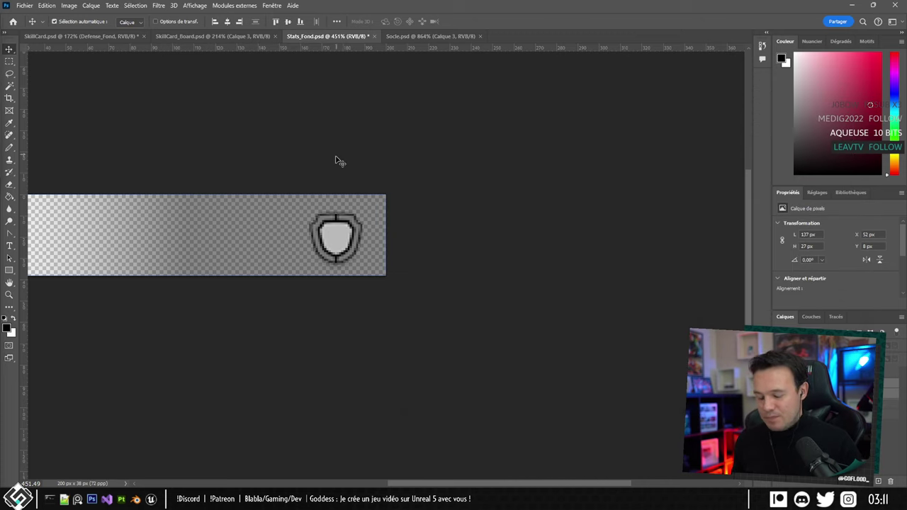
key("ctrl+s")
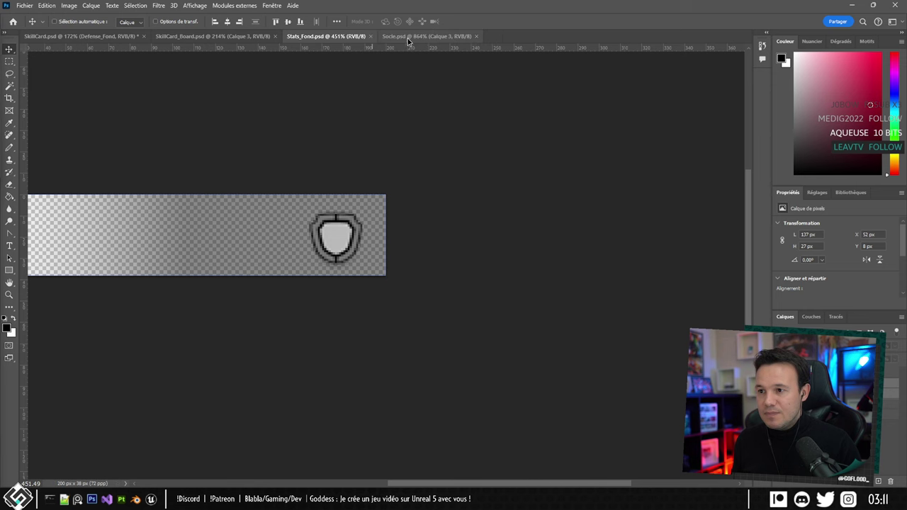
left_click(409, 36)
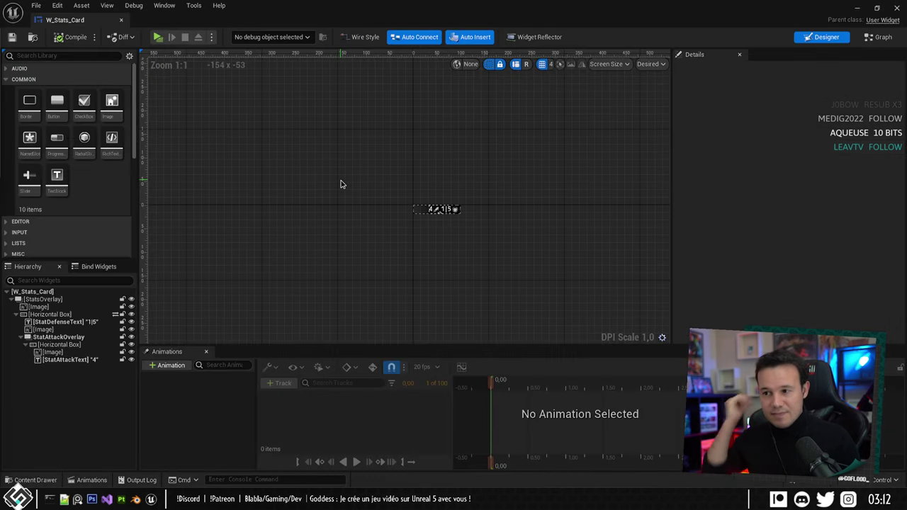
Return to W_Stats_Card's event graph in Unreal and feed SetText's In Text input from a new Format Text node.
left_click_drag(55, 23, 758, 20)
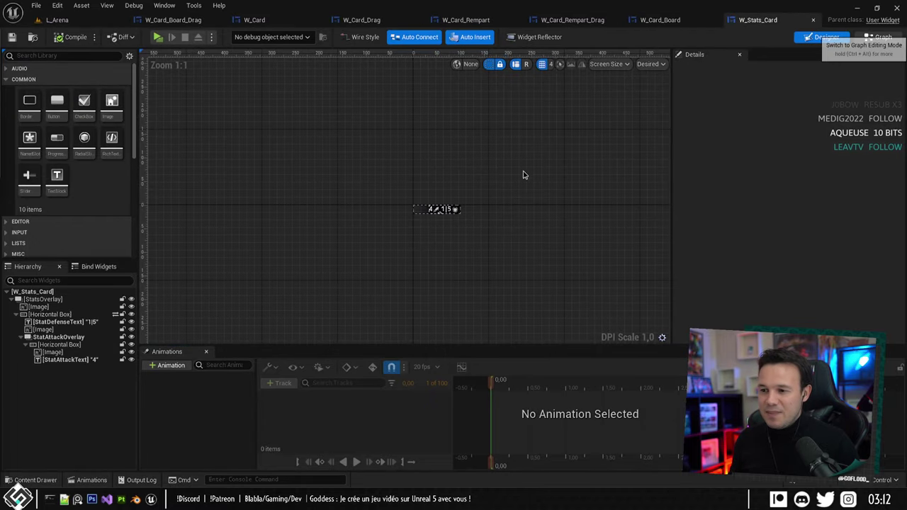
right_click_drag(459, 233, 496, 202)
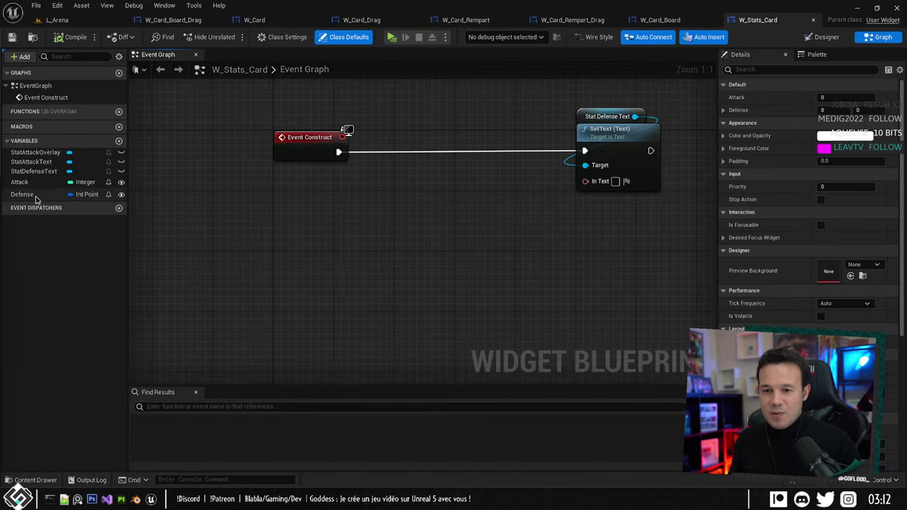
left_click_drag(585, 181, 439, 212)
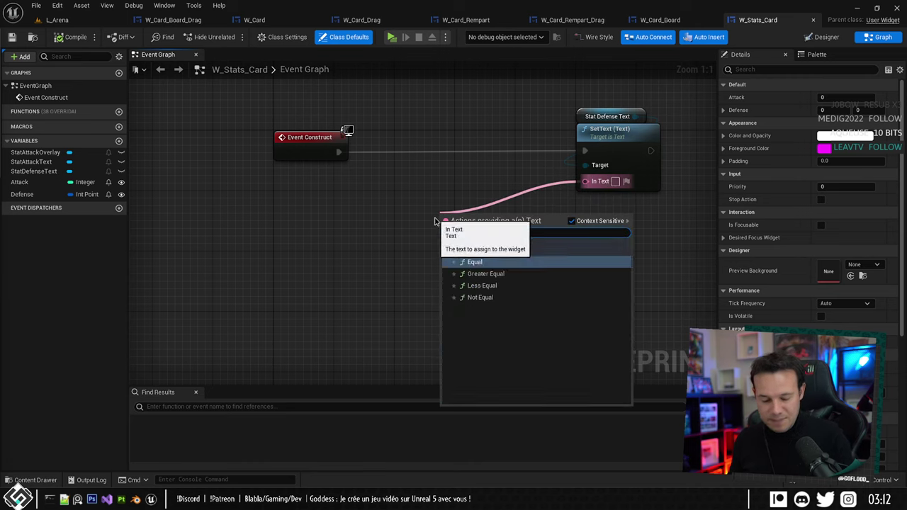
type("tes")
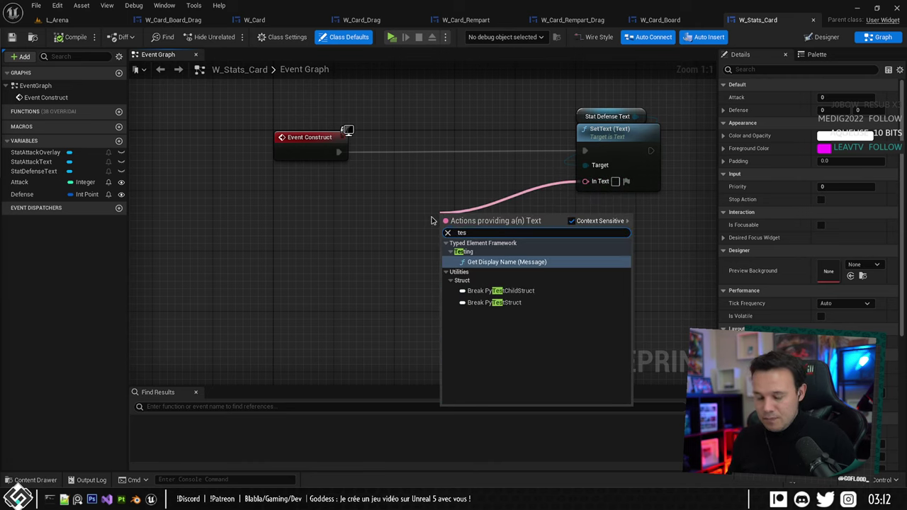
key("BackSpace")
type("xt")
left_click(498, 246)
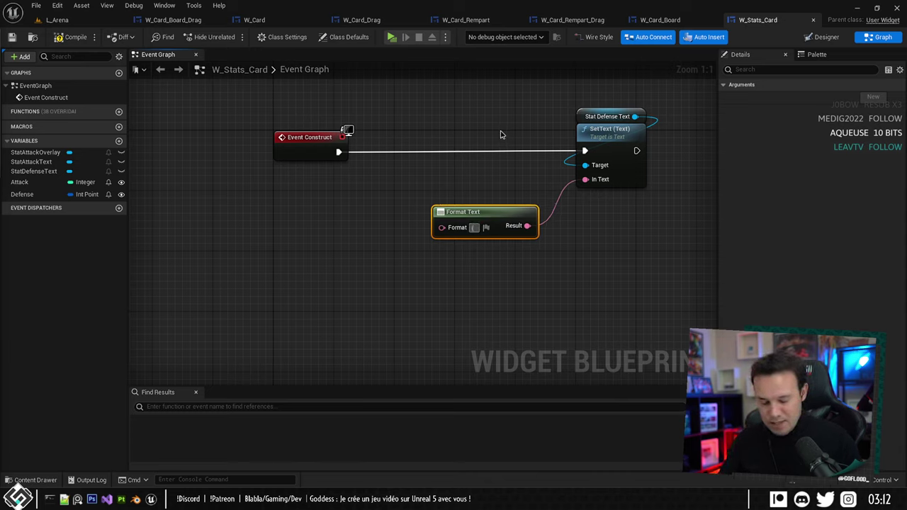
Set the Format Text node's format to {Contre}|{Defense}.
type("Contre")
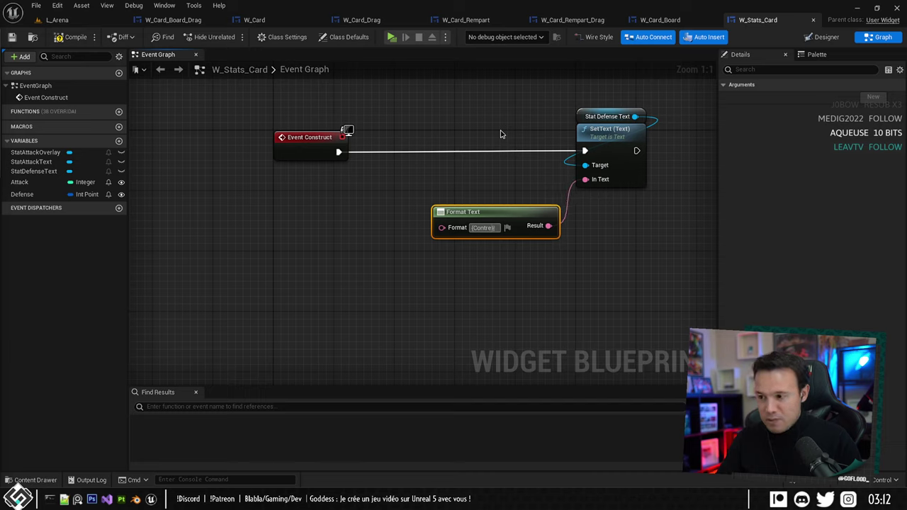
type("}{D")
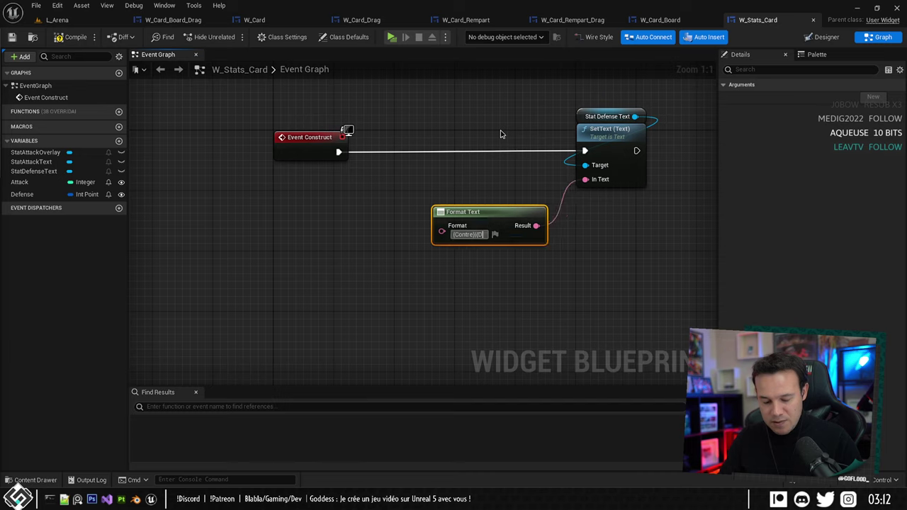
type("efense")
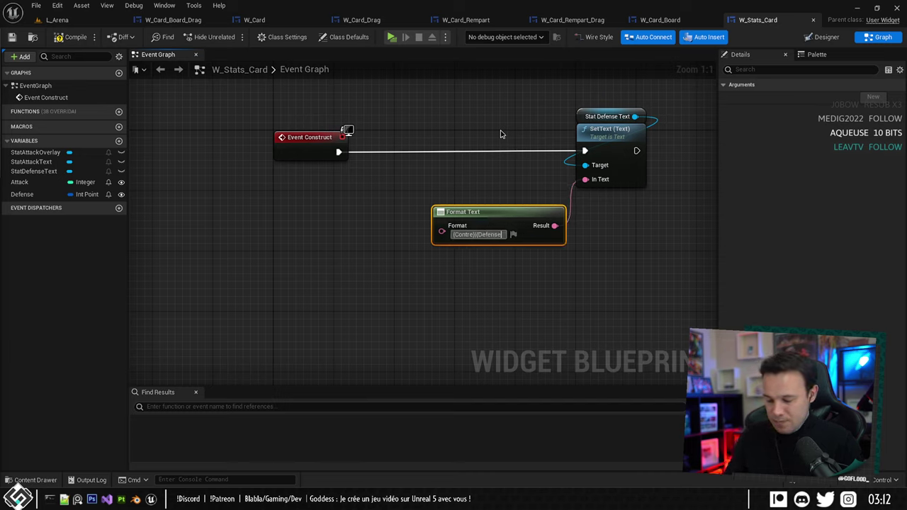
type("}")
key("Return")
Add a Defense getter with its struct pin split, and connect X to Contre and Y to Defense on Format Text.
left_click_drag(21, 194, 454, 251)
left_click(319, 259)
right_click(340, 245)
left_click(360, 272)
left_click_drag(339, 260, 442, 264)
left_click_drag(295, 267, 363, 274)
Move the Defense getter and Format Text together up beside SetText, and save W_Stats_Card.
left_click_drag(347, 211, 557, 301)
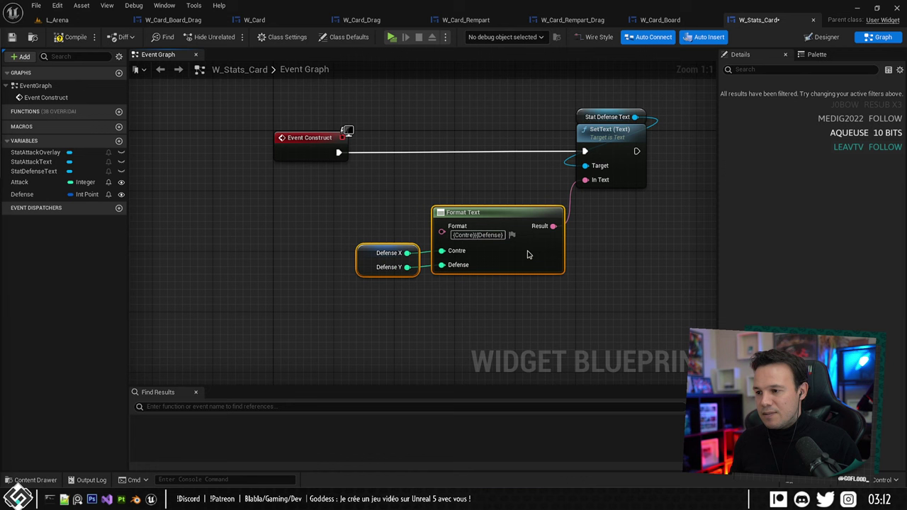
left_click_drag(528, 255, 517, 207)
right_click_drag(462, 248, 318, 295)
key("ctrl+s")
Add an Attack getter to the W_Stats_Card graph, feed it into a greater-than comparison against 0, and save.
right_click_drag(254, 175, 235, 155)
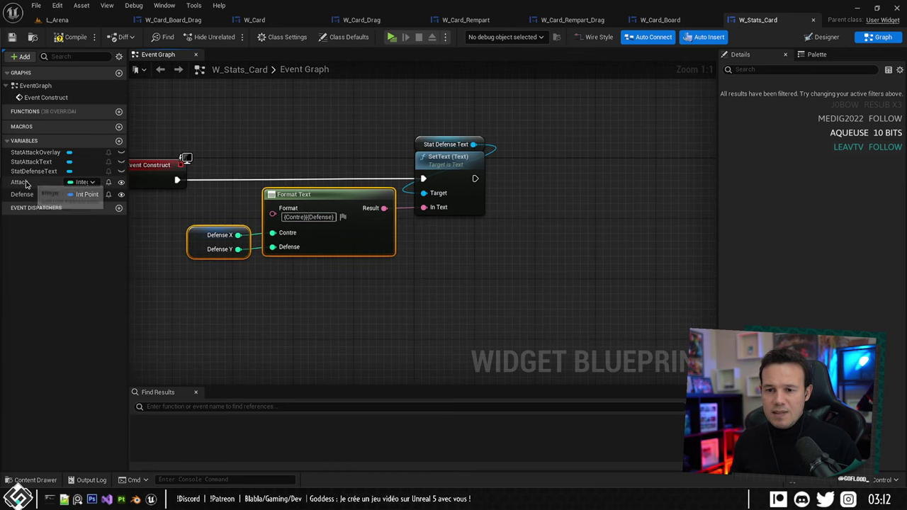
left_click_drag(19, 182, 418, 316)
left_click(370, 332)
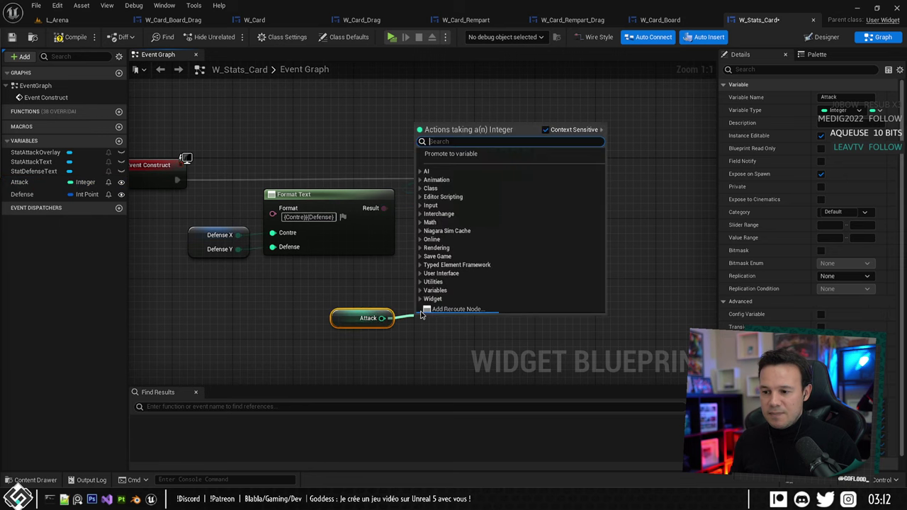
type(">")
left_click(465, 172)
right_click_drag(447, 304, 363, 289)
key("ctrl+s")
Add a Branch after the defense SetText with the comparison as its condition, move Attack and the comparison beside it, and save.
left_click_drag(363, 291, 682, 145)
type("branch")
left_click(500, 396)
left_click_drag(217, 277, 357, 328)
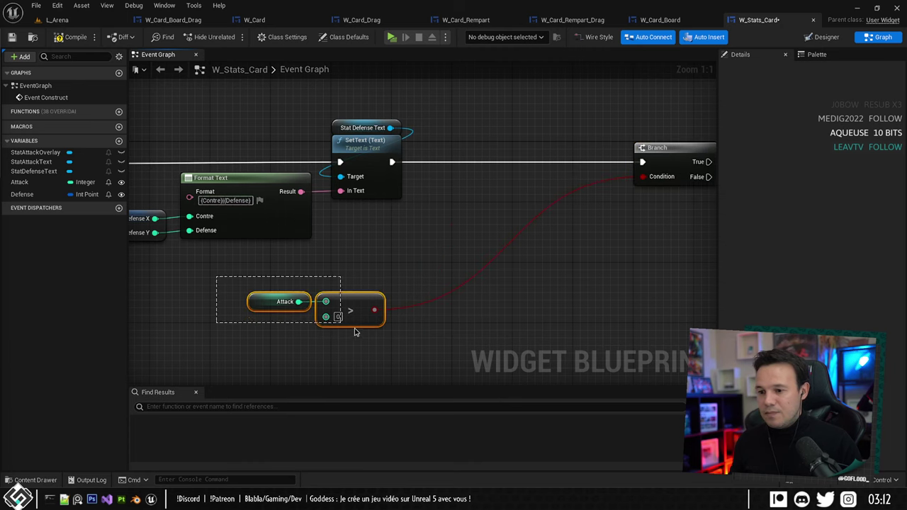
right_click_drag(356, 328, 245, 321)
left_click_drag(244, 321, 475, 197)
right_click_drag(588, 238, 407, 272)
key("ctrl+s")
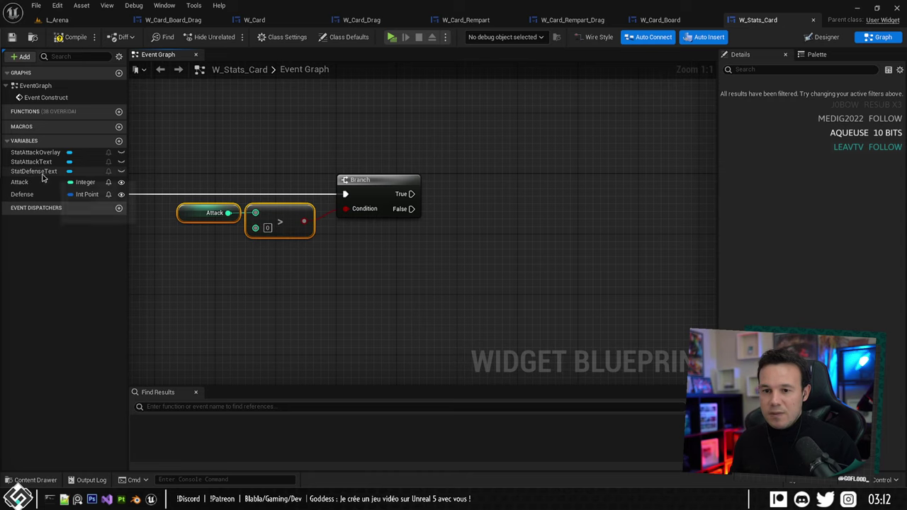
Add a StatAttackText getter with a SetText (Text) node to the right of the Branch, placing the getter directly above it.
left_click_drag(31, 162, 585, 175)
type("set text")
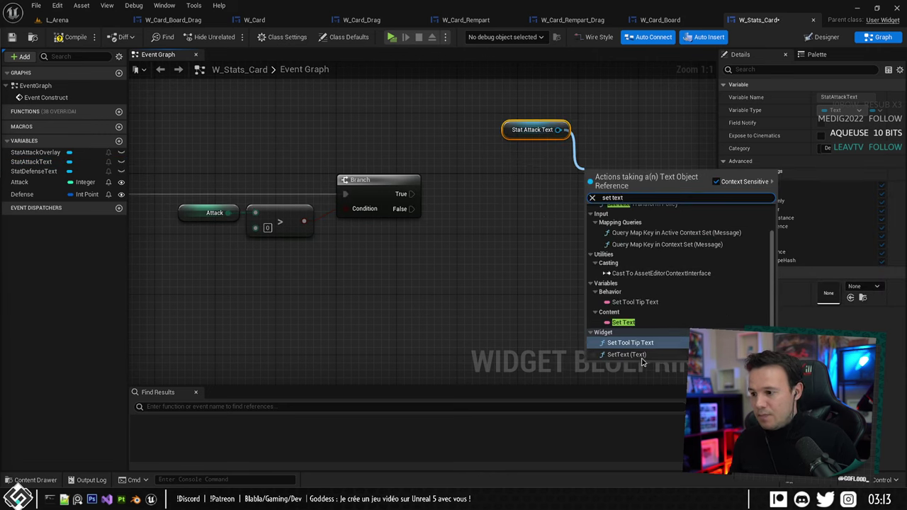
left_click(626, 354)
left_click_drag(505, 130, 577, 159)
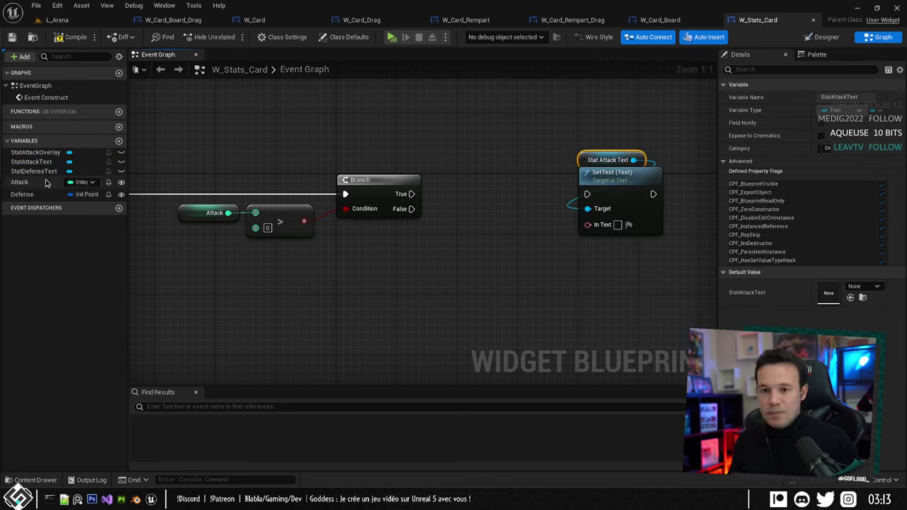
Feed an Attack getter into the attack SetText's In Text through a To Text (Integer) conversion, and move both nodes clear of SetText.
left_click_drag(28, 182, 587, 225)
left_click_drag(513, 226, 466, 233)
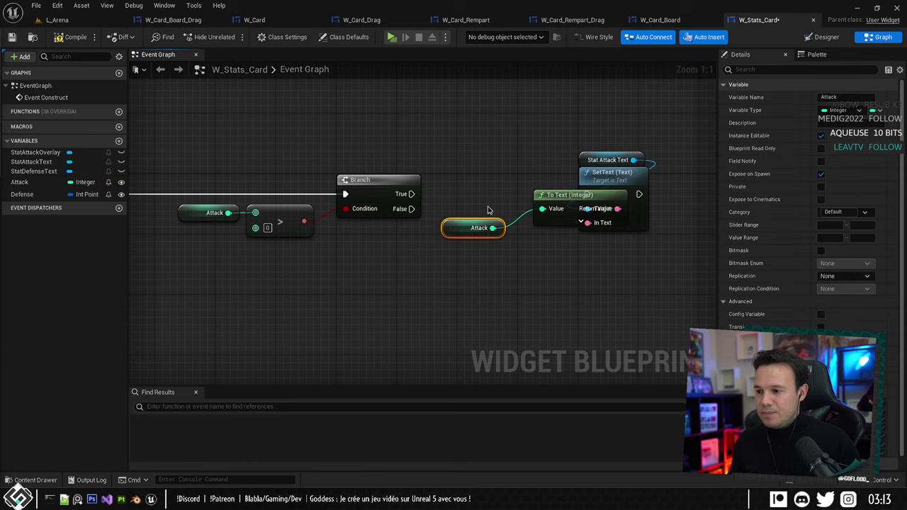
left_click_drag(477, 190, 545, 272)
left_click_drag(562, 201, 404, 255)
left_click(445, 268)
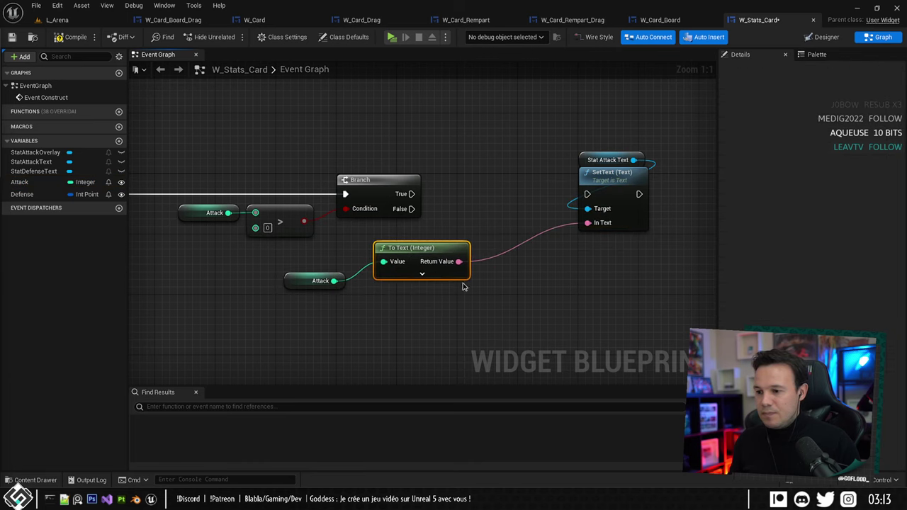
left_click(423, 274)
right_click_drag(530, 311, 473, 237)
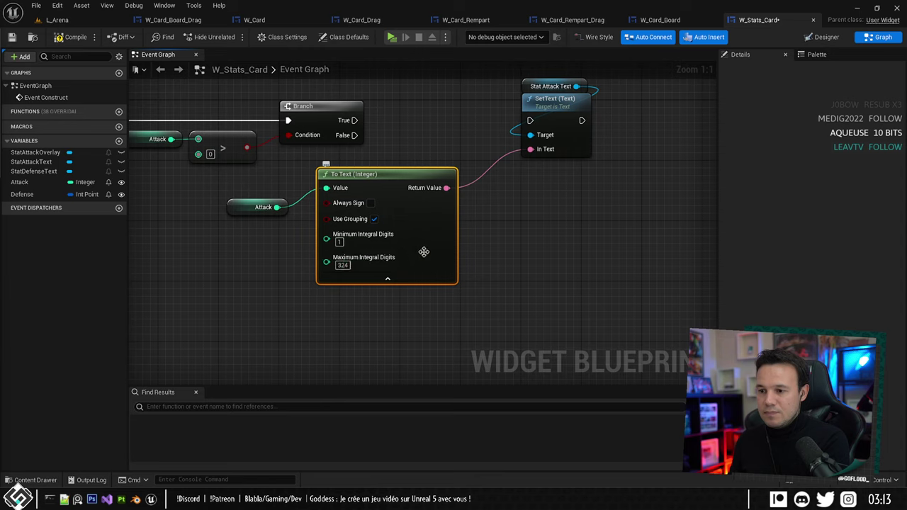
left_click(388, 279)
Connect the Branch's True output to the attack SetText, align the Attack and To Text nodes beside it, and save.
left_click_drag(377, 176, 434, 141)
left_click_drag(354, 120, 530, 120)
right_click_drag(548, 113, 452, 141)
left_click_drag(332, 107, 478, 228)
left_click_drag(454, 158, 570, 157)
right_click_drag(476, 101, 514, 95)
left_click(514, 95)
key("ctrl+s")
Add a StatAttackOverlay getter with a Remove from Parent call, and run it from the Branch's False output.
left_click_drag(54, 154, 396, 233)
left_click(423, 249)
left_click_drag(458, 236, 513, 255)
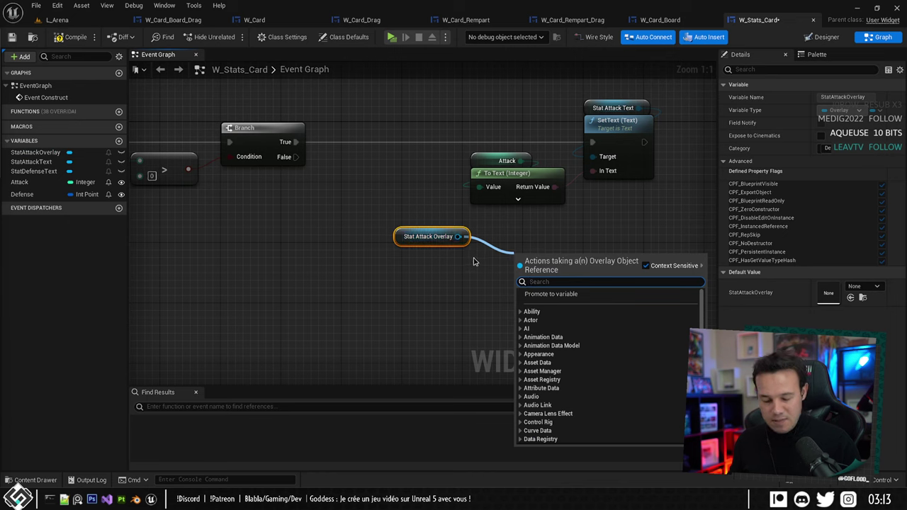
type("remove")
scroll(560, 398, "down", 1)
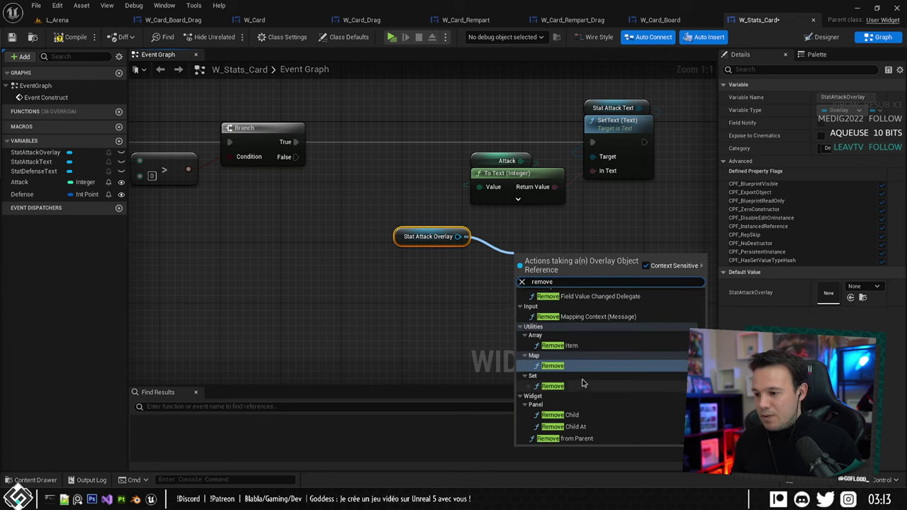
left_click(572, 438)
left_click_drag(557, 281, 445, 266)
left_click_drag(295, 156, 403, 271)
Connect a StatAttackText getter to the same Remove from Parent target, tidy both Branch paths, and compile W_Stats_Card.
left_click_drag(402, 236, 288, 304)
left_click_drag(31, 162, 404, 285)
left_click(322, 342)
left_click_drag(305, 291, 425, 326)
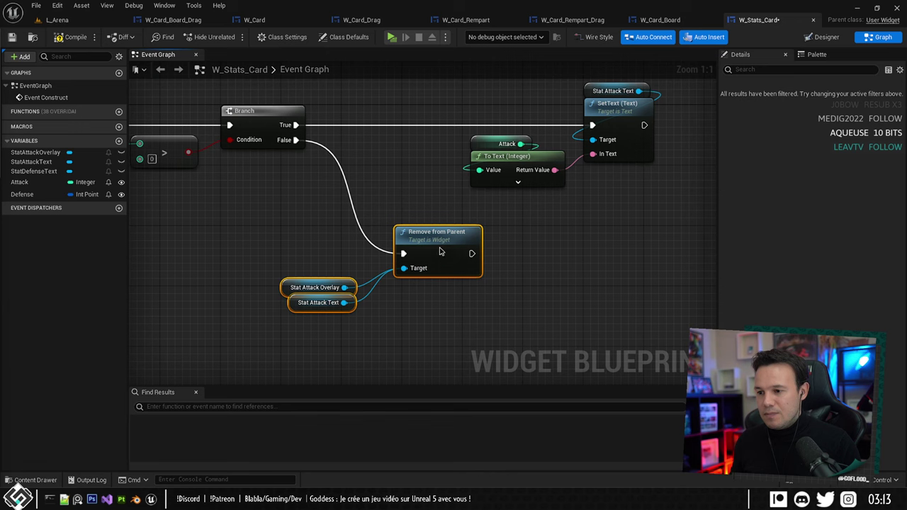
left_click_drag(441, 250, 447, 254)
left_click_drag(378, 246, 439, 246)
left_click_drag(380, 95, 561, 131)
right_click_drag(478, 152, 517, 211)
left_click(70, 37)
Test the game preview: stake one Carte Mythique, validate the stake, check the stats on the hand cards, and end the preview.
right_click_drag(282, 96, 427, 92)
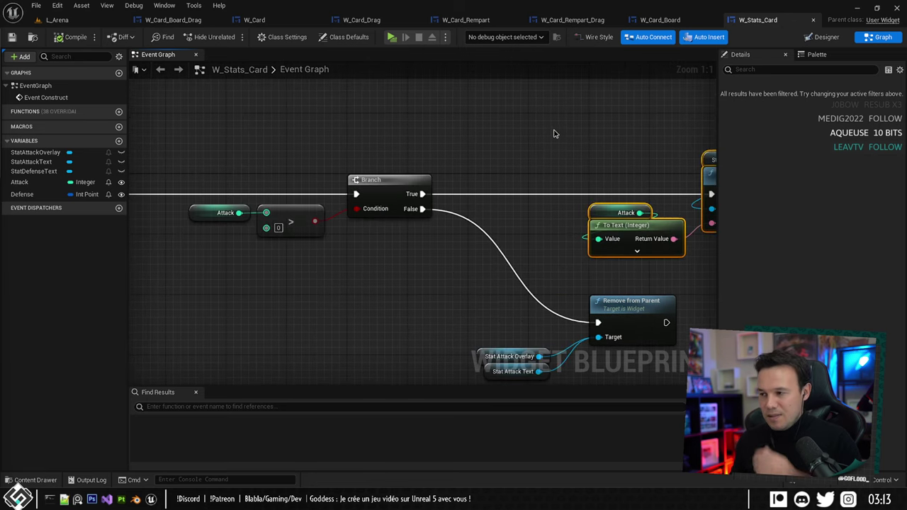
key("alt+Tab")
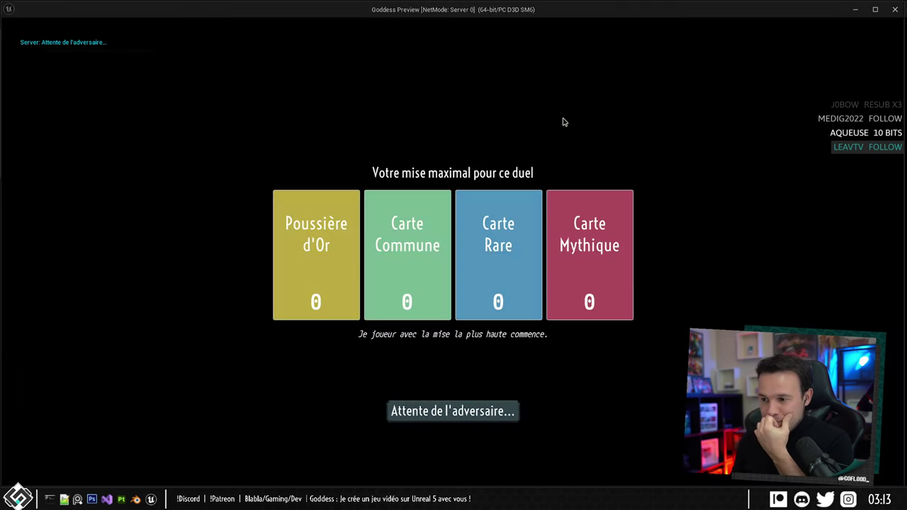
left_click(603, 300)
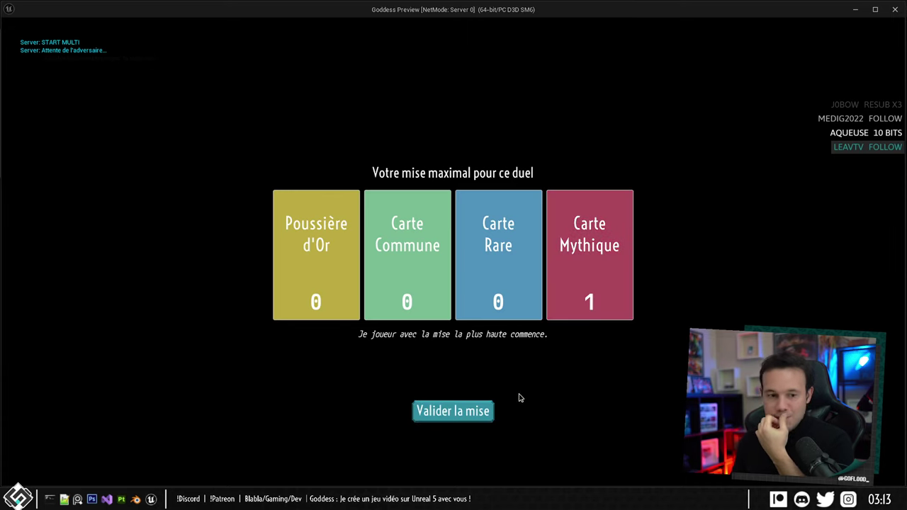
left_click(431, 425)
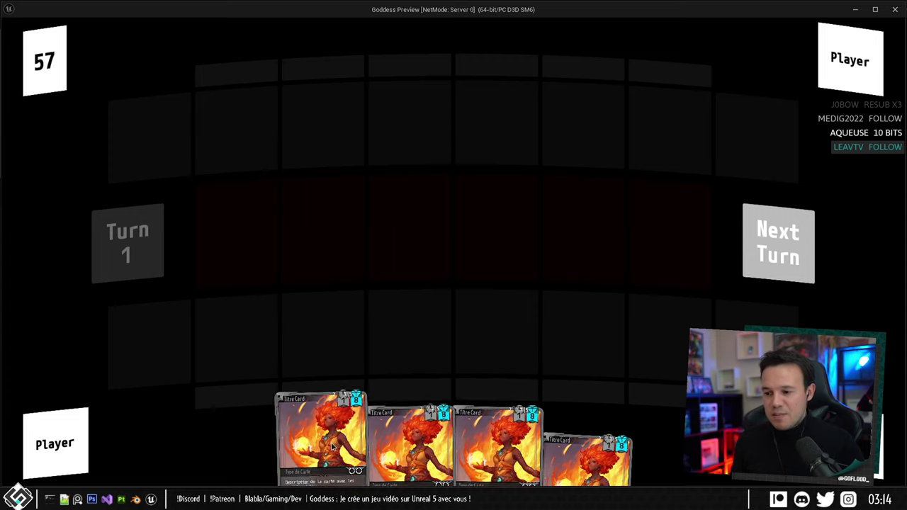
mouse_move(398, 434)
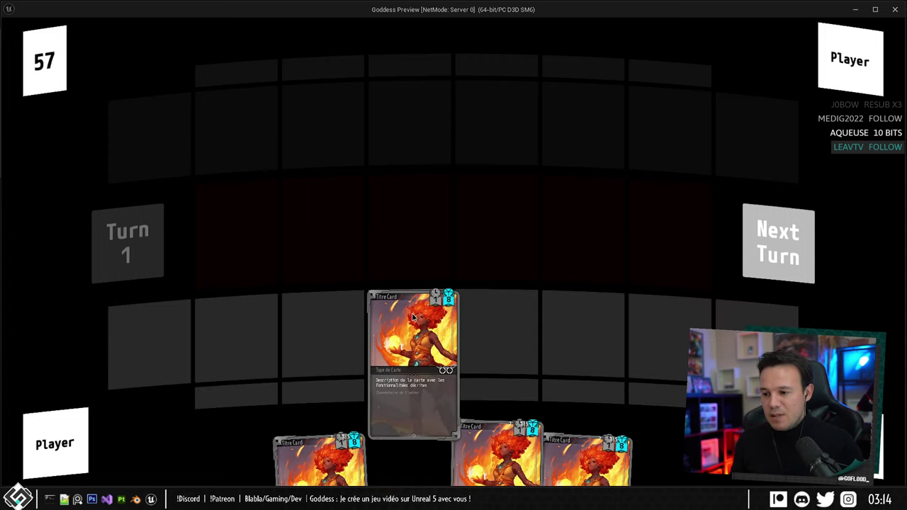
mouse_move(550, 454)
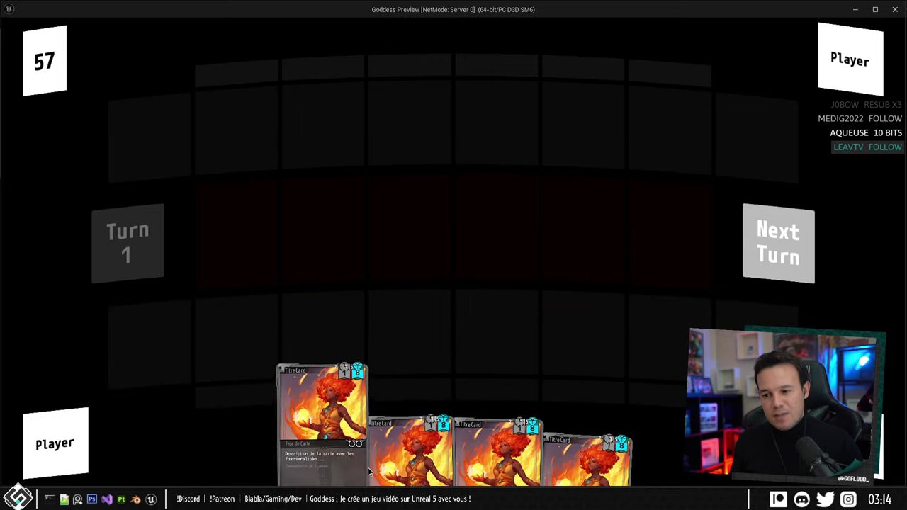
key("Escape")
Examine W_Stats_Card's event graph and its designer layout for why the stats are not shown.
scroll(571, 283, "down", 3)
right_click_drag(391, 308, 471, 256)
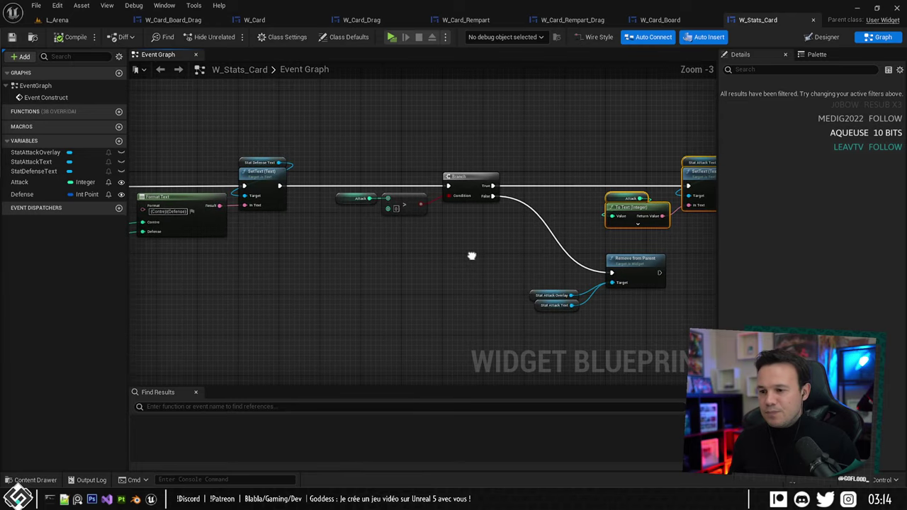
left_click(798, 41)
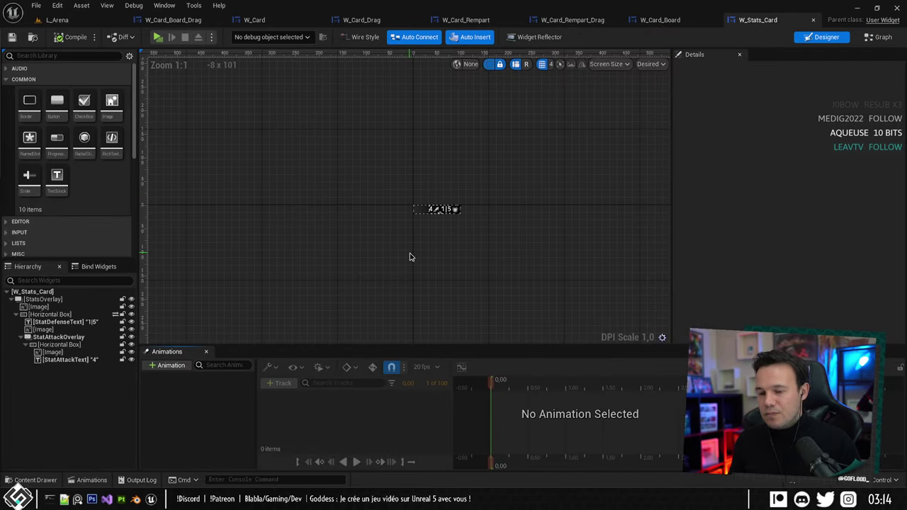
left_click(878, 37)
right_click_drag(532, 271, 222, 217)
scroll(406, 232, "up", 1)
right_click_drag(340, 225, 509, 233)
Examine StatsBorder in W_Card's layout and the graph nodes that create the W_Stats_Card widget and add it as a child.
left_click(255, 20)
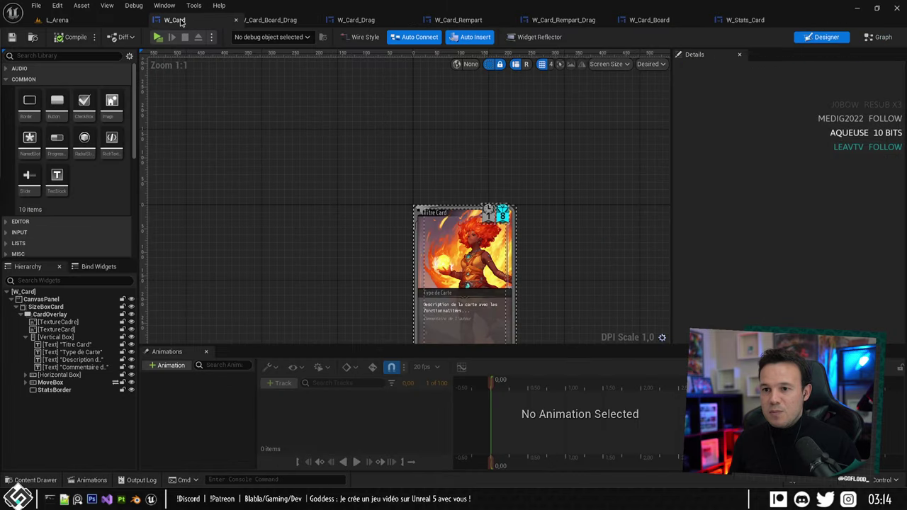
right_click_drag(422, 311, 330, 237)
scroll(335, 243, "up", 5)
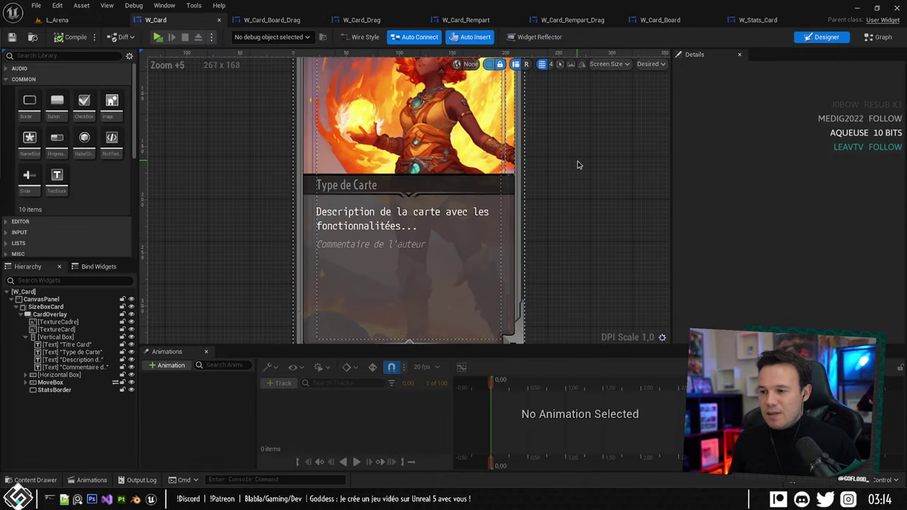
right_click_drag(496, 173, 439, 205)
left_click(440, 205)
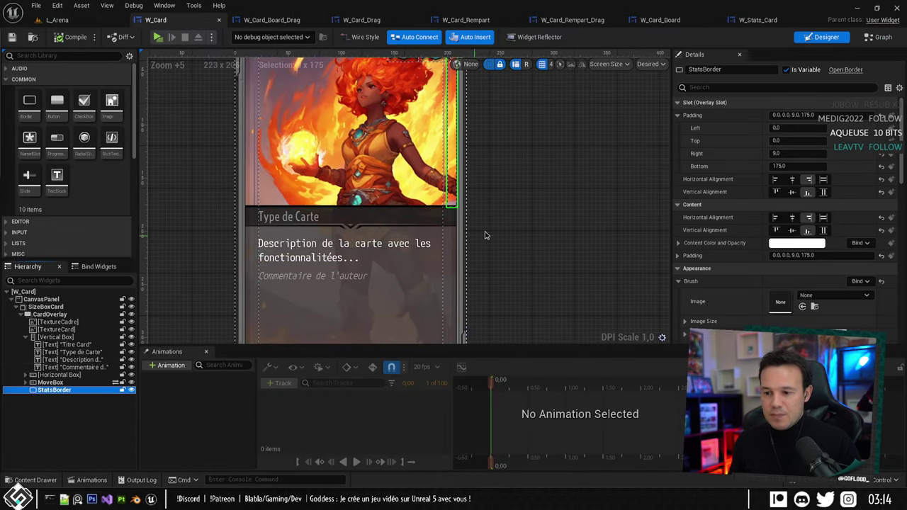
left_click(878, 37)
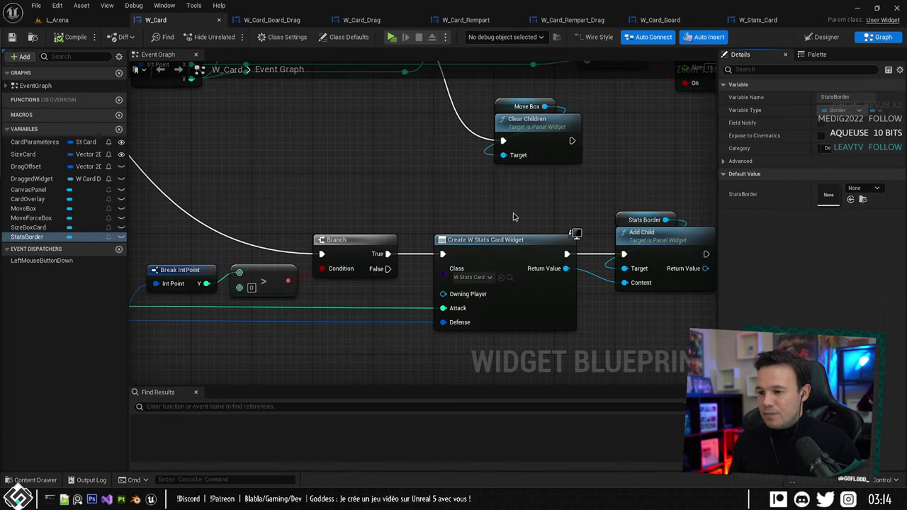
right_click_drag(512, 194, 571, 164)
scroll(591, 170, "down", 2)
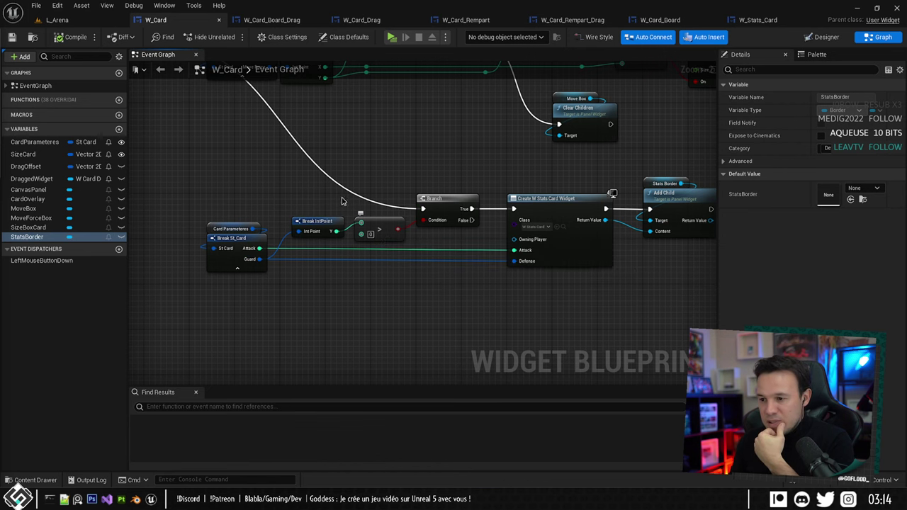
left_click_drag(190, 177, 552, 312)
right_click_drag(570, 297, 401, 270)
left_click(444, 258)
left_click_drag(480, 157, 521, 256)
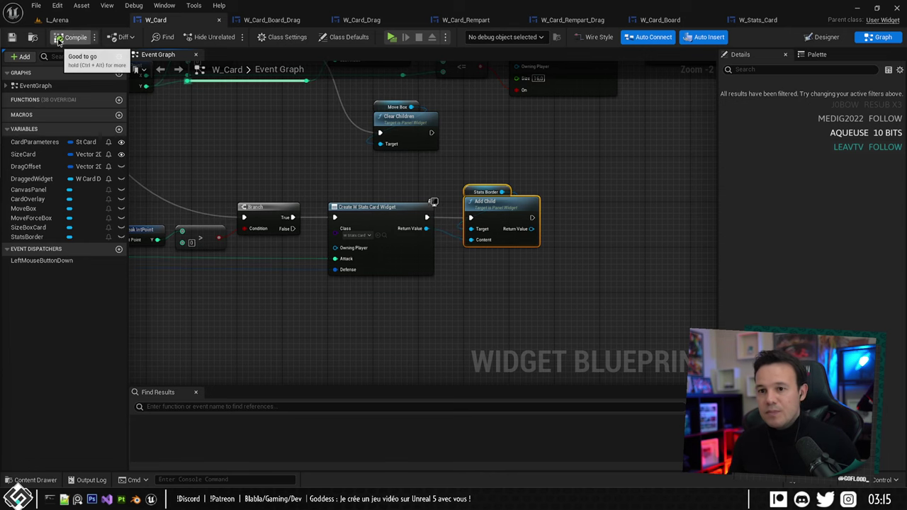
Go back to W_Stats_Card, rerun the game preview with one Carte Mythique staked, and inspect the hand cards again.
left_click(759, 20)
right_click_drag(362, 186, 470, 179)
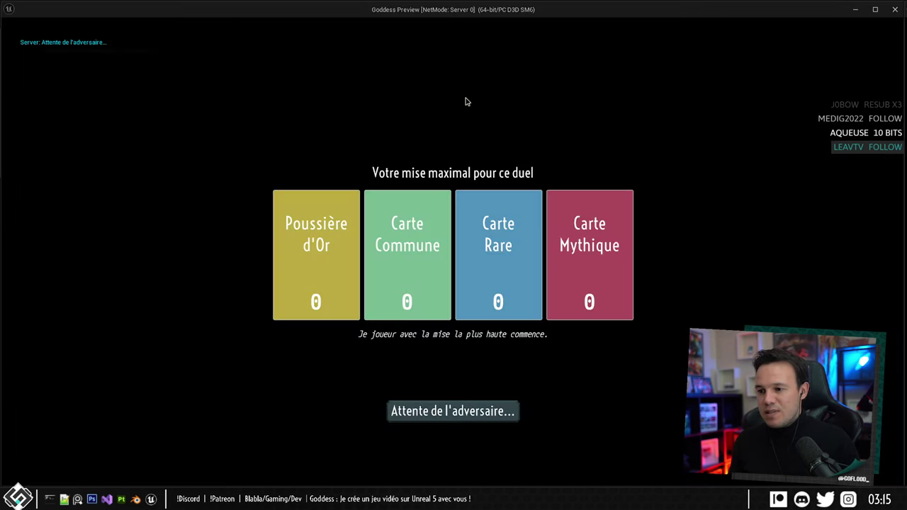
left_click(594, 289)
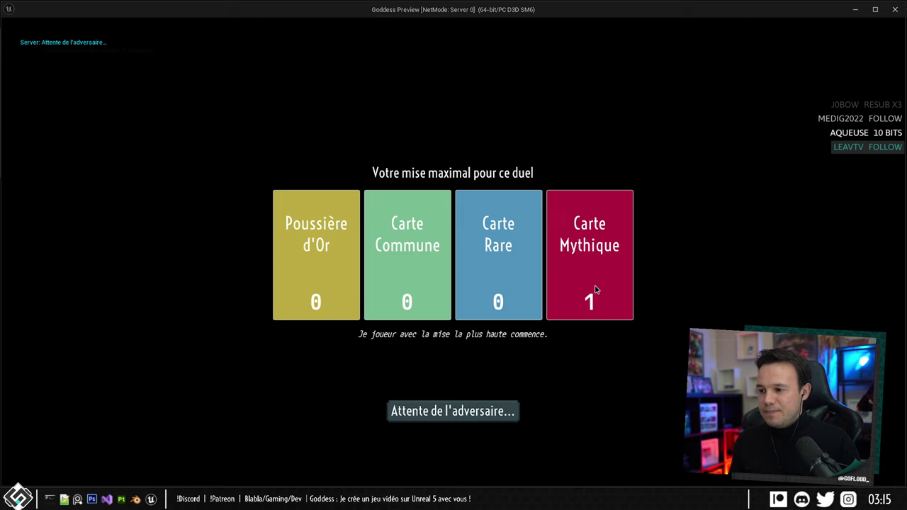
left_click(465, 413)
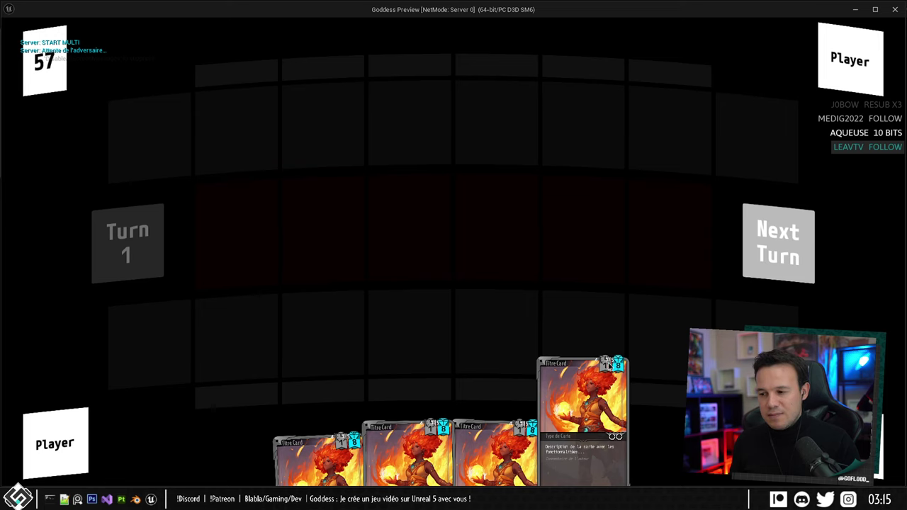
key("alt+Tab")
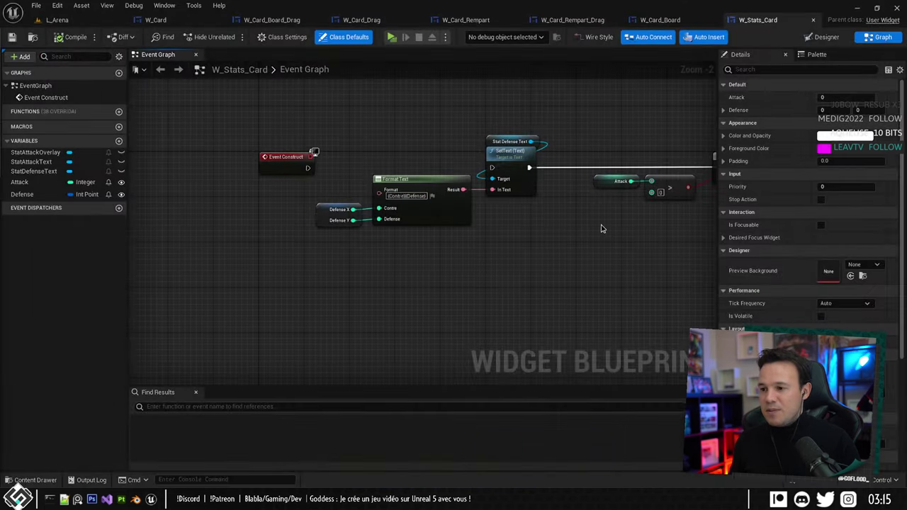
Connect Event Construct's execution output to the defense SetText in W_Stats_Card, and switch to the widget's designer layout.
left_click_drag(307, 168, 498, 167)
right_click_drag(418, 107, 385, 125)
left_click(821, 37)
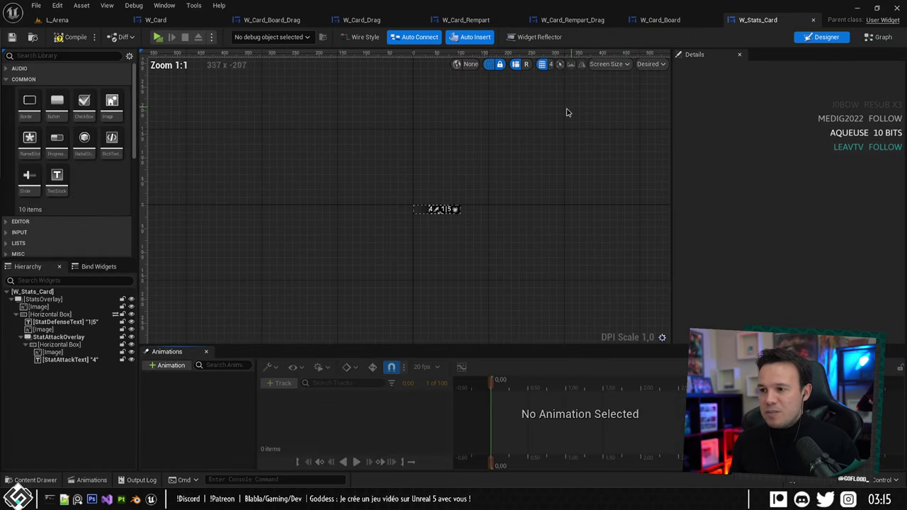
Review the Sequence branches in W_Card's event graph, focusing on the Add Child call that targets Stats Border.
left_click(156, 20)
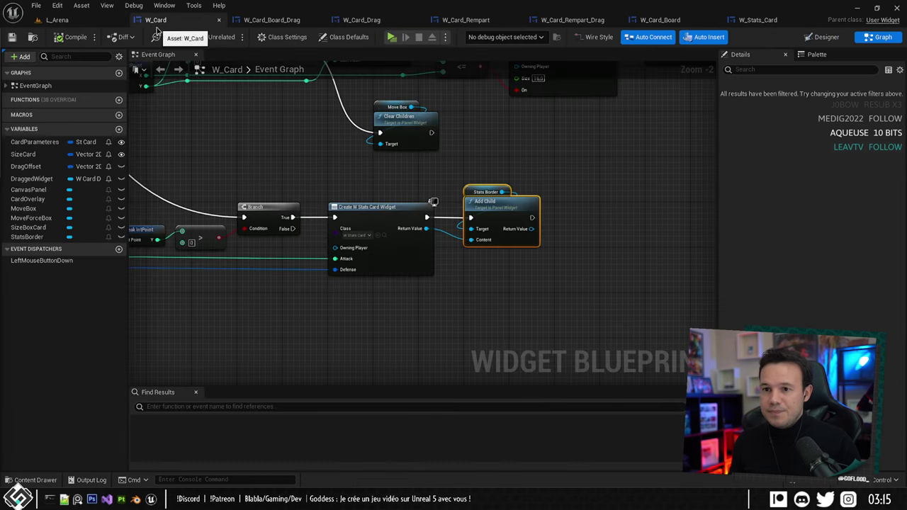
right_click_drag(250, 128, 415, 172)
scroll(321, 146, "down", 2)
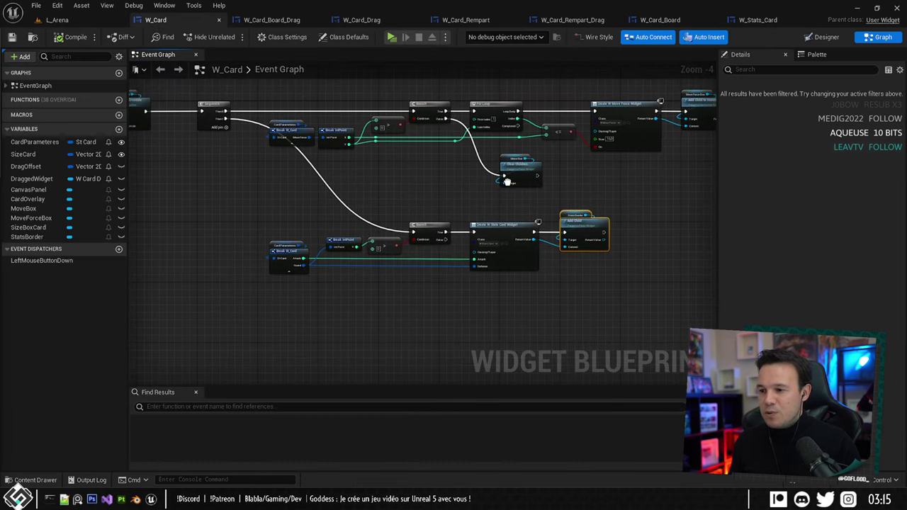
scroll(563, 258, "up", 4)
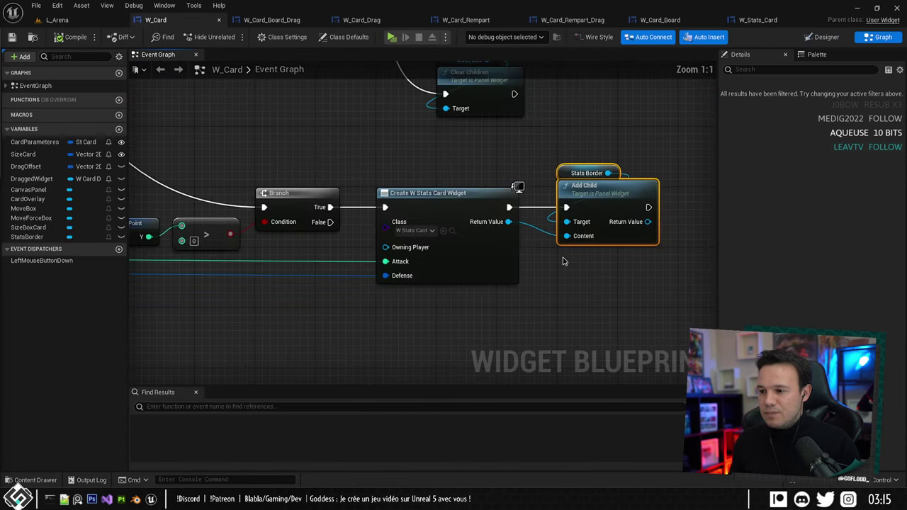
left_click(579, 202)
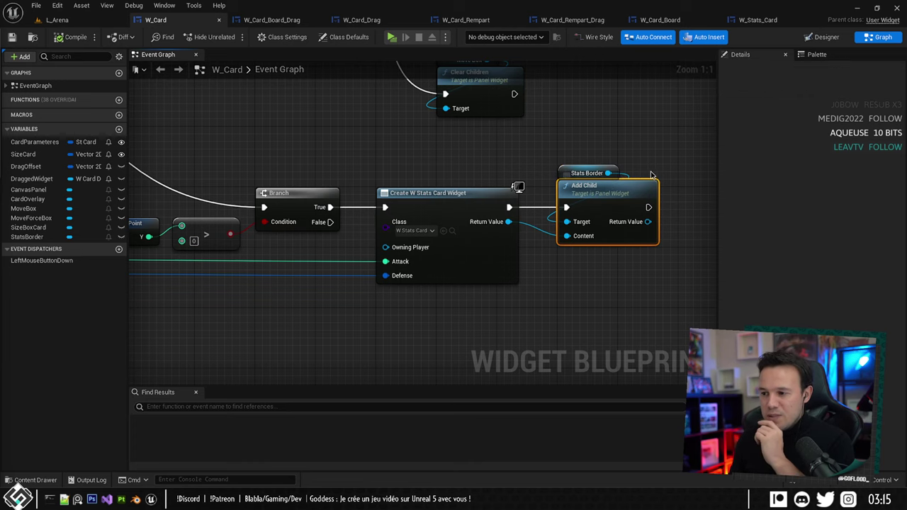
Find the W_Stats_Card widget in W_Card's designer library and place it inside StatsBorder.
left_click(824, 37)
right_click_drag(394, 278, 387, 146)
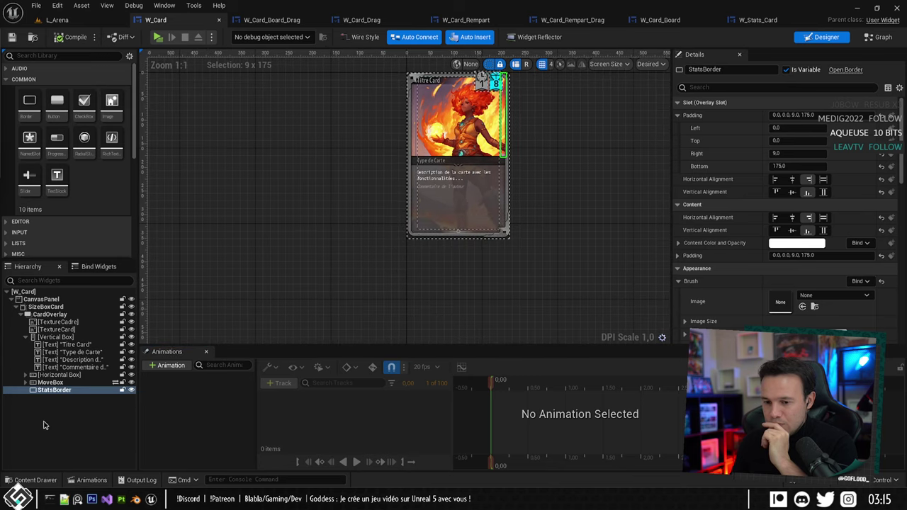
left_click(63, 383)
left_click(63, 390)
left_click(60, 57)
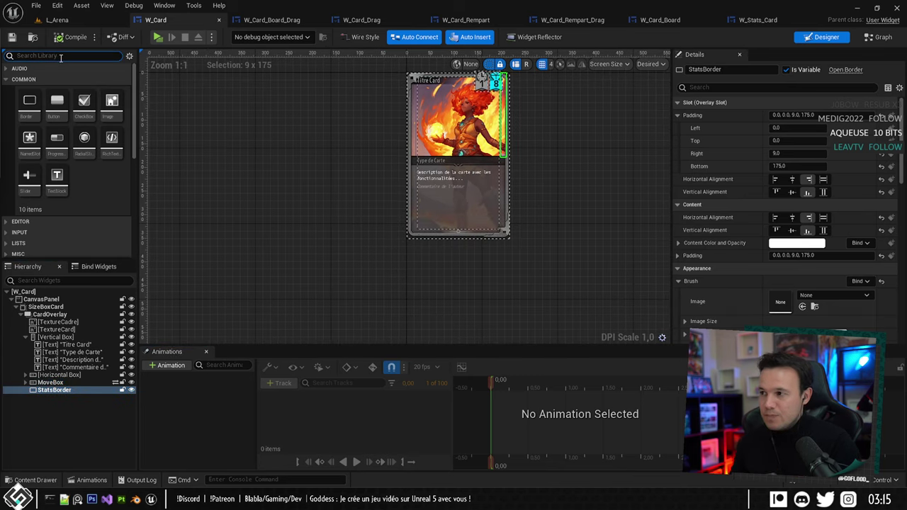
type("stats")
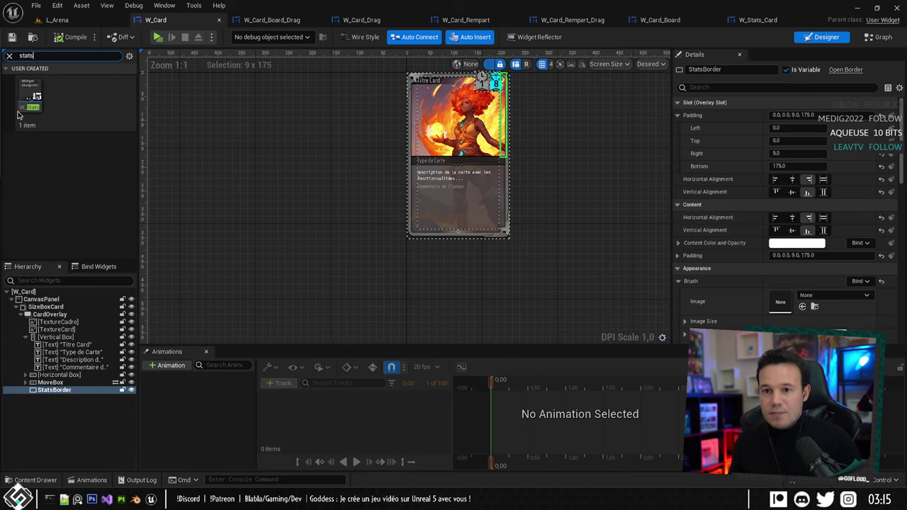
left_click_drag(29, 103, 71, 390)
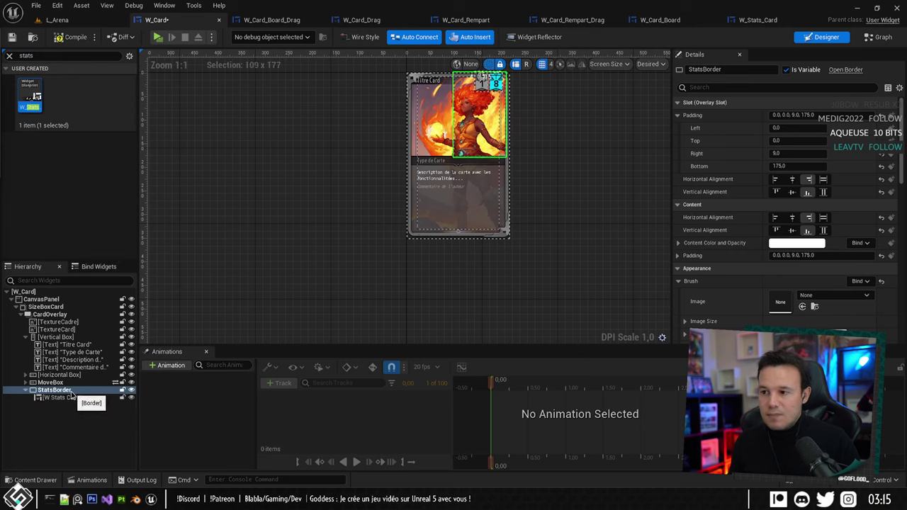
Compare StatsBorder and its nested W_Stats_Card on the card layout, and review the border's slot, content and appearance properties.
left_click(64, 390)
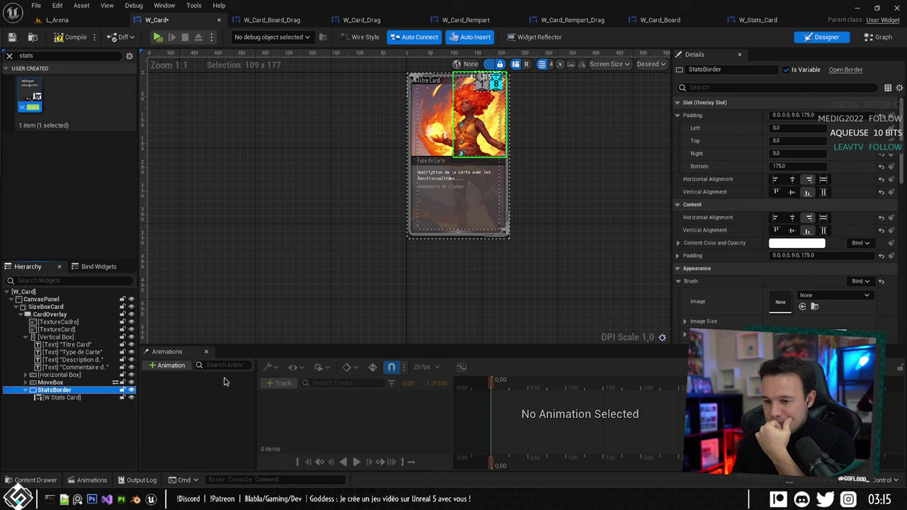
left_click(60, 398)
left_click(61, 391)
right_click_drag(354, 208, 288, 249)
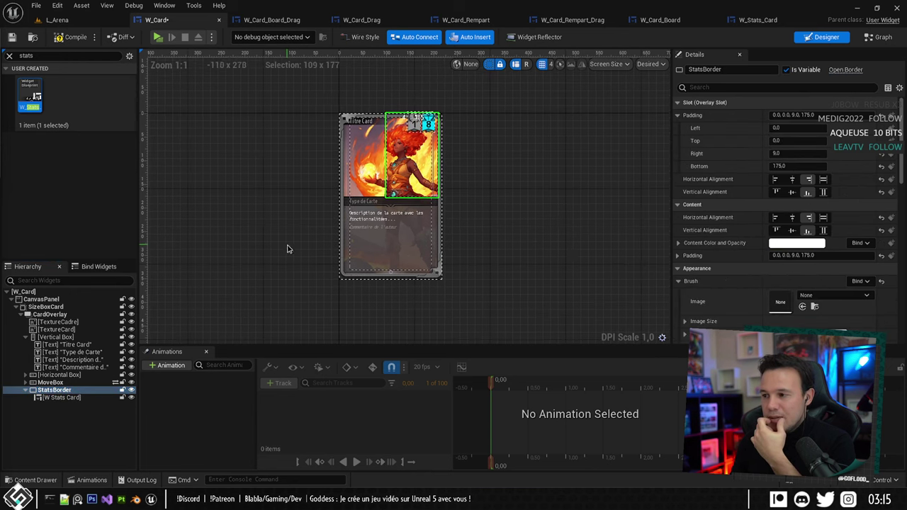
scroll(638, 248, "up", 1)
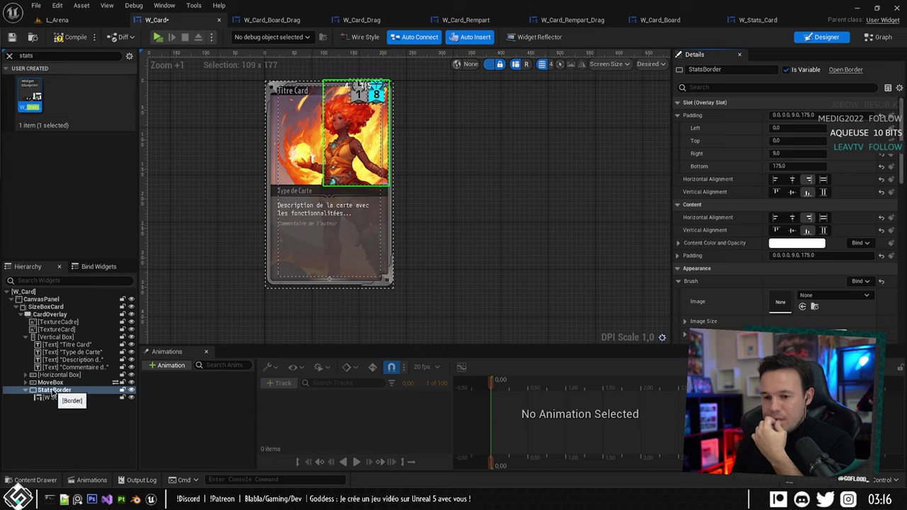
scroll(751, 241, "down", 6)
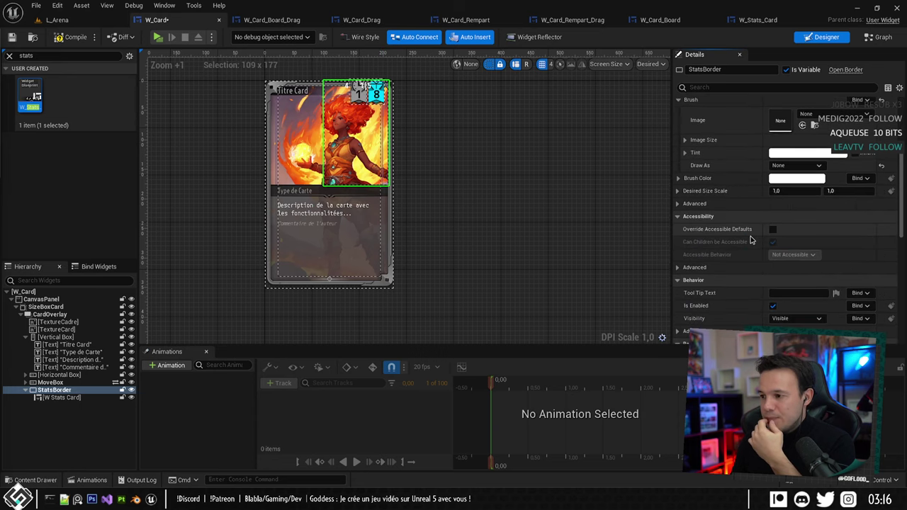
scroll(751, 241, "up", 5)
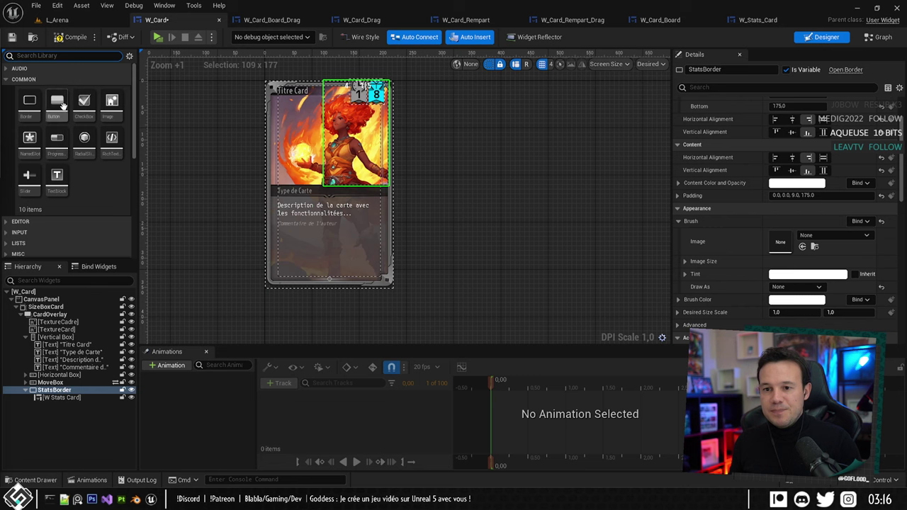
Add a Size Box to CardOverlay directly above StatsBorder, and check StatsBorder's slot padding and alignment for reference.
scroll(61, 106, "down", 3)
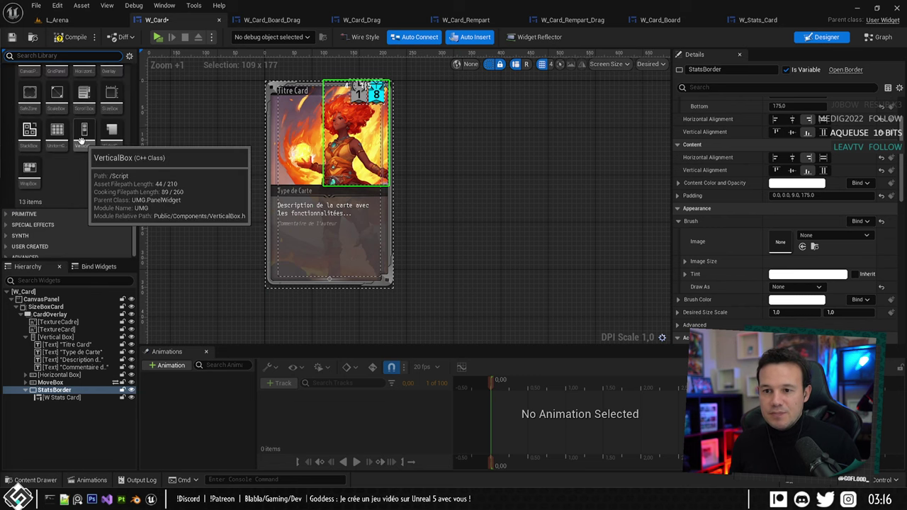
left_click_drag(111, 95, 41, 386)
left_click(51, 389)
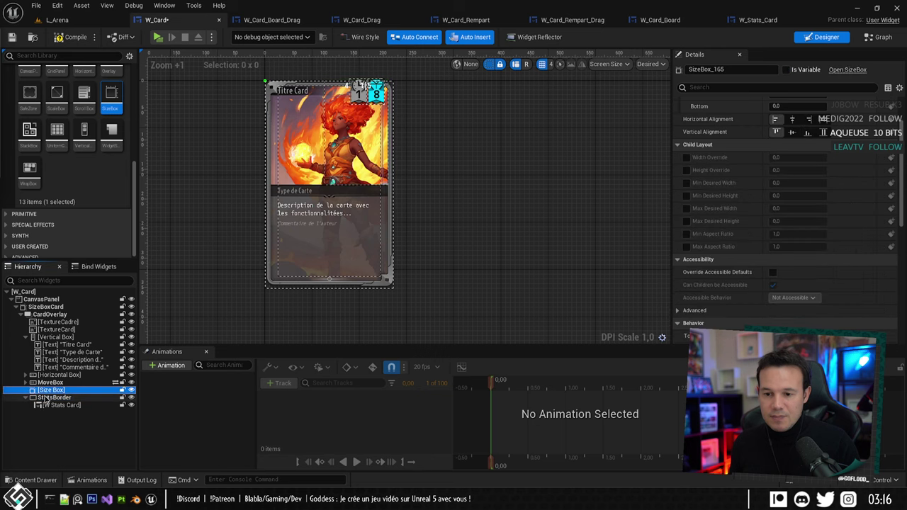
left_click(53, 397)
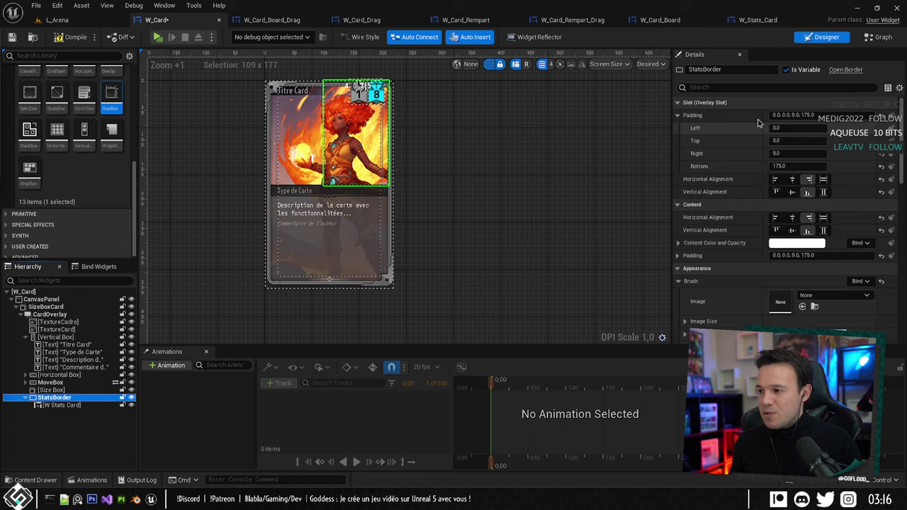
left_click_drag(53, 402, 51, 390)
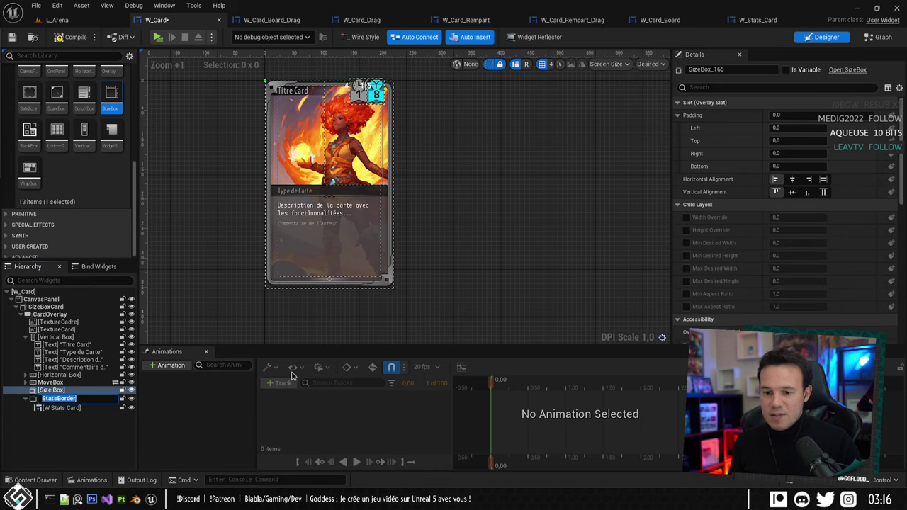
Set the Size Box's padding to 9 right and 175 bottom, and align it to the right and bottom.
left_click(794, 153)
type("9")
key("Return")
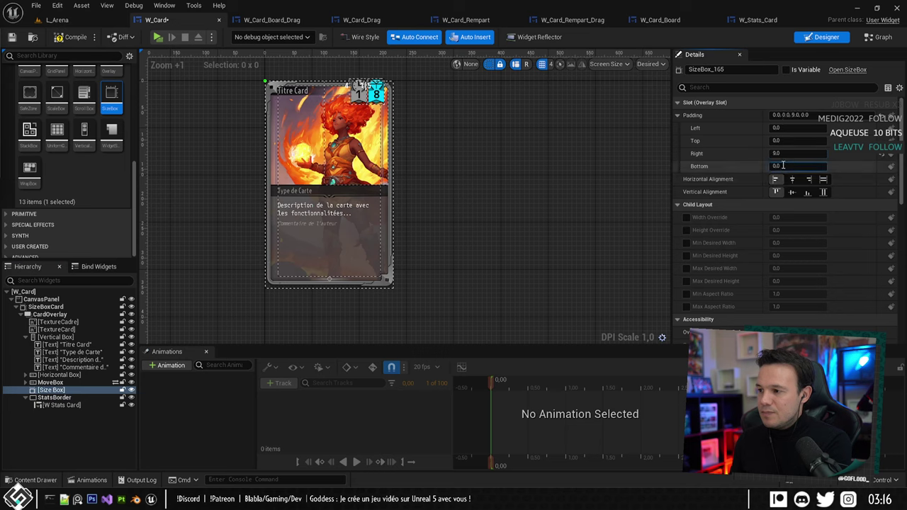
type("175")
key("Return")
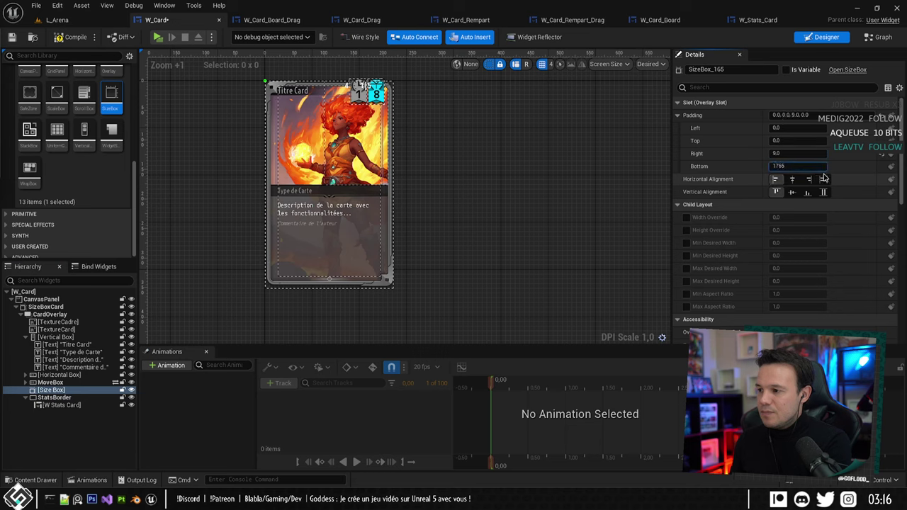
left_click(807, 192)
left_click(809, 179)
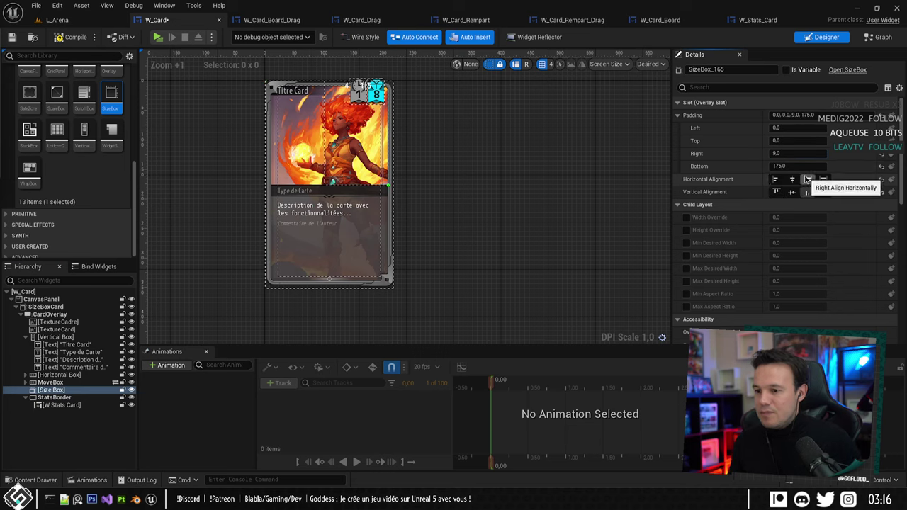
Enable the Size Box's height override and set it to 19, matching the background image height in W_Stats_Card.
left_click(685, 229)
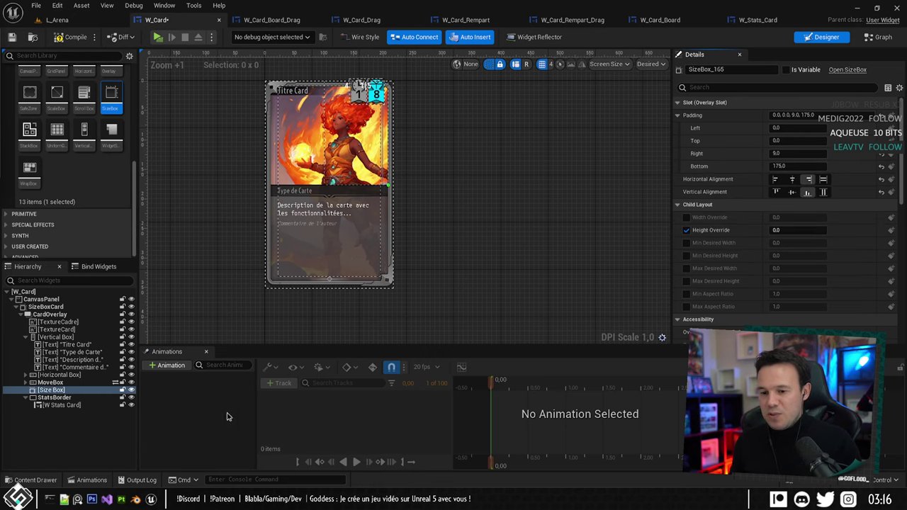
left_click(758, 20)
scroll(448, 204, "up", 5)
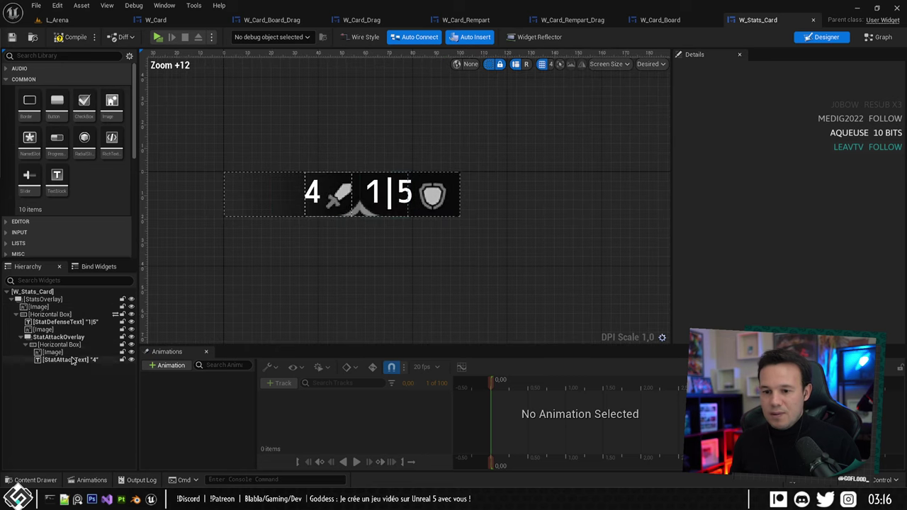
left_click(47, 307)
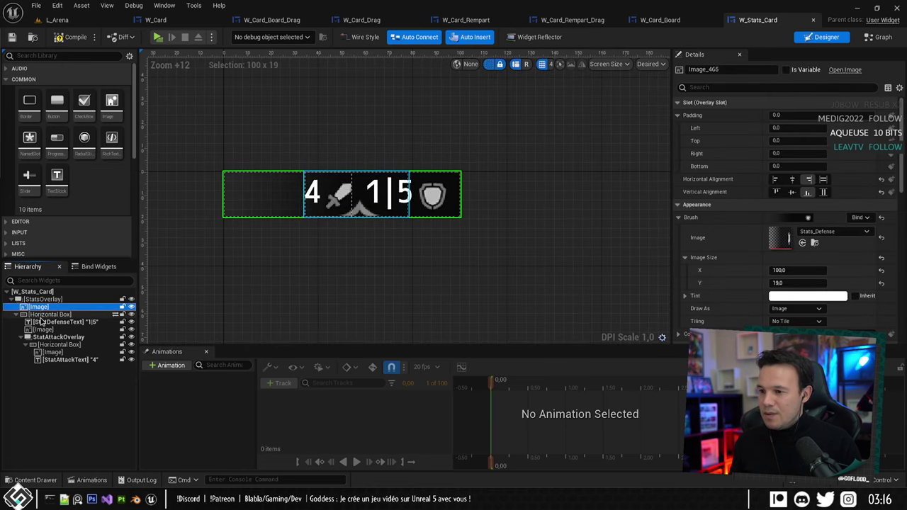
left_click(155, 20)
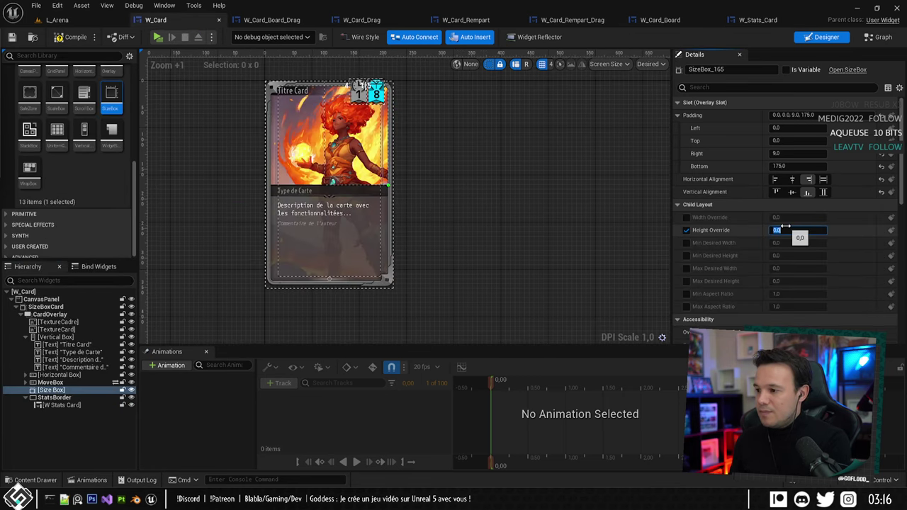
type("19")
key("Return")
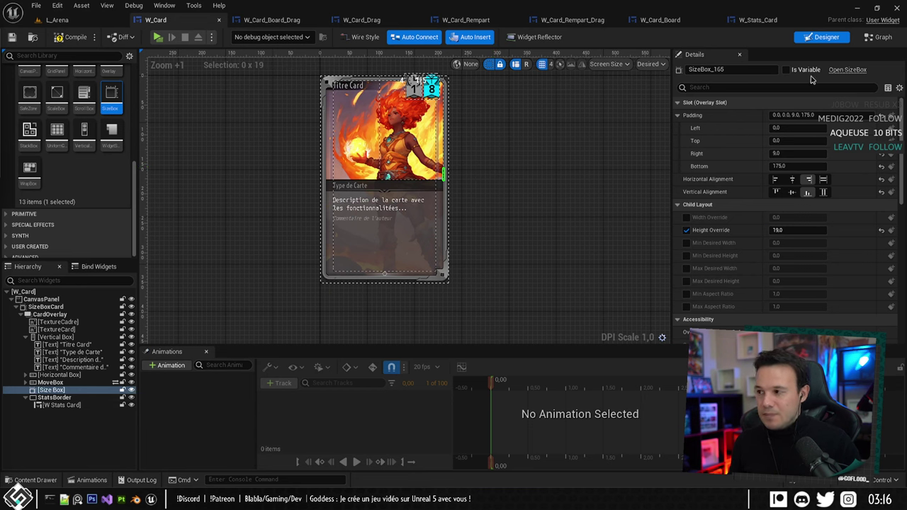
Delete the nested W_Stats_Card and the old StatsBorder border from W_Card's hierarchy.
left_click(60, 398)
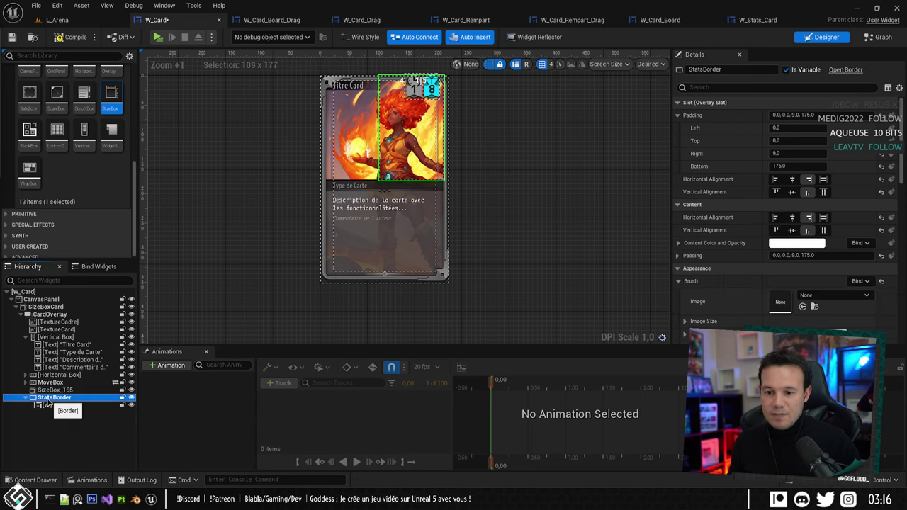
left_click(64, 399)
left_click(62, 407)
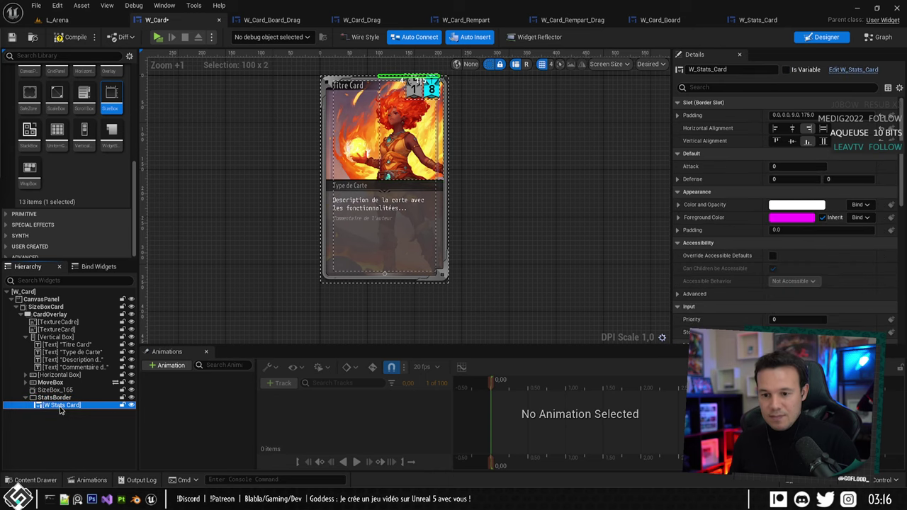
key("Delete")
left_click(51, 399)
key("Delete")
Rename the Size Box to StatsBorder and make it a variable.
left_click(56, 391)
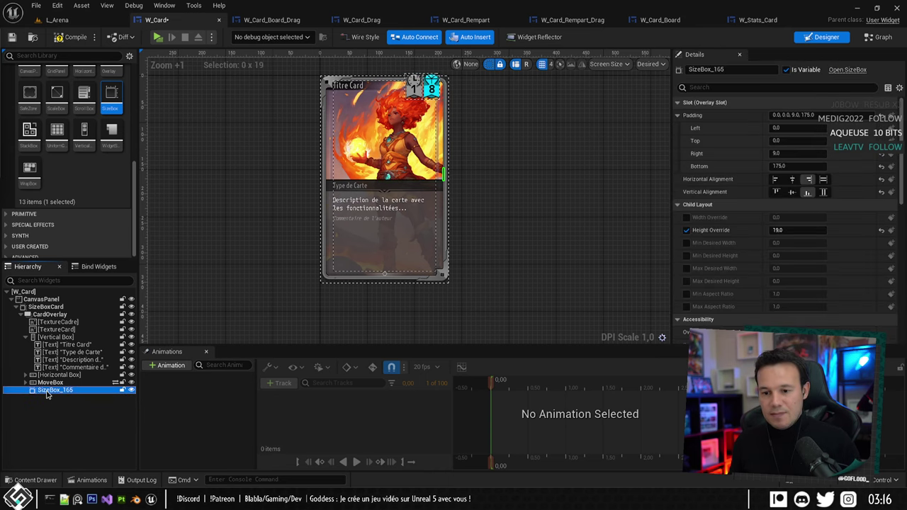
left_click(47, 394)
key("Return")
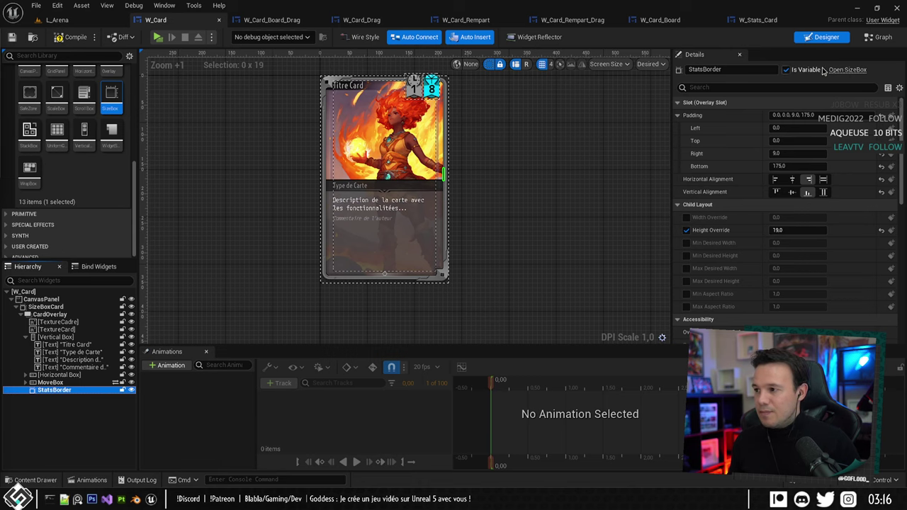
Delete the outdated Stats Border getter and its Add Child node from W_Card's event graph.
left_click(879, 37)
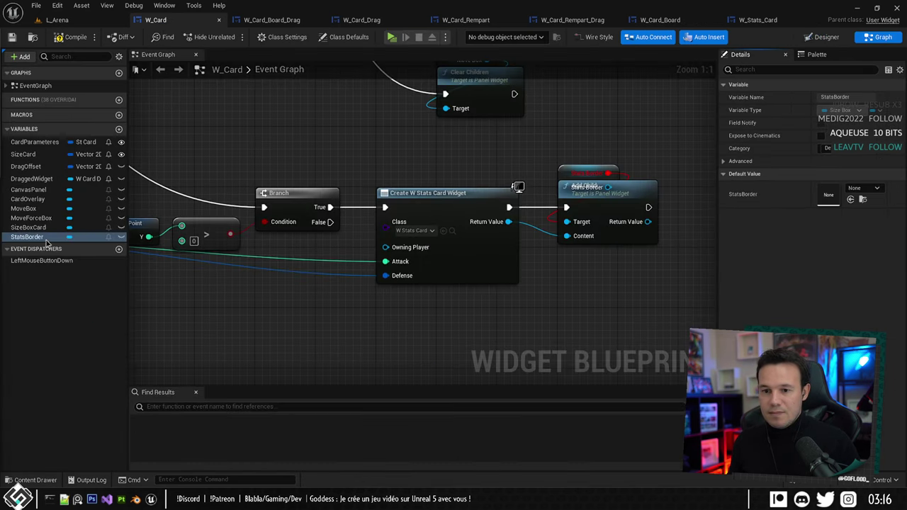
left_click_drag(46, 241, 575, 179)
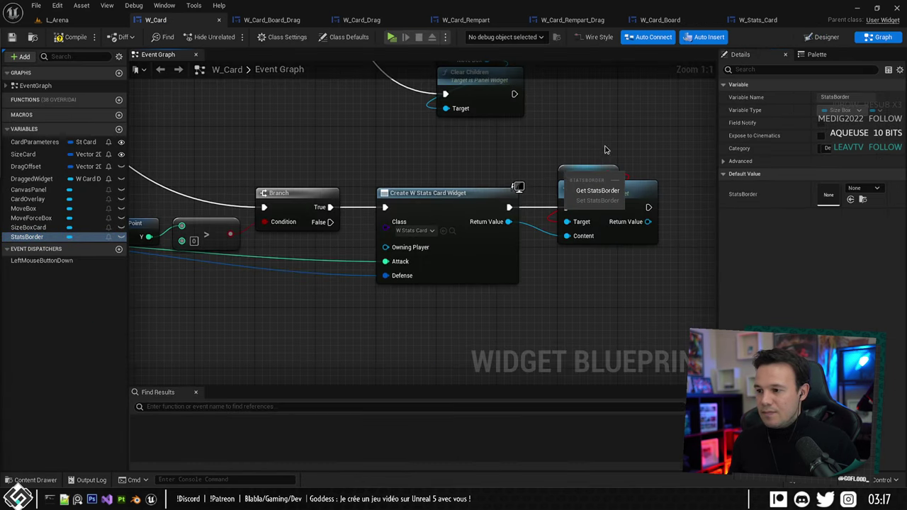
right_click_drag(605, 147, 479, 196)
left_click_drag(441, 213, 483, 158)
left_click_drag(519, 182, 453, 197)
left_click(473, 181)
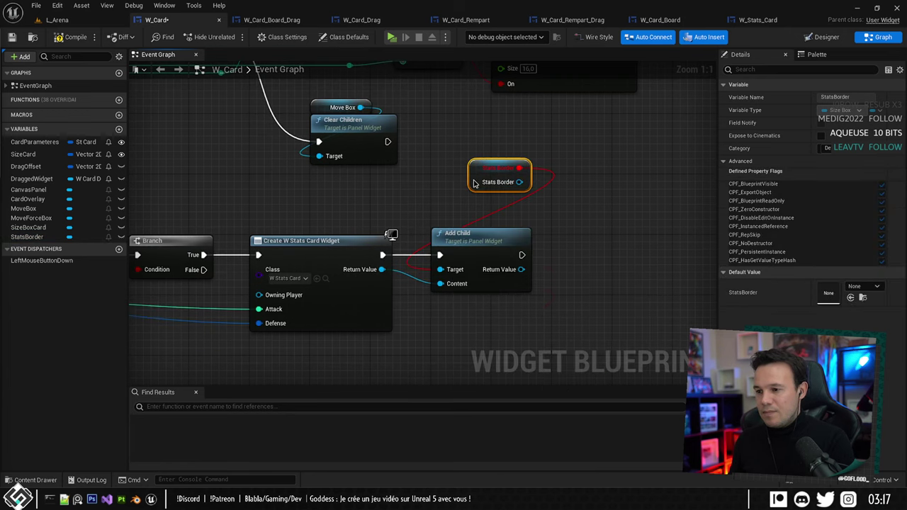
key("Delete")
left_click(474, 232)
key("Delete")
Add a new StatsBorder getter with an Add Child node, wire it to the Create W Stats Card Widget node, and save.
left_click_drag(34, 238, 464, 238)
left_click(391, 237)
type("add")
left_click(509, 409)
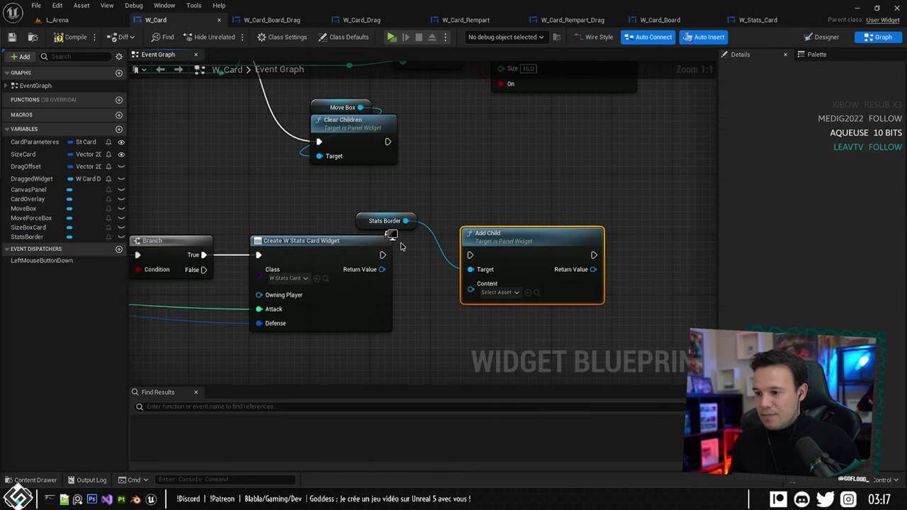
left_click_drag(374, 226, 508, 258)
left_click_drag(510, 257, 476, 253)
key("ctrl+s")
Run the game preview with one Carte Mythique staked, and inspect the attack and defense stats on the hand cards.
right_click_drag(513, 168, 466, 186)
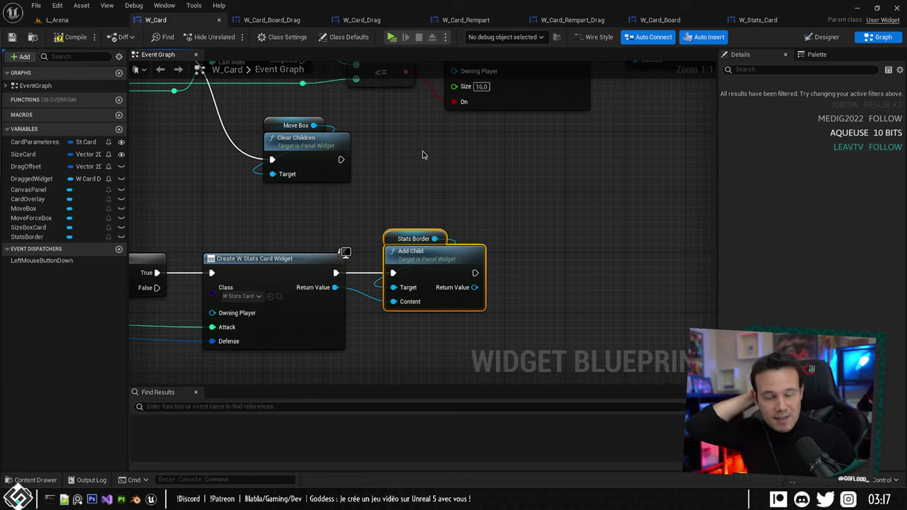
right_click_drag(422, 154, 413, 201)
left_click_drag(386, 262, 444, 262)
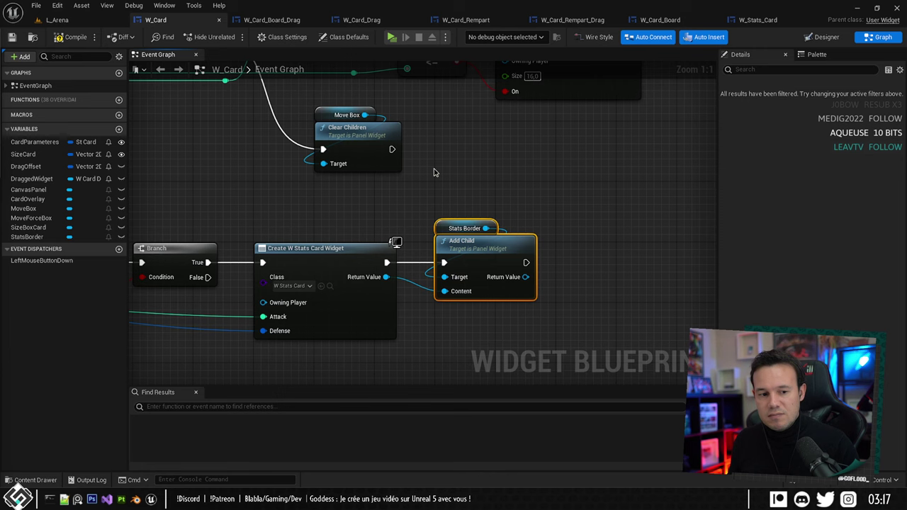
right_click_drag(411, 186, 383, 189)
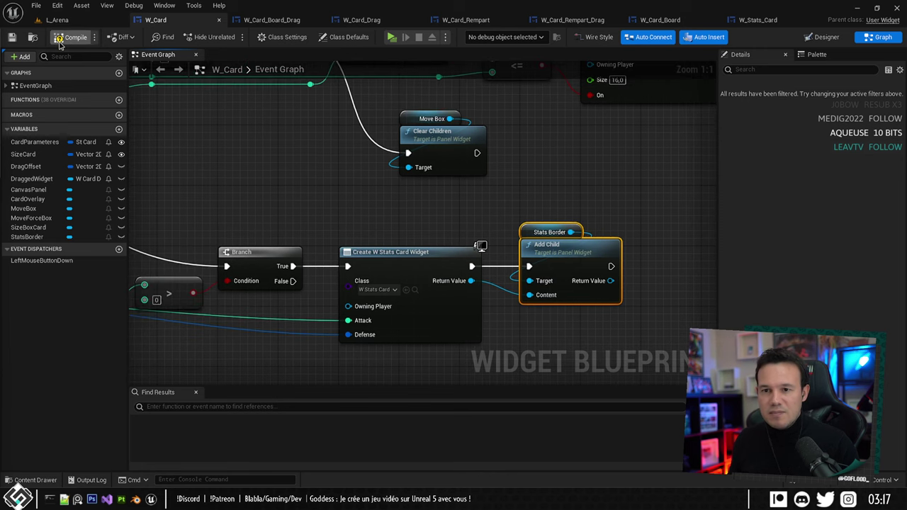
right_click_drag(251, 185, 458, 213)
scroll(455, 225, "down", 4)
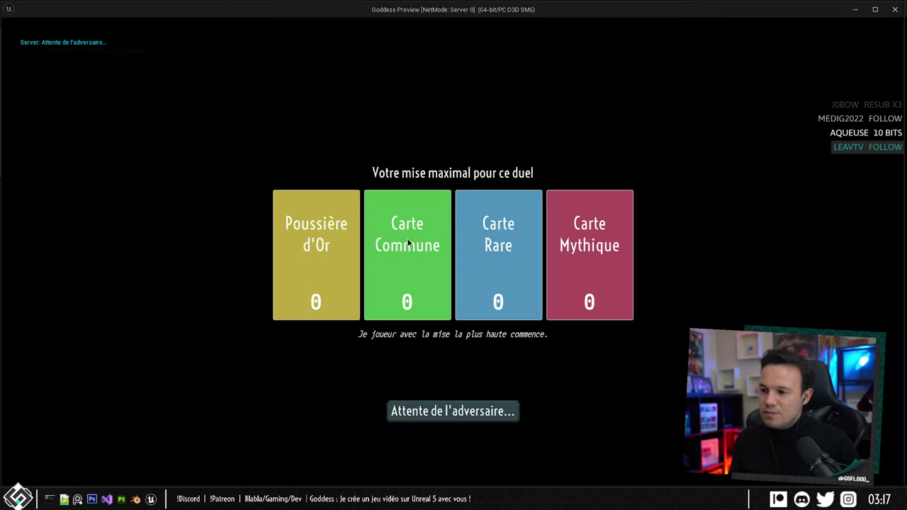
left_click(597, 279)
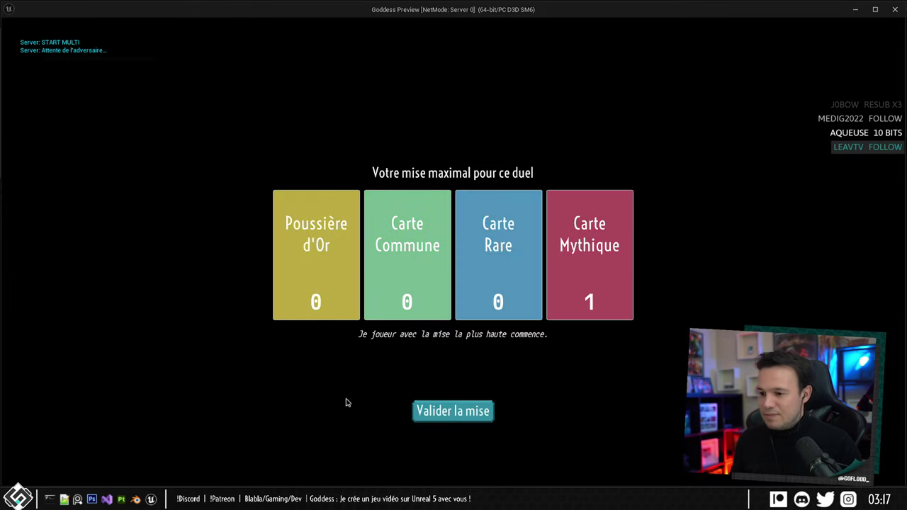
left_click(470, 409)
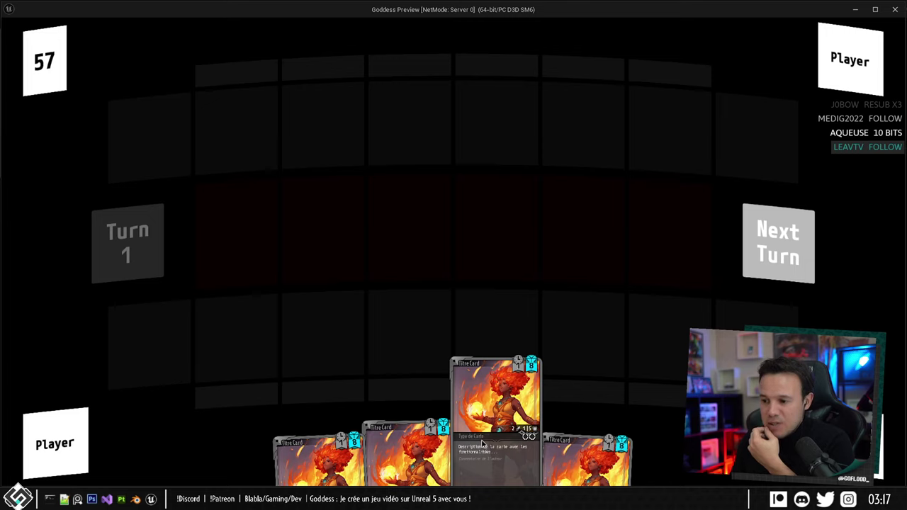
Play a hand card onto the board in the game preview, check its stats display, and end the preview.
left_click_drag(490, 461, 496, 326)
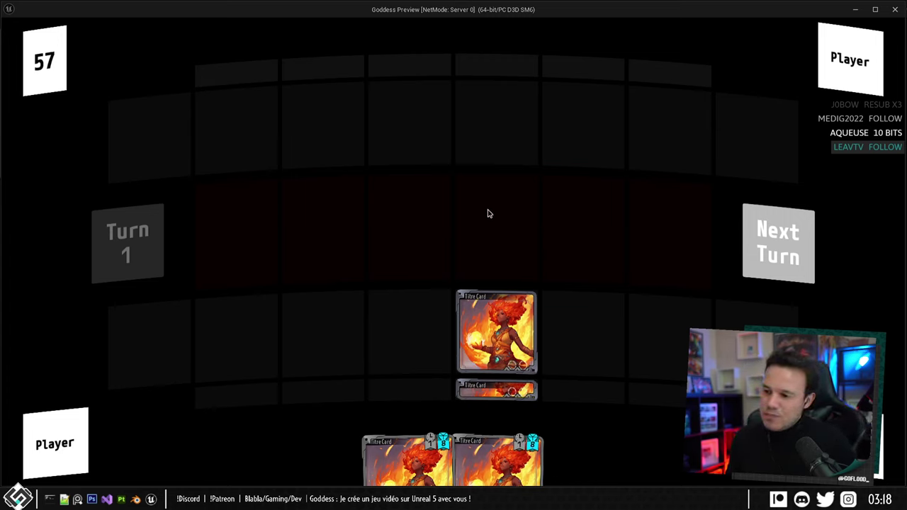
key("Escape")
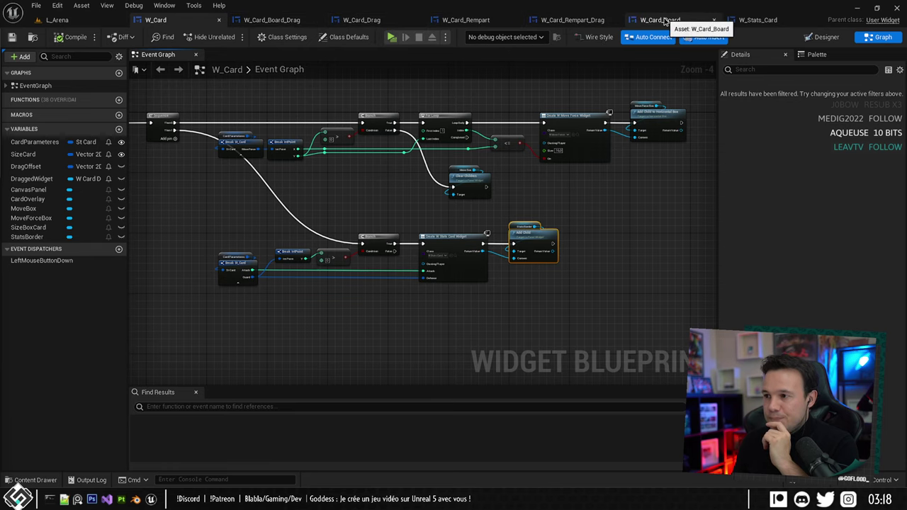
Bring up the W_Card_Board designer and inspect the MoveBox, its image and MoveForceBox.
left_click_drag(665, 22, 362, 25)
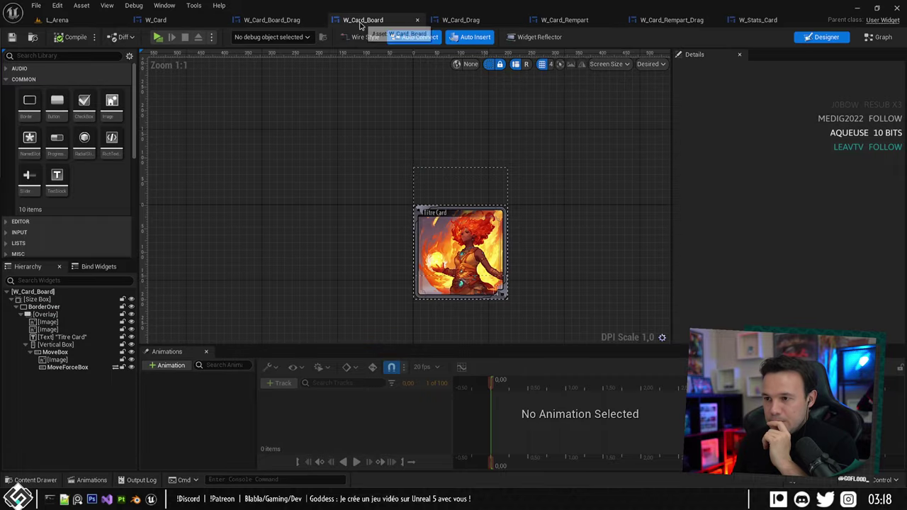
left_click_drag(447, 20, 263, 21)
left_click(483, 19)
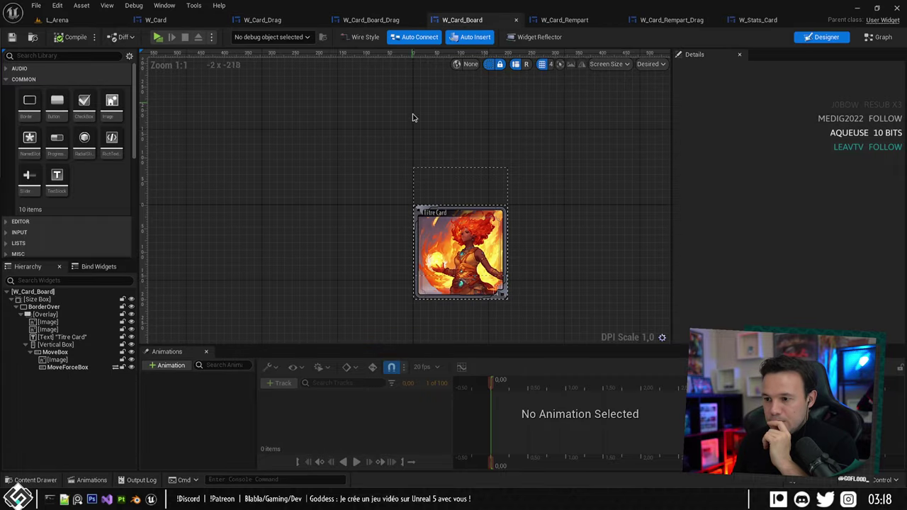
scroll(403, 213, "up", 6)
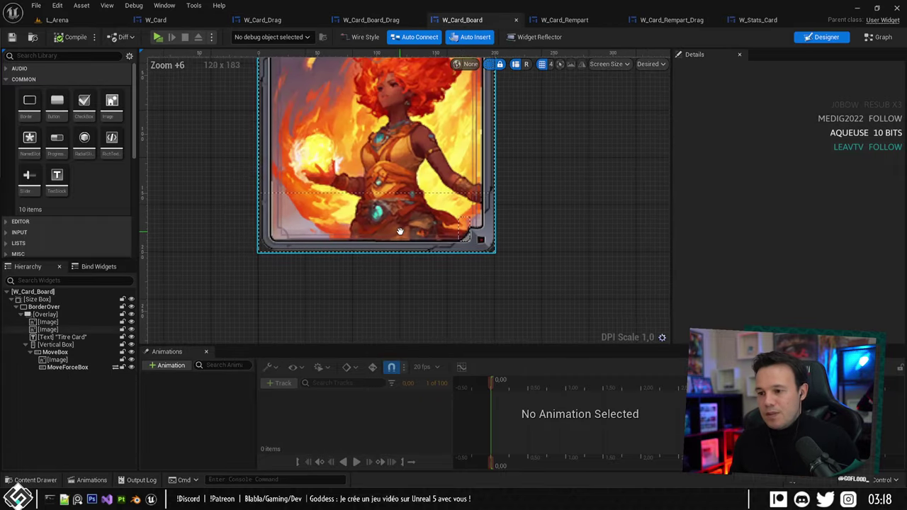
left_click(71, 367)
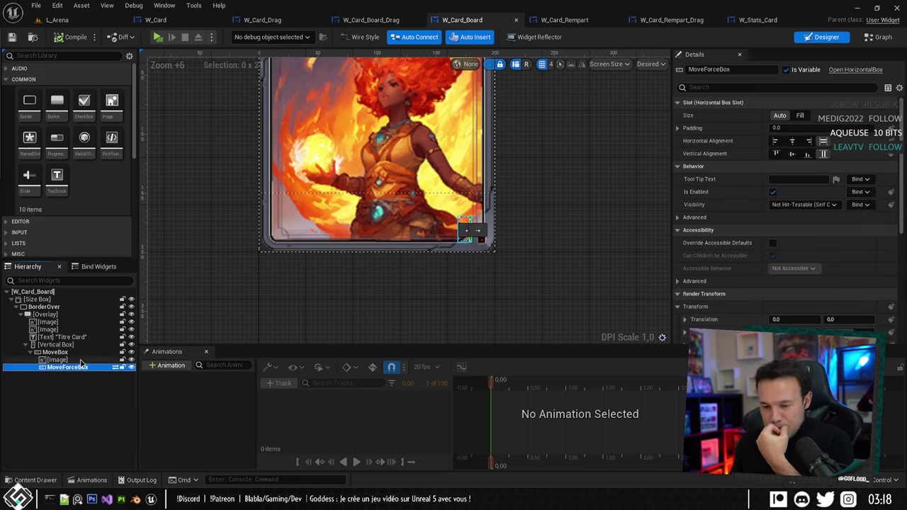
left_click(71, 360)
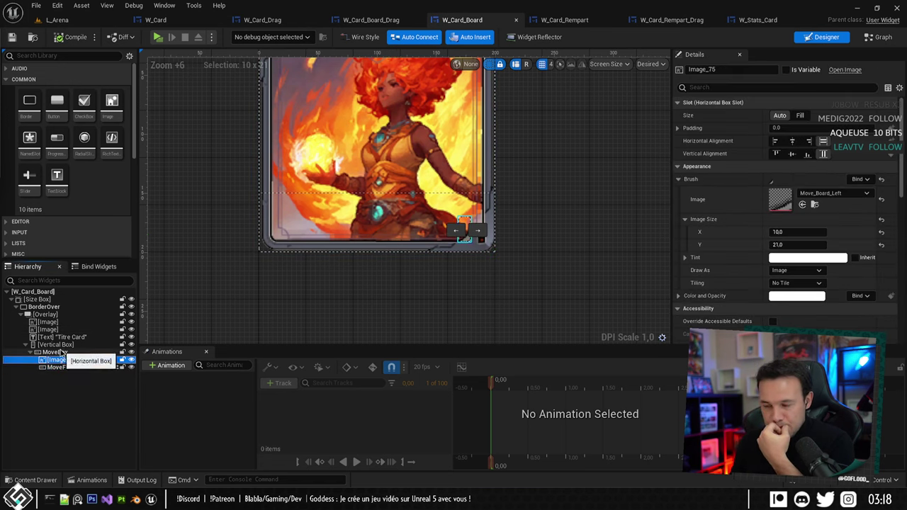
left_click(63, 352)
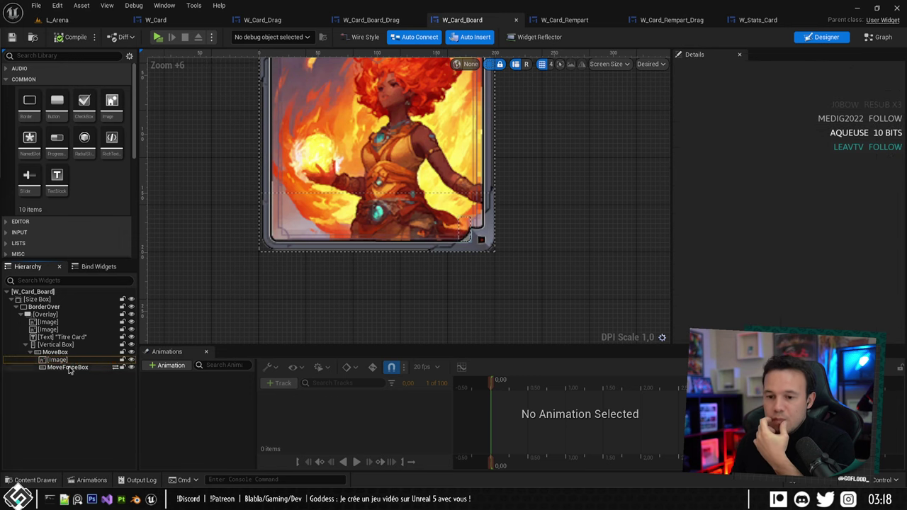
Open W_Card_Board's graph and look through the nodes of its On Drag Detected function.
left_click(880, 37)
right_click_drag(375, 238, 709, 226)
scroll(447, 240, "down", 3)
right_click_drag(446, 241, 506, 243)
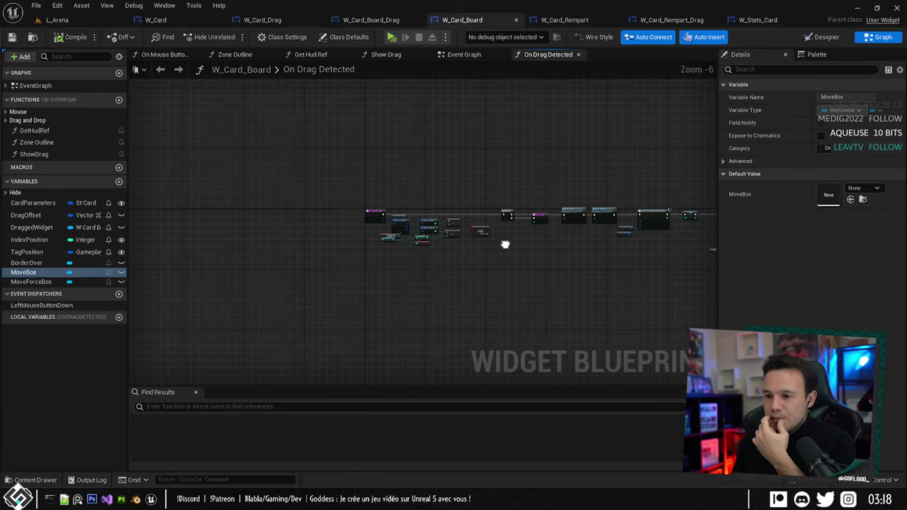
scroll(371, 239, "up", 5)
left_click(458, 191)
right_click_drag(638, 269, 224, 272)
right_click_drag(463, 257, 440, 250)
scroll(482, 259, "down", 2)
scroll(440, 250, "down", 3)
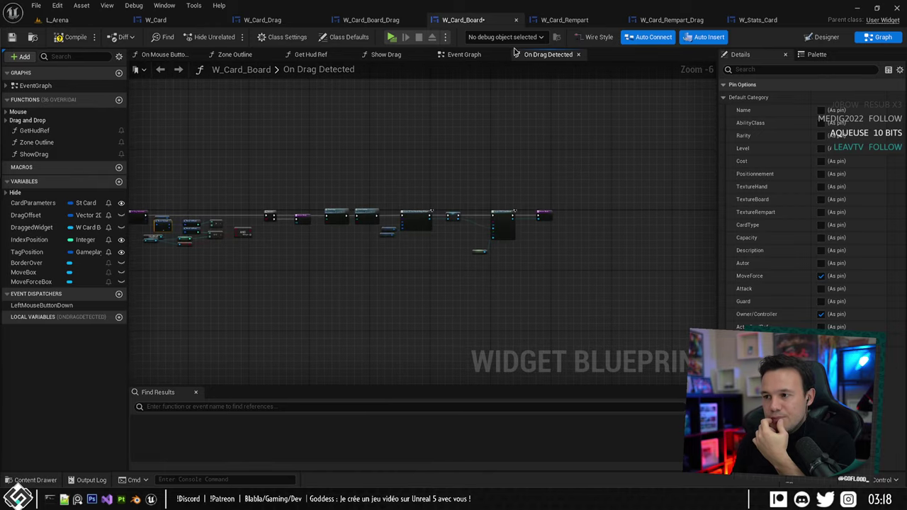
Close the open function graphs of W_Card_Board, keeping only the Event Graph open.
left_click(578, 54)
left_click(425, 54)
left_click(350, 54)
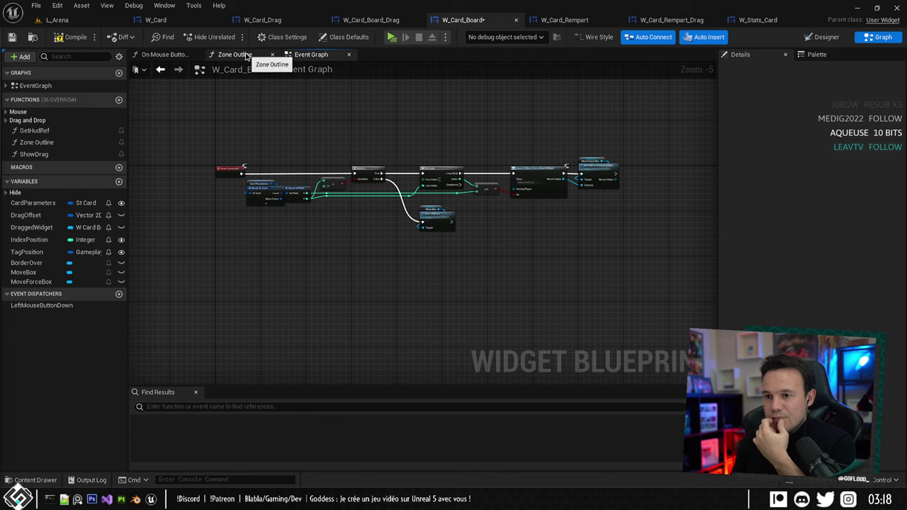
left_click(271, 54)
left_click(195, 54)
Examine the event graph's Create W Move Force Board Widget chain and its Clear Children node on Move Box.
scroll(382, 291, "up", 4)
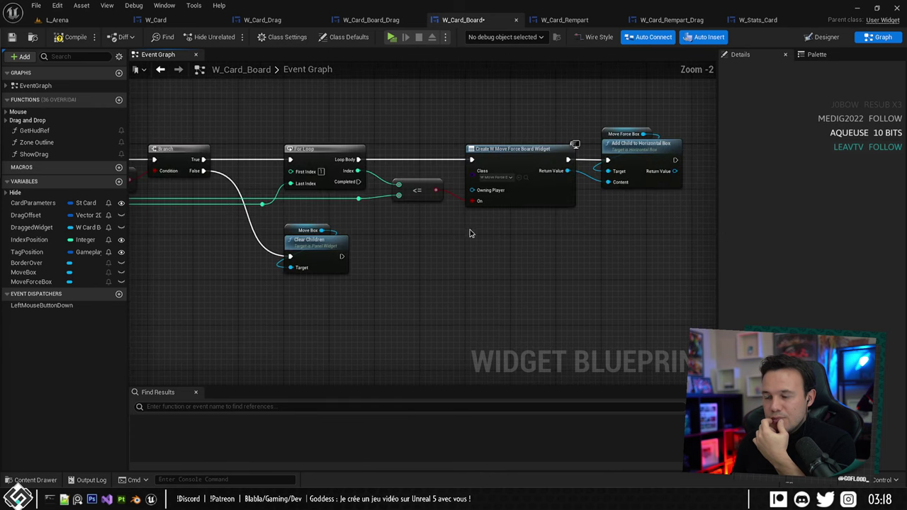
scroll(419, 245, "down", 2)
scroll(324, 235, "up", 3)
left_click_drag(350, 227, 427, 263)
Examine how MoveBox, its image and MoveForceBox are nested and placed in the card's lower corner.
left_click(826, 36)
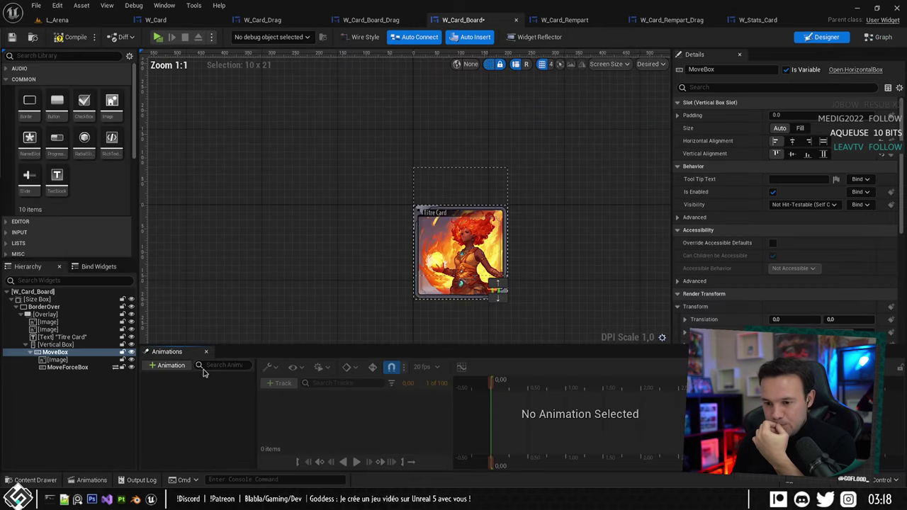
left_click(73, 360)
left_click(67, 353)
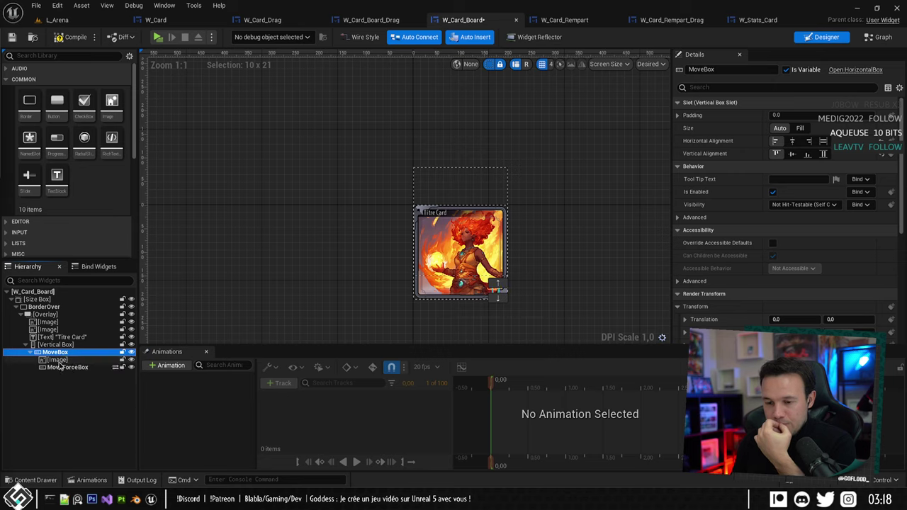
left_click(58, 360)
key("f")
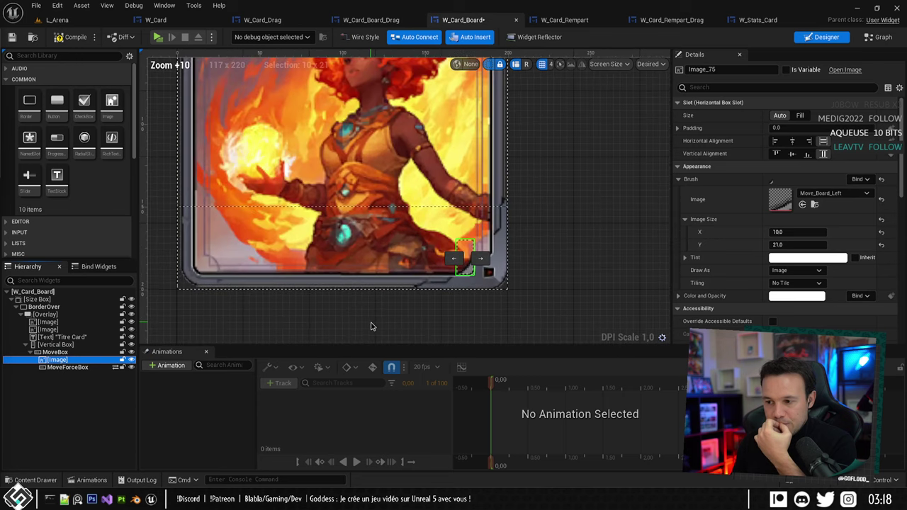
left_click(61, 352)
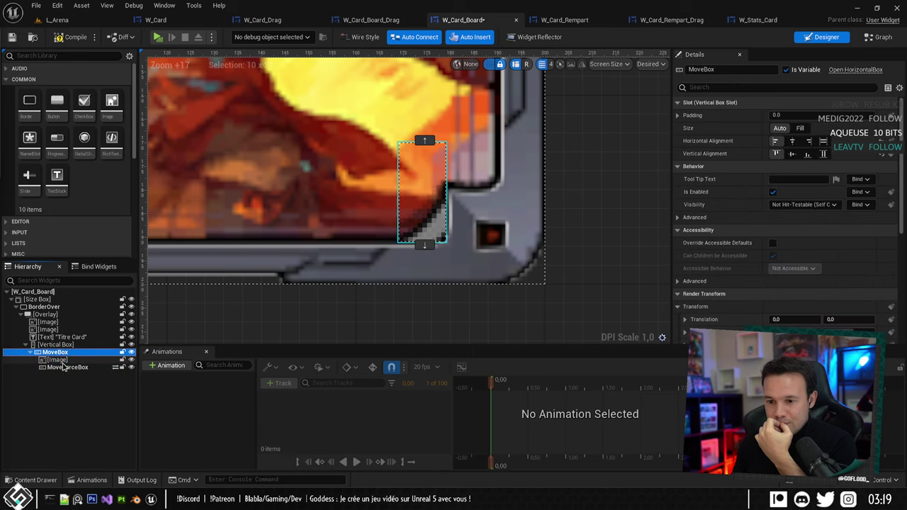
left_click(58, 360)
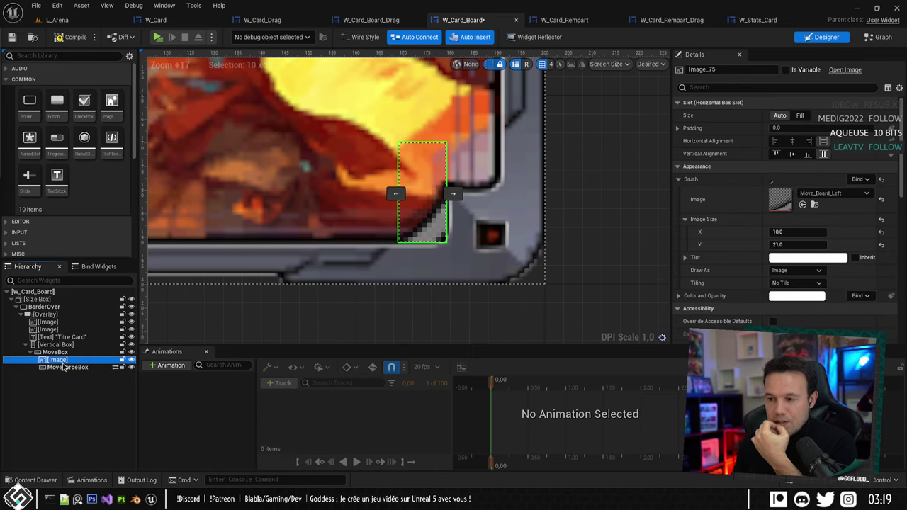
left_click(70, 368)
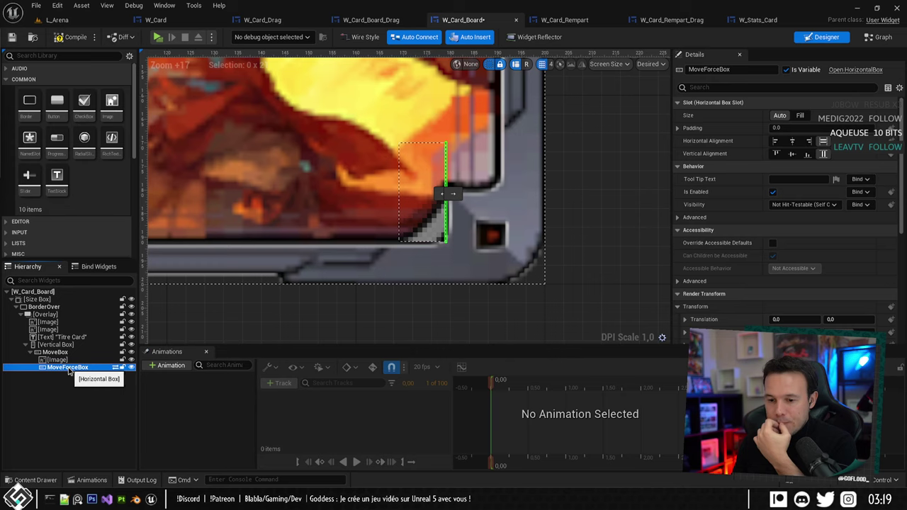
left_click(60, 352)
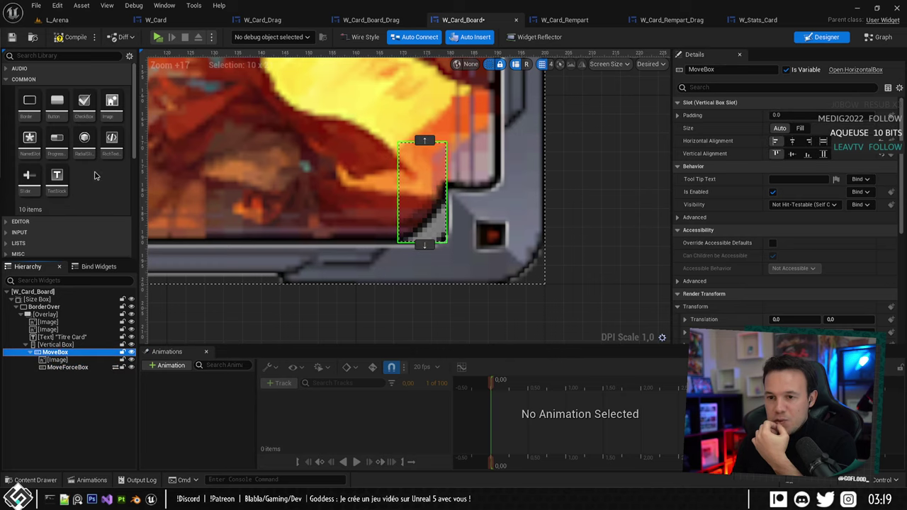
scroll(97, 177, "down", 3)
scroll(96, 177, "down", 2)
left_click_drag(112, 148, 66, 348)
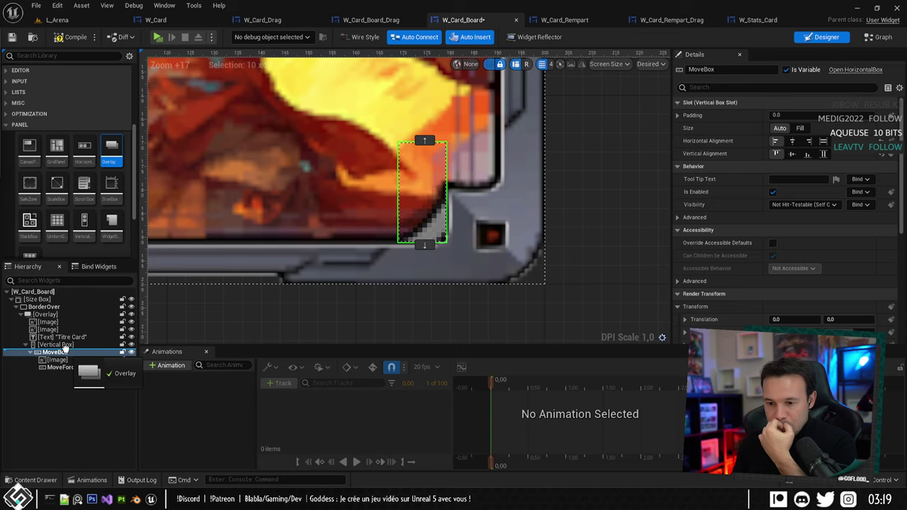
left_click_drag(65, 348, 56, 354)
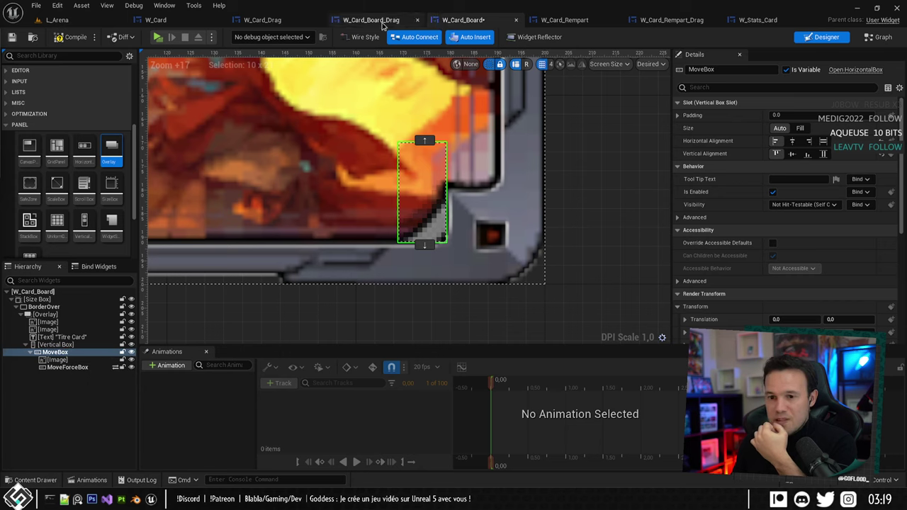
mouse_move(112, 187)
left_mouse_down()
mouse_move(113, 377)
mouse_move(62, 351)
mouse_move(149, 131)
mouse_move(109, 186)
left_mouse_up()
left_click(55, 345)
left_click(56, 352)
right_click(55, 353)
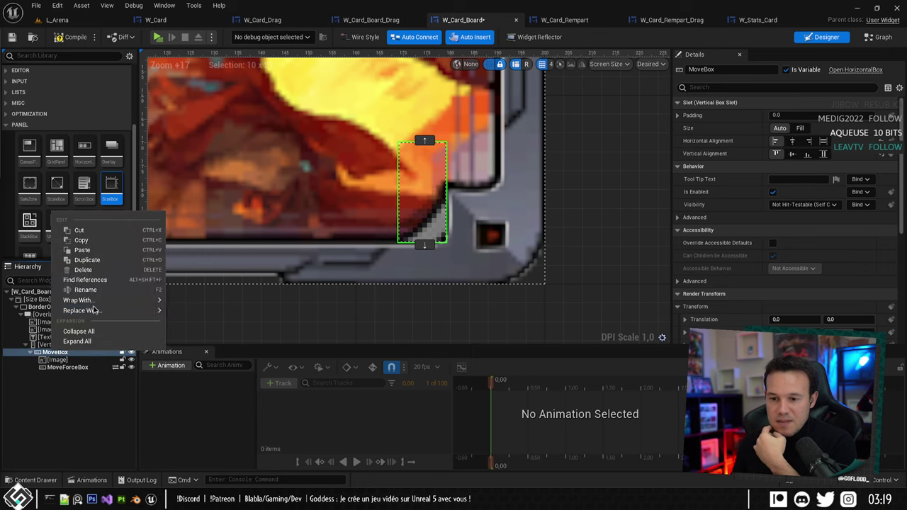
mouse_move(85, 310)
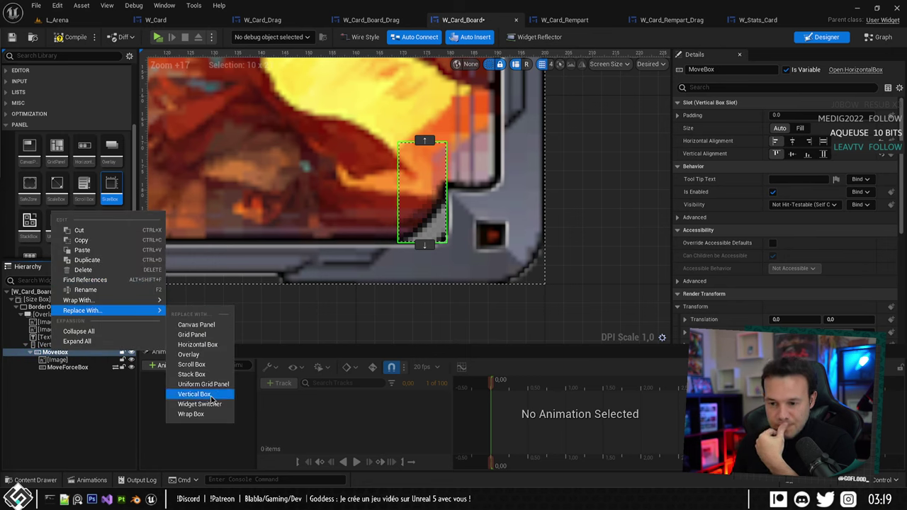
left_click(206, 355)
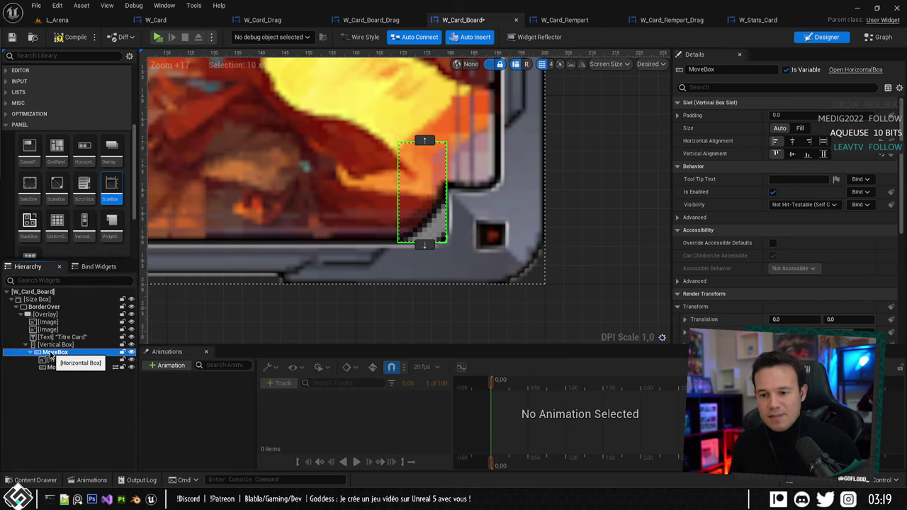
left_click(71, 384)
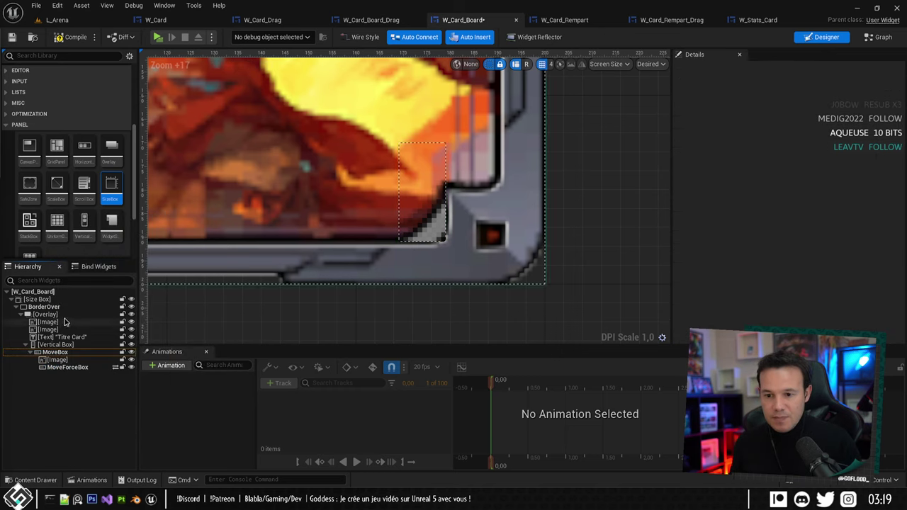
Add a Size Box with an Overlay inside above MoveBox, and move the image and MoveForceBox into that Overlay.
left_click_drag(111, 183, 68, 354)
left_click(69, 353)
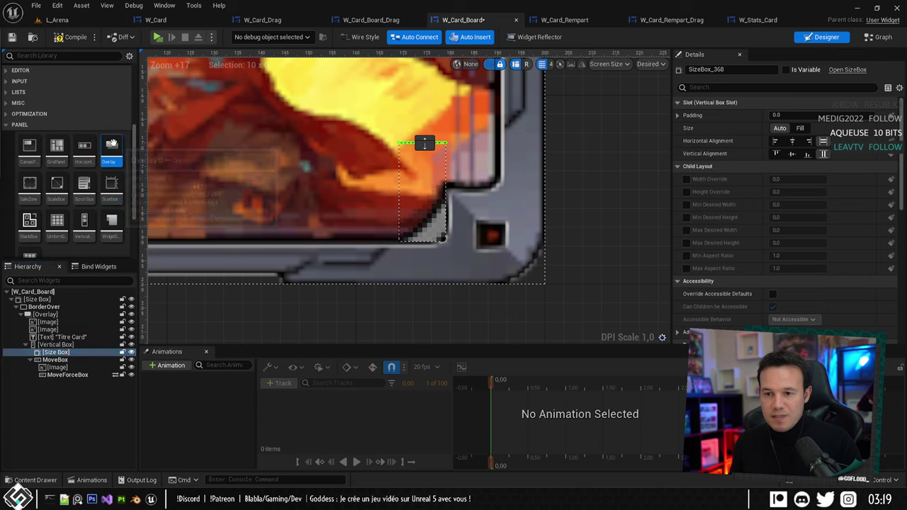
left_click_drag(111, 144, 75, 361)
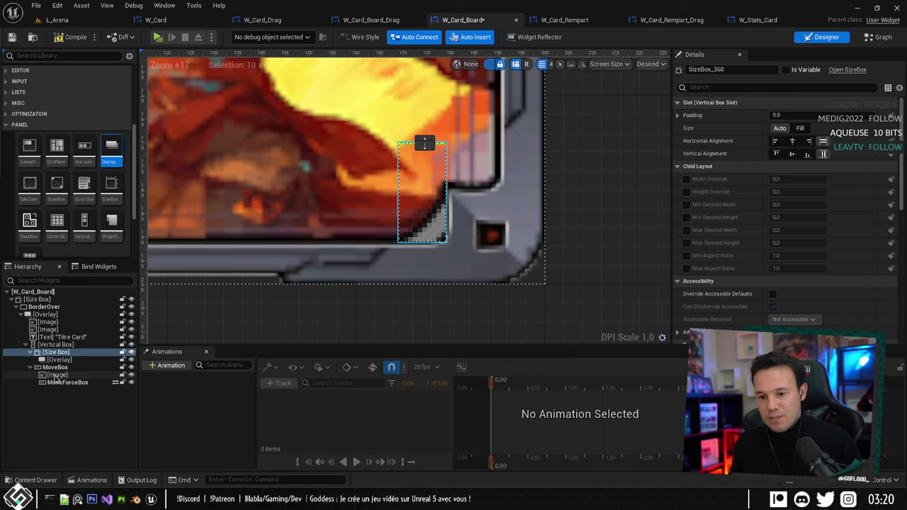
left_click(55, 375)
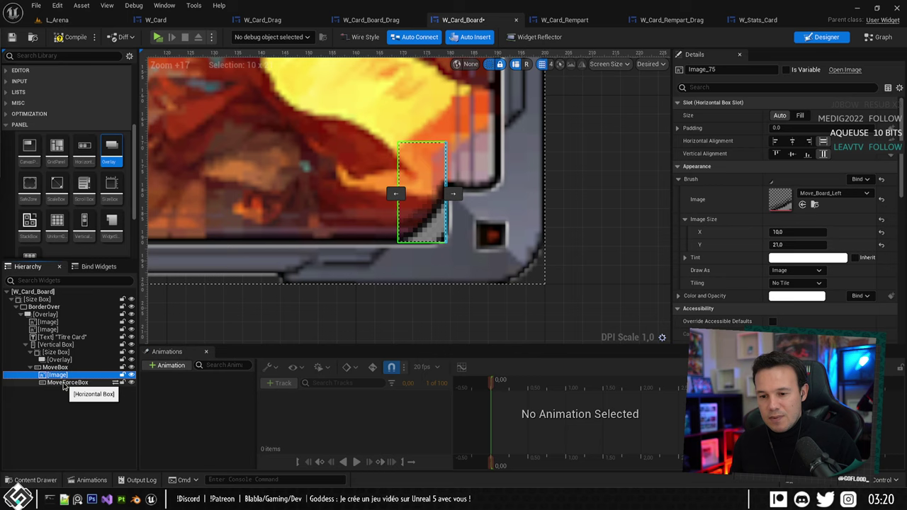
left_click_drag(55, 379, 60, 361)
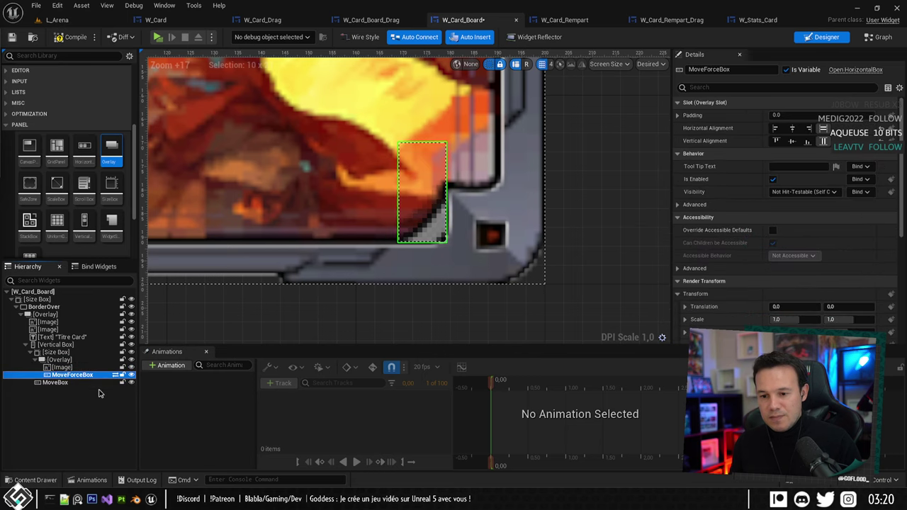
Copy the MoveBox name and delete the emptied MoveBox Horizontal Box from W_Card_Board.
left_click(60, 383)
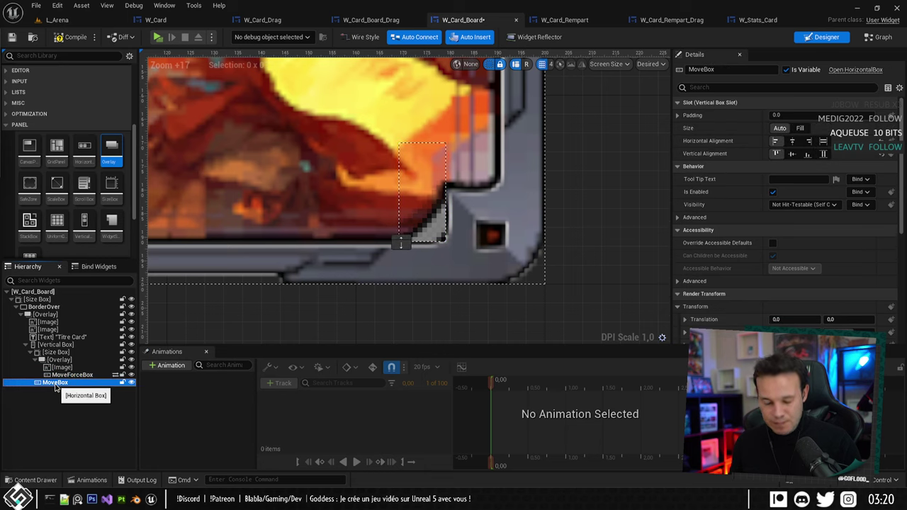
left_click(63, 383)
key("ctrl+c")
key("BackSpace")
left_click(44, 421)
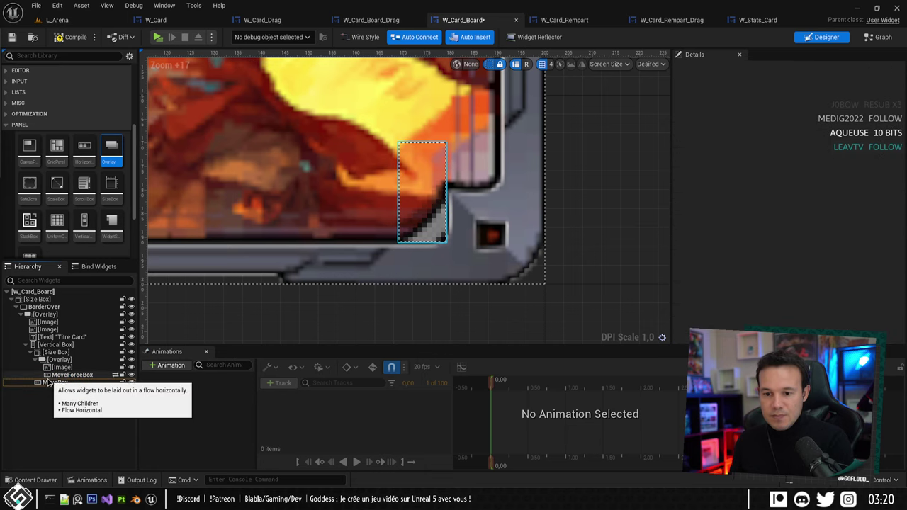
left_click(51, 375)
left_click(53, 382)
left_click_drag(53, 384, 54, 384)
Rename the new Size Box to MoveBox, make it a variable, and save W_Card_Board.
left_click(58, 352)
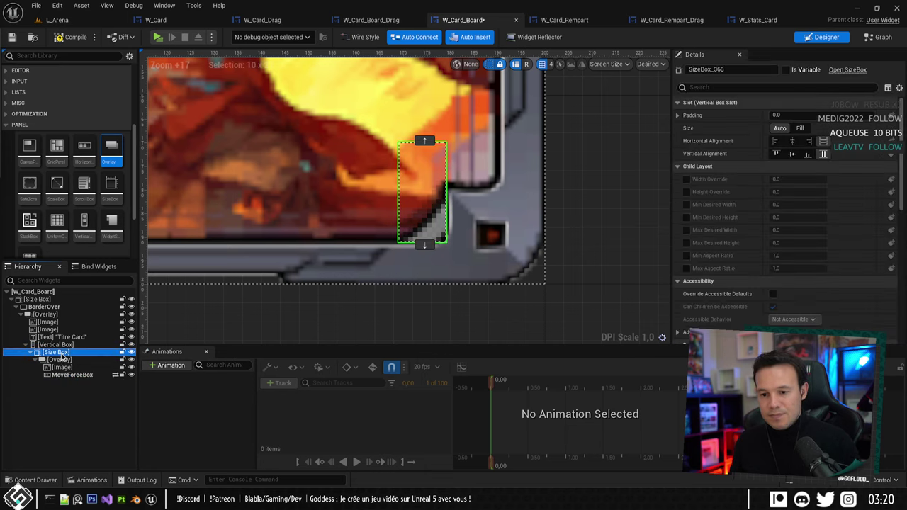
left_click(70, 351)
key("ctrl+v")
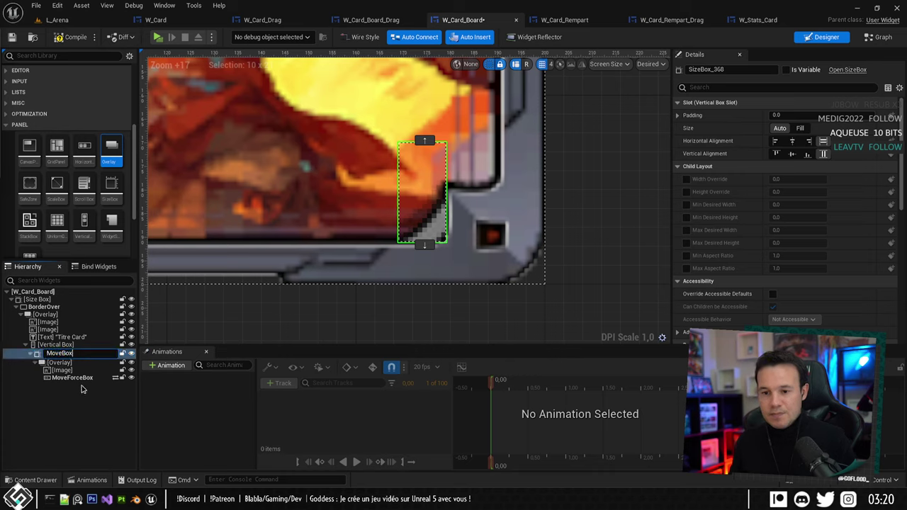
key("Return")
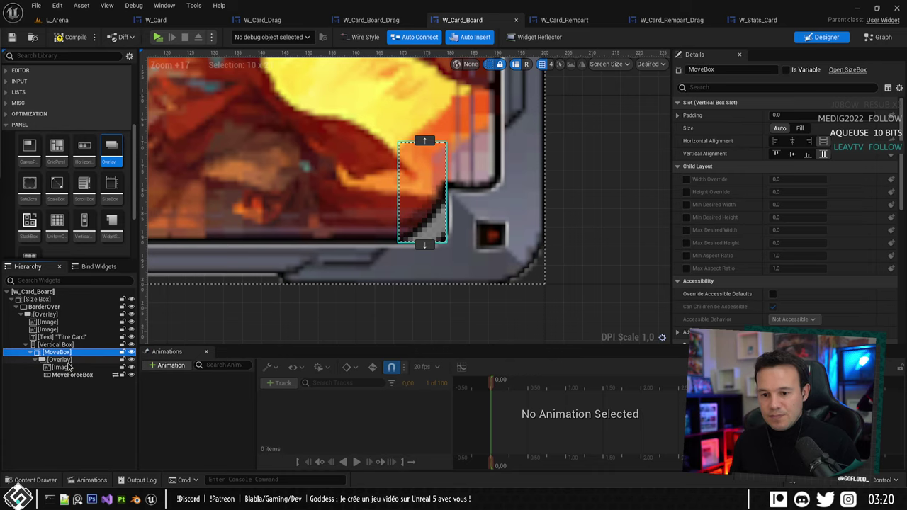
key("ctrl+s")
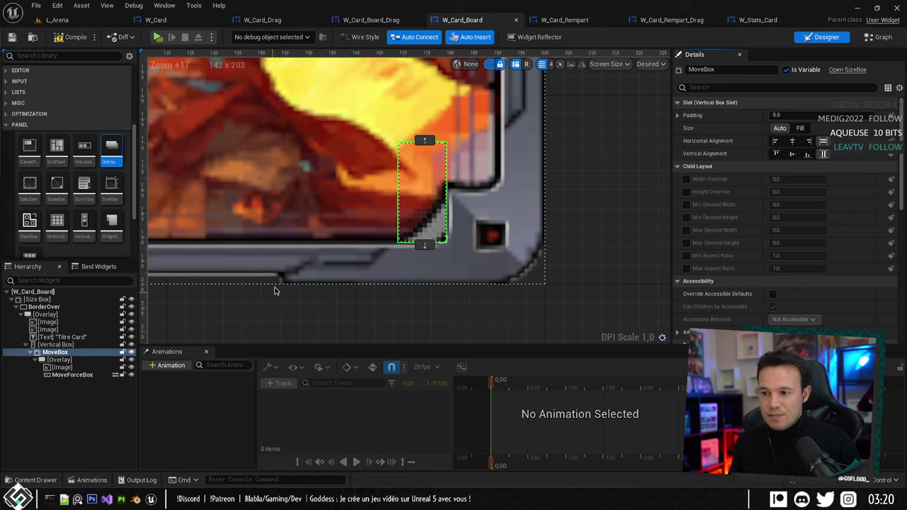
Switch W_Card_Board to its event graph around the Clear Children node and compile the widget.
right_click_drag(270, 222, 334, 237)
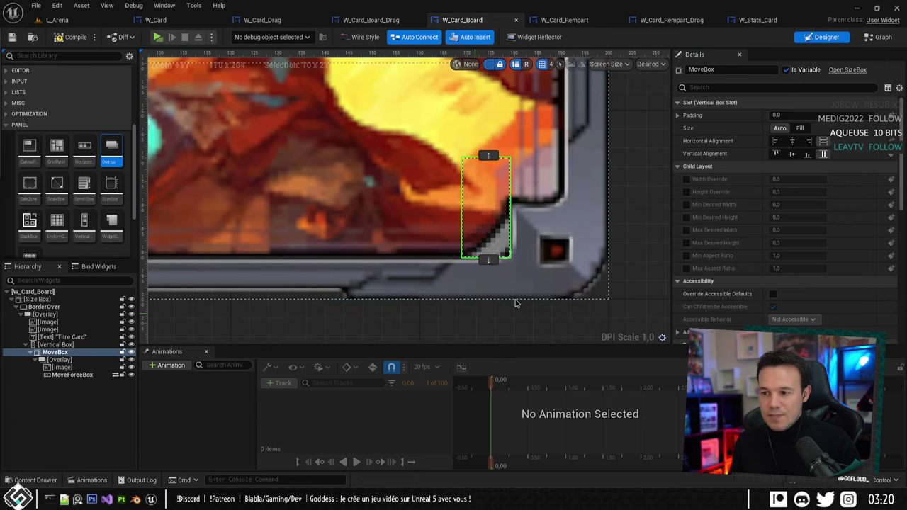
left_click(882, 36)
right_click_drag(247, 276, 268, 285)
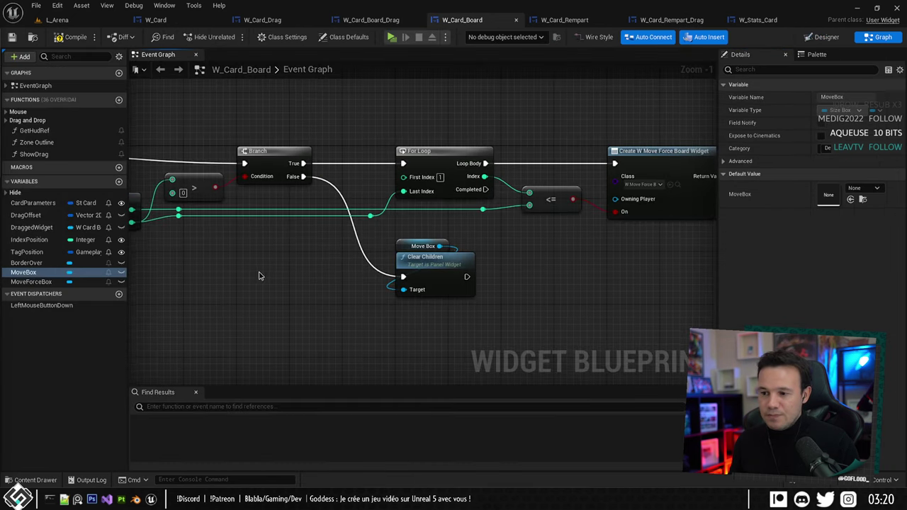
left_click(76, 39)
right_click_drag(248, 232, 227, 240)
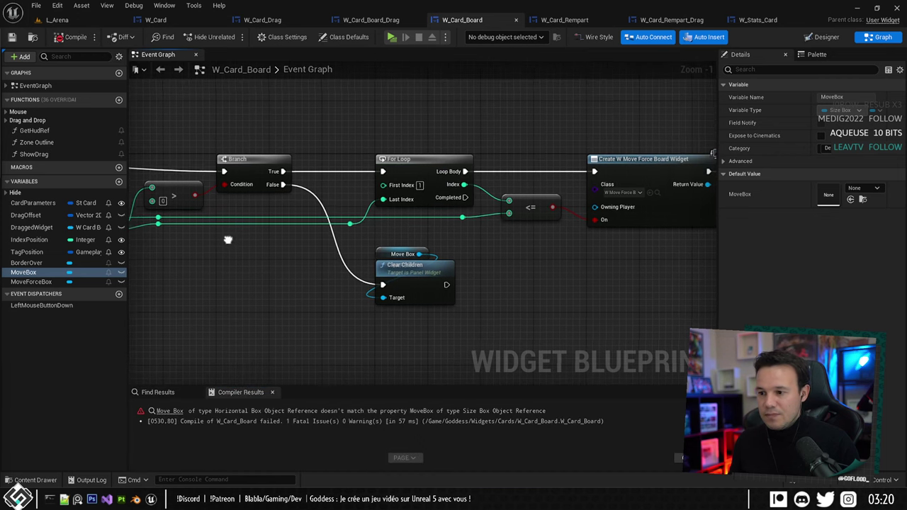
Try to repair the Move Box reference by reconnecting it to the Clear Children target and recompiling W_Card_Board.
left_click_drag(392, 281, 424, 330)
left_click(421, 254, "alt")
left_click_drag(421, 254, 416, 351)
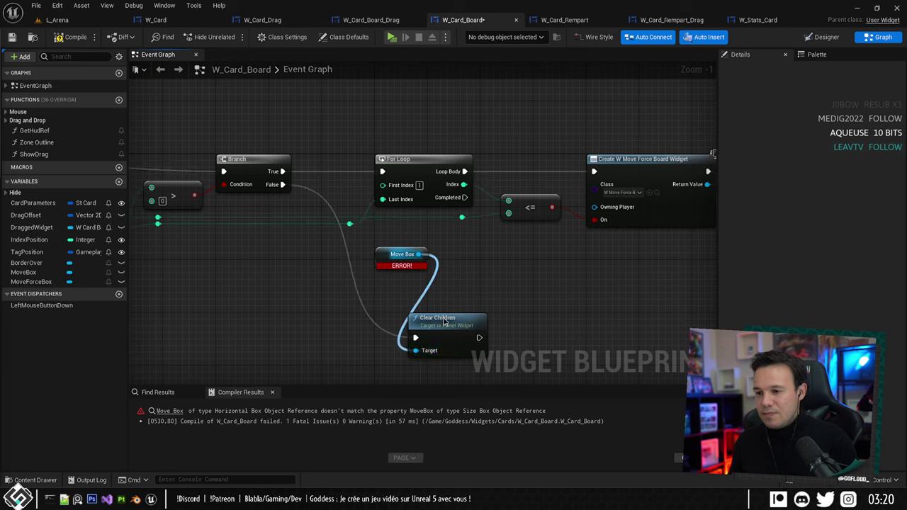
left_click_drag(440, 321, 406, 286)
left_click(76, 37)
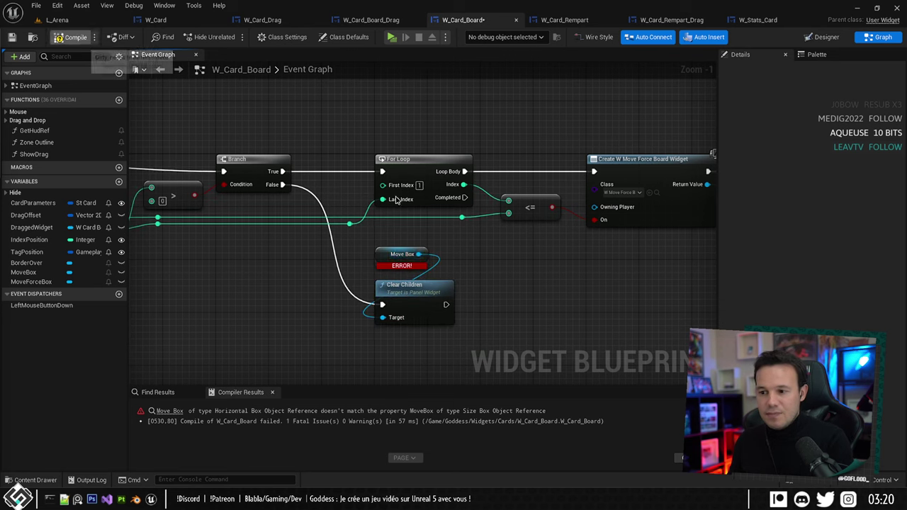
Delete the faulty Move Box node above Clear Children and place a fresh getter of the MoveBox variable beside it.
left_click(385, 257)
key("Delete")
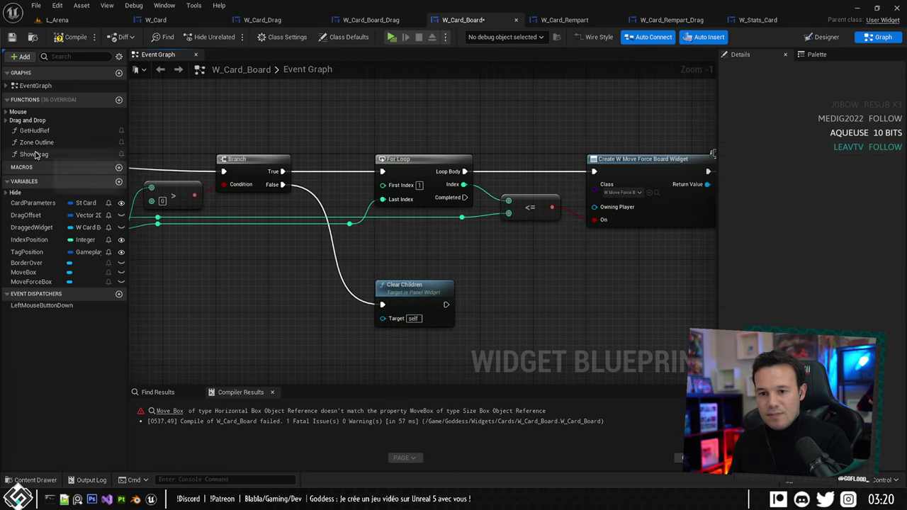
left_click_drag(35, 274, 244, 323)
left_click(263, 325)
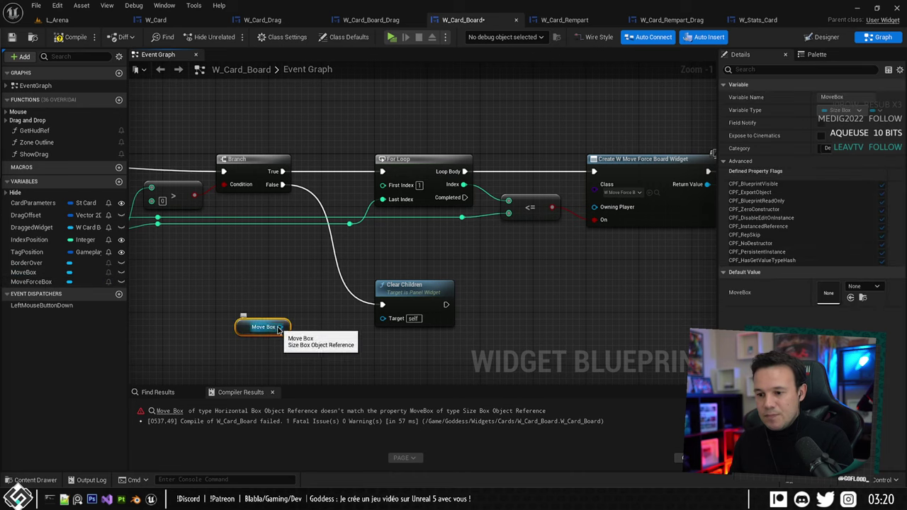
Search the actions available for the Move Box reference for "remo", and return to the W_Card_Board widget layout.
left_click_drag(280, 328, 306, 336)
type("remo")
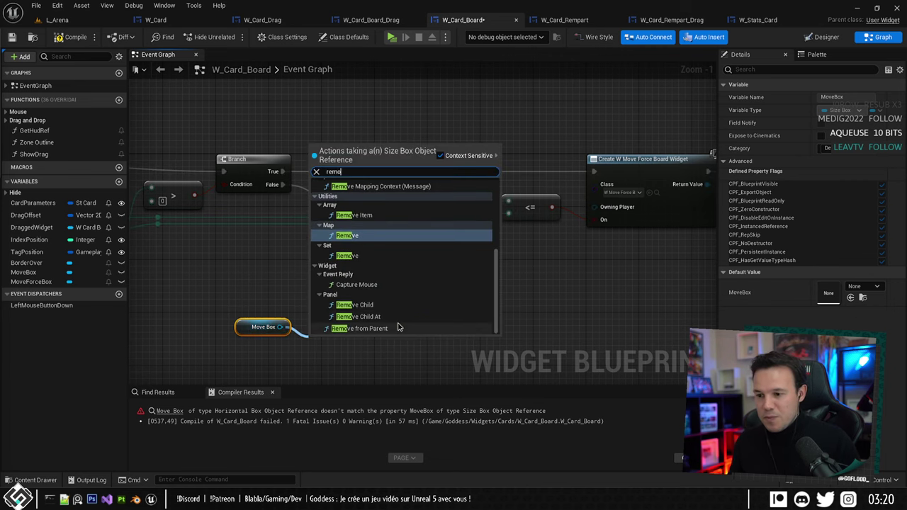
left_click(198, 261)
right_click_drag(198, 262, 257, 251)
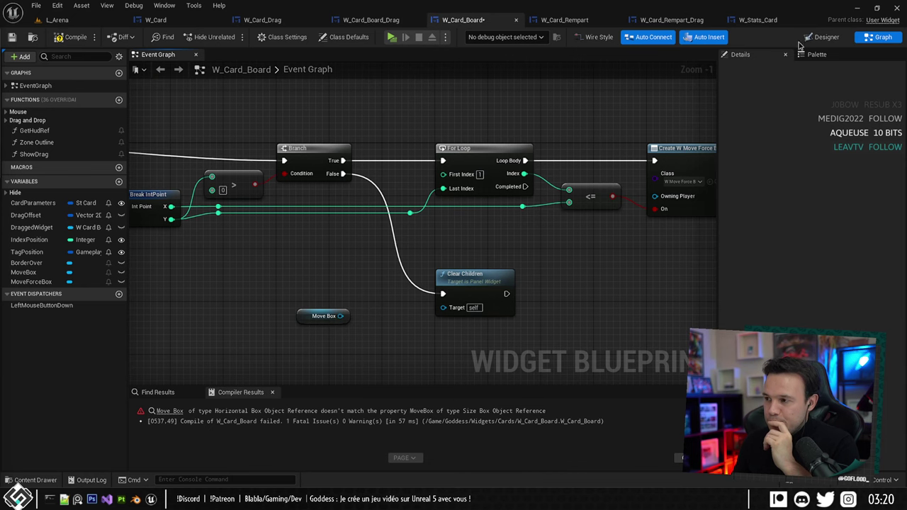
left_click(822, 37)
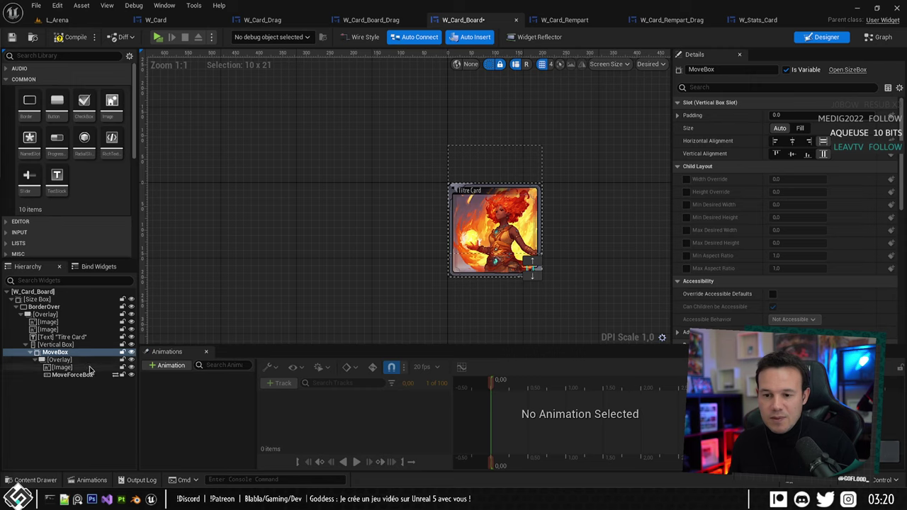
Undo the recent Size Box and Overlay changes made around MoveBox in the widget hierarchy.
key("ctrl+z")
key("ctrl+z")
key("ctrl+z")
key("ctrl+z")
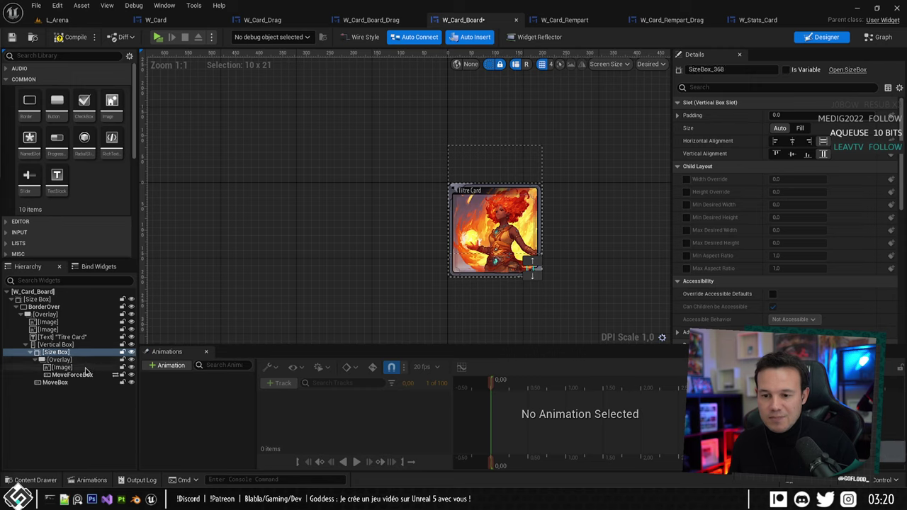
key("ctrl+z")
key("ctrl+z")
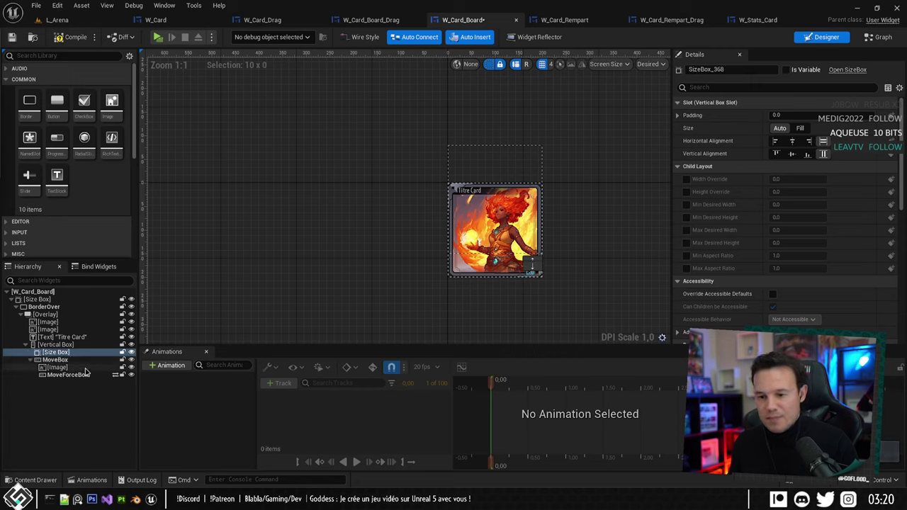
key("ctrl+z")
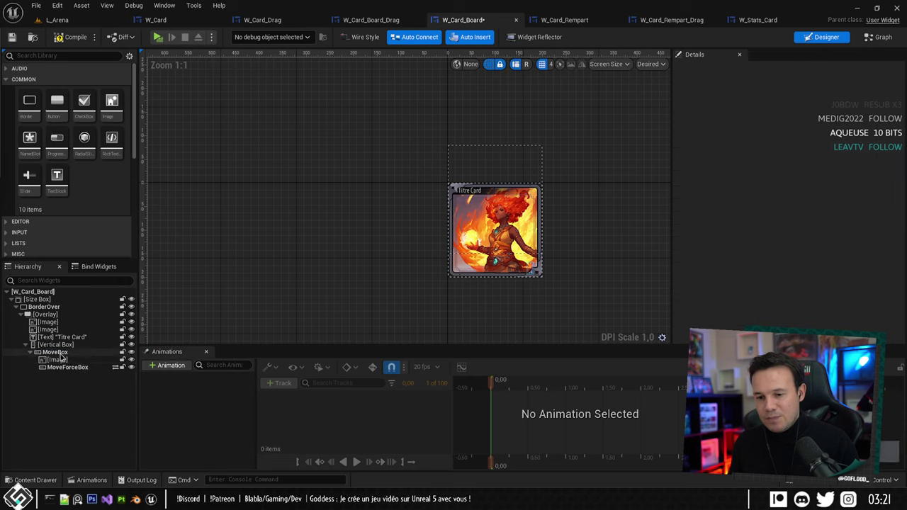
Add an Overlay inside MoveBox to hold the image and MoveForceBox, and compile the widget.
scroll(109, 176, "down", 2)
scroll(108, 176, "down", 3)
left_click_drag(111, 120, 58, 362)
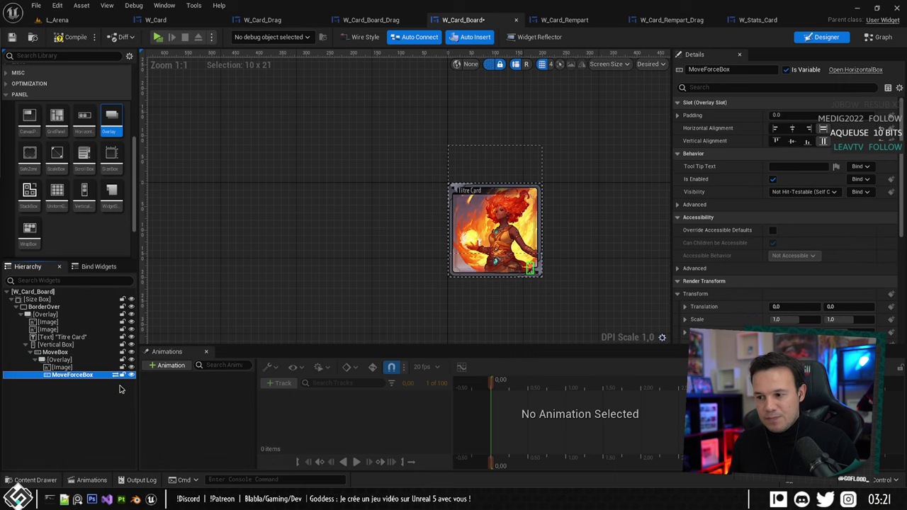
right_click_drag(296, 255, 253, 243)
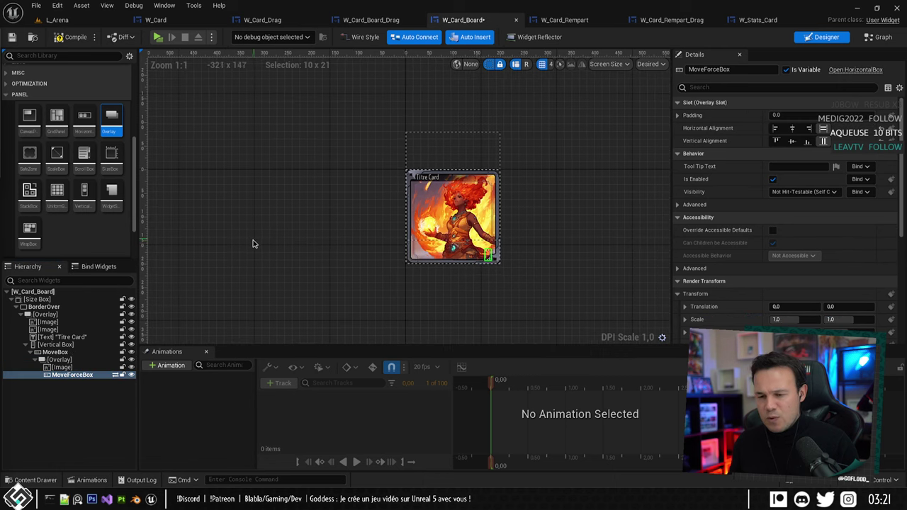
left_click(74, 37)
right_click_drag(279, 154, 352, 152)
right_click_drag(210, 297, 184, 306)
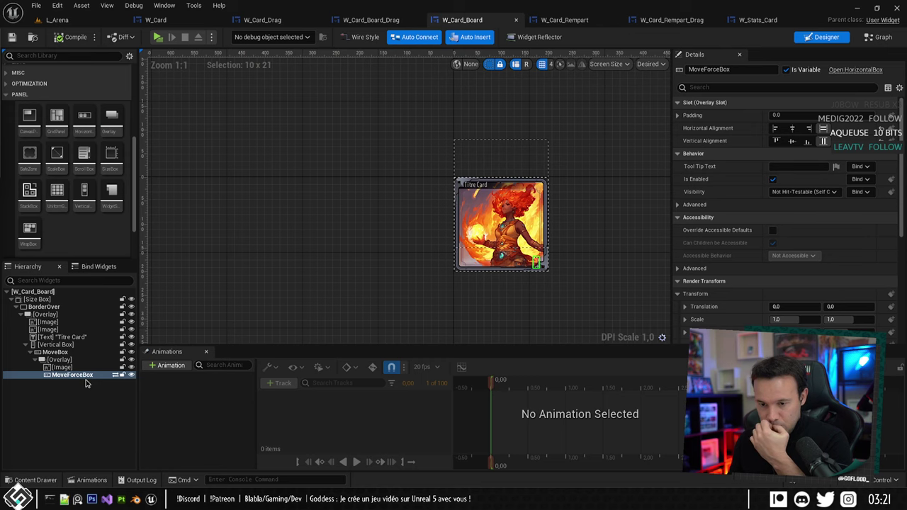
Align MoveForceBox right horizontally and bottom vertically in its overlay slot, and save the widget.
left_click(775, 128)
left_click(792, 140)
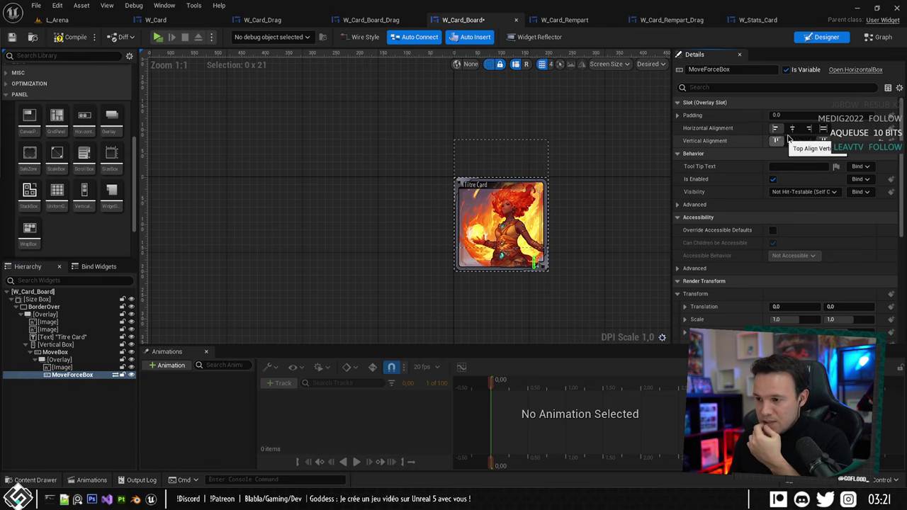
left_click(808, 128)
left_click(807, 141)
left_click(806, 142)
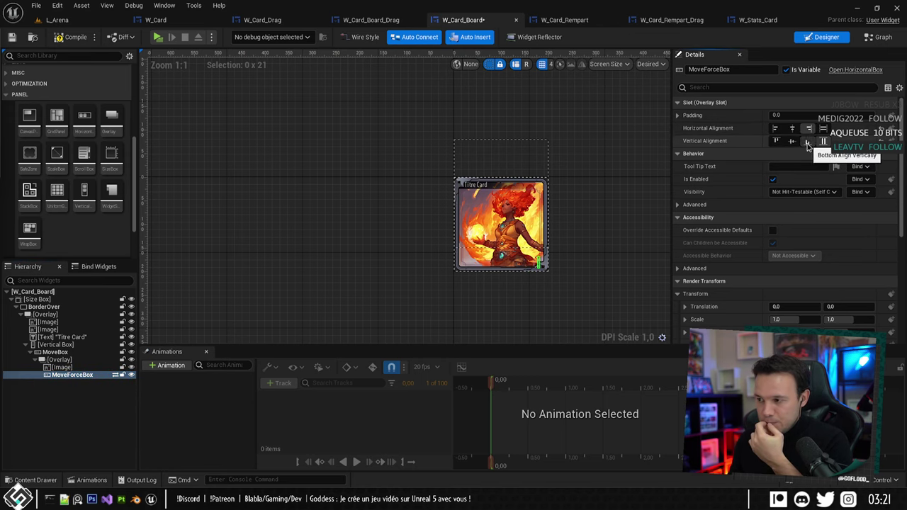
right_click_drag(548, 219, 514, 231)
key("ctrl+s")
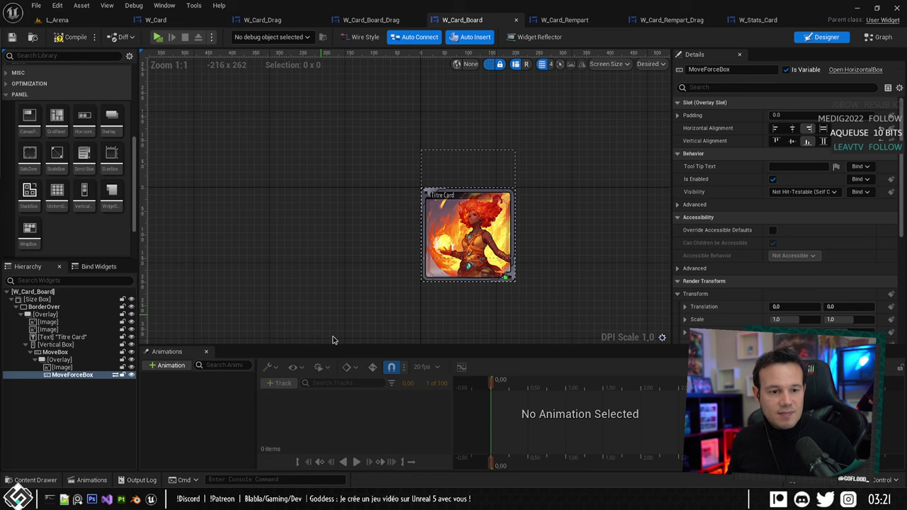
right_click_drag(344, 199, 303, 221)
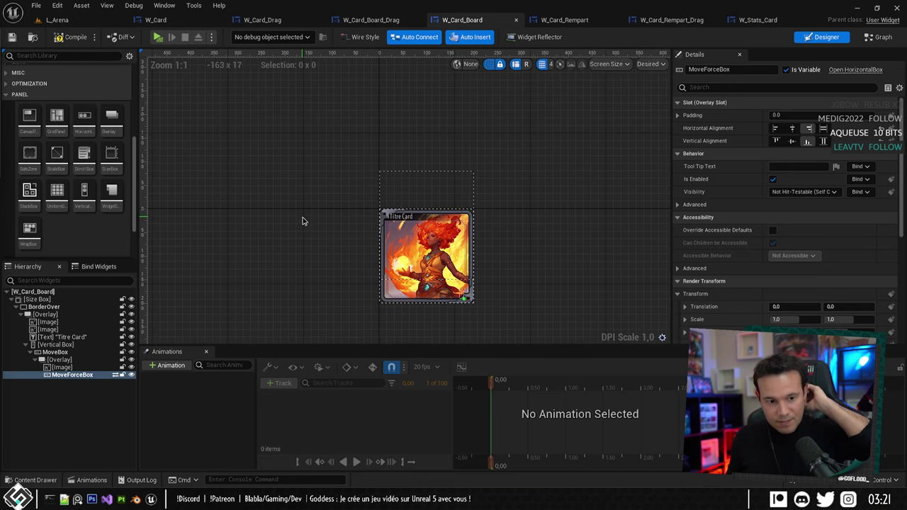
right_click_drag(472, 171, 508, 172)
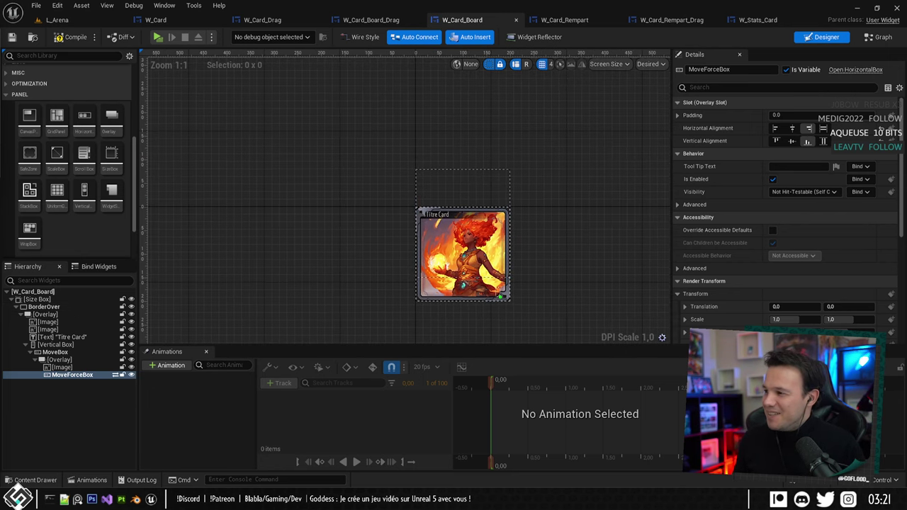
Switch to Discord and examine the enlarged Blender screenshot posted in the private conversation.
left_click_drag(906, 87, 396, 1)
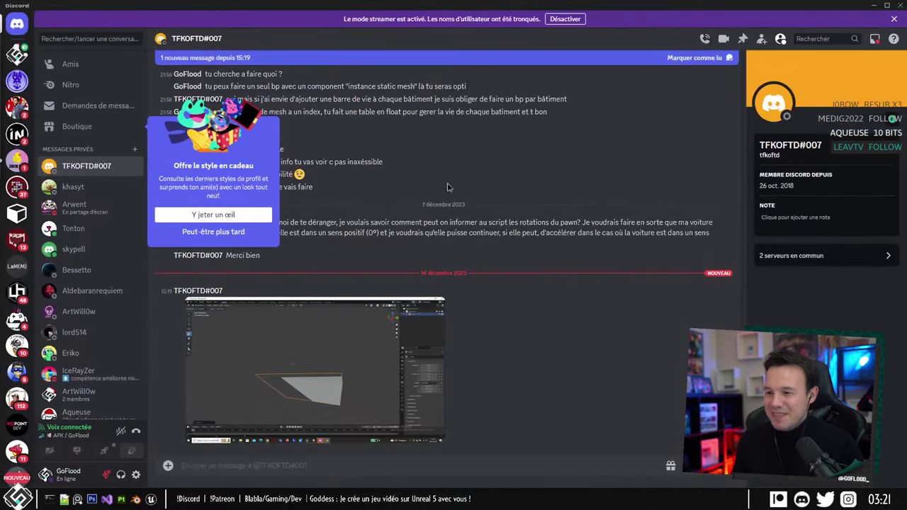
left_click(332, 404)
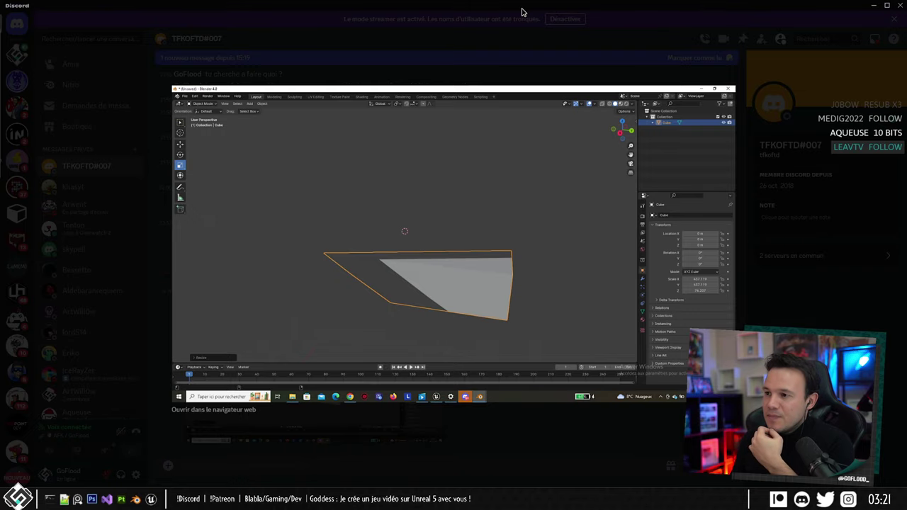
left_click(515, 48)
left_click_drag(452, 7, 906, 107)
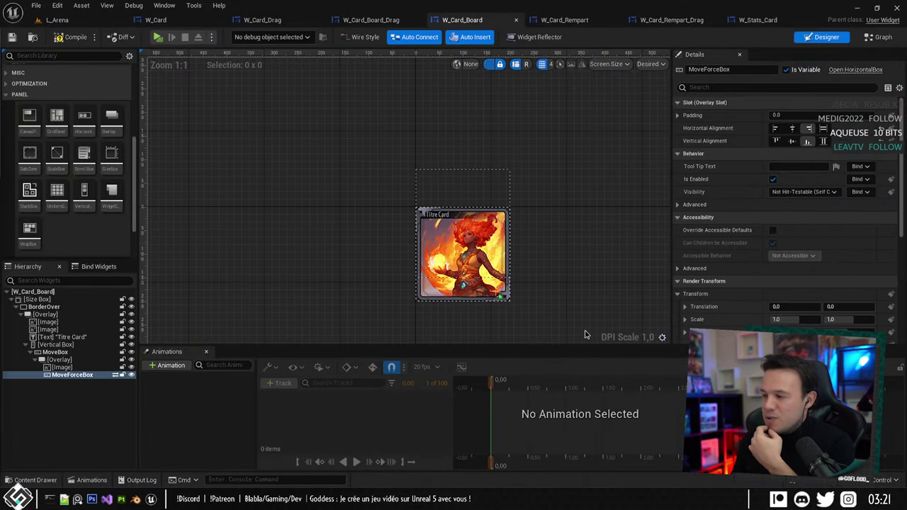
Switch to Blender and show the 3D viewport's view and clipping settings.
left_click(857, 8)
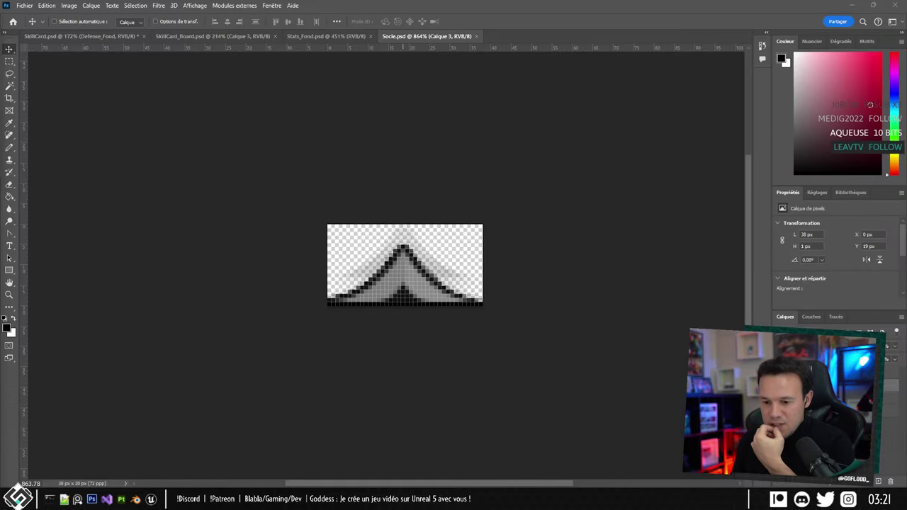
left_click(853, 8)
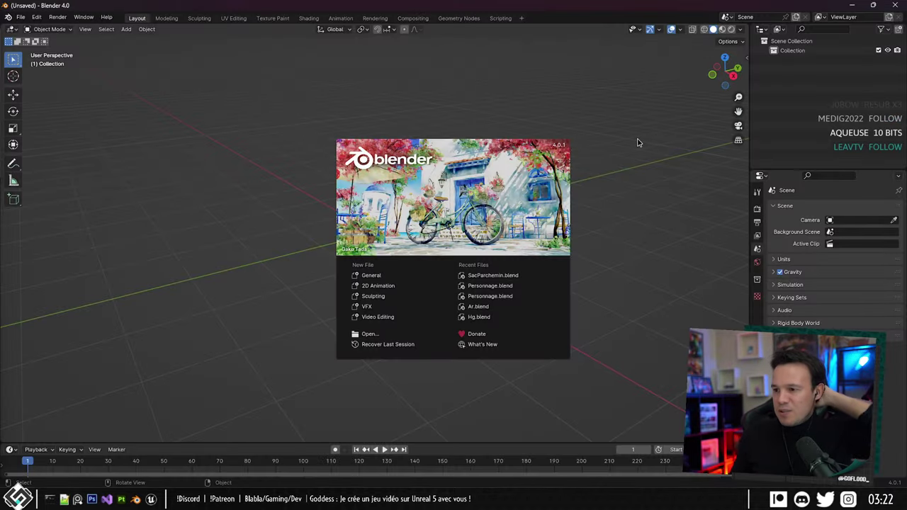
left_click(637, 143)
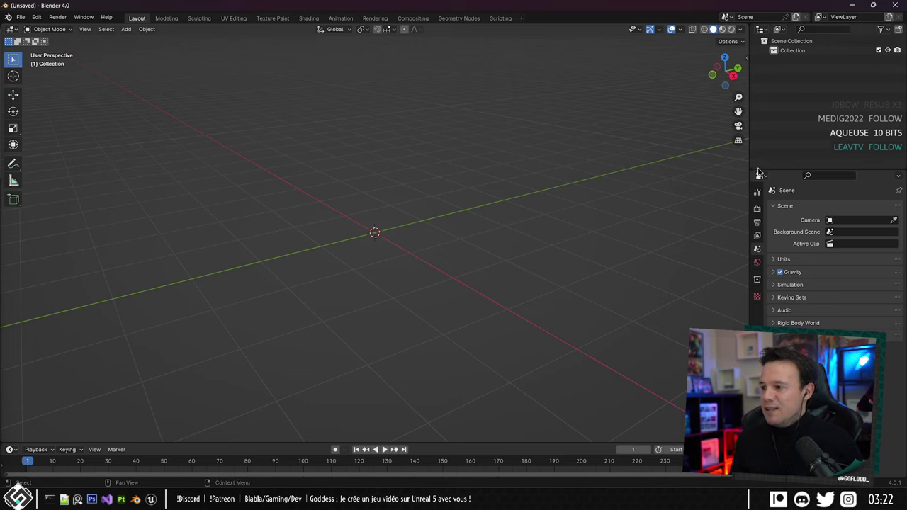
left_click(748, 60)
left_click(744, 83)
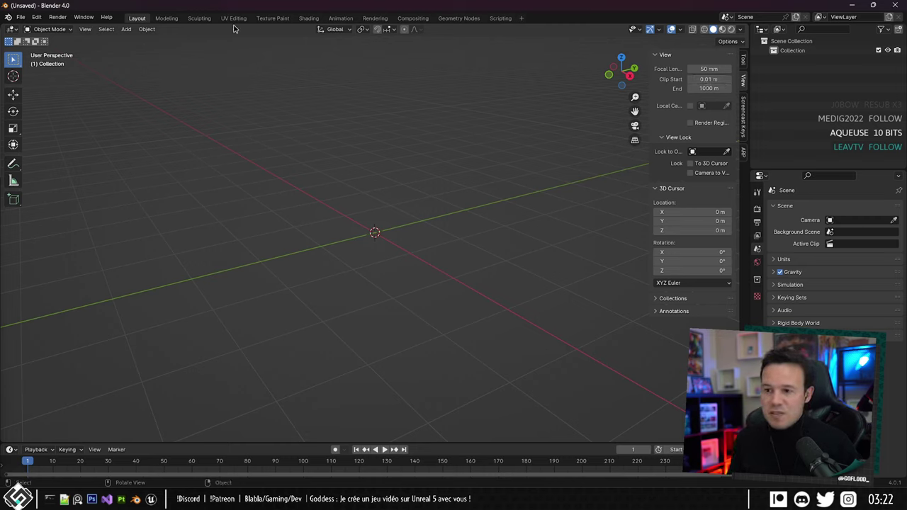
Add a cube mesh to the empty scene.
left_click(146, 30)
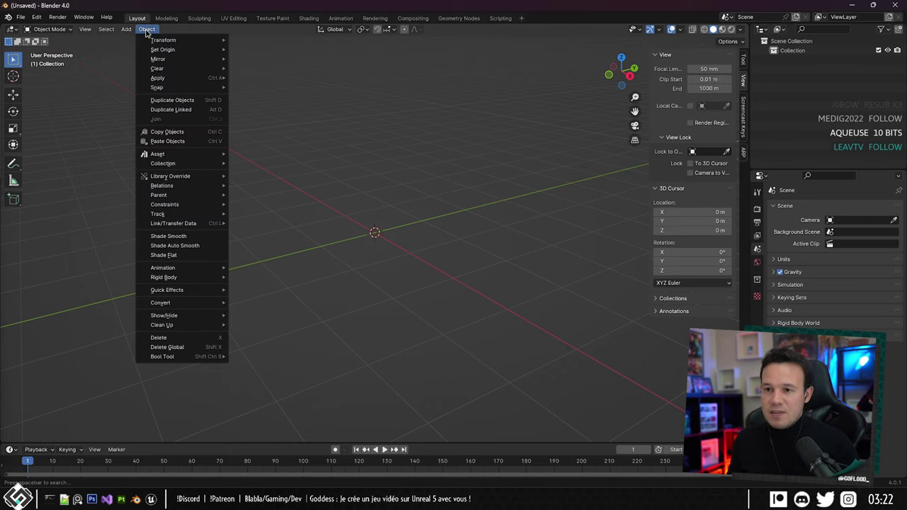
mouse_move(126, 29)
mouse_move(156, 40)
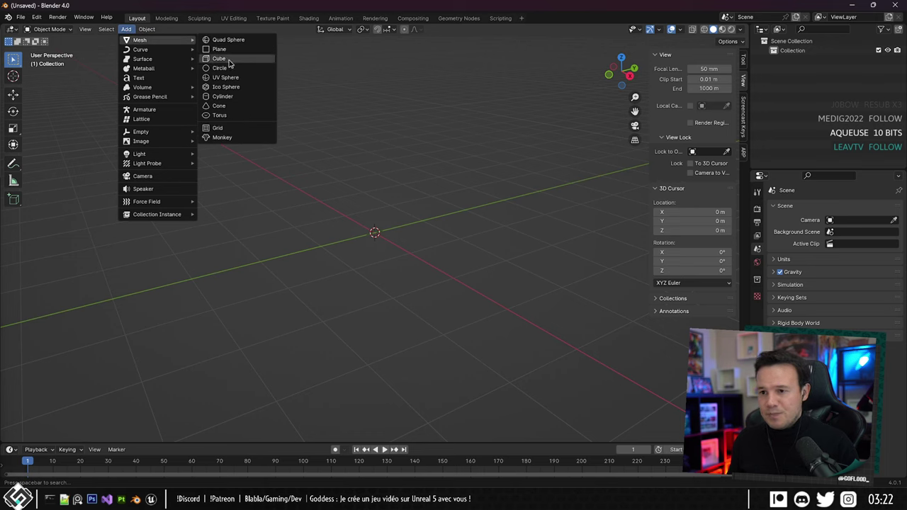
left_click(232, 61)
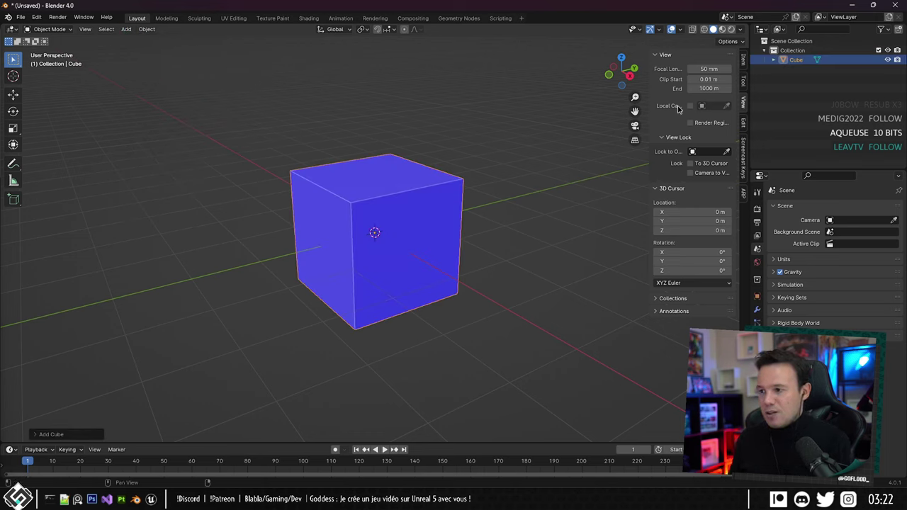
Set the cube's scale to 50 on the X, Y and Z axes.
left_click(742, 62)
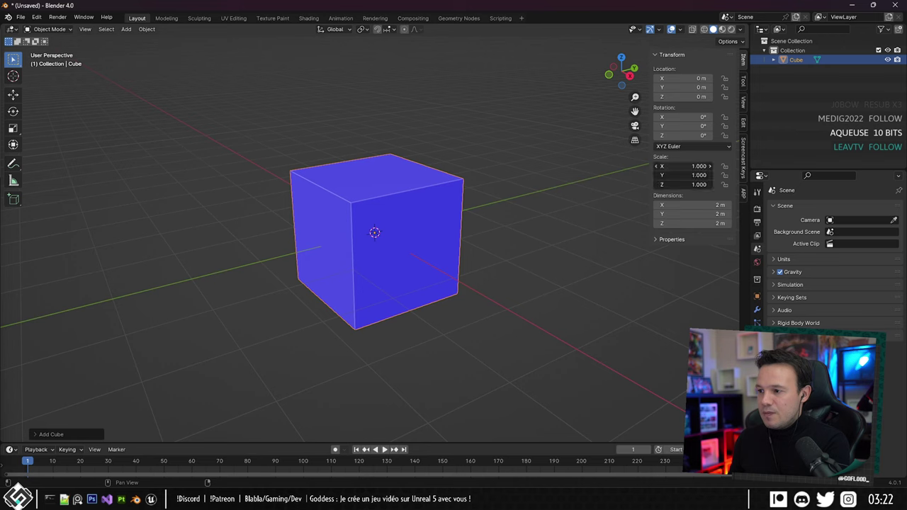
left_click(682, 166)
type("50")
key("Return")
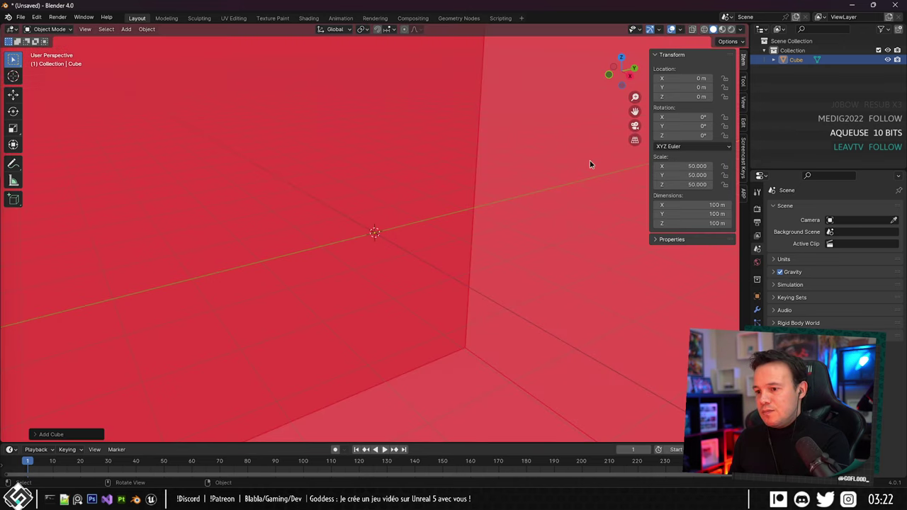
Adjust the viewport's clip end and set it to 1000 m, checking how the cube displays at different distances.
scroll(401, 160, "down", 8)
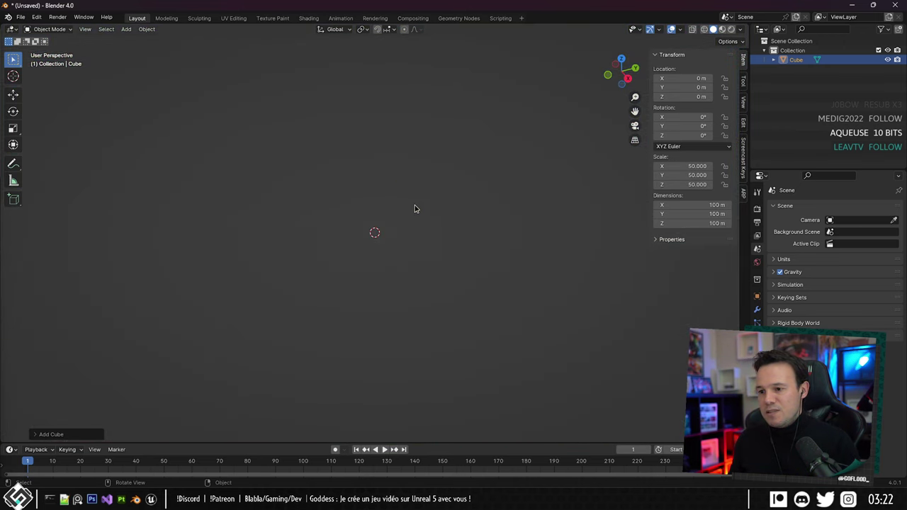
scroll(414, 206, "up", 3)
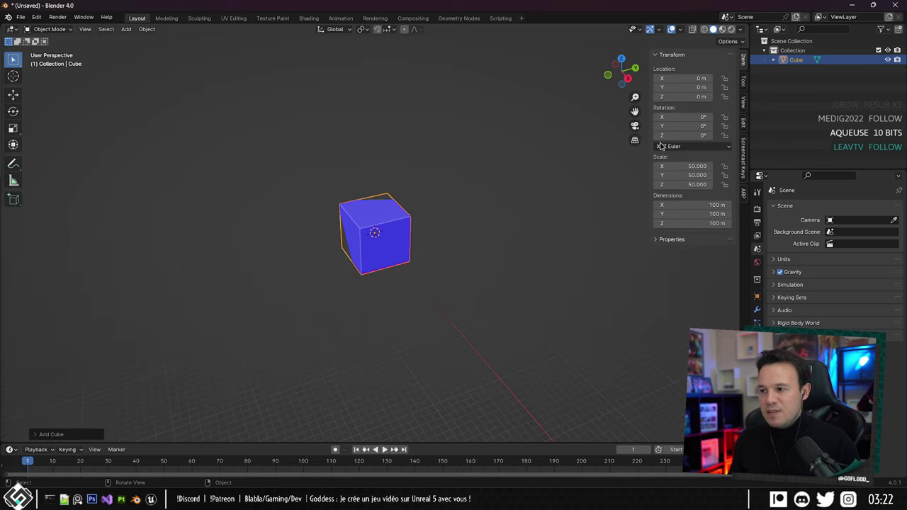
left_click(743, 102)
left_click(705, 89)
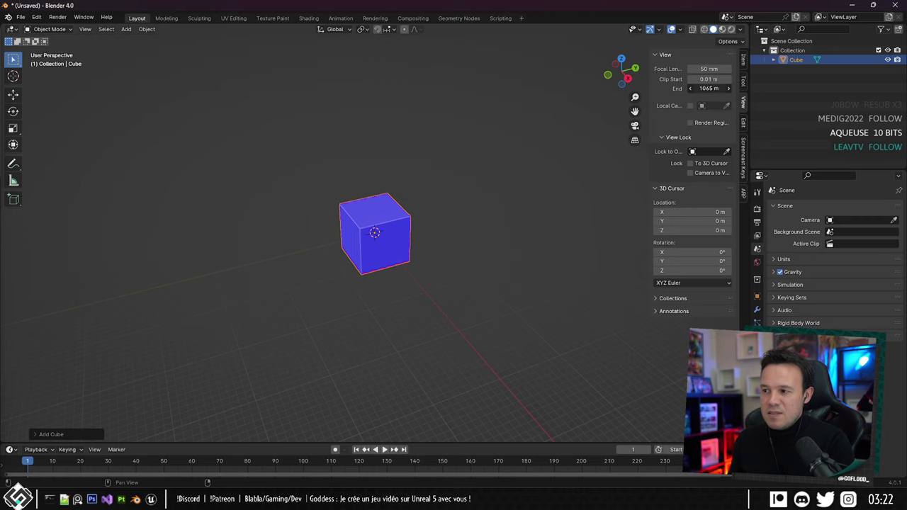
left_click(711, 89)
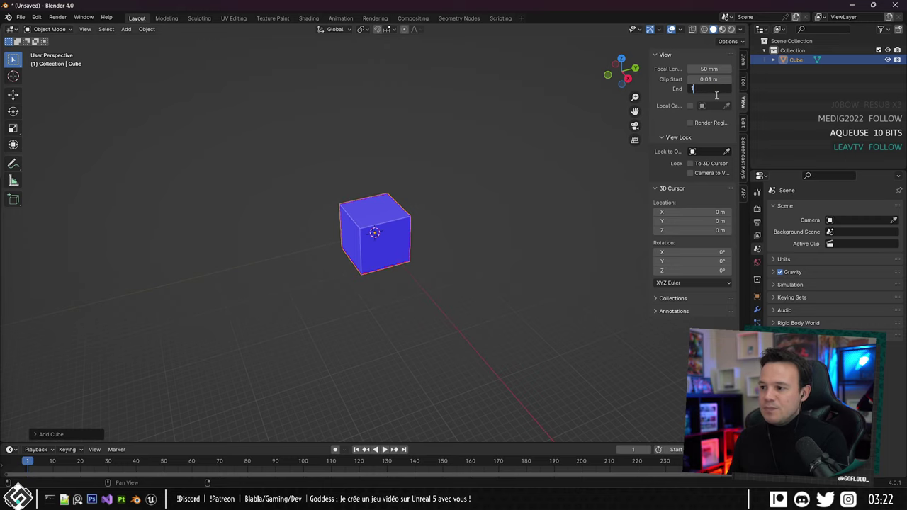
key("Return")
scroll(371, 174, "up", 10)
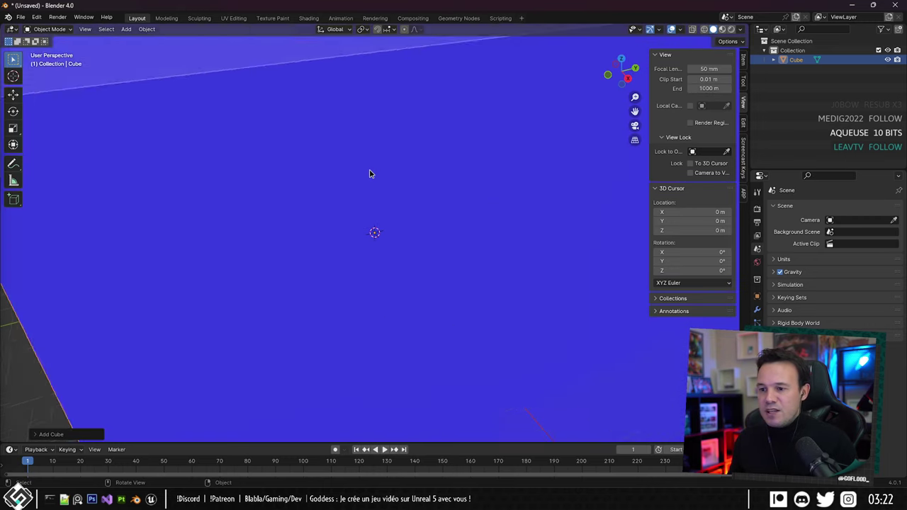
scroll(383, 172, "down", 8)
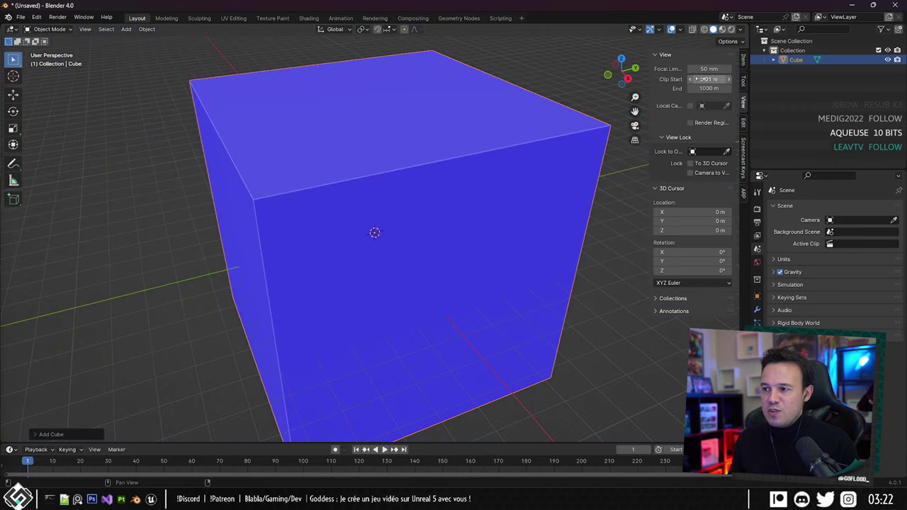
middle_click_drag(397, 107, 409, 184)
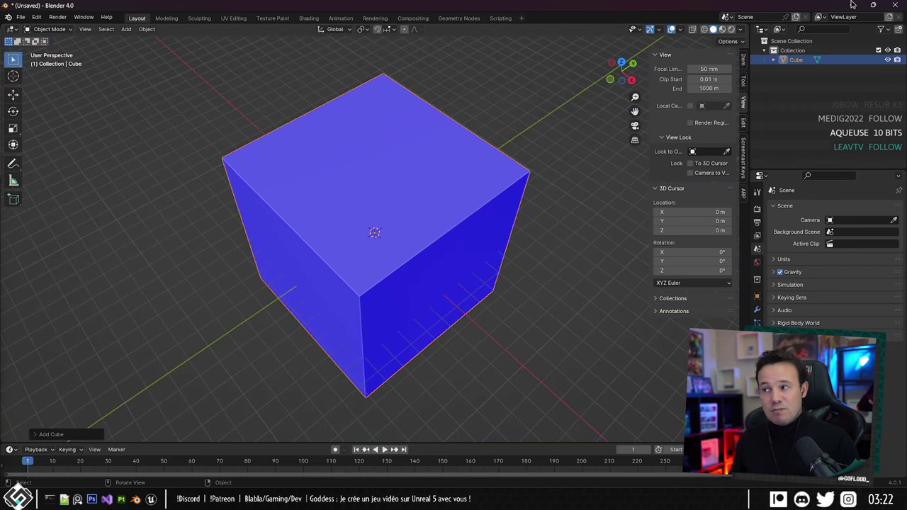
Close Blender without saving the cube scene and switch back to Unreal Editor.
left_click(894, 5)
left_click(464, 266)
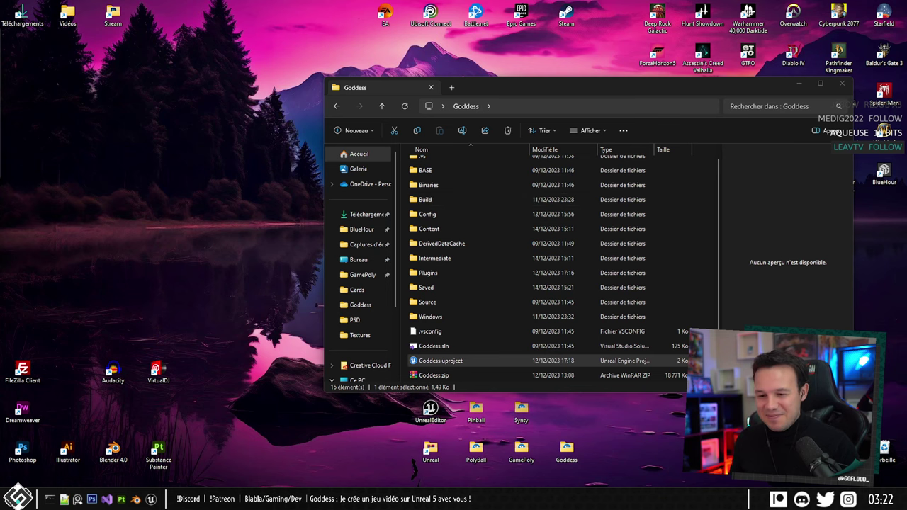
left_click(150, 499)
Inspect the lower part of the card in the designer and bring up Stats_Fond.psd in Photoshop.
right_click_drag(334, 219, 293, 186)
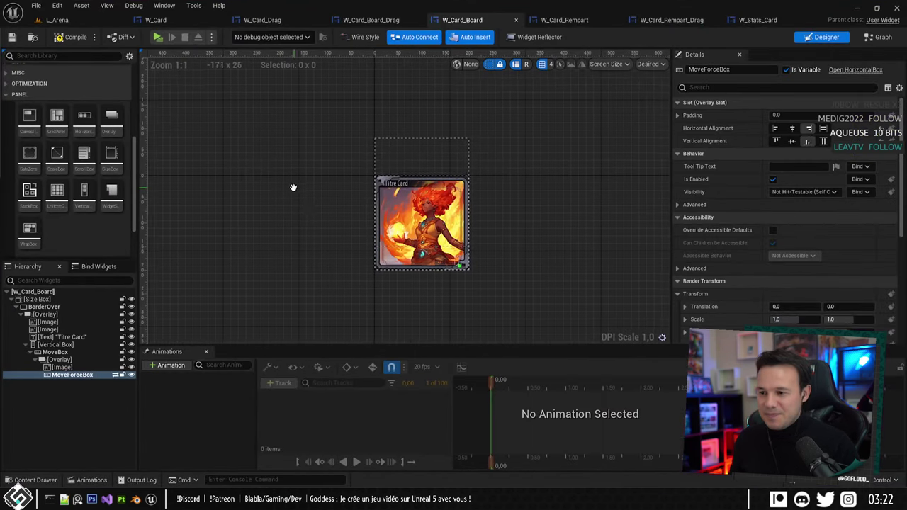
scroll(414, 261, "up", 5)
right_click_drag(498, 228, 441, 211)
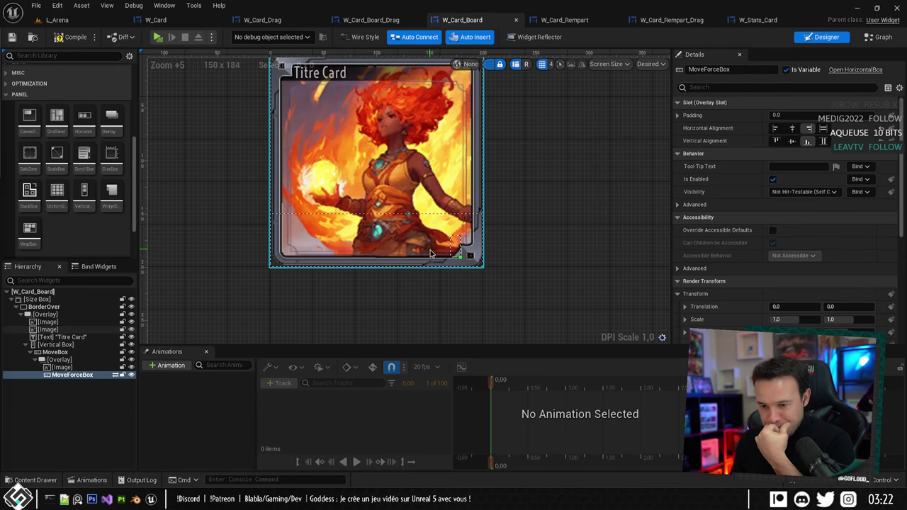
key("alt+Tab")
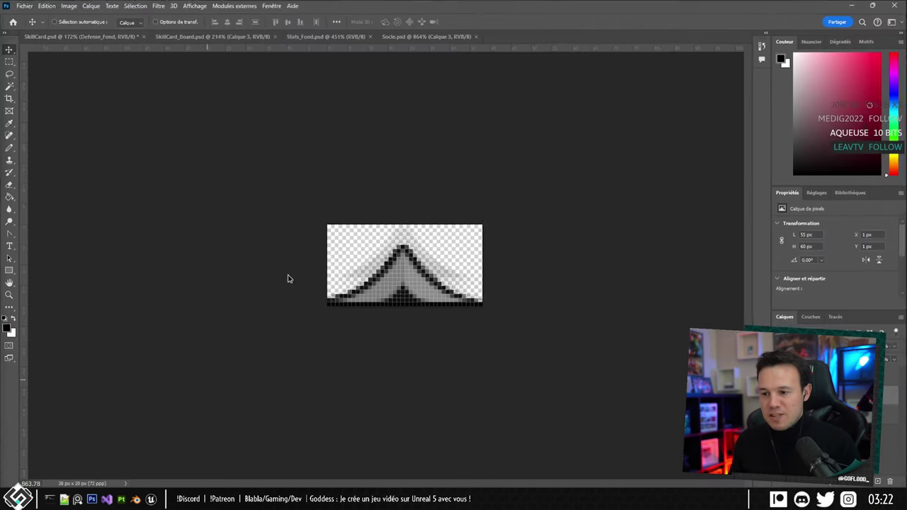
left_click(320, 37)
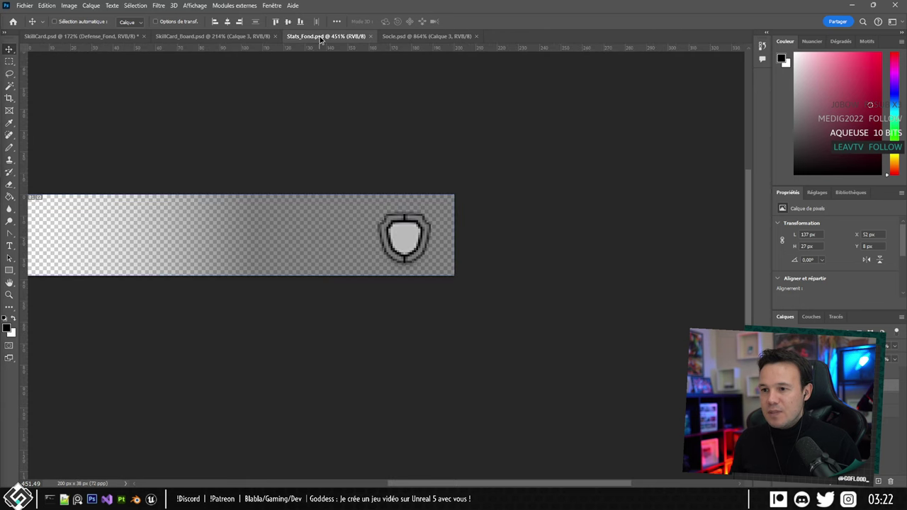
Look through the open SkillCard_Board.psd, Socle.psd and SkillCard.psd documents.
left_click(247, 37)
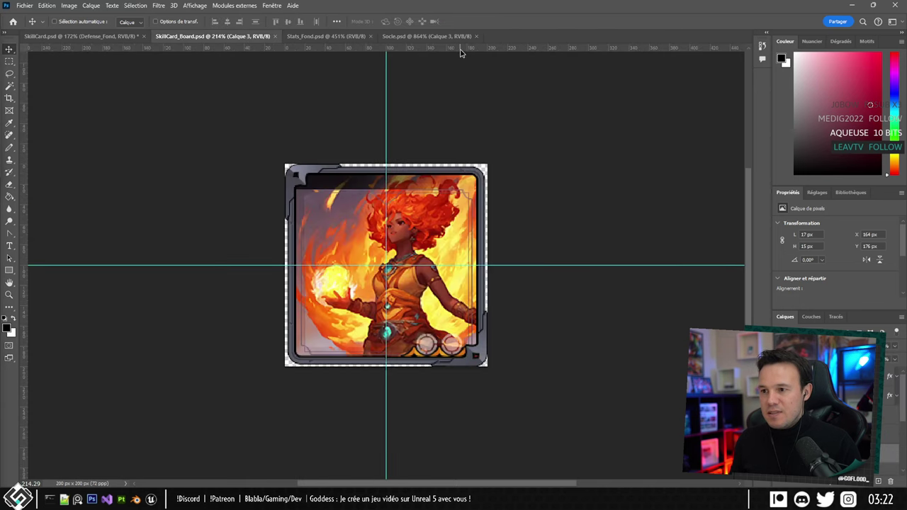
left_click(427, 37)
left_click(68, 38)
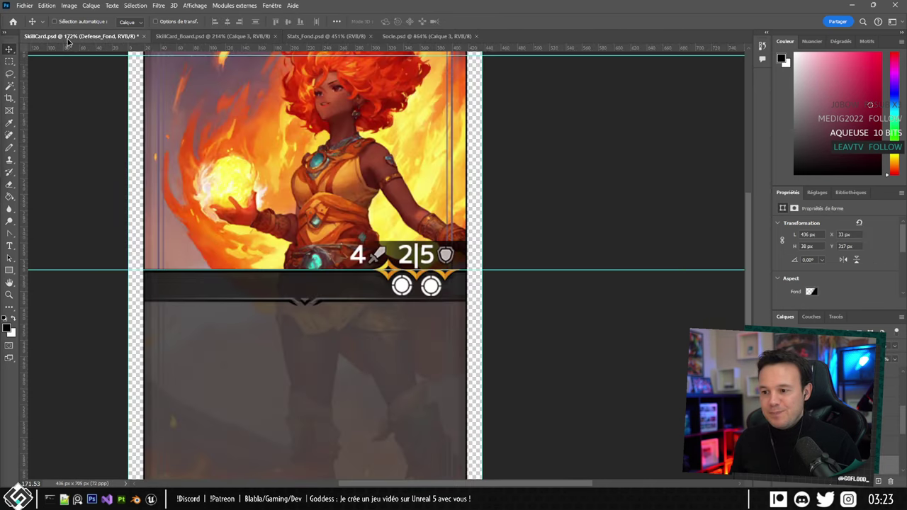
Open Move_Board_Left.png from the BASE/Textures/Cards folder as its own document in Photoshop.
key("alt+Tab")
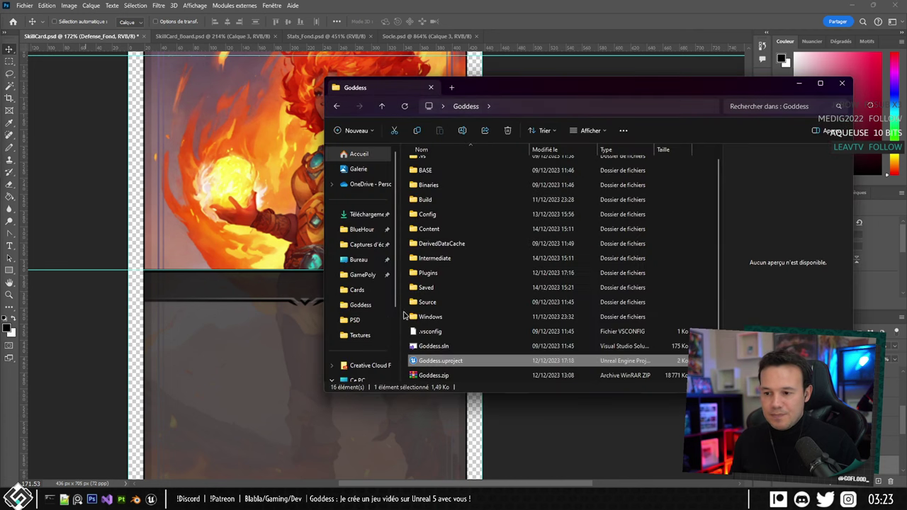
scroll(441, 183, "up", 1)
double_click(425, 179)
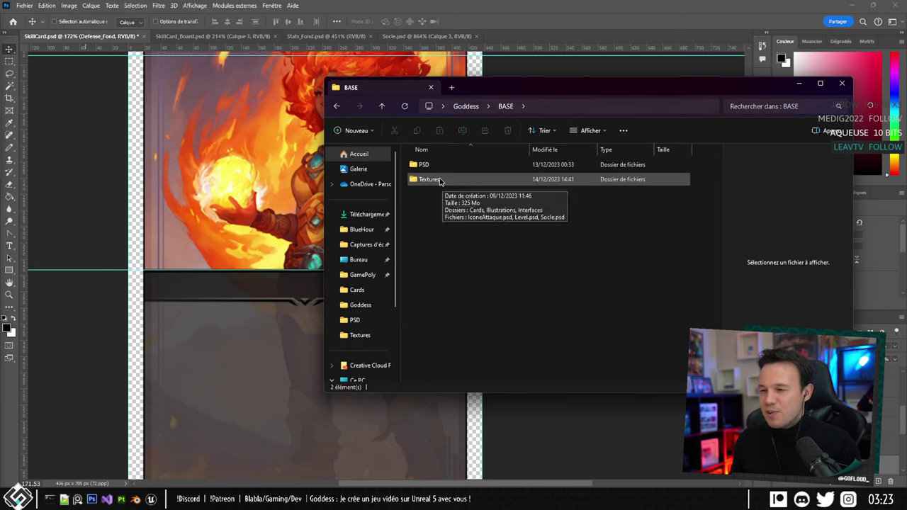
double_click(435, 181)
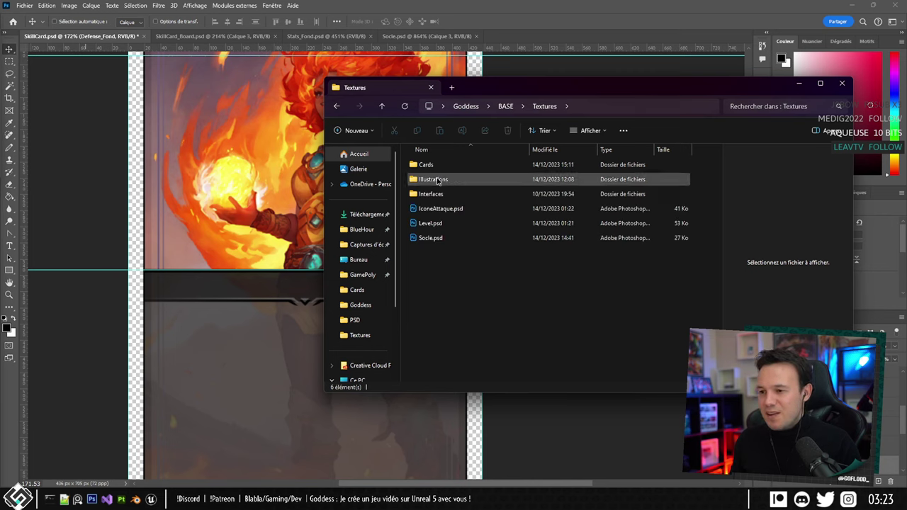
double_click(427, 167)
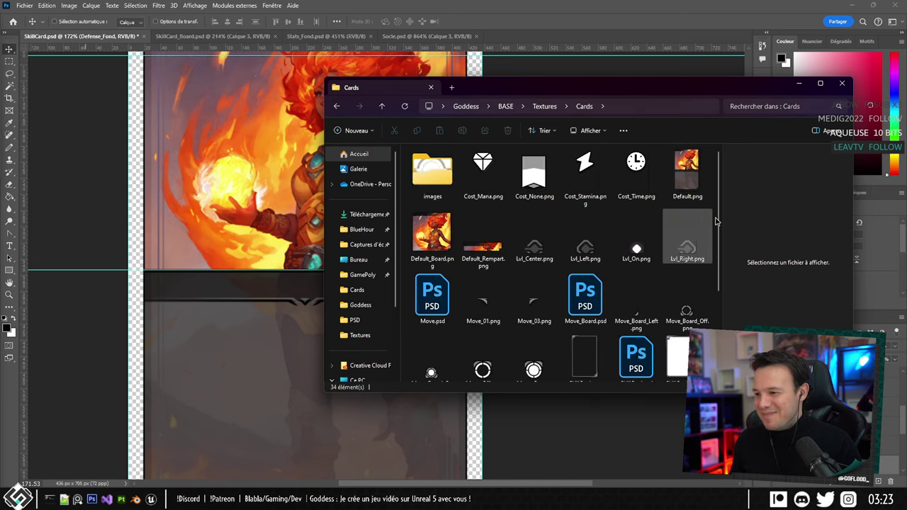
scroll(720, 210, "down", 2)
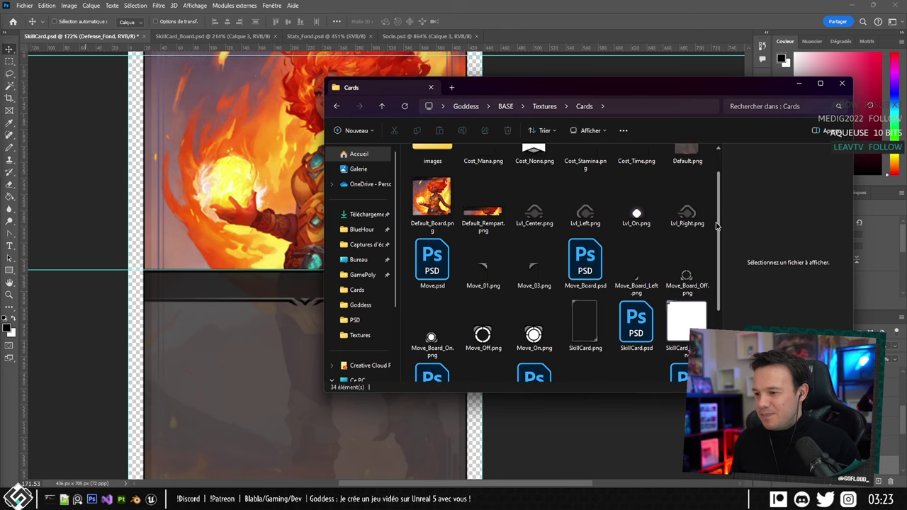
left_click(635, 260)
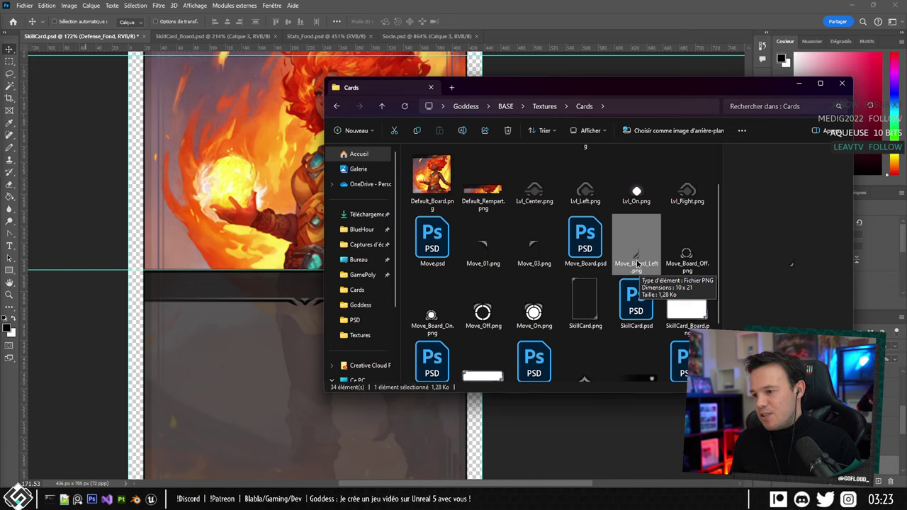
left_click_drag(636, 262, 523, 43)
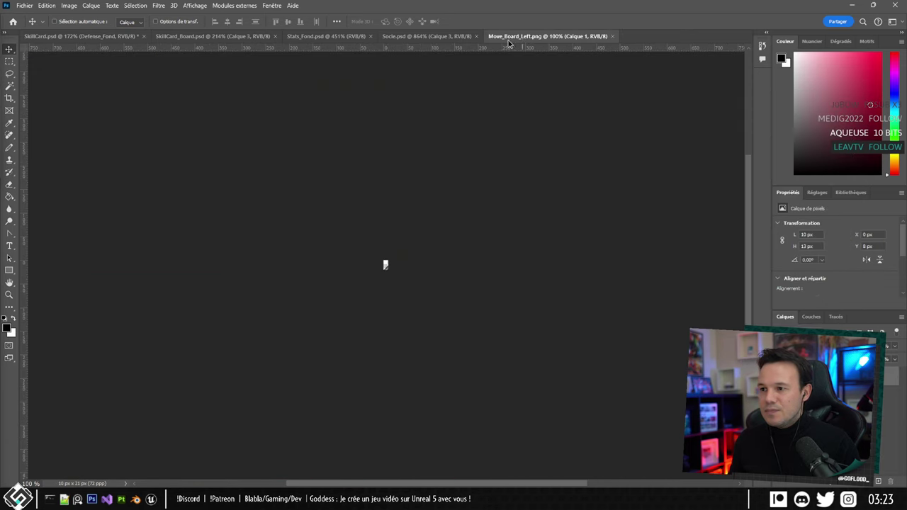
Extend the Move_Board_Left.png canvas to the left of the corner artwork with the Crop tool, to about 183 × 21 px.
scroll(374, 289, "up", 10, "alt")
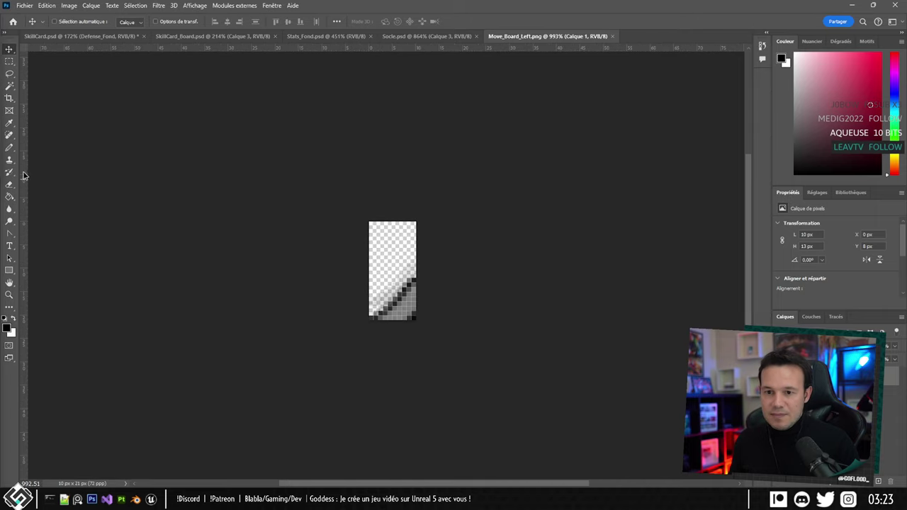
left_click(10, 99)
scroll(361, 272, "down", 5, "alt")
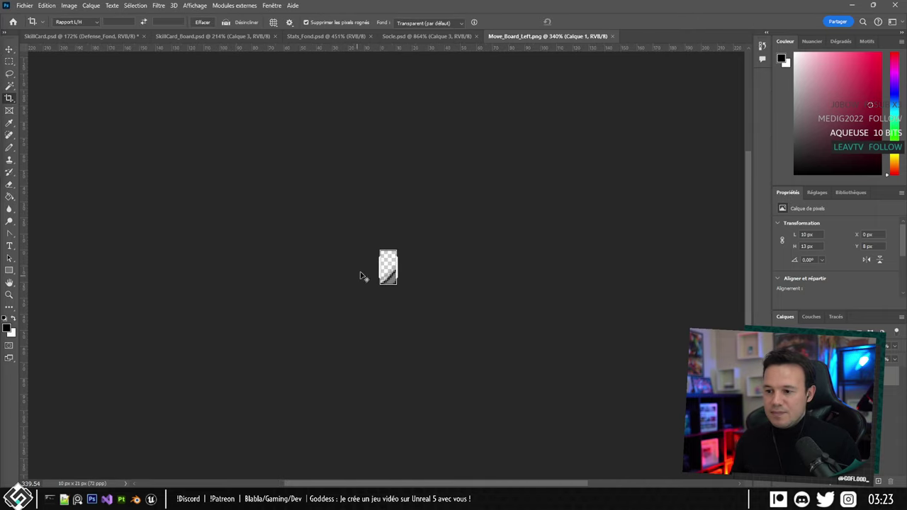
scroll(370, 263, "up", 3, "alt")
left_click_drag(374, 263, 126, 266, "alt")
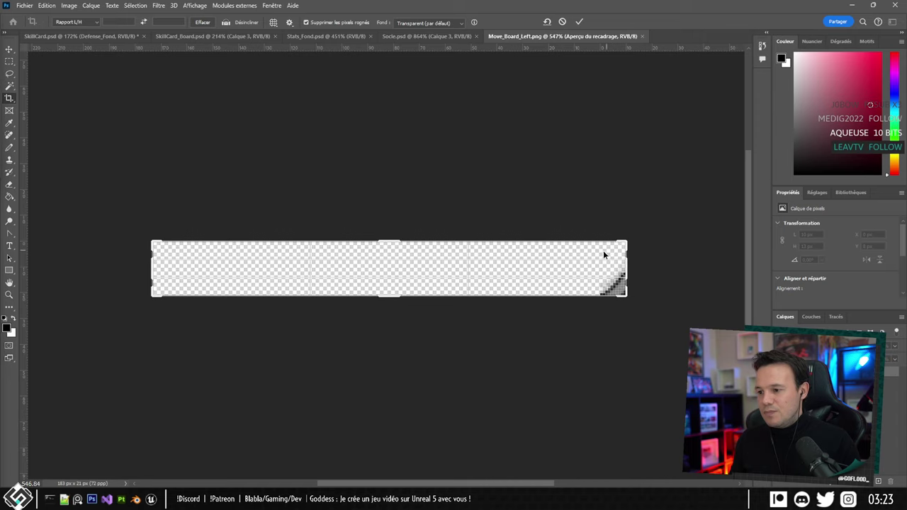
left_click(580, 22)
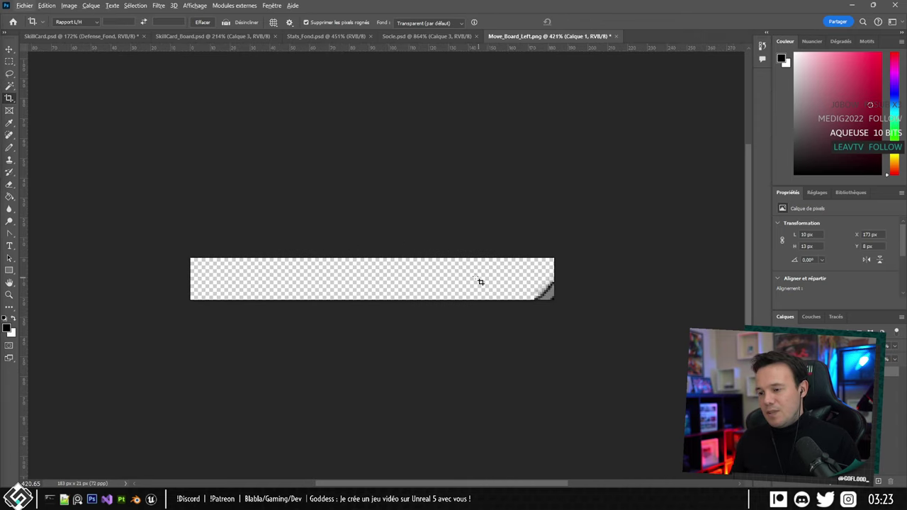
Crop the empty left part of the canvas so the image measures 120 × 21 px.
key("ctrl+t")
key("c")
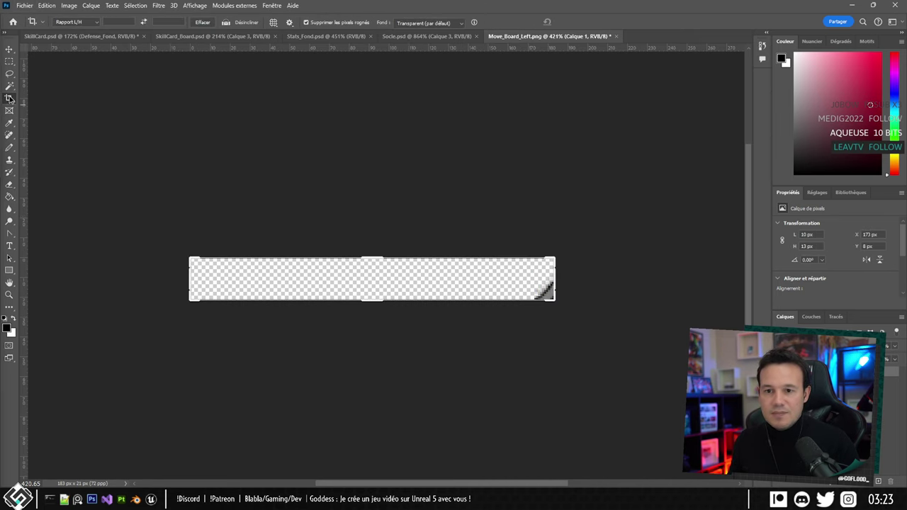
left_click_drag(189, 277, 253, 280)
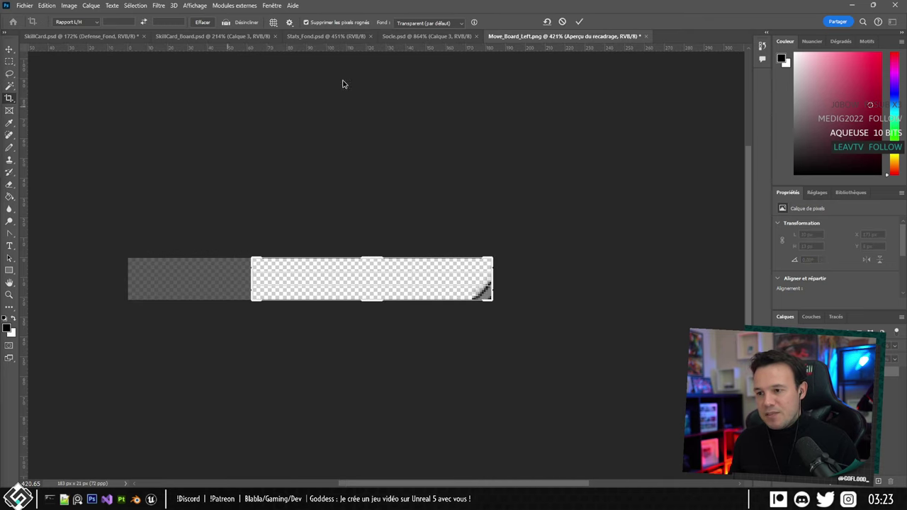
left_click(579, 22)
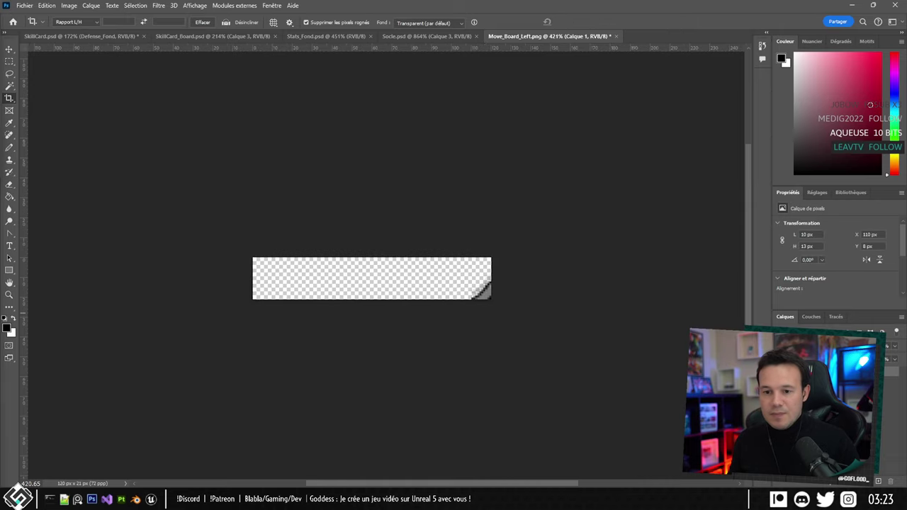
Draw a rectangle shape and fit it to the whole canvas, 120 × 21 px.
left_click(9, 271)
left_click_drag(249, 253, 491, 299)
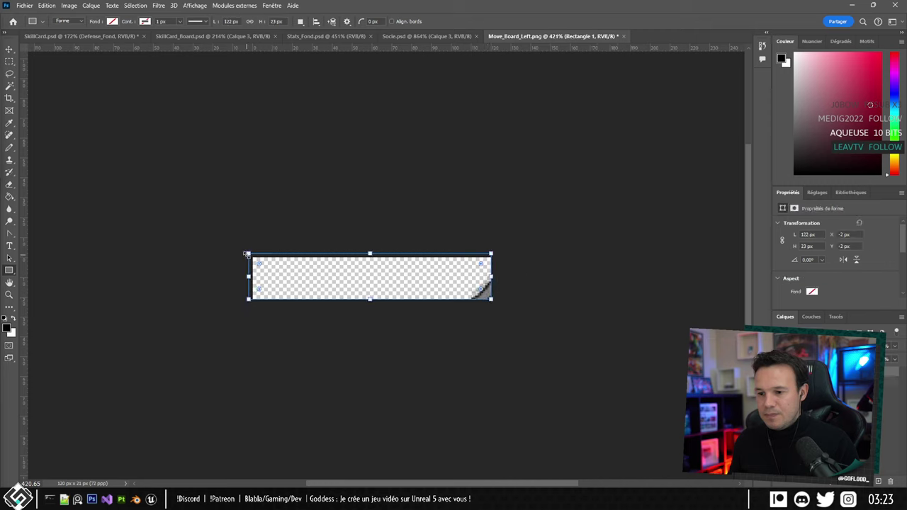
left_click_drag(247, 254, 252, 257)
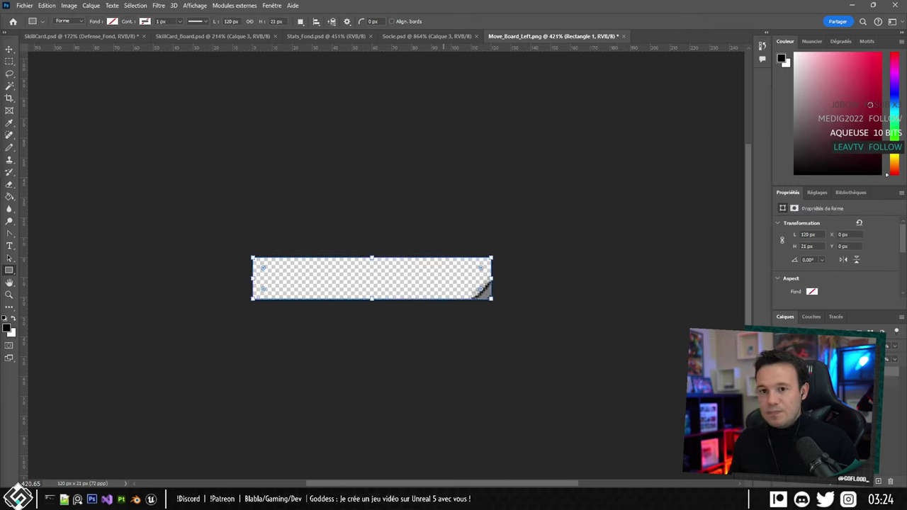
key("v")
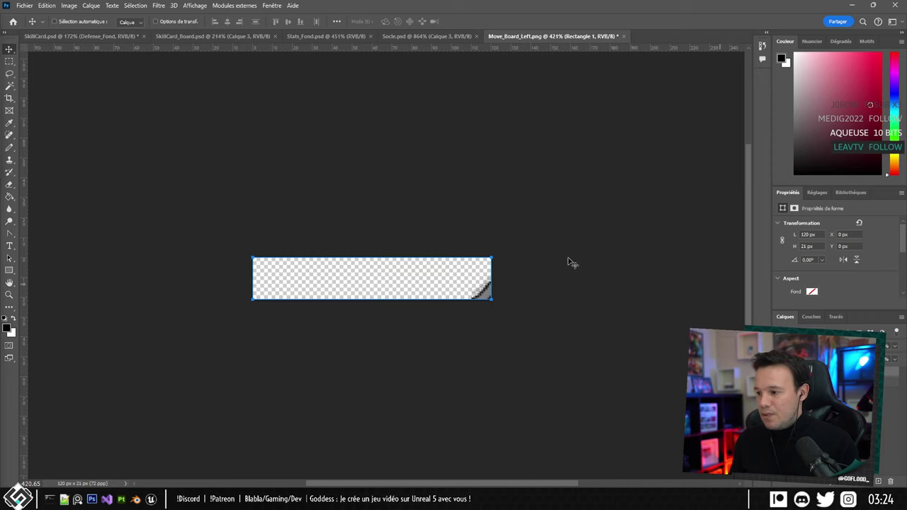
Fill the rectangle with a black-to-white linear gradient and set the opacity of its white end to 0%.
left_click(10, 270)
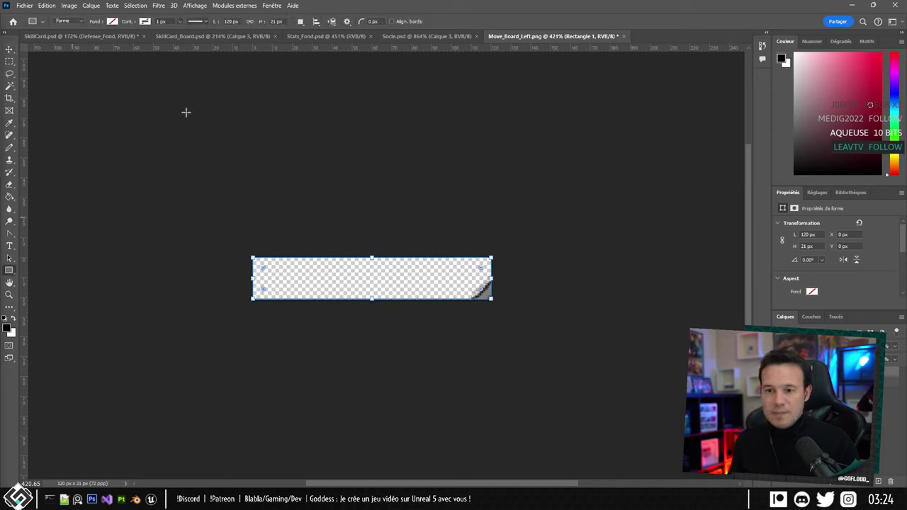
left_click(111, 21)
left_click(86, 39)
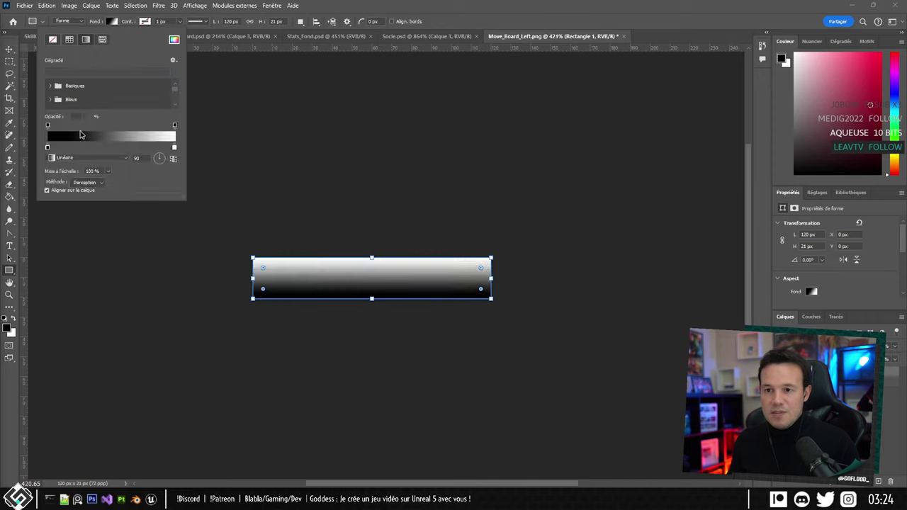
left_click(175, 125)
left_click(86, 117)
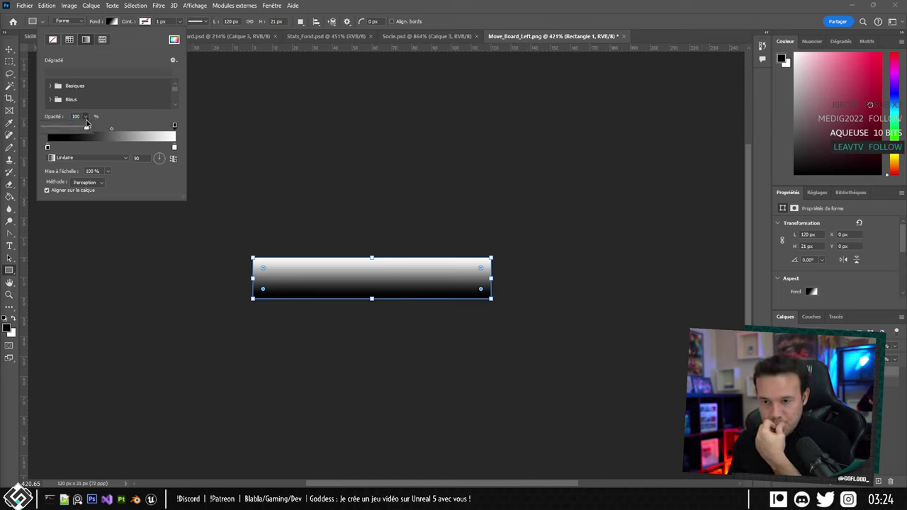
left_click_drag(59, 132, 14, 122)
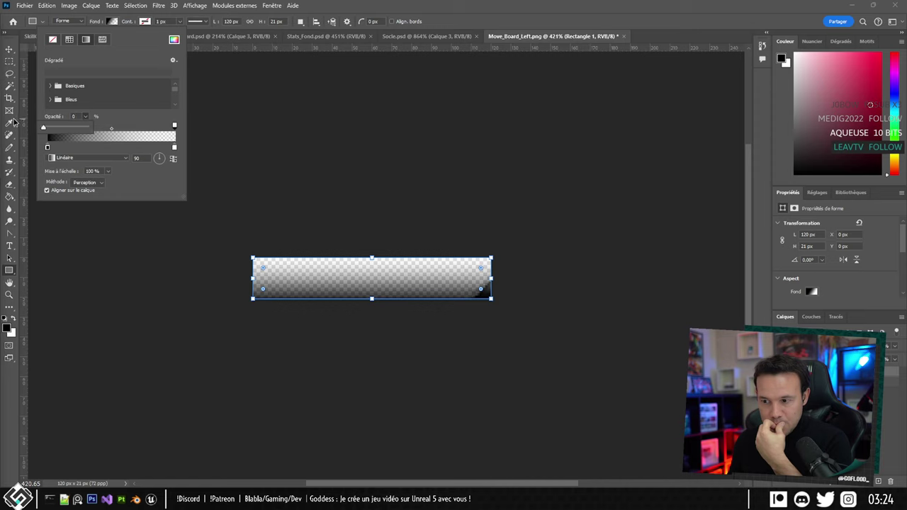
Set the gradient's angle to 180 so the black end lies on the rectangle's right side.
left_click_drag(147, 147, 126, 195)
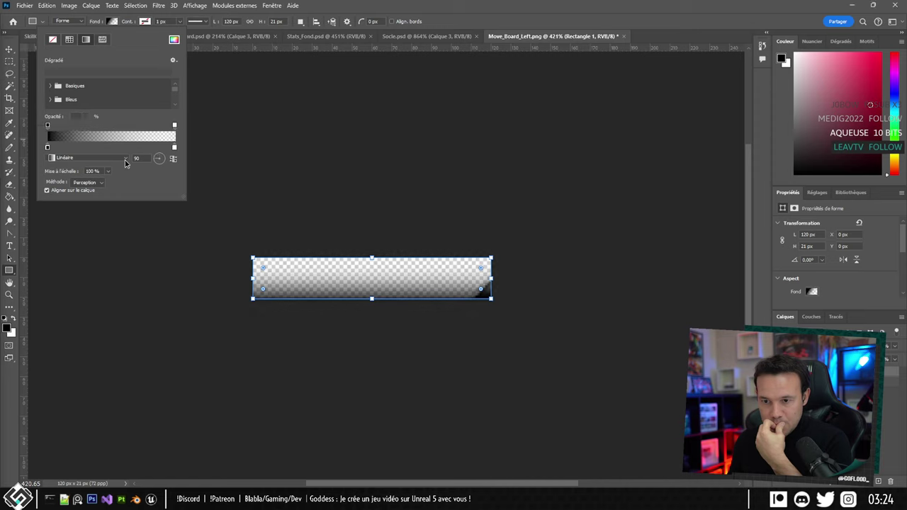
left_click_drag(123, 160, 109, 158)
type("0")
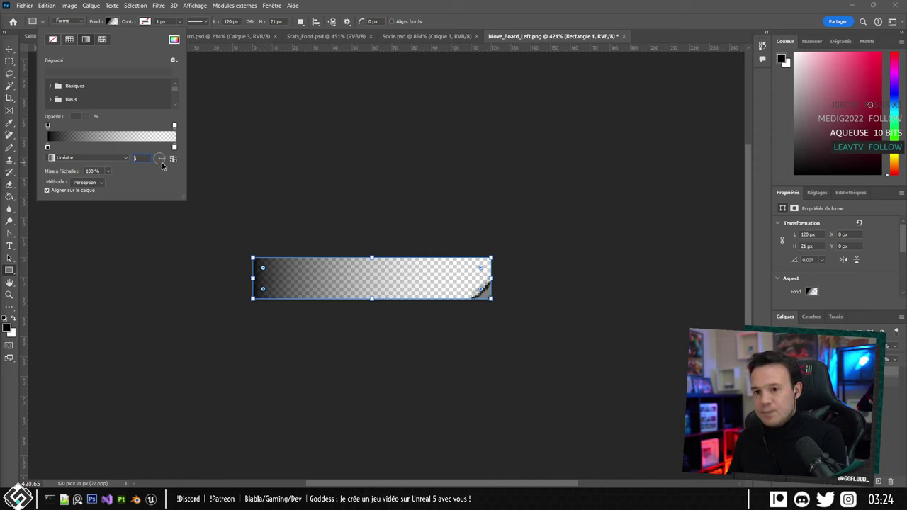
left_click_drag(161, 162, 173, 156)
type("18")
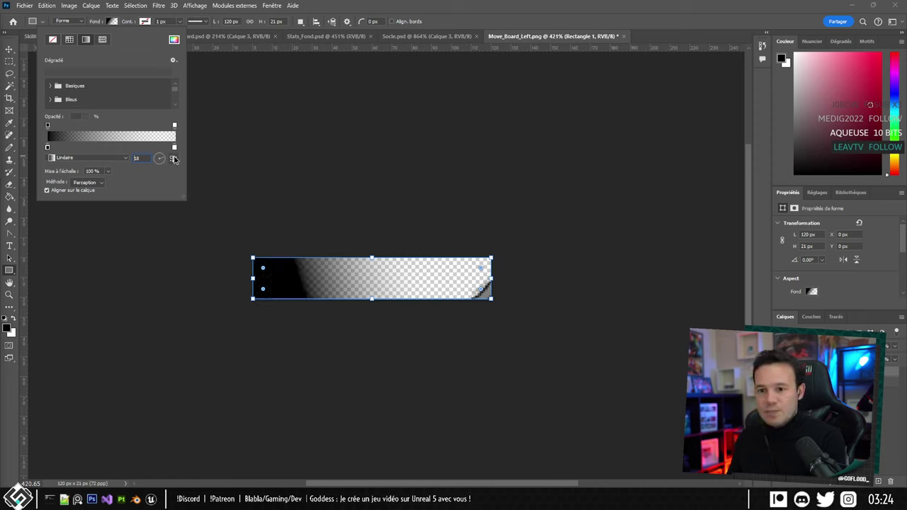
type("0")
key("Return")
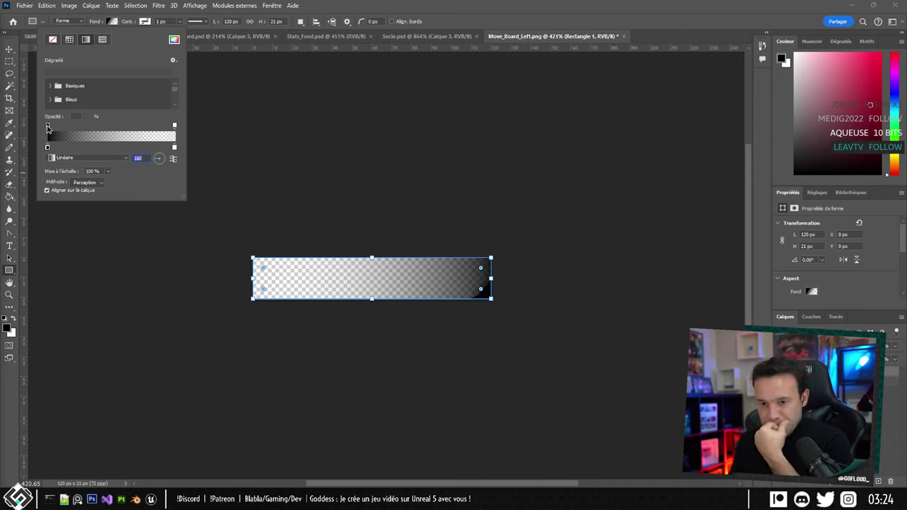
Move the gradient's opaque stop inward and change the white colour stop to black (000000).
left_click_drag(47, 127, 93, 125)
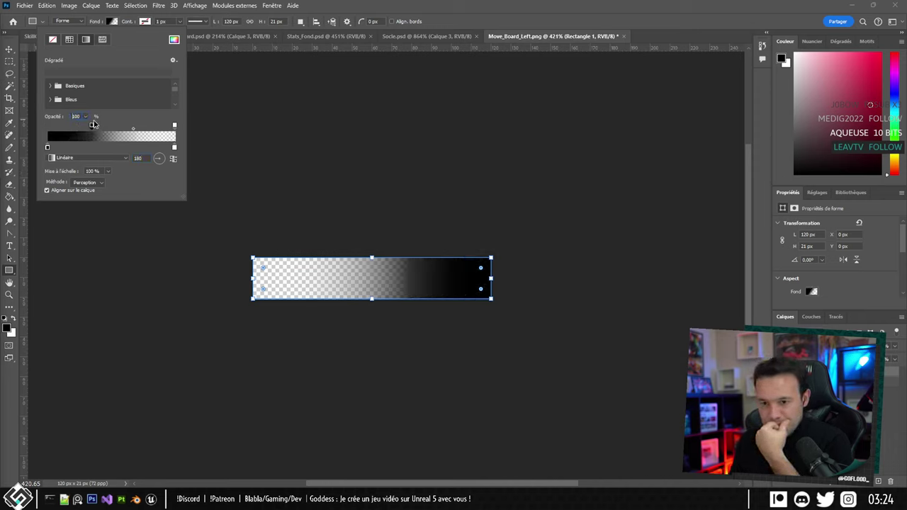
left_click(170, 148)
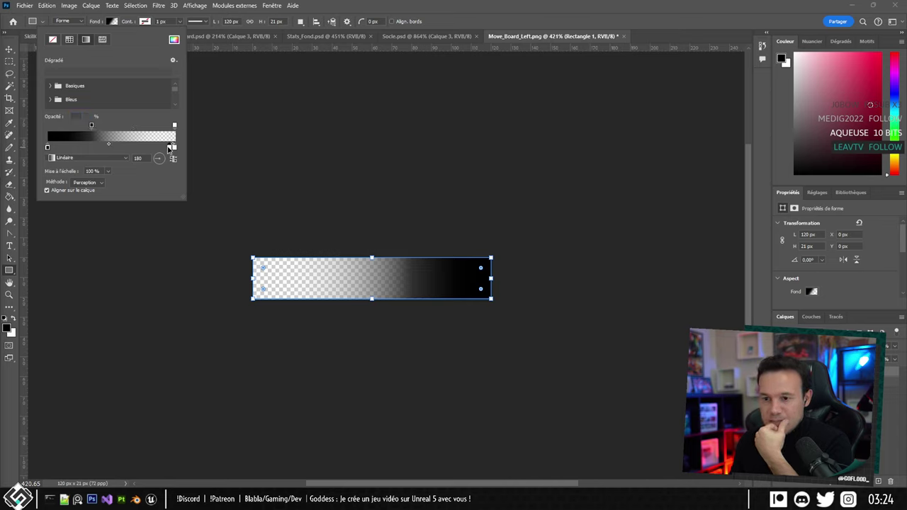
left_click_drag(169, 148, 175, 149)
double_click(174, 147)
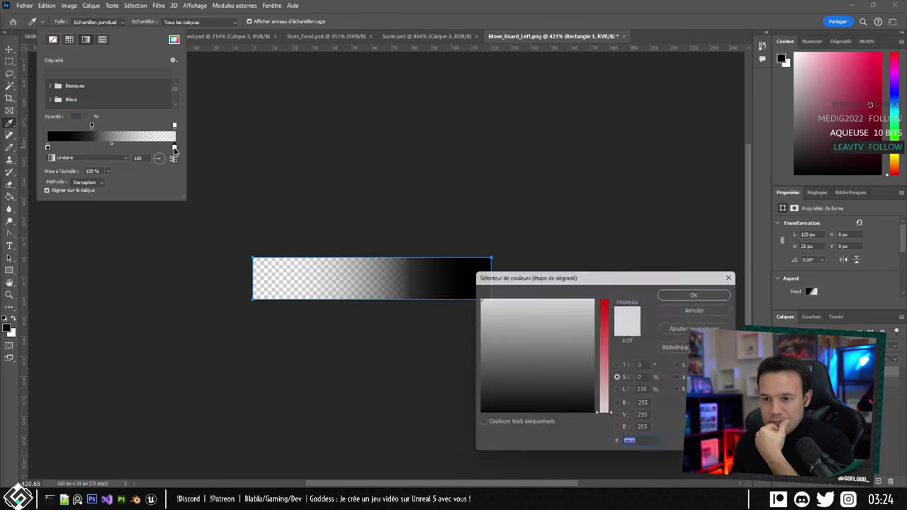
left_click(462, 390)
left_click_drag(493, 374, 448, 455)
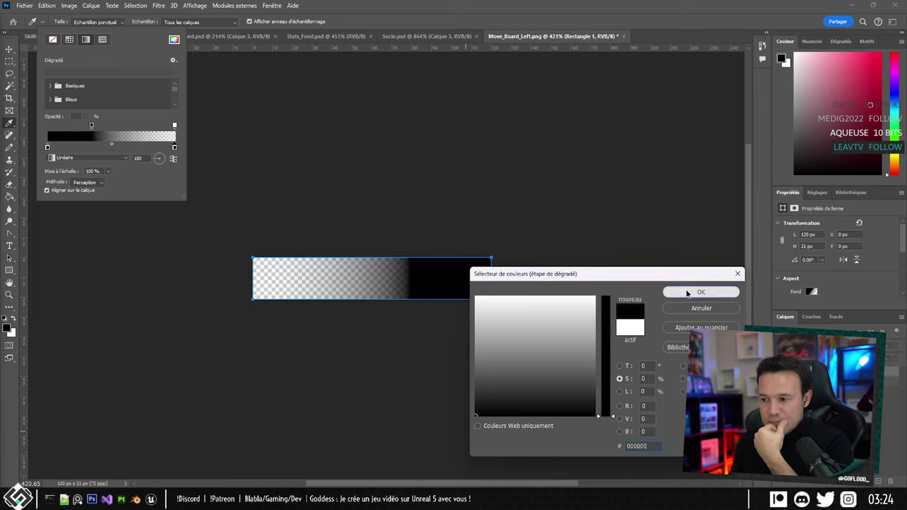
left_click(701, 292)
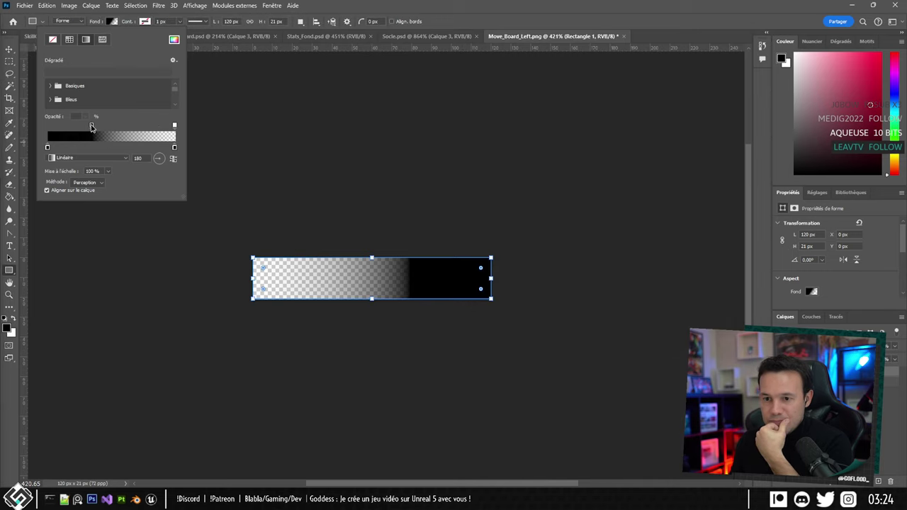
Adjust the 100% opacity stop's position so solid black covers about the right 40% of the rectangle.
left_click_drag(91, 126, 70, 126)
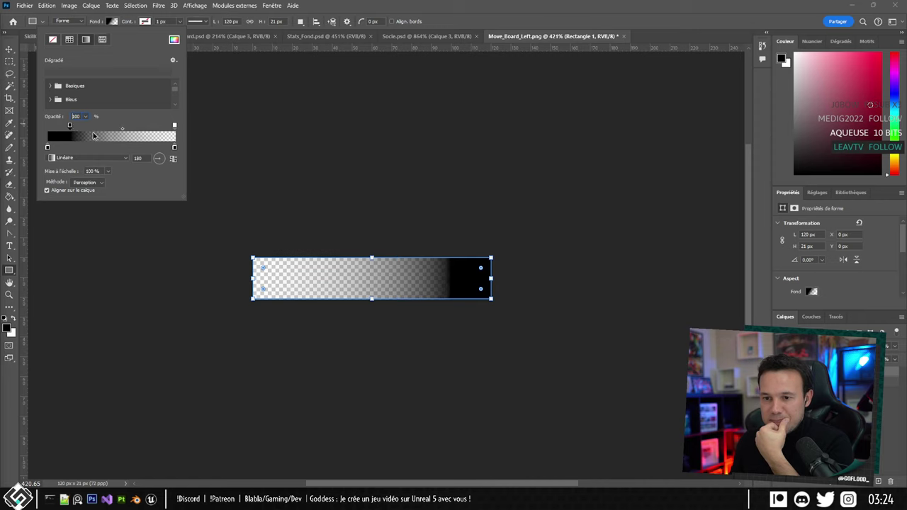
mouse_move(175, 126)
left_mouse_down()
mouse_move(139, 126)
mouse_move(176, 126)
left_mouse_up()
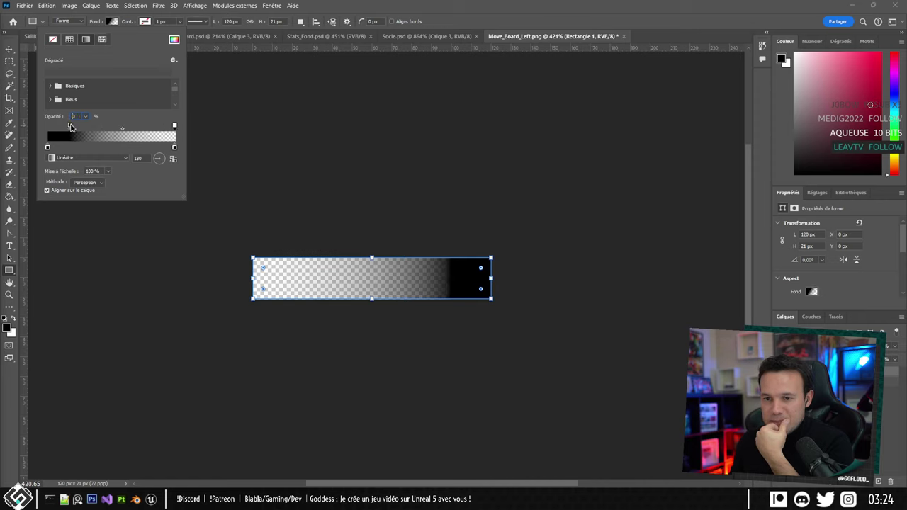
left_click_drag(71, 125, 100, 126)
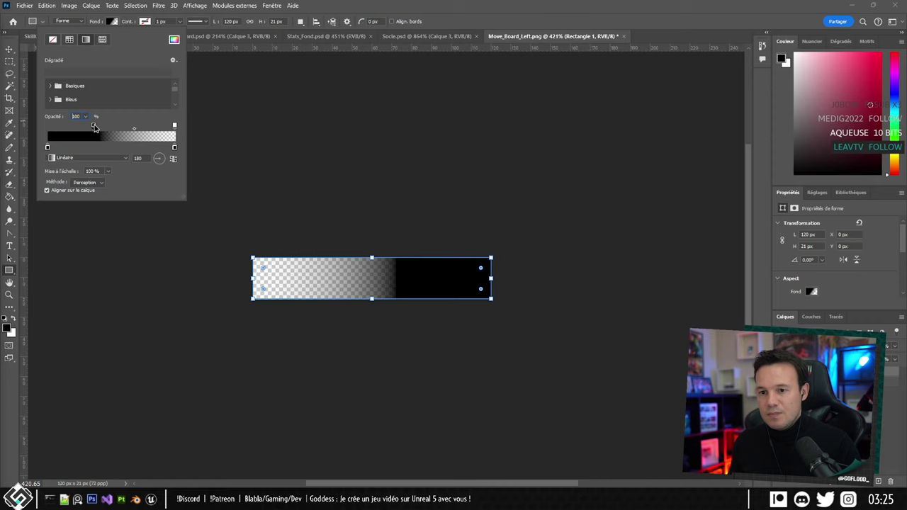
Lower the opacity of the gradient's 100% opacity stop to 81%.
left_click(94, 126)
left_click(86, 117)
left_click_drag(87, 126, 78, 129)
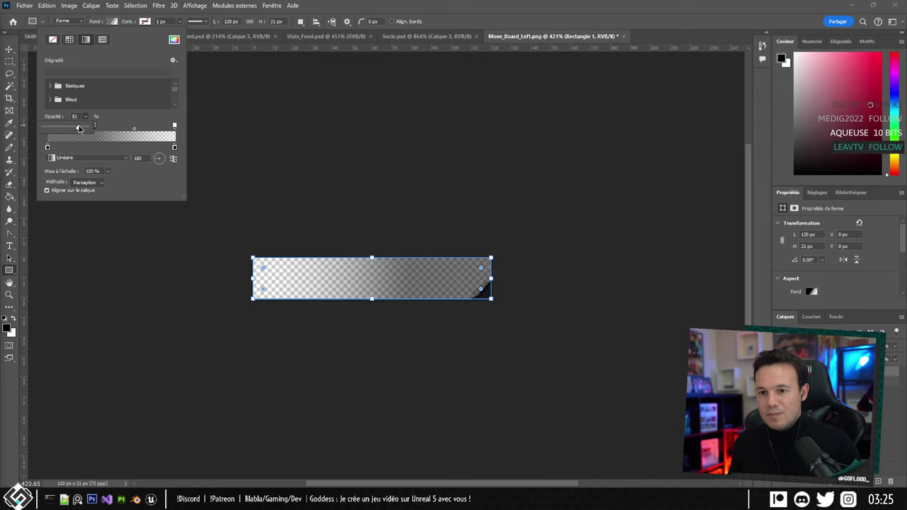
left_click(469, 4)
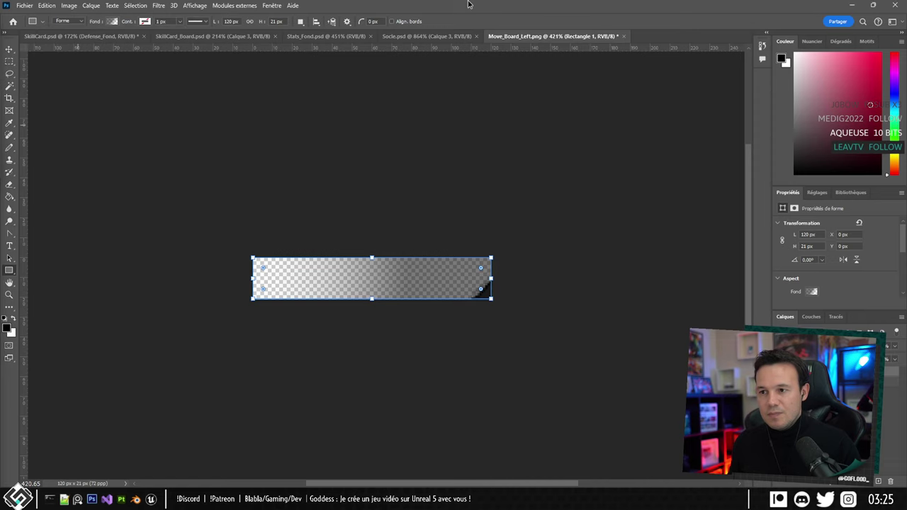
Export the artwork for the web as a transparent PNG-24, overwriting Move_Board_Left.png in the Cards folder.
key("ctrl+alt+shift+s")
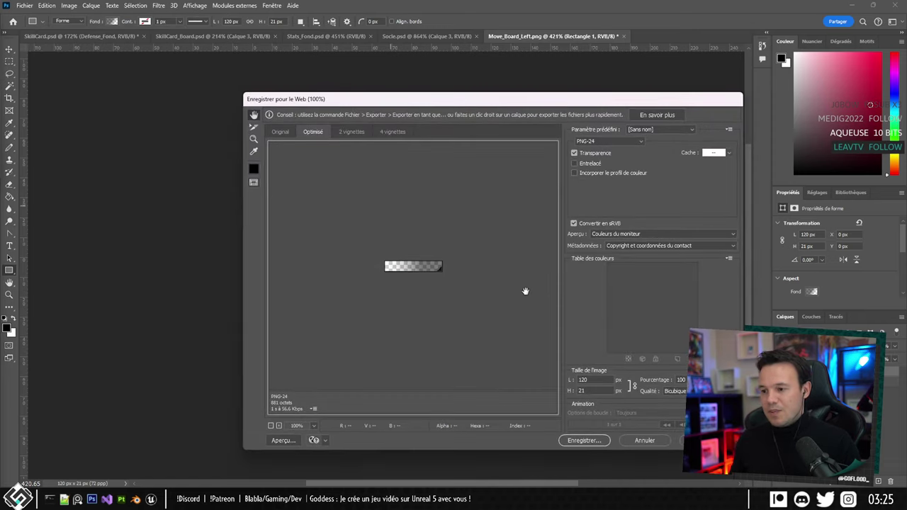
left_click(644, 440)
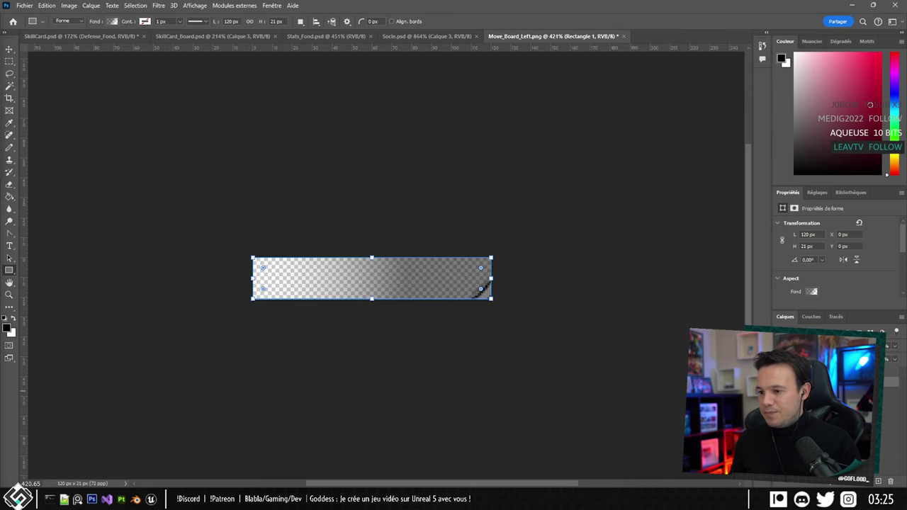
key("ctrl+alt+shift+s")
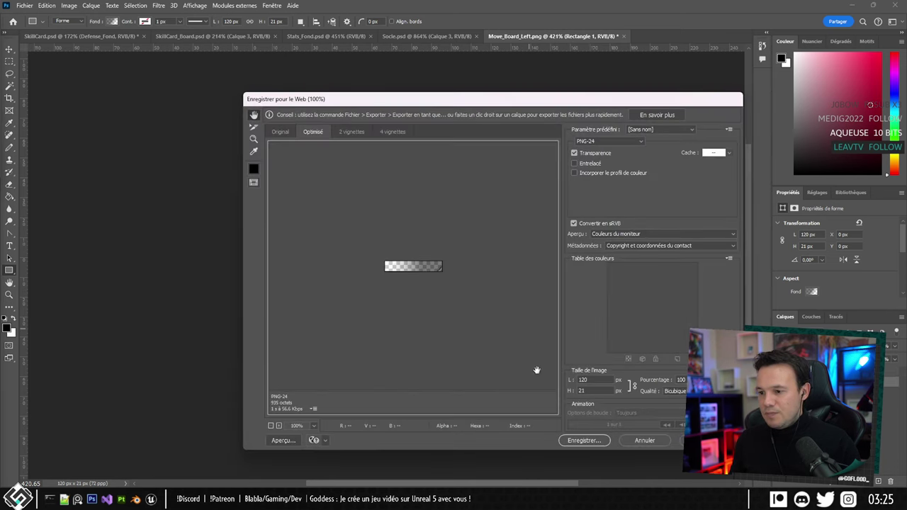
left_click(582, 439)
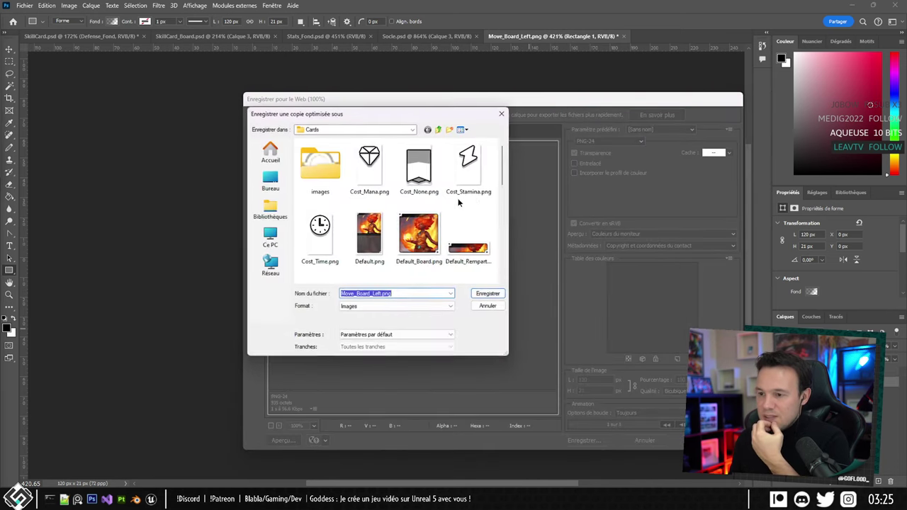
left_click(490, 292)
left_click(519, 241)
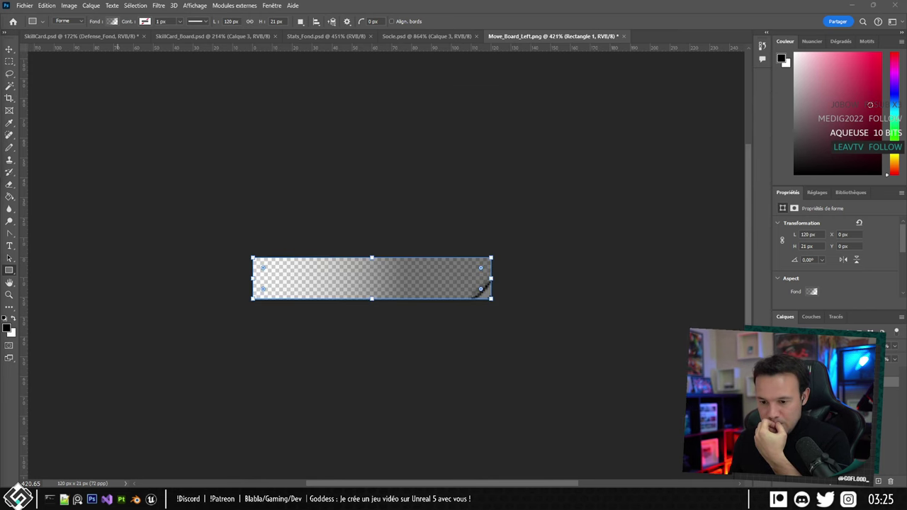
Switch to Unreal Editor, locate the texture used by the MoveBox overlay's image and reimport Move_Board_Left.
key("alt+Tab")
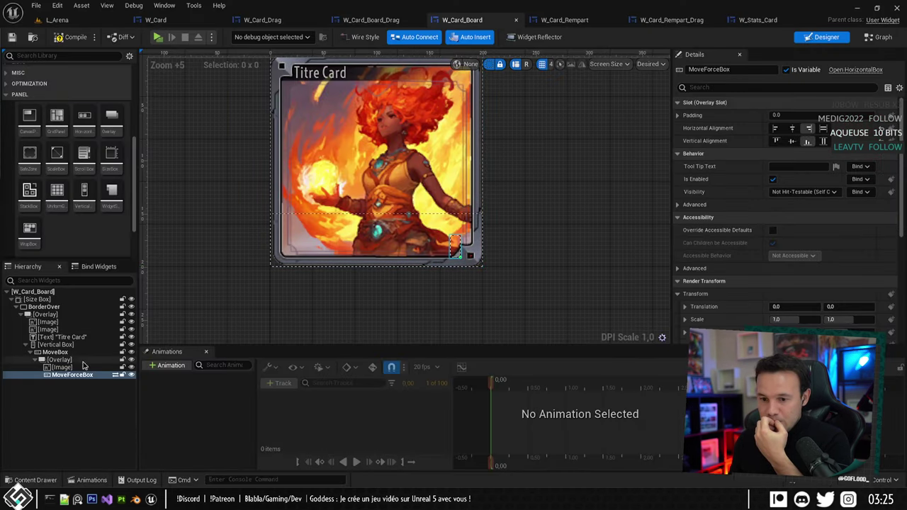
left_click(62, 367)
left_click(815, 190)
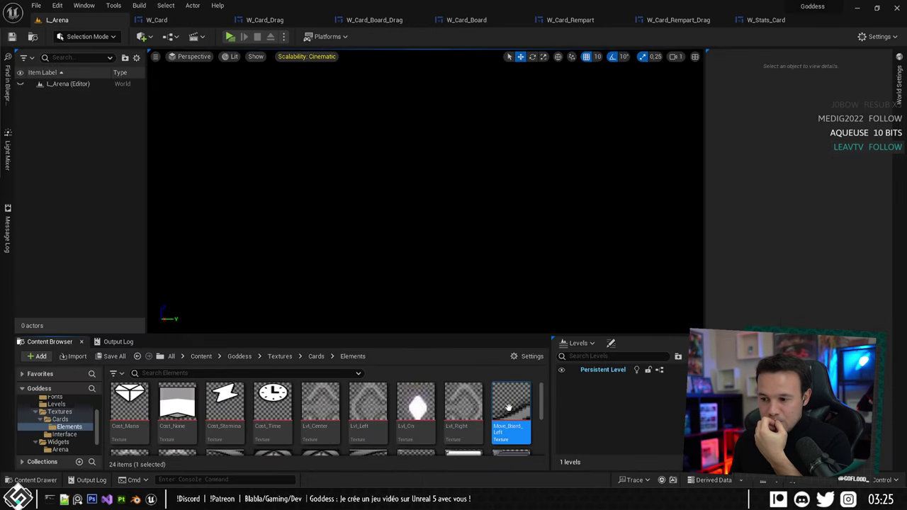
right_click(527, 393)
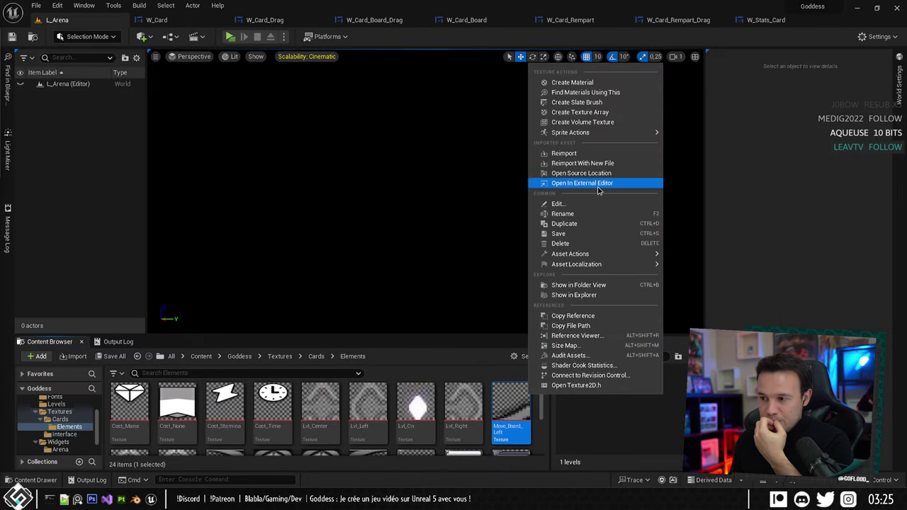
left_click(563, 153)
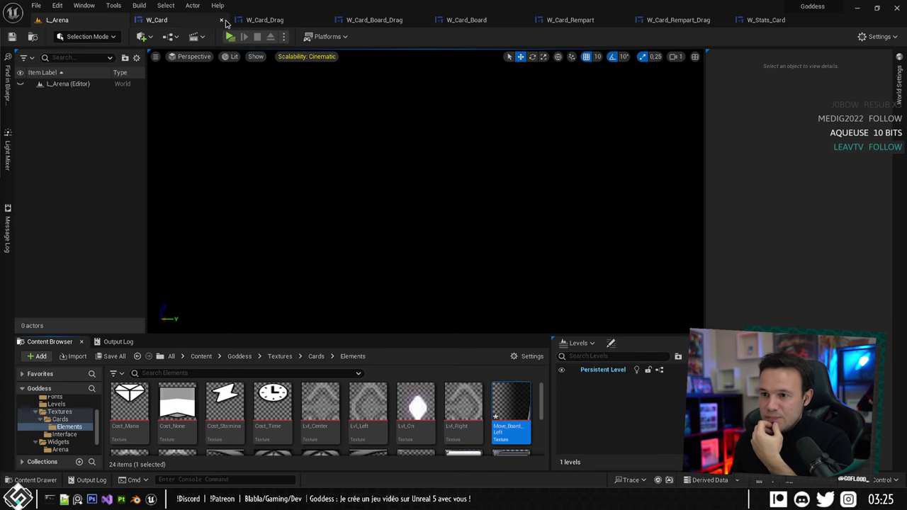
In W_Card_Board, set the X image size of the Move_Board_Left image to 120.
left_click(340, 23)
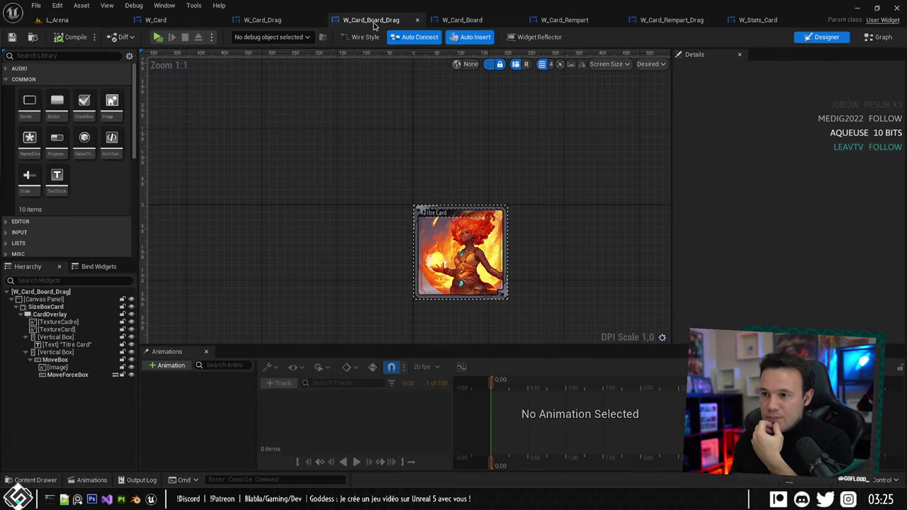
left_click(461, 21)
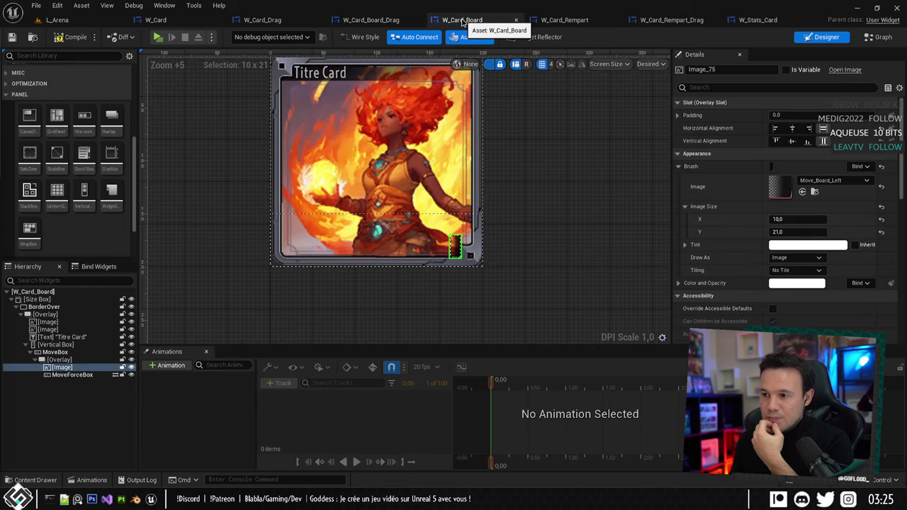
left_click(807, 216)
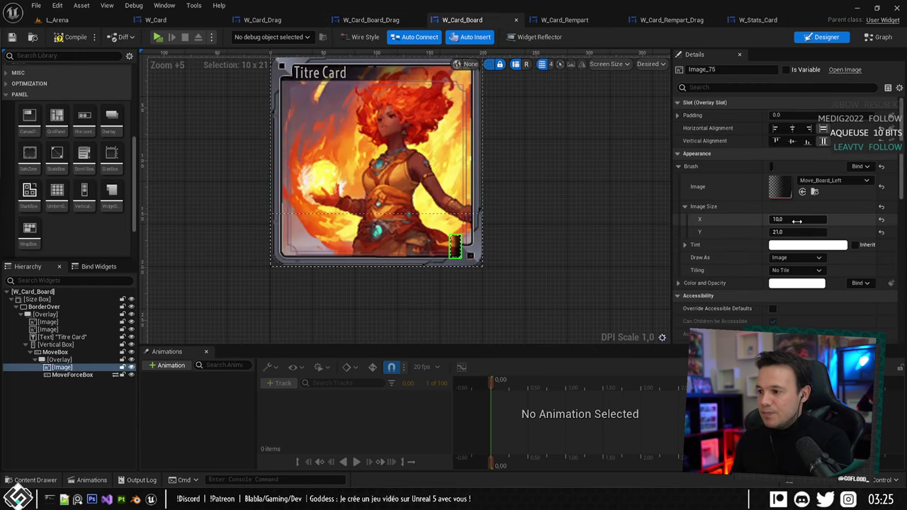
type("120")
key("Return")
left_click(457, 205)
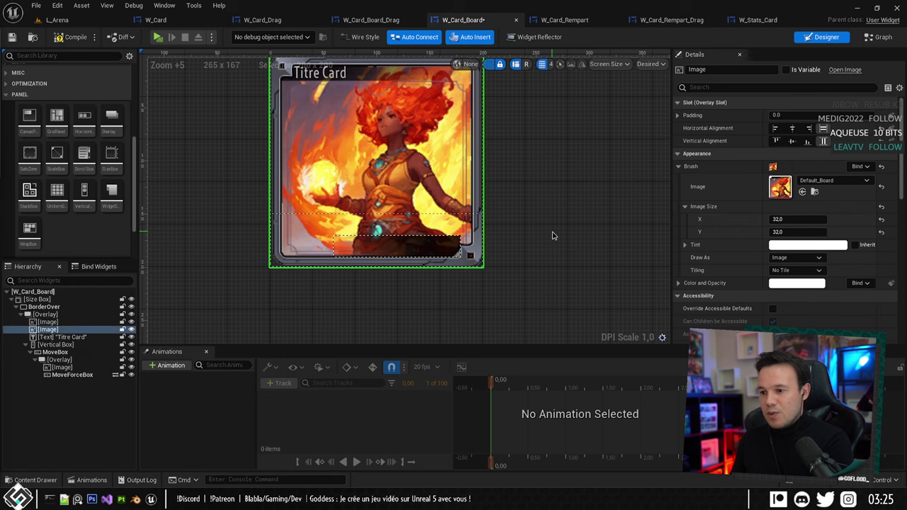
Examine how the gradient strip and its cut corner fit the card frame, up close and at full-card scale.
scroll(486, 257, "down", 2)
right_click_drag(391, 282, 359, 315)
scroll(370, 303, "up", 8)
scroll(447, 255, "up", 2)
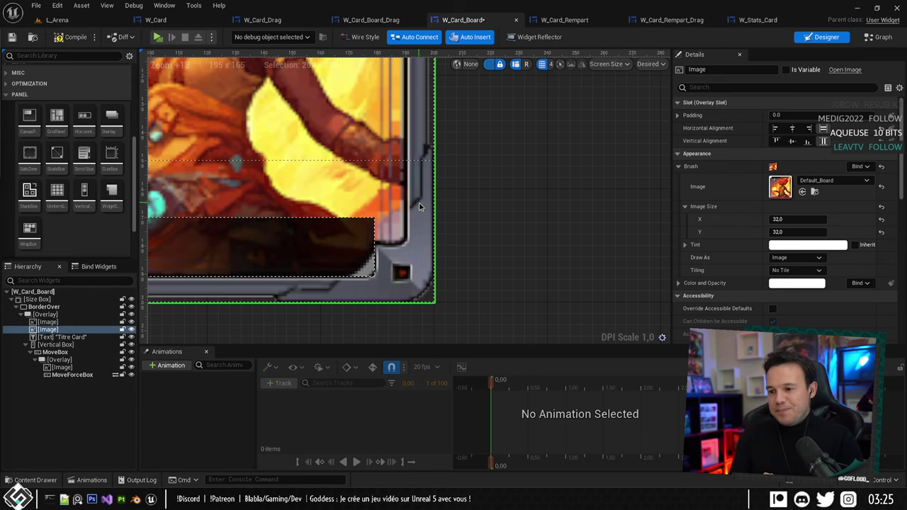
scroll(272, 237, "down", 6)
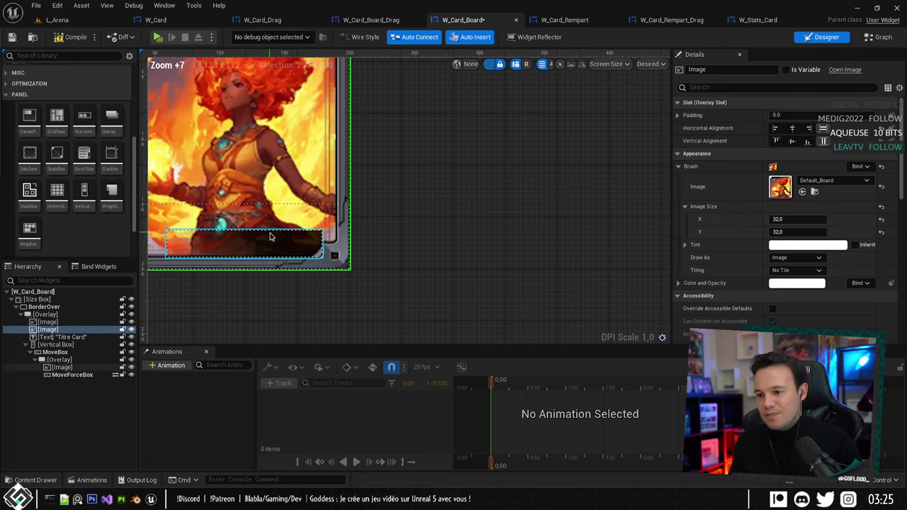
scroll(270, 237, "up", 6)
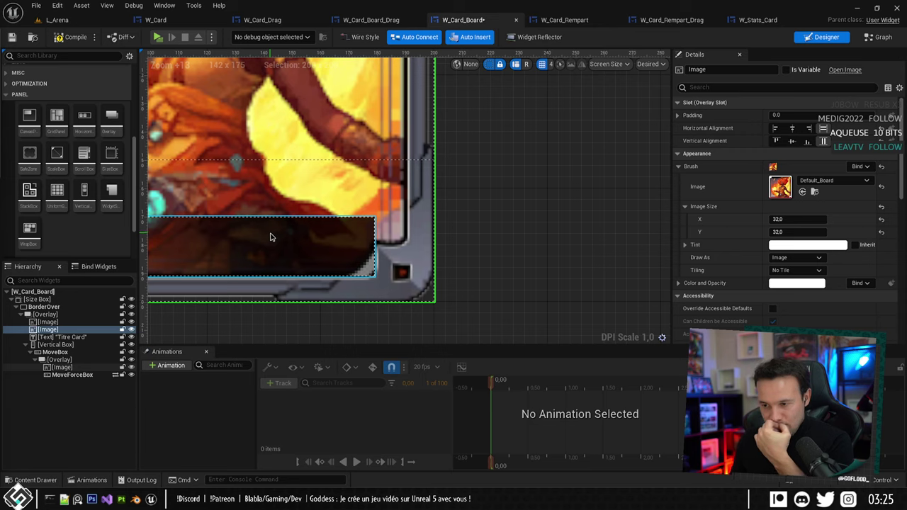
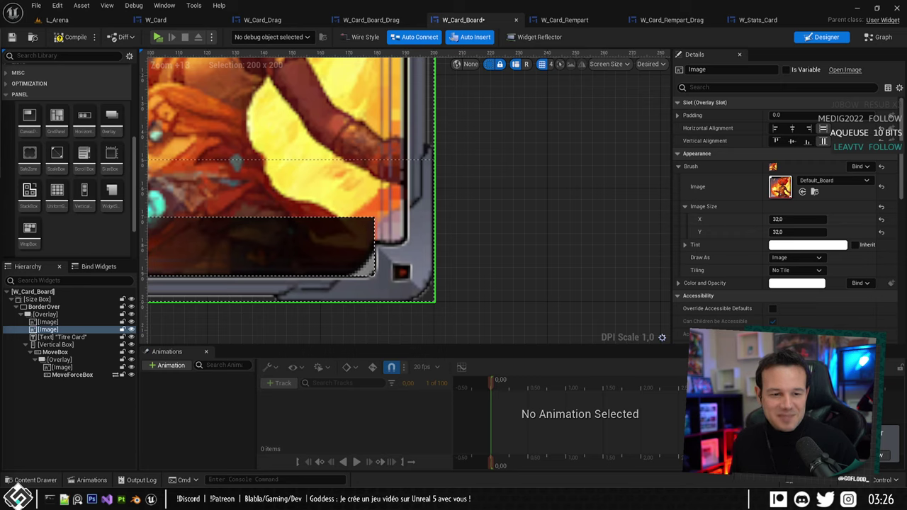
scroll(493, 256, "down", 15)
scroll(527, 299, "up", 6)
left_click(527, 300)
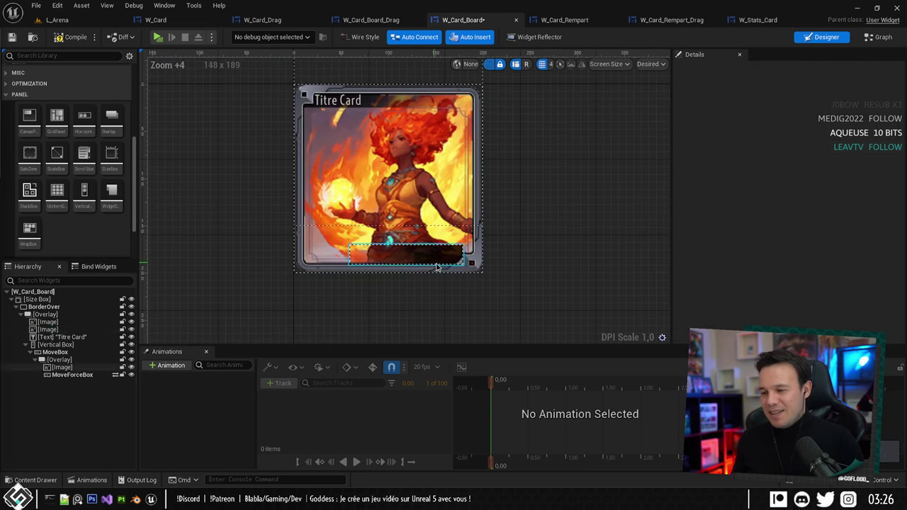
scroll(467, 259, "up", 7)
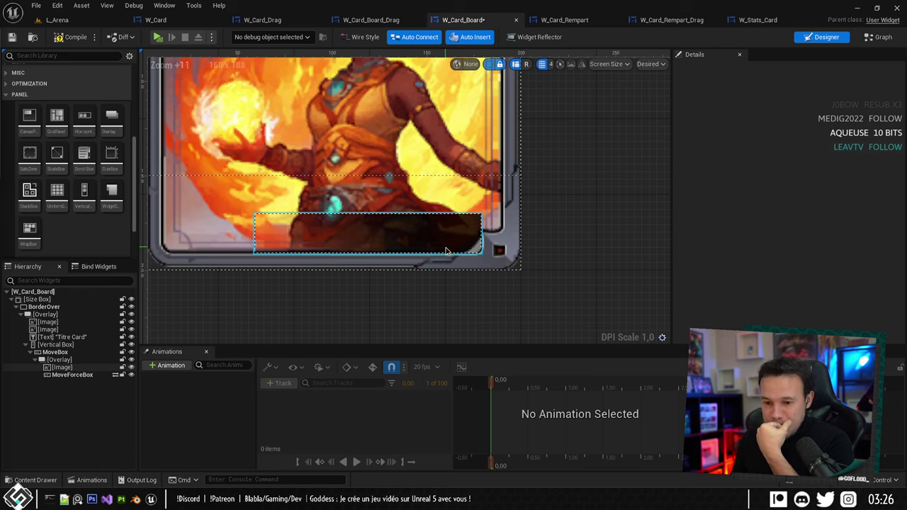
Inspect the extents of MoveBox, its overlay and MoveForceBox on the card, then review the whole card.
left_click(69, 353)
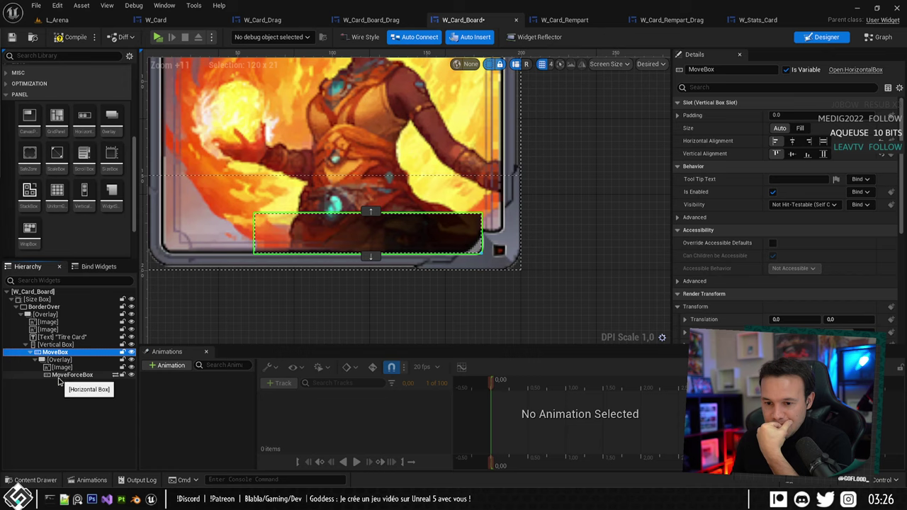
left_click(62, 360)
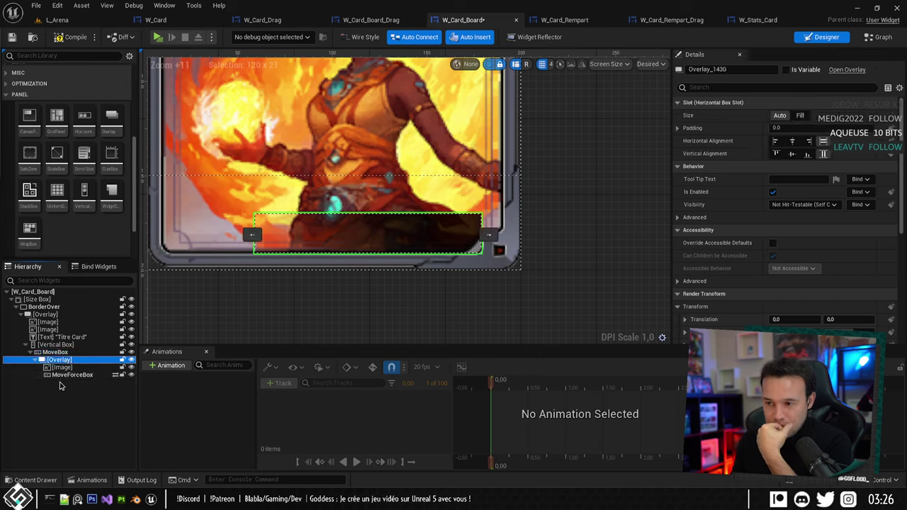
left_click(295, 319)
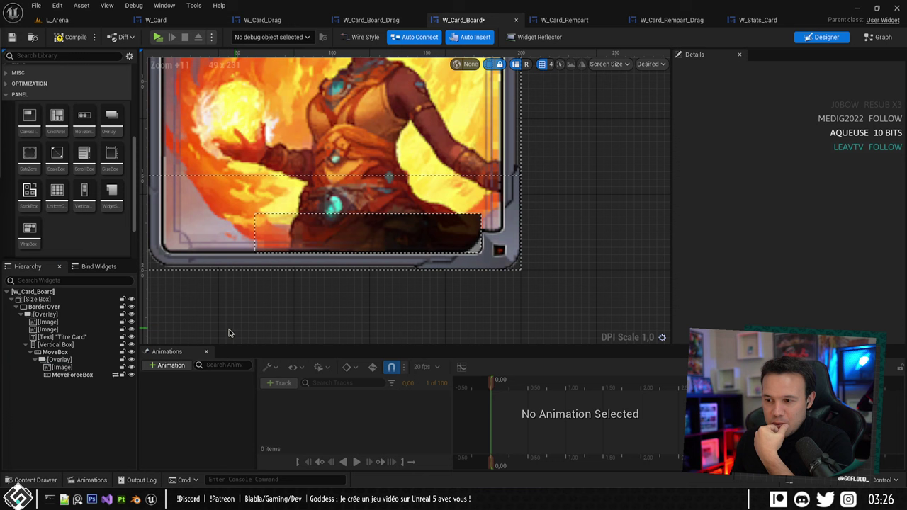
left_click(71, 375)
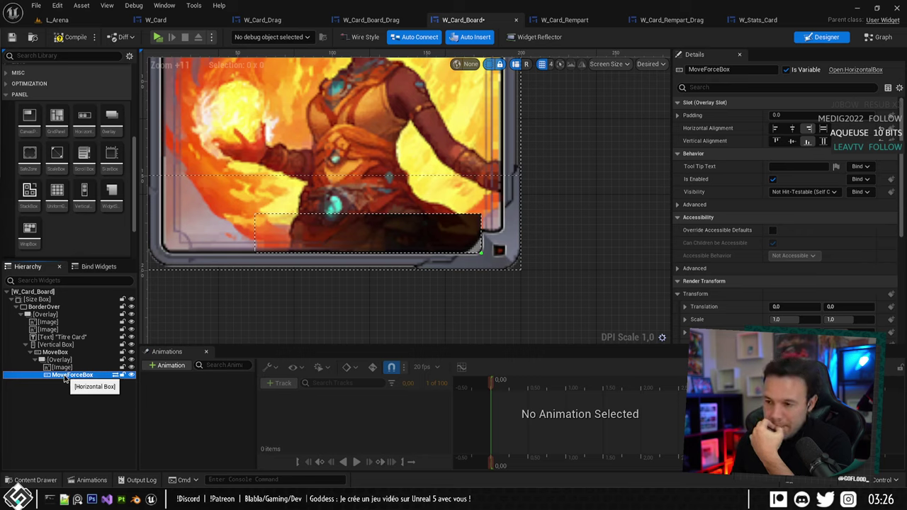
left_click(356, 318)
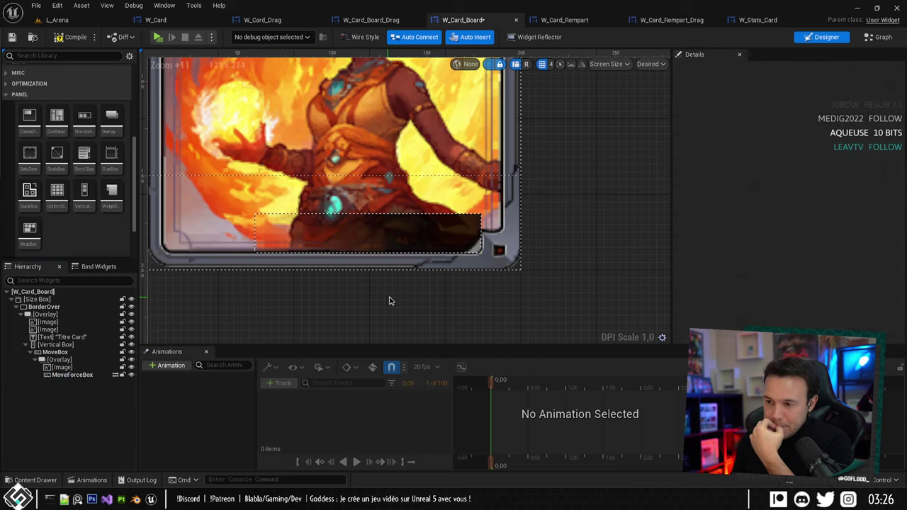
scroll(388, 297, "down", 13)
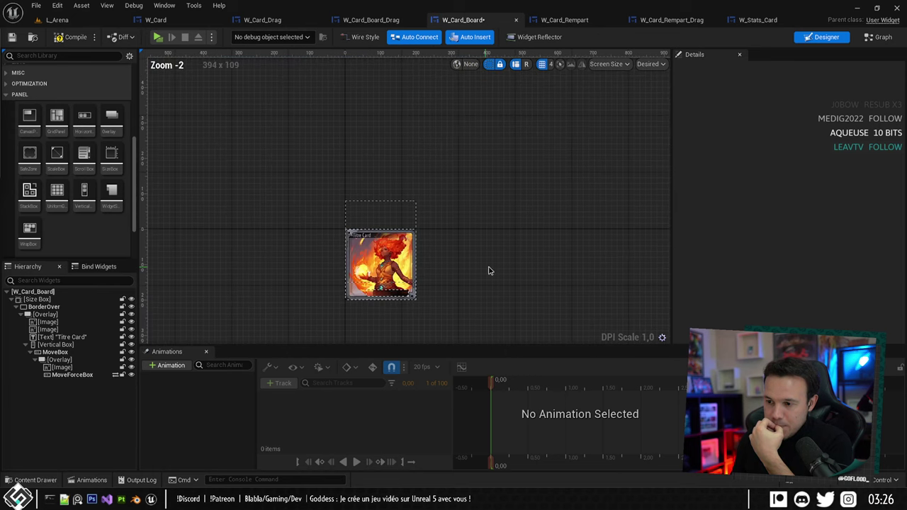
right_click_drag(488, 267, 500, 236)
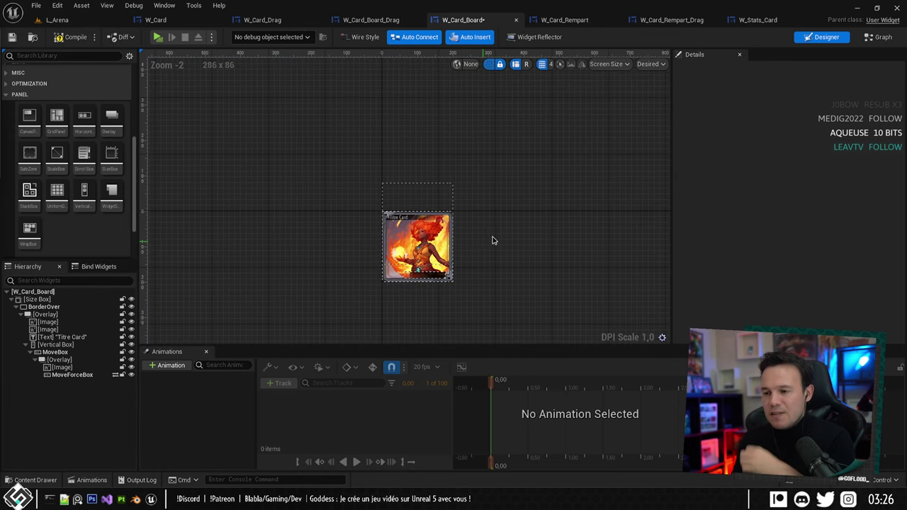
Run the game preview, validate the stake and place a card on the board to check its movement display, then stop the preview.
key("alt+p")
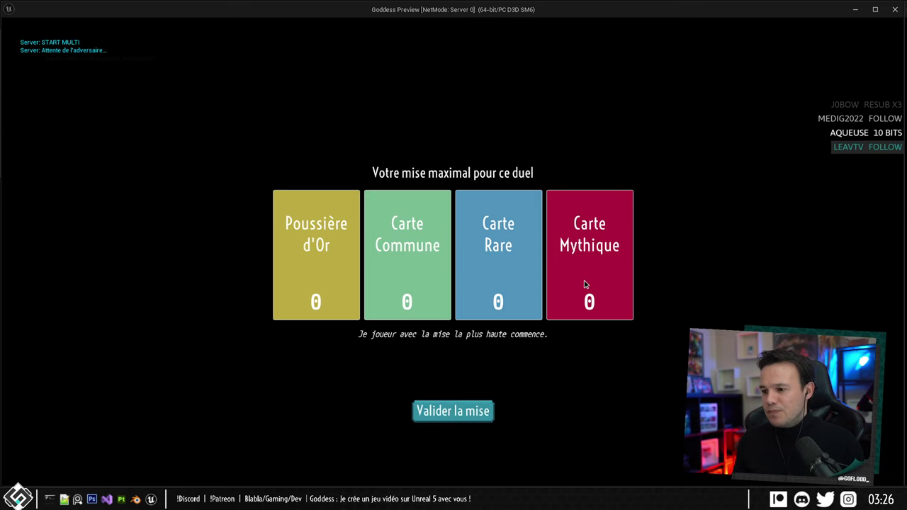
left_click(585, 284)
left_click(486, 418)
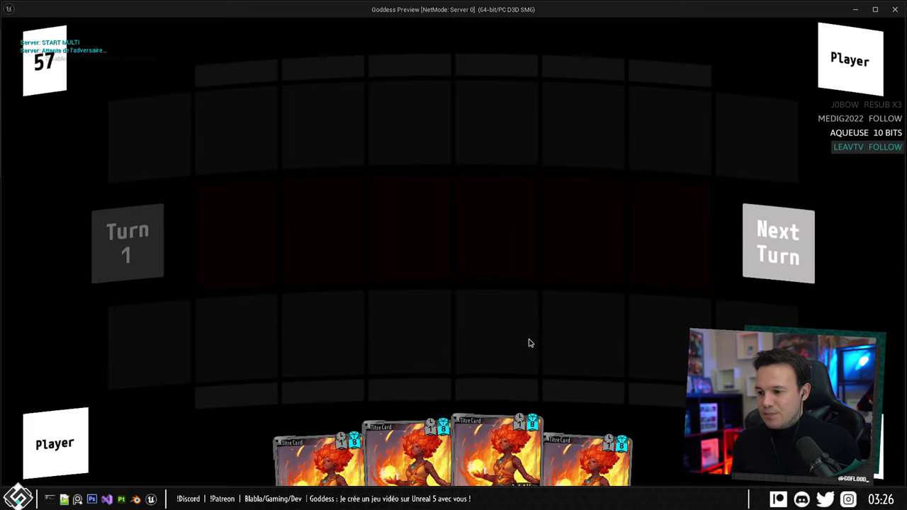
left_click(527, 343)
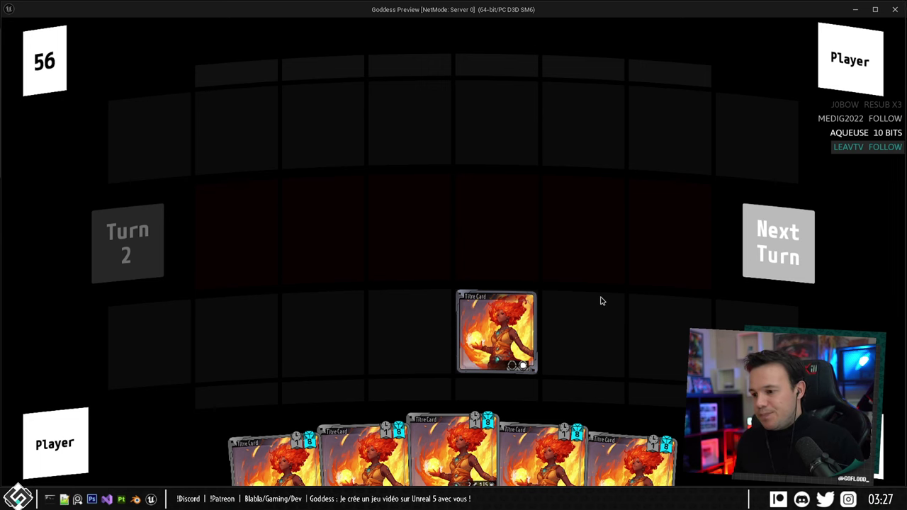
key("Escape")
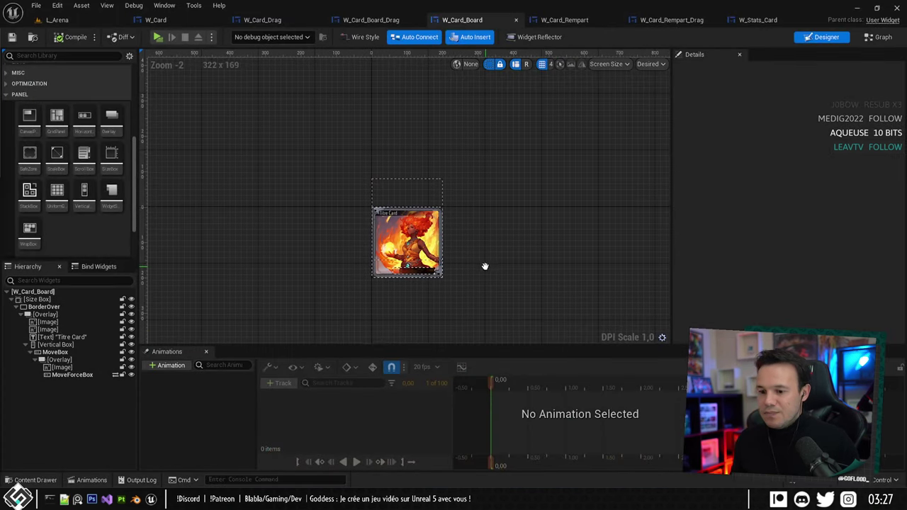
Switch to Photoshop and bring up the SkillCard.psd document with its Defense_Fond gradient rectangle.
mouse_move(78, 499)
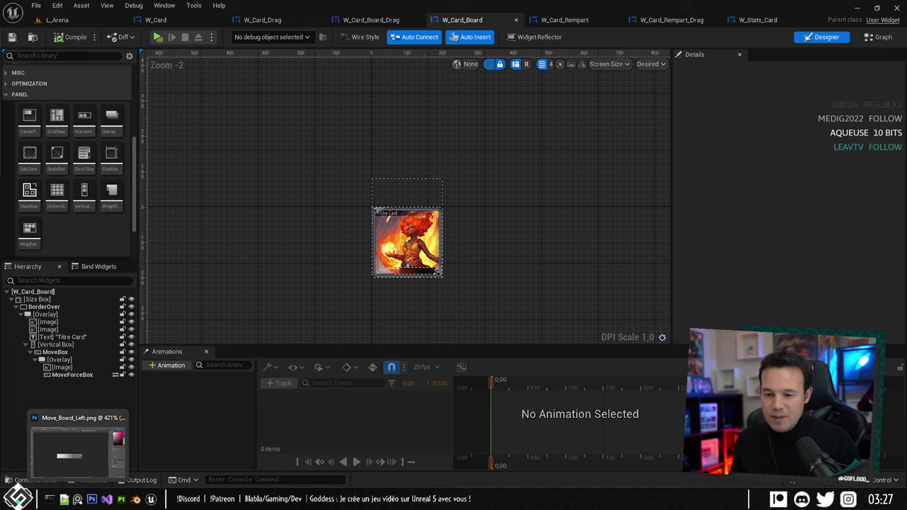
left_click(78, 499)
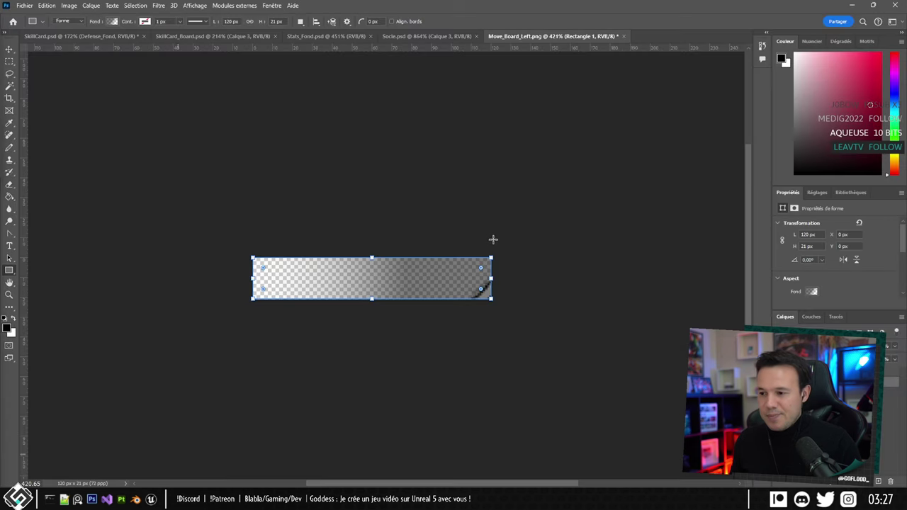
left_click(103, 36)
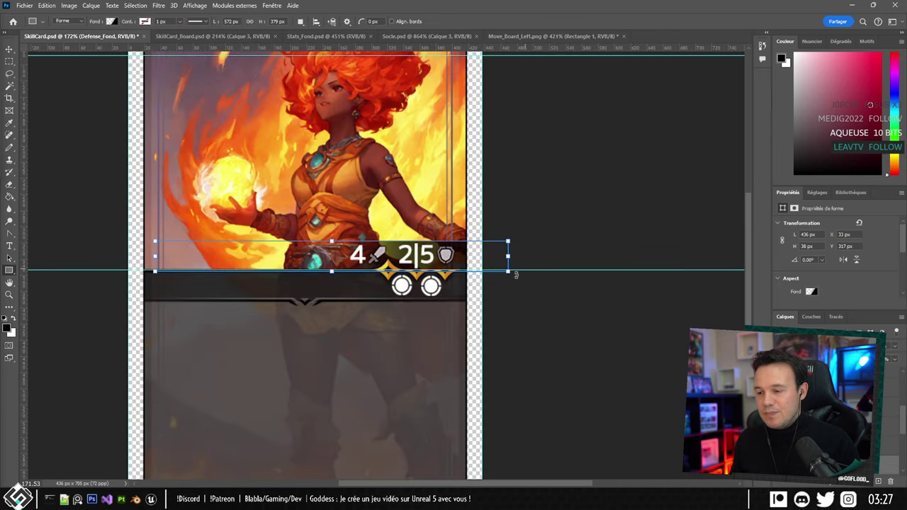
Copy the three frame layers from SkillCard_Board.psd into Move_Board_Left.png and position the frame's corner over the strip's right end.
left_click(212, 35)
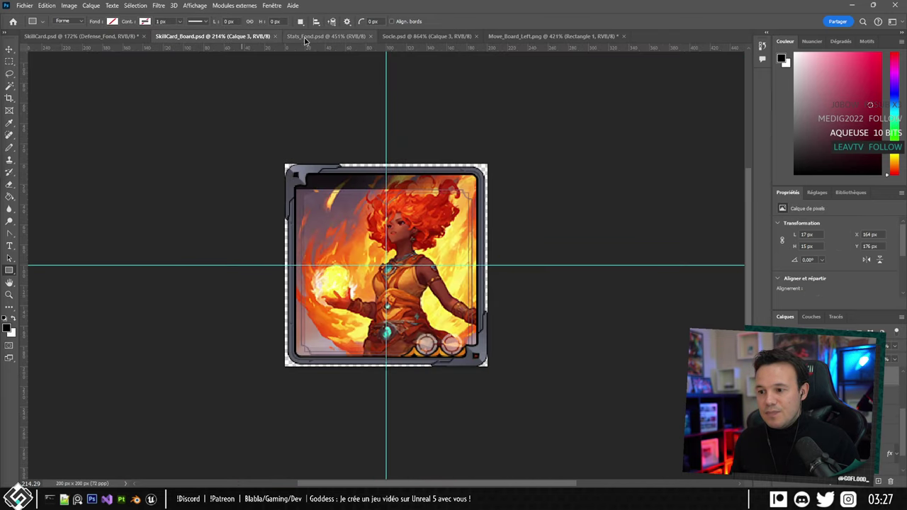
scroll(469, 380, "up", 3, "alt")
scroll(469, 380, "up", 1, "alt")
scroll(493, 377, "down", 2, "alt")
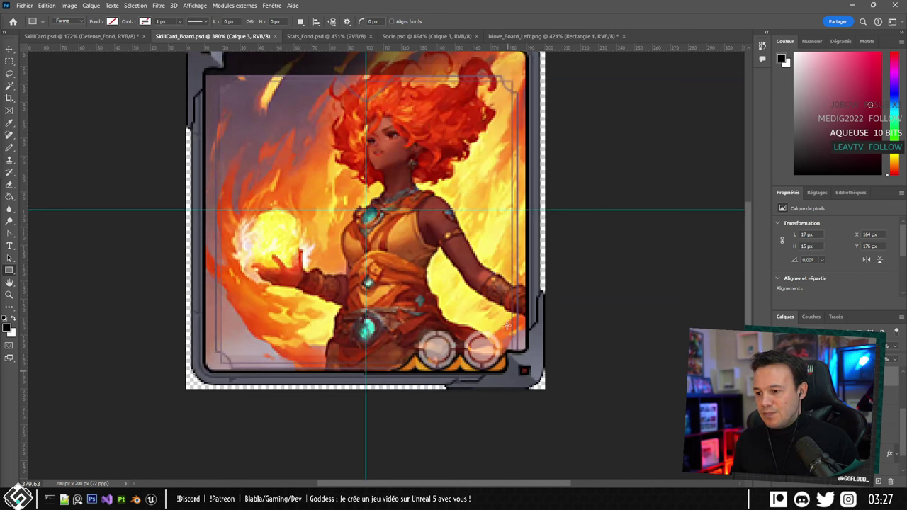
scroll(890, 411, "down", 1)
left_click(829, 465)
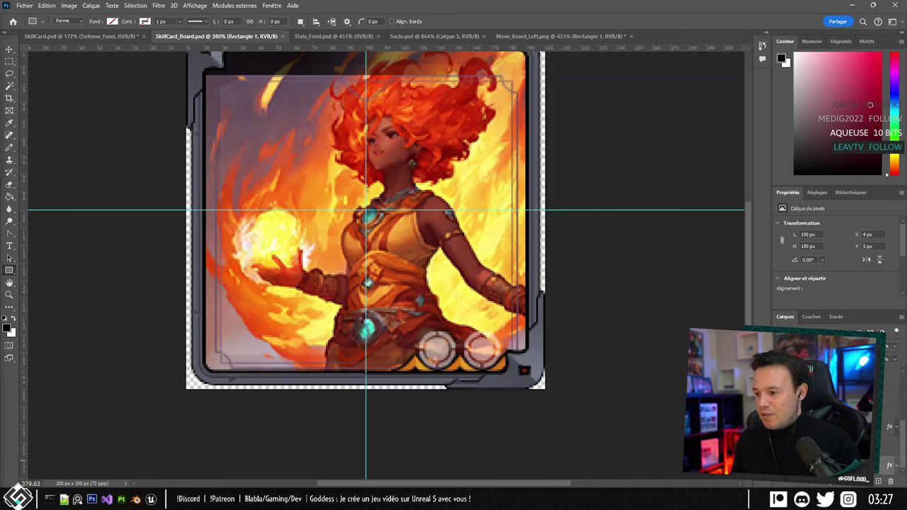
left_click(828, 427, "ctrl")
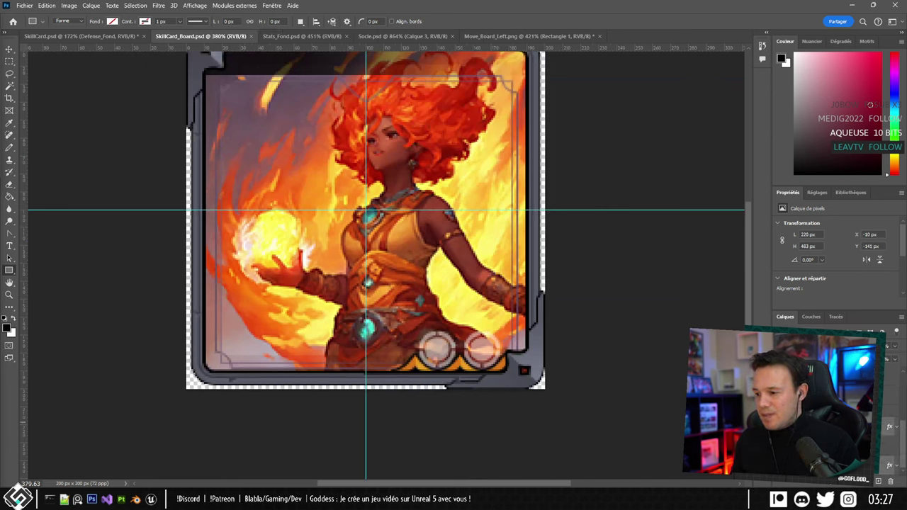
left_click(829, 446, "ctrl")
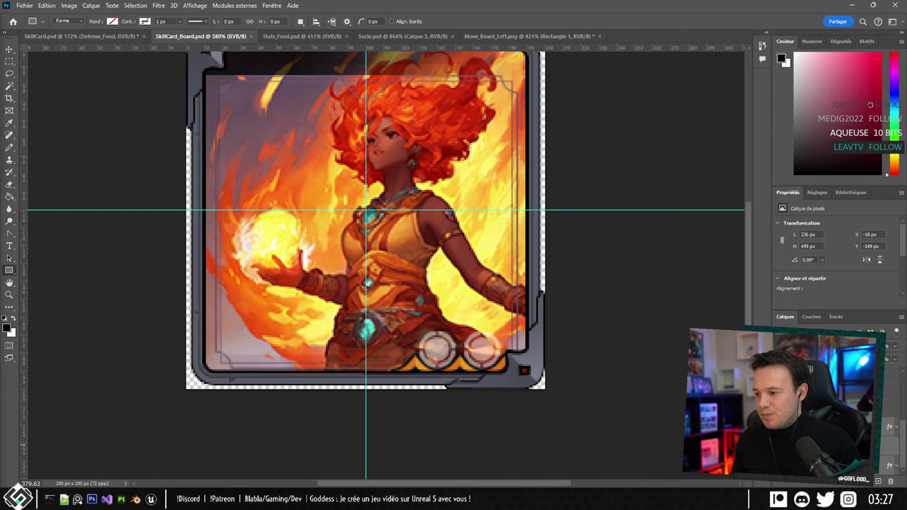
left_click_drag(889, 426, 426, 279)
left_click(10, 49)
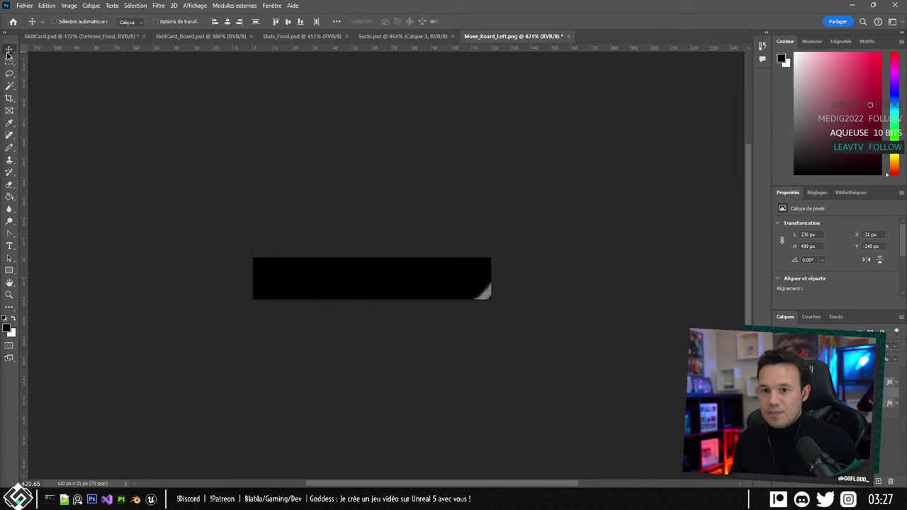
left_click_drag(449, 280, 321, 186)
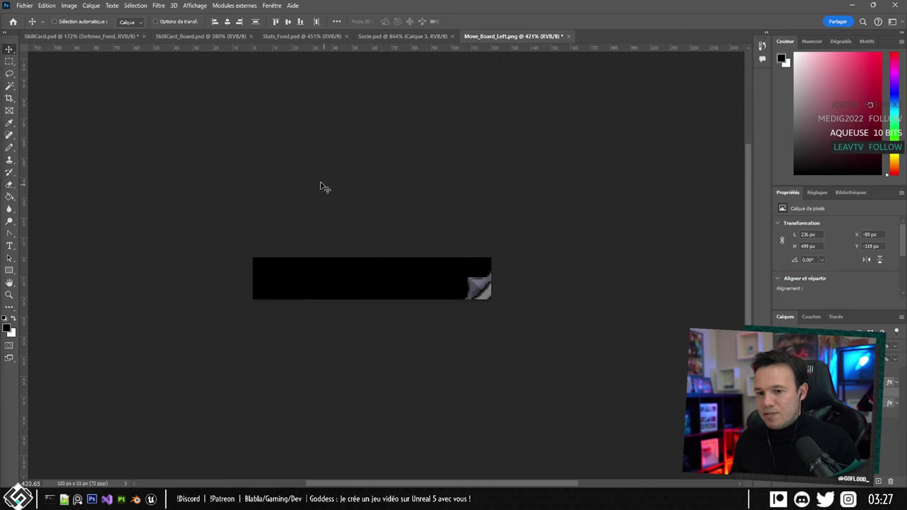
Enlarge the Move_Board_Left.png canvas to 140 x 25 px with the Crop tool.
left_click(10, 97)
left_click_drag(492, 277, 513, 280)
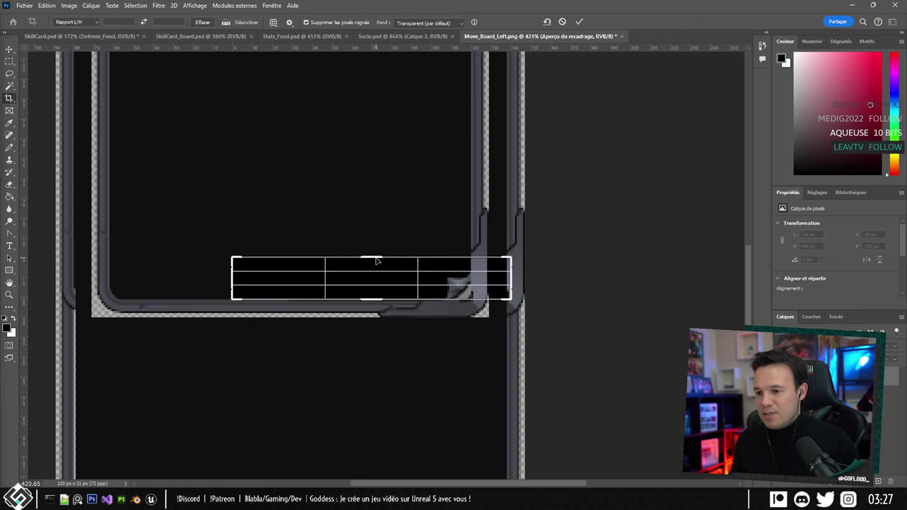
left_click_drag(375, 257, 375, 252)
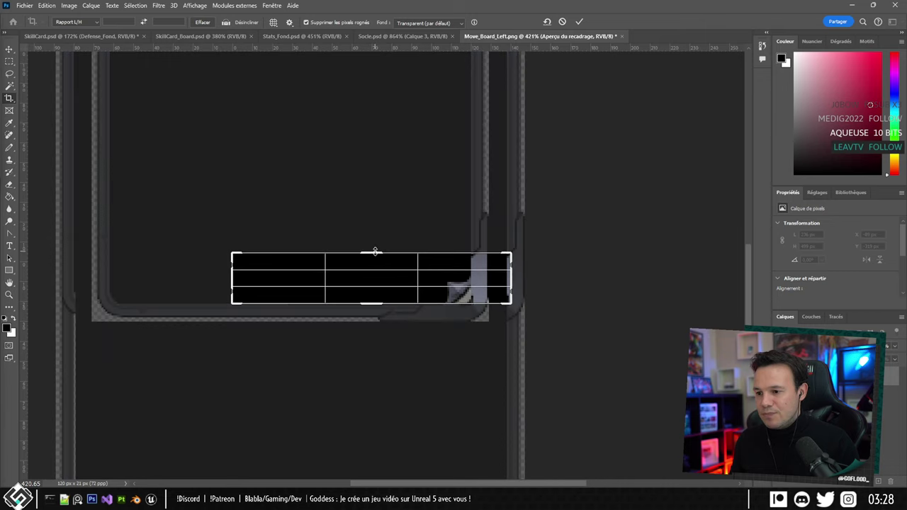
key("v")
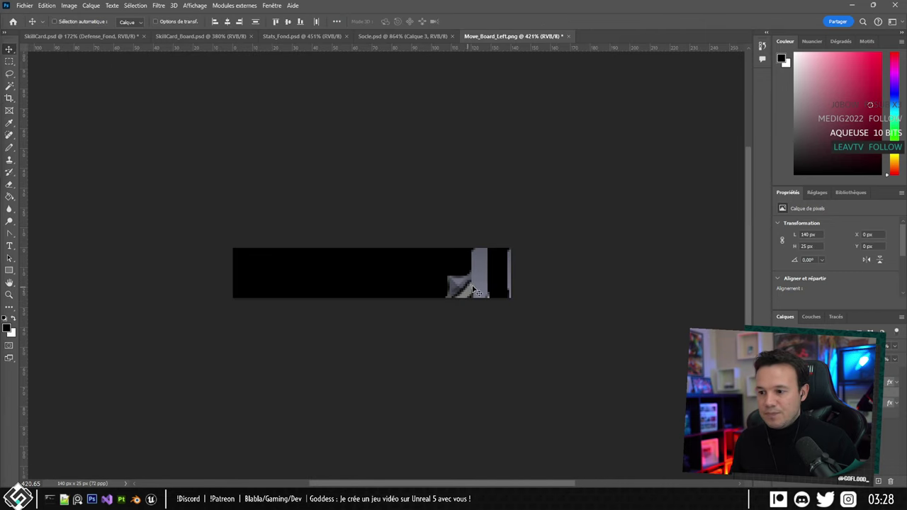
Try shifting the cropped frame layers sideways, and delete them from Move_Board_Left.png.
left_click_drag(445, 287, 480, 278)
key("Right")
key("Right")
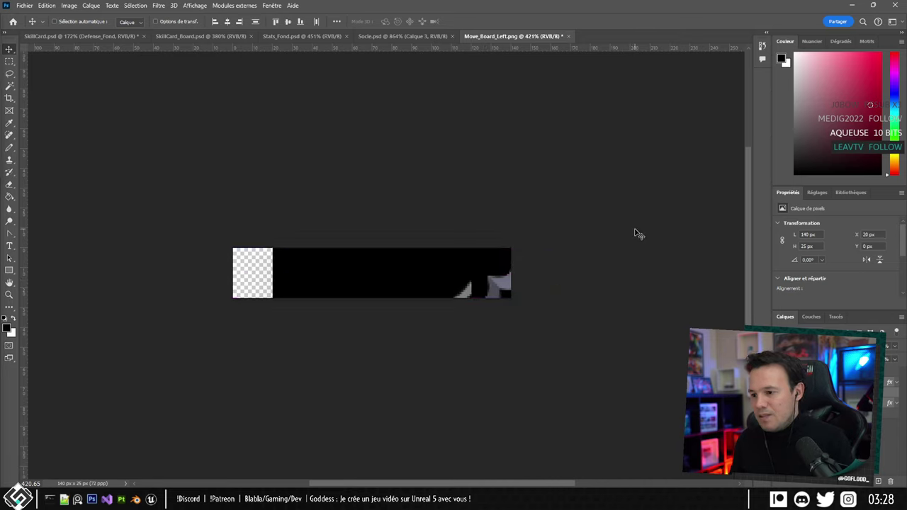
left_click_drag(488, 273, 450, 271)
key("Delete")
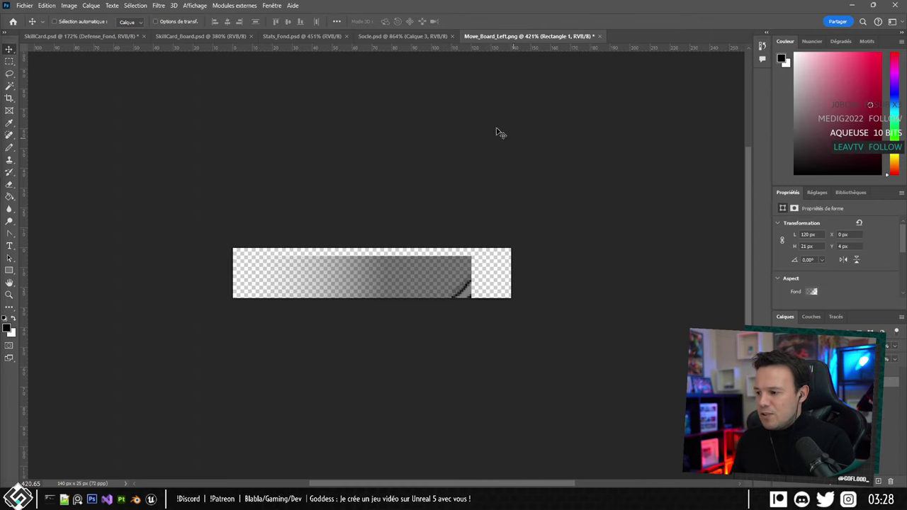
Copy the three frame layers from SkillCard_Board.psd into the enlarged Move_Board_Left.png and offset them to X -69 px, Y -315 px.
left_click(78, 36)
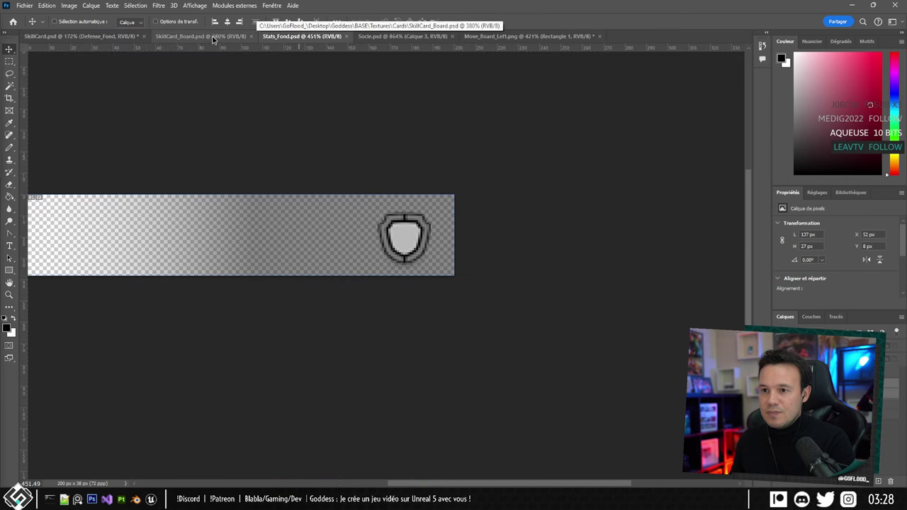
left_click(213, 37)
scroll(883, 427, "down", 3)
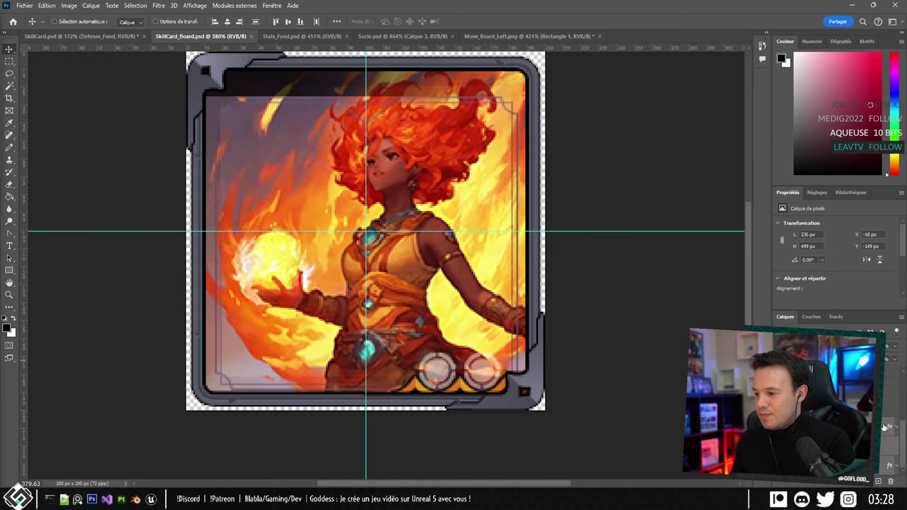
left_click_drag(839, 445, 353, 116)
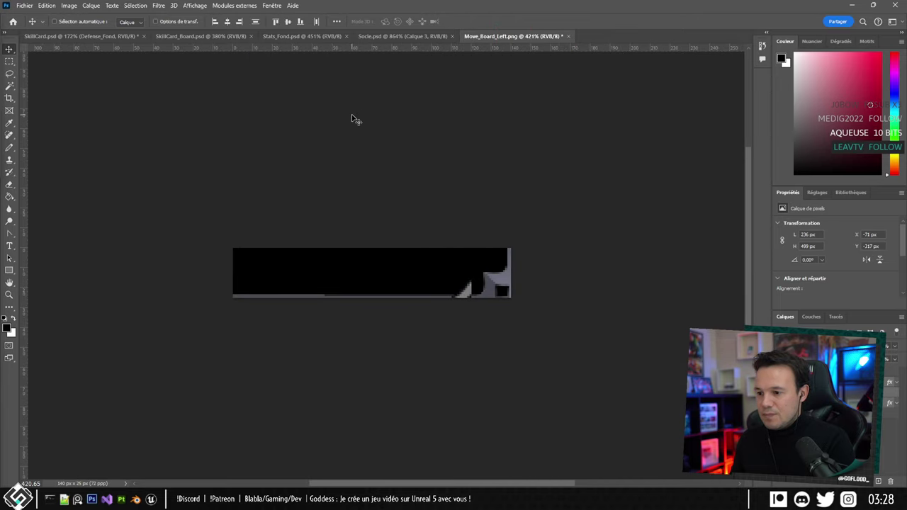
key("Down")
key("Right")
key("Right")
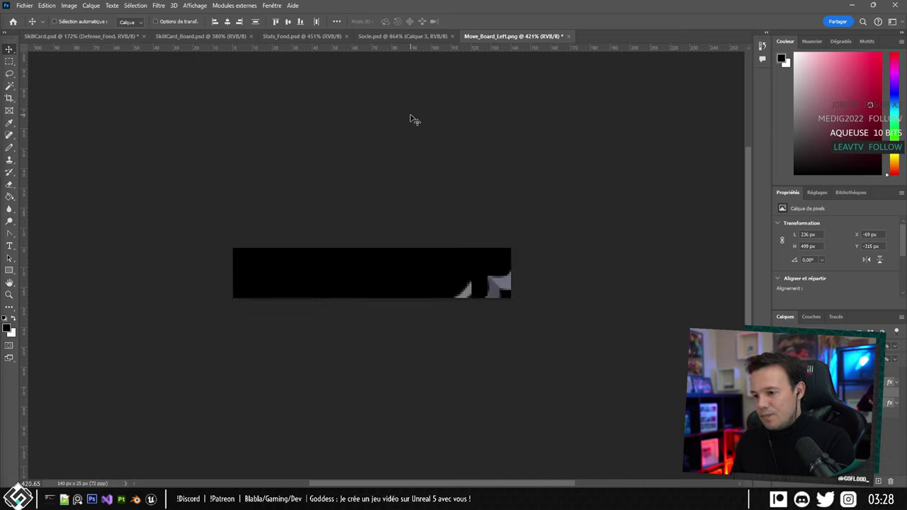
key("Left")
key("Right")
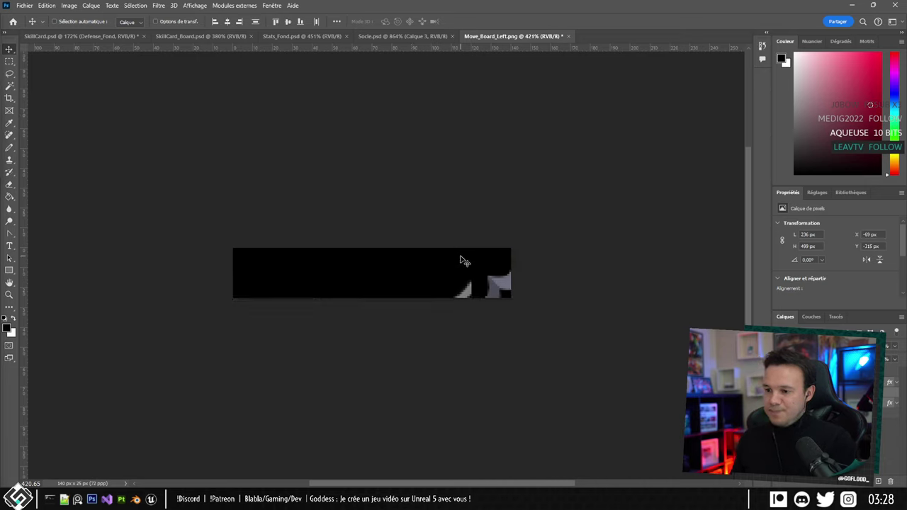
Move the imported frame layers beneath Calque 1 and the gradient Rectangle 1 in the layer stack.
left_click_drag(815, 393, 814, 438)
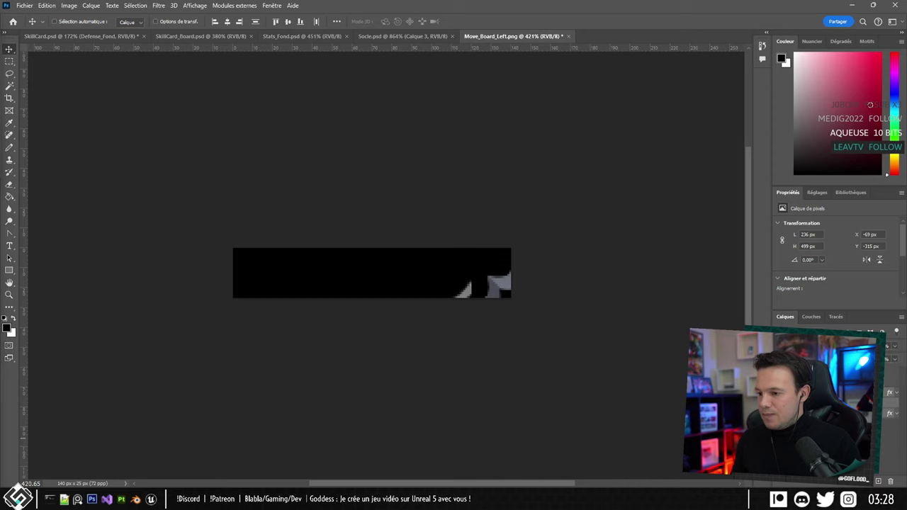
left_click(814, 381)
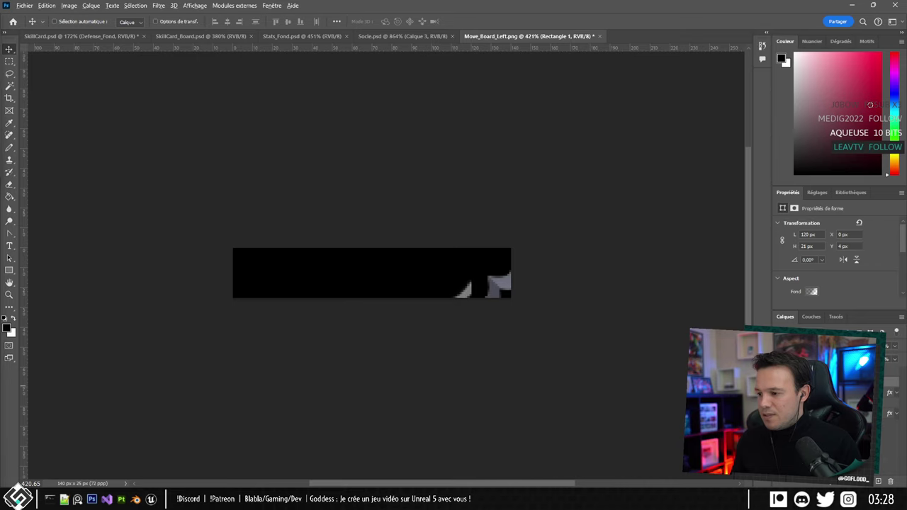
left_click(800, 371, "alt")
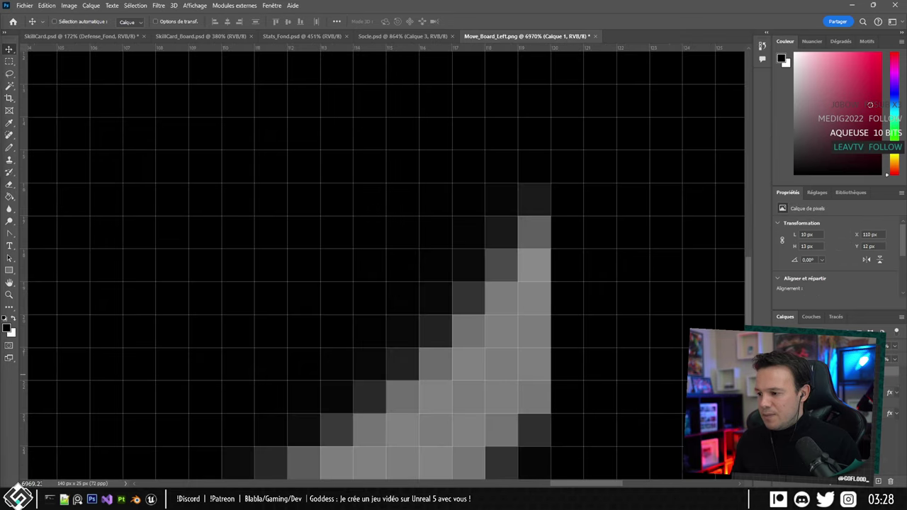
scroll(614, 332, "down", 6, "alt")
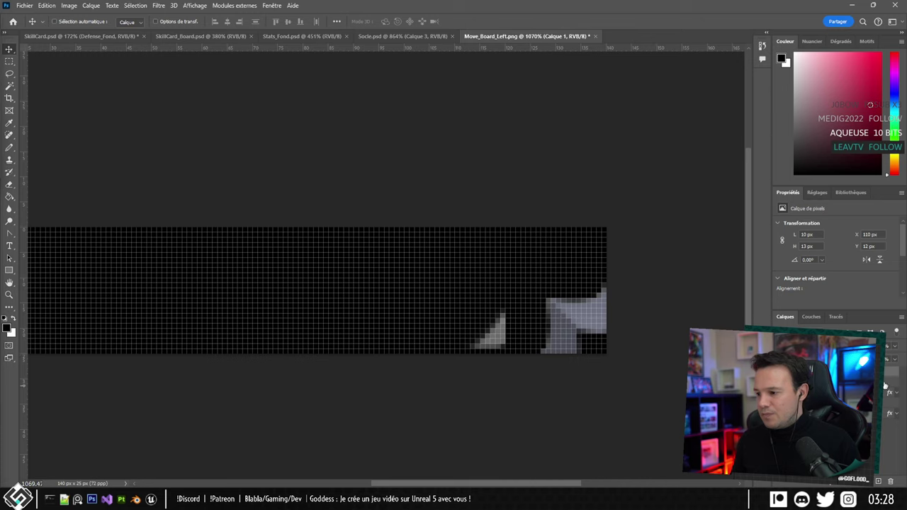
left_click(814, 381)
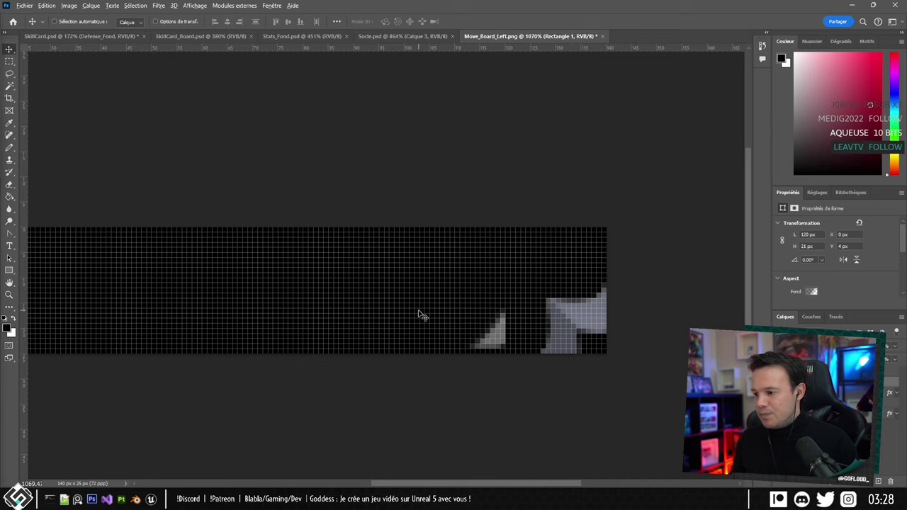
scroll(419, 311, "down", 2, "alt")
Check the Color Overlay settings of the bottom Rectangle 1 layer and leave its layer style unchanged.
left_click(815, 412)
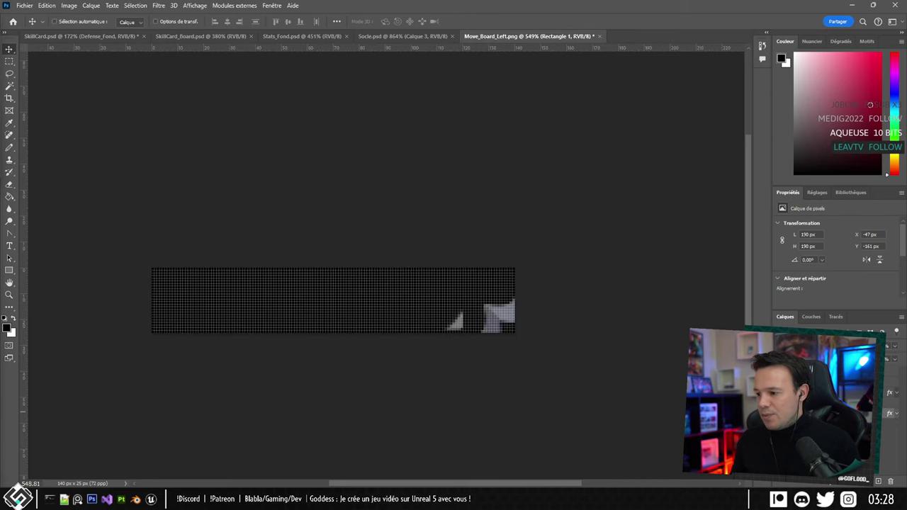
left_click(780, 412)
left_click(780, 412)
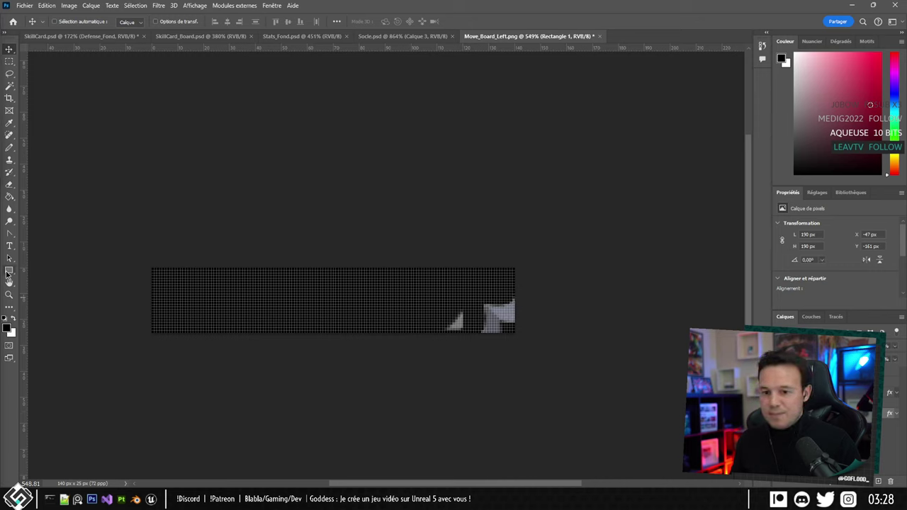
left_click(8, 271)
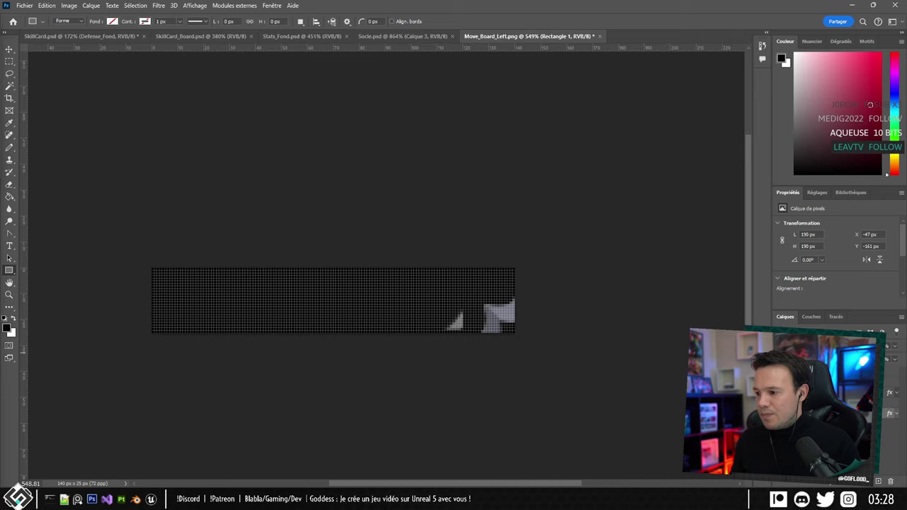
key("h")
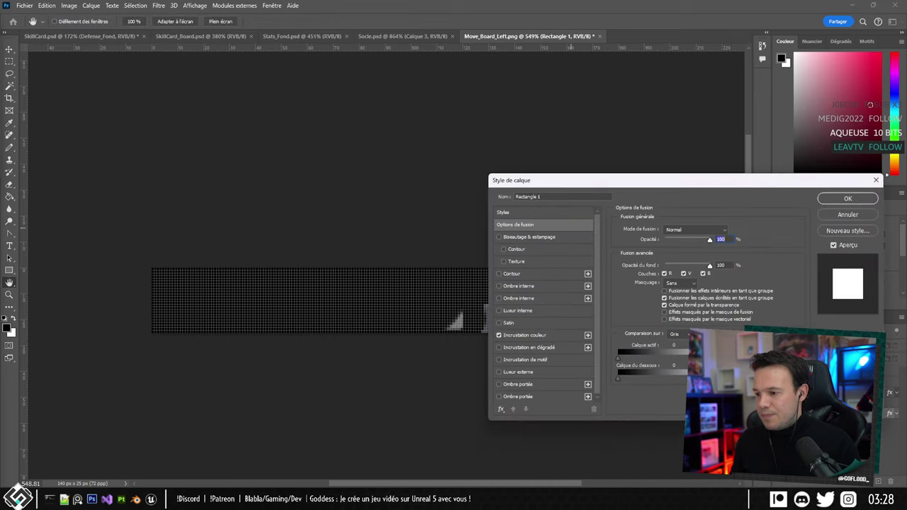
left_click(521, 335)
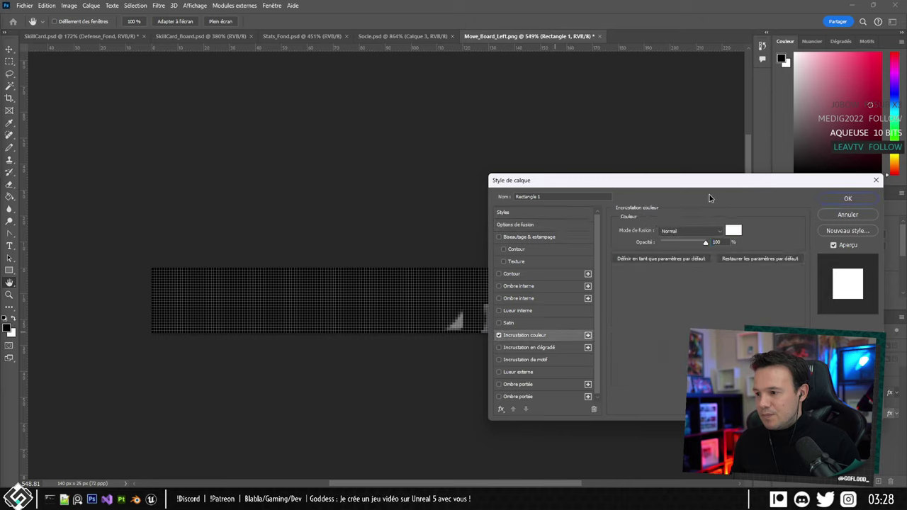
left_click(847, 214)
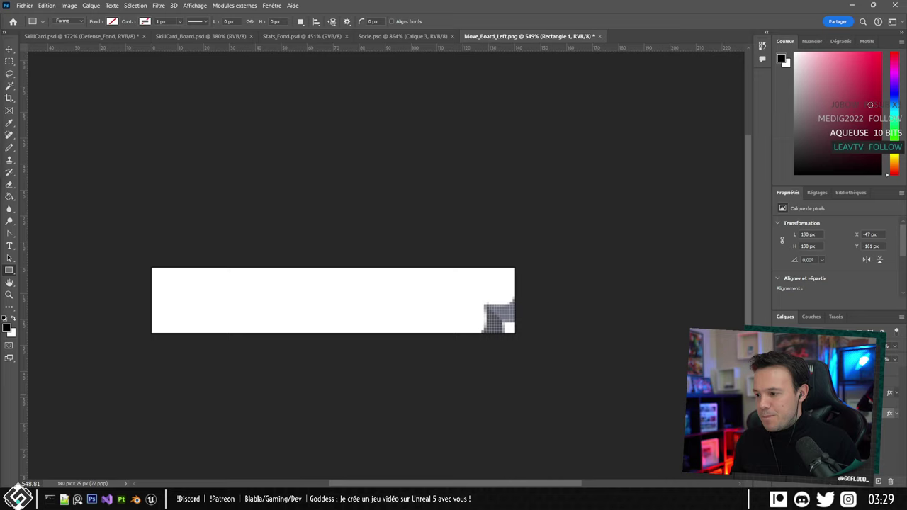
Hide the bottom Rectangle 1 layer that fills the canvas white, keeping the other frame layers visible.
key("ctrl+z")
key("ctrl+shift+z")
key("ctrl+z")
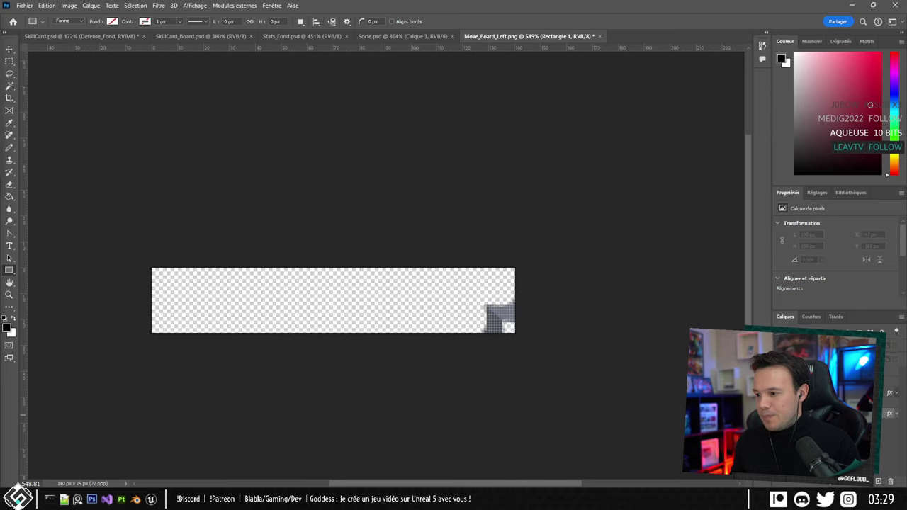
key("ctrl+shift+z")
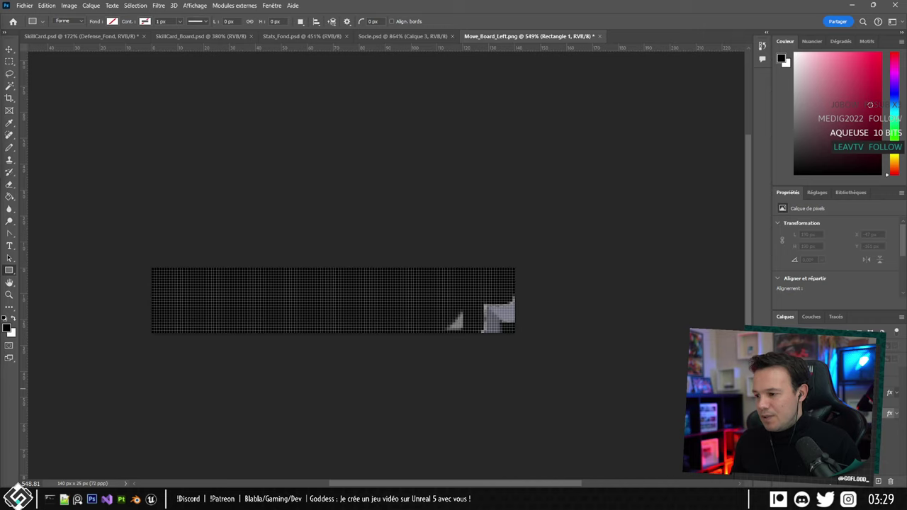
Turn off the inner glow in the layer style of Calque 2.
left_click(836, 413)
left_click(836, 392)
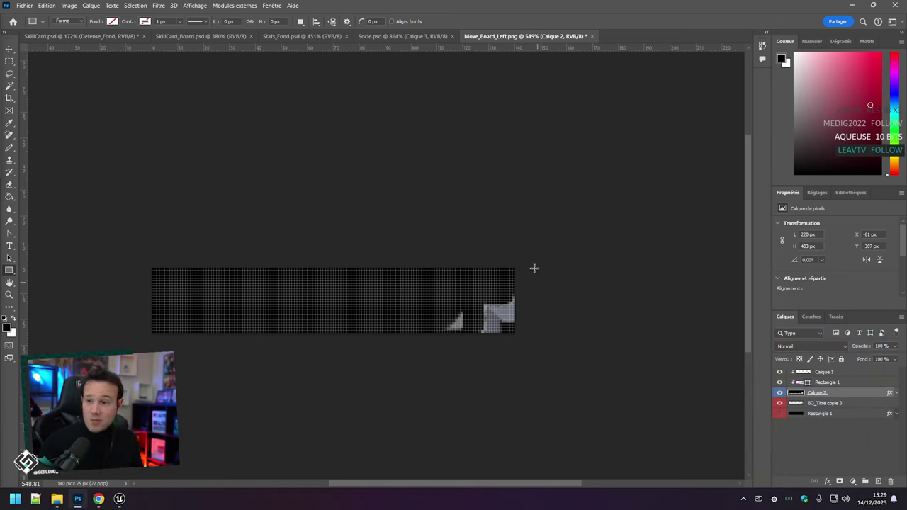
double_click(795, 394)
left_click_drag(709, 191, 562, 91)
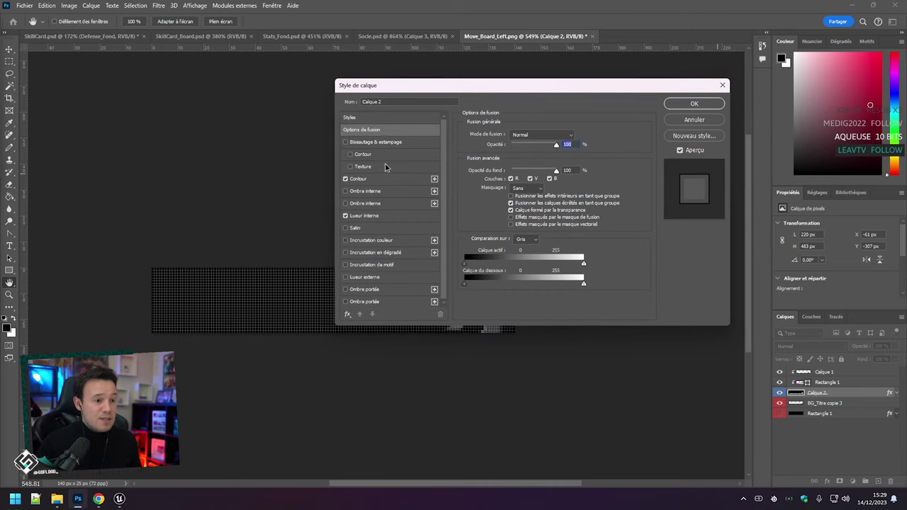
left_click(371, 181)
left_click_drag(506, 86, 471, 74)
left_click(342, 206)
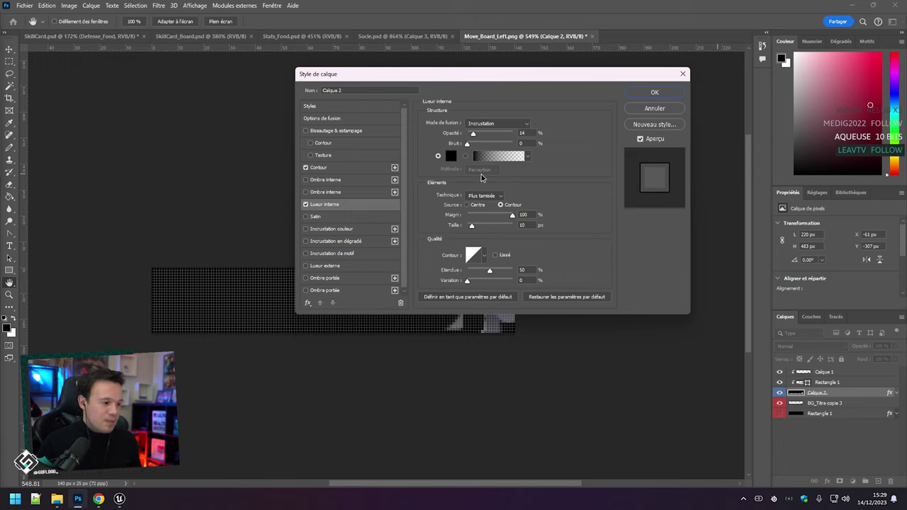
left_click(306, 204)
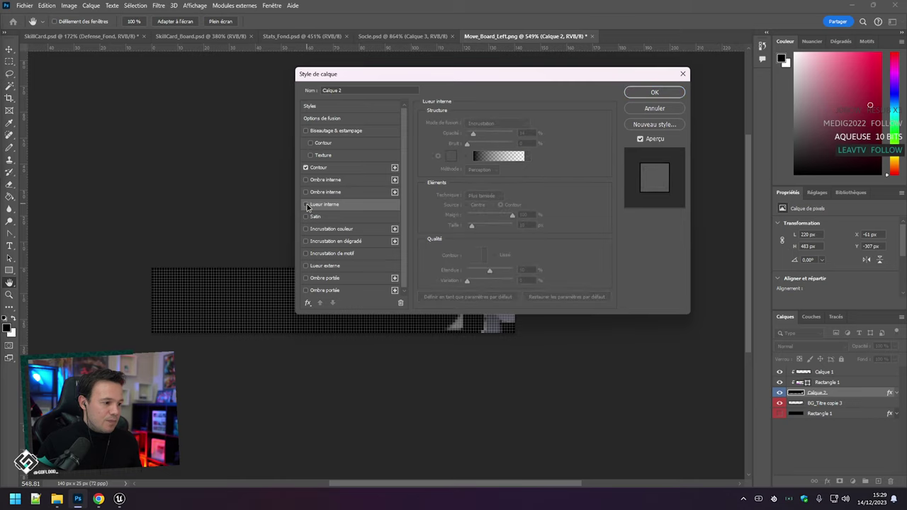
left_click(306, 168)
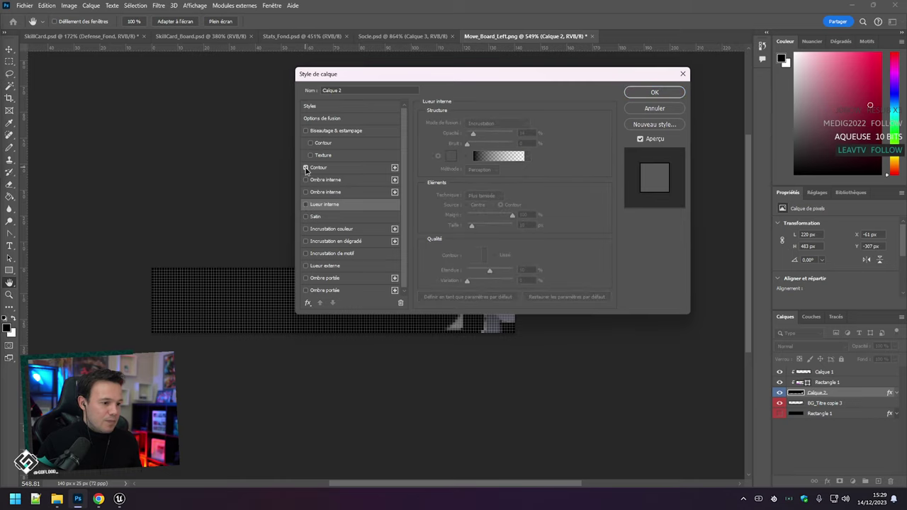
left_click(650, 93)
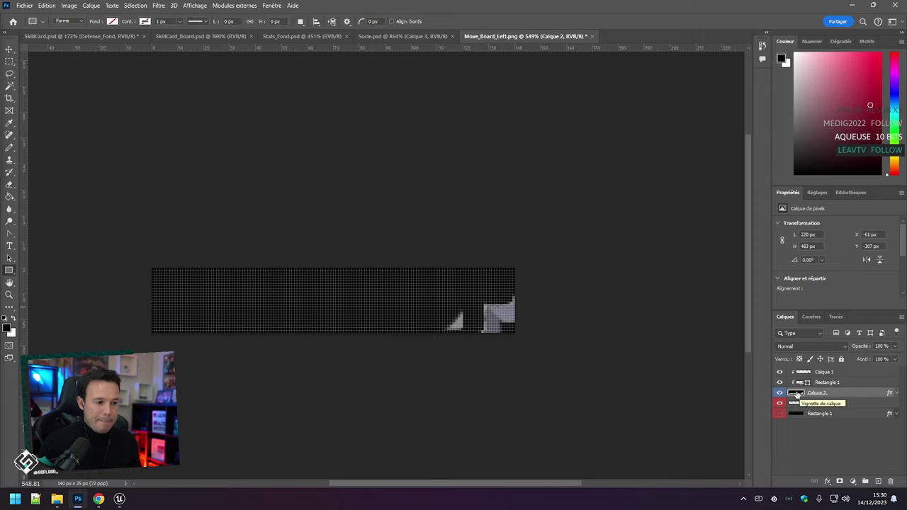
Recheck the layer style of Calque 2 without changing it and delete that layer.
double_click(840, 392)
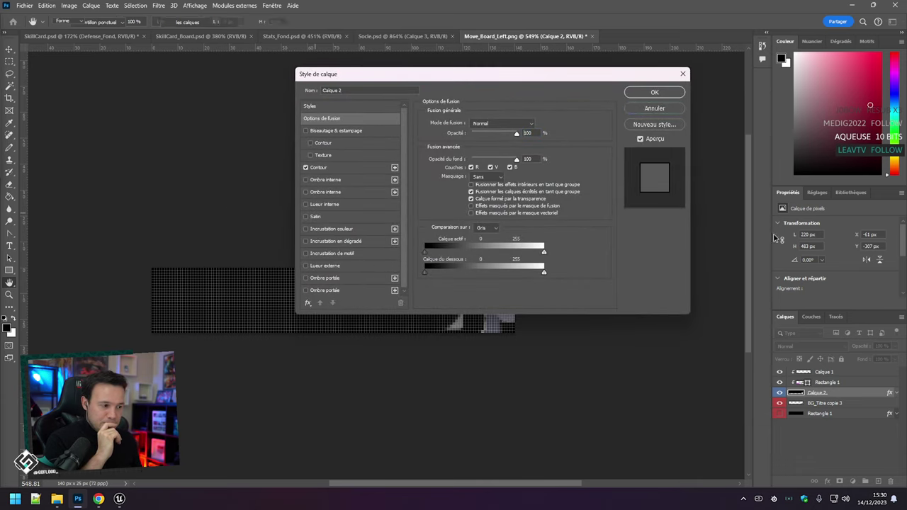
left_click(648, 109)
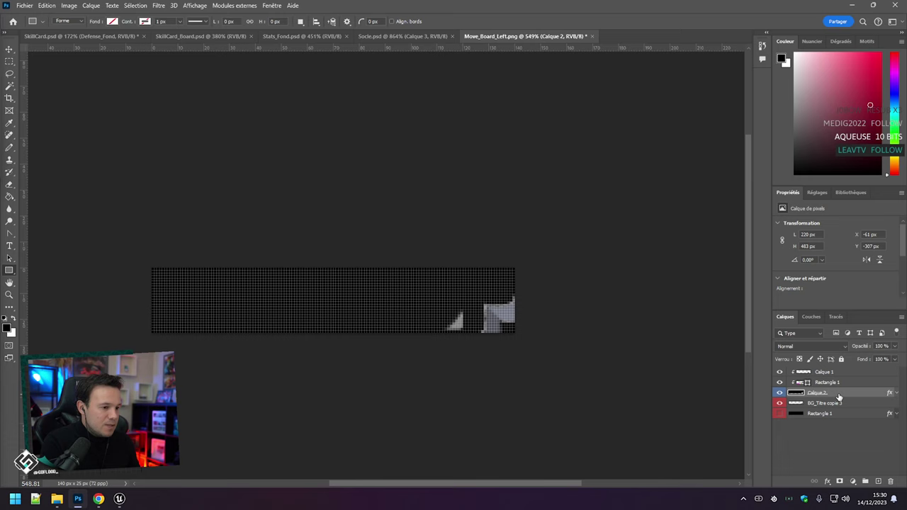
key("Delete")
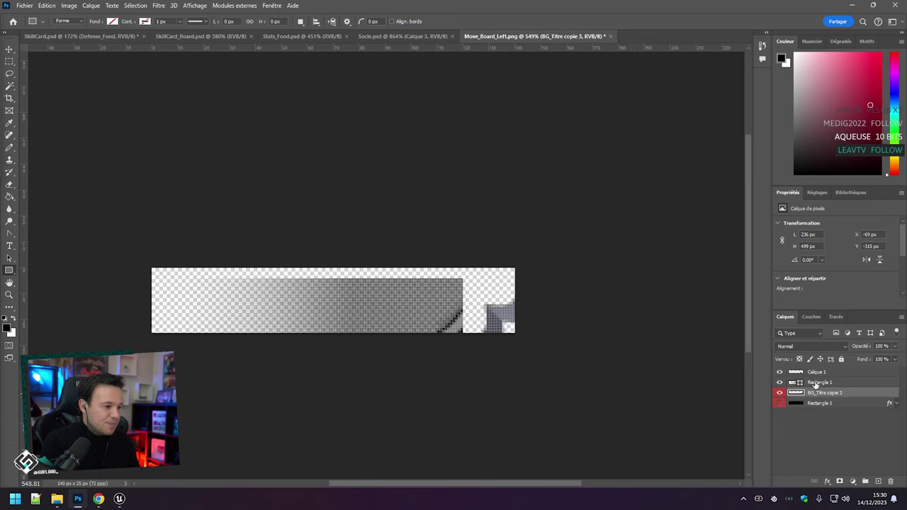
Move and stretch the gradient Rectangle 1 so it fills the whole 140 × 25 px canvas from X 0, Y 0.
left_click(816, 383)
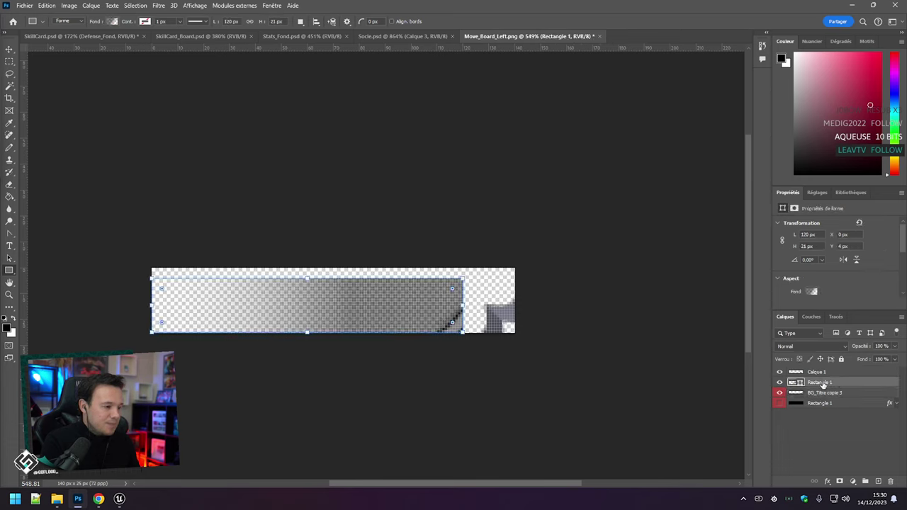
left_click(780, 382)
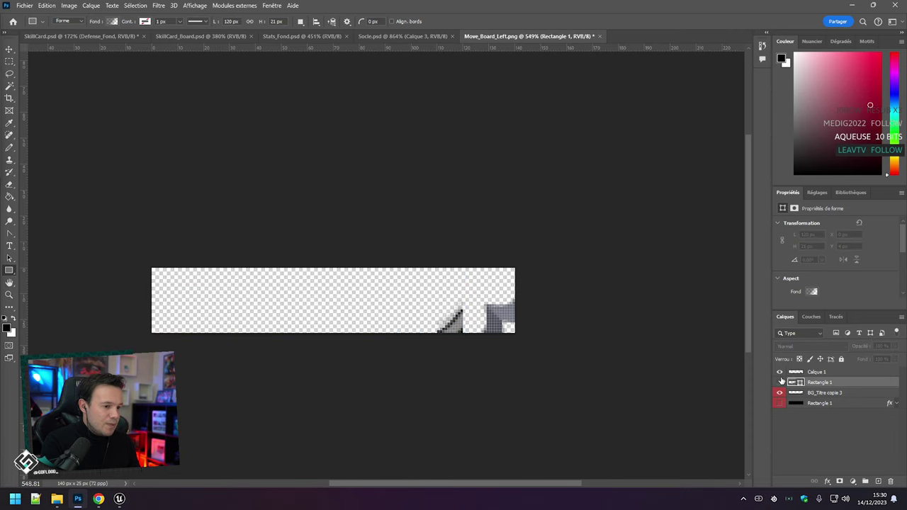
left_click(780, 382)
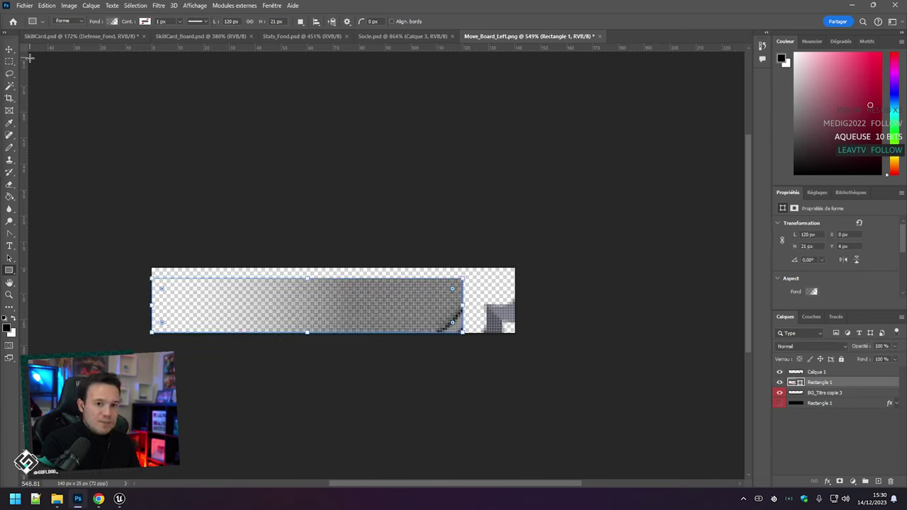
left_click(9, 49)
left_click_drag(342, 313, 394, 309)
key("ctrl+t")
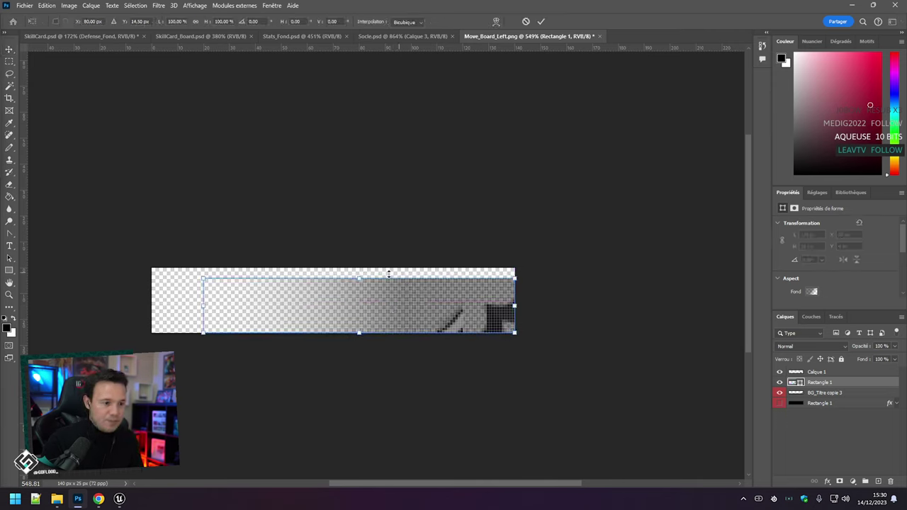
left_click_drag(362, 277, 362, 268)
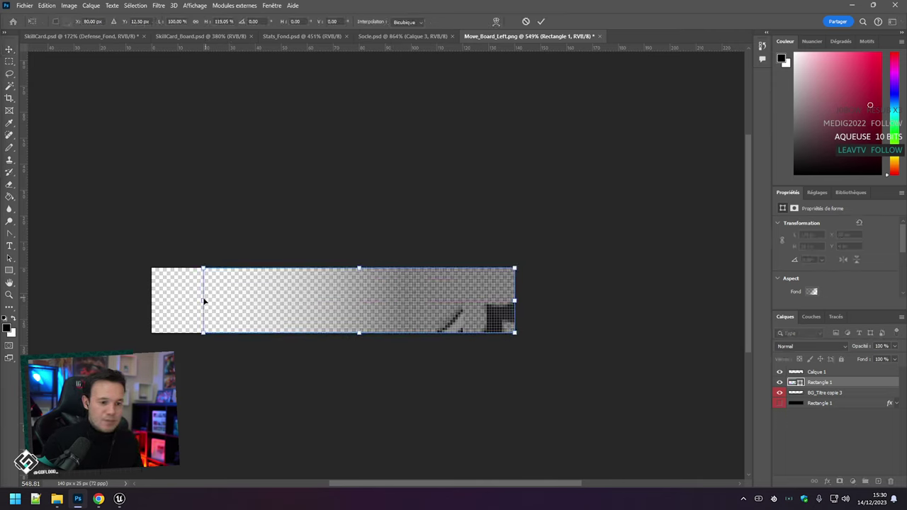
left_click_drag(203, 300, 151, 301)
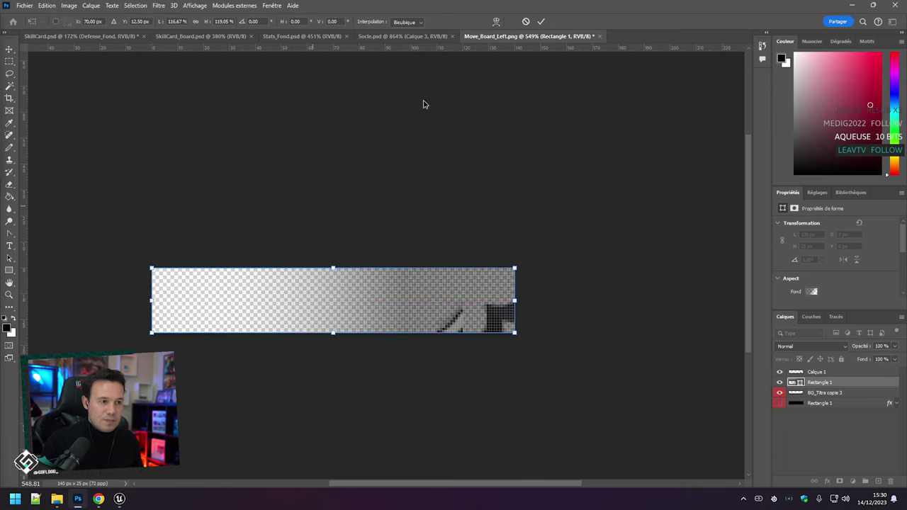
left_click(541, 22)
Send the gradient Rectangle 1 to the bottom of the layer stack and delete the hidden black Rectangle 1 layer.
left_click_drag(832, 382, 838, 419)
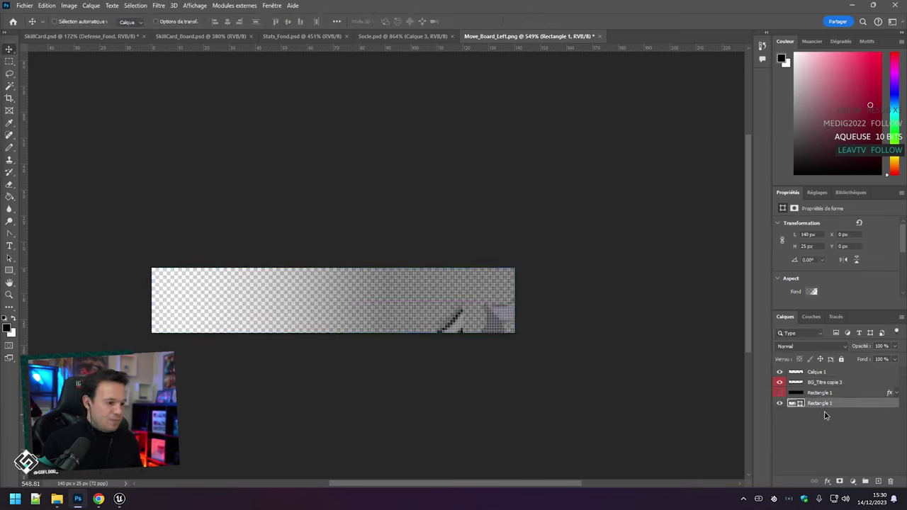
left_click(780, 393)
left_click(780, 393)
left_click(827, 393)
key("Delete")
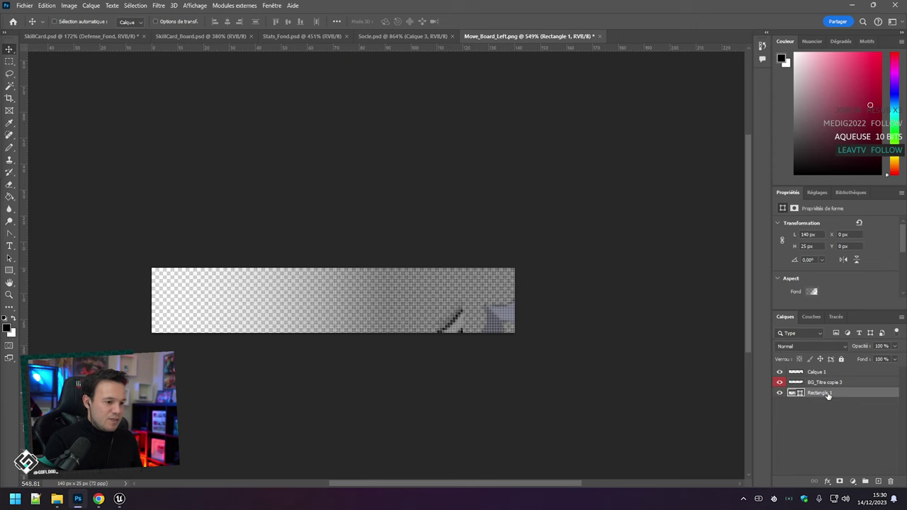
Place Calque 1 beneath BG_Titre copie 3 and shift its corner piece right to X 119 px, keeping Y at 12 px.
left_click(812, 374)
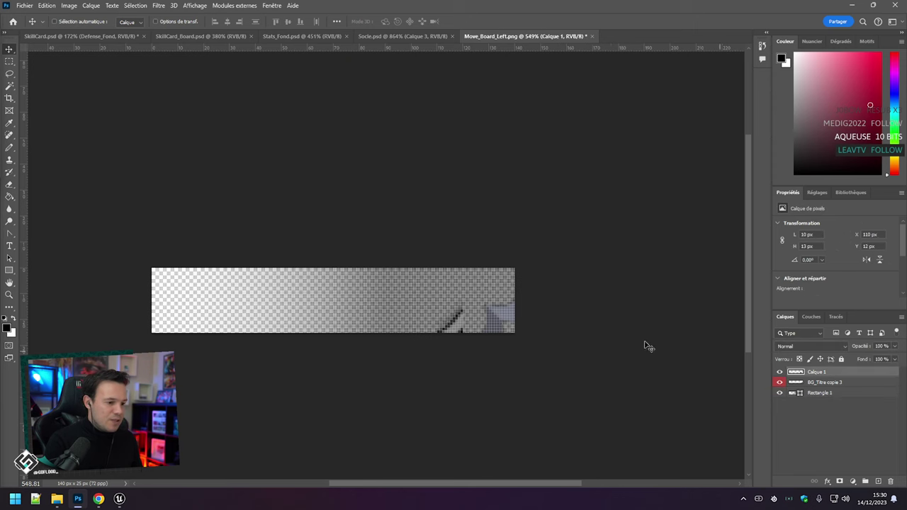
scroll(471, 316, "up", 5, "alt")
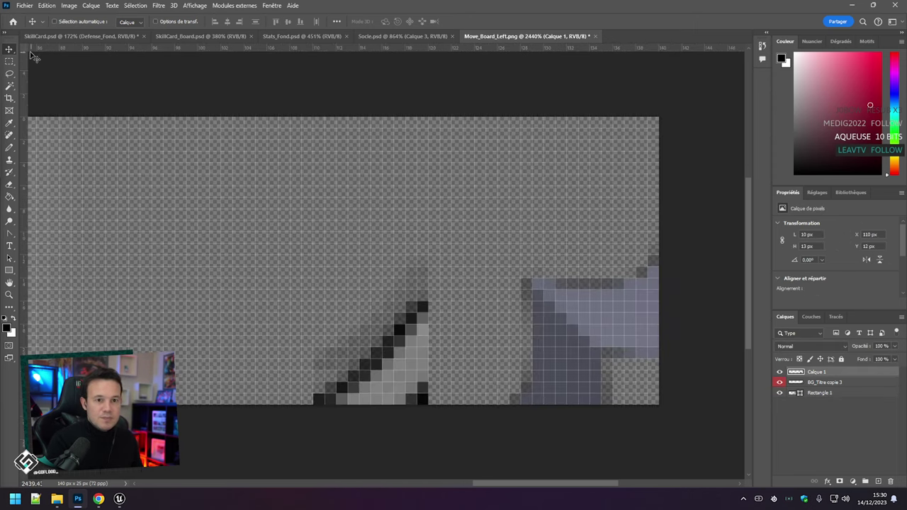
key("Right")
key("Right")
key("Right")
key("Right")
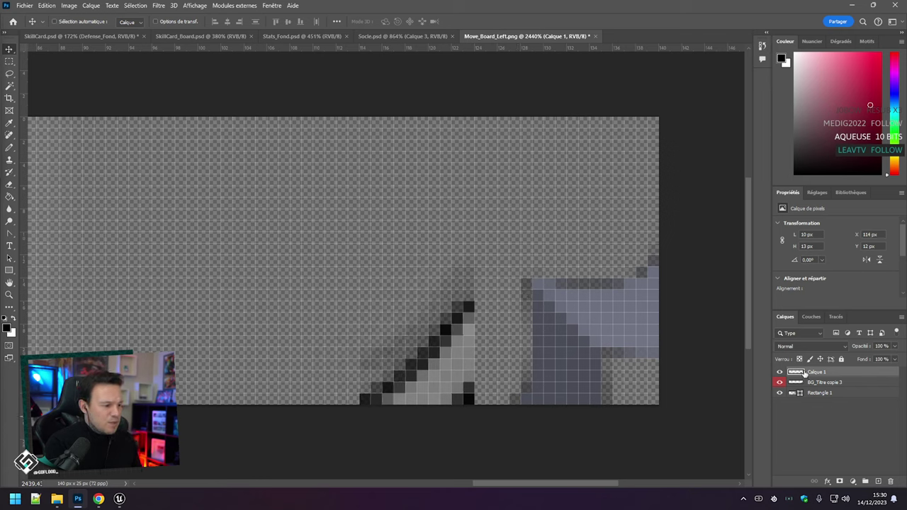
left_click_drag(805, 373, 822, 388)
key("Right")
key("Right")
key("Right")
key("Right")
key("Right")
key("Right")
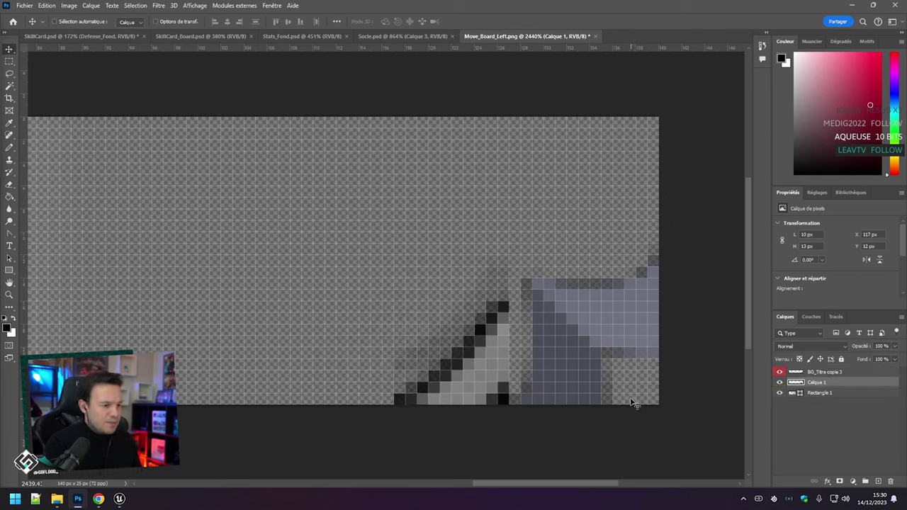
key("Left")
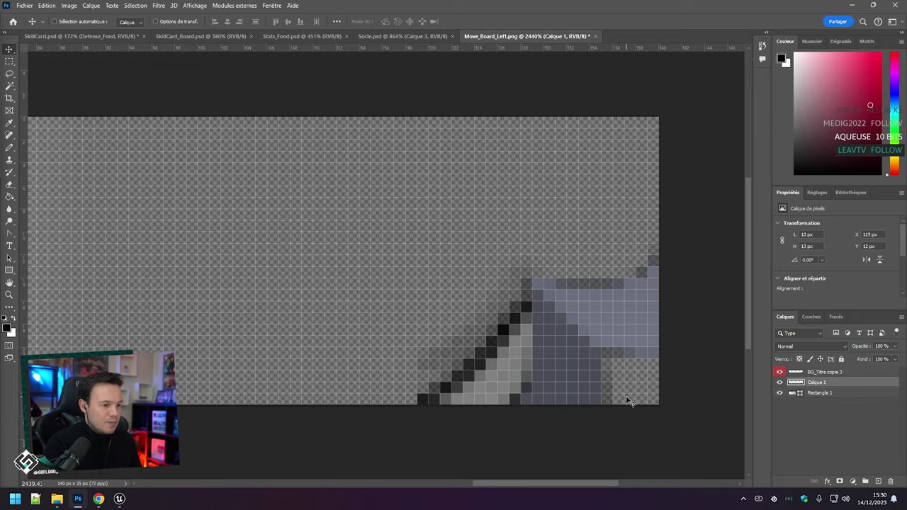
key("Up")
key("Down")
scroll(500, 321, "down", 10, "alt")
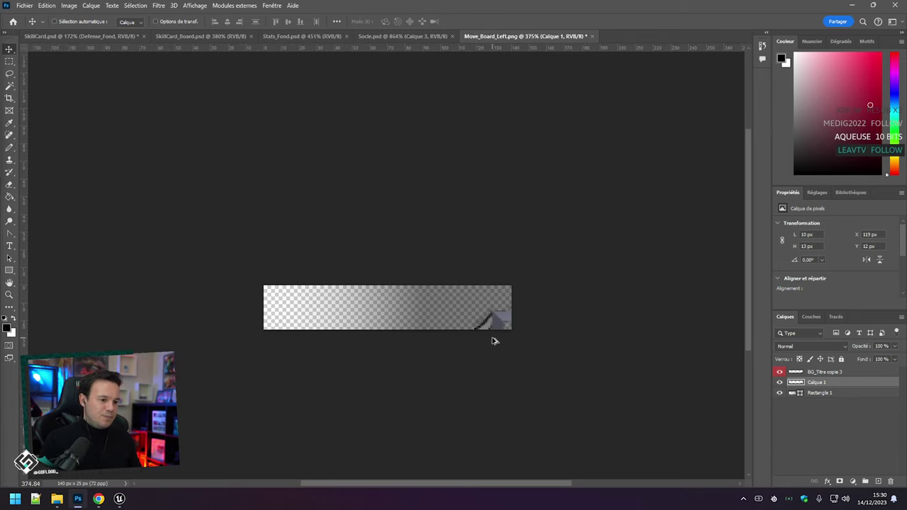
Export the image for the web as a transparent PNG-24, replacing Move_Board_Left.png in the Cards folder.
key("ctrl+alt+shift+s")
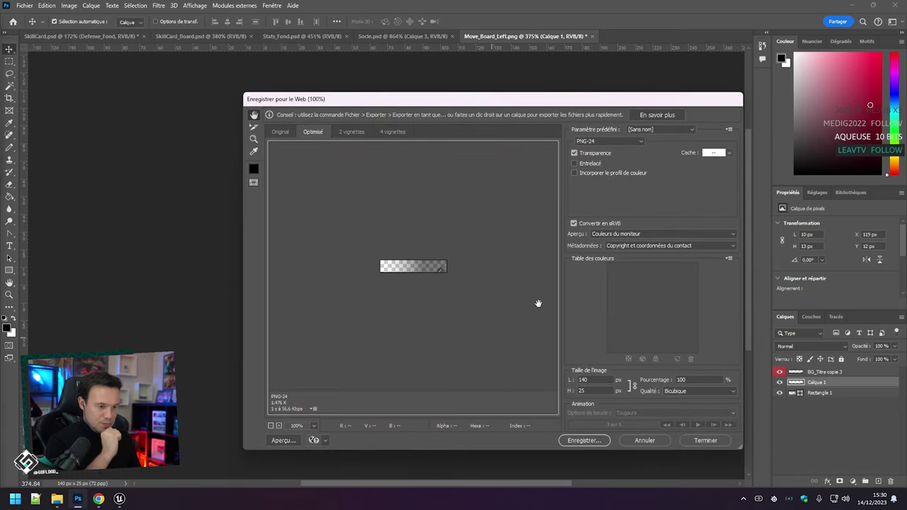
left_click(584, 441)
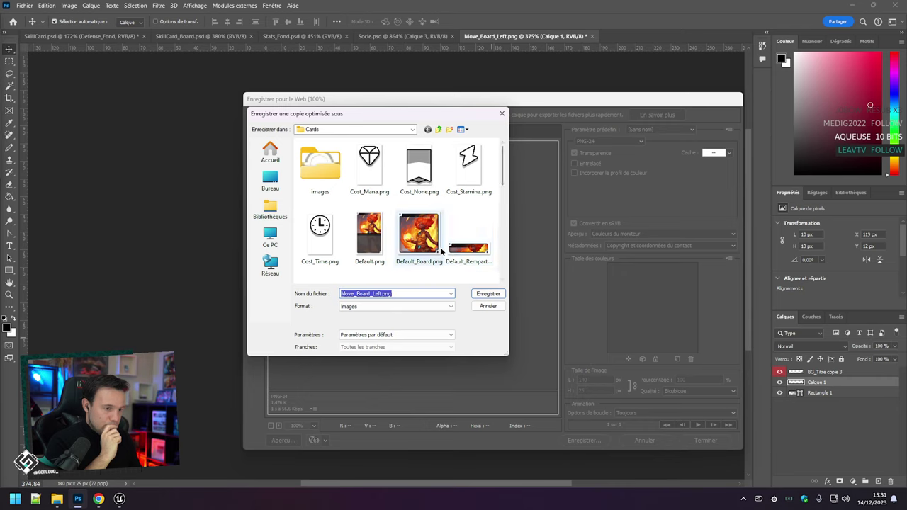
scroll(461, 241, "down", 5)
left_click_drag(502, 255, 506, 218)
left_click(421, 223)
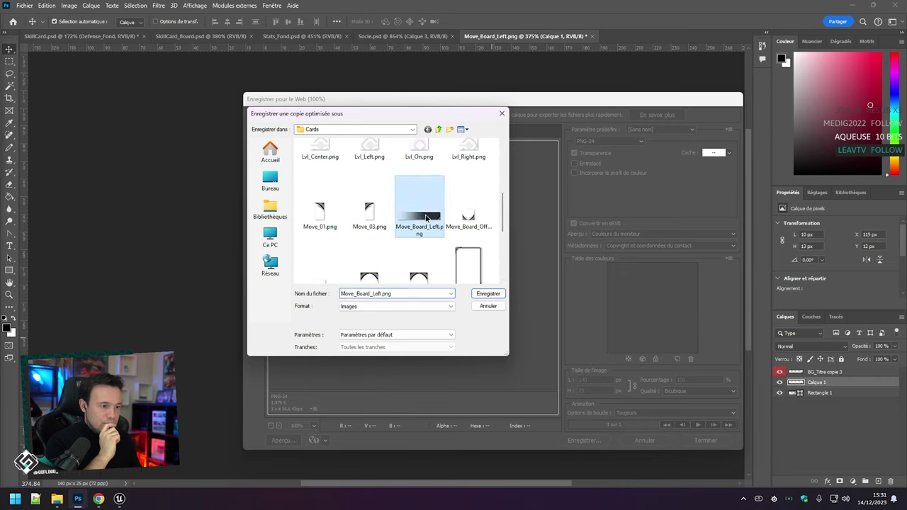
double_click(425, 218)
left_click(516, 242)
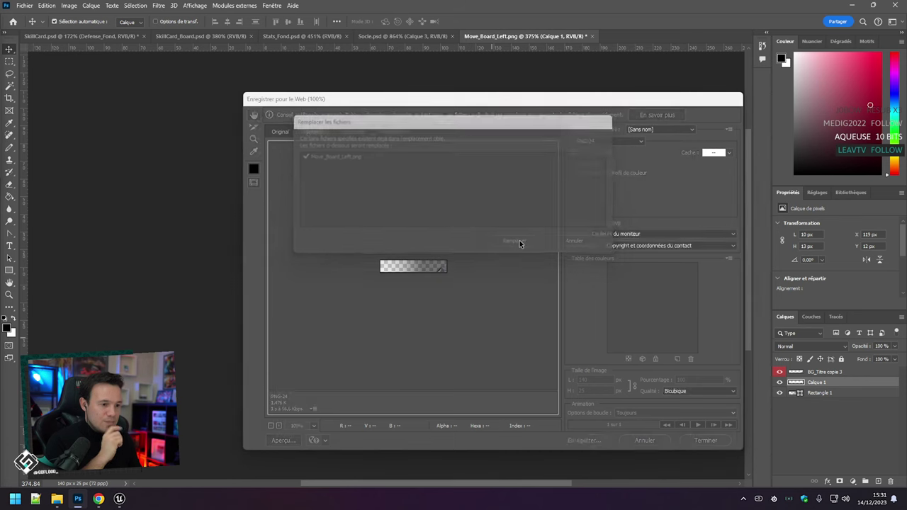
Switch to Unreal Editor, locate the Move_Board_Left texture used by the card's gradient image, and reimport it.
left_click(119, 499)
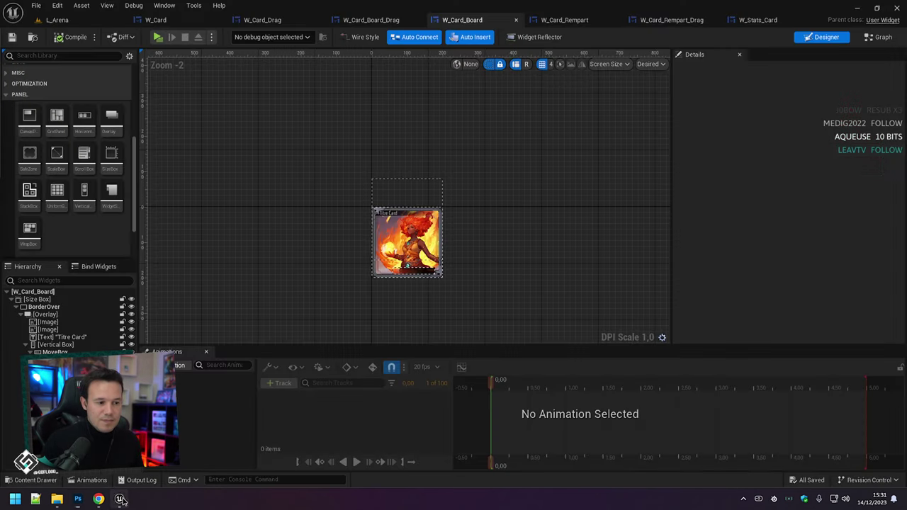
scroll(430, 288, "up", 10)
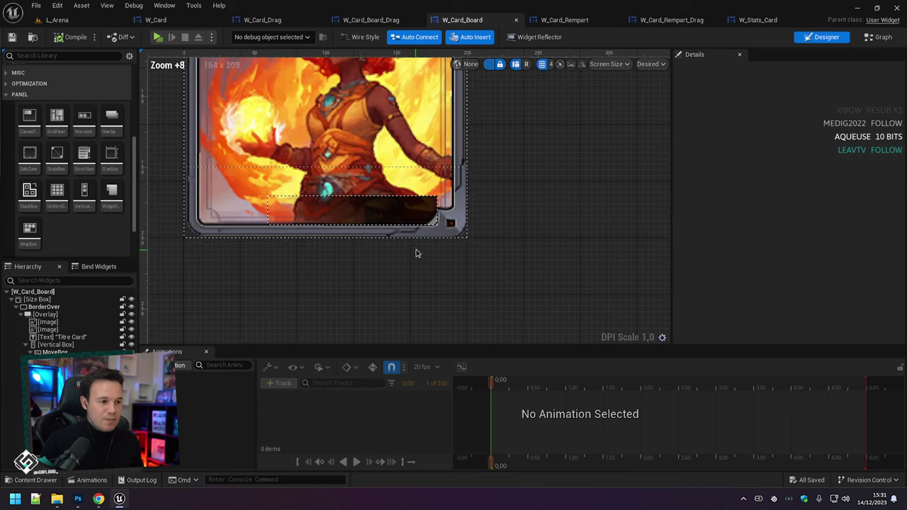
left_click(411, 221)
left_click(815, 192)
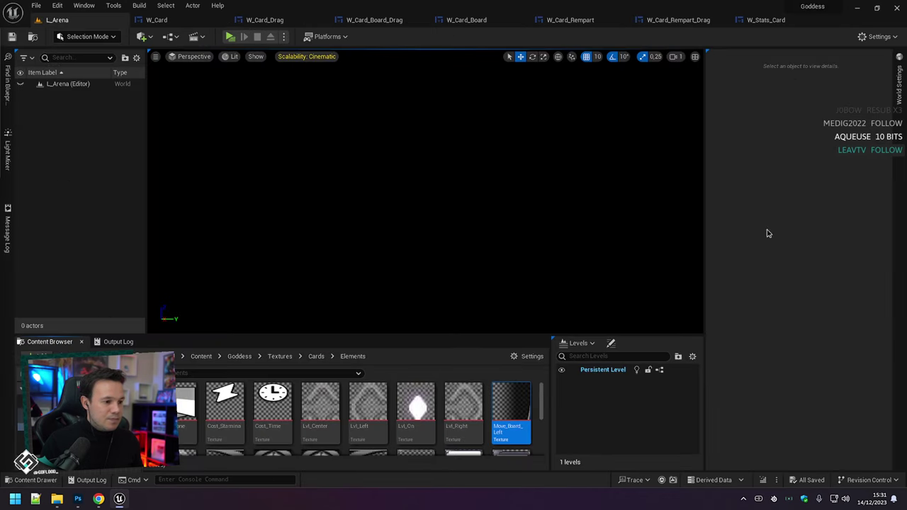
right_click(521, 418)
left_click(567, 169)
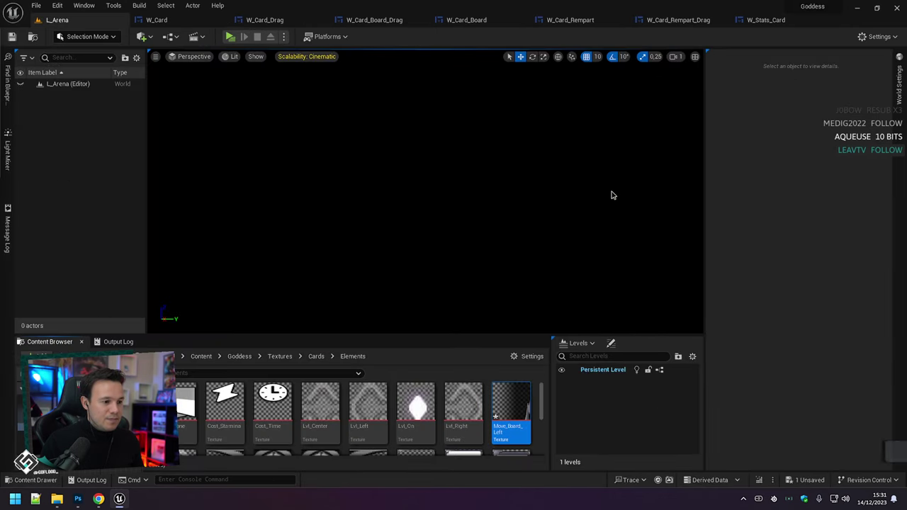
Go to the W_Card_Board widget and set the right padding of the Vertical Box containing MoveBox to 11.
left_click(386, 22)
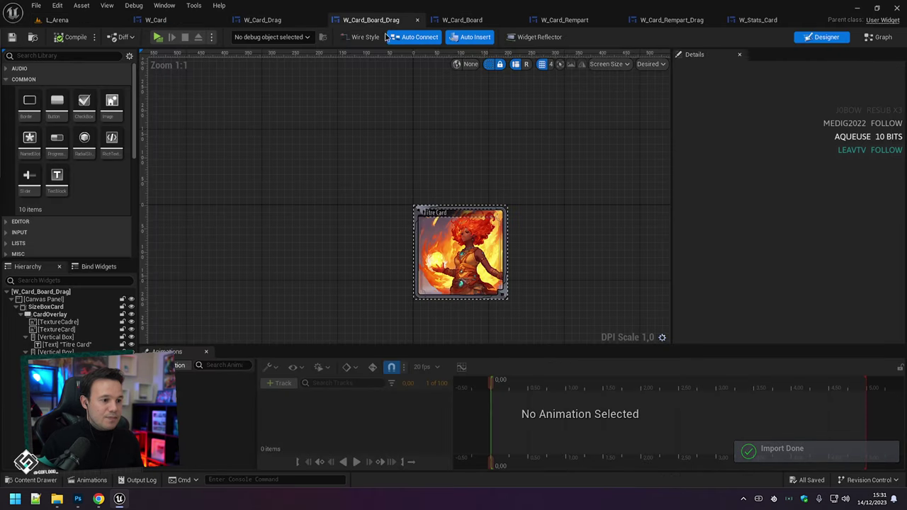
left_click(468, 21)
scroll(380, 209, "up", 5)
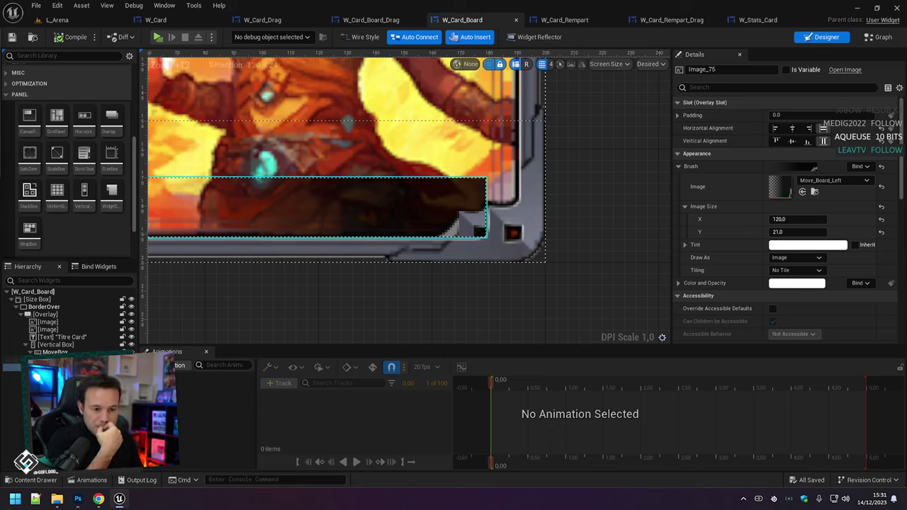
left_click(71, 359)
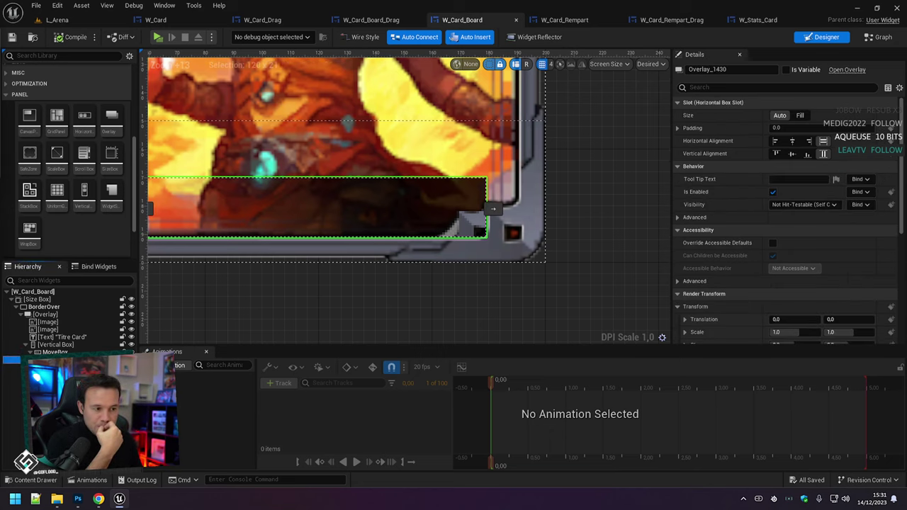
left_click(72, 351)
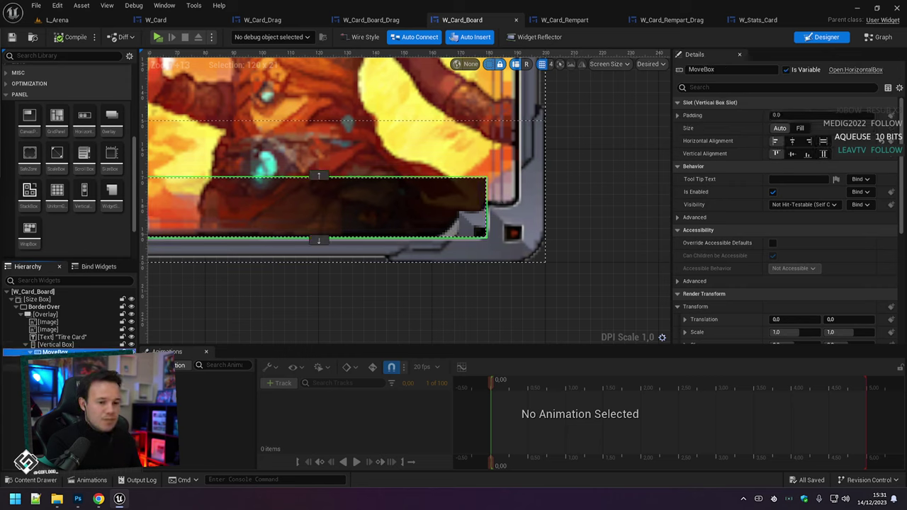
left_click(55, 345)
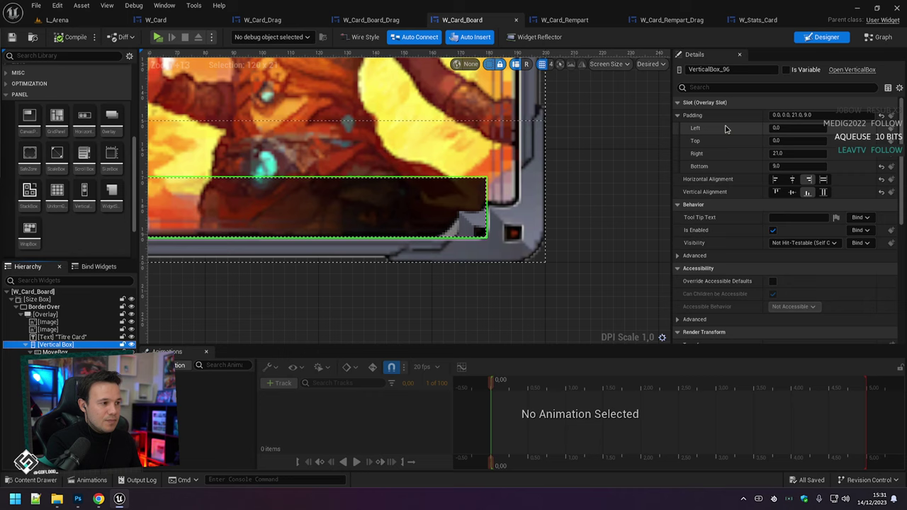
left_click(792, 154)
type("10")
key("Return")
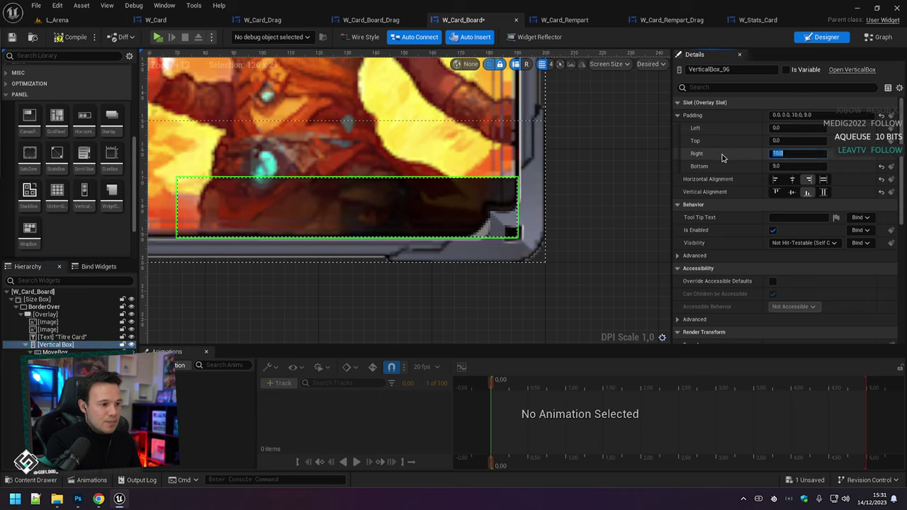
type("11")
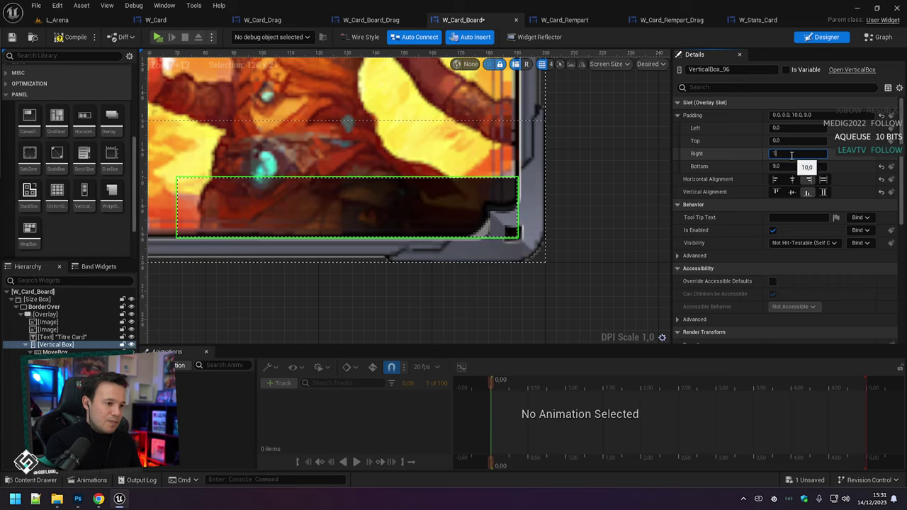
key("Return")
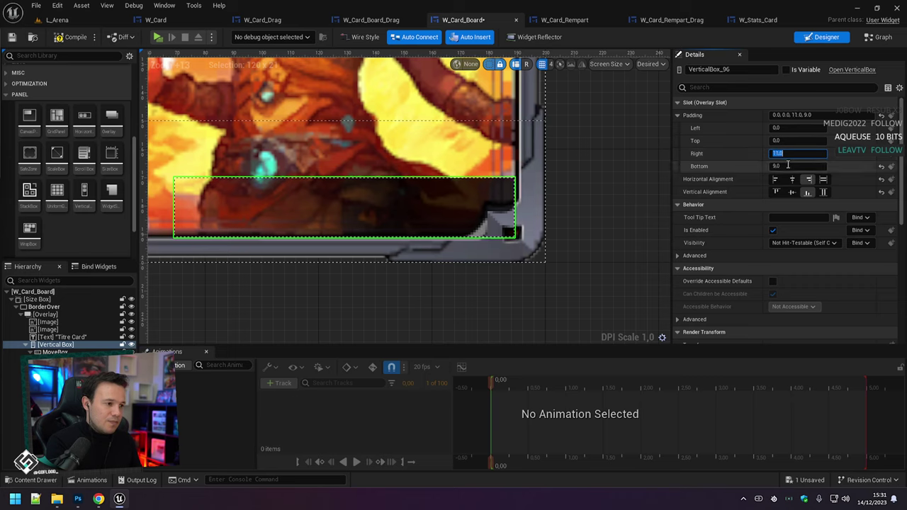
Try bottom paddings of 8, 6 and 10 on the Vertical Box to align the gradient strip with the card frame.
key("Tab")
type("8")
key("Return")
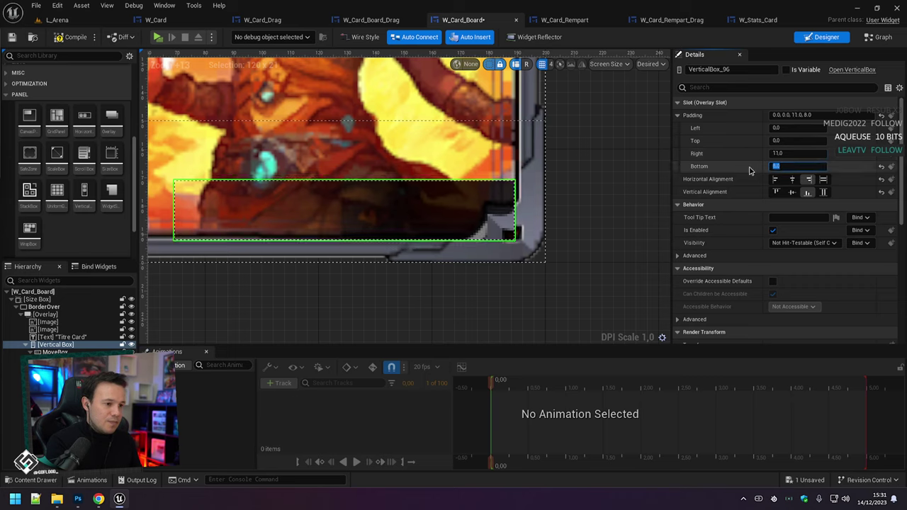
type("6")
key("Return")
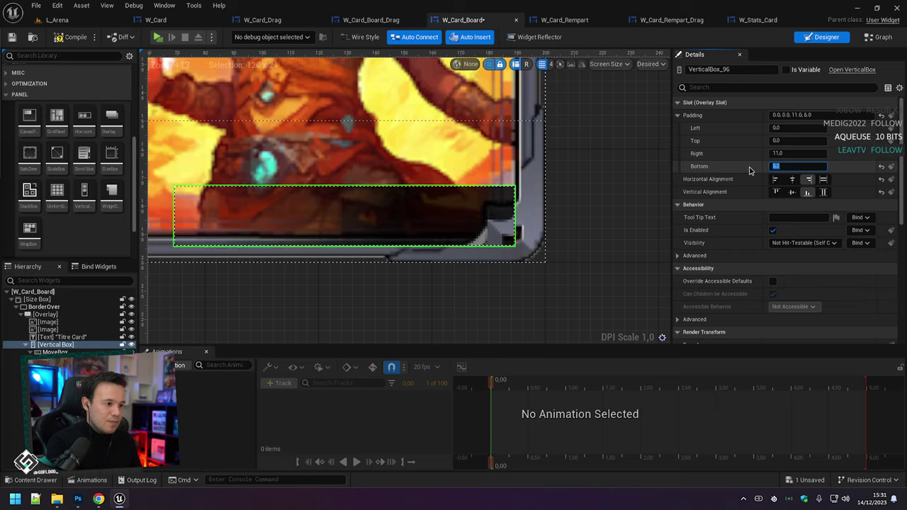
type("10")
key("Return")
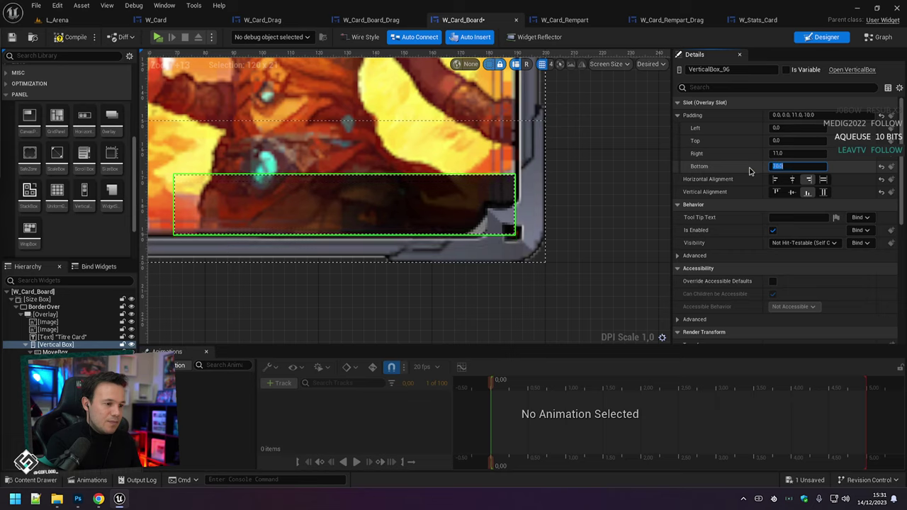
left_click(579, 288)
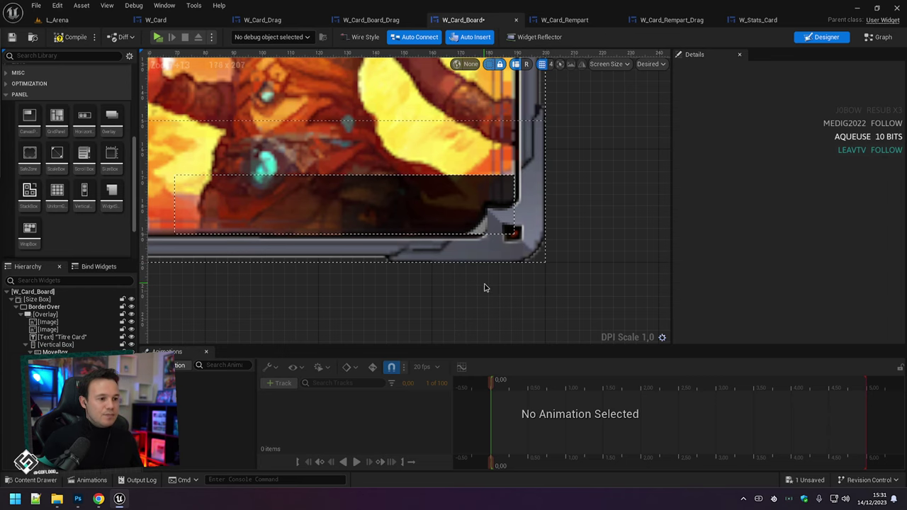
scroll(486, 286, "down", 6)
scroll(482, 288, "up", 6)
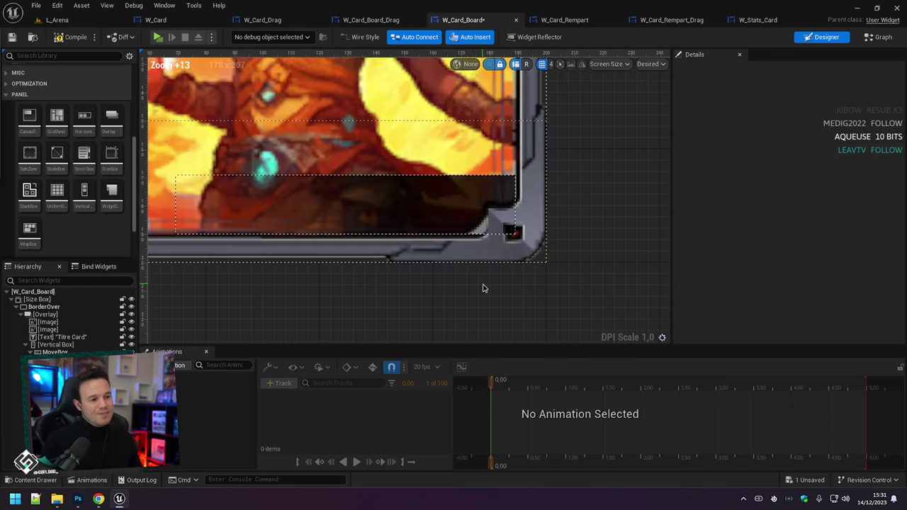
Try a bottom padding of 11 on the Vertical Box and check the strip against the frame's corner.
left_click(113, 345)
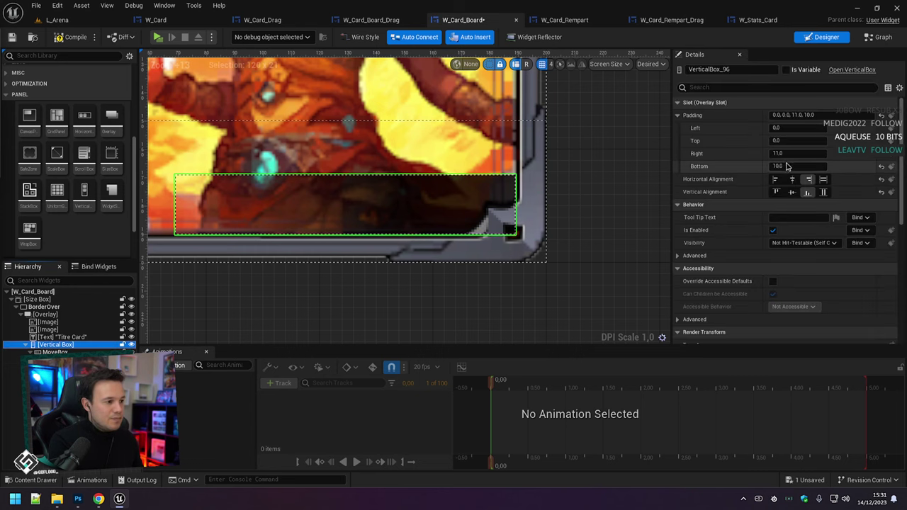
left_click(787, 166)
type("11")
key("Return")
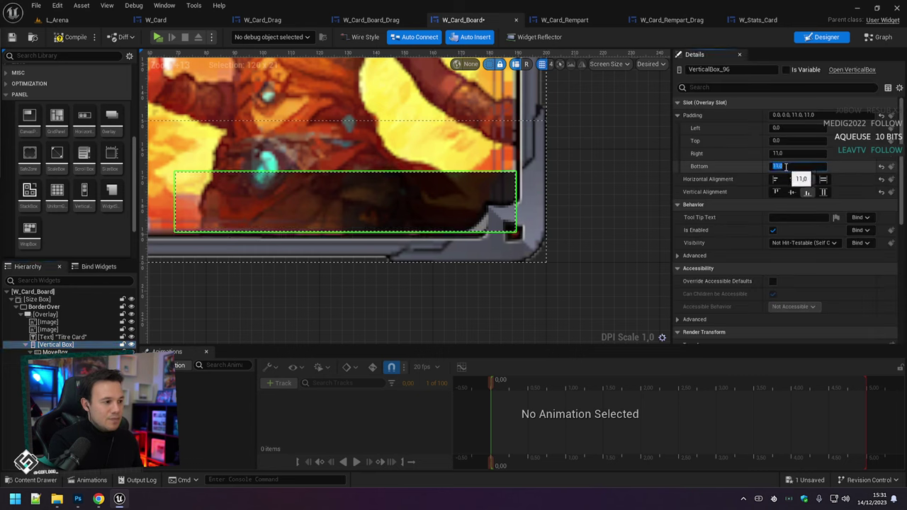
left_click(619, 233)
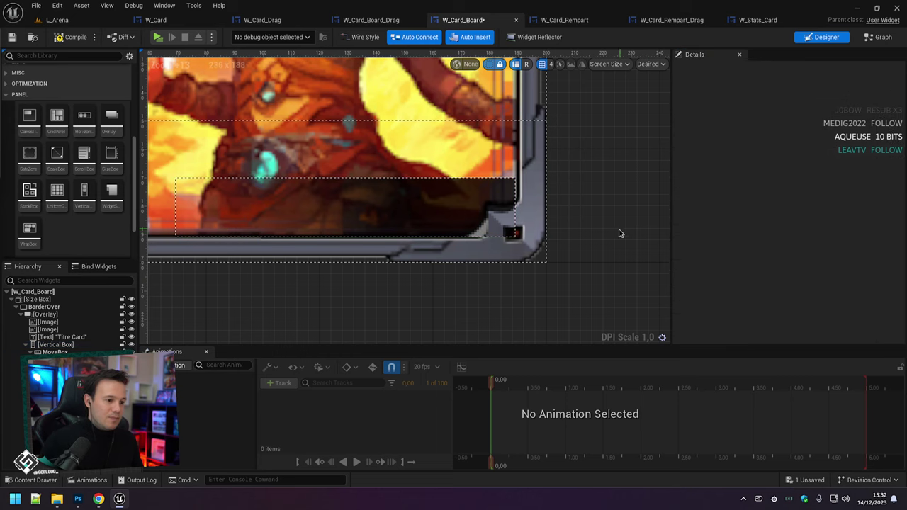
scroll(560, 225, "down", 6)
scroll(560, 225, "up", 11)
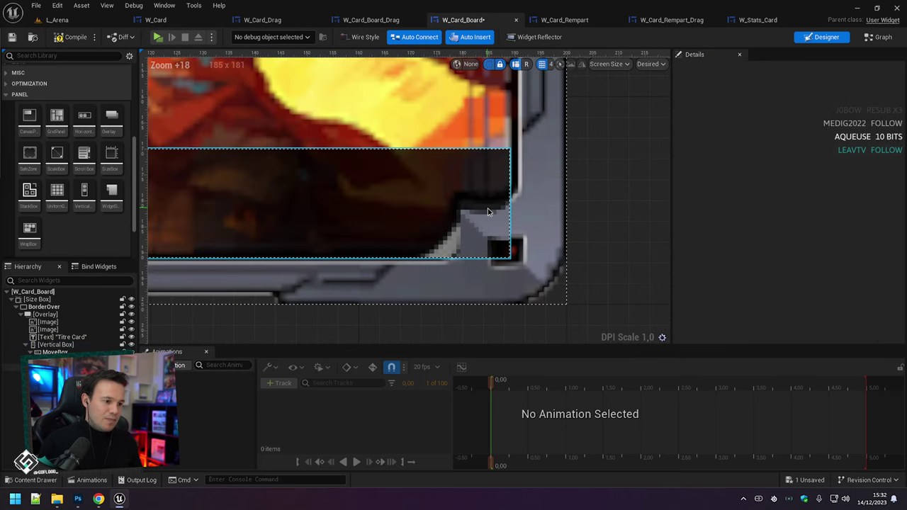
Switch to Photoshop and inspect what Calque 1, Rectangle 1 and BG_Titre copie 3 each contribute by toggling their visibility.
left_click(78, 499)
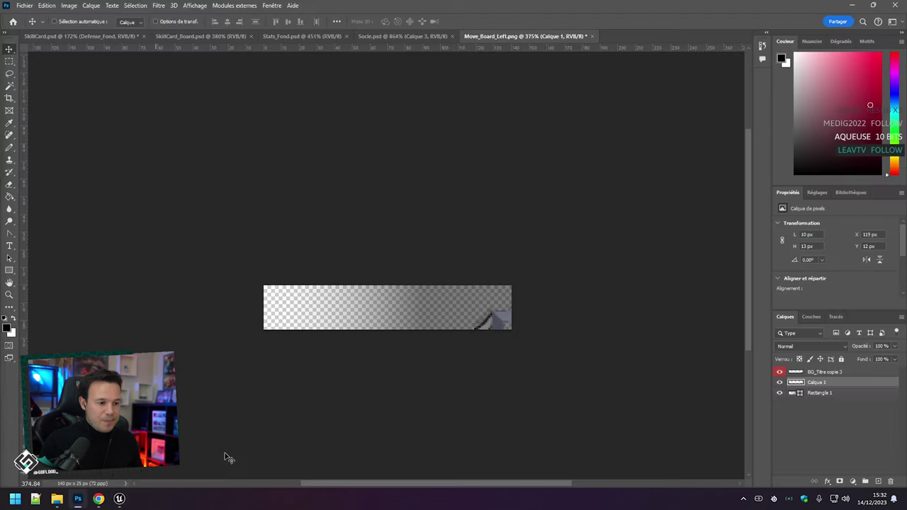
scroll(521, 323, "up", 6, "alt")
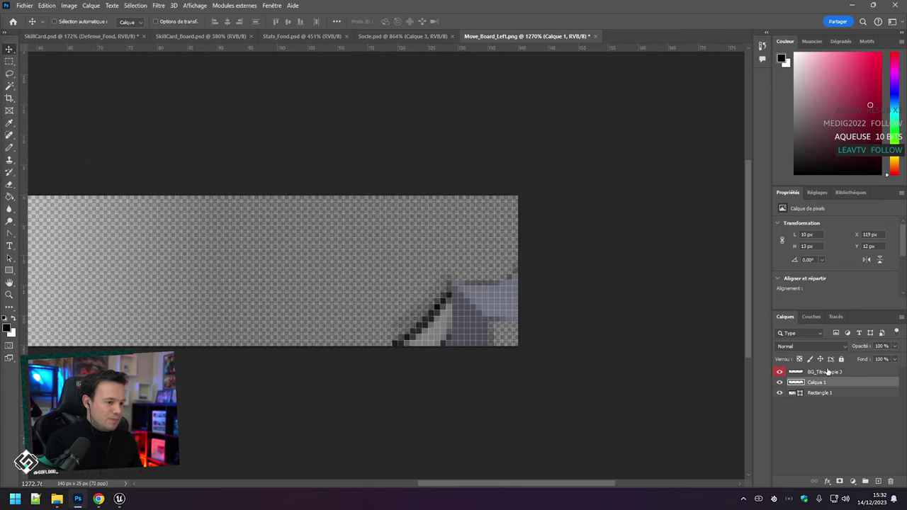
left_click(780, 383)
left_click(780, 382)
left_click(779, 393)
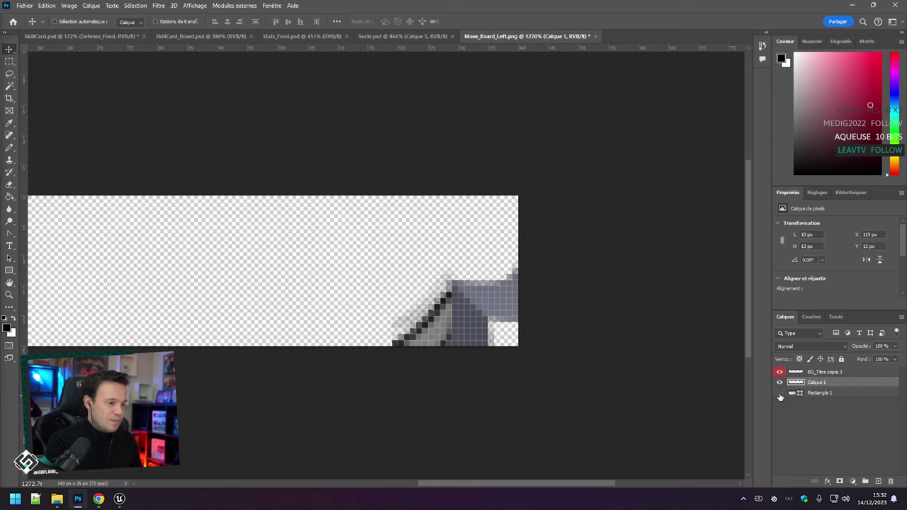
left_click(779, 393)
left_click(779, 372)
left_click(779, 372)
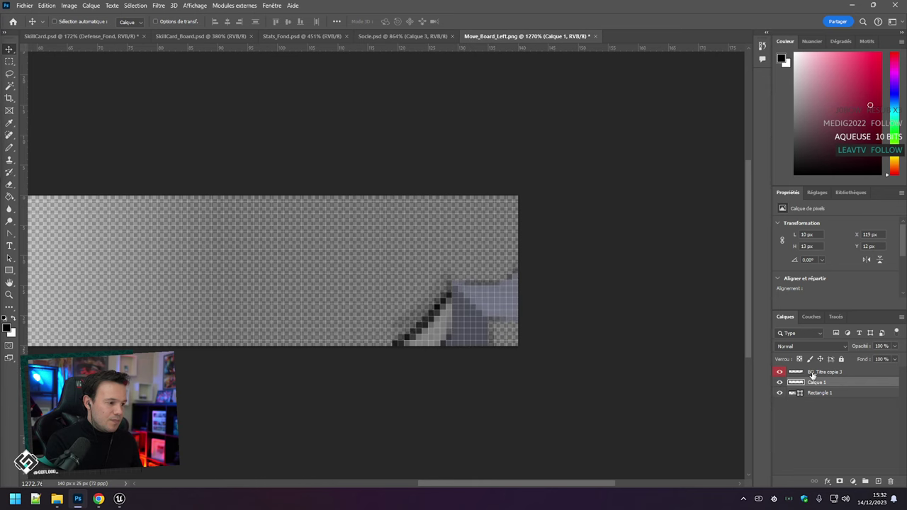
Nudge the BG_Titre copie 3 layer up one pixel, to Y -316 px, and compare with it hidden and shown.
left_click(812, 374)
key("Up")
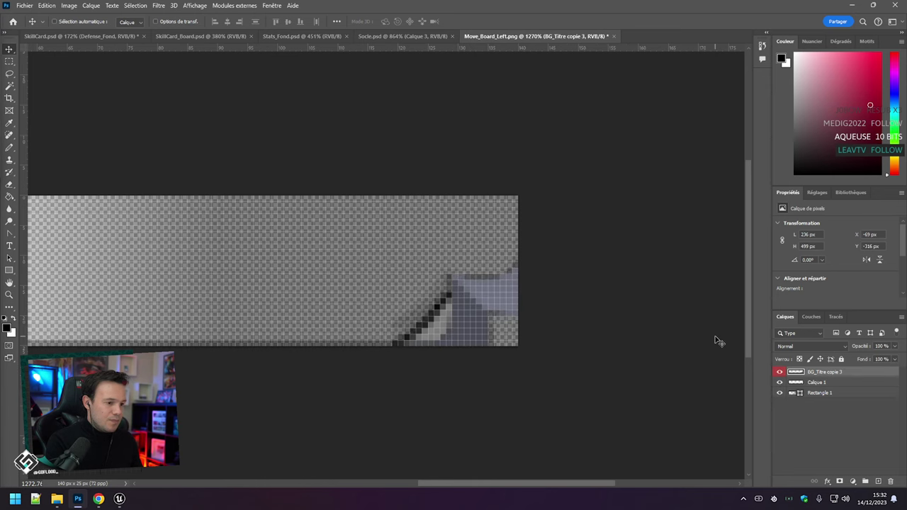
left_click(780, 372)
left_click(780, 372)
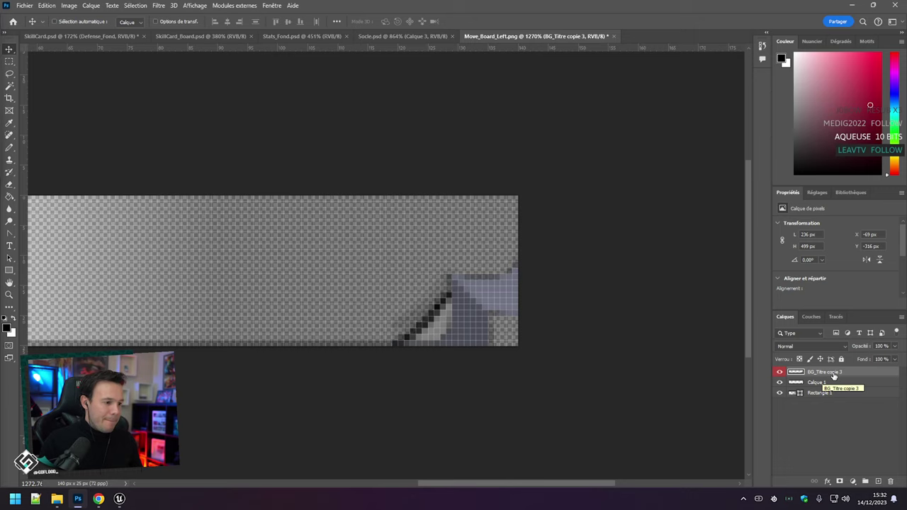
Load the BG_Titre copie 3 outline as a selection, rasterize Rectangle 1 and cut that outline out of its gradient.
left_click(796, 374, "alt")
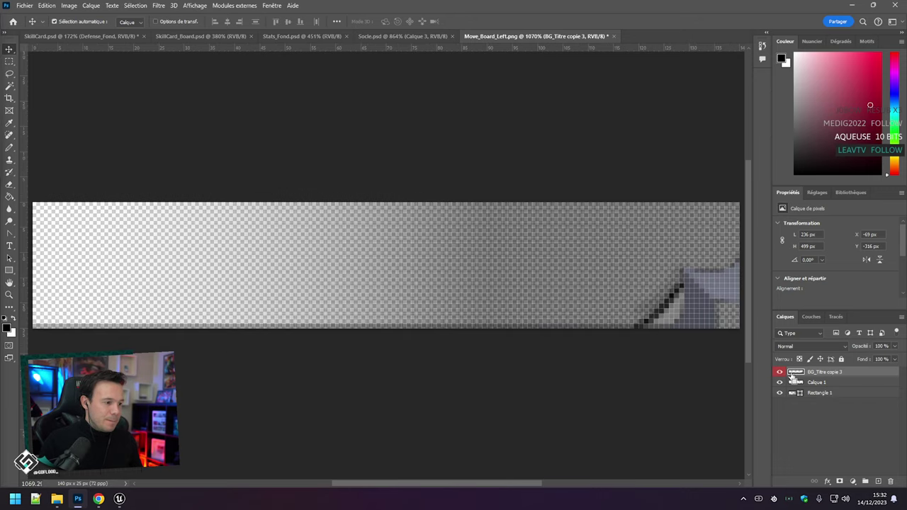
left_click(792, 375, "ctrl")
left_click(795, 375, "ctrl")
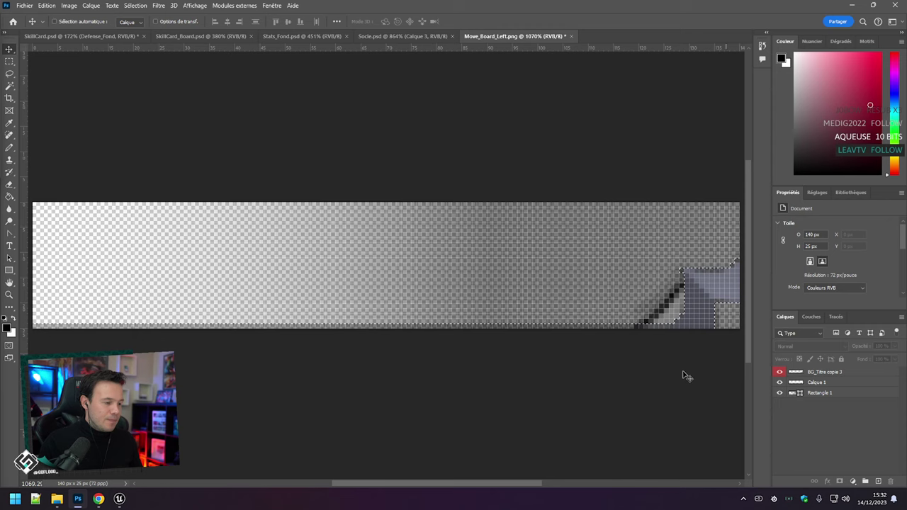
left_click(820, 394)
right_click(819, 394)
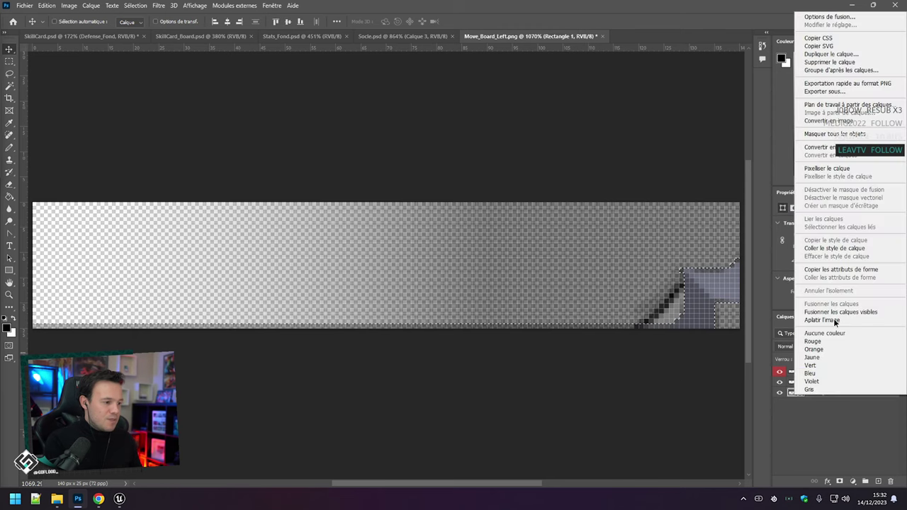
left_click(827, 169)
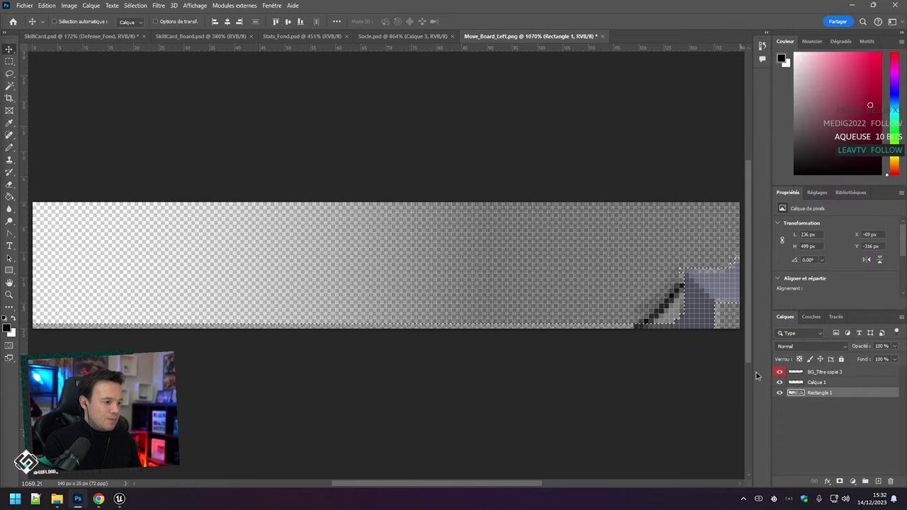
Hide the BG_Titre copie 3 layer and clear the selection.
left_click(779, 372)
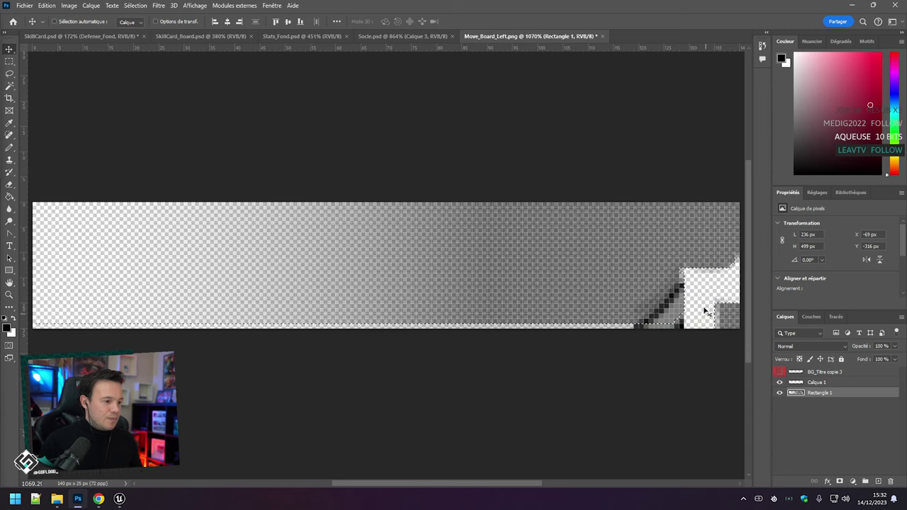
left_click_drag(694, 358, 692, 357)
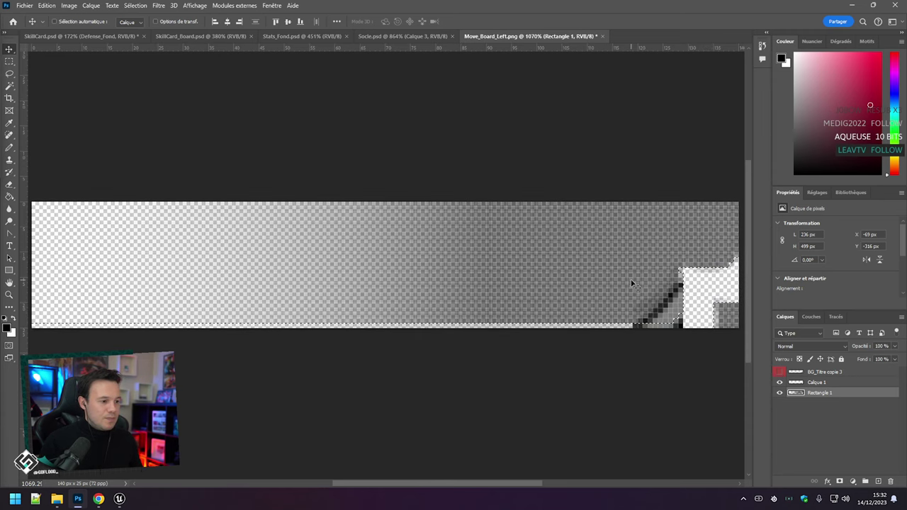
left_click(9, 61)
left_click(227, 188)
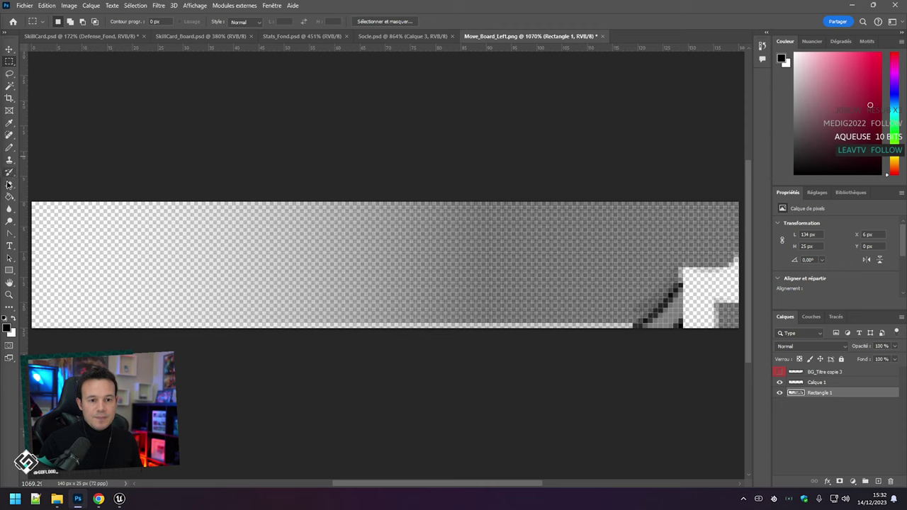
Erase the leftover block of gradient in the lower-right corner of Rectangle 1.
left_click(9, 184)
scroll(482, 264, "right", 5)
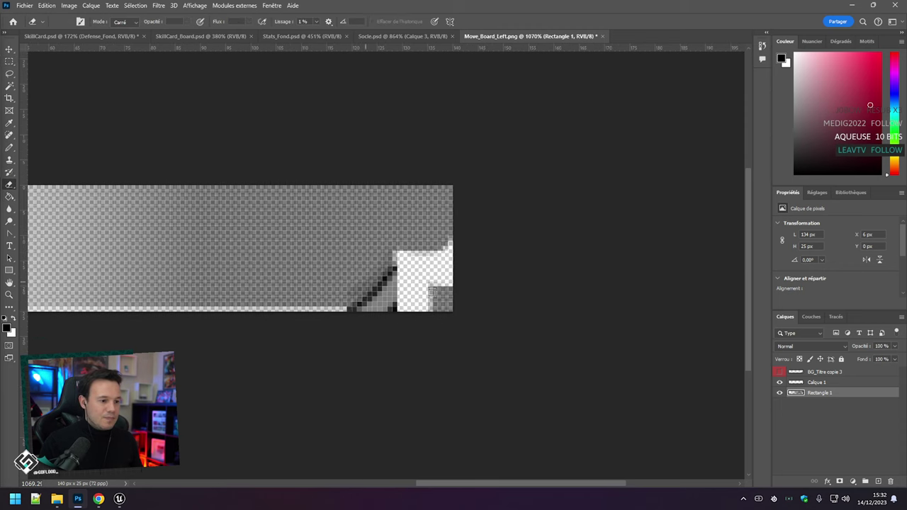
mouse_move(449, 298)
left_mouse_down()
mouse_move(435, 285)
mouse_move(443, 315)
left_mouse_up()
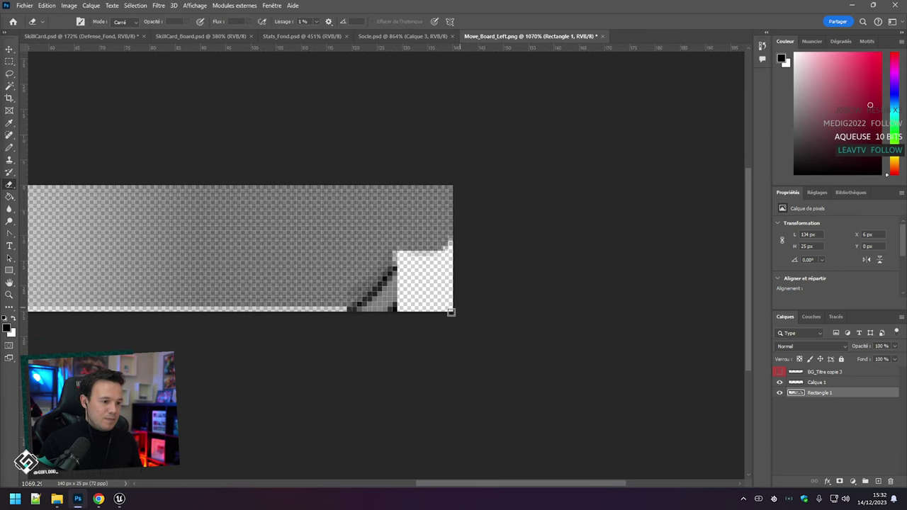
Export the image for the web as a transparent PNG-24, overwriting Move_Board_Left.png in the Cards folder.
scroll(445, 299, "down", 4, "alt")
key("ctrl+alt+shift+s")
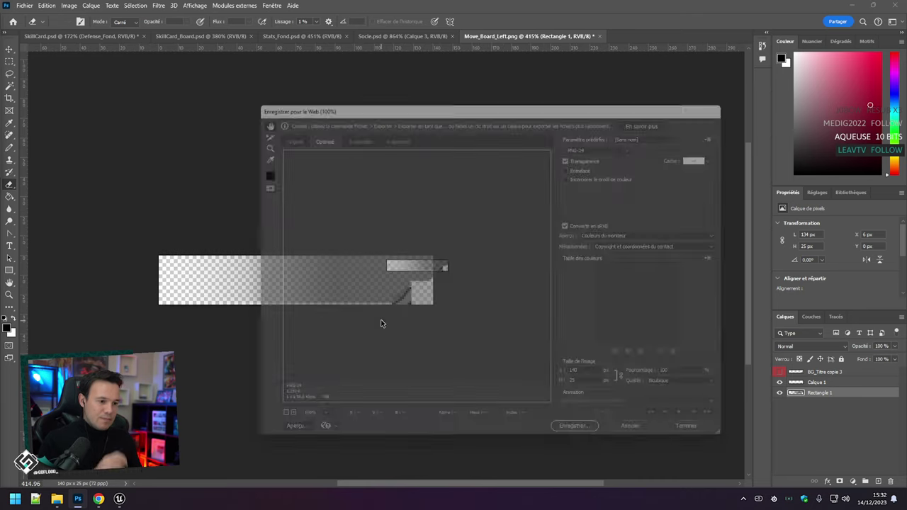
left_click(579, 441)
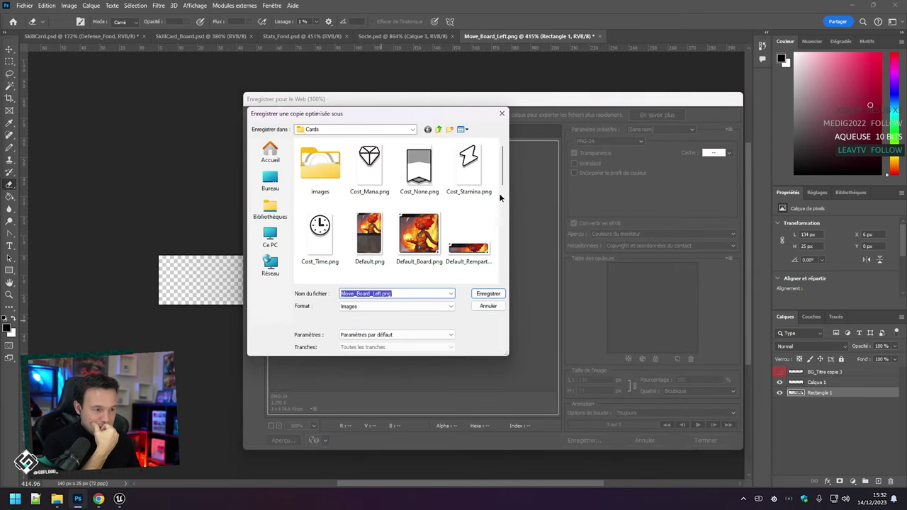
left_click_drag(499, 193, 506, 237)
double_click(426, 217)
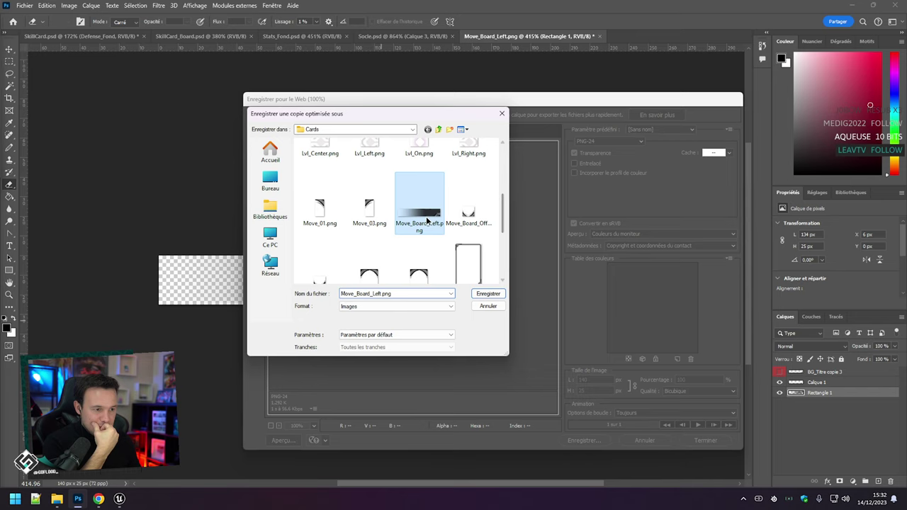
left_click(516, 241)
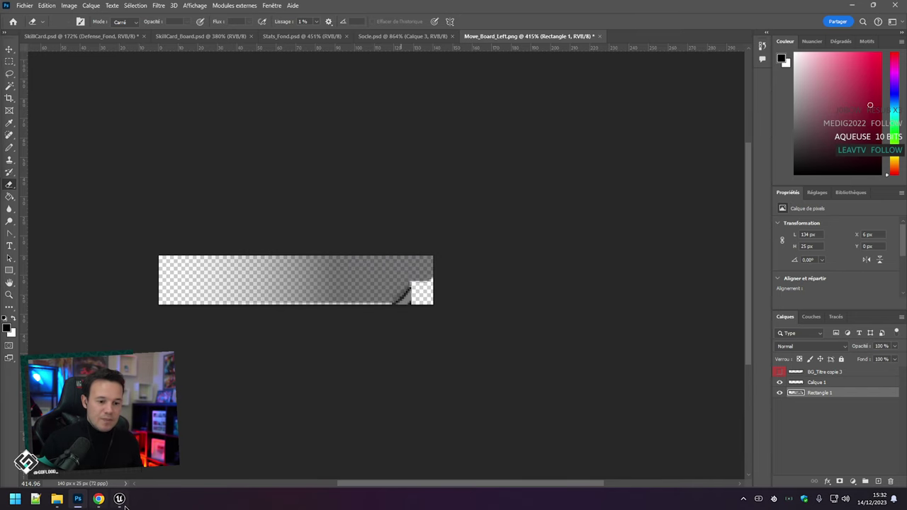
Switch to Unreal Editor, locate the Move_Board_Left texture used by the card's gradient image and reimport it.
left_click(119, 499)
scroll(312, 284, "down", 5)
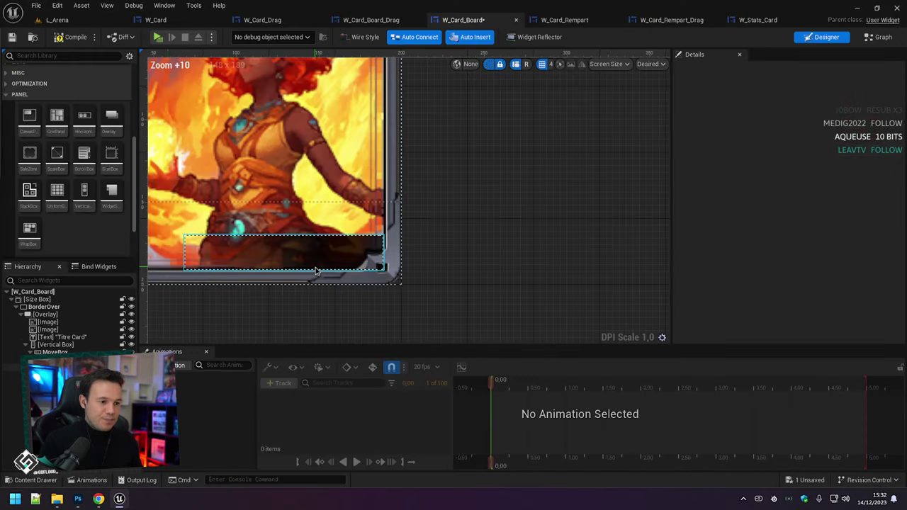
left_click(317, 271)
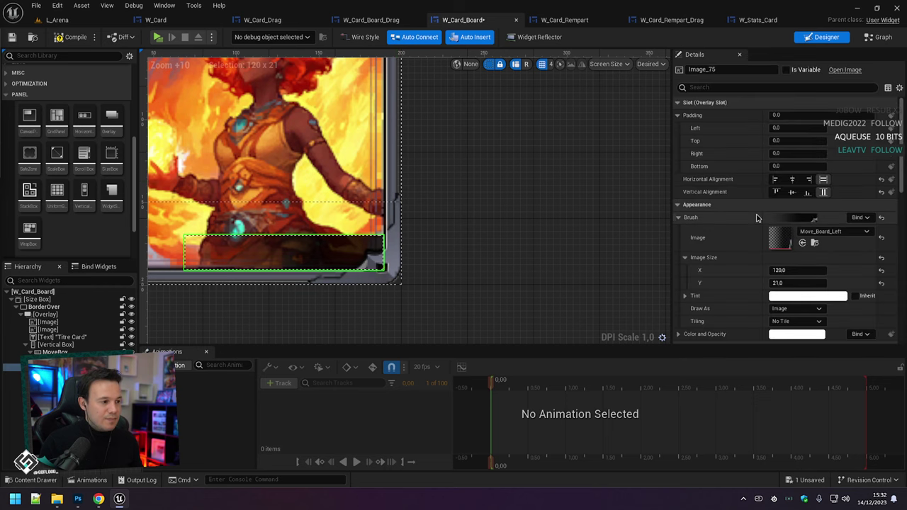
left_click(814, 242)
right_click(510, 425)
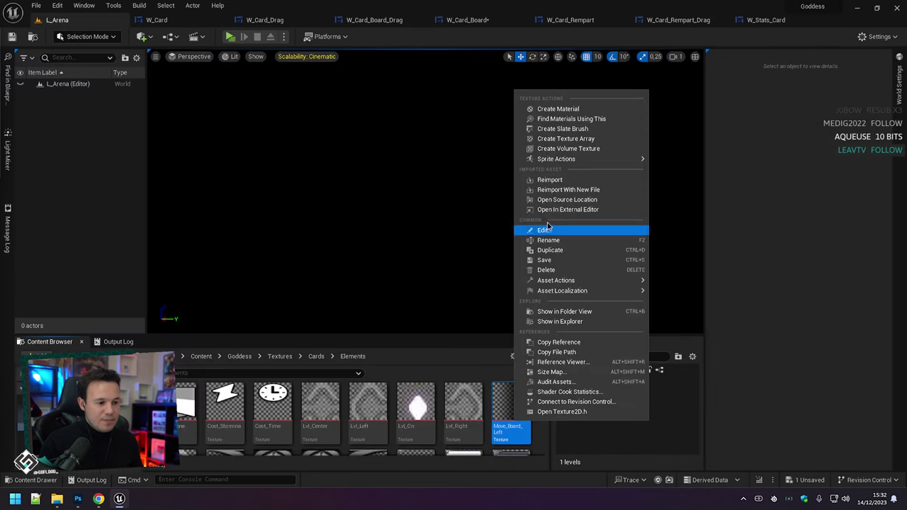
left_click(561, 181)
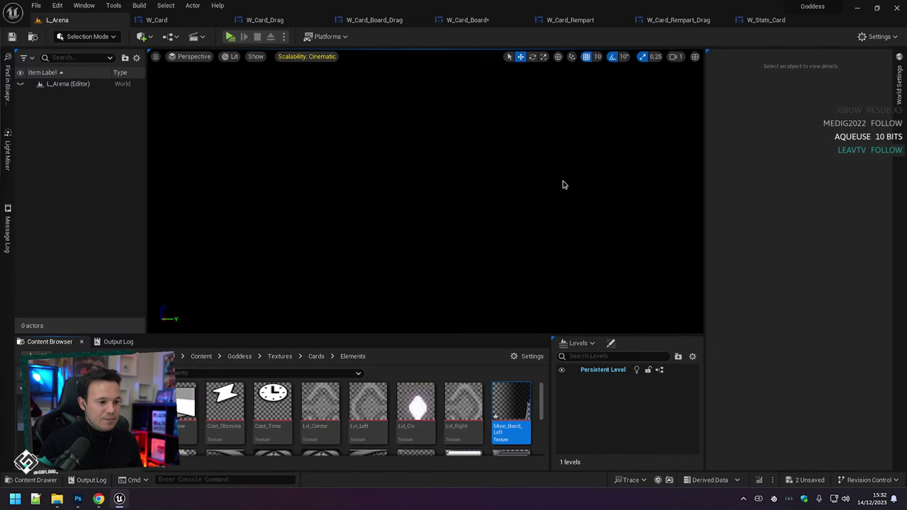
Return to the W_Card_Board widget and examine how the reimported gradient fits the frame's lower-right corner.
left_click(380, 21)
scroll(499, 301, "up", 7)
left_click(461, 19)
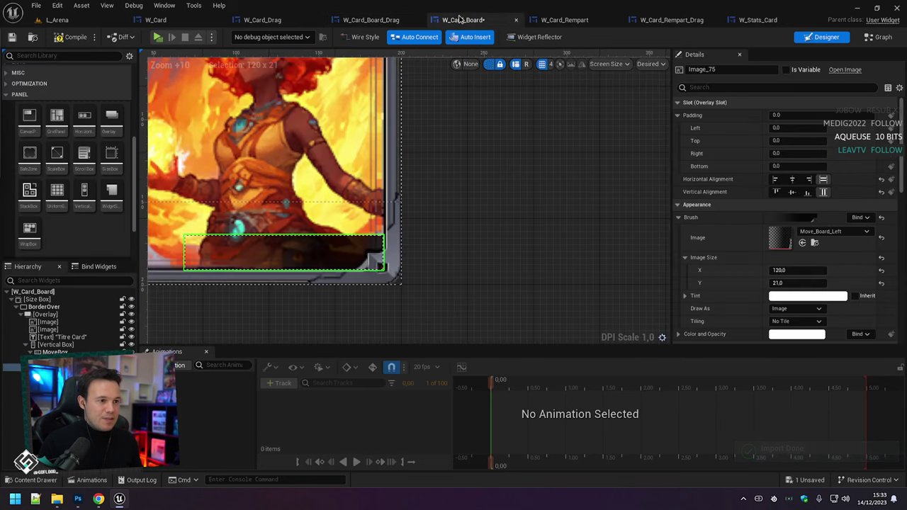
left_click(430, 232)
scroll(436, 231, "down", 6)
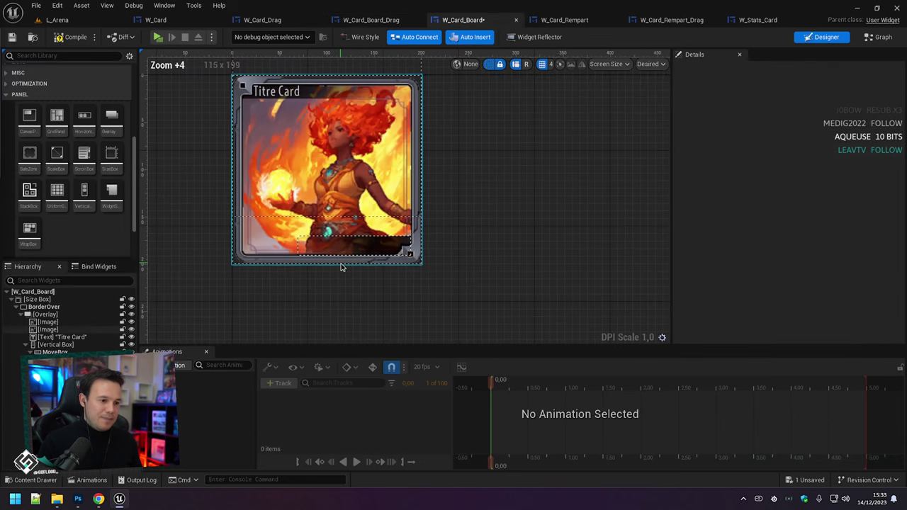
scroll(389, 248, "up", 8)
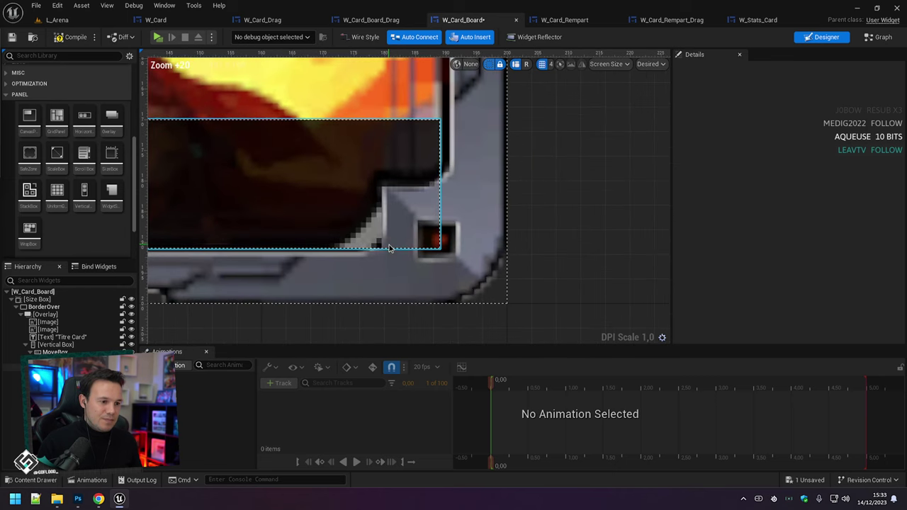
scroll(373, 233, "down", 19)
left_click(409, 237)
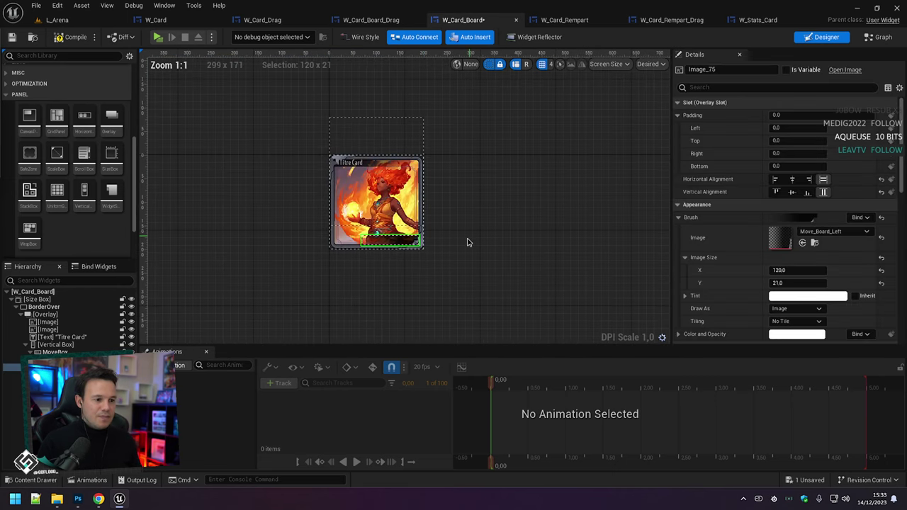
scroll(430, 264, "up", 7)
Deselect the gradient image, hide the dashed widget outlines in the designer and inspect the whole card.
left_click(429, 265)
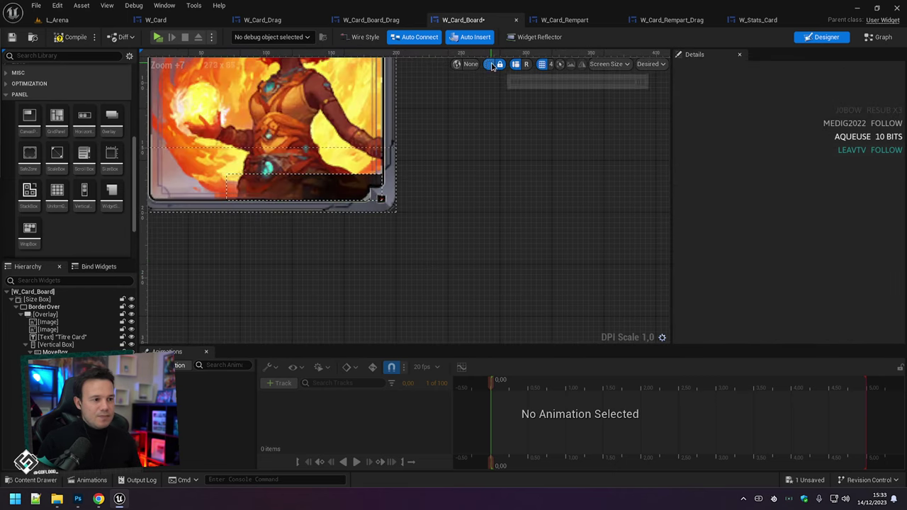
scroll(447, 173, "down", 4)
scroll(418, 170, "up", 5)
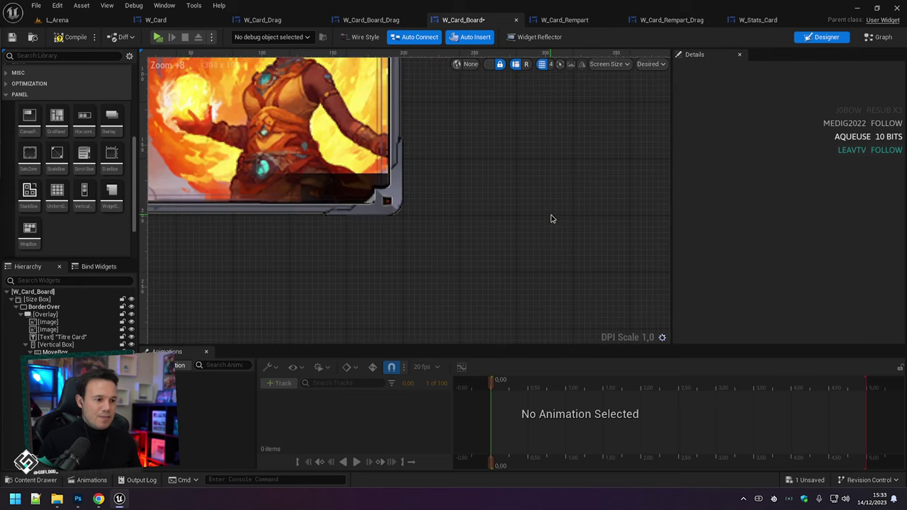
scroll(411, 161, "up", 2)
scroll(404, 158, "down", 4)
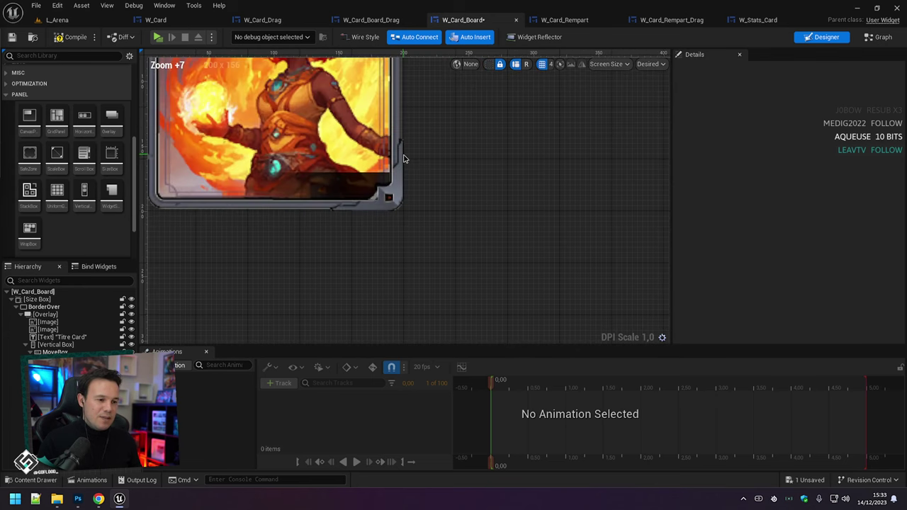
scroll(404, 158, "down", 5)
right_click_drag(411, 219, 478, 279)
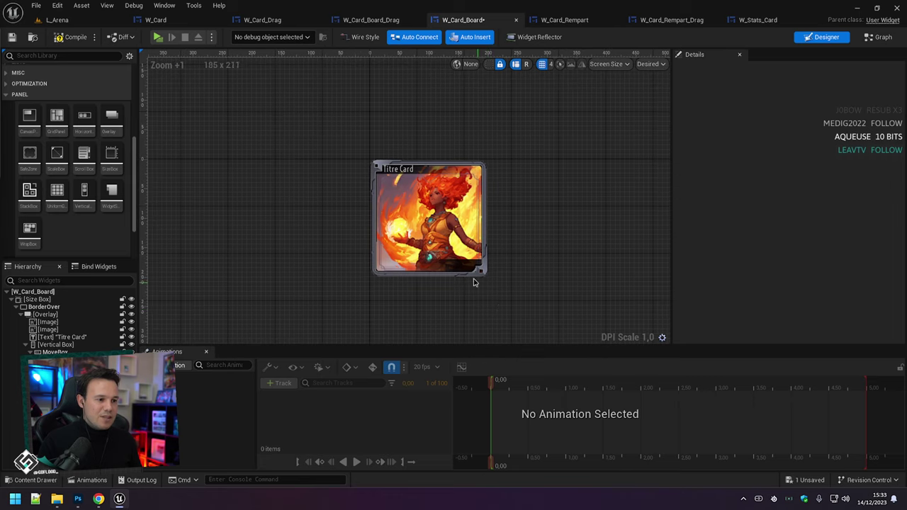
scroll(457, 269, "up", 4)
right_click_drag(412, 312, 430, 299)
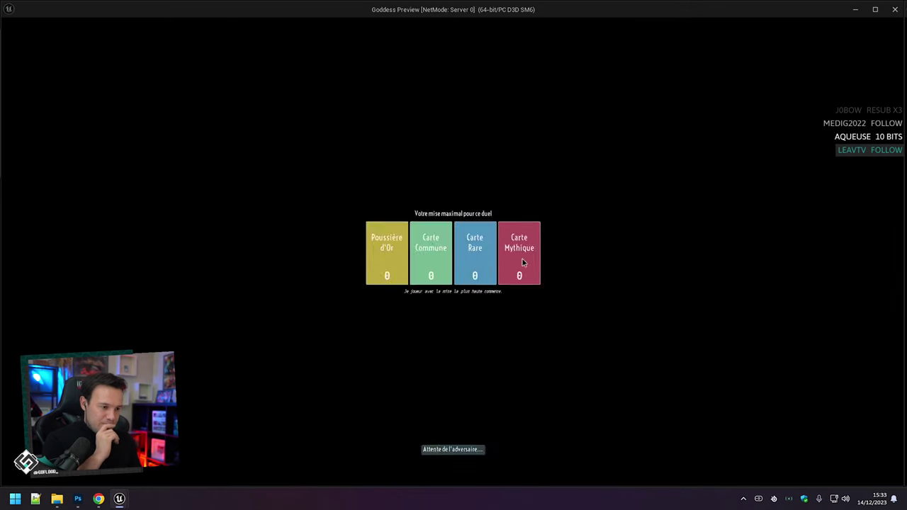
In the game preview, stake one Carte Mythique, validate the stake, place a hand card on the board to check it, and end the preview.
left_click(590, 270)
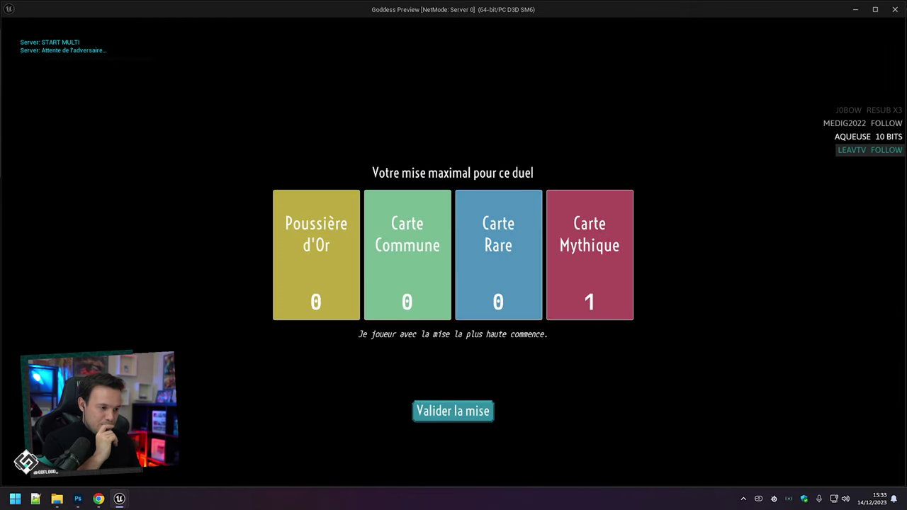
left_click(457, 412)
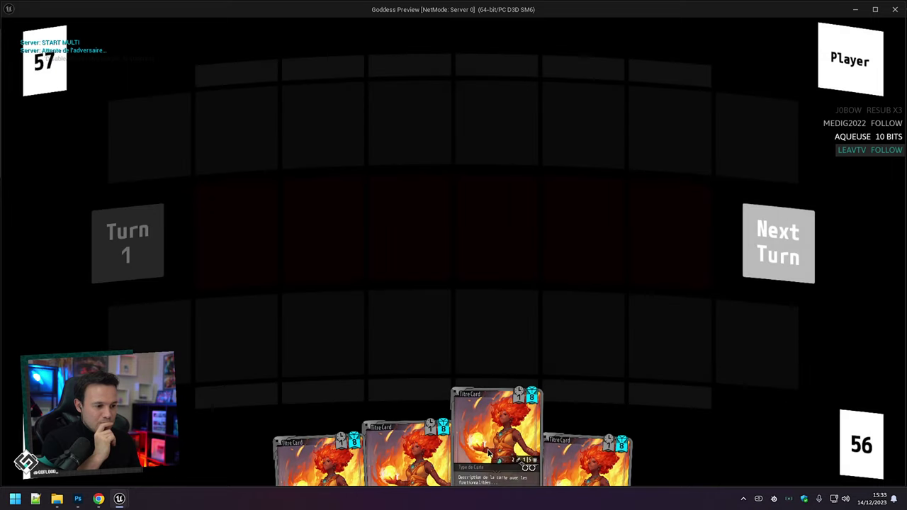
left_click_drag(489, 453, 410, 331)
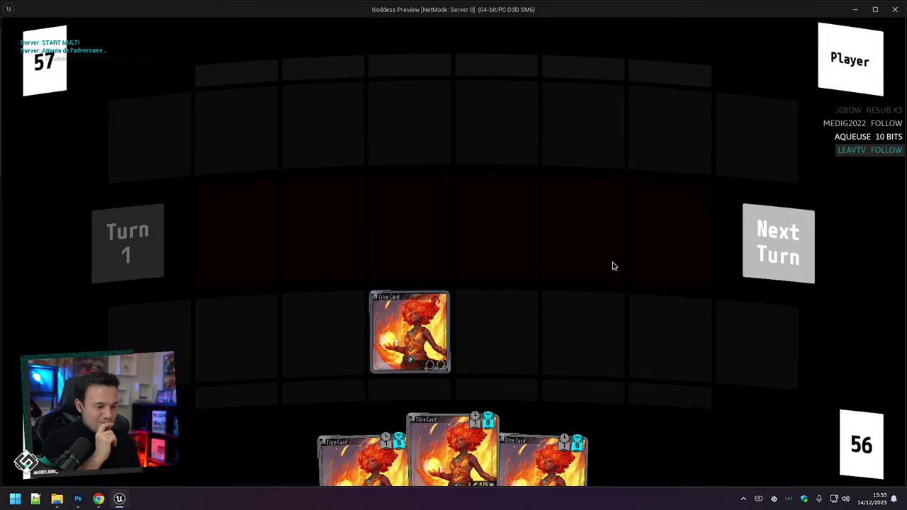
key("Escape")
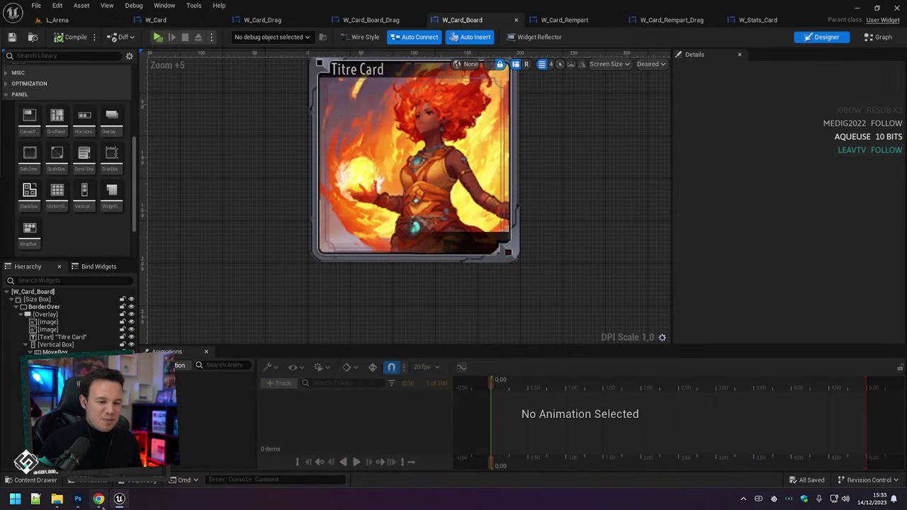
left_click(98, 498)
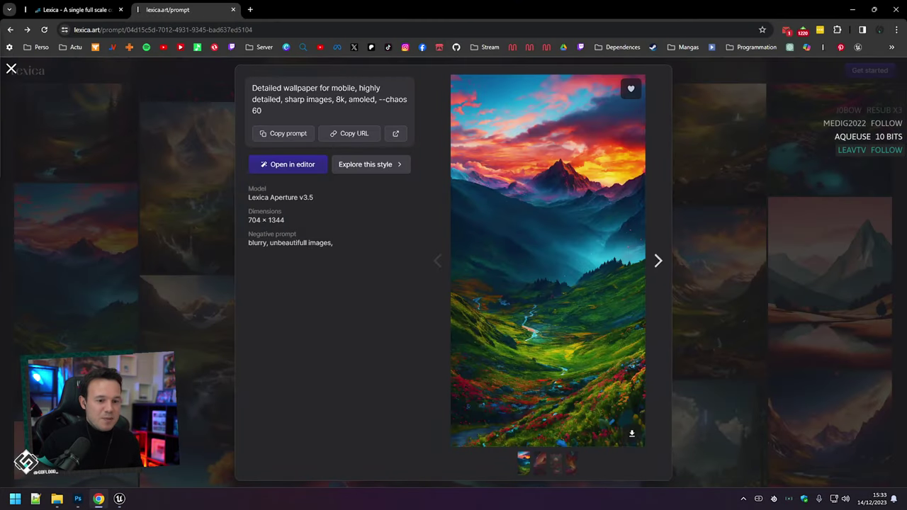
left_click(100, 499)
left_click(119, 499)
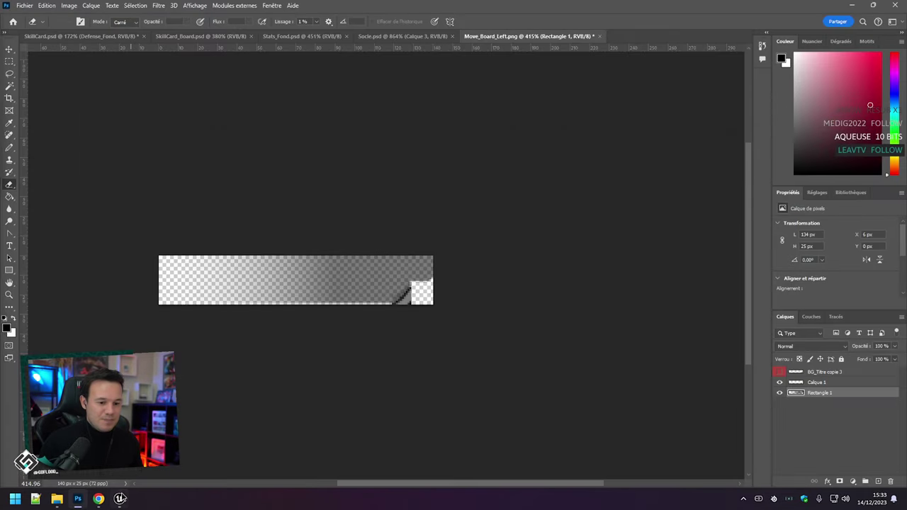
left_click(120, 499)
Set the SkillCard_Board texture's filter to Nearest, then save and close it.
left_click(363, 252)
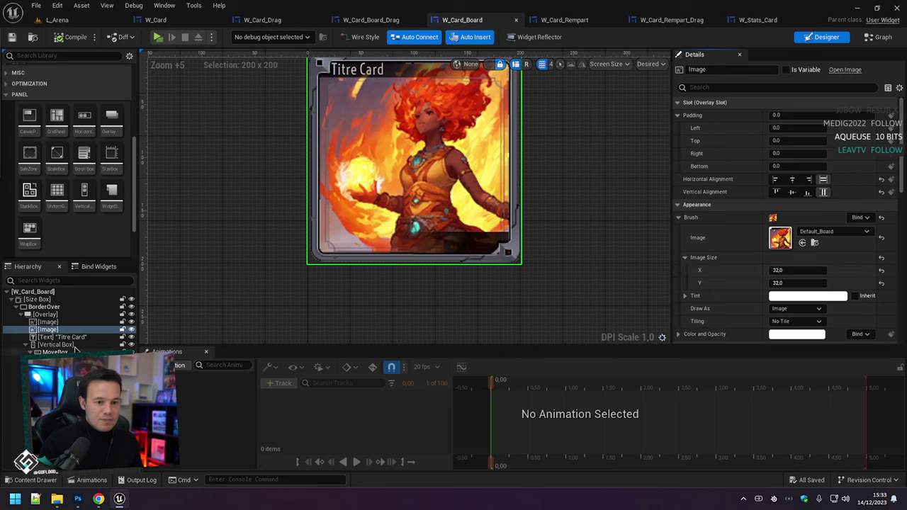
left_click(814, 243)
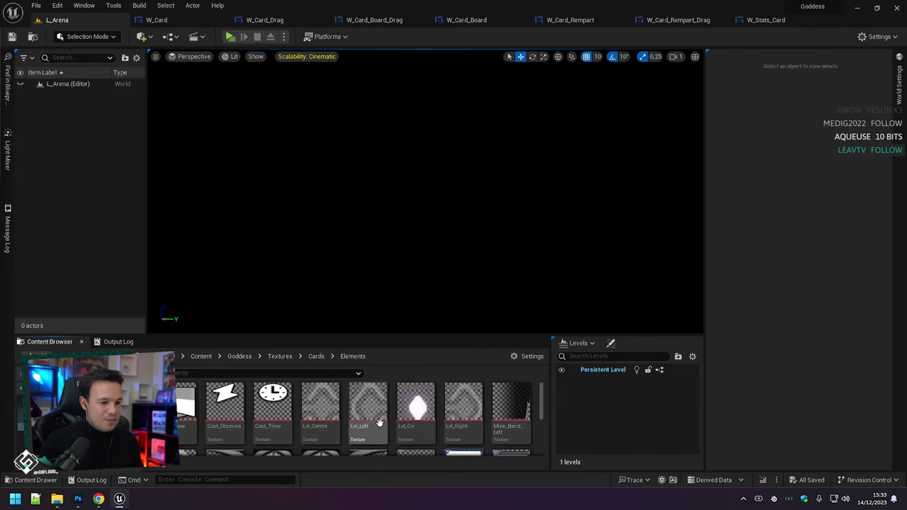
scroll(425, 418, "down", 1)
double_click(464, 411)
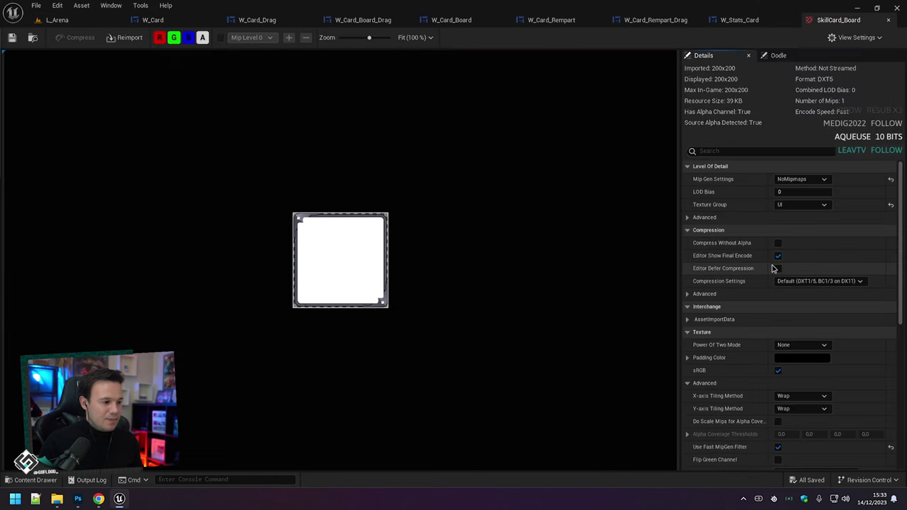
scroll(801, 280, "down", 5)
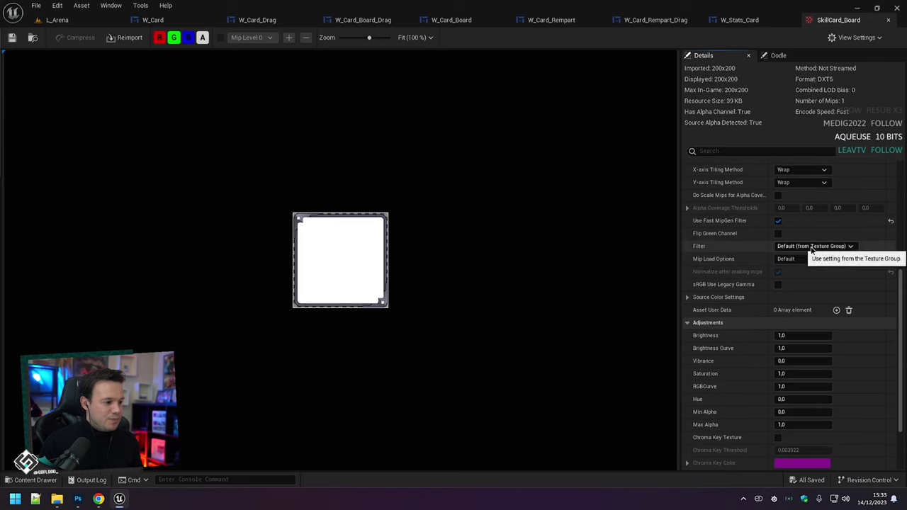
left_click(813, 250)
left_click(795, 260)
key("ctrl+s")
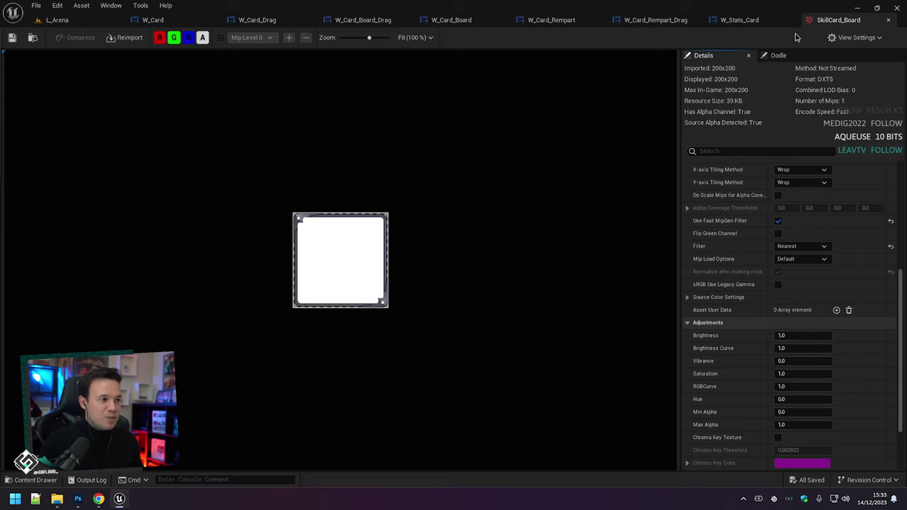
middle_click(828, 23)
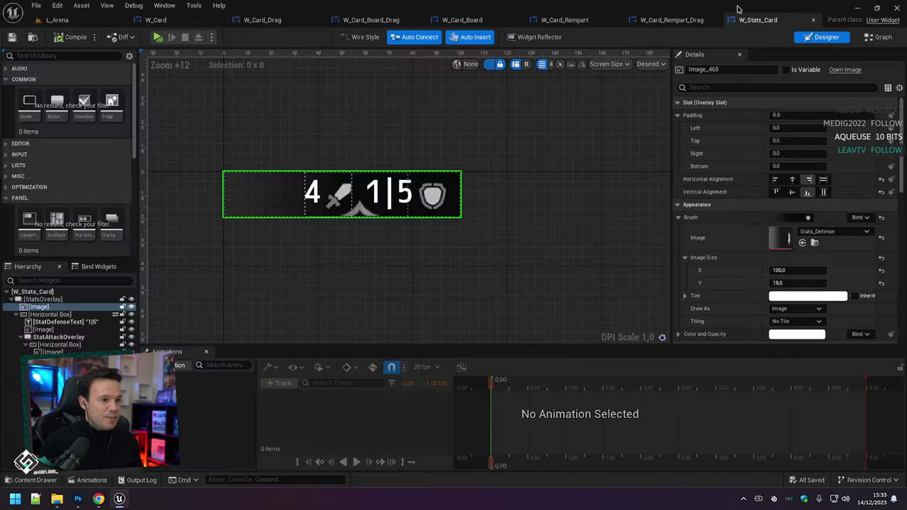
Set the SkillCard_Rempart texture's filter to Nearest, then save and close it.
left_click(57, 20)
double_click(512, 405)
scroll(800, 178, "down", 10)
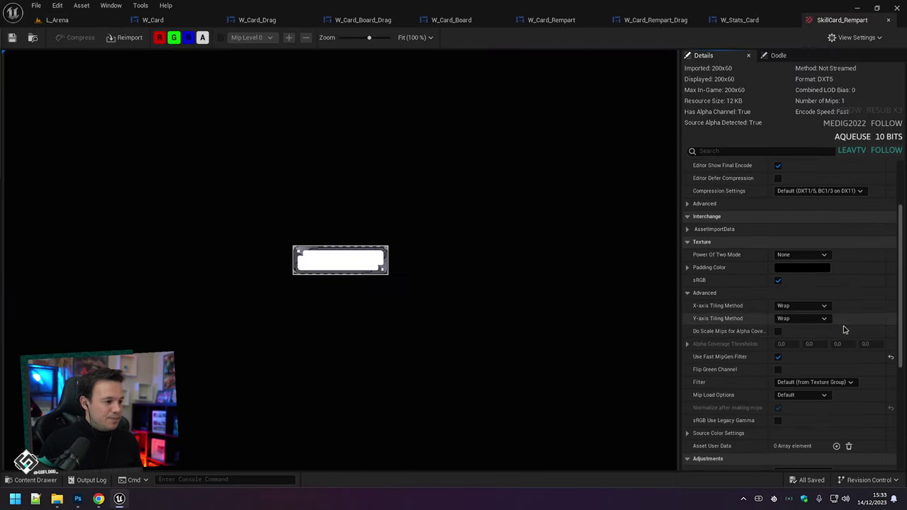
left_click(813, 246)
left_click(792, 263)
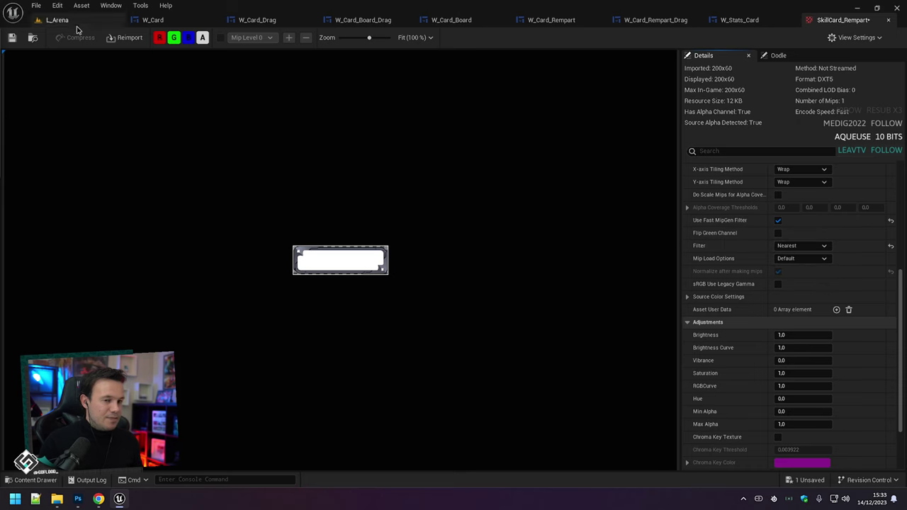
middle_click(824, 19)
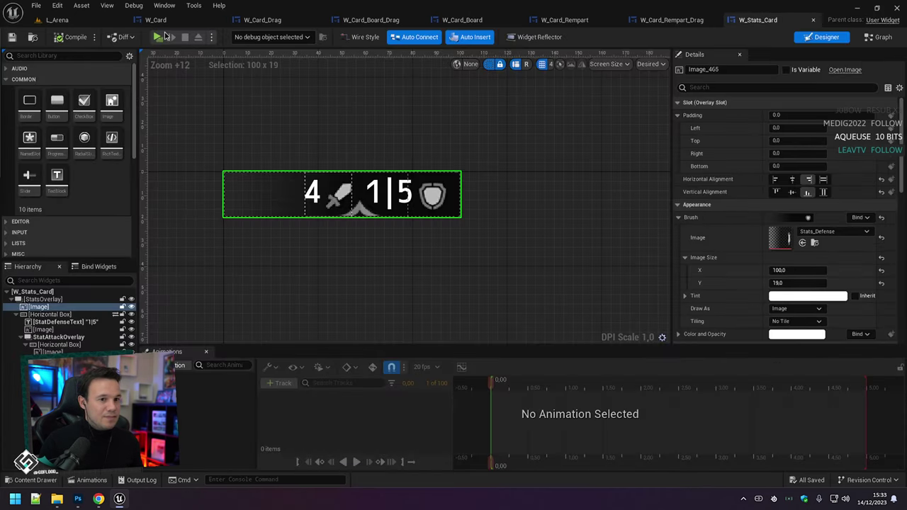
Set the SkillCard texture's filter to Nearest, then save and close it.
left_click(57, 19)
scroll(458, 416, "down", 2)
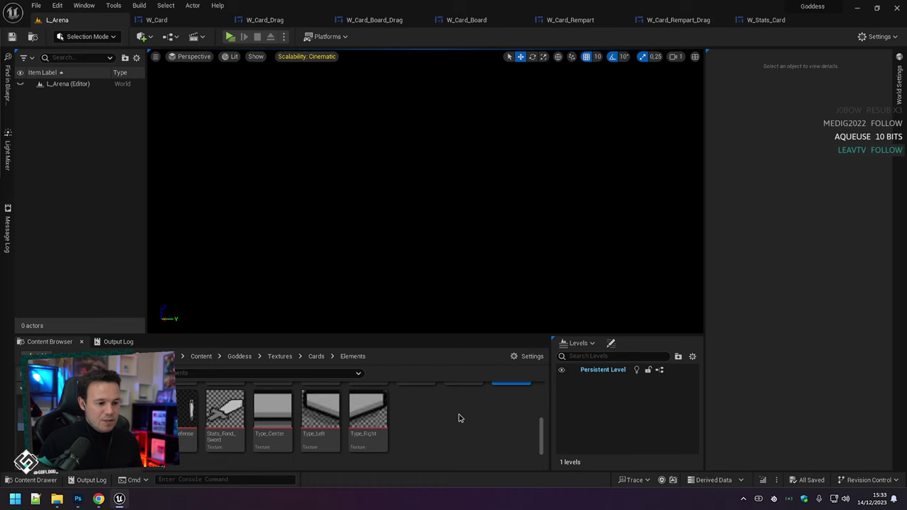
scroll(459, 418, "up", 2)
scroll(489, 432, "down", 1)
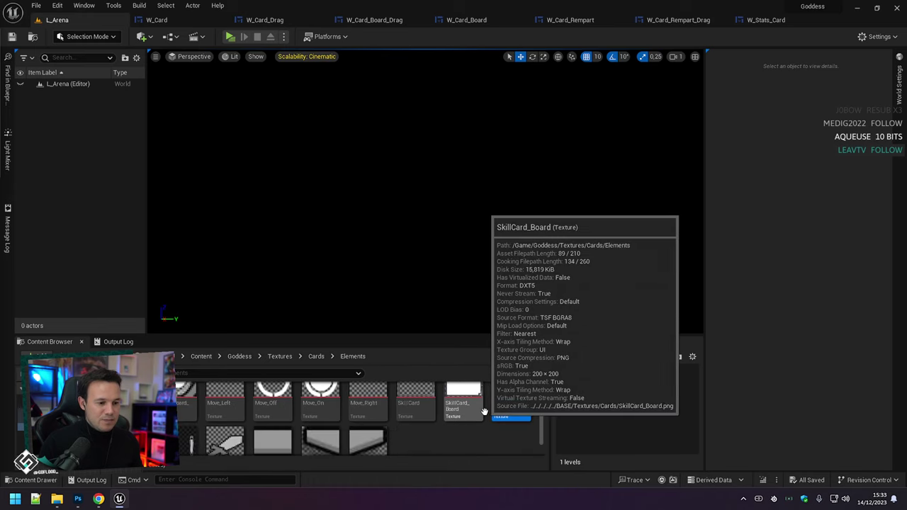
scroll(496, 438, "up", 1)
double_click(415, 423)
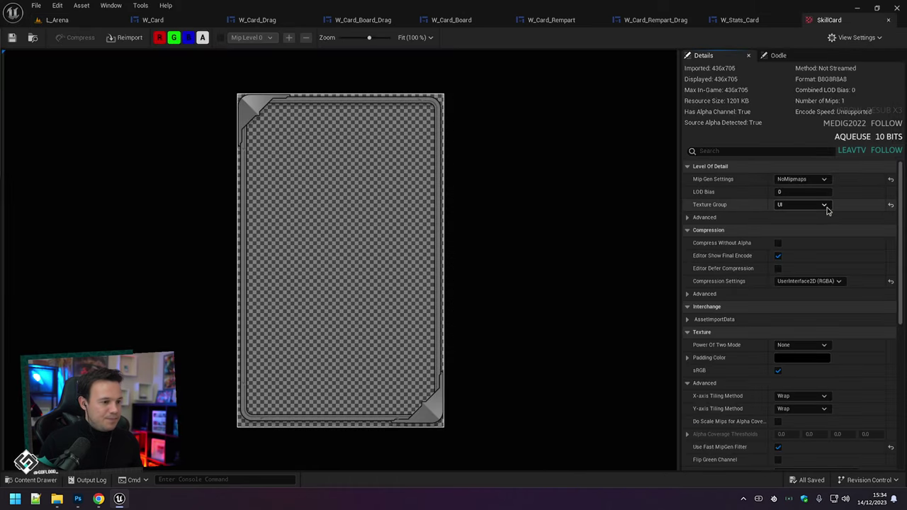
scroll(832, 255, "down", 2)
scroll(874, 390, "down", 5)
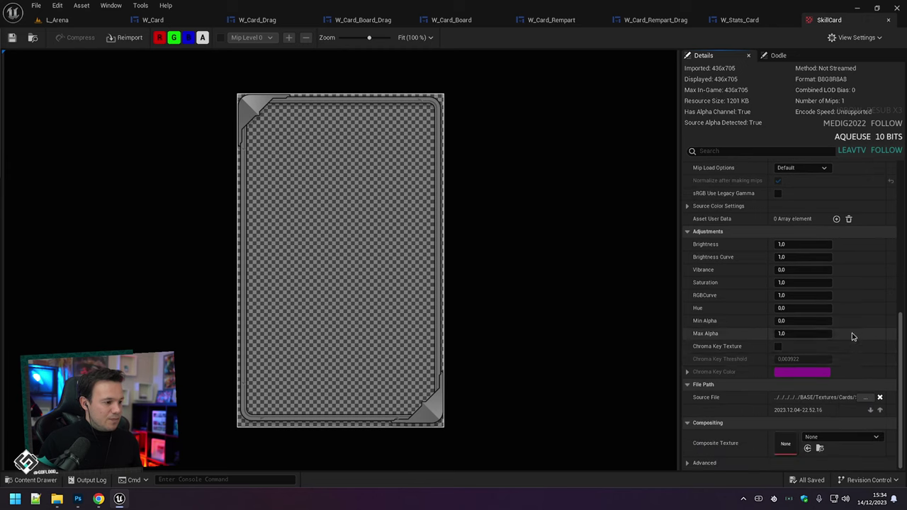
scroll(852, 336, "up", 3)
left_click(822, 275)
left_click(816, 288)
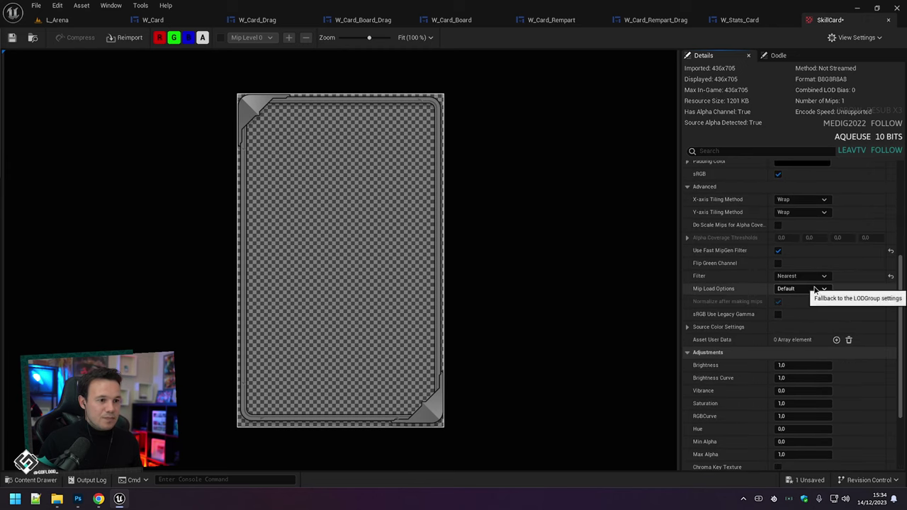
key("ctrl+s")
middle_click(822, 18)
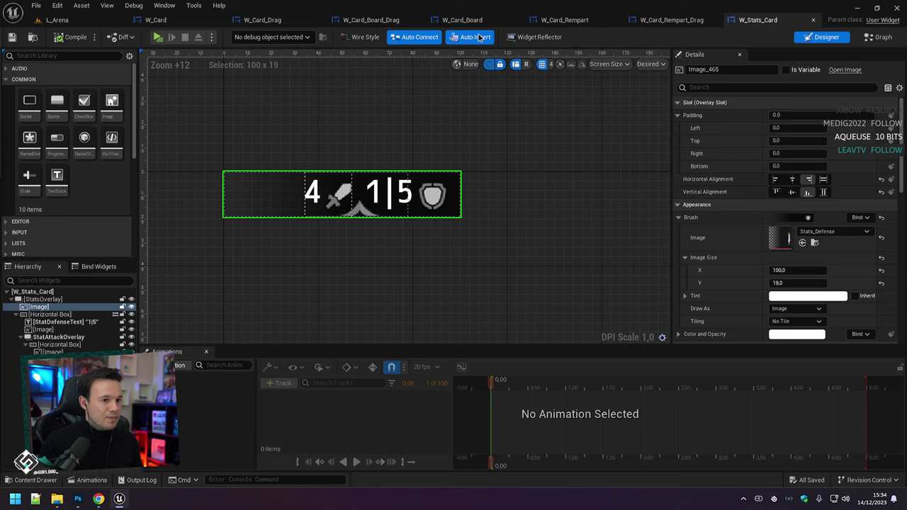
In W_Card_Board, set the right padding of the vertical box holding the movement gradient to 10 and inspect its fit in the frame corner.
left_click(376, 20)
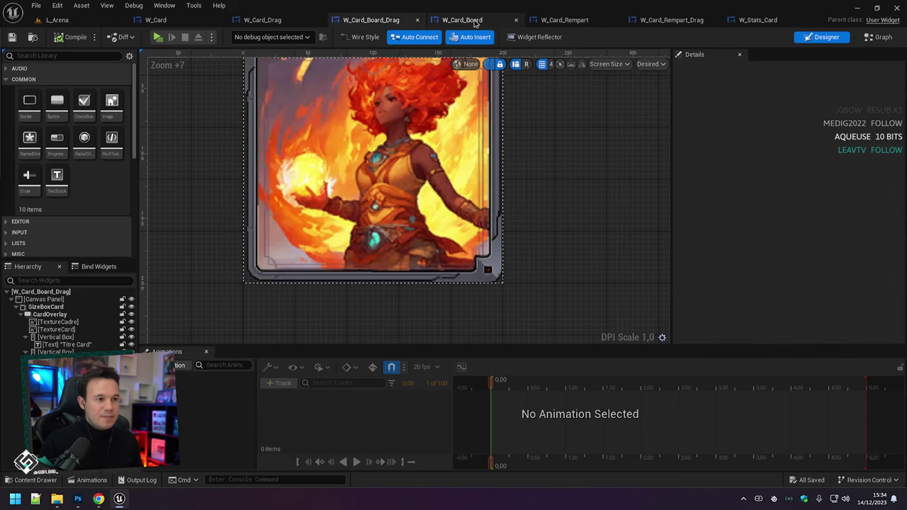
left_click(462, 20)
scroll(195, 311, "up", 4)
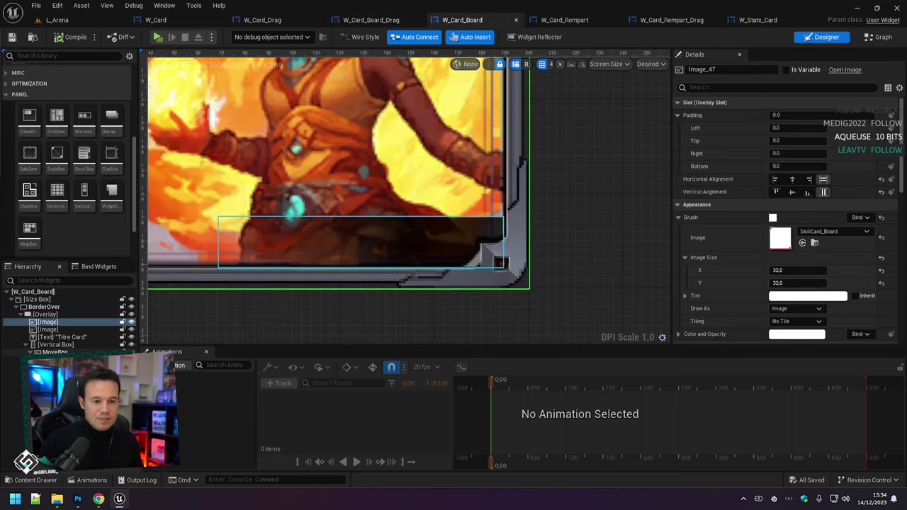
left_click(354, 245)
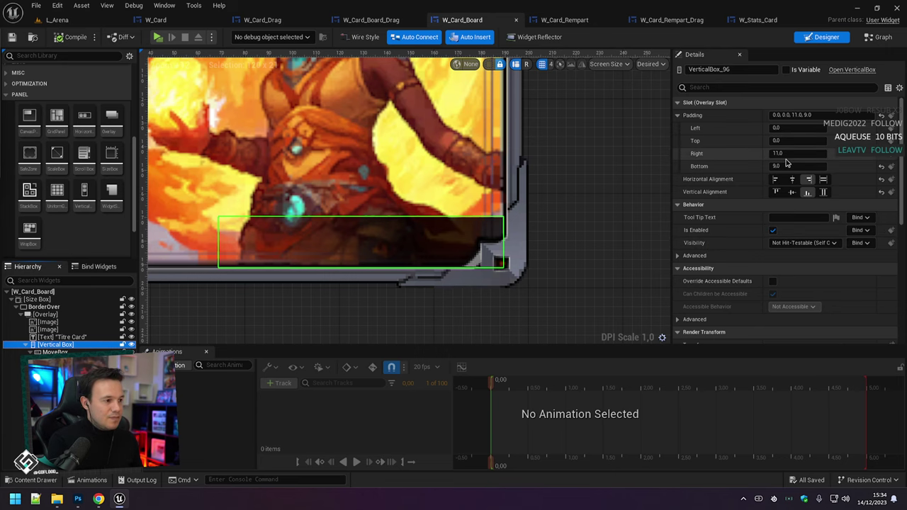
left_click(706, 155)
type("10")
key("Return")
left_click(583, 200)
scroll(583, 200, "down", 8)
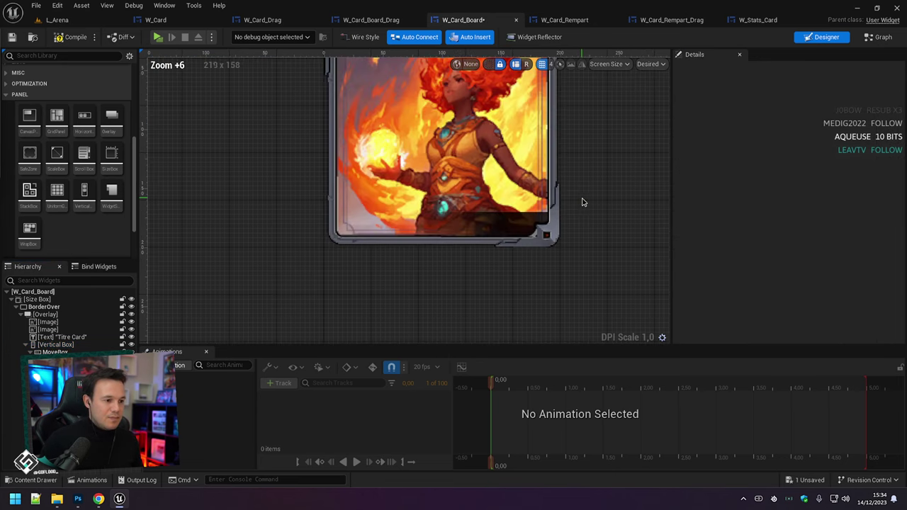
scroll(577, 205, "up", 9)
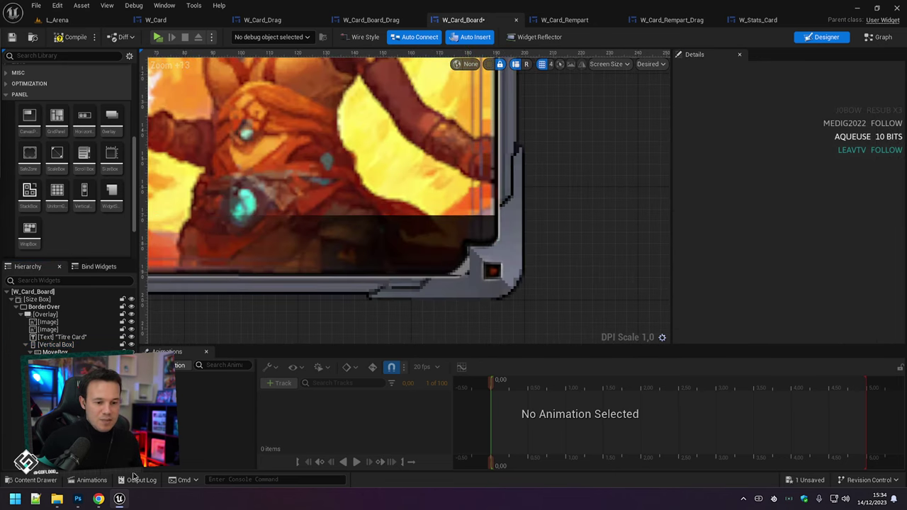
Switch to Photoshop and nudge the Calque 1 layer of Move_Board_Left.png one pixel to the left.
left_click(78, 499)
scroll(403, 299, "up", 3, "alt")
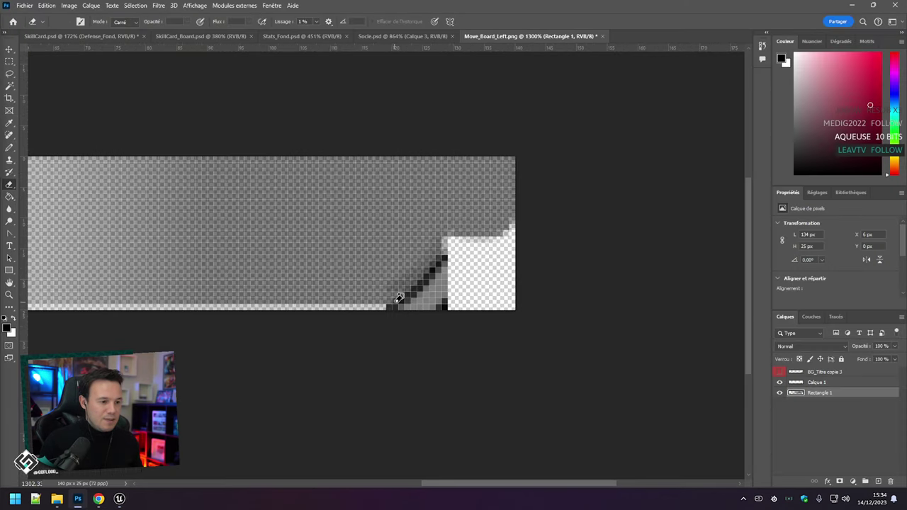
left_click(10, 50)
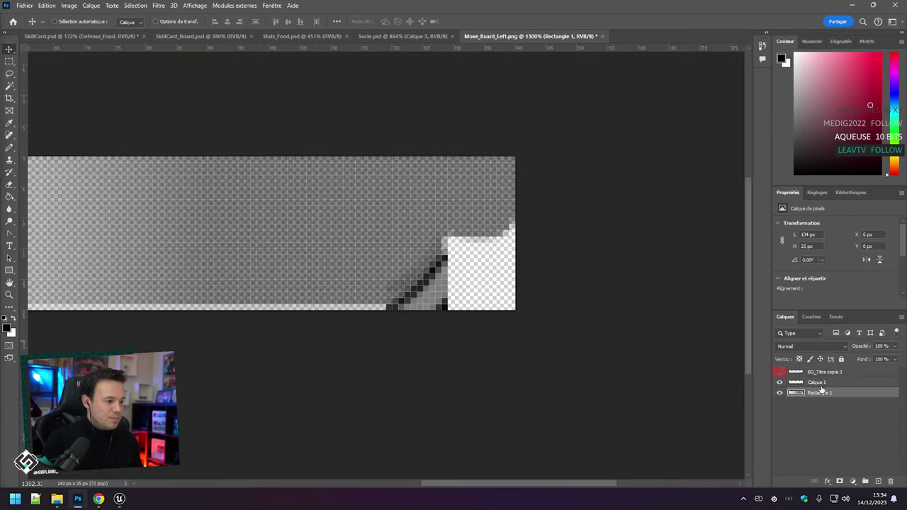
left_click(821, 384)
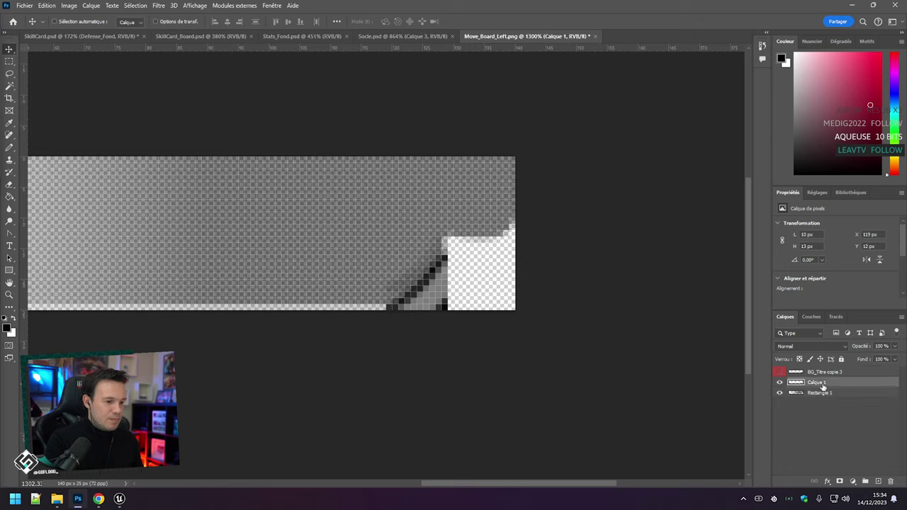
key("Left")
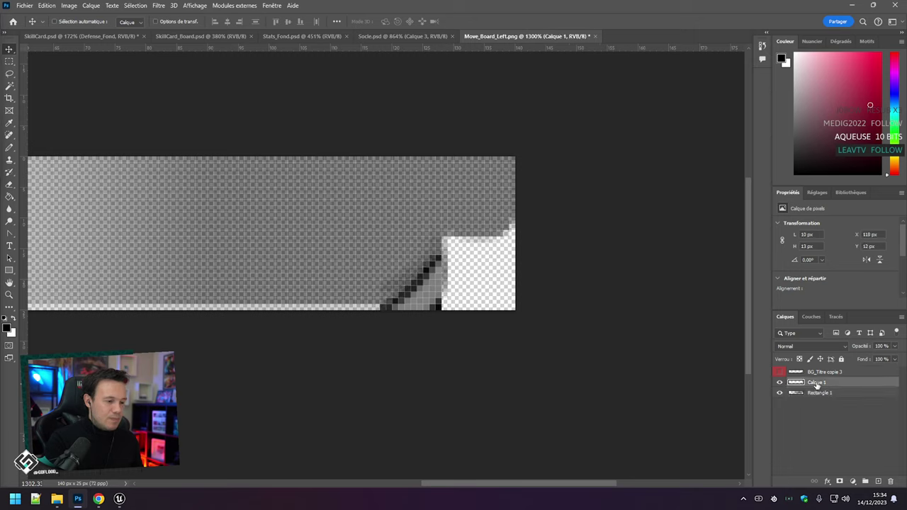
On the Rectangle 1 layer, delete the 2 × 11 px strip of leftover pixels just right of the dark diagonal corner and clear the selection.
left_click(815, 393)
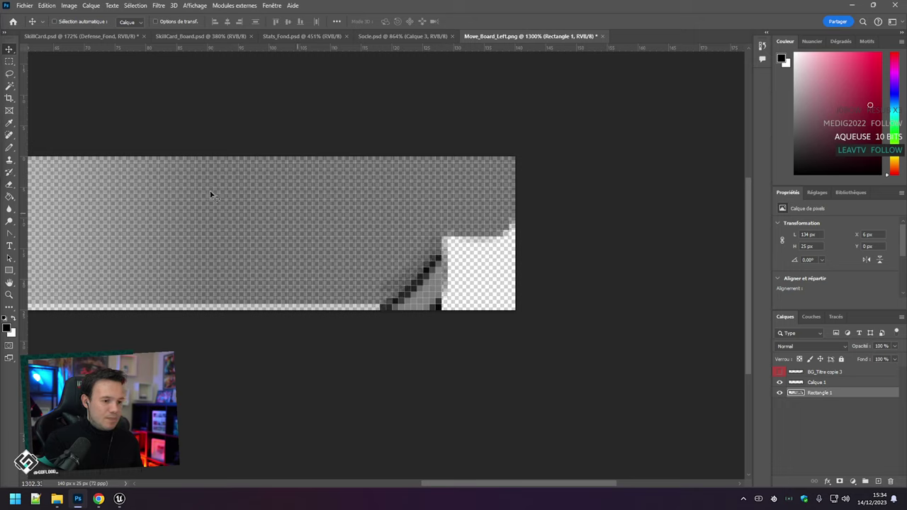
left_click(10, 61)
scroll(439, 303, "up", 8, "alt")
left_click_drag(496, 338, 461, 118)
key("Left")
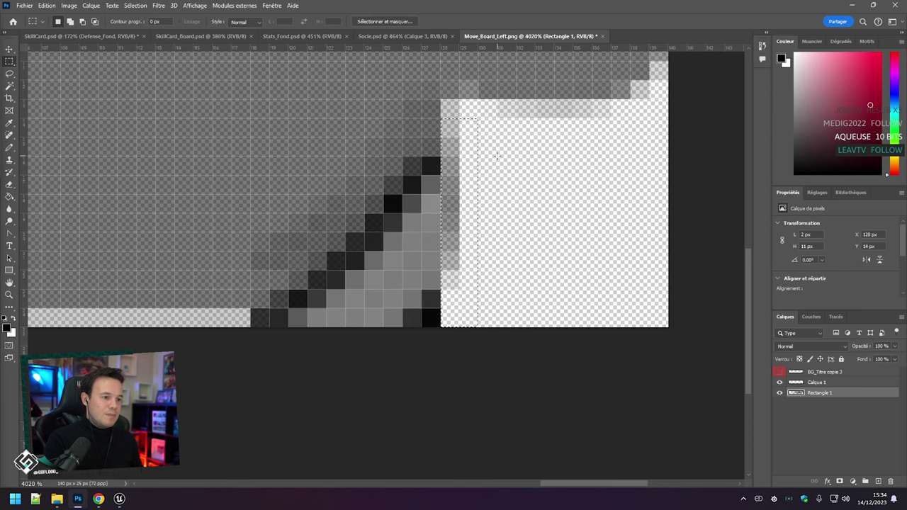
key("Delete")
scroll(489, 188, "down", 1)
key("ctrl+d")
scroll(516, 234, "down", 8, "alt")
scroll(500, 255, "down", 2, "alt")
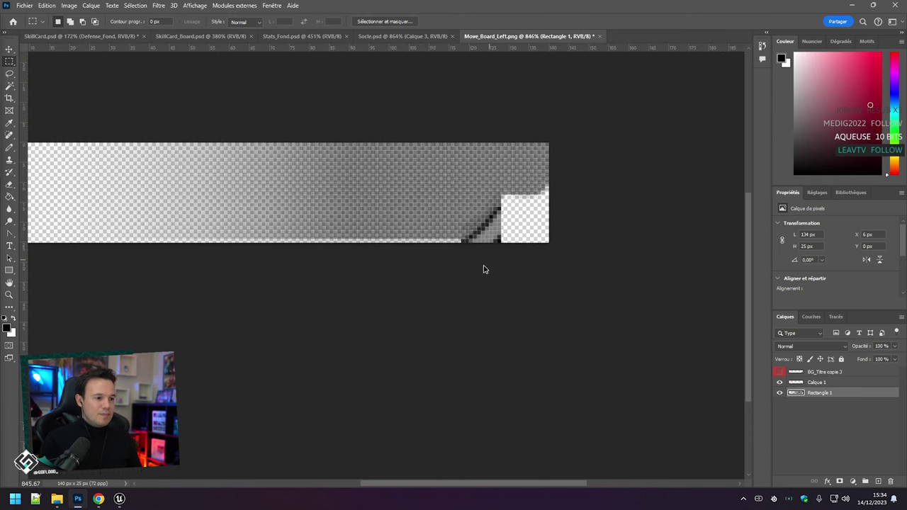
Export the image for the web as a PNG-24 with transparency, replacing Move_Board_Left.png in the Cards folder.
key("ctrl+alt+shift+s")
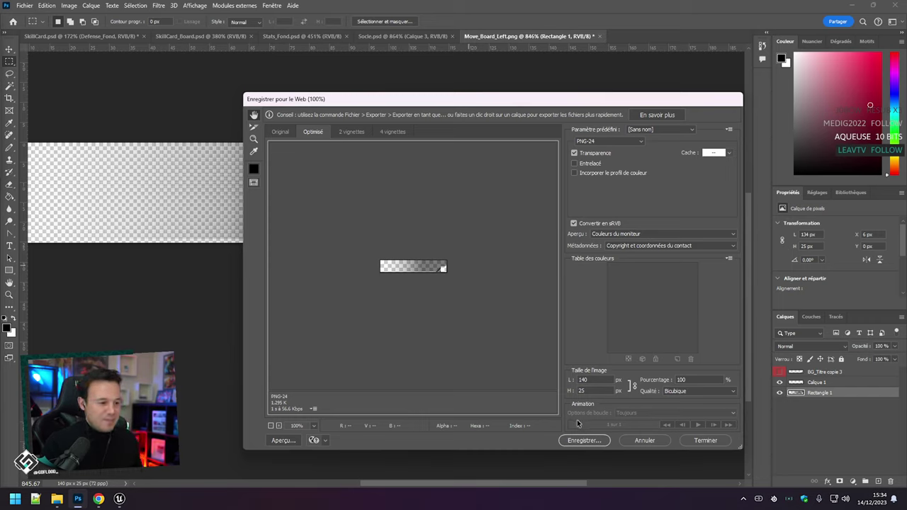
left_click(585, 440)
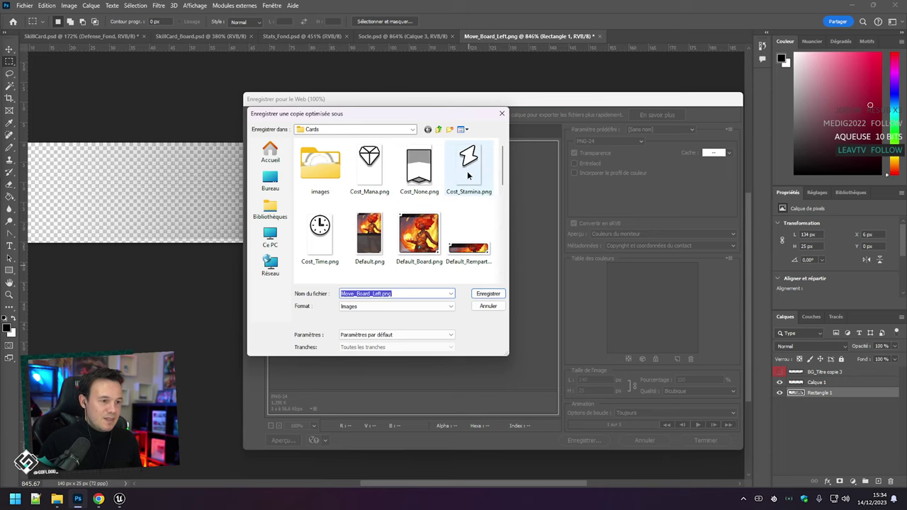
left_click_drag(503, 164, 503, 216)
left_click(428, 224)
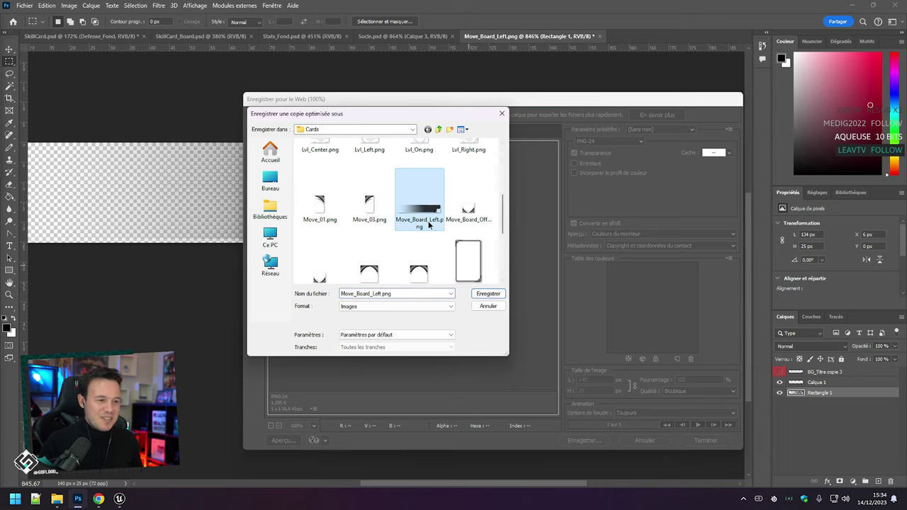
double_click(423, 209)
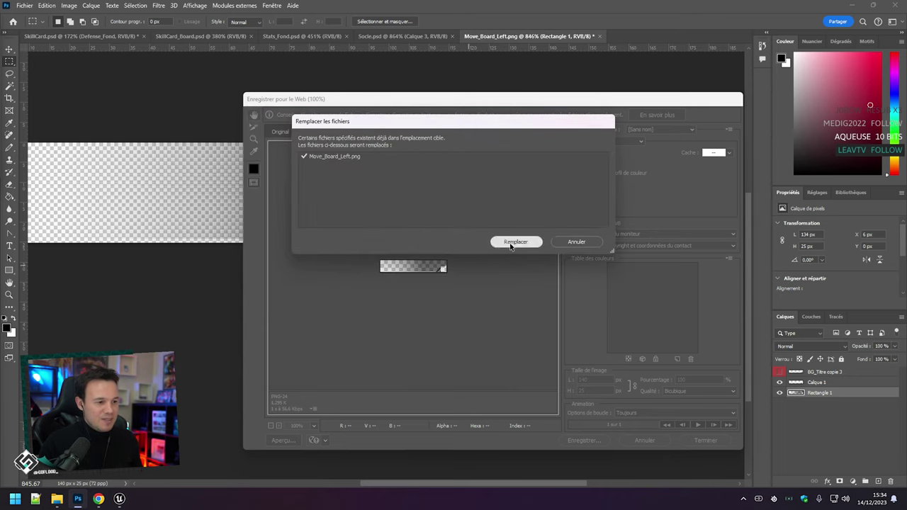
left_click(510, 243)
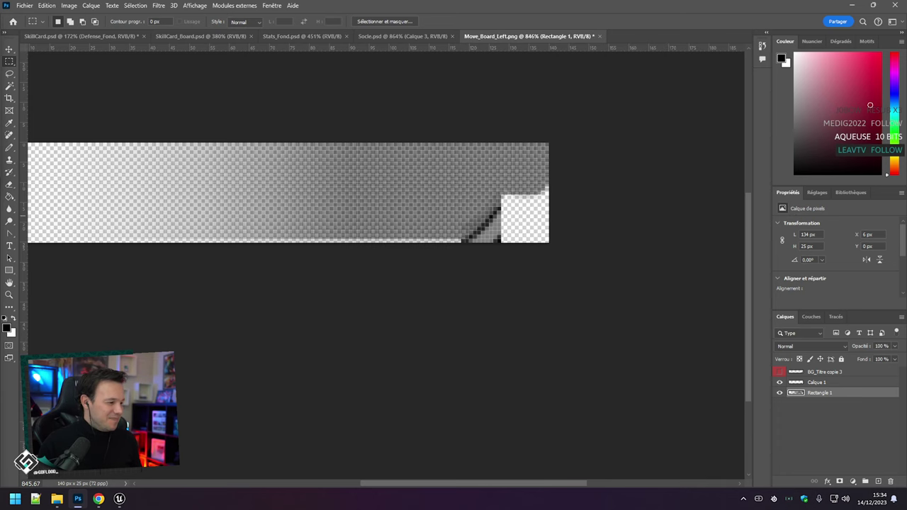
Bring the Spotify window into view, copy the link to the playlist Dance Hits 2000 - 2023 (Top 100), and move the window away again.
left_click_drag(906, 77, 276, 56)
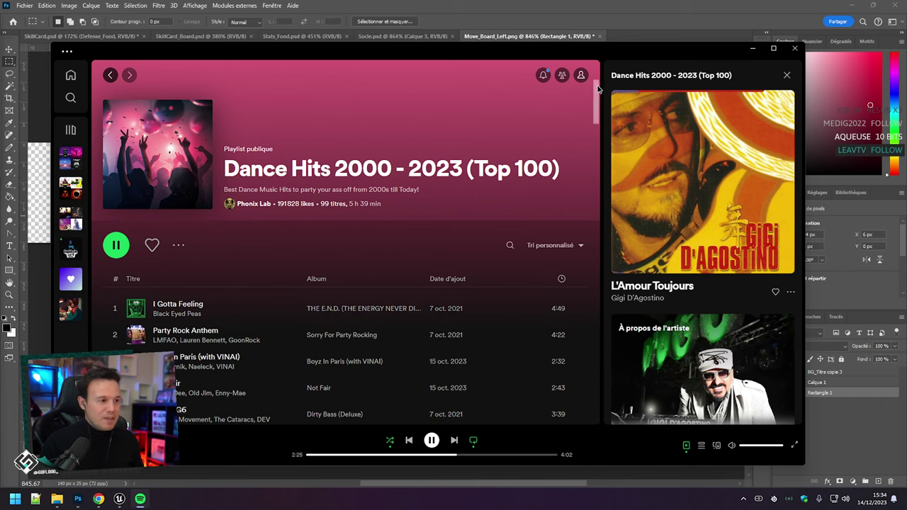
left_click(70, 97)
right_click(156, 155)
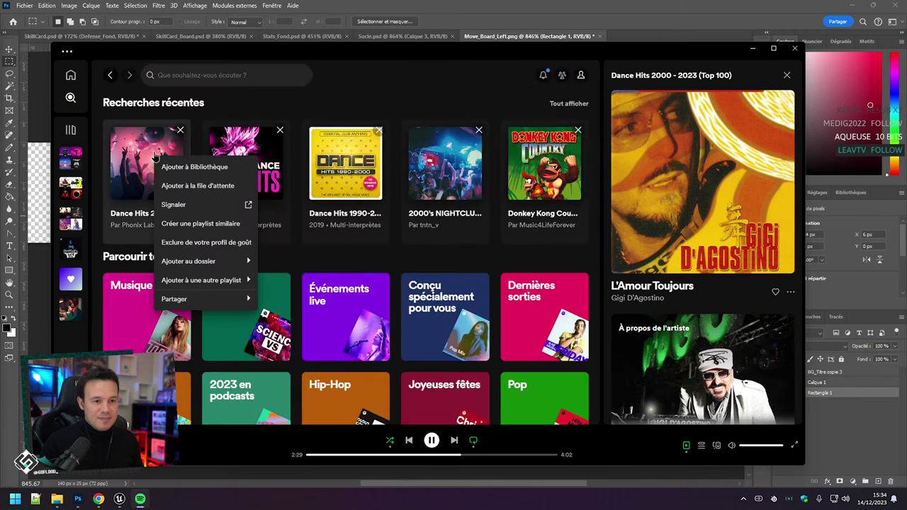
mouse_move(217, 279)
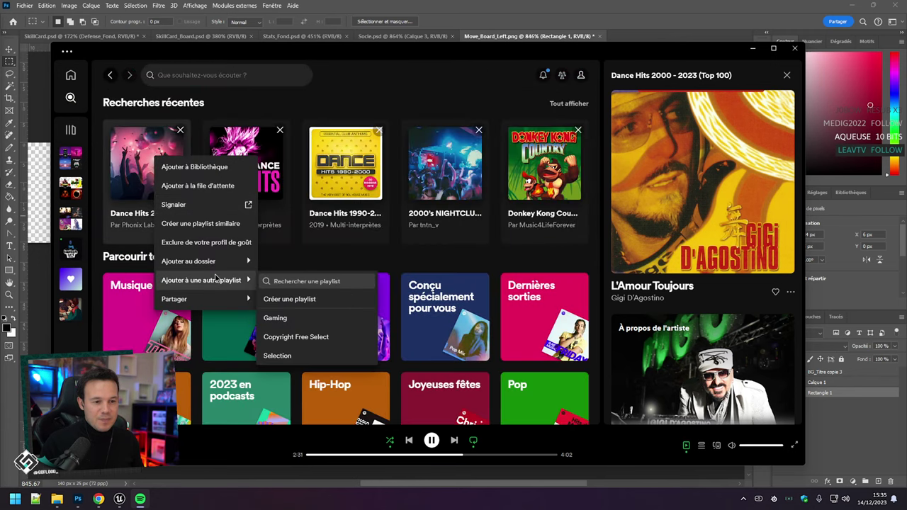
mouse_move(207, 299)
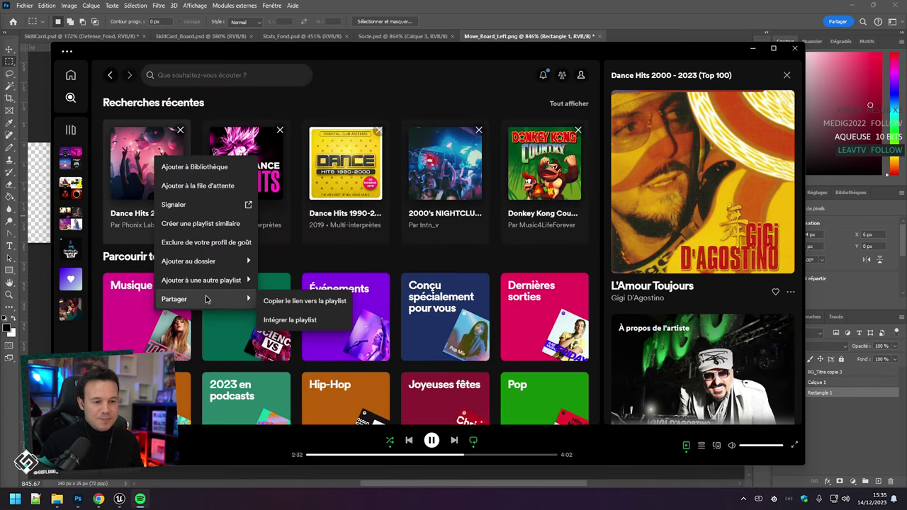
left_click(298, 303)
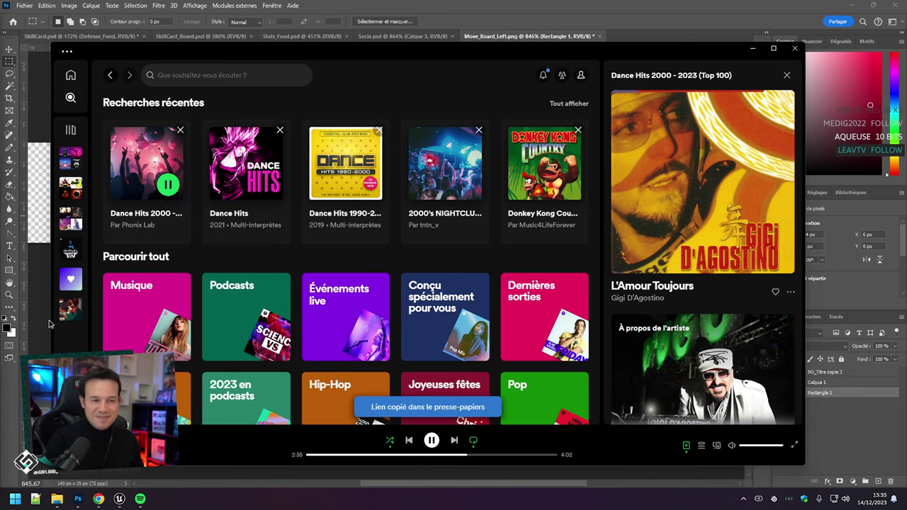
left_click_drag(353, 49, 906, 106)
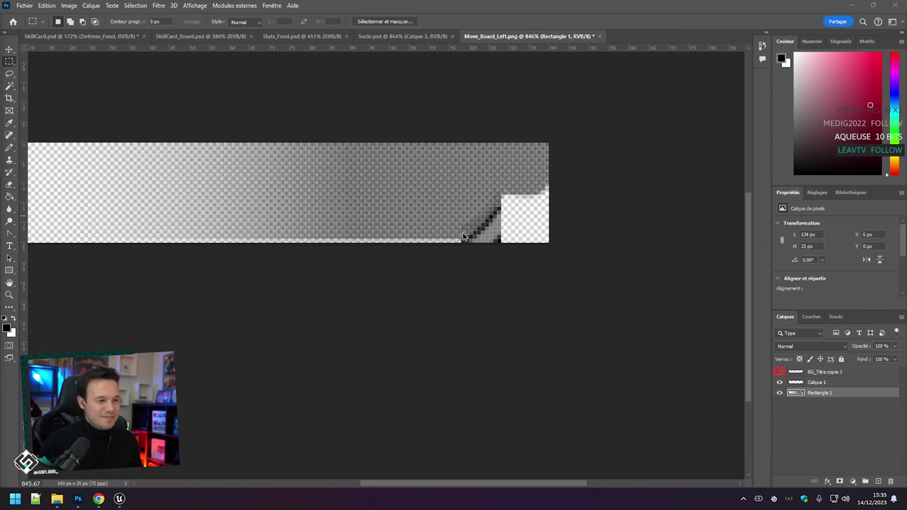
Back in Unreal, reimport the Move_Board_Left texture used by the gradient image and inspect the whole card in W_Card_Board.
left_click(119, 500)
left_click(392, 271)
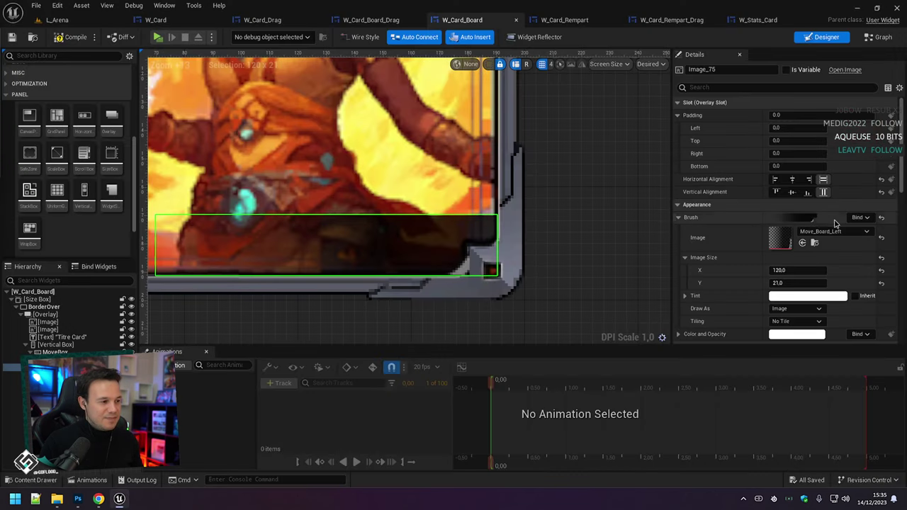
left_click(814, 243)
right_click(521, 413)
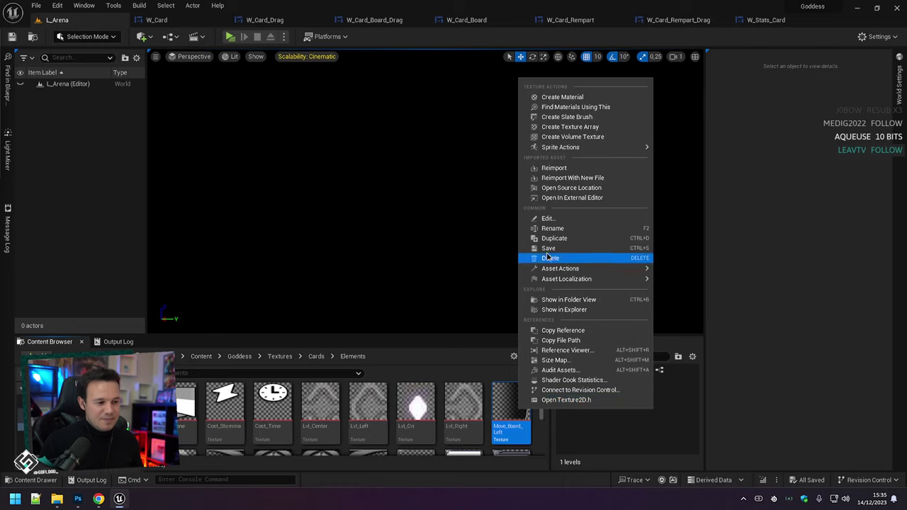
left_click(634, 168)
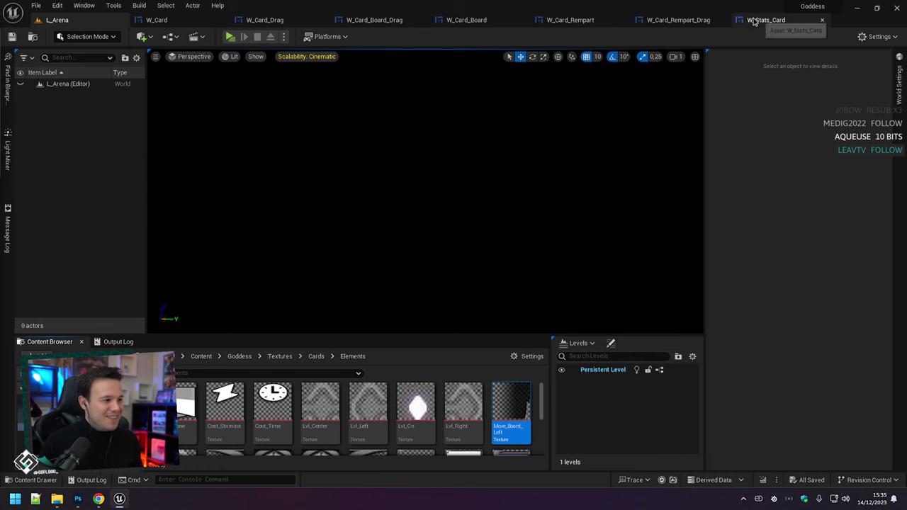
left_click(466, 20)
left_click(571, 165)
scroll(571, 166, "down", 11)
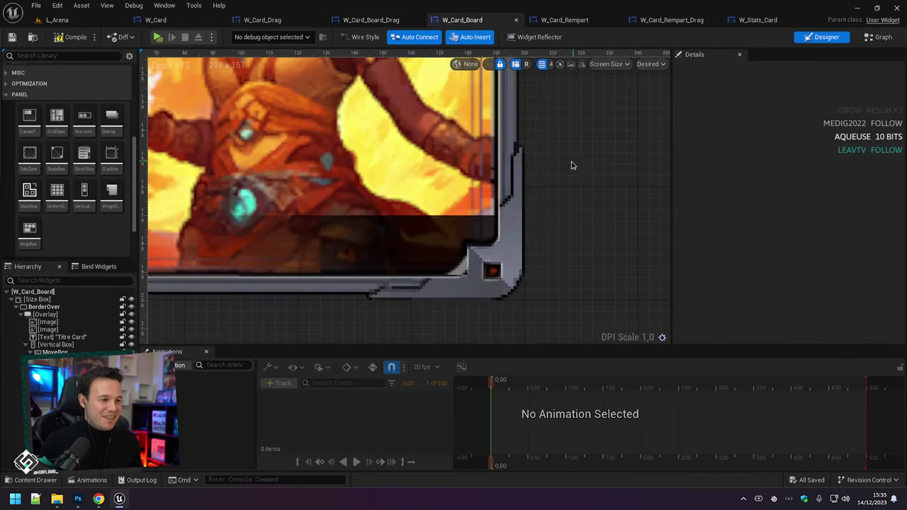
right_click_drag(571, 165, 467, 263)
scroll(501, 246, "down", 1)
key("alt+p")
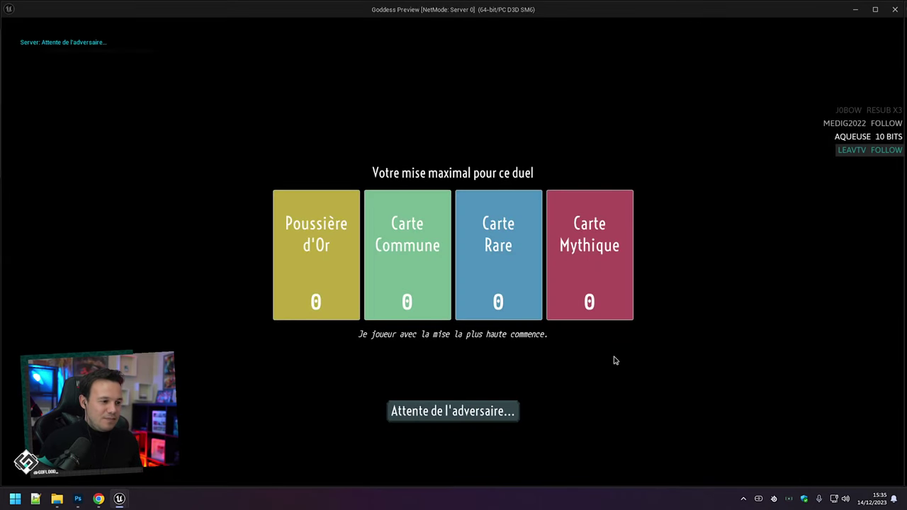
left_click(454, 420)
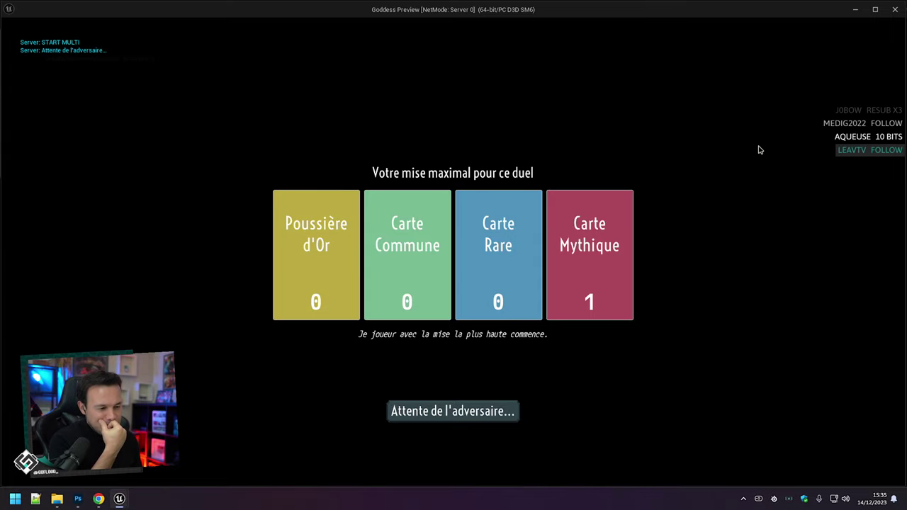
key("Escape")
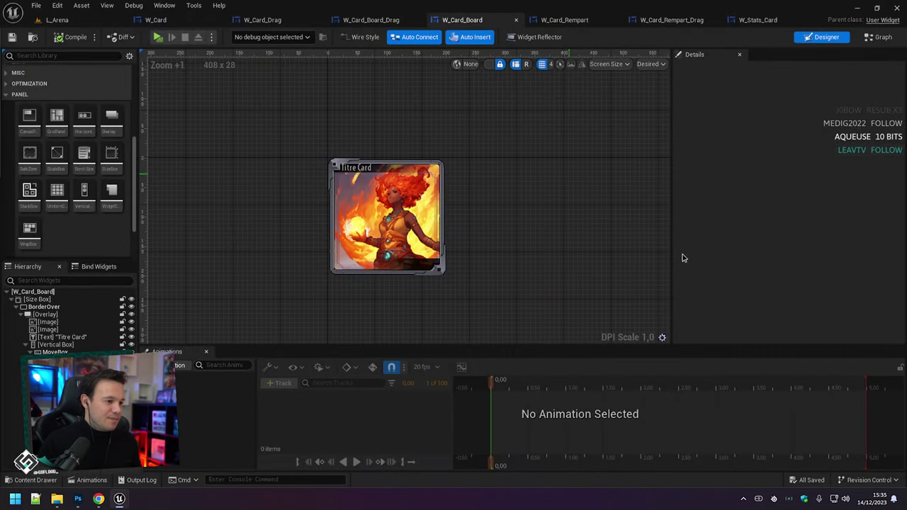
Run the game preview, stake 2 Carte Mythique, validate the bid, place a hand card on the board, inspect it and close the preview.
key("alt+p")
left_click(620, 247)
left_click(619, 247)
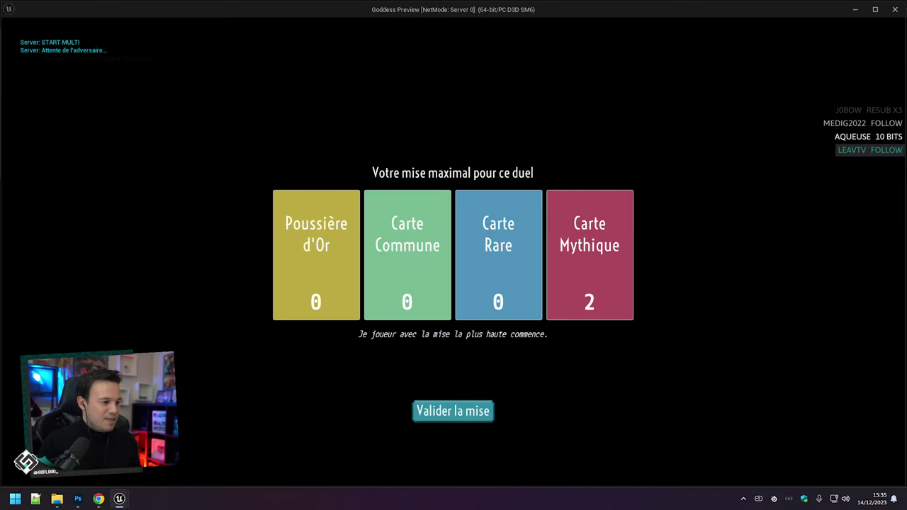
left_click(453, 403)
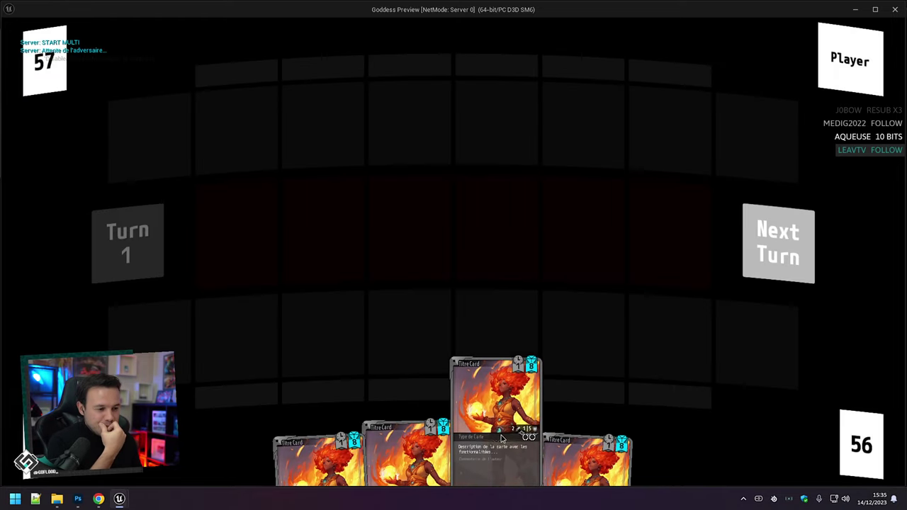
left_click_drag(508, 430, 497, 331)
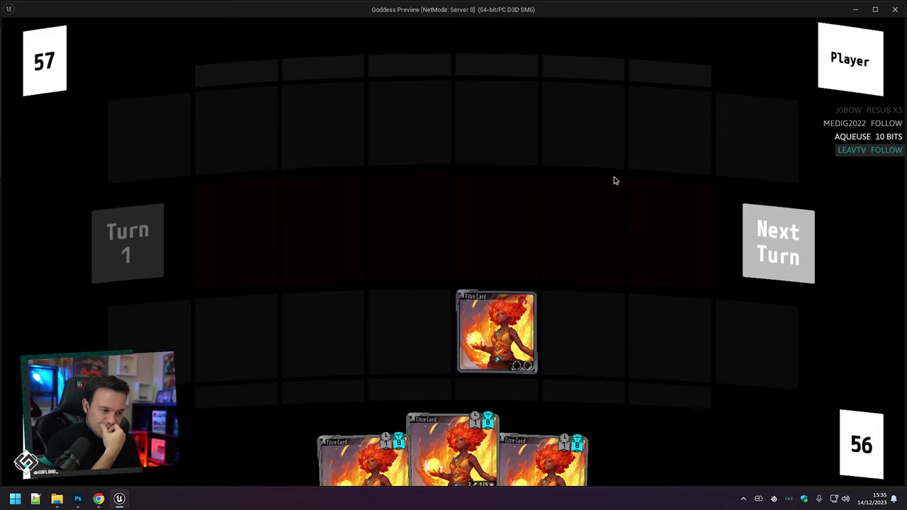
mouse_move(446, 439)
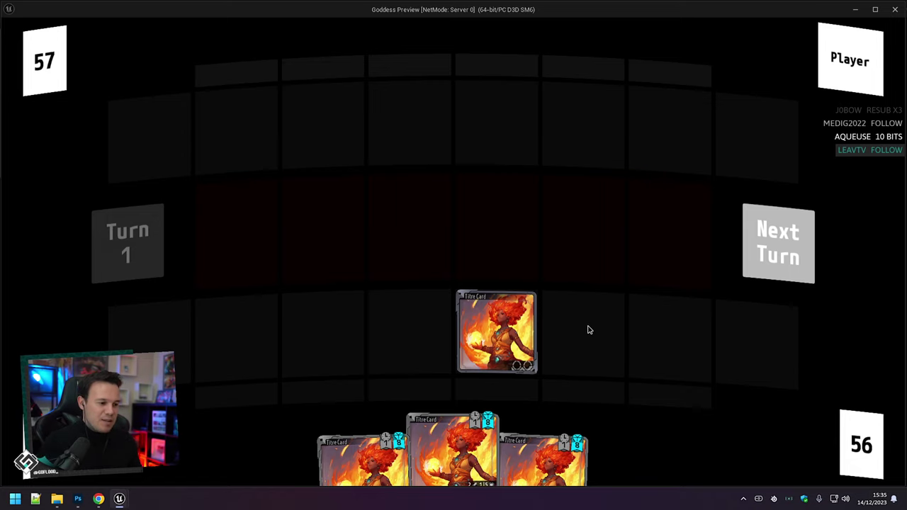
key("Escape")
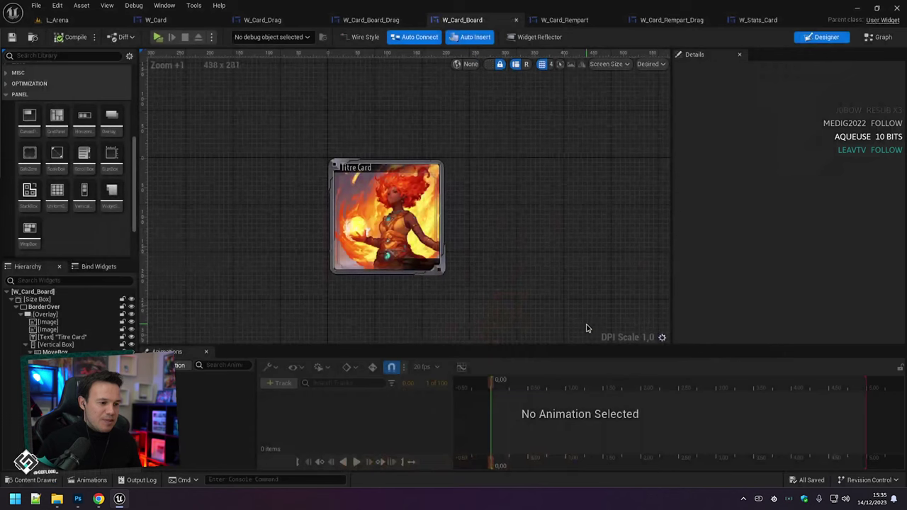
Find the W_MoveForce_Board widget in the library by searching for "move" and add it inside MoveForceBox on the card's lower-right corner.
left_click(415, 265)
scroll(376, 314, "up", 7)
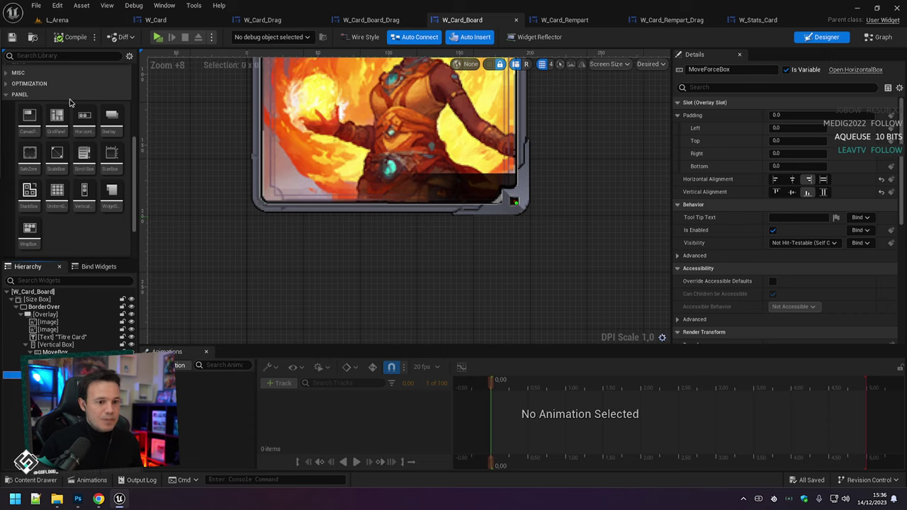
left_click(49, 55)
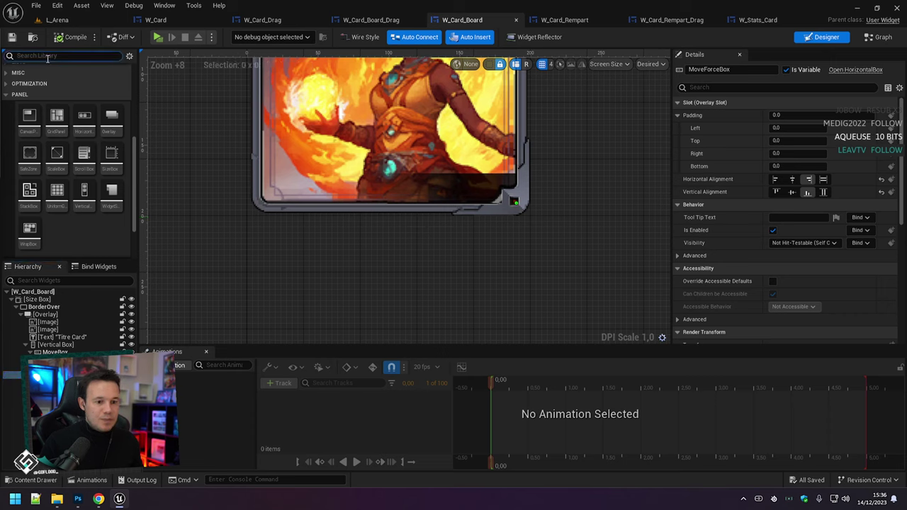
type("move")
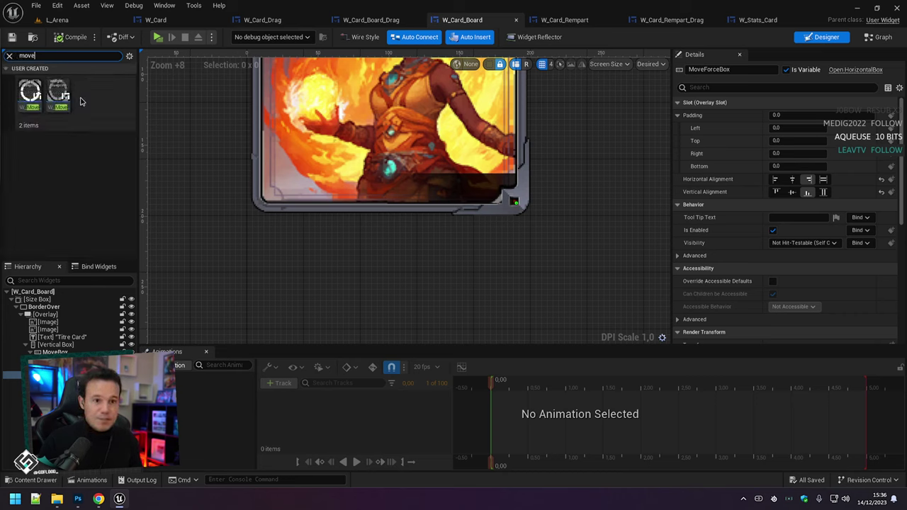
left_click_drag(62, 92, 65, 375)
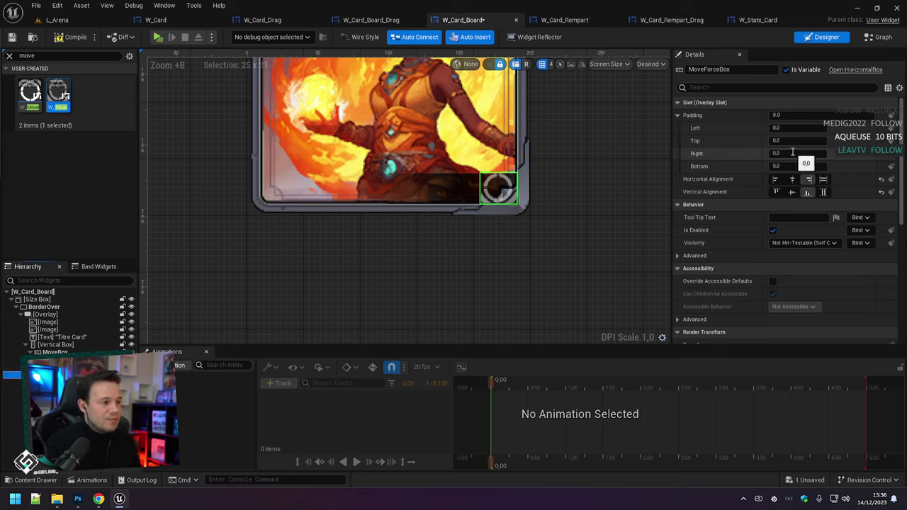
Try a left padding of -10 on MoveForceBox, reset it to 0 and set the right padding to 10.
left_click(779, 127)
type("-10")
key("Return")
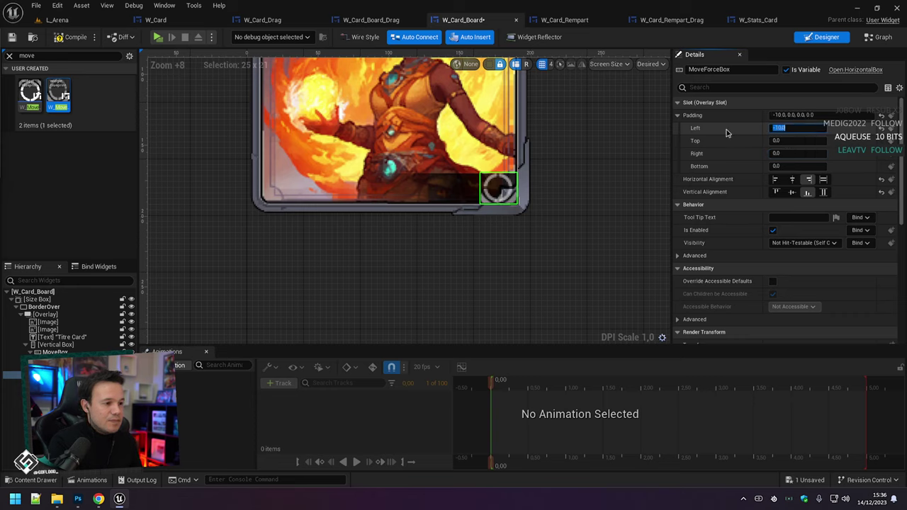
type("0")
left_click(791, 153)
type("1")
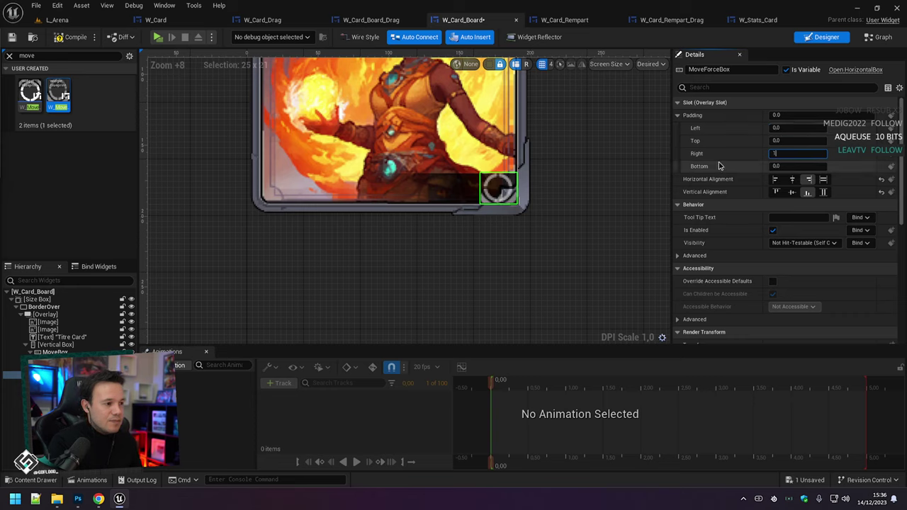
type("0")
key("Return")
left_click(531, 308)
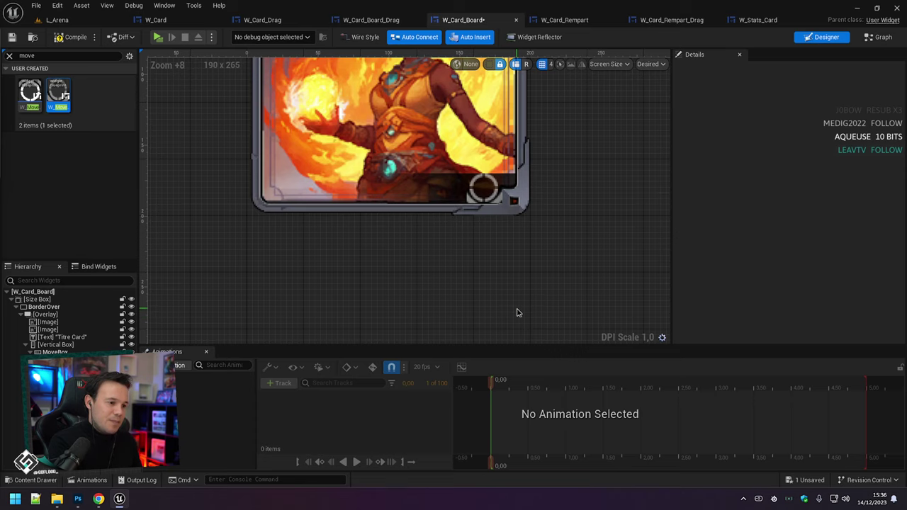
Try right paddings of 1 and 2 on MoveBox, settling on 1, to line the gradient up with the ring.
scroll(482, 198, "up", 5)
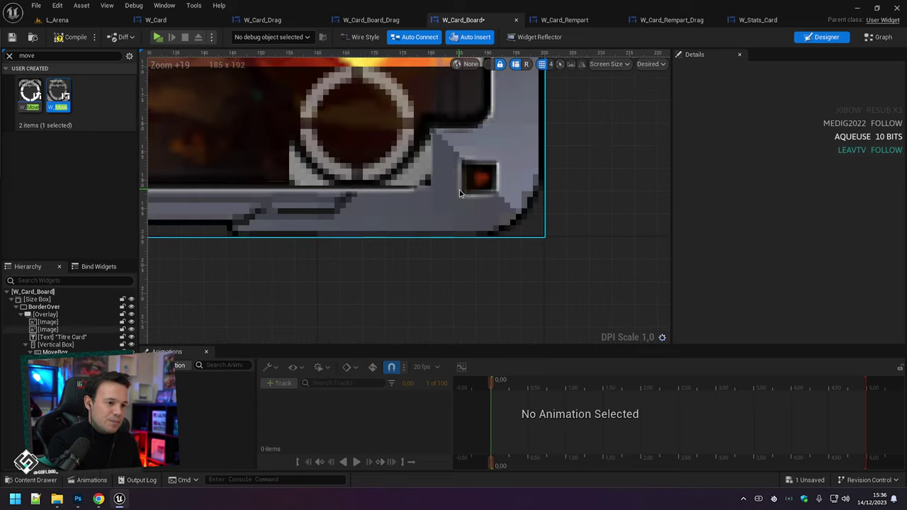
left_click(411, 173)
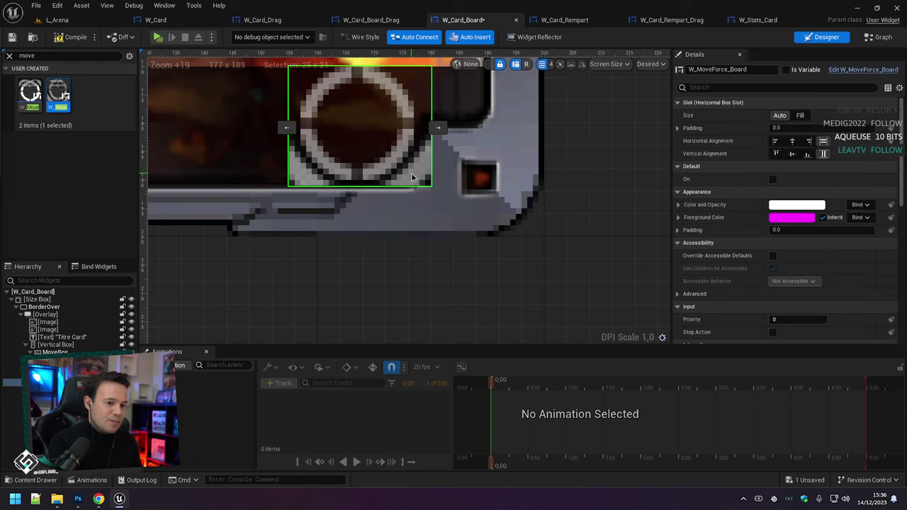
left_click(55, 352)
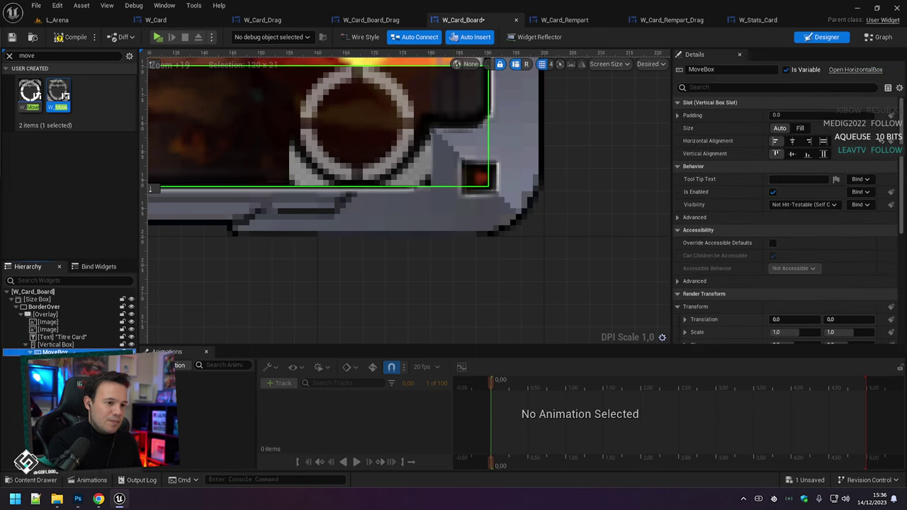
left_click(677, 116)
left_click(786, 153)
type("1")
key("Return")
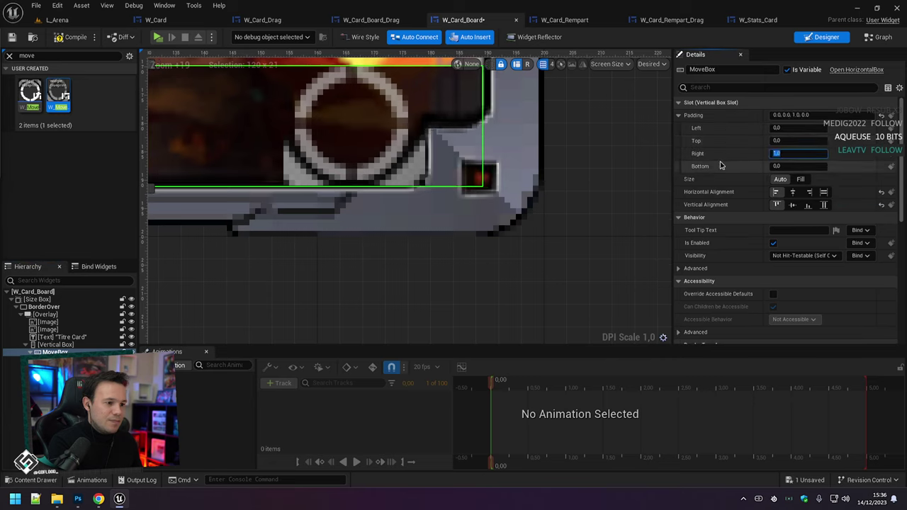
type("2")
key("Return")
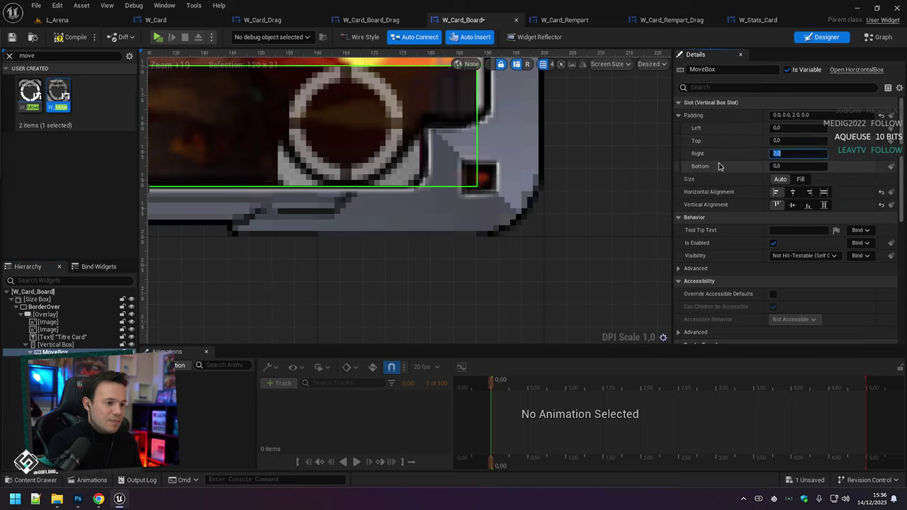
type("1")
key("Return")
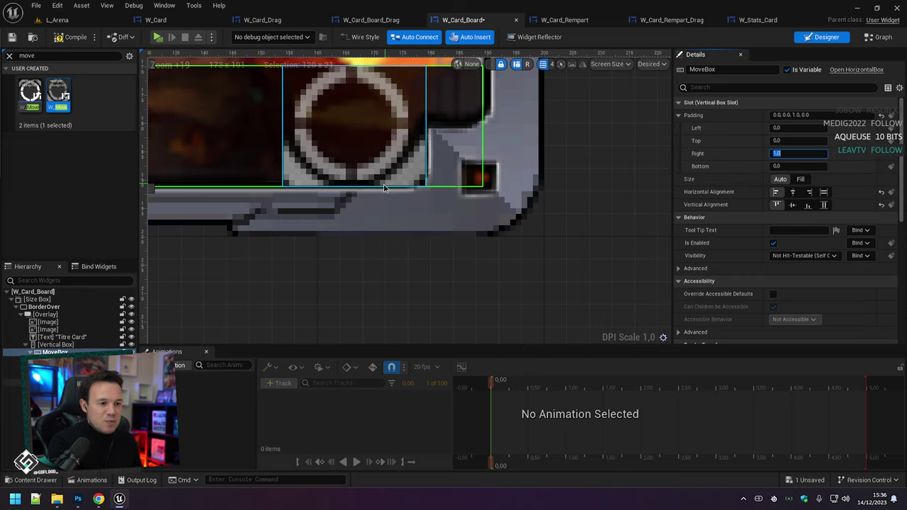
Compare the gradient and ring at the corner, try MoveBox right paddings of 2 and 1, and set the padding back to 0.
scroll(340, 277, "down", 4)
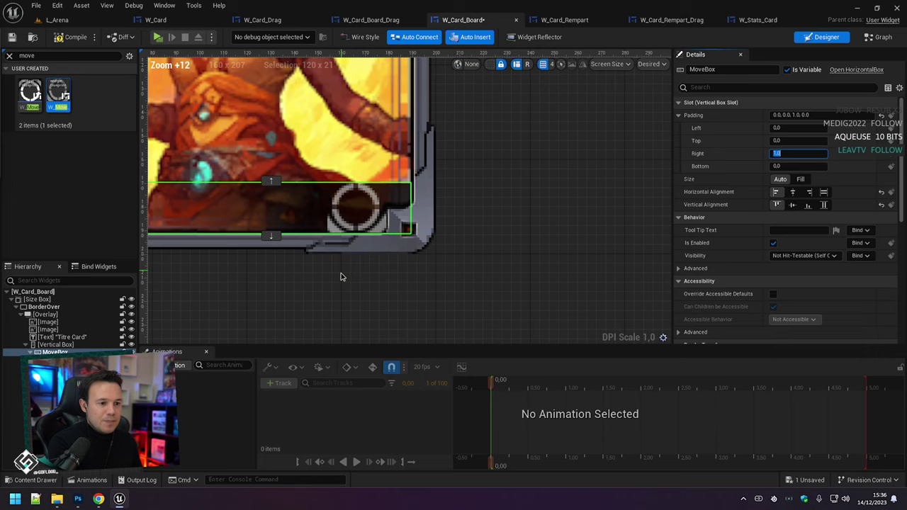
scroll(430, 264, "up", 4)
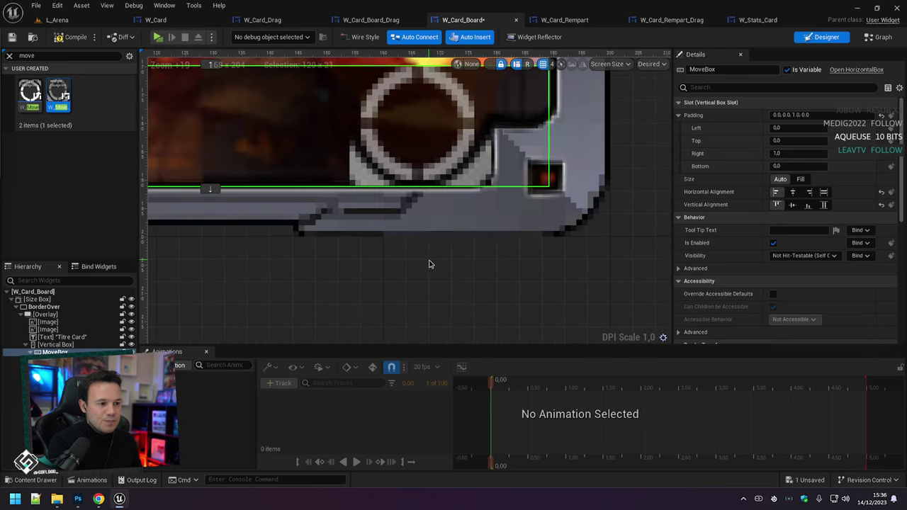
scroll(427, 264, "down", 5)
scroll(427, 260, "up", 3)
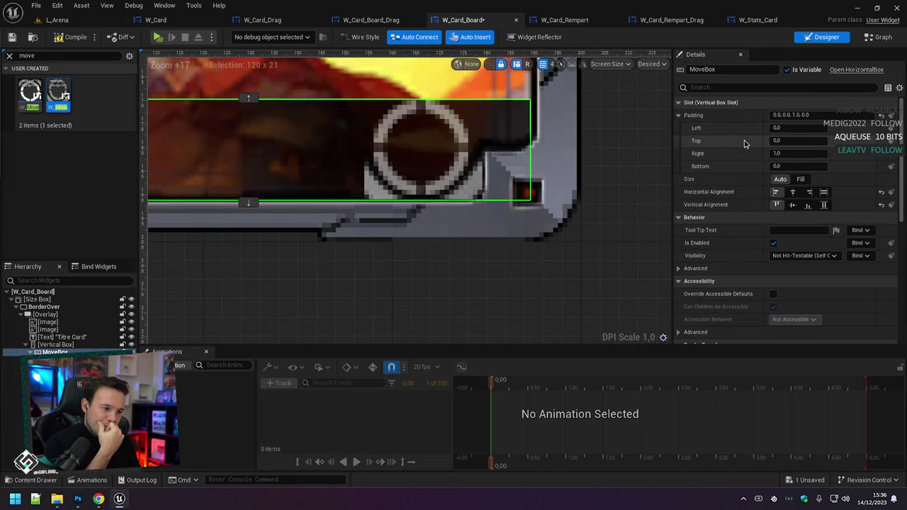
left_click(793, 153)
type("2")
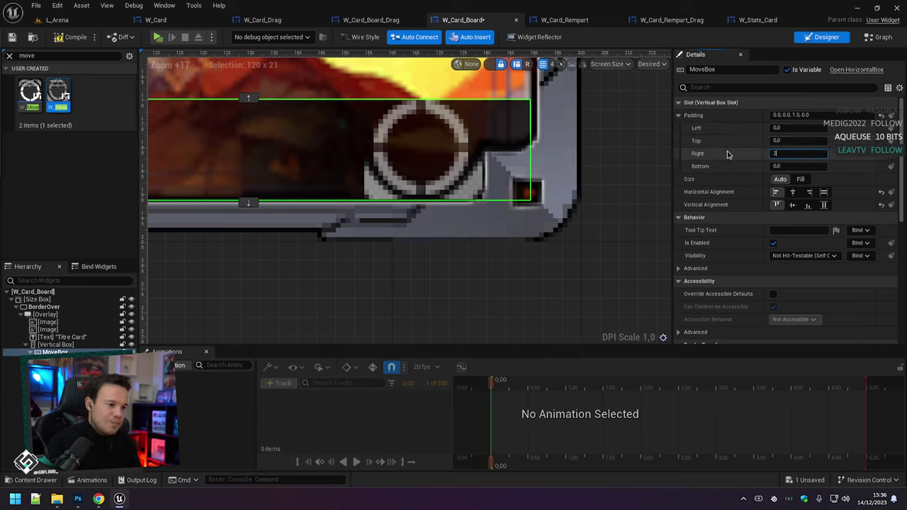
key("Return")
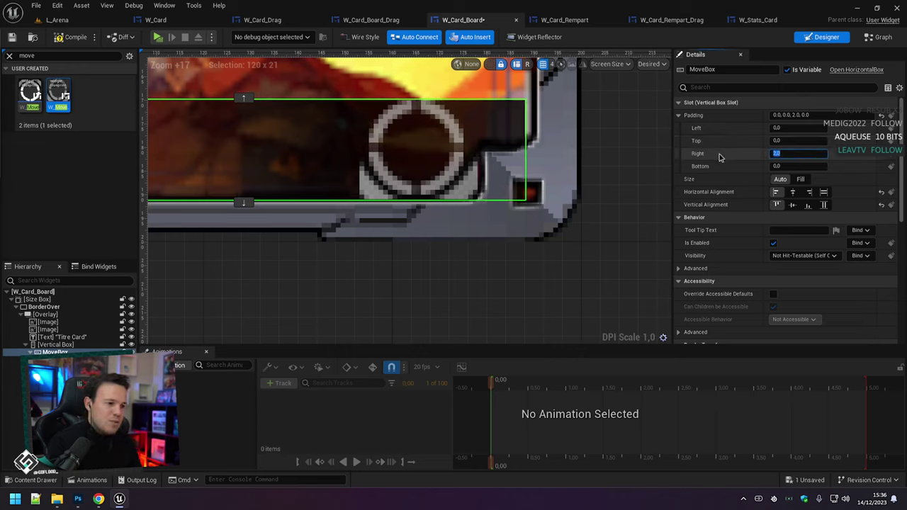
key("Return")
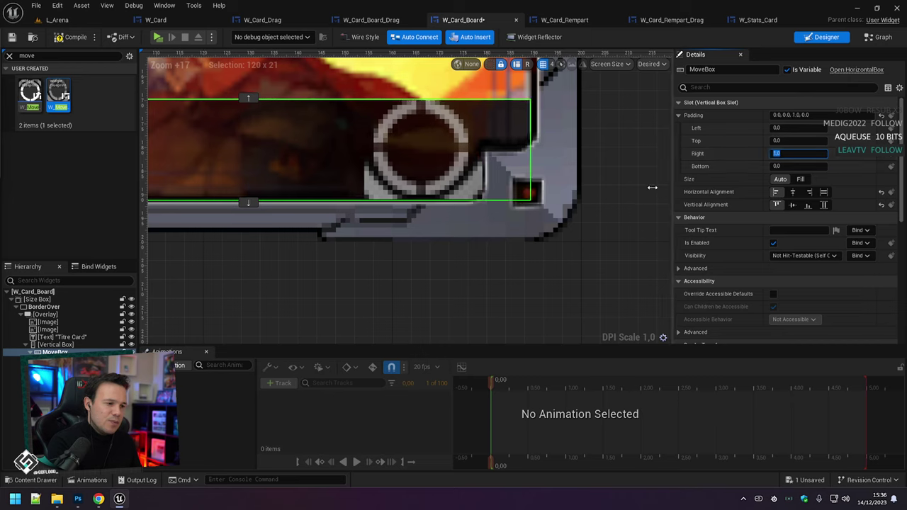
type("0")
key("Return")
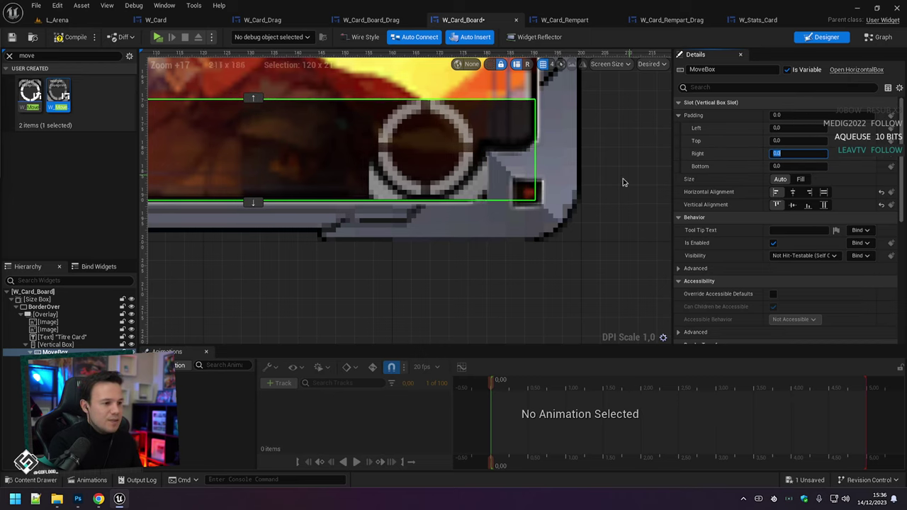
Toggle the editor visibility of MoveForceBox and the neighbouring move widgets to compare the ring with the gradient at the frame's corner.
left_click(131, 375)
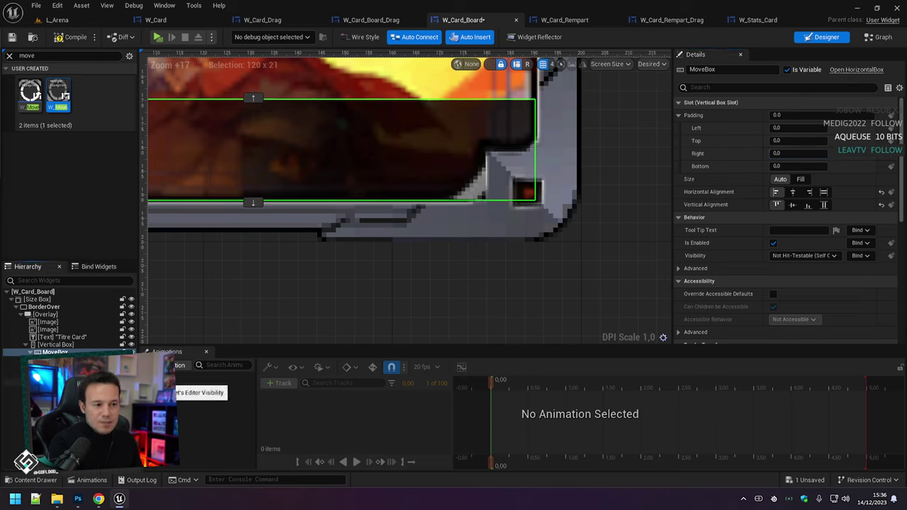
left_click(131, 360)
left_click(131, 360)
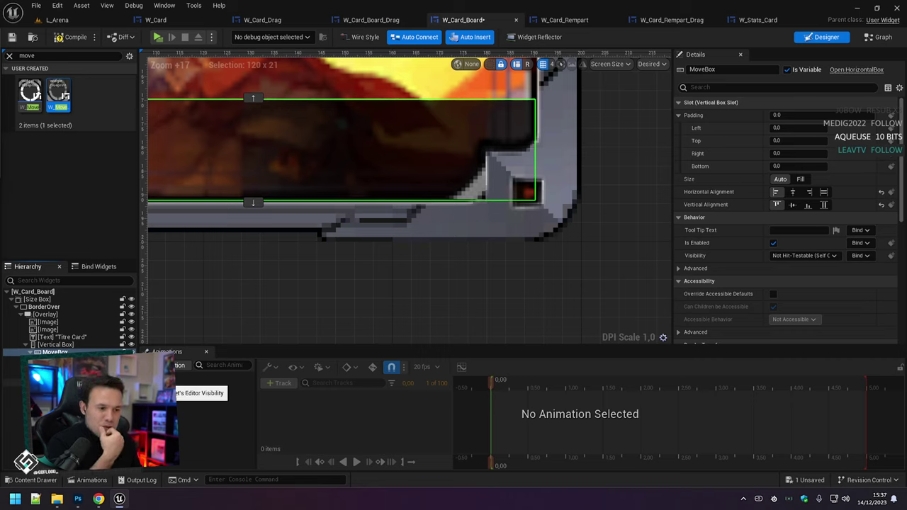
left_click(131, 360)
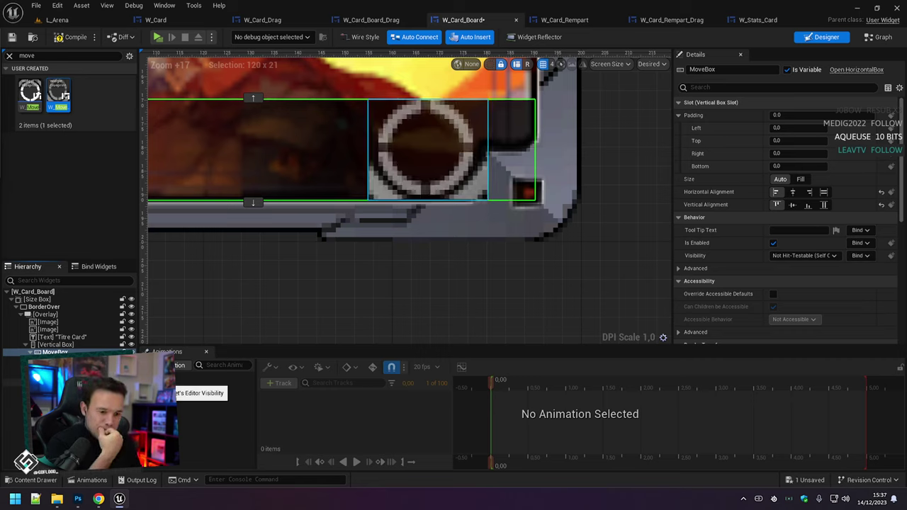
left_click(131, 382)
Set the right padding of MoveForceBox to 11 and show its ring widget in the designer.
left_click(57, 375)
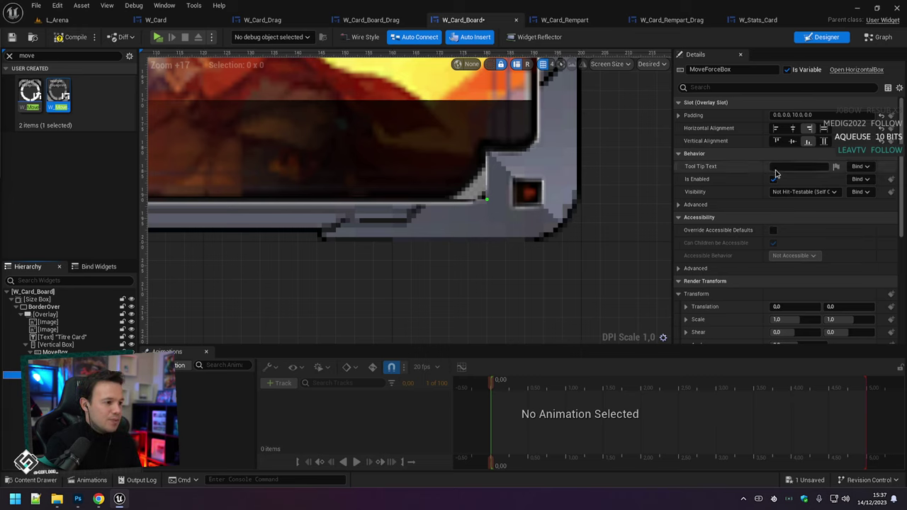
left_click(678, 114)
left_click(721, 153)
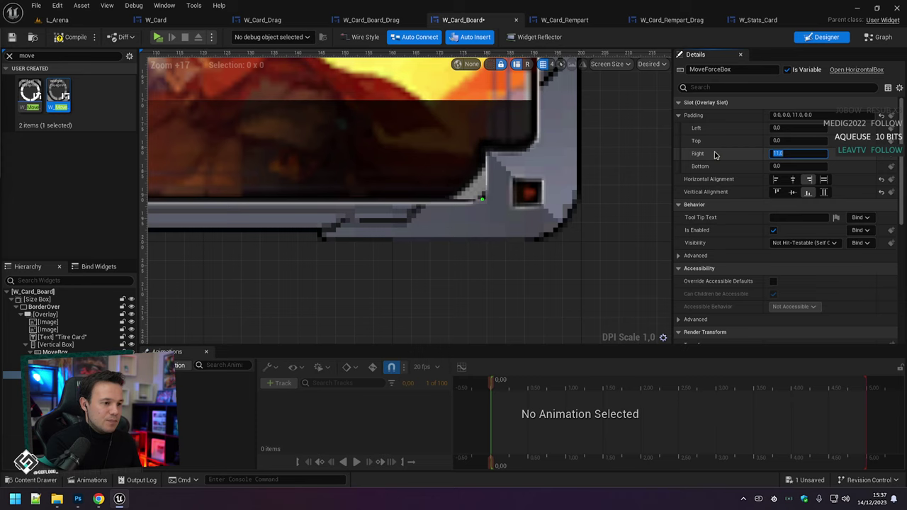
key("Return")
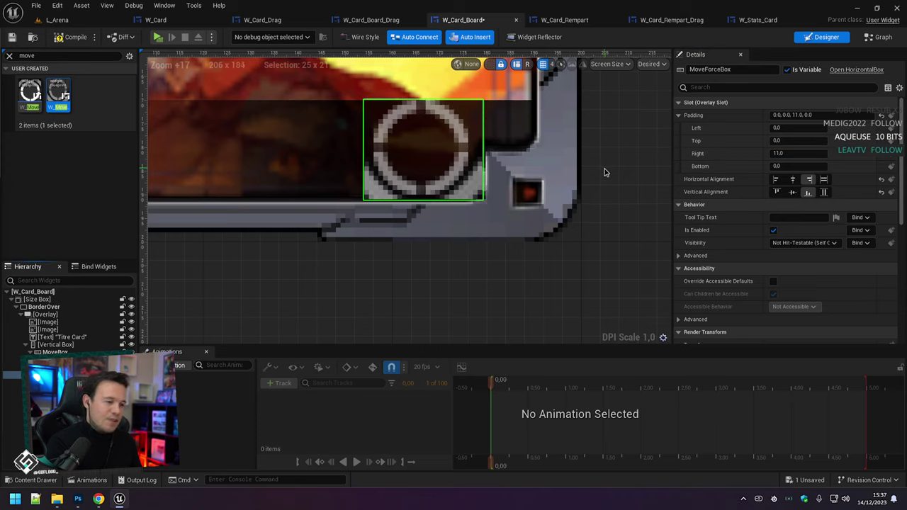
In Photoshop, hide the Calque 1 layer and export the image as PNG-24, replacing Move_Board_Left.png in the Cards folder.
left_click(78, 499)
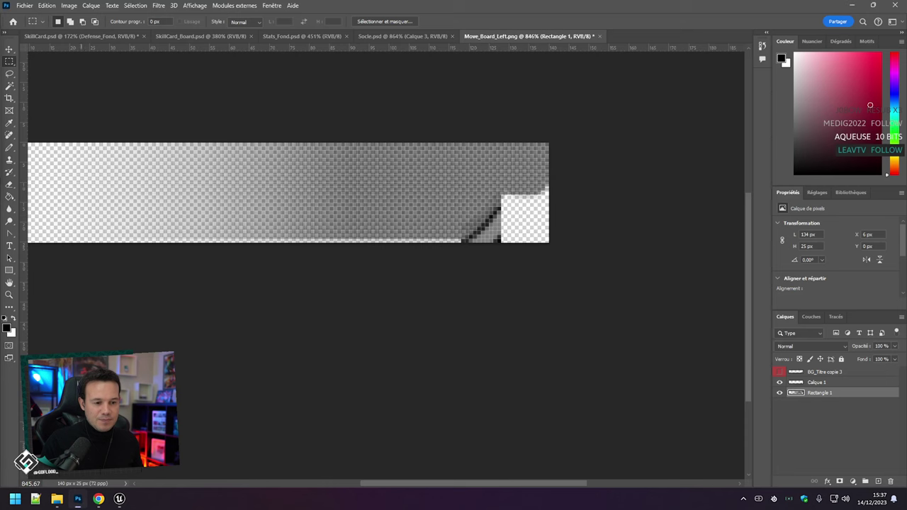
left_click(780, 393)
left_click(780, 393)
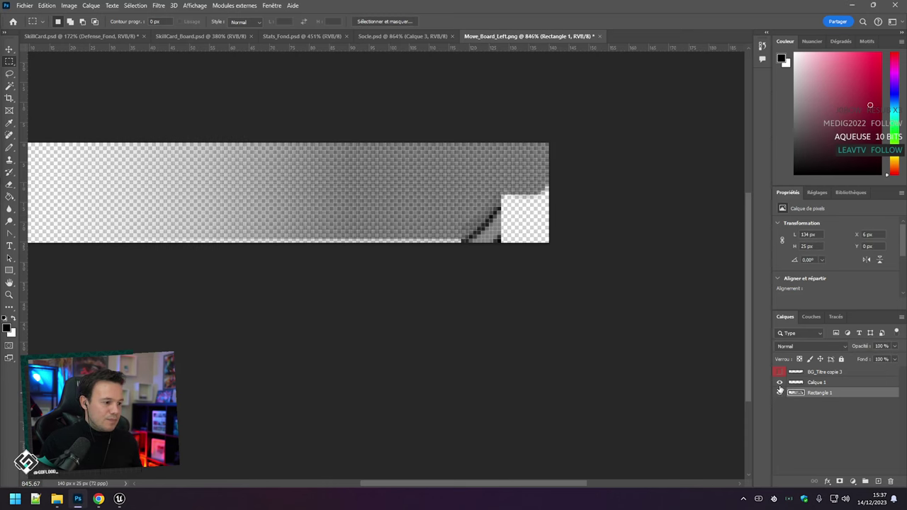
left_click(780, 383)
key("ctrl+alt+shift+s")
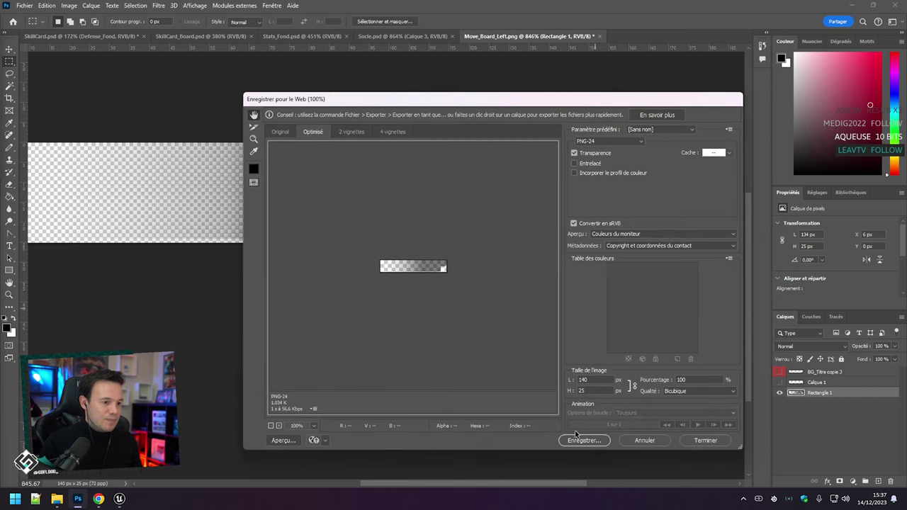
left_click(582, 440)
scroll(506, 208, "down", 5)
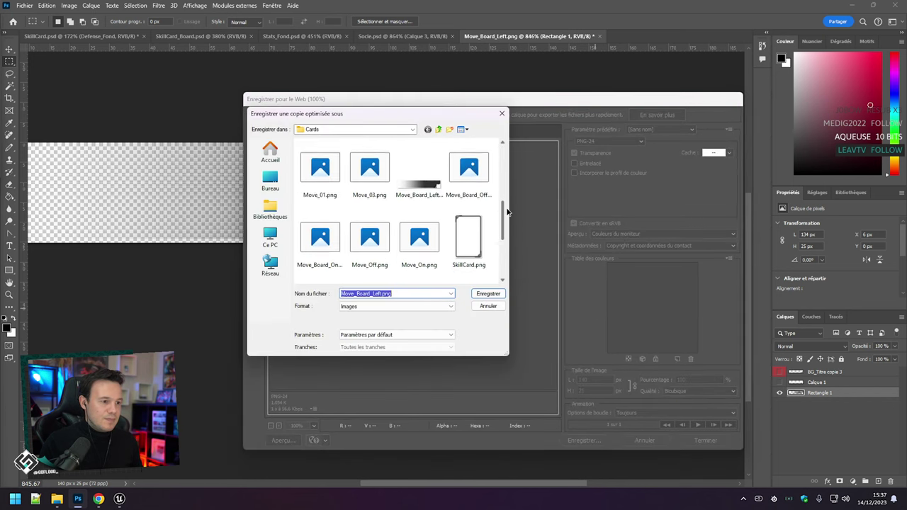
left_click(439, 183)
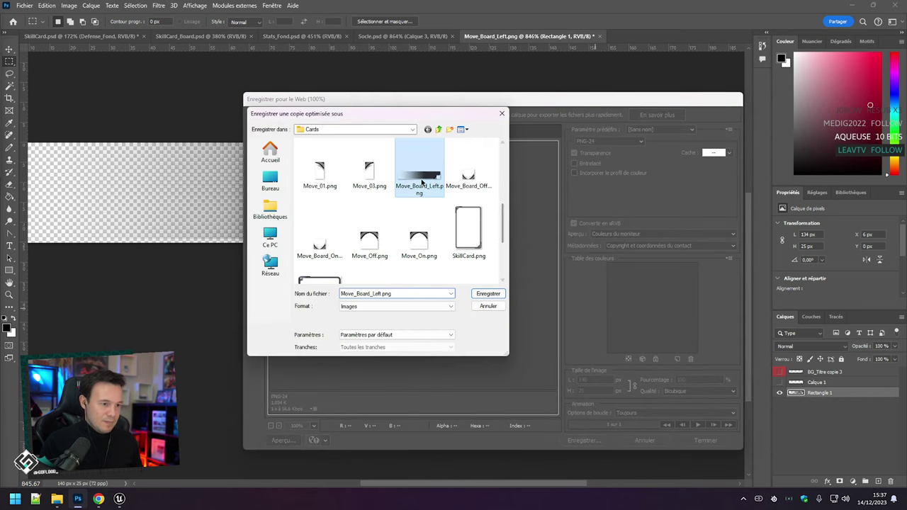
key("Return")
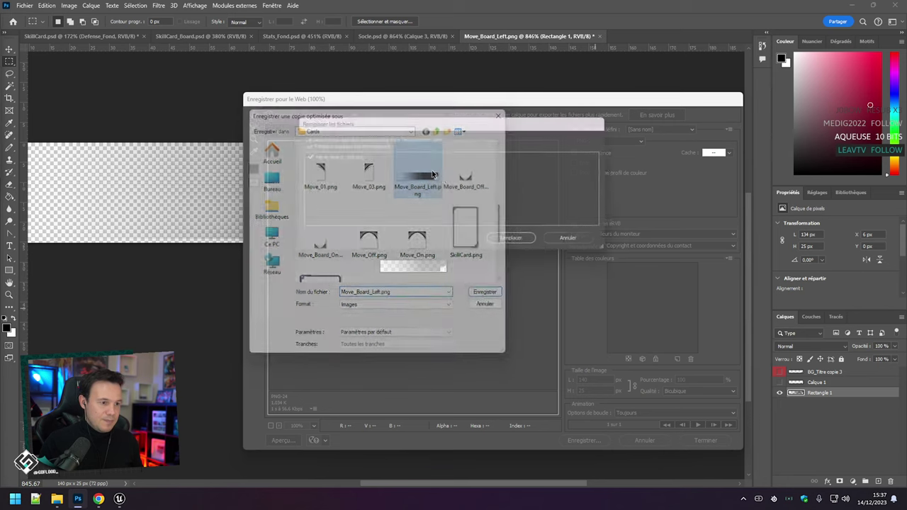
left_click(524, 242)
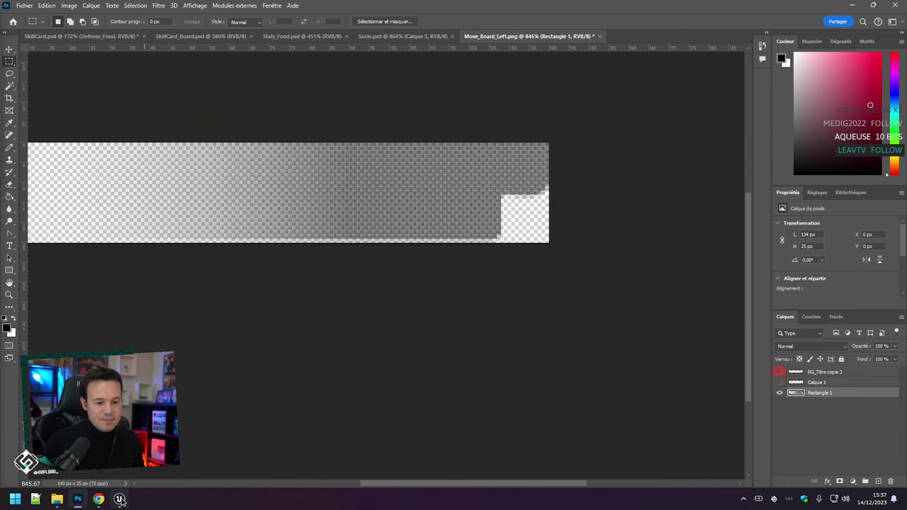
Return to Unreal Engine, save W_Card_Board, locate the gradient image's Move_Board_Left texture among the assets and reimport it.
left_click(119, 498)
key("ctrl+s")
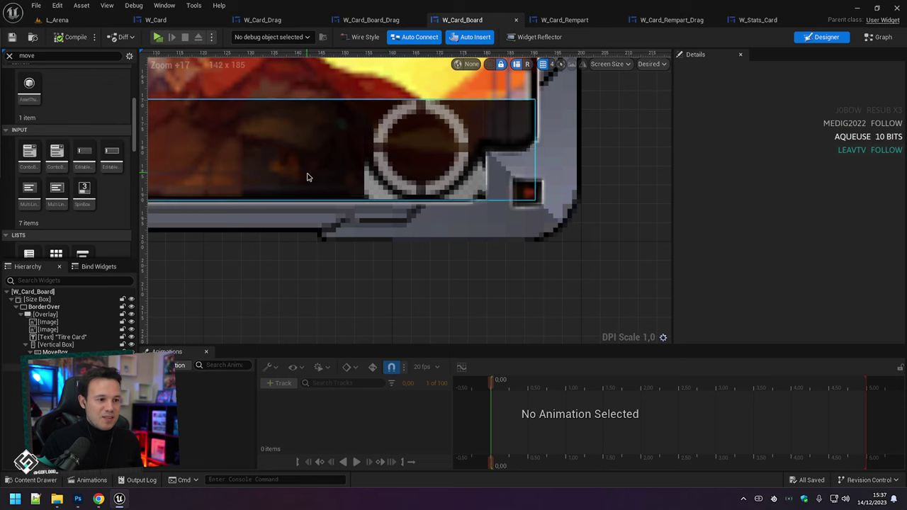
left_click(307, 177)
left_click(814, 241)
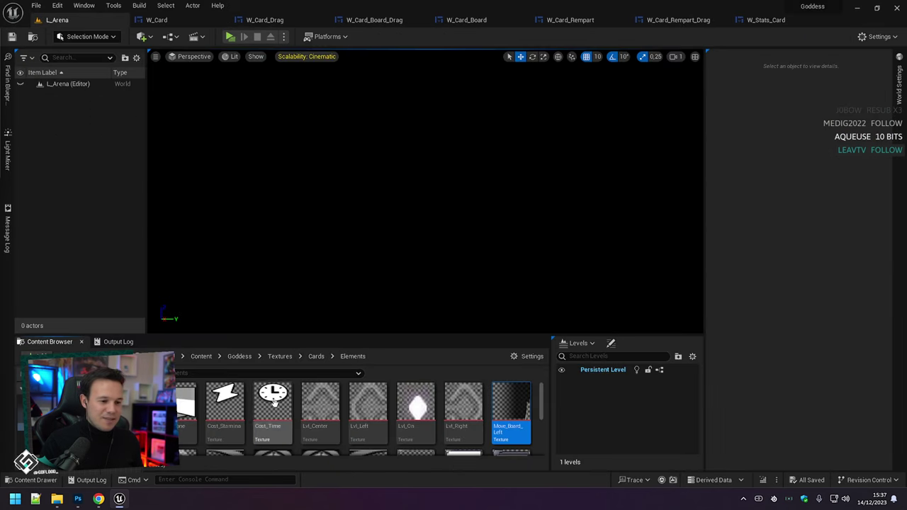
right_click(516, 425)
left_click(548, 182)
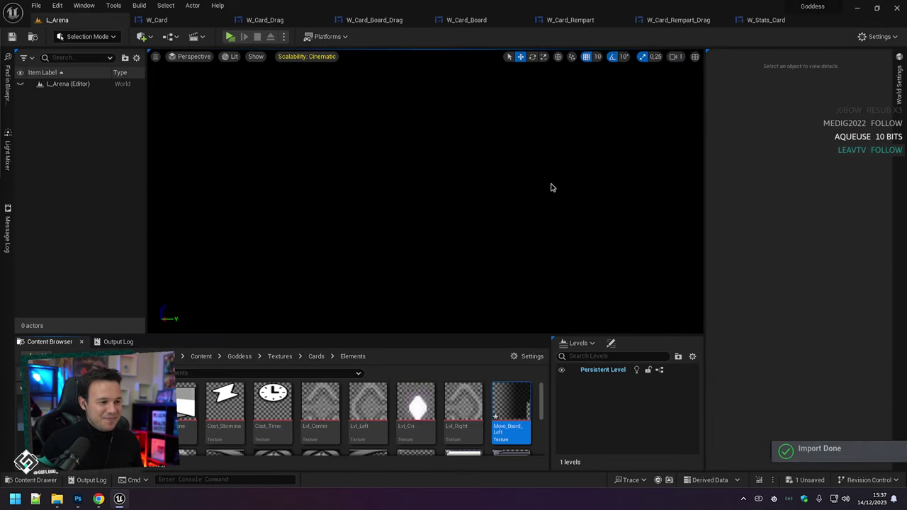
Test in the game preview: bid one Carte Mythique, place a hand card on the board to check its move display, and quit.
key("alt+p")
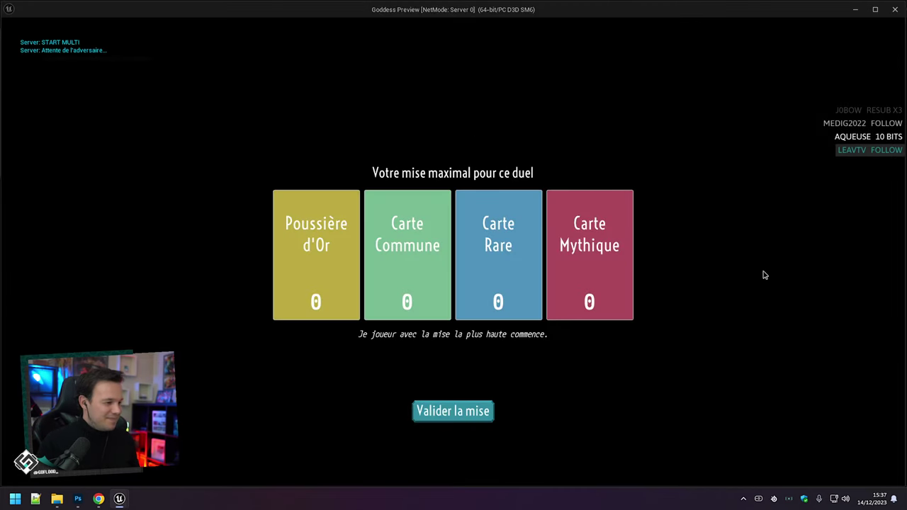
left_click(589, 284)
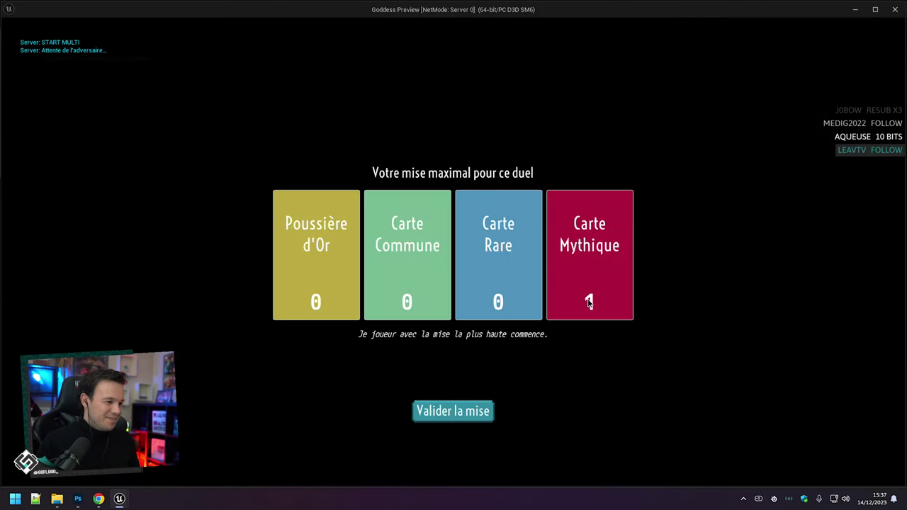
left_click(448, 410)
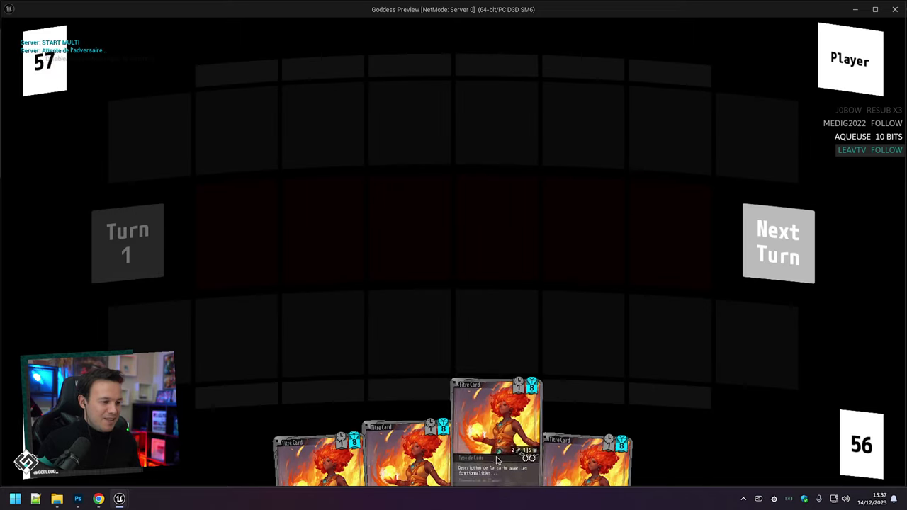
left_click_drag(494, 414, 501, 326)
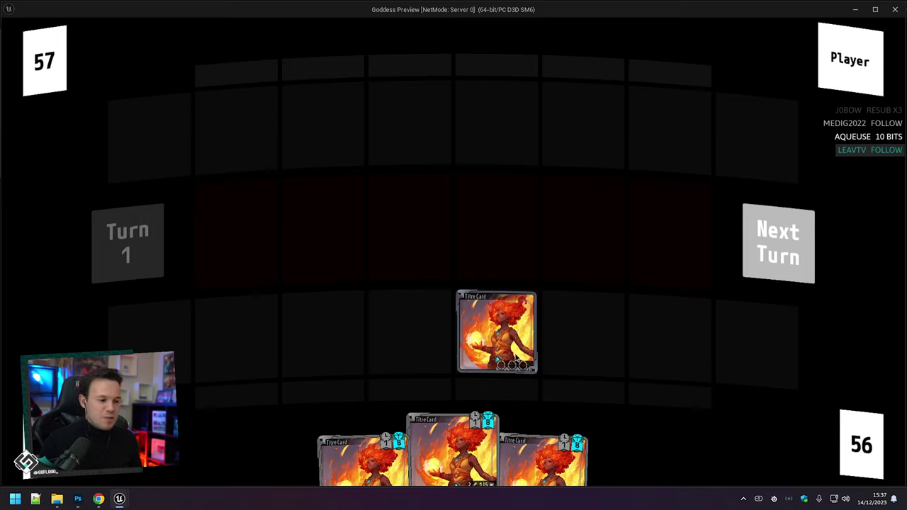
key("Escape")
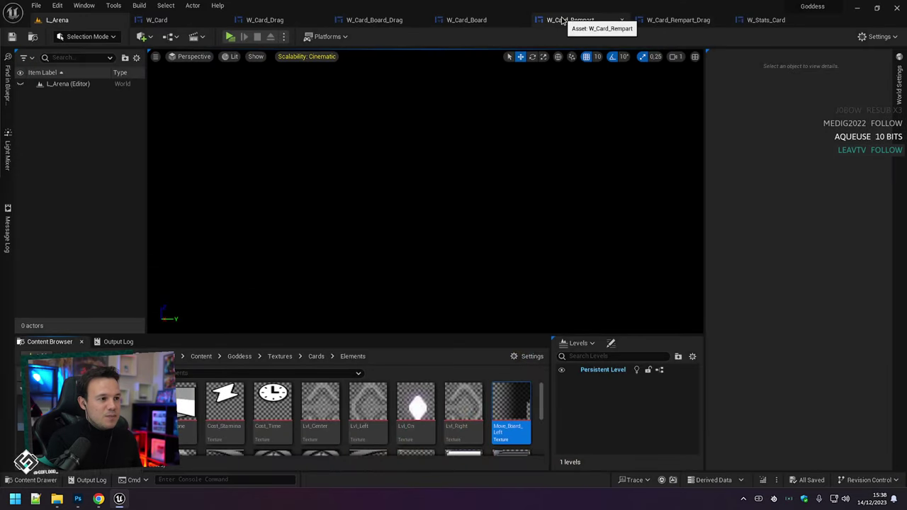
In W_Card_Board, set the right padding of the Vertical Box around MoveBox to 9 and compare the gradient with the frame's corner.
left_click(454, 24)
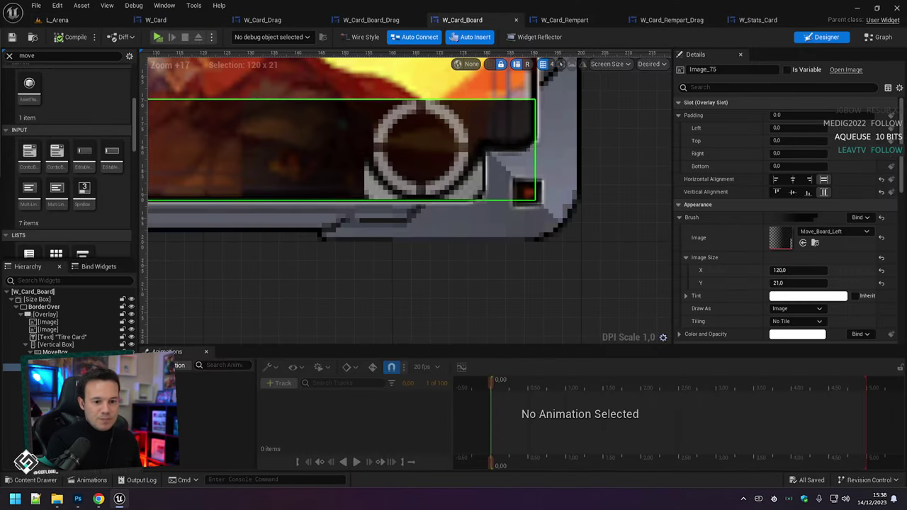
left_click(67, 345)
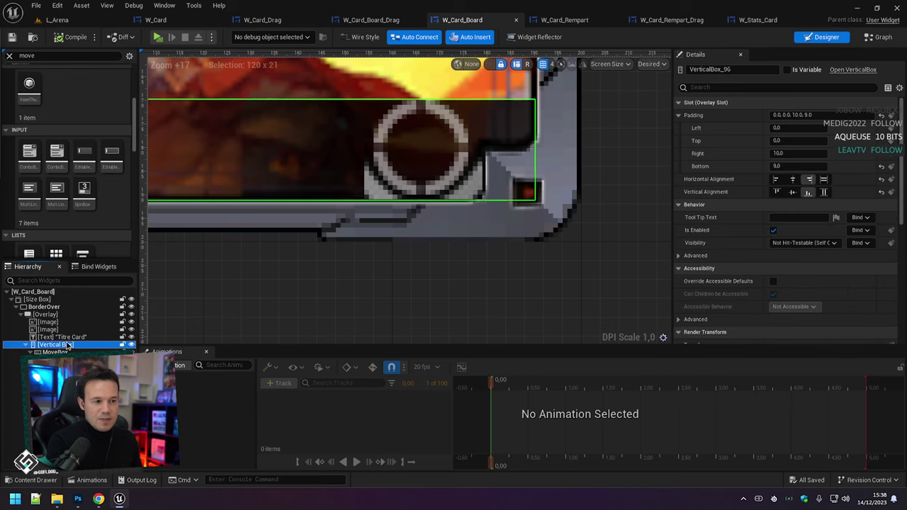
left_click(794, 153)
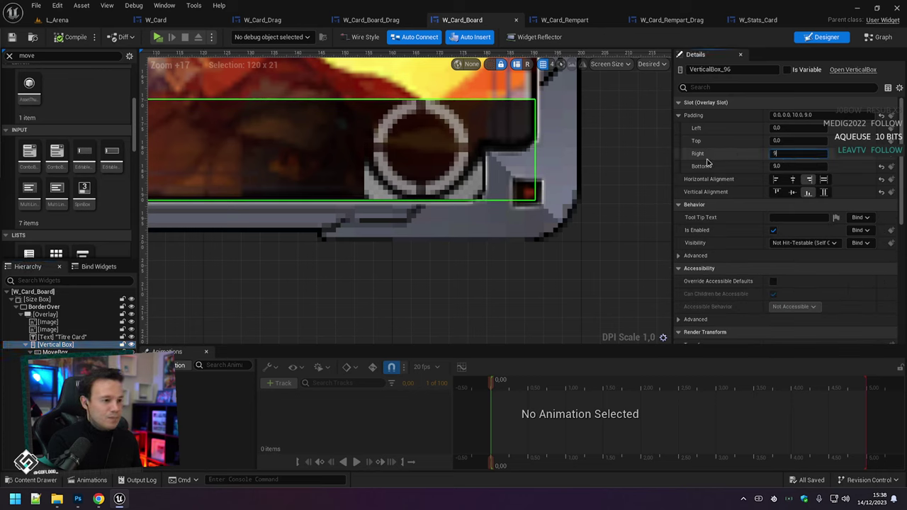
key("Return")
left_click(564, 187)
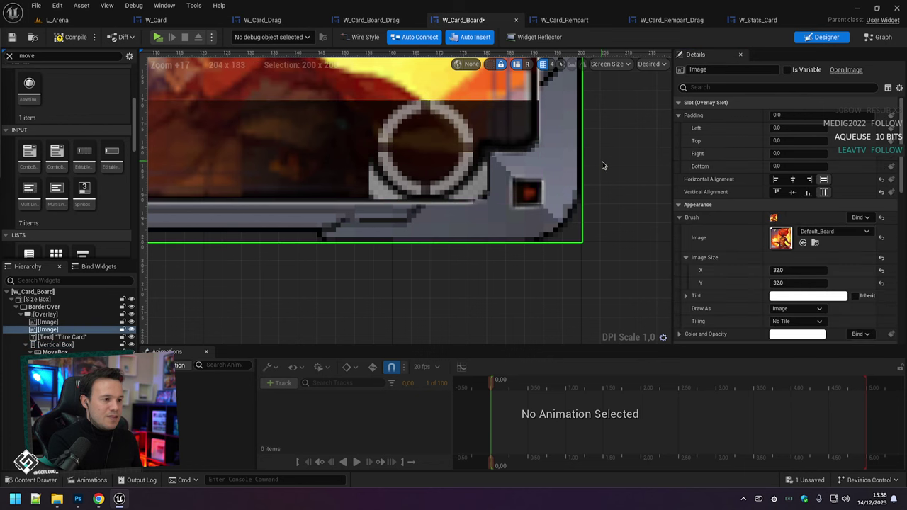
scroll(569, 186, "down", 10)
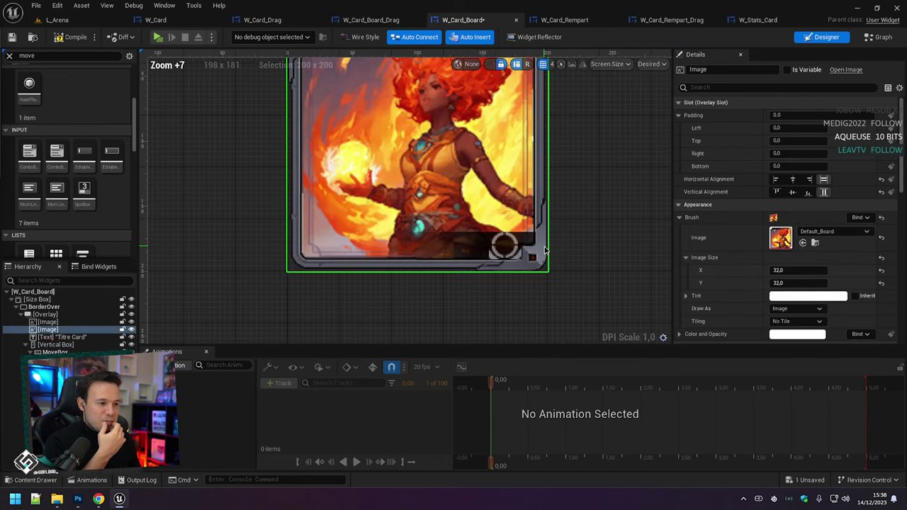
scroll(539, 234, "up", 5)
scroll(530, 207, "down", 4)
scroll(529, 214, "down", 4)
scroll(527, 221, "up", 8)
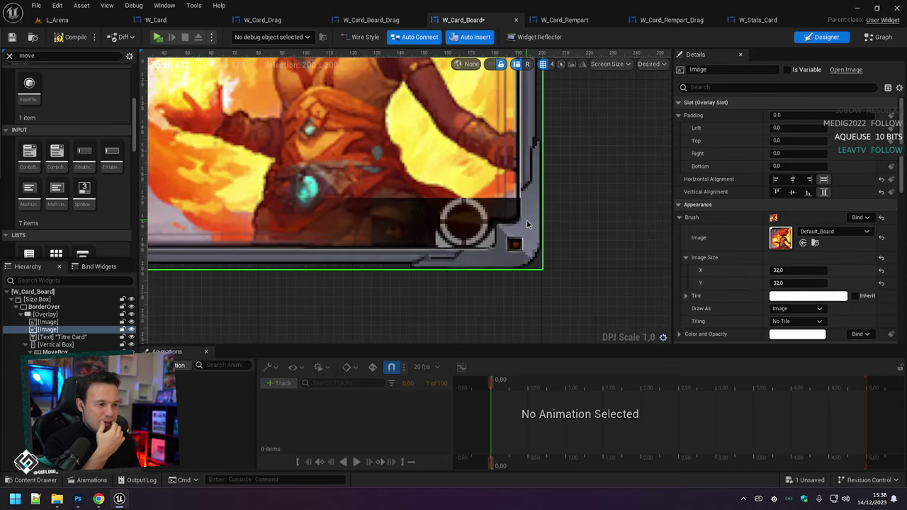
scroll(526, 221, "up", 7)
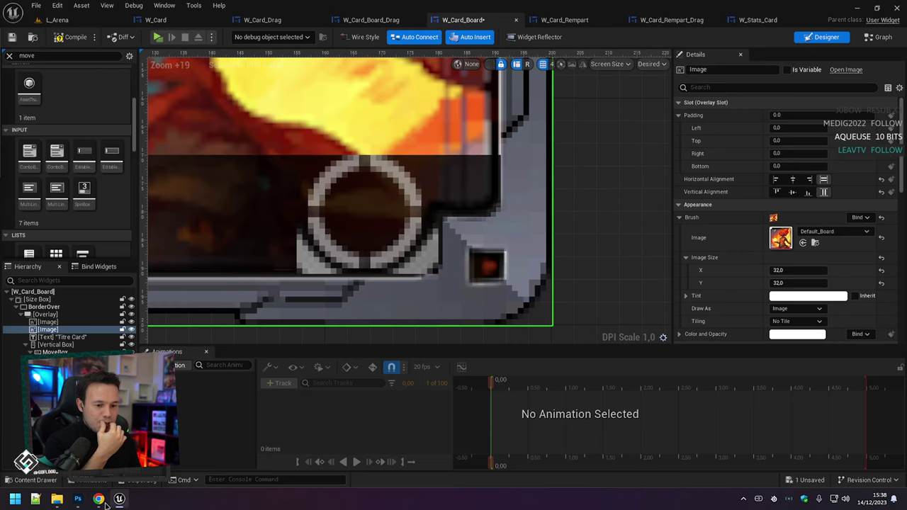
In Photoshop, copy the one-pixel column at the right edge of Rectangle 1 onto a new layer.
left_click(78, 499)
scroll(577, 142, "up", 6, "alt")
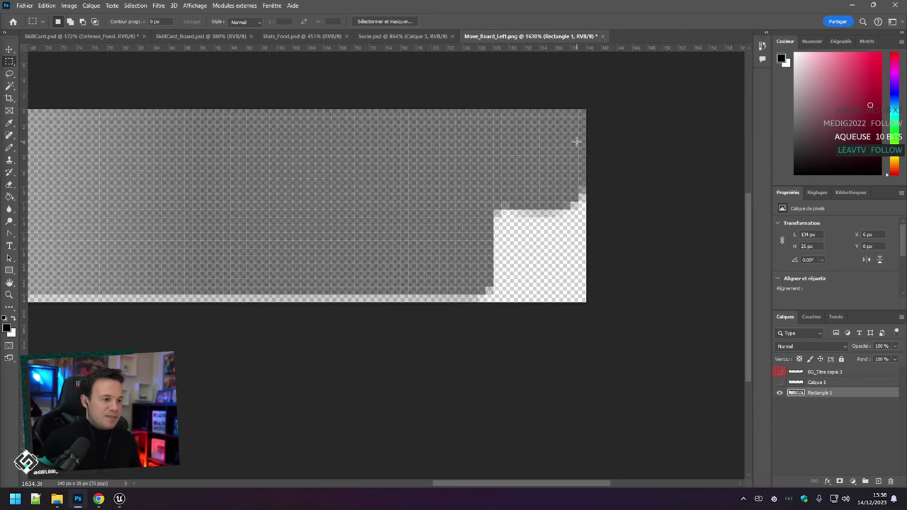
left_click_drag(621, 92, 576, 323)
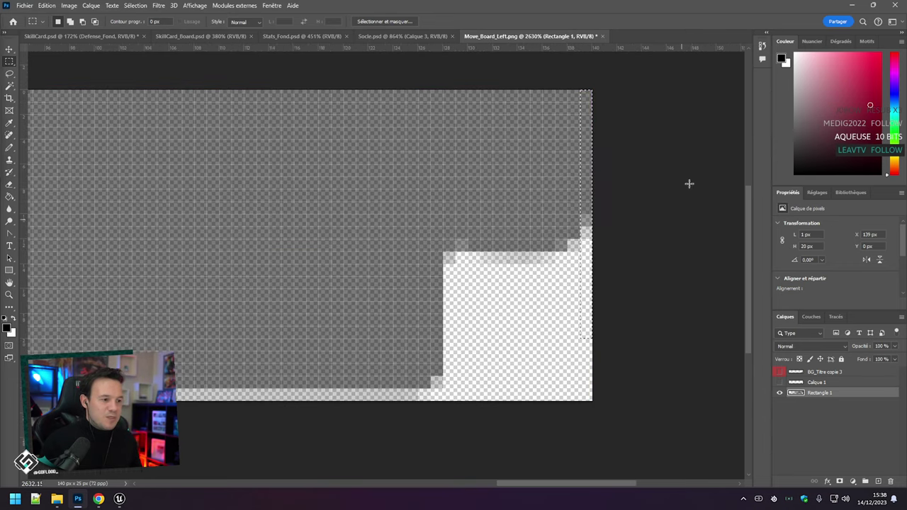
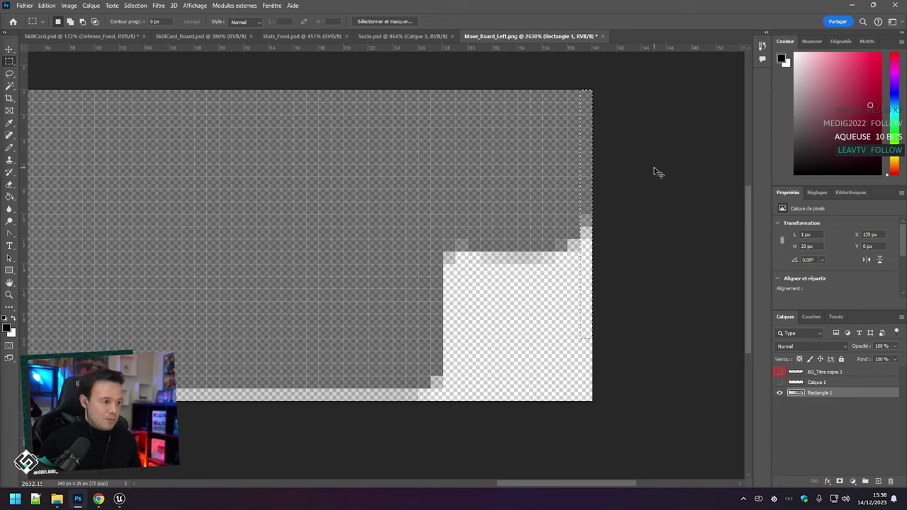
key("ctrl+j")
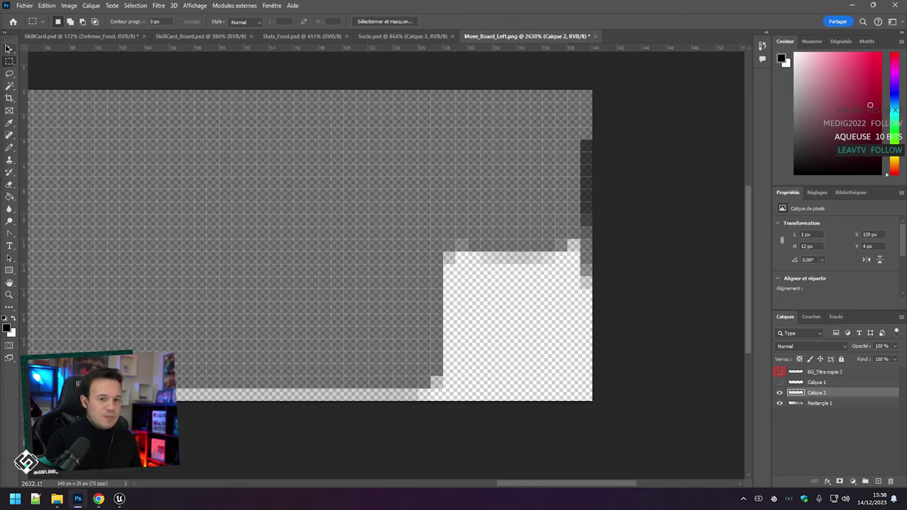
Nudge the copied column vertically to Y 0 px so it lines up with the gradient's edge.
left_click(7, 48)
key("Up")
key("Up")
key("Up")
key("Up")
key("Up")
key("Up")
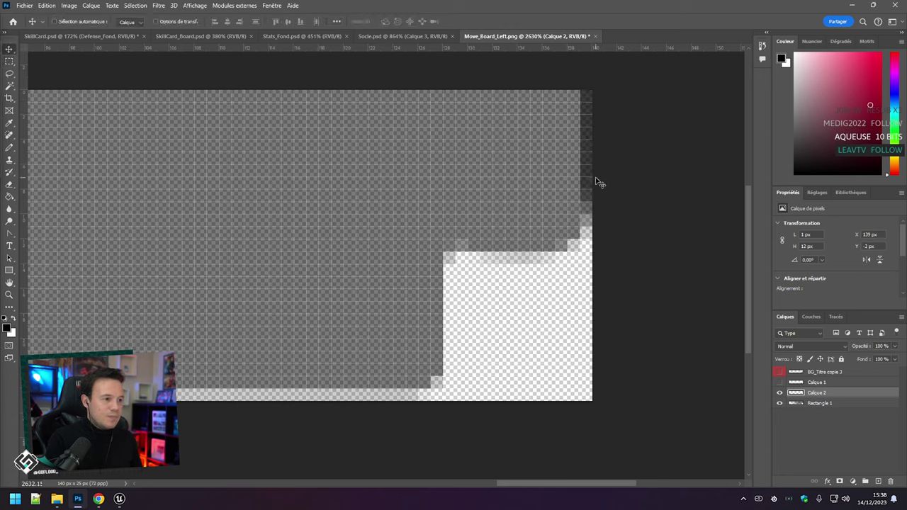
key("Down")
key("Down")
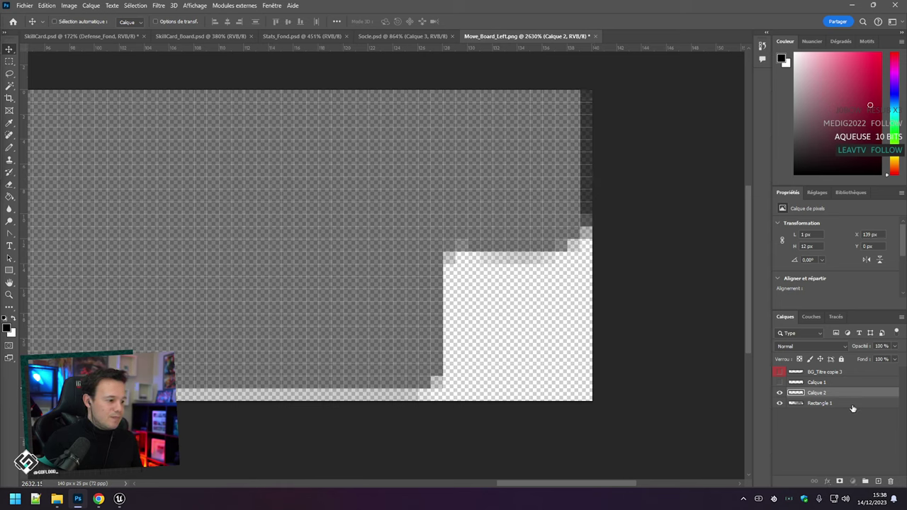
Try to select the one-pixel column at the right edge of the Rectangle 1 layer.
left_click(852, 405)
left_click(11, 60)
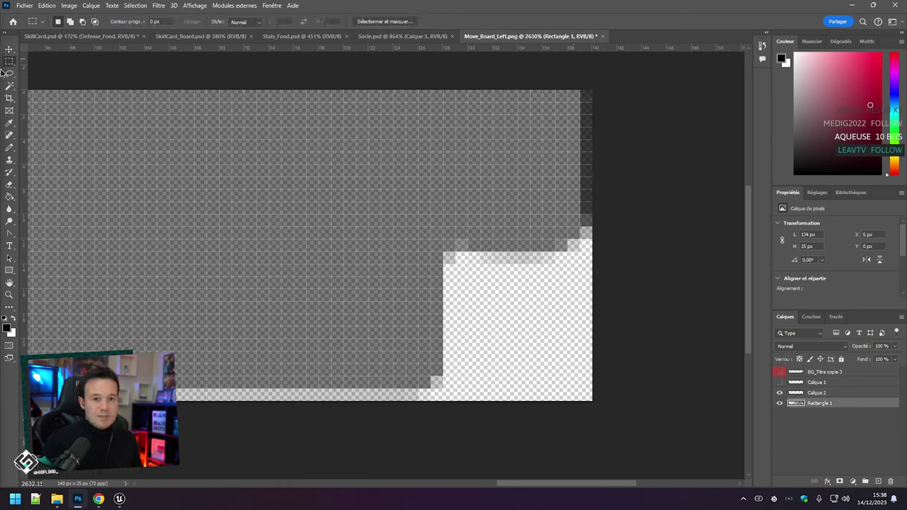
left_click_drag(647, 89, 596, 320)
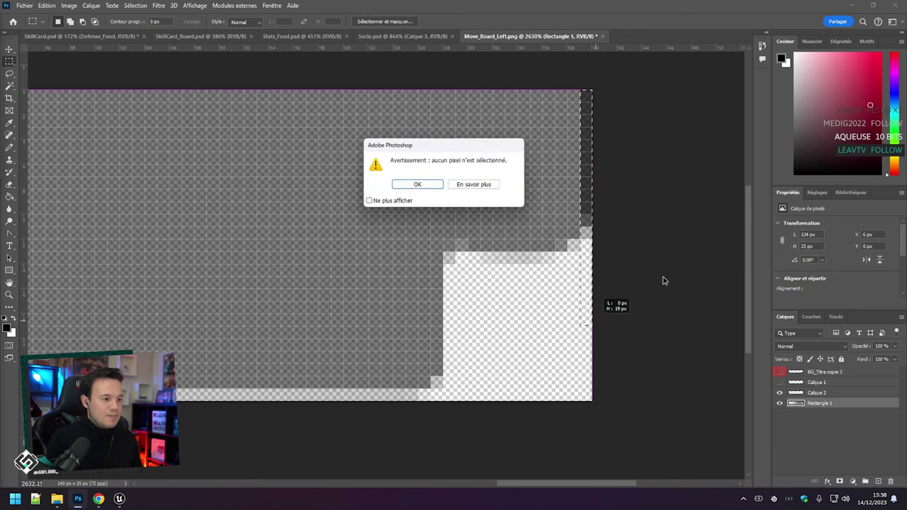
left_click(418, 185)
With Calque 2 hidden, delete the one-pixel column at the right edge of Rectangle 1, deselect, and show Calque 2 again.
left_click(819, 393)
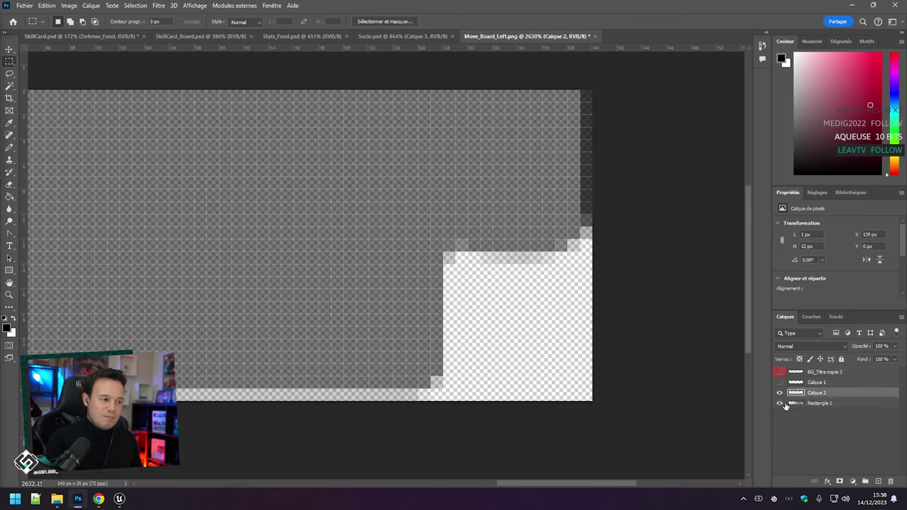
left_click(779, 394)
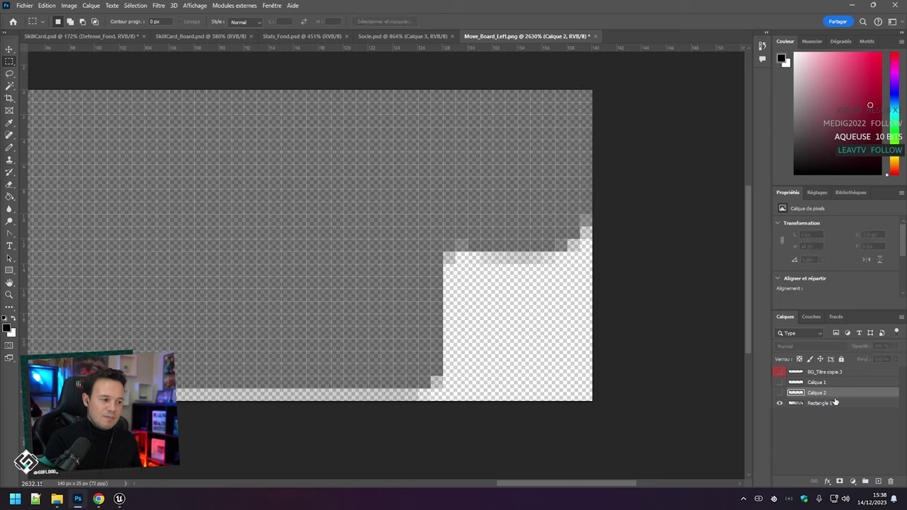
double_click(836, 402)
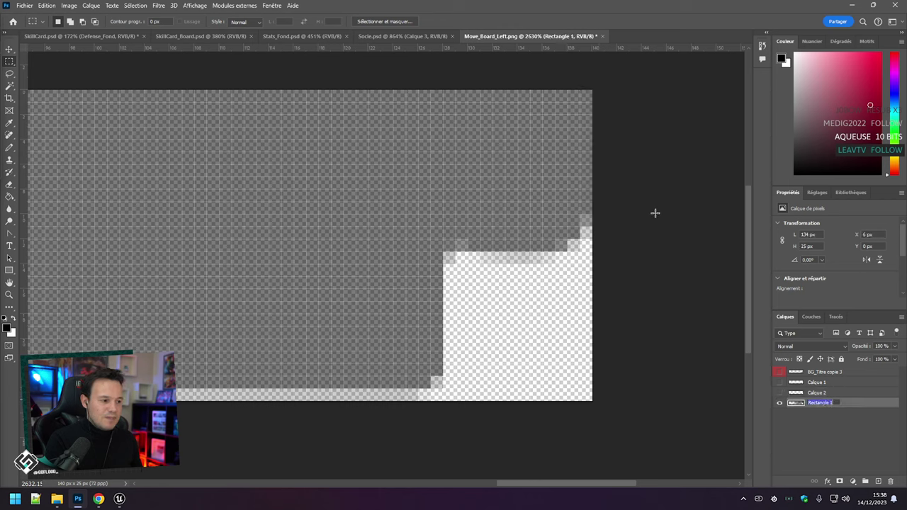
left_click_drag(622, 87, 595, 393)
key("Delete")
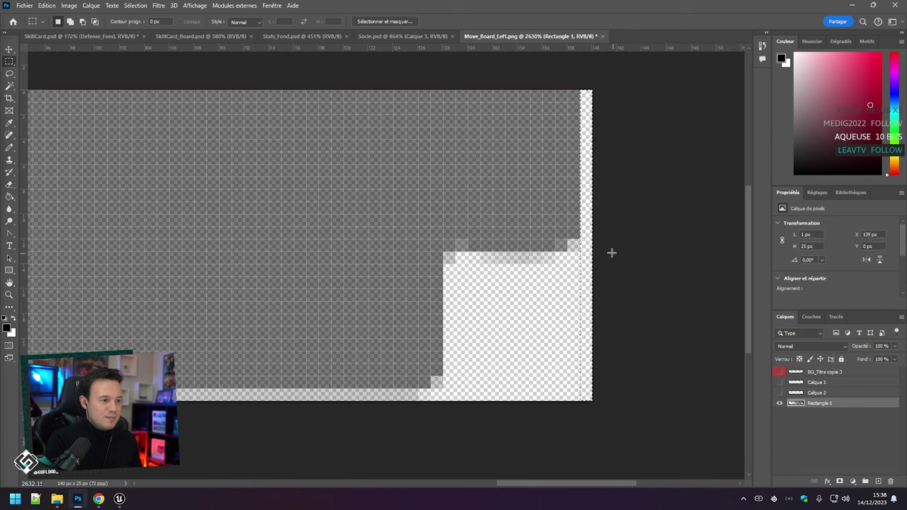
key("ctrl+d")
left_click(815, 392)
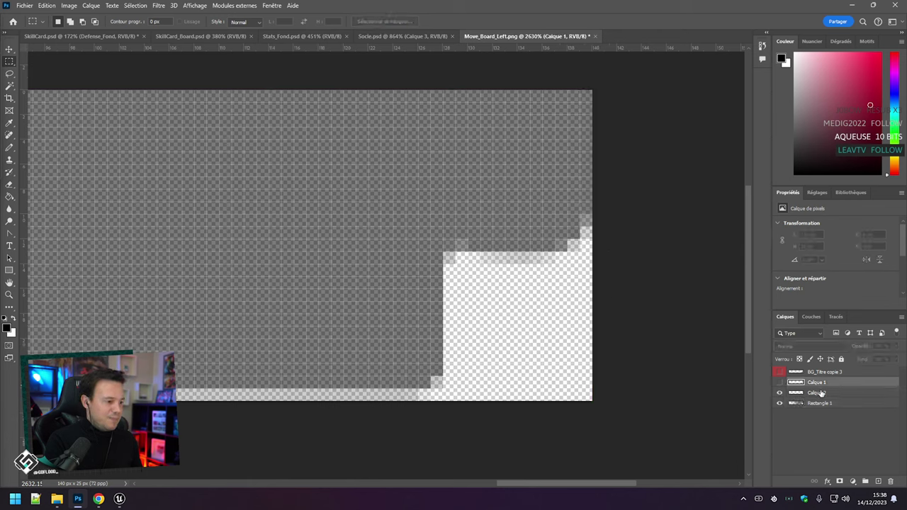
Set Calque 2's opacity to 50% and export the image for the web as PNG-24, replacing Move_Board_Left.png in the Cards folder.
left_click(894, 346)
left_click_drag(876, 358, 875, 356)
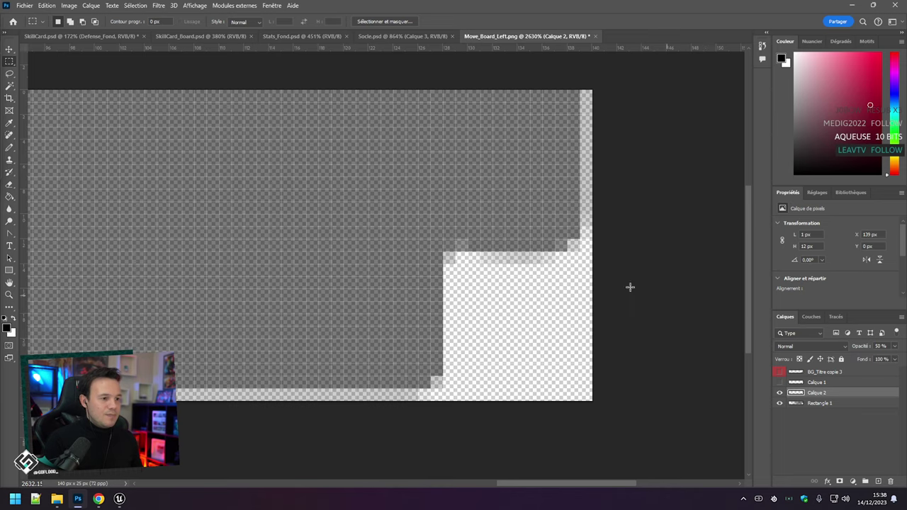
scroll(403, 260, "down", 1, "alt")
key("ctrl+alt+shift+s")
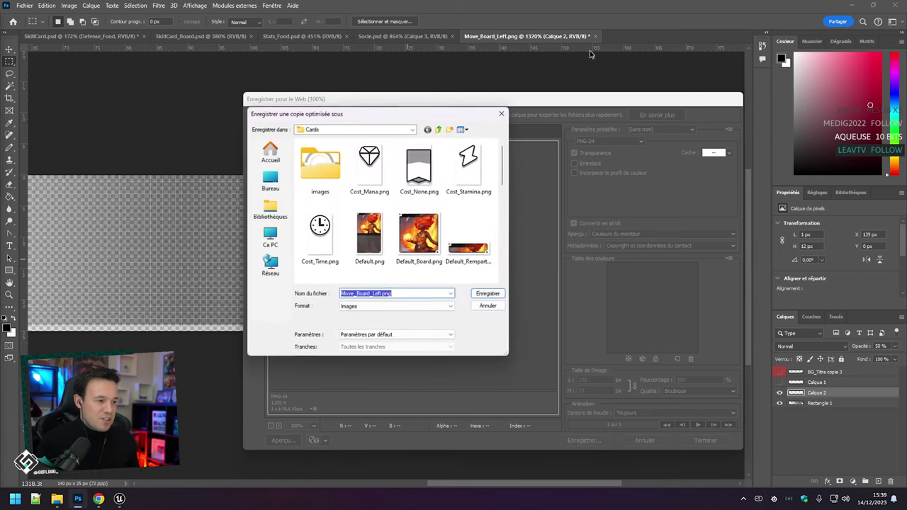
scroll(441, 202, "down", 5)
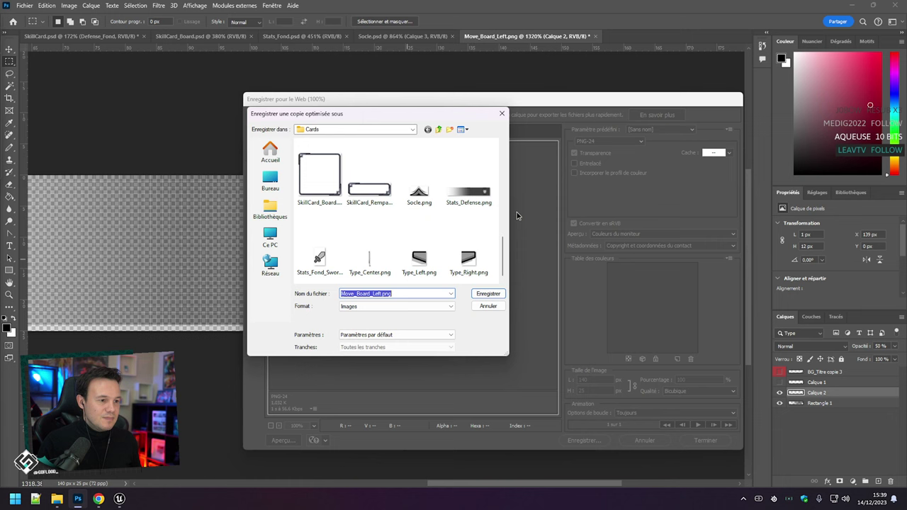
scroll(479, 195, "up", 3)
key("Return")
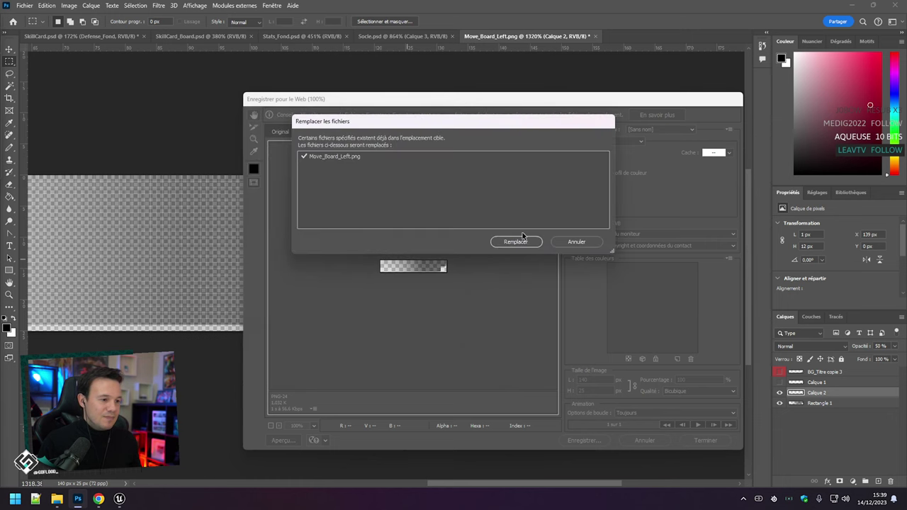
left_click(522, 239)
Switch to Unreal Editor, reimport the Move_Board_Left texture, and save the W_Card_Board widget.
left_click(119, 499)
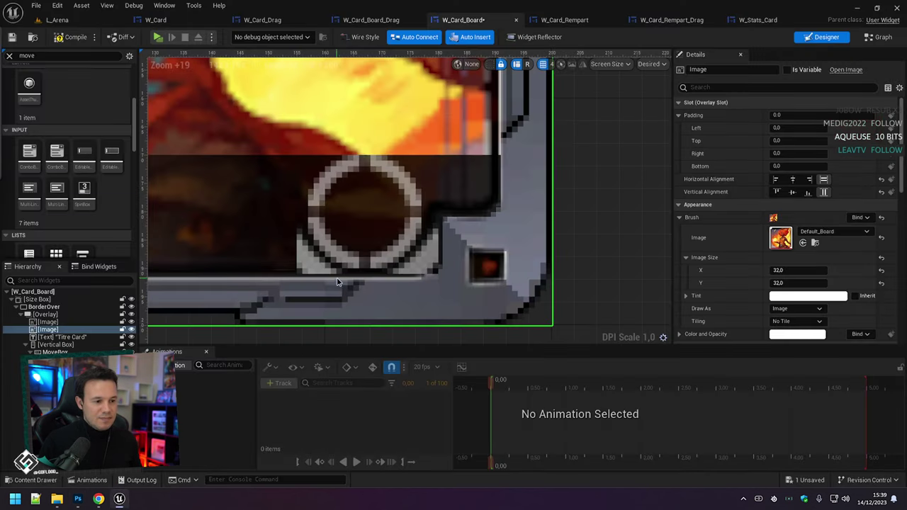
left_click(814, 243)
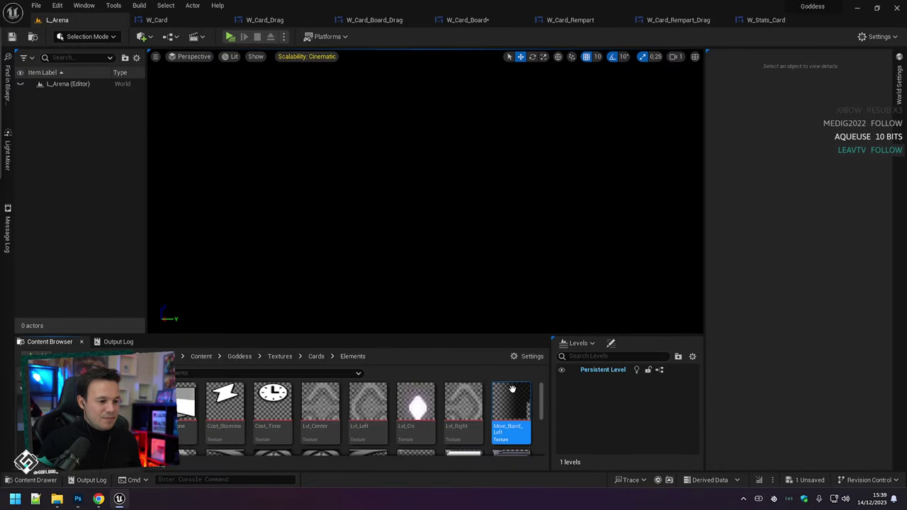
right_click(510, 422)
left_click(565, 168)
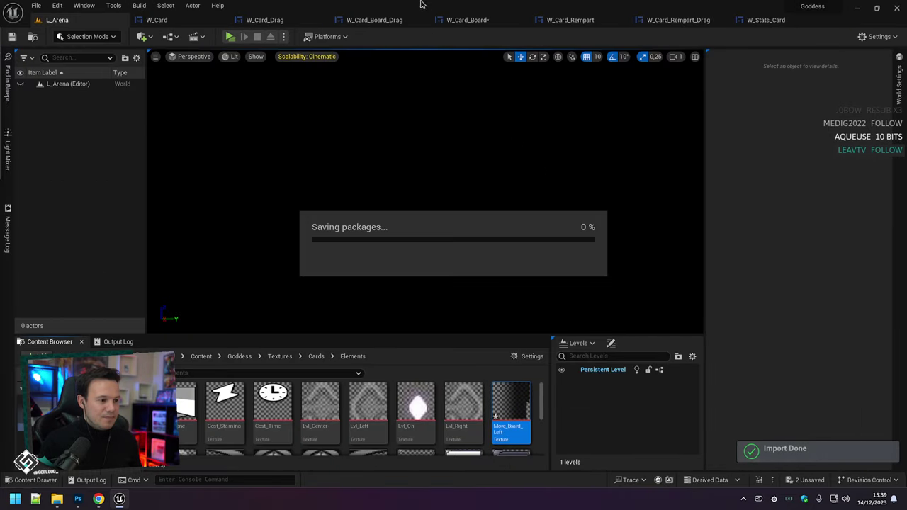
left_click(464, 20)
scroll(611, 188, "down", 5)
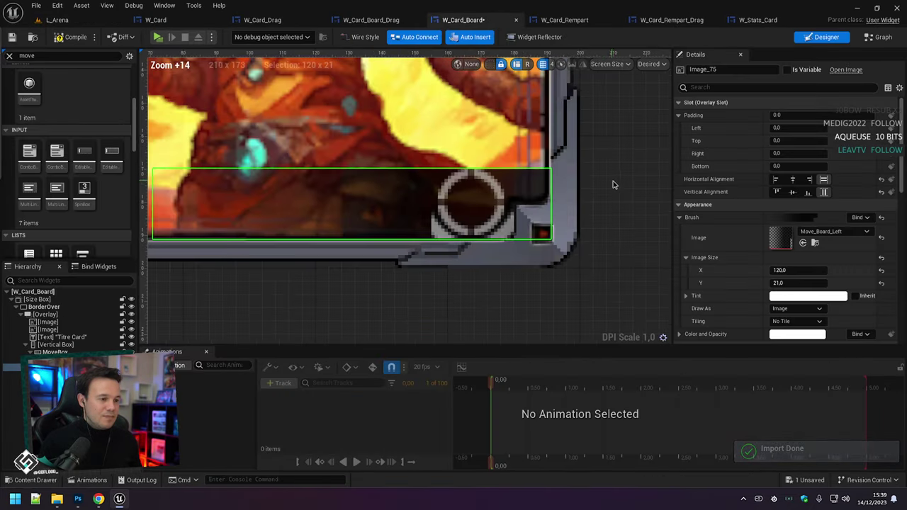
key("ctrl+s")
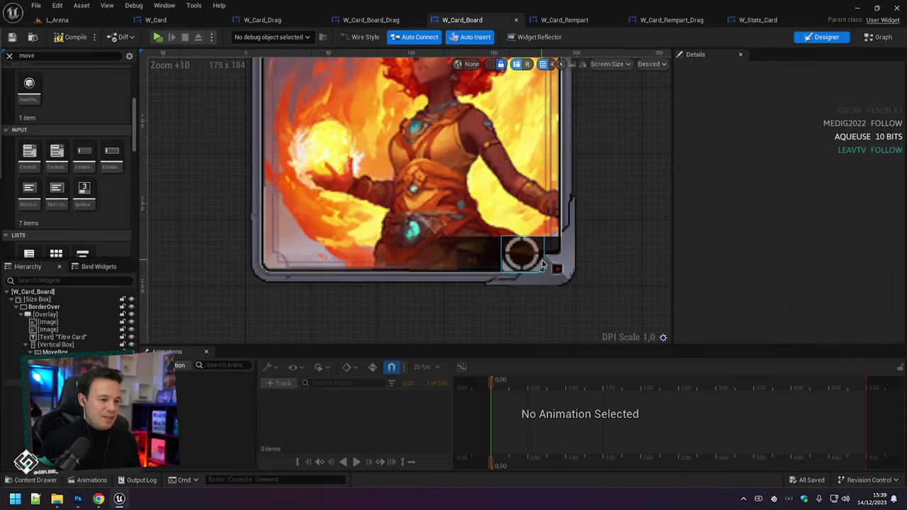
Delete the W_MoveForce_Board widget from MoveForceBox in W_Card_Board and save.
left_click(522, 253)
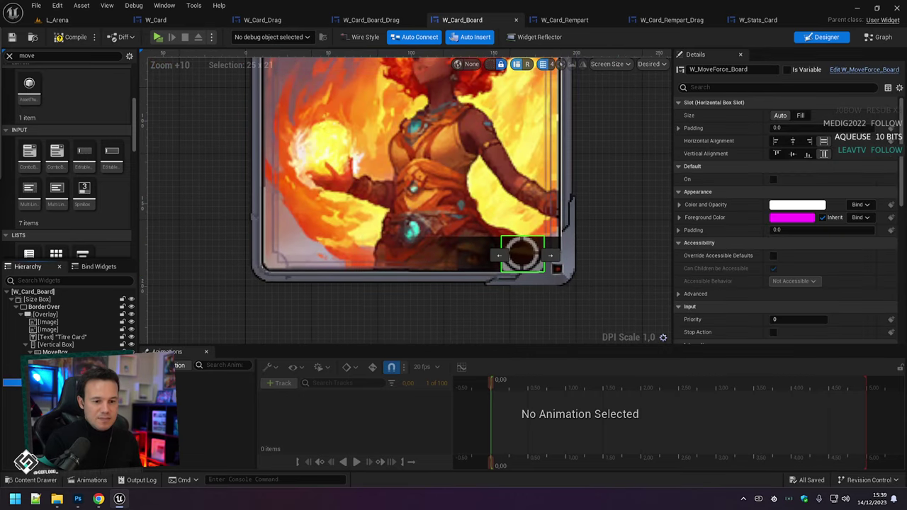
key("Delete")
left_click(13, 375)
key("ctrl+s")
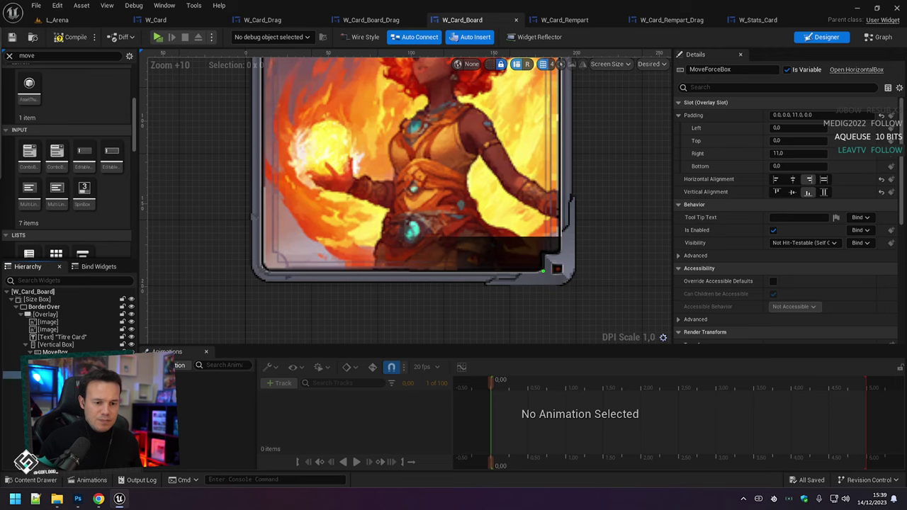
Copy the movement Vertical Box and MoveForceBox from W_Card_Board, replace their counterparts under CardOverlay in W_Card_Board_Drag, and save.
left_click(50, 345, "ctrl")
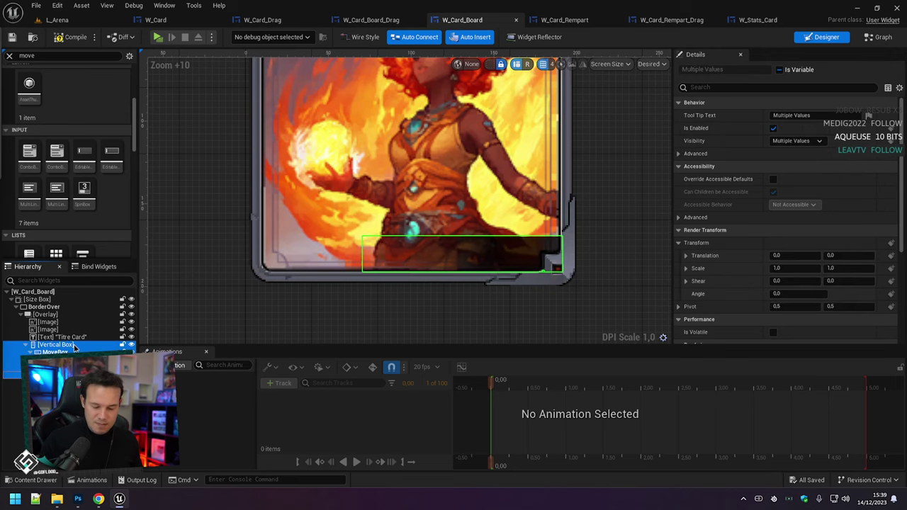
left_click(371, 19)
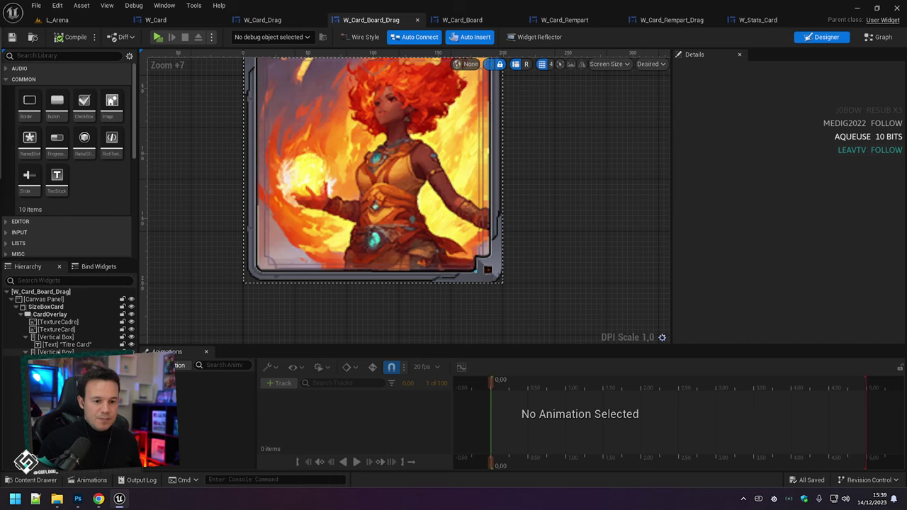
left_click(460, 19)
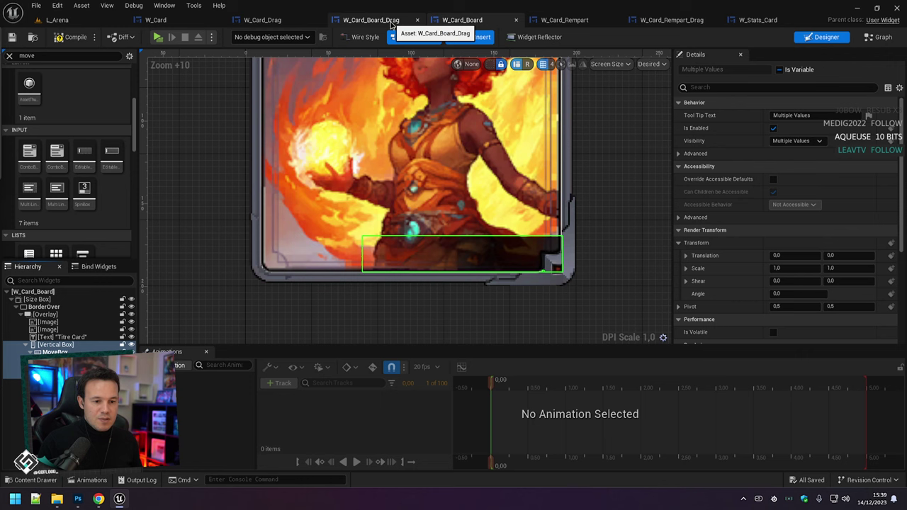
left_click(391, 21)
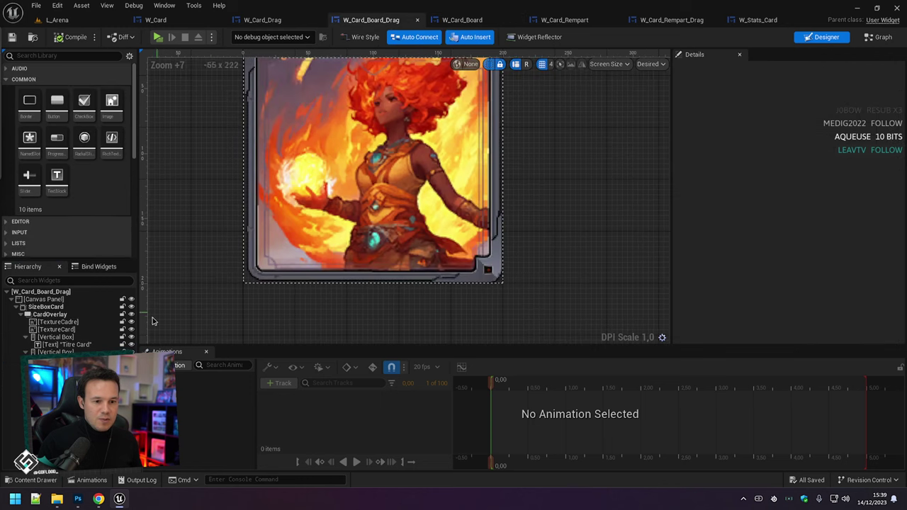
key("Delete")
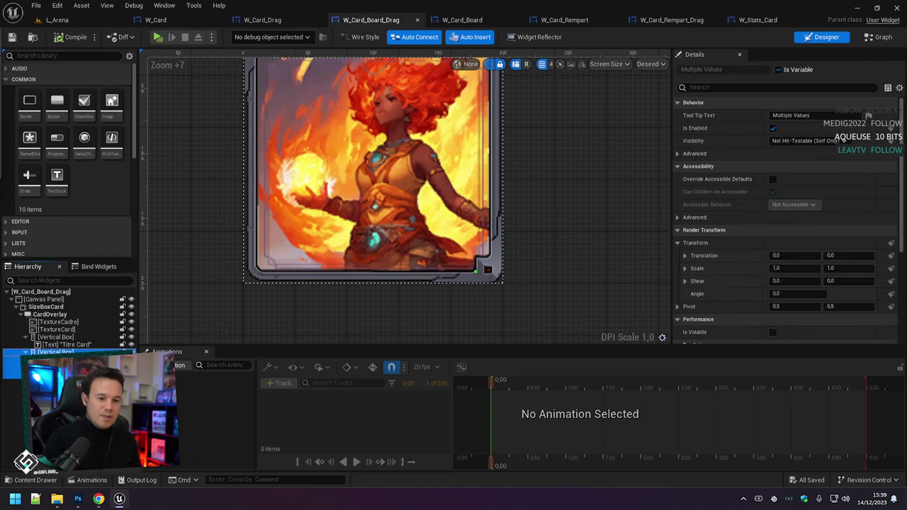
left_click(51, 316)
key("ctrl+v")
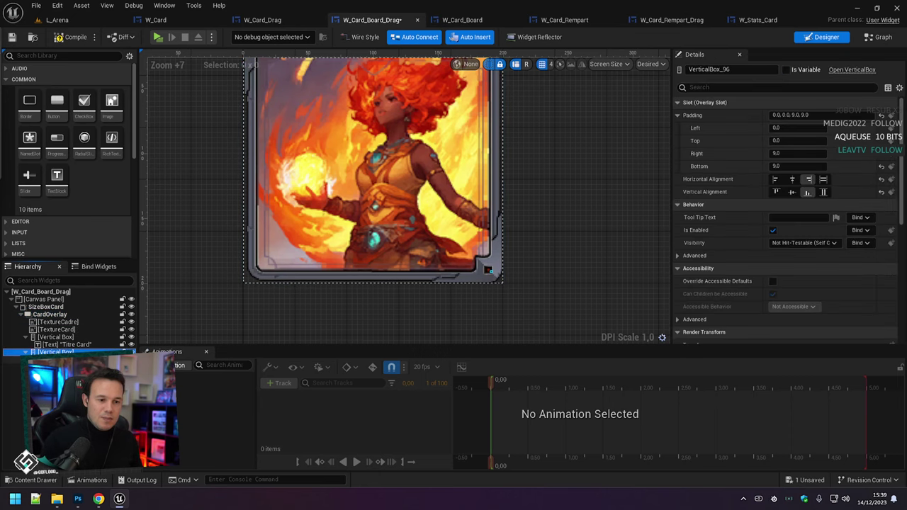
key("ctrl+s")
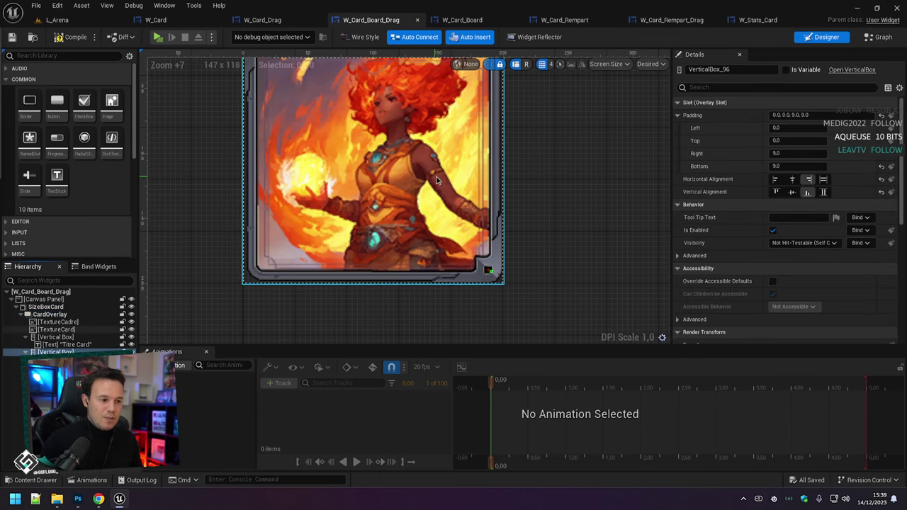
In W_Card_Rempart, replace the movement Vertical Box under the Overlay with the copied boxes and save the widget.
left_click(557, 21)
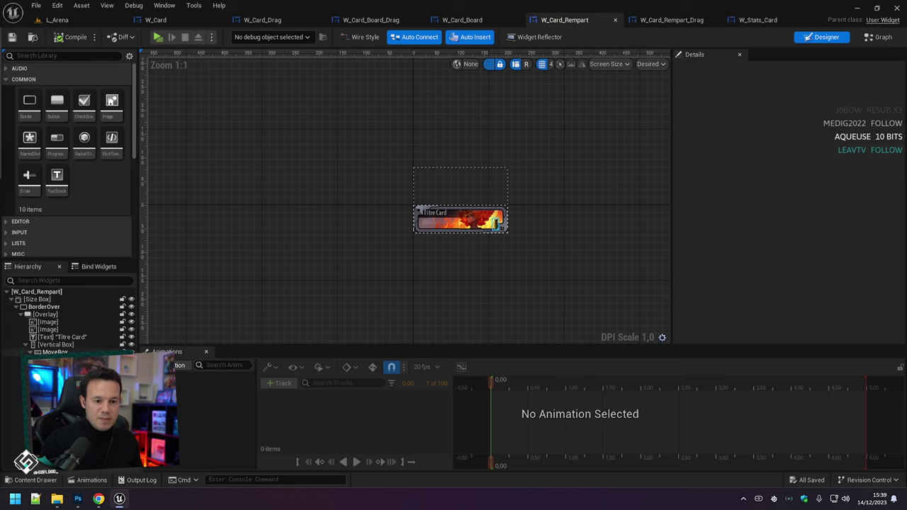
left_click(495, 223)
left_click(64, 346)
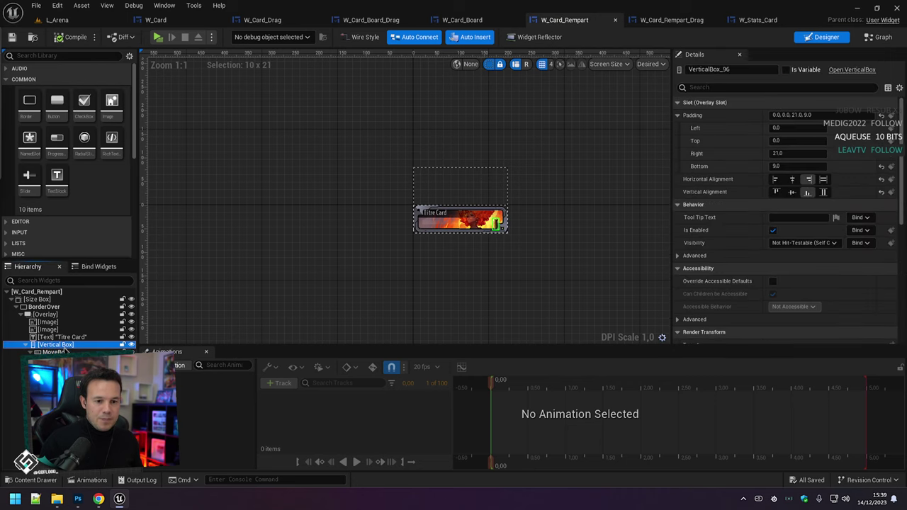
key("Delete")
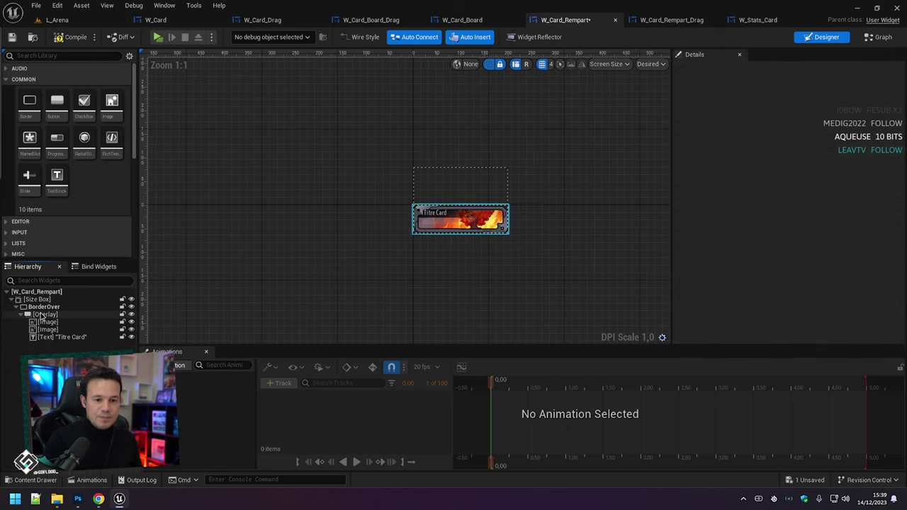
left_click(44, 315)
key("ctrl+z")
key("ctrl+s")
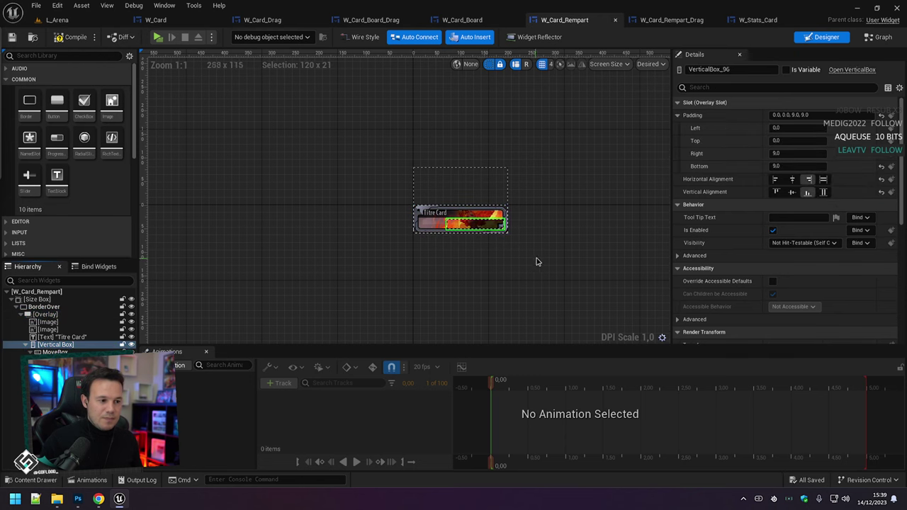
scroll(489, 234, "up", 13)
scroll(496, 212, "down", 5)
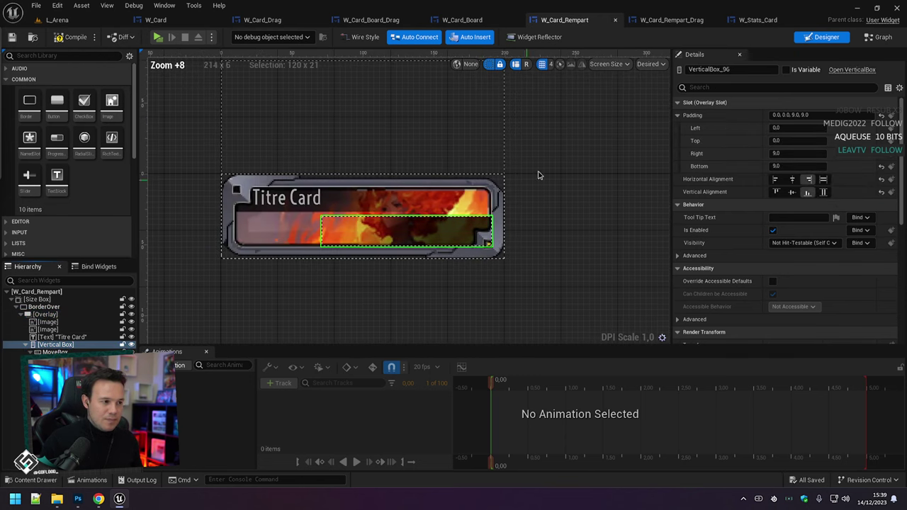
In W_Card_Rempart_Drag, replace the movement Vertical Box under CardOverlay with the copied boxes and save the widget.
left_click(671, 20)
left_click(55, 352)
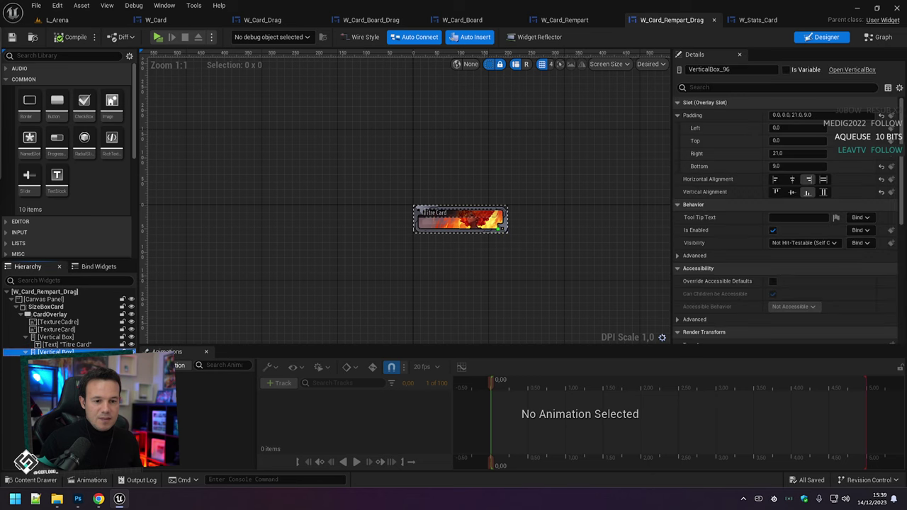
left_click(55, 359, "shift")
key("Delete")
left_click(57, 314)
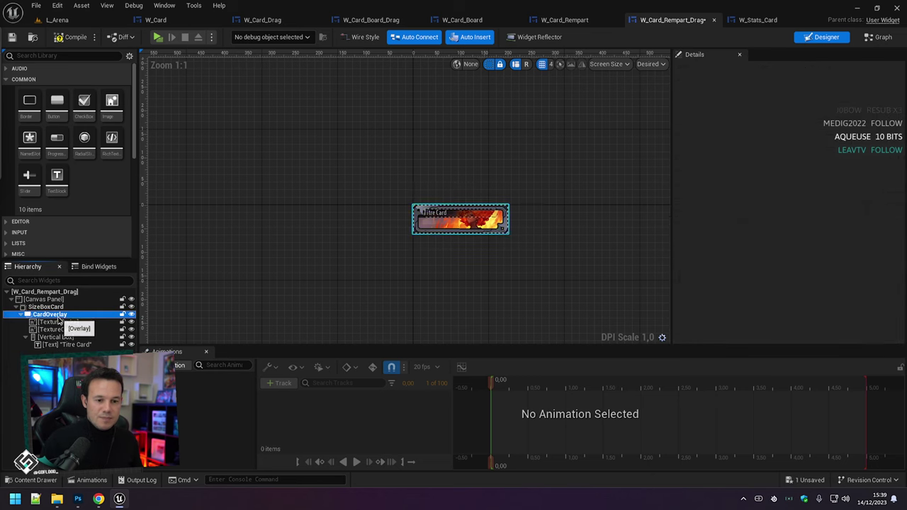
key("ctrl+v")
key("ctrl+s")
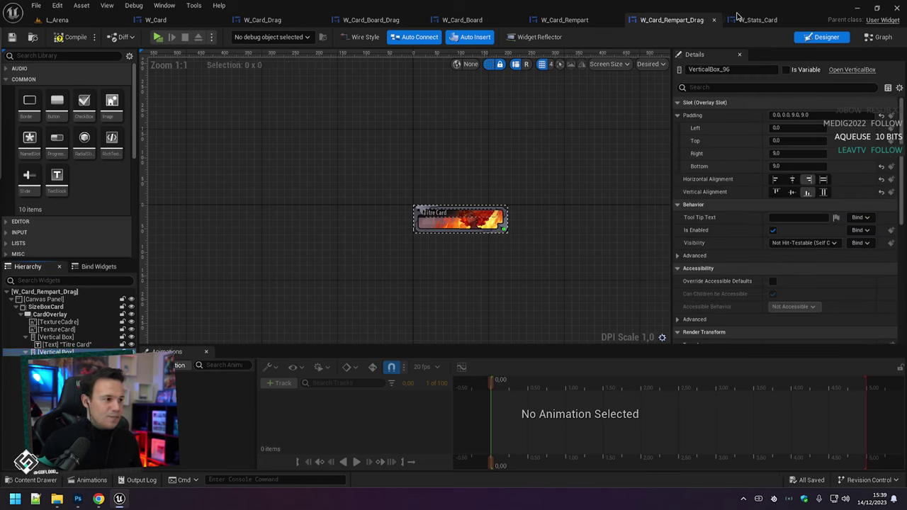
Launch the game preview, validate the bet, and place one card on a board slot and another on a rempart slot.
right_click_drag(584, 133, 563, 162)
left_click(85, 42)
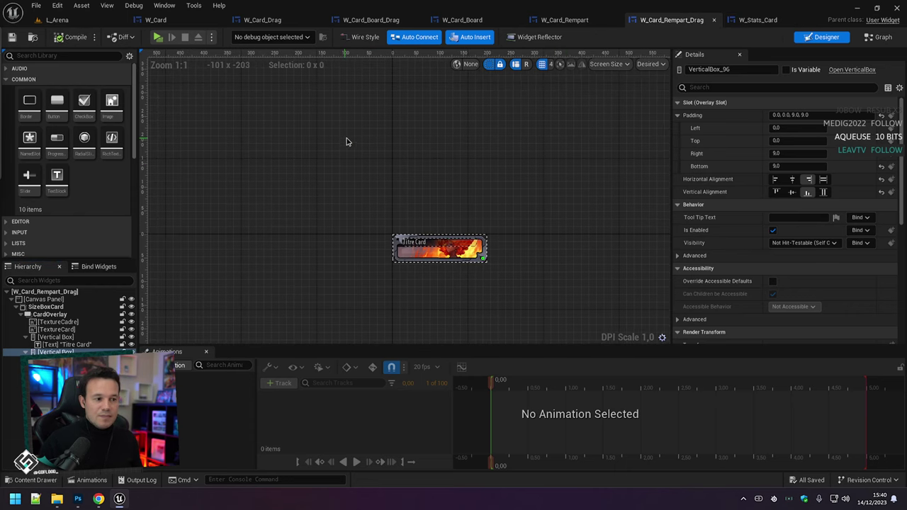
key("alt+p")
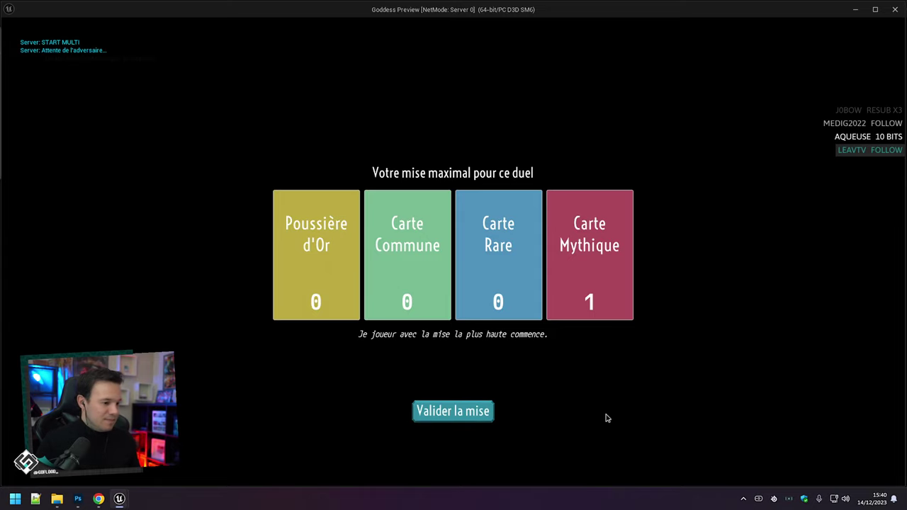
left_click(476, 418)
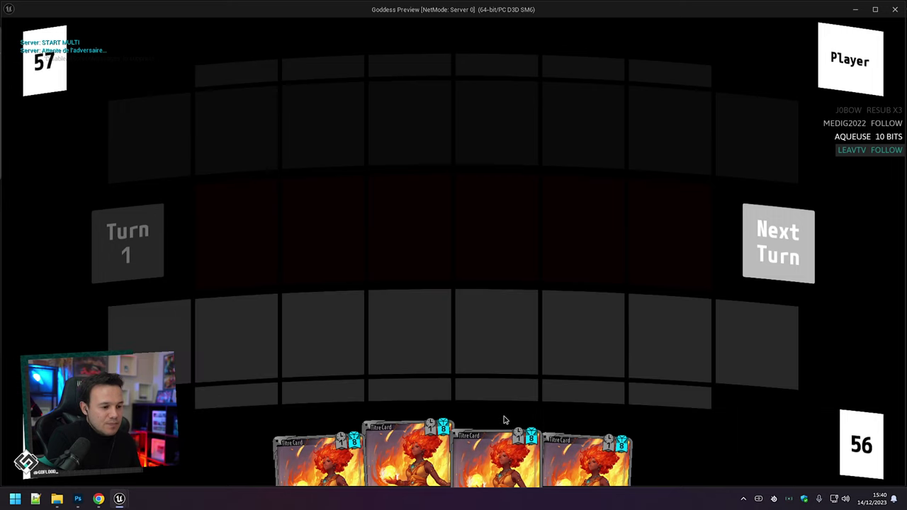
left_click_drag(502, 443, 496, 332)
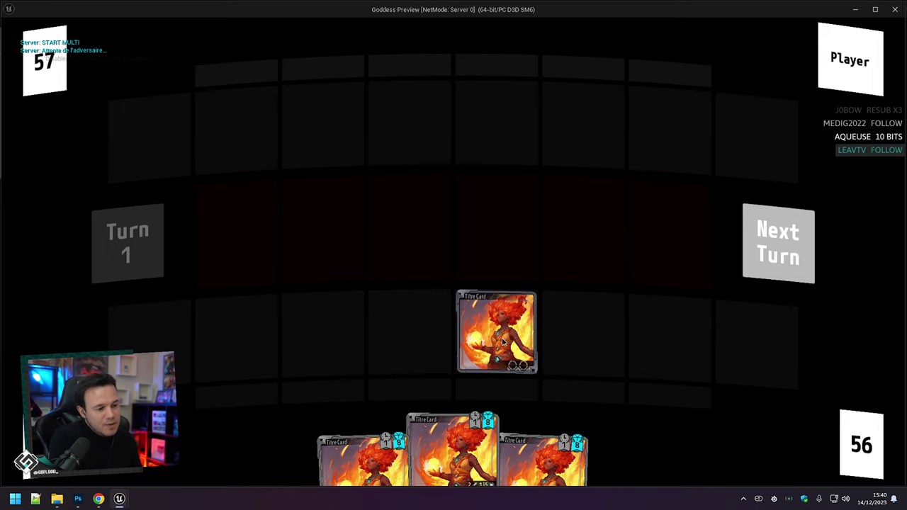
left_click_drag(453, 443, 409, 389)
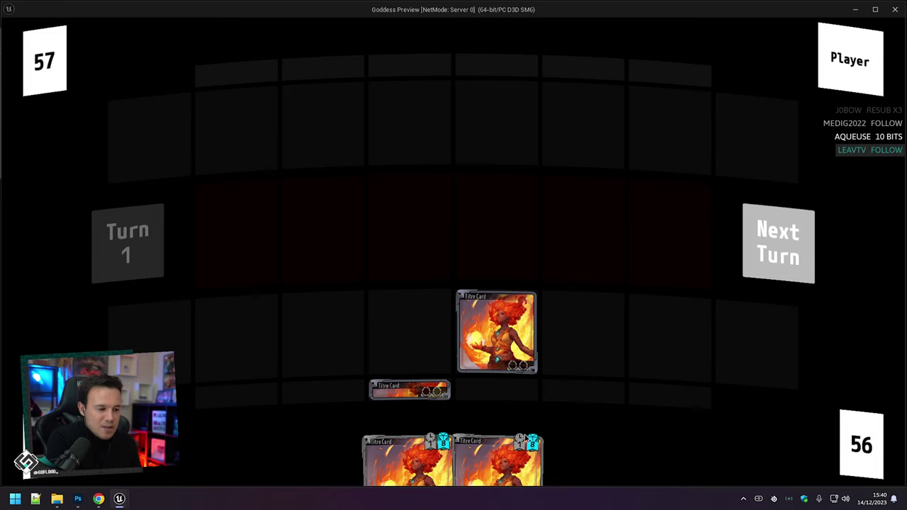
End the turn, check the movement indicators on the two placed cards, and stop the game preview.
left_click(804, 235)
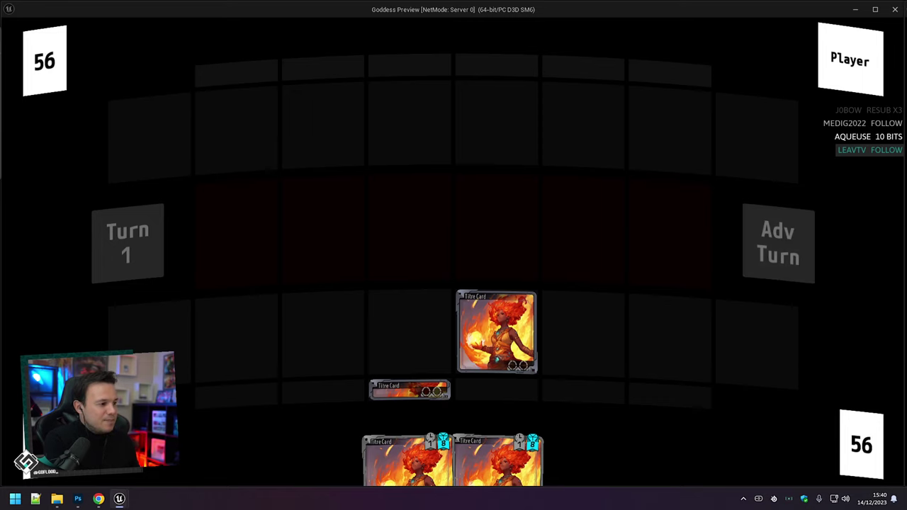
mouse_move(479, 334)
left_mouse_down()
mouse_move(499, 330)
mouse_move(408, 257)
mouse_move(538, 304)
mouse_move(507, 320)
left_mouse_up()
mouse_move(428, 395)
left_mouse_down()
mouse_move(316, 340)
mouse_move(335, 341)
mouse_move(420, 402)
left_mouse_up()
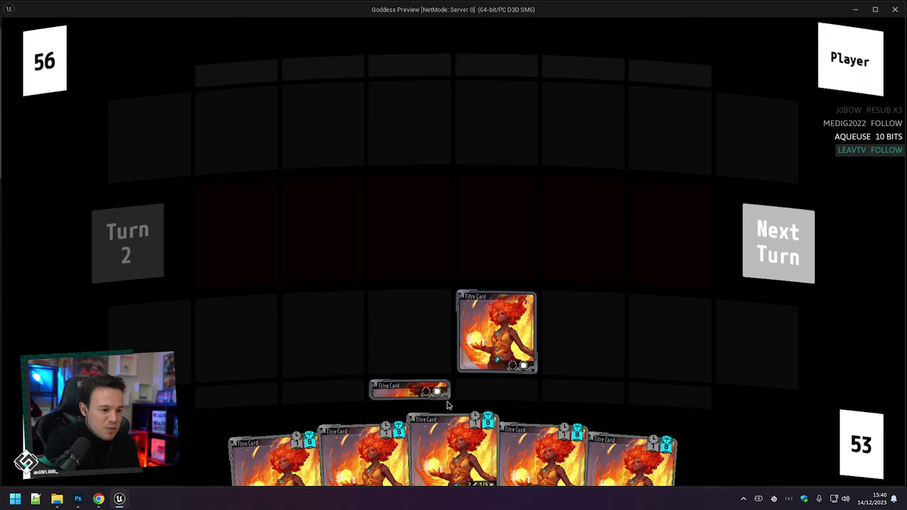
key("Escape")
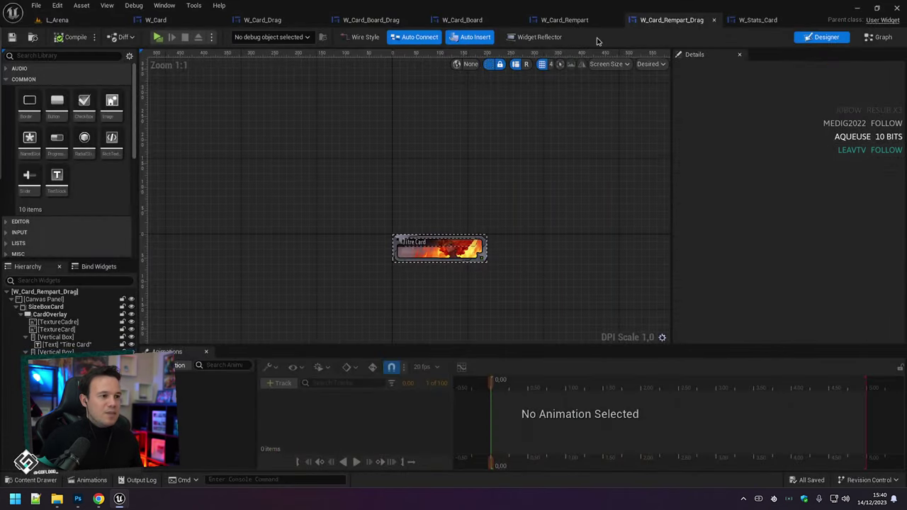
In W_Card_Rempart, set the bottom padding of the Vertical Box that holds MoveBox to 8 and save the widget.
left_click(565, 20)
scroll(471, 221, "up", 8)
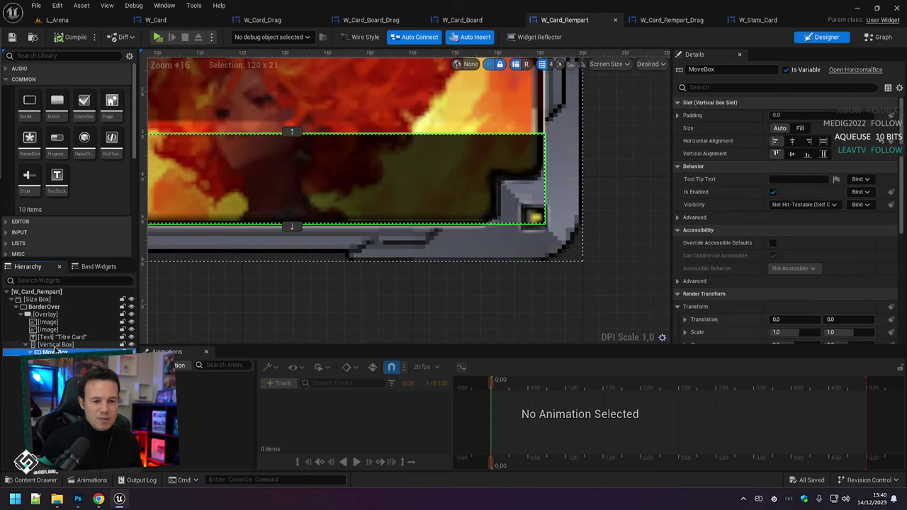
left_click(382, 209)
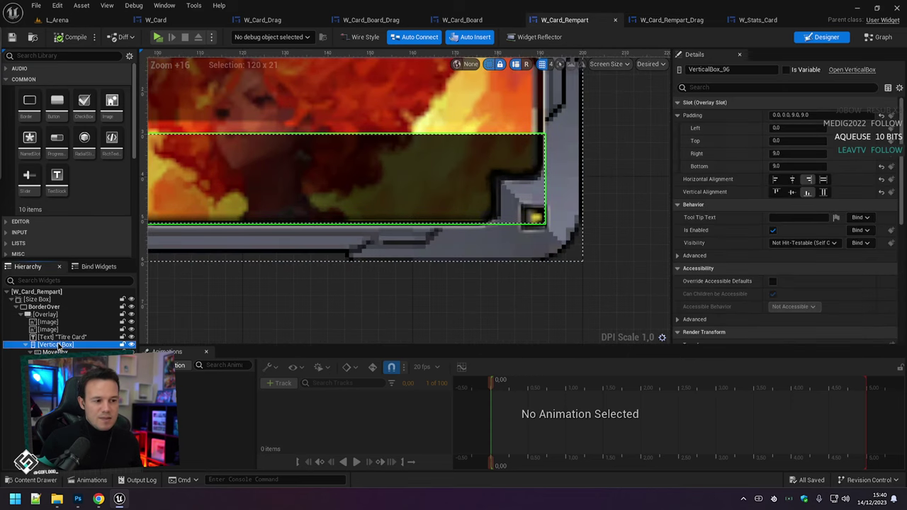
left_click(787, 166)
key("Return")
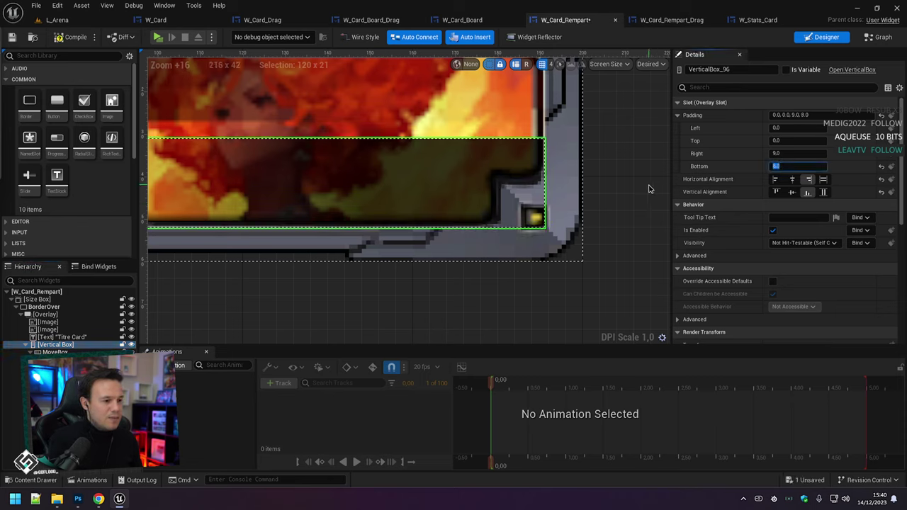
left_click(580, 210)
scroll(584, 210, "down", 5)
right_click_drag(584, 210, 504, 232)
key("ctrl+s")
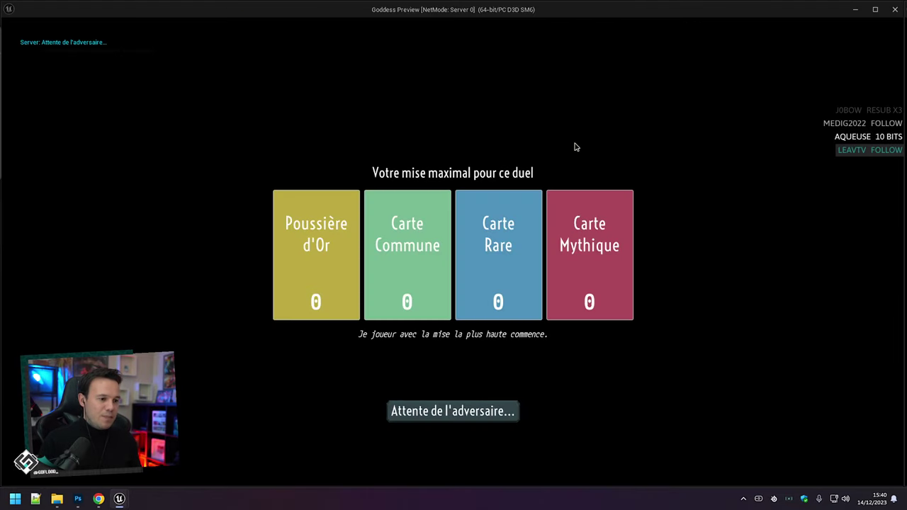
In the game preview, bet one Carte Mythique, place cards on the player's rempart slots to check the movement indicators, and stop the preview.
left_click(630, 221)
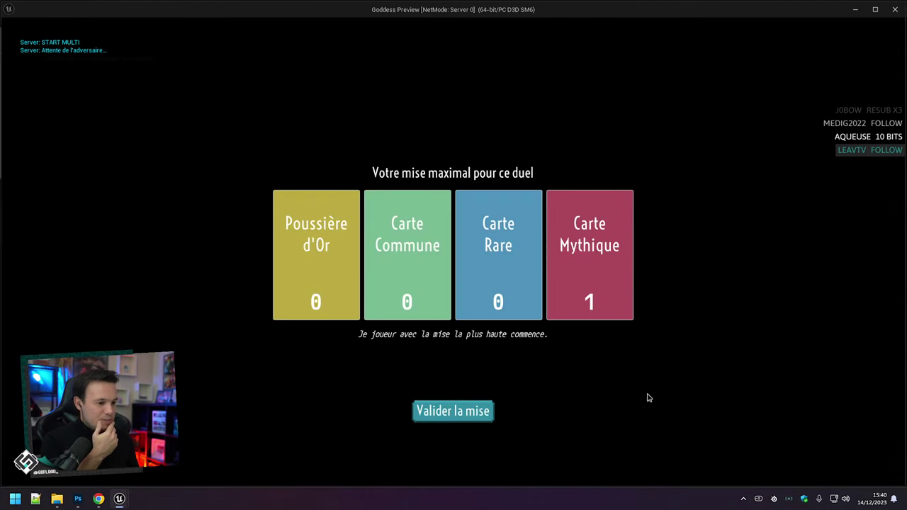
left_click(460, 411)
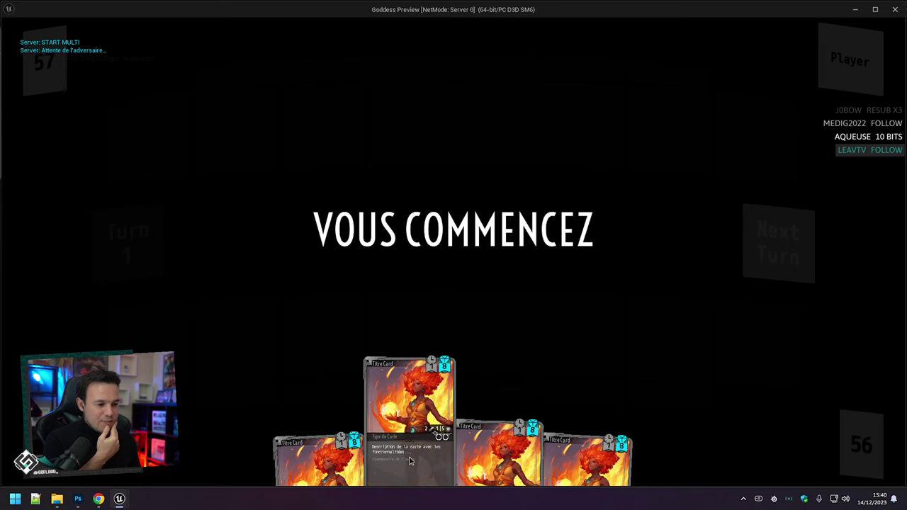
left_click_drag(409, 460, 496, 391)
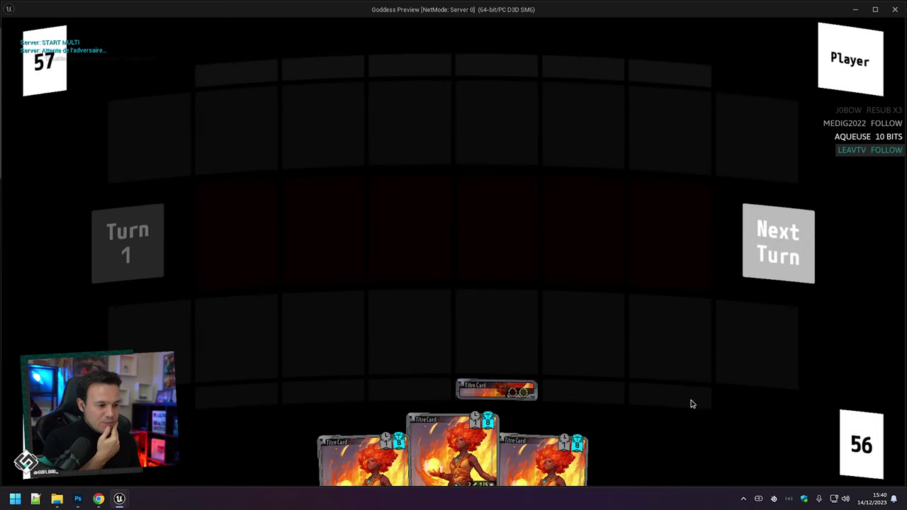
left_click_drag(425, 442, 714, 428)
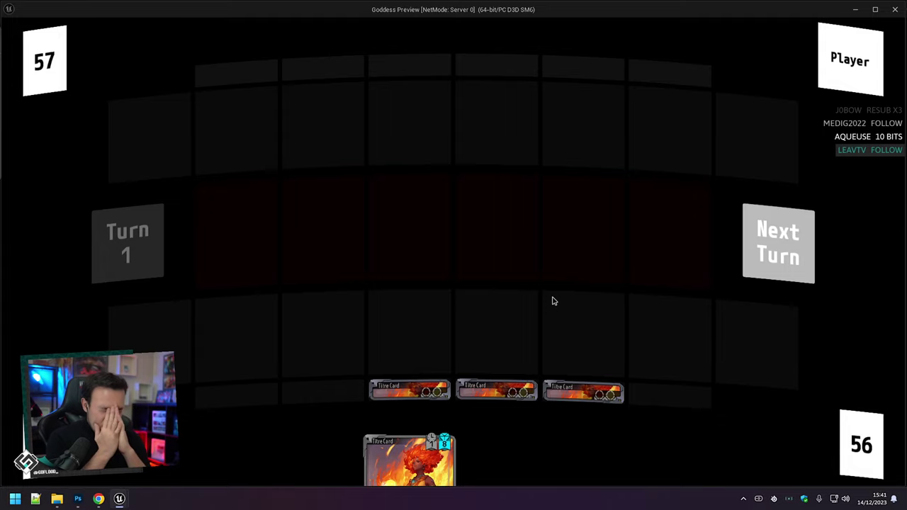
key("Escape")
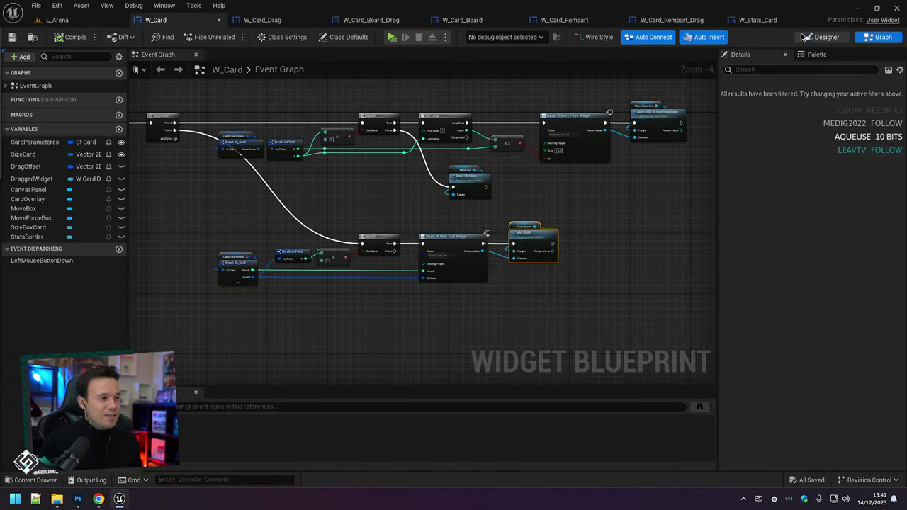
Copy the StatsBorder size box from the W_Card layout and paste it under CardOverlay in W_Card_Drag.
left_click(822, 37)
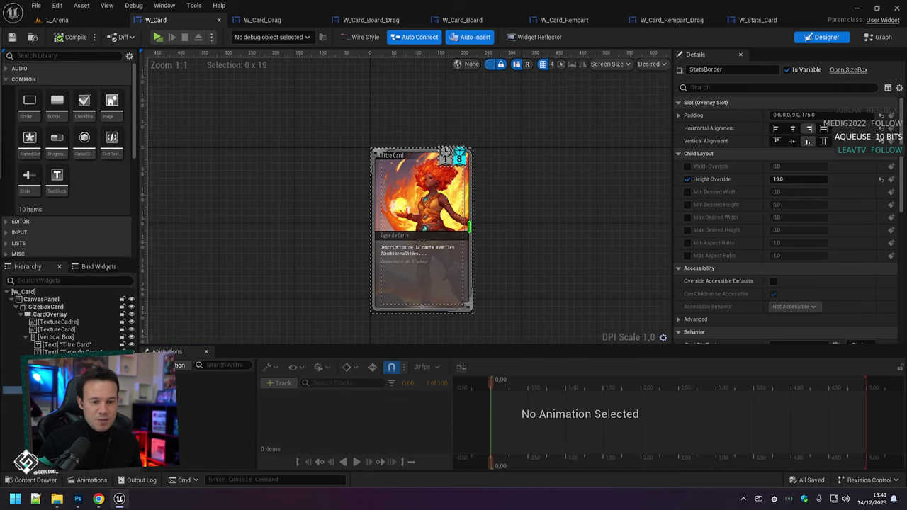
left_click(13, 374)
left_click(12, 383)
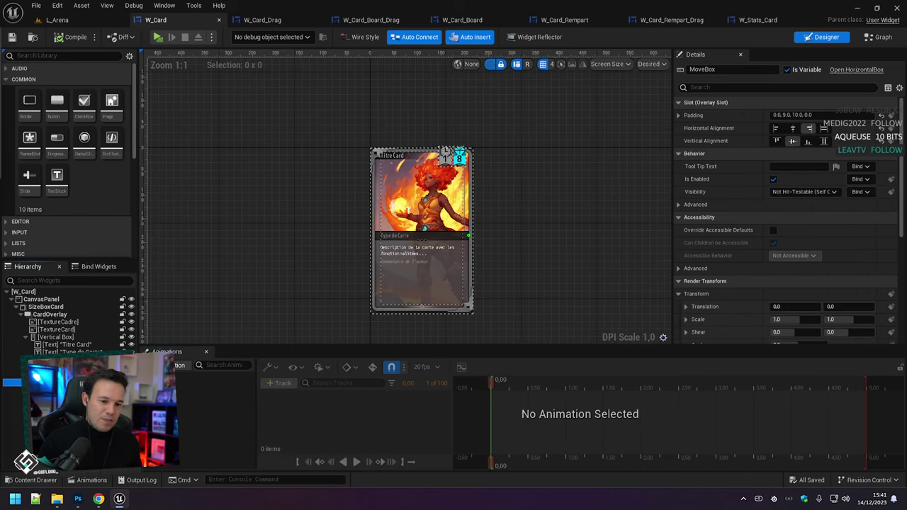
left_click(468, 227)
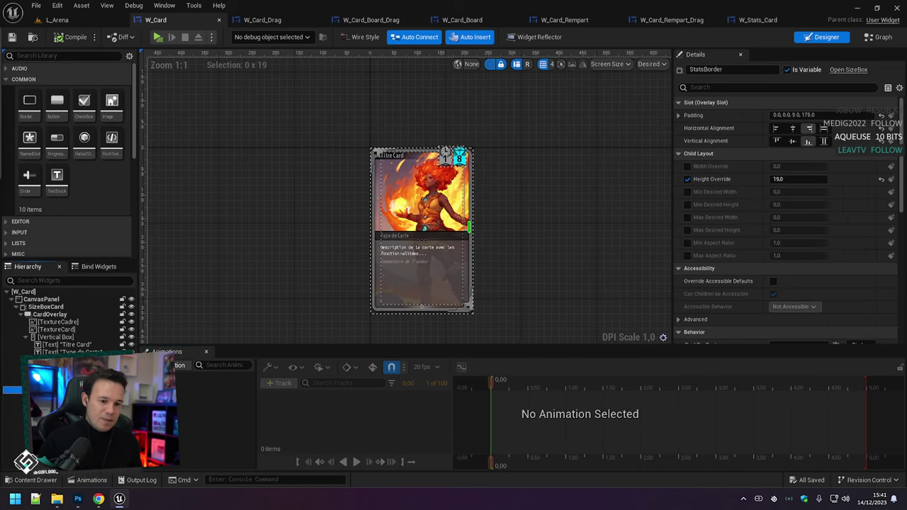
left_click(262, 20)
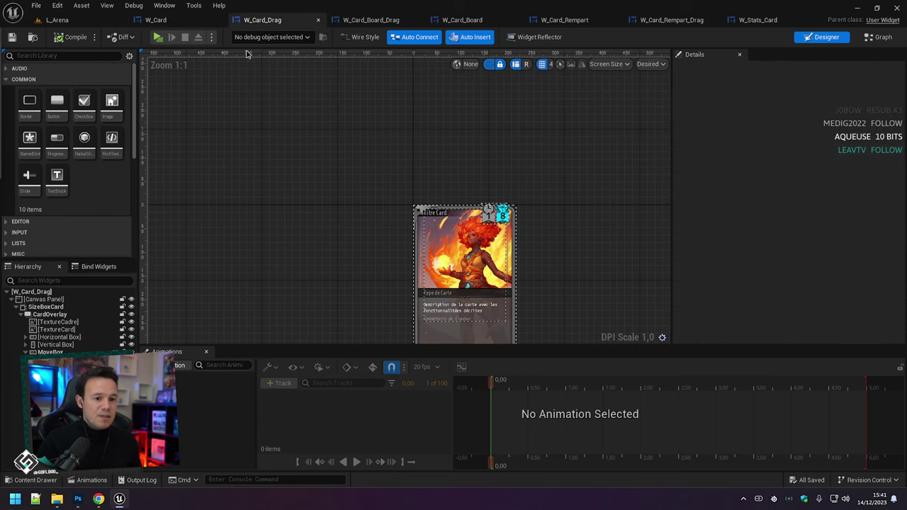
left_click(48, 315)
key("ctrl+v")
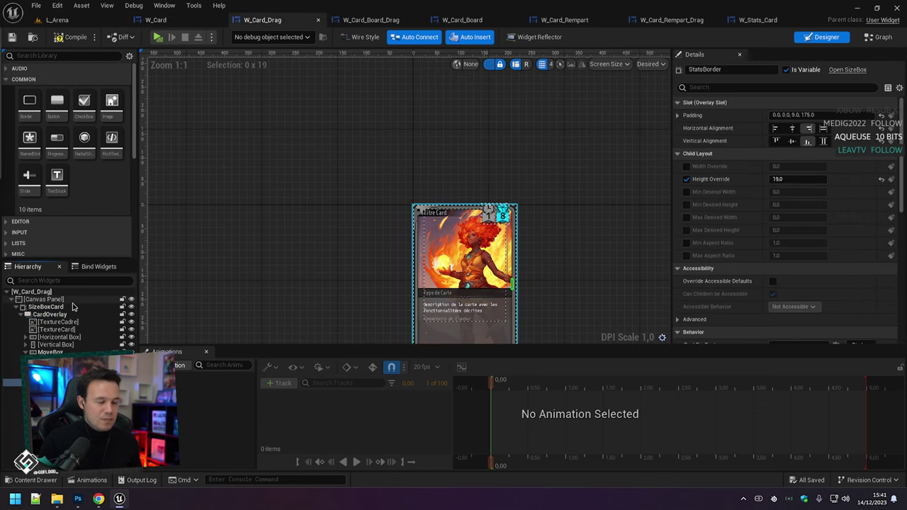
In the W_Card event graph, copy the Sequence node and the whole branch that creates the W Stats Card widget.
left_click(154, 20)
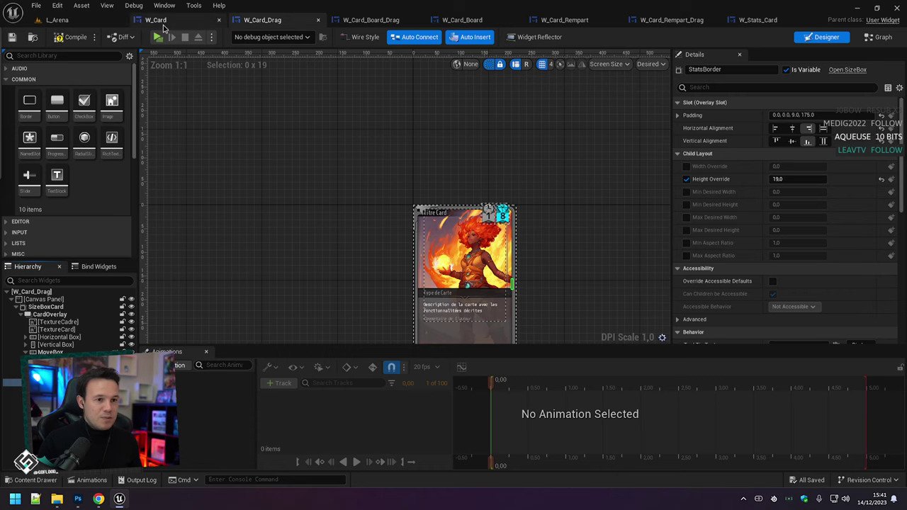
left_click(879, 37)
left_click_drag(234, 239, 628, 309)
left_click_drag(198, 190, 356, 300)
left_click_drag(236, 316, 666, 212)
In the W_Card_Drag event graph, shift the move-force node group further along to make room for a Sequence node.
left_click(262, 20)
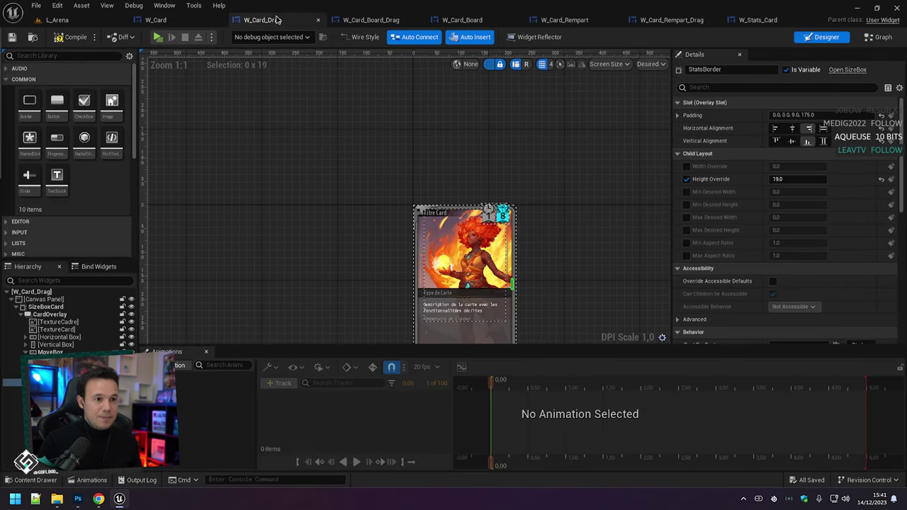
left_click(878, 37)
scroll(397, 149, "down", 3)
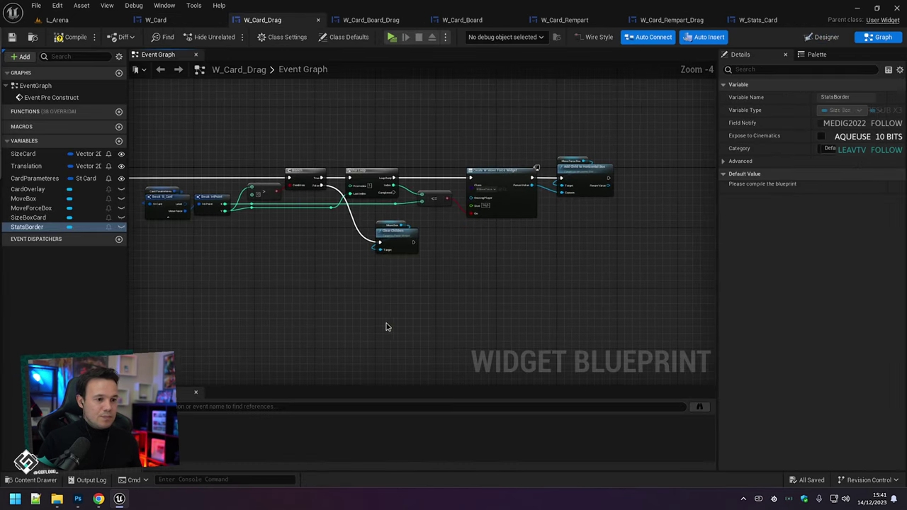
left_click_drag(293, 194, 600, 288)
scroll(319, 225, "up", 4)
left_click_drag(452, 183, 681, 184)
scroll(359, 100, "down", 5)
Paste the copied stats nodes, insert the Sequence between the translation node and the move-force Branch, and save W_Card_Drag.
left_click(417, 255)
key("ctrl+v")
scroll(358, 220, "up", 4)
right_click_drag(311, 178, 348, 320)
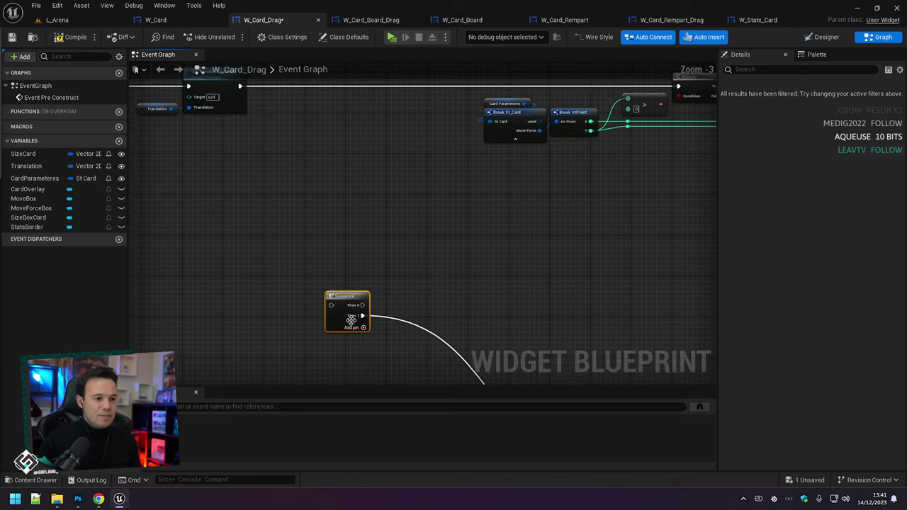
left_click_drag(348, 319, 322, 104)
right_click_drag(381, 221, 258, 105)
scroll(381, 225, "down", 2)
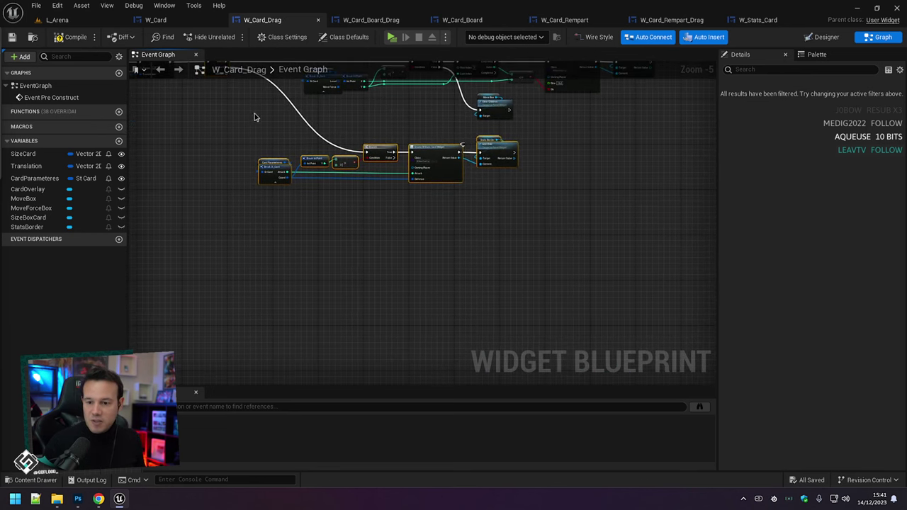
Examine the pasted stats branch in W_Card_Drag, from the Sequence to the Add Child node targeting Stats Border.
right_click_drag(282, 148, 312, 168)
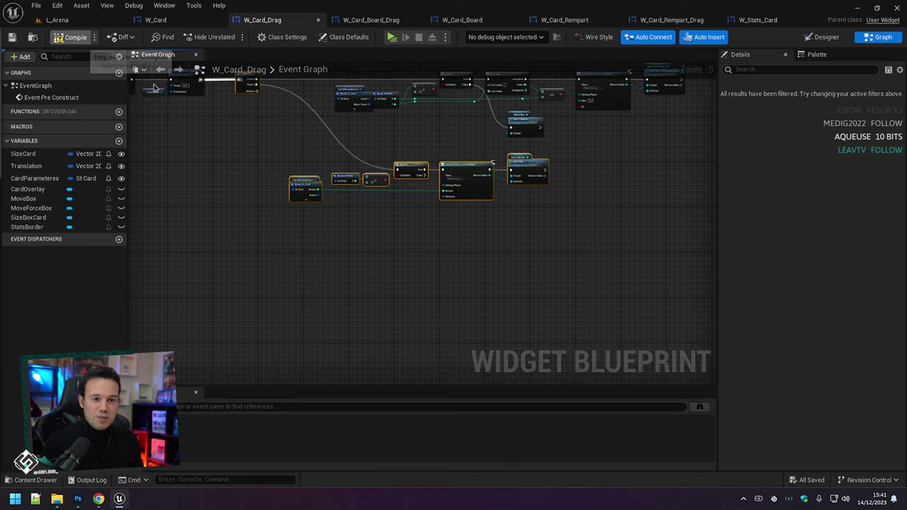
right_click_drag(251, 153, 291, 172)
right_click_drag(417, 161, 377, 155)
scroll(364, 170, "up", 1)
scroll(414, 191, "up", 3)
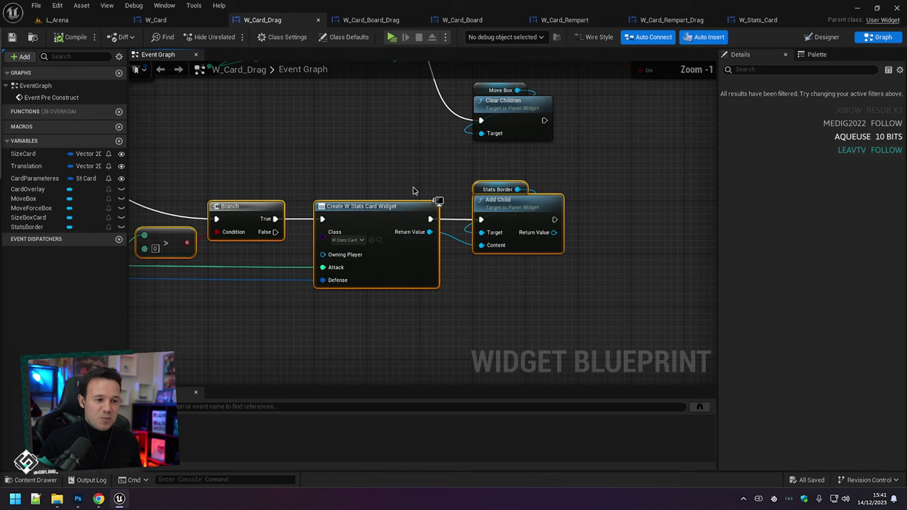
scroll(439, 195, "down", 4)
scroll(456, 198, "up", 2)
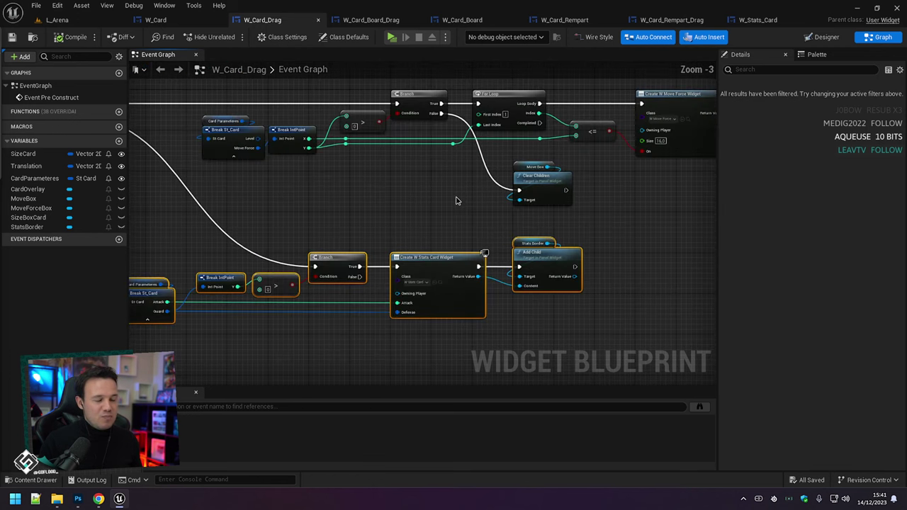
right_click_drag(485, 175, 477, 195)
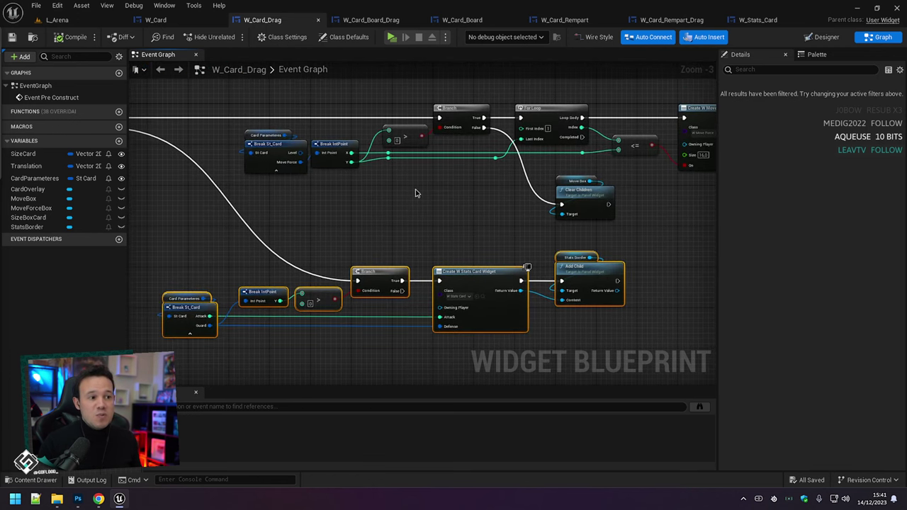
right_click_drag(416, 193, 390, 181)
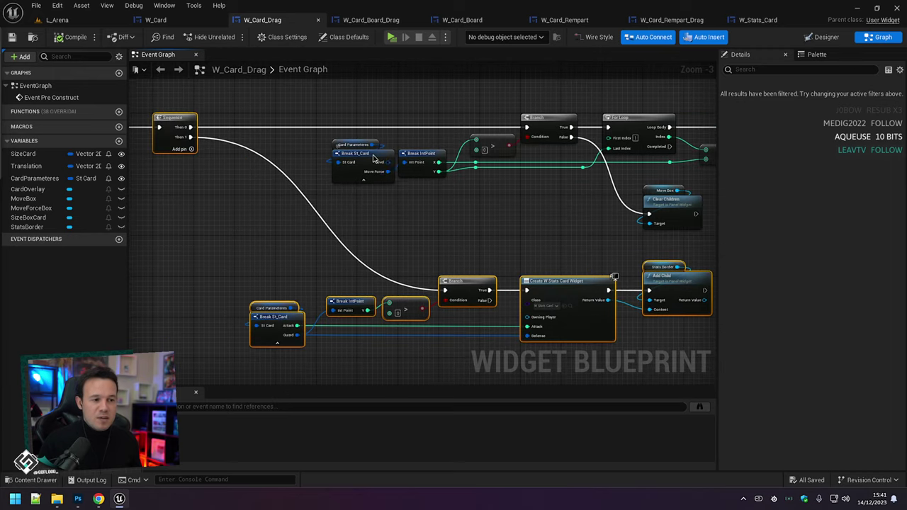
Hide the unconnected pins of the Break St_Card node feeding the move-force branch, keeping only MoveForce.
left_click(373, 158)
right_click_drag(463, 249, 355, 220)
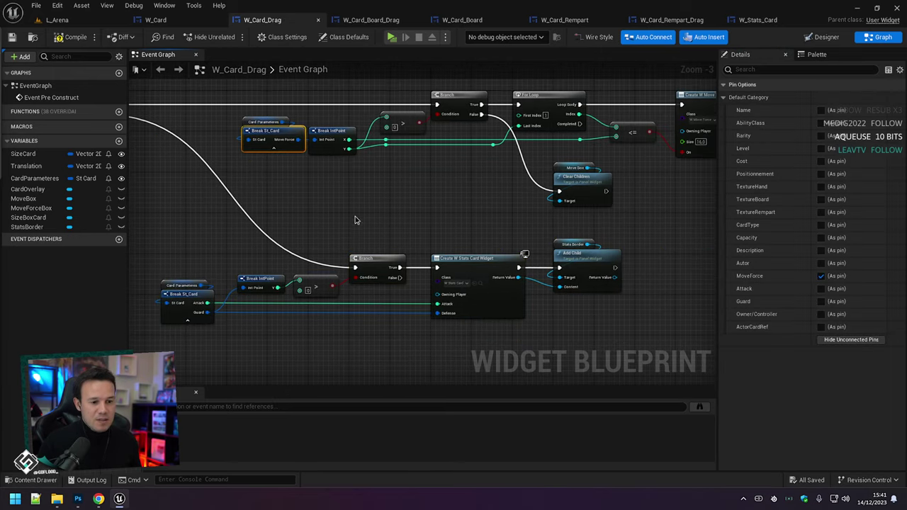
right_click_drag(425, 181, 385, 202)
right_click_drag(581, 209, 519, 229)
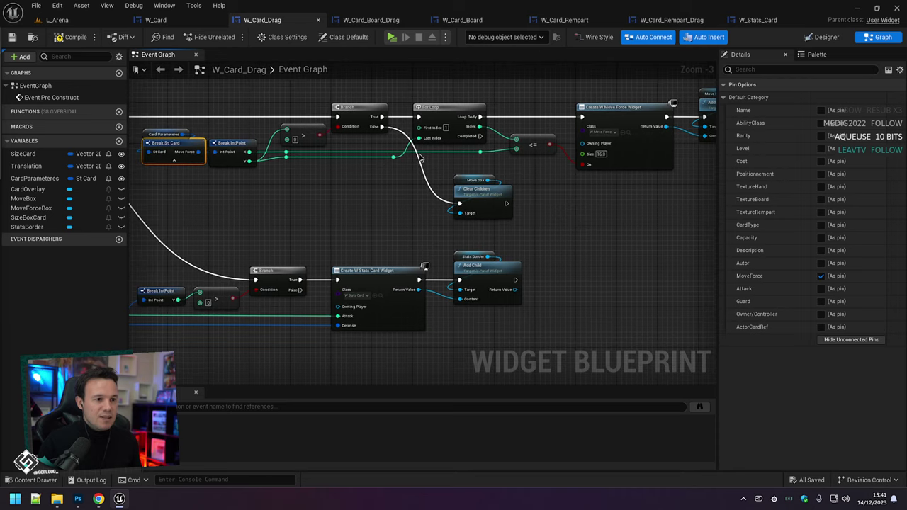
Review the branch, loop and stats widget nodes in the W_Card event graph.
left_click(167, 22)
right_click_drag(327, 209, 282, 220)
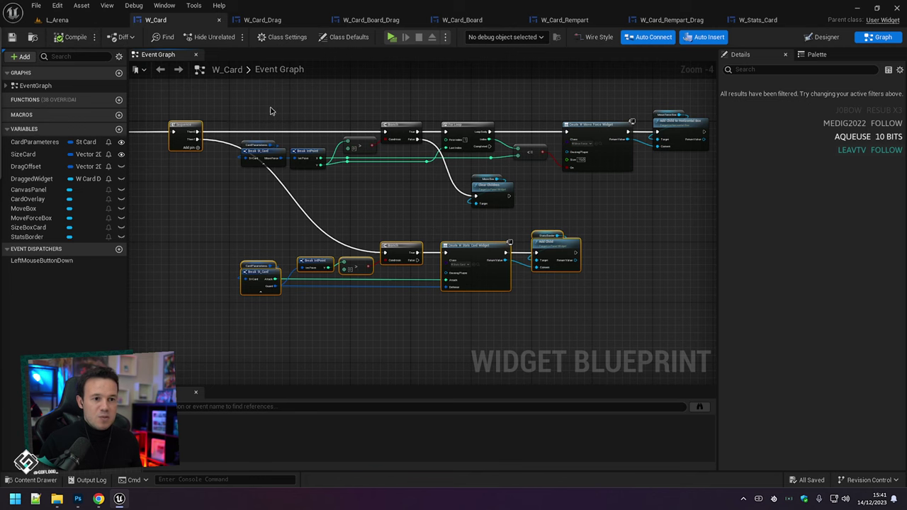
right_click_drag(327, 118, 376, 132)
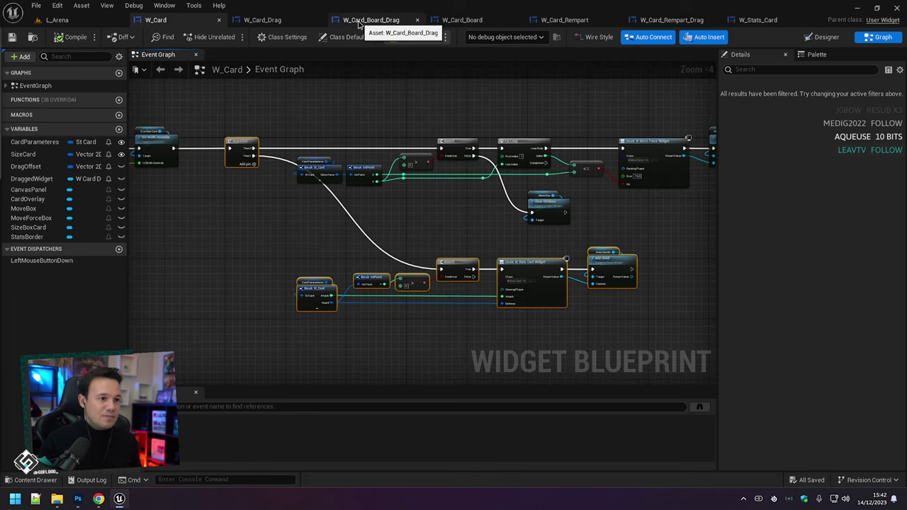
right_click_drag(349, 138, 368, 146)
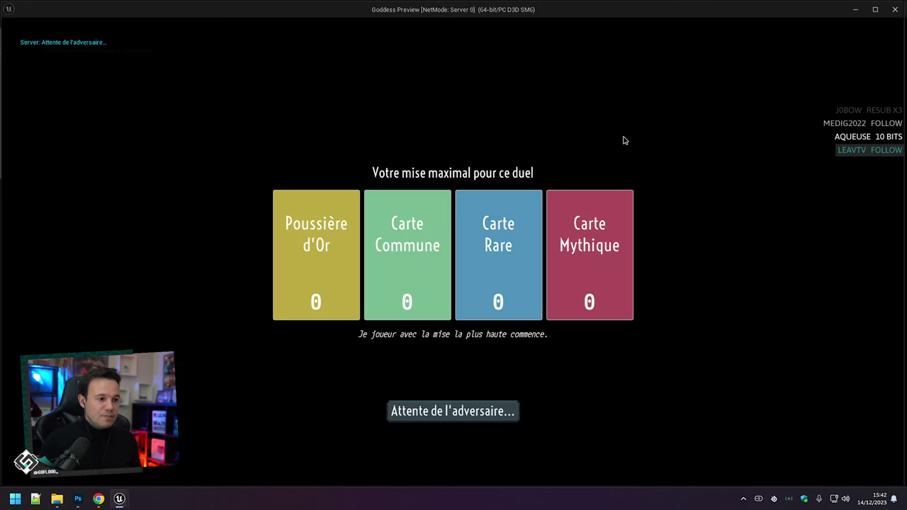
Test the game preview: stake 1 Carte Rare and 2 Carte Mythique, play a hand card onto the board, and stop the preview.
left_click(499, 269)
left_click(559, 269)
left_click(560, 269)
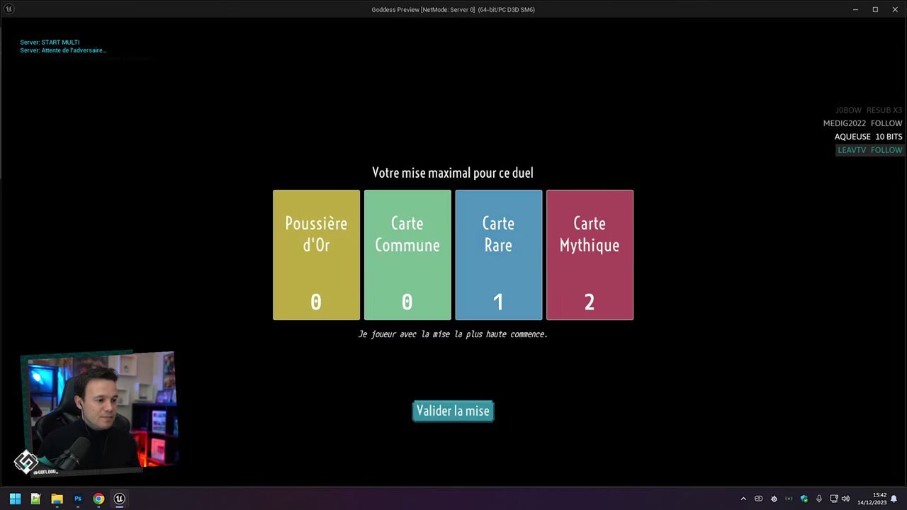
left_click(433, 415)
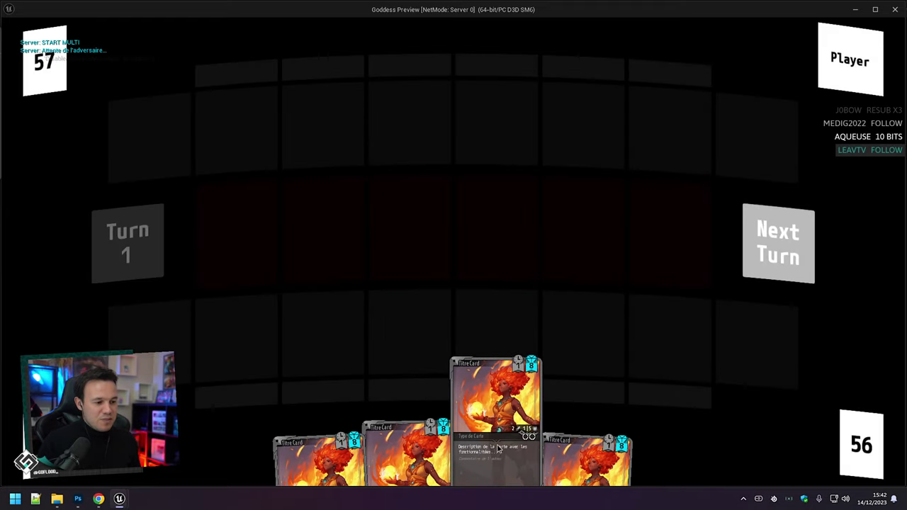
left_click_drag(498, 448, 415, 330)
key("Escape")
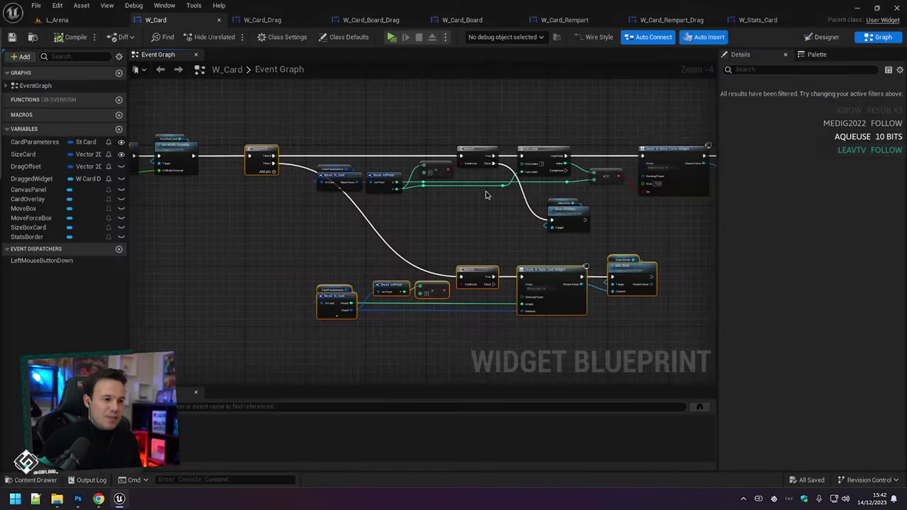
Reorder the open assets so W_Card_Board comes directly before W_Card_Board_Drag.
left_click_drag(462, 21, 374, 26)
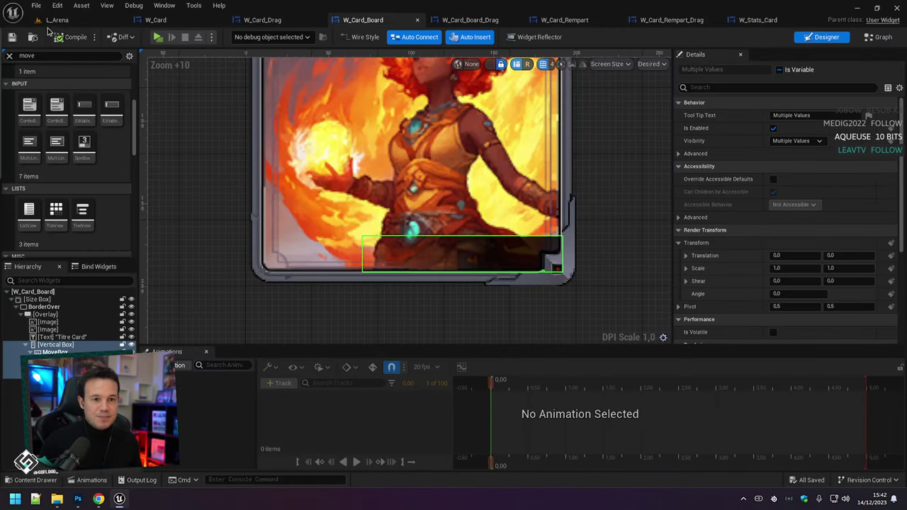
Try to paste a copy of W_Card's StatsBorder into the overlay of the W_Card_Board widget.
left_click(155, 20)
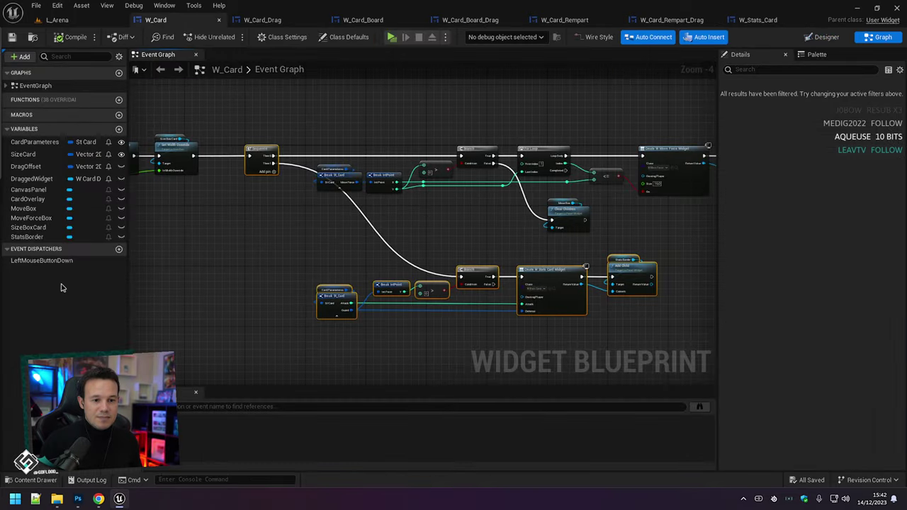
left_click(826, 37)
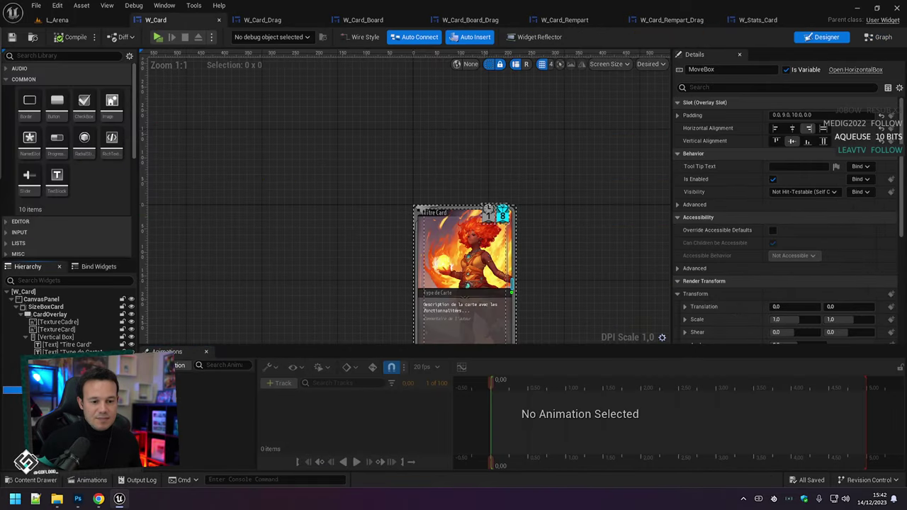
left_click(469, 20)
left_click(363, 20)
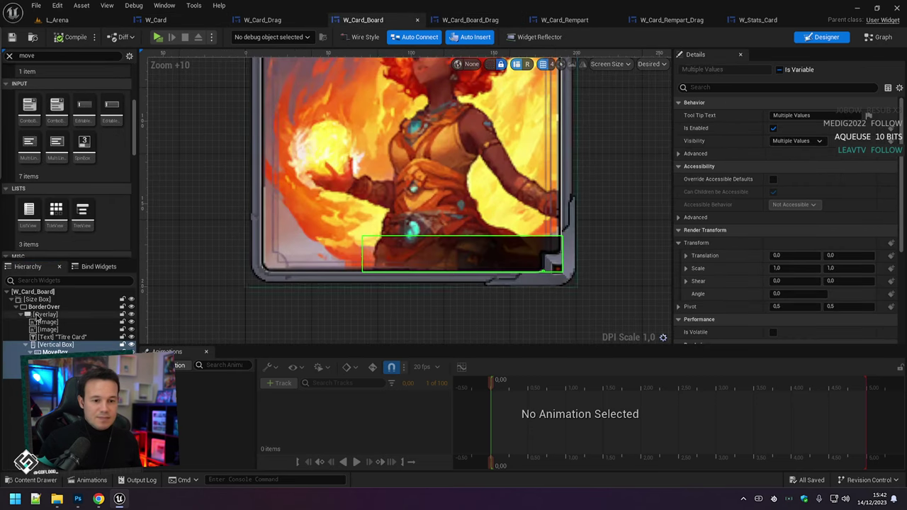
left_click(37, 315)
left_click(16, 383)
scroll(378, 255, "down", 6)
right_click_drag(378, 255, 367, 275)
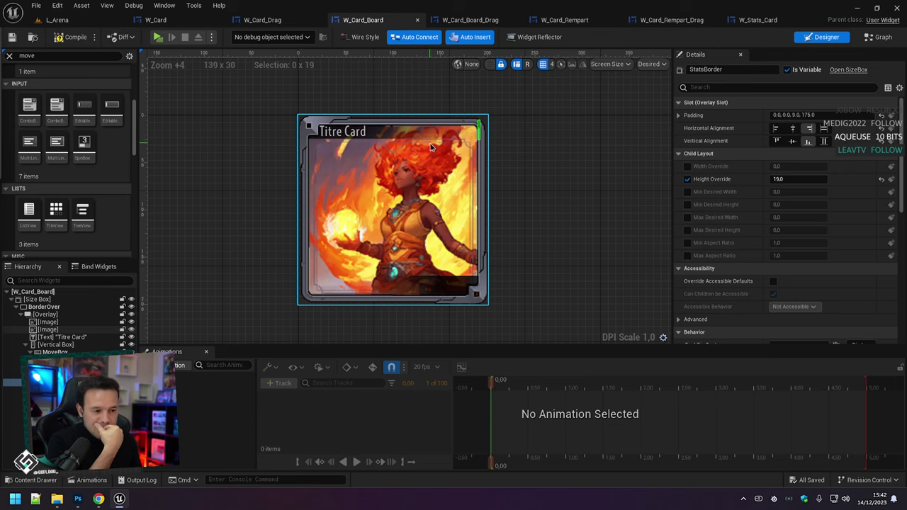
Compare the pasted StatsBorder with the bottom image of W_Card_Board, and undo the paste.
left_click(437, 289)
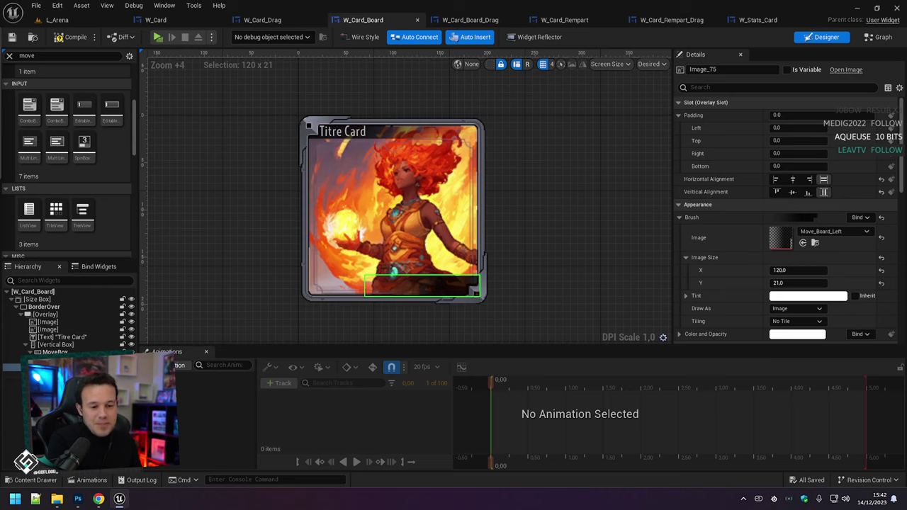
left_click(13, 382)
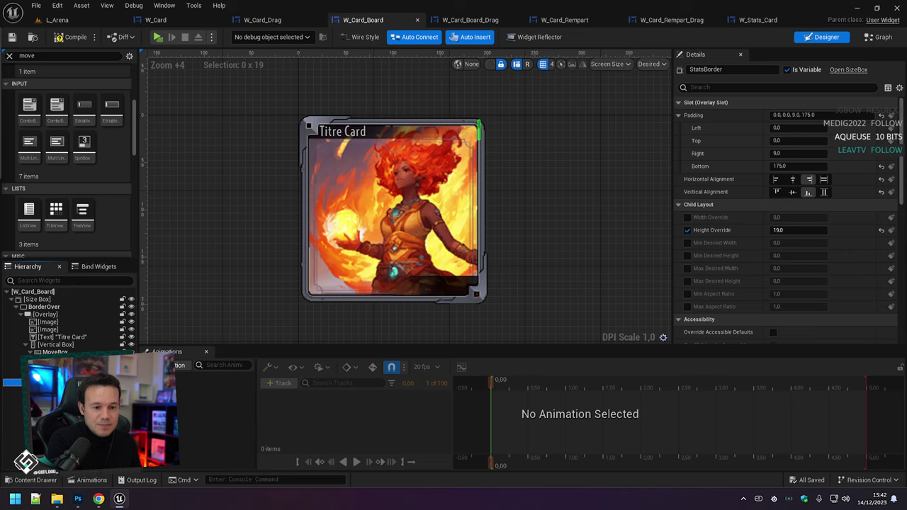
key("Escape")
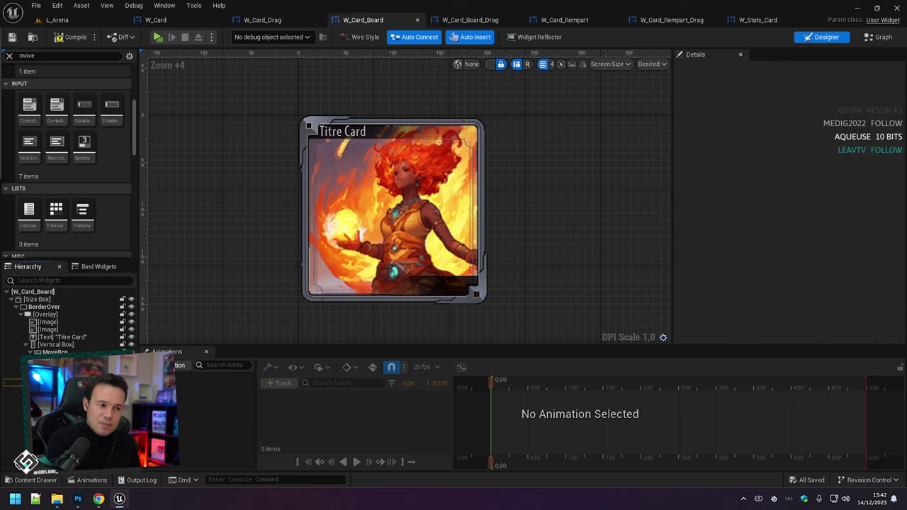
left_click(42, 382)
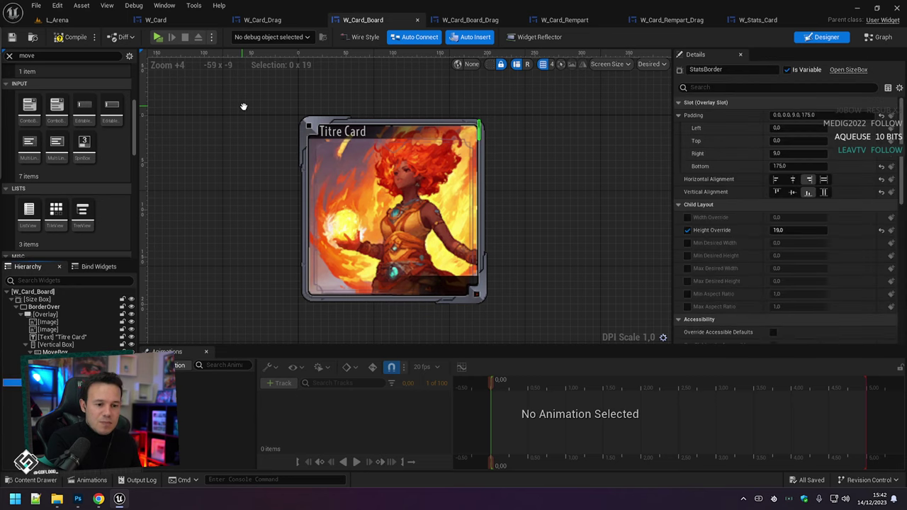
key("ctrl+z")
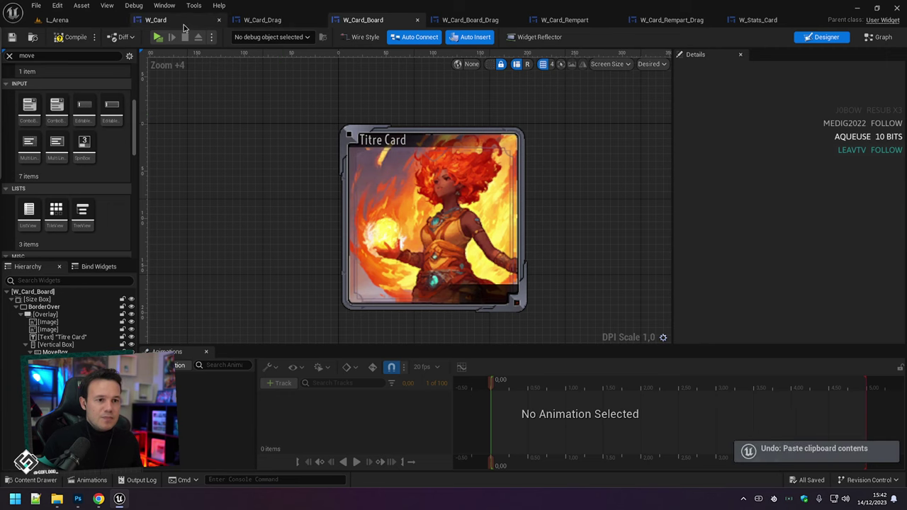
Copy StatsBorder from W_Card into W_Card_Board's overlay, directly below the Vertical Box, and collapse that Vertical Box.
left_click(182, 23)
left_click(14, 382)
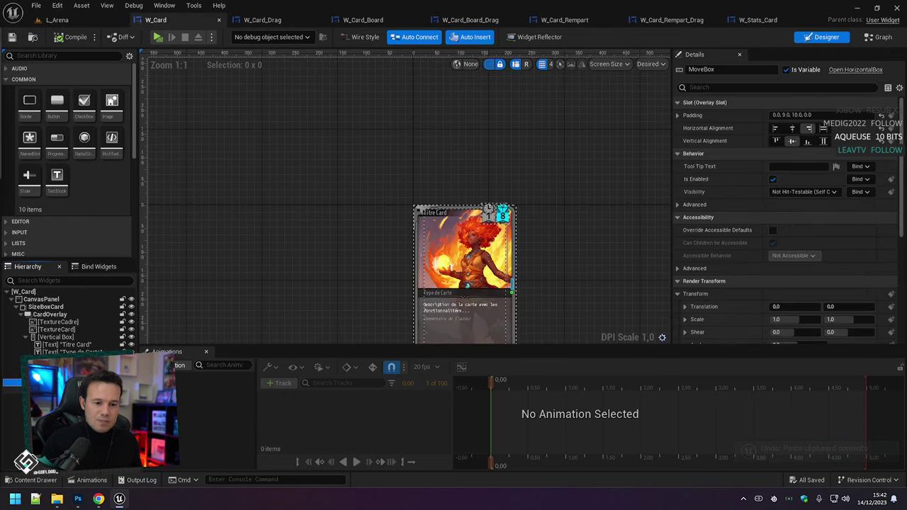
left_click(14, 389)
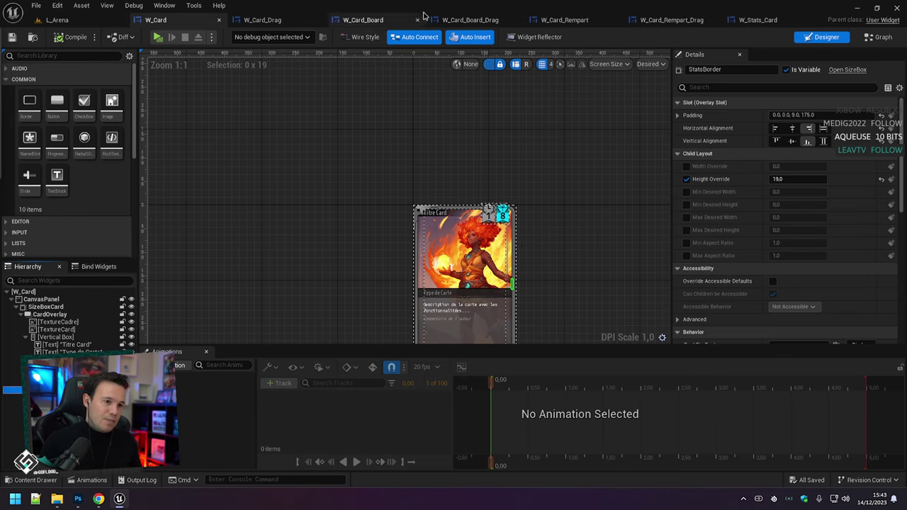
left_click(372, 20)
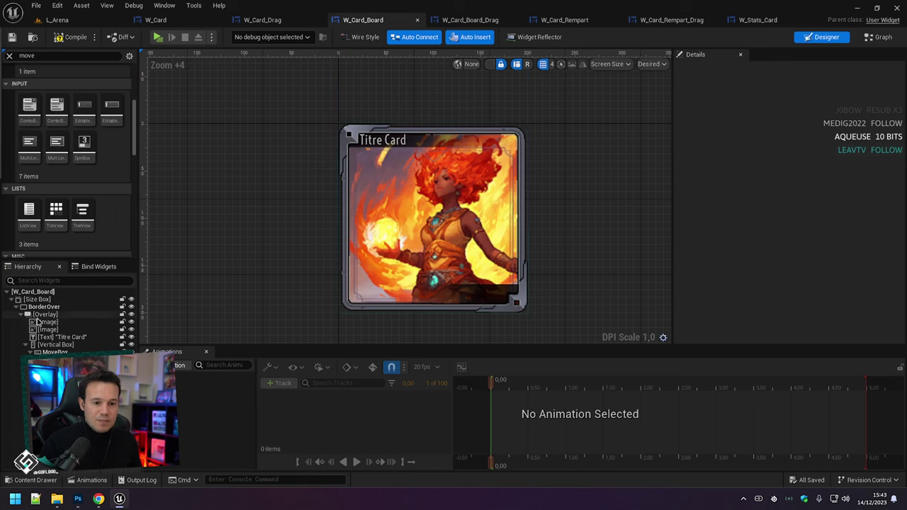
left_click(42, 383)
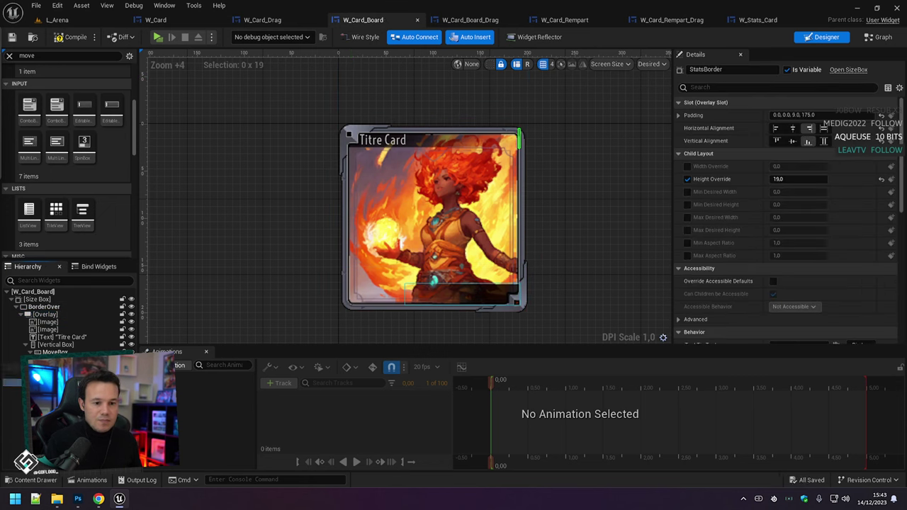
left_click(25, 345)
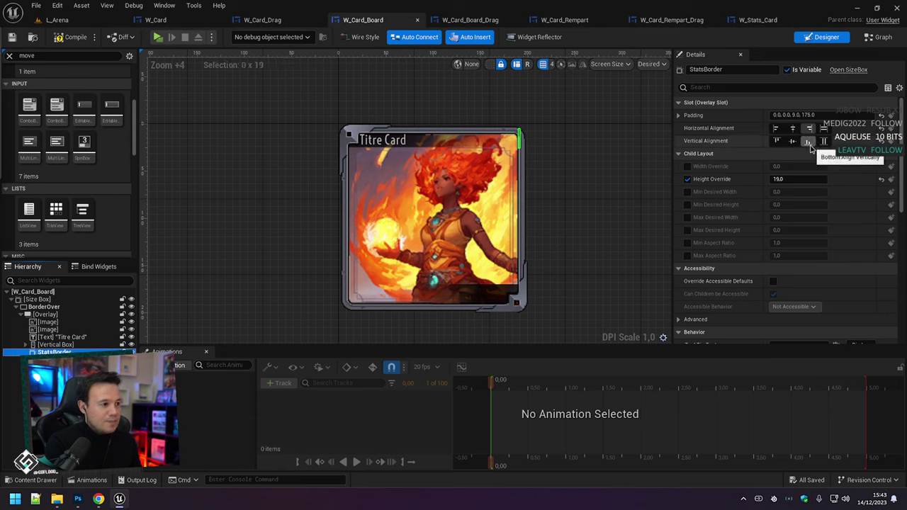
Try bottom paddings of 20 and 40 on StatsBorder, settle on 30, and save W_Card_Board.
left_click(678, 115)
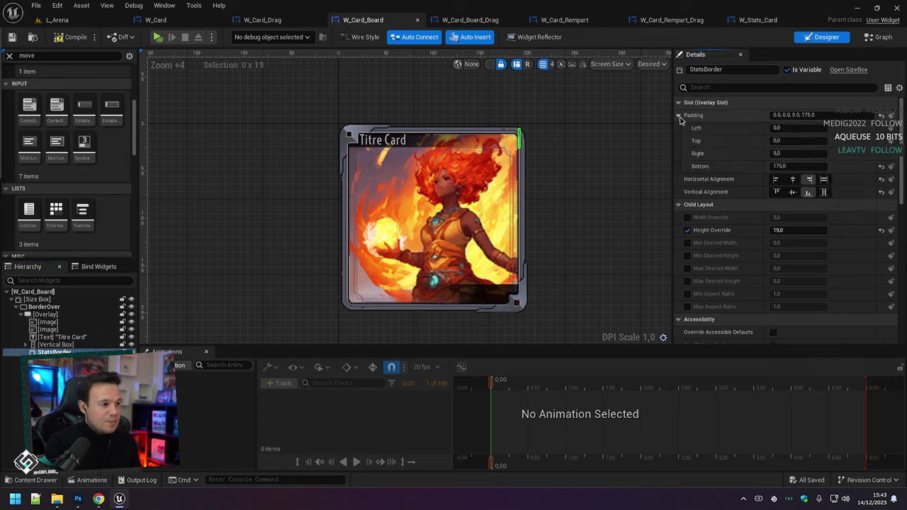
left_click(789, 165)
type("10")
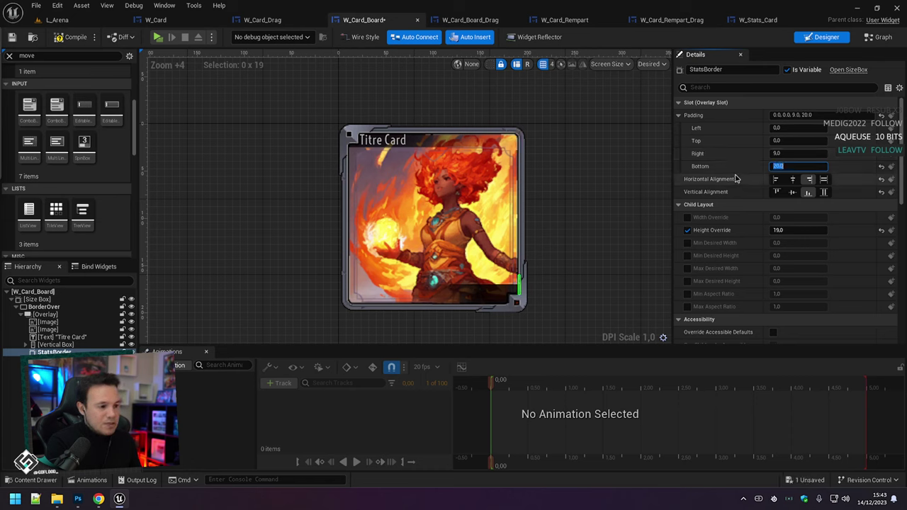
type("40")
key("Return")
type("30")
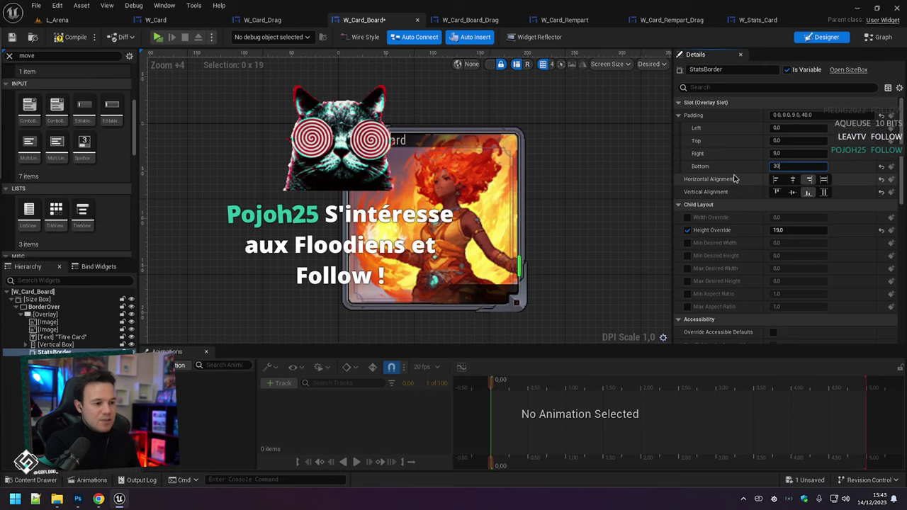
key("Return")
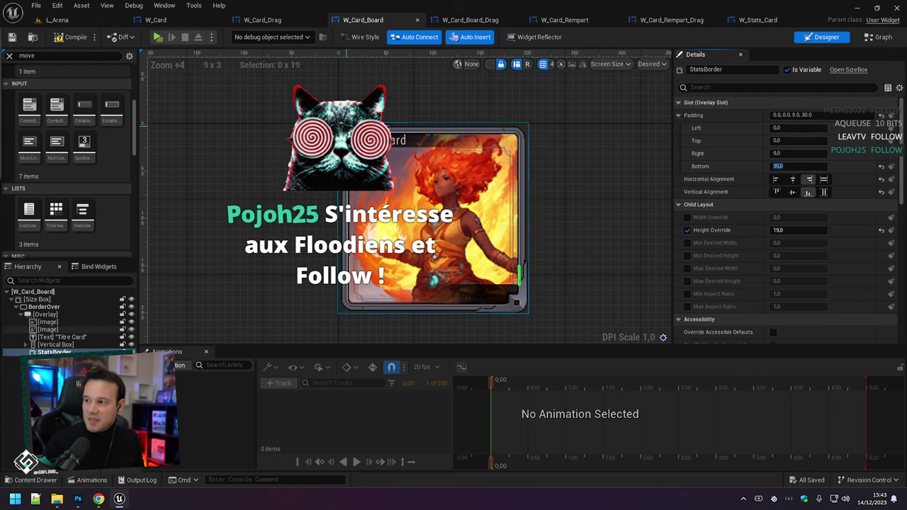
right_click_drag(588, 204, 525, 182)
right_click_drag(419, 254, 443, 254)
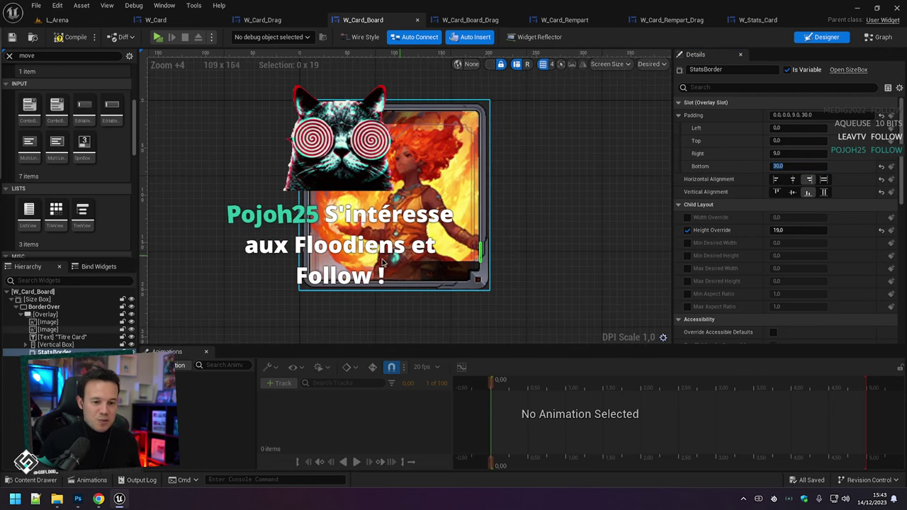
right_click_drag(210, 109, 258, 121)
right_click_drag(255, 234, 246, 213)
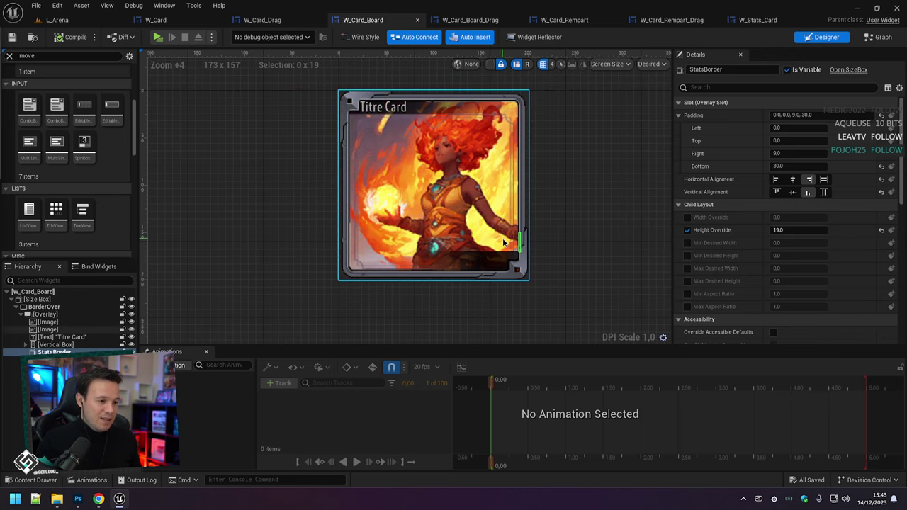
Test the preview again: stake Carte Mythique, play a hand card onto the board to check its stats display, and stop the preview.
key("alt+p")
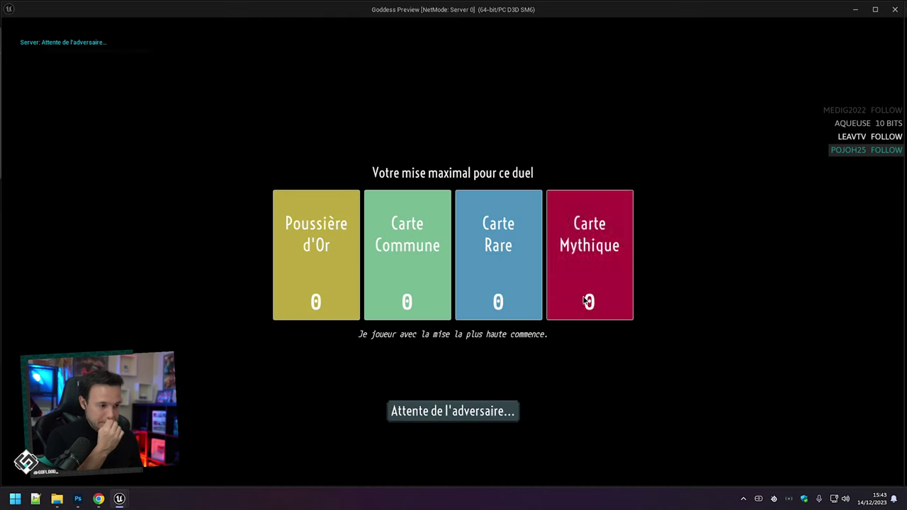
double_click(585, 301)
left_click(448, 417)
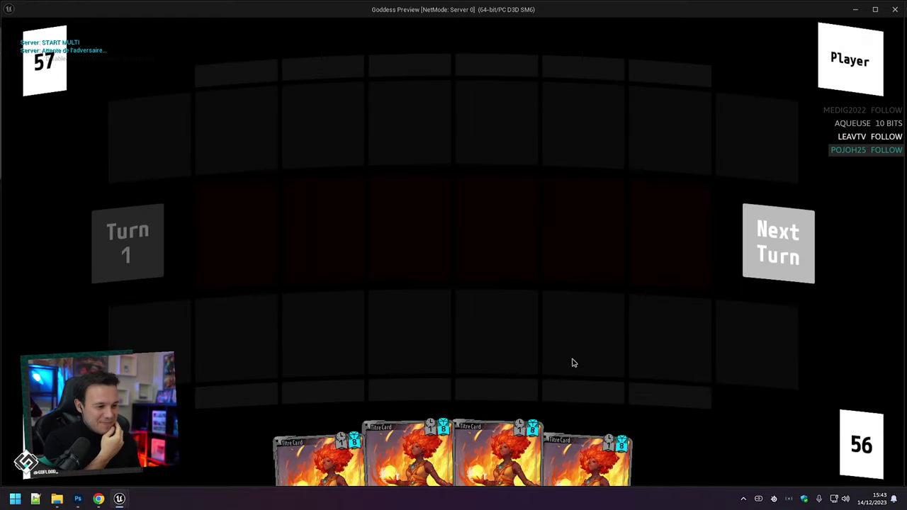
left_click_drag(499, 447, 446, 319)
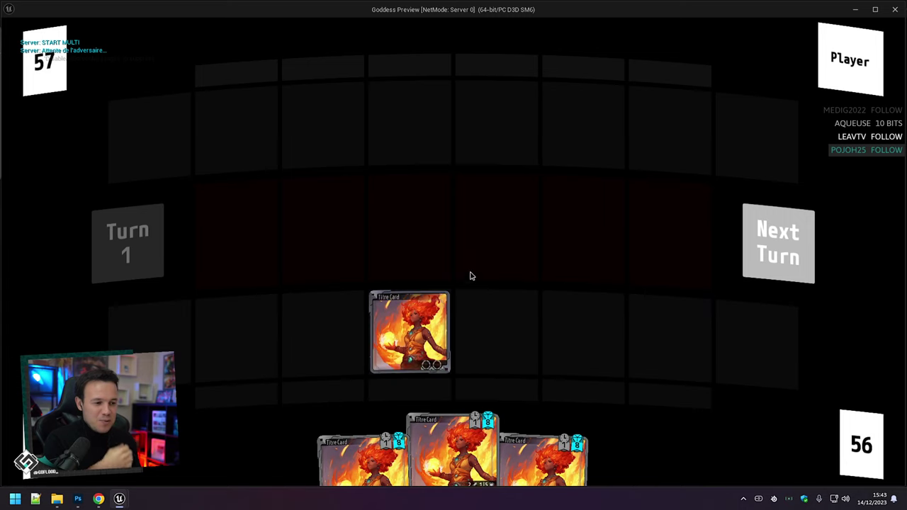
mouse_move(455, 467)
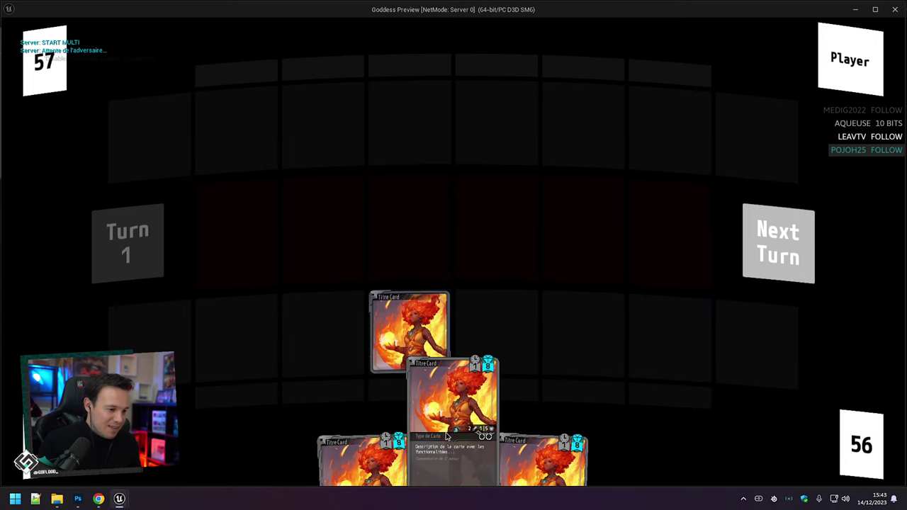
key("Escape")
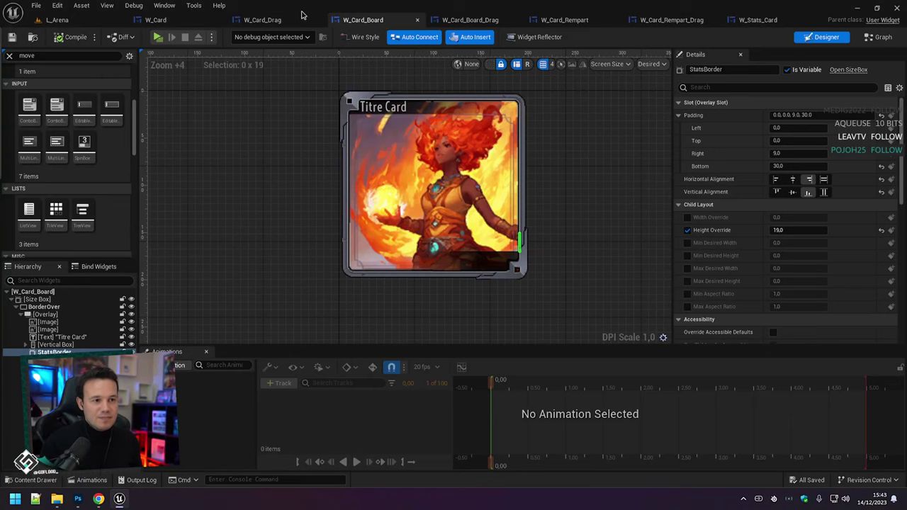
Select and copy the Sequence node and the stats widget node chain in the W_Card_Drag event graph.
left_click(264, 20)
left_click_drag(251, 247, 603, 344)
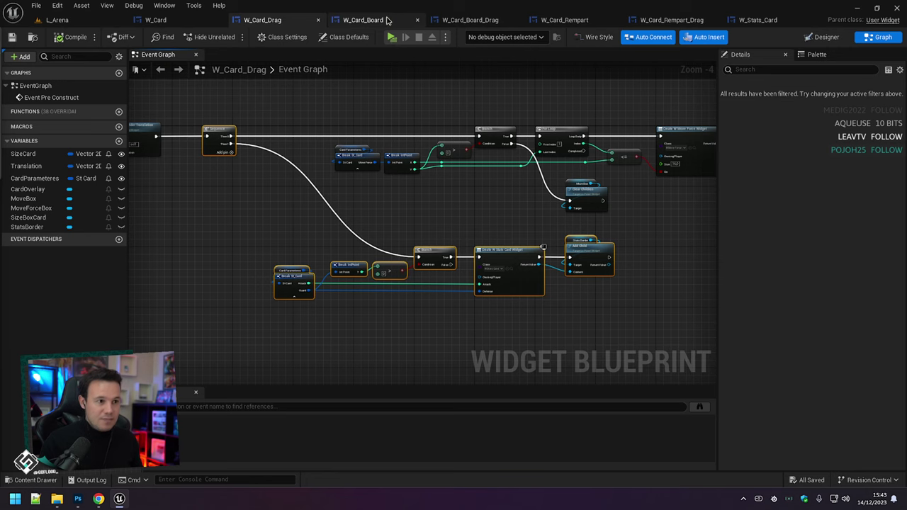
In the W_Card_Board event graph, move the nodes following the event node further along to make room for a Sequence node.
left_click(363, 20)
scroll(491, 156, "down", 3)
left_click(879, 37)
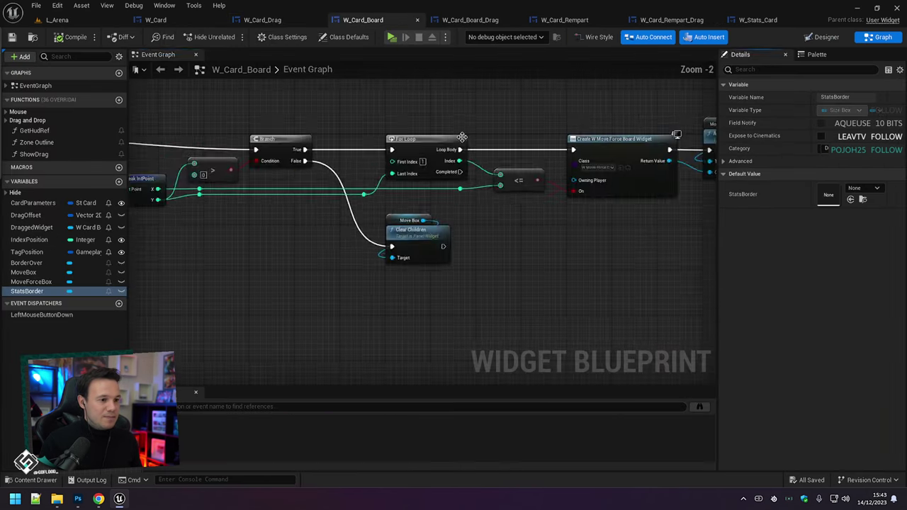
scroll(354, 177, "down", 5)
left_click_drag(235, 158, 471, 252)
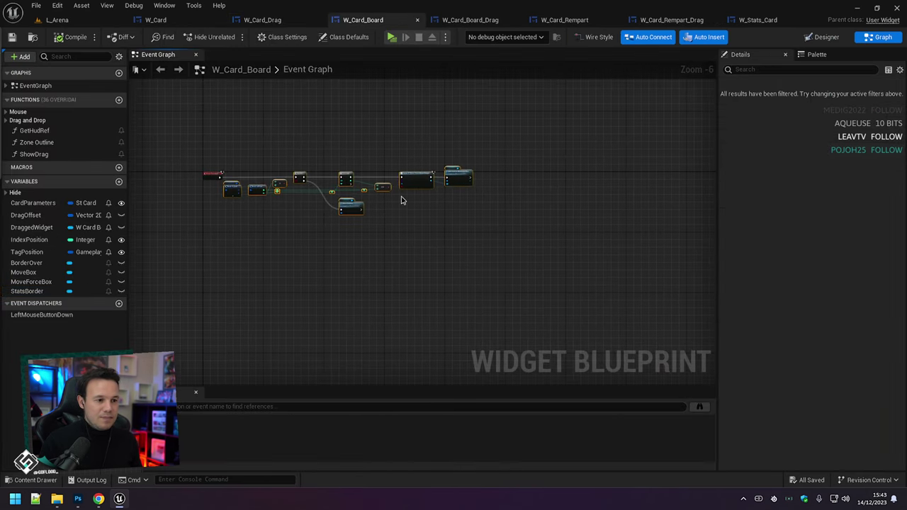
scroll(342, 185, "up", 5)
left_click_drag(219, 146, 485, 148)
scroll(471, 141, "down", 4)
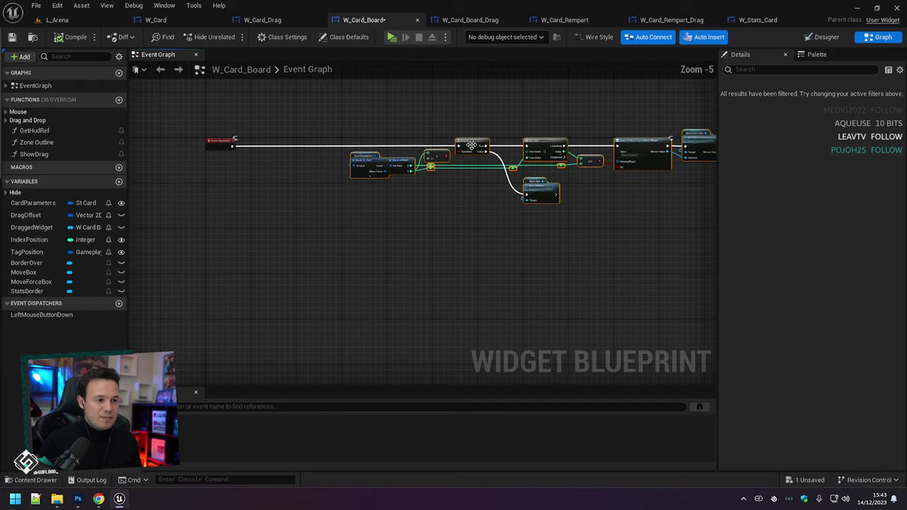
Paste the copied Sequence and stats widget nodes, place Sequence after the event node, then save and compile W_Card_Board.
left_click(418, 255)
key("ctrl+v")
left_click_drag(316, 164, 264, 141)
right_click_drag(333, 228, 297, 247)
key("ctrl+s")
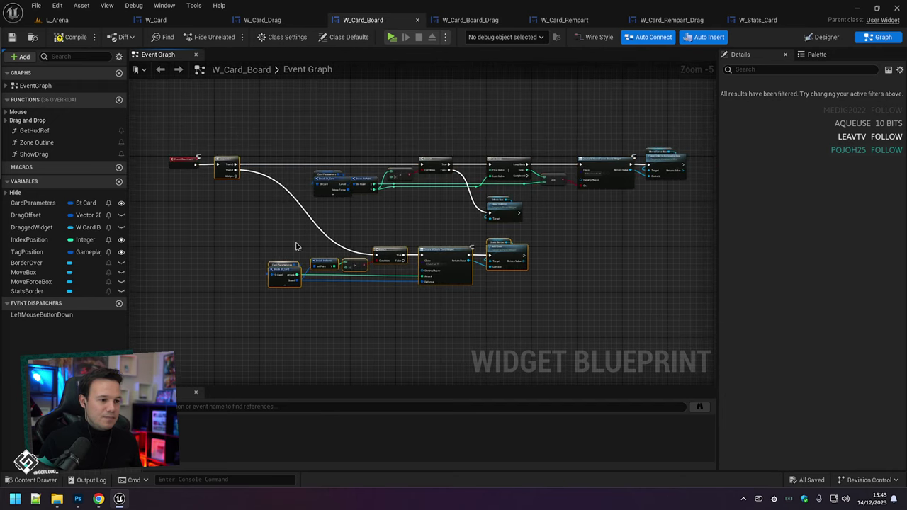
left_click(71, 37)
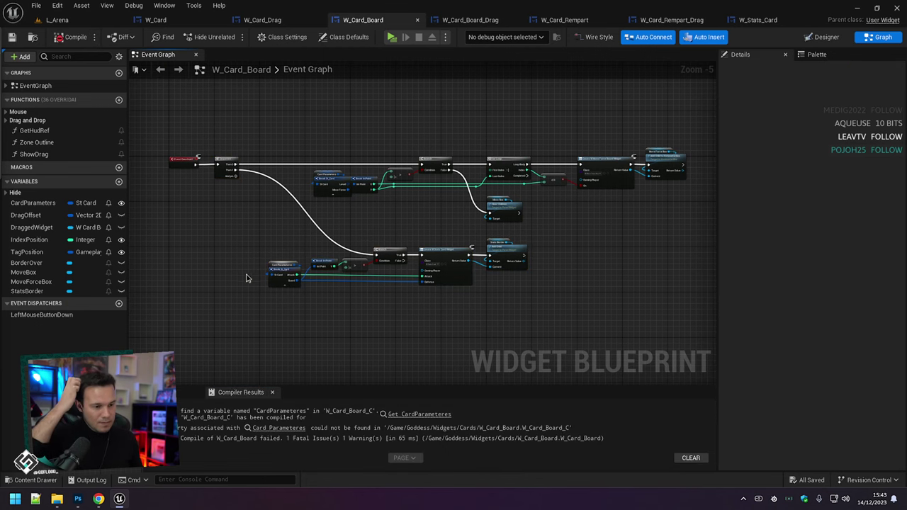
Replace the invalid Card Parameteres getter on Break St_Card with the CardParameters variable and compile W_Card_Board.
scroll(247, 277, "up", 5)
left_click(316, 242)
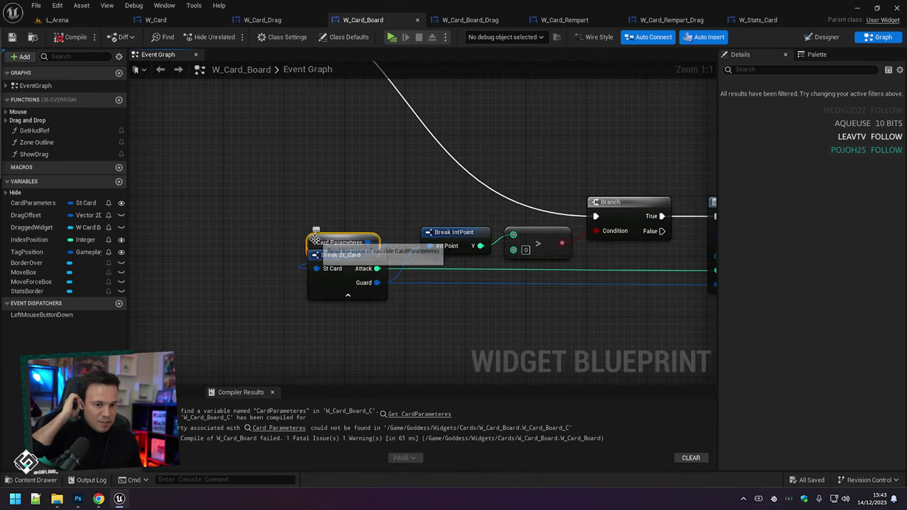
left_click_drag(309, 237, 240, 197)
key("Delete")
left_click_drag(28, 202, 317, 269)
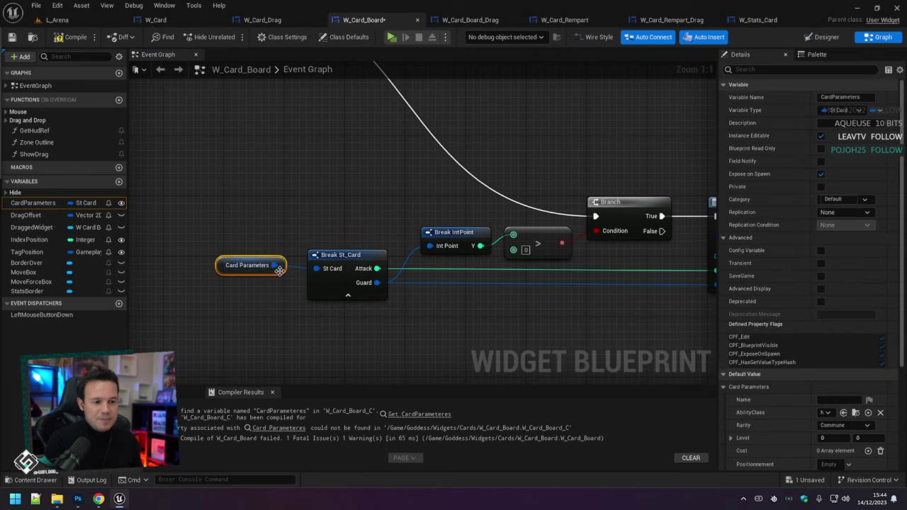
left_click_drag(230, 267, 316, 245)
left_click(71, 37)
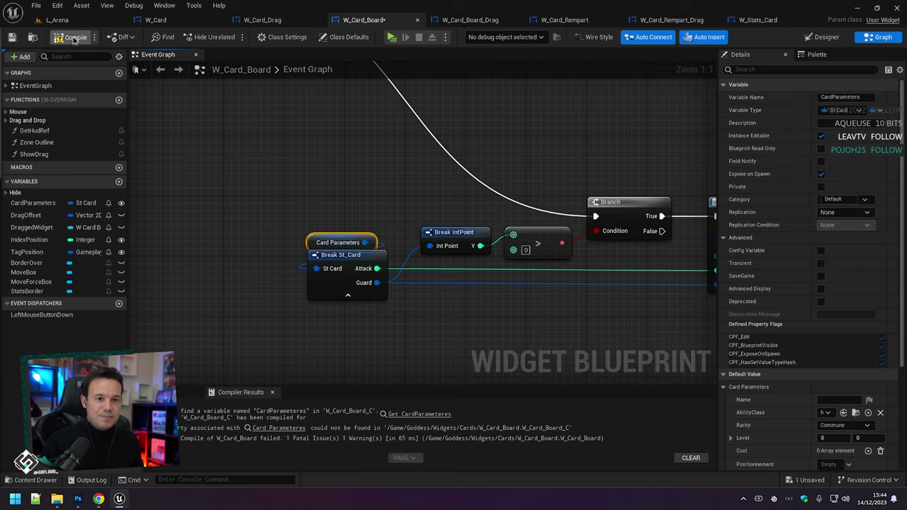
Test the game preview: stake Carte Mythique, play a hand card onto the board to check its stats, and stop the preview.
scroll(178, 121, "down", 5)
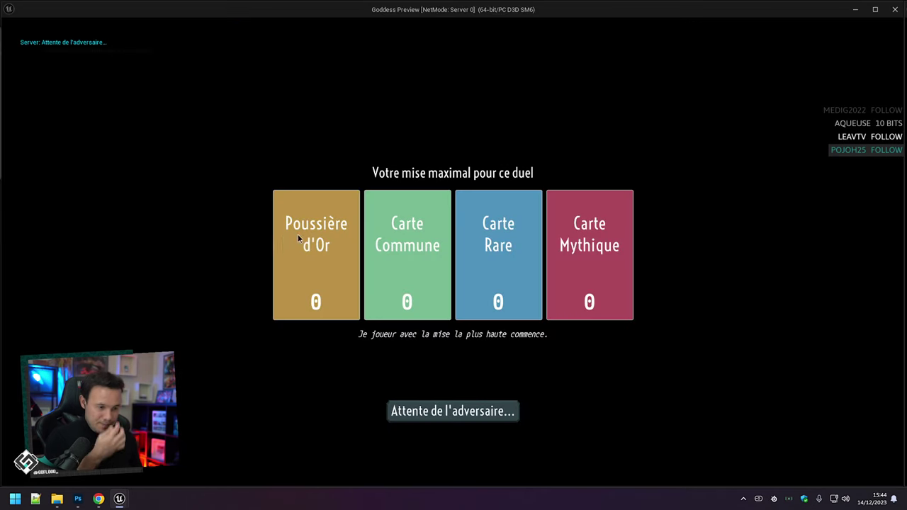
left_click(624, 261)
left_click(505, 407)
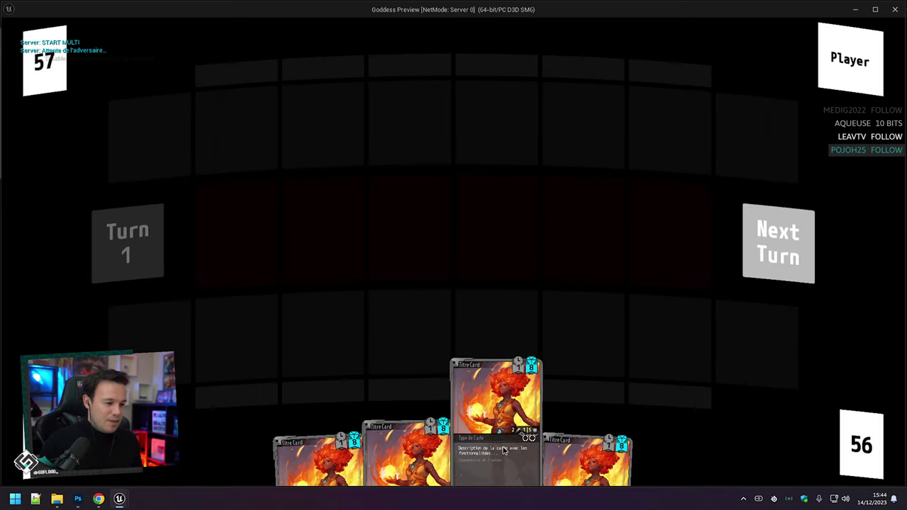
left_click_drag(500, 425, 524, 340)
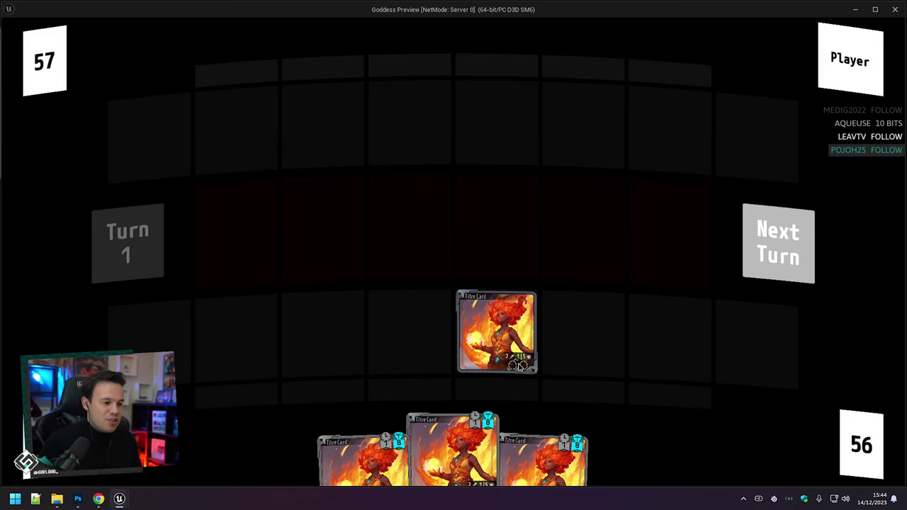
key("Escape")
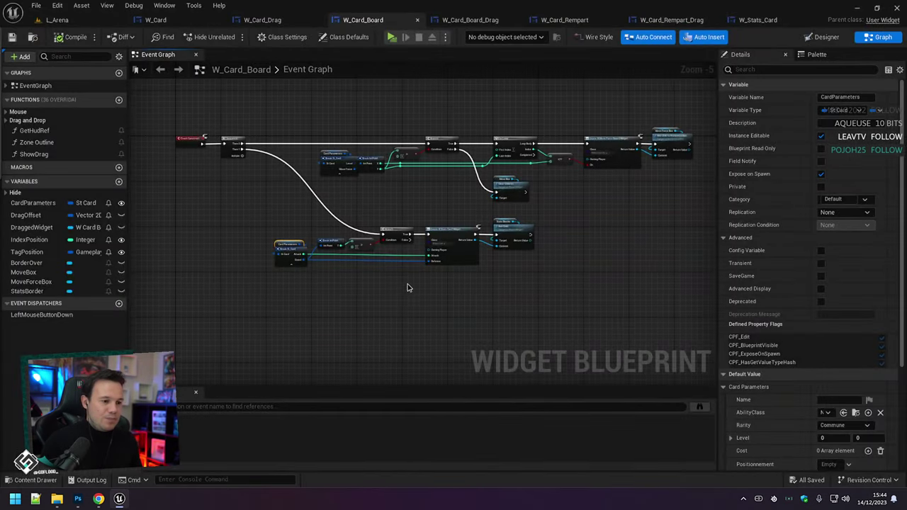
Open W_Stats_Card and rename the image that uses the Socle texture to Socle.
scroll(408, 287, "up", 5)
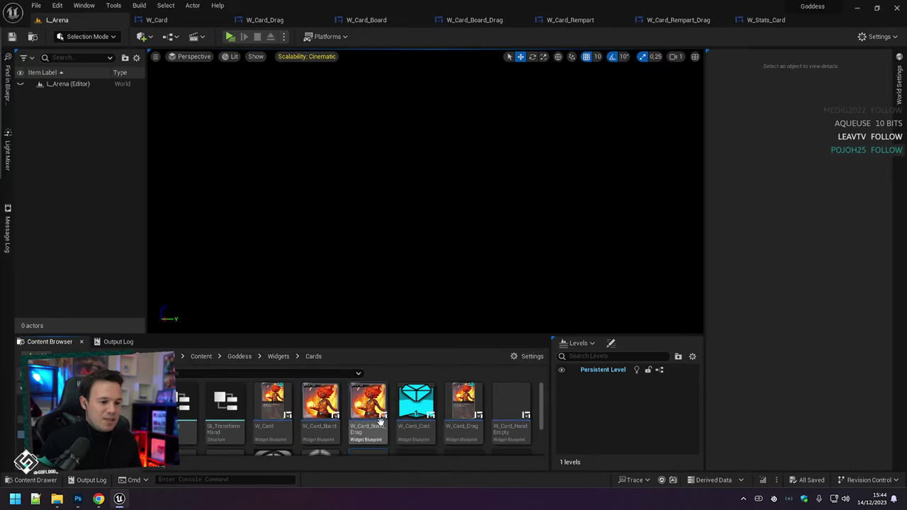
scroll(368, 425, "down", 2)
double_click(367, 429)
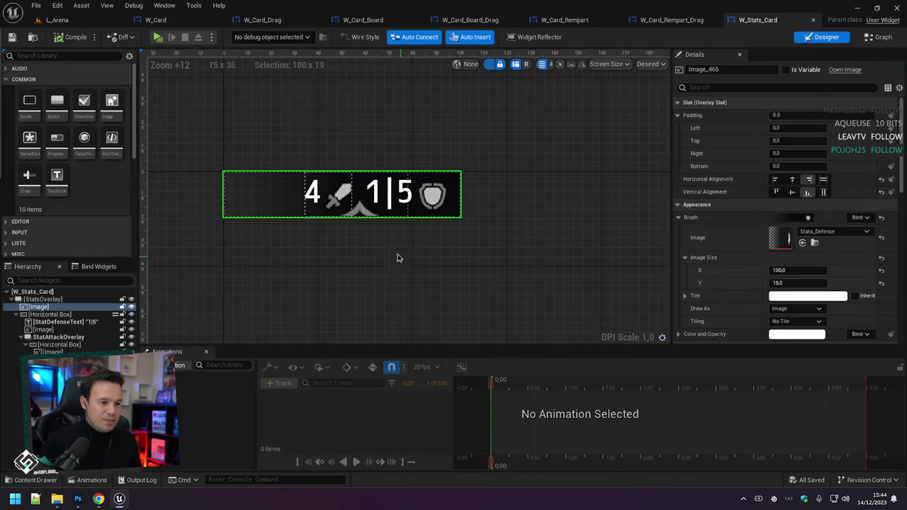
left_click(358, 211)
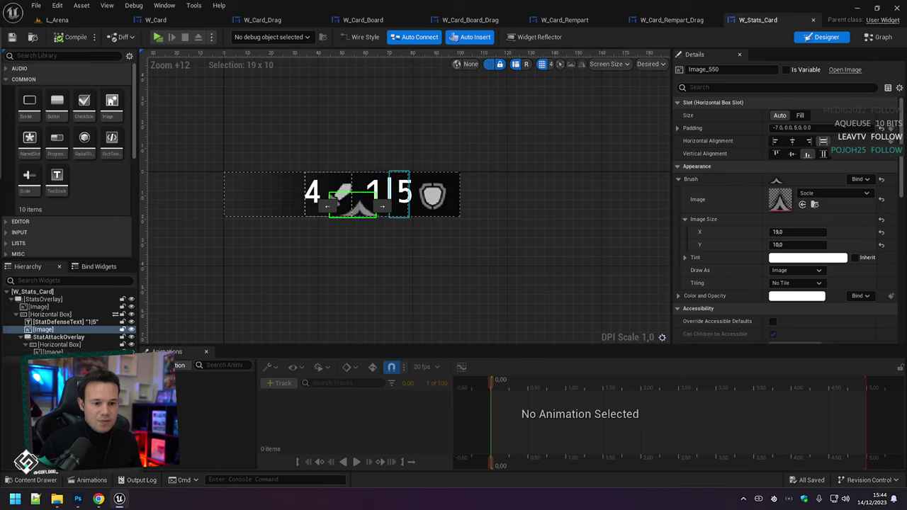
left_click(373, 195)
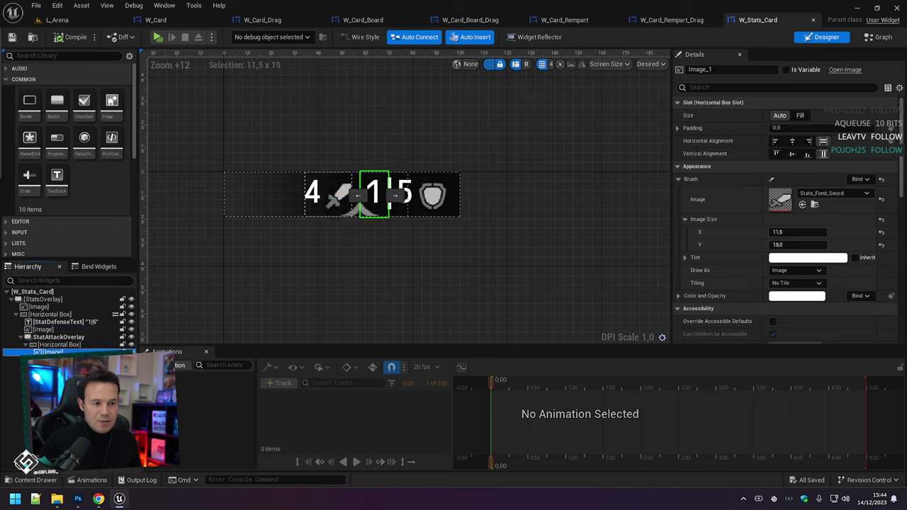
left_click(41, 330)
double_click(44, 330)
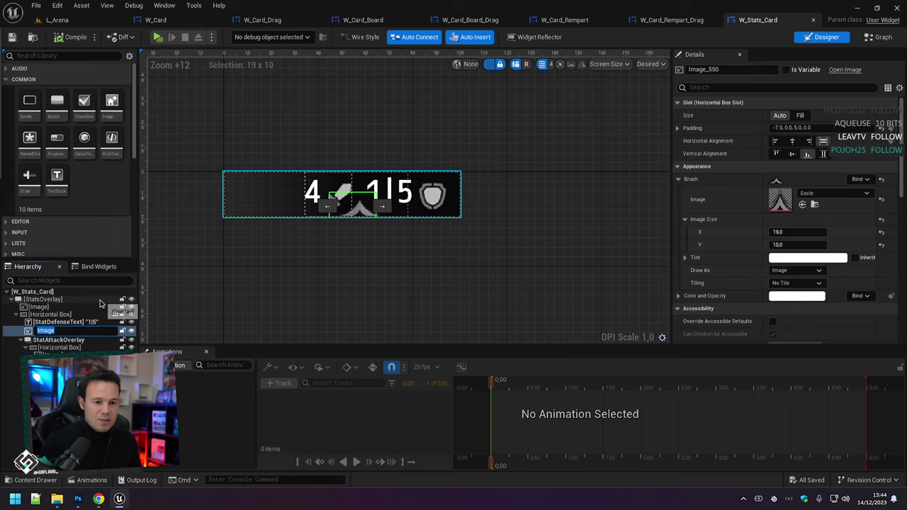
type("Socle")
key("Return")
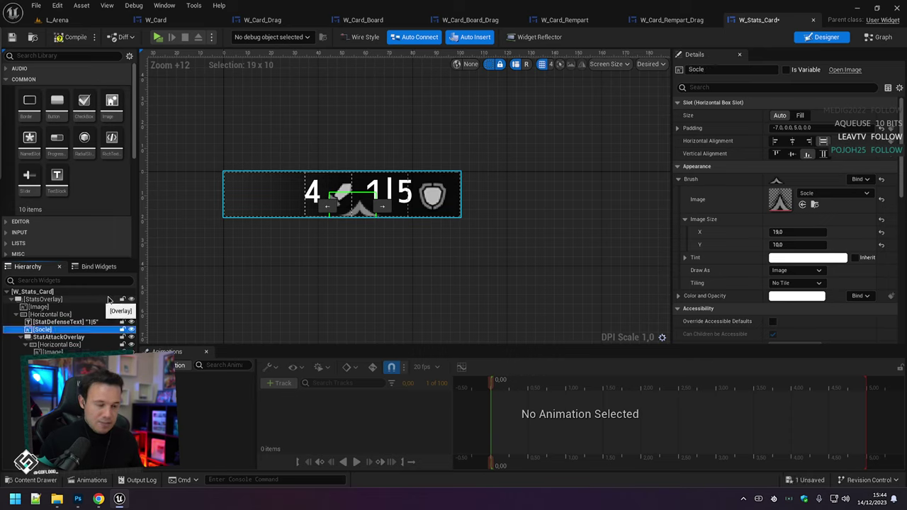
Place a getter for the Socle image in the W_Stats_Card event graph, below the Format Text node.
left_click(878, 37)
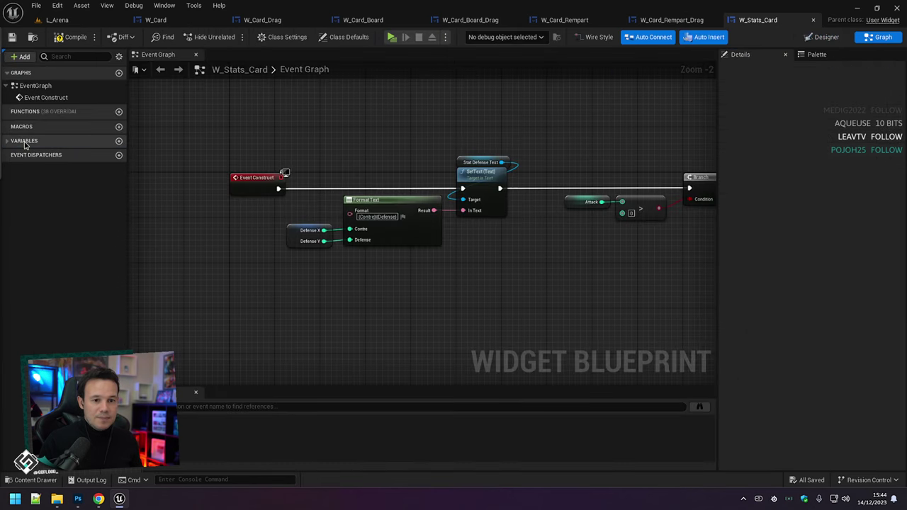
left_click_drag(20, 152, 332, 337)
left_click(342, 345)
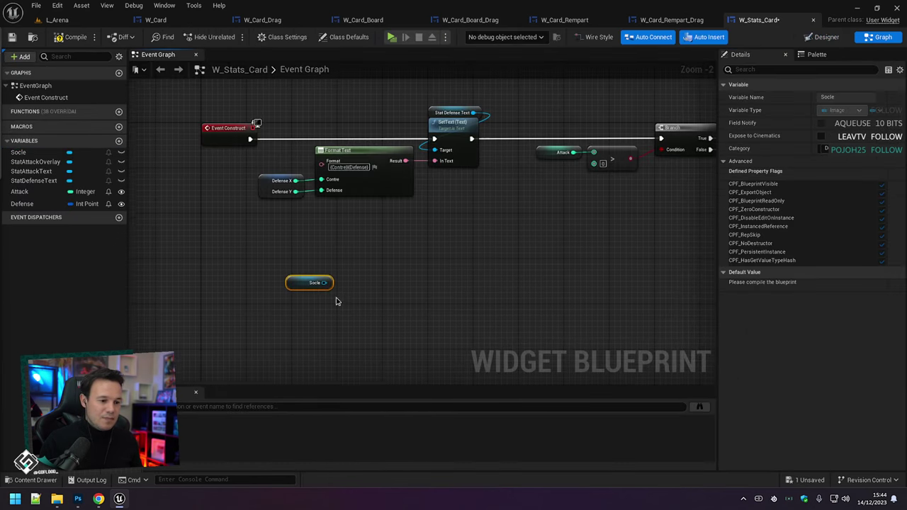
Add a Set Visibility node targeting Socle.
left_click_drag(328, 283, 368, 304)
type("set visi")
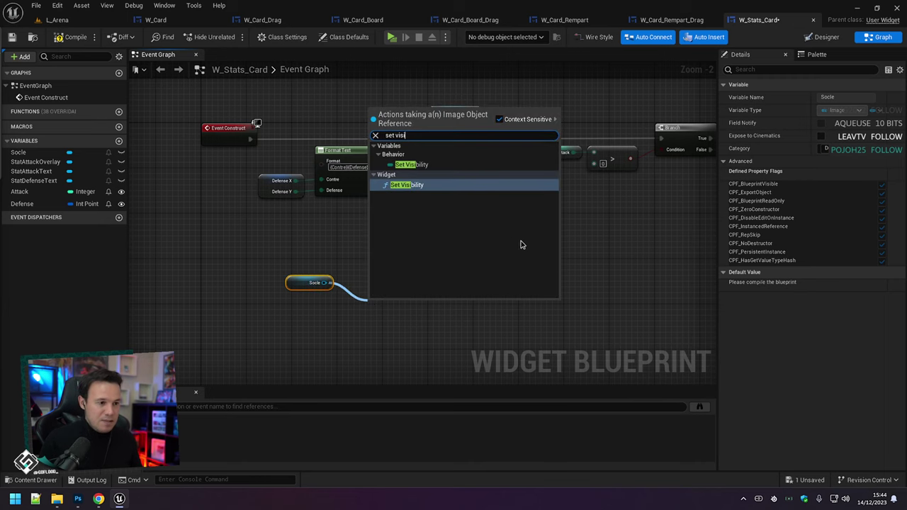
left_click(427, 185)
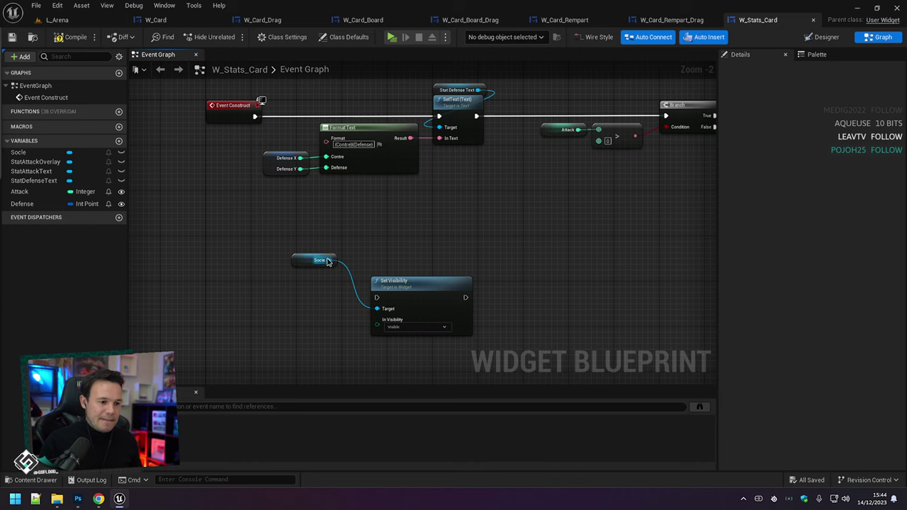
Add a Set Render Opacity node targeting Socle and place the Socle getter directly above it.
left_click_drag(329, 260, 401, 239)
type("set render")
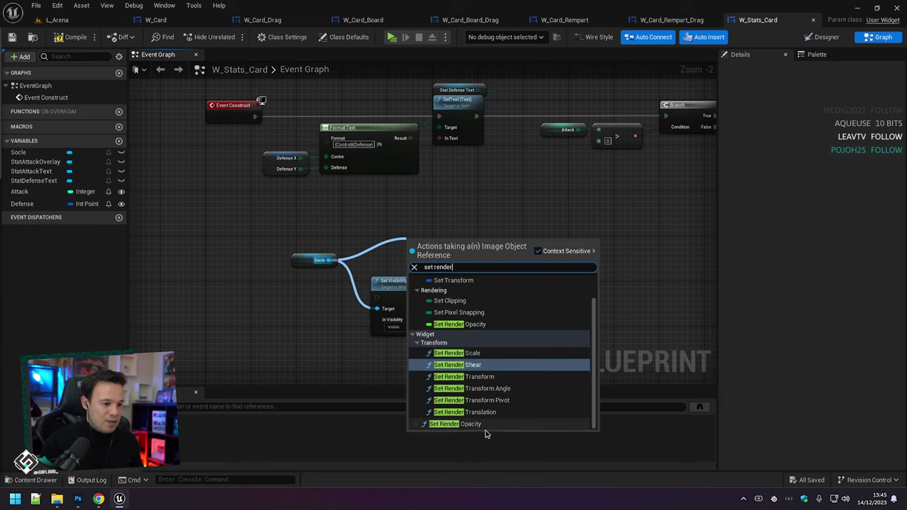
left_click(484, 424)
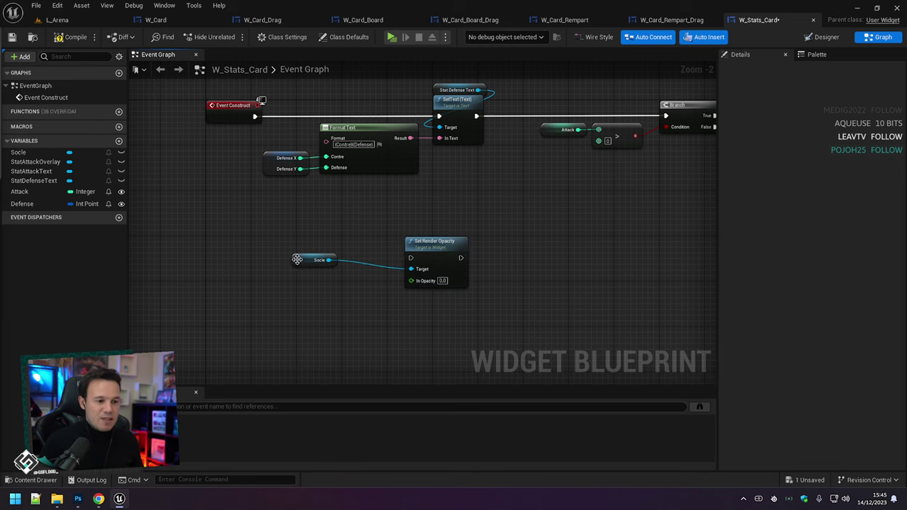
left_click_drag(297, 259, 409, 227)
mouse_move(460, 222)
right_mouse_down()
mouse_move(393, 254)
mouse_move(350, 213)
mouse_move(444, 222)
right_mouse_up()
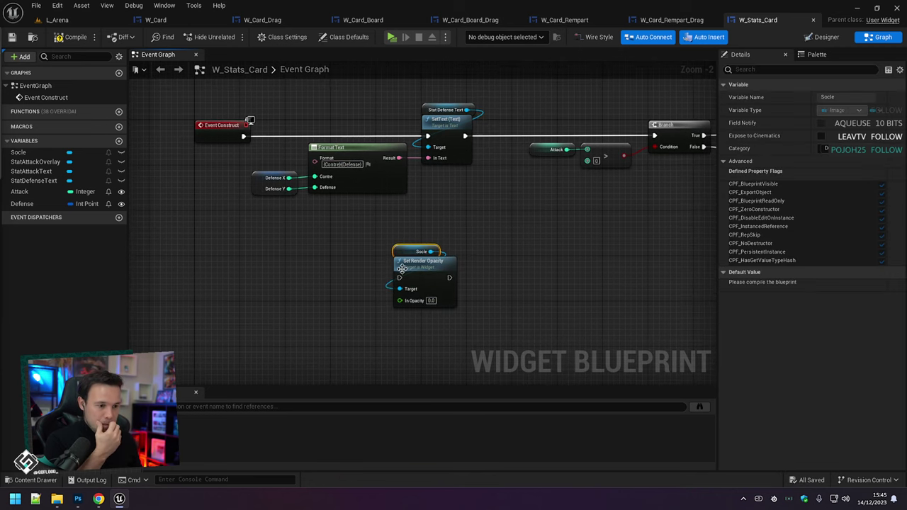
Create a Boolean variable named Hand, make it Instance Editable and Expose on Spawn, then save and compile.
left_click(119, 141)
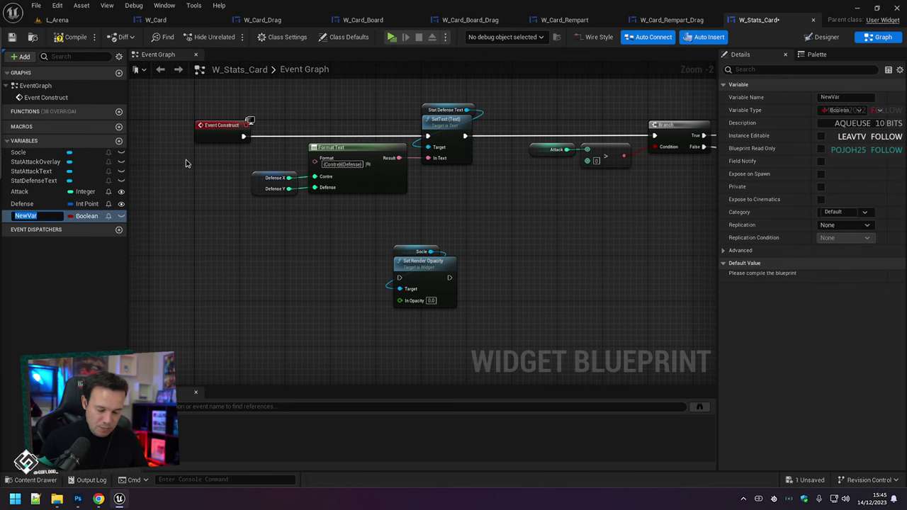
key("Return")
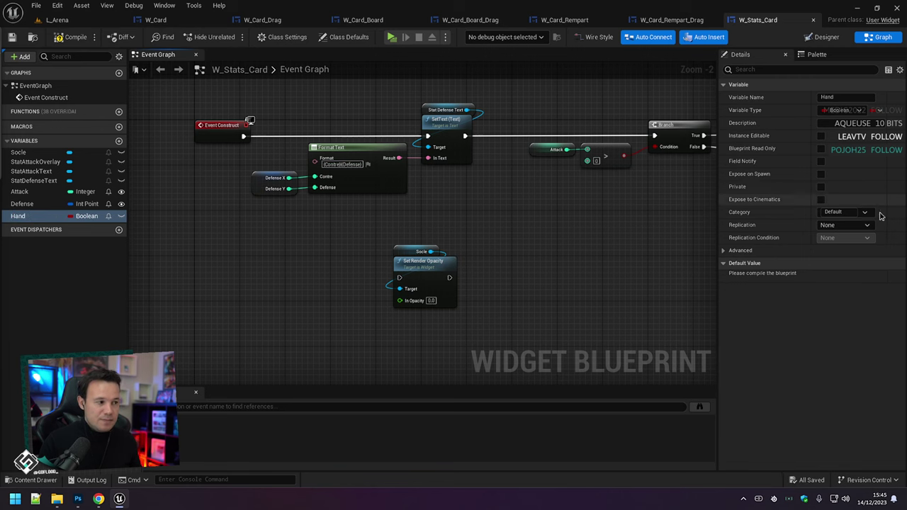
left_click(821, 136)
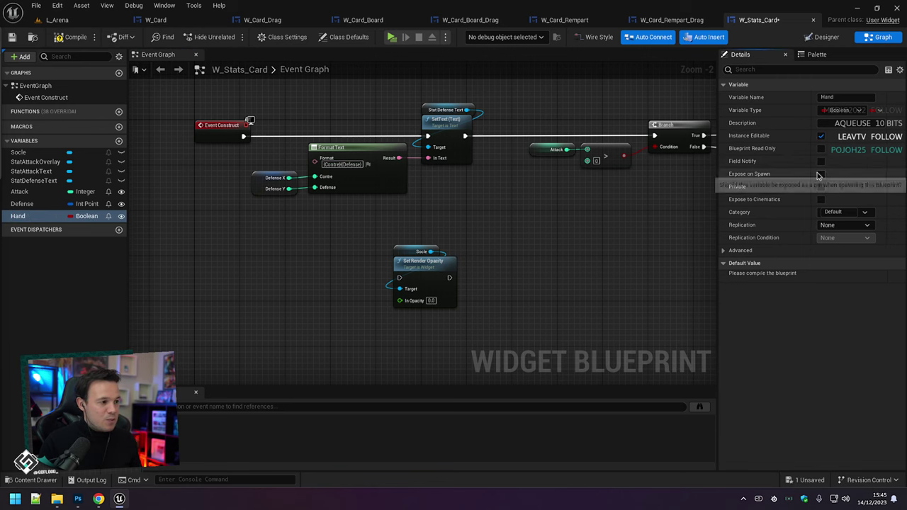
left_click(820, 174)
key("ctrl+s")
left_click(66, 37)
Place a Hand getter and connect it through a float conversion to the In Opacity input of Set Render Opacity.
left_click_drag(42, 216, 400, 300)
left_click(278, 319)
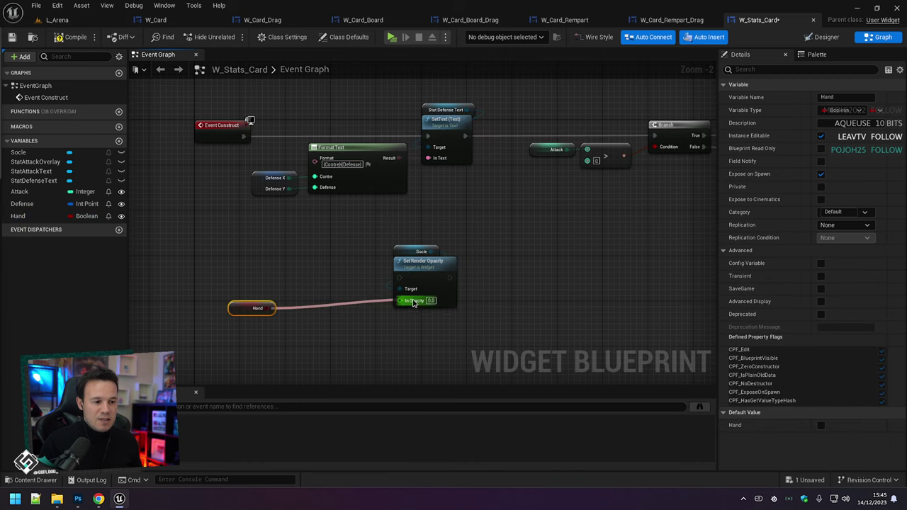
left_click_drag(244, 309, 272, 285)
left_click(274, 250)
right_click_drag(274, 251, 236, 237)
Move the Attack comparison, Branch and following nodes away from the defense SetText node to open a gap.
scroll(376, 219, "down", 3)
right_click_drag(376, 219, 212, 228)
left_click_drag(286, 148, 500, 263)
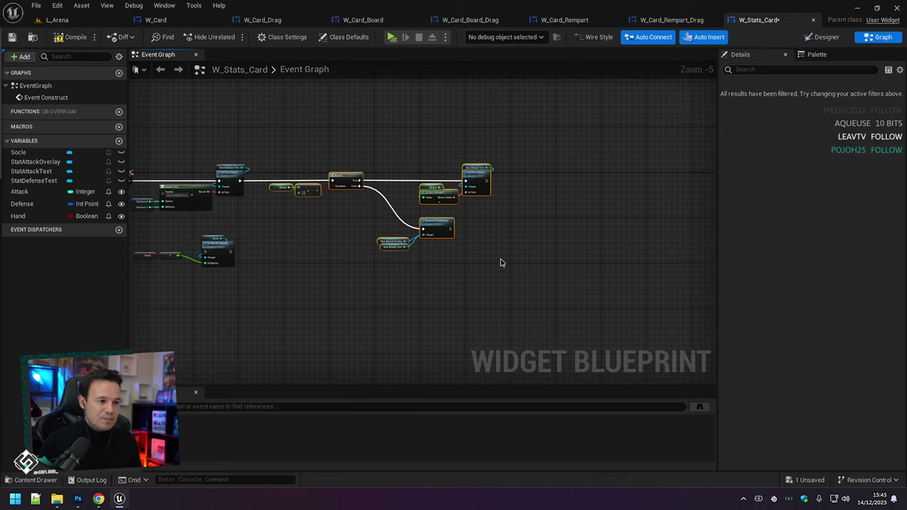
scroll(306, 175, "up", 3)
left_click_drag(368, 182, 597, 188)
right_click_drag(344, 257, 451, 247)
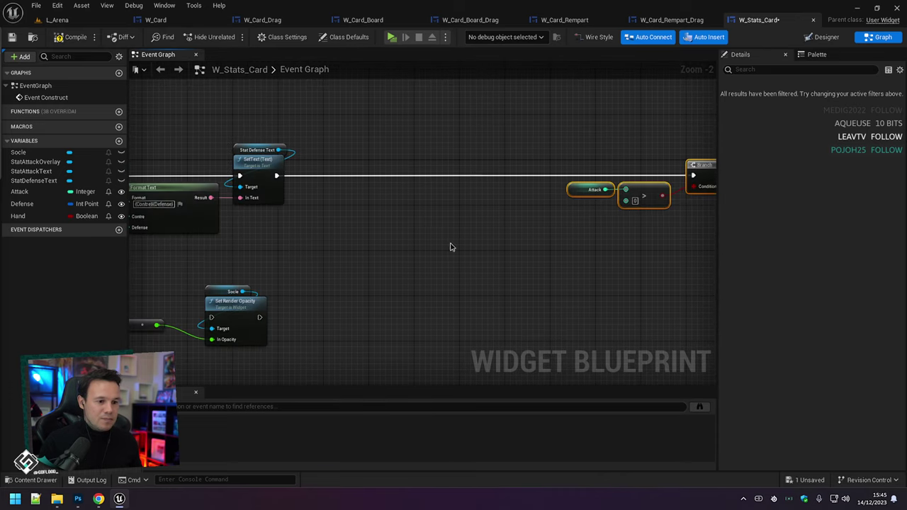
Insert Socle's Set Render Opacity node into the execution line between the defense SetText and the Branch.
key("ctrl+s")
left_click_drag(231, 264, 448, 176)
mouse_move(448, 176)
right_mouse_down()
mouse_move(466, 170)
mouse_move(436, 181)
right_mouse_up()
left_click_drag(448, 182, 489, 180)
right_click_drag(486, 180, 478, 180)
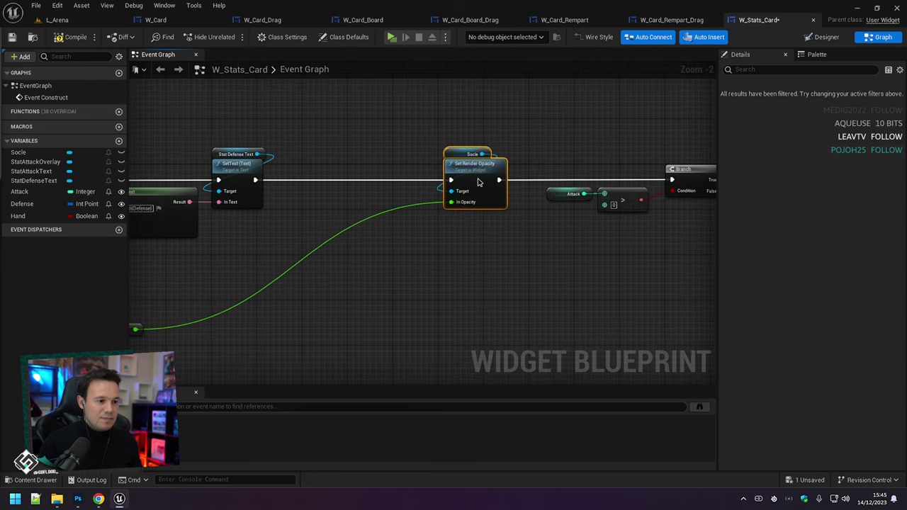
left_click_drag(477, 181, 471, 180)
Move the Hand getter and its conversion node next to the In Opacity input of Set Render Opacity.
right_click_drag(472, 180, 675, 163)
left_click(285, 313)
left_click(333, 313, "shift")
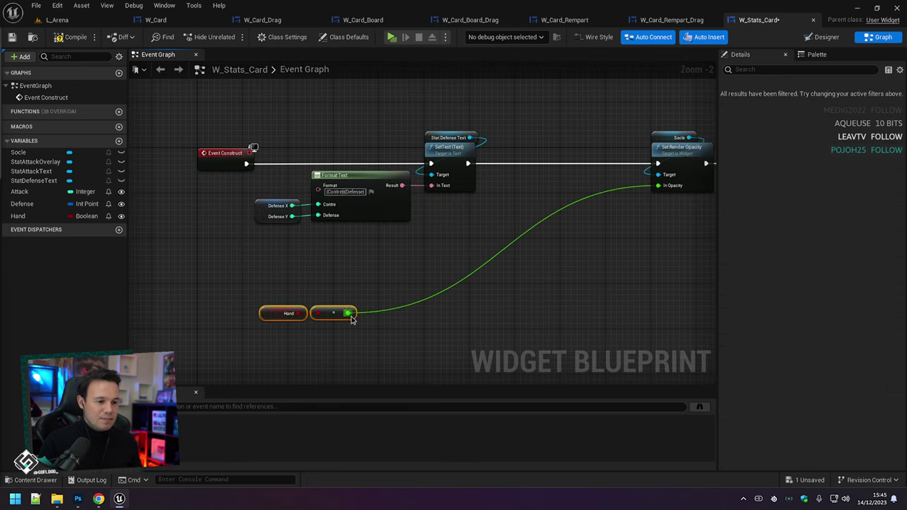
left_click_drag(337, 313, 615, 188)
right_click_drag(617, 217, 475, 265)
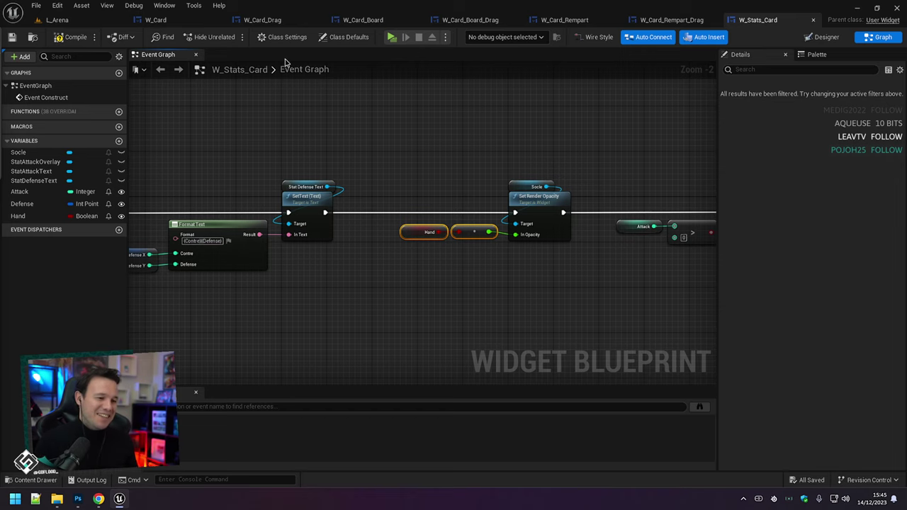
mouse_move(429, 140)
right_mouse_down()
mouse_move(454, 125)
mouse_move(443, 128)
right_mouse_up()
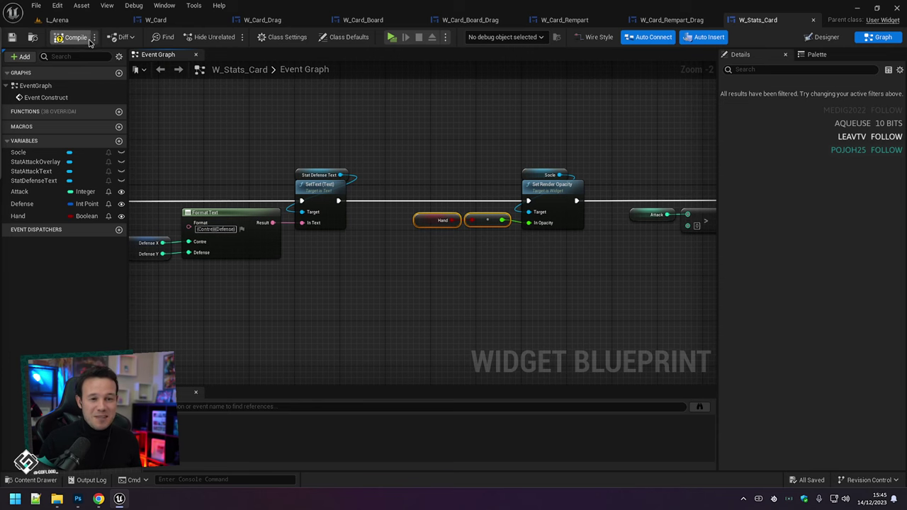
mouse_move(361, 155)
right_mouse_down()
mouse_move(332, 157)
mouse_move(355, 171)
right_mouse_up()
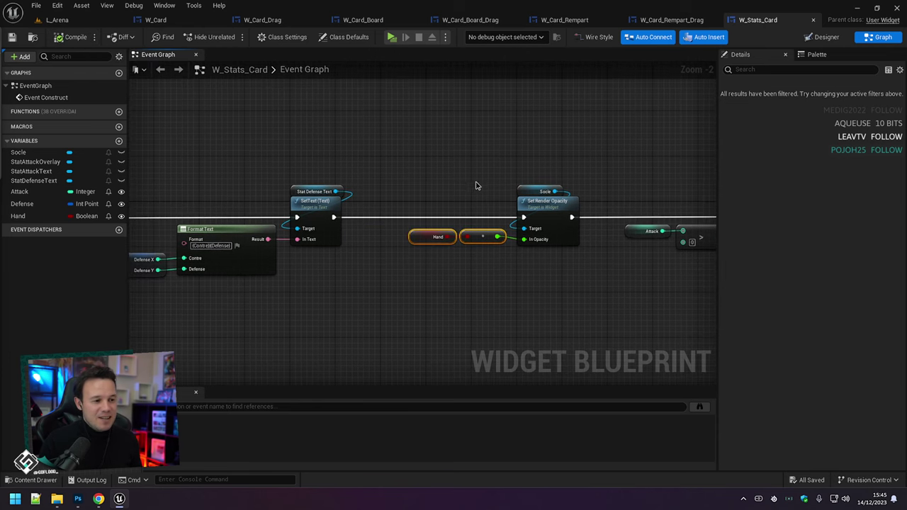
right_click(428, 178)
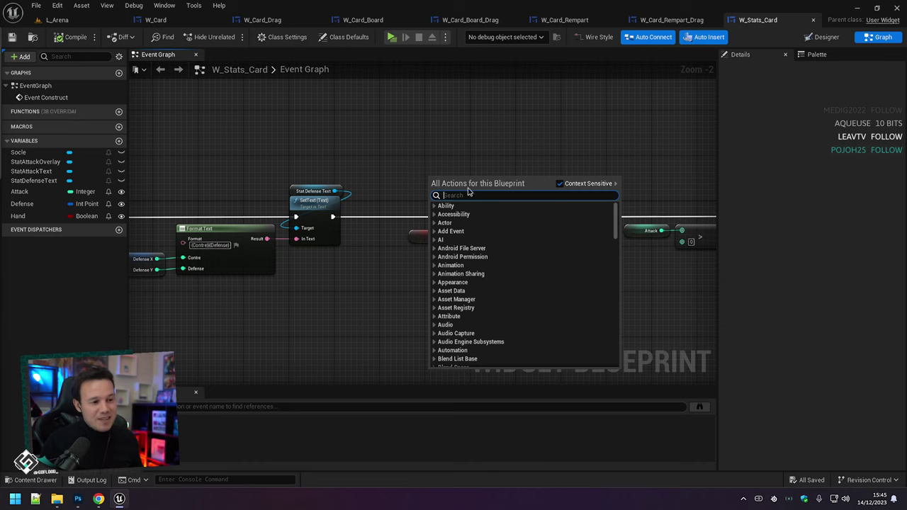
right_click_drag(466, 138, 456, 188)
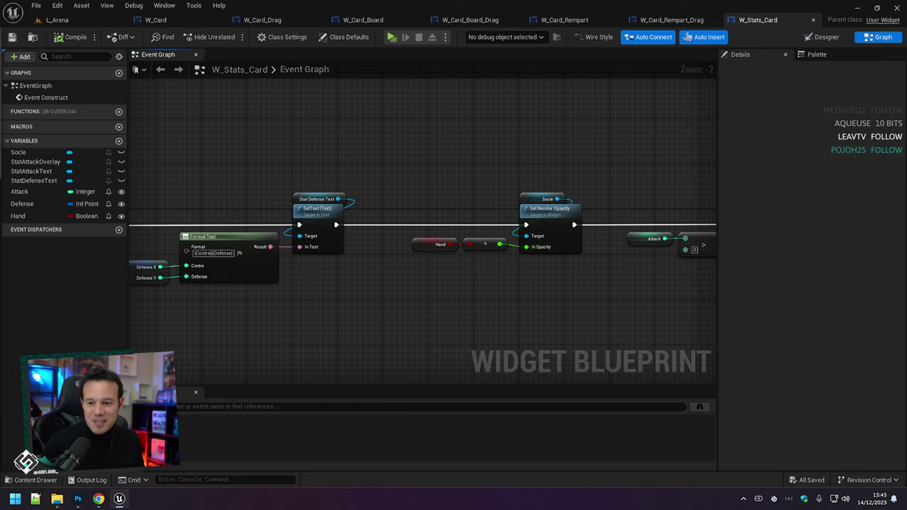
right_click_drag(385, 212, 423, 189)
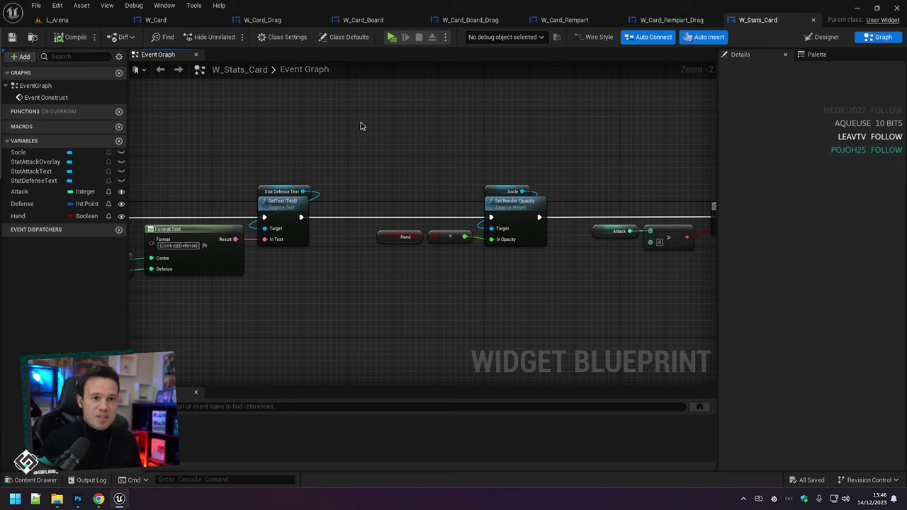
right_click_drag(360, 126, 358, 107)
left_click_drag(362, 136, 445, 218)
right_click_drag(473, 157, 488, 139)
Compile the W_Stats_Card widget blueprint.
left_click(64, 39)
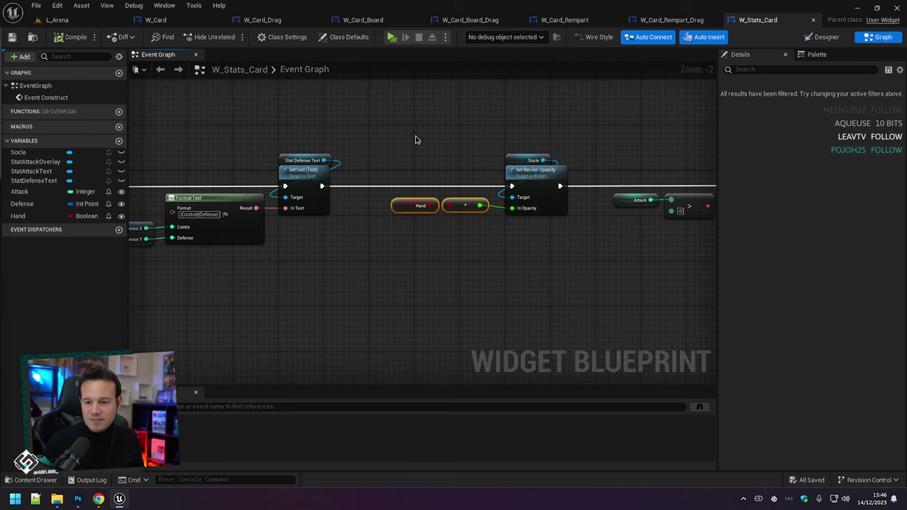
mouse_move(425, 145)
right_mouse_down()
mouse_move(440, 158)
mouse_move(388, 148)
right_mouse_up()
scroll(498, 136, "down", 3)
mouse_move(497, 139)
right_mouse_down()
mouse_move(326, 148)
mouse_move(408, 153)
right_mouse_up()
left_click(72, 41)
right_click_drag(282, 149, 323, 154)
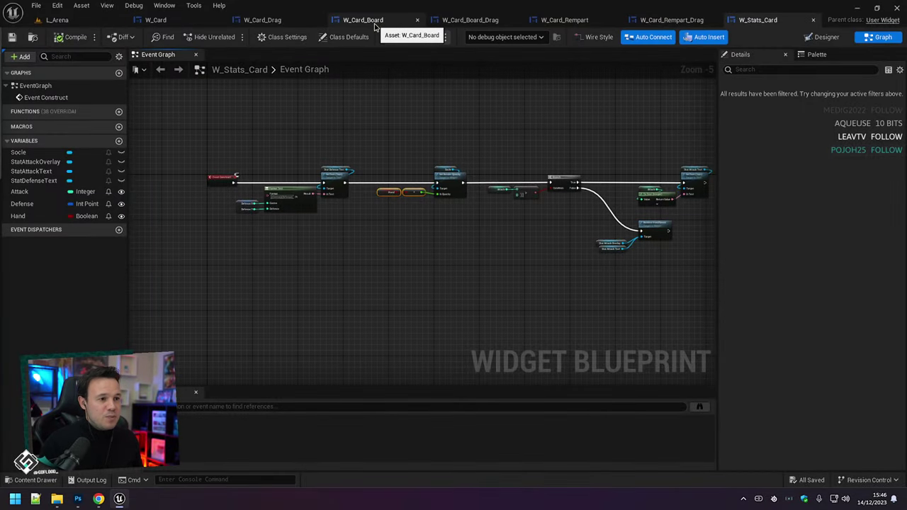
Enable Hand on the Create W Stats Card Widget node in W_Card's event graph and save the widget.
left_click(375, 21)
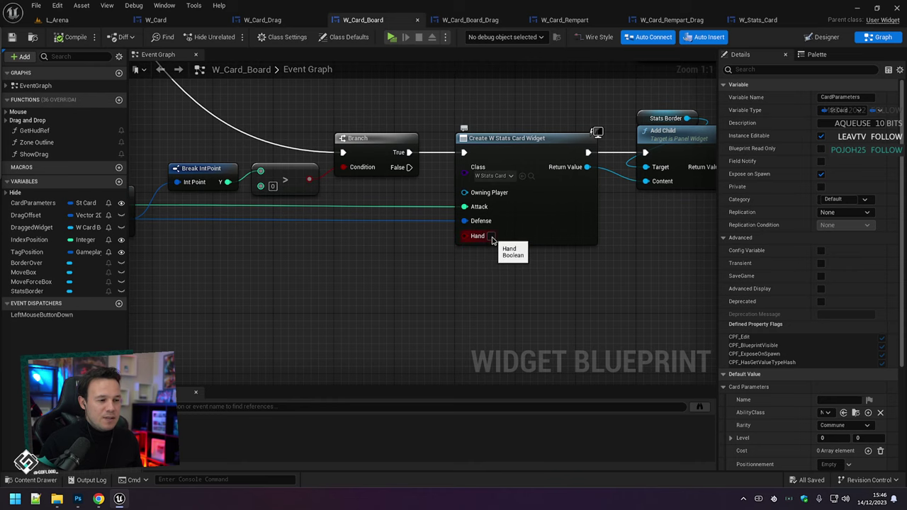
right_click_drag(397, 227, 424, 251)
left_click(157, 21)
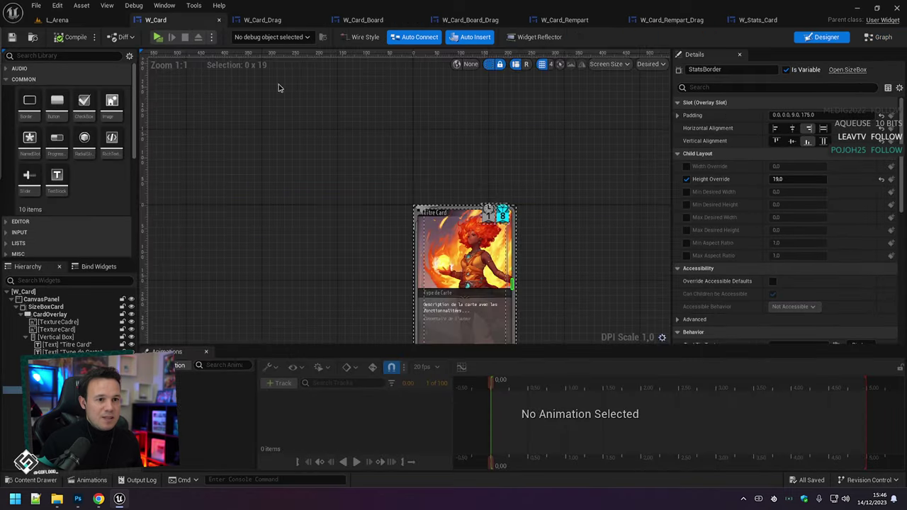
left_click(878, 37)
scroll(534, 201, "up", 4)
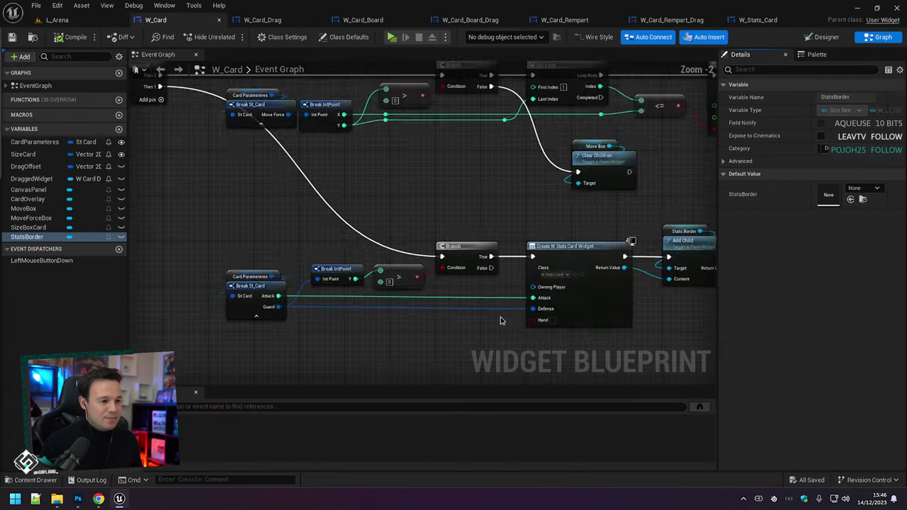
right_click_drag(534, 201, 326, 174)
key("ctrl+s")
Enable Hand on the Create W Stats Card Widget node in W_Card_Drag's event graph and save the widget.
left_click(263, 20)
scroll(326, 174, "up", 4)
right_click_drag(492, 328, 486, 287)
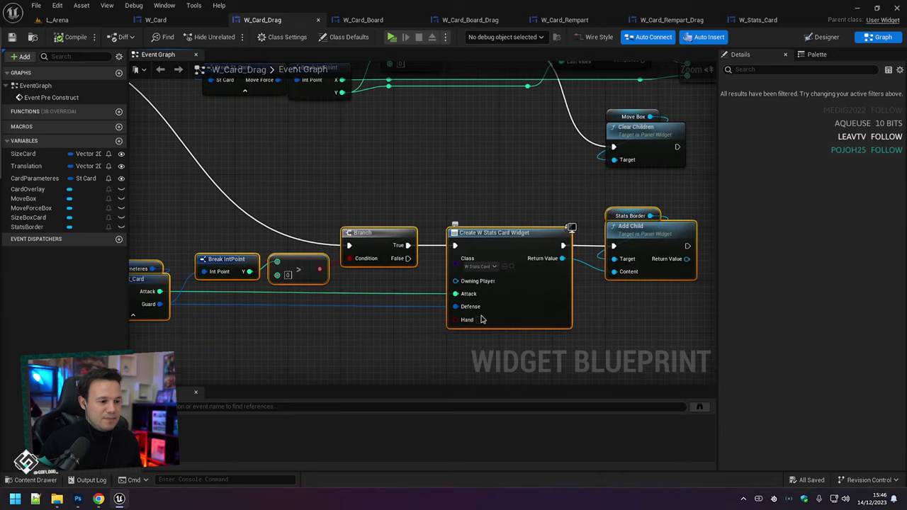
left_click(480, 319)
right_click_drag(409, 141, 418, 169)
key("ctrl+s")
Run the game preview, start the duel and place a hand card on the board to compare the stats display.
key("alt+p")
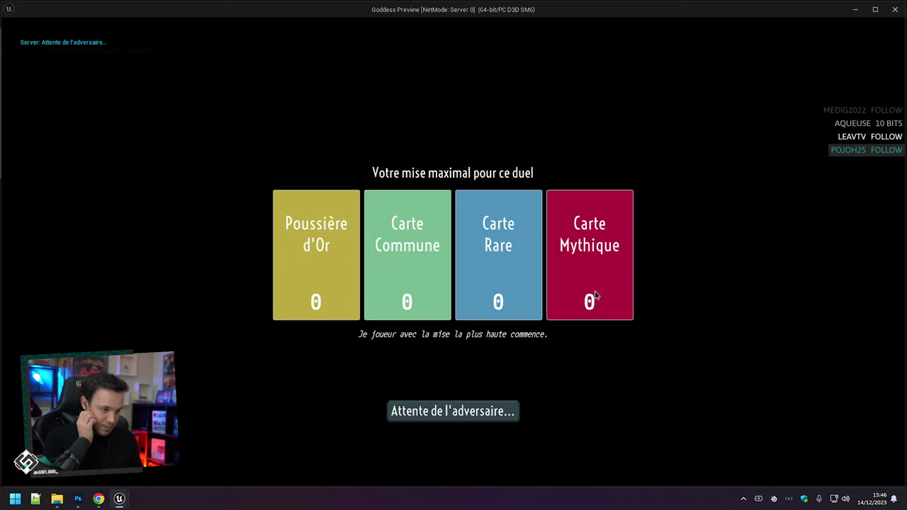
left_click(595, 297)
left_click(447, 408)
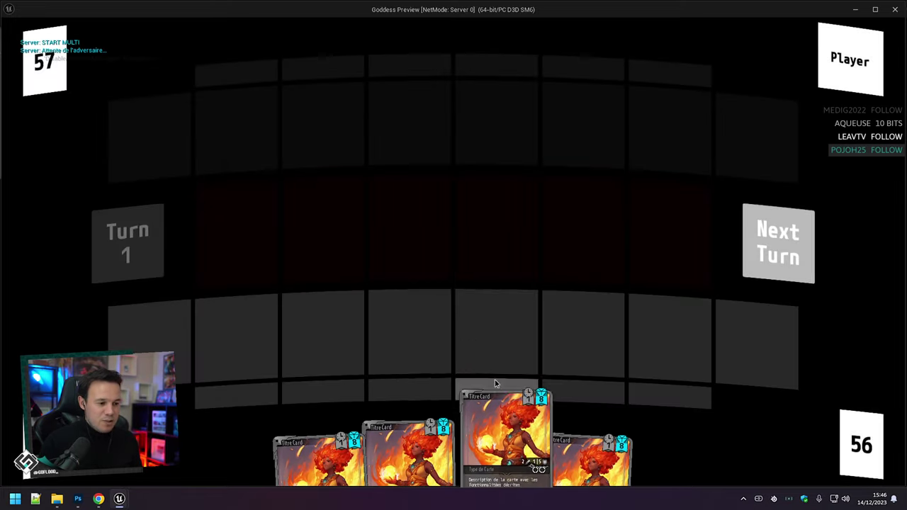
left_click_drag(491, 424, 510, 322)
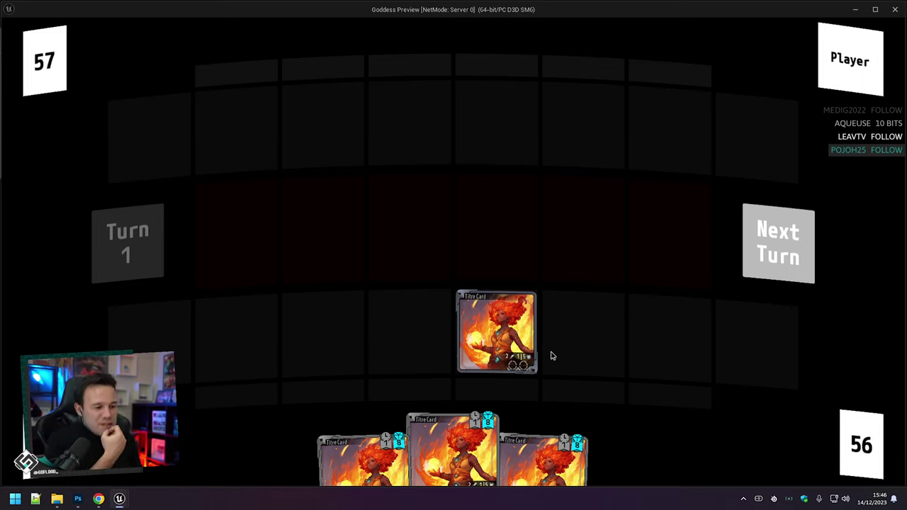
mouse_move(459, 458)
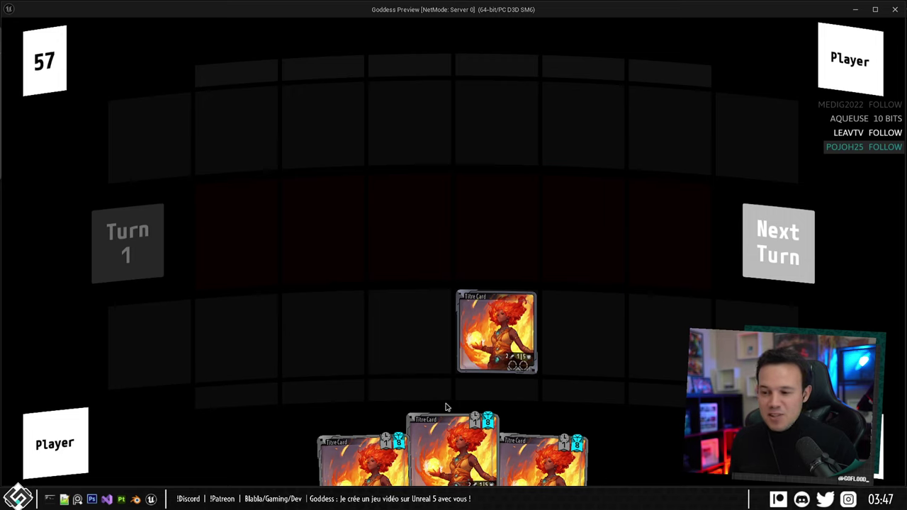
left_click_drag(446, 407, 351, 145)
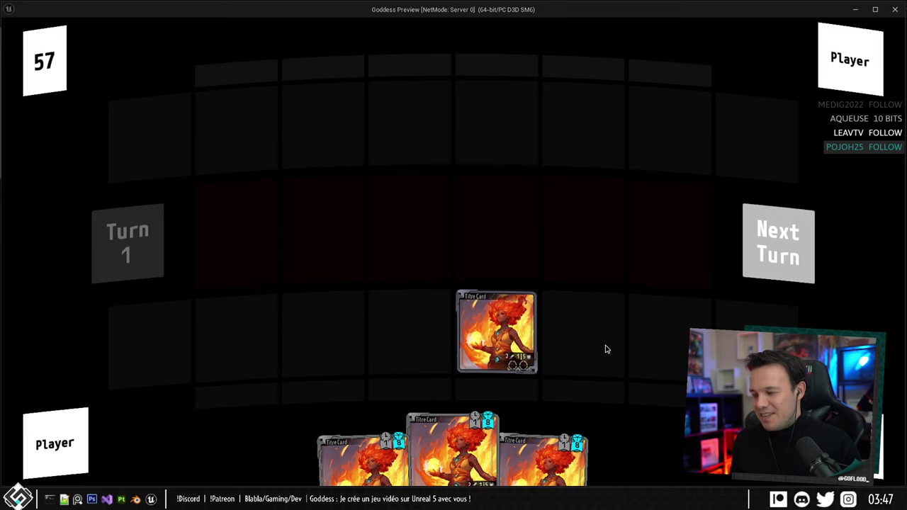
key("Escape")
Copy StatsBorder from W_Card_Board into CardOverlay of W_Card_Board_Drag, save it, and open W_Card_Rempart.
right_click_drag(488, 151, 375, 176)
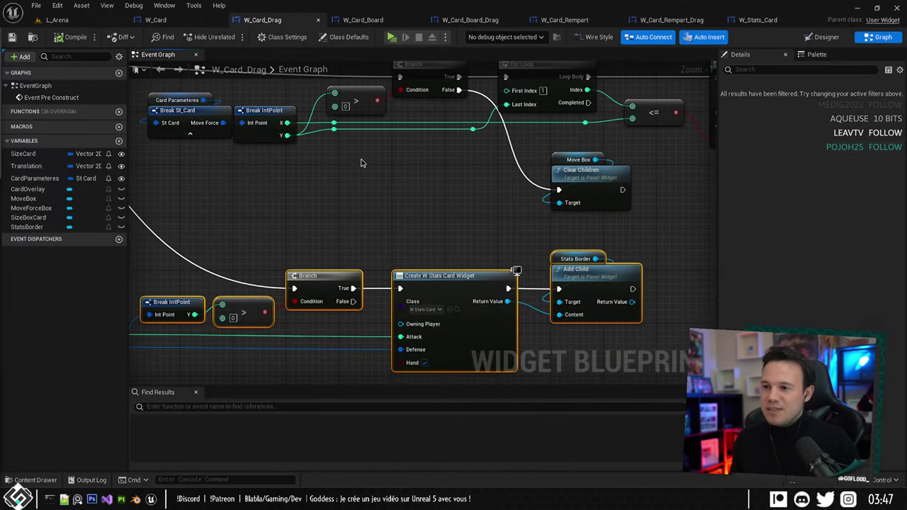
left_click(365, 18)
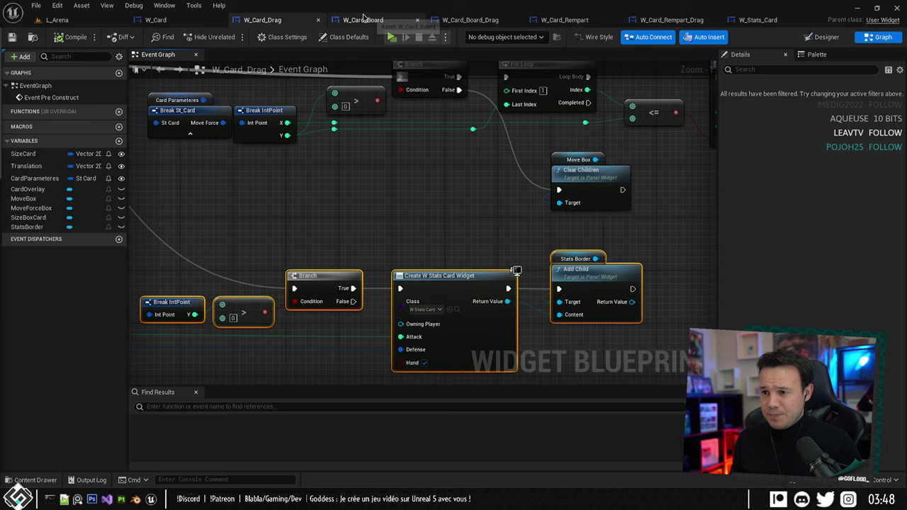
left_click(825, 37)
left_click(62, 345)
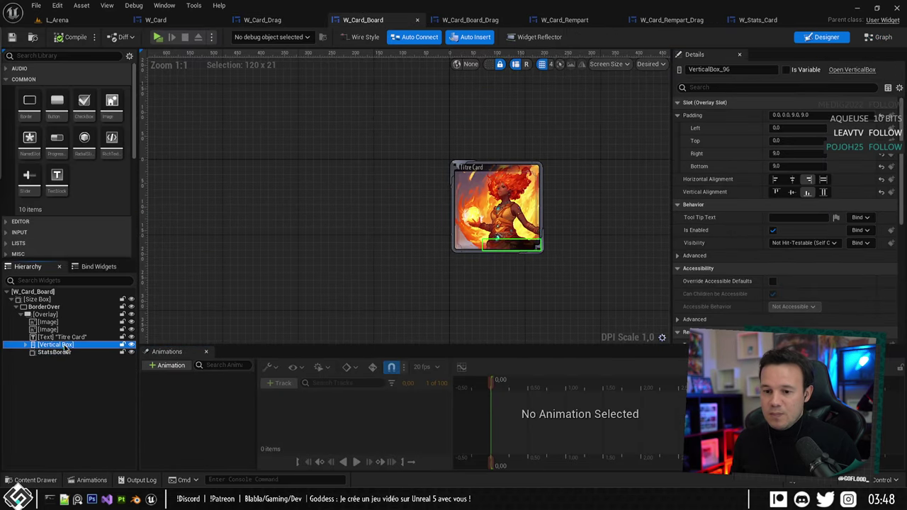
left_click(470, 20)
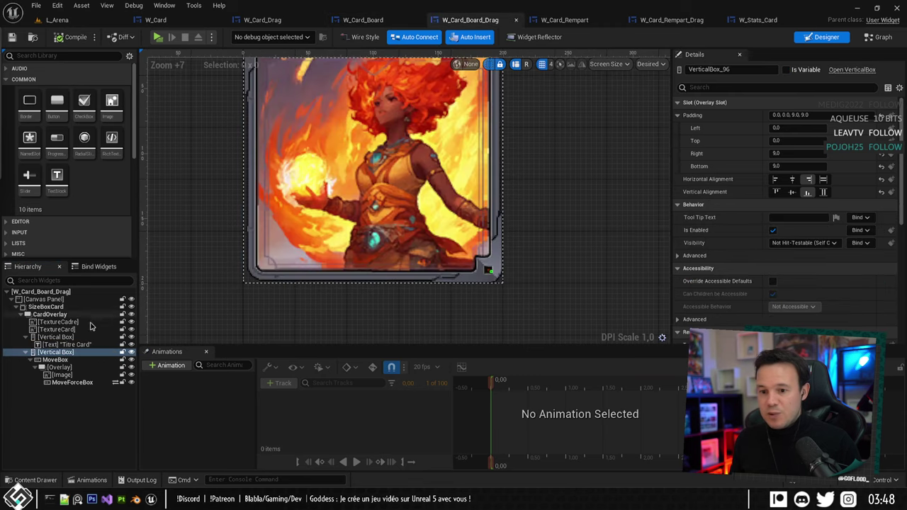
left_click(51, 314)
key("ctrl+v")
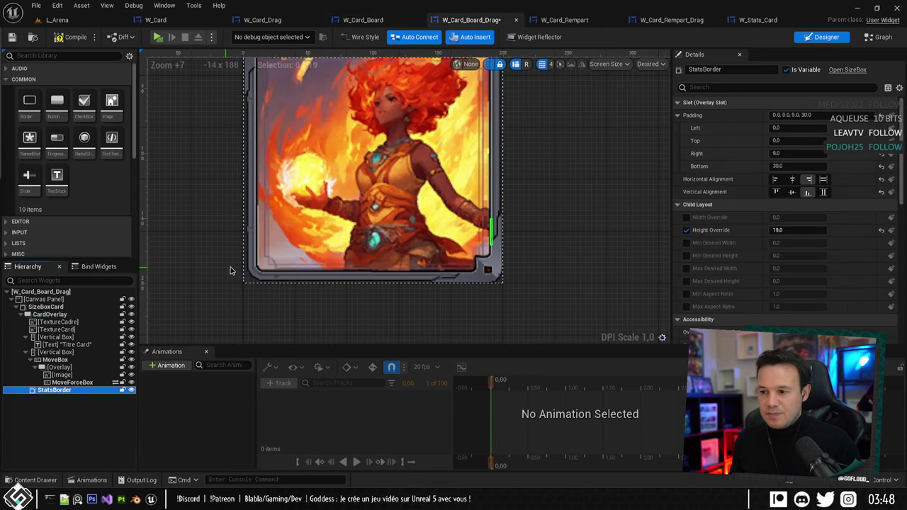
key("ctrl+s")
left_click(565, 20)
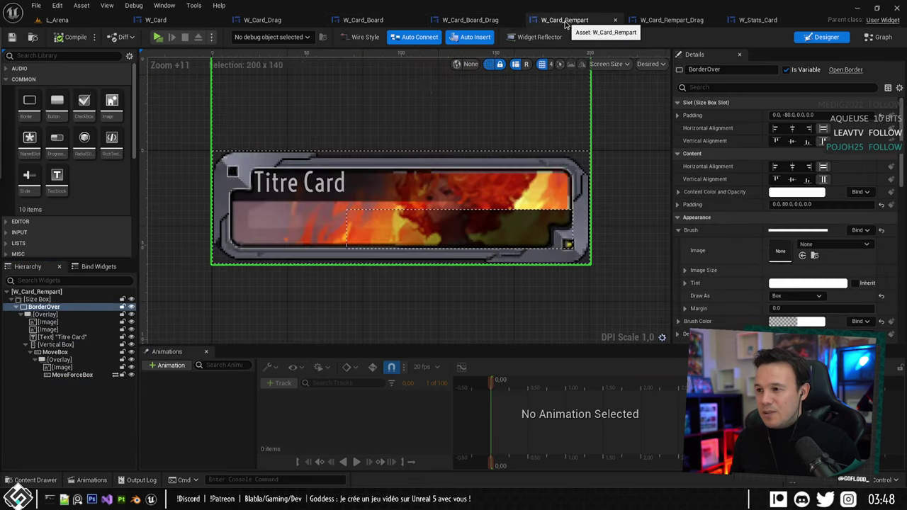
left_click(63, 307)
key("ctrl+v")
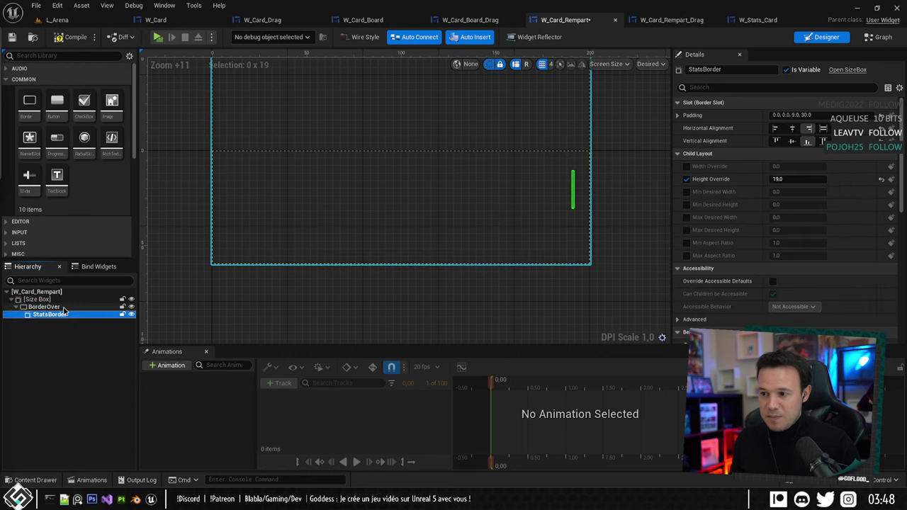
key("ctrl+z")
Paste StatsBorder into the Overlay inside BorderOver of W_Card_Rempart and save the widget.
left_click(45, 307)
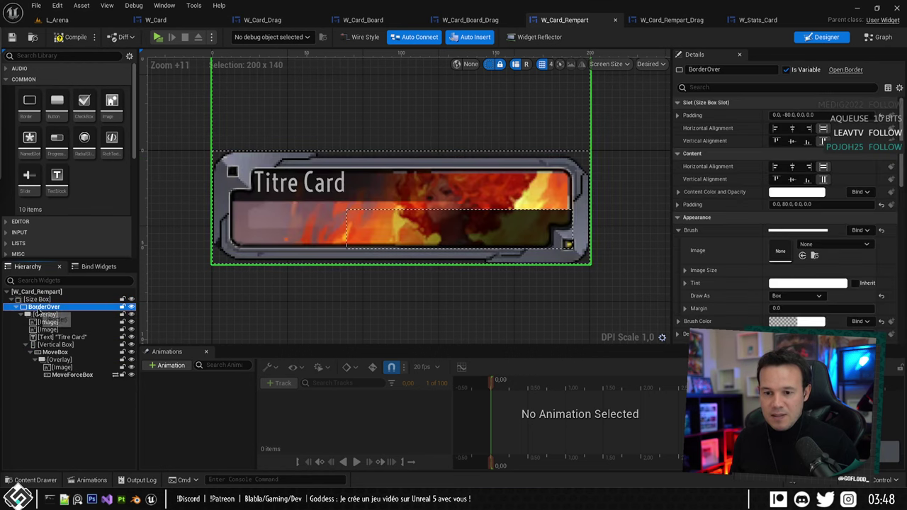
left_click(53, 314)
key("ctrl+v")
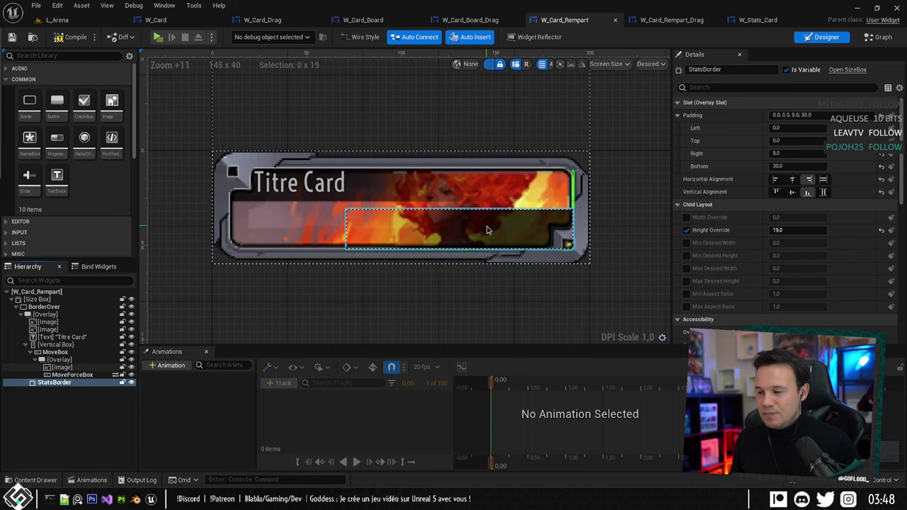
scroll(486, 229, "down", 2)
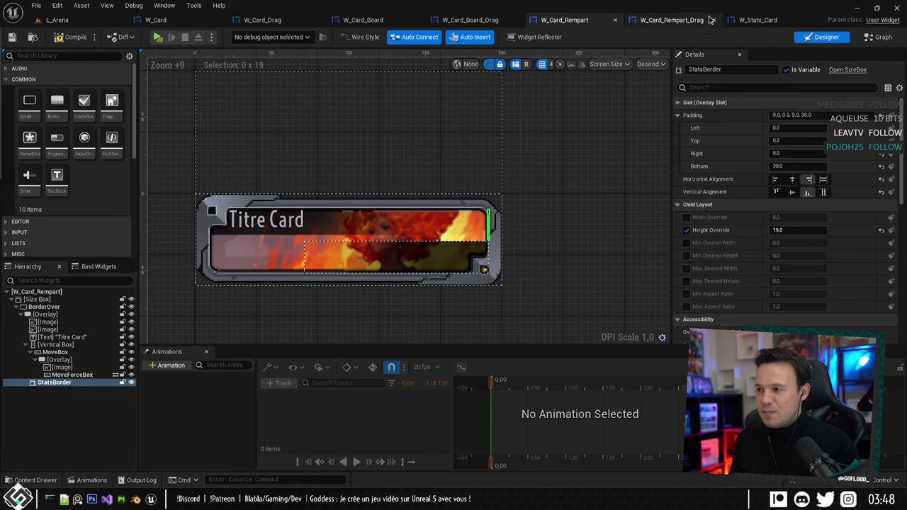
Paste StatsBorder into CardOverlay of W_Card_Rempart_Drag and save the widget.
left_click(677, 20)
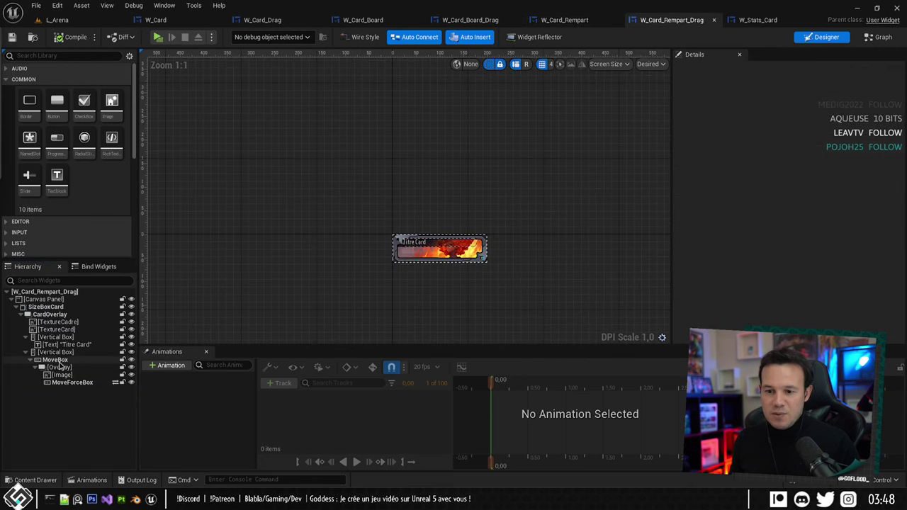
left_click(51, 314)
key("ctrl+v")
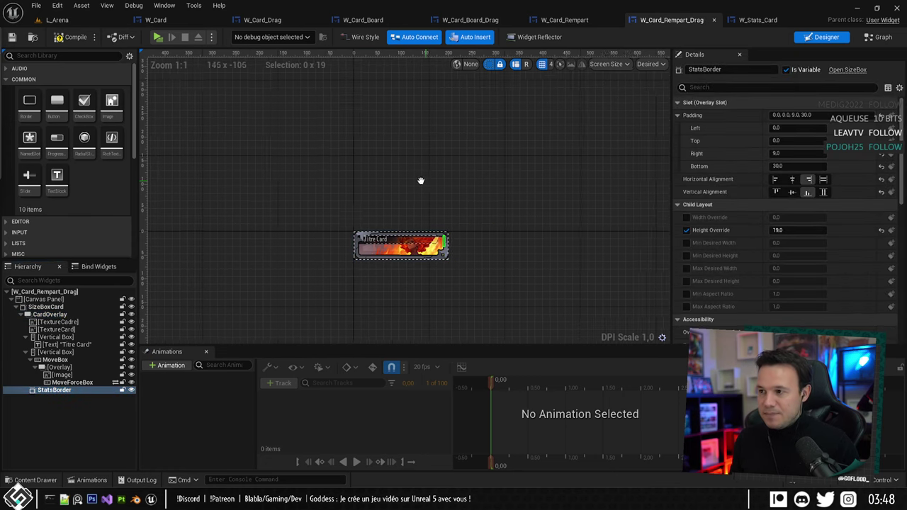
Copy the Sequence node and the lower stats-creation node chain from W_Card_Board's event graph.
left_click(363, 20)
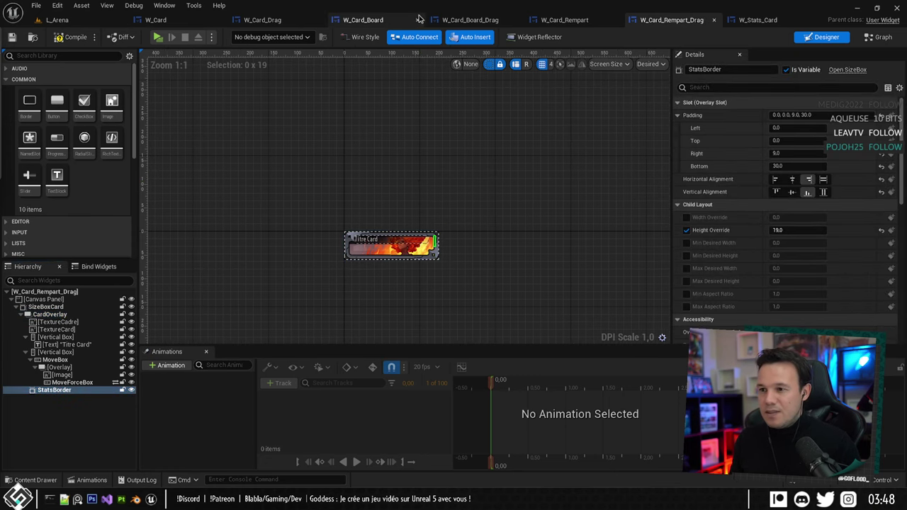
left_click(878, 37)
scroll(241, 144, "down", 6)
left_click(248, 175)
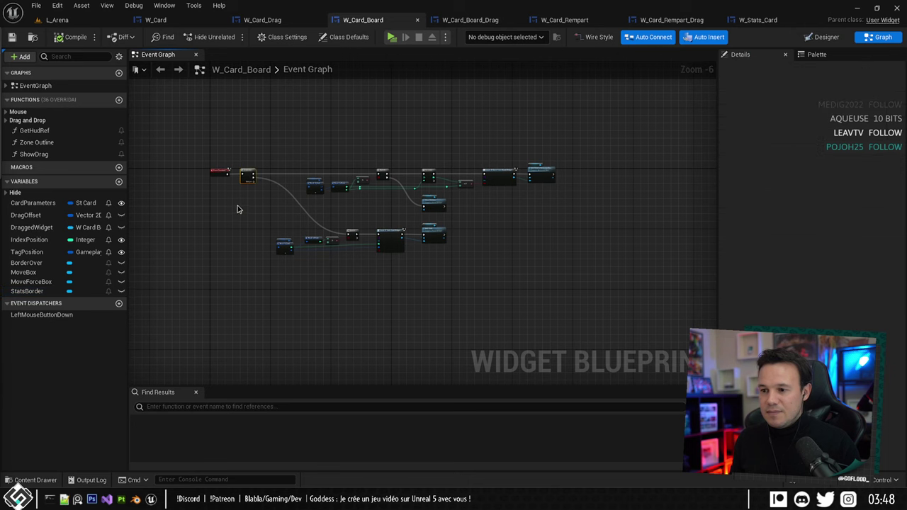
left_click_drag(238, 207, 464, 226, "shift")
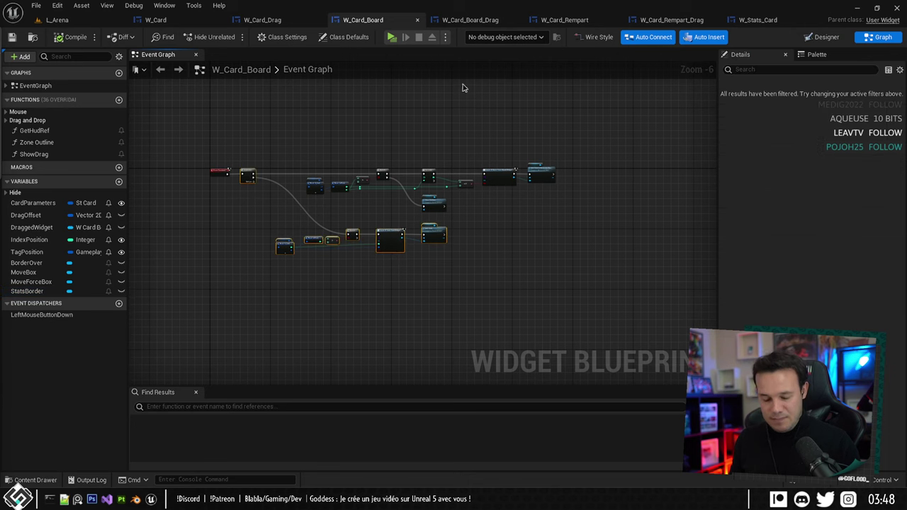
Move the Move Force node group in W_Card_Board_Drag's event graph away from Set Render Translation to open a gap.
left_click(470, 19)
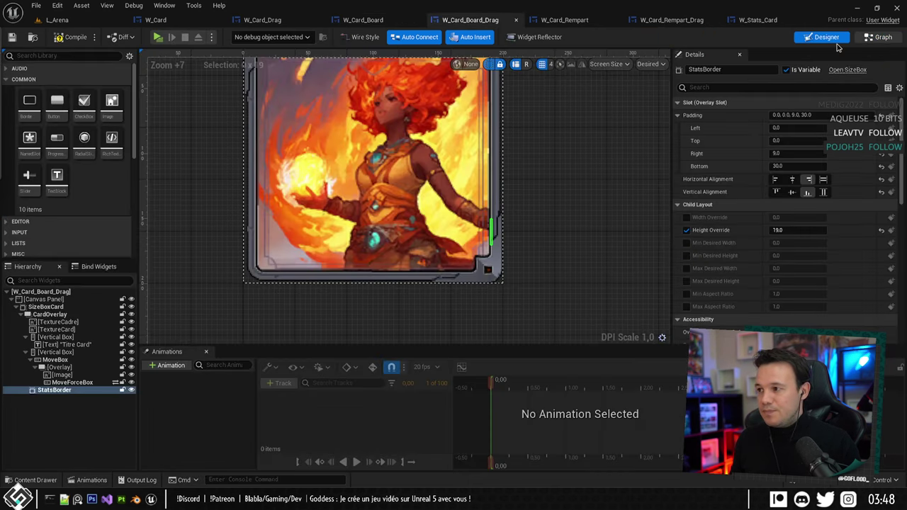
left_click(878, 36)
scroll(373, 198, "down", 2)
right_click(293, 210)
left_click_drag(296, 170, 620, 263)
scroll(366, 201, "up", 4)
left_click_drag(371, 202, 557, 202)
scroll(479, 147, "down", 4)
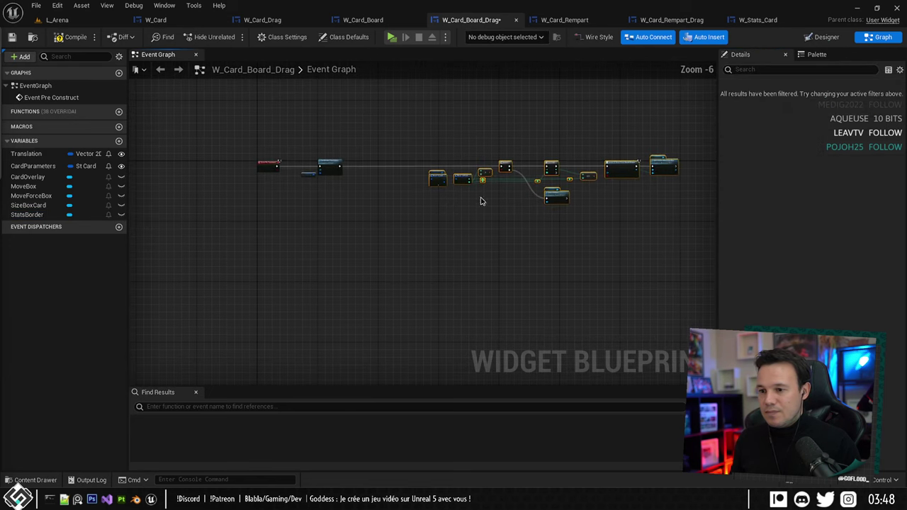
Paste the copied stats nodes and insert their Sequence into the execution line after Set Render Translation.
left_click(480, 198)
key("ctrl+v")
right_click_drag(393, 205, 328, 340)
scroll(351, 258, "up", 1)
scroll(328, 340, "up", 4)
left_click_drag(316, 299, 318, 216)
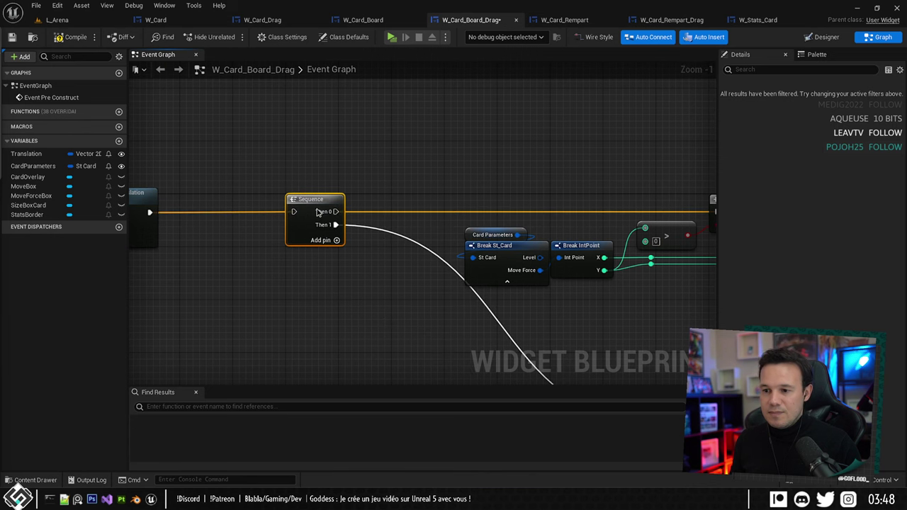
Move the pasted Sequence and stats nodes closer to Set Render Translation.
scroll(305, 213, "down", 4)
right_click_drag(234, 222, 393, 231)
scroll(392, 207, "up", 5)
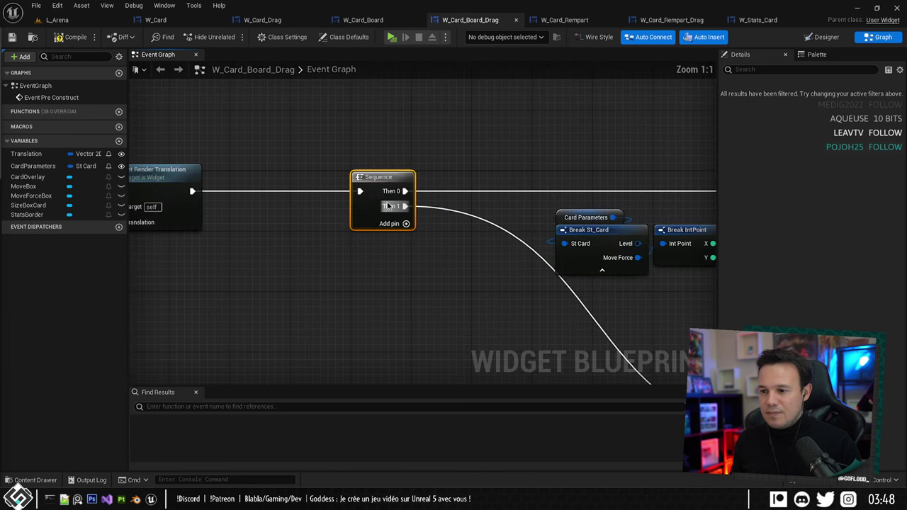
left_click_drag(370, 208, 309, 207)
scroll(309, 206, "down", 6)
right_click_drag(310, 206, 216, 200)
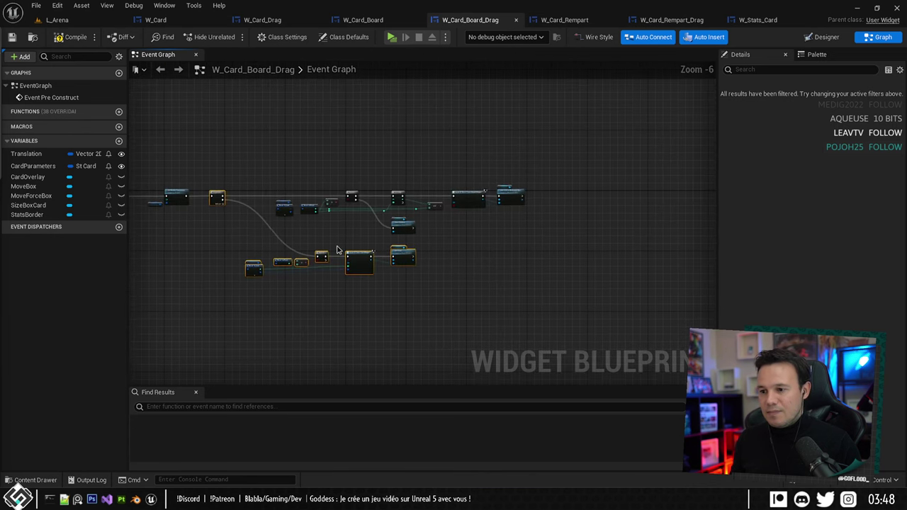
Close the open function graphs of W_Card_Rempart so that its event graph is shown.
scroll(330, 246, "up", 7)
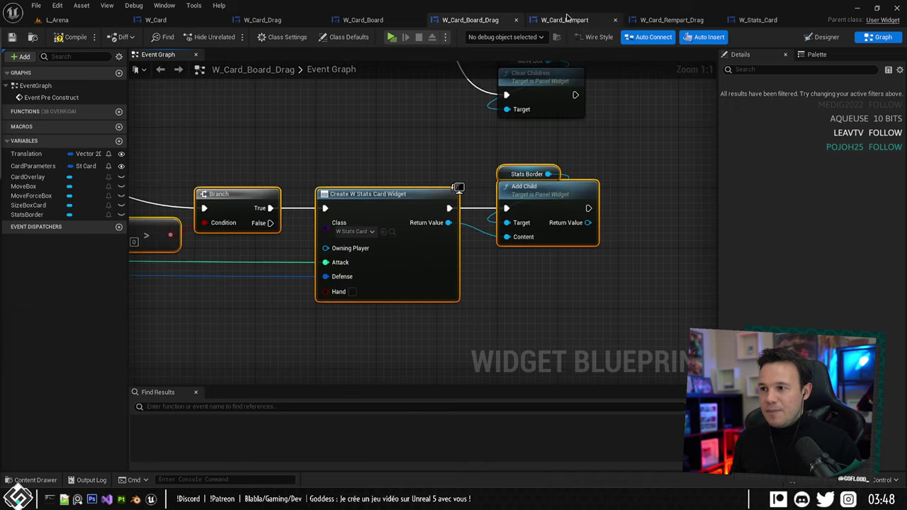
left_click(565, 20)
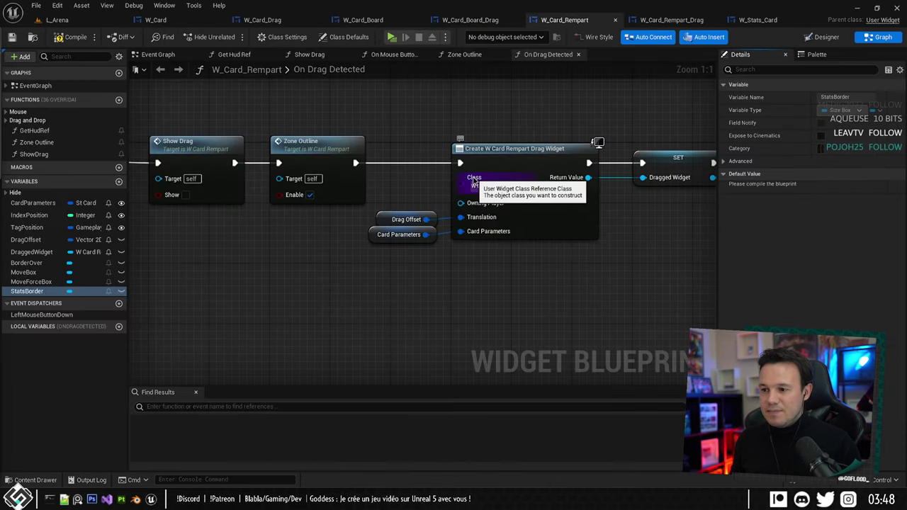
scroll(473, 181, "down", 5)
right_click_drag(474, 181, 458, 206)
scroll(458, 206, "down", 3)
scroll(404, 207, "up", 2)
scroll(360, 211, "up", 3)
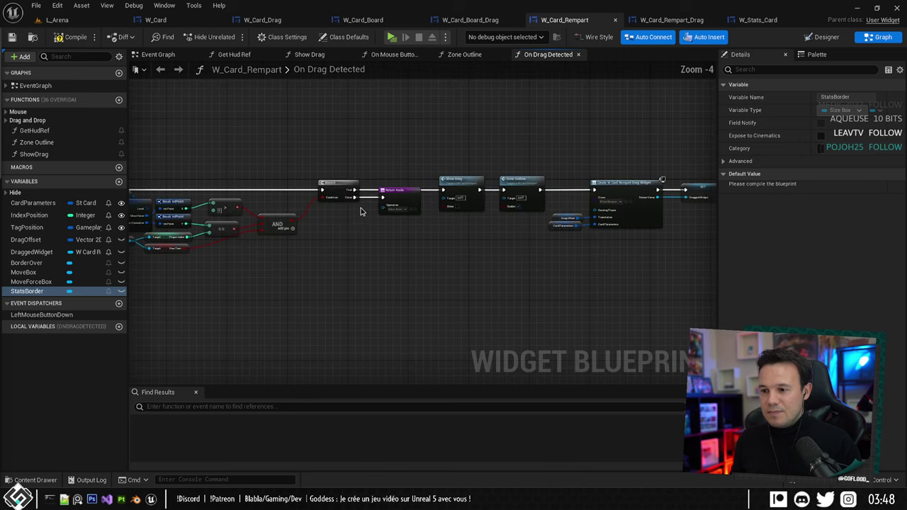
right_click_drag(437, 255, 331, 249)
left_click(464, 54)
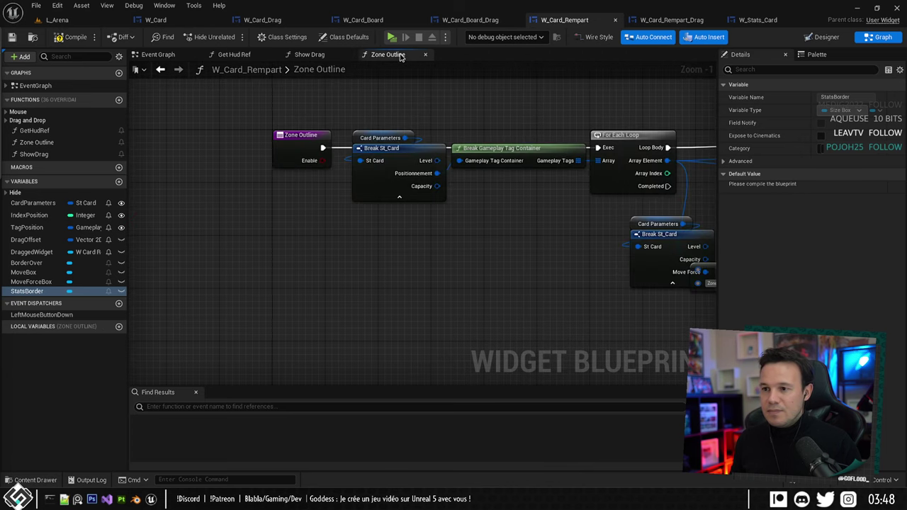
left_click(309, 55)
left_click(238, 55)
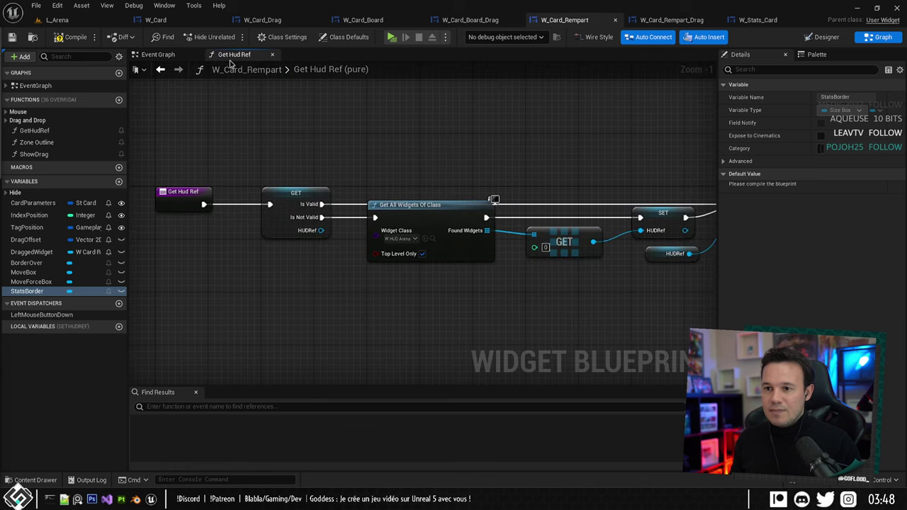
middle_click(229, 61)
Paste the stats nodes into W_Card_Rempart's event graph, inserting their Sequence between the starting event and the shifted Move Force nodes.
scroll(228, 91, "down", 5)
right_click_drag(300, 138, 364, 181)
left_click_drag(262, 151, 526, 213)
scroll(273, 149, "up", 4)
left_click_drag(403, 201, 516, 201)
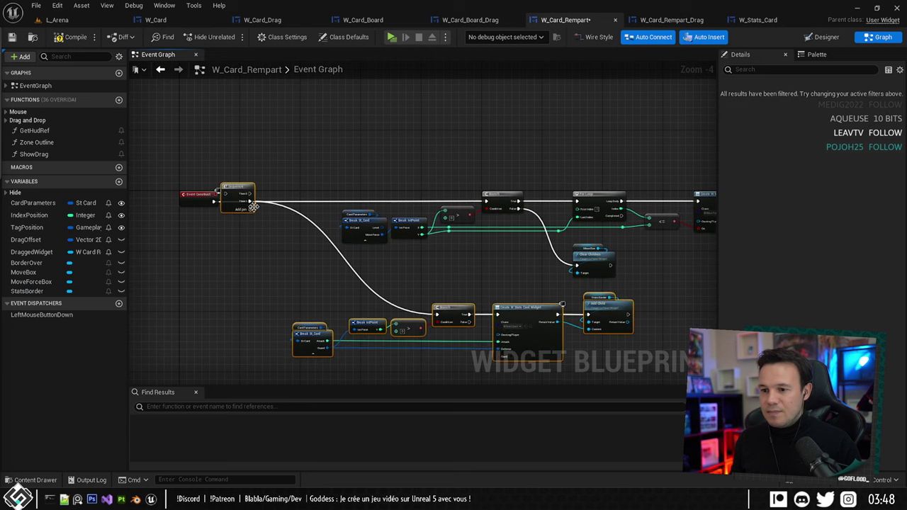
right_click_drag(253, 206, 272, 213)
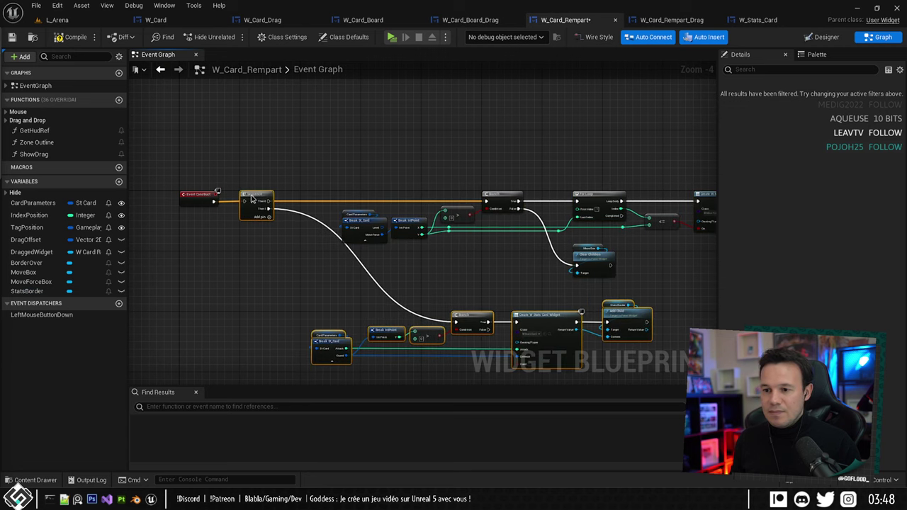
Select W_Card_Rempart's Move Force node group and shift it slightly farther from the Sequence node.
scroll(237, 218, "down", 2)
scroll(237, 217, "up", 2)
left_click_drag(261, 142, 765, 253)
right_click_drag(609, 262, 656, 263)
scroll(385, 170, "up", 3)
scroll(289, 170, "down", 3)
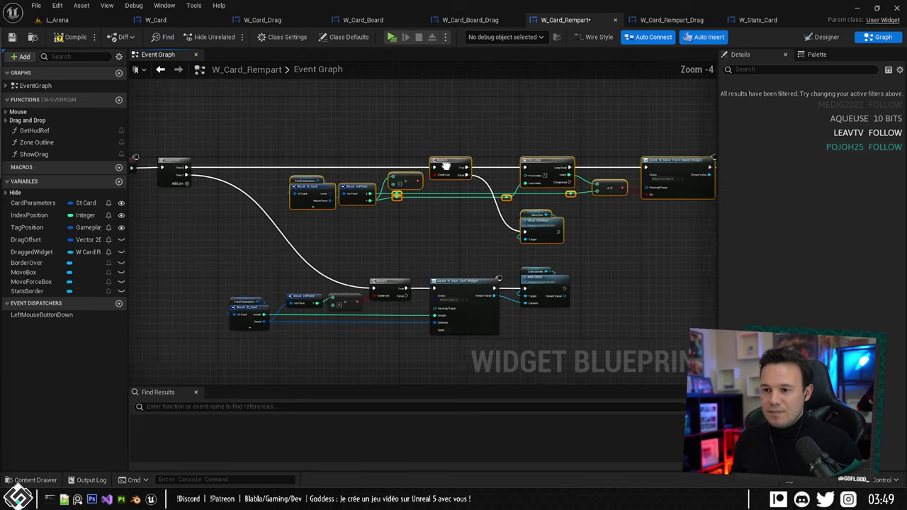
Move the Move Force node group in W_Card_Rempart_Drag's event graph away from Set Render Translation to open a gap.
left_click(688, 19)
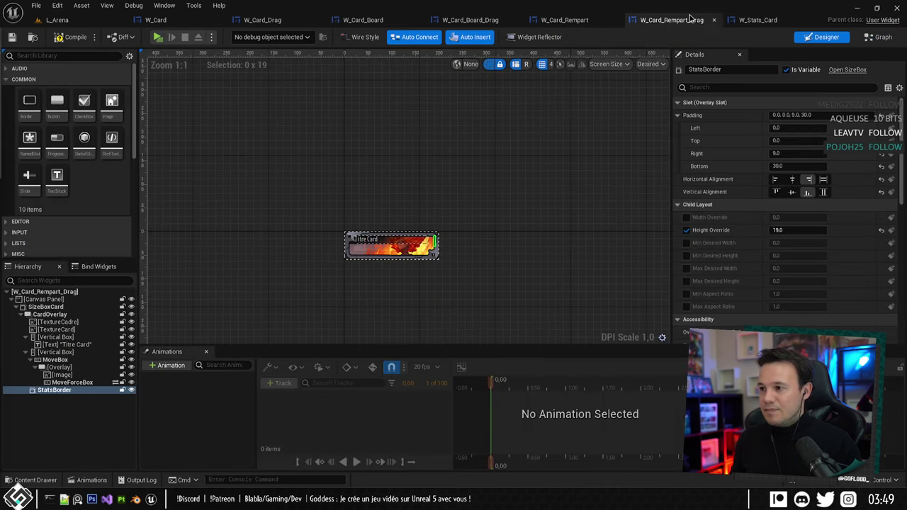
left_click(880, 37)
scroll(283, 191, "down", 6)
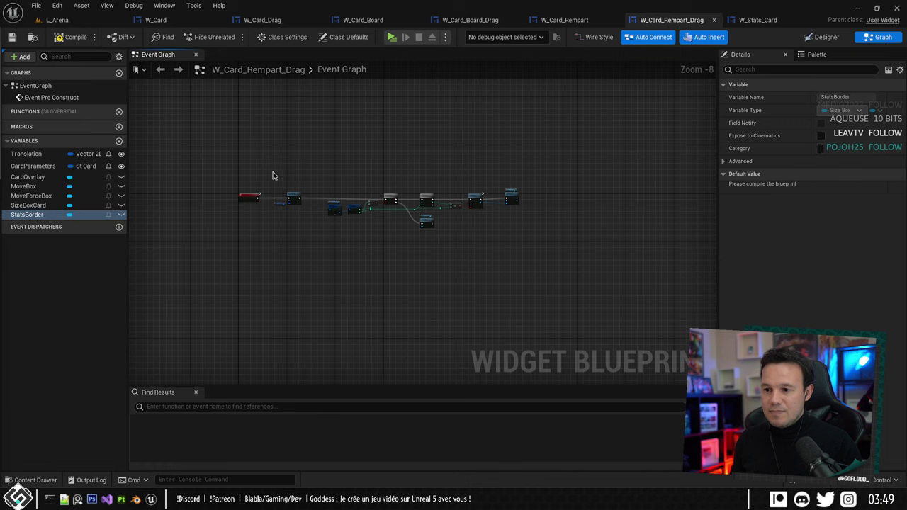
left_click_drag(269, 166, 546, 253)
scroll(354, 188, "up", 5)
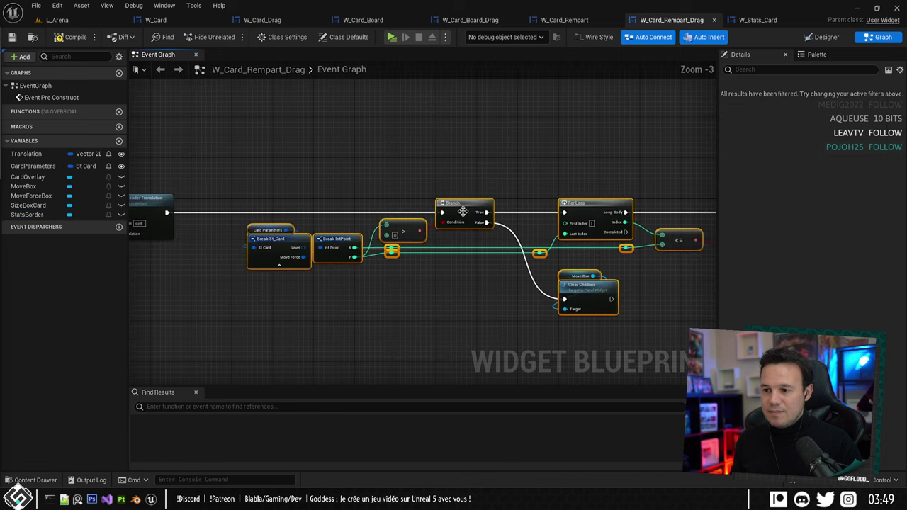
right_click_drag(423, 205, 653, 205)
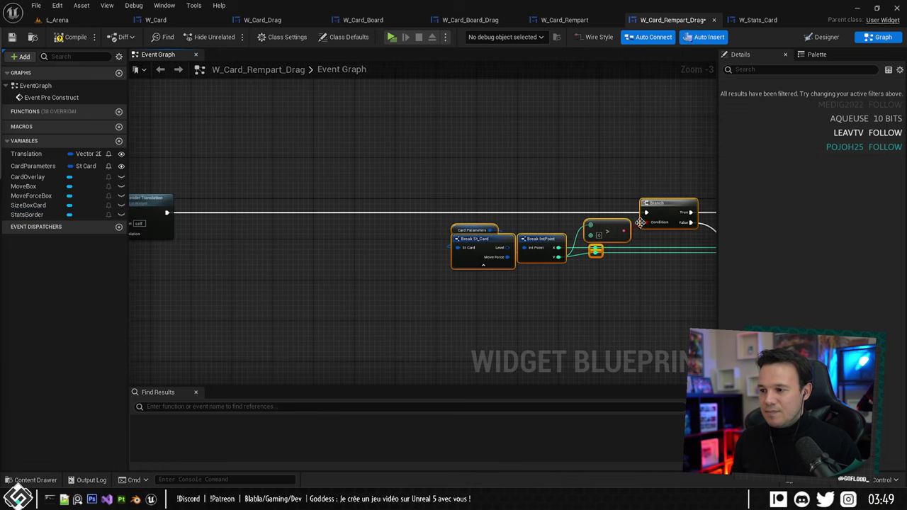
Paste the stats nodes into W_Card_Rempart_Drag and insert their Sequence into the execution line after Set Render Translation.
scroll(489, 310, "down", 3)
key("ctrl+v")
left_click_drag(406, 223, 367, 188)
scroll(366, 188, "up", 6)
scroll(366, 187, "down", 8)
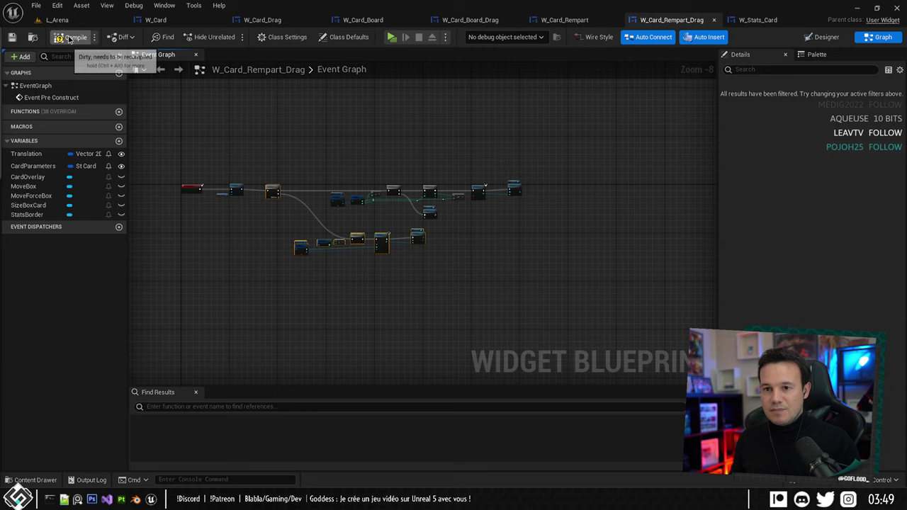
left_click(329, 152)
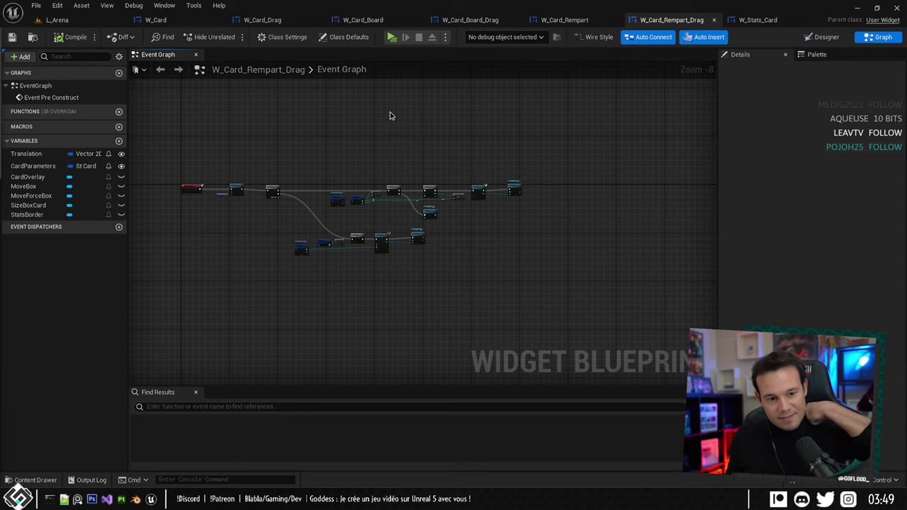
right_click_drag(389, 115, 416, 138)
scroll(354, 234, "up", 3)
left_click(341, 70)
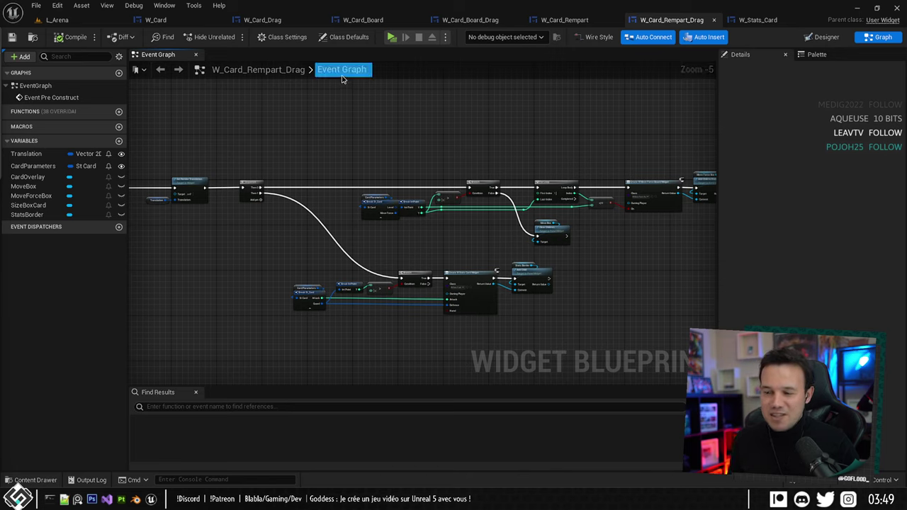
key("Escape")
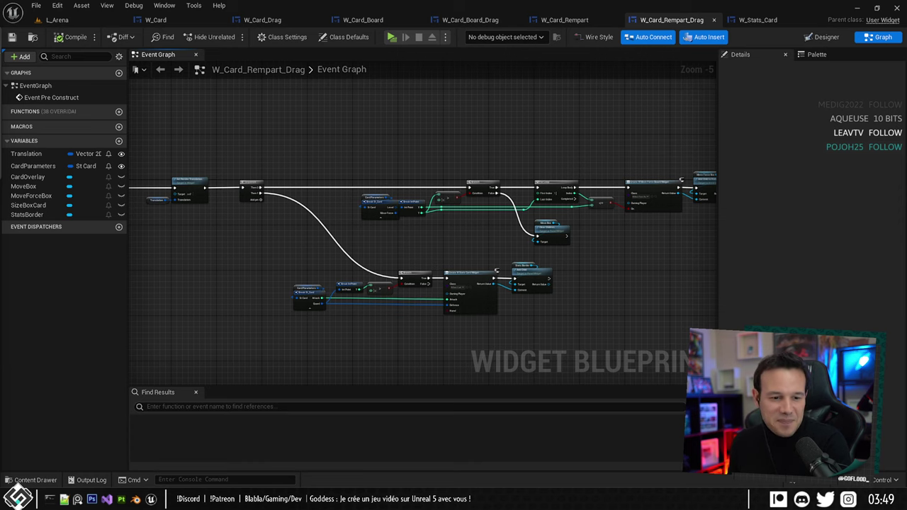
mouse_move(409, 199)
right_mouse_down()
mouse_move(369, 128)
mouse_move(414, 216)
right_mouse_up()
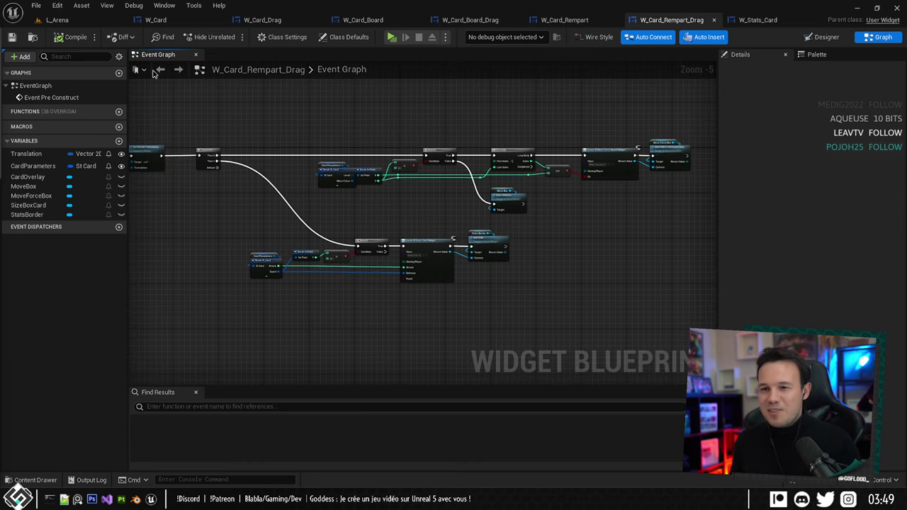
right_click_drag(290, 150, 381, 153)
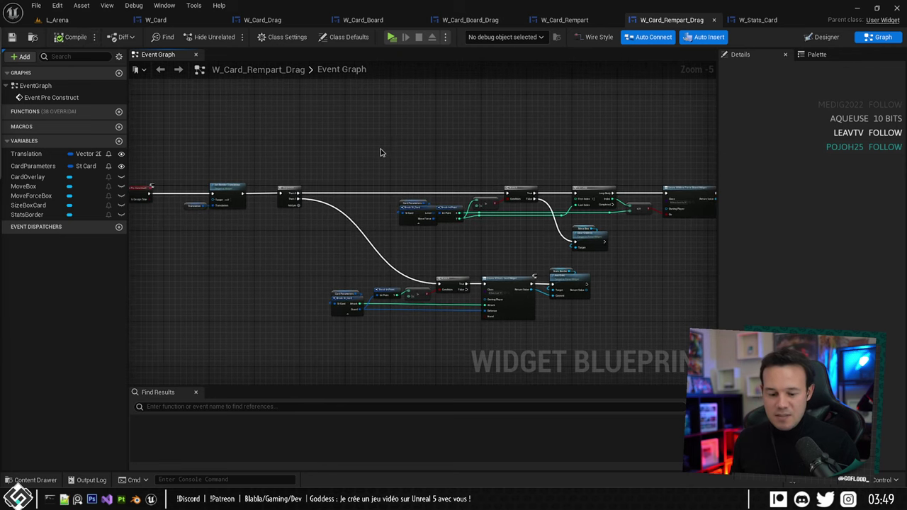
Hide the unused Level pin on the Break St_Card node feeding the Move Force chain, and save W_Card_Rempart_Drag.
scroll(427, 208, "up", 5)
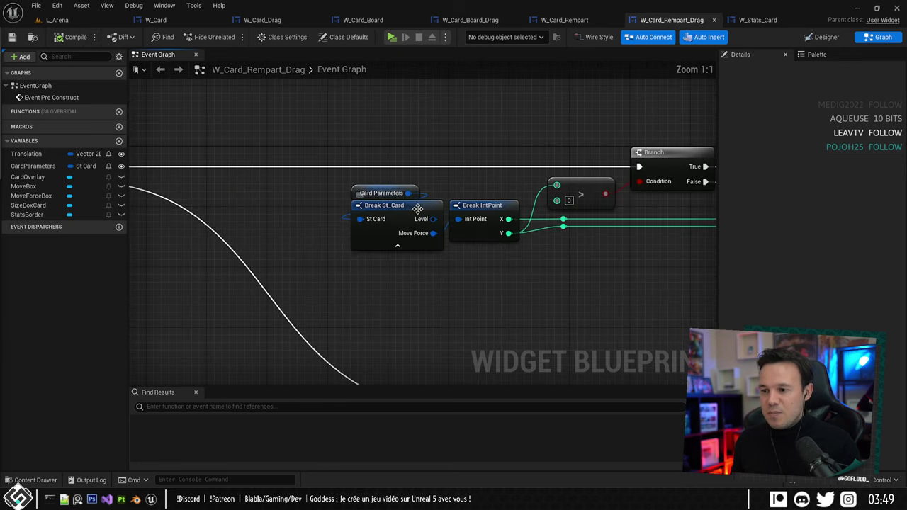
left_click(428, 210)
scroll(527, 141, "down", 5)
right_click_drag(511, 140, 276, 117)
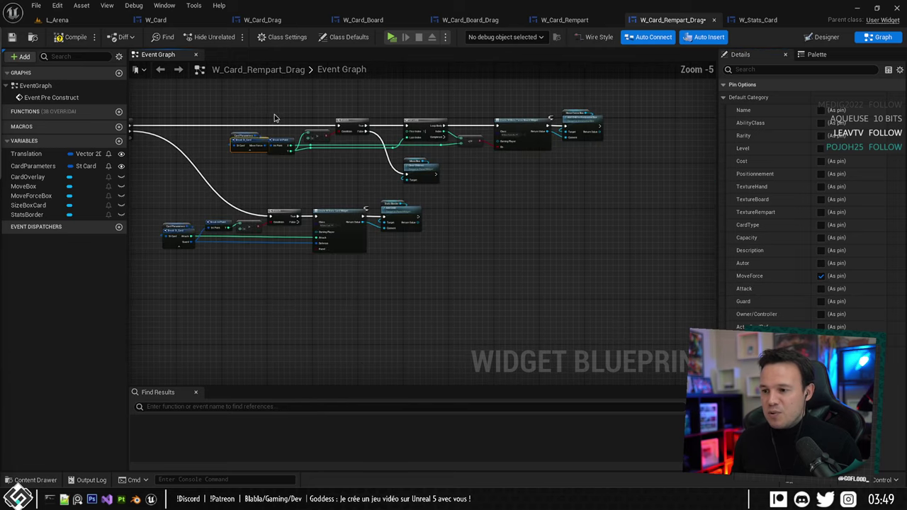
right_click_drag(198, 195, 387, 202)
right_click_drag(458, 210, 395, 211)
scroll(275, 266, "up", 3)
key("ctrl+s")
scroll(275, 268, "down", 2)
right_click_drag(343, 245, 296, 244)
right_click_drag(312, 125, 279, 186)
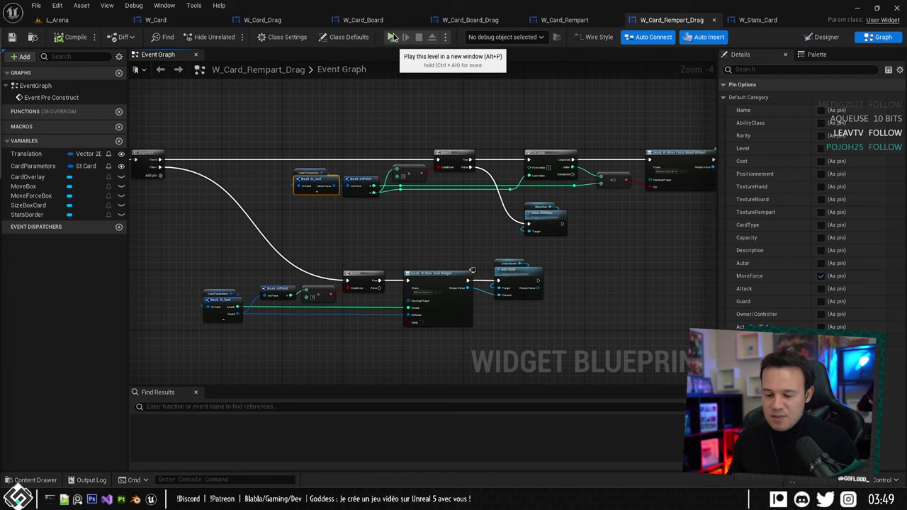
Switch to Photoshop and examine the attack and defense stats layout on the card in SkillCard.psd.
key("alt+Tab")
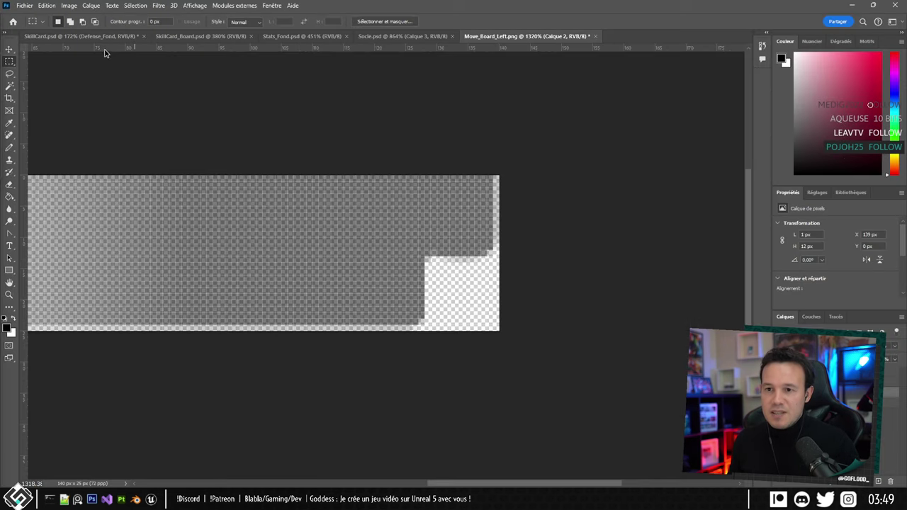
left_click(86, 37)
scroll(257, 173, "down", 3)
scroll(256, 173, "down", 5, "alt")
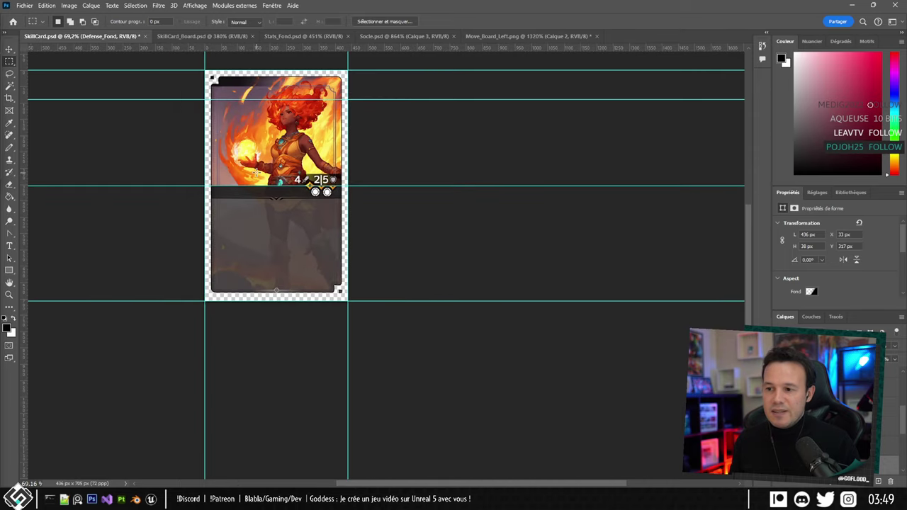
scroll(255, 172, "down", 2, "alt")
scroll(241, 121, "up", 4, "alt")
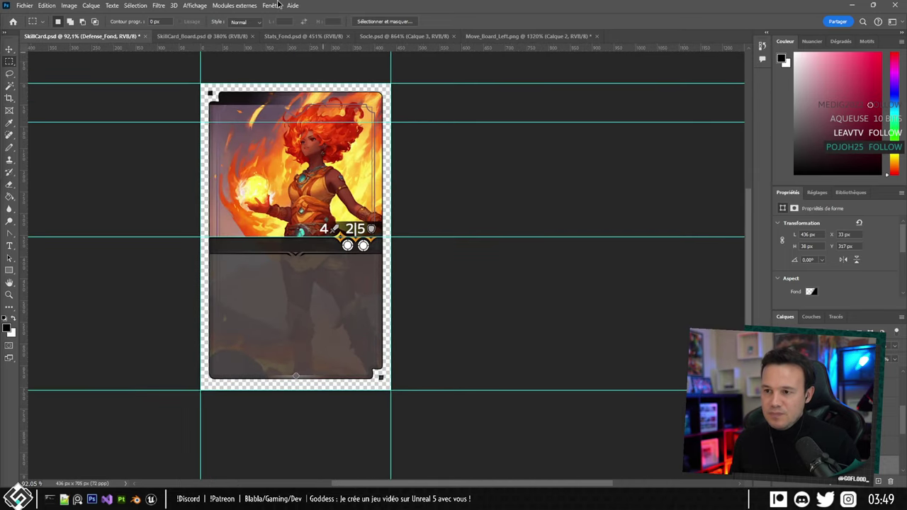
Return to Unreal Editor, run the game preview, and place one hand card on the board and another on the rempart.
key("alt+Tab")
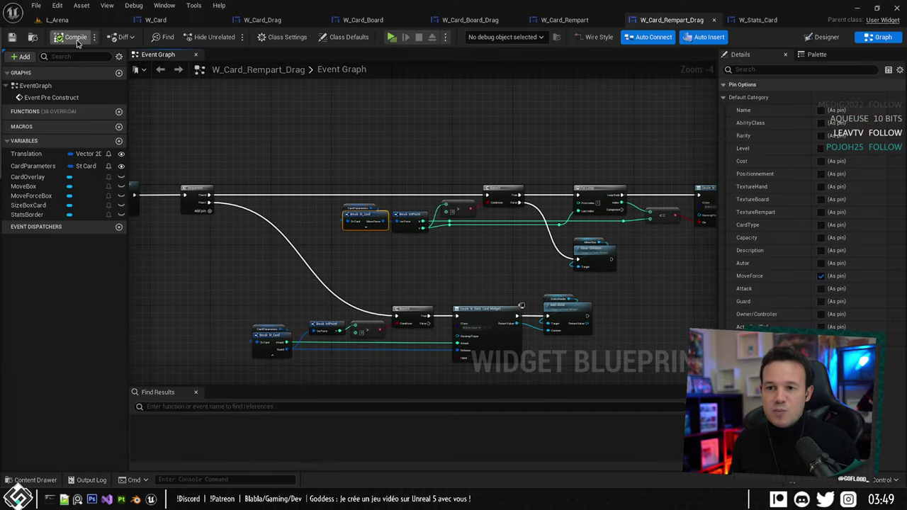
scroll(364, 168, "down", 3)
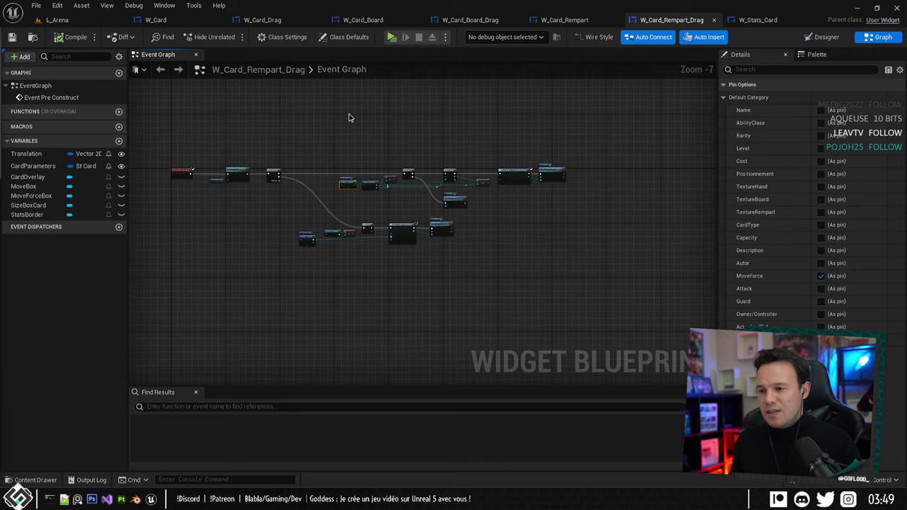
key("alt+p")
left_click(581, 262)
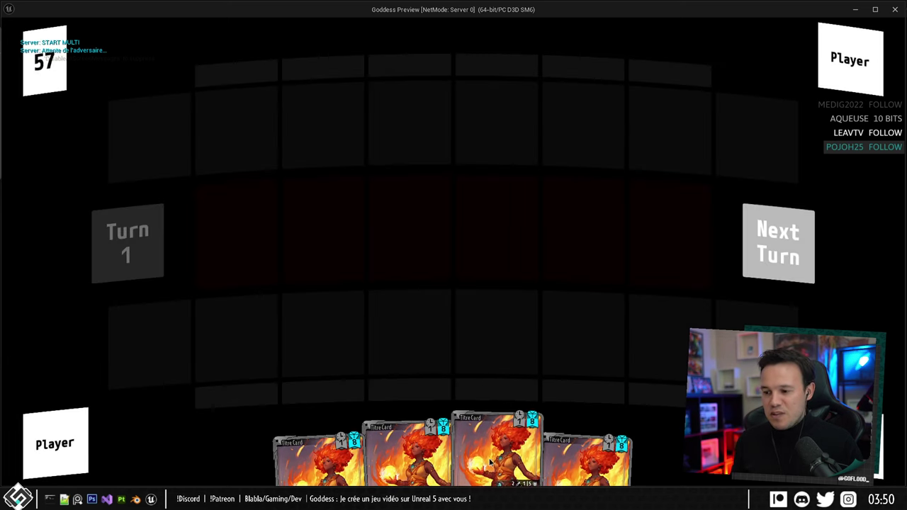
left_click_drag(494, 428, 417, 244)
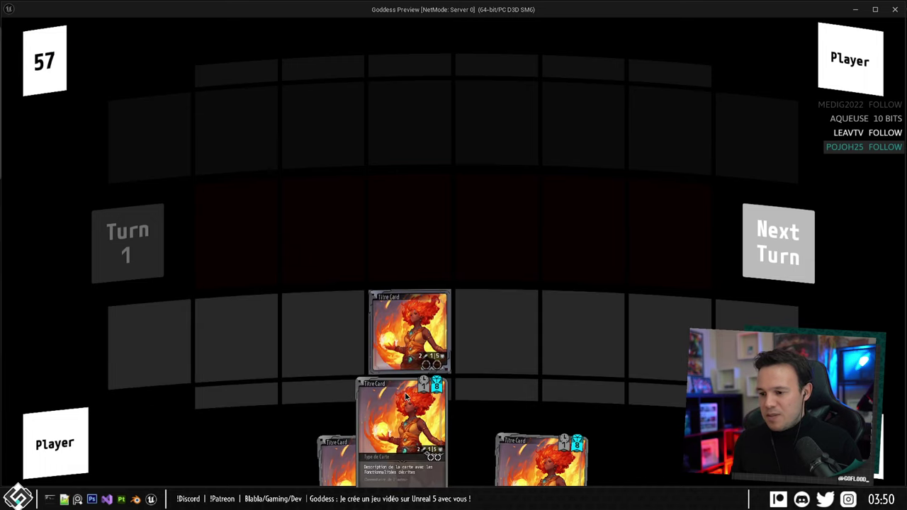
left_click_drag(538, 396, 532, 393)
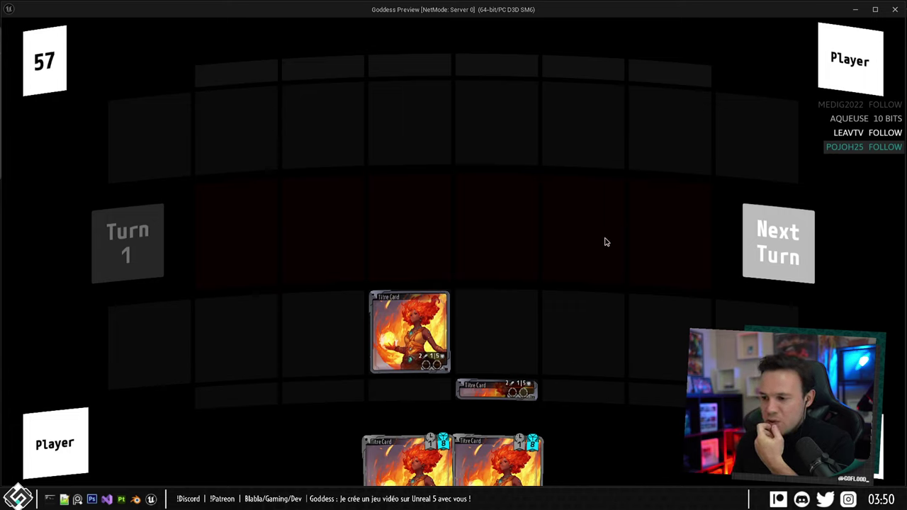
Advance to the next turn, pick up the board and rempart cards to check their drag stats, and end the preview.
left_click(792, 246)
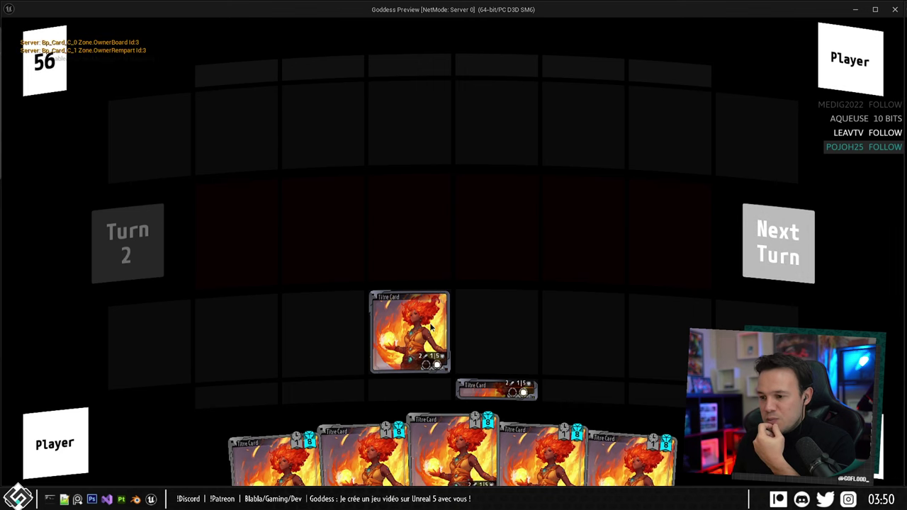
mouse_move(404, 310)
left_mouse_down()
mouse_move(340, 283)
mouse_move(300, 218)
mouse_move(318, 253)
mouse_move(326, 320)
mouse_move(403, 308)
left_mouse_up()
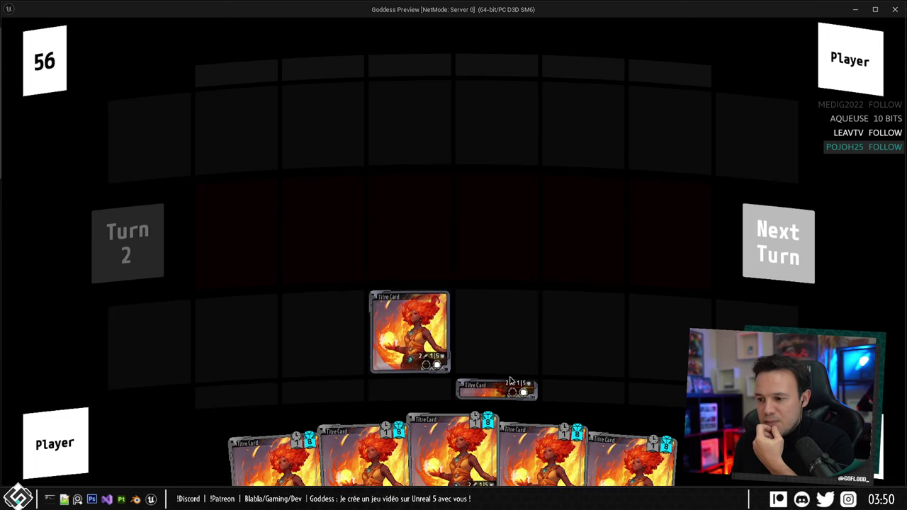
mouse_move(503, 390)
left_mouse_down()
mouse_move(571, 344)
mouse_move(551, 348)
mouse_move(506, 396)
mouse_move(496, 378)
left_mouse_up()
key("Escape")
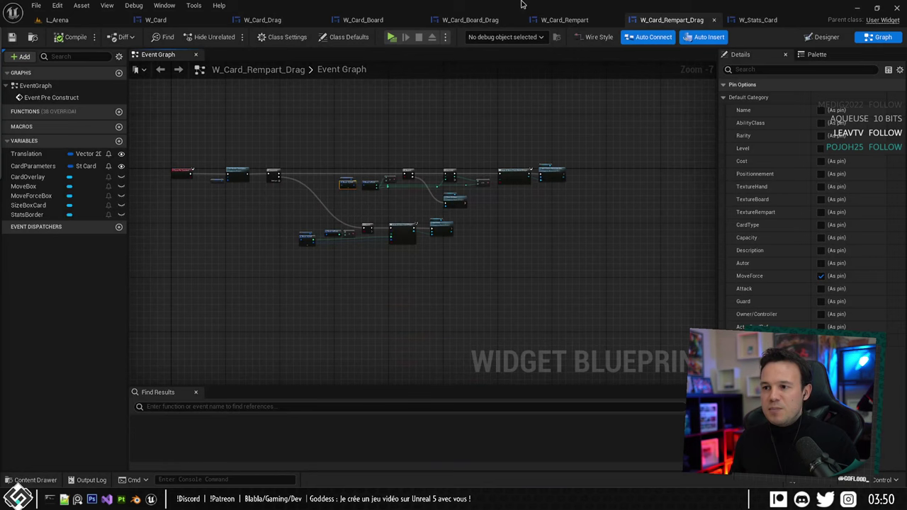
In the W_Card_Rempart designer, set the bottom padding of StatsBorder to 29.
left_click(567, 21)
left_click(823, 37)
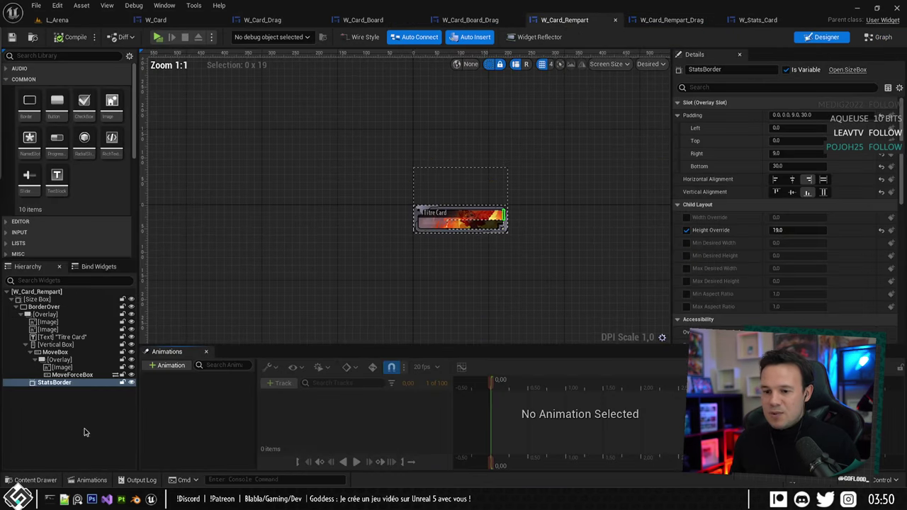
scroll(429, 247, "up", 12)
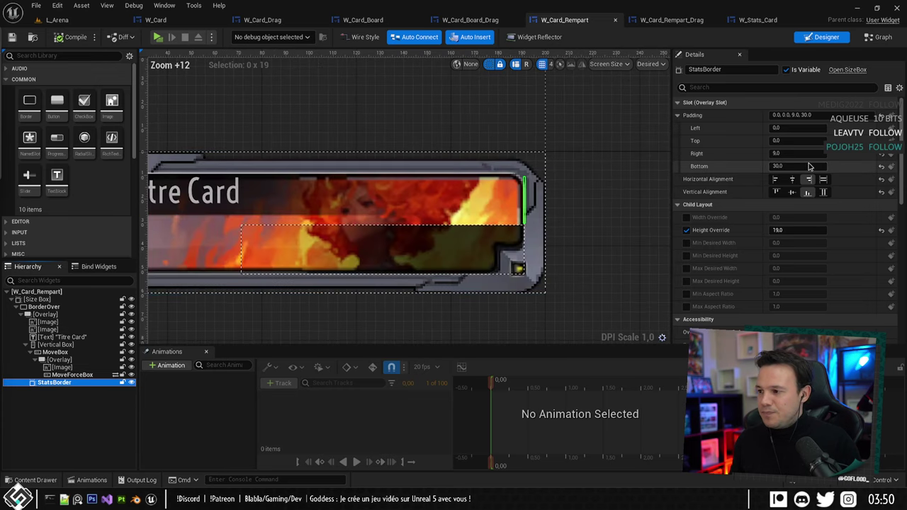
left_click(779, 166)
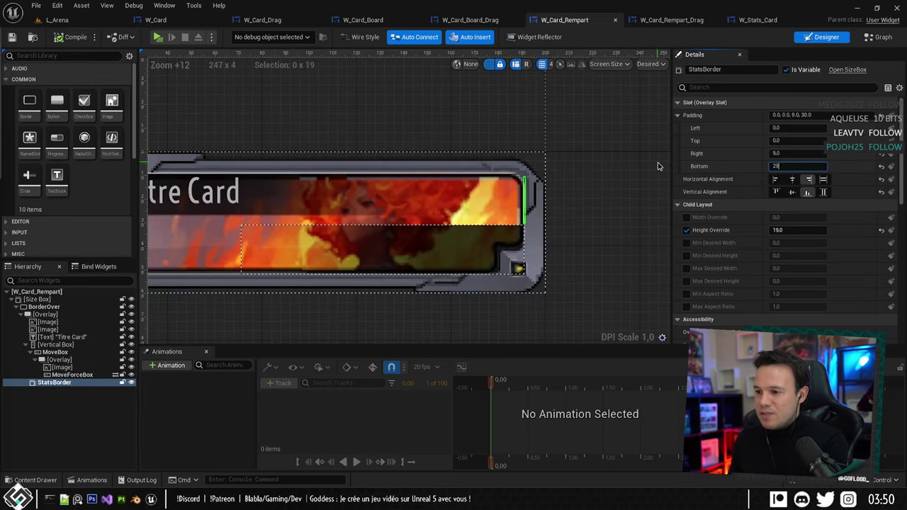
type("29")
key("Return")
scroll(545, 153, "down", 3)
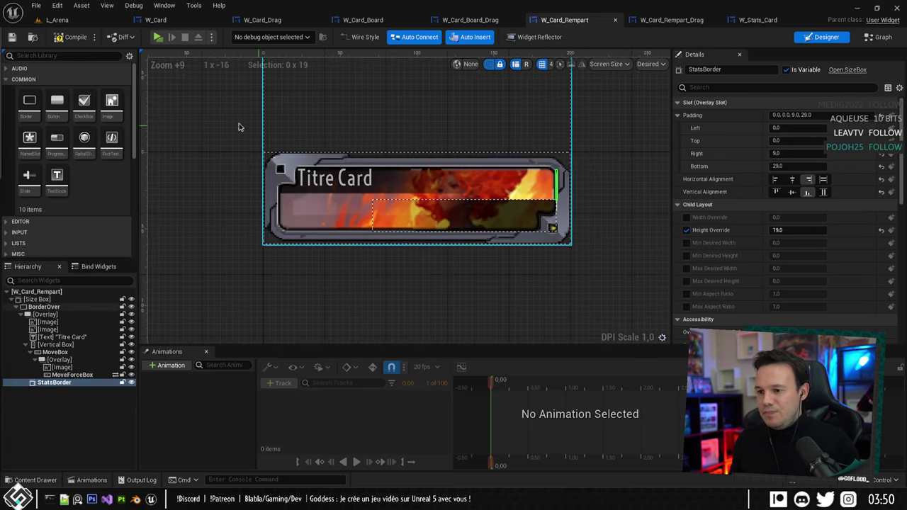
scroll(368, 114, "down", 4)
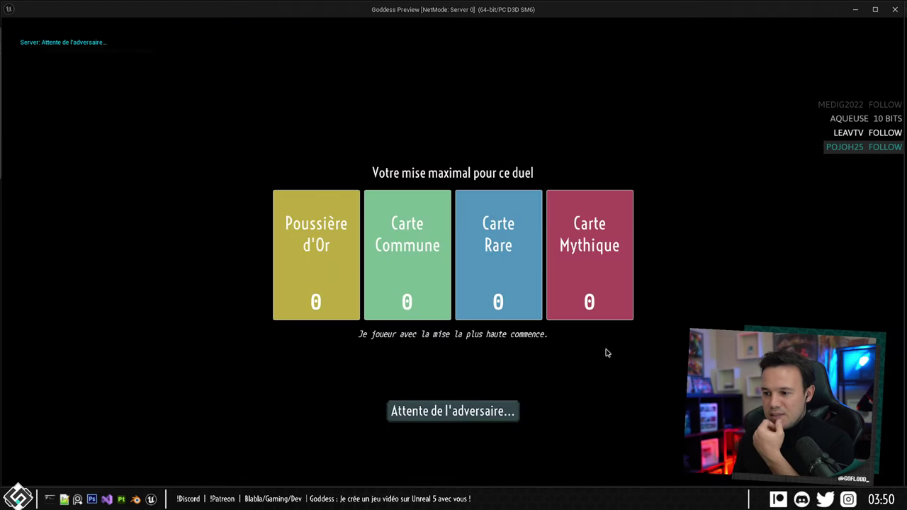
Run the game preview with a Carte Mythique stake of 1, and place one hand card on the board and another on the rempart.
left_click(589, 269)
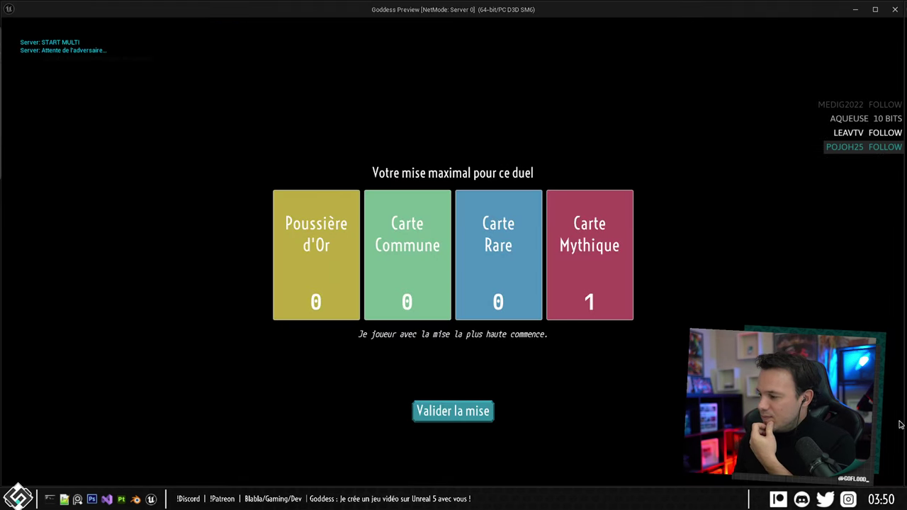
left_click(453, 411)
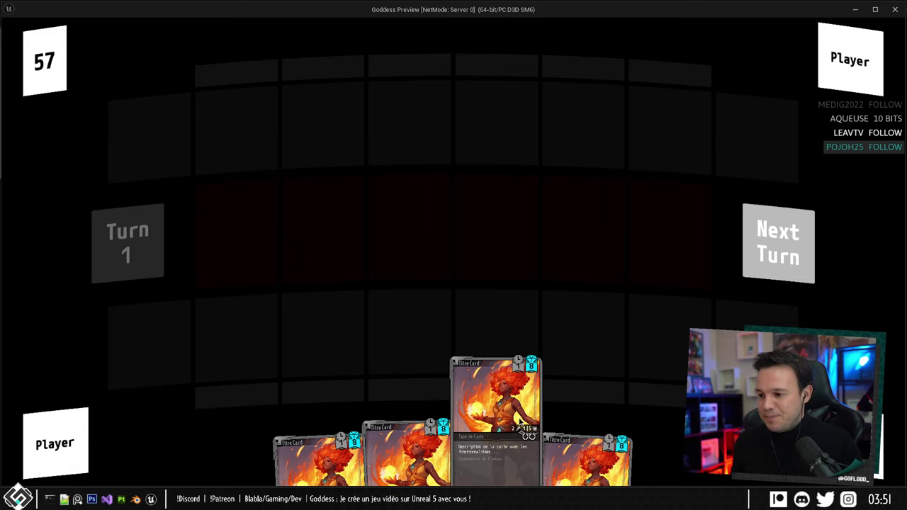
left_click_drag(520, 423, 496, 331)
left_click_drag(446, 443, 409, 389)
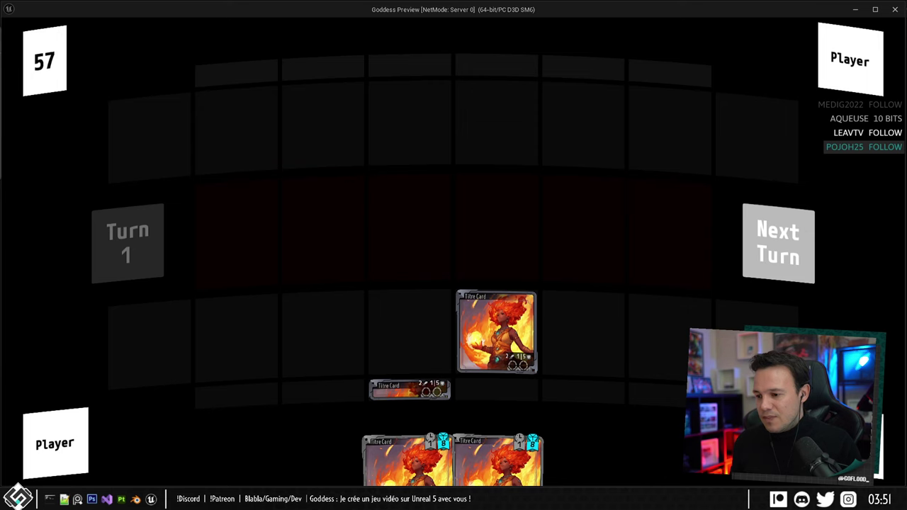
Advance to the next turn, pick up the rempart card to check its stats position, and end the preview.
left_click(778, 245)
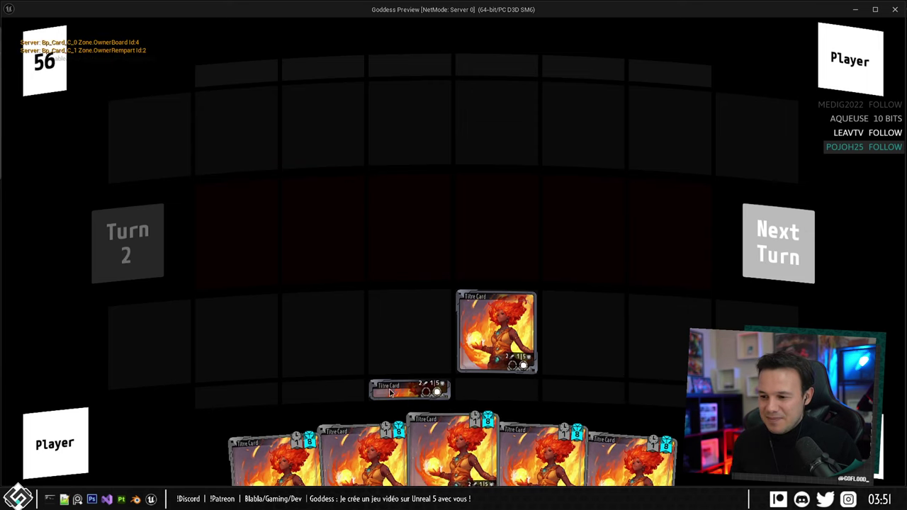
mouse_move(408, 392)
left_mouse_down()
mouse_move(356, 376)
mouse_move(426, 400)
mouse_move(418, 391)
left_mouse_up()
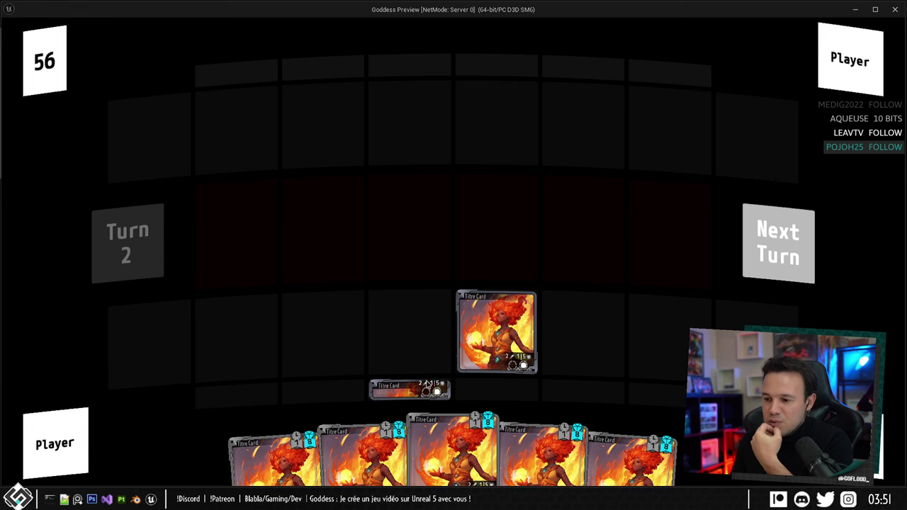
key("Escape")
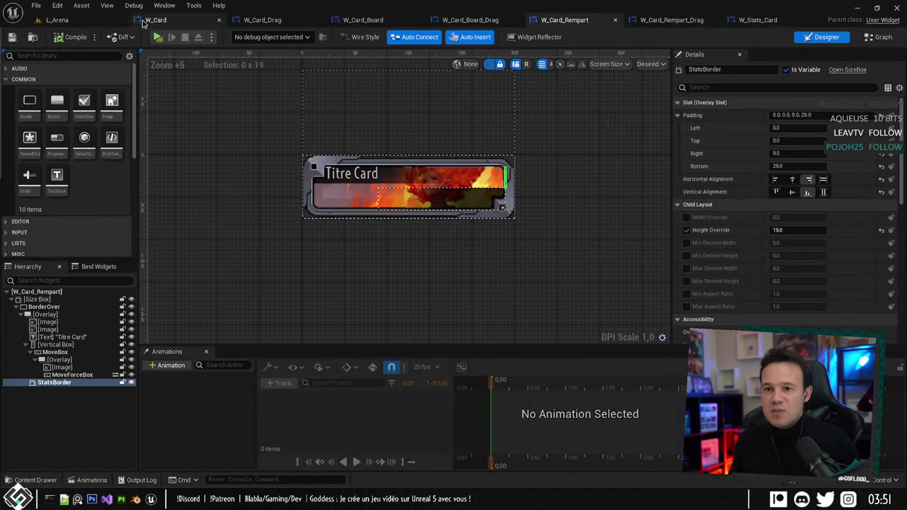
Return to the L_Arena level and open the DT_Cards data table from the Cards blueprints folder.
left_click(77, 7)
left_click(54, 20)
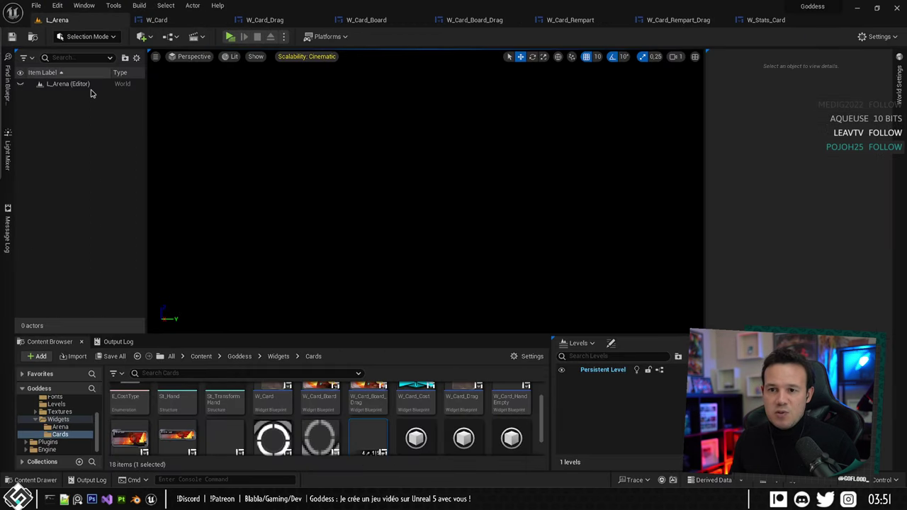
scroll(49, 427, "up", 1)
scroll(49, 428, "up", 2)
left_click(61, 430)
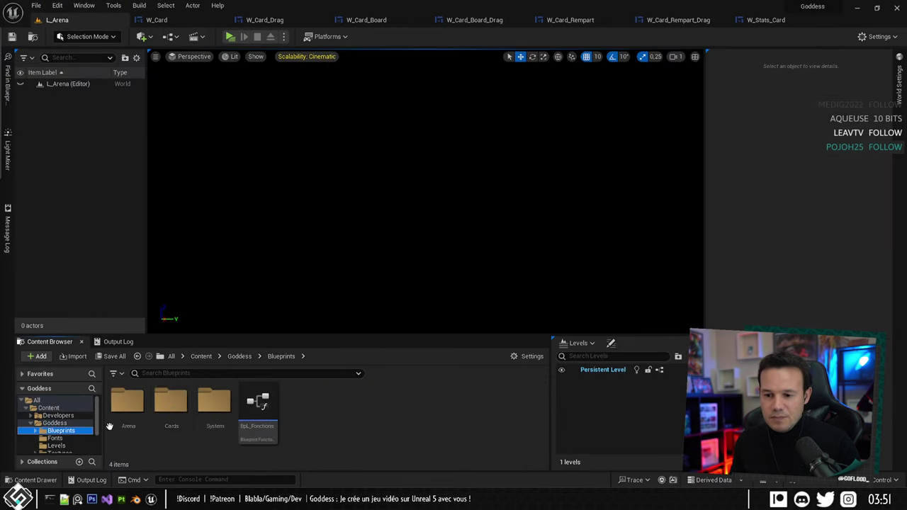
double_click(172, 404)
double_click(213, 404)
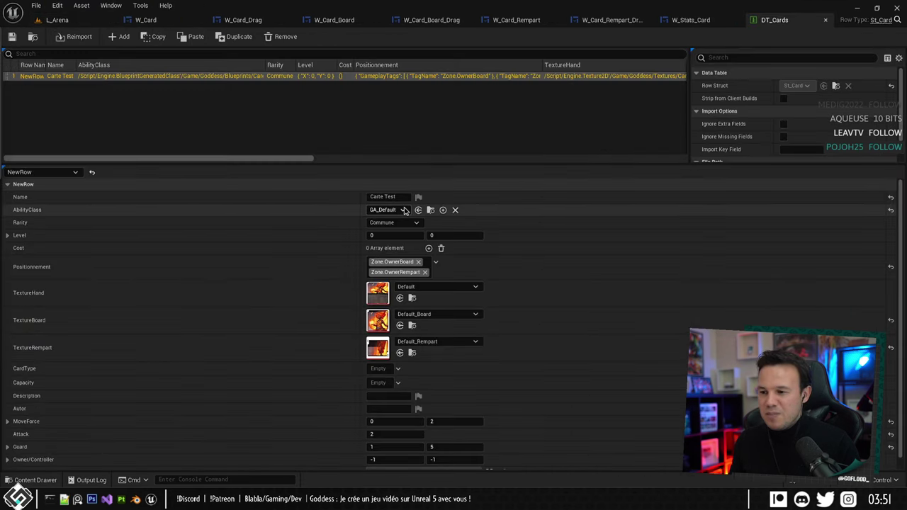
Set the Carte Test row's Attack to 0 and its Guard values to 0 and 15, and save the data table.
scroll(403, 273, "down", 1)
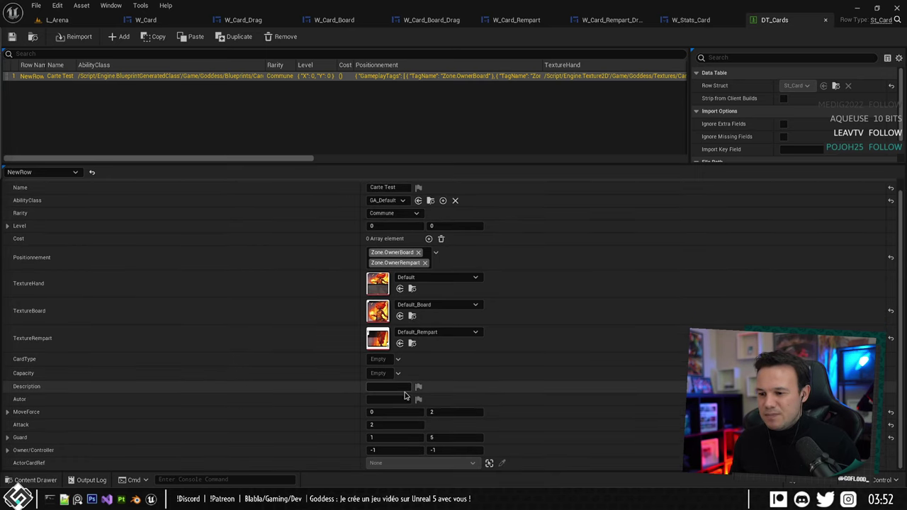
type("0")
left_click(388, 437)
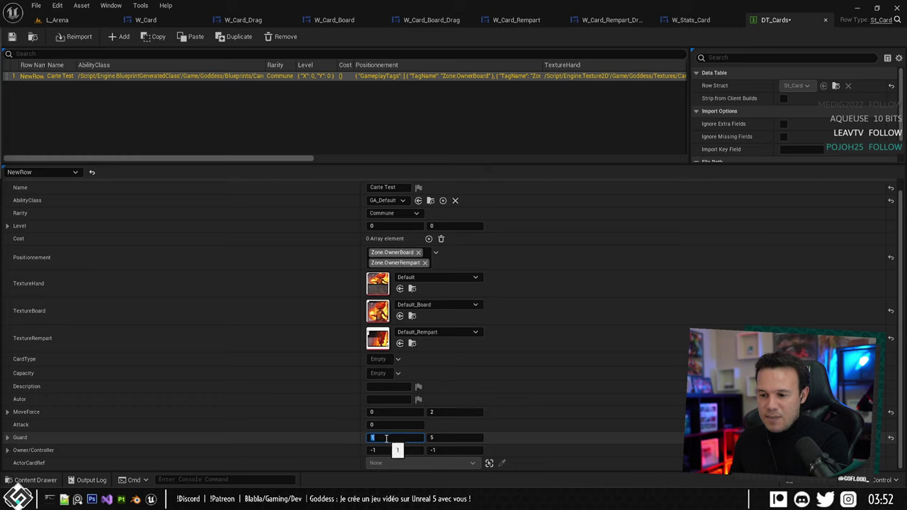
type("0")
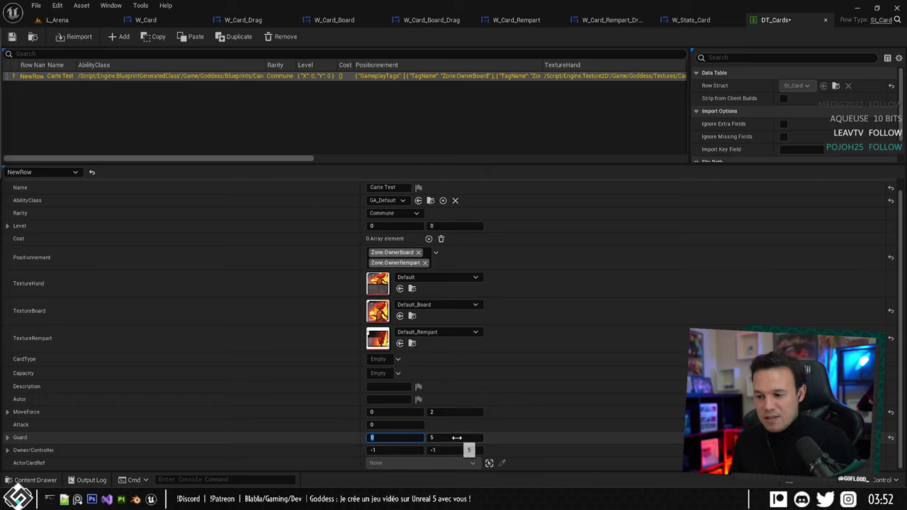
left_click(466, 437)
type("10")
key("Return")
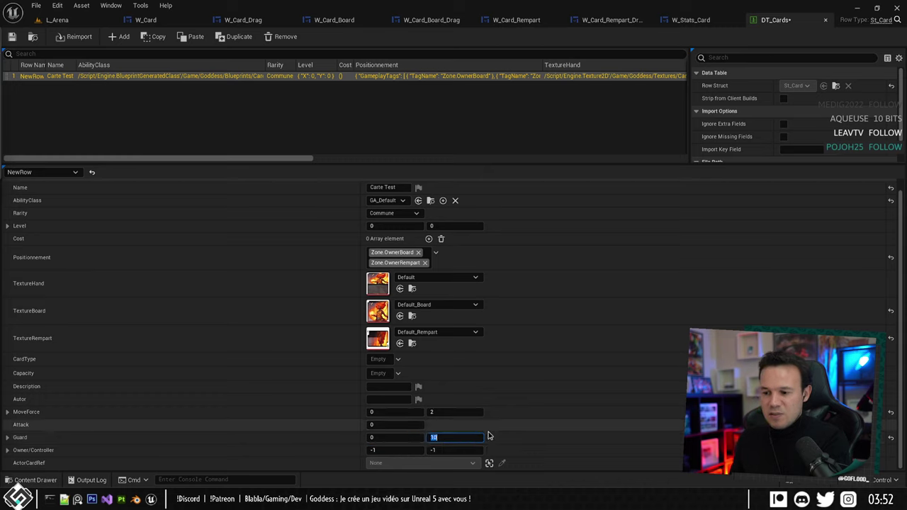
key("ctrl+s")
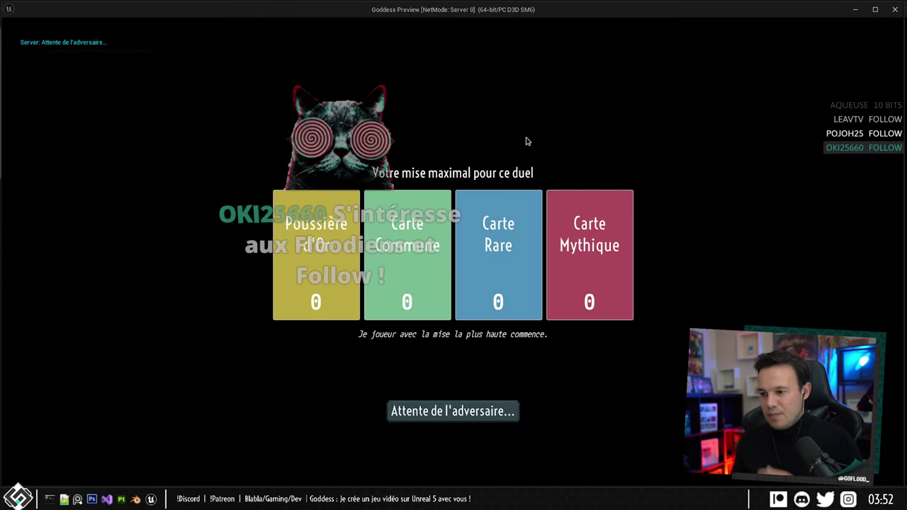
Play a preview staking one Carte Mythique, place cards on the rempart and board to check the zero-attack stats, and end it.
left_click(577, 284)
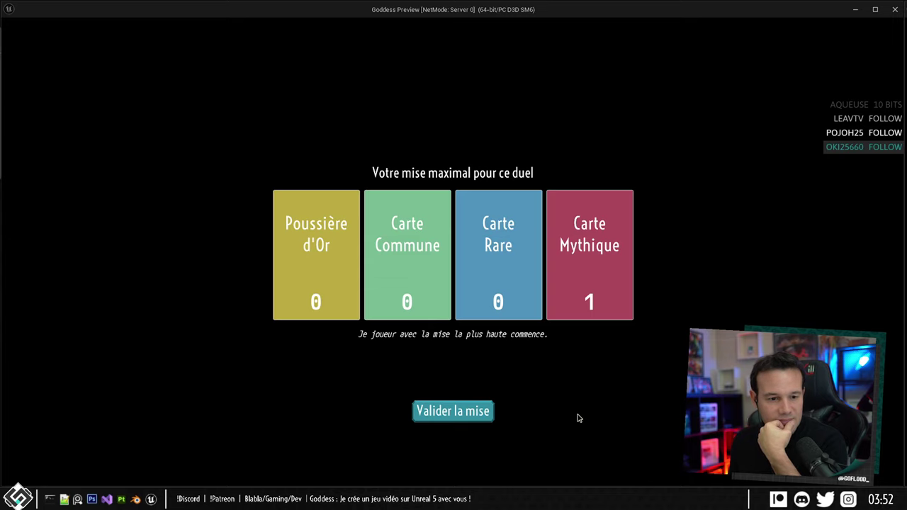
left_click(453, 411)
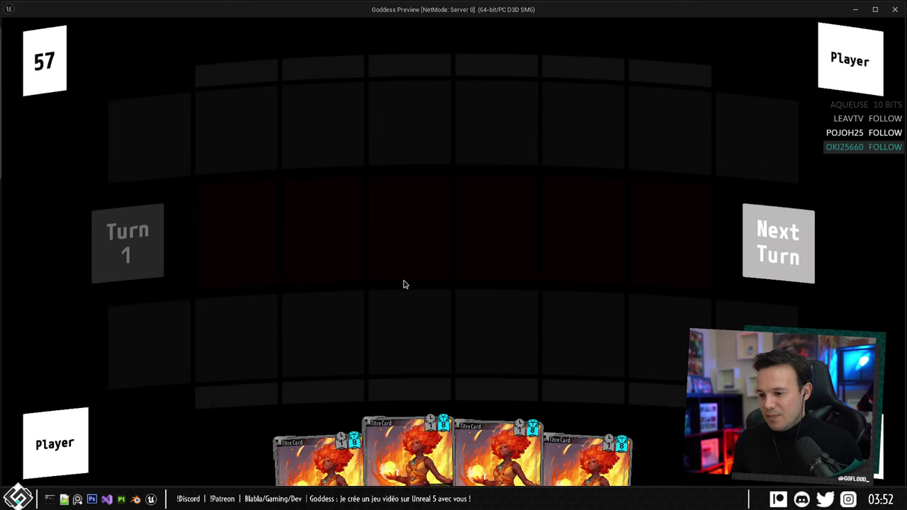
left_click_drag(390, 455, 409, 391)
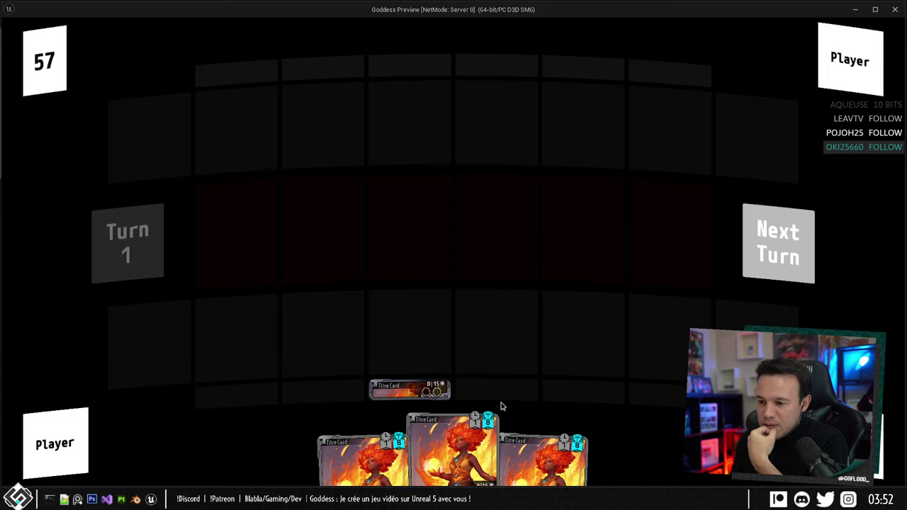
left_click_drag(494, 405, 510, 337)
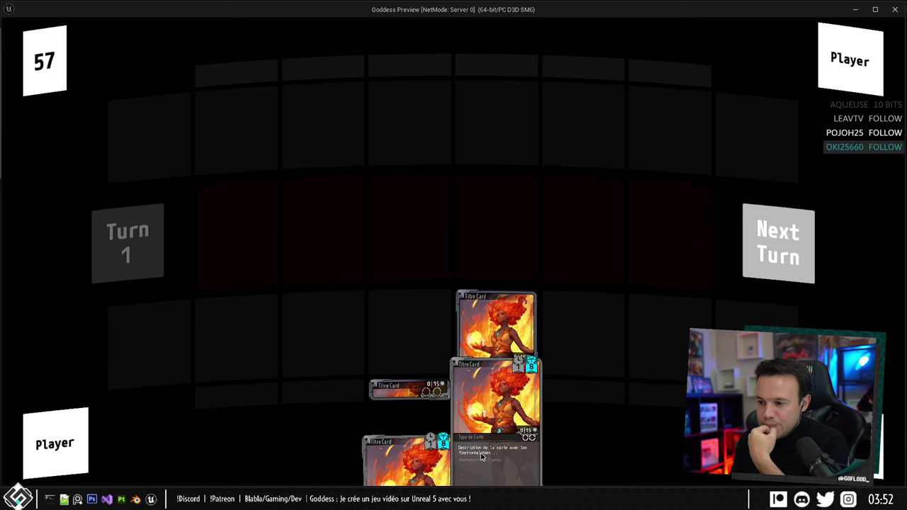
key("Escape")
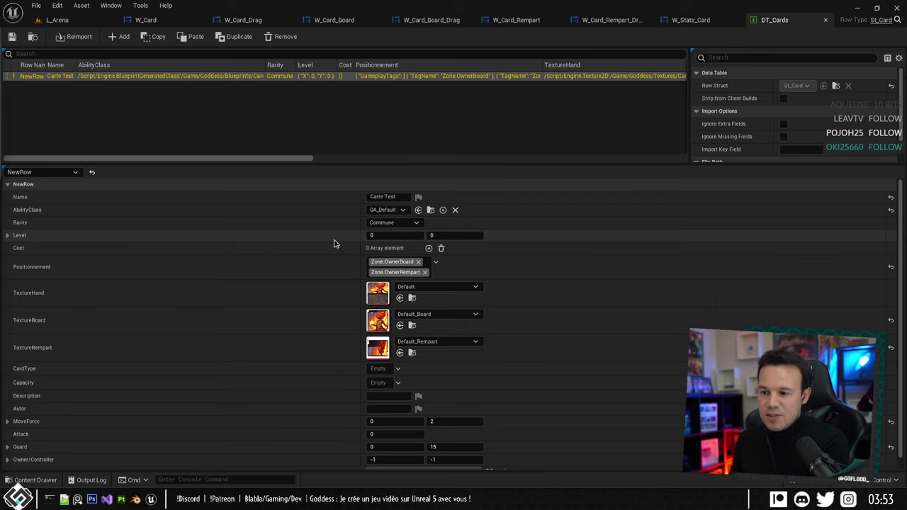
Set the second MoveForce value of the Carte Test row to 0 in DT_Cards.
scroll(323, 264, "down", 1)
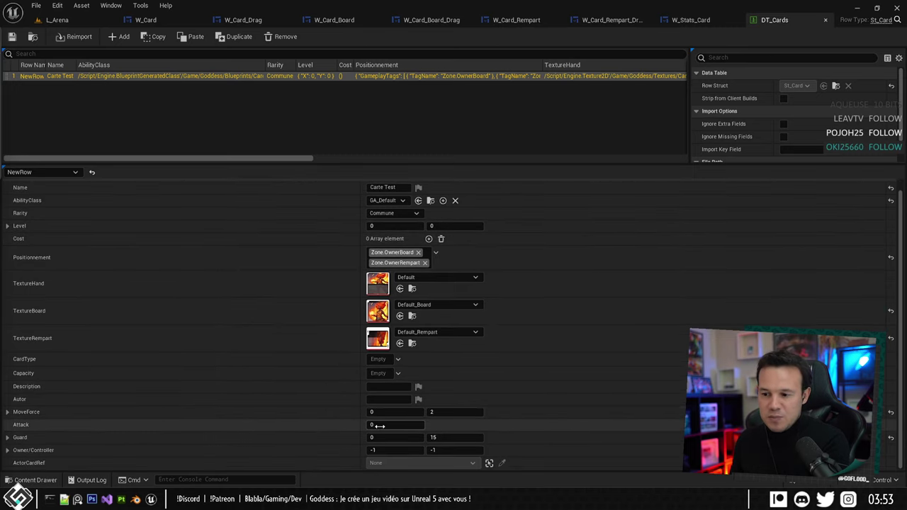
left_click(472, 413)
type("0")
key("Return")
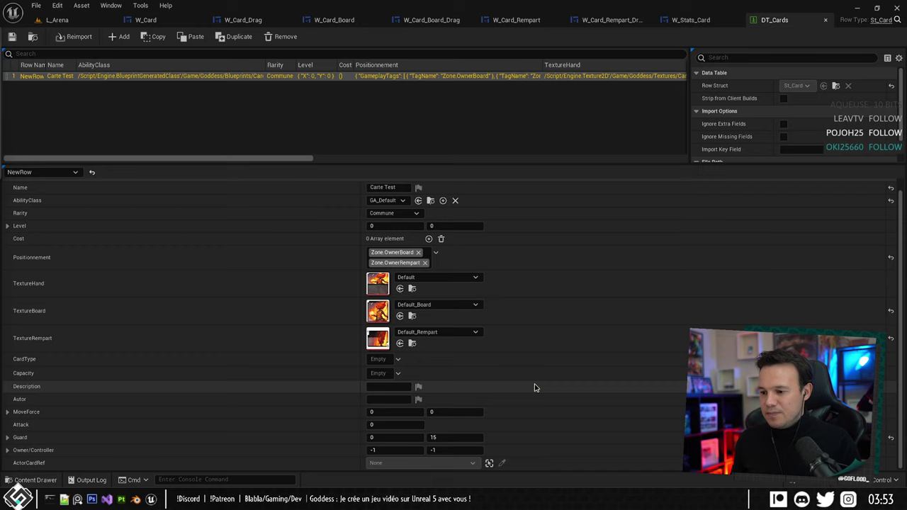
Run the preview, place cards on the board and the rempart to check the stats without move force, and end the preview.
key("alt+p")
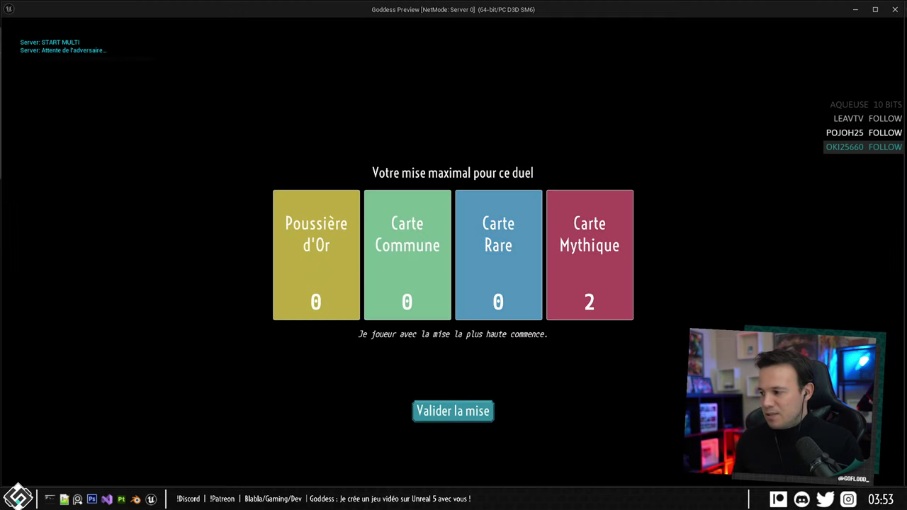
left_click(480, 412)
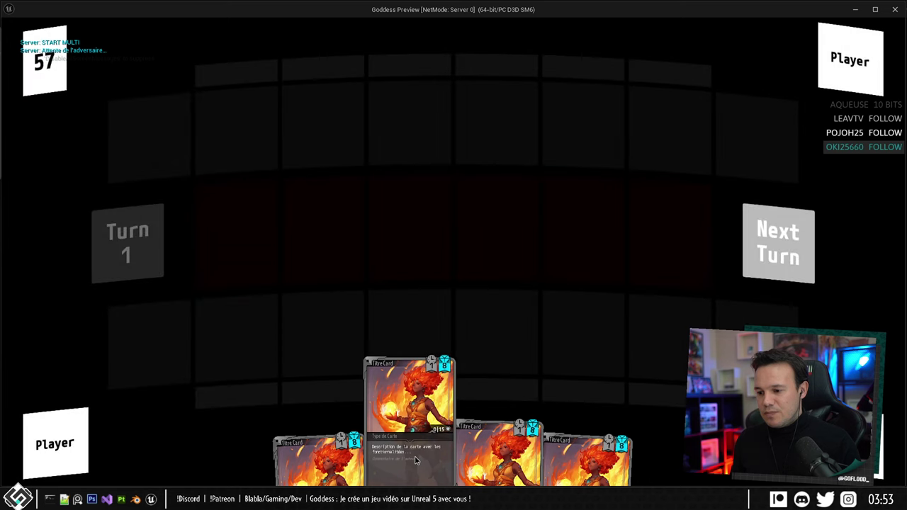
left_click_drag(415, 459, 438, 343)
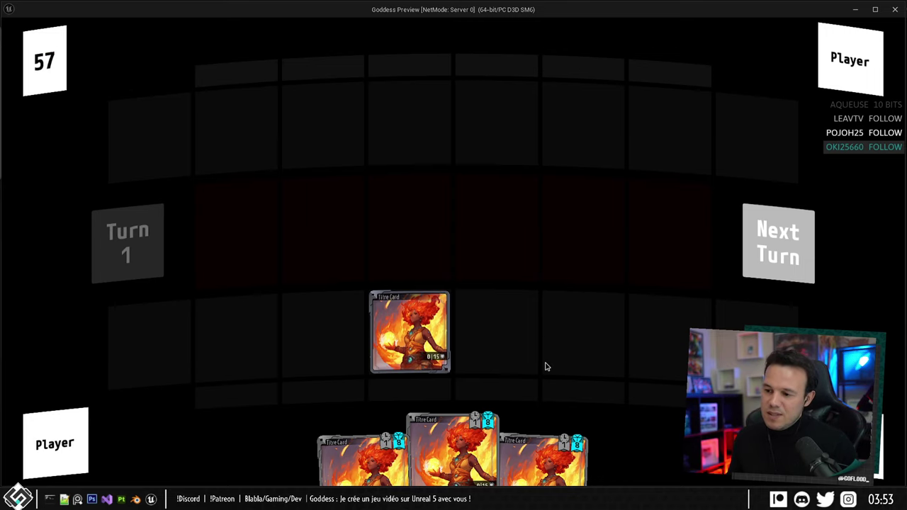
left_click_drag(464, 446, 499, 389)
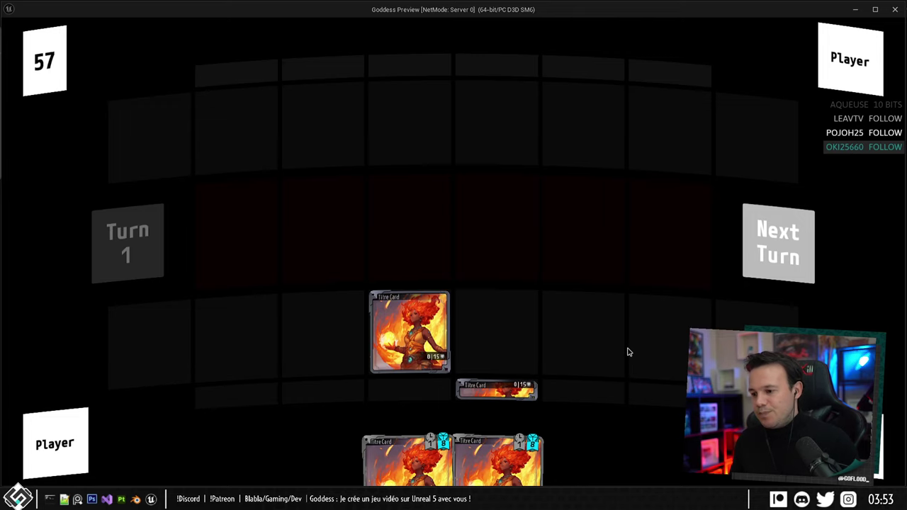
key("Escape")
In W_Card_Rempart, set the bottom padding of StatsBorder to 28.
left_click(506, 21)
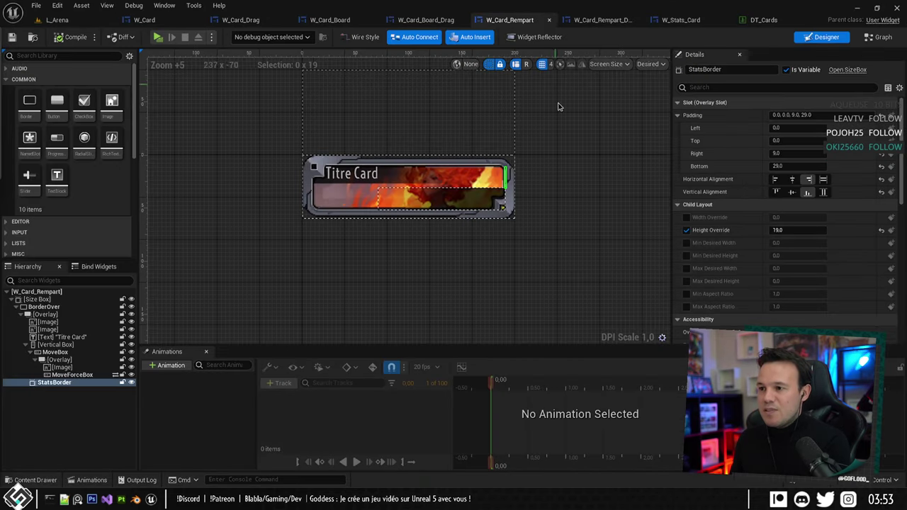
left_click(779, 166)
type("2")
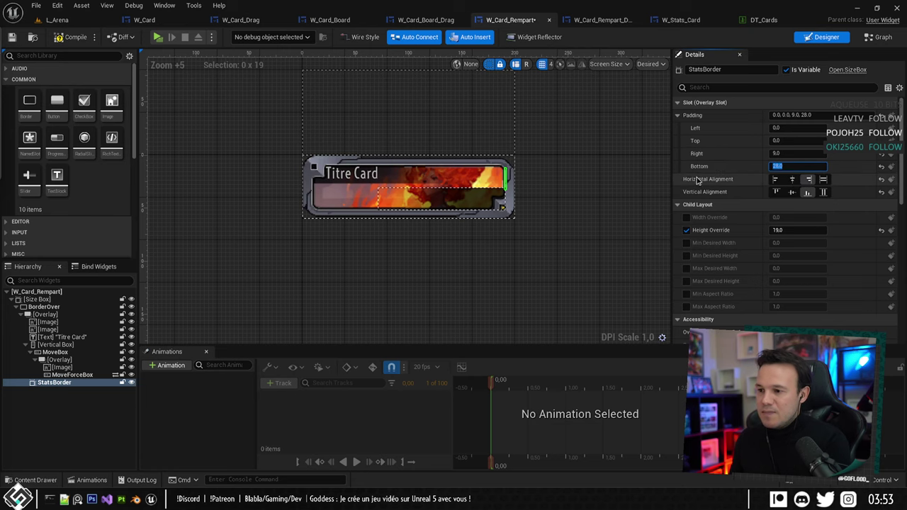
key("Return")
left_click(604, 210)
Run a preview staking one Carte Mythique, place a card on the rempart and one on the board to check their stats, and end it.
key("alt+p")
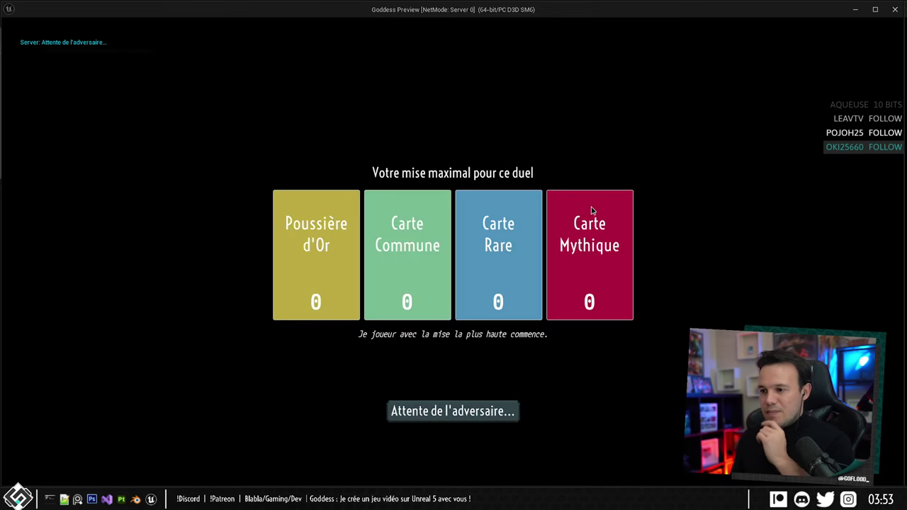
left_click(573, 301)
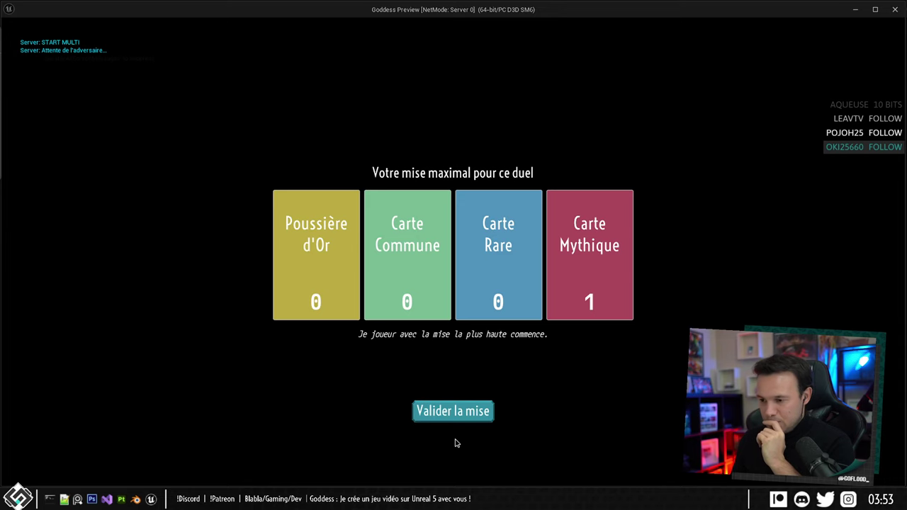
left_click(454, 418)
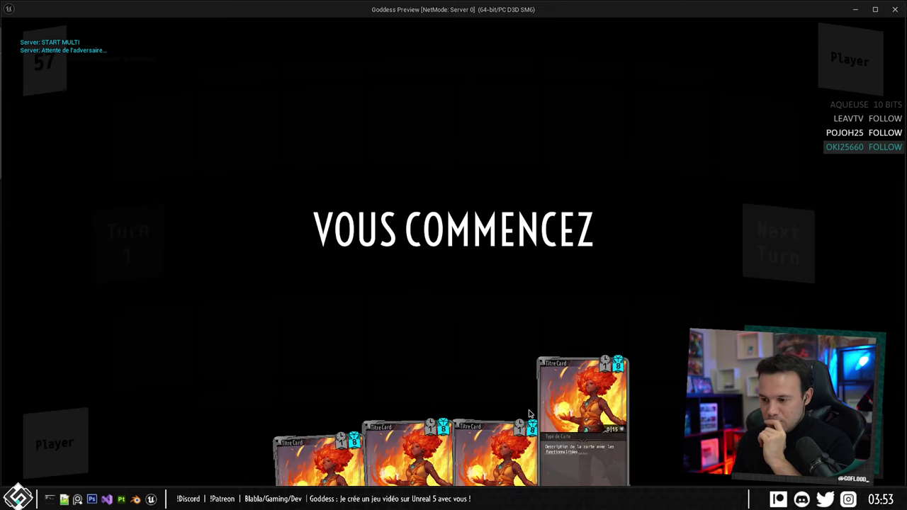
left_click_drag(528, 415, 527, 392)
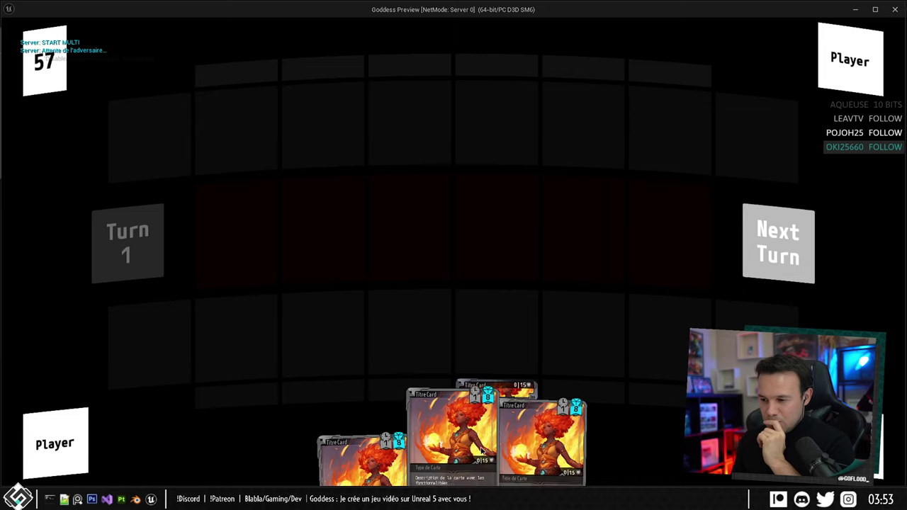
left_click_drag(476, 432, 496, 341)
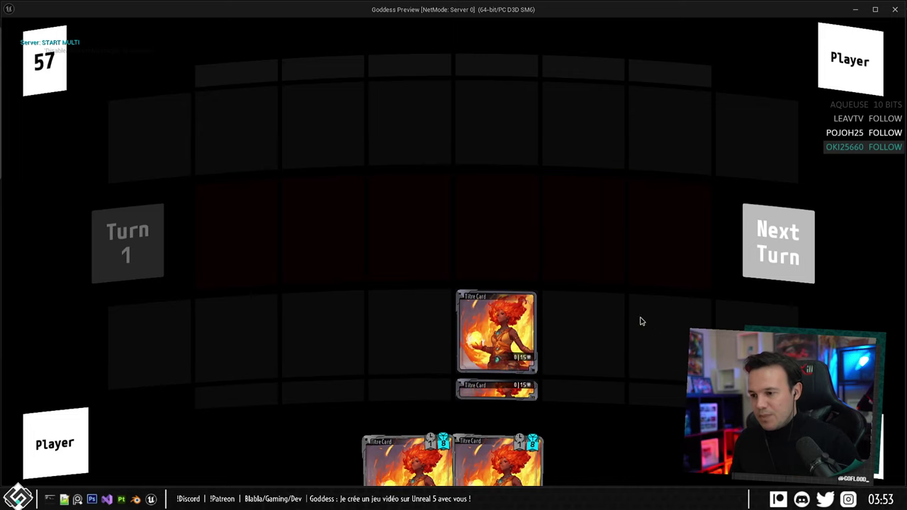
key("Escape")
Set the second MoveForce value of the Carte Test row in DT_Cards to 2.
left_click(778, 21)
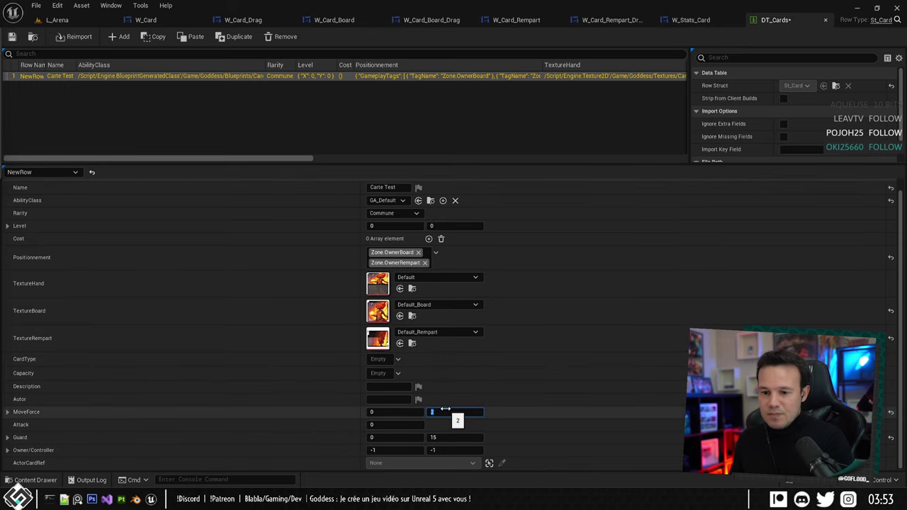
left_click(544, 380)
Start a preview with a Carte Mythique stake and place a card on the rempart to check its stats beside the move force circles.
key("alt+p")
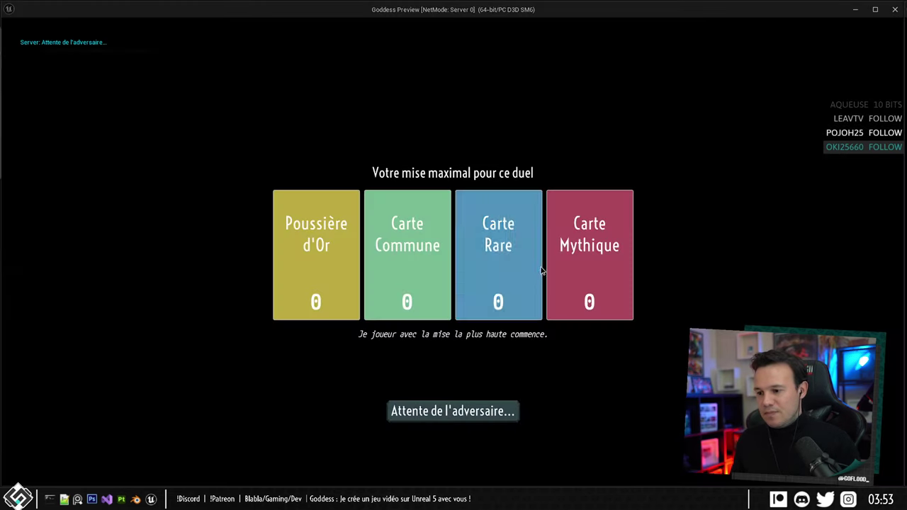
double_click(608, 274)
left_click(500, 412)
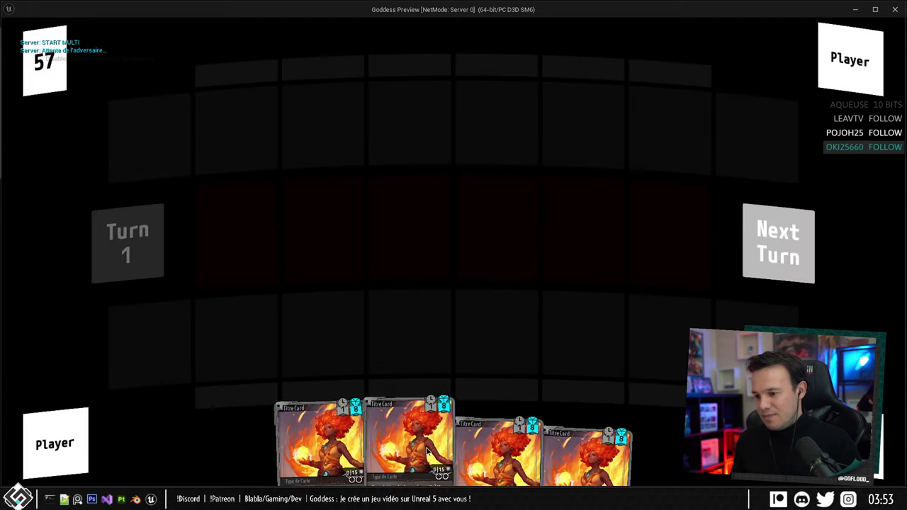
left_click_drag(499, 425, 496, 389)
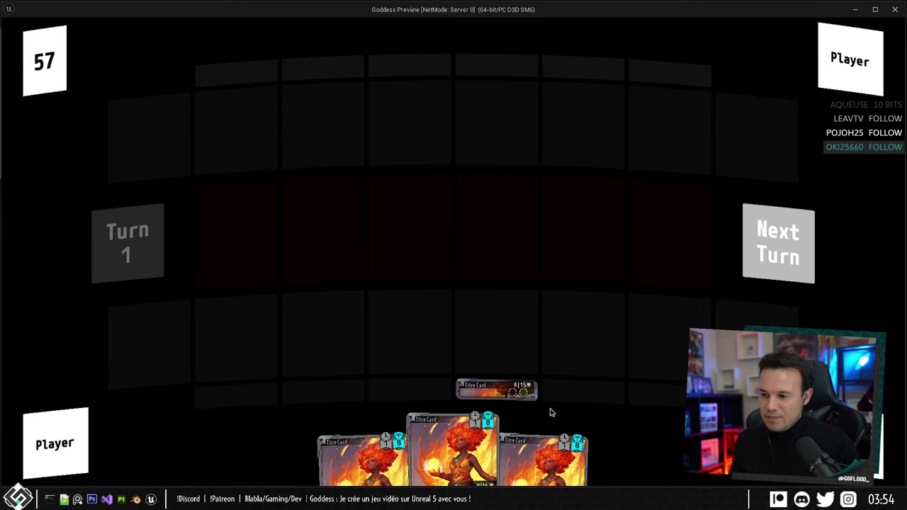
left_click(519, 388)
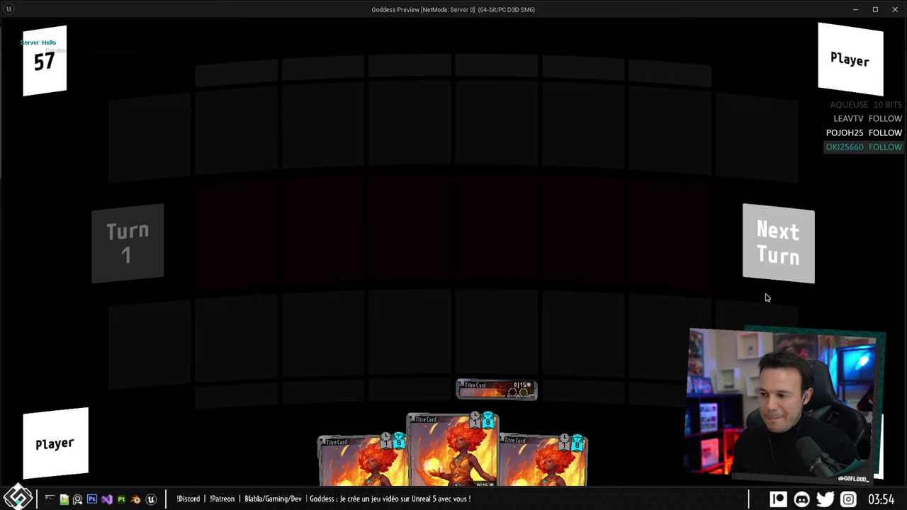
Pass the turn, carry the rempart card over the board and back to check its stats while moving, and end the preview.
left_click(777, 263)
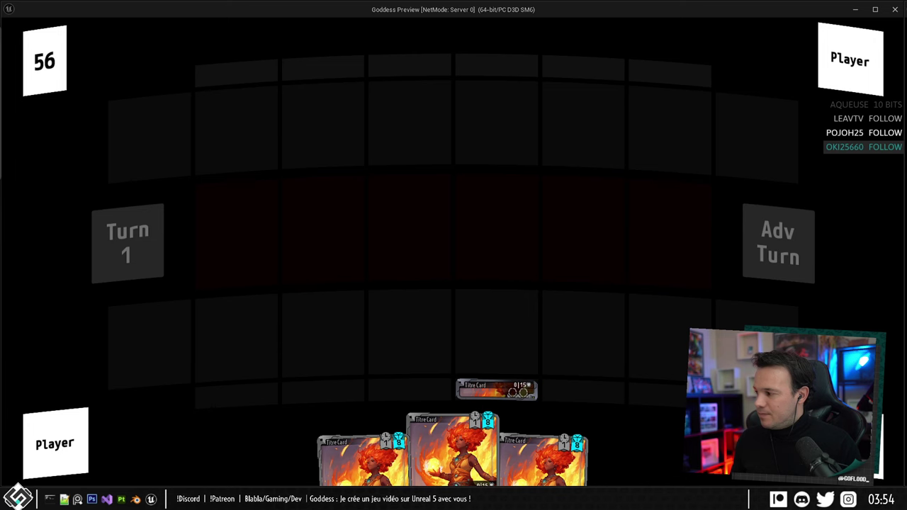
left_click_drag(504, 386, 476, 348)
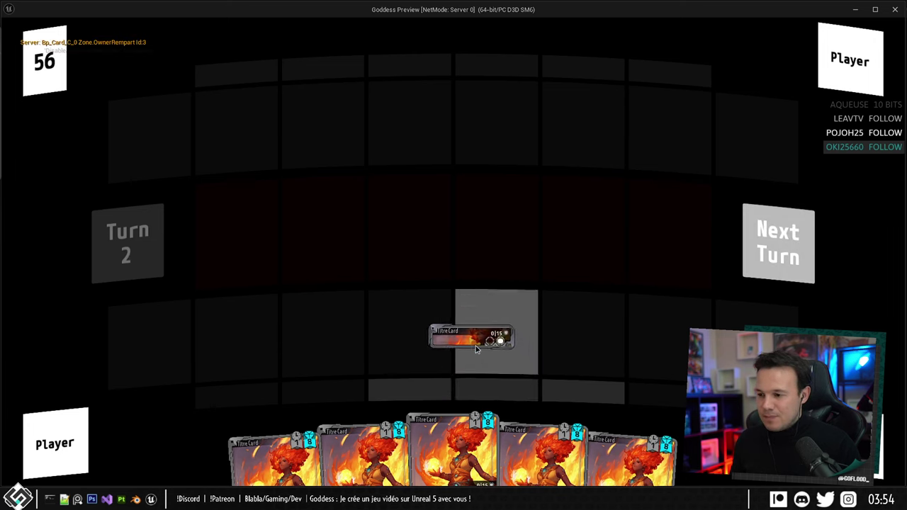
left_click_drag(476, 348, 518, 401)
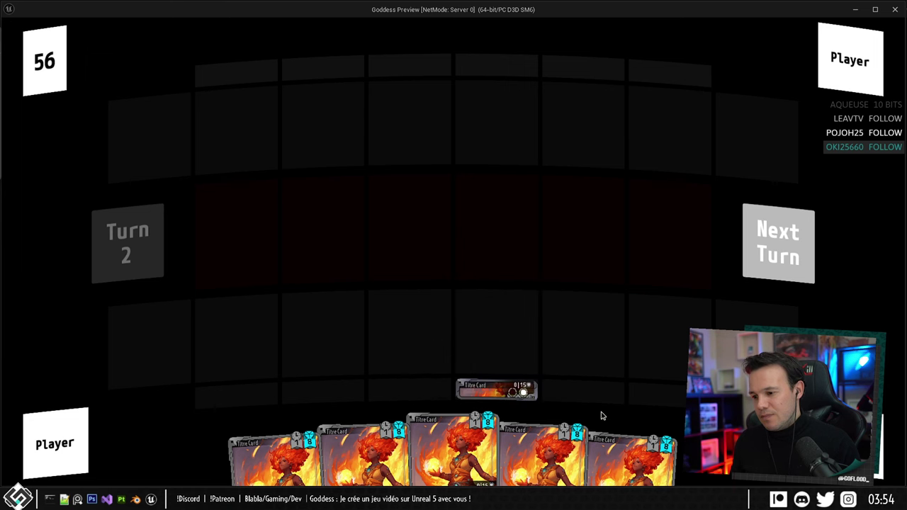
key("Escape")
Locate the Widgets/Cards folder in the content browser and reopen the W_Card_Rempart widget.
left_click(557, 20)
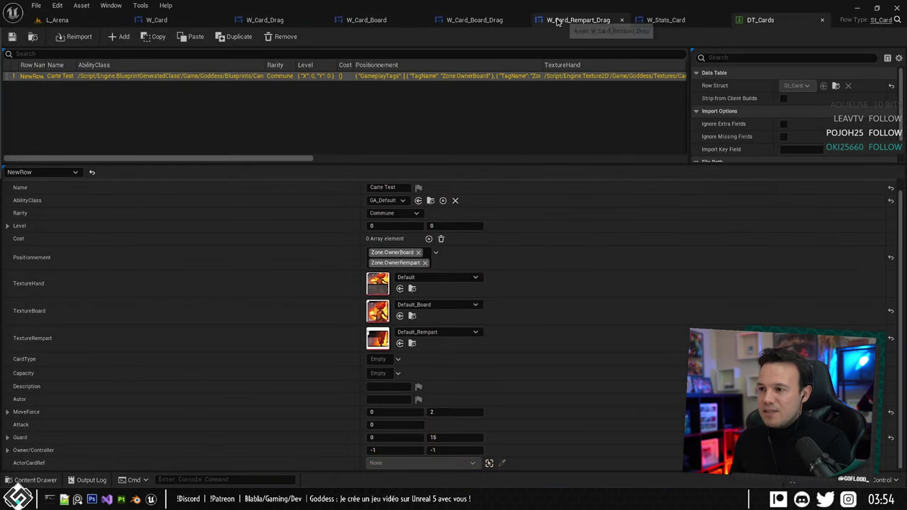
left_click(482, 20)
left_click(56, 19)
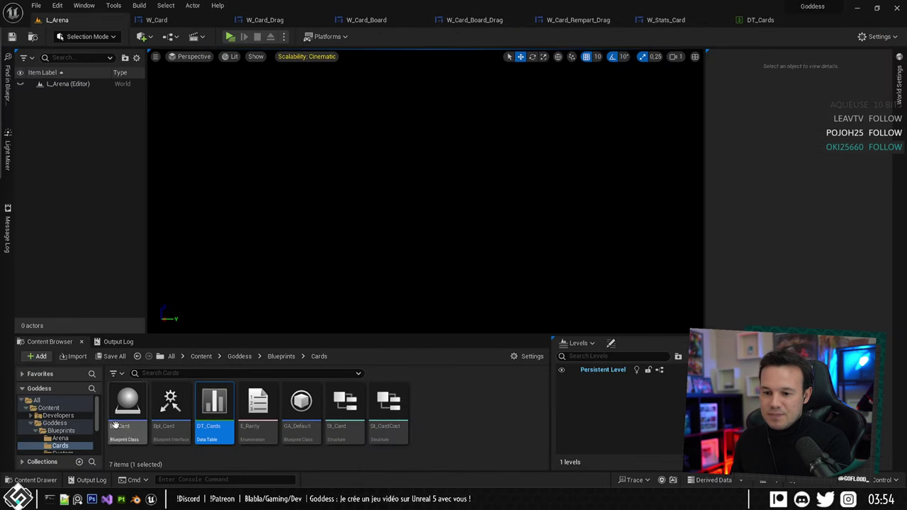
left_click(471, 21)
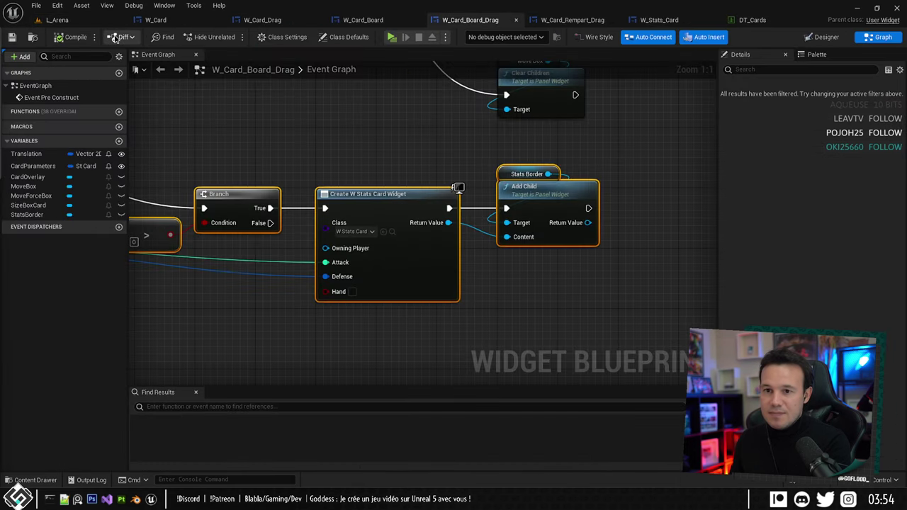
left_click(32, 40)
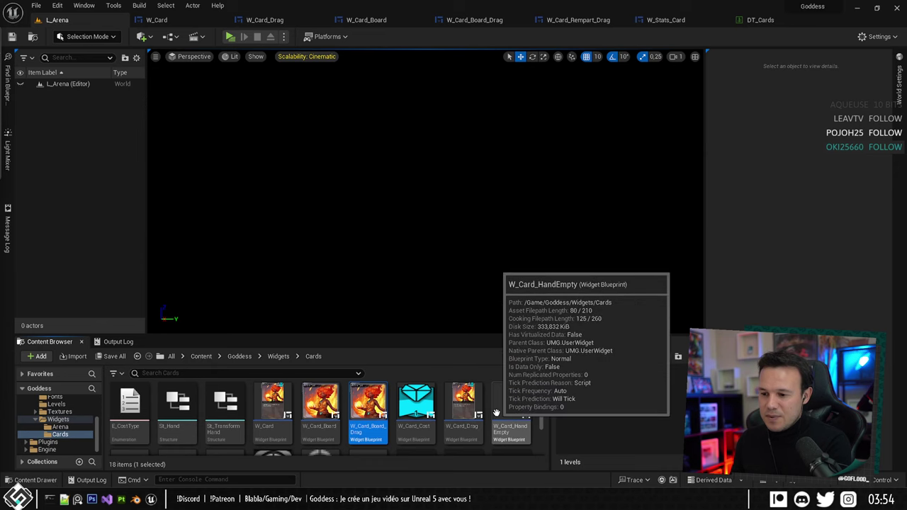
scroll(531, 405, "down", 2)
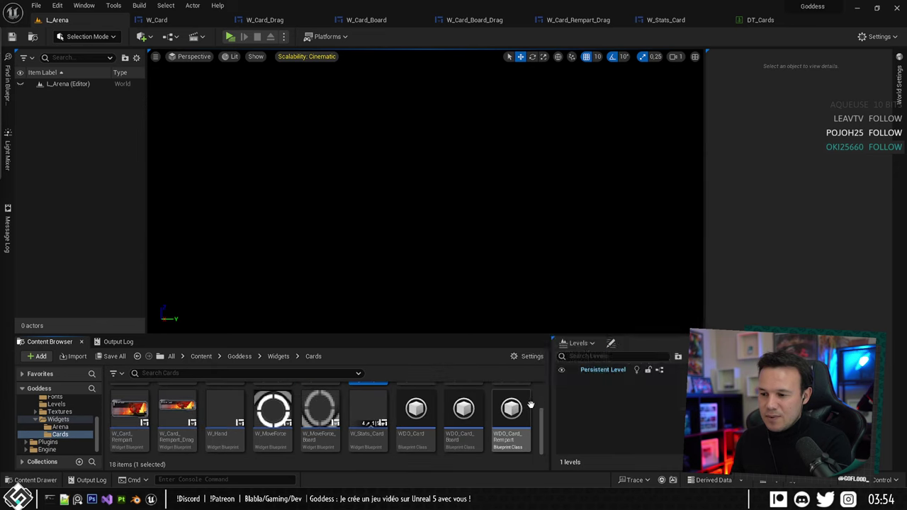
double_click(130, 411)
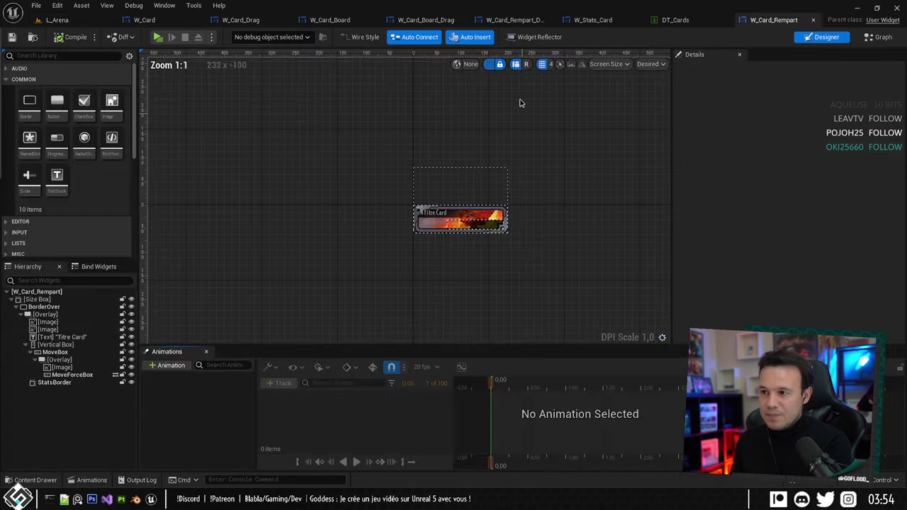
Try nesting StatsBorder inside the Vertical Box in the W_Card_Rempart hierarchy, and undo the move.
scroll(475, 235, "up", 5)
left_click(516, 151)
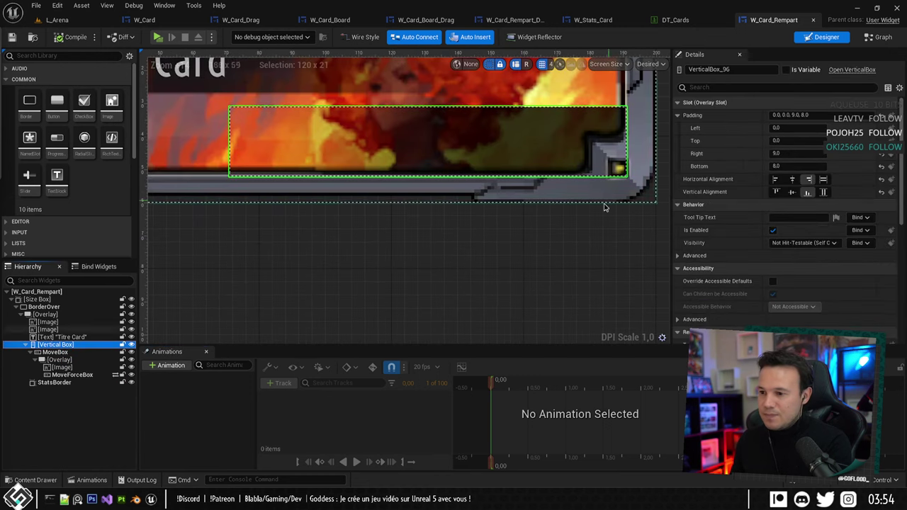
scroll(469, 290, "down", 6)
scroll(447, 307, "up", 1)
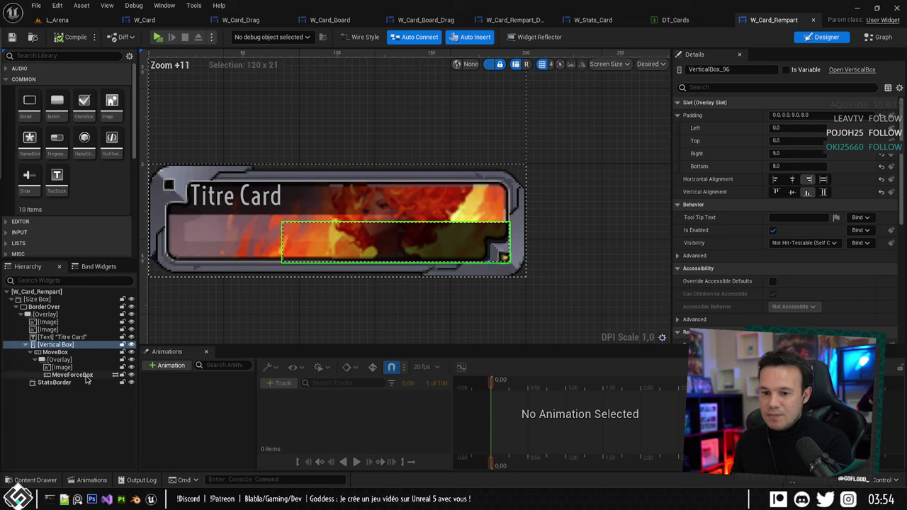
left_click(29, 352)
mouse_move(47, 361)
left_mouse_down()
mouse_move(56, 362)
mouse_move(44, 349)
left_mouse_up()
left_click(44, 348)
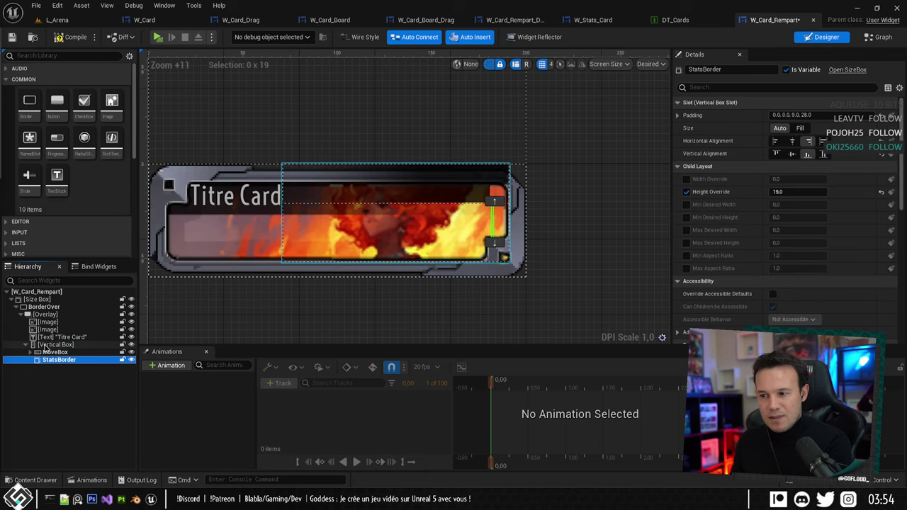
key("ctrl+z")
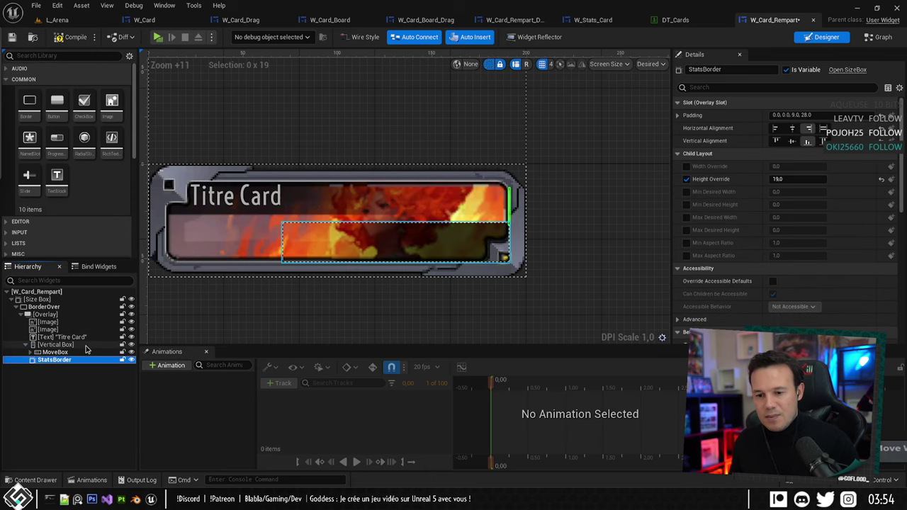
Set the bottom padding of the Vertical Box in W_Card_Rempart to 7.
left_click(55, 344)
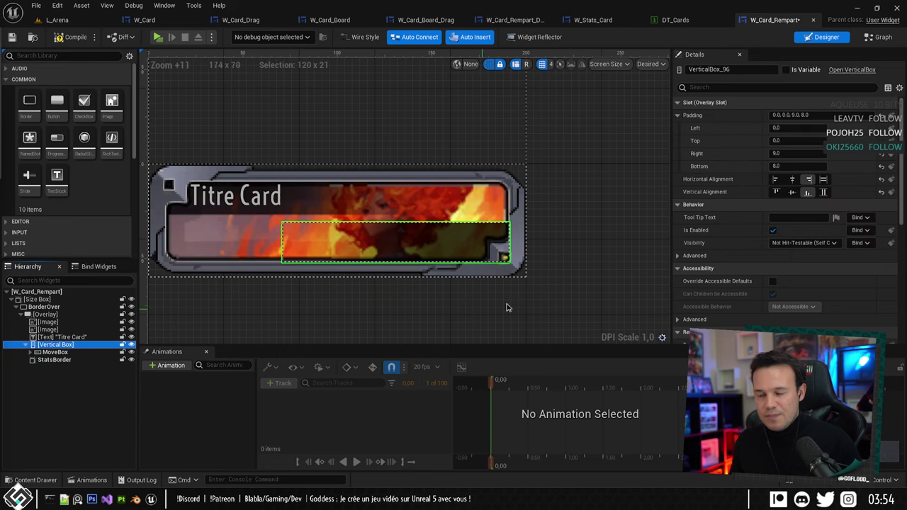
left_click(677, 114)
left_click(783, 166)
type("7")
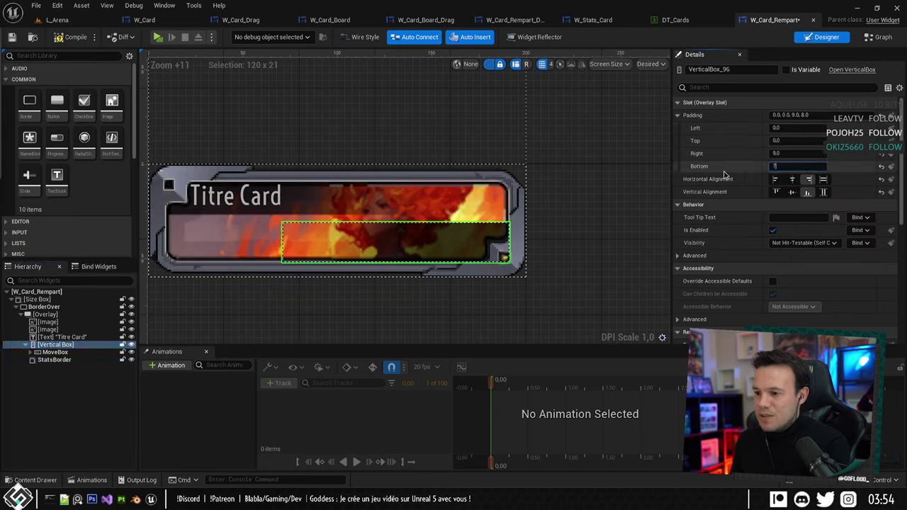
key("Return")
left_click(579, 227)
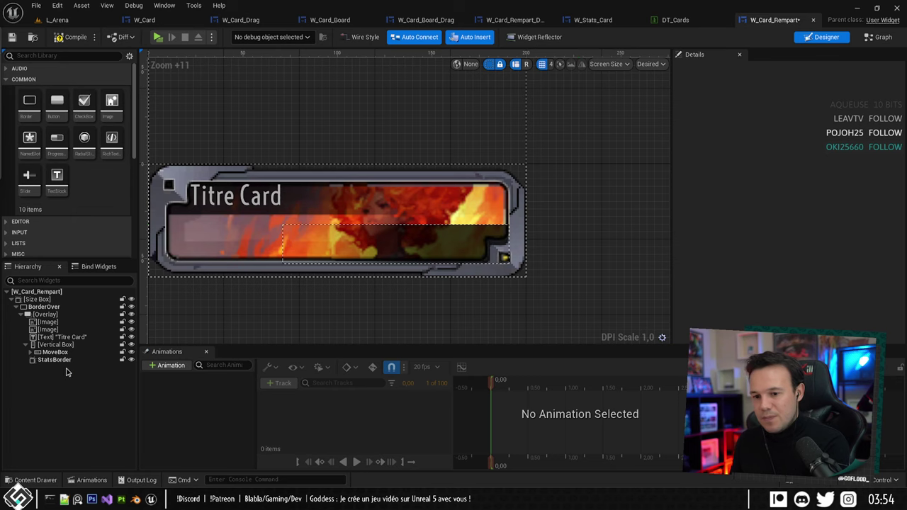
left_click(54, 360)
left_click(591, 237)
scroll(590, 237, "down", 4)
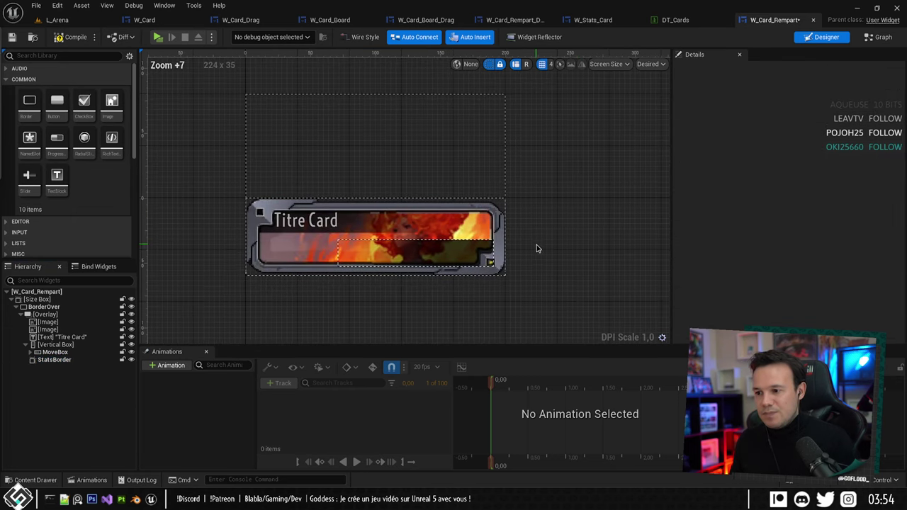
Start a preview staking three Carte Mythique and place two adjacent cards on the rempart to check the adjusted layout.
key("alt+p")
left_click(607, 278)
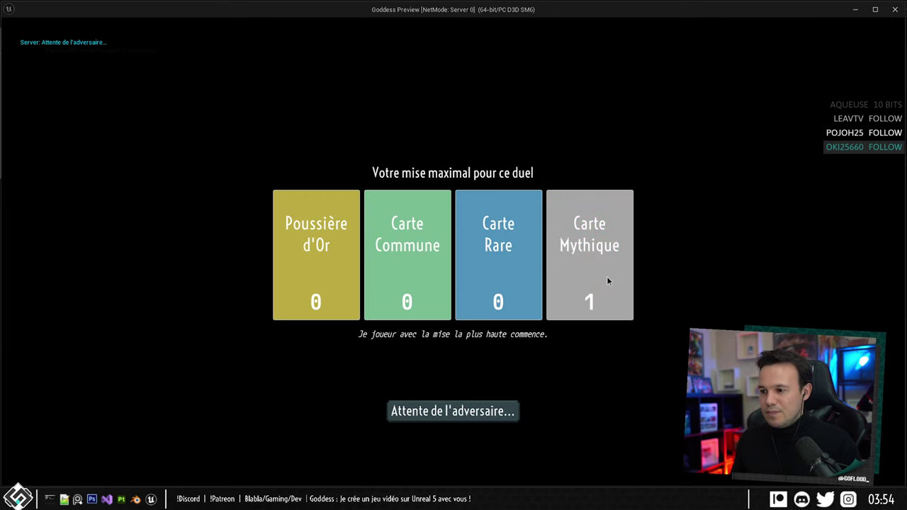
left_click(607, 279)
left_click(606, 278)
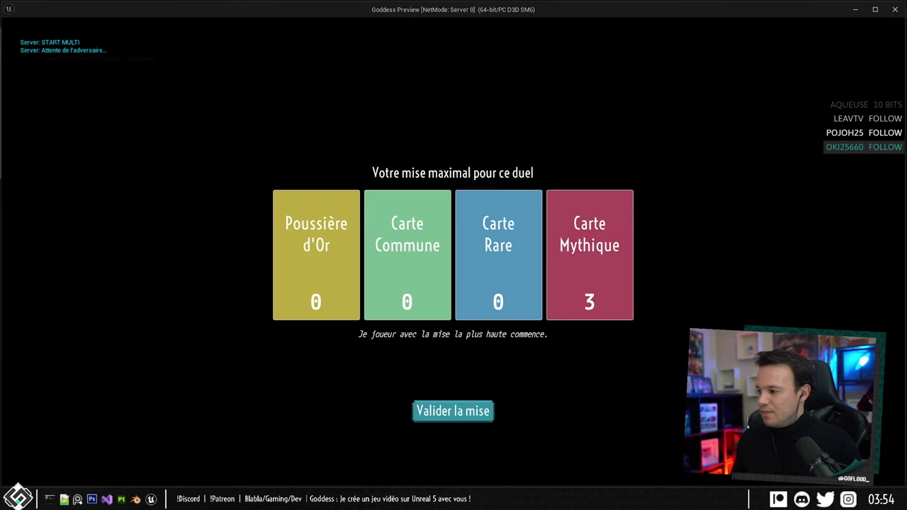
left_click(466, 411)
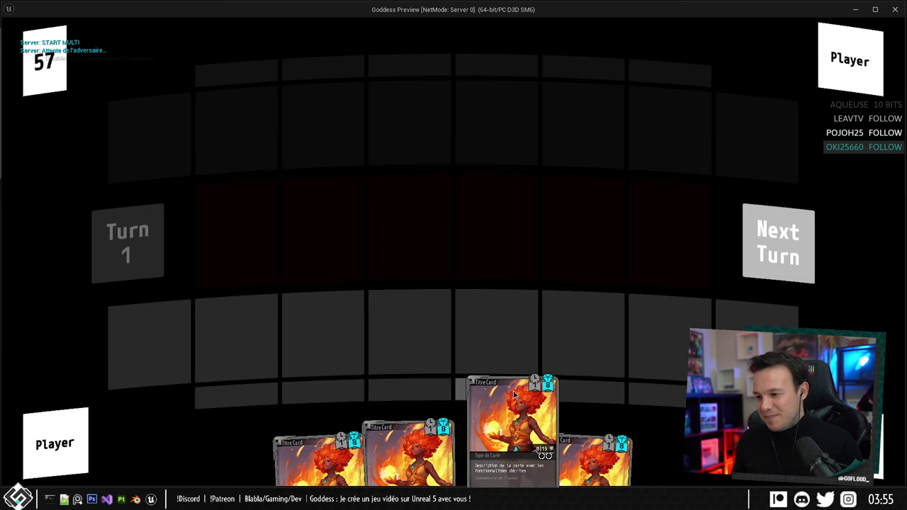
left_click_drag(496, 441, 496, 390)
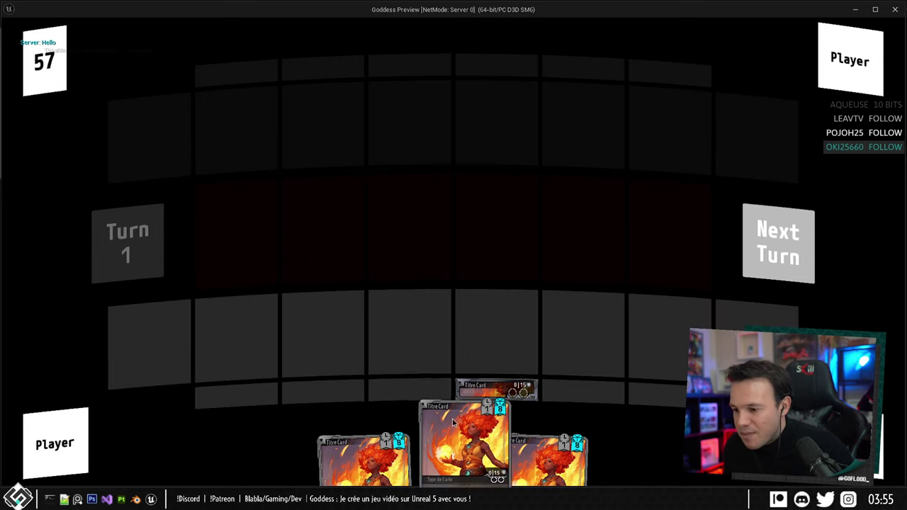
left_click_drag(452, 419, 409, 390)
Pass the turn and place two cards on the board directly above the rempart cards to compare their stats and move force.
left_click(778, 244)
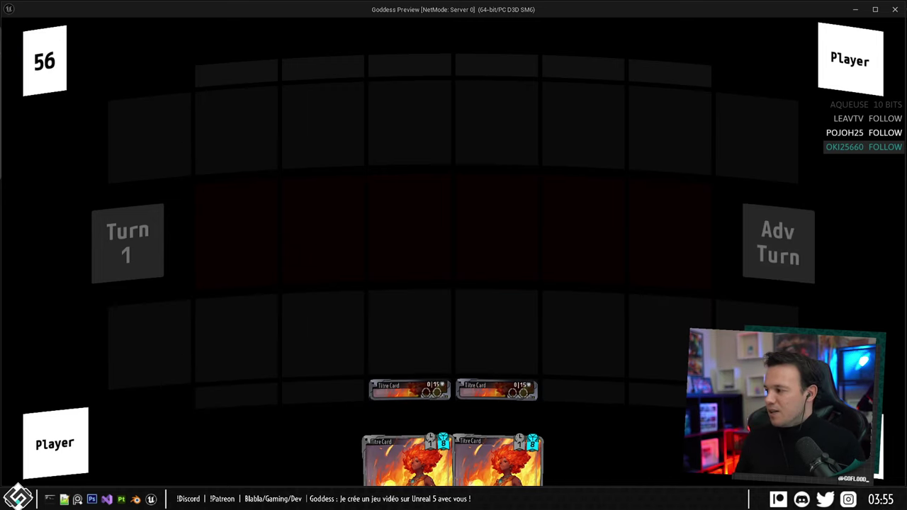
mouse_move(524, 389)
left_mouse_down()
mouse_move(545, 372)
mouse_move(507, 367)
left_mouse_up()
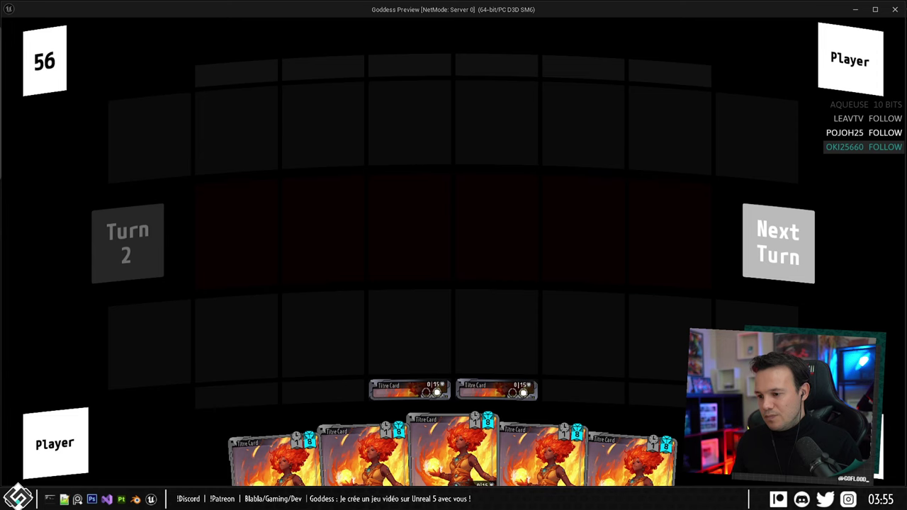
left_click_drag(446, 418, 418, 343)
left_click_drag(498, 414, 507, 345)
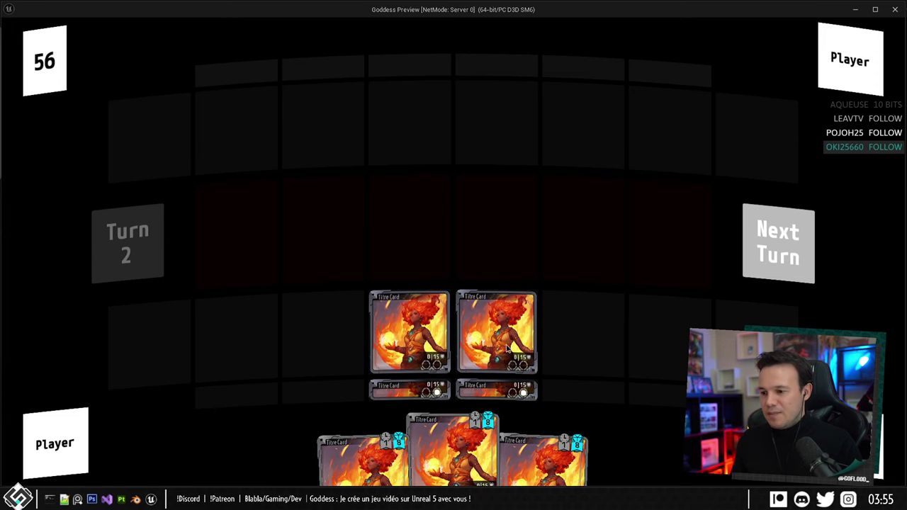
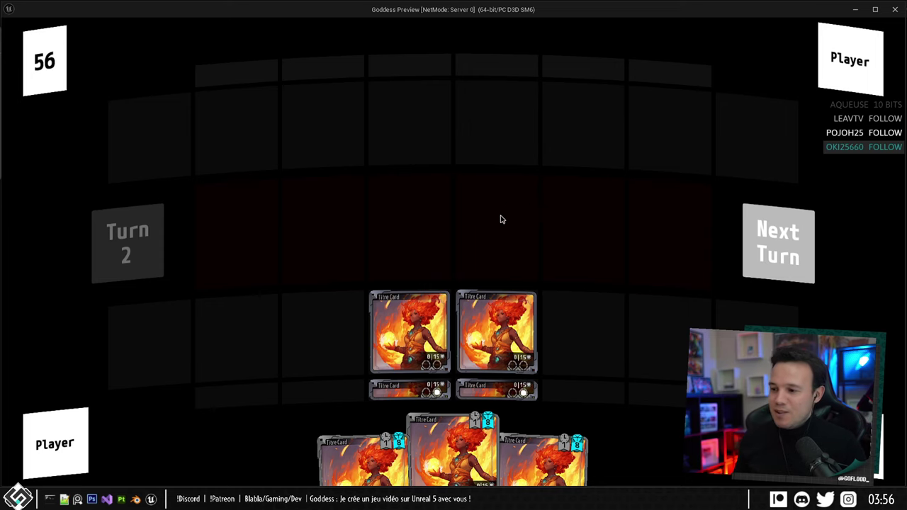
Stop the preview and open the GA_Default ability blueprint from the Cards folder inside Blueprints.
key("Escape")
right_click_drag(253, 117, 205, 91)
right_click_drag(487, 148, 530, 203)
scroll(536, 206, "down", 3)
scroll(530, 203, "down", 1)
left_click(56, 20)
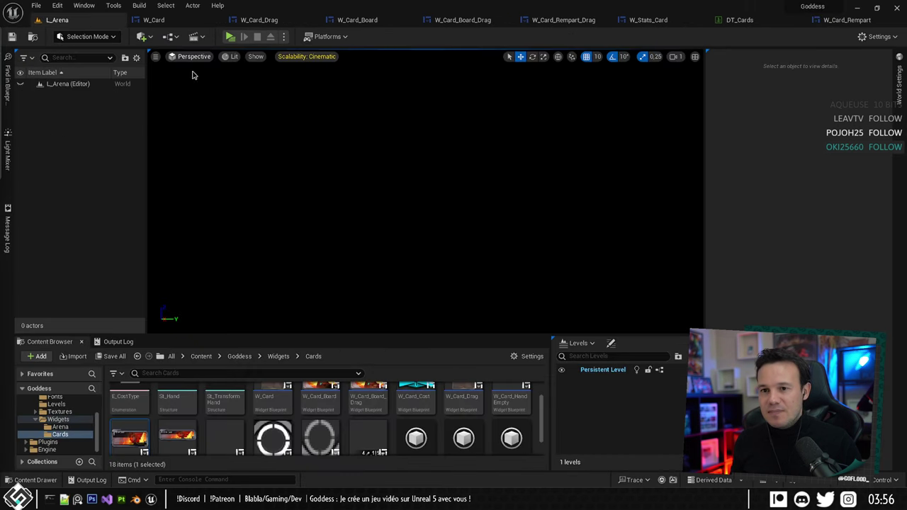
scroll(61, 428, "up", 3)
left_click(56, 422)
left_click(61, 430)
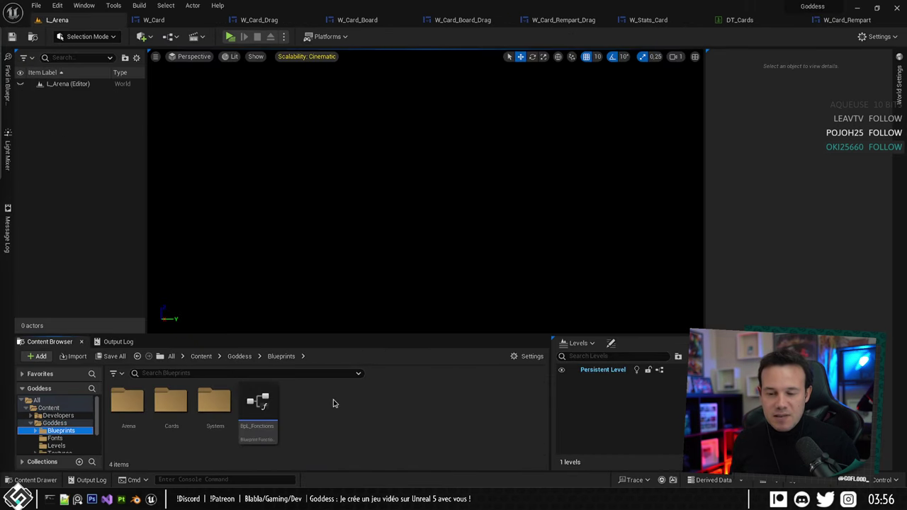
double_click(172, 404)
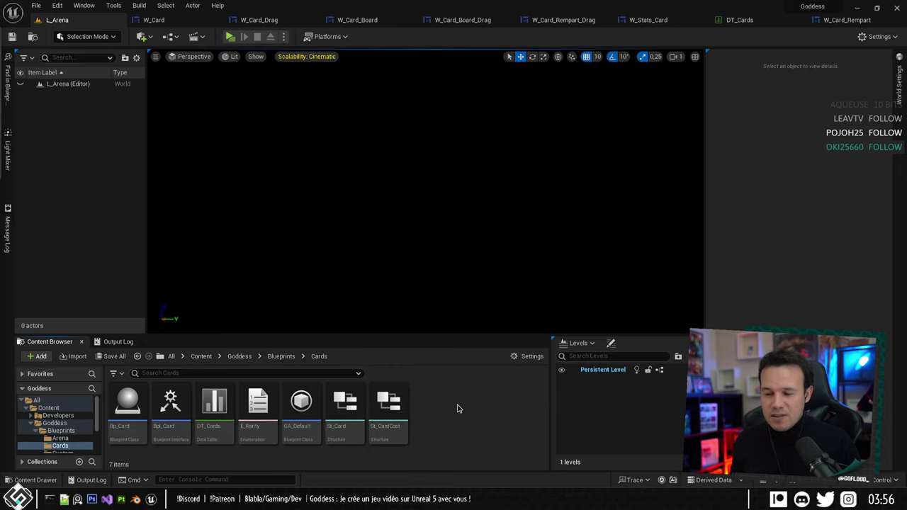
left_click(298, 418)
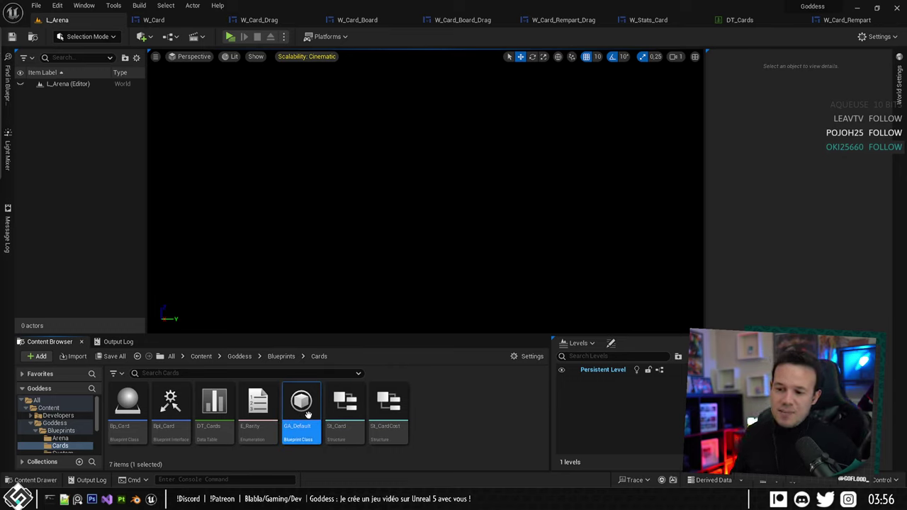
Examine the start of the GA_Default event graph, from Event ActivateAbility and Get Owner Index to the Wait Gameplay Event to Actor node.
scroll(238, 268, "down", 5)
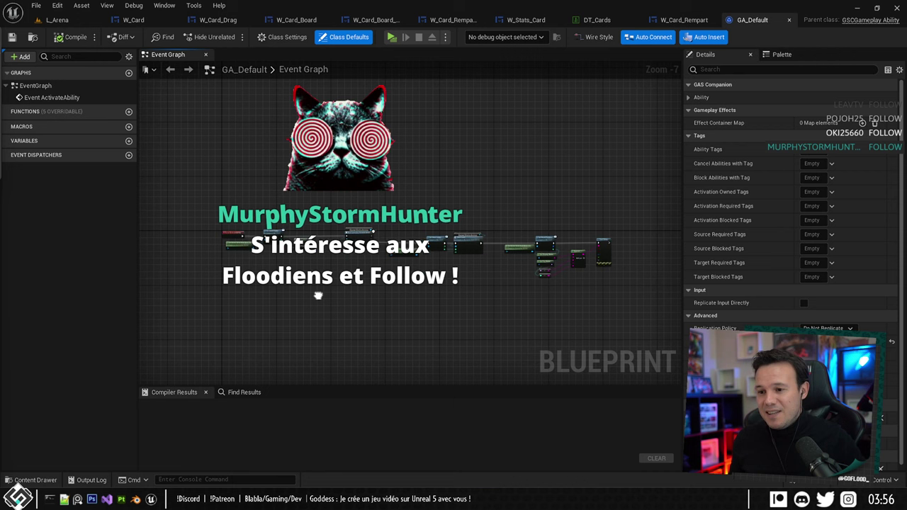
scroll(337, 292, "up", 8)
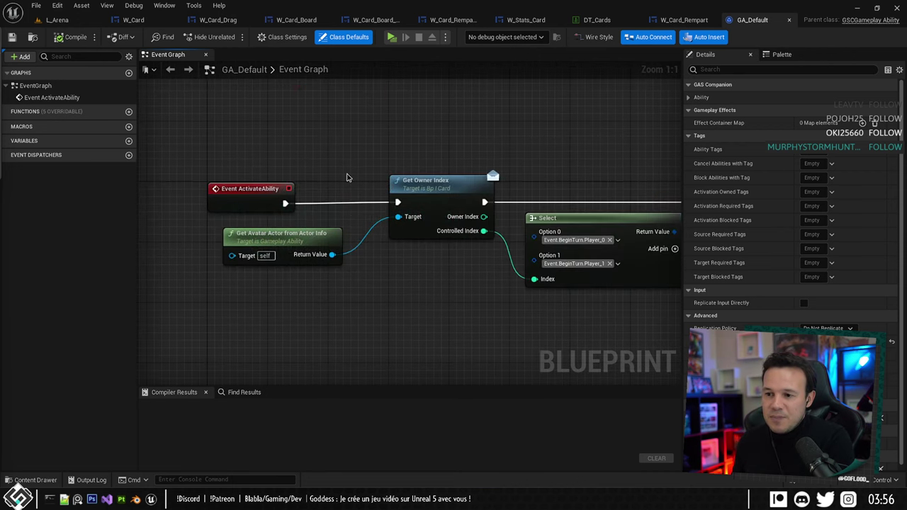
right_click_drag(395, 129, 341, 122)
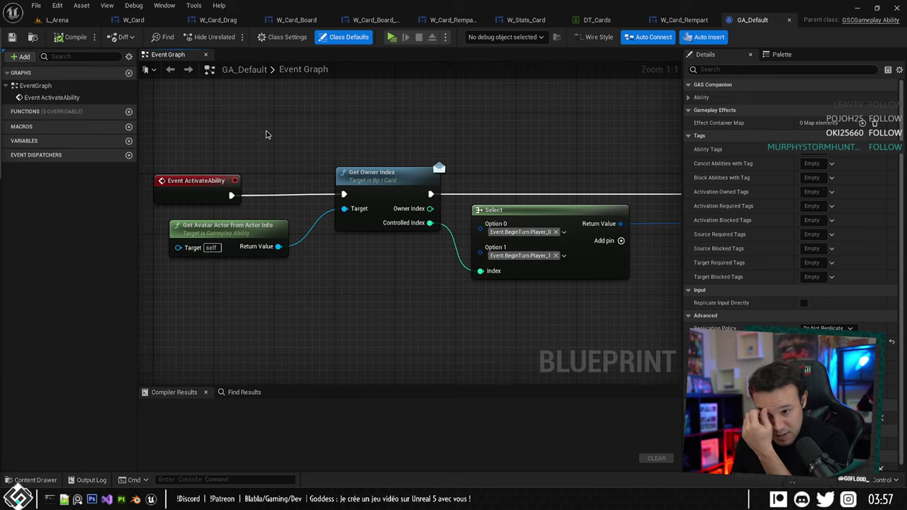
left_click_drag(257, 124, 451, 279)
right_click_drag(444, 266, 364, 252)
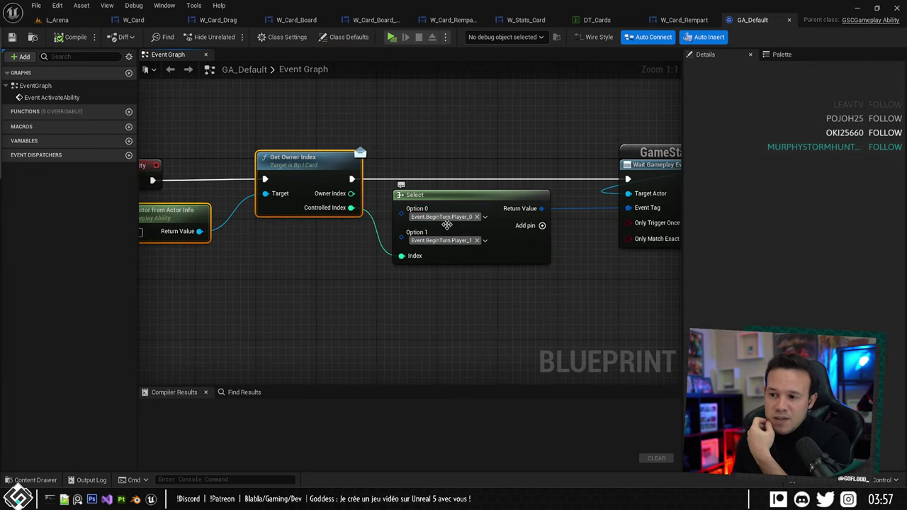
right_click_drag(614, 85, 340, 112)
left_click_drag(343, 101, 437, 322)
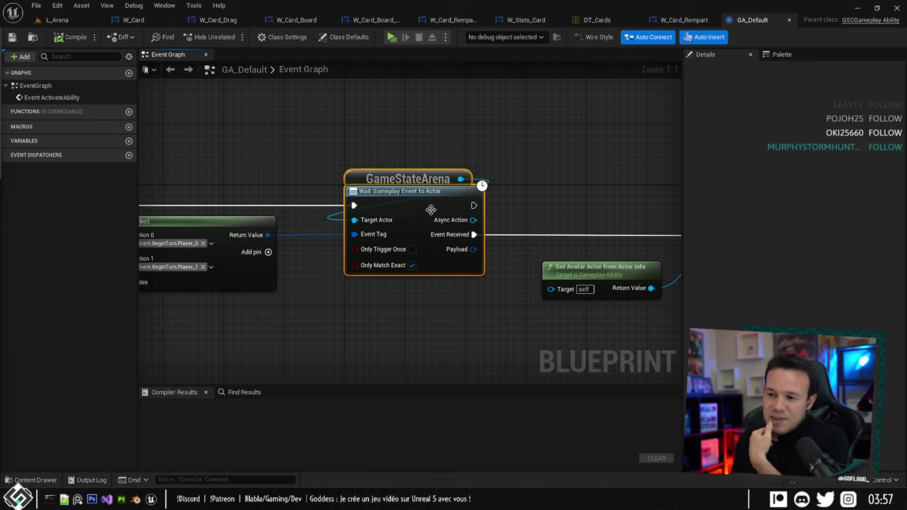
right_click_drag(418, 195, 440, 188)
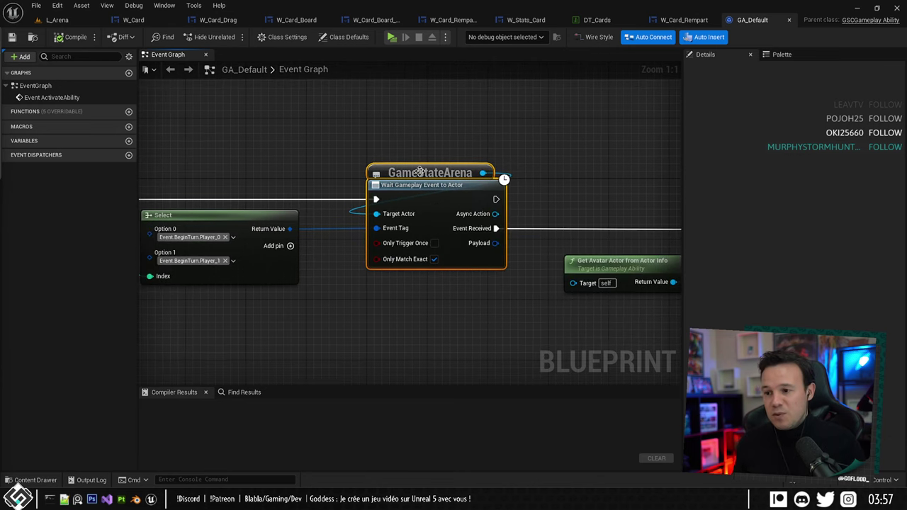
left_click_drag(341, 104, 465, 298)
Examine the rest of the GA_Default graph, covering the Draw Cards call and the Get Board Position nodes feeding Append and the print.
scroll(364, 267, "down", 2)
right_click_drag(364, 266, 217, 220)
scroll(353, 175, "down", 2)
right_click_drag(352, 175, 279, 177)
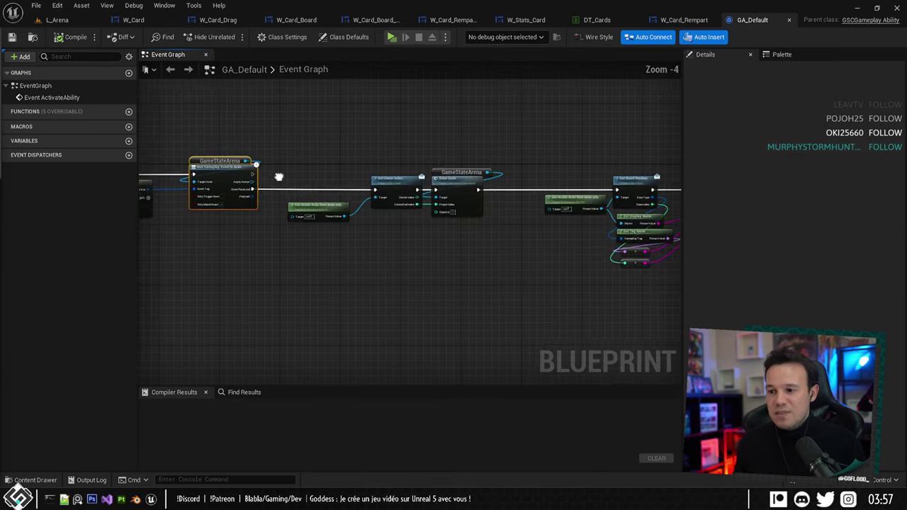
left_click_drag(285, 156, 532, 277)
scroll(366, 241, "up", 4)
mouse_move(473, 190)
right_mouse_down()
mouse_move(364, 172)
mouse_move(323, 177)
right_mouse_up()
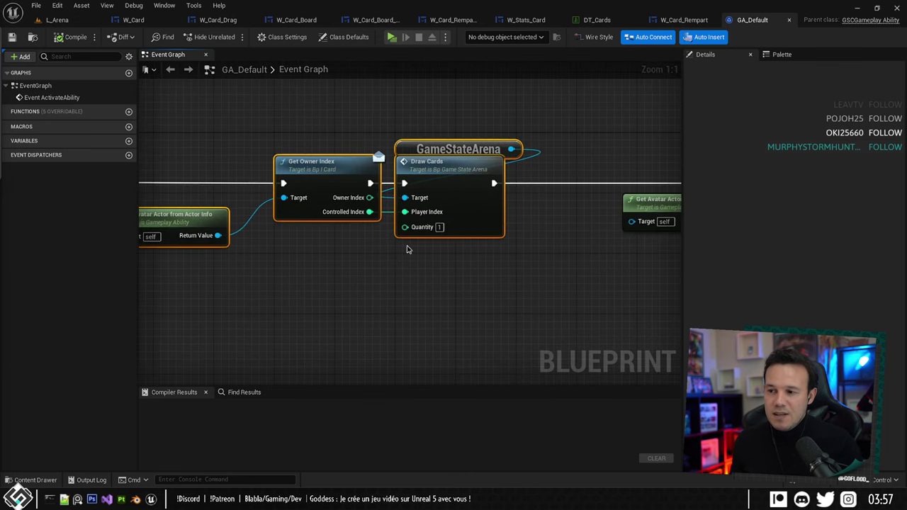
scroll(582, 190, "down", 4)
right_click_drag(582, 190, 304, 184)
left_click_drag(314, 147, 545, 262)
scroll(395, 192, "up", 4)
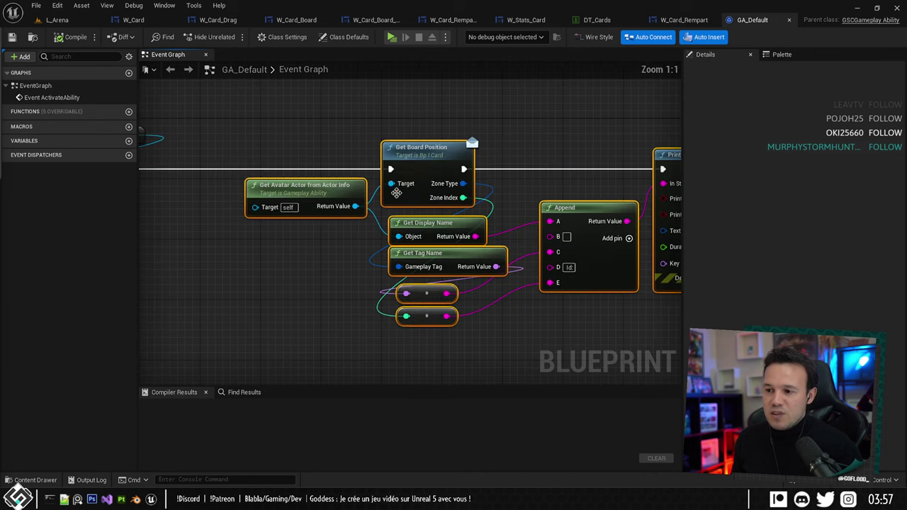
scroll(388, 206, "down", 6)
right_click_drag(387, 206, 630, 196)
scroll(404, 206, "up", 2)
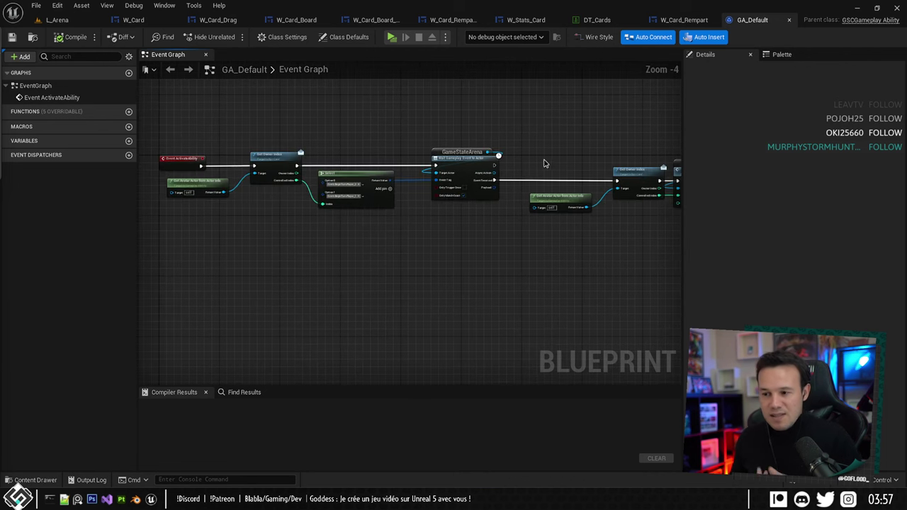
right_click_drag(532, 156, 457, 157)
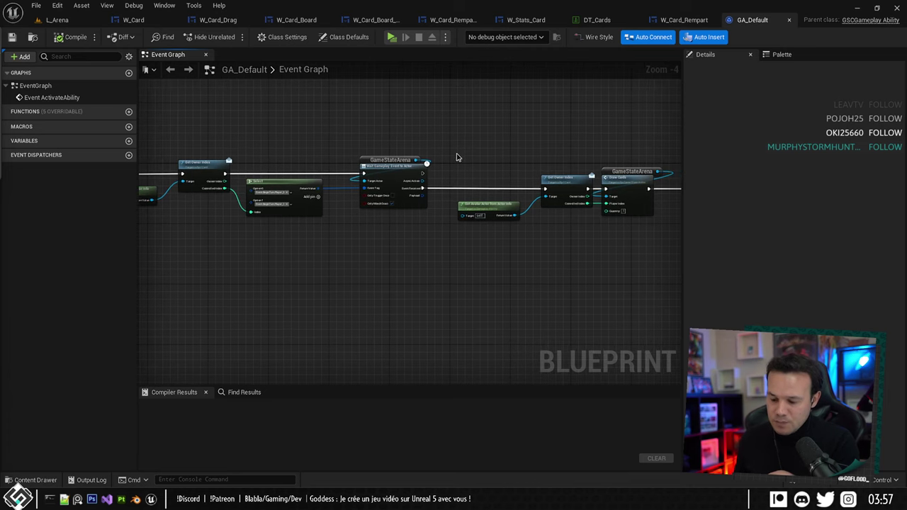
left_click(71, 20)
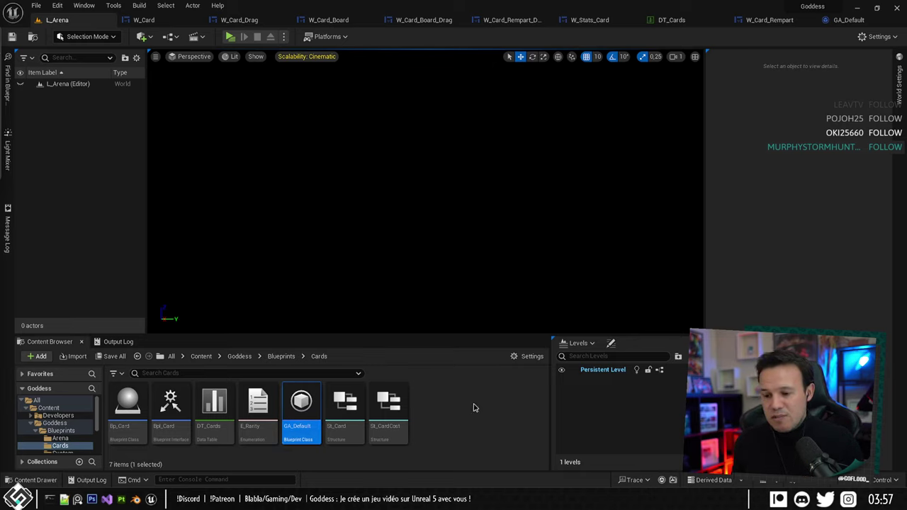
left_click(434, 422)
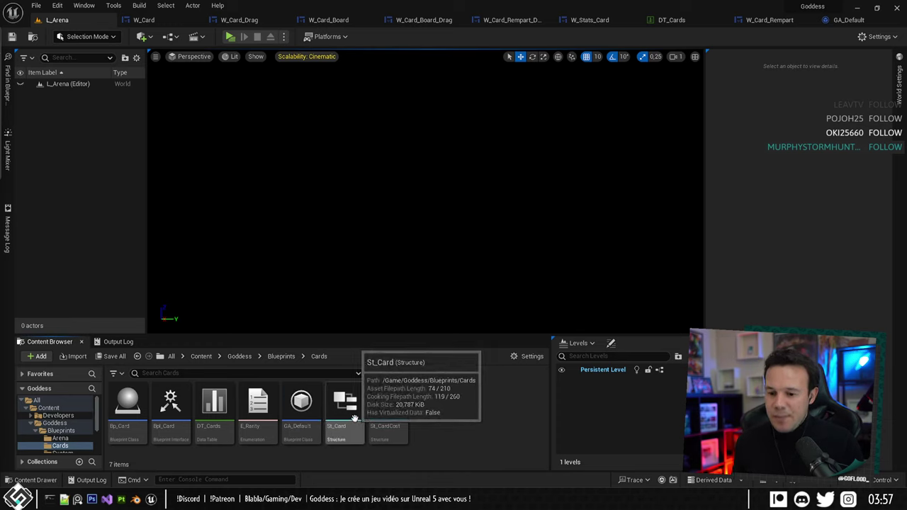
left_click(65, 432)
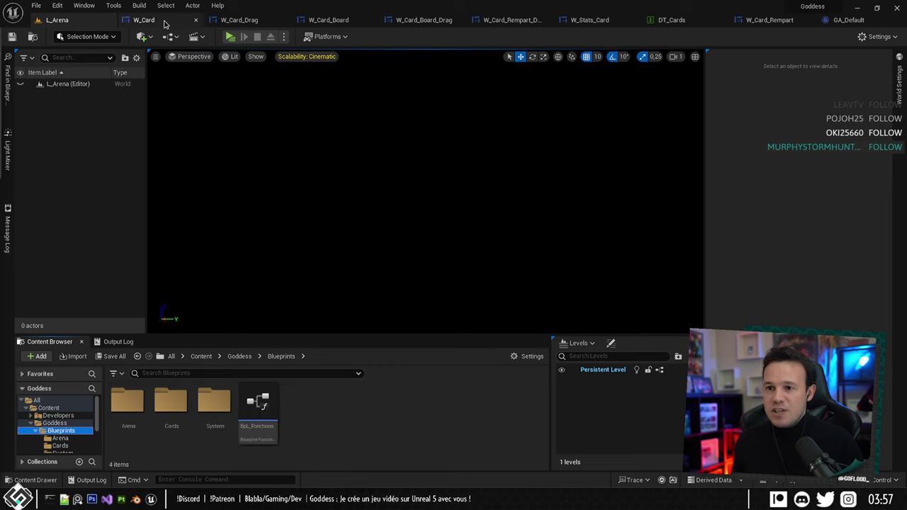
In DT_Cards, set the Carte Test row's Attack to 4 and its Guard values to 2 and 5, and save the table.
left_click(662, 21)
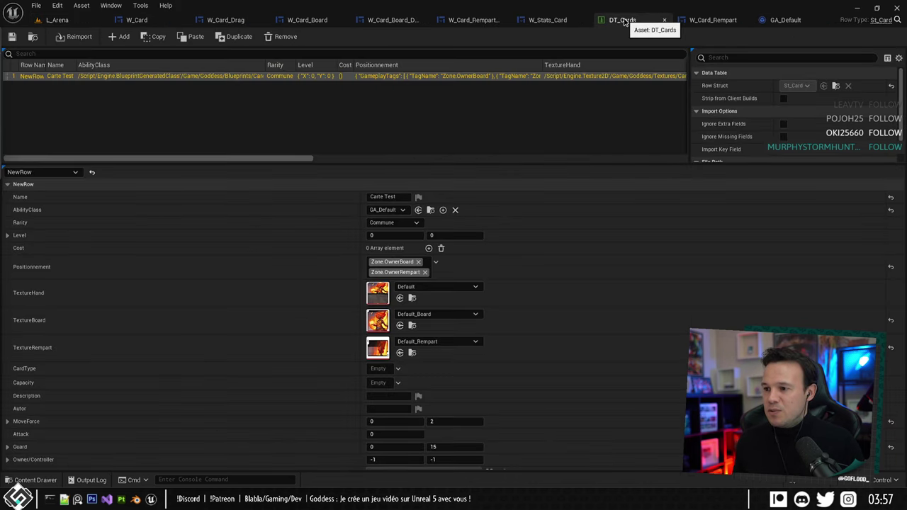
left_click(399, 434)
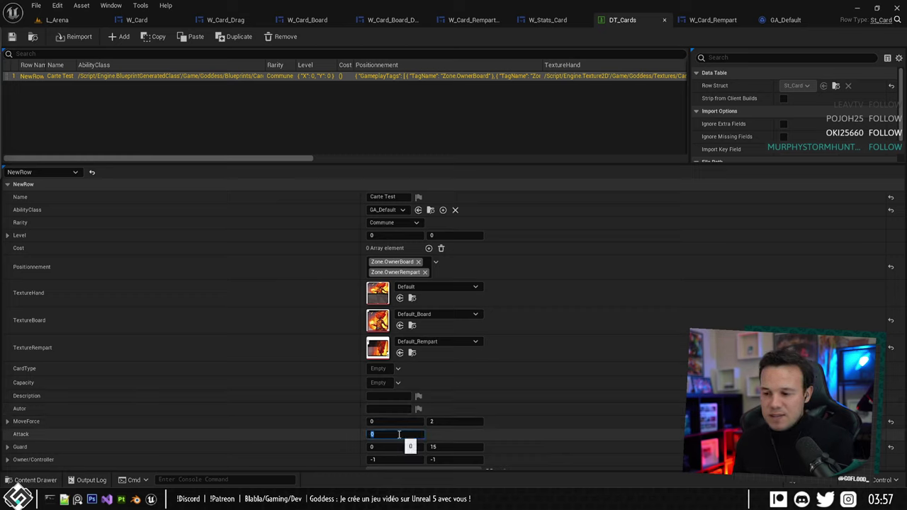
type("5")
left_click(416, 447)
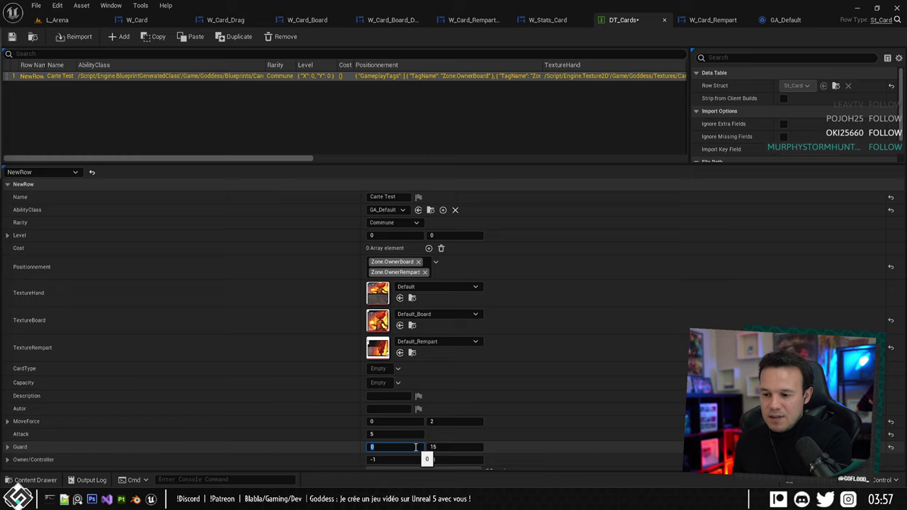
key("Tab")
type("5")
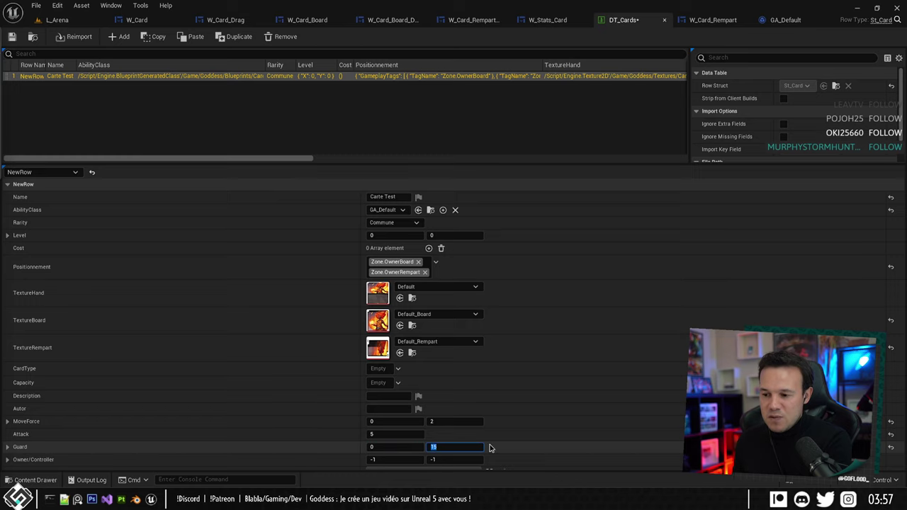
left_click(401, 448)
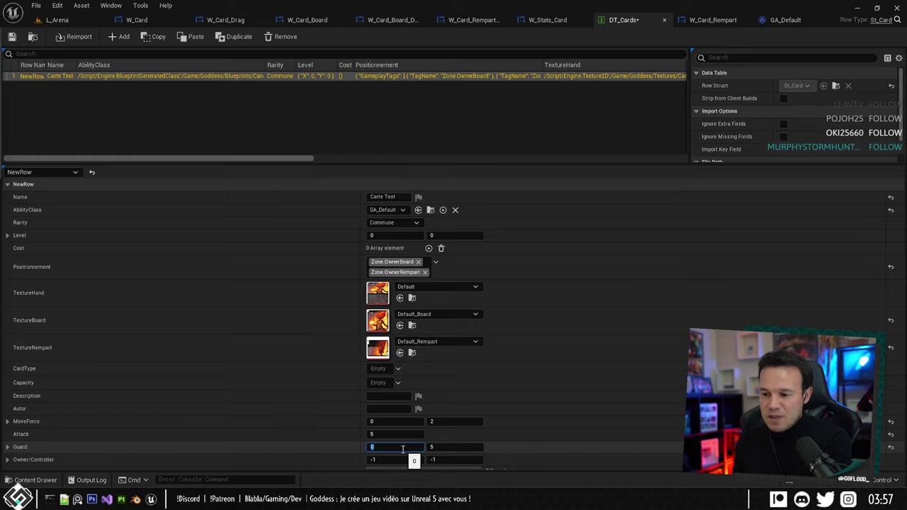
left_click(375, 433)
type("4")
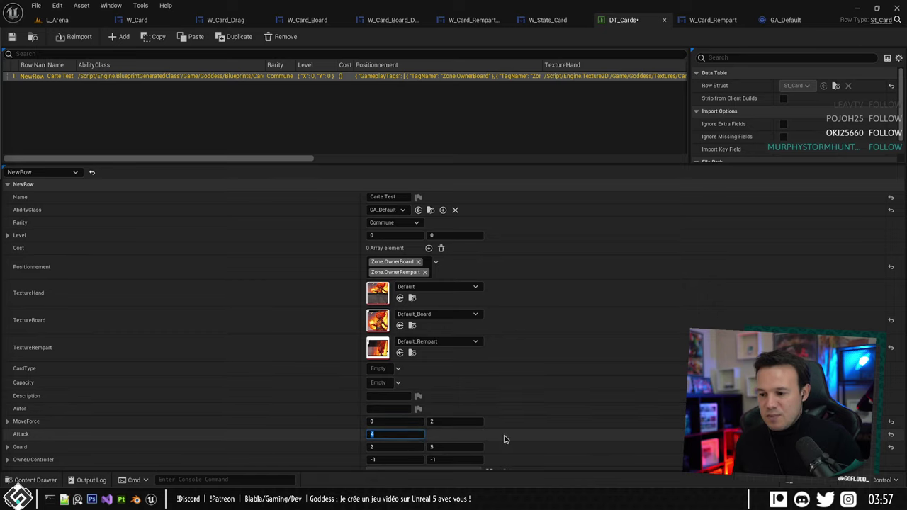
key("Return")
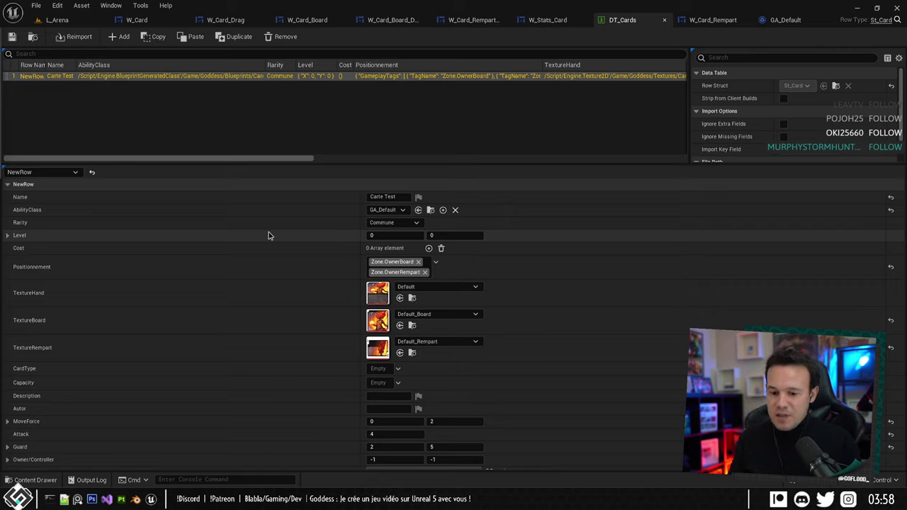
Run a preview staking three Carte Mythique, check a hand card's stats, place it on the rempart, and stop the preview.
left_click(90, 20)
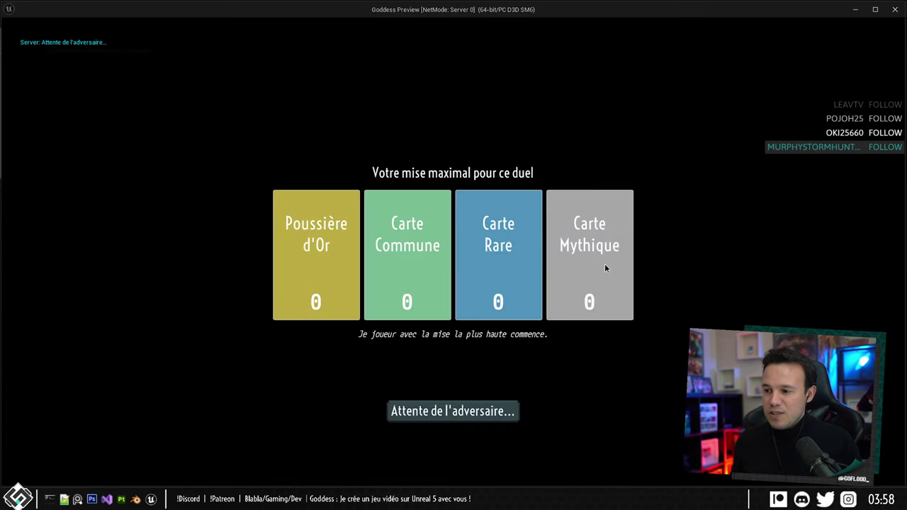
triple_click(604, 264)
left_click(491, 406)
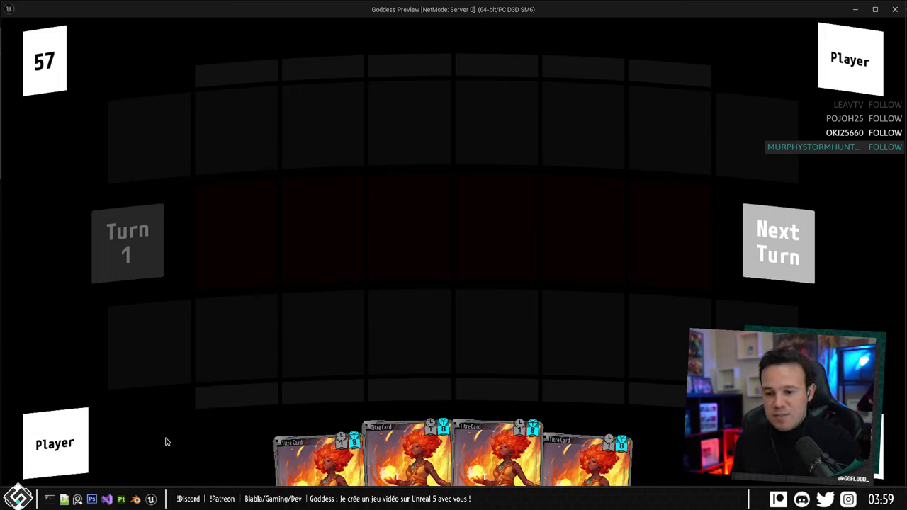
mouse_move(418, 453)
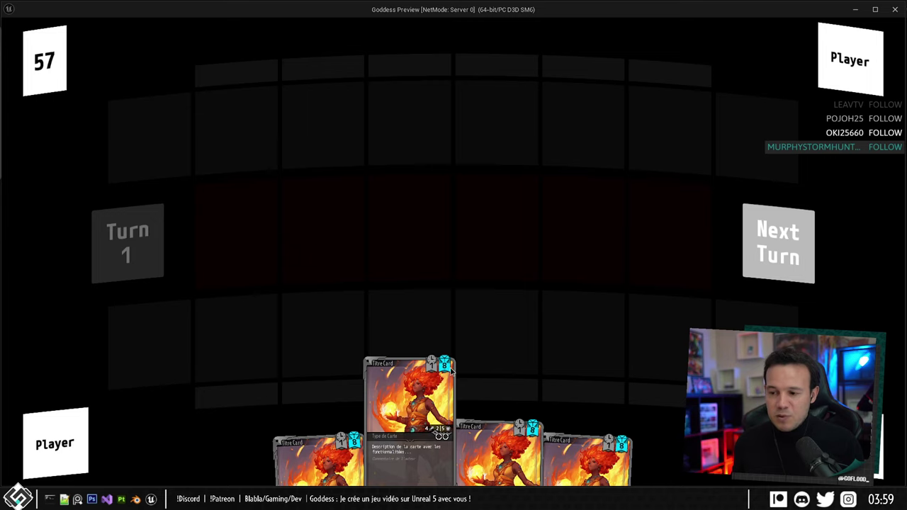
left_click_drag(415, 434, 409, 386)
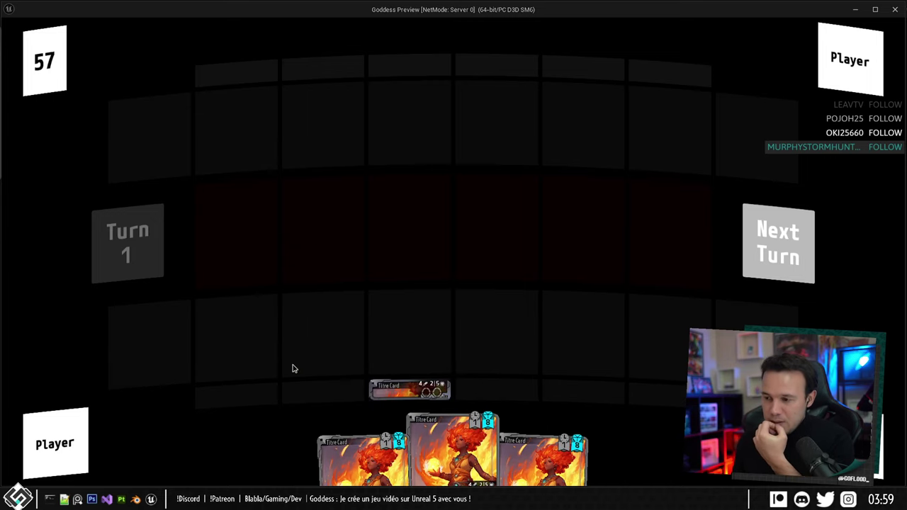
key("Escape")
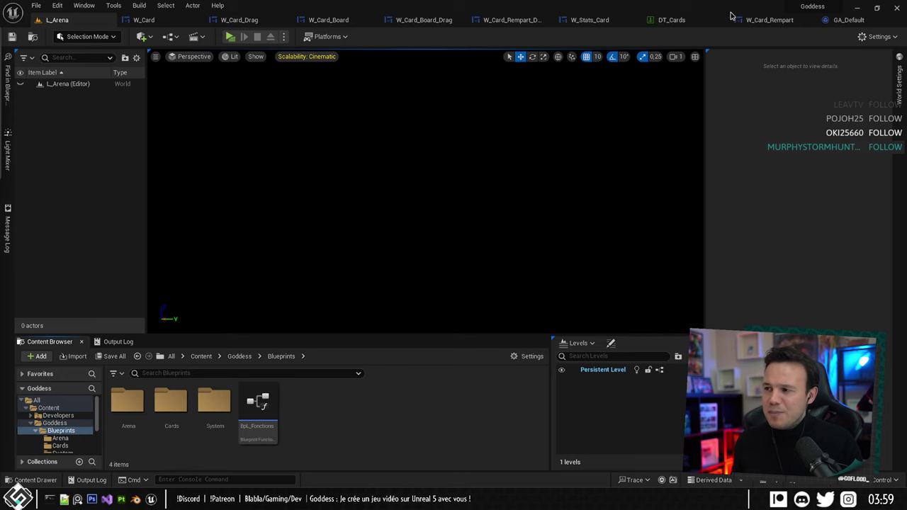
Close the GA_Default blueprint and bring up the W_Card widget's design layout.
left_click(846, 20)
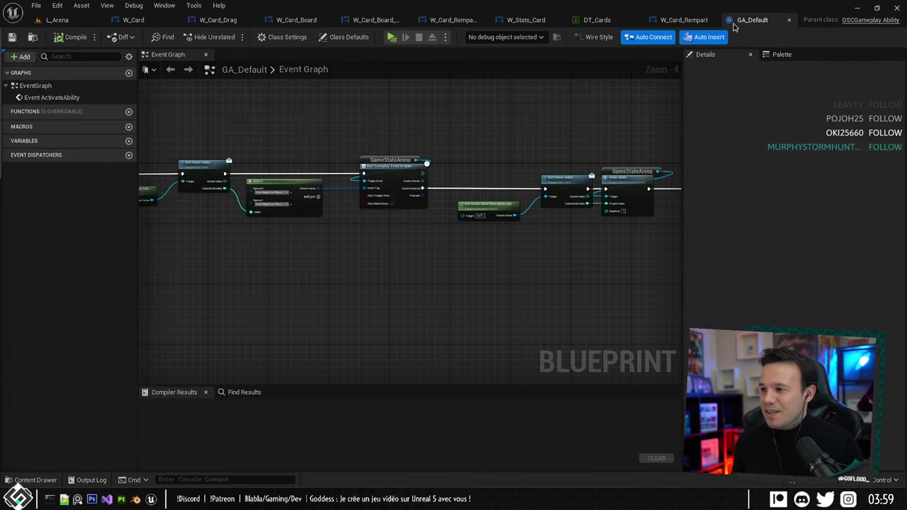
left_click(788, 20)
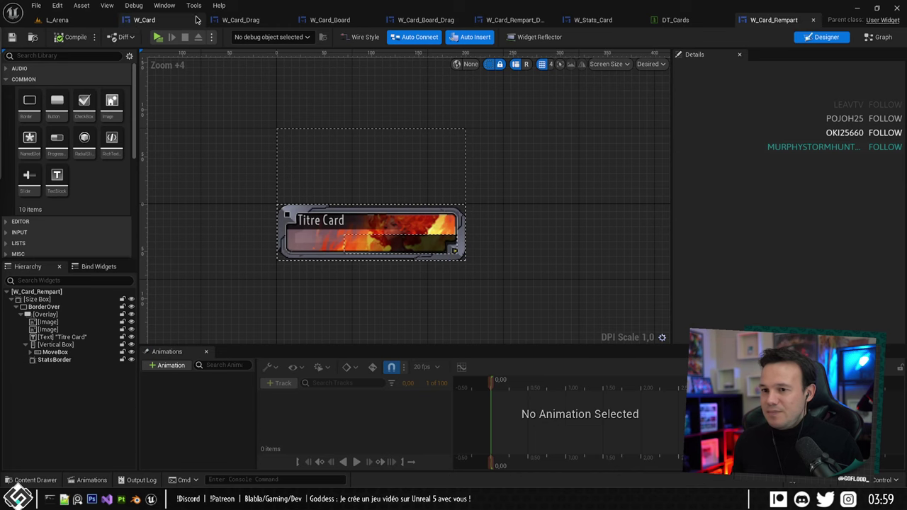
left_click(140, 22)
right_click_drag(472, 106, 549, 175)
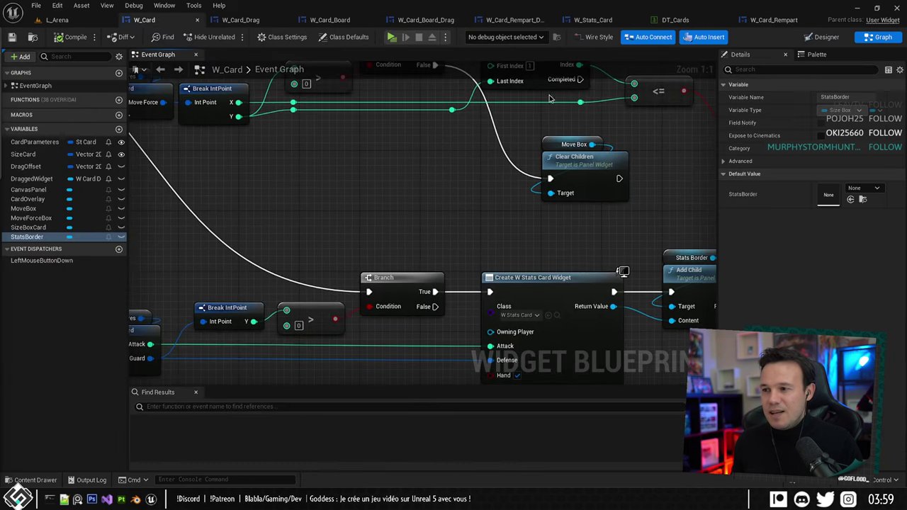
left_click(822, 37)
scroll(443, 160, "down", 5)
scroll(341, 167, "up", 8)
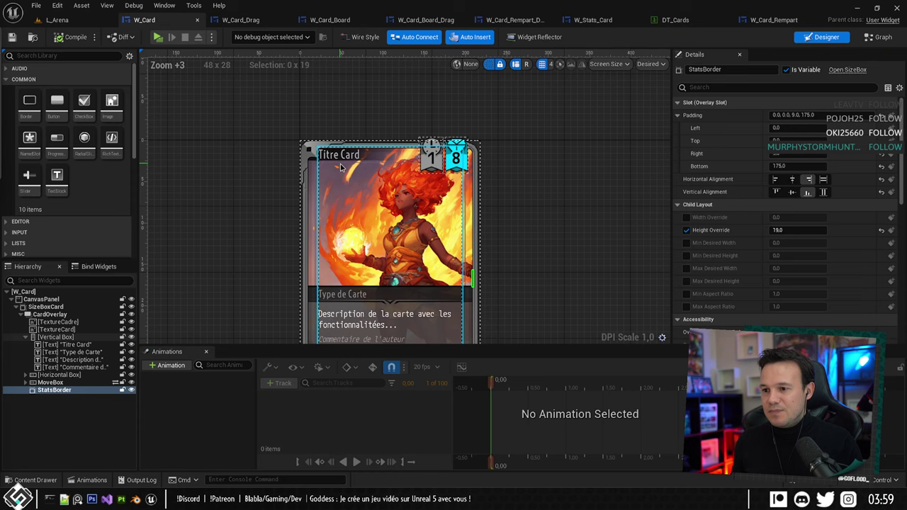
Rename the "Titre Card" text block in W_Card as Titre.
left_click(340, 167)
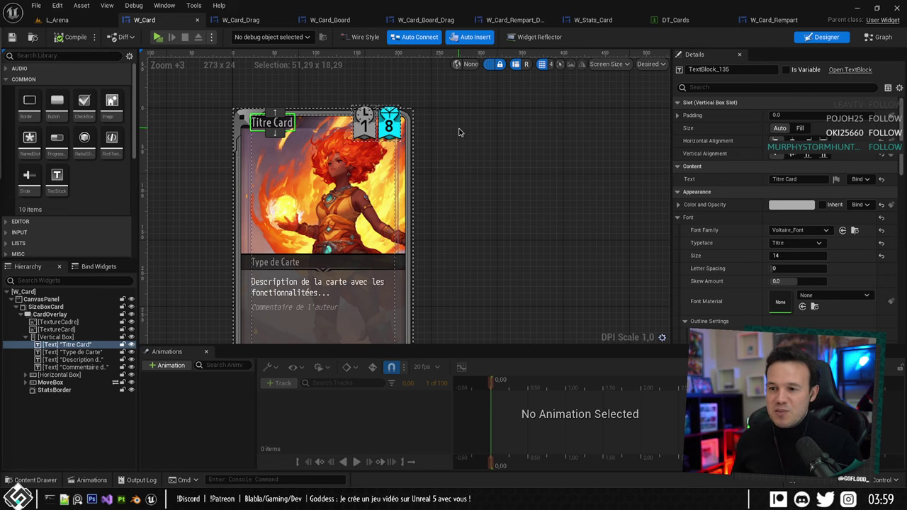
scroll(233, 137, "up", 1)
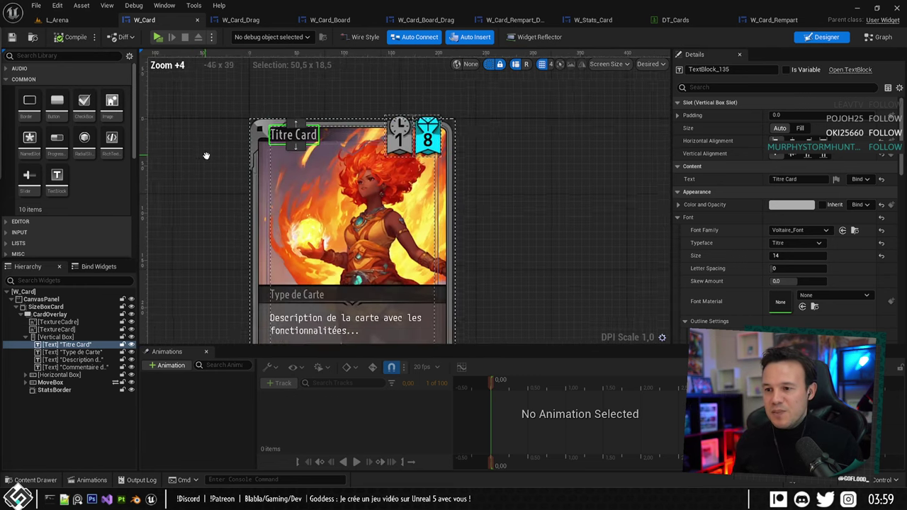
right_click_drag(206, 156, 254, 177)
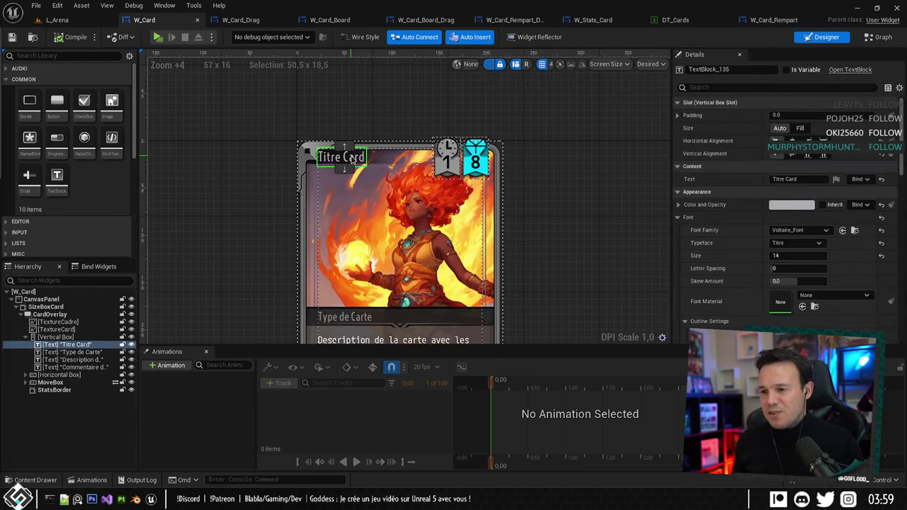
left_click(67, 345)
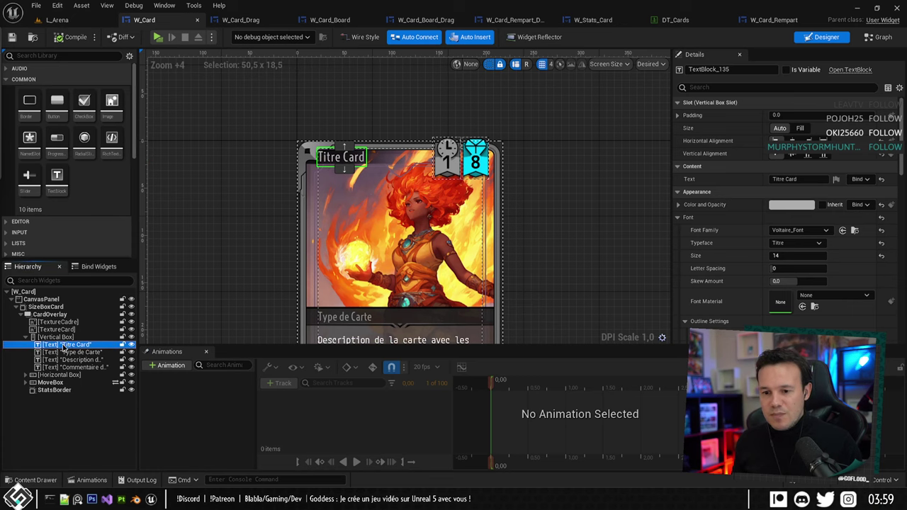
left_click(64, 345)
type("Titre")
key("Return")
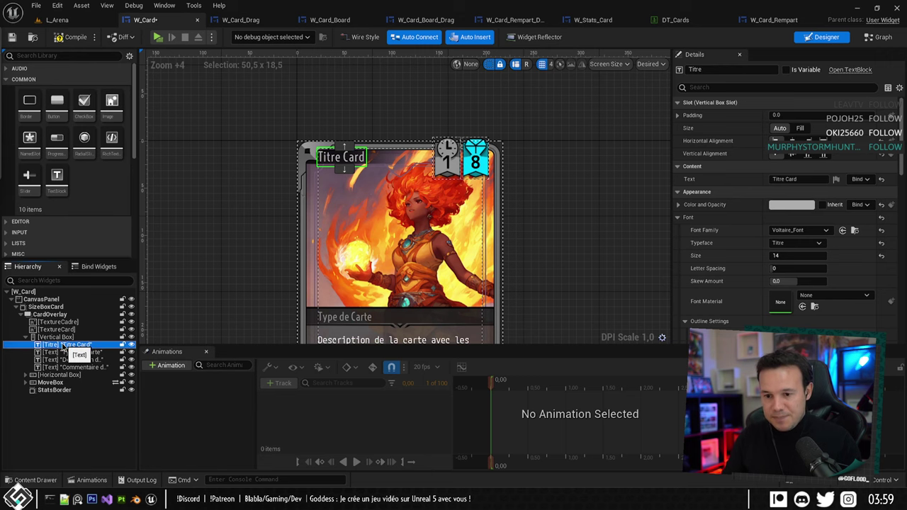
Rename the "Type de Carte" text block as TypeText and the "Titre Card" text block as TitreText.
left_click(73, 352)
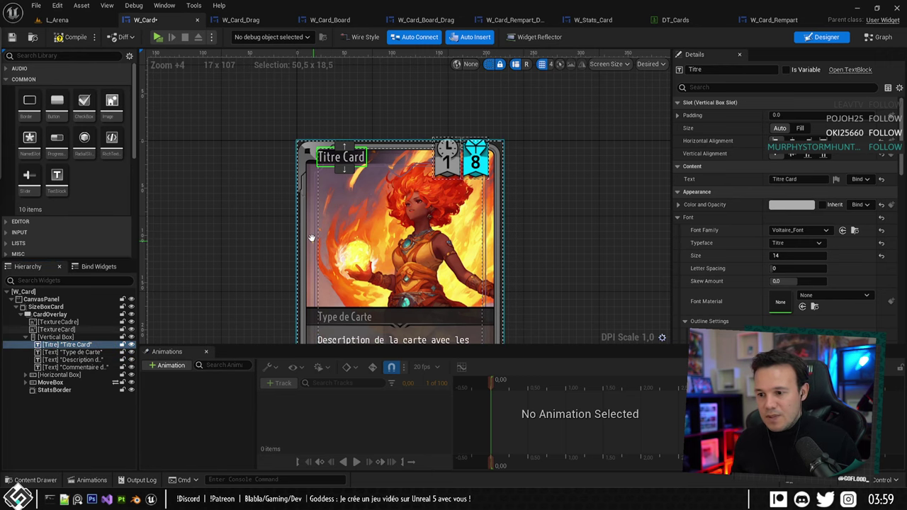
left_click(73, 352)
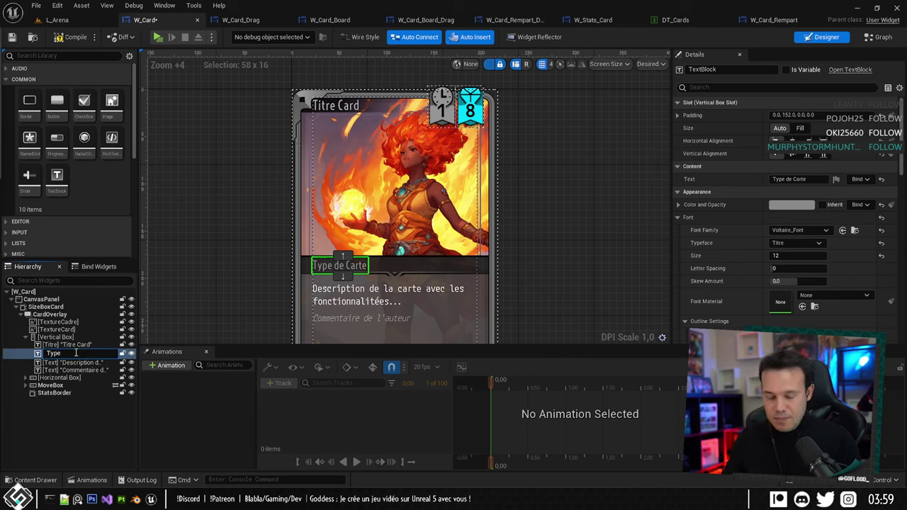
type("TypeText")
key("Return")
left_click(58, 345)
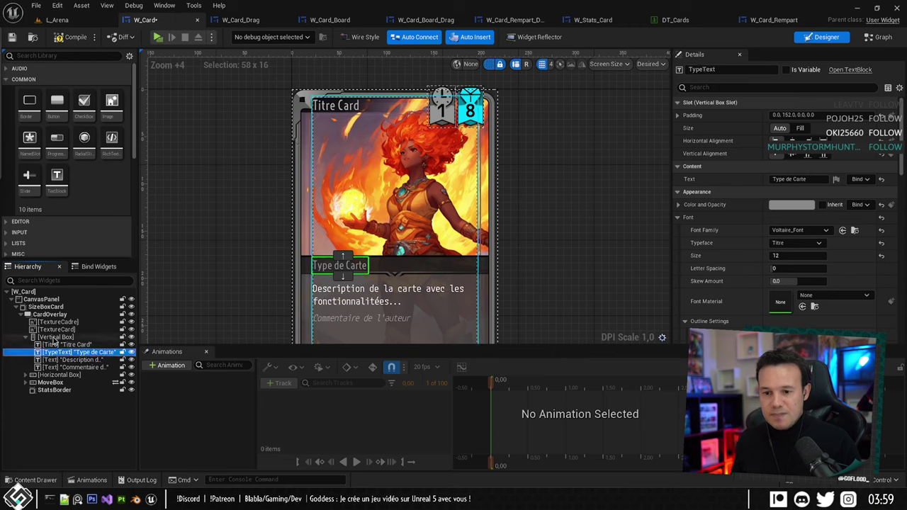
left_click(61, 345)
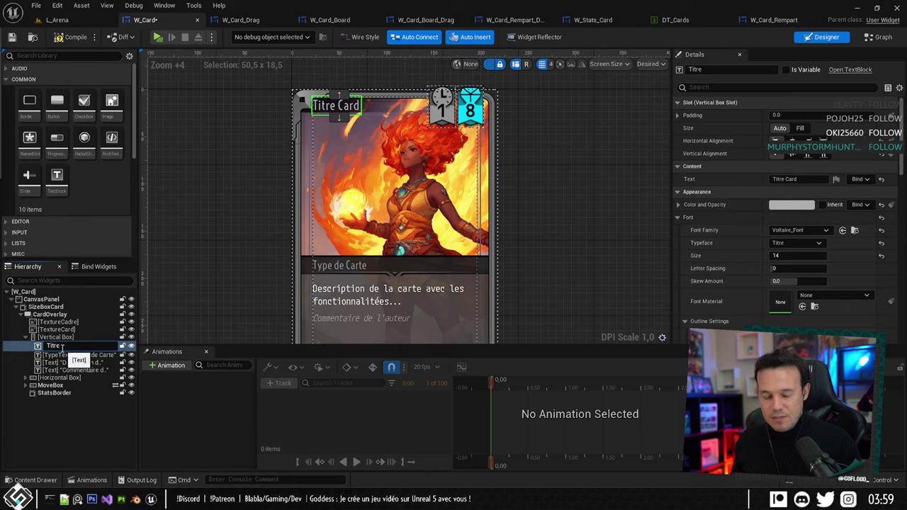
type("TitreText")
key("Return")
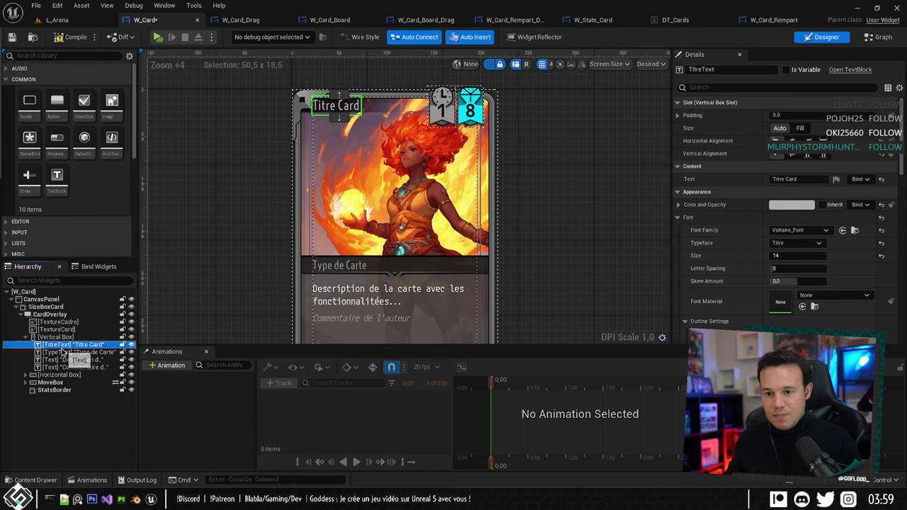
Rename the card description text block as Description and the author comment text block as Commentaire.
left_click(77, 360)
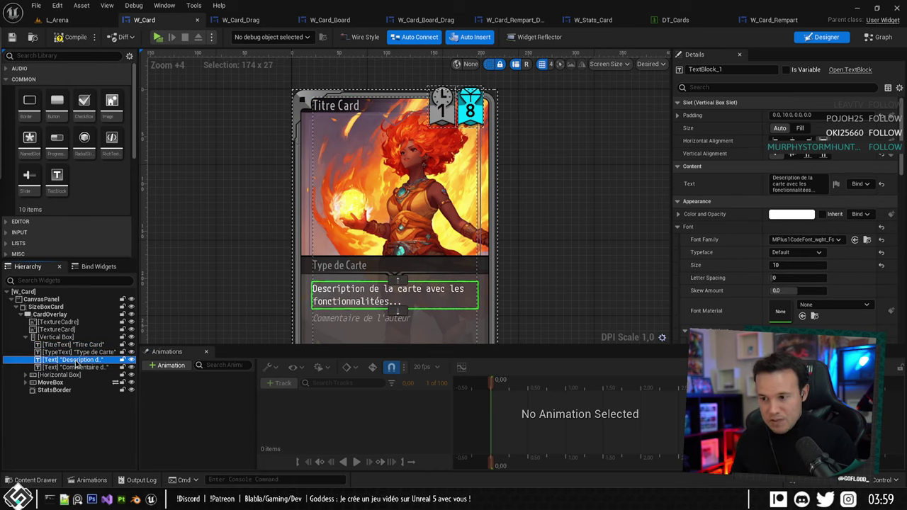
left_click(76, 362)
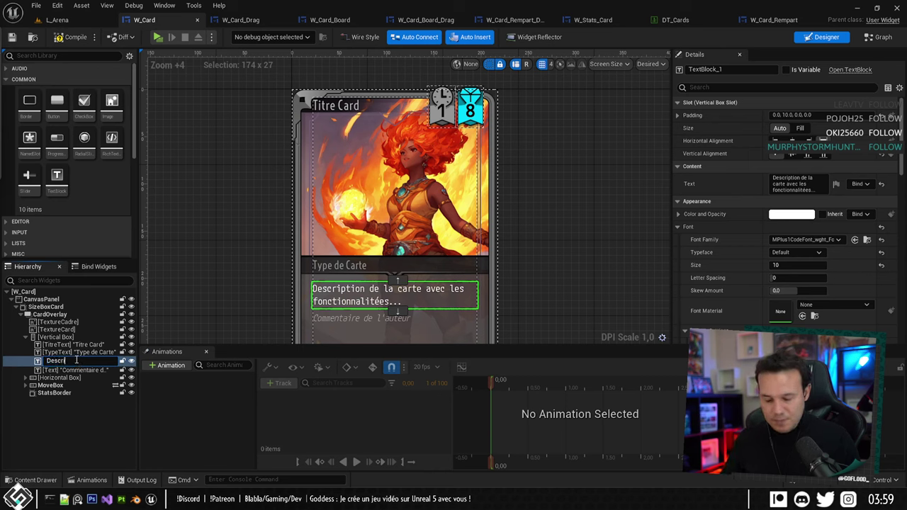
type("Description")
key("Return")
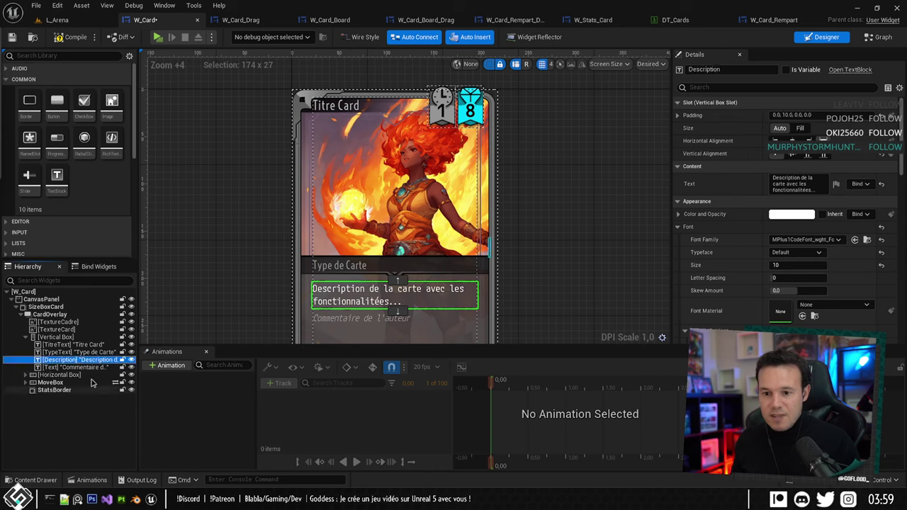
left_click(75, 368)
left_click(78, 368)
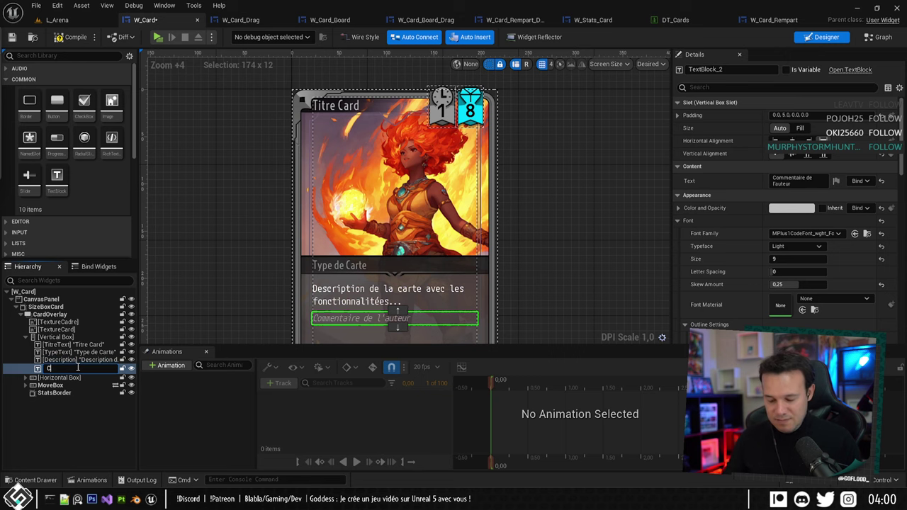
type("Commentaire")
key("Return")
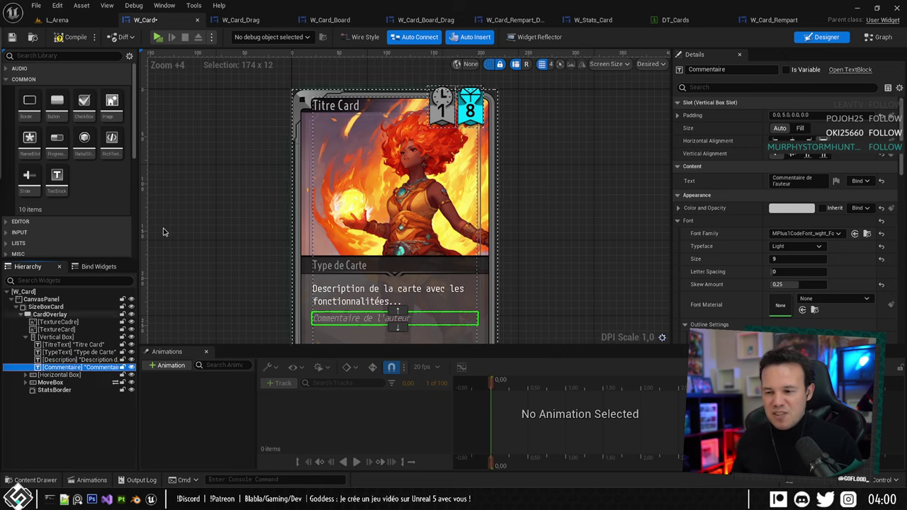
Expose the TitreText, TypeText, Description and Commentaire text blocks together as variables.
right_click_drag(331, 297, 304, 237)
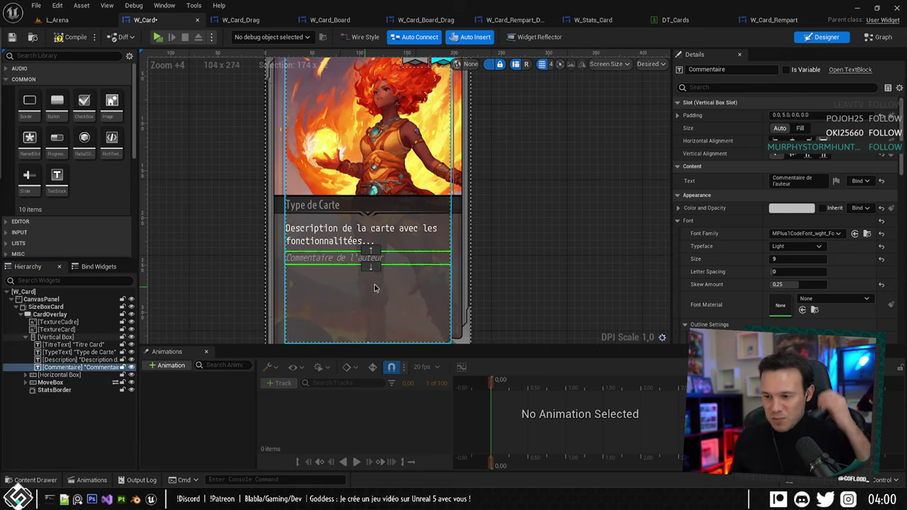
right_click_drag(469, 252, 436, 237)
left_click(64, 344, "shift")
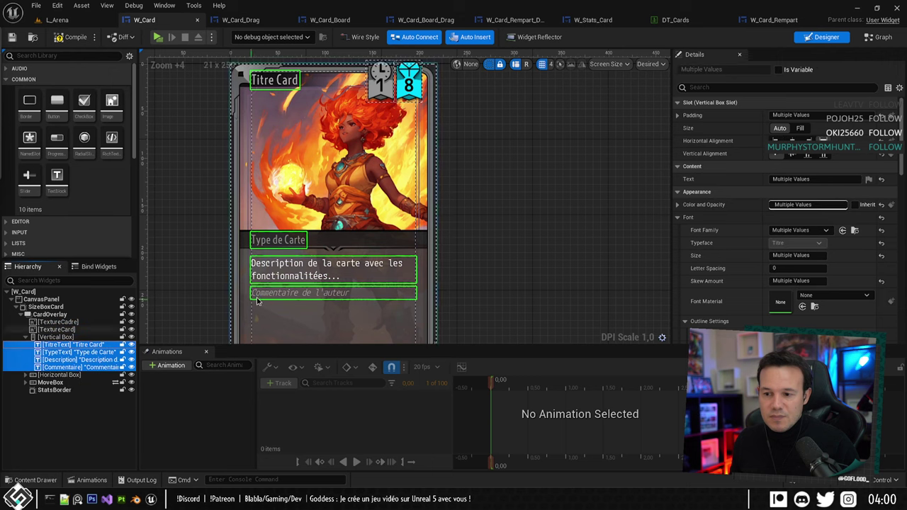
left_click(779, 70)
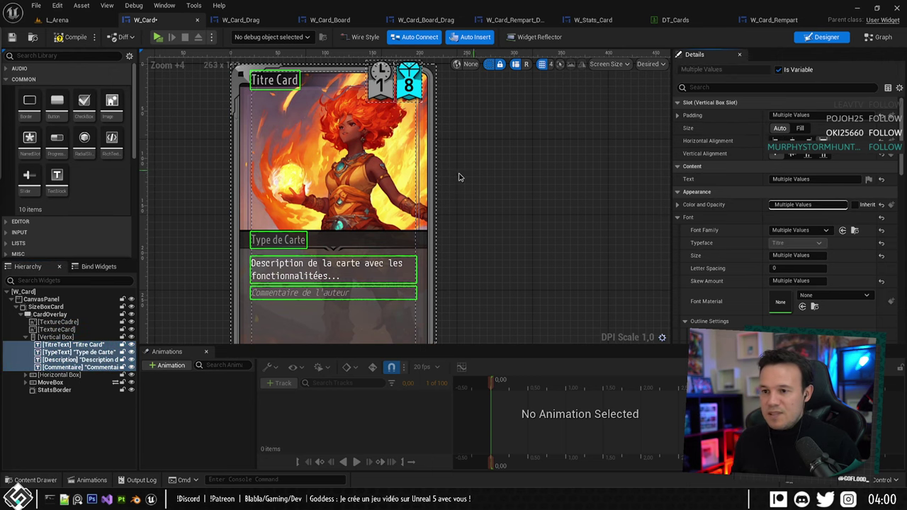
right_click_drag(461, 174, 486, 141)
scroll(486, 141, "down", 2)
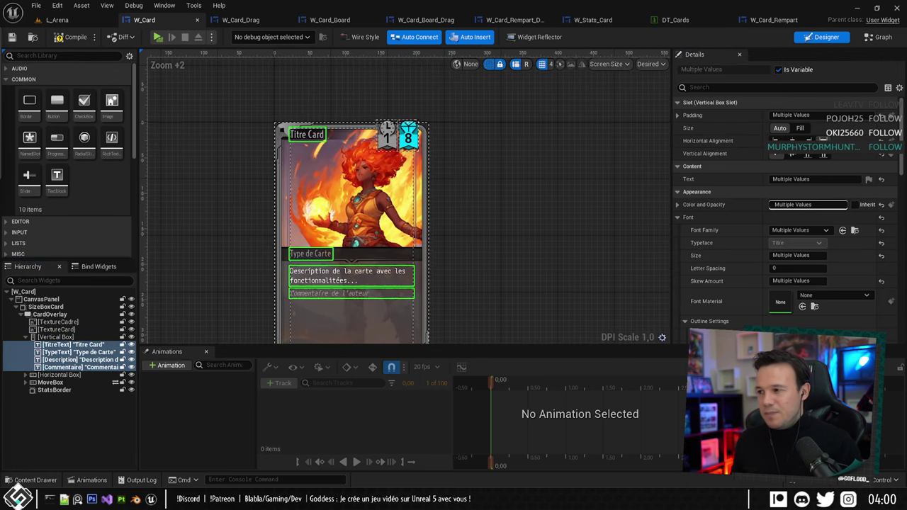
In W_Card's Event Graph, shift all nodes following the Sequence farther from it to free up space.
left_click(878, 37)
right_click_drag(430, 169, 579, 200)
scroll(487, 212, "down", 2)
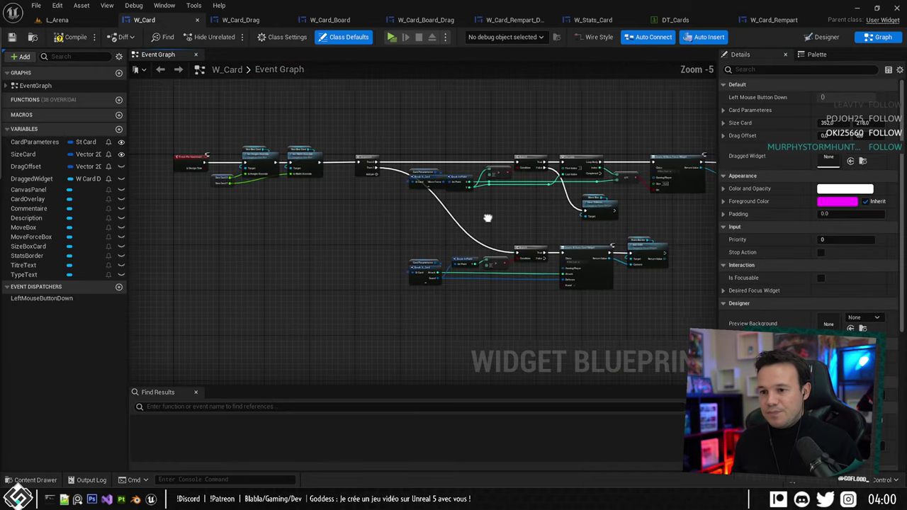
right_click_drag(488, 219, 317, 187)
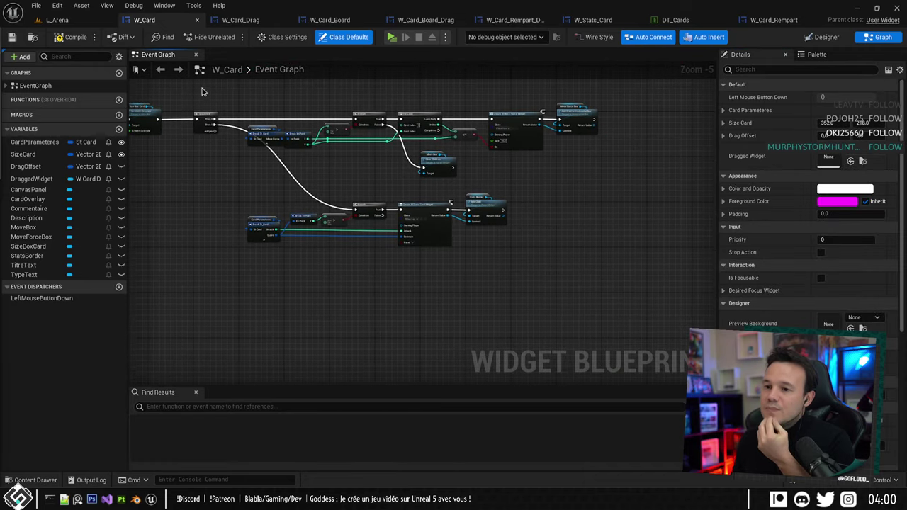
left_click_drag(421, 230, 597, 278)
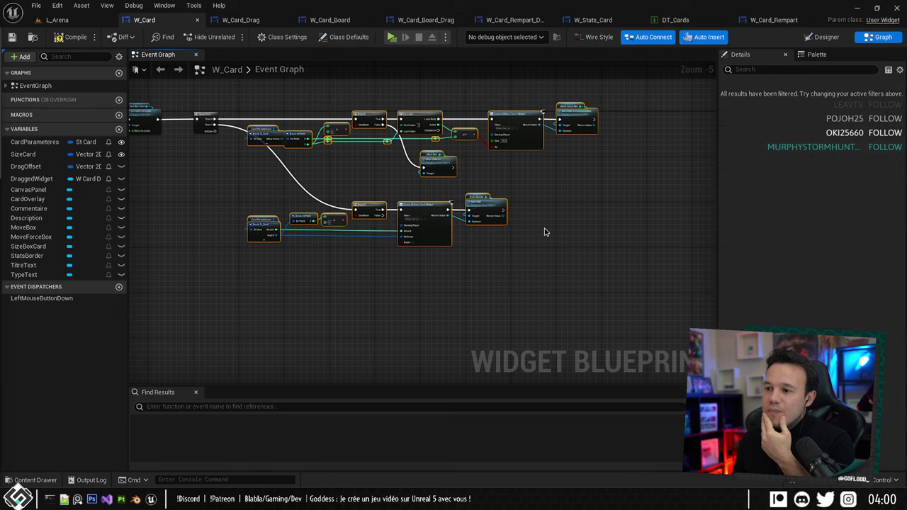
scroll(394, 134, "up", 4)
right_click_drag(342, 121, 343, 227)
left_click_drag(327, 200, 483, 202)
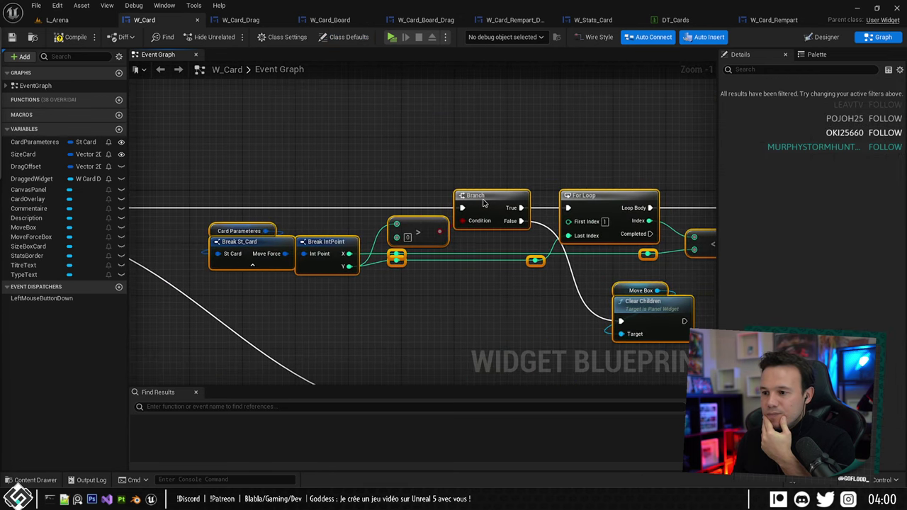
Add a third execution output to the Sequence node in W_Card's Event Graph.
scroll(494, 136, "down", 4)
left_click(276, 198)
scroll(275, 197, "up", 4)
scroll(274, 156, "down", 3)
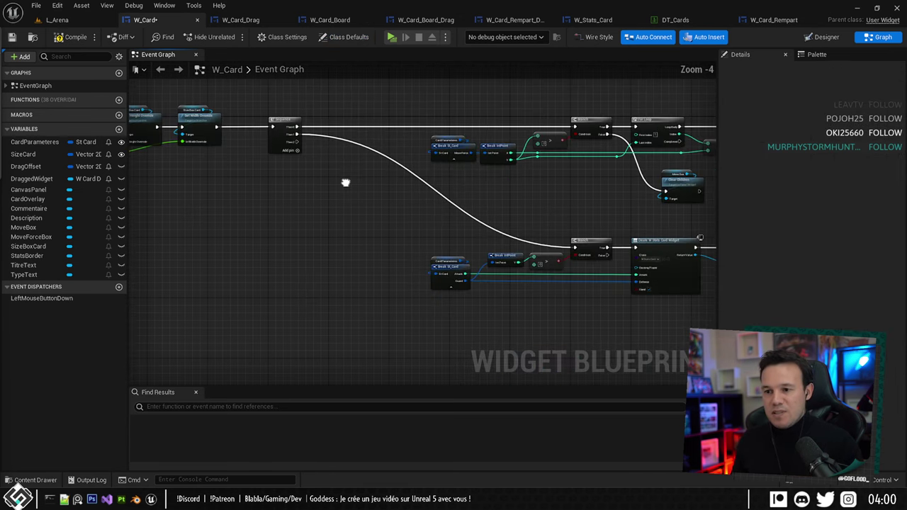
Add a SetText (Text) node targeting the TitreText variable, save, and place the variable node directly above it.
right_click_drag(344, 182, 288, 177)
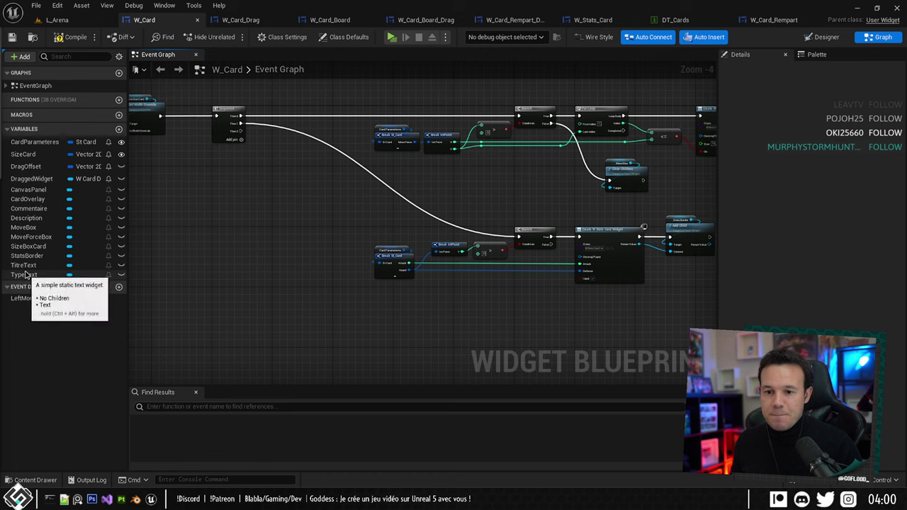
left_click_drag(23, 265, 253, 322)
left_click(231, 324)
type("set")
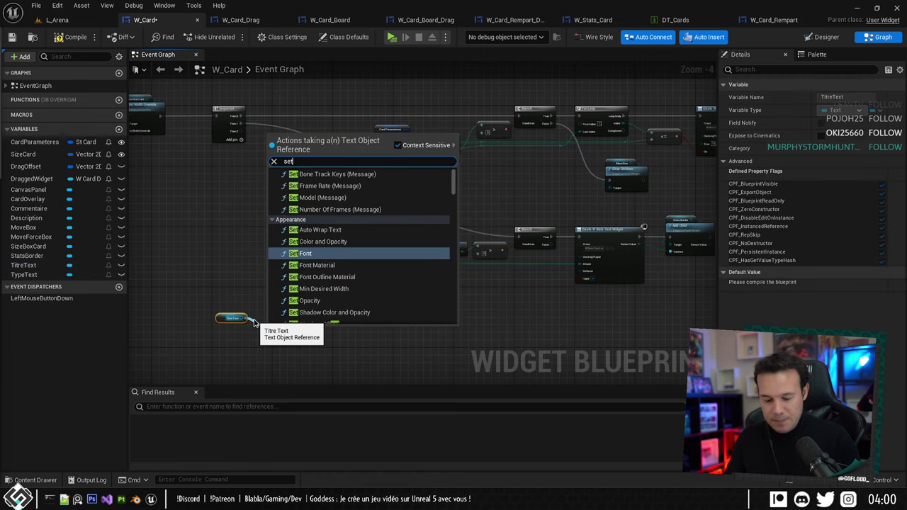
type(" text")
left_click(316, 318)
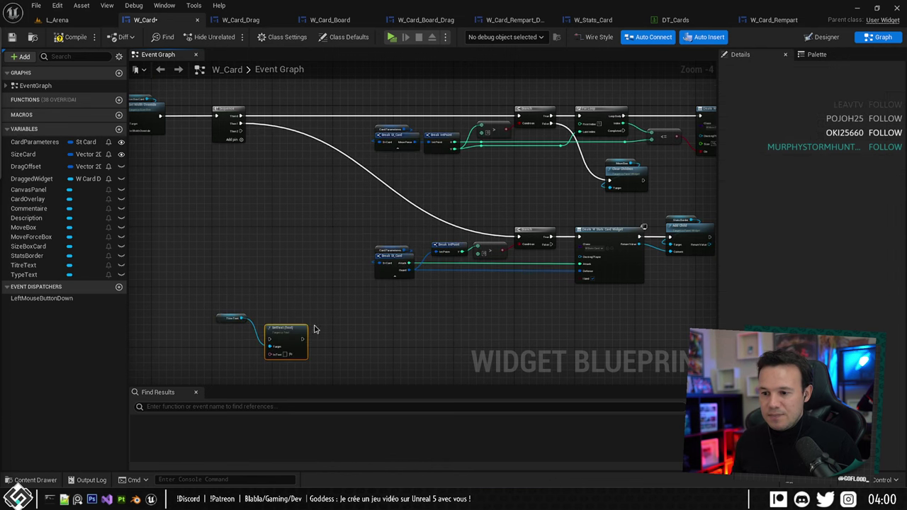
key("ctrl+s")
scroll(184, 351, "up", 3)
left_click_drag(248, 298, 333, 297)
Duplicate the stats branch's Card Parameteres and Break St_Card nodes, exposing only the Name pin on the copy.
right_click_drag(440, 208, 383, 177)
left_click_drag(418, 129, 482, 186)
key("ctrl+d")
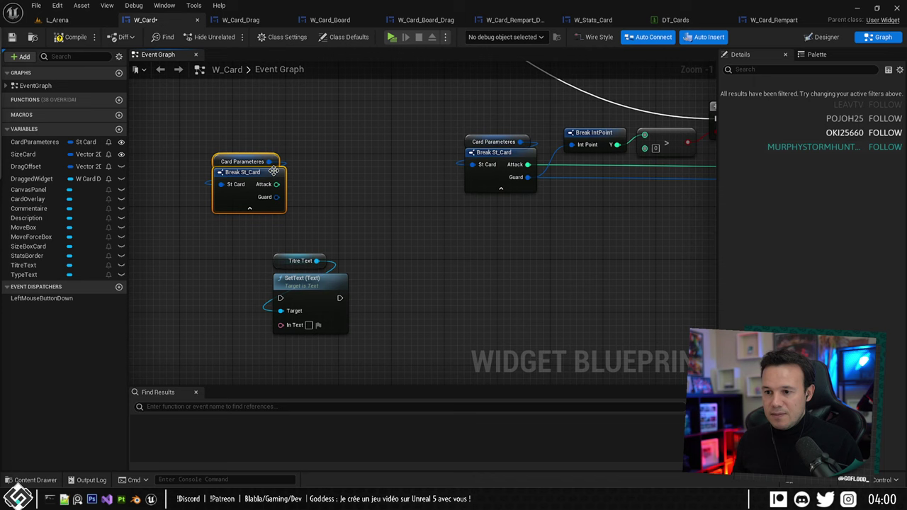
left_click(821, 288)
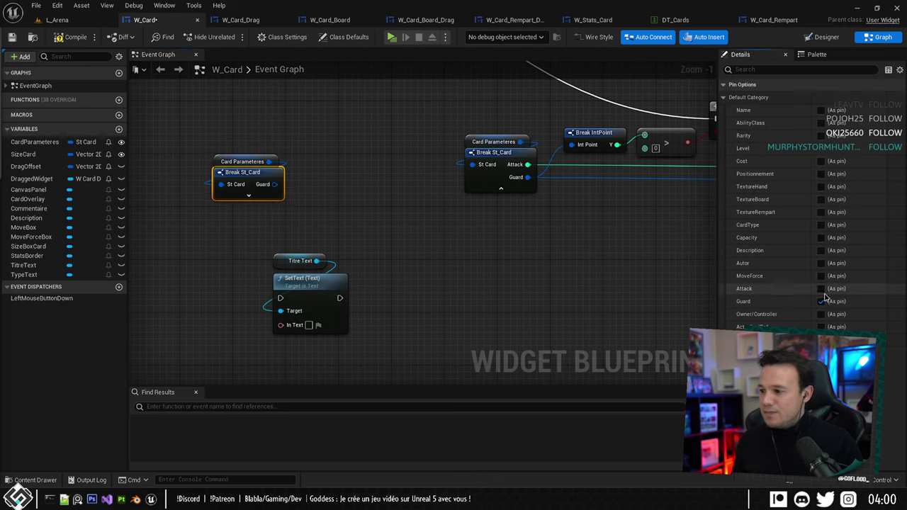
left_click(820, 301)
left_click(820, 110)
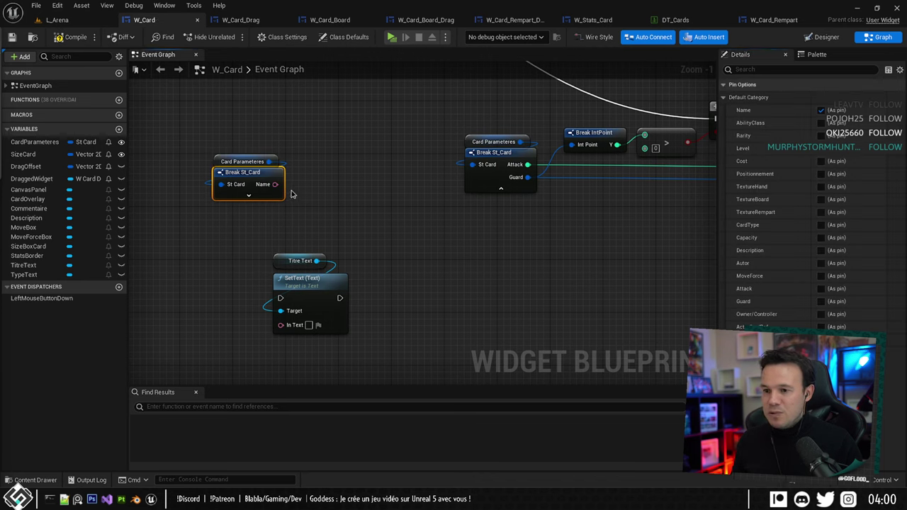
Connect the card's Name to the title SetText's In Text, and run that node from the Sequence's third output.
left_click_drag(275, 185, 281, 324)
scroll(357, 220, "down", 2)
right_click_drag(365, 226, 414, 204)
left_click_drag(323, 117, 343, 152)
left_click_drag(341, 153, 314, 200)
left_click_drag(321, 166, 300, 287)
right_click_drag(312, 231, 285, 300)
Arrange the title SetText node group with its Card Parameteres and Break St_Card nodes below the stats widget branch.
scroll(243, 251, "down", 3)
scroll(289, 221, "up", 3)
left_click_drag(265, 229, 315, 275)
left_click_drag(280, 230, 387, 309)
left_click_drag(340, 263, 472, 294)
scroll(471, 293, "down", 3)
scroll(340, 311, "up", 5)
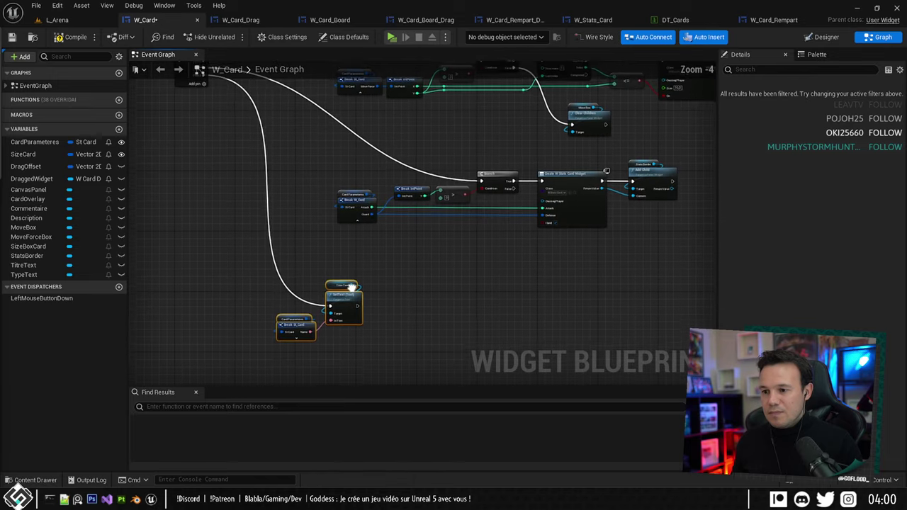
Move the title SetText node group slightly to the right below the stats branch and save W_Card.
scroll(322, 305, "up", 1)
left_click_drag(307, 325, 371, 325)
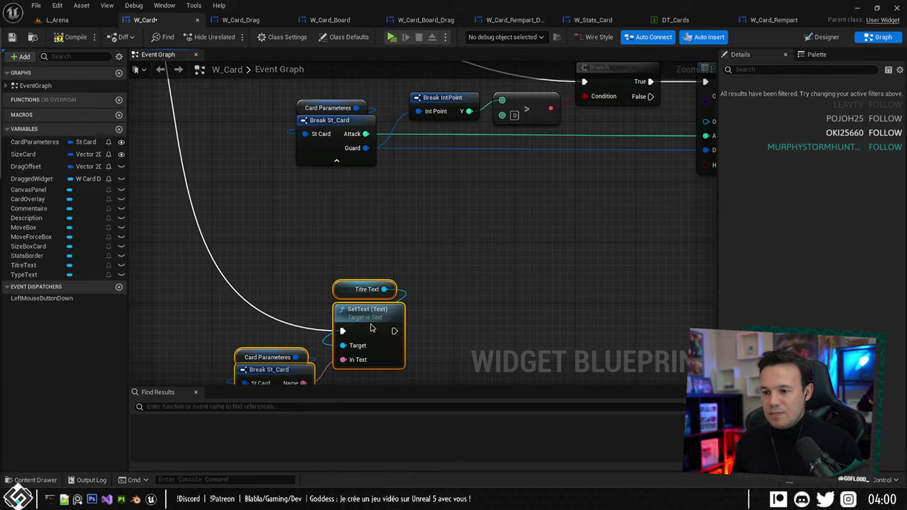
key("ctrl+s")
scroll(373, 302, "down", 1)
right_click_drag(390, 243, 290, 171)
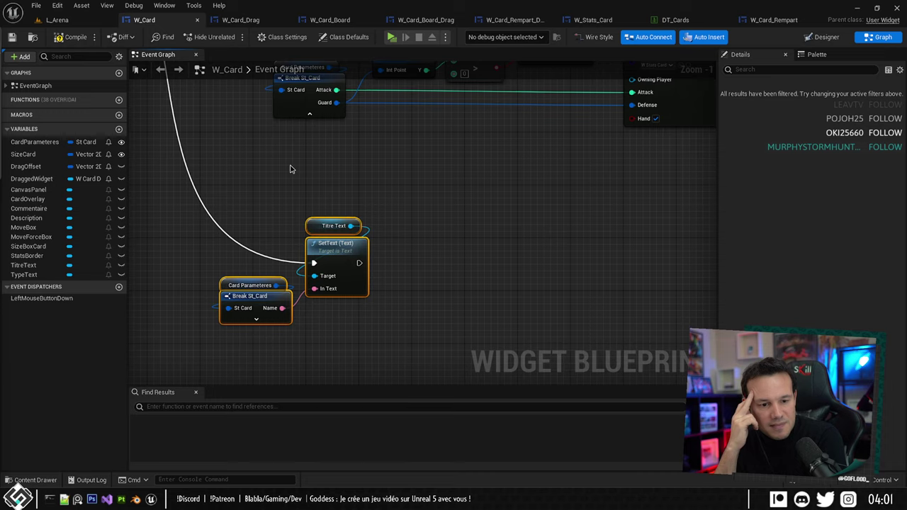
Align the Break St_Card nodes beside the title SetText, set the Titre Text getter snugly above it, and compile W_Card.
mouse_move(408, 170)
right_mouse_down()
mouse_move(440, 182)
mouse_move(419, 178)
right_mouse_up()
scroll(286, 307, "up", 1)
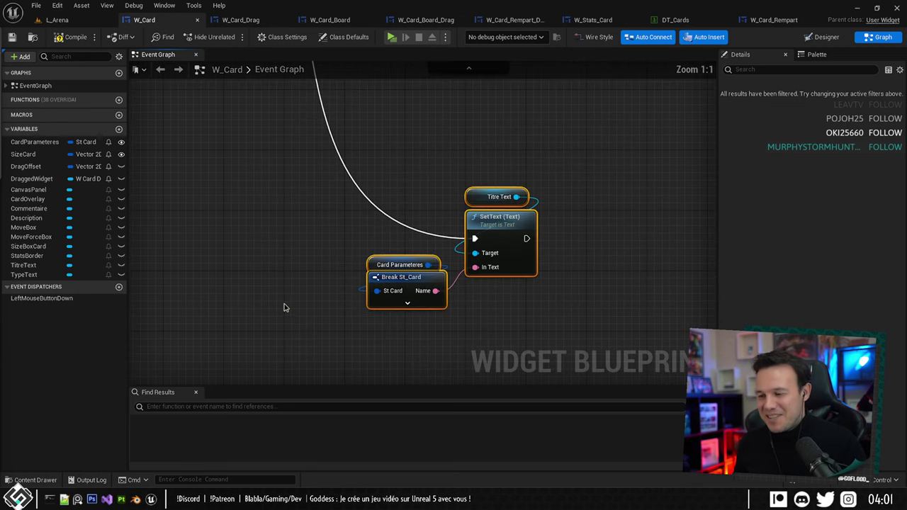
left_click_drag(331, 249, 409, 259)
right_click_drag(406, 257, 291, 278)
right_click_drag(271, 200, 310, 201)
left_click(411, 206)
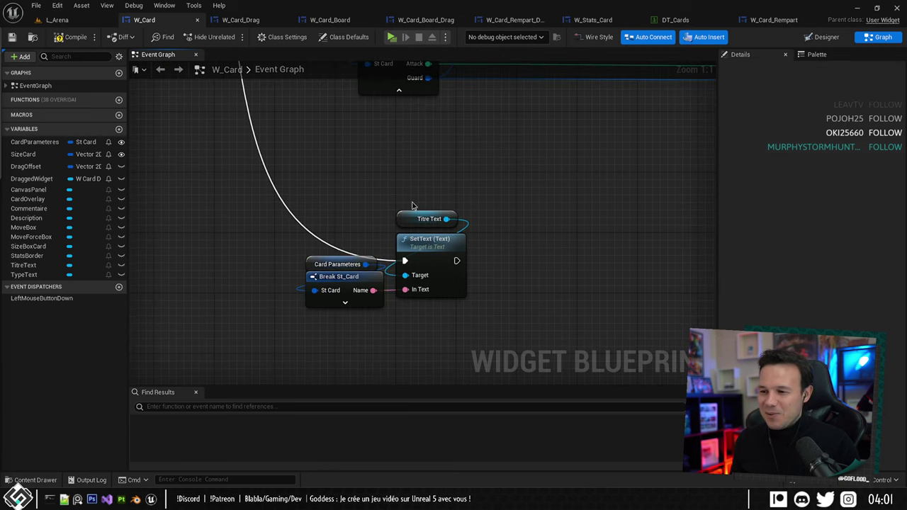
left_click(410, 221)
left_click_drag(410, 220, 410, 227)
scroll(372, 203, "down", 1)
right_click_drag(372, 203, 338, 195)
right_click_drag(271, 193, 360, 203)
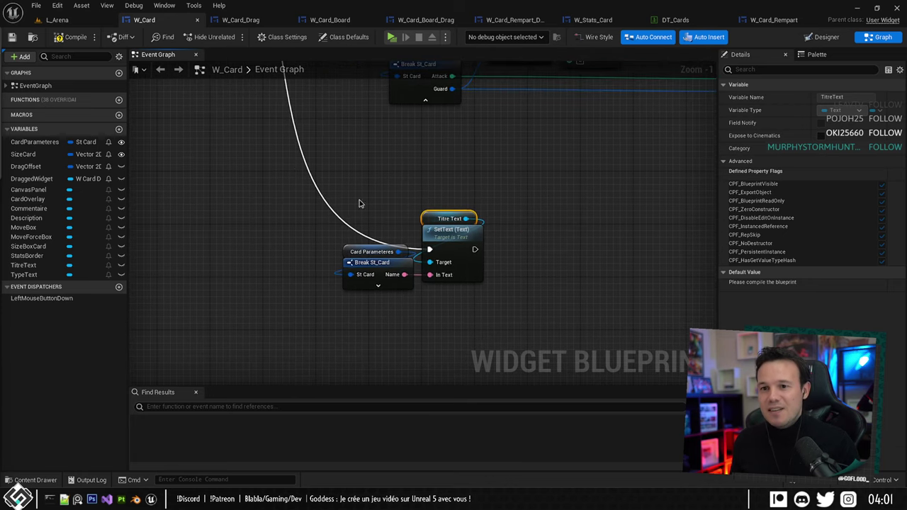
left_click(73, 39)
right_click_drag(399, 162, 360, 164)
right_click_drag(333, 202, 327, 195)
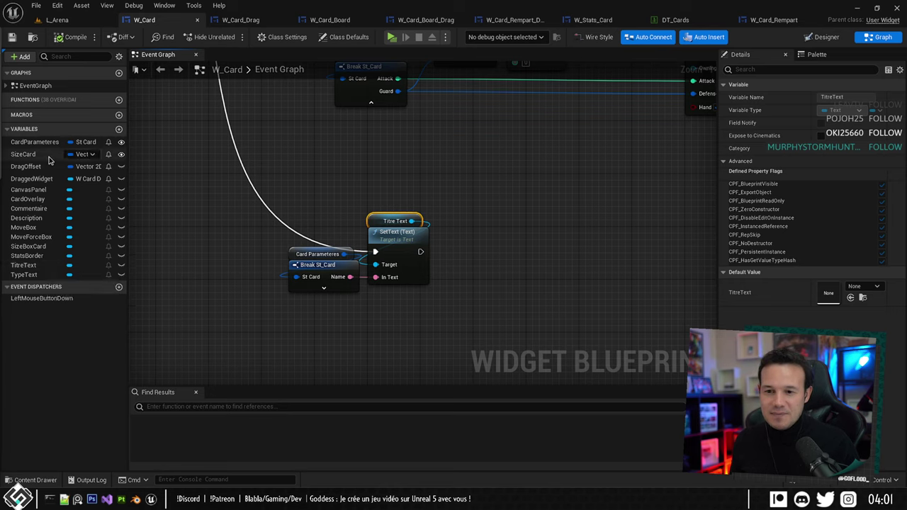
Add a TypeText getter with a copied SetText (Text) node targeting it, and run this node after the title SetText.
left_click(44, 275)
left_click_drag(44, 275, 358, 363)
left_click(373, 190)
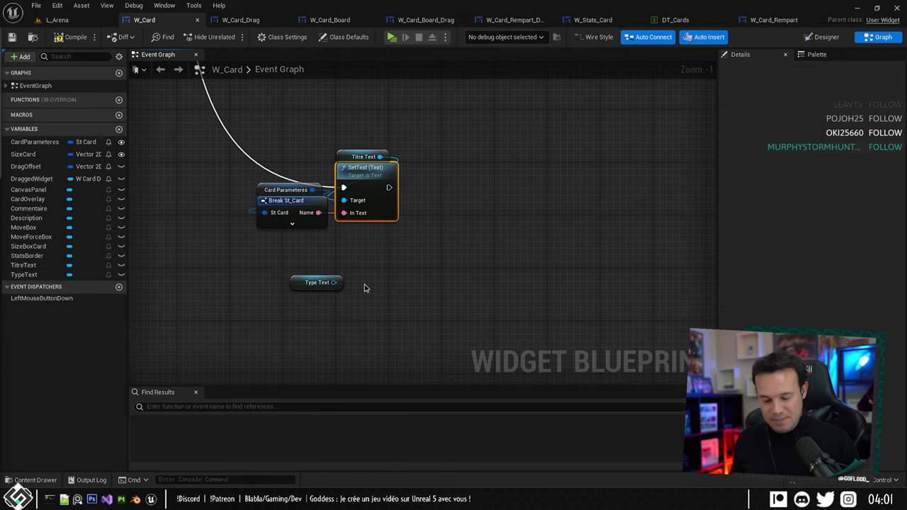
key("ctrl+c")
key("ctrl+v")
left_click_drag(306, 282, 408, 289)
left_click_drag(408, 289, 628, 178)
left_click_drag(389, 188, 631, 182)
mouse_move(434, 248)
right_mouse_down()
mouse_move(394, 235)
mouse_move(423, 234)
right_mouse_up()
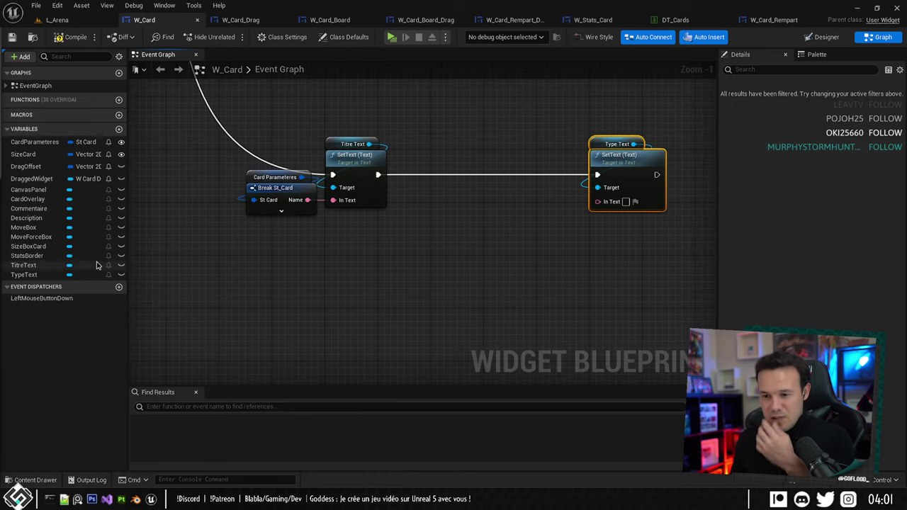
Duplicate the Card Parameteres and Break St_Card nodes, exposing only the CardType pin on the copy, and save.
left_click_drag(235, 167, 273, 217)
key("ctrl+s")
key("ctrl+c")
key("ctrl+v")
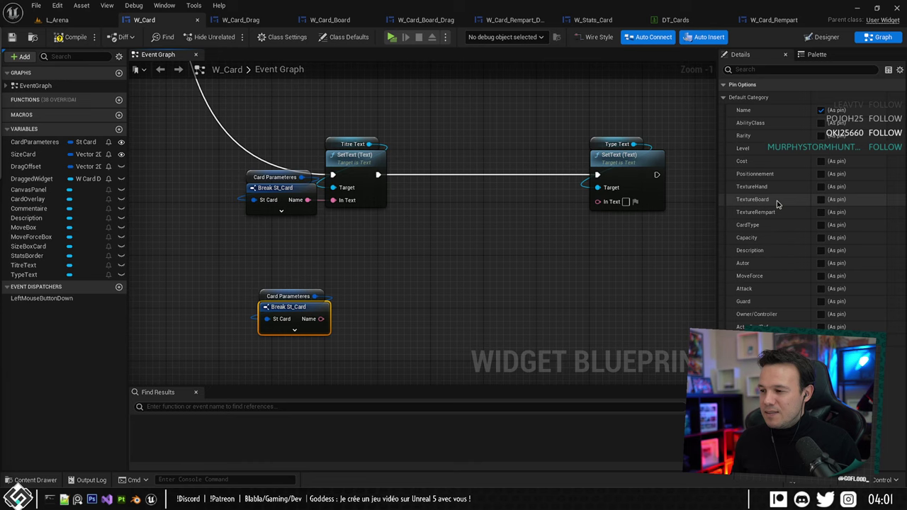
left_click(820, 225)
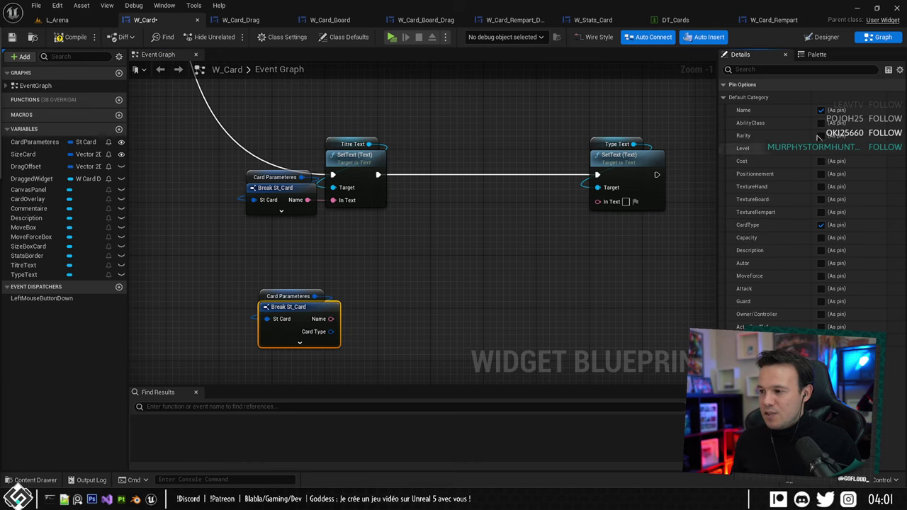
left_click(820, 110)
left_click(411, 273)
right_click_drag(411, 273, 440, 263)
key("ctrl+s")
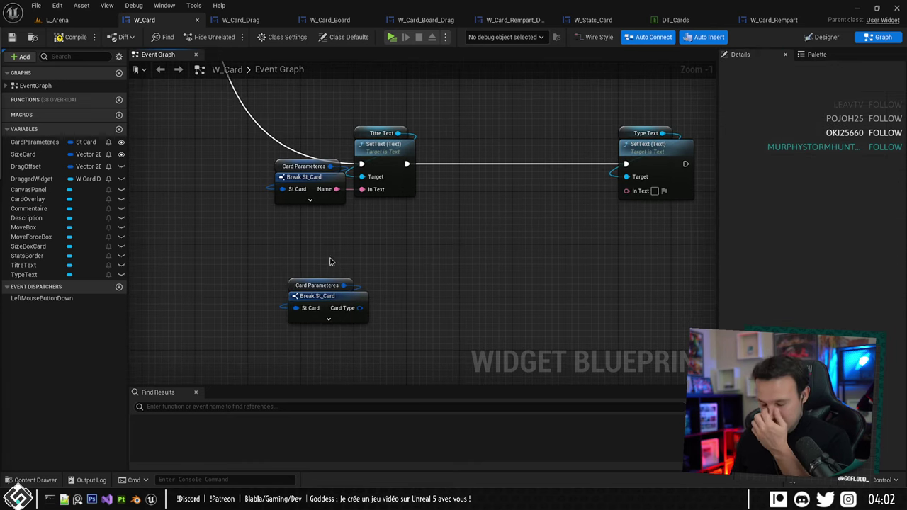
Open the BpL_Fonctions library from the Blueprints folder, create a function named GetTextCardType, and save.
left_click(56, 20)
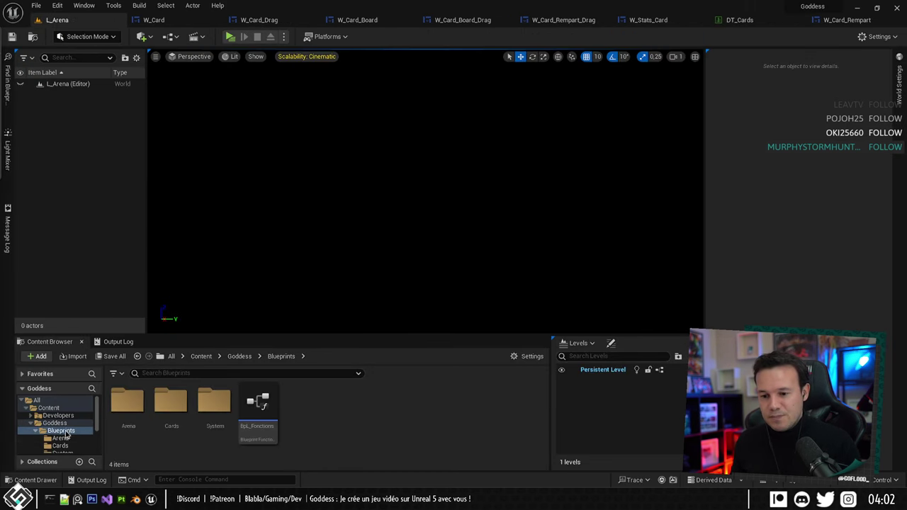
left_click(257, 407)
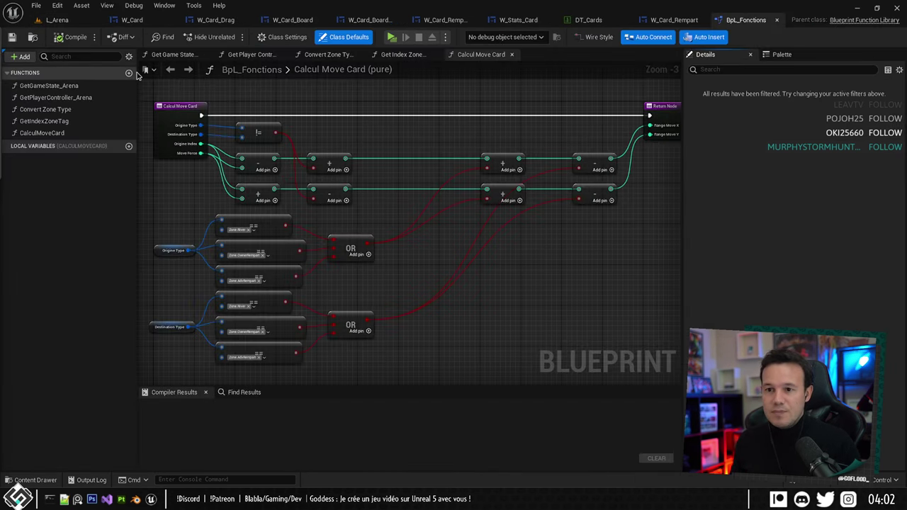
left_click(128, 72)
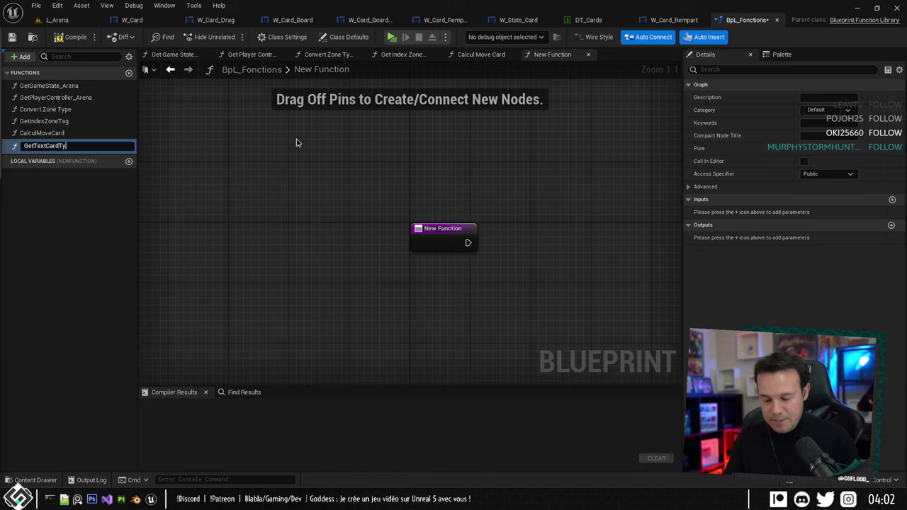
key("Return")
key("ctrl+s")
right_click_drag(313, 309, 155, 275)
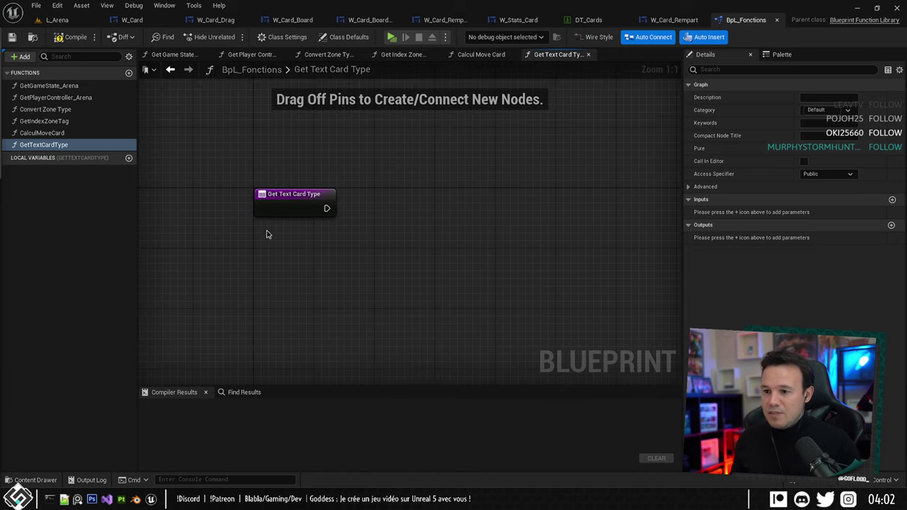
Make GetTextCardType pure and give it a Gameplay Tag Container input named TagType.
left_click(274, 204)
left_click(803, 174)
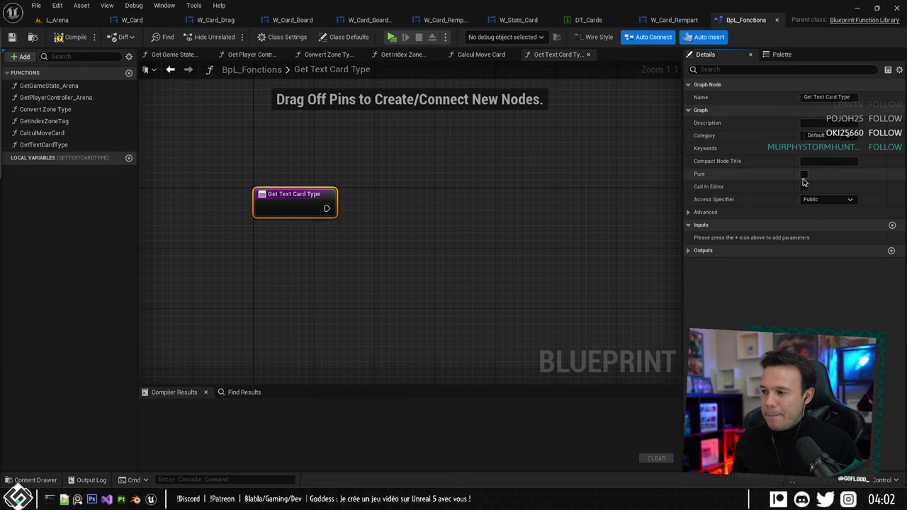
right_click_drag(542, 199, 512, 214)
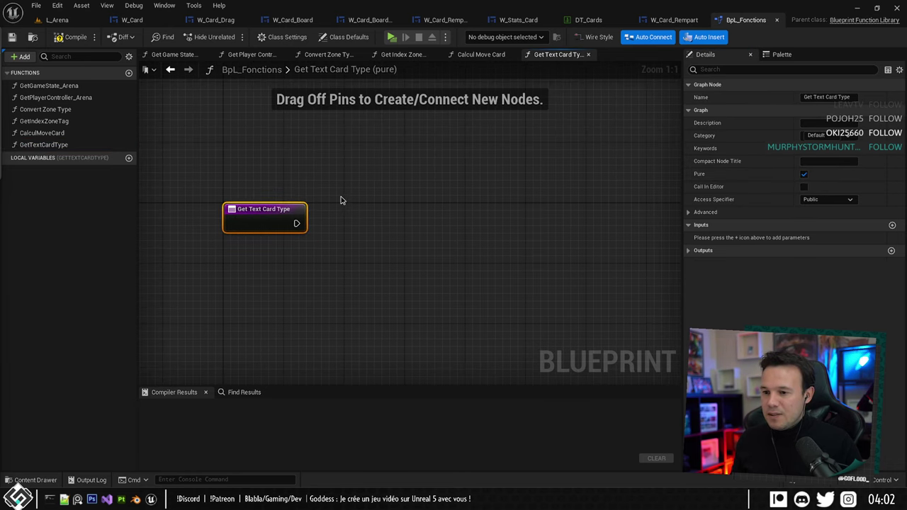
left_click(892, 224)
left_click(824, 237)
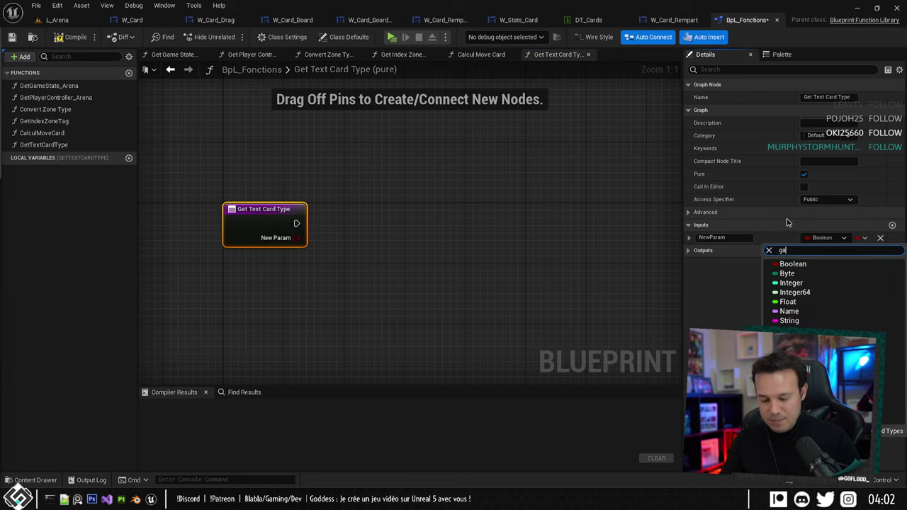
type("gameplay ta")
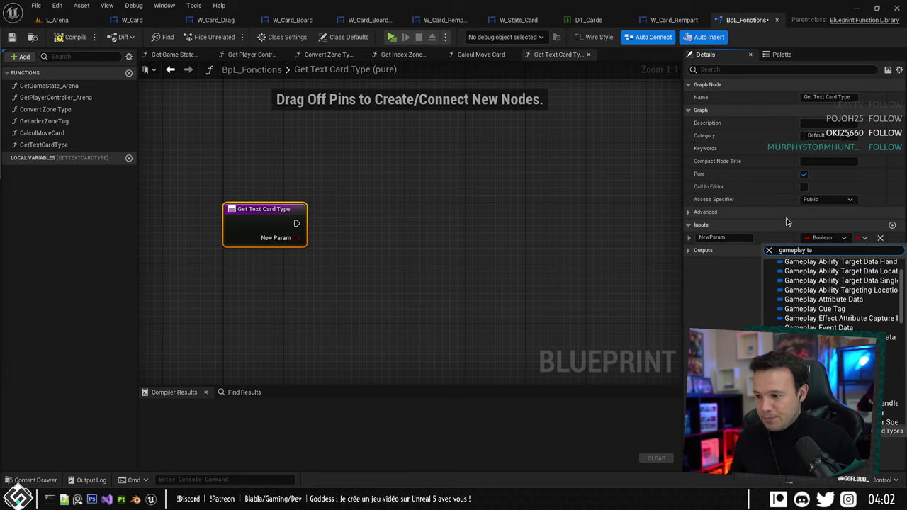
type("g")
left_click(825, 287)
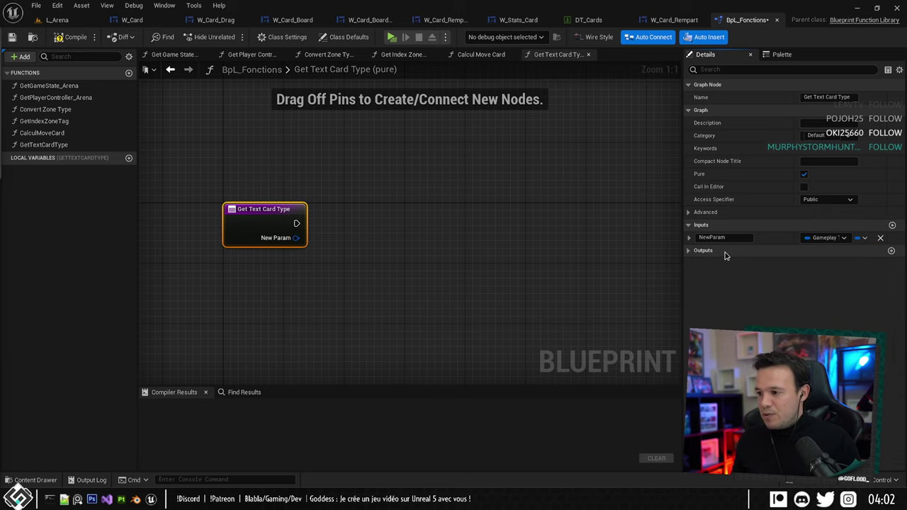
left_click(733, 238)
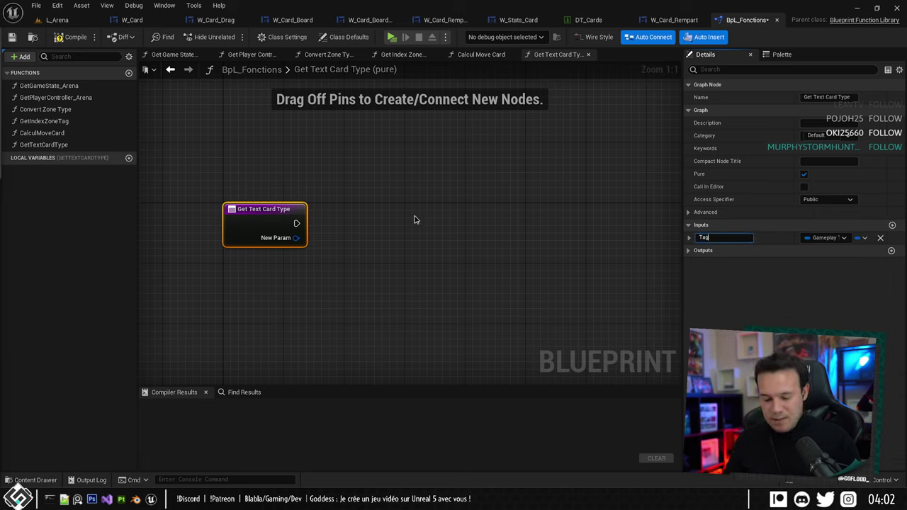
key("Return")
right_click_drag(248, 198, 197, 192)
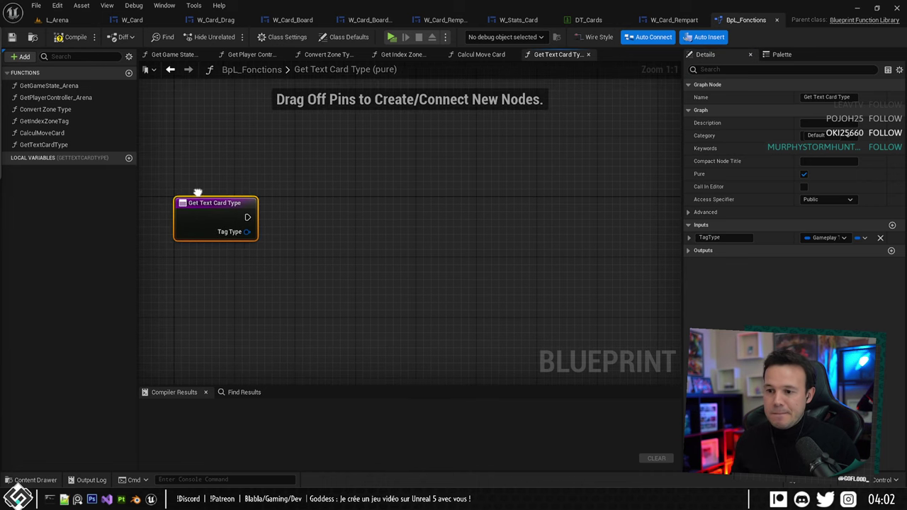
Break the Tag Type input with a Break Gameplay Tag Container node placed beside the function entry.
left_click_drag(246, 231, 300, 260)
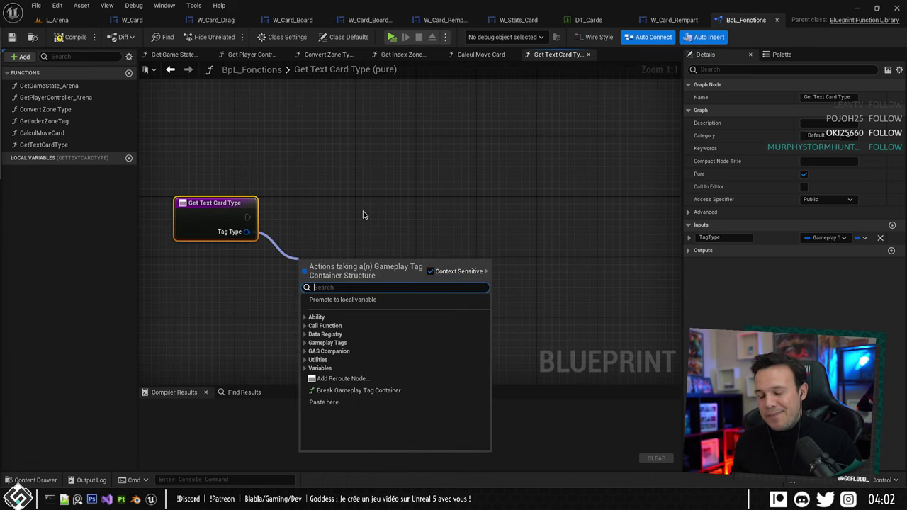
left_click(358, 390)
left_click_drag(366, 282, 367, 251)
right_click_drag(367, 252, 344, 209)
left_click_drag(322, 240, 357, 248)
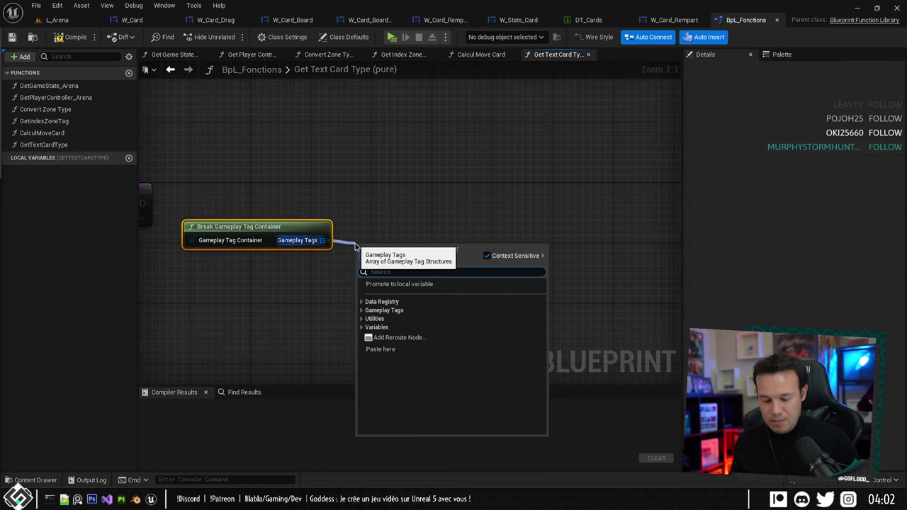
type("br")
left_click(421, 301)
right_click_drag(442, 211, 498, 218)
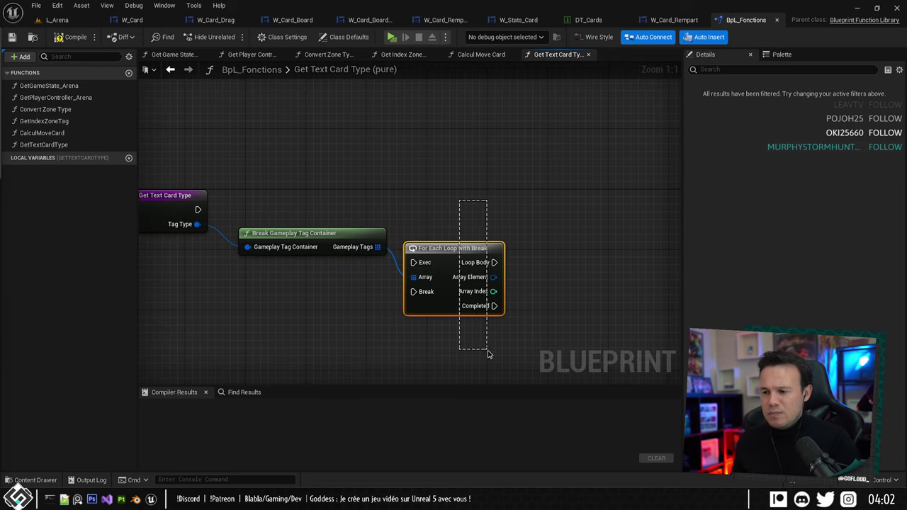
key("Delete")
Add a For Each Loop over the Gameplay Tags array, run it from the function entry, and align the nodes.
left_click_drag(377, 247, 442, 244)
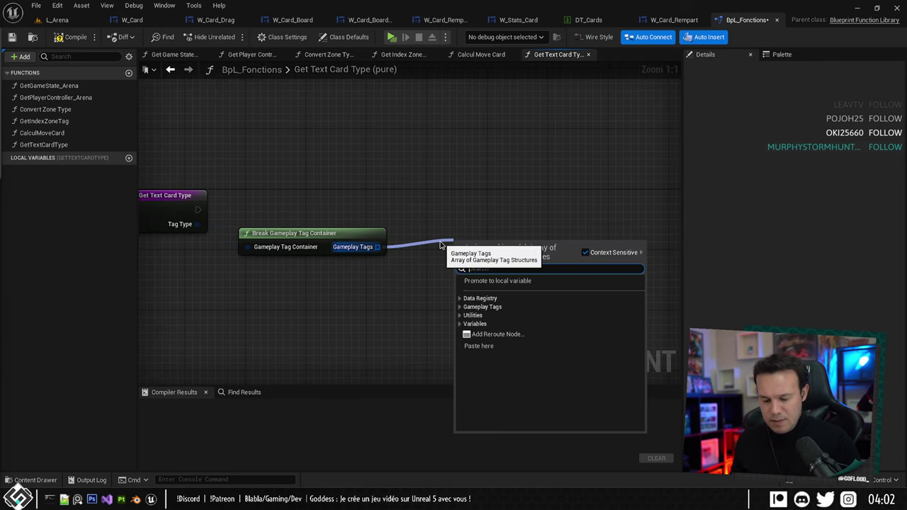
type("loo")
left_click(494, 297)
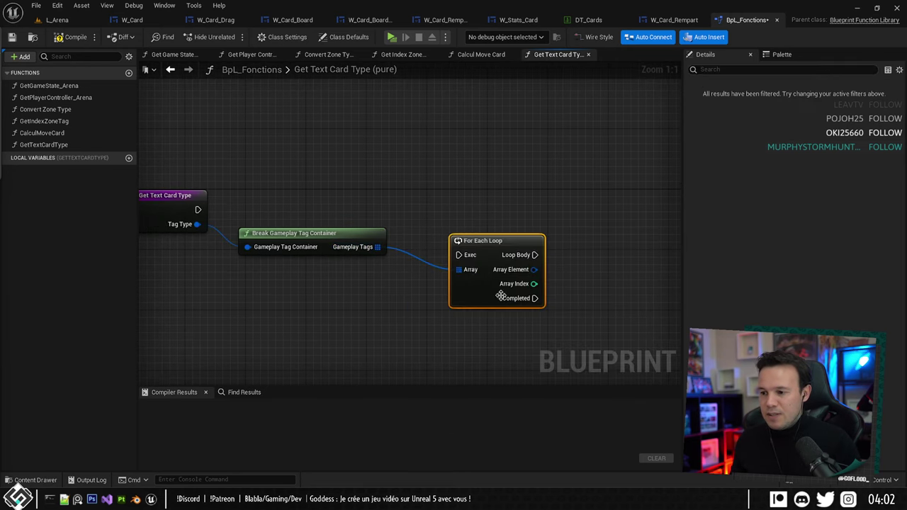
right_click_drag(428, 235, 561, 243)
left_click_drag(330, 219, 616, 209)
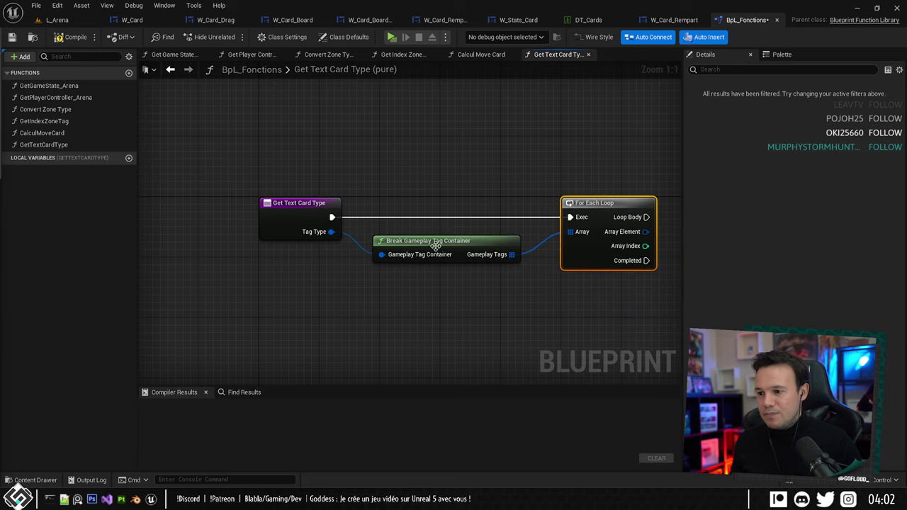
left_click_drag(436, 247, 453, 238)
right_click_drag(453, 238, 355, 230)
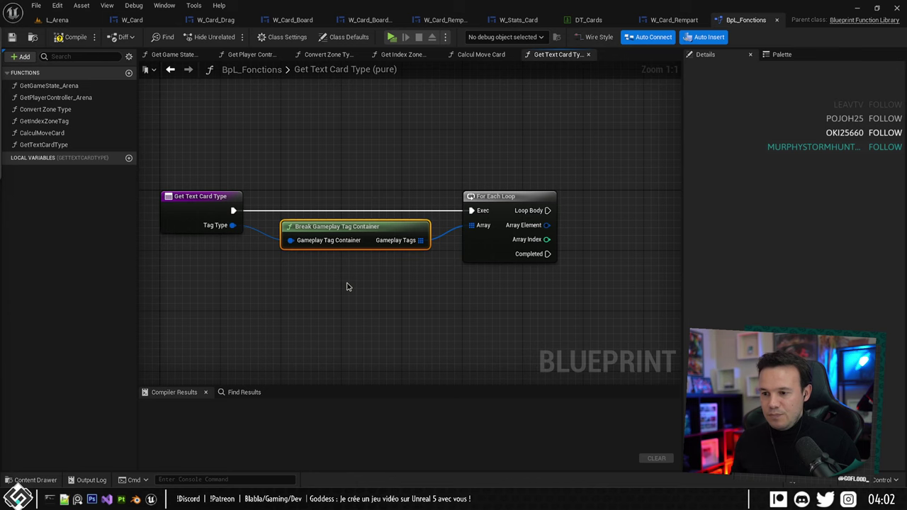
Add a Switch on Gameplay Tag for the Array Element, run from Loop Body, with one case pin and no default pin.
right_click_drag(610, 248, 522, 246)
left_click_drag(460, 223, 525, 204)
type("switch")
left_click(589, 315)
left_click_drag(460, 208, 513, 208)
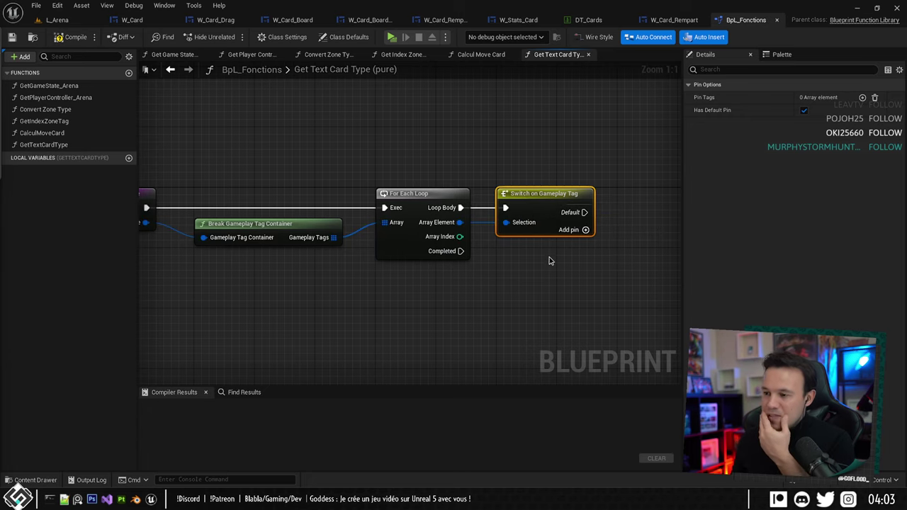
left_click(585, 230)
right_click_drag(568, 142, 581, 156)
right_click_drag(454, 116, 463, 123)
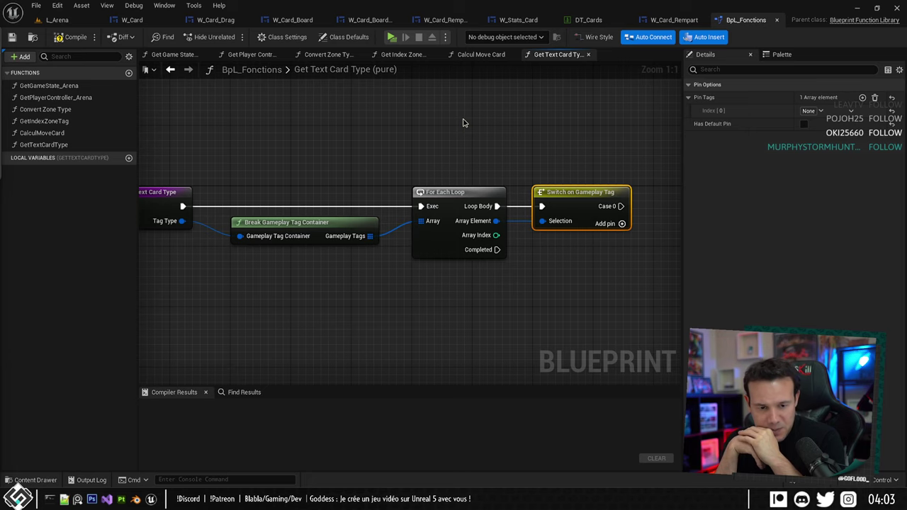
right_click_drag(501, 88, 440, 179)
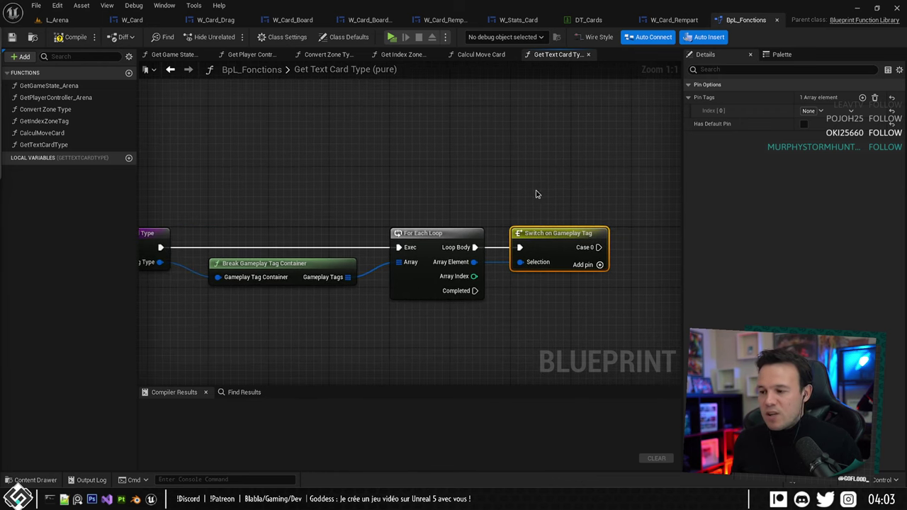
right_click_drag(536, 194, 512, 199)
left_click(543, 228)
left_click(526, 241)
right_click_drag(526, 242, 498, 213)
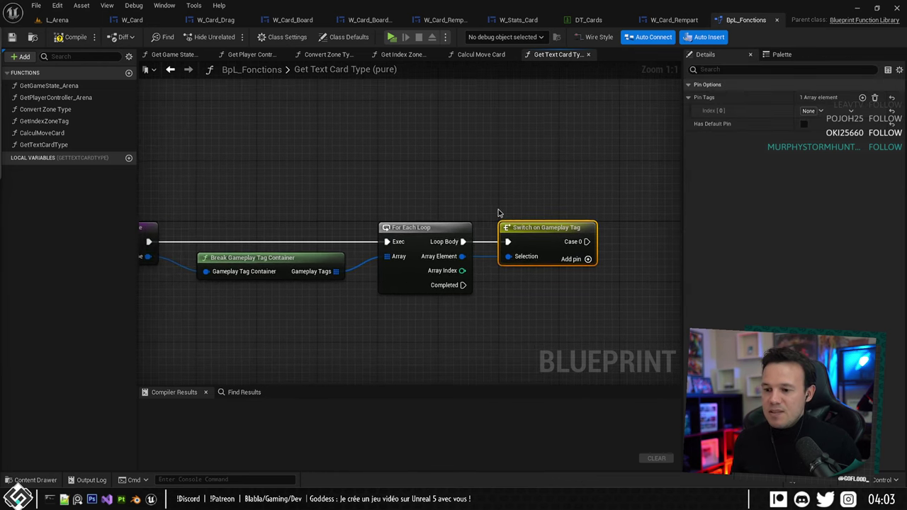
right_click_drag(389, 204, 423, 173)
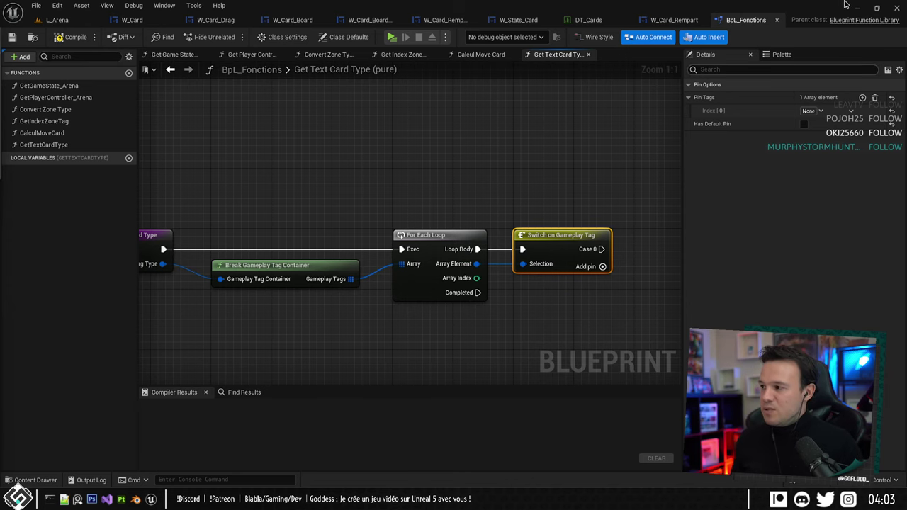
right_click_drag(310, 194, 375, 169)
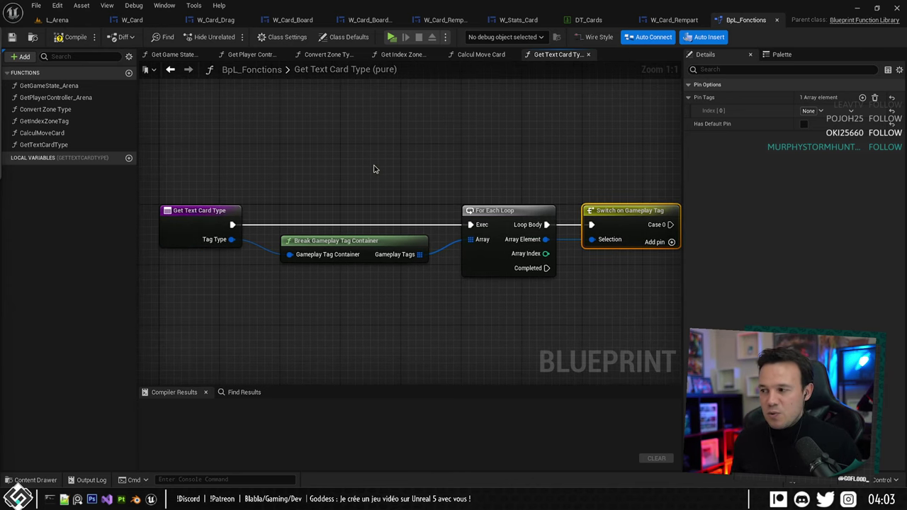
Compile the BpL_Fonctions function library.
right_click_drag(302, 134, 285, 146)
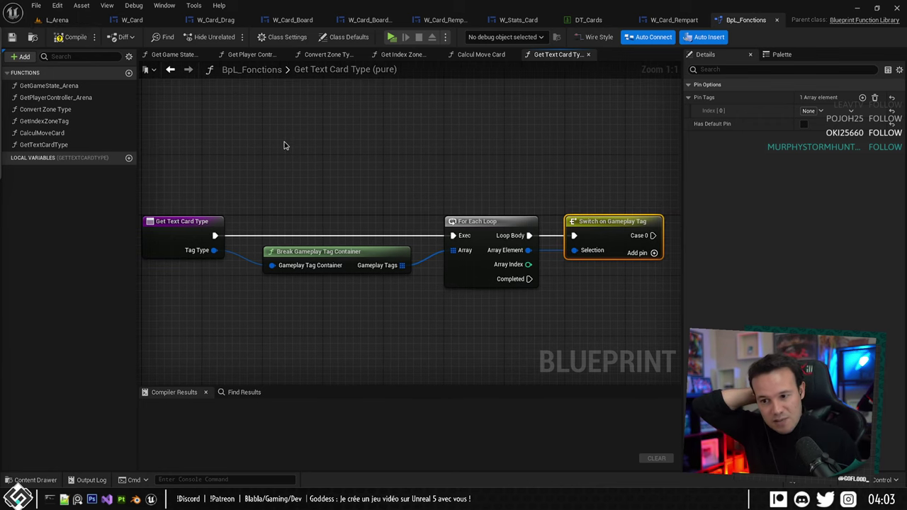
left_click(73, 37)
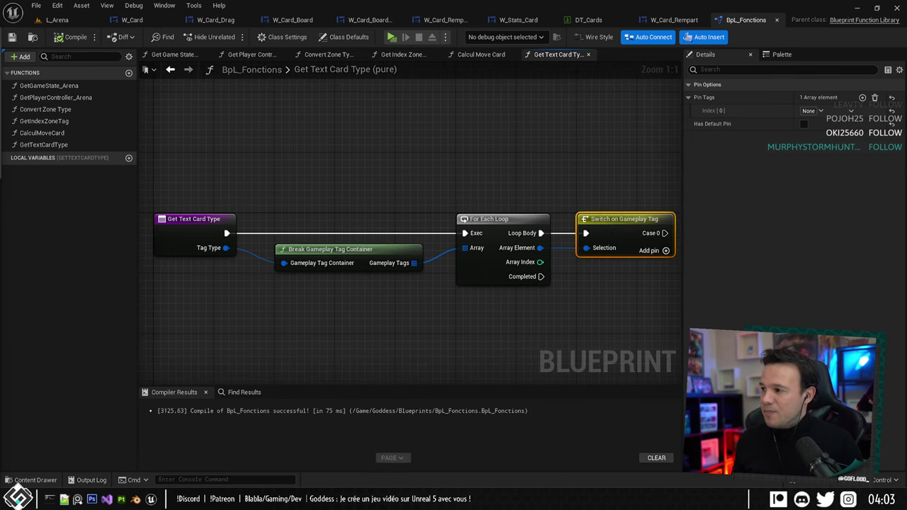
Switch to Discord and look through the GoFlood server's channel list down to its project channels.
left_click_drag(906, 43, 198, 1)
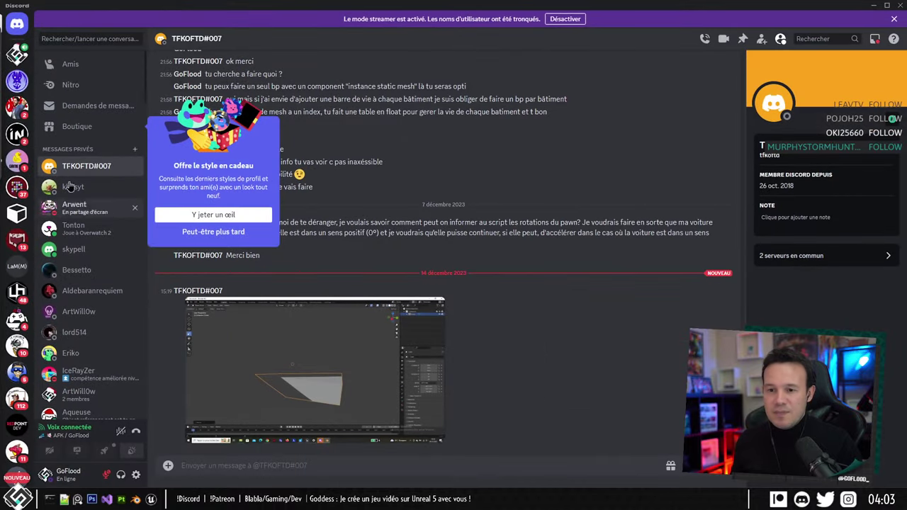
left_click(18, 55)
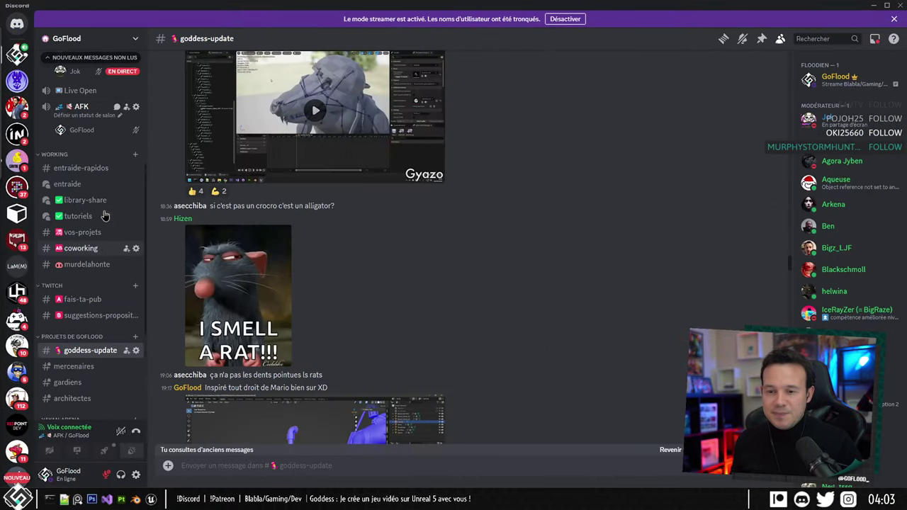
mouse_move(105, 216)
scroll(105, 217, "up", 2)
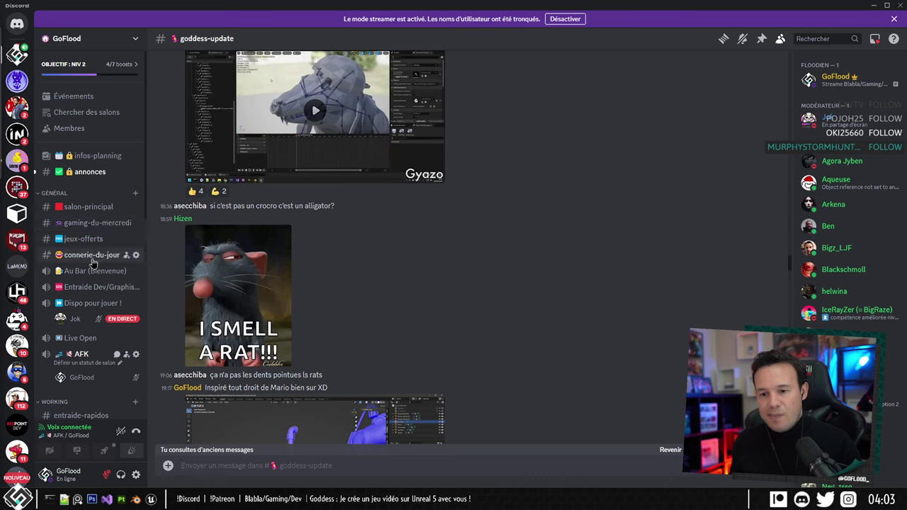
scroll(92, 261, "down", 4)
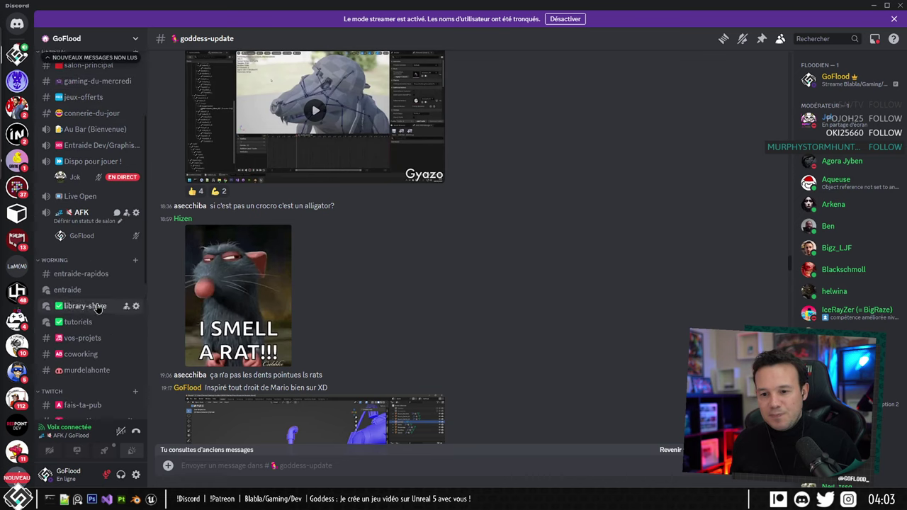
scroll(98, 306, "down", 4)
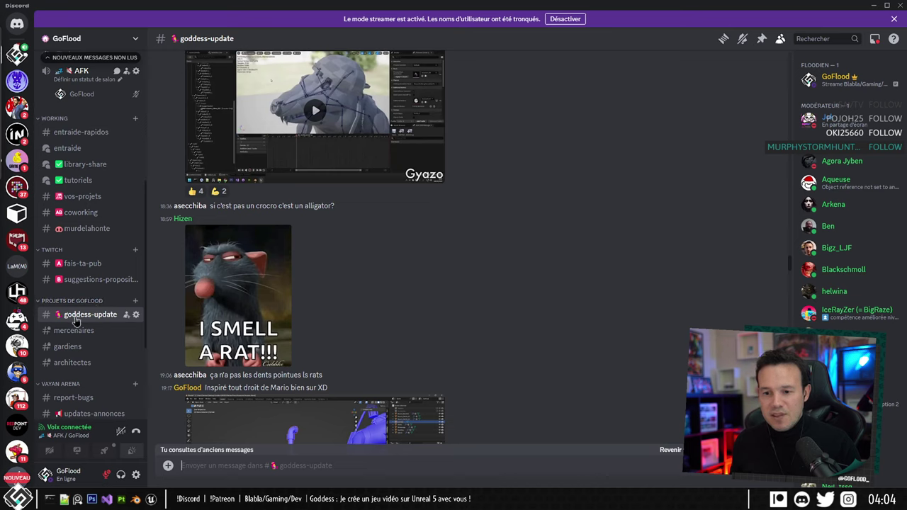
left_click(125, 314)
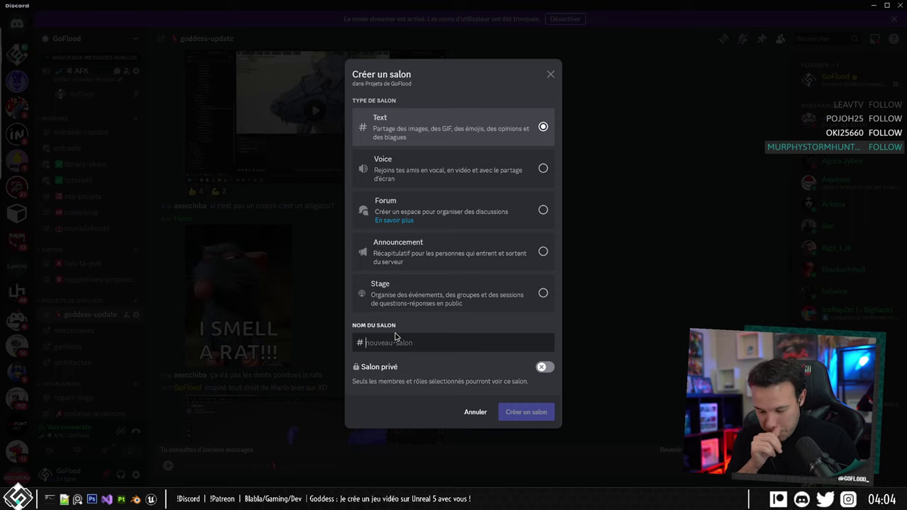
type("-")
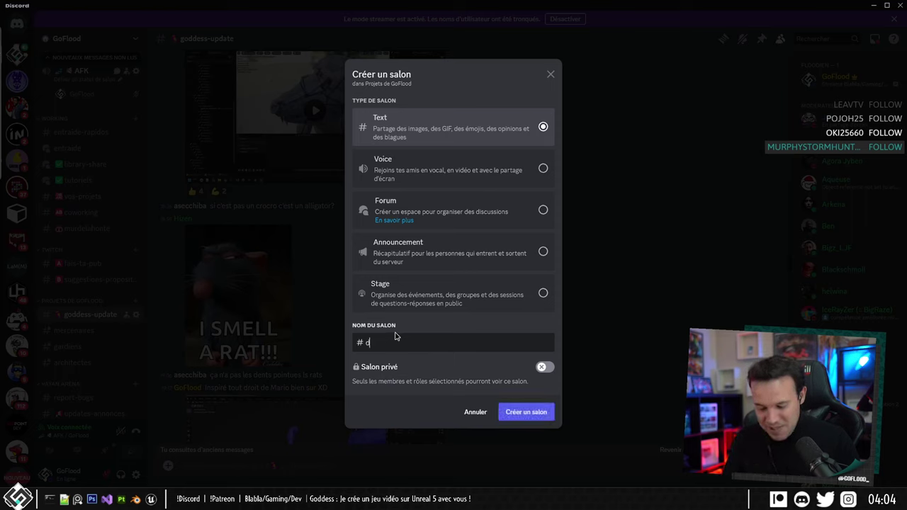
key("BackSpace")
type("god")
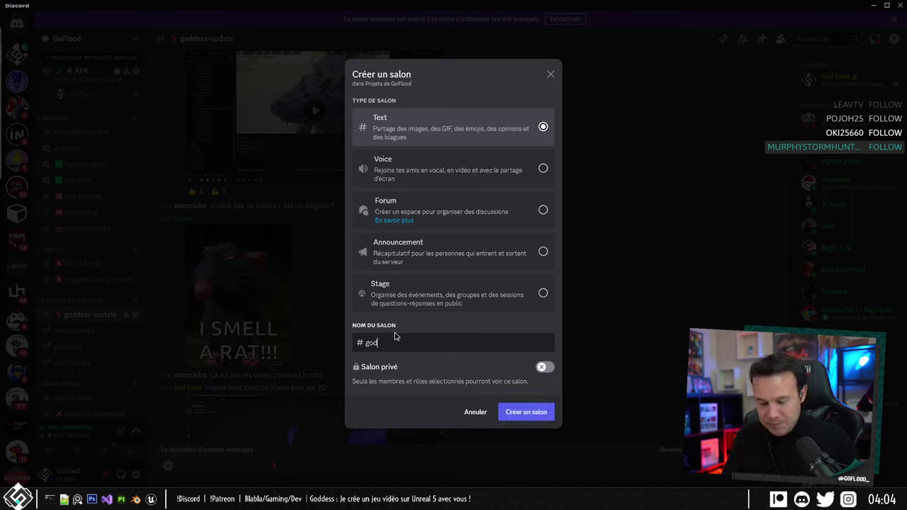
type("desscar")
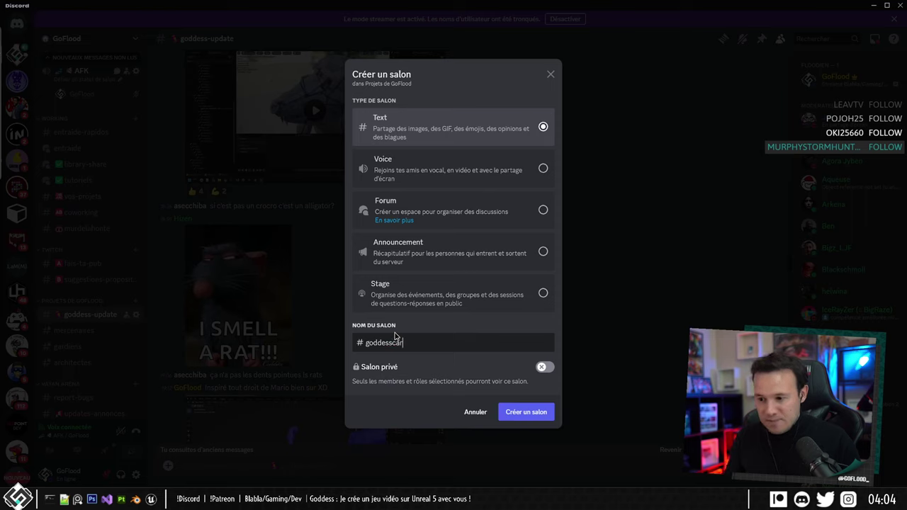
key("BackSpace")
key("BackSpace")
key("BackSpace")
key("BackSpace")
key("BackSpace")
key("BackSpace")
key("BackSpace")
key("BackSpace")
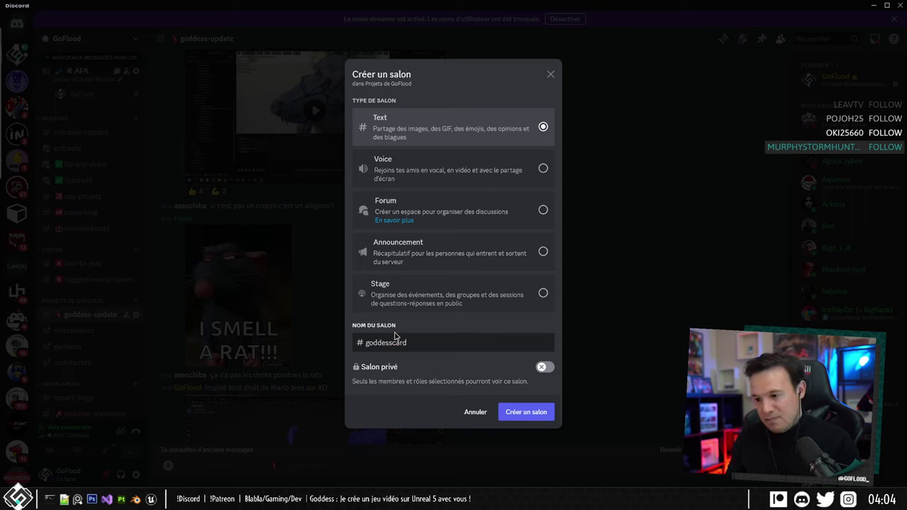
key("BackSpace")
key("BackSpace")
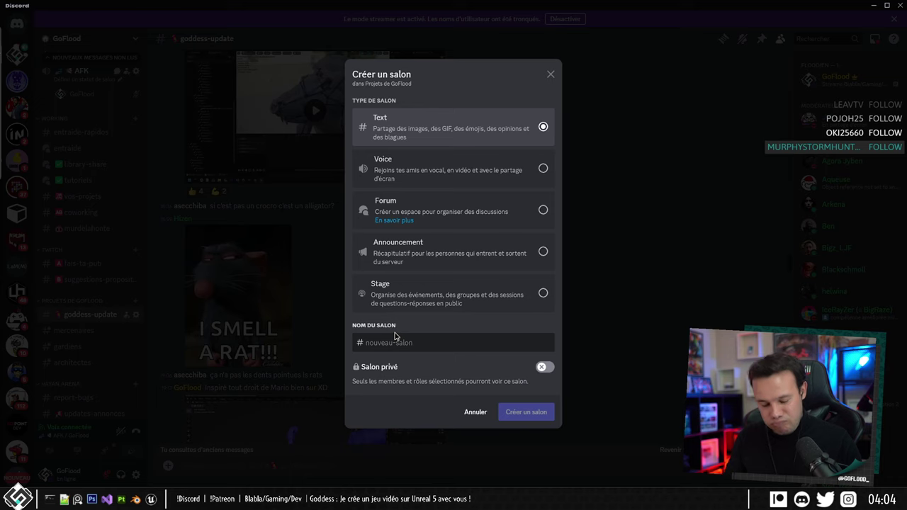
type("goddess")
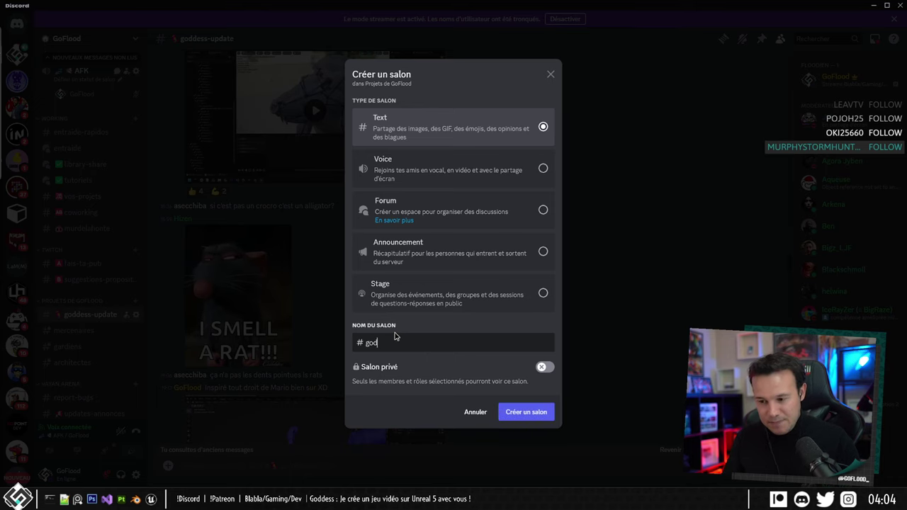
left_click(551, 73)
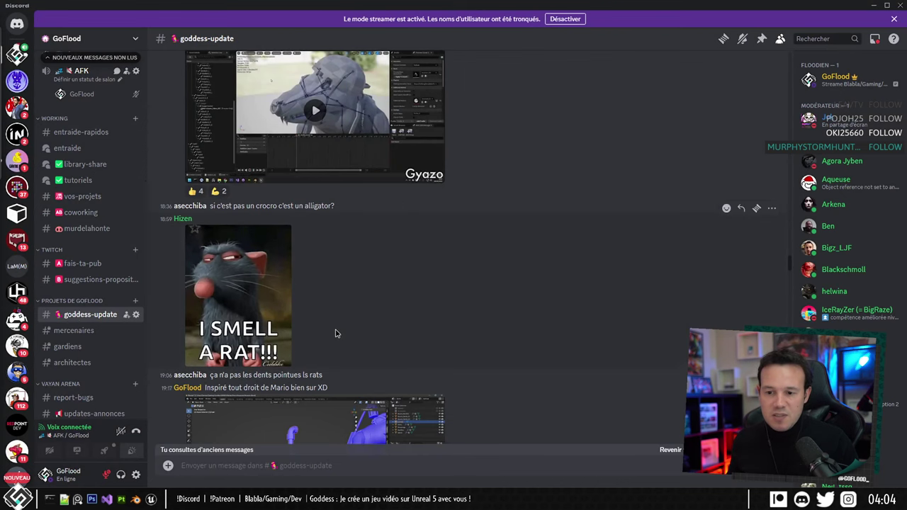
Look through the newer messages in the goddess-update channel and switch back to Unreal Editor.
scroll(383, 311, "down", 10)
scroll(421, 293, "down", 15)
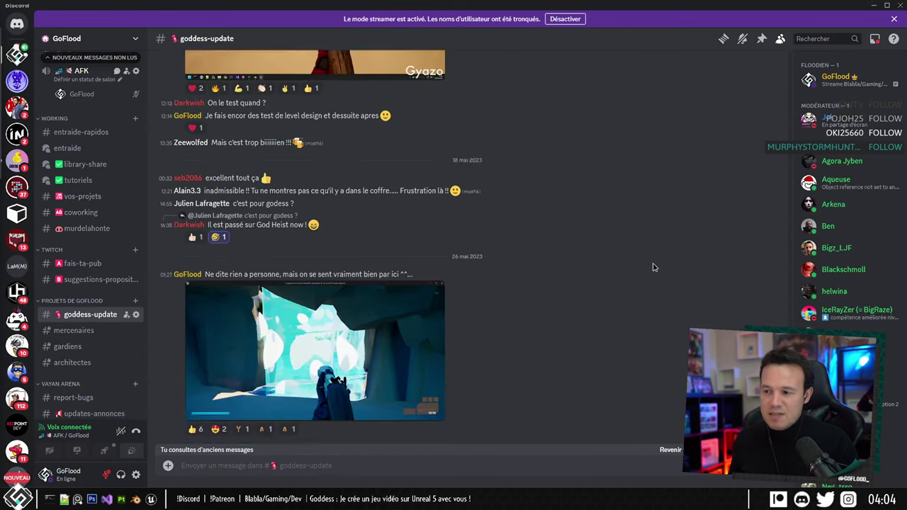
scroll(399, 376, "down", 15)
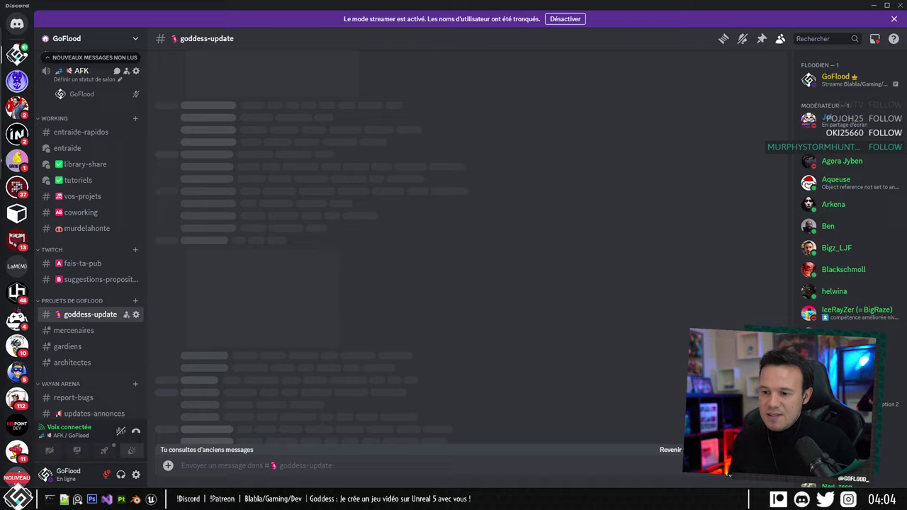
scroll(234, 425, "down", 15)
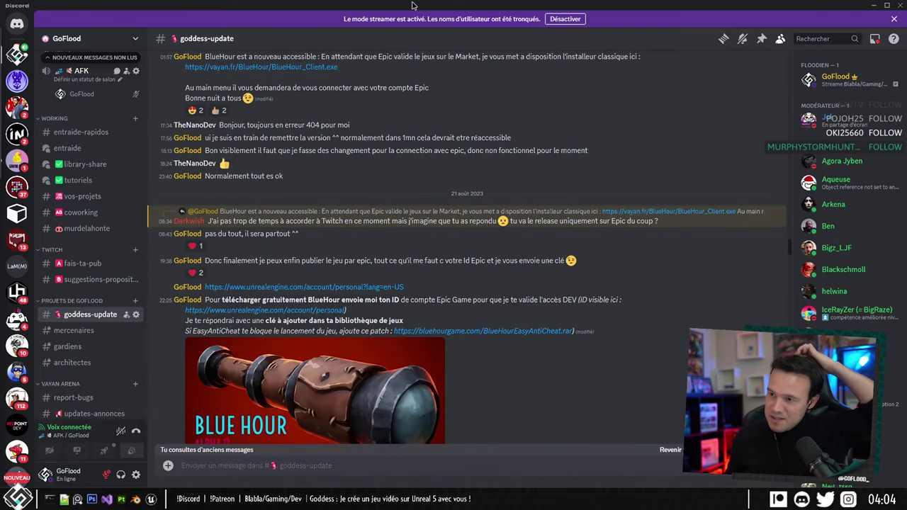
left_click_drag(408, 6, 906, 58)
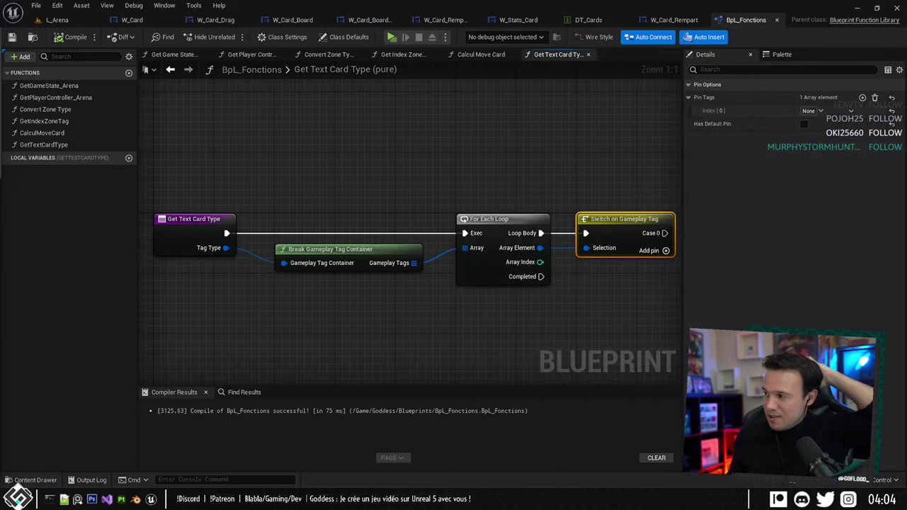
right_click_drag(503, 181, 399, 151)
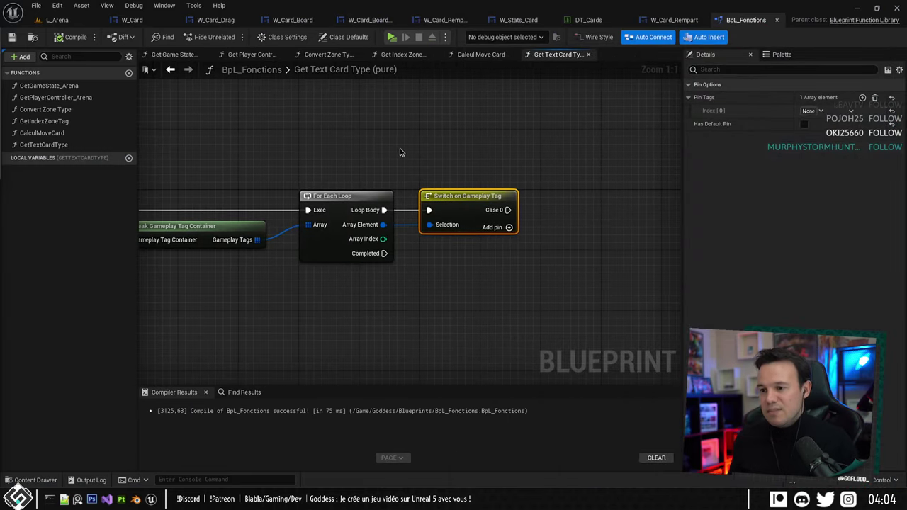
right_click_drag(279, 132, 322, 144)
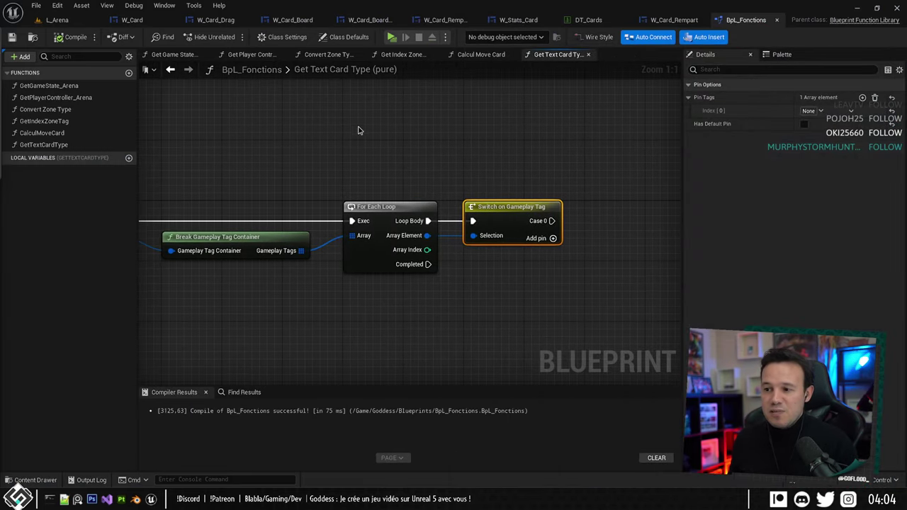
right_click_drag(399, 135, 402, 174)
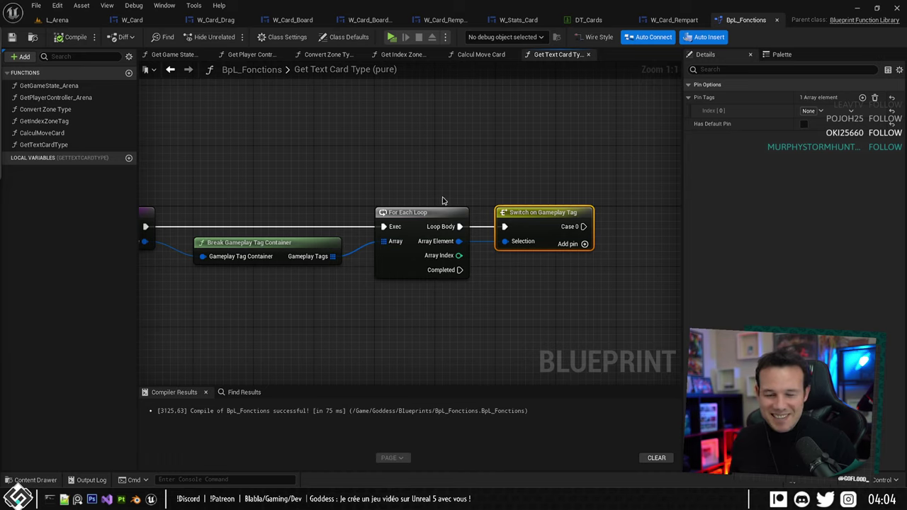
Open the Gameplay Tag Manager from the switch's first pin tag and start a new tag entry.
right_click_drag(480, 187, 397, 182)
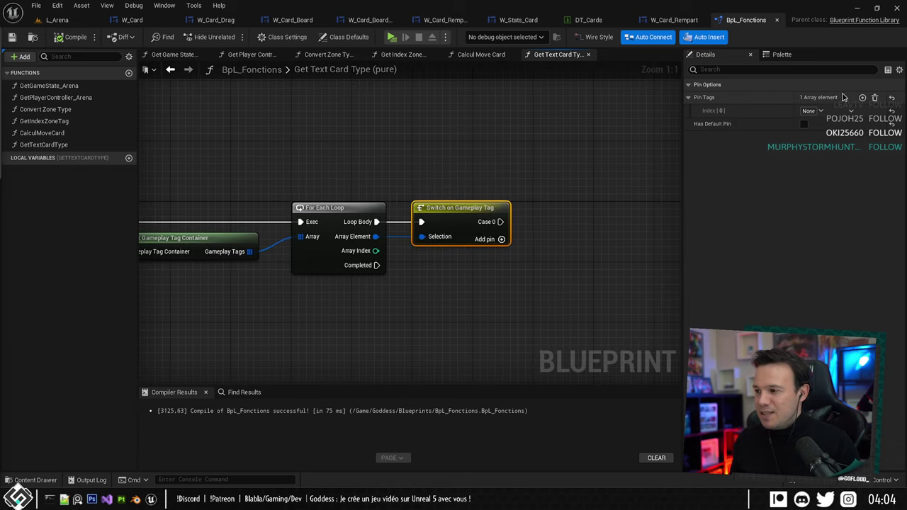
left_click(811, 110)
scroll(835, 227, "down", 2)
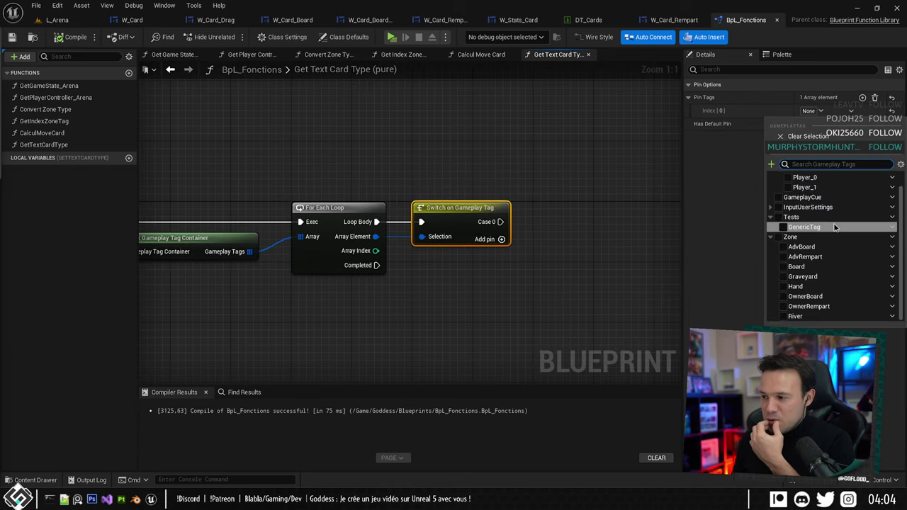
scroll(834, 227, "up", 2)
left_click(899, 163)
left_click(836, 141)
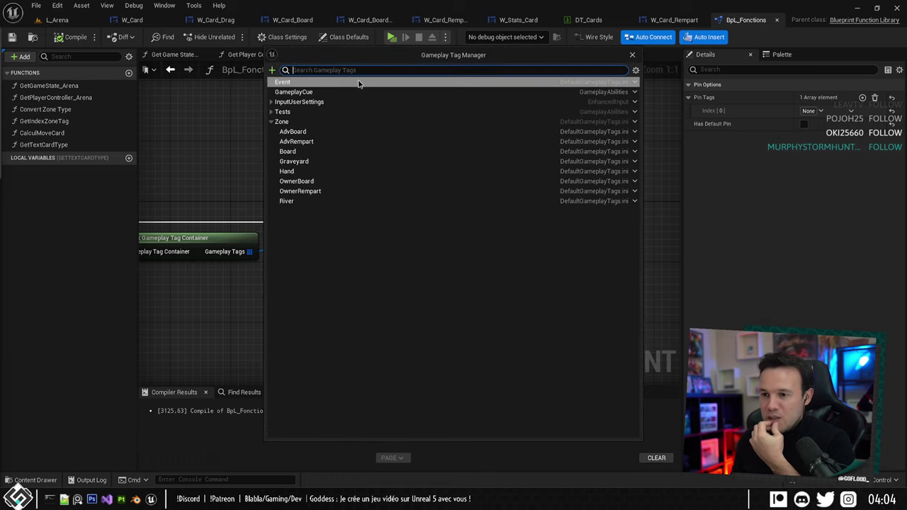
left_click(273, 71)
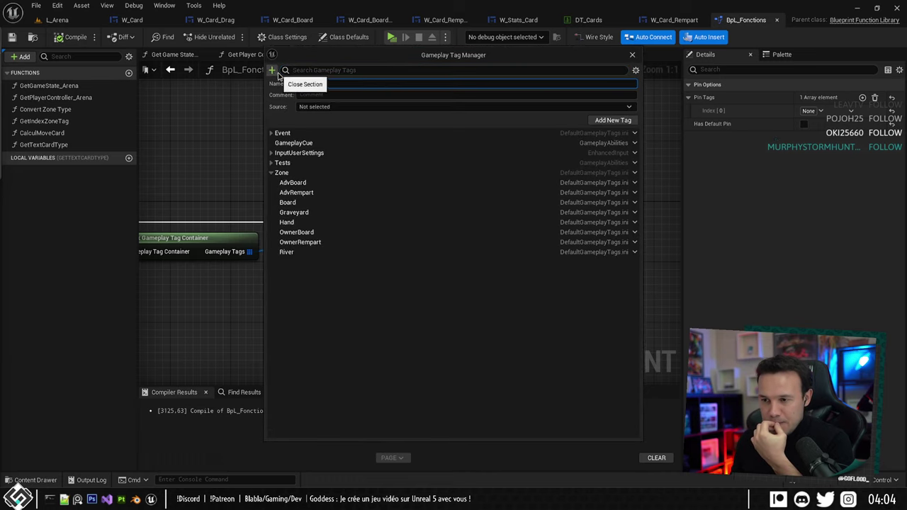
left_click(328, 83)
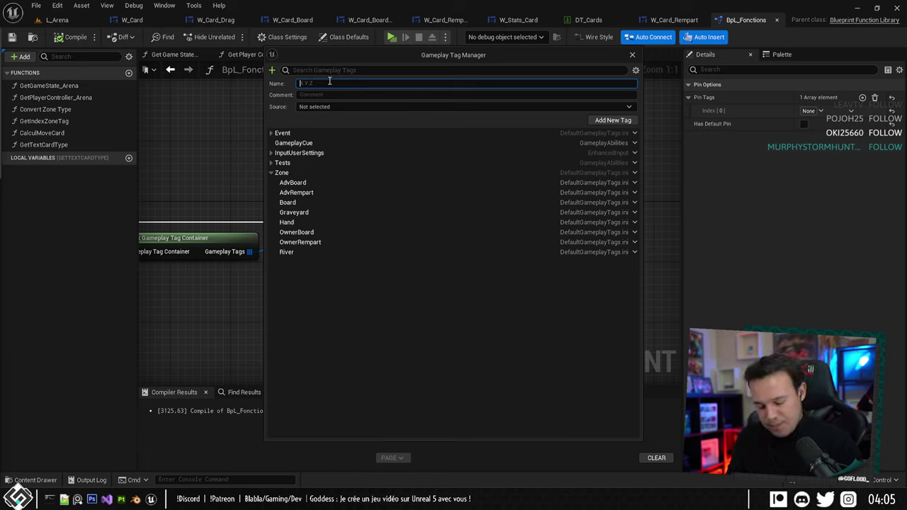
Try Garnison and Garrison as the parent name of the new gameplay tag.
type("Garnison")
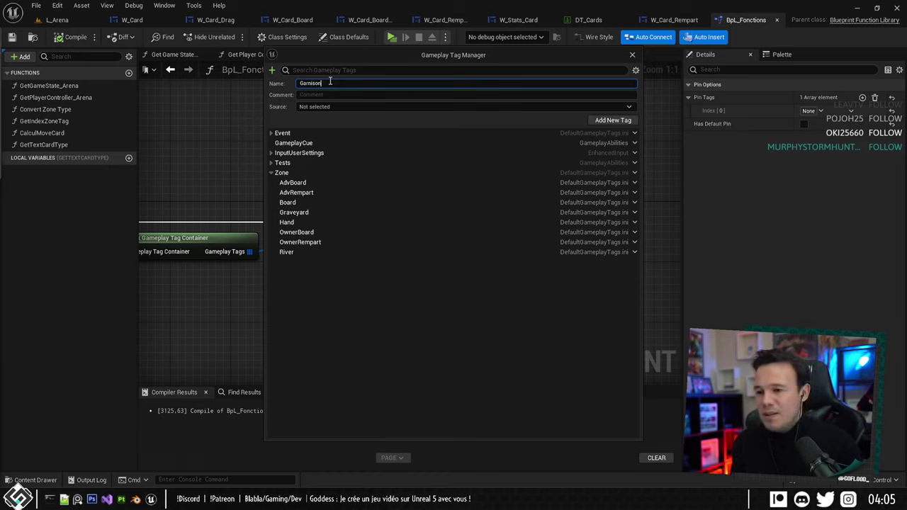
type(".")
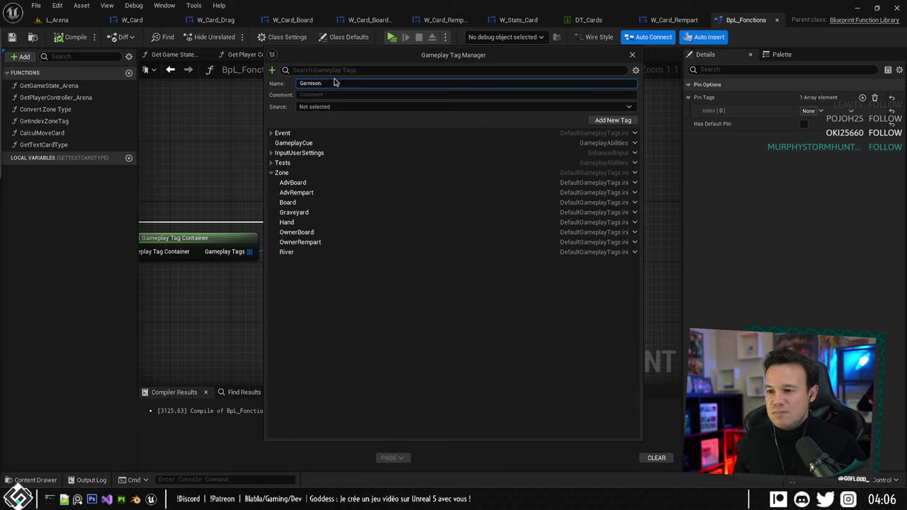
left_click_drag(329, 83, 242, 84)
type("garrison")
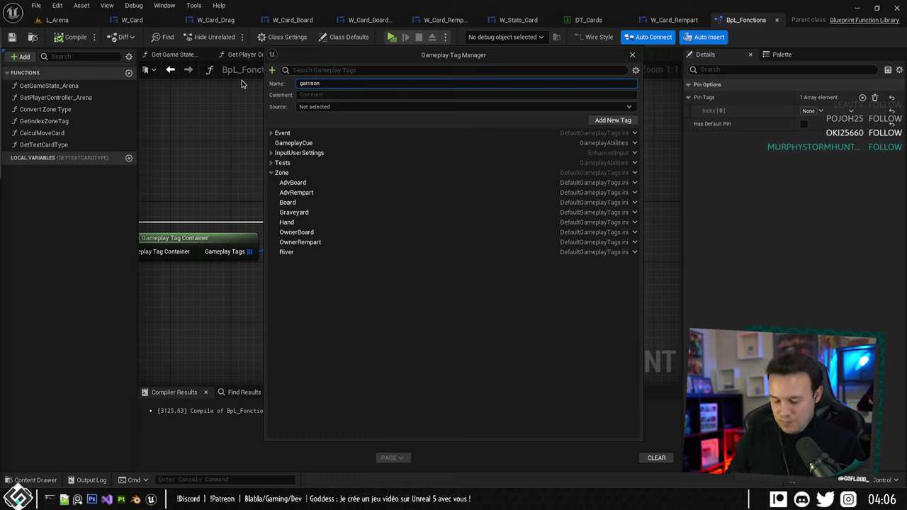
type(".")
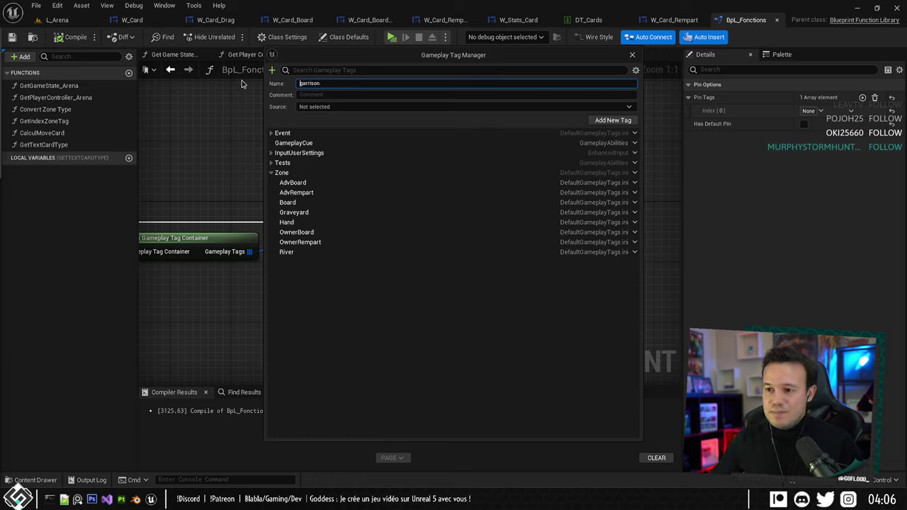
key("Home")
key("Delete")
type("G")
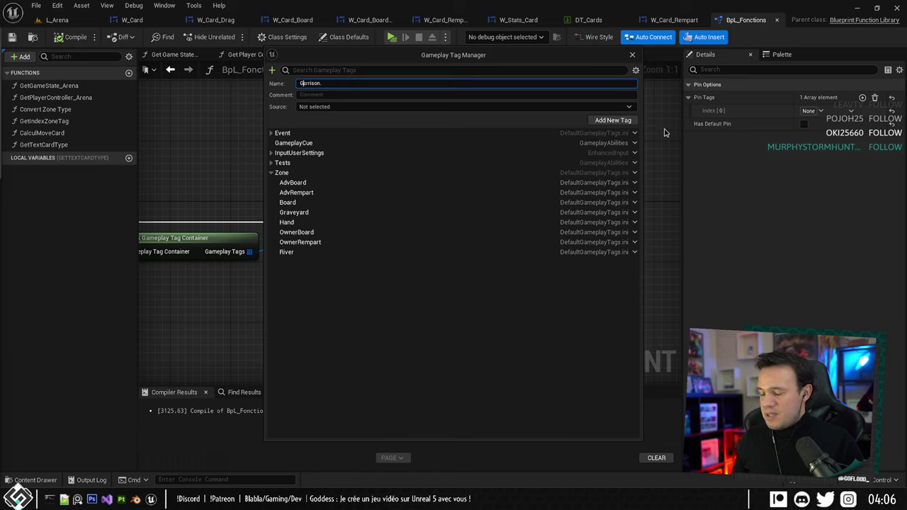
Add a gameplay tag named Bestiary with DefaultGameplayTags.ini as its source.
type("bestiary")
mouse_move(269, 84)
left_mouse_down()
mouse_move(257, 90)
mouse_move(260, 80)
left_mouse_up()
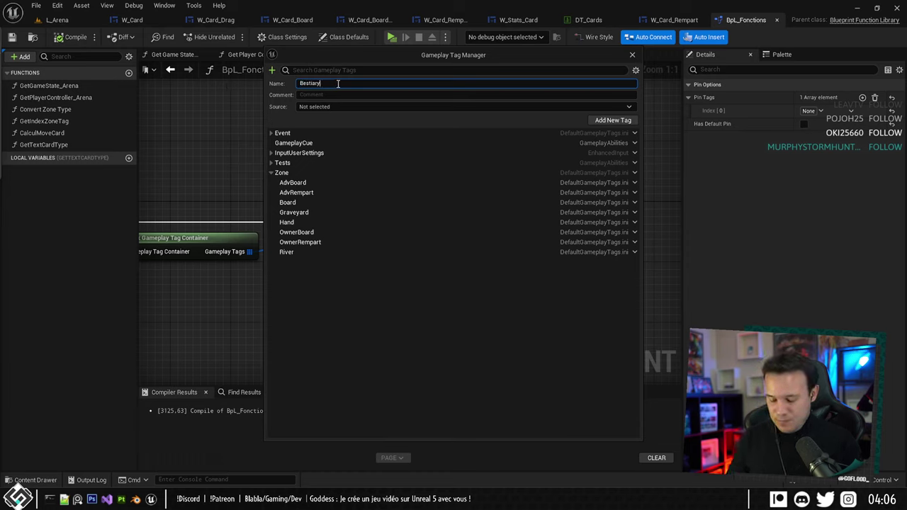
type(".")
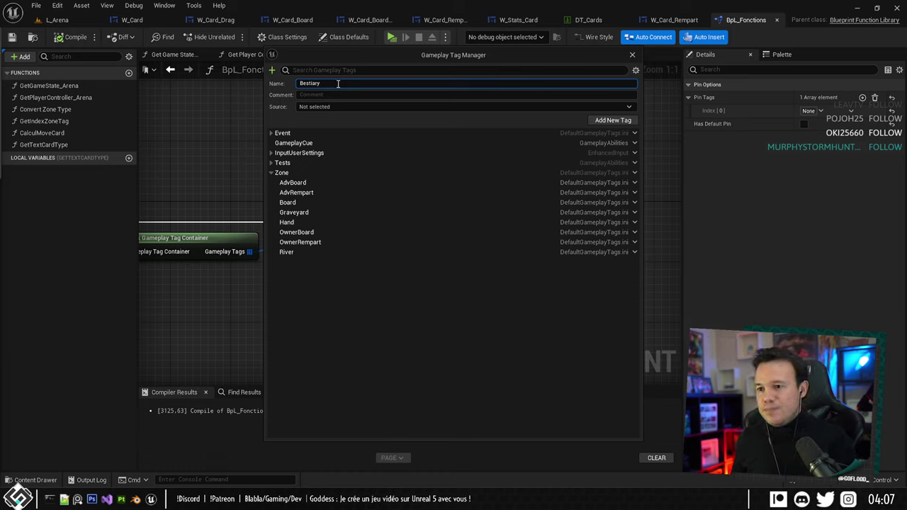
left_click(456, 107)
left_click(378, 122)
left_click(607, 121)
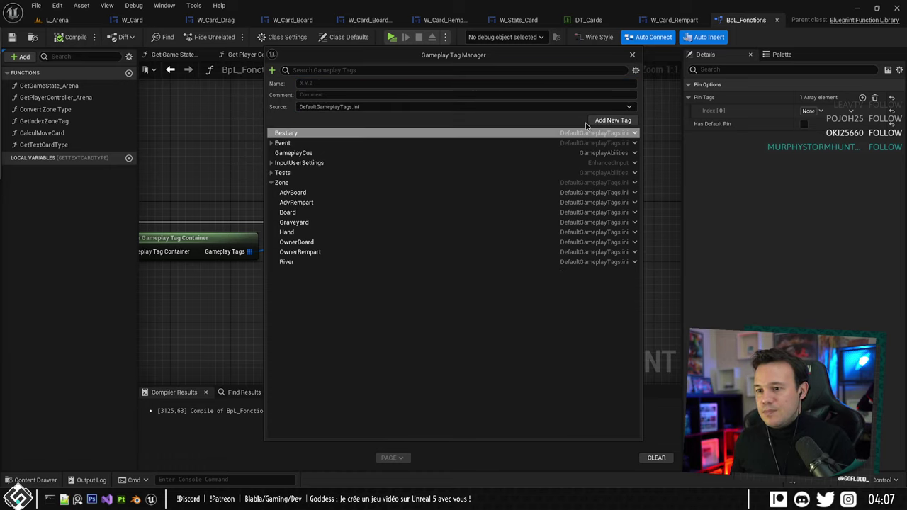
Close the Gameplay Tag Manager and assign the Bestiary tag to the switch's first pin.
left_click(284, 136)
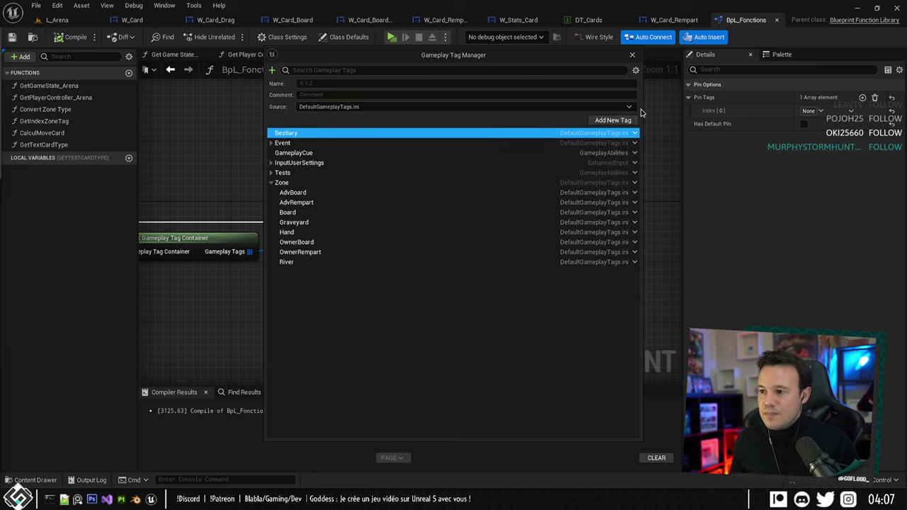
left_click(631, 56)
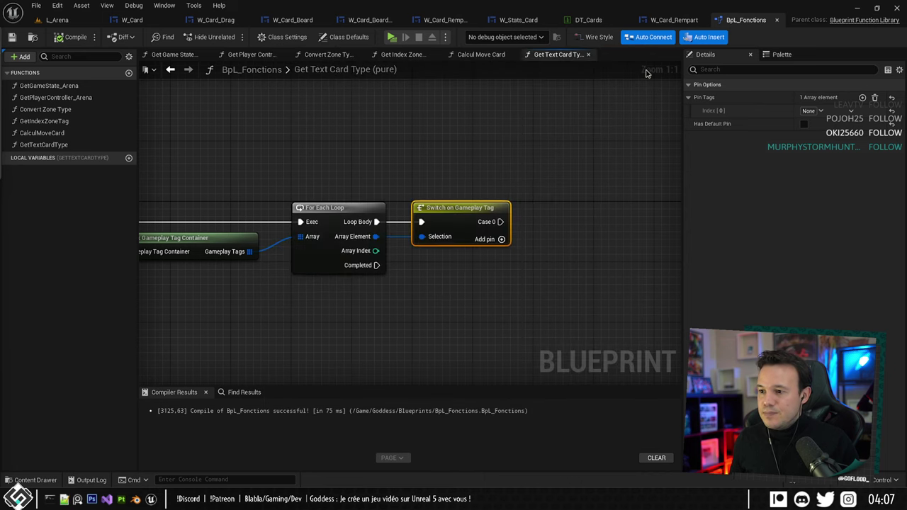
left_click(807, 114)
left_click(793, 179)
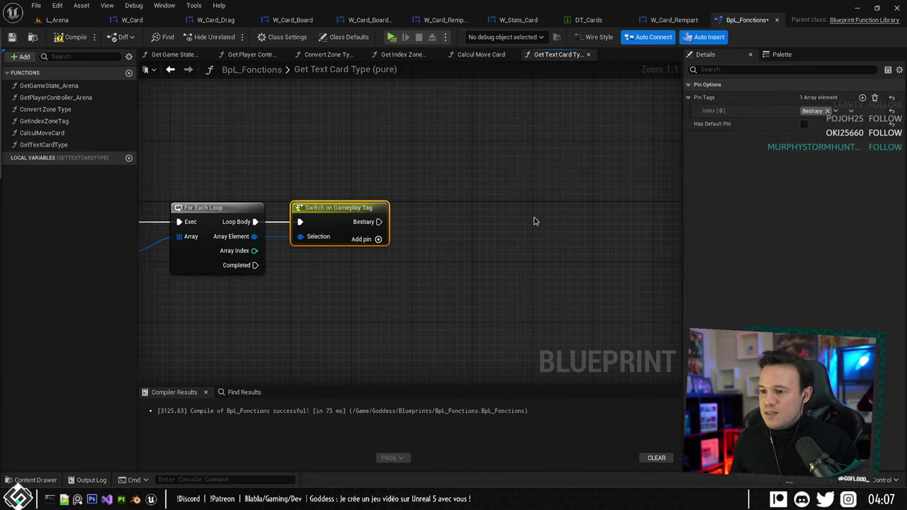
Add an output of type Text to the GetTextCardType function.
scroll(502, 198, "down", 2)
right_click_drag(234, 192, 362, 201)
left_click(224, 221)
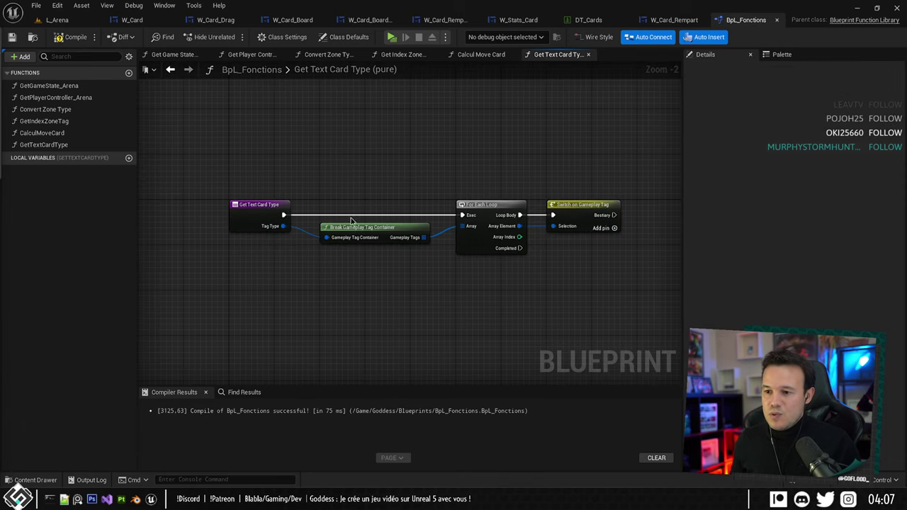
left_click(262, 213)
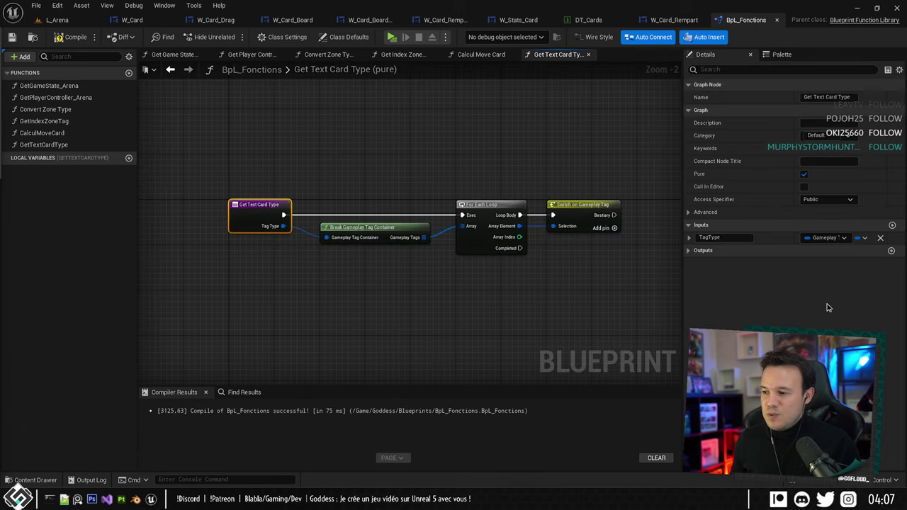
left_click(892, 252)
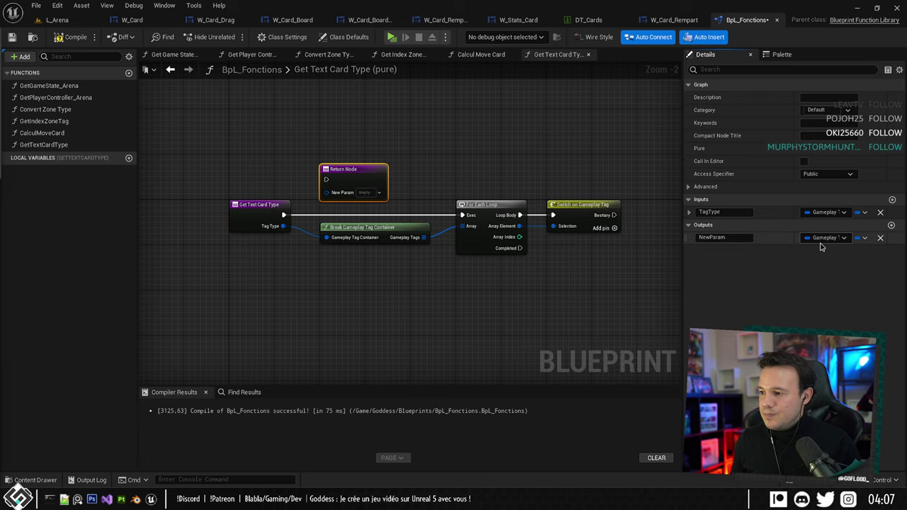
left_click(826, 237)
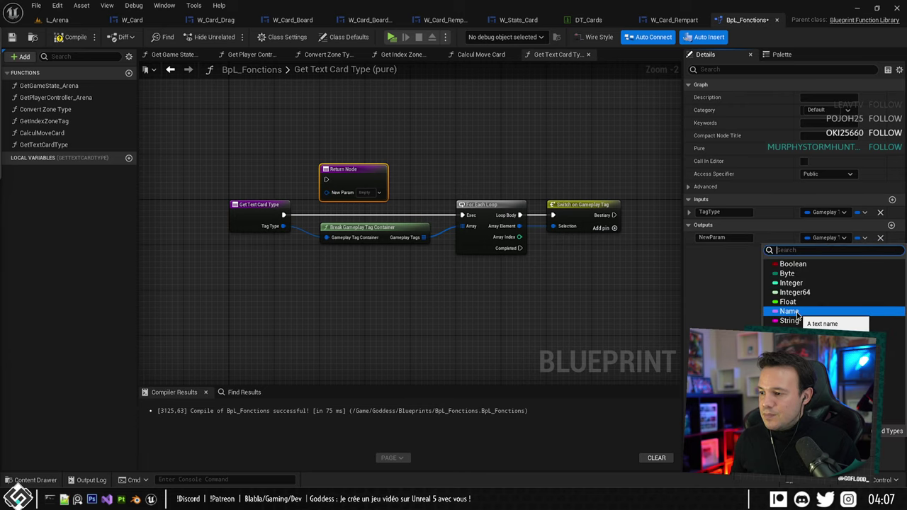
left_click(790, 330)
Connect the For Each Loop's Completed output to the Return Node, space out the switch and return nodes, and save.
right_click_drag(425, 183, 364, 175)
left_click_drag(287, 161, 544, 281)
right_click_drag(544, 281, 376, 234)
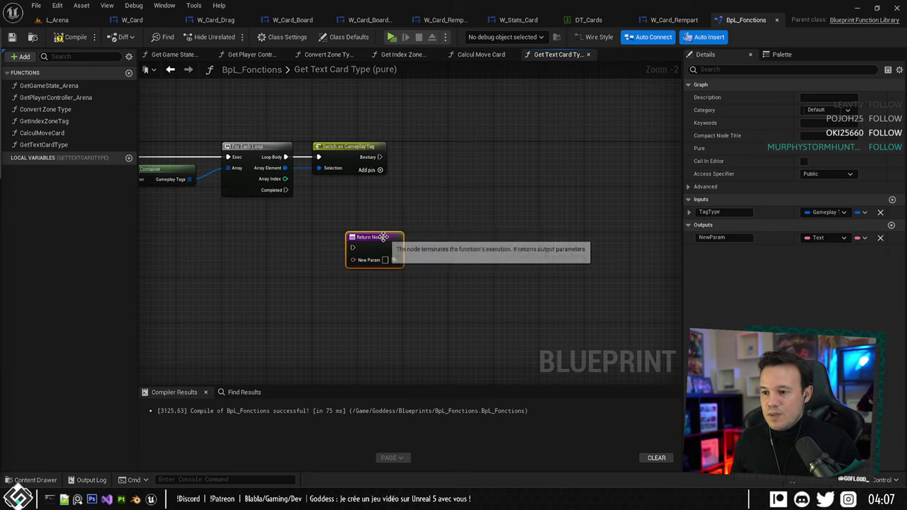
left_click_drag(285, 190, 361, 224)
left_click_drag(329, 155, 516, 155)
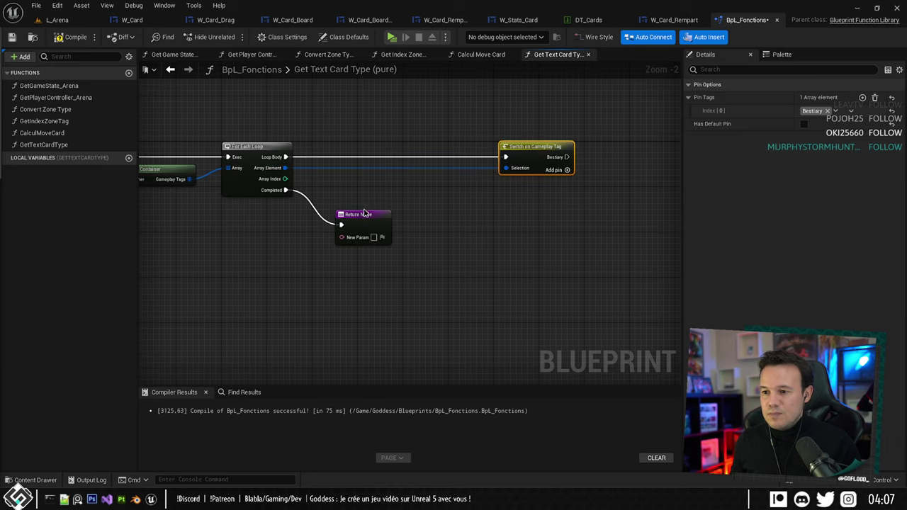
left_click_drag(369, 208, 389, 181)
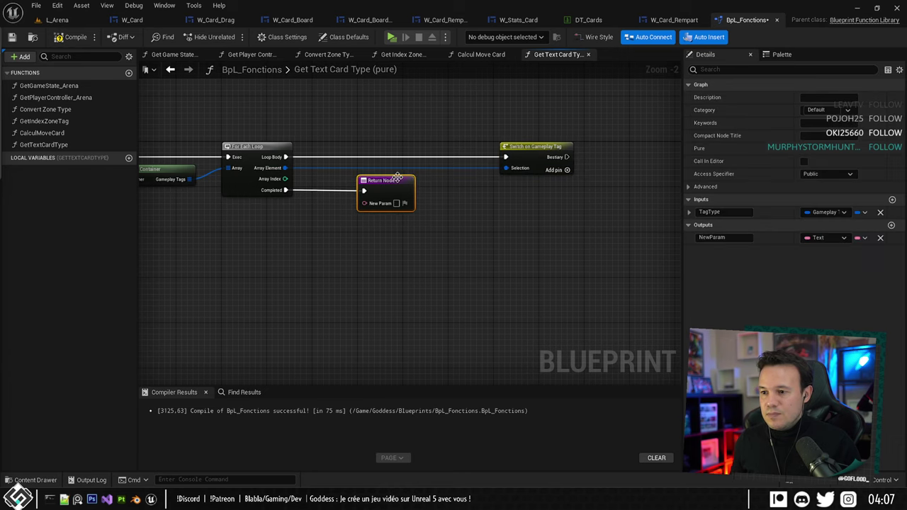
left_click_drag(527, 154, 473, 155)
right_click_drag(444, 179, 549, 192)
key("ctrl+s")
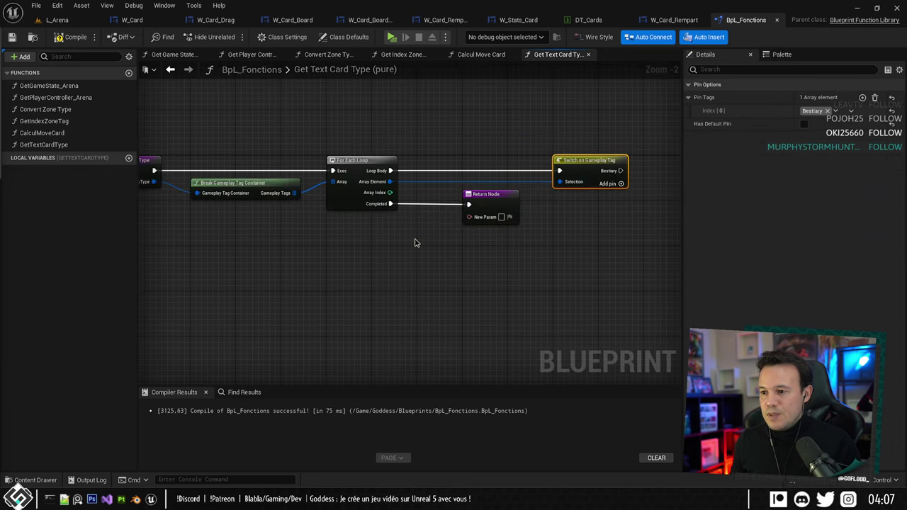
Rename the function's output to TypeText.
left_click(486, 210)
left_click(724, 237)
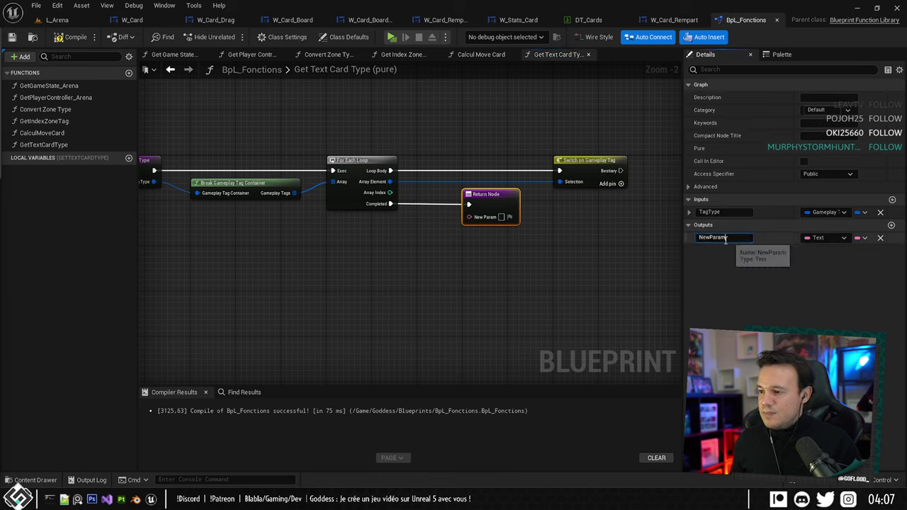
left_click_drag(725, 239, 540, 225)
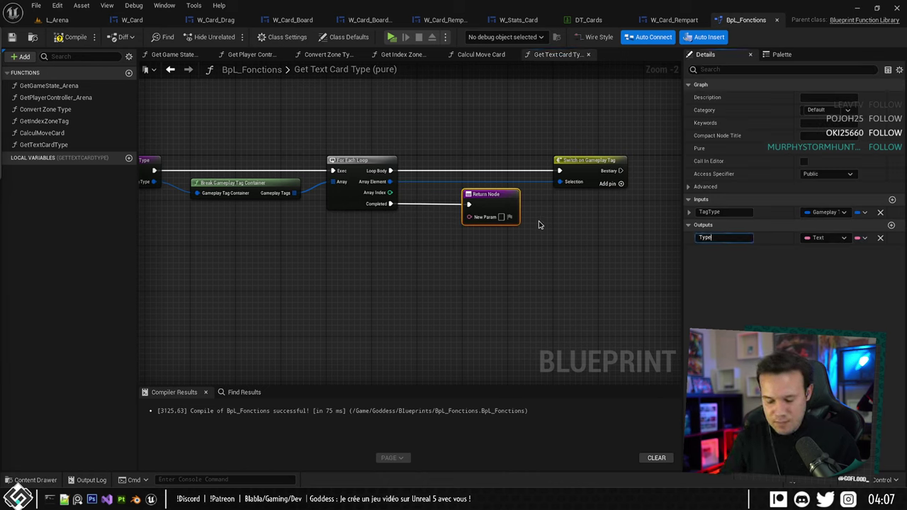
key("Return")
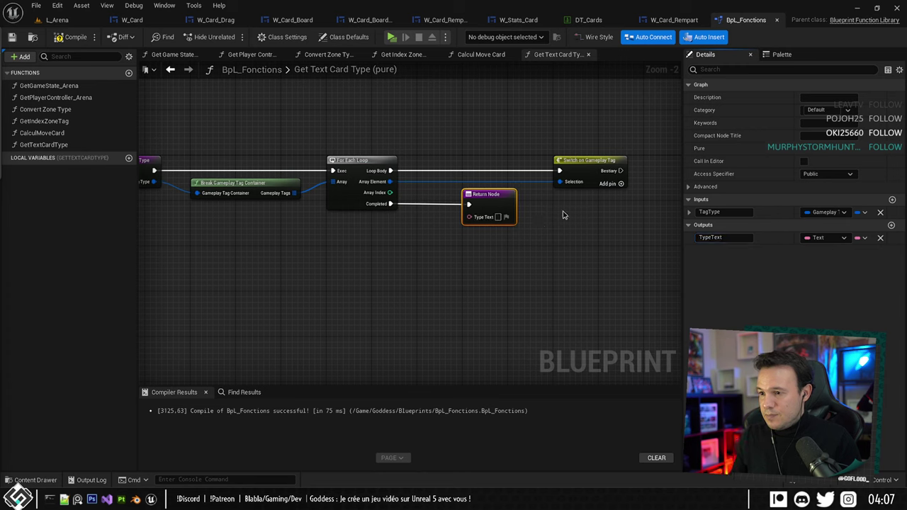
Promote the Return Node's Type Text input to a local variable named CurrentText and place its getter beside the node.
left_click_drag(469, 217, 412, 243)
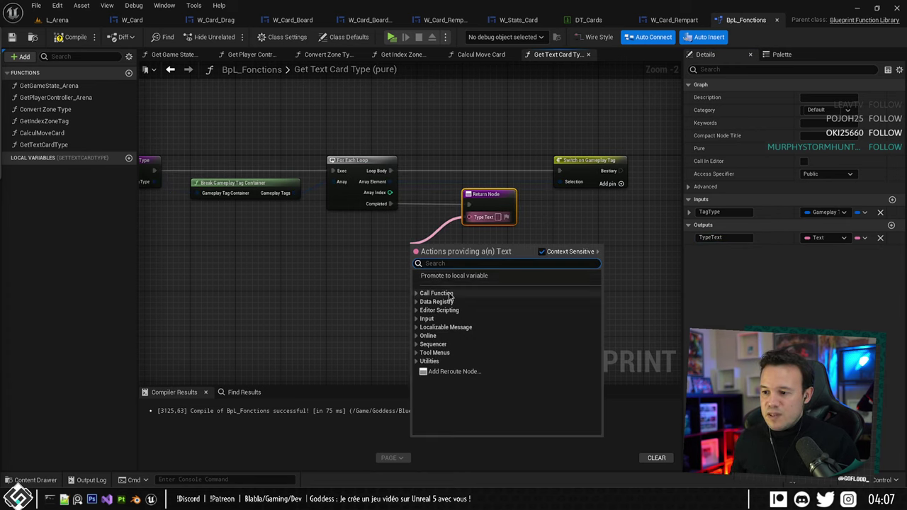
left_click(457, 275)
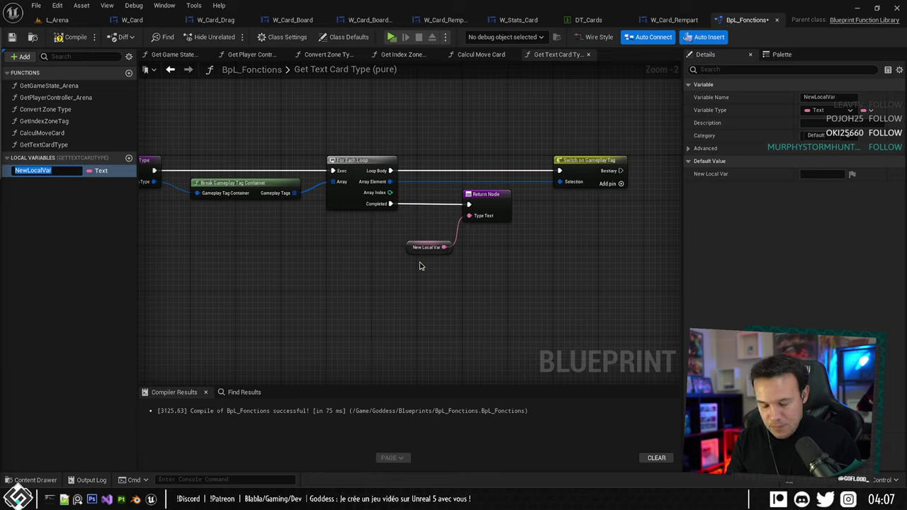
type("CurrentTex")
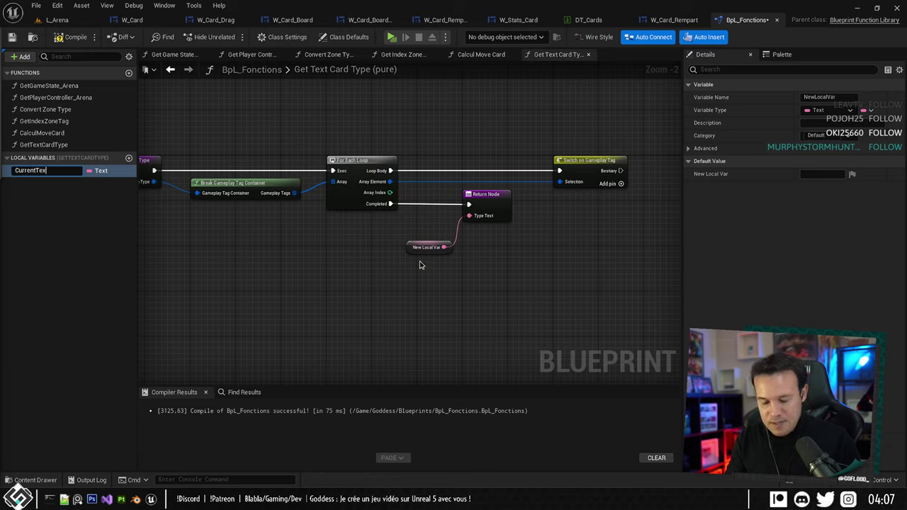
type("t")
key("Return")
left_click_drag(413, 252, 417, 224)
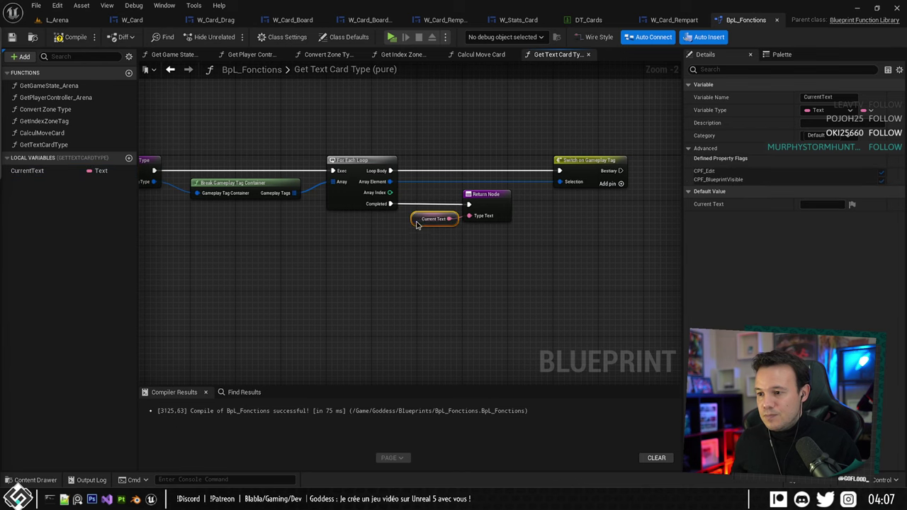
right_click_drag(416, 224, 296, 226)
left_click(32, 157)
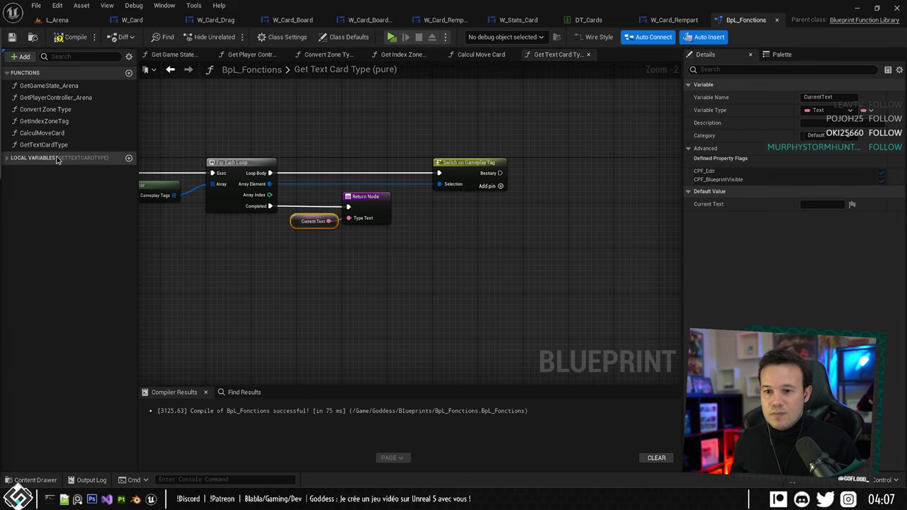
left_click(57, 159)
left_click_drag(37, 171, 454, 260)
left_click(463, 268)
scroll(541, 230, "up", 2)
right_click_drag(542, 230, 438, 227)
left_click_drag(345, 260, 412, 276)
type("add")
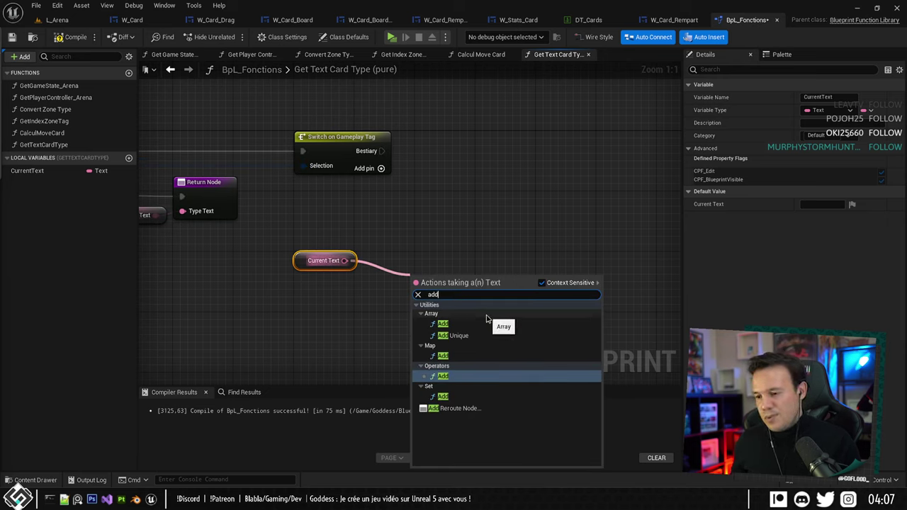
left_click(273, 209)
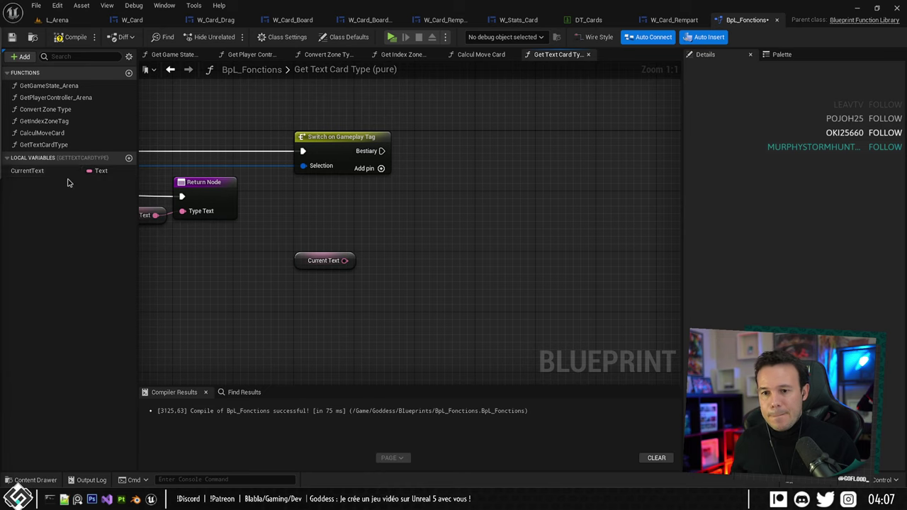
Add a setter for CurrentText and feed its value from a new Format Text node.
left_click_drag(64, 171, 374, 248)
left_click(459, 229)
type("format")
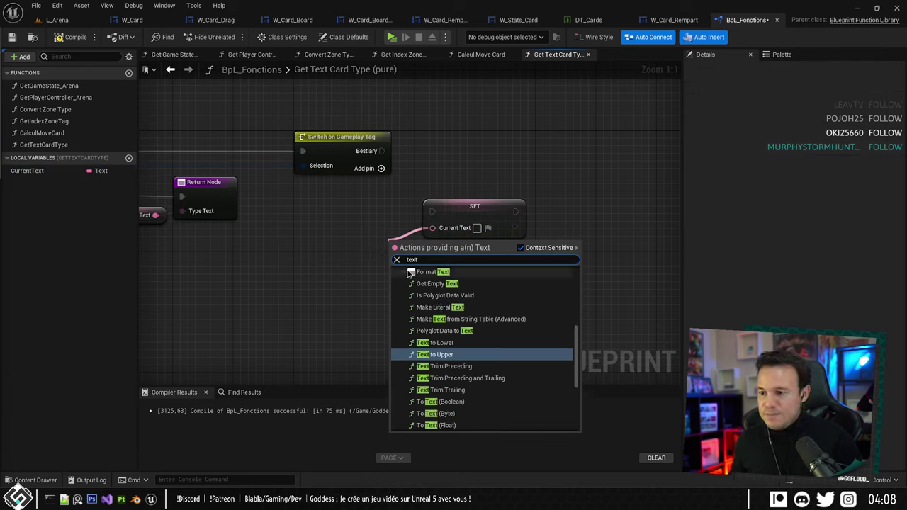
key("Return")
Set the Format Text node's format to "{Current} {Text}" to create its Current and Text inputs.
left_click(374, 259)
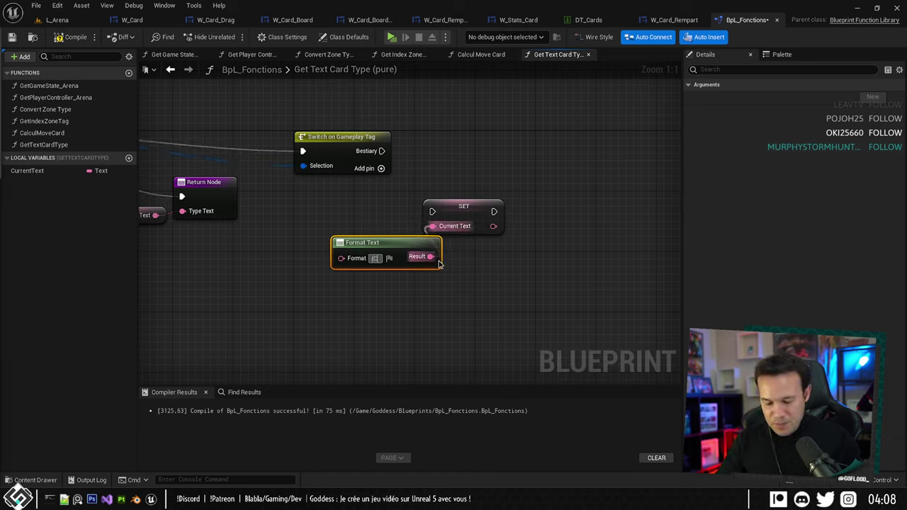
type("{Current")
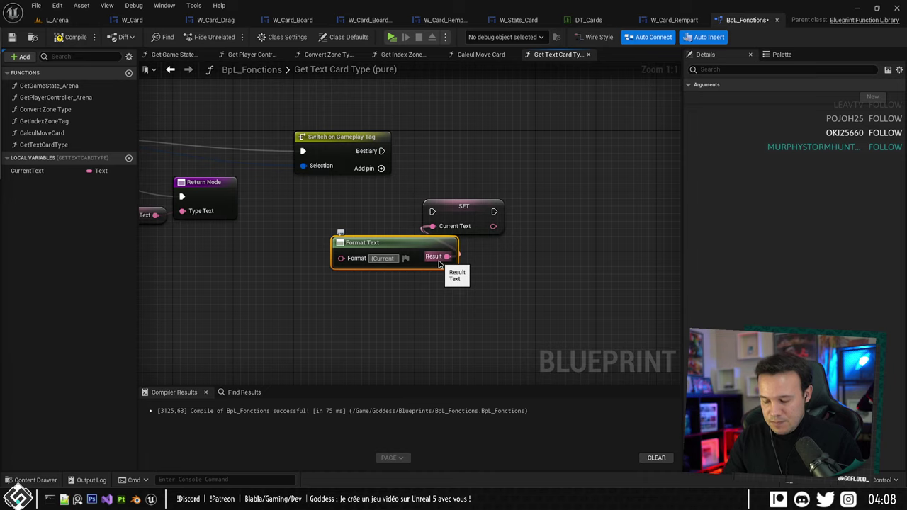
type("}")
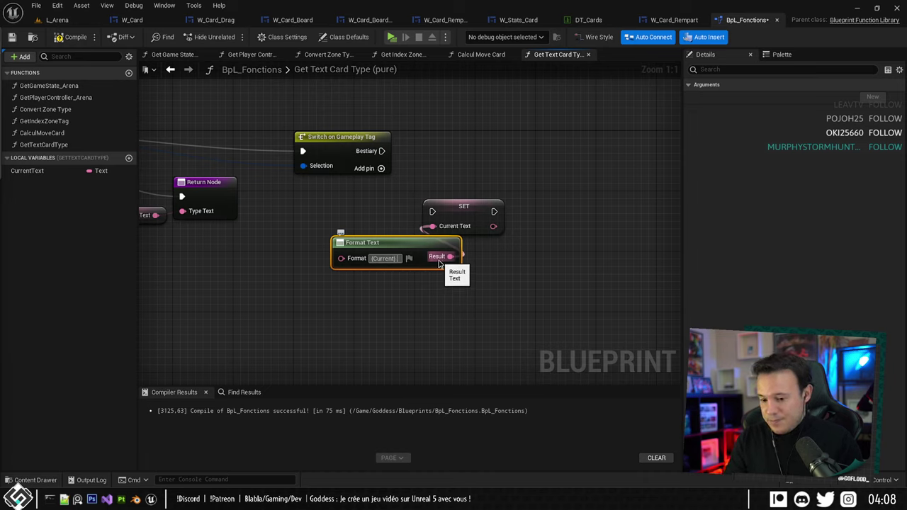
type(" {T")
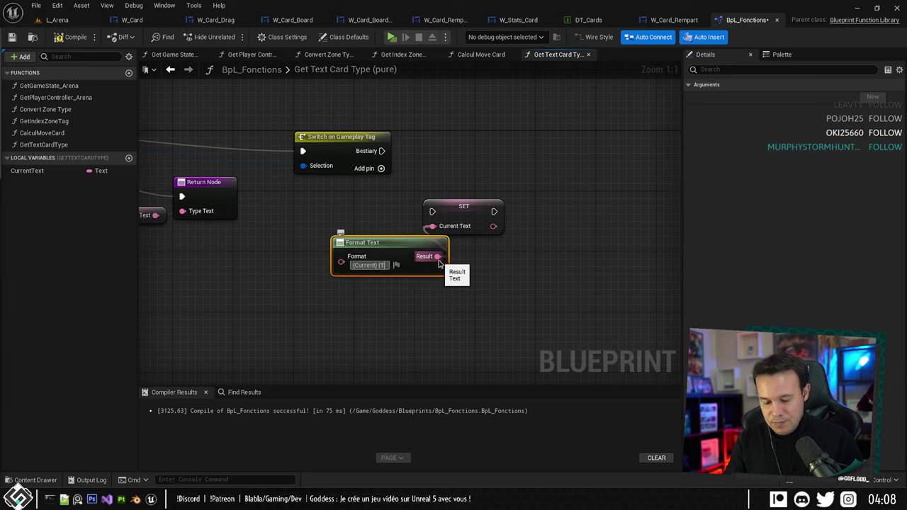
type("ext}")
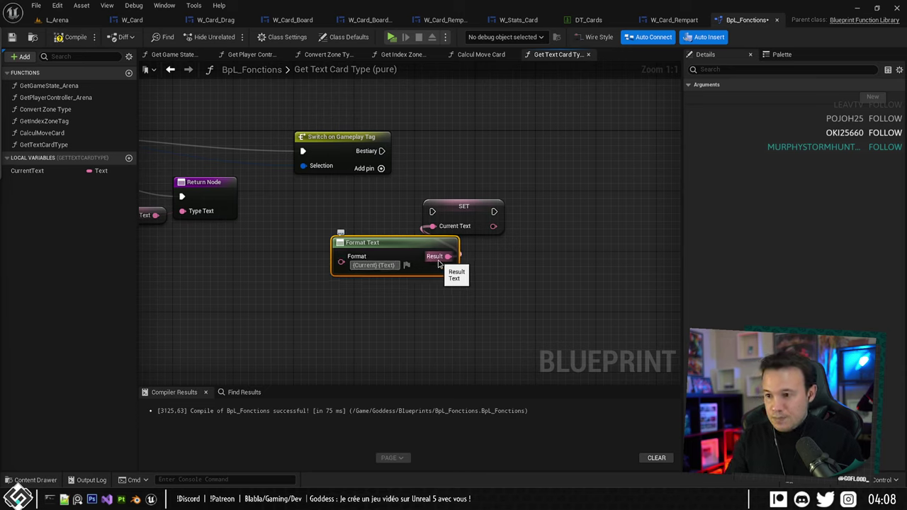
key("Return")
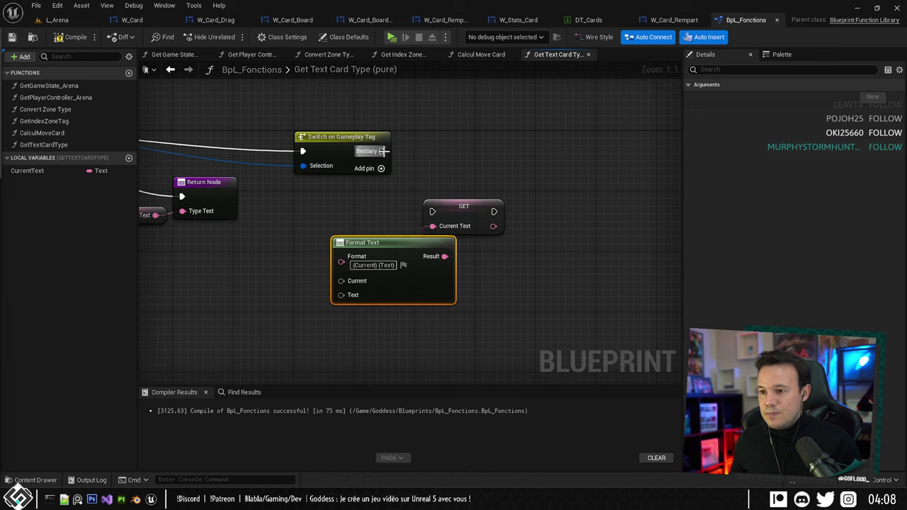
Connect the switch's Bestiary output to the CurrentText setter and arrange the setter and Format Text node after the switch.
left_click_drag(382, 151, 432, 211)
scroll(479, 205, "down", 2)
right_click_drag(486, 199, 353, 245)
left_click_drag(341, 245, 608, 199)
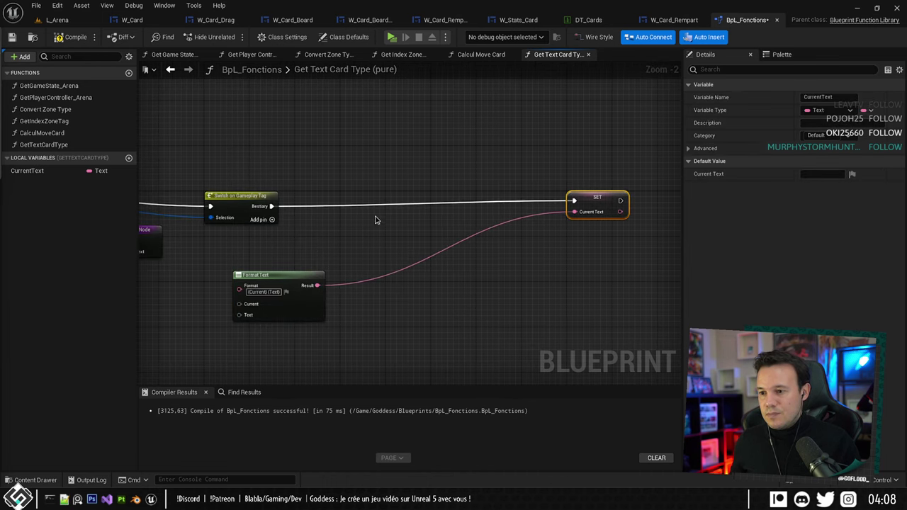
left_click_drag(293, 310, 512, 255)
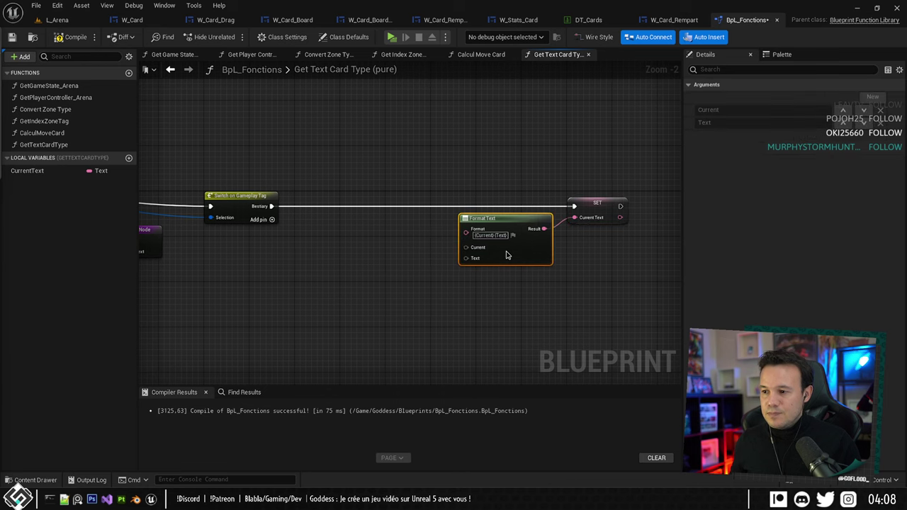
right_click_drag(512, 255, 585, 241)
right_click_drag(477, 238, 432, 232)
scroll(393, 231, "up", 2)
scroll(393, 224, "down", 3)
scroll(432, 232, "up", 3)
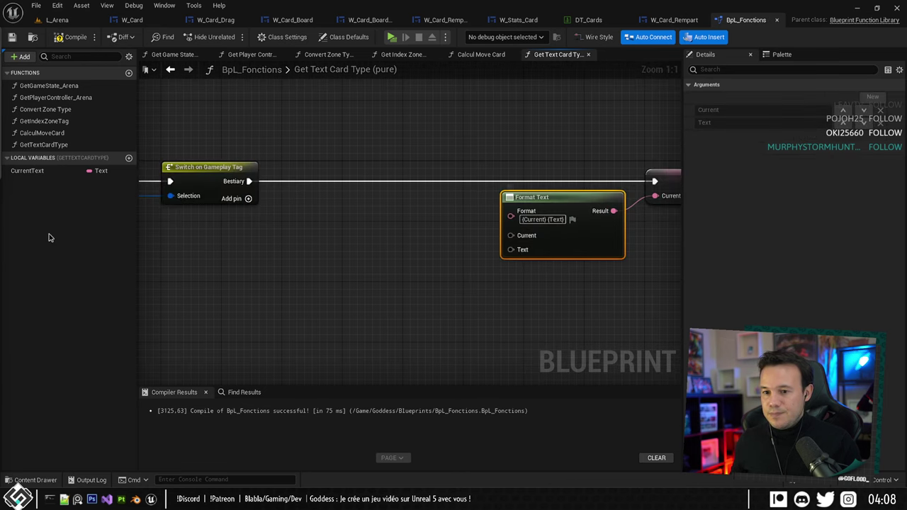
Connect a CurrentText getter to the Format Text node's Current input and place it beside the node.
left_click(29, 171)
left_click_drag(35, 174, 510, 235)
left_click_drag(422, 233, 435, 241)
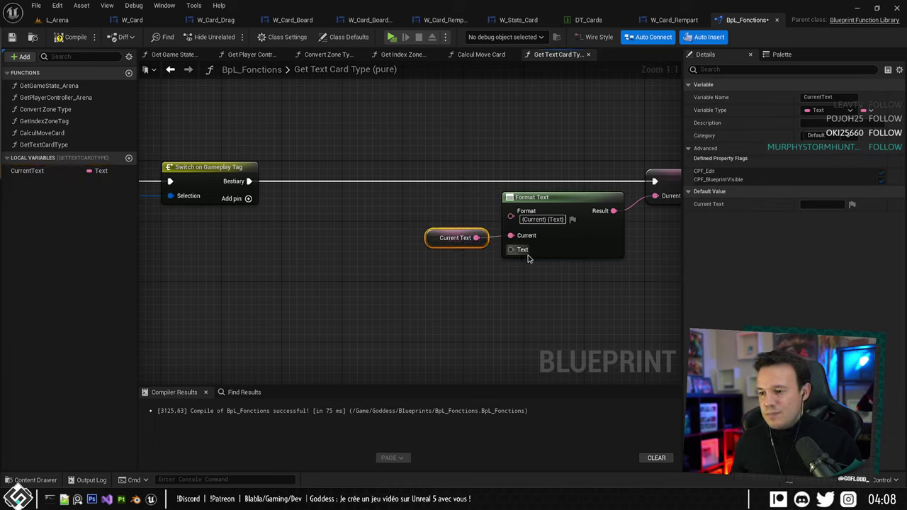
Feed the Format Text node's Text input from a second Format Text node placed just below the CurrentText getter.
left_click_drag(522, 250, 395, 284)
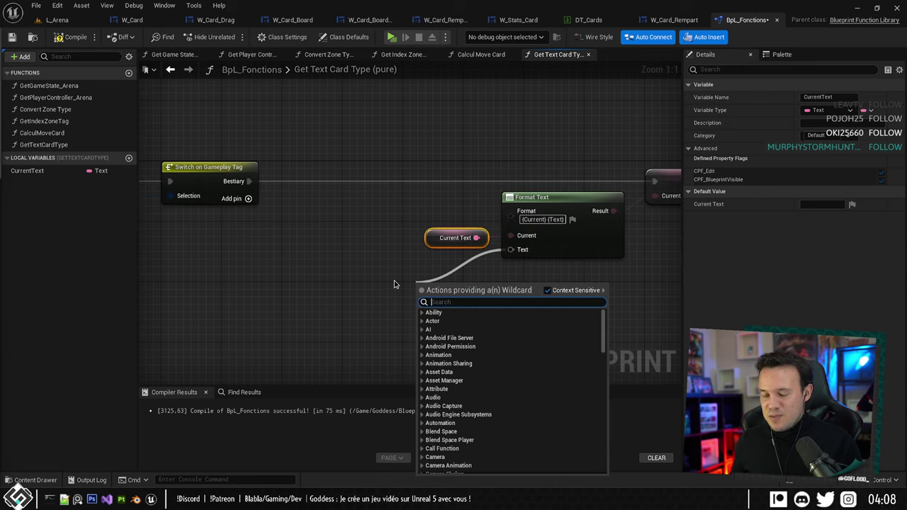
type("t")
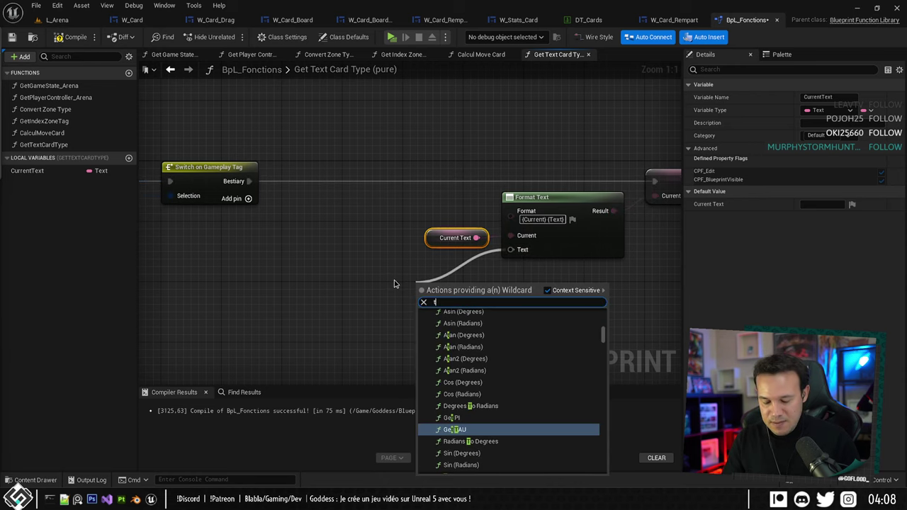
type("ext")
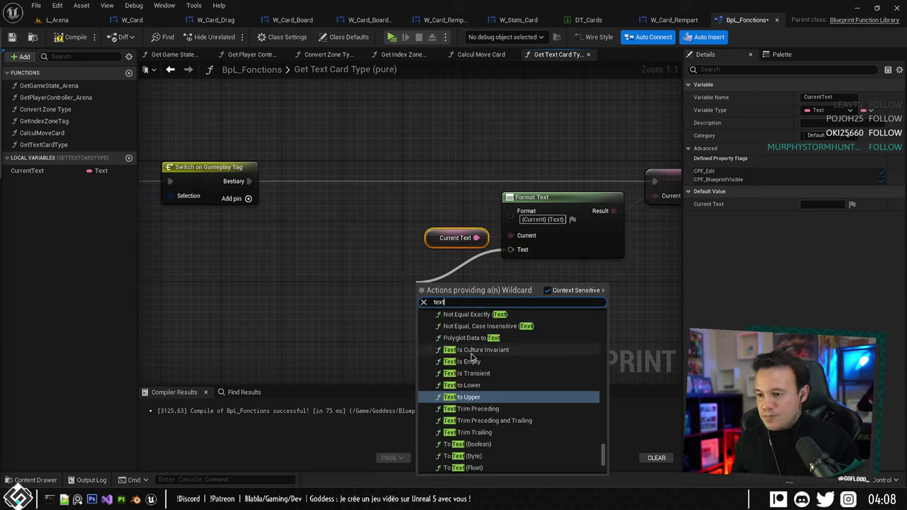
scroll(486, 346, "up", 3)
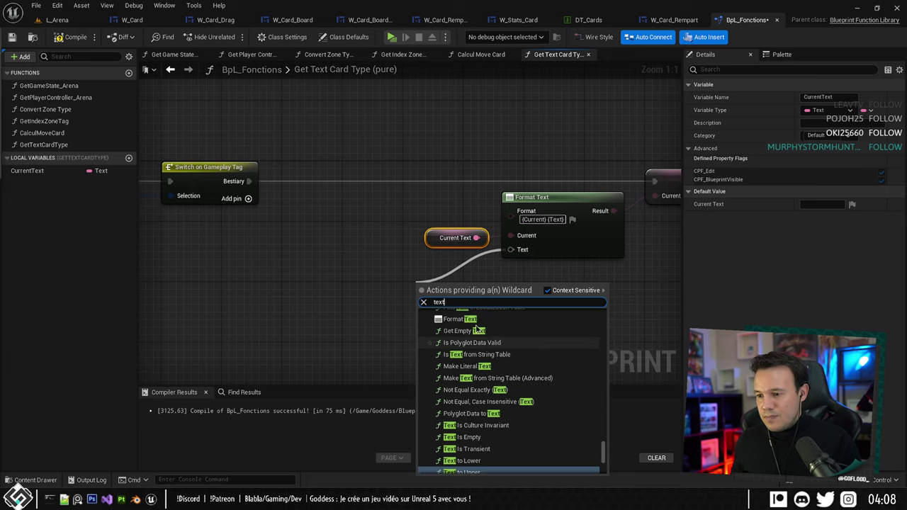
left_click(476, 326)
left_click_drag(481, 290, 452, 259)
Set the second Format Text node's format to "Invocation", clear its overlap with the first node, and compile the blueprint.
left_click(421, 274)
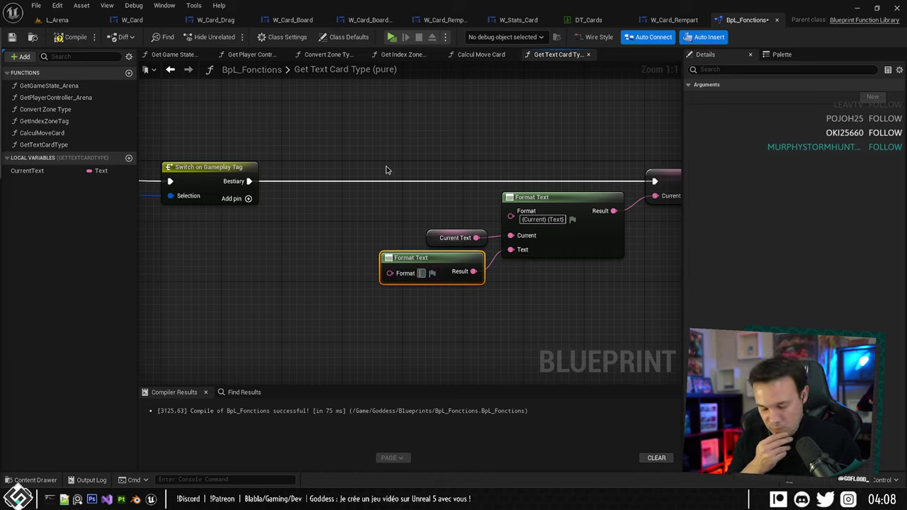
type("I")
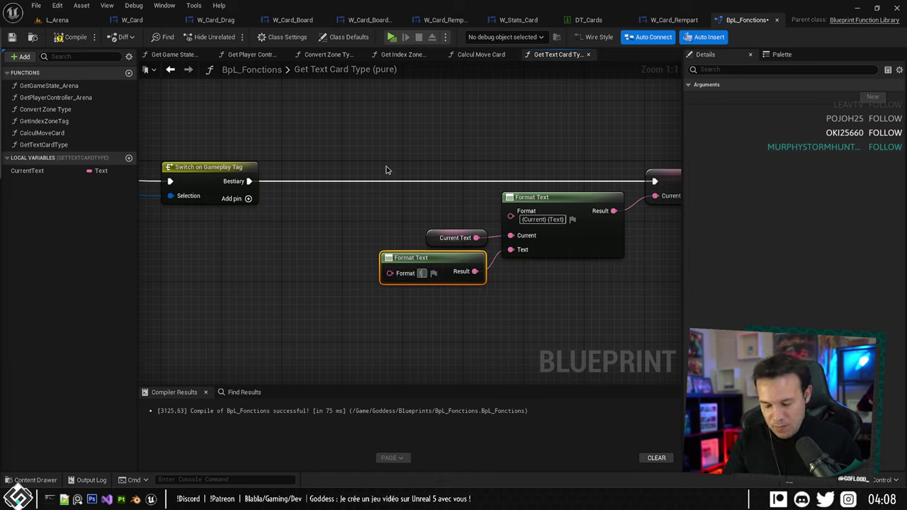
type("nvocation")
key("Return")
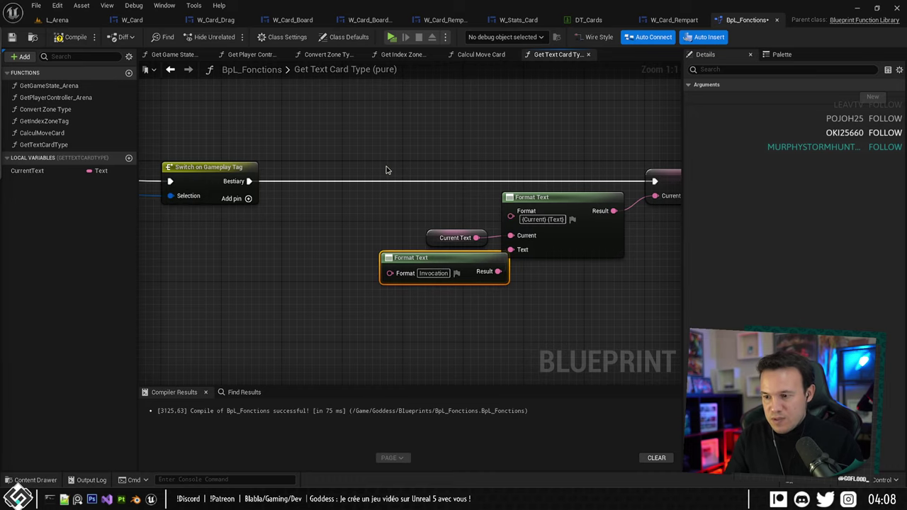
left_click_drag(415, 258, 401, 260)
scroll(411, 243, "down", 2)
right_click_drag(411, 244, 362, 261)
right_click_drag(366, 226, 382, 206)
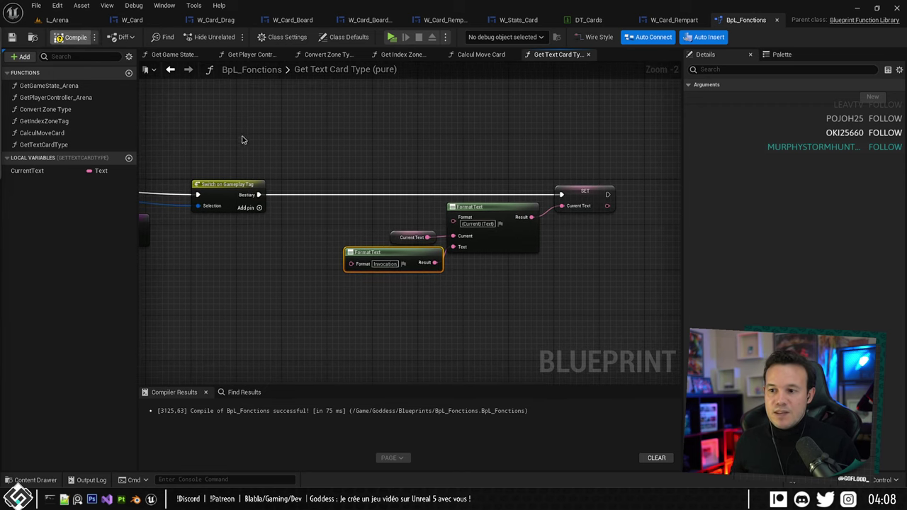
Copy the GetTextCardType function and switch to the W_Card event graph.
scroll(374, 114, "down", 3)
right_click_drag(339, 163, 383, 161)
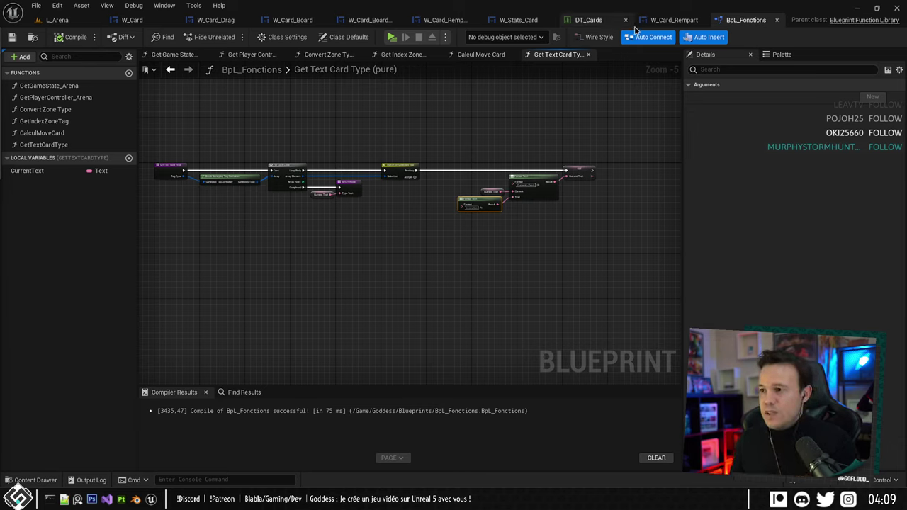
left_click(57, 146)
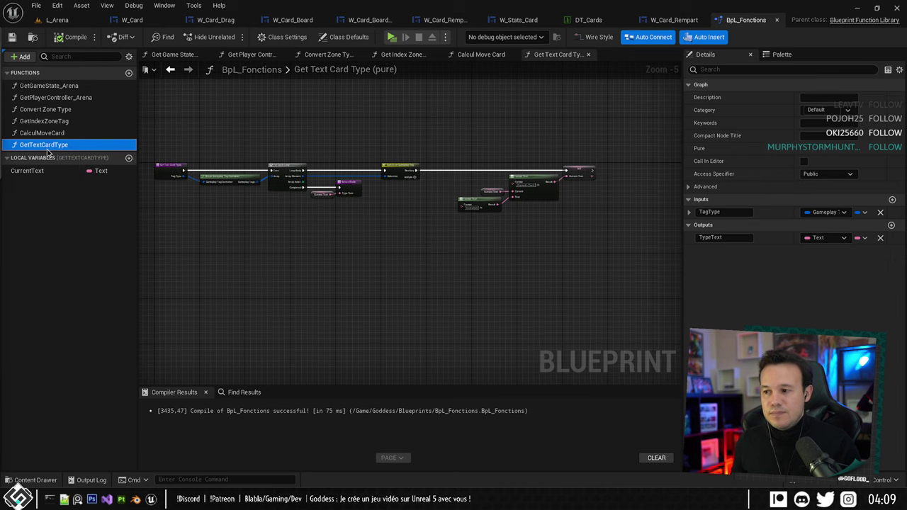
right_click_drag(387, 108, 340, 148)
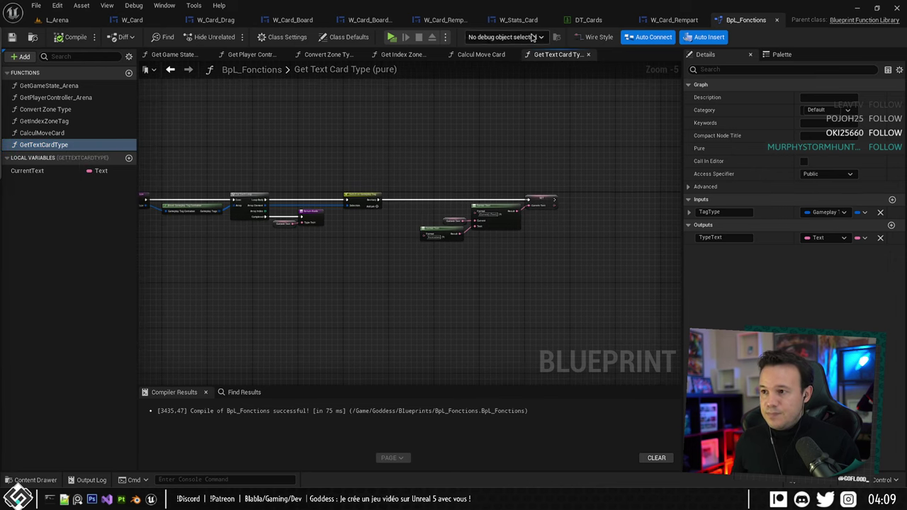
left_click(132, 19)
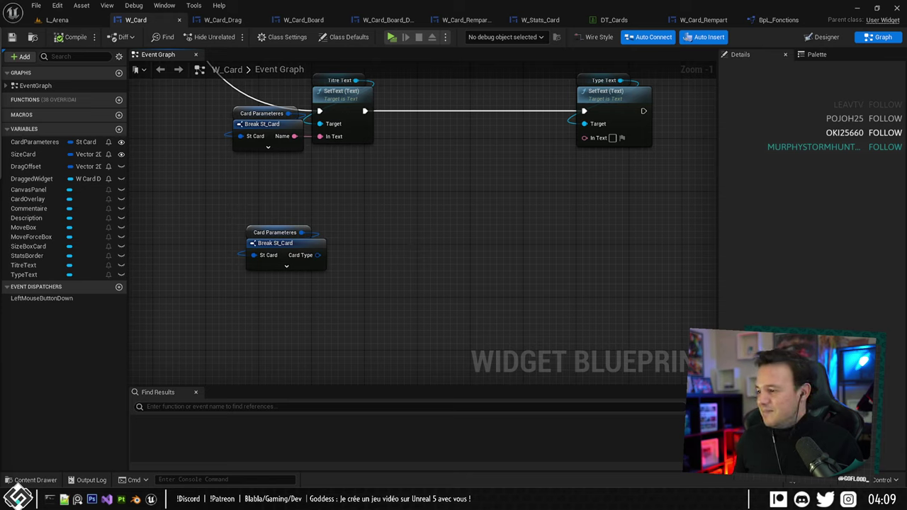
Paste the GetTextCardType function into W_Card twice and look over the pasted graph.
key("ctrl+v")
key("ctrl+v")
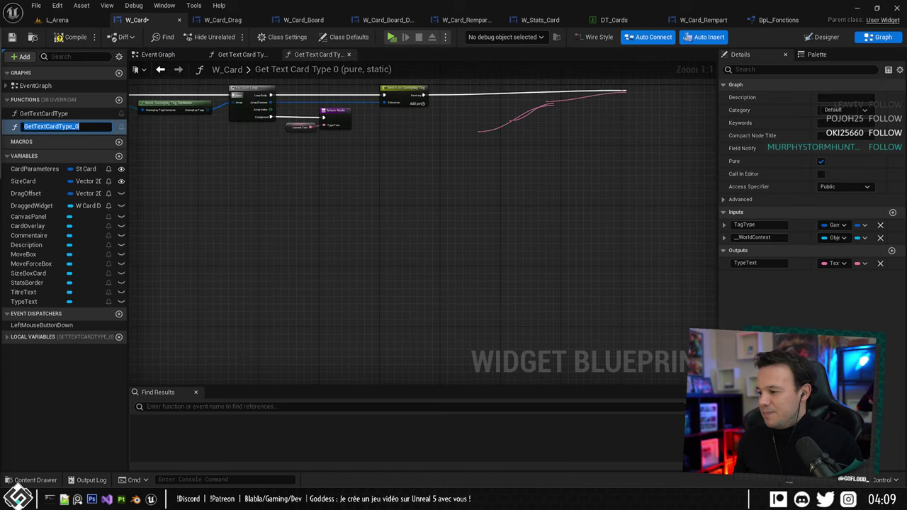
right_click_drag(414, 151, 303, 92)
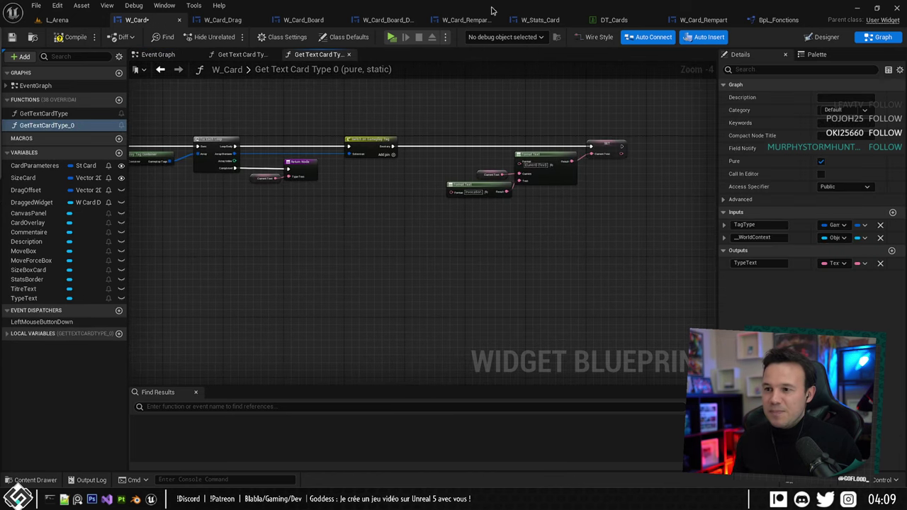
scroll(353, 199, "down", 3)
right_click_drag(353, 200, 479, 201)
scroll(480, 201, "up", 3)
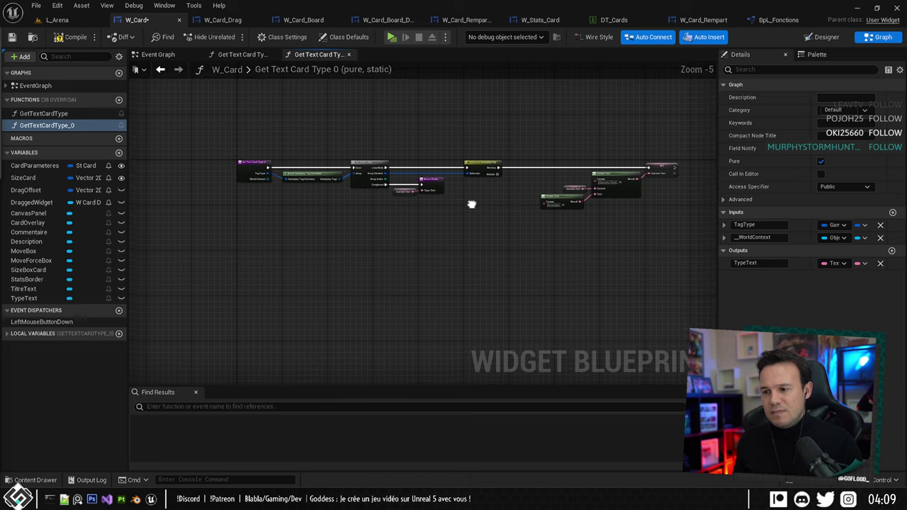
scroll(461, 213, "down", 2)
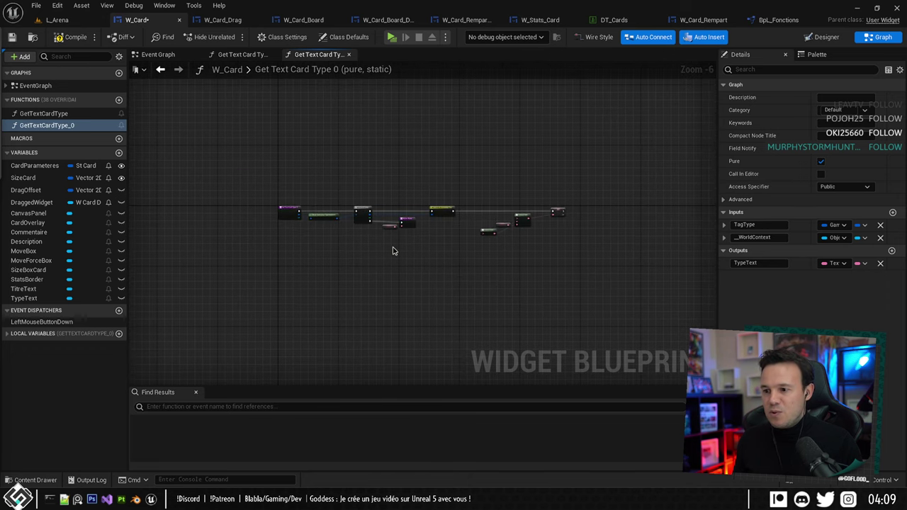
scroll(392, 250, "up", 1)
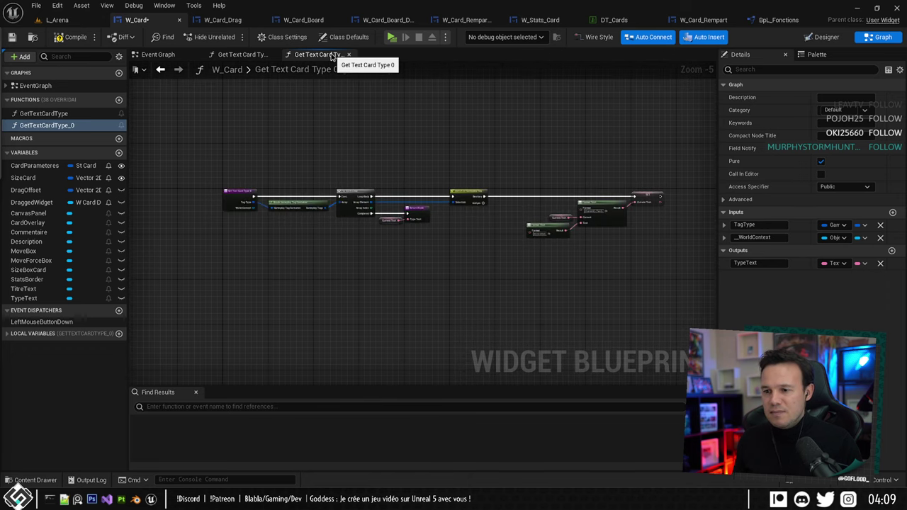
Delete the pasted GetTextCardType_0 and GetTextCardType functions from W_Card and save the widget.
left_click(47, 125)
key("Delete")
left_click(44, 113)
key("Delete")
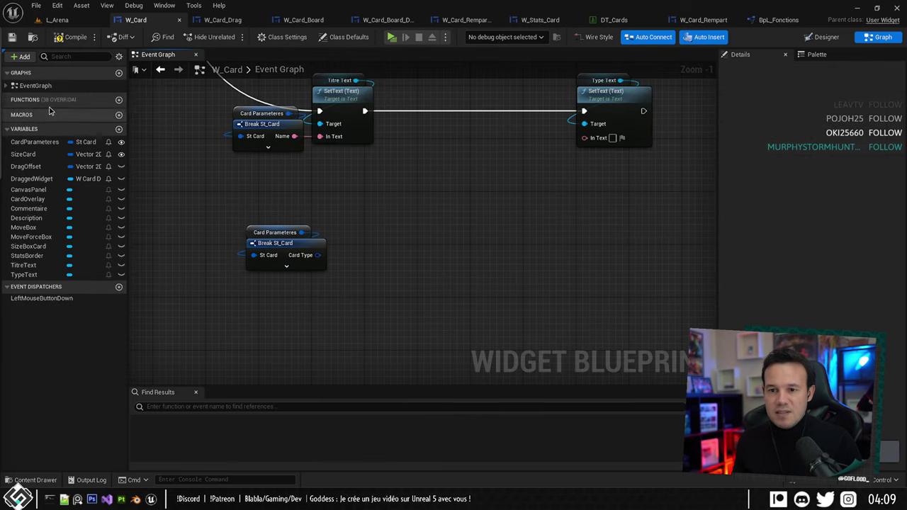
key("ctrl+s")
Add a Get Text Card Type node to W_Card's event graph, between the Card Type break node and the Type Text SetText node.
right_click_drag(375, 233, 368, 279)
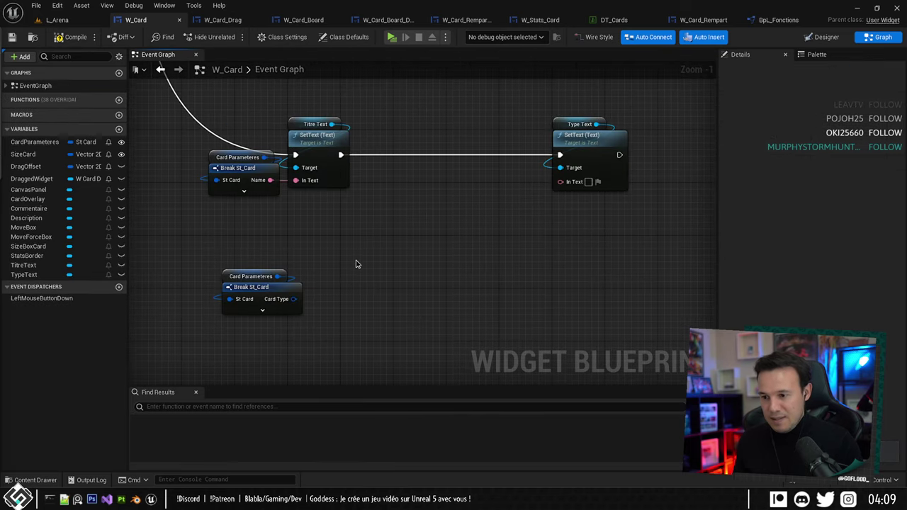
right_click(356, 264)
key("ctrl+v")
right_click(390, 234)
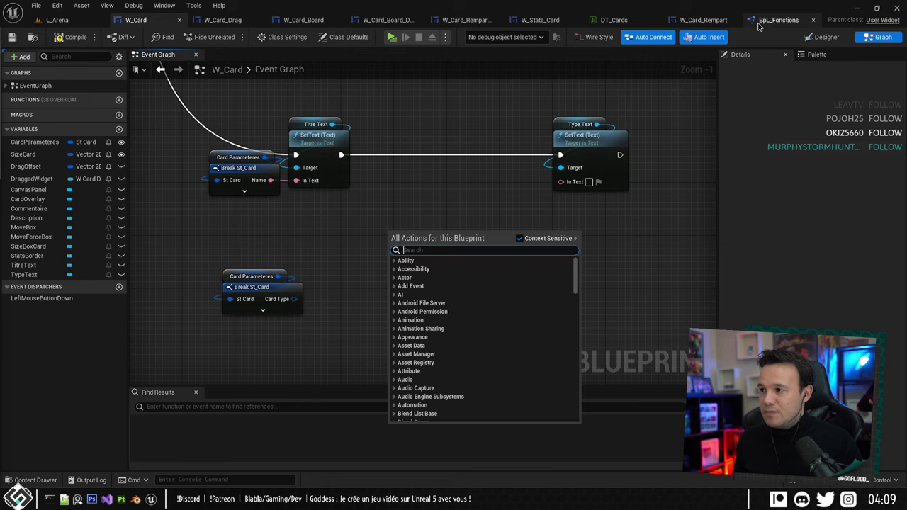
right_click(337, 236)
type("get")
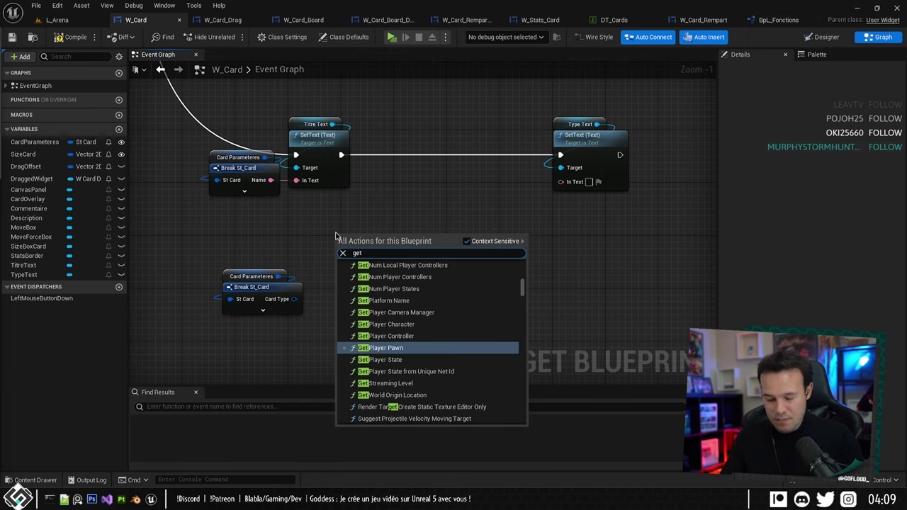
type(" text t")
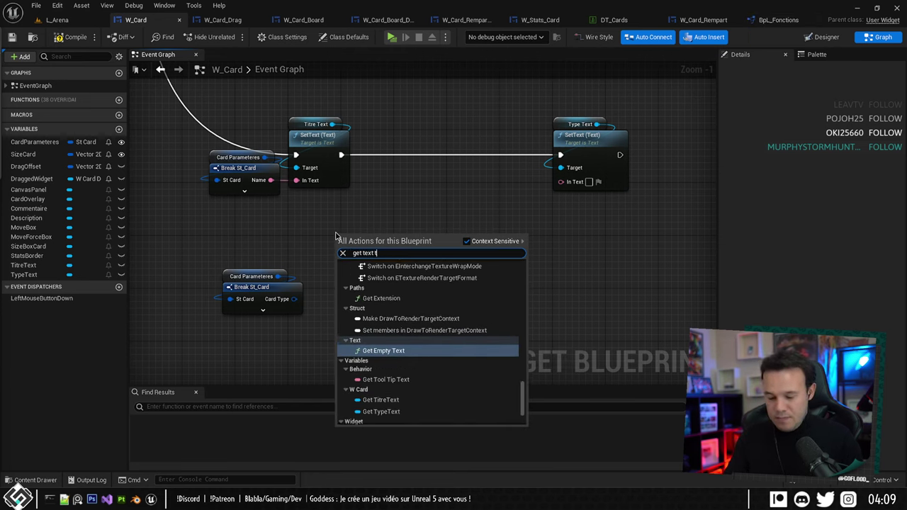
type("y")
left_click(407, 306)
scroll(283, 293, "up", 1)
right_click_drag(283, 292, 310, 290)
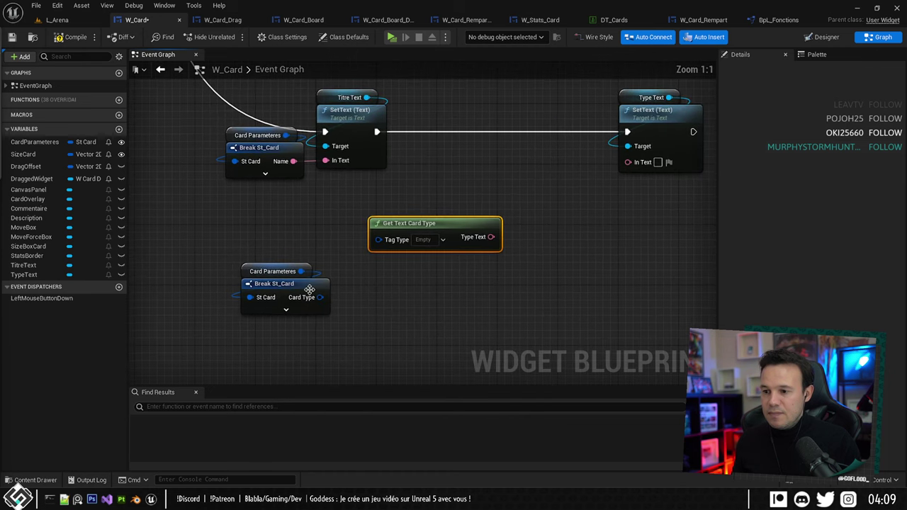
Connect Card Type to Get Text Card Type's Tag Type, and wire its Type Text output into the Type Text SetText node's In Text.
left_click_drag(320, 297, 375, 289)
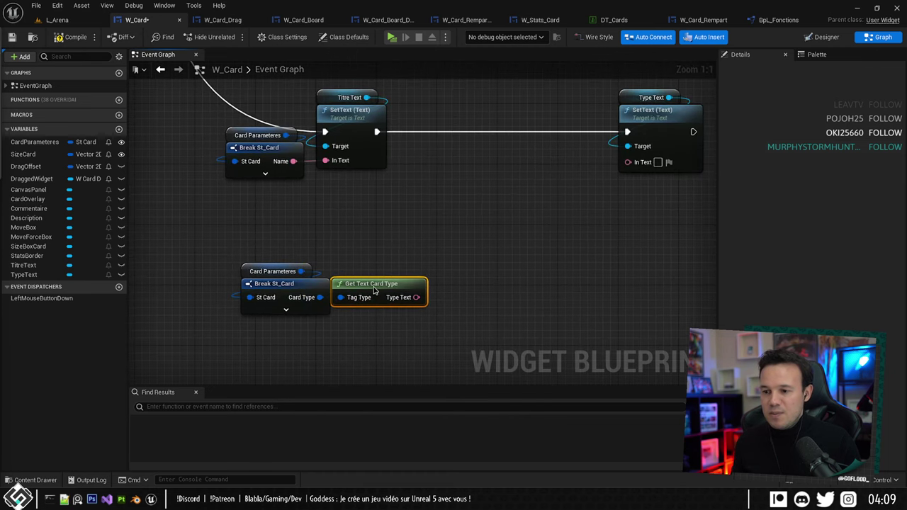
right_click_drag(477, 244, 440, 259)
left_click_drag(386, 312, 592, 179)
right_click_drag(453, 234, 401, 241)
Move the Card Parameteres, Break St_Card and Get Text Card Type nodes up between the two SetText nodes and save W_Card.
left_click_drag(170, 266, 472, 188)
right_click_drag(471, 188, 441, 220)
key("ctrl+s")
mouse_move(298, 312)
right_mouse_down()
mouse_move(350, 269)
mouse_move(300, 269)
right_mouse_up()
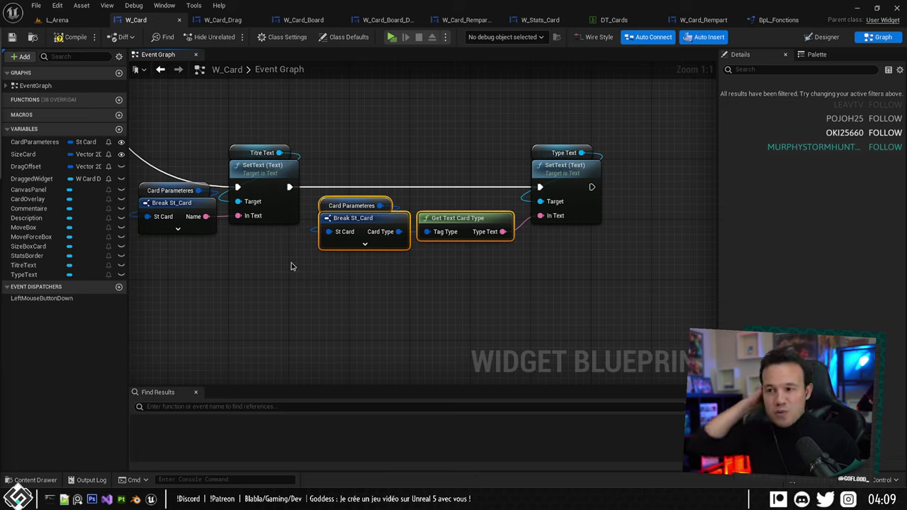
right_click_drag(324, 206, 367, 157)
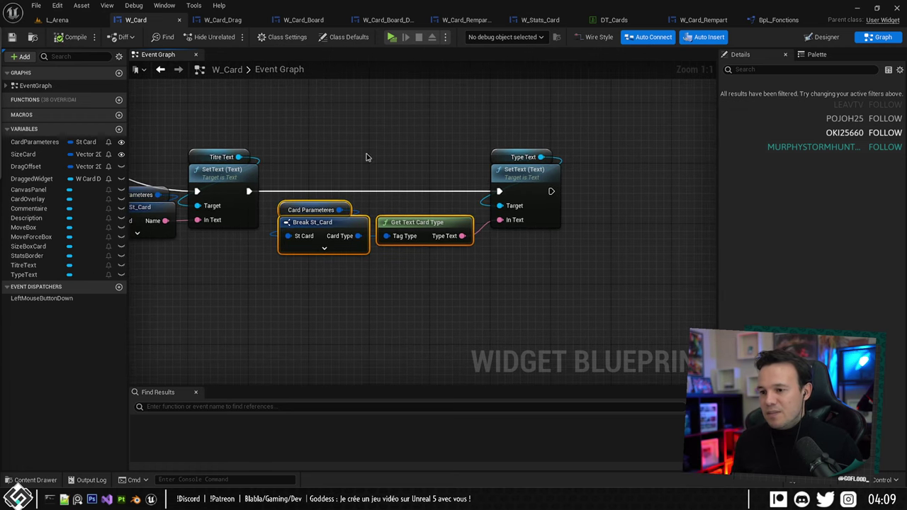
right_click_drag(322, 123, 379, 145)
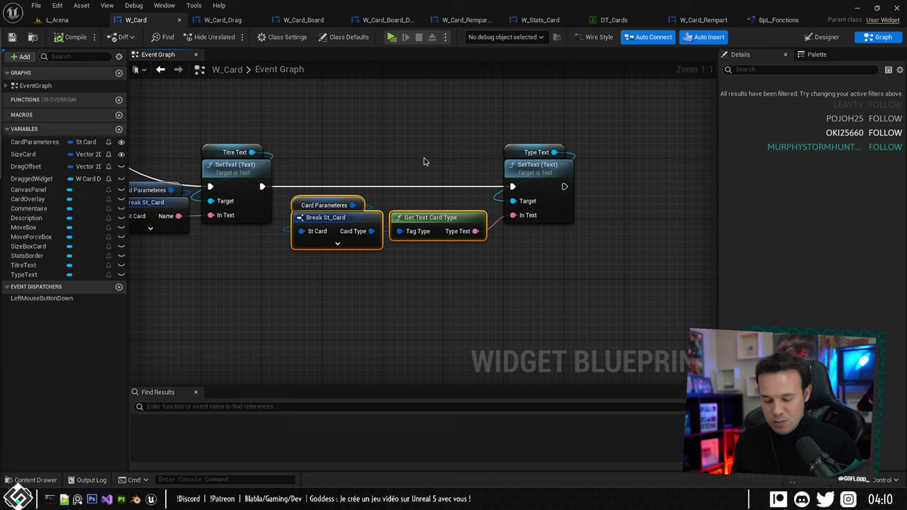
In the DT_Cards data table, set the Carte Test row's CardType to the Bestiary gameplay tag and save.
left_click(614, 20)
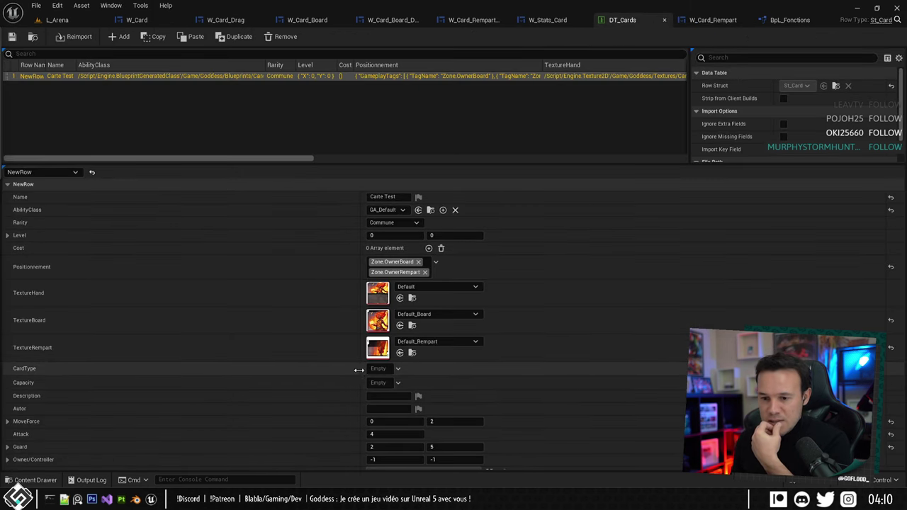
left_click(382, 370)
left_click(381, 186)
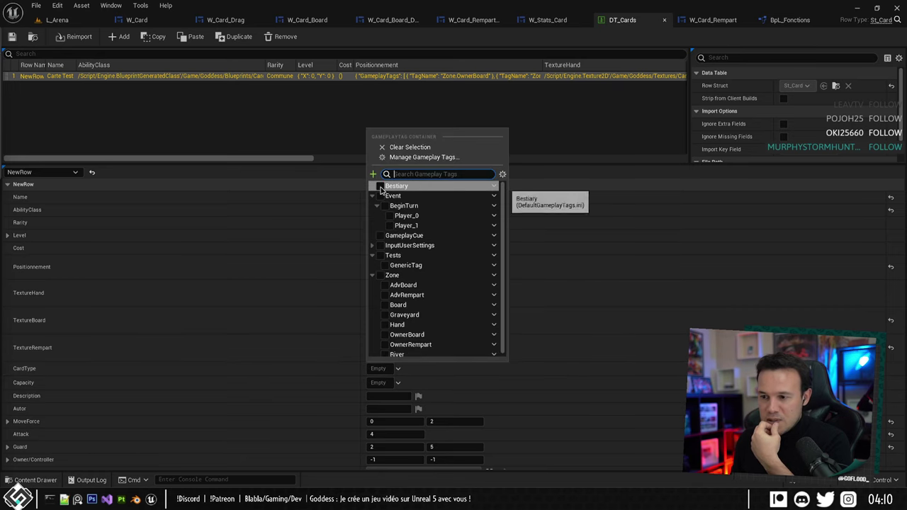
left_click(372, 196)
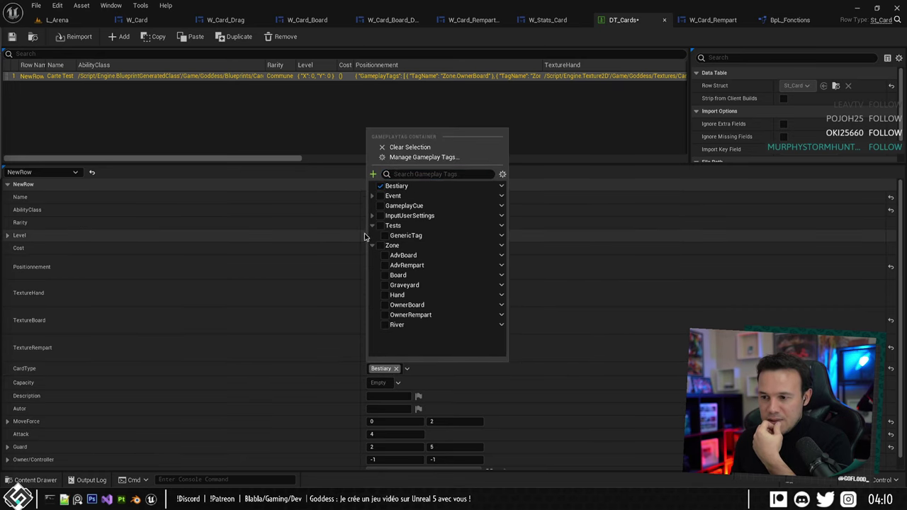
left_click(372, 226)
left_click(372, 236)
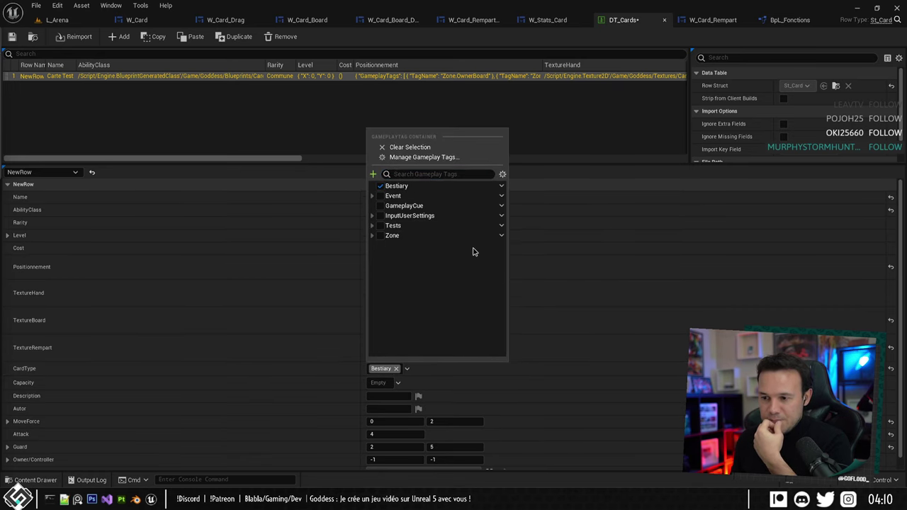
left_click(624, 306)
key("ctrl+s")
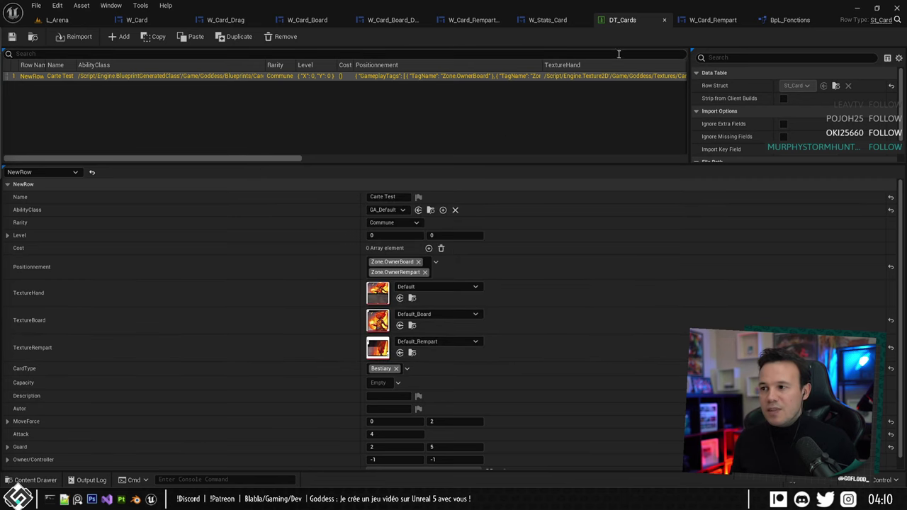
Run the game preview from W_Card, bet on Carte Mythique, inspect a hand card's type text and try playing it on the central row.
left_click(134, 19)
right_click_drag(368, 121, 451, 190)
left_click(413, 174)
key("alt+p")
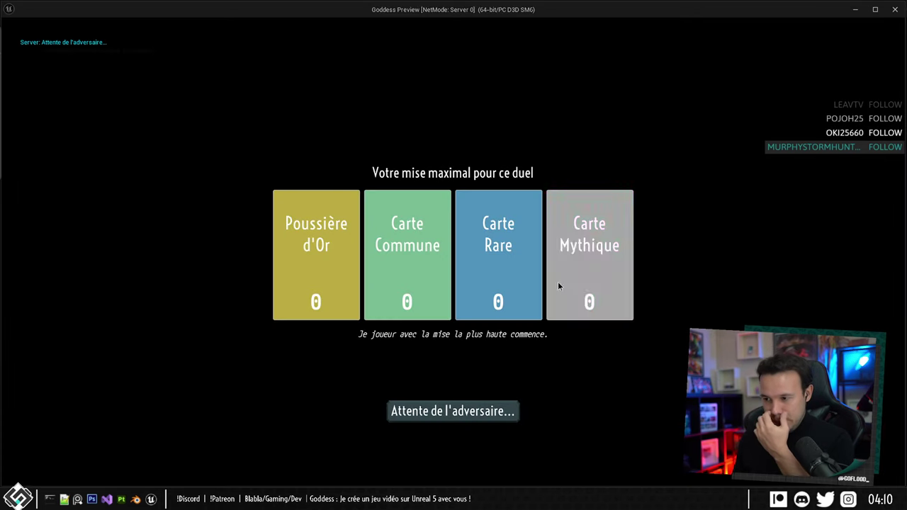
left_click(558, 283)
left_click(454, 411)
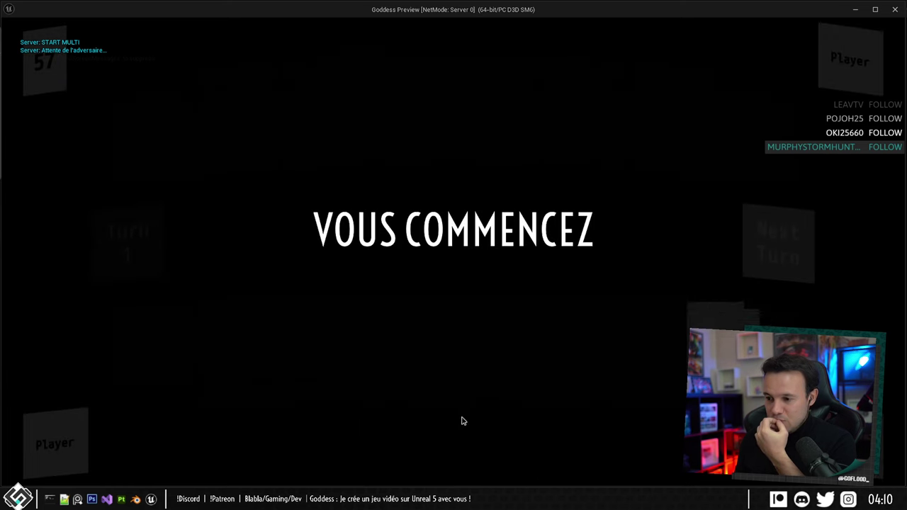
mouse_move(500, 447)
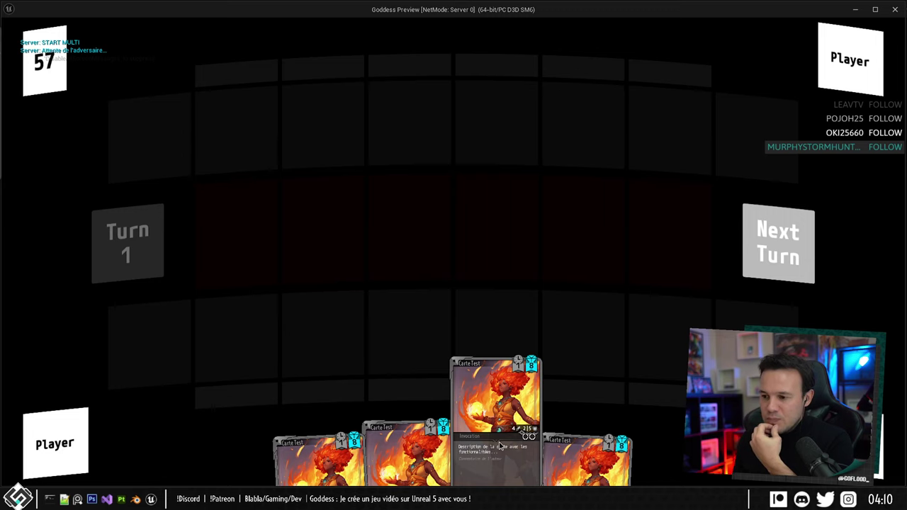
left_click_drag(499, 433, 467, 212)
key("Escape")
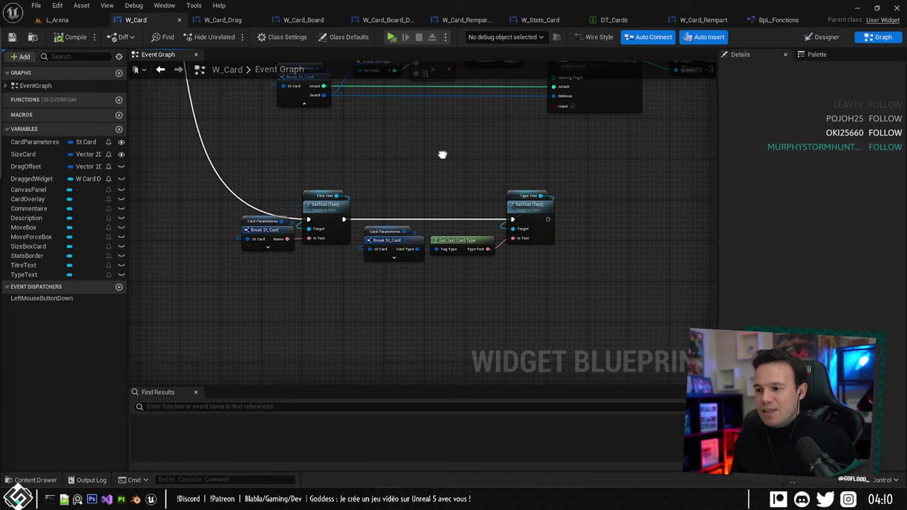
In BpL_Fonctions' GetTextCardType function, check the Invocation format text and shift its Format Text node slightly away from the {Current} {Text} node.
left_click(780, 19)
scroll(516, 189, "up", 5)
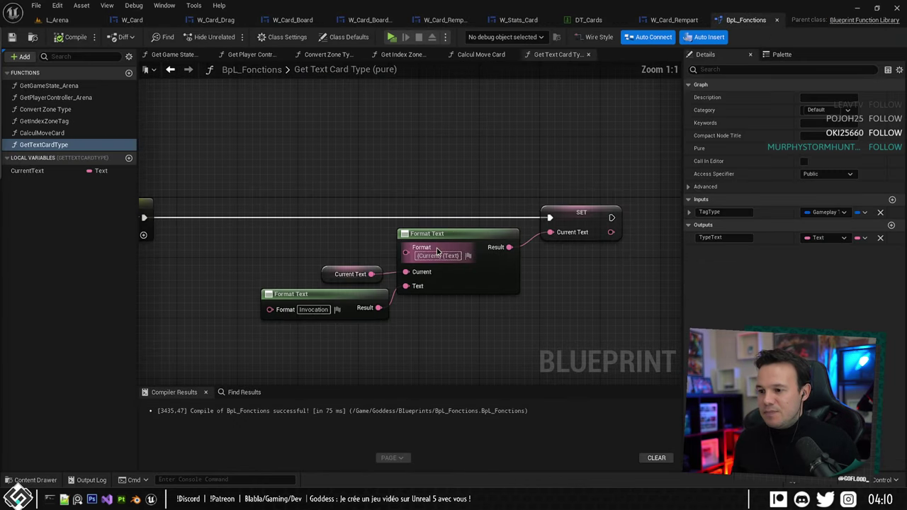
left_click(300, 310)
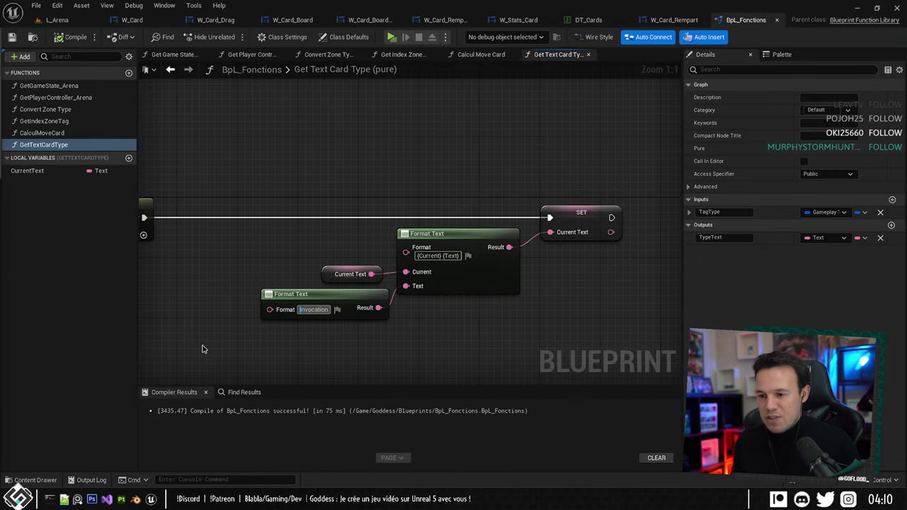
right_click_drag(212, 343, 299, 335)
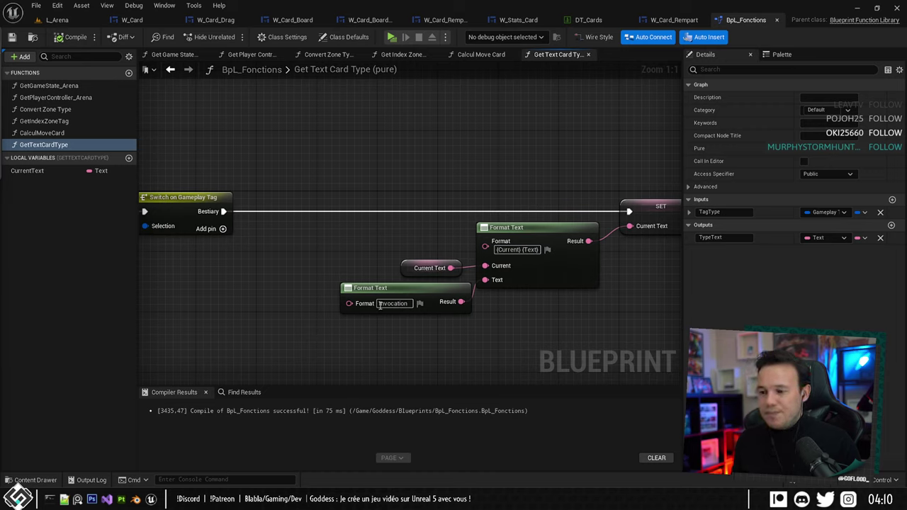
left_click_drag(415, 310, 405, 310)
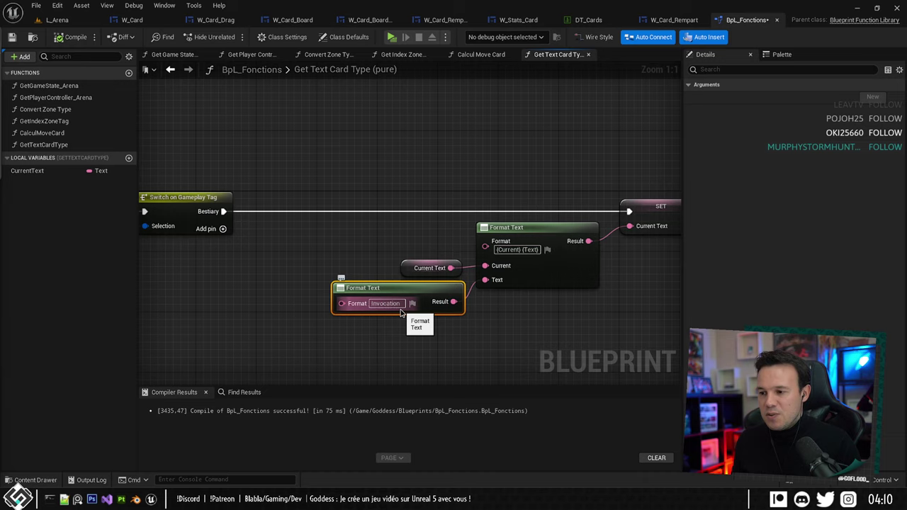
left_click(396, 305)
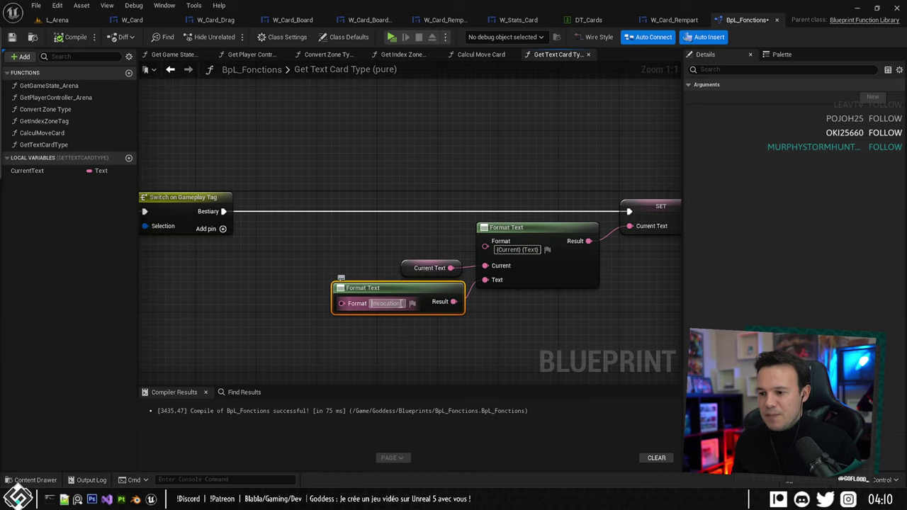
left_click(485, 320)
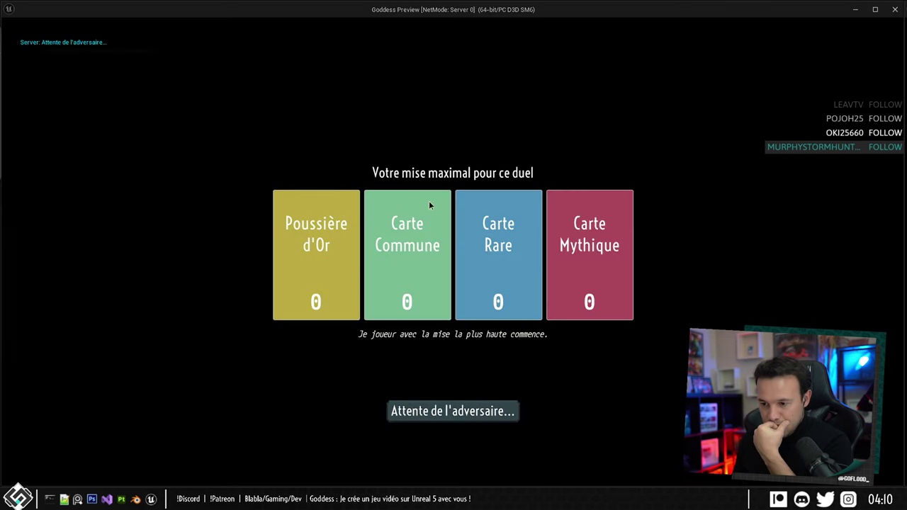
Test the game preview with a bet of 2 Carte Mythique, and return to the GetTextCardType graph.
double_click(587, 292)
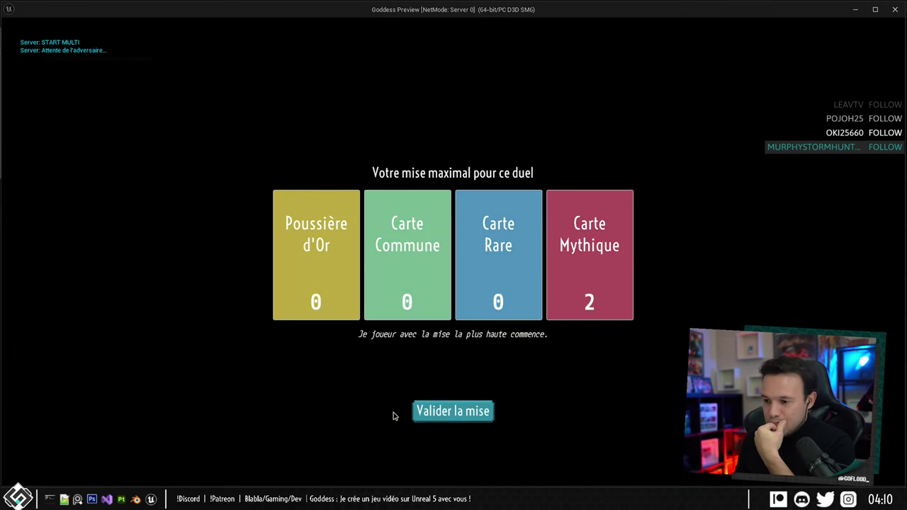
left_click(486, 414)
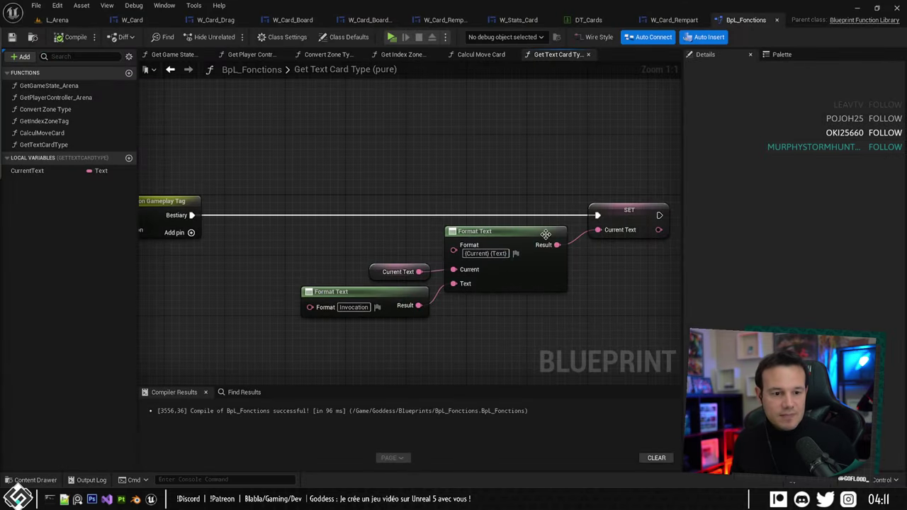
right_click_drag(493, 145, 455, 163)
right_click_drag(406, 199, 420, 166)
Run the game preview again, validate the bet, place a hand card on the player's rampart row and end the preview.
key("alt+p")
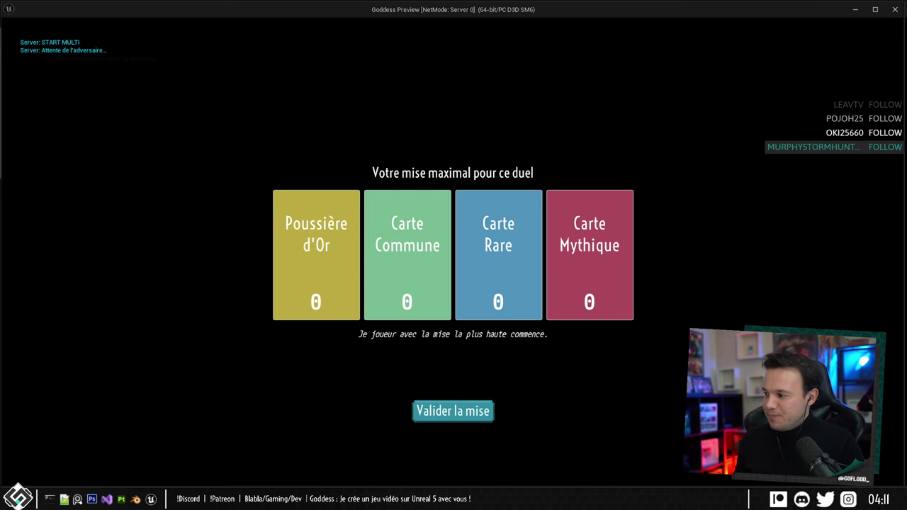
left_click(427, 411)
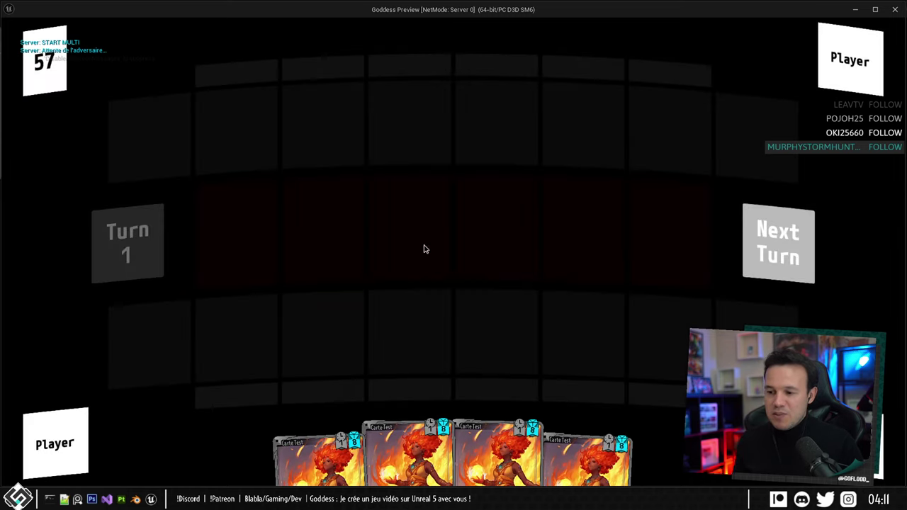
mouse_move(435, 420)
left_mouse_down()
mouse_move(427, 305)
mouse_move(416, 307)
mouse_move(450, 425)
left_mouse_up()
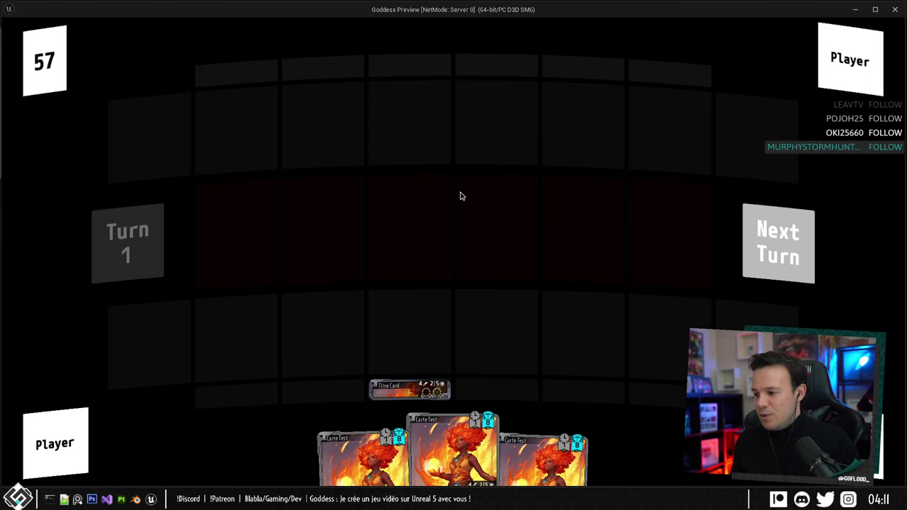
key("Escape")
right_click_drag(411, 182, 367, 218)
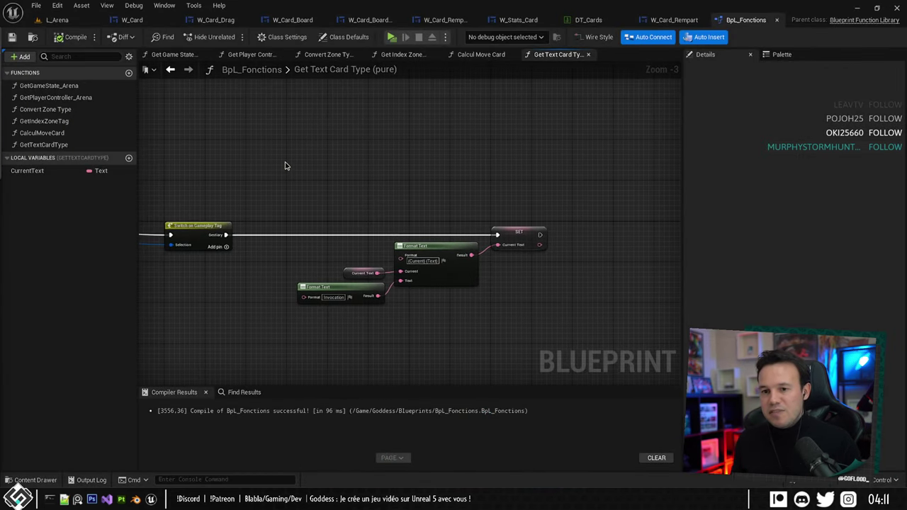
Open W_Card in the Designer and examine the replacement widget types offered for the Description text.
left_click(132, 19)
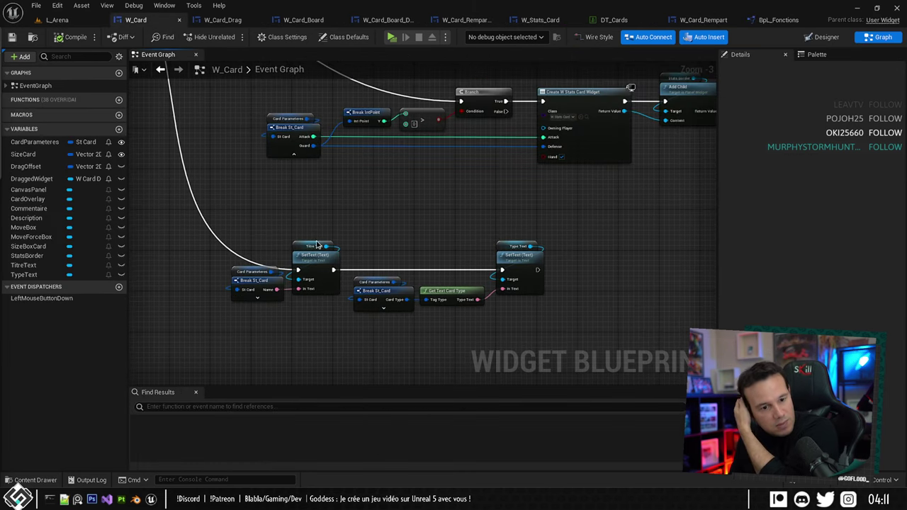
right_click_drag(376, 227, 350, 218)
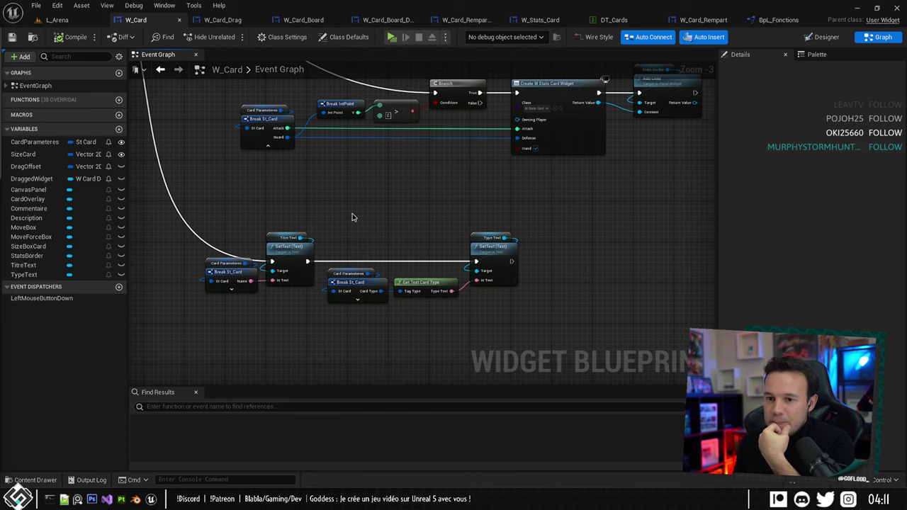
left_click(816, 38)
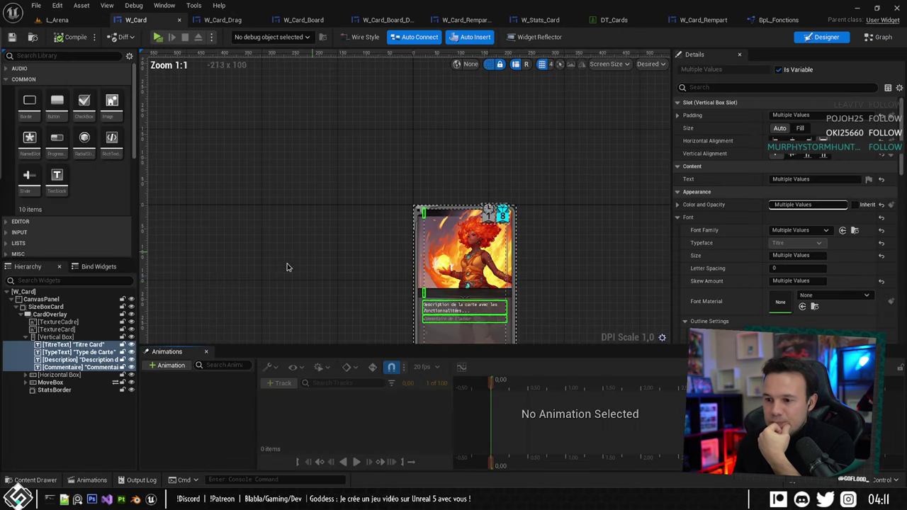
left_click(62, 360)
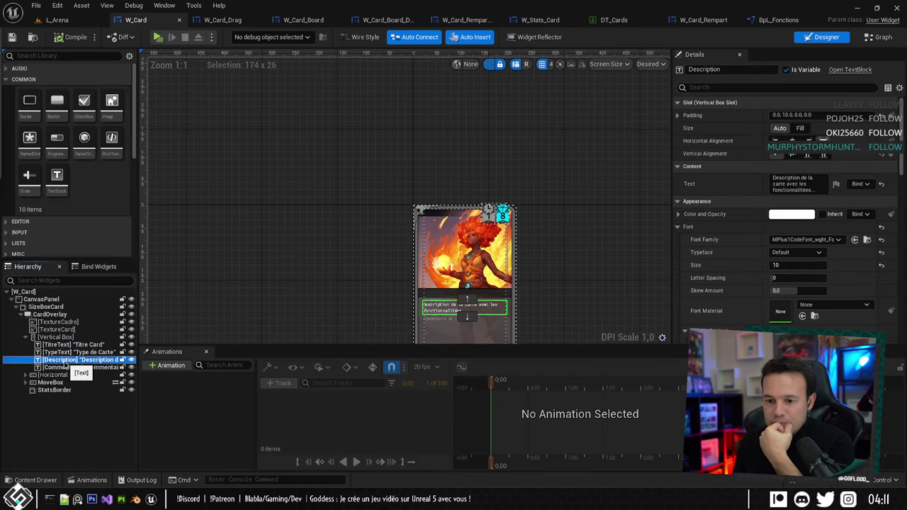
right_click(64, 363)
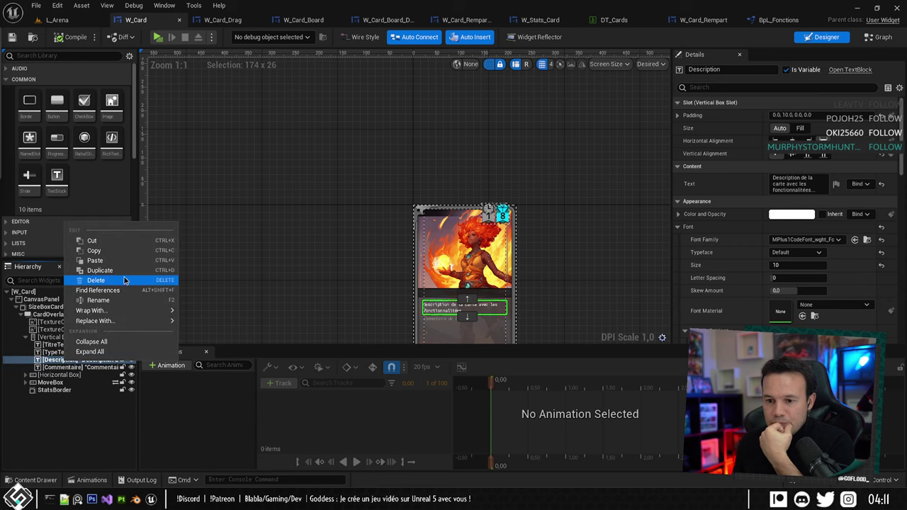
mouse_move(118, 322)
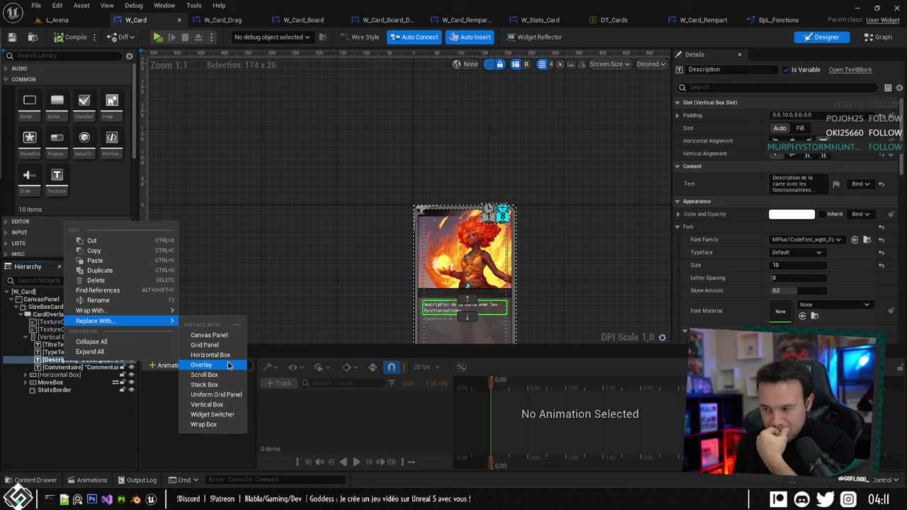
left_click(56, 360)
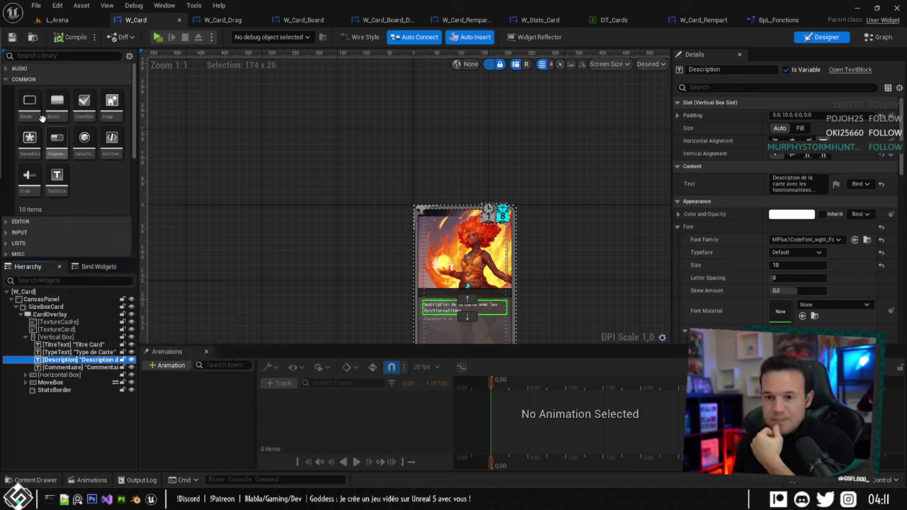
Add a Rich Text Block below Description in W_Card's Vertical Box and copy the Description text into it.
left_click_drag(111, 136, 64, 369)
left_click(64, 368)
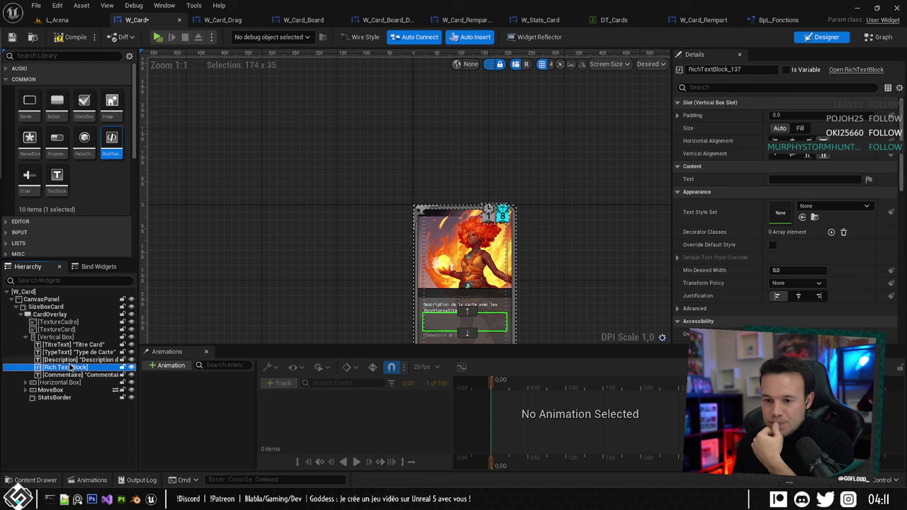
left_click(71, 360)
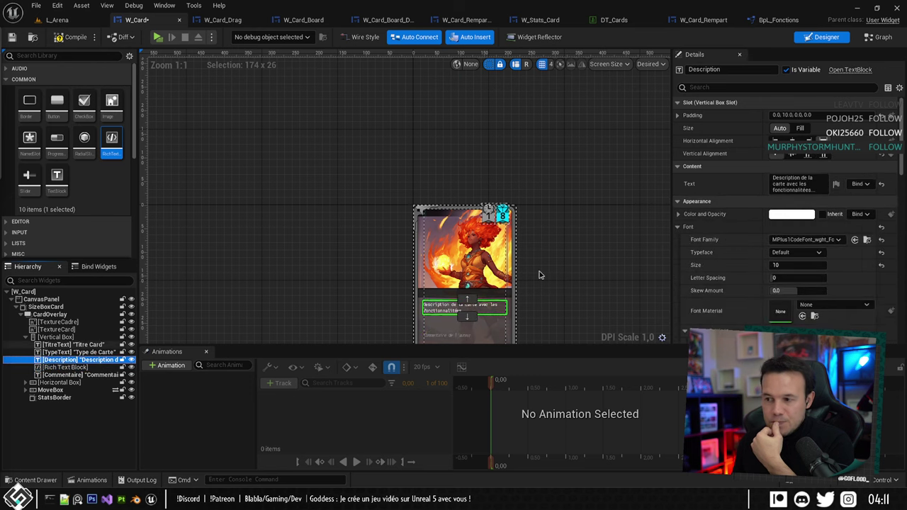
left_click(792, 184)
key("ctrl+c")
left_click(64, 368)
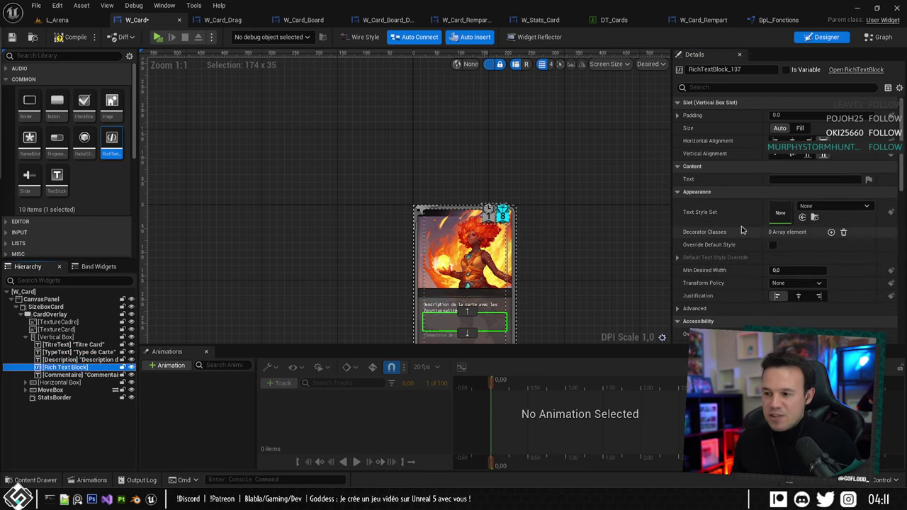
left_click(779, 180)
key("ctrl+v")
key("Return")
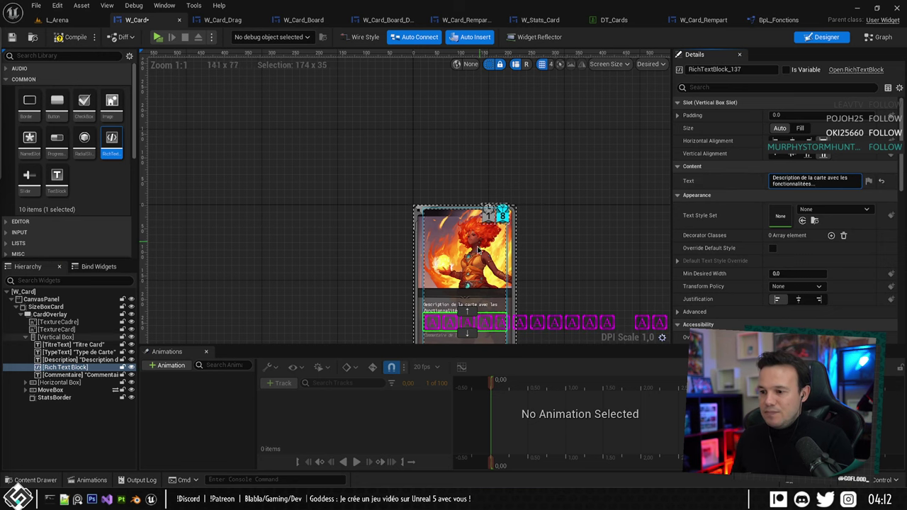
Assign DT_RichText as the Rich Text Block's text style set.
right_click_drag(496, 277, 487, 230)
left_click(816, 195)
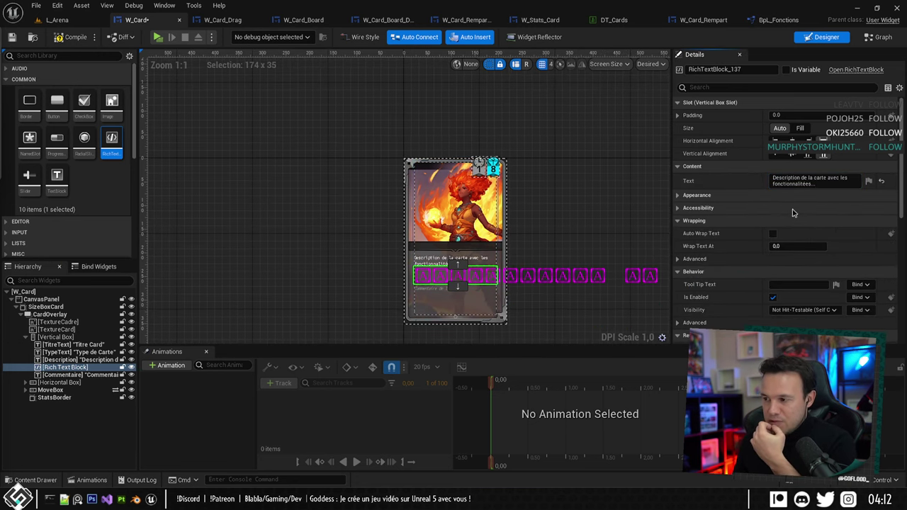
left_click(804, 196)
left_click(835, 209)
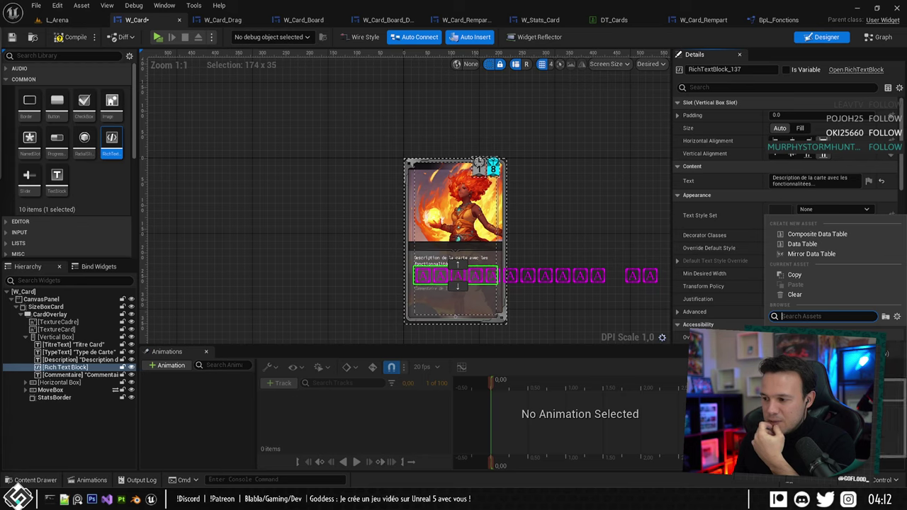
left_click(794, 339)
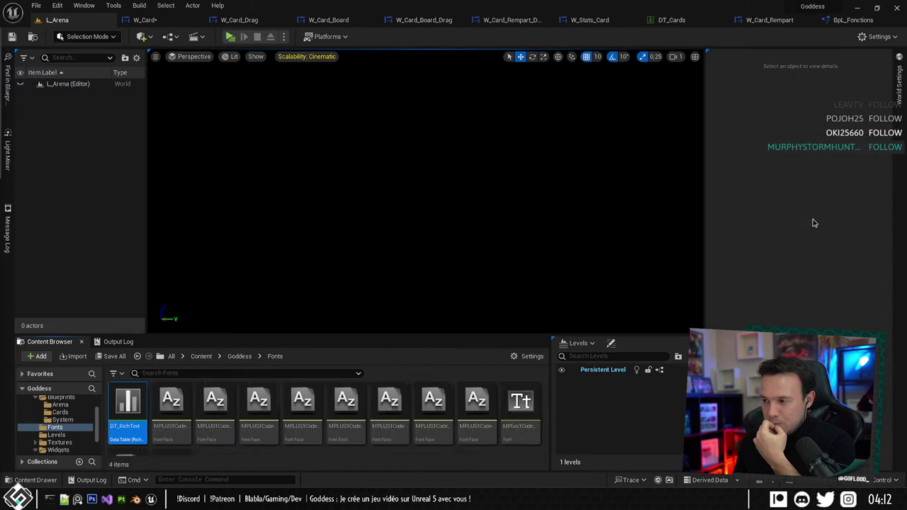
Open the DT_RichText data table in a floating window over W_Card and expand the Default row's font settings.
left_click(814, 221)
double_click(126, 404)
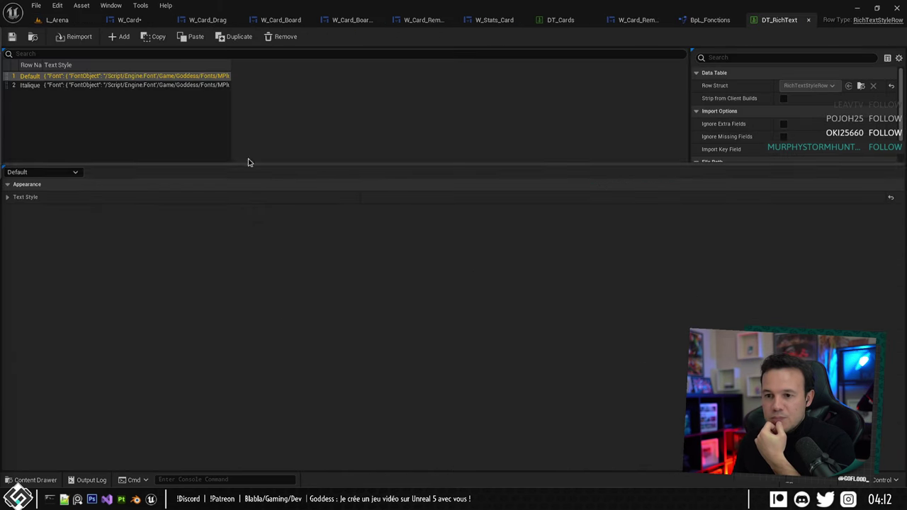
left_click(43, 87)
left_click(55, 78)
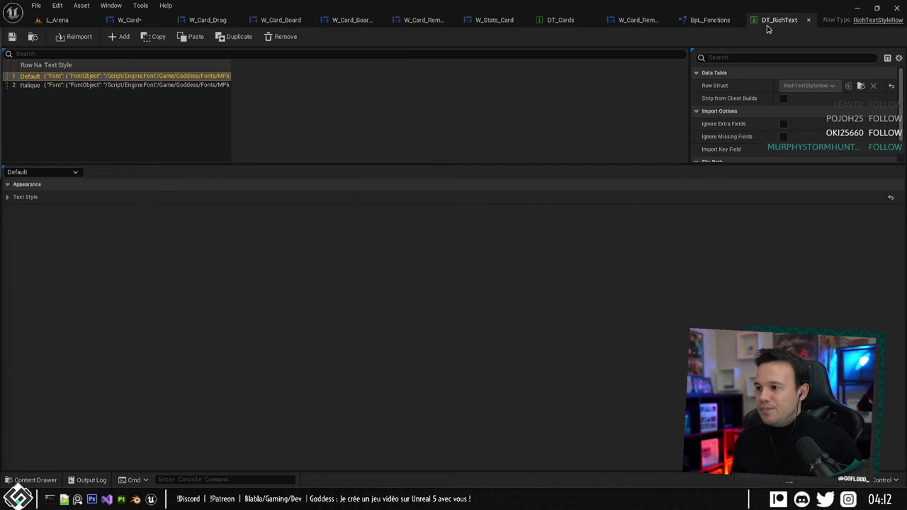
left_click_drag(766, 28, 511, 172)
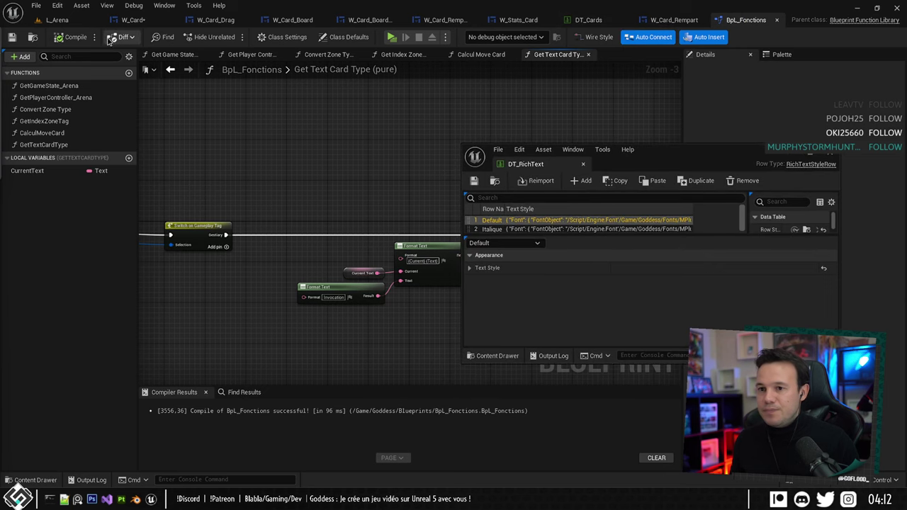
left_click(133, 20)
left_click_drag(634, 164, 251, 108)
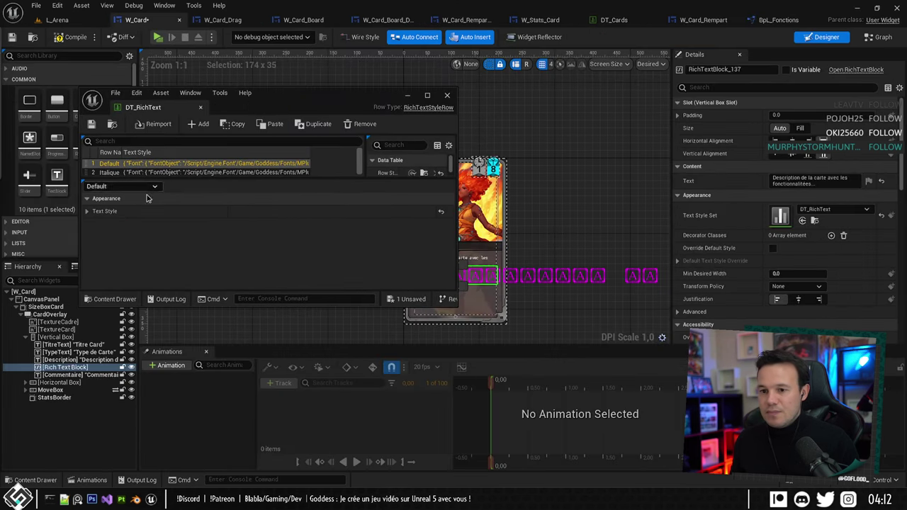
left_click(86, 211)
left_click(94, 224)
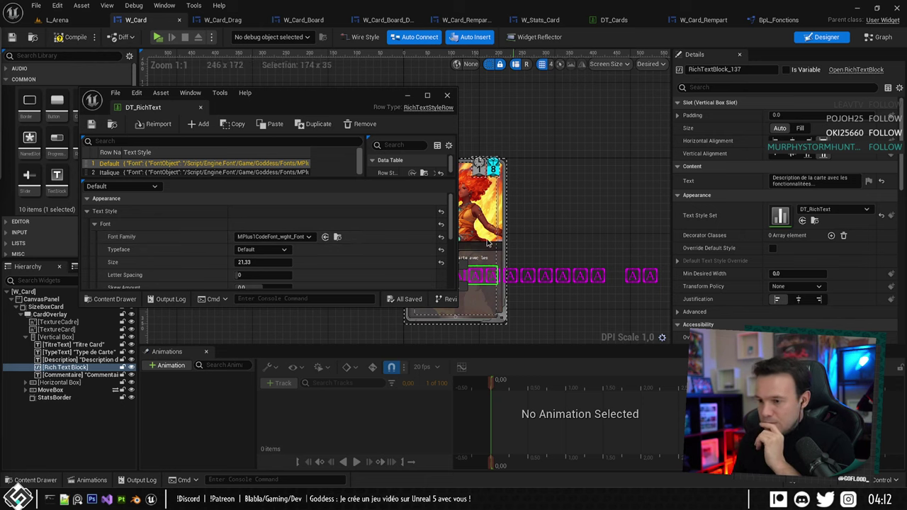
Compare with the Description text's font, try a font size of 10 on the Default row, and undo it.
left_click_drag(296, 105, 368, 122)
left_click(28, 360)
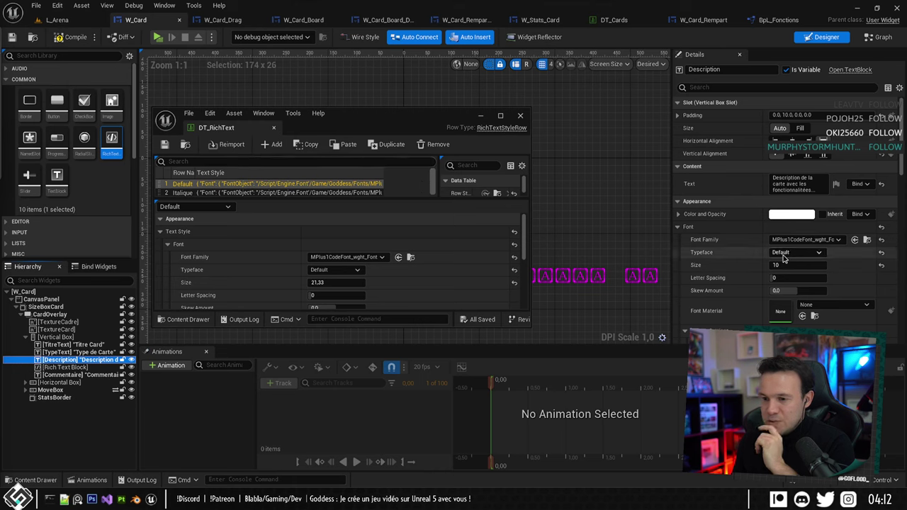
left_click(331, 283)
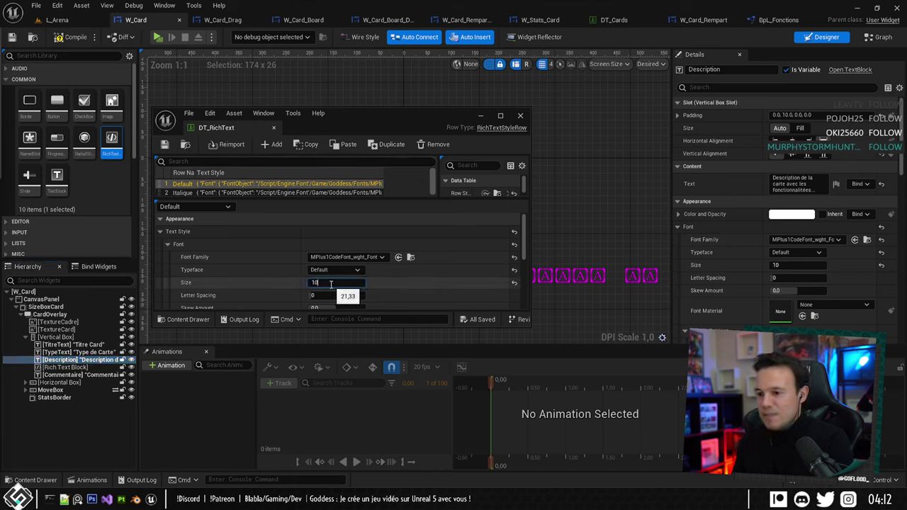
type("10")
key("Return")
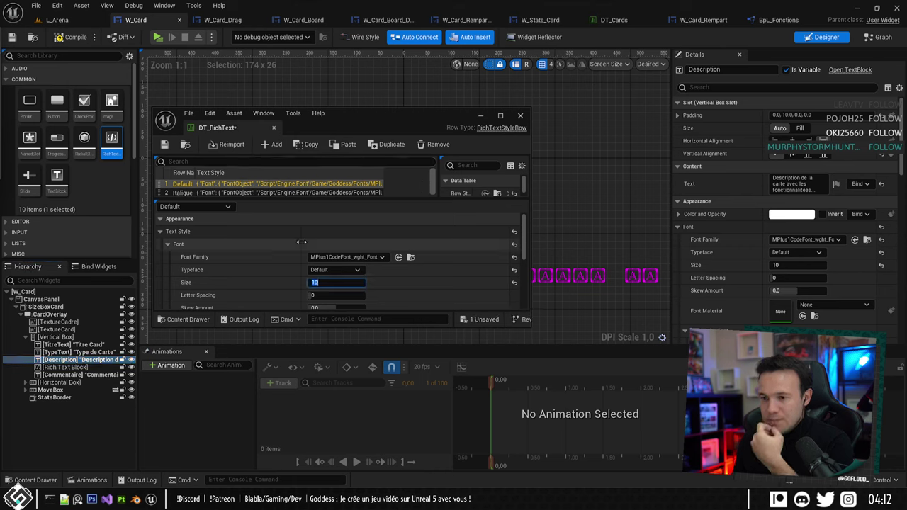
key("ctrl+z")
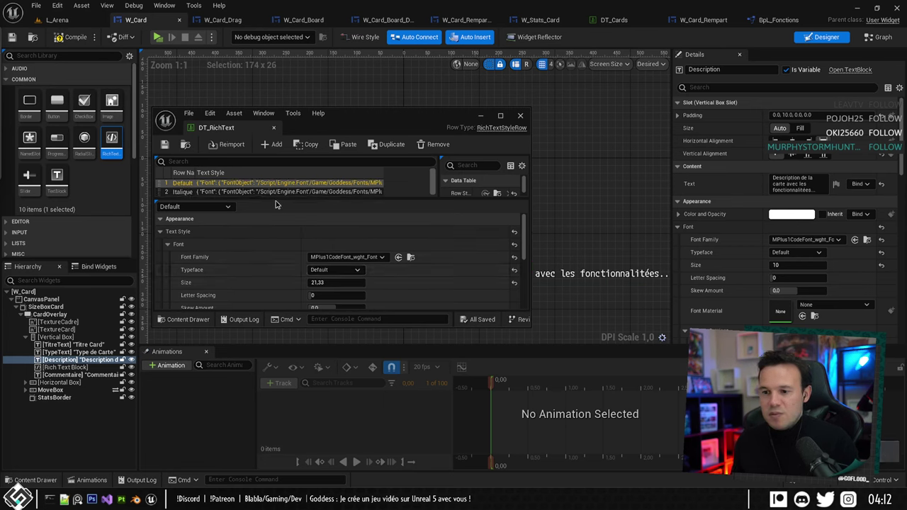
Add a row named DescriptionCards to DT_RichText and save the table.
left_click(271, 143)
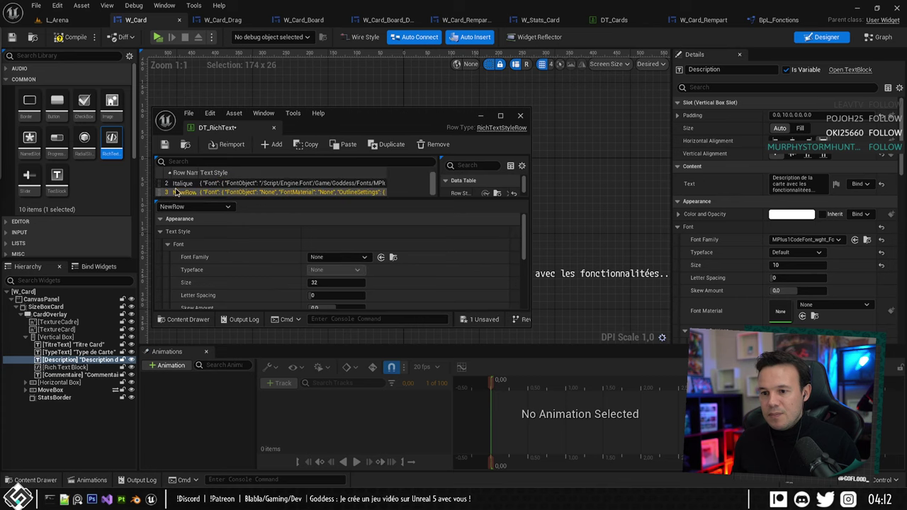
double_click(185, 193)
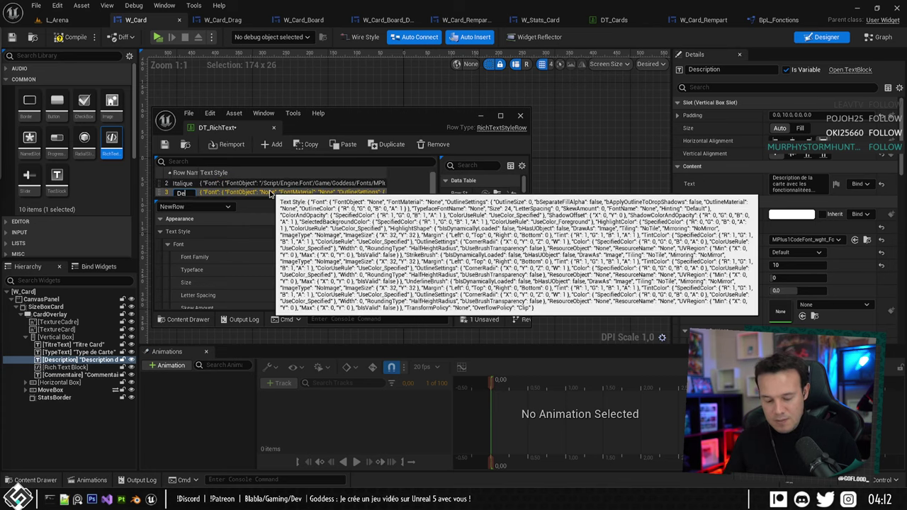
type("Description")
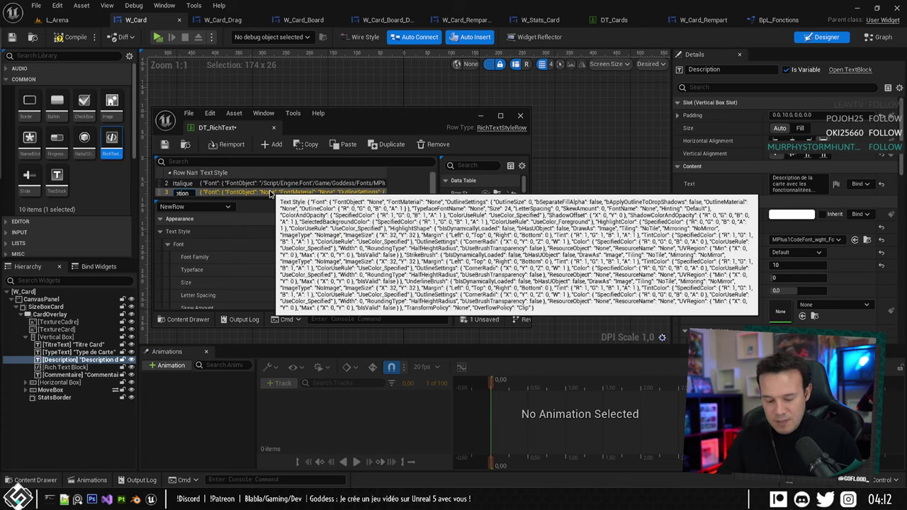
type("Cards")
key("Return")
key("ctrl+s")
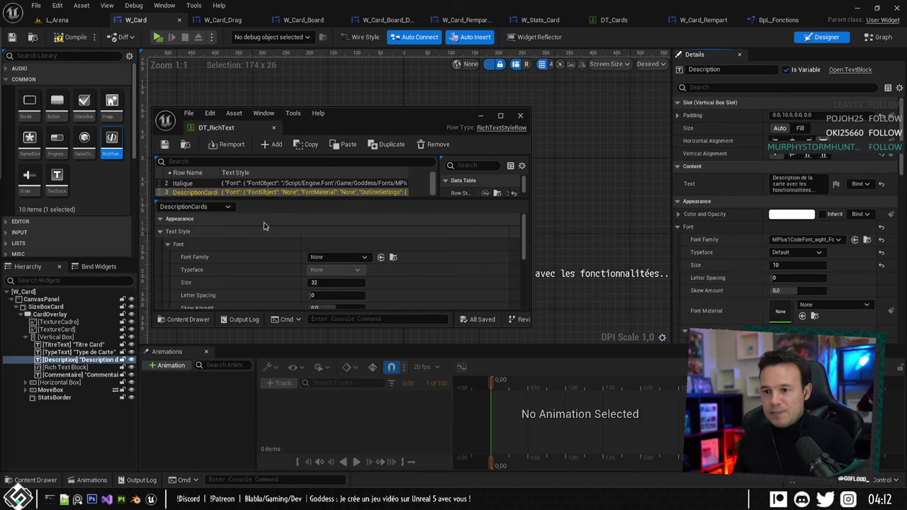
Set the DescriptionCards row's font family to MPlus1CodeFont_wght_Font and its size to 10, checking against the Description text's settings, and save.
left_click(333, 258)
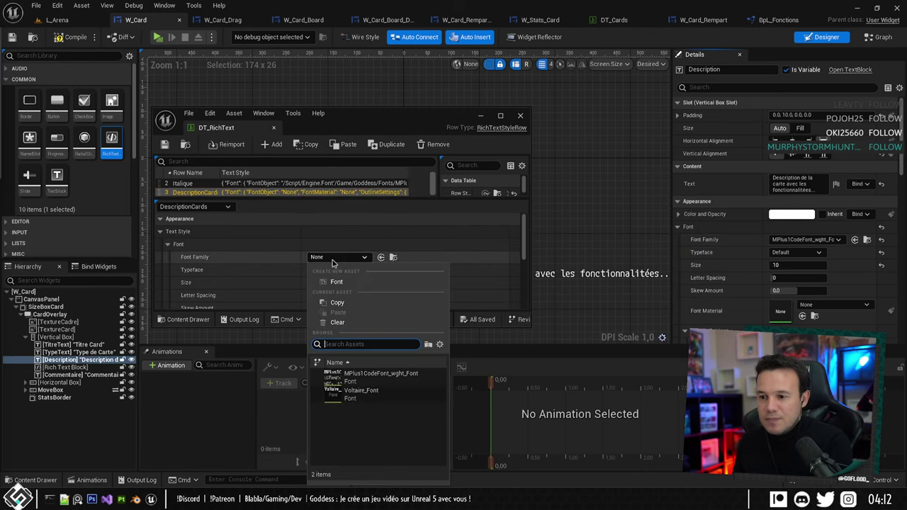
left_click(380, 373)
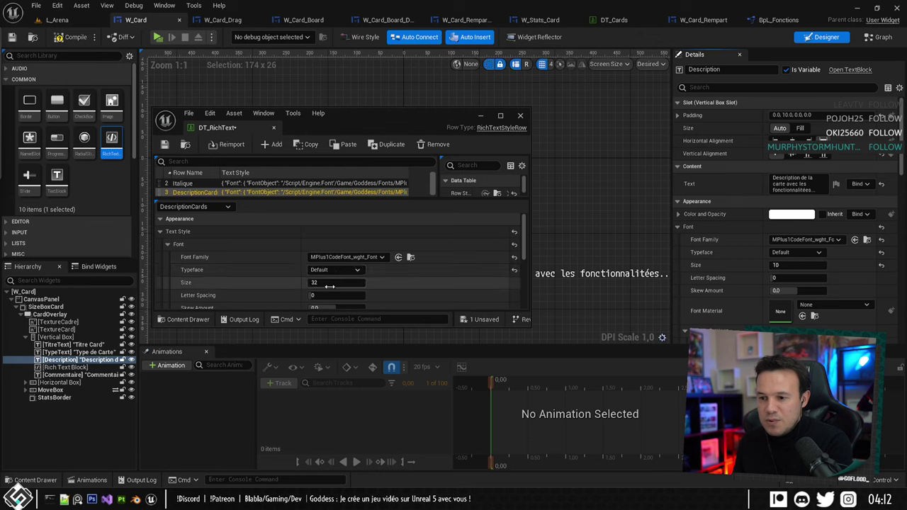
scroll(283, 284, "down", 1)
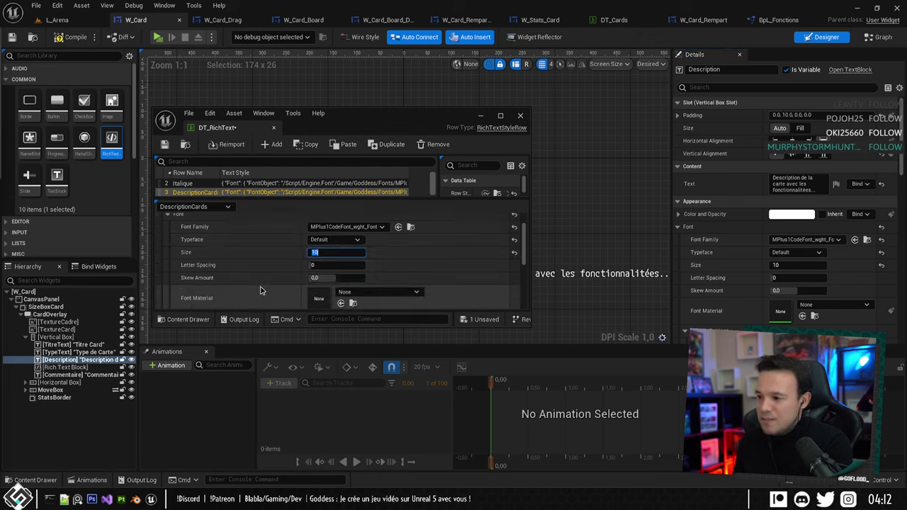
scroll(723, 281, "down", 5)
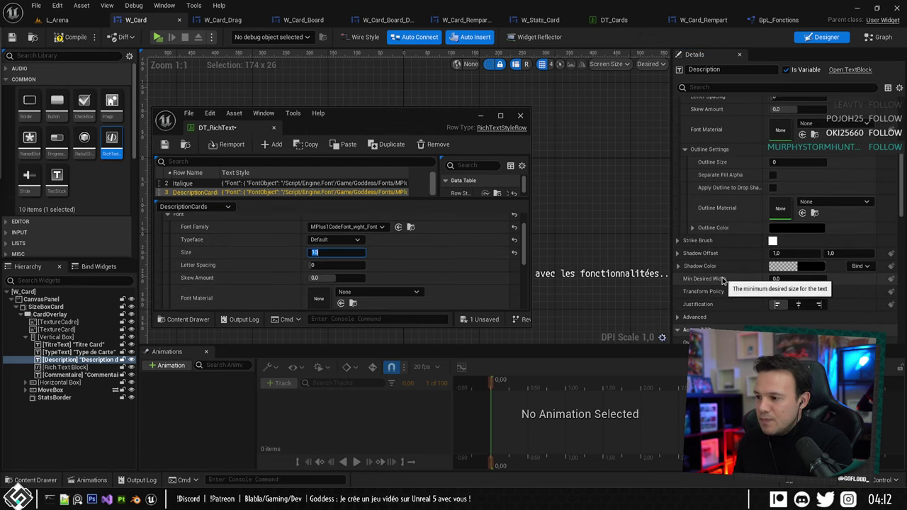
scroll(722, 280, "down", 2)
scroll(717, 286, "down", 6)
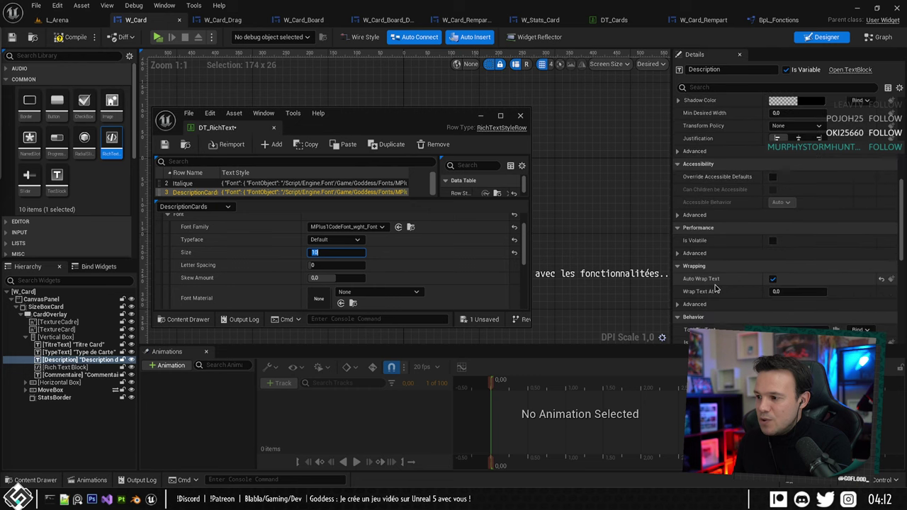
scroll(288, 261, "down", 3)
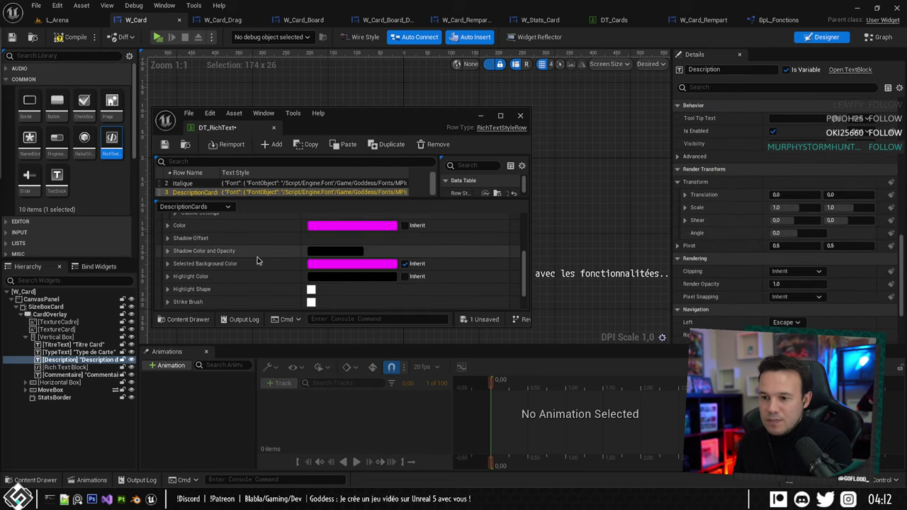
scroll(257, 257, "up", 4)
left_click(164, 145)
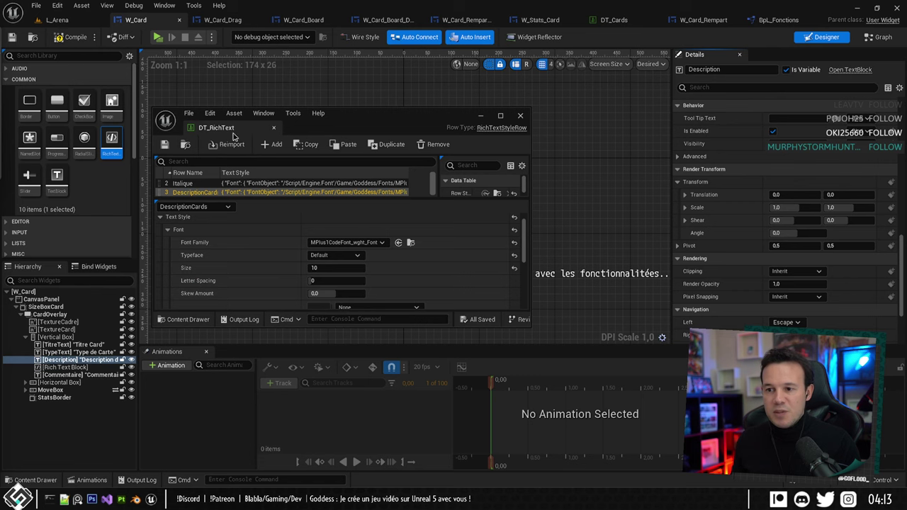
Dock DT_RichText back into the main window and prefix the W_Card Rich Text Block's text with {DescriptionCard}.
left_click_drag(232, 131, 803, 20)
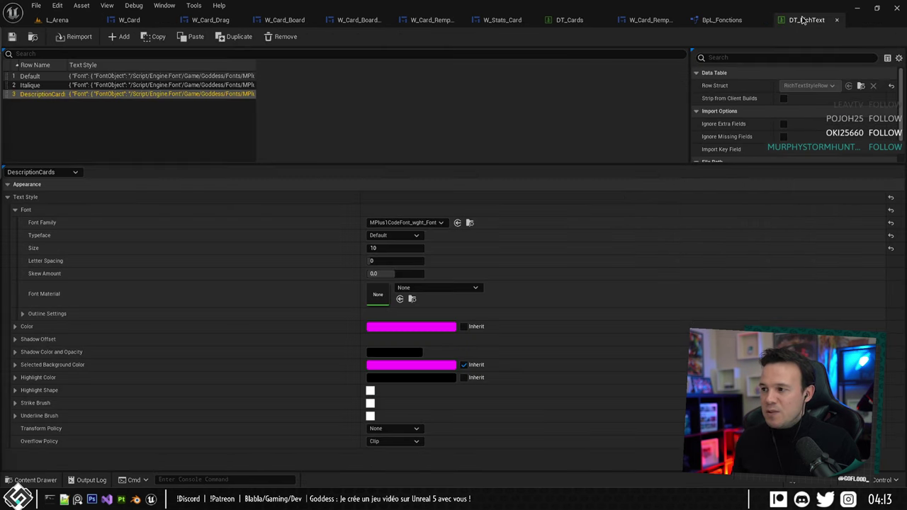
left_click(128, 20)
scroll(383, 228, "up", 6)
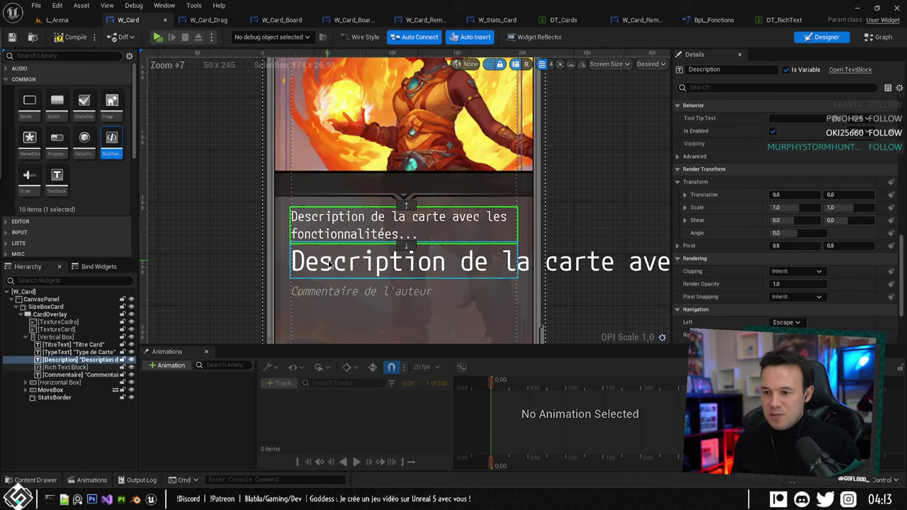
left_click(328, 263)
scroll(740, 179, "up", 5)
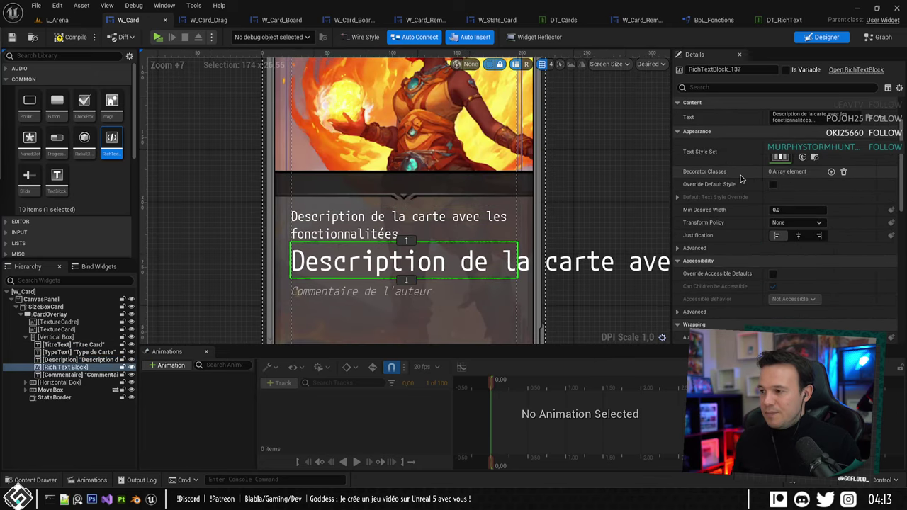
scroll(740, 178, "up", 2)
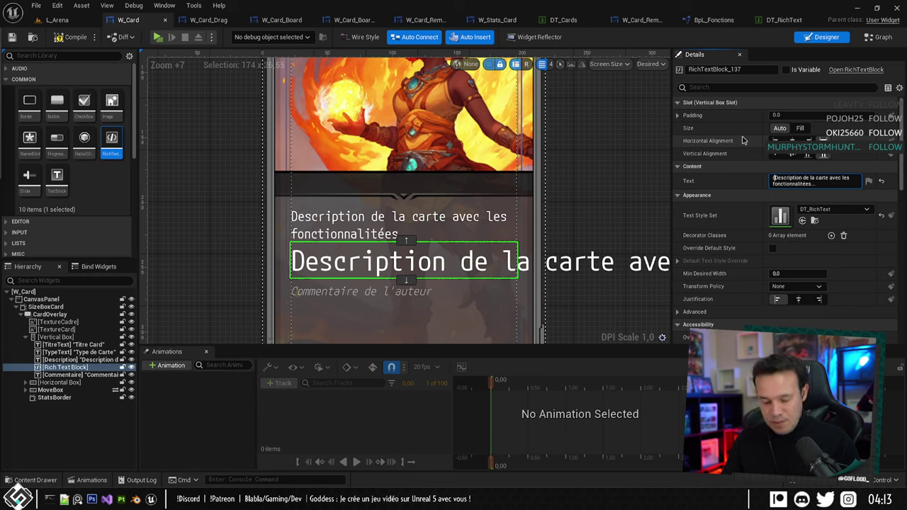
type("riptionCard")
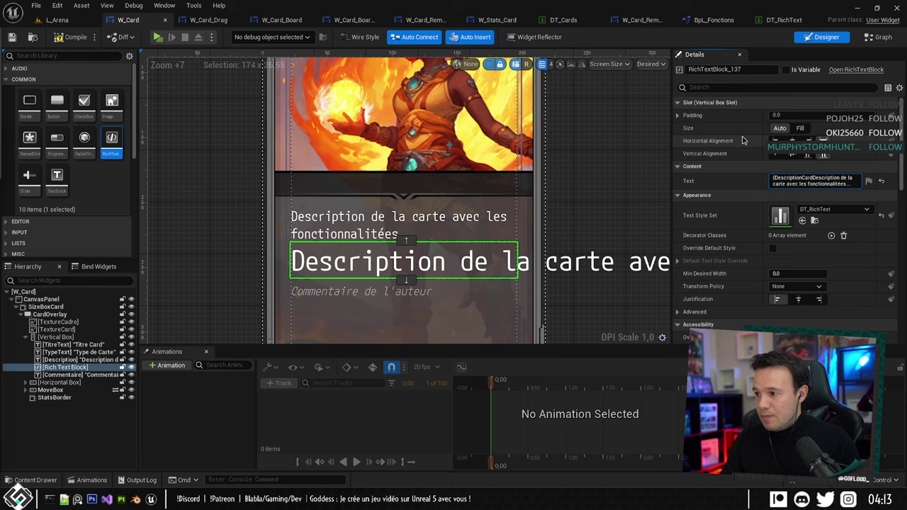
type("}")
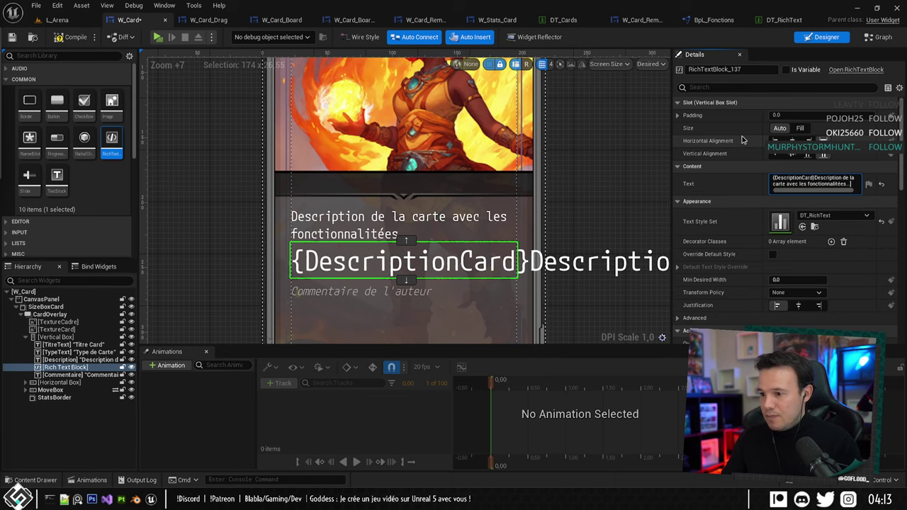
Rename the DescriptionCards row in DT_RichText to Card.Desc and save.
left_click(782, 20)
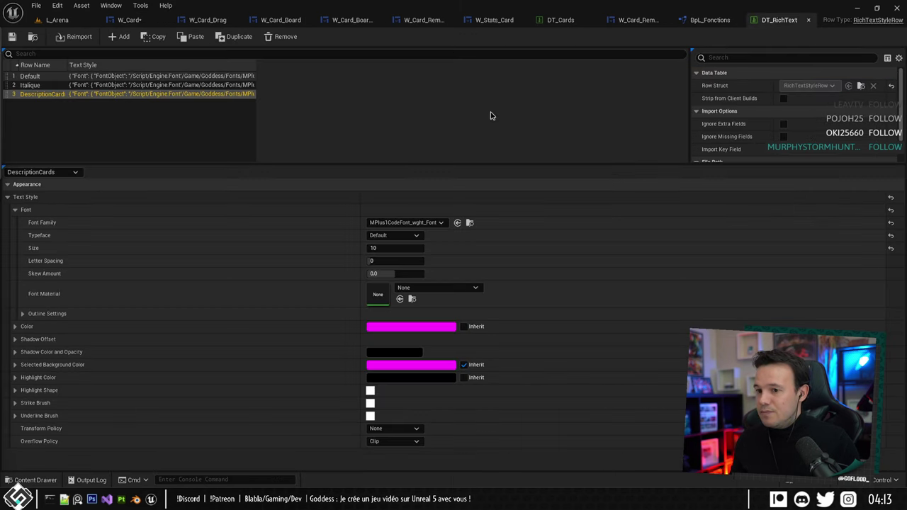
double_click(36, 96)
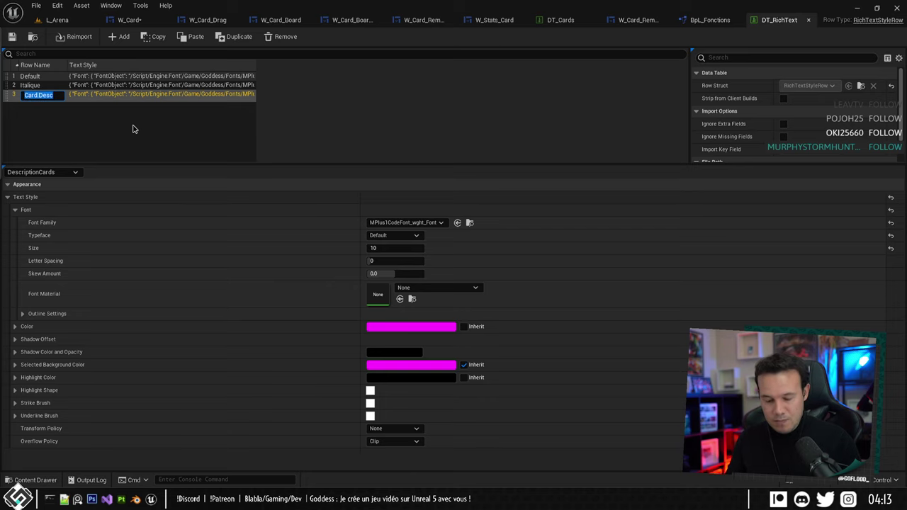
key("Return")
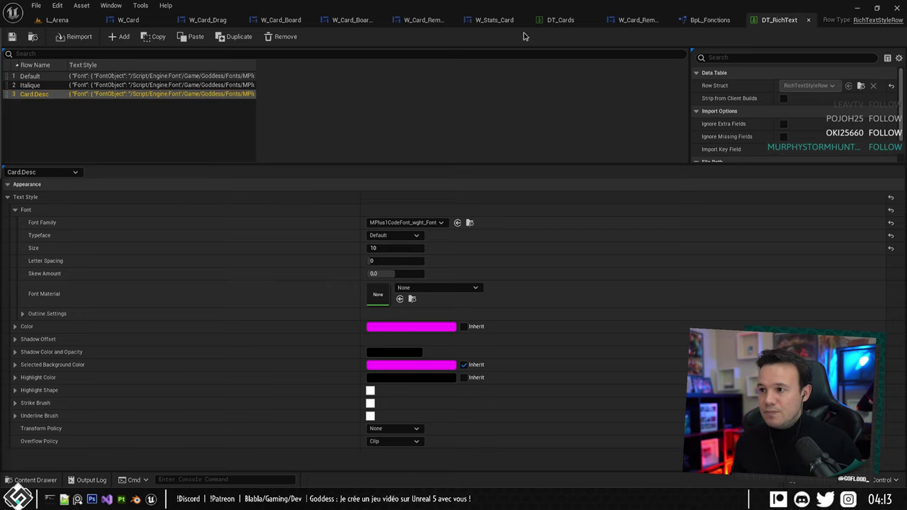
Change the tag in W_Card's Rich Text Block to {Card.Desc}, and try square brackets instead, wrapping the description in [Card.Desc] and [/].
left_click(132, 20)
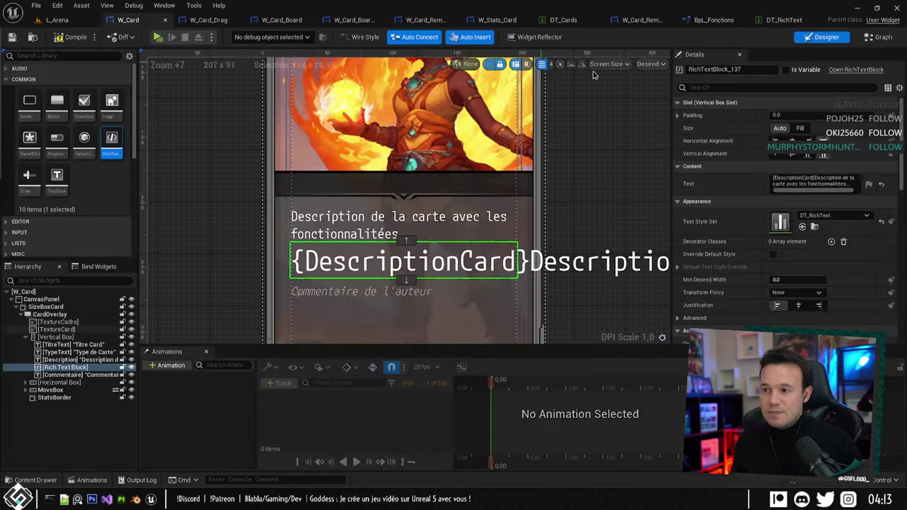
double_click(802, 178)
type("Card.Desc")
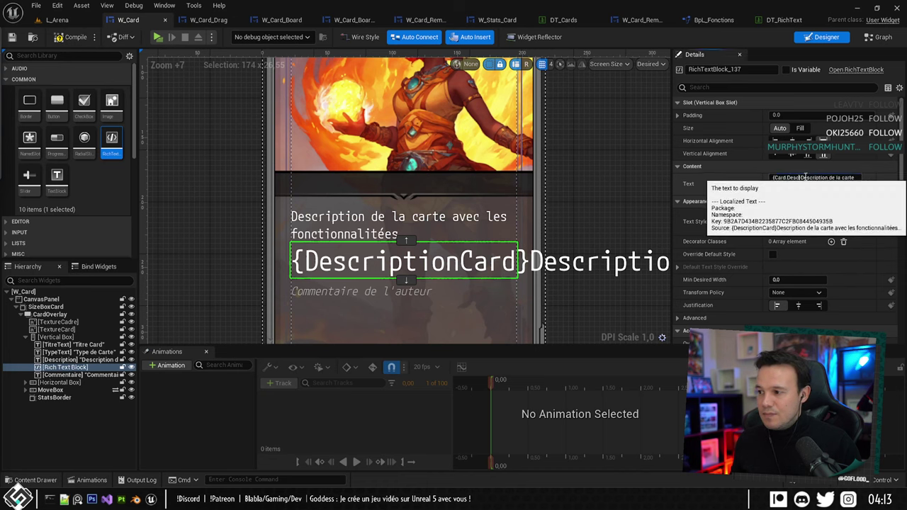
key("Return")
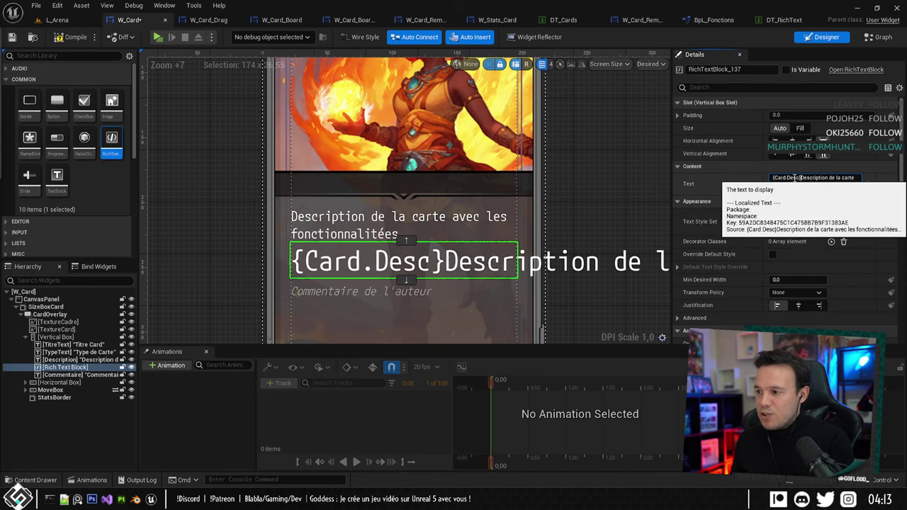
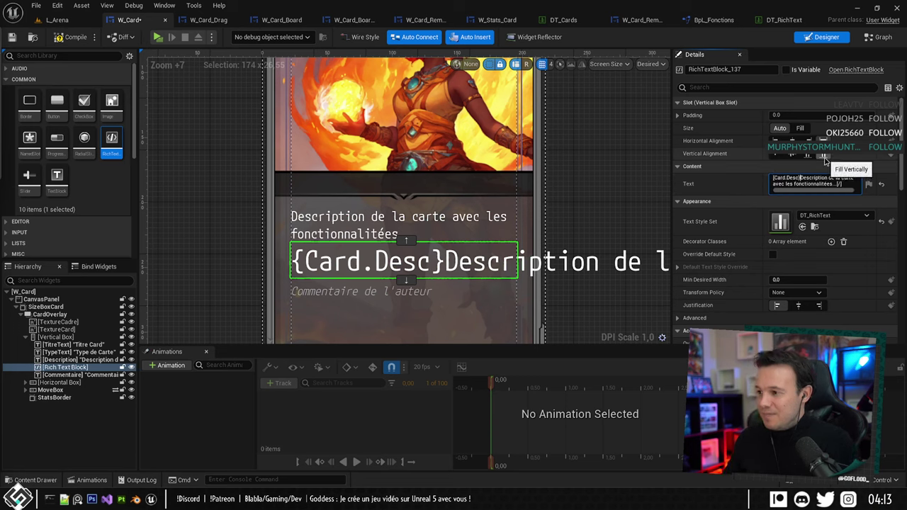
key("Return")
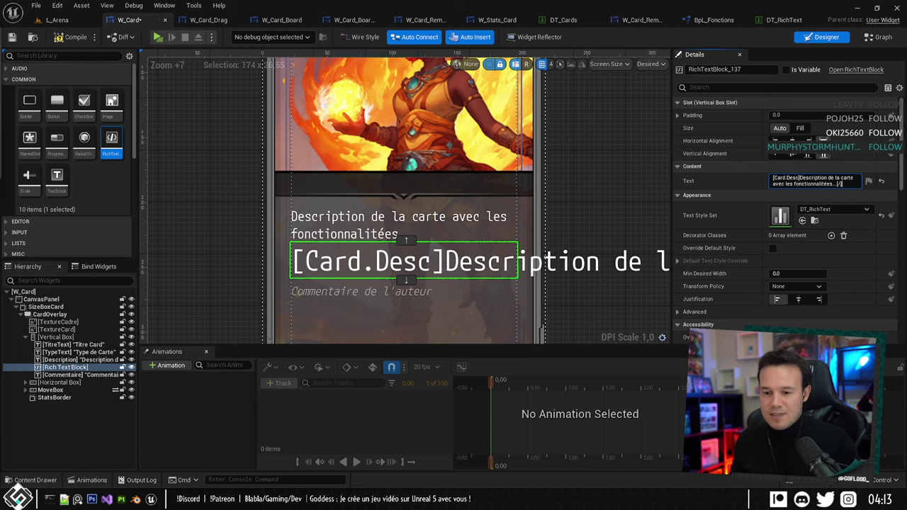
Switch to the web browser, search for "rich text unreal" in a new tab and open the UMG Rich Text Block documentation.
key("alt+Tab")
left_click_drag(261, 10, 253, 13)
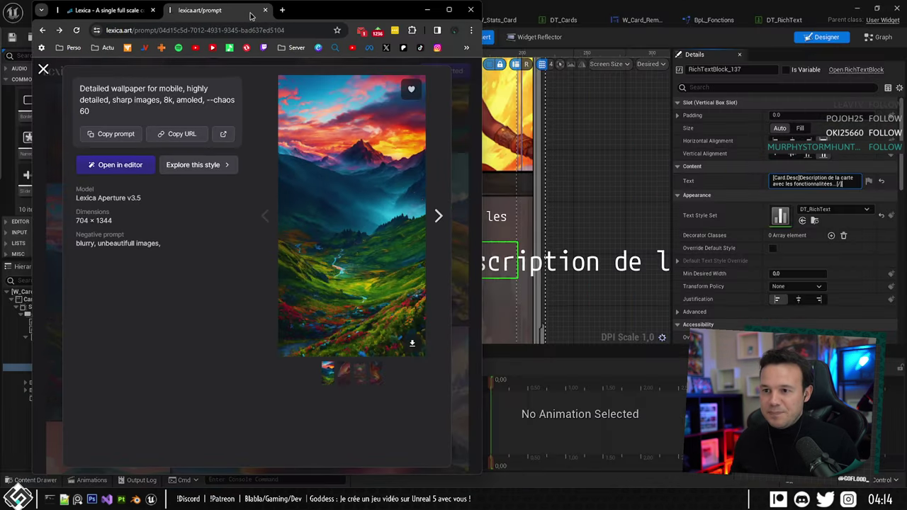
double_click(298, 10)
left_click(253, 9)
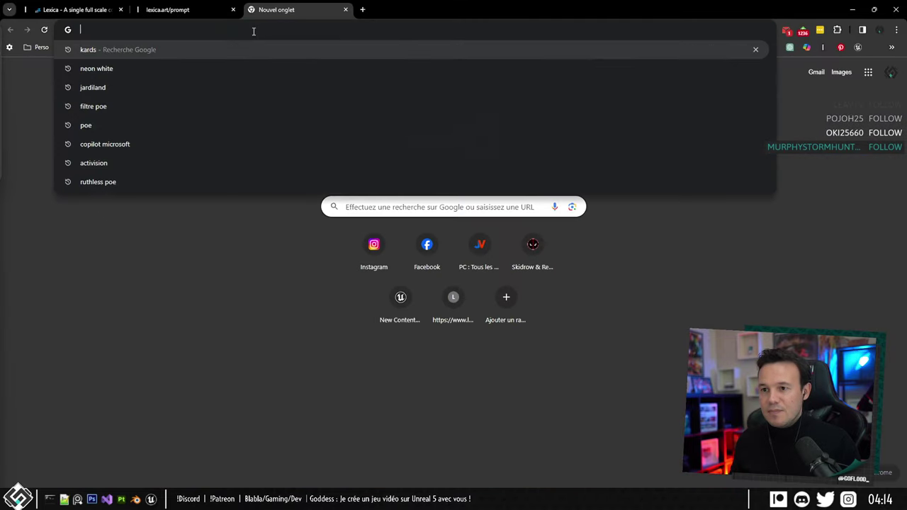
type("rich te")
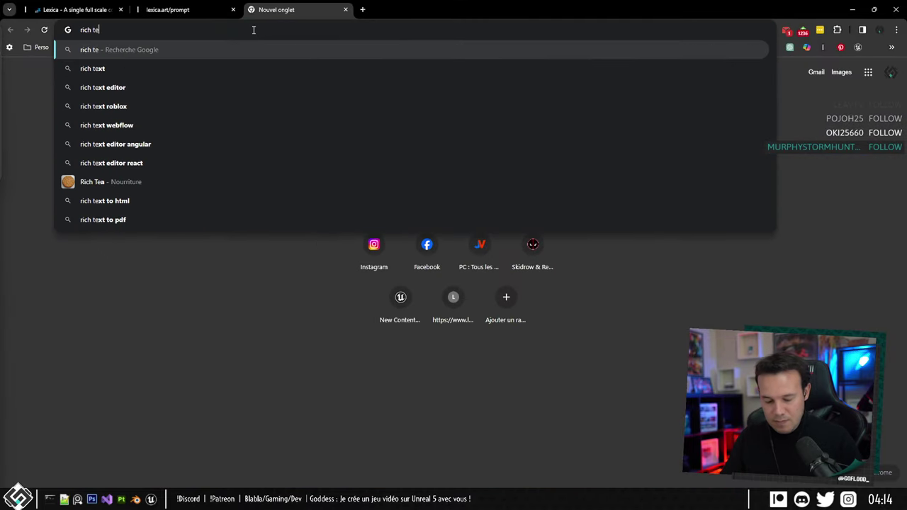
type("xt unreal")
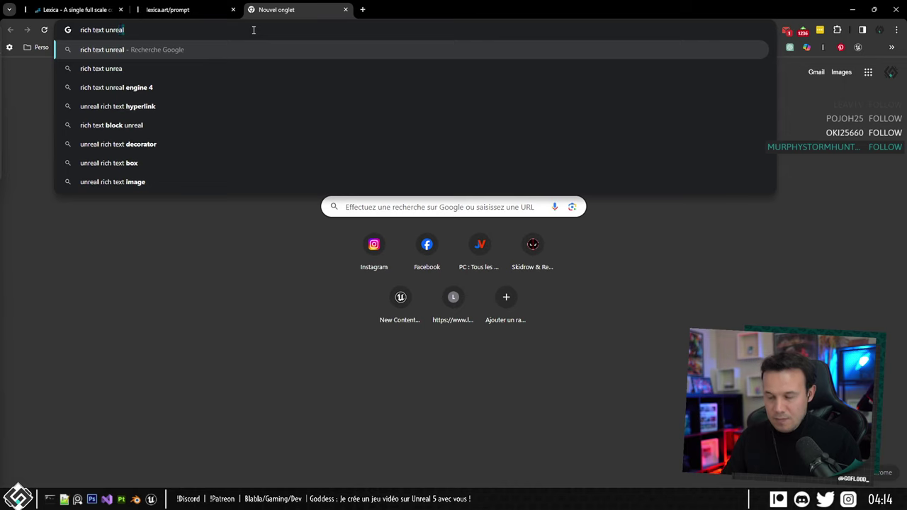
key("Return")
left_click(161, 176)
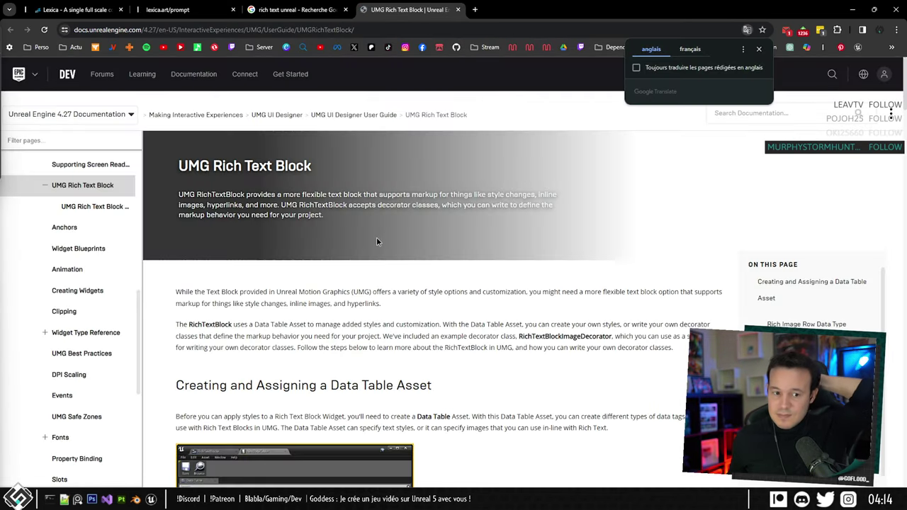
Read through the UMG Rich Text Block documentation to the Apply Style to Text section and examine the markup syntax for style rows.
scroll(411, 198, "down", 6)
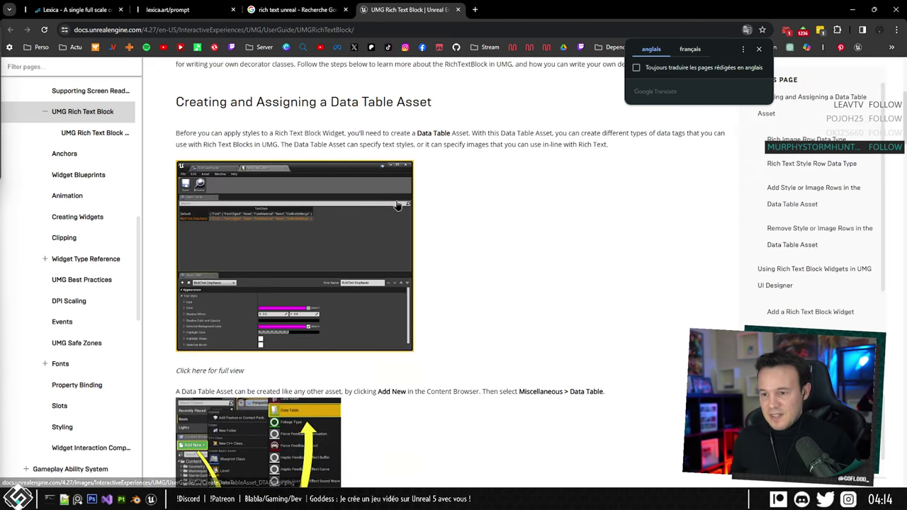
scroll(382, 213, "up", 4)
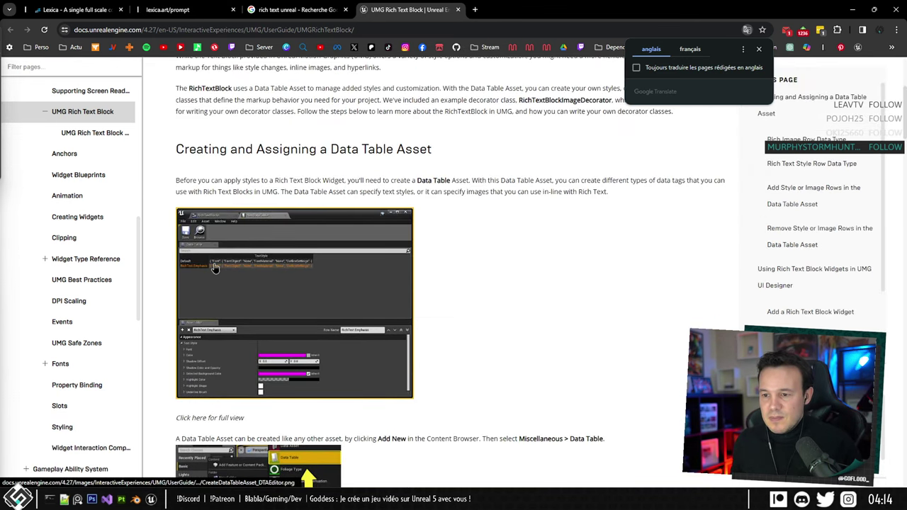
scroll(407, 318, "down", 3)
scroll(387, 317, "down", 7)
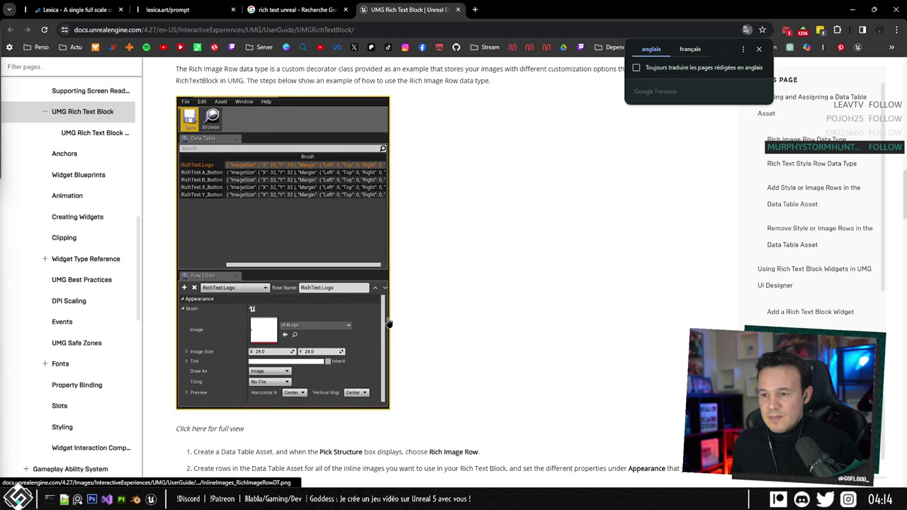
scroll(388, 323, "down", 2)
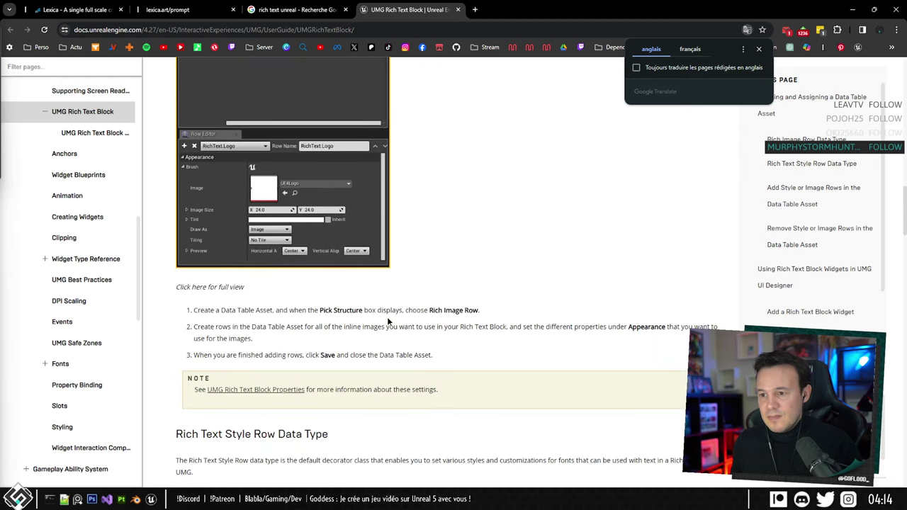
scroll(387, 317, "down", 4)
scroll(387, 316, "down", 3)
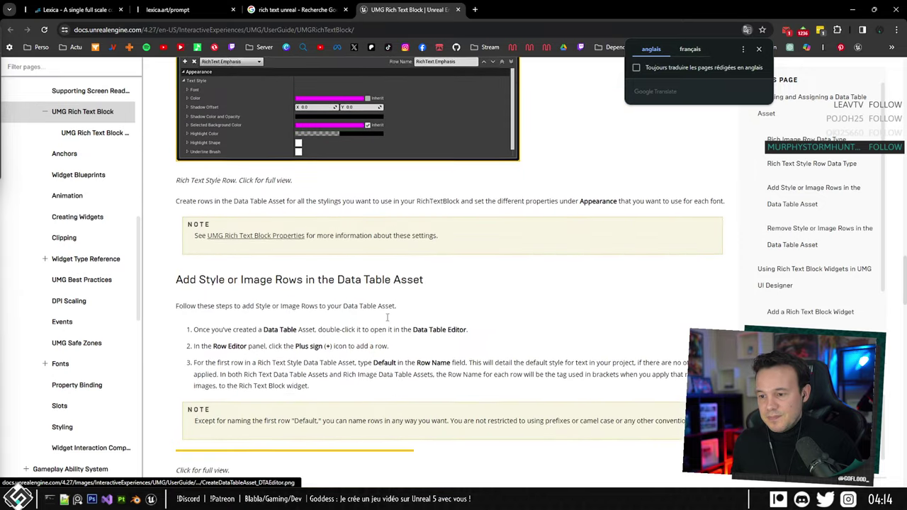
scroll(387, 317, "down", 10)
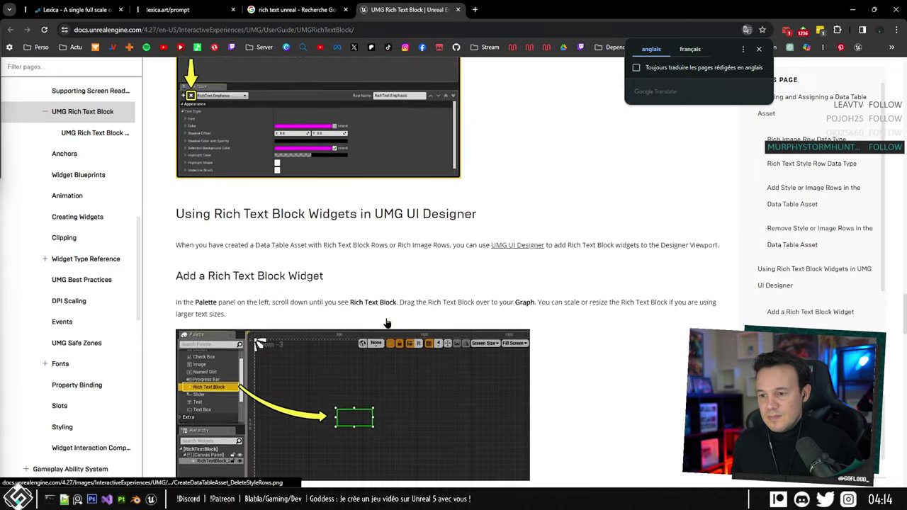
scroll(387, 323, "down", 12)
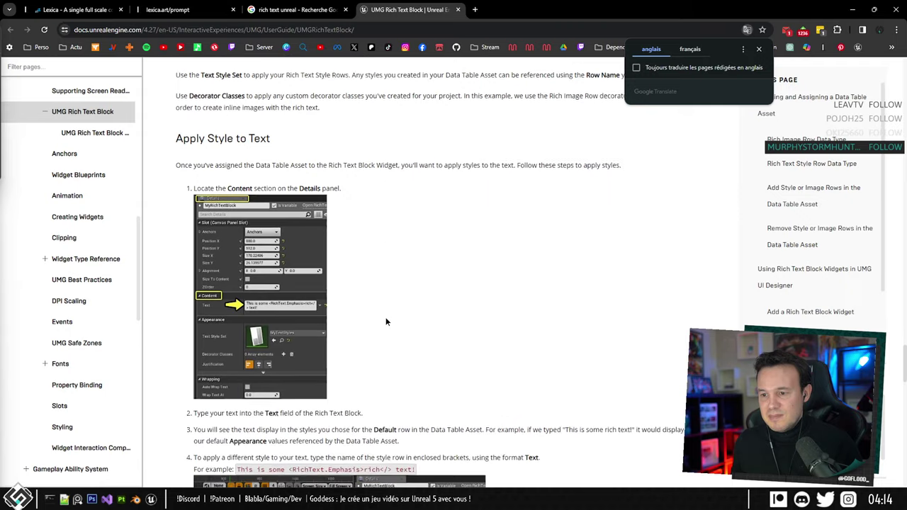
scroll(386, 323, "down", 1)
left_click(288, 287)
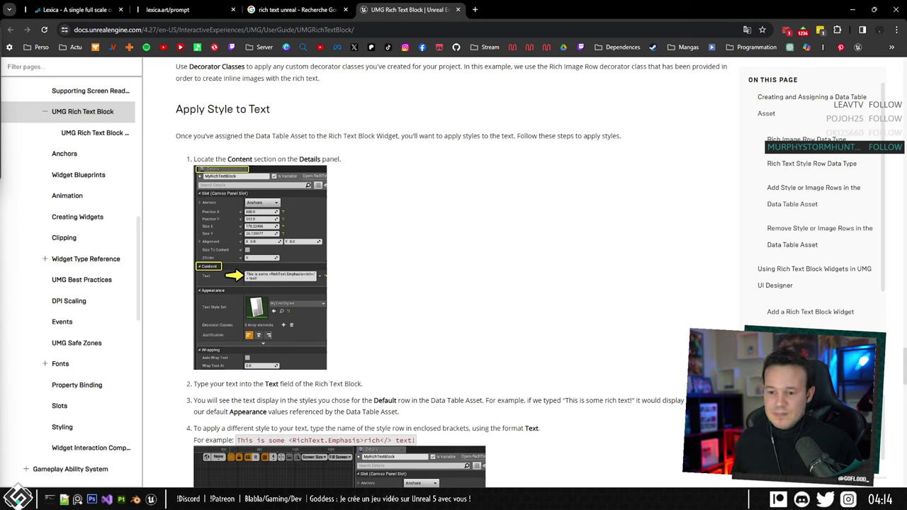
Switch back to Unreal Editor and change the Rich Text Block's opening tag to <Card.Desc>.
key("alt+Tab")
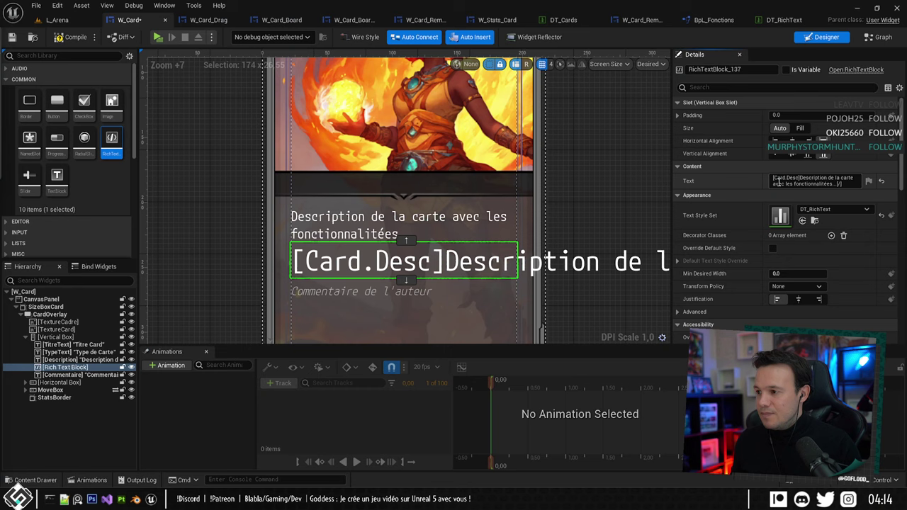
left_click_drag(843, 183, 741, 180)
left_click(775, 177)
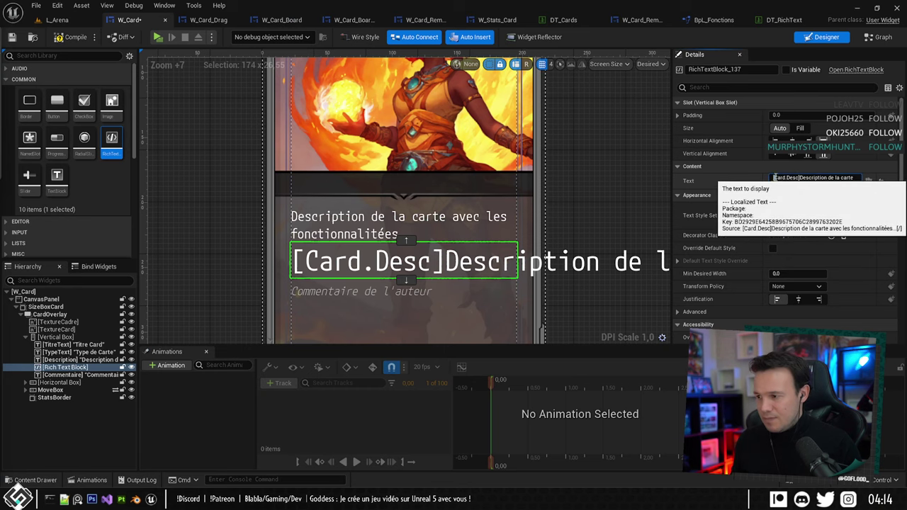
key("Delete")
type(">")
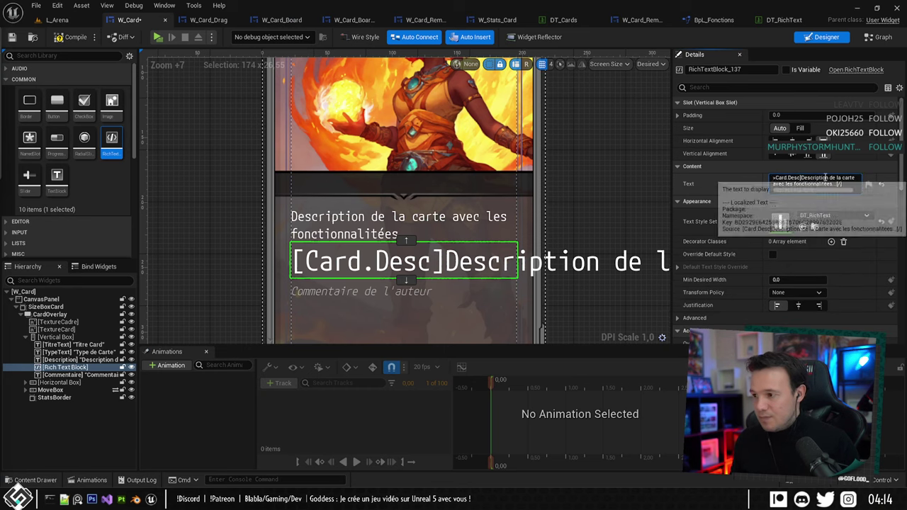
key("BackSpace")
type("<")
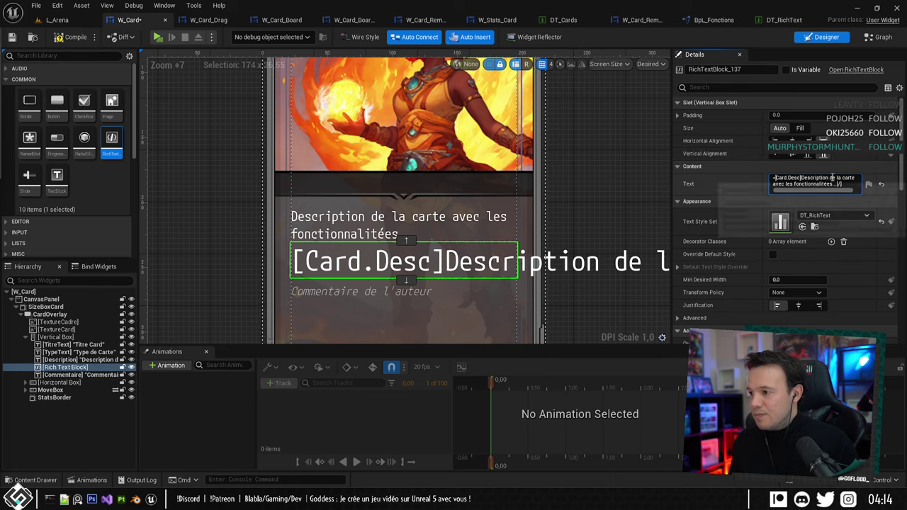
key("BackSpace")
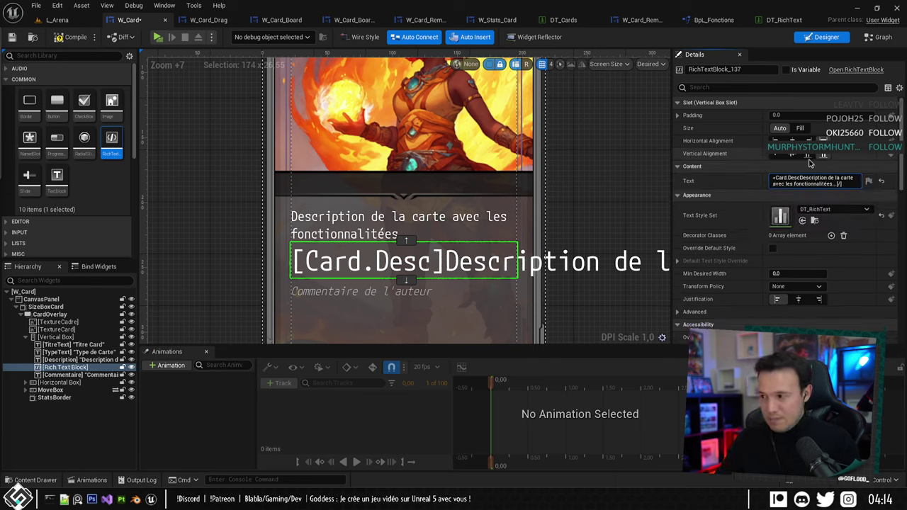
type(">")
Change the closing tag at the end of the Rich Text Block's text to </> and apply the text.
left_click(792, 190)
key("BackSpace")
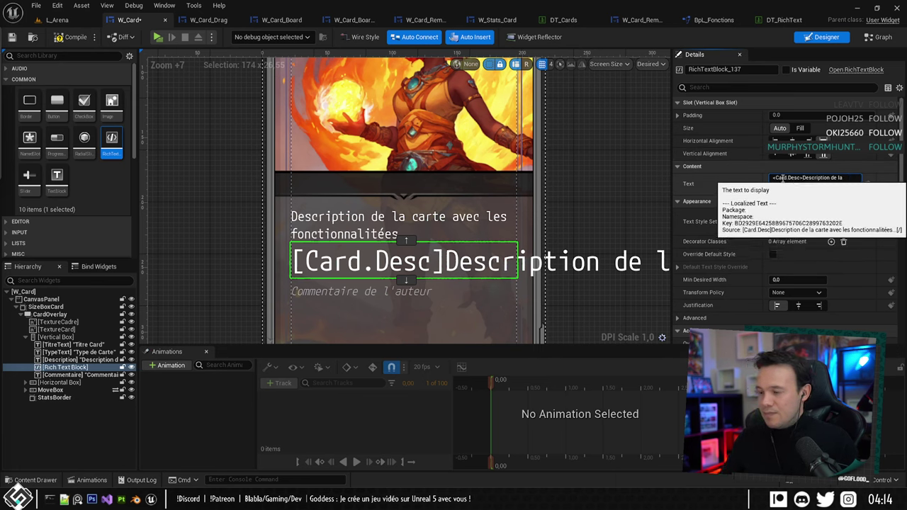
type(">")
key("Left")
key("Left")
key("BackSpace")
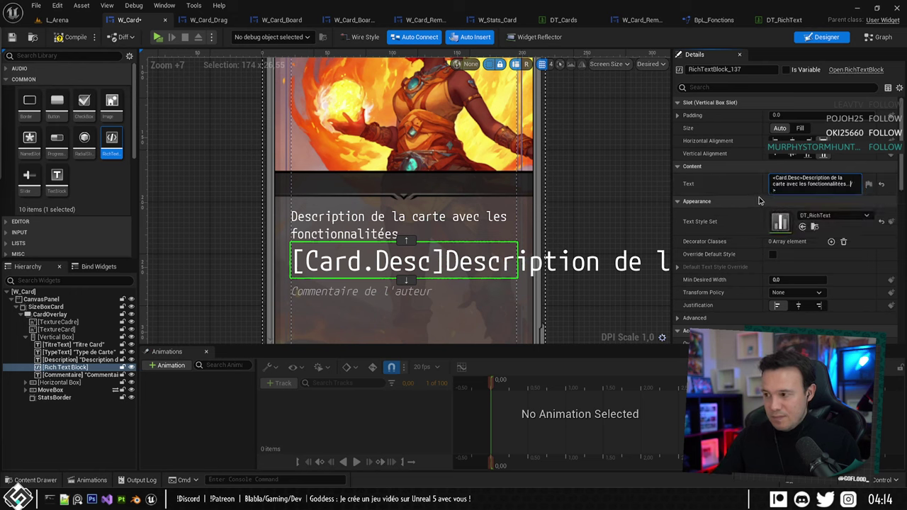
type("<")
key("Return")
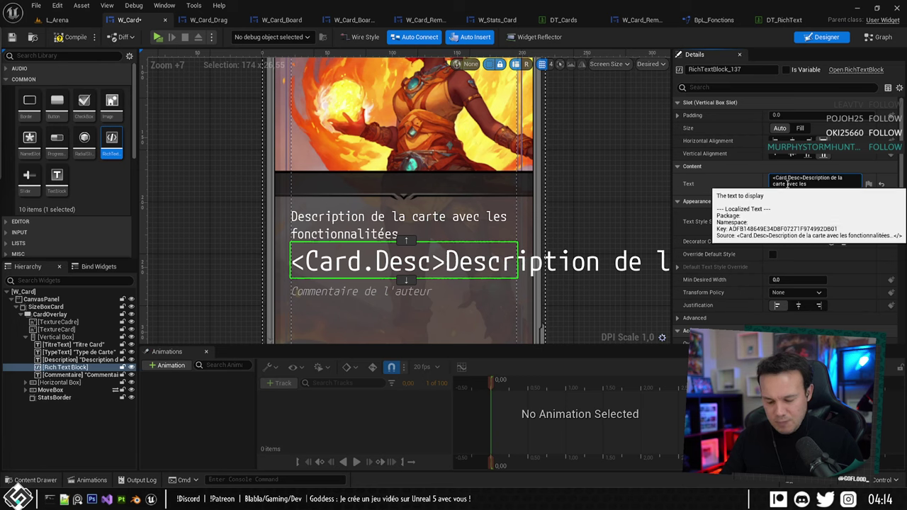
Prefix the style name in the opening tag with RichText. so it reads <RichText.Card.Desc>, and save the widget.
type("ich")
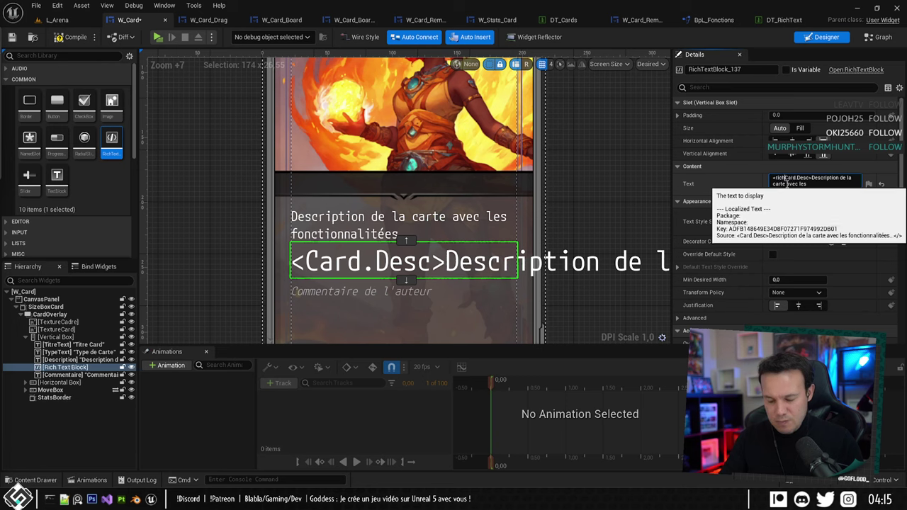
type("Text.")
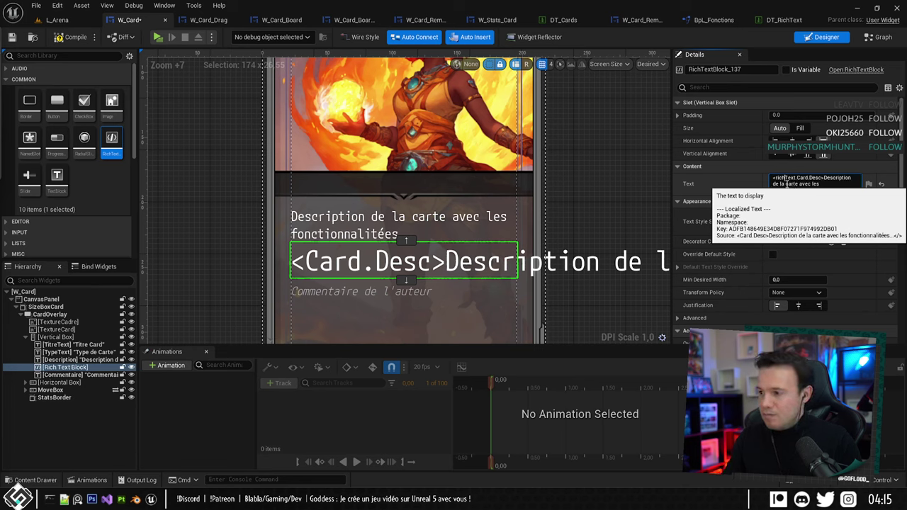
key("BackSpace")
type("R")
key("Return")
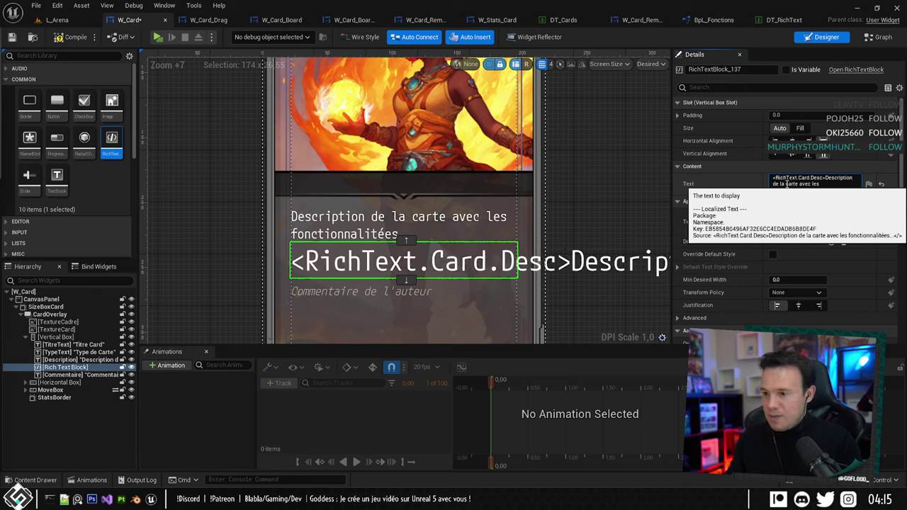
left_click(12, 37)
Switch to the browser and reread the UMG Rich Text Block documentation on style rows and the Apply Style to Text markup example.
key("alt+Tab")
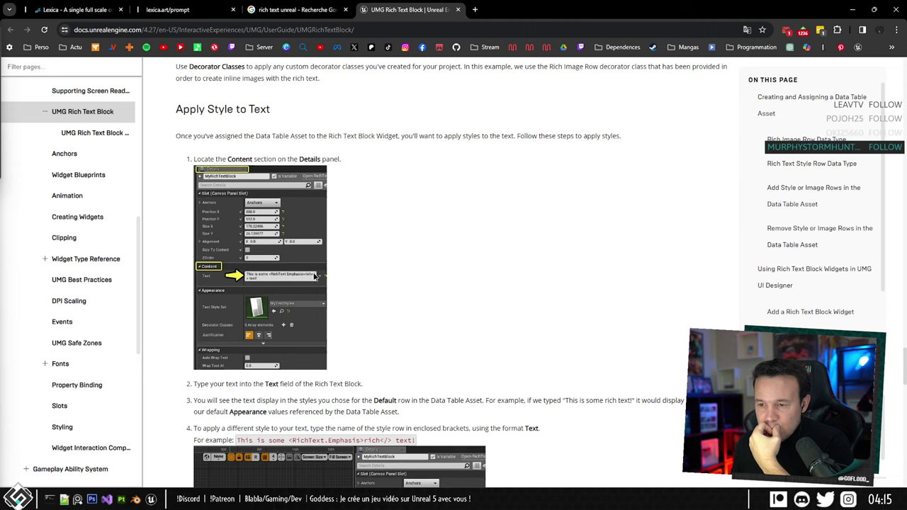
scroll(364, 238, "up", 5)
scroll(364, 238, "down", 20)
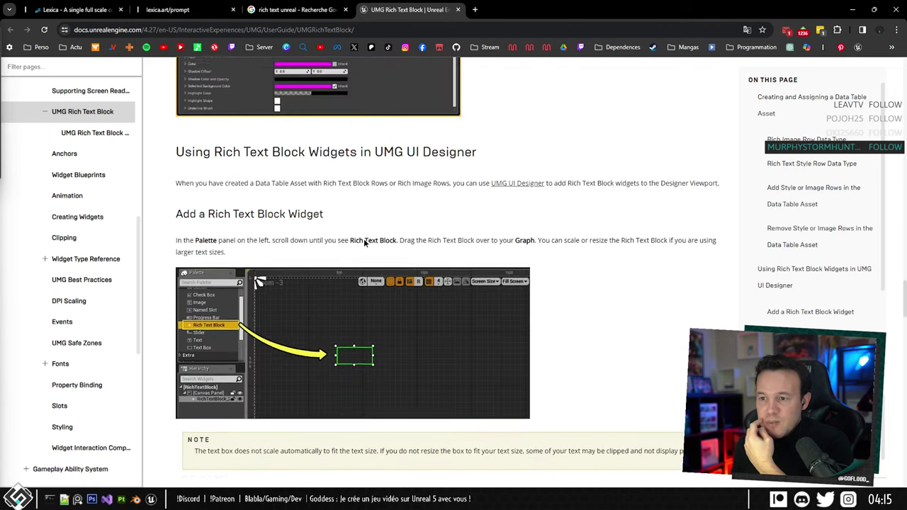
scroll(322, 251, "up", 4)
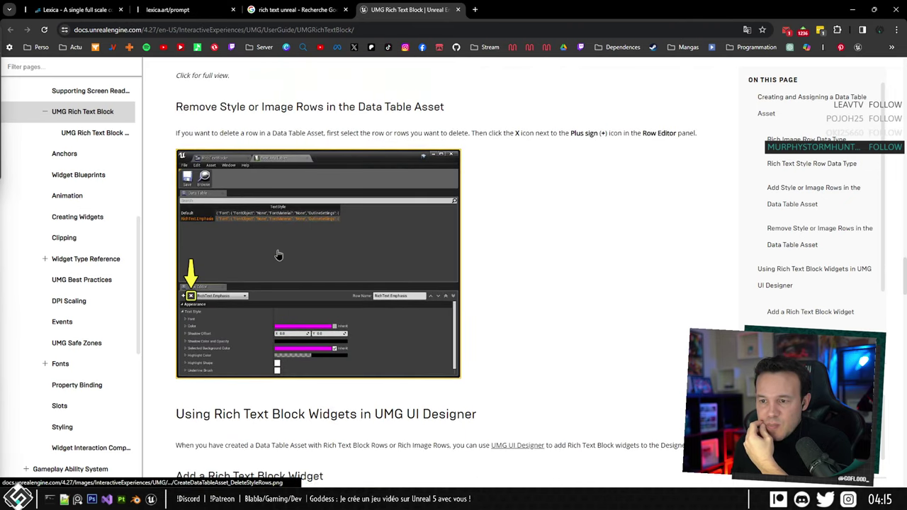
scroll(369, 275, "down", 14)
scroll(365, 278, "up", 4)
scroll(365, 277, "down", 8)
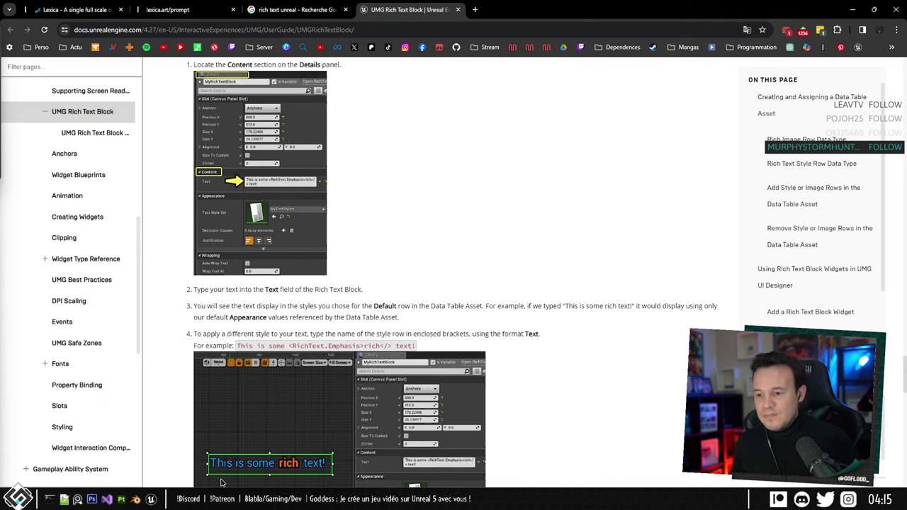
scroll(346, 398, "down", 2)
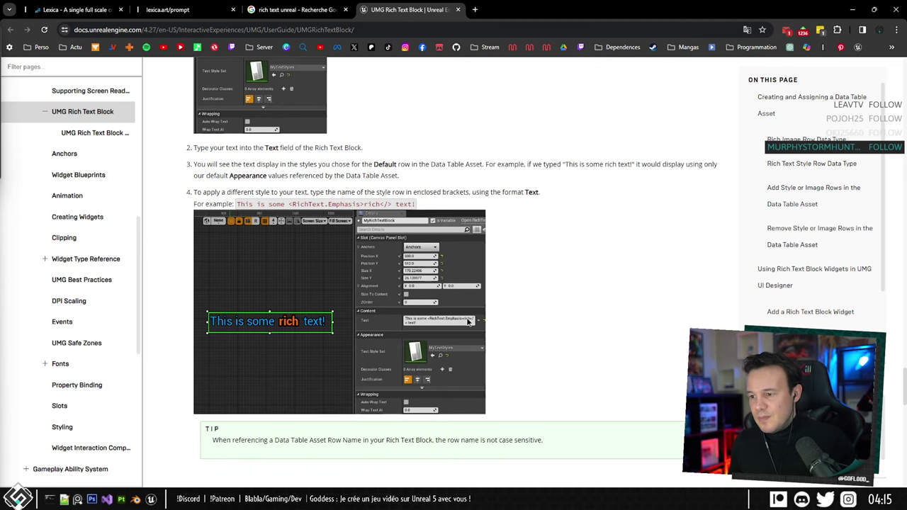
Back in Unreal Editor, remove the RichText. prefix so the Rich Text Block's opening tag reads <Card.Desc>, then compile and save W_Card.
left_click(150, 499)
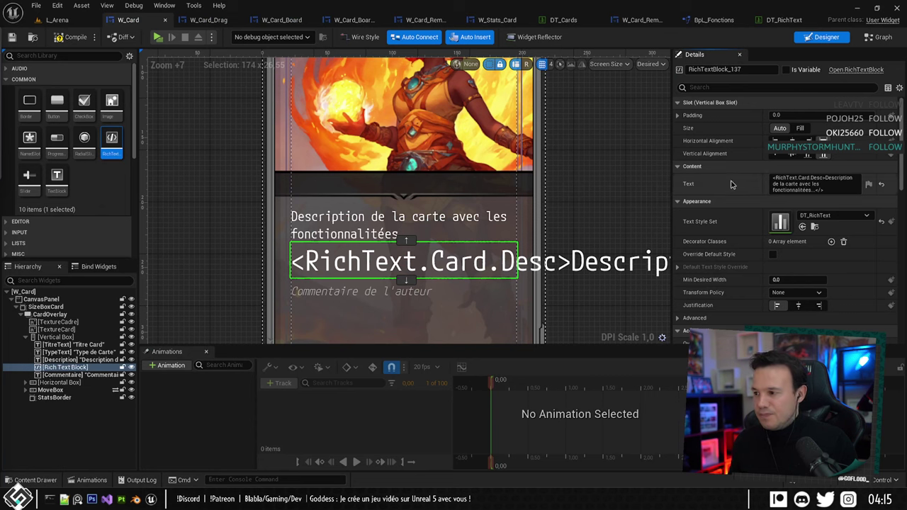
left_click_drag(798, 177, 775, 177)
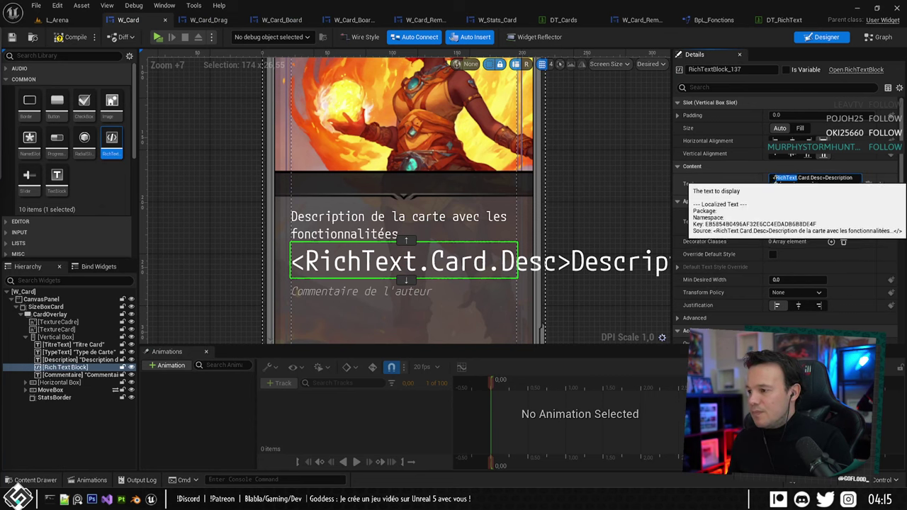
key("BackSpace")
key("Delete")
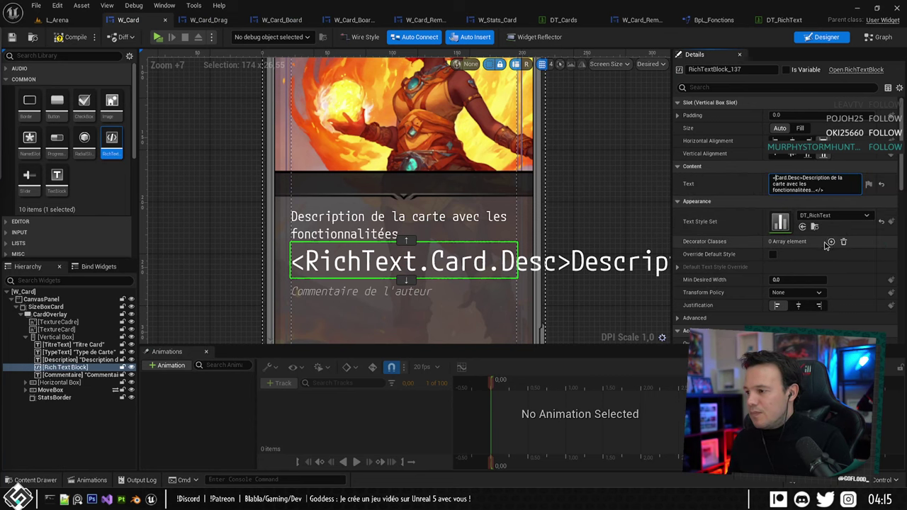
key("Return")
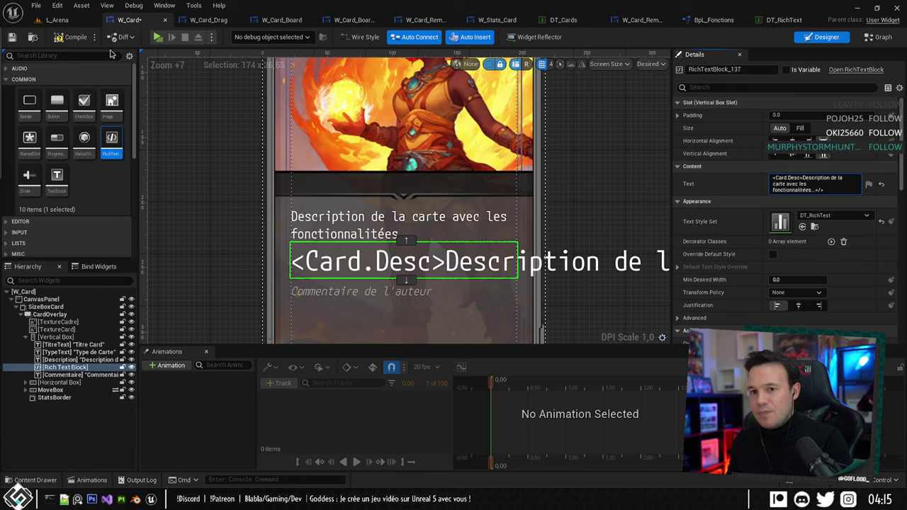
left_click(71, 37)
right_click_drag(198, 124, 173, 135)
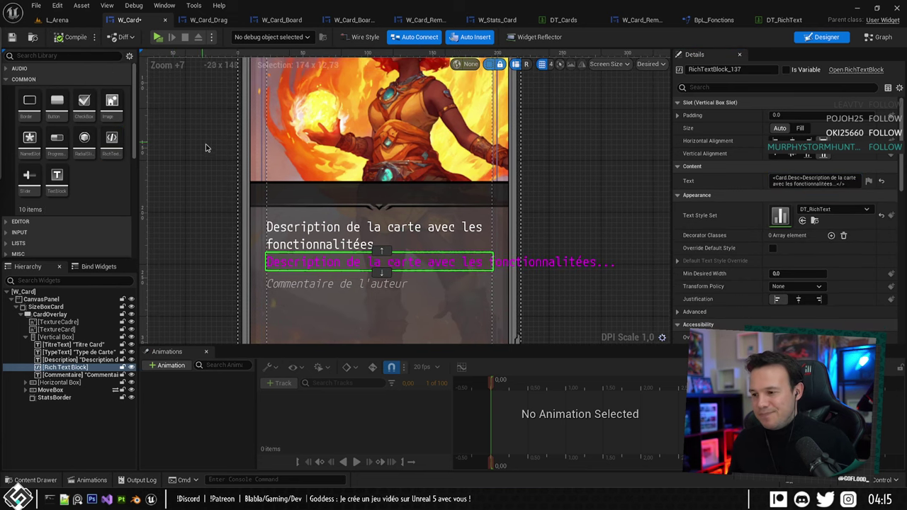
right_click_drag(396, 179, 430, 166)
key("ctrl+s")
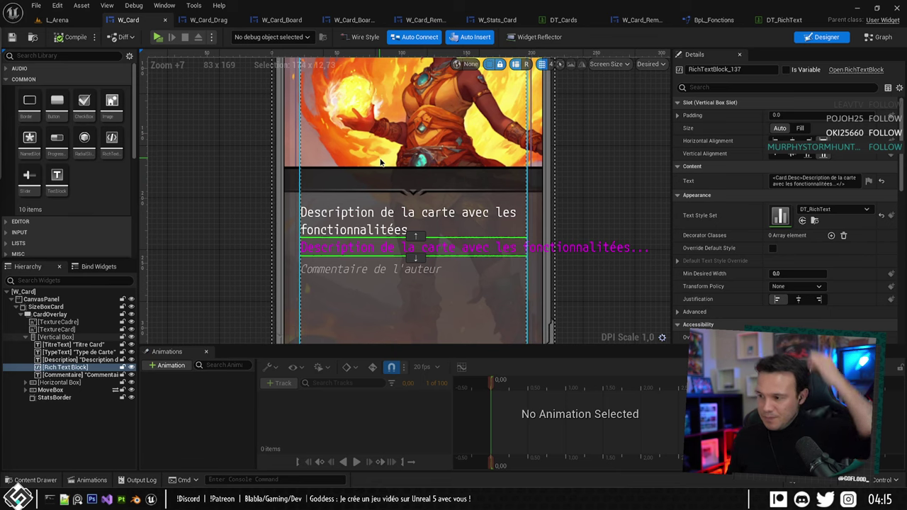
Set the Card.Desc row's text color to white in DT_RichText, save the table, and recompile W_Card.
left_click(785, 20)
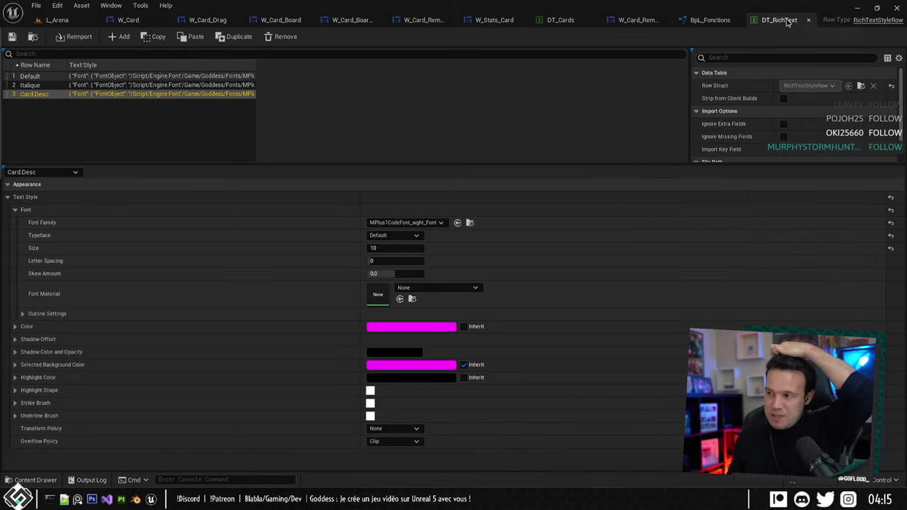
left_click(399, 328)
left_click_drag(517, 315, 522, 388)
left_click(530, 471)
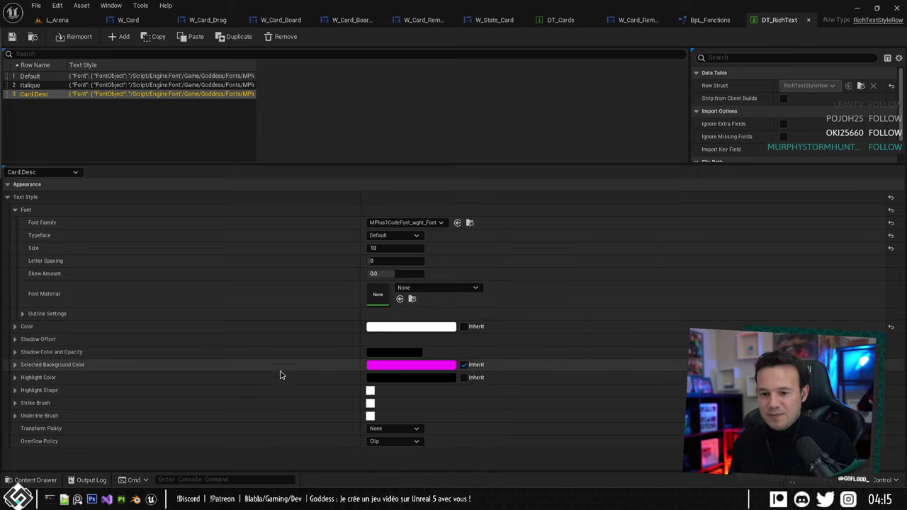
left_click(464, 365)
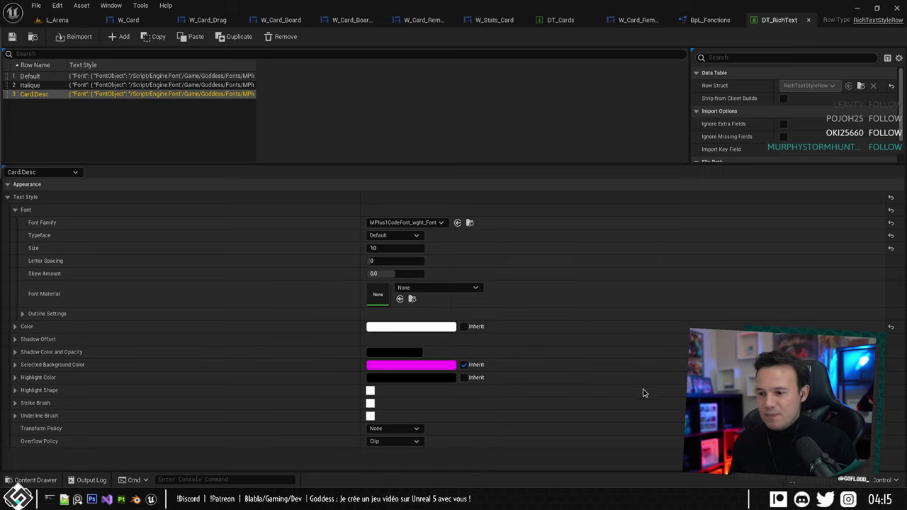
left_click(13, 37)
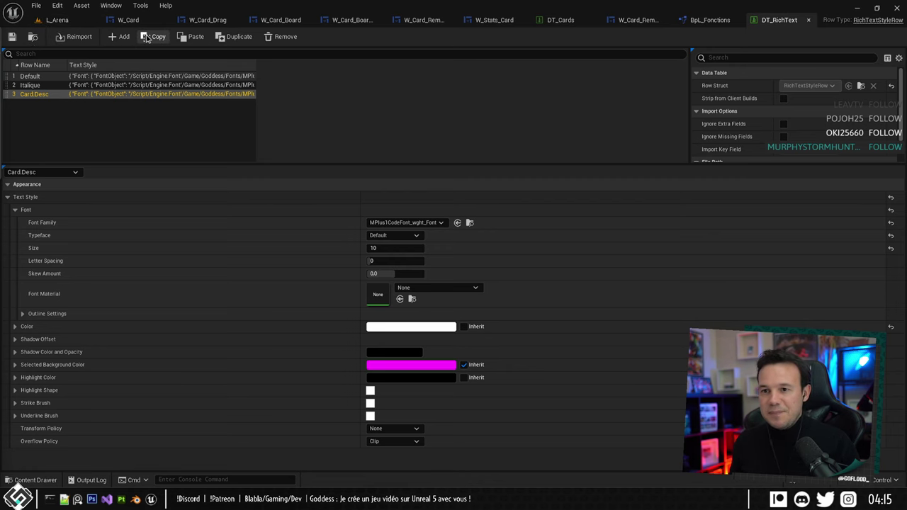
left_click(128, 20)
left_click(74, 37)
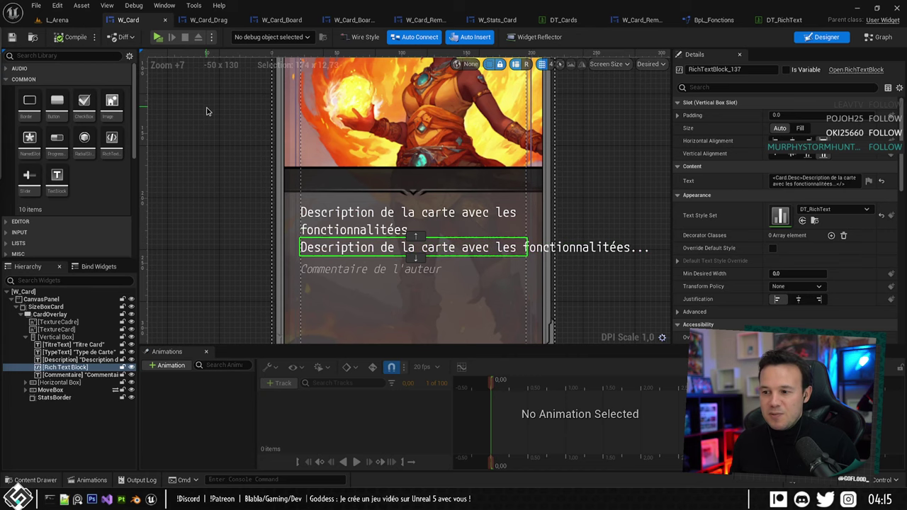
Delete the old Description text block from W_Card's vertical box.
left_click(78, 360)
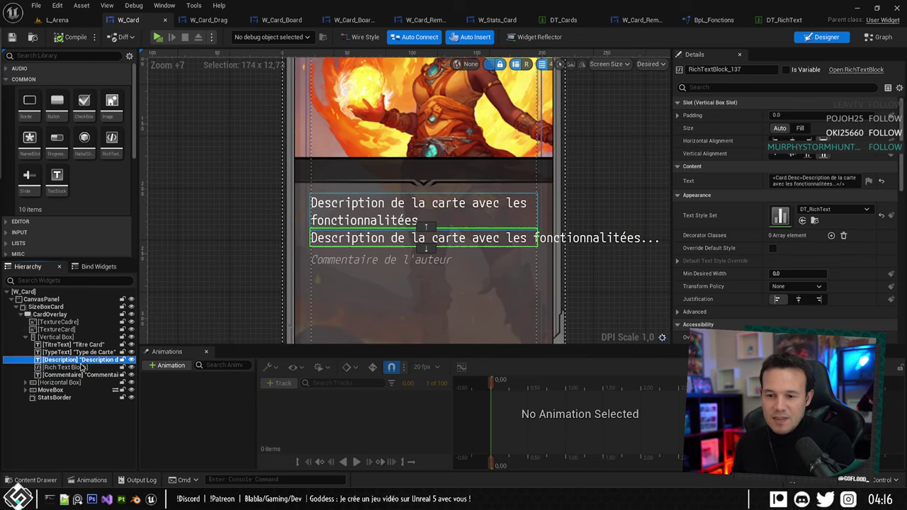
left_click(81, 359)
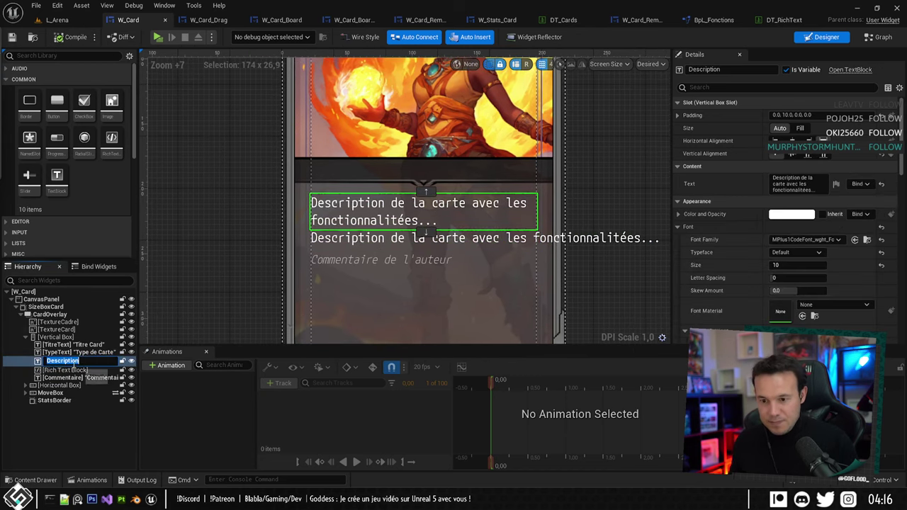
key("Return")
left_click(74, 376)
left_click(70, 360)
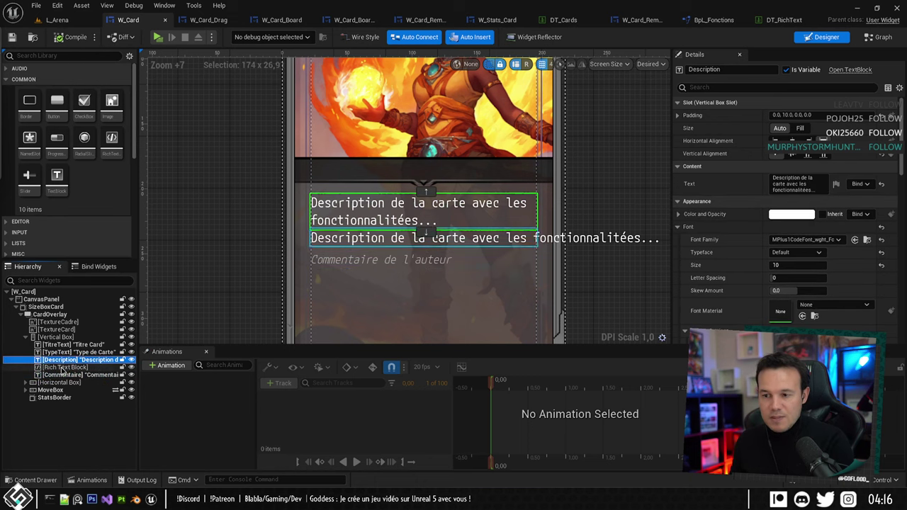
key("Delete")
Rename the Rich Text Block to Description and make it a variable.
left_click(71, 368)
left_click(62, 360)
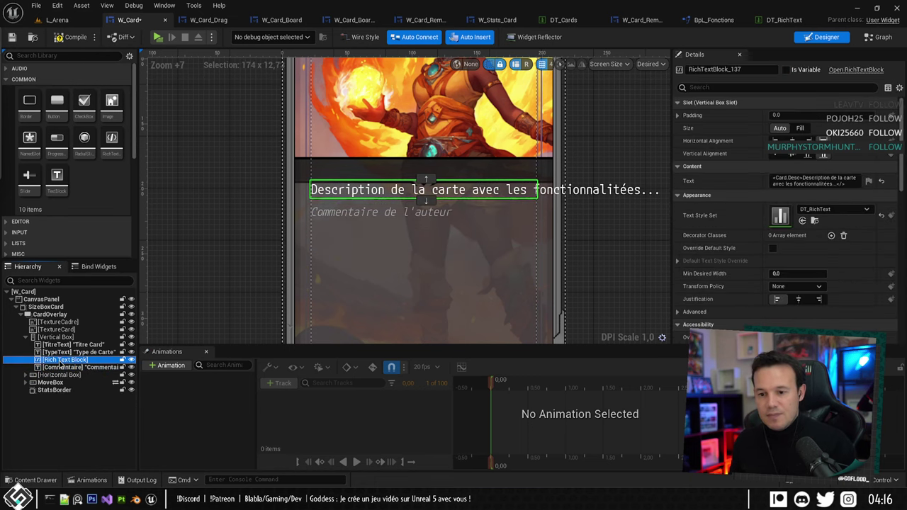
double_click(62, 360)
type("Description")
key("Return")
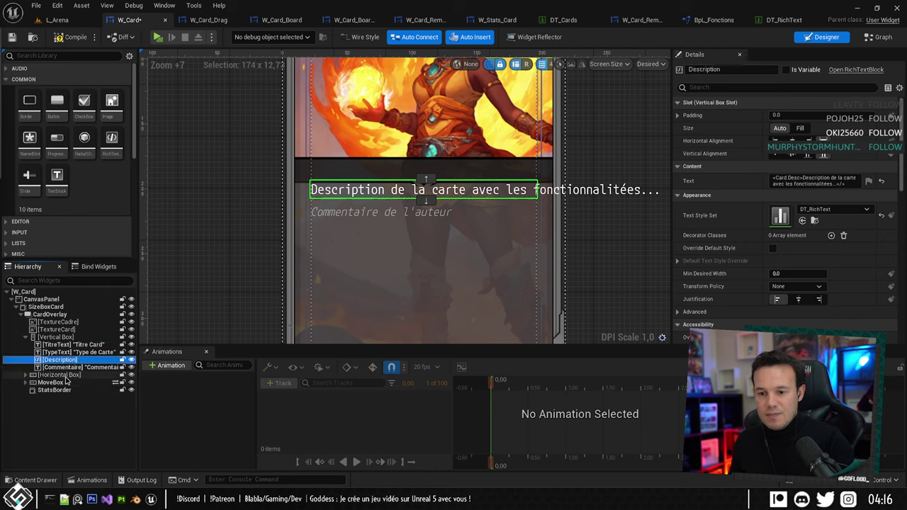
left_click(785, 70)
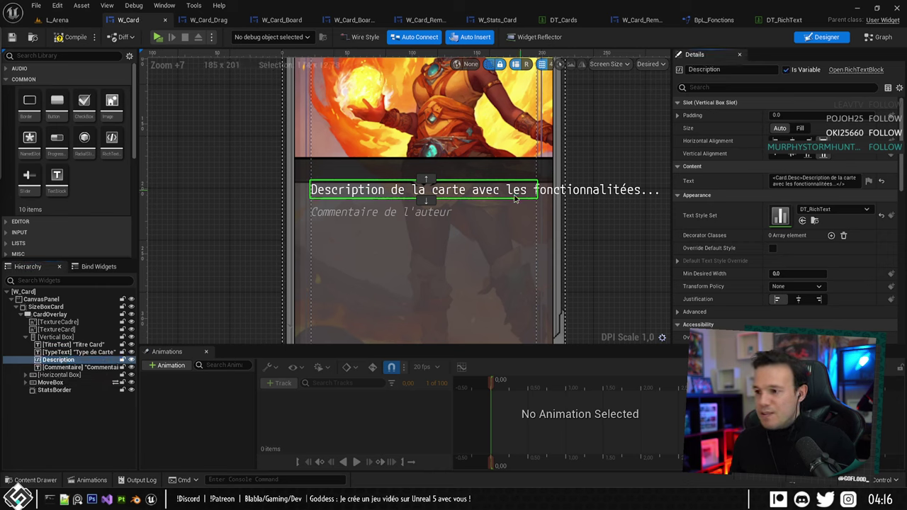
Enable Auto Wrap Text on the rich text Description and save the widget.
scroll(762, 213, "down", 4)
scroll(762, 213, "down", 5)
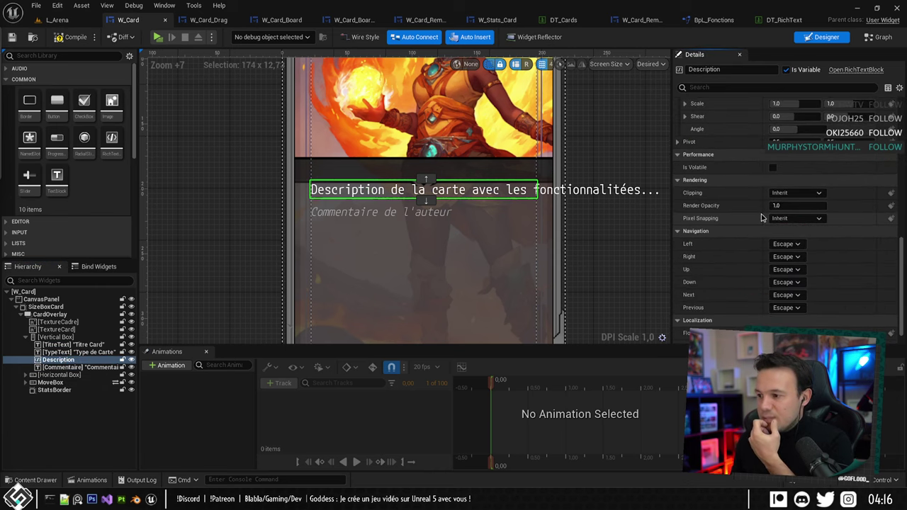
scroll(762, 217, "down", 1)
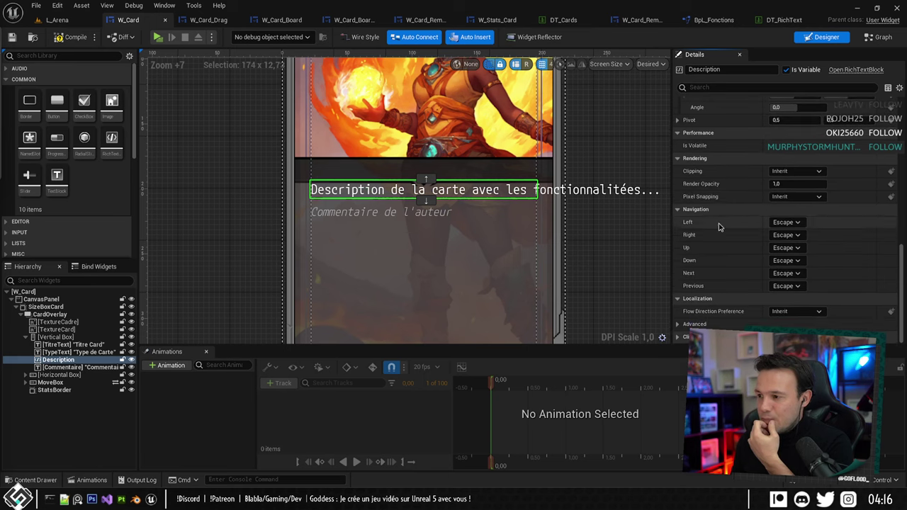
scroll(721, 239, "up", 3)
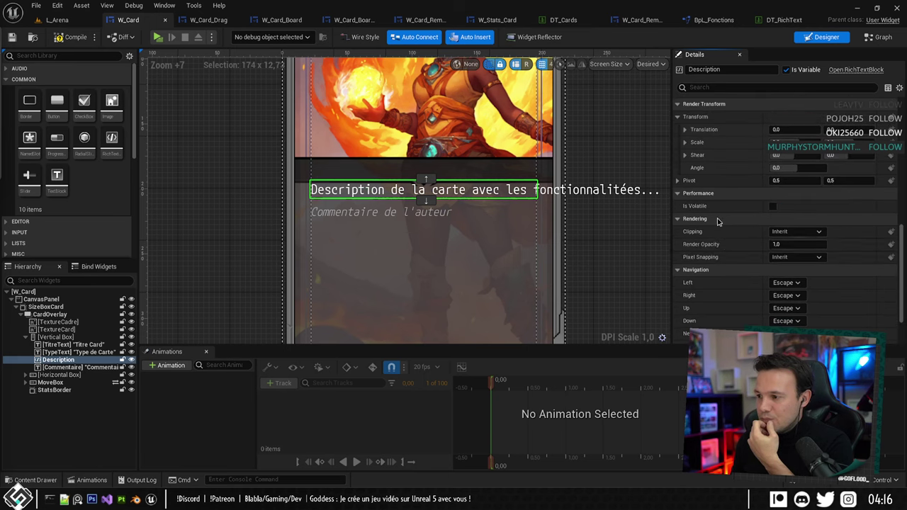
scroll(708, 206, "up", 4)
left_click(691, 183)
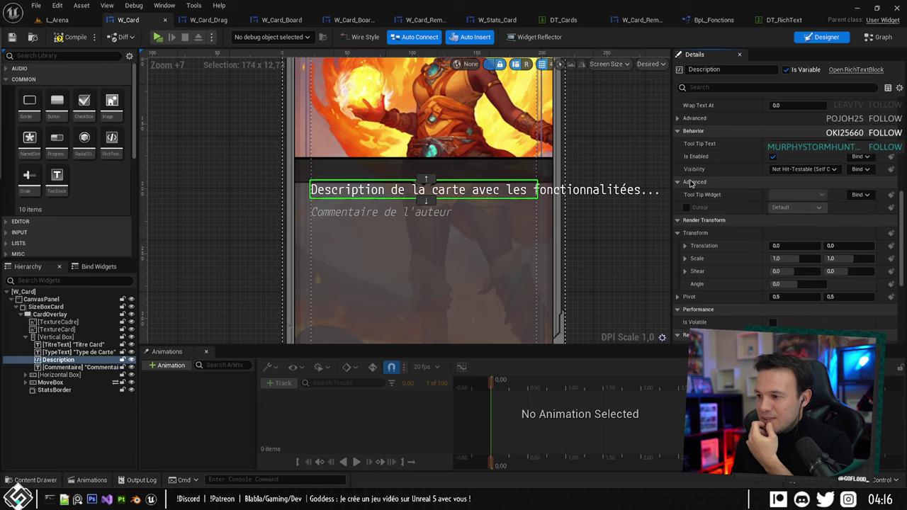
scroll(736, 207, "up", 2)
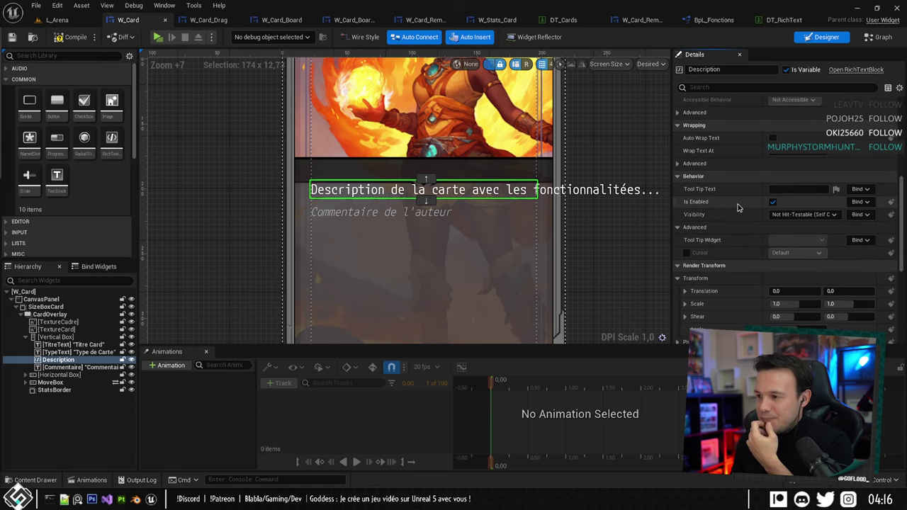
left_click(772, 138)
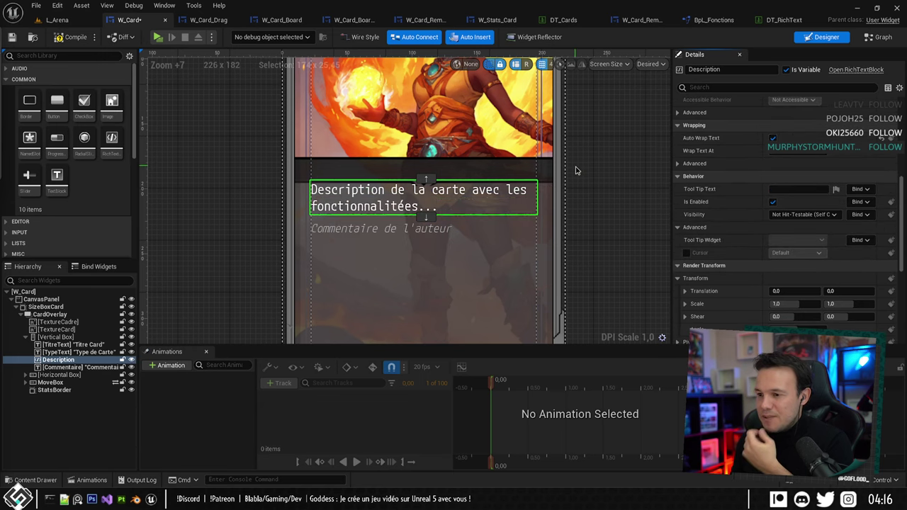
right_click_drag(568, 174, 578, 144)
key("ctrl+s")
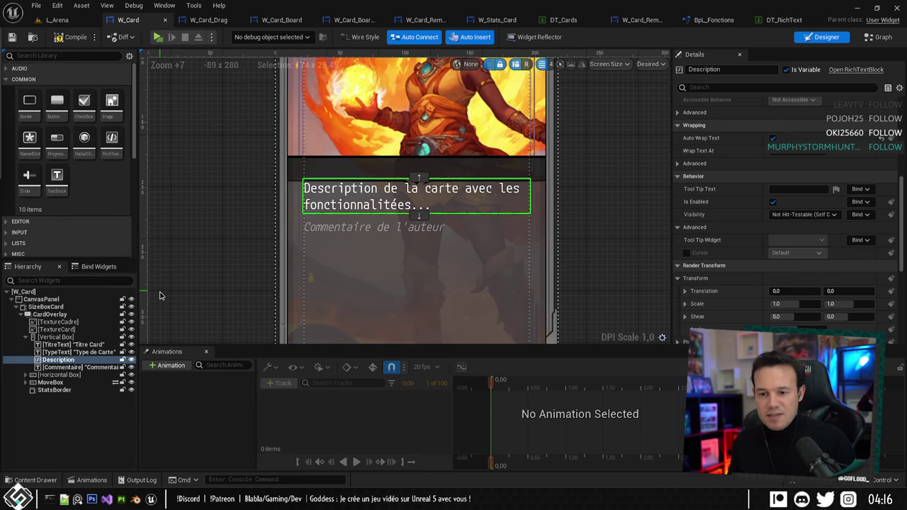
Undo back to before the old Description text block's deletion and examine that block's individual slot padding values.
key("ctrl+z")
key("ctrl+z")
key("ctrl+z")
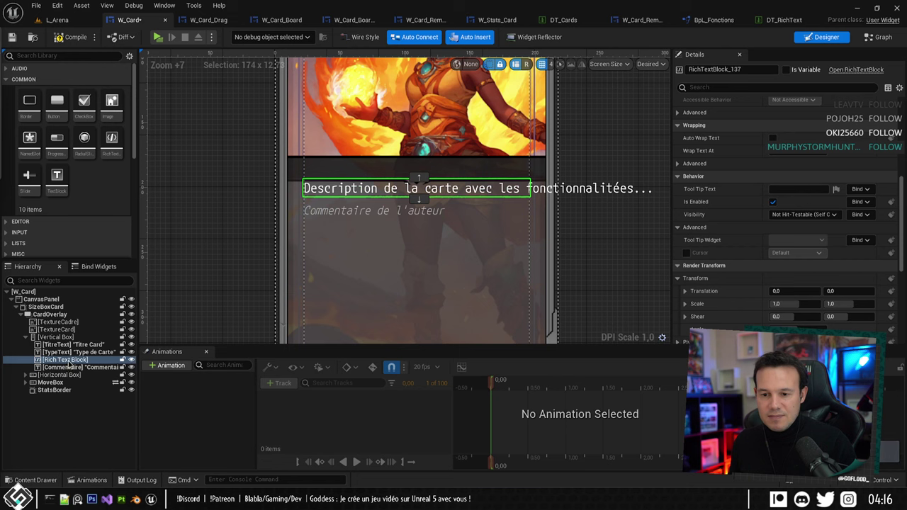
key("ctrl+z")
left_click(69, 360)
scroll(711, 238, "up", 8)
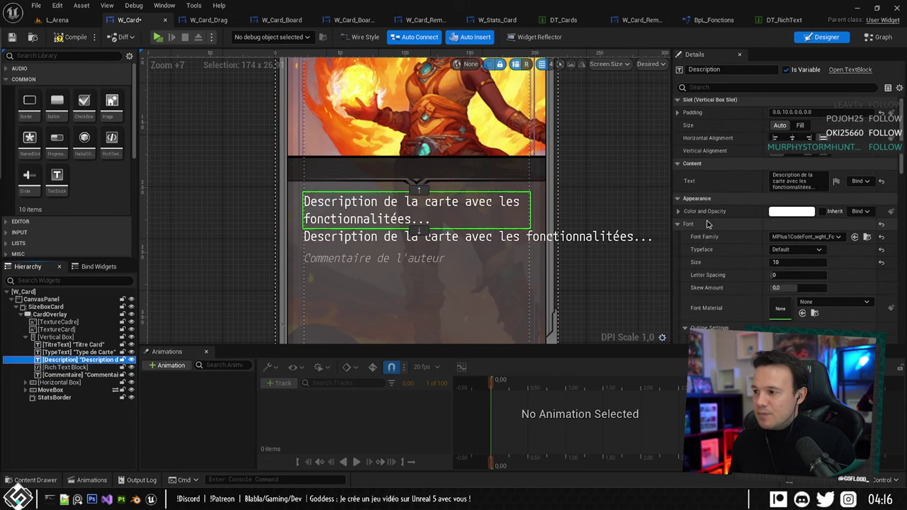
scroll(707, 224, "up", 1)
left_click(680, 119)
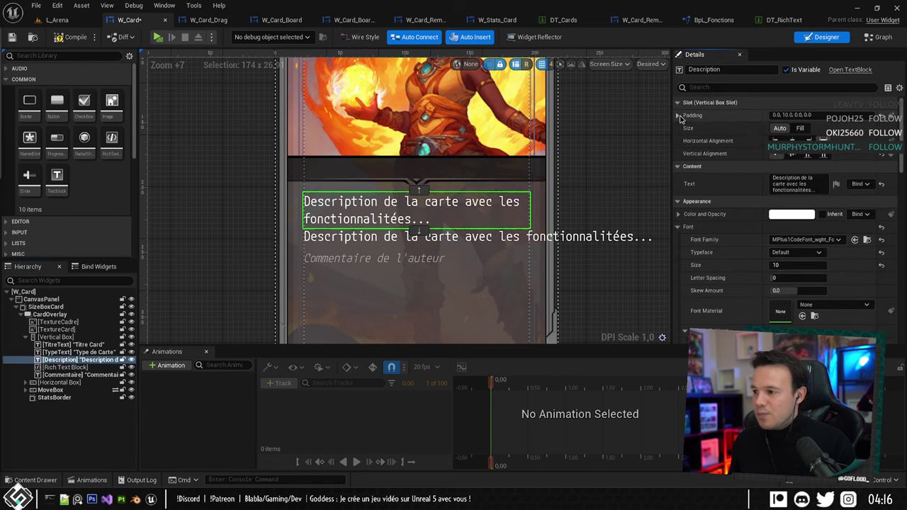
left_click(679, 115)
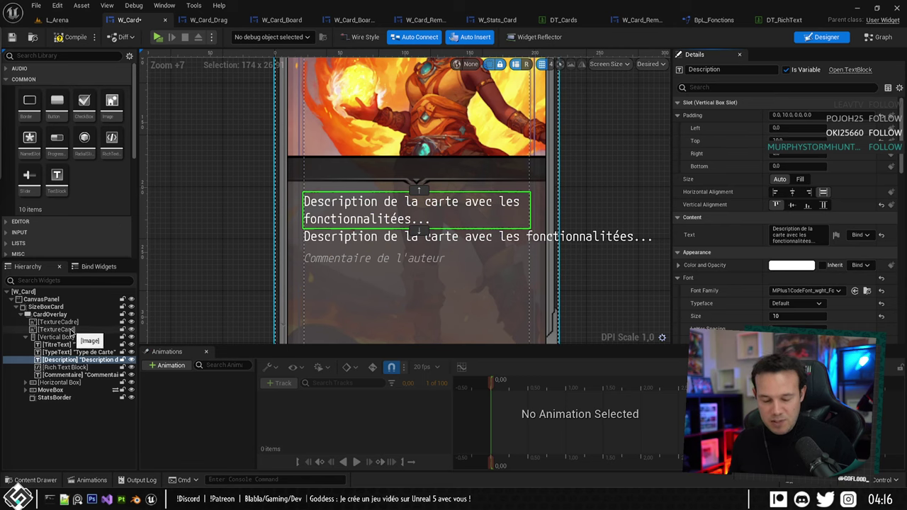
Redo the undone changes to bring back the wrapped rich text Description, and select it in the hierarchy.
key("ctrl+y")
key("ctrl+y")
key("ctrl+y")
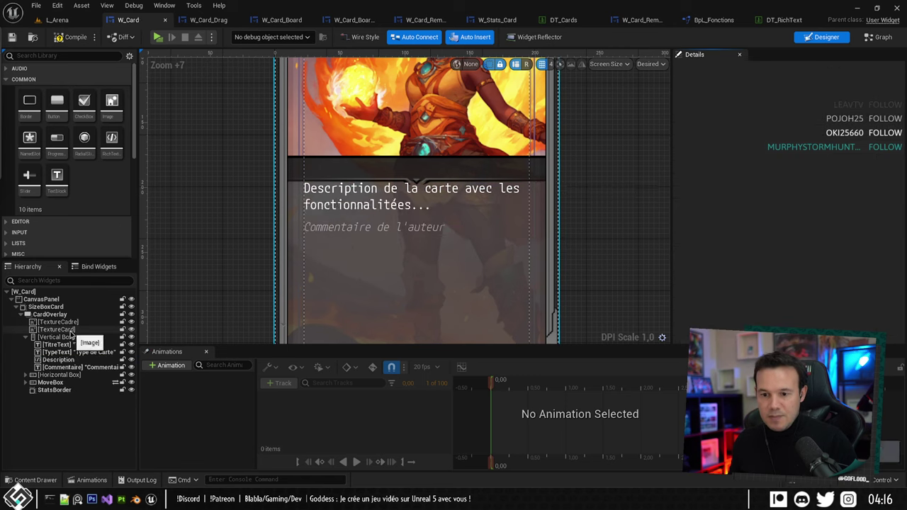
left_click(58, 359)
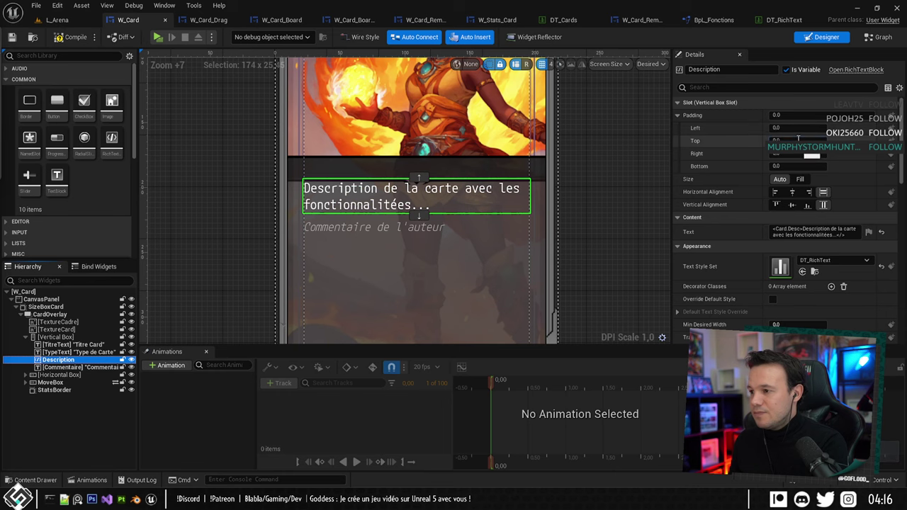
Set the rich text Description's top slot padding to 10.
key("Return")
right_click_drag(588, 199, 547, 211)
left_click(489, 256)
left_click(366, 213)
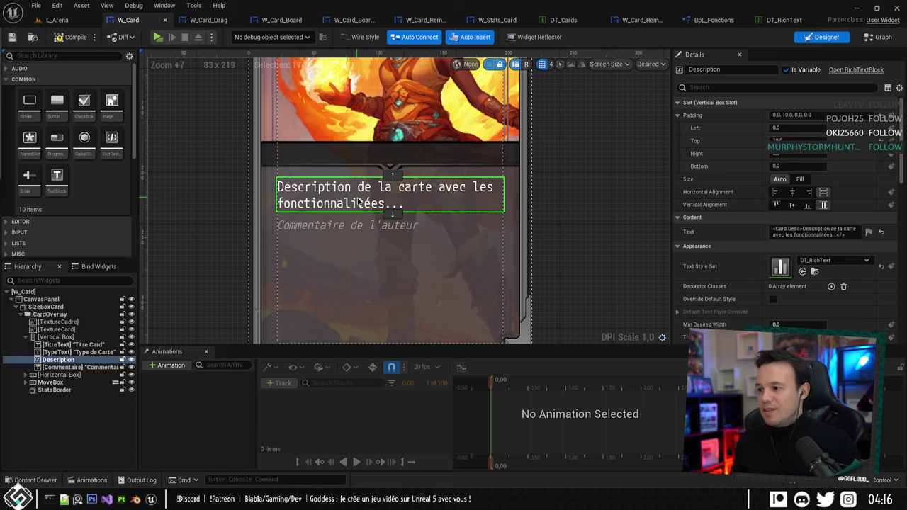
right_click_drag(540, 188, 548, 184)
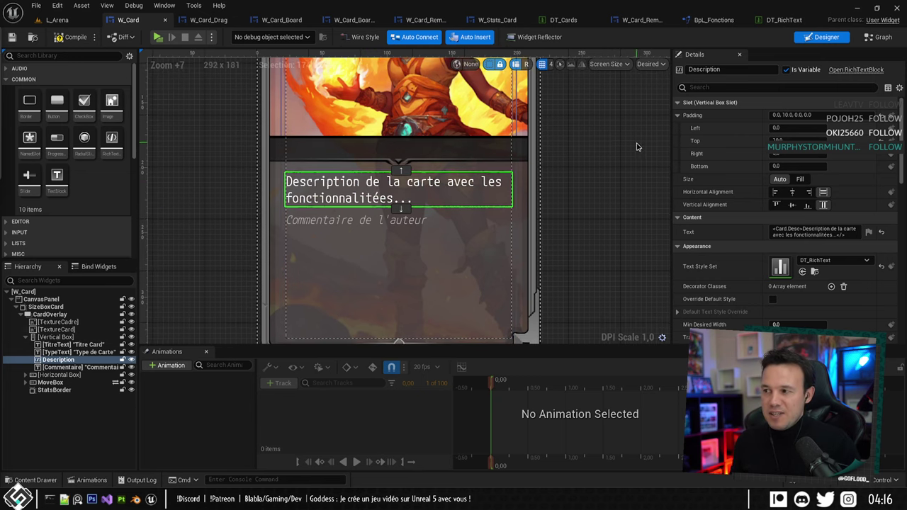
right_click_drag(633, 145, 603, 154)
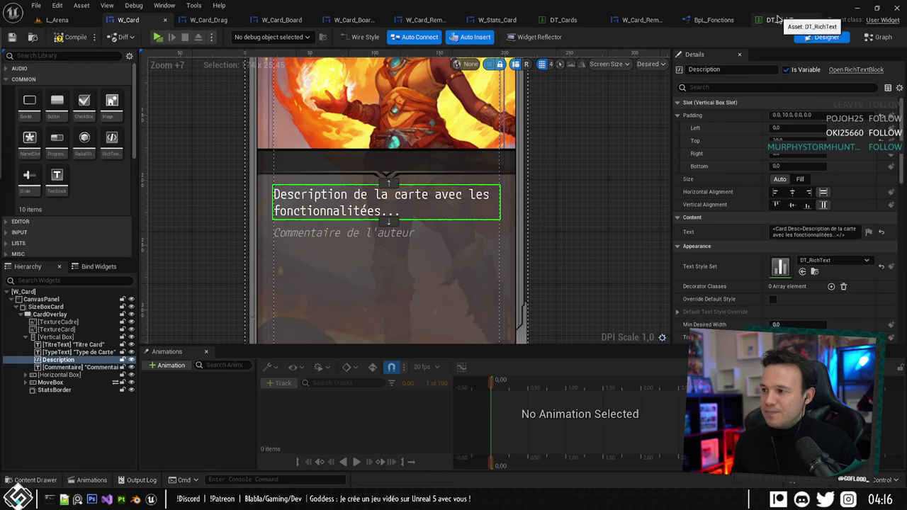
In W_Card's event graph, add a Description variable reference with a Set Text node targeting it, grouped beside the Type Text nodes.
left_click(883, 39)
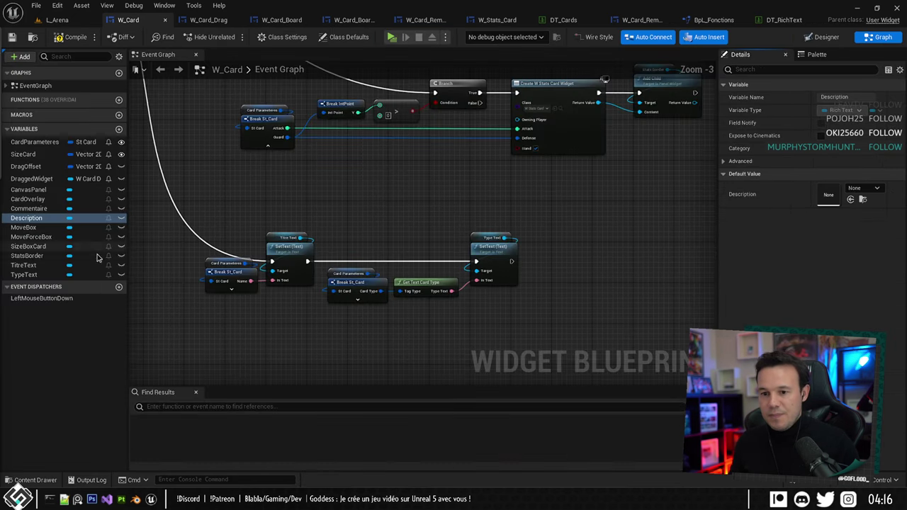
left_click_drag(26, 218, 549, 216)
left_click(549, 216)
right_click_drag(549, 216, 473, 205)
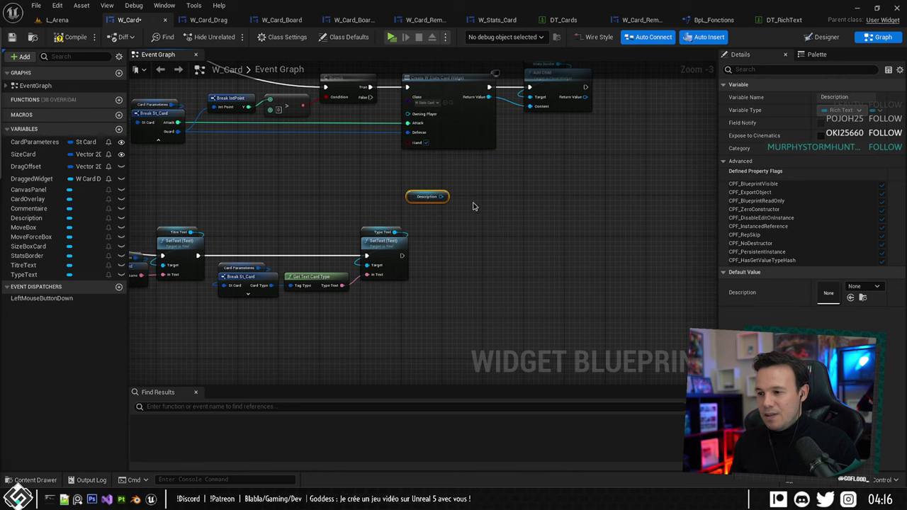
left_click_drag(444, 196, 483, 234)
type("t")
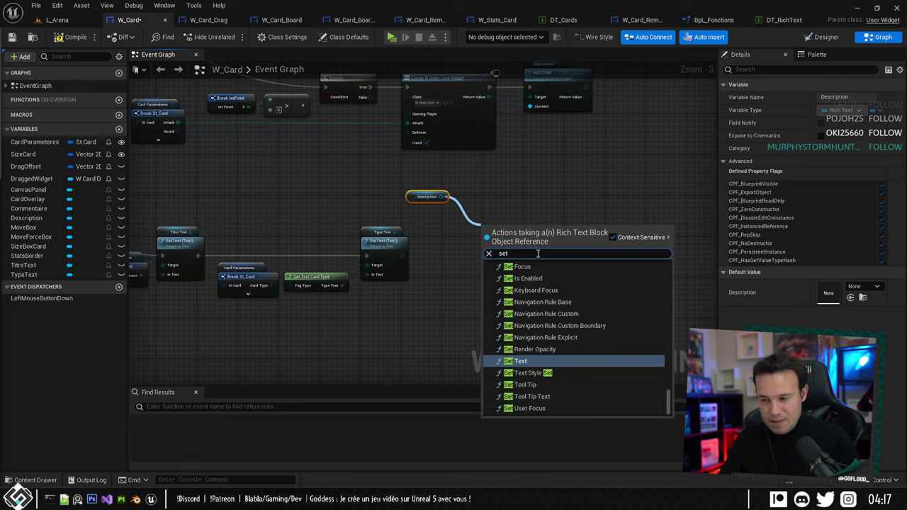
type(" text")
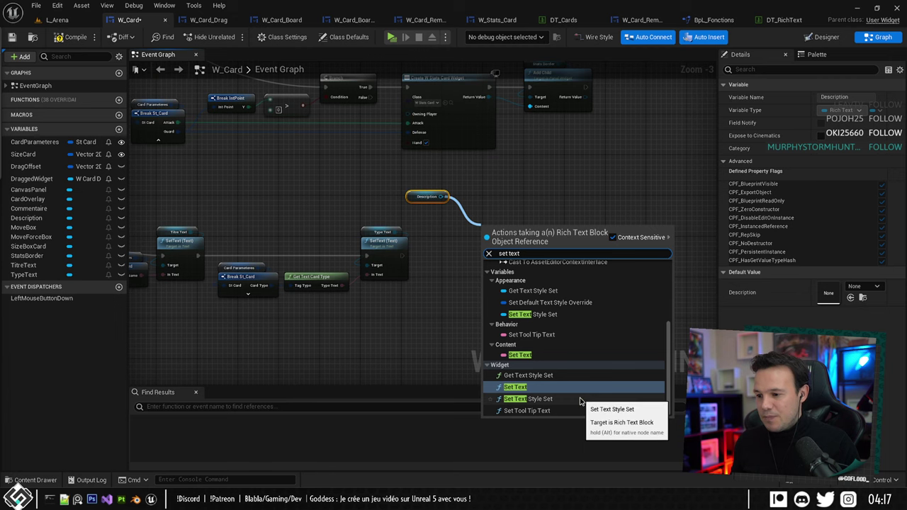
left_click(559, 387)
left_click_drag(413, 196, 485, 217)
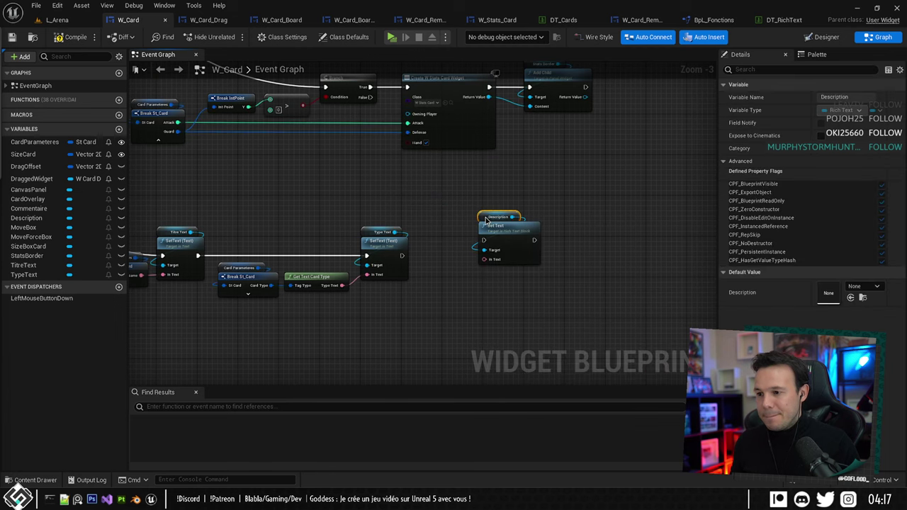
right_click_drag(473, 204, 496, 171)
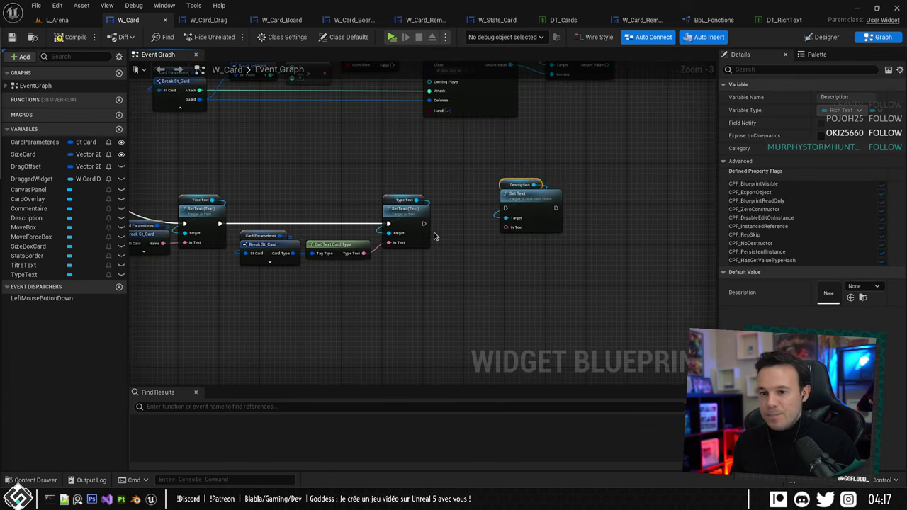
Duplicate the Card Parameteres Break St_Card pair, expose only its Description pin, connect it to Set Text's In Text, and save.
left_click(270, 244)
key("ctrl+d")
scroll(347, 301, "up", 3)
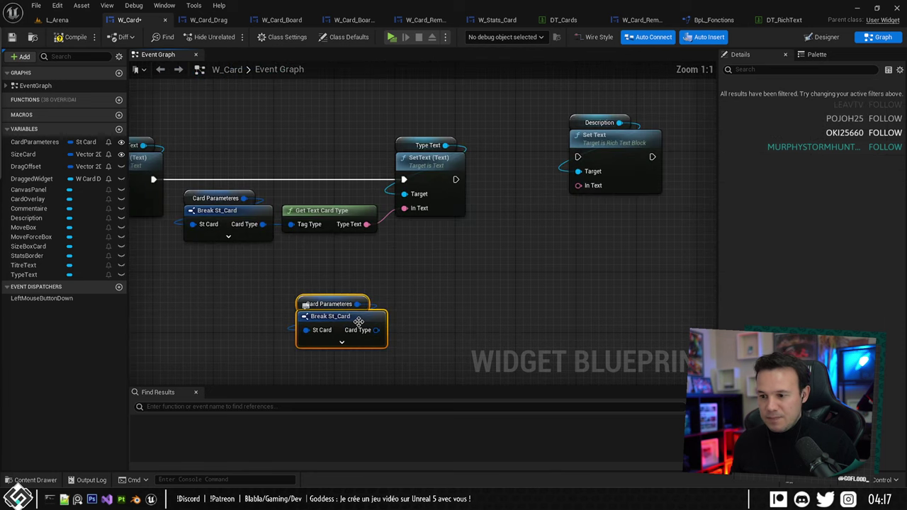
left_click(819, 225)
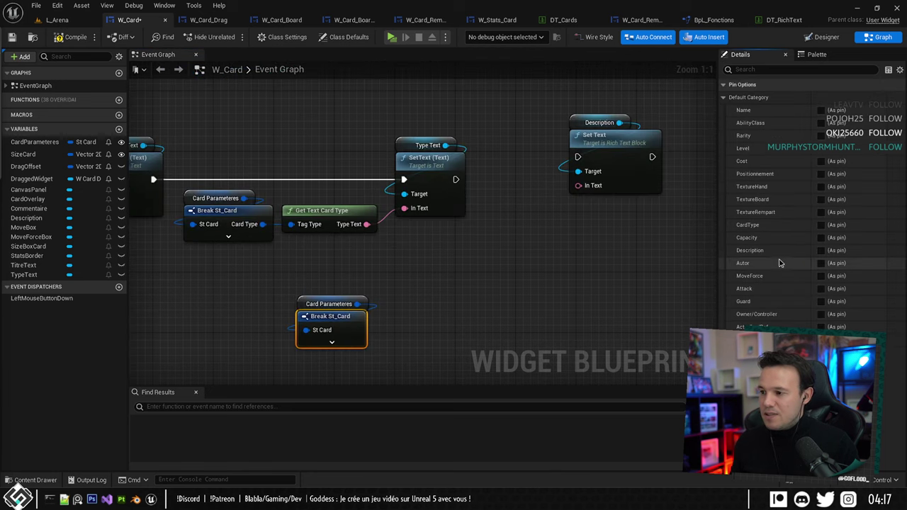
left_click(822, 251)
left_click_drag(388, 332, 578, 185)
right_click_drag(359, 319, 343, 316)
mouse_move(340, 322)
left_mouse_down()
mouse_move(324, 325)
mouse_move(334, 321)
left_mouse_up()
right_click_drag(465, 259, 438, 244)
key("ctrl+s")
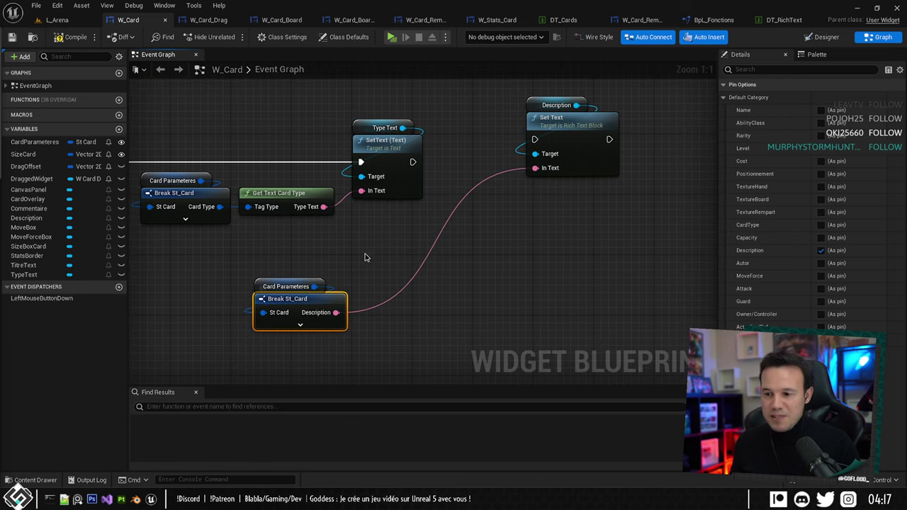
Link the Type Text SetText execution to the Description Set Text, align the new nodes in the chain, and compile the widget.
right_click_drag(367, 257, 336, 282)
left_click_drag(380, 186, 508, 162)
left_click_drag(468, 122, 558, 166)
right_click_drag(557, 166, 465, 178)
scroll(464, 181, "down", 2)
left_click_drag(466, 178, 563, 195)
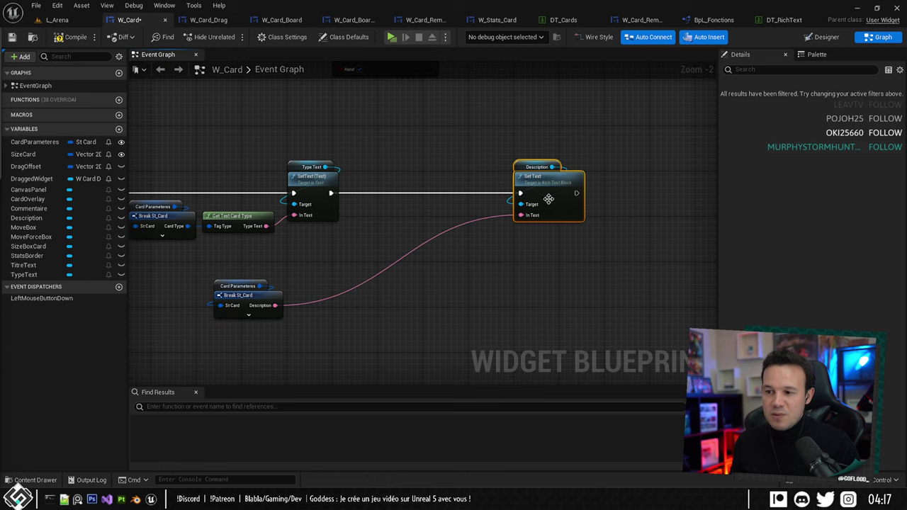
right_click_drag(402, 210, 451, 189)
left_click_drag(284, 243, 308, 274)
left_click_drag(304, 277, 517, 186)
left_click_drag(475, 128, 547, 171)
mouse_move(448, 123)
right_mouse_down()
mouse_move(427, 134)
mouse_move(456, 136)
right_mouse_up()
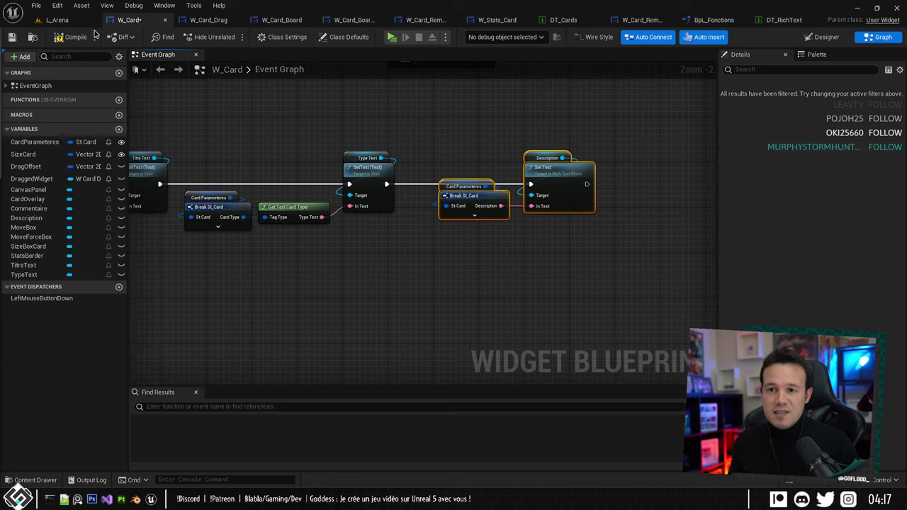
left_click(82, 35)
right_click_drag(352, 156, 388, 143)
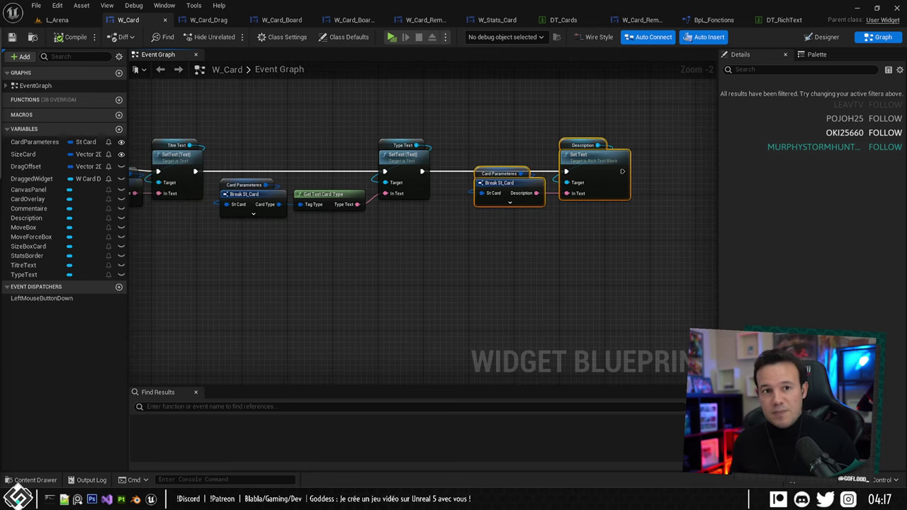
right_click_drag(474, 85, 494, 95)
right_click_drag(589, 118, 546, 128)
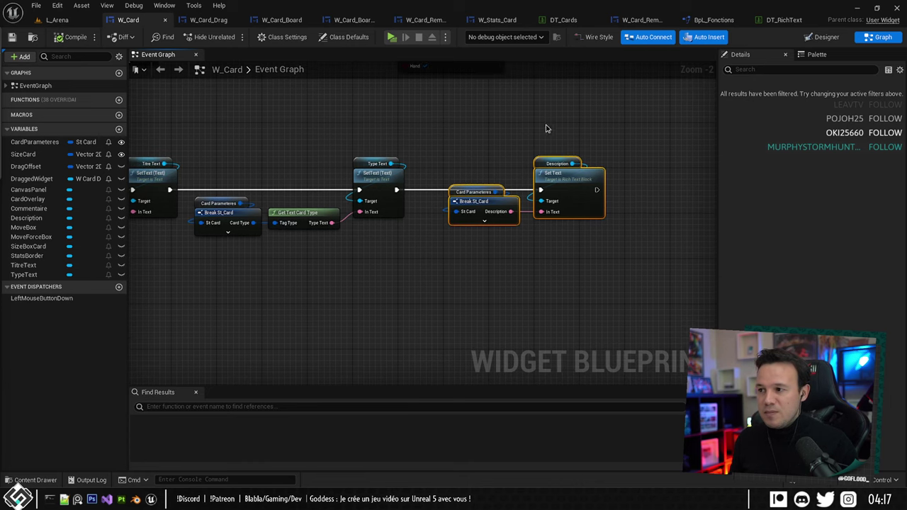
After checking the DT_RichText style names, set NewRow's Description in DT_Cards to "<Card.Desc>Description</>" and save the table.
left_click(787, 20)
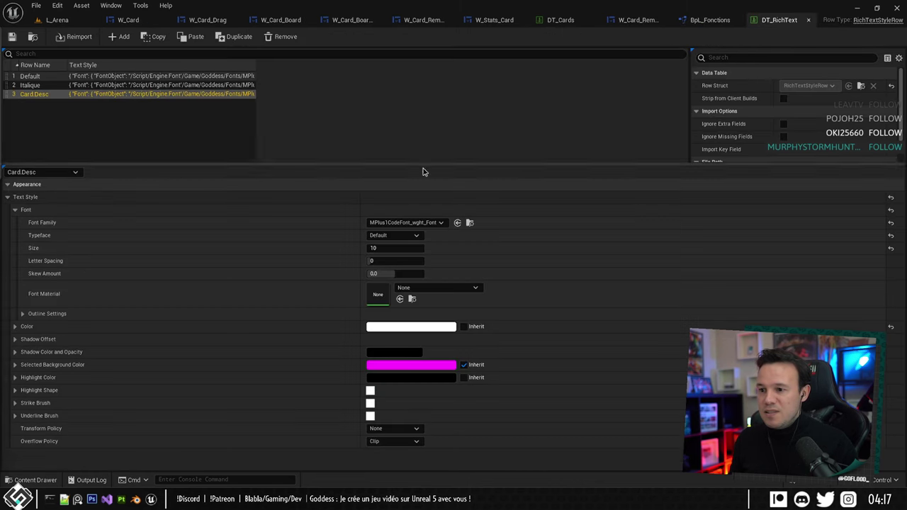
left_click(42, 85)
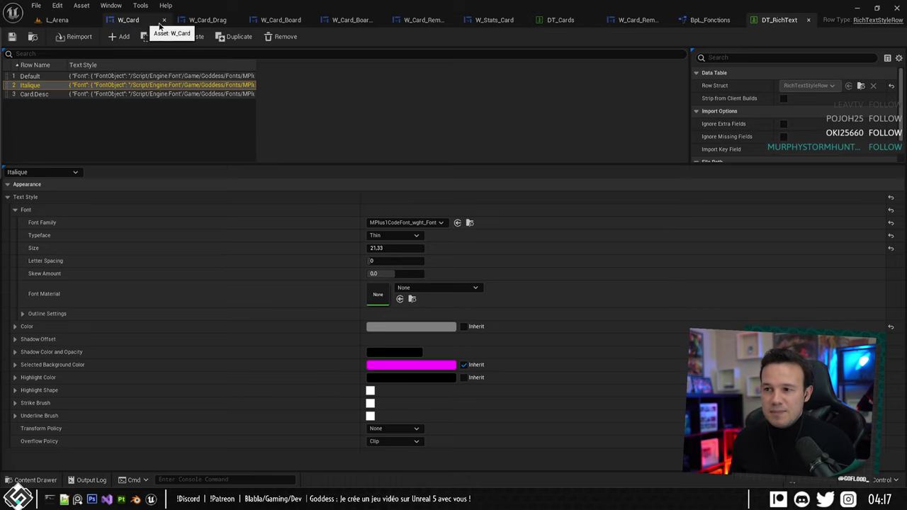
left_click(560, 20)
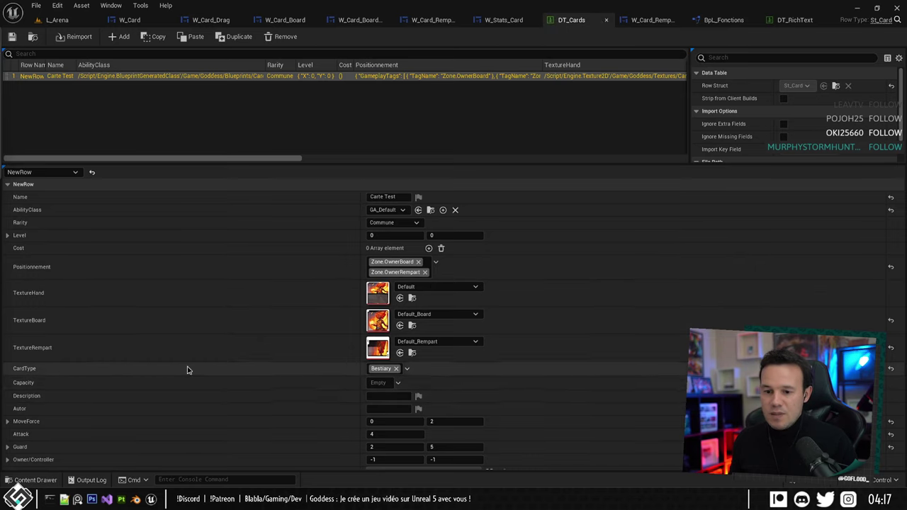
left_click(386, 396)
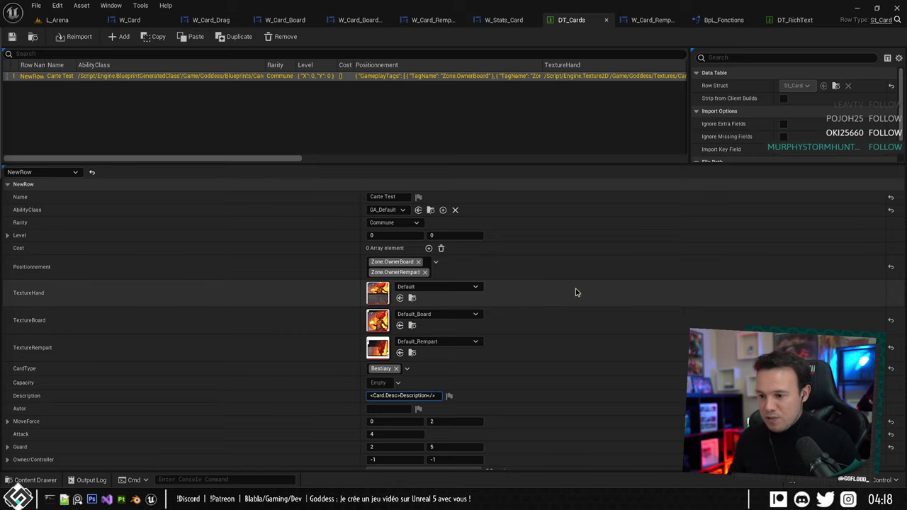
left_click(567, 354)
key("ctrl+s")
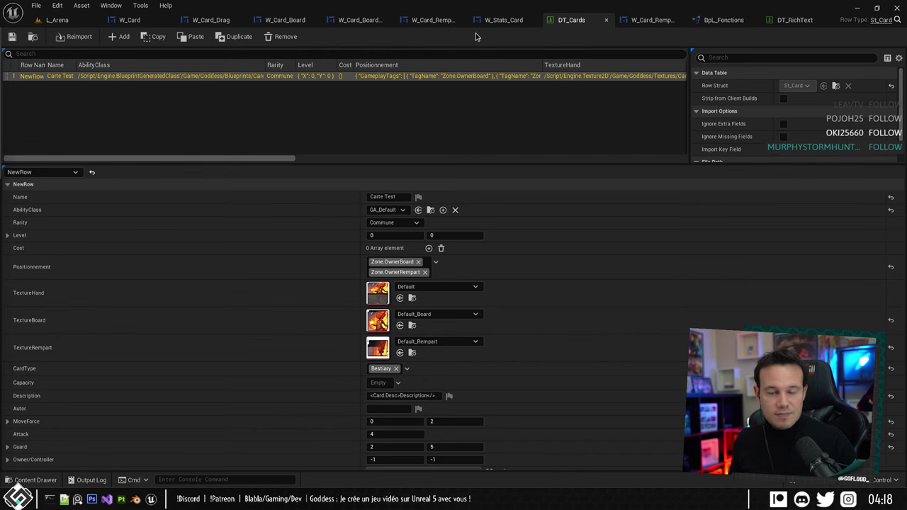
Examine the Card.Desc style's font settings in DT_RichText, and return to the W_Card event graph.
left_click(131, 20)
right_click_drag(409, 185, 454, 183)
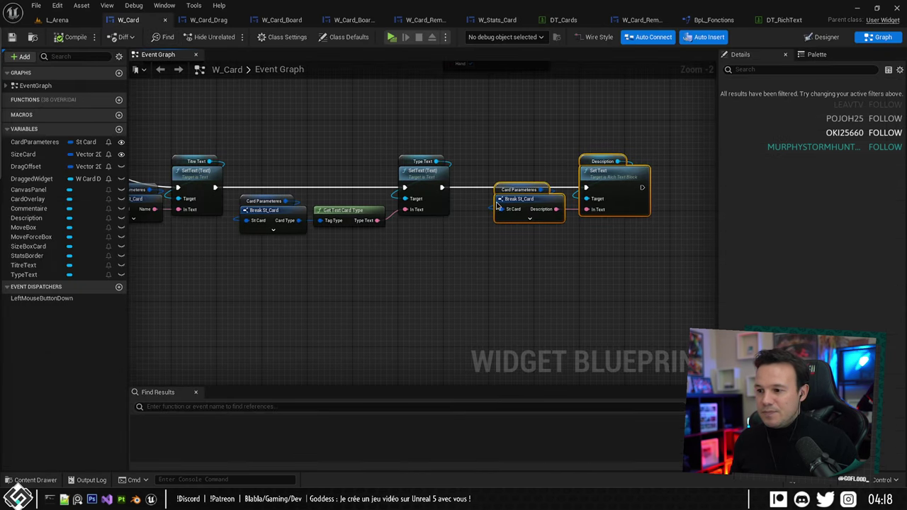
left_click(783, 20)
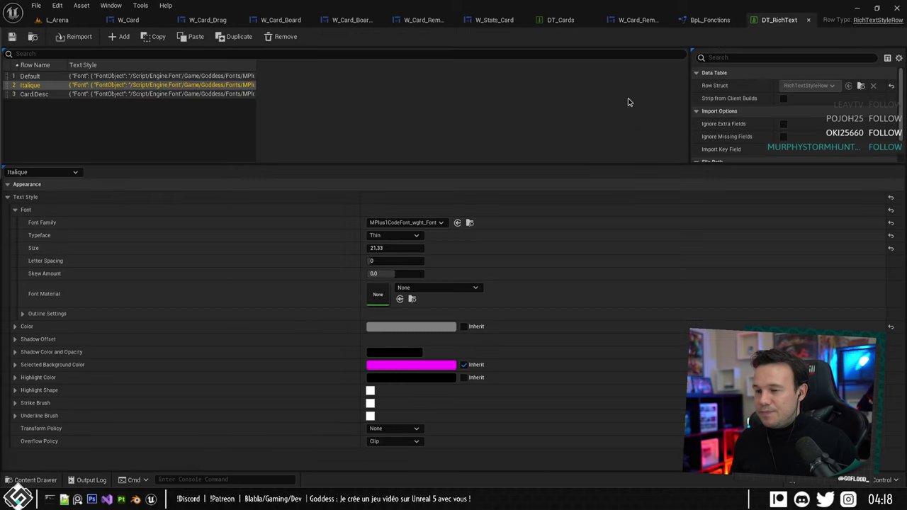
left_click(32, 94)
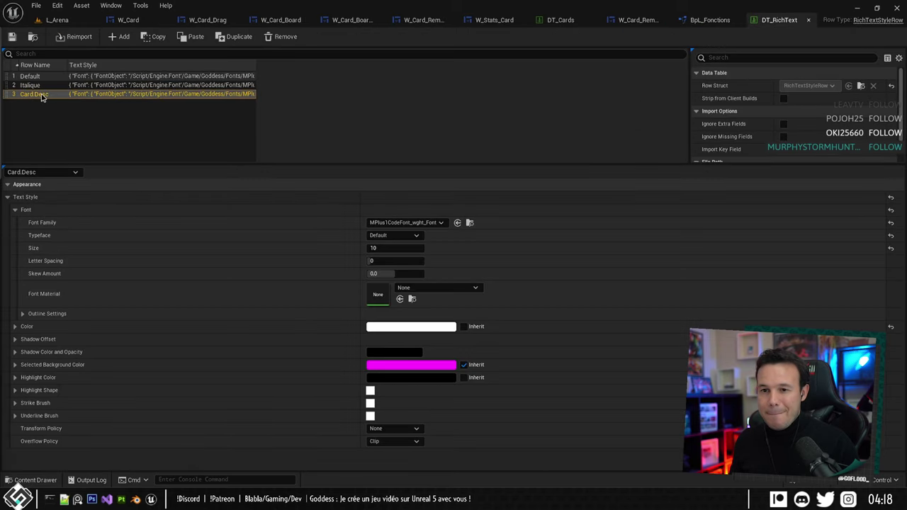
left_click(129, 20)
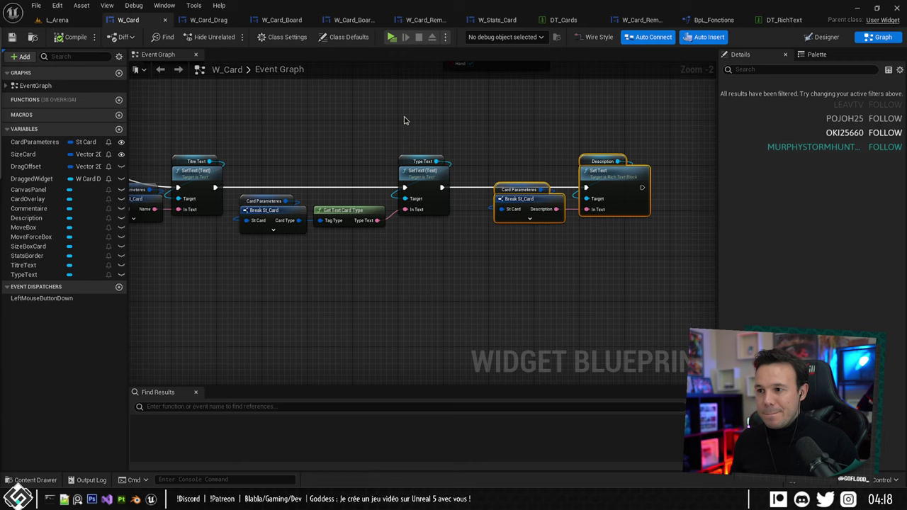
Launch the game preview, validate the bet, inspect the hand cards' type and description, and place two cards on the player's side.
right_click_drag(382, 113, 358, 107)
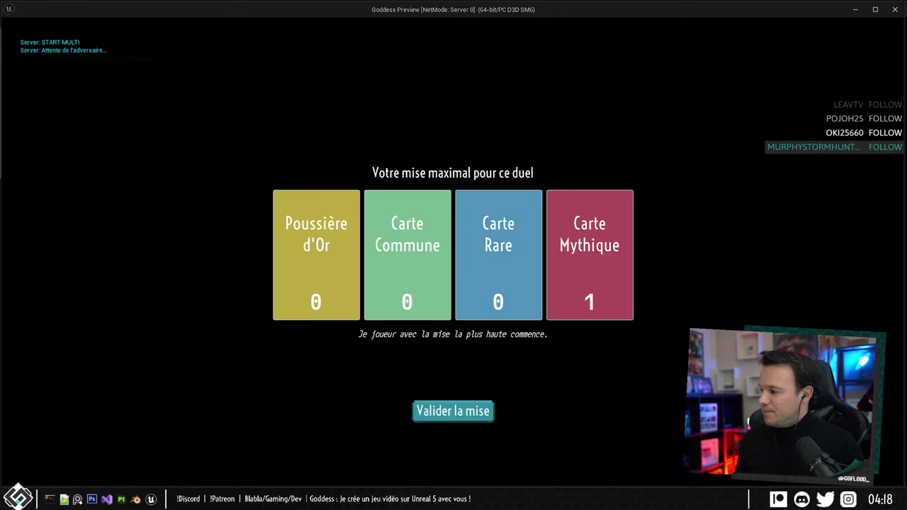
left_click(489, 410)
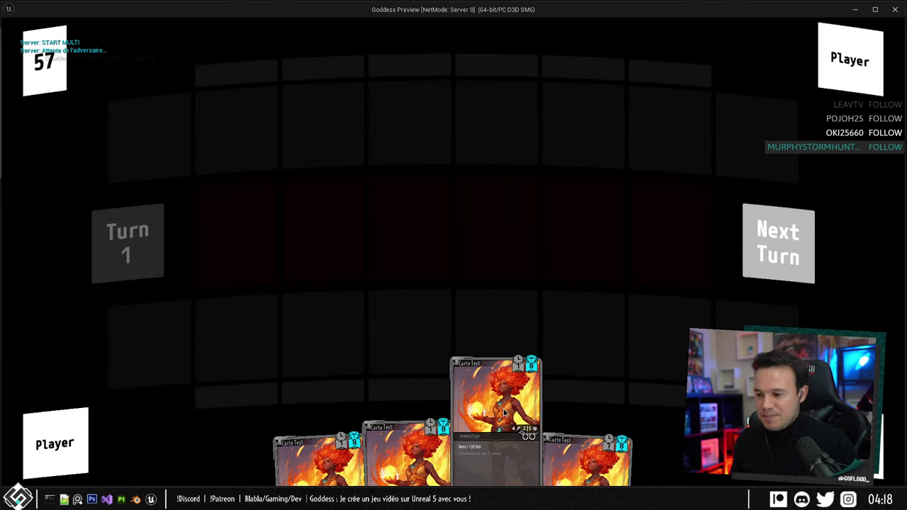
left_click_drag(505, 413, 500, 333)
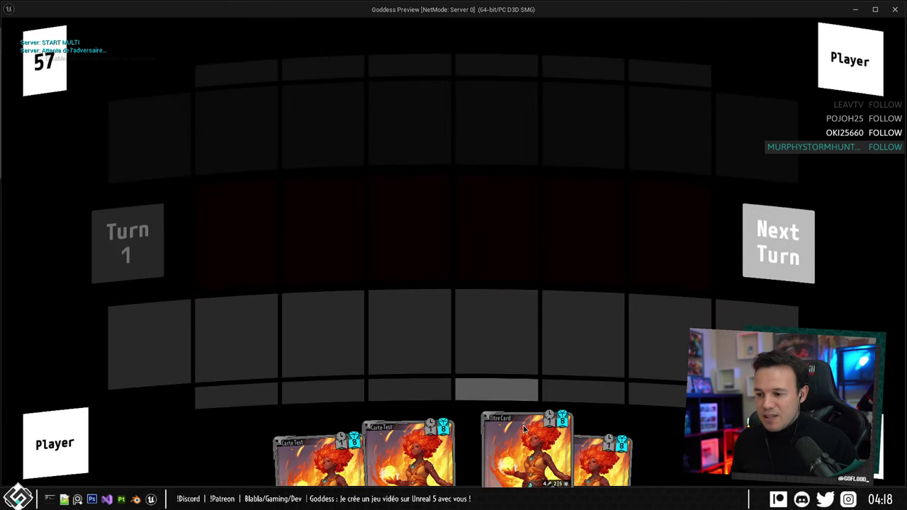
mouse_move(467, 421)
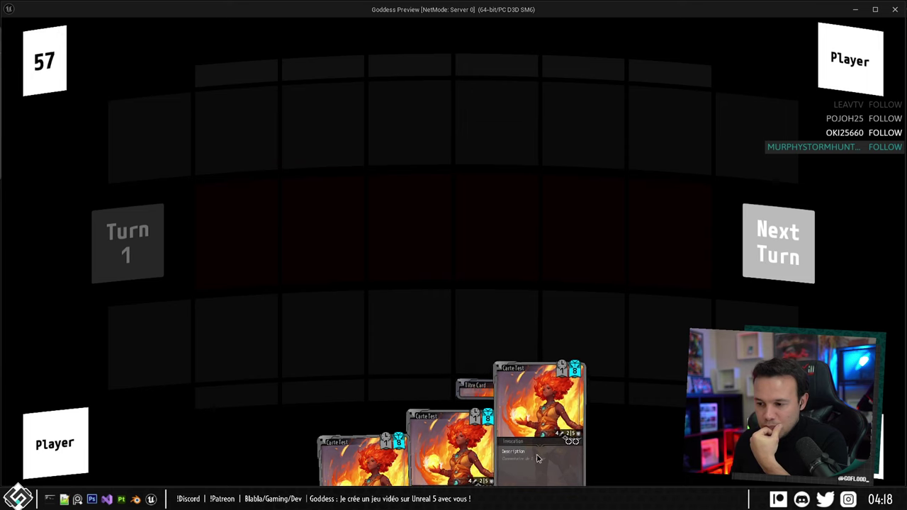
mouse_move(362, 462)
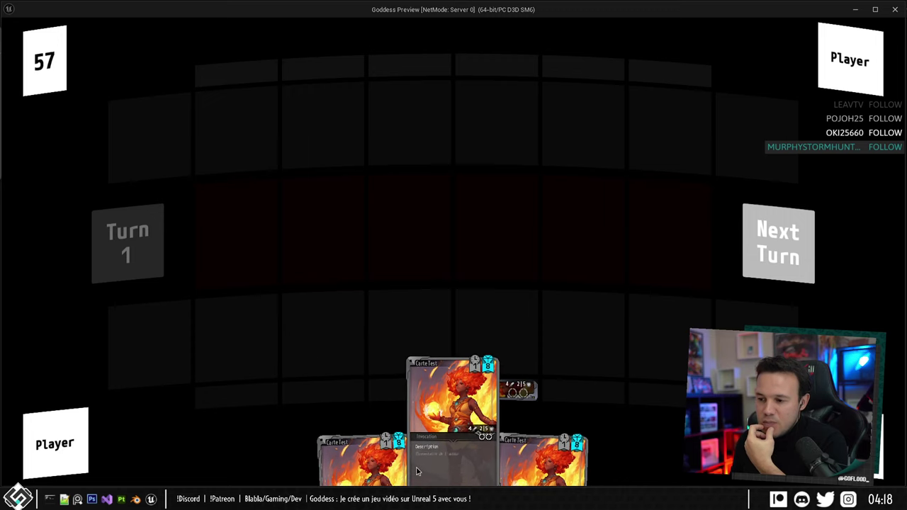
mouse_move(512, 462)
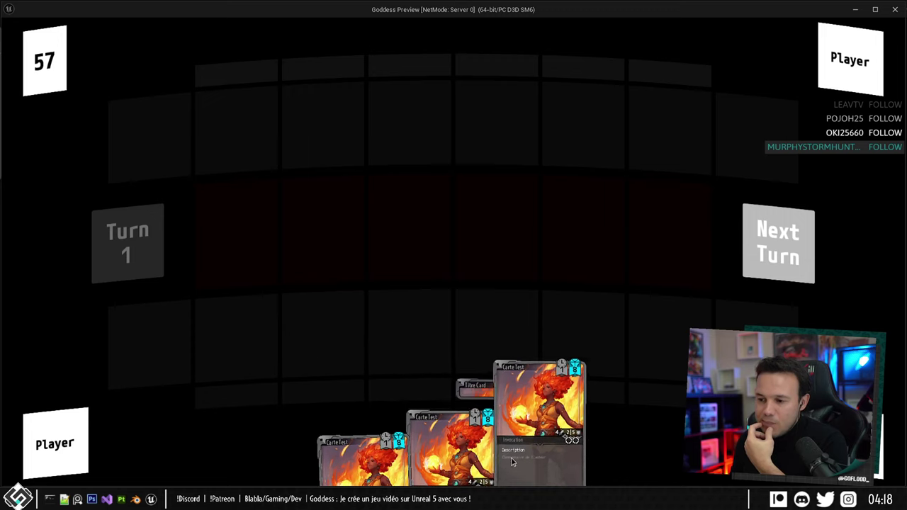
left_click(461, 372)
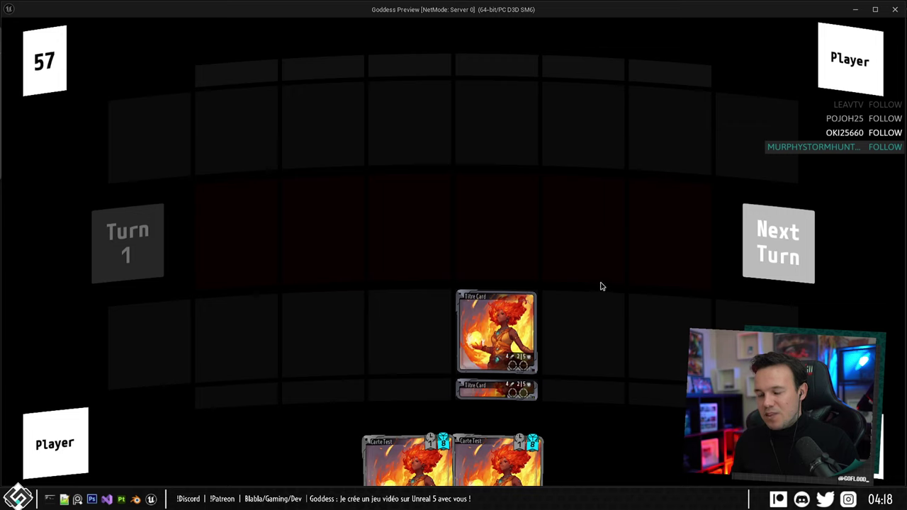
Advance the preview to the next turn, check the placed board card, stop the preview, and open W_Card's designer view.
left_click(780, 244)
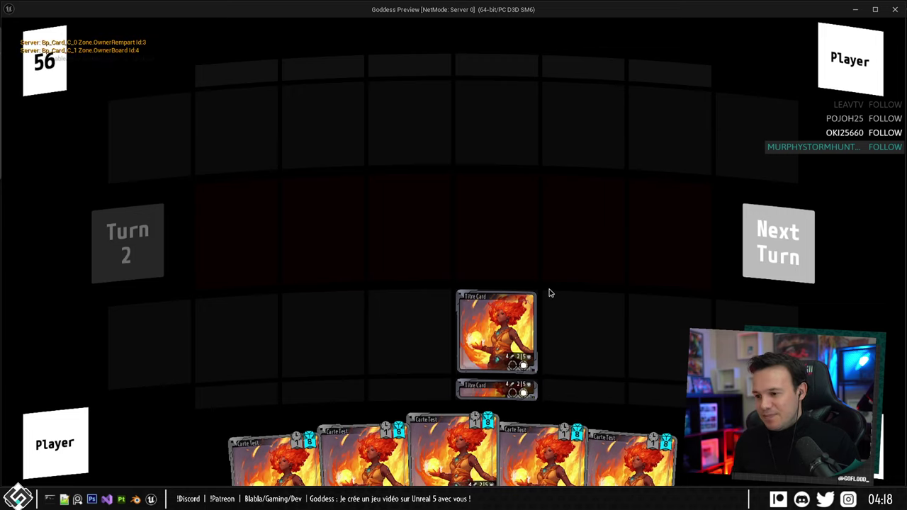
mouse_move(471, 311)
left_mouse_down()
mouse_move(484, 323)
mouse_move(545, 333)
mouse_move(463, 323)
mouse_move(471, 319)
left_mouse_up()
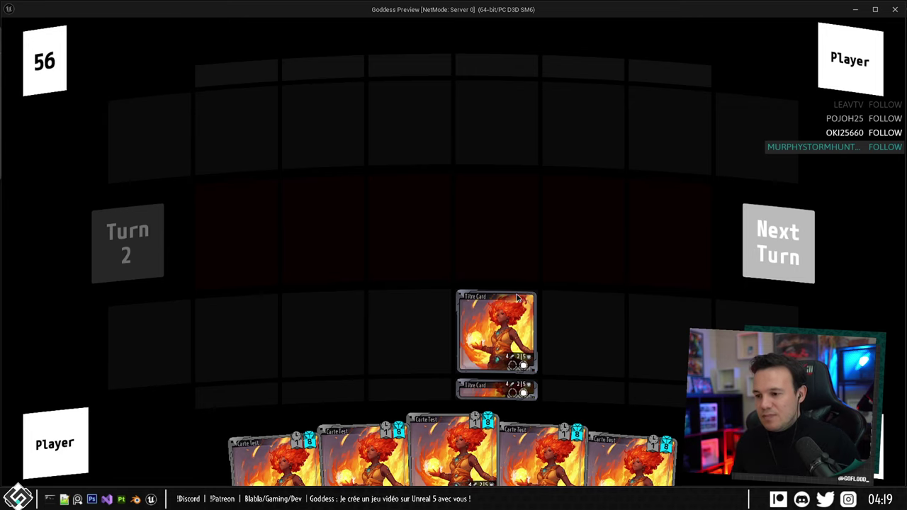
key("Escape")
left_click(822, 37)
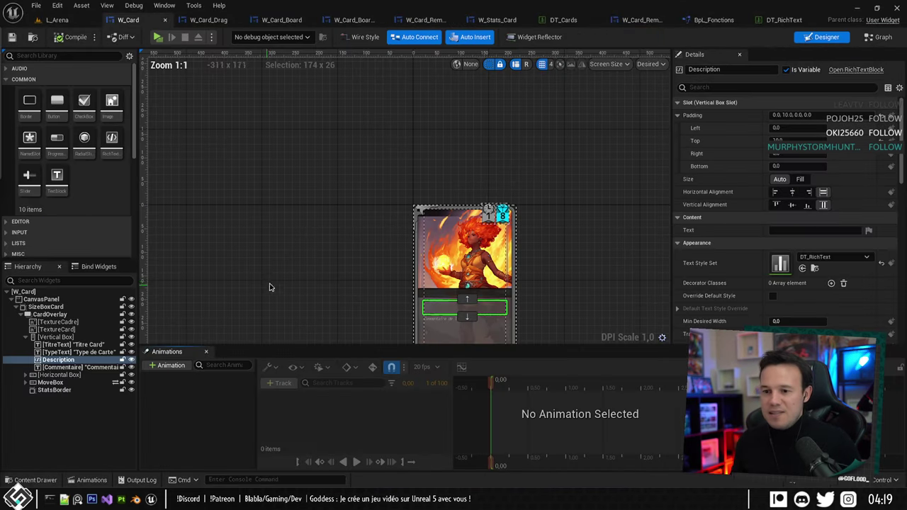
Add a SetText (Text) node for the Commentaire variable in W_Card's event graph, placed past the Description's Set Text node.
right_click(217, 201)
left_click(82, 368)
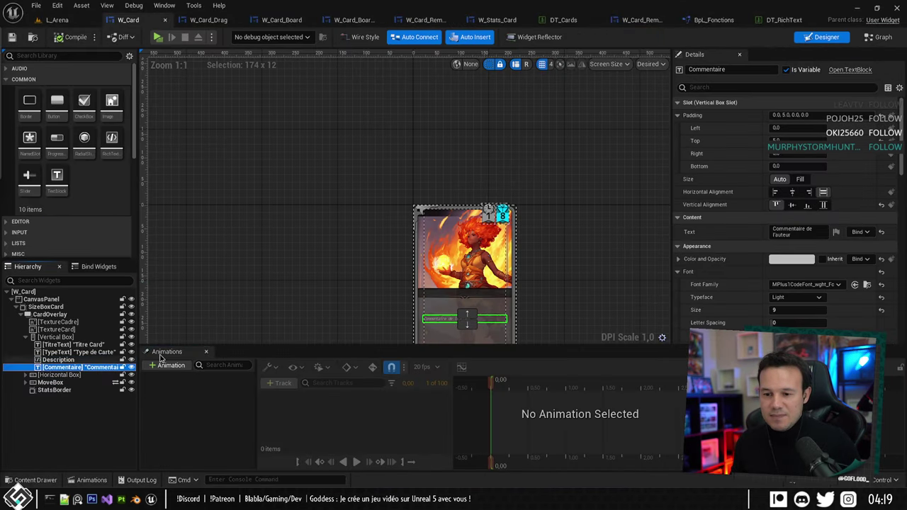
left_click(878, 37)
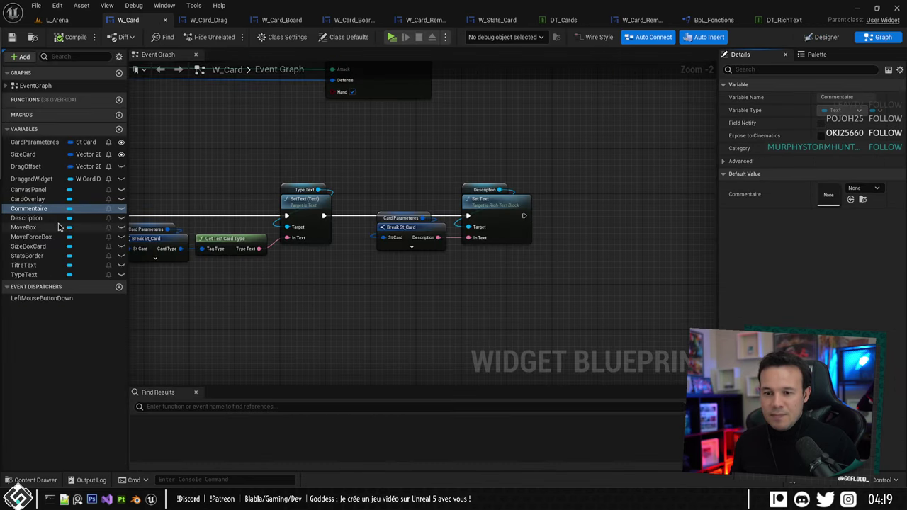
left_click_drag(43, 212, 387, 295, "ctrl")
type("set text")
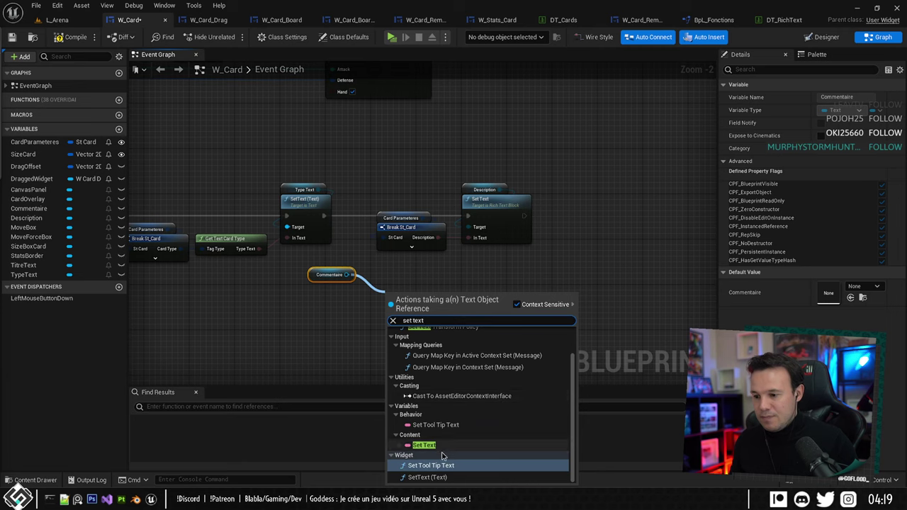
left_click(448, 478)
left_click_drag(337, 279, 440, 335)
left_click_drag(412, 310, 691, 209)
Duplicate the Card Parameteres and Break St_Card nodes feeding the description, and expose only the Autor pin on the copy.
left_click_drag(367, 185, 441, 267)
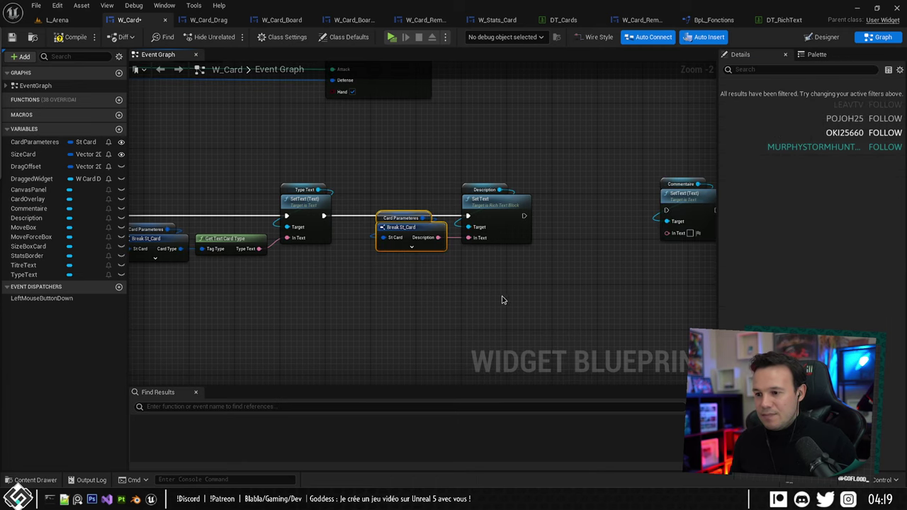
key("ctrl+c")
key("ctrl+v")
right_click_drag(583, 330, 407, 314)
scroll(407, 314, "up", 2)
left_click(327, 282)
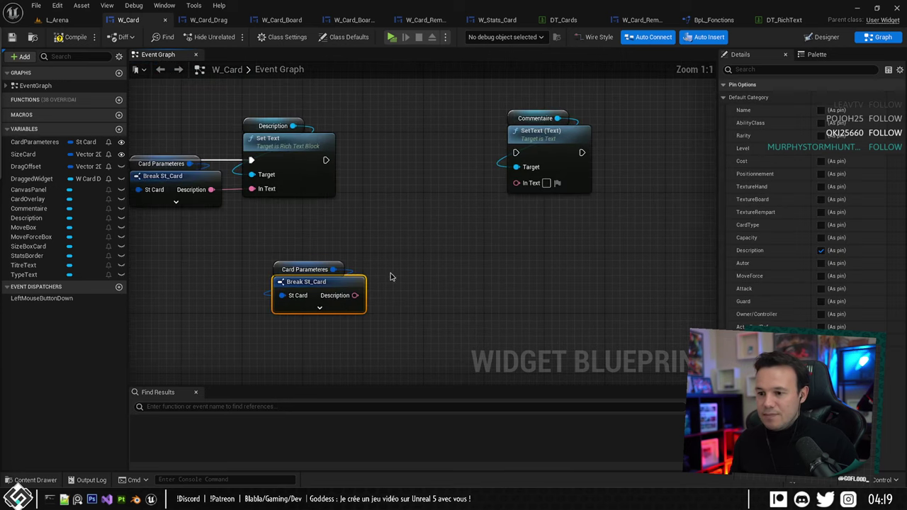
left_click(821, 263)
left_click(820, 251)
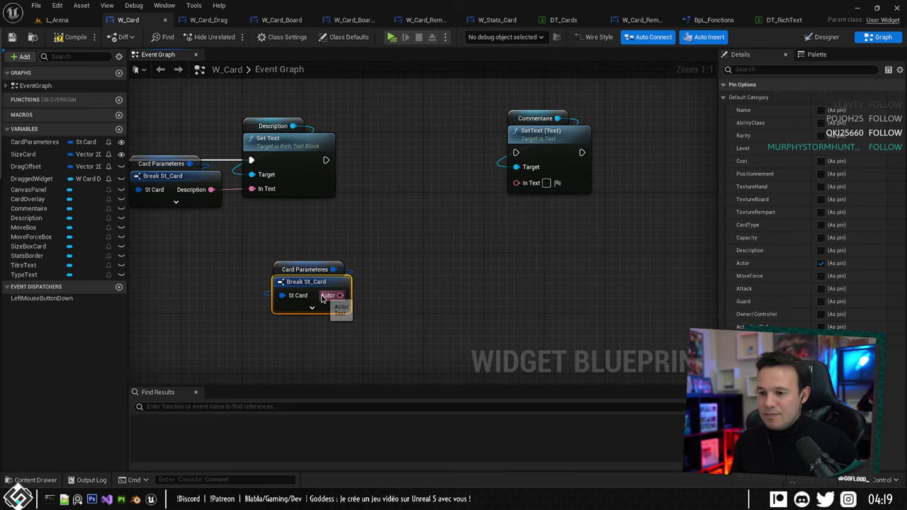
Feed Autor into Commentaire's SetText, chain that node's execution after the Description's Set Text, and save the widget.
left_click_drag(340, 295, 516, 182)
left_click_drag(325, 160, 516, 152)
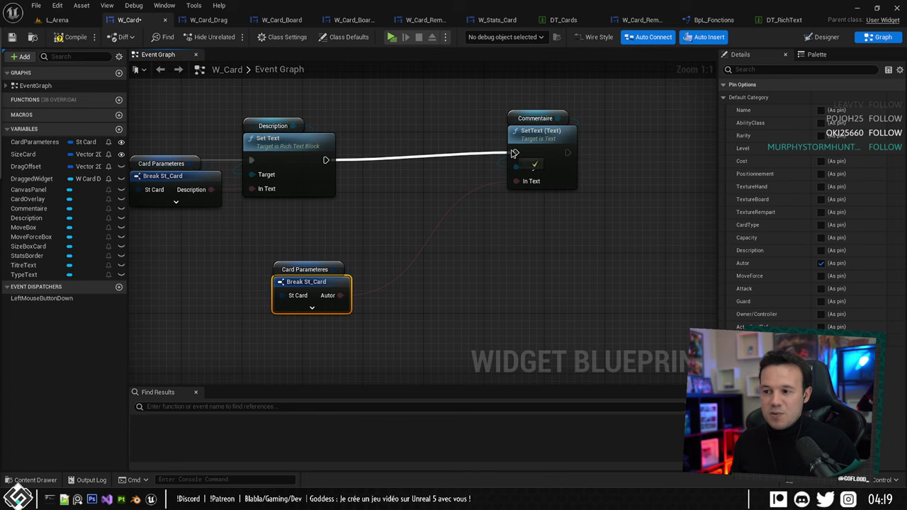
right_click_drag(473, 128, 348, 152)
left_click(439, 171)
left_click_drag(440, 168, 534, 174)
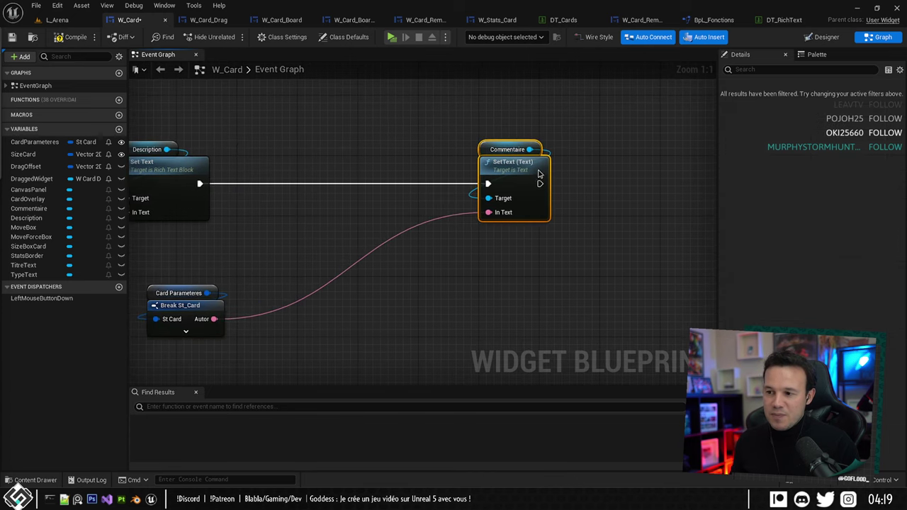
key("ctrl+s")
Place the Autor Break St_Card beside Commentaire's SetText and move the group closer to the Description nodes, saving the widget.
right_click_drag(534, 173, 600, 168)
mouse_move(257, 245)
left_mouse_down()
mouse_move(262, 309)
mouse_move(492, 205)
left_mouse_up()
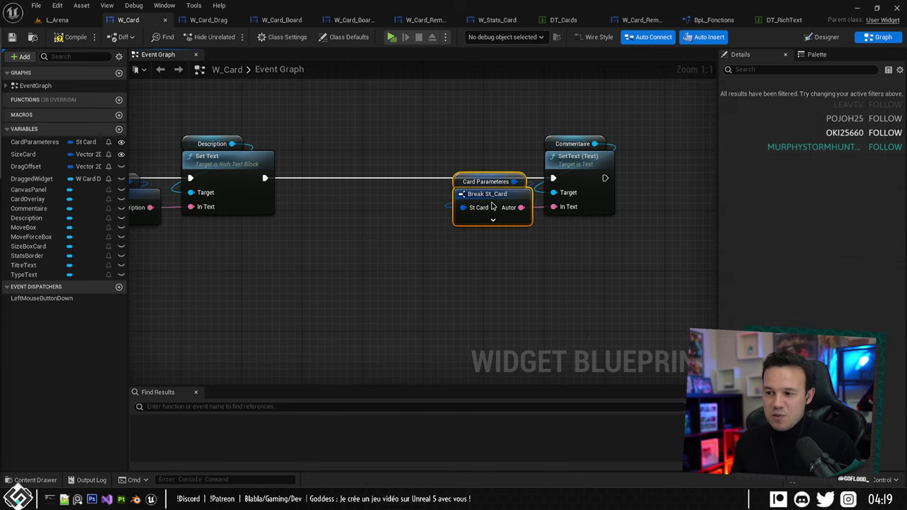
left_click_drag(461, 127, 637, 217)
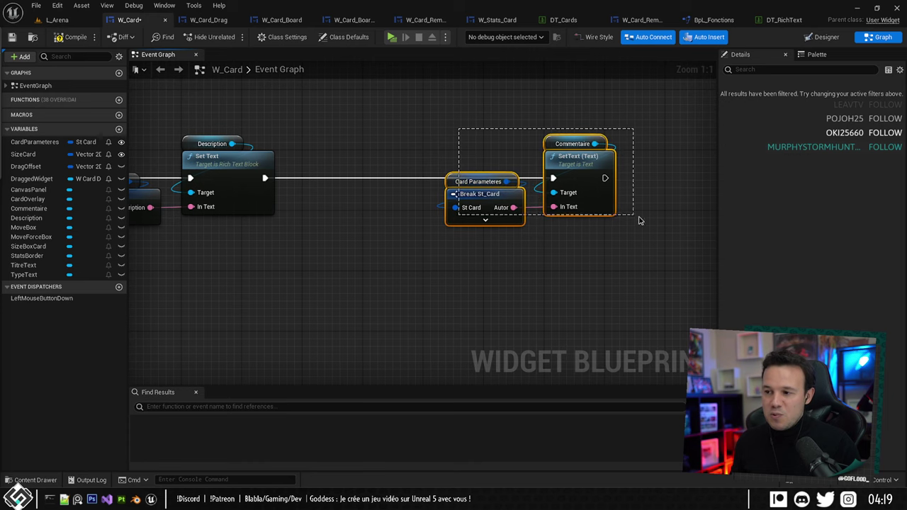
left_click_drag(582, 179, 513, 171)
right_click_drag(339, 104, 420, 145)
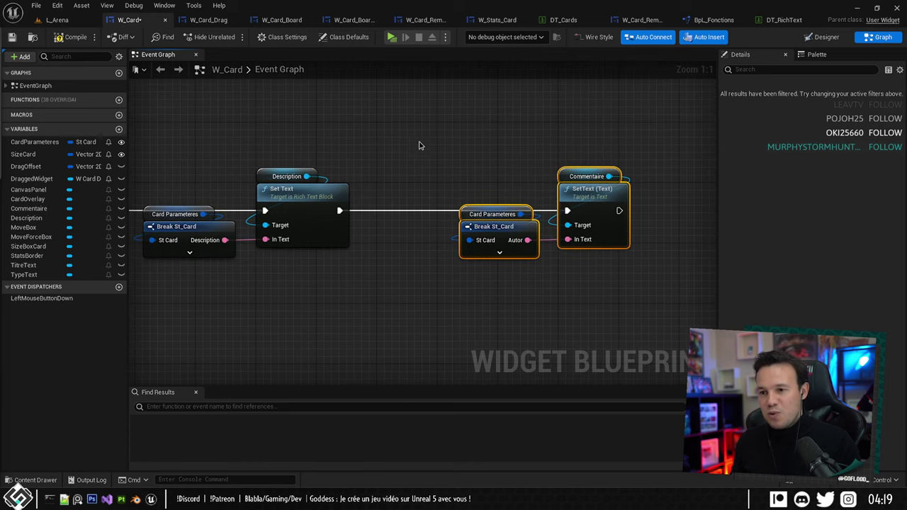
scroll(531, 135, "down", 5)
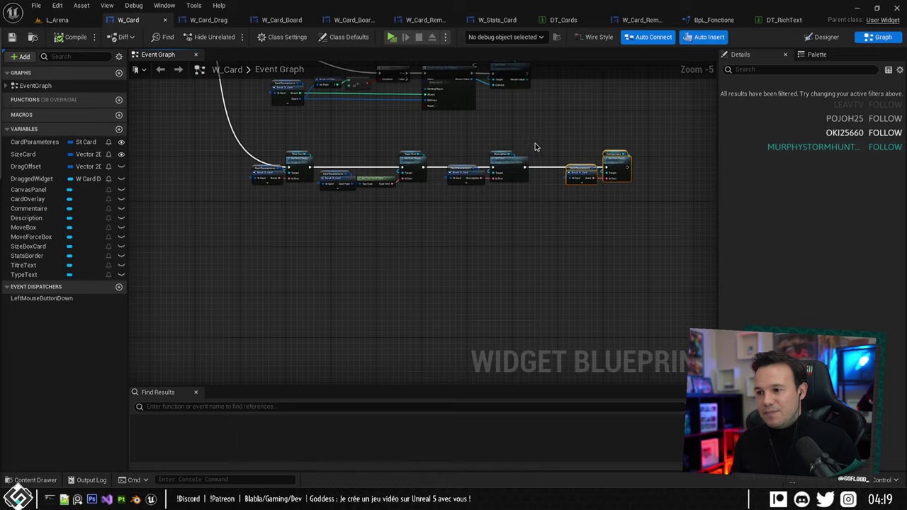
right_click_drag(534, 146, 414, 165)
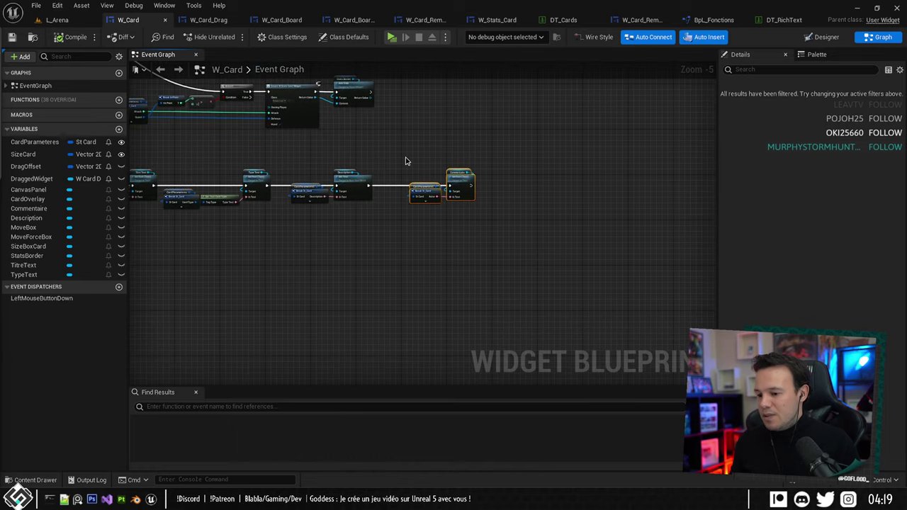
Check the Commentaire text's placement on the card in W_Card's designer view, and open the DT_RichText table.
left_click(826, 36)
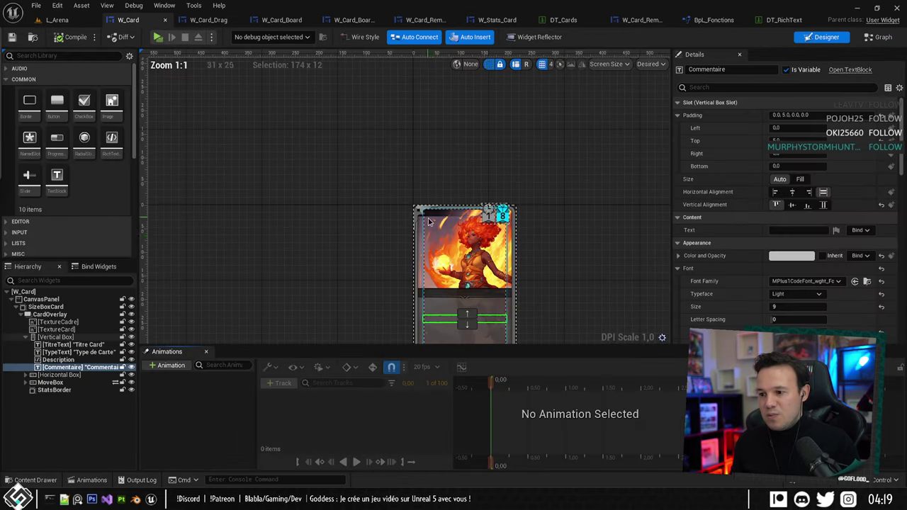
scroll(394, 244, "down", 2)
scroll(393, 245, "up", 5)
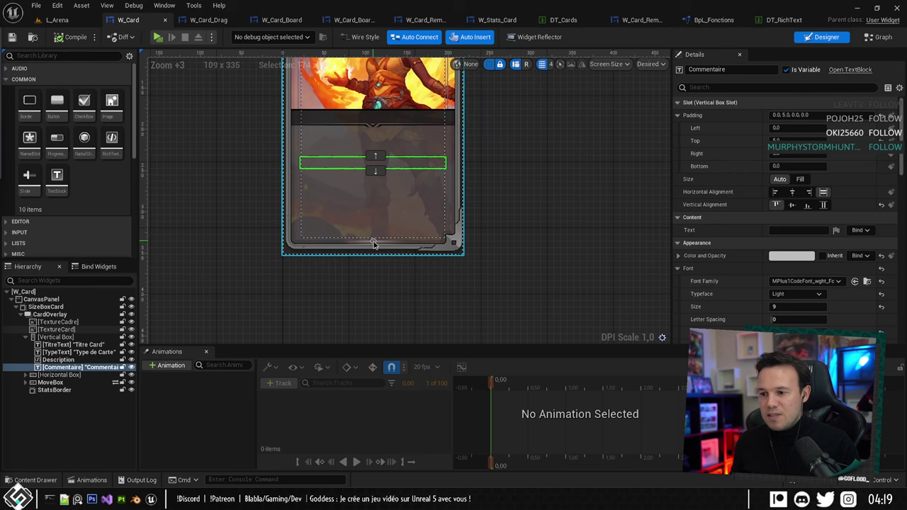
right_click_drag(525, 136, 525, 218)
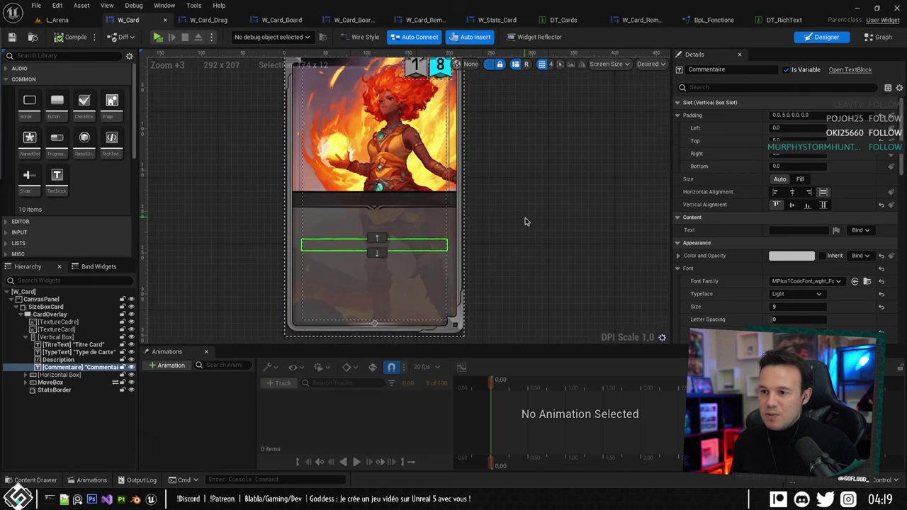
scroll(524, 221, "down", 2)
left_click(774, 20)
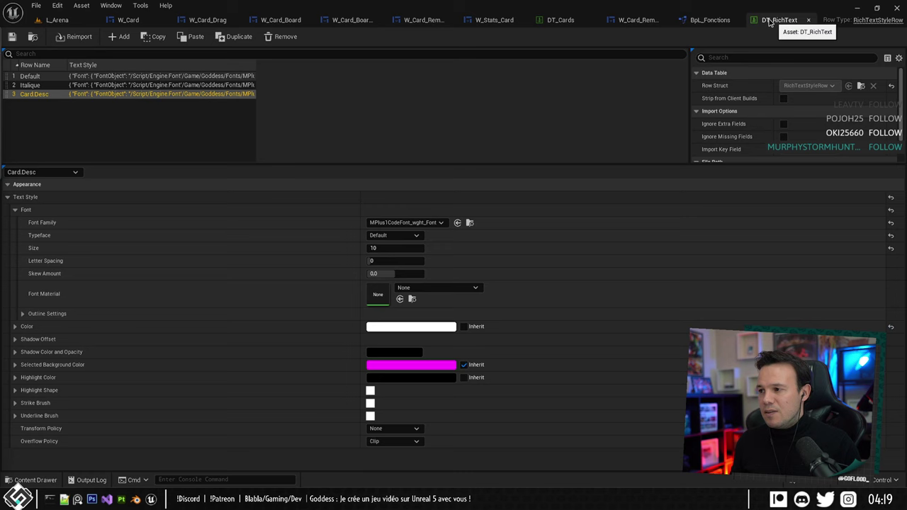
In DT_Cards, set NewRow's Autor to "Auteur : " followed by the author's name, and save the table.
left_click(560, 20)
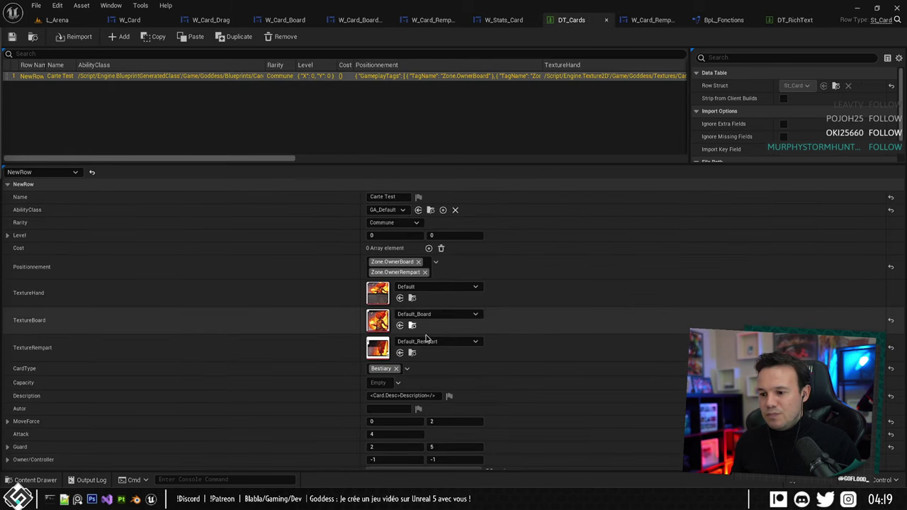
left_click(384, 409)
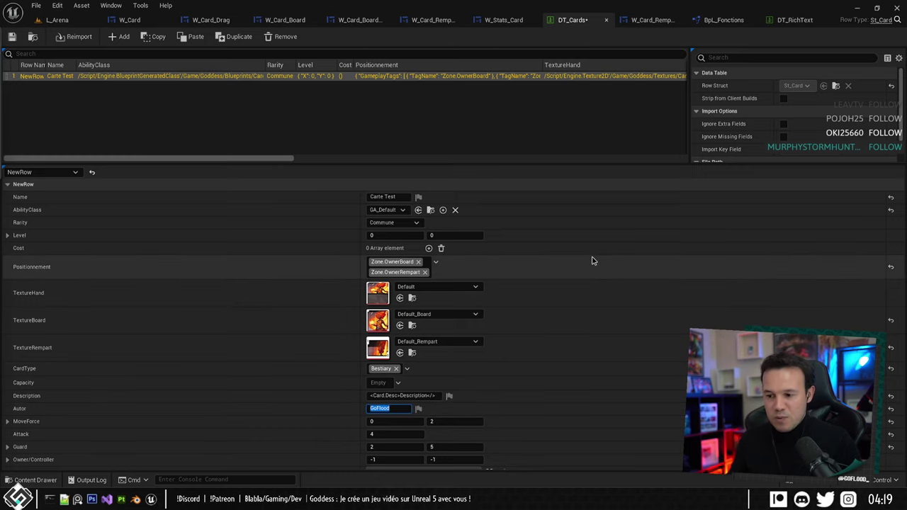
key("ctrl+s")
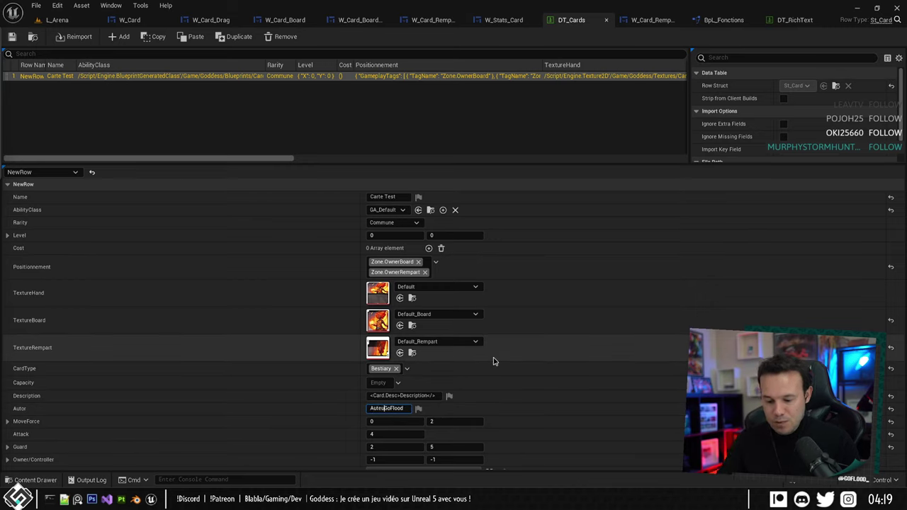
left_click(540, 383)
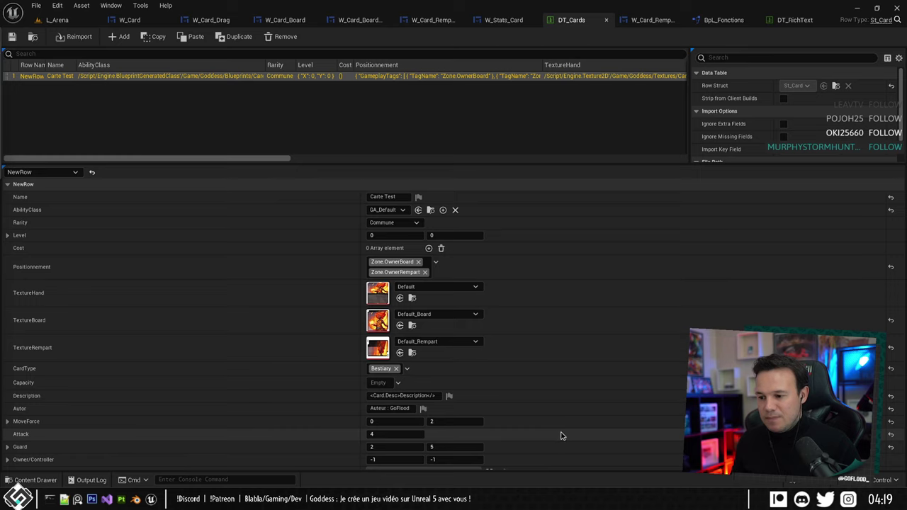
Enlarge the row list area of DT_Cards, review NewRow's fields, and close the table.
left_click(399, 135)
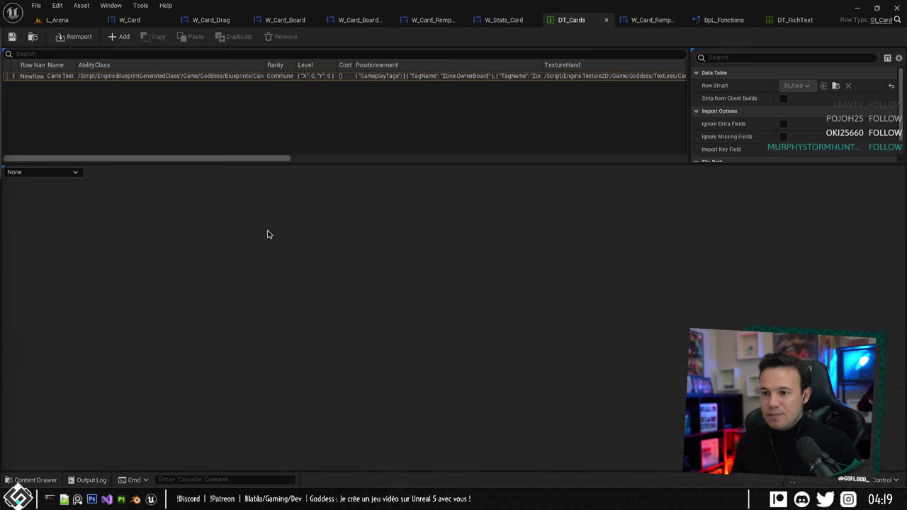
left_click(57, 76)
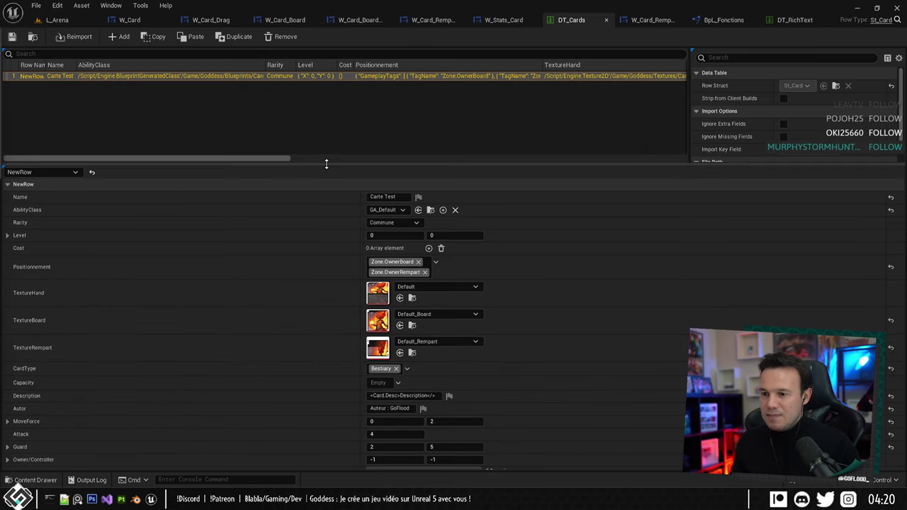
left_click_drag(323, 163, 320, 192)
scroll(242, 351, "down", 2)
scroll(247, 313, "up", 2)
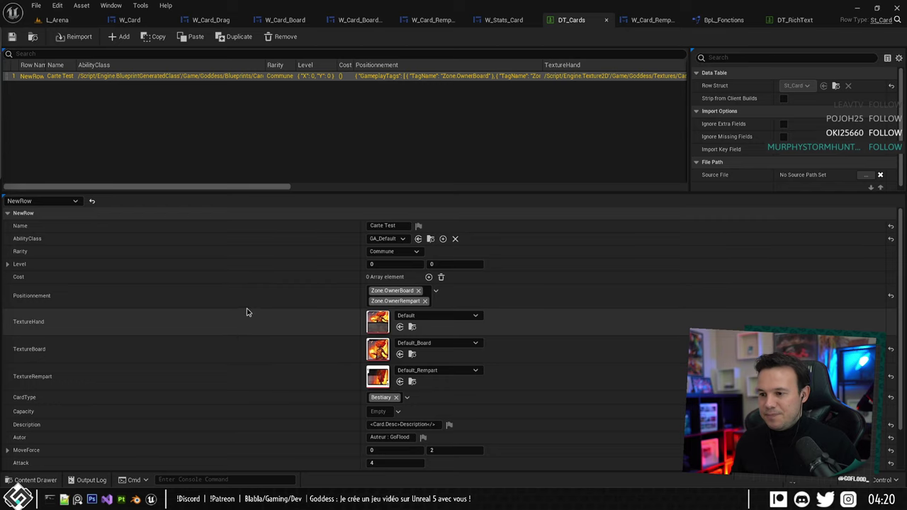
left_click(347, 140)
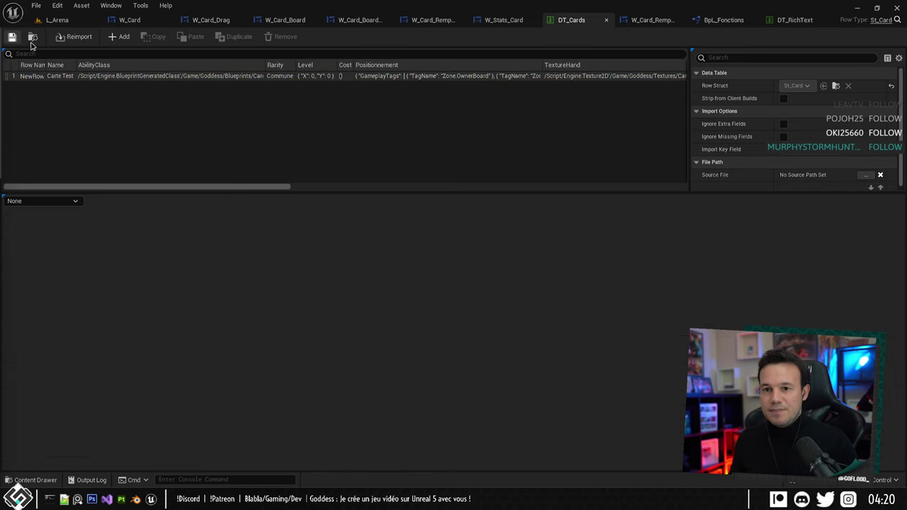
left_click(606, 19)
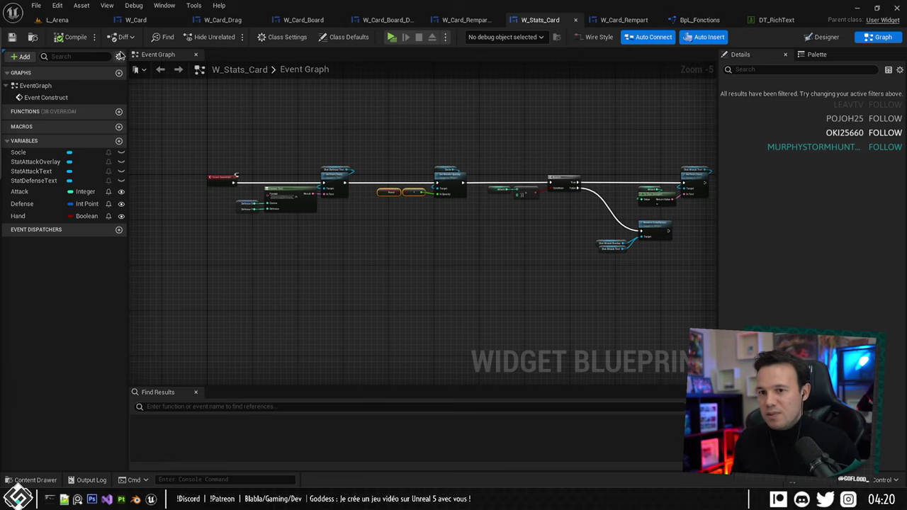
Examine the defense text, Socle opacity and attack Branch logic in W_Stats_Card's event graph, and return to the L_Arena level.
scroll(385, 170, "up", 5)
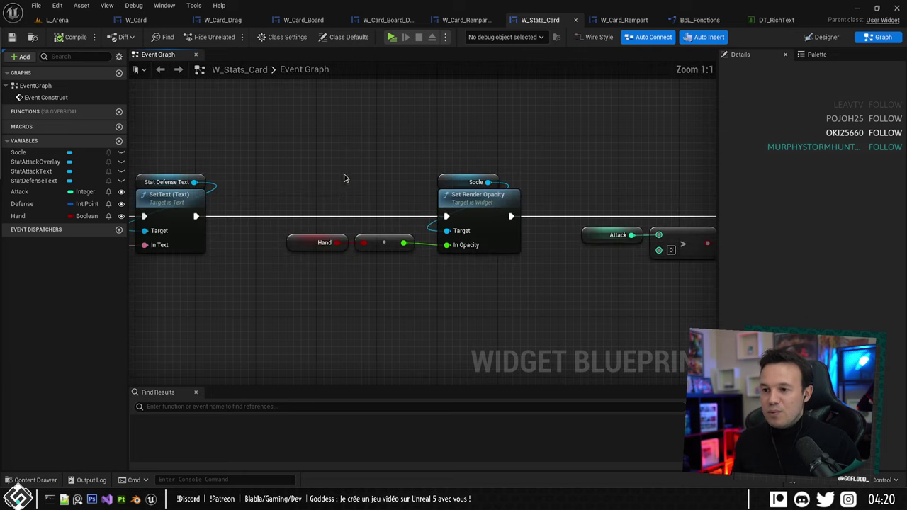
scroll(422, 156, "down", 3)
left_click_drag(380, 135, 473, 226)
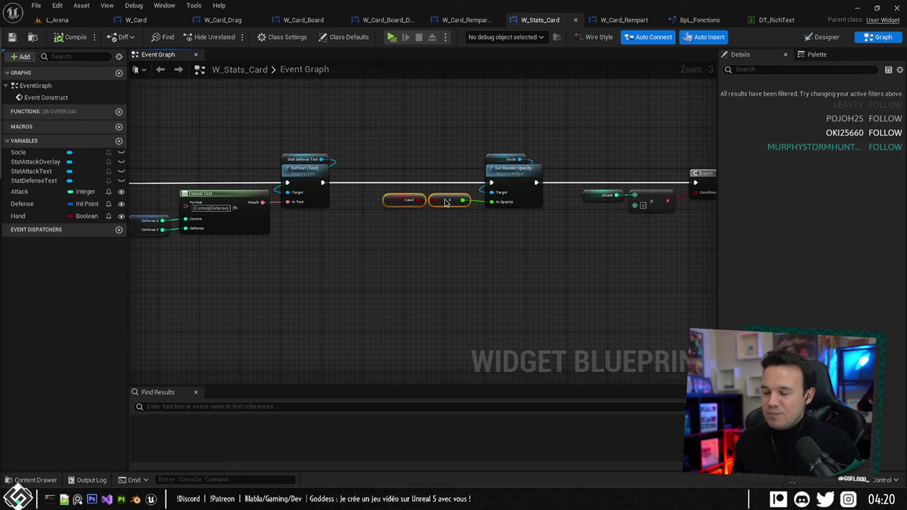
right_click_drag(391, 171, 282, 178)
key("ctrl+s")
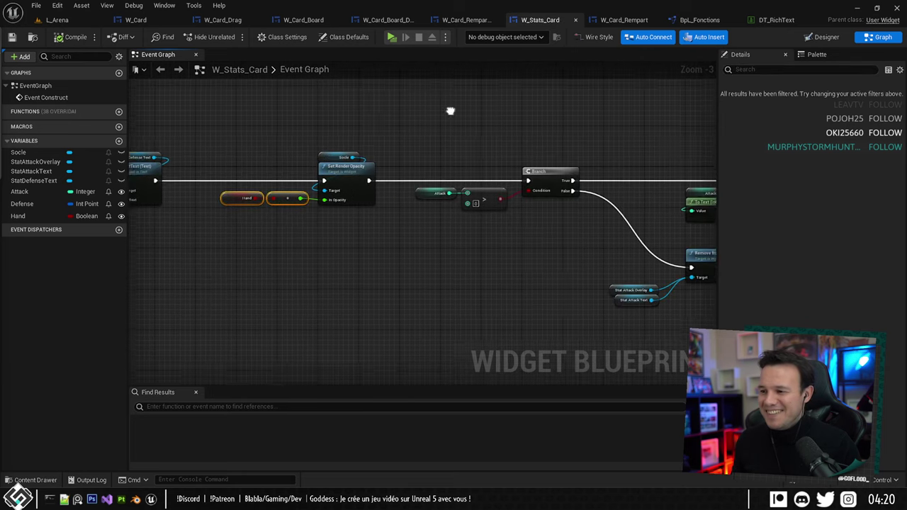
right_click_drag(449, 109, 458, 125)
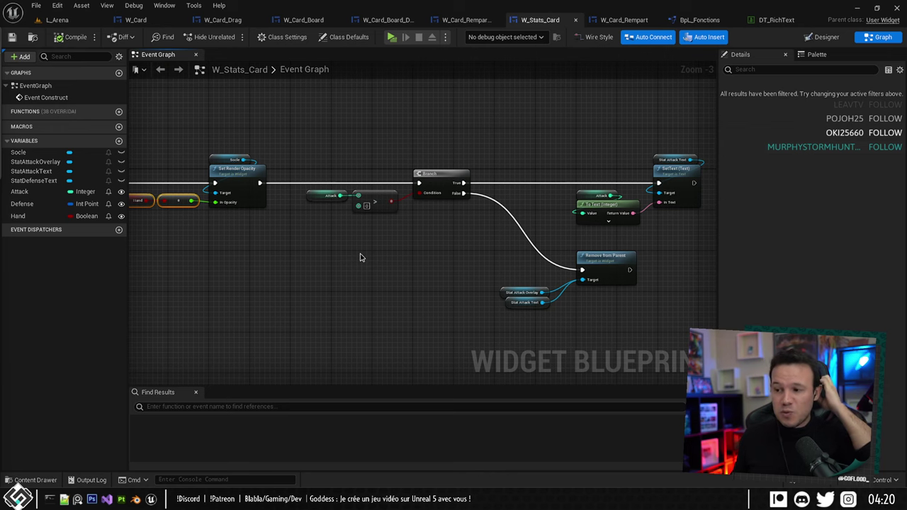
right_click_drag(375, 145, 444, 140)
right_click_drag(486, 119, 418, 122)
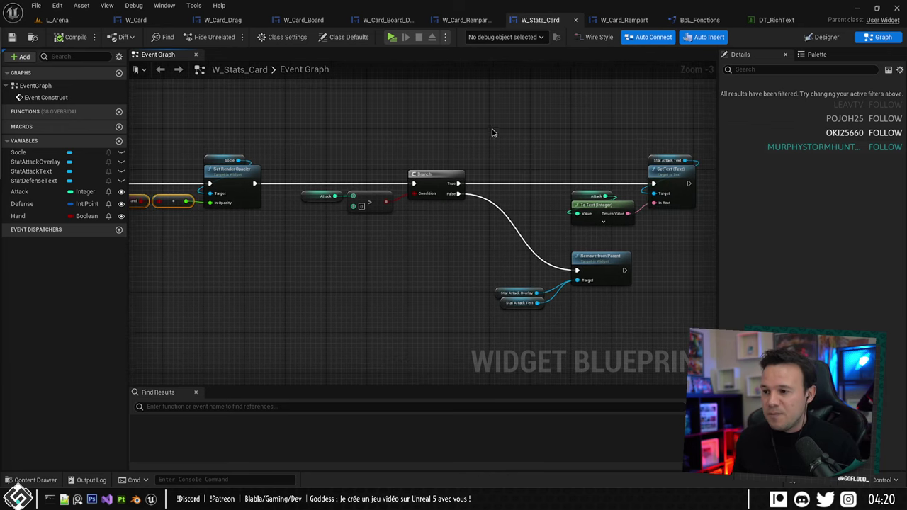
right_click_drag(526, 132, 558, 136)
right_click_drag(305, 132, 483, 113)
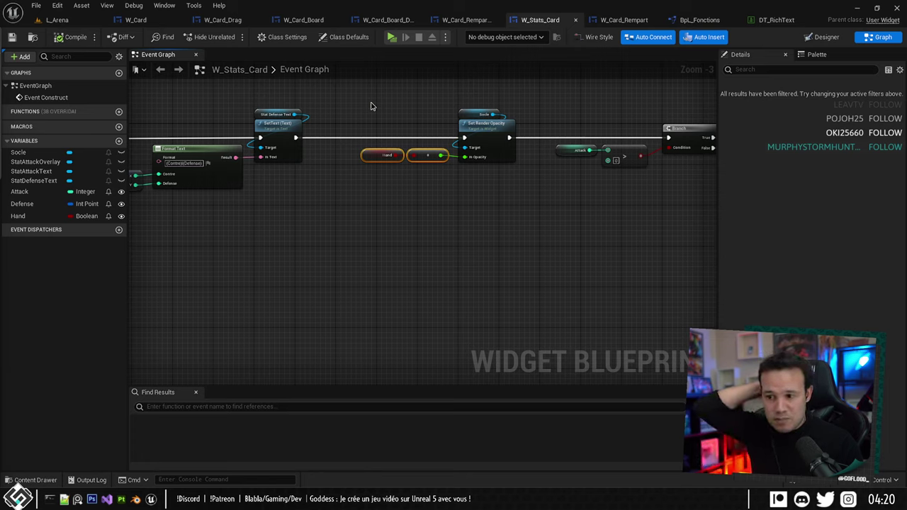
right_click_drag(354, 125, 438, 191)
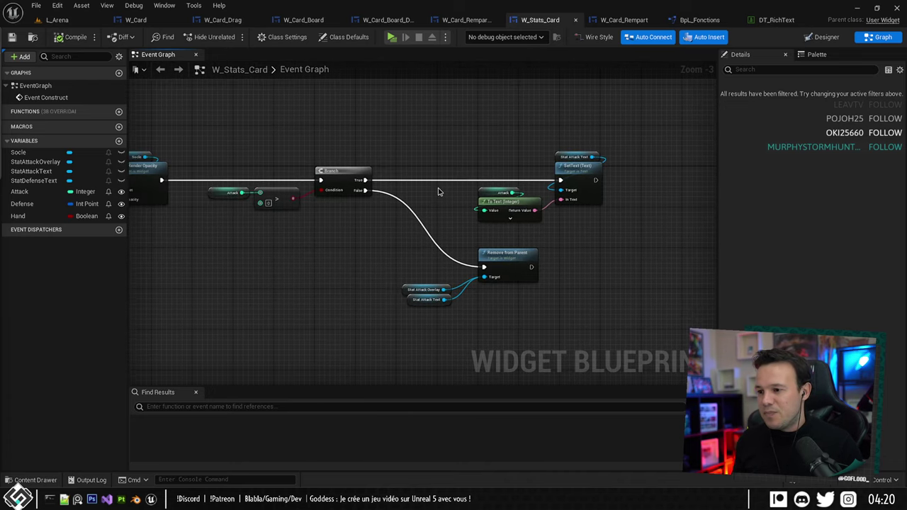
right_click_drag(399, 151, 461, 115)
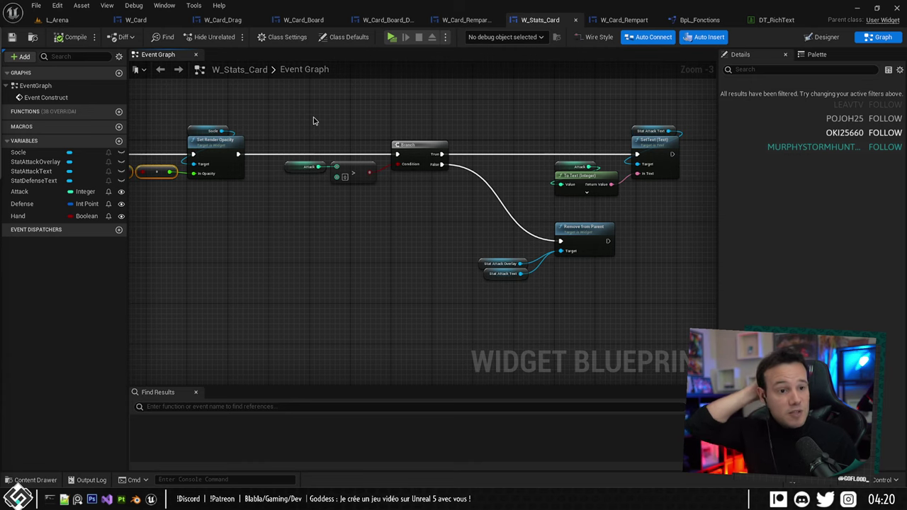
right_click_drag(314, 121, 331, 133)
right_click_drag(423, 135, 745, 126)
right_click_drag(336, 155, 466, 161)
right_click_drag(307, 173, 324, 176)
right_click_drag(516, 153, 381, 162)
left_click(67, 19)
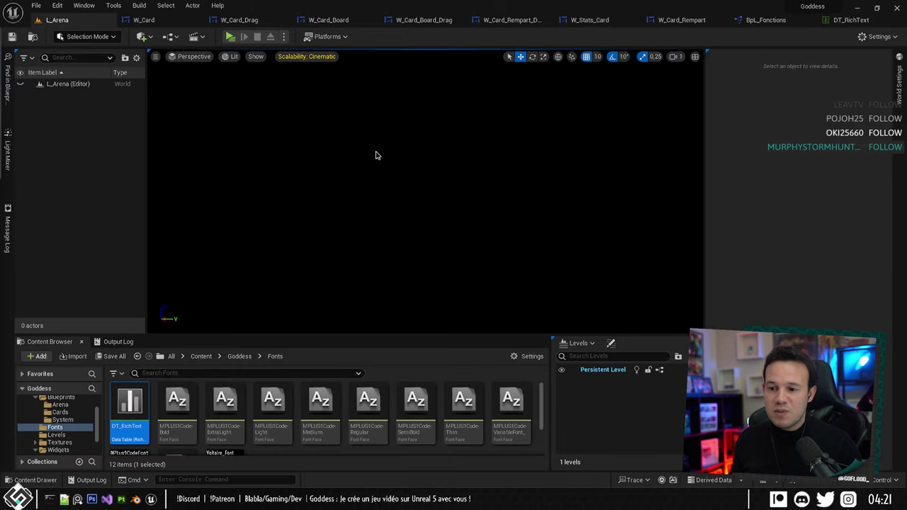
Open the project's Blueprints folder, run the two-player arena preview, and raise the Client 1 player's Poussière d'Or bet to 30.
scroll(91, 428, "up", 3)
left_click(92, 428)
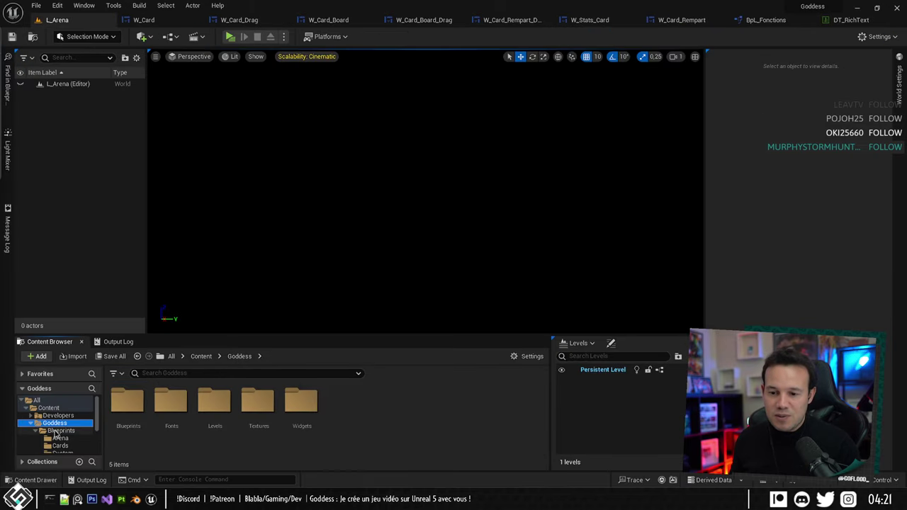
key("alt+p")
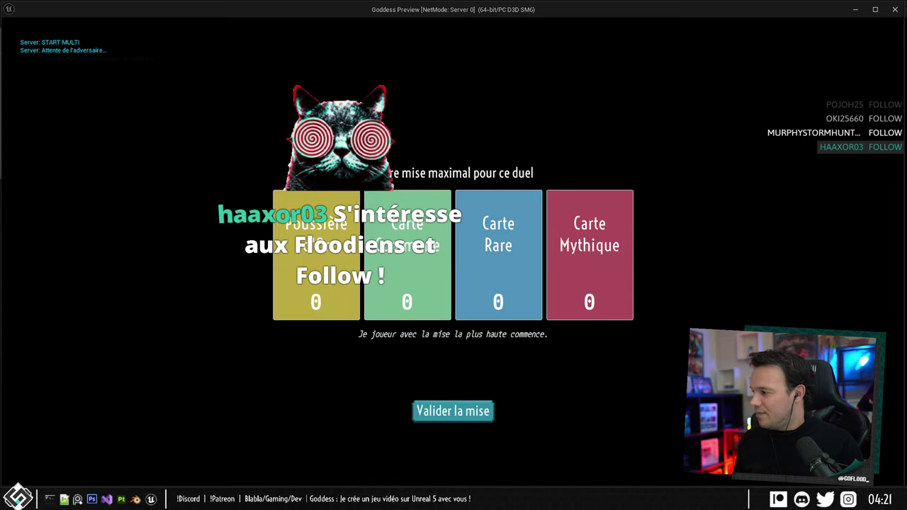
left_click_drag(906, 88, 450, 52)
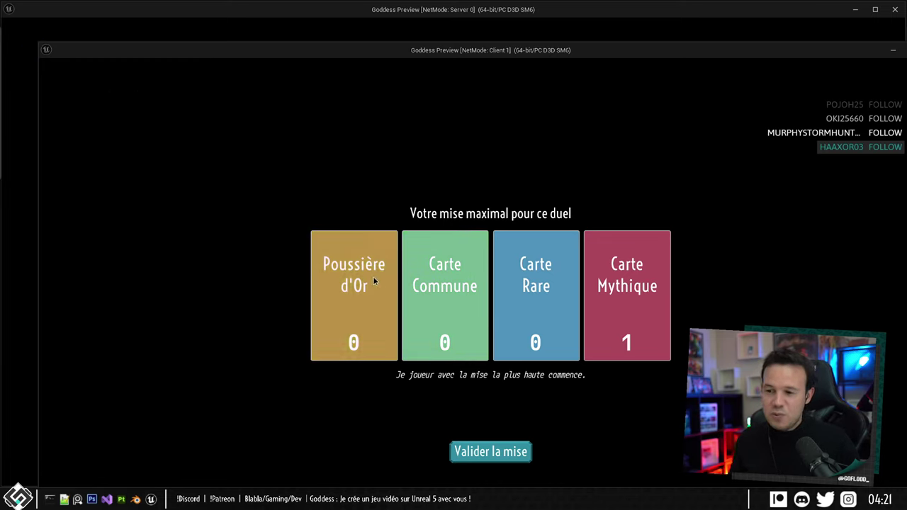
scroll(353, 298, "up", 6)
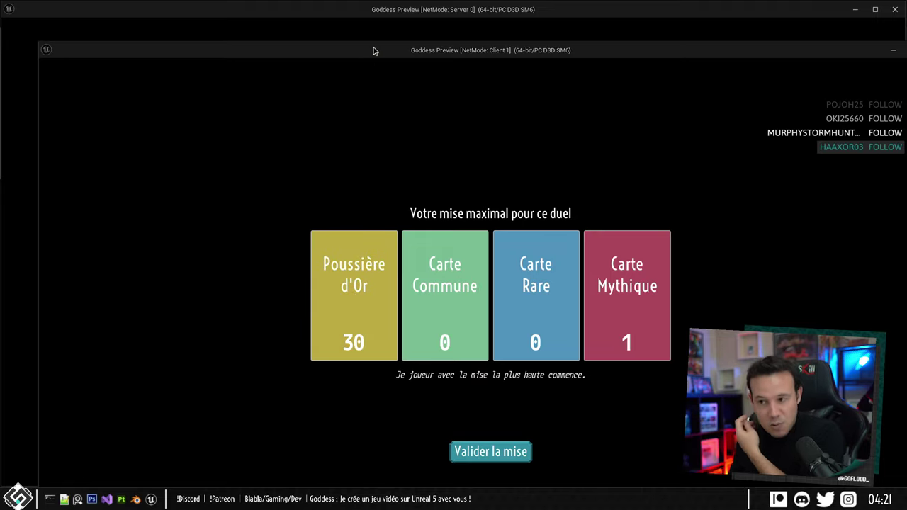
Move the Client 1 preview window aside to uncover the Server 0 window's betting screen.
left_click_drag(374, 50, 906, 167)
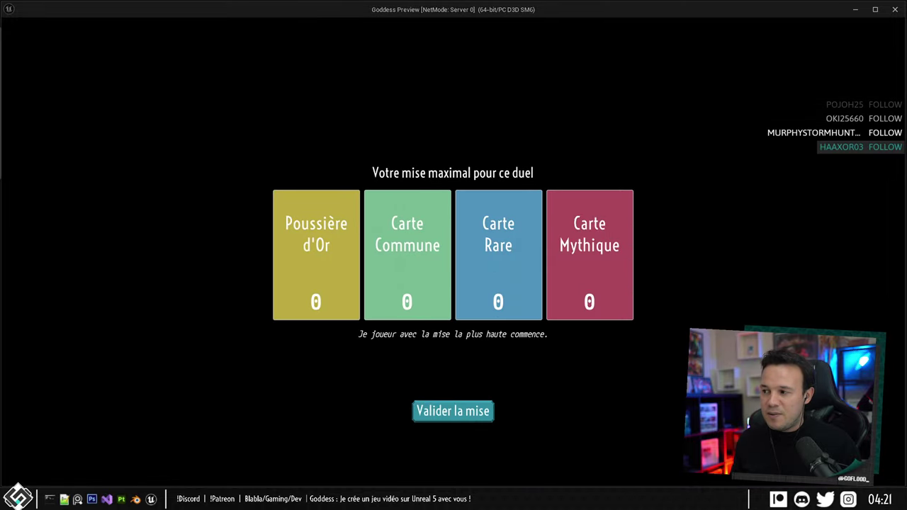
left_click_drag(407, 121, 561, 88)
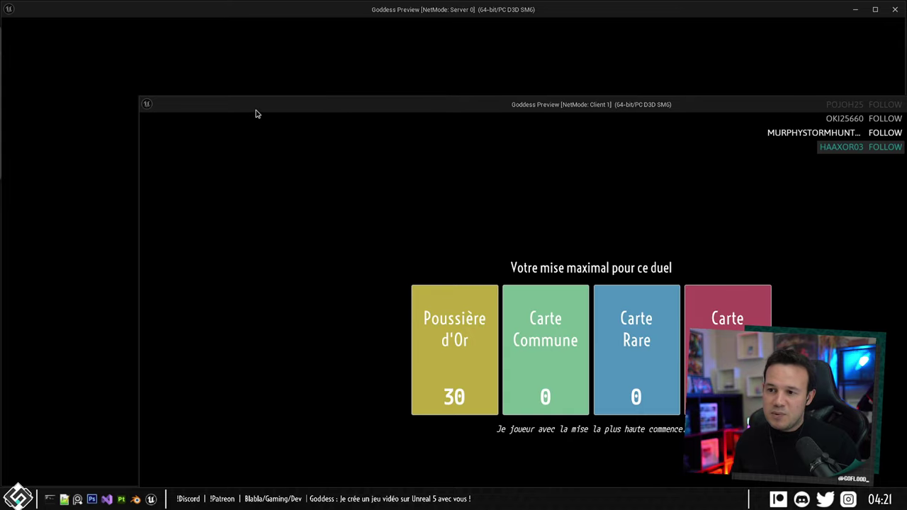
left_click_drag(256, 113, 126, 93)
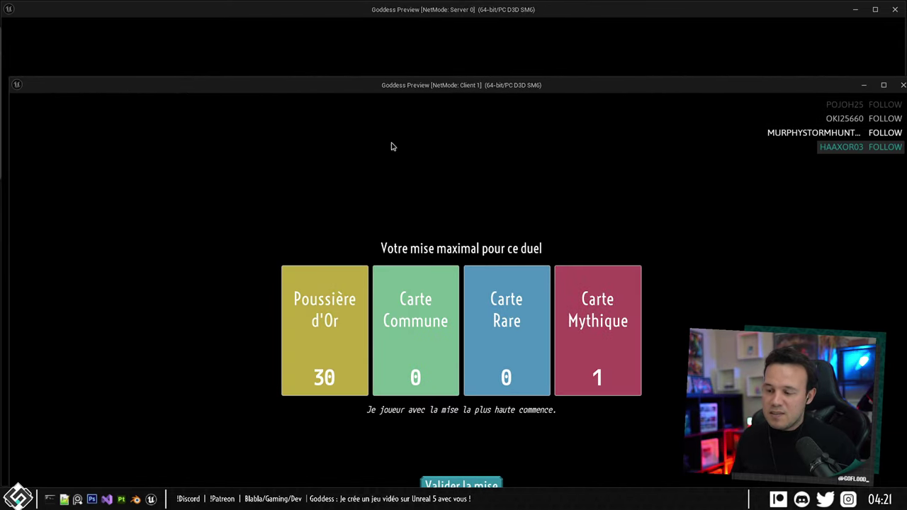
left_click_drag(315, 86, 906, 56)
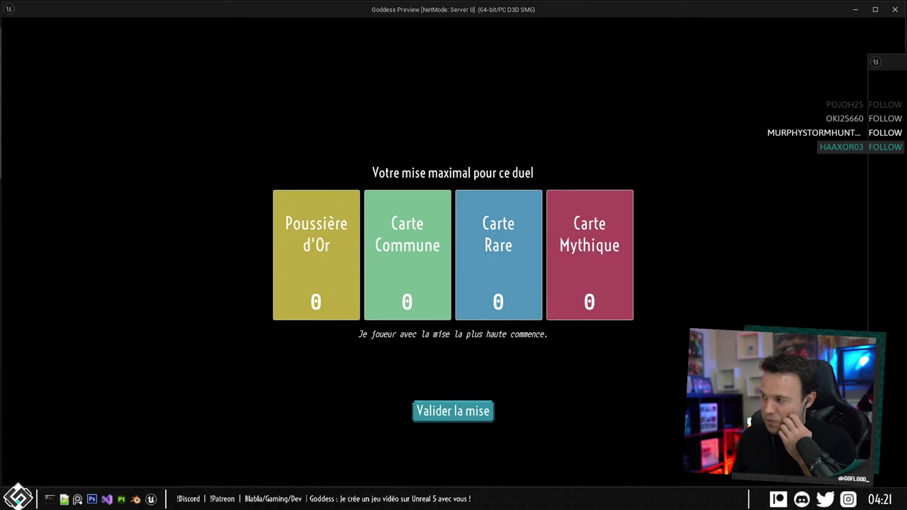
Place a Carte Mythique bet as the server player, inspect a hand card's type, description and author text, and stop the preview.
left_click(606, 250)
left_click(606, 250)
left_click(606, 250)
left_click(459, 410)
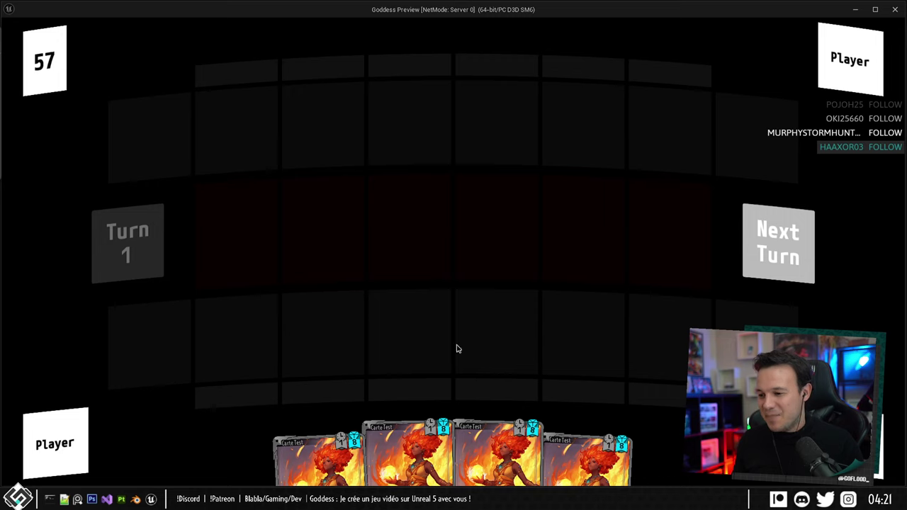
mouse_move(418, 435)
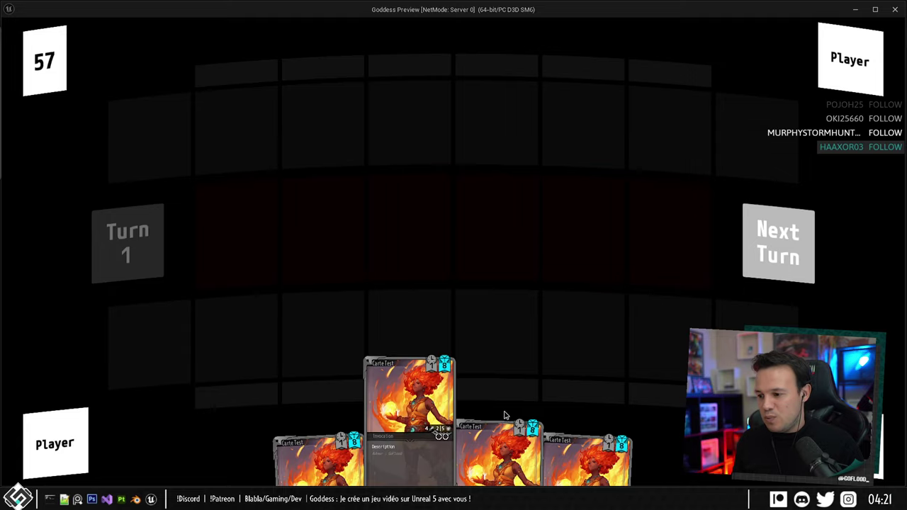
key("Escape")
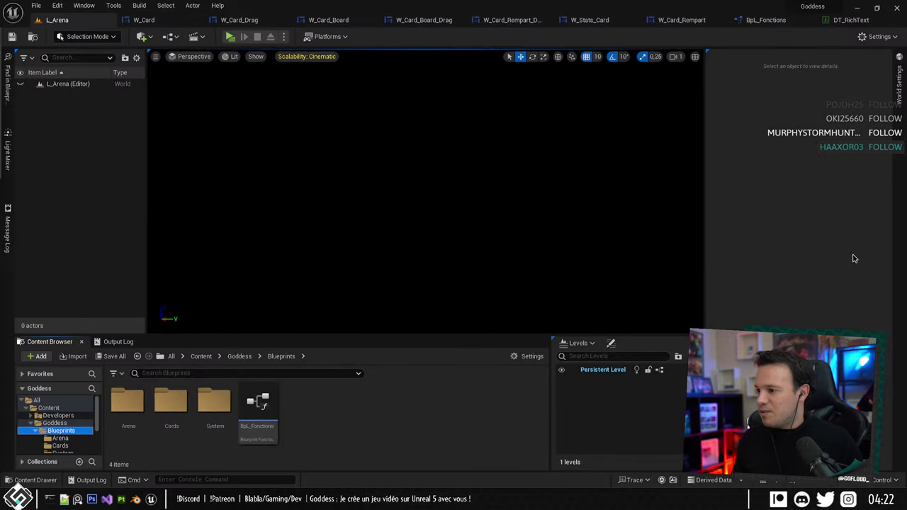
Switch to Discord, maximize it, and look through the goddess-update channel's posts from August to October 2023.
left_click_drag(906, 99, 267, 87)
double_click(267, 88)
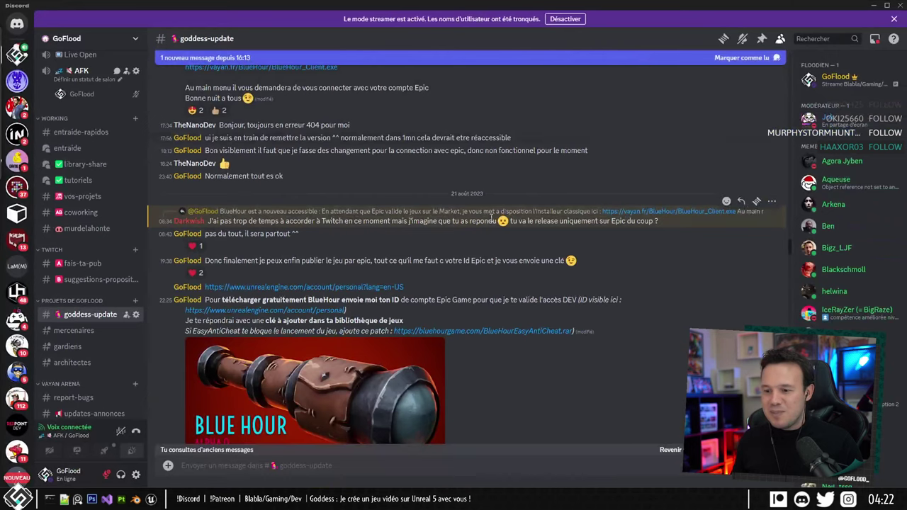
scroll(439, 237, "down", 1)
scroll(439, 239, "down", 15)
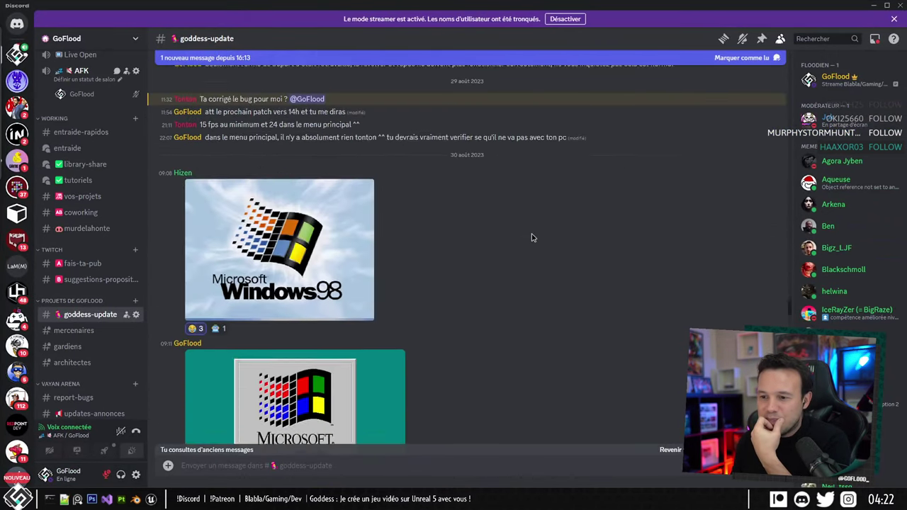
scroll(529, 241, "down", 10)
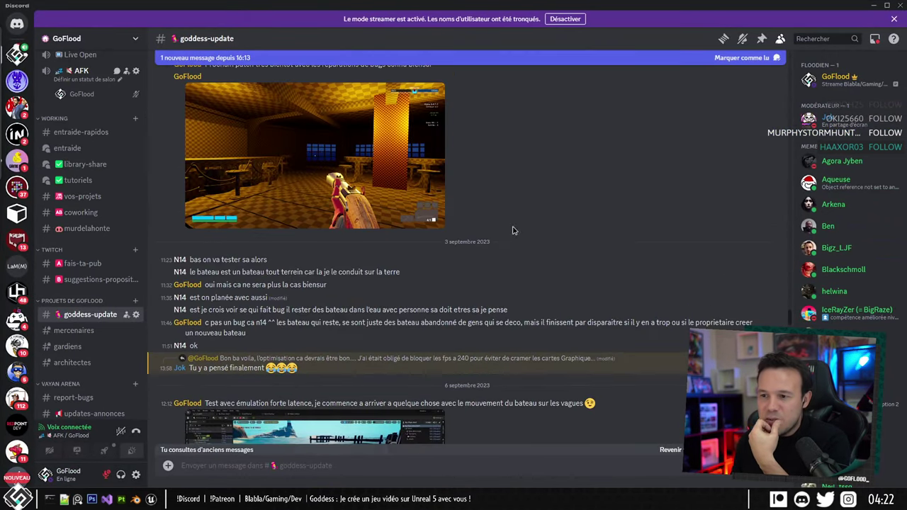
scroll(307, 163, "down", 3)
scroll(315, 198, "down", 3)
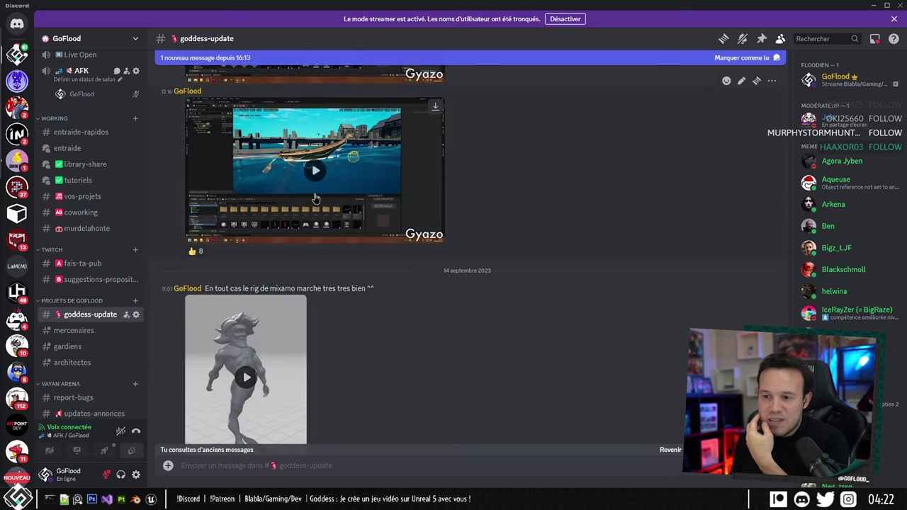
scroll(480, 238, "down", 10)
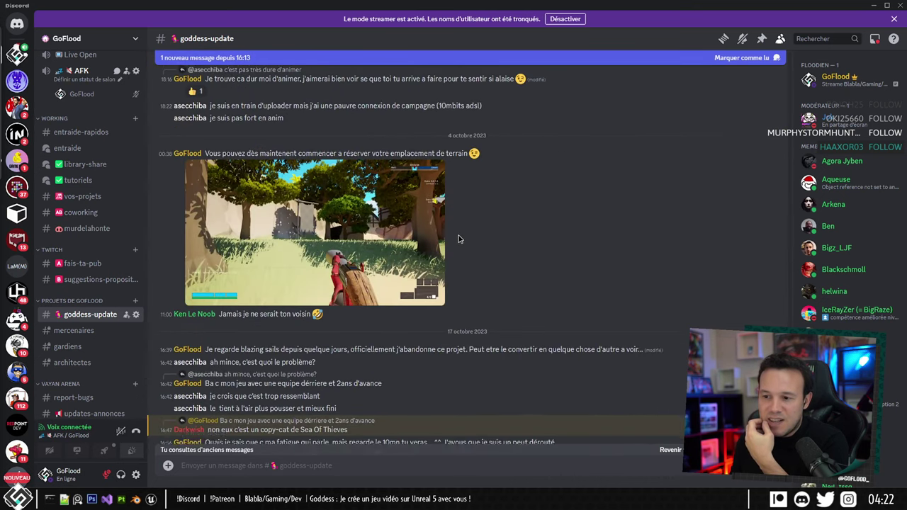
scroll(428, 197, "down", 8)
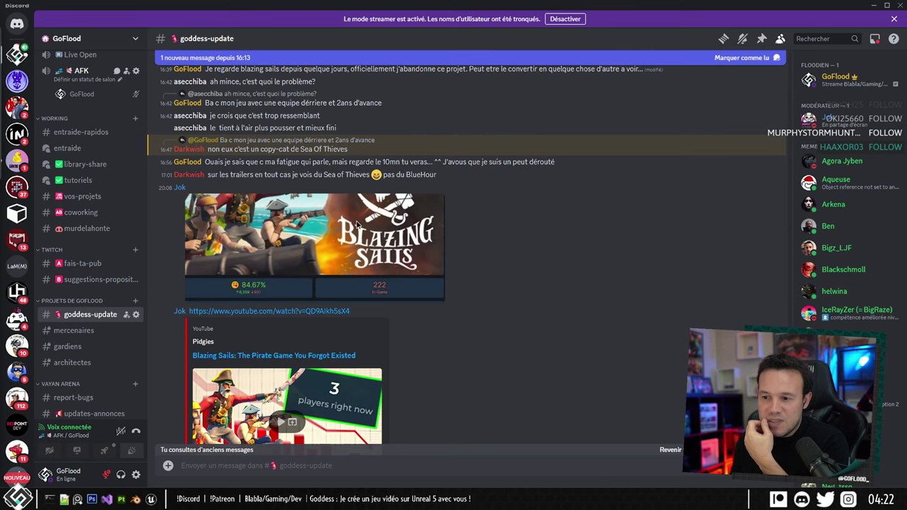
Go back through the older goddess-update posts to find the dynamic combat video from 11 avril 2023.
scroll(476, 241, "up", 15)
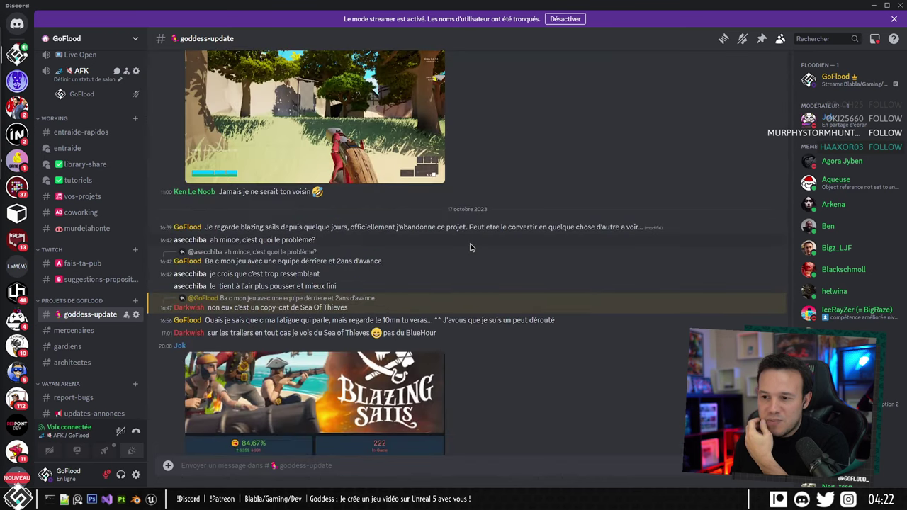
scroll(474, 224, "up", 10)
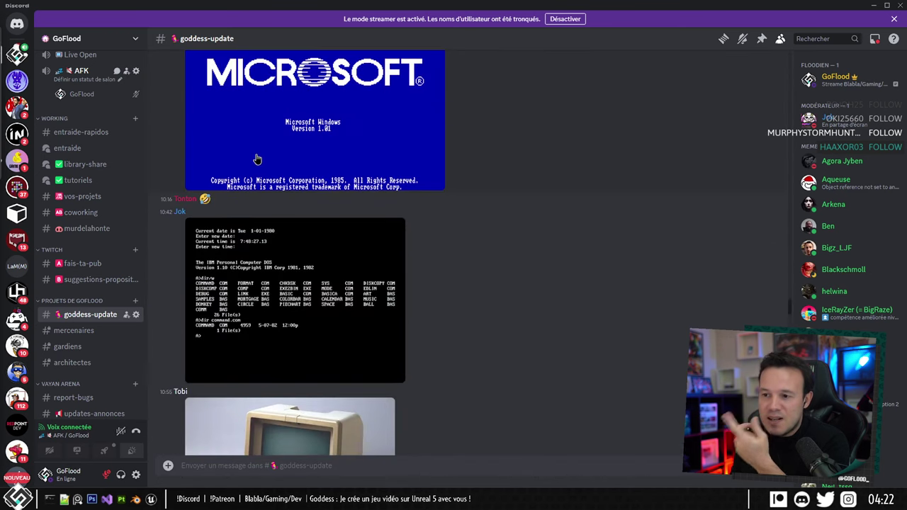
scroll(539, 252, "up", 5)
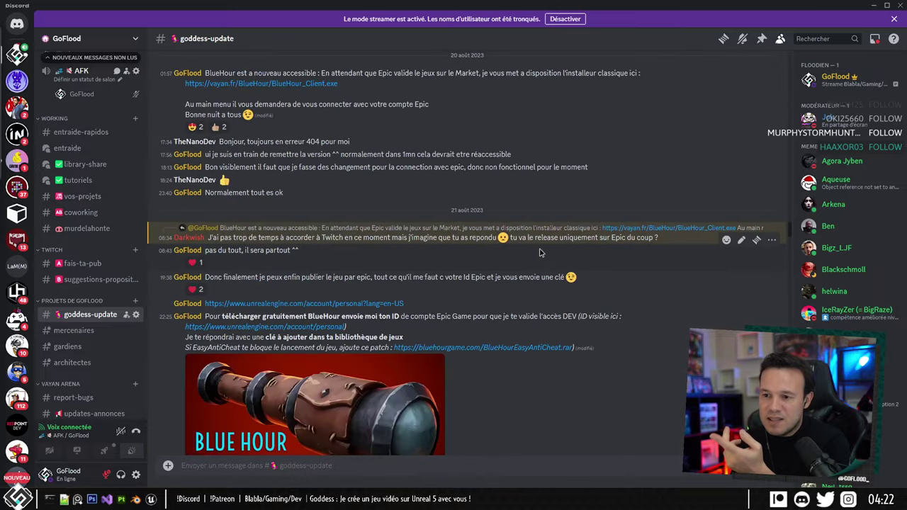
scroll(540, 254, "up", 20)
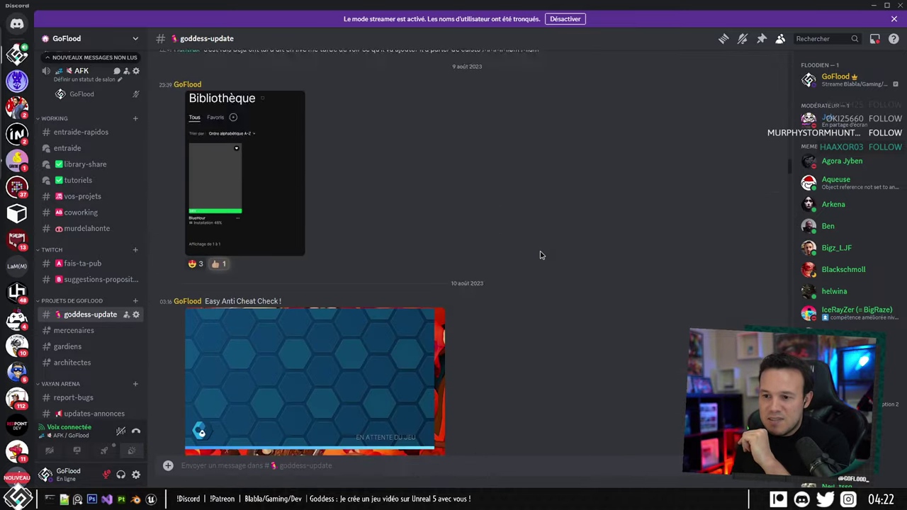
scroll(541, 256, "up", 20)
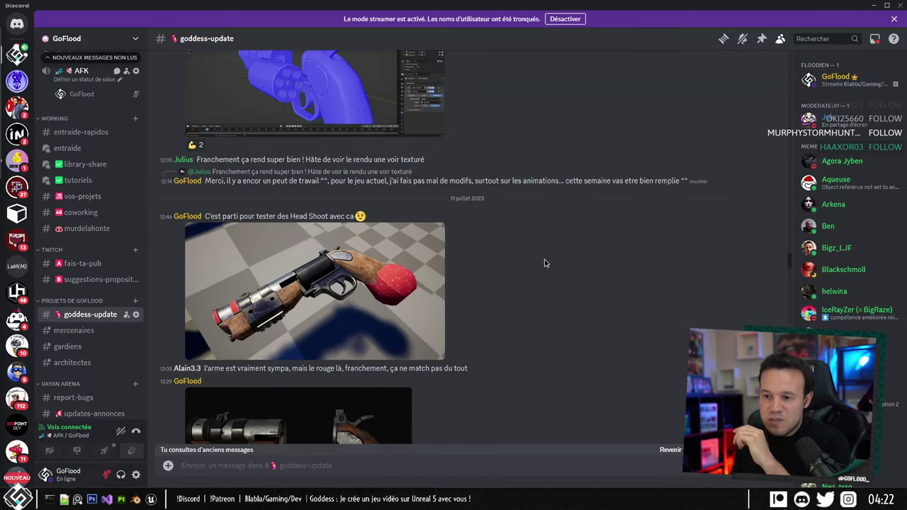
scroll(544, 262, "up", 15)
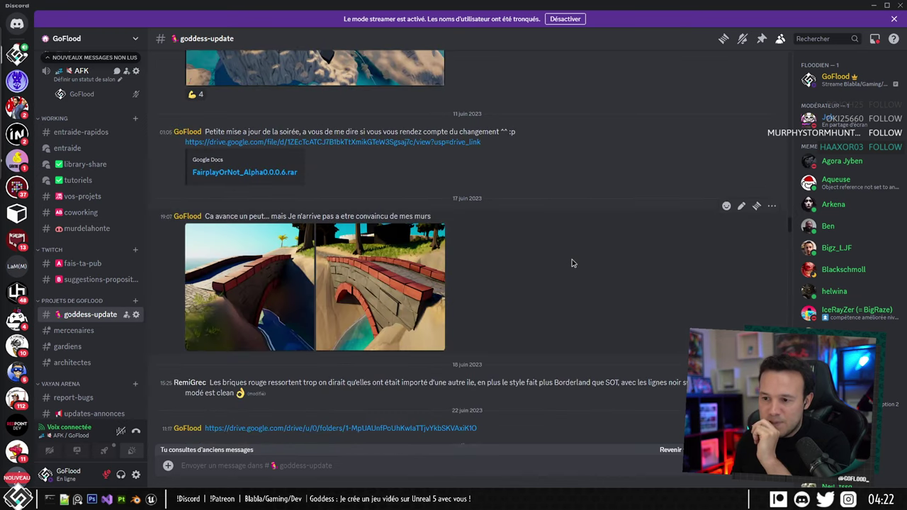
scroll(546, 267, "up", 20)
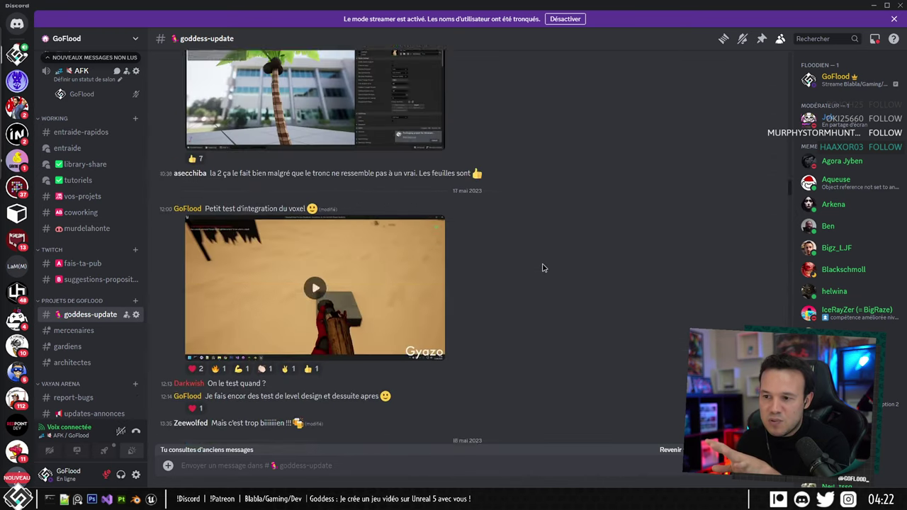
scroll(543, 268, "up", 20)
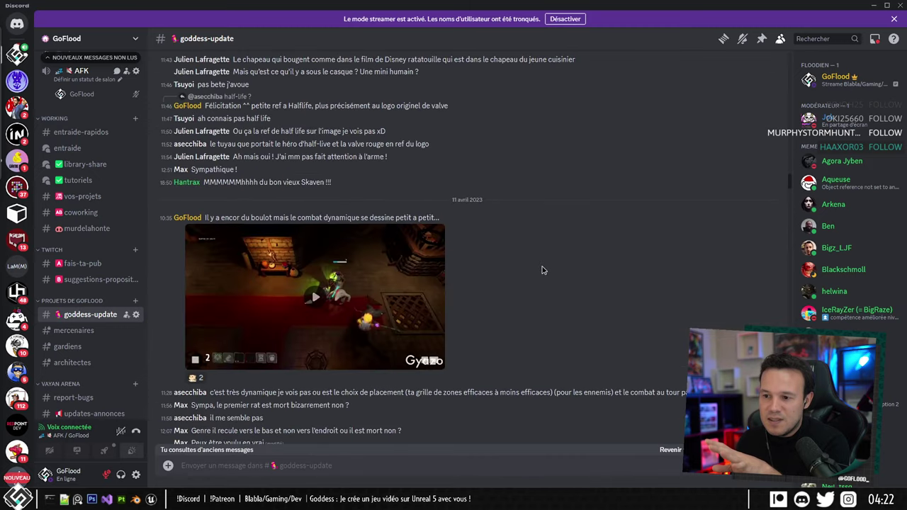
scroll(516, 259, "up", 3)
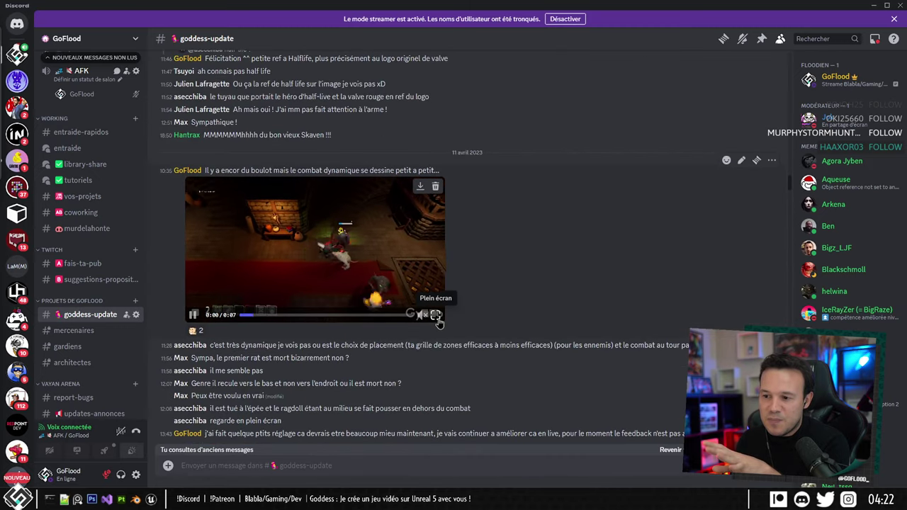
Watch the dynamic combat video twice in full screen, and return to the channel.
left_click(435, 314)
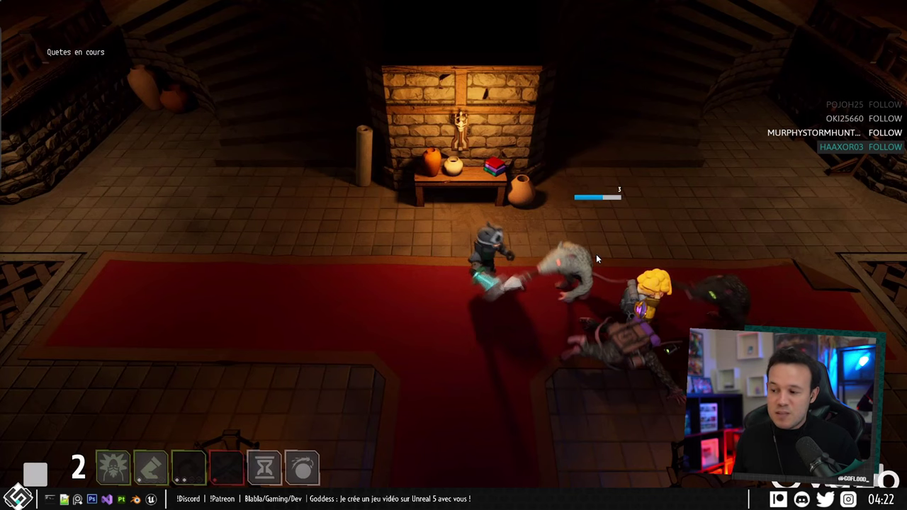
key("Escape")
left_click(351, 257)
left_click(316, 249)
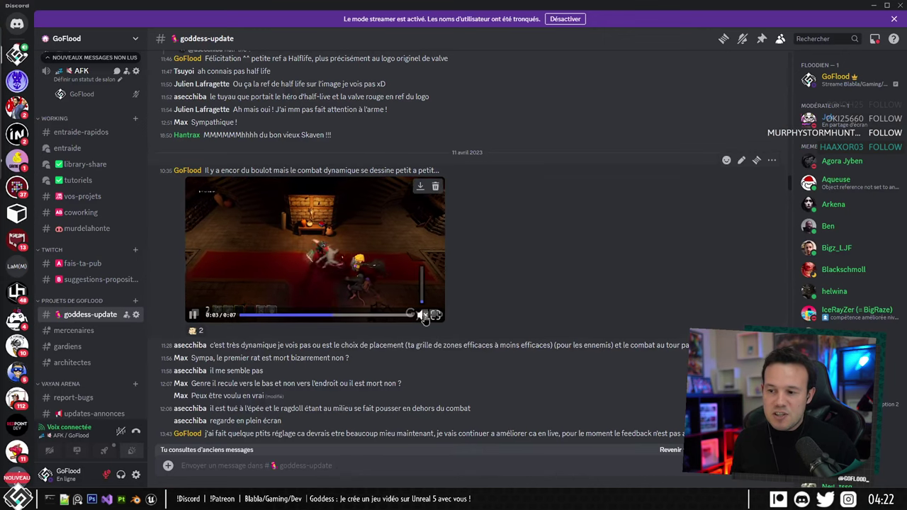
left_click(433, 312)
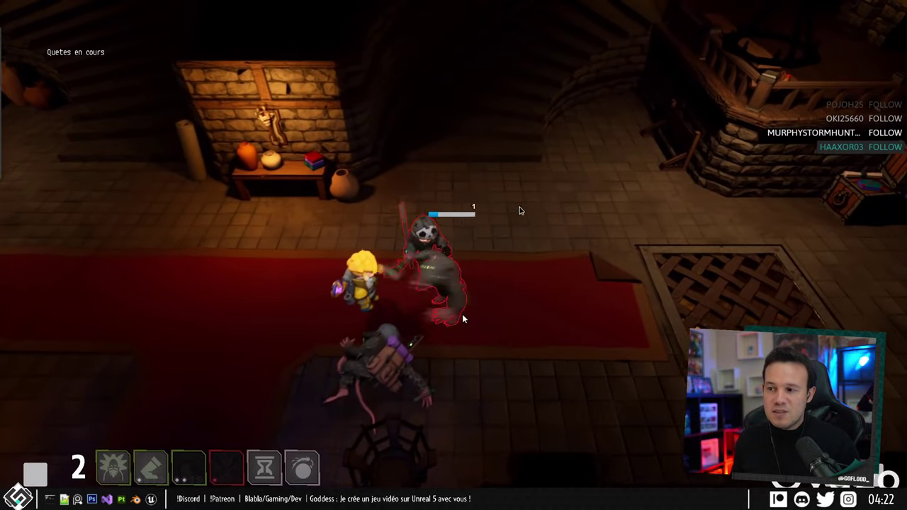
left_click(382, 317)
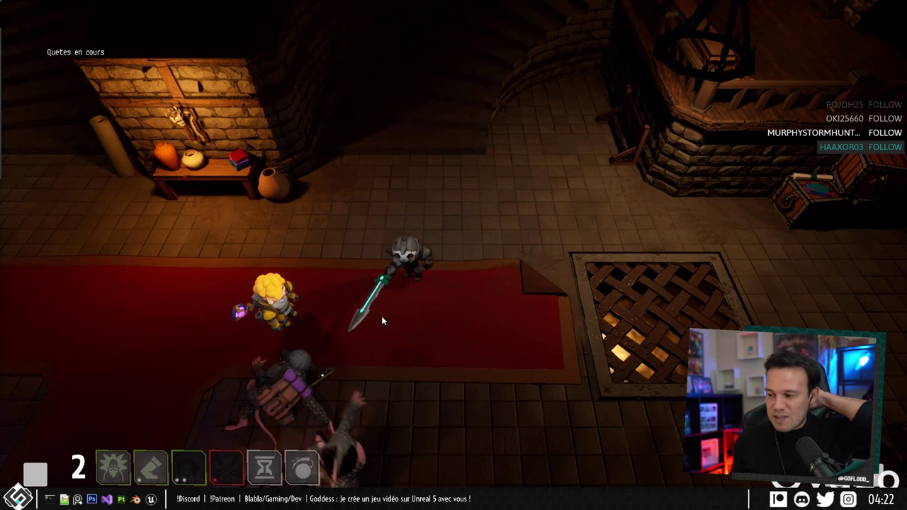
key("Escape")
Look through the goddess-update posts from April 2023 to the newest one, and enlarge the artwork suggested as a carte effet on 14 décembre 2023.
scroll(521, 298, "down", 5)
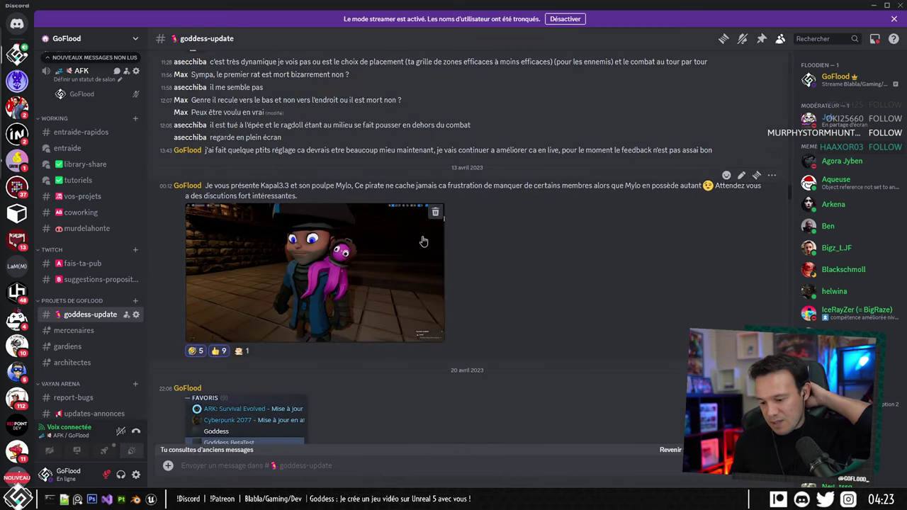
scroll(422, 242, "down", 15)
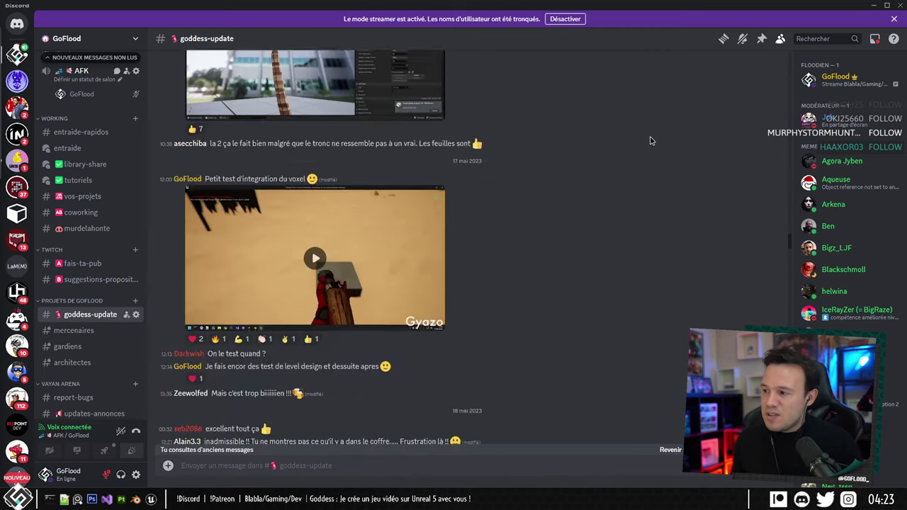
scroll(495, 298, "down", 10)
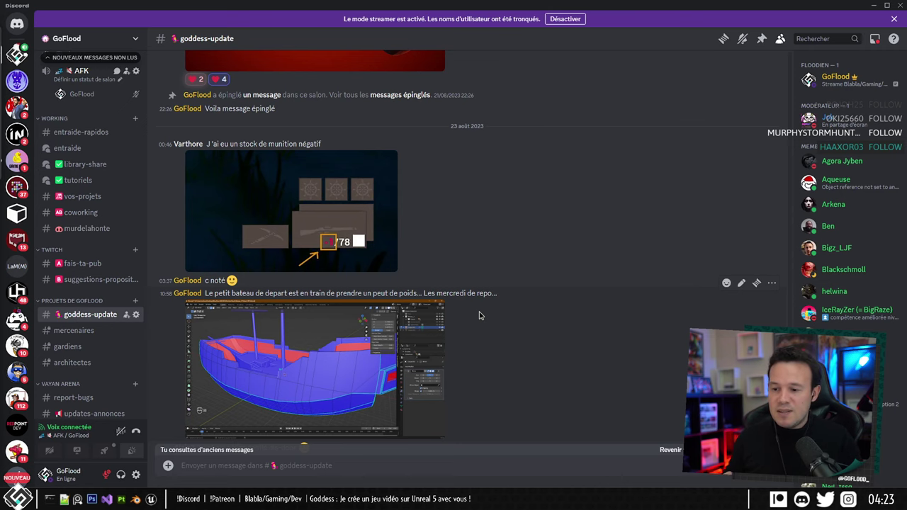
scroll(527, 215, "down", 1)
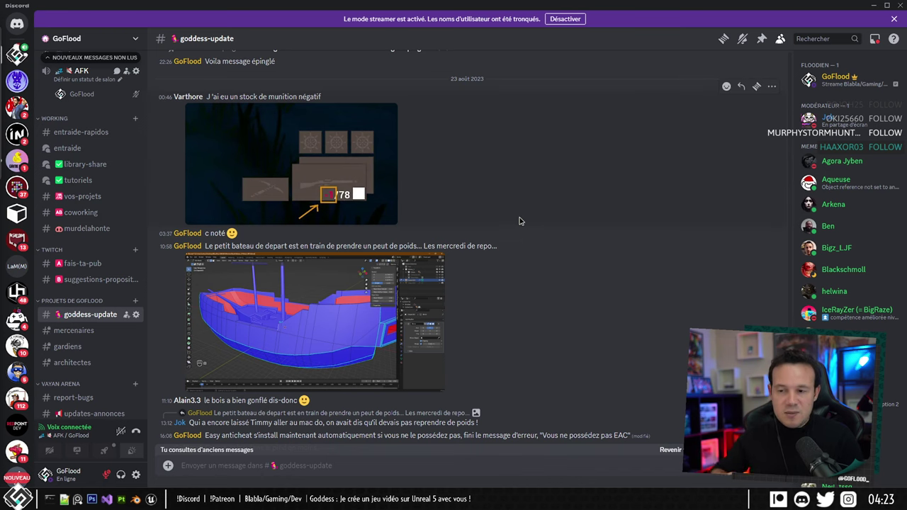
scroll(465, 221, "down", 20)
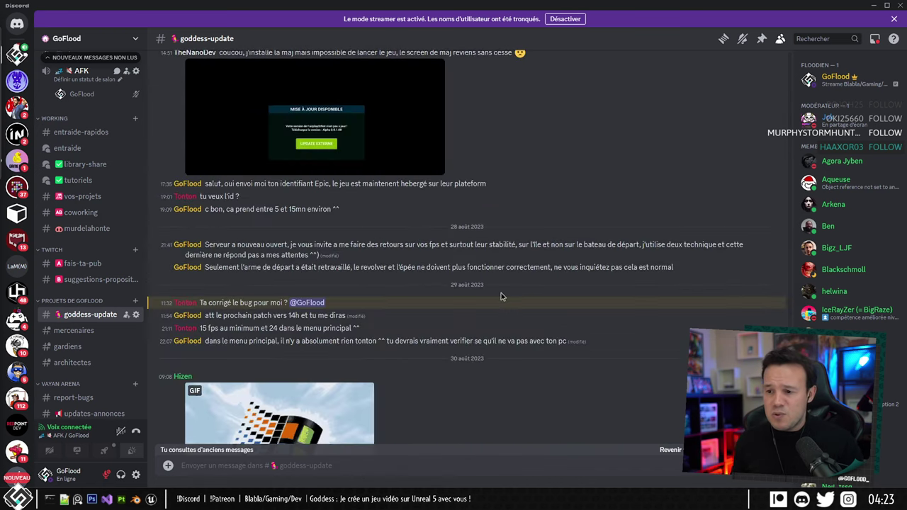
scroll(506, 303, "down", 20)
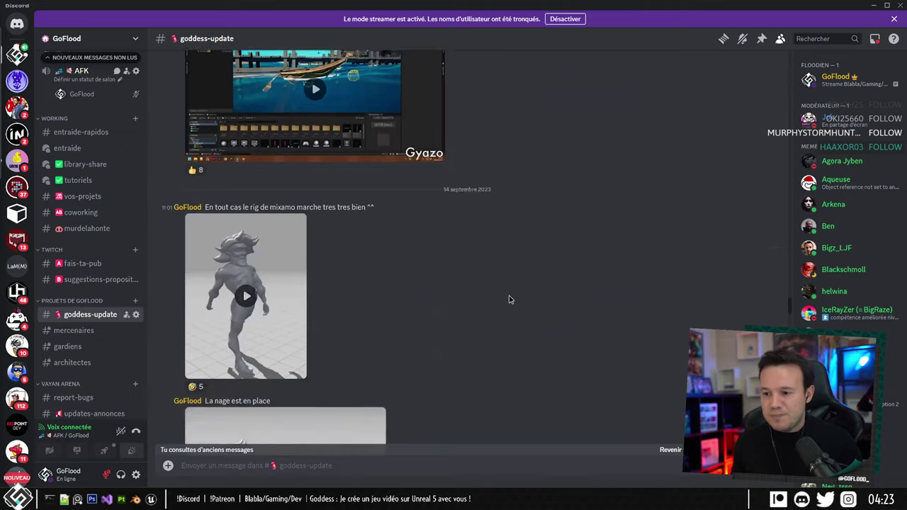
scroll(502, 272, "down", 1)
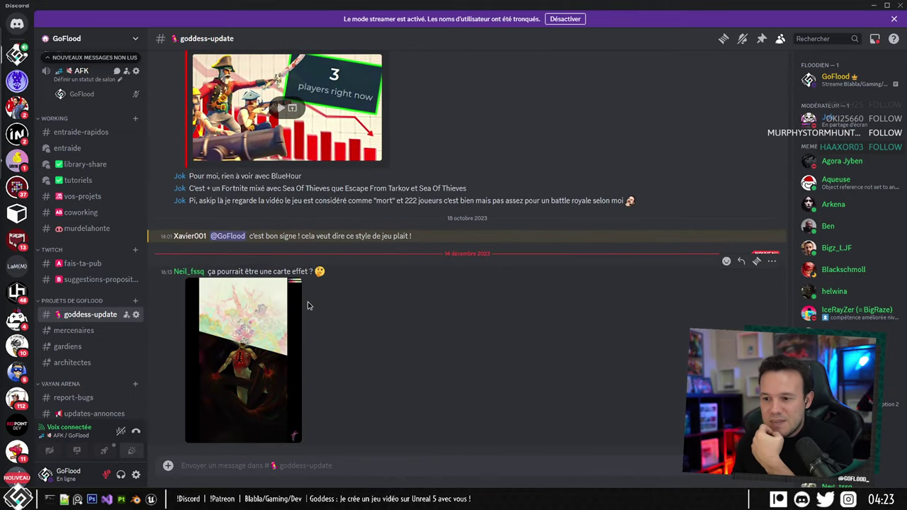
left_click(245, 341)
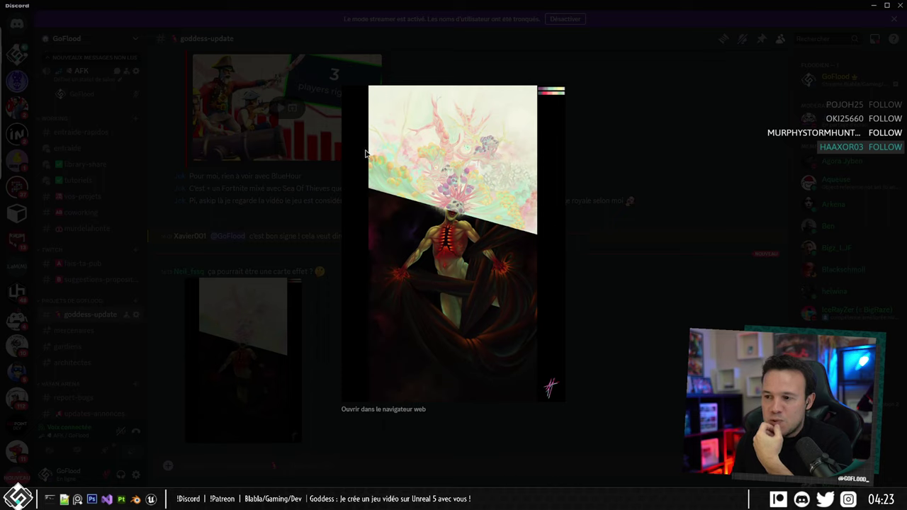
Switch to Photoshop and examine the SkillCard.psd card design with its outer frame shown.
key("alt+Tab")
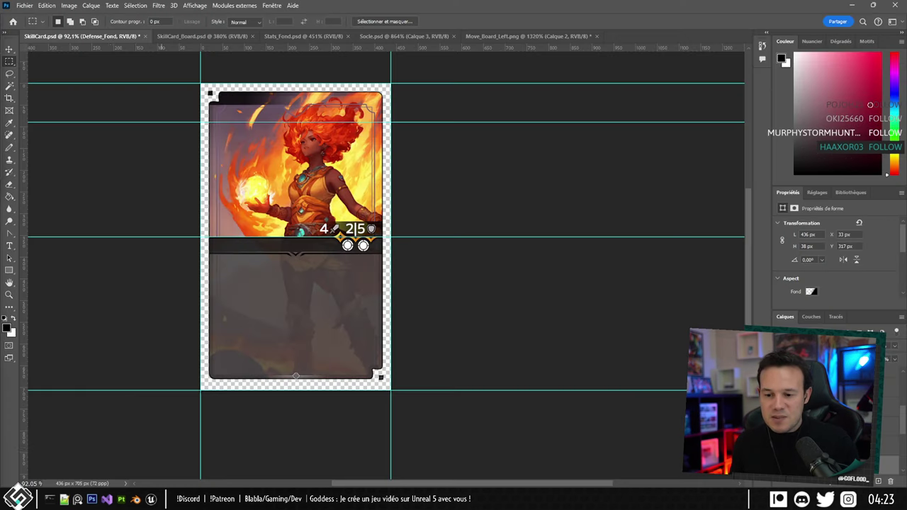
scroll(223, 210, "up", 1, "alt")
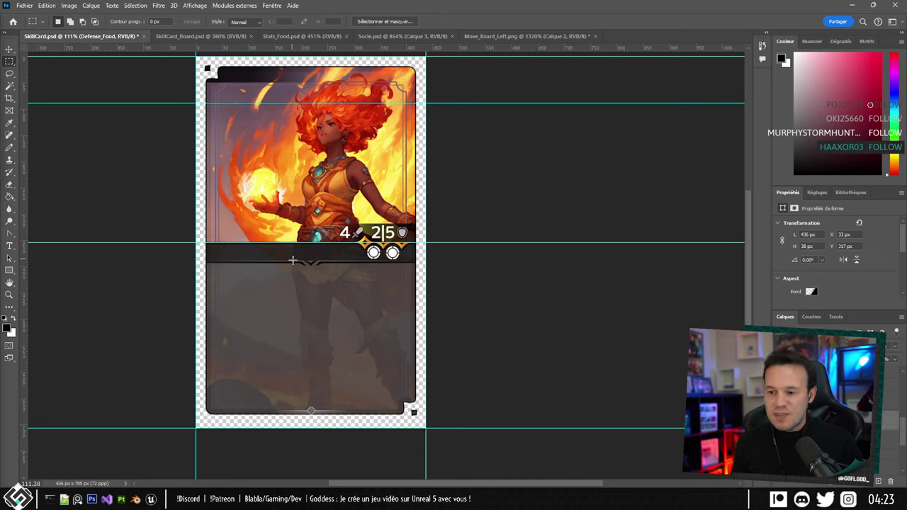
scroll(836, 411, "down", 4)
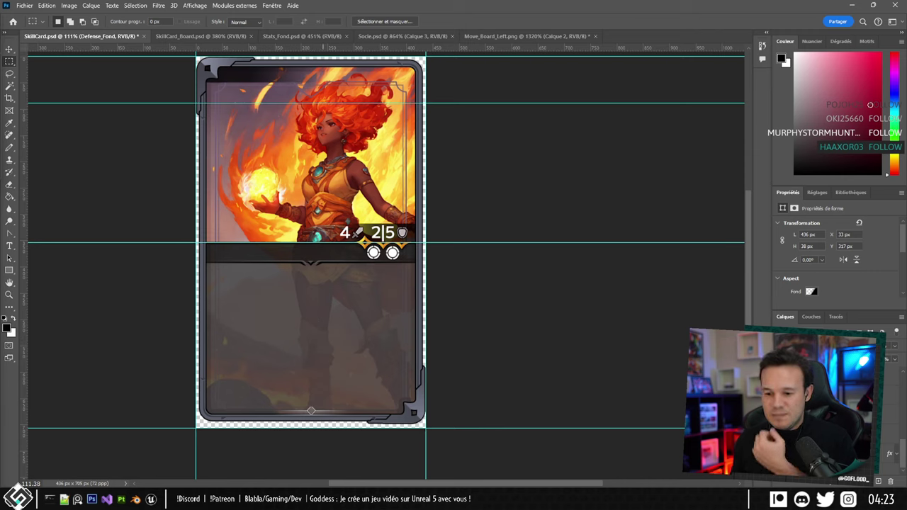
Return to Discord, open the wip_cosmique.png artwork in the web browser, and examine its pale upper half at full size.
key("alt+Tab")
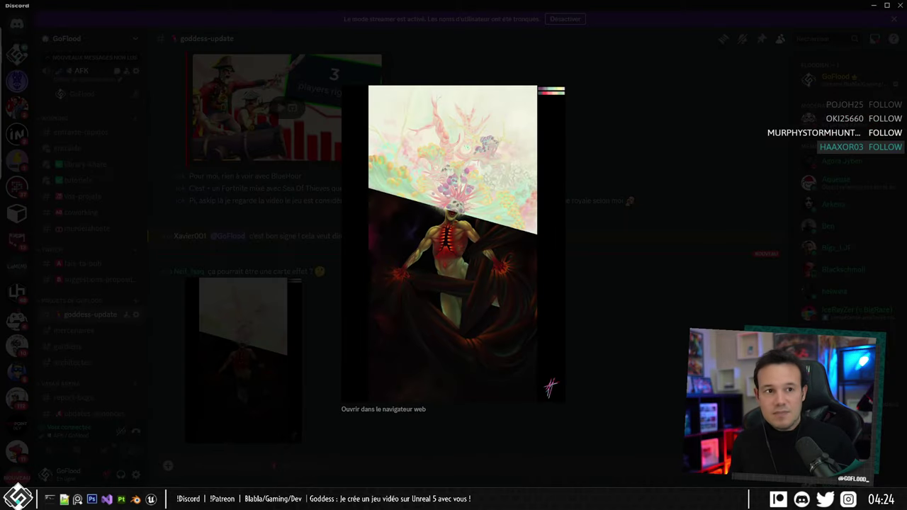
left_click_drag(0, 101, 495, 93)
double_click(496, 93)
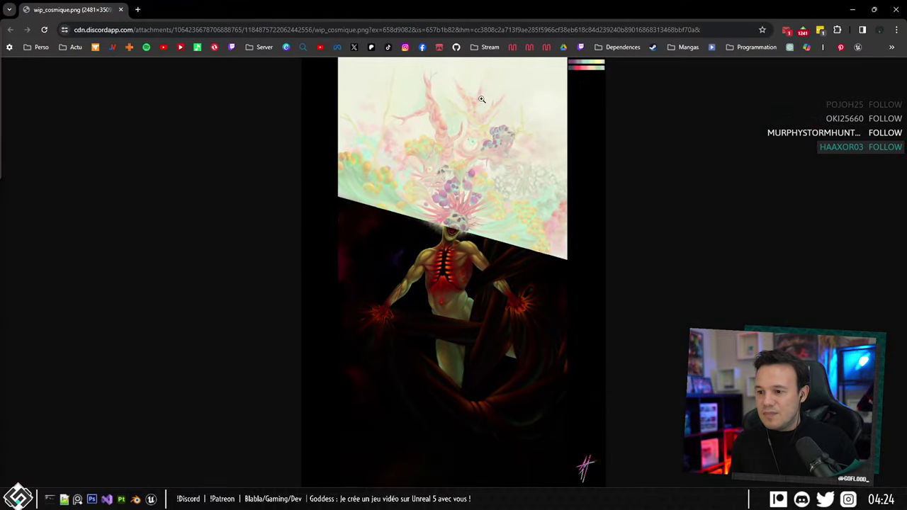
left_click(474, 122)
scroll(419, 219, "down", 3)
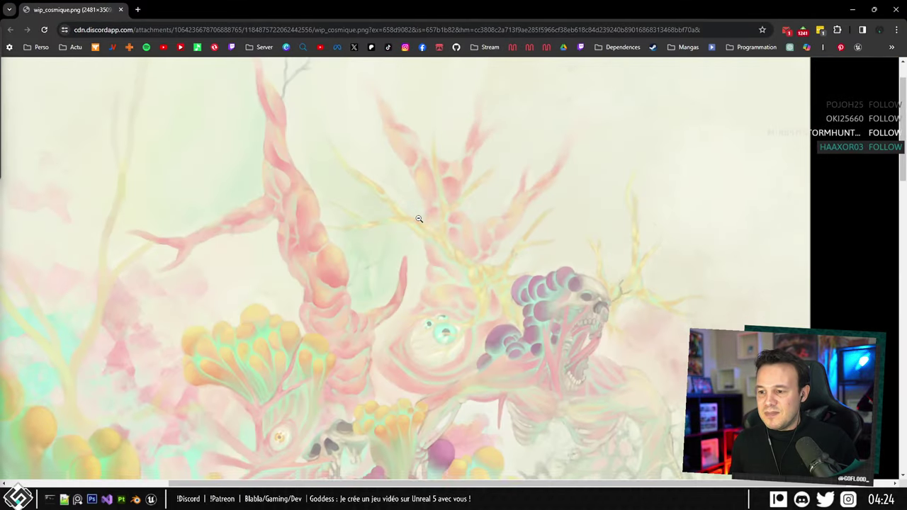
scroll(418, 219, "up", 2)
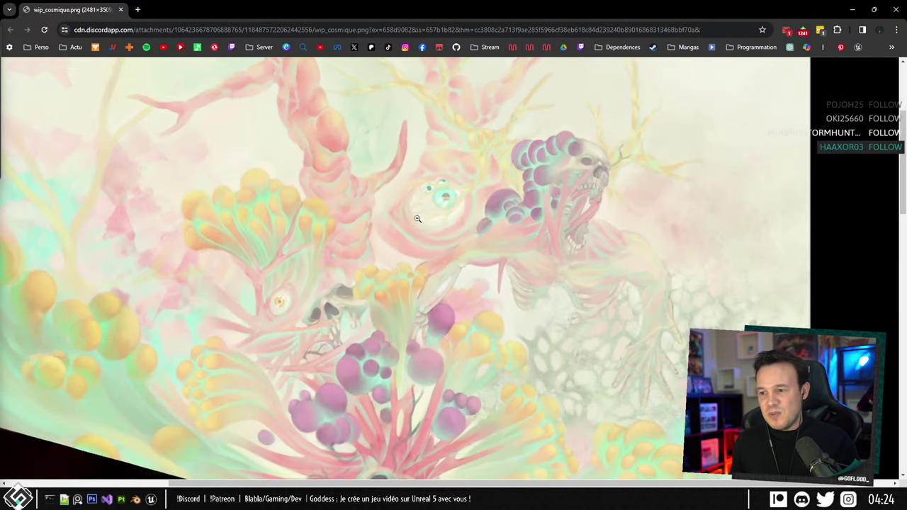
left_click(416, 218)
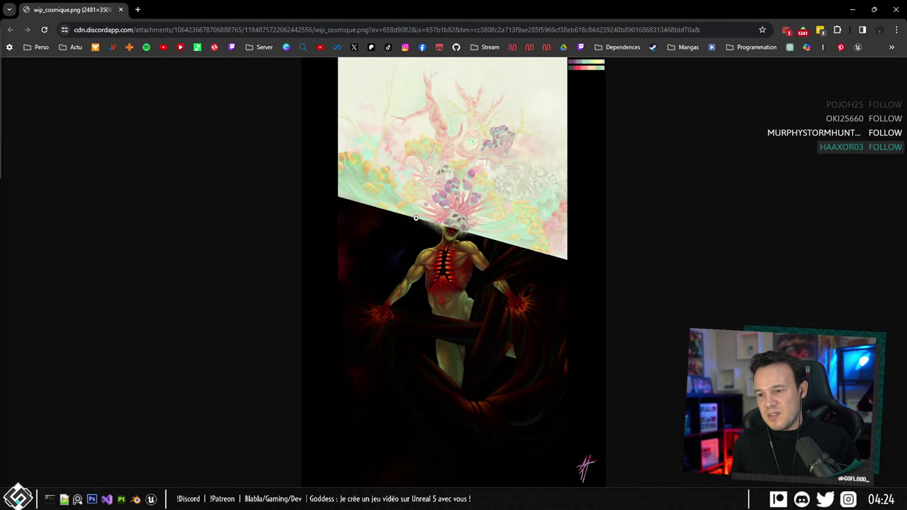
left_click(452, 167)
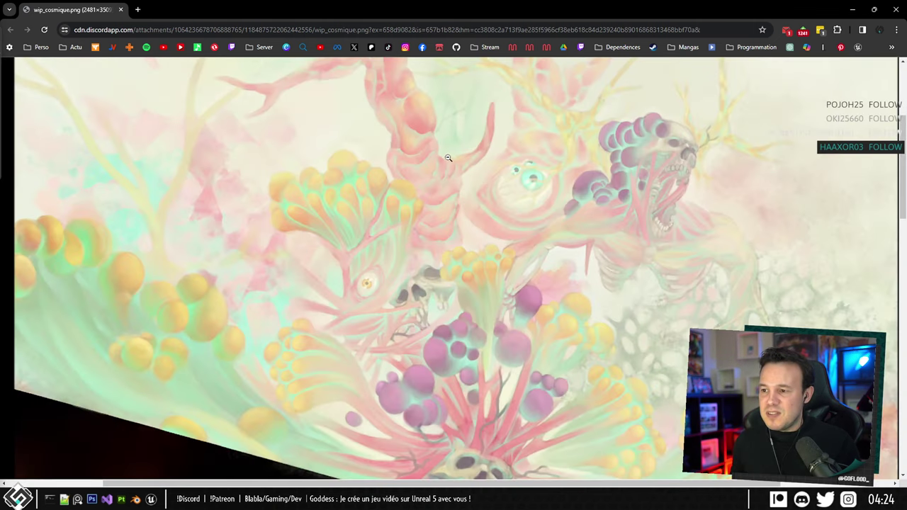
left_click(445, 170)
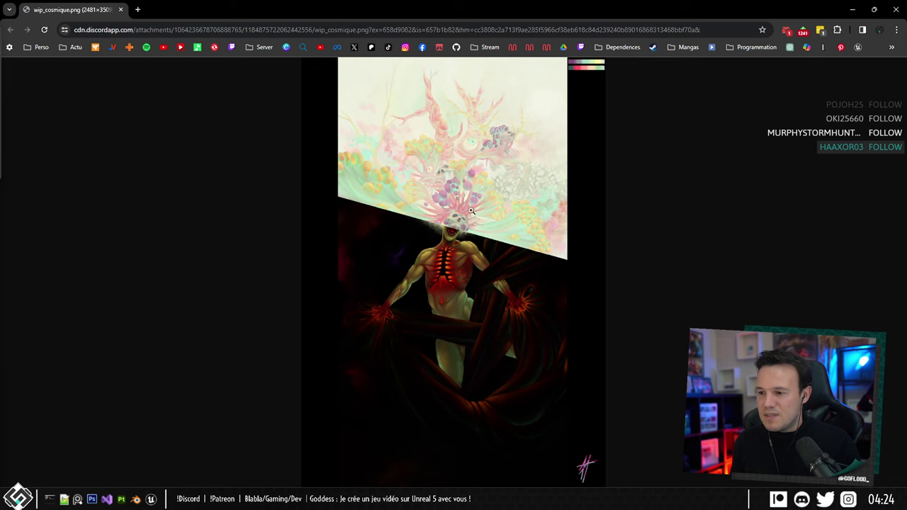
Examine the dark lower figure of wip_cosmique.png at full size, and close the browser tab and the Discord image preview.
left_click(435, 268)
scroll(453, 293, "down", 3)
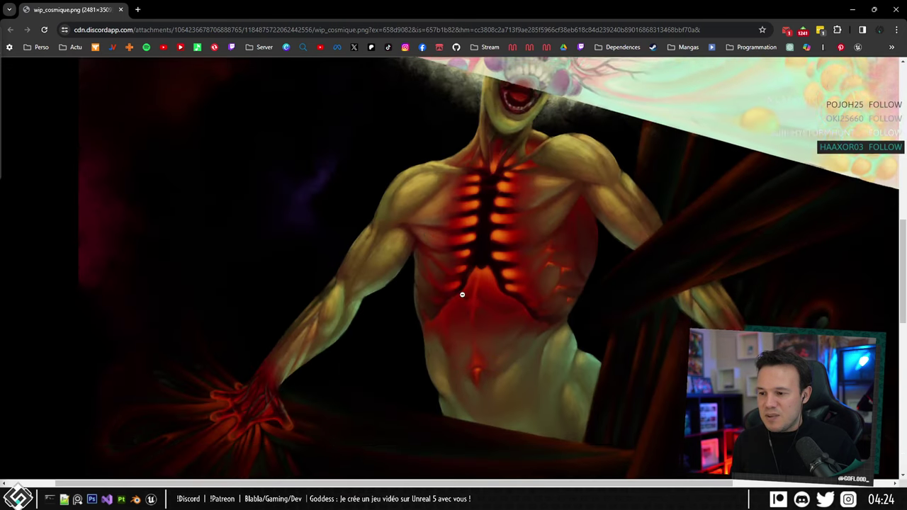
scroll(342, 370, "down", 3)
scroll(399, 265, "up", 5)
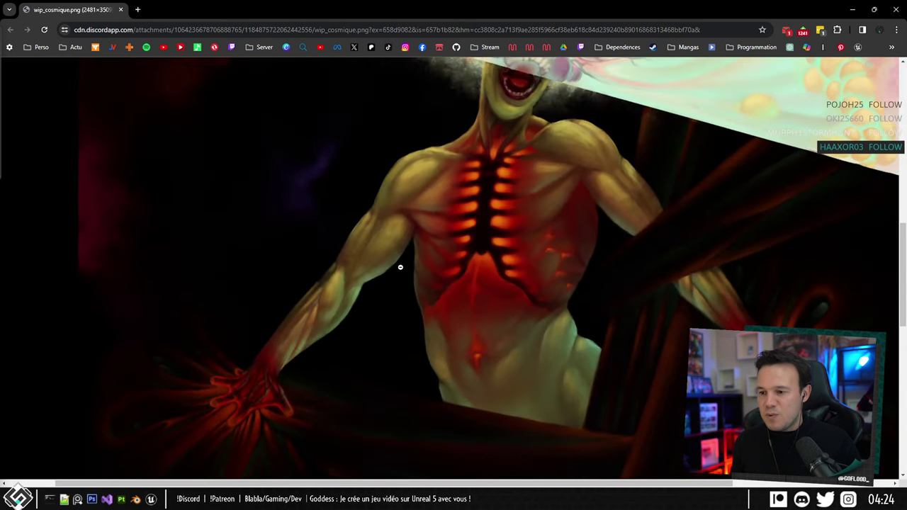
left_click(401, 267)
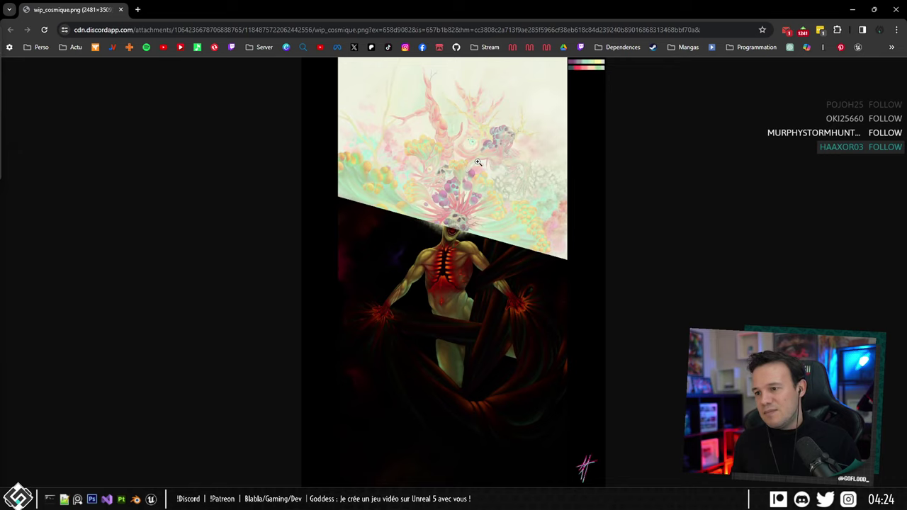
middle_click(87, 9)
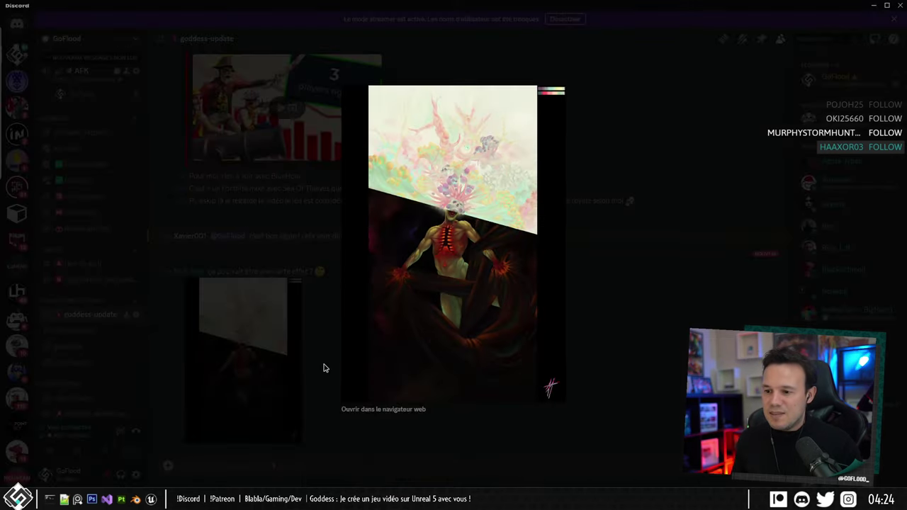
left_click(700, 302)
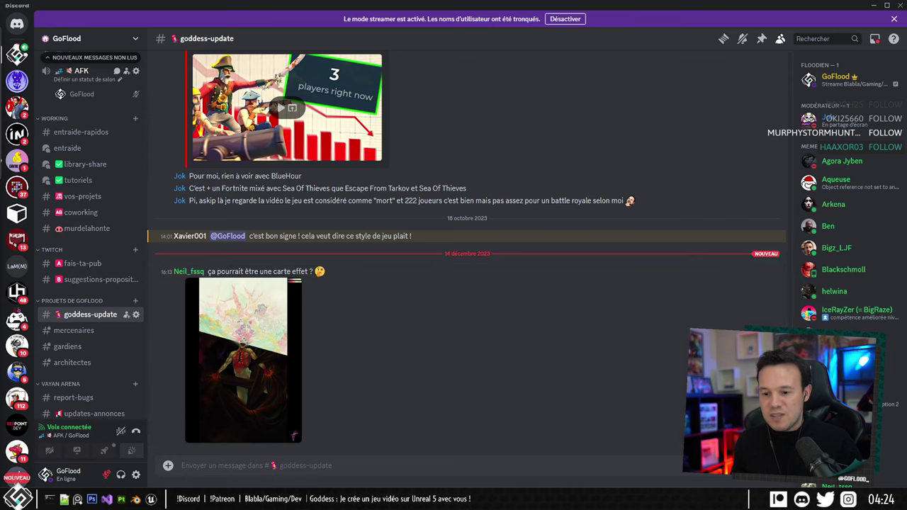
Switch to Unreal Editor, start the Goddess preview, and validate a bet of 2 Carte Mythique as the server player.
left_click(151, 499)
left_click(430, 110)
key("alt+p")
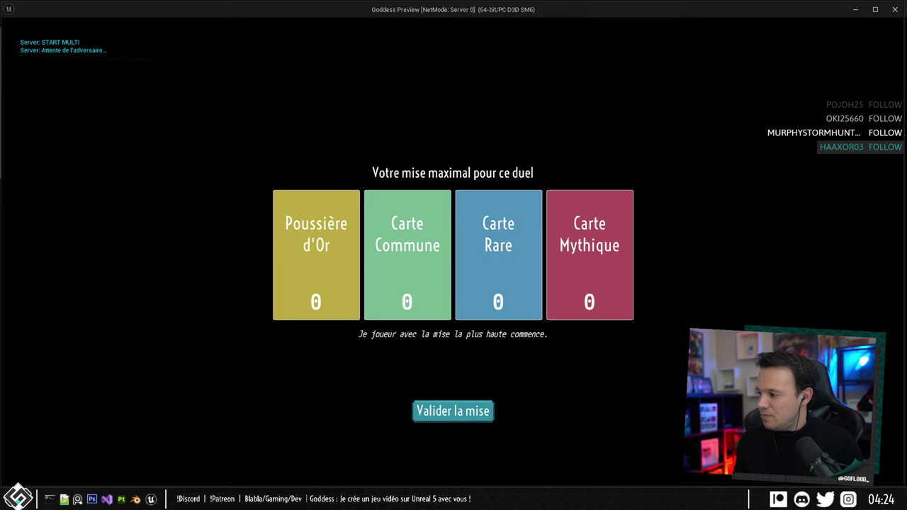
double_click(585, 234)
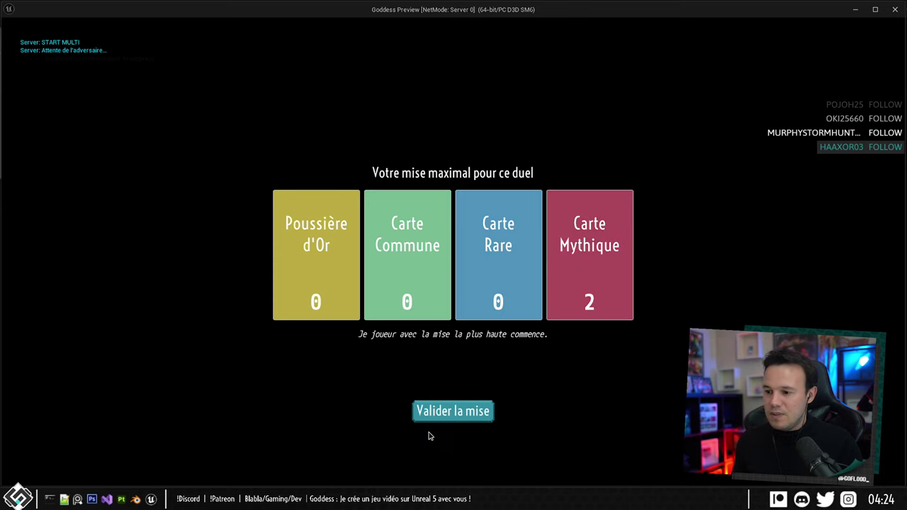
left_click(445, 412)
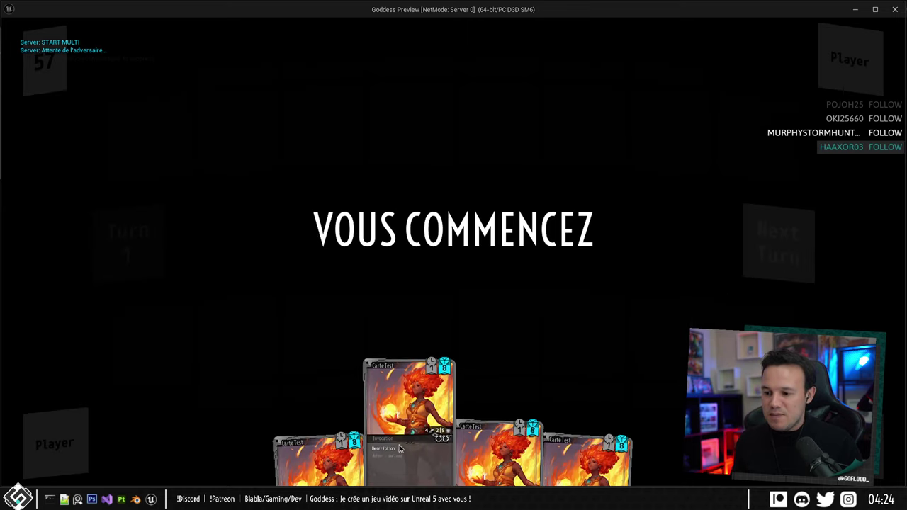
Place a hand card in the third slot of the player's row, advance the turn, check the placed card, and stop the preview.
left_click_drag(372, 346, 308, 347)
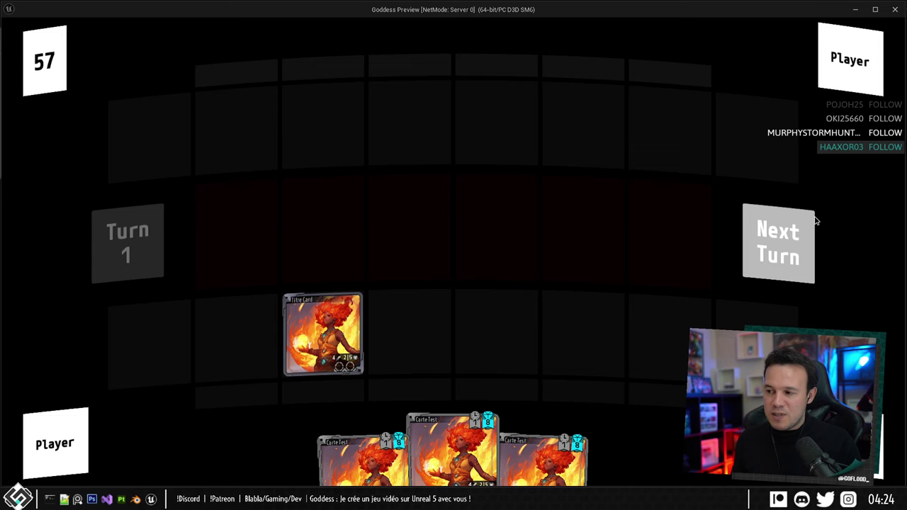
left_click(784, 243)
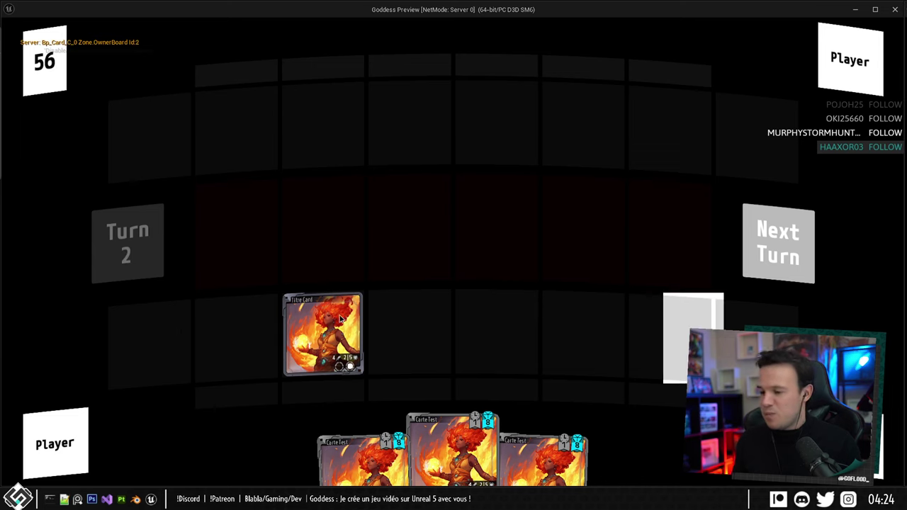
mouse_move(335, 325)
left_mouse_down()
mouse_move(425, 347)
mouse_move(322, 333)
left_mouse_up()
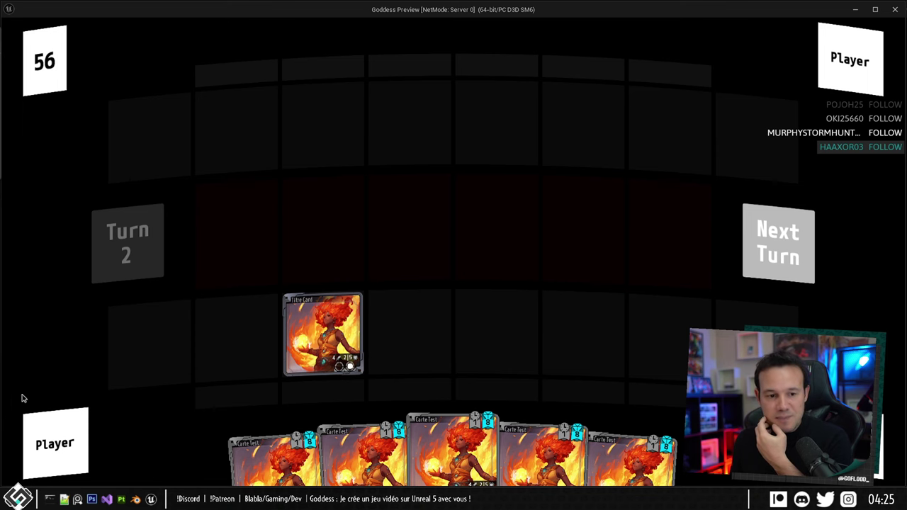
key("Escape")
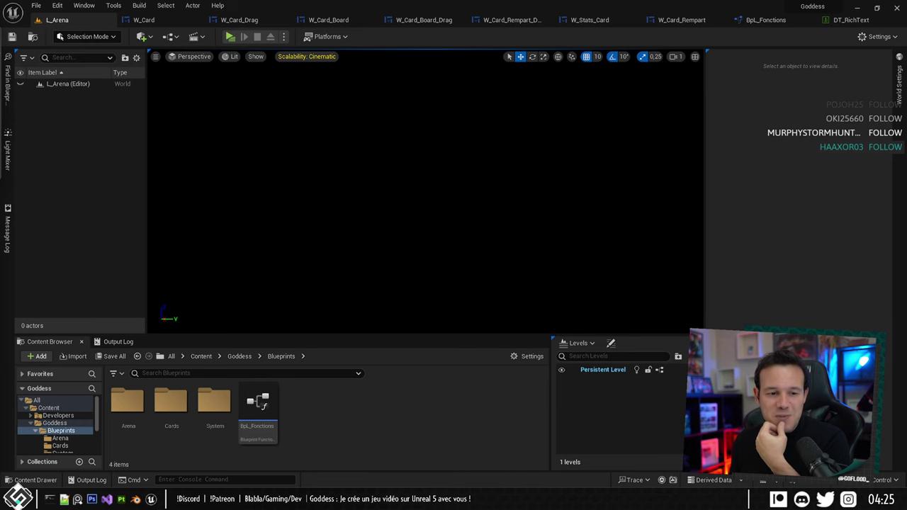
Switch to Discord, view the 14 décembre 2023 artwork enlarged once more, and close it.
left_click(212, 498)
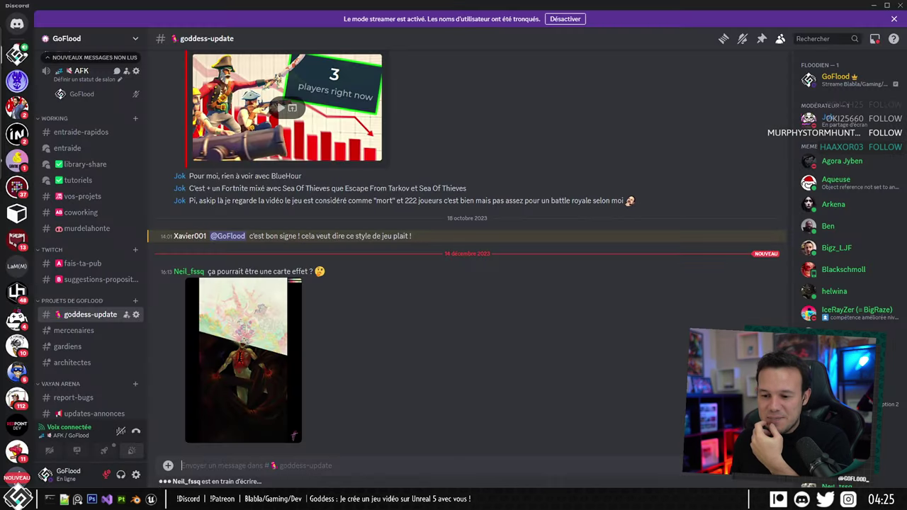
left_click(264, 305)
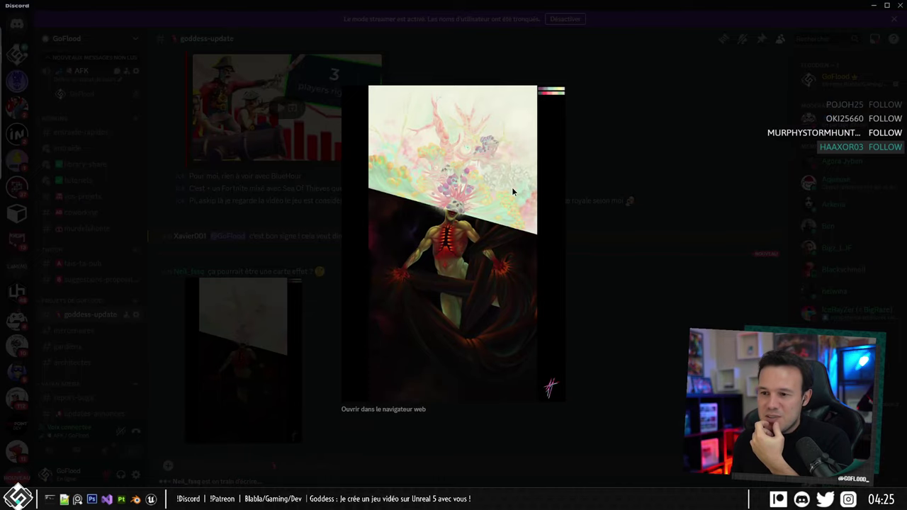
left_click(691, 250)
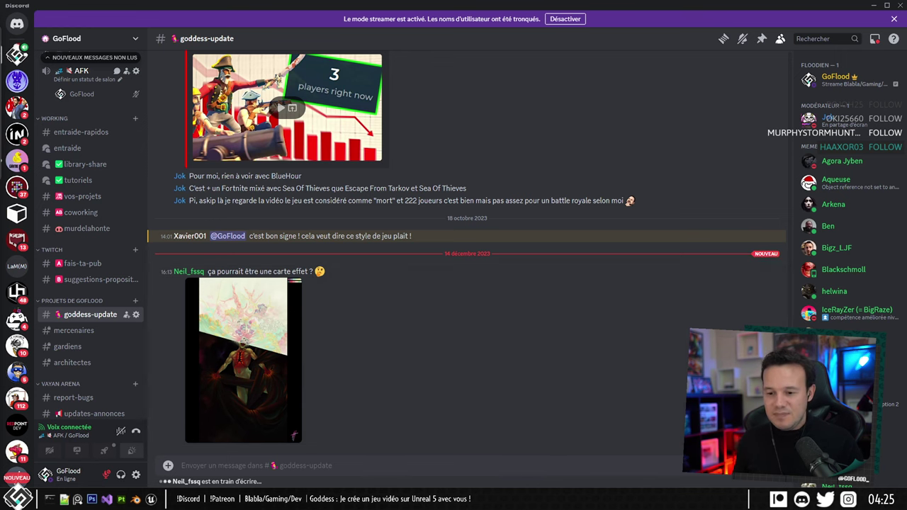
Switch to Unreal Editor and examine the W_Card layout in the designer, including its TextureCard image.
key("alt+Tab")
left_click(141, 20)
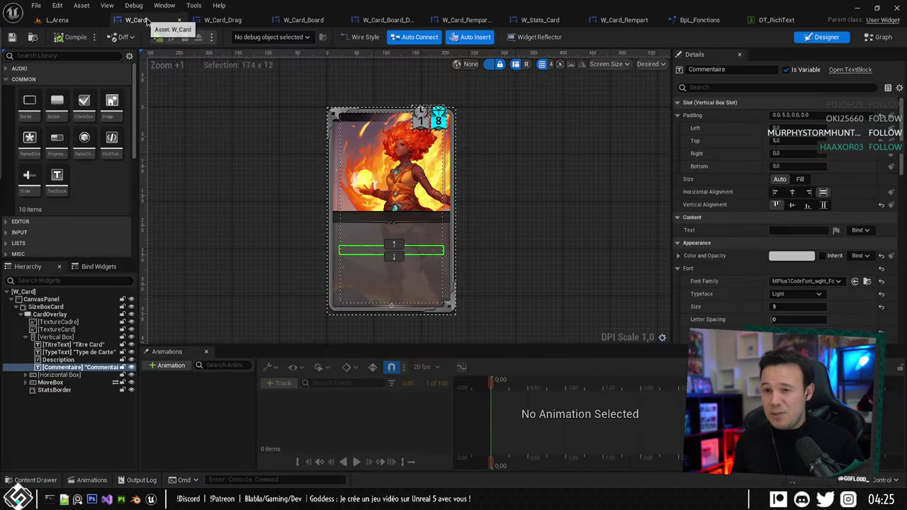
scroll(498, 173, "up", 3)
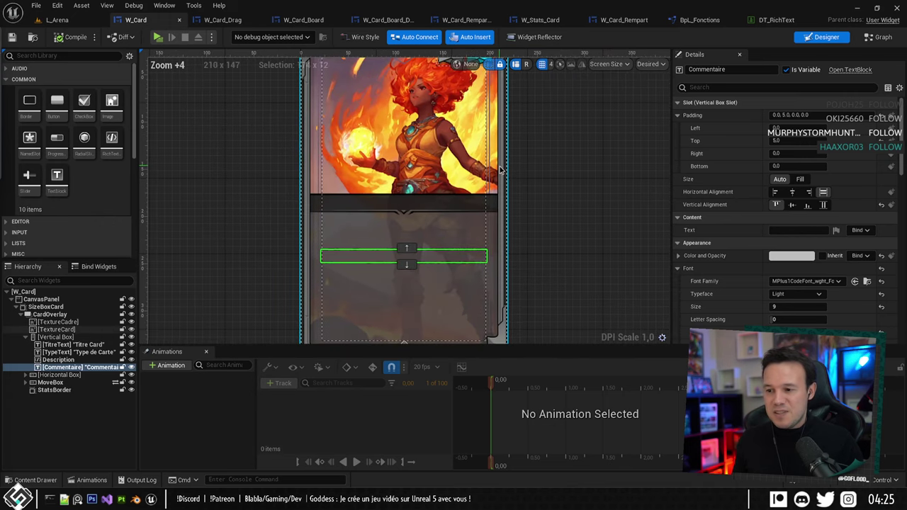
scroll(500, 170, "down", 4)
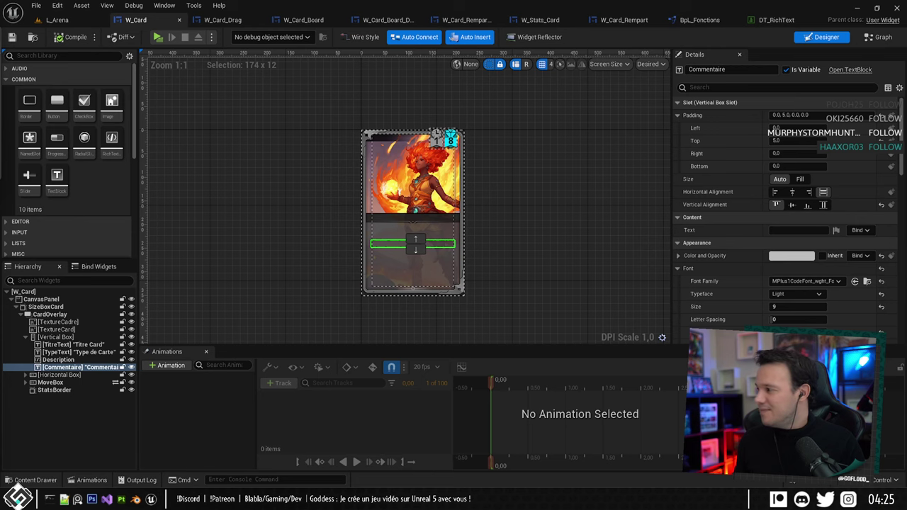
left_click(528, 175)
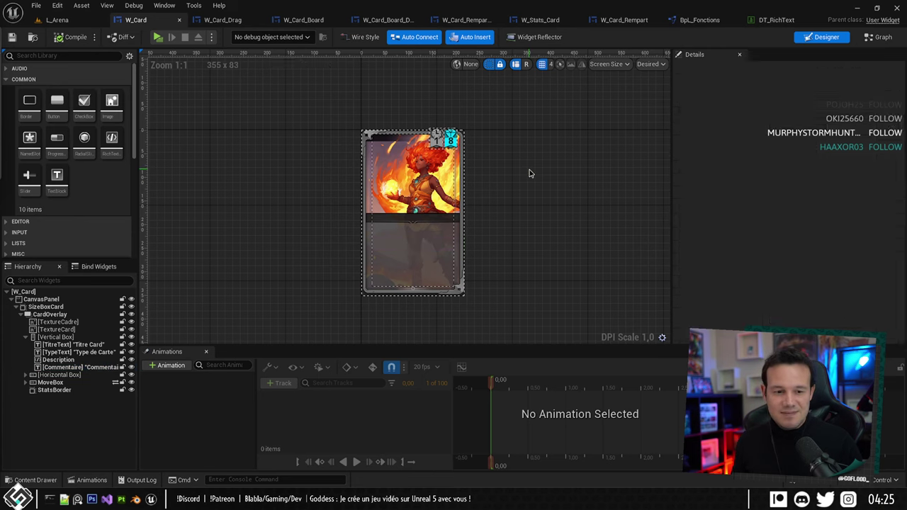
left_click(454, 212)
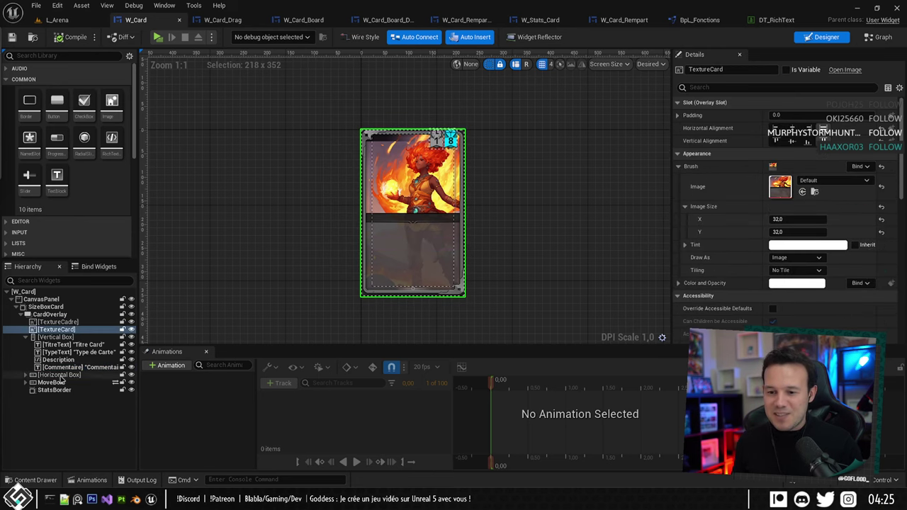
right_click_drag(492, 215, 443, 226)
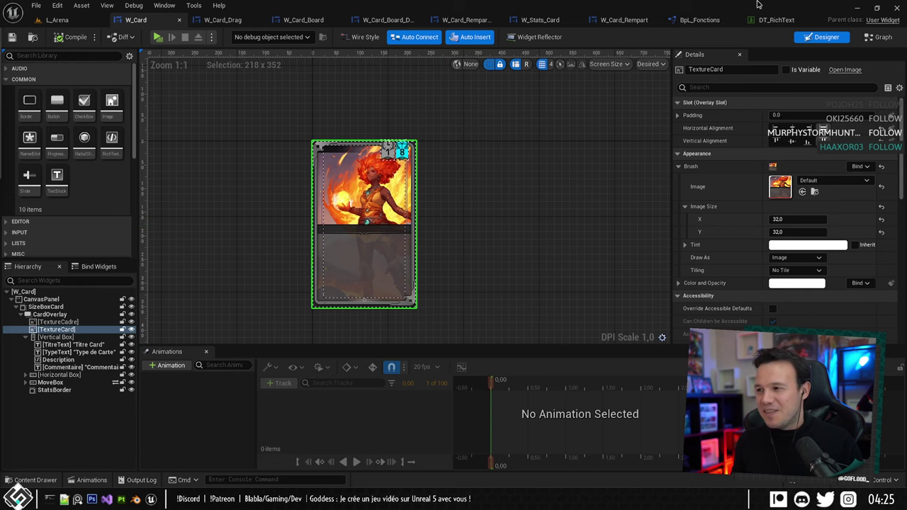
Close the DT_RichText data table and the BpL_Fonctions blueprint function library.
left_click(779, 19)
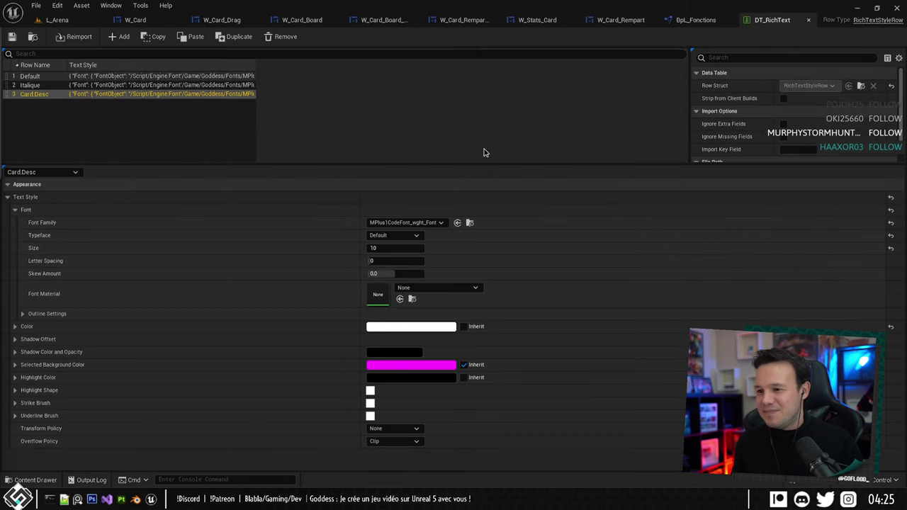
middle_click(765, 17)
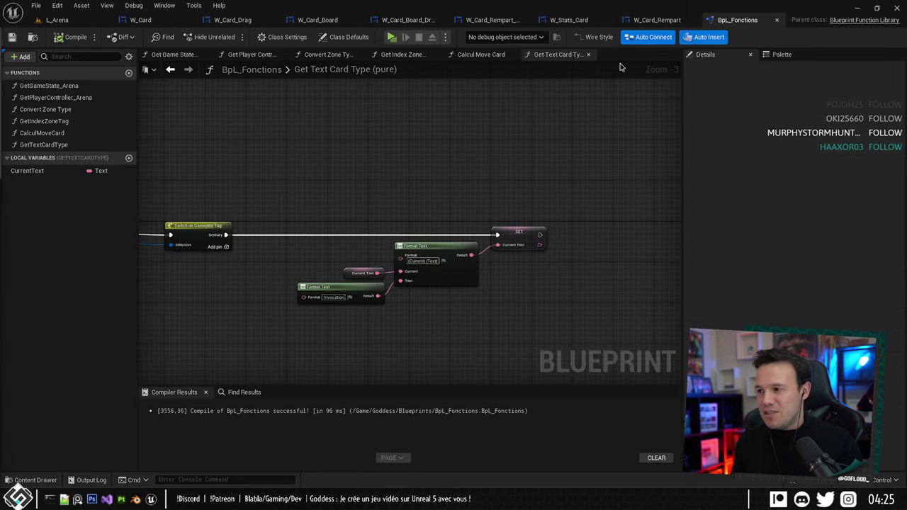
middle_click(746, 19)
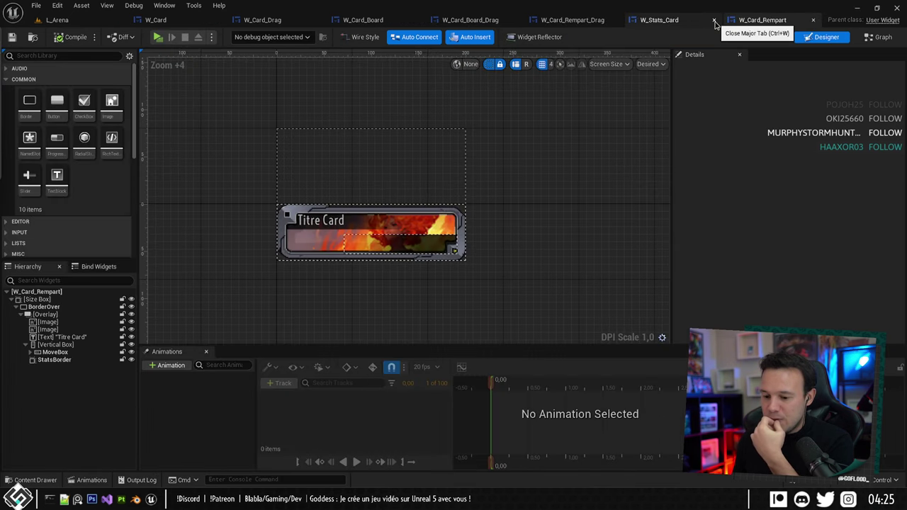
Return to the L_Arena level and reopen BpL_Fonctions from the Blueprints folder.
left_click(79, 24)
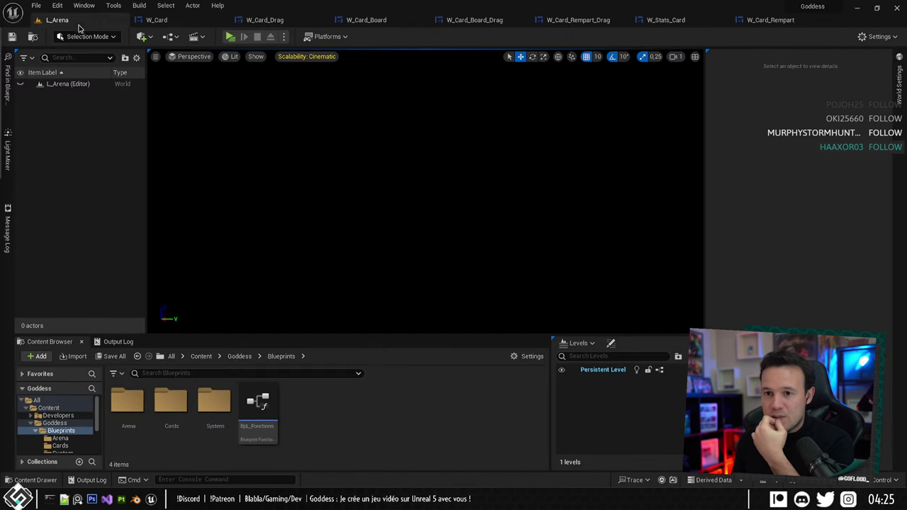
scroll(62, 436, "down", 3)
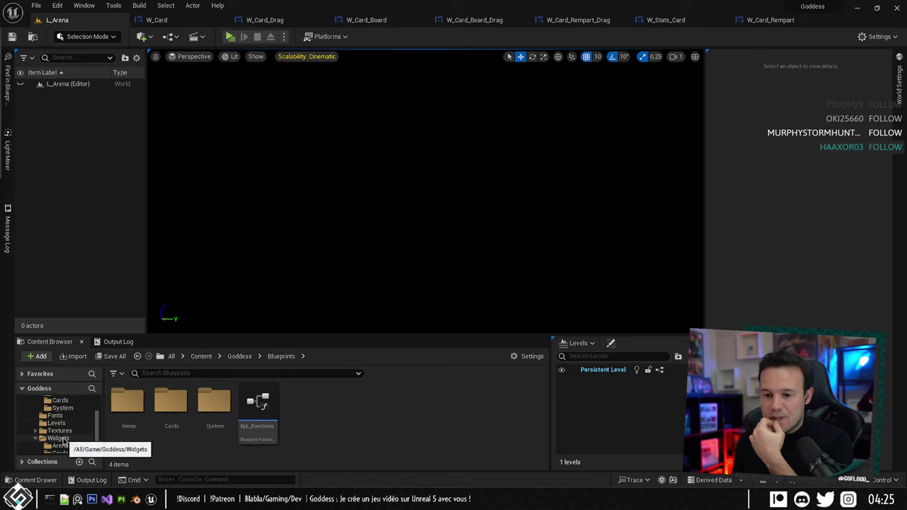
scroll(64, 441, "down", 1)
scroll(62, 441, "up", 2)
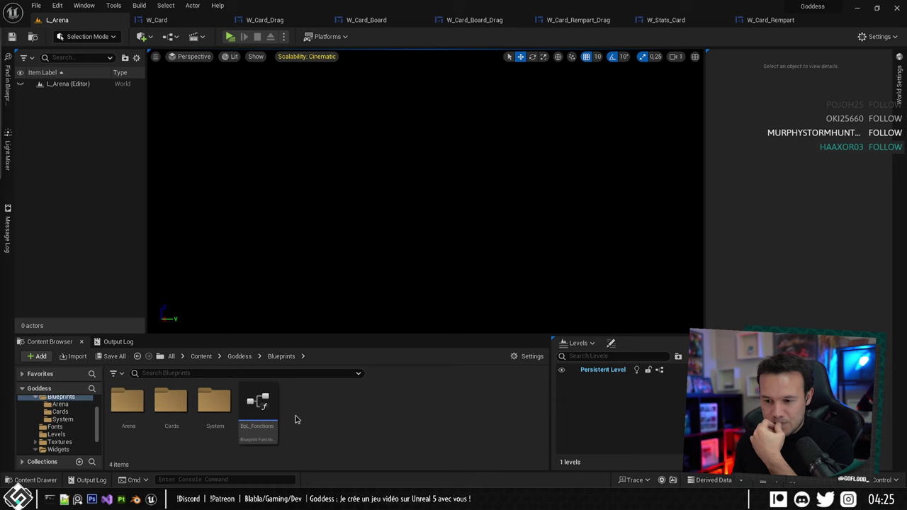
left_click(258, 407)
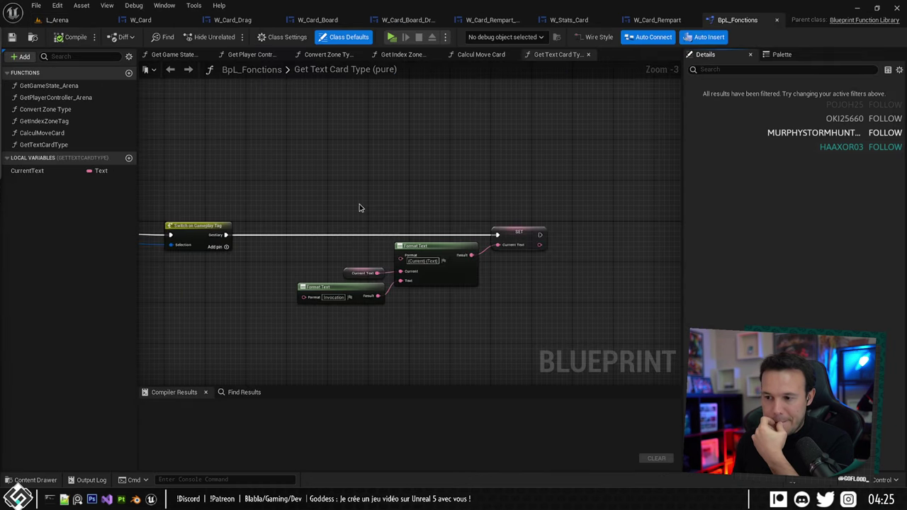
Add a second pin tag to the Switch on Gameplay Tag node in Get Text Card Type and open the Gameplay Tag Manager.
right_click_drag(234, 231, 375, 192)
scroll(375, 192, "up", 3)
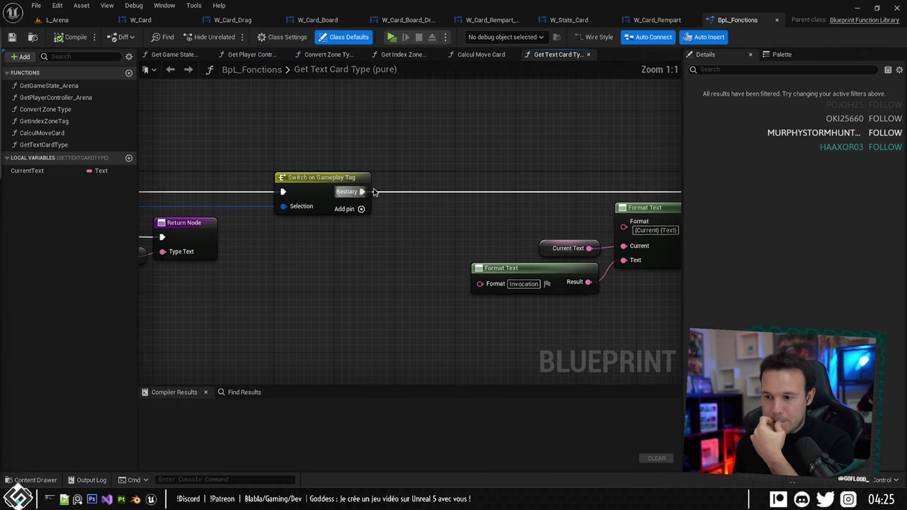
left_click(300, 187)
left_click(862, 97)
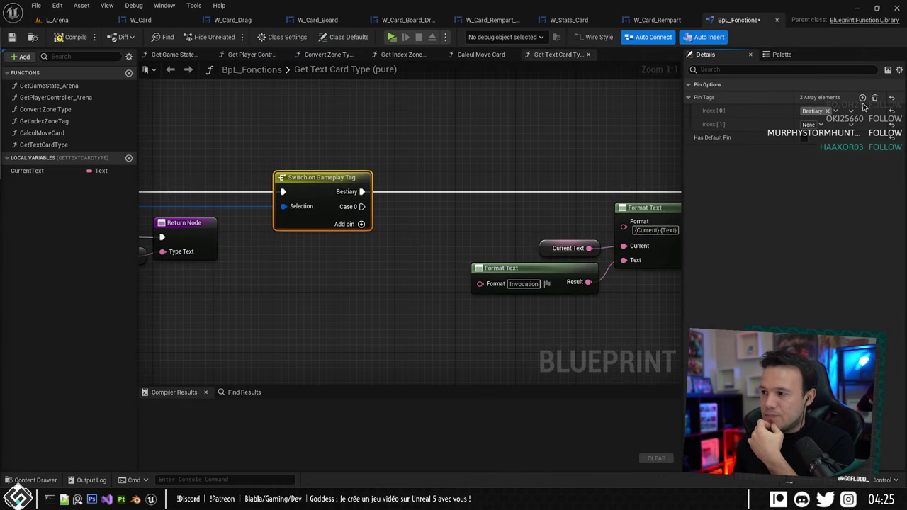
left_click(811, 125)
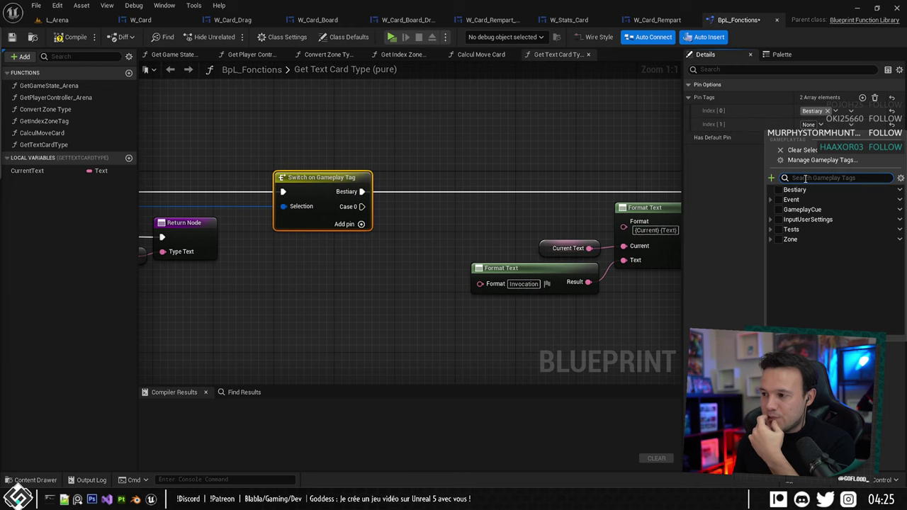
left_click(818, 160)
Search the existing gameplay tags for Card, and clear the search.
left_click(288, 84)
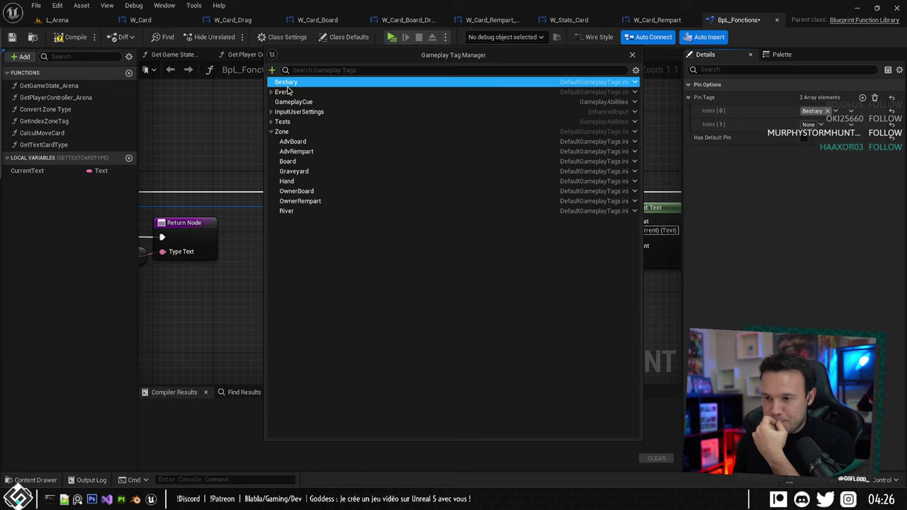
left_click(316, 70)
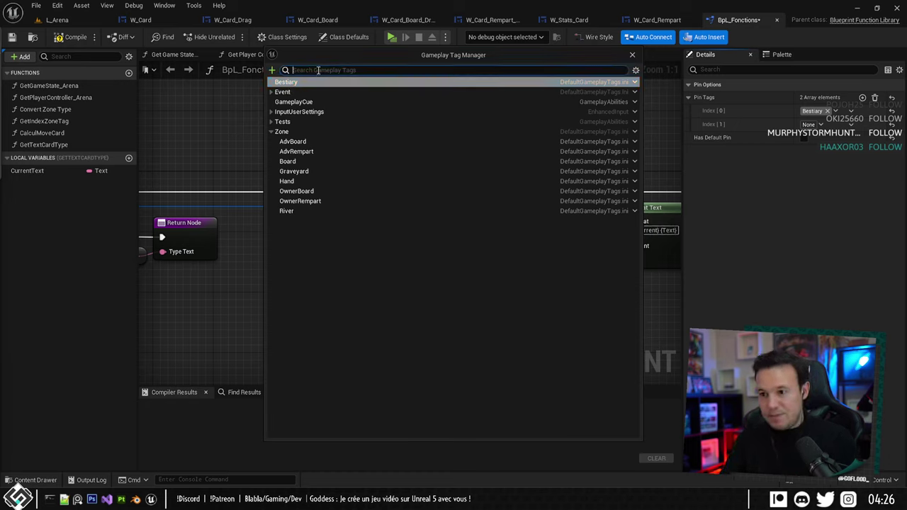
type("Card")
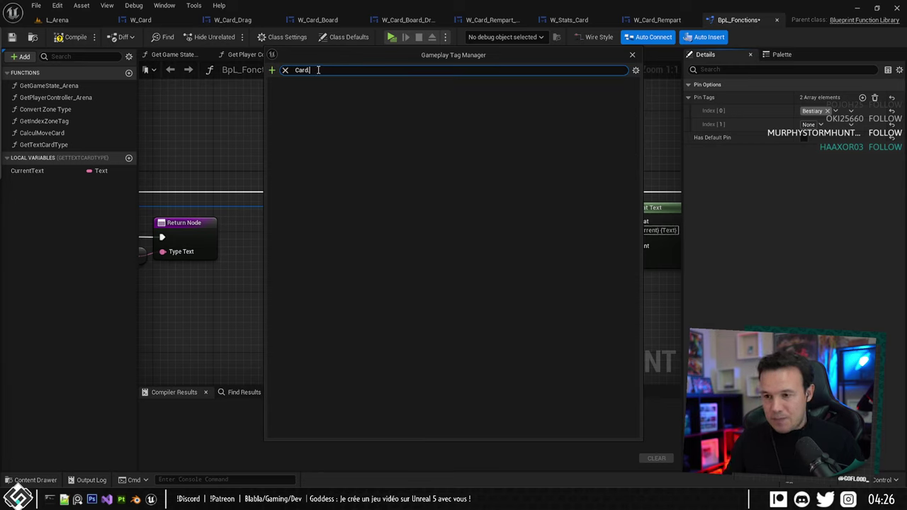
key("BackSpace")
key("BackSpace")
key("BackSpace")
key("BackSpace")
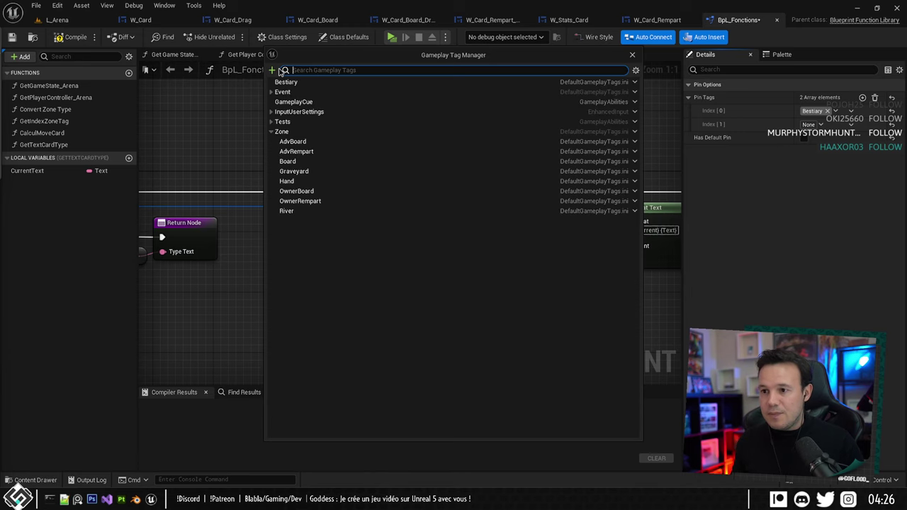
Add the gameplay tag Card.Bestiary with DefaultGameplayTags.ini as its source.
left_click(272, 70)
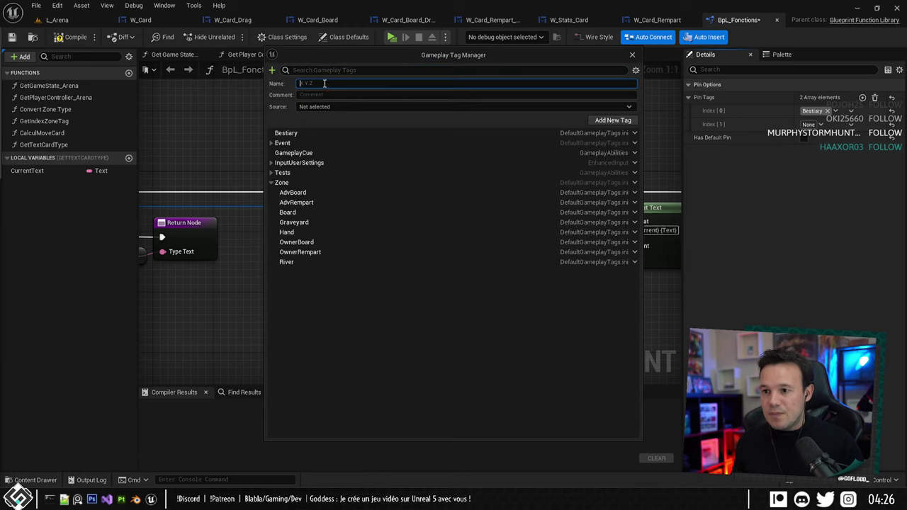
type("Card.Bestiary")
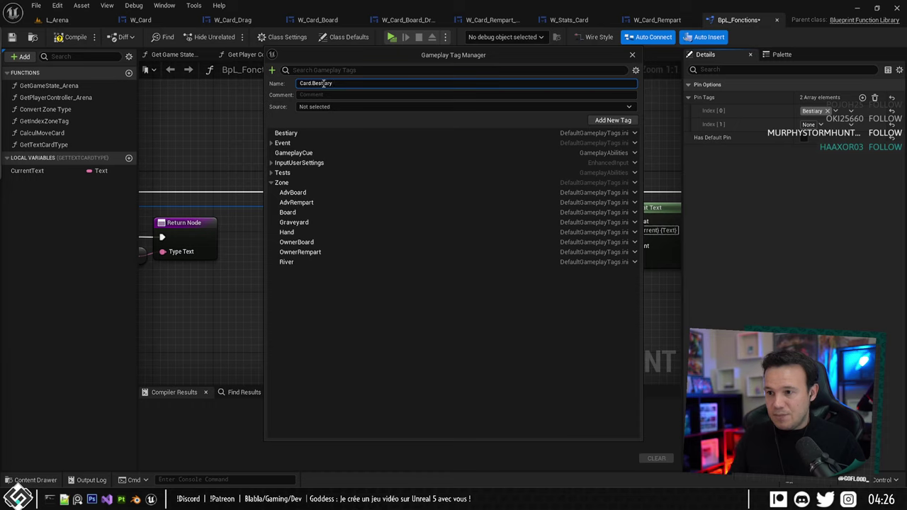
left_click(376, 107)
left_click(358, 118)
left_click(613, 120)
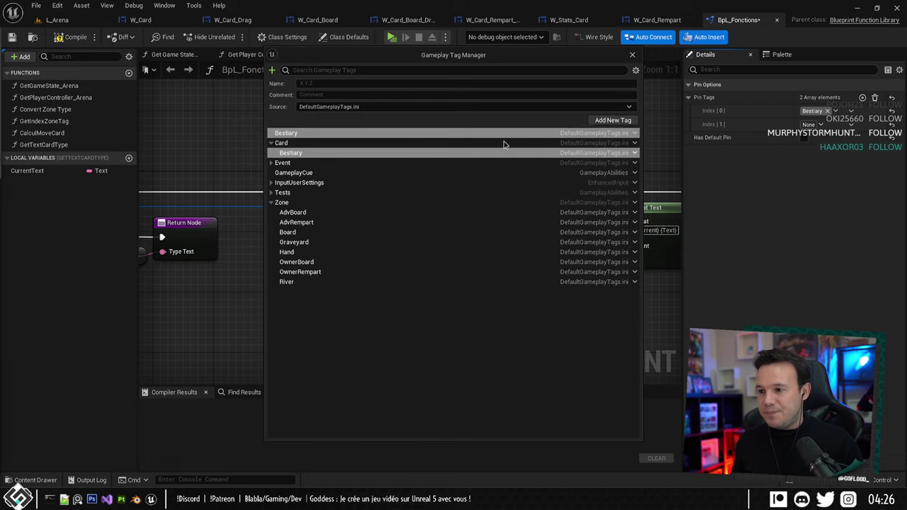
Add the gameplay tag Card.Instant to the same source.
left_click(293, 143)
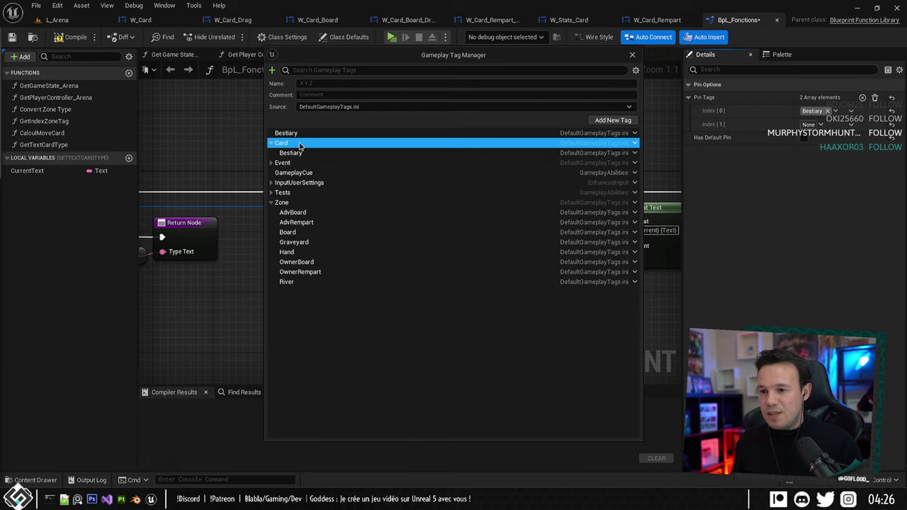
left_click(327, 83)
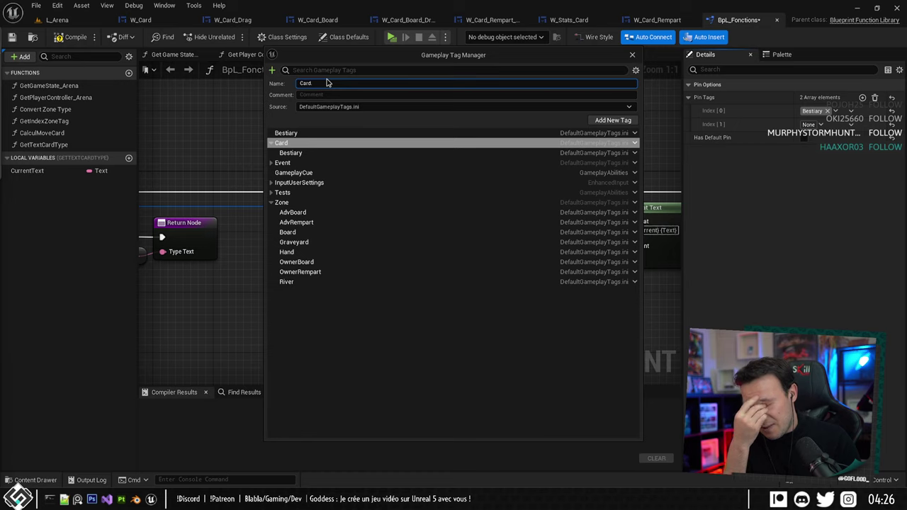
type("Card.")
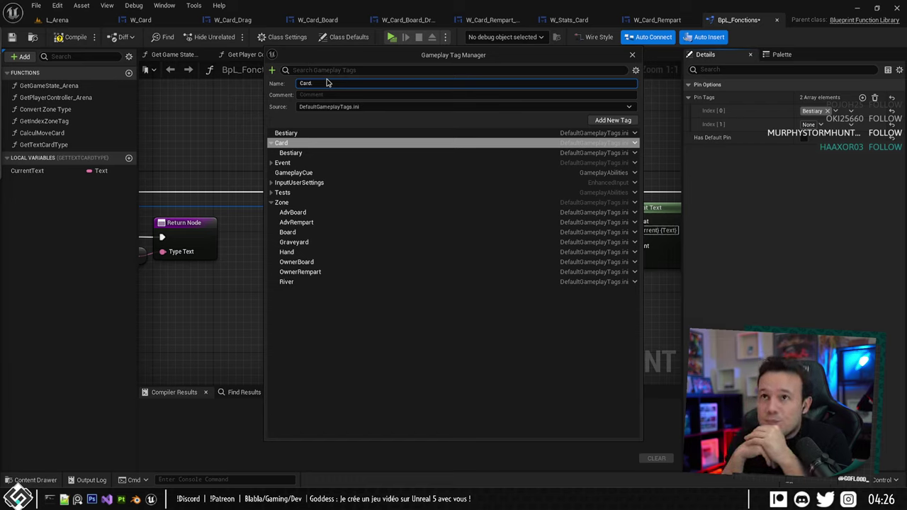
type(".")
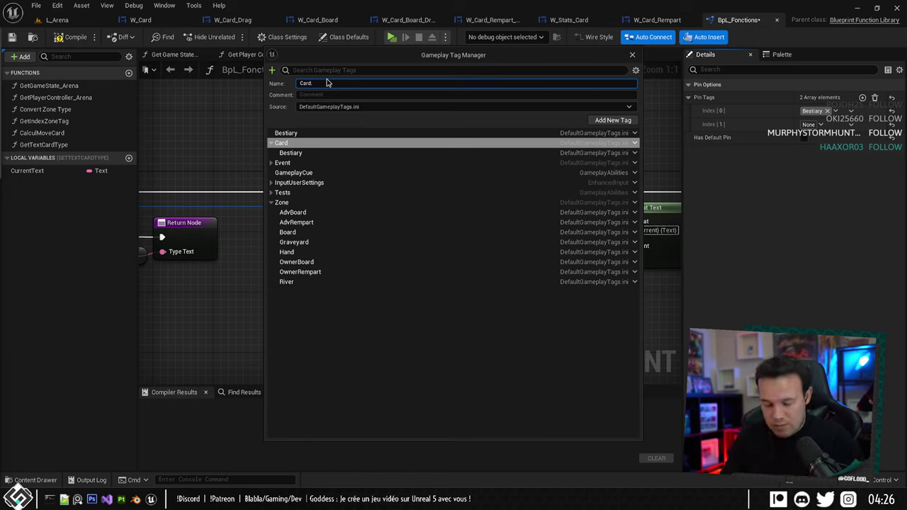
type("Instant")
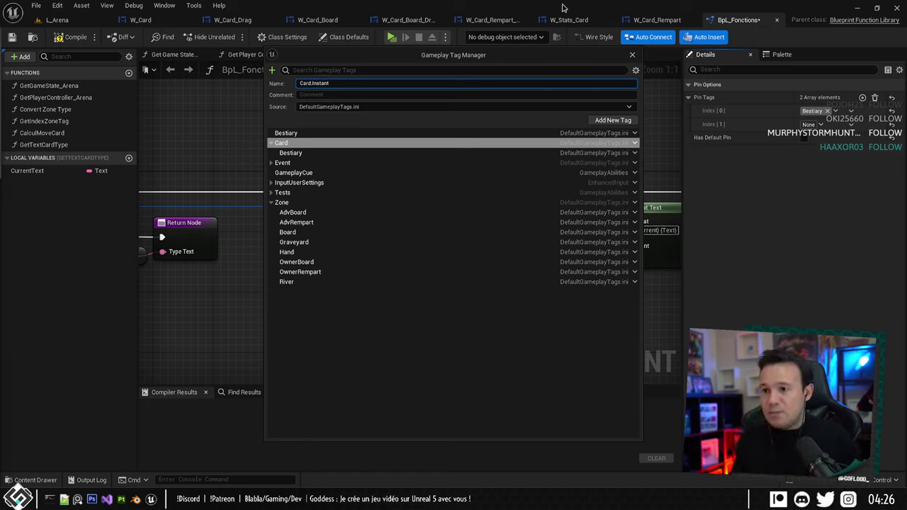
key("Return")
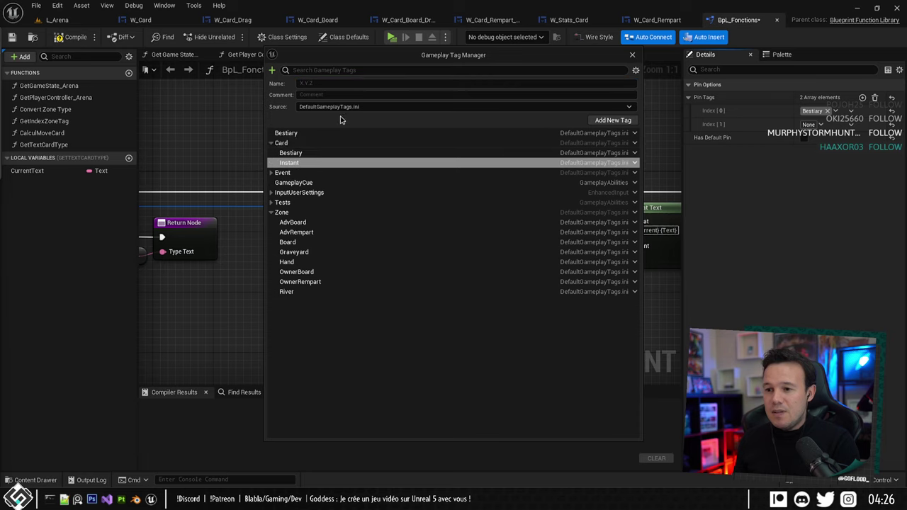
Start another gameplay tag from Card.Instant, keeping only the Card prefix in its name.
left_click(635, 163)
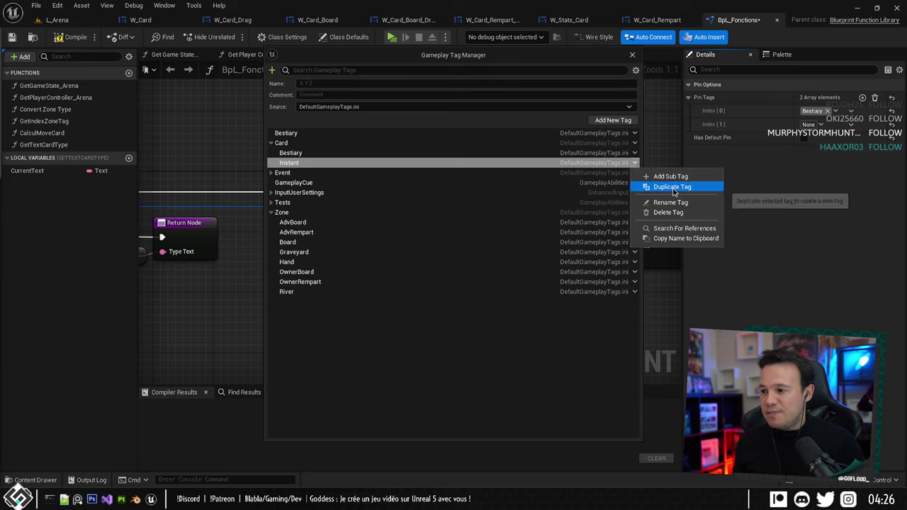
left_click(659, 177)
key("BackSpace")
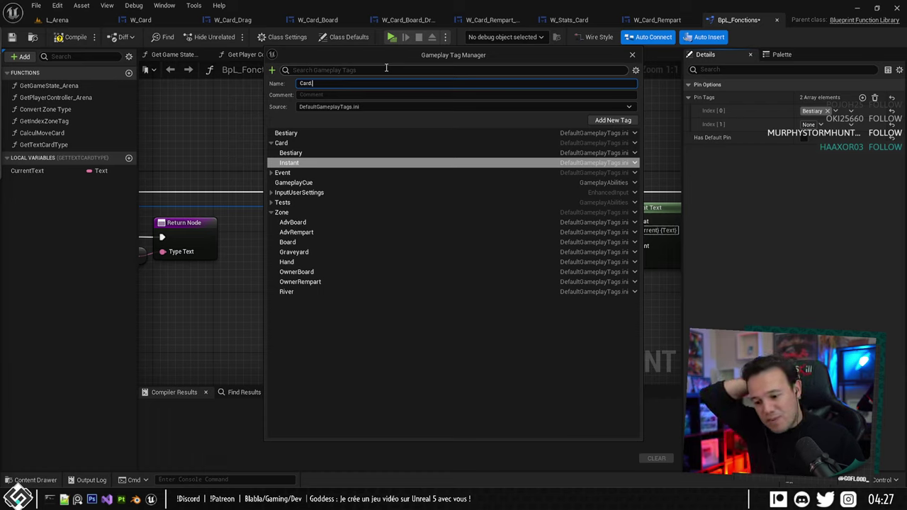
type("Encha")
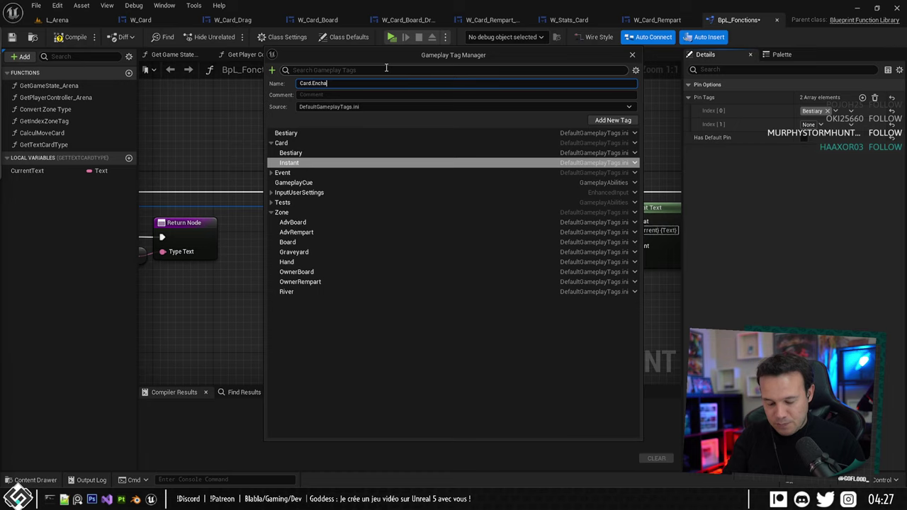
type("ntemen")
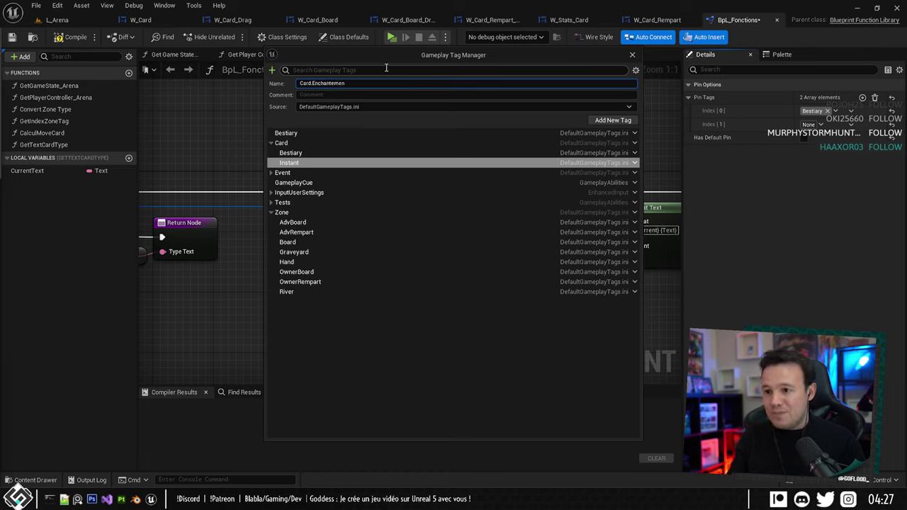
key("BackSpace")
key("BackSpace")
key("BackSpace")
key("BackSpace")
key("BackSpace")
key("BackSpace")
key("BackSpace")
key("BackSpace")
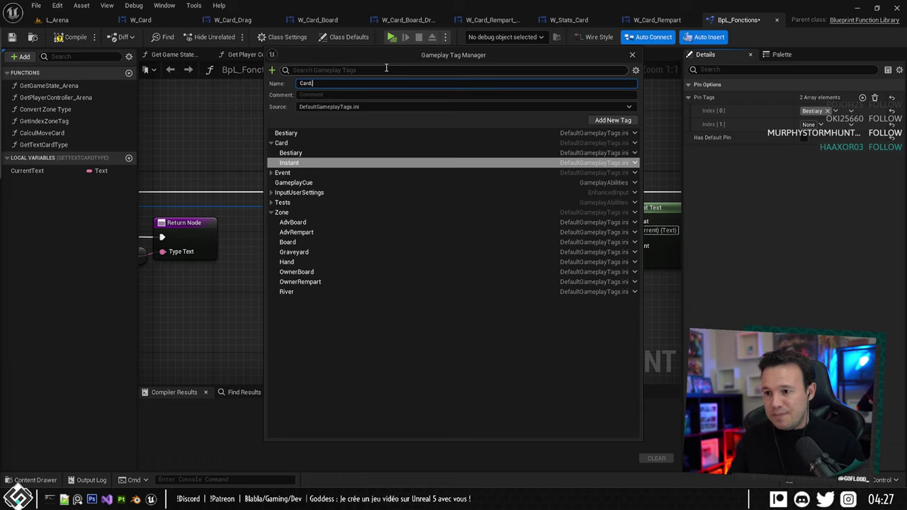
Complete the new gameplay tag's name as Card.Spell and add it to DefaultGameplayTags.ini.
type(".Speel")
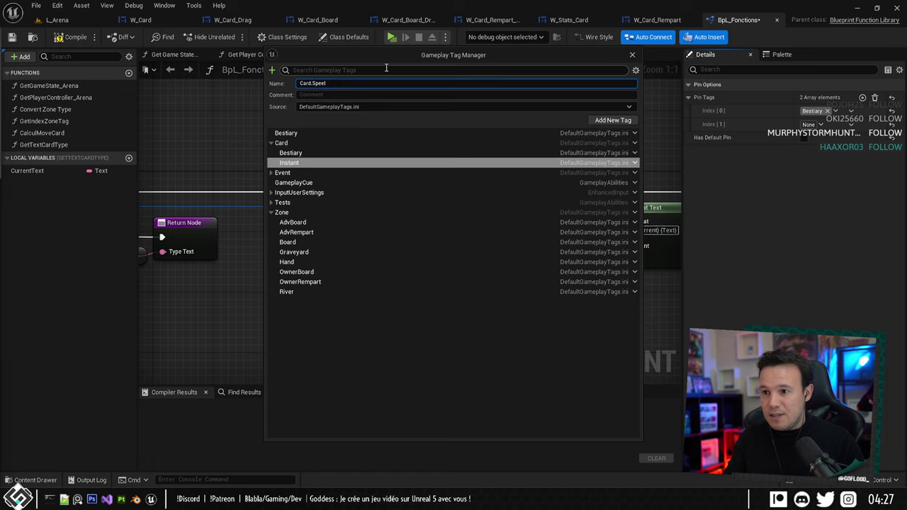
key("BackSpace")
key("BackSpace")
type("ll")
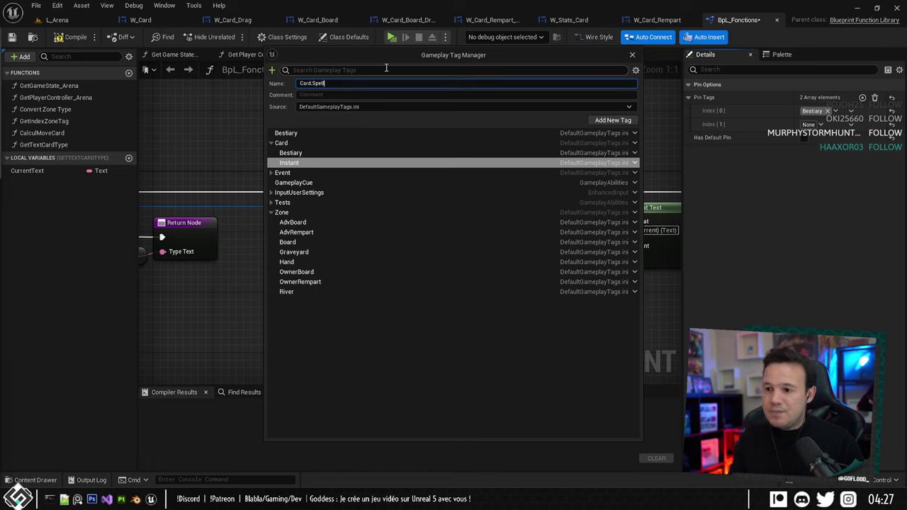
left_click(601, 120)
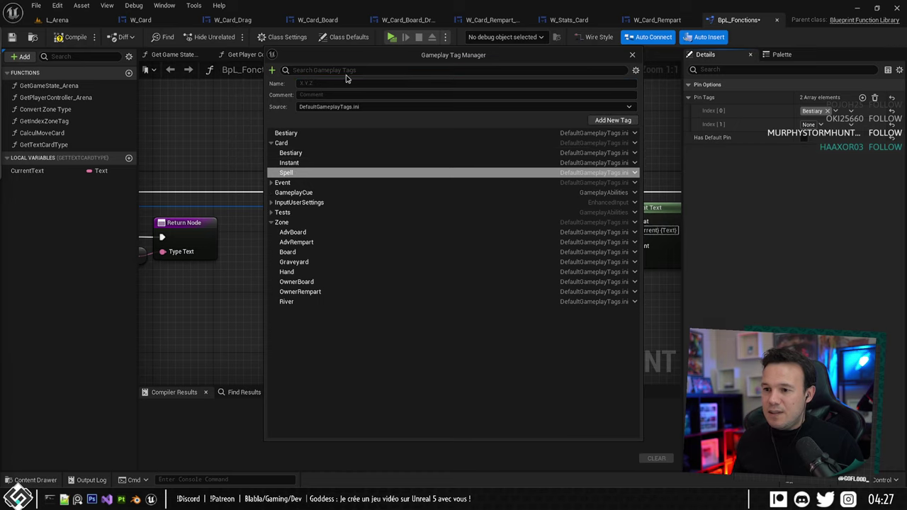
Duplicate the Card.Bestiary tag, rename the copy Card.Wall, and add it to the tag list.
left_click(323, 82)
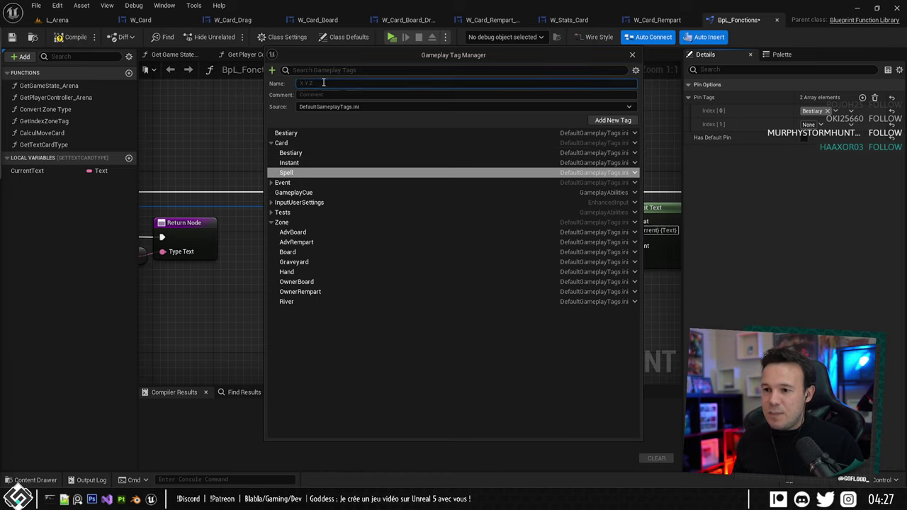
left_click(298, 154)
right_click(298, 155)
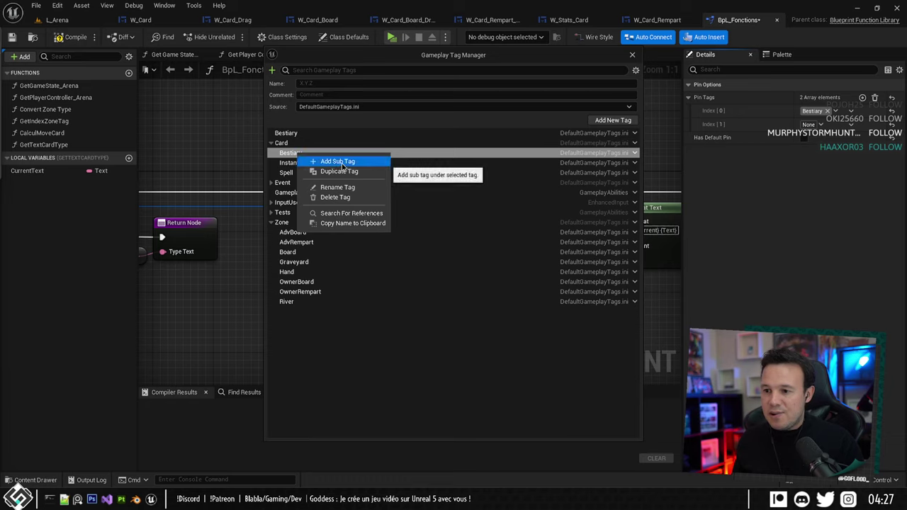
left_click(291, 143)
left_click(292, 161)
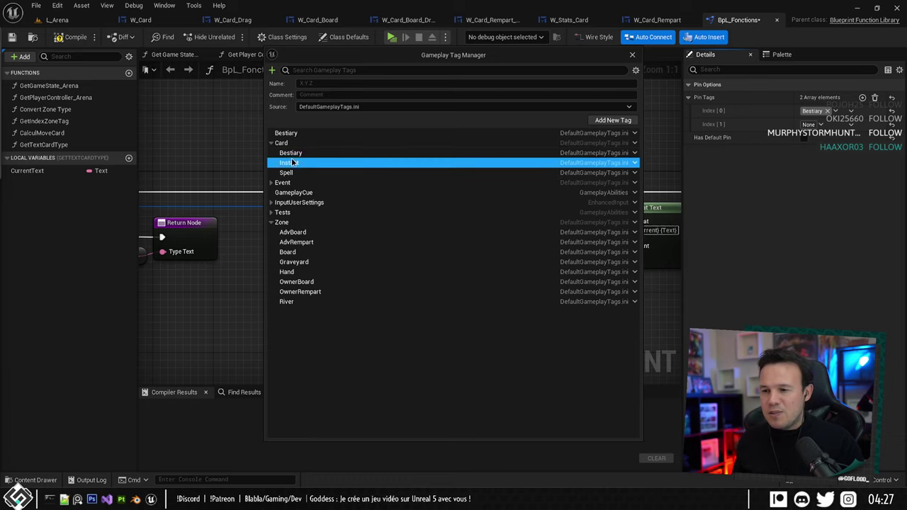
left_click(296, 153)
left_click(634, 152)
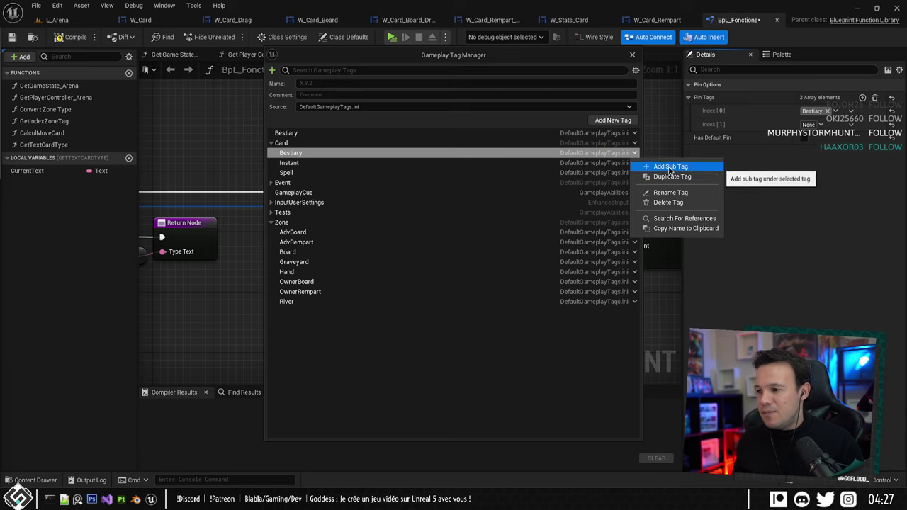
left_click(670, 177)
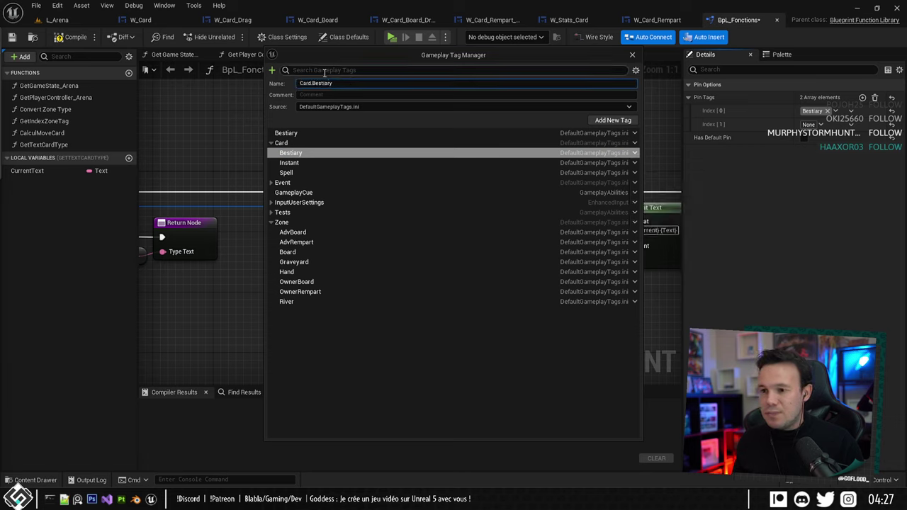
left_click_drag(313, 83, 397, 95)
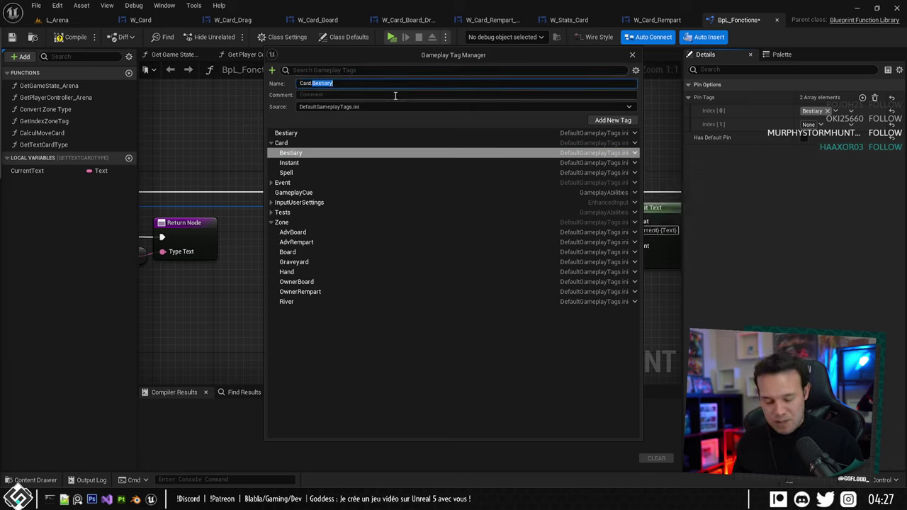
type("Wall")
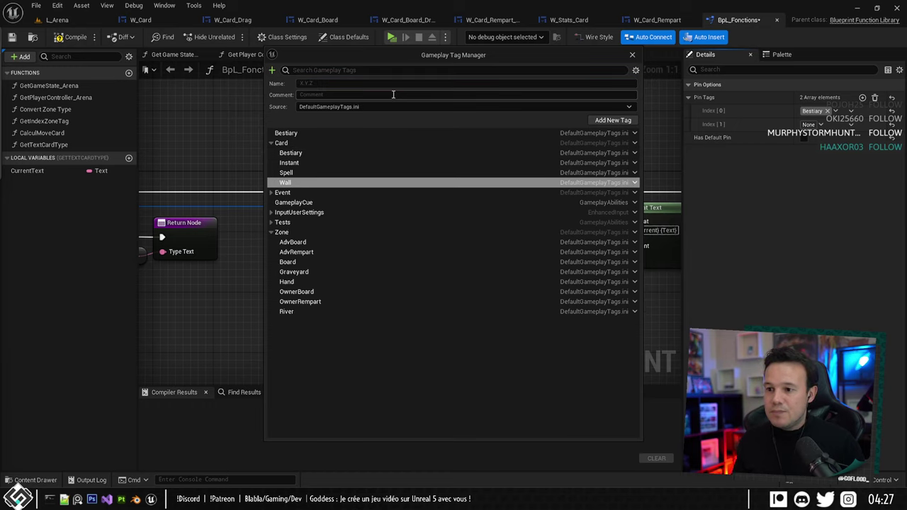
key("Return")
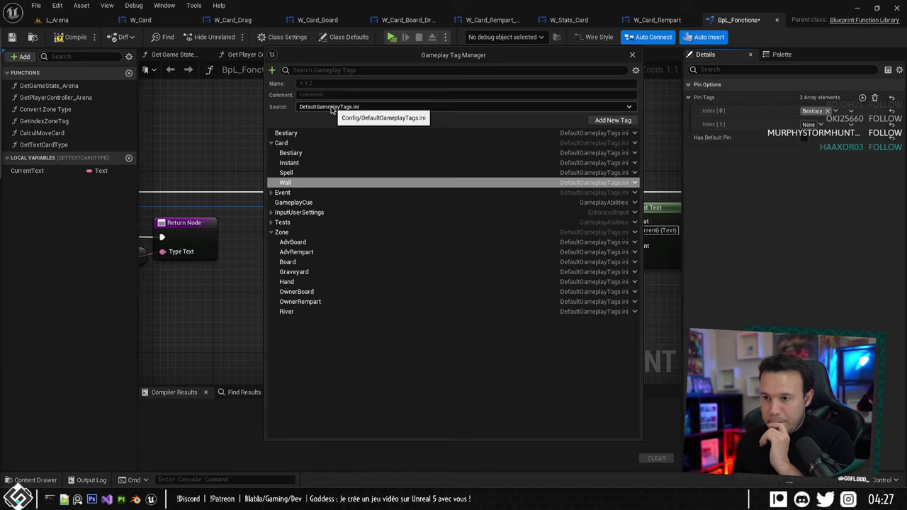
Add the gameplay tag Card.Build with DefaultGameplayTags.ini as its source.
left_click(301, 175)
left_click(309, 165)
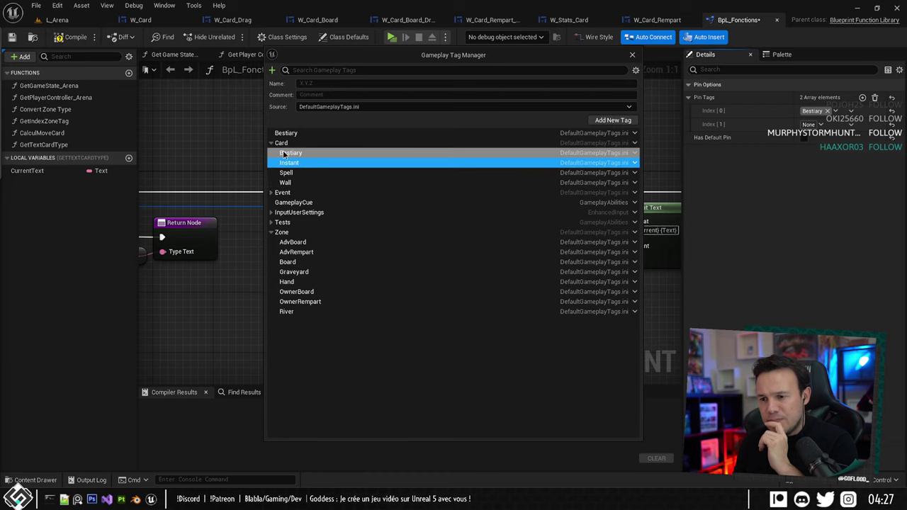
left_click(273, 144)
left_click(273, 145)
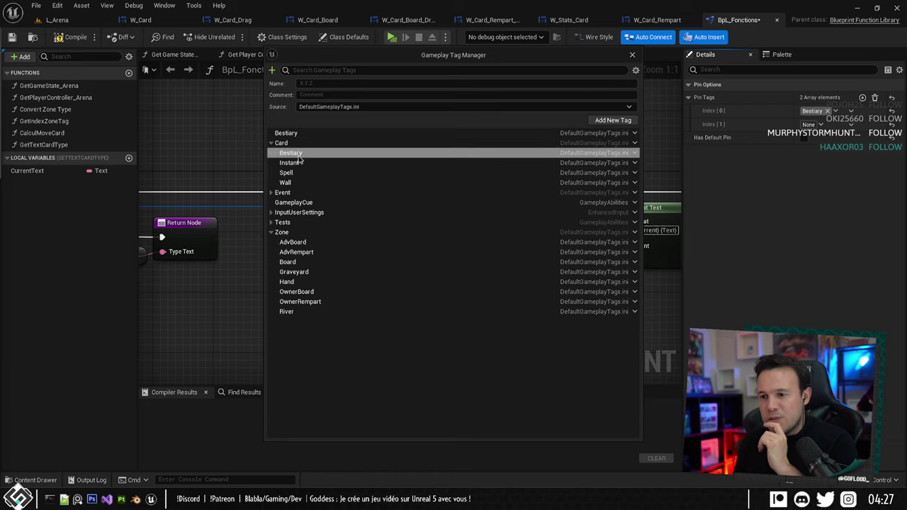
left_click(306, 153)
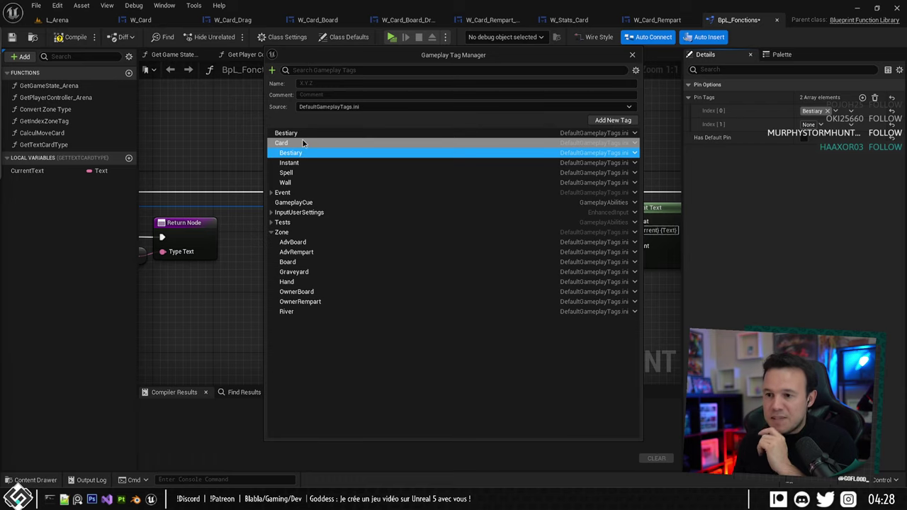
left_click(322, 84)
type("Card")
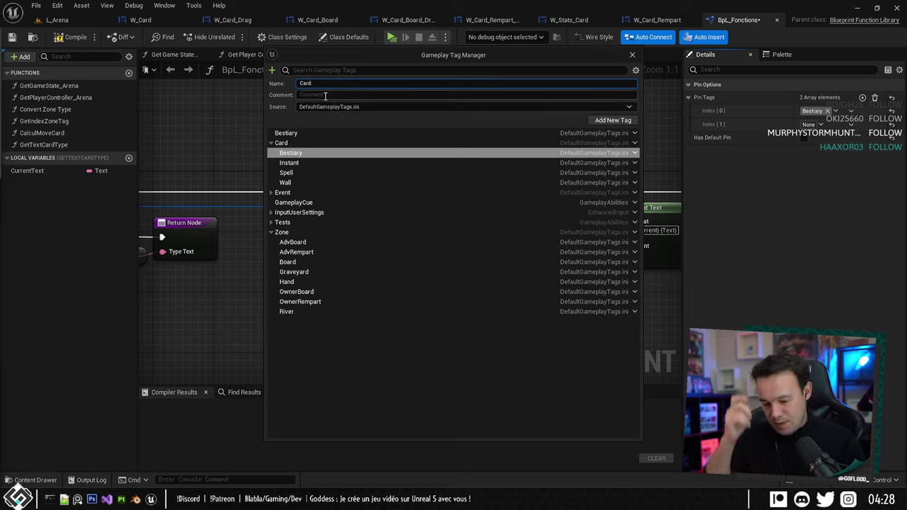
type(".Build")
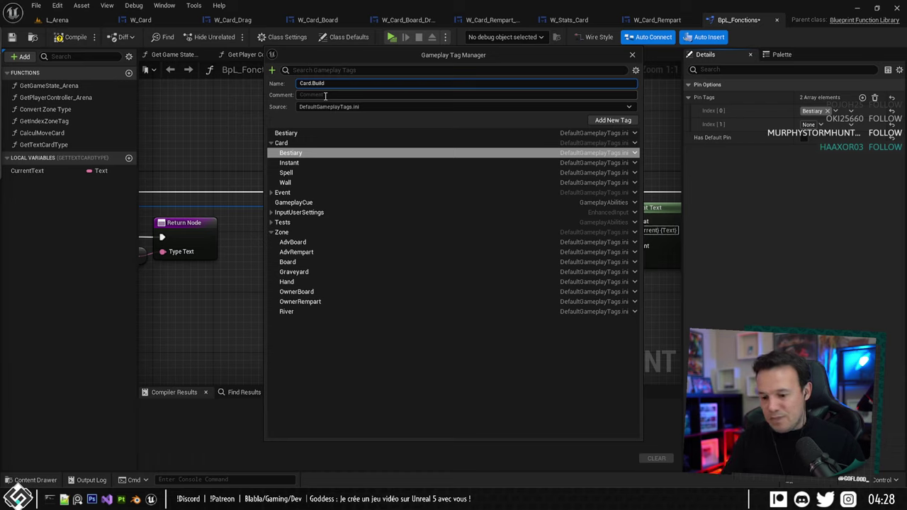
key("Return")
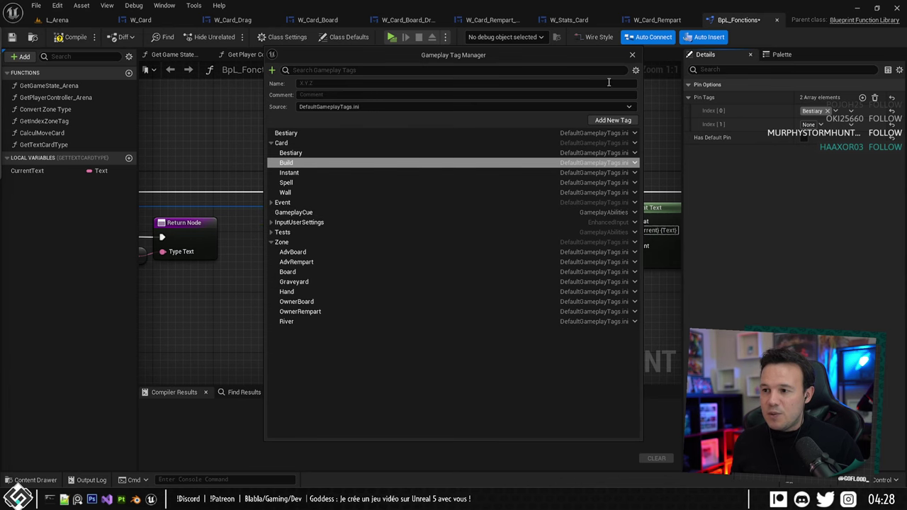
Close the Gameplay Tag Manager, then save and compile BpL_Fonctions.
left_click(632, 54)
key("ctrl+s")
right_click_drag(384, 178, 375, 126)
left_click(299, 150)
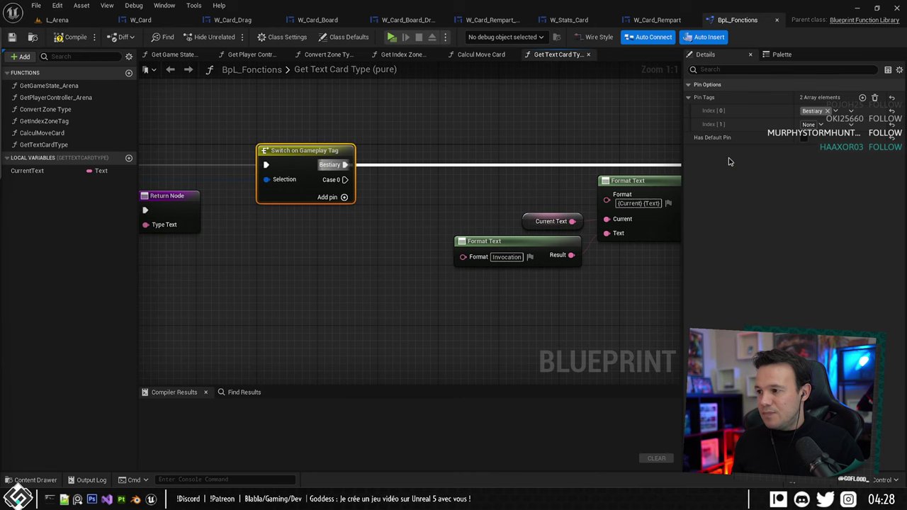
left_click(812, 123)
left_click(511, 133)
right_click_drag(511, 132, 573, 174)
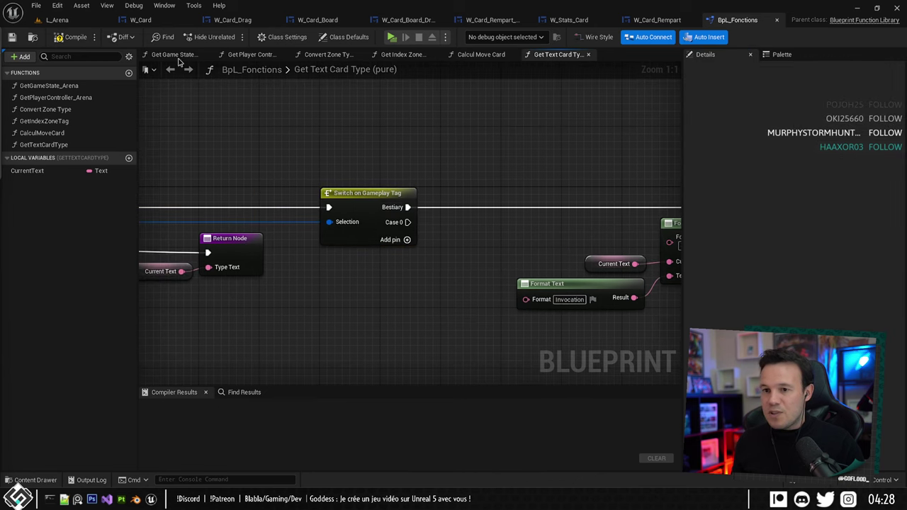
left_click(79, 39)
right_click_drag(438, 116, 368, 127)
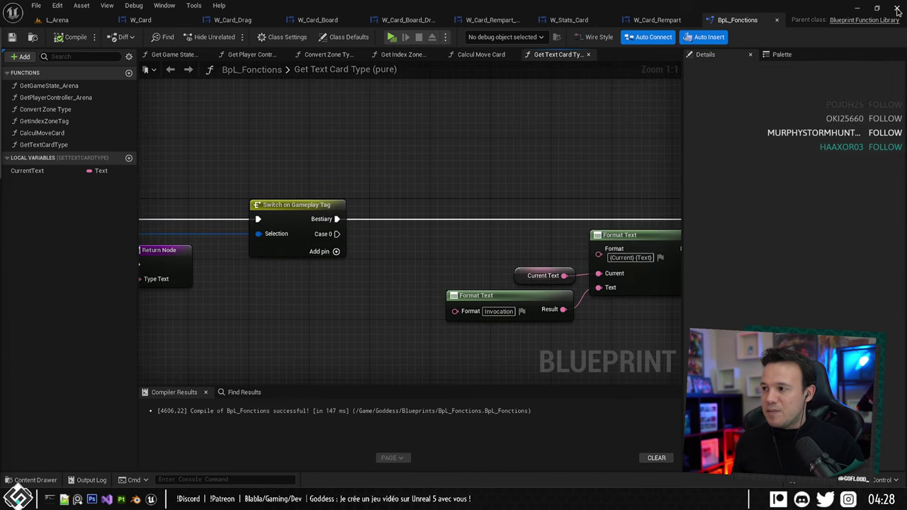
Switch to File Explorer and open DefaultGameplayTags.ini from the Goddess project's Config folder in Notepad++.
key("alt+Tab")
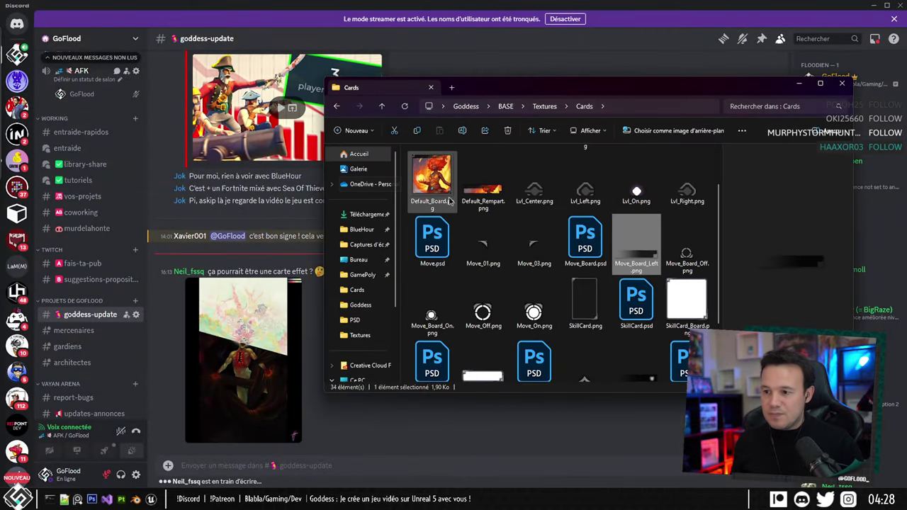
scroll(432, 177, "up", 2)
left_click(505, 107)
left_click(466, 106)
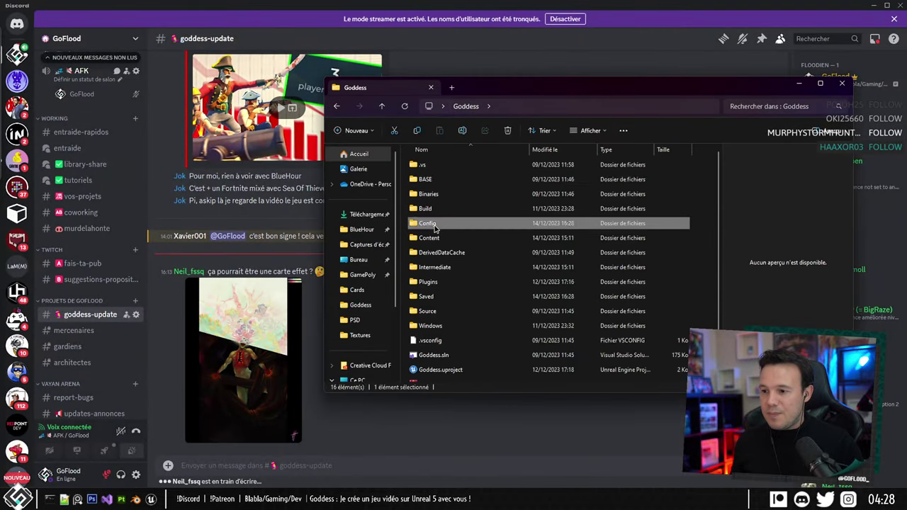
double_click(429, 223)
left_click(441, 226)
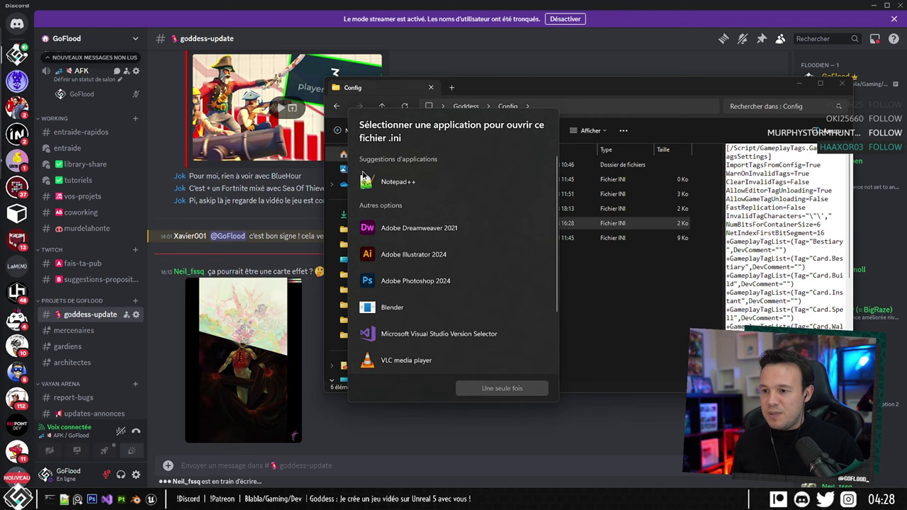
left_click(430, 181)
left_click(499, 392)
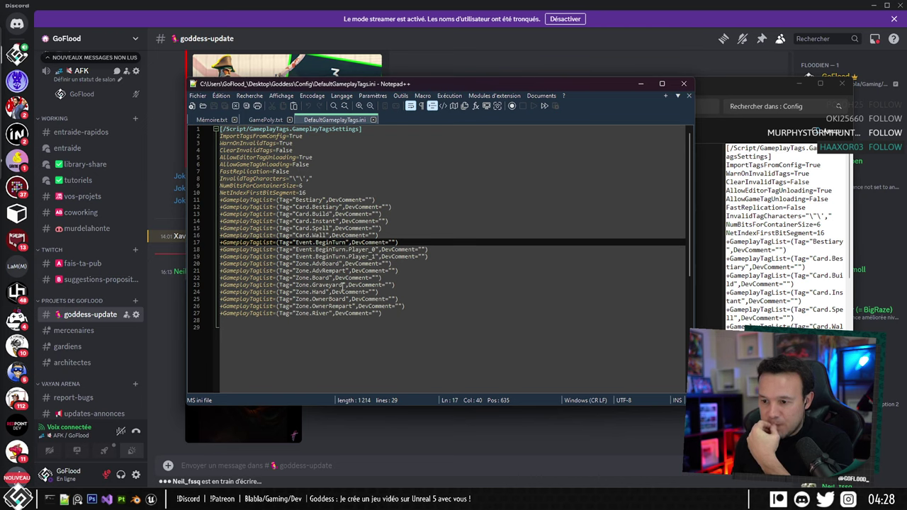
Delete the line of the standalone Bestiary tag, leaving the Card.Bestiary entry in place.
left_click(364, 199)
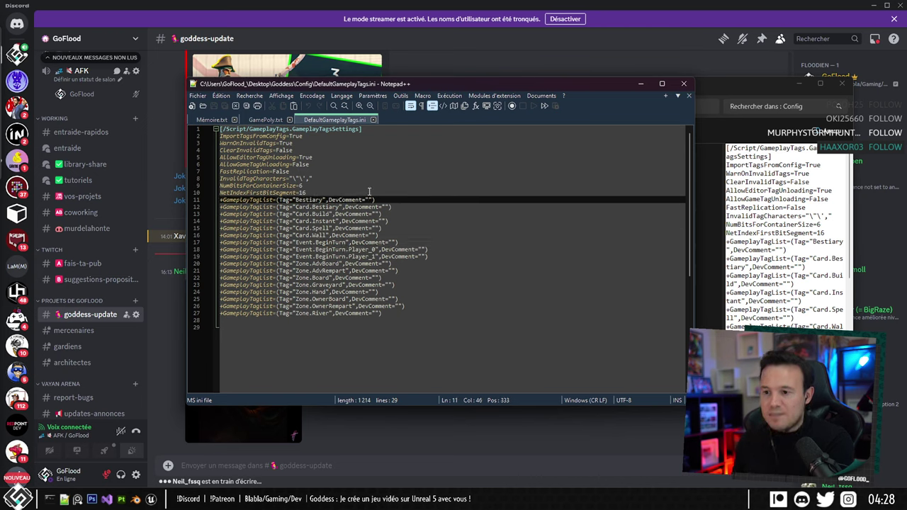
left_click(192, 203)
key("Delete")
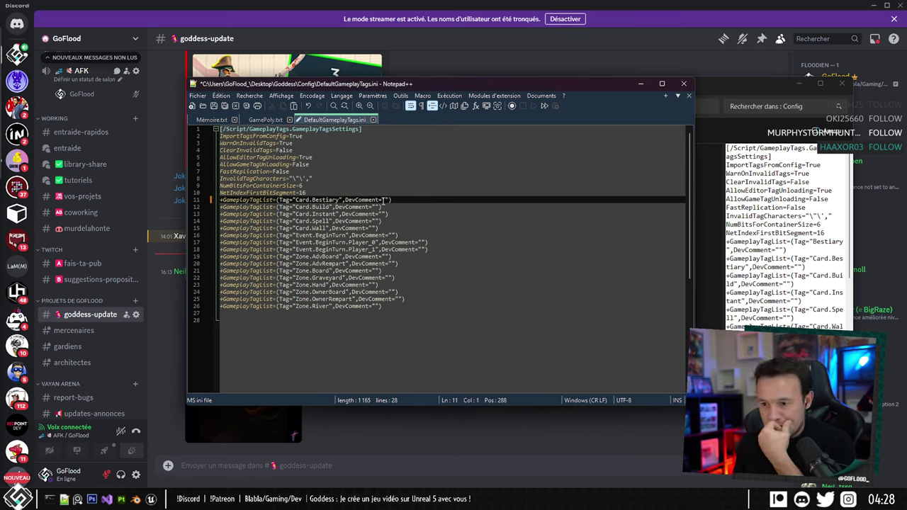
Copy the Card.Wall tag line and paste it on a new line directly below the Card.Bestiary entry.
left_click(332, 207)
left_click(332, 214)
left_click(330, 221)
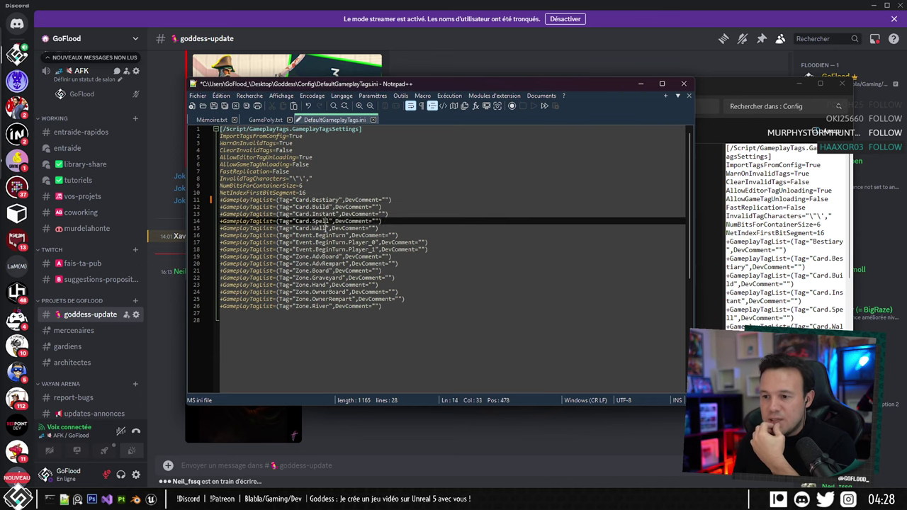
left_click(326, 228)
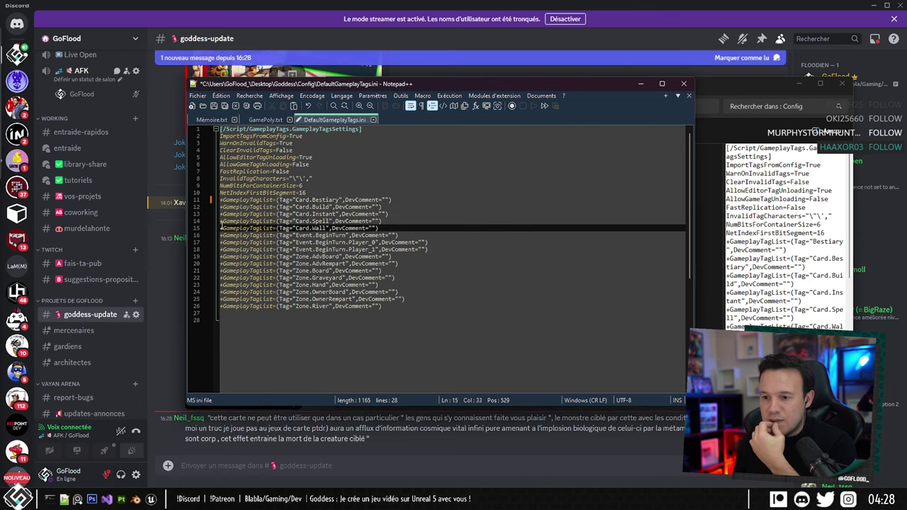
left_click(201, 231)
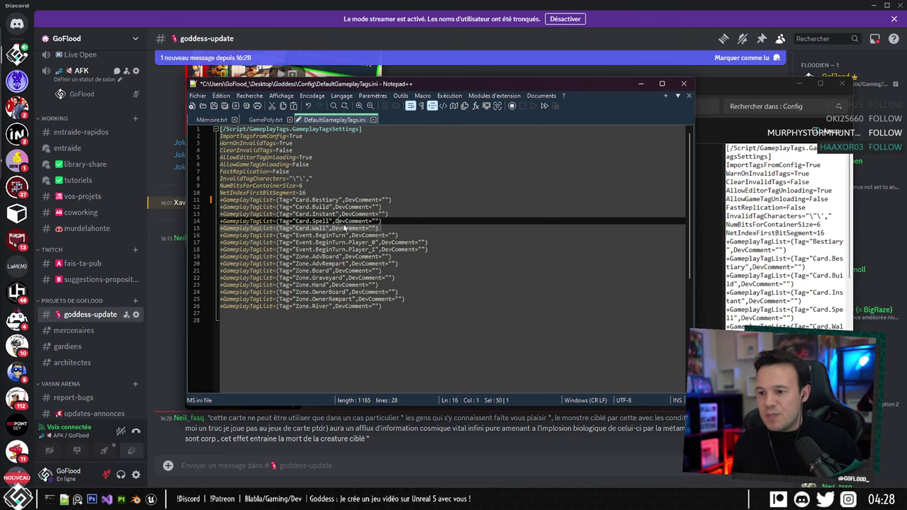
left_click_drag(381, 228, 186, 232)
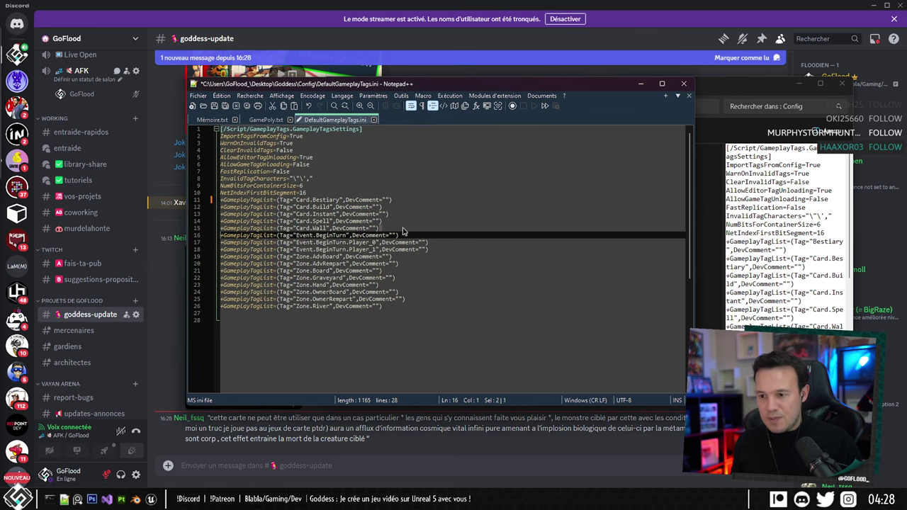
left_click_drag(392, 228, 210, 230)
key("ctrl+c")
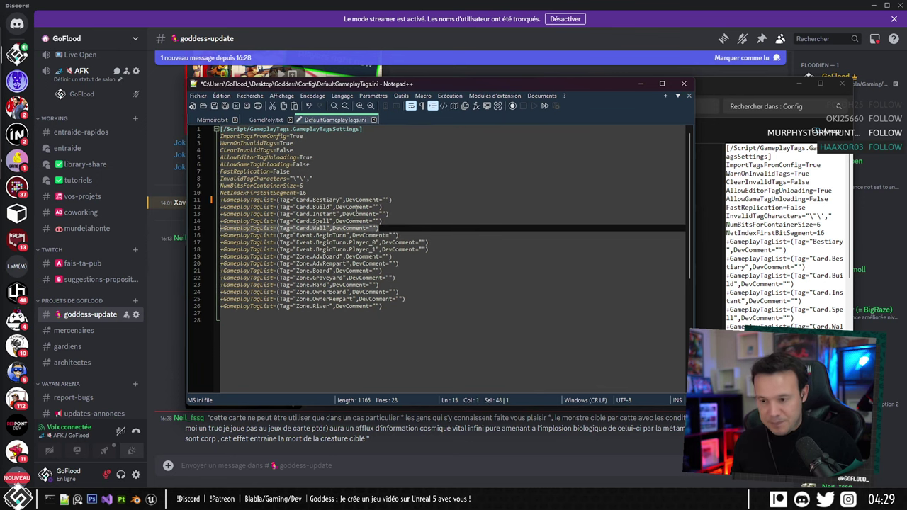
left_click(403, 200)
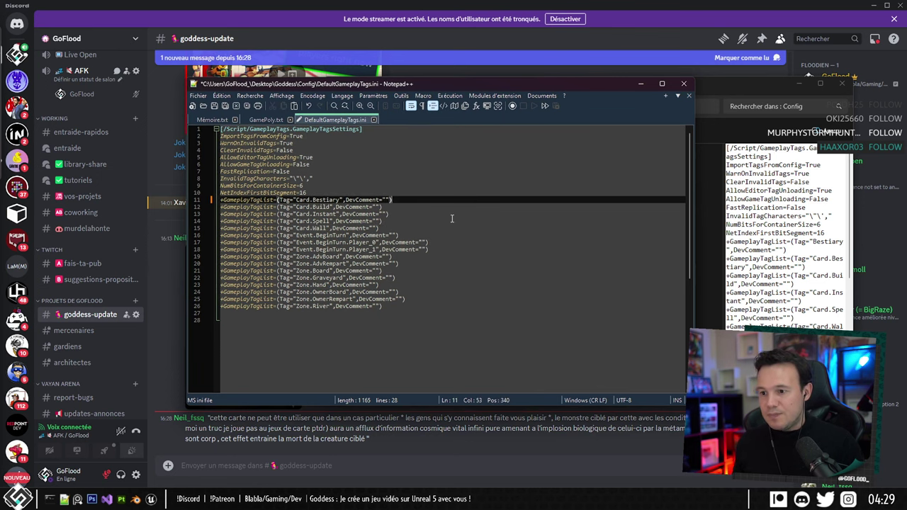
key("Return")
key("ctrl+v")
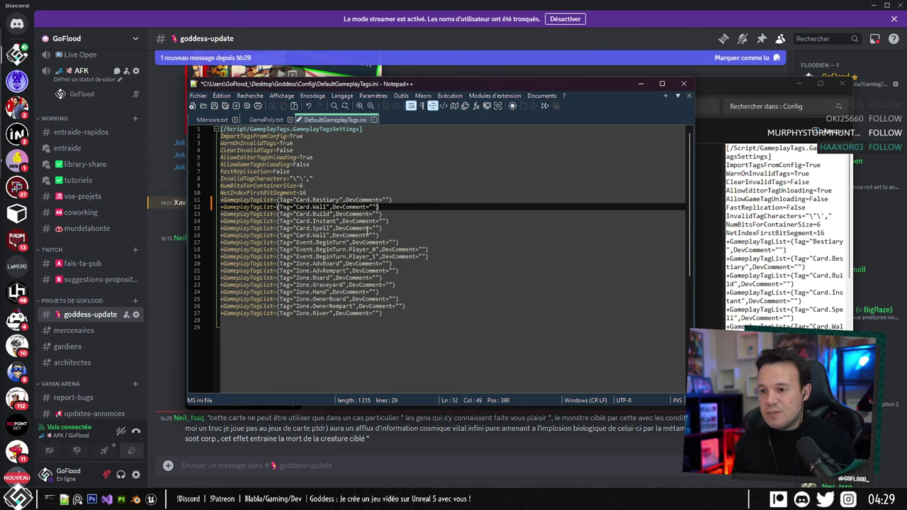
Delete the duplicate Card.Wall line below Card.Spell, leaving no blank line, and save DefaultGameplayTags.ini.
left_click_drag(387, 239, 179, 234)
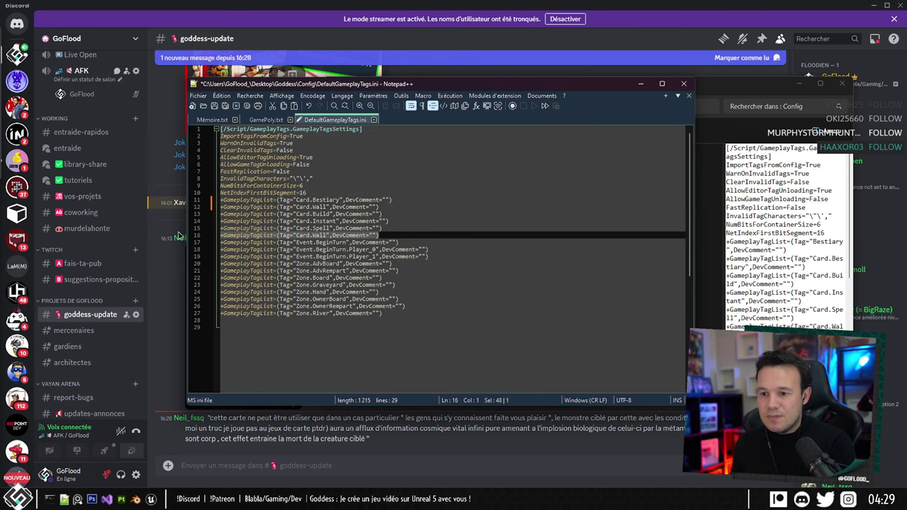
key("BackSpace")
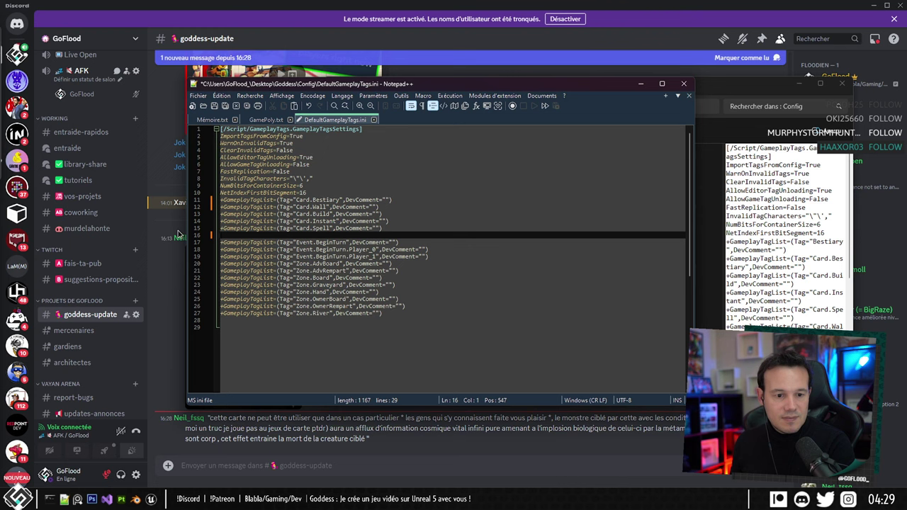
key("BackSpace")
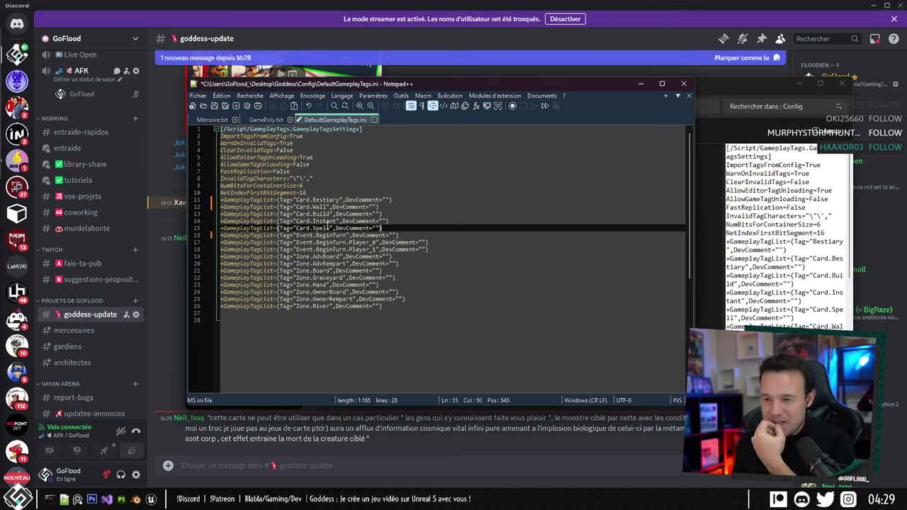
left_click(220, 96)
left_click(219, 98)
left_click(214, 107)
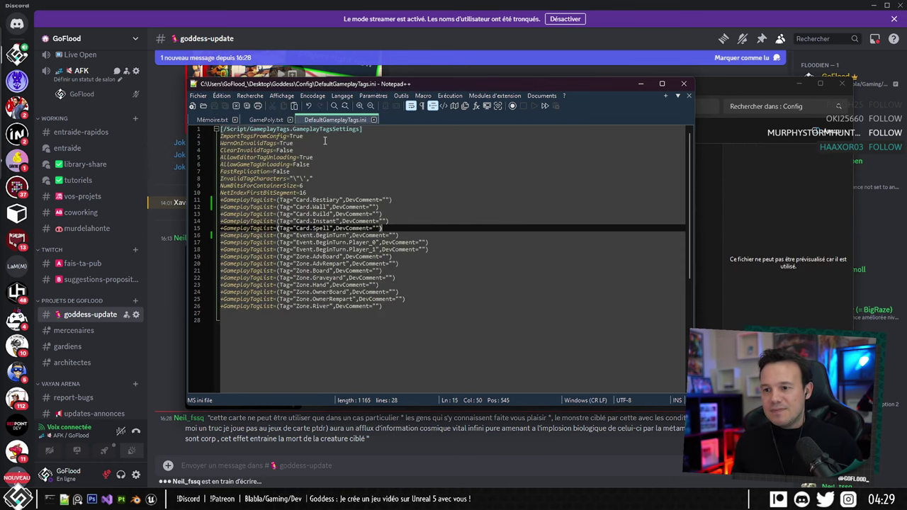
key("Up")
key("Up")
key("Up")
key("Up")
key("Up")
key("Up")
key("Up")
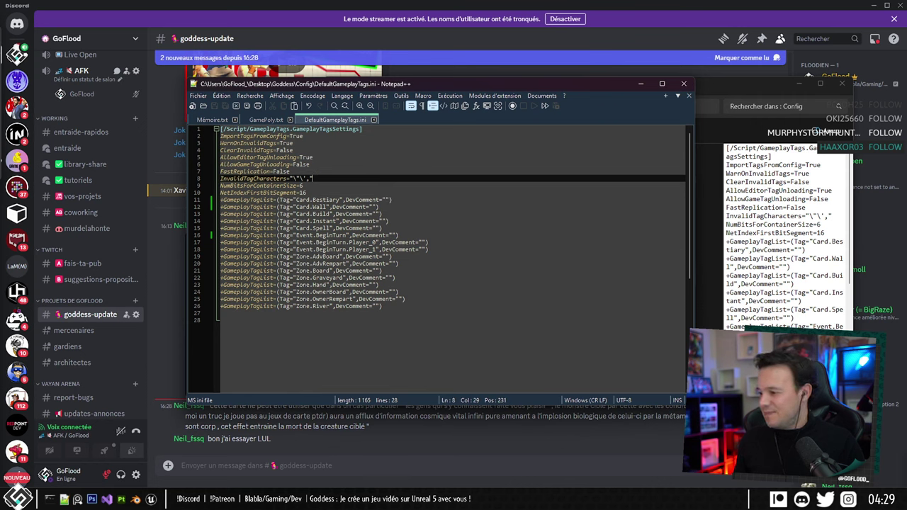
Switch to Discord and read the effect-card text suggested in the goddess-update channel.
key("alt+Tab")
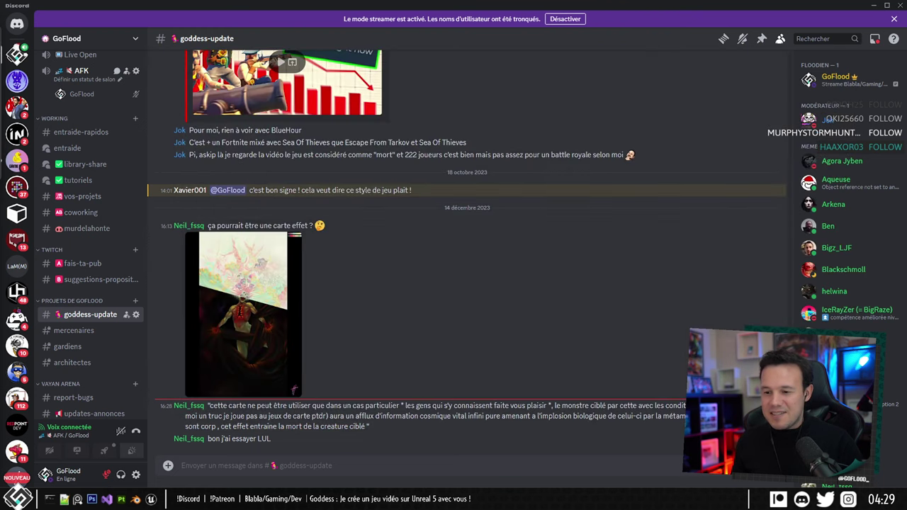
key("alt+Tab")
key("alt+Tab")
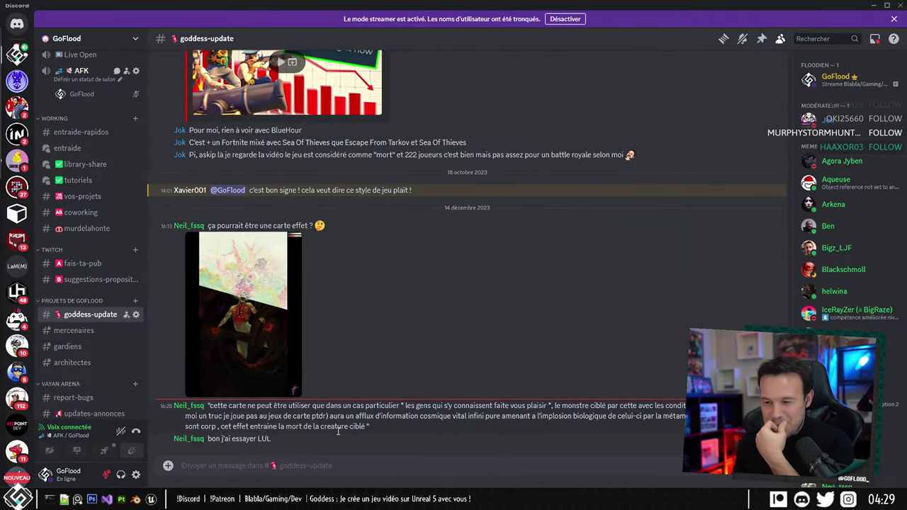
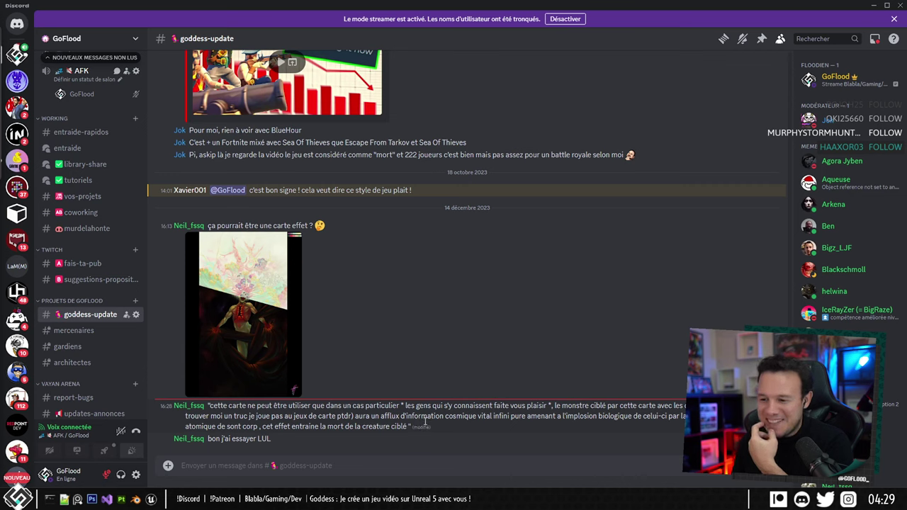
left_click_drag(406, 424, 240, 406)
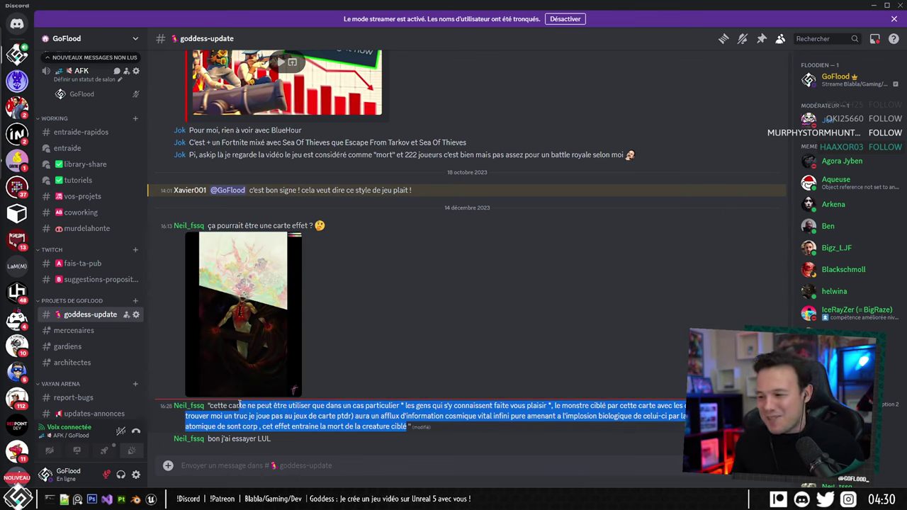
left_click(347, 418)
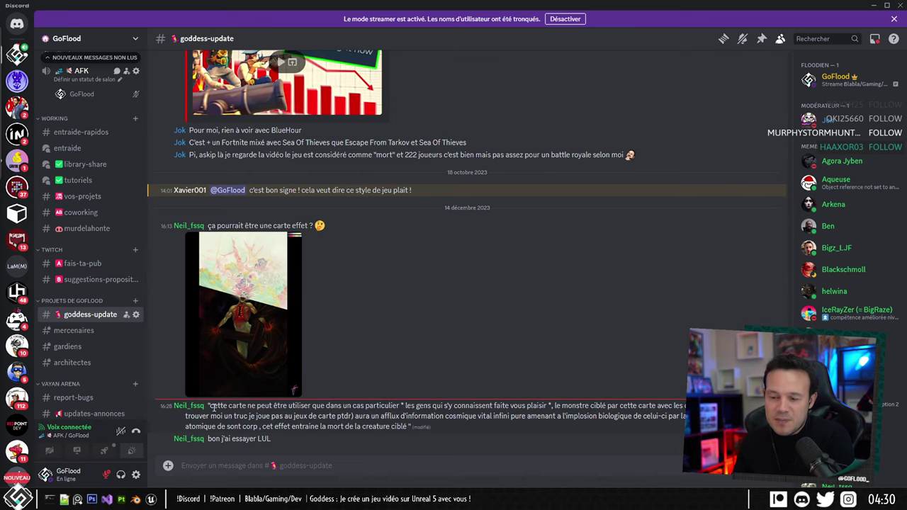
left_click_drag(211, 406, 500, 407)
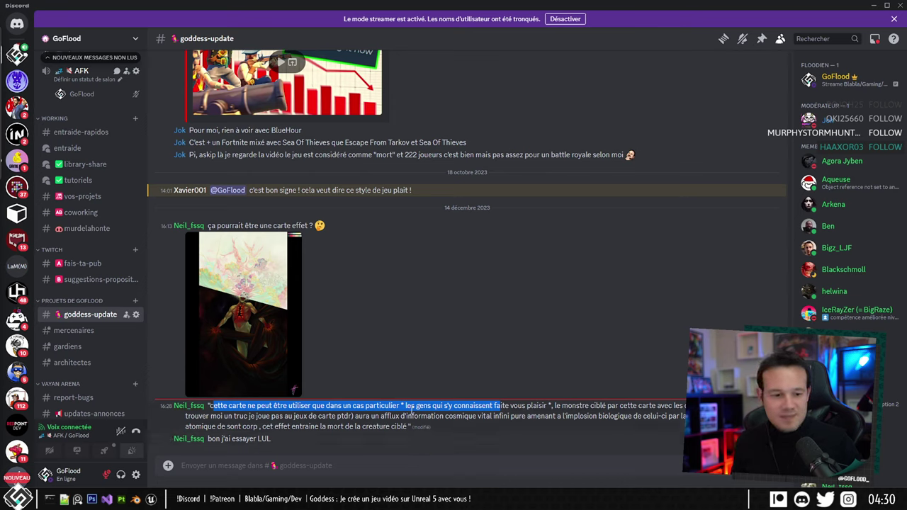
left_click(457, 414)
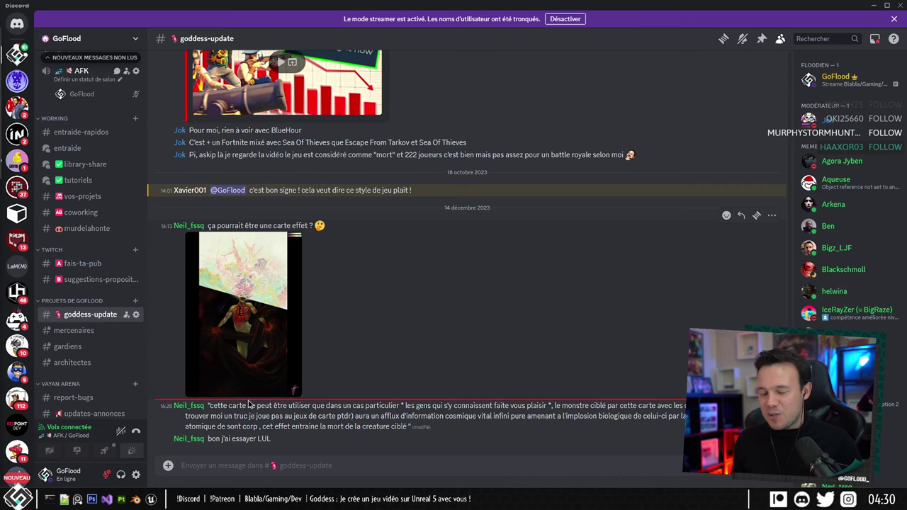
Switch to File Explorer and open Goddess.uproject from the Goddess project folder.
mouse_move(91, 499)
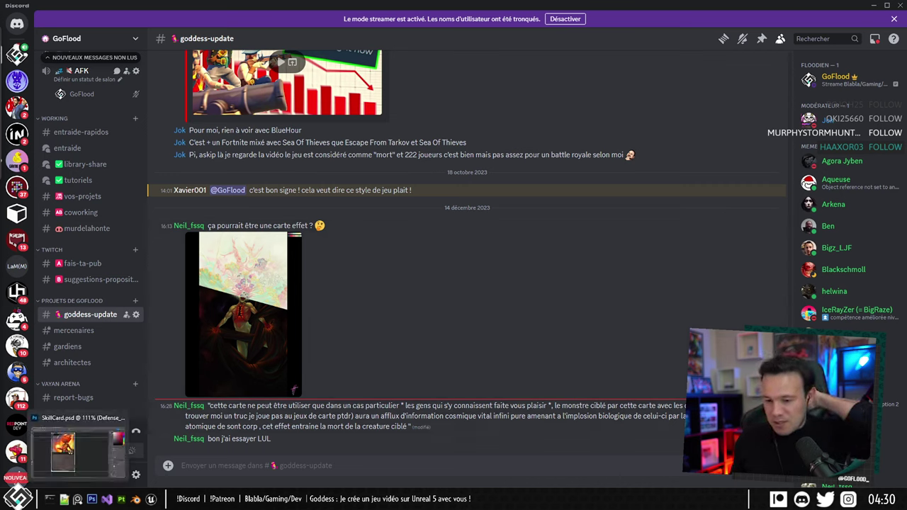
left_click(142, 499)
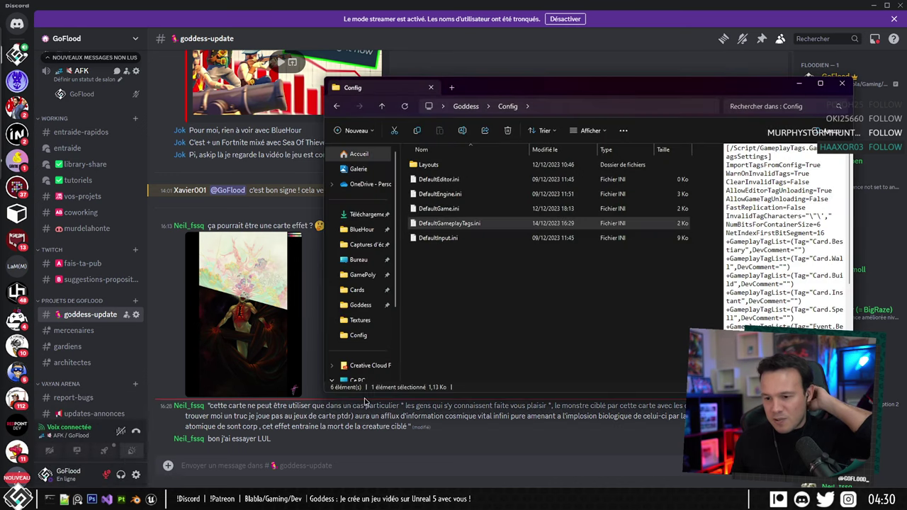
left_click(465, 106)
scroll(440, 333, "down", 1)
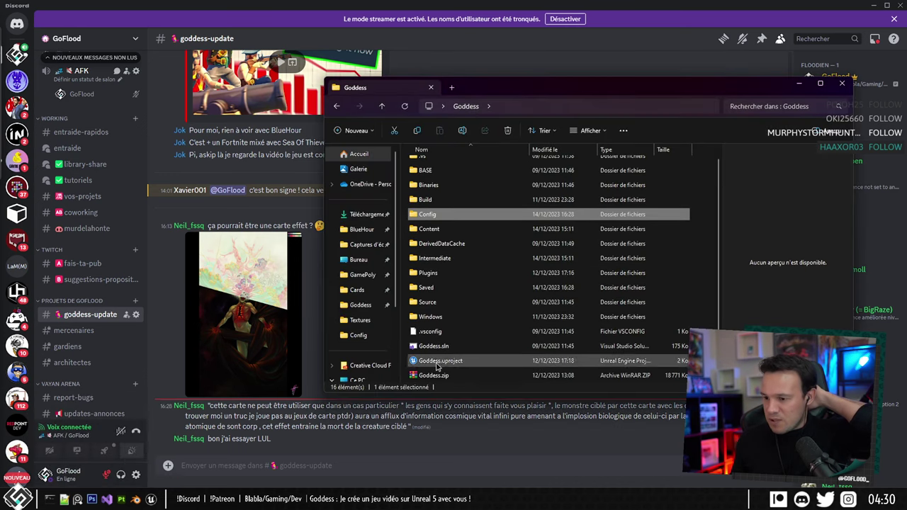
left_click(438, 361)
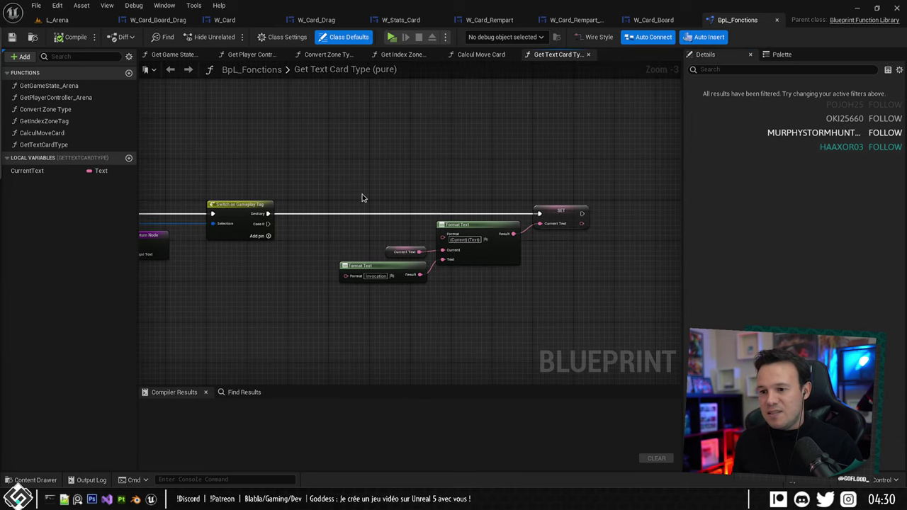
Replace the first pin tag of the Switch on Gameplay Tag node in Get Text Card Type with Card.Bestiary.
left_click(338, 206)
scroll(326, 212, "up", 3)
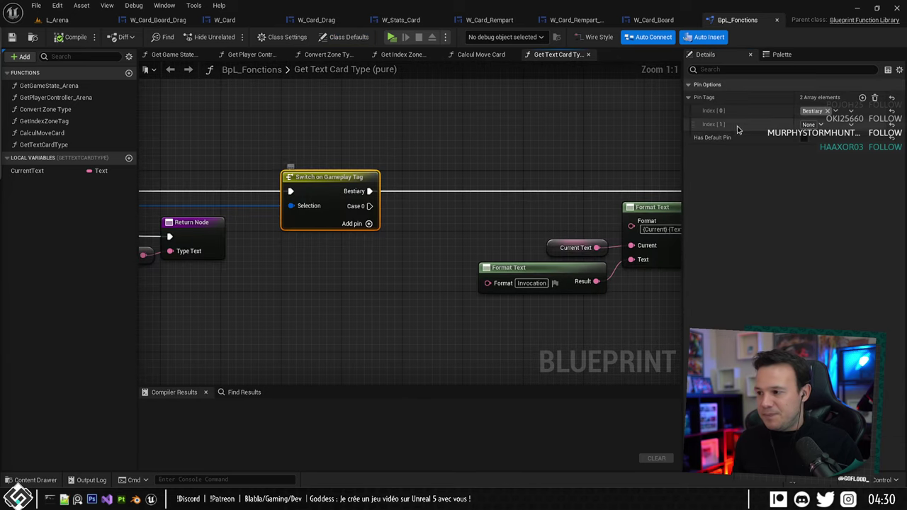
left_click(812, 112)
left_click(494, 264)
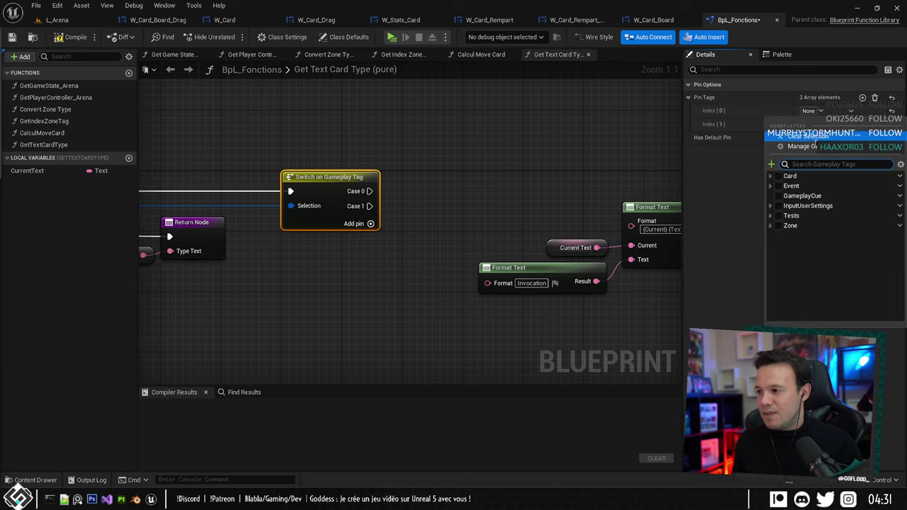
left_click(771, 176)
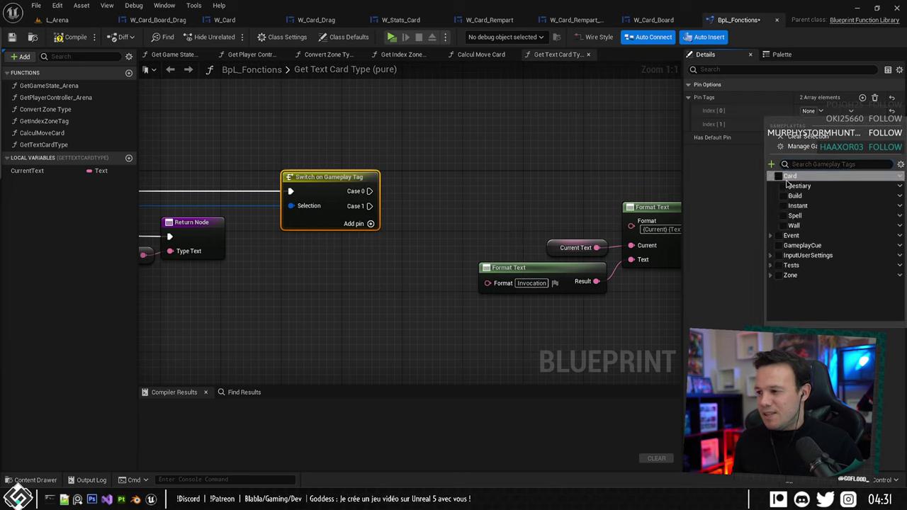
left_click(783, 186)
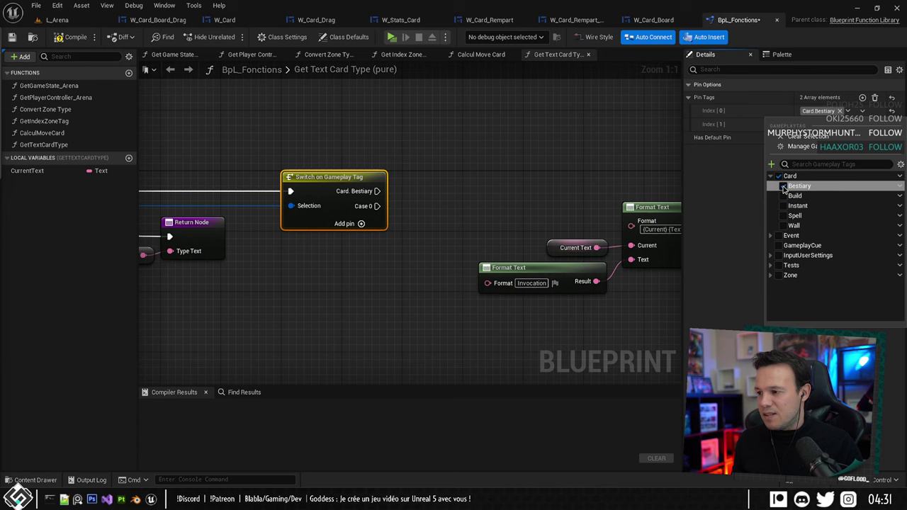
Connect the switch's Card.Bestiary output to the execution input of the SET Current Text node and compile BpL_Fonctions.
right_click_drag(452, 206, 345, 211)
left_click_drag(271, 195, 608, 197)
right_click_drag(537, 164, 570, 163)
left_click(75, 36)
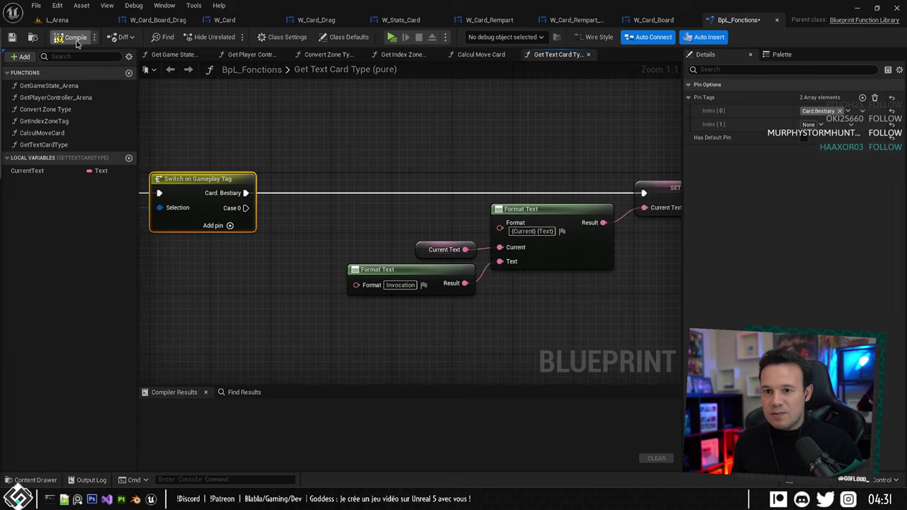
right_click_drag(389, 118, 454, 116)
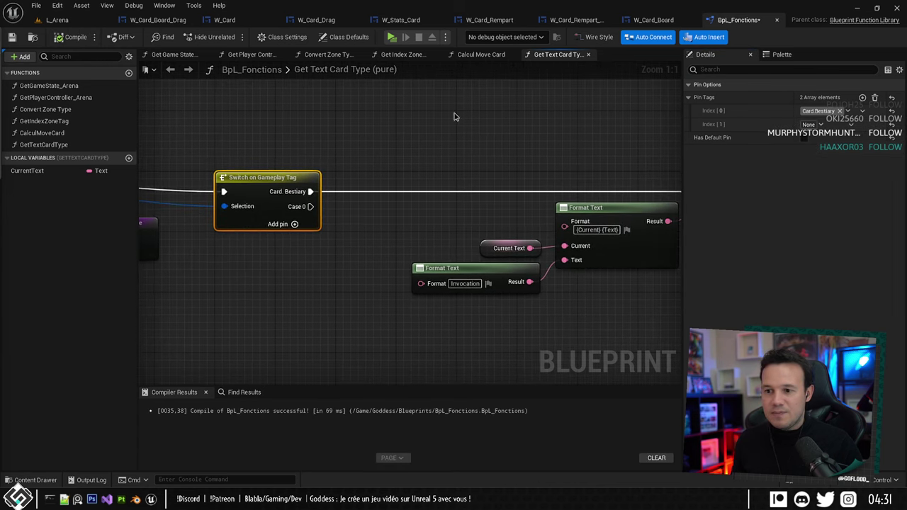
Try Card.Spell and Card.Instant as the second pin tag of the Switch on Gameplay Tag node.
left_click(812, 124)
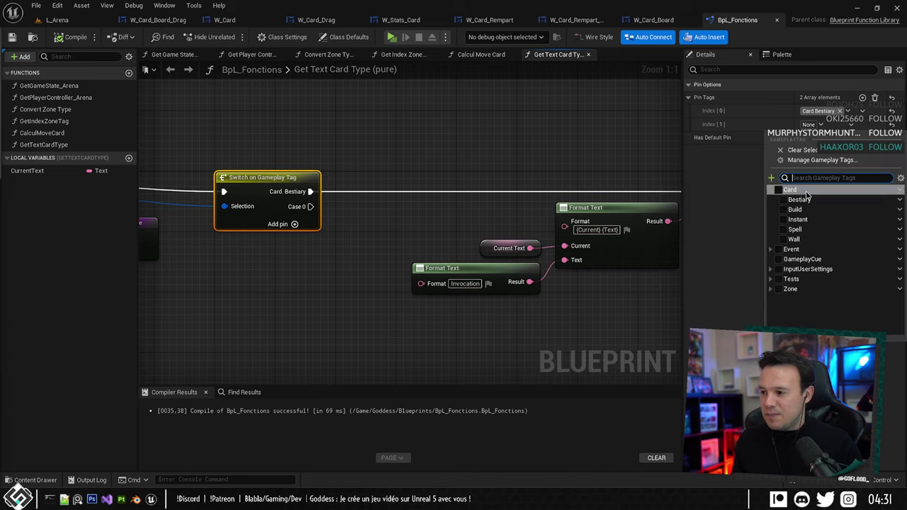
left_click(794, 229)
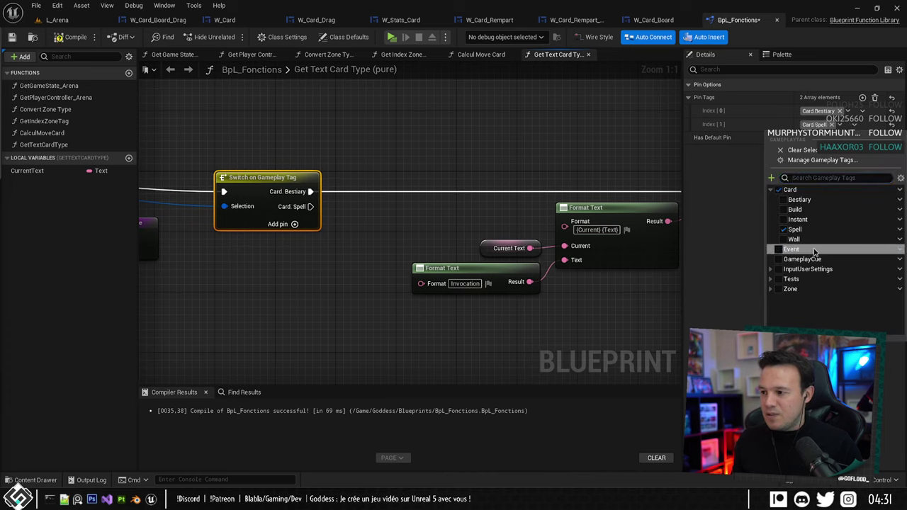
left_click(783, 220)
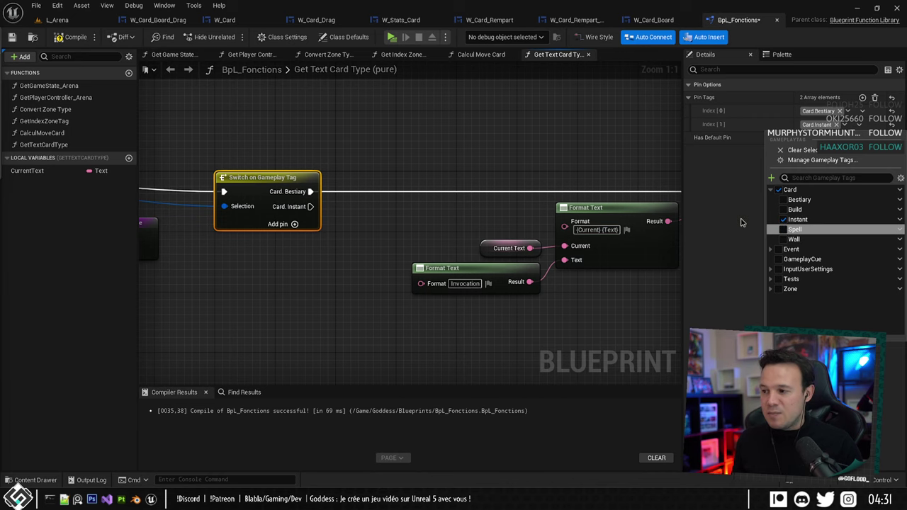
right_click_drag(489, 206, 435, 203)
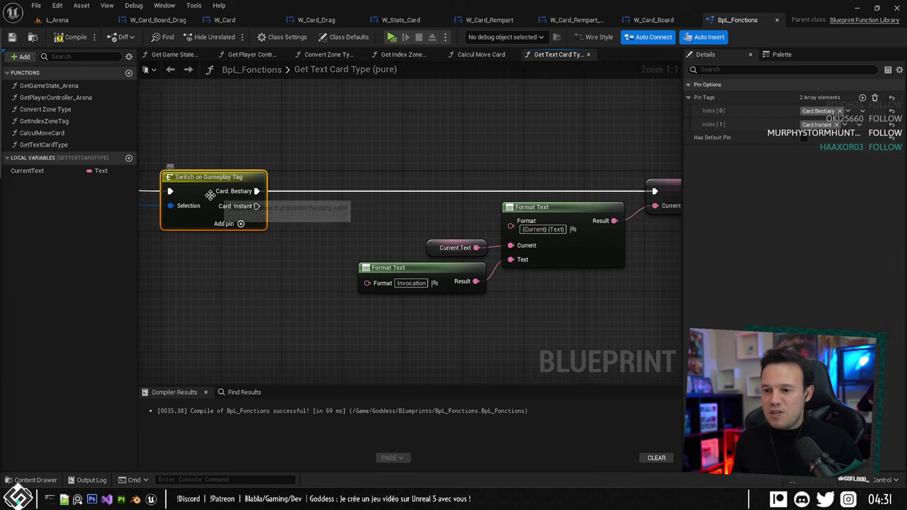
Set the switch node's second pin tag to Card.Spell and compile BpL_Fonctions.
left_click(845, 124)
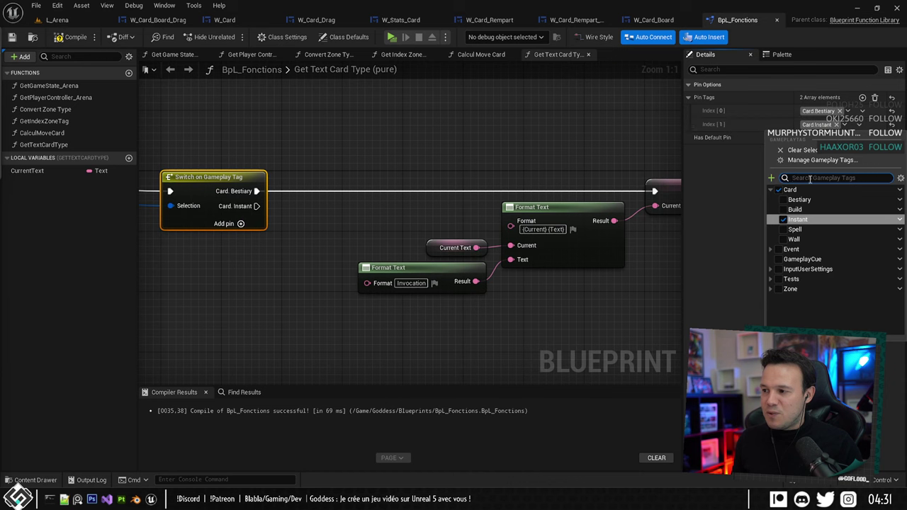
left_click(782, 229)
right_click_drag(439, 158, 496, 154)
left_click(76, 36)
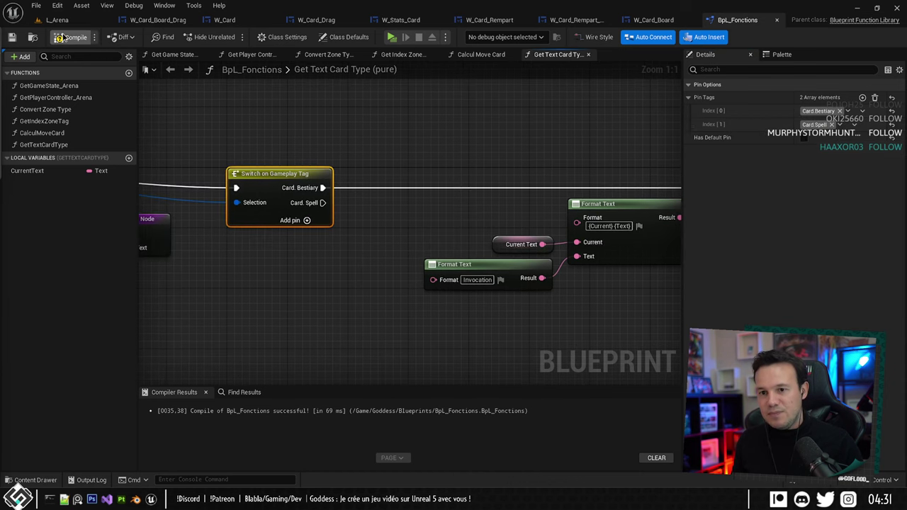
Return to the W_Card event graph, review the type, description and comment text nodes, and compile the widget.
right_click_drag(451, 133, 393, 148)
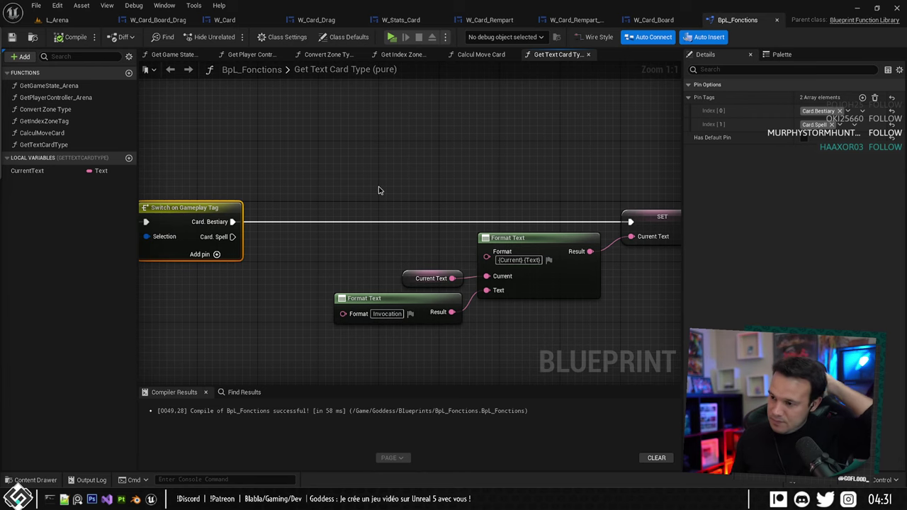
right_click_drag(378, 188, 419, 165)
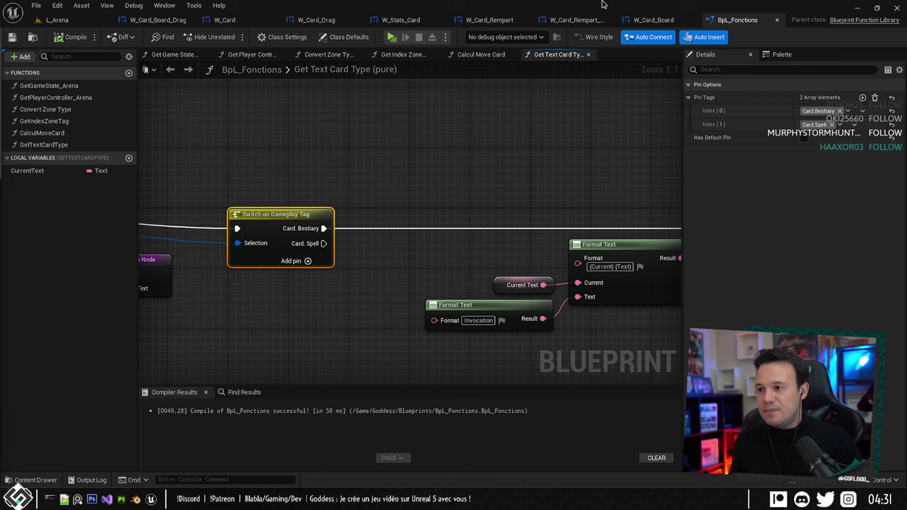
left_click(241, 20)
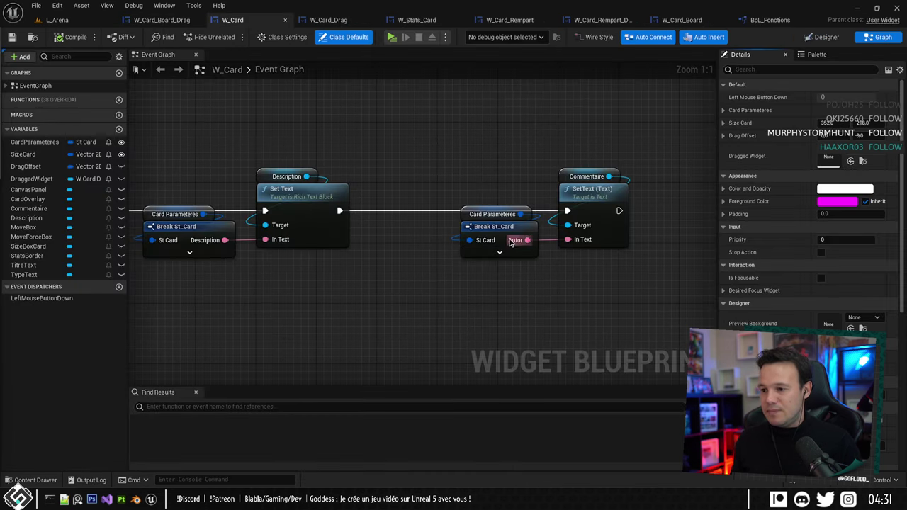
right_click_drag(402, 266, 627, 259)
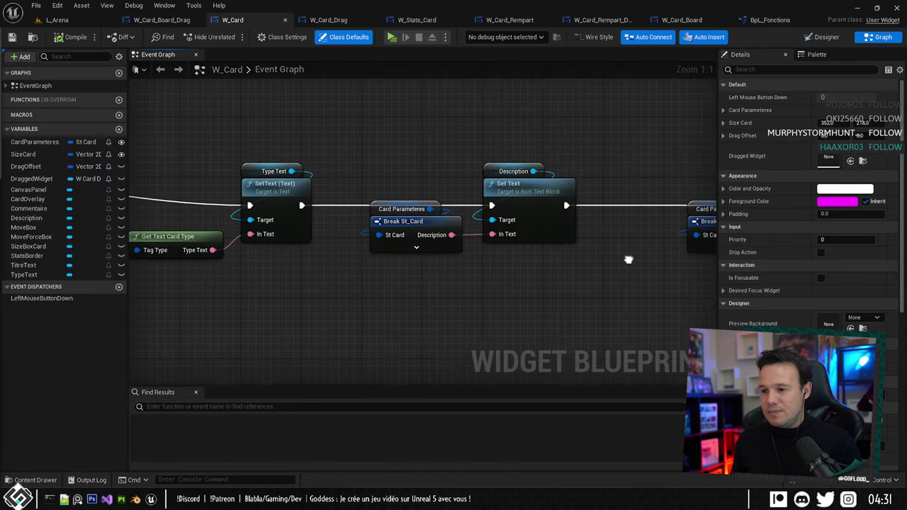
scroll(174, 287, "down", 3)
right_click_drag(174, 288, 435, 229)
left_click(78, 42)
Play-test the arena with a Carte Mythique bet, validate it to reach the hand of cards, and stop the preview.
right_click_drag(359, 134, 299, 160)
right_click_drag(479, 142, 350, 158)
key("alt+p")
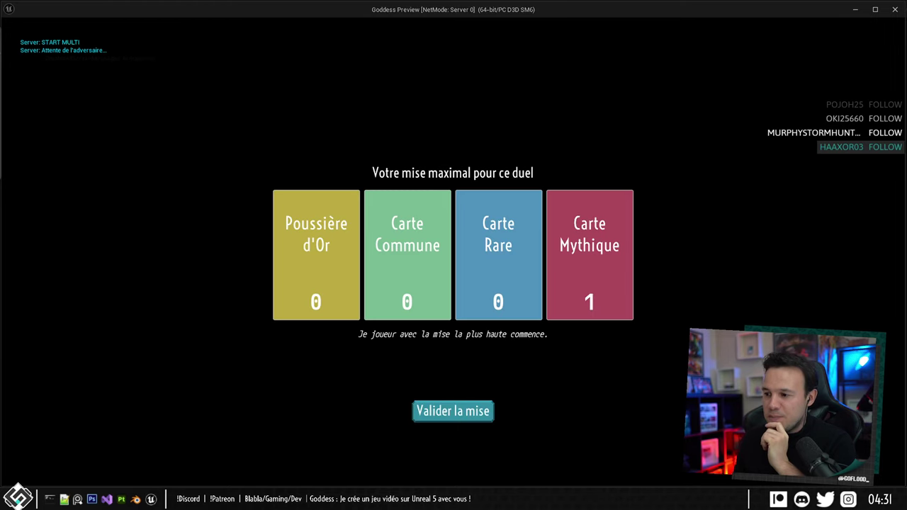
left_click(469, 411)
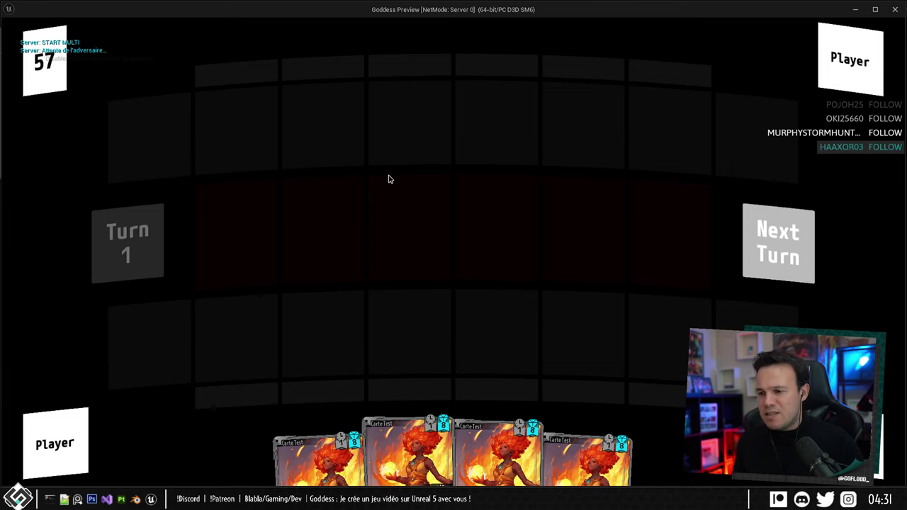
key("Escape")
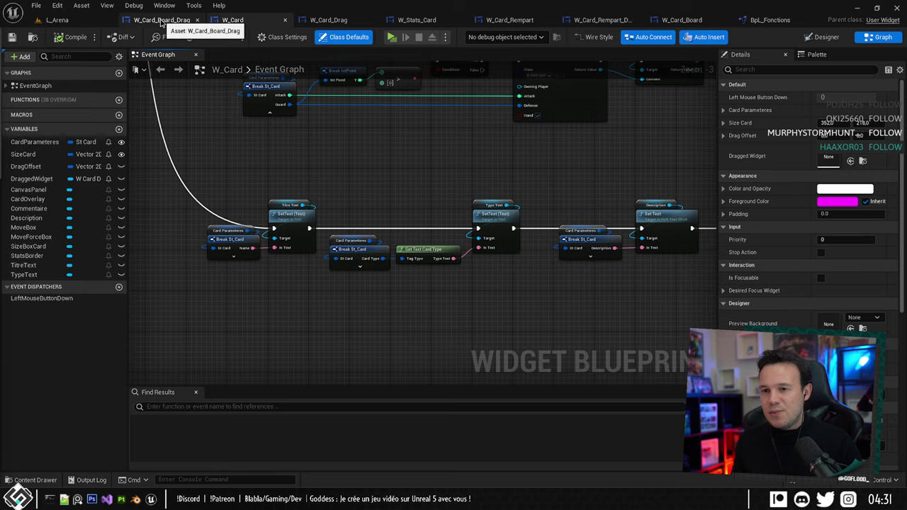
Review the For Each Loop and Switch on Gameplay Tag nodes in BpL_Fonctions' Get Text Card Type function.
left_click(161, 21)
left_click(752, 20)
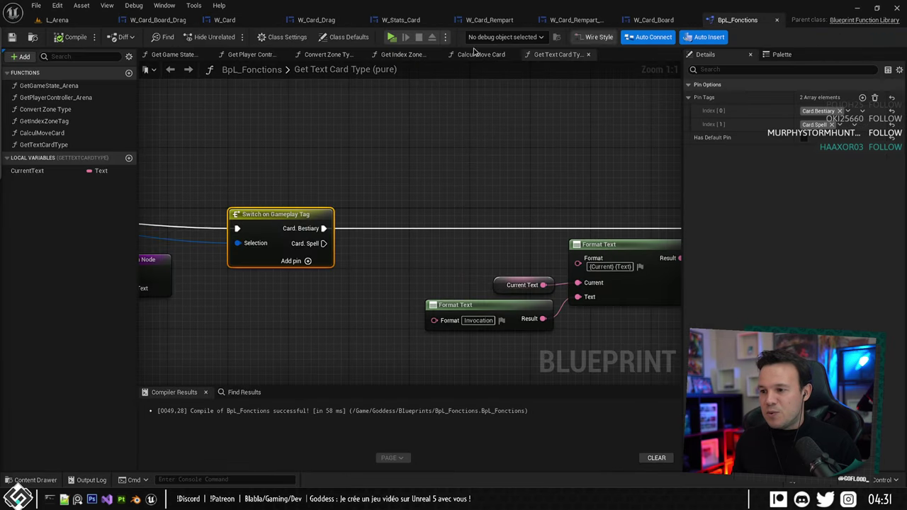
right_click_drag(476, 159, 874, 122)
right_click_drag(797, 122, 664, 138)
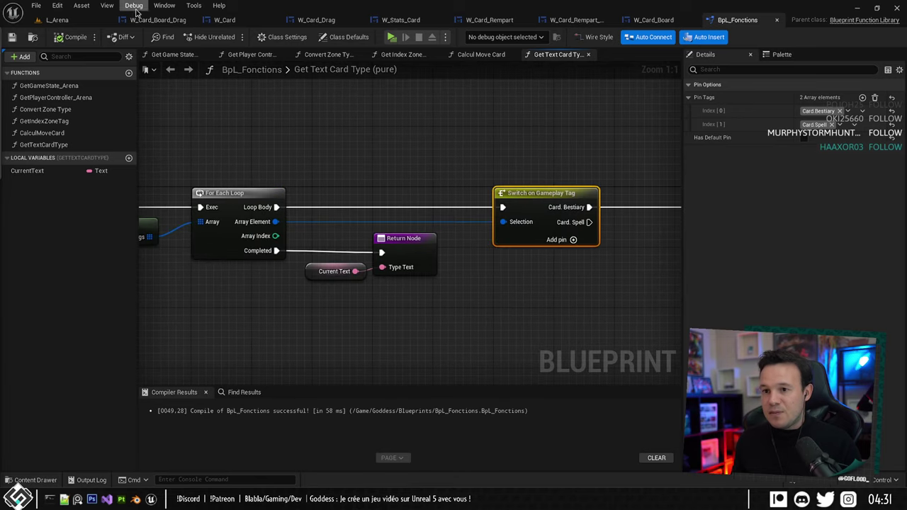
Open the DT_Cards data table from the Blueprints/Cards folder and bring NewRow's CardType field into view.
left_click(40, 24)
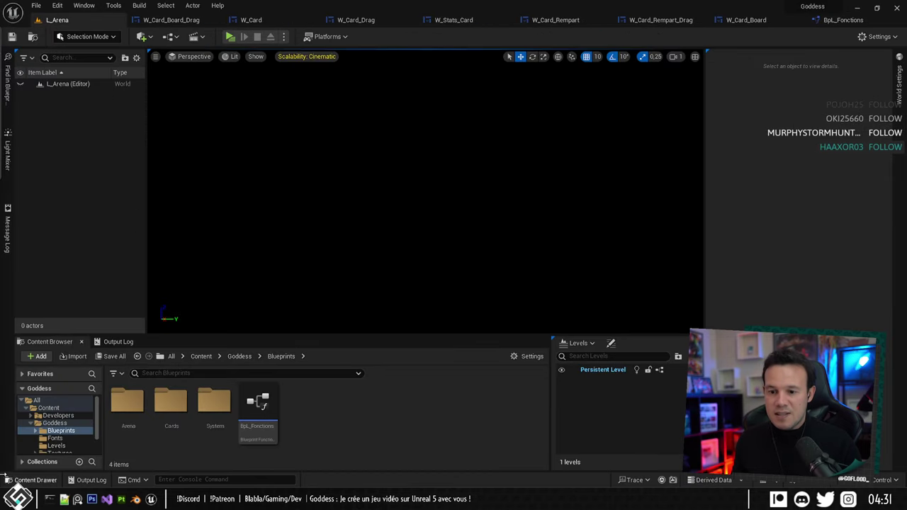
left_click(51, 423)
left_click(58, 430)
double_click(187, 423)
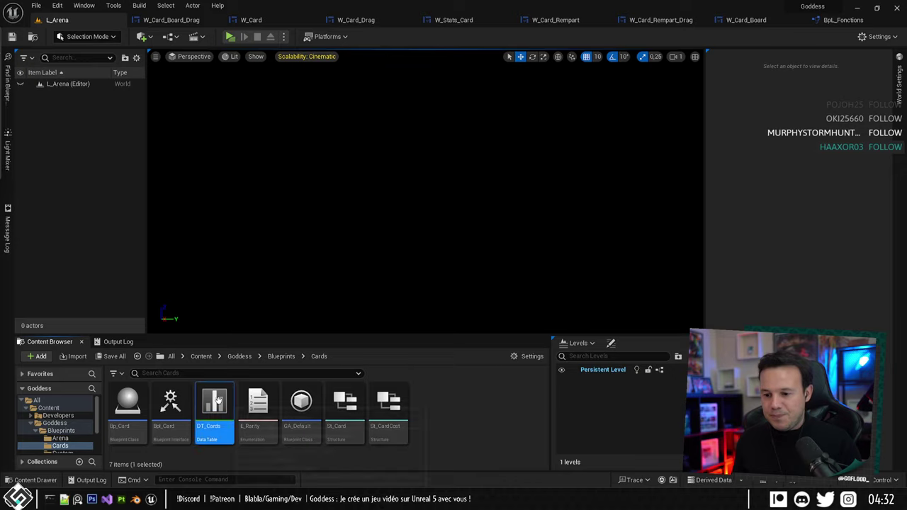
double_click(215, 407)
scroll(331, 352, "down", 1)
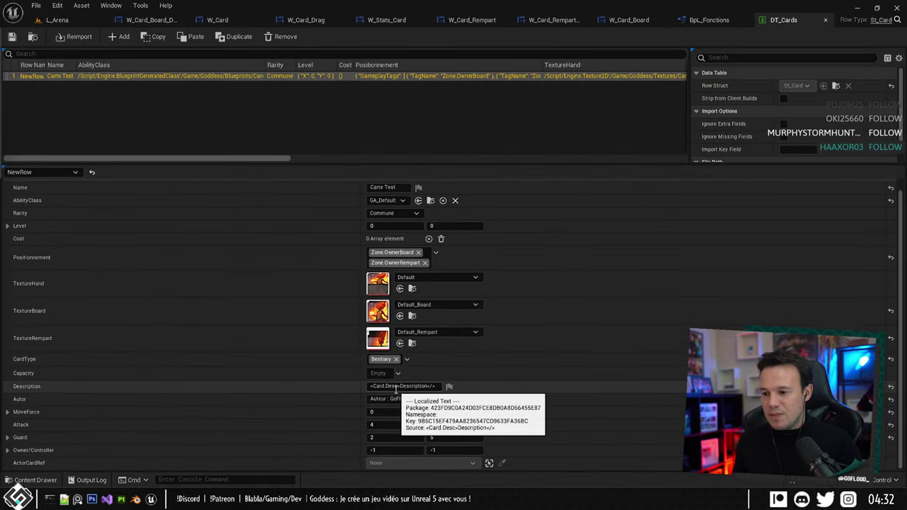
Replace the outdated CardType tag of the Carte Test row with Card.Bestiary and save DT_Cards.
left_click(396, 360)
left_click(406, 360)
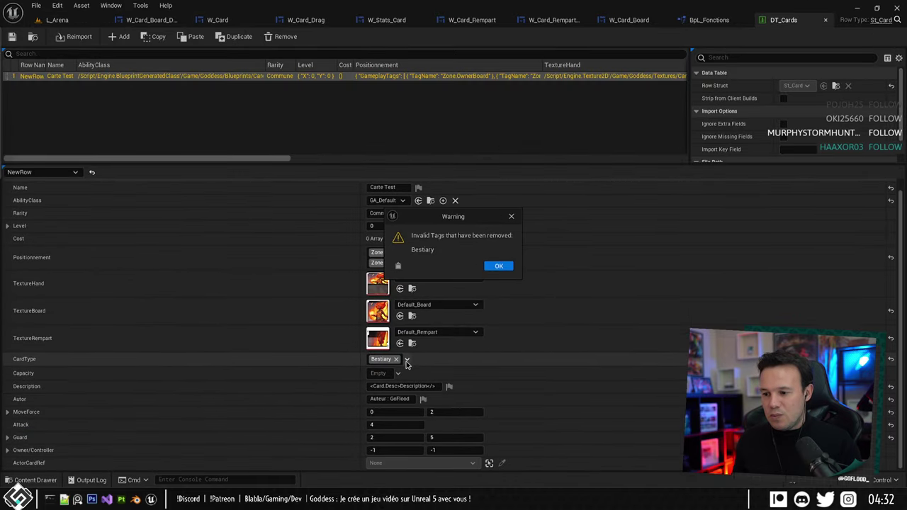
left_click(500, 265)
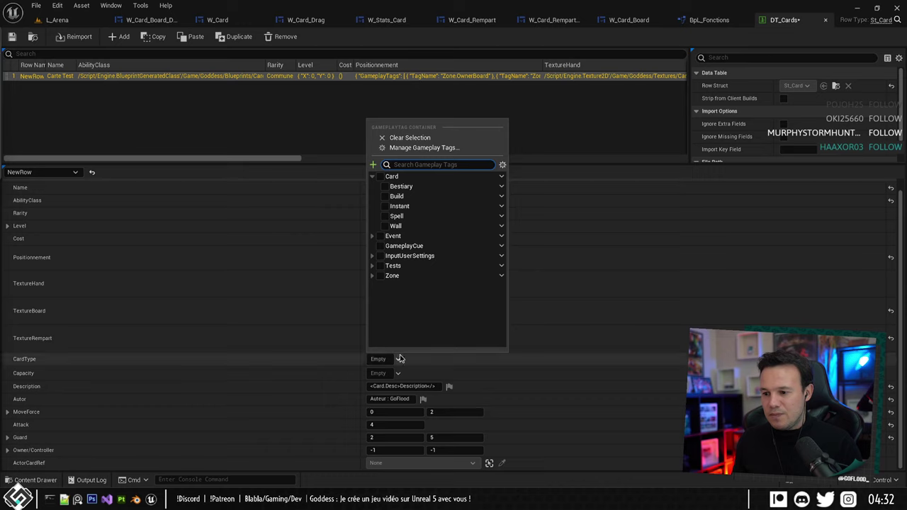
left_click(385, 187)
left_click(225, 298)
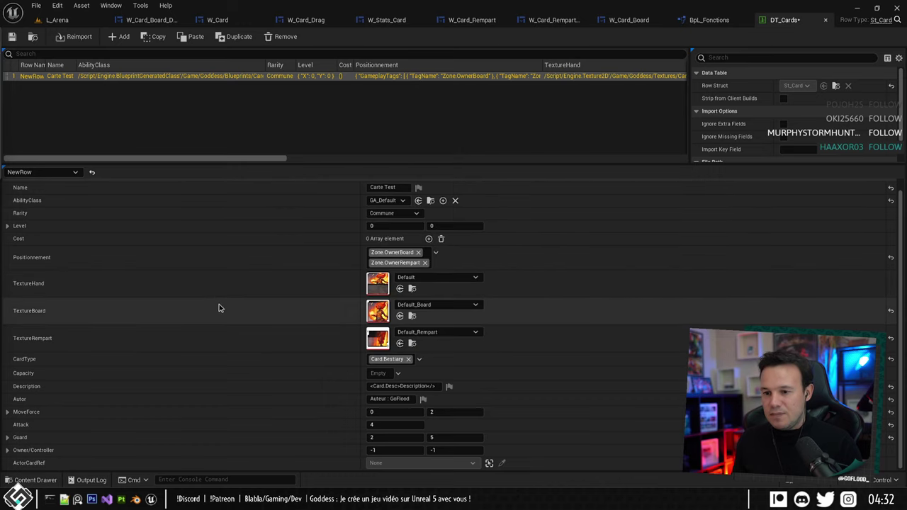
left_click(11, 36)
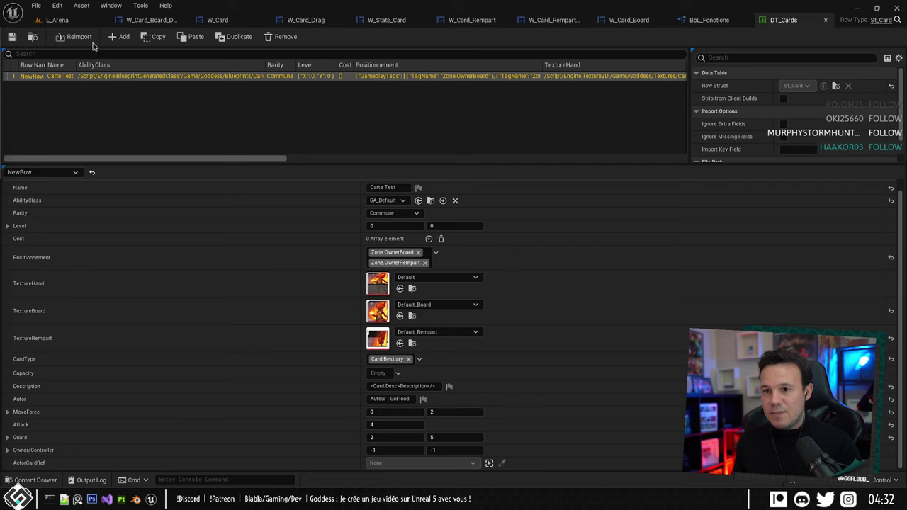
Play-test from L_Arena with a Carte Mythique bet, inspect the type and description text on a hand card, and stop the preview.
left_click(54, 19)
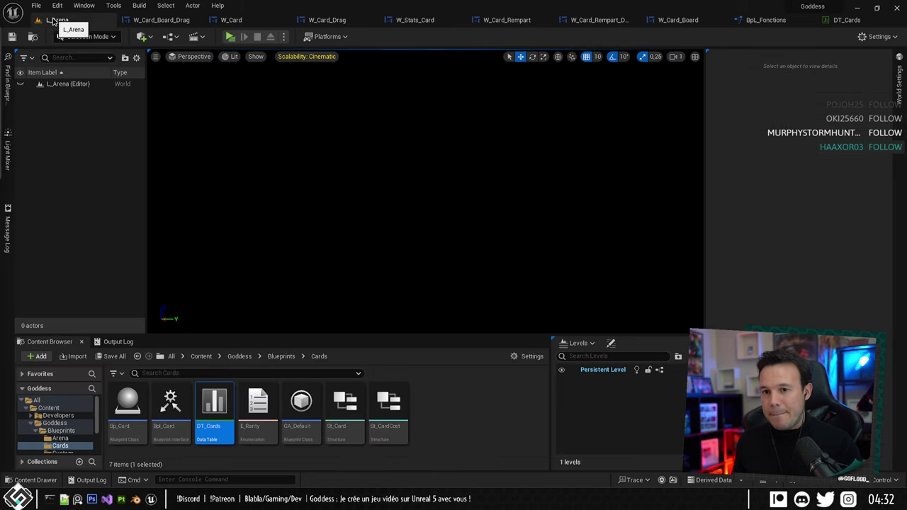
key("alt+p")
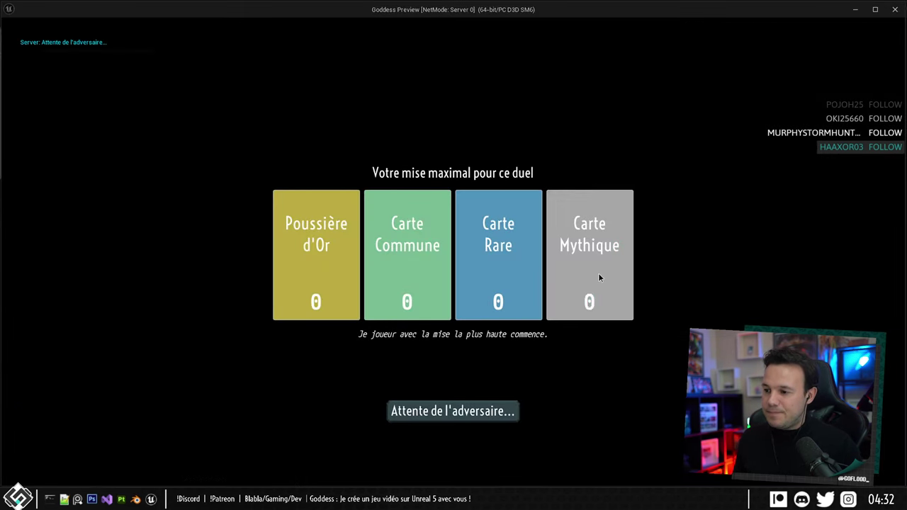
double_click(599, 274)
left_click(447, 415)
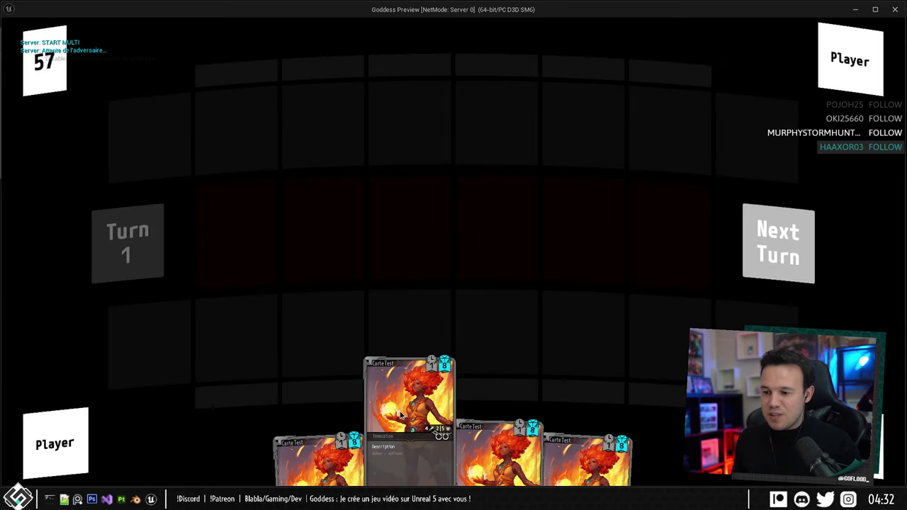
left_click_drag(401, 415, 439, 440)
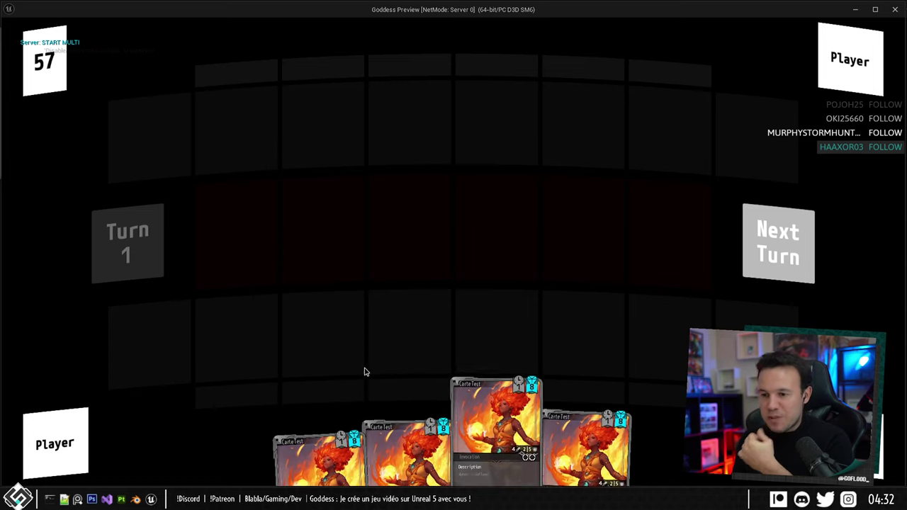
key("Escape")
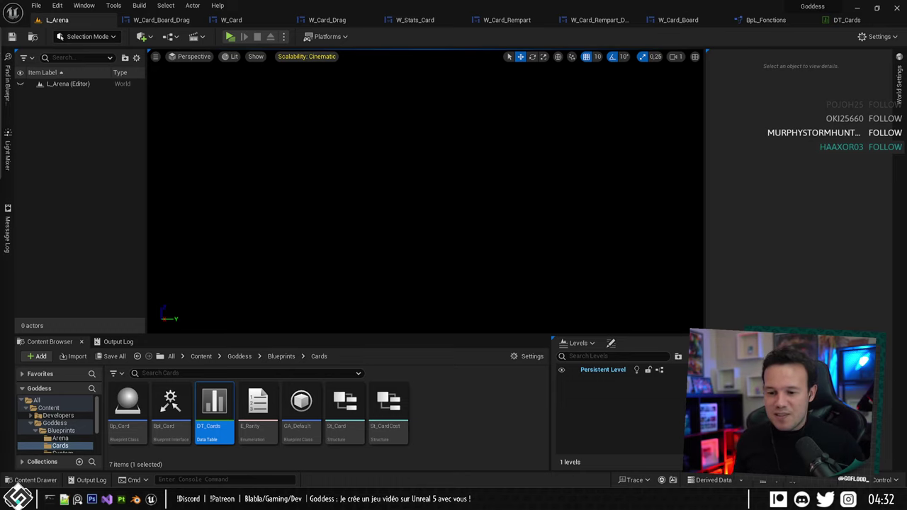
key("alt+Tab")
key("alt+Tab")
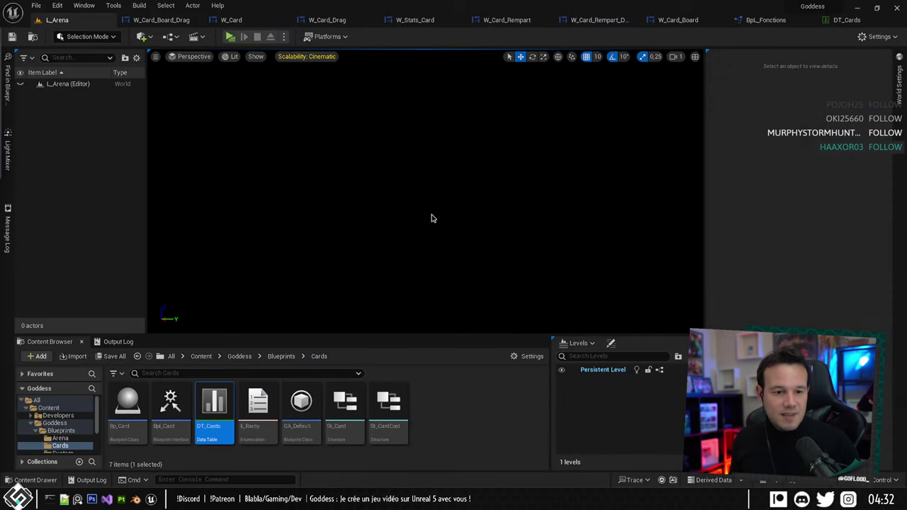
left_click(494, 384)
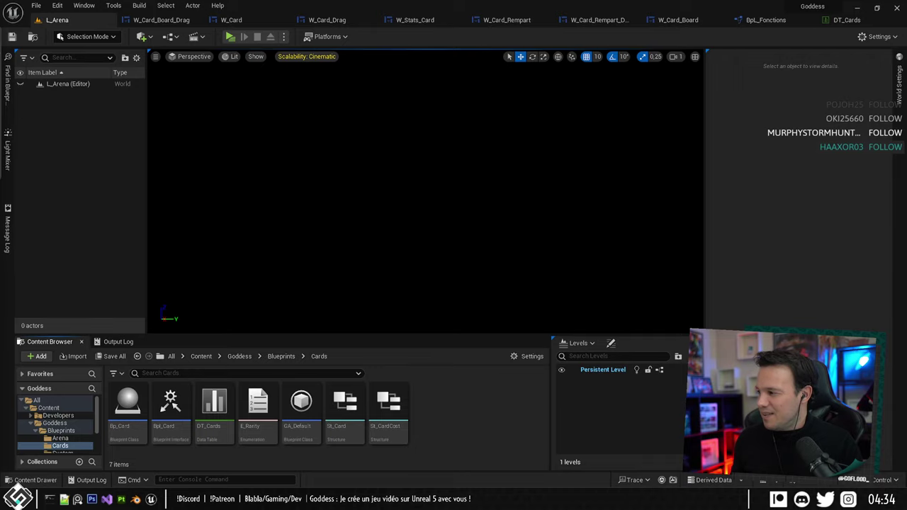
Bring the Discord window with the shared game screen onto this display and maximise it.
left_click_drag(906, 56, 411, 40)
double_click(411, 39)
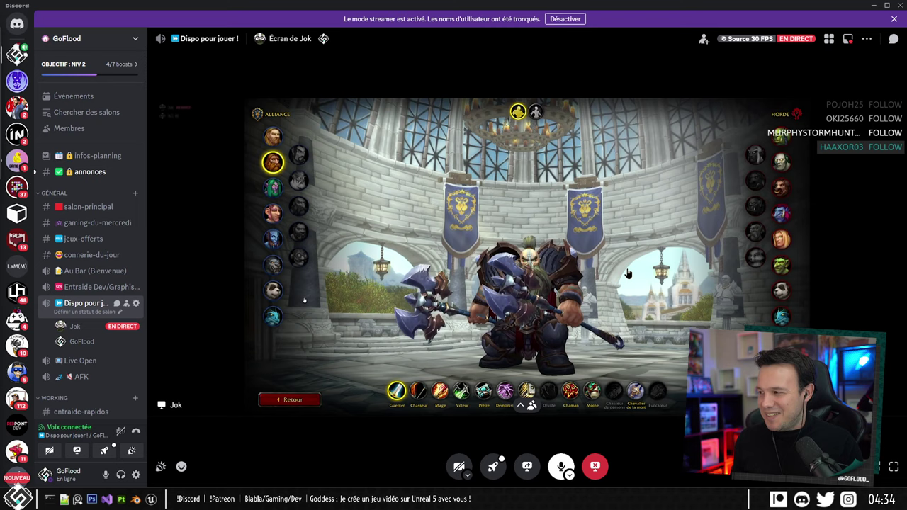
key("alt+Tab")
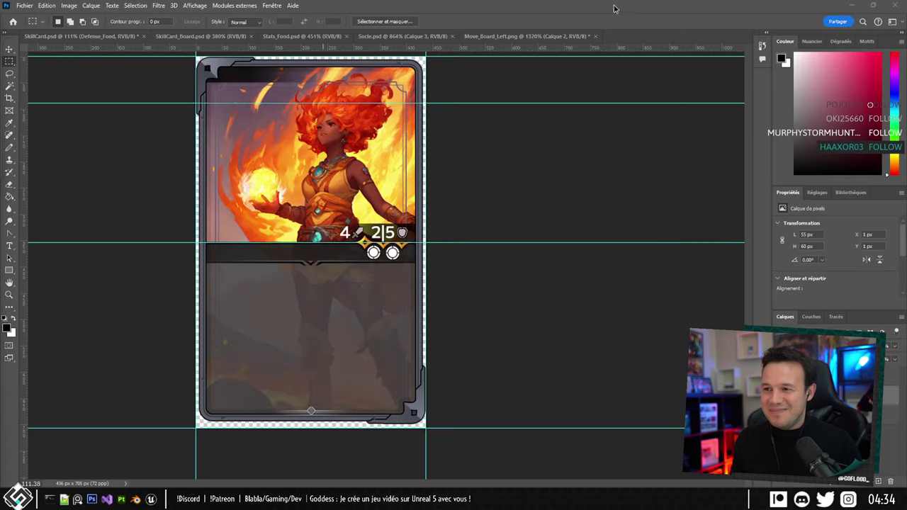
left_click(899, 5)
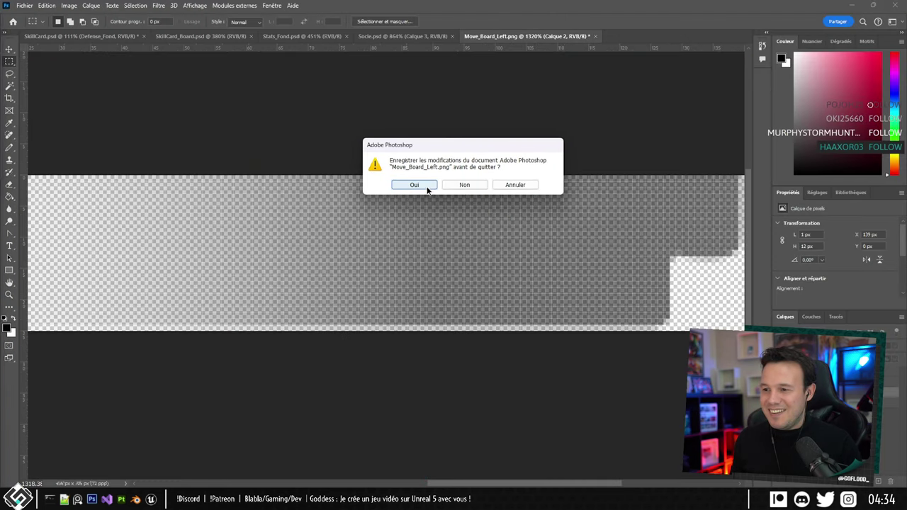
left_click(428, 185)
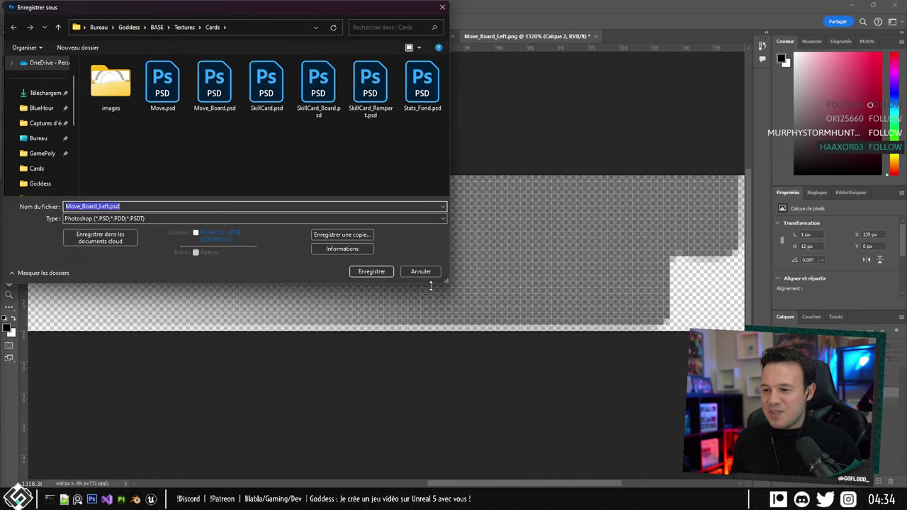
left_click(423, 274)
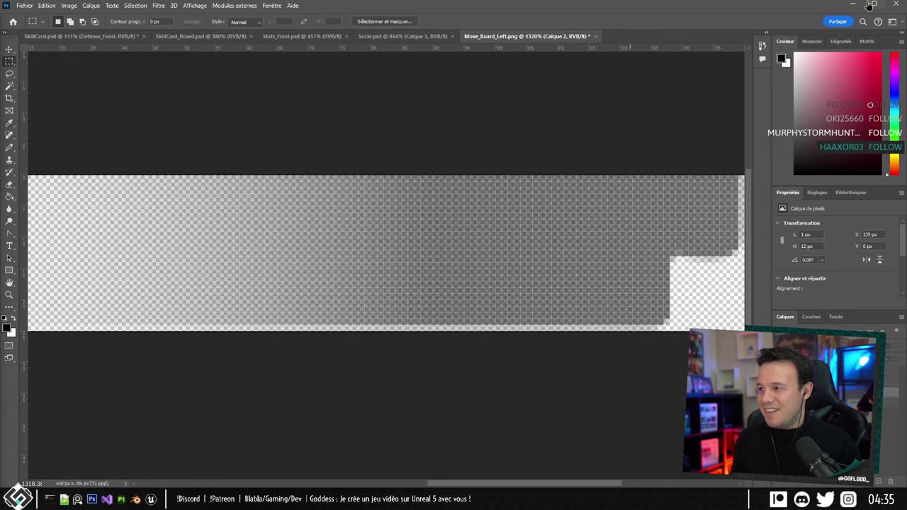
left_click(853, 4)
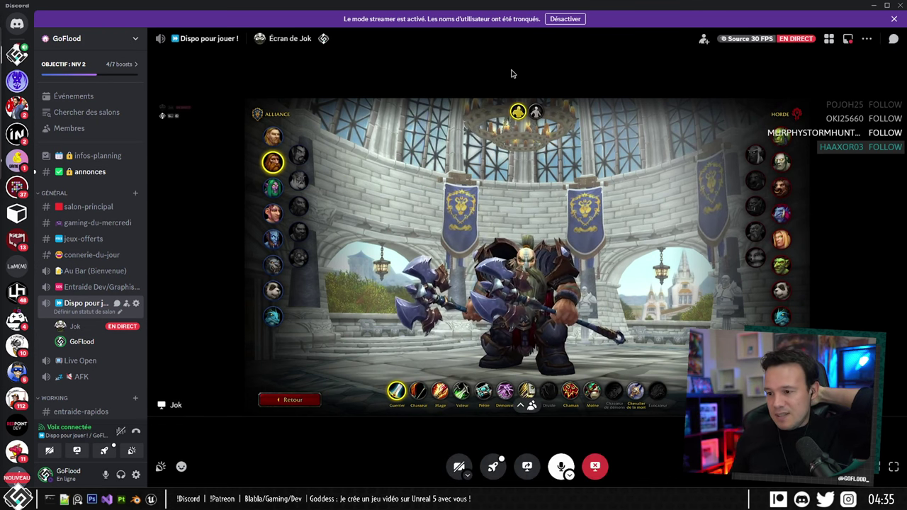
Return to the Discord voice call and switch from the enlarged screen share to the participant grid.
key("alt+Tab")
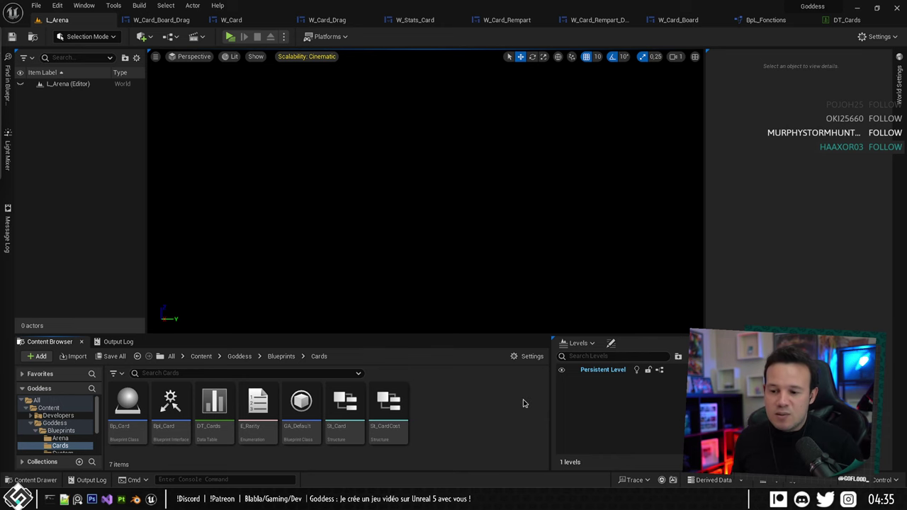
key("alt+Tab")
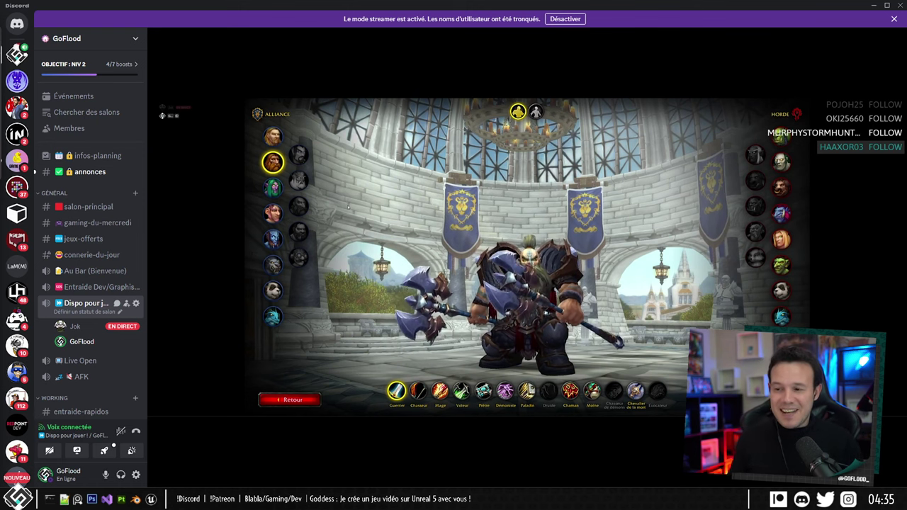
left_click(519, 177)
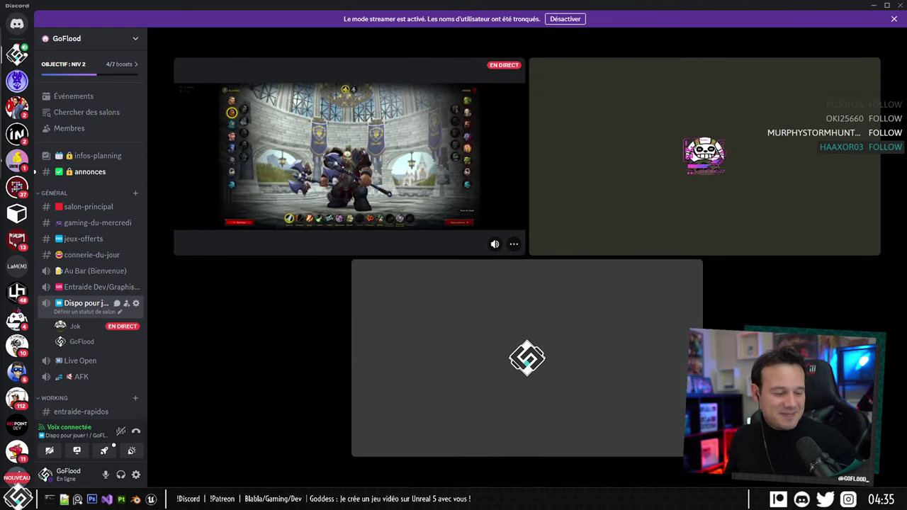